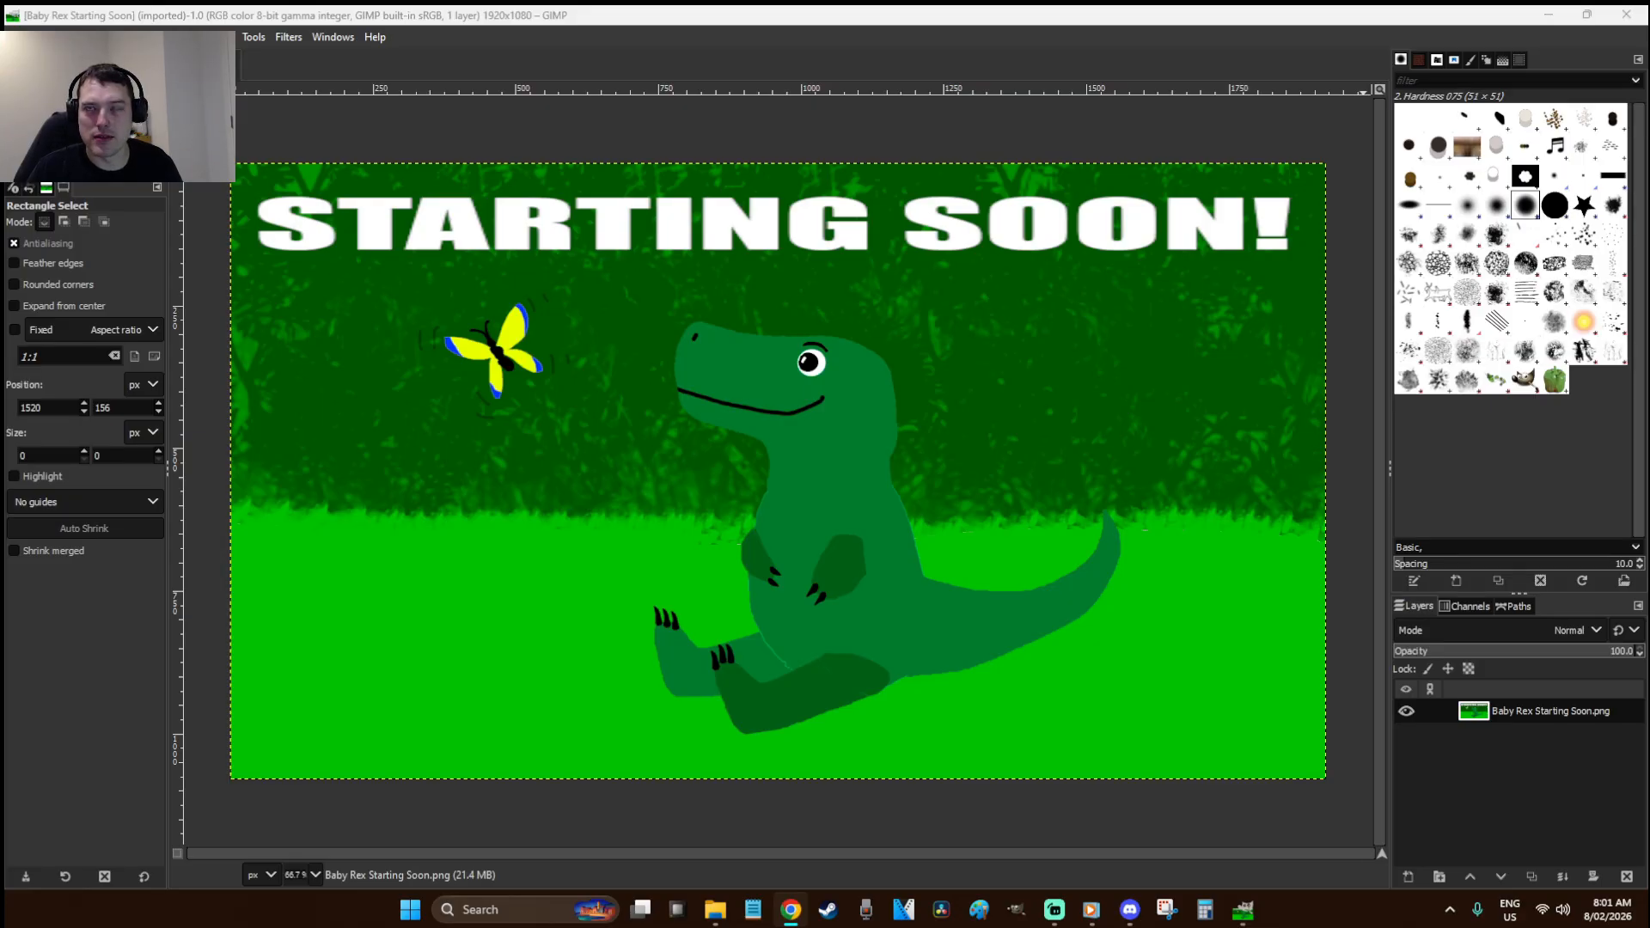
- Create a new blank image of 1920 × 1080 pixels
key("alt+Tab")
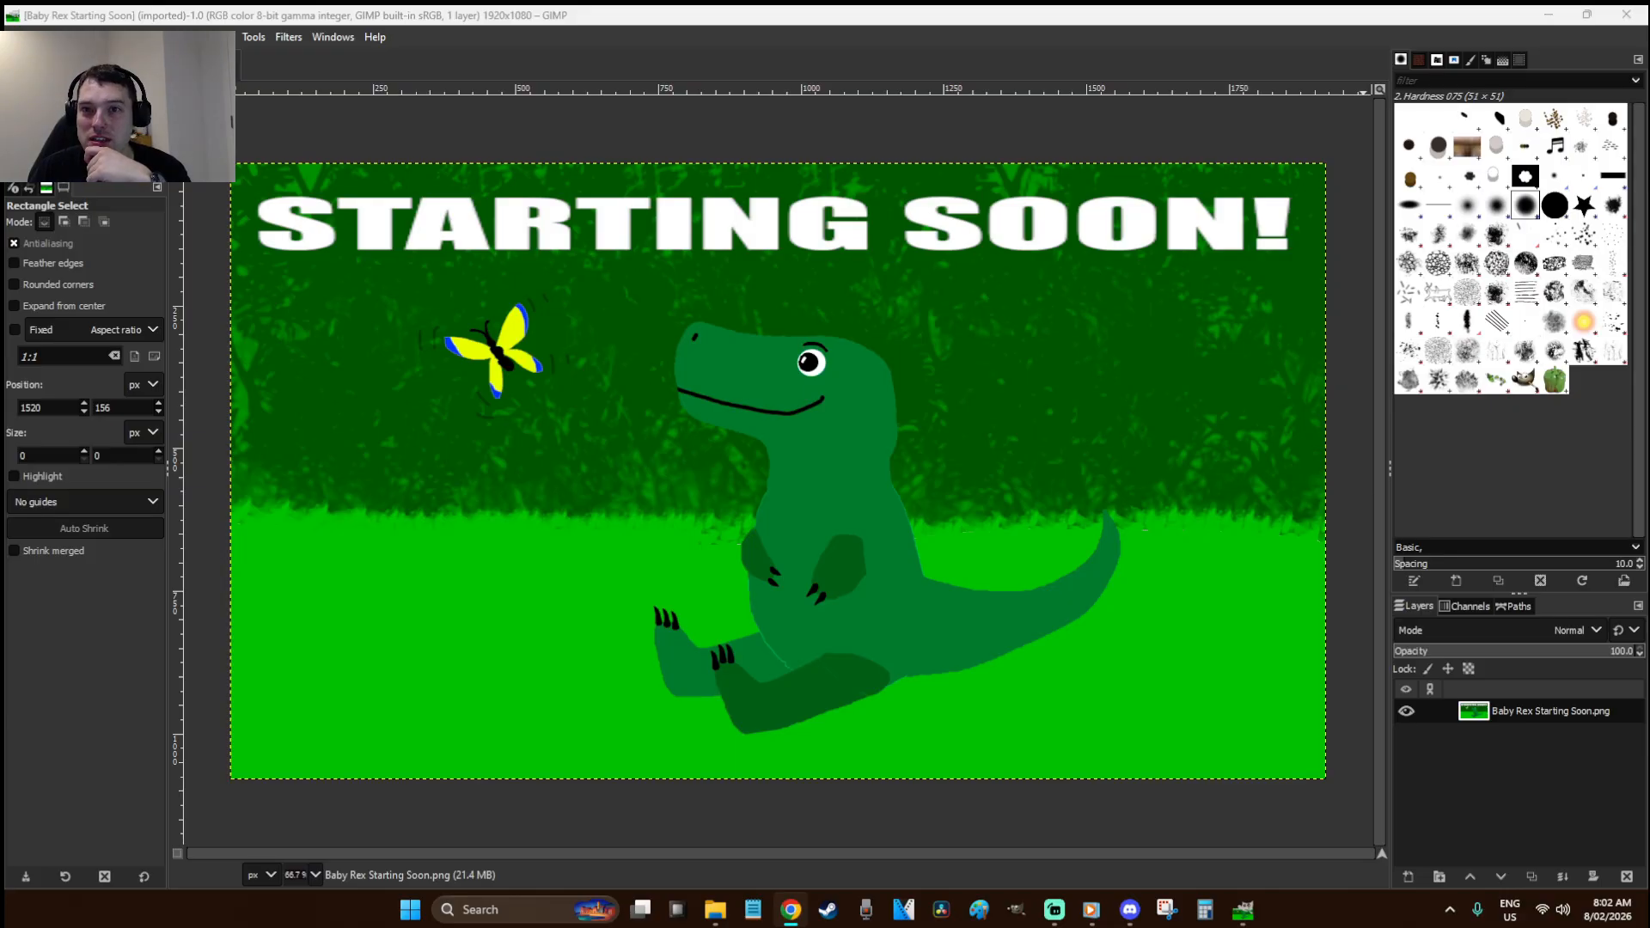
left_click(855, 12)
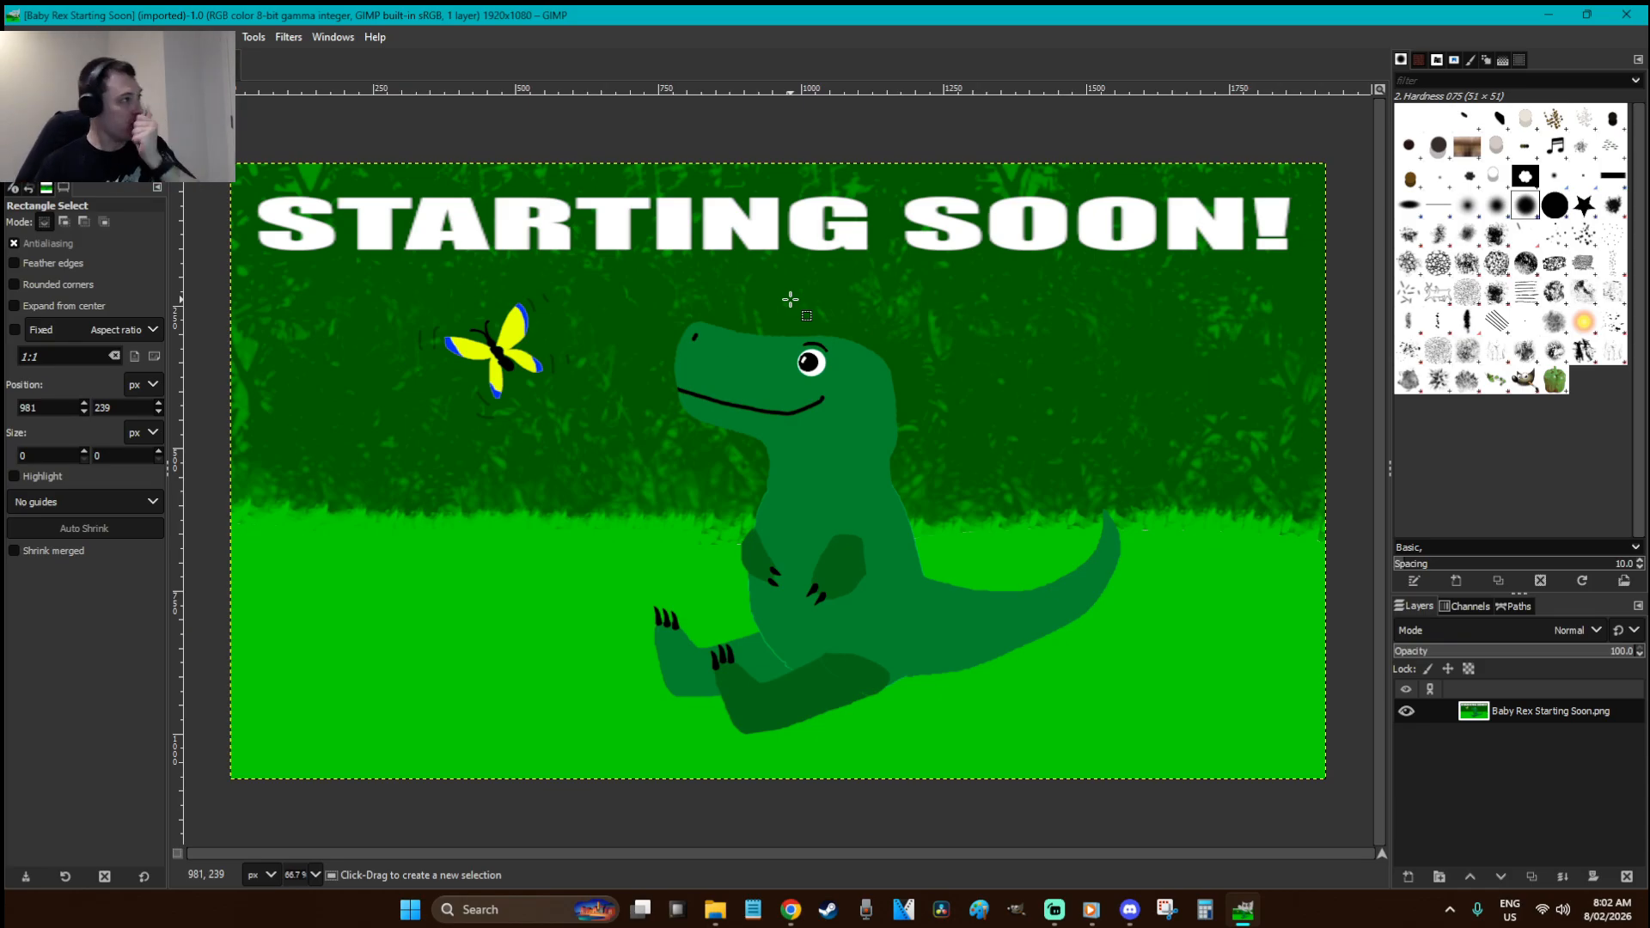
key("ctrl+n")
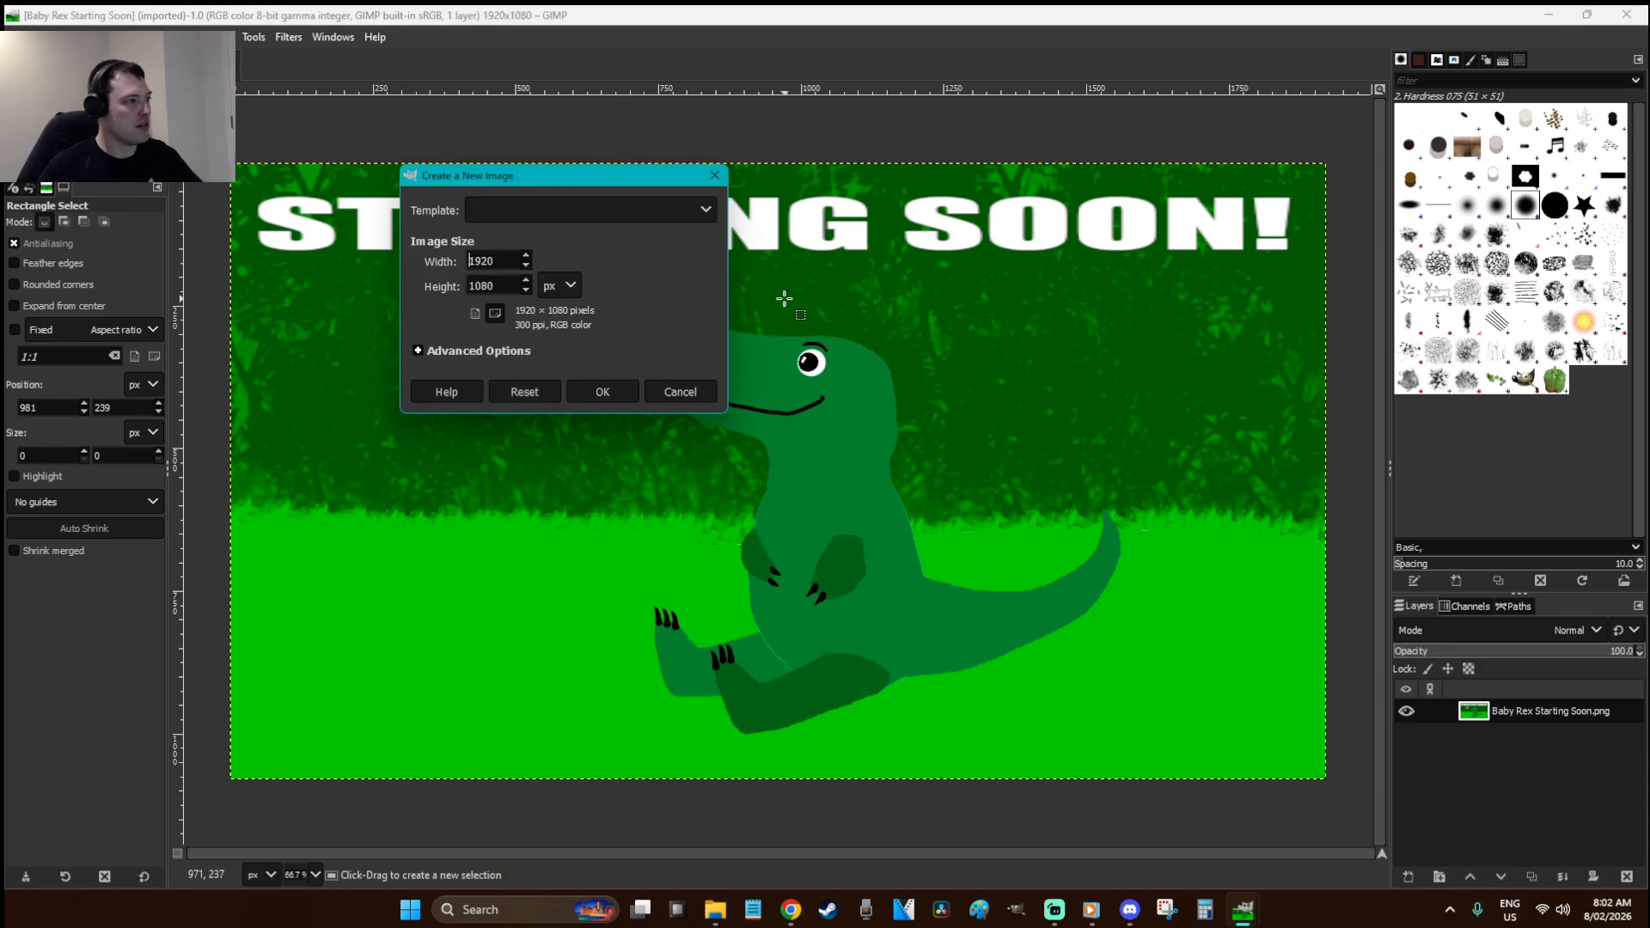
left_click(612, 387)
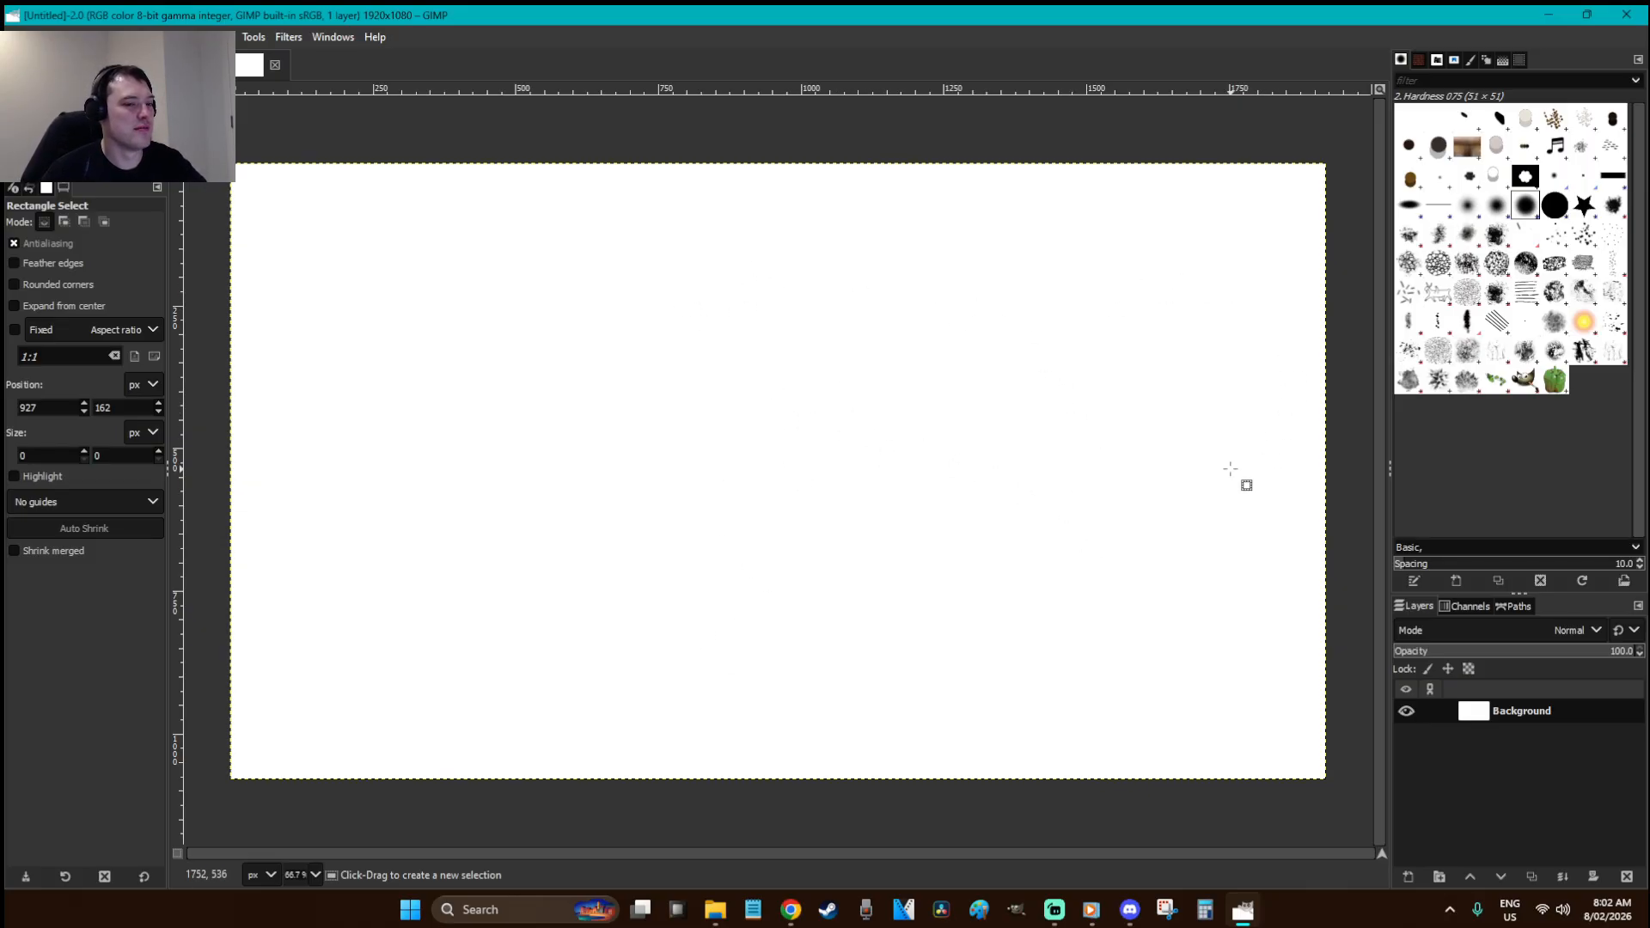
left_click(1001, 403)
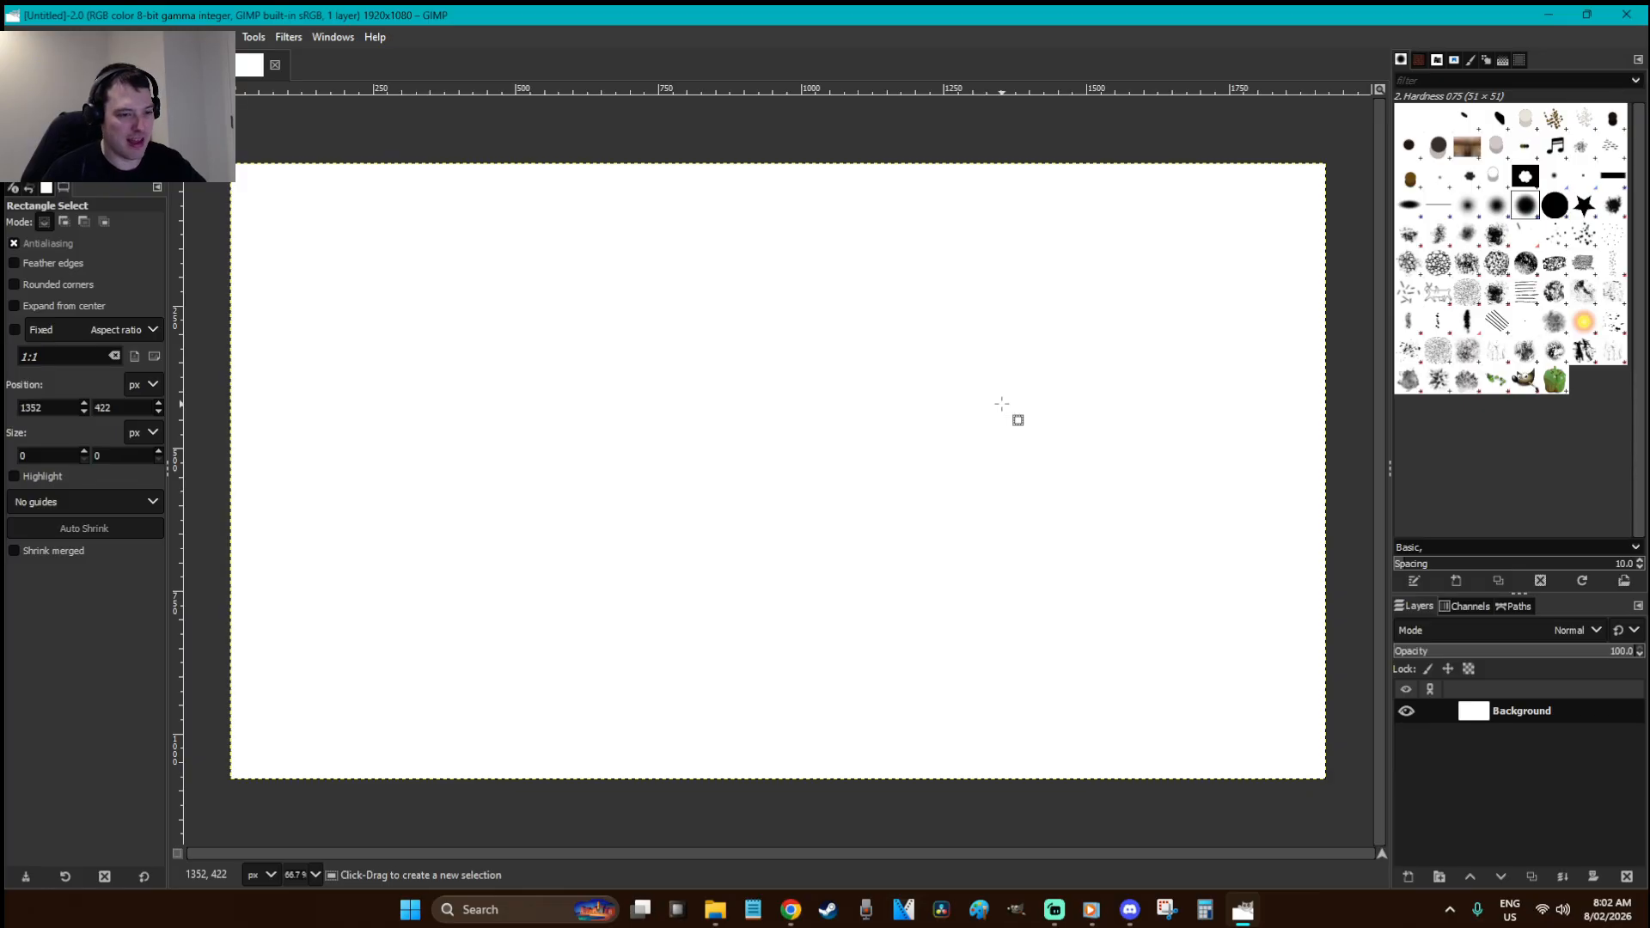
- Fill the whole Background layer with black
left_click(590, 344)
key("shift+b")
left_click(585, 323)
key("r")
left_click(586, 323)
left_click(1057, 438)
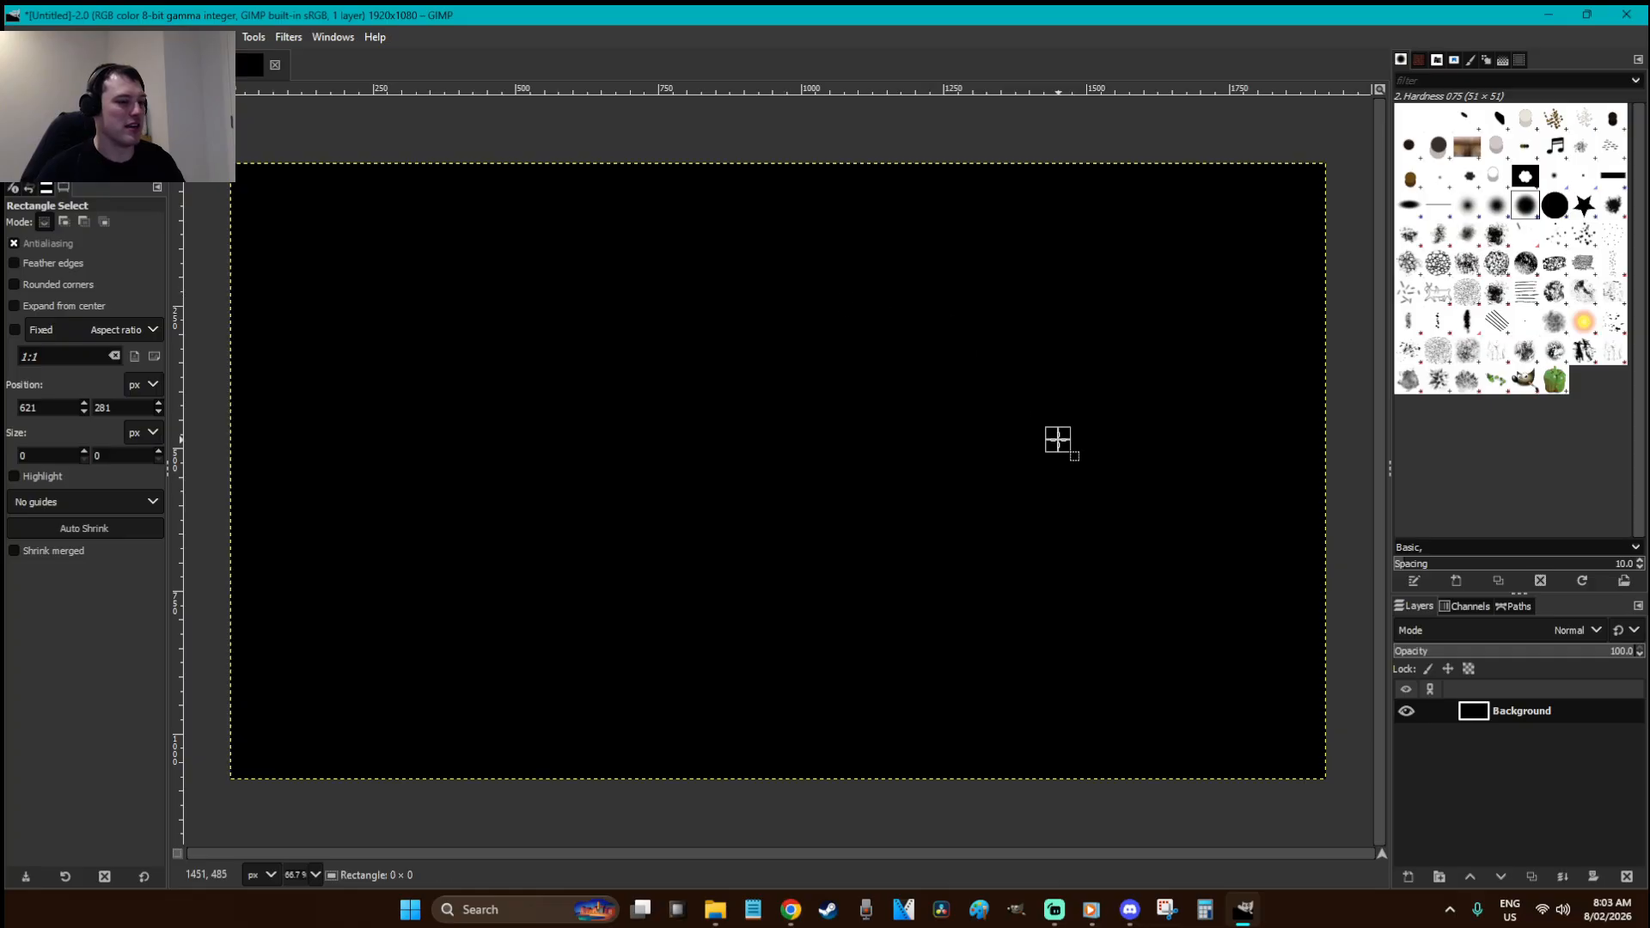
- Set the Paintbrush to the 2. Star brush with hardness 0, trying single stamps on the canvas and undoing them
left_click(1613, 233)
left_click(1229, 374)
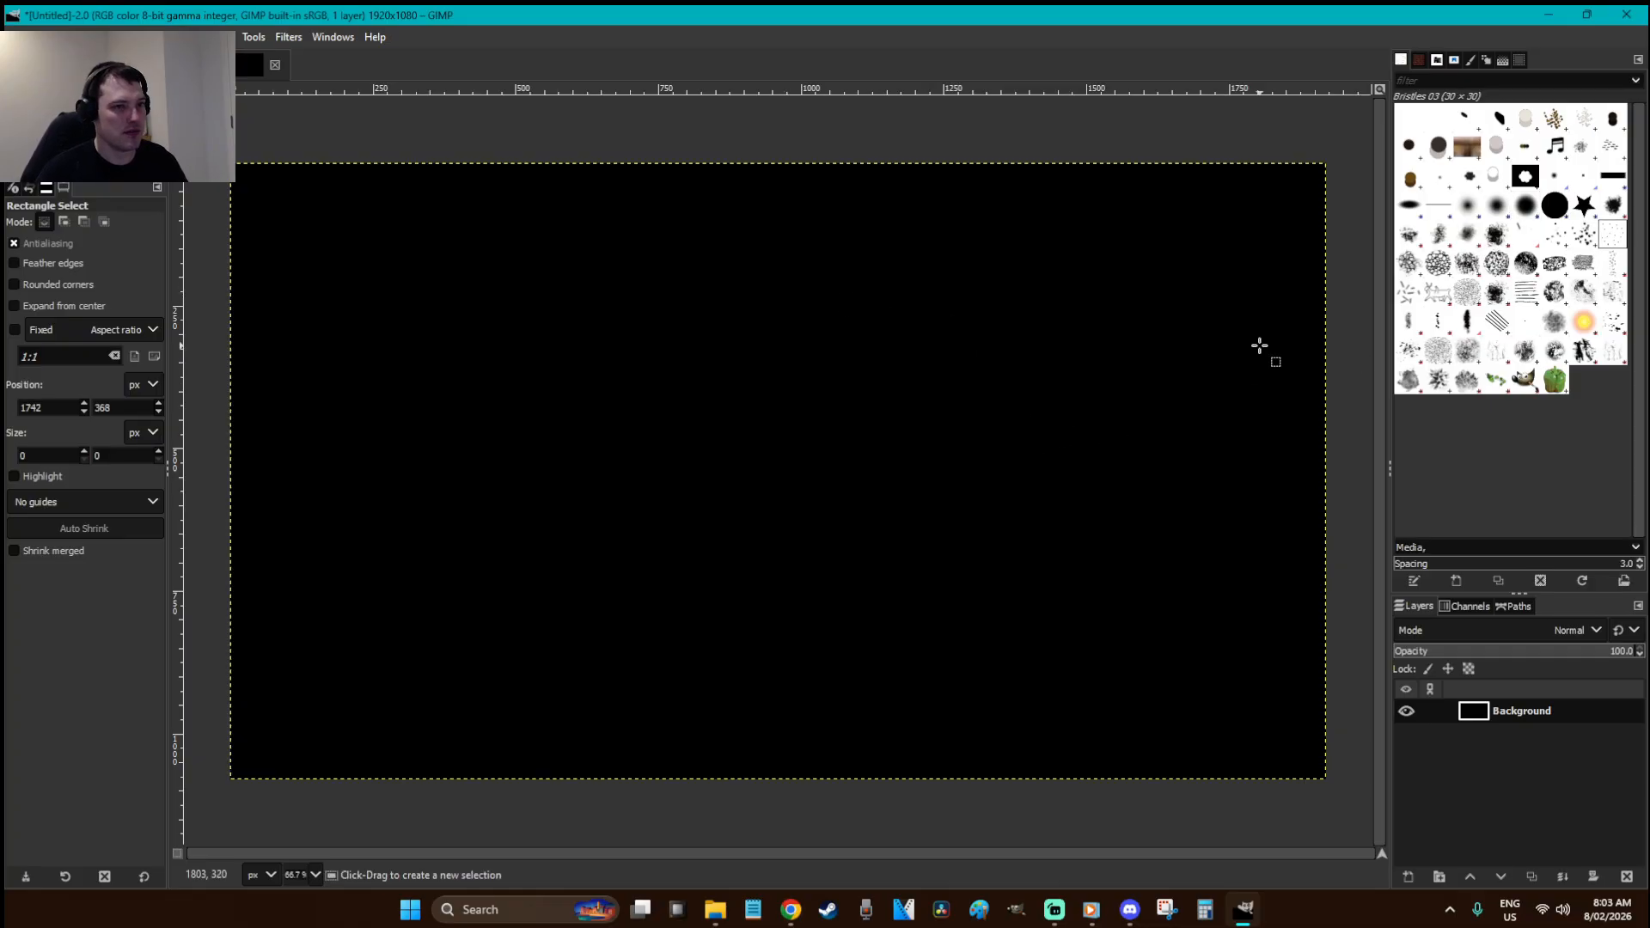
left_click(1584, 205)
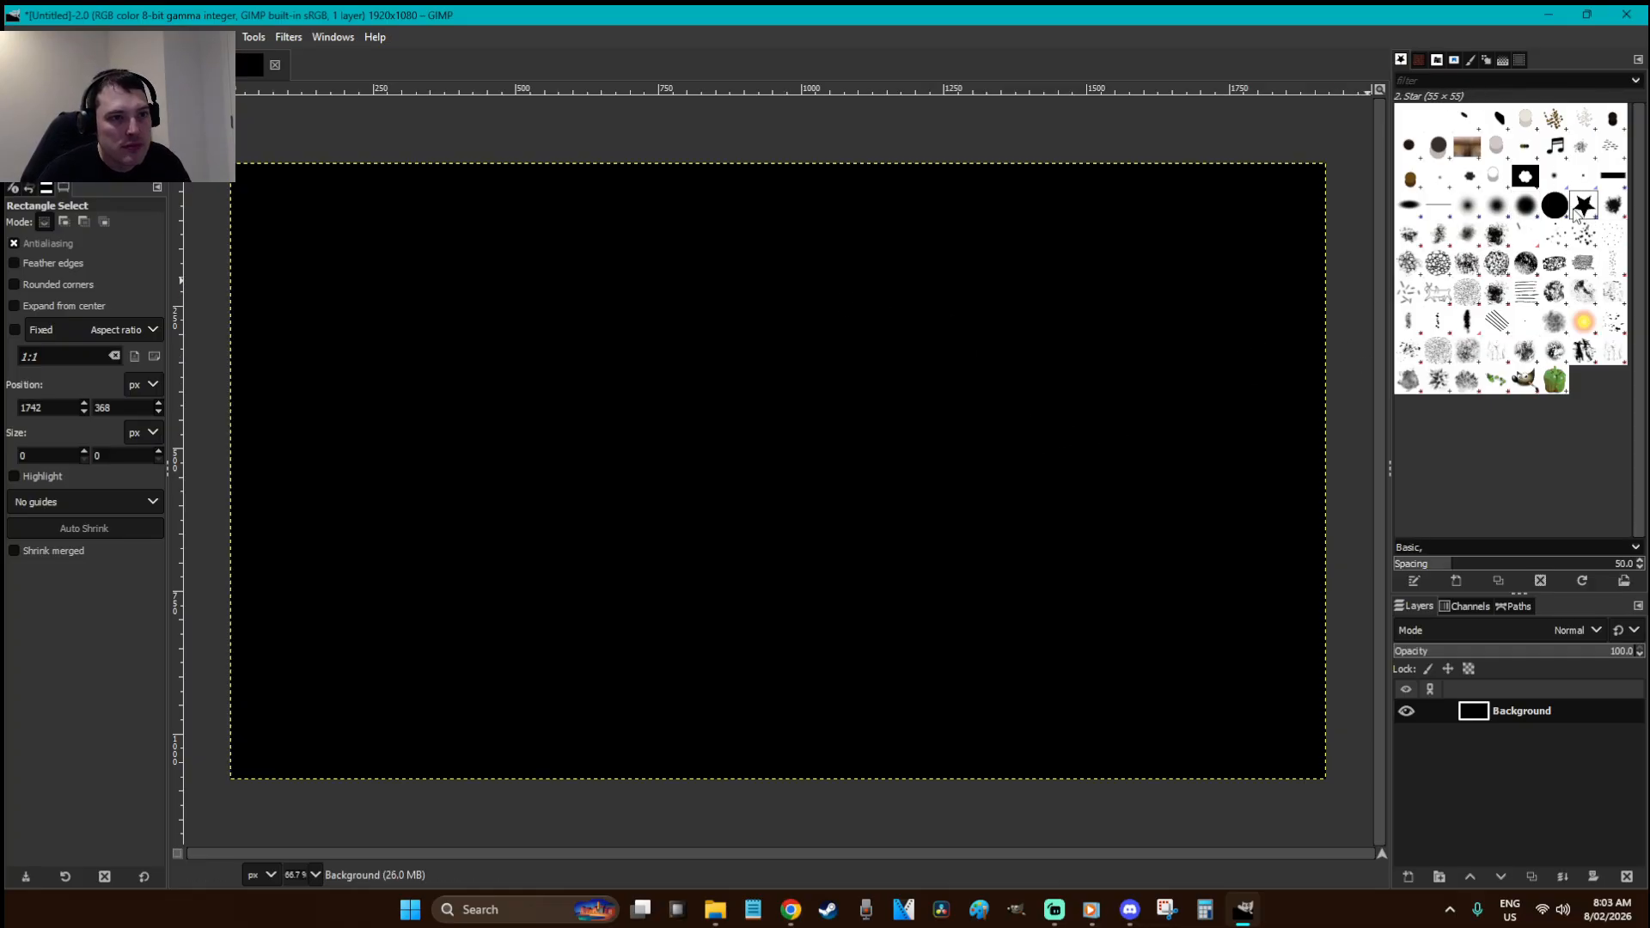
key("p")
left_click(1041, 382)
key("ctrl+z")
left_click_drag(50, 396, 4, 396)
left_click(971, 400)
key("ctrl+z")
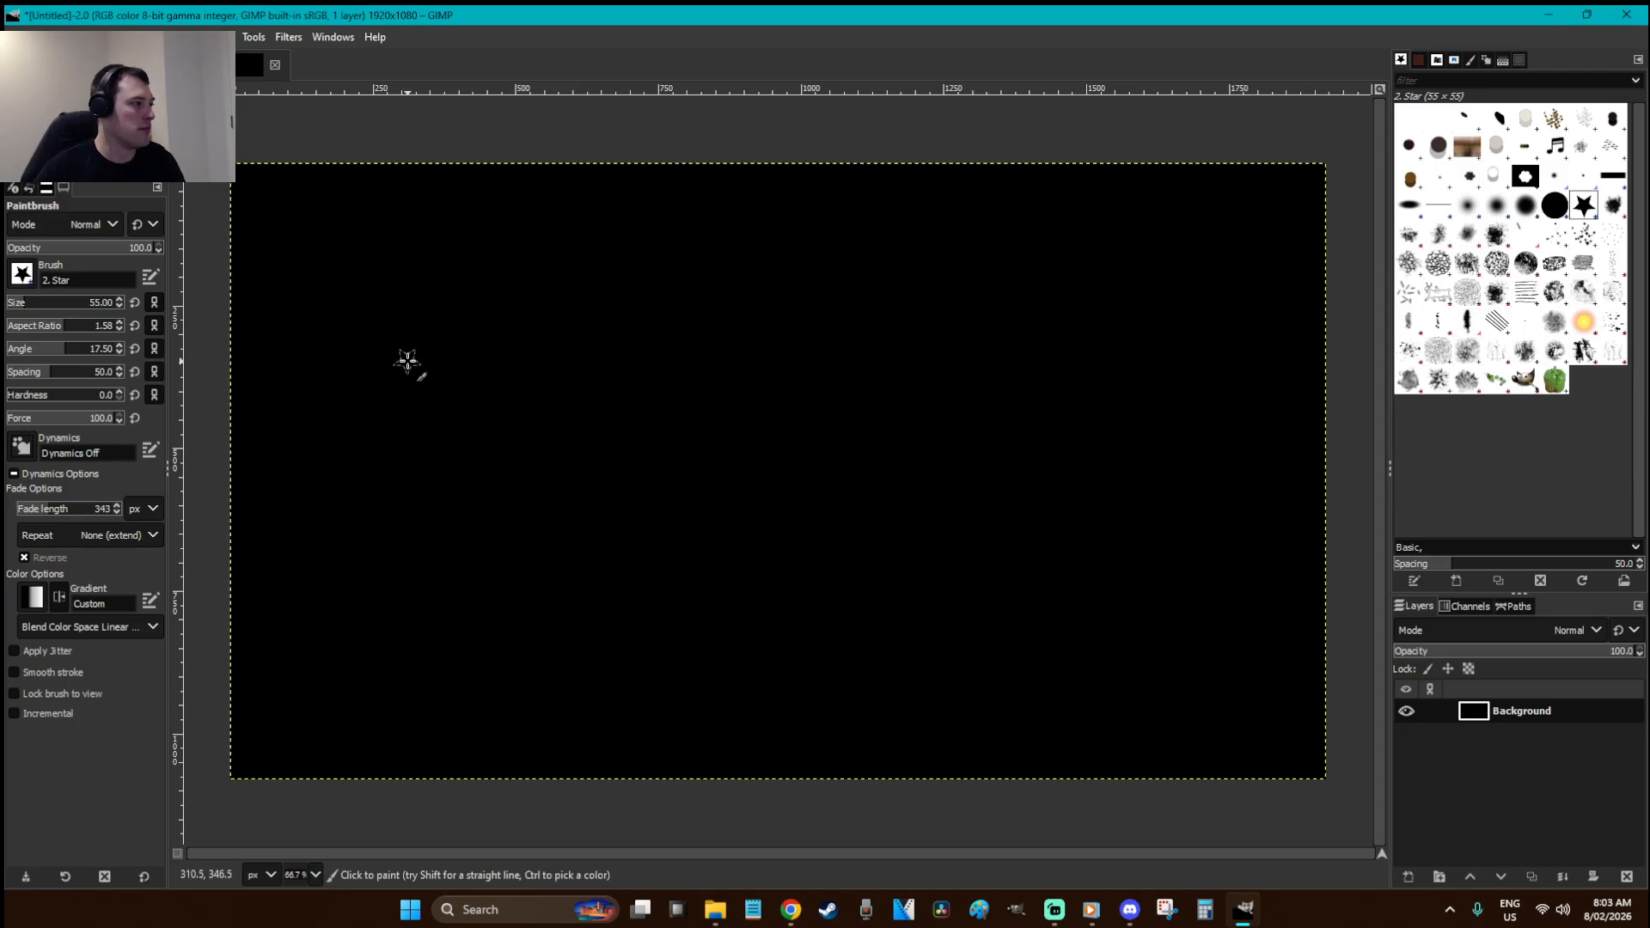
left_click(403, 284)
key("ctrl+z")
- Set the paint dynamics to Dynamics Random and adjust the brush spacing, undoing the diagonal test strokes
left_click(22, 447)
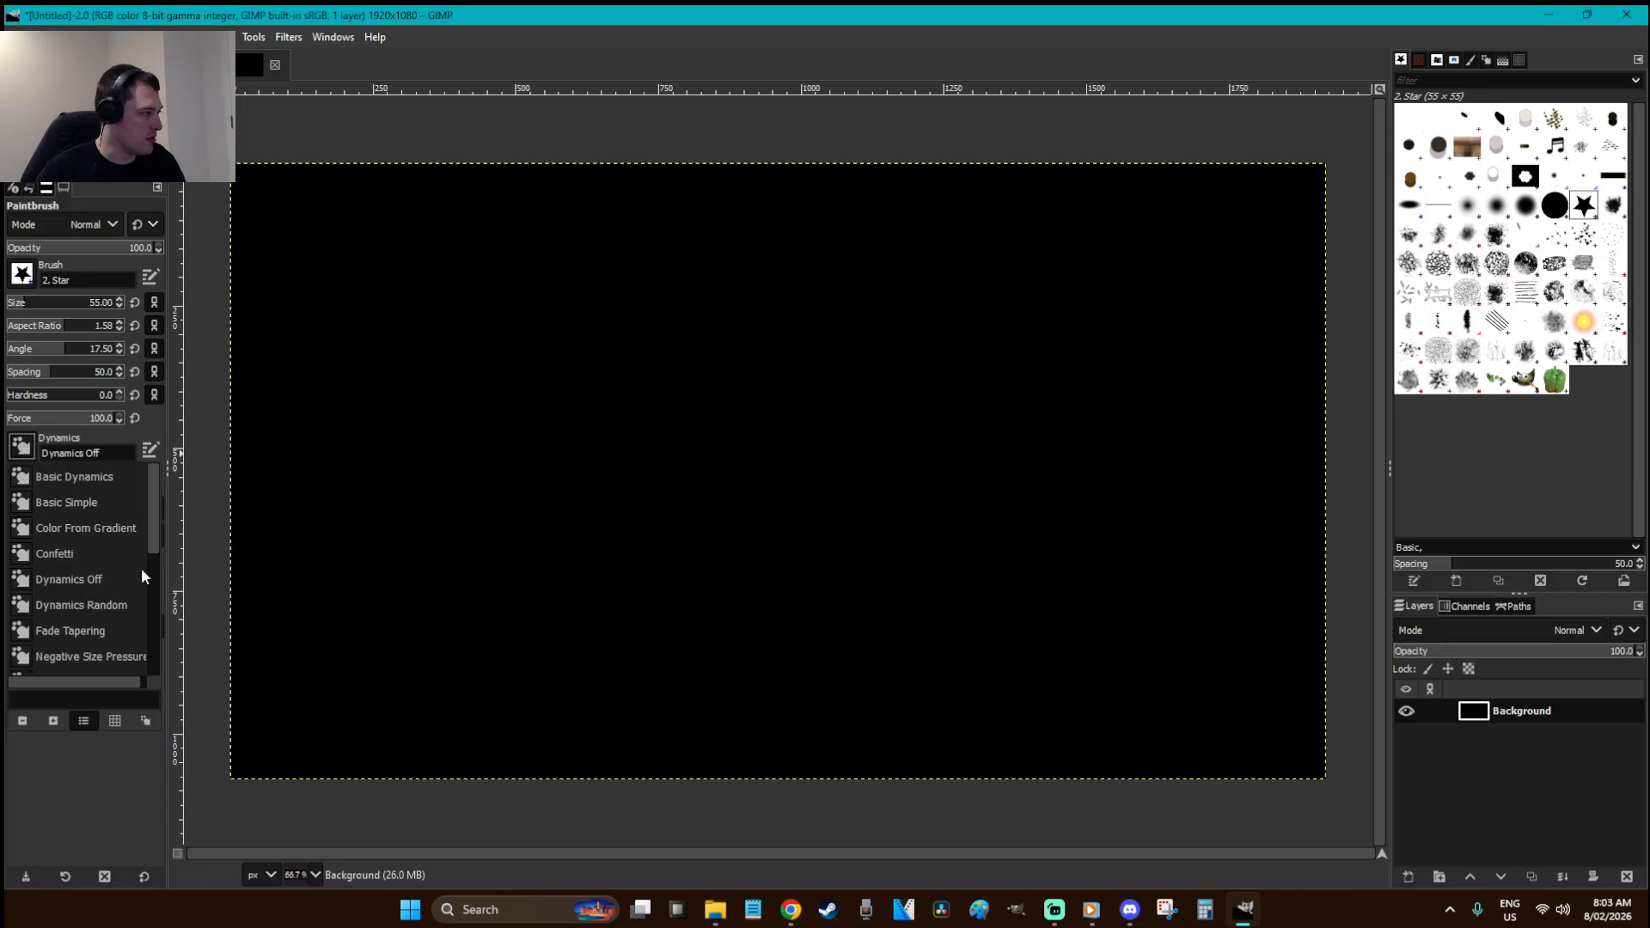
left_click(131, 608)
mouse_move(506, 272)
left_mouse_down()
mouse_move(808, 295)
mouse_move(847, 512)
left_mouse_up()
key("ctrl+z")
left_click(89, 375)
mouse_move(557, 322)
left_mouse_down()
mouse_move(1013, 348)
mouse_move(1094, 578)
left_mouse_up()
key("ctrl+z")
- Stamp six small stars in a loose cluster in the upper-left part of the black canvas
left_click(394, 301)
left_click(439, 304)
left_click(420, 312)
left_click(419, 267)
left_click(387, 343)
left_click(438, 348)
- Copy an area of about 285 × 327 px around the stars and paint it across the canvas as the Clipboard Image brush
key("r")
left_click_drag(515, 407, 354, 221)
key("ctrl+c")
left_click(713, 362)
left_click(1409, 116)
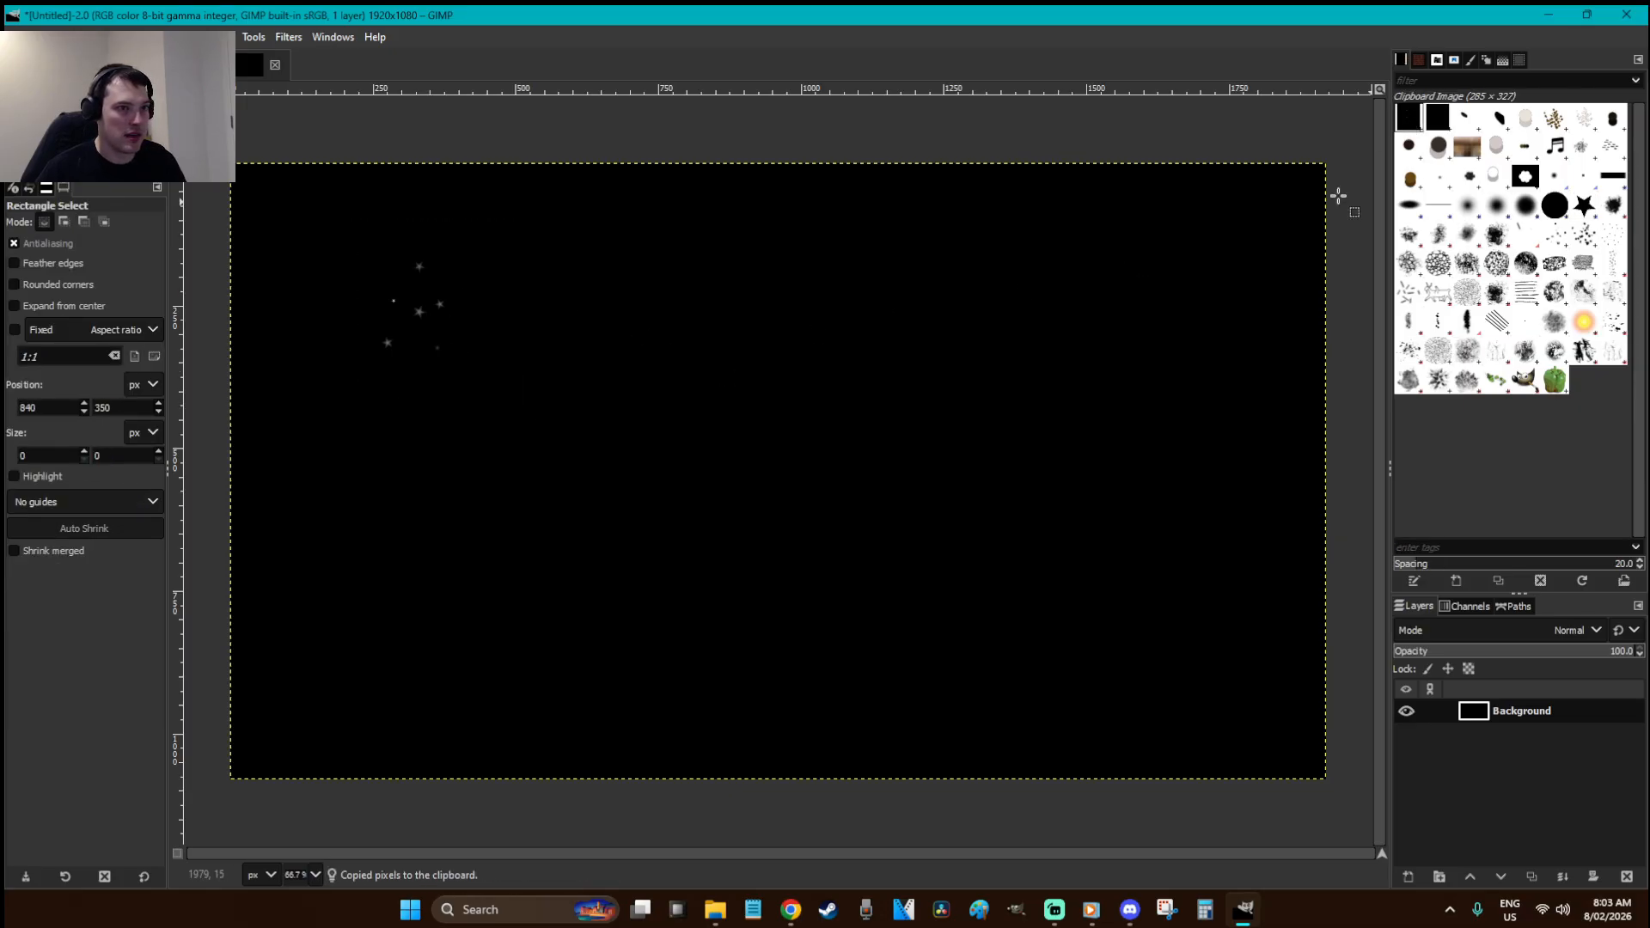
key("p")
mouse_move(1055, 325)
left_mouse_down()
mouse_move(646, 502)
mouse_move(760, 639)
mouse_move(880, 466)
mouse_move(1293, 744)
mouse_move(1174, 769)
mouse_move(1010, 636)
mouse_move(592, 749)
mouse_move(318, 625)
mouse_move(507, 353)
mouse_move(561, 637)
mouse_move(542, 187)
mouse_move(360, 380)
mouse_move(281, 389)
mouse_move(426, 214)
mouse_move(533, 296)
mouse_move(754, 215)
mouse_move(974, 272)
mouse_move(1159, 253)
mouse_move(1180, 460)
mouse_move(1260, 624)
mouse_move(1307, 399)
mouse_move(1304, 202)
left_mouse_up()
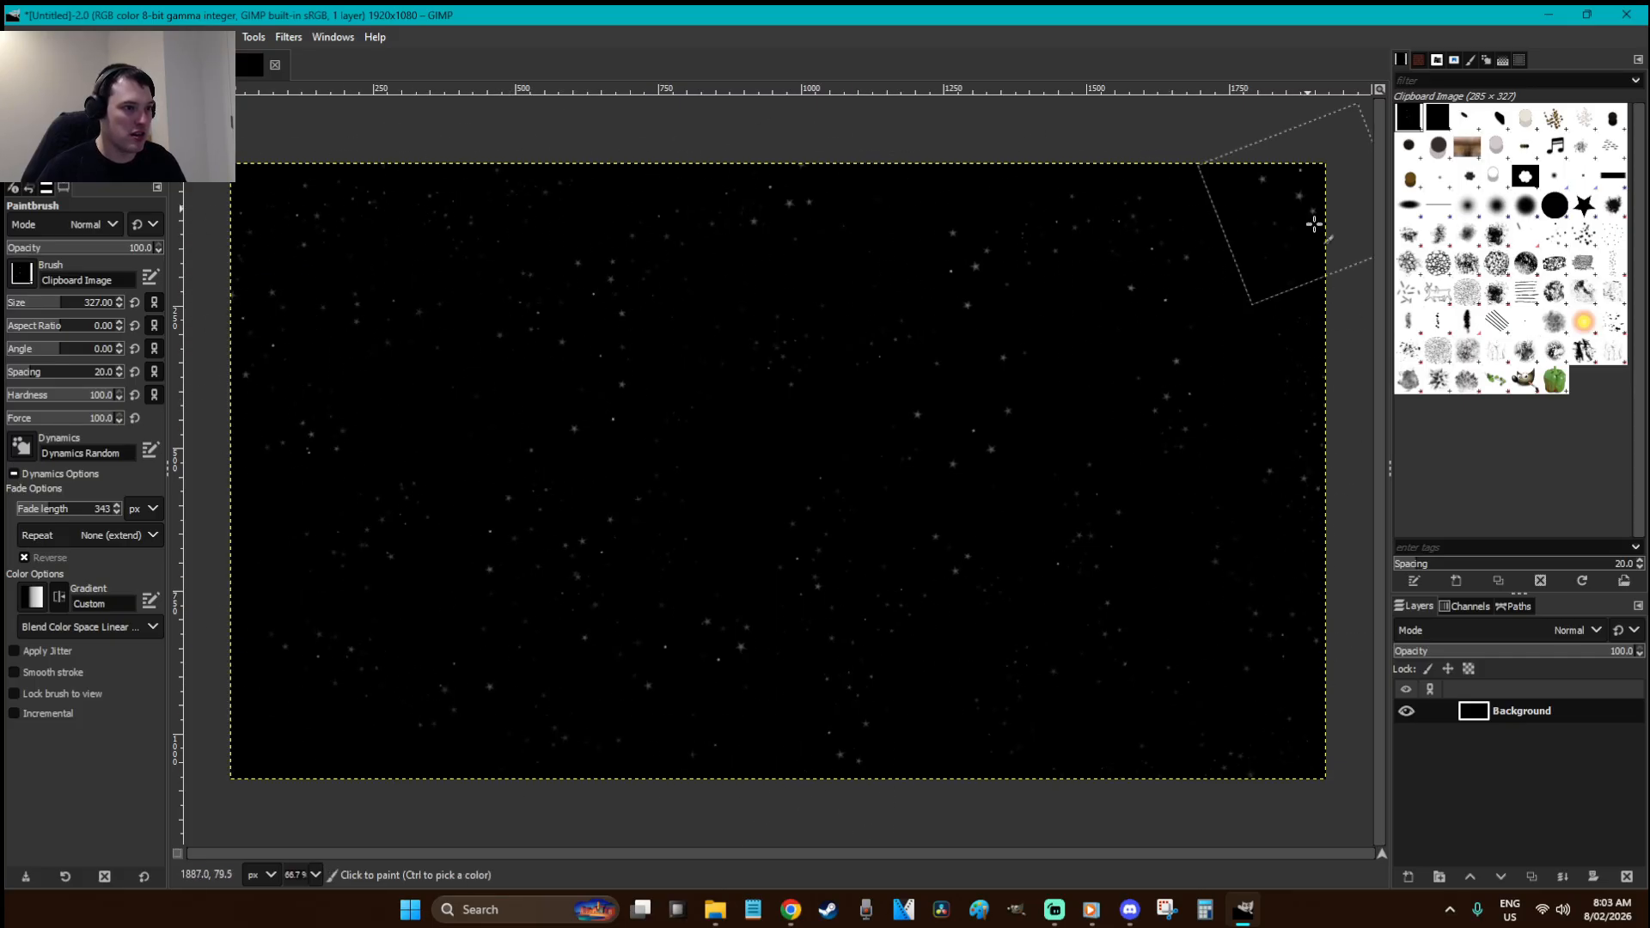
- Undo all the star painting on the Background layer
key("ctrl+z")
key("ctrl+z")
key("ctrl+z")
key("ctrl+z")
key("ctrl+z")
key("ctrl+z")
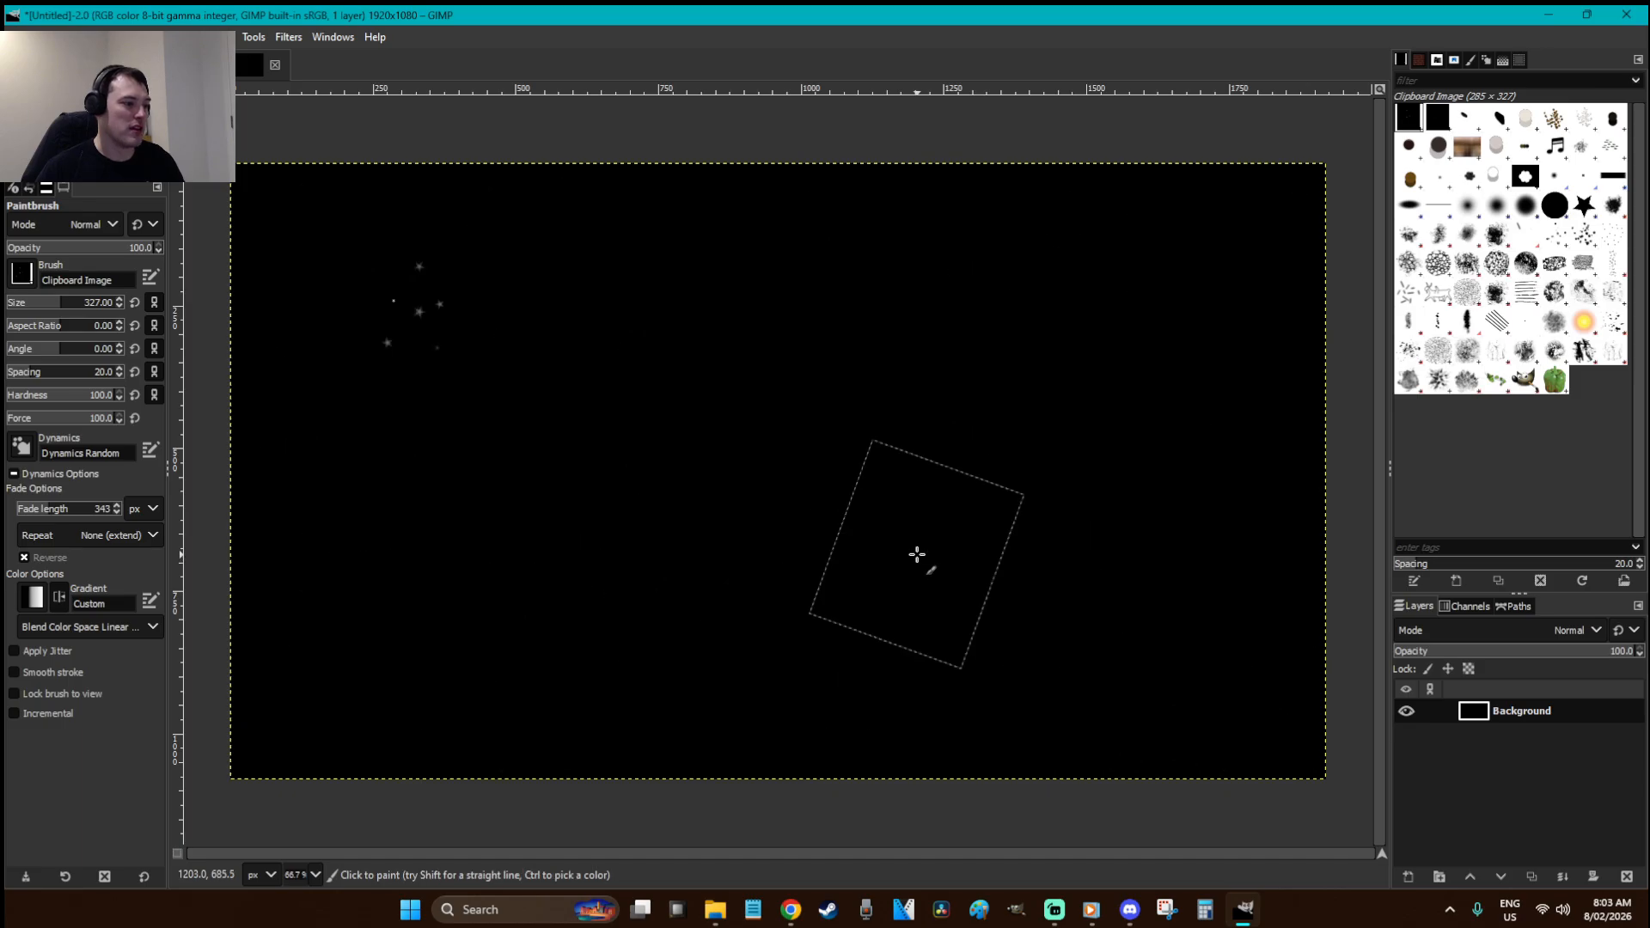
key("ctrl+z")
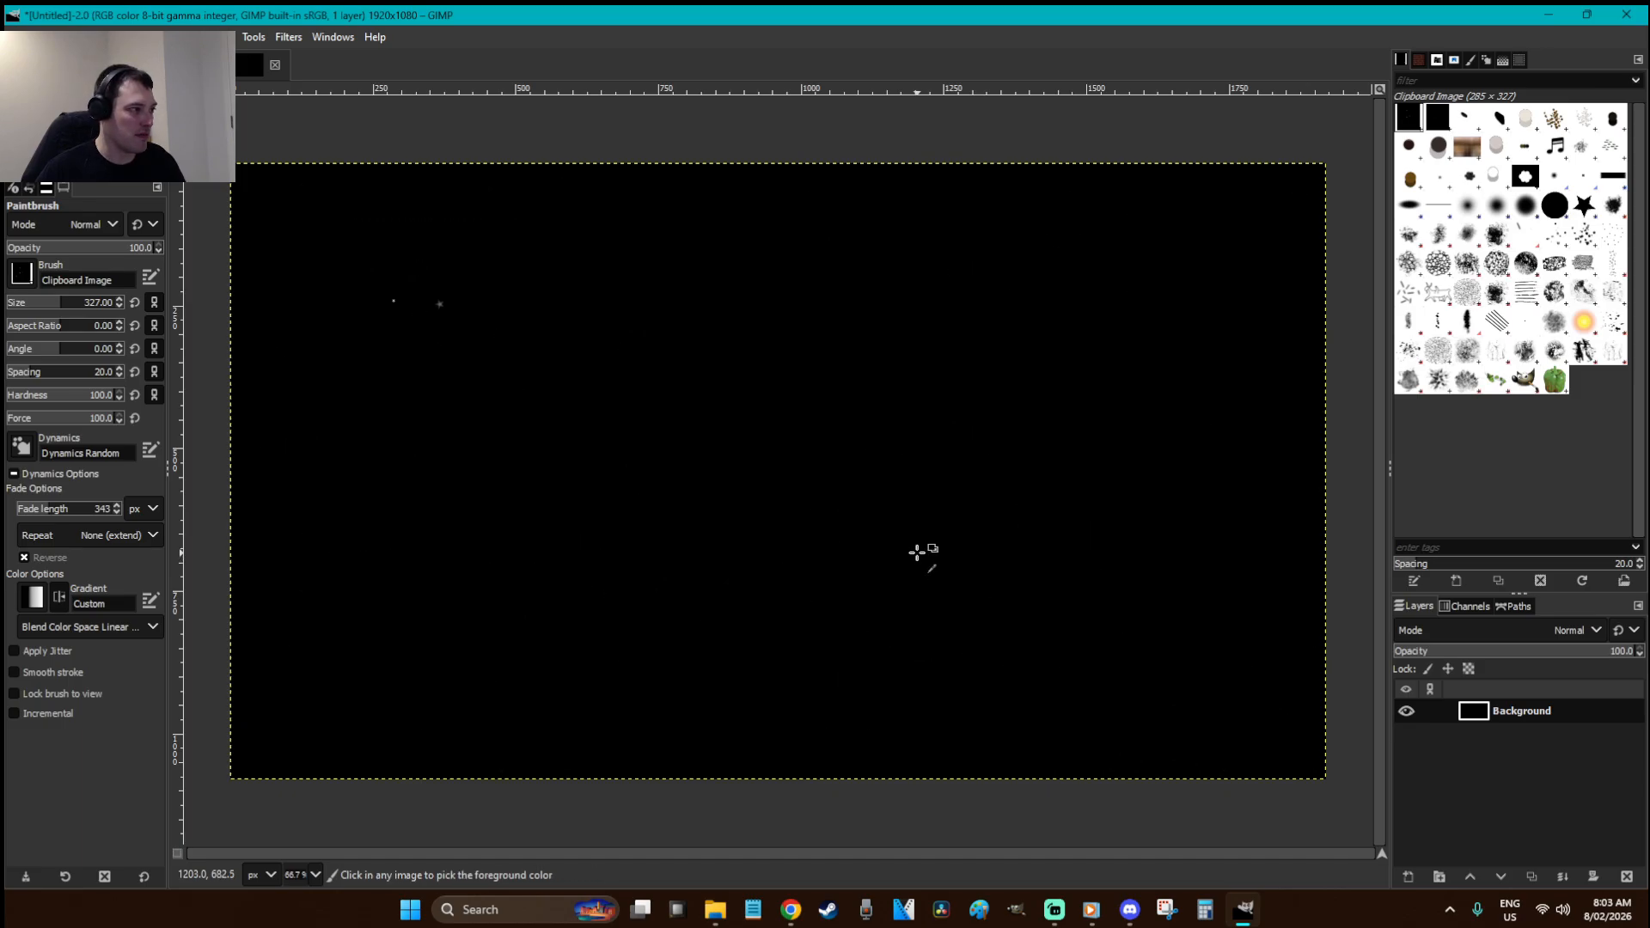
- Add a new layer named Stars above the Background layer
key("r")
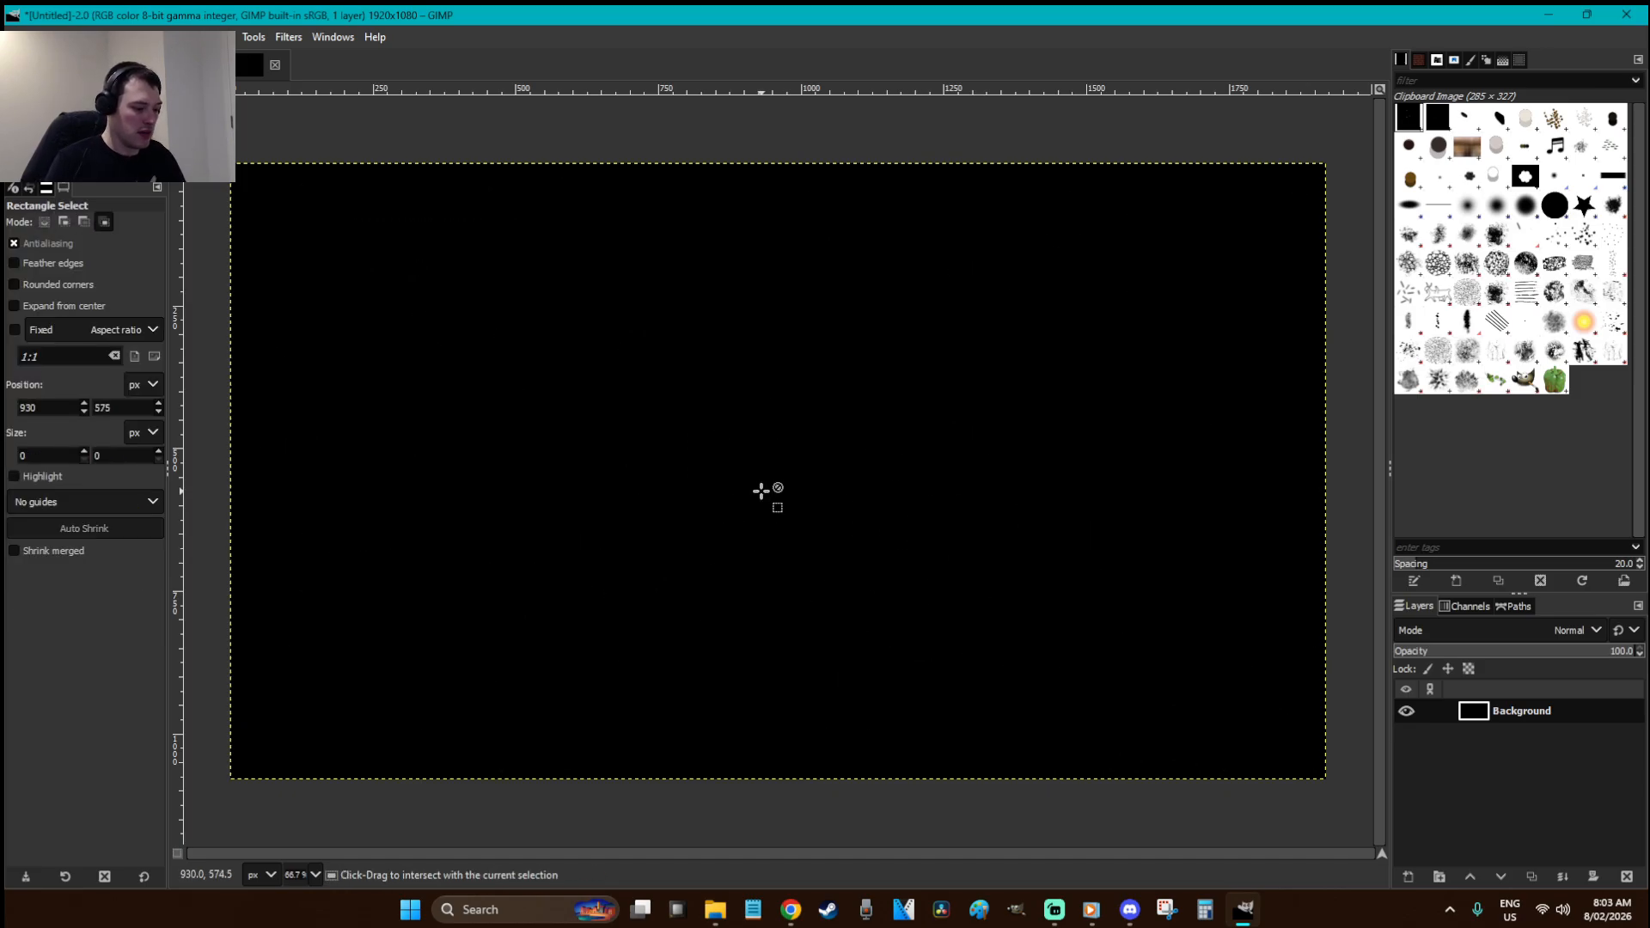
key("ctrl+shift+n")
type("Stars")
key("Return")
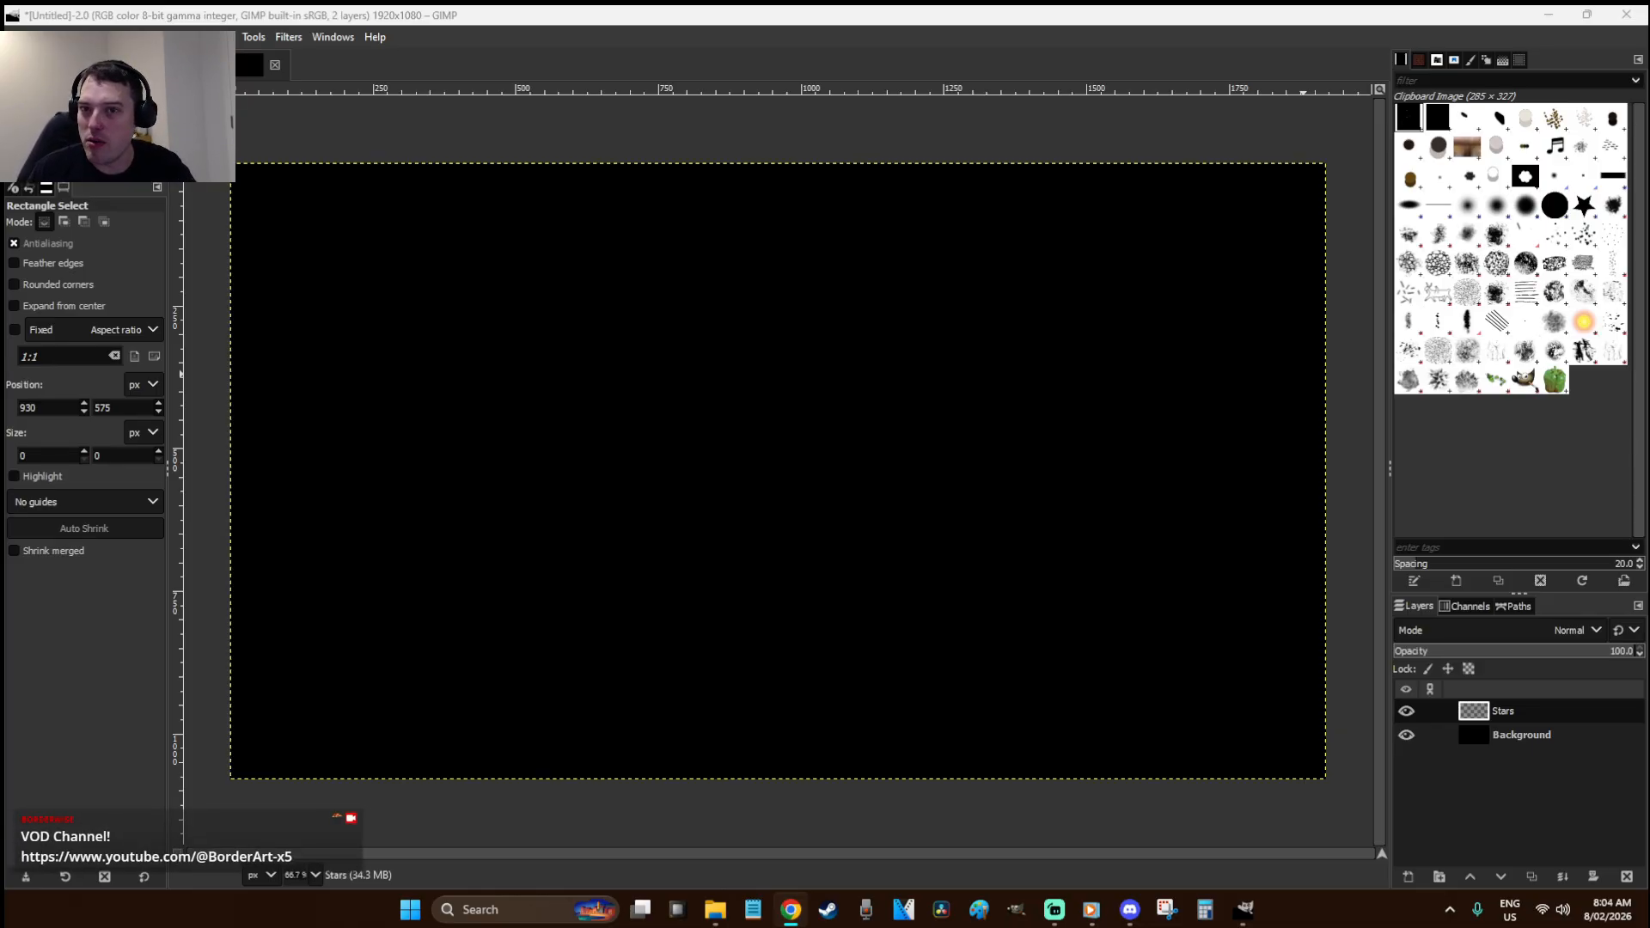
- Choose the 2. Star brush for the Paintbrush and try a short stroke on the Stars layer, undoing it
left_click(1242, 19)
left_click(1035, 389)
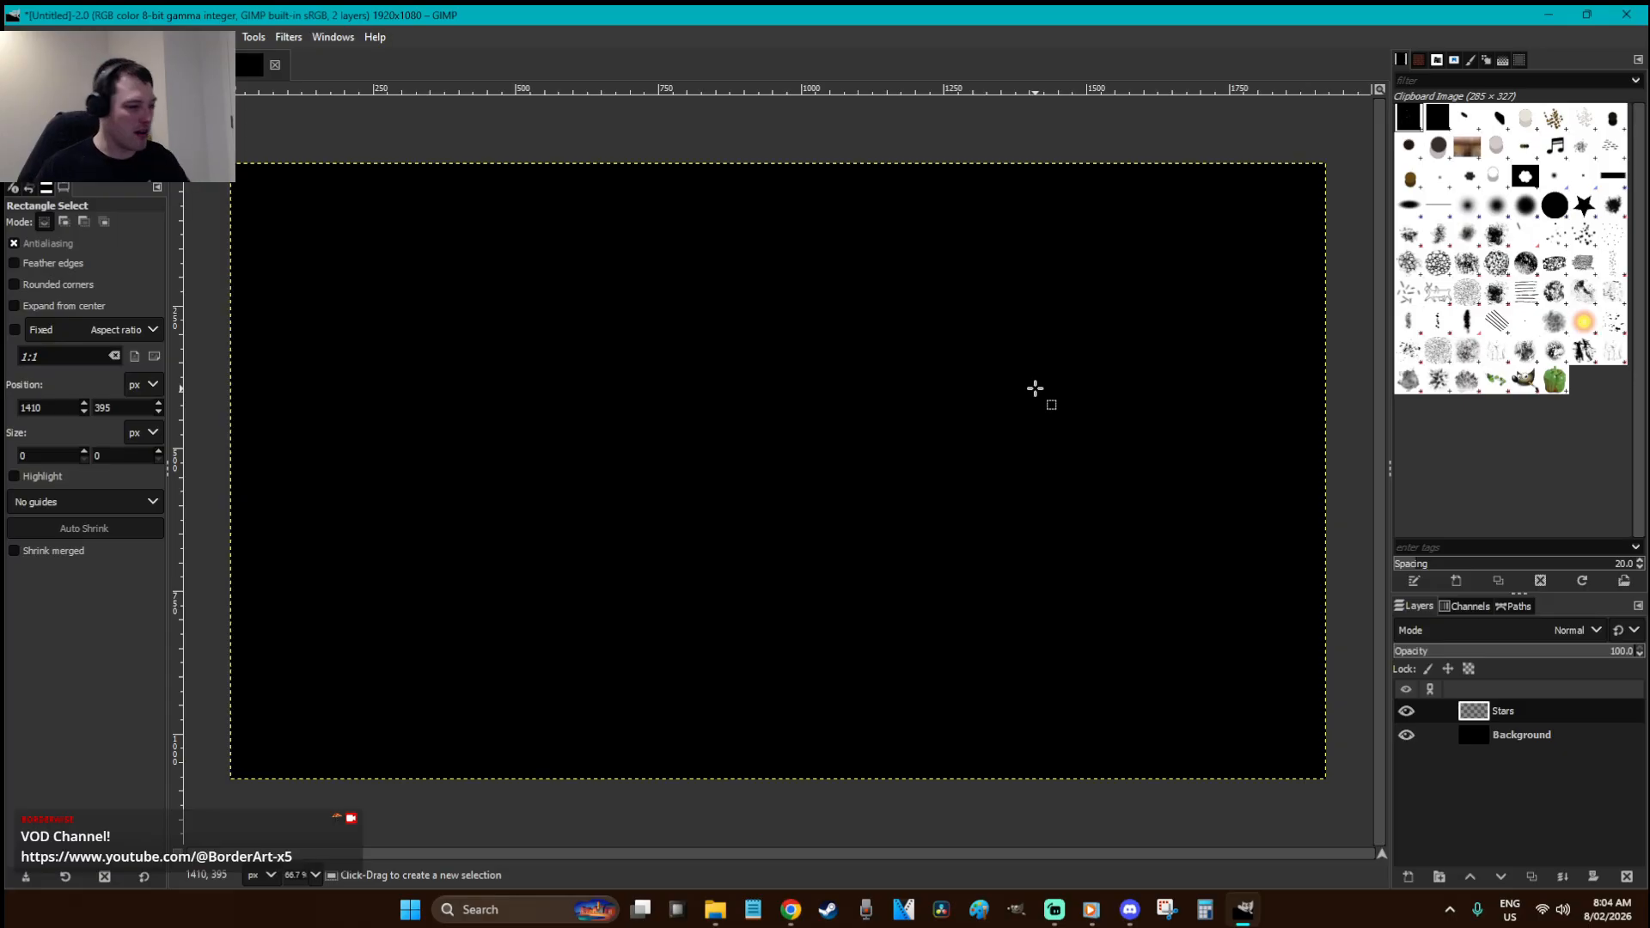
left_click(1032, 395)
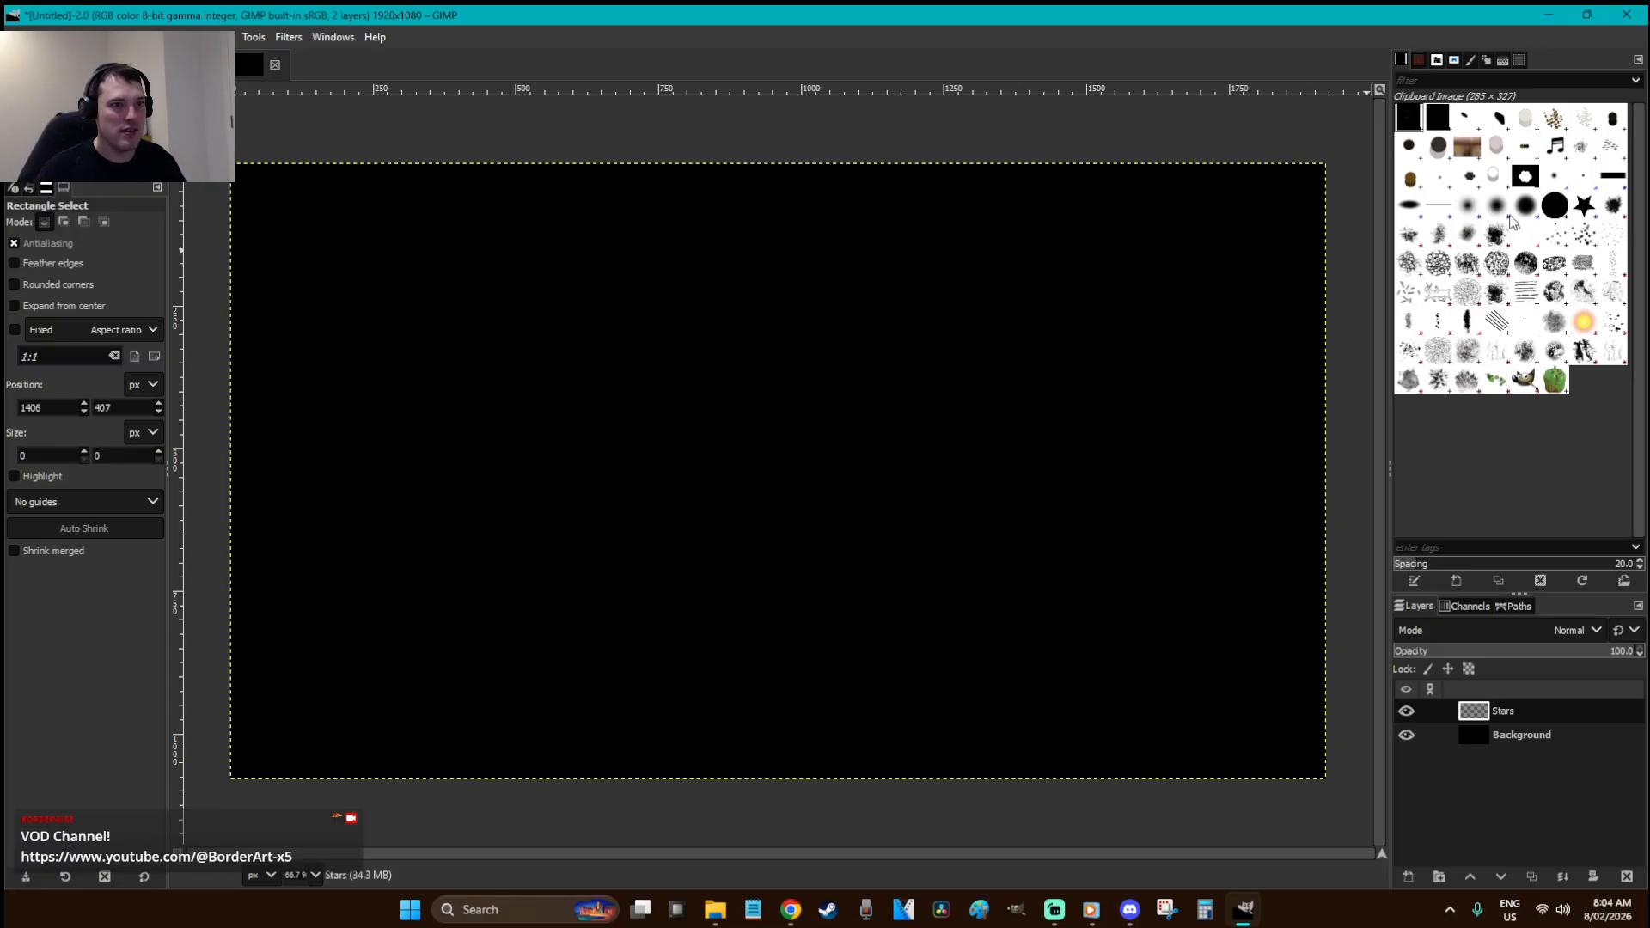
left_click(1584, 206)
key("p")
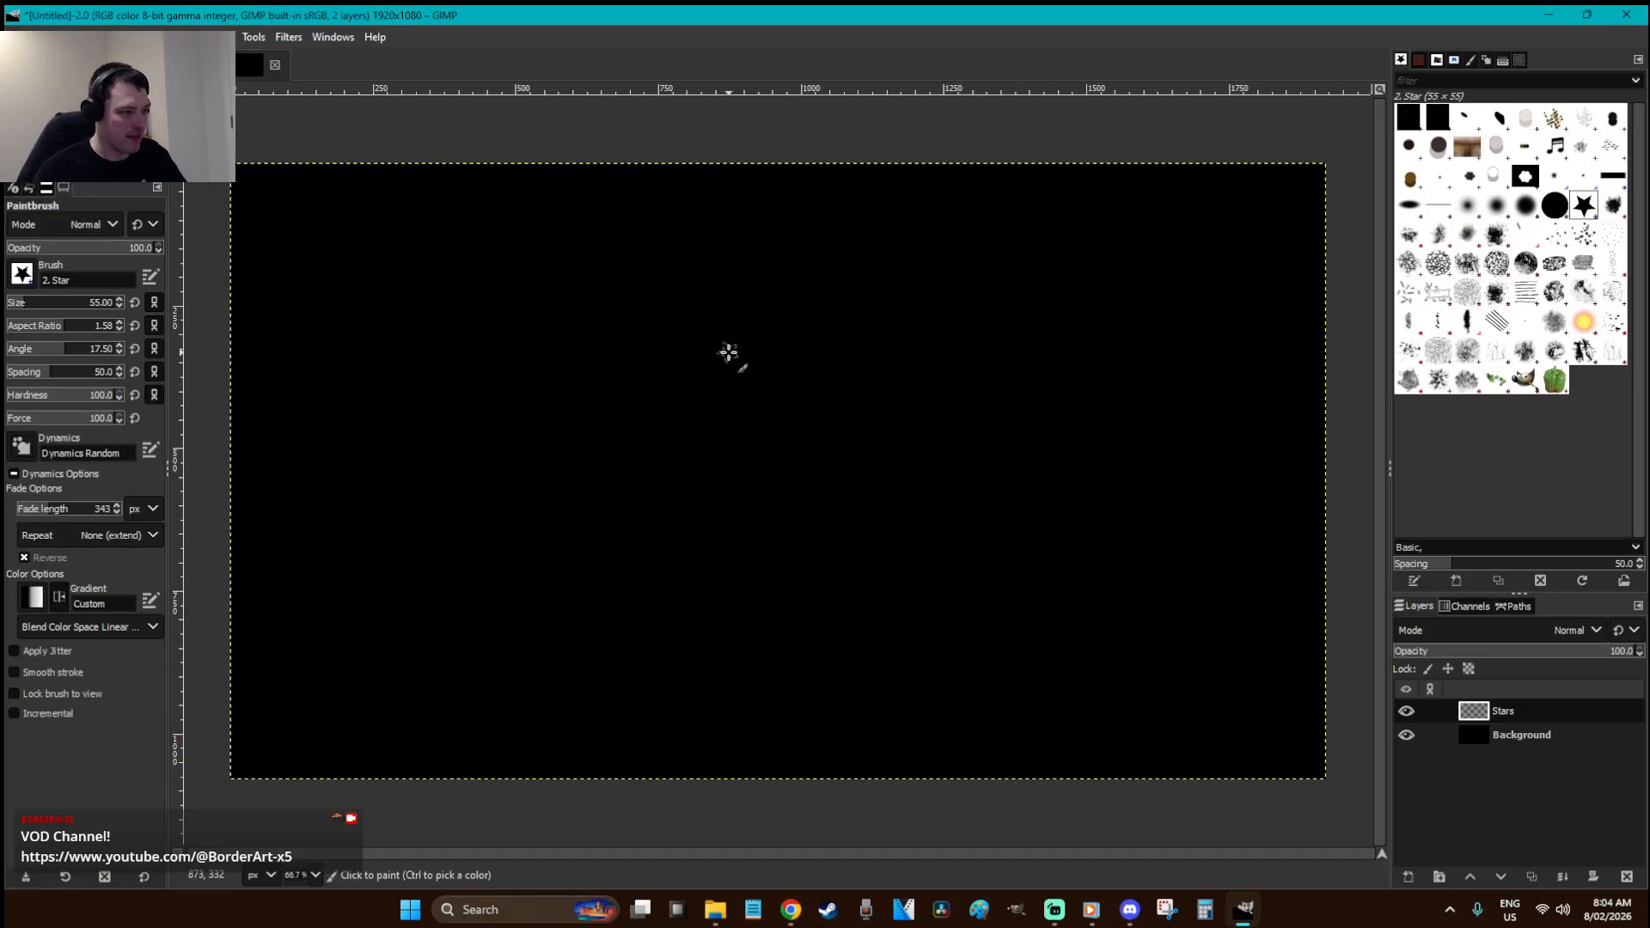
mouse_move(450, 320)
left_mouse_down()
mouse_move(510, 321)
mouse_move(517, 409)
mouse_move(455, 434)
left_mouse_up()
key("ctrl+z")
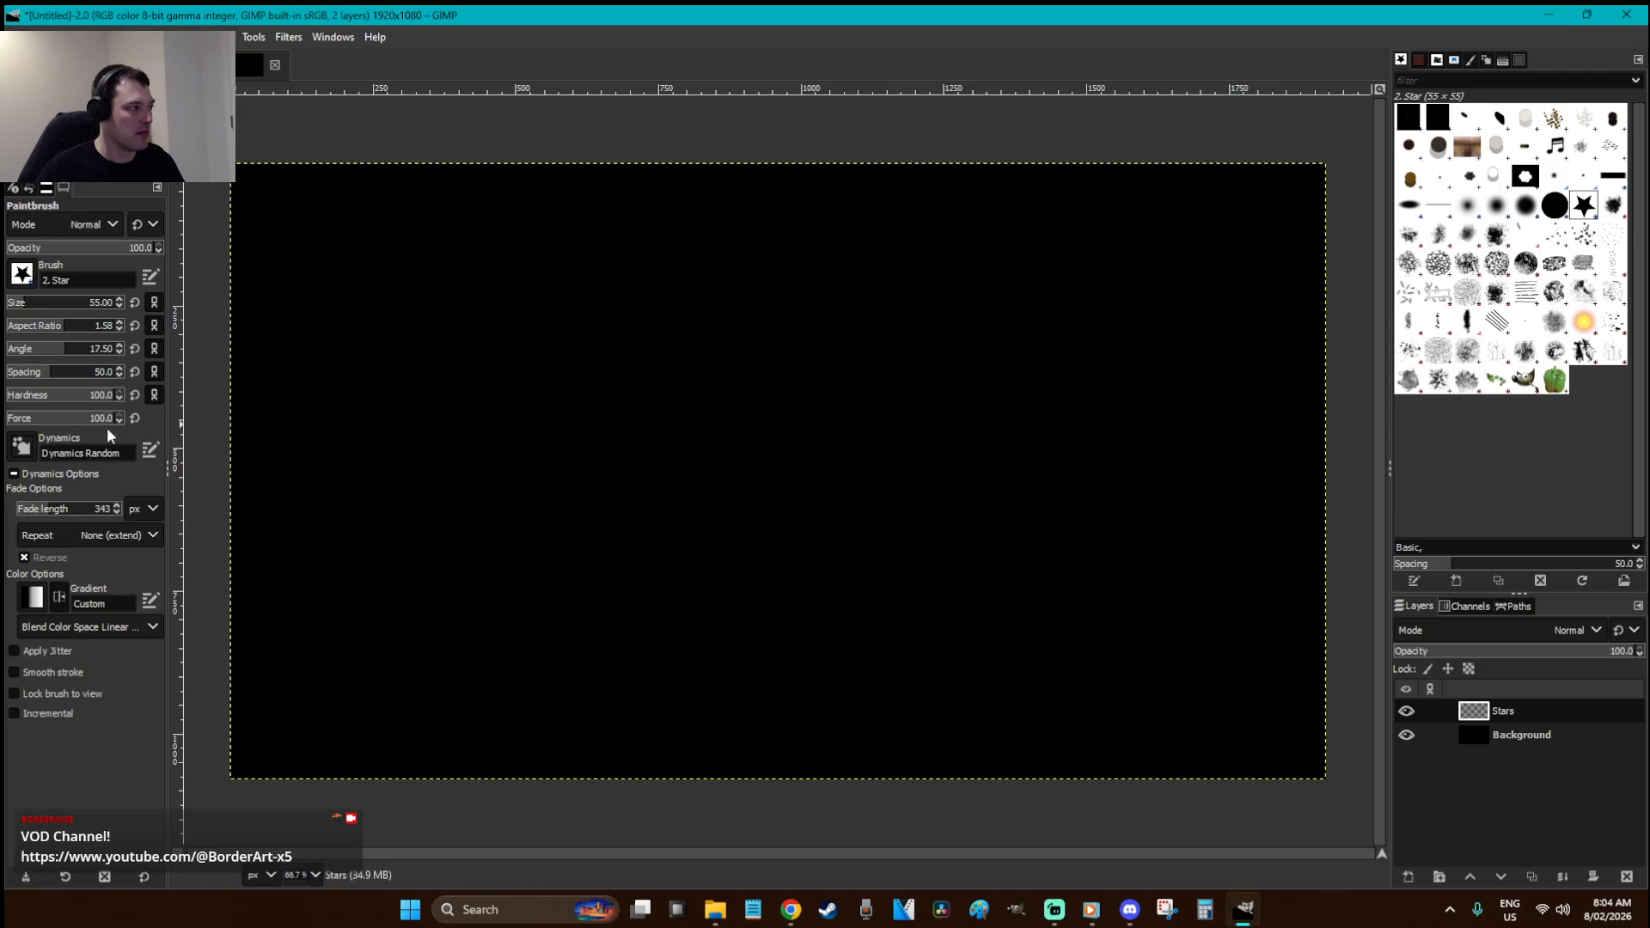
- Set the star brush to hardness 0 and spacing 158, and paint a cluster of scattered stars on the Stars layer
left_click_drag(57, 399, 7, 397)
left_click(80, 371)
mouse_move(528, 371)
left_mouse_down()
mouse_move(629, 361)
mouse_move(567, 405)
left_mouse_up()
key("ctrl+z")
left_click(95, 371)
mouse_move(464, 364)
left_mouse_down()
mouse_move(522, 378)
mouse_move(481, 425)
mouse_move(476, 403)
mouse_move(434, 438)
mouse_move(495, 469)
mouse_move(570, 383)
mouse_move(527, 346)
mouse_move(458, 339)
mouse_move(414, 404)
left_mouse_up()
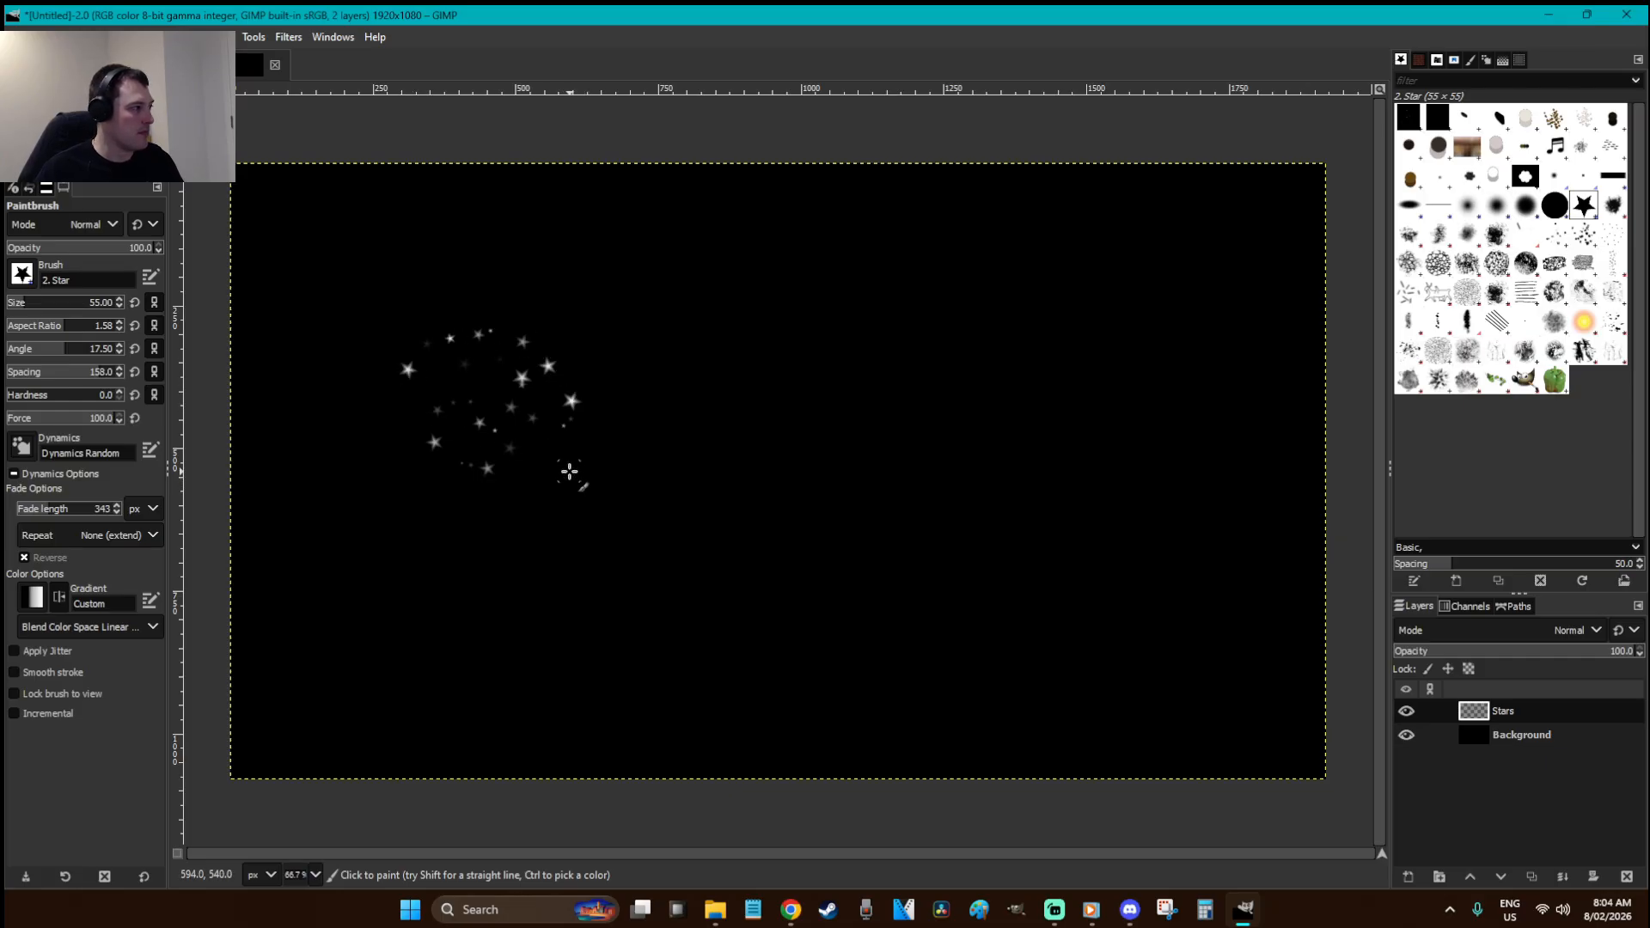
- Copy a rectangular area of about 515 × 408 px around the star cluster and clear the selection
key("r")
left_click_drag(623, 523, 329, 293)
key("ctrl+c")
key("c")
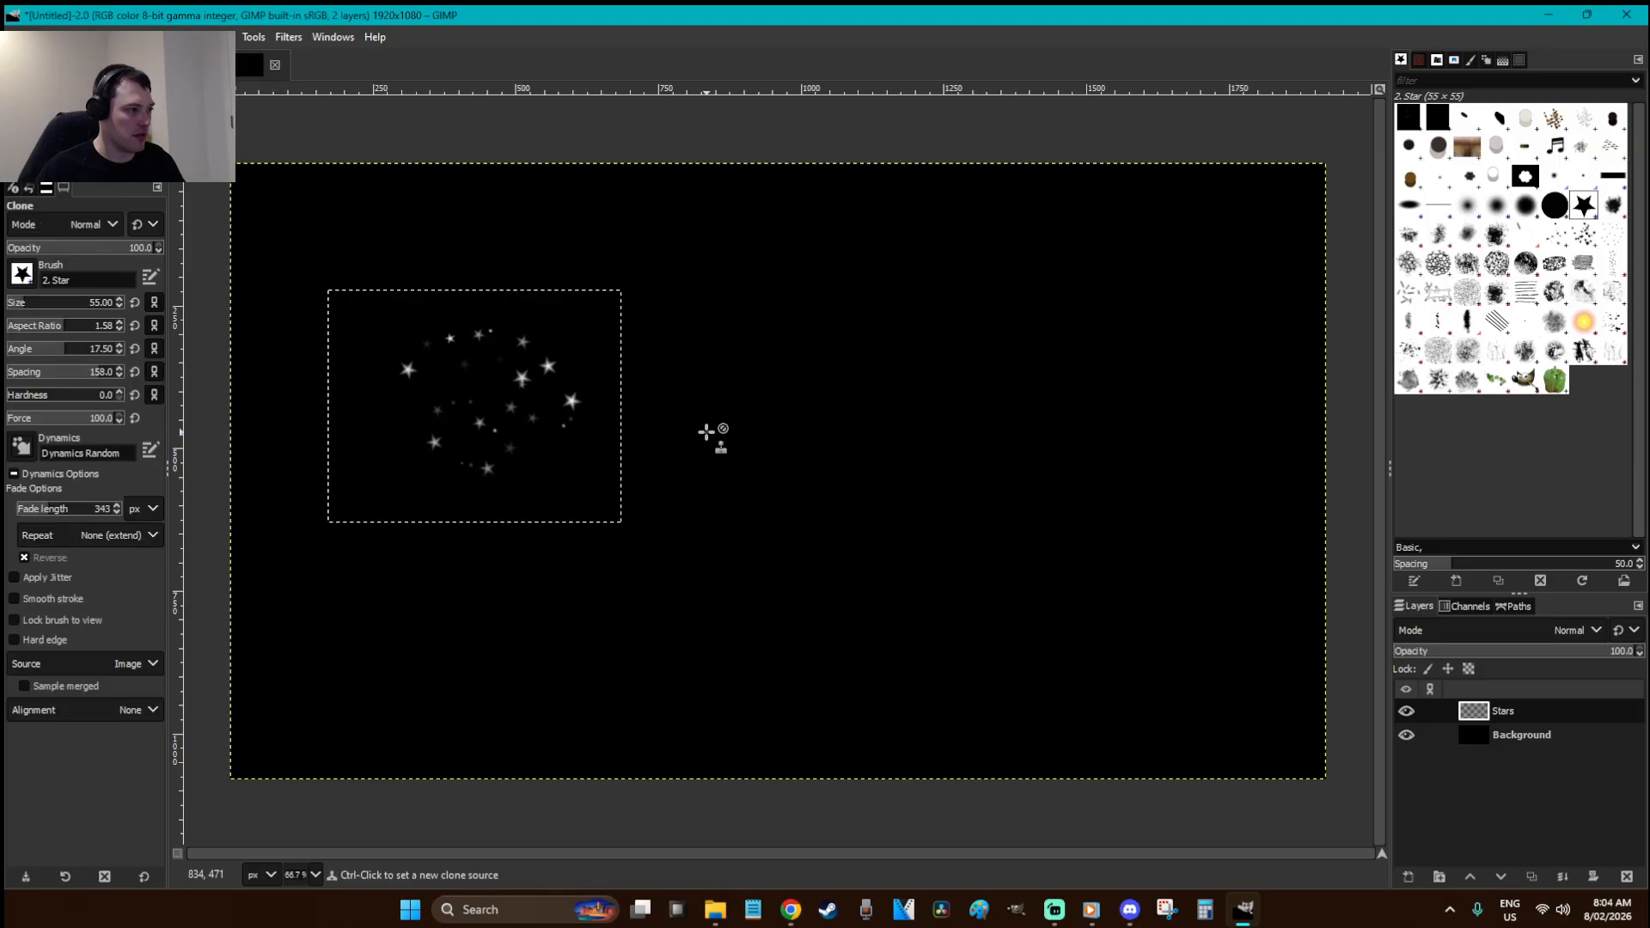
key("r")
left_click(821, 385)
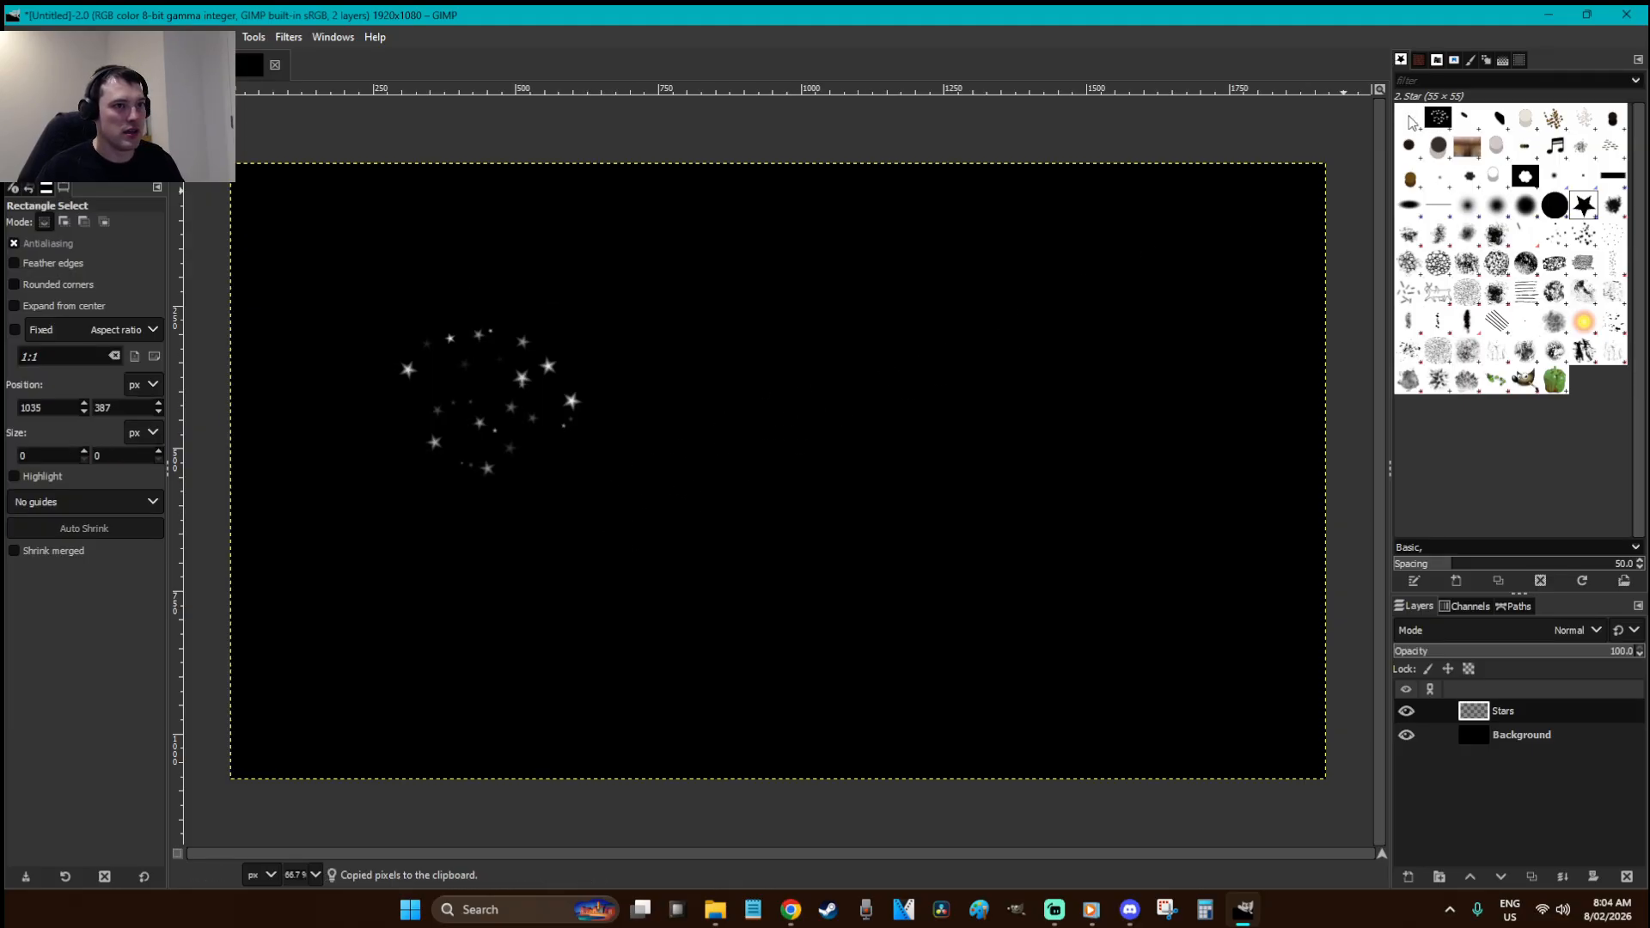
- Set the Paintbrush to the copied Clipboard Image brush with spacing 94, undoing the first test stroke
left_click(1419, 122)
key("p")
mouse_move(1027, 371)
left_mouse_down()
mouse_move(1088, 285)
mouse_move(966, 372)
mouse_move(1059, 569)
mouse_move(950, 682)
left_mouse_up()
key("ctrl+z")
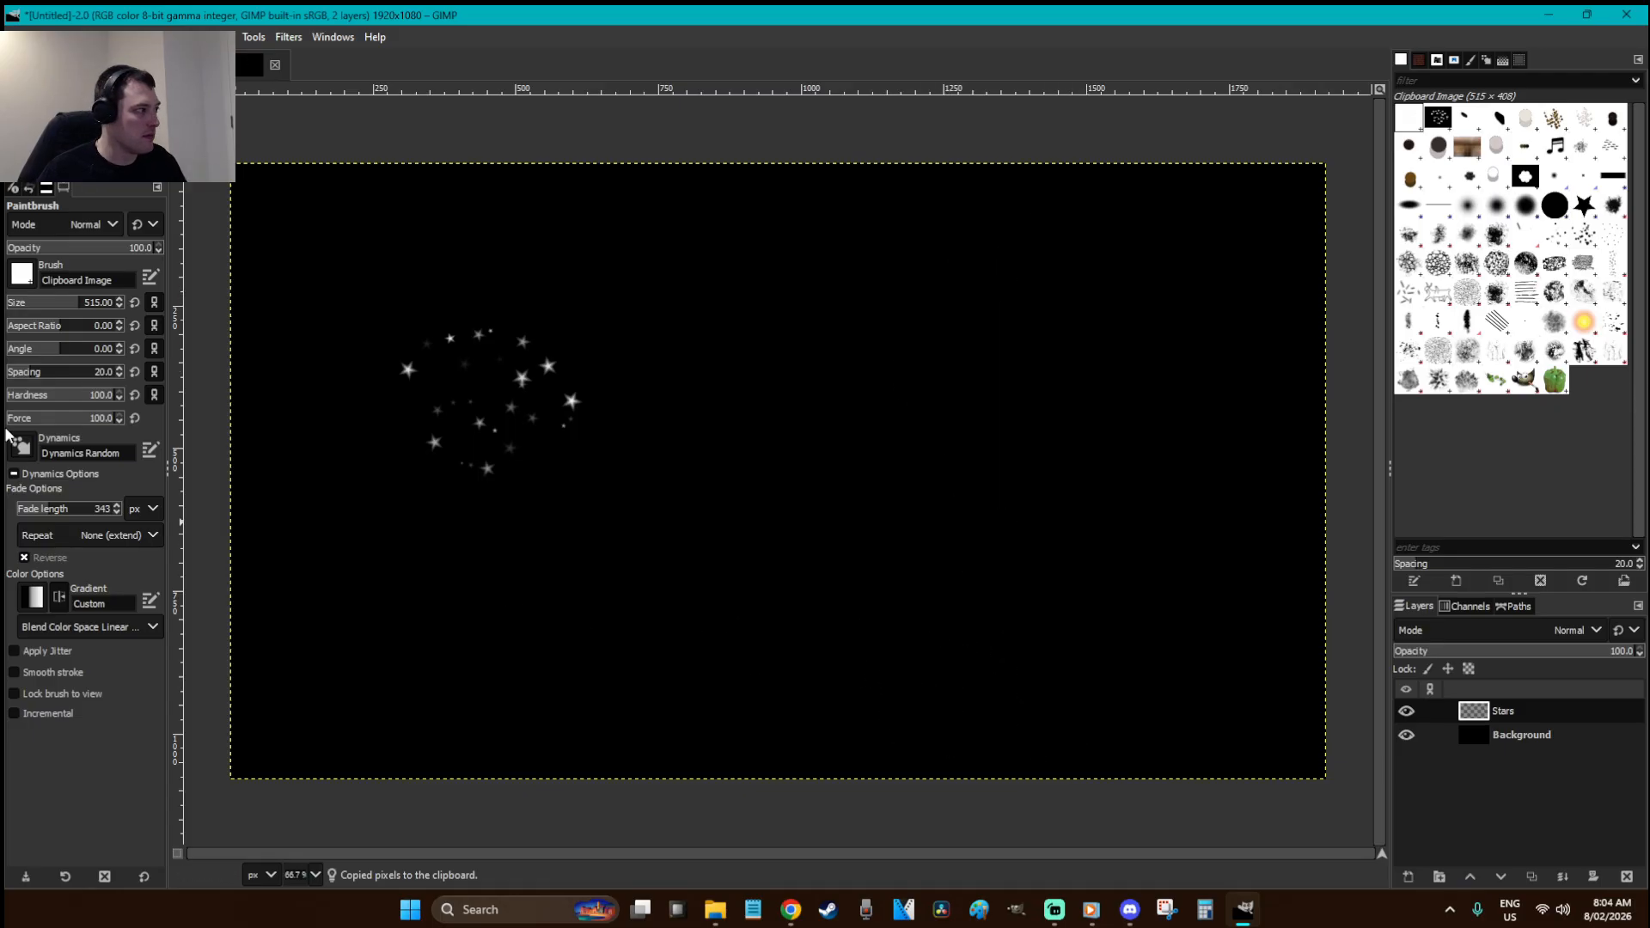
left_click(74, 382)
- Paint copied star clusters over the whole canvas, and clear the Stars layer again
mouse_move(1271, 442)
left_mouse_down()
mouse_move(1273, 386)
mouse_move(1093, 434)
mouse_move(1071, 634)
mouse_move(1182, 528)
mouse_move(1382, 601)
mouse_move(1156, 811)
mouse_move(1047, 482)
mouse_move(899, 318)
mouse_move(887, 651)
mouse_move(639, 674)
mouse_move(767, 491)
mouse_move(612, 446)
mouse_move(1059, 273)
left_mouse_up()
mouse_move(1115, 539)
left_mouse_down()
mouse_move(1046, 266)
mouse_move(812, 389)
mouse_move(386, 294)
mouse_move(402, 394)
mouse_move(378, 604)
mouse_move(544, 739)
mouse_move(577, 672)
mouse_move(497, 546)
mouse_move(269, 703)
mouse_move(809, 779)
mouse_move(534, 467)
mouse_move(611, 305)
mouse_move(314, 197)
mouse_move(994, 194)
left_mouse_up()
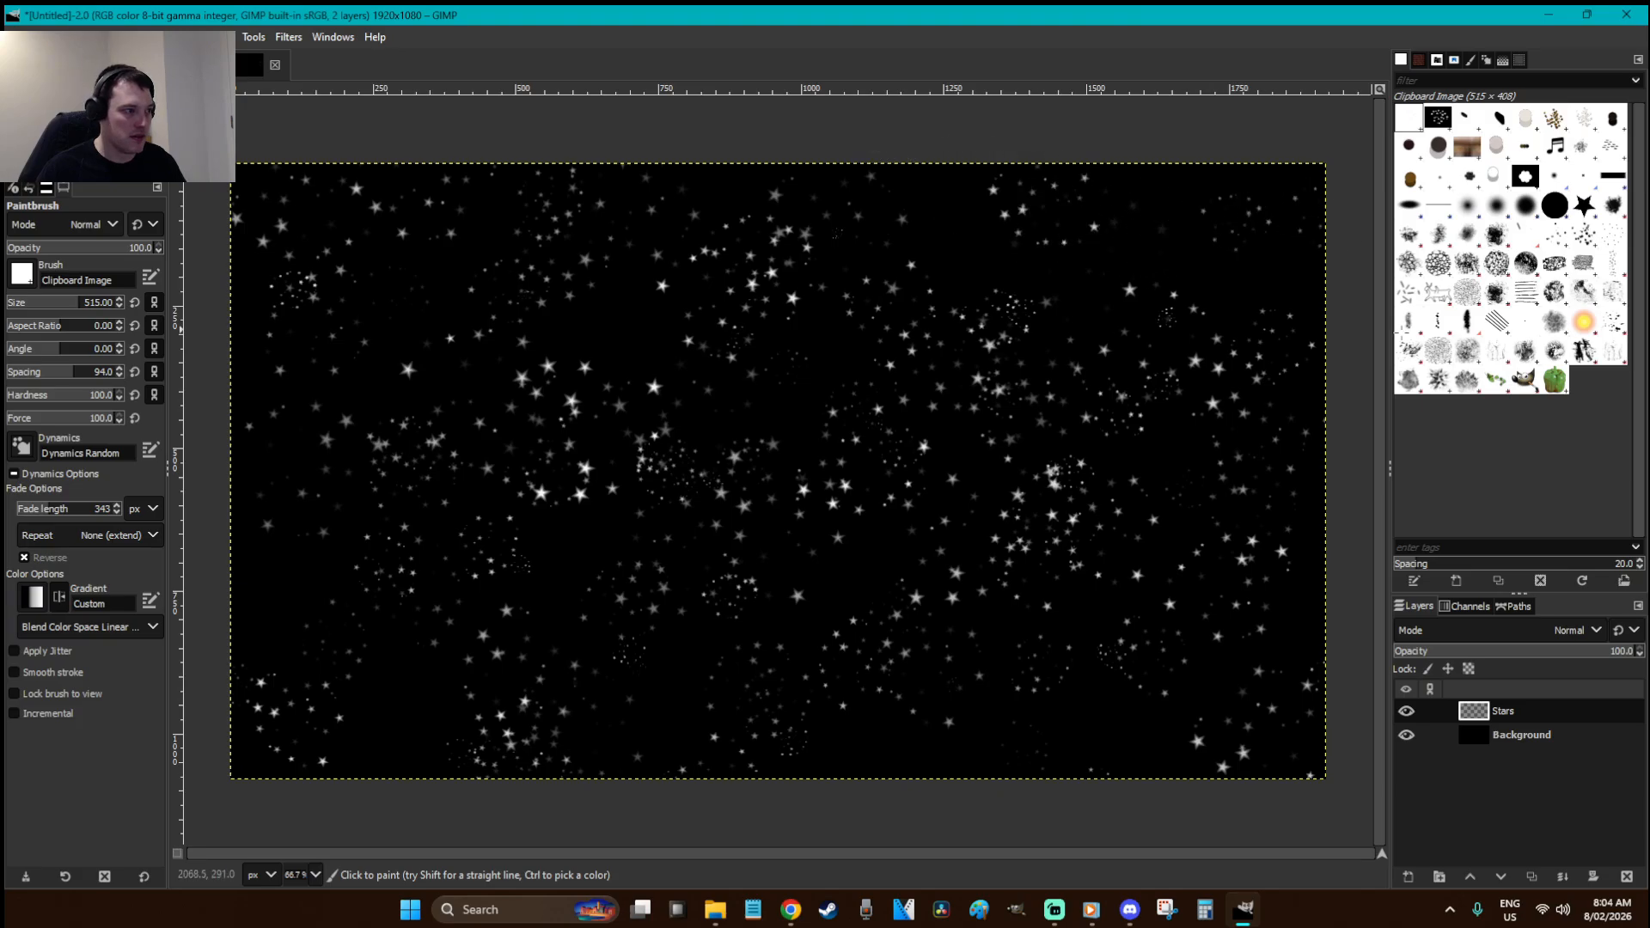
key("r")
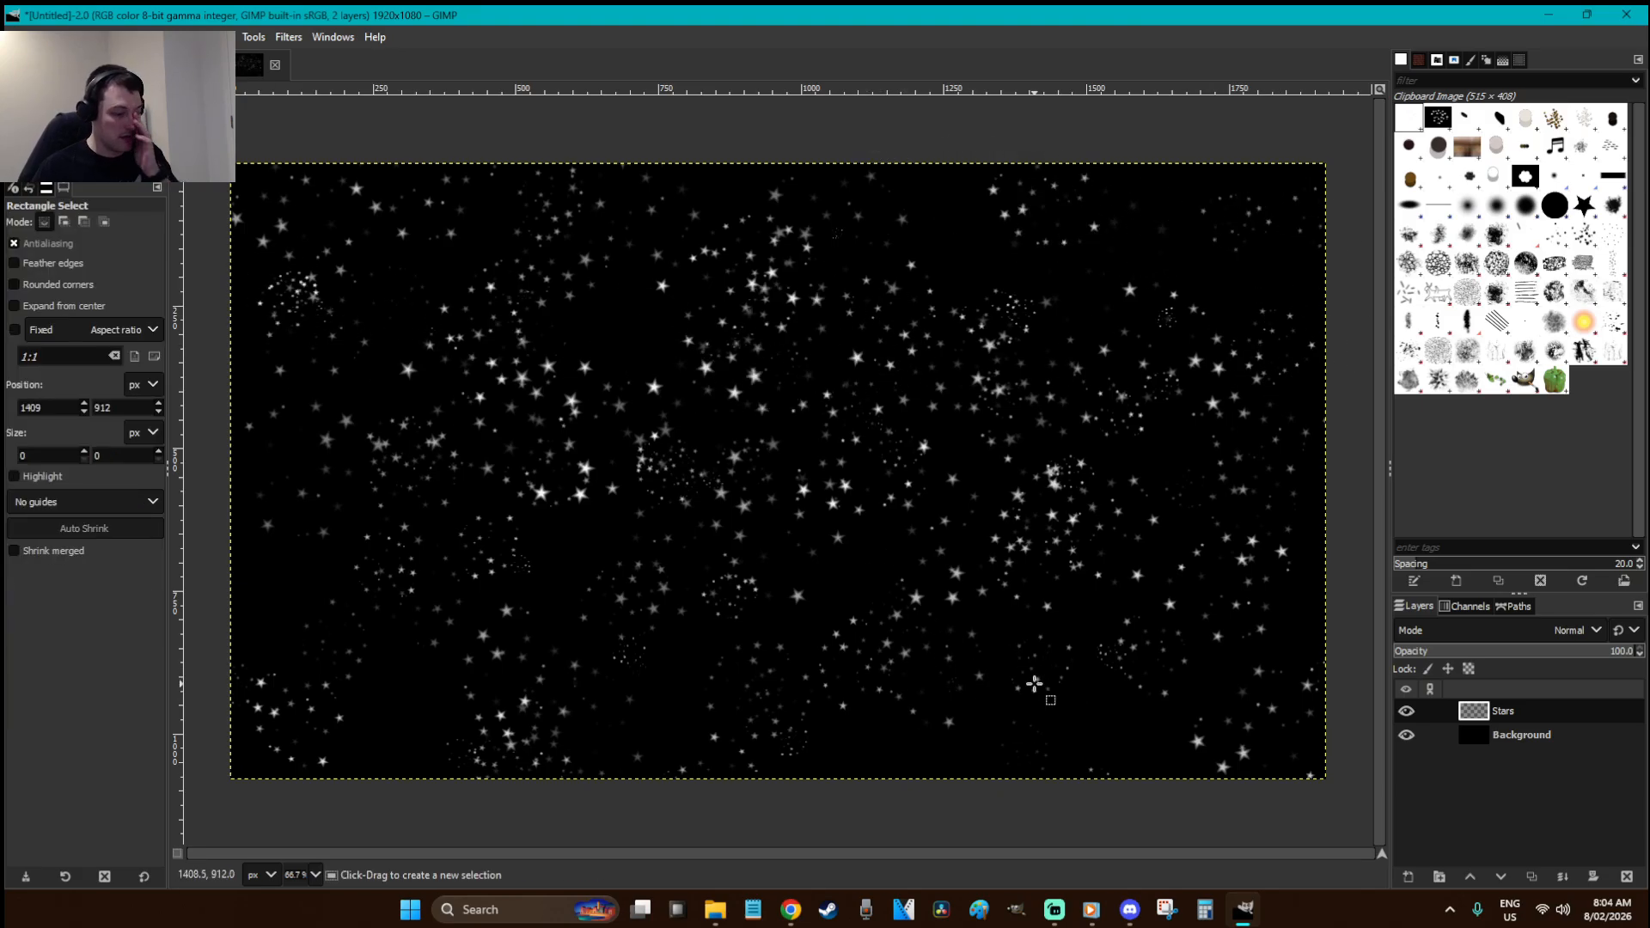
key("p")
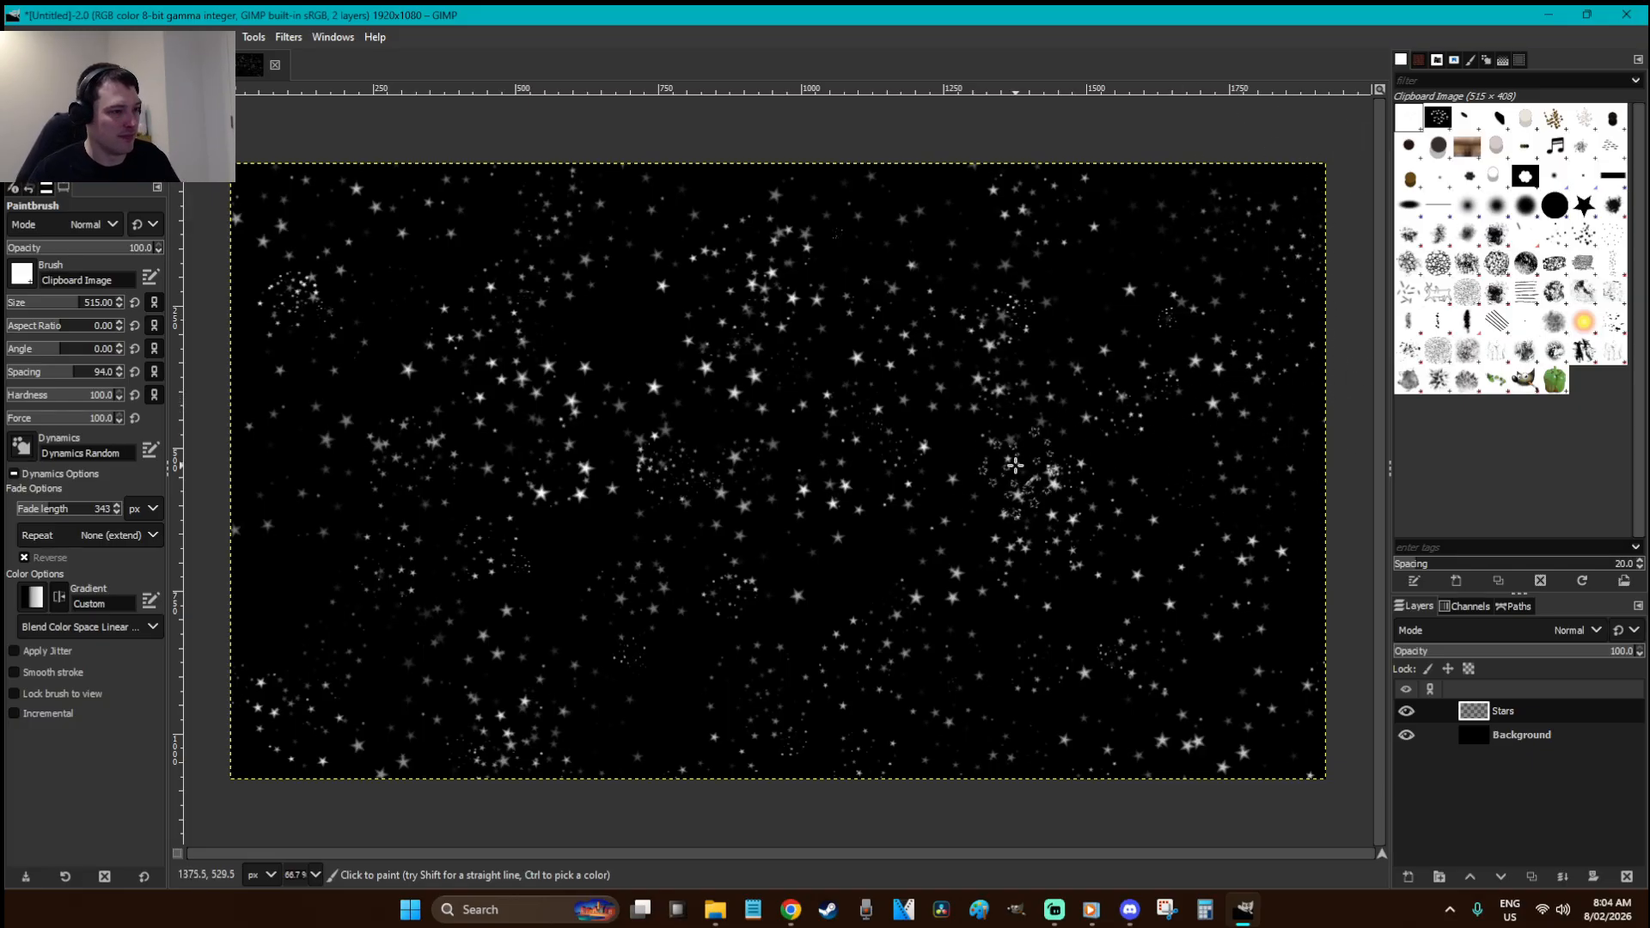
key("r")
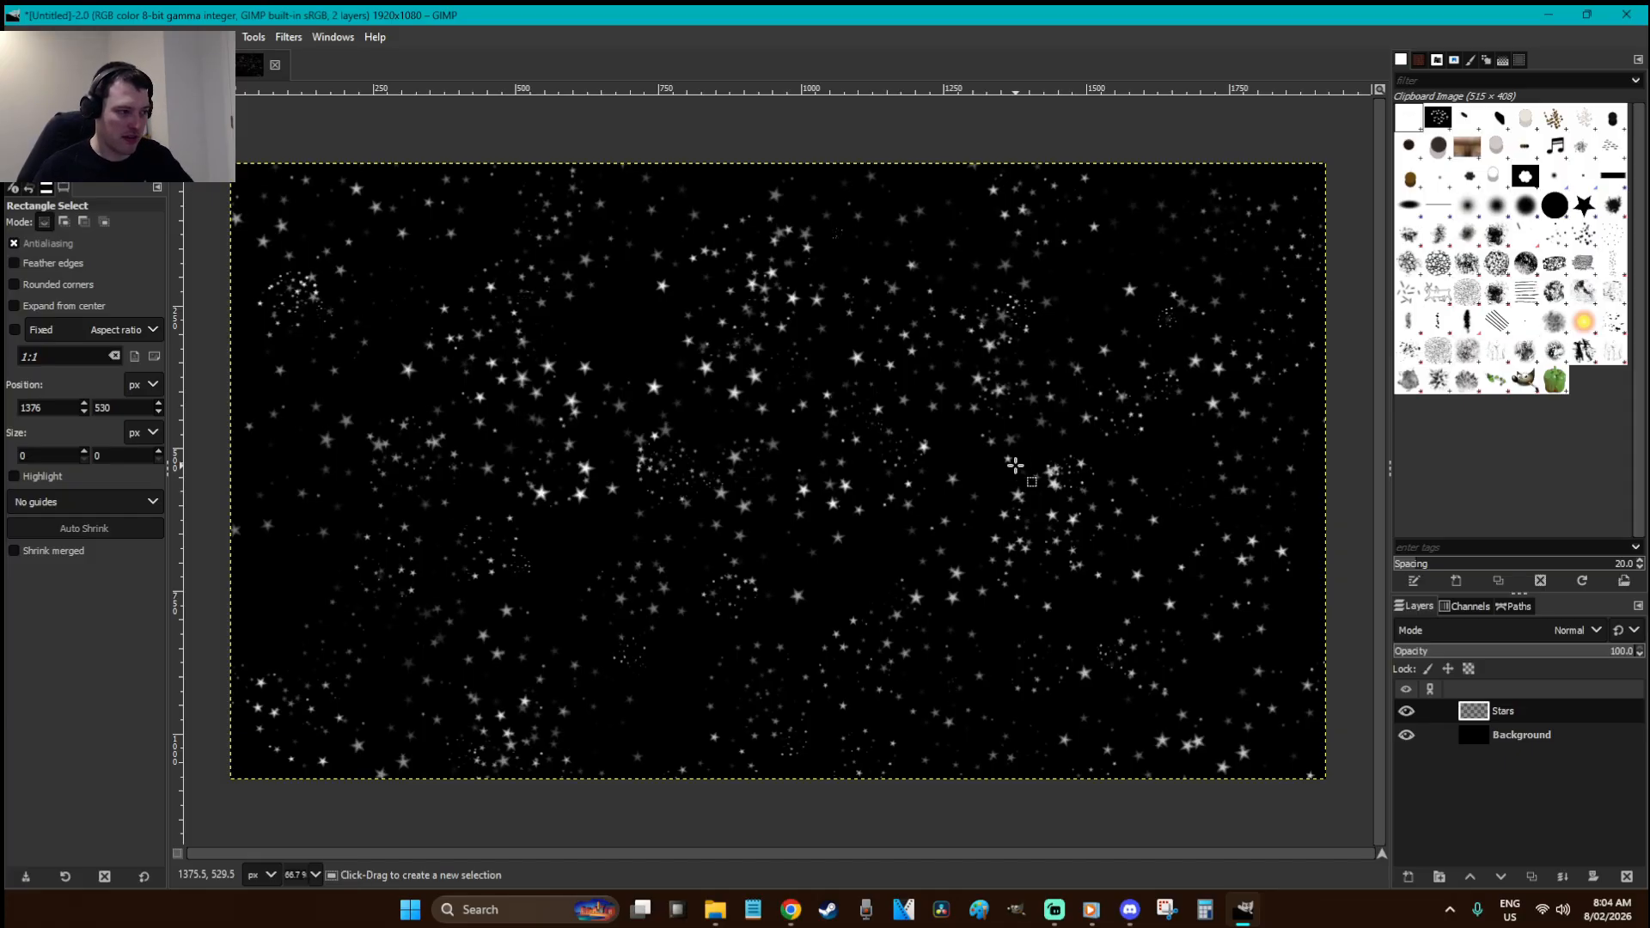
key("Delete")
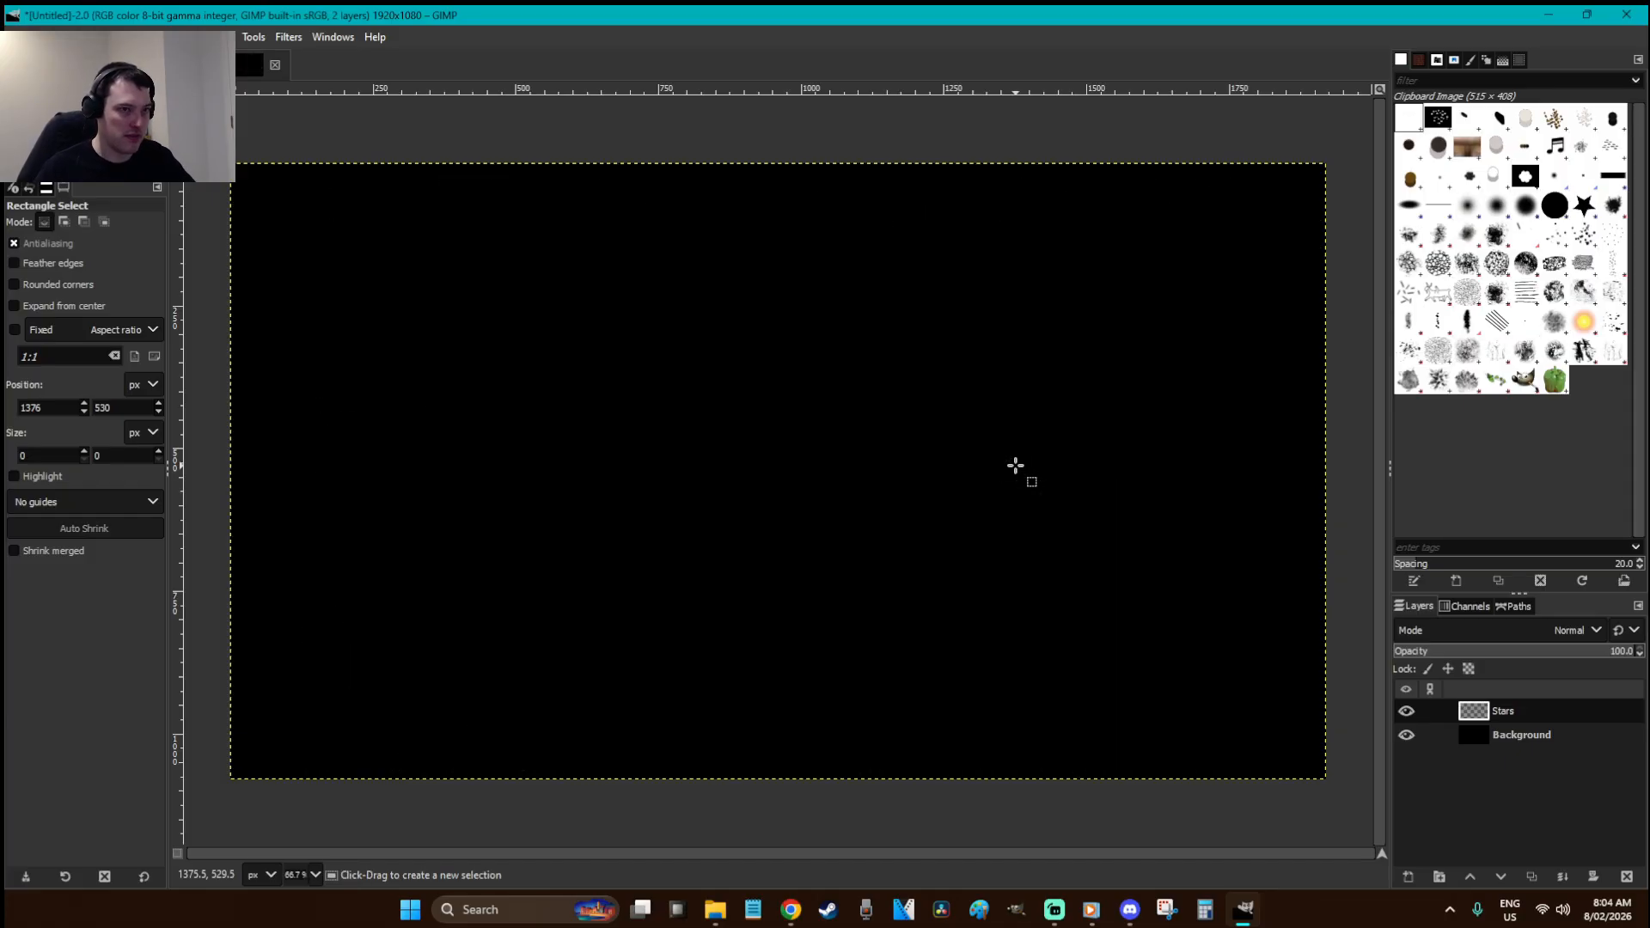
- Paint a small cluster of tiny stars with the 2. Star brush at size 16, hardness 0 and spacing 151
left_click(1584, 205)
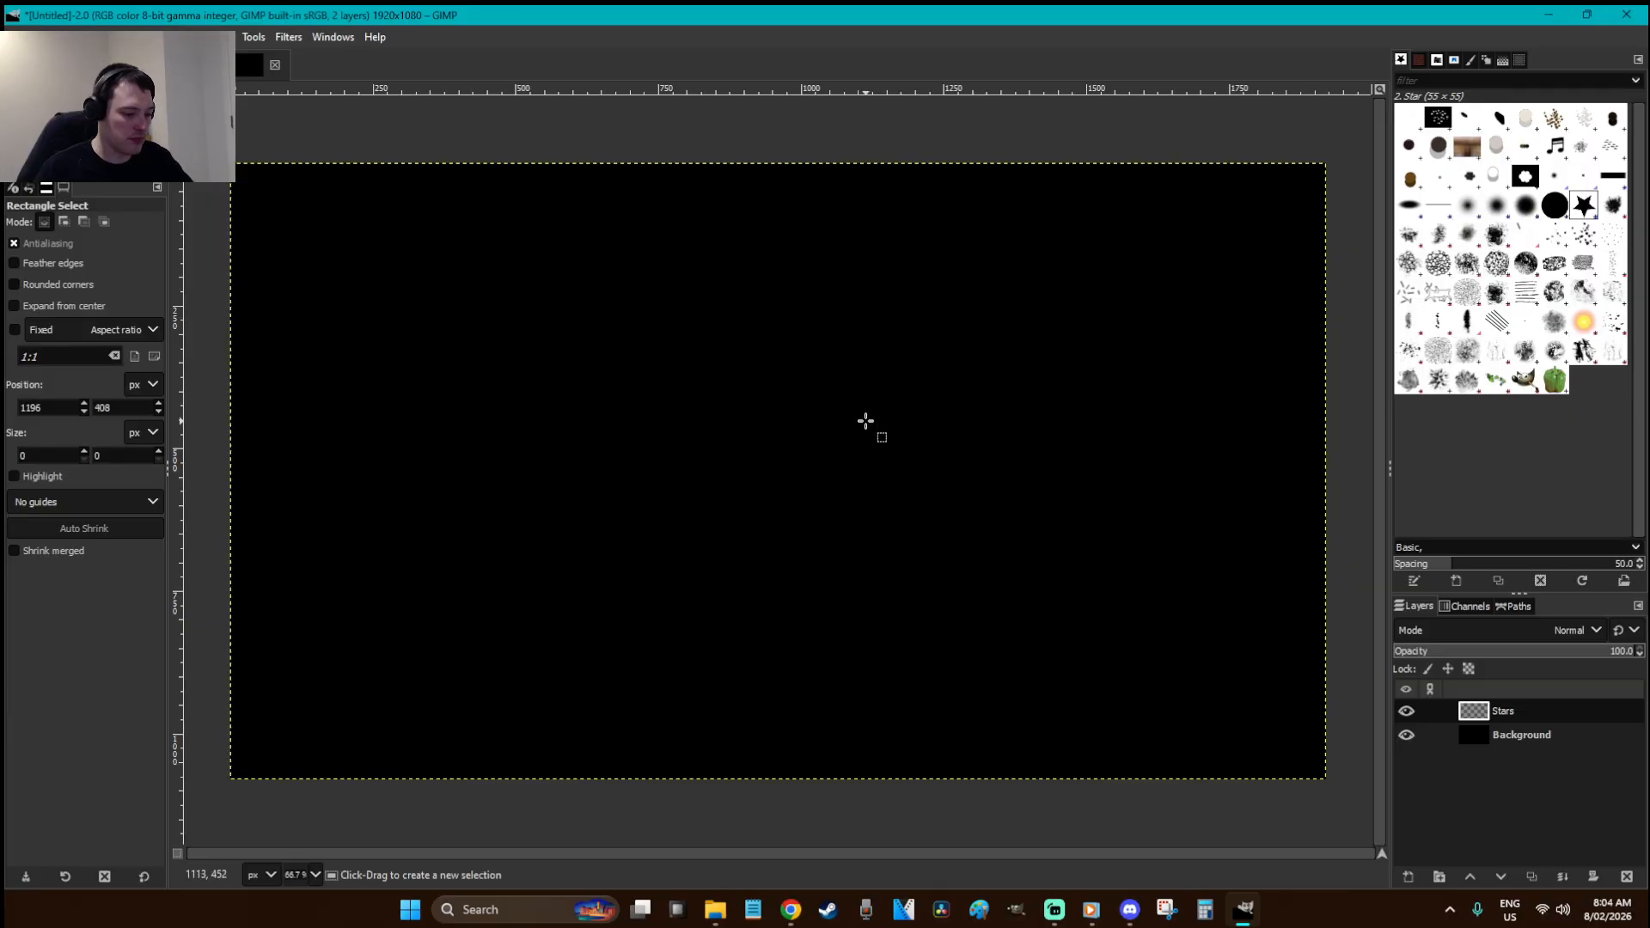
key("p")
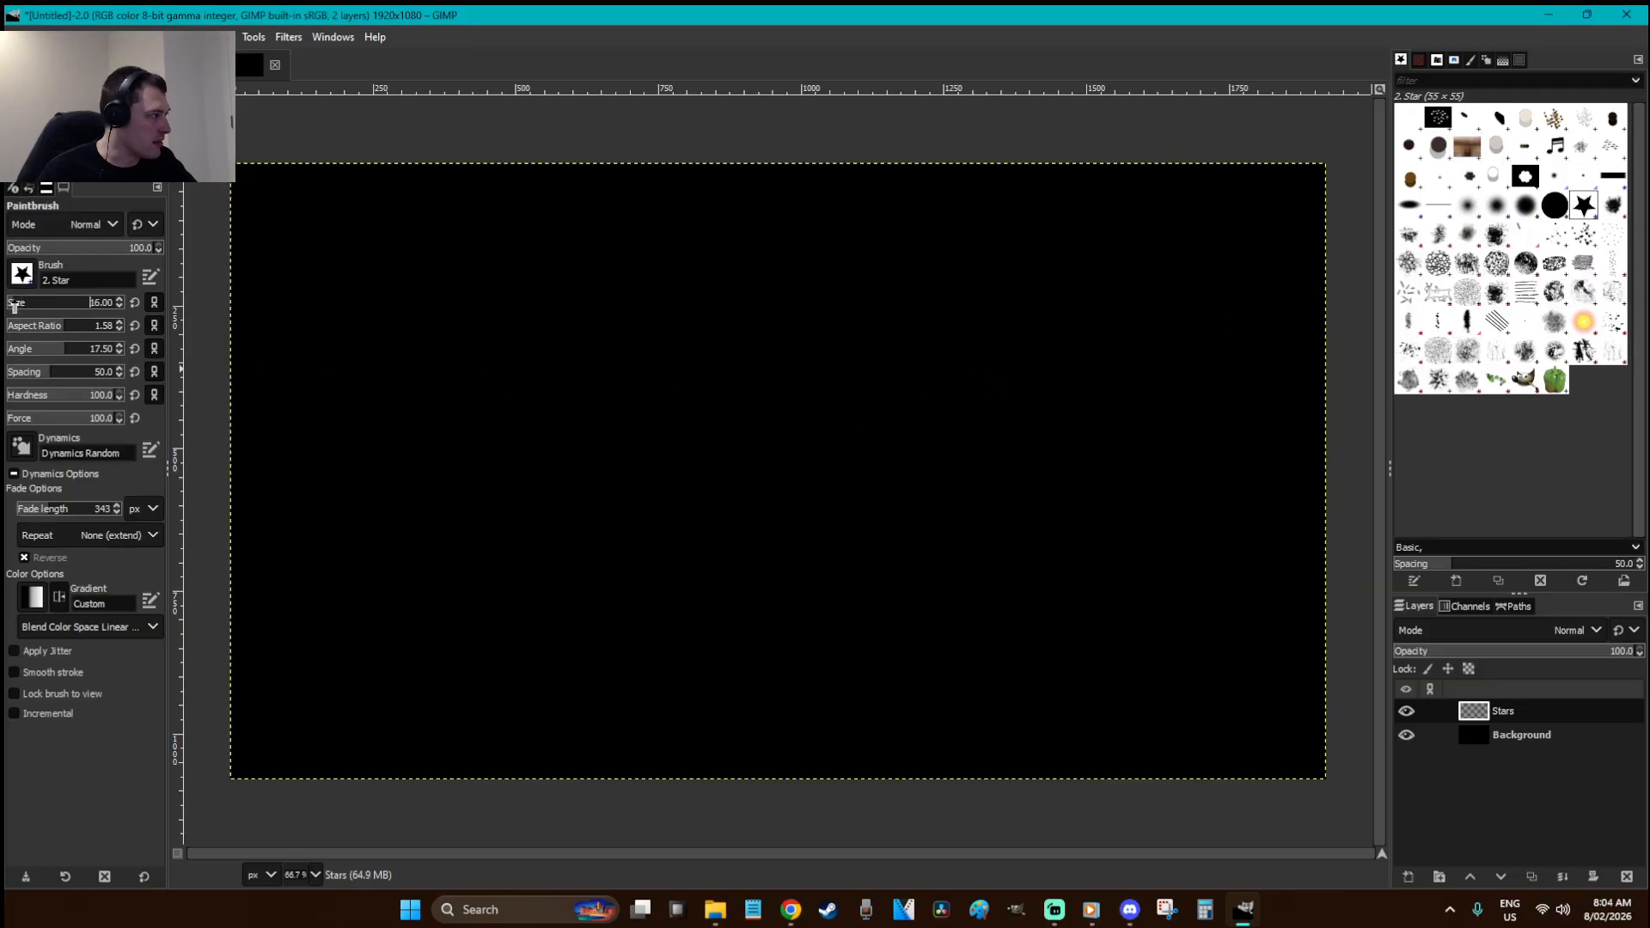
left_click_drag(480, 336, 465, 385)
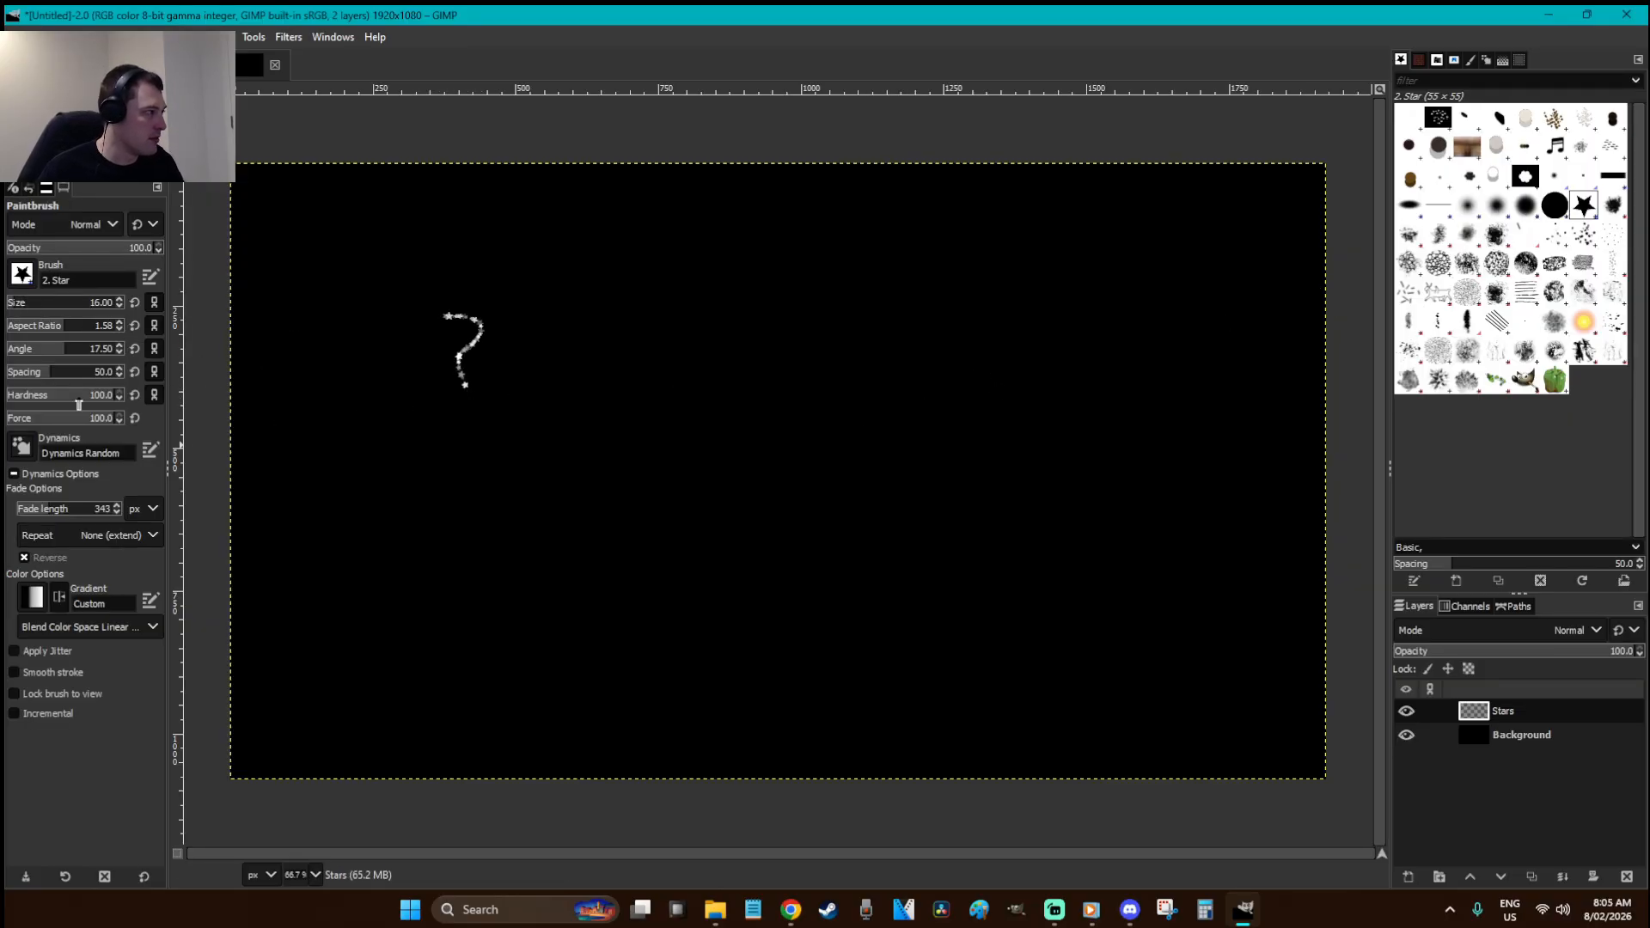
left_click_drag(95, 395, 5, 397)
key("ctrl+z")
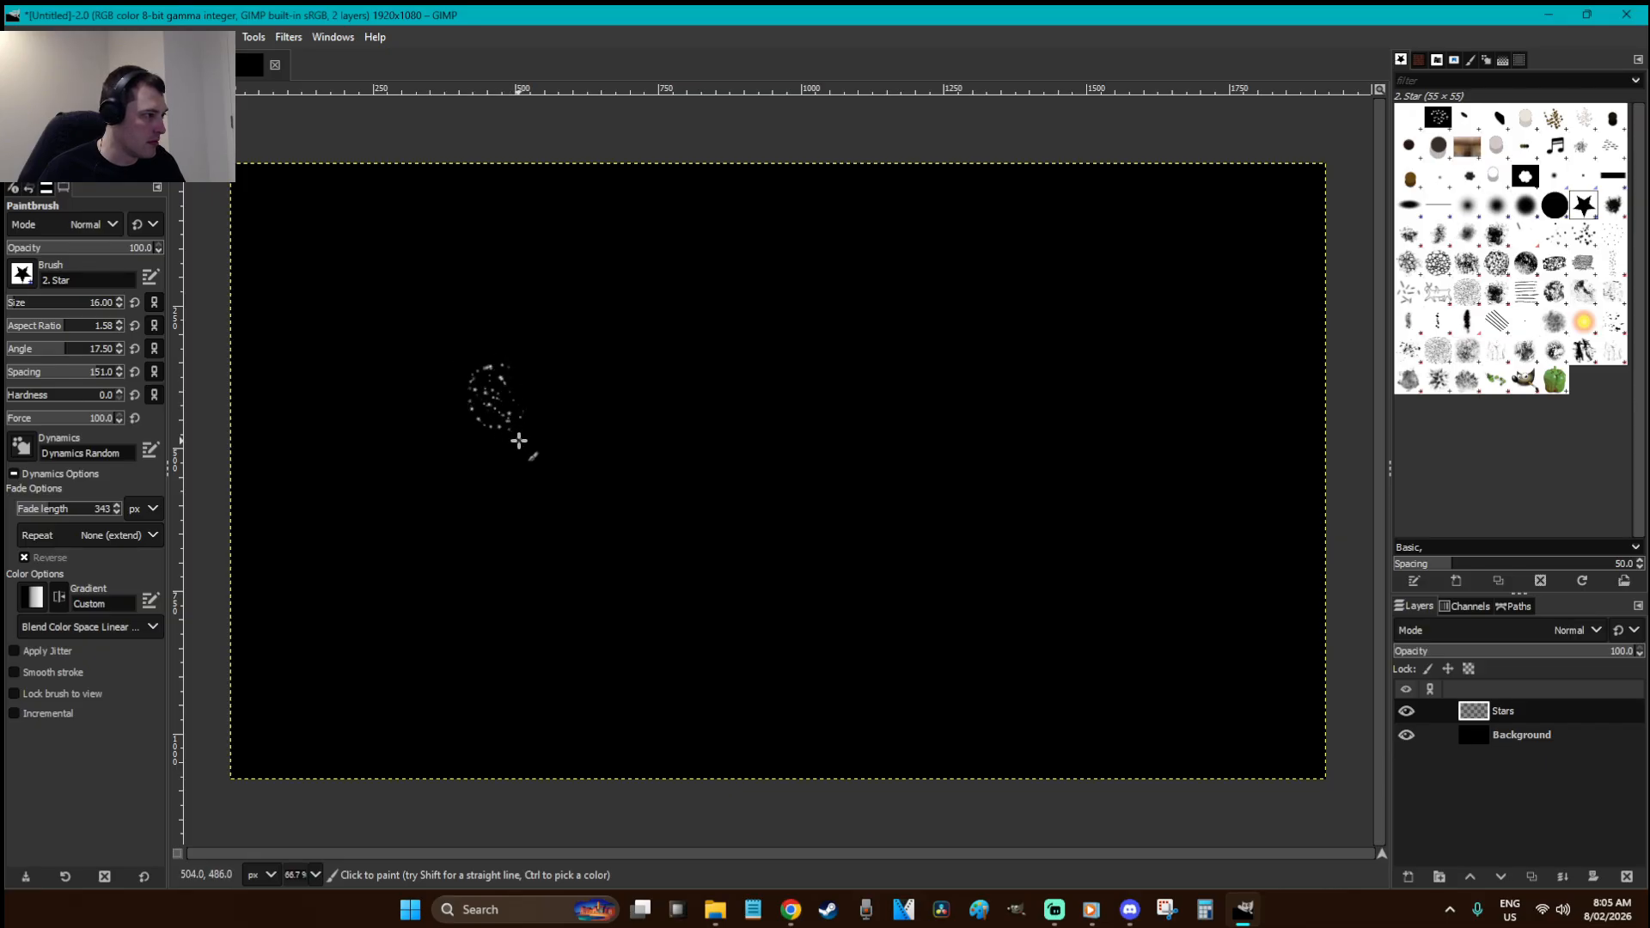
- Copy an area of about 223 × 214 px around the tiny stars and choose it as the Clipboard Image paintbrush
key("r")
left_click_drag(432, 343, 563, 470)
key("ctrl+c")
left_click(683, 414)
key("p")
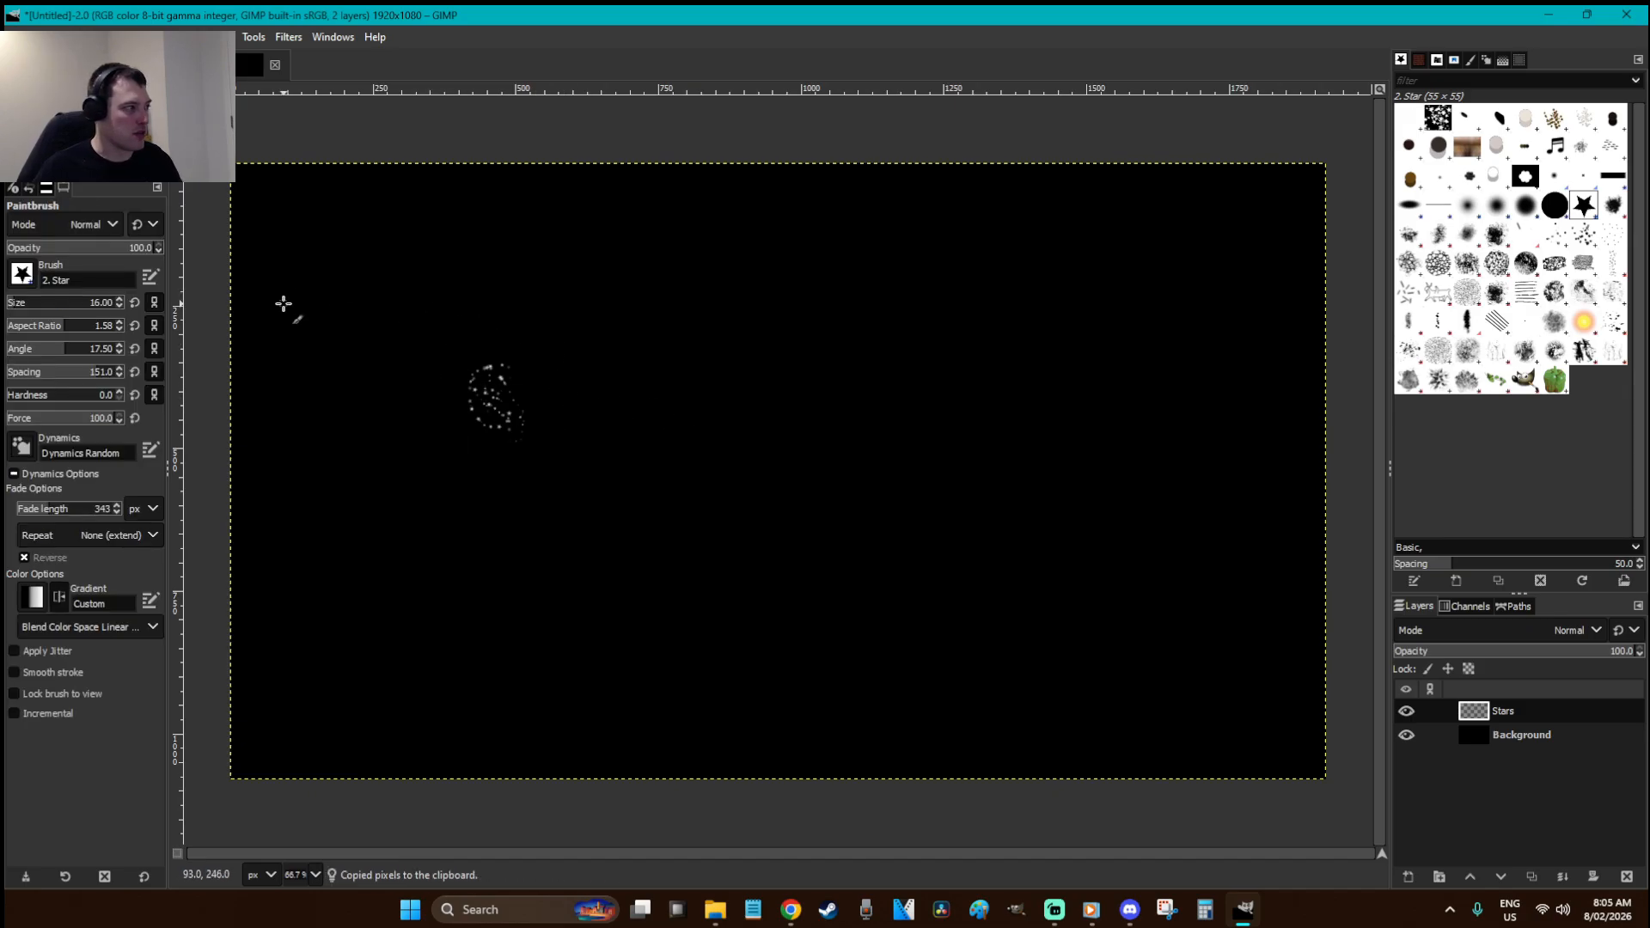
left_click(1413, 118)
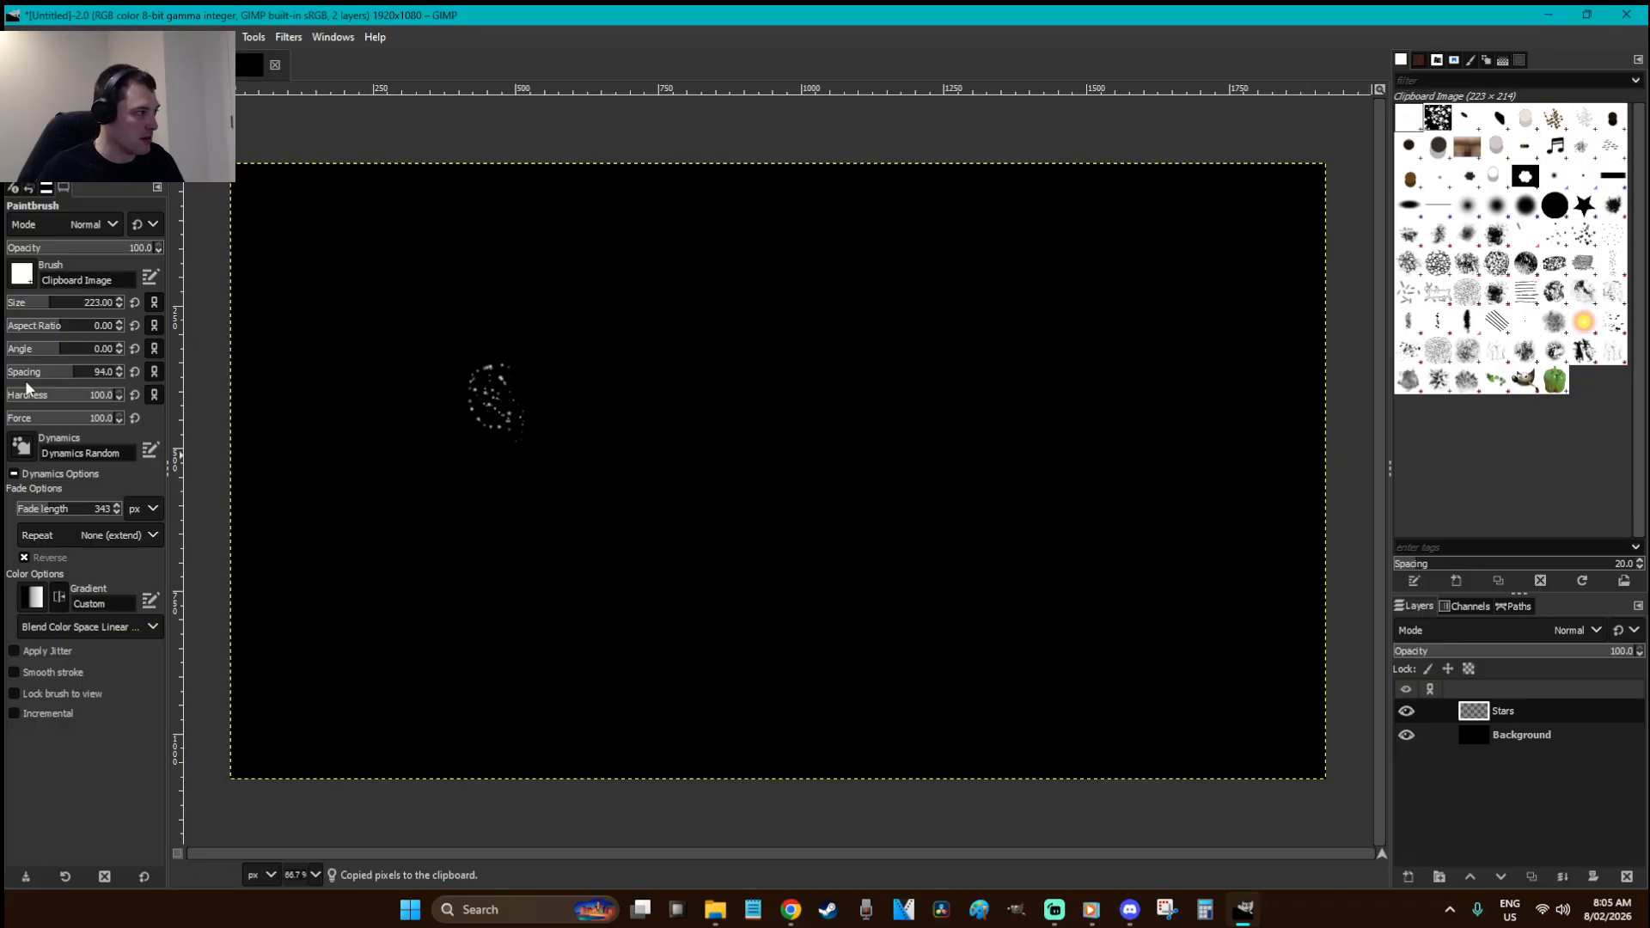
- Try painting with the Clipboard Image brush at spacing 57 and hardness 56, restoring hardness to 100 and undoing the strokes
left_click_drag(83, 397, 7, 410)
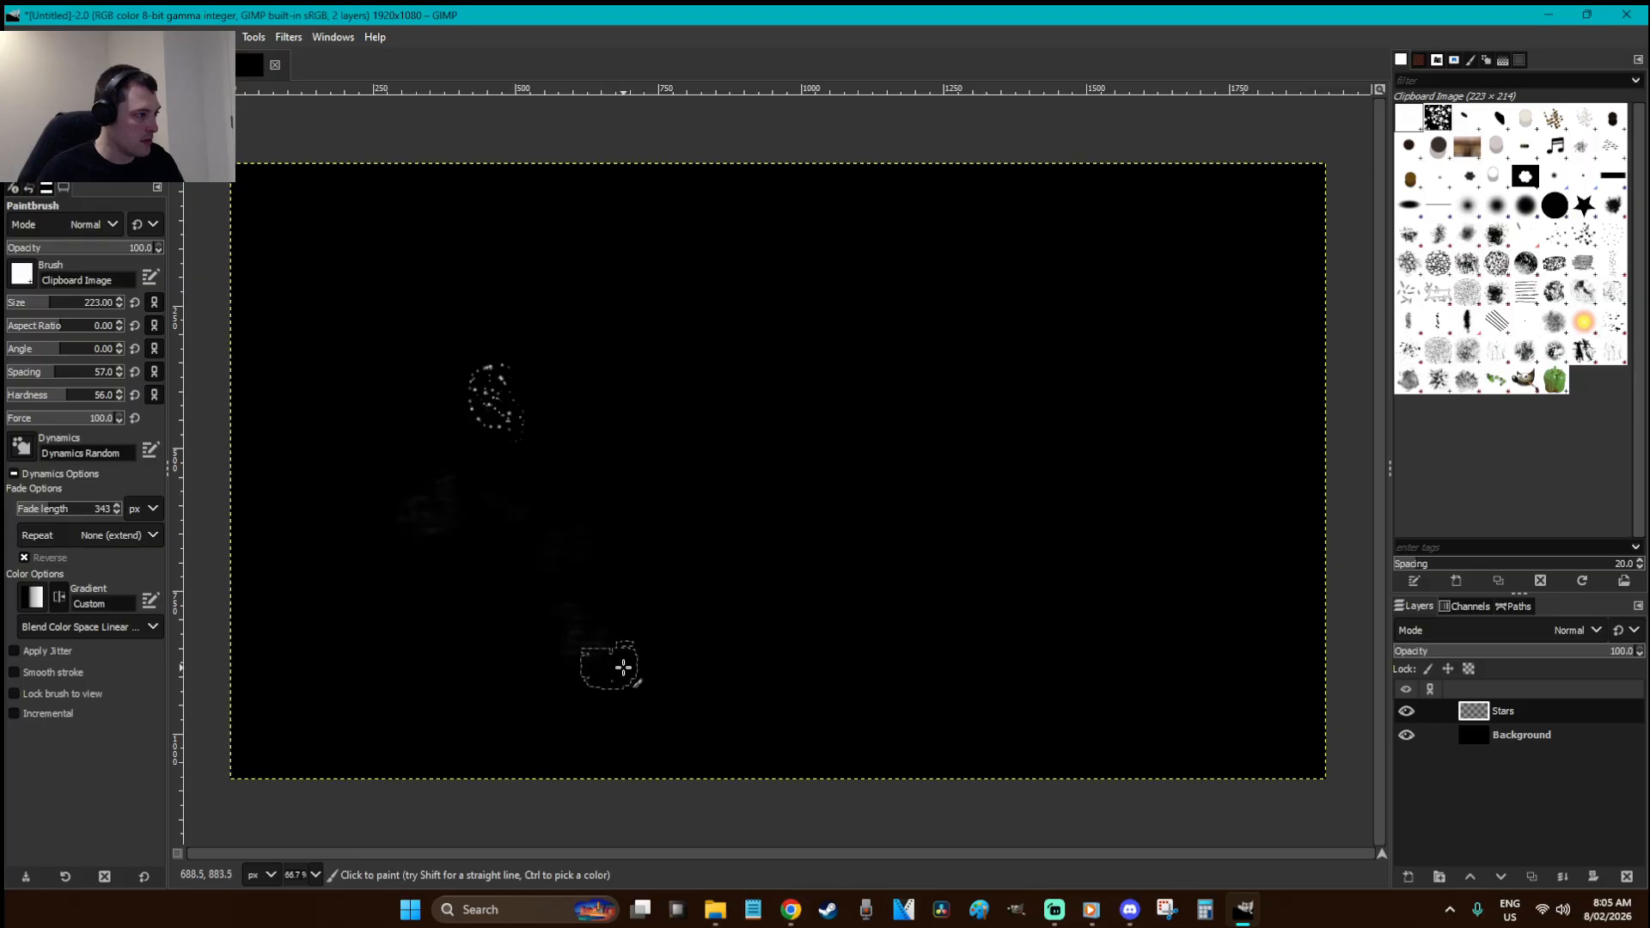
left_click(79, 398)
left_click_drag(79, 401, 130, 403)
mouse_move(437, 535)
left_mouse_down()
mouse_move(457, 421)
mouse_move(482, 463)
mouse_move(895, 692)
mouse_move(704, 595)
mouse_move(908, 570)
mouse_move(932, 615)
mouse_move(1117, 491)
mouse_move(796, 247)
mouse_move(618, 245)
mouse_move(1221, 671)
mouse_move(1143, 679)
mouse_move(1283, 543)
mouse_move(1234, 361)
mouse_move(939, 172)
mouse_move(947, 81)
mouse_move(835, 741)
mouse_move(976, 654)
mouse_move(1132, 757)
mouse_move(625, 438)
mouse_move(283, 712)
mouse_move(507, 725)
mouse_move(292, 525)
mouse_move(398, 430)
mouse_move(343, 415)
mouse_move(319, 285)
mouse_move(424, 237)
mouse_move(920, 196)
mouse_move(929, 510)
left_mouse_up()
key("ctrl+z")
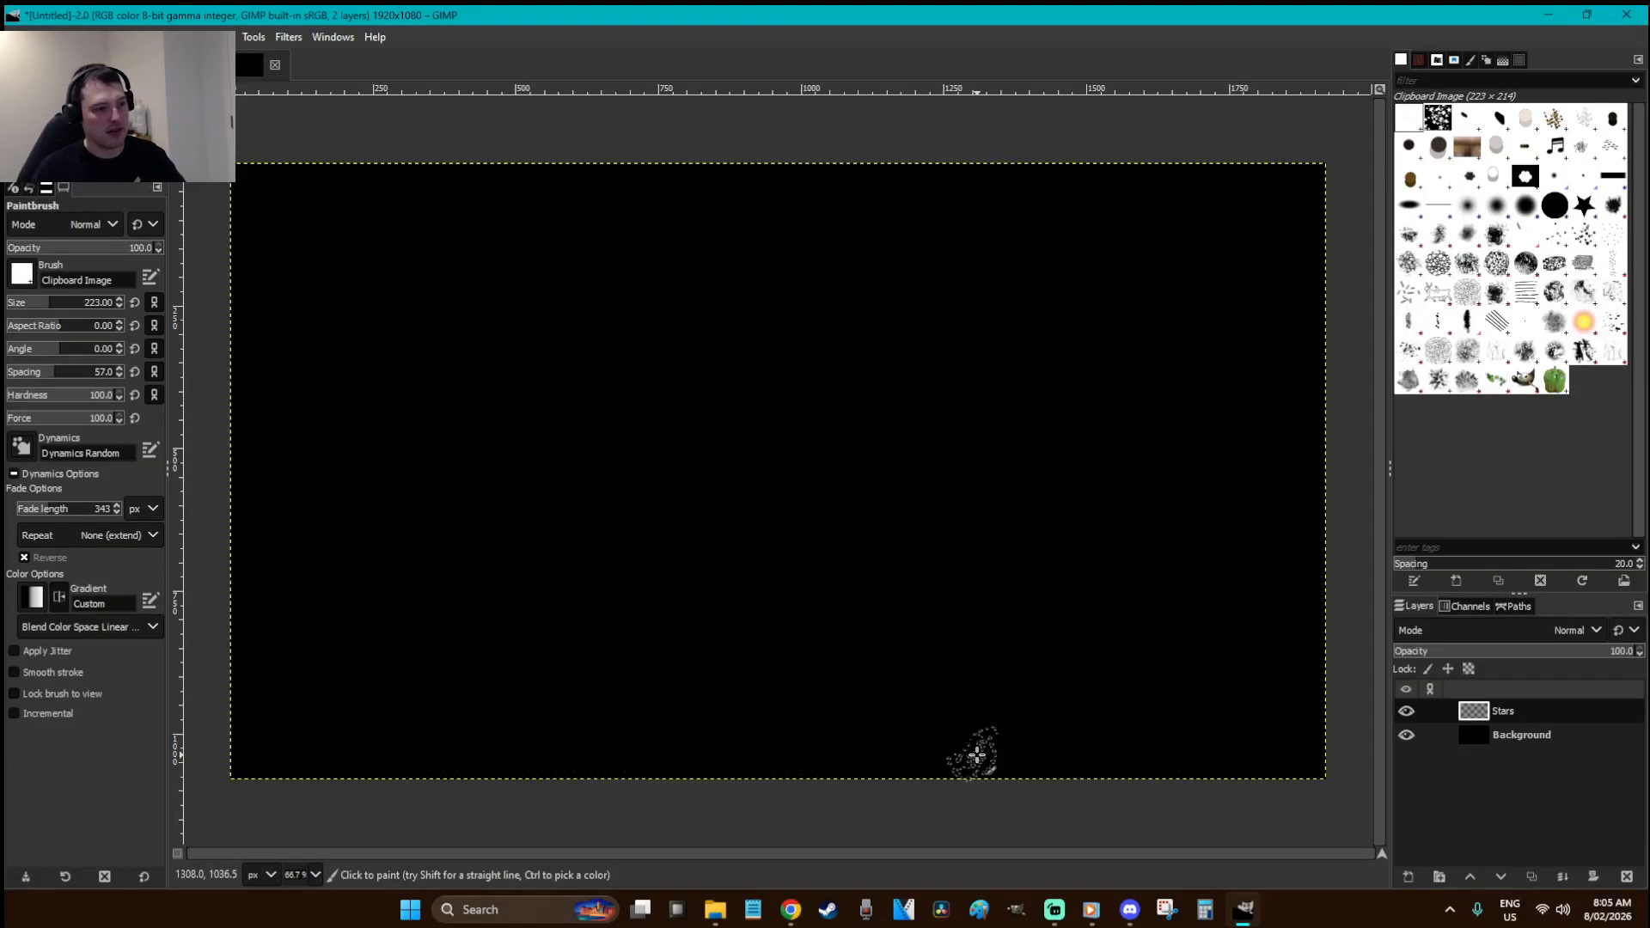
- Test the 2. Star brush at size 55 and hardness 0 with the Paintbrush and Airbrush, undoing the test stars
key("r")
left_click(763, 569)
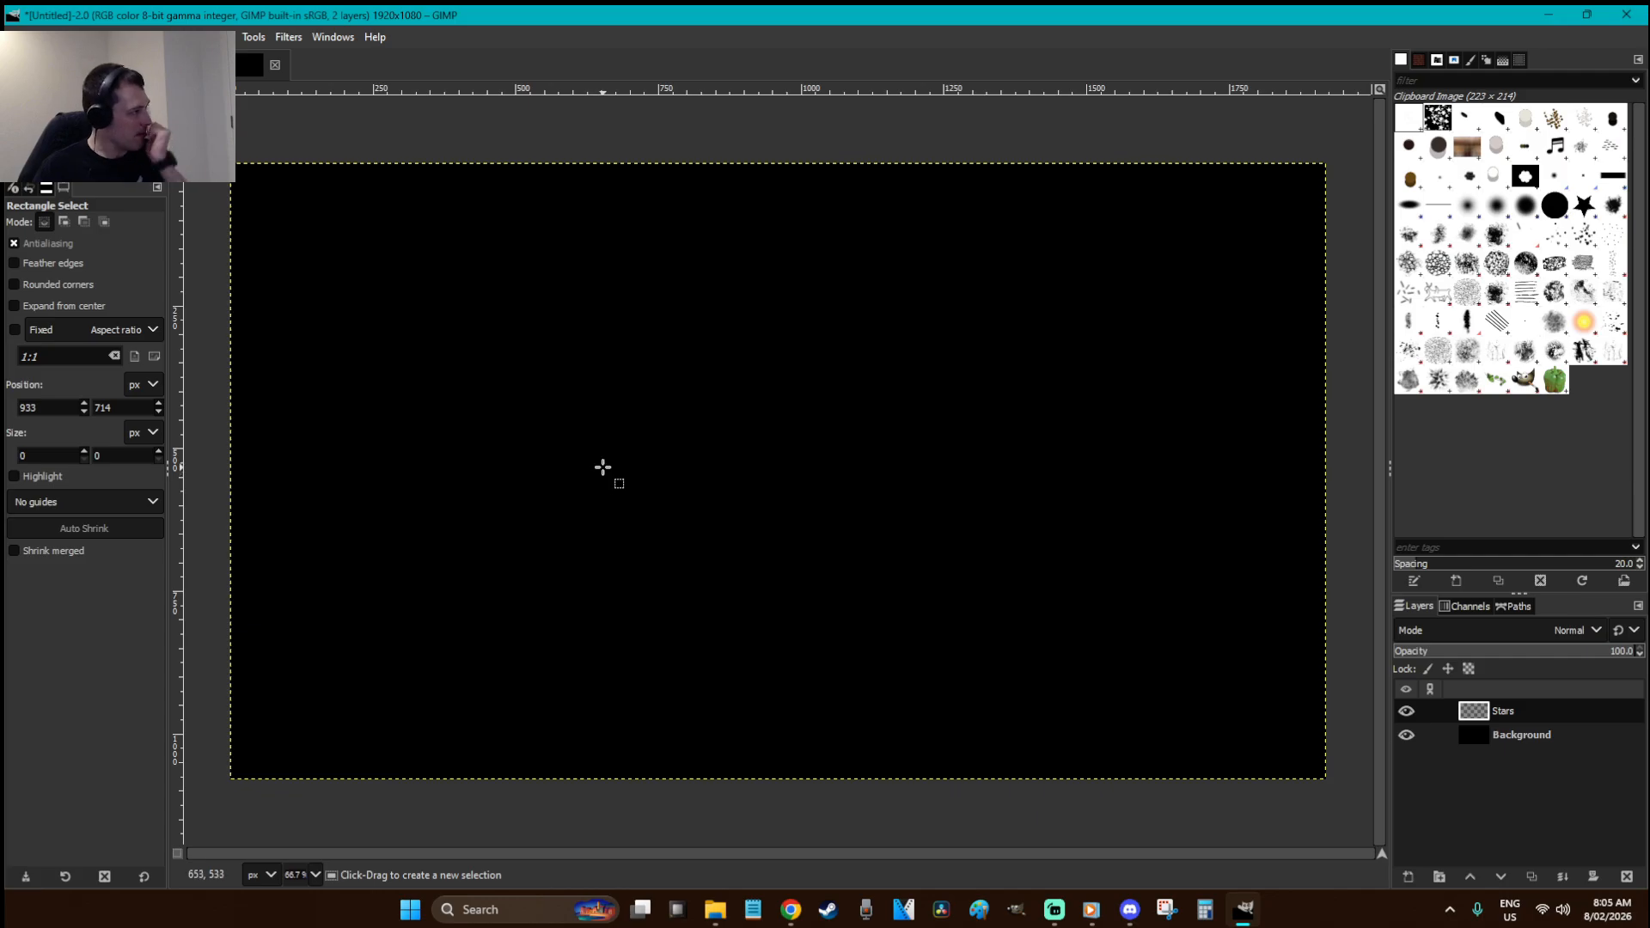
left_click(1584, 204)
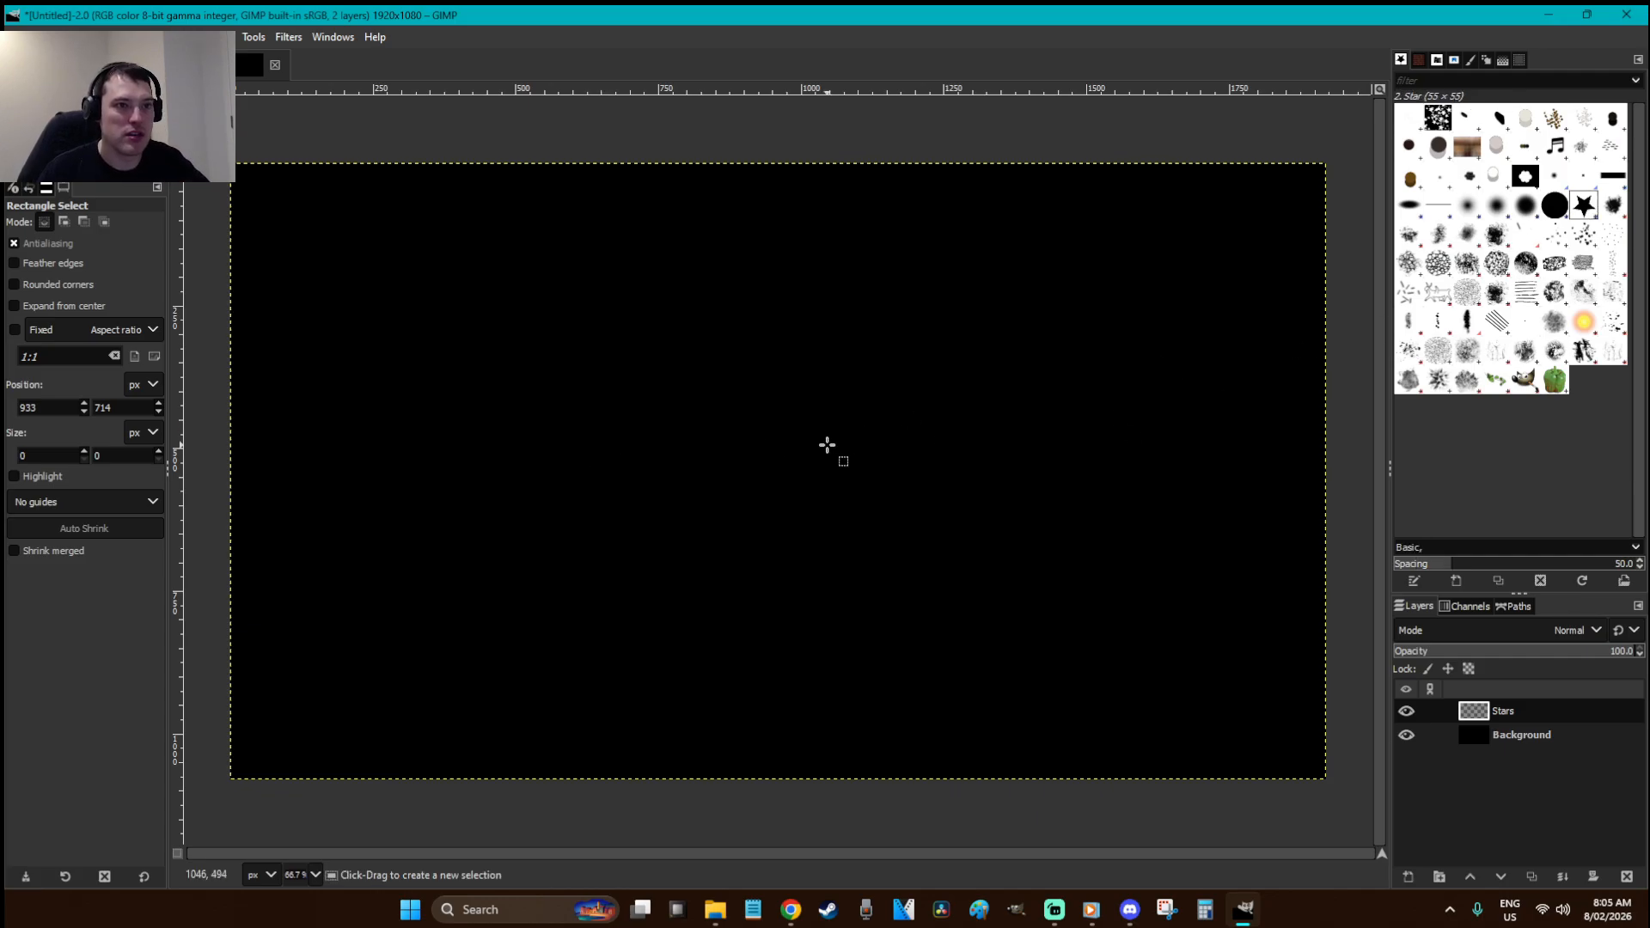
key("p")
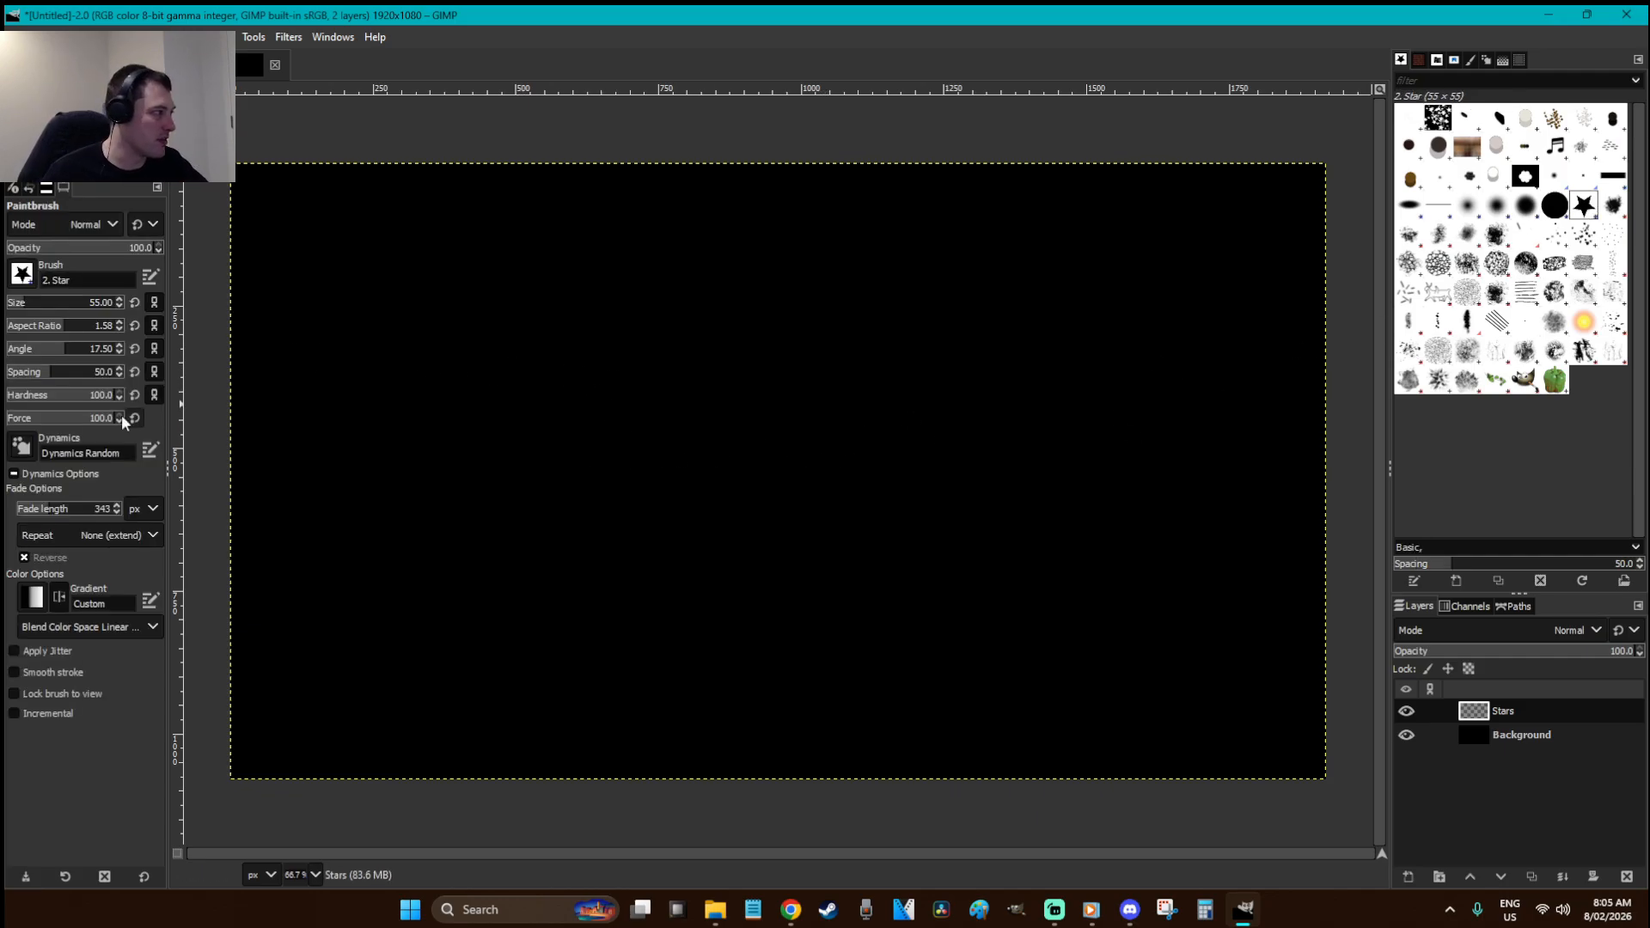
left_click_drag(25, 400, 4, 401)
left_click(461, 378)
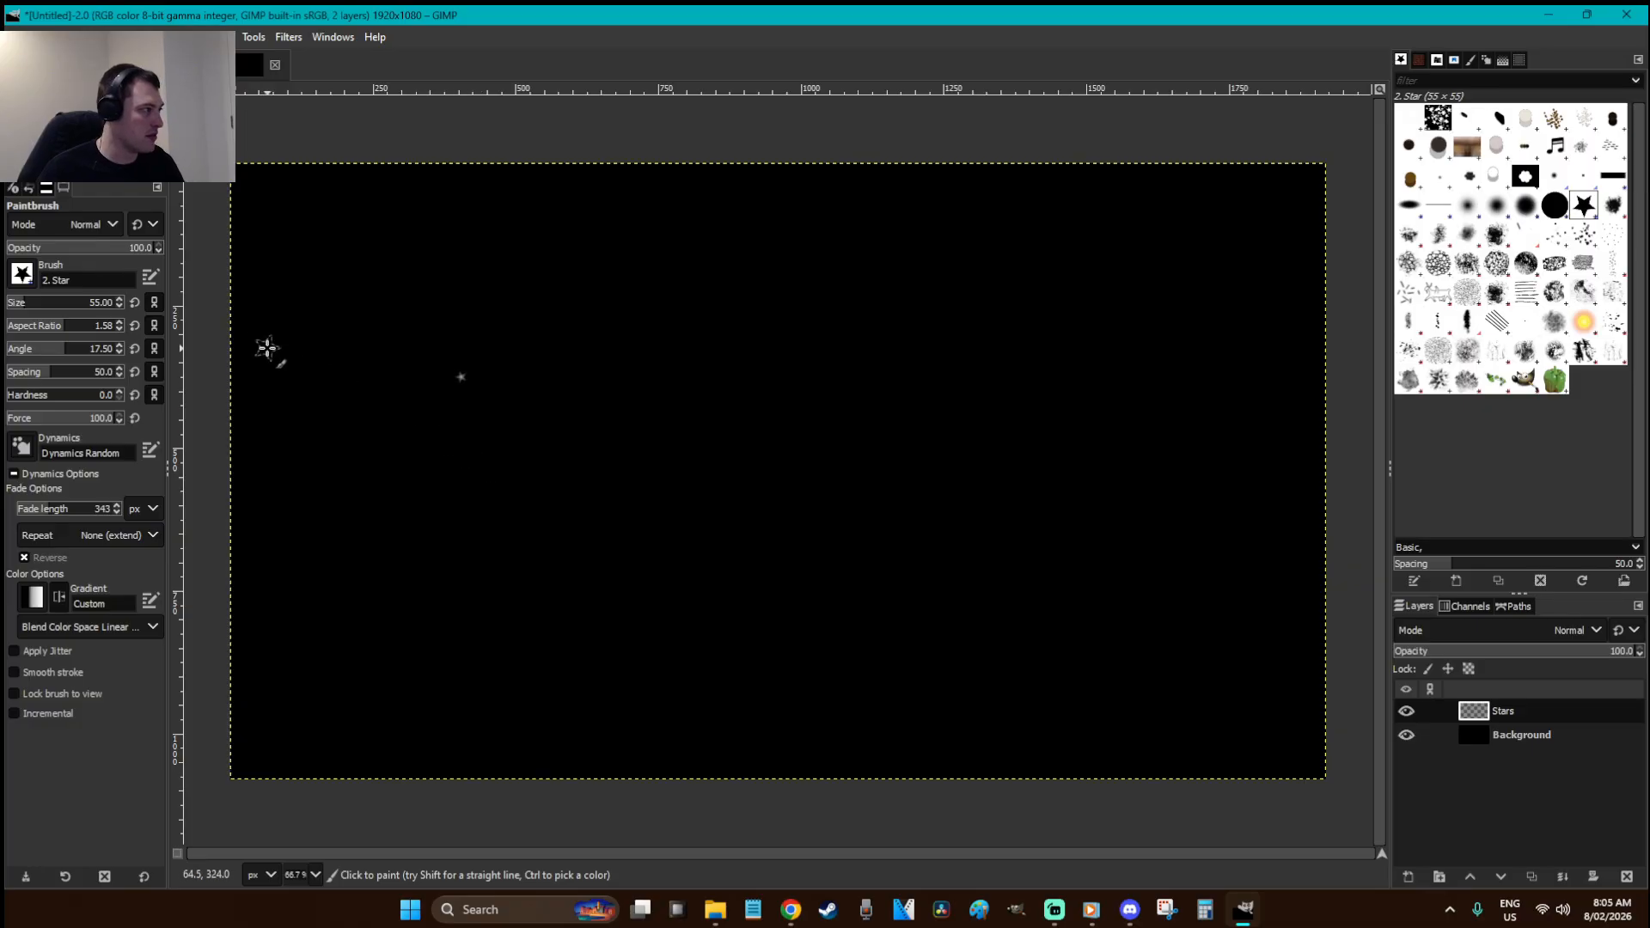
key("a")
key("ctrl+z")
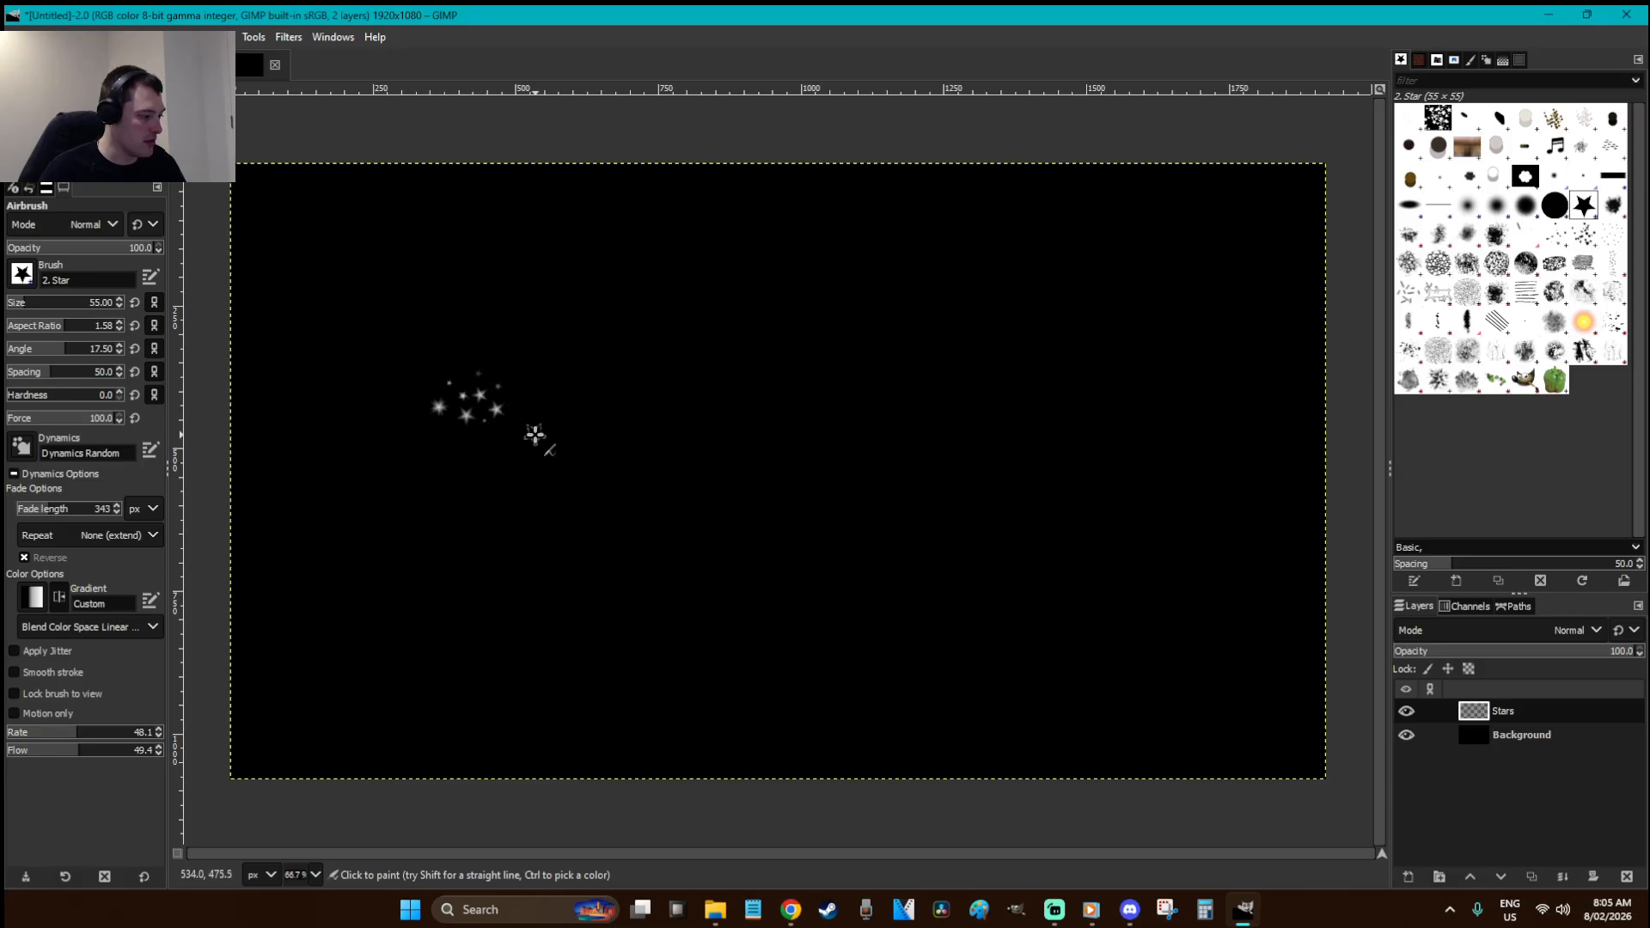
key("ctrl+z")
key("ctrl+z")
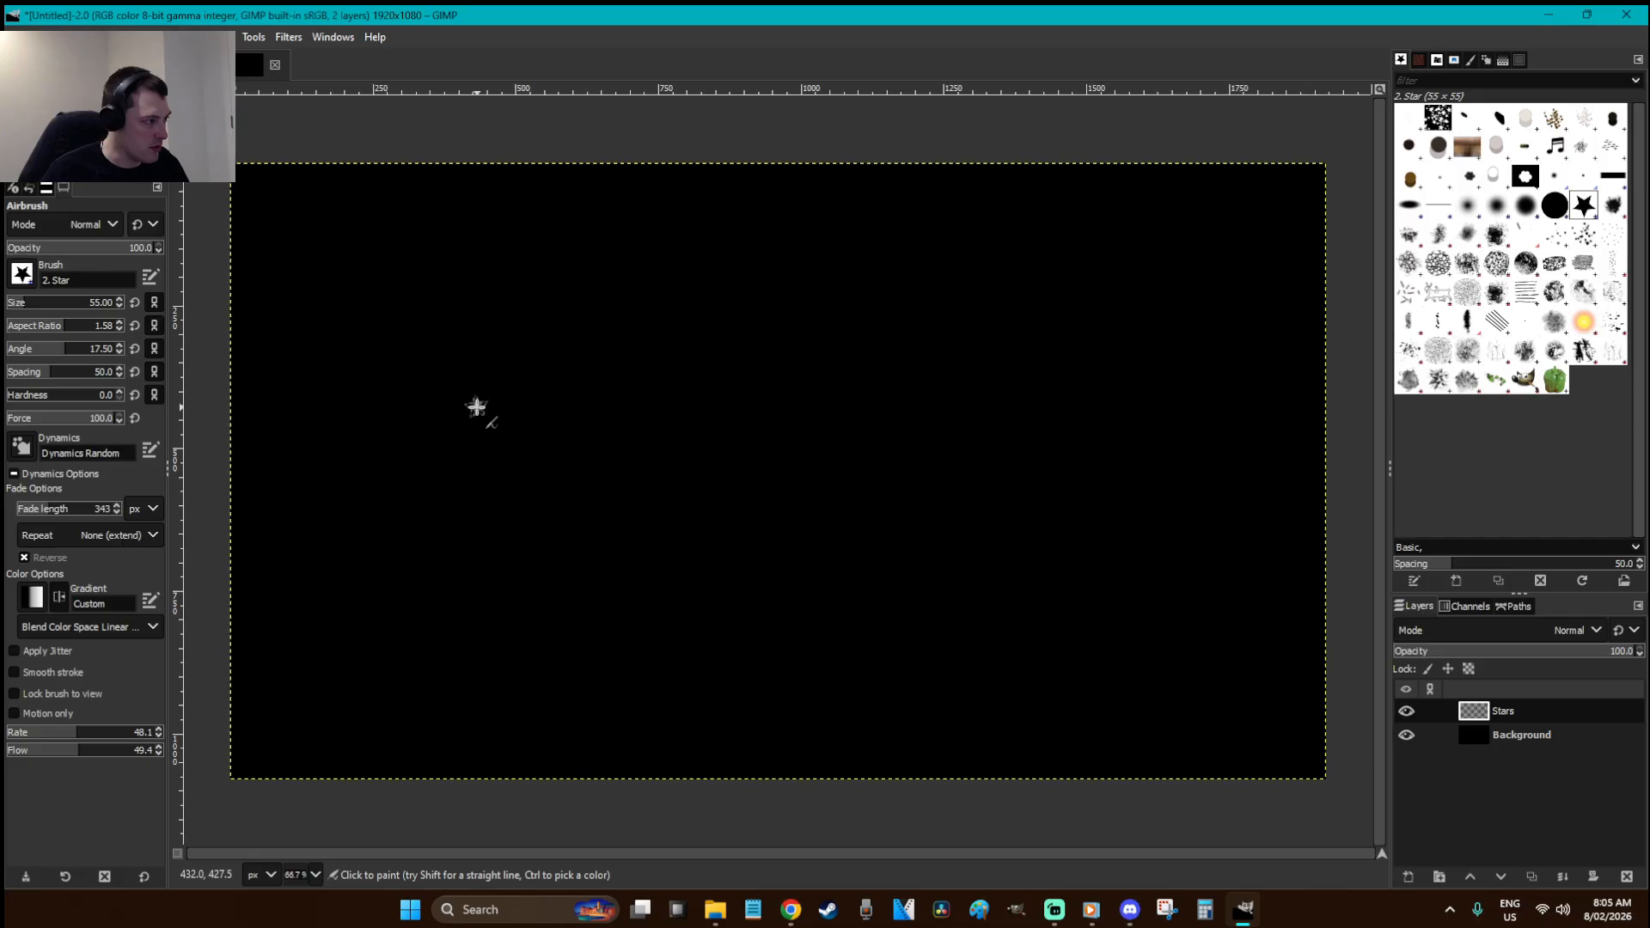
- Airbrush a small group of separate soft stars with the 2. Star brush at size 55 and hardness 0
key("ctrl")
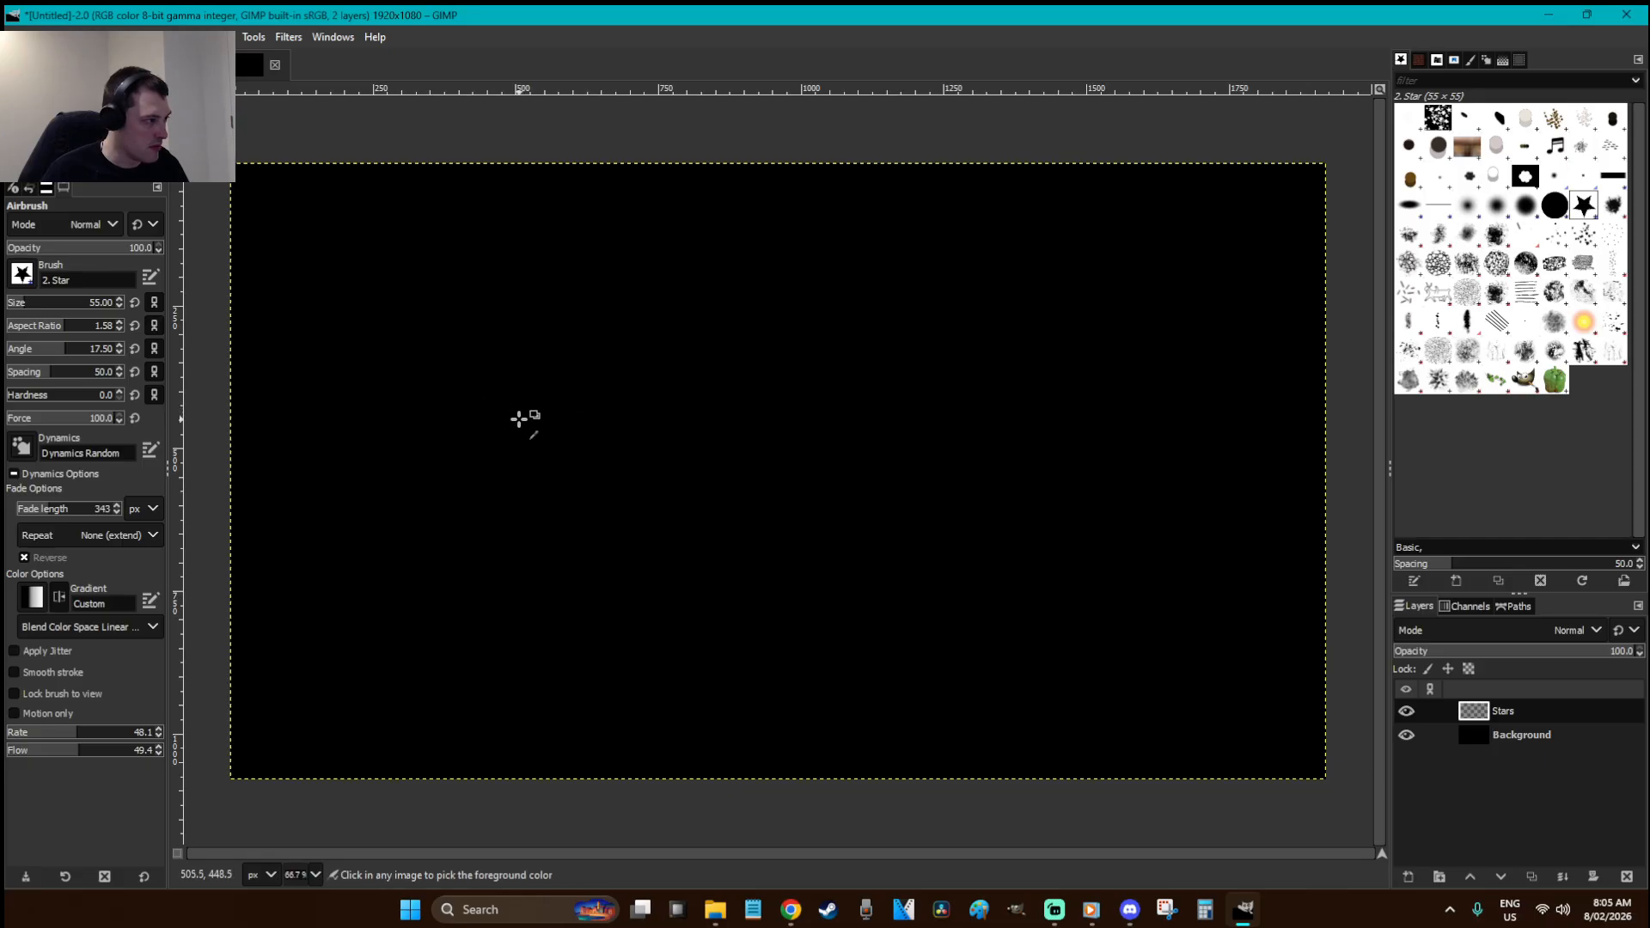
left_click(477, 407)
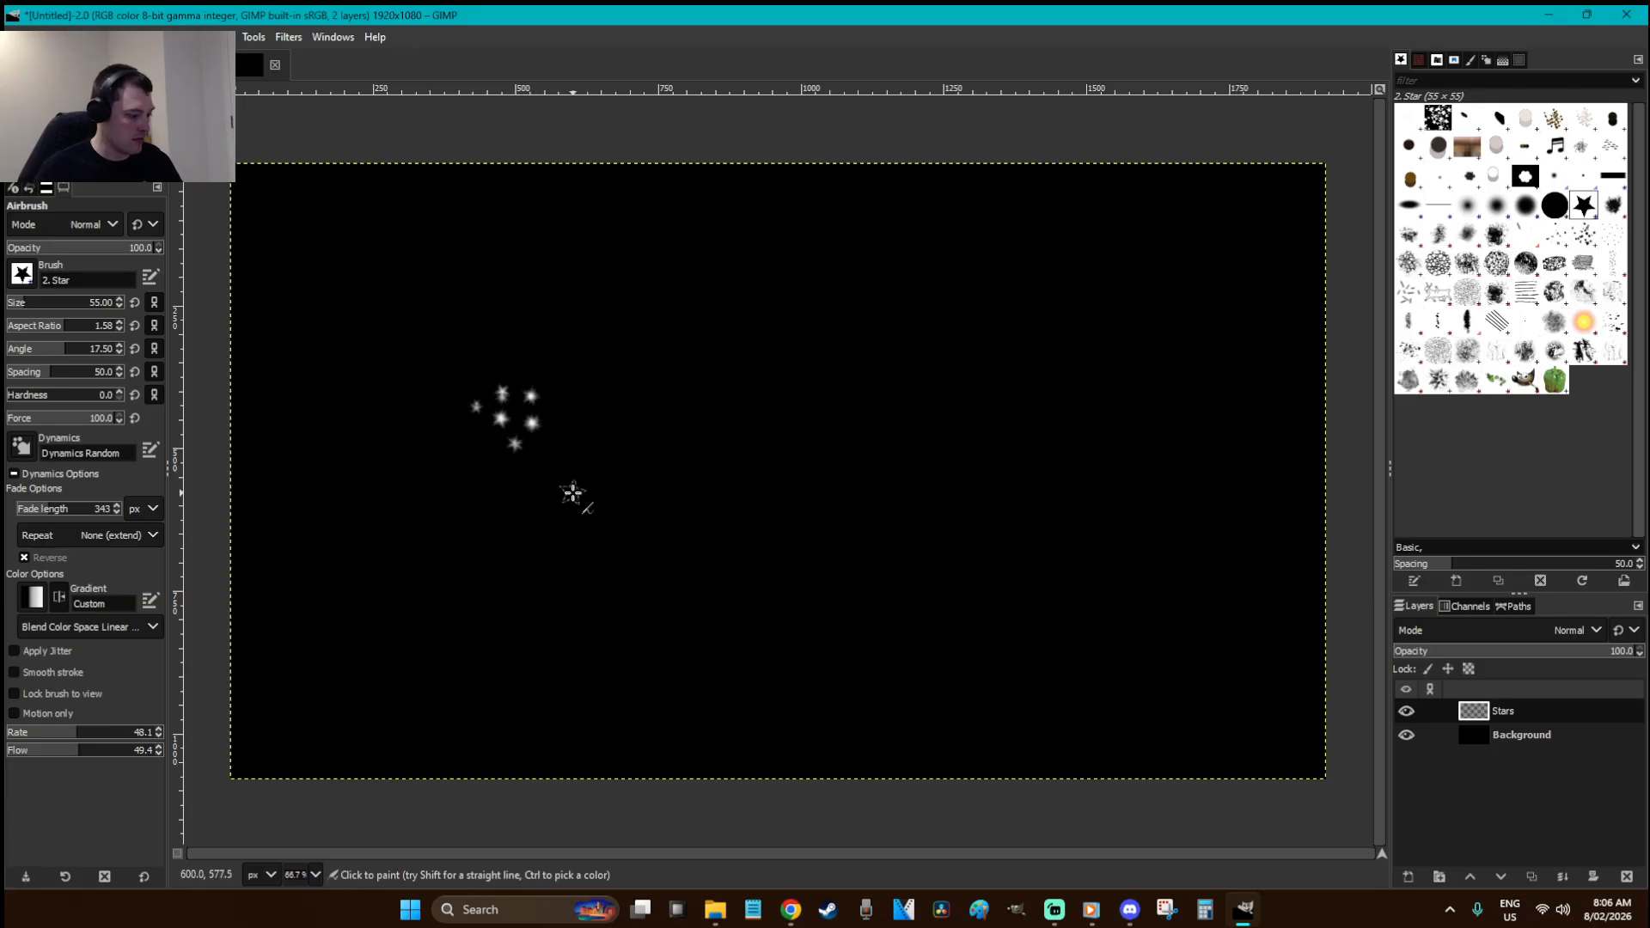
key("r")
key("p")
left_click(486, 447)
- Cut an area of about 312 × 303 px around the soft stars and choose it as the Clipboard Image paintbrush
key("r")
left_click_drag(582, 516, 402, 343)
key("ctrl+x")
left_click(681, 467)
left_click(1411, 114)
key("p")
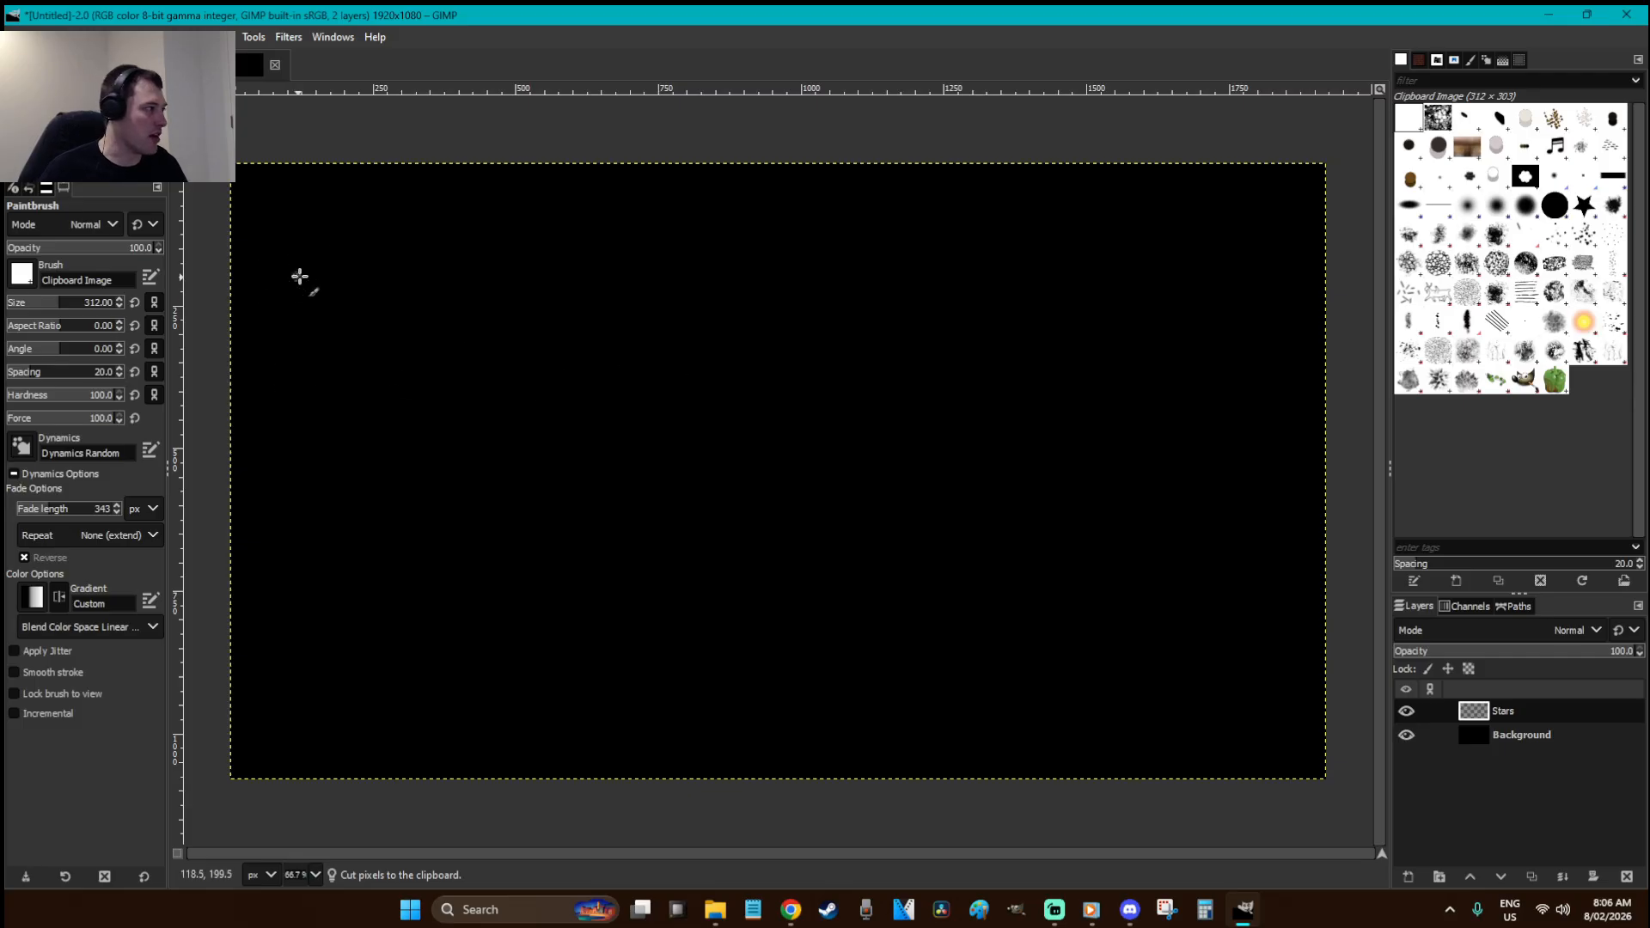
- Try strokes with the Clipboard Image brush at spacing 20, at spacing 52 and at size 36, undoing each one
mouse_move(291, 214)
left_mouse_down()
mouse_move(570, 252)
mouse_move(923, 332)
left_mouse_up()
key("ctrl+z")
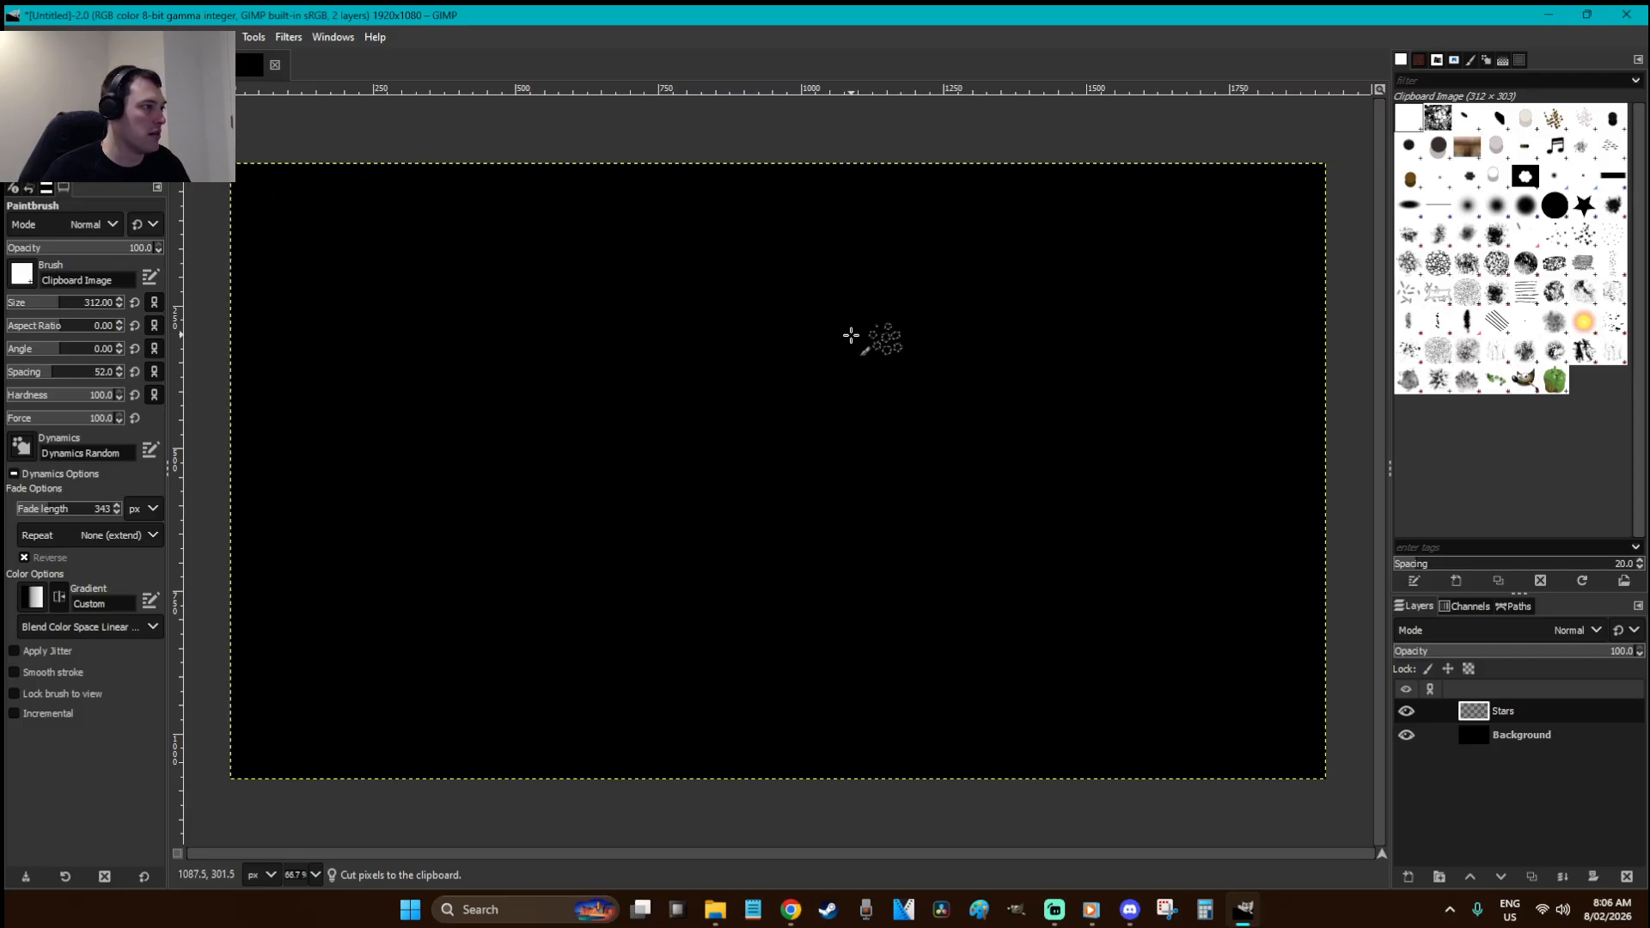
left_click_drag(275, 260, 903, 335)
key("ctrl+z")
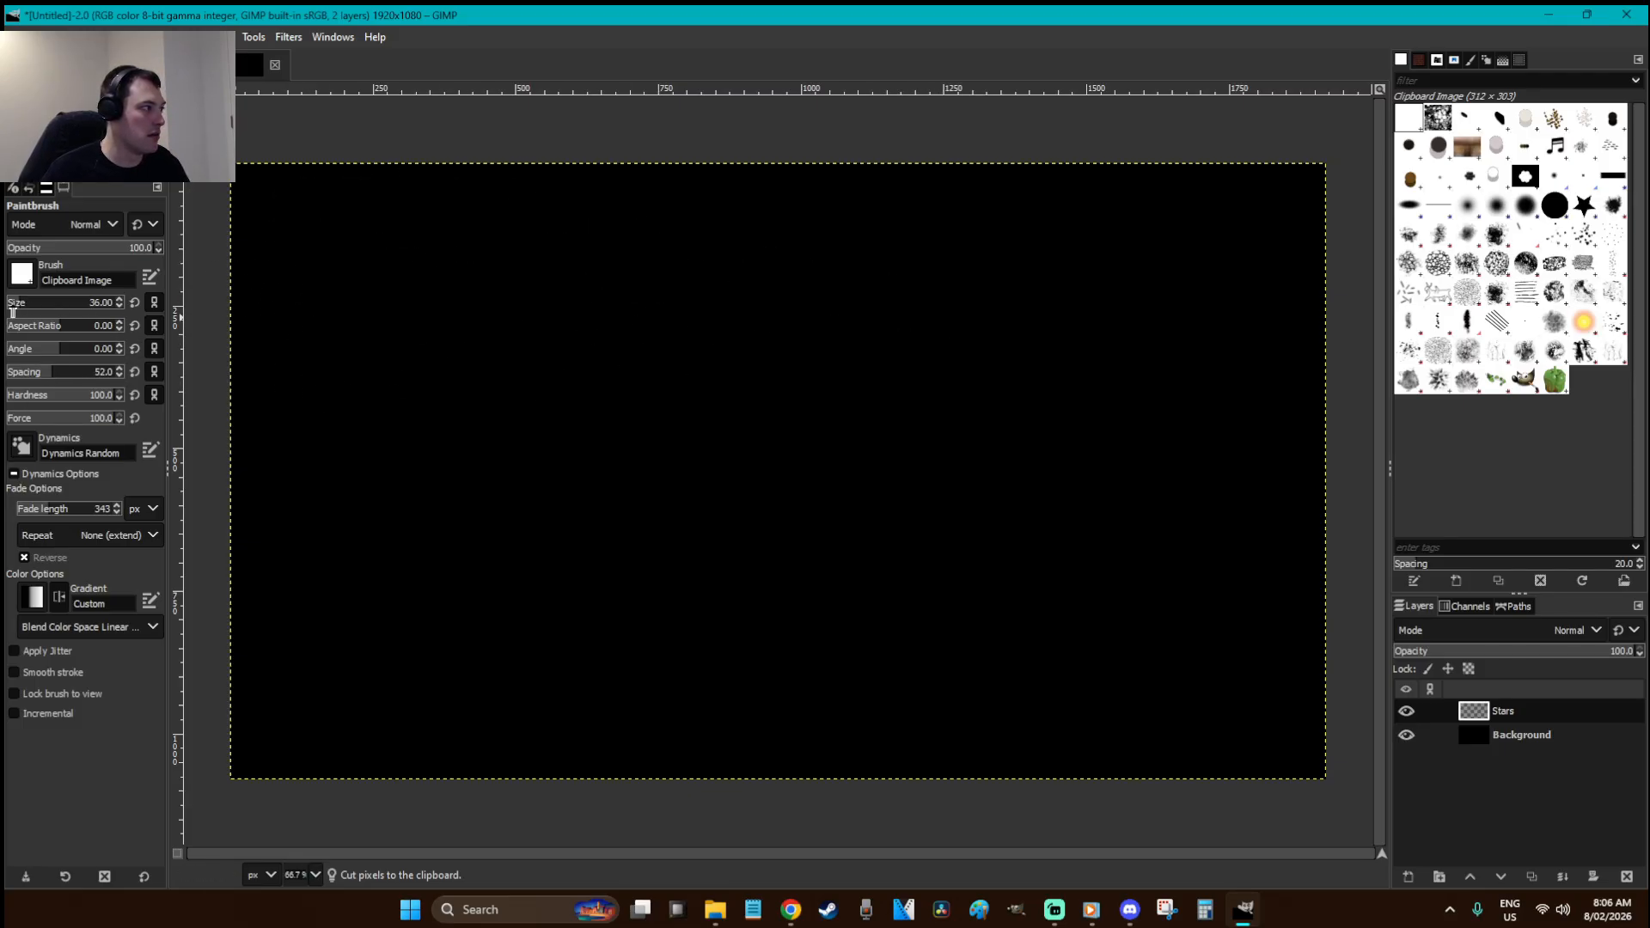
left_click_drag(353, 167, 692, 246)
key("ctrl+z")
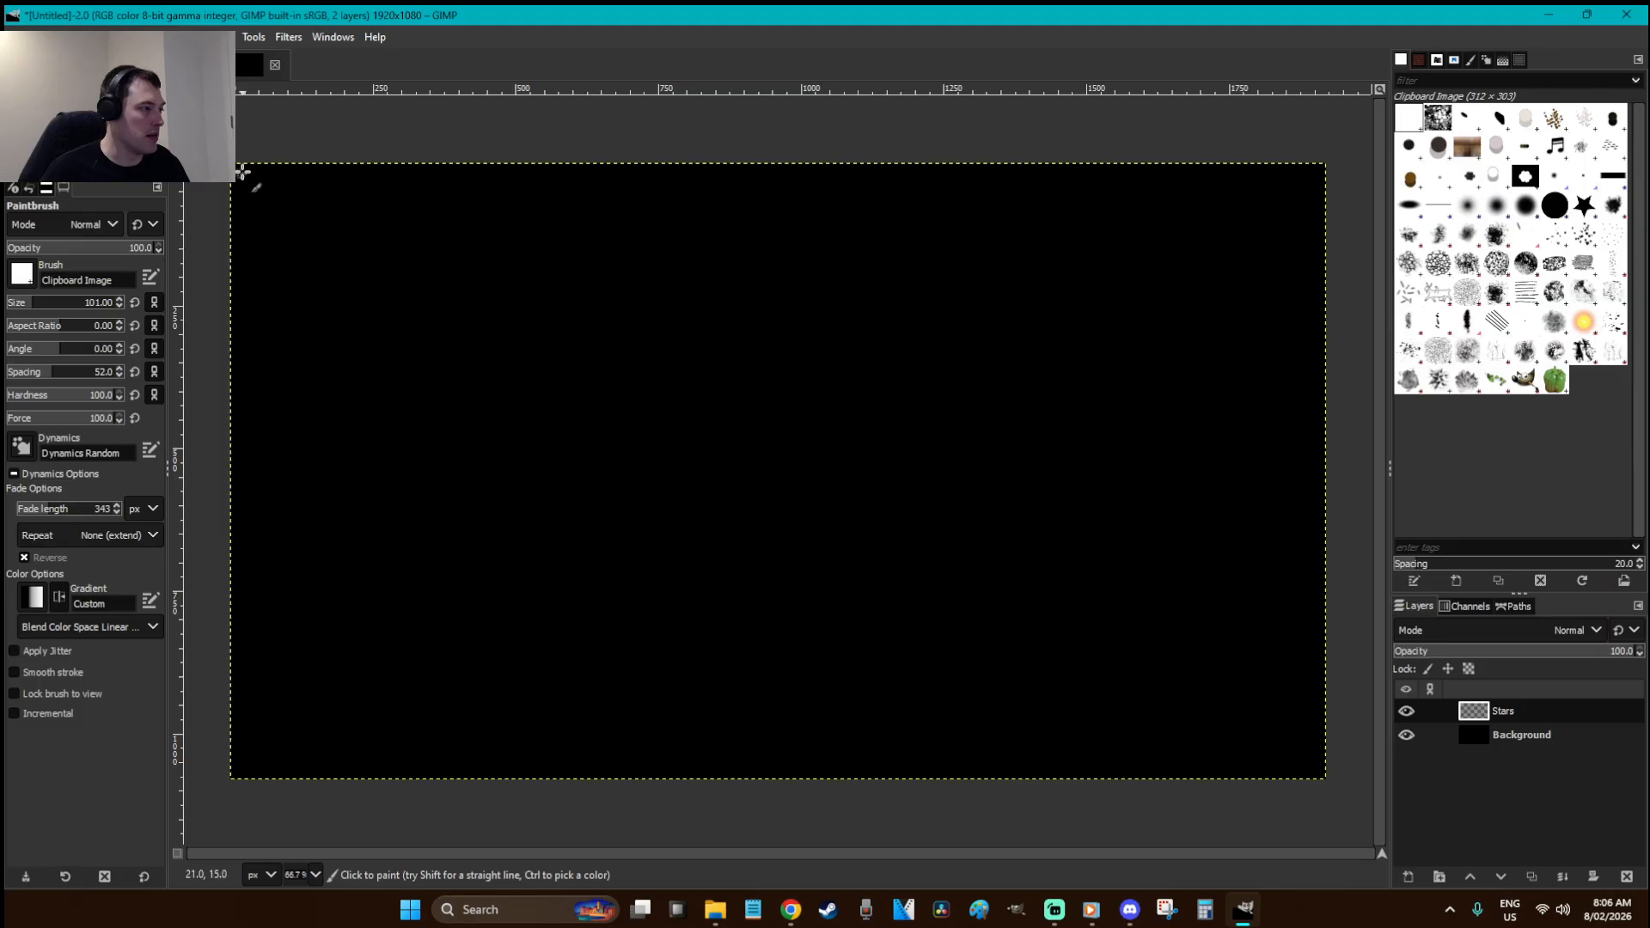
- Try diagonal star strokes across the canvas at brush sizes 101 and 261, undoing them
mouse_move(243, 193)
left_mouse_down()
mouse_move(869, 460)
mouse_move(1353, 740)
mouse_move(1314, 759)
mouse_move(584, 361)
left_mouse_up()
key("ctrl+z")
key("ctrl+z")
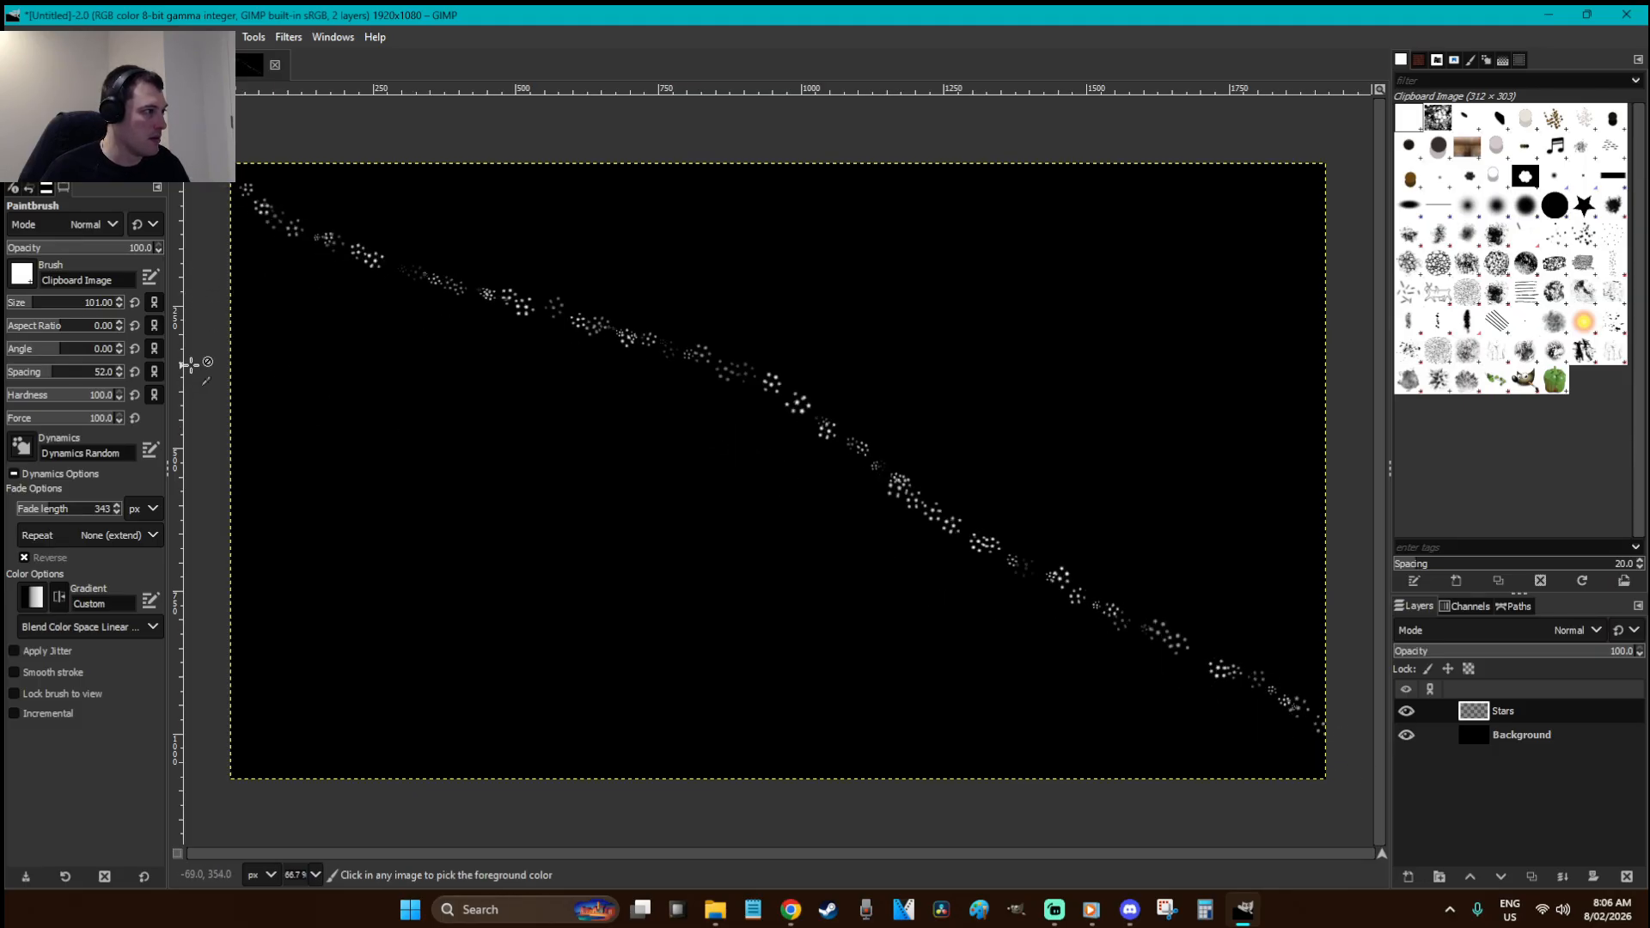
mouse_move(349, 262)
left_mouse_down()
mouse_move(925, 481)
mouse_move(1356, 689)
left_mouse_up()
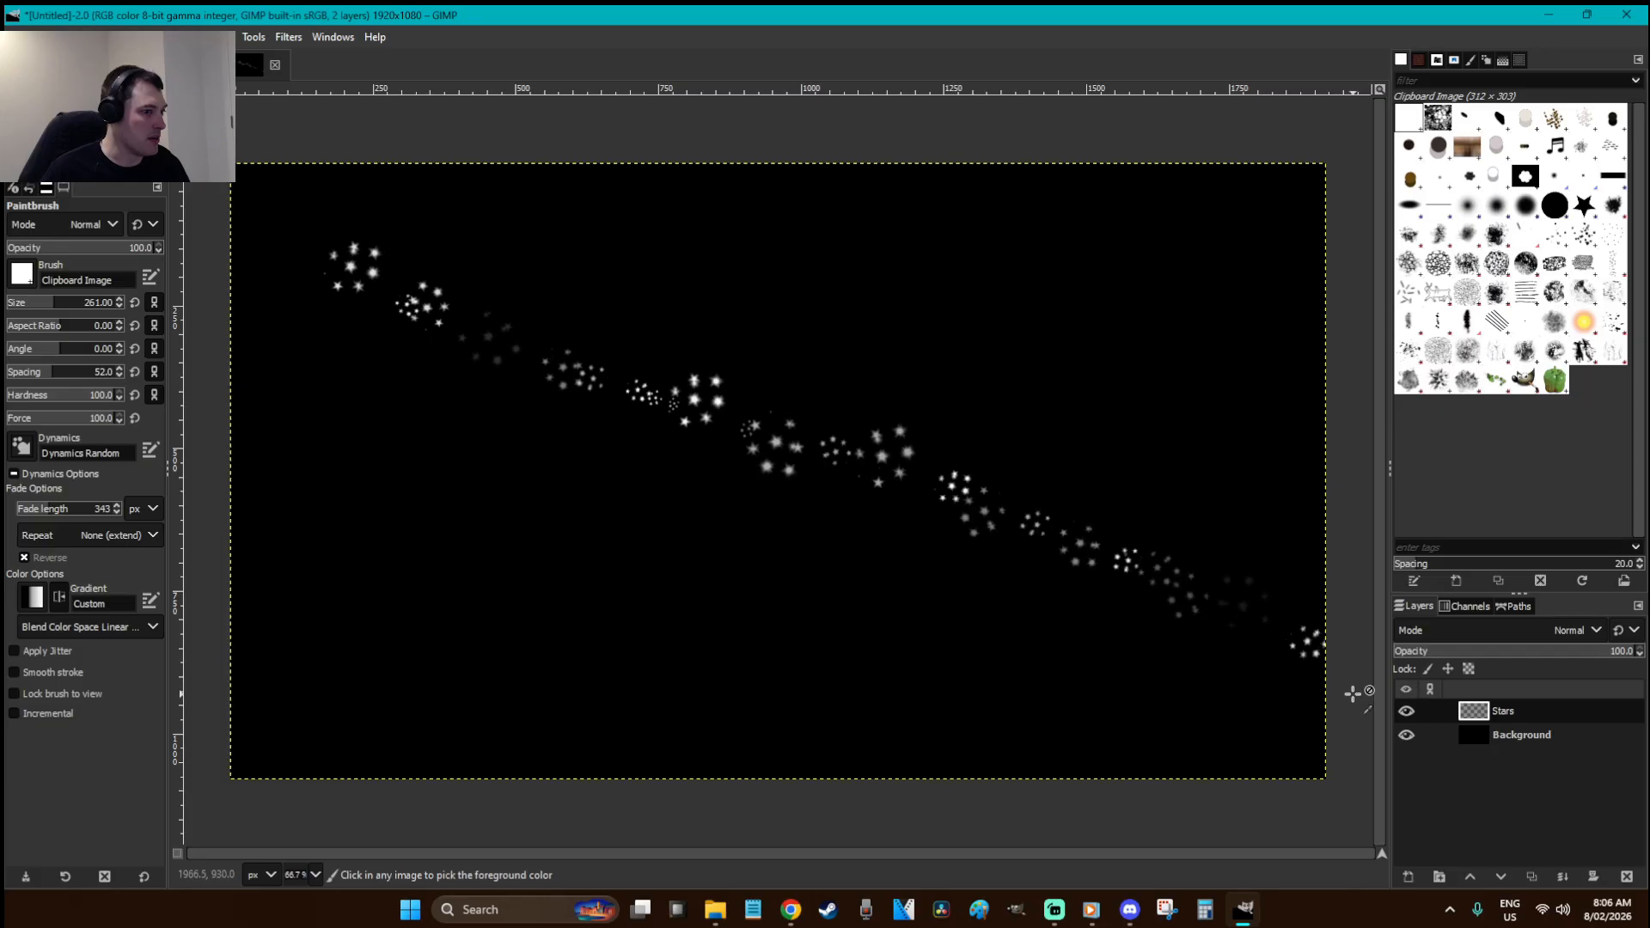
key("ctrl+z")
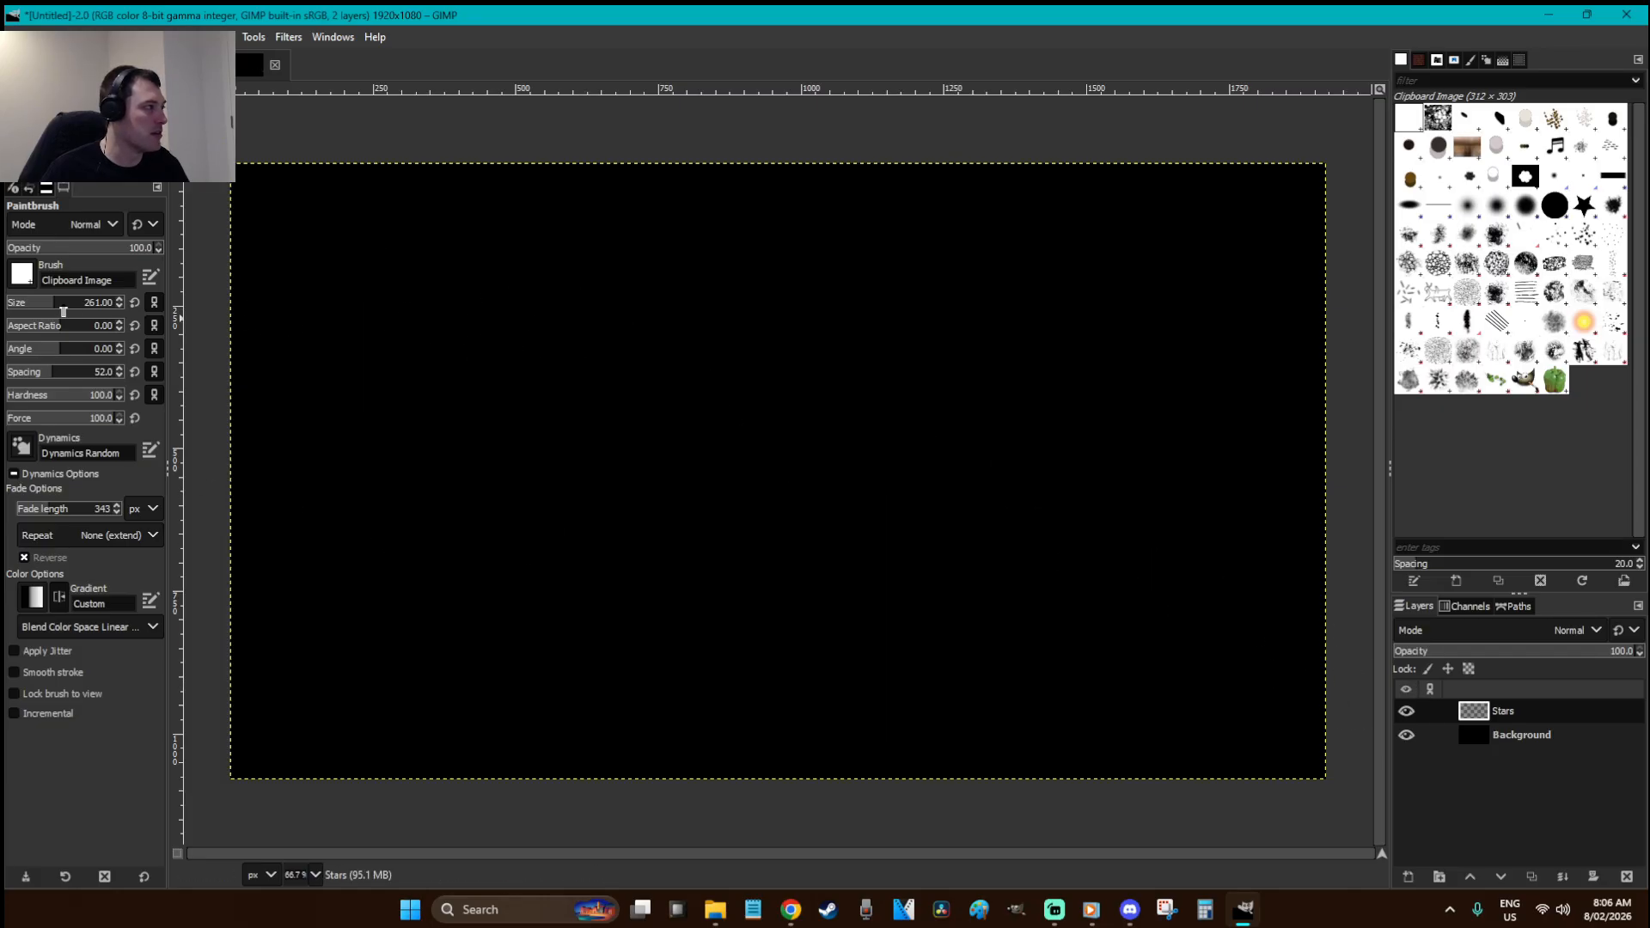
- Paint a small star cluster at size 81 and cut an area of about 252 × 208 px around it to the clipboard
left_click(16, 305)
left_click(29, 306)
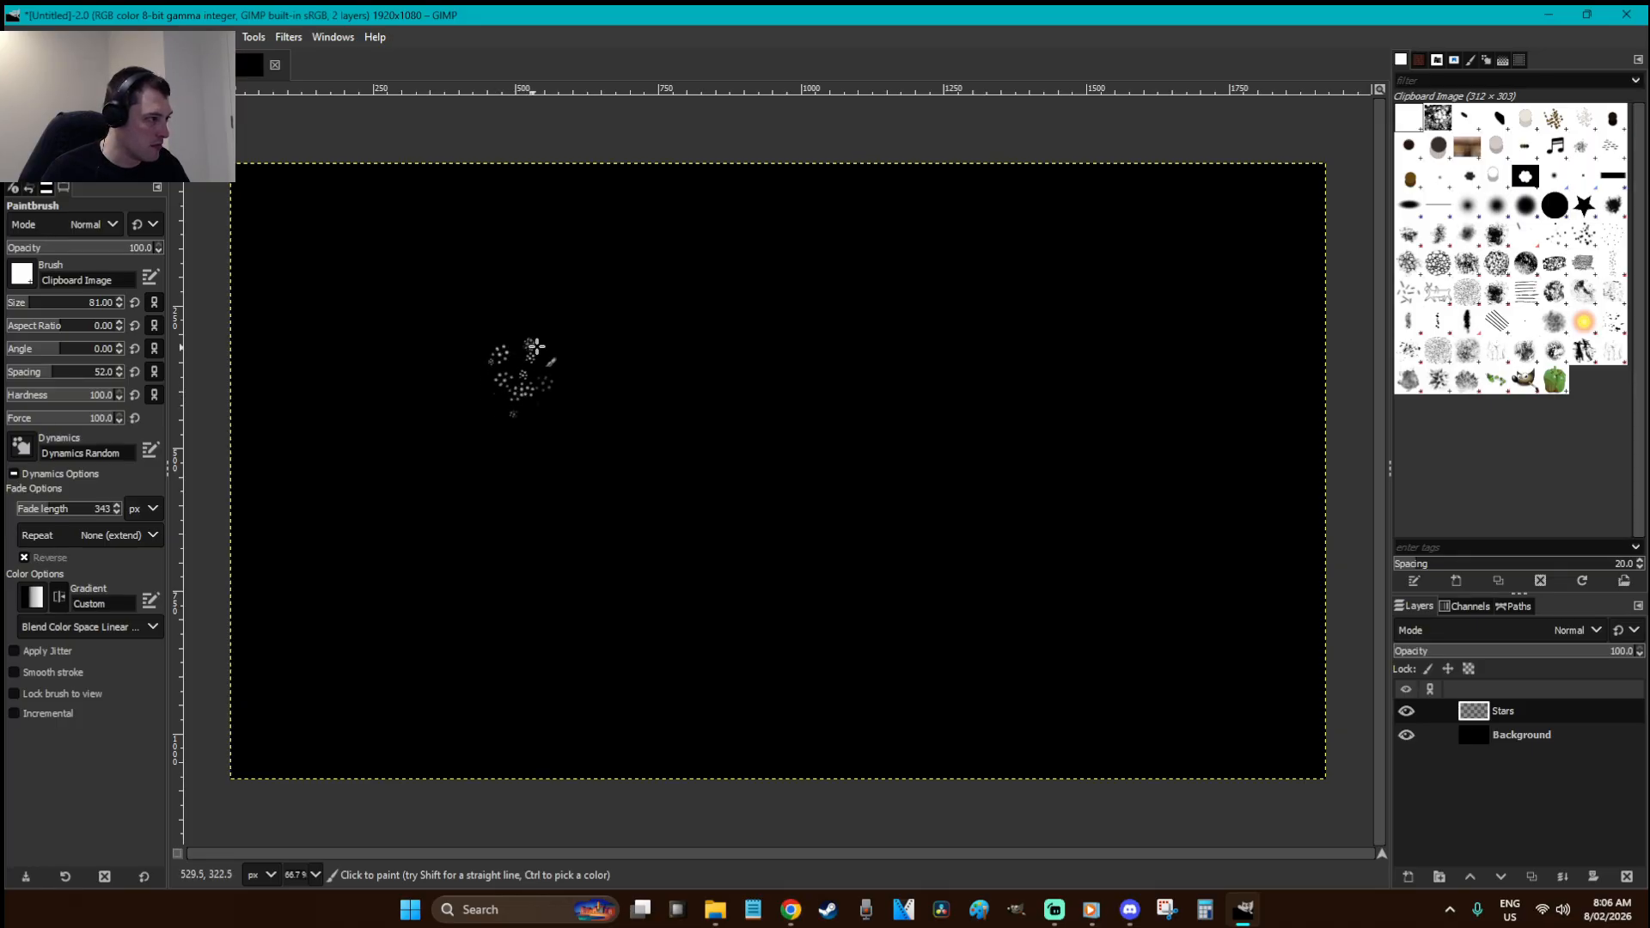
key("r")
left_click_drag(593, 440, 450, 322)
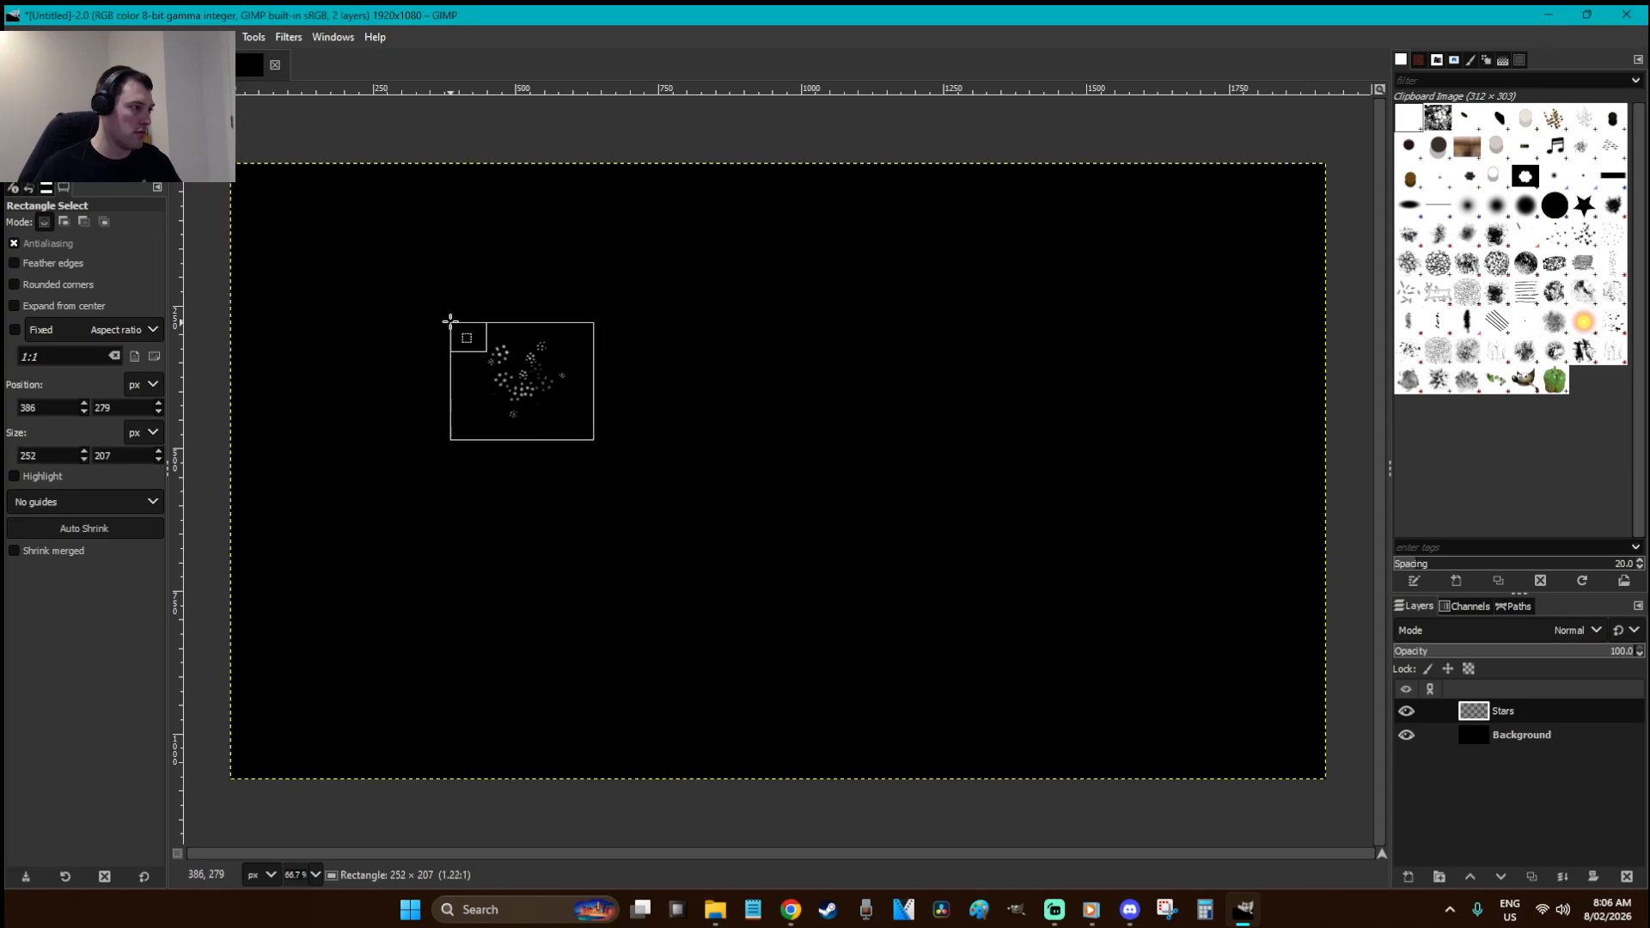
key("ctrl+x")
key("ctrl+shift+a")
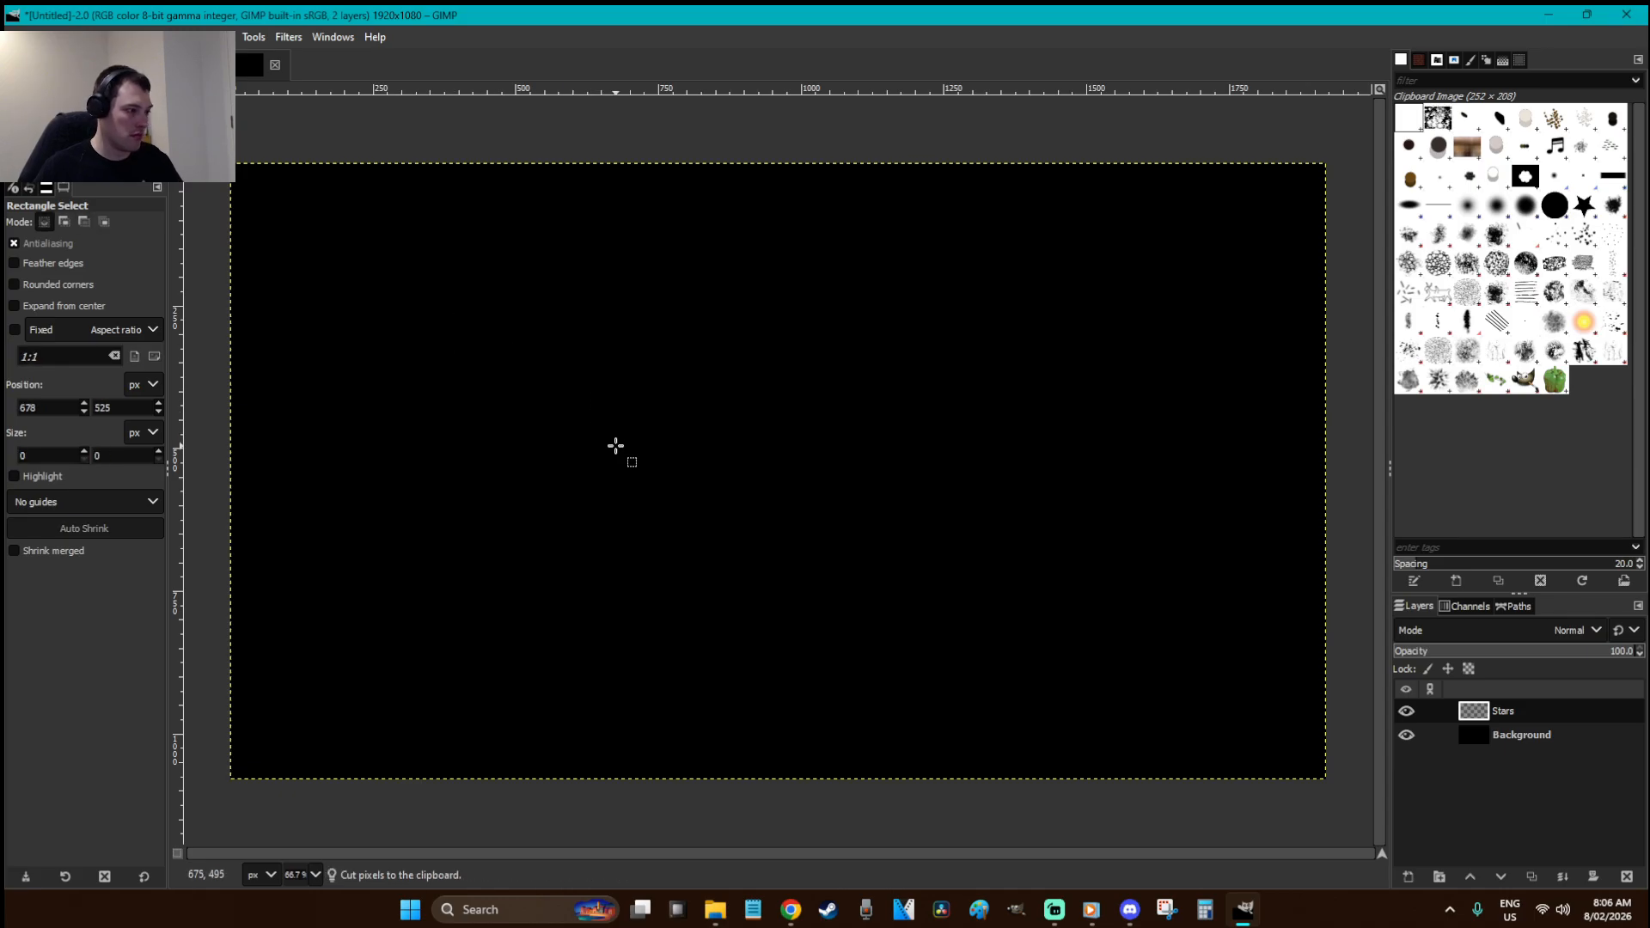
- Try strokes with the newly cut cluster brush at sizes 81 and 261, lowering hardness to 80, and undo them
key("p")
mouse_move(413, 278)
left_mouse_down()
mouse_move(892, 386)
mouse_move(1031, 382)
left_mouse_up()
key("ctrl+z")
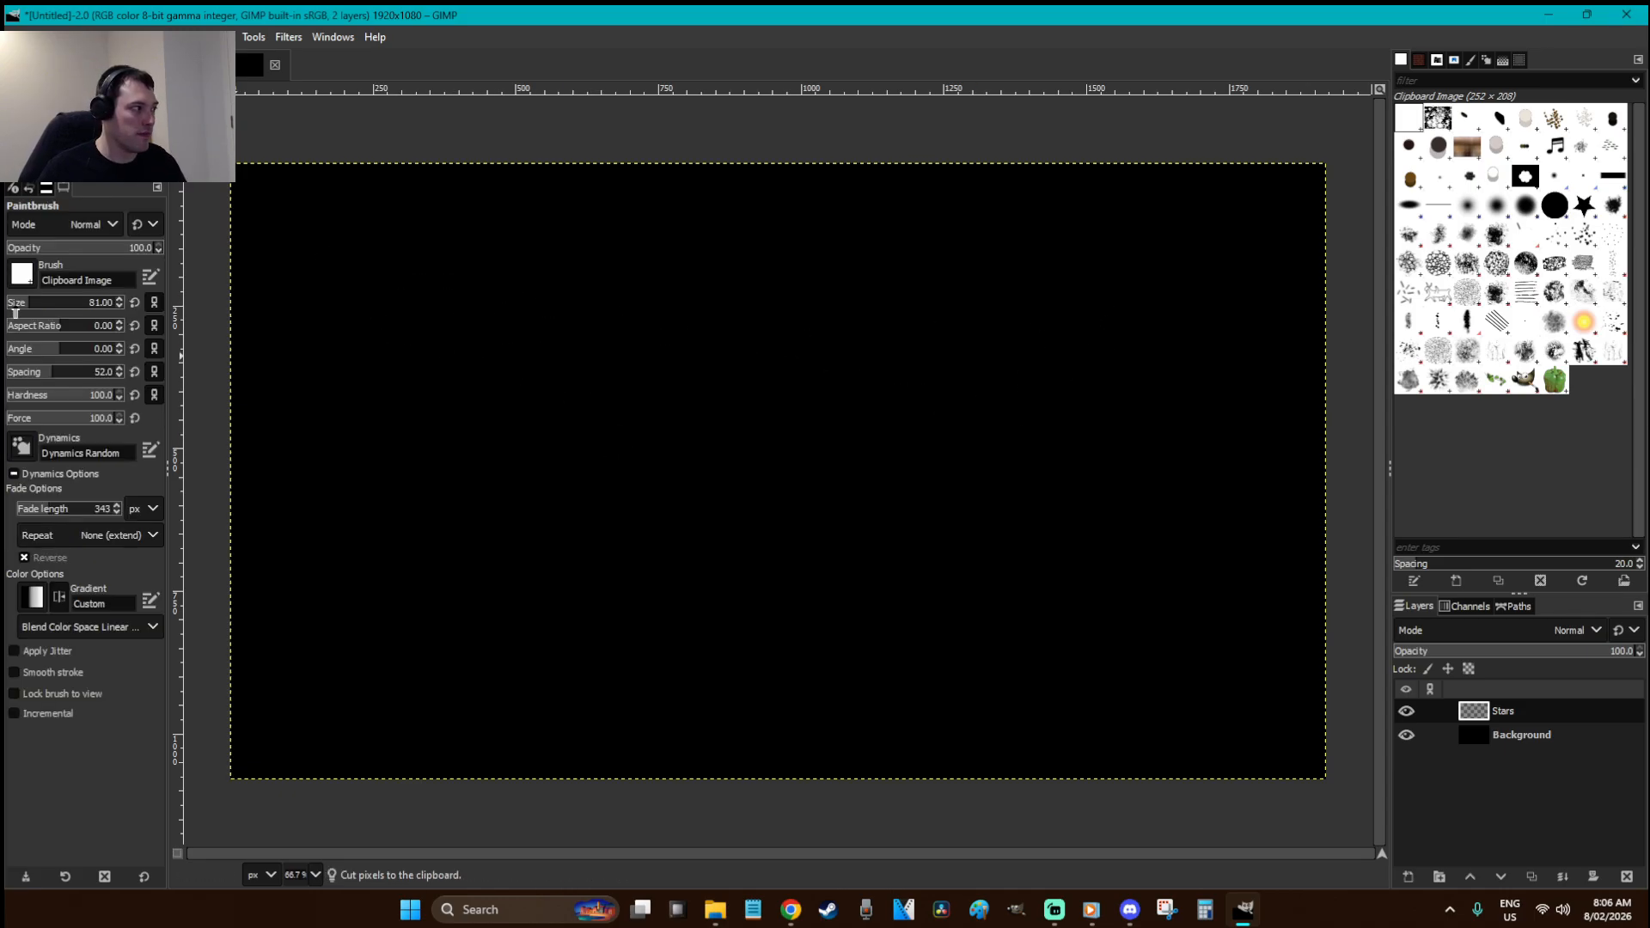
left_click_drag(353, 273, 858, 468)
key("ctrl+z")
left_click_drag(1290, 612, 416, 229)
key("ctrl+z")
left_click(93, 402)
mouse_move(322, 204)
left_mouse_down()
mouse_move(691, 469)
mouse_move(1117, 668)
mouse_move(350, 295)
left_mouse_up()
key("ctrl+z")
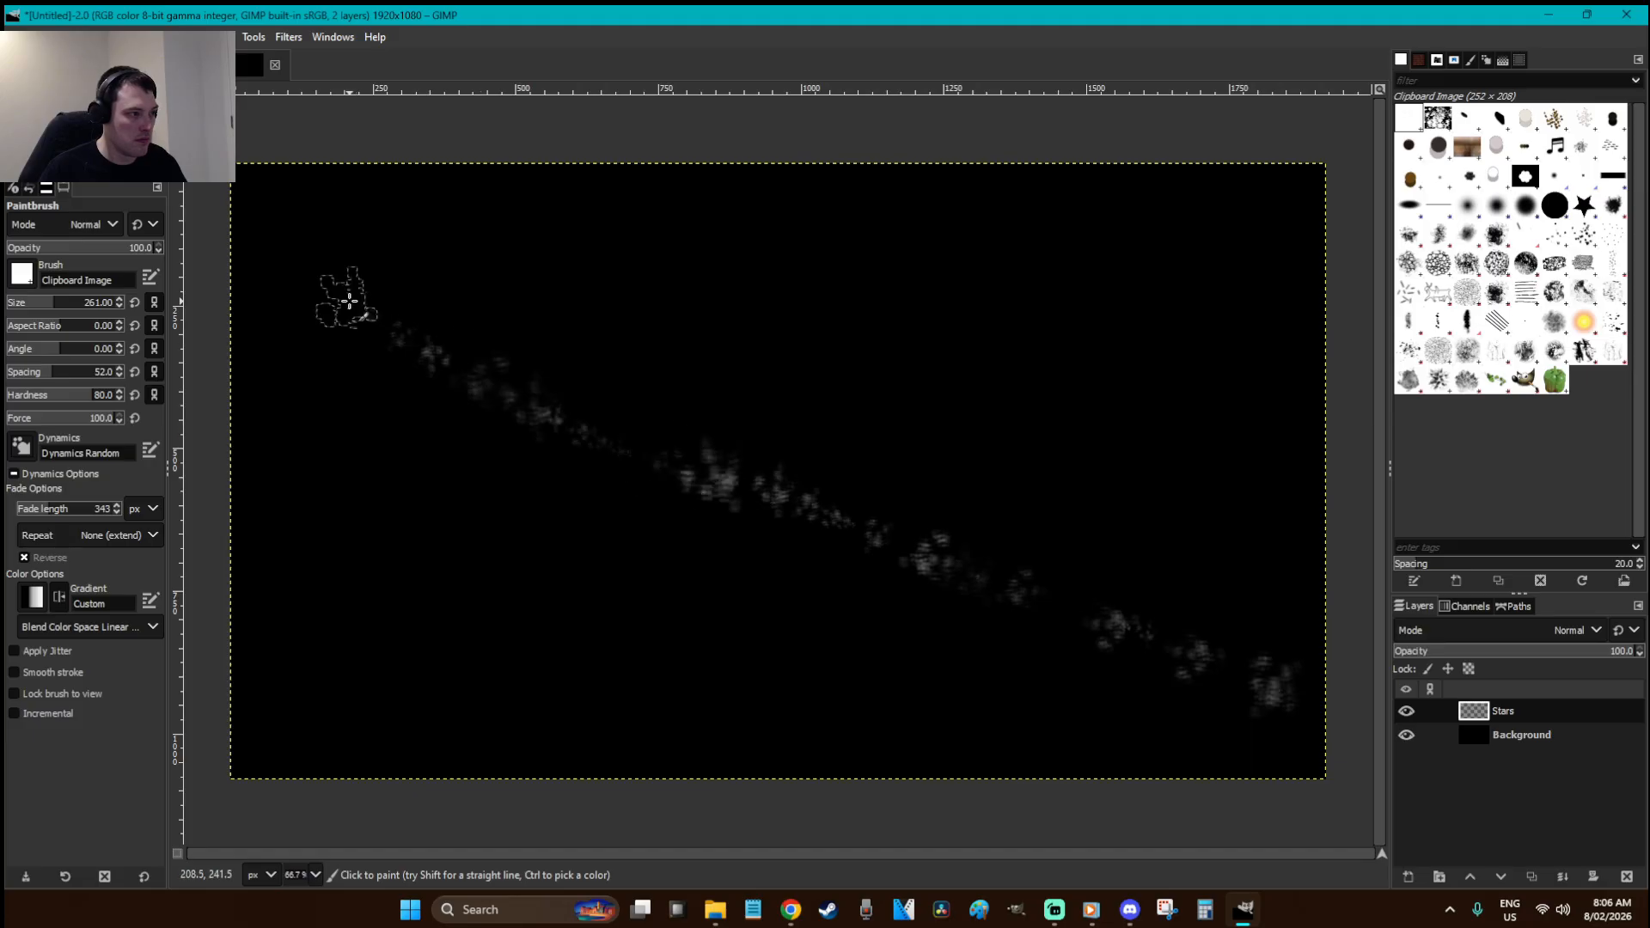
key("ctrl+z")
- Choose the Bristles 03 brush at size 133 and try strokes up to spacing 66, undoing each one
key("r")
left_click(1611, 243)
key("p")
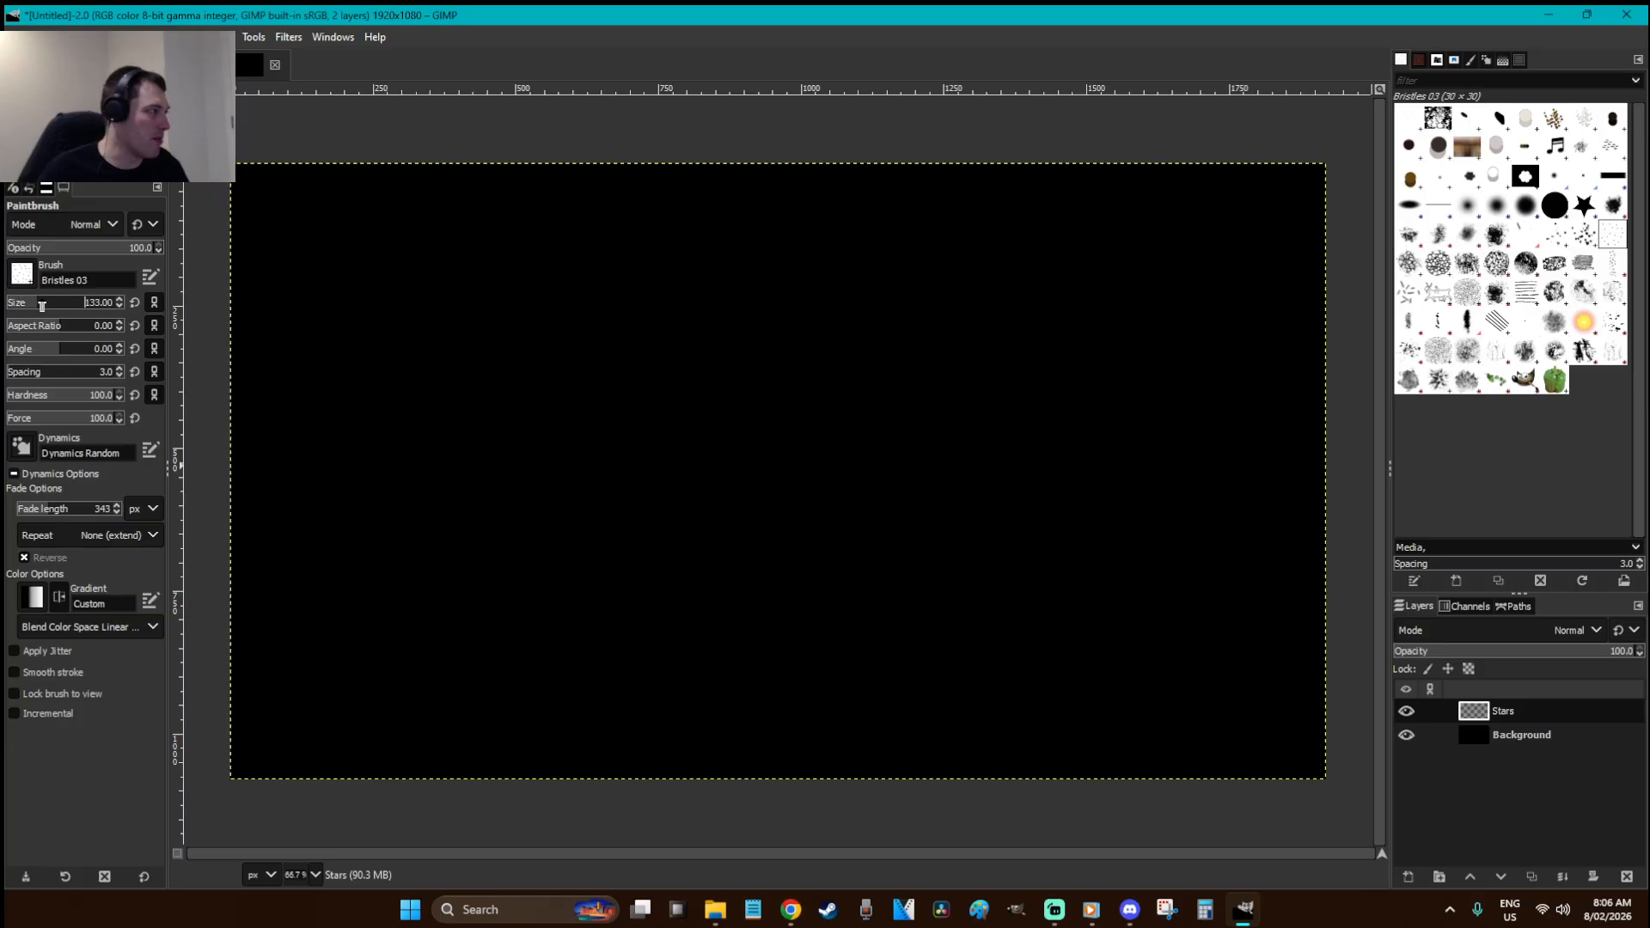
mouse_move(455, 291)
left_mouse_down()
mouse_move(632, 392)
mouse_move(760, 497)
left_mouse_up()
key("ctrl+z")
left_click_drag(456, 365, 698, 464)
key("ctrl+z")
left_click_drag(378, 289, 1245, 700)
key("ctrl+z")
- Try covering the canvas with Bristles 03 dots at size 133 and spacing 66, and undo the strokes
mouse_move(1315, 741)
left_mouse_down()
mouse_move(1004, 485)
mouse_move(418, 302)
mouse_move(226, 200)
mouse_move(401, 187)
mouse_move(1188, 513)
mouse_move(1367, 688)
mouse_move(1247, 455)
mouse_move(634, 185)
mouse_move(753, 165)
mouse_move(1125, 291)
mouse_move(1370, 446)
mouse_move(1309, 290)
mouse_move(1187, 140)
left_mouse_up()
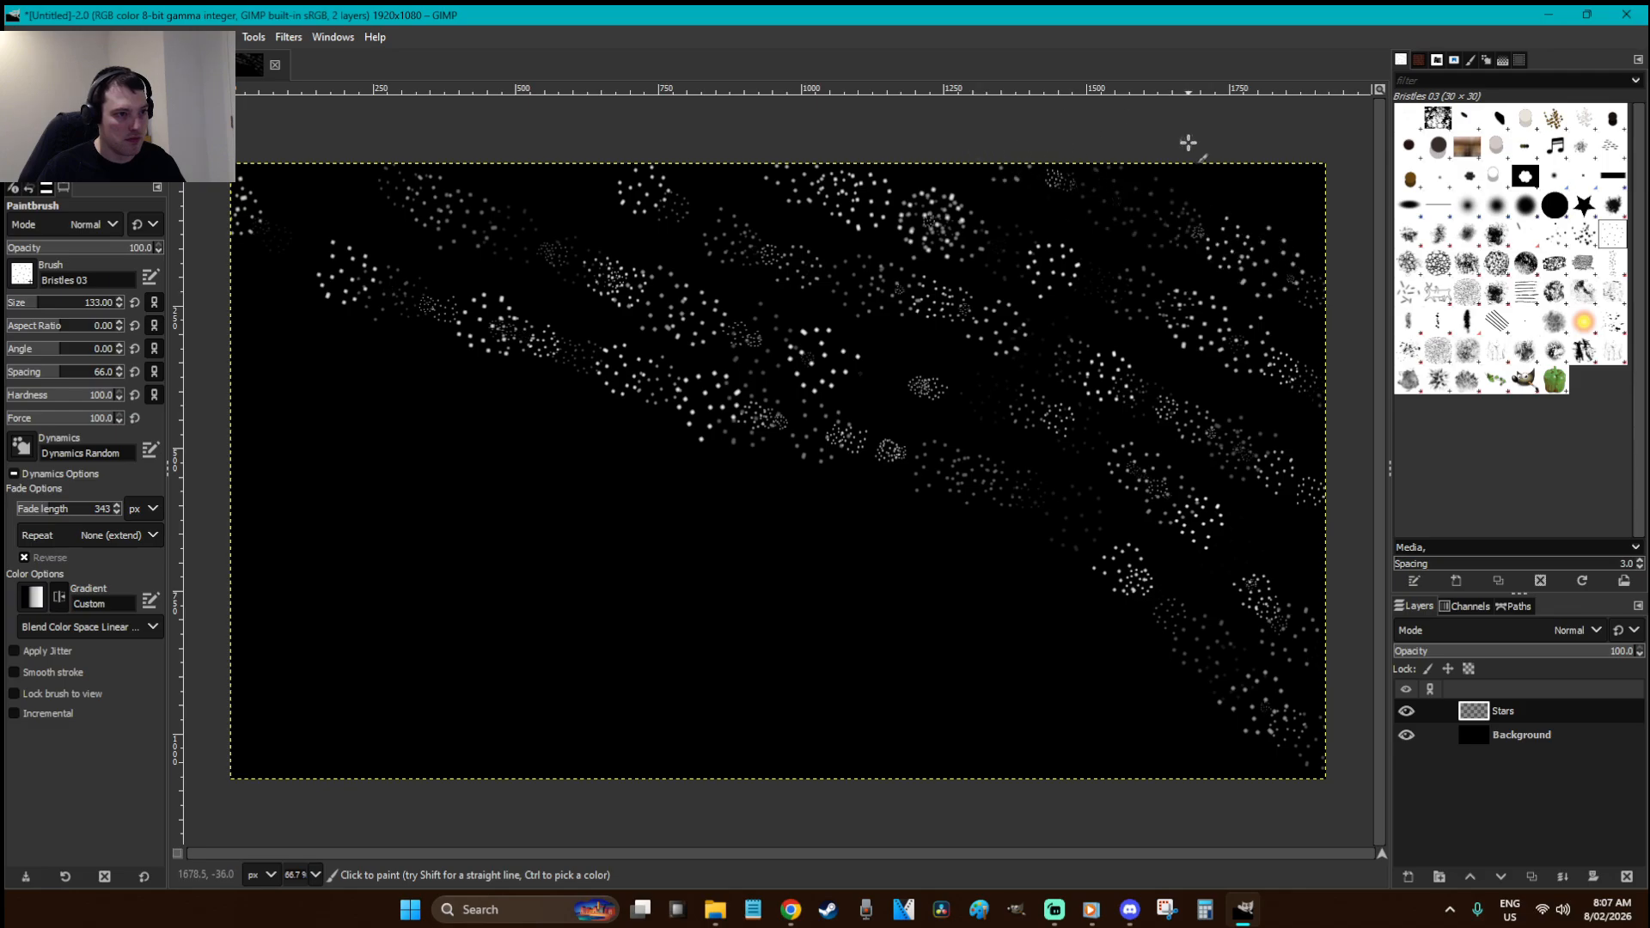
key("ctrl+z")
key("ctrl+z")
key("ctrl+z")
key("ctrl+z")
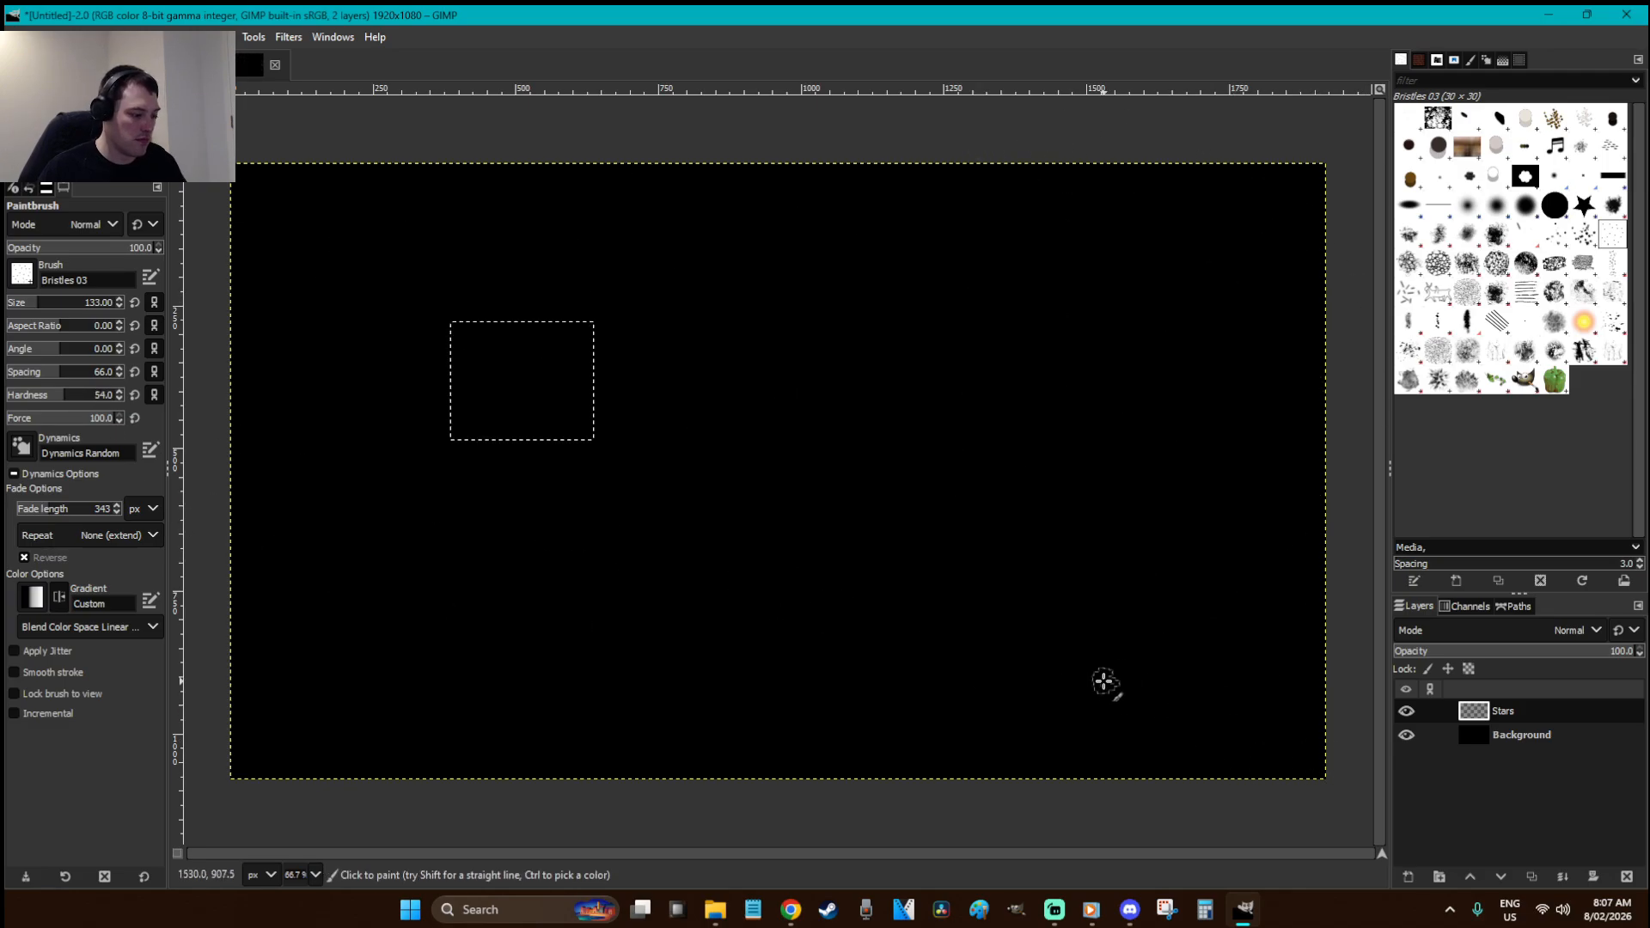
- Clear the restored selection and try Bristles 03 strokes at hardness 54 and 87, undoing them
key("r")
left_click(804, 477)
key("p")
mouse_move(1299, 772)
left_mouse_down()
mouse_move(1075, 633)
mouse_move(475, 339)
mouse_move(308, 220)
mouse_move(830, 484)
mouse_move(1315, 768)
mouse_move(1318, 695)
mouse_move(1066, 472)
mouse_move(545, 245)
mouse_move(427, 158)
mouse_move(842, 290)
mouse_move(1284, 513)
mouse_move(1372, 658)
mouse_move(1011, 471)
left_mouse_up()
key("ctrl+z")
left_click(101, 395)
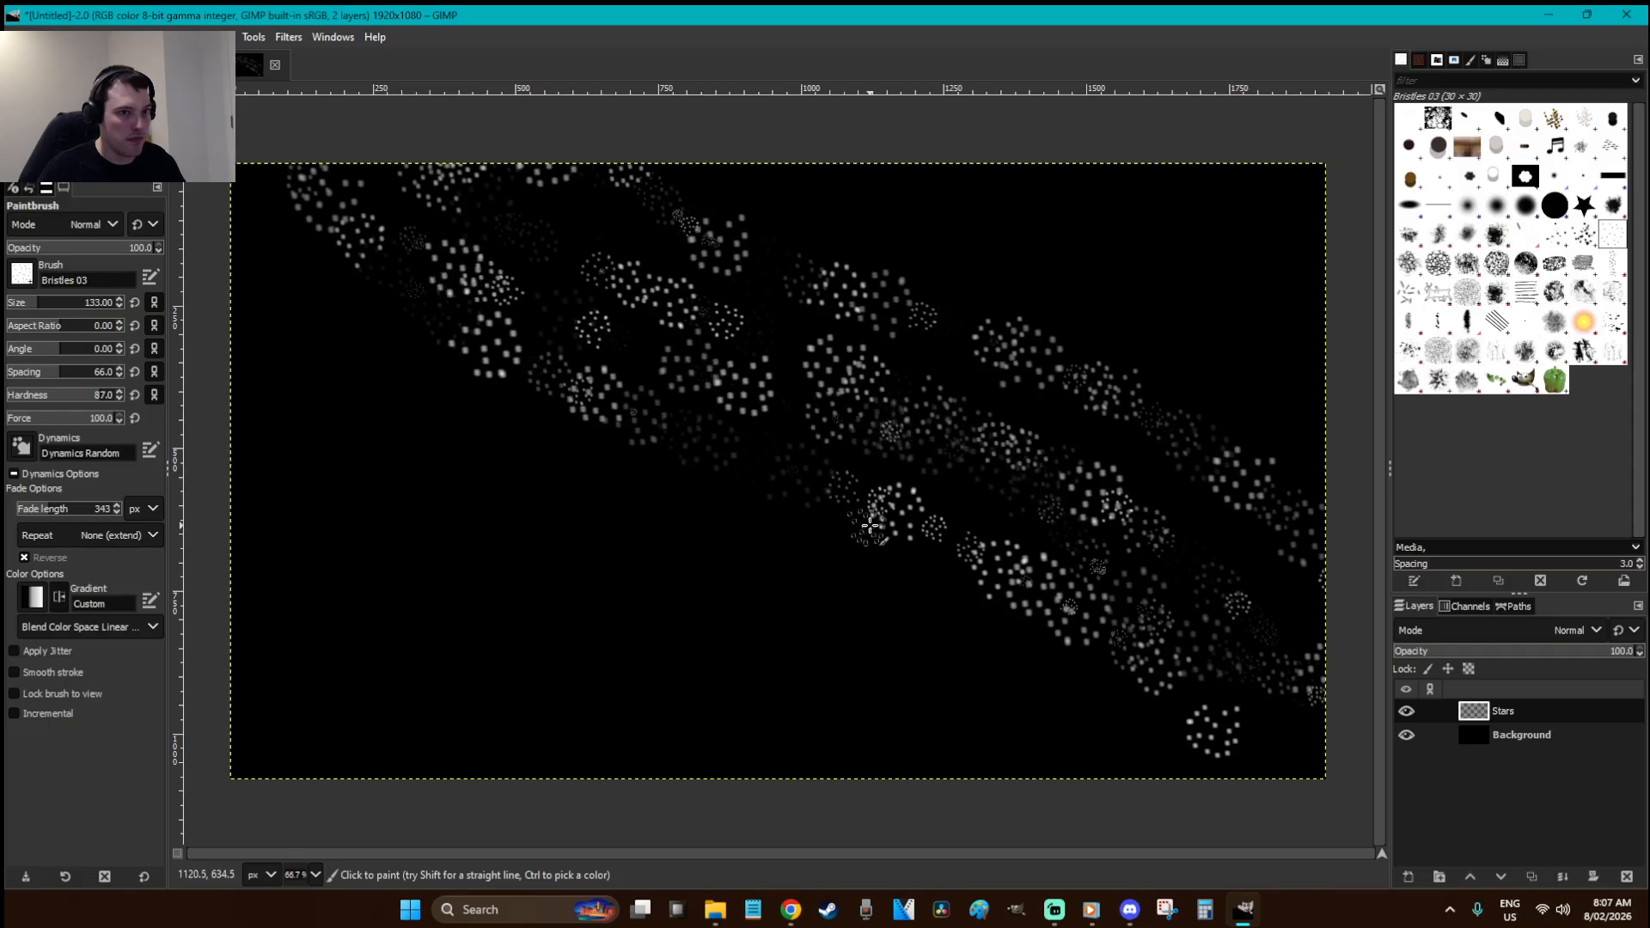
key("ctrl+z")
- Choose the Bristles 01 brush, set its spacing to 80 and paint a diagonal test stroke
left_click(1586, 235)
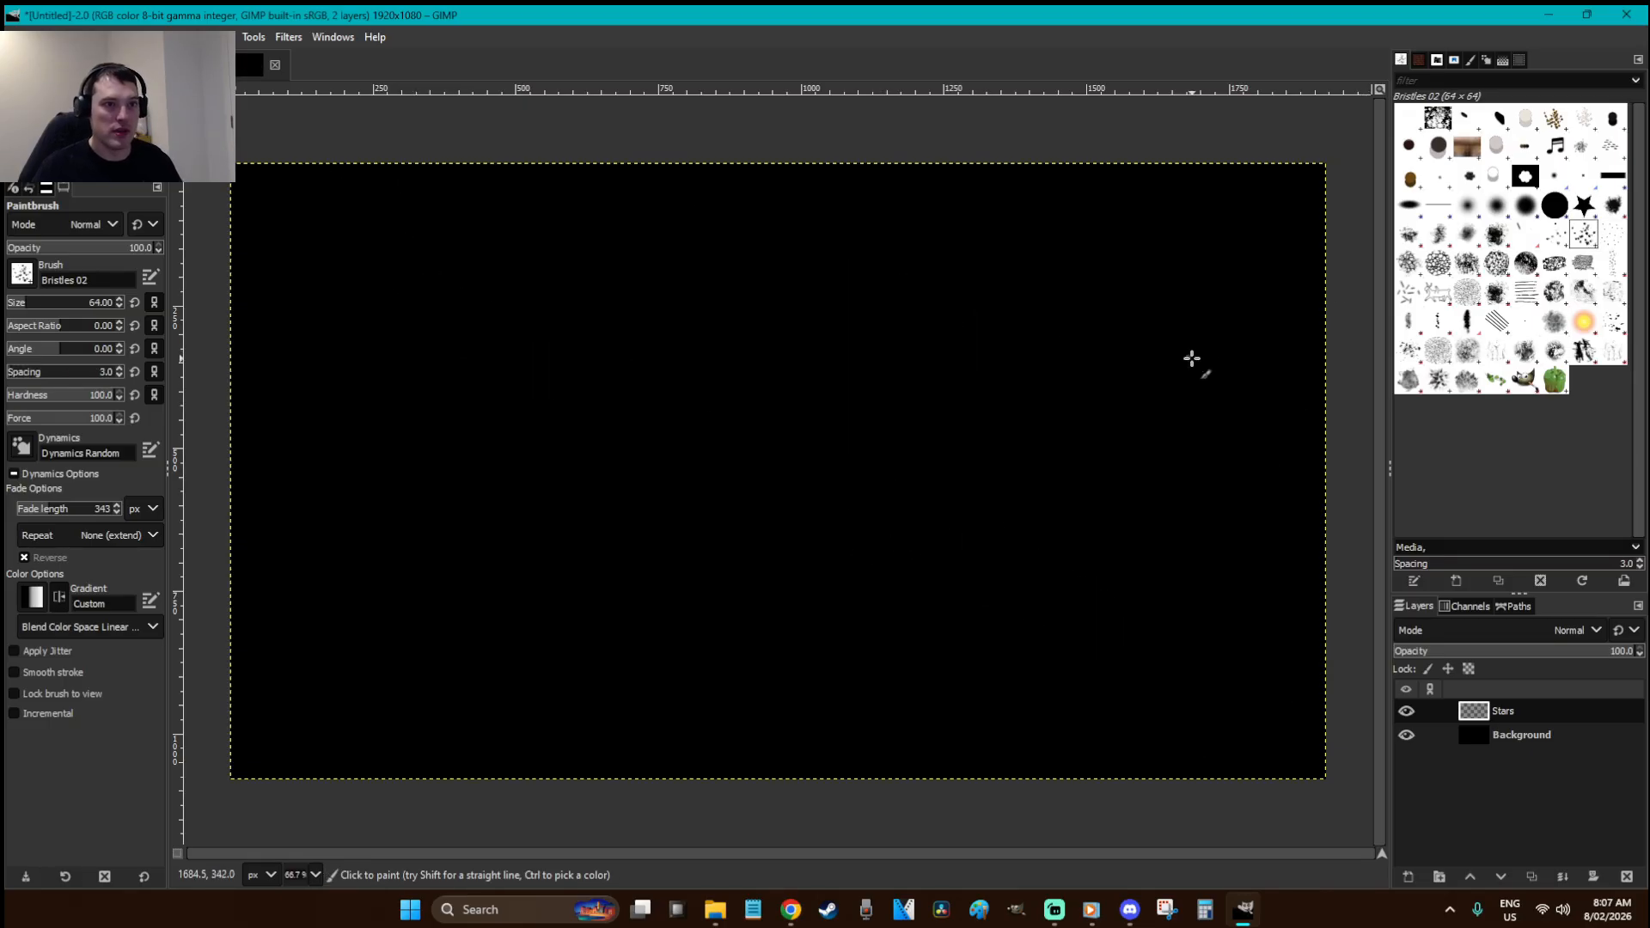
left_click(1554, 234)
mouse_move(1225, 468)
left_mouse_down()
mouse_move(1001, 361)
mouse_move(521, 275)
left_mouse_up()
key("ctrl+z")
left_click(60, 372)
left_click_drag(398, 283, 1233, 776)
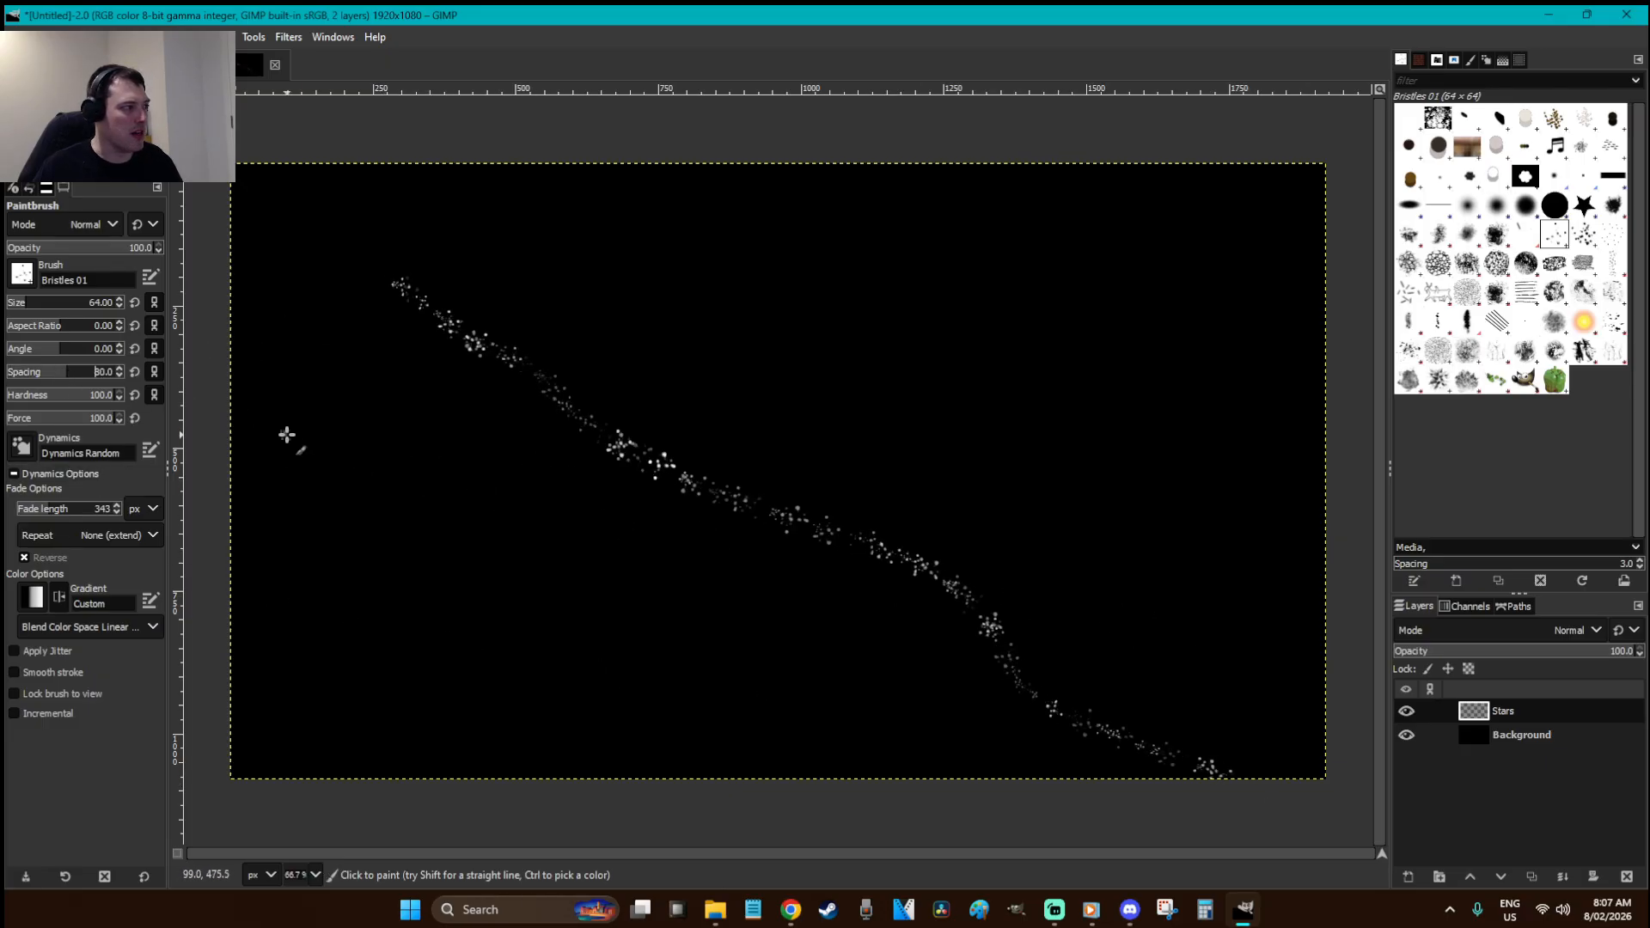
- Set the Bristles 01 brush size to 96, undo the test strokes and paint stars over the whole canvas
left_click(32, 304)
mouse_move(514, 160)
left_mouse_down()
mouse_move(1233, 575)
mouse_move(1309, 705)
mouse_move(1190, 611)
mouse_move(426, 339)
mouse_move(256, 167)
mouse_move(444, 284)
mouse_move(1117, 485)
mouse_move(972, 488)
mouse_move(1109, 548)
mouse_move(1263, 748)
mouse_move(386, 408)
mouse_move(249, 249)
mouse_move(1209, 778)
mouse_move(618, 560)
mouse_move(191, 327)
mouse_move(969, 653)
mouse_move(1057, 770)
mouse_move(821, 670)
mouse_move(325, 397)
left_mouse_up()
key("ctrl+z")
key("ctrl+z")
mouse_move(301, 530)
left_mouse_down()
mouse_move(806, 746)
mouse_move(916, 830)
mouse_move(866, 738)
mouse_move(626, 656)
mouse_move(238, 570)
mouse_move(794, 850)
mouse_move(685, 744)
mouse_move(337, 561)
mouse_move(247, 604)
mouse_move(570, 753)
mouse_move(501, 781)
mouse_move(290, 674)
mouse_move(318, 739)
mouse_move(508, 792)
mouse_move(563, 267)
mouse_move(447, 247)
mouse_move(1306, 533)
mouse_move(1239, 461)
mouse_move(927, 405)
mouse_move(479, 241)
mouse_move(384, 144)
mouse_move(612, 261)
mouse_move(1041, 335)
mouse_move(1363, 480)
mouse_move(1018, 375)
mouse_move(553, 164)
mouse_move(895, 275)
mouse_move(1332, 378)
mouse_move(1335, 337)
mouse_move(635, 151)
mouse_move(797, 224)
mouse_move(1194, 174)
left_mouse_up()
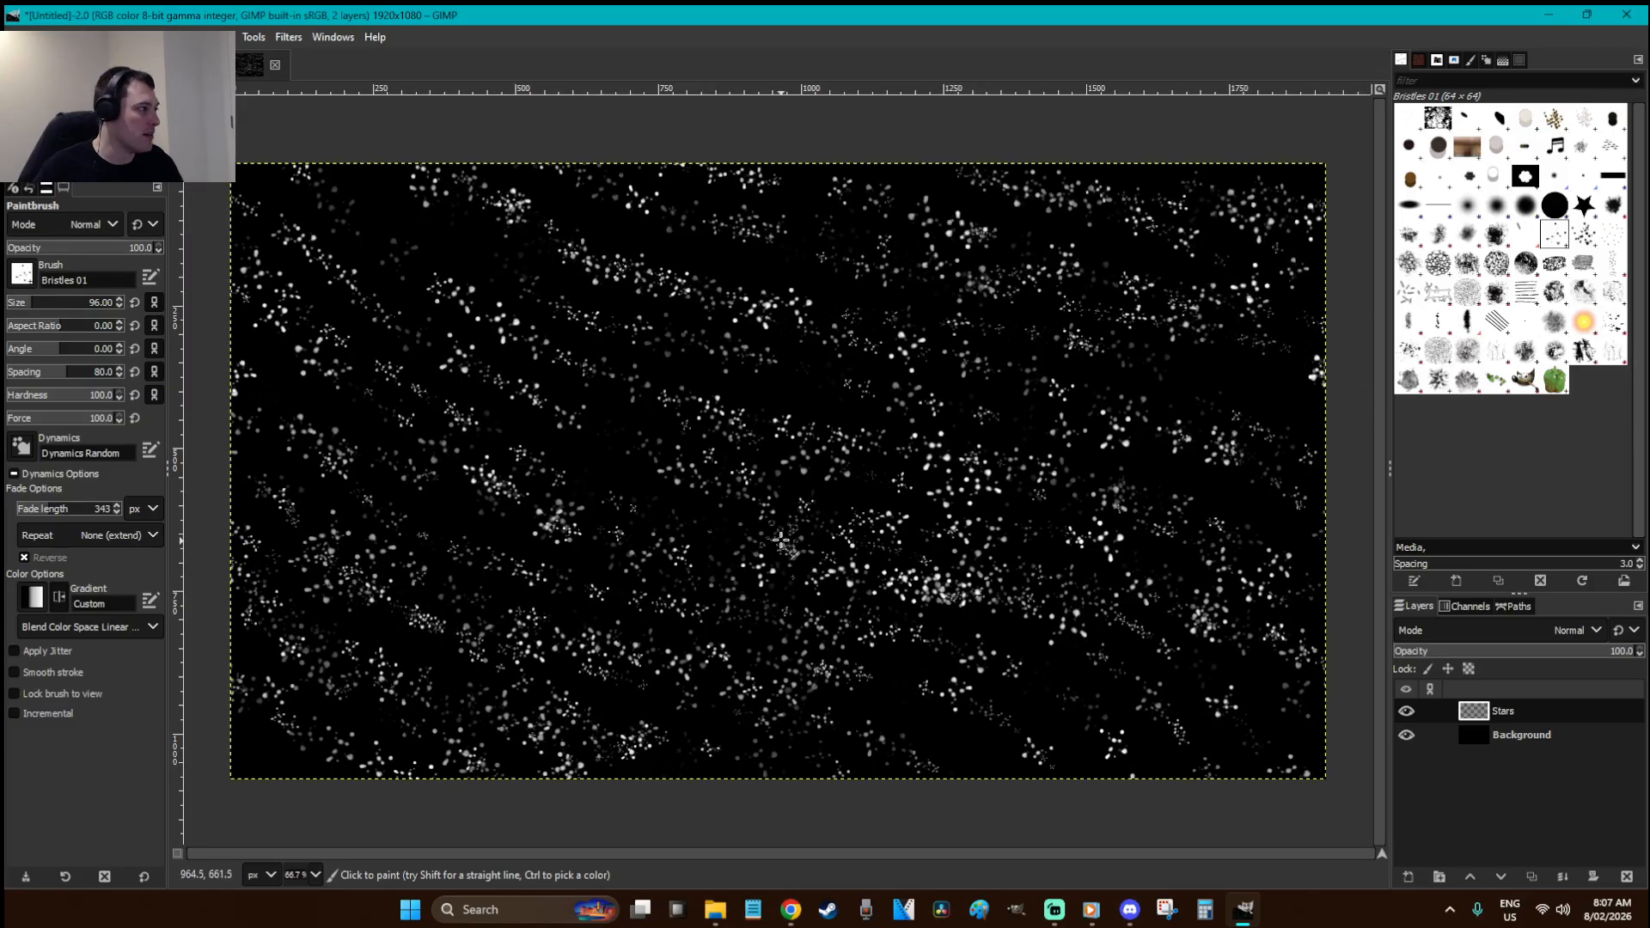
- Create a new transparent 1920 × 1080 layer named Earf above the Stars layer
key("r")
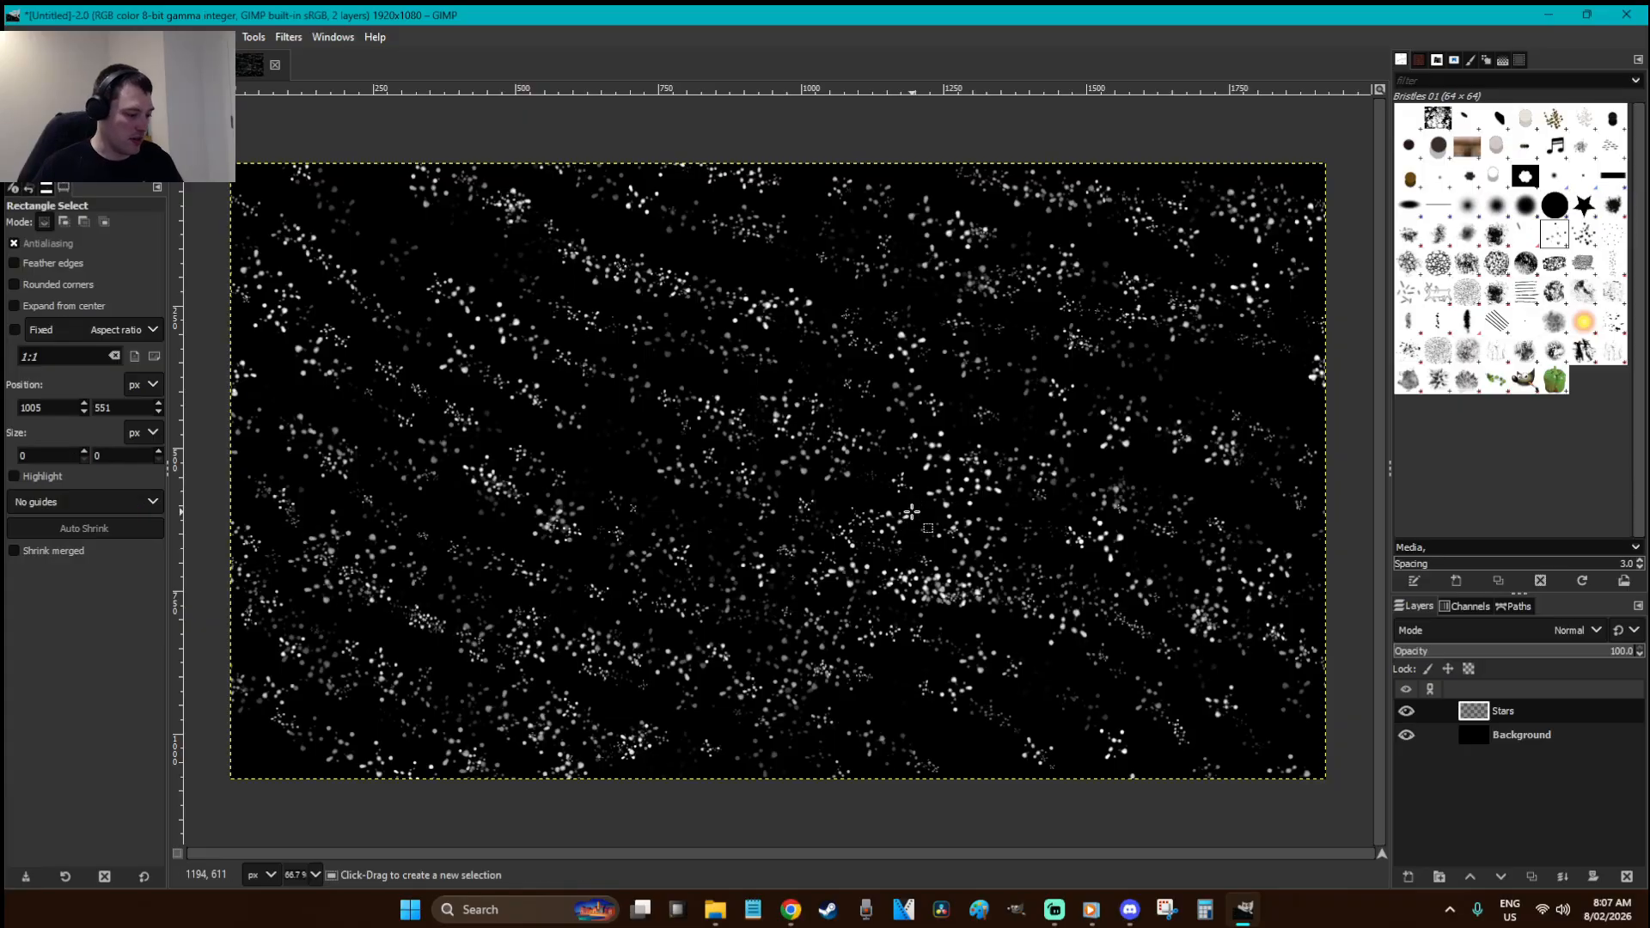
key("shift+ctrl+n")
type("Earf")
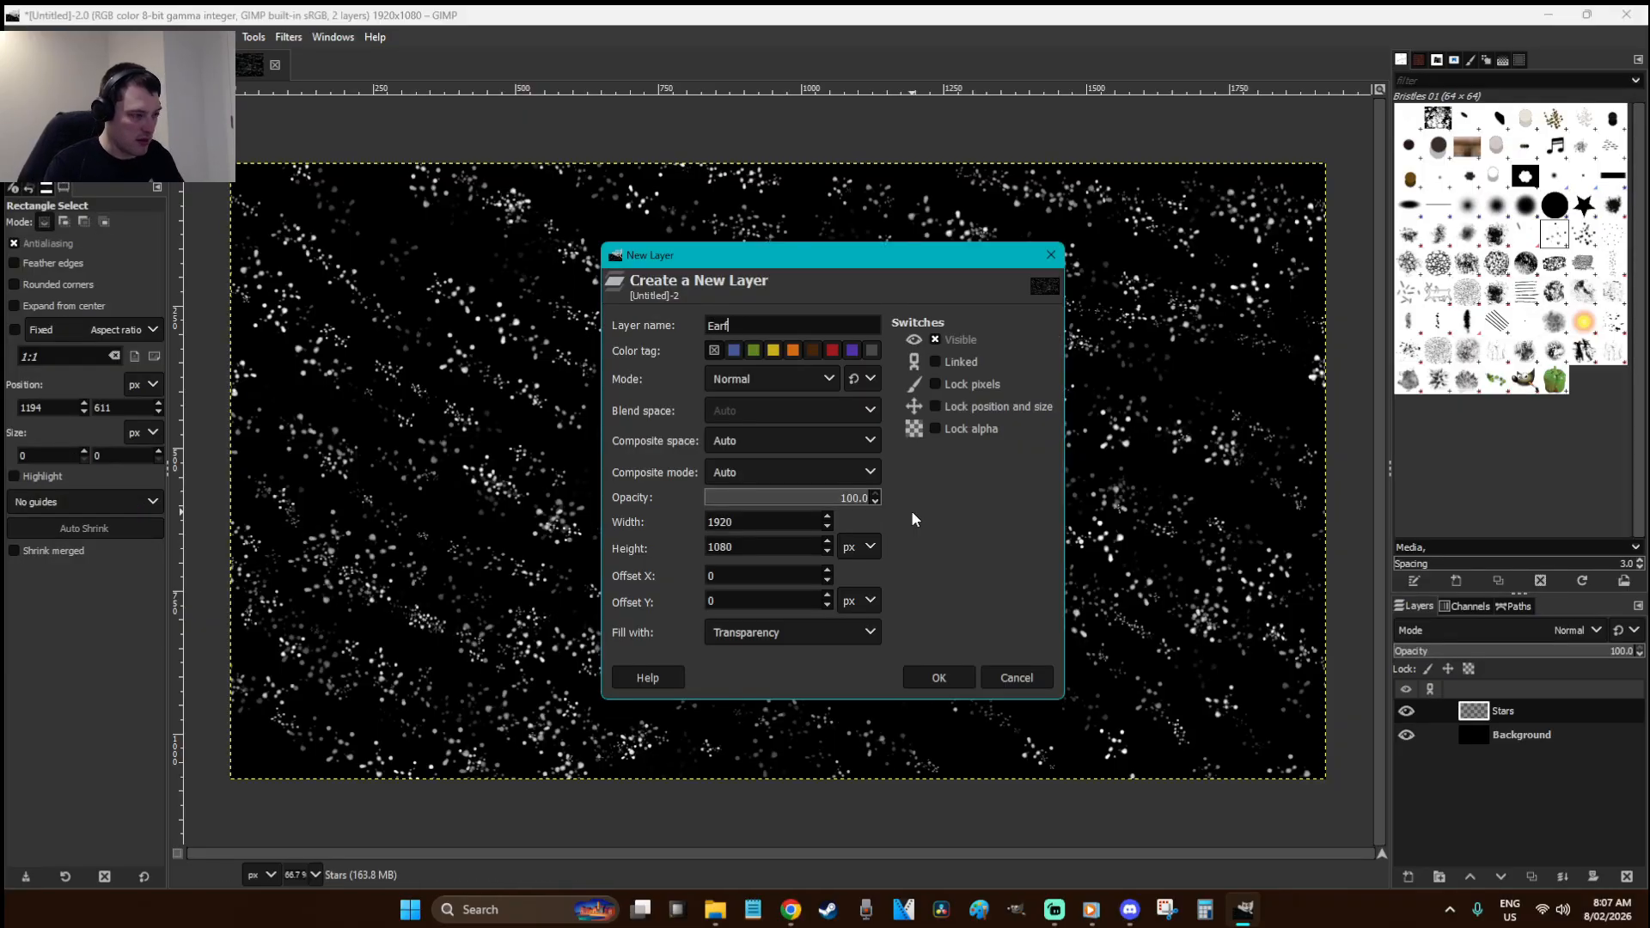
key("Return")
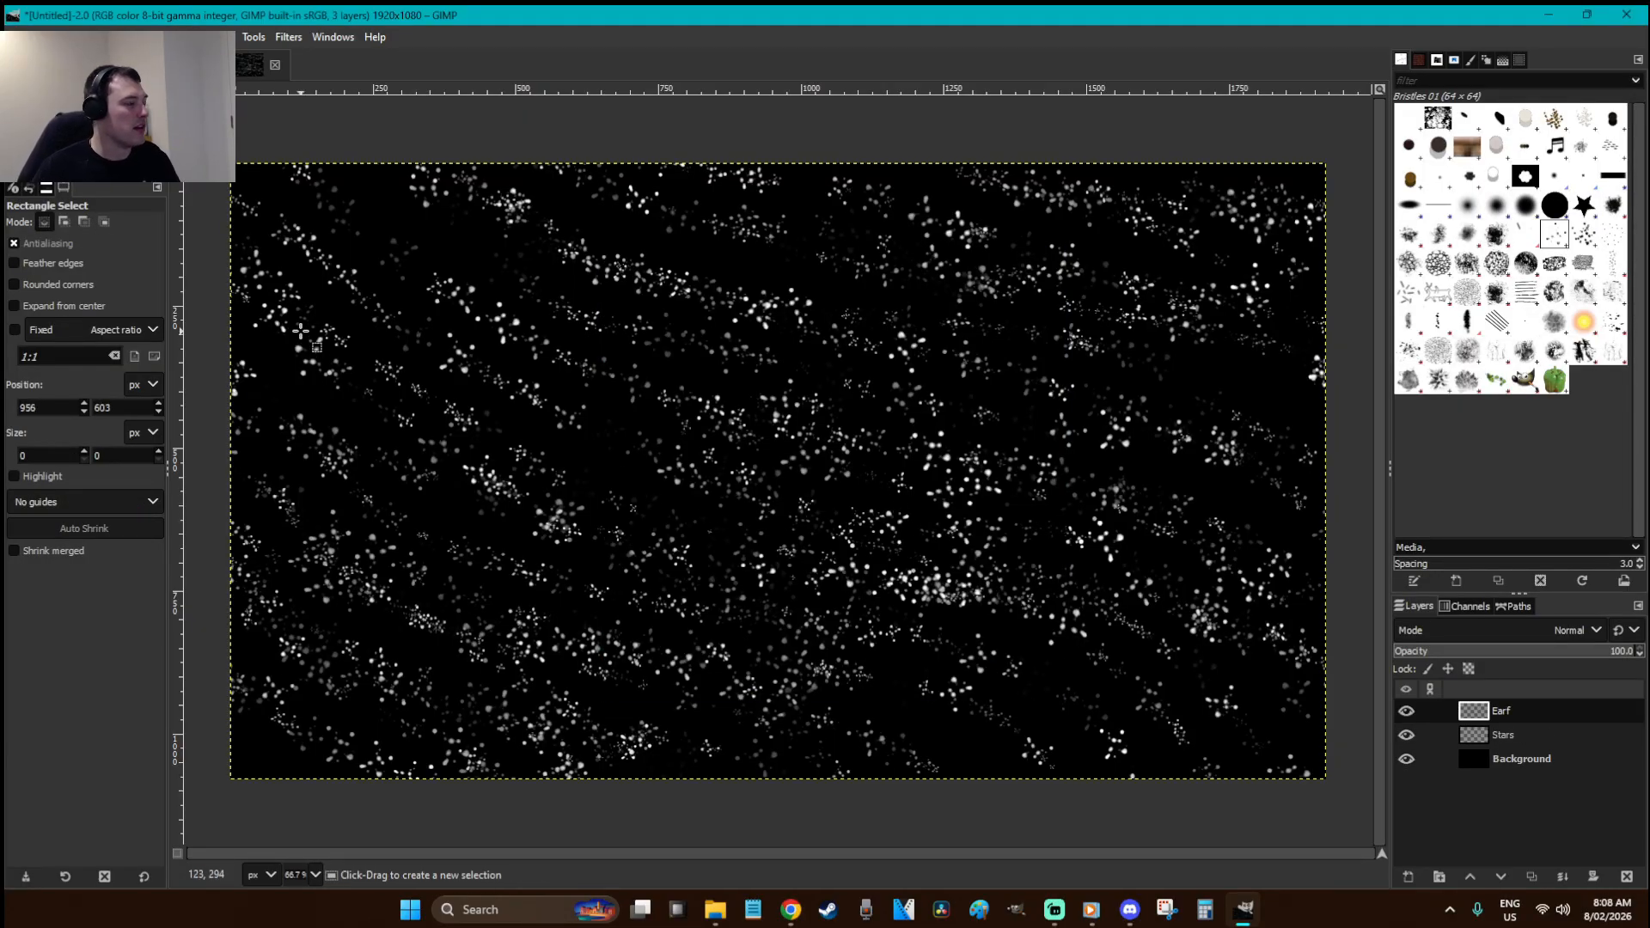
- Change the foreground color from white to a saturated blue
left_click(26, 154)
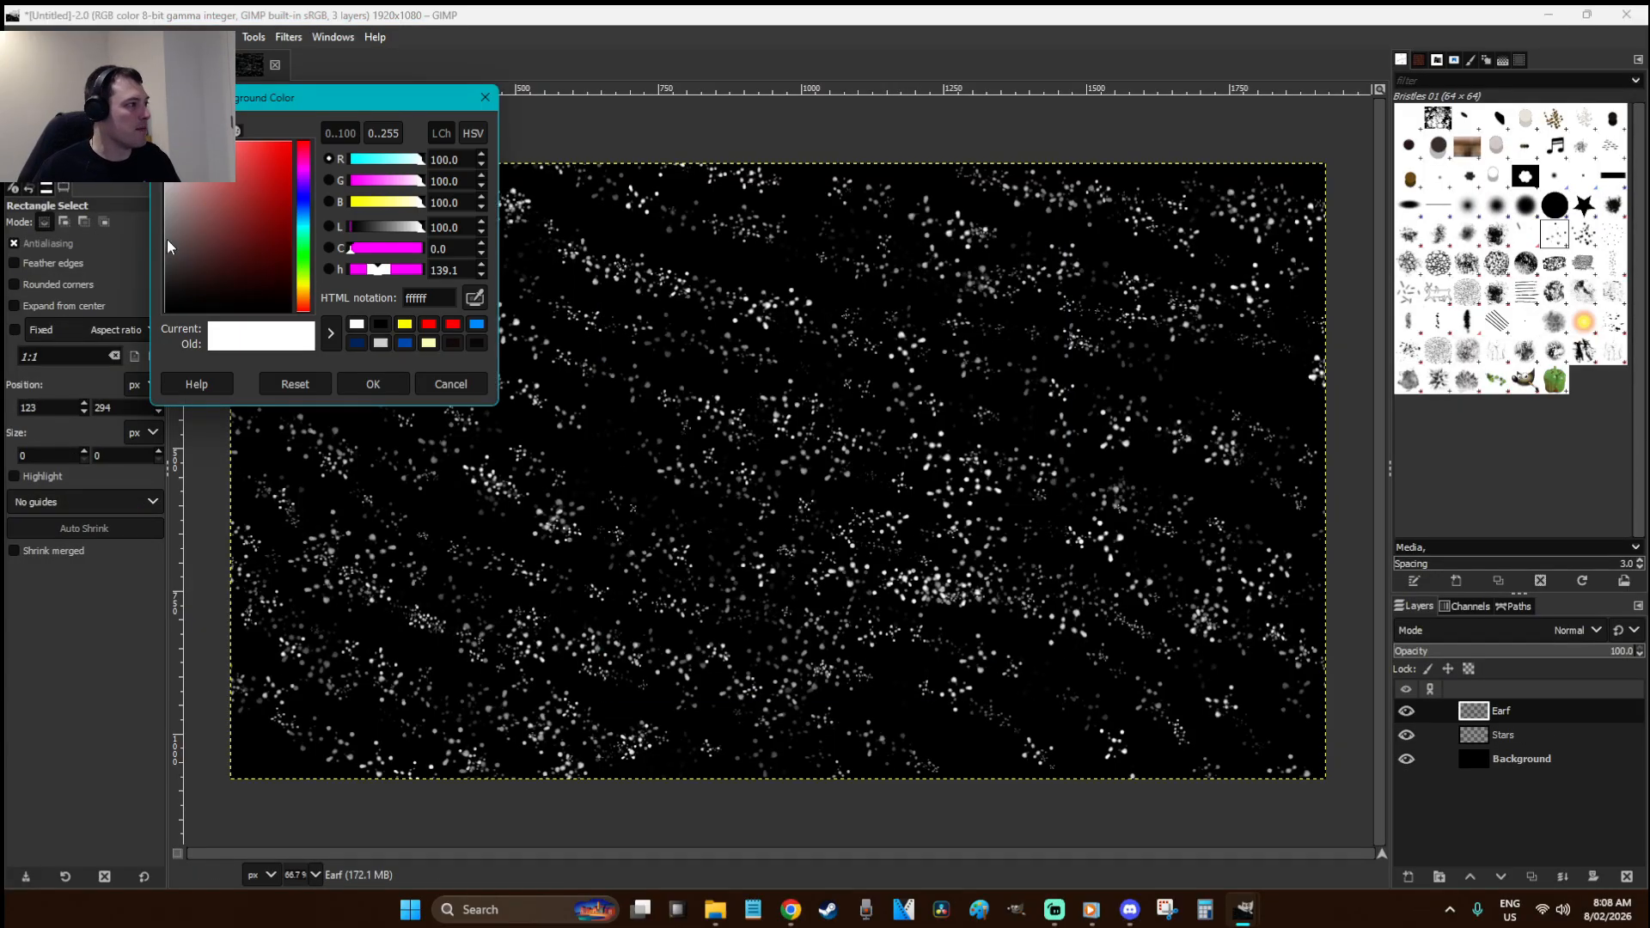
left_click(304, 214)
left_click_drag(276, 207, 290, 158)
left_click(397, 377)
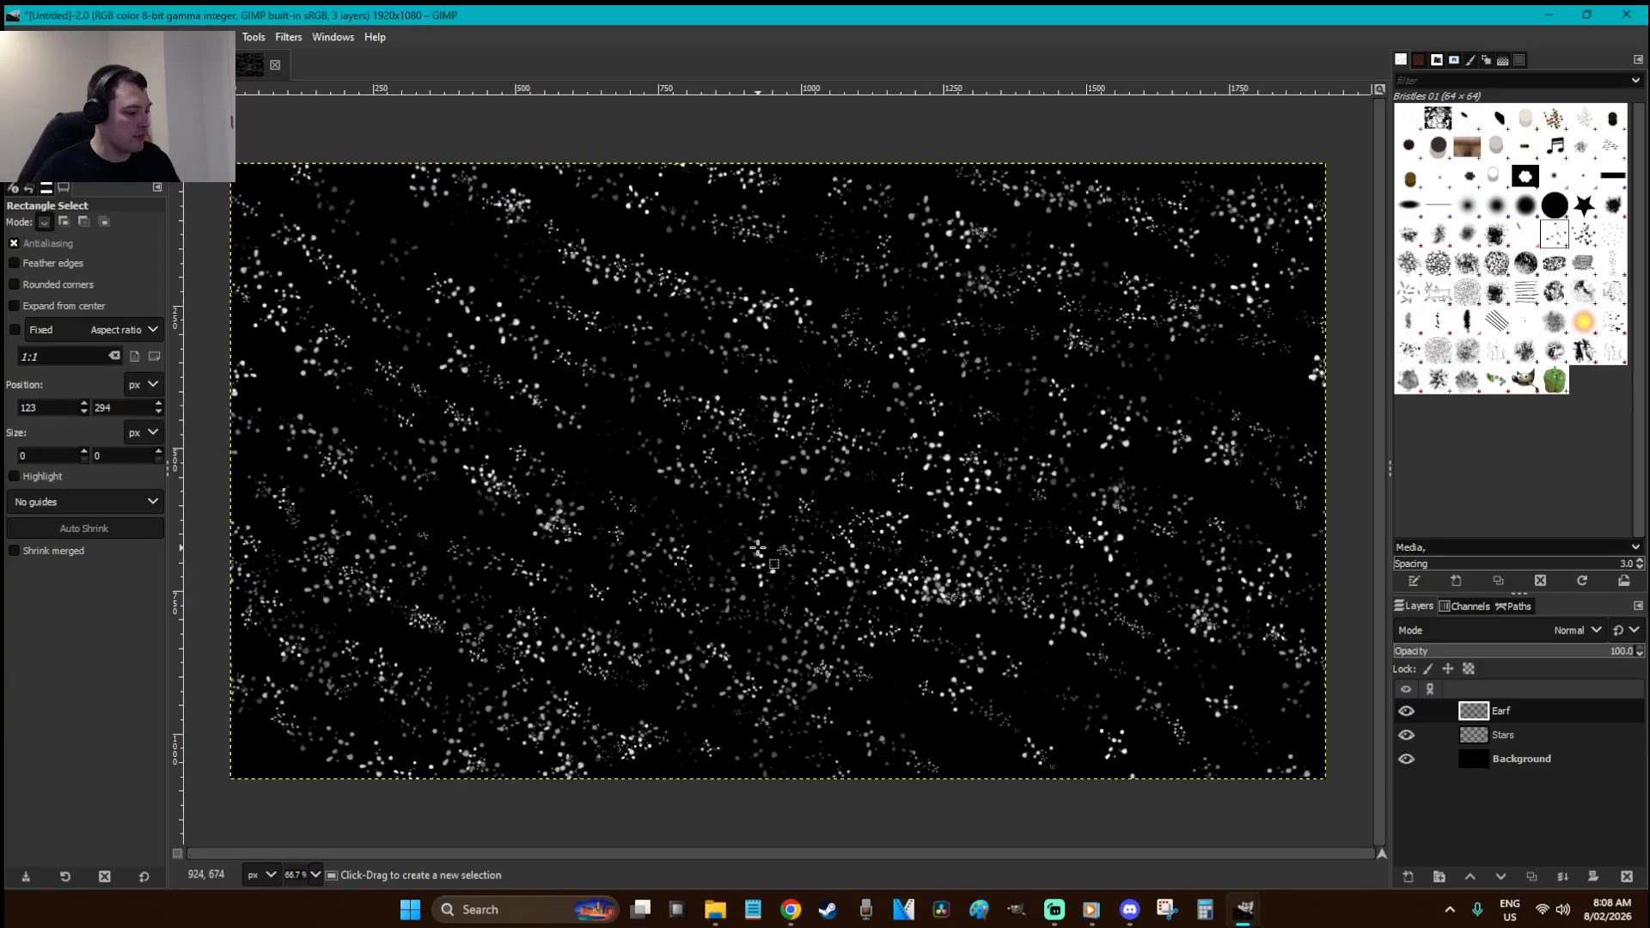
- Draw a large elliptical selection near the canvas centre on the Earf layer, fill it with blue and clear the selection
key("e")
left_click_drag(843, 582, 622, 364)
left_click_drag(827, 568, 907, 636)
key("shift+b")
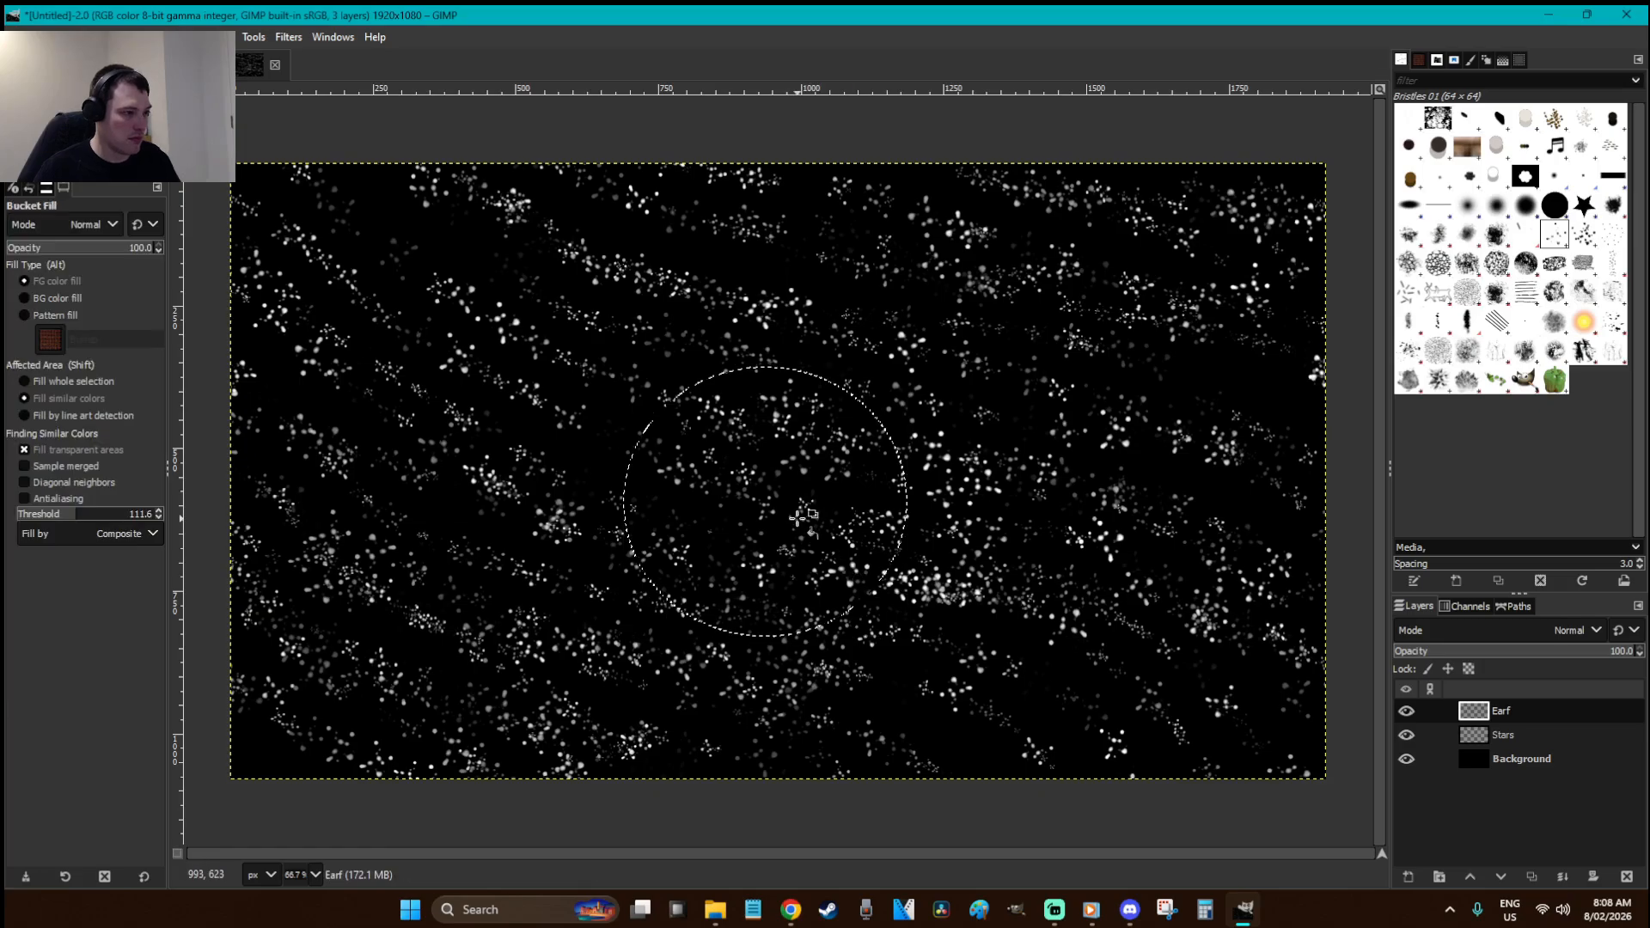
left_click(822, 517)
key("r")
left_click(974, 491)
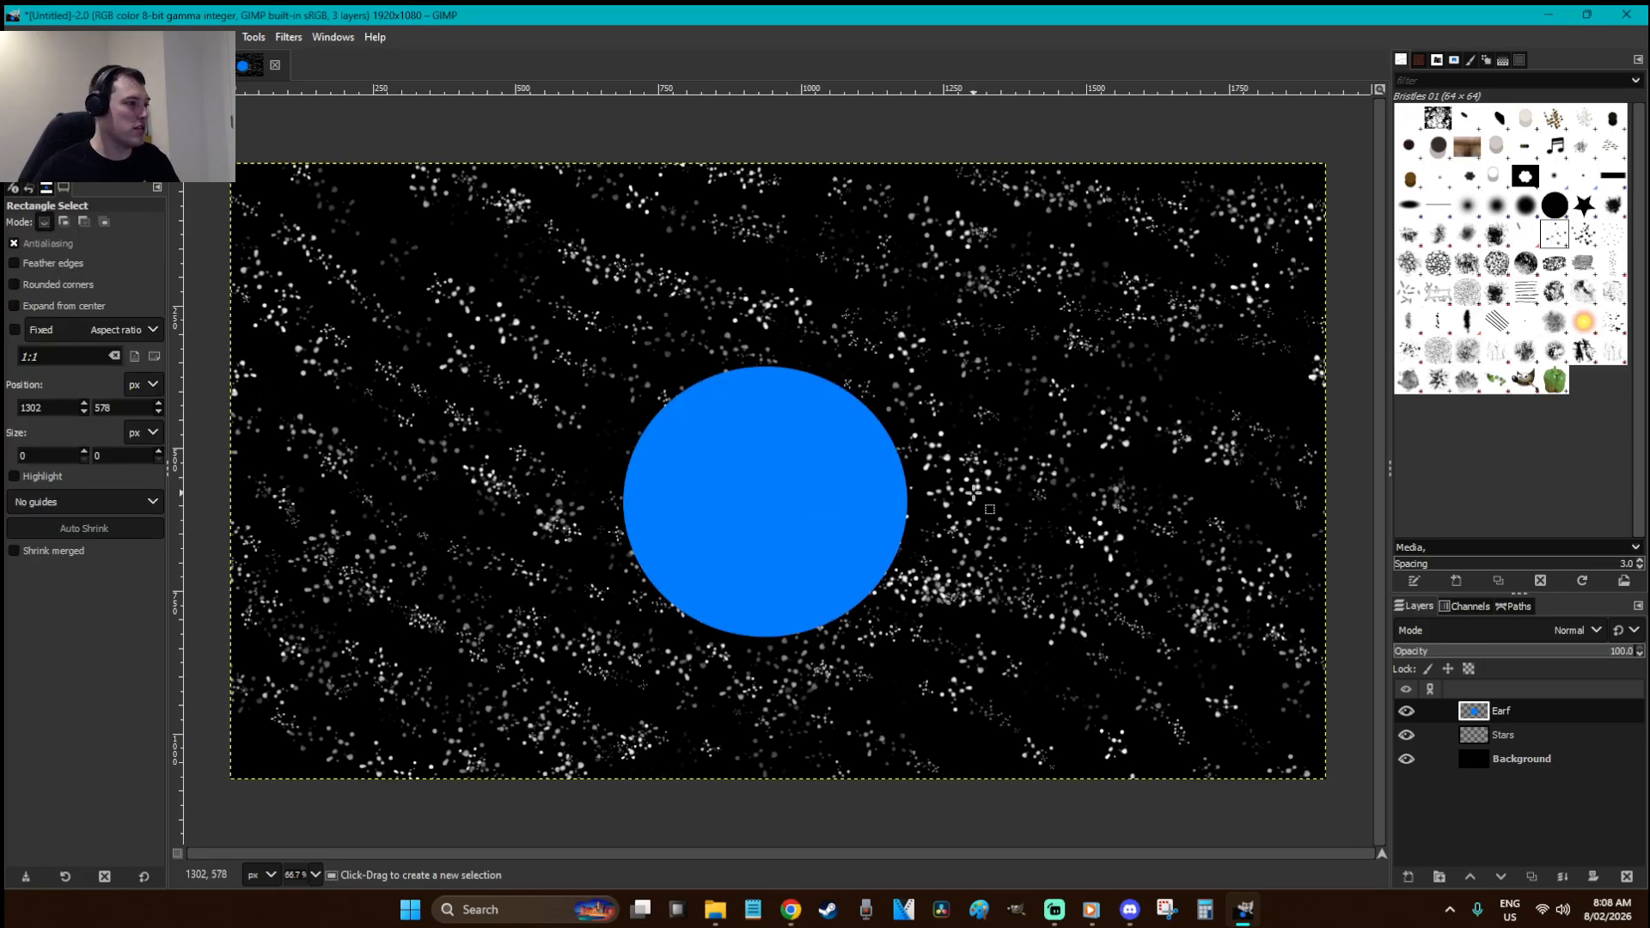
- Paste a copy of the stars into the Stars layer and lower the layer's opacity to 2.1
left_click(1504, 735)
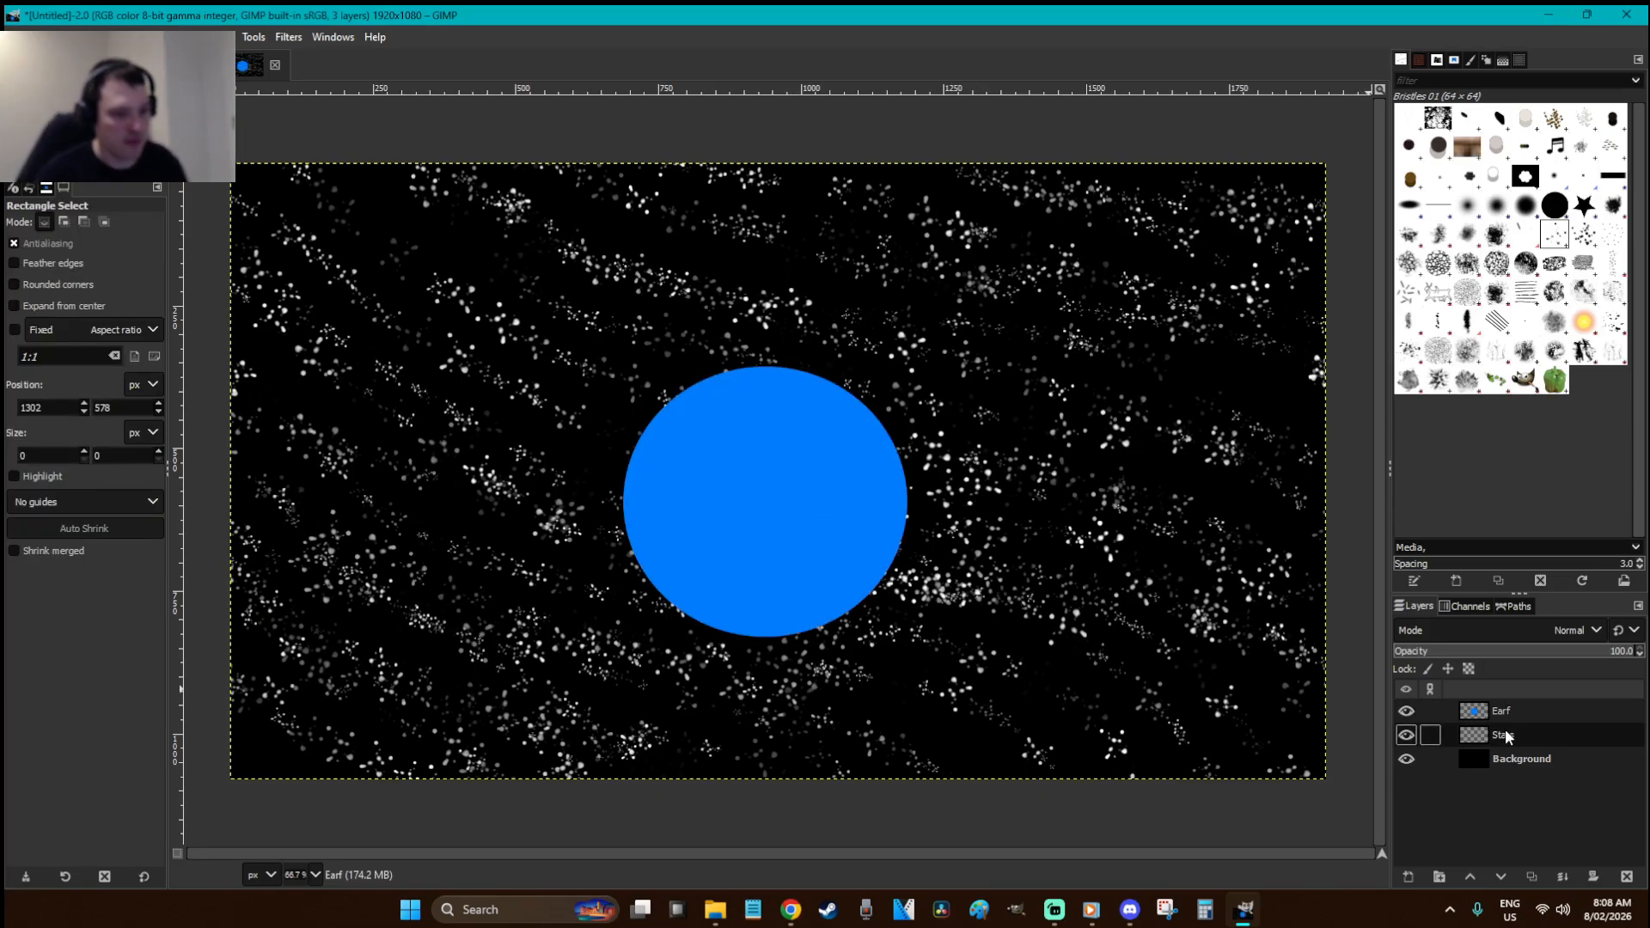
left_click_drag(1473, 662, 1406, 655)
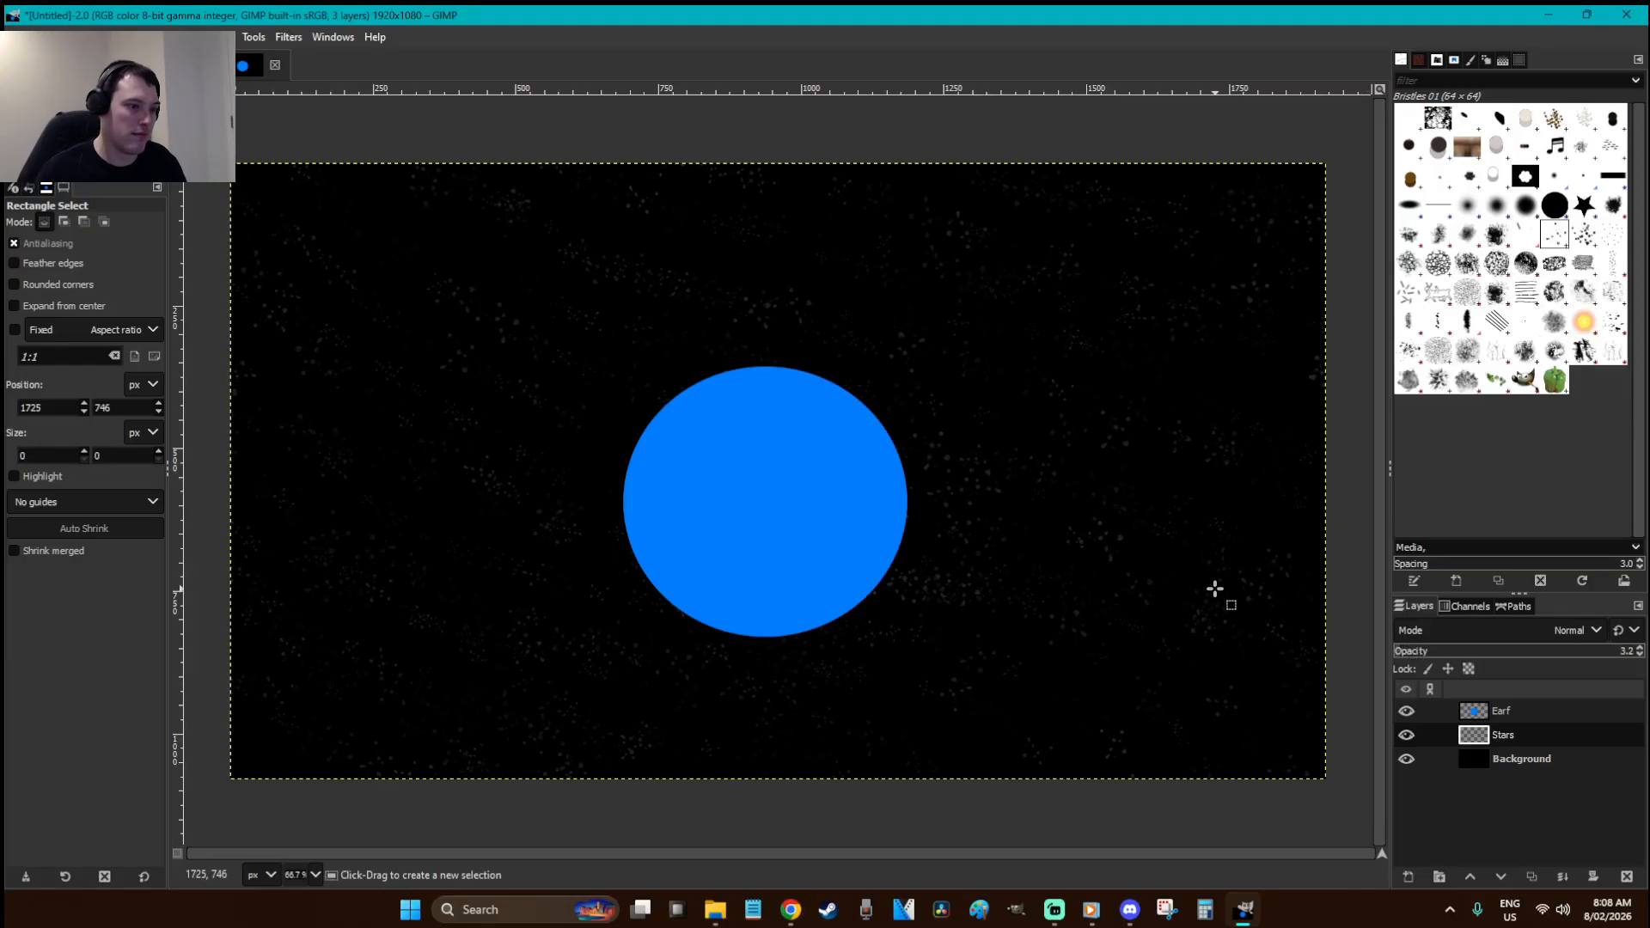
key("ctrl+c")
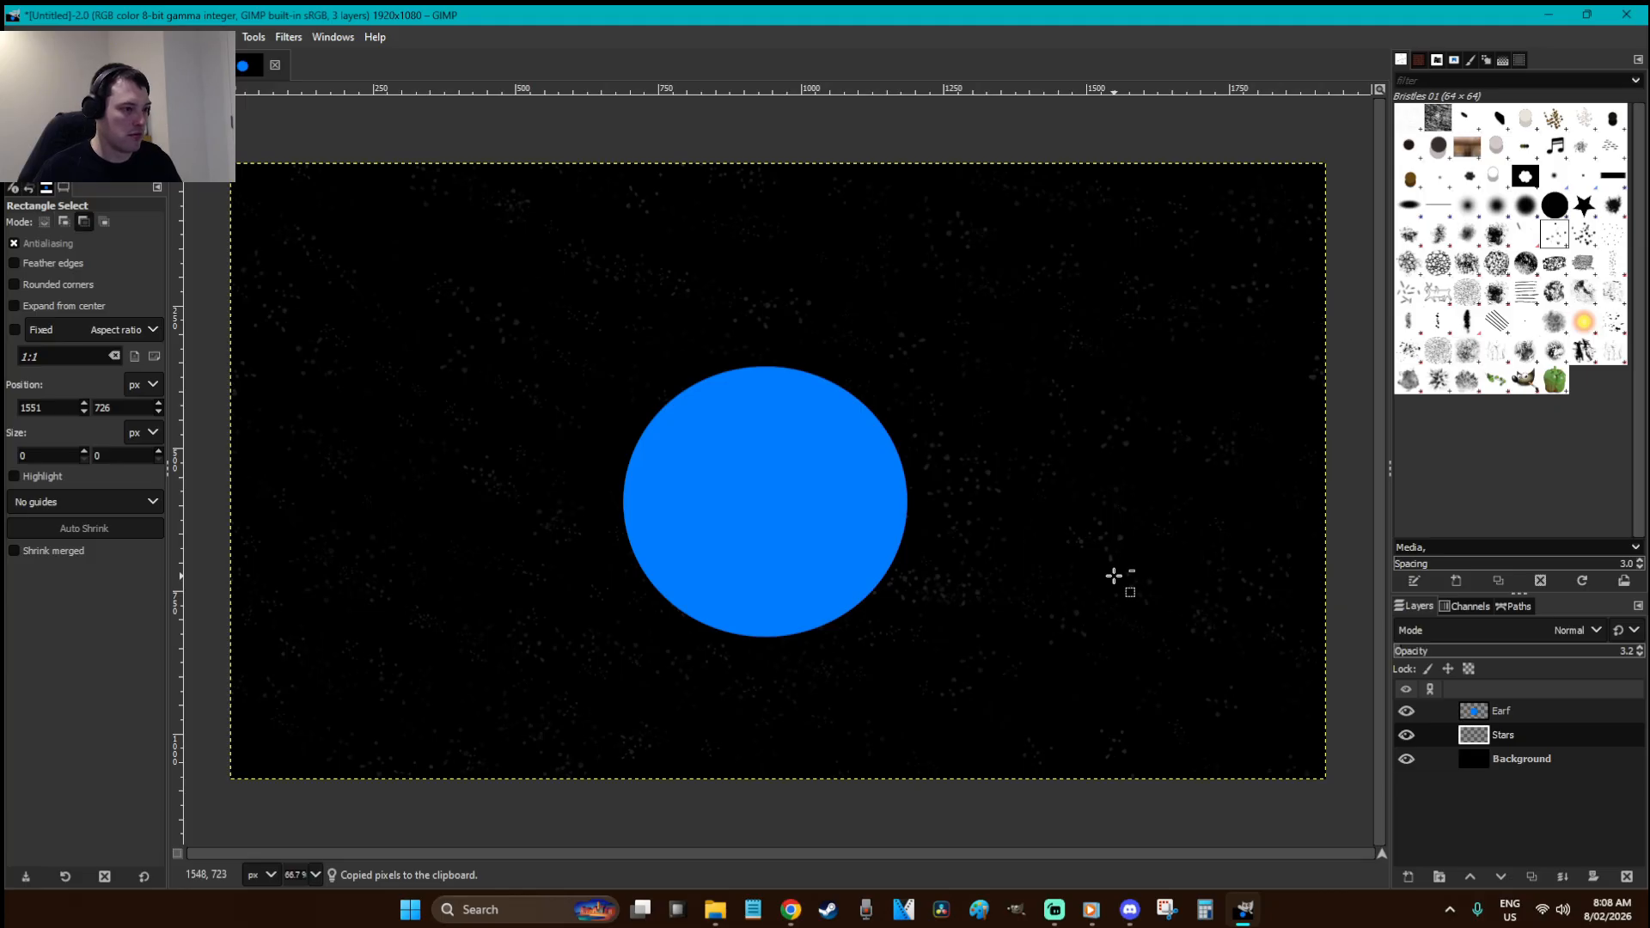
key("ctrl+v")
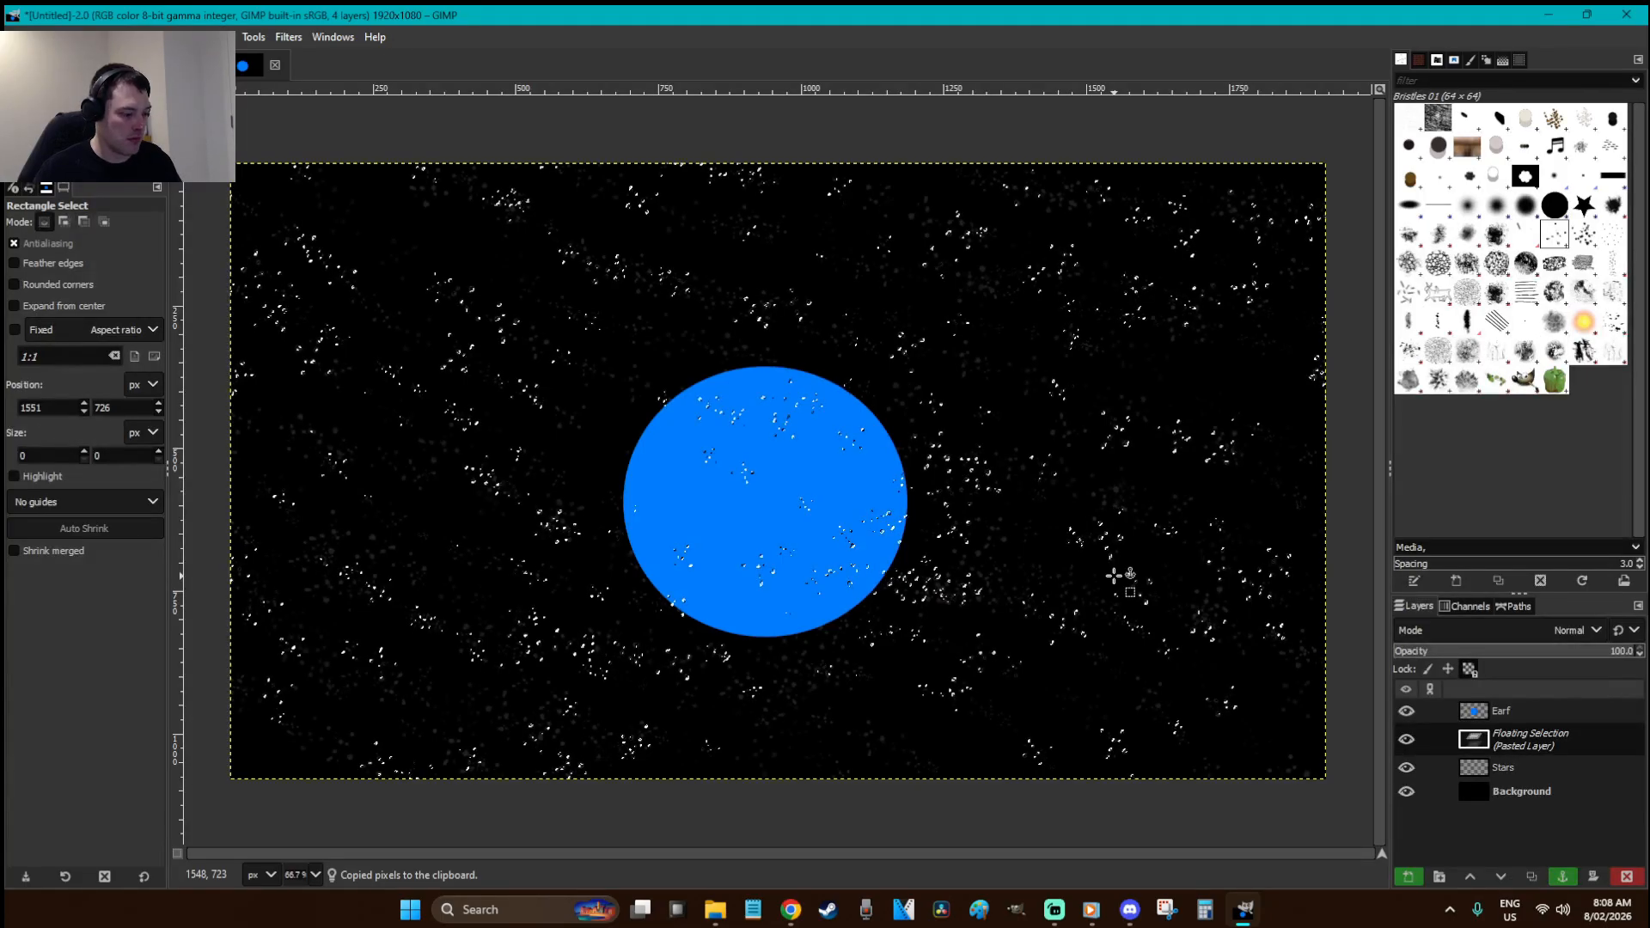
left_click(1054, 575)
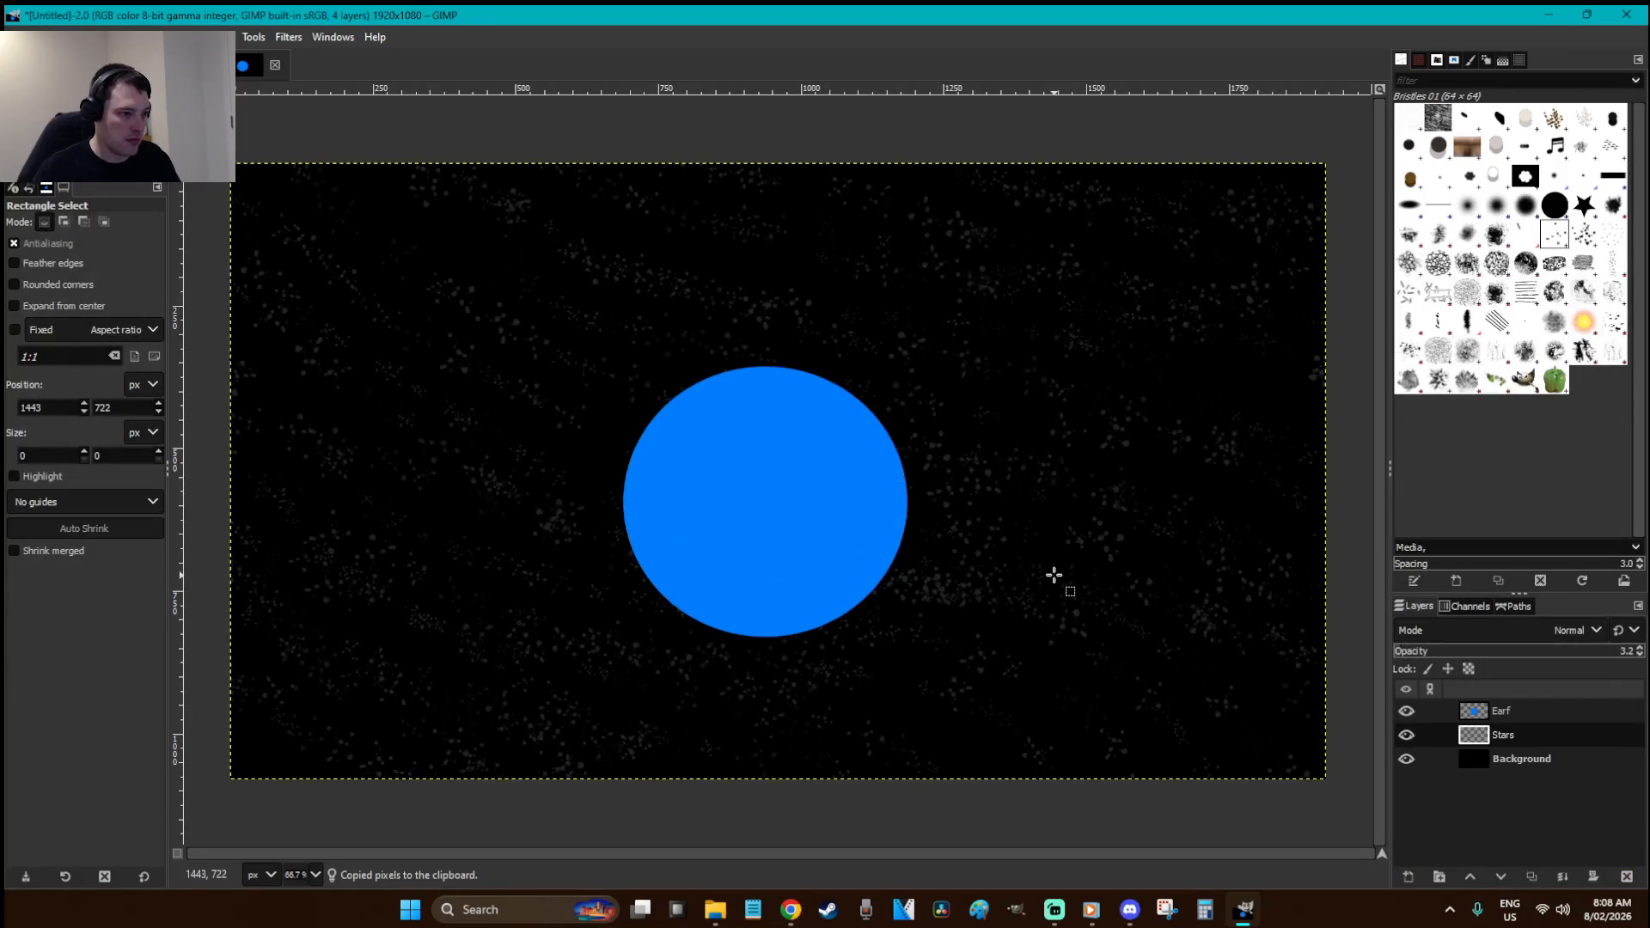
left_click(1469, 653)
left_click_drag(1469, 653, 1400, 652)
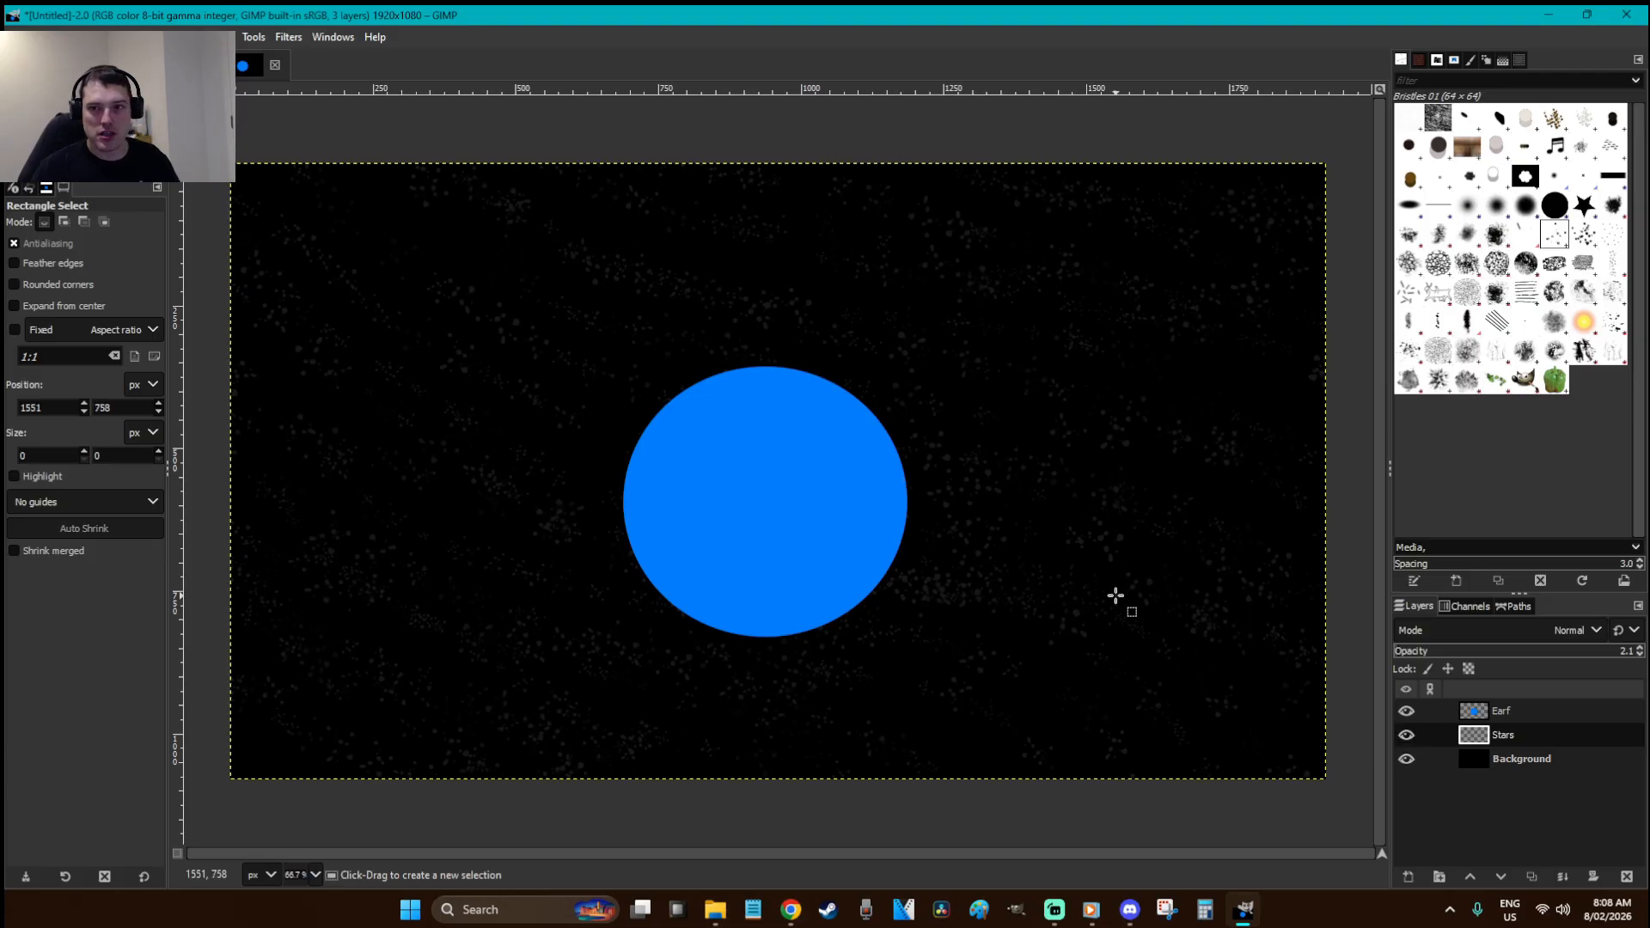
- Make the Earf layer active and change the foreground color to a dark green
left_click(1517, 713)
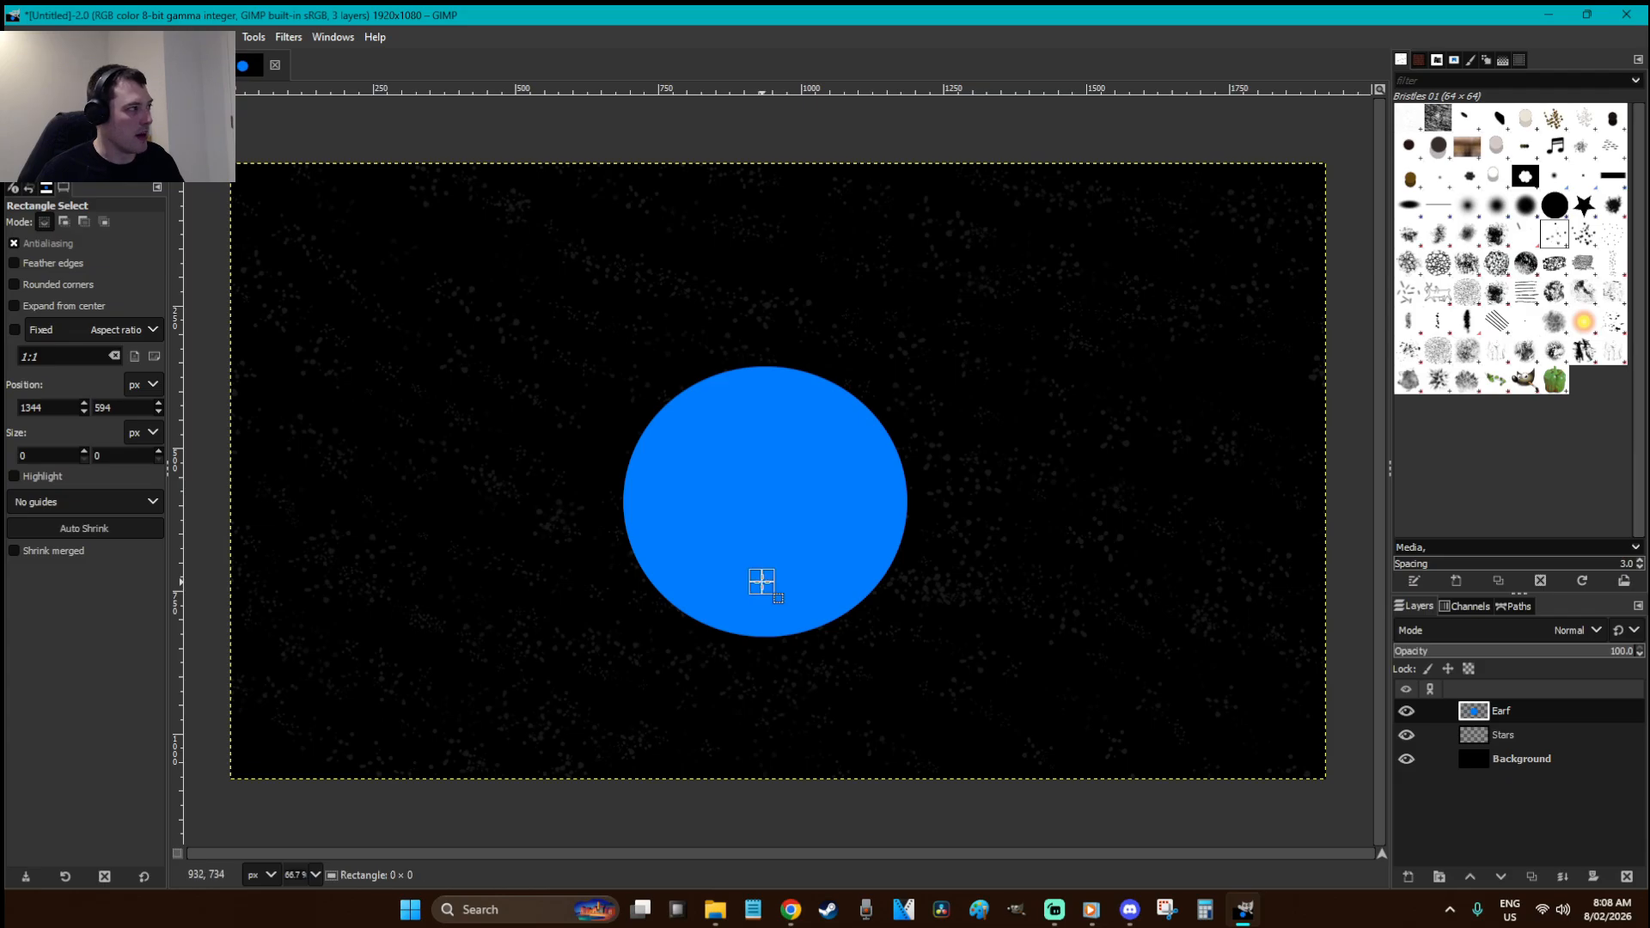
key("u")
left_click(766, 533)
left_click(108, 167)
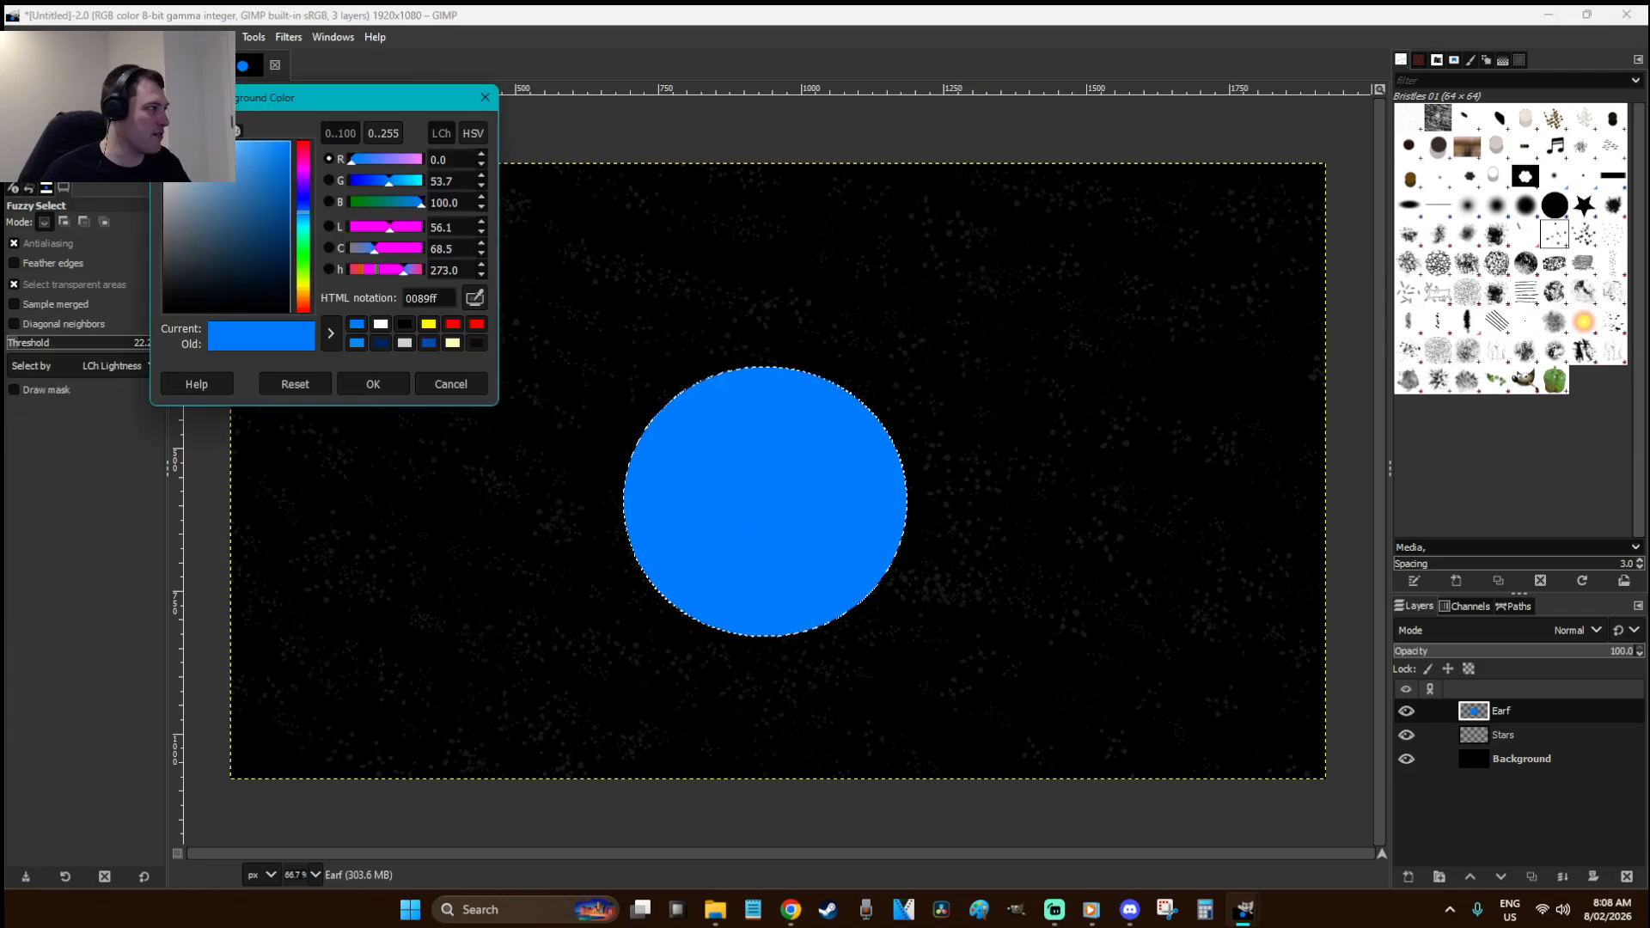
left_click_drag(306, 291, 294, 214)
left_click(374, 383)
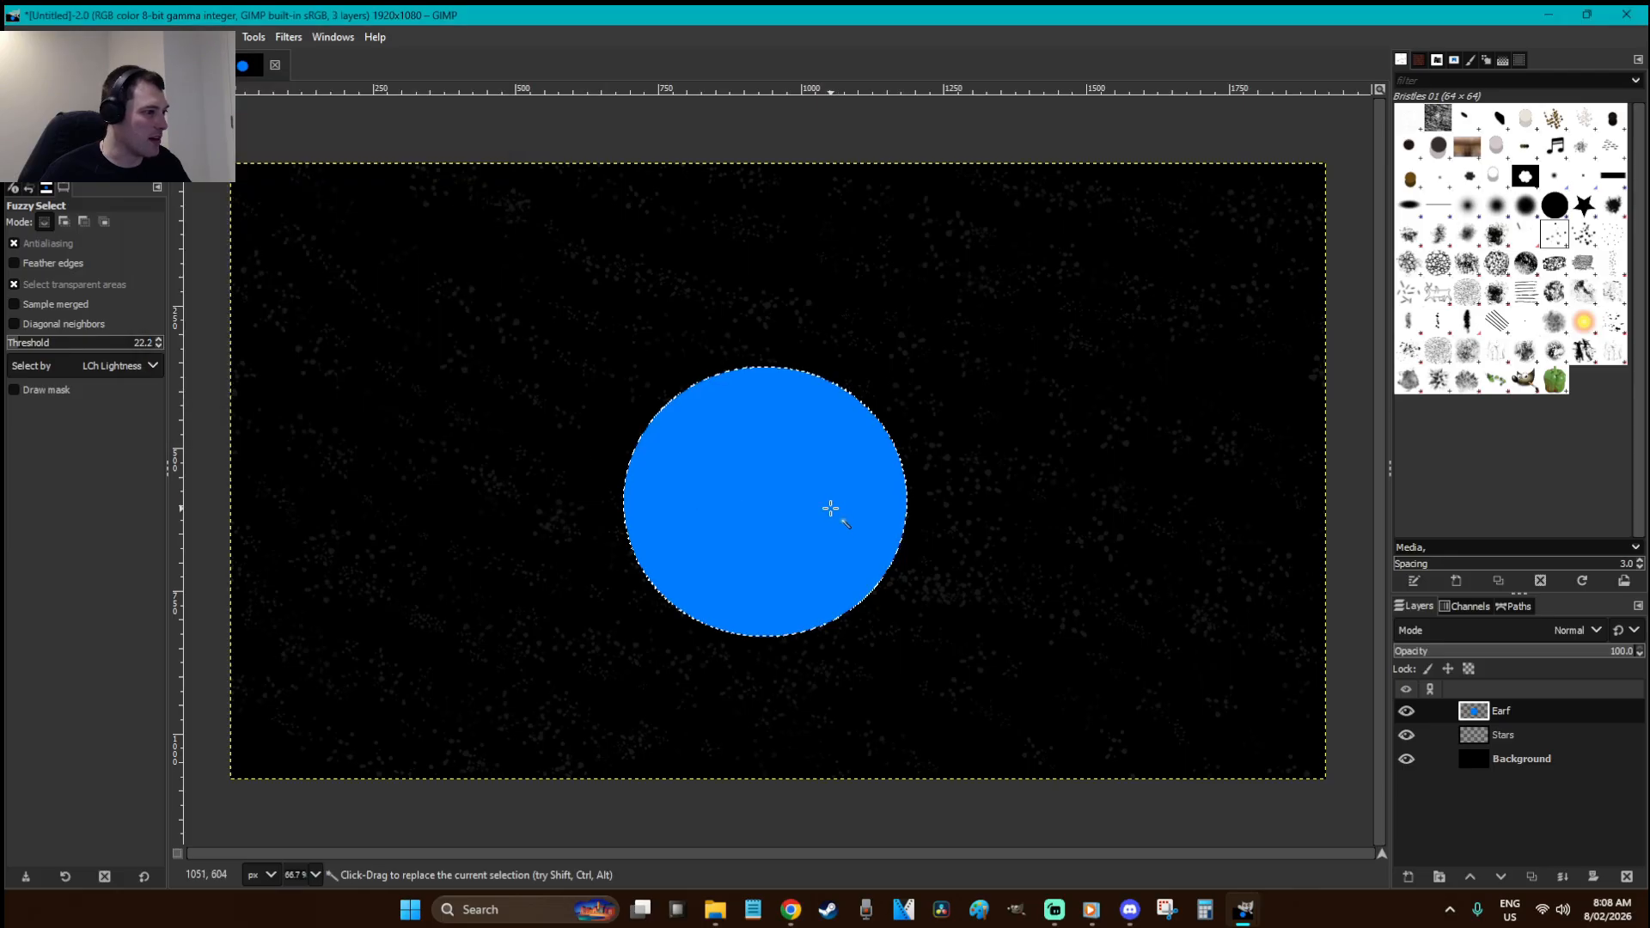
key("r")
left_click(909, 585)
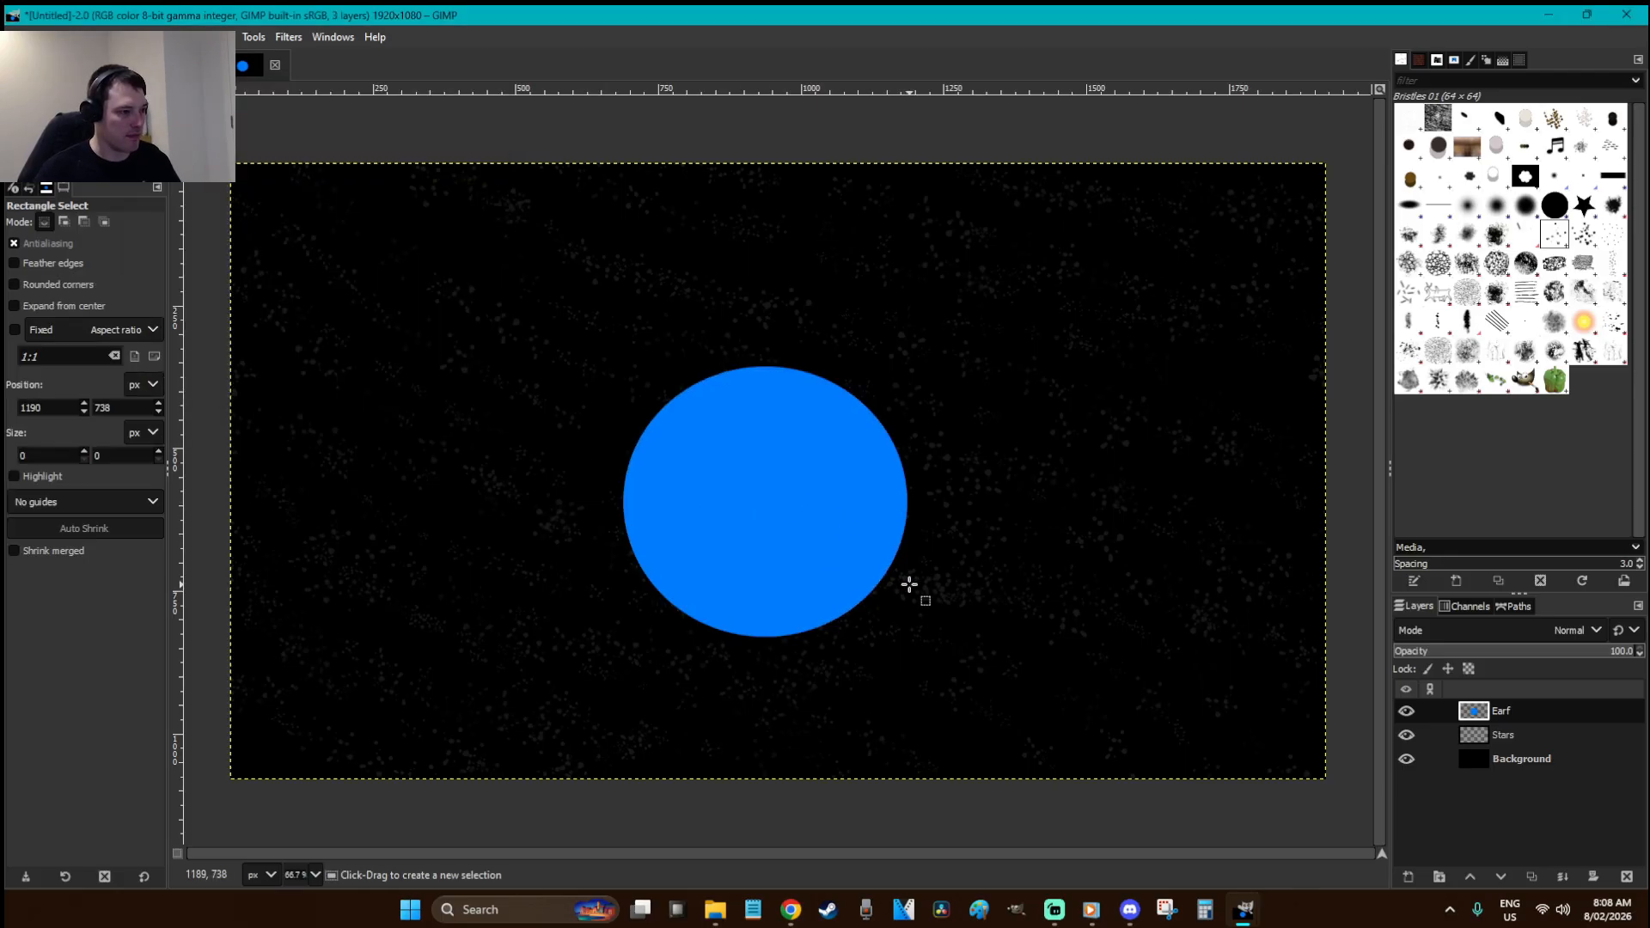
- Outline Europe, Asia and Africa freehand on the blue globe, fill the outline with green and clear the selection
key("f")
mouse_move(731, 430)
left_mouse_down()
mouse_move(699, 402)
mouse_move(775, 384)
mouse_move(872, 387)
mouse_move(931, 423)
mouse_move(931, 450)
mouse_move(864, 462)
left_mouse_up()
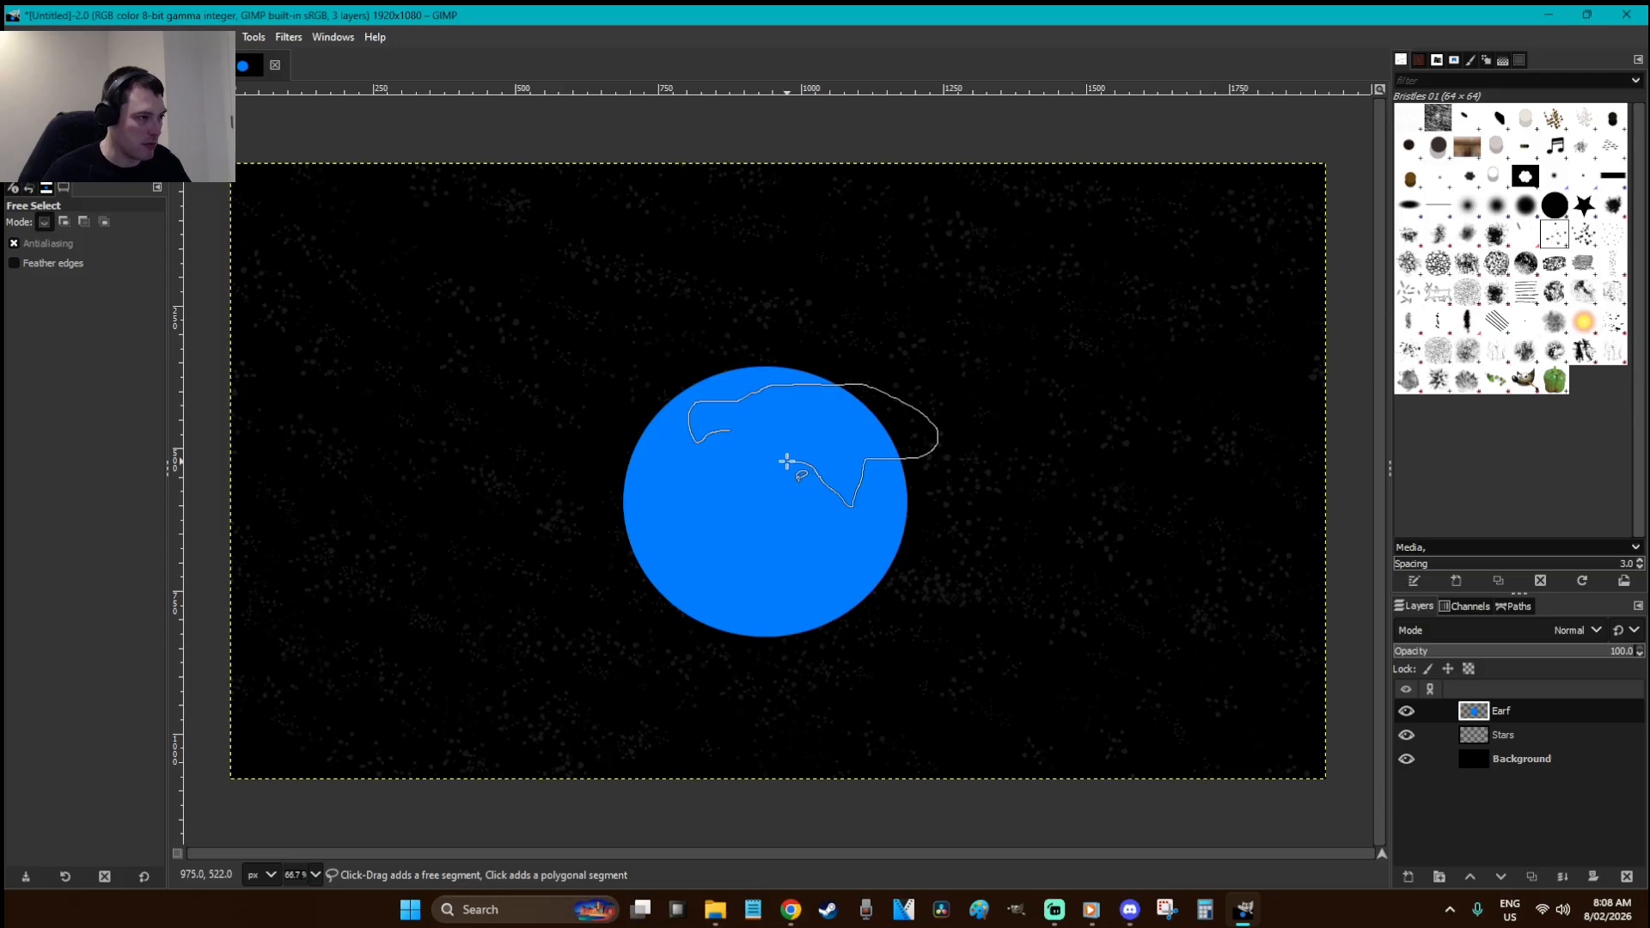
mouse_move(761, 456)
left_mouse_down()
mouse_move(766, 496)
mouse_move(735, 472)
mouse_move(762, 518)
mouse_move(734, 573)
left_mouse_up()
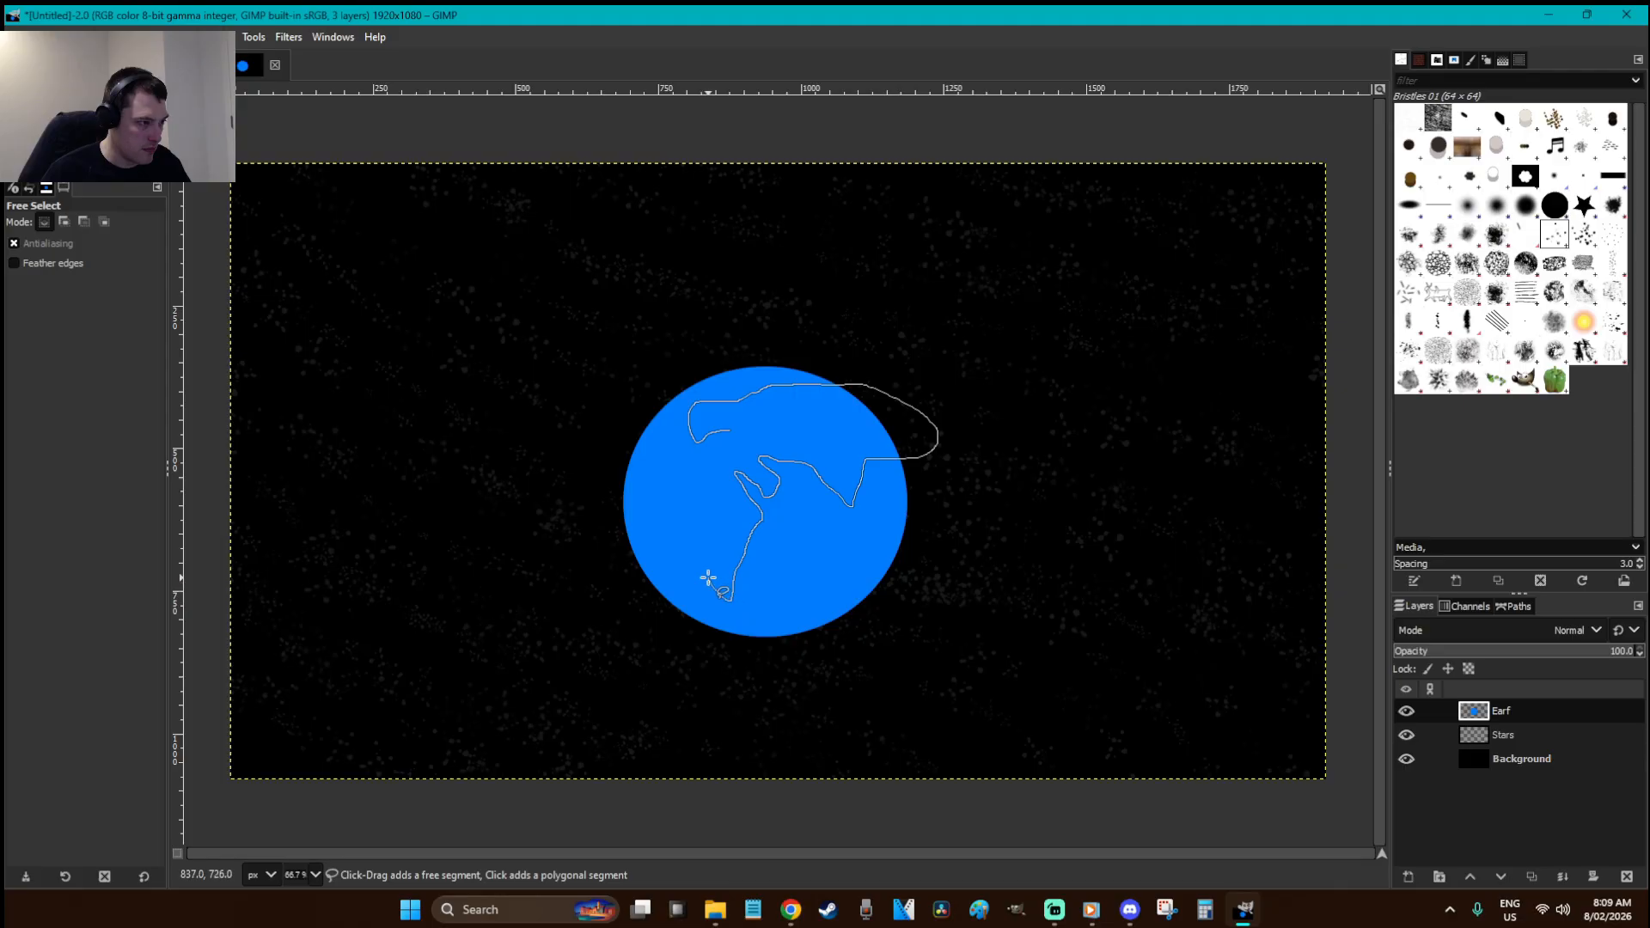
left_click_drag(659, 520, 656, 484)
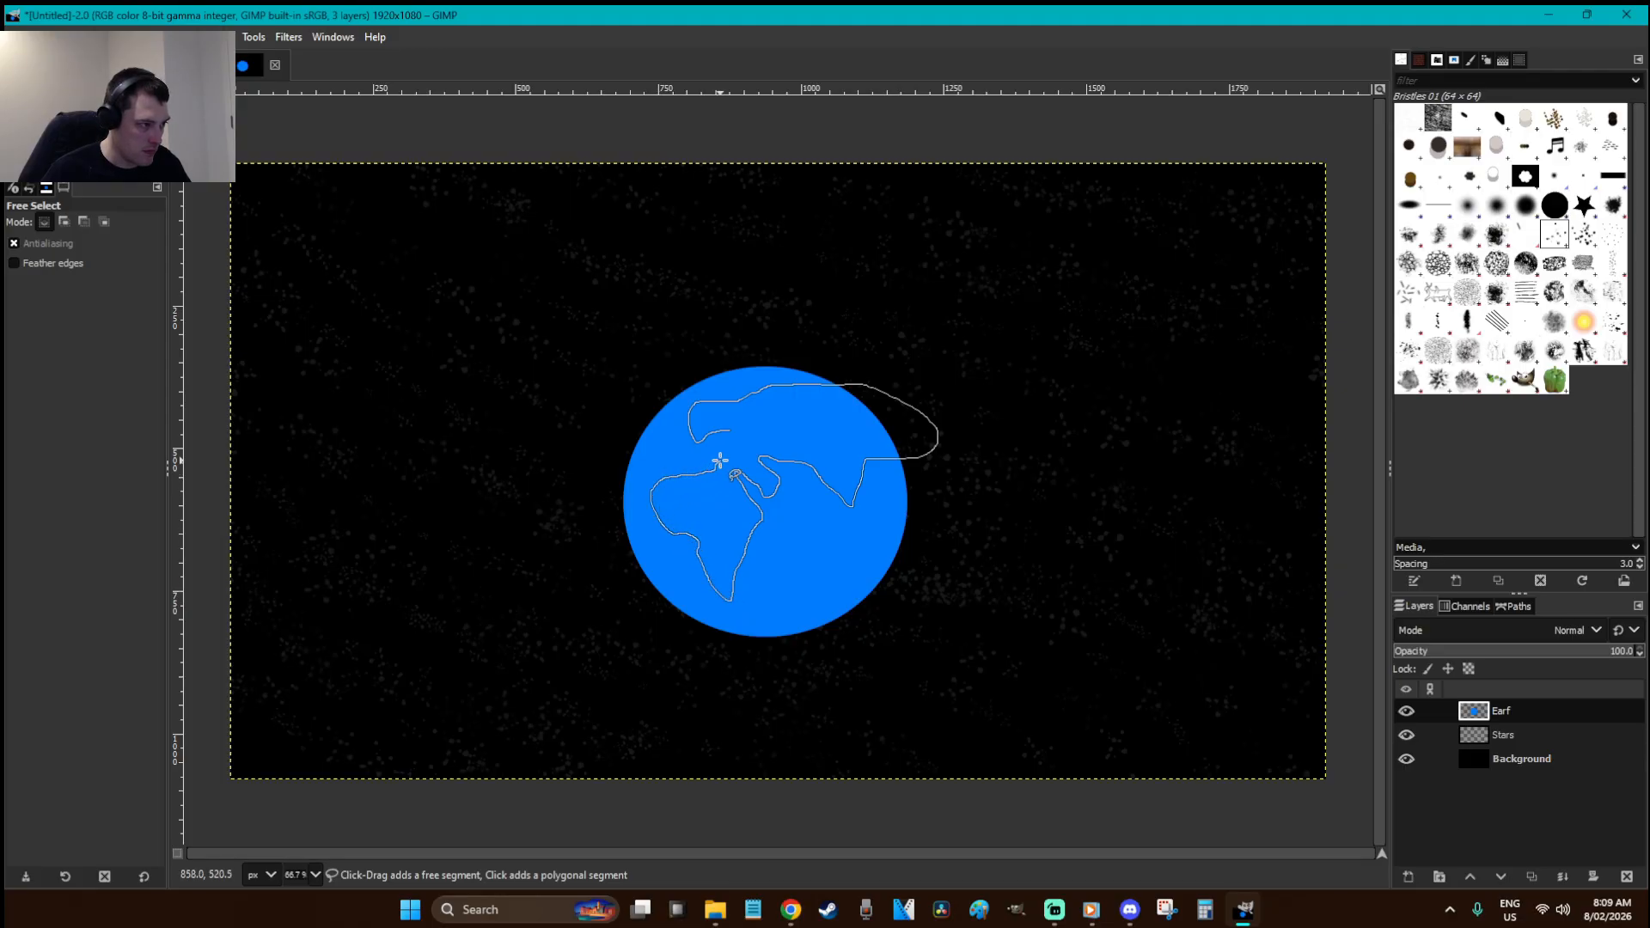
left_click_drag(728, 436, 728, 432)
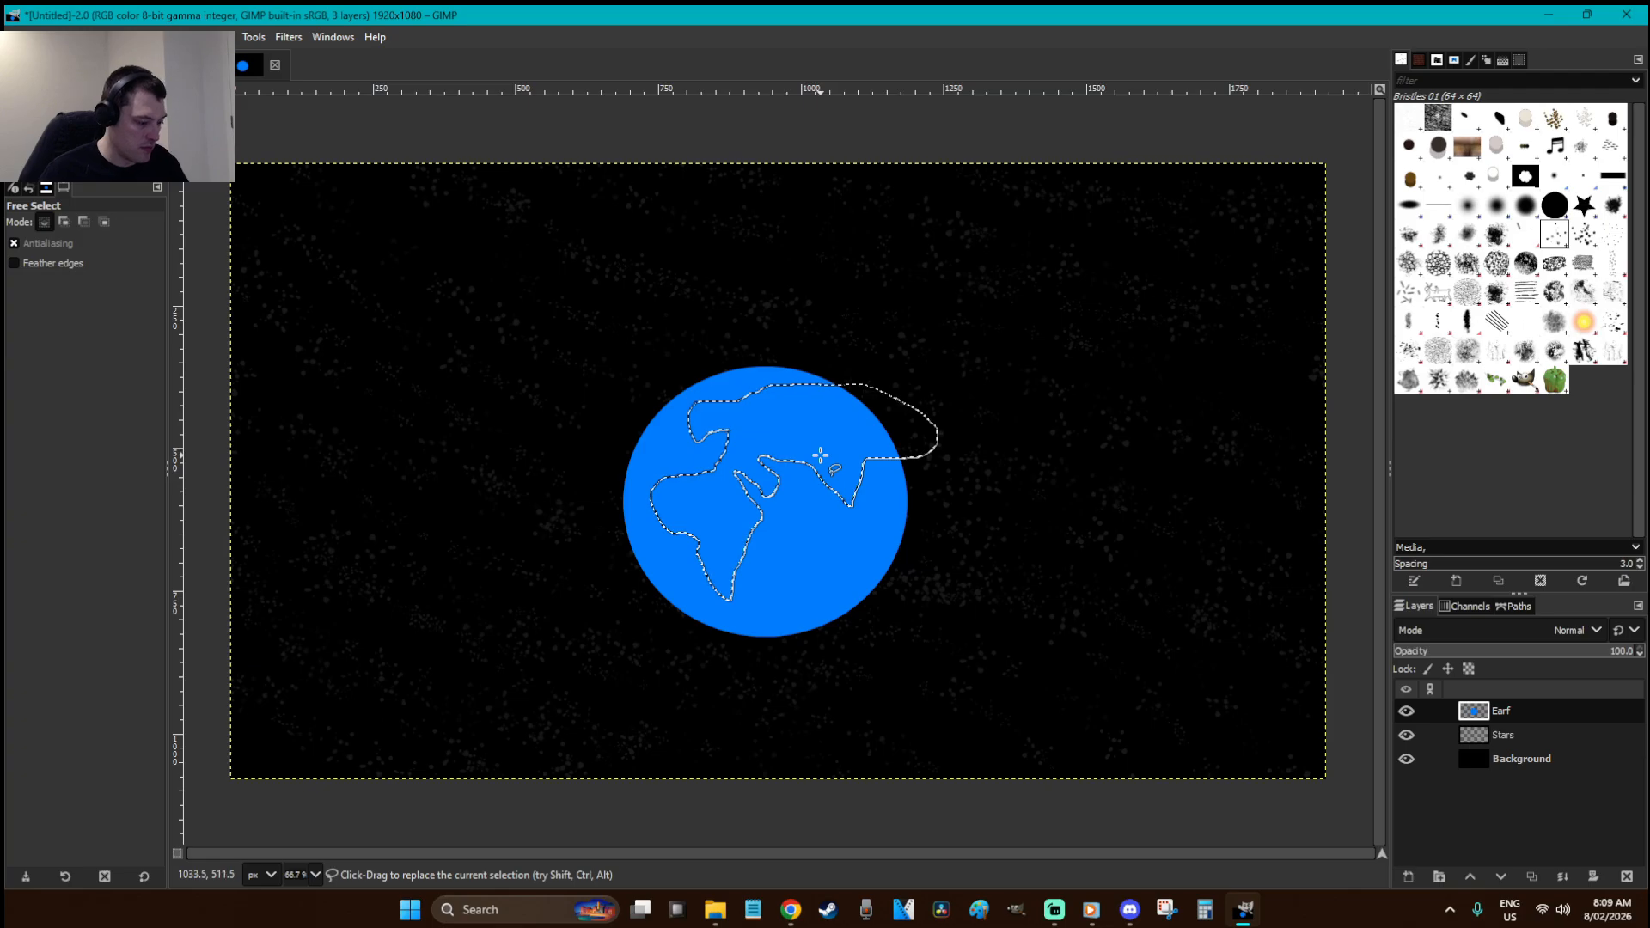
key("b")
key("shift+b")
left_click(814, 436)
key("f")
key("ctrl+shift+a")
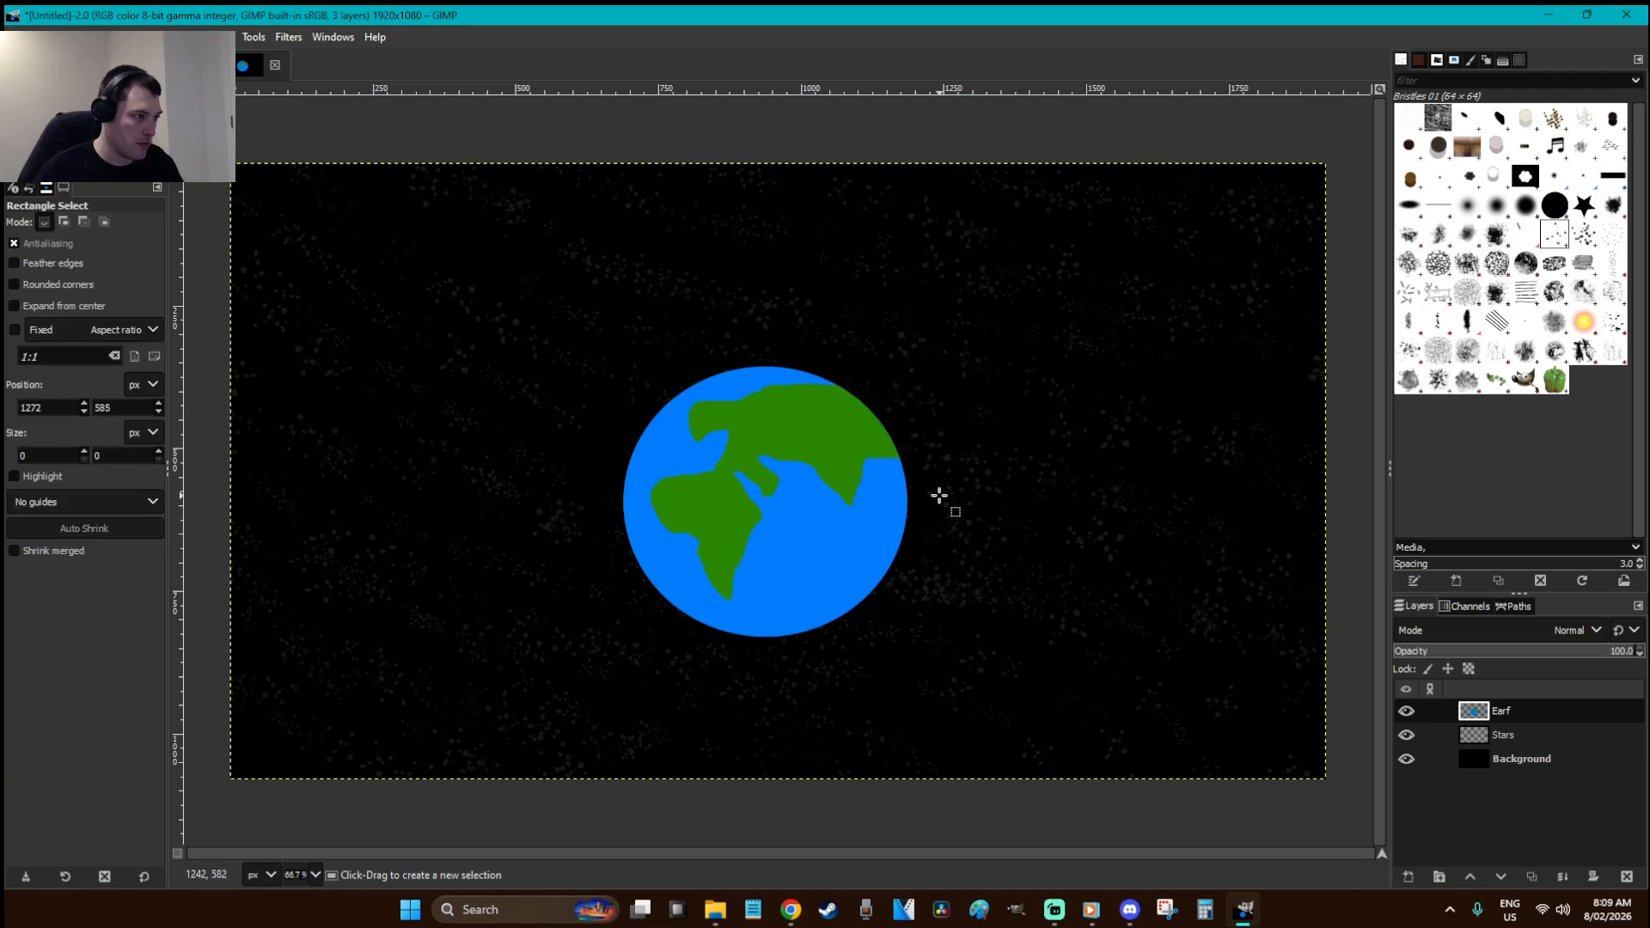
- Add a small freehand landmass at Europe's western tip, fill it with green and deselect it
left_click(695, 442)
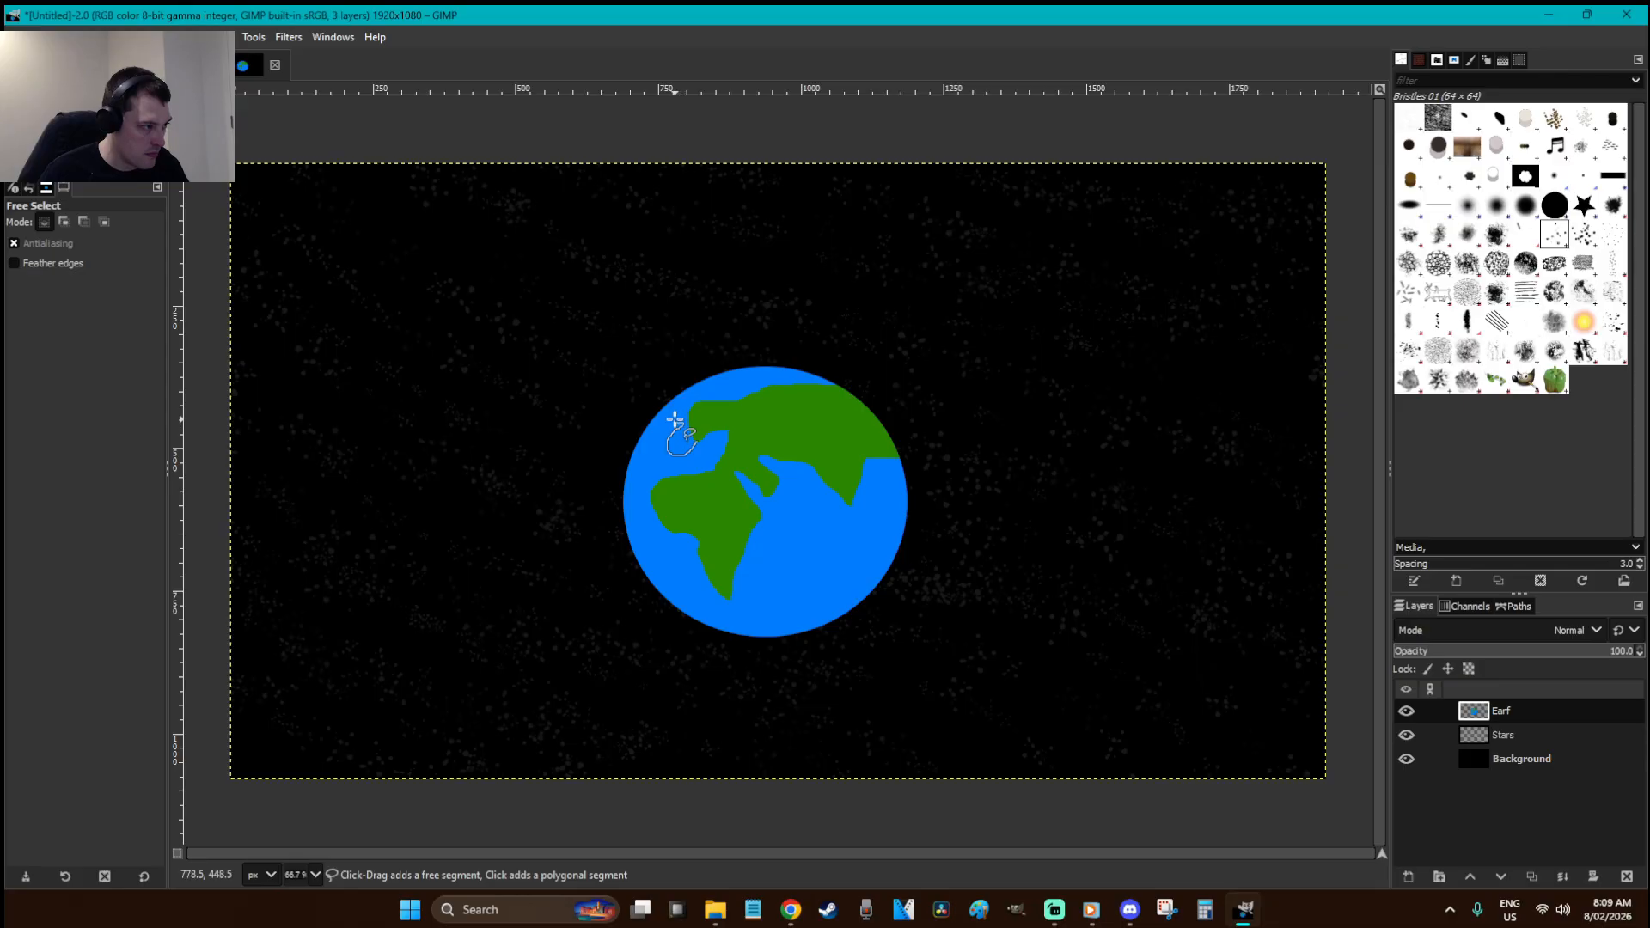
left_click_drag(705, 419, 677, 446)
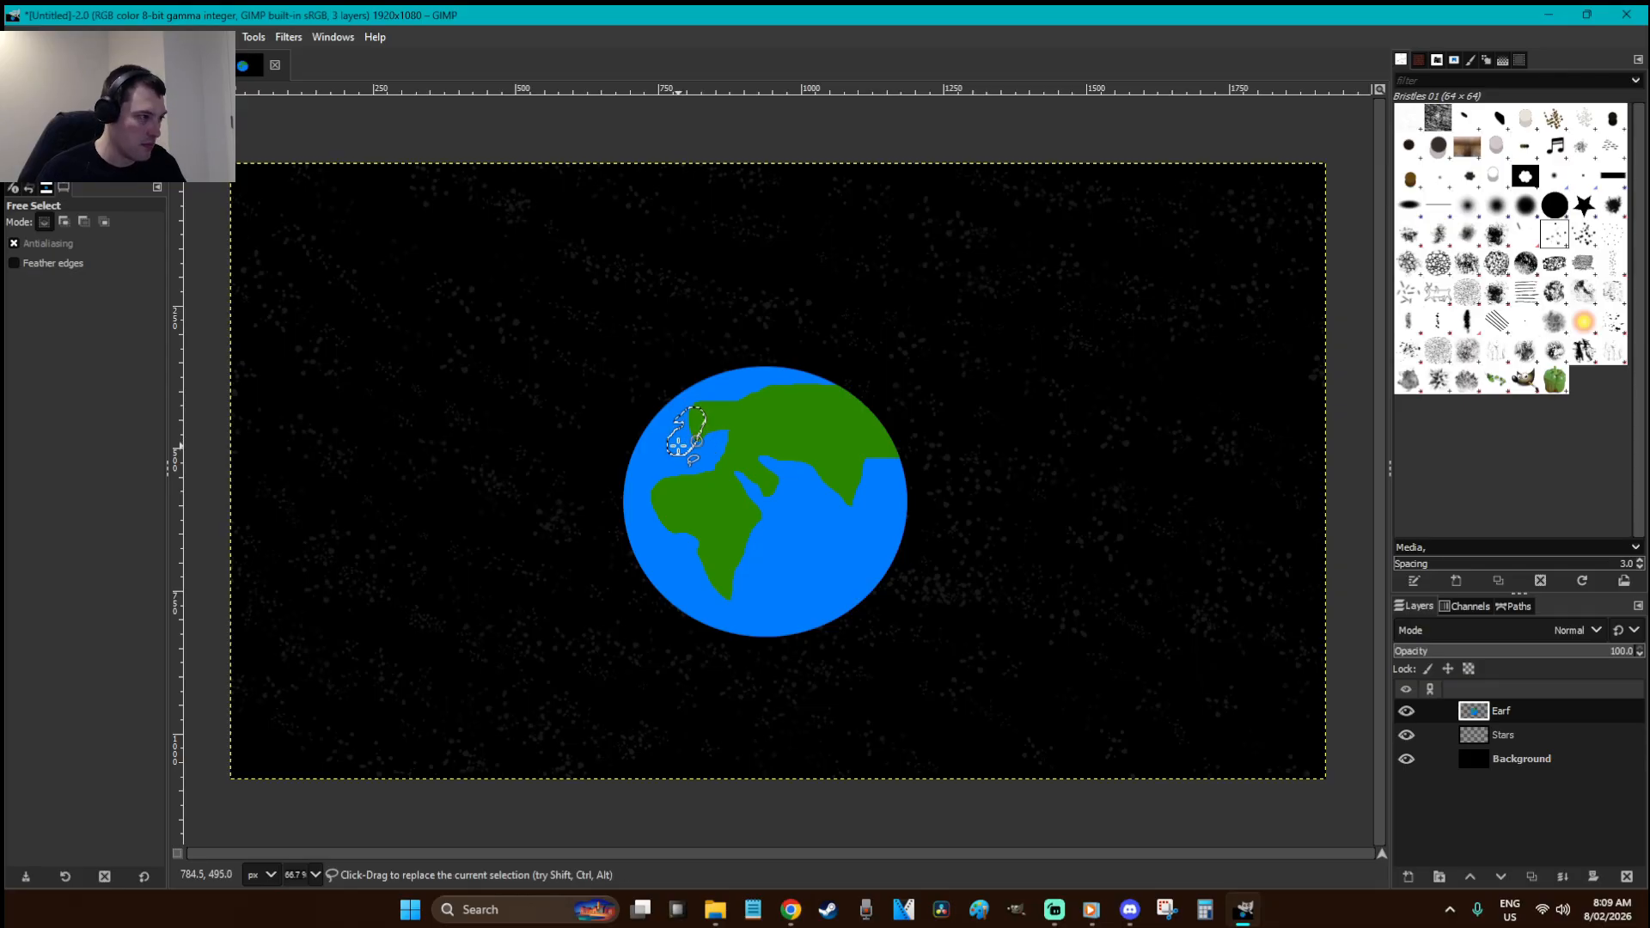
key("shift+b")
left_click(681, 446)
key("r")
left_click(704, 465)
- Sample the green of northern Europe as the foreground color for the Paintbrush
key("z")
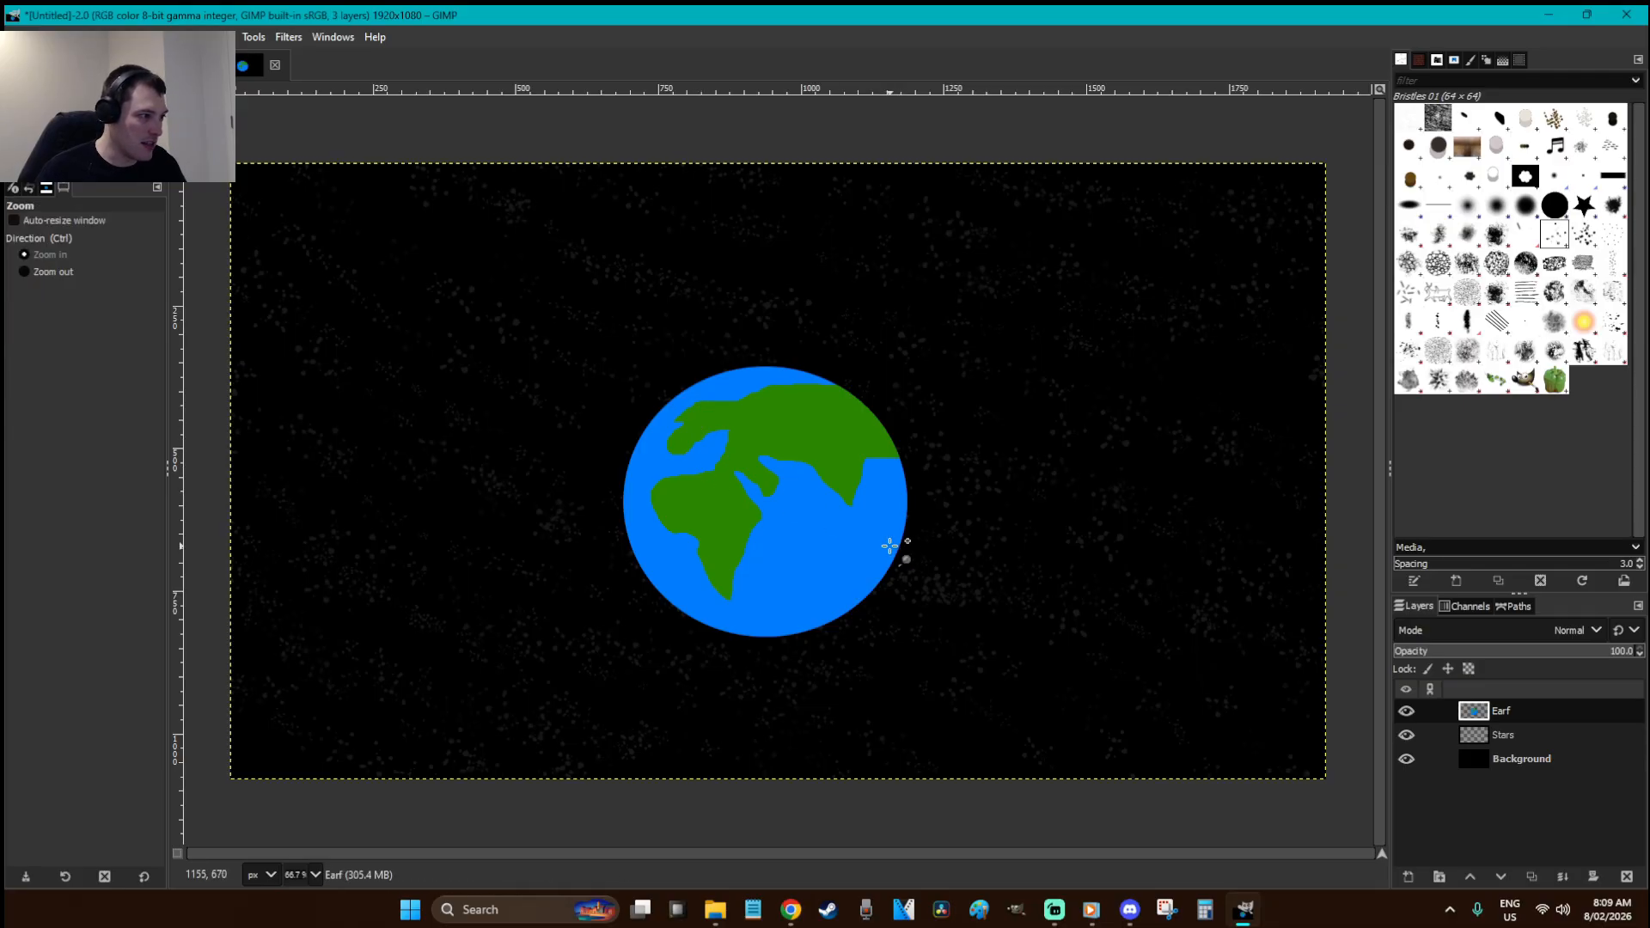
left_click_drag(898, 547, 576, 361)
key("p")
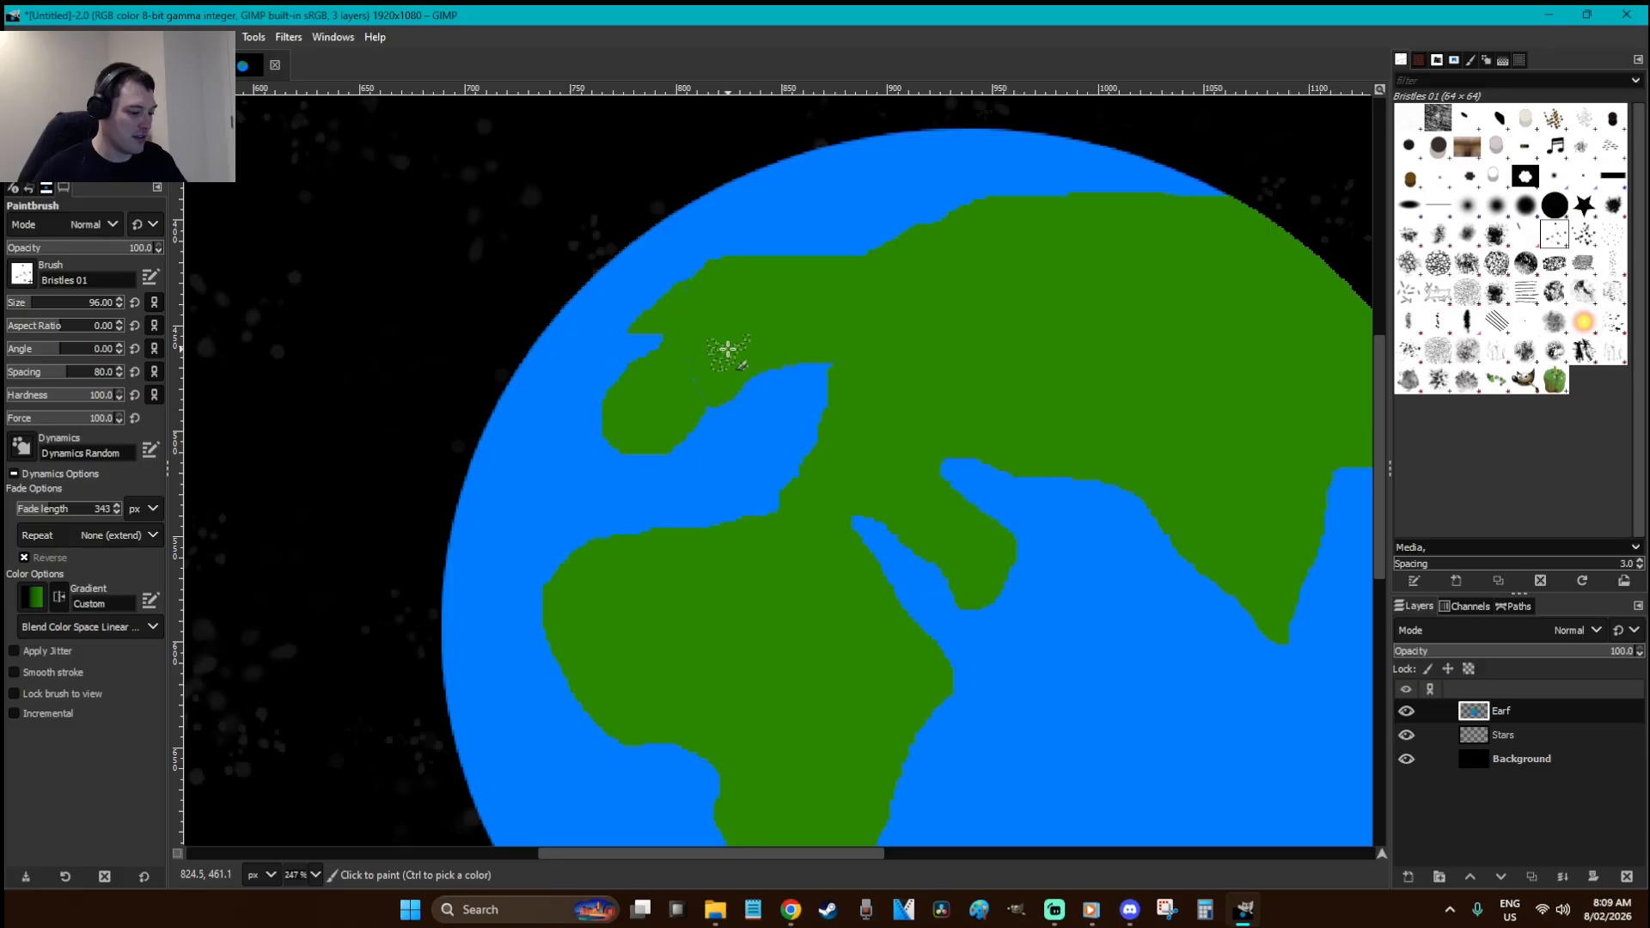
key("o")
left_click(742, 333)
key("p")
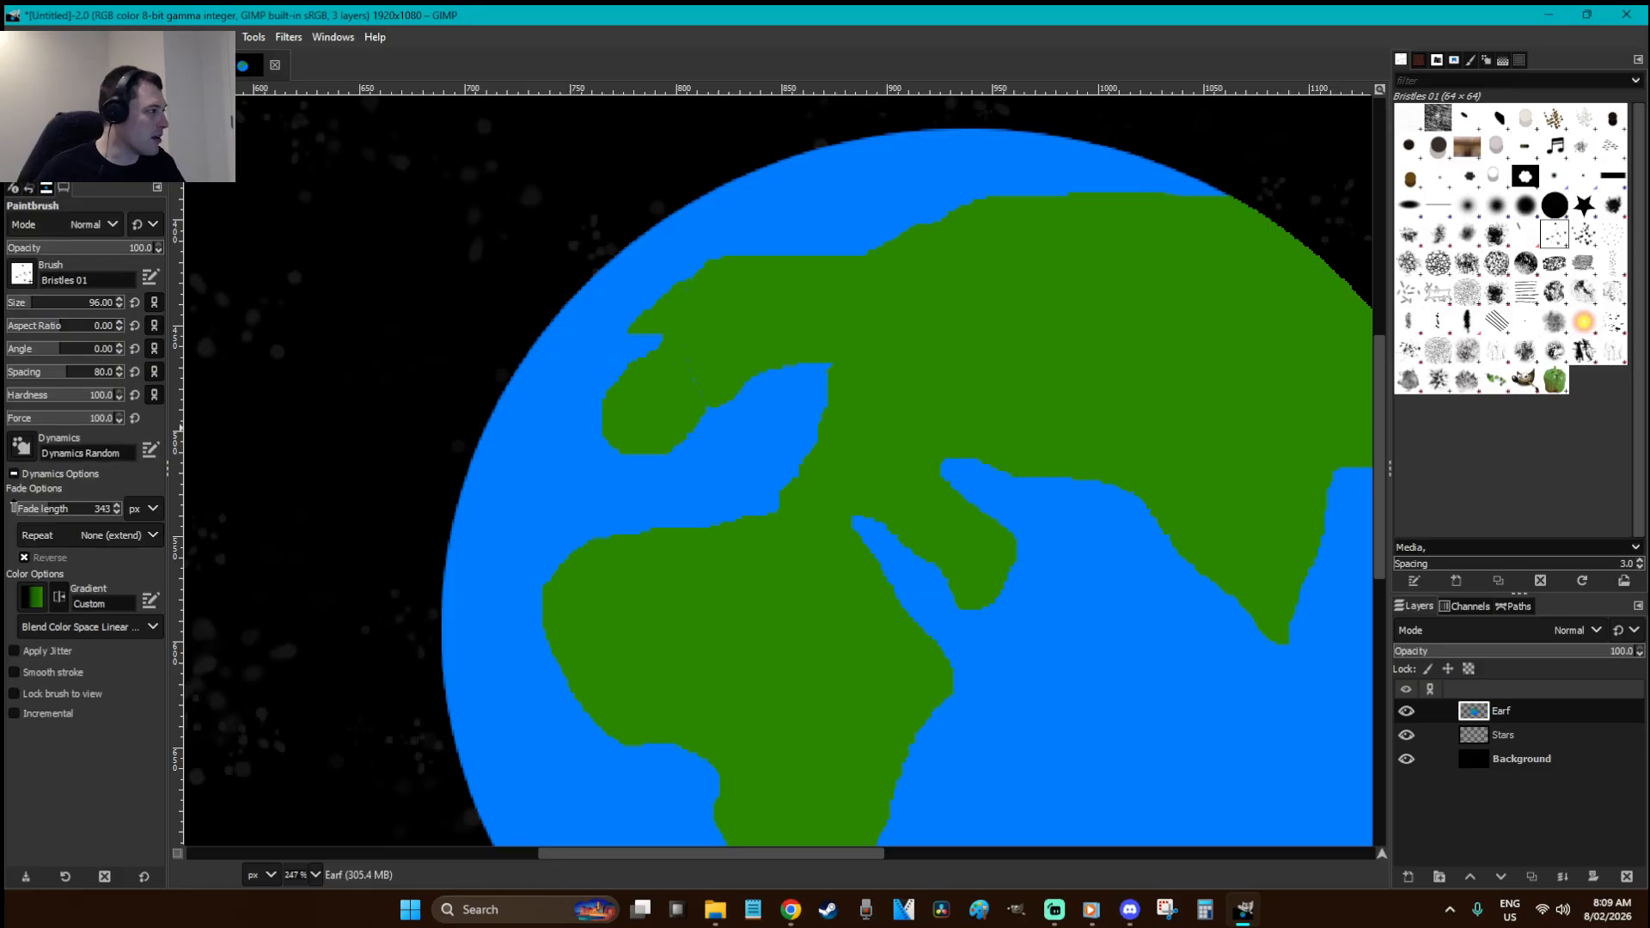
- Paint two small green islands west of Europe using the 2. Hardness 075 brush at size 3 with Dynamics Off
left_click(22, 446)
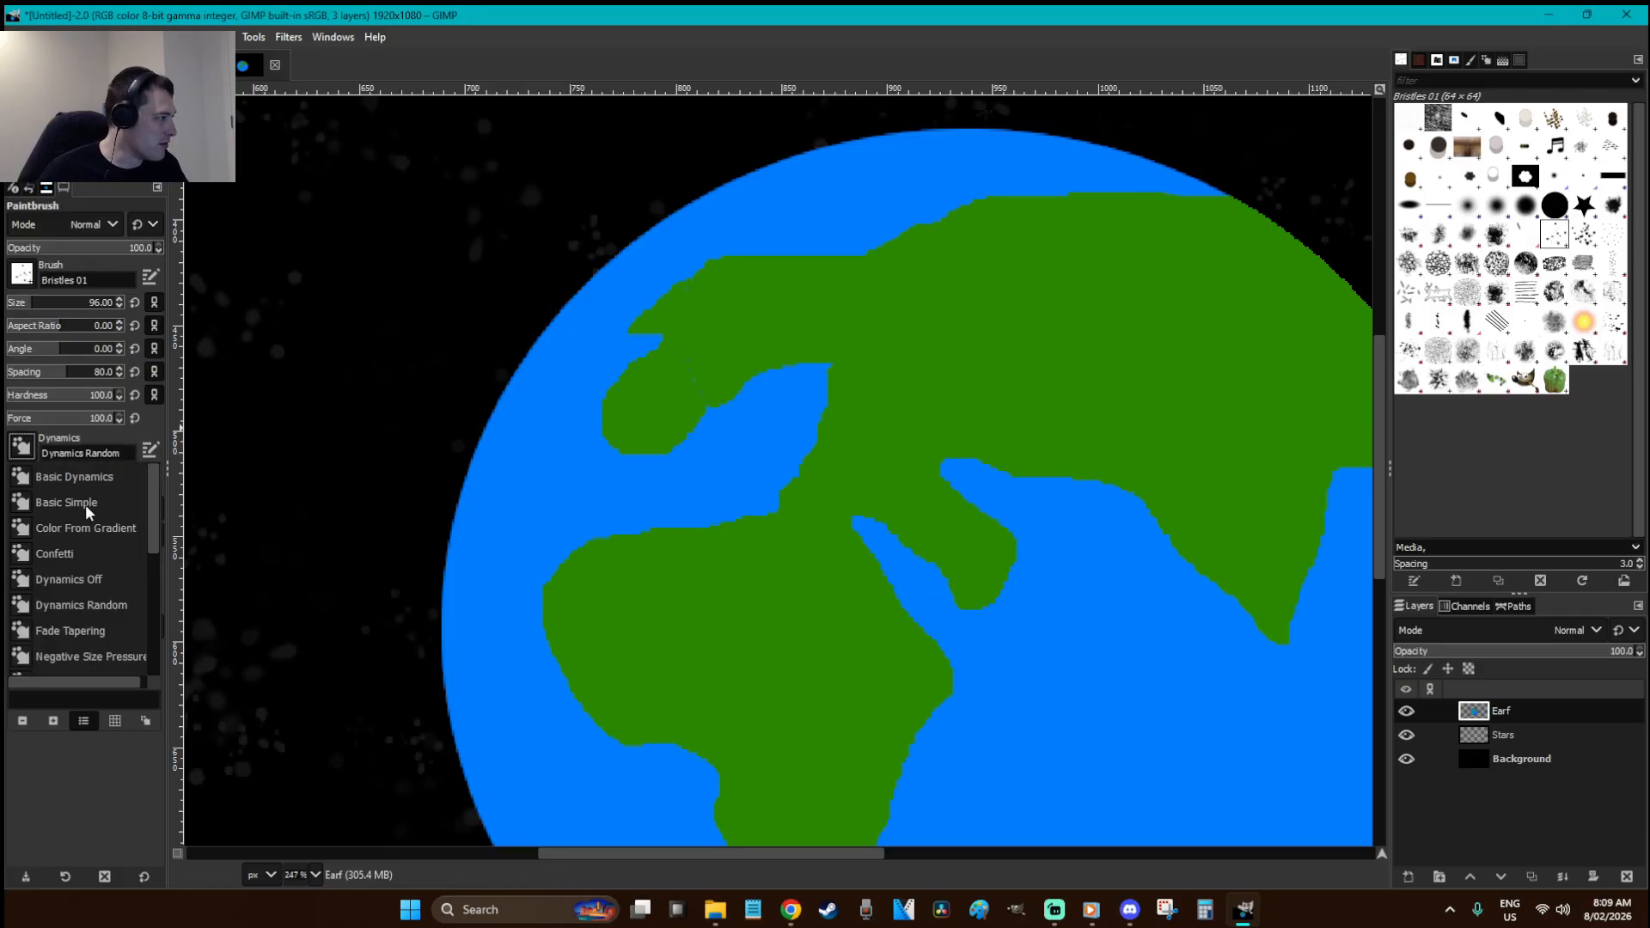
left_click(121, 578)
left_click(1526, 206)
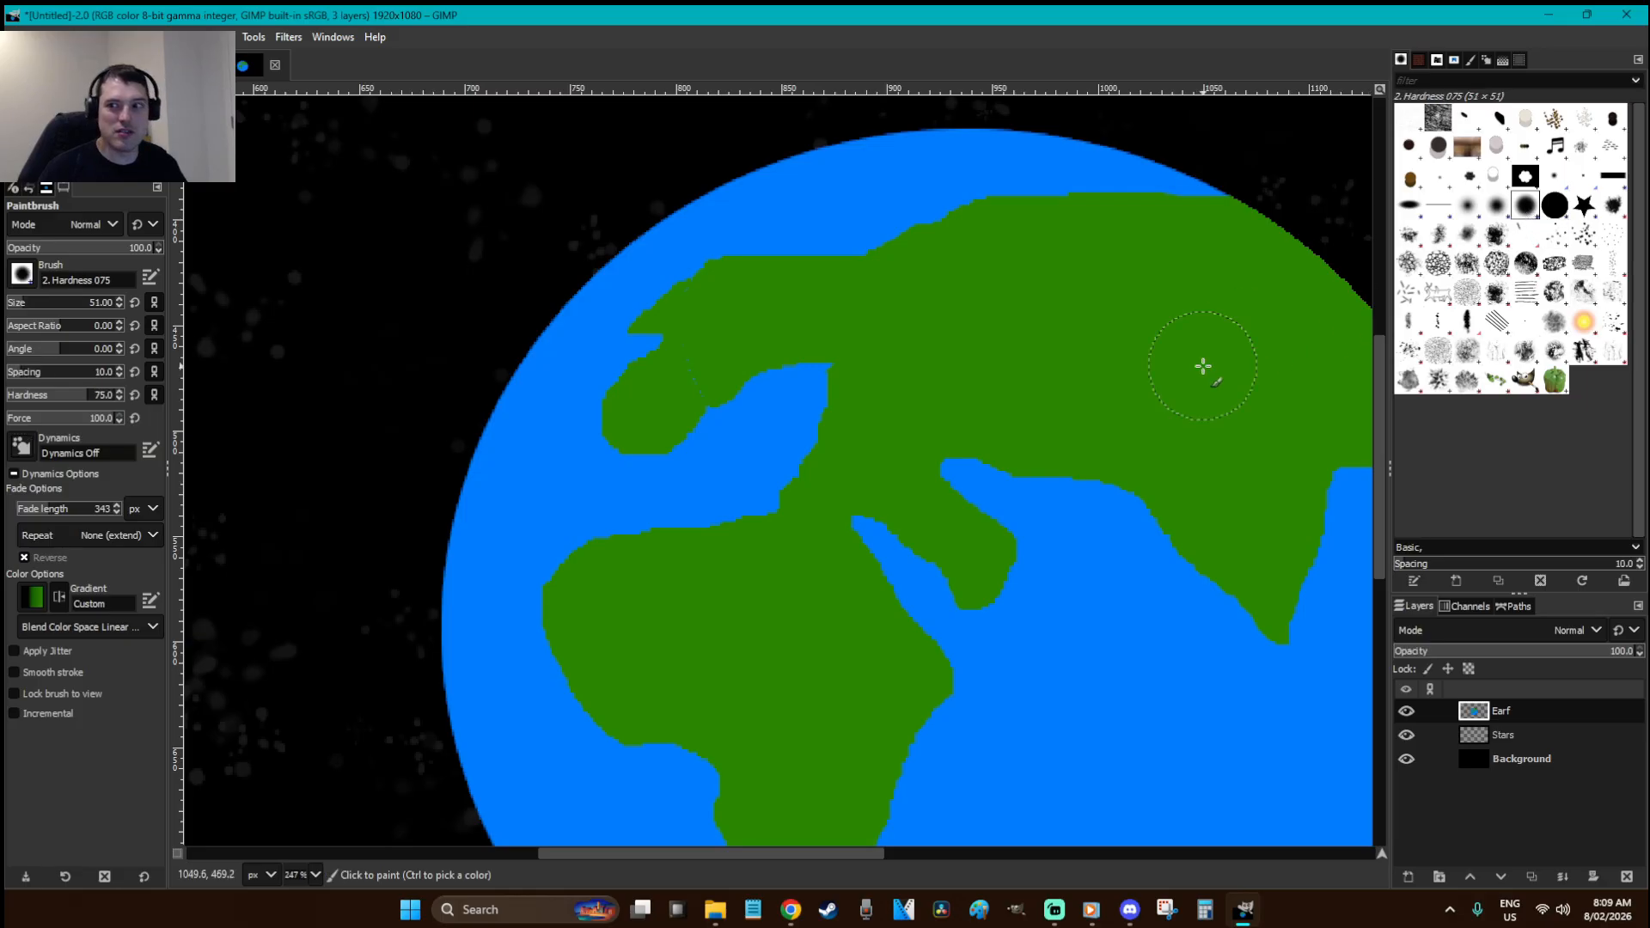
left_click(108, 307)
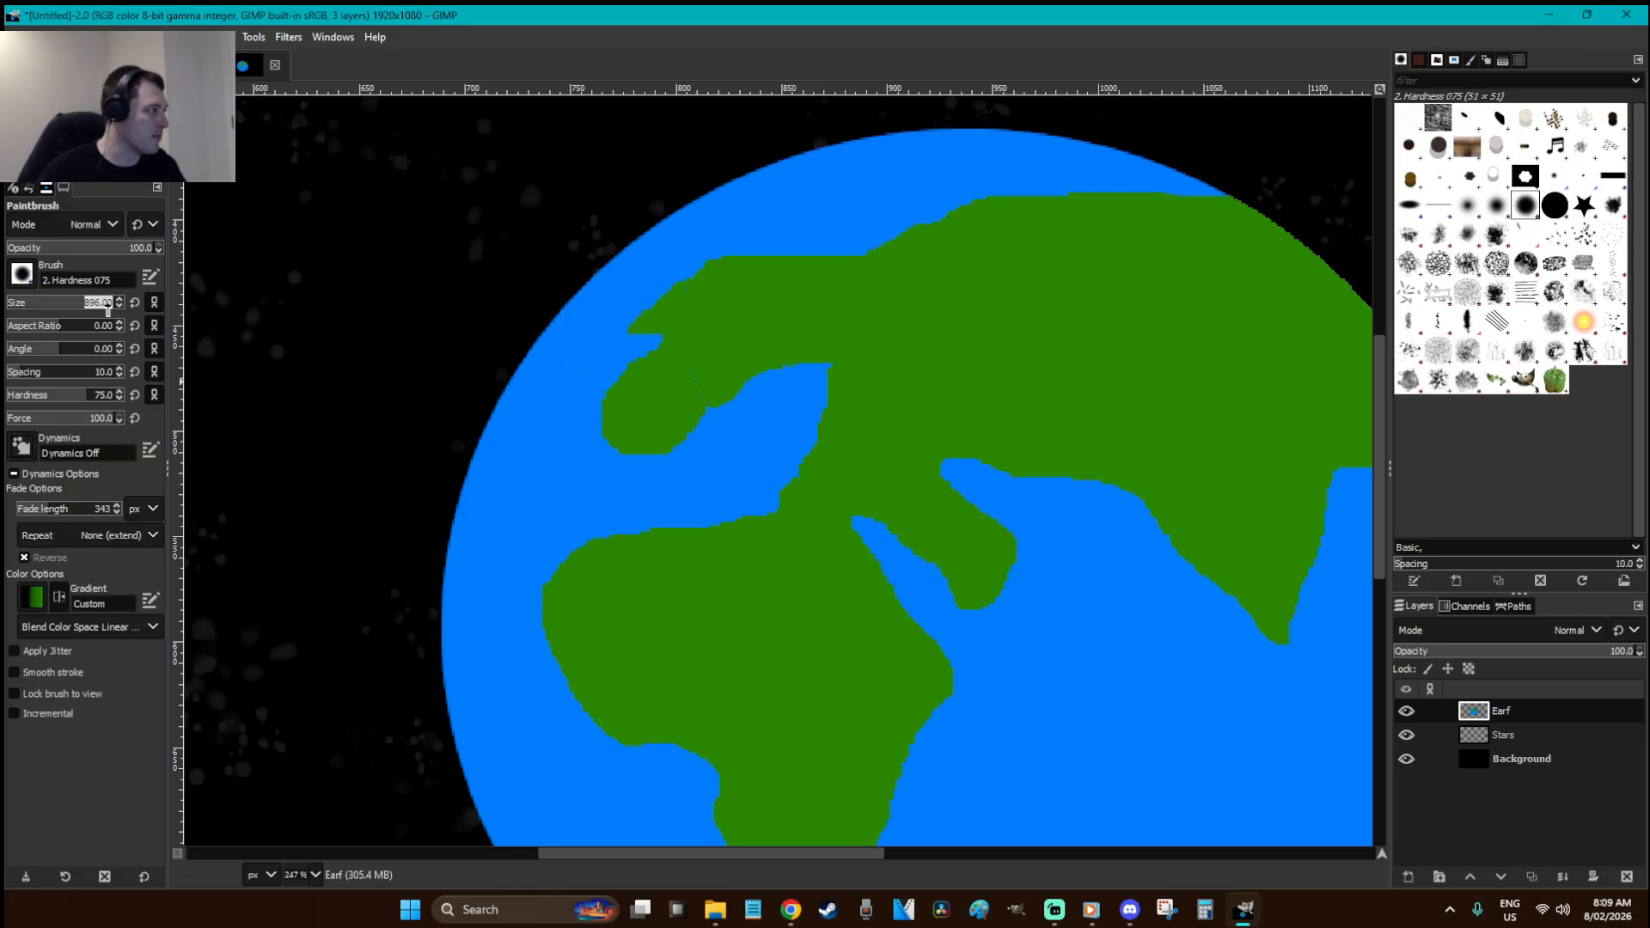
type("3")
key("Return")
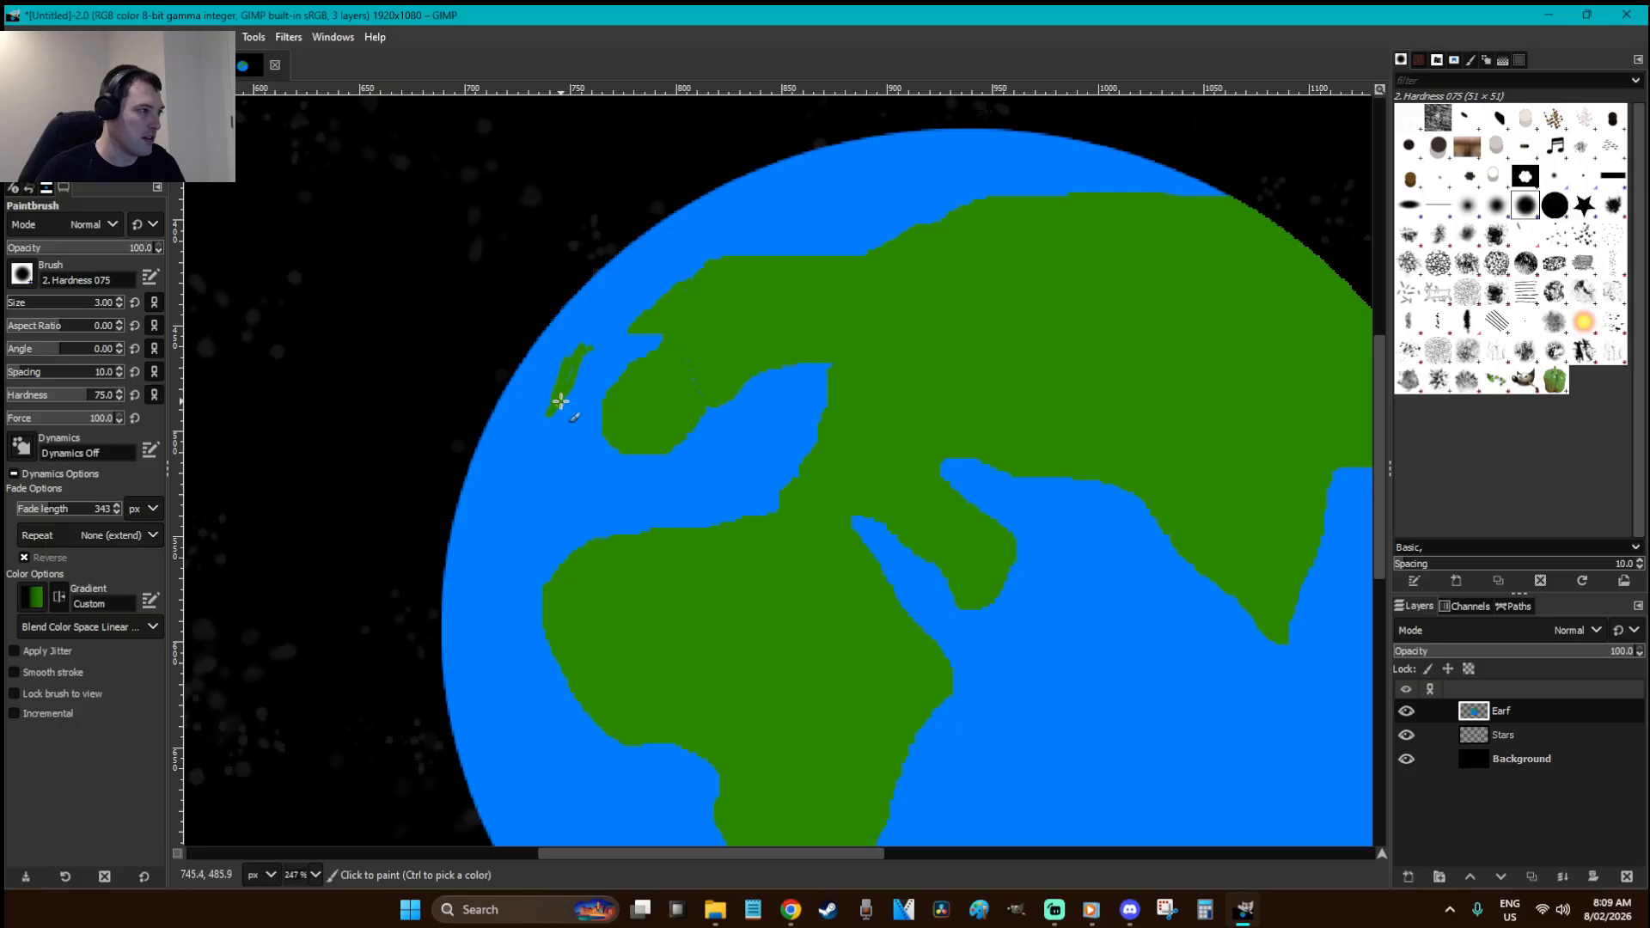
left_click(579, 370)
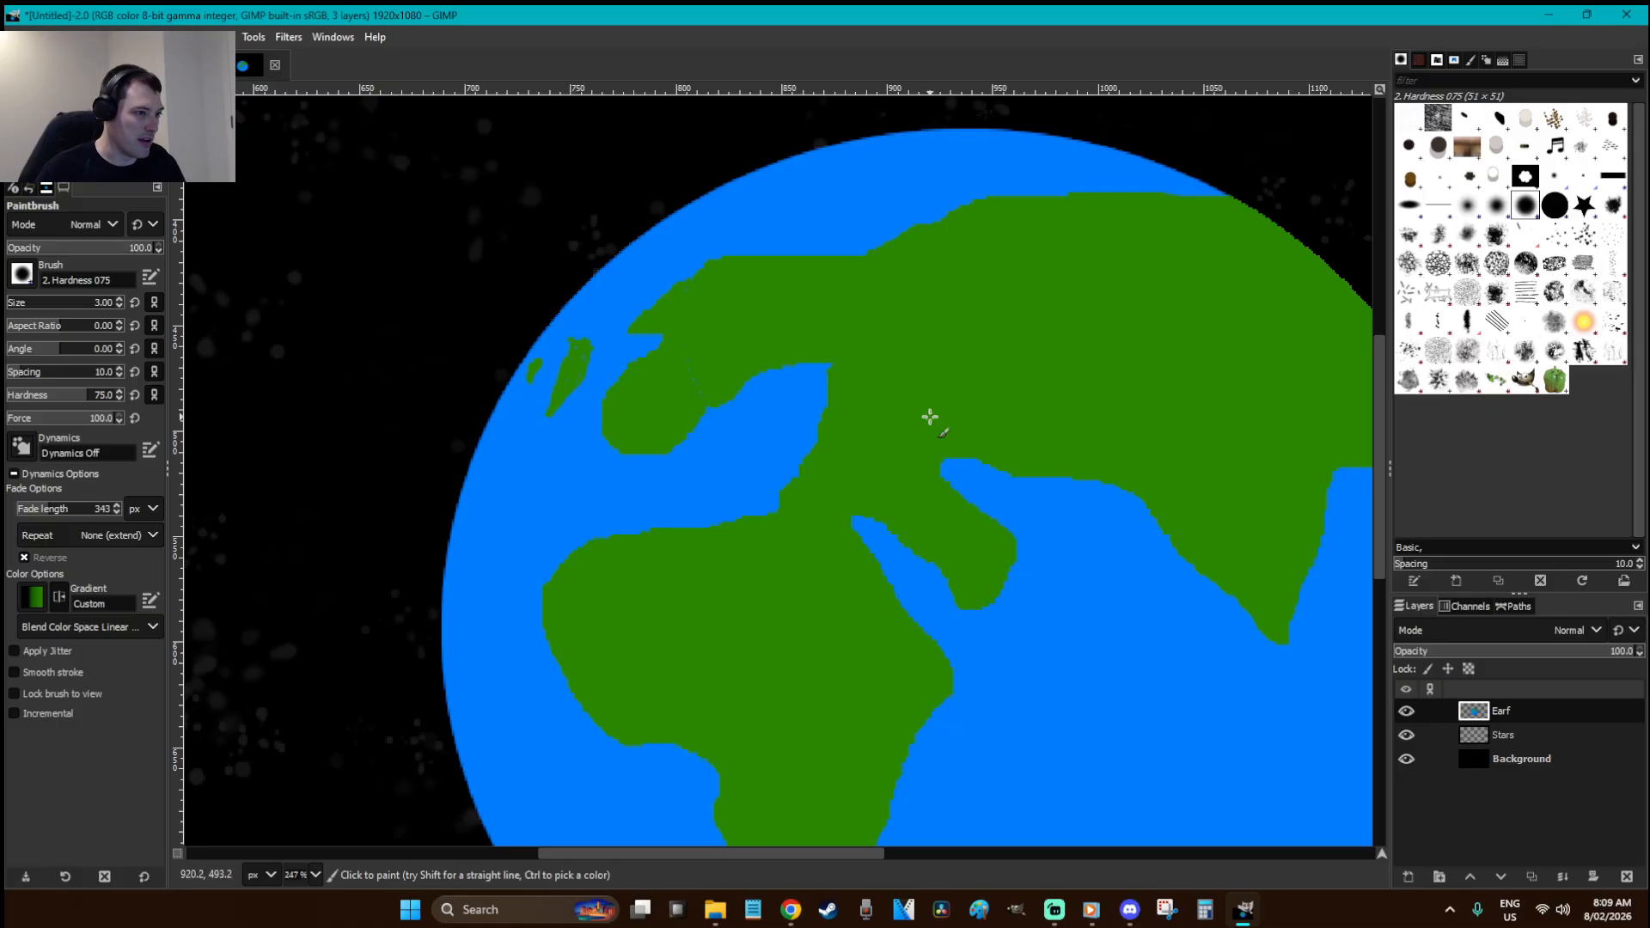
- Paint a boot-shaped green peninsula with two small islands beside it in the sea between Europe and Africa
scroll(930, 417, "down", 3)
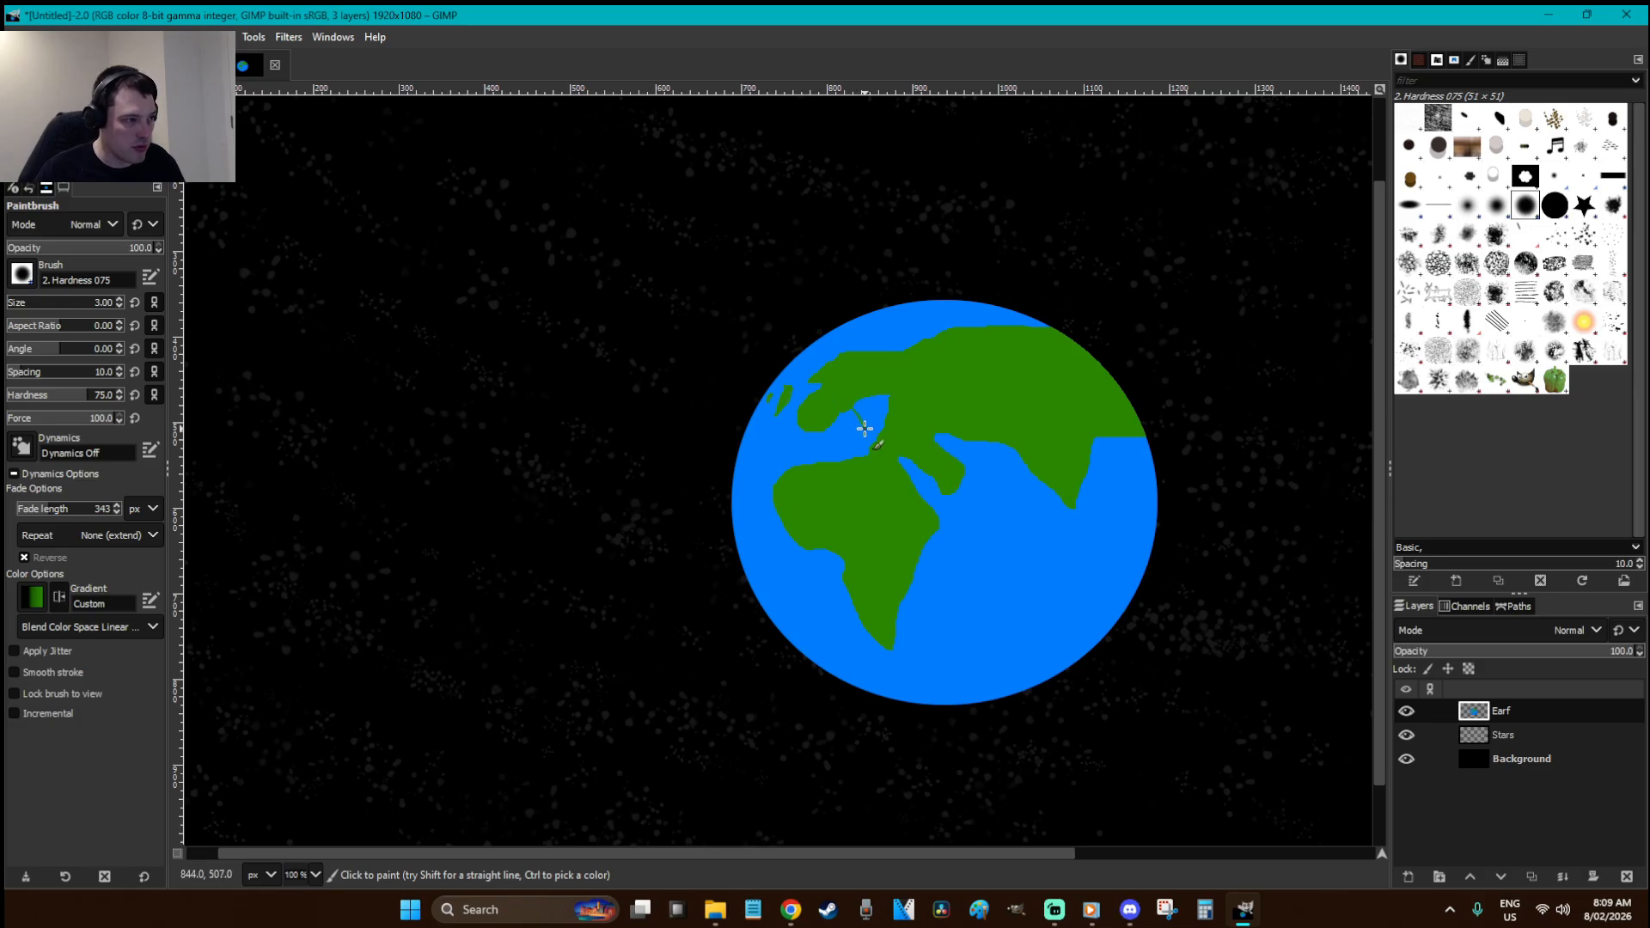
key("z")
left_click(926, 474)
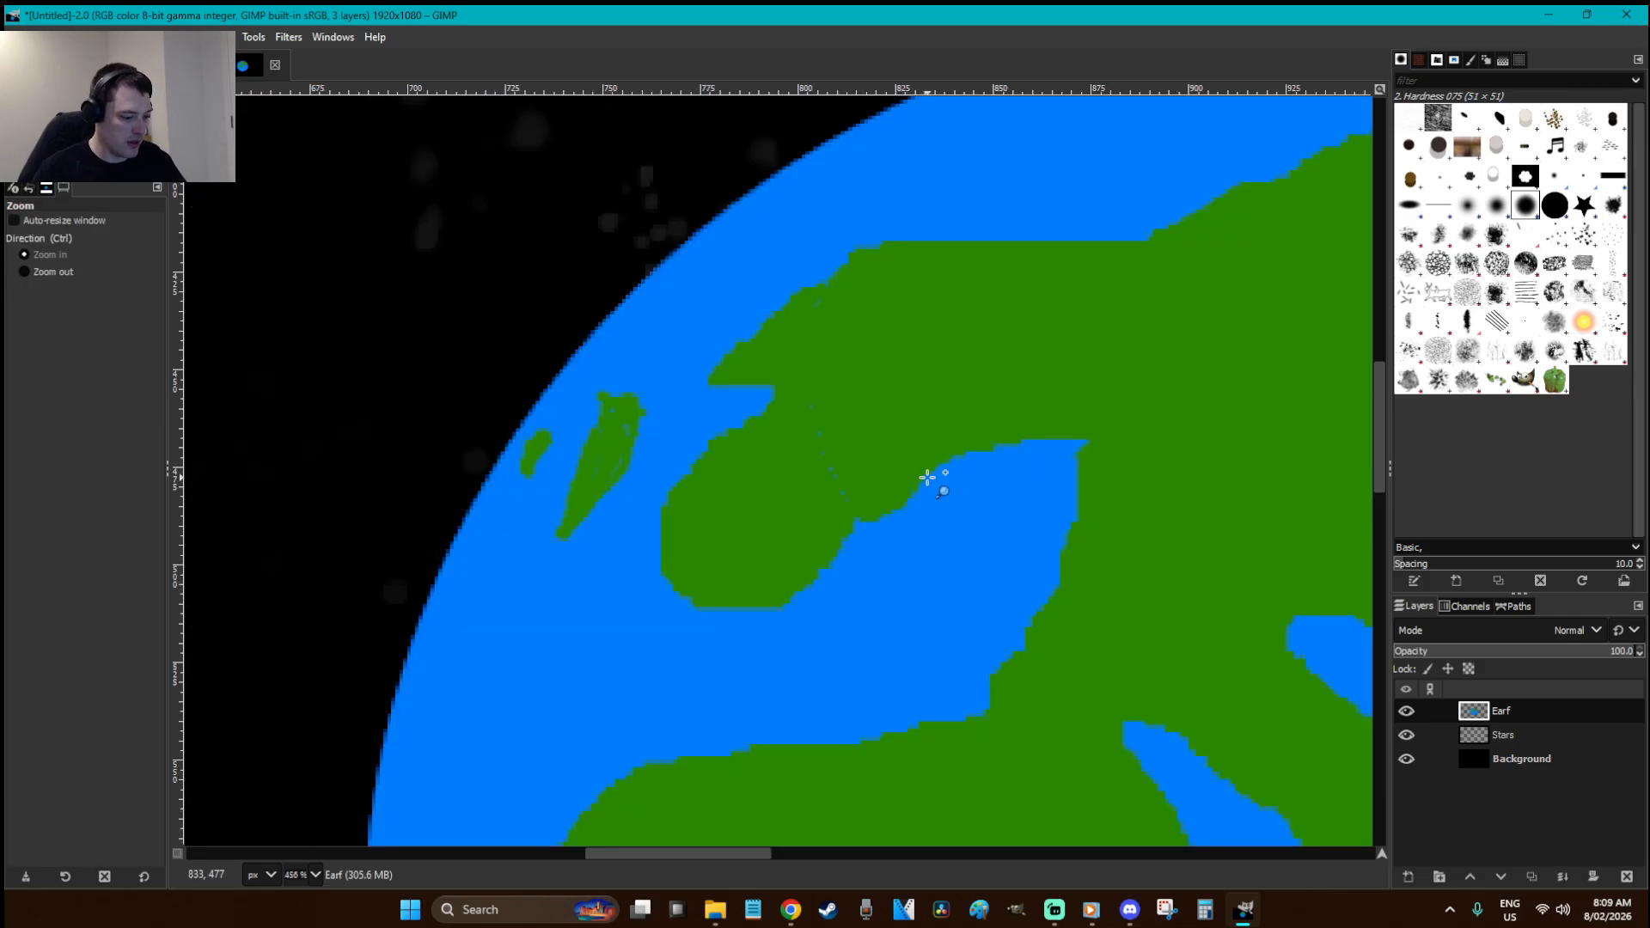
key("p")
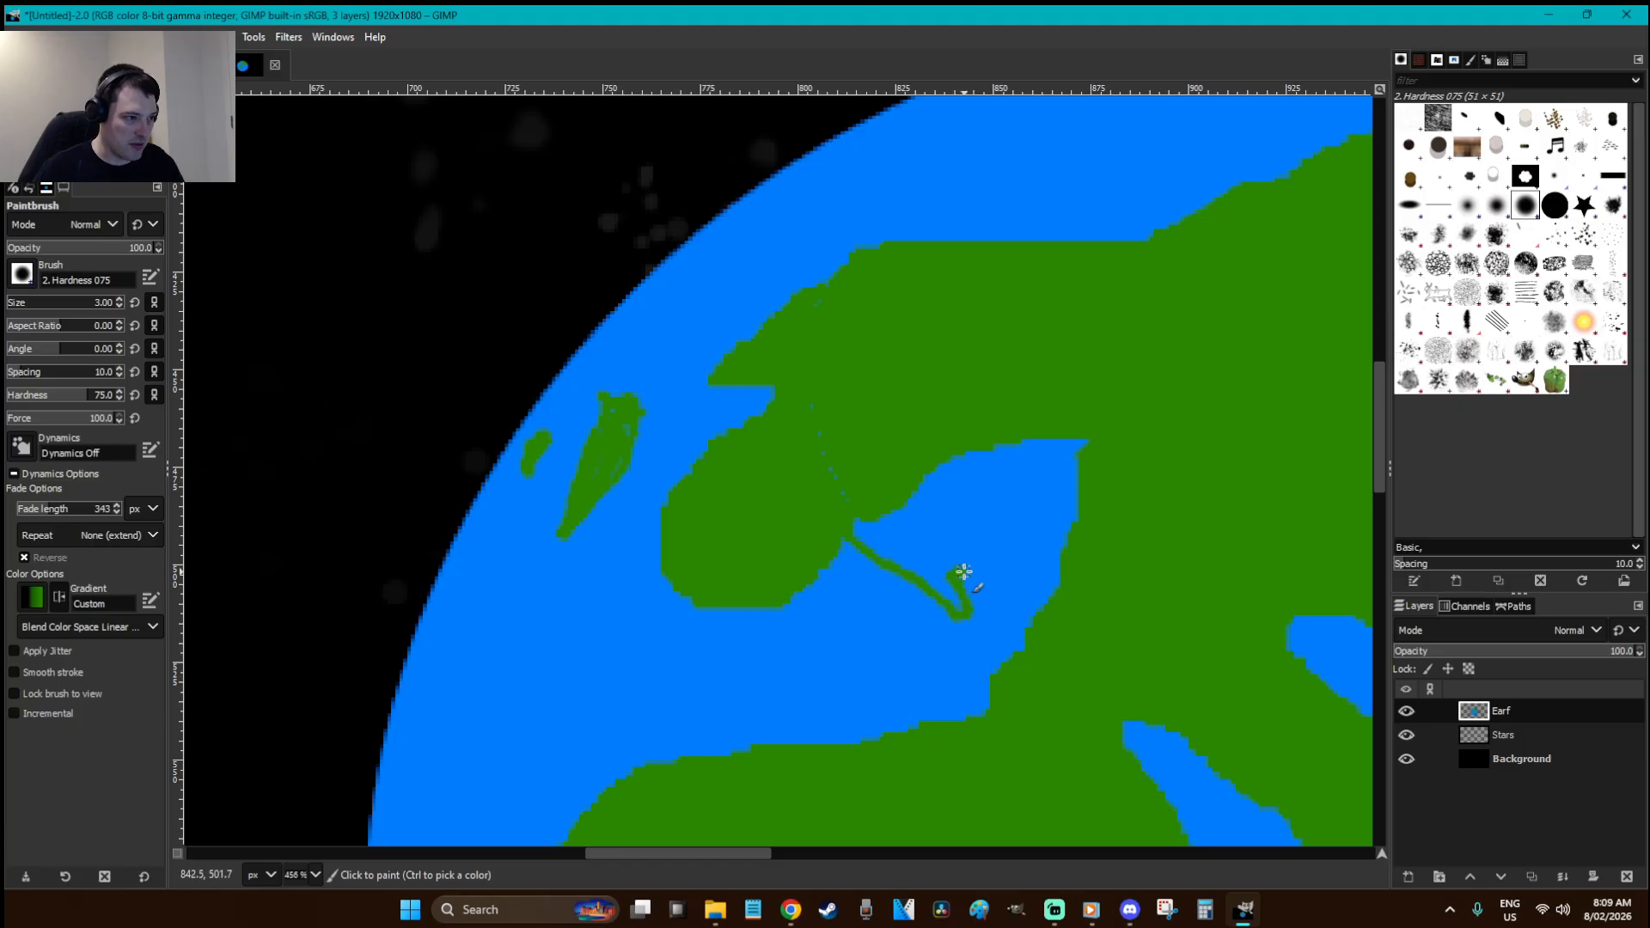
left_click(877, 508)
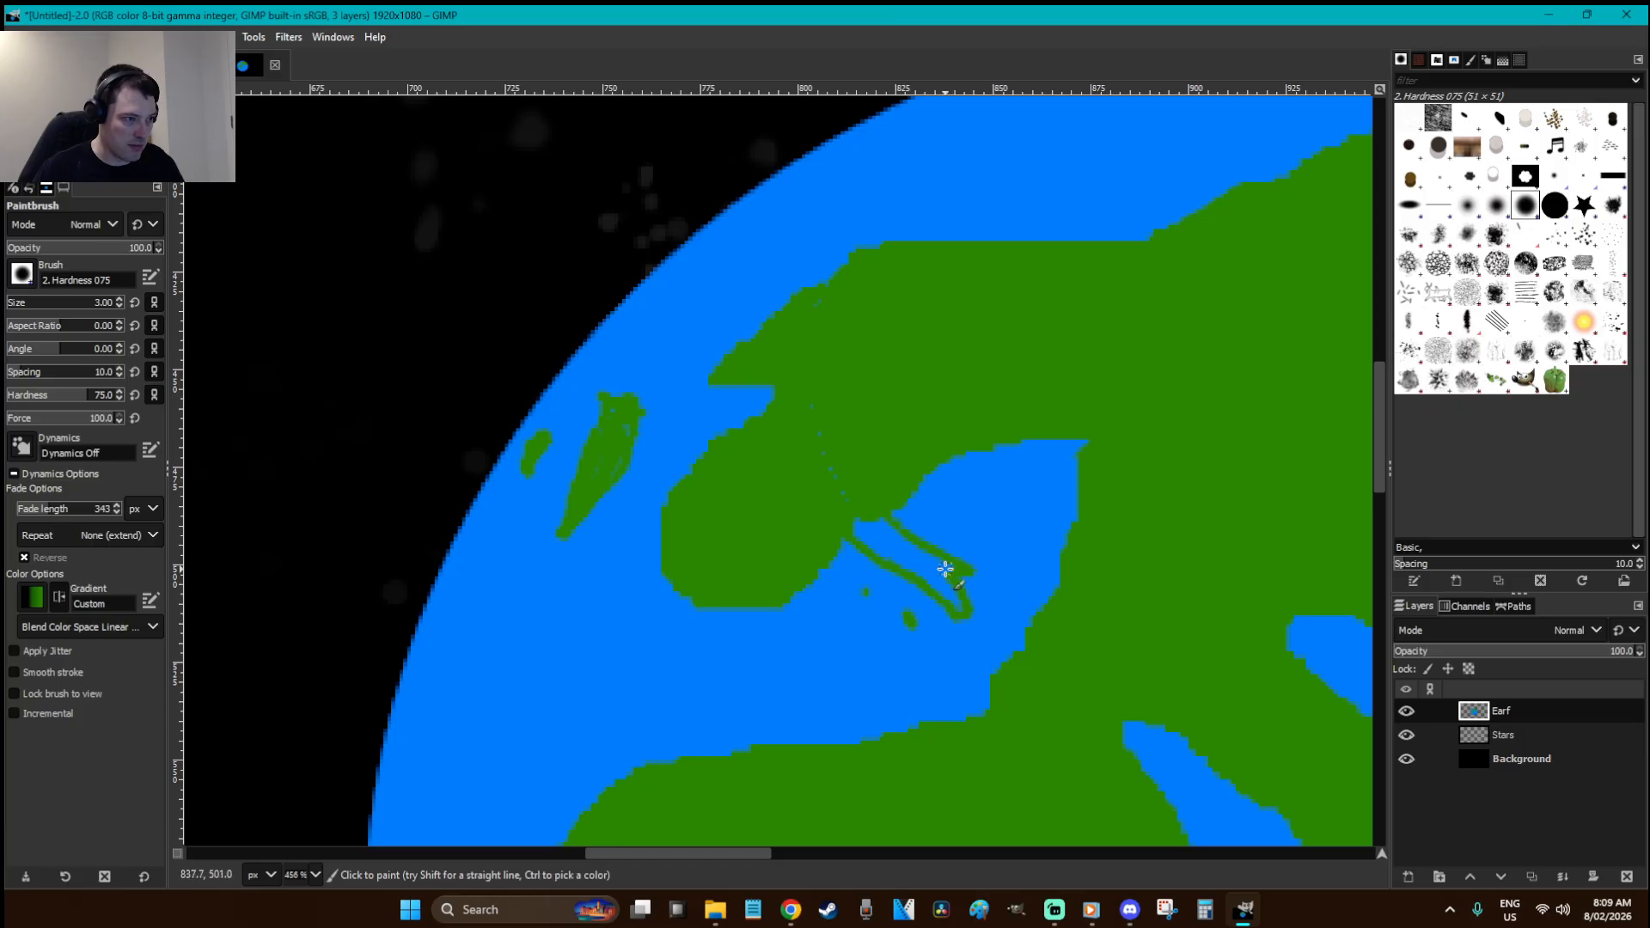
mouse_move(948, 577)
left_mouse_down()
mouse_move(909, 561)
mouse_move(949, 577)
mouse_move(867, 533)
left_mouse_up()
left_click_drag(962, 627, 958, 632)
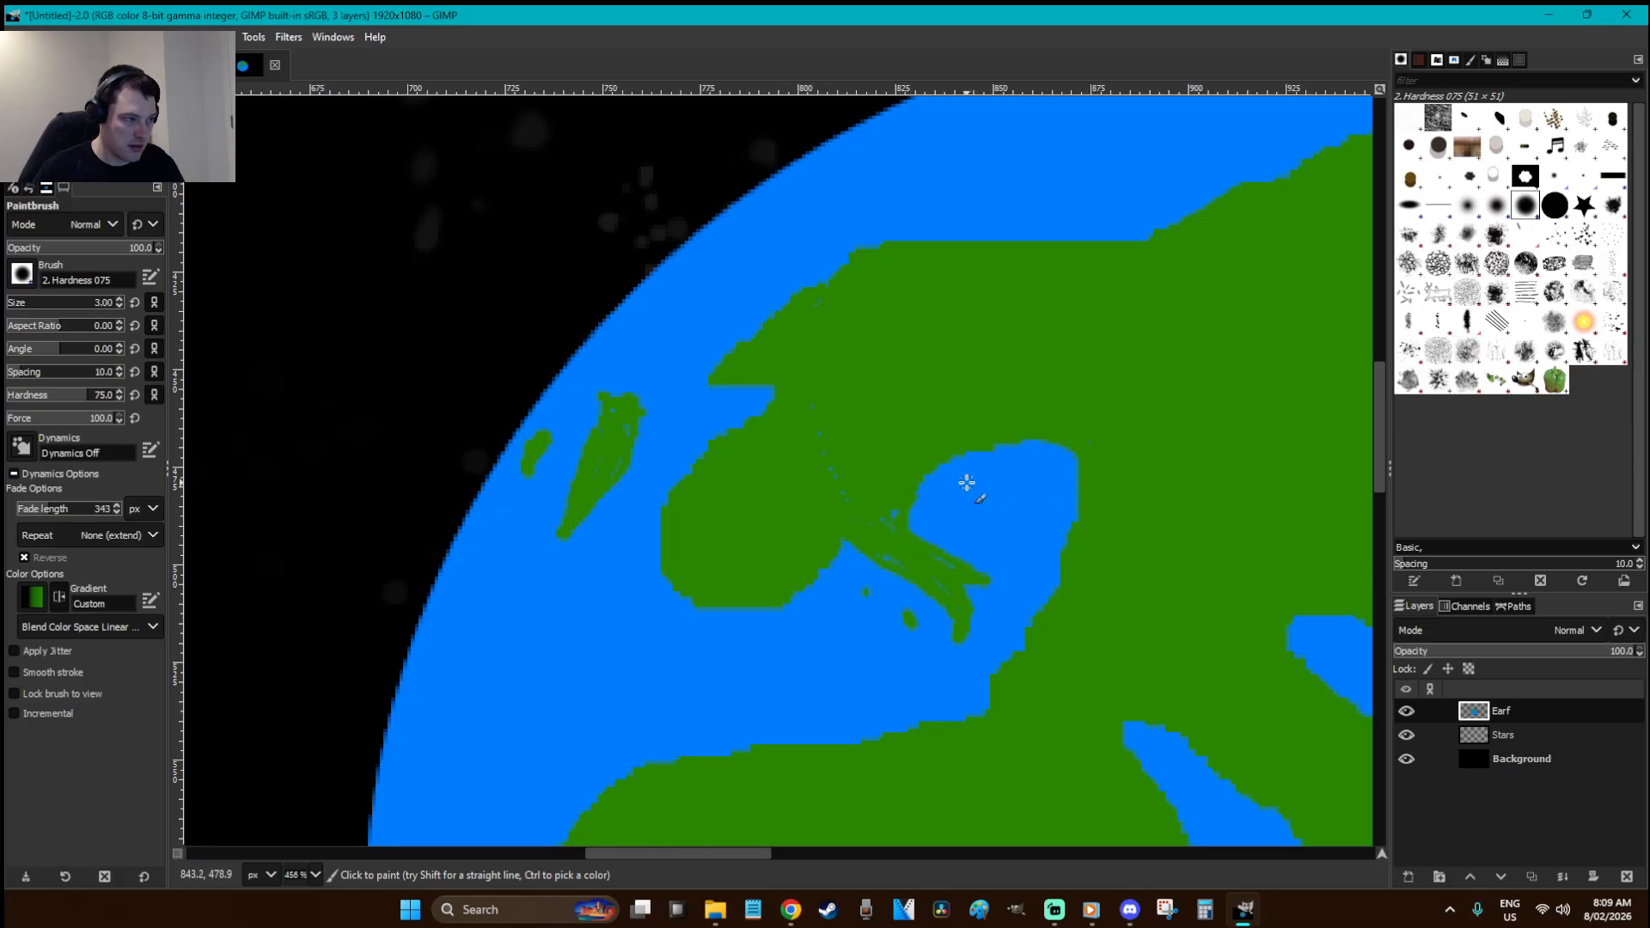
- Try to fill the strip of sea along the northern shore with green and outline the sea's eastern end
key("shift+b")
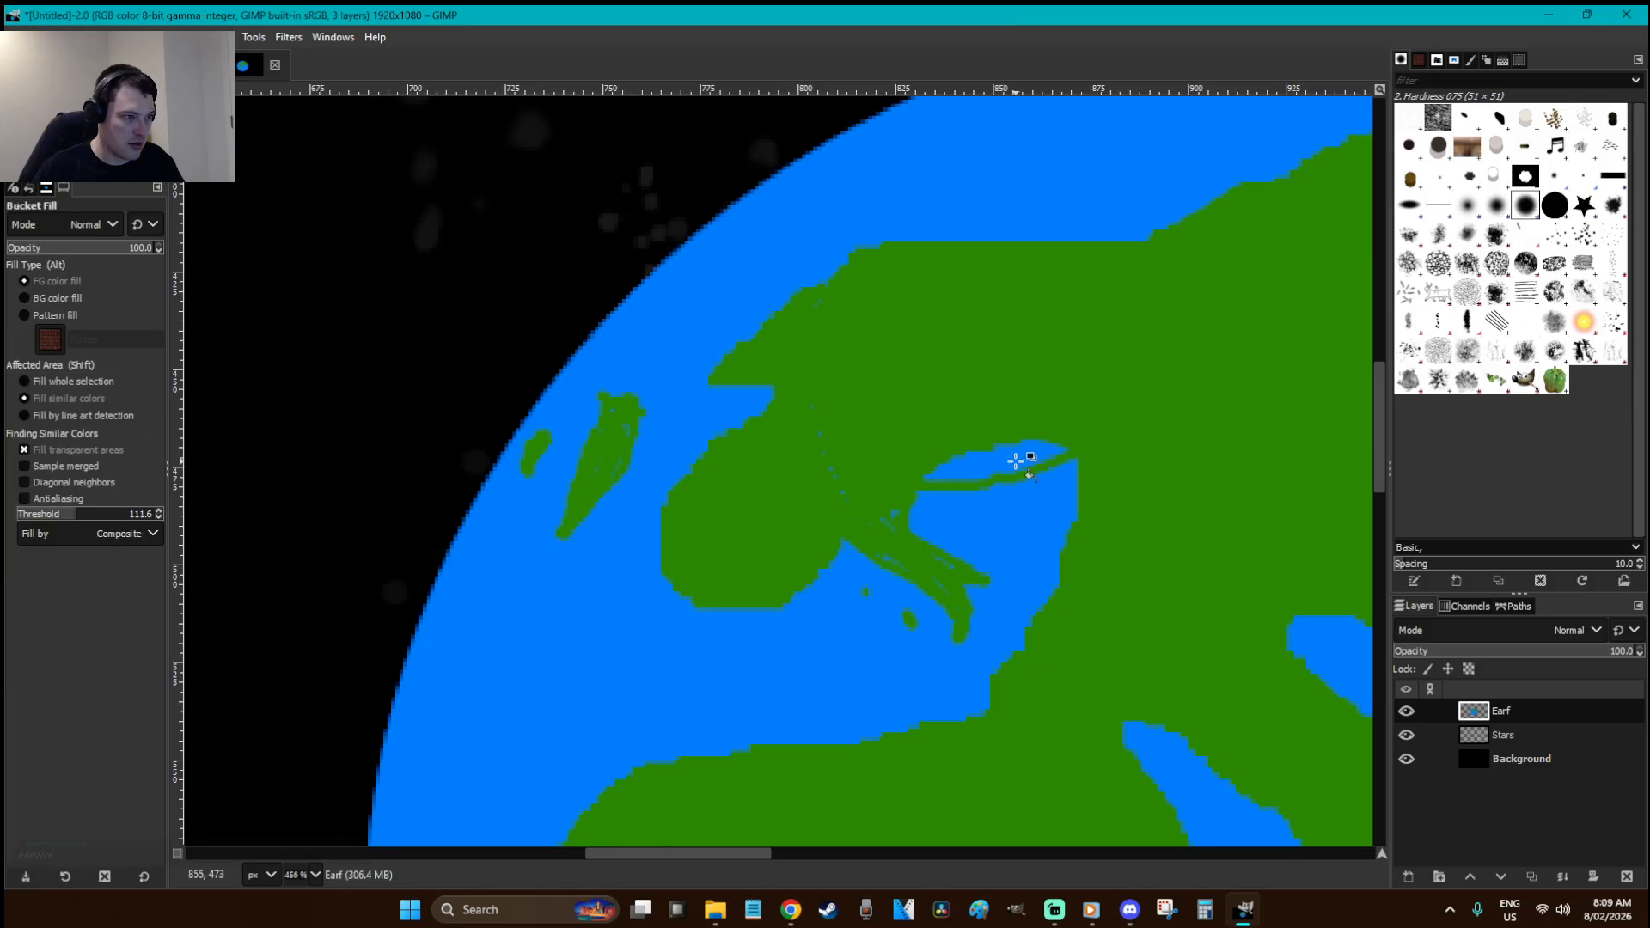
left_click(1077, 449)
key("f")
mouse_move(1073, 612)
left_mouse_down()
mouse_move(1022, 547)
mouse_move(1031, 513)
mouse_move(1100, 501)
left_mouse_up()
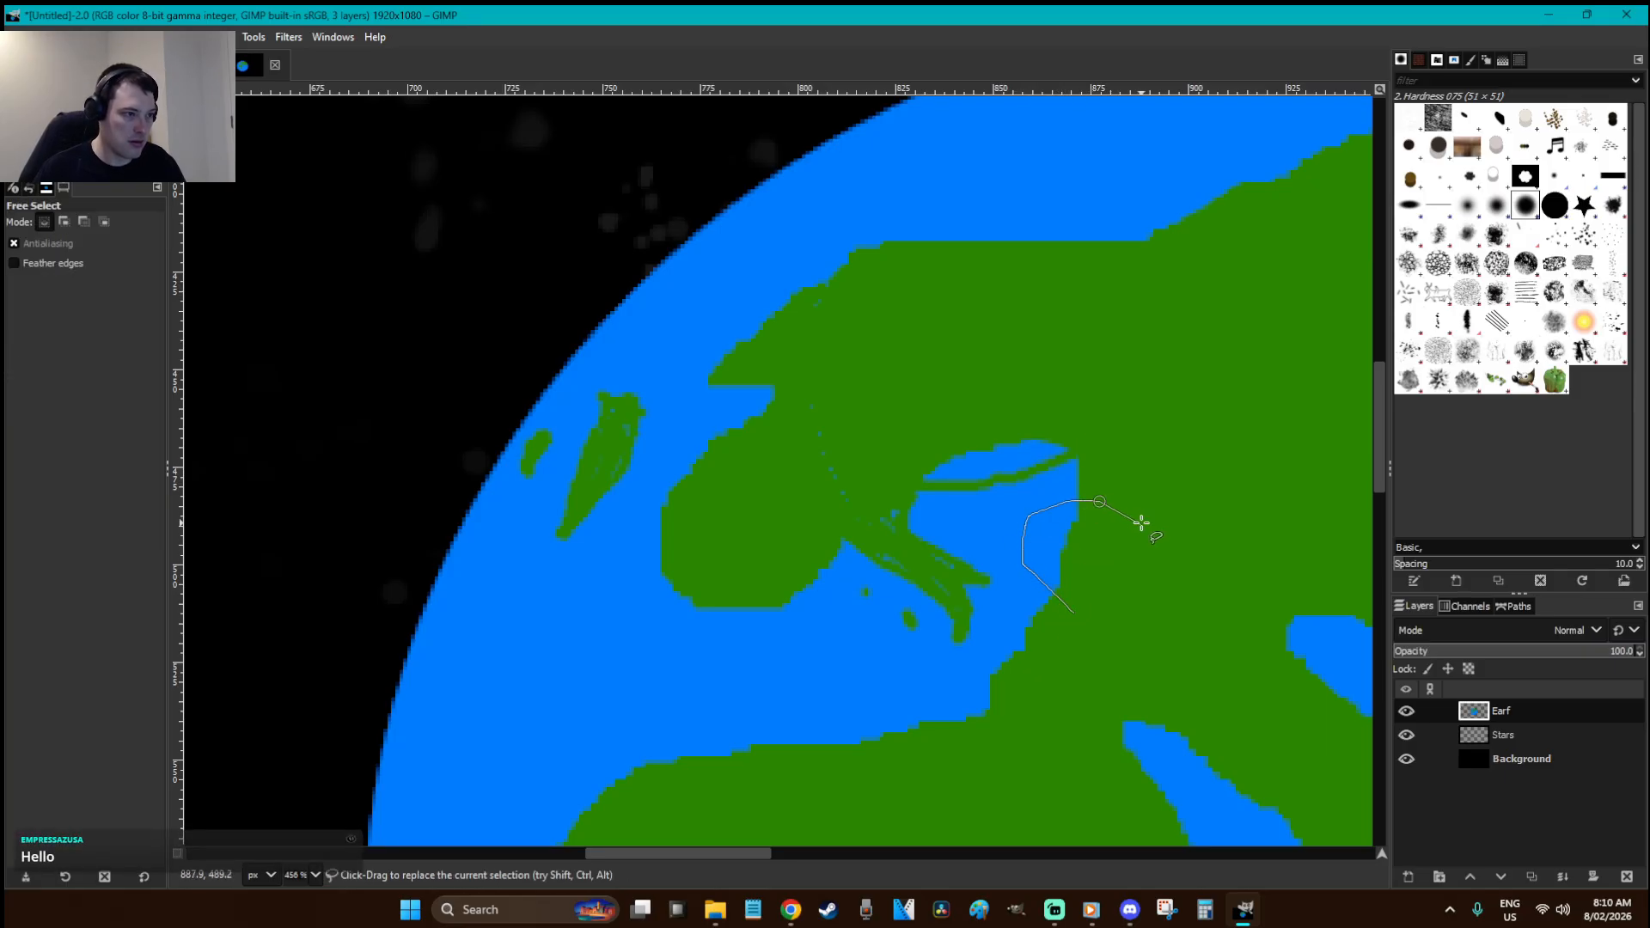
key("r")
- Outline a rounded landmass at the eastern end of the sea between Europe and Africa and fill it with green
key("f")
mouse_move(1063, 599)
left_mouse_down()
mouse_move(1022, 556)
mouse_move(1010, 503)
mouse_move(1078, 457)
mouse_move(1095, 557)
mouse_move(1062, 598)
left_mouse_up()
key("shift+b")
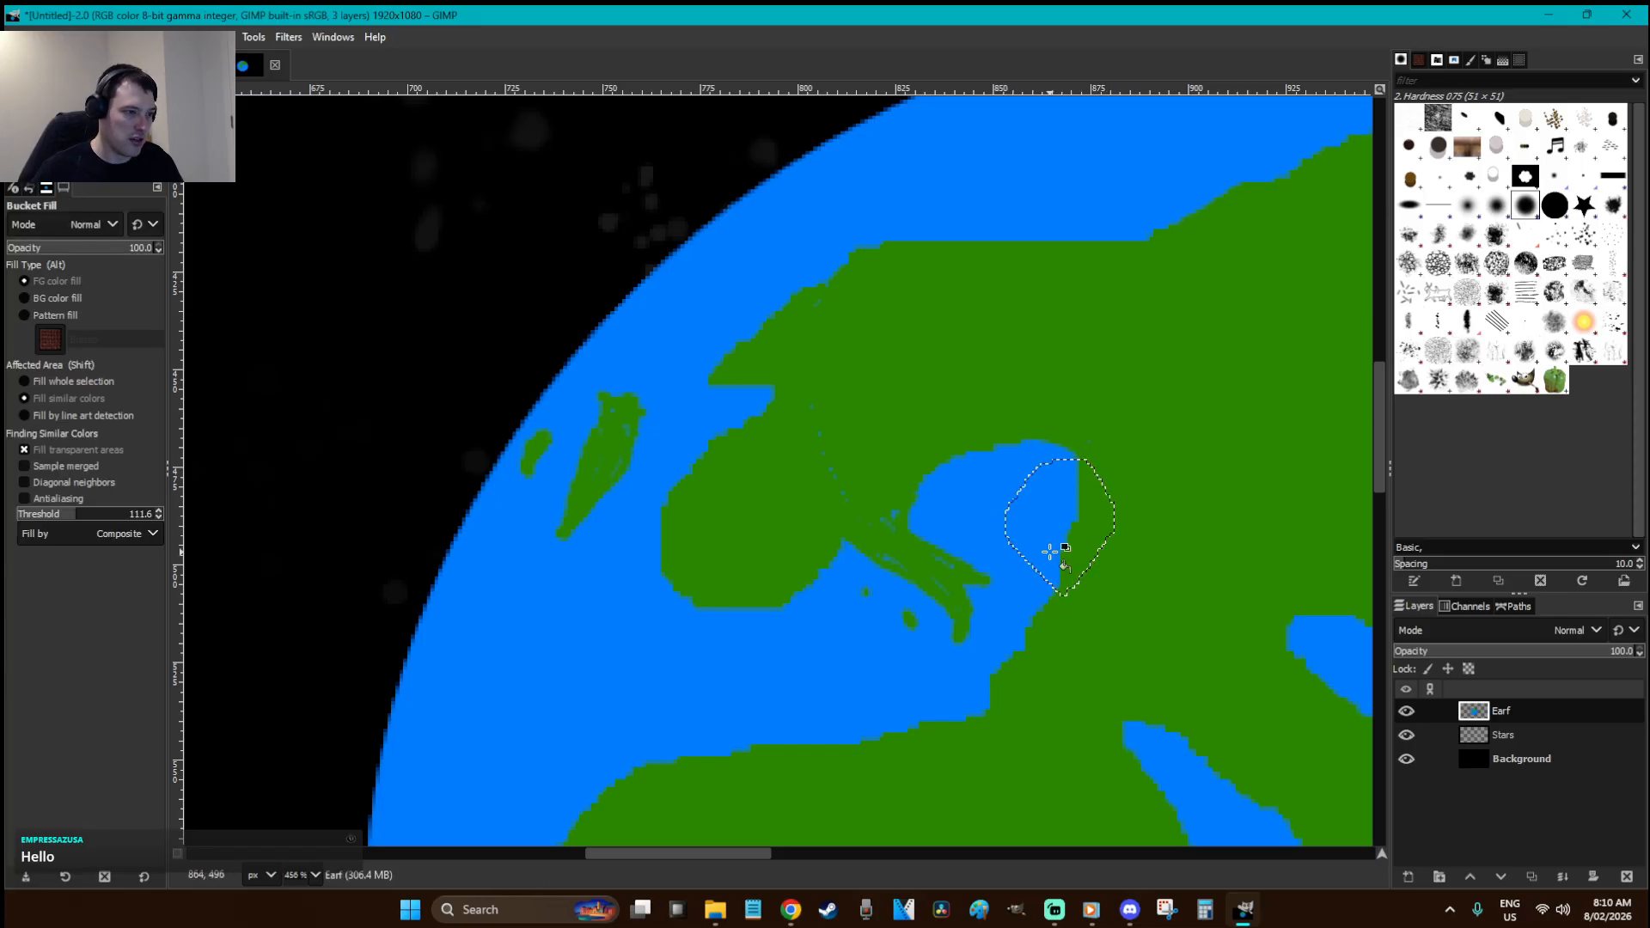
left_click(1050, 551)
key("r")
left_click(1157, 613)
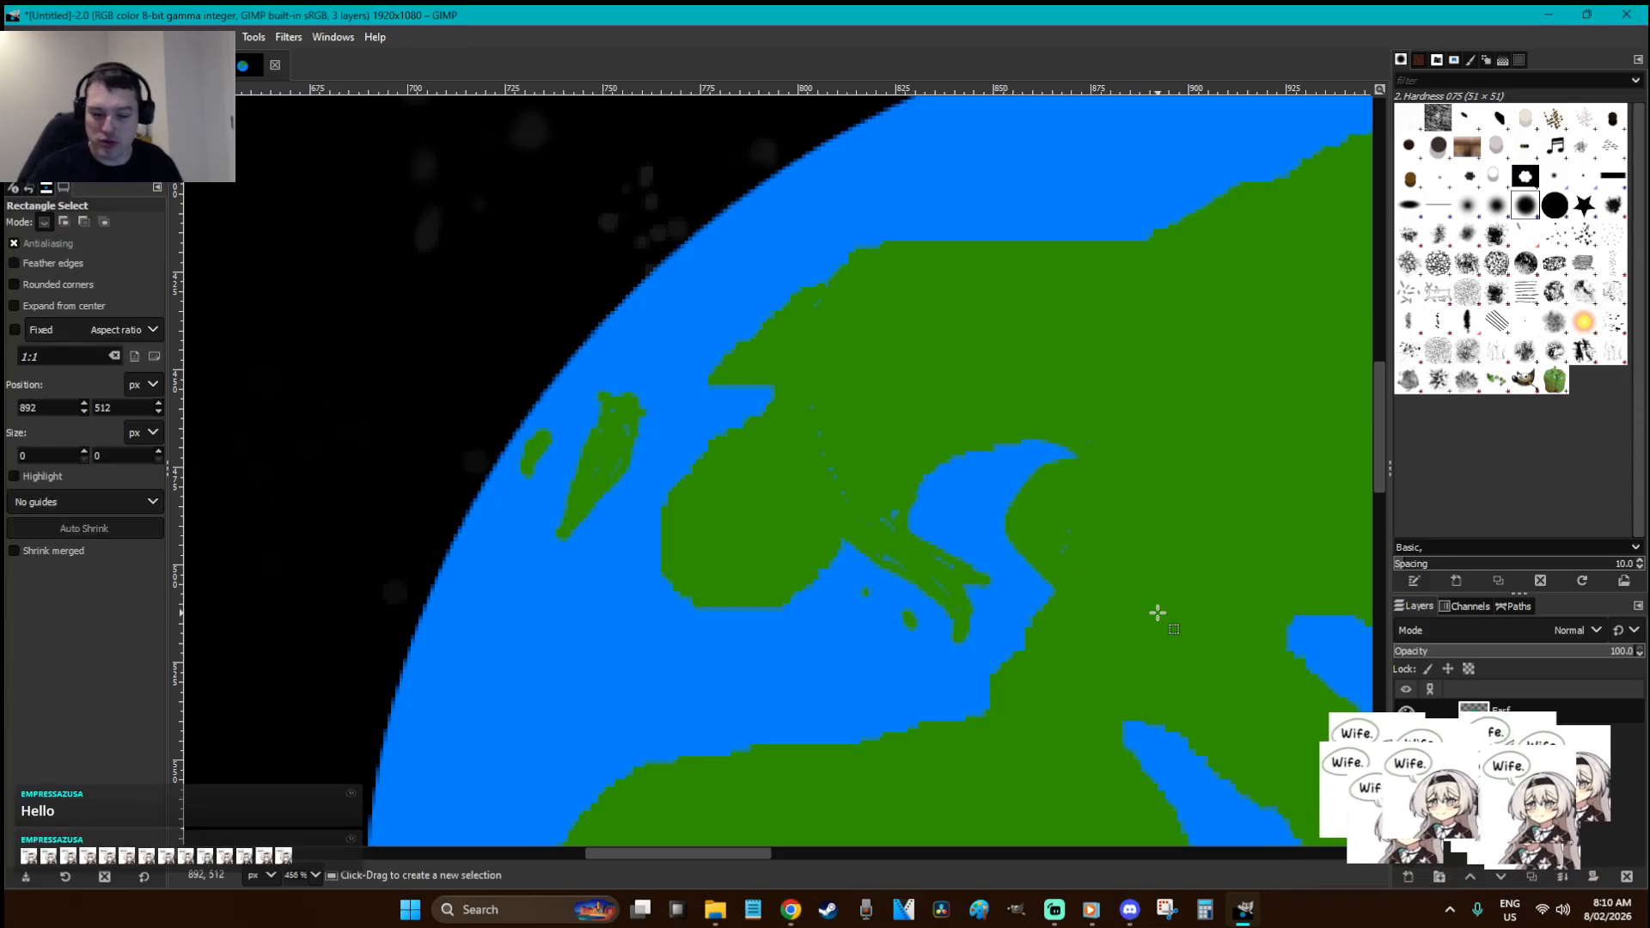
- Sample the ocean blue and trim Africa's southwestern coast inward with the Paintbrush at size 33
scroll(1158, 613, "down", 5)
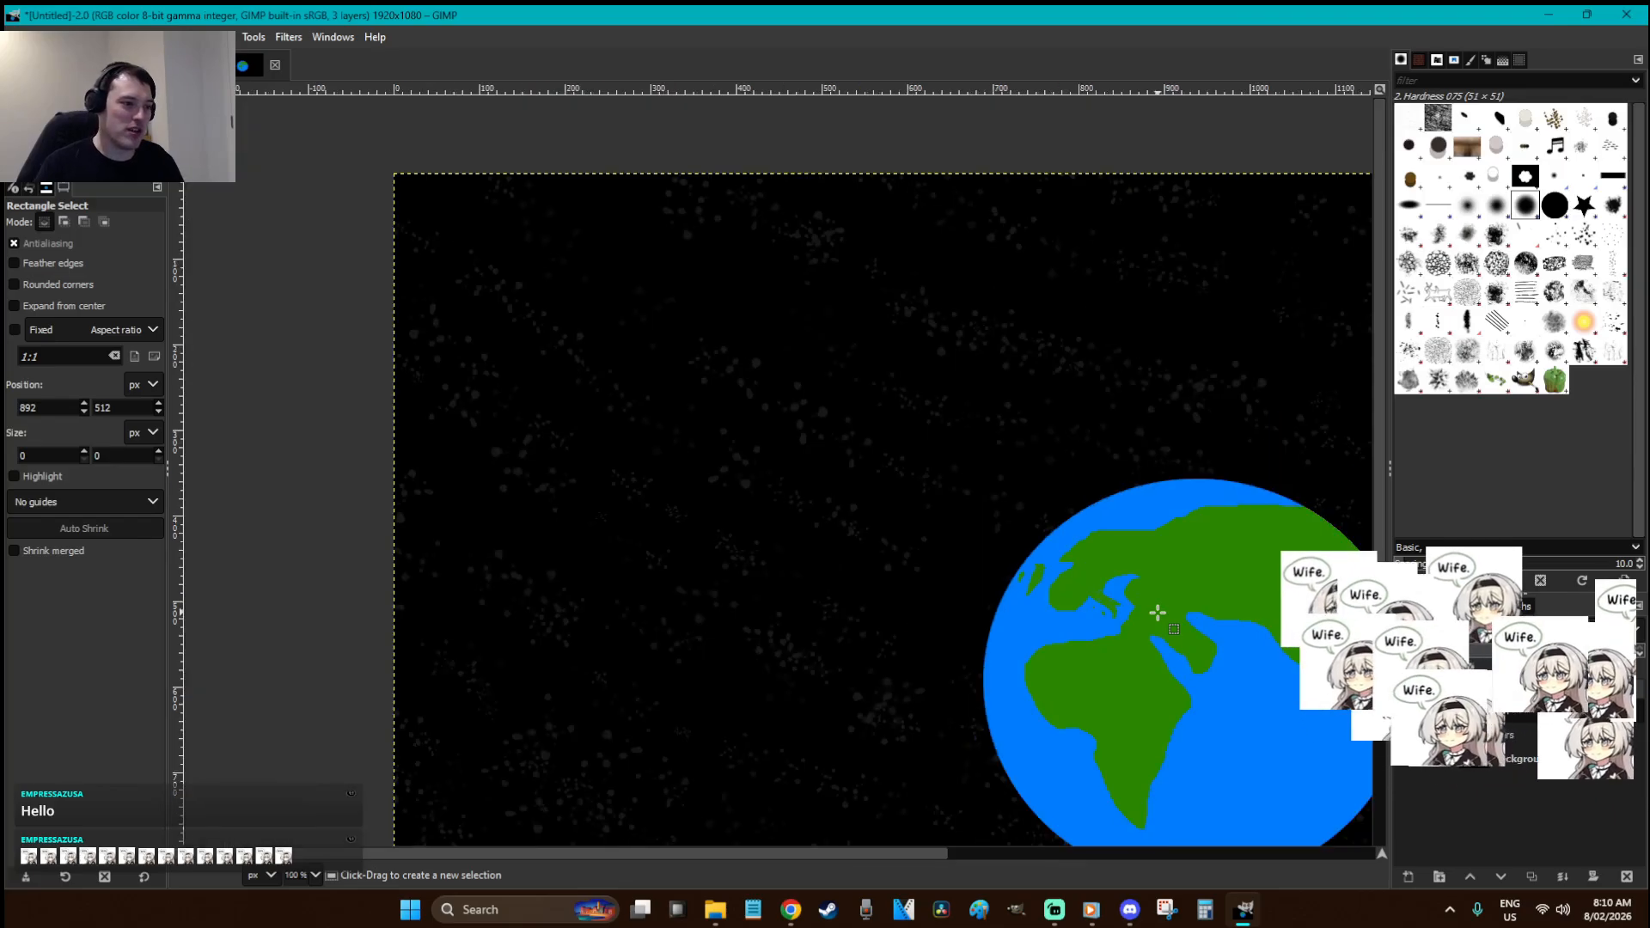
scroll(945, 855, "right", 5)
scroll(972, 667, "down", 5)
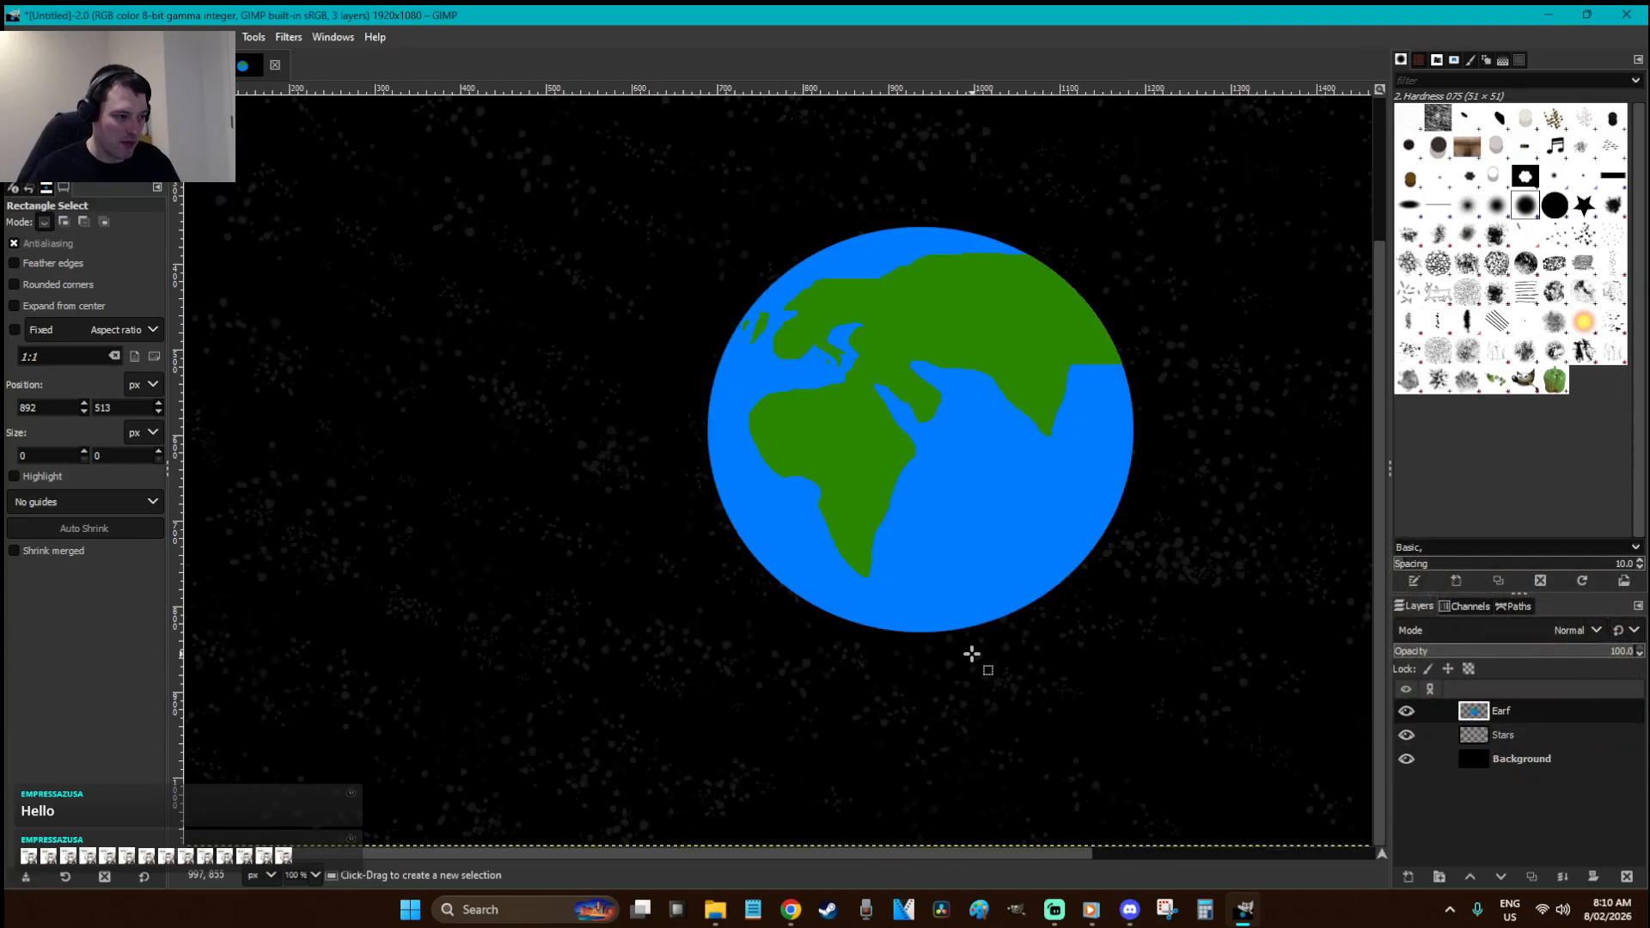
key("z")
left_click_drag(1104, 638, 753, 384)
key("o")
key("p")
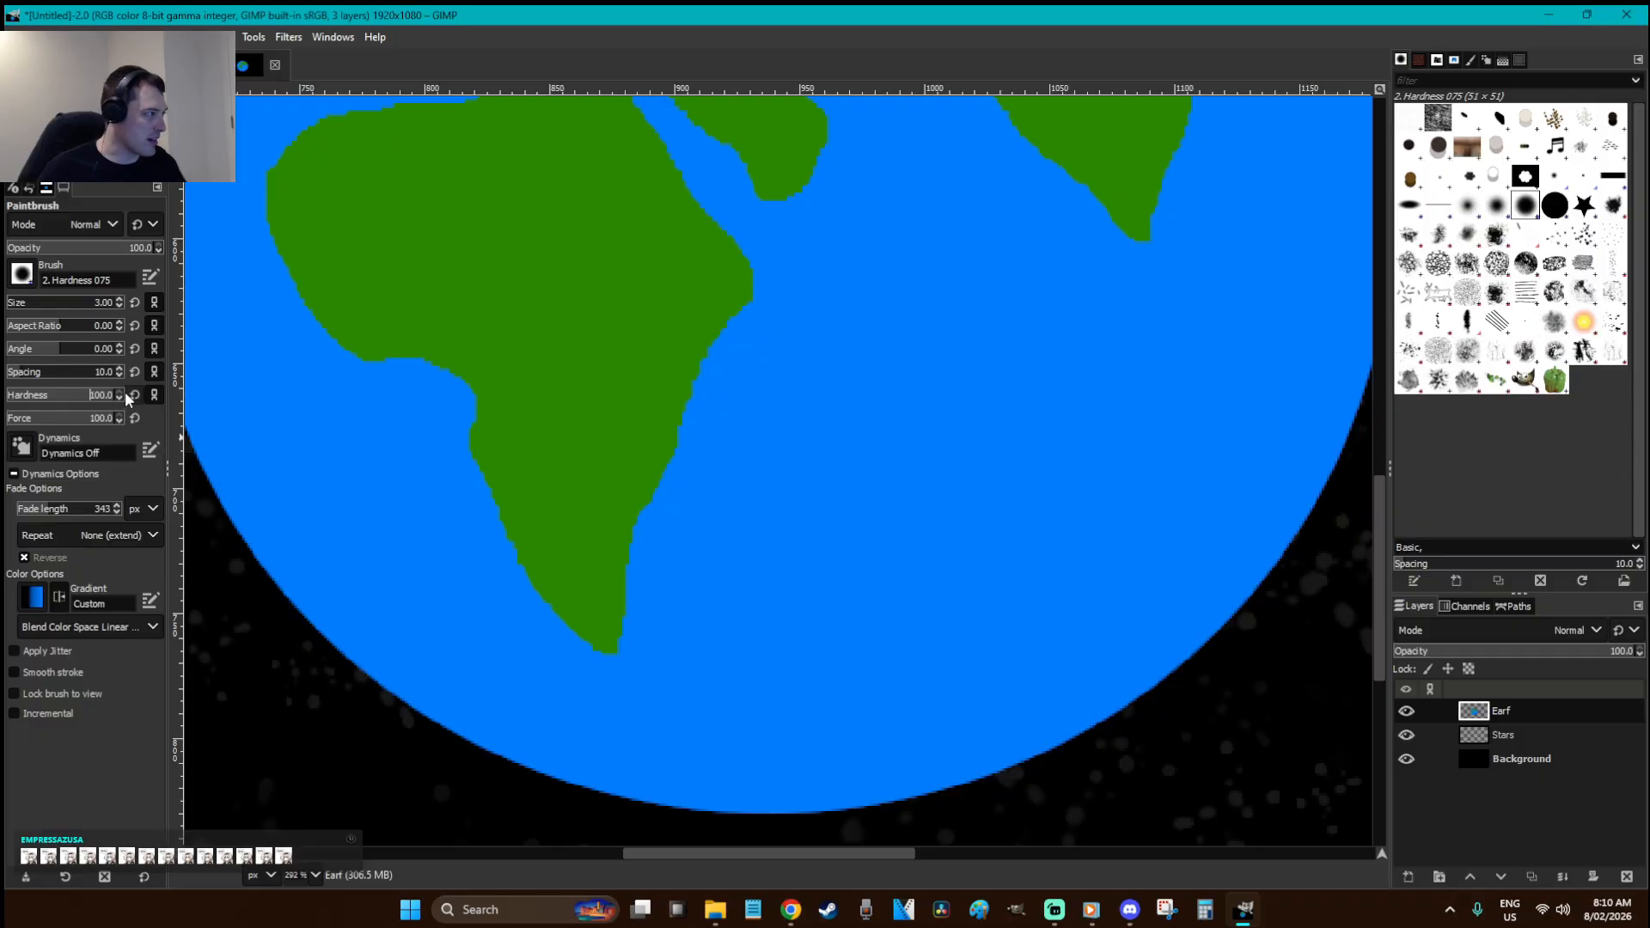
left_click(20, 304)
mouse_move(457, 464)
left_mouse_down()
mouse_move(389, 367)
mouse_move(336, 364)
mouse_move(459, 357)
mouse_move(468, 479)
left_mouse_up()
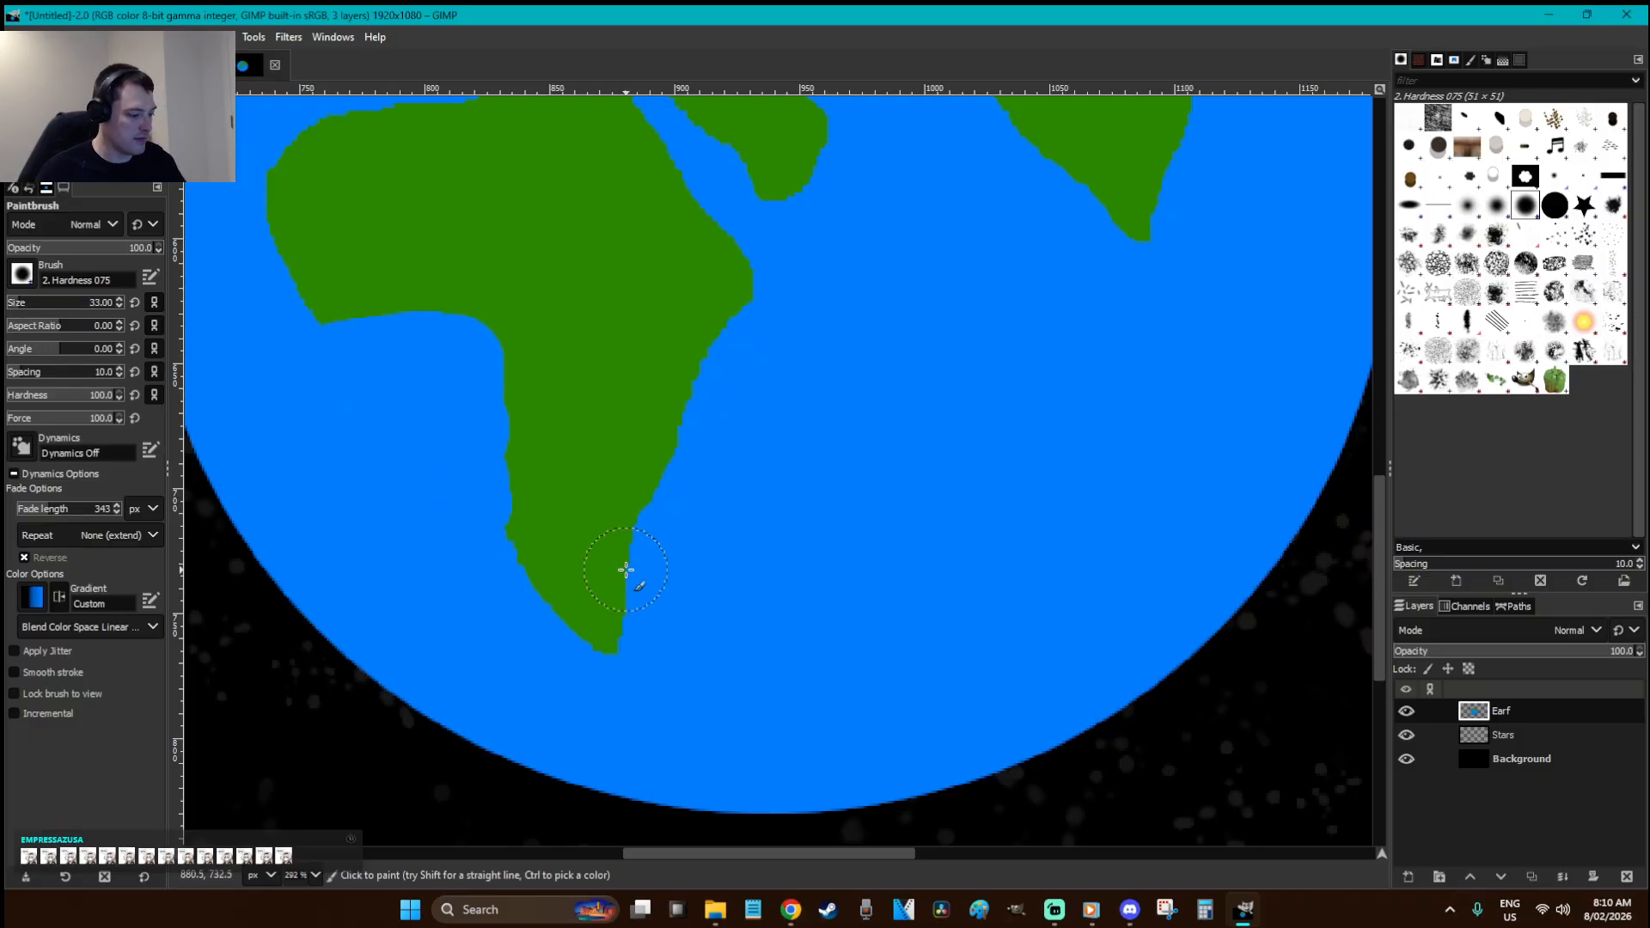
- Switch back to the continent green, then outline and fill a slim island off Africa's southeastern coast
key("r")
key("p")
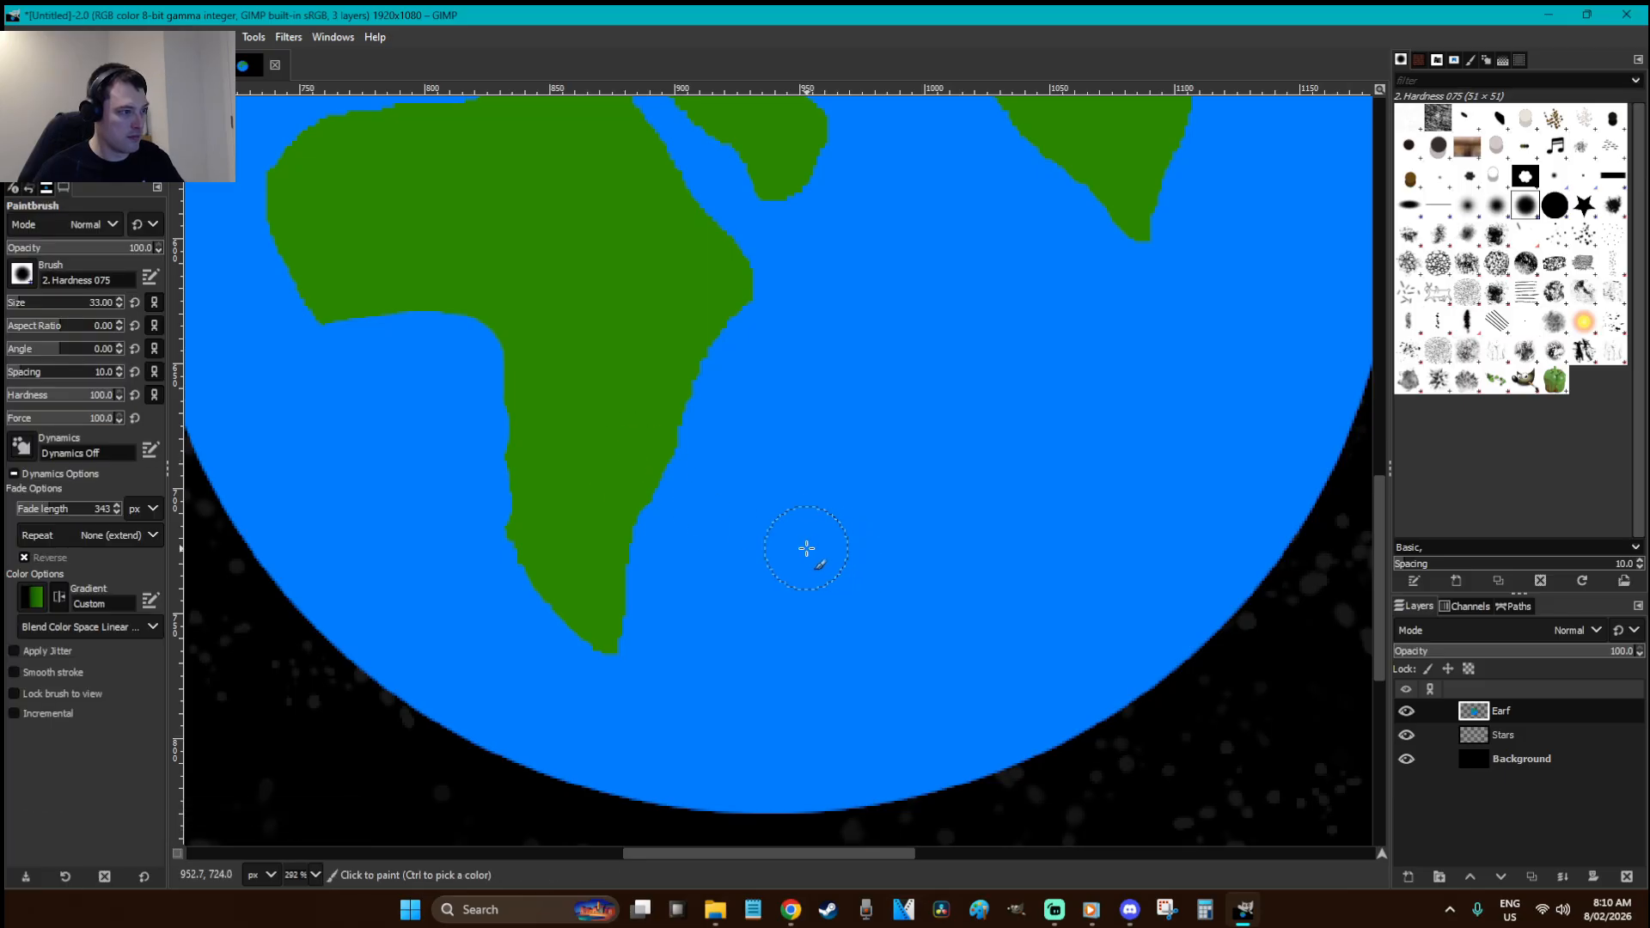
key("f")
mouse_move(684, 591)
left_mouse_down()
mouse_move(700, 522)
mouse_move(728, 499)
mouse_move(727, 560)
mouse_move(683, 592)
left_mouse_up()
key("shift+b")
left_click(701, 564)
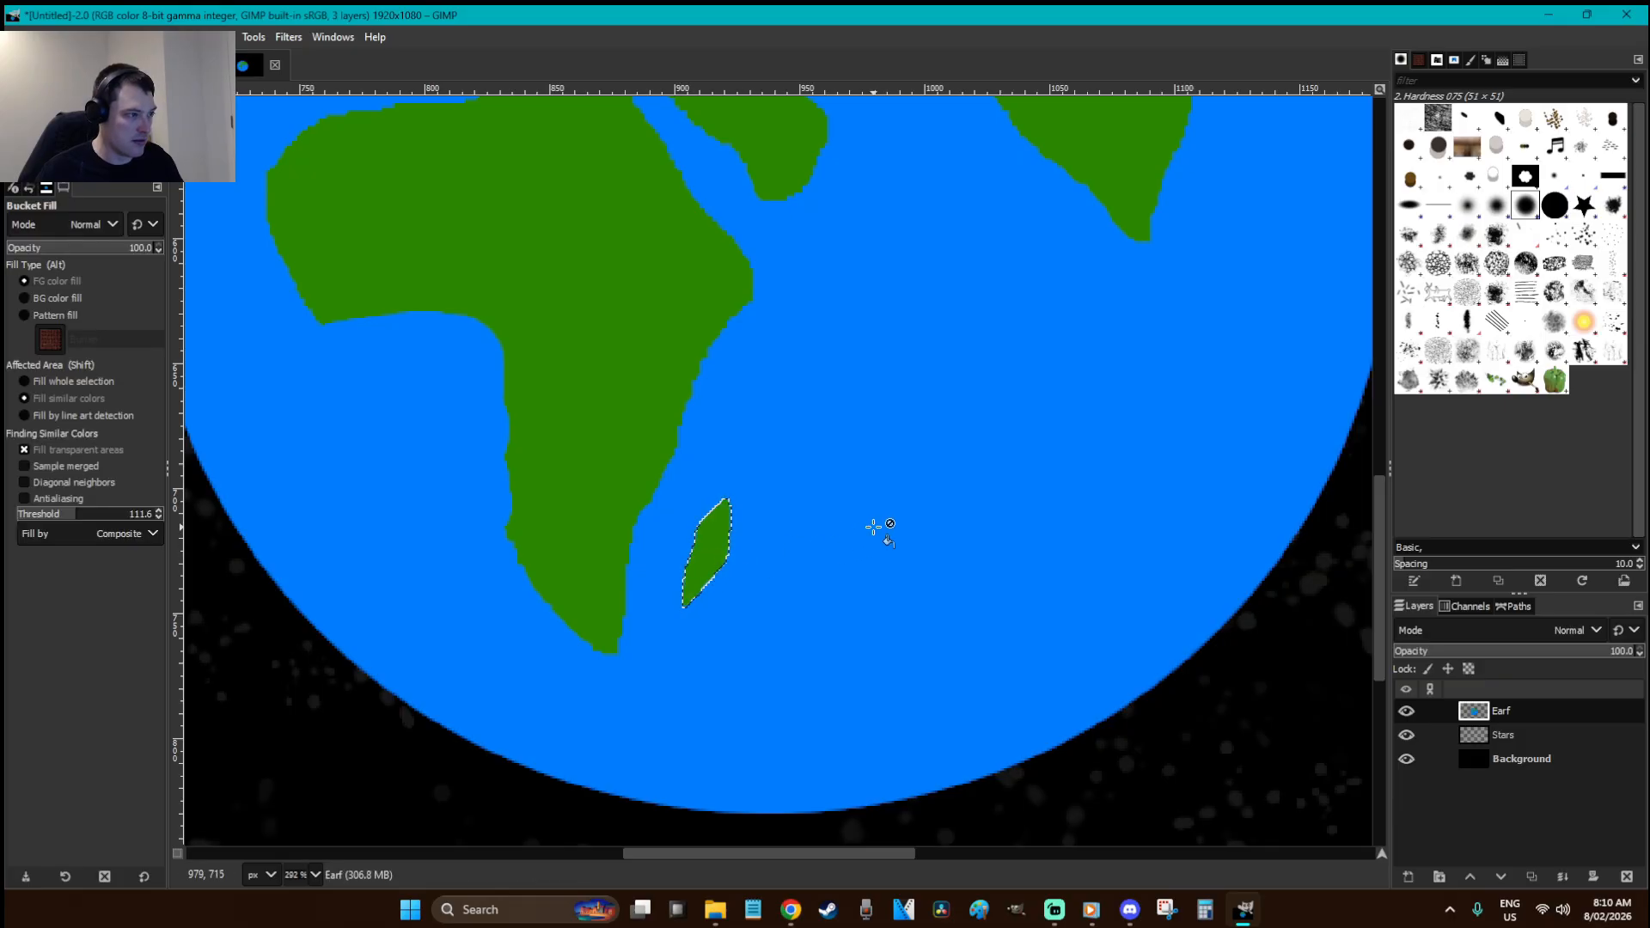
key("r")
left_click(873, 527)
scroll(873, 527, "down", 2)
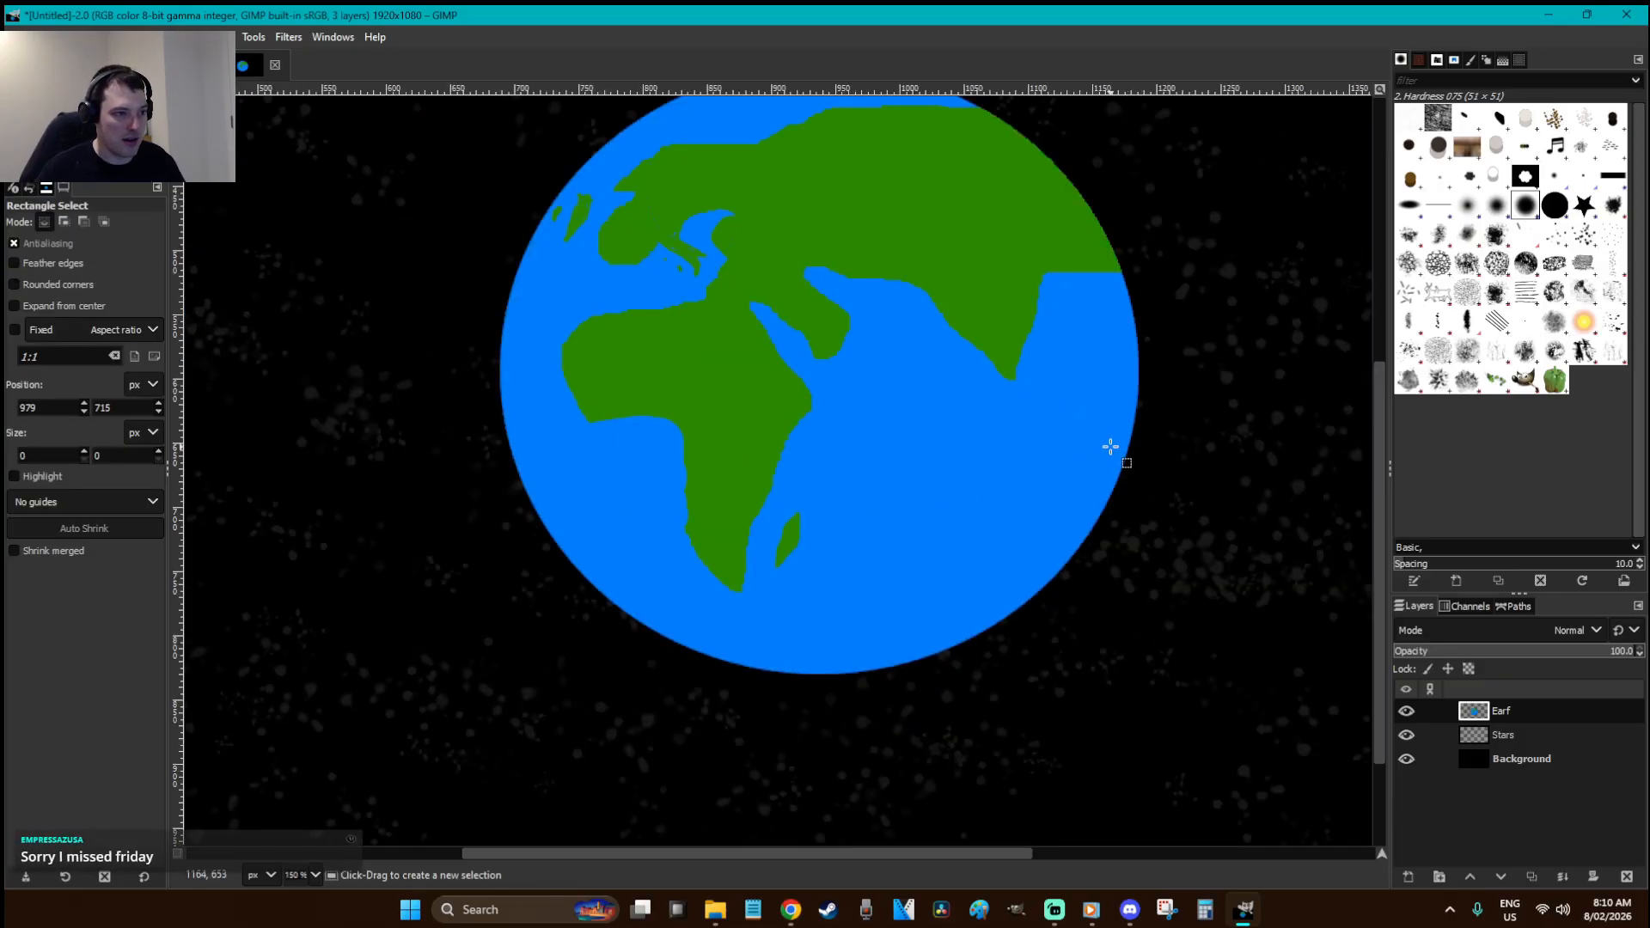
key("f")
left_click(1142, 411)
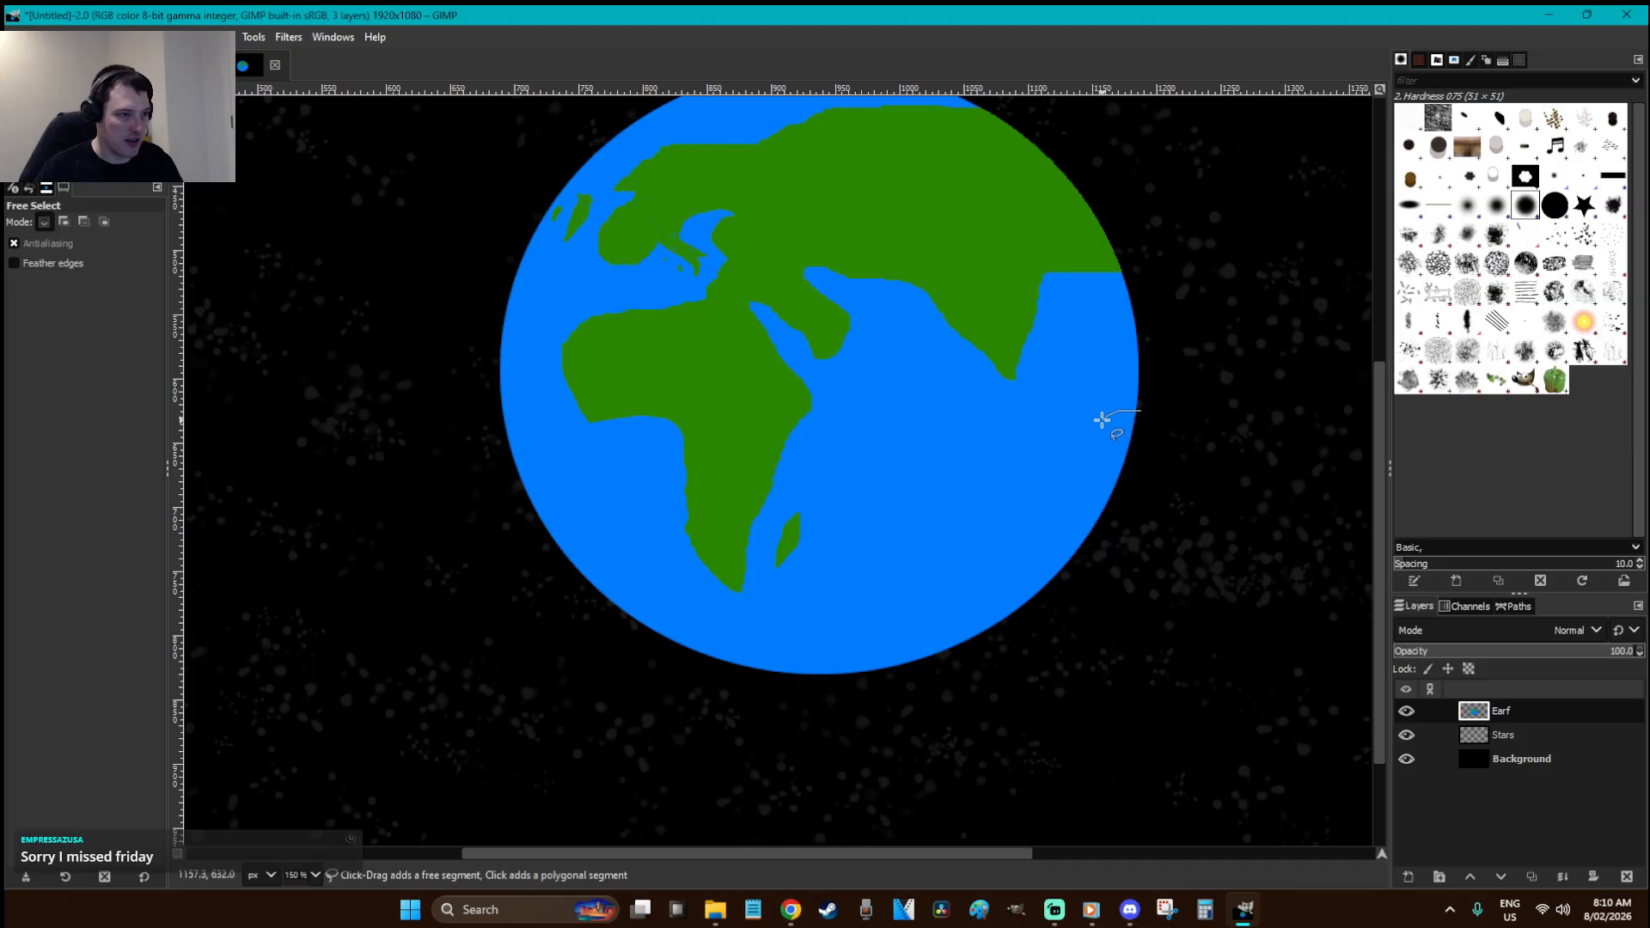
key("r")
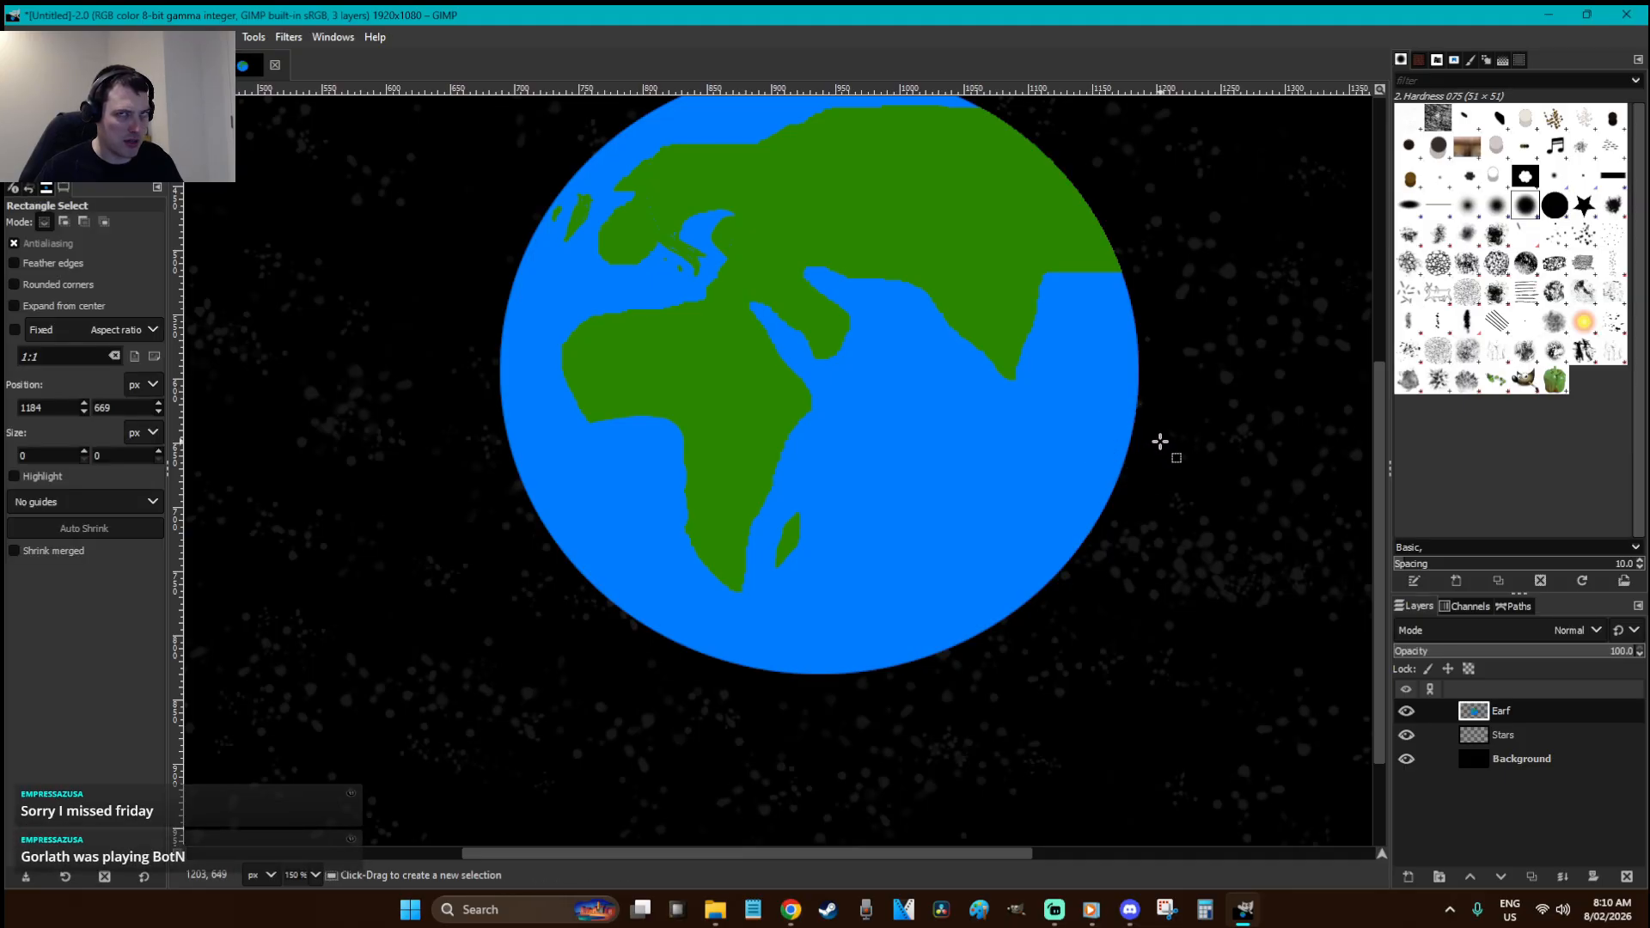
- Outline a landmass across the globe's southeastern edge and fill the part inside the globe with green
key("f")
mouse_move(1158, 419)
left_mouse_down()
mouse_move(1119, 426)
mouse_move(1088, 488)
mouse_move(1153, 446)
mouse_move(1157, 416)
left_mouse_up()
key("shift+b")
left_click(1114, 479)
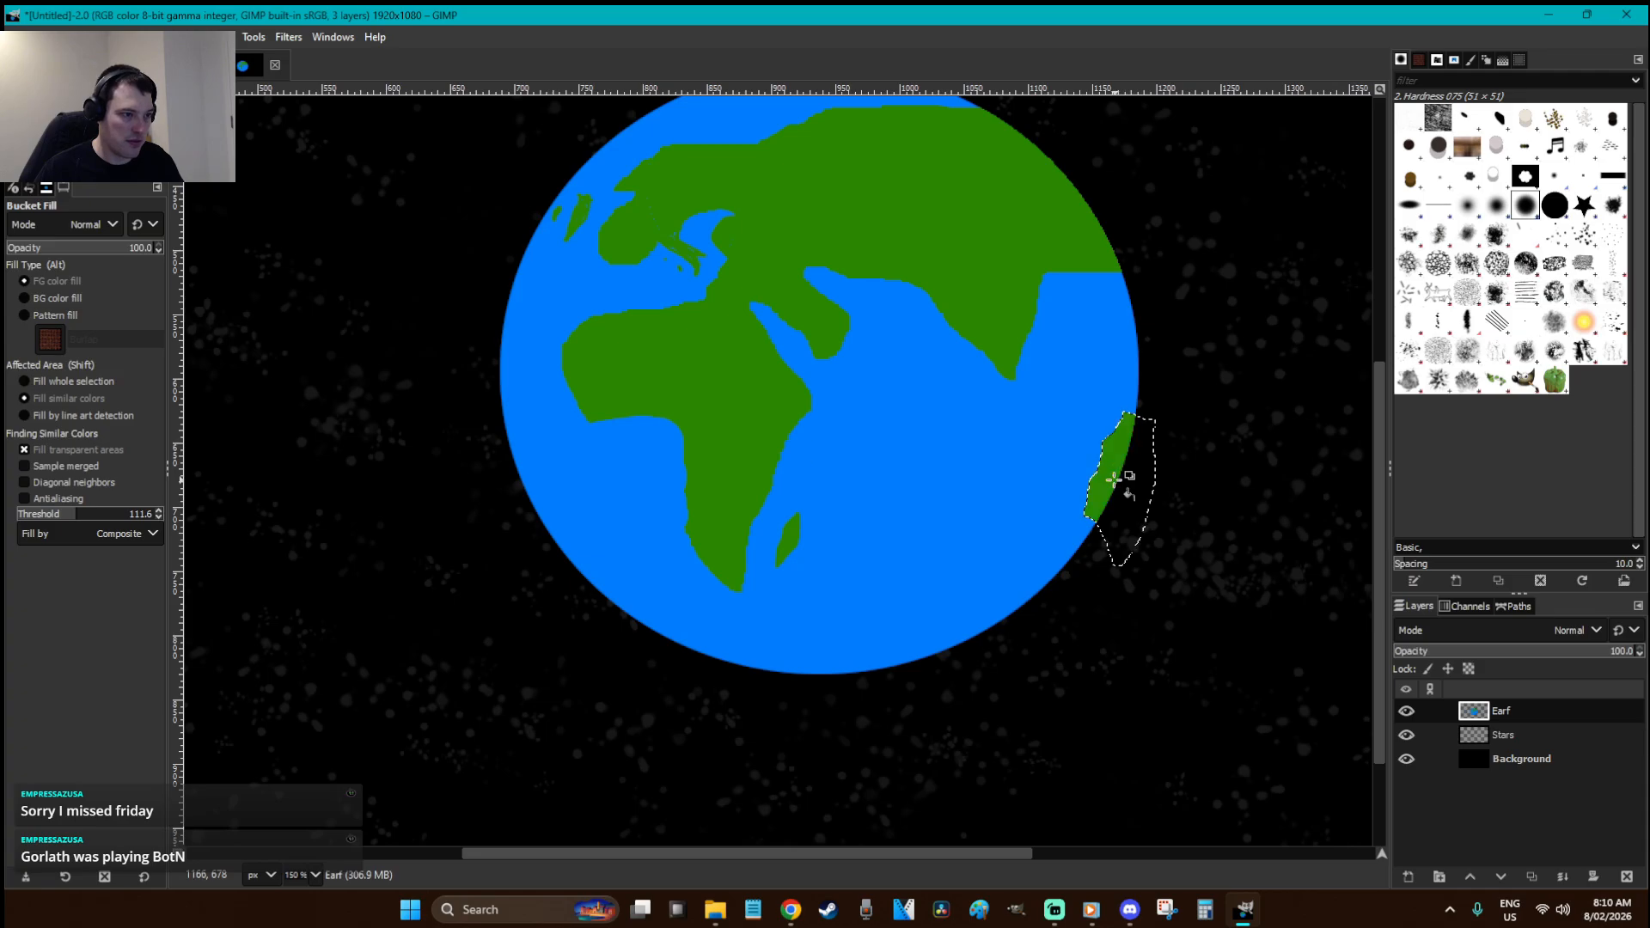
key("r")
left_click(1229, 453)
- Create a transparent 1920 × 1080 px layer named Dino above the Earf layer
key("minus")
key("minus")
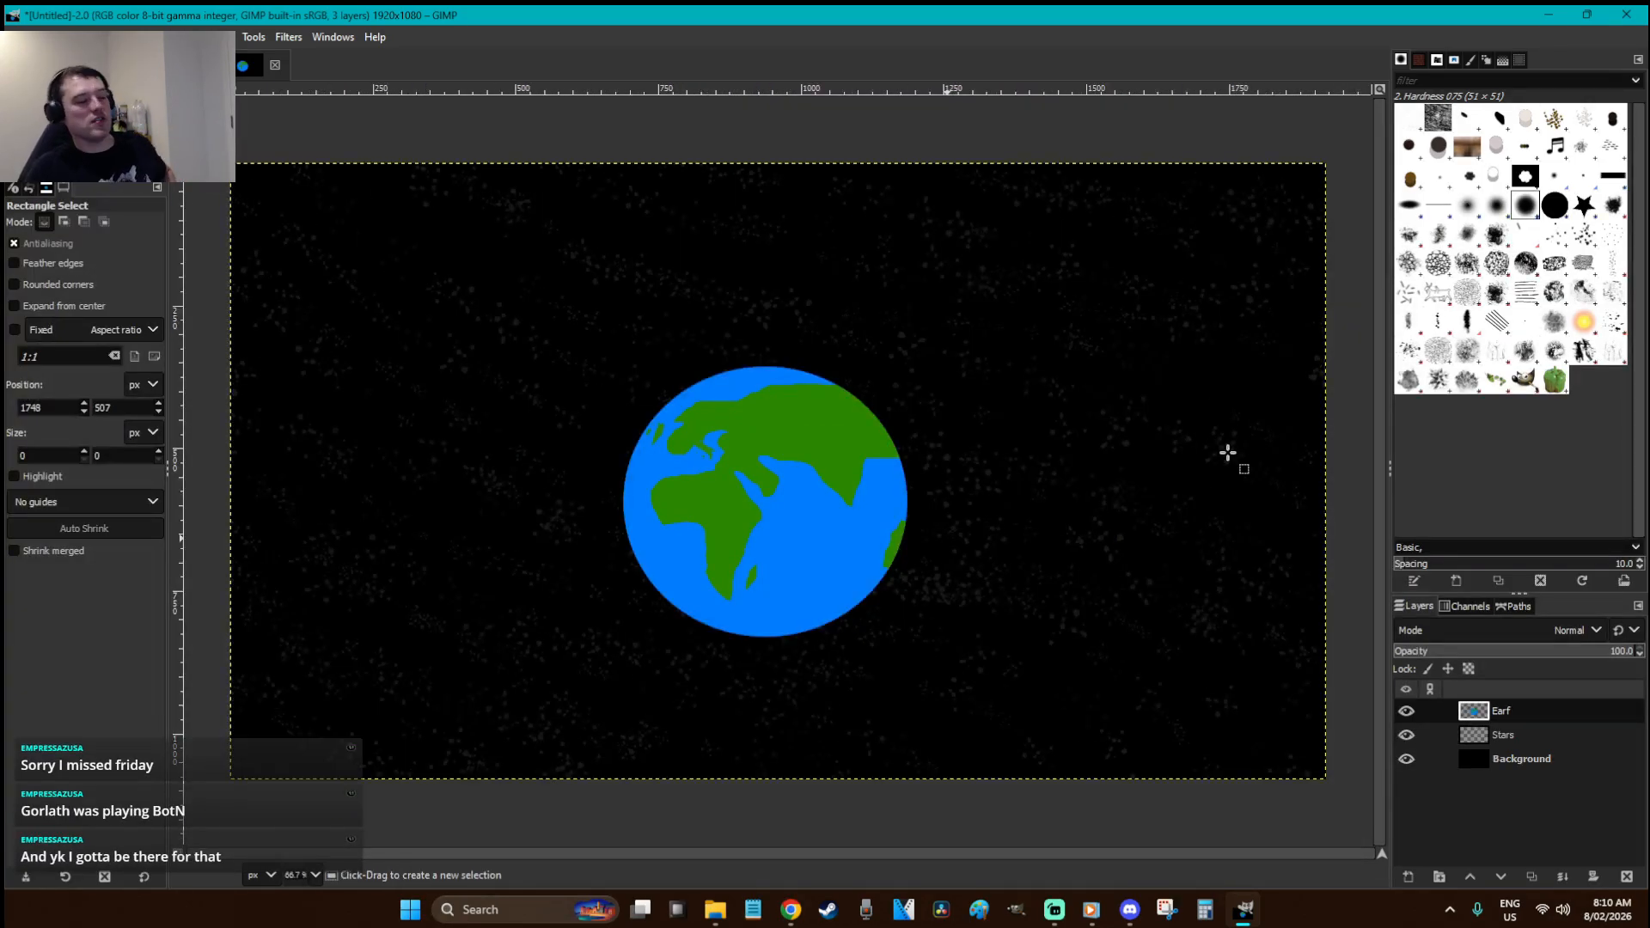
key("shift+ctrl+n")
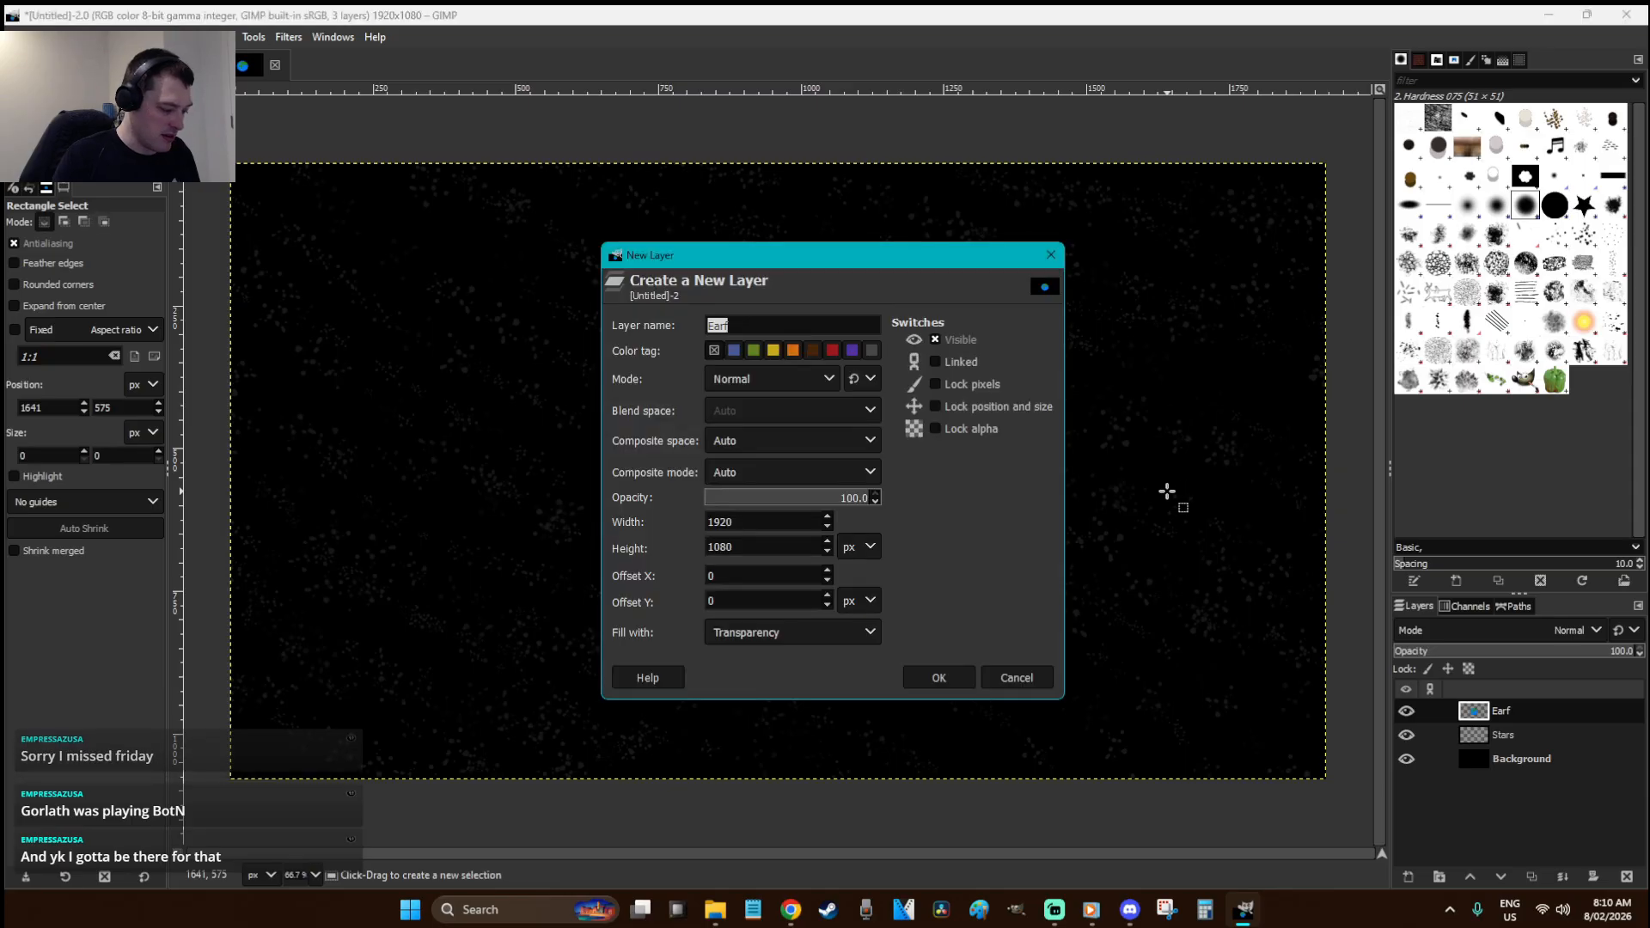
type("Dino")
key("Return")
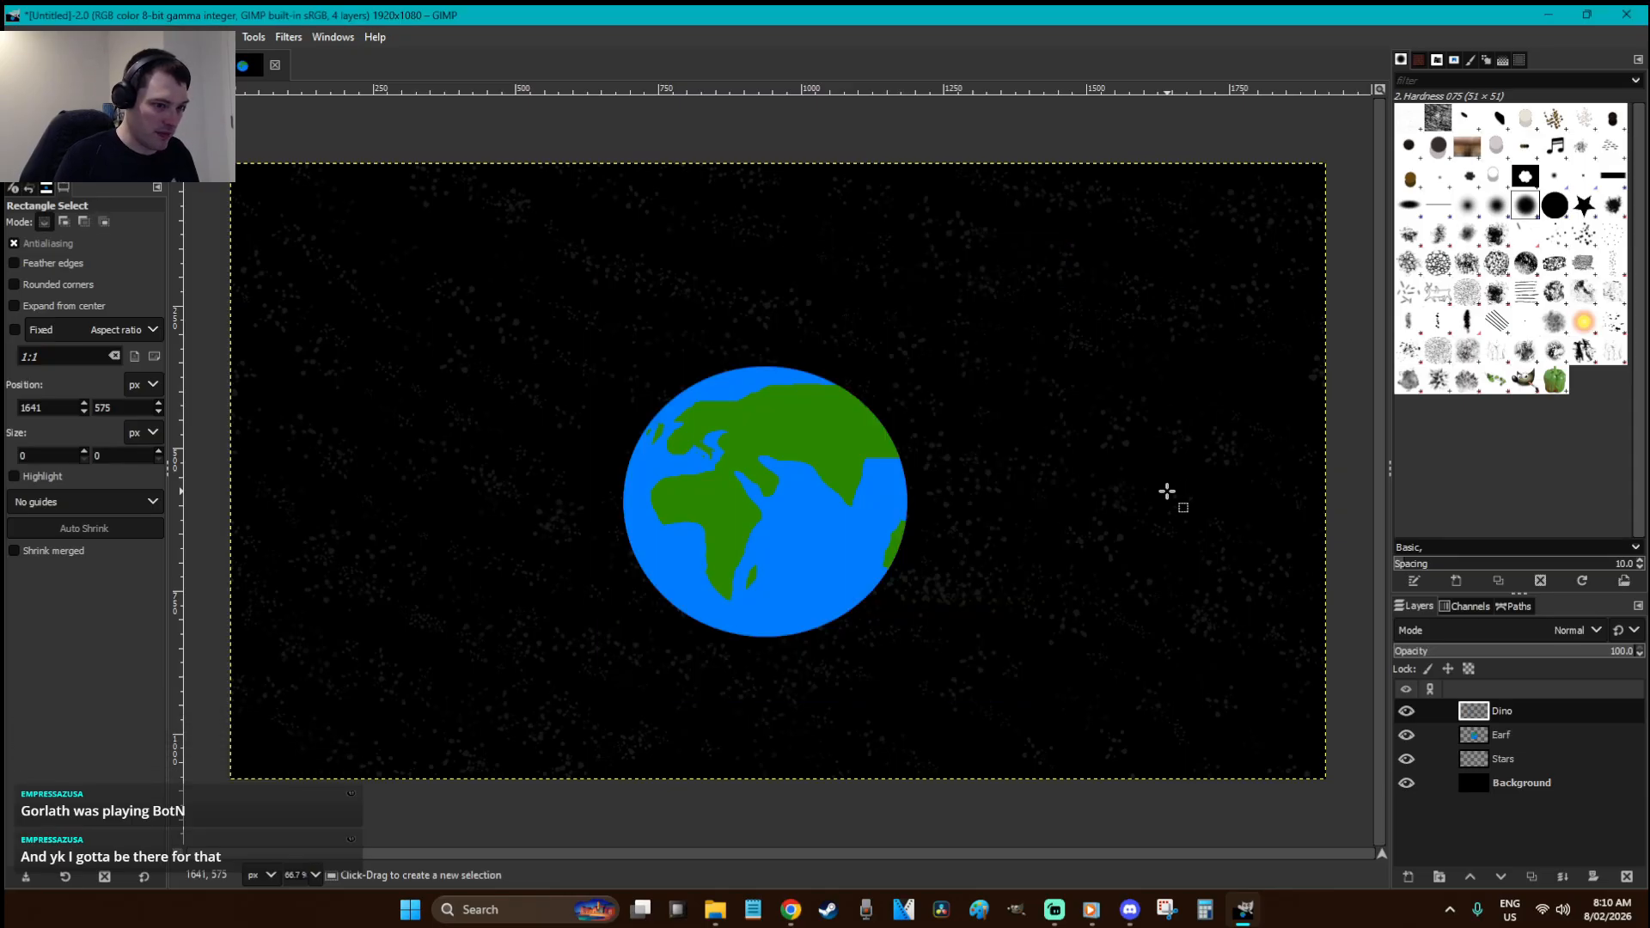
- Create a transparent layer named Clouds and place it between Dino and Earf in the layer stack
key("shift+ctrl+n")
type("Clouds")
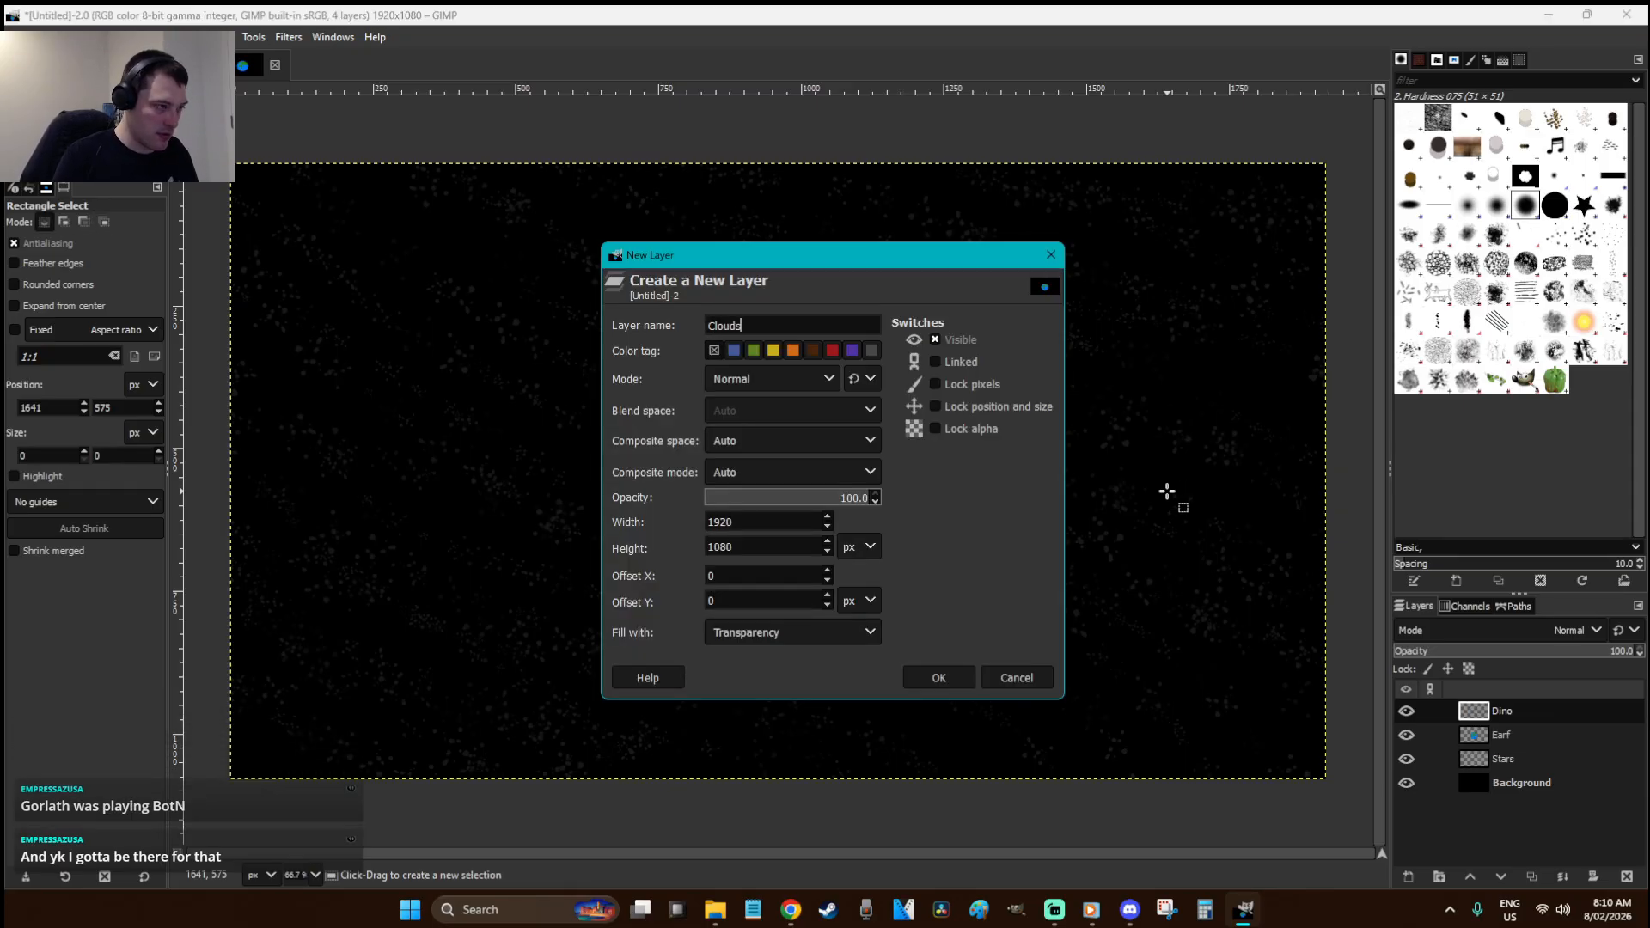
key("Return")
left_click_drag(1513, 711, 1534, 747)
scroll(764, 481, "up", 2)
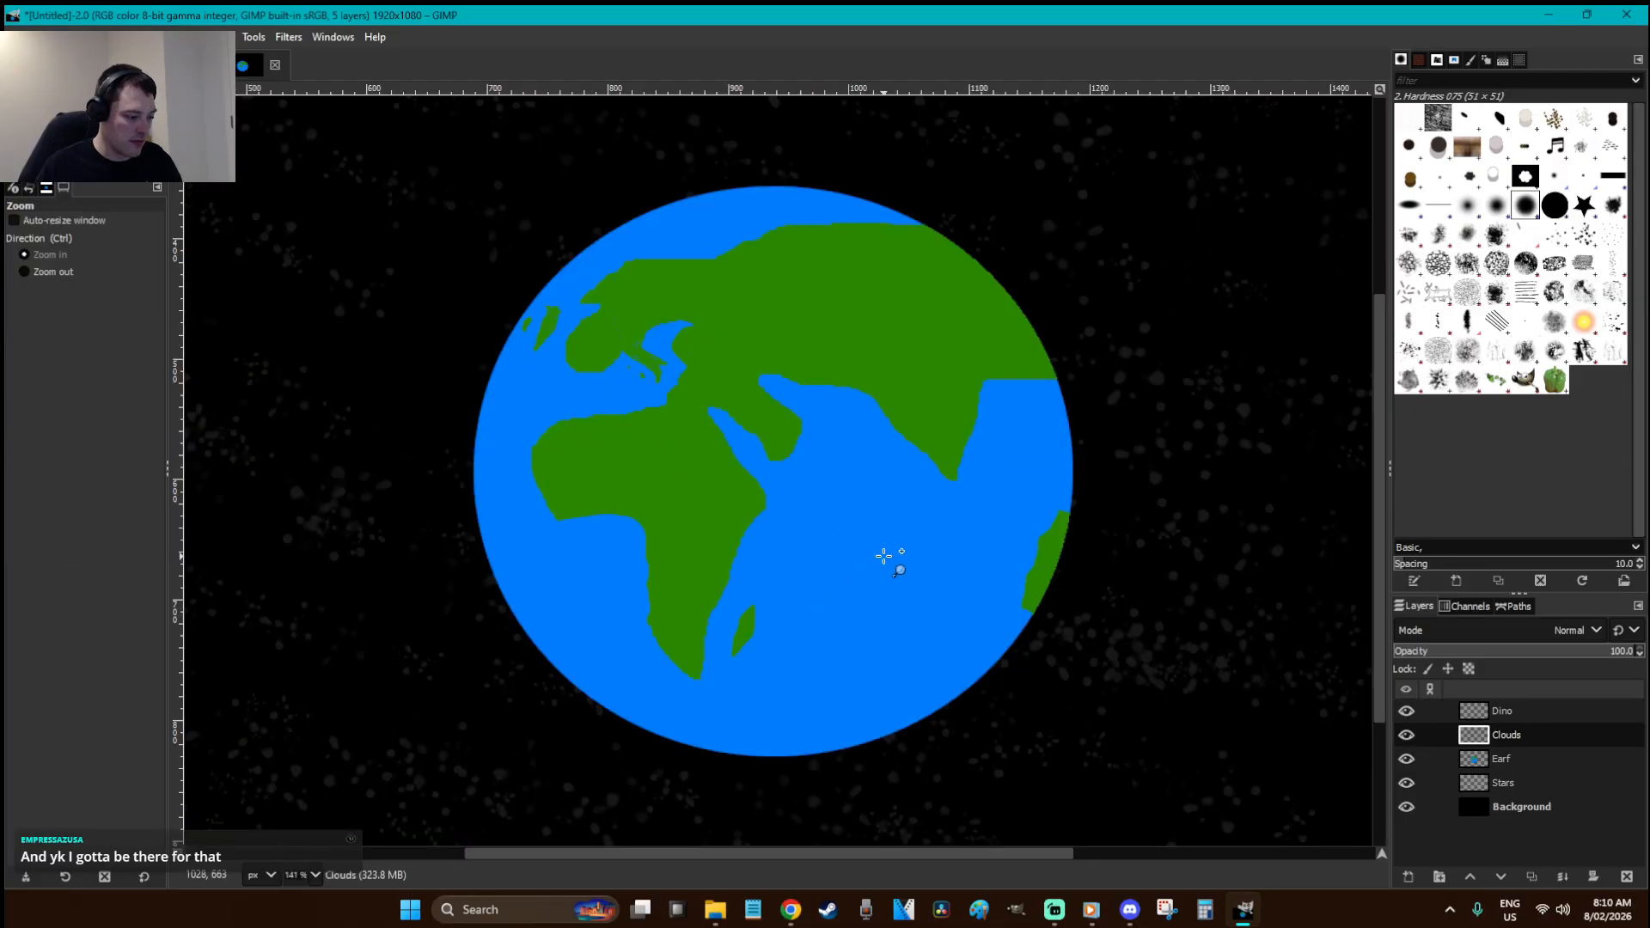
key("e")
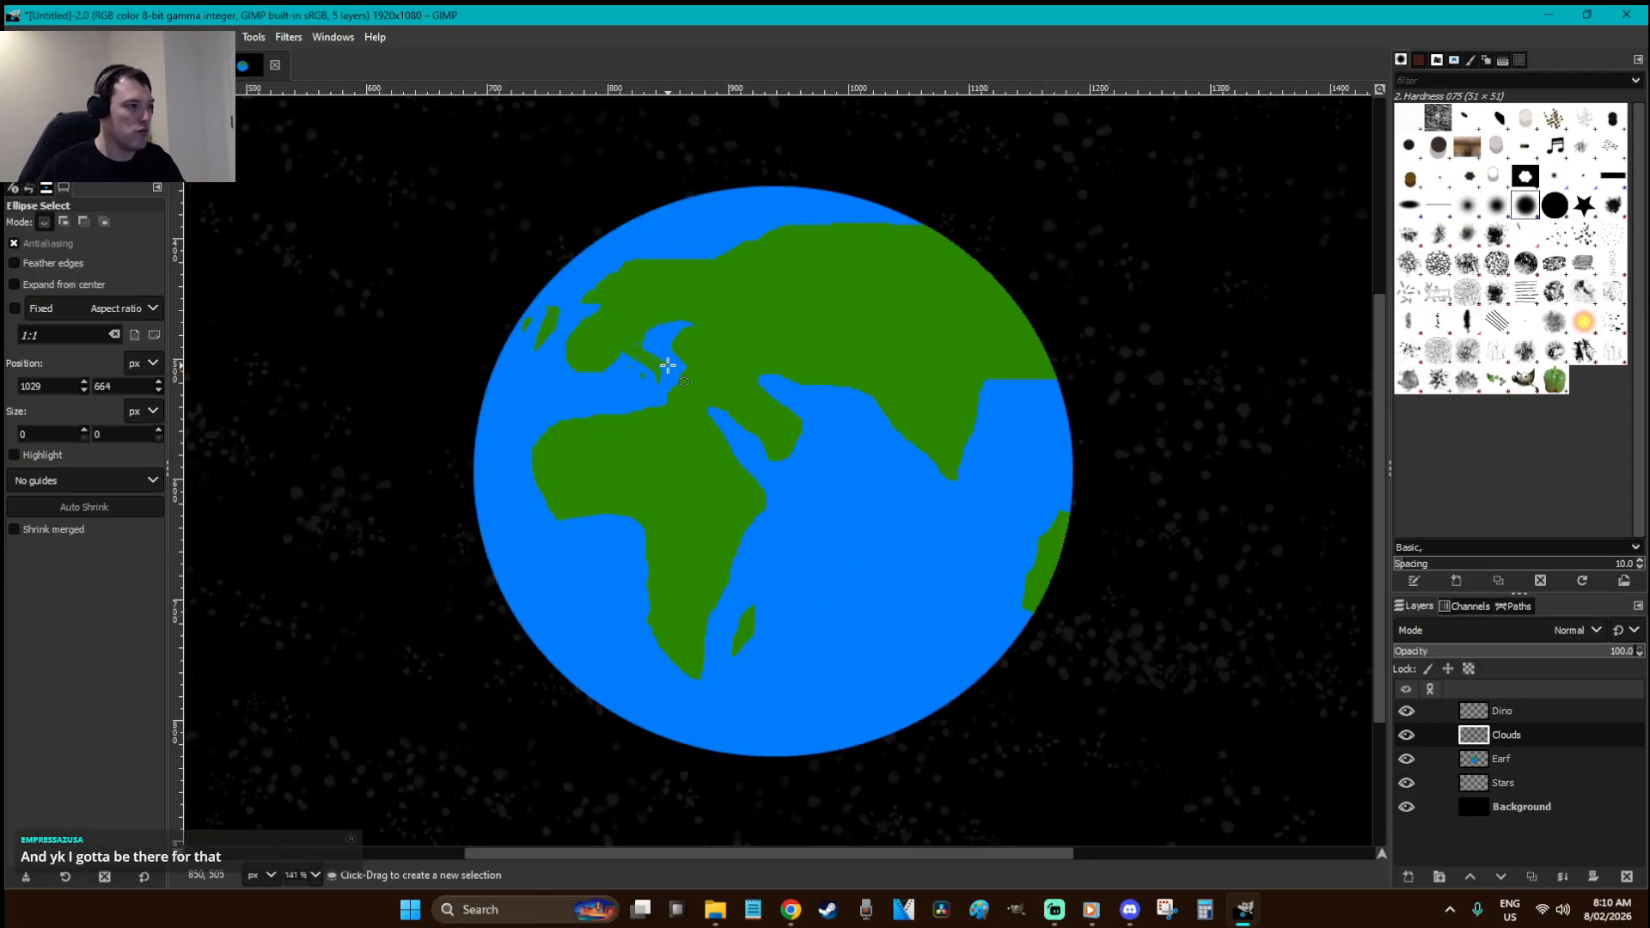
left_click_drag(623, 228, 1103, 768)
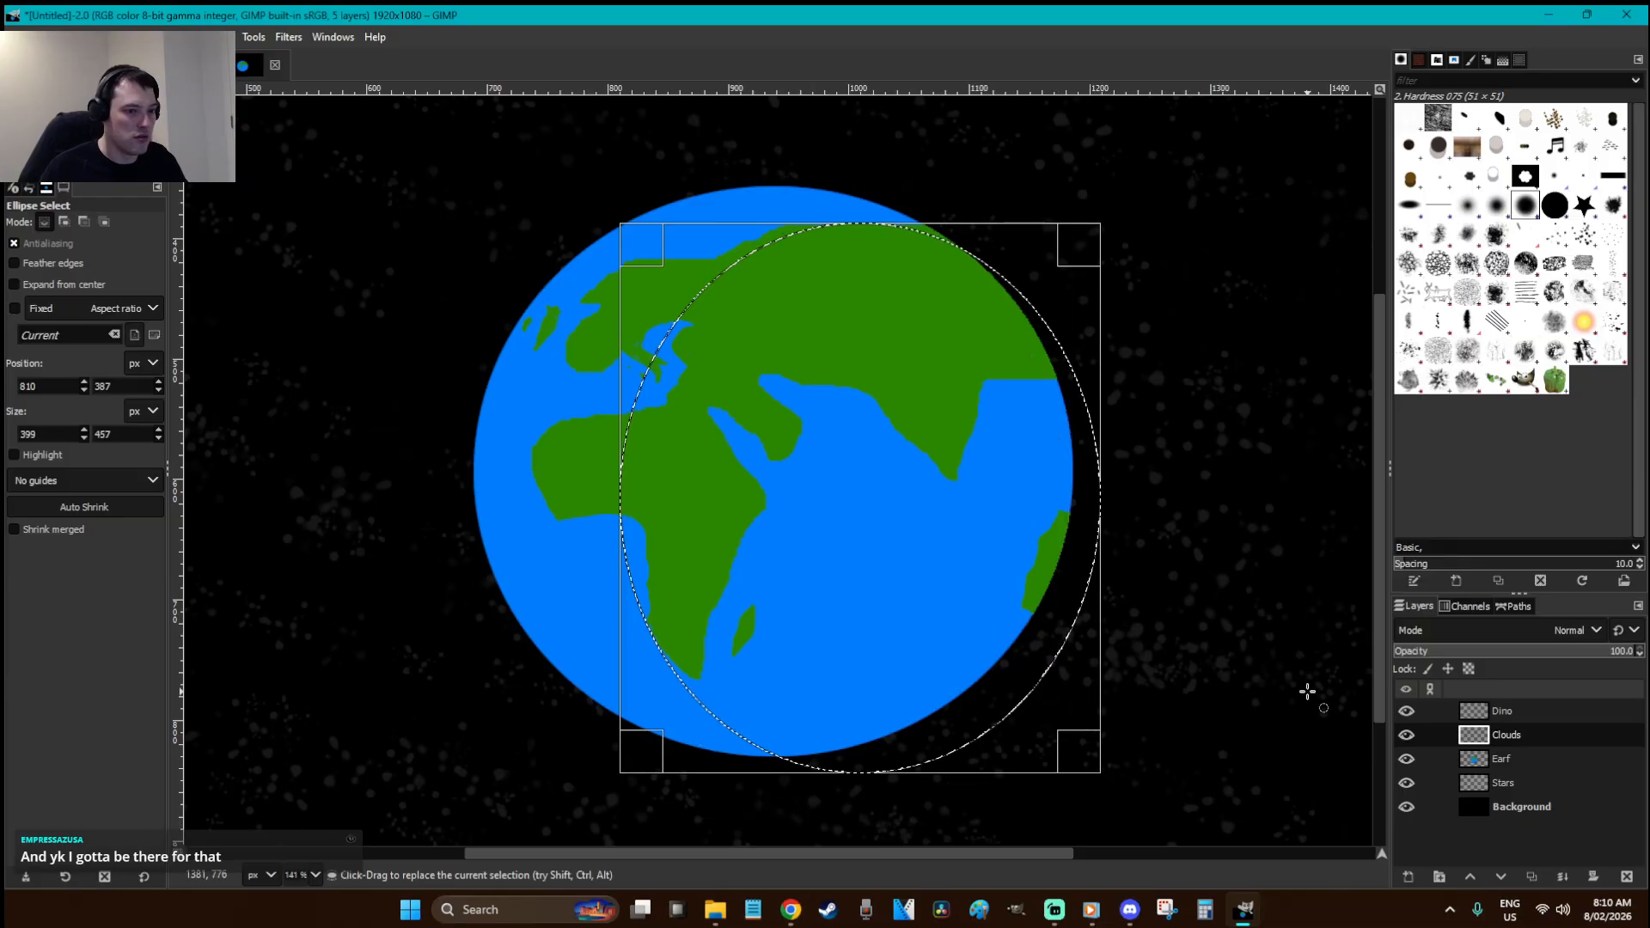
left_click(1307, 689)
key("r")
- Copy the whole globe from the Earf layer with a rectangular selection about 633 × 524 px and paste it onto the Clouds layer
left_click(1448, 759)
left_click(1109, 612)
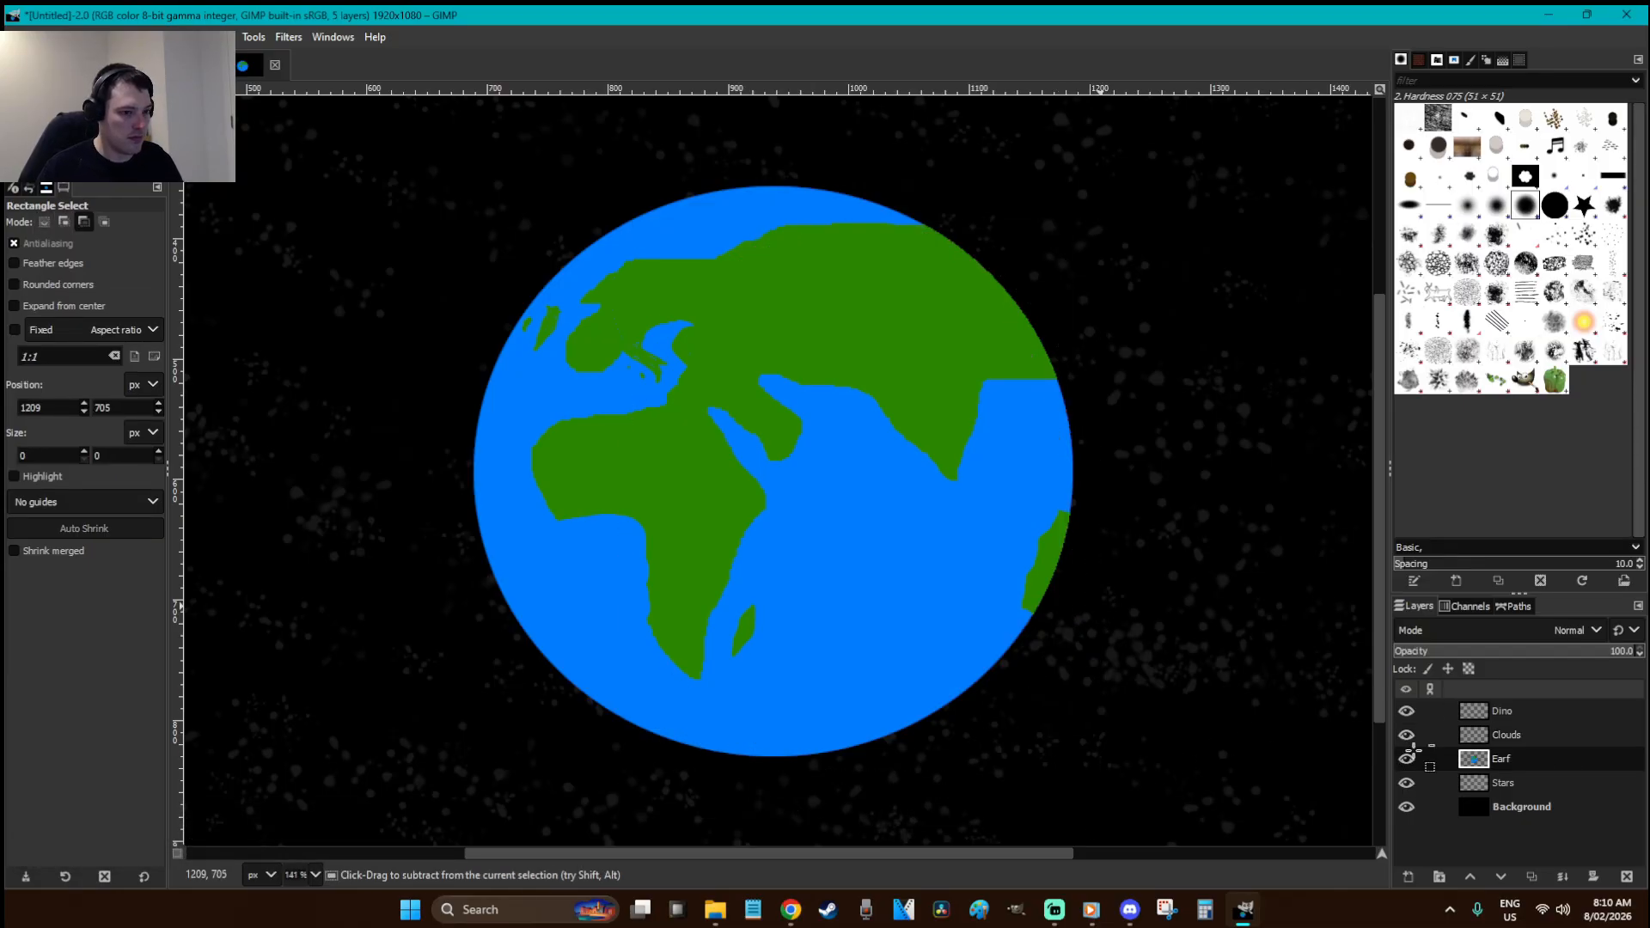
key("ctrl+x")
key("ctrl+z")
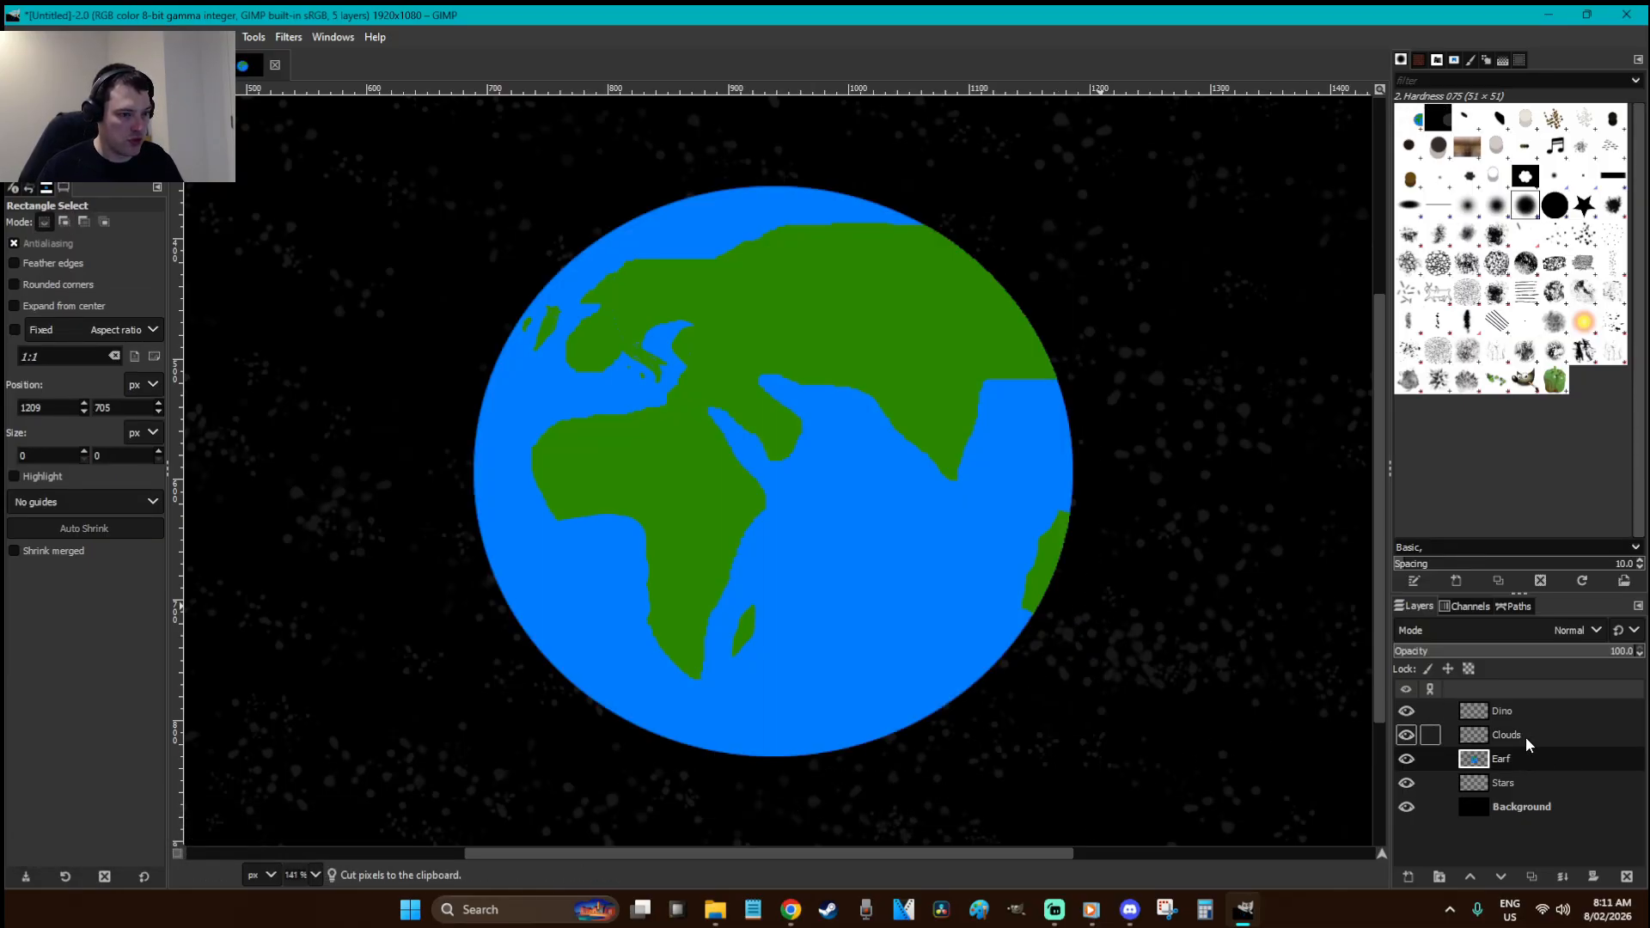
left_click_drag(1156, 771, 411, 158)
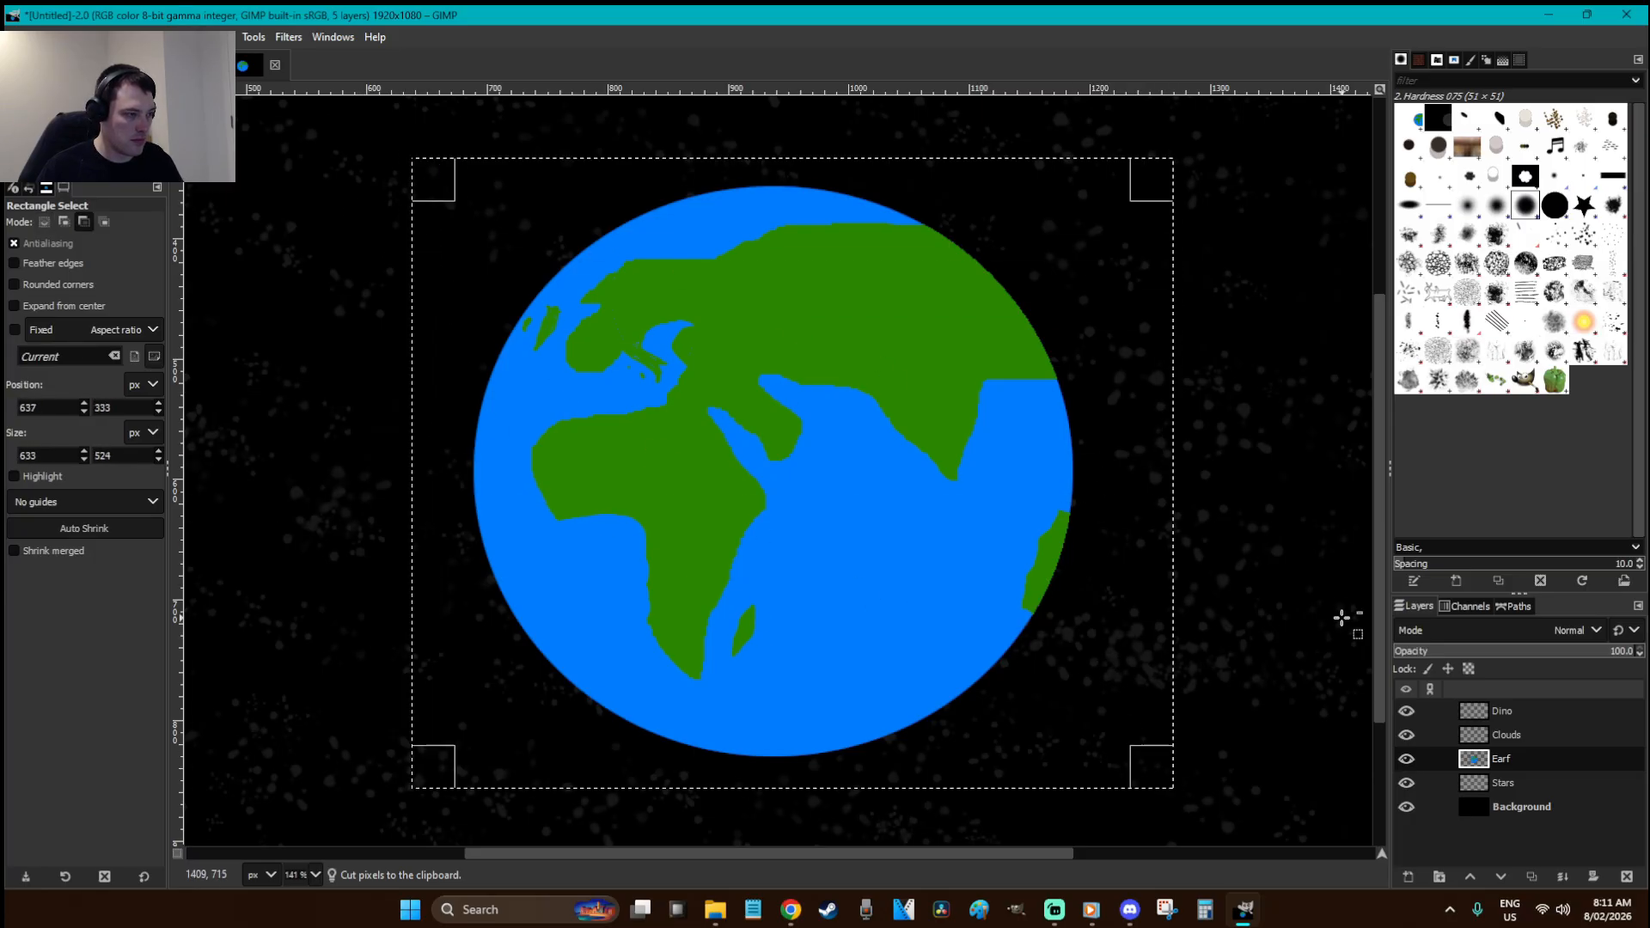
key("ctrl+c")
left_click(1538, 734)
key("ctrl+v")
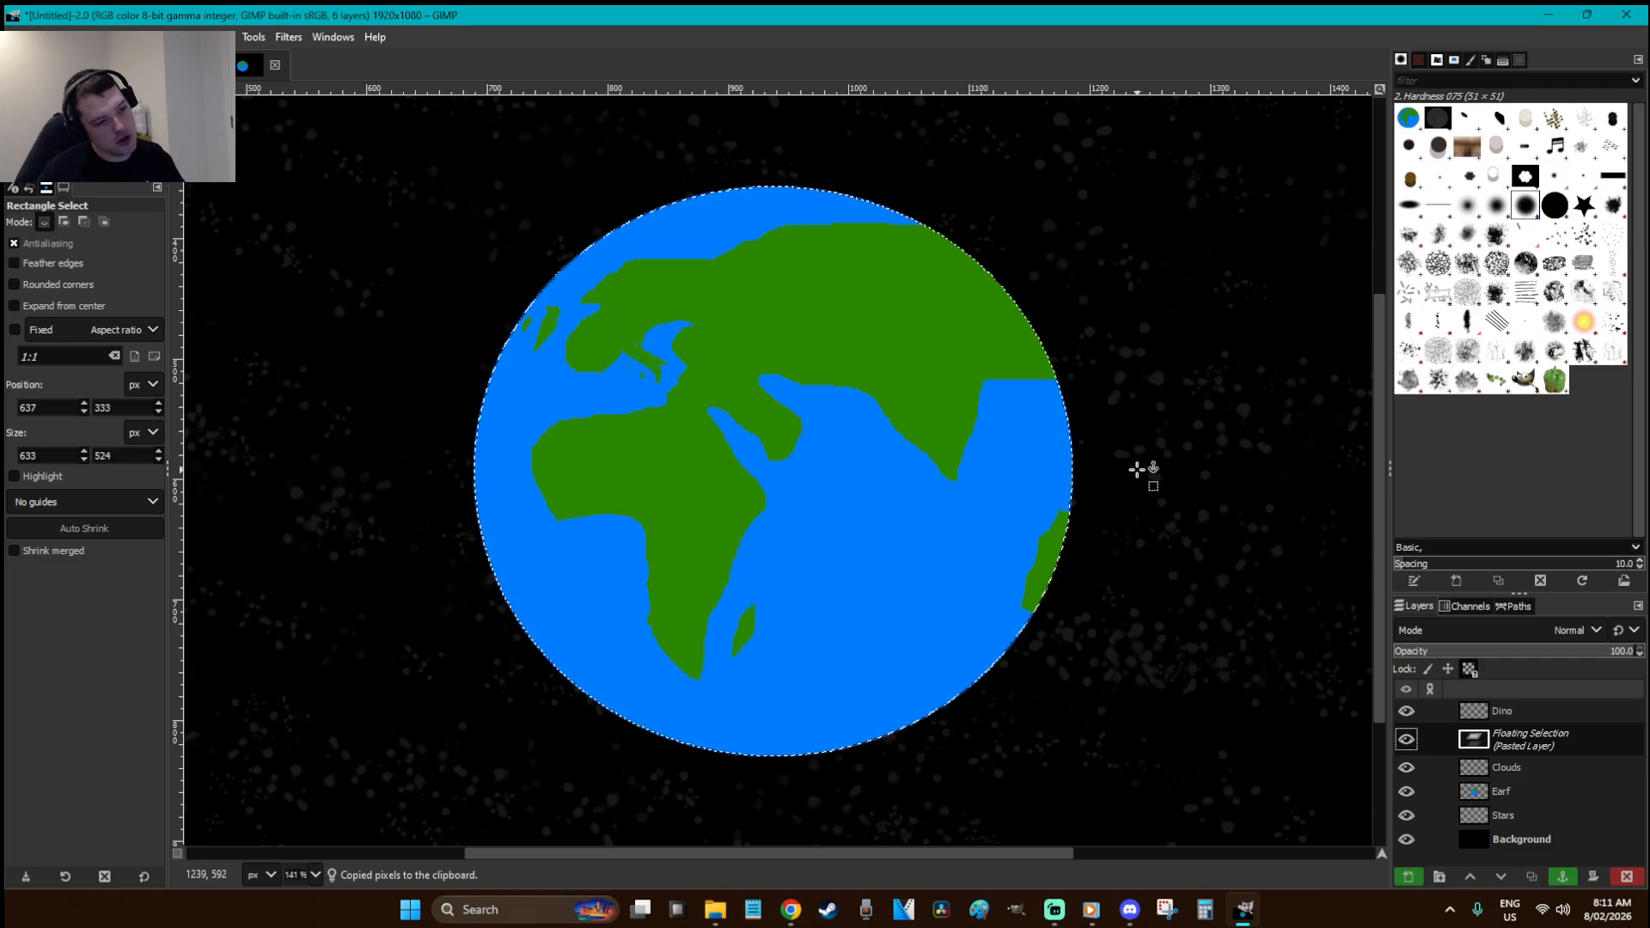
- Paint the pasted globe entirely black with the 2. Hardness 075 brush at size 300
key("p")
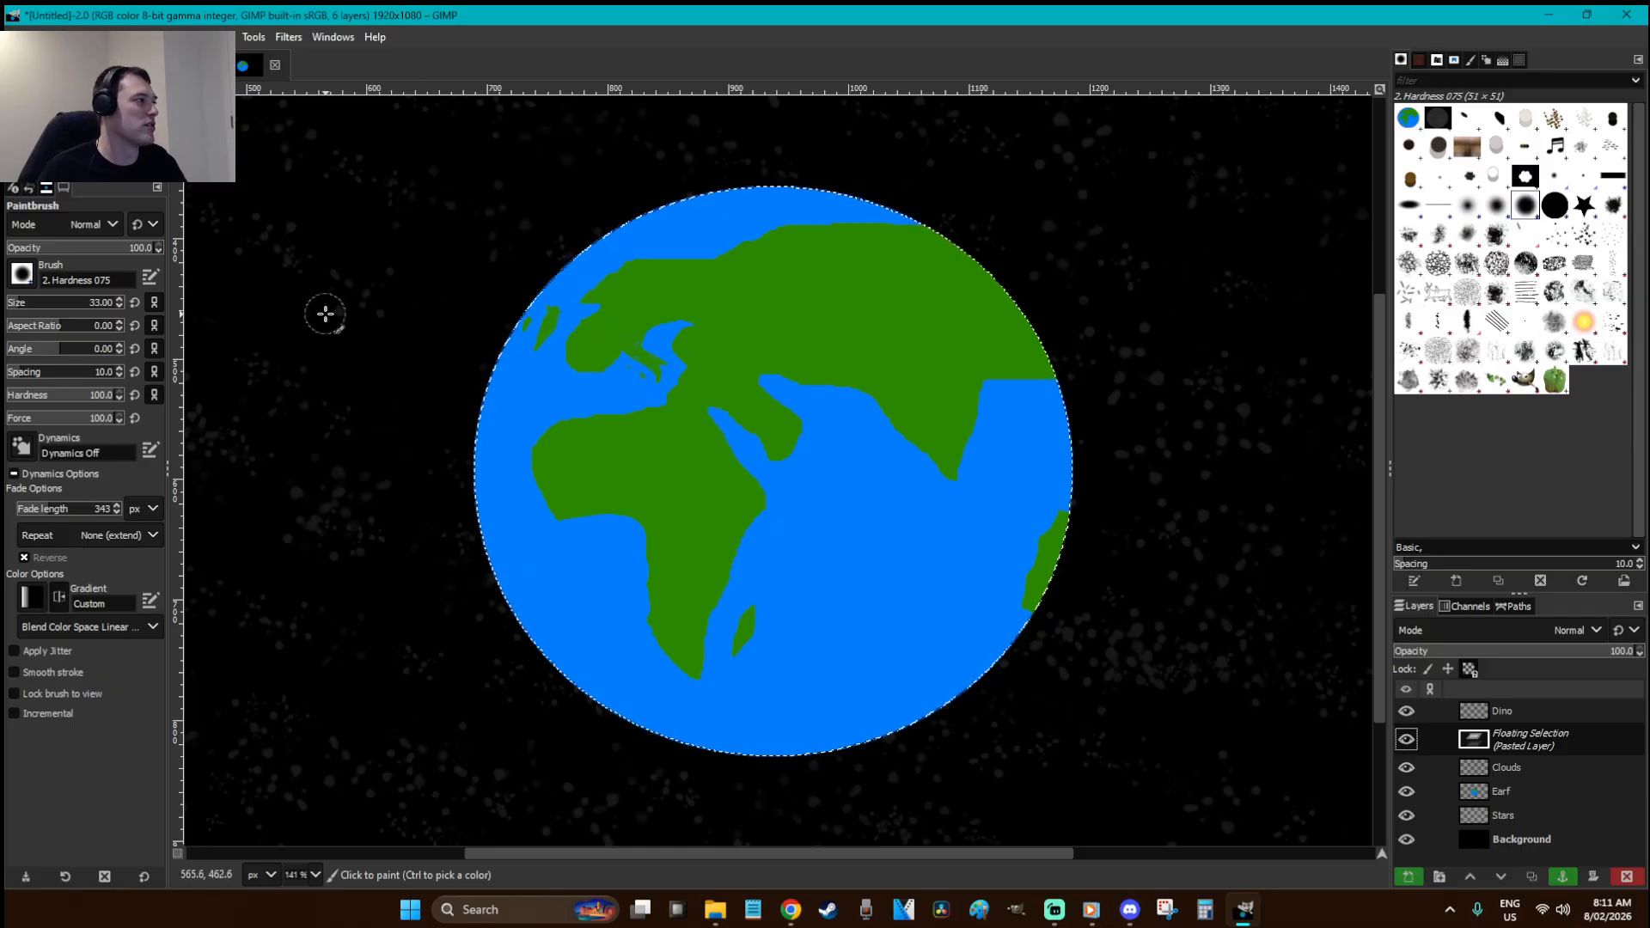
left_click(57, 304)
left_click_drag(413, 375, 817, 413)
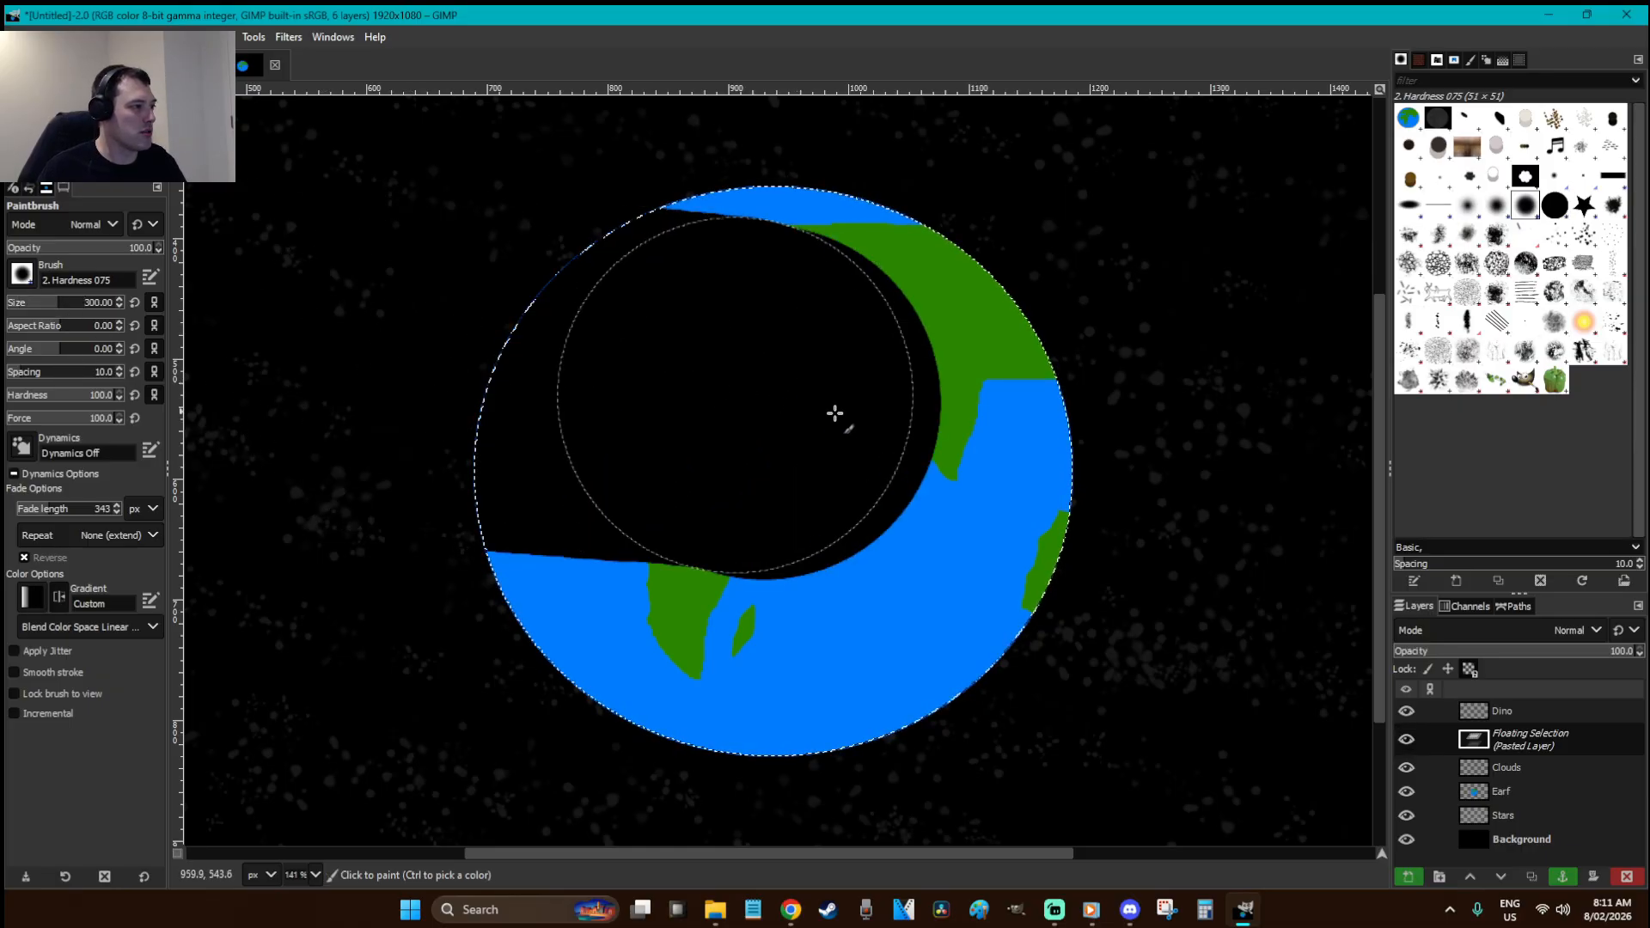
mouse_move(1004, 467)
left_mouse_down()
mouse_move(757, 677)
mouse_move(424, 494)
mouse_move(777, 269)
left_mouse_up()
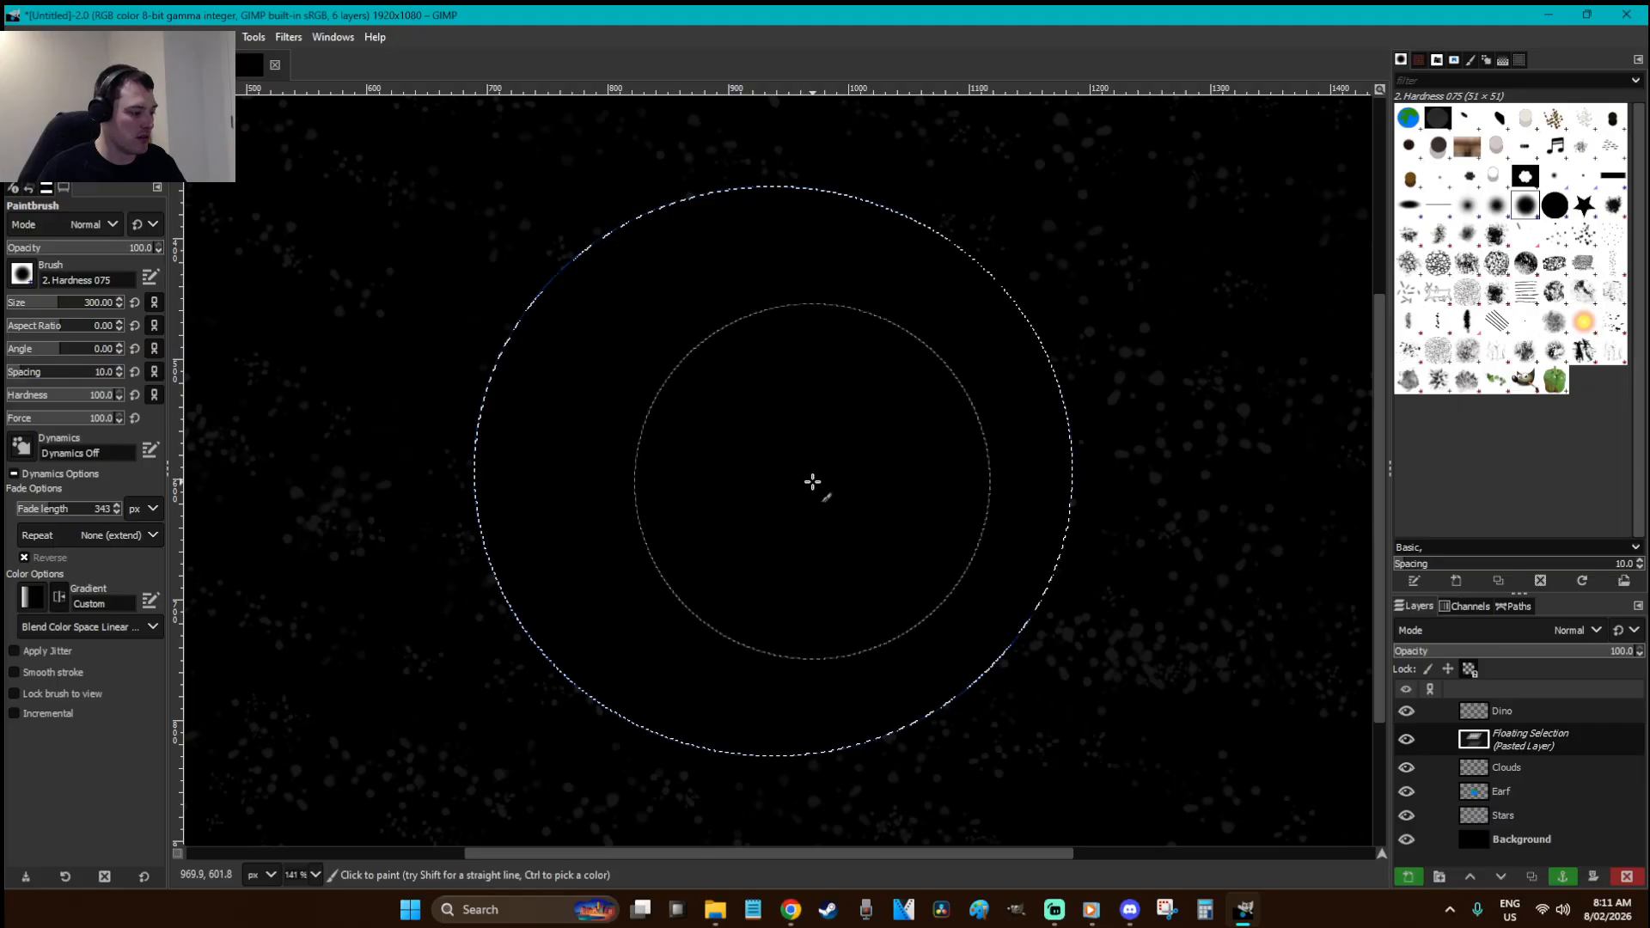
- Paint five white cloud bands across the upper half of the black globe using the Acrylic 05 #2 brush at size 33 and hardness 33
key("r")
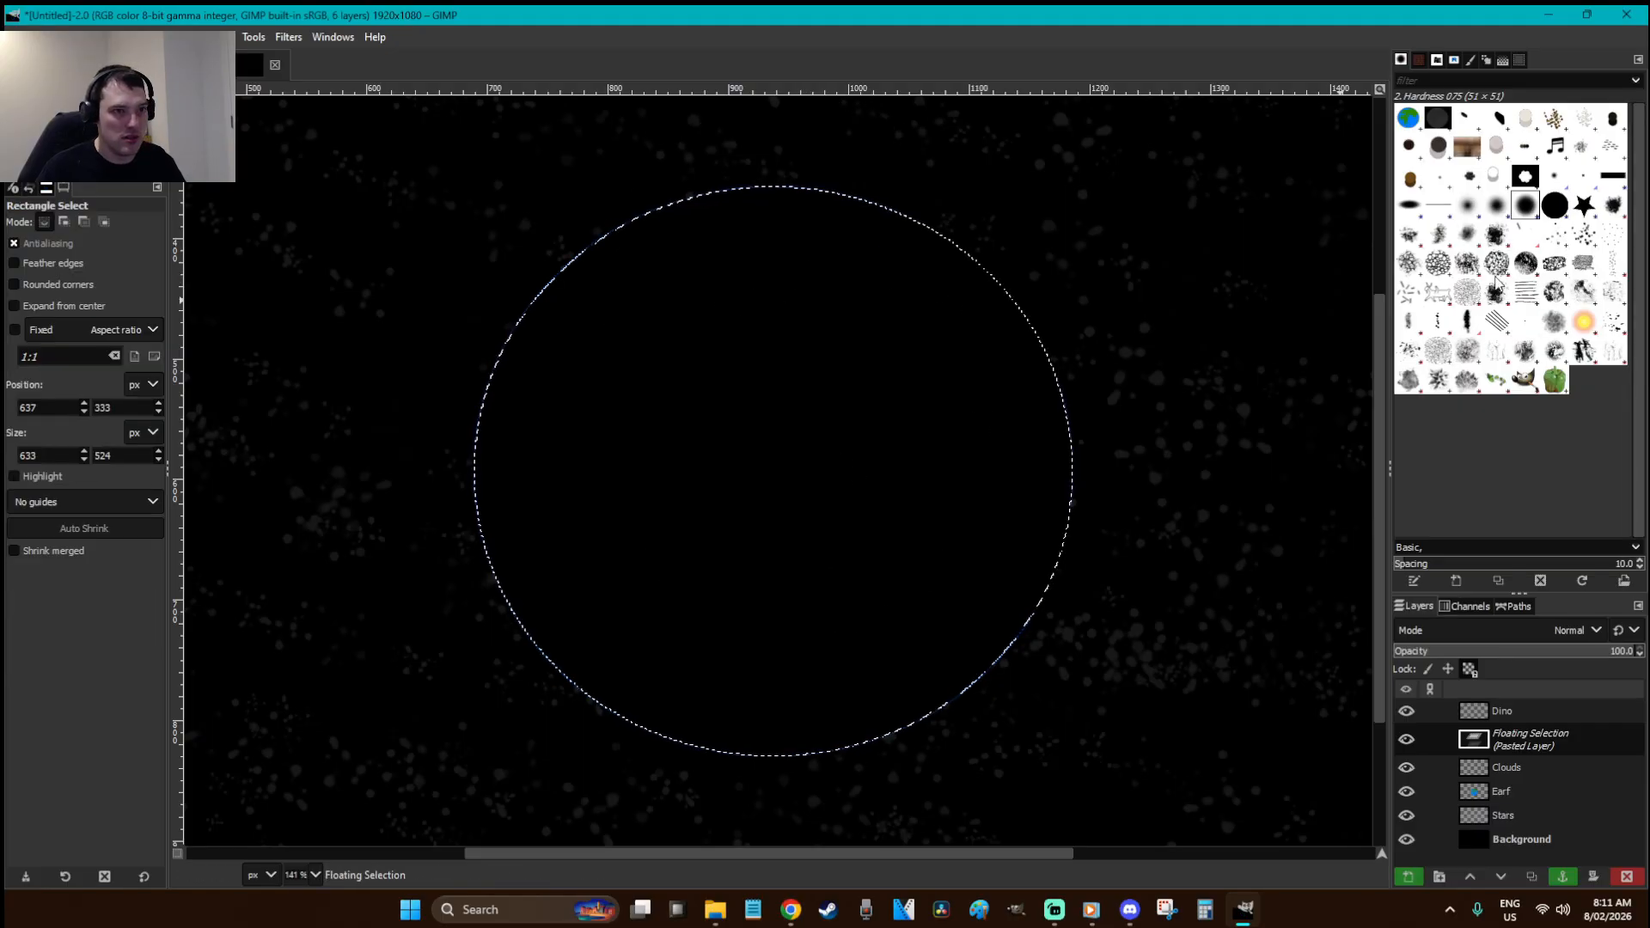
left_click(1497, 234)
key("p")
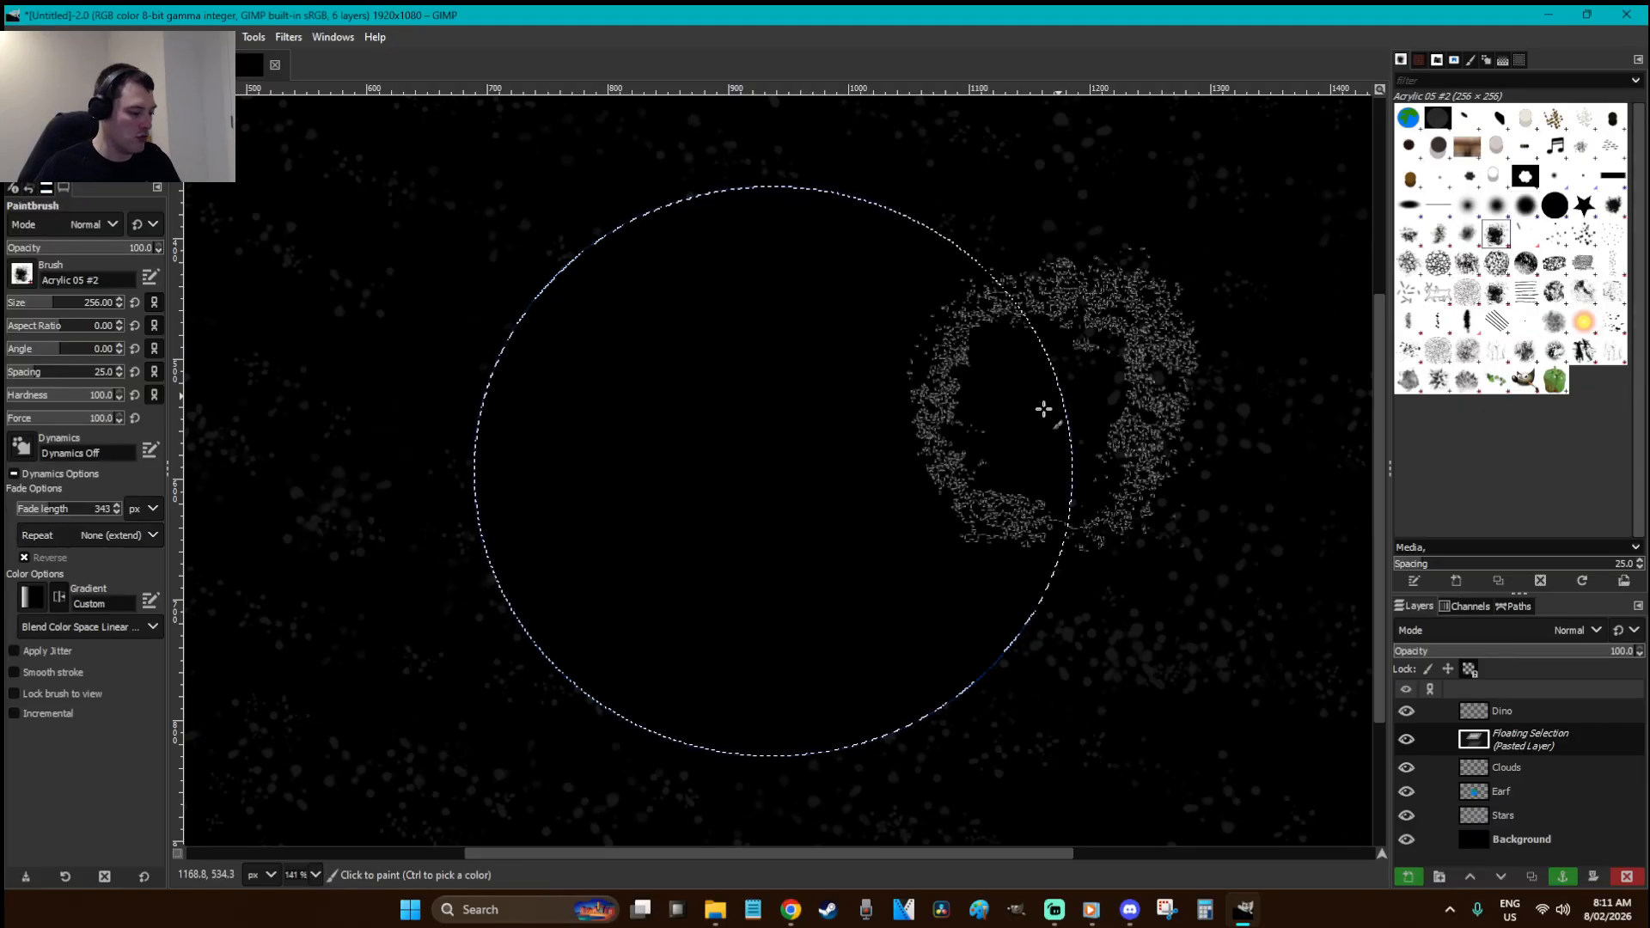
left_click(41, 396)
left_click(19, 305)
left_click_drag(880, 420, 808, 418)
key("ctrl+z")
left_click_drag(1068, 451, 954, 464)
mouse_move(976, 387)
left_mouse_down()
mouse_move(1039, 357)
mouse_move(877, 374)
left_mouse_up()
mouse_move(924, 282)
left_mouse_down()
mouse_move(853, 251)
mouse_move(719, 255)
mouse_move(1008, 251)
mouse_move(790, 275)
left_mouse_up()
mouse_move(520, 313)
left_mouse_down()
mouse_move(744, 338)
mouse_move(606, 311)
mouse_move(509, 318)
mouse_move(799, 357)
left_mouse_up()
left_click_drag(441, 454, 692, 482)
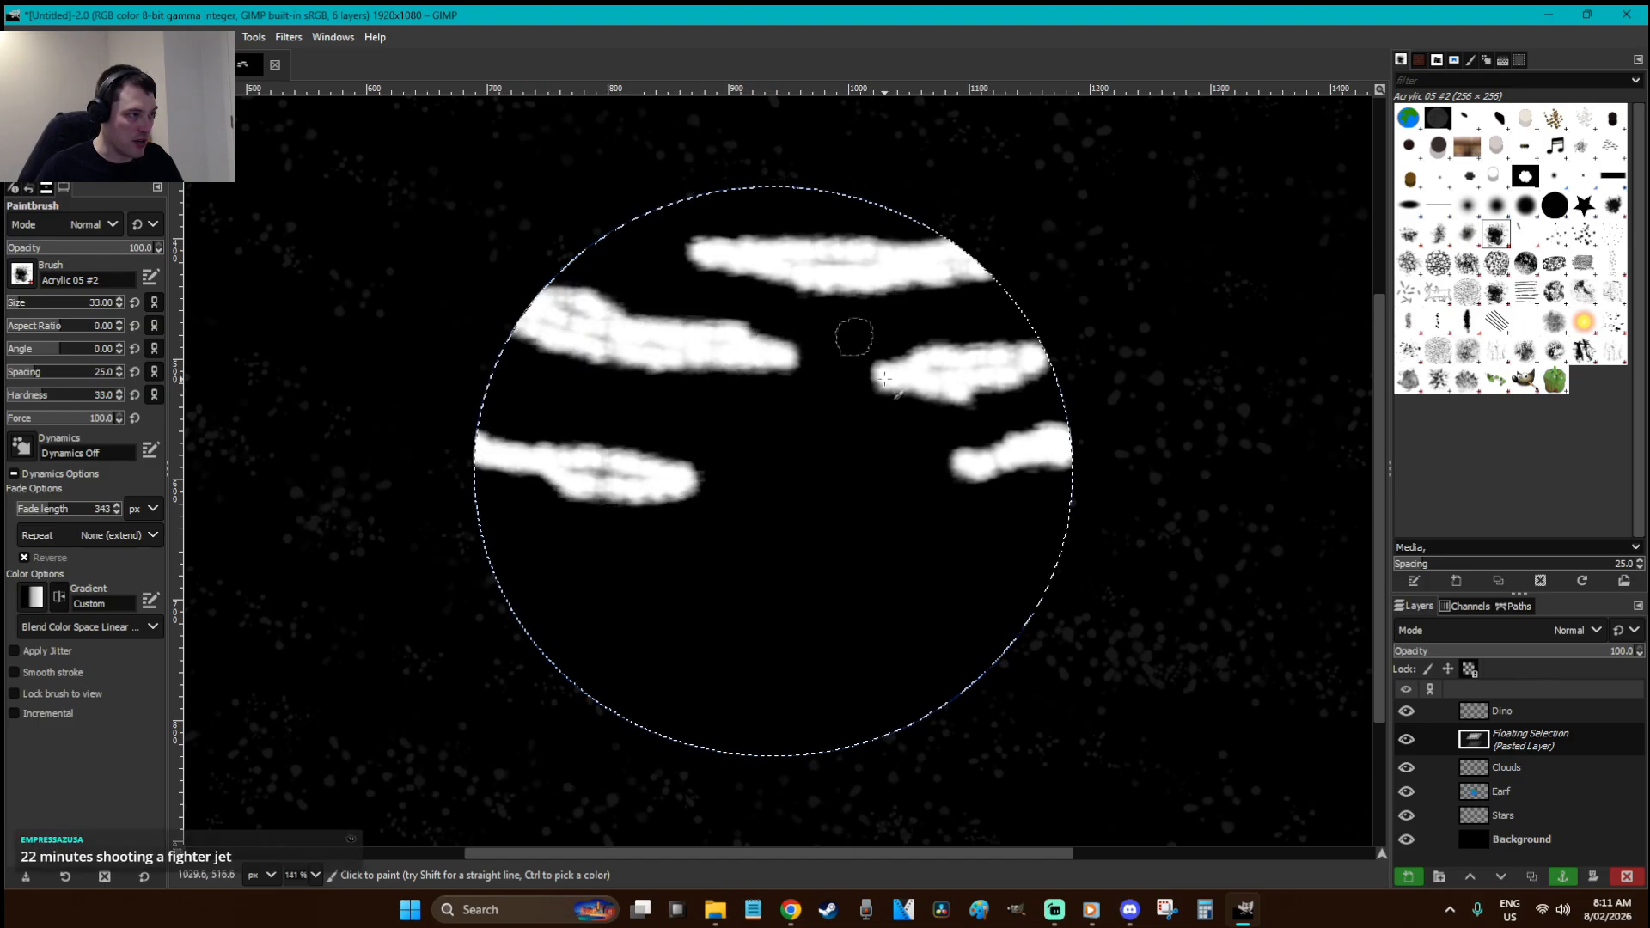
- Paint six more white cloud bands across the centre and lower half of the black globe
left_click_drag(1028, 564, 1049, 571)
left_click_drag(799, 464, 868, 469)
mouse_move(499, 593)
left_mouse_down()
mouse_move(666, 602)
mouse_move(525, 598)
left_mouse_up()
mouse_move(795, 570)
left_mouse_down()
mouse_move(856, 590)
mouse_move(752, 588)
mouse_move(850, 598)
left_mouse_up()
left_click(976, 640)
mouse_move(975, 640)
left_mouse_down()
mouse_move(1033, 658)
mouse_move(898, 644)
left_mouse_up()
mouse_move(731, 675)
left_mouse_down()
mouse_move(634, 689)
mouse_move(770, 674)
mouse_move(578, 681)
left_mouse_up()
- Invert the colors of the pasted globe and its cloud bands
right_click(752, 397)
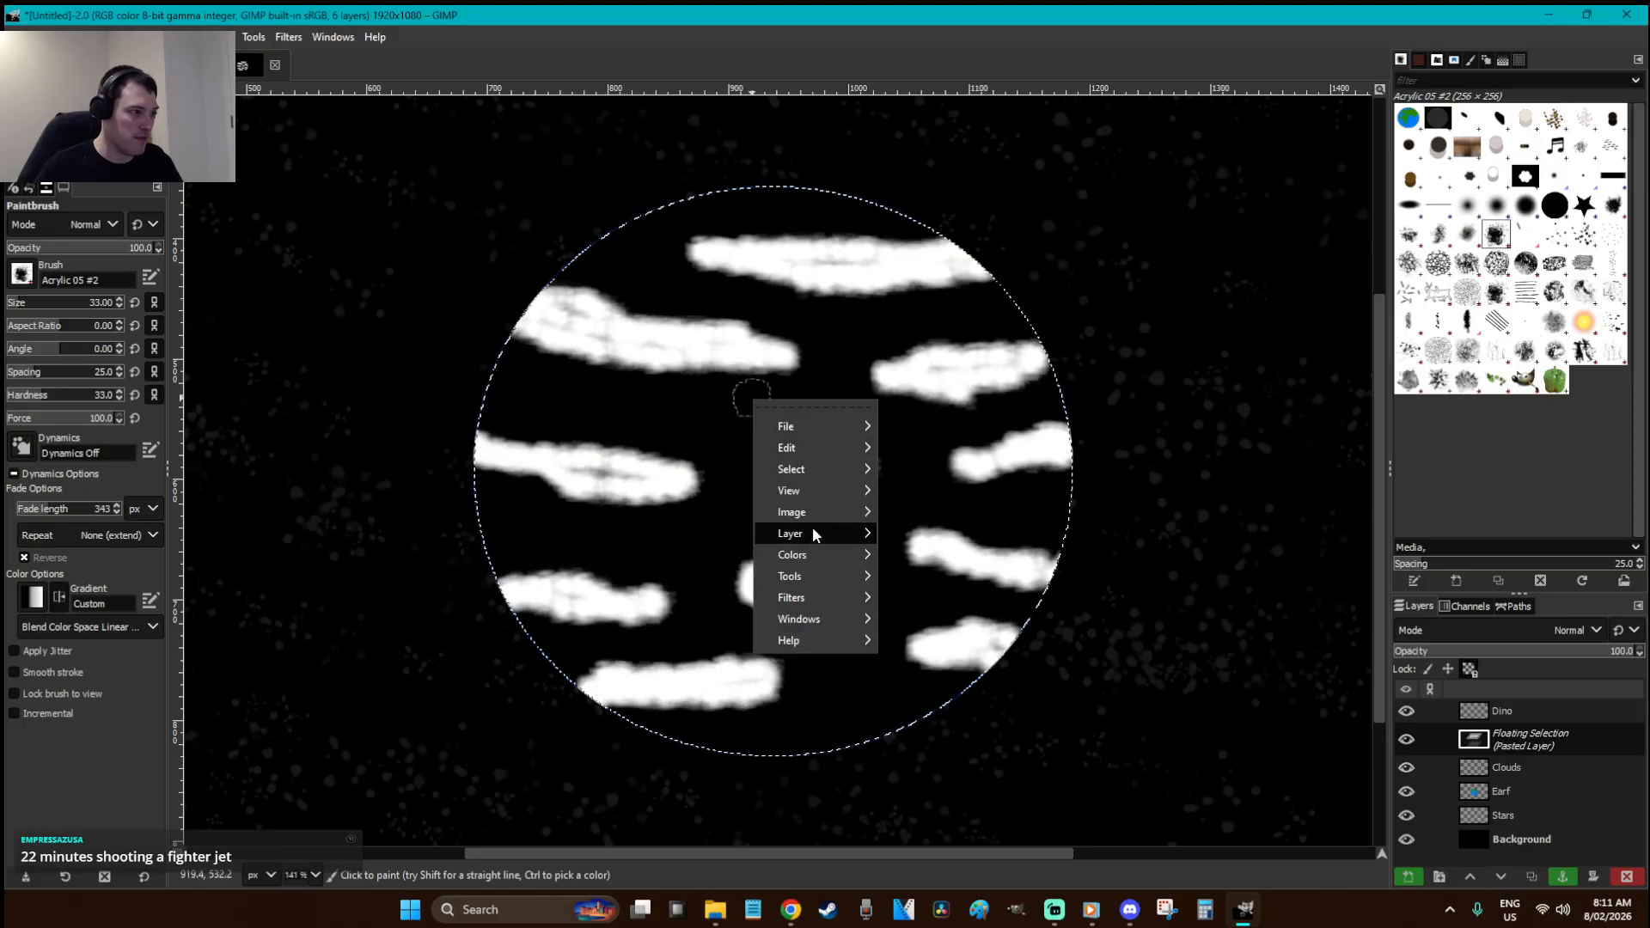
mouse_move(812, 554)
left_click(947, 570)
- Try to make the white of the floating pasted globe transparent with Color to Alpha
right_click(844, 432)
mouse_move(904, 581)
left_click(1031, 834)
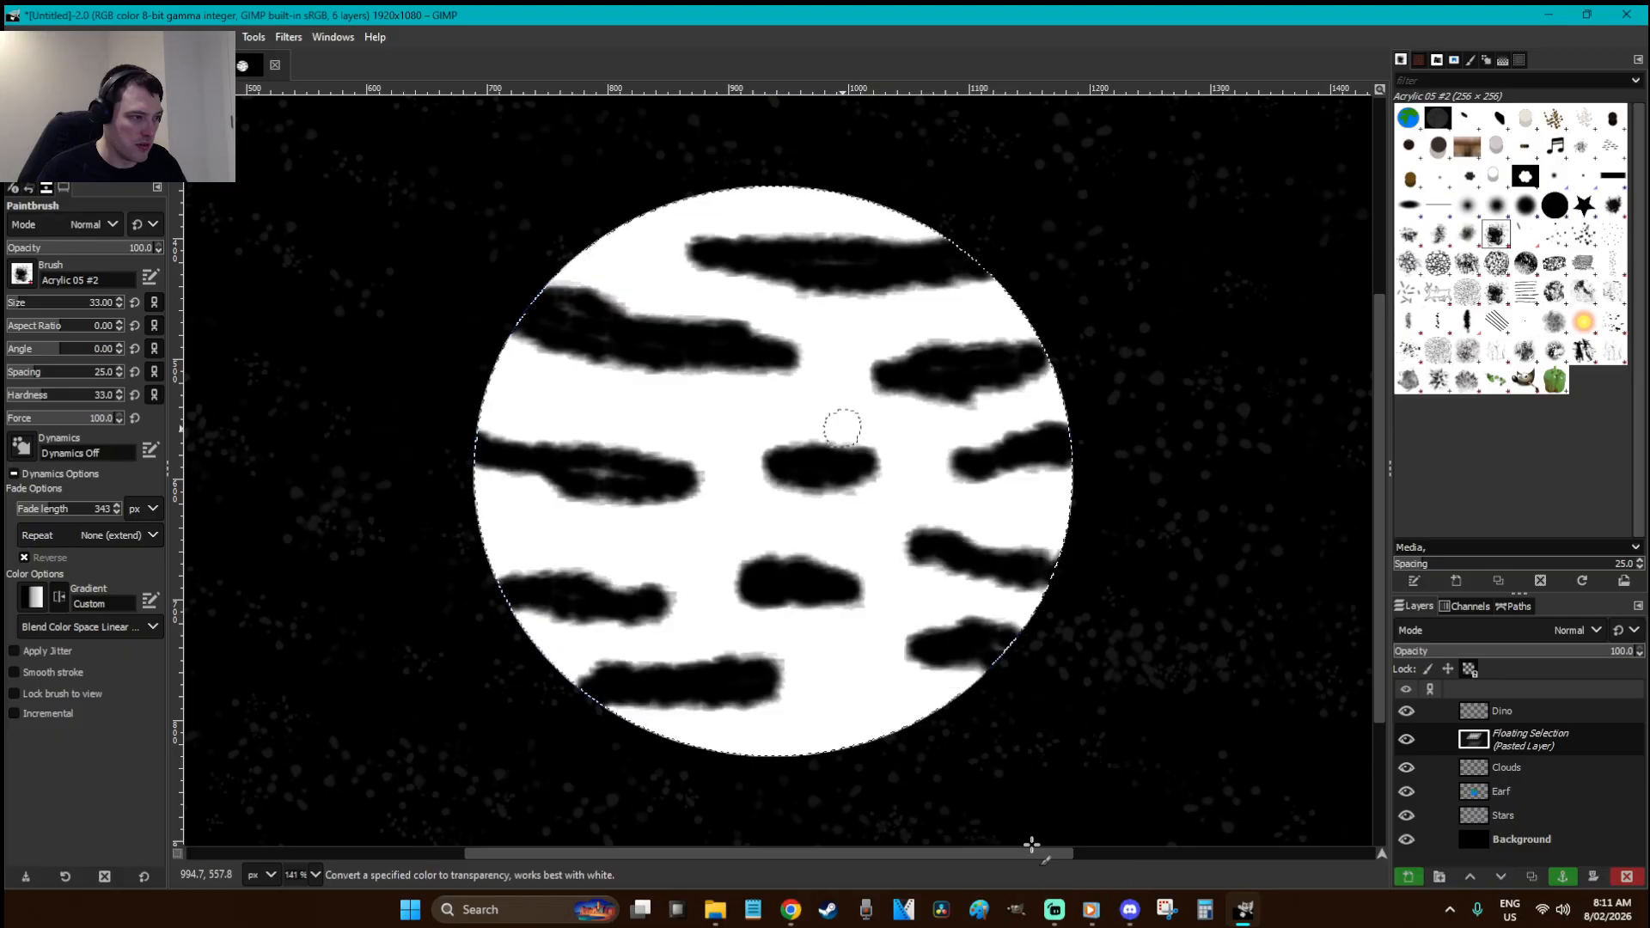
left_click(333, 333)
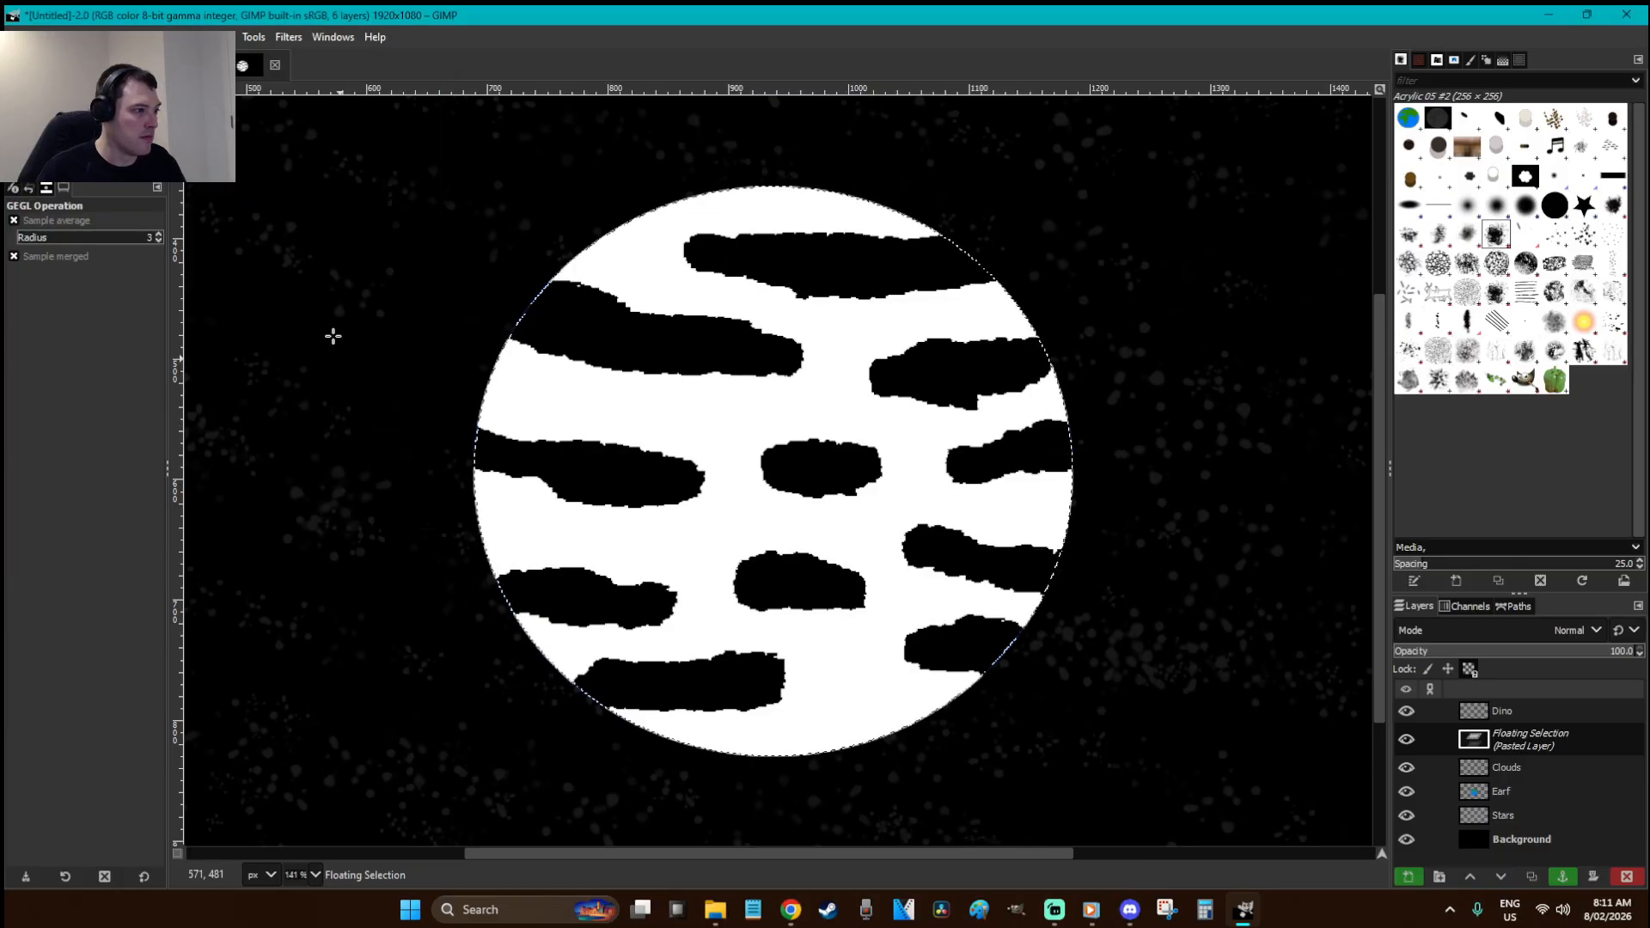
- Anchor the pasted globe on the Clouds layer and turn white transparent with Color to Alpha inside a rectangle about 600 × 512 px around it
key("r")
left_click_drag(1136, 767, 413, 152)
right_click(838, 457)
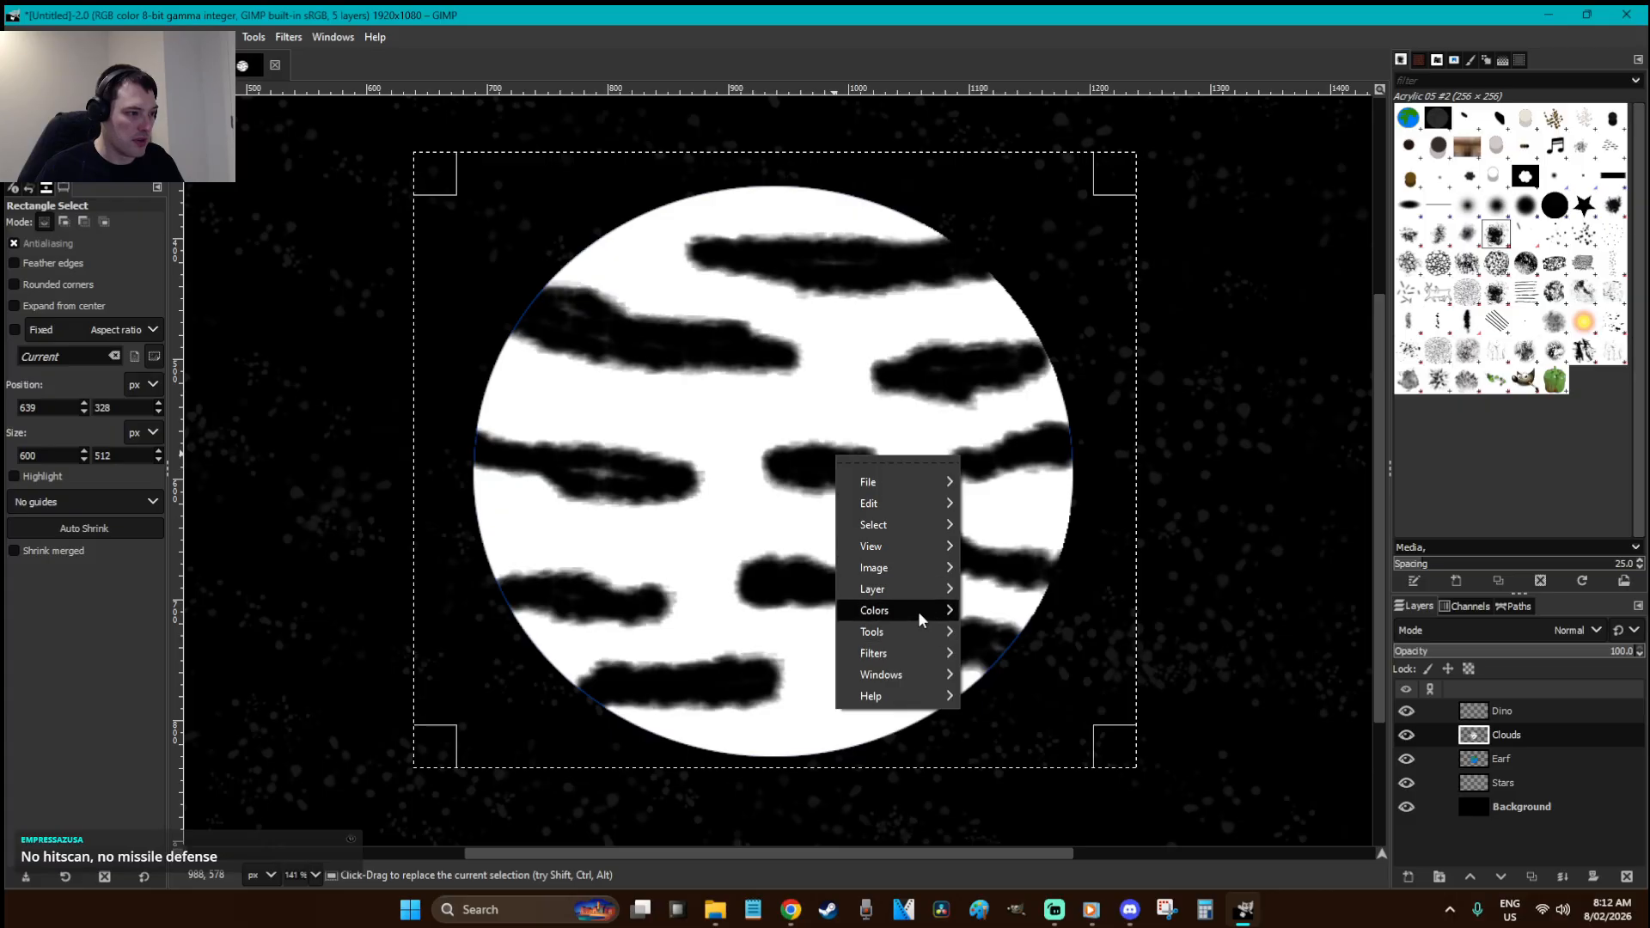
mouse_move(918, 611)
left_click(1035, 853)
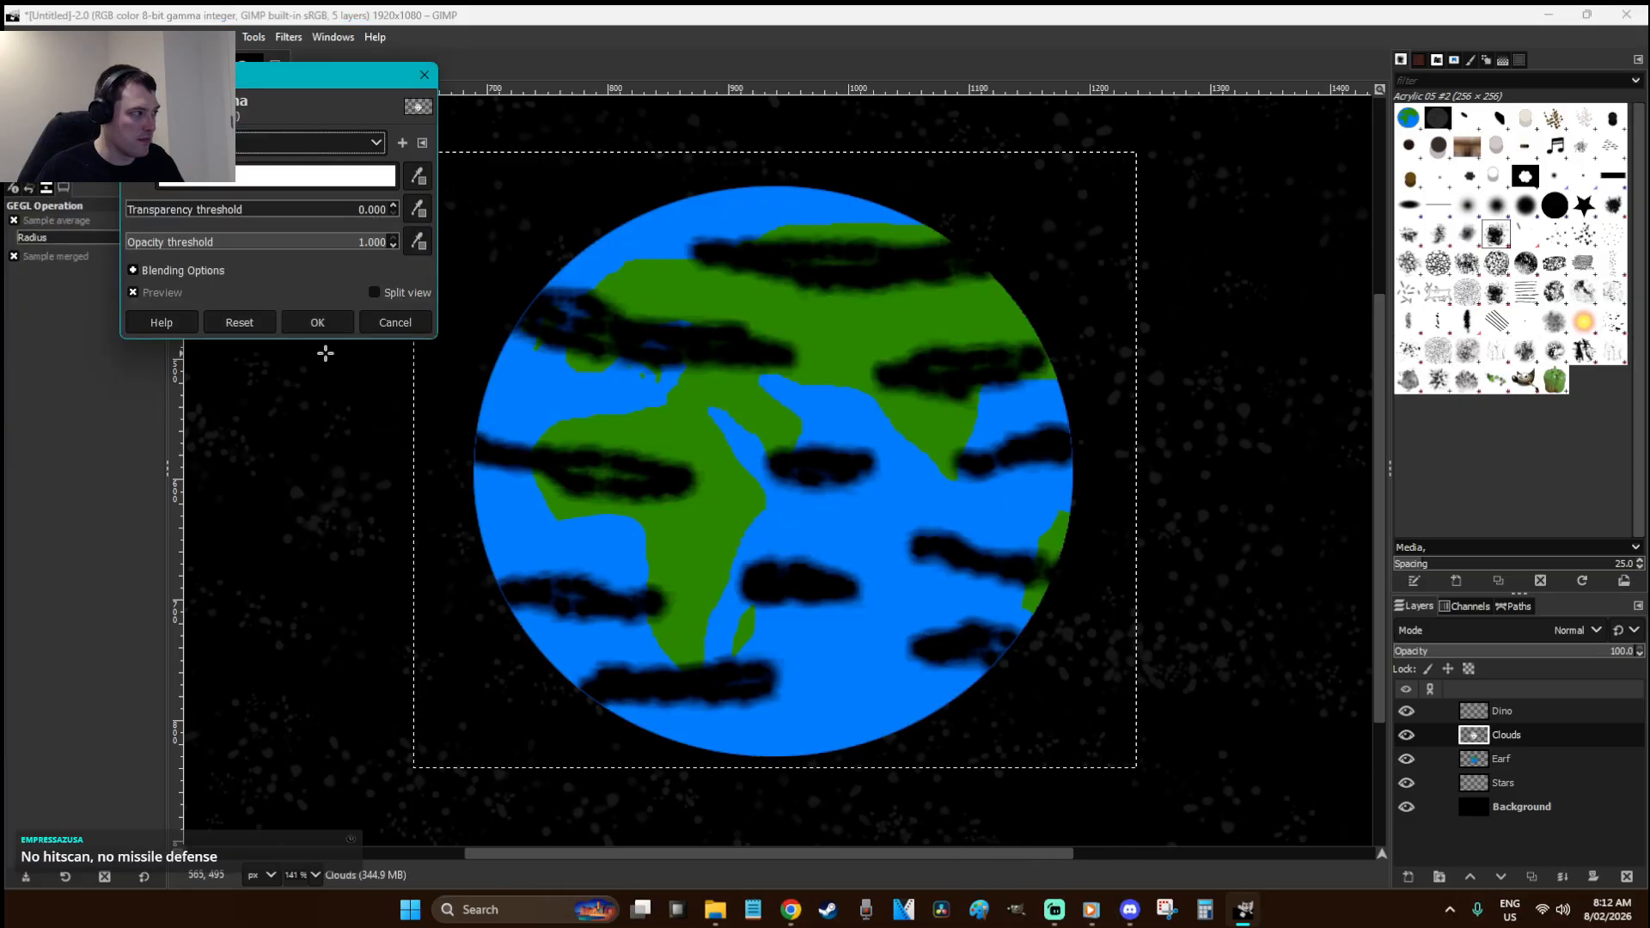
left_click(319, 322)
- Invert the colors of the Clouds layer inside the rectangular selection around the globe and clear the selection
right_click(780, 396)
mouse_move(846, 547)
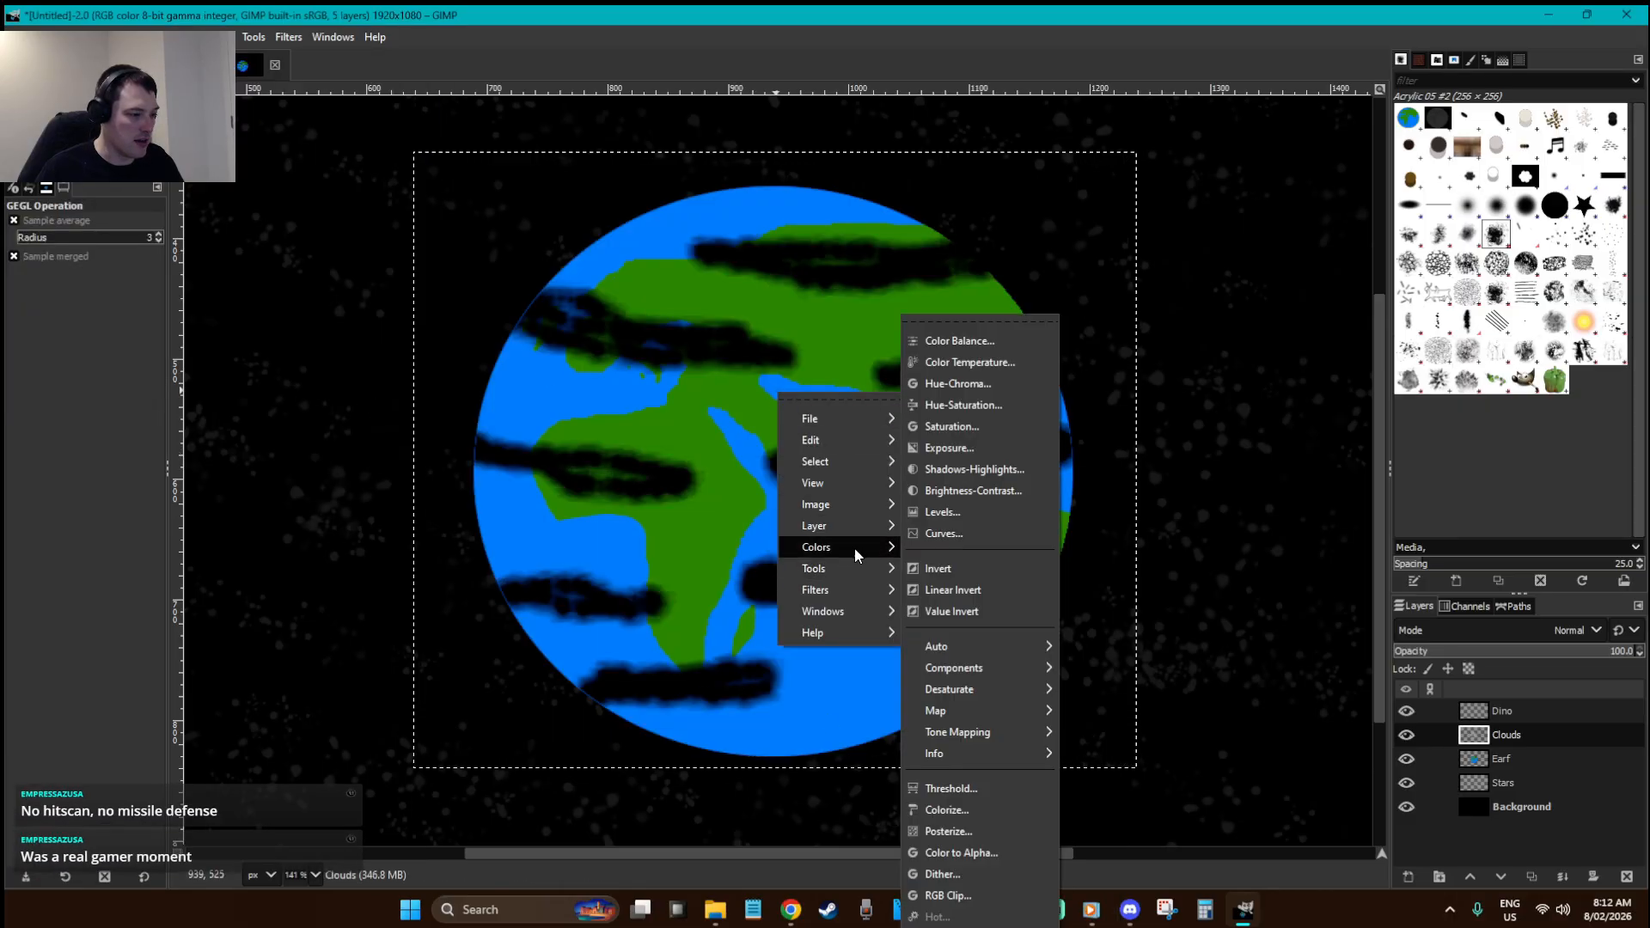
left_click(967, 568)
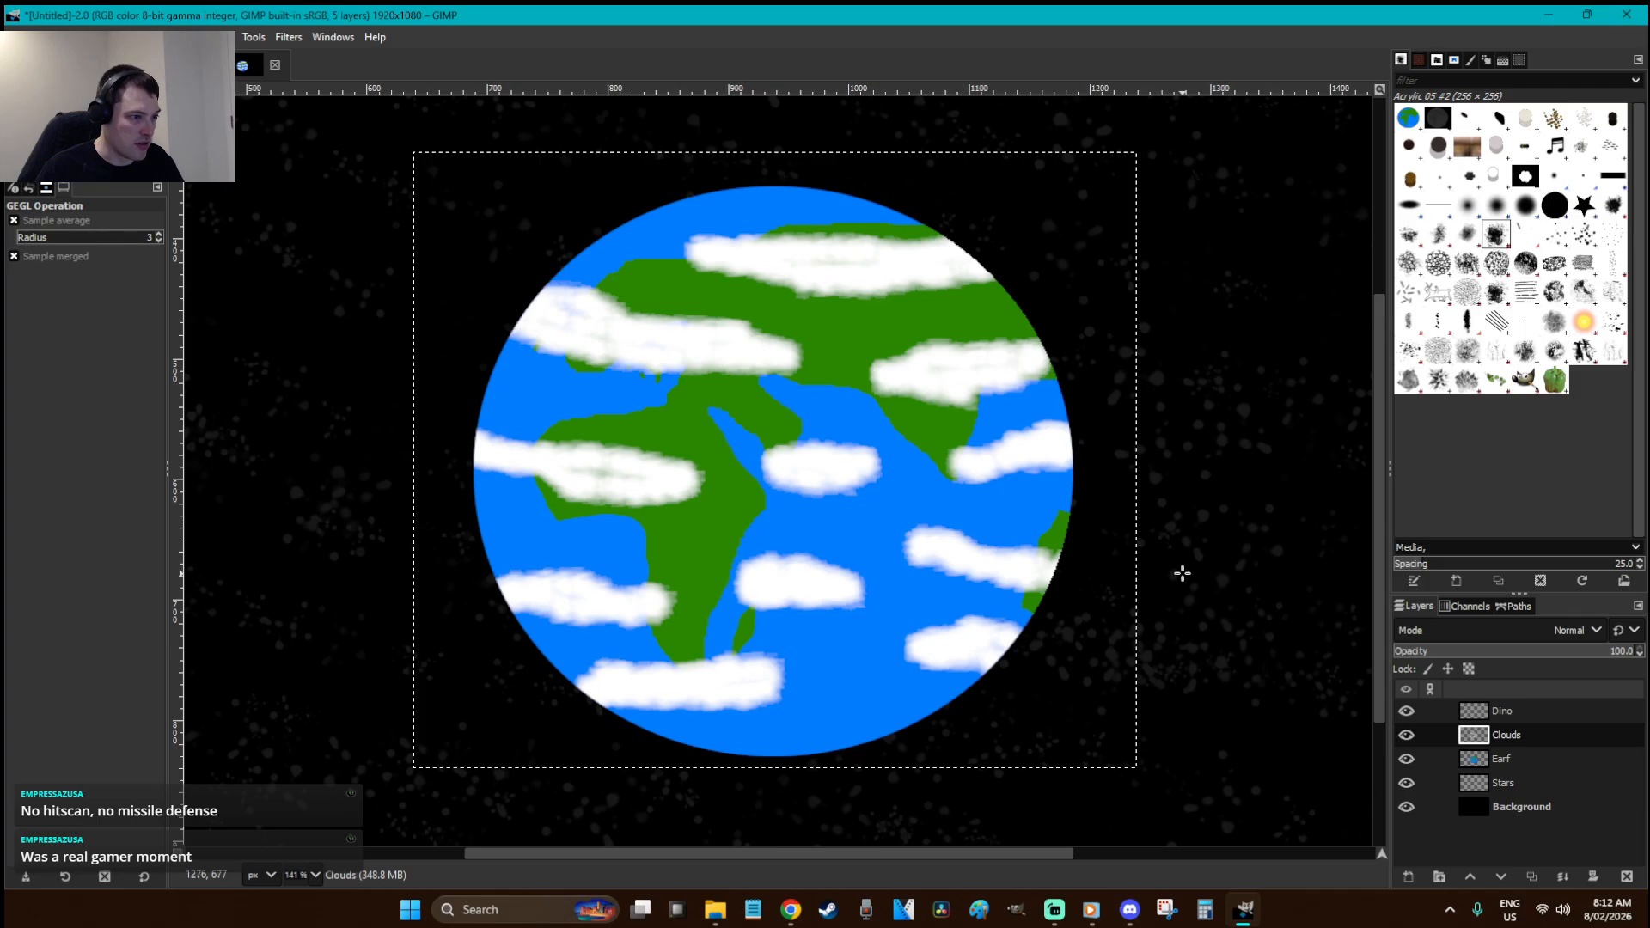
key("shift+ctrl+f")
left_click(393, 323)
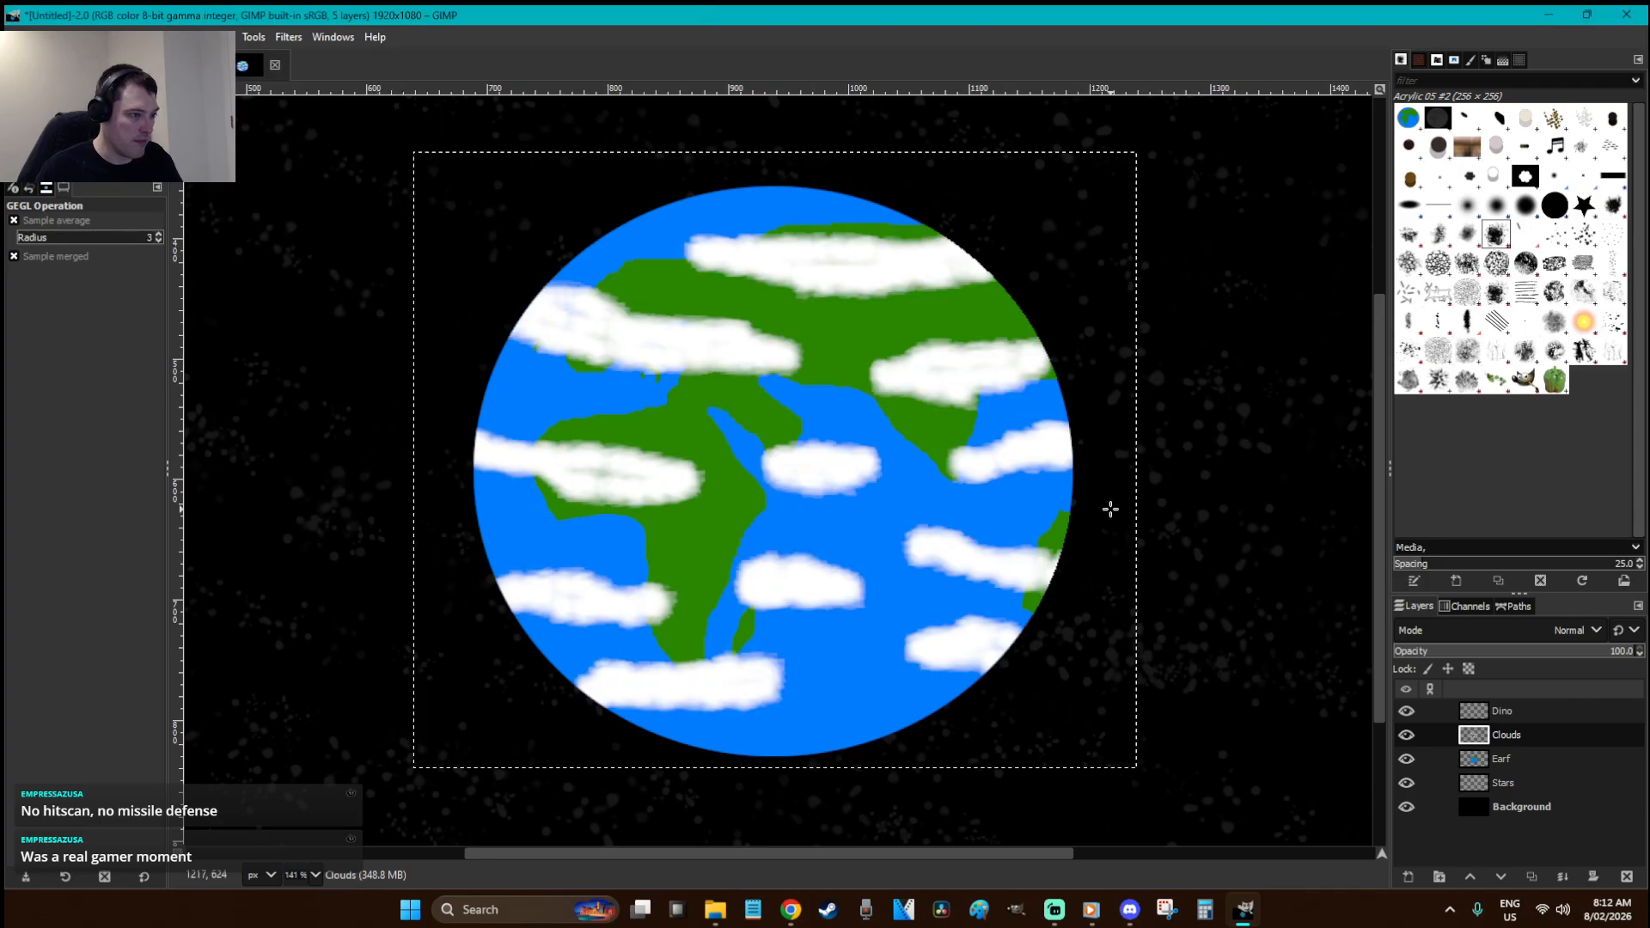
key("r")
left_click(1175, 463)
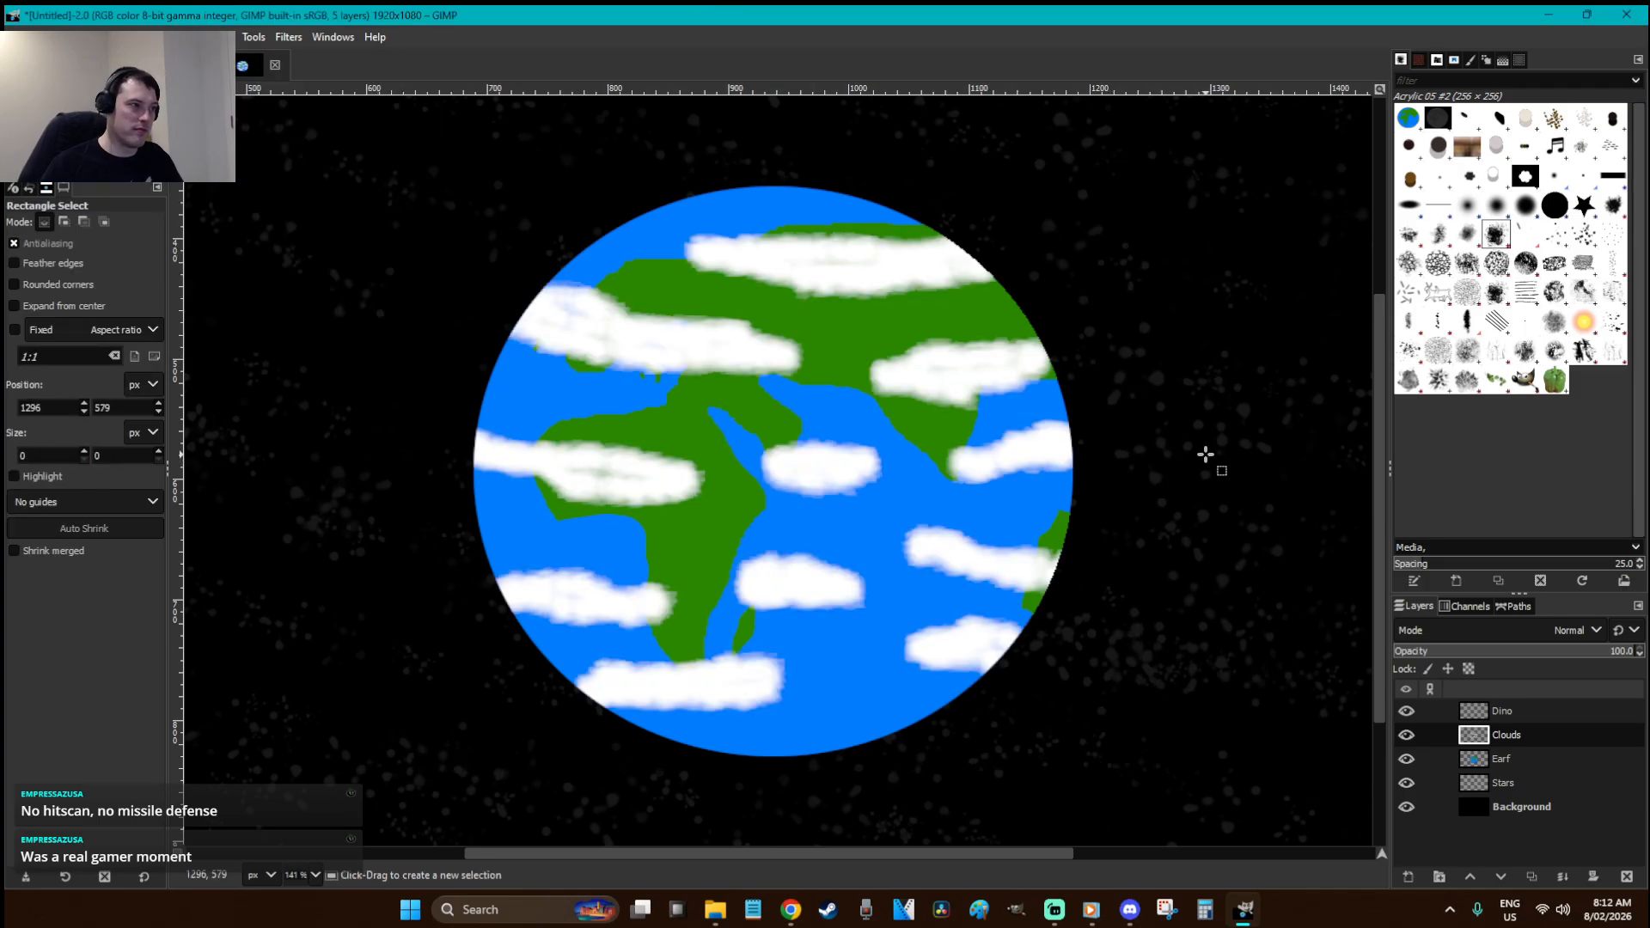
- On the Earf layer, outline the globe's northern cap with Free Select, then cut and paste it as a floating selection
left_click(1503, 760)
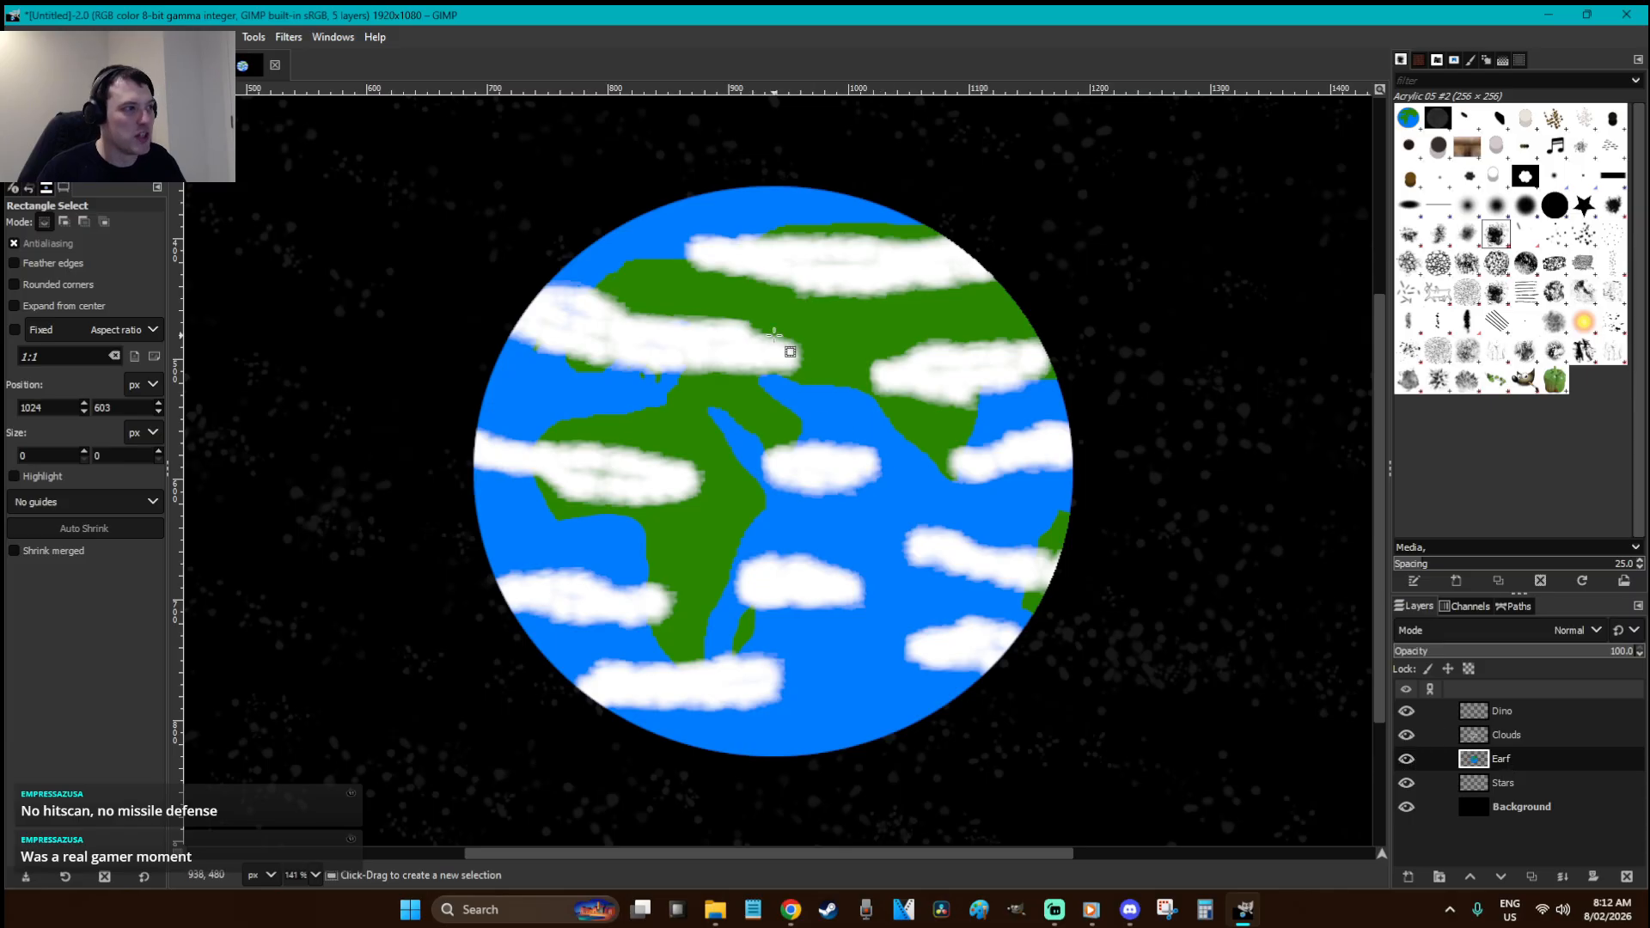
key("f")
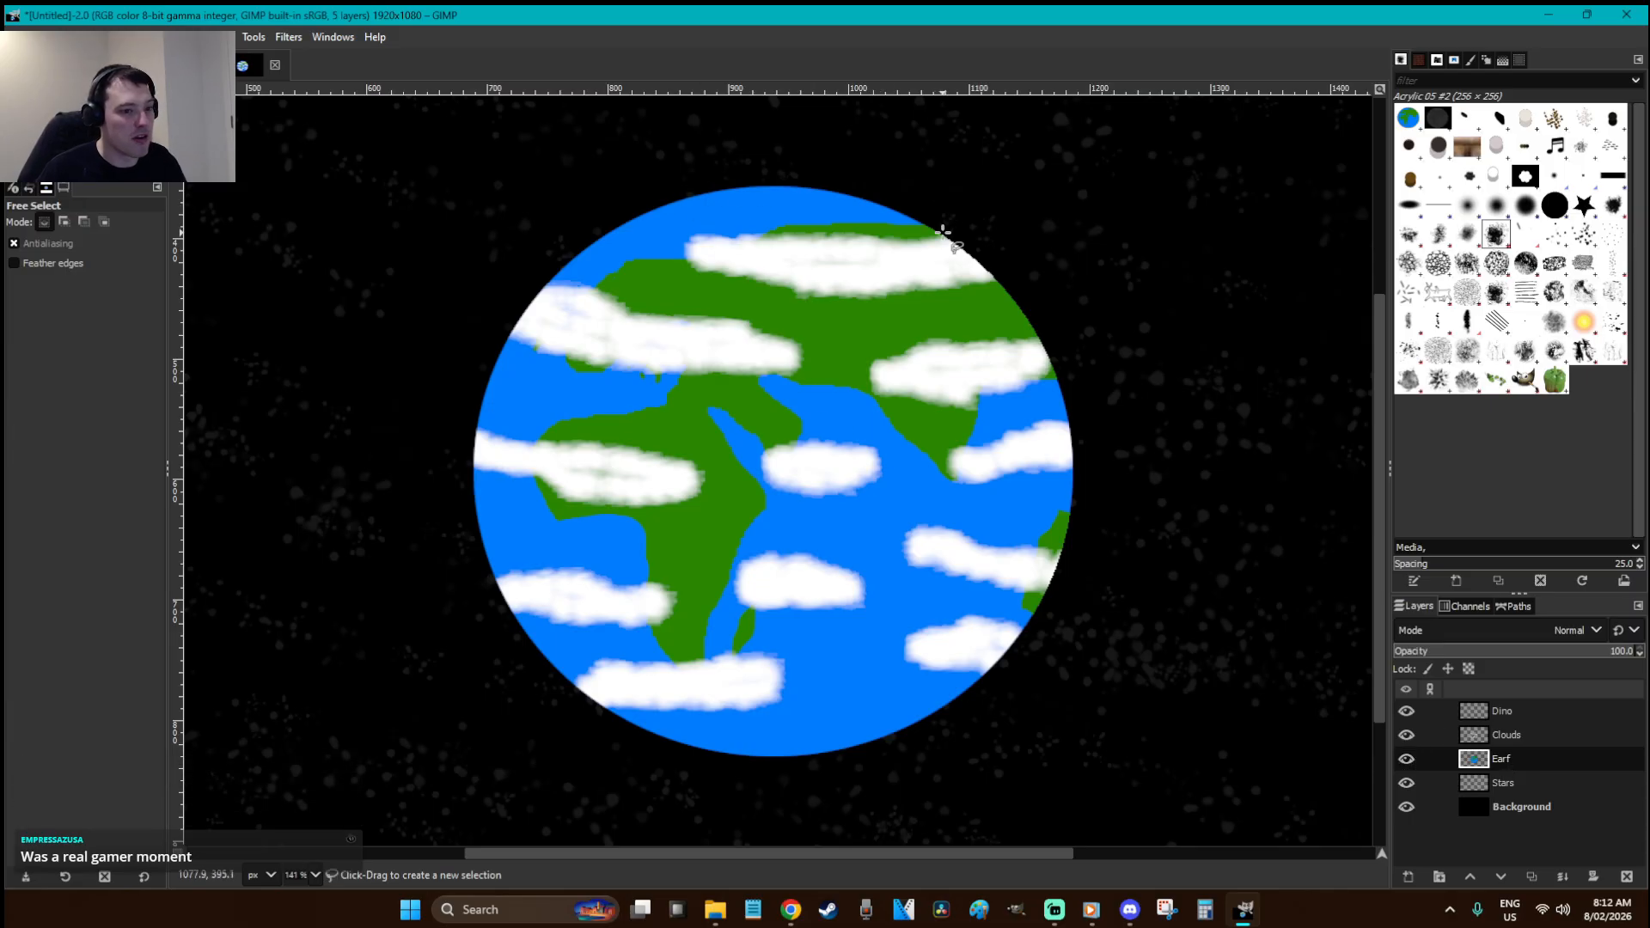
left_click(957, 234)
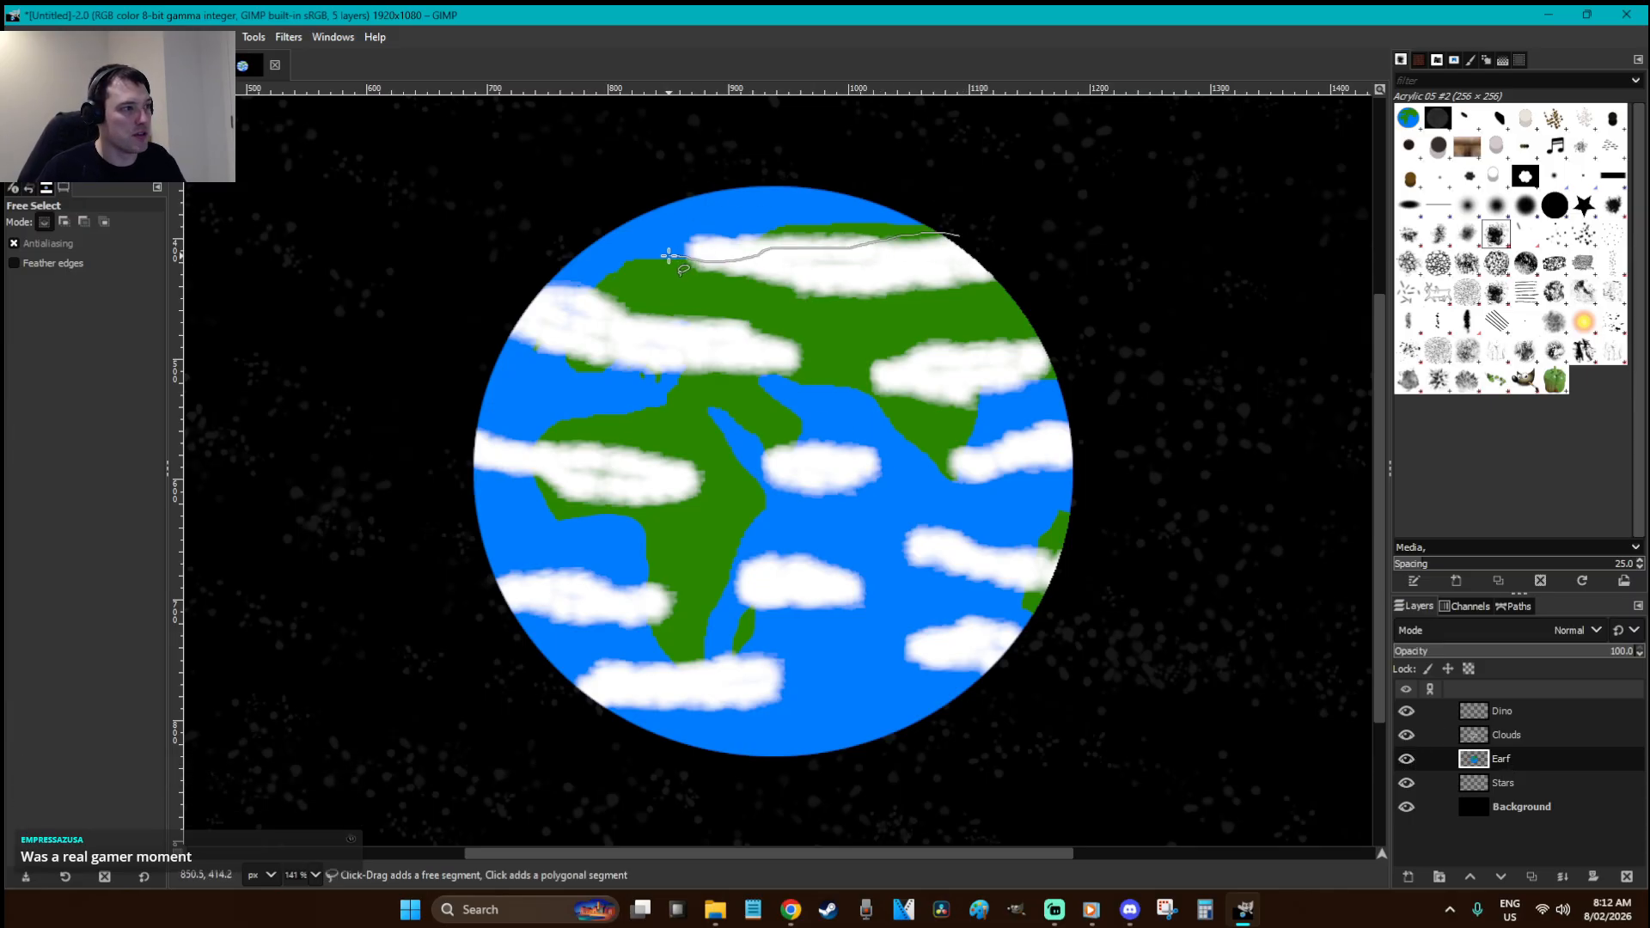
mouse_move(542, 209)
left_mouse_down()
mouse_move(807, 156)
mouse_move(972, 193)
mouse_move(958, 234)
left_mouse_up()
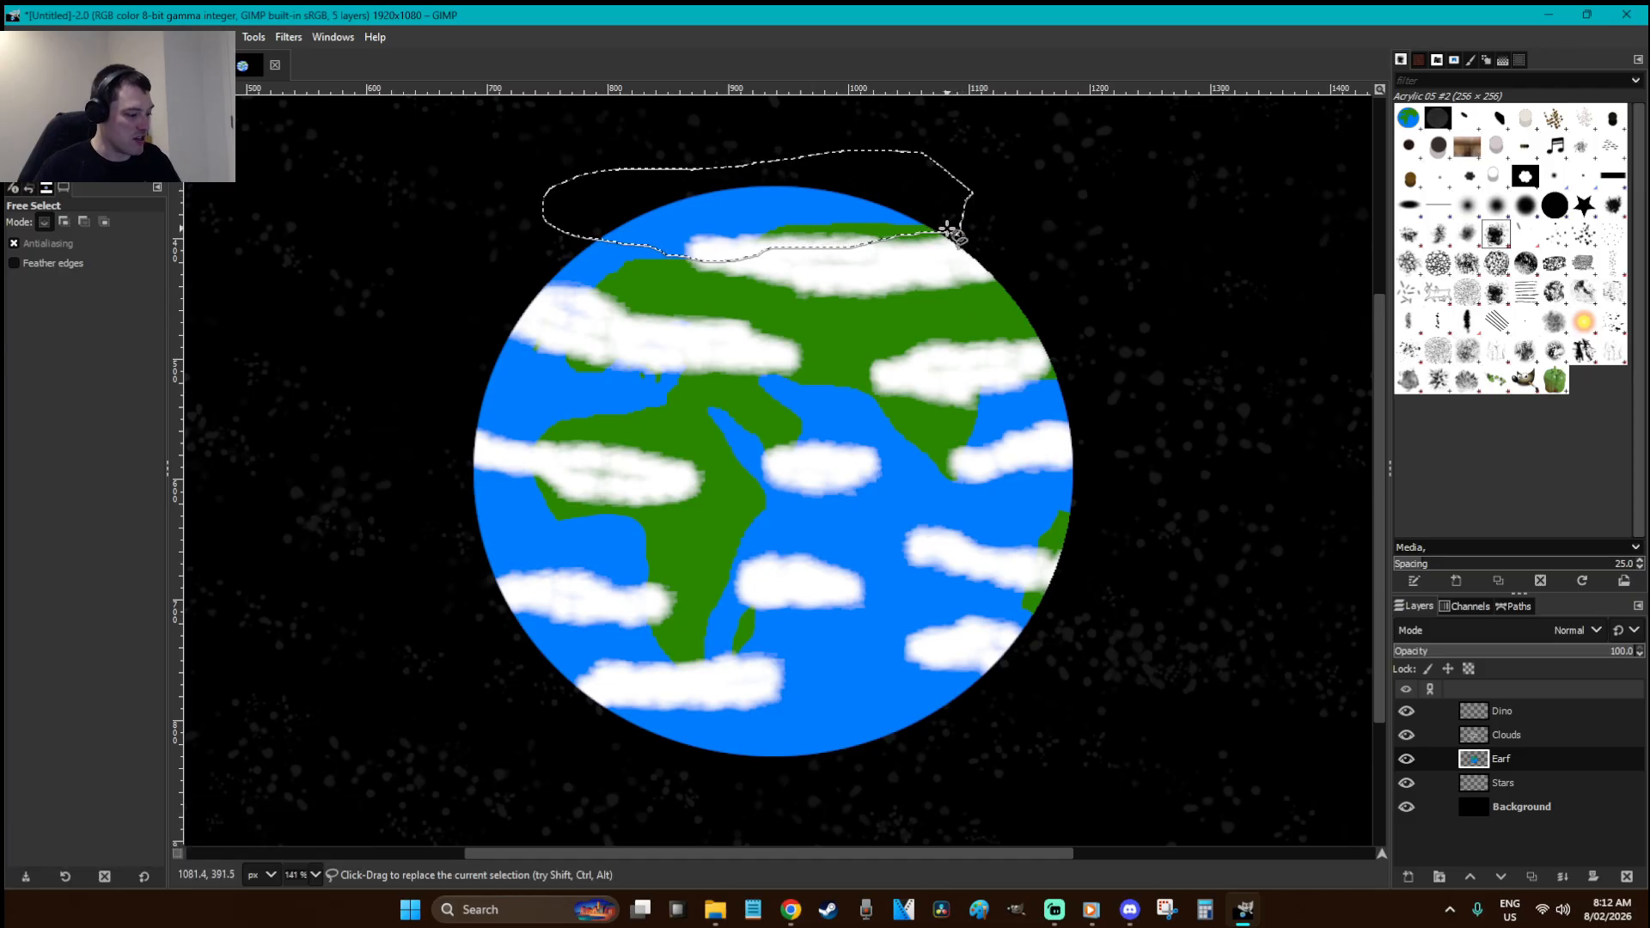
key("ctrl+x")
key("ctrl+v")
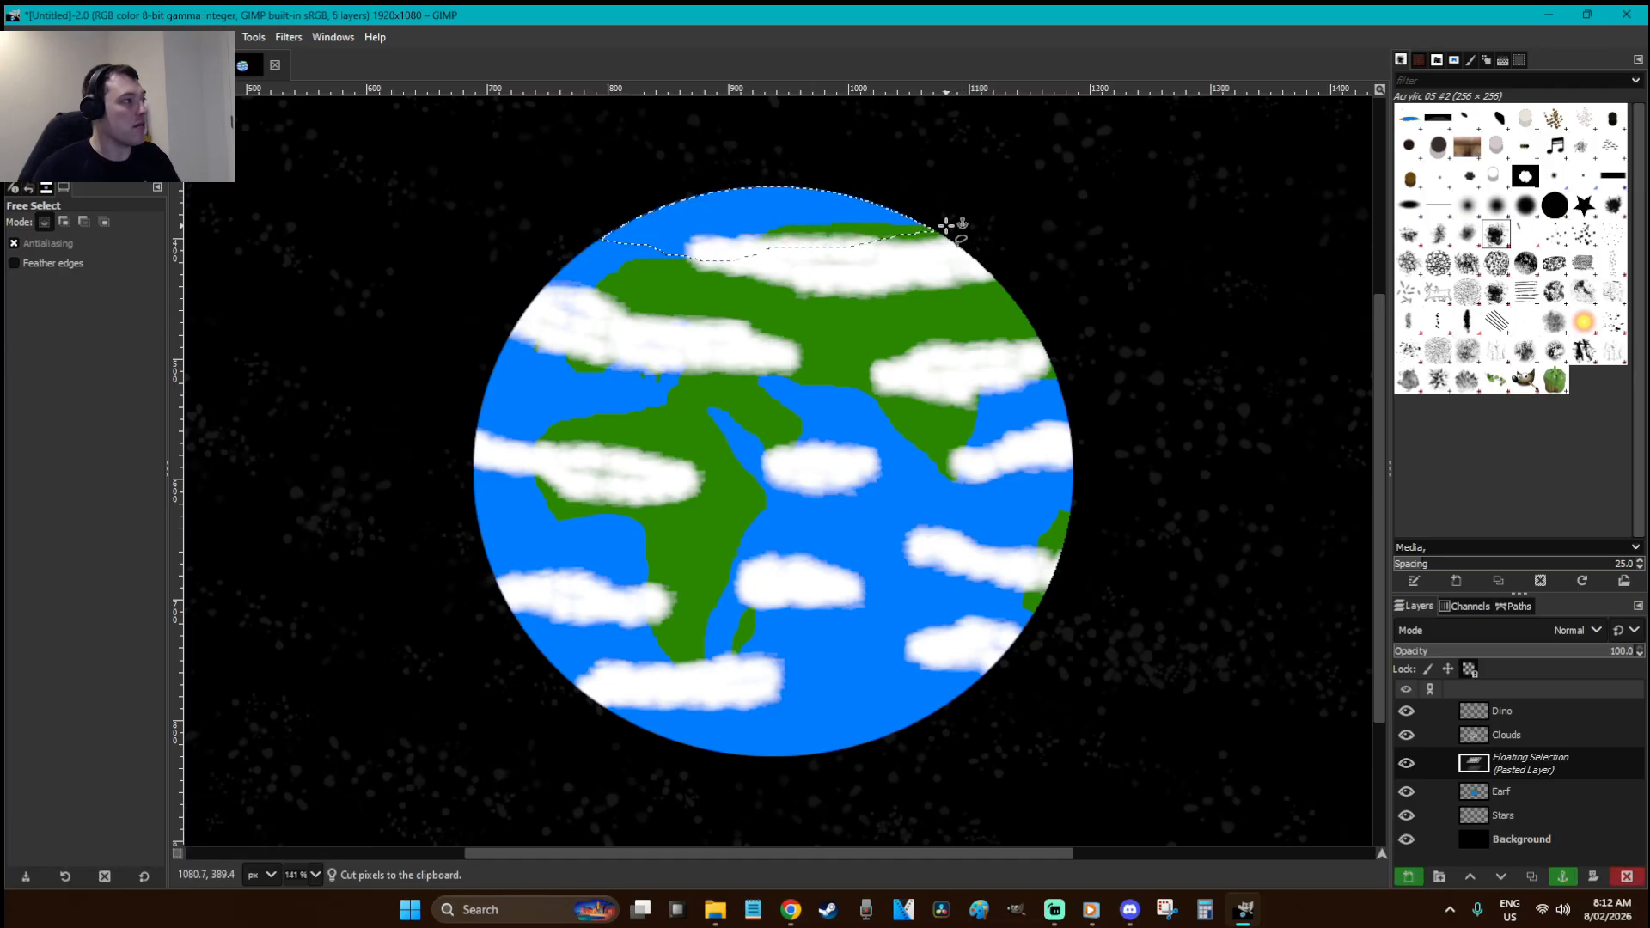
- Paint the floating northern cap white with the 2. Hardness 075 brush and anchor it
key("p")
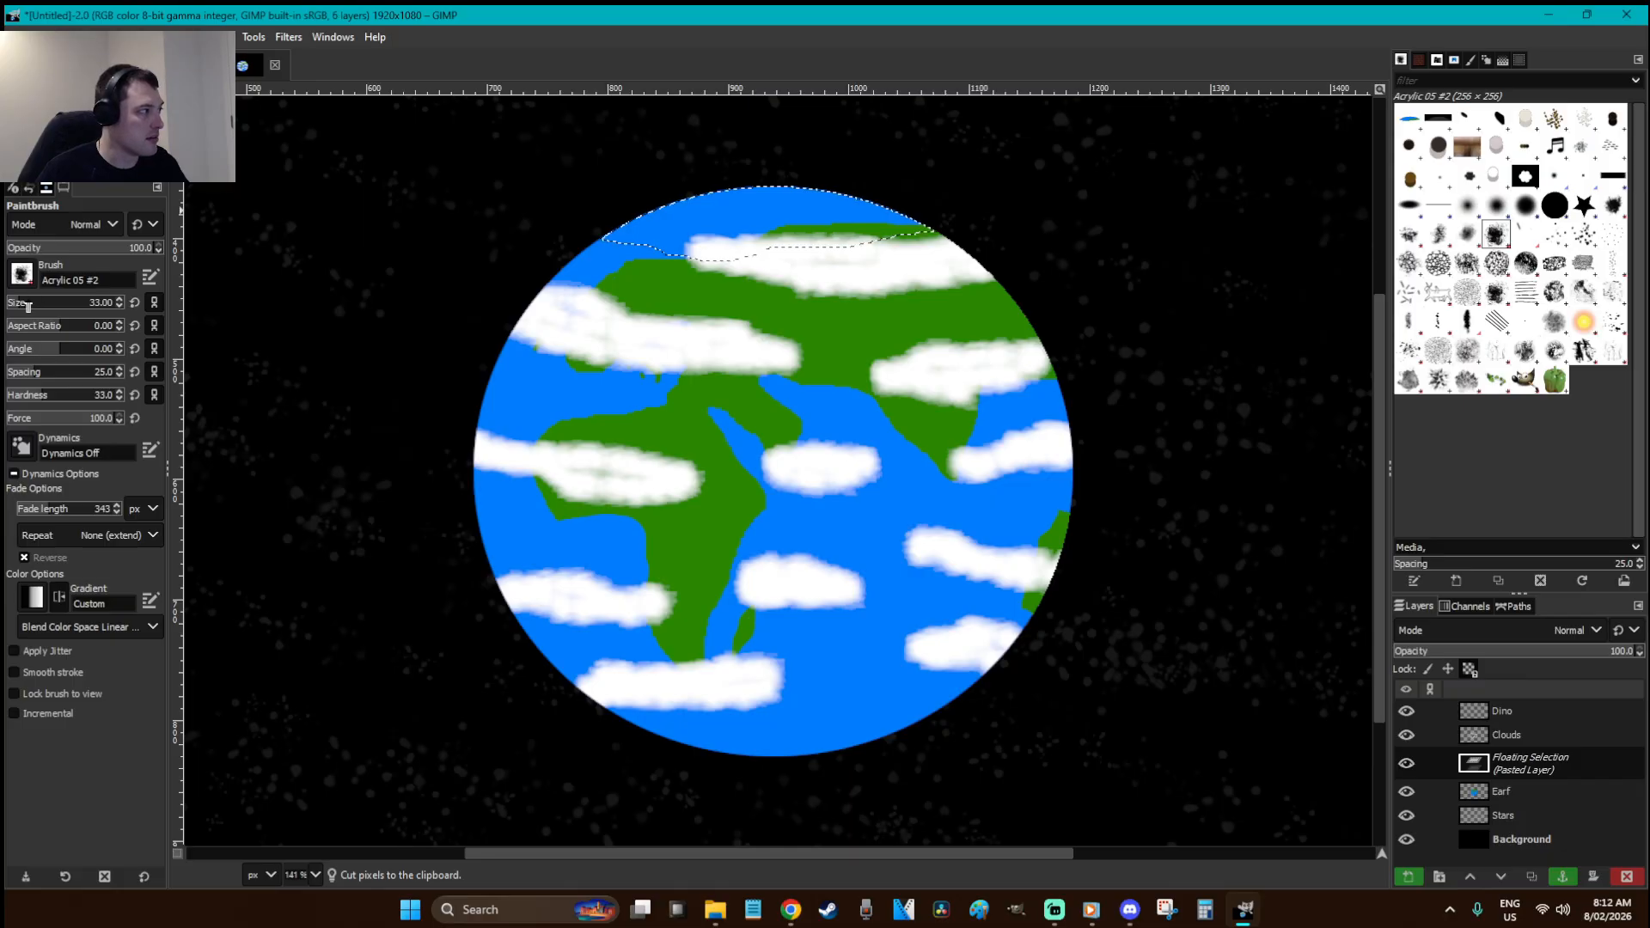
left_click(1526, 206)
mouse_move(920, 221)
left_mouse_down()
mouse_move(781, 203)
mouse_move(860, 205)
left_mouse_up()
key("f")
key("ctrl+h")
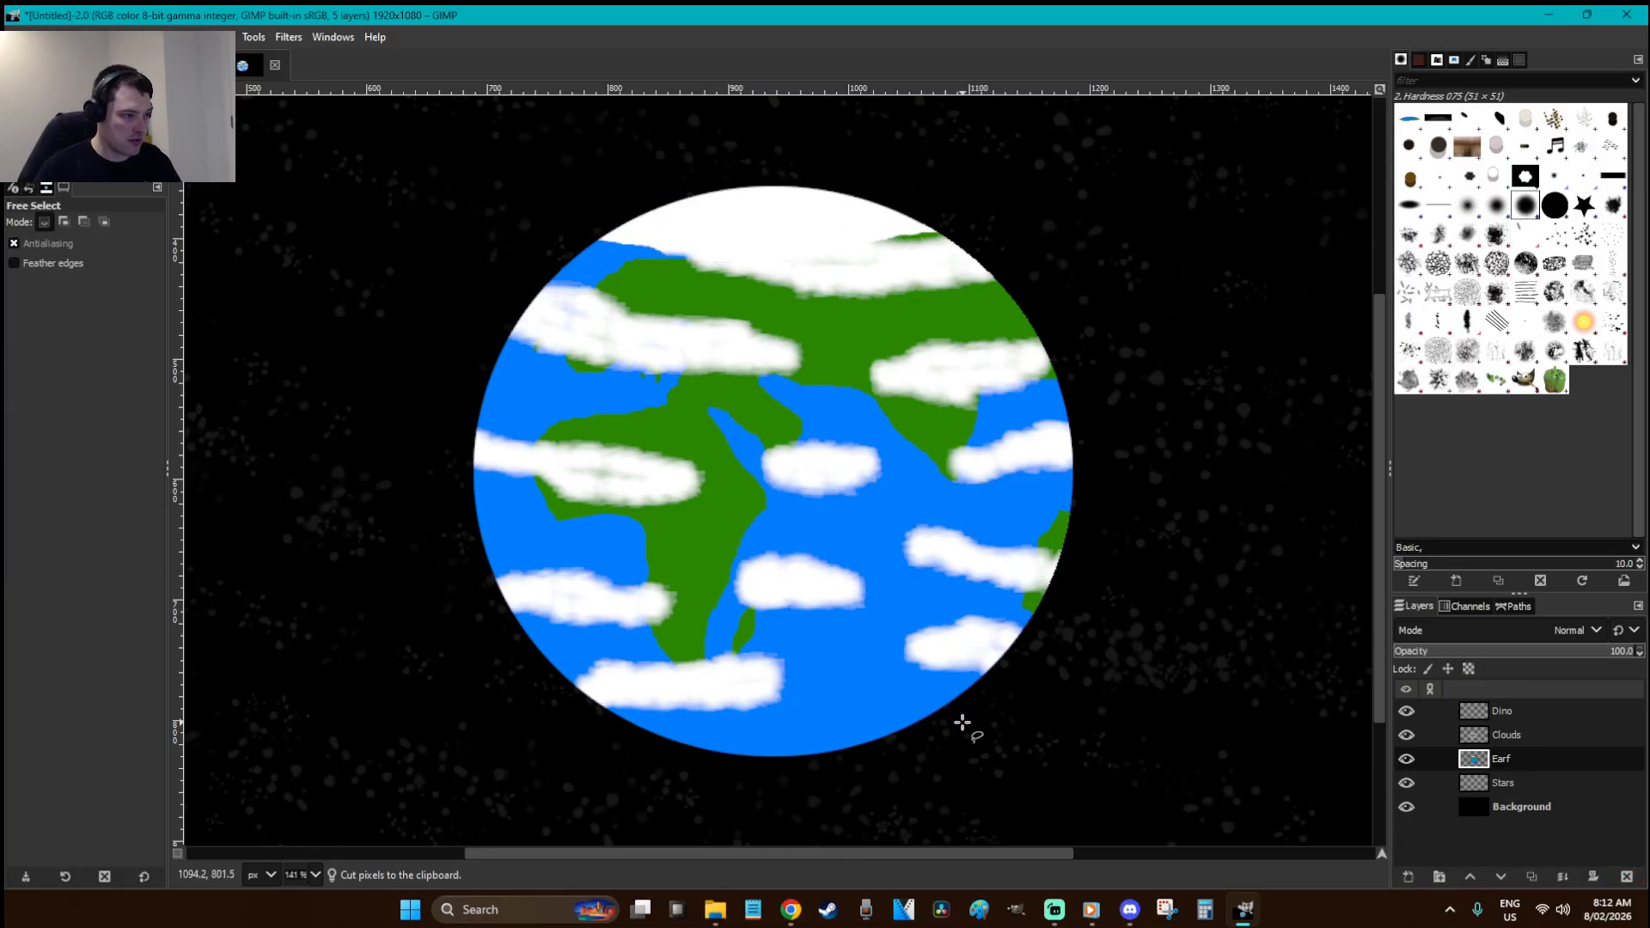
- Outline a thin freehand strip along the globe's southern edge, then cut and paste it as a floating selection
left_click_drag(864, 726, 733, 733)
mouse_move(679, 805)
left_mouse_down()
mouse_move(926, 780)
mouse_move(960, 723)
left_mouse_up()
key("Return")
key("ctrl+x")
key("ctrl+v")
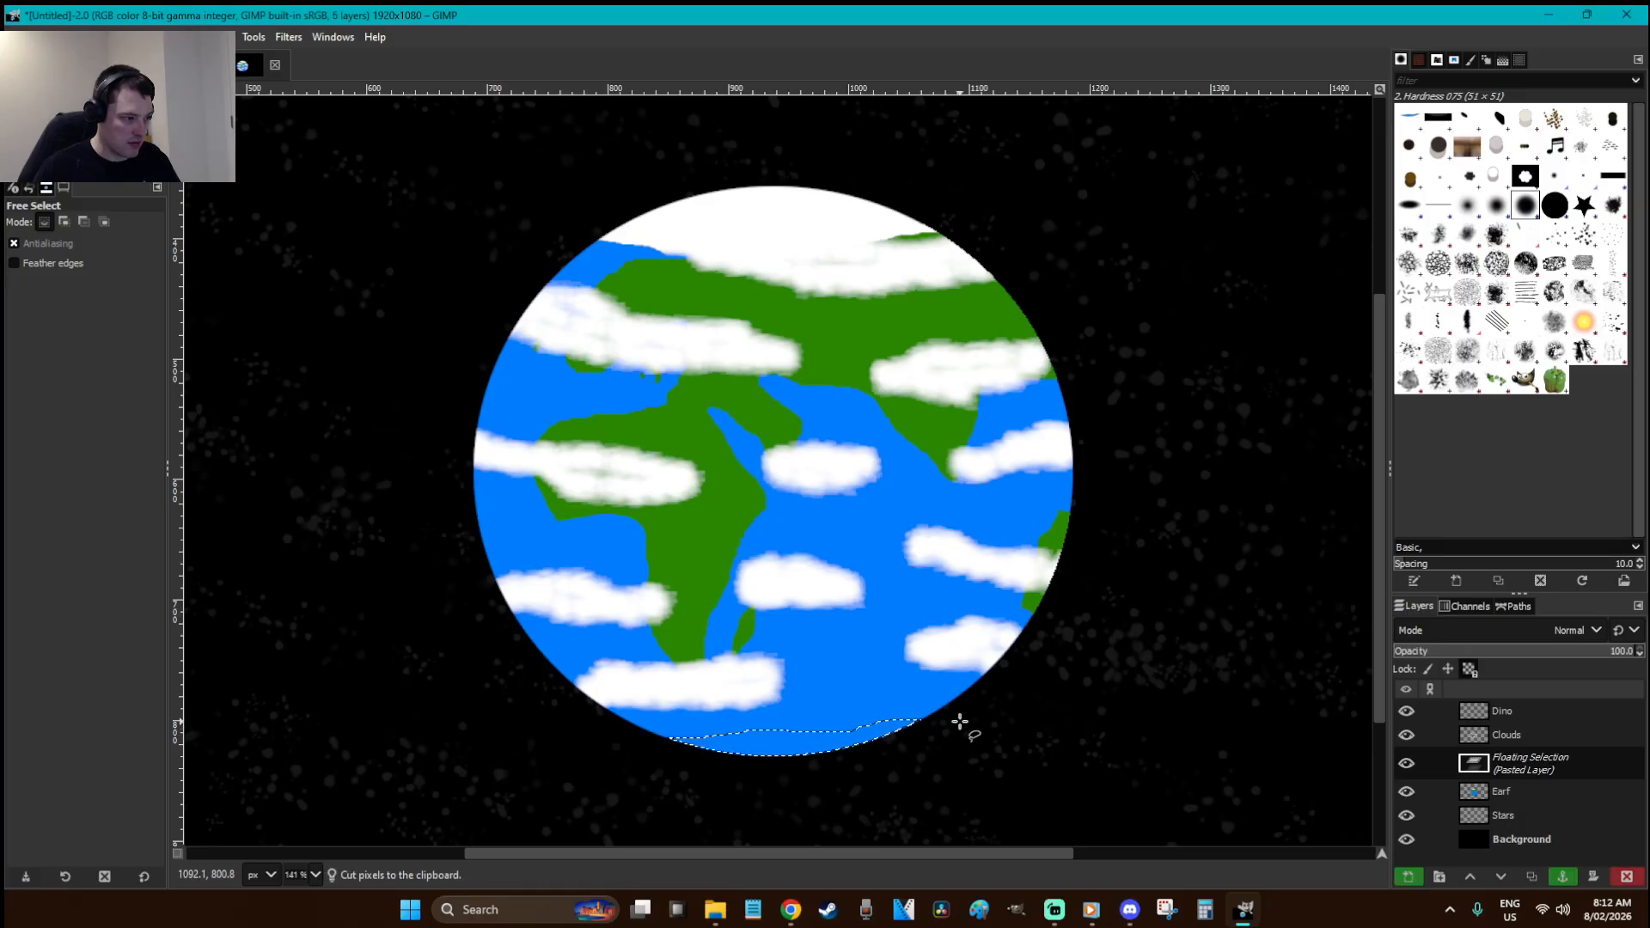
- Make the floating southern ice cap white and anchor it to the Earf layer
key("t")
left_click(1166, 690)
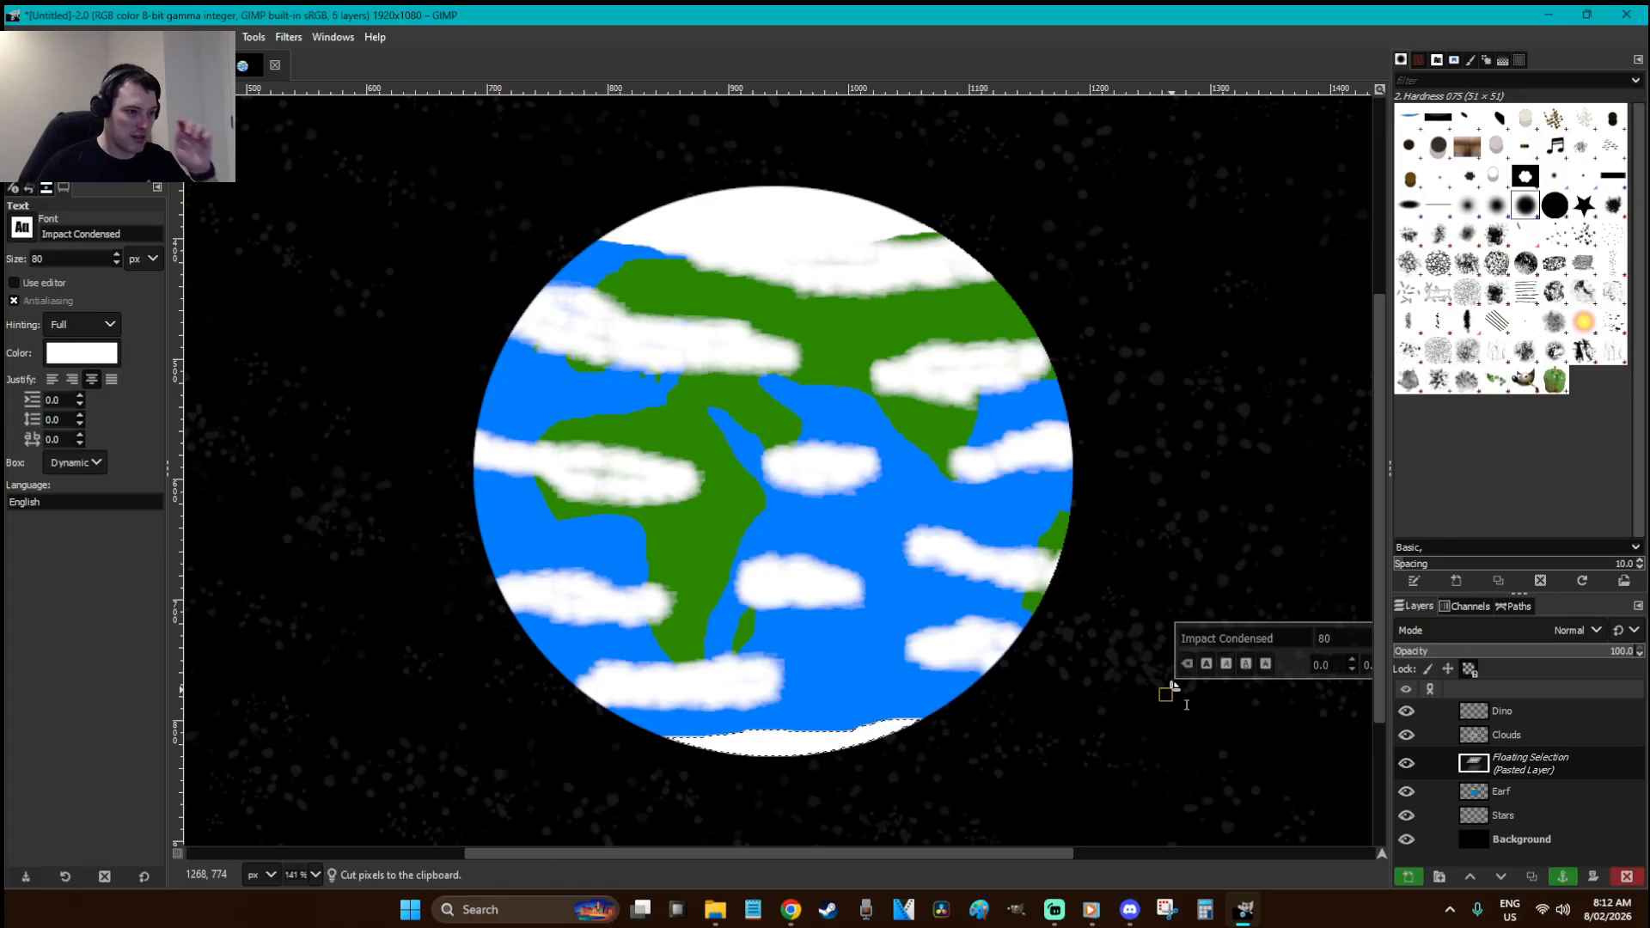
left_click(1481, 792)
key("r")
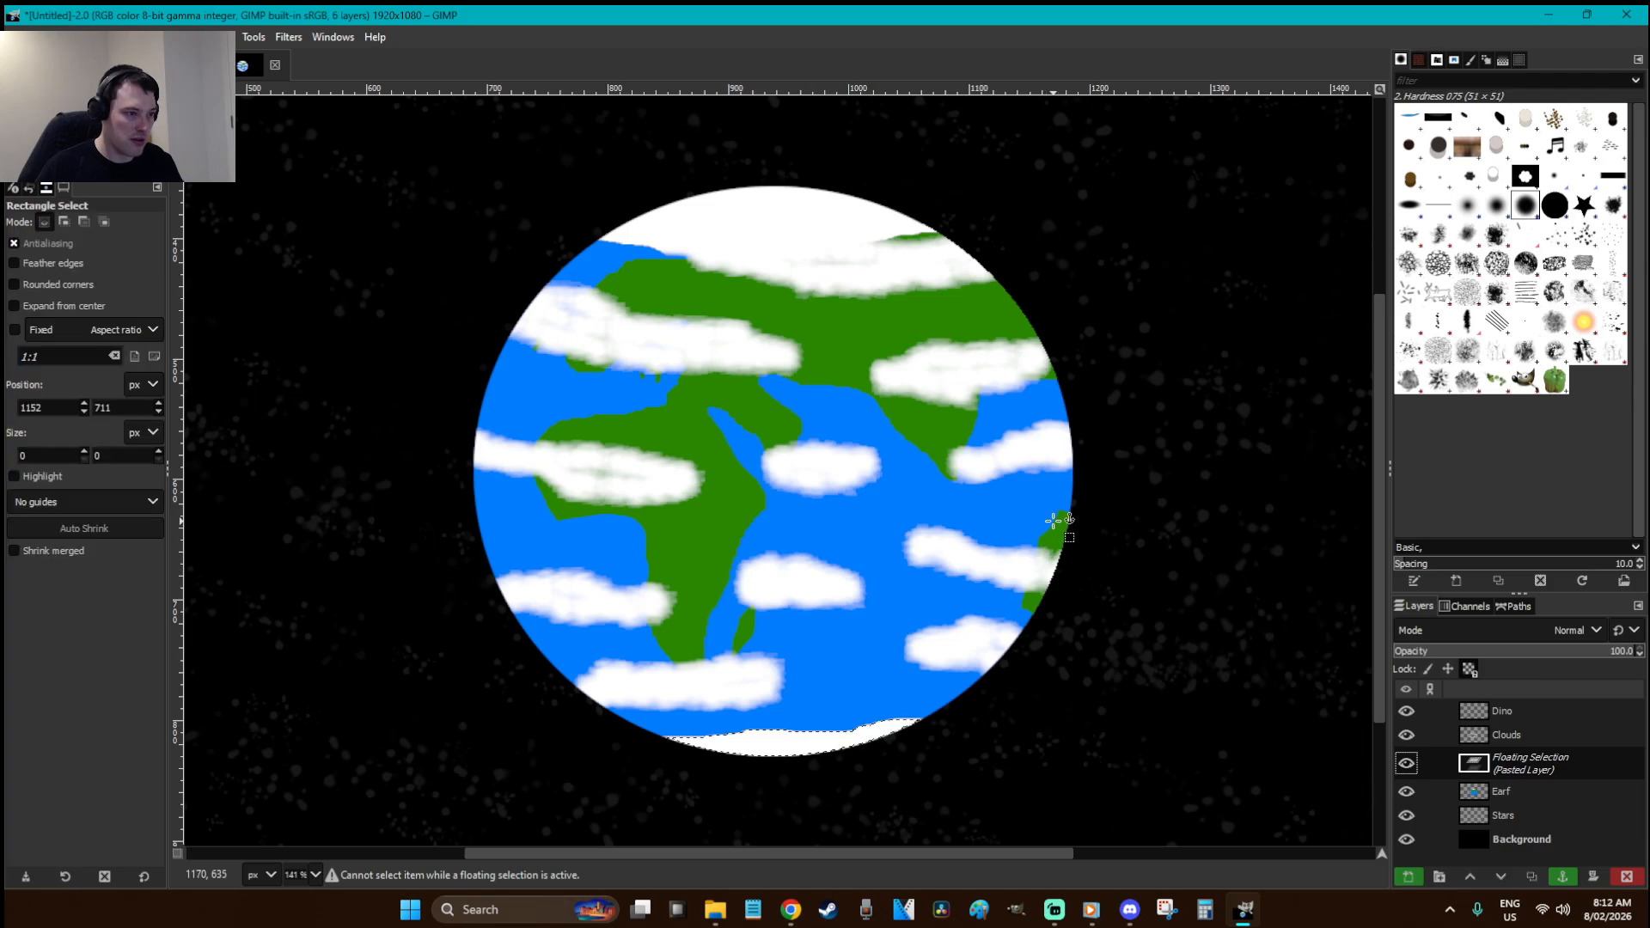
key("ctrl+h")
scroll(1053, 520, "down", 3)
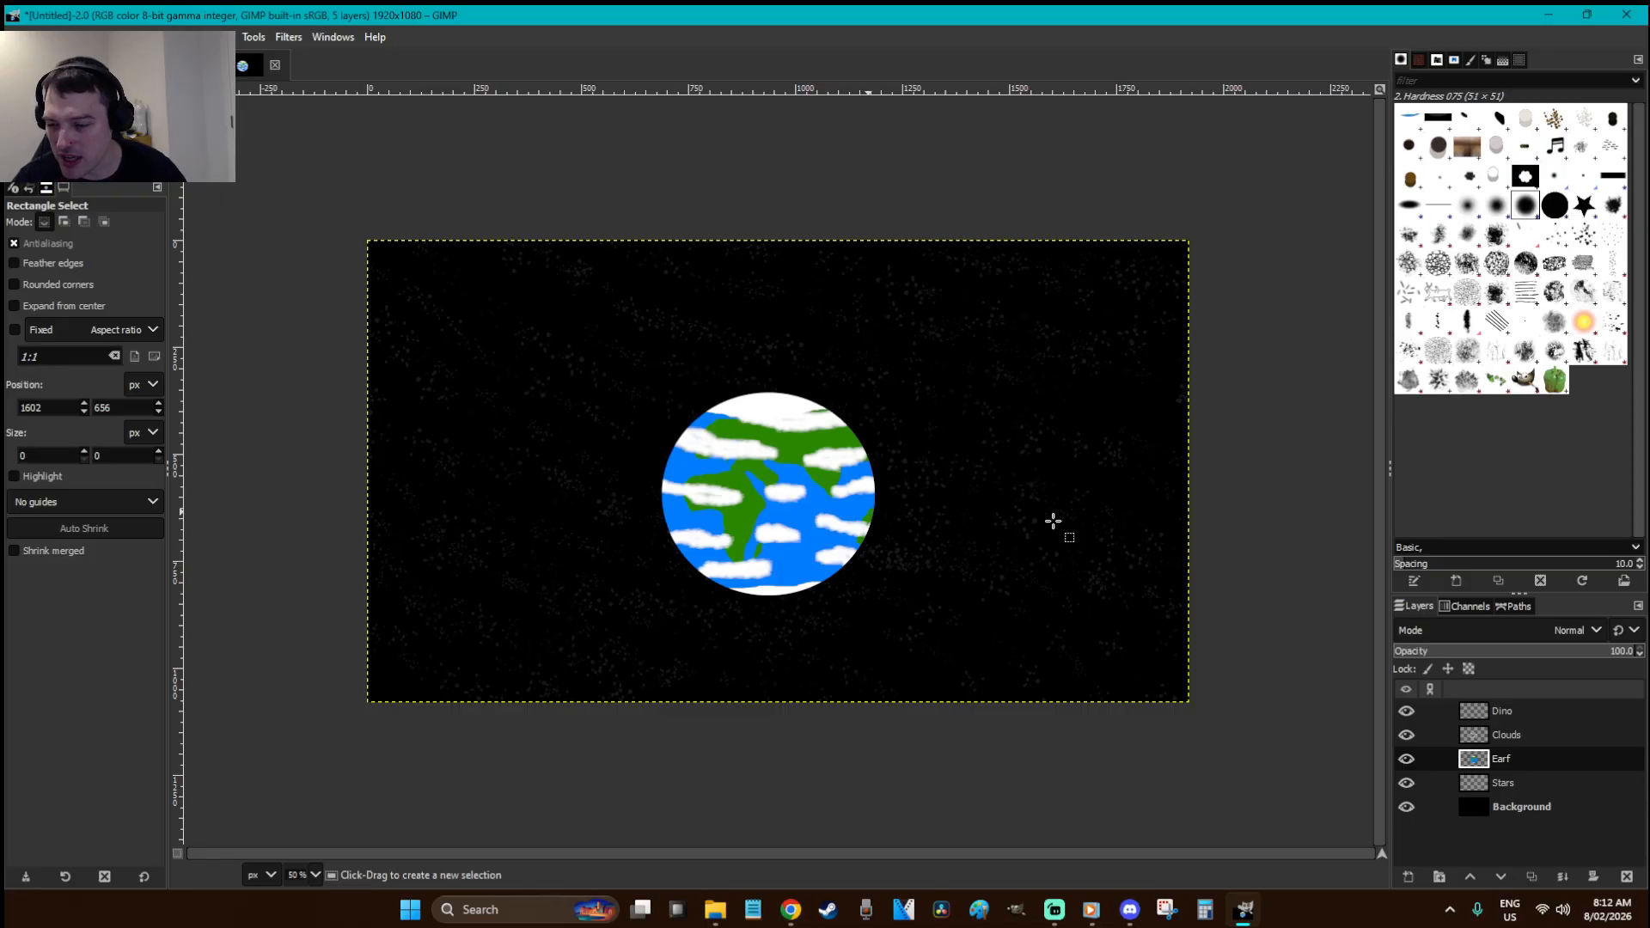
scroll(1053, 520, "up", 1)
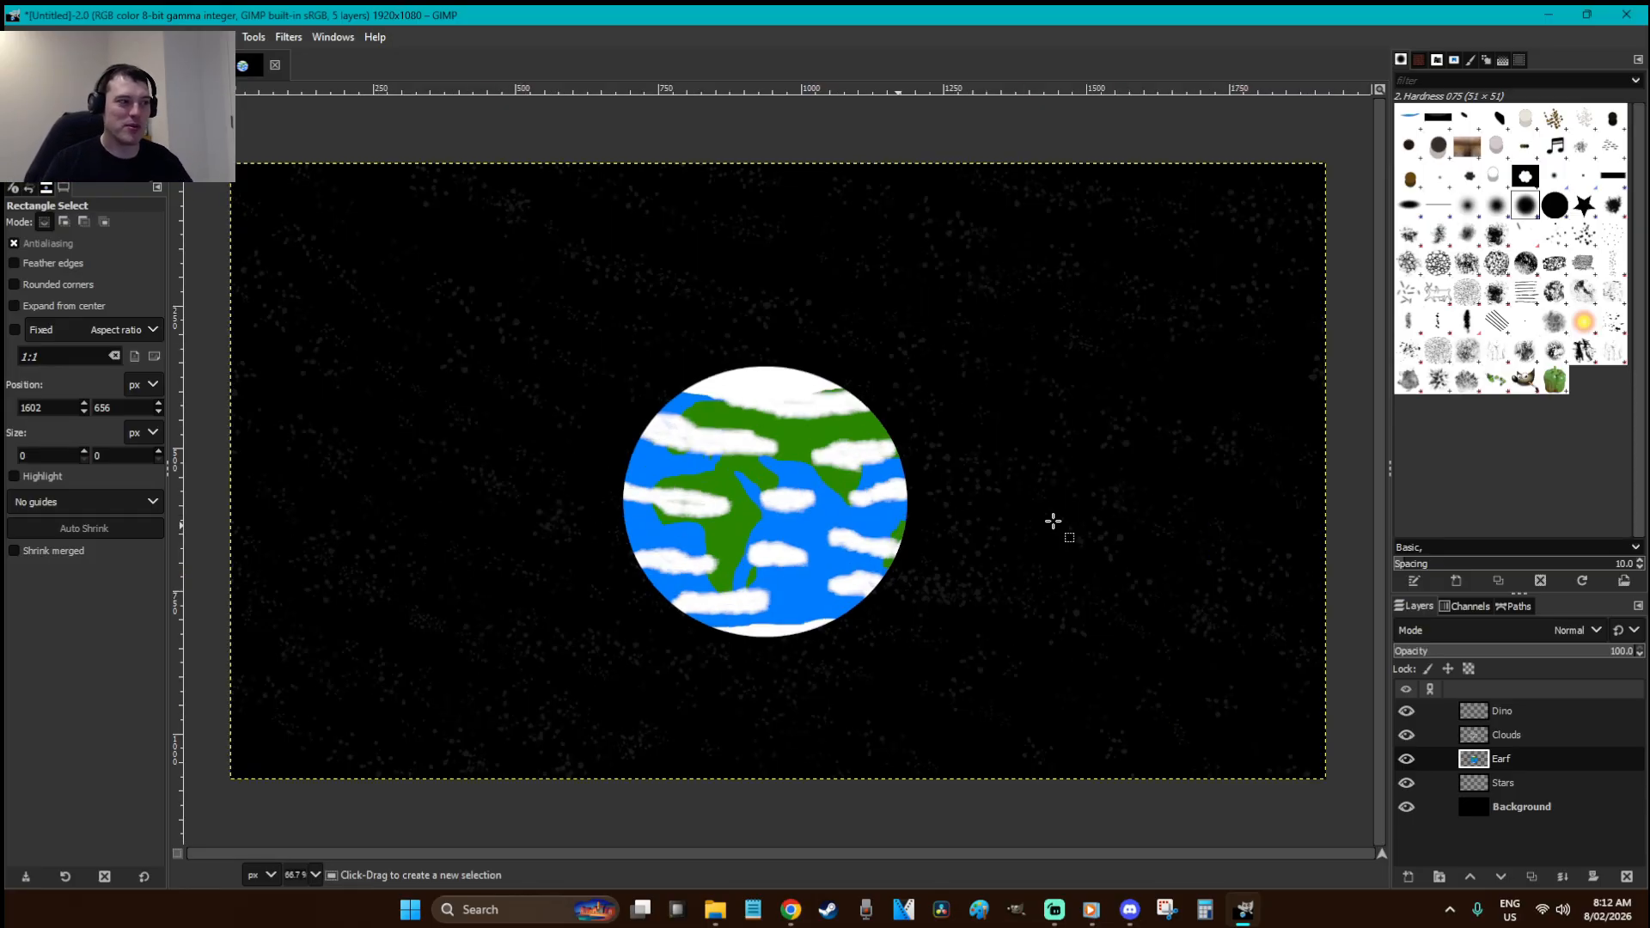
- Merge the Clouds layer down into the Earf layer
left_click(1411, 739)
left_click(1411, 739)
left_click(1499, 733)
right_click(1501, 731)
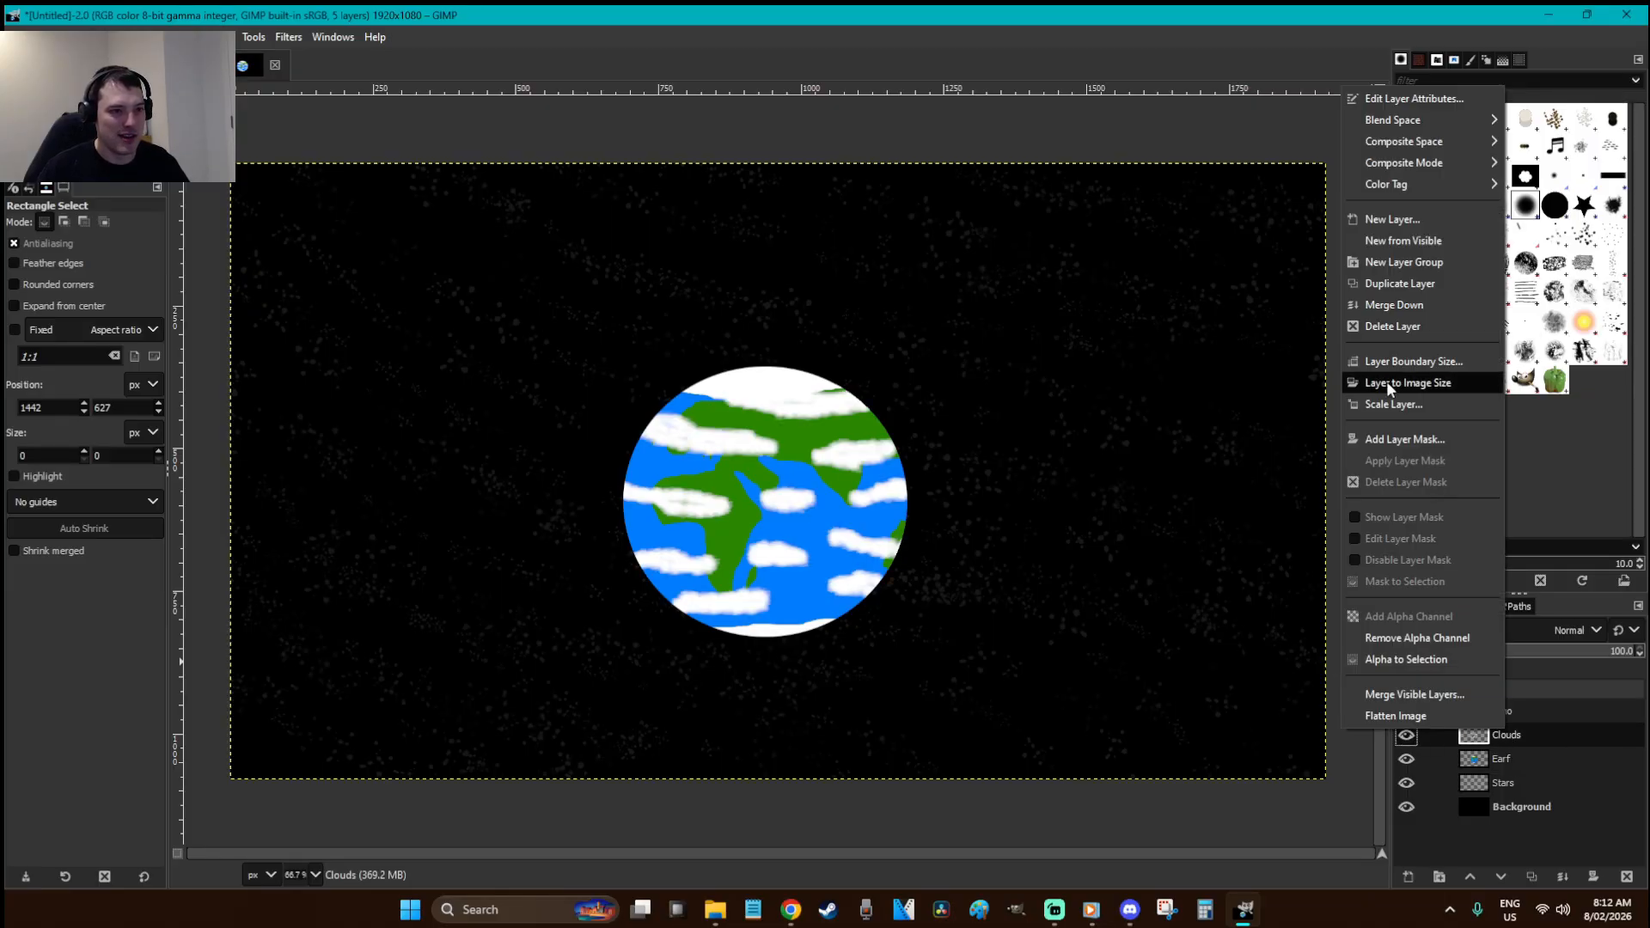
left_click(1394, 305)
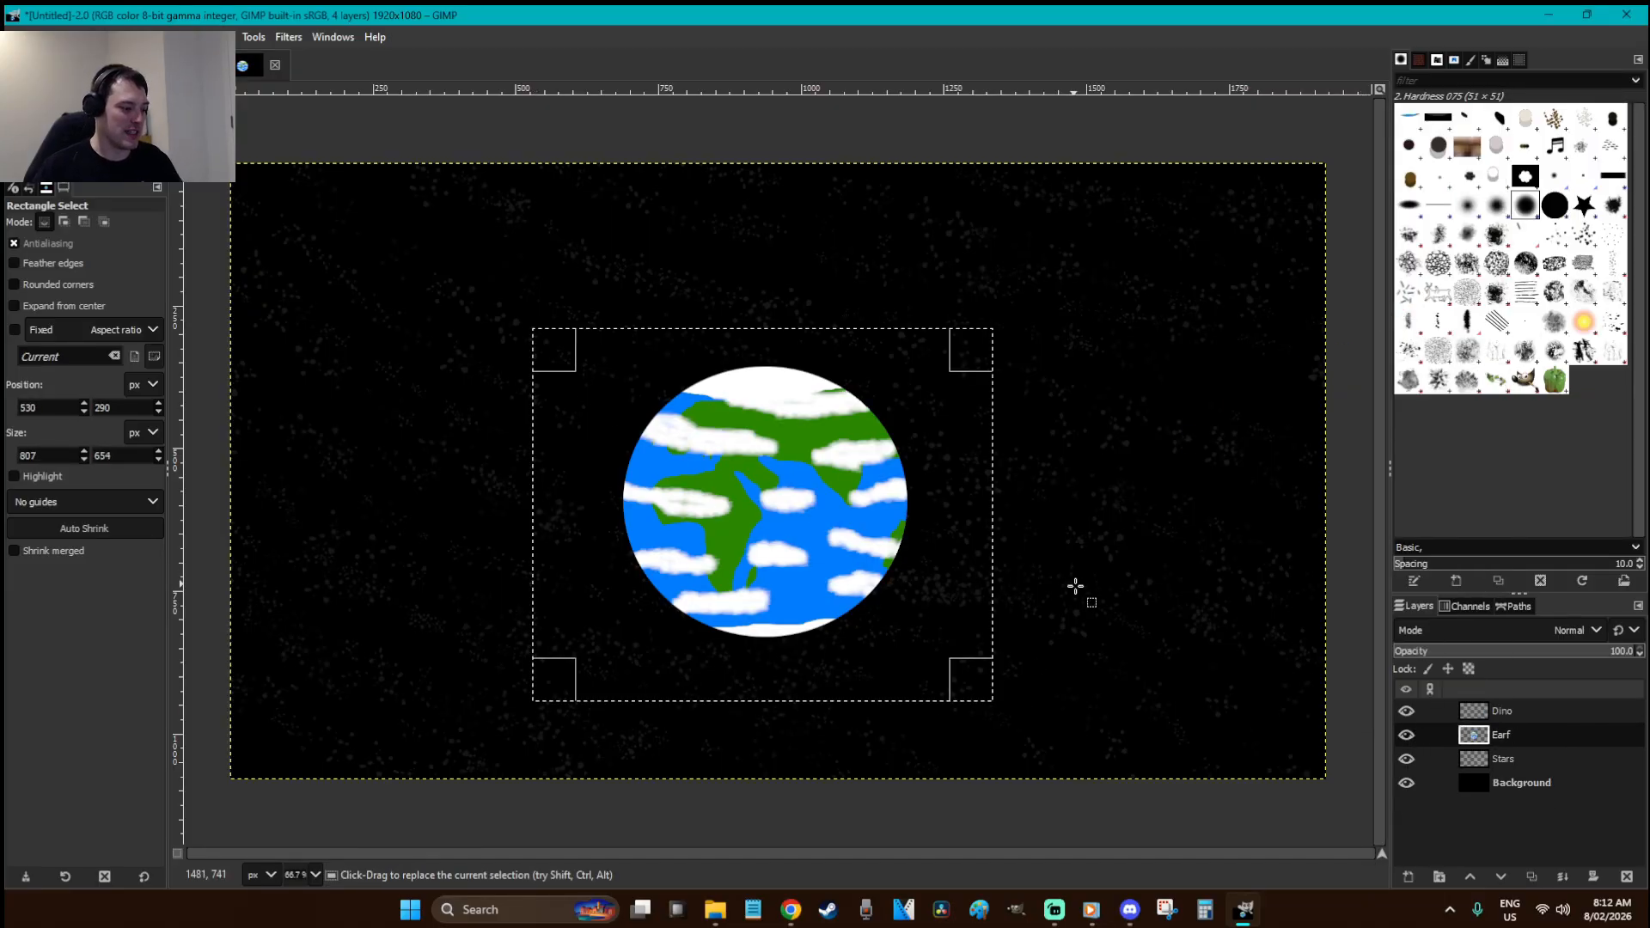
- Rotate the Earth slightly counterclockwise inside a rectangle about 807 × 654 px, shift it slightly downward, and clear the selection
key("shift+r")
left_click_drag(1072, 578, 1124, 591)
key("Return")
key("r")
left_click_drag(836, 537, 863, 592)
left_click(897, 370)
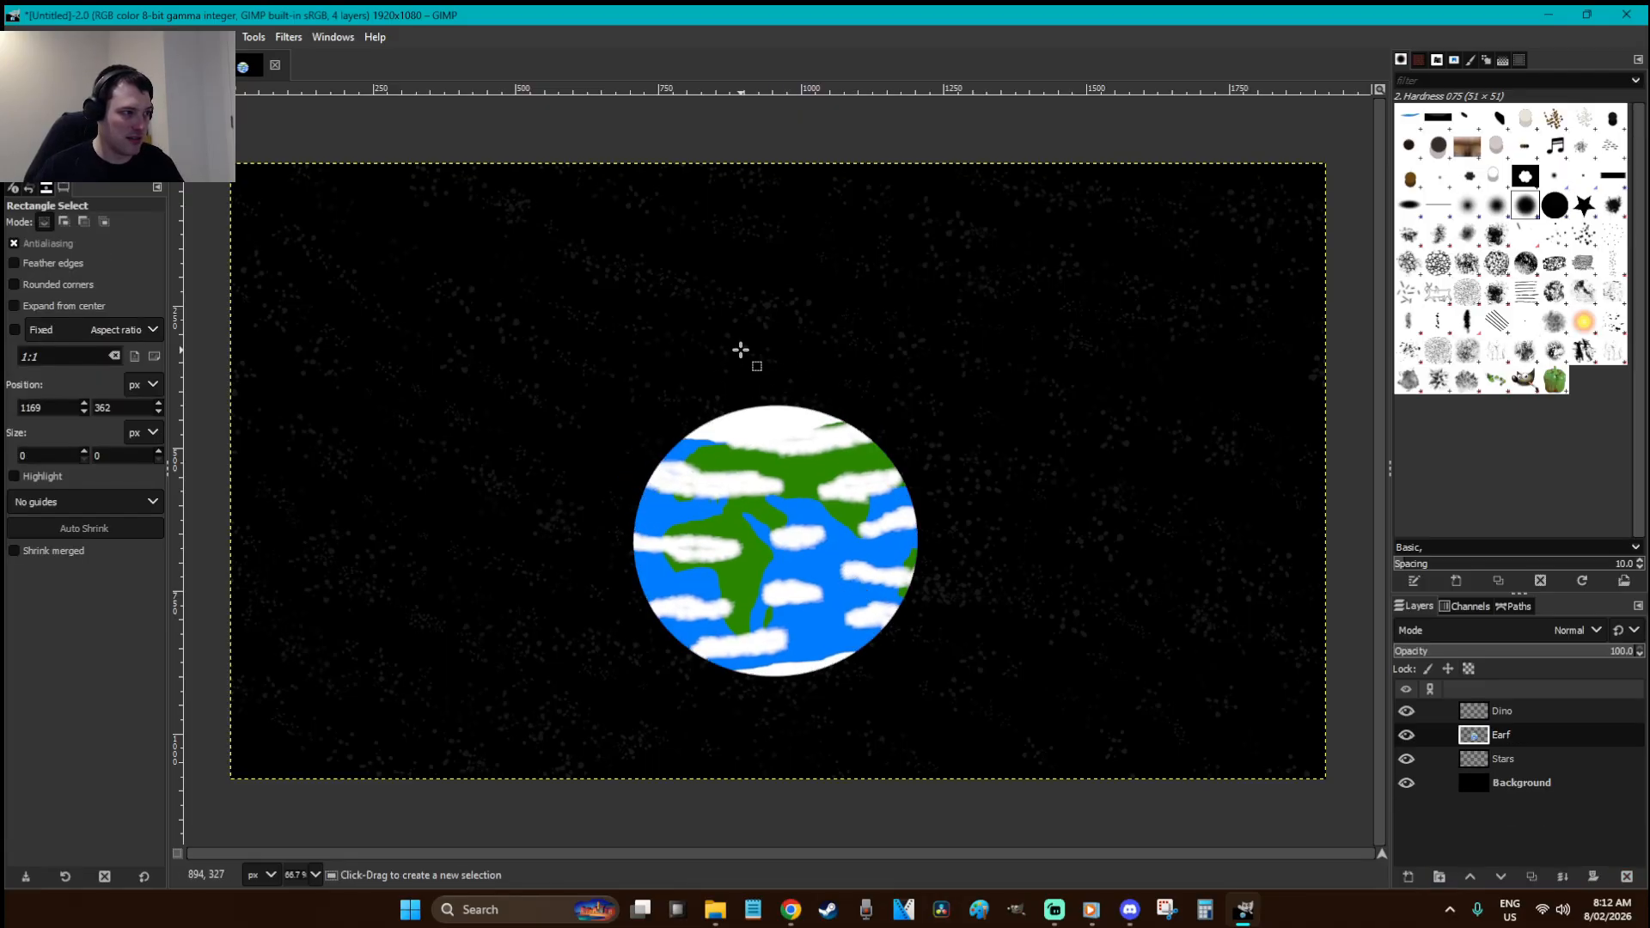
left_click_drag(997, 732, 524, 325)
left_click(813, 227)
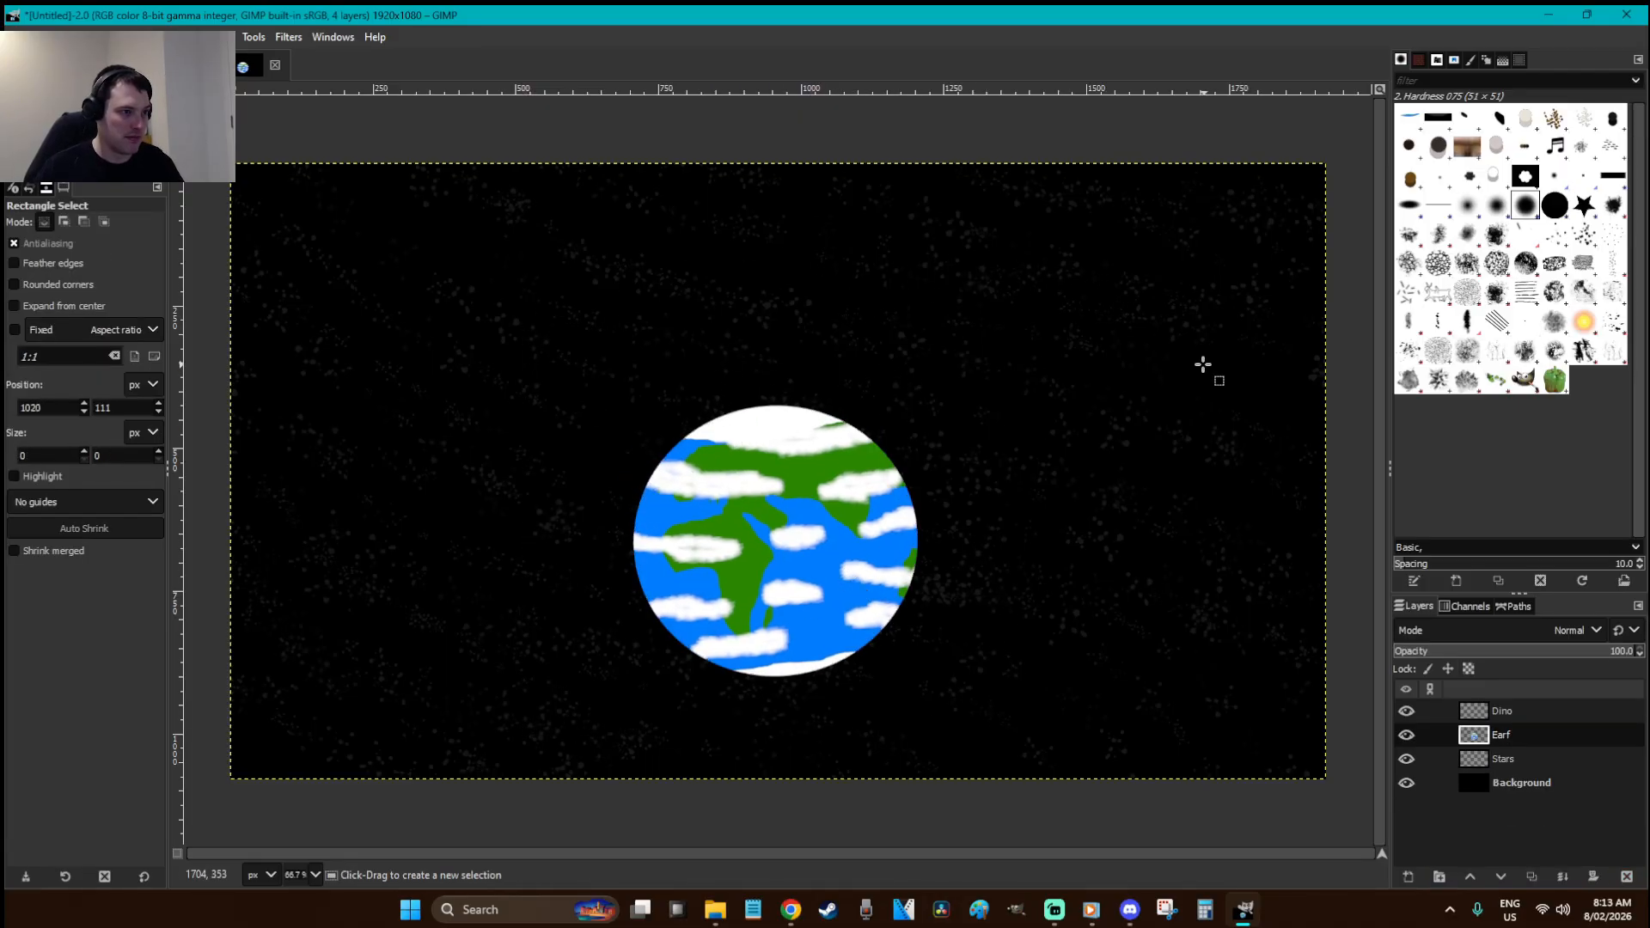
- On the Dino layer, outline a long-necked dinosaur with a tail and two legs standing on the globe with Free Select
left_click(1539, 709)
key("f")
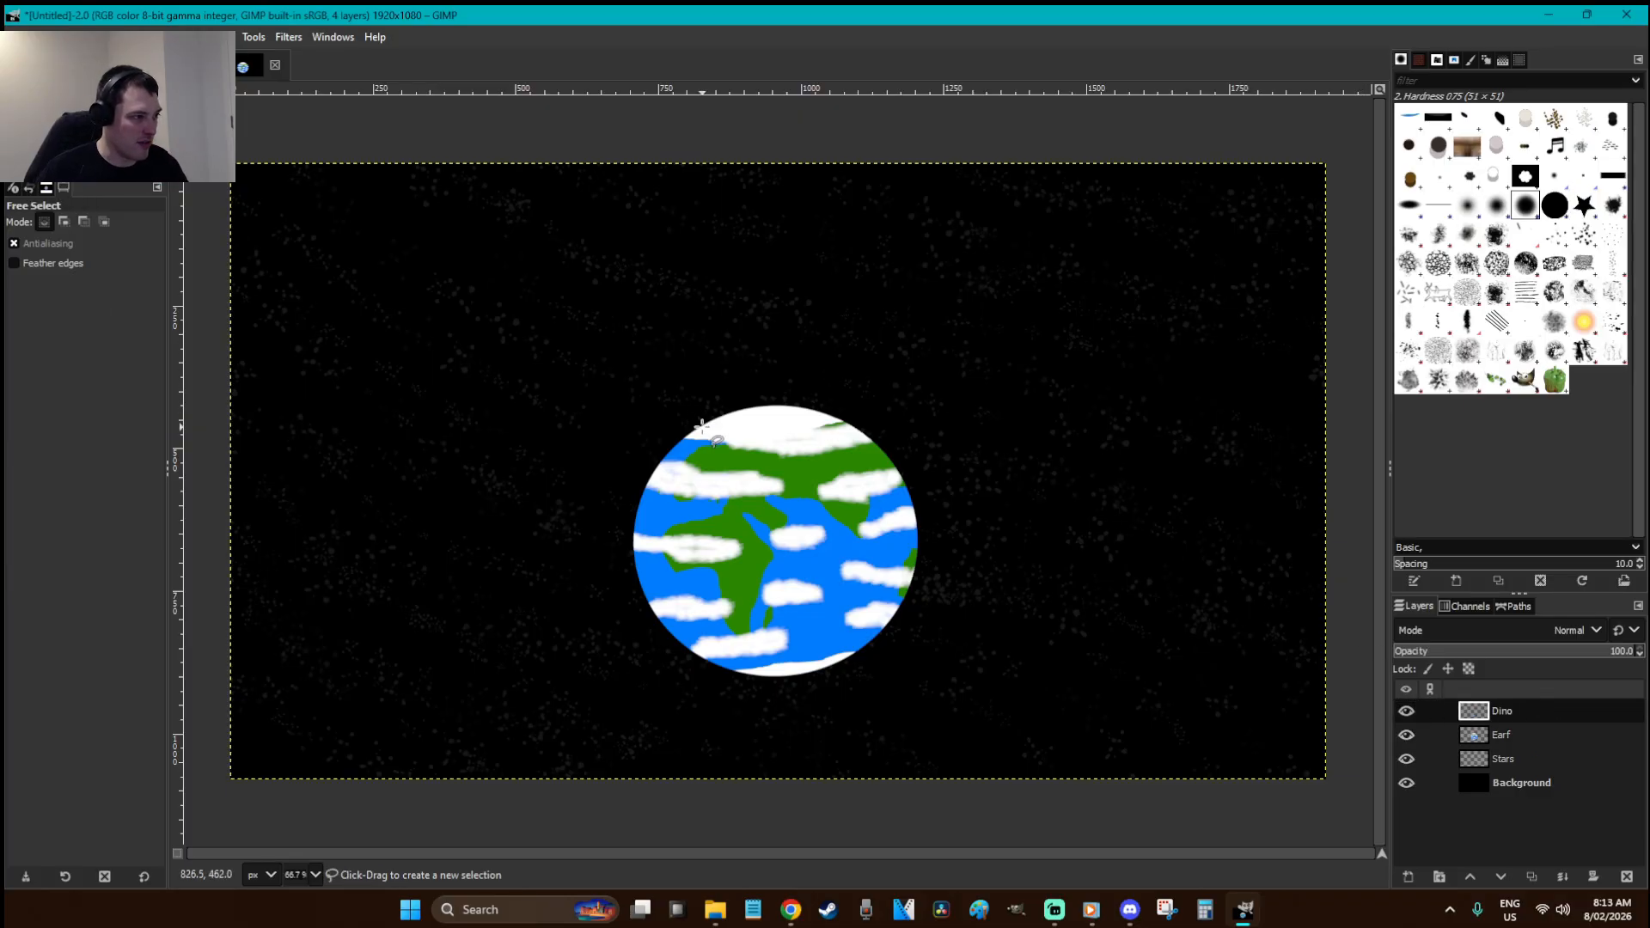
left_click(706, 420)
key("r")
key("f")
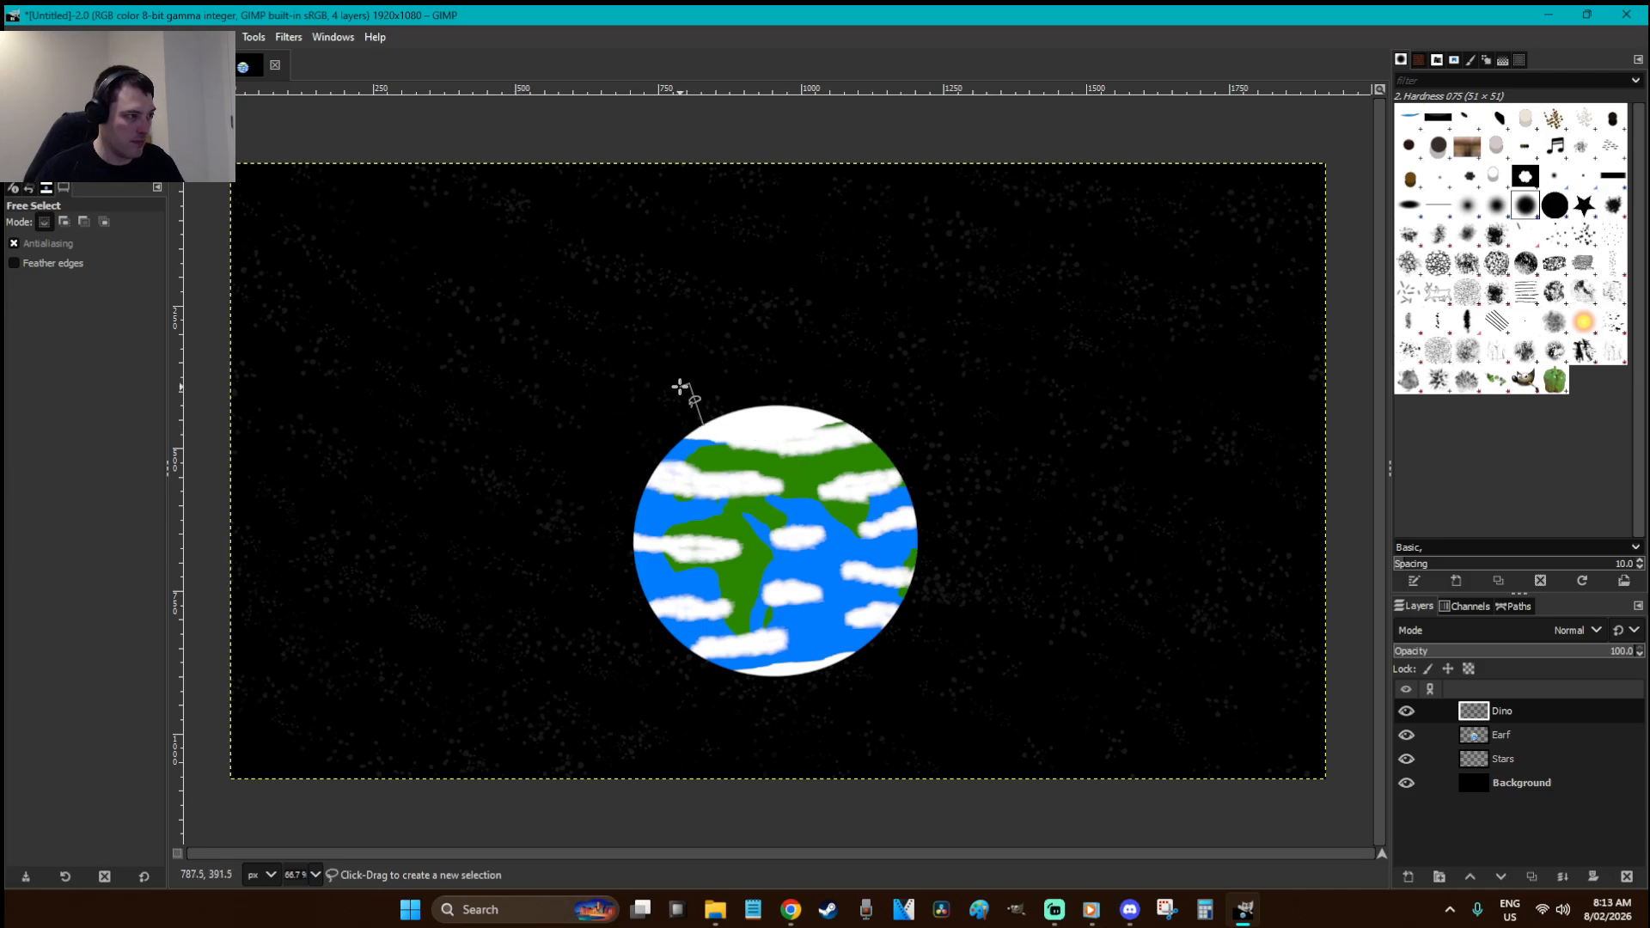
left_click_drag(576, 400, 530, 430)
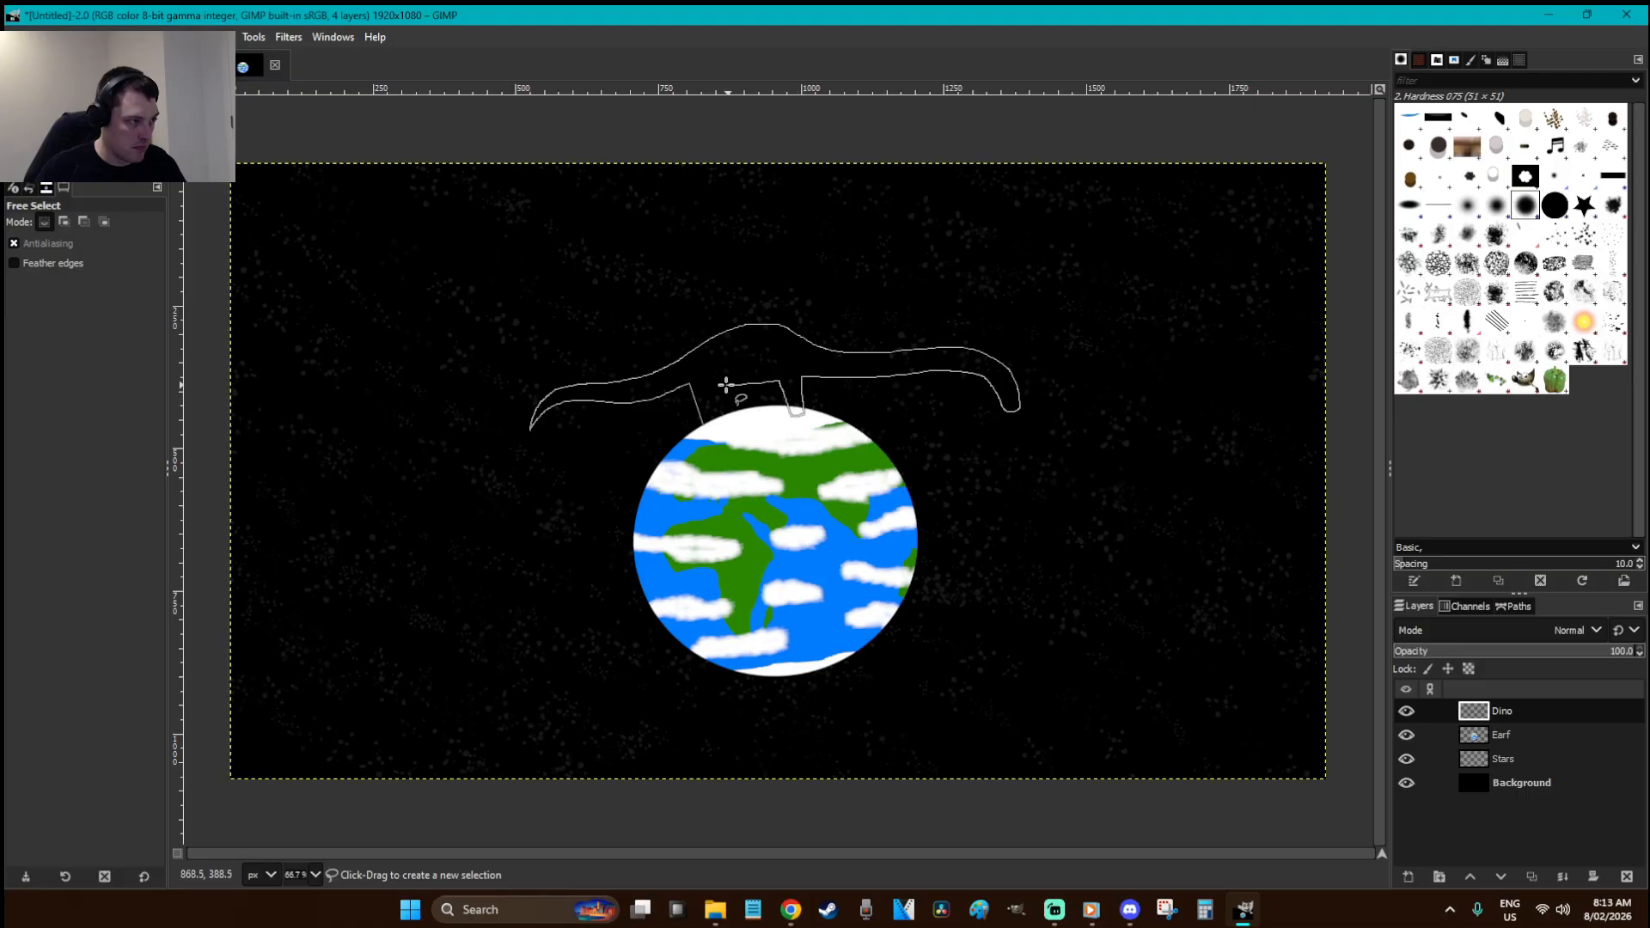
double_click(703, 425)
- Place the Dino layer below Earf, fill the dinosaur outline with bright green, and clear the selection
left_click_drag(1534, 718, 1535, 738)
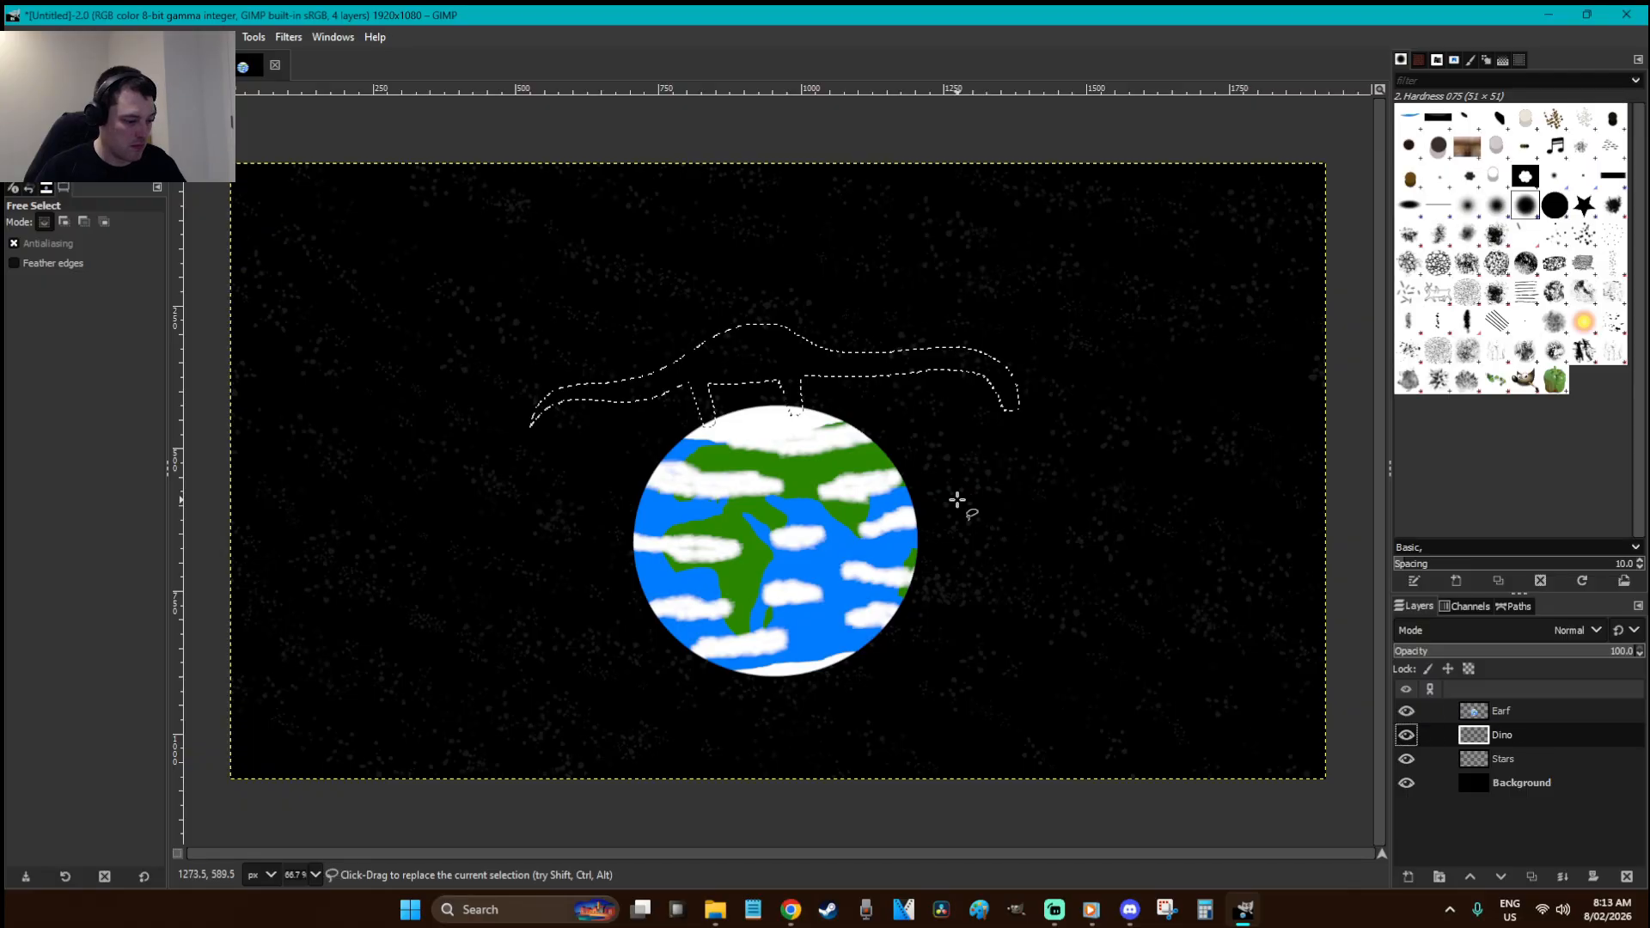
key("shift+b")
left_click(25, 158)
left_click(305, 274)
left_click_drag(285, 165, 291, 144)
left_click(376, 386)
left_click(765, 355)
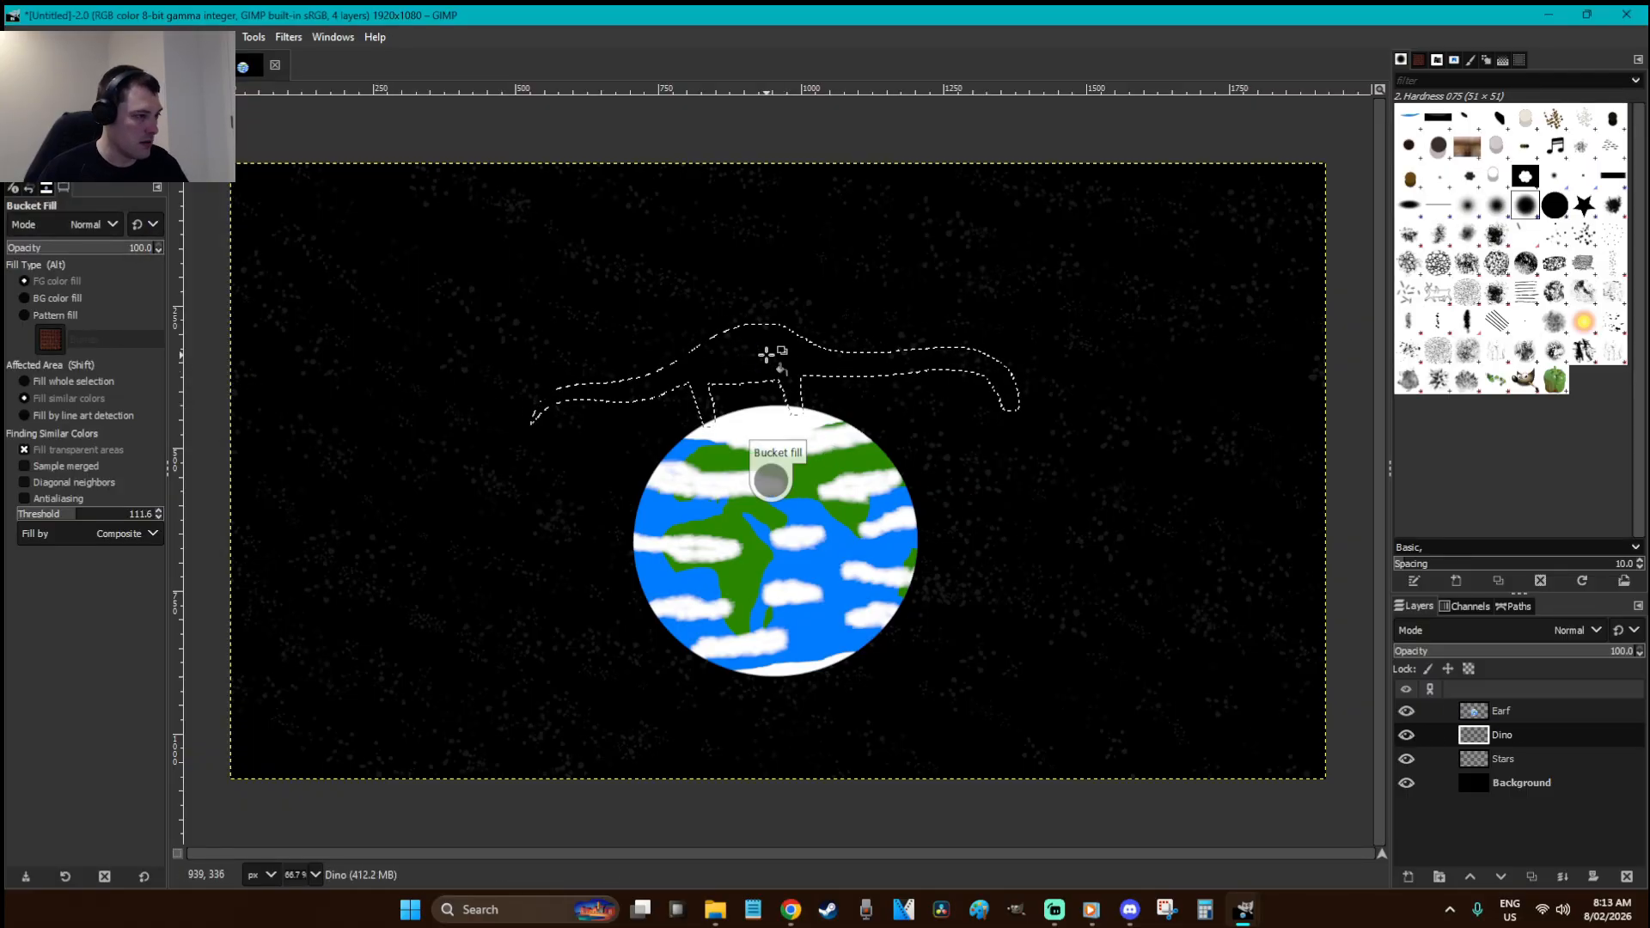
key("r")
left_click(905, 436)
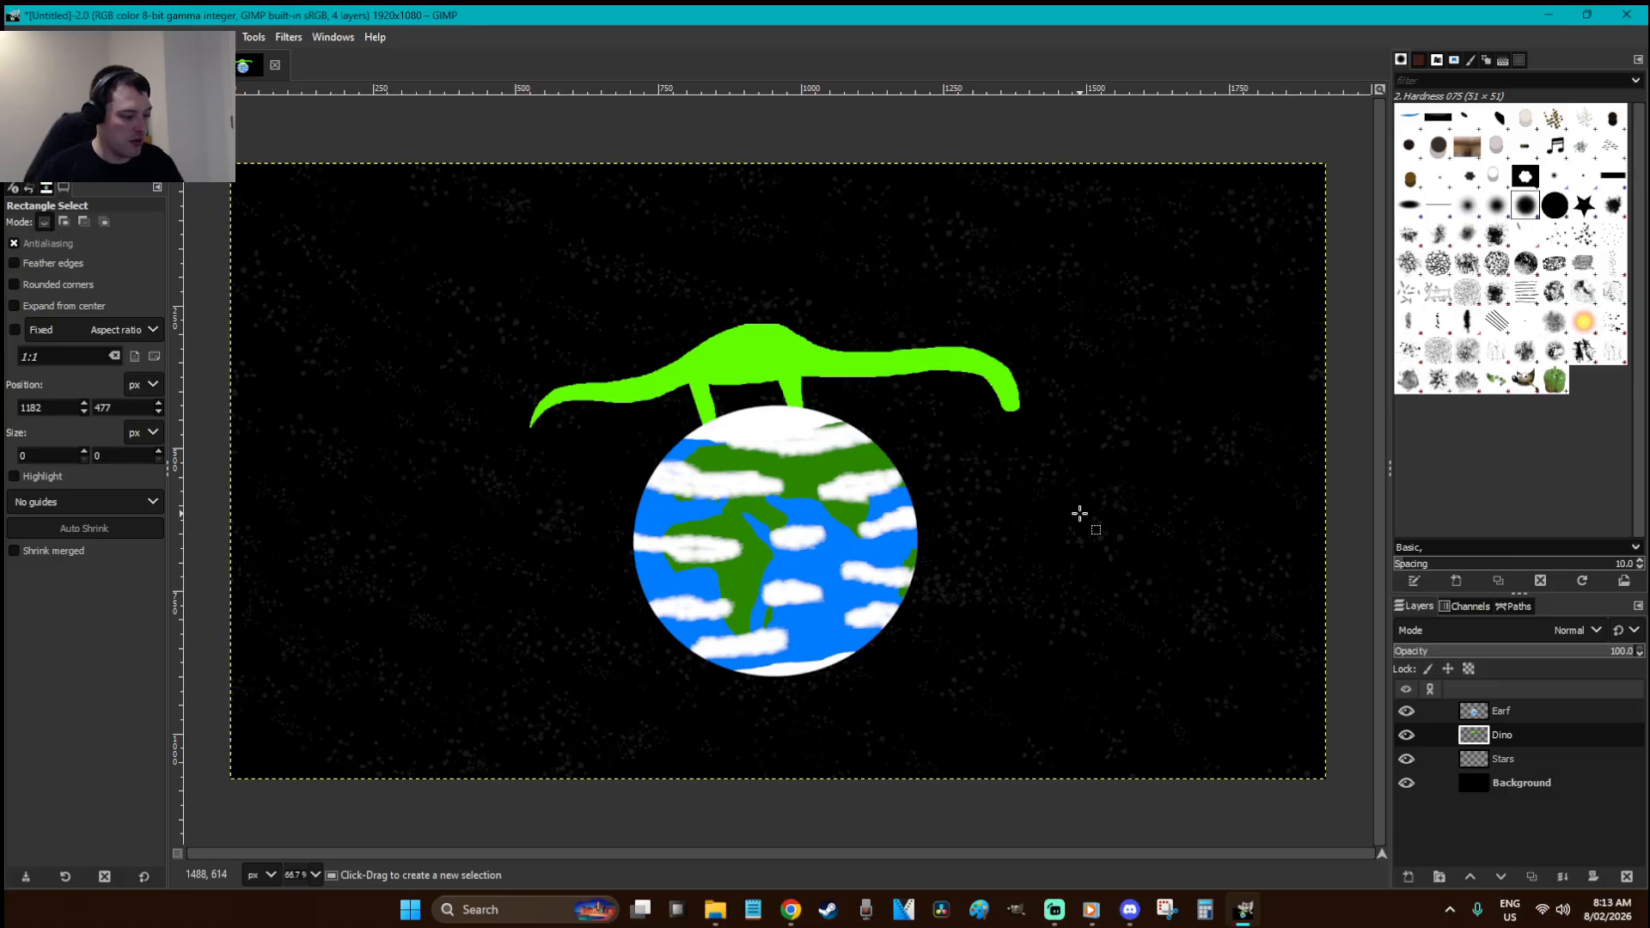
- Outline a second pair of legs across the dinosaur's body and down to the globe with Free Select
key("z")
left_click_drag(1006, 482, 482, 296)
key("f")
left_click(713, 425)
left_click(769, 533)
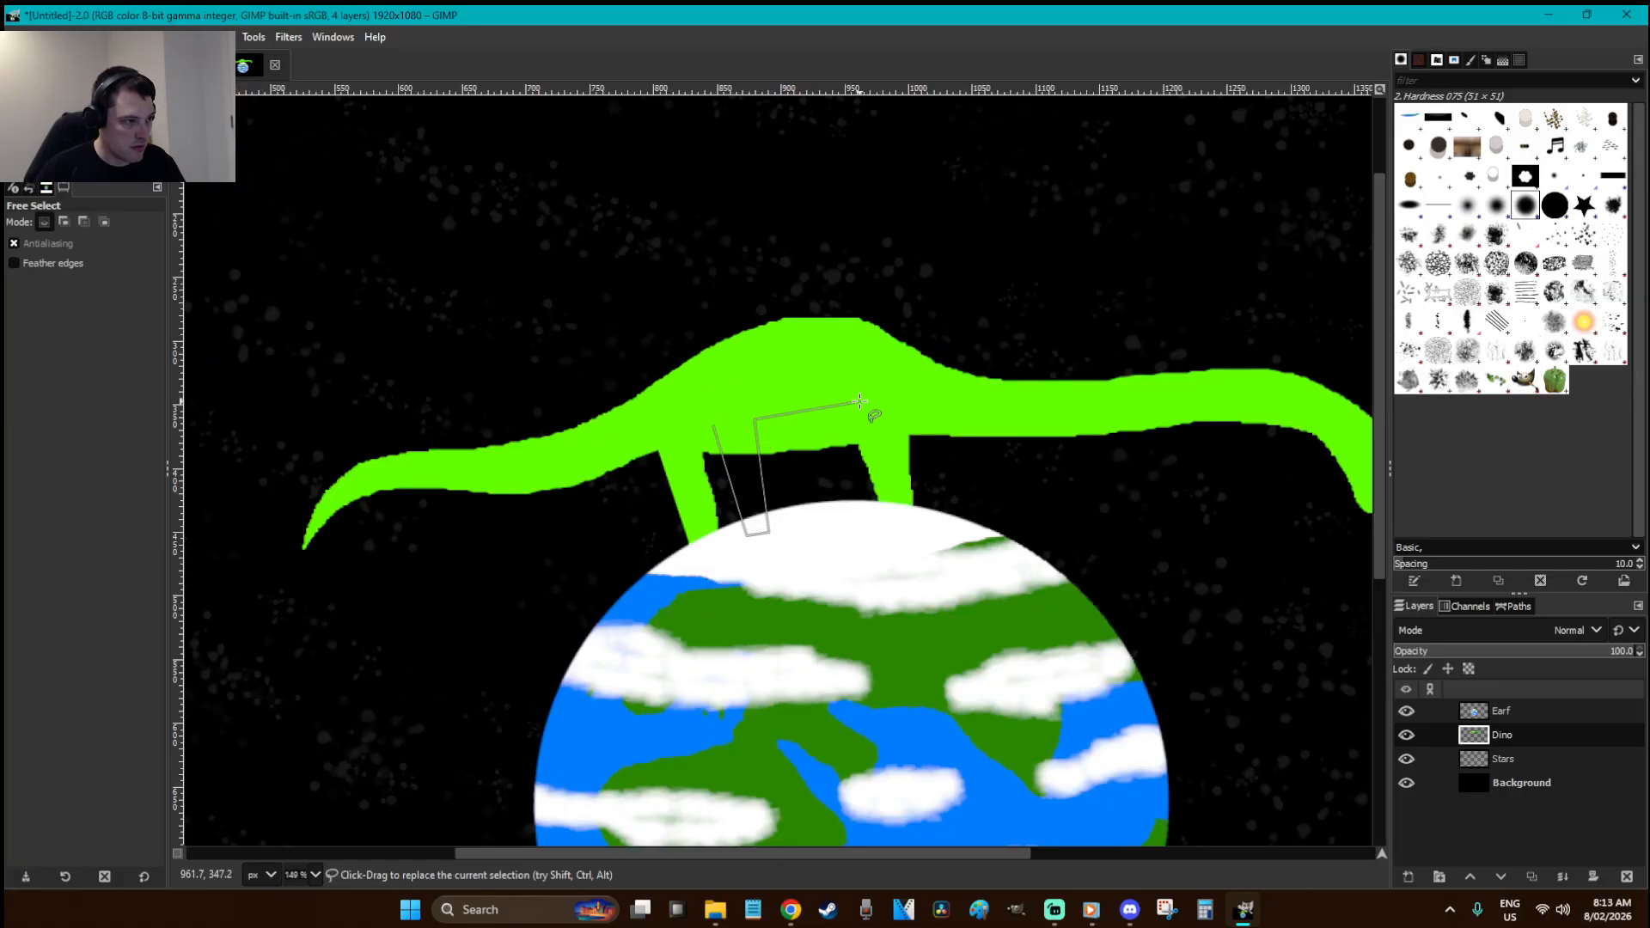
left_click(953, 521)
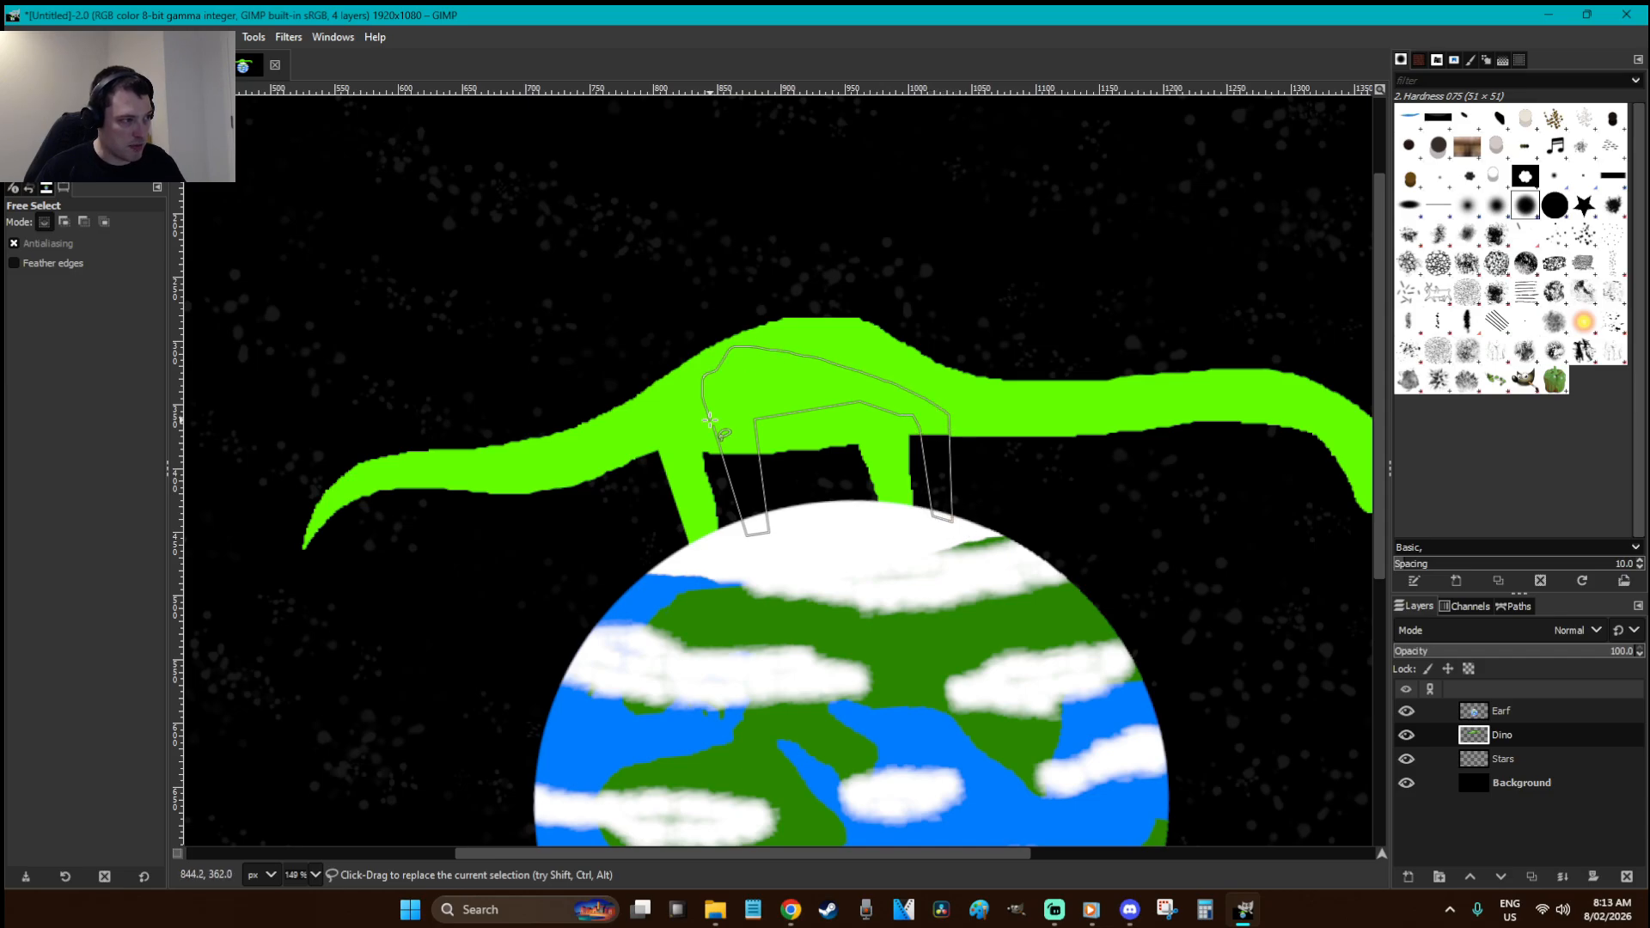
- Fill the selected area between the dinosaur's body and the globe with a darker shade of its green, then clear the selection
key("o")
left_click(756, 405)
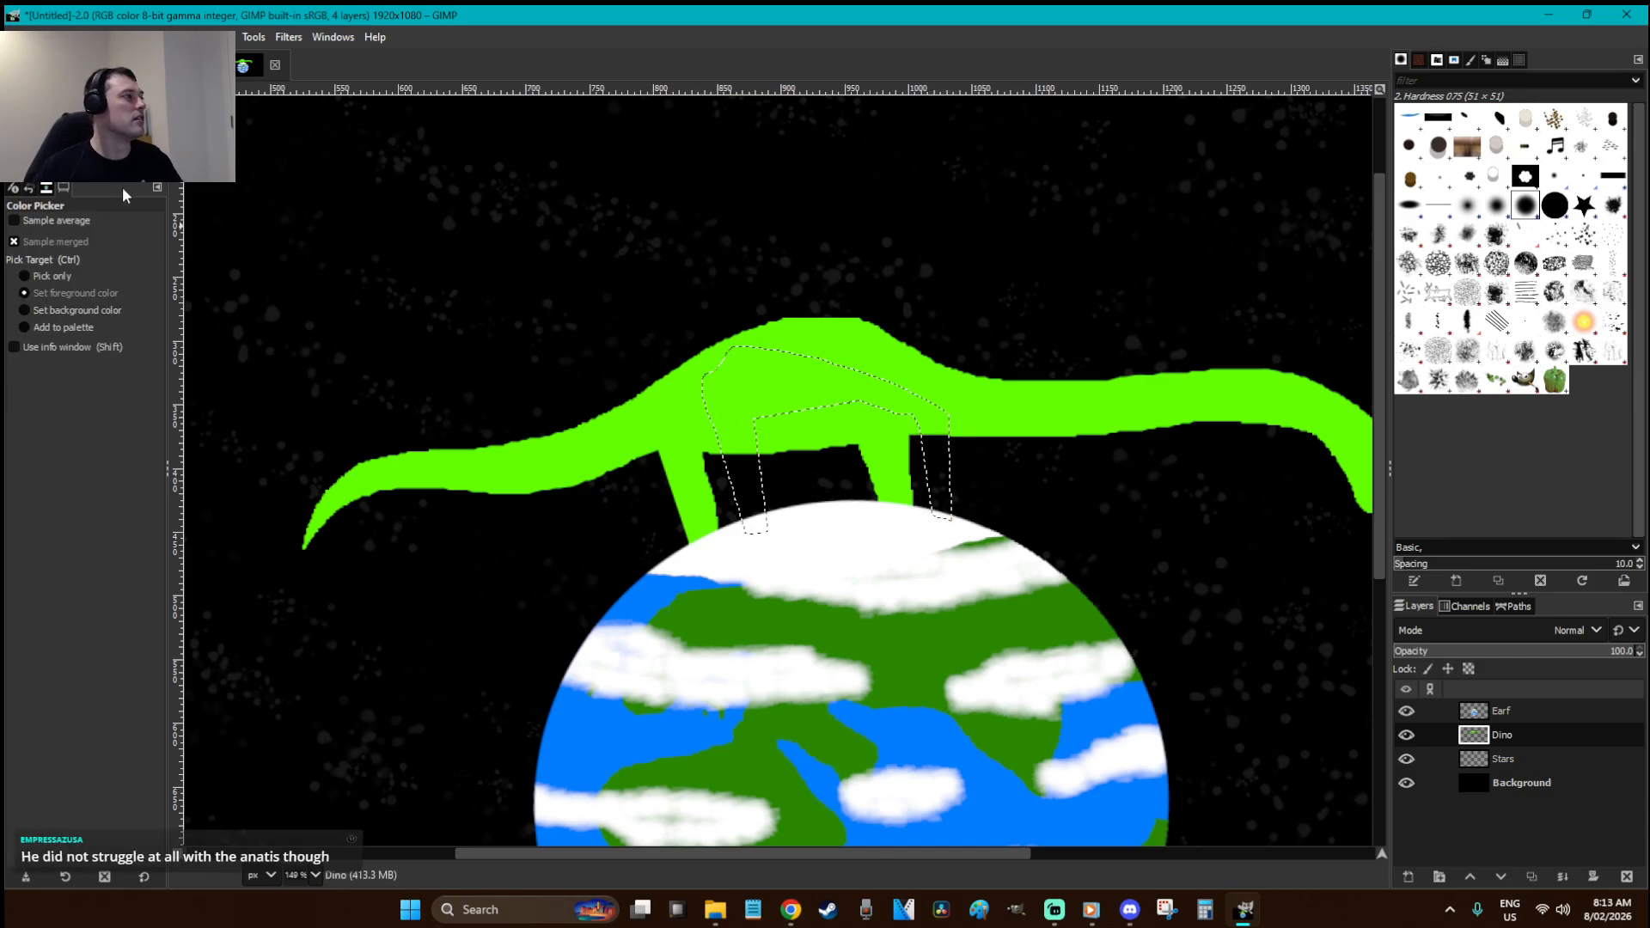
left_click(25, 158)
left_click_drag(281, 169, 296, 172)
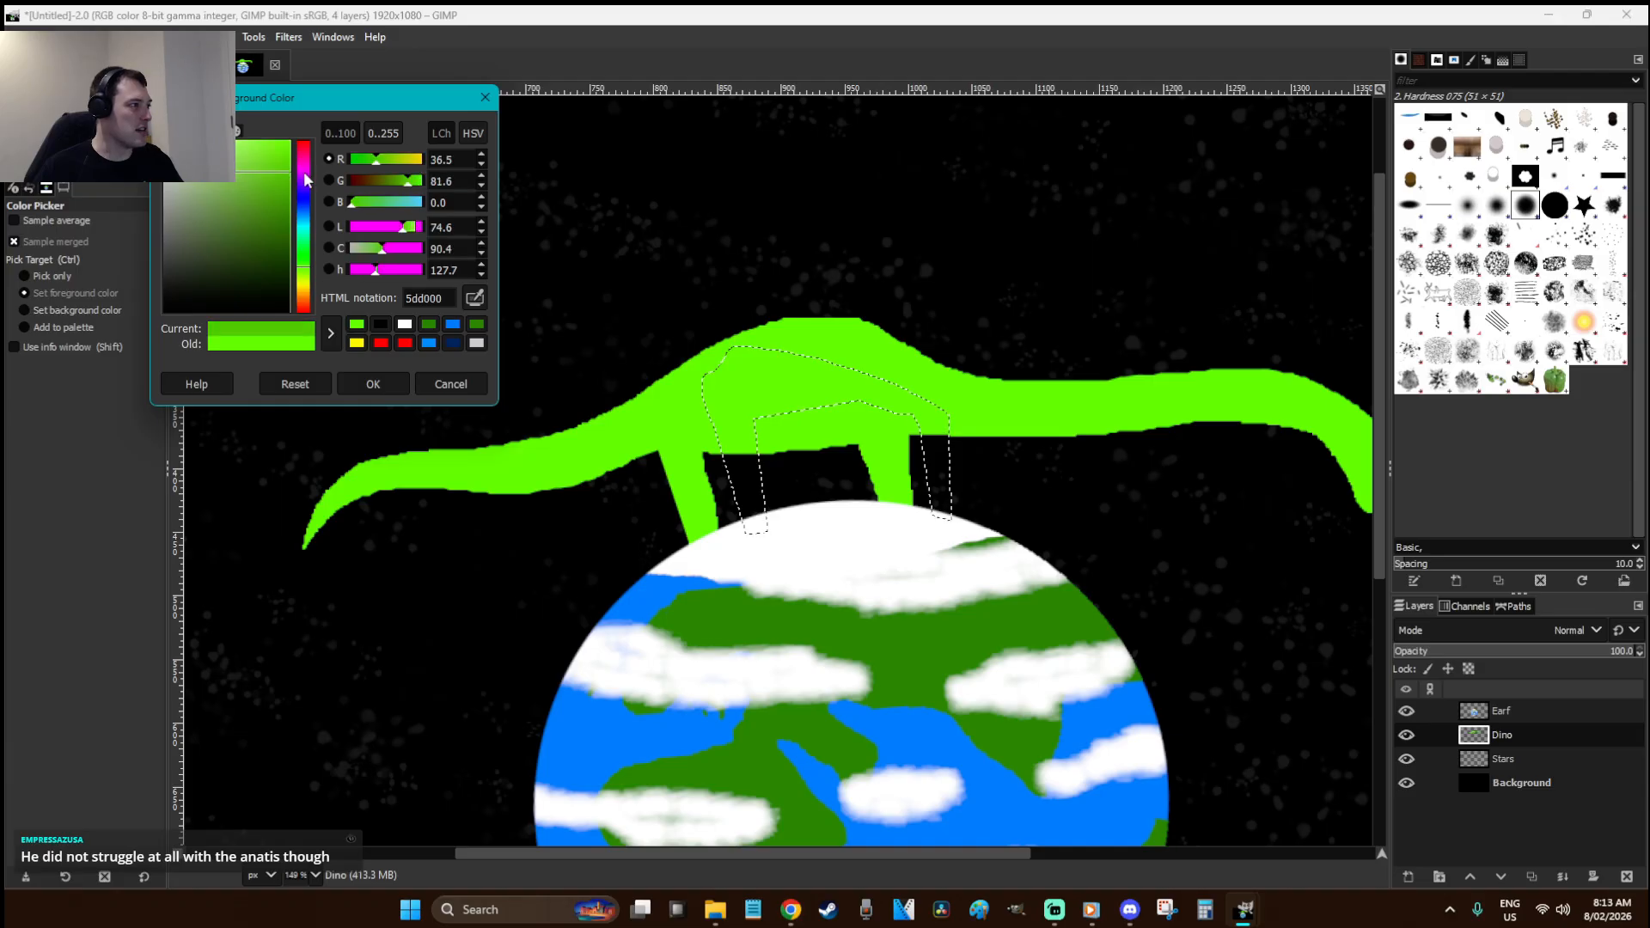
left_click(388, 384)
key("shift+b")
left_click(740, 472)
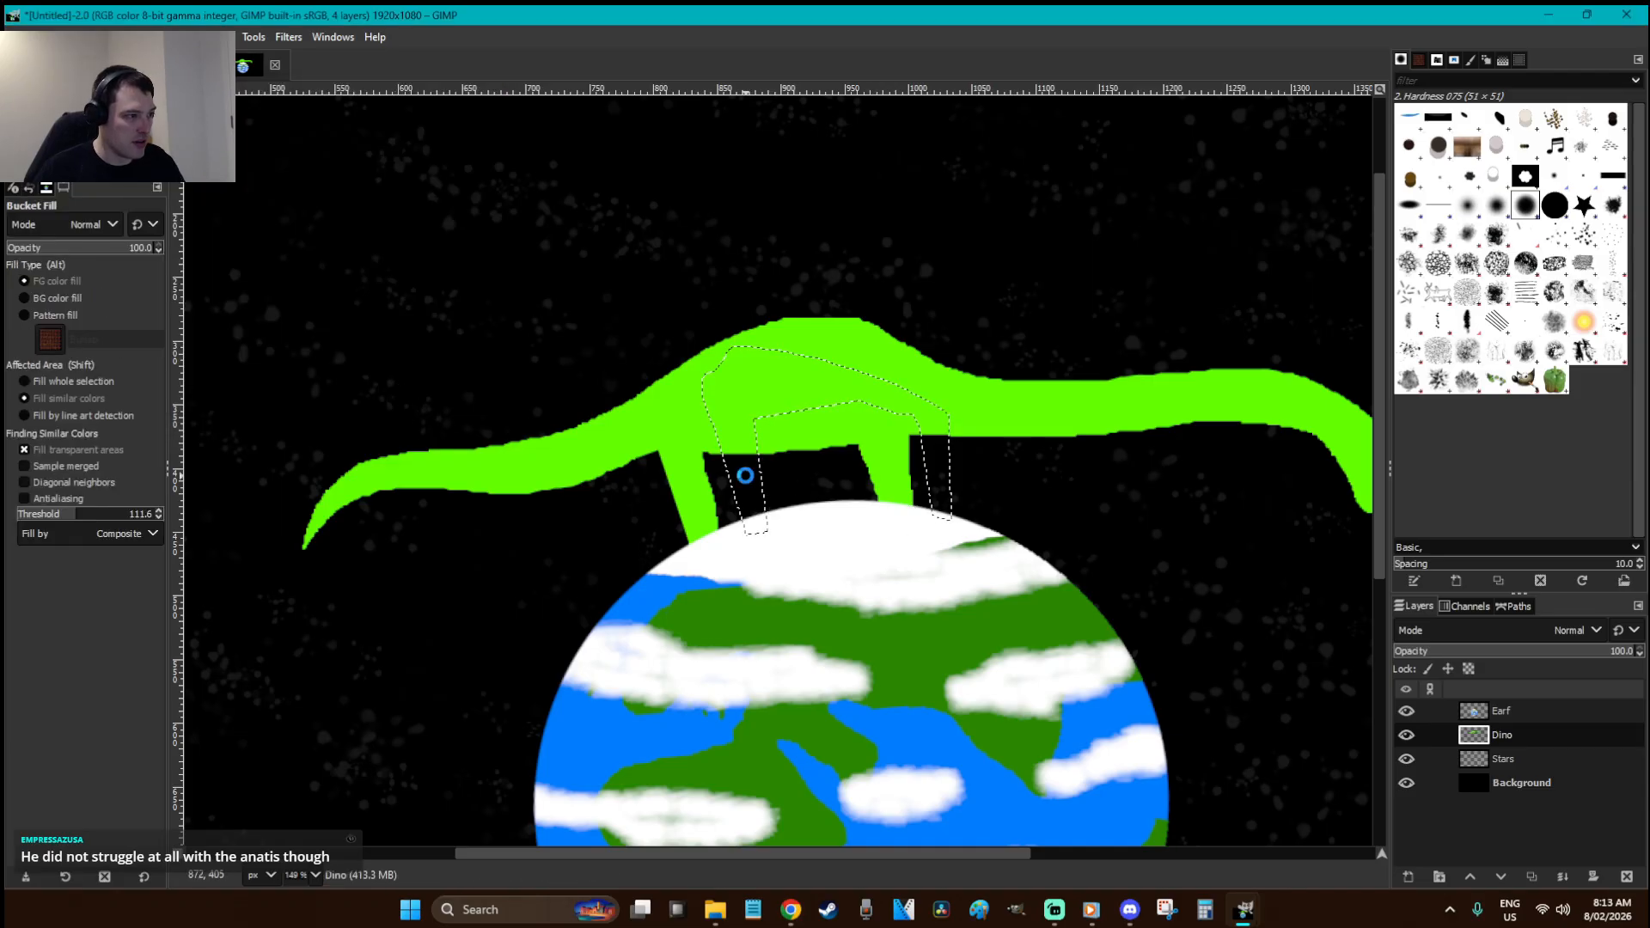
key("r")
left_click(1014, 495)
scroll(1014, 495, "down", 2)
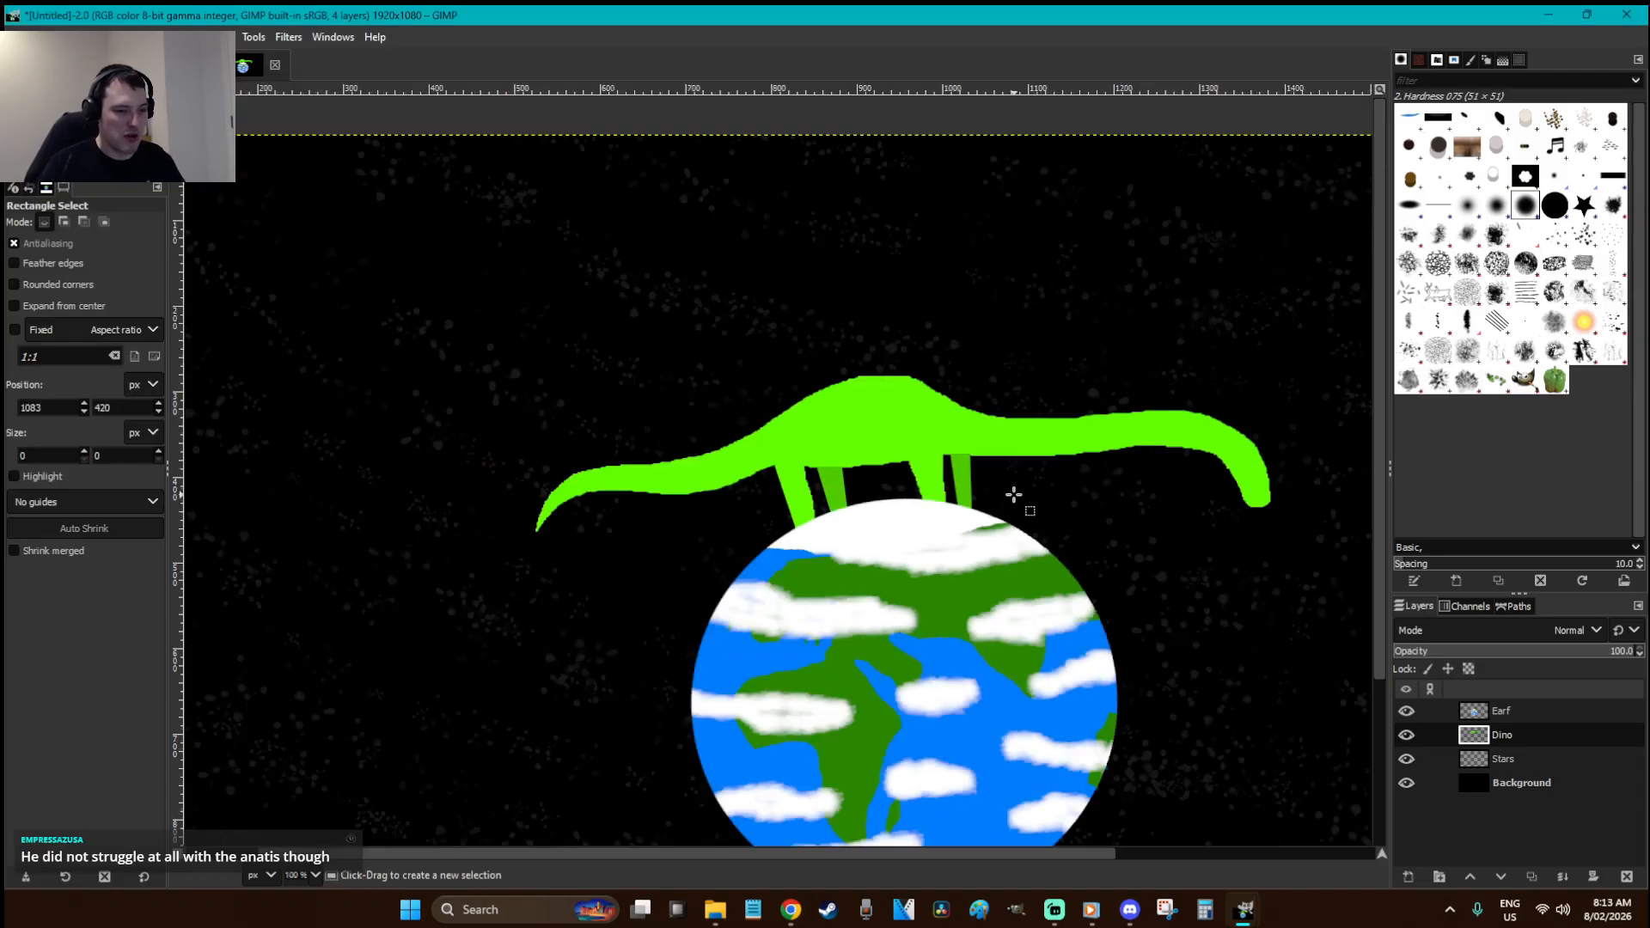
left_click(1014, 495)
- Paint two black eyes side by side near the tip of the dinosaur's head with a Paintbrush of size 7 and hardness 100
key("z")
left_click_drag(1065, 446, 971, 376)
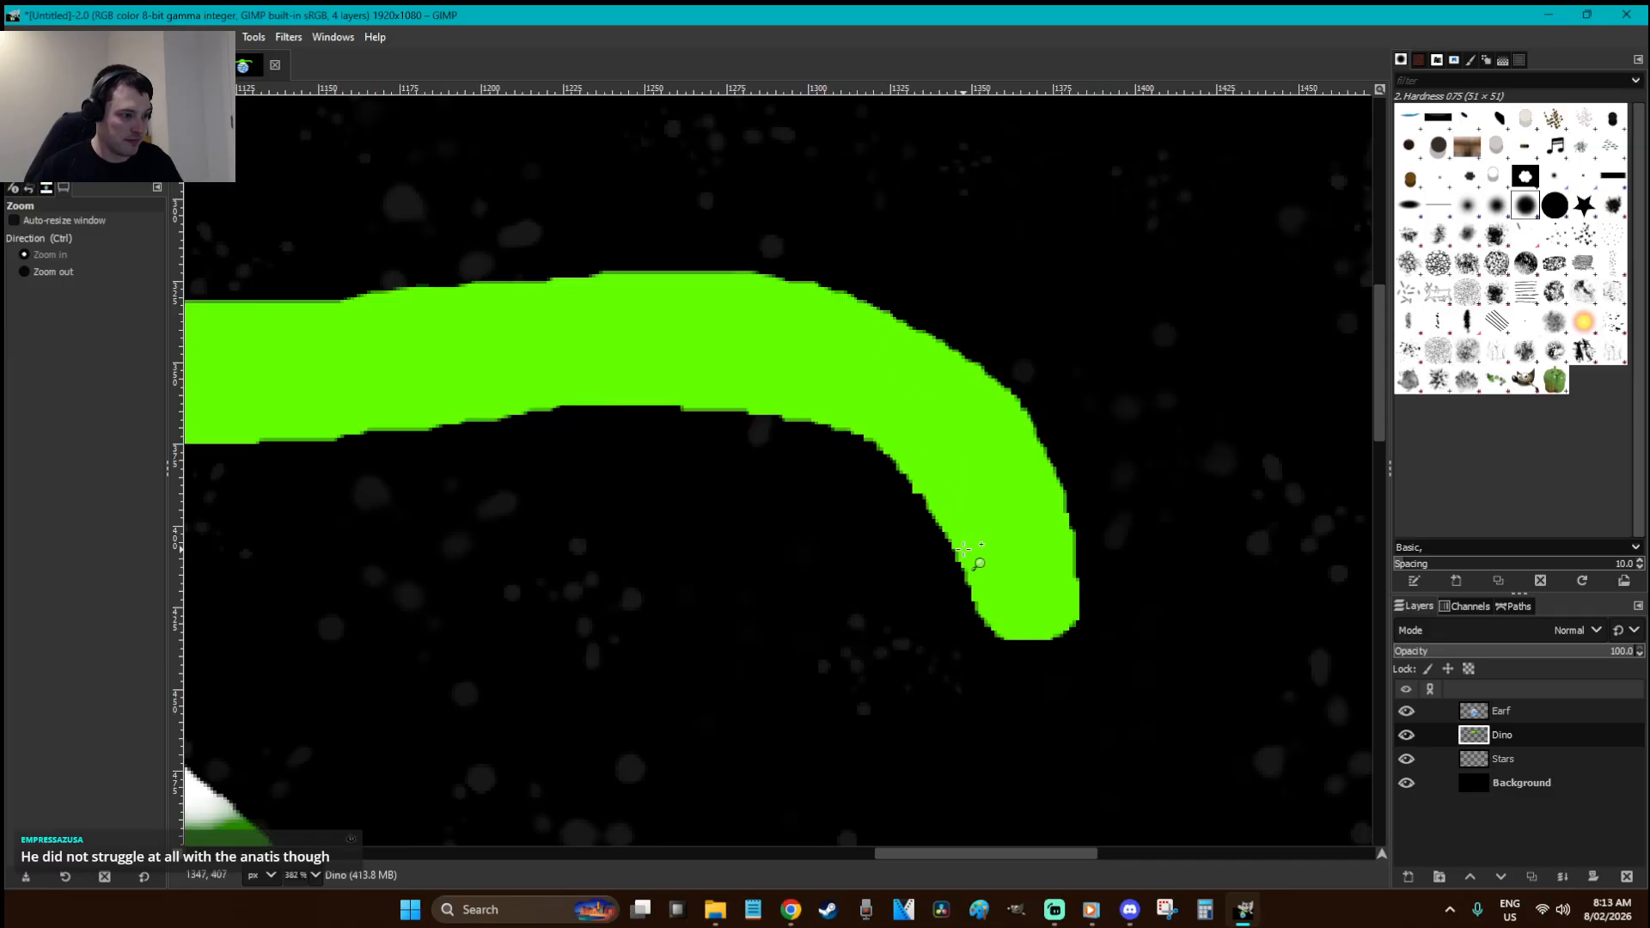
key("p")
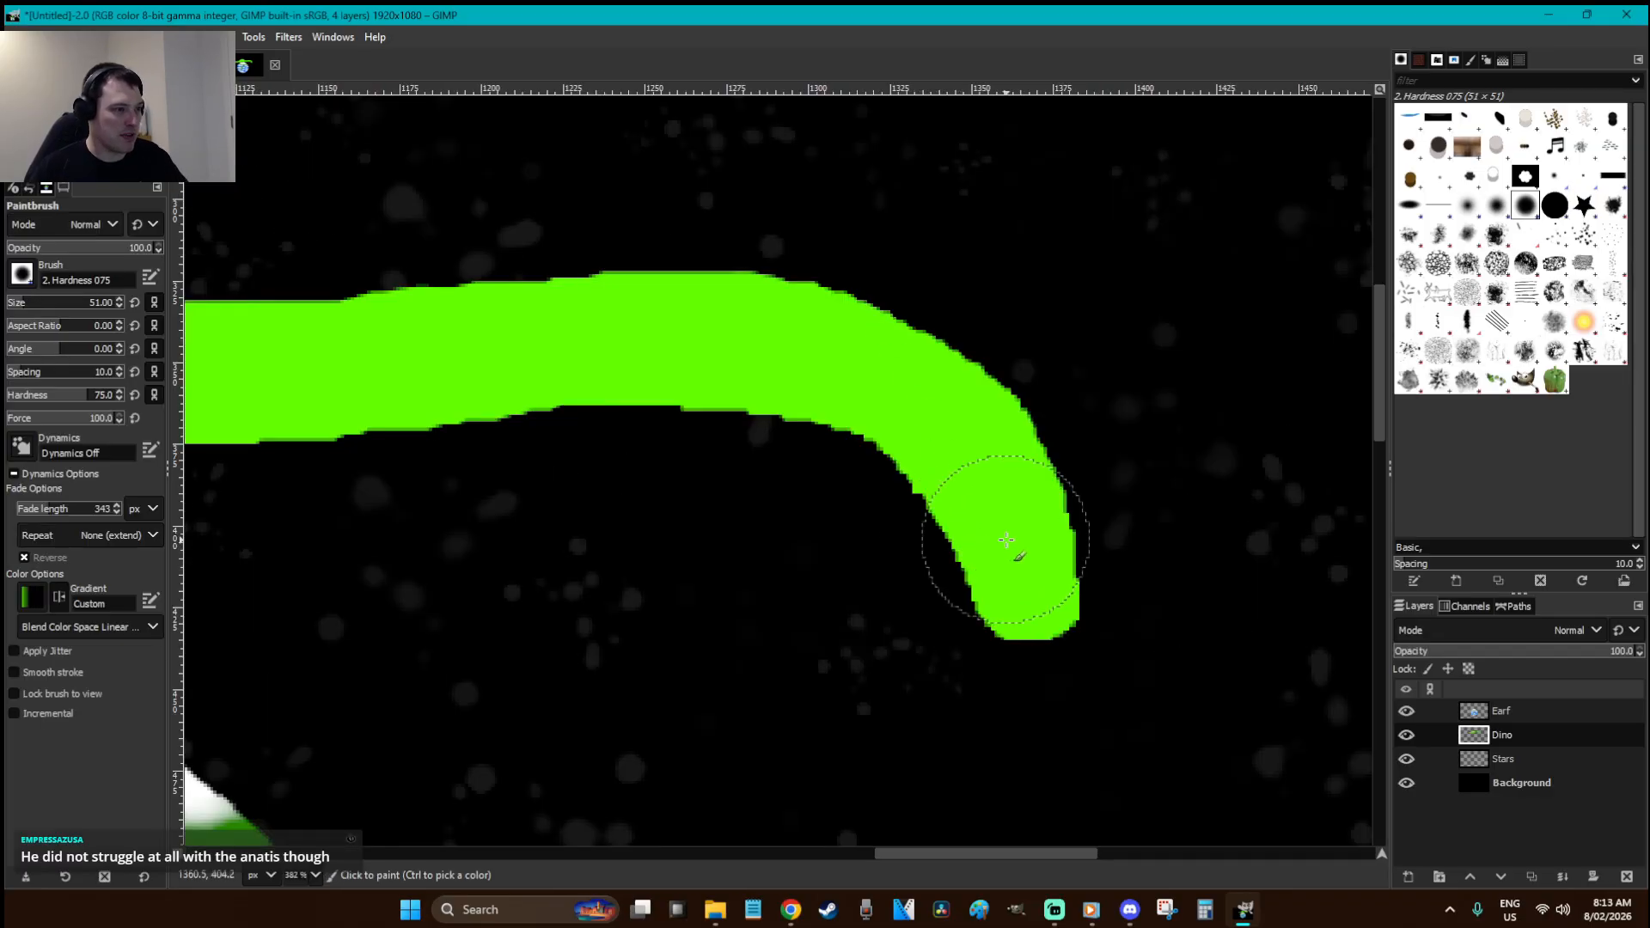
left_click(95, 305)
type("3")
key("Return")
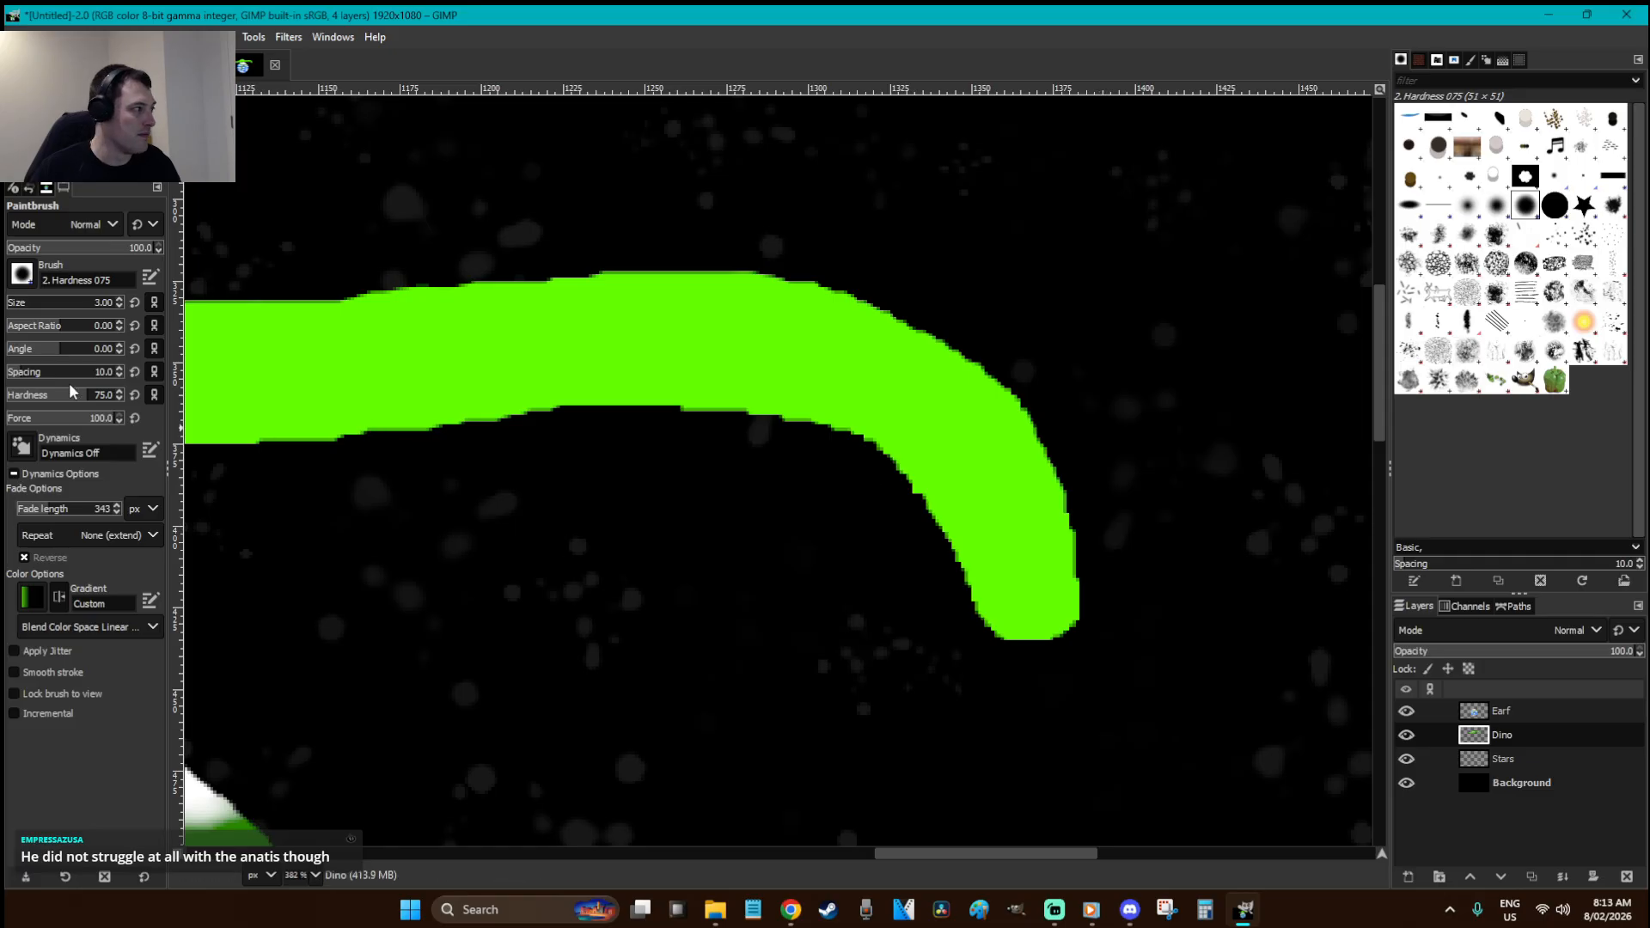
left_click_drag(92, 401, 122, 399)
scroll(88, 309, "up", 4)
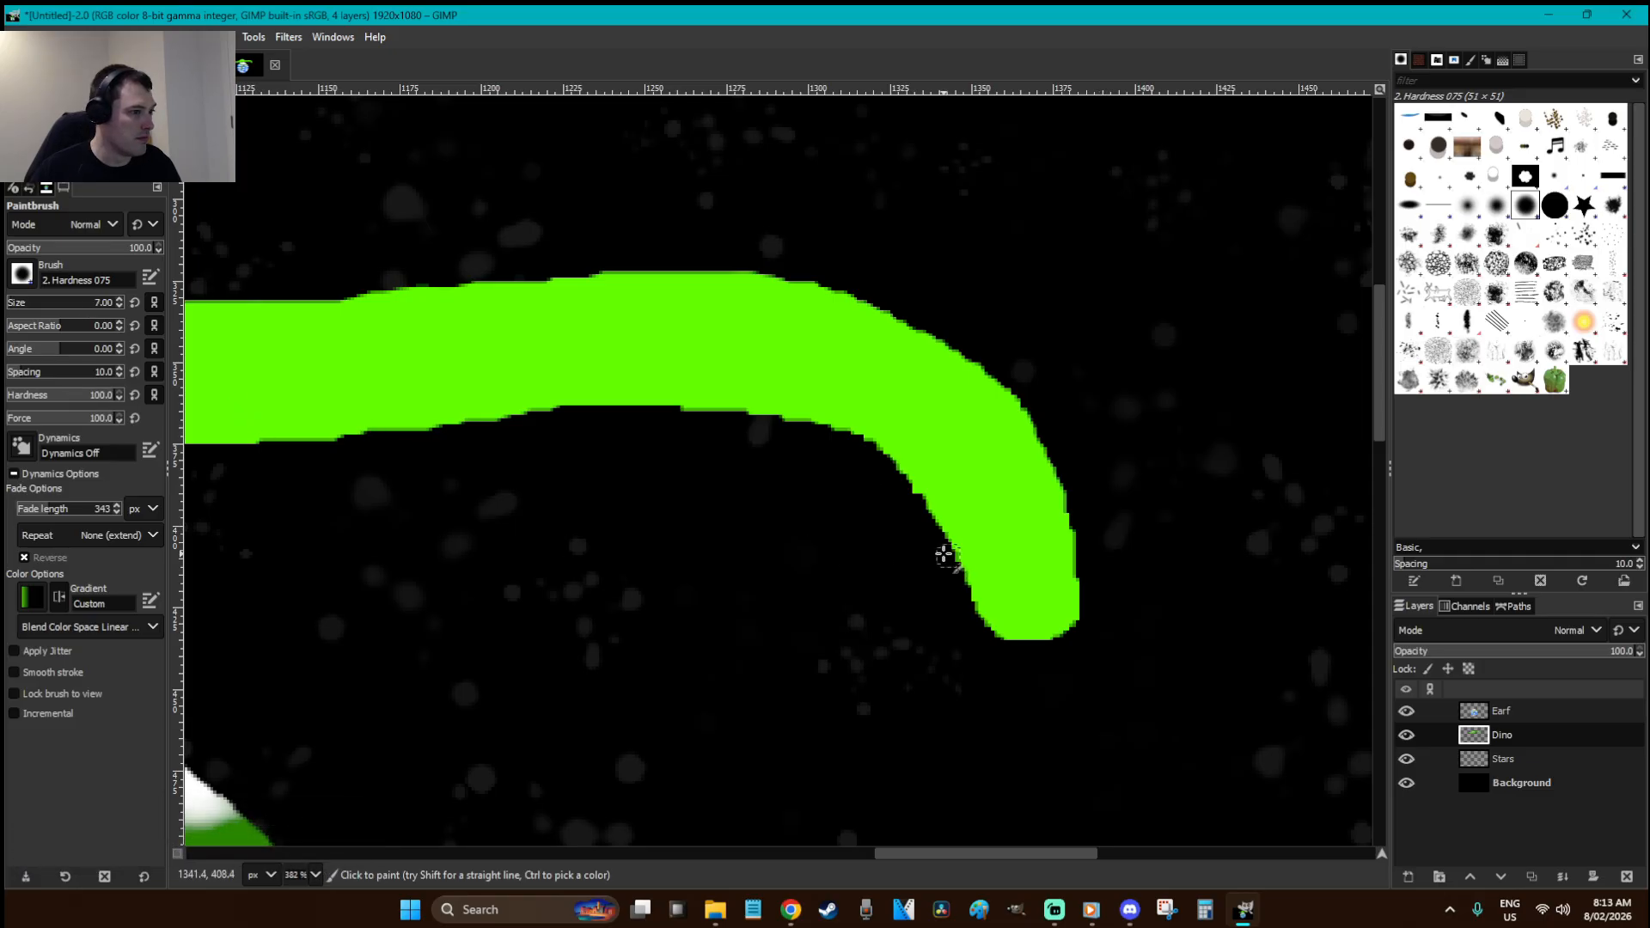
key("ctrl")
left_click(992, 559)
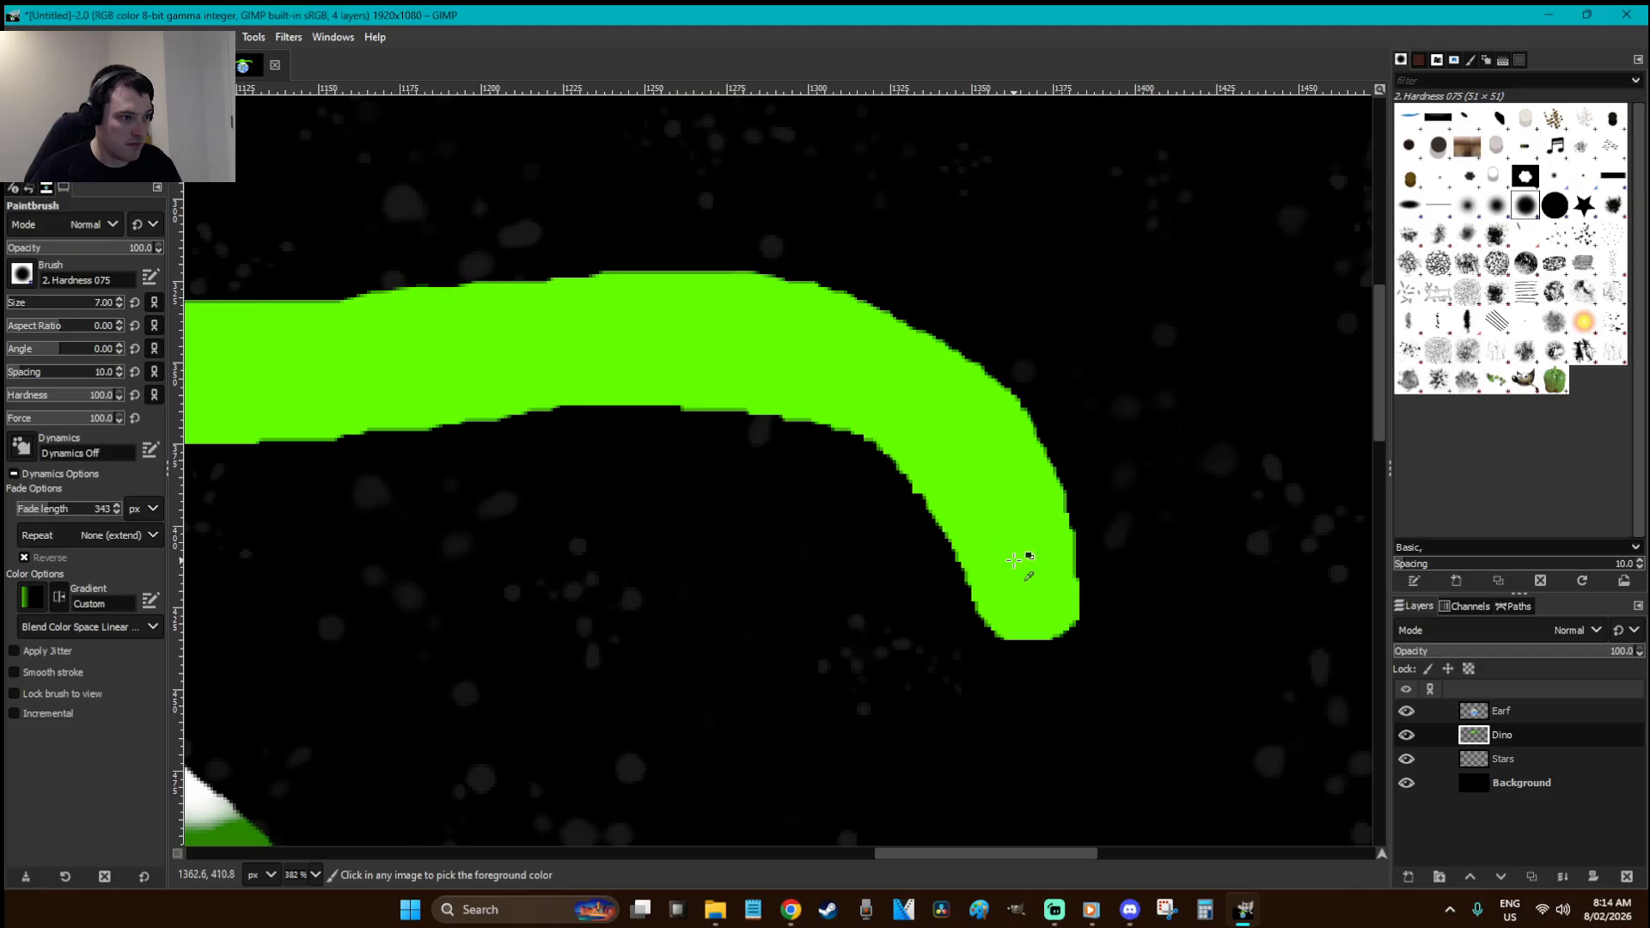
key("r")
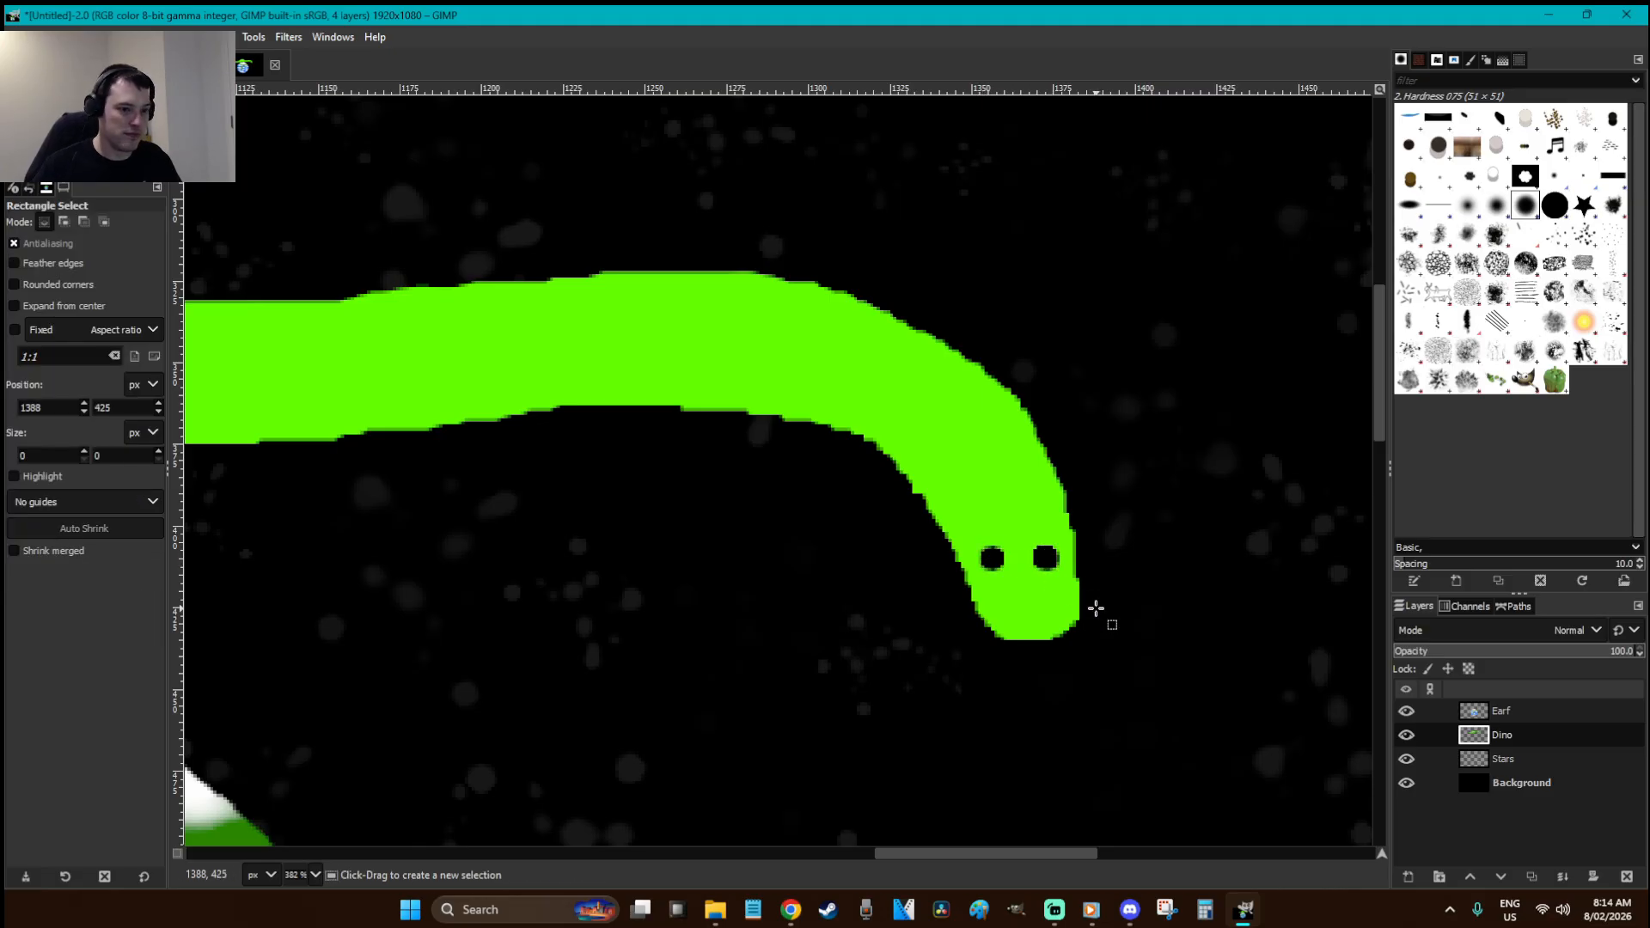
scroll(1096, 608, "down", 6, "ctrl")
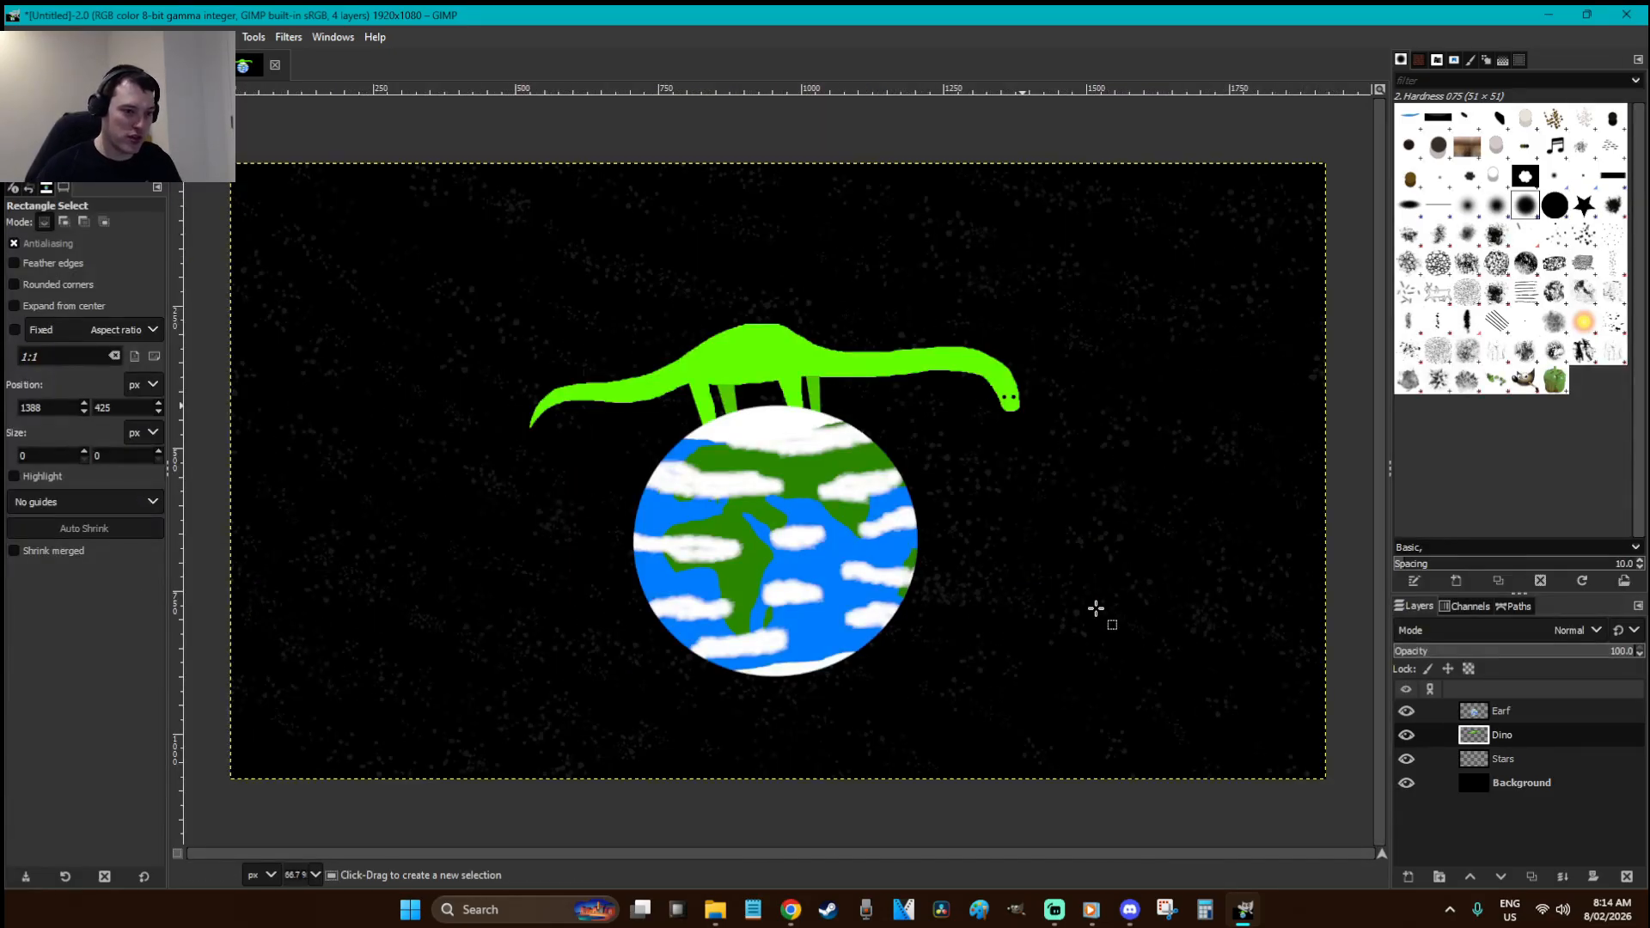
- Add the white text "help" in Impact Condensed, 80 px, below the dinosaur's head and merge it down into the Earf layer
key("z")
left_click_drag(1162, 626, 737, 287)
key("f")
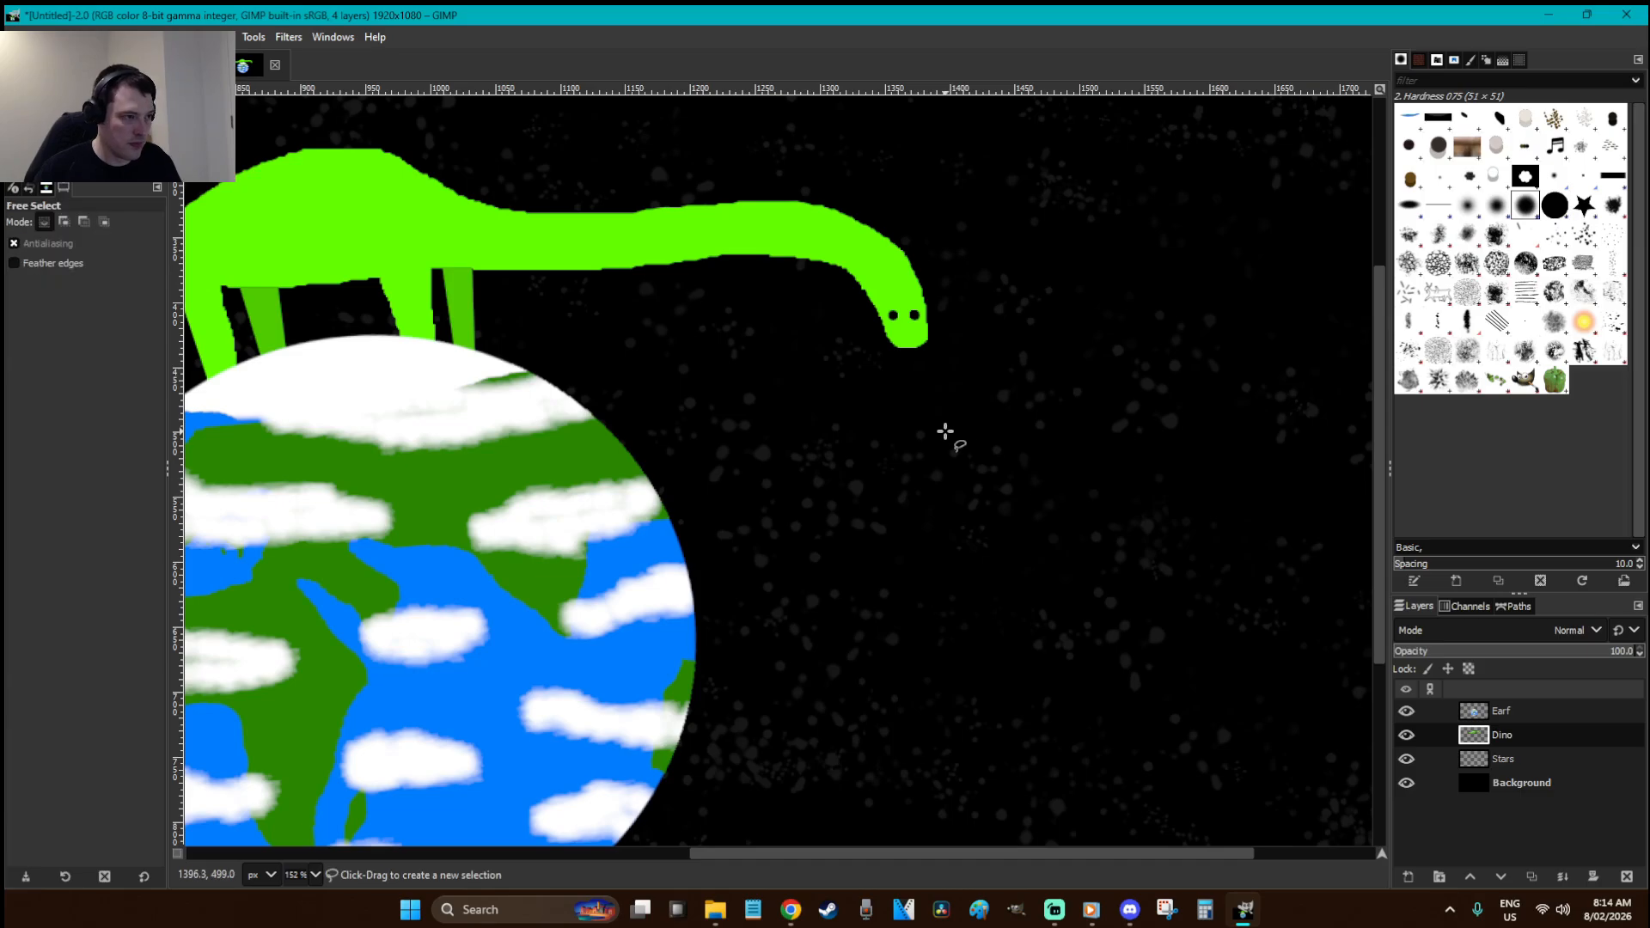
left_click(1507, 714)
key("r")
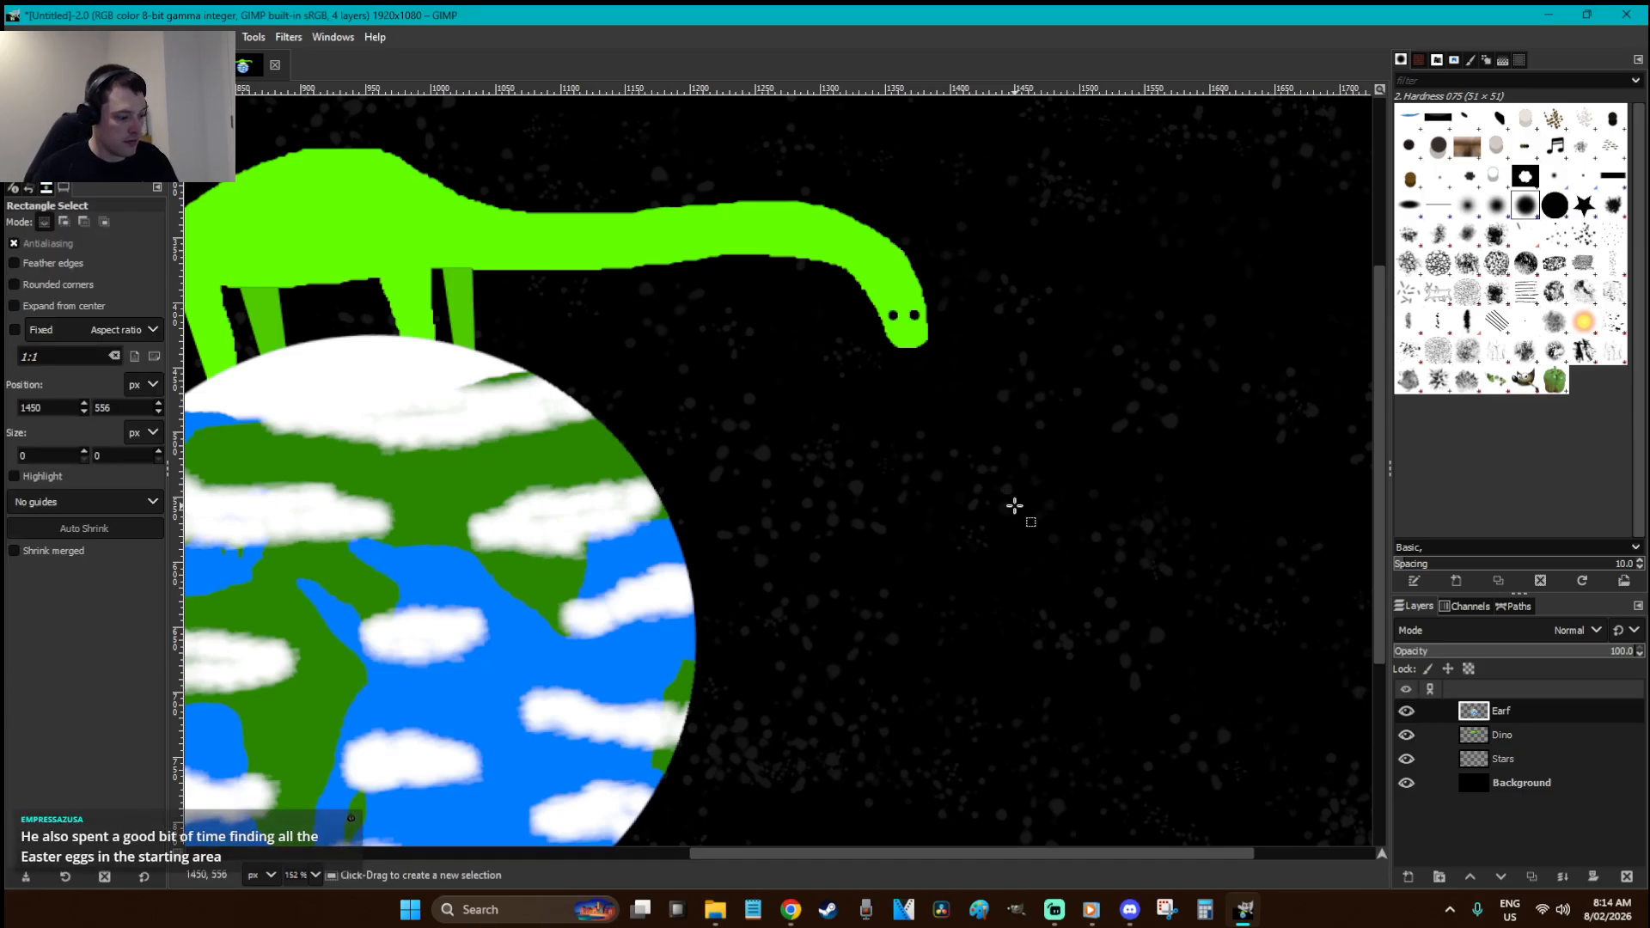
key("t")
left_click(923, 554)
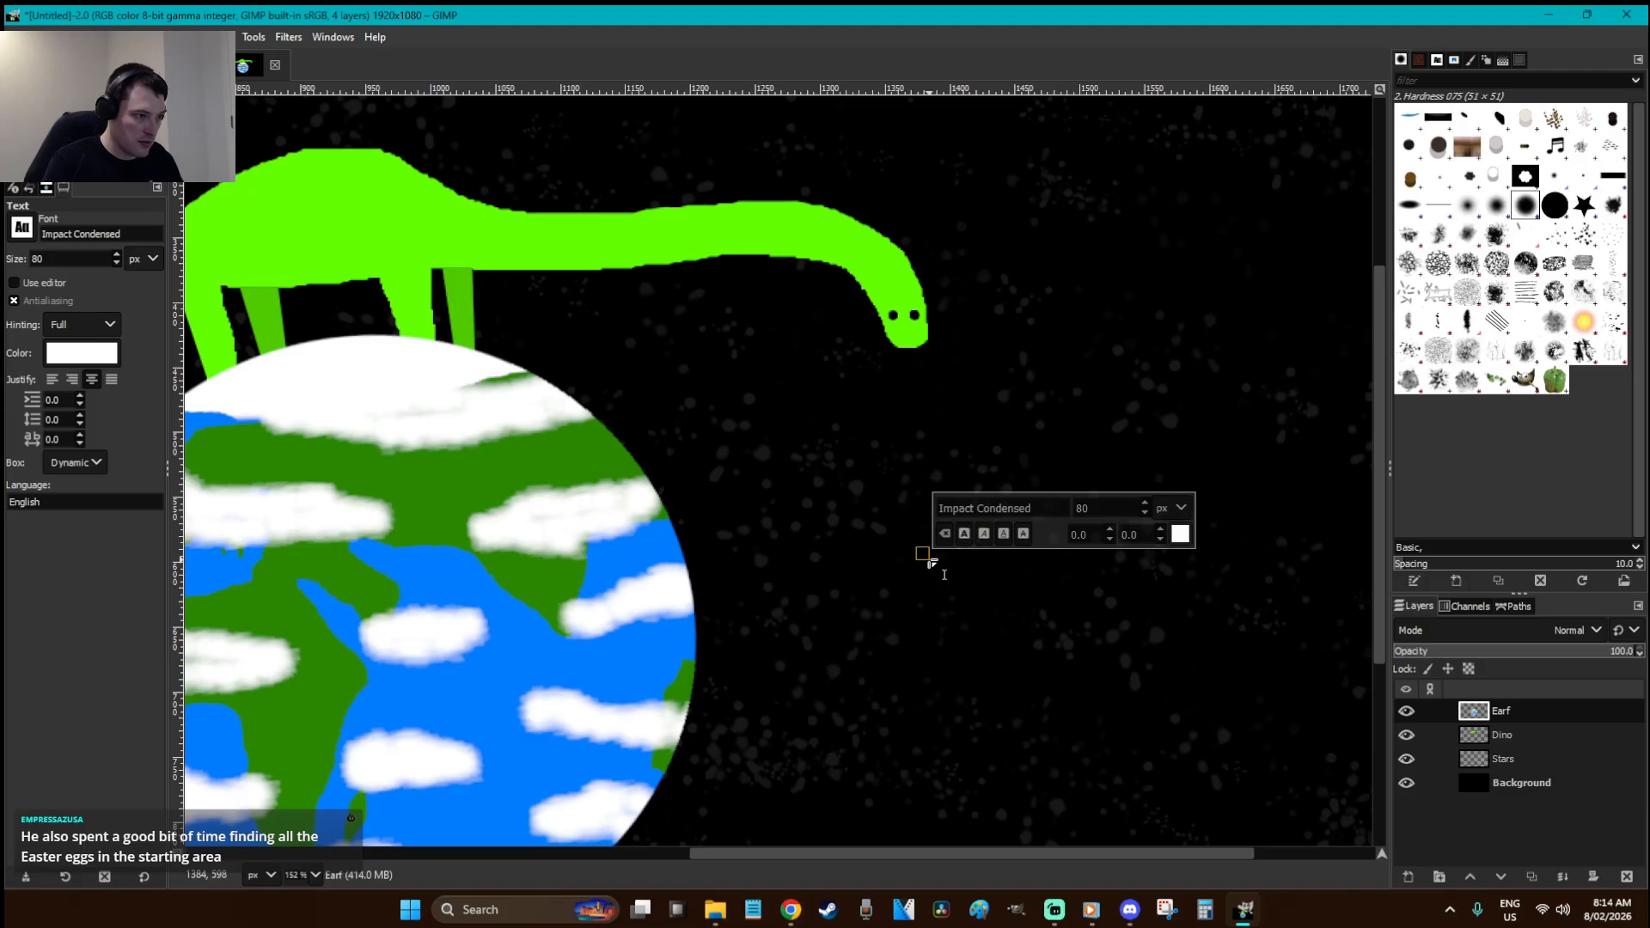
type("help")
right_click(1503, 709)
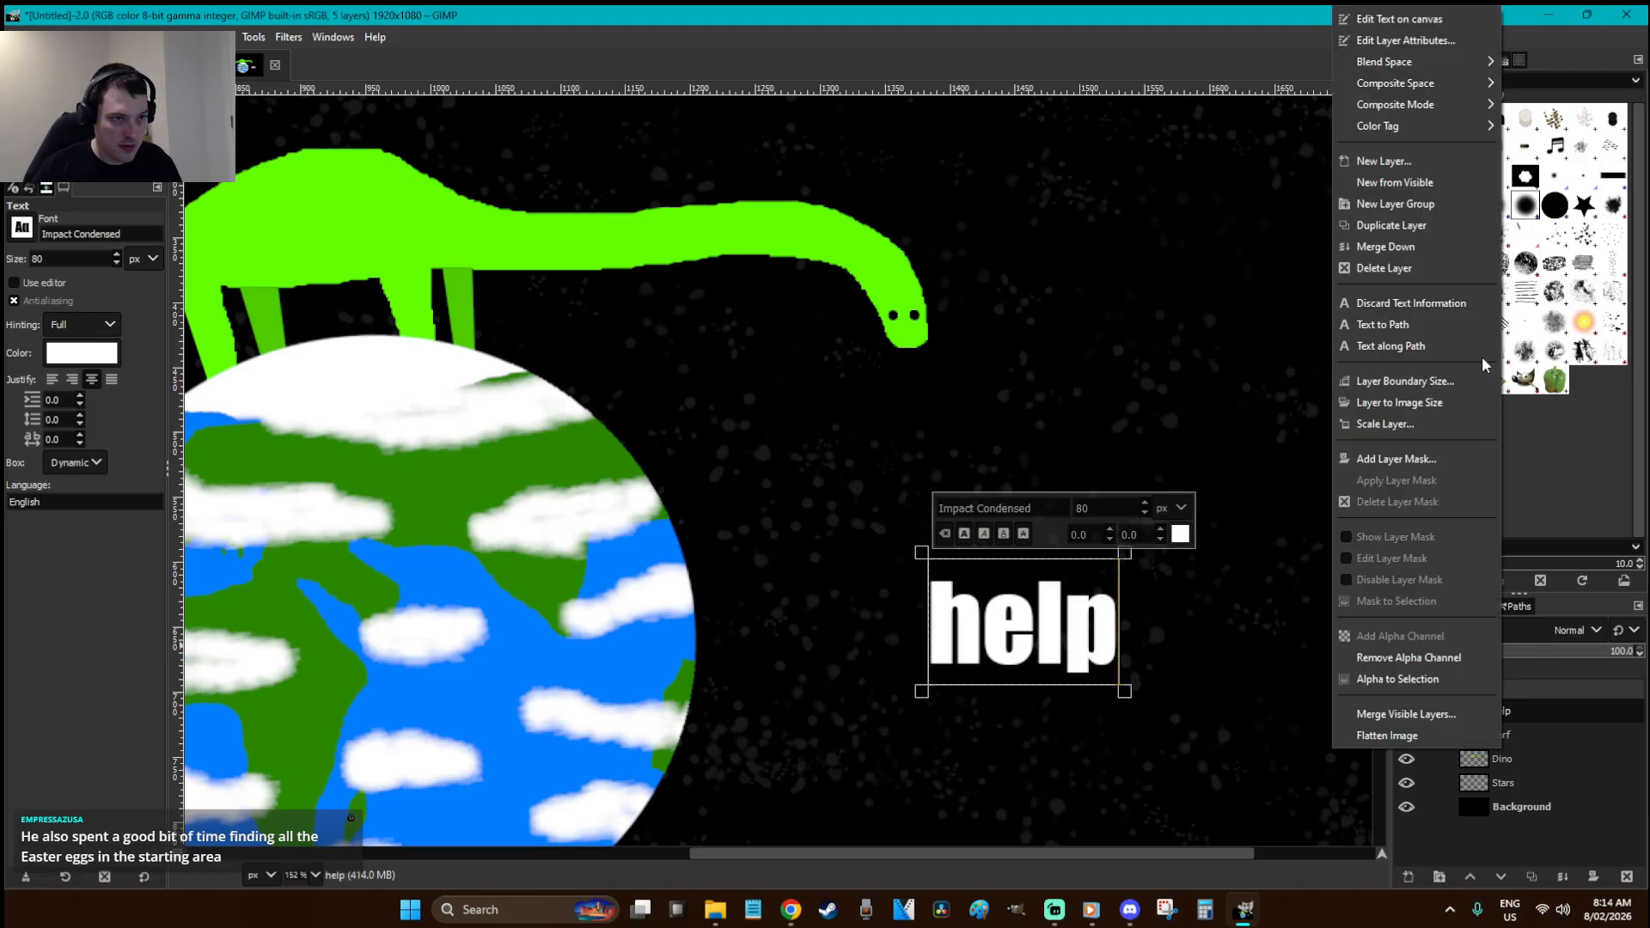
left_click(1365, 248)
- On the Earf layer, select the word "help", cut and paste it slightly up and to the right, and clear the selection
left_click(1525, 739)
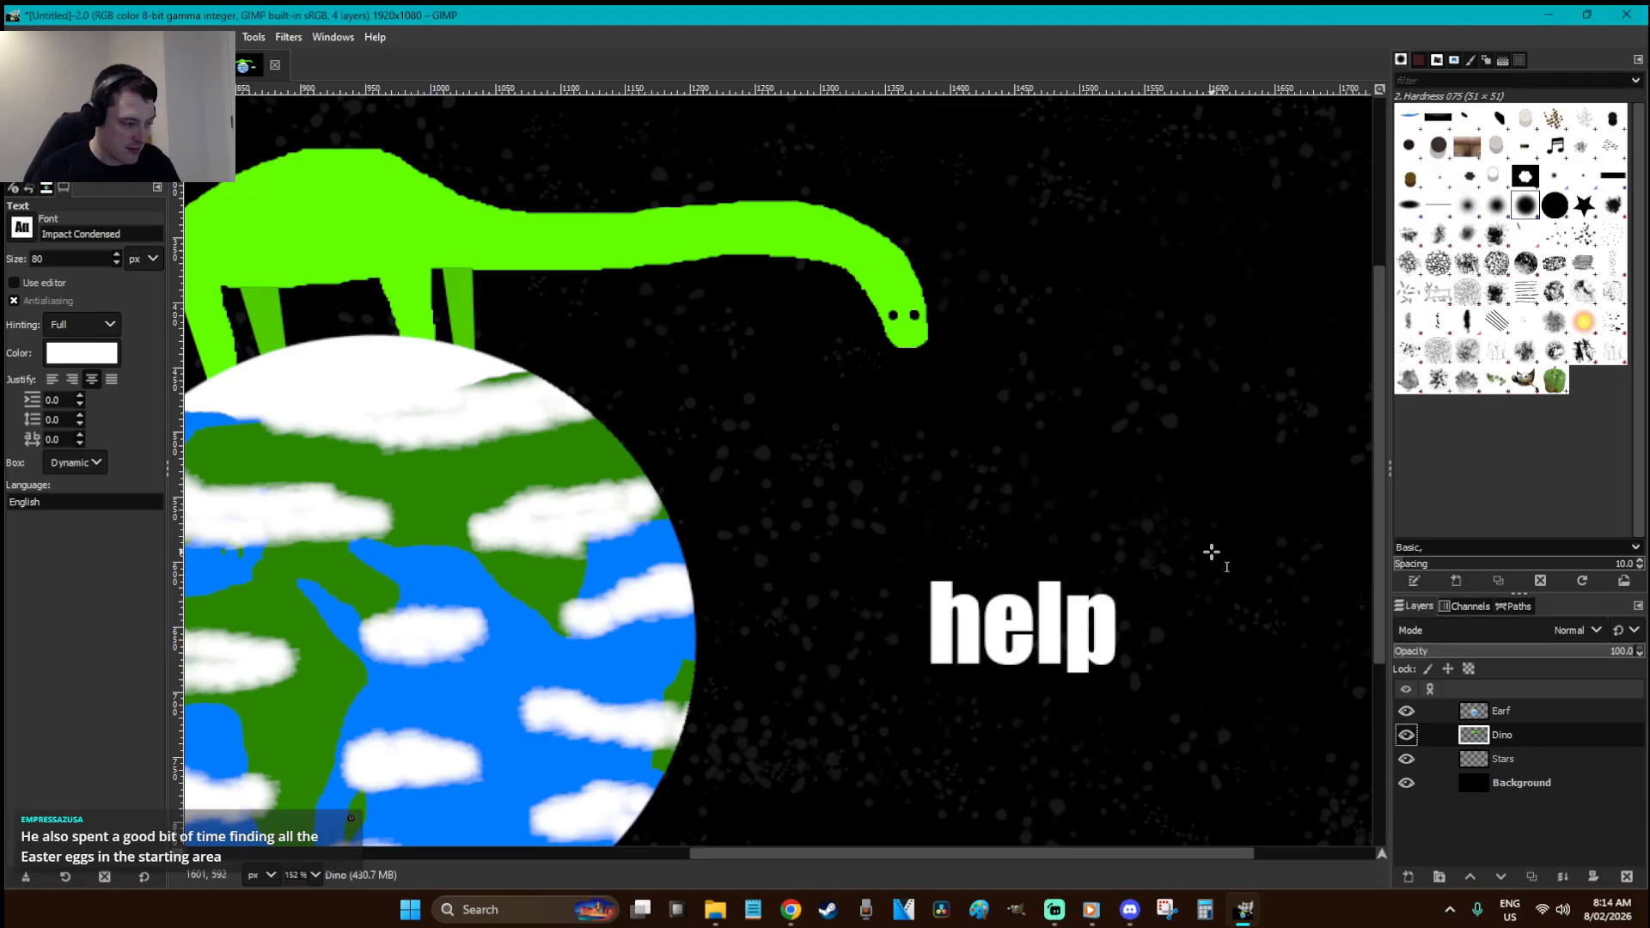
key("r")
left_click(1539, 712)
left_click_drag(1186, 713, 1147, 618)
key("ctrl+x")
key("ctrl+v")
left_click(1152, 508)
- On the Dino layer, select a rectangle about 182 × 115 px around the word "help" and fill it with white
left_click(1500, 735)
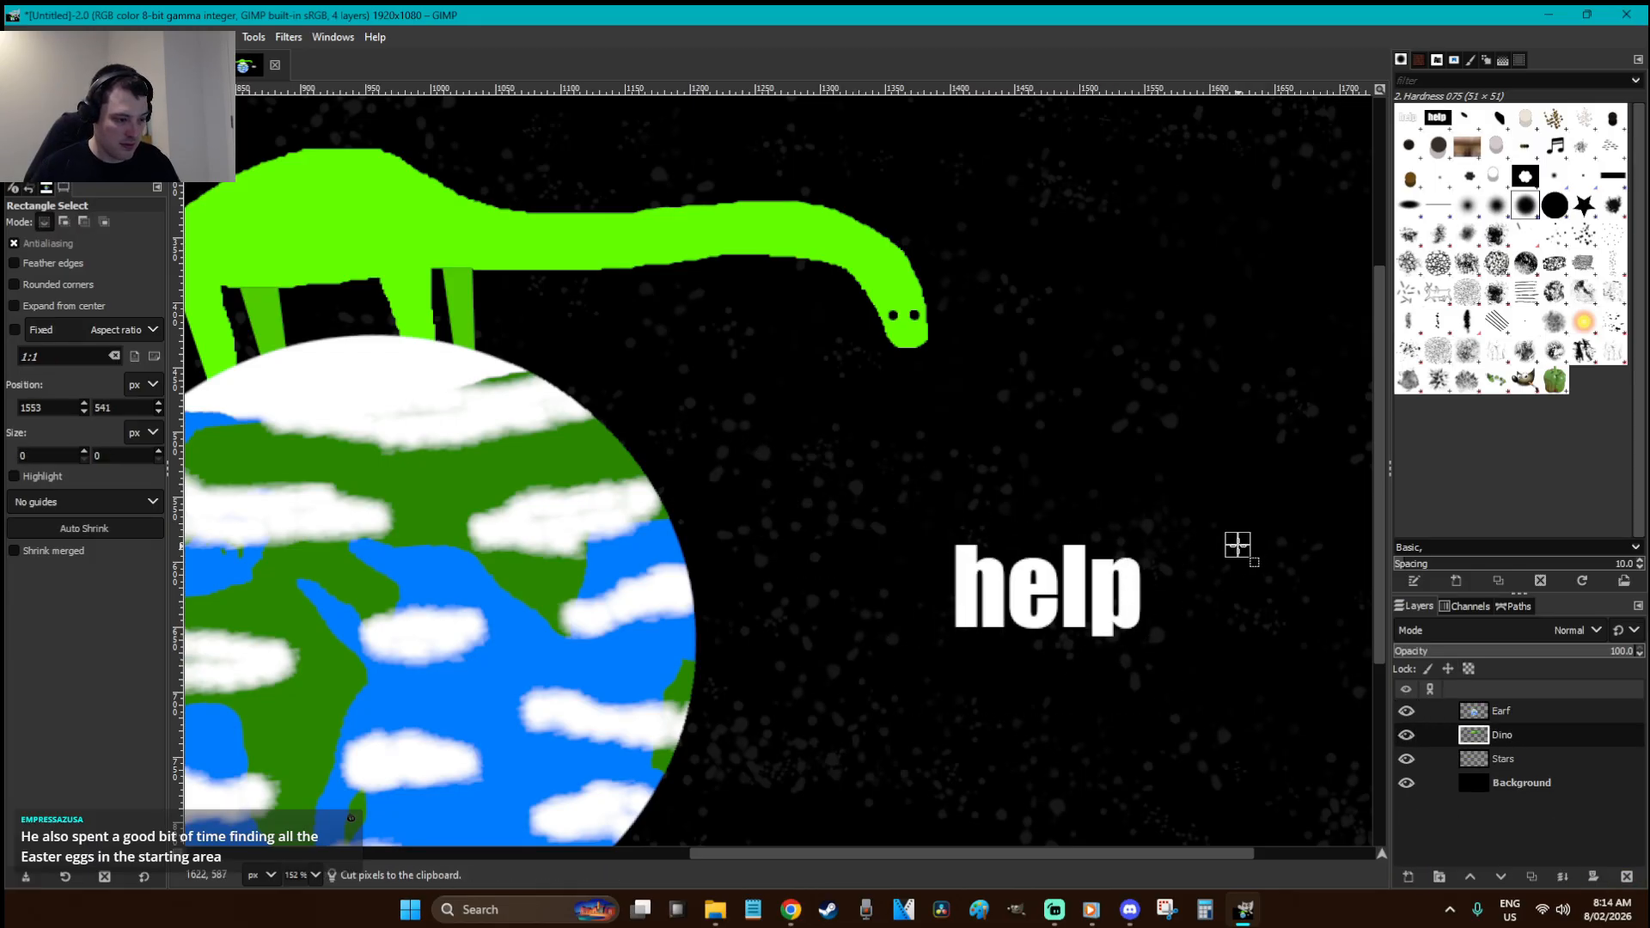
key("f")
left_click(923, 370)
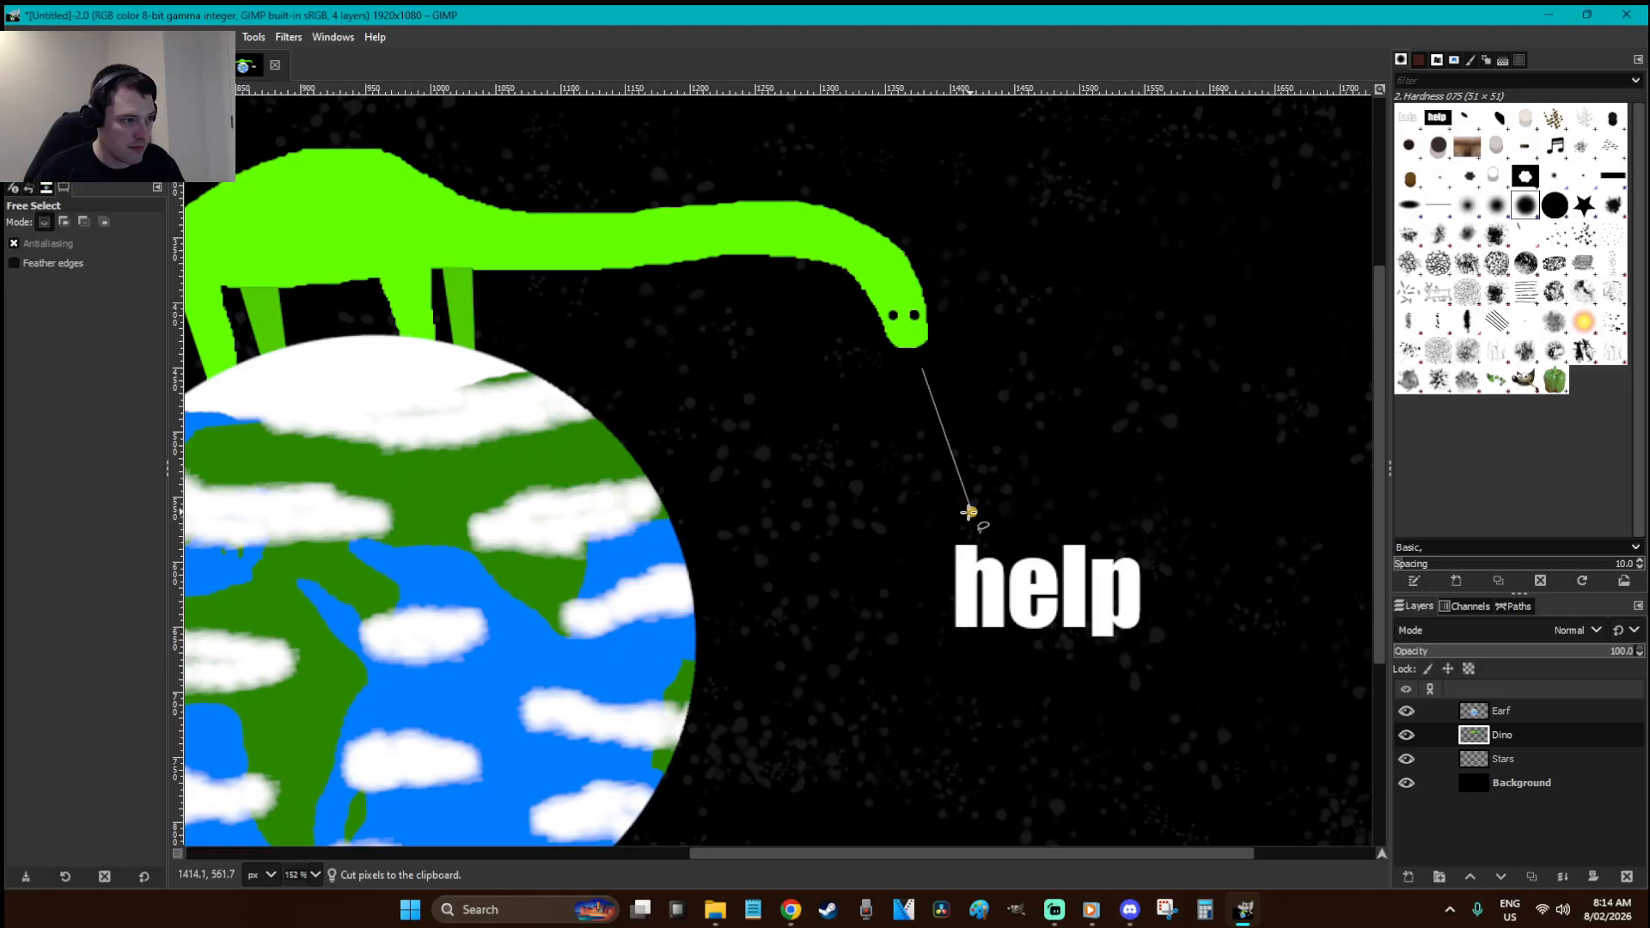
key("r")
left_click_drag(1164, 673, 931, 519)
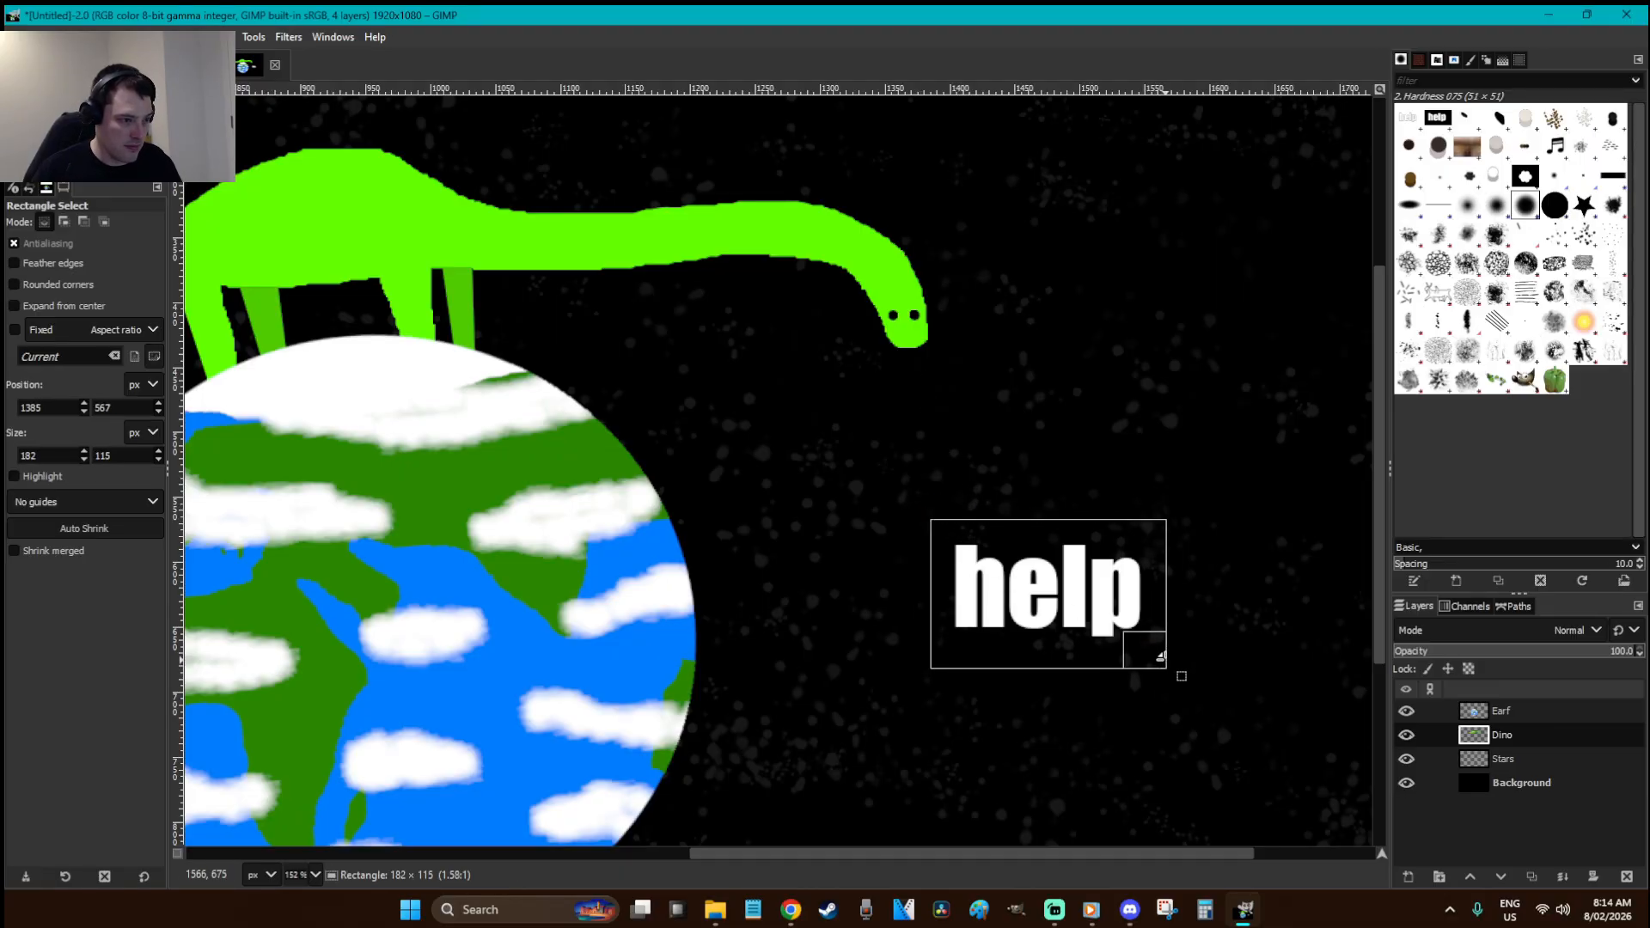
key("shift+b")
left_click(1069, 653)
- Select the area around the word "help" on the Earf layer, invert its colors, and clear the selection
key("r")
left_click(1523, 710)
left_click_drag(1249, 681, 889, 479)
right_click(1015, 583)
mouse_move(1075, 740)
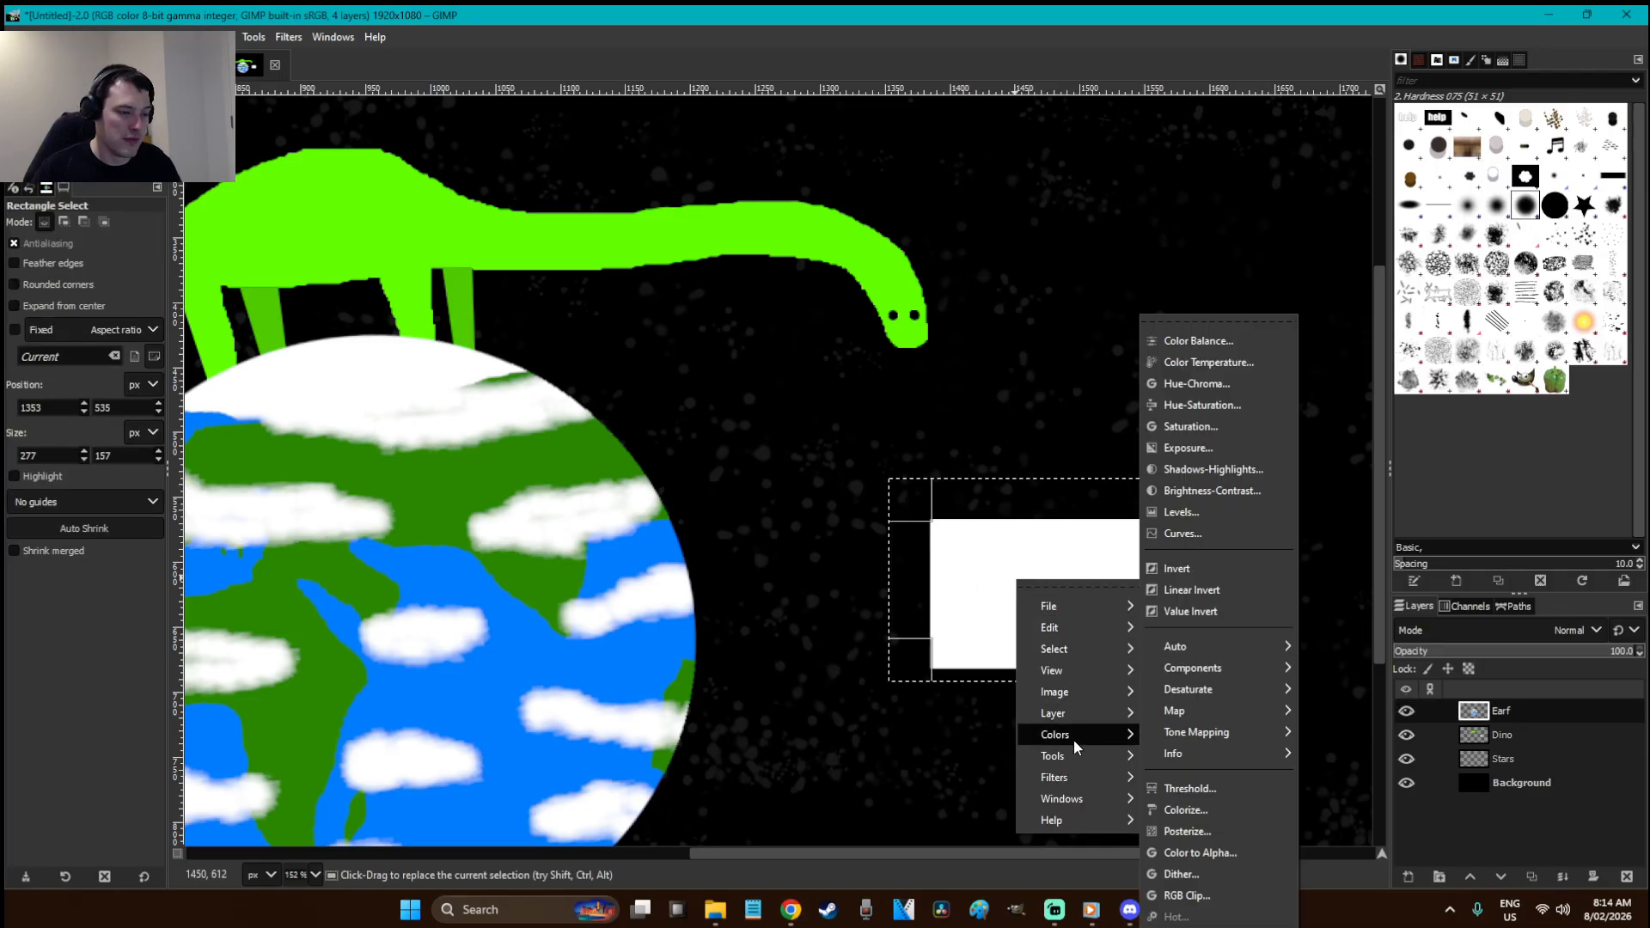
left_click(1207, 564)
left_click(1266, 557)
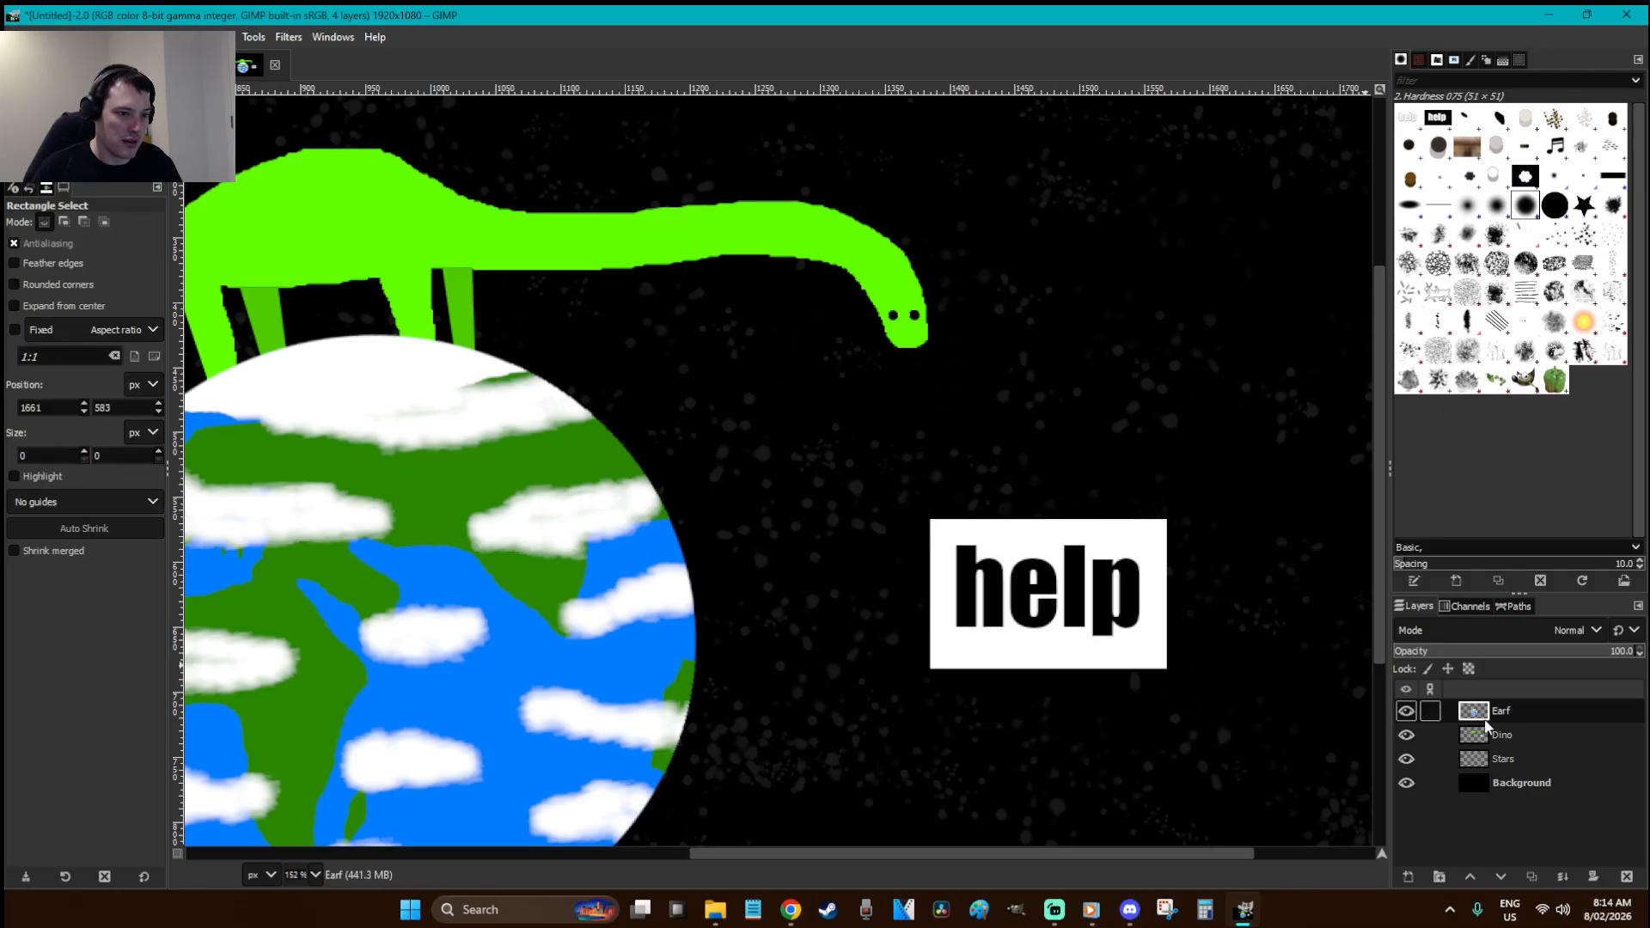
- On the Dino layer, outline a narrow triangular pointer from the dinosaur's mouth to the white box with Free Select, fill it white, and deselect
left_click(1501, 733)
key("f")
left_click(946, 520)
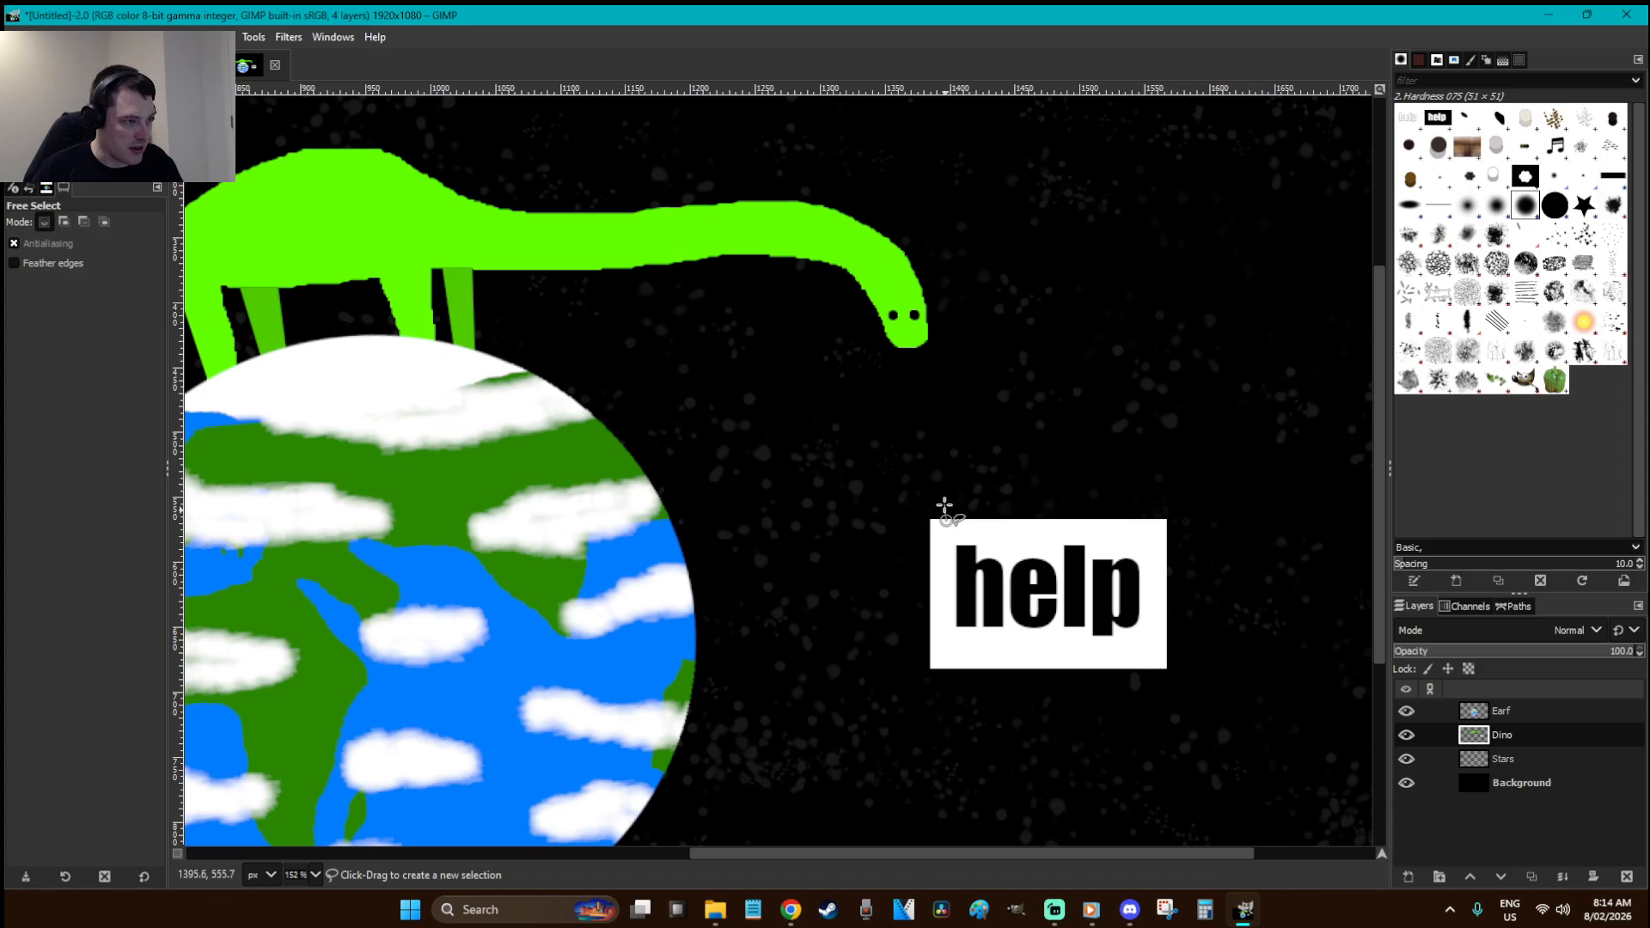
left_click(921, 368)
mouse_move(972, 526)
left_mouse_down()
mouse_move(1005, 525)
mouse_move(982, 527)
left_mouse_up()
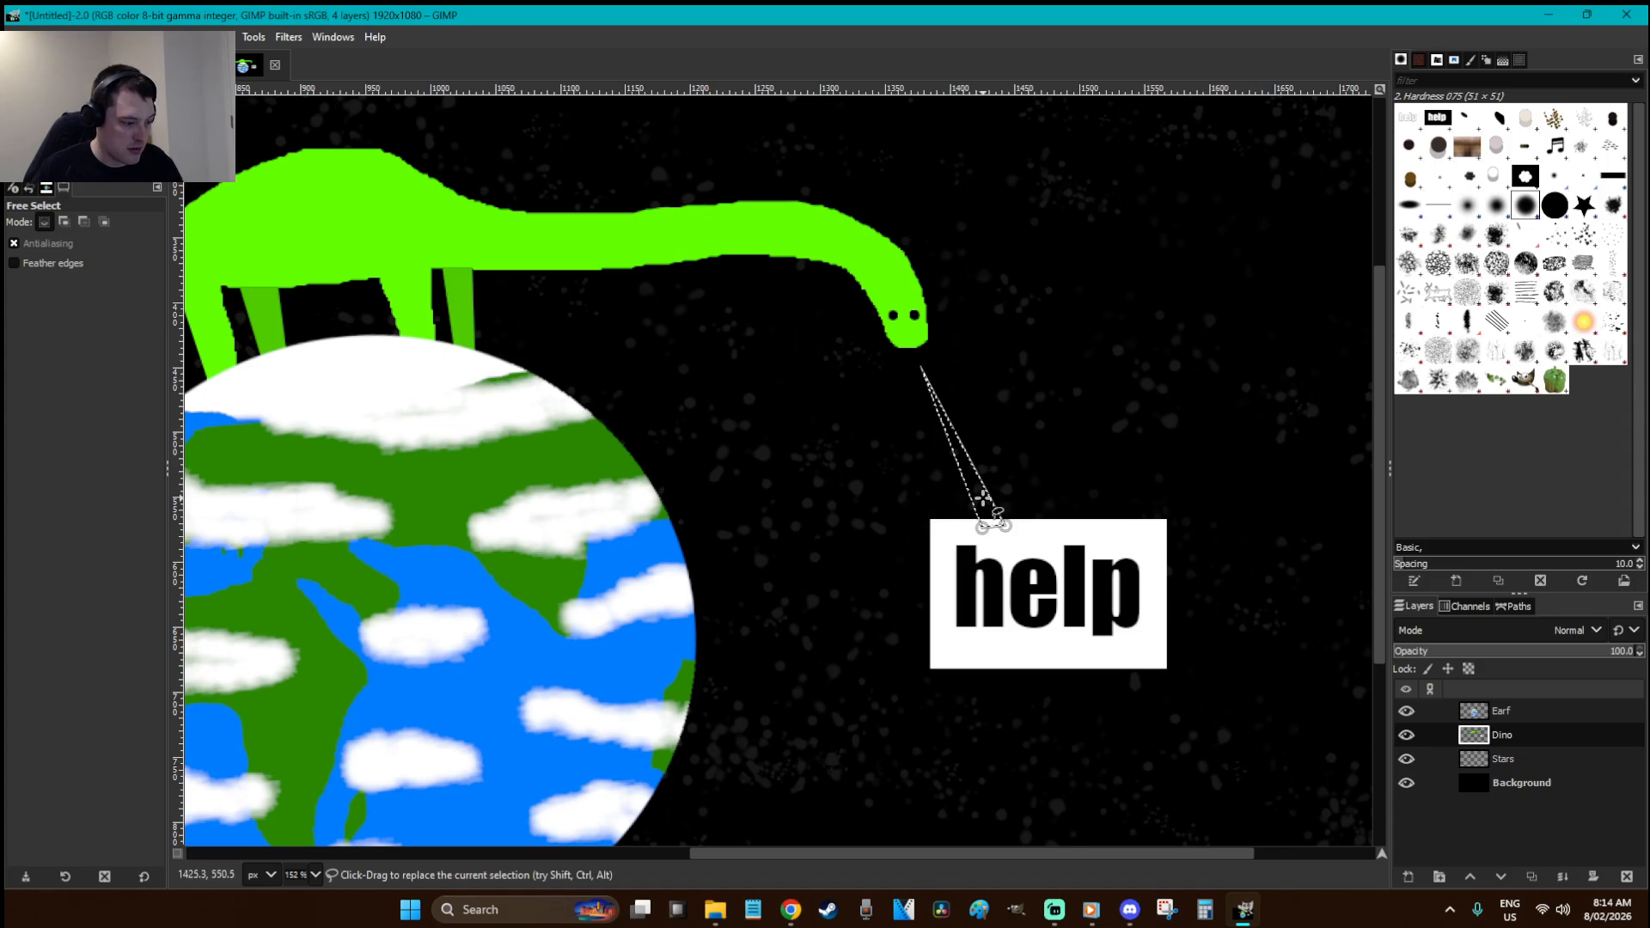
key("shift+b")
left_click(1067, 484)
key("r")
left_click(1066, 484)
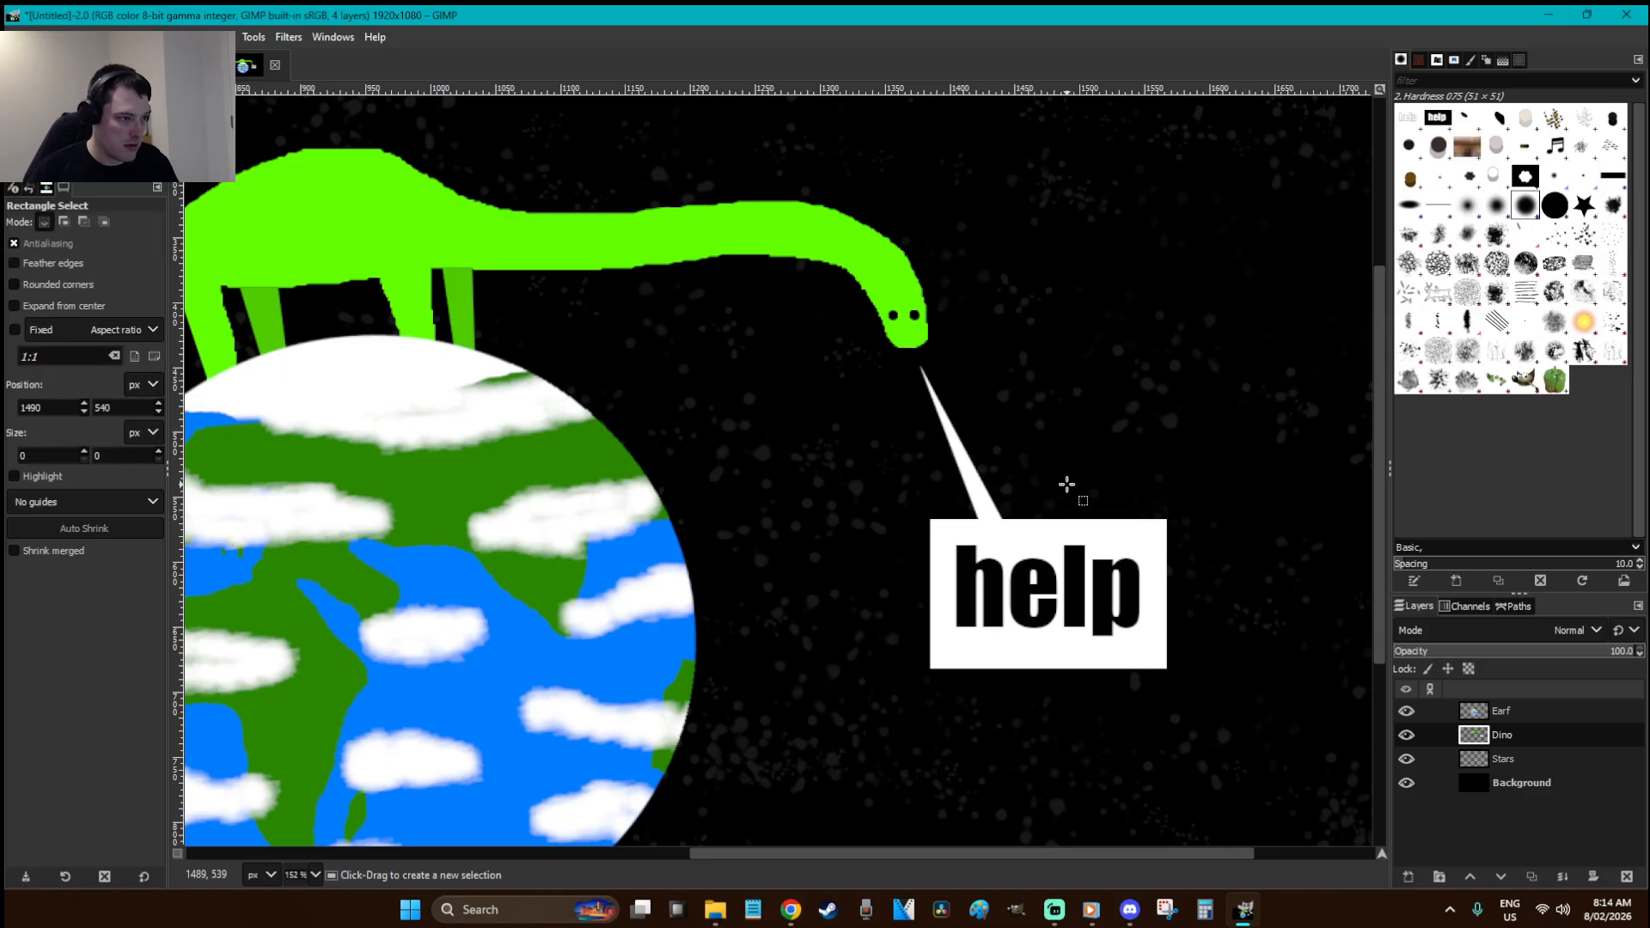
- Round off all four corners of the white speech box with the Eraser at size 10
key("shift+e")
scroll(54, 311, "up", 3)
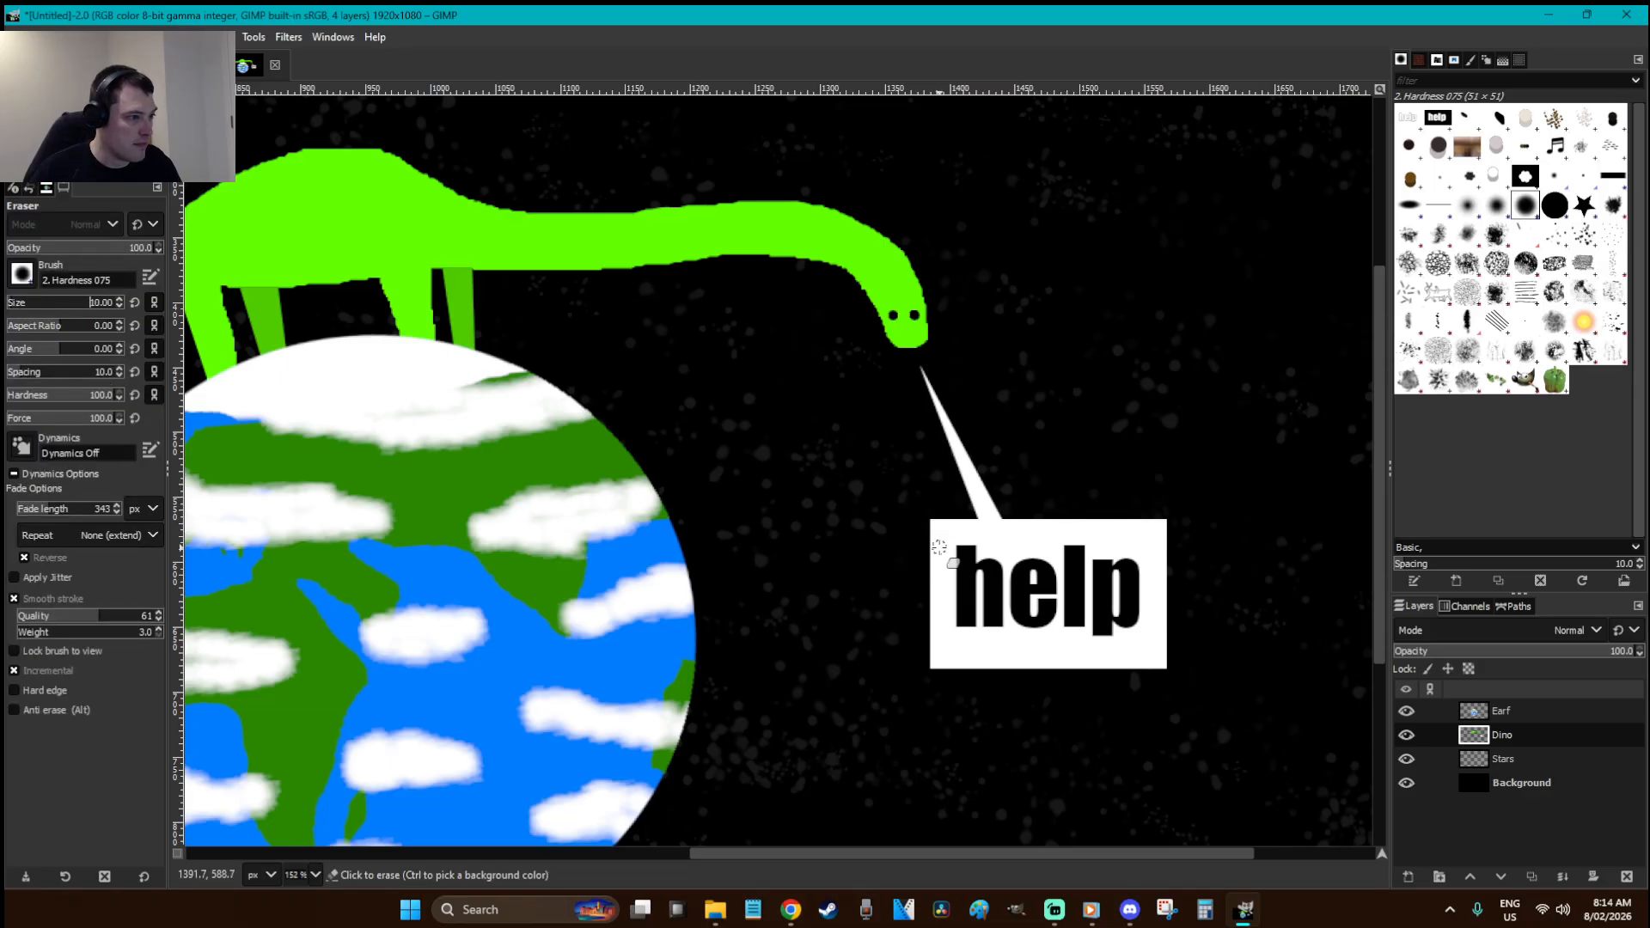
left_click_drag(954, 515, 958, 514)
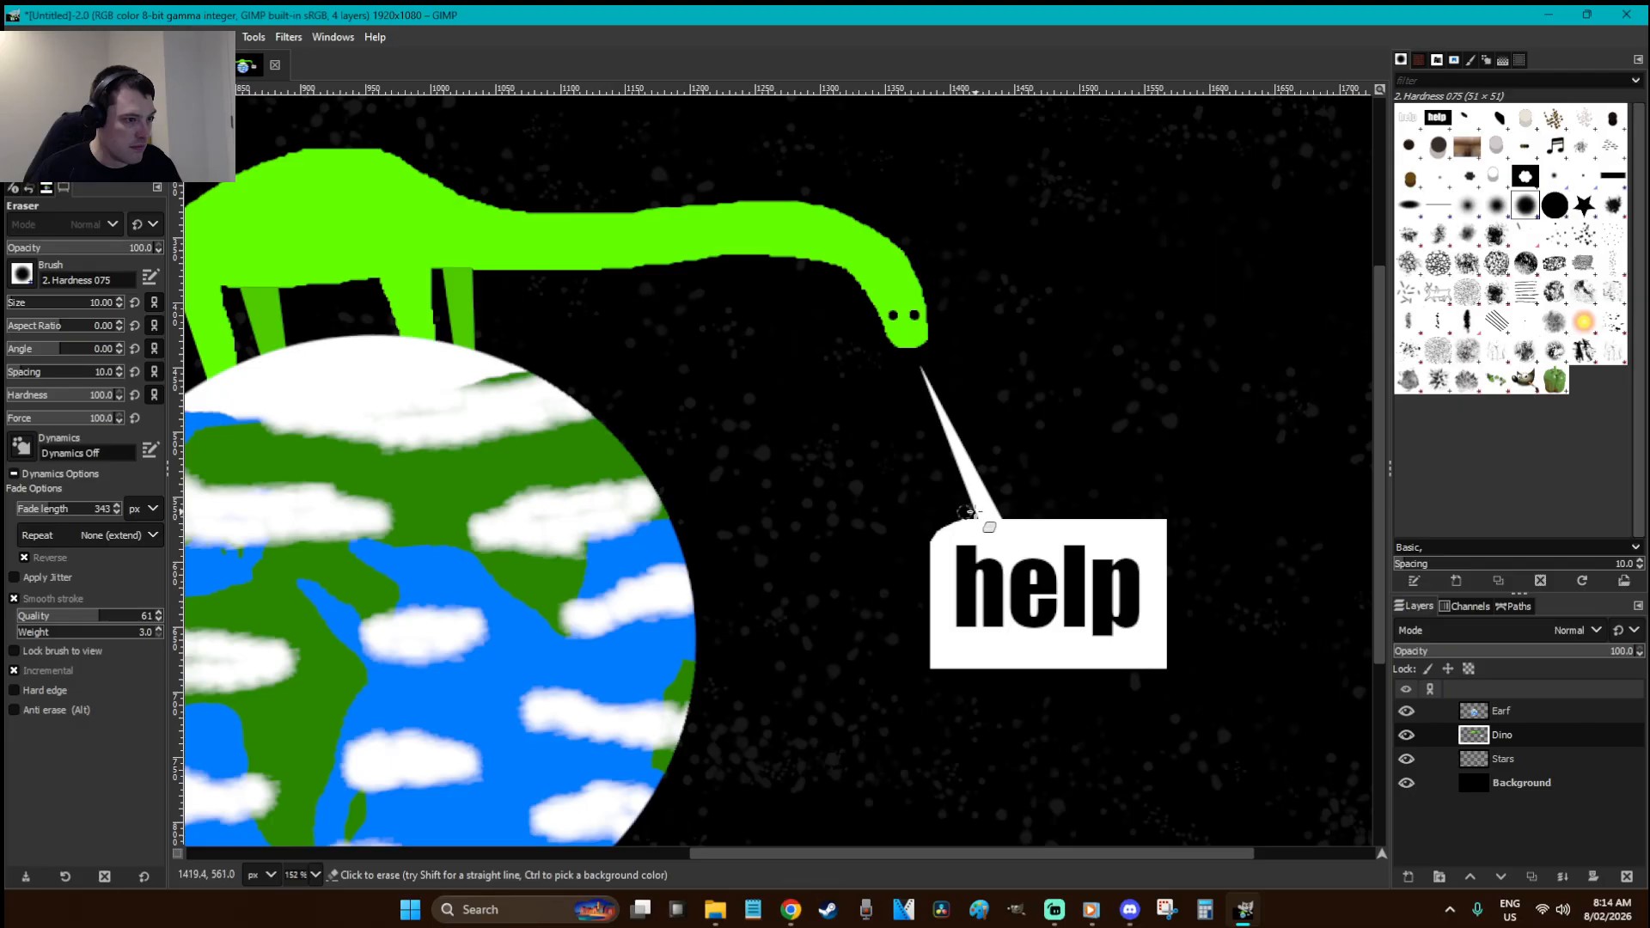
mouse_move(1130, 513)
left_mouse_down()
mouse_move(1176, 558)
mouse_move(1105, 516)
mouse_move(1179, 542)
left_mouse_up()
mouse_move(1180, 621)
left_mouse_down()
mouse_move(1149, 663)
mouse_move(1171, 656)
mouse_move(1135, 670)
left_mouse_up()
mouse_move(925, 623)
left_mouse_down()
mouse_move(965, 662)
mouse_move(1050, 678)
left_mouse_up()
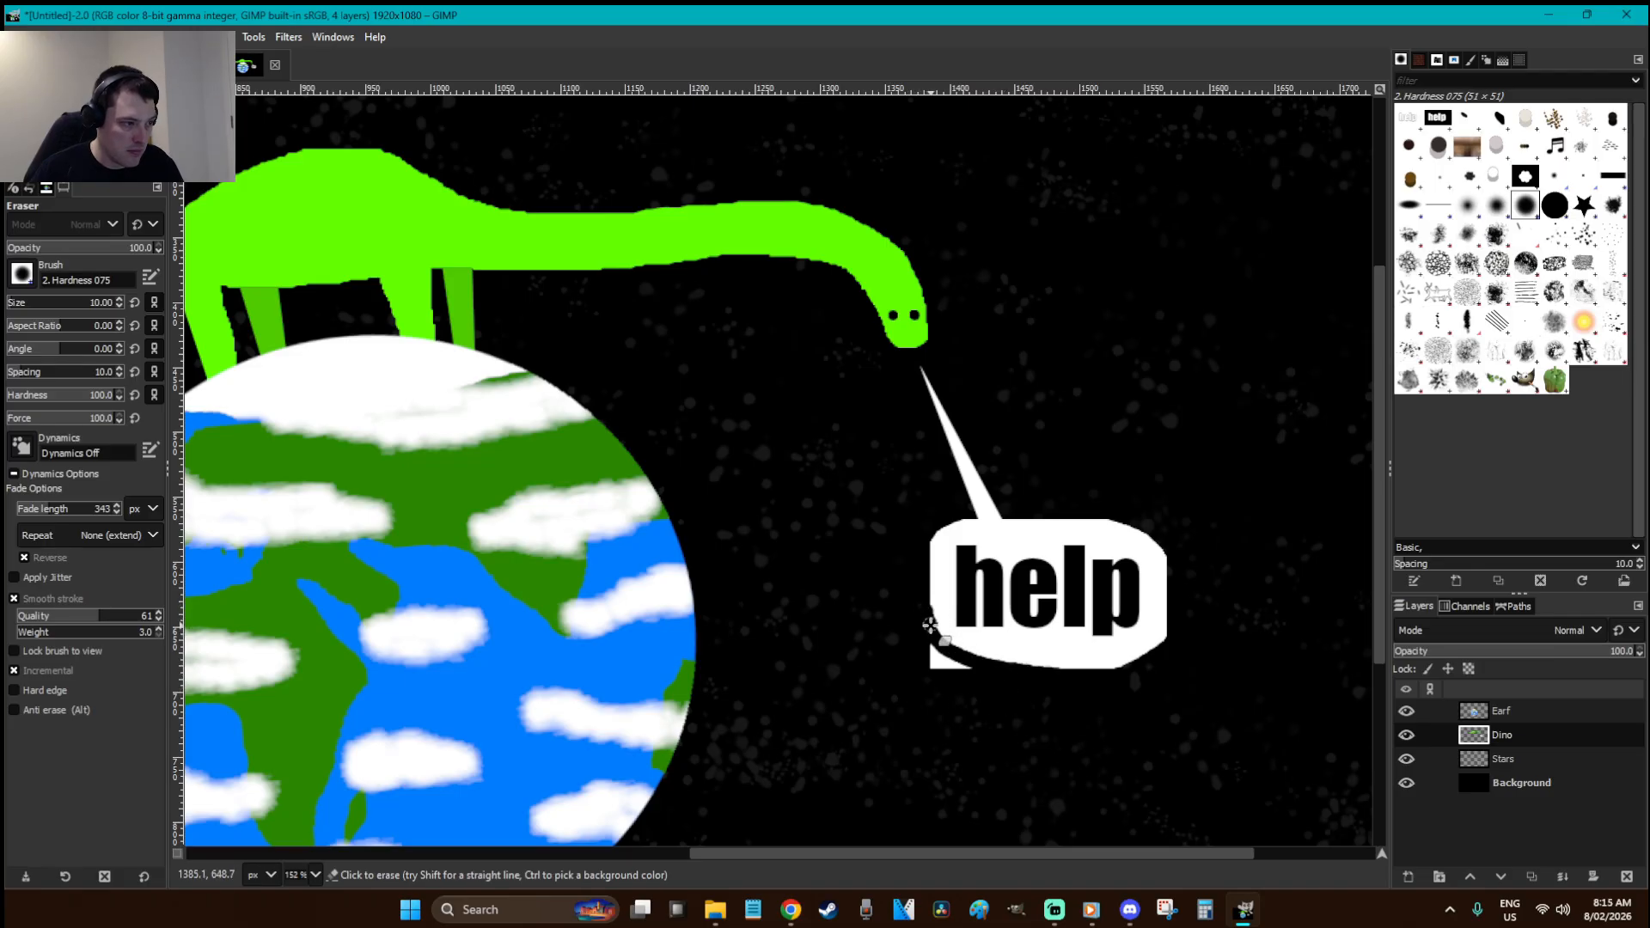
left_click_drag(928, 646, 989, 668)
mouse_move(1182, 616)
left_mouse_down()
mouse_move(1146, 655)
mouse_move(1092, 673)
mouse_move(1011, 669)
left_mouse_up()
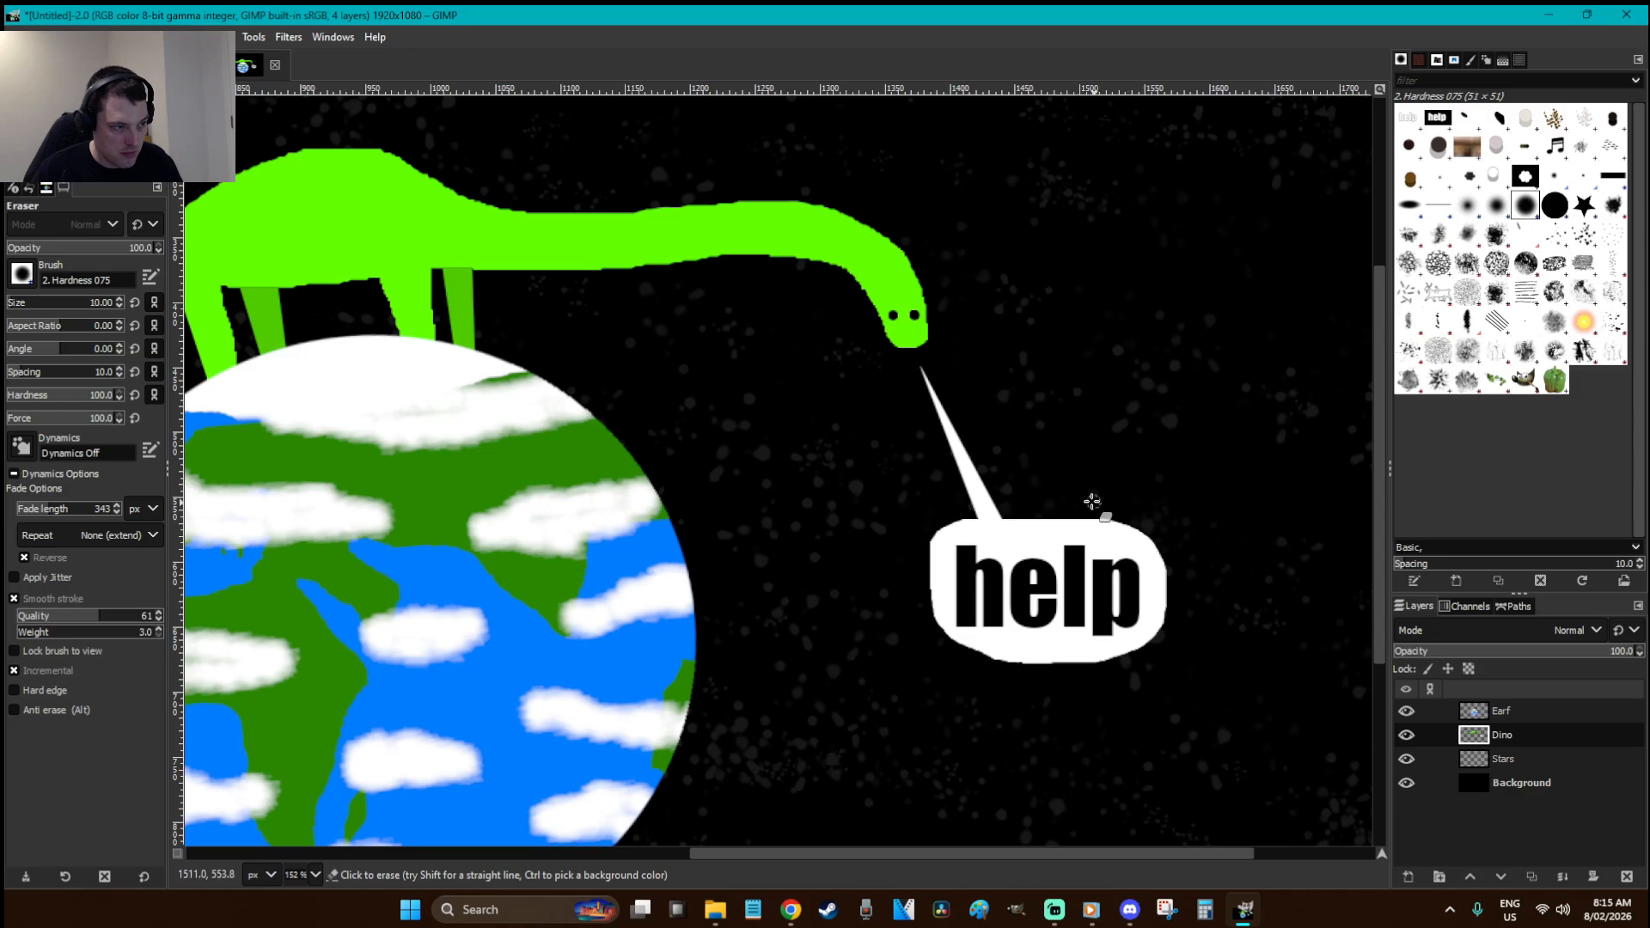
key("r")
key("shift+ctrl+j")
scroll(1042, 494, "down", 2)
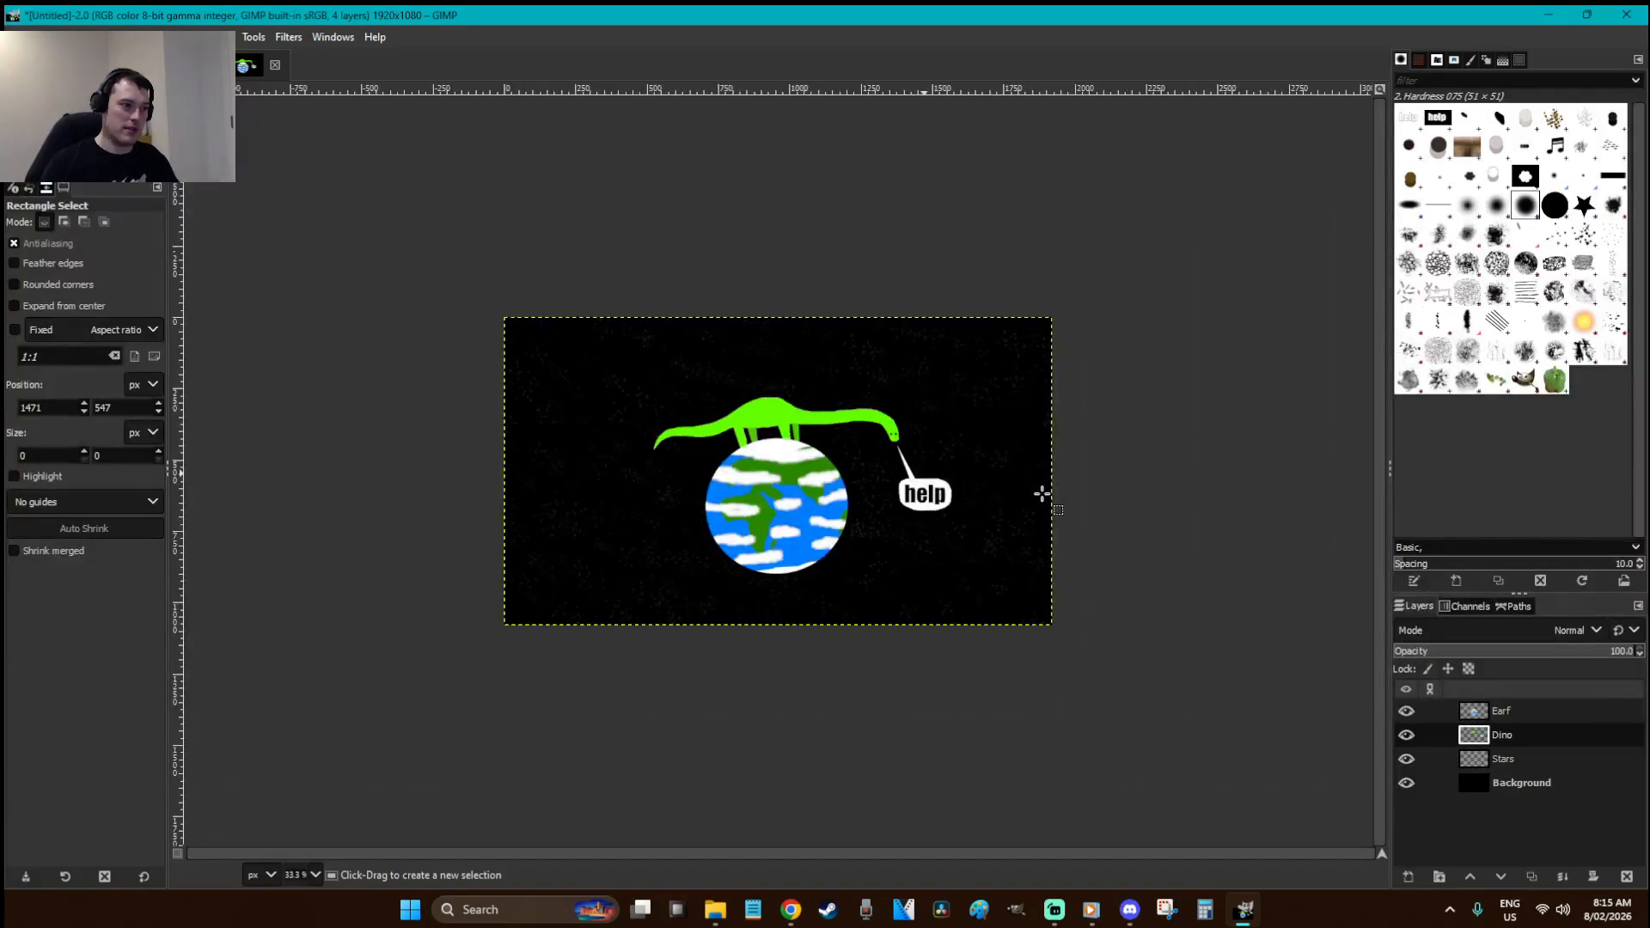
scroll(1042, 494, "up", 1)
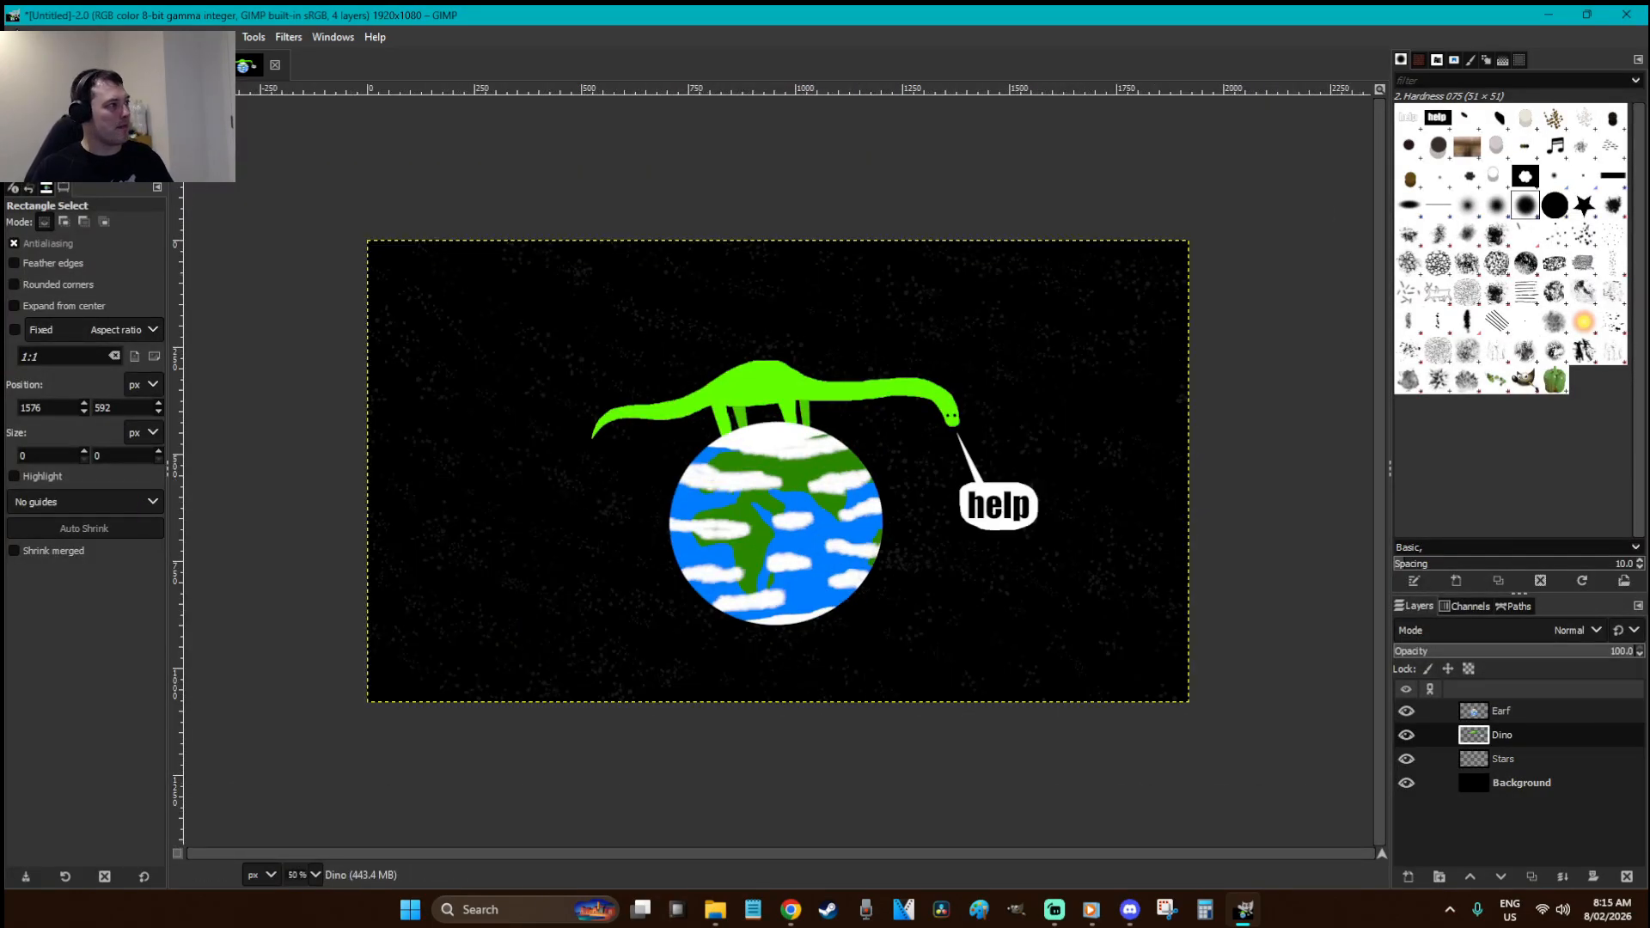
- Save the image as "Warmup - Biggest Dino.xcf" in the GIMP Work folder inside Pictures
left_click(17, 37)
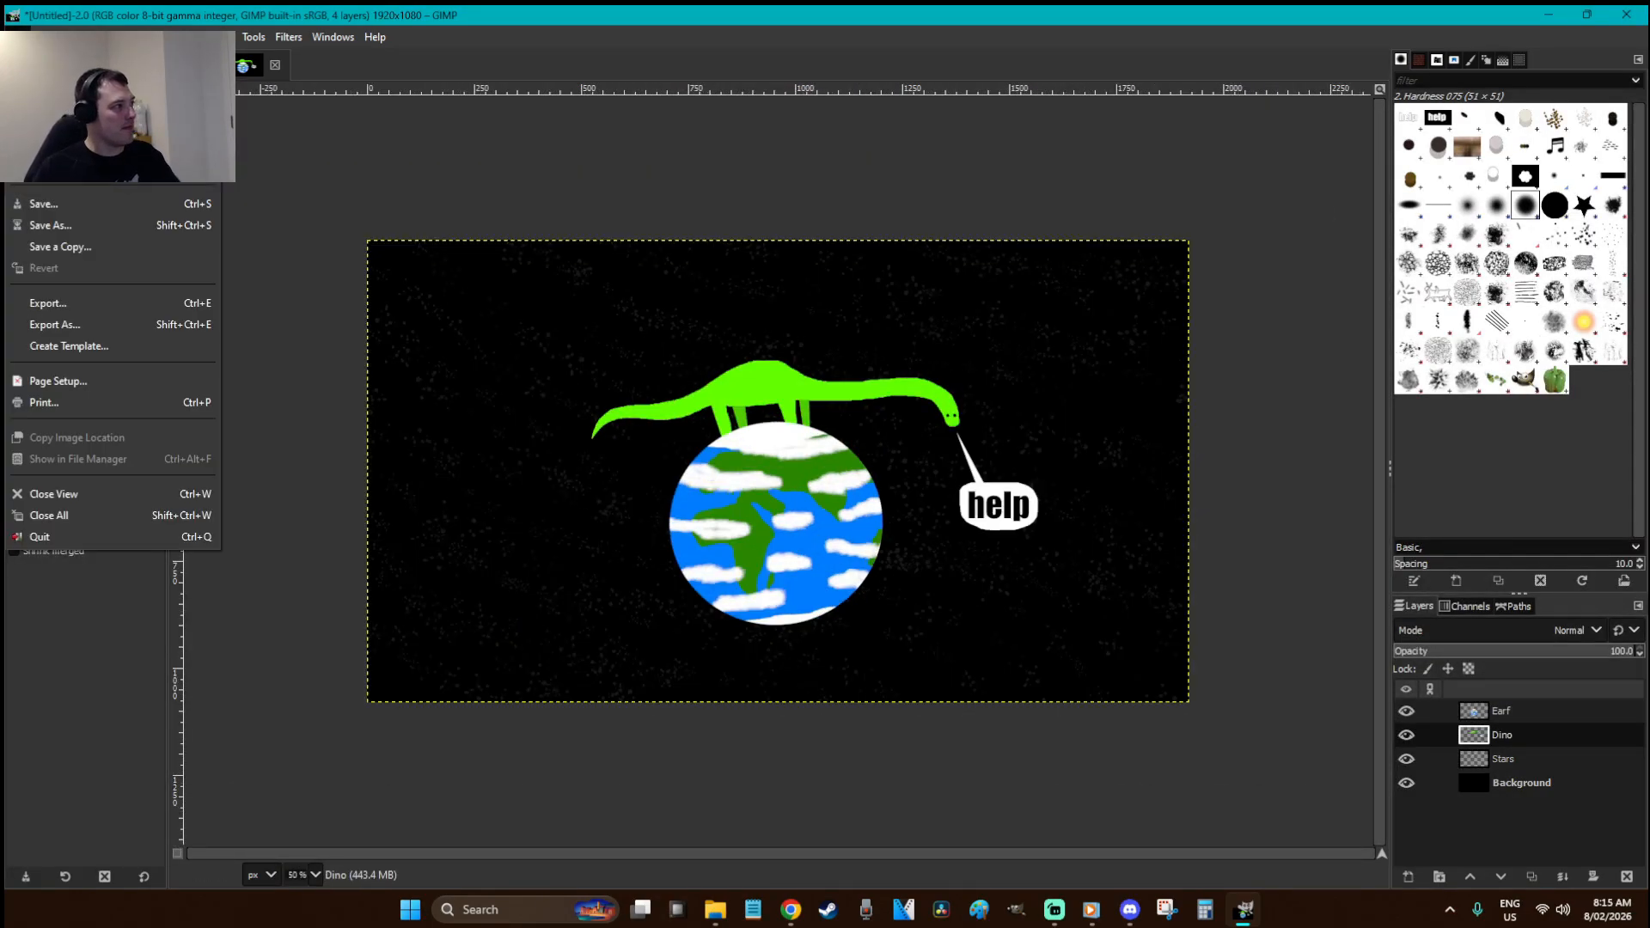
left_click(86, 212)
left_click(285, 485)
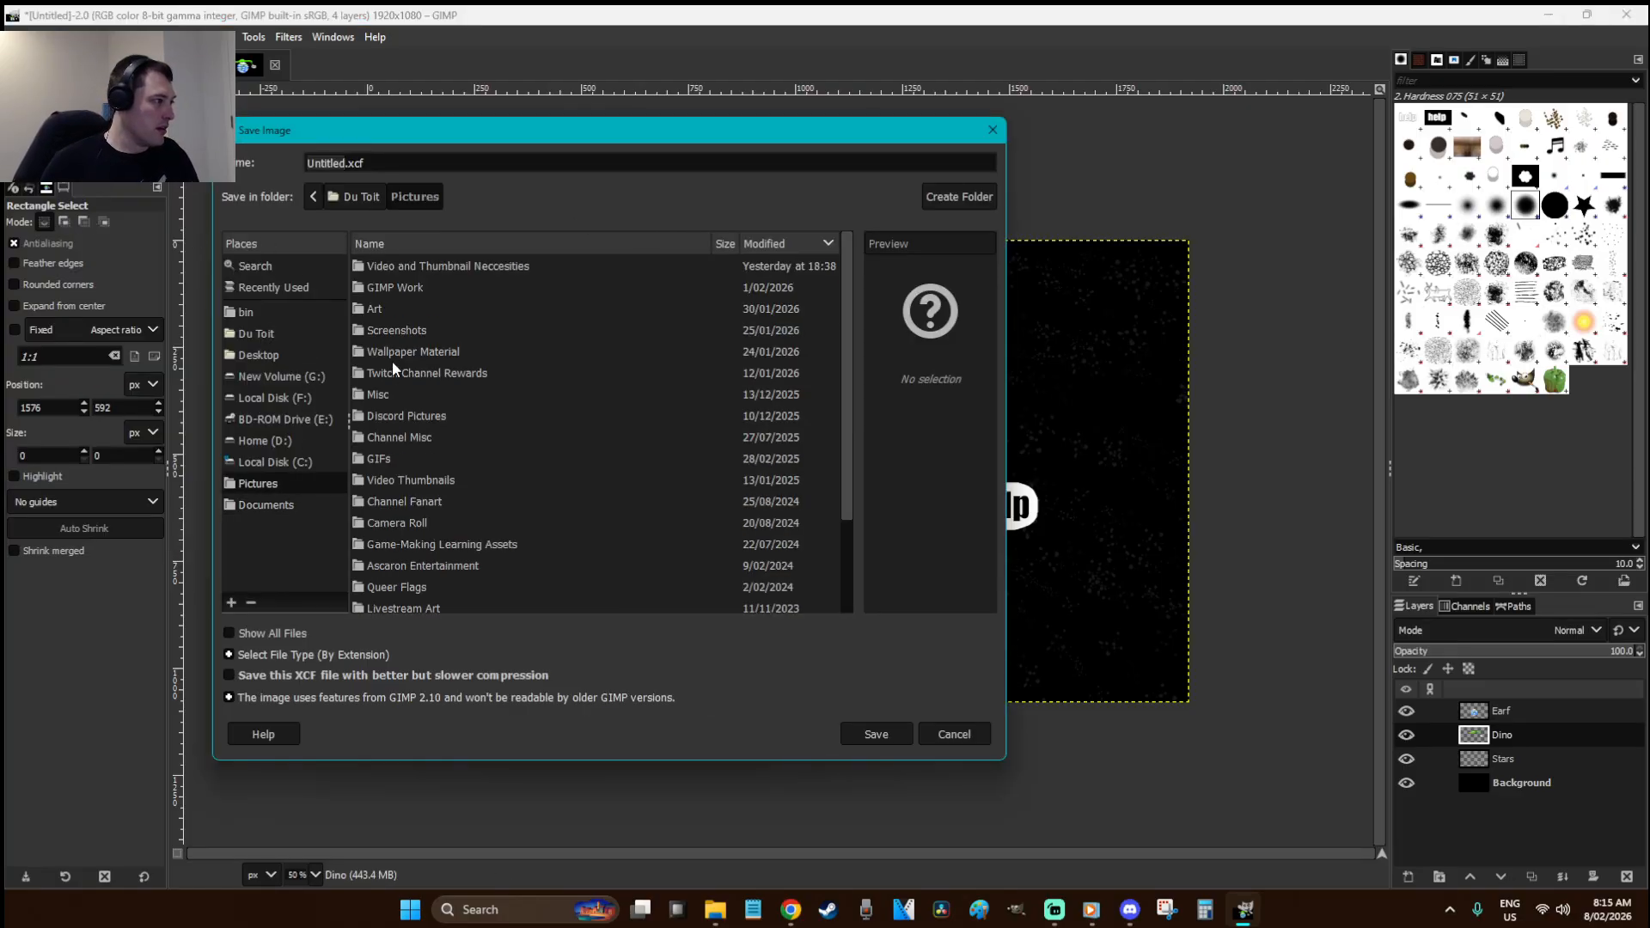
double_click(403, 293)
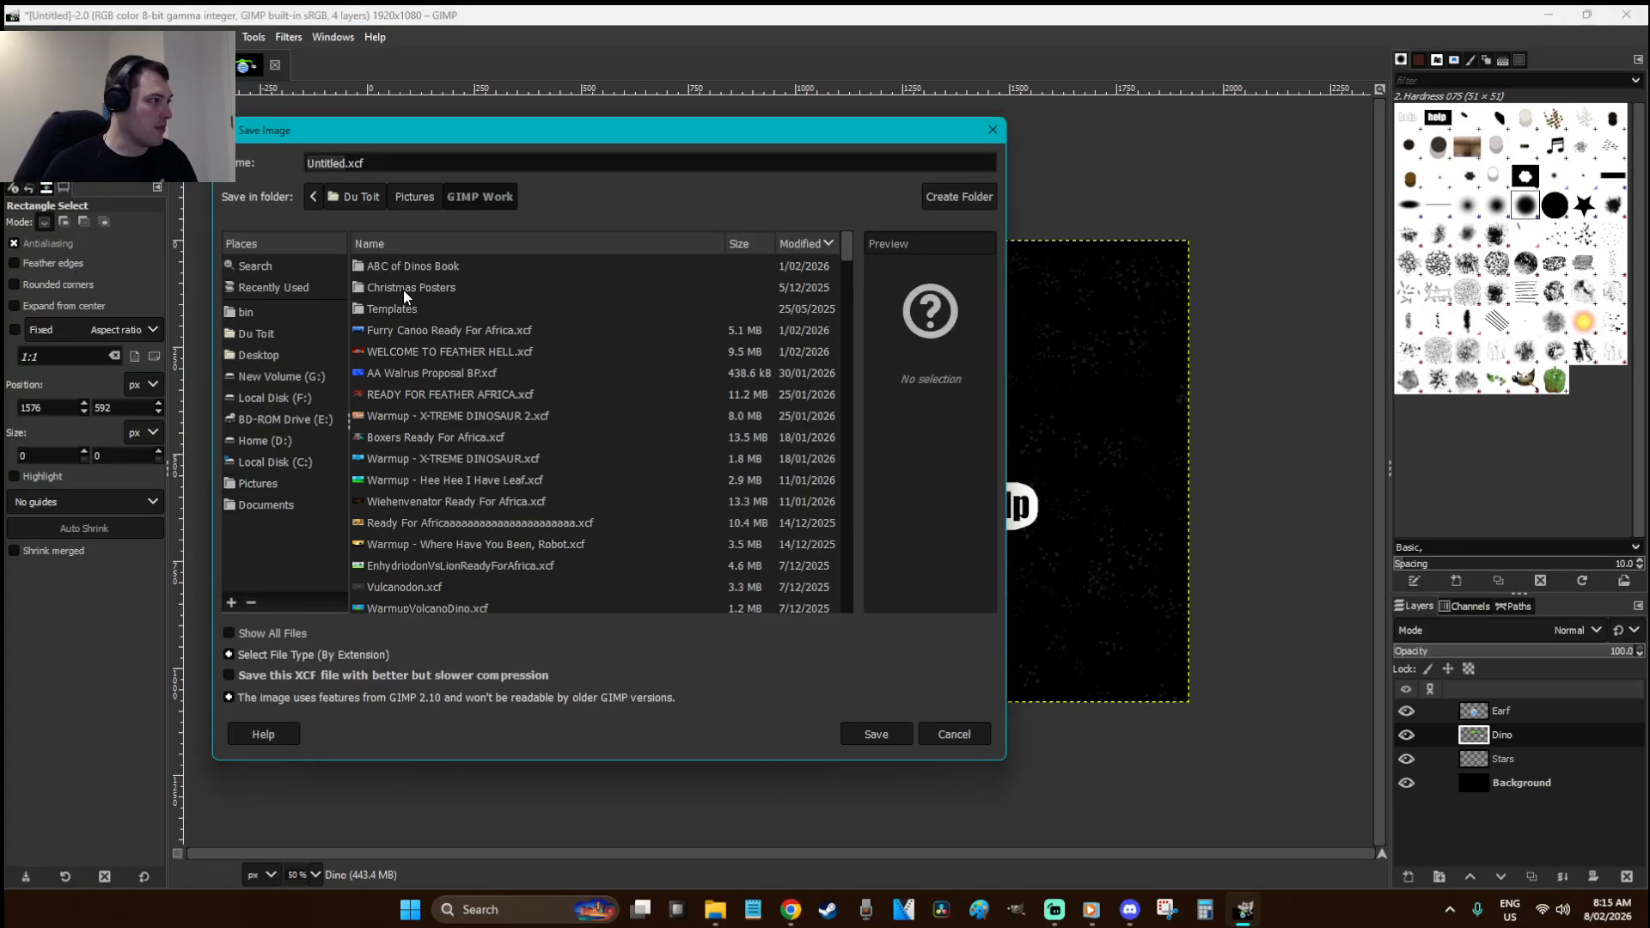
double_click(334, 165)
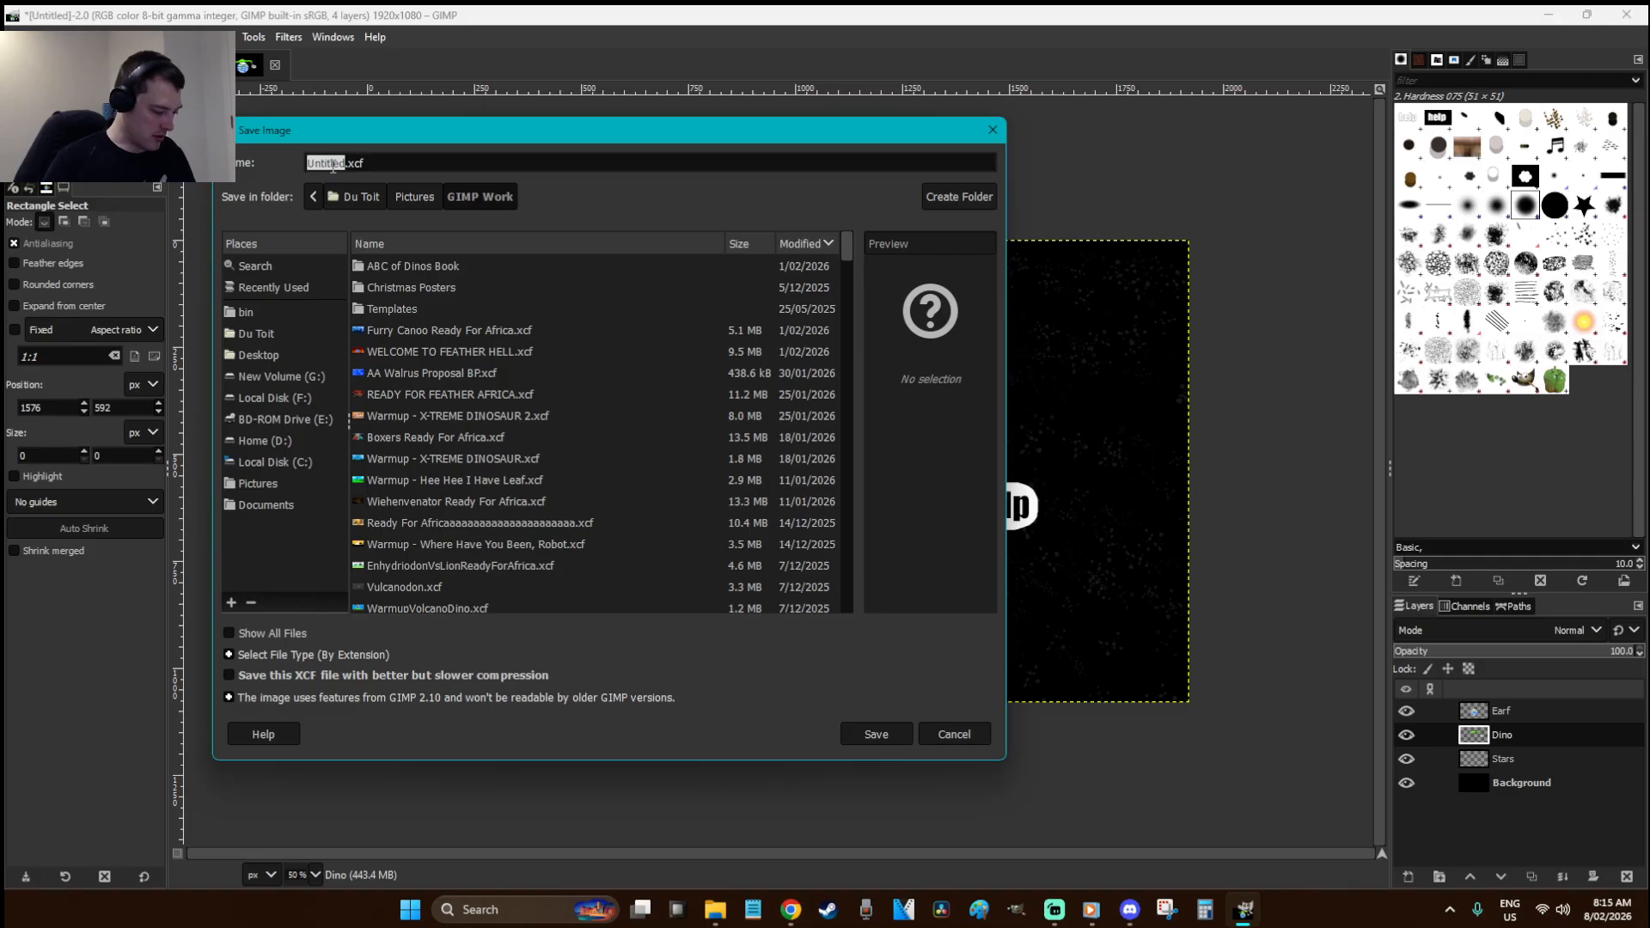
type("W")
type("armup")
type(" - B")
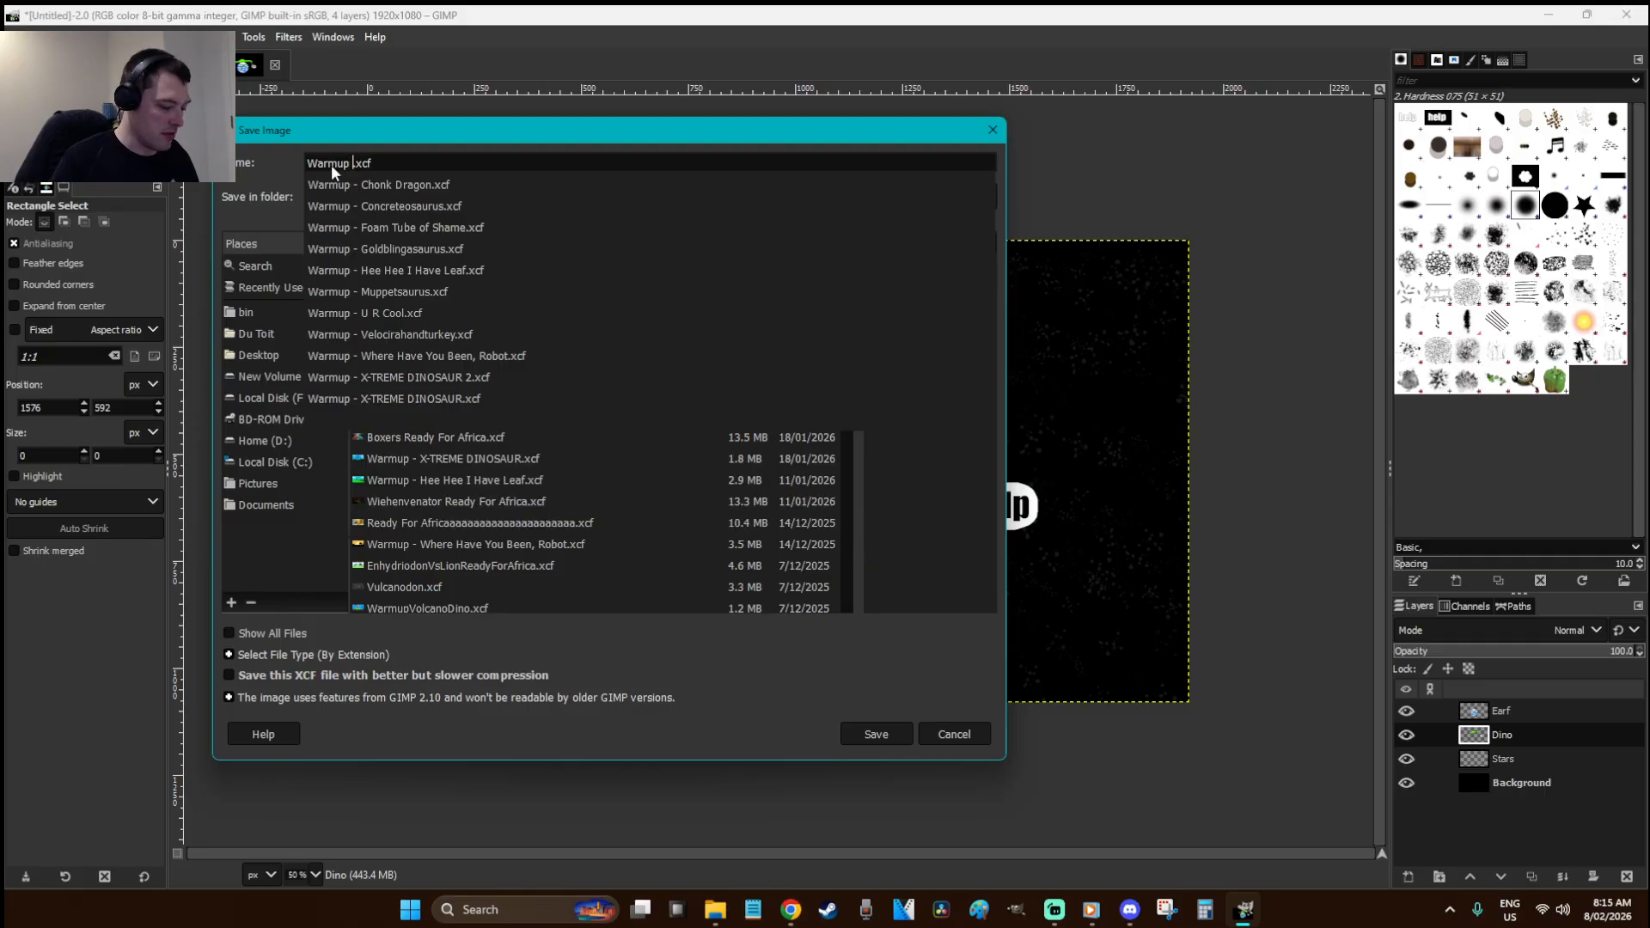
type("iggest Din")
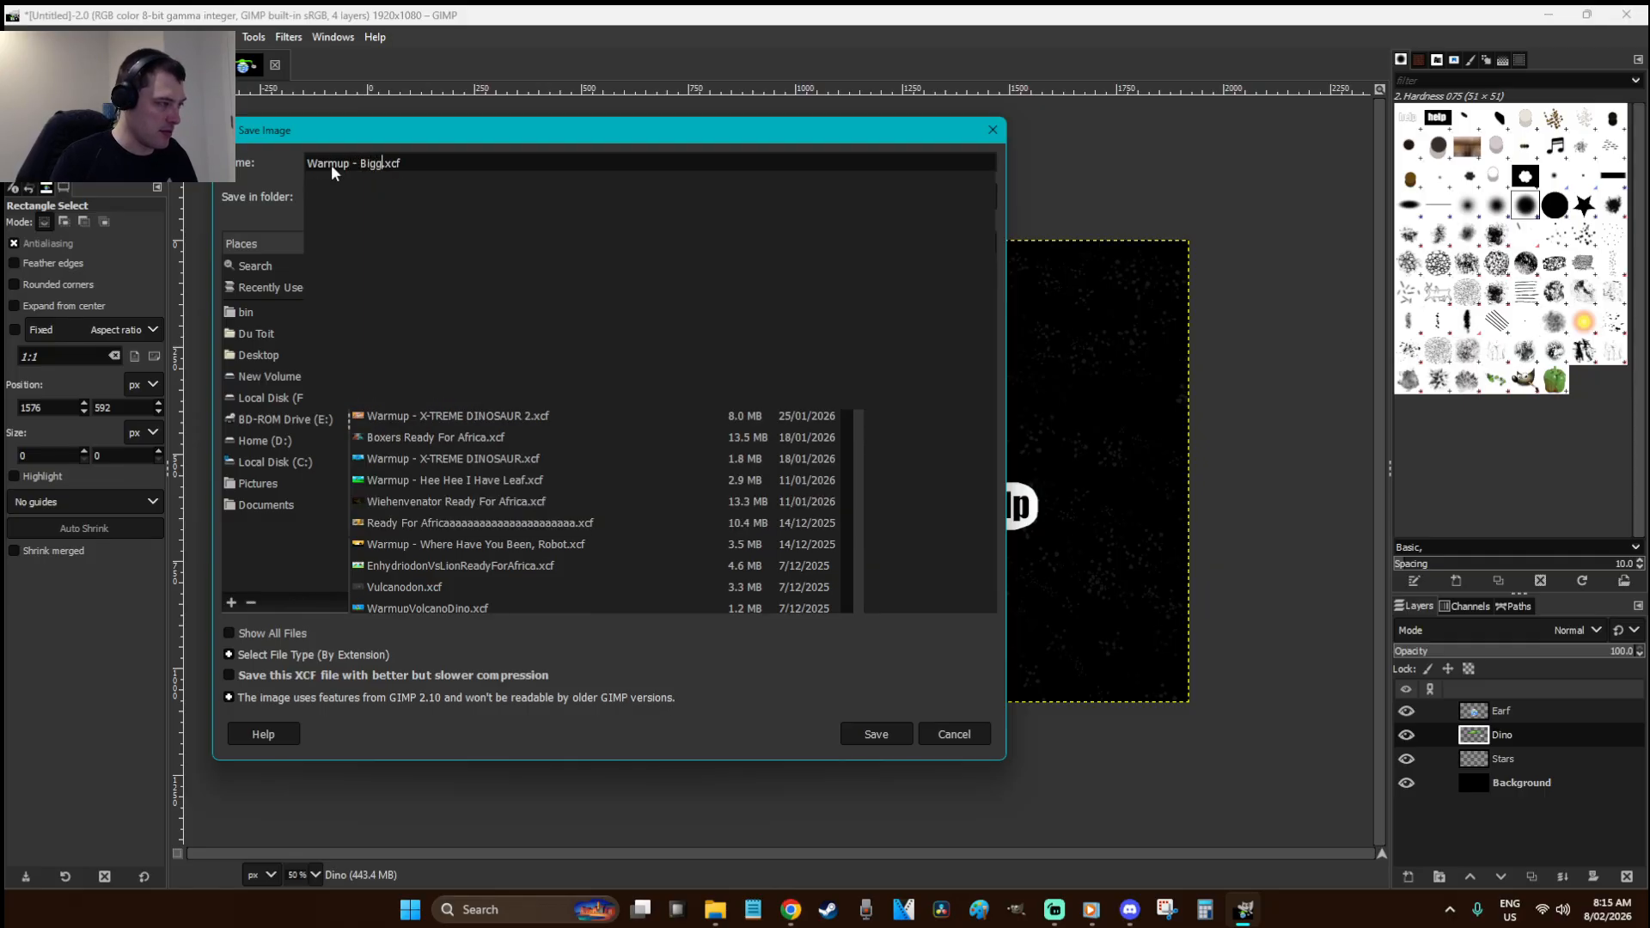
type("o")
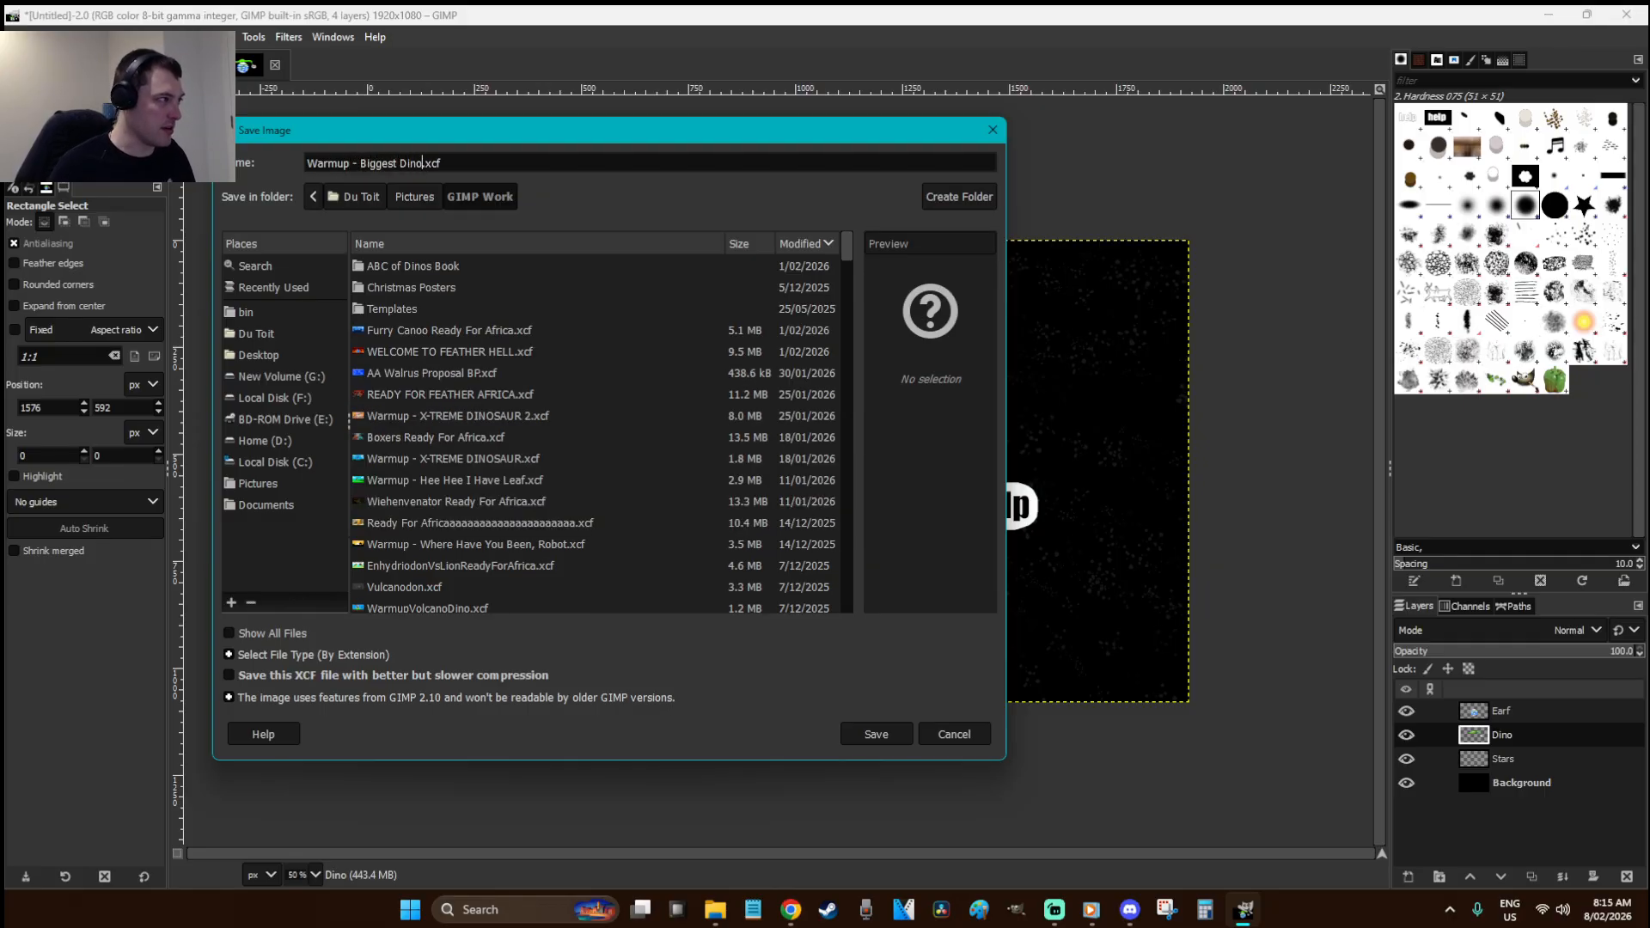
left_click(899, 728)
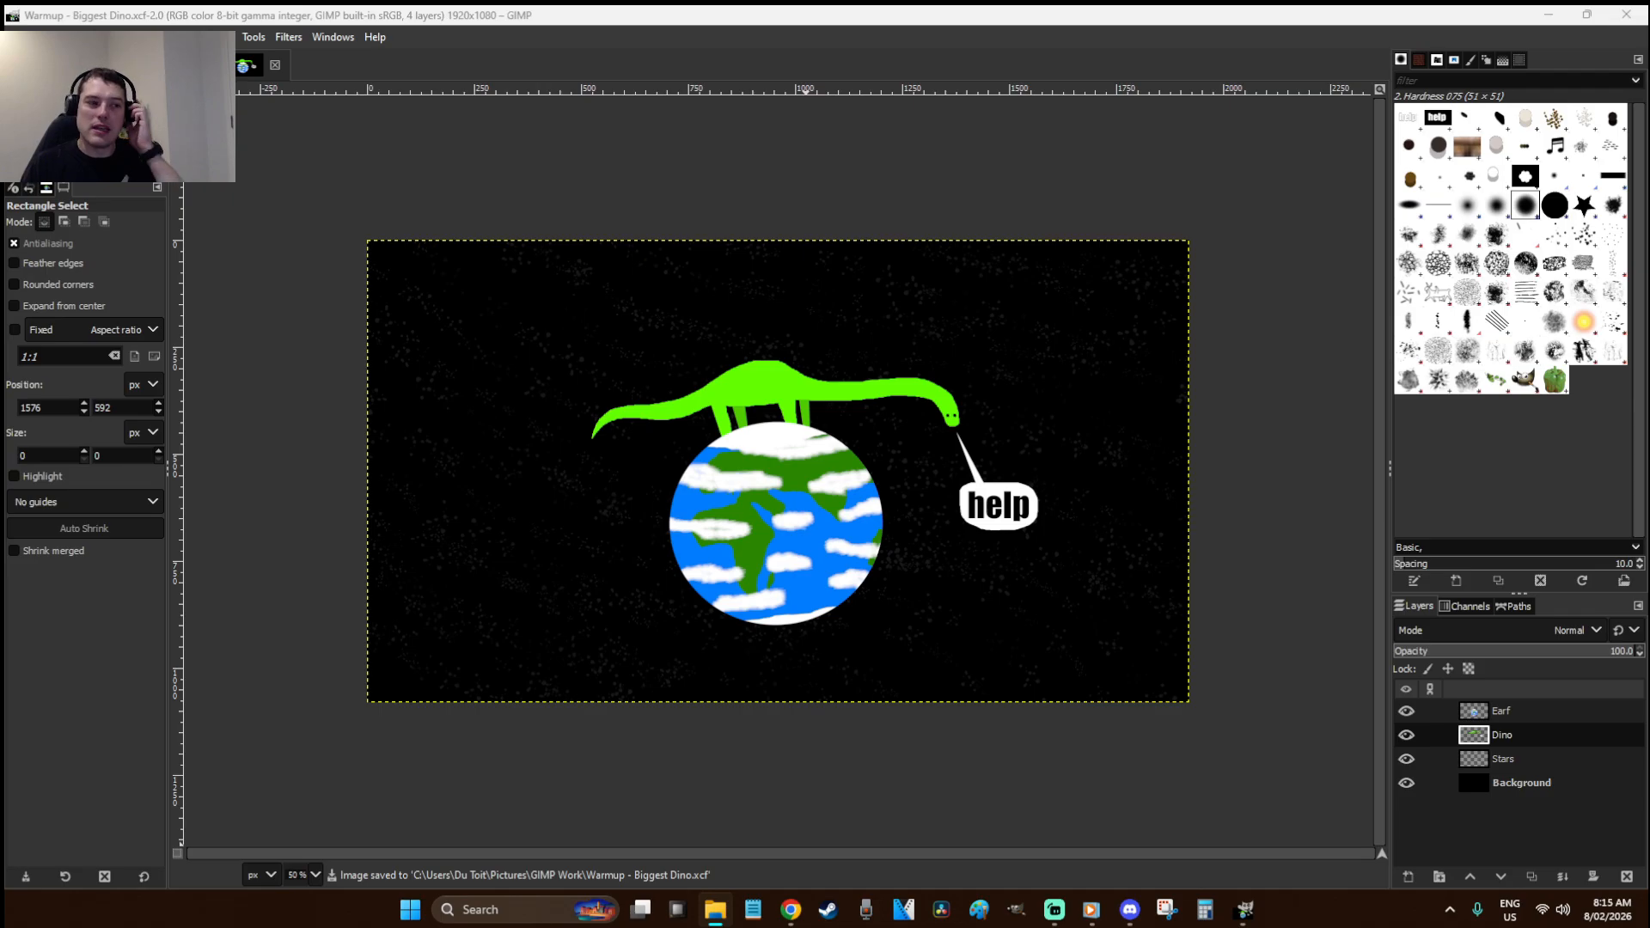
left_click(17, 37)
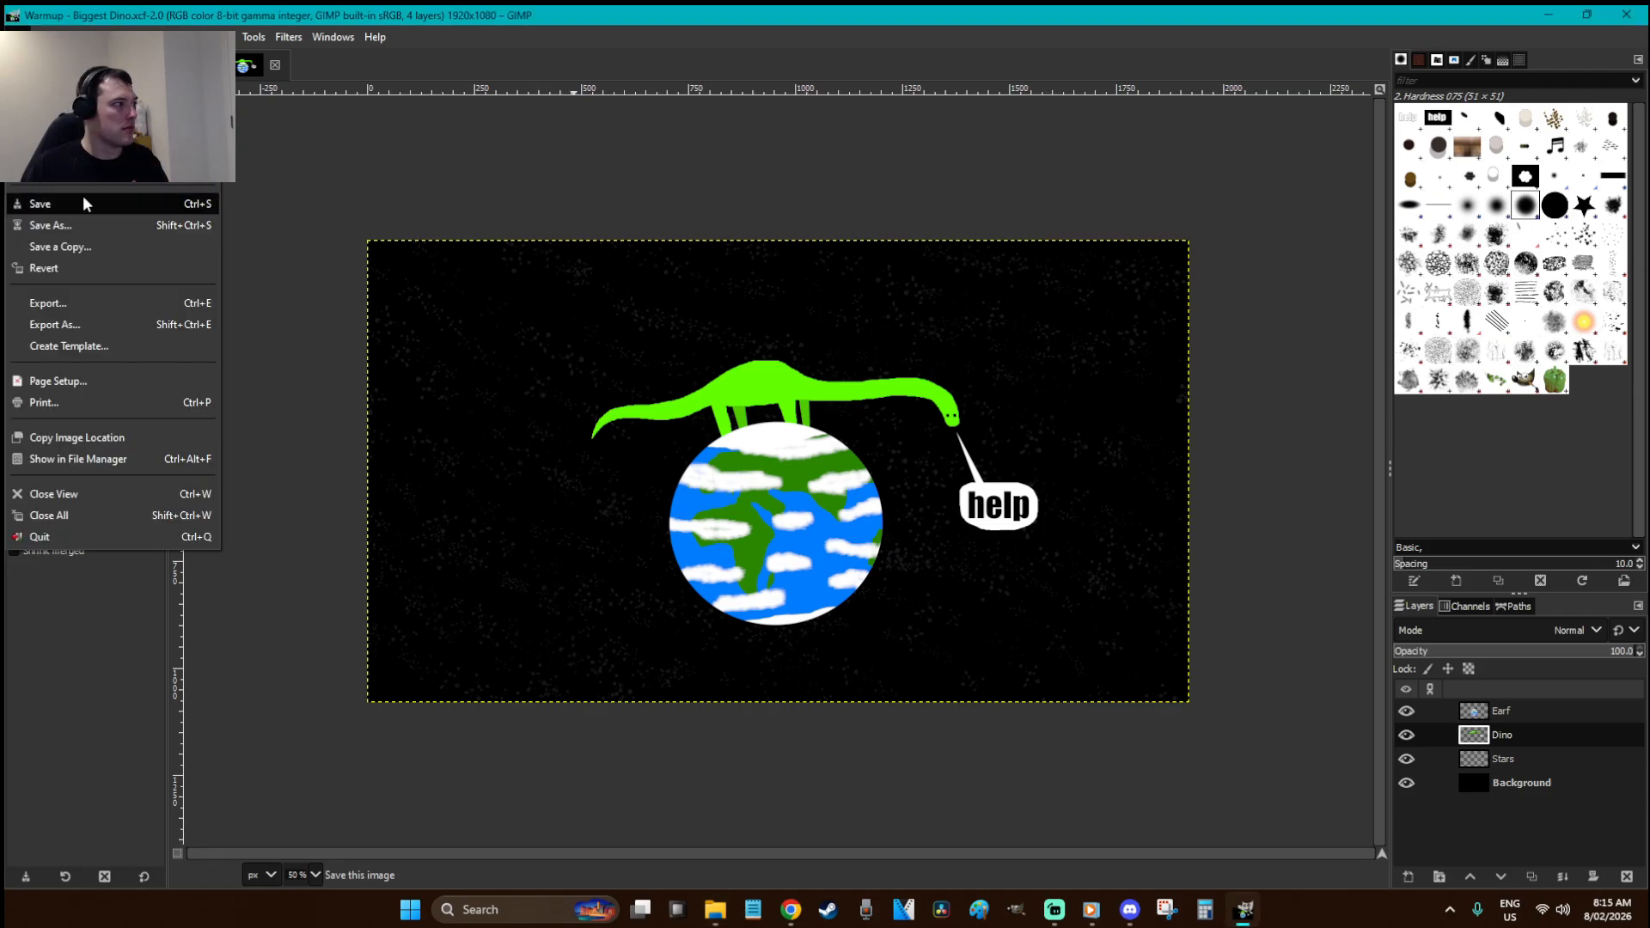
left_click(108, 322)
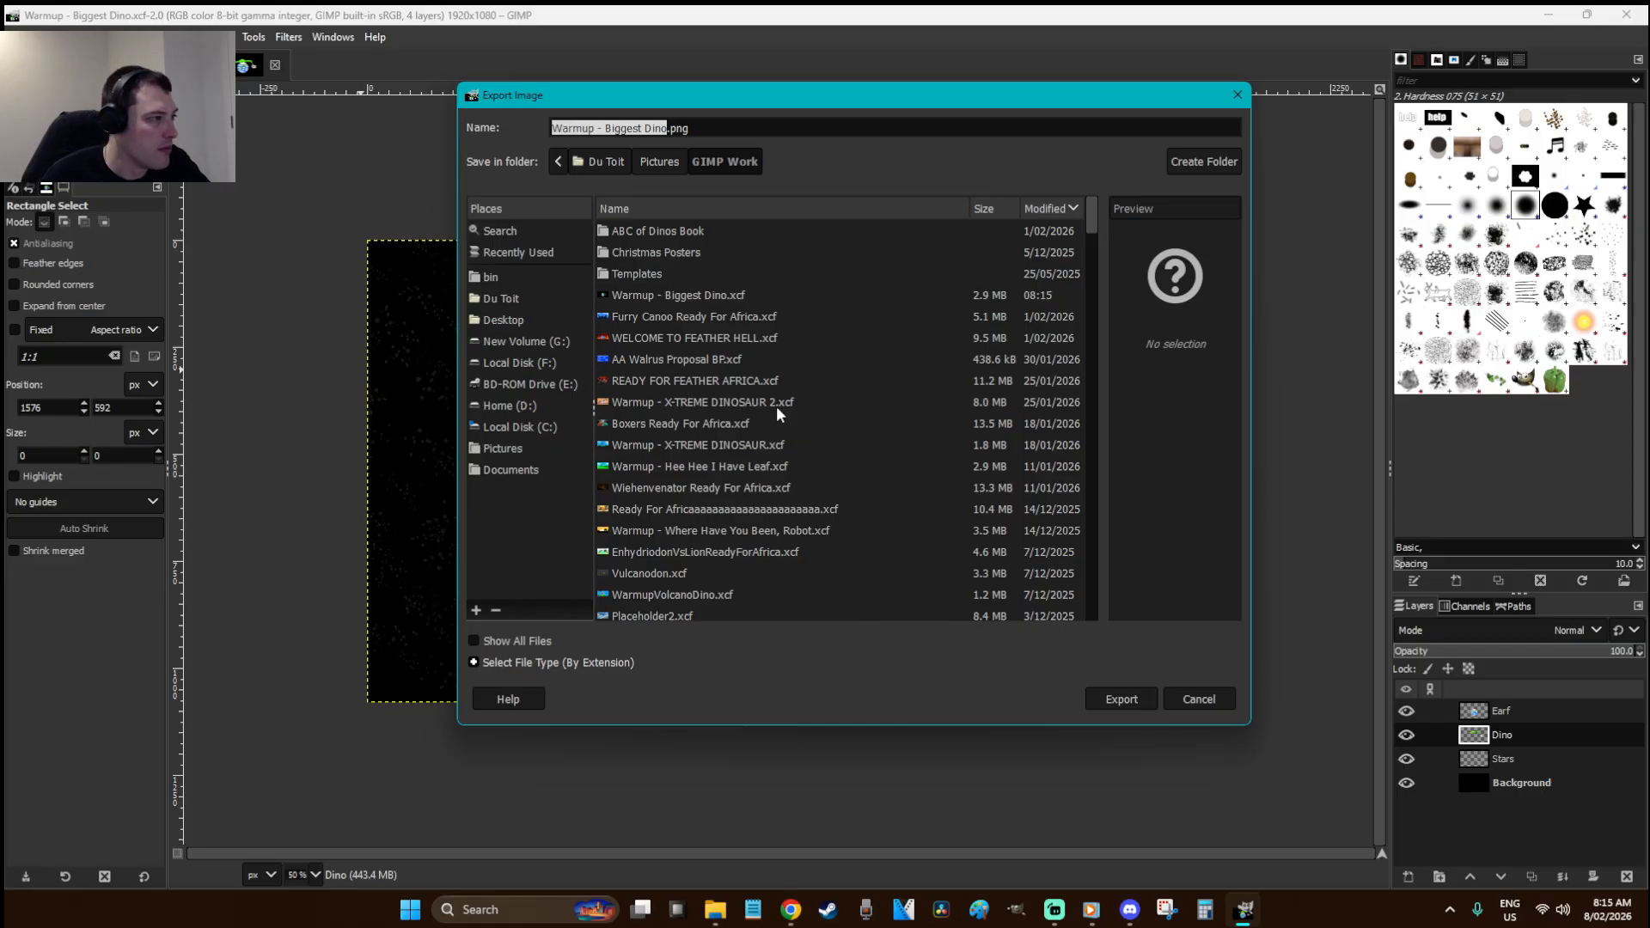
left_click(1194, 699)
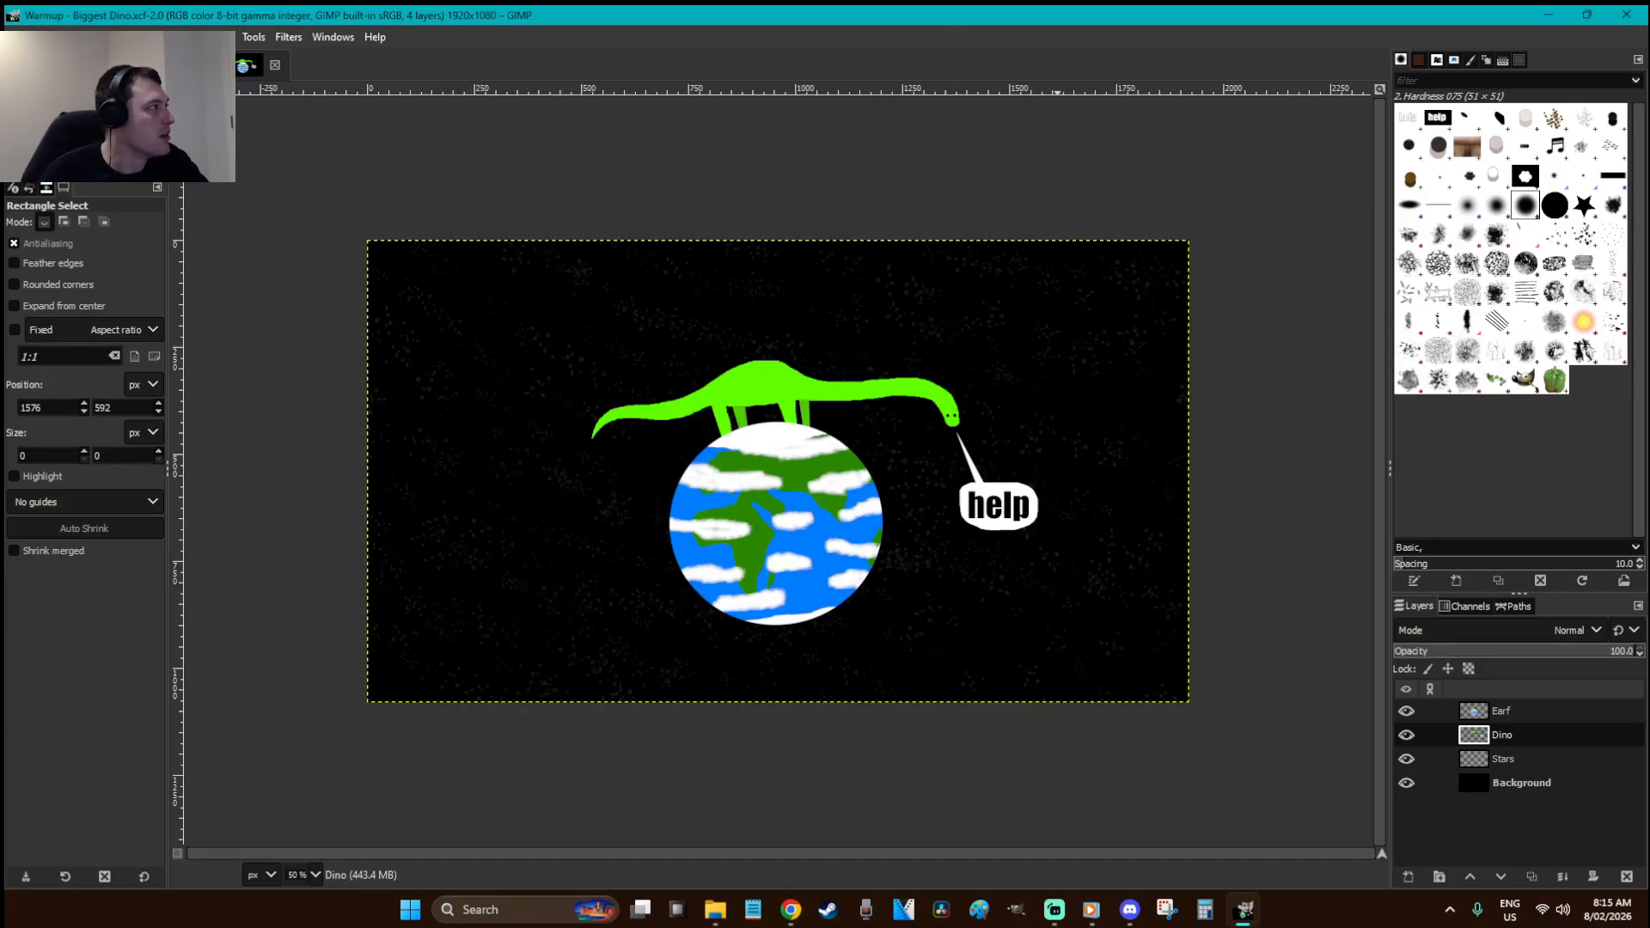
- Export the image as "Warmup - Biggest Dino.png" to the BorderArt Stream Pictures folder inside Pictures > Art, with the default PNG options
left_click(19, 37)
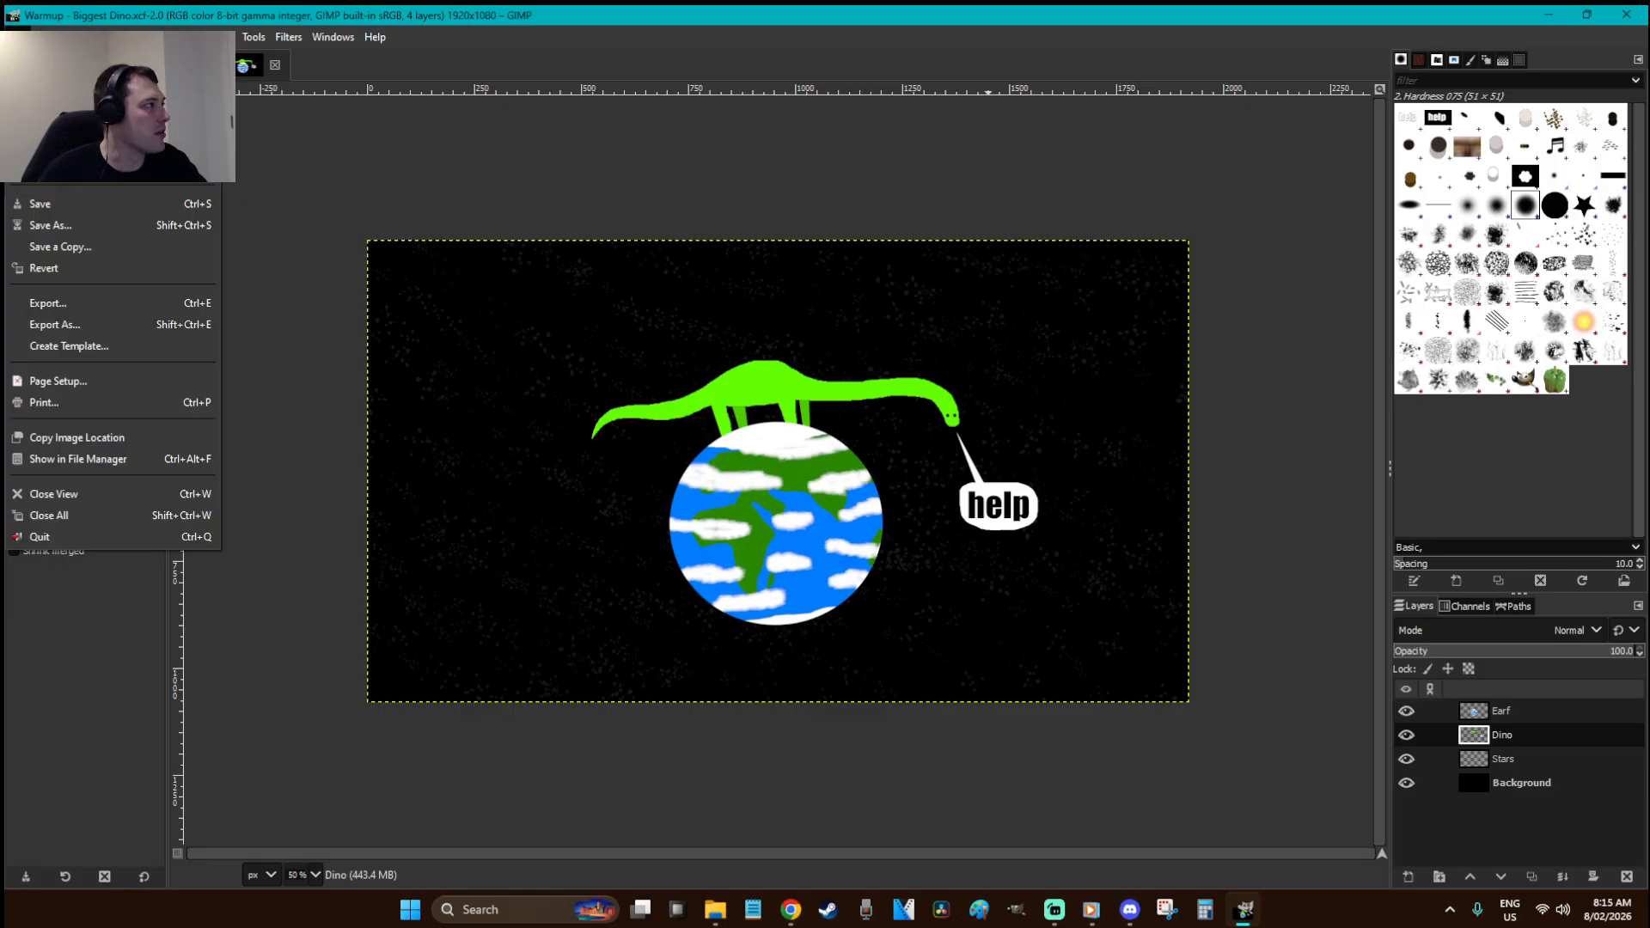
left_click(55, 324)
left_click(657, 160)
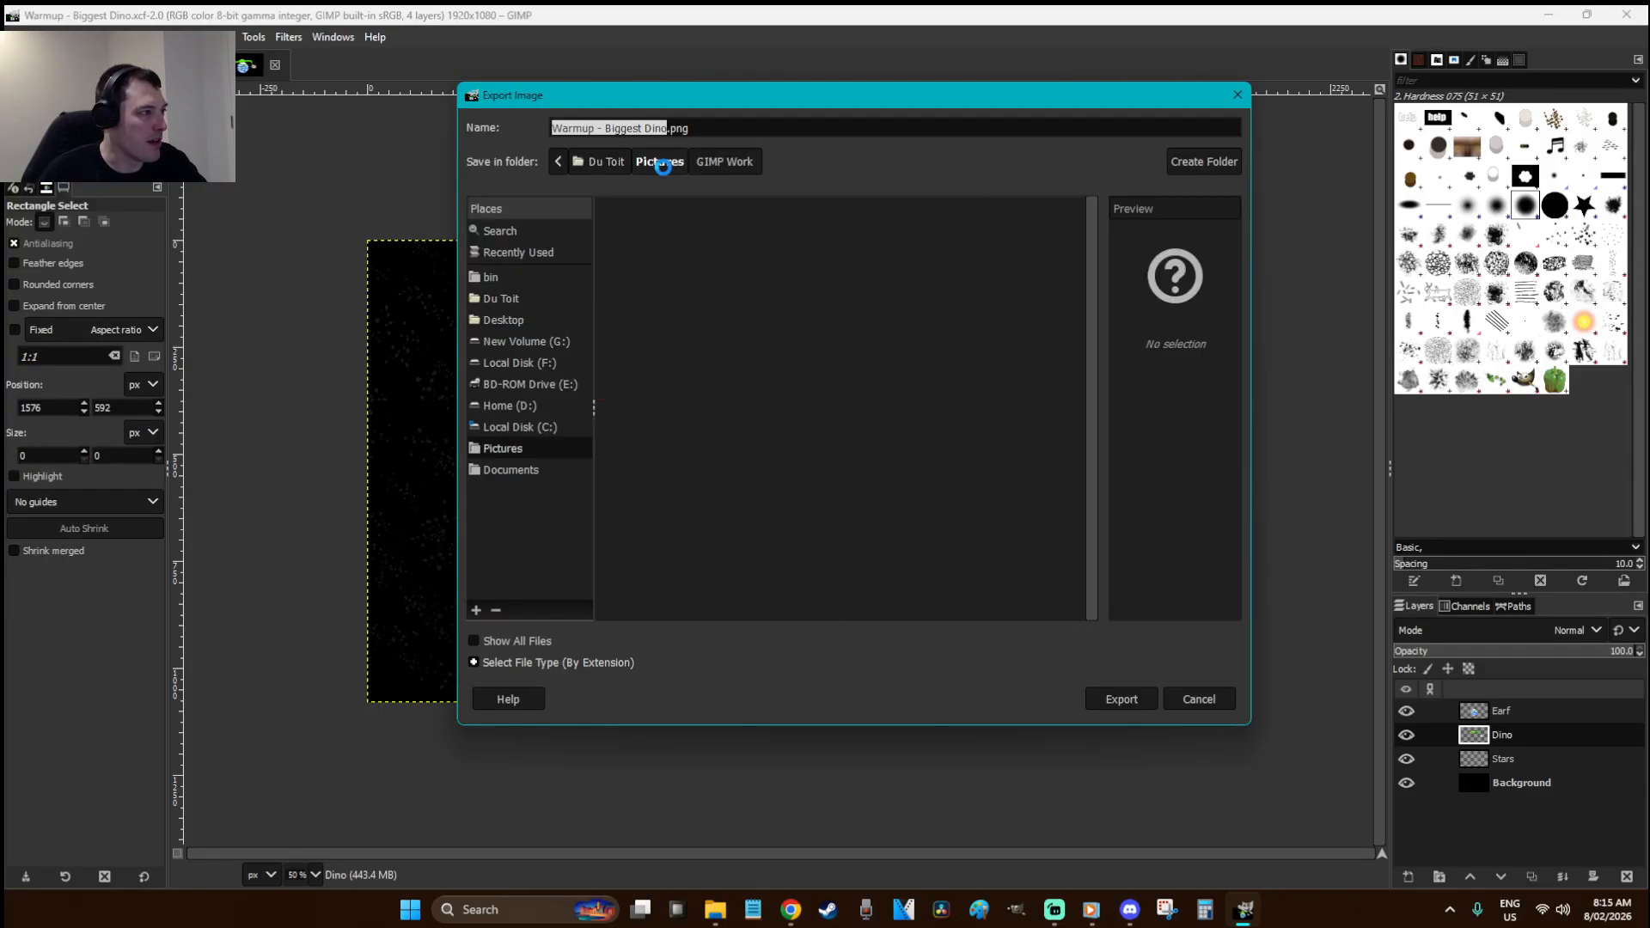
double_click(644, 277)
double_click(679, 230)
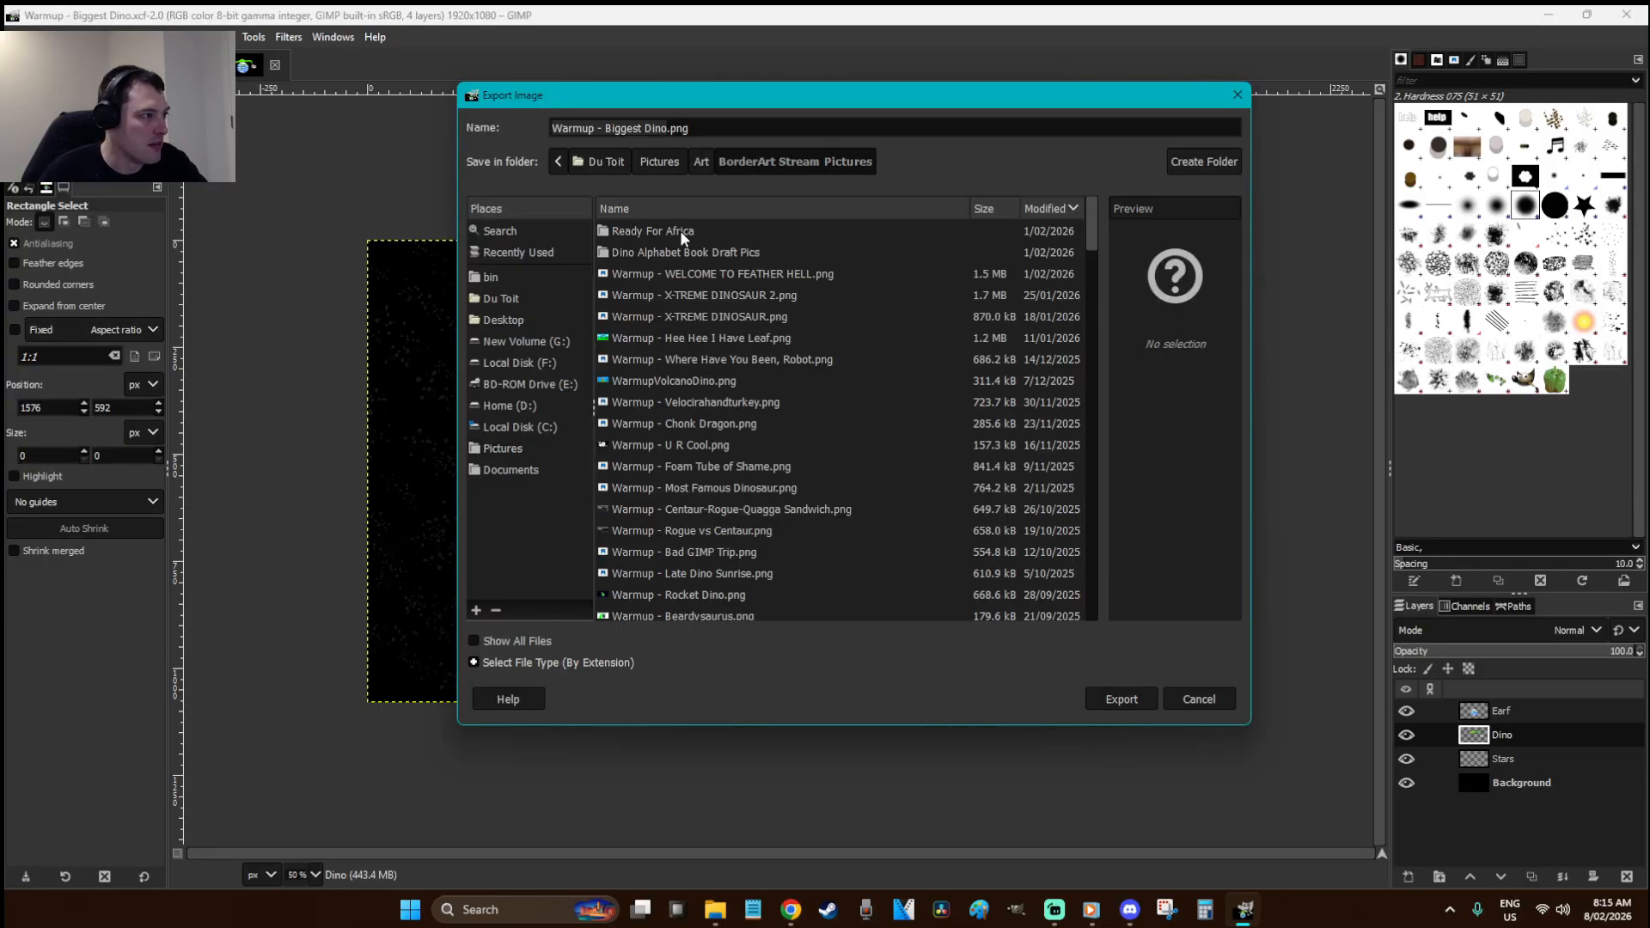
left_click(1133, 703)
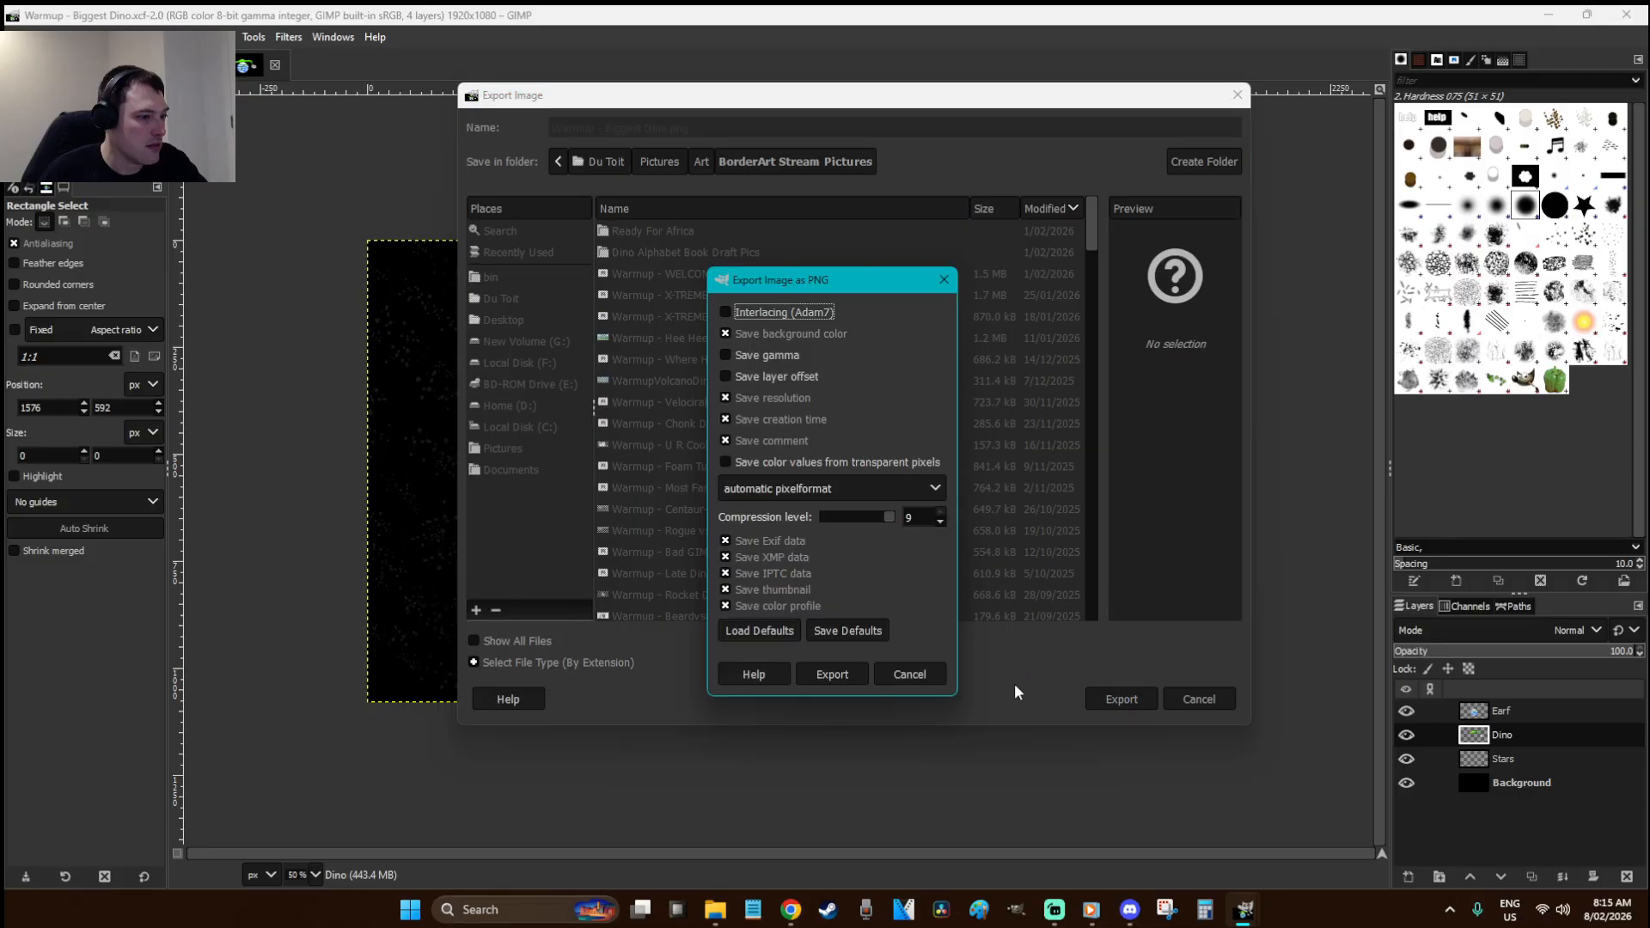
left_click(838, 669)
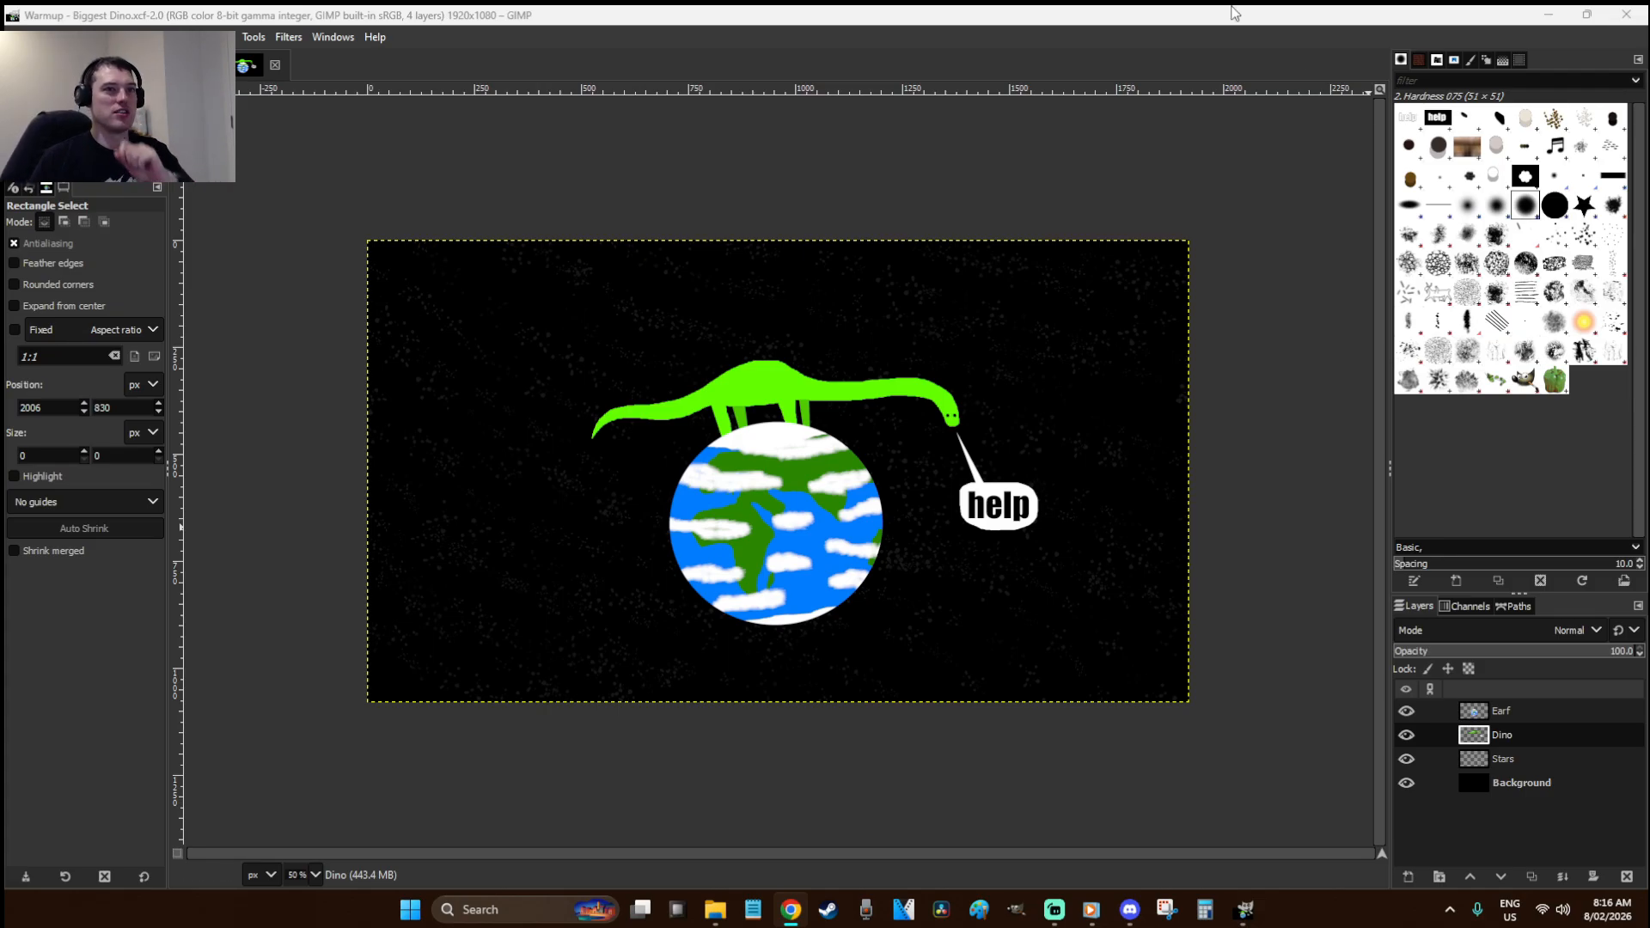
left_click(1531, 53)
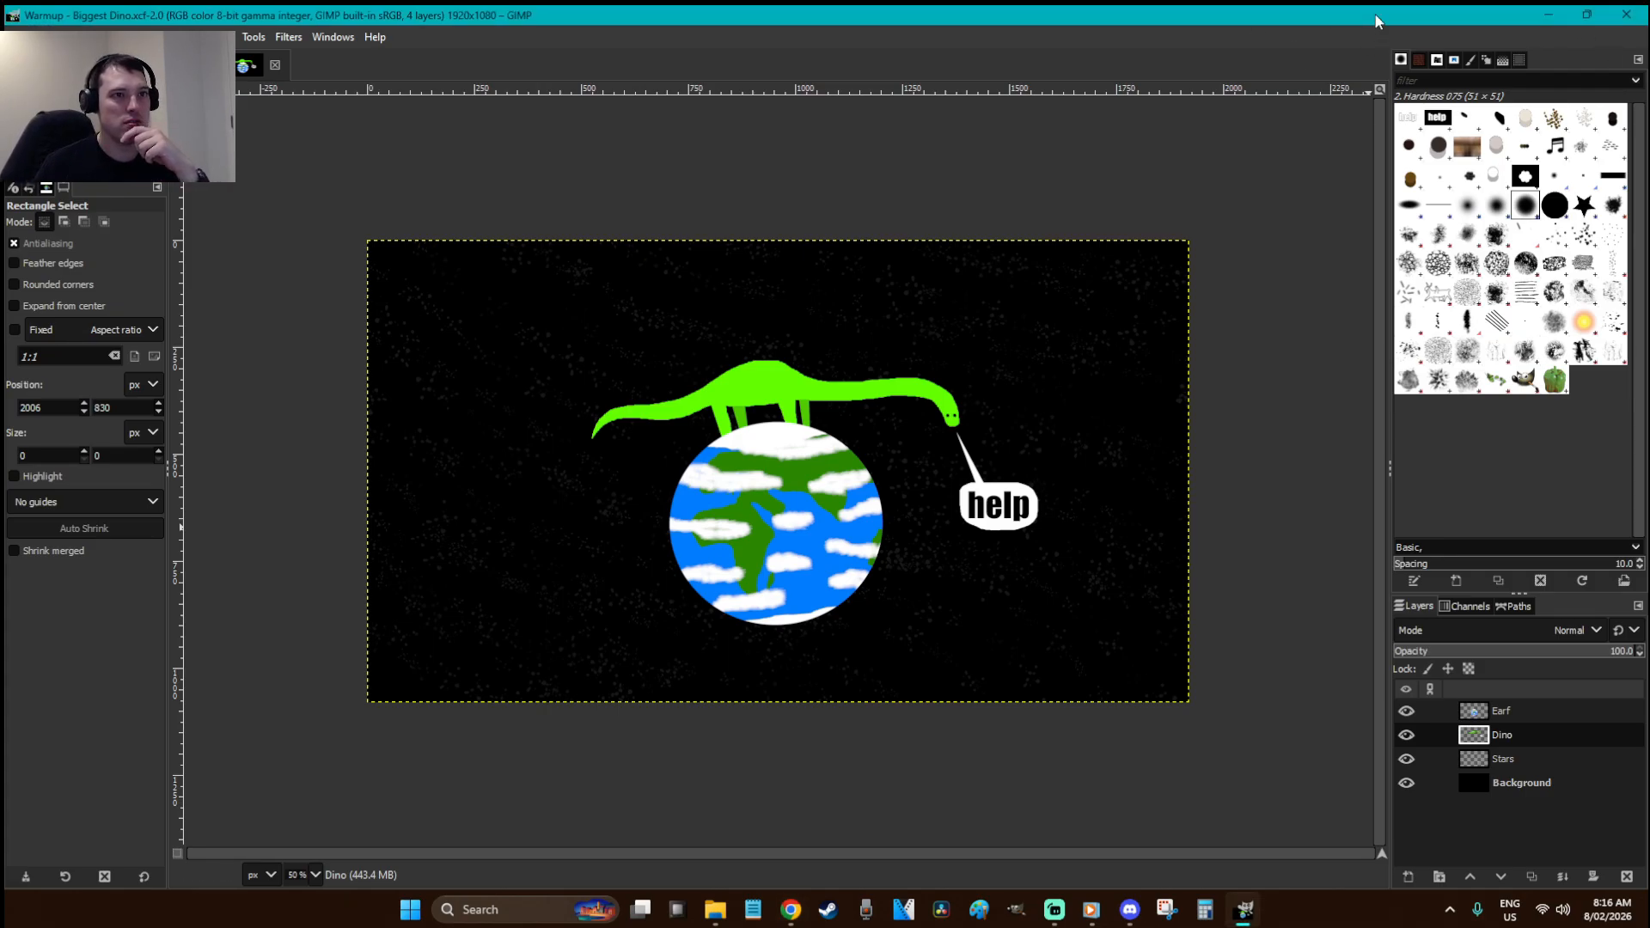
left_click_drag(1376, 16, 1365, 171)
left_click(1571, 175)
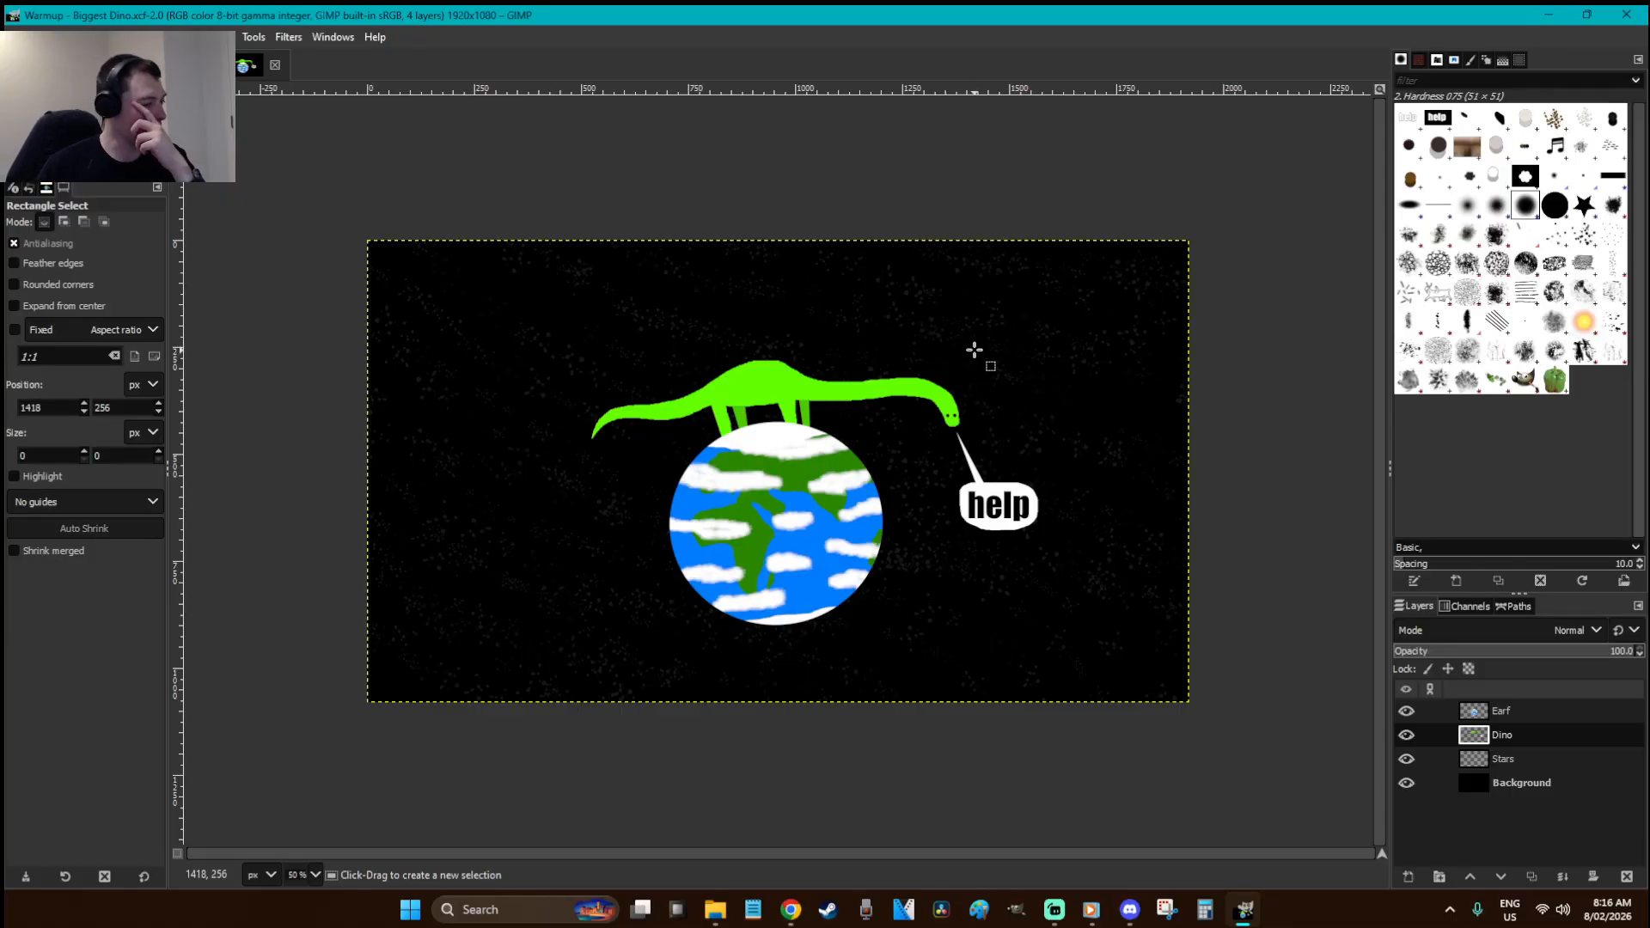
key("alt+Tab")
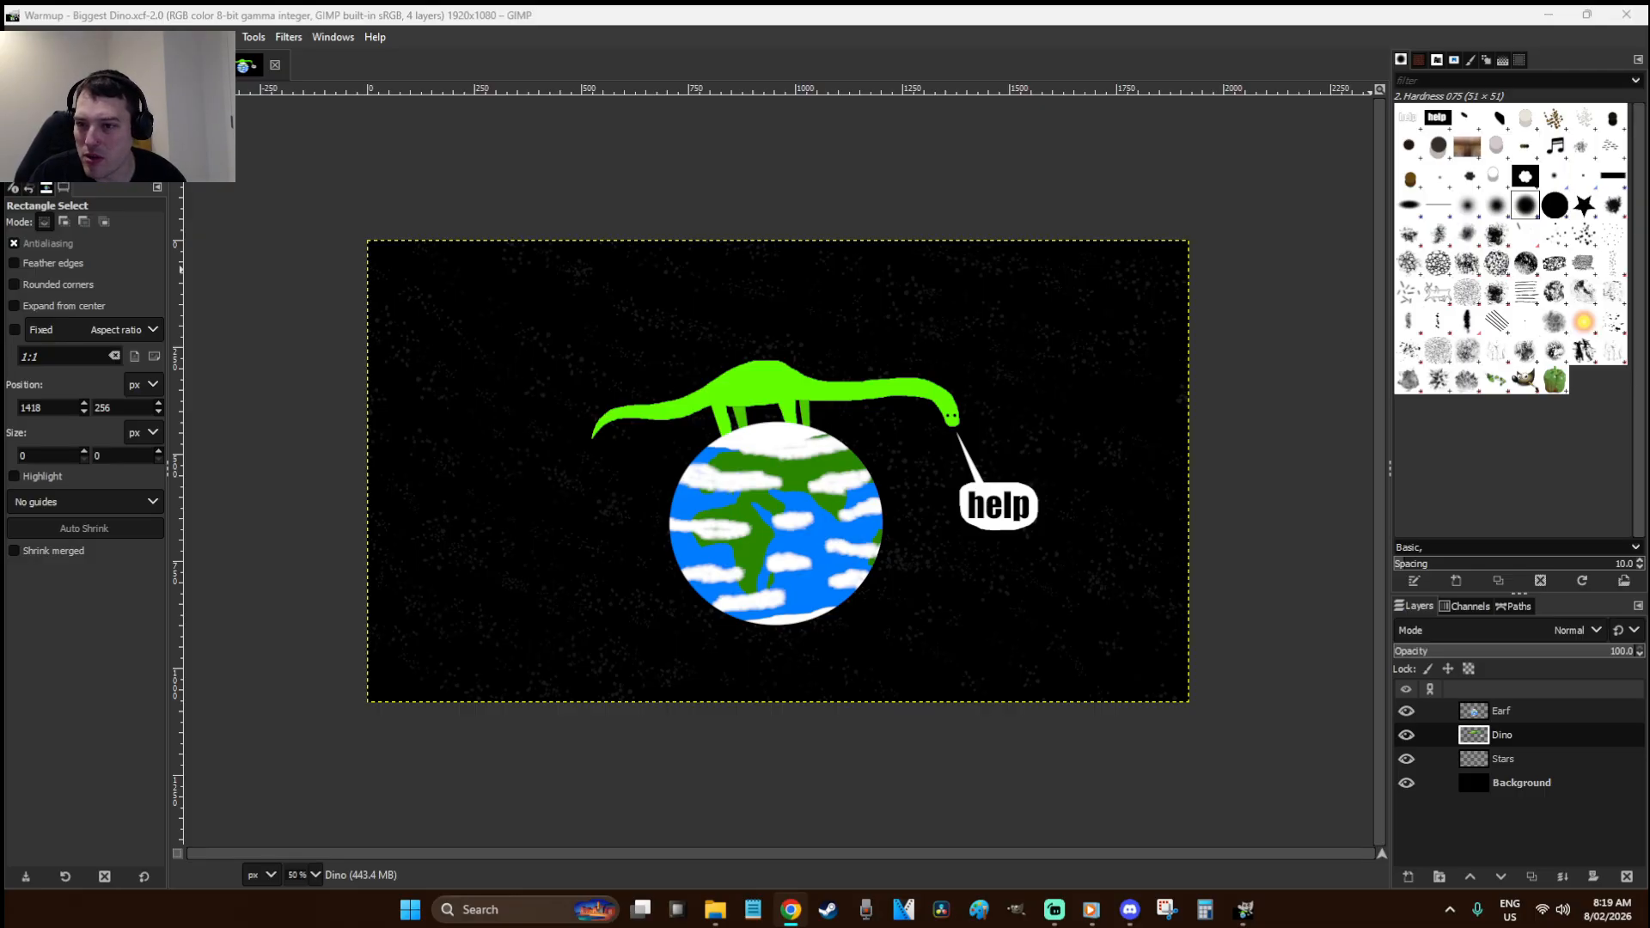
left_click(1045, 522)
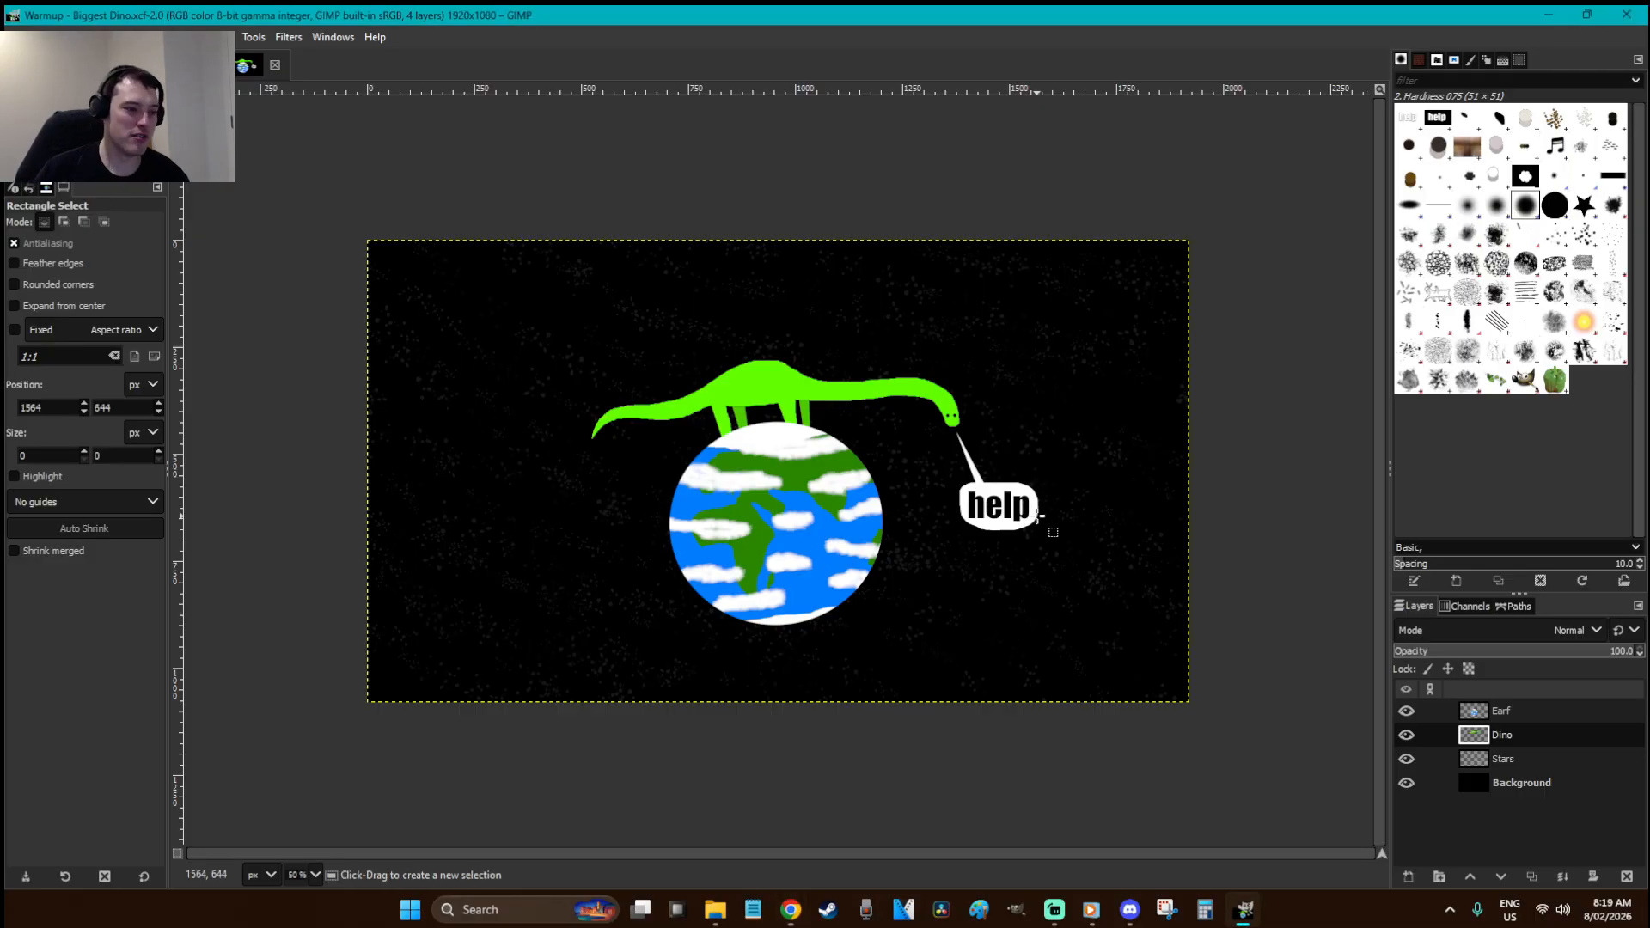
scroll(1038, 518, "up", 1)
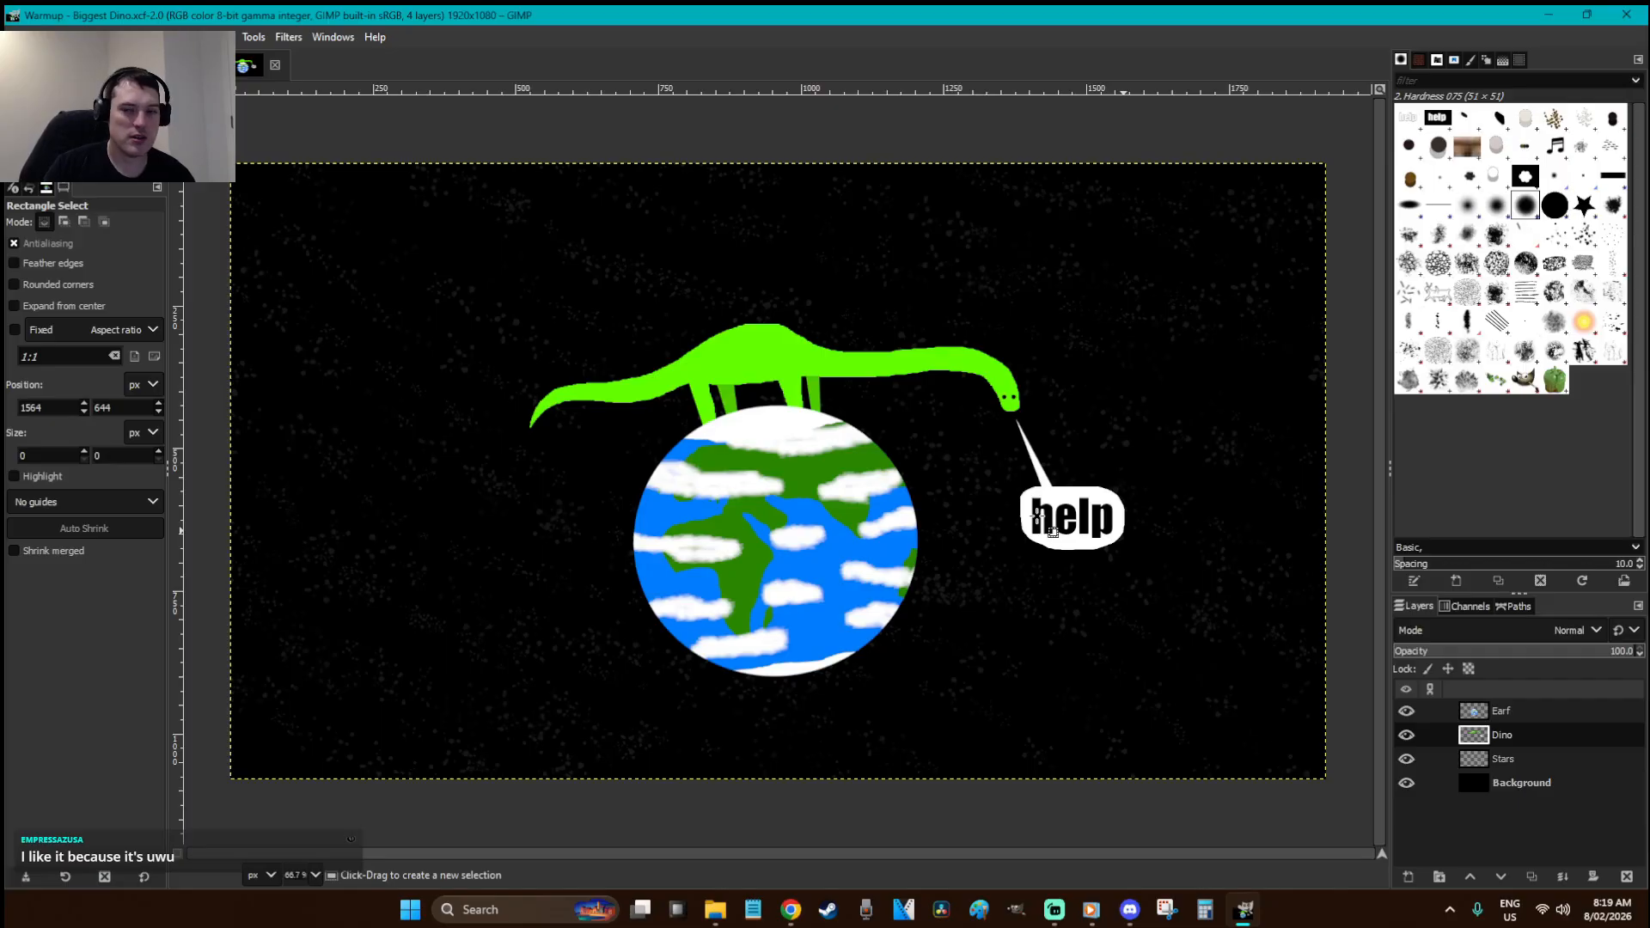
left_click(1649, 395)
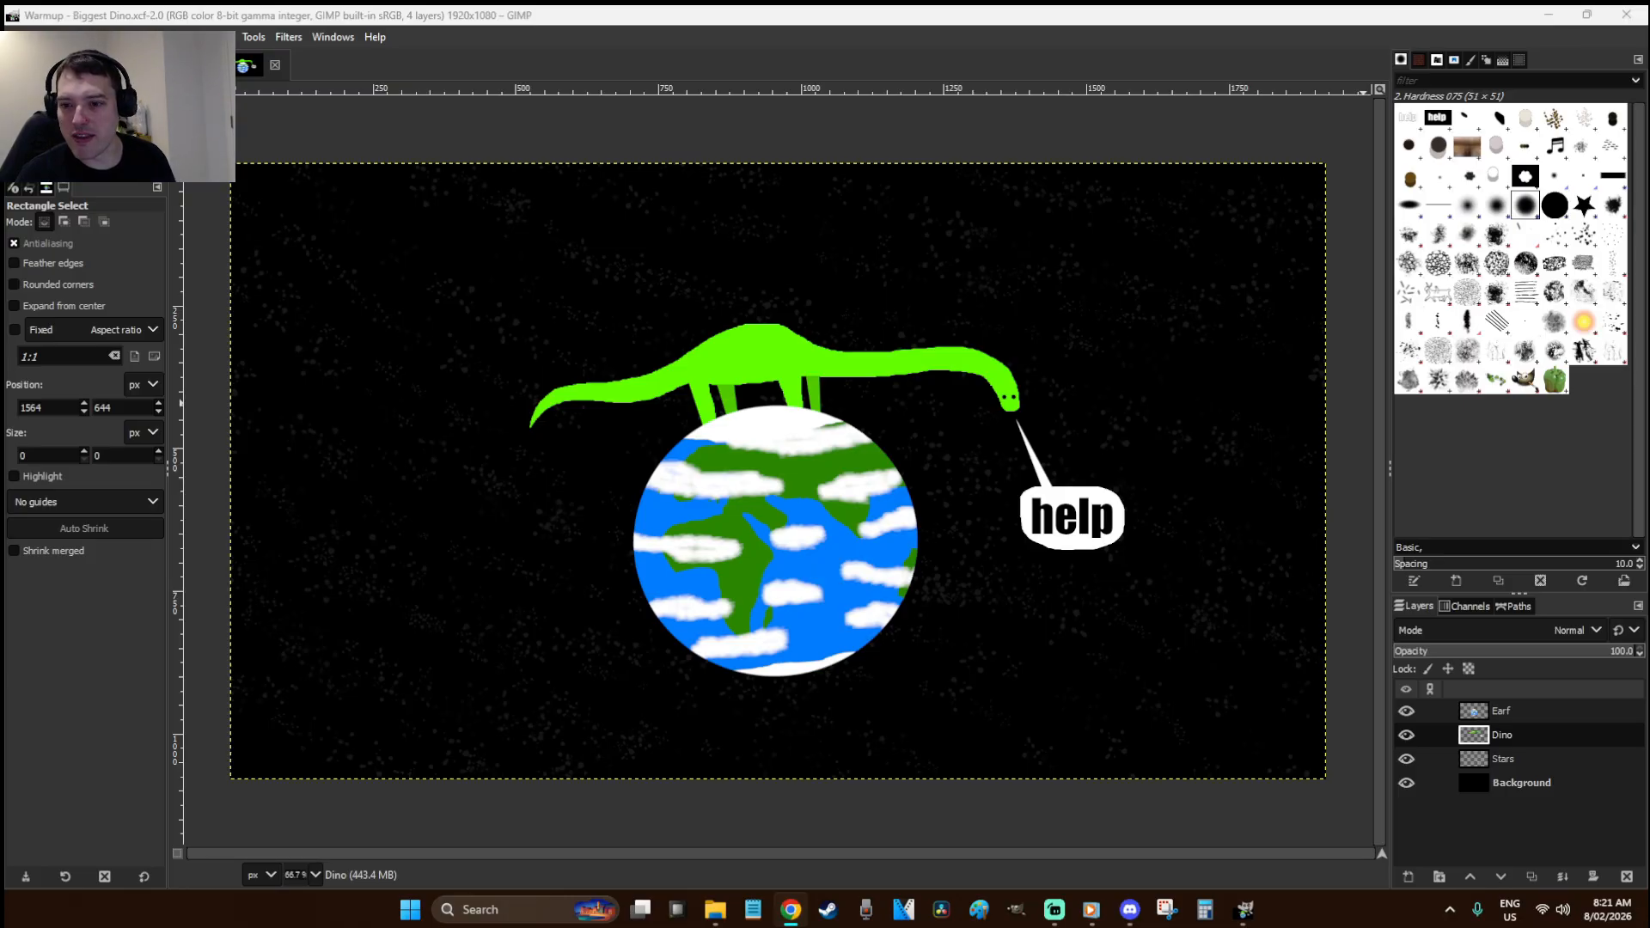
- Bring the browser on screen to examine the Xunmenglong holotype fossil photo on Wikipedia, and return to GIMP
left_click_drag(1649, 268, 997, 295)
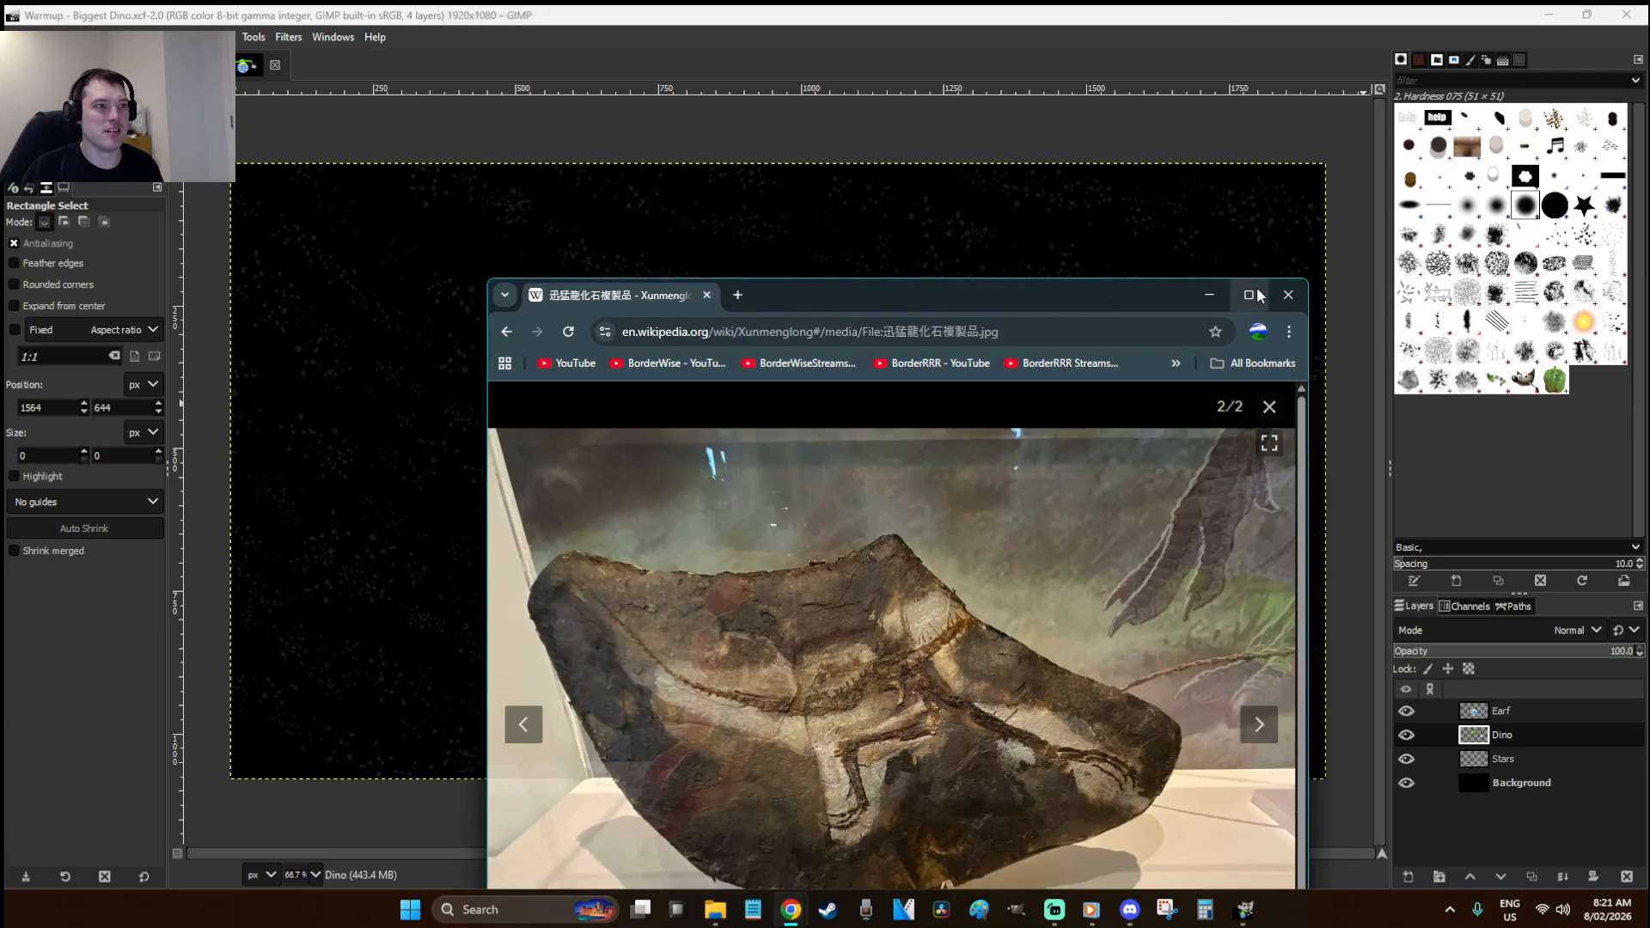
left_click(1251, 295)
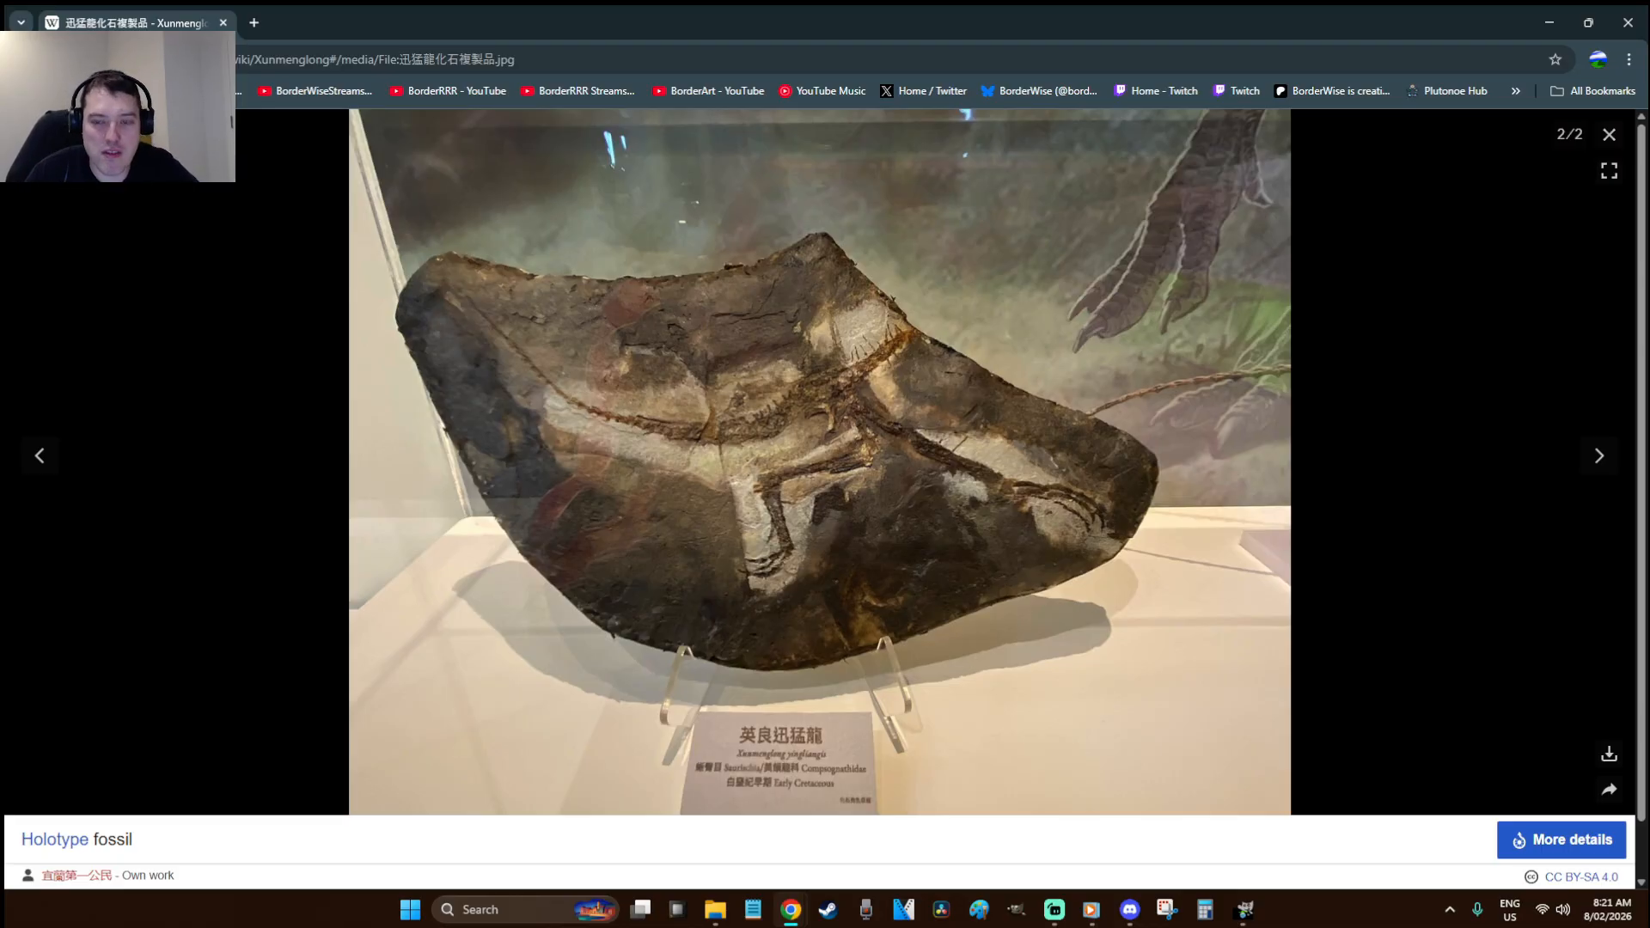
left_click_drag(177, 21, 1649, 176)
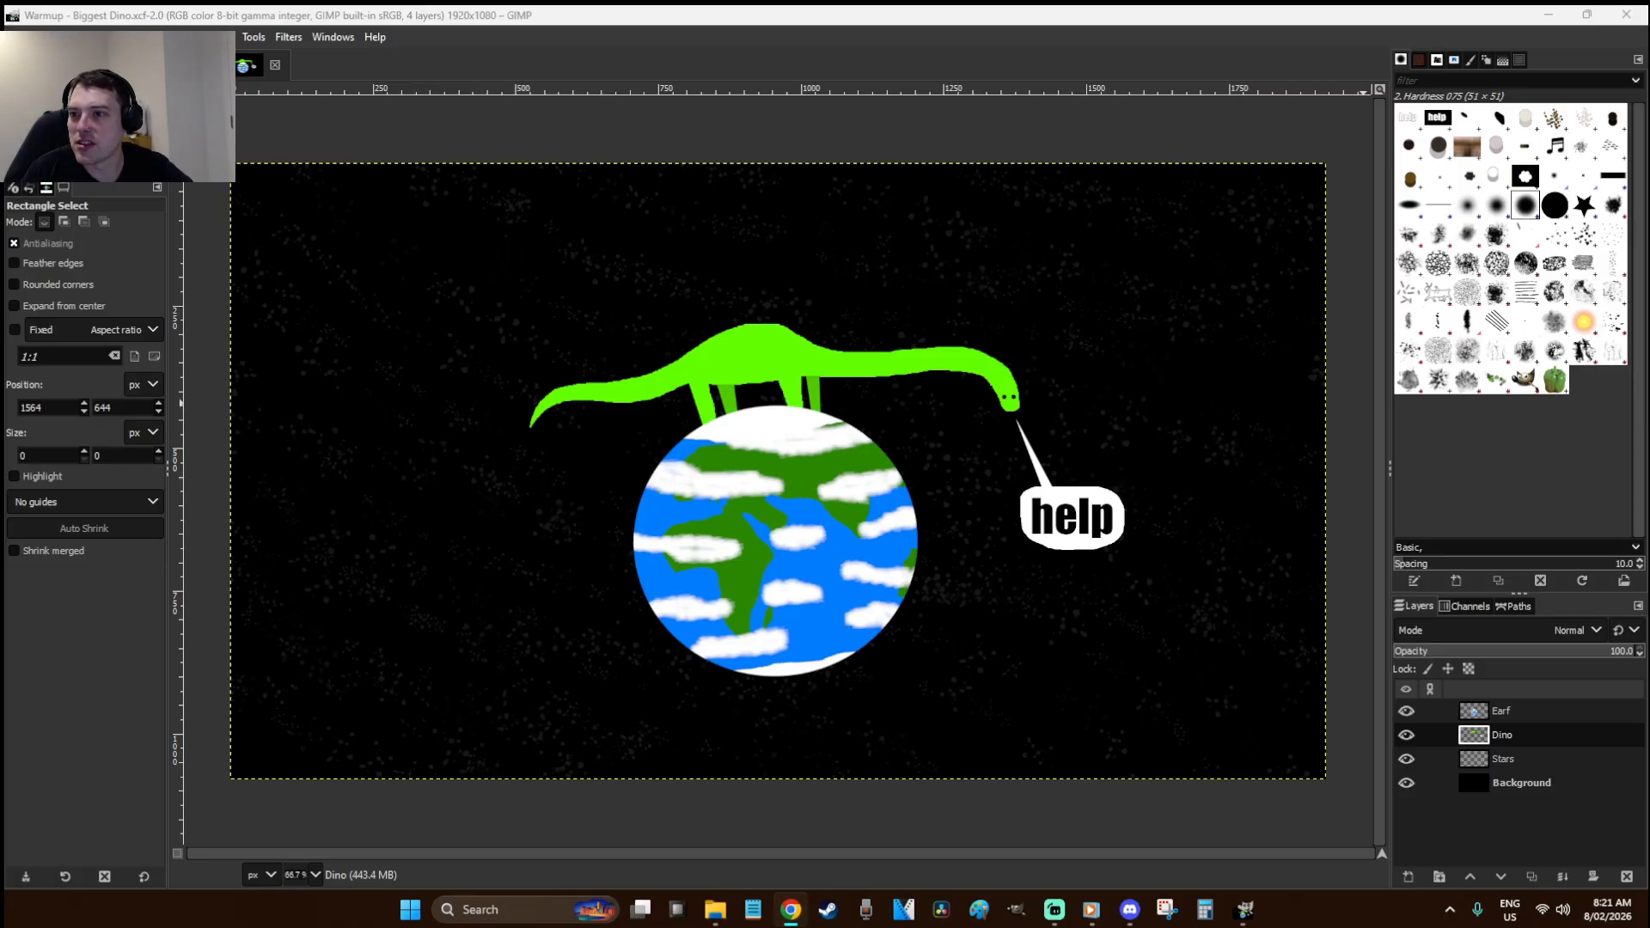
left_click(1008, 330)
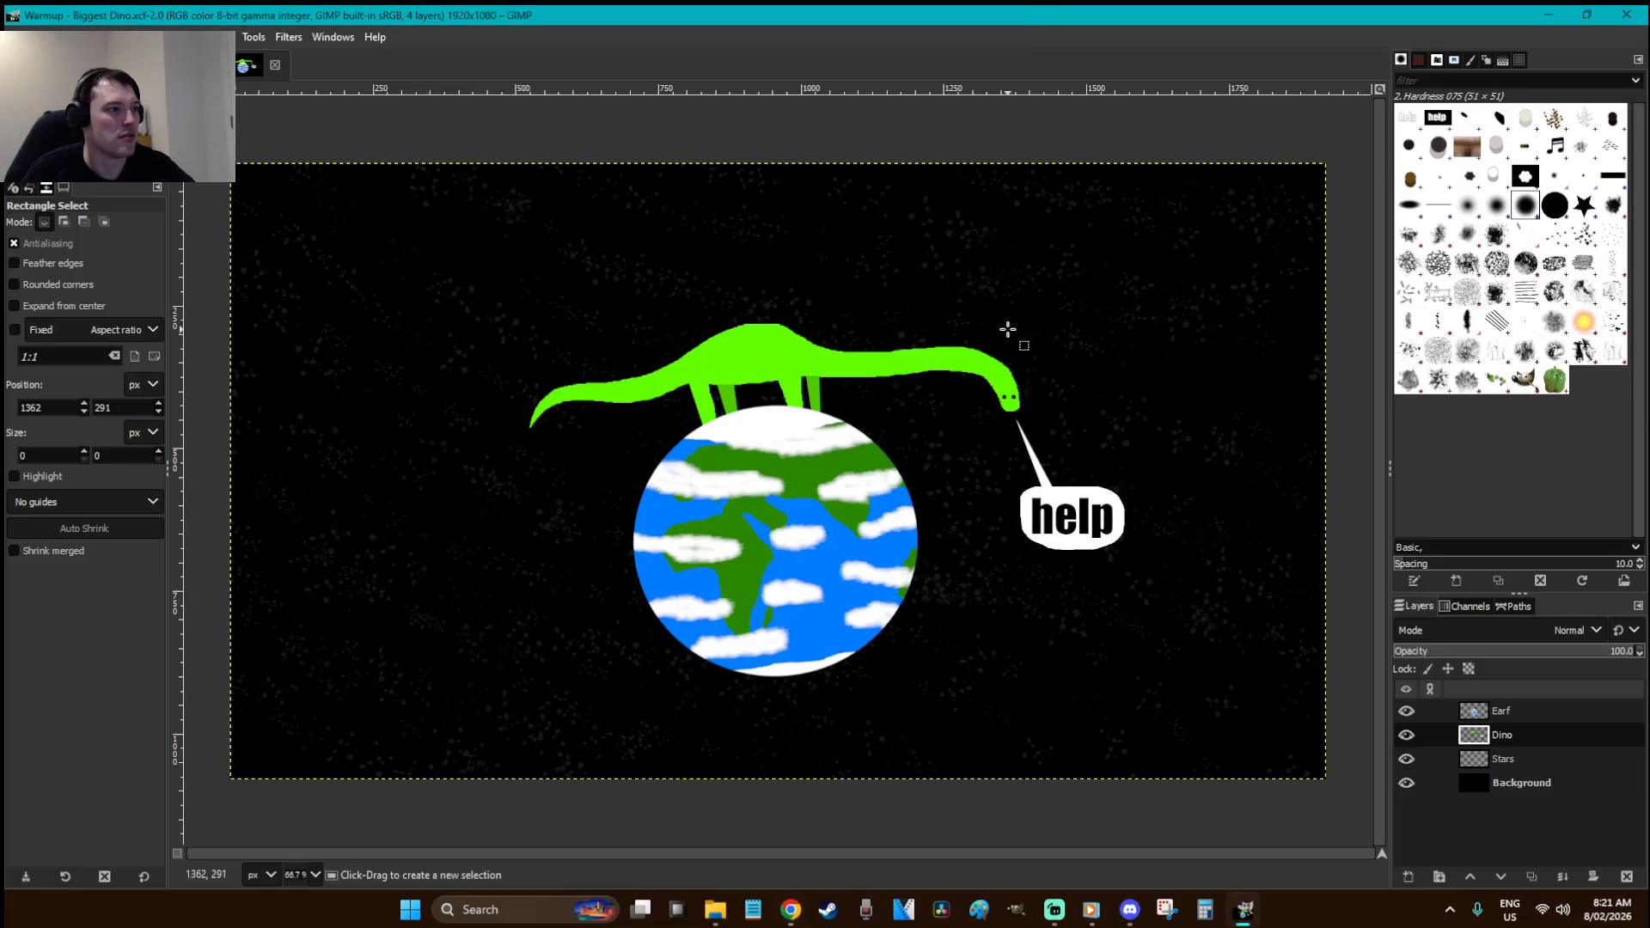
- Switch to the browser and examine the reconstructed skeleton photo and the Wikipedia article on Xunmenglong
key("alt+Tab")
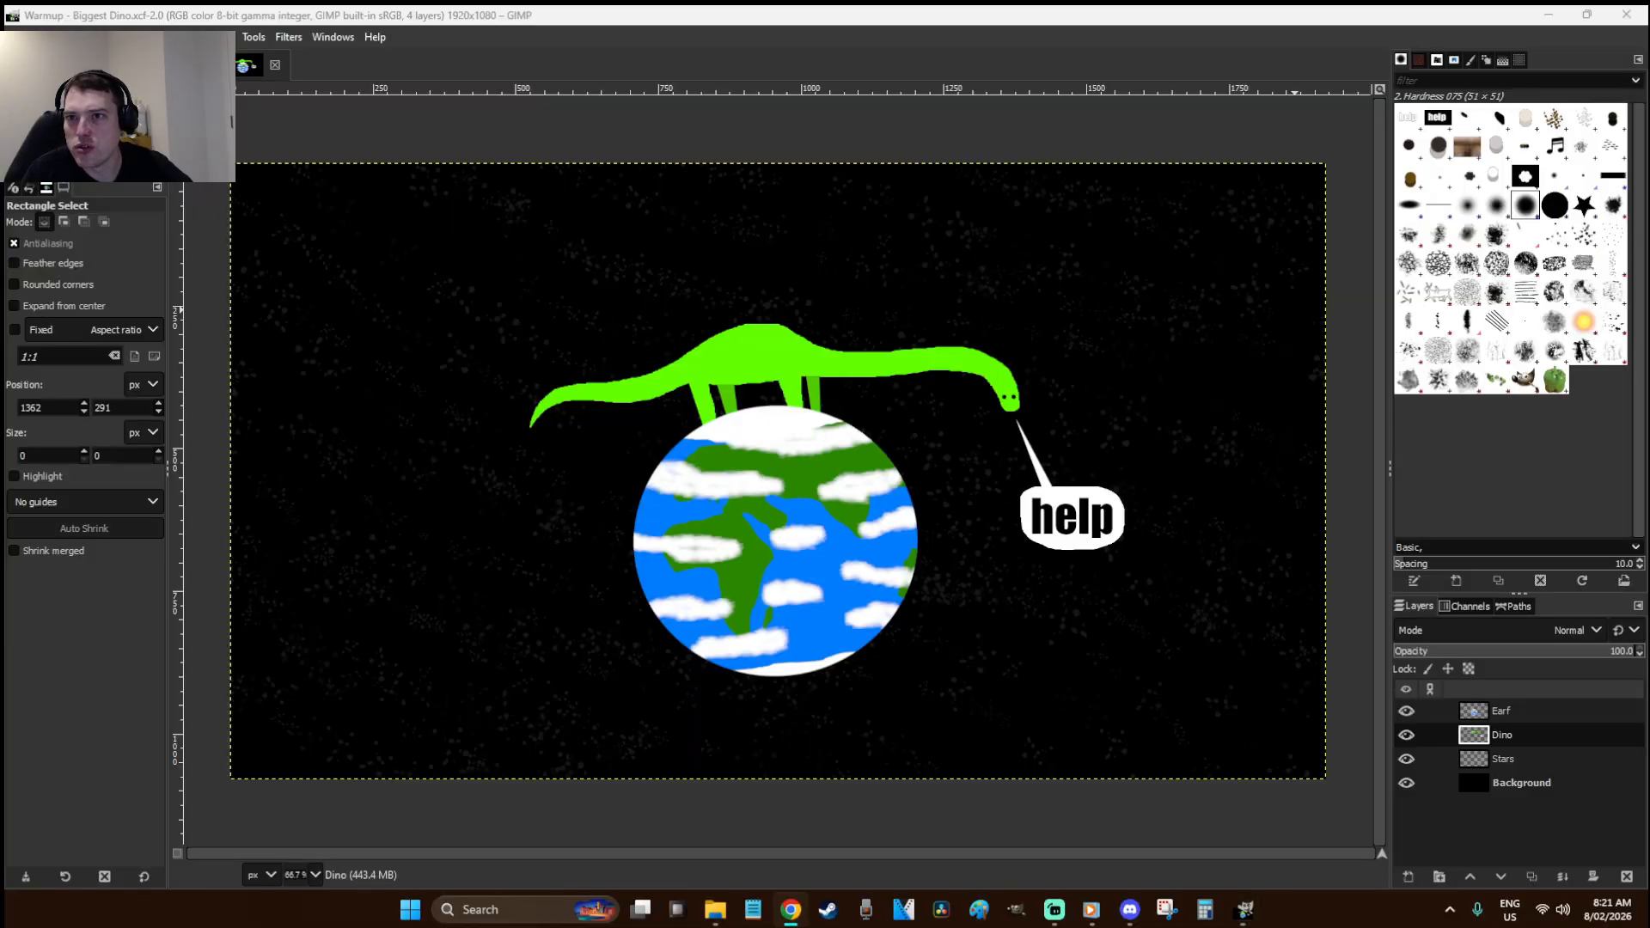
left_click_drag(1649, 375, 913, 375)
left_click(1314, 375)
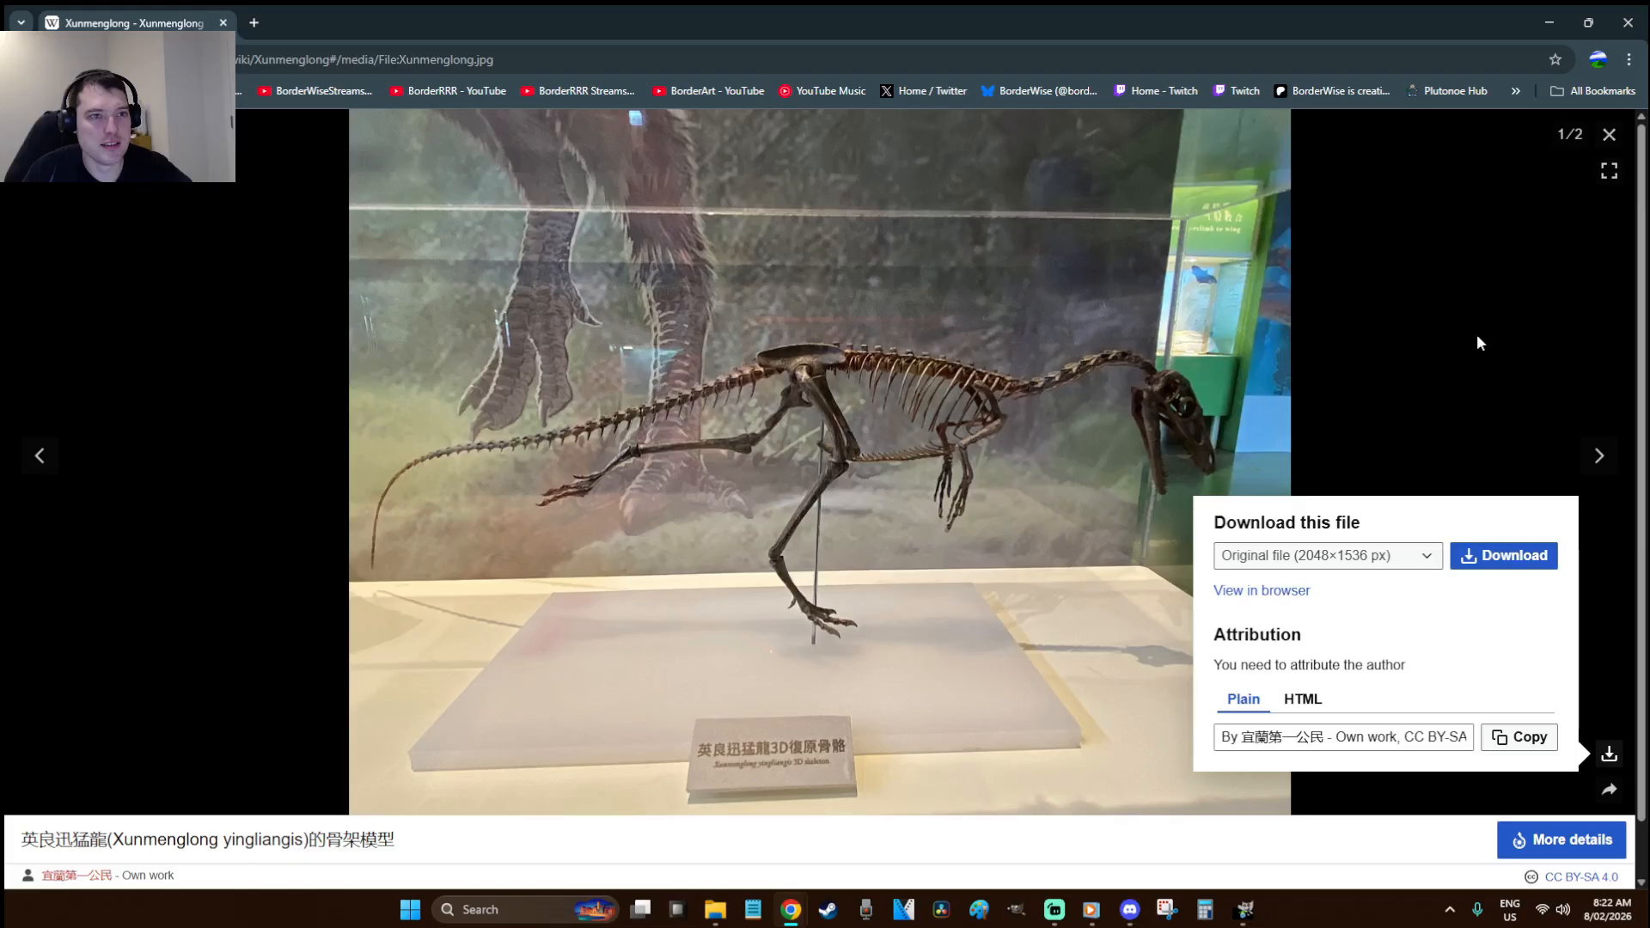
left_click(1606, 756)
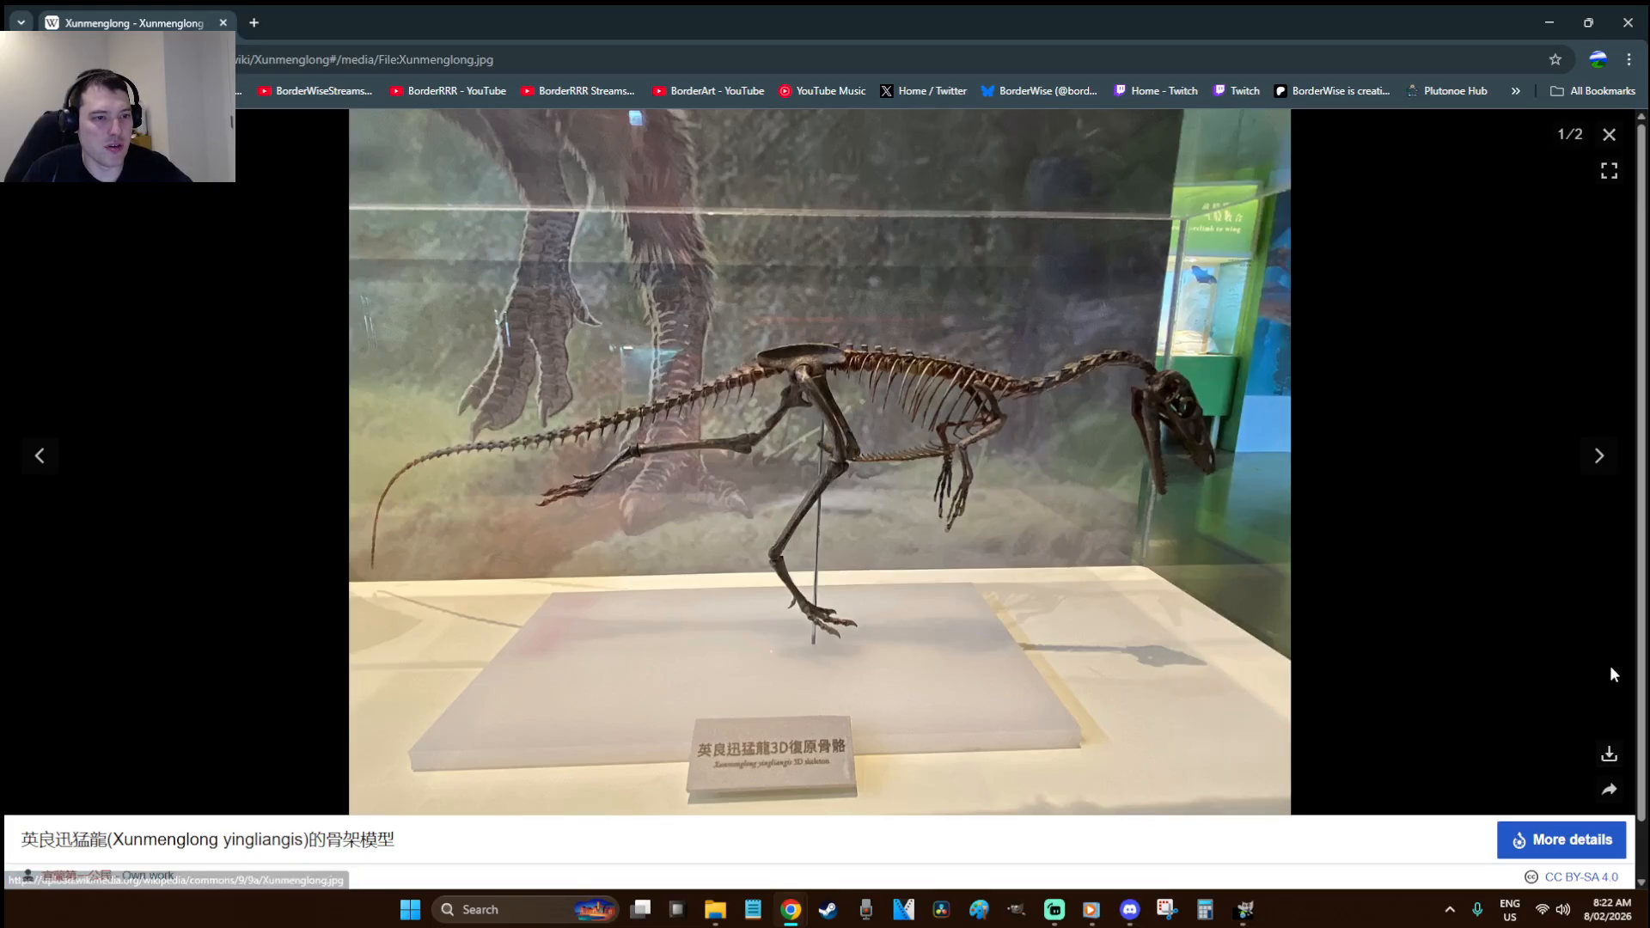
left_click(1609, 134)
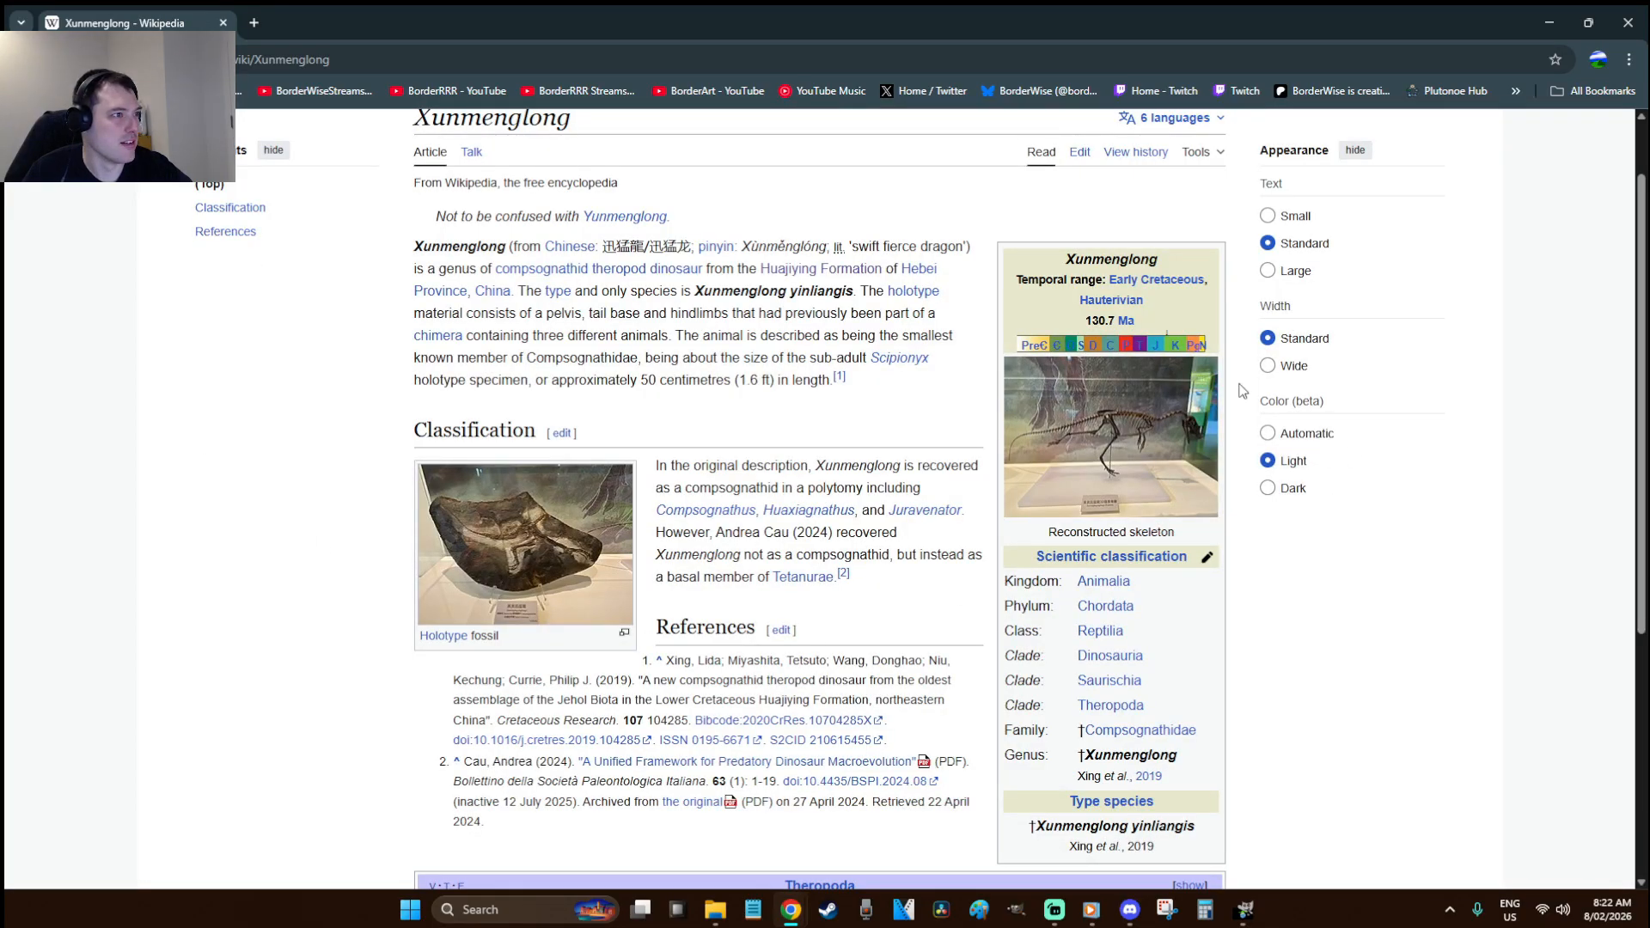
left_click(1061, 441)
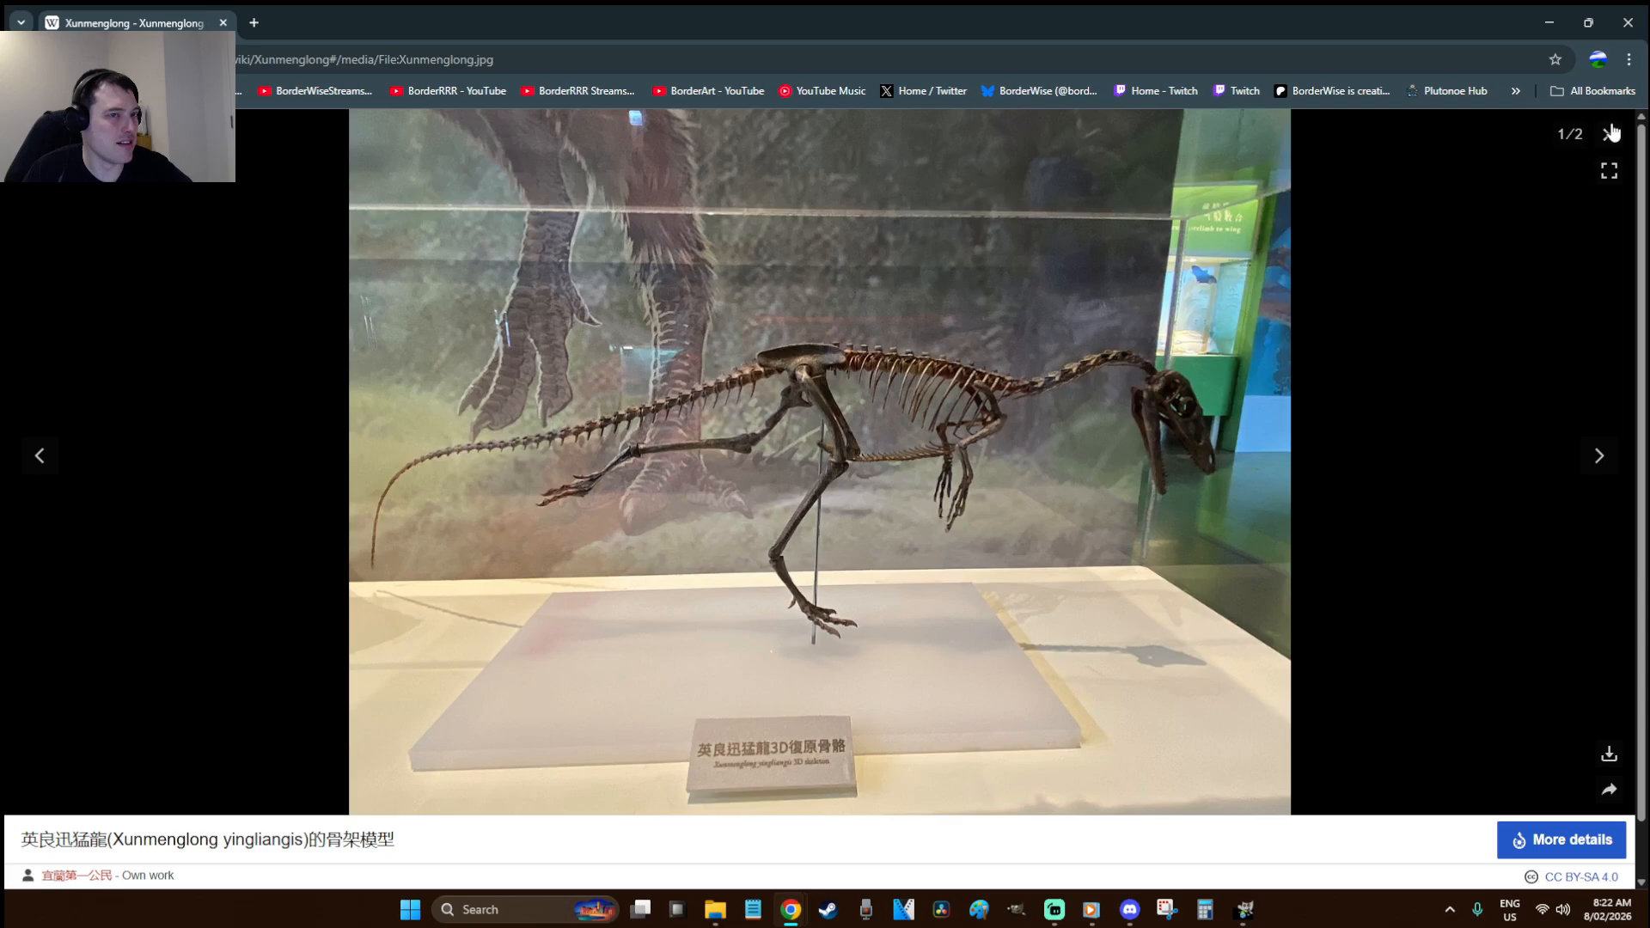
key("alt+Tab")
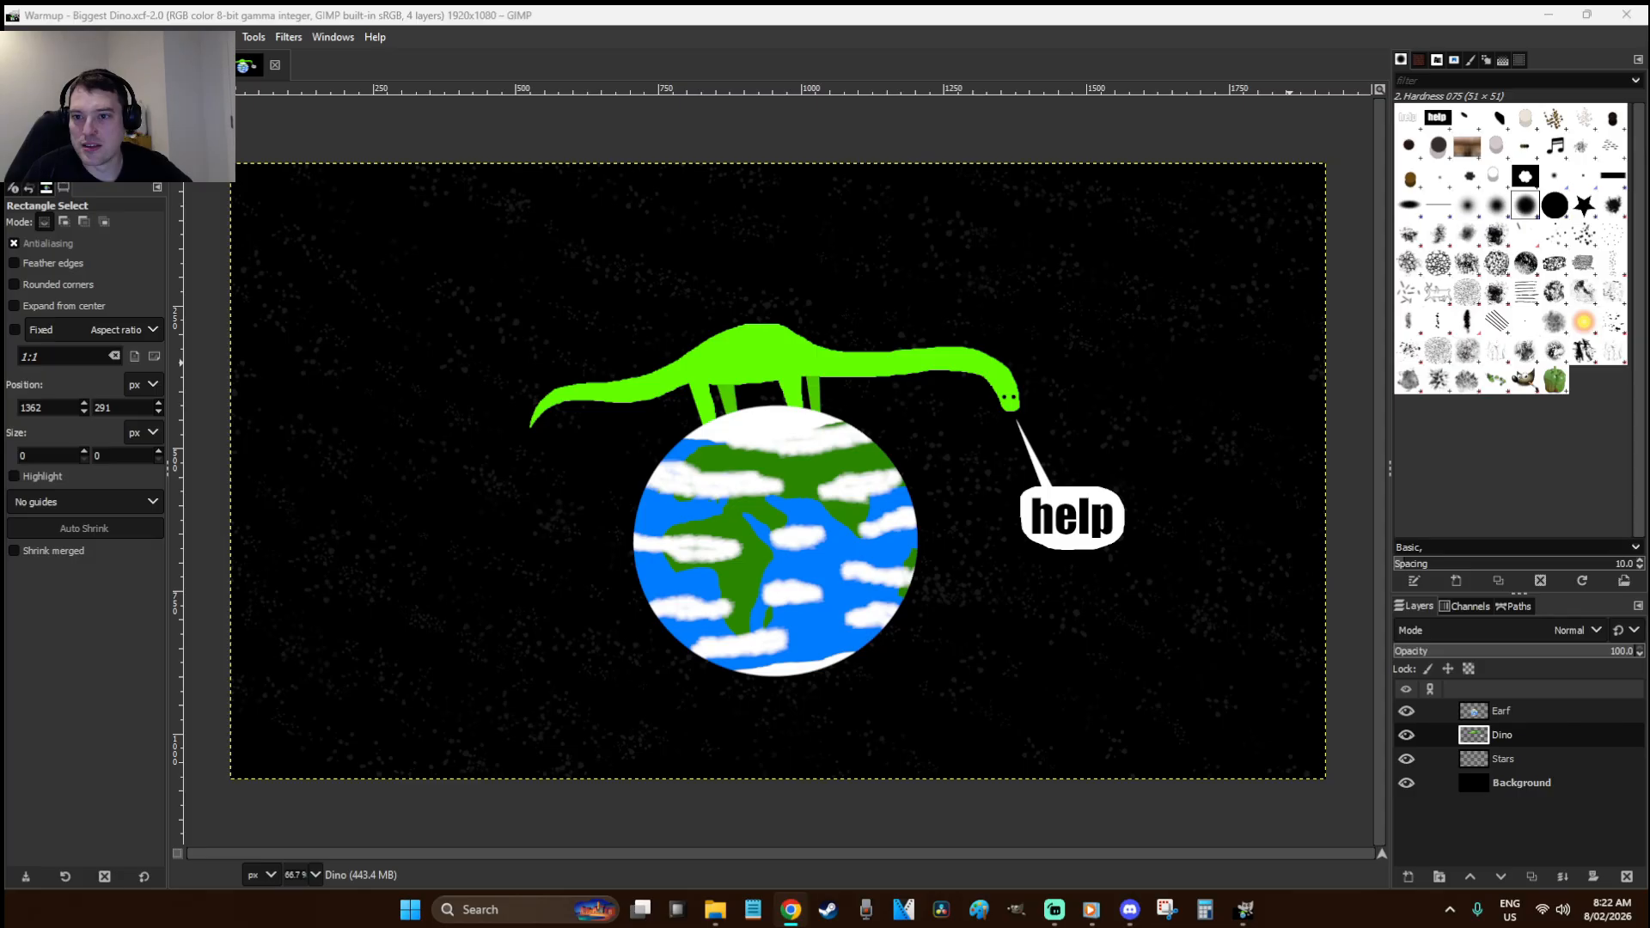
- Return to GIMP and create a new 1920 × 1080 px image
left_click(950, 13)
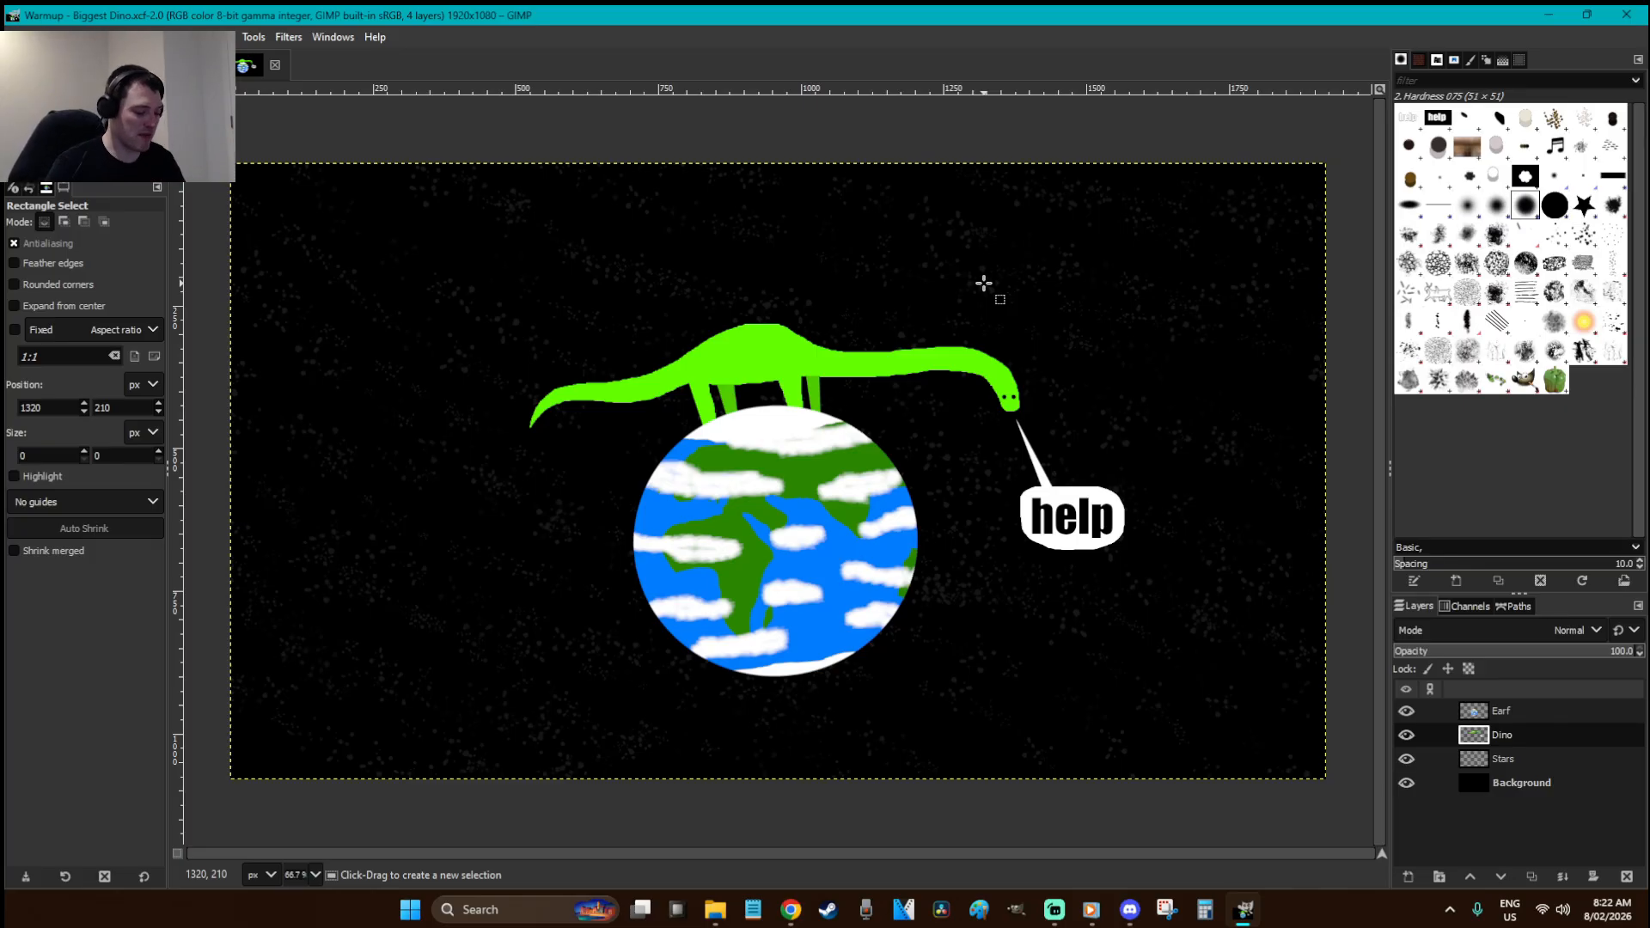
key("ctrl+n")
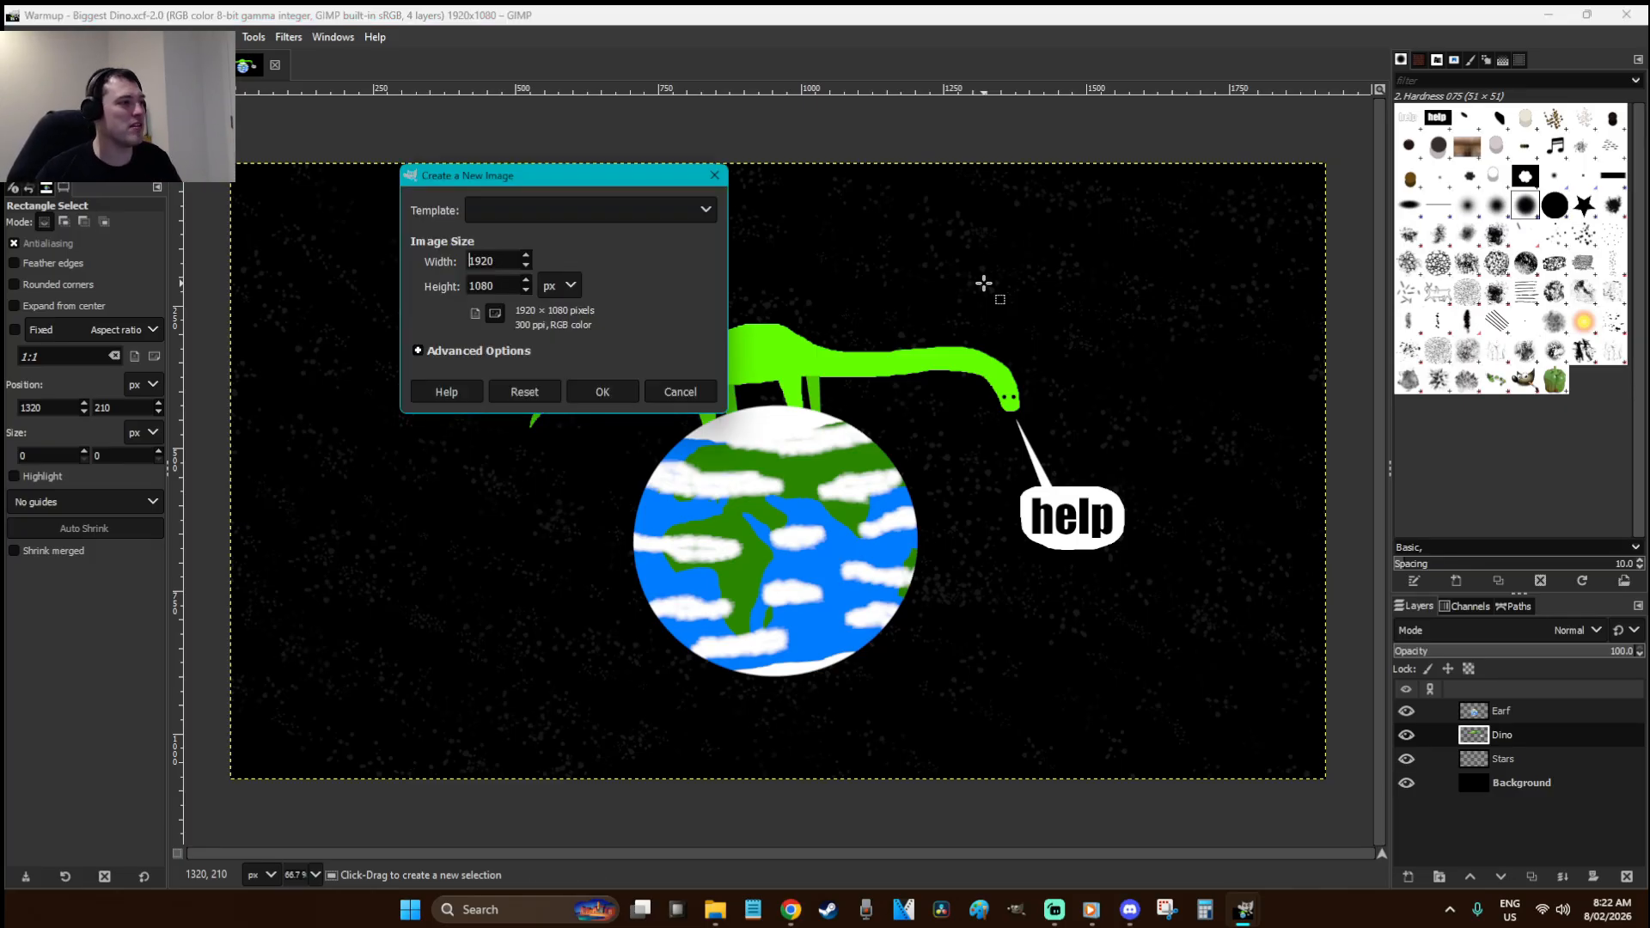
left_click(602, 394)
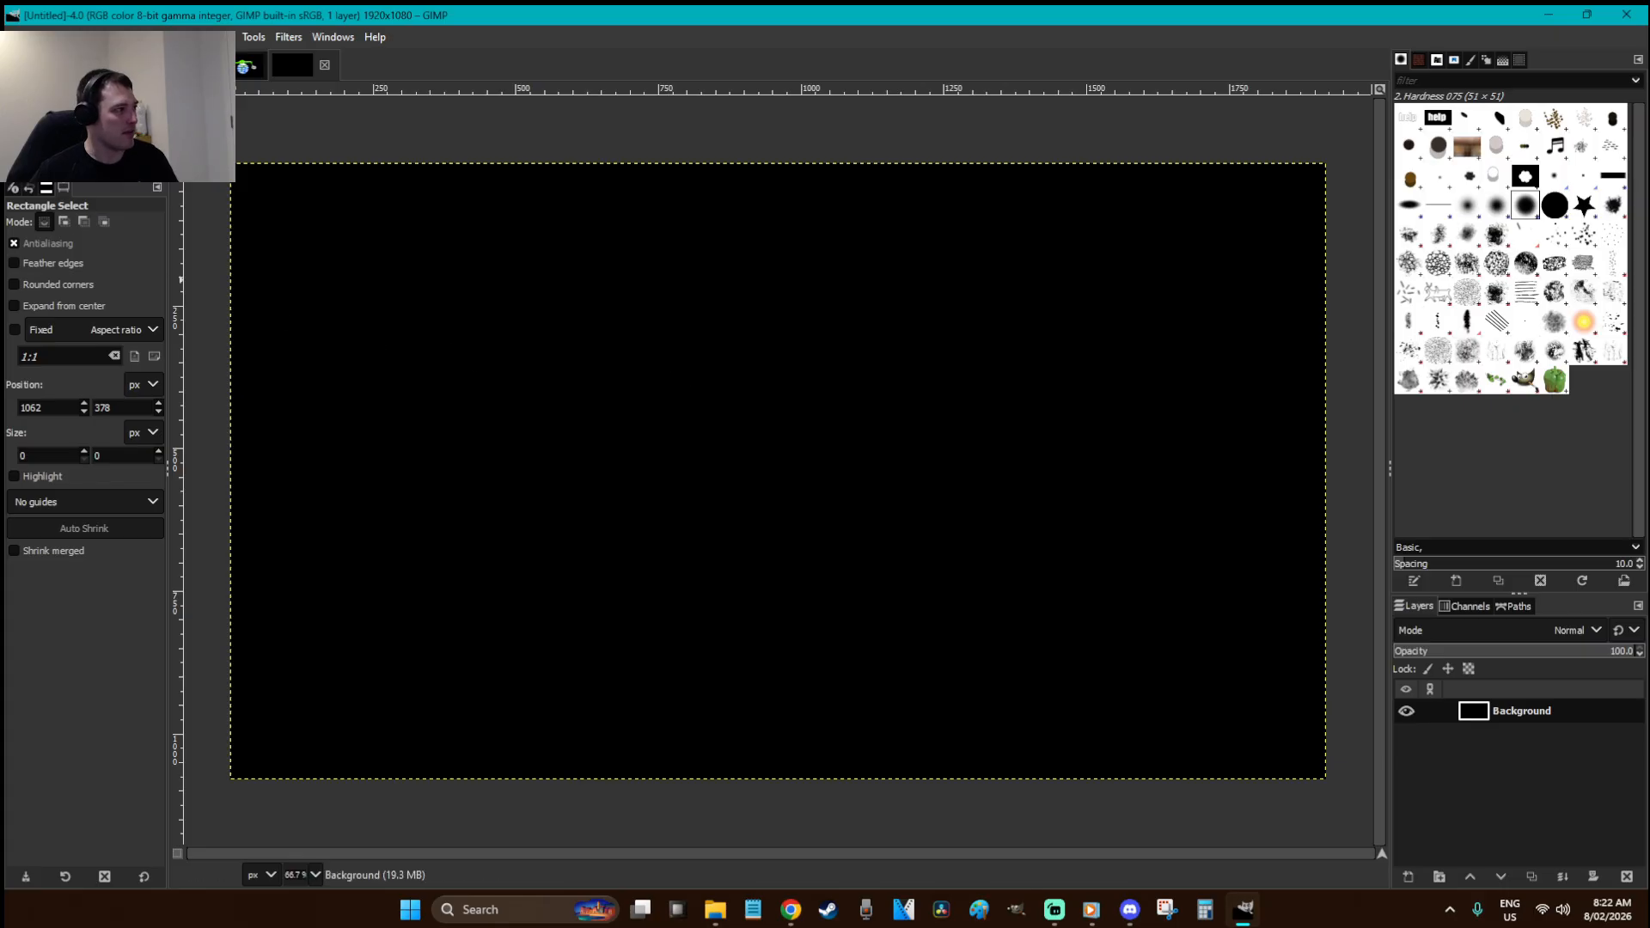
- Set the color to mid-gray 7f7f7f, fill the new image's Background layer with it, and switch back to Rectangle Select
left_click(24, 150)
left_click_drag(194, 230, 139, 228)
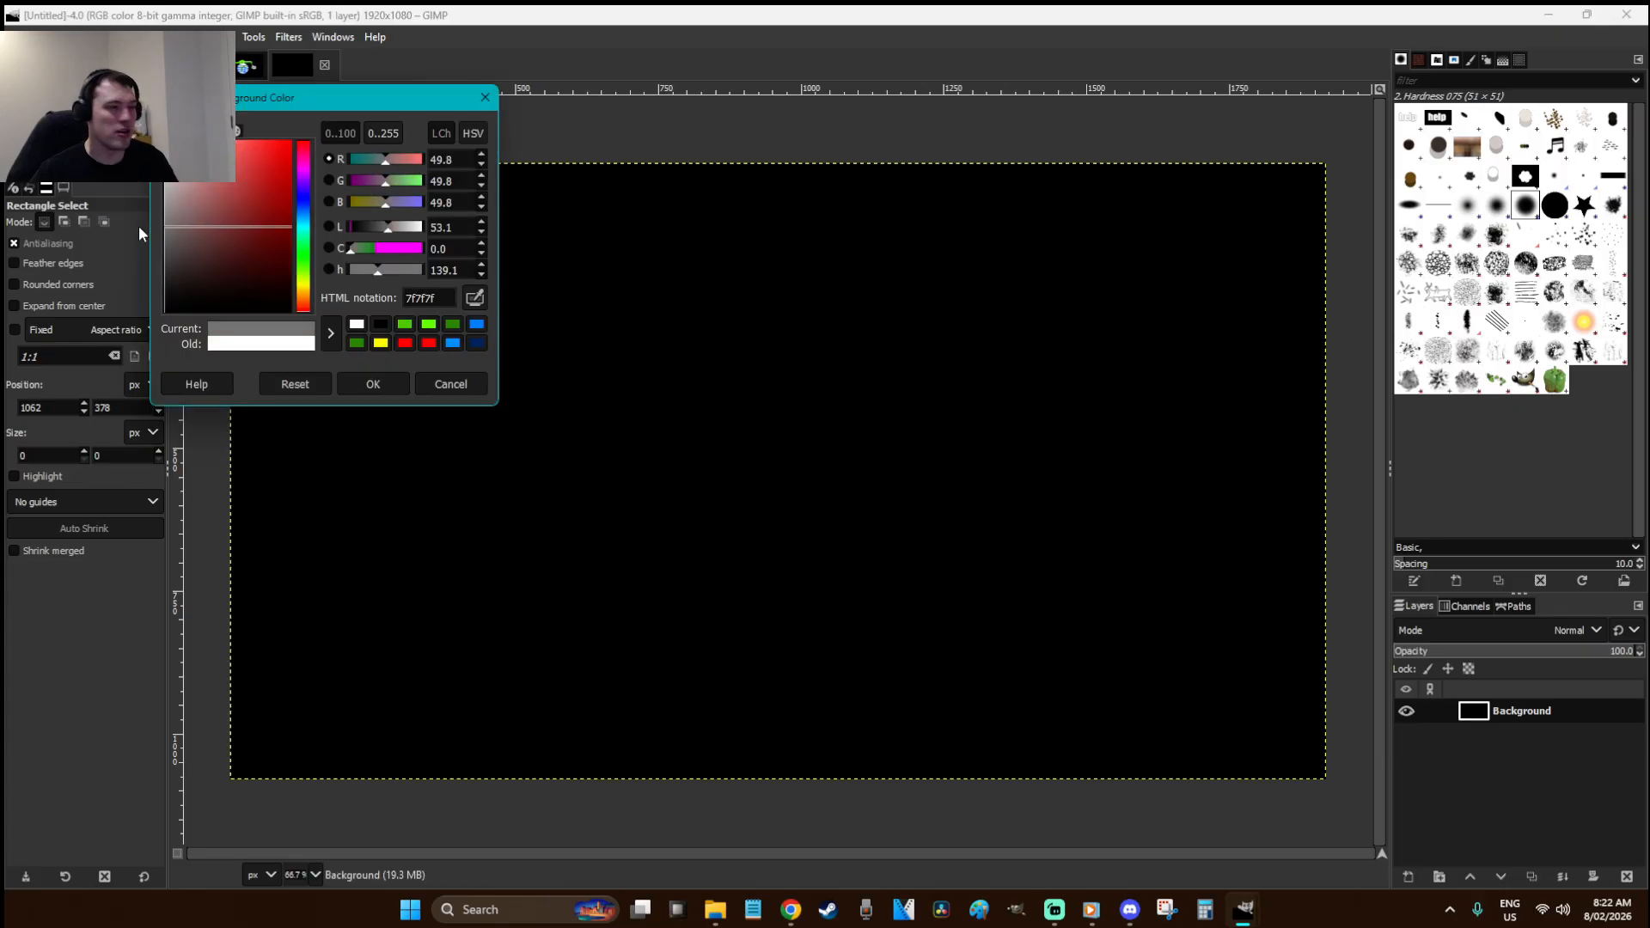
left_click(373, 384)
key("shift+b")
left_click(779, 394)
key("r")
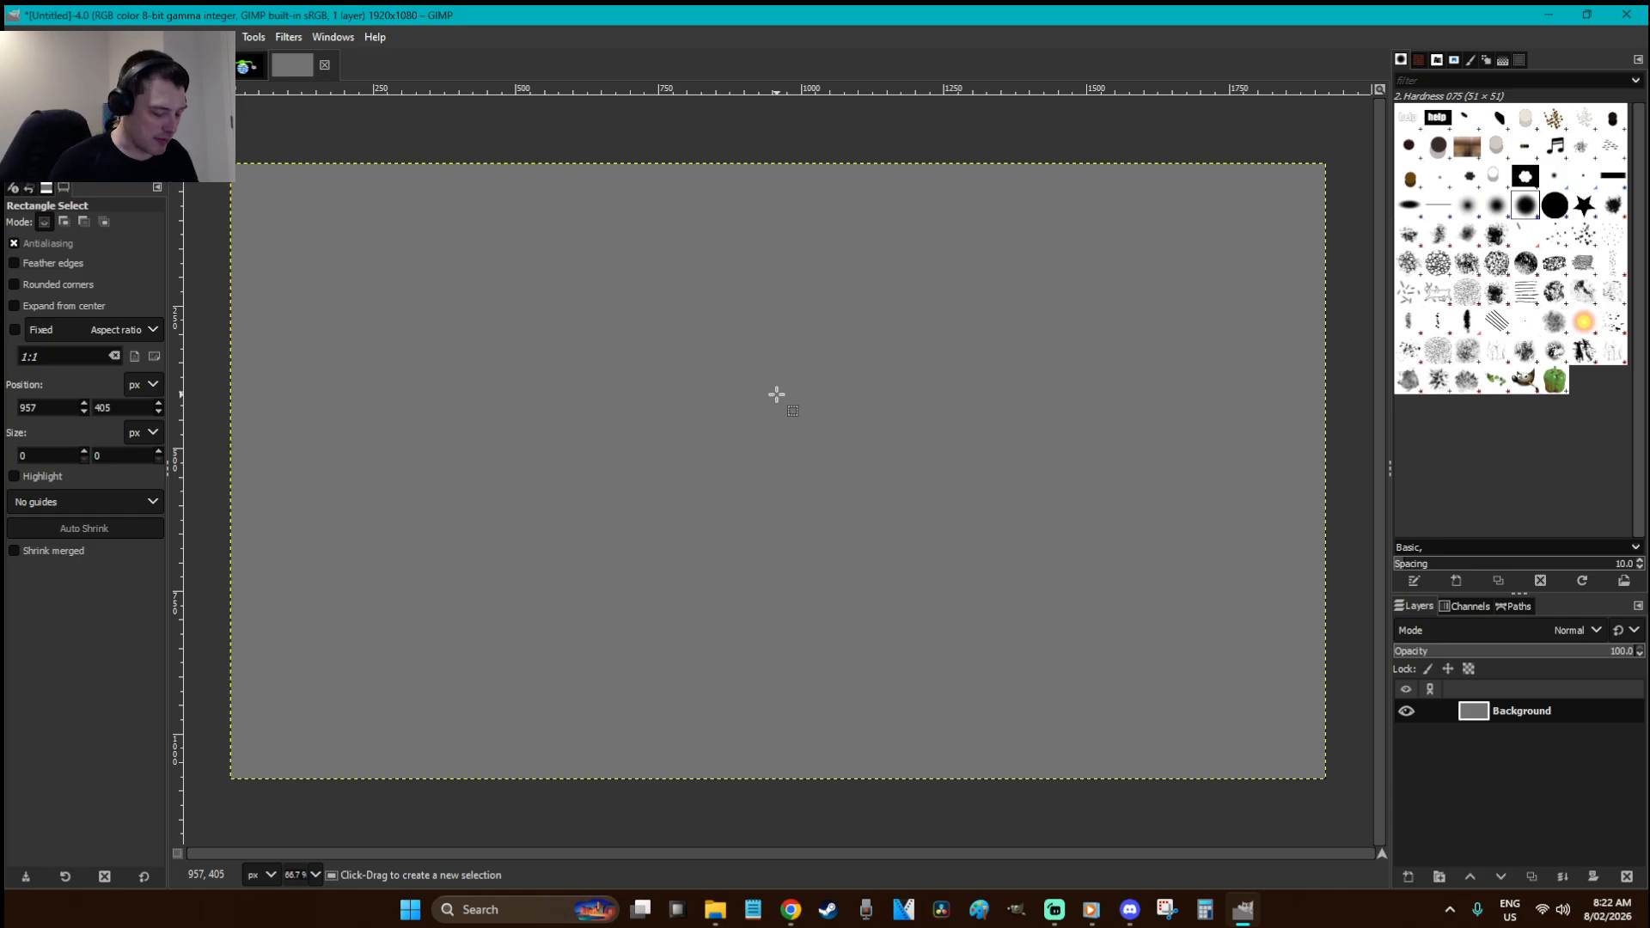
- Add a transparent layer named "Reference" and paste the copied skeleton photo onto it
key("ctrl+shift+n")
type("R")
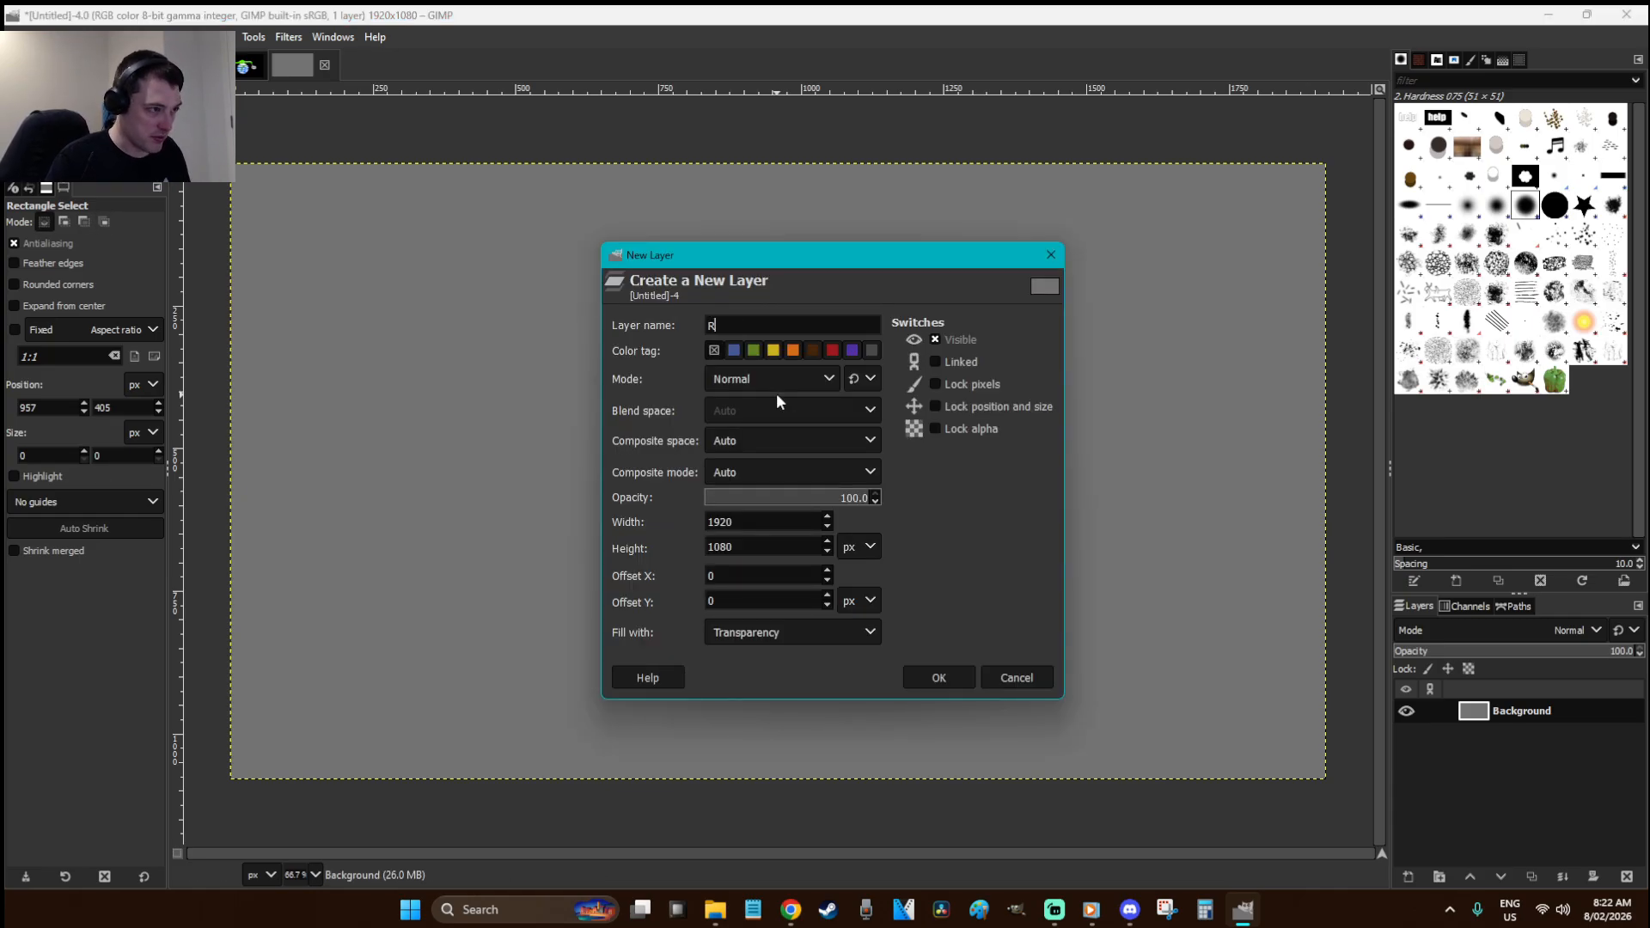
type("eference")
key("Return")
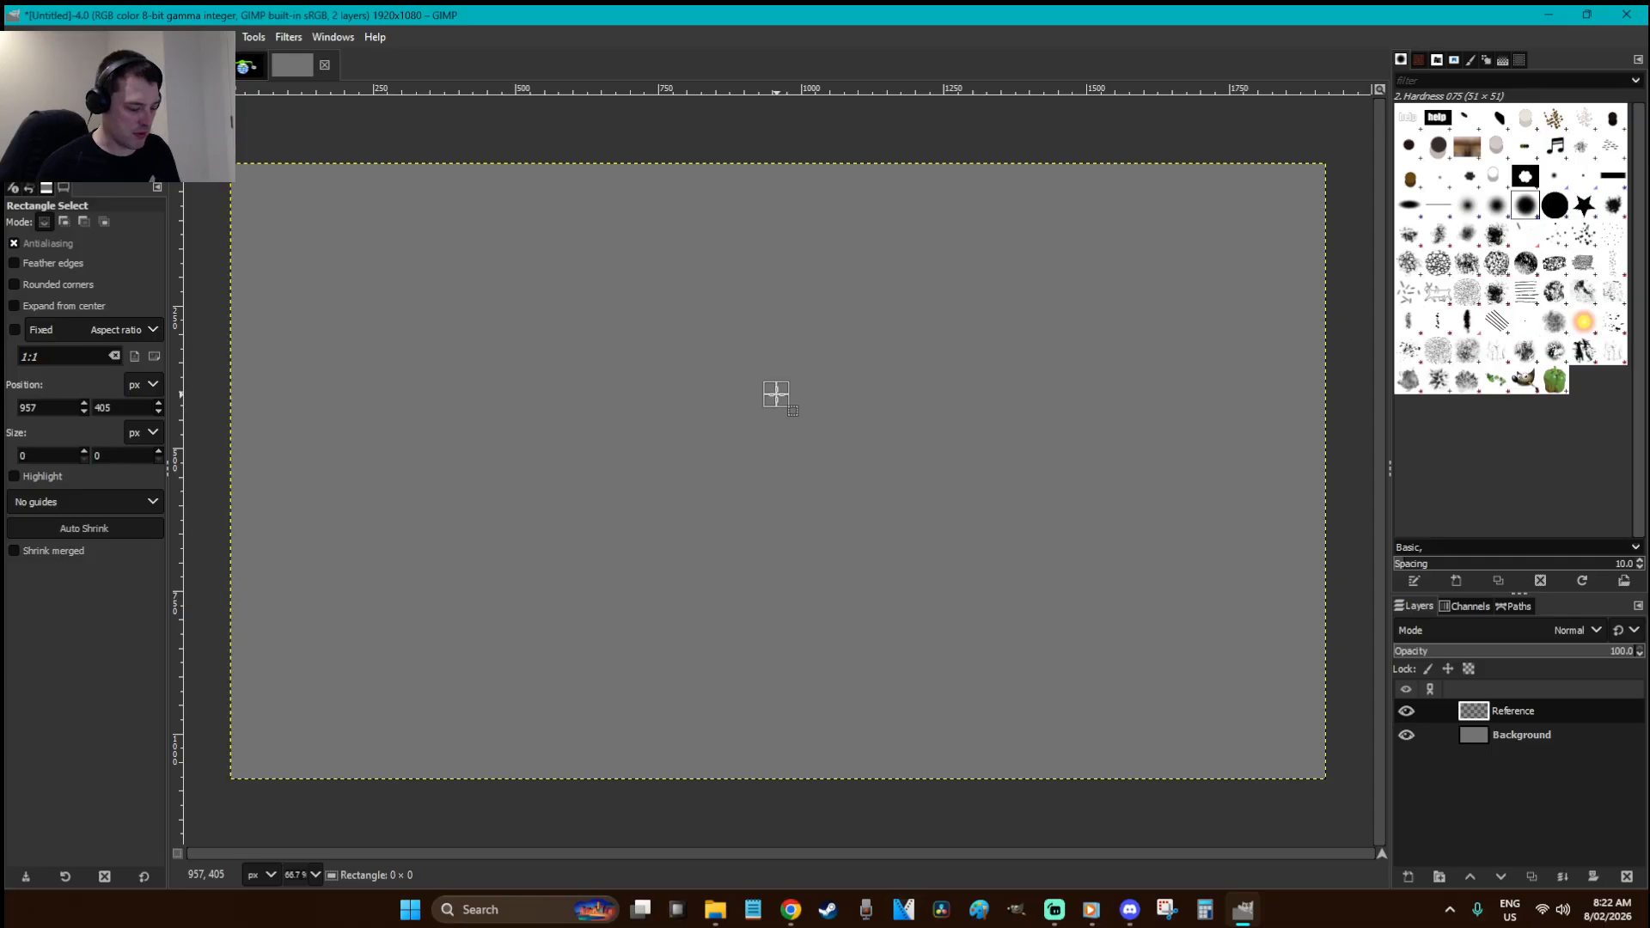
key("ctrl+v")
left_click(1284, 476)
- Delete the strips of the reference photo below the skeleton's foot and above its back using rectangular selections
left_click_drag(1166, 827, 314, 616)
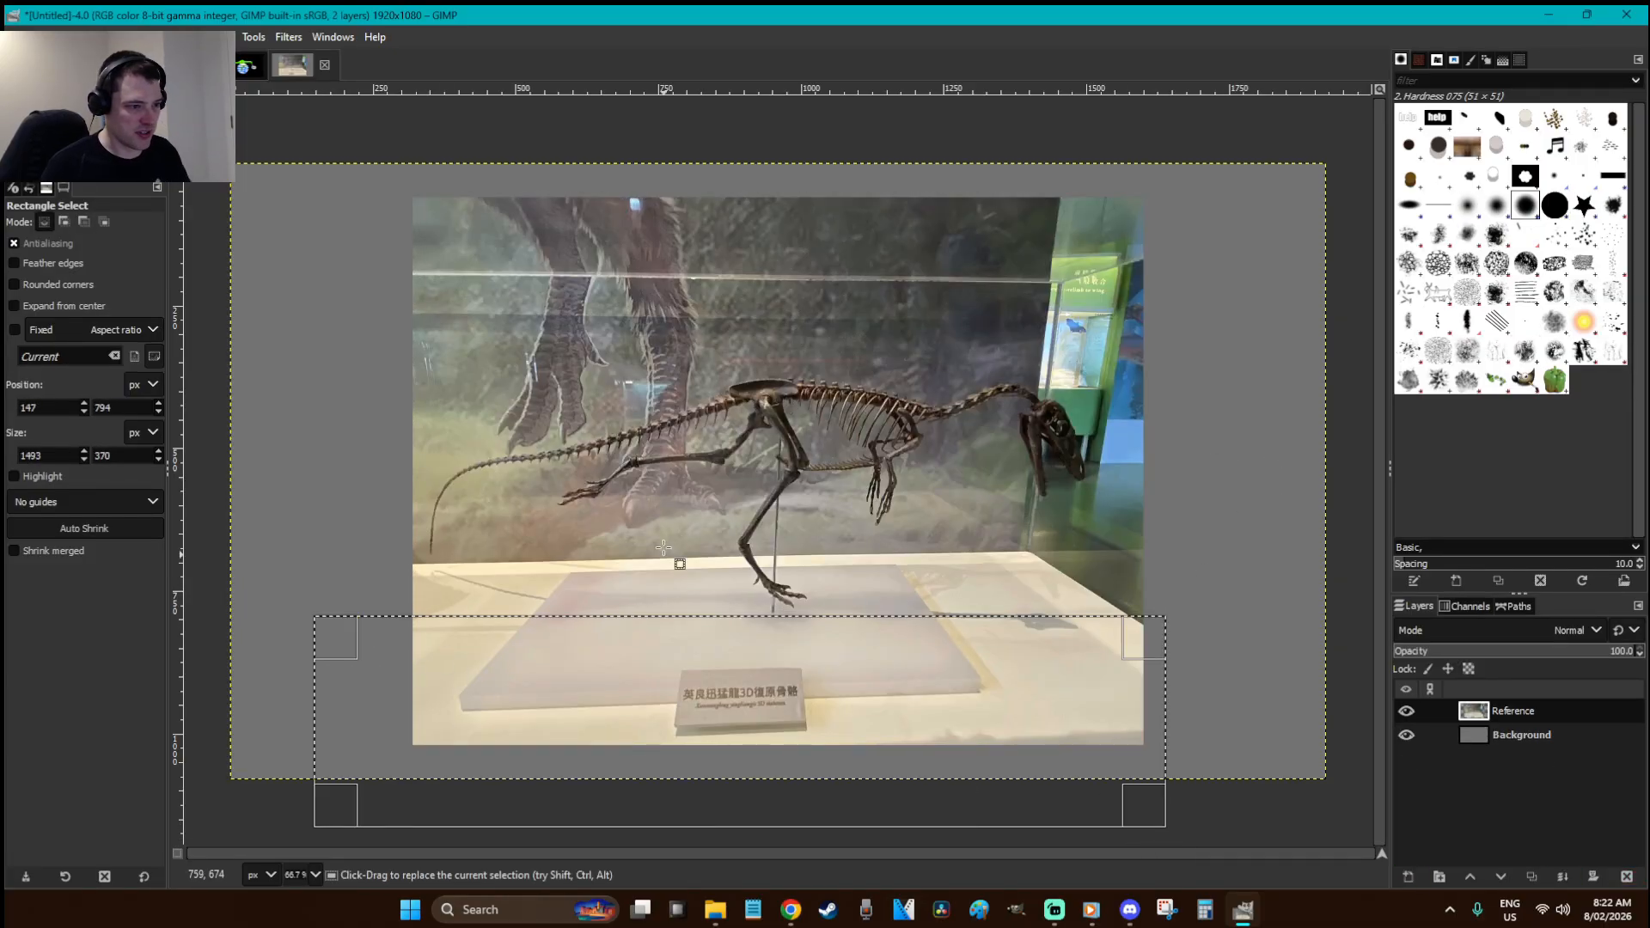
key("Delete")
key("ctrl+shift+a")
left_click_drag(1144, 367, 158, 197)
left_click_drag(810, 359, 811, 362)
key("Delete")
- Cut the remaining skeleton photo, paste it back, move it to the canvas's upper-right corner, and anchor it on the Reference layer
left_click(1224, 572)
left_click_drag(1235, 671, 341, 355)
key("ctrl+x")
key("ctrl+v")
left_click_drag(899, 250, 1116, 234)
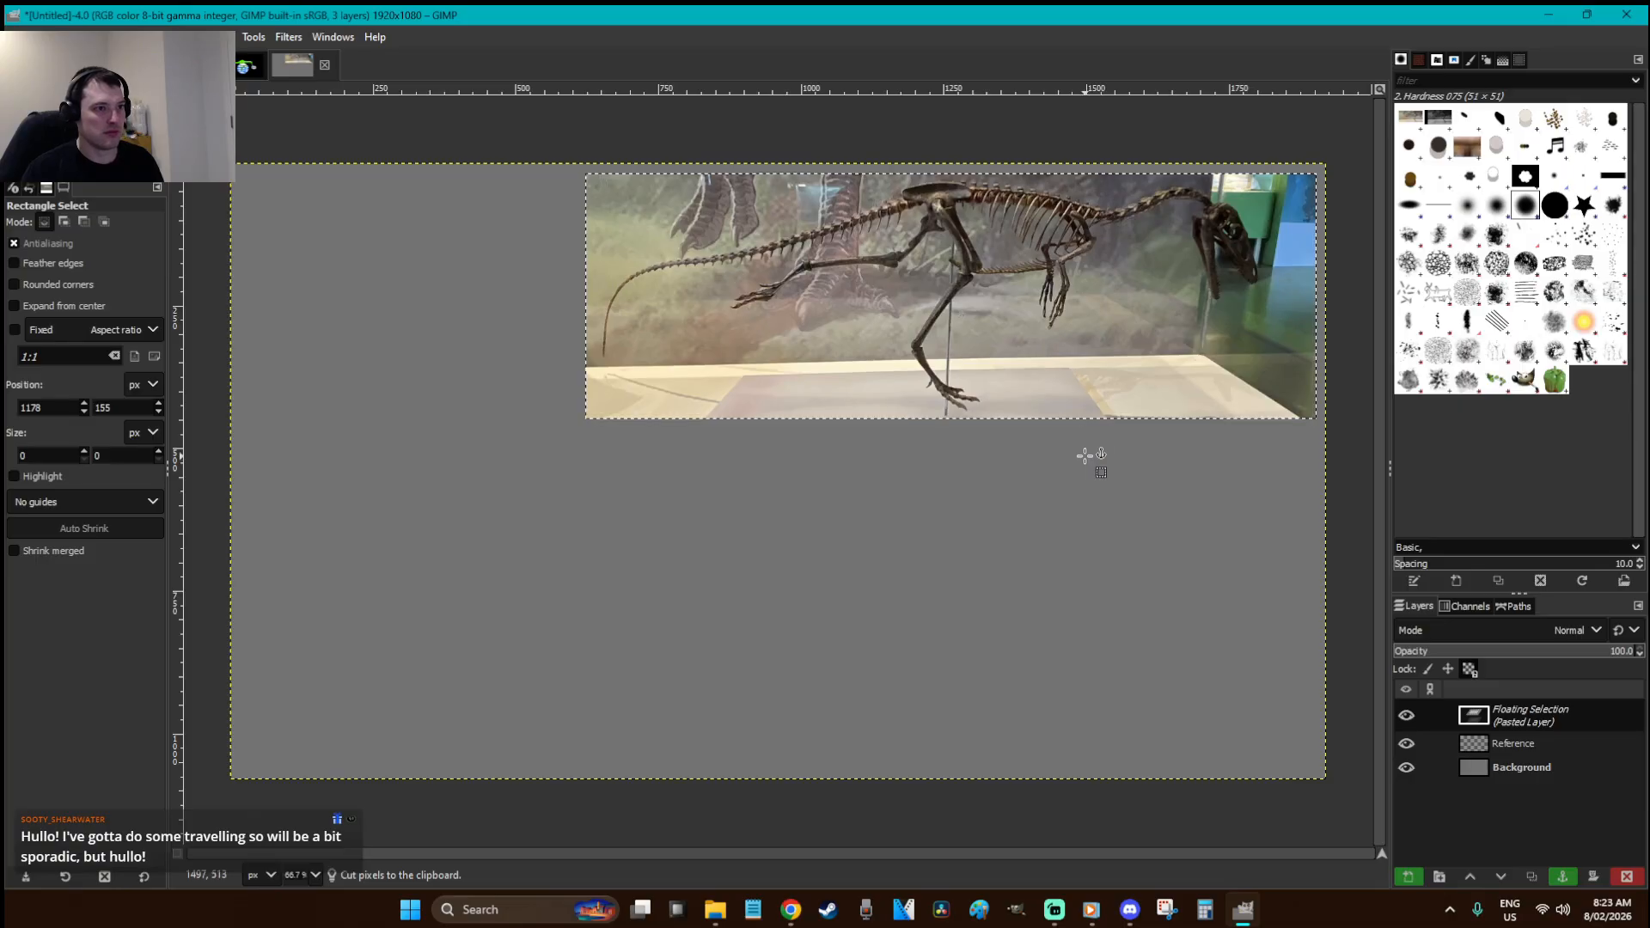
left_click(1095, 461)
key("alt+Tab")
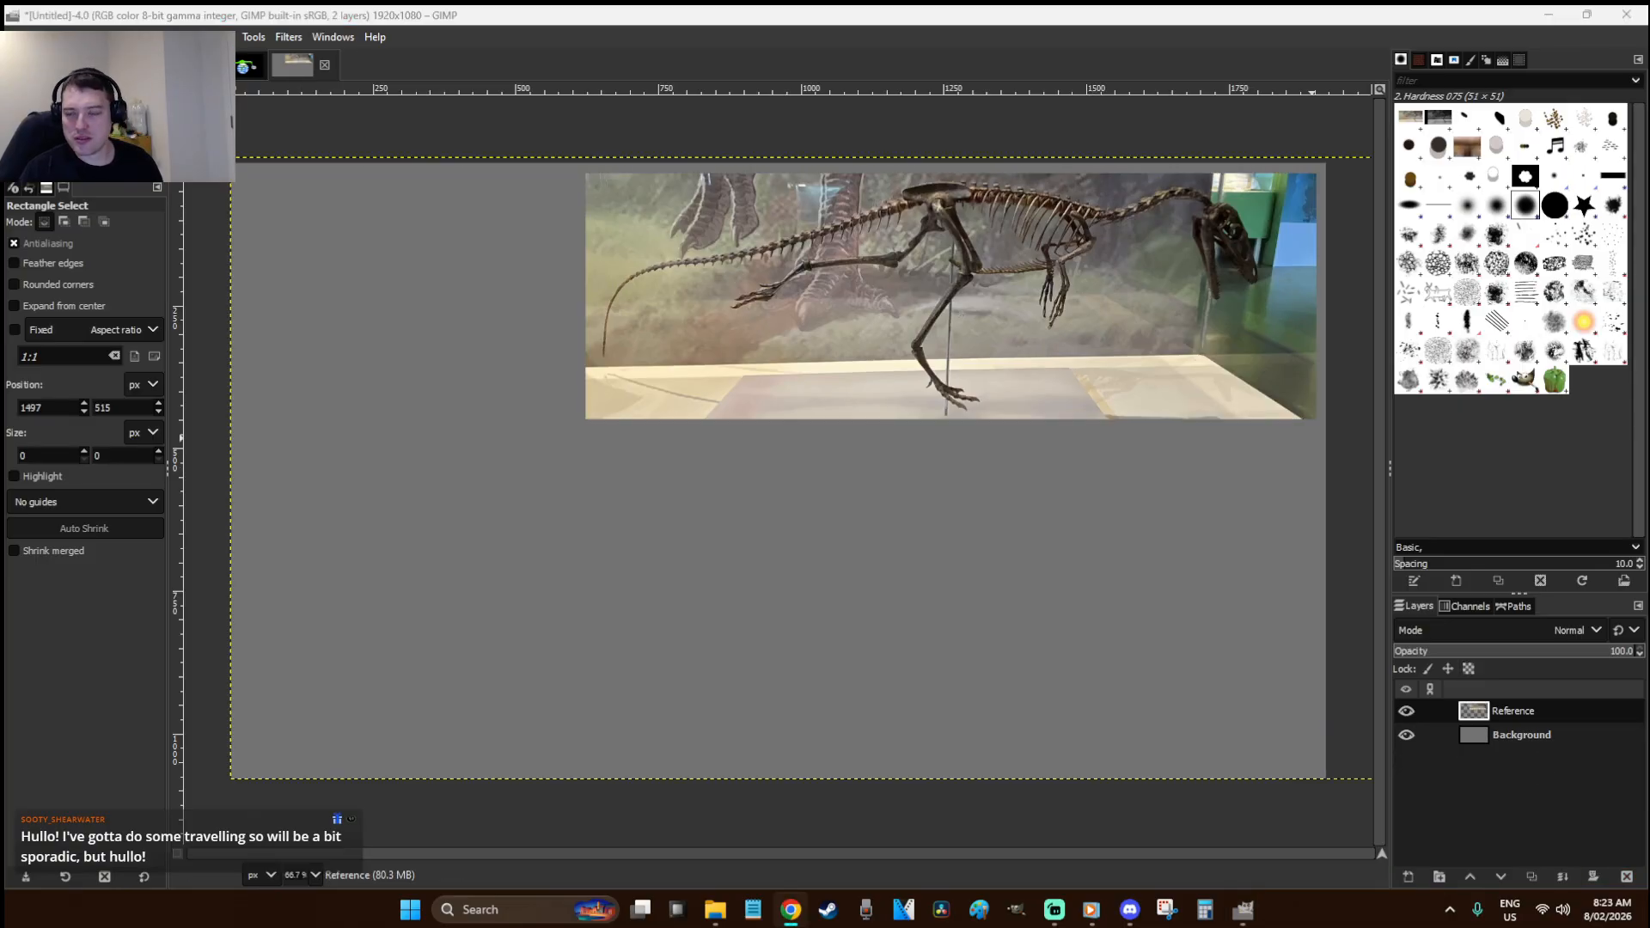
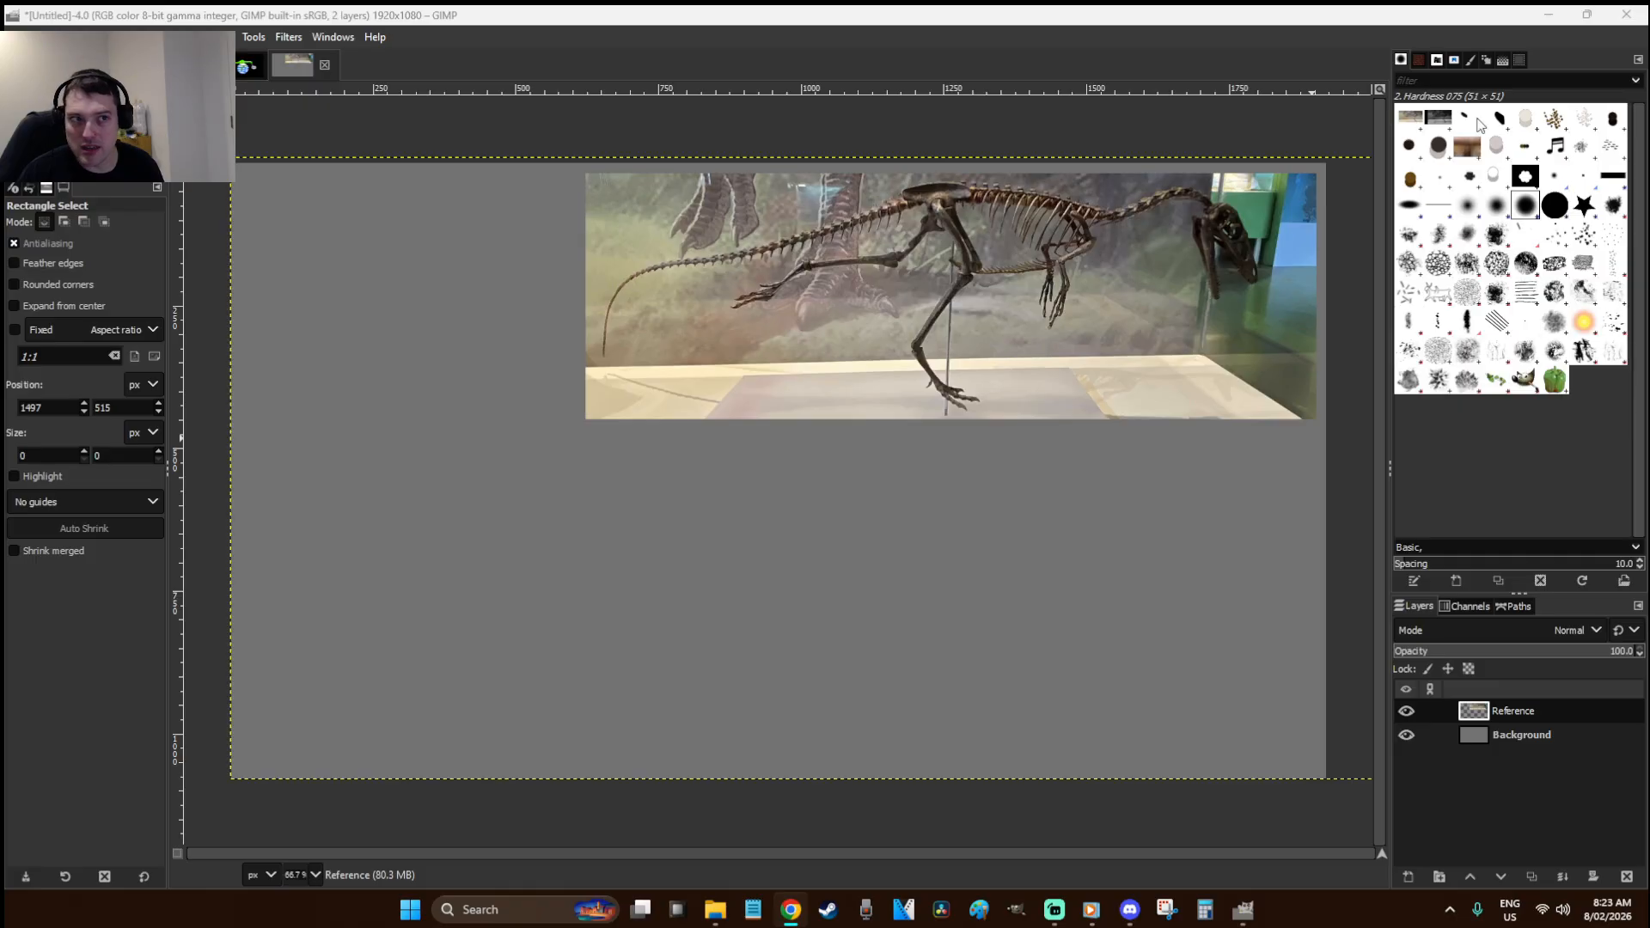
- Add a transparent layer named "Size Reference", paste the copied size comparison chart, place it beside the skeleton photo, and anchor it
key("shift+ctrl+n")
type("Size Reference")
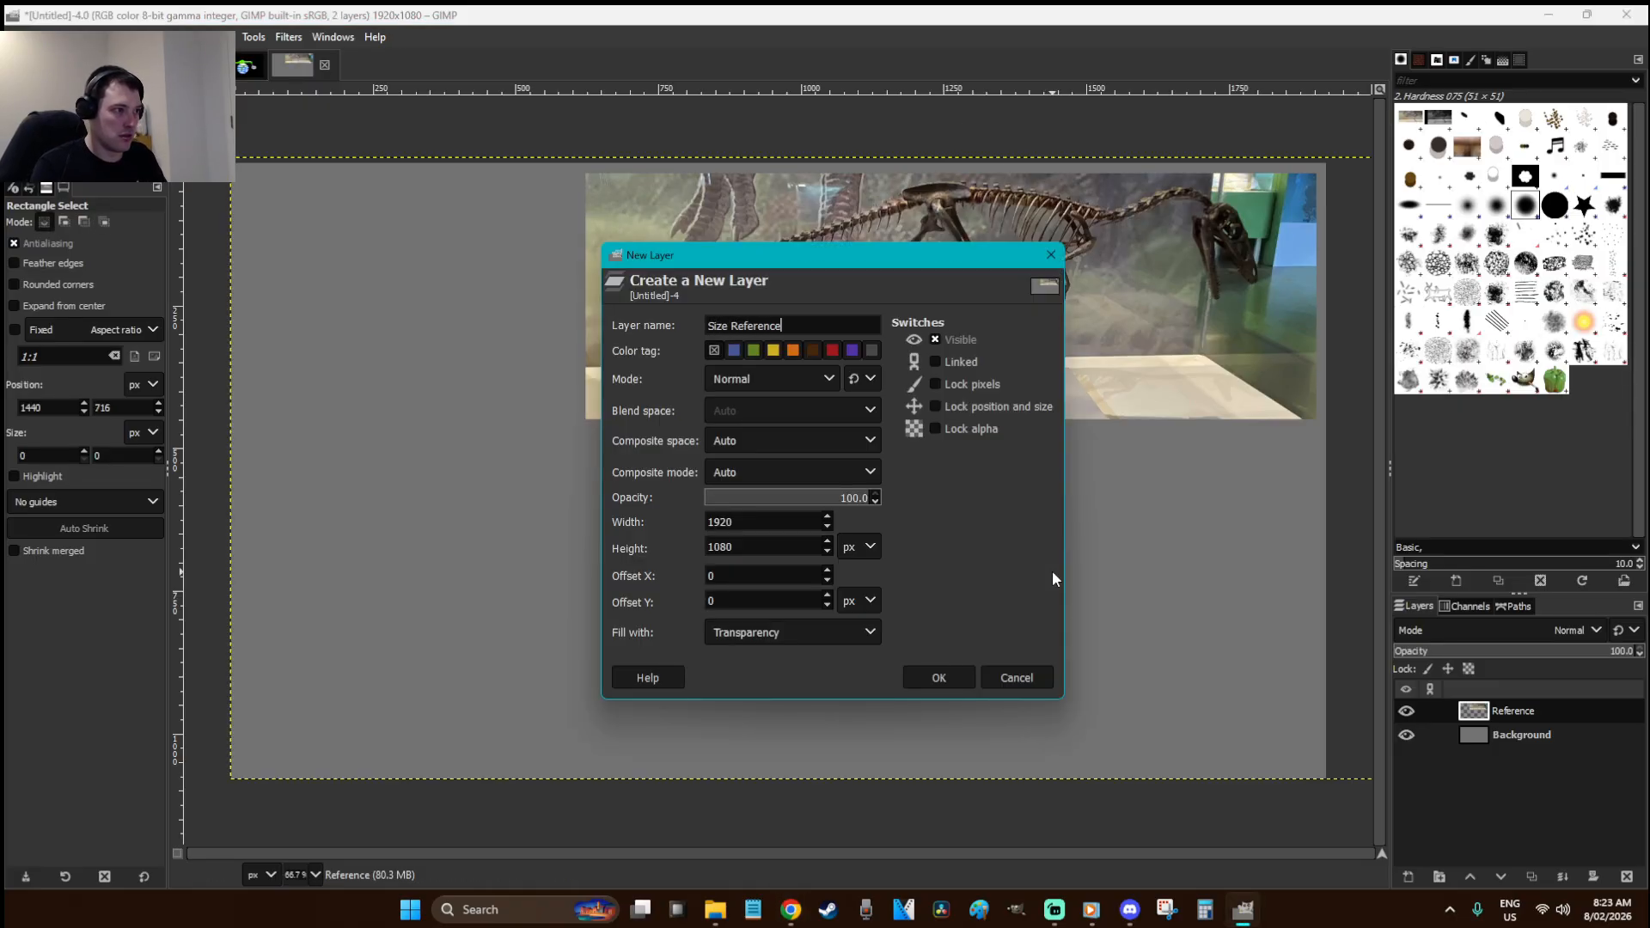
key("Return")
key("ctrl+v")
left_click_drag(796, 463, 475, 271)
left_click(834, 551)
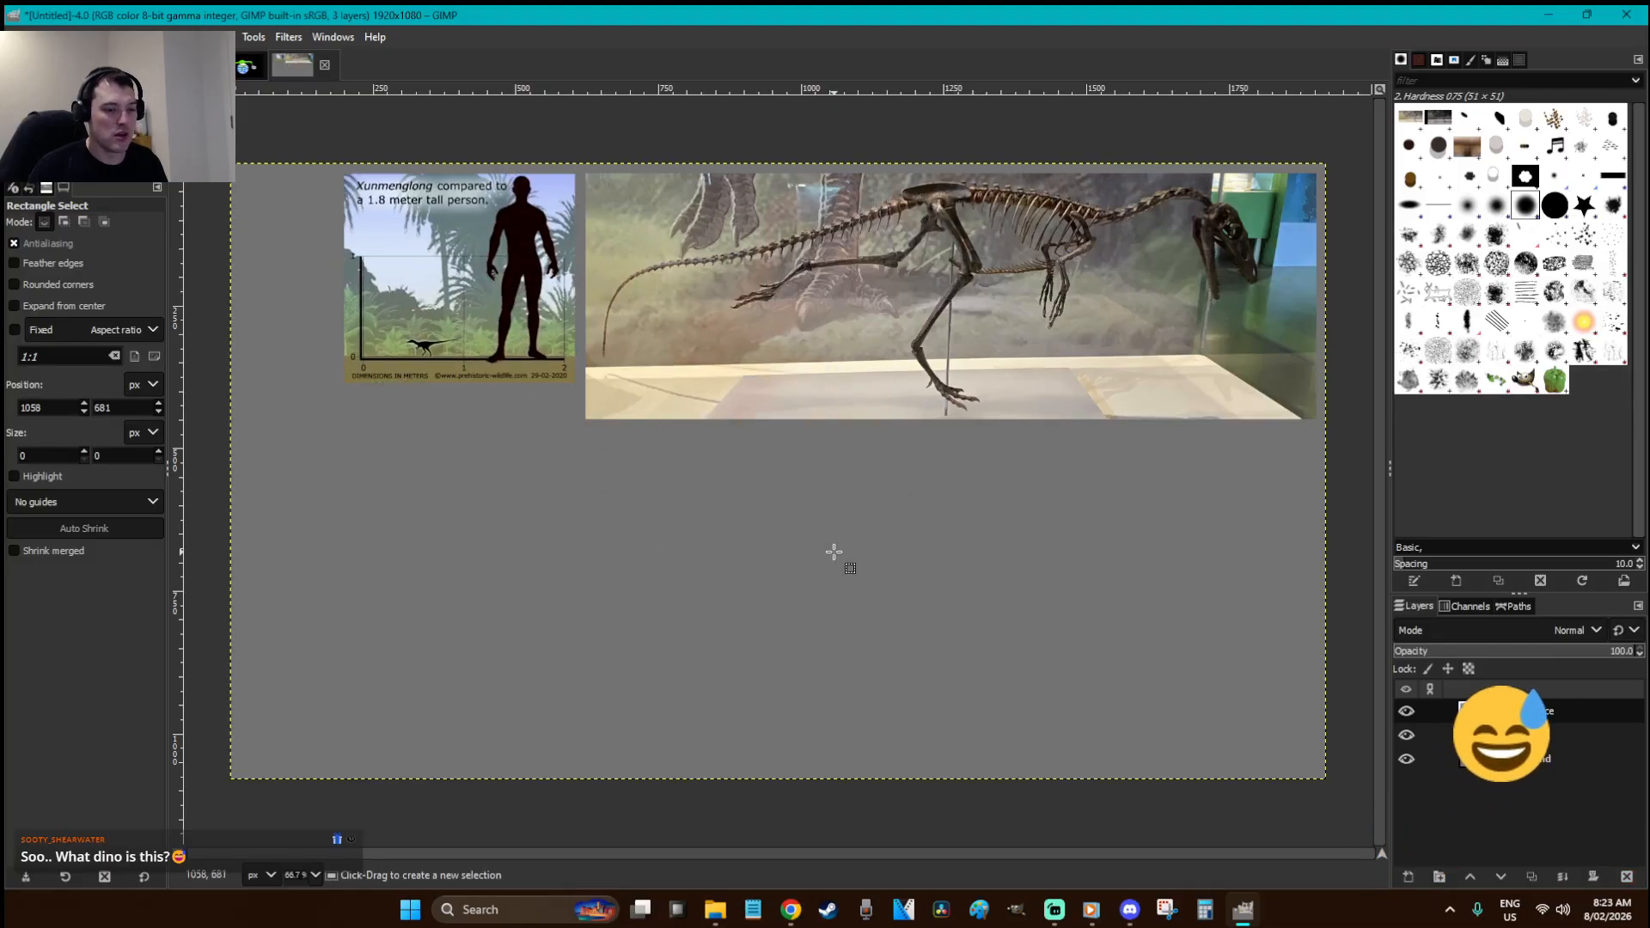
- Add a transparent 1920 × 1080 layer named "Drawing" above the reference layers
key("ctrl+shift+n")
type("Drawing")
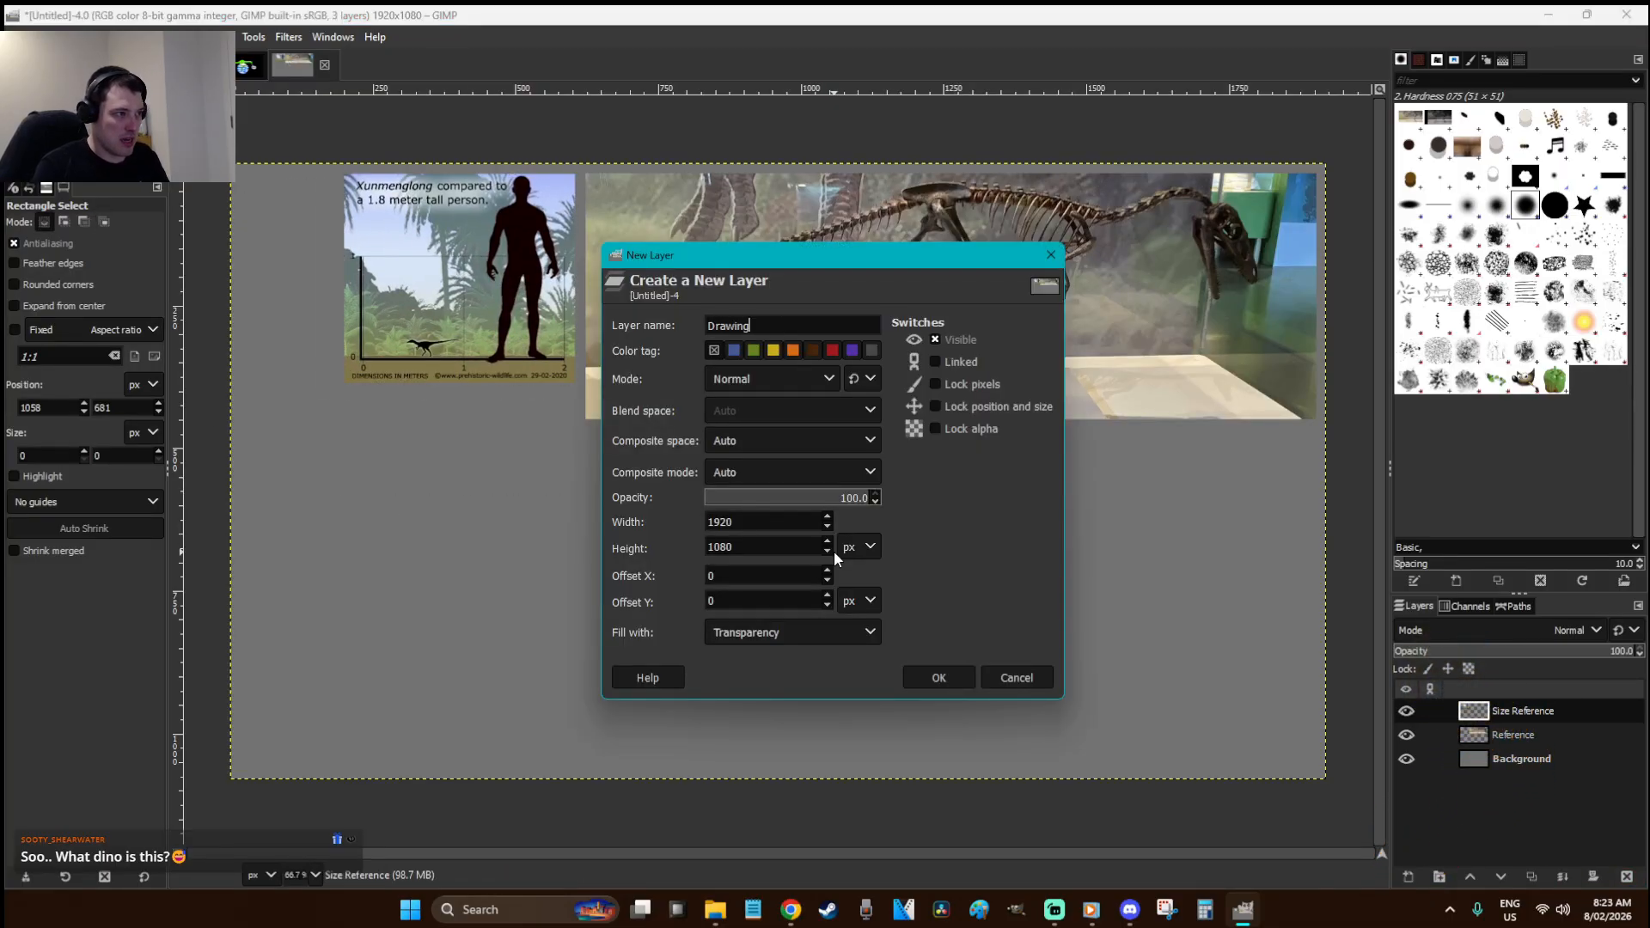
key("Return")
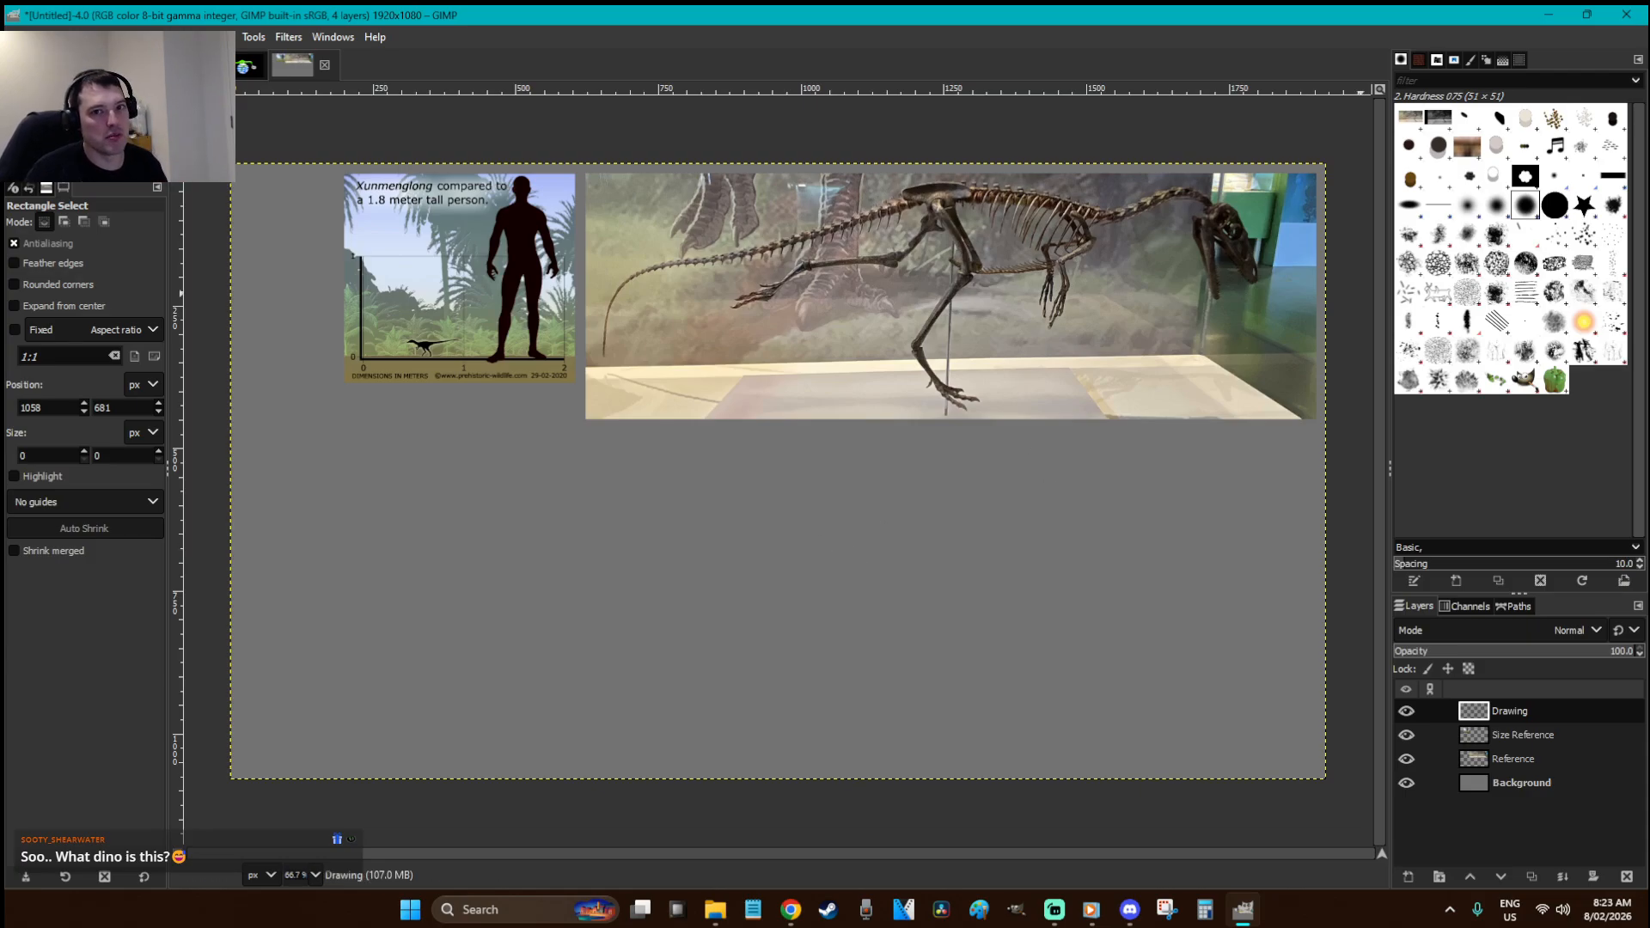
left_click(1129, 405)
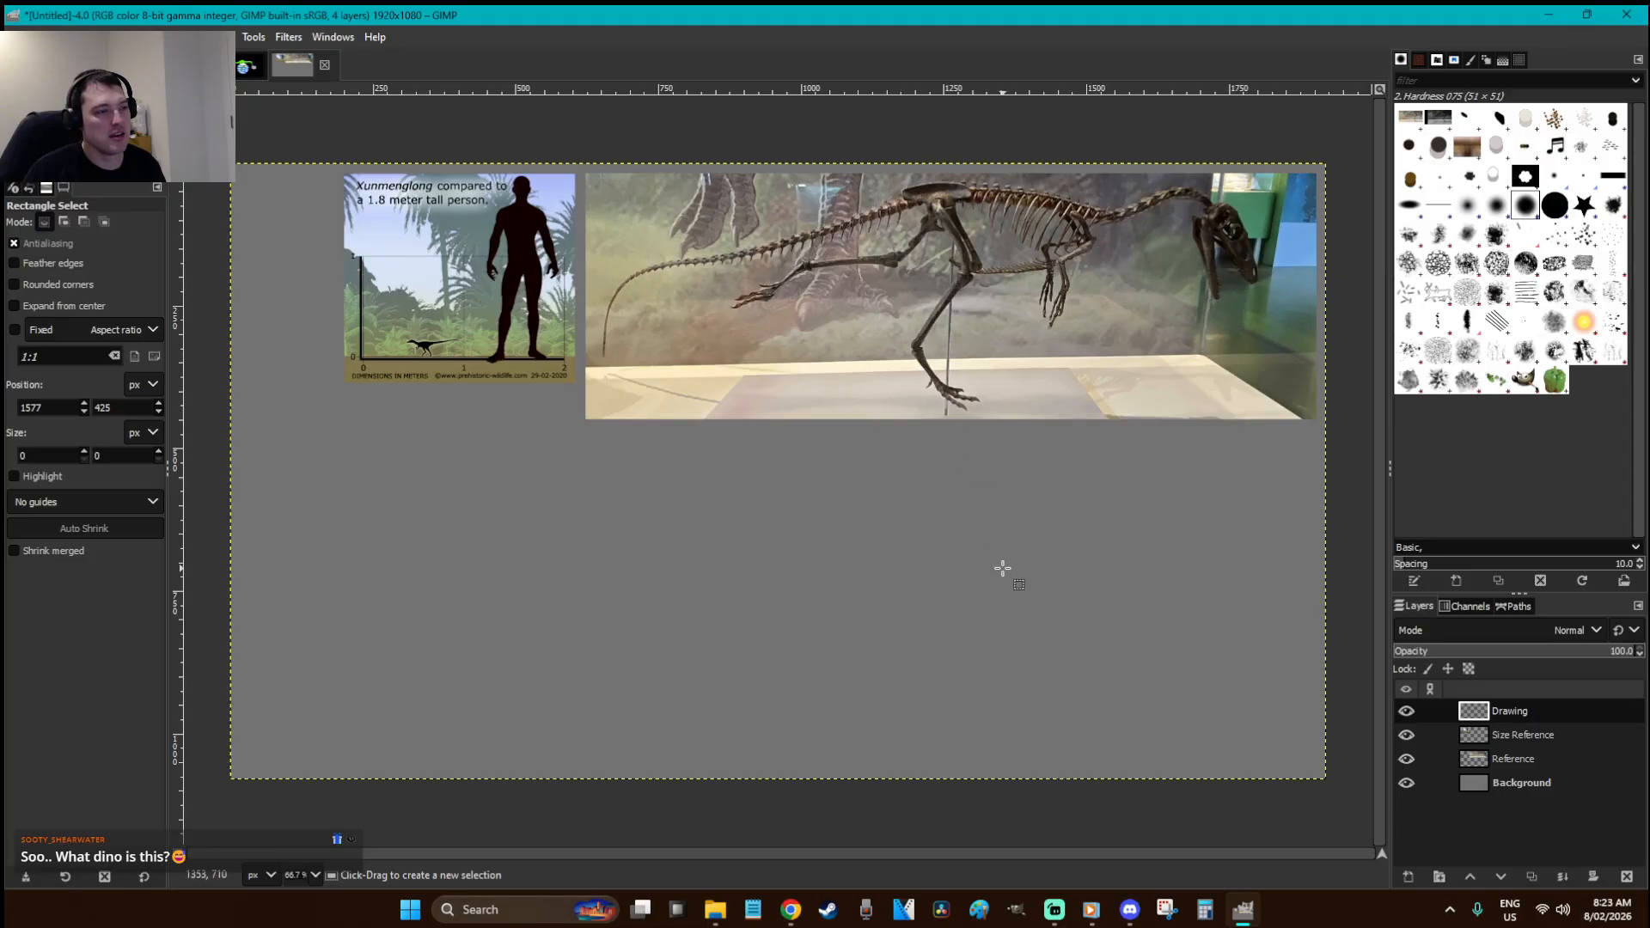
left_click(930, 419)
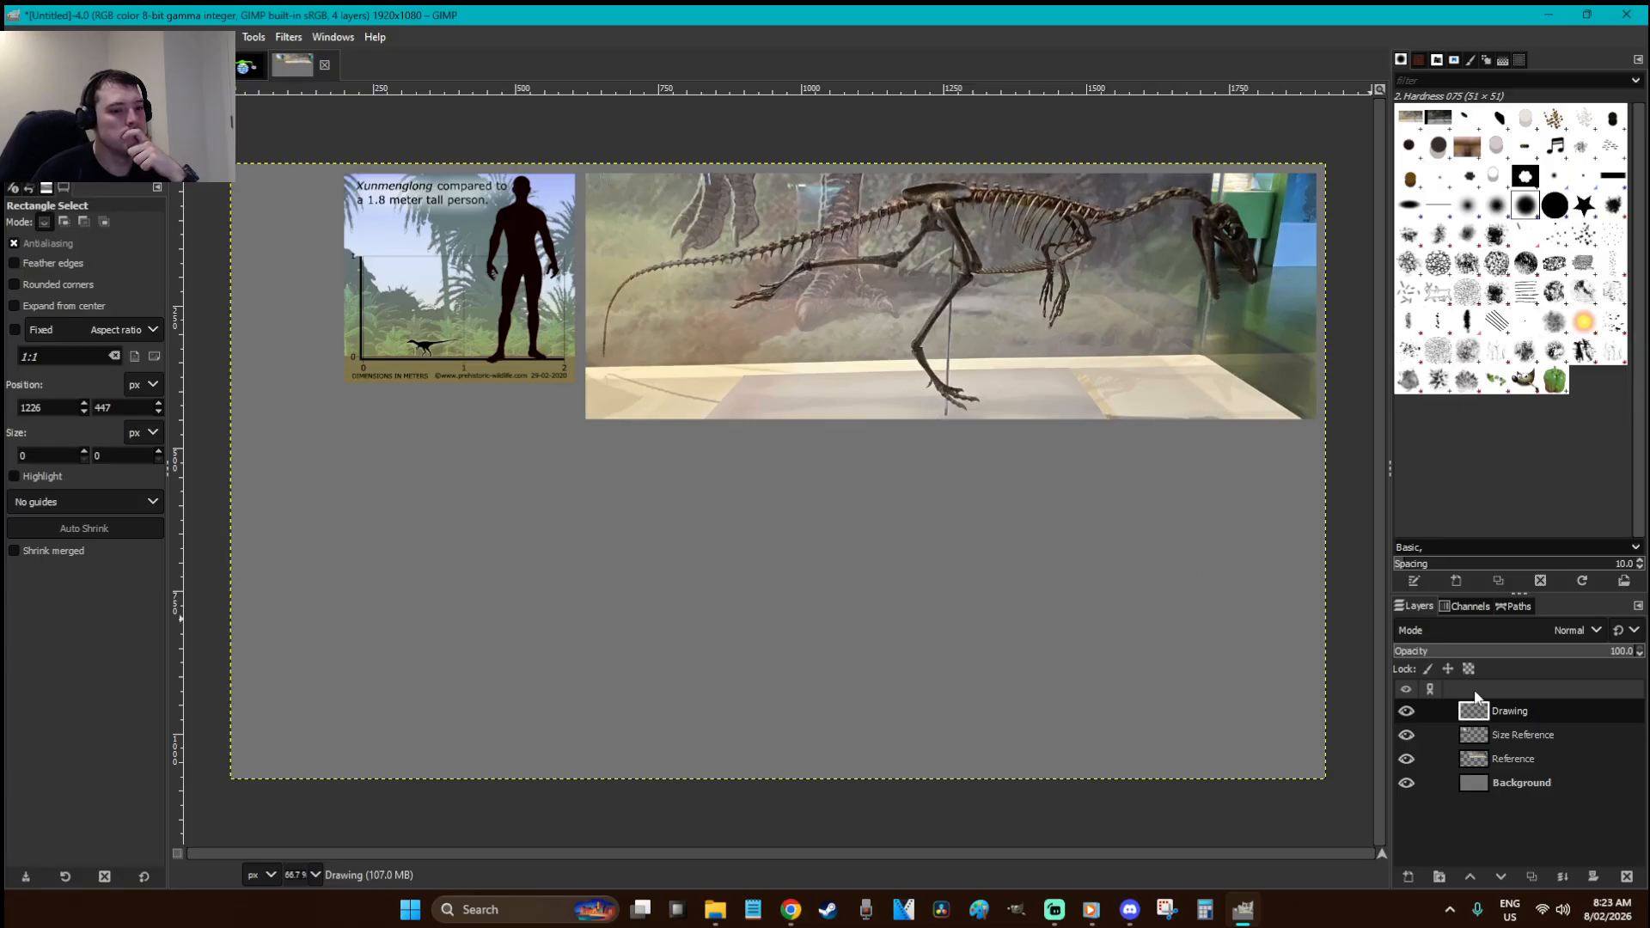
left_click(1513, 759)
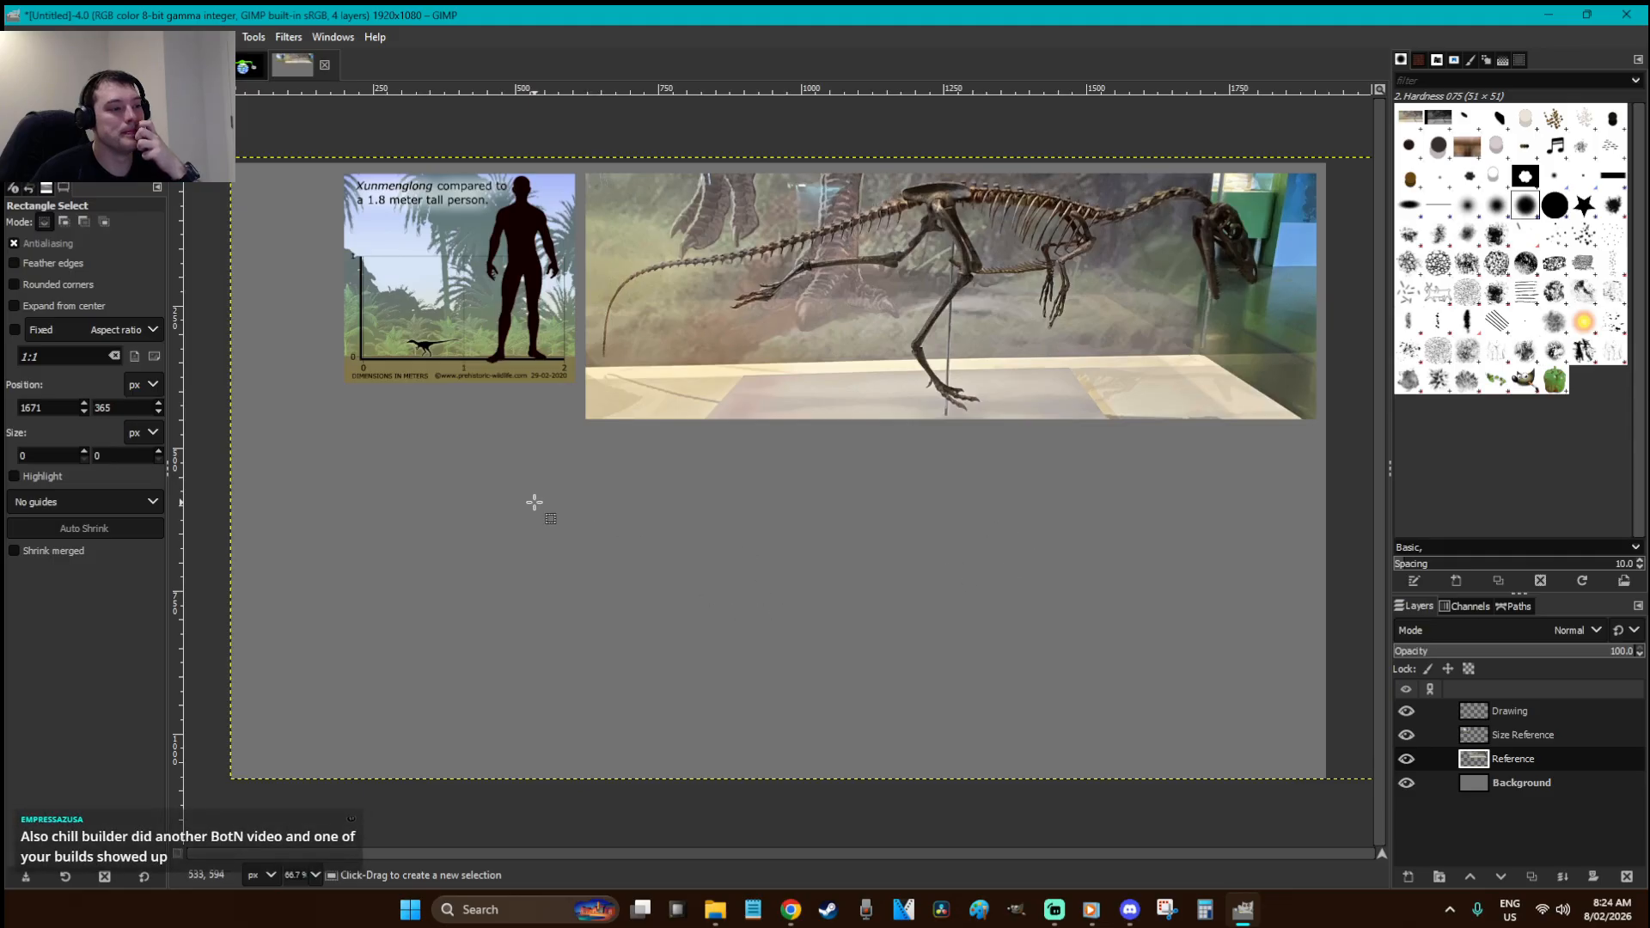
key("Page_Up")
key("Page_Up")
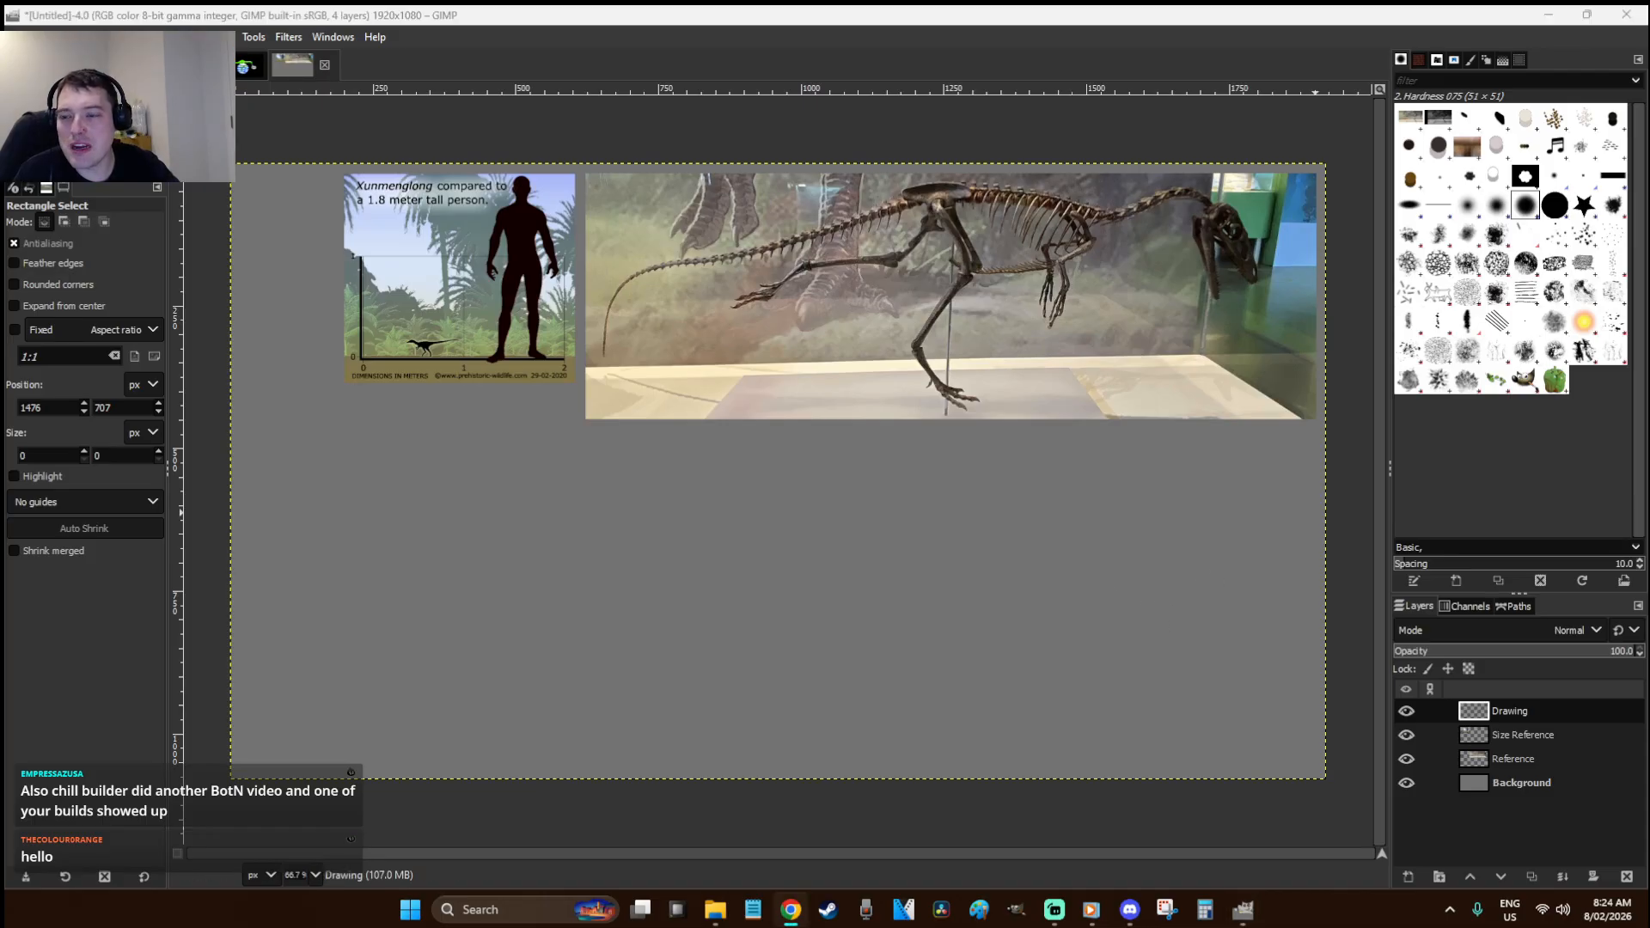
- Switch to the Xunmenglong Wikipedia article in Chrome, examine the enlarged holotype fossil photo, and return to the GIMP canvas
key("alt+Tab")
left_click(748, 388)
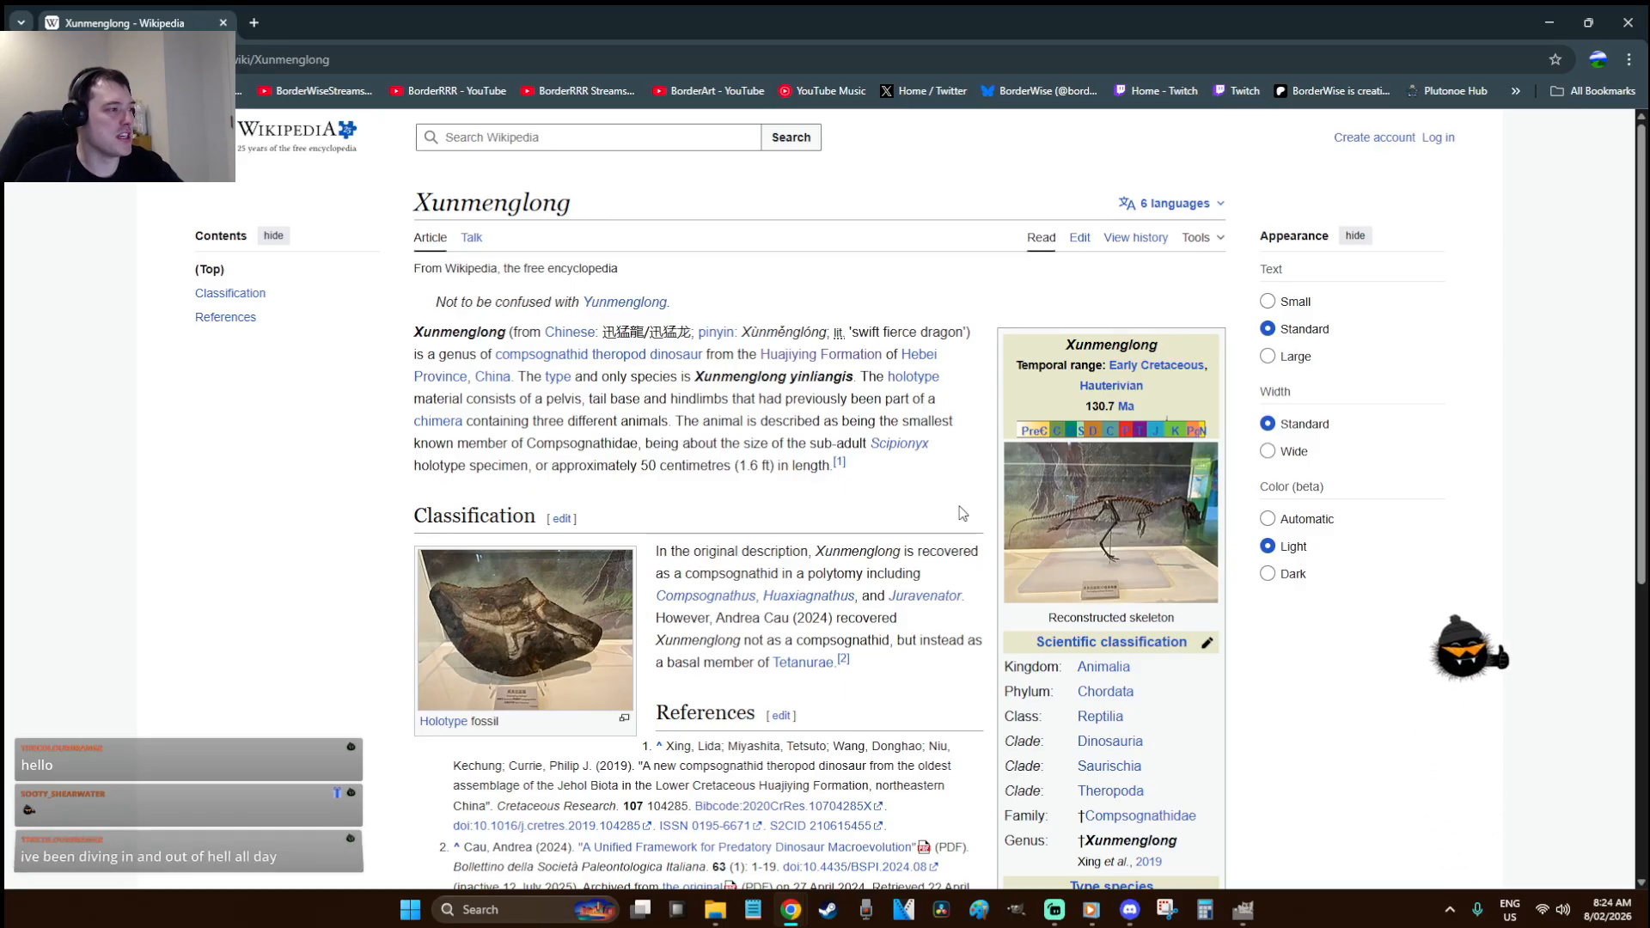
left_click(552, 625)
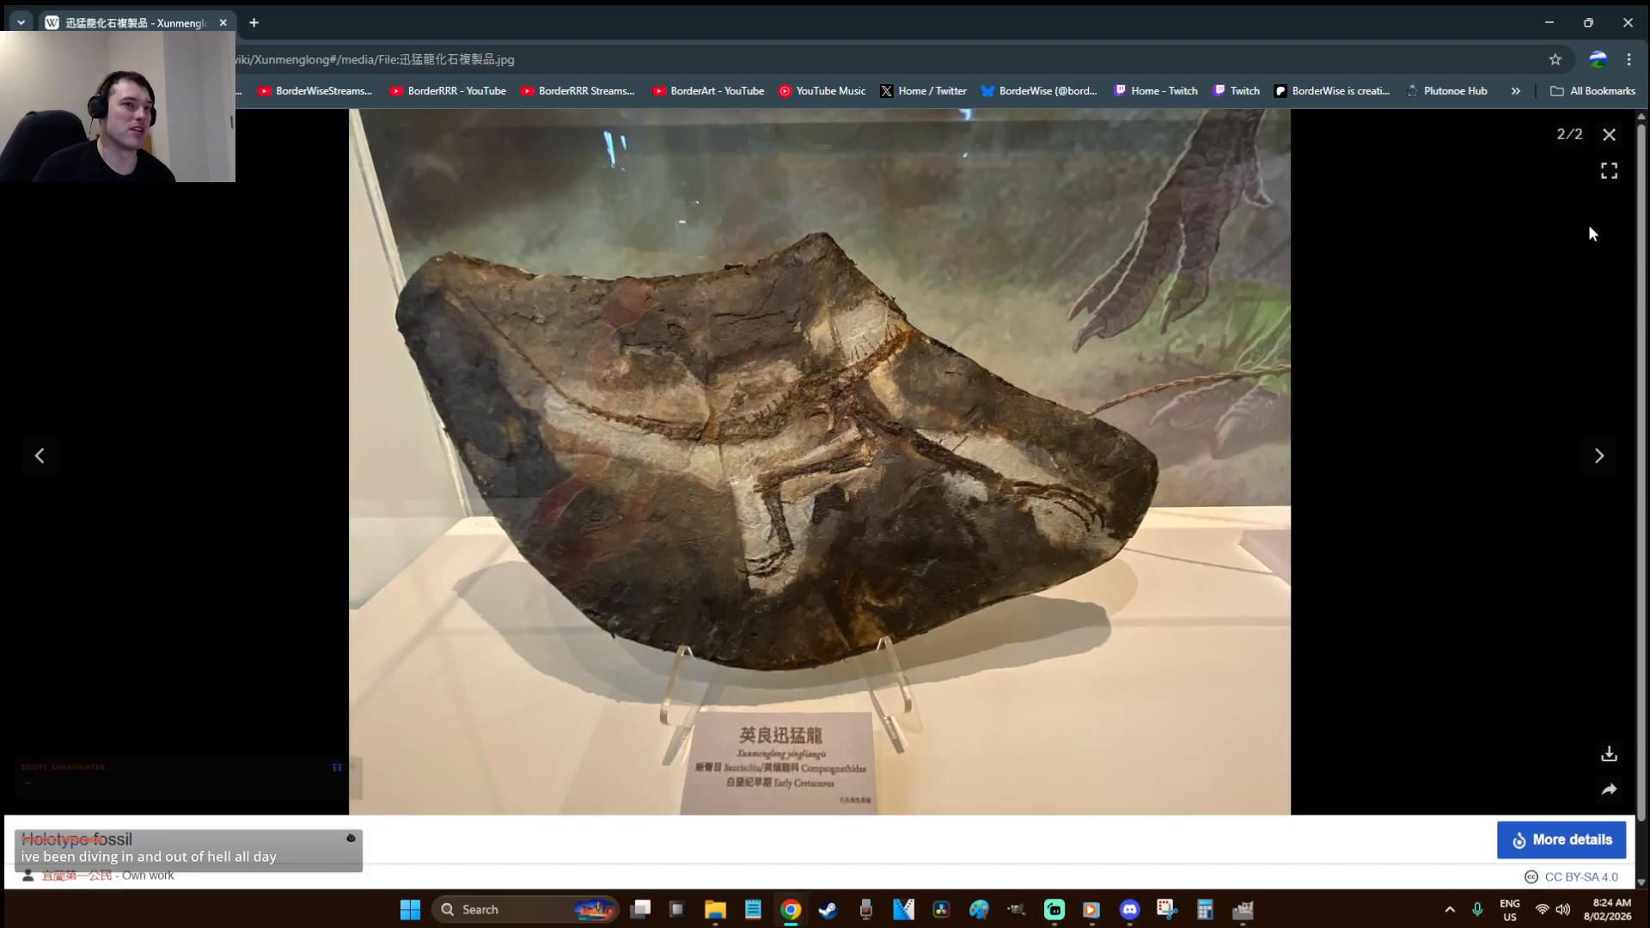
left_click(1609, 134)
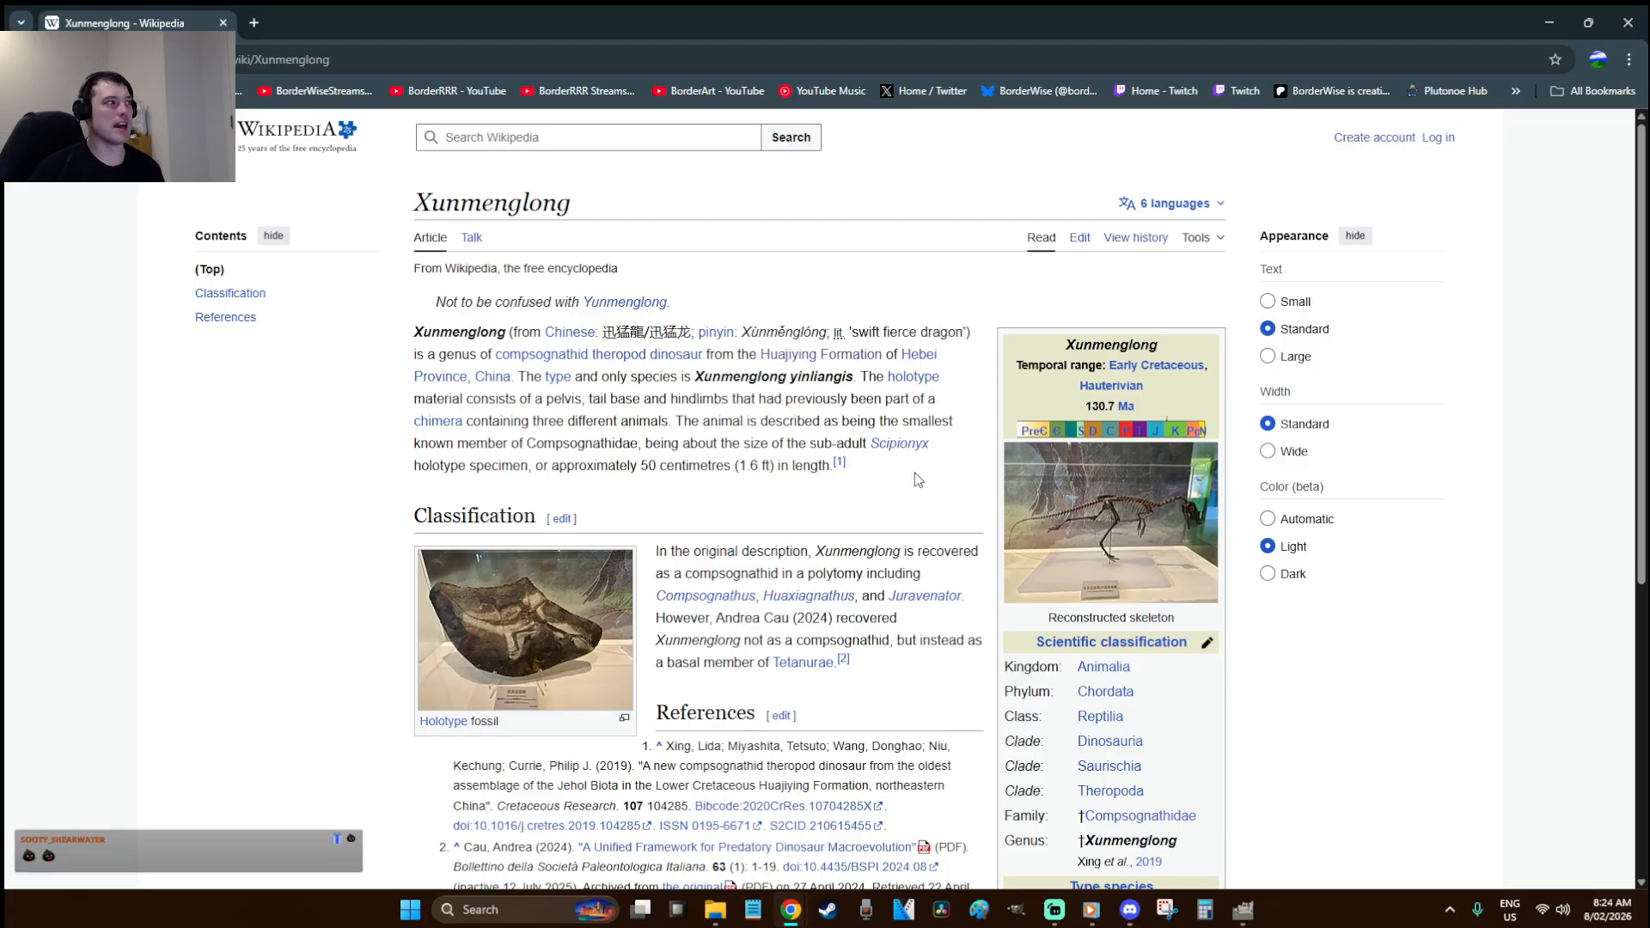
key("alt+Tab")
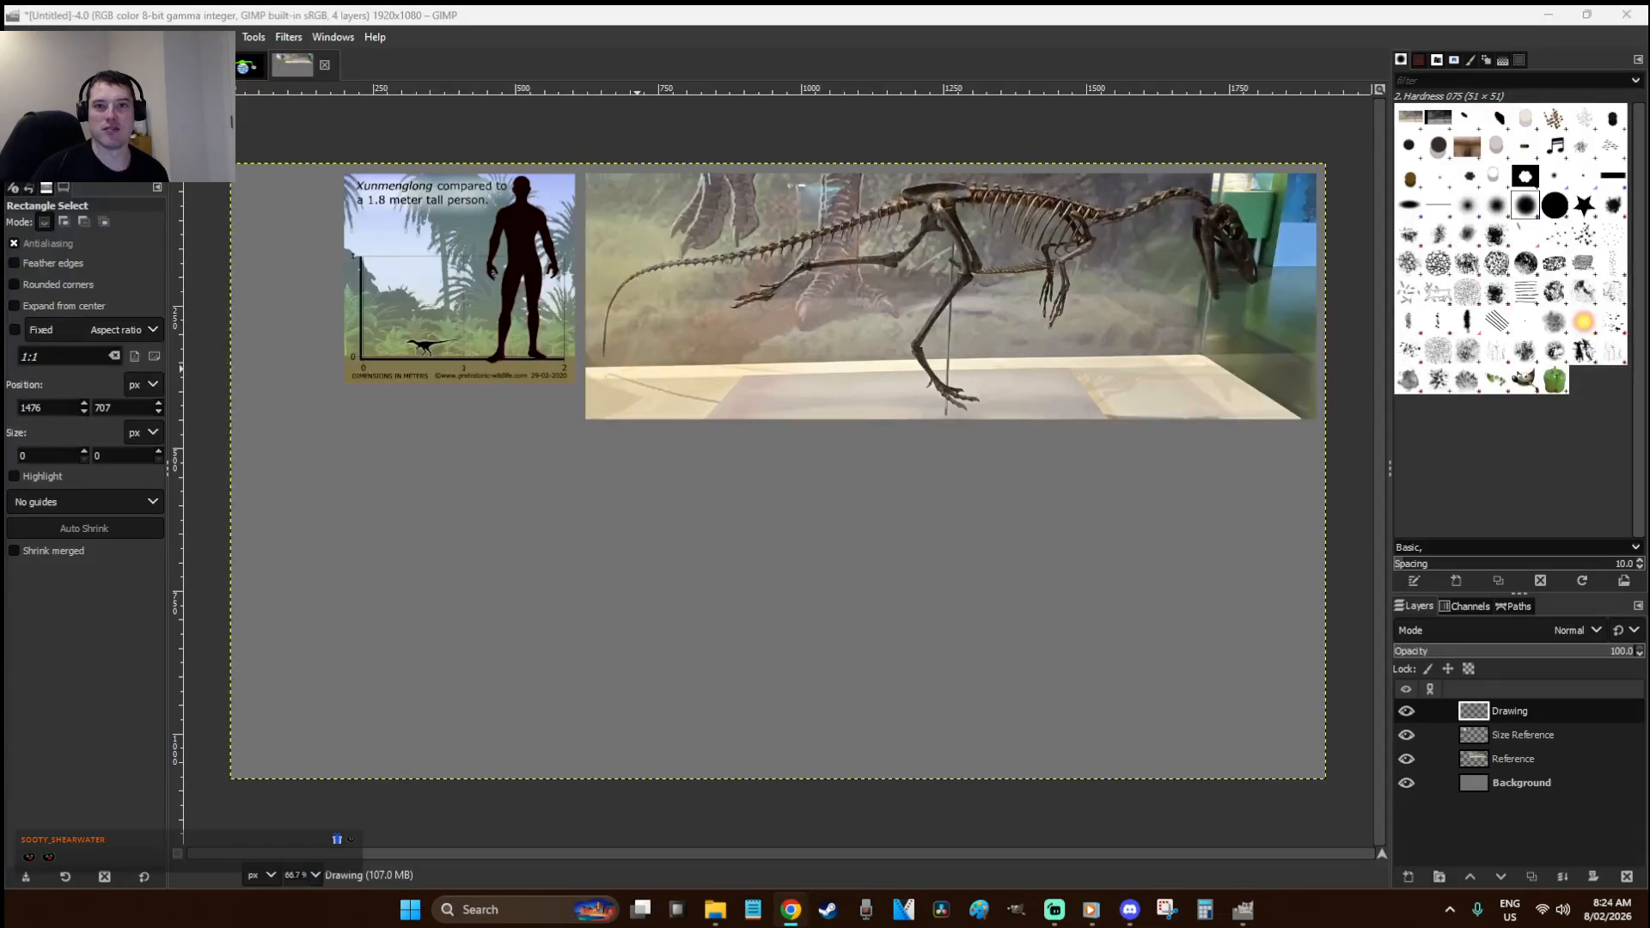
left_click(923, 443)
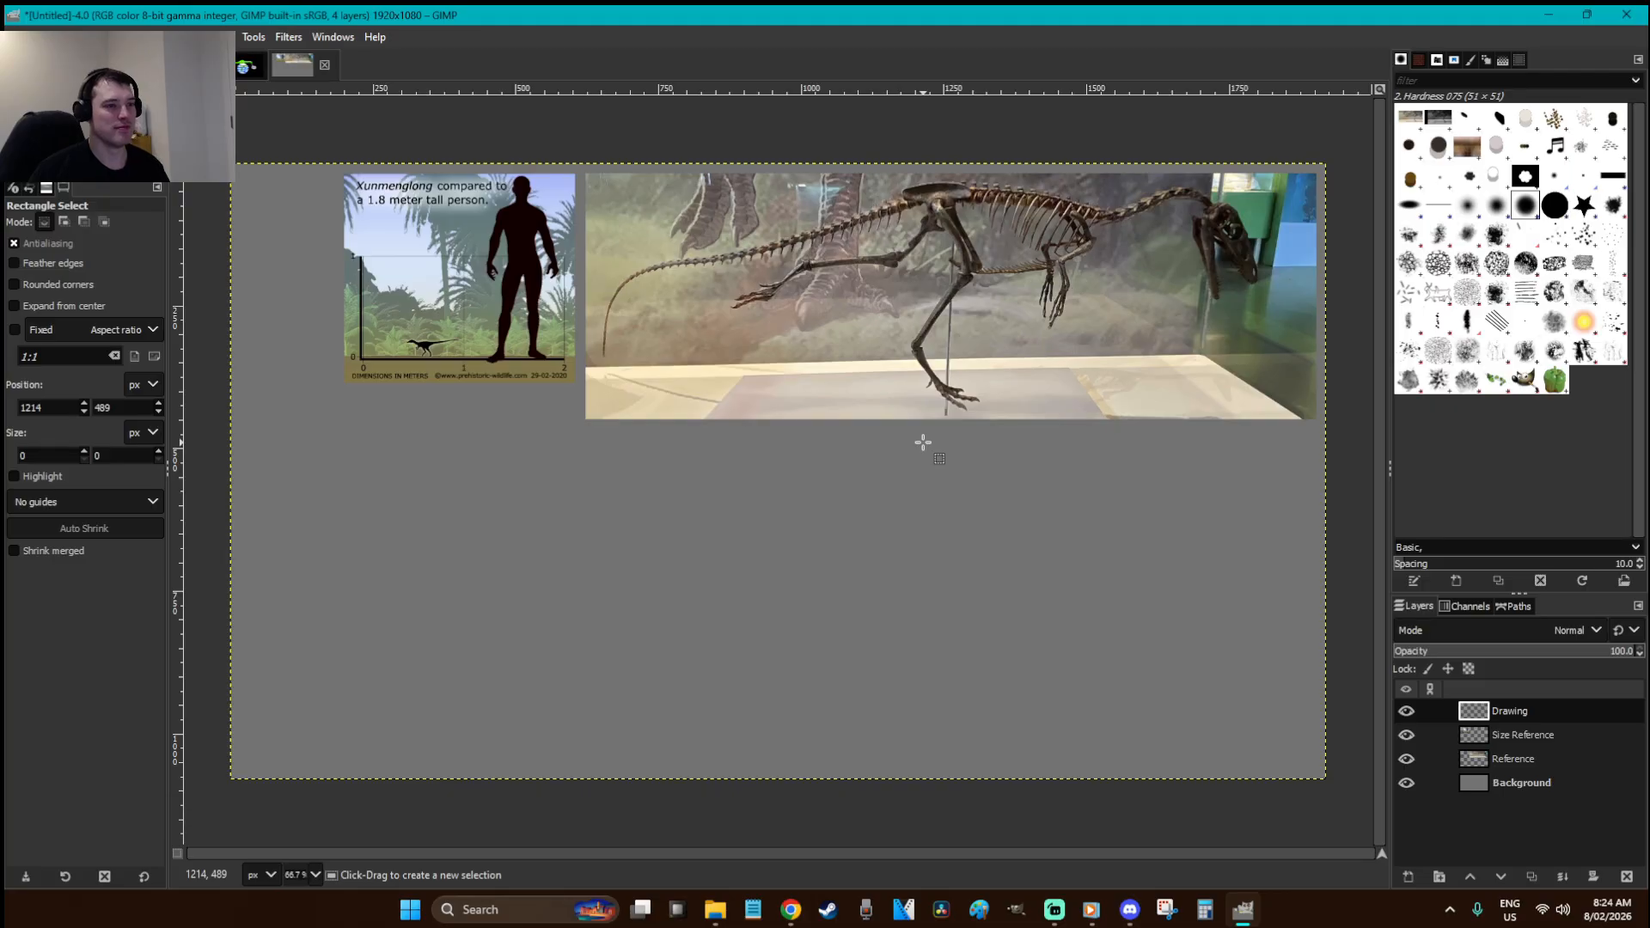
- Set the foreground color to dark brown 7a3e00
key("f")
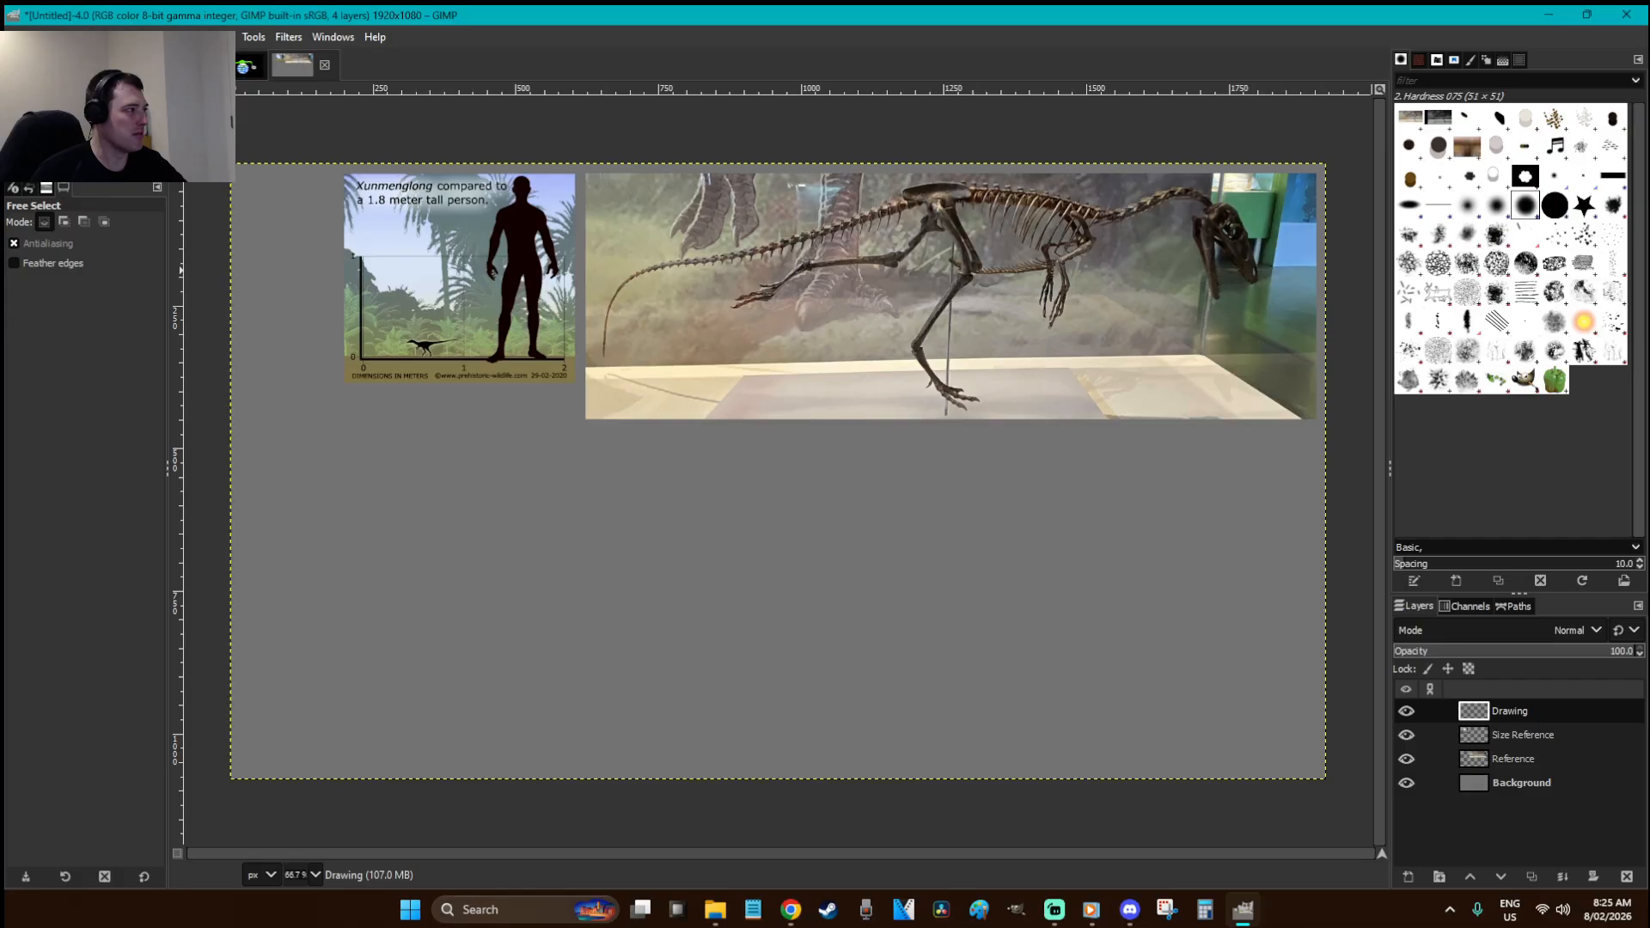
left_click(28, 159)
left_click(450, 381)
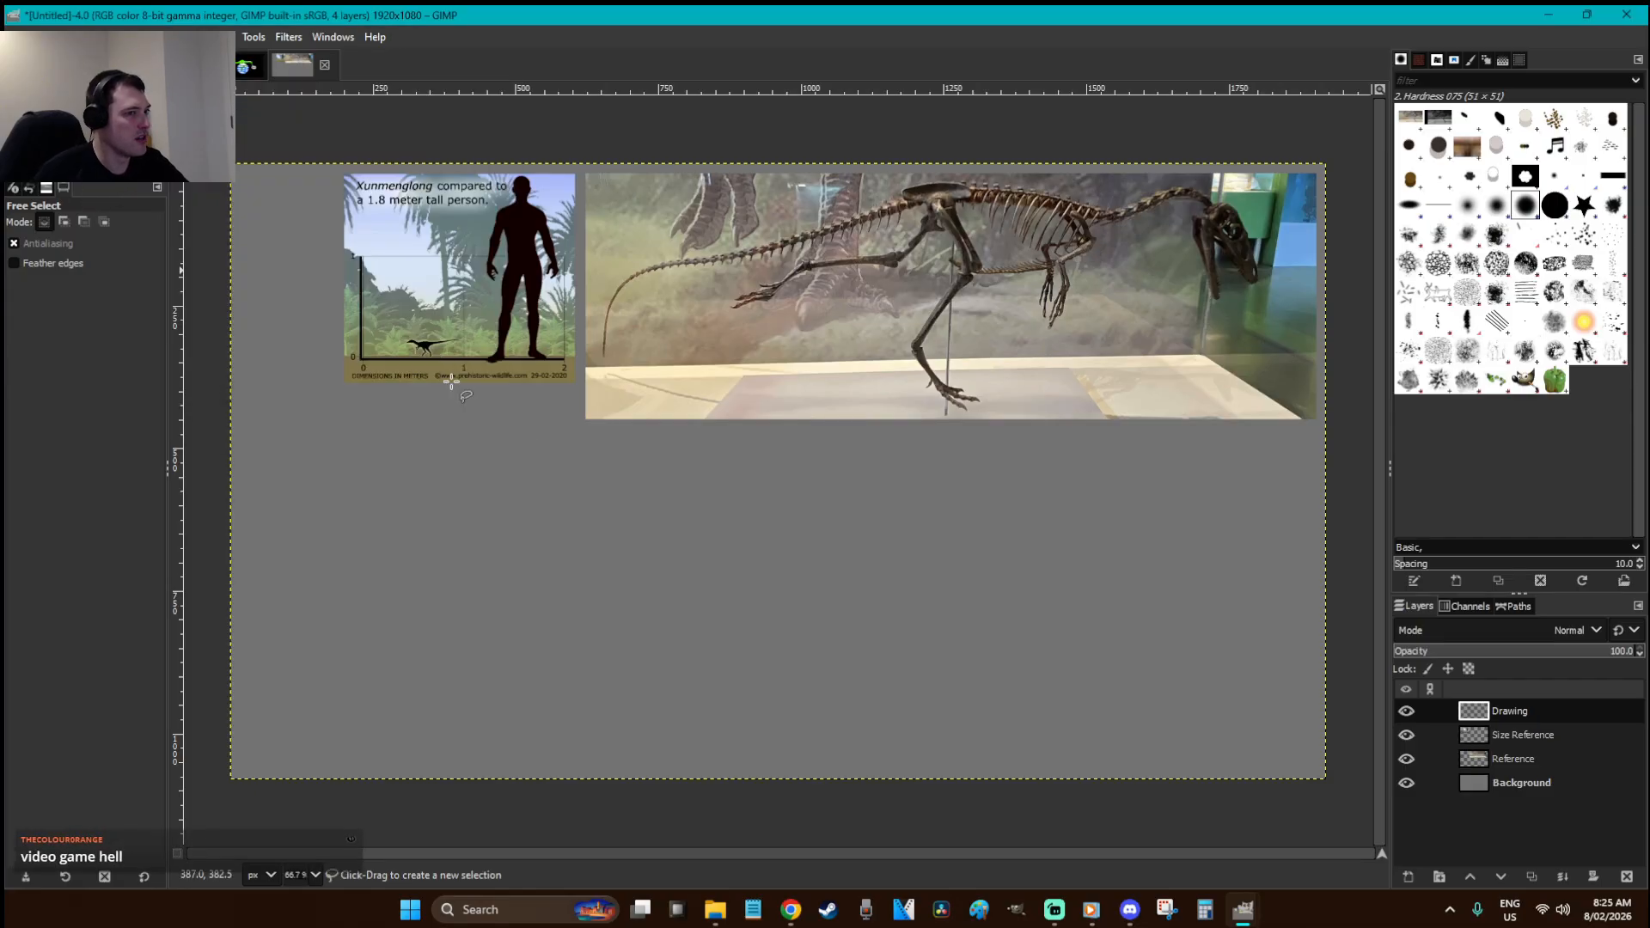
left_click(40, 166)
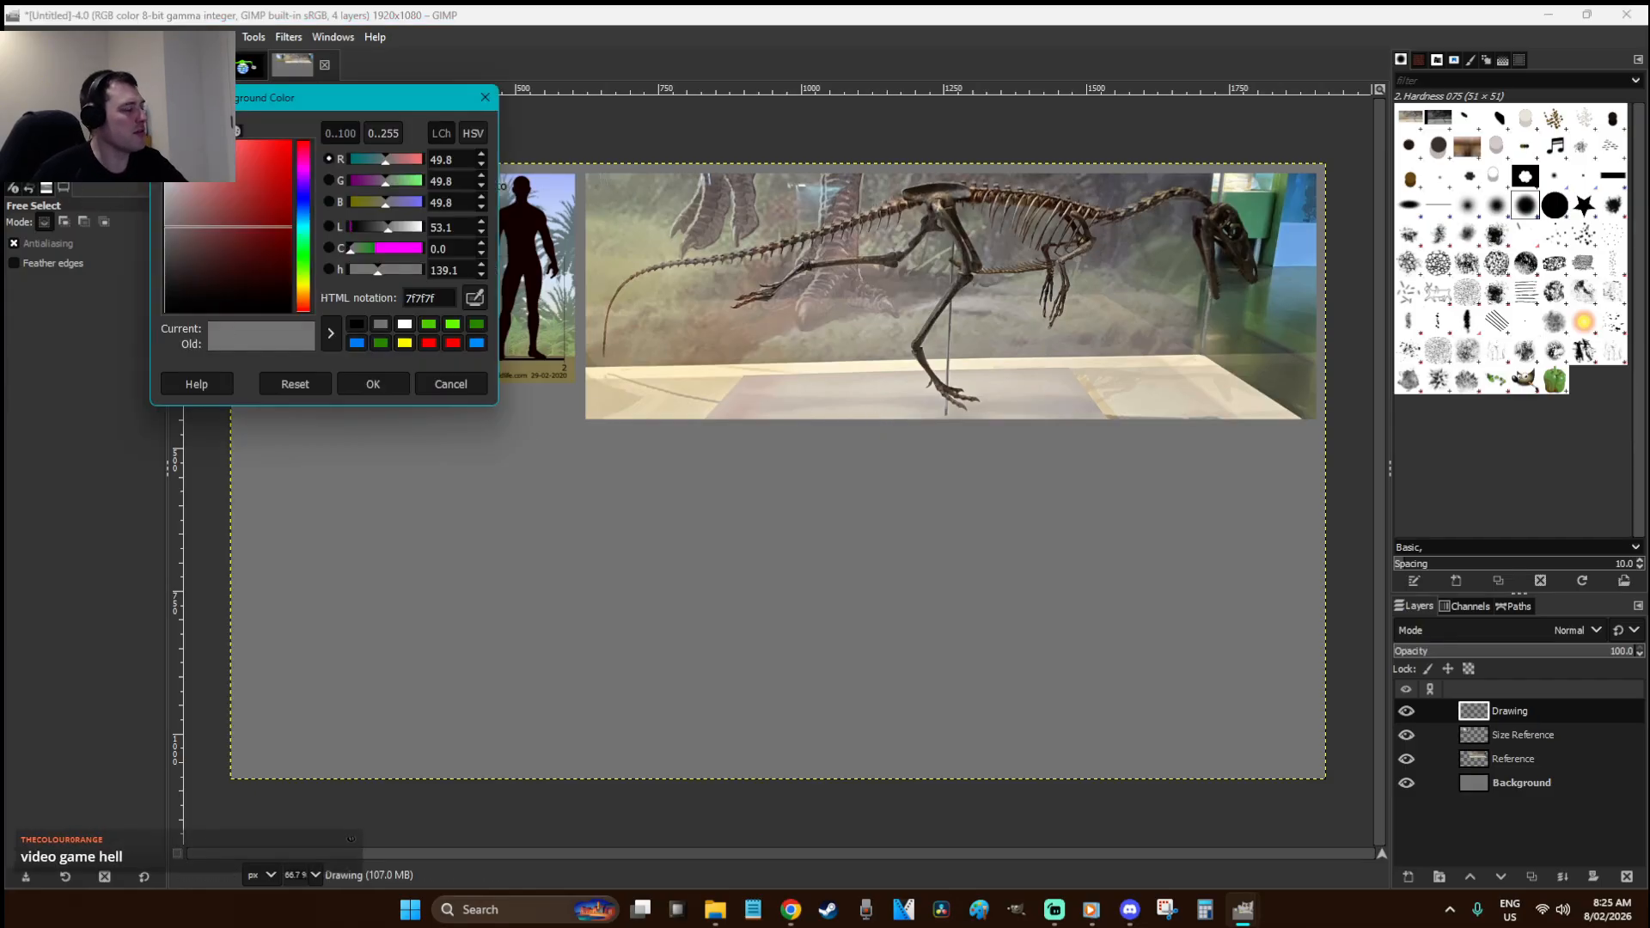
mouse_move(306, 287)
left_mouse_down()
mouse_move(306, 263)
mouse_move(307, 277)
left_mouse_up()
left_click_drag(258, 228, 252, 144)
mouse_move(303, 276)
left_mouse_down()
mouse_move(304, 260)
mouse_move(307, 298)
left_mouse_up()
left_click_drag(283, 215, 326, 229)
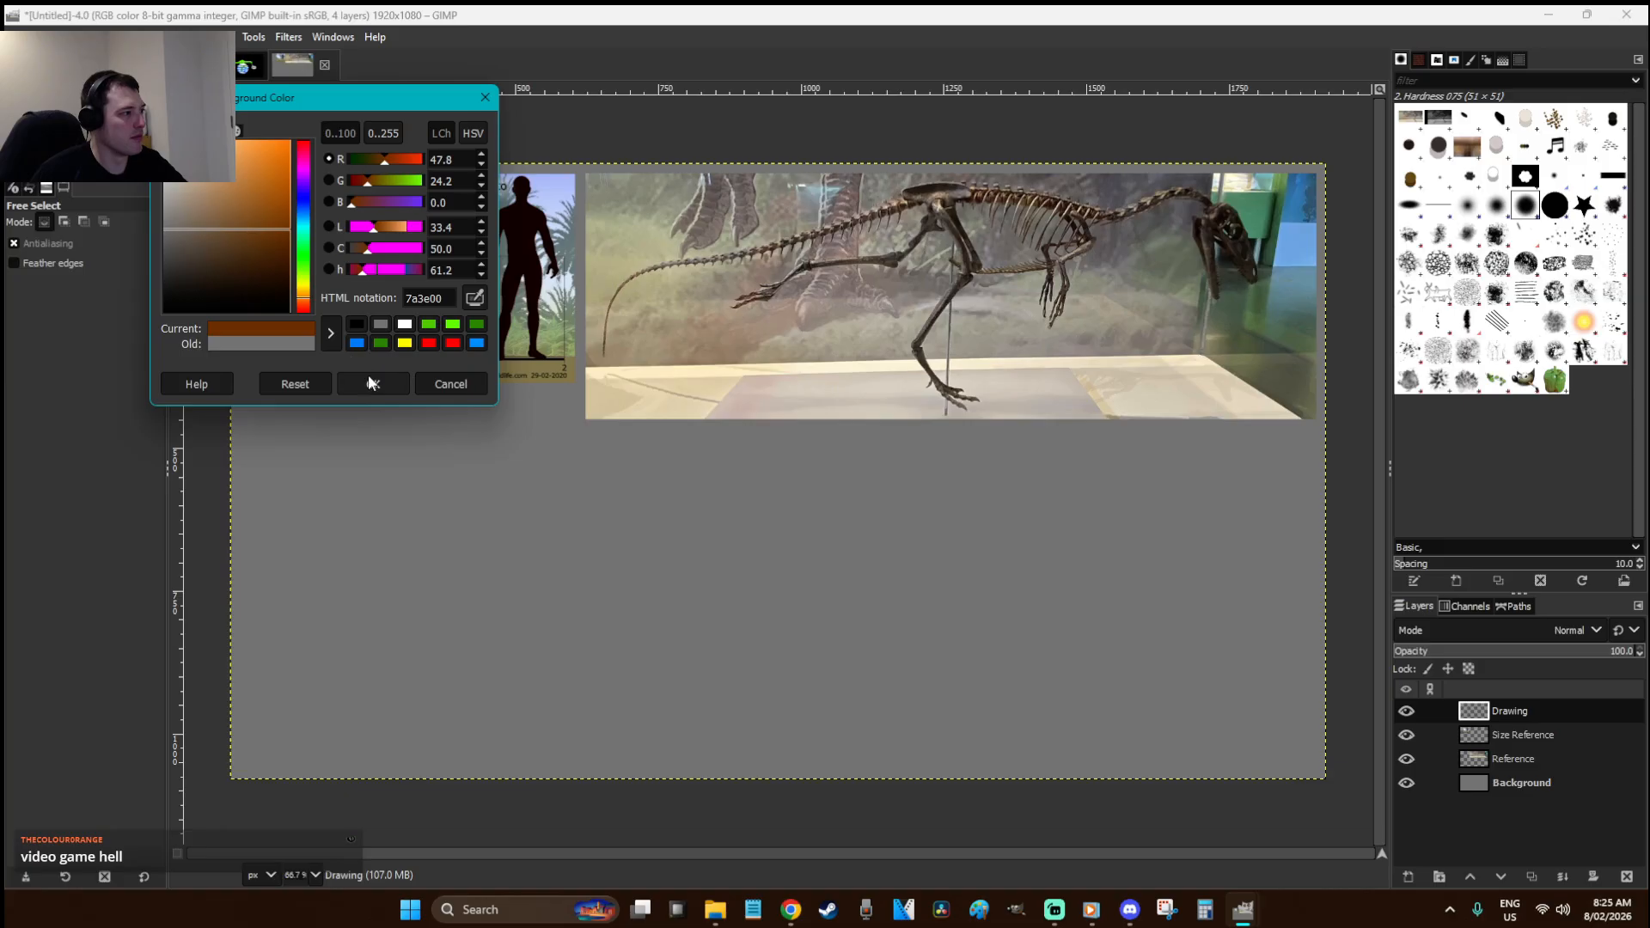
left_click(371, 383)
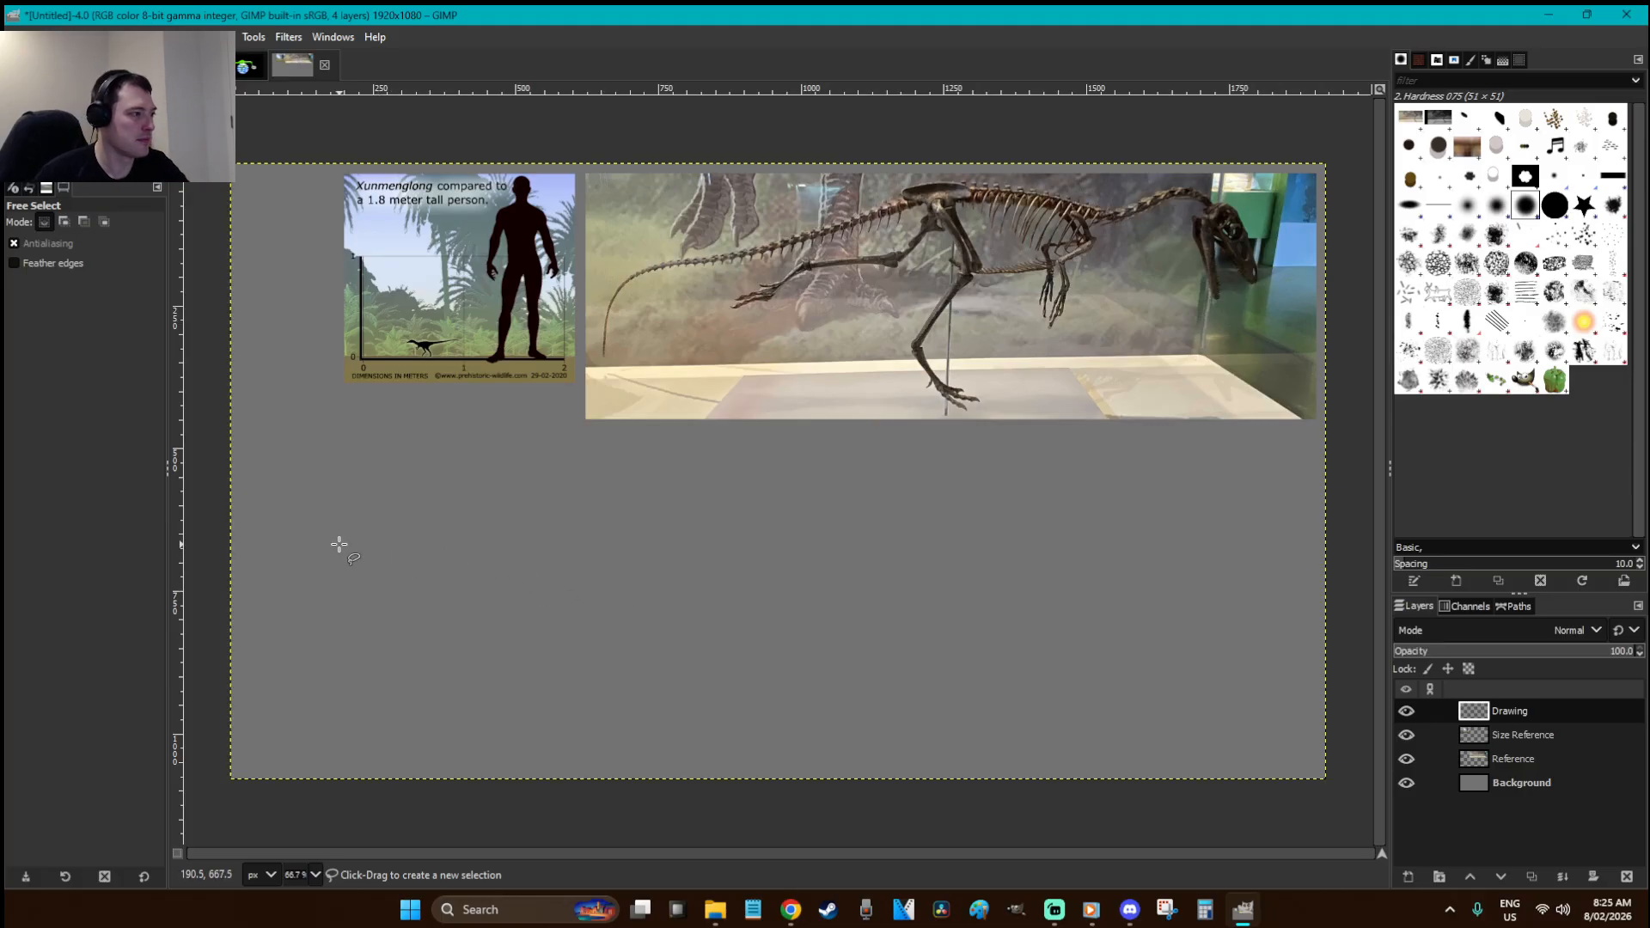
- With the size 10 Paintbrush, sketch the dinosaur's tail, hip, back, neck, oval head and two bent arms below the references
key("p")
left_click_drag(371, 514, 626, 640)
key("ctrl+z")
mouse_move(330, 543)
left_mouse_down()
mouse_move(519, 598)
mouse_move(683, 608)
left_mouse_up()
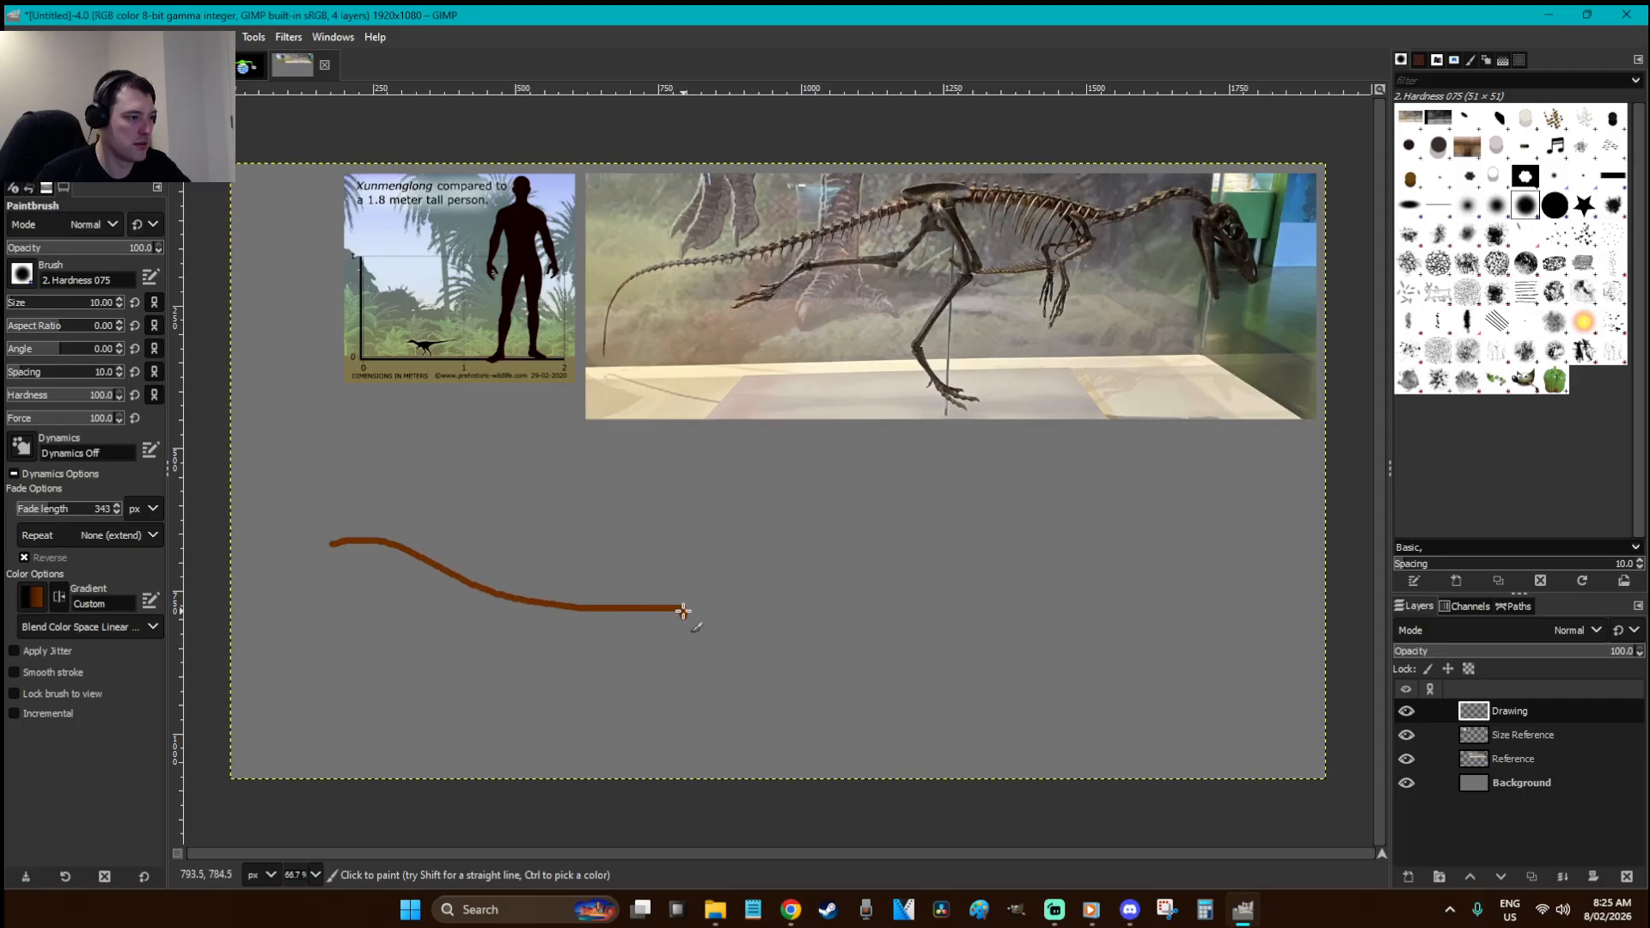
left_click_drag(680, 605, 839, 615)
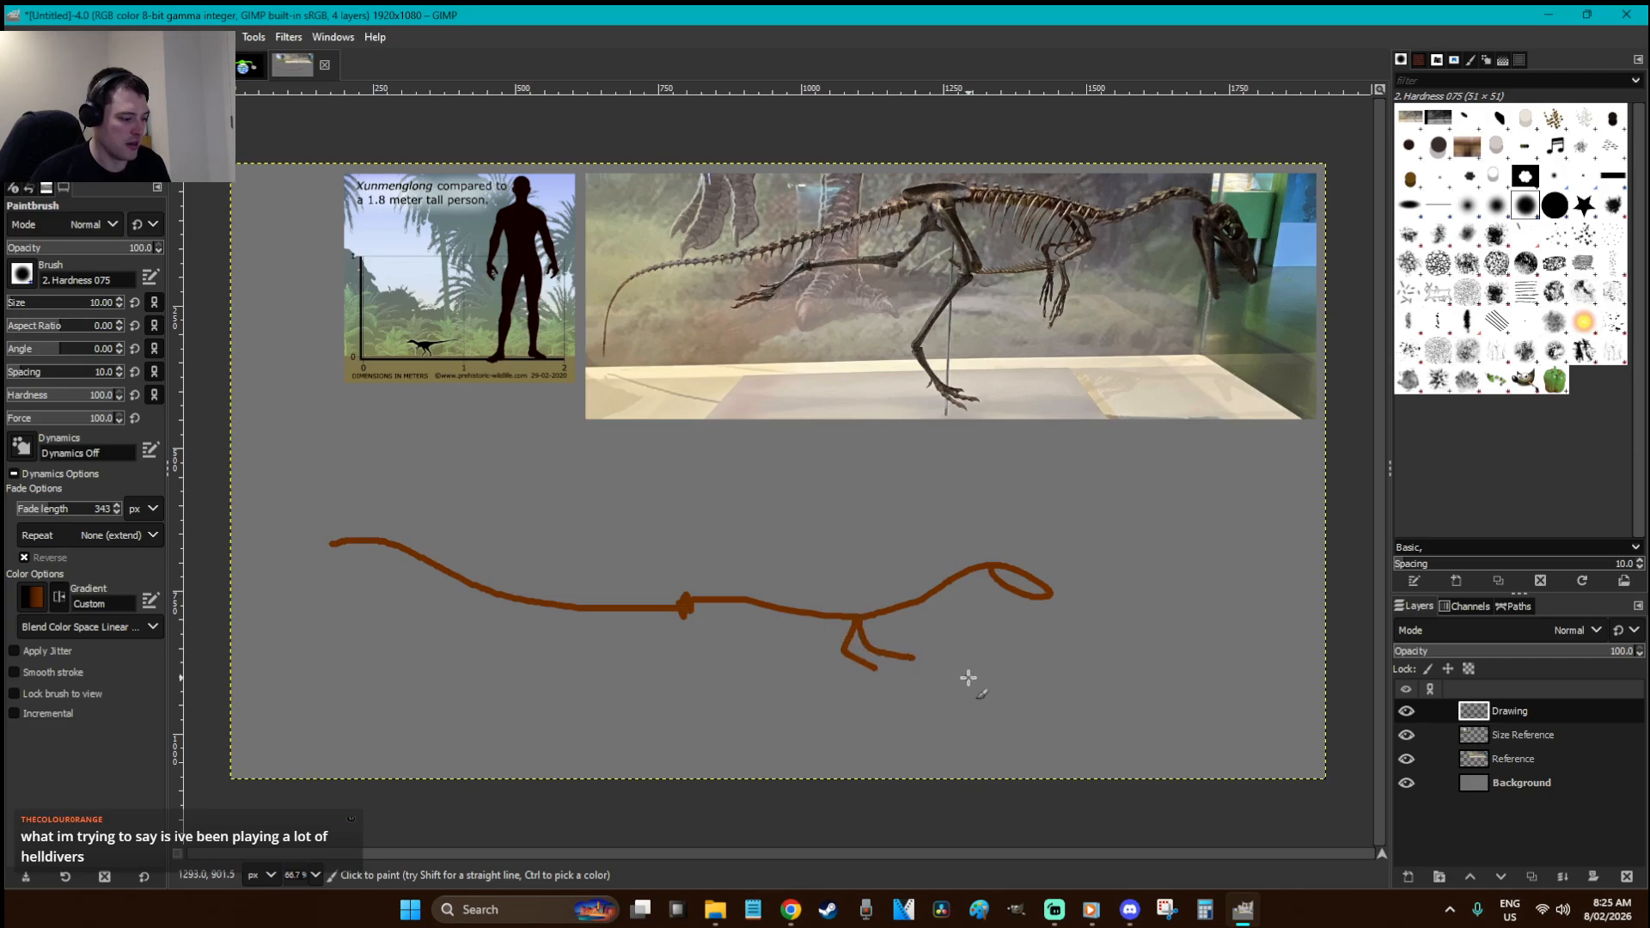
- Cut the sketch's front part with head and arms, paste it, realign it with the back line, and anchor it
key("r")
left_click_drag(1186, 737, 788, 490)
key("ctrl+x")
key("ctrl+v")
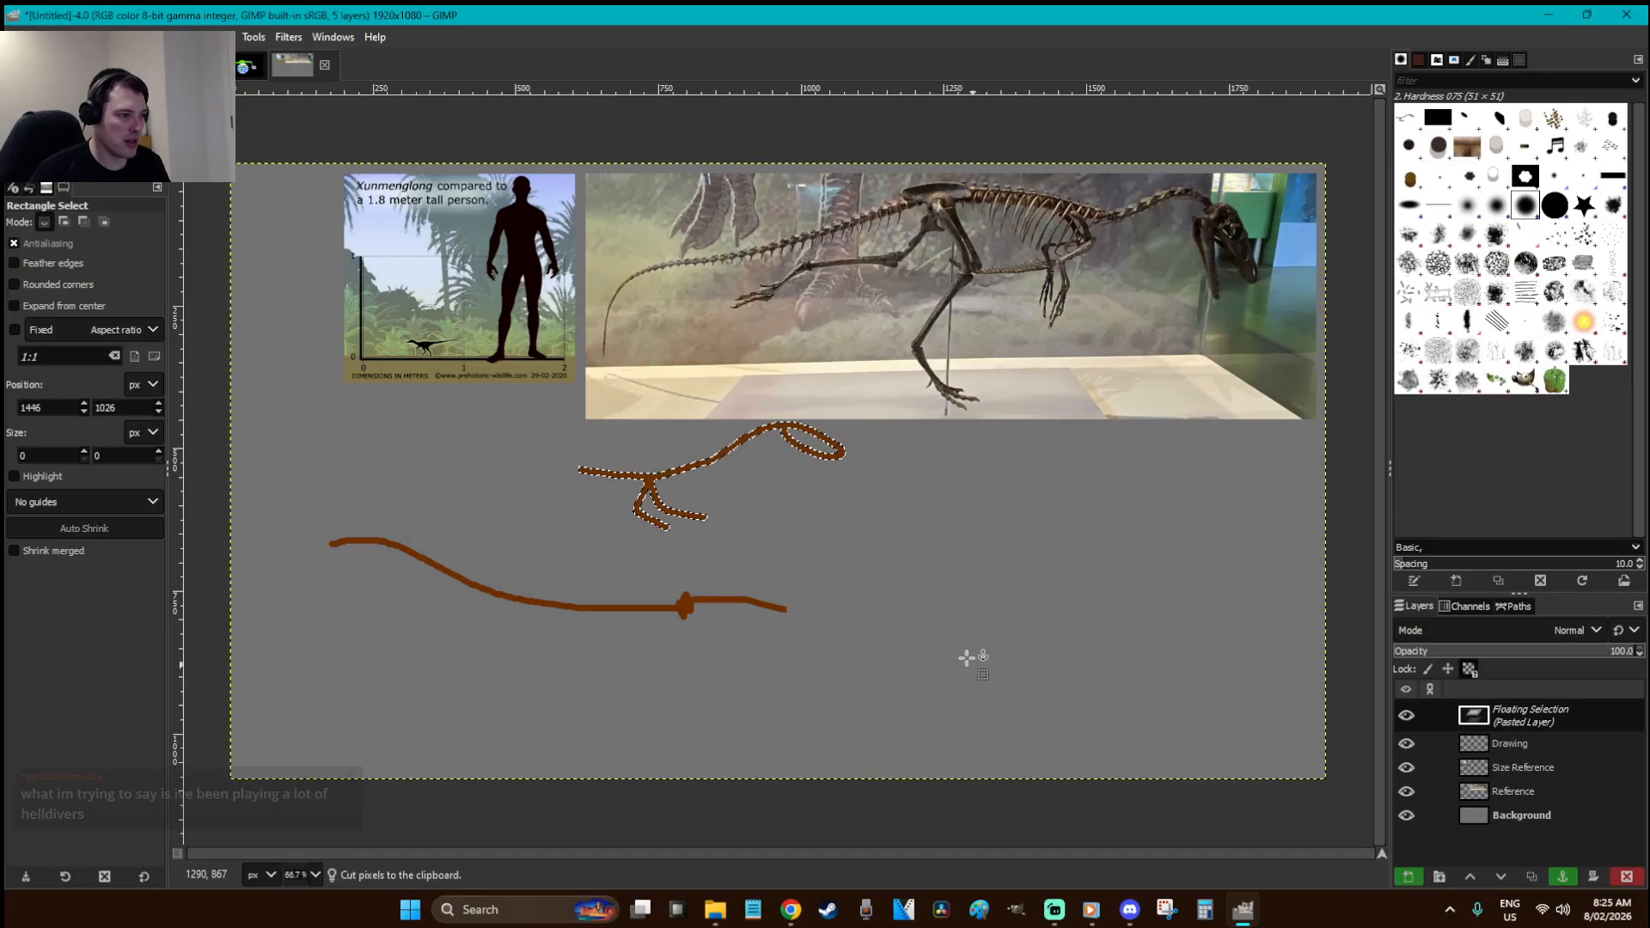
left_click_drag(668, 504, 869, 641)
left_click(1027, 675)
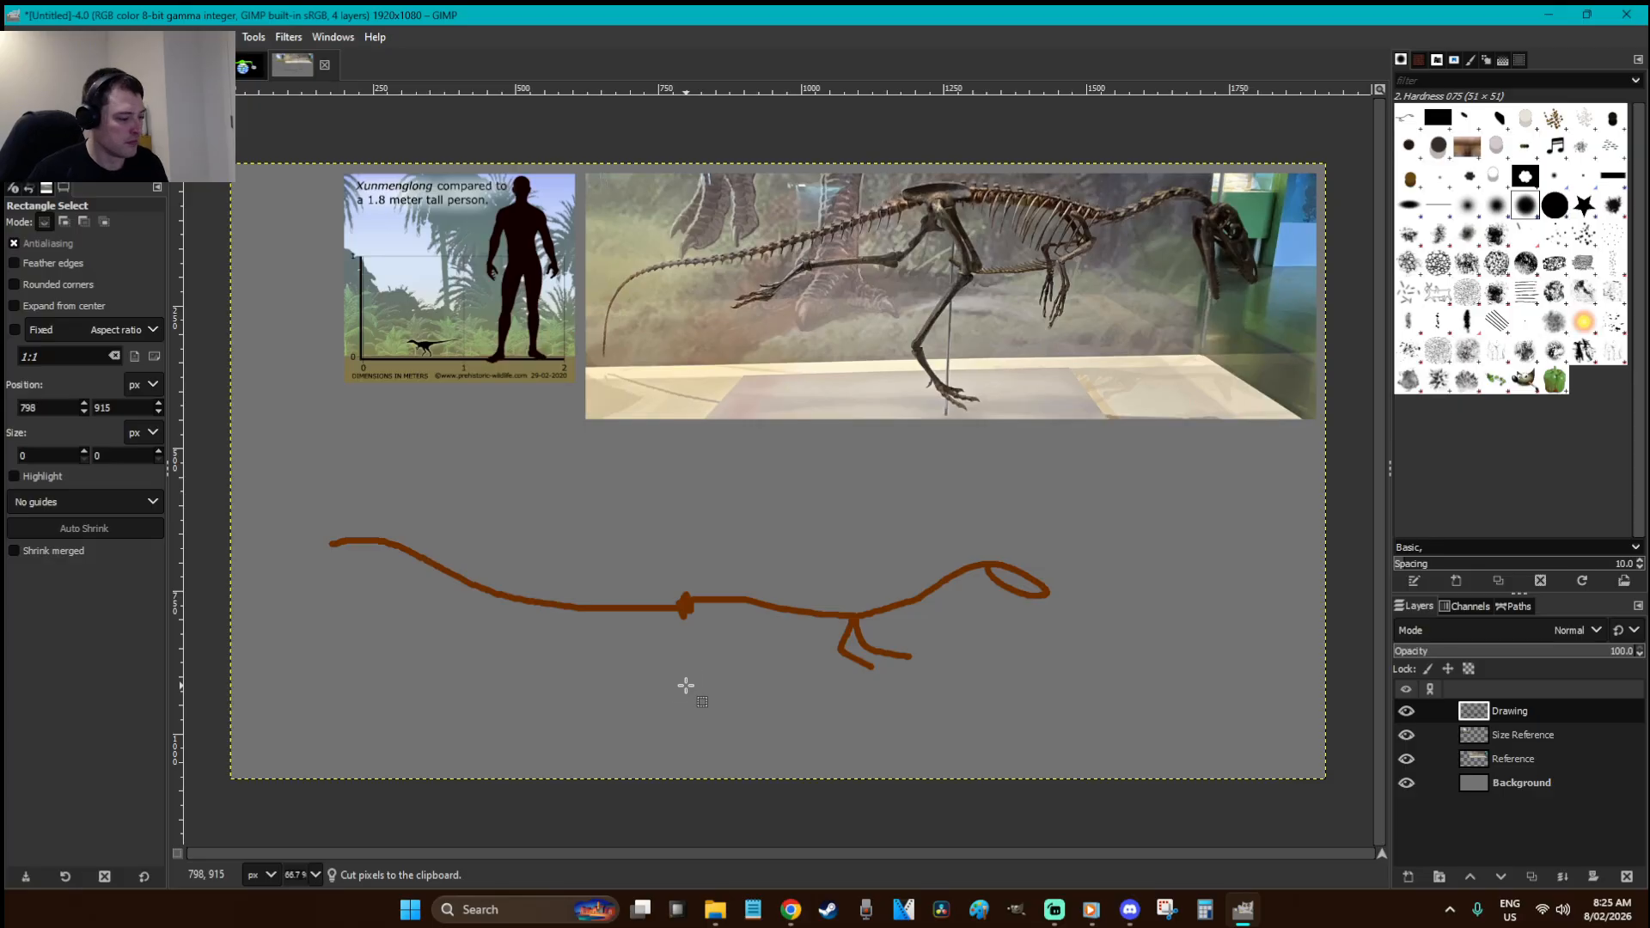
- Paint both hind legs from the hip with connected straight Paintbrush segments, ending each leg in a foot
key("f")
key("p")
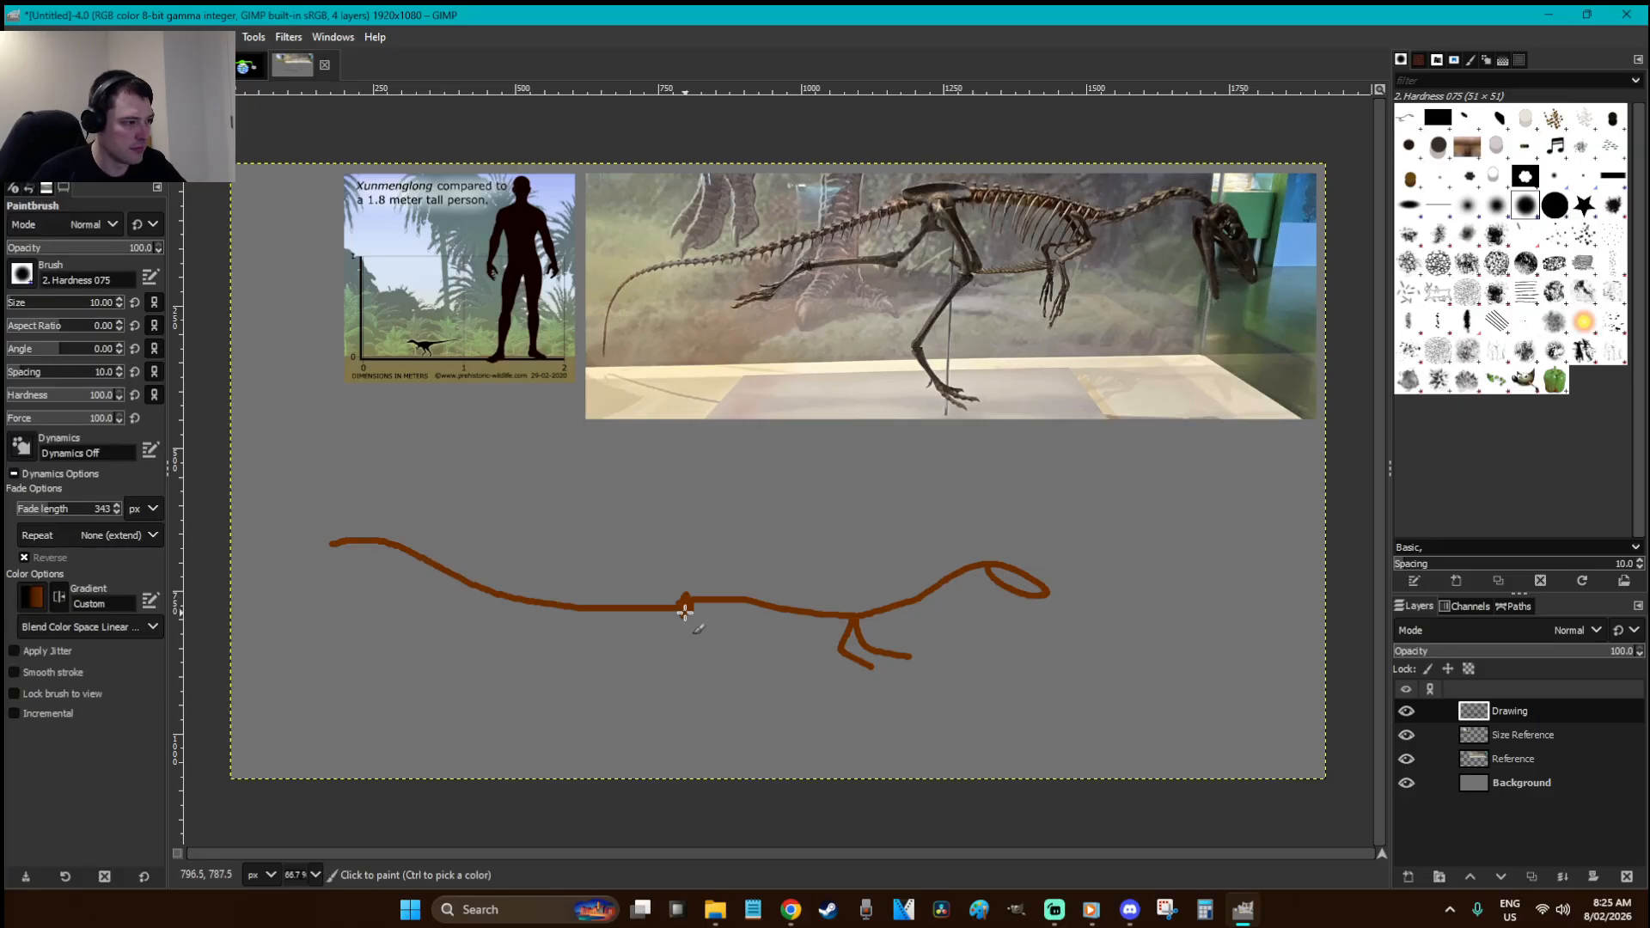
left_click(743, 661, "shift")
left_click(735, 730, "shift")
left_click(768, 752, "shift")
left_click(682, 612)
left_click(673, 662, "shift")
left_click(612, 680, "shift")
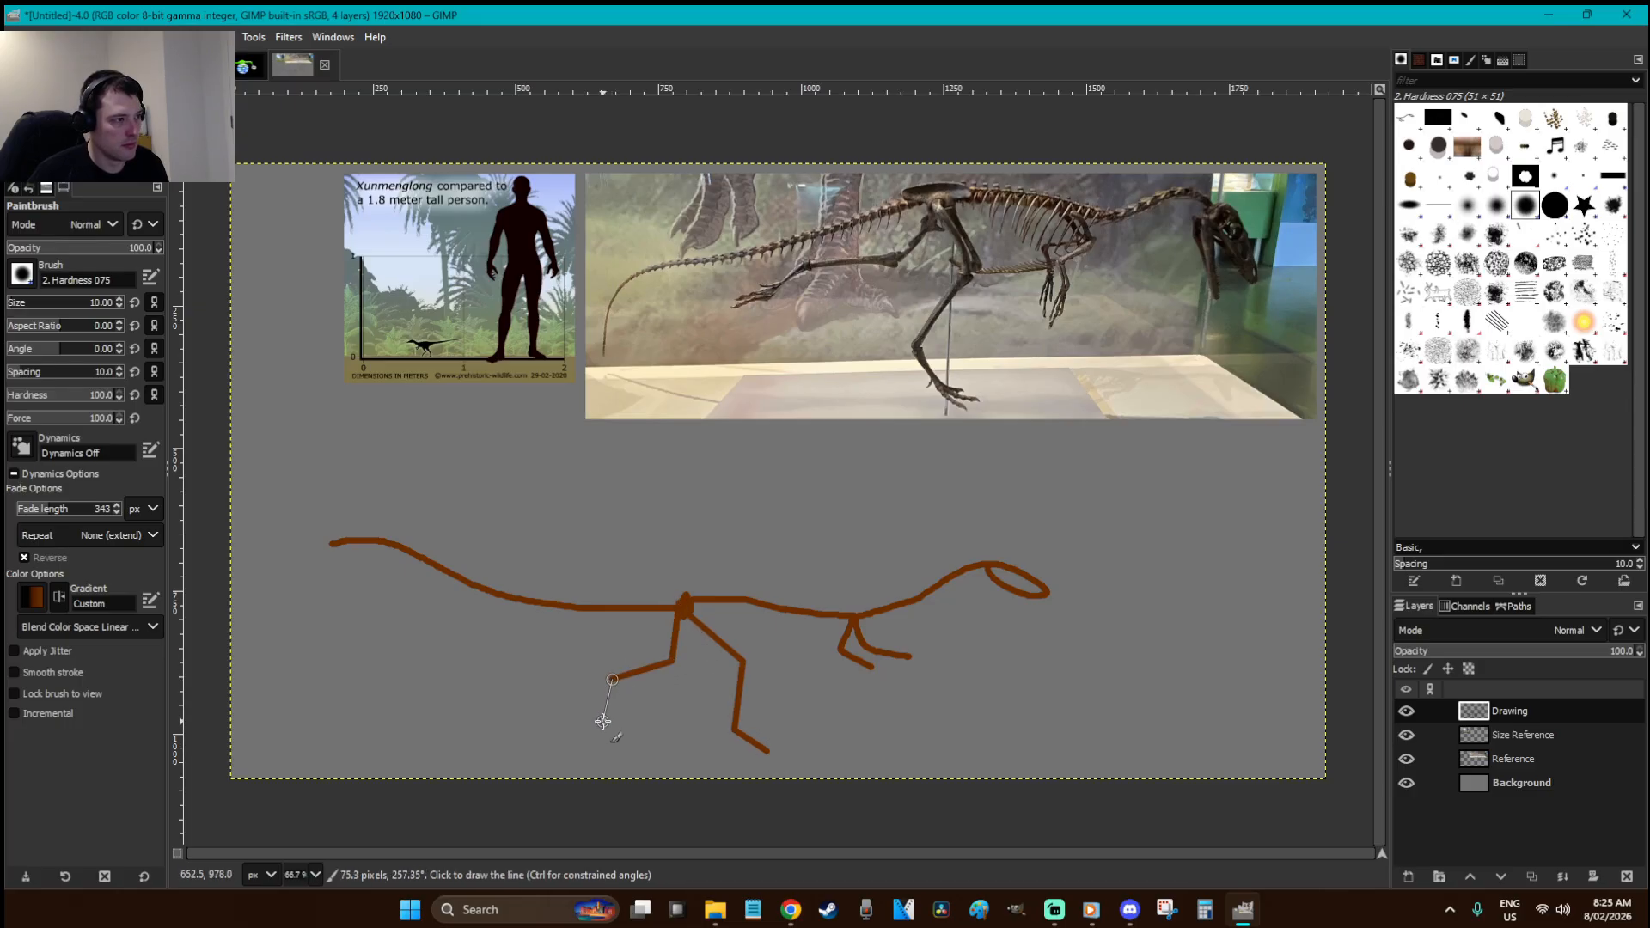
left_click(591, 726, "shift")
left_click(800, 752, "shift")
- Cut and paste the whole stick-figure sketch, move it slightly up the canvas, and anchor it
key("r")
left_click_drag(1181, 792, 214, 474)
key("ctrl+x")
key("ctrl+v")
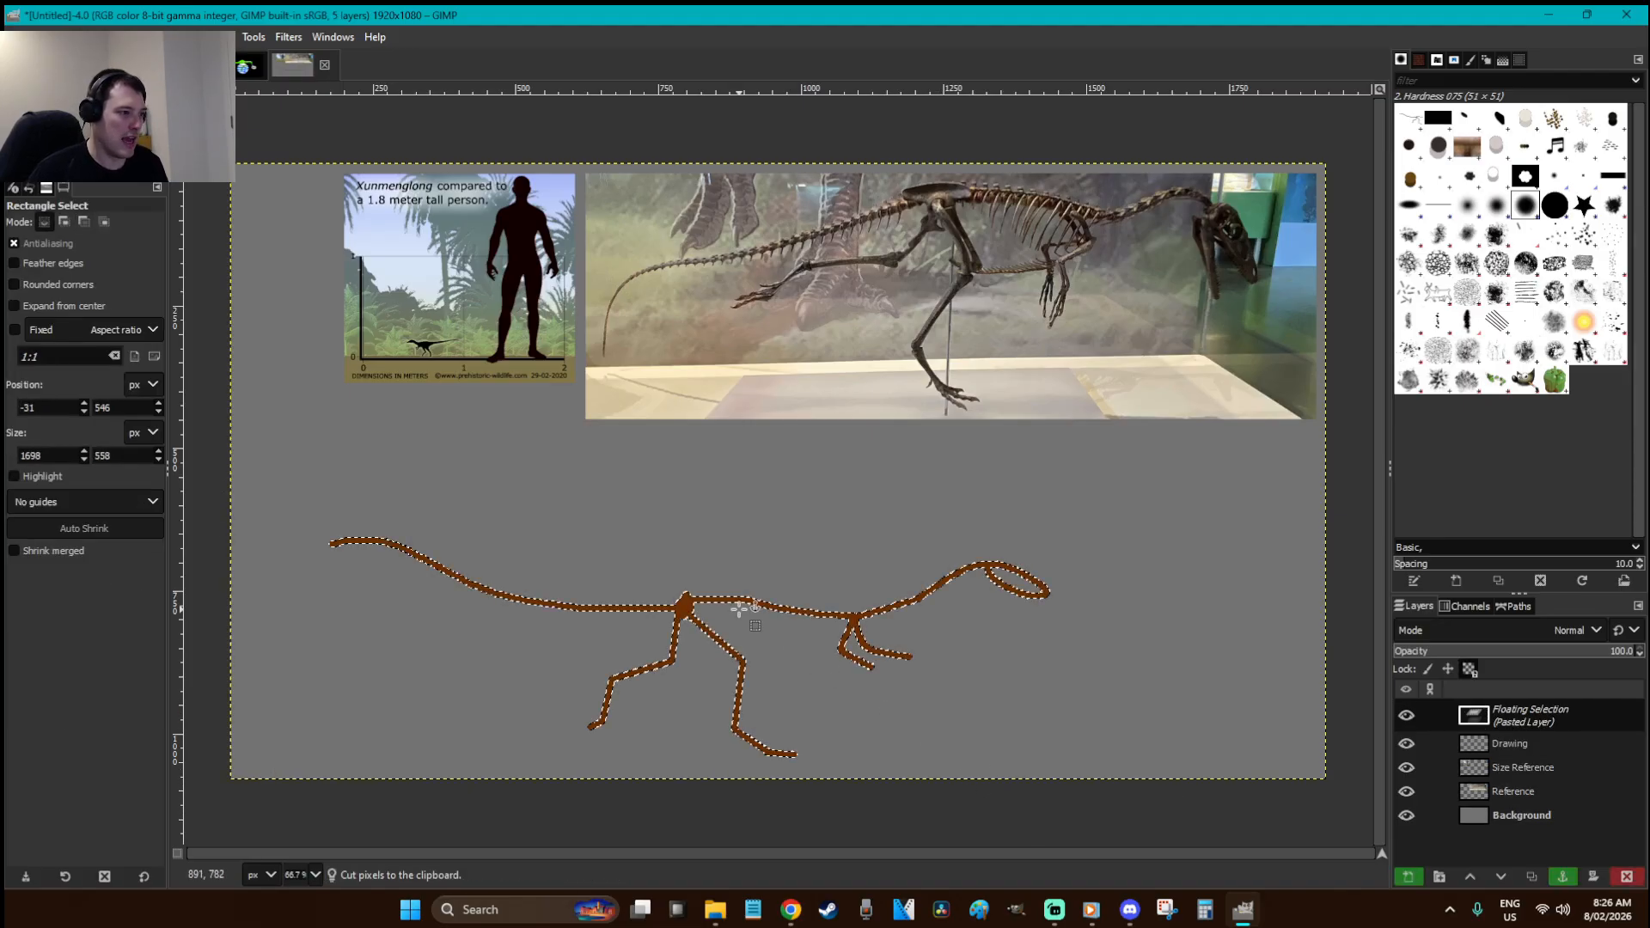
left_click_drag(717, 610, 710, 565)
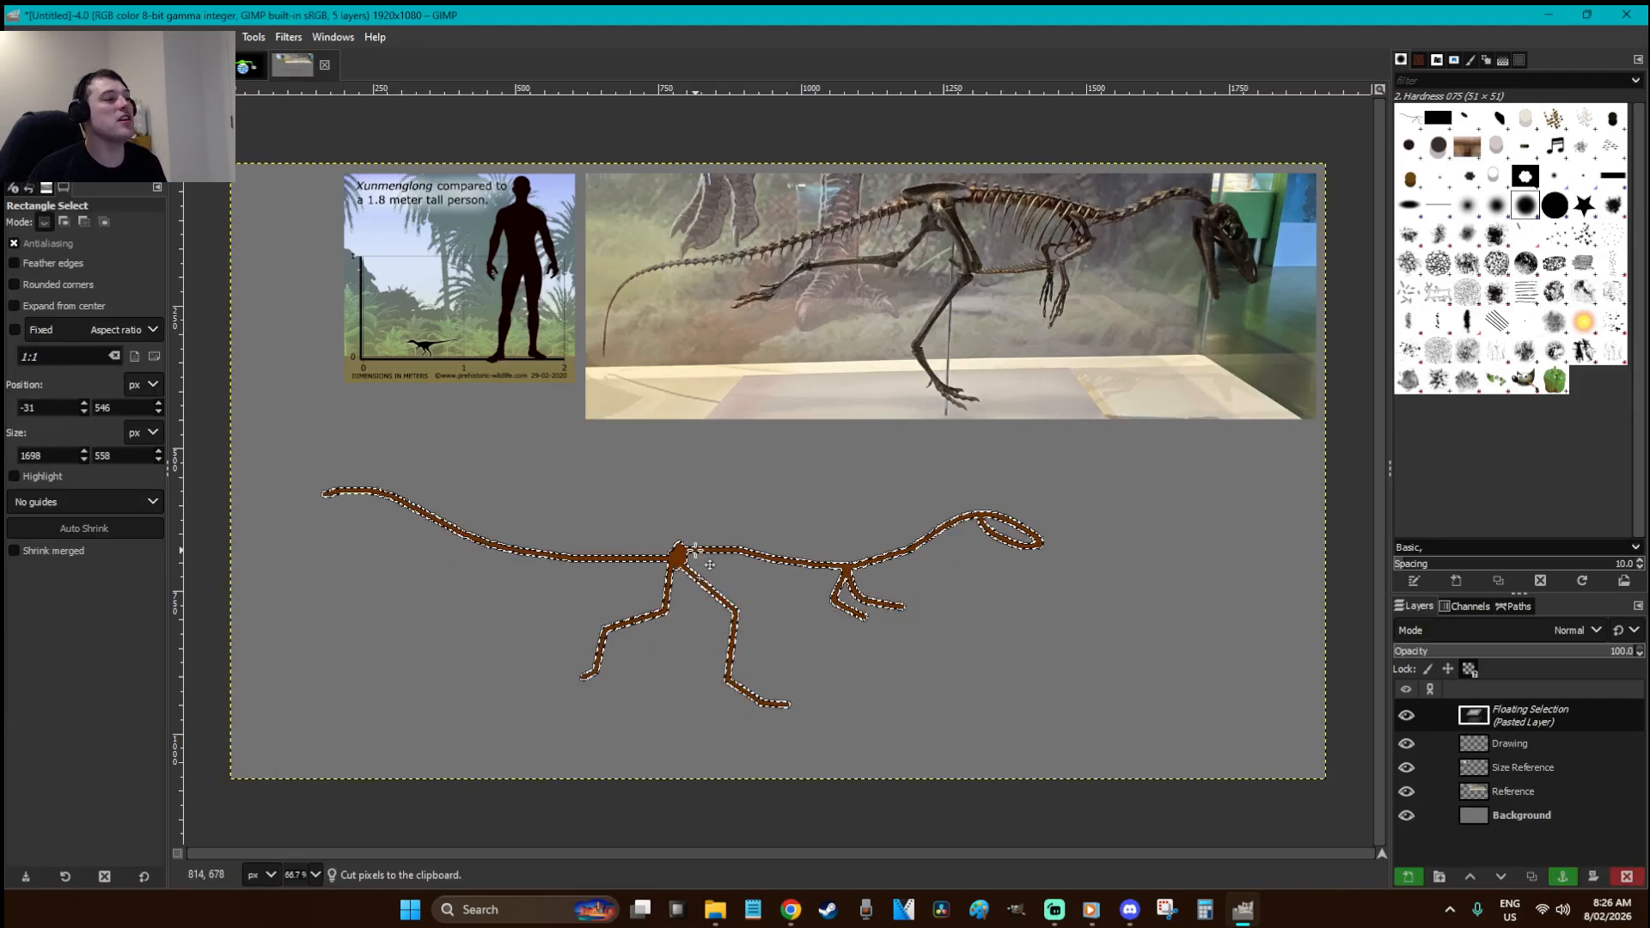
left_click(1114, 654)
- Cut and paste the sketch's chest, arms, neck and head, shift them closer to the hip to shorten the torso, and anchor them
left_click_drag(1091, 634, 791, 461)
key("ctrl+x")
key("ctrl+v")
left_click_drag(685, 497, 802, 569)
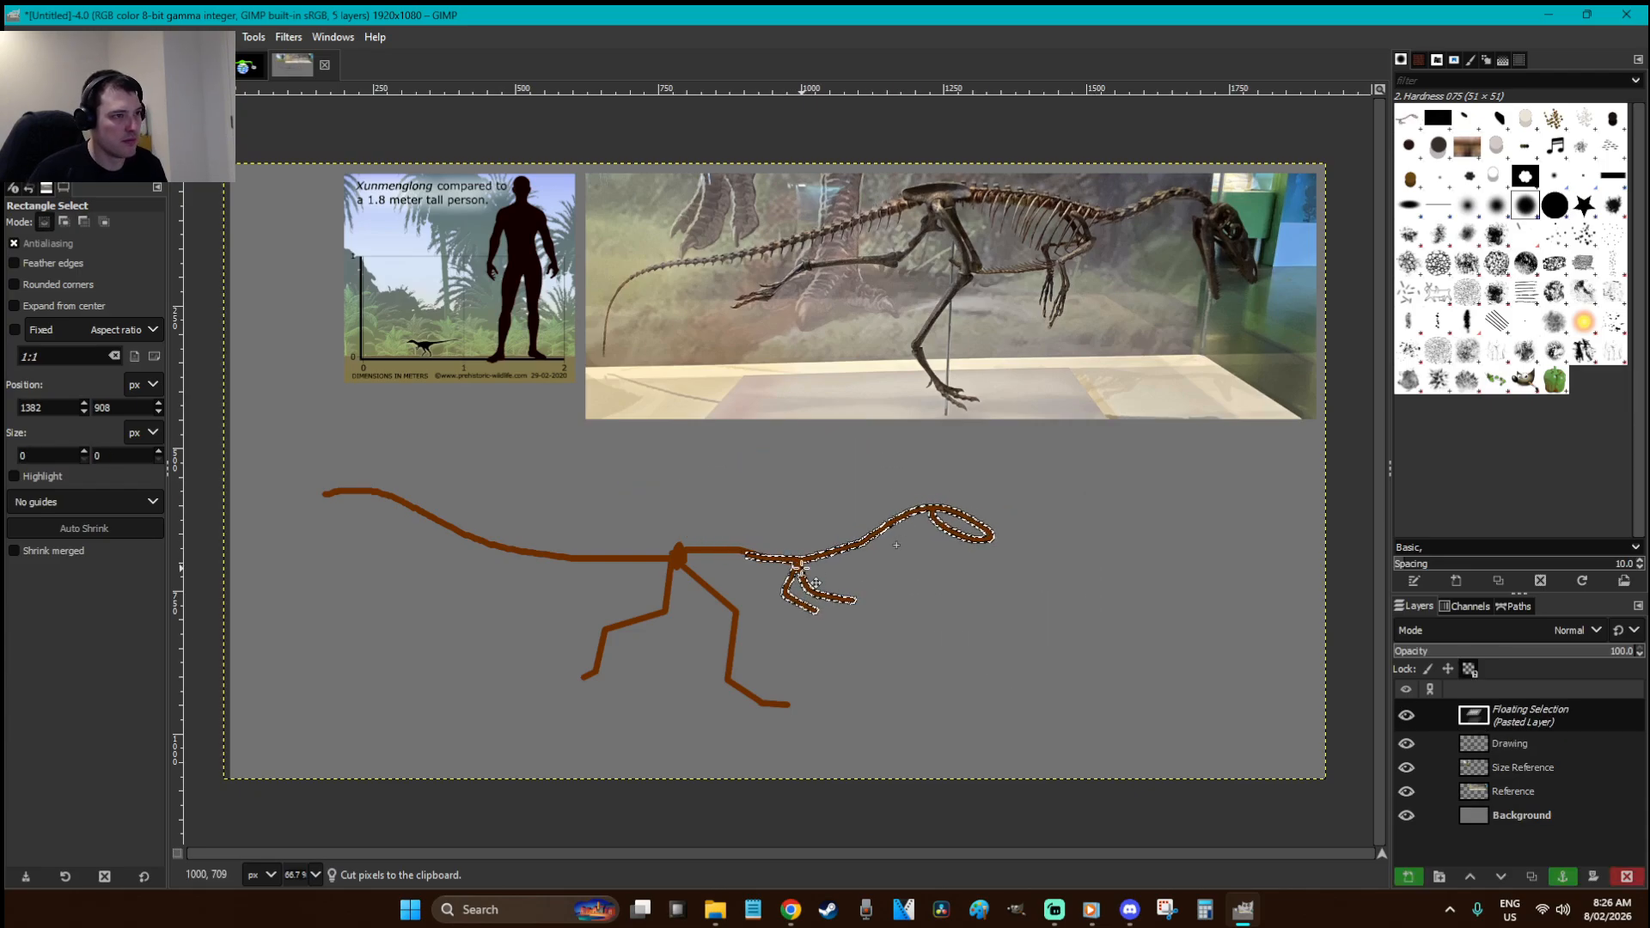
left_click_drag(802, 568, 803, 568)
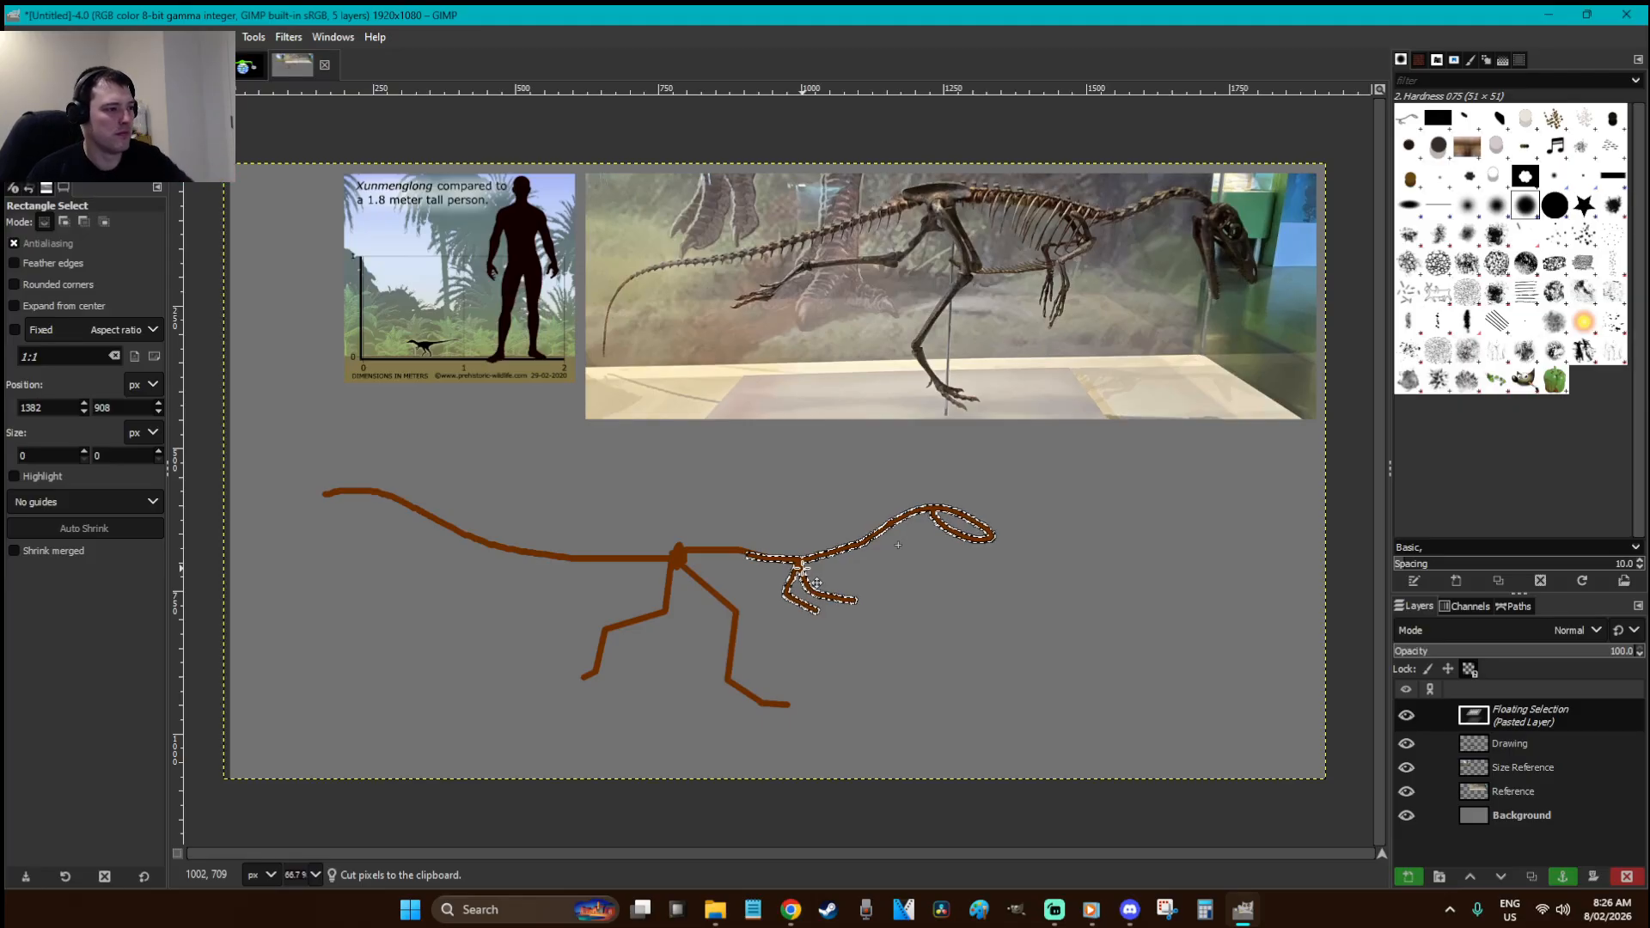
left_click_drag(802, 568, 815, 568)
left_click(980, 602)
- Cut and paste the sketch's head, move it slightly back and down to shorten the neck, and anchor it
mouse_move(1060, 577)
left_mouse_down()
mouse_move(885, 470)
mouse_move(908, 471)
left_mouse_up()
key("ctrl+x")
key("ctrl+v")
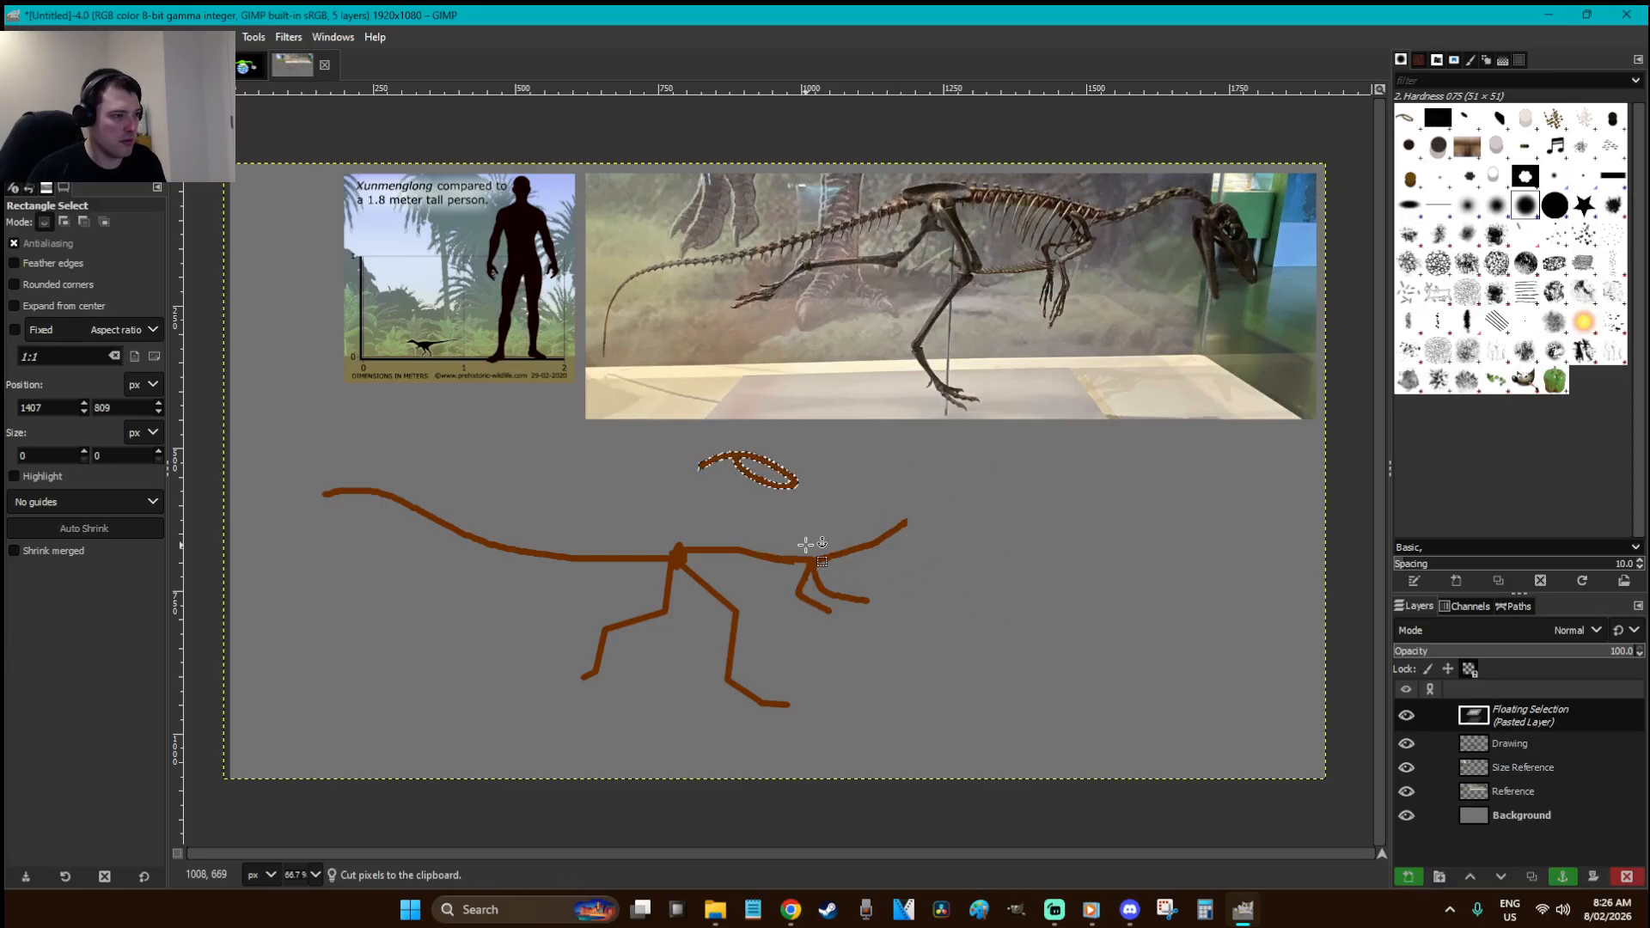
left_click_drag(787, 499, 974, 560)
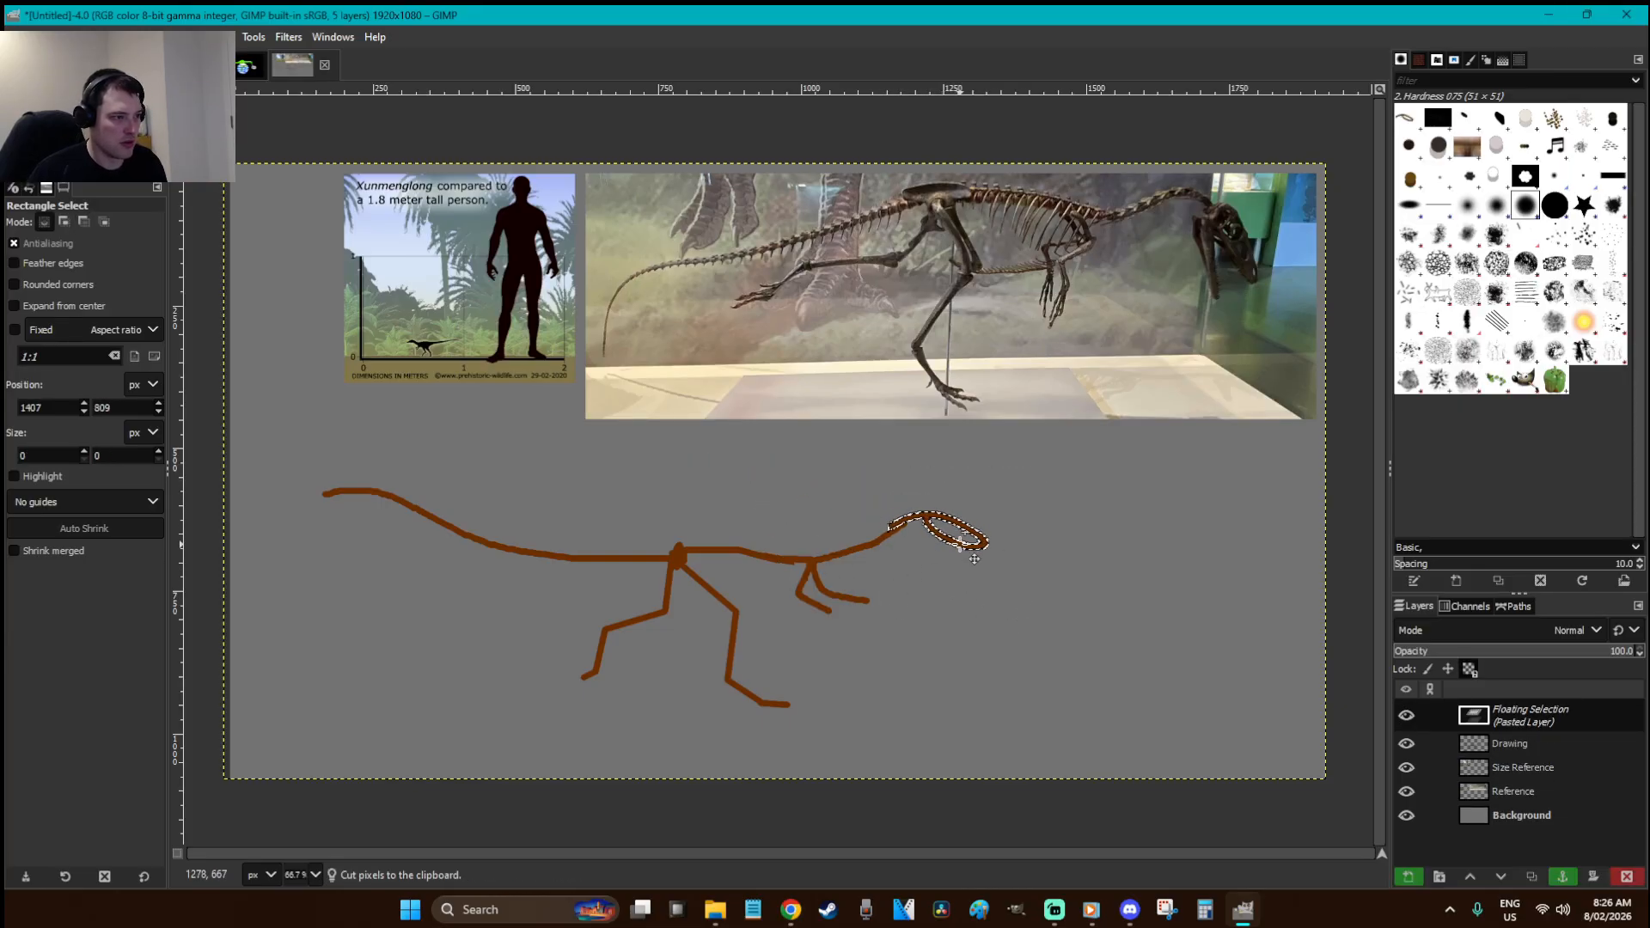
left_click(982, 641)
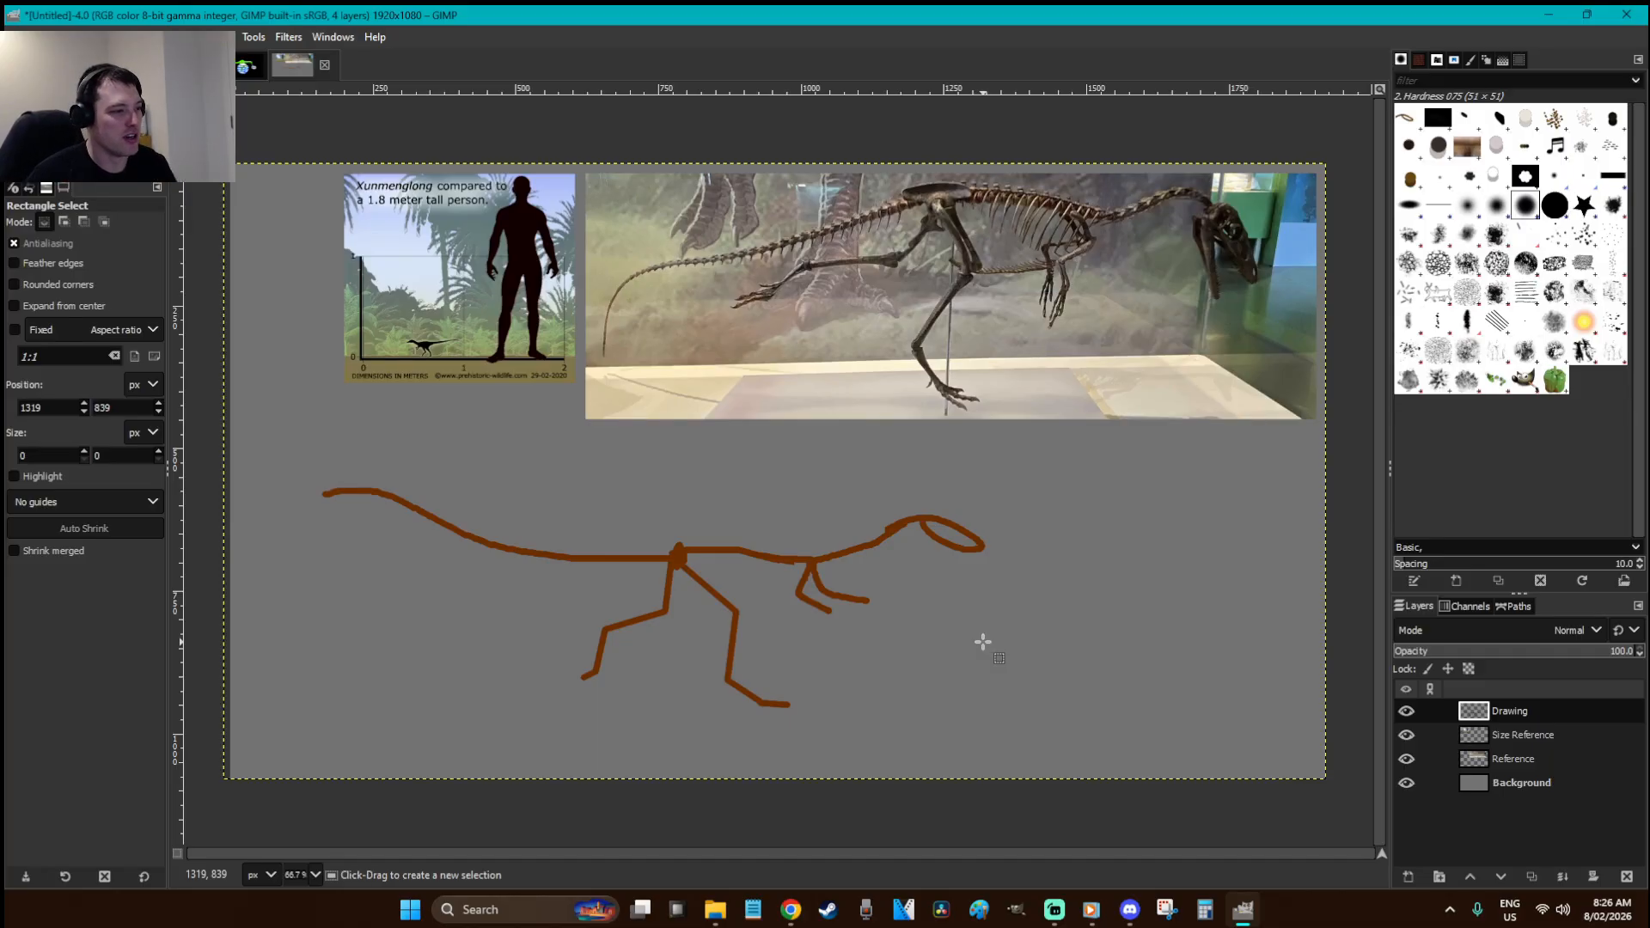
- Scale the selected stick-figure sketch area proportionally to 1602 × 584 px, move it slightly up and left, and anchor it
left_click_drag(1078, 745, 297, 459)
key("shift+s")
left_click(948, 634)
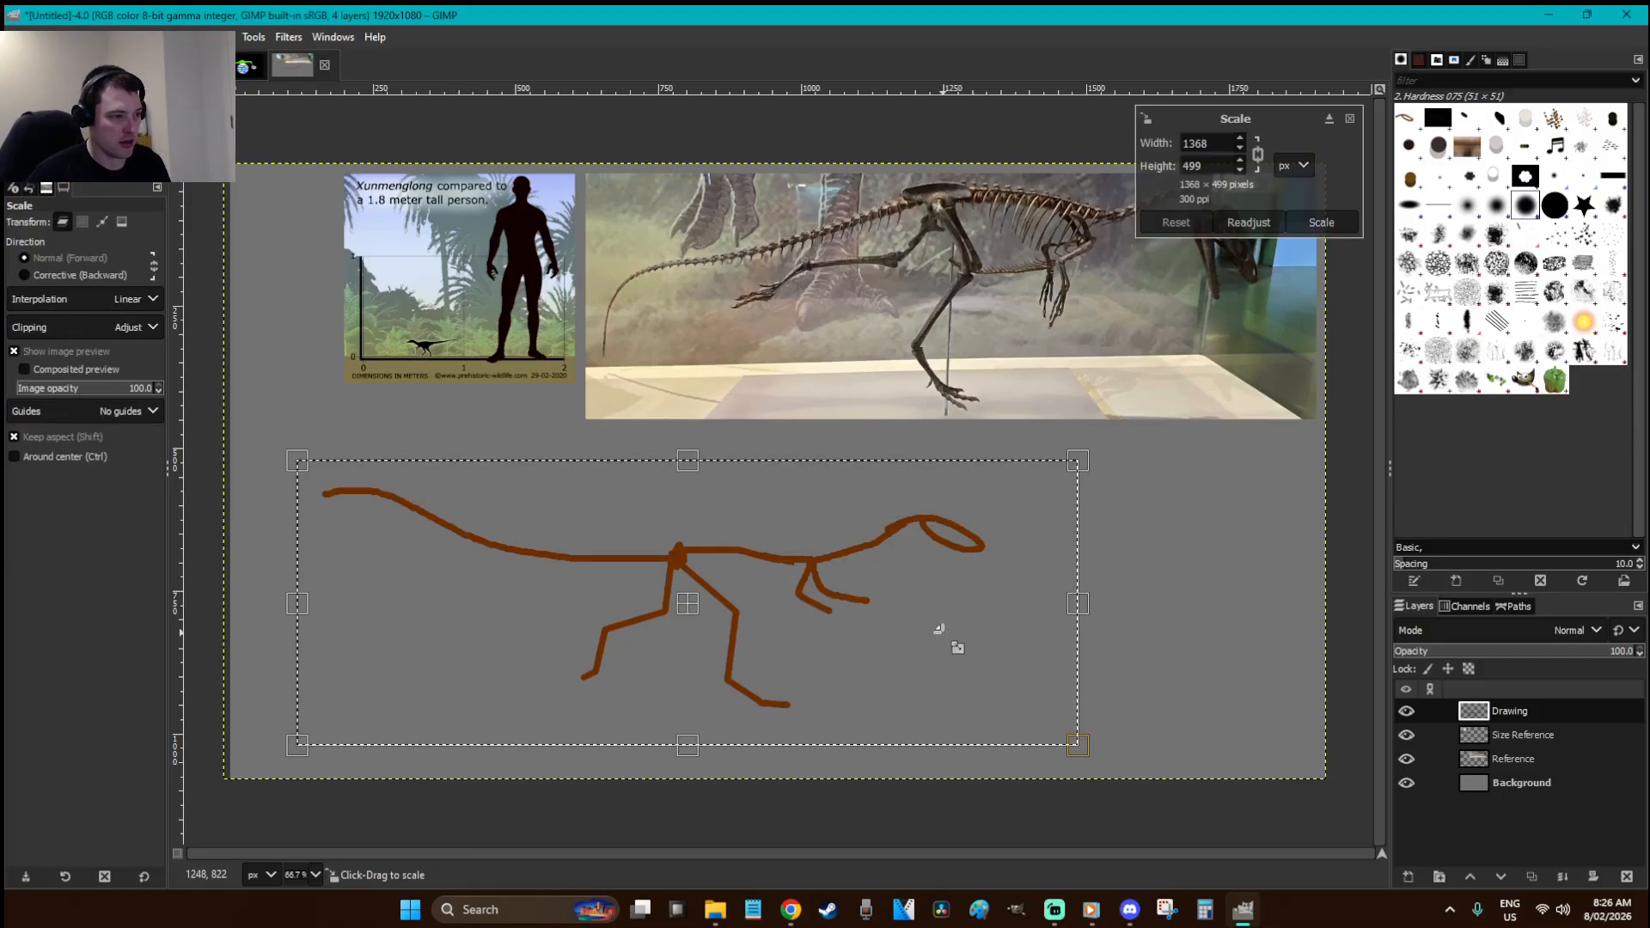
left_click_drag(1085, 661, 1199, 687)
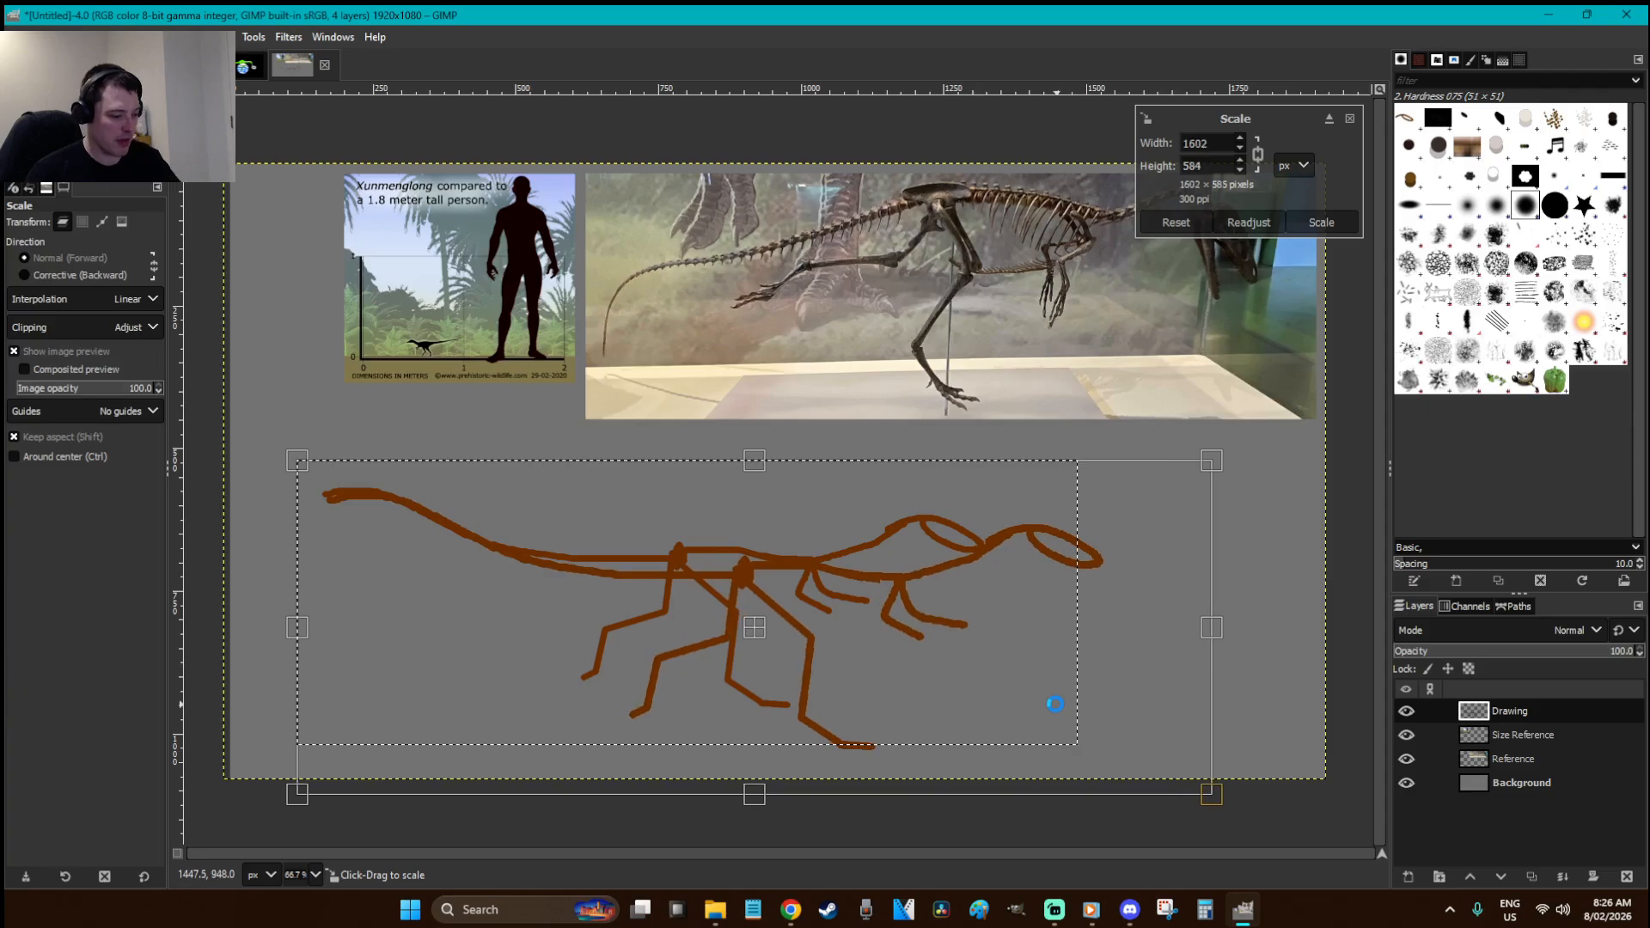
key("Return")
key("r")
mouse_move(810, 664)
left_mouse_down()
mouse_move(797, 620)
mouse_move(802, 644)
left_mouse_up()
left_click(1041, 713)
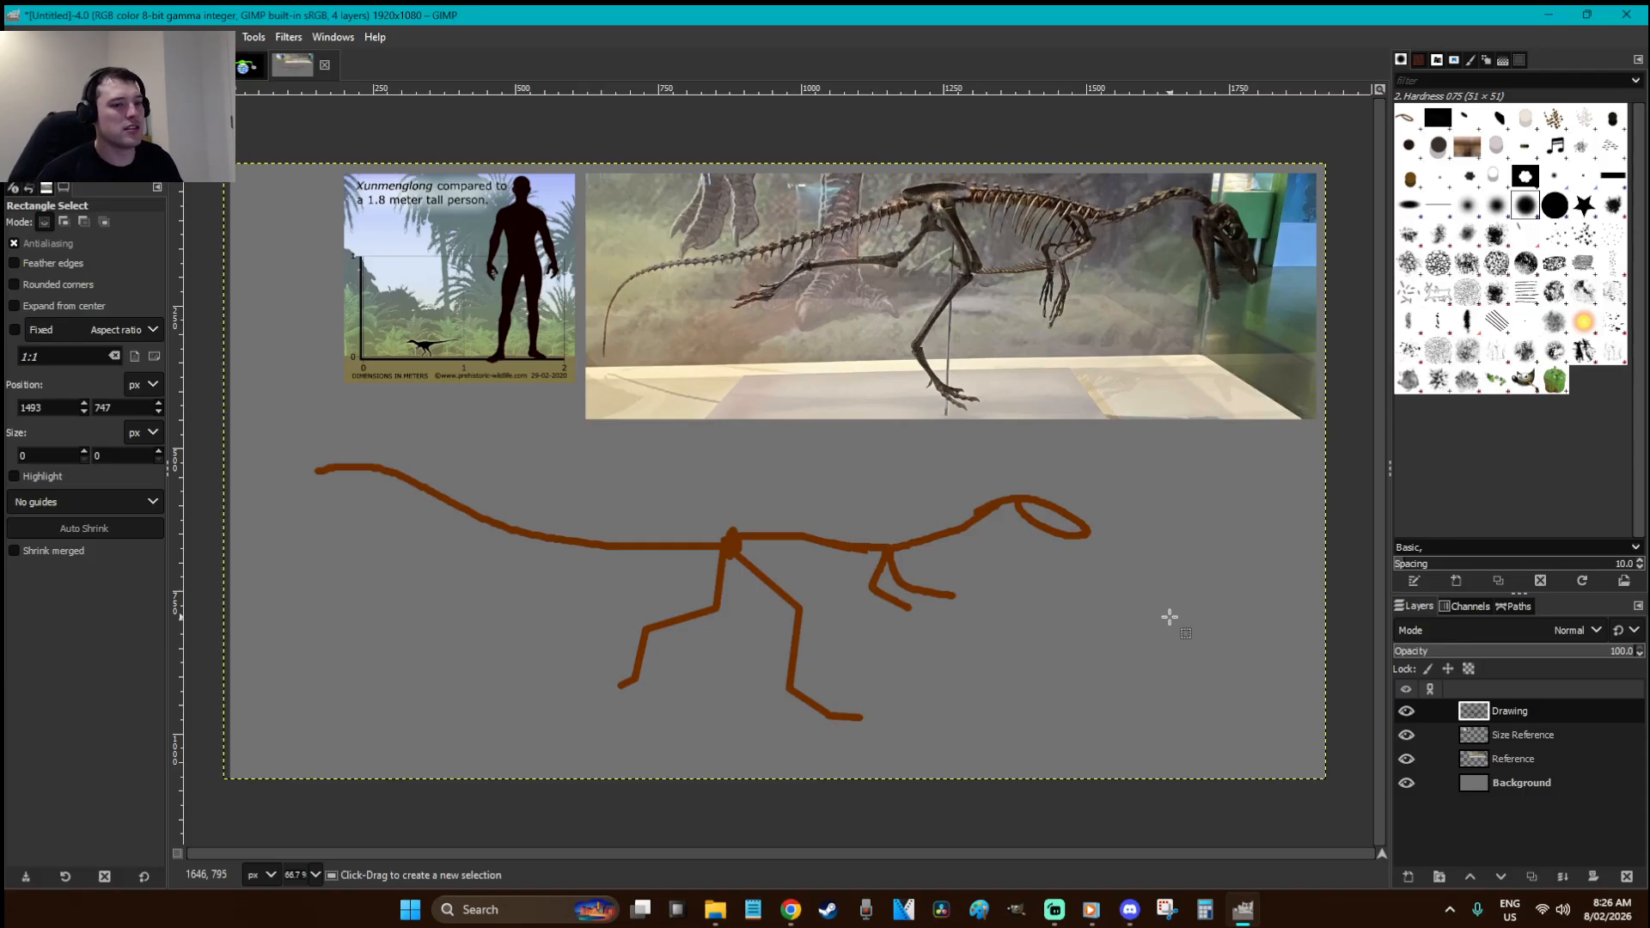
- On the Reference layer, move the skeleton photo down over the stick figure and rotate it counterclockwise into a steep diagonal
left_click(1538, 759)
key("m")
mouse_move(1064, 277)
left_mouse_down()
mouse_move(1023, 558)
mouse_move(950, 640)
left_mouse_up()
key("shift+r")
left_click_drag(1266, 693, 1057, 398)
key("Return")
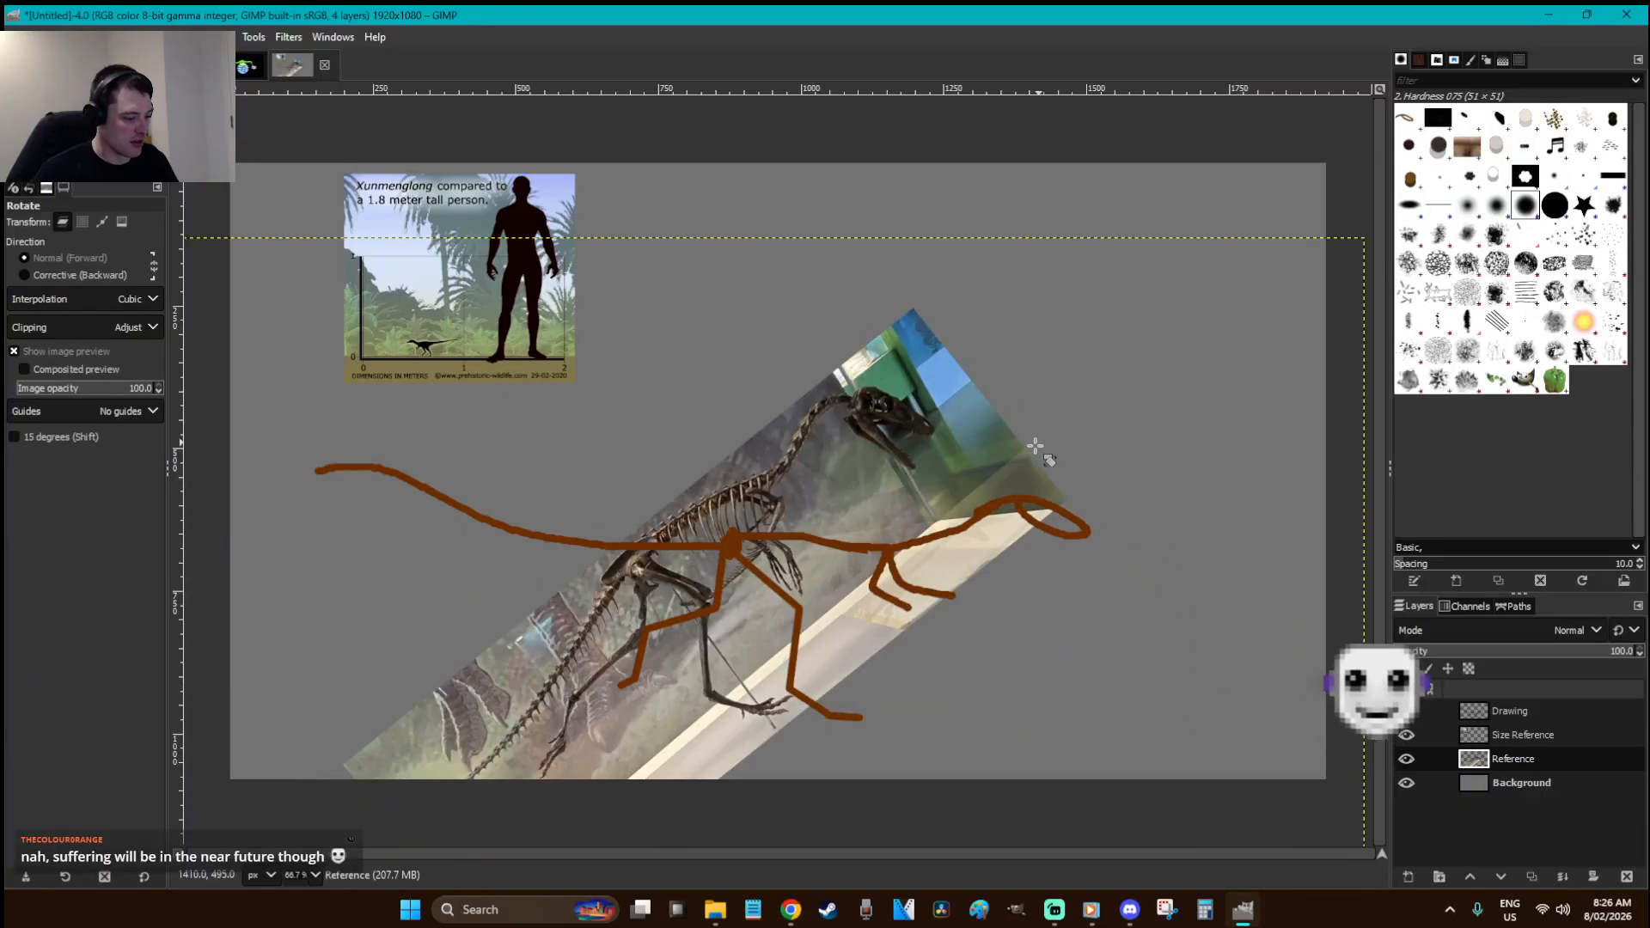
- Move the skeleton photo down and forward so it sits clear of the stick figure's head
key("r")
mouse_move(950, 457)
left_mouse_down()
mouse_move(1216, 621)
mouse_move(764, 396)
left_mouse_up()
key("z")
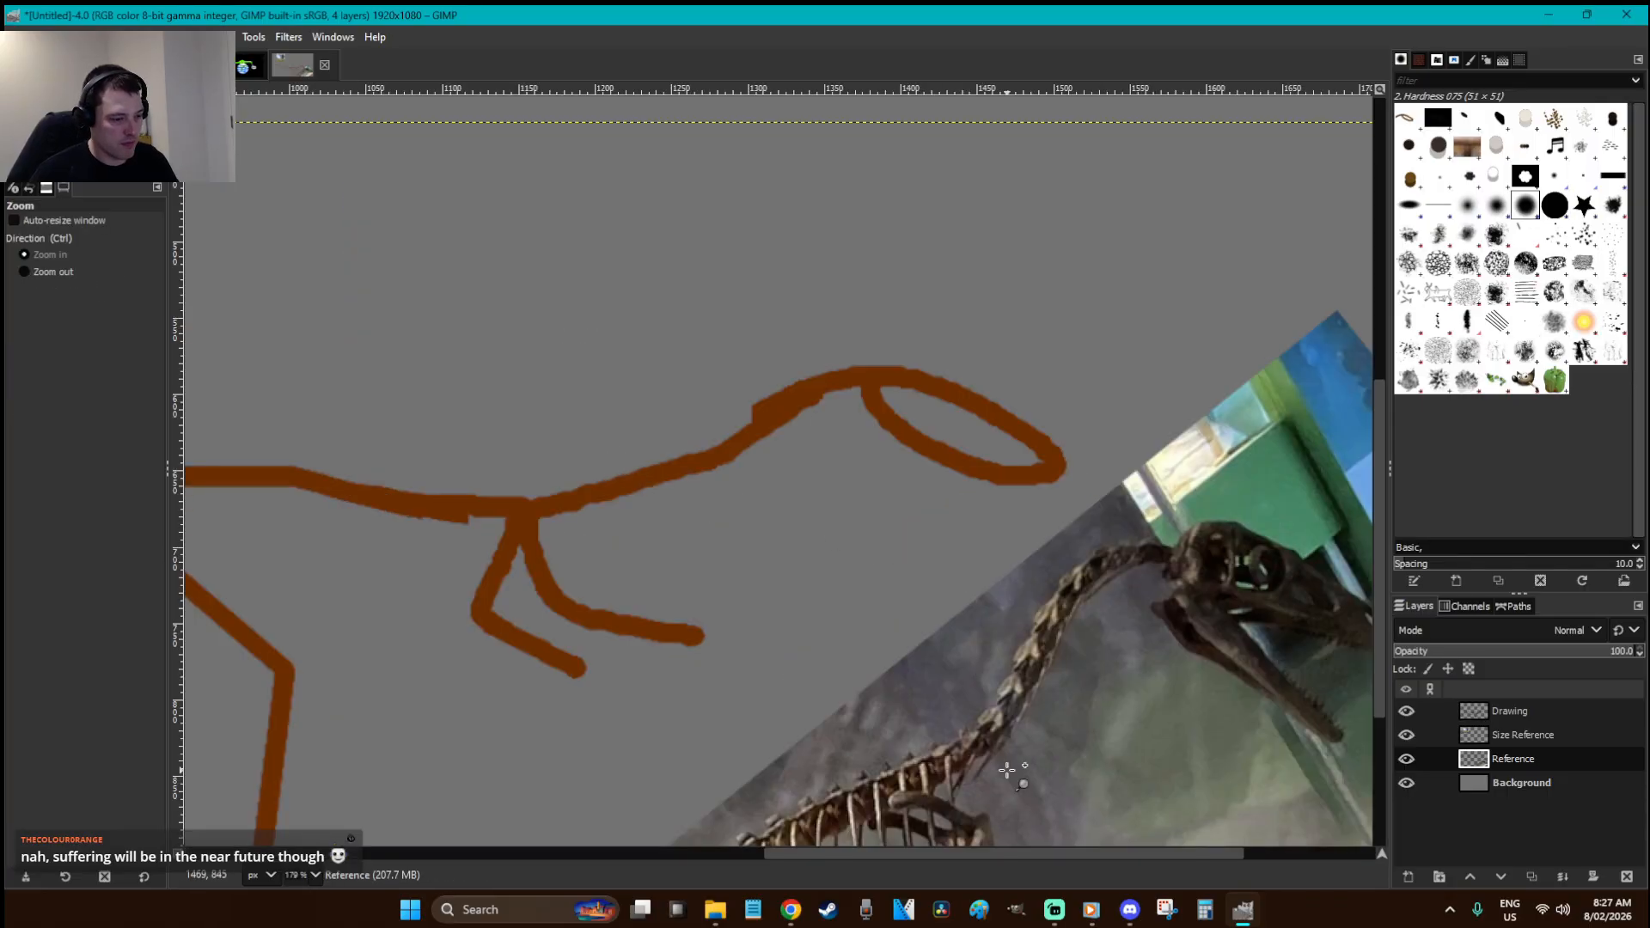
left_click_drag(988, 853, 1052, 853)
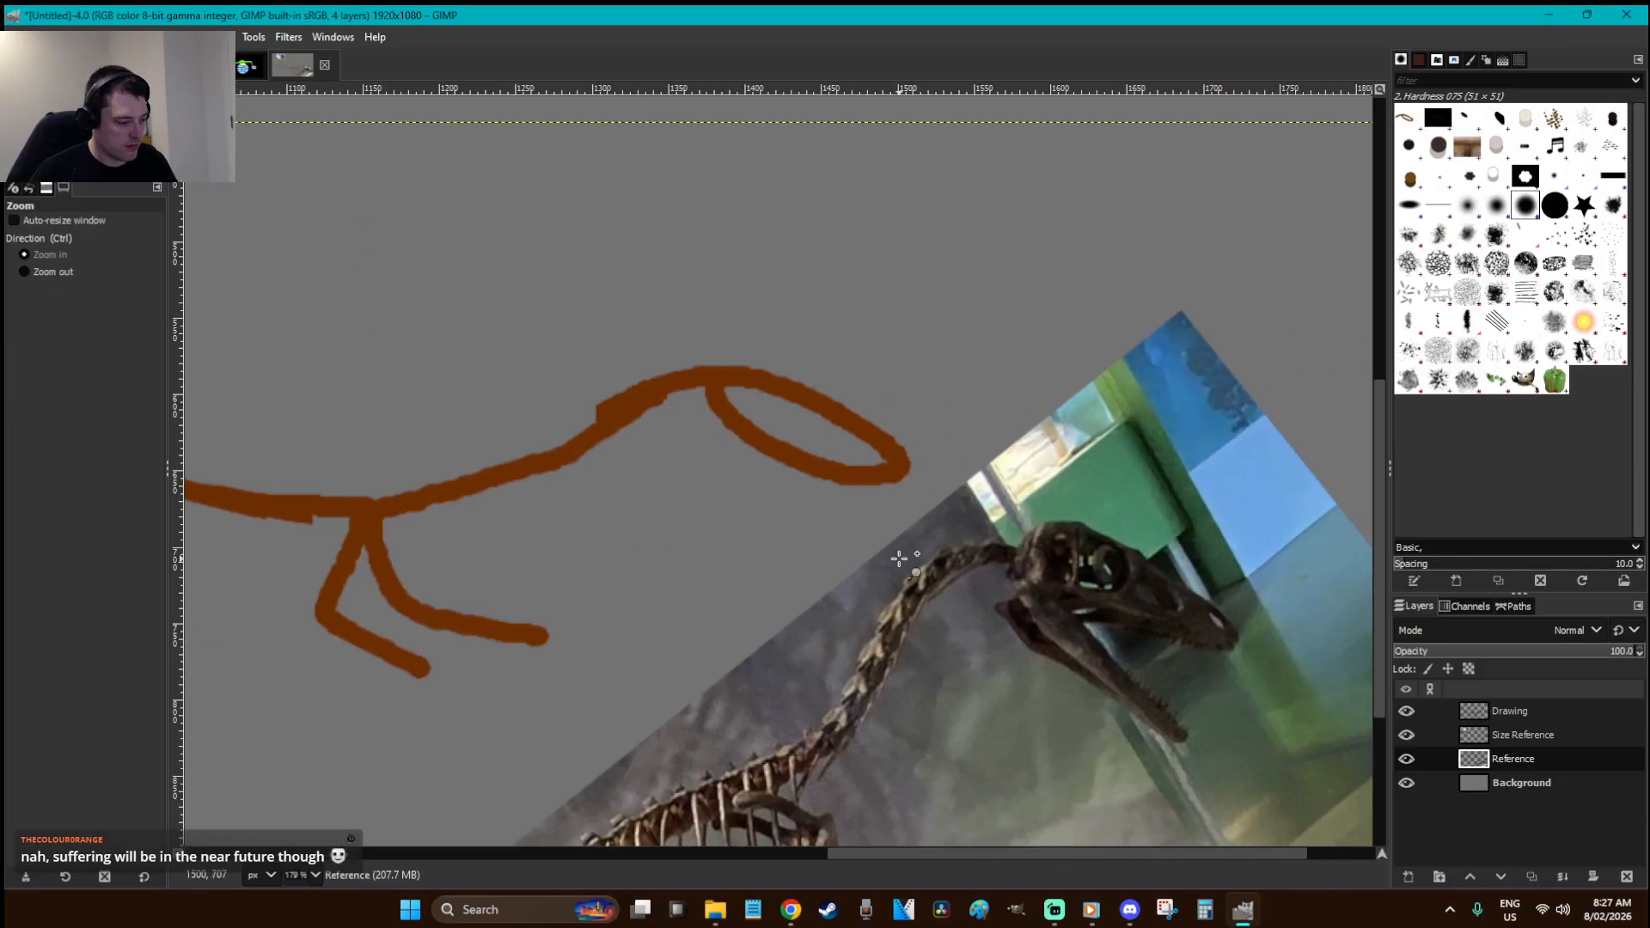
key("r")
key("f")
left_click(714, 365)
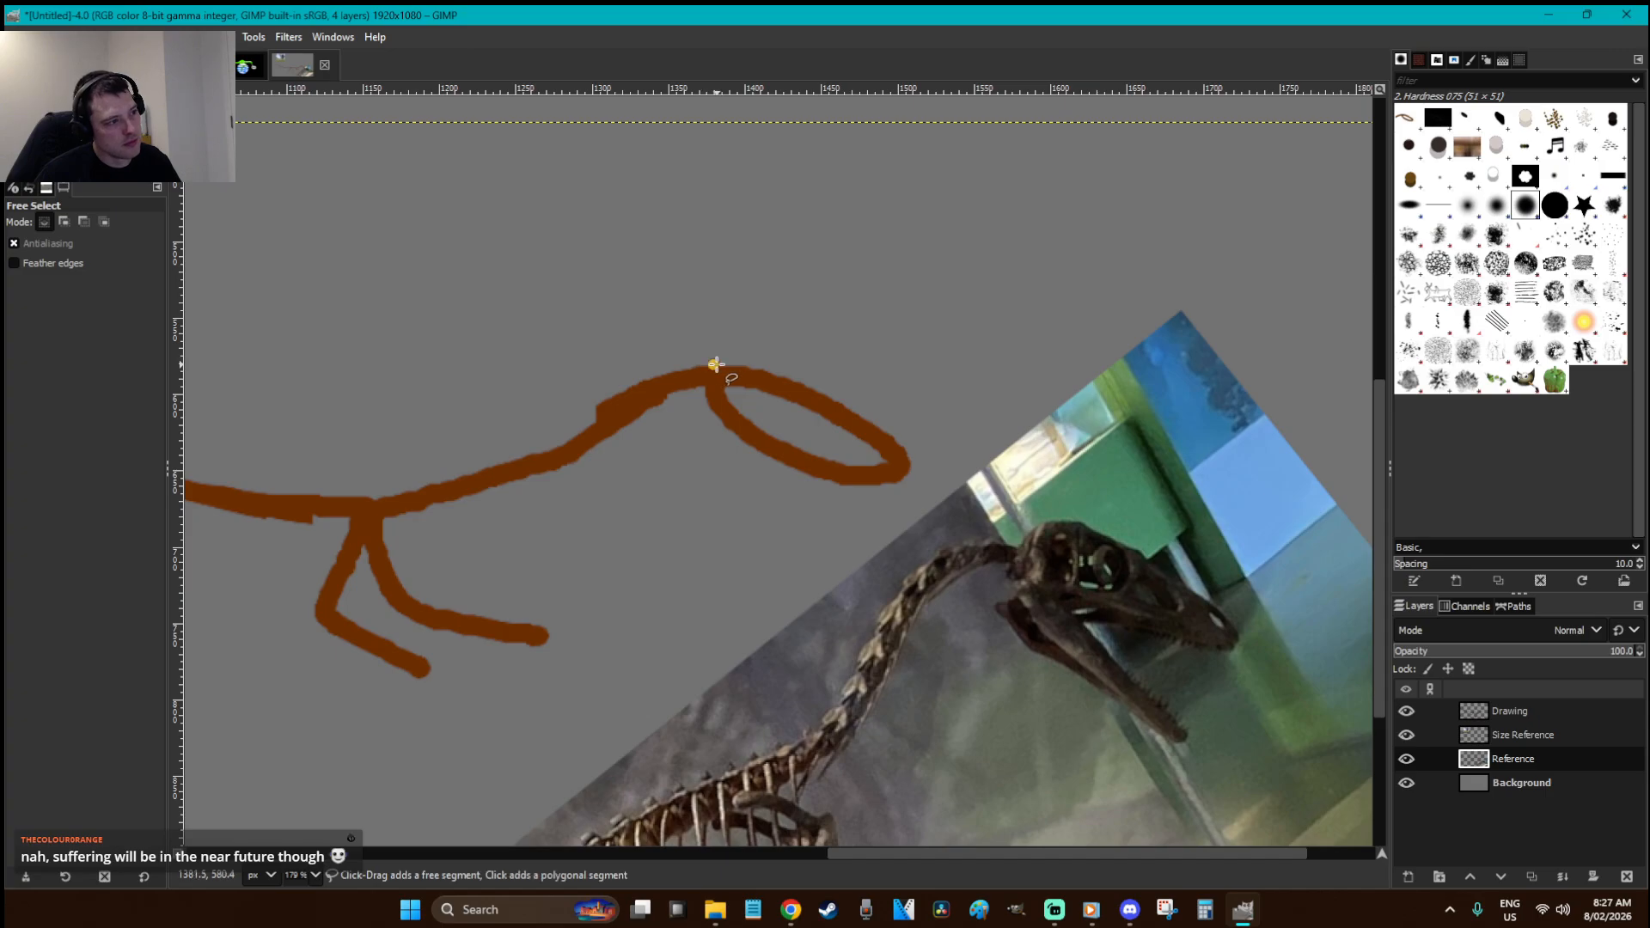
mouse_move(901, 421)
left_mouse_down()
mouse_move(932, 450)
mouse_move(913, 471)
mouse_move(800, 440)
left_mouse_up()
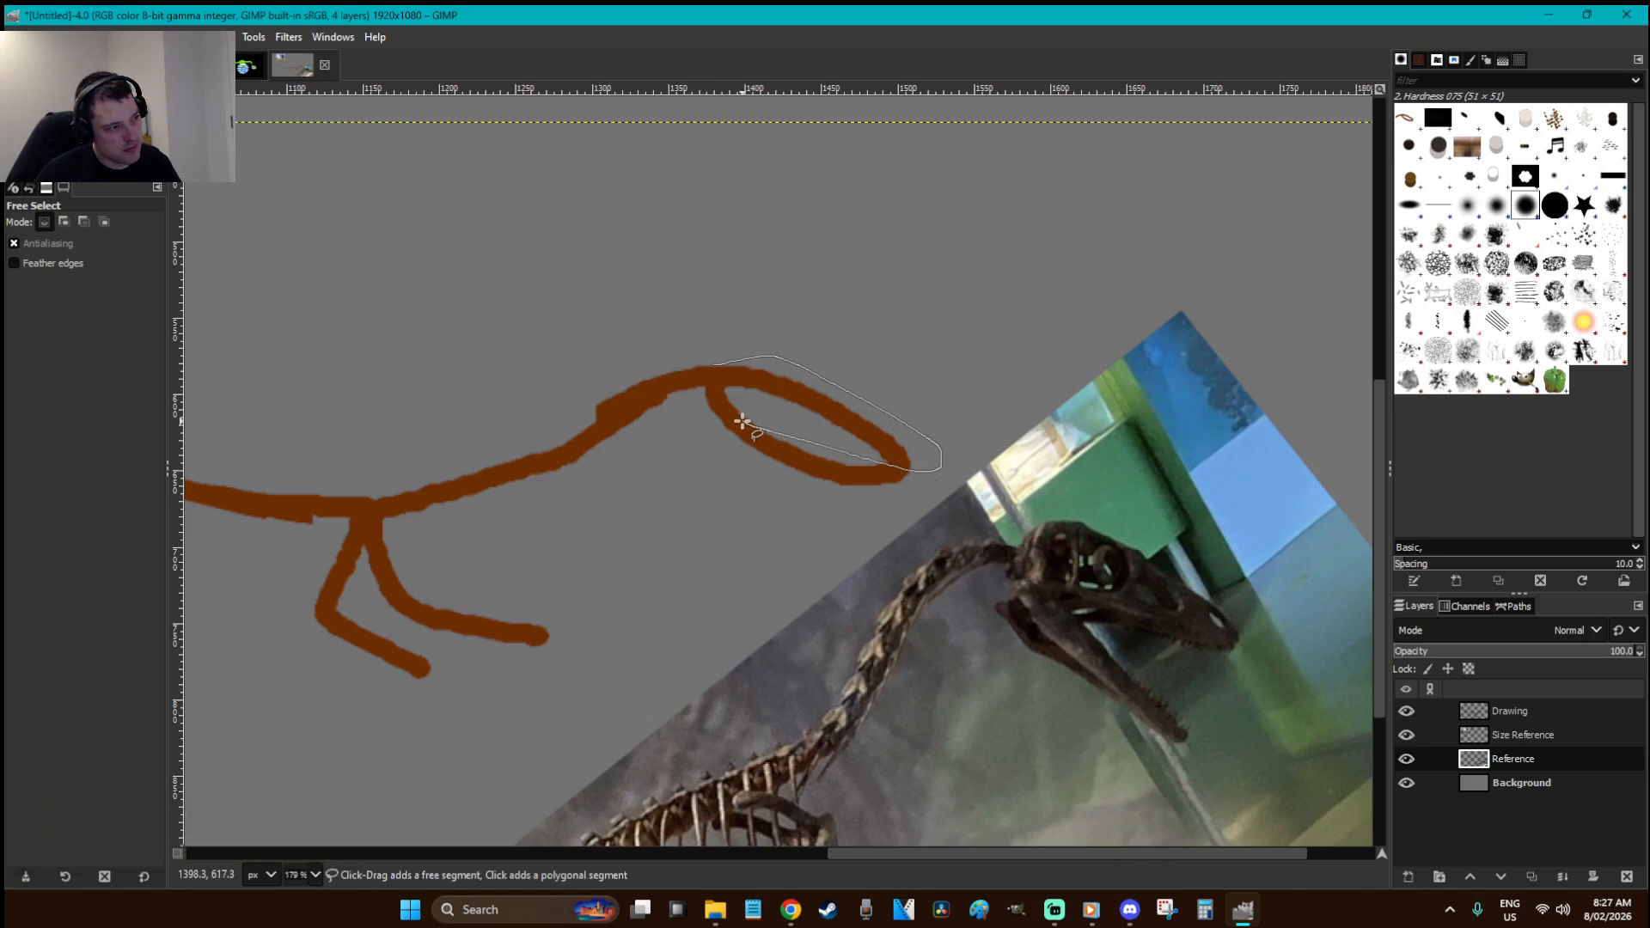
key("r")
key("f")
left_click(710, 368)
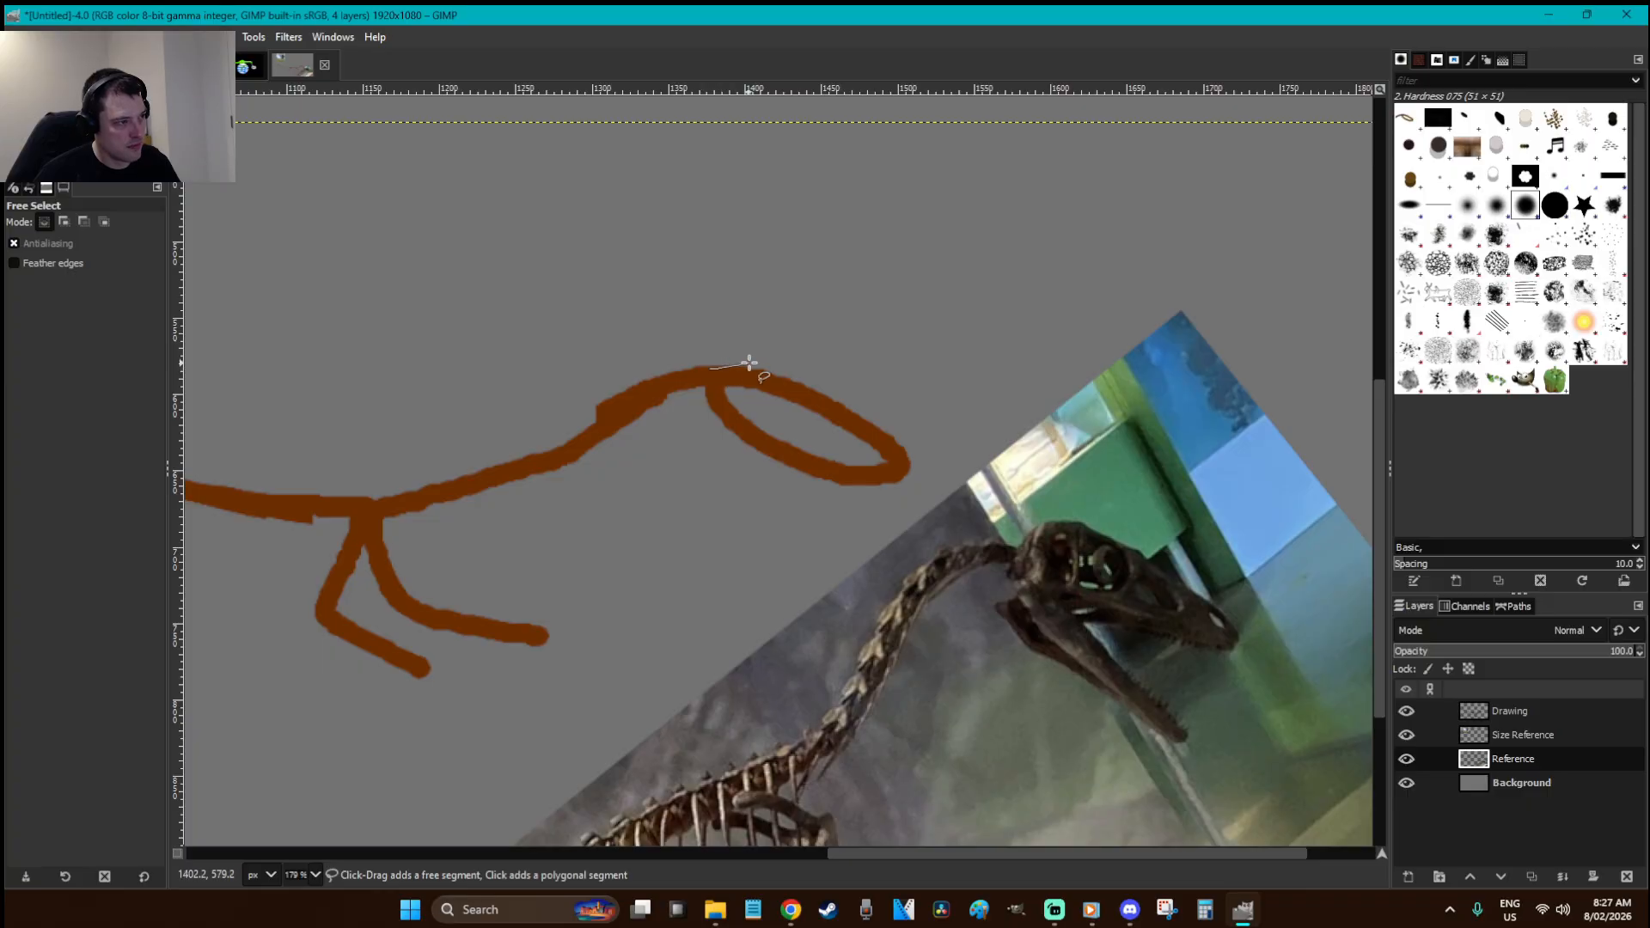
left_click_drag(917, 446, 922, 452)
key("r")
key("f")
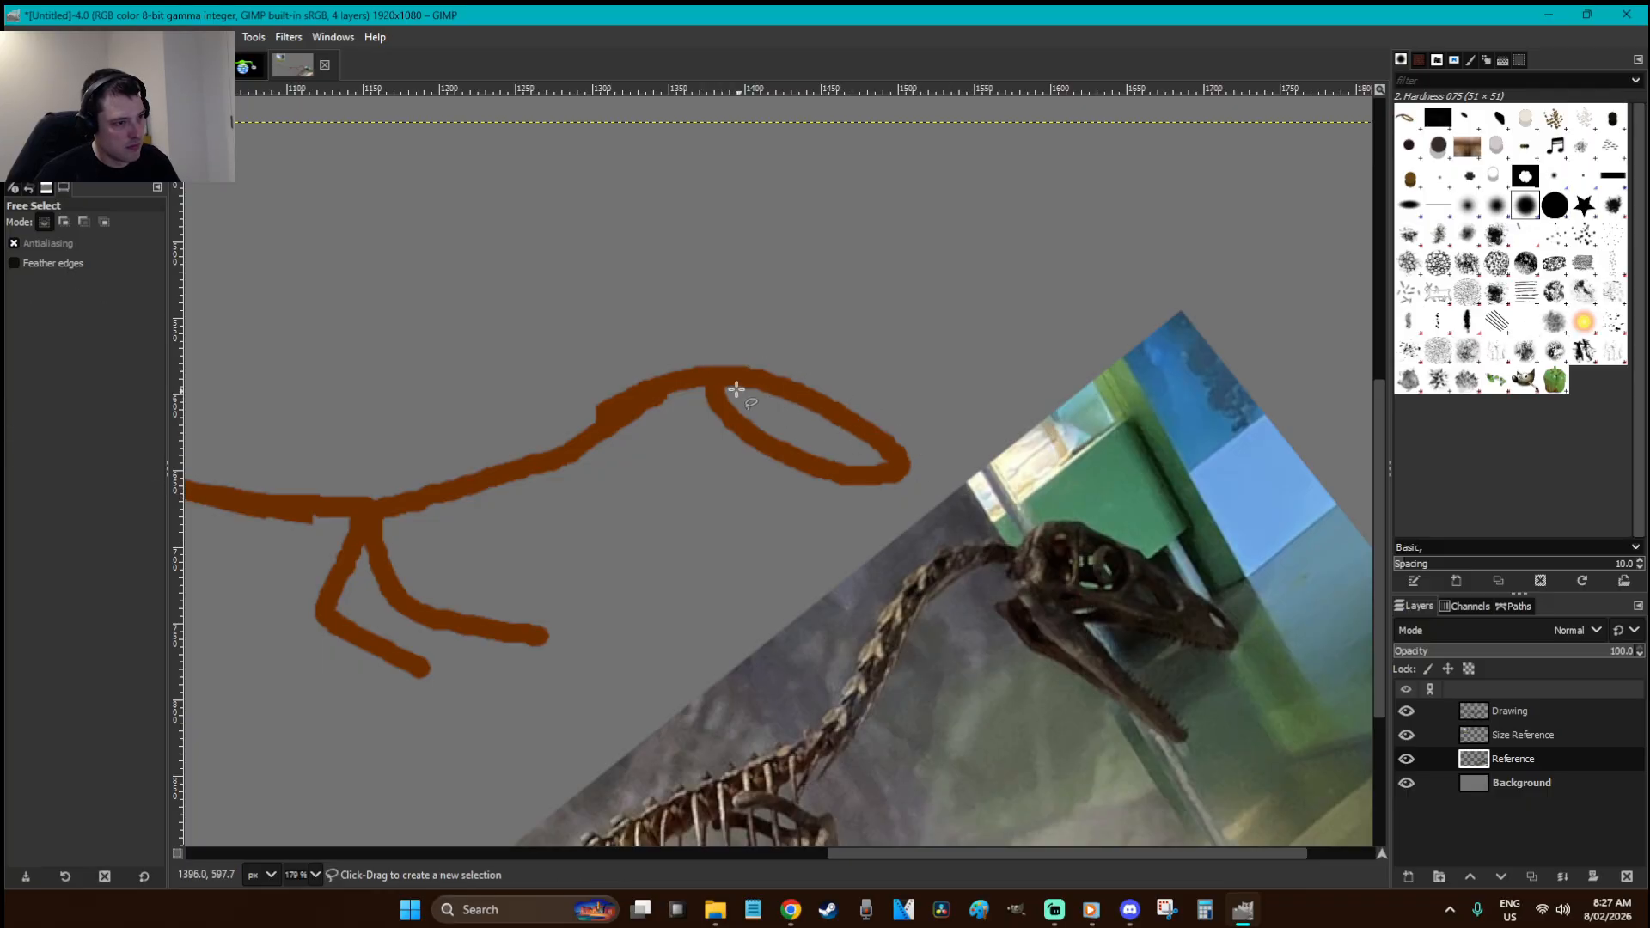
- Outline a slightly larger head shape around the sketched head with Free Select, fill it with brown and clear the selection
mouse_move(704, 377)
left_mouse_down()
mouse_move(725, 356)
mouse_move(774, 383)
mouse_move(728, 344)
left_mouse_up()
key("r")
key("f")
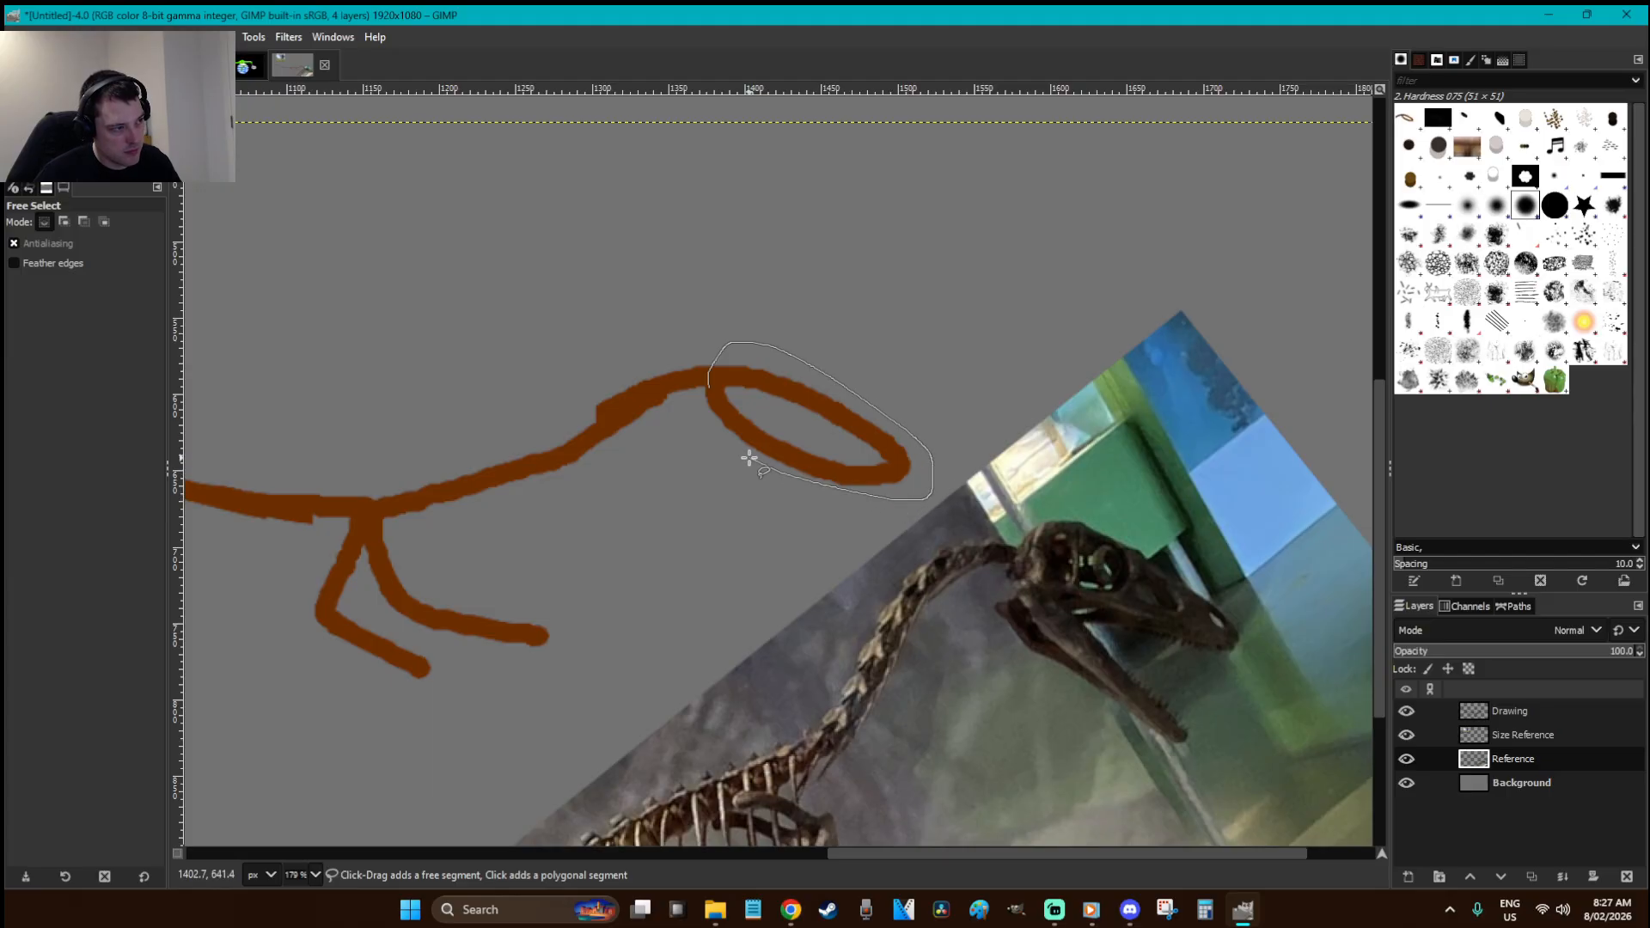
left_click(702, 378)
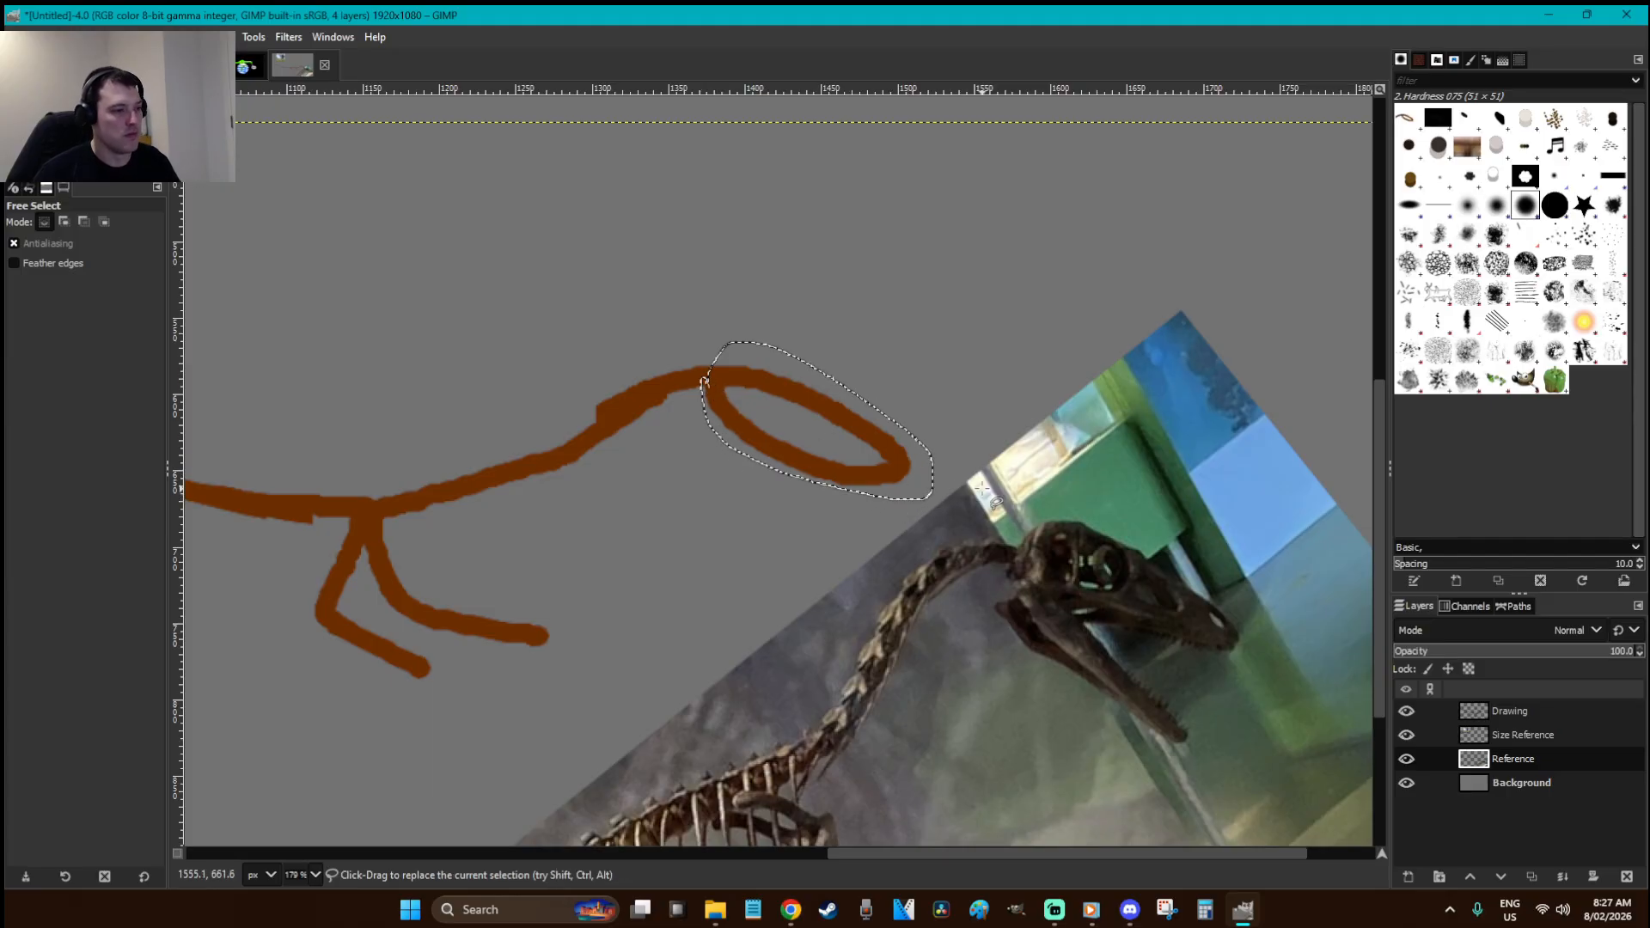
key("Return")
key("shift+b")
left_click(813, 443)
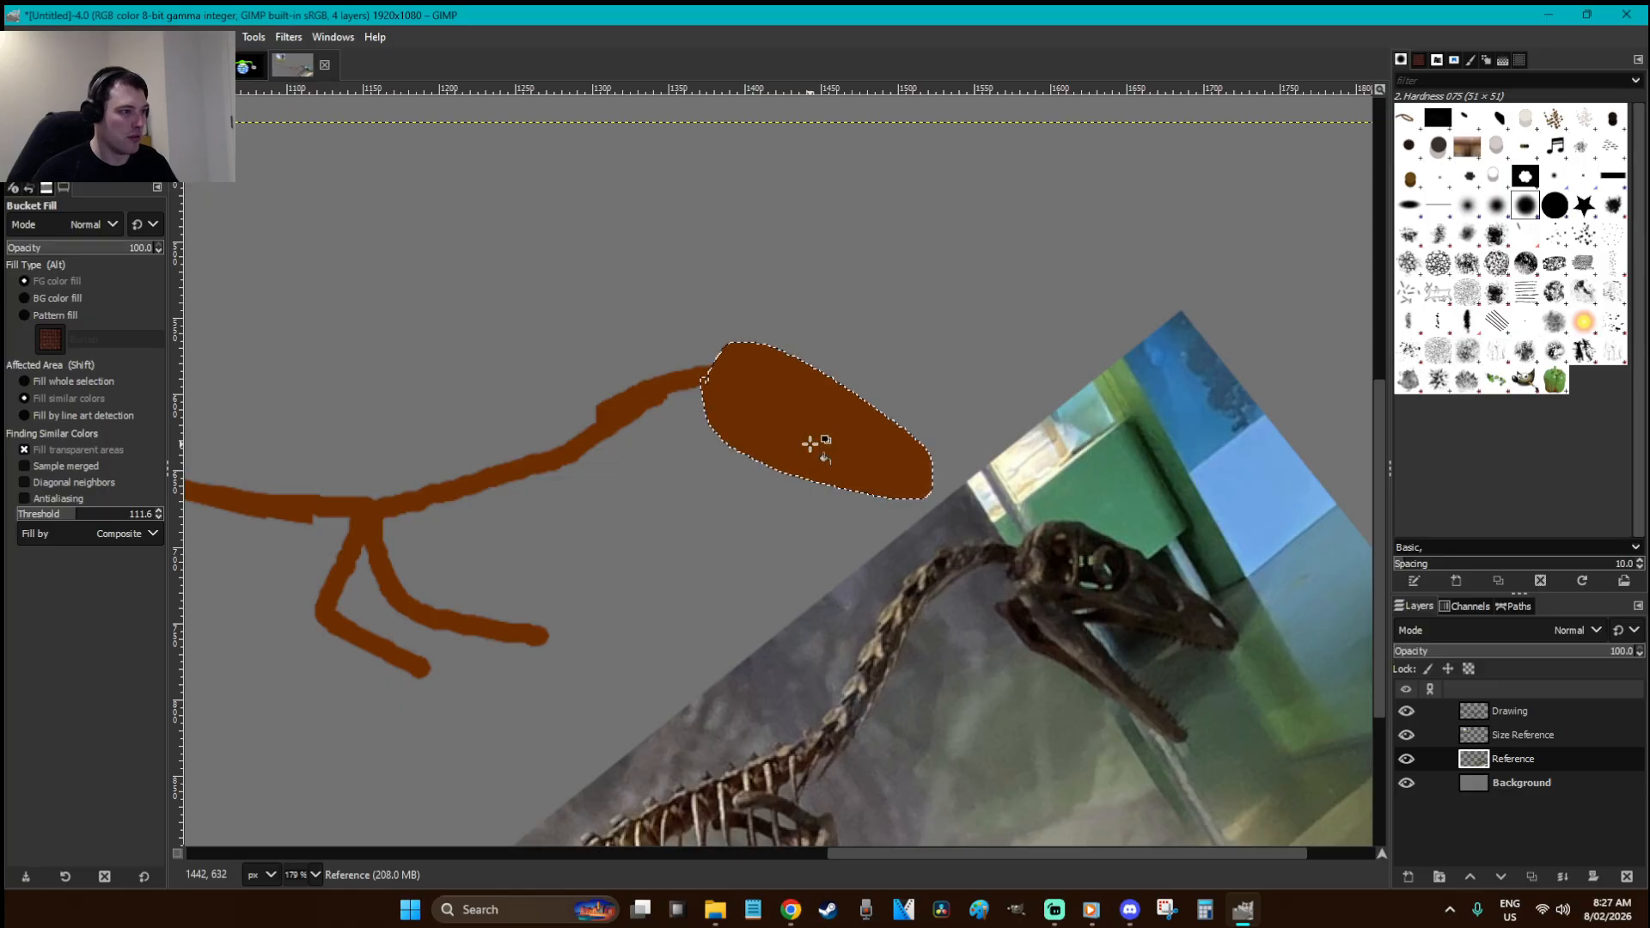
key("ctrl+shift+a")
key("r")
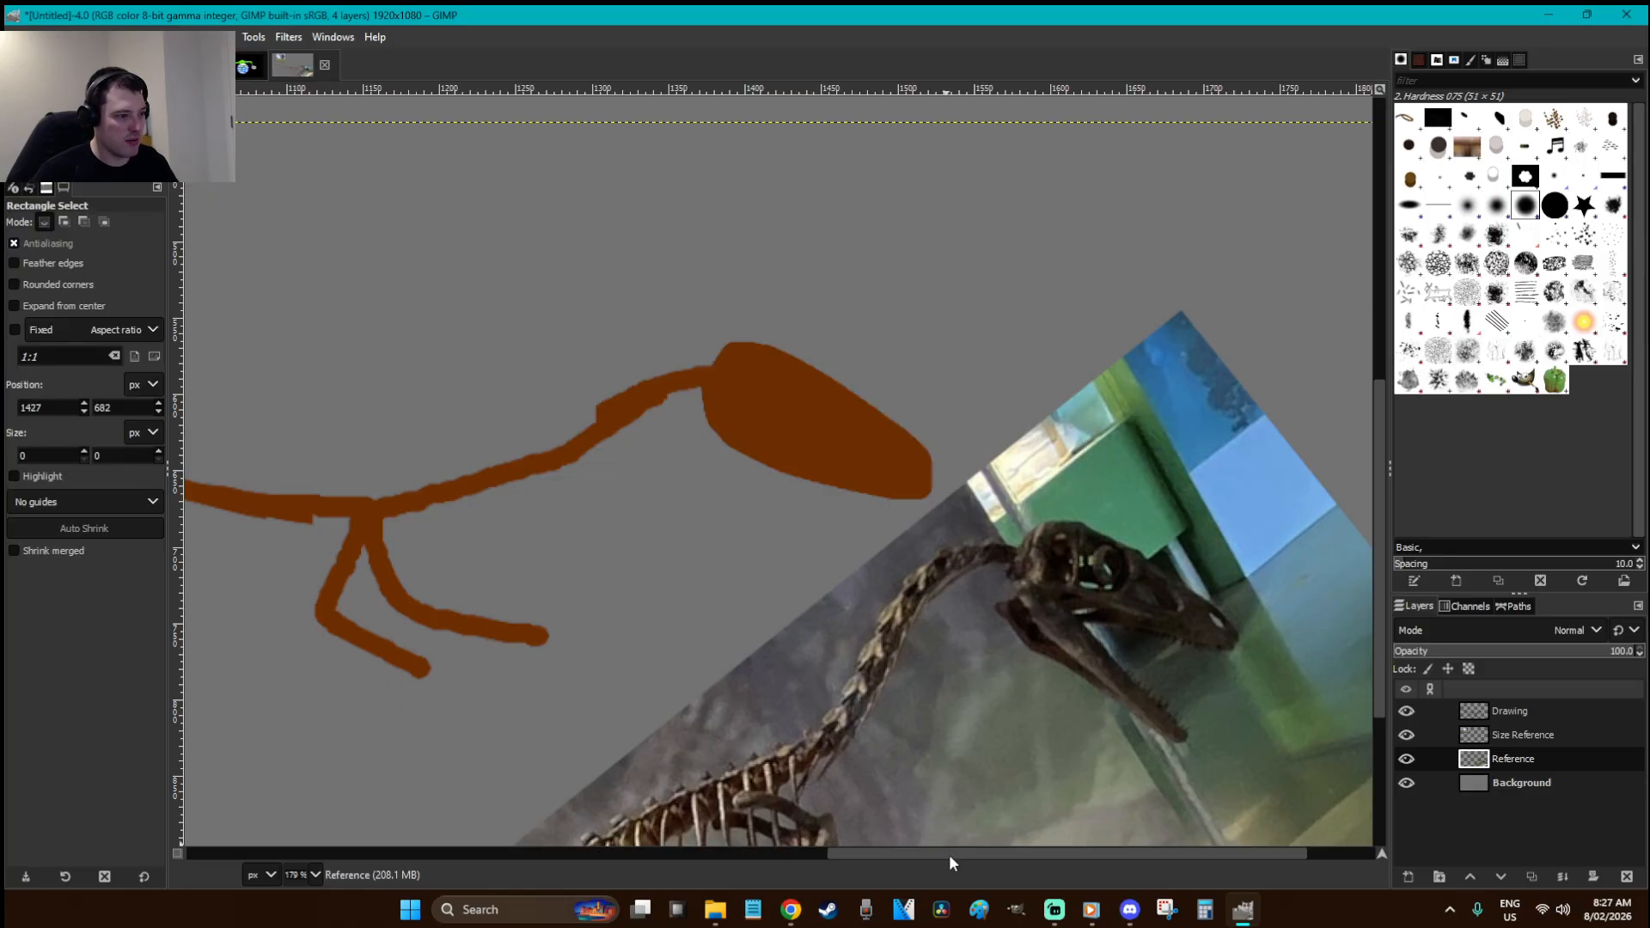
- Outline a thick neck from the back of the head to the shoulder with Free Select, fill it with brown and clear the selection
scroll(946, 838, "down", 3)
scroll(935, 854, "left", 2)
scroll(935, 854, "left", 2)
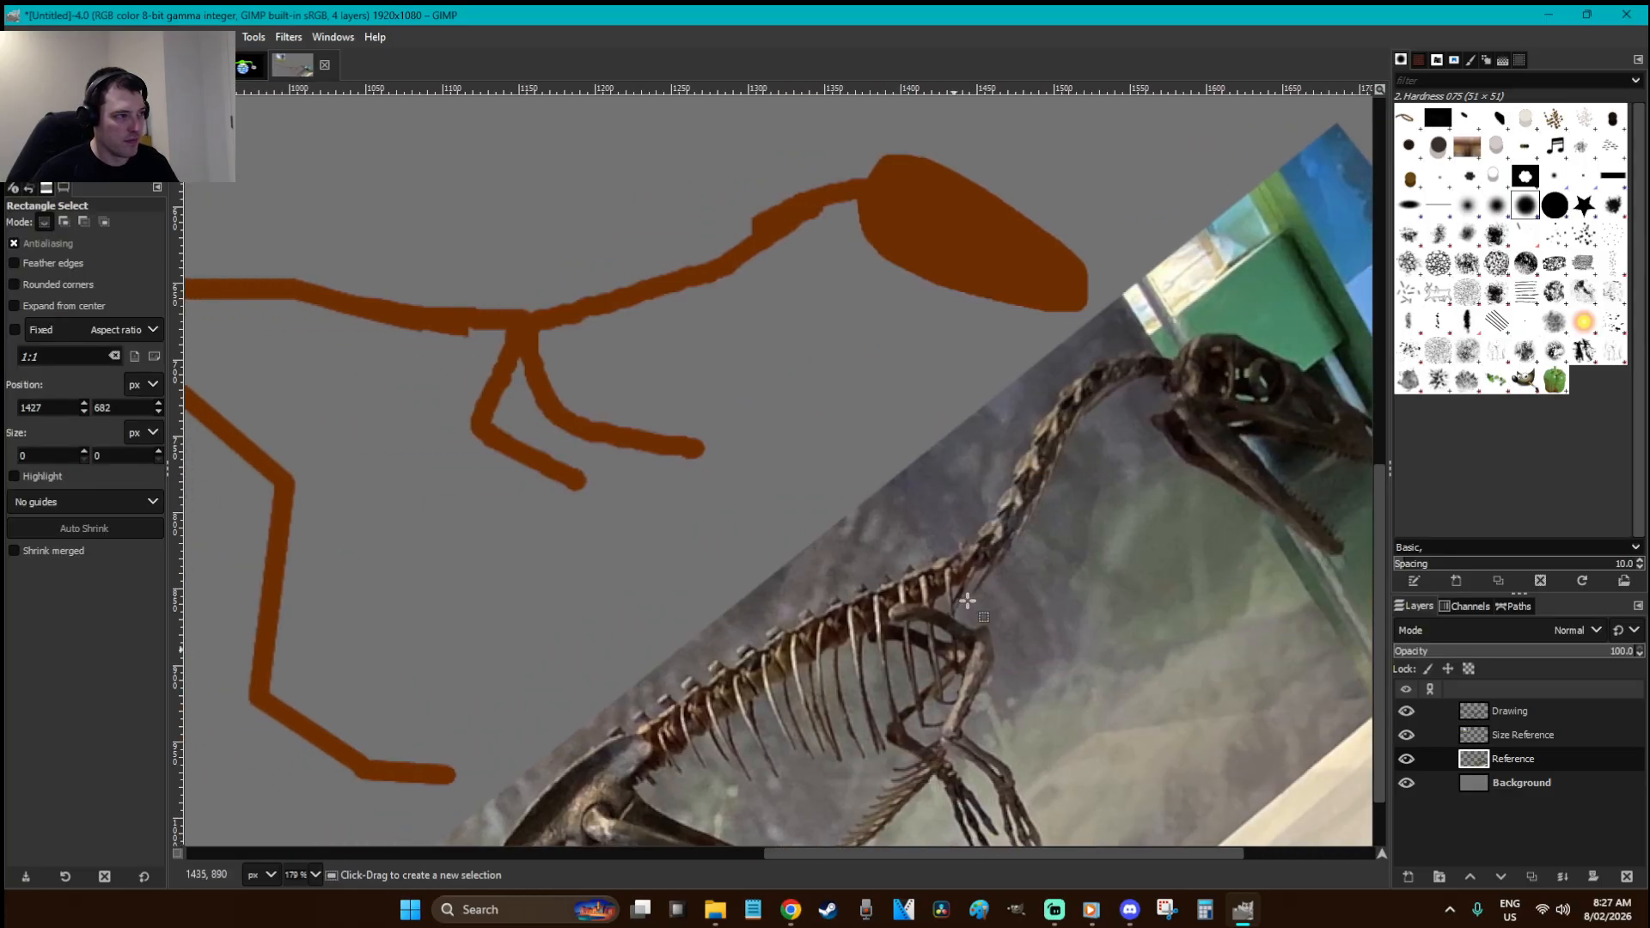
key("f")
left_click(879, 239)
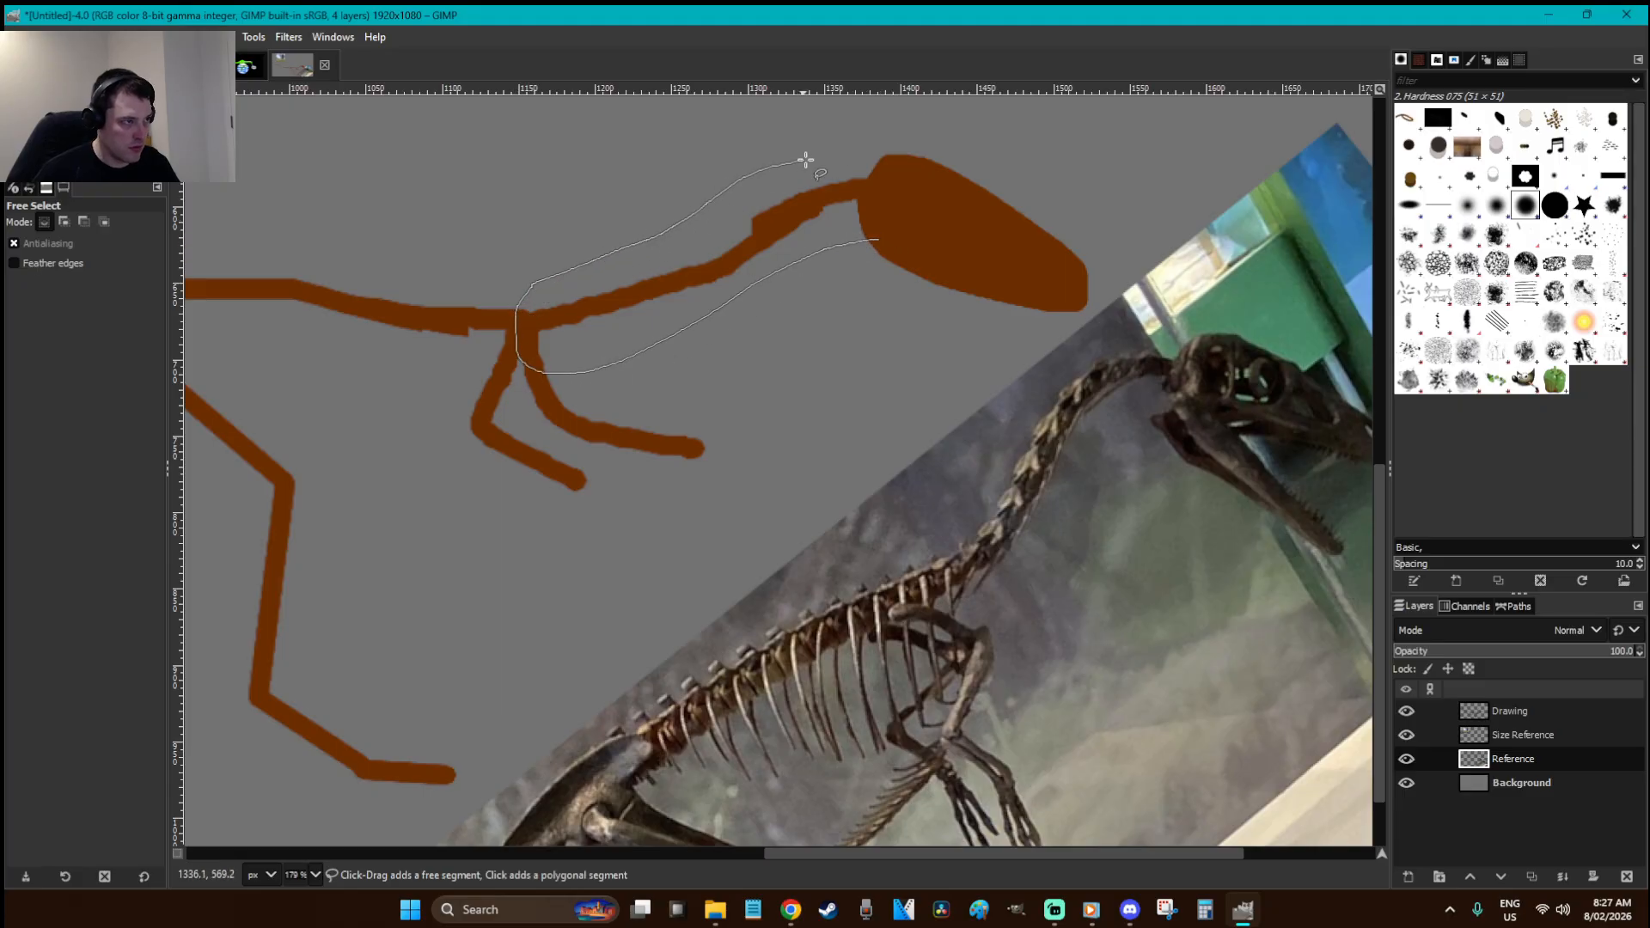
left_click(880, 237)
key("Return")
key("shift+b")
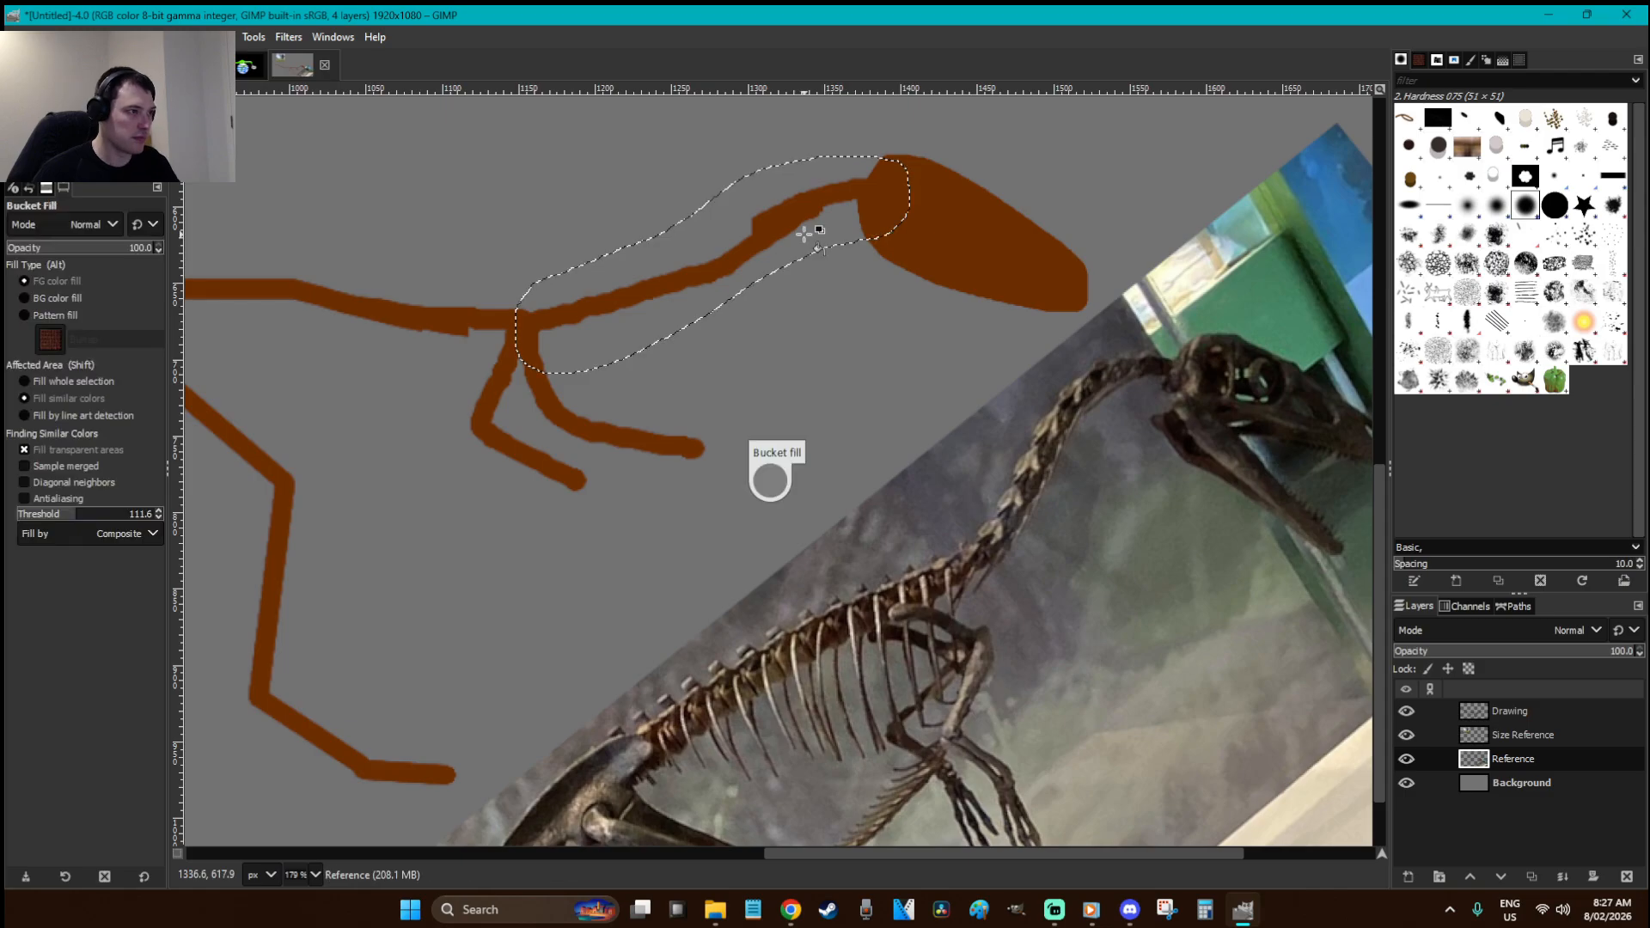
left_click(805, 235)
key("r")
left_click(741, 356)
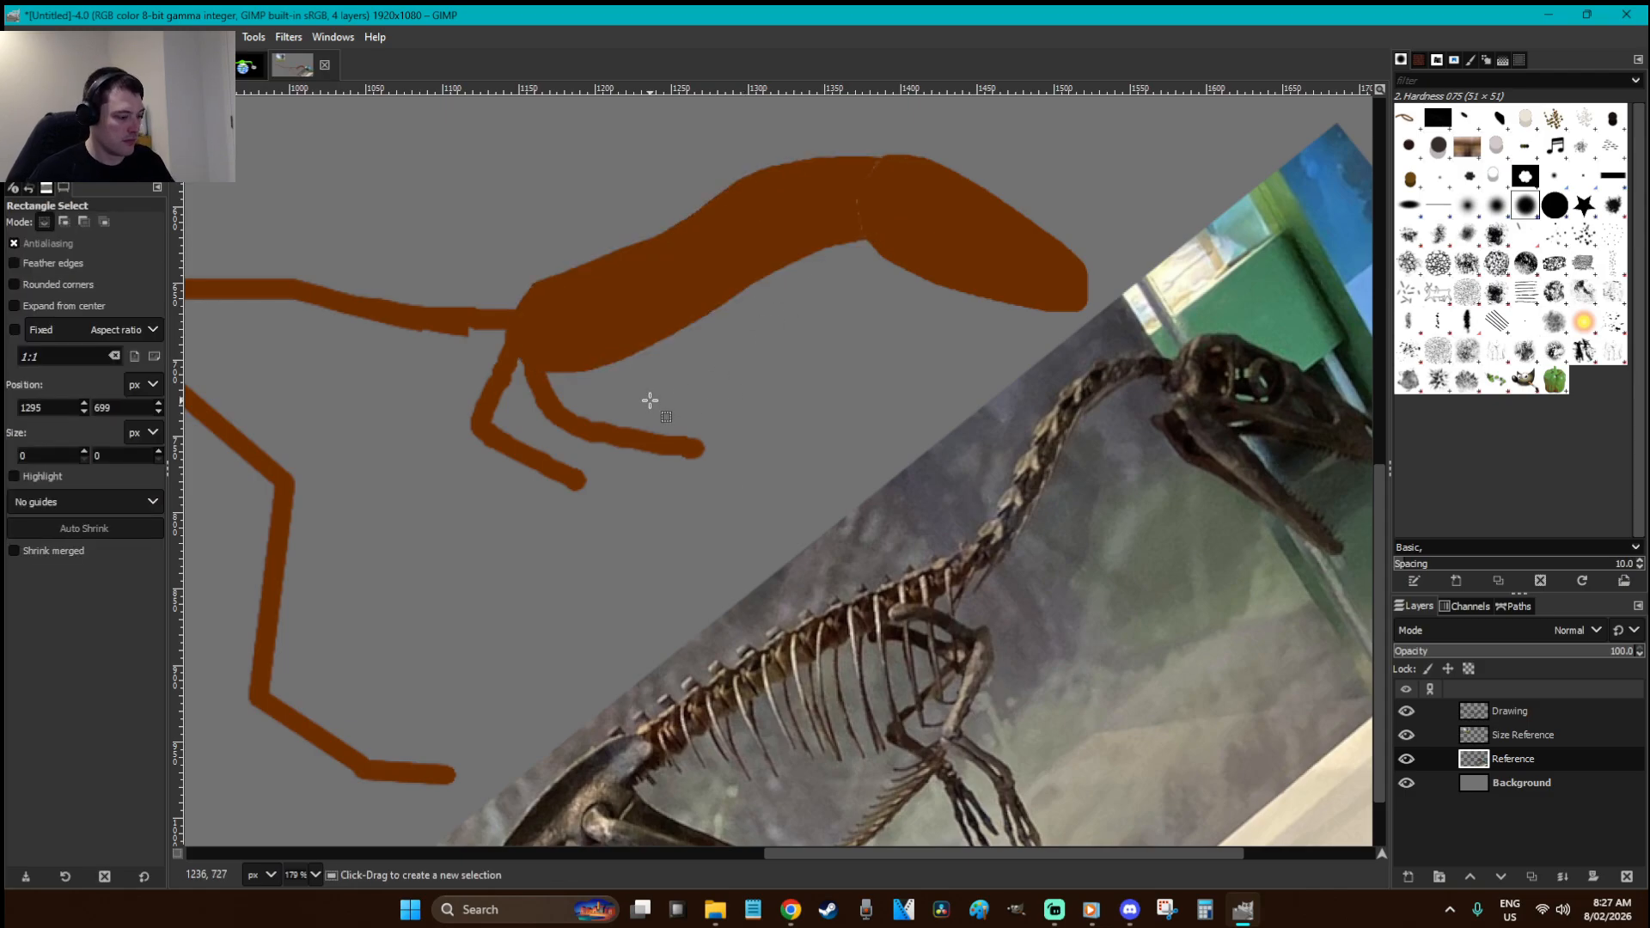
key("f")
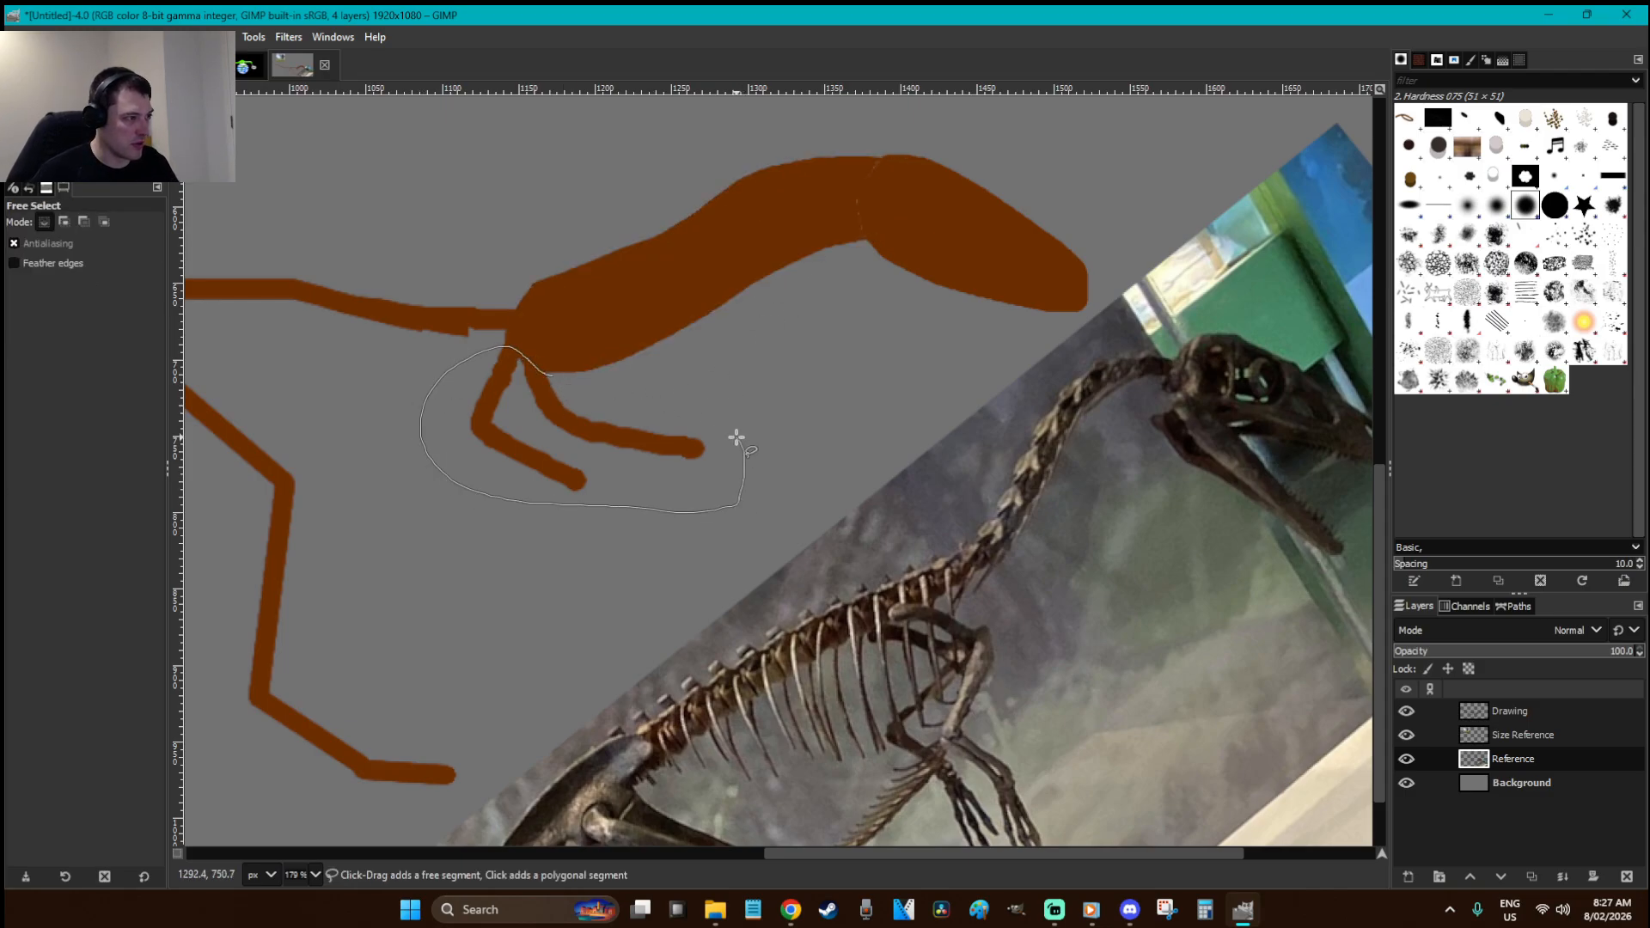
left_click(552, 376)
key("Return")
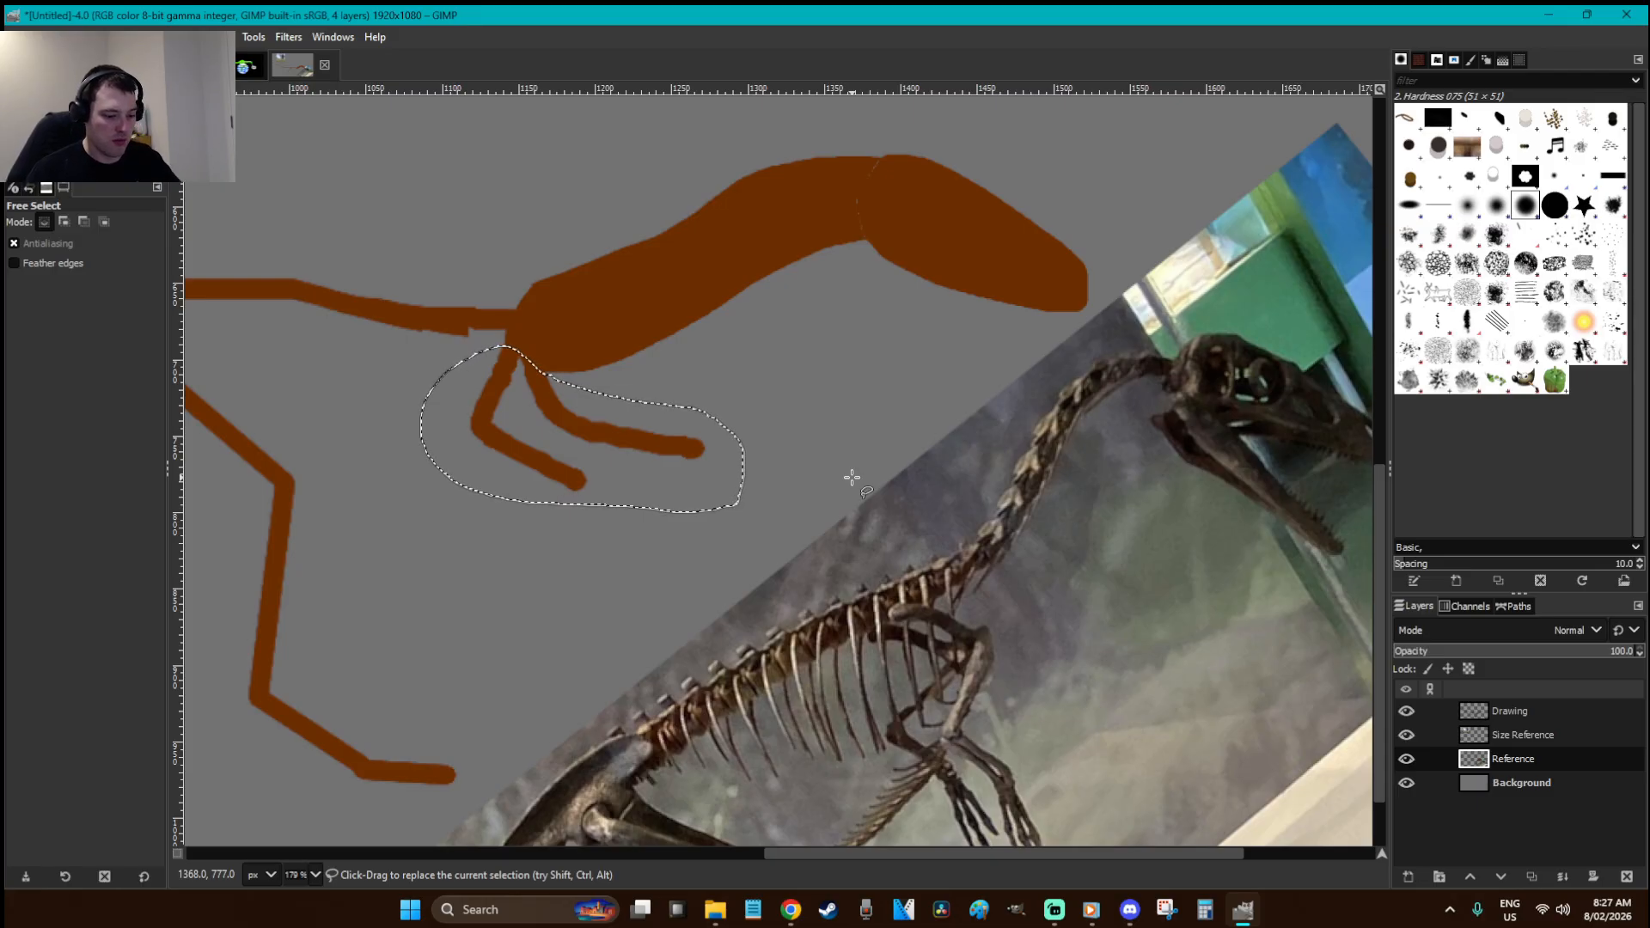
key("r")
left_click(921, 496)
key("f")
mouse_move(995, 353)
left_mouse_down()
mouse_move(768, 481)
mouse_move(581, 551)
left_mouse_up()
mouse_move(764, 158)
left_mouse_down()
mouse_move(942, 136)
mouse_move(1041, 156)
left_mouse_up()
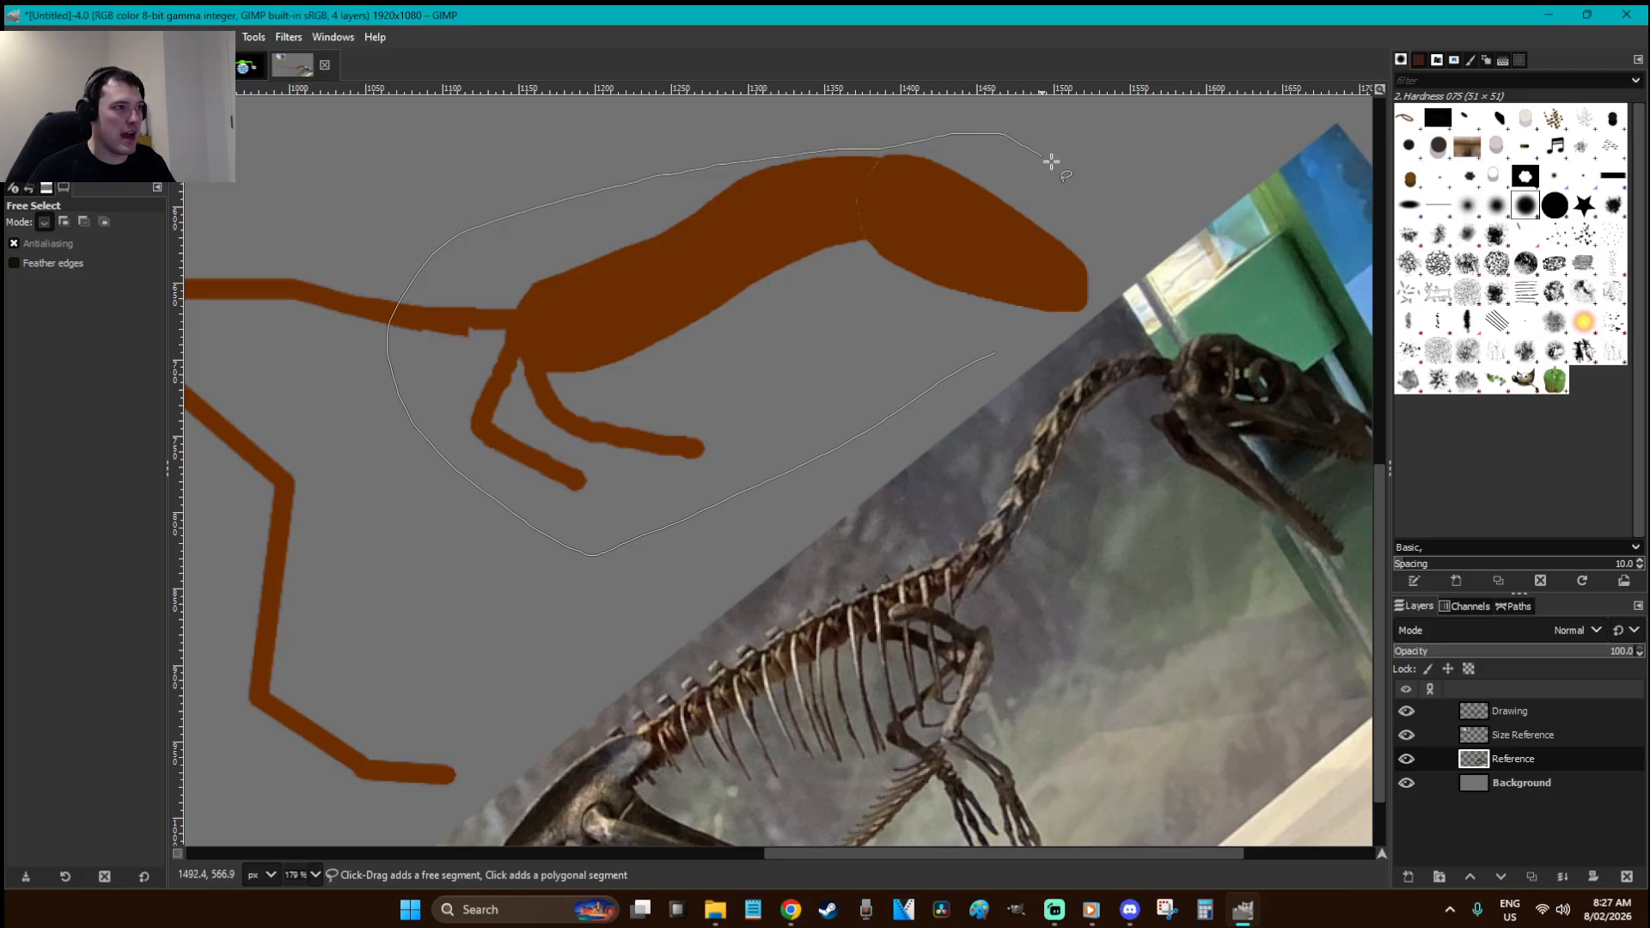
key("Return")
key("r")
left_click(788, 144)
- Cut the brown head and neck fills from the Reference layer and paste them into the Drawing layer
key("f")
left_click(424, 233)
left_click(391, 551)
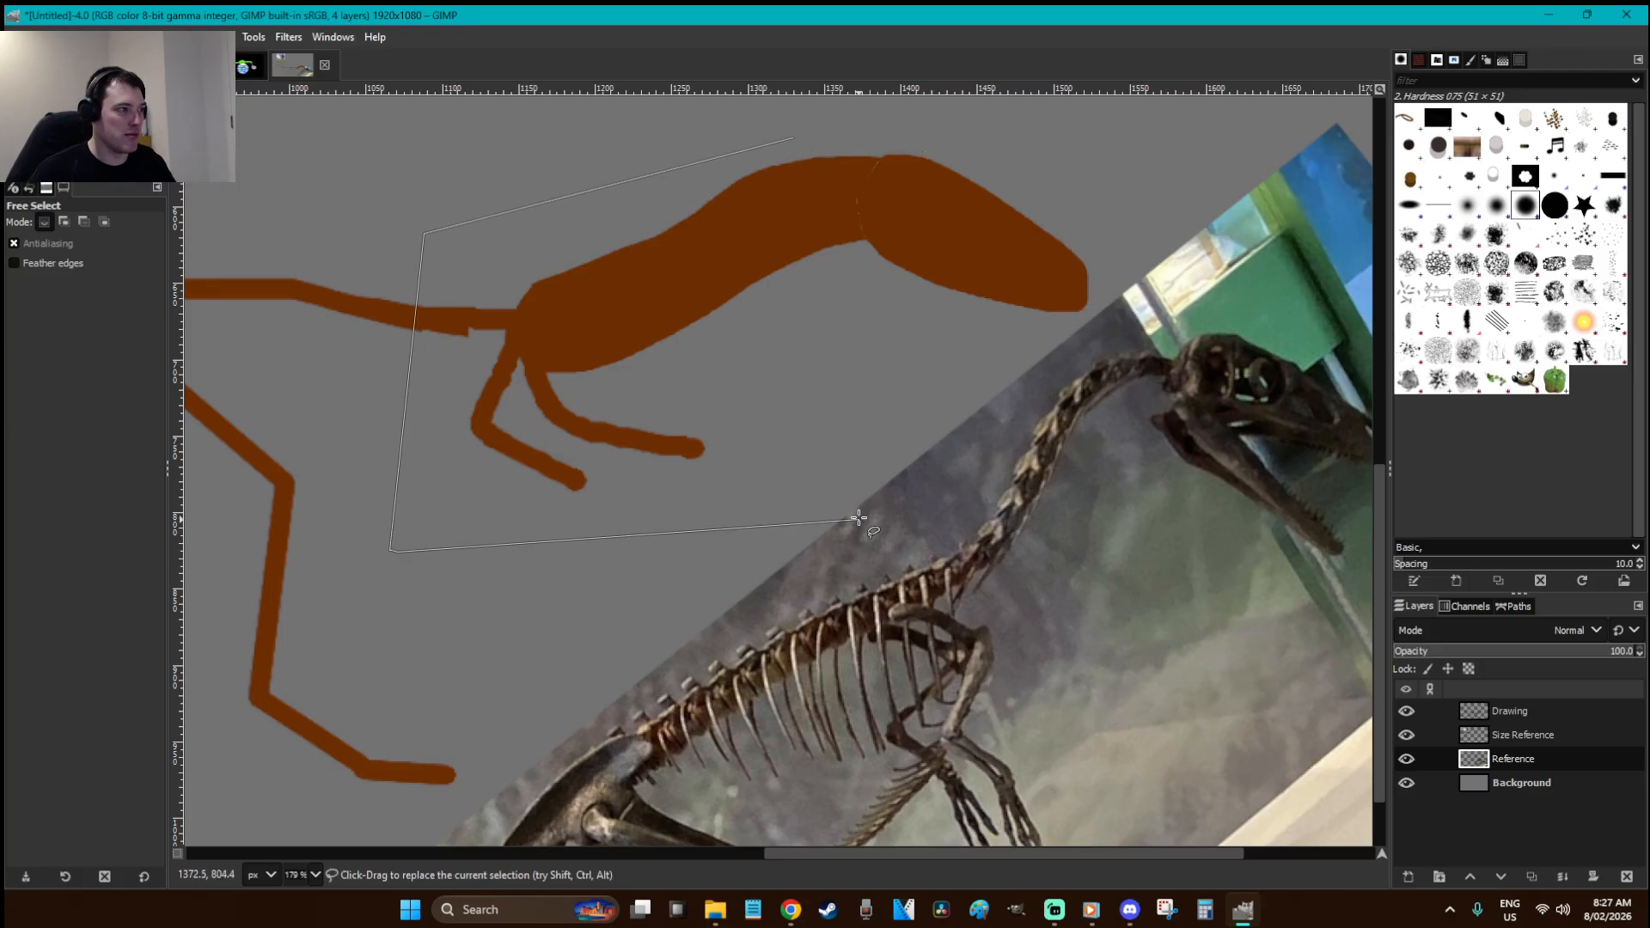
left_click(1052, 332)
mouse_move(1126, 272)
left_mouse_down()
mouse_move(984, 125)
mouse_move(826, 130)
left_mouse_up()
left_click(794, 137)
key("ctrl+x")
left_click(1549, 712)
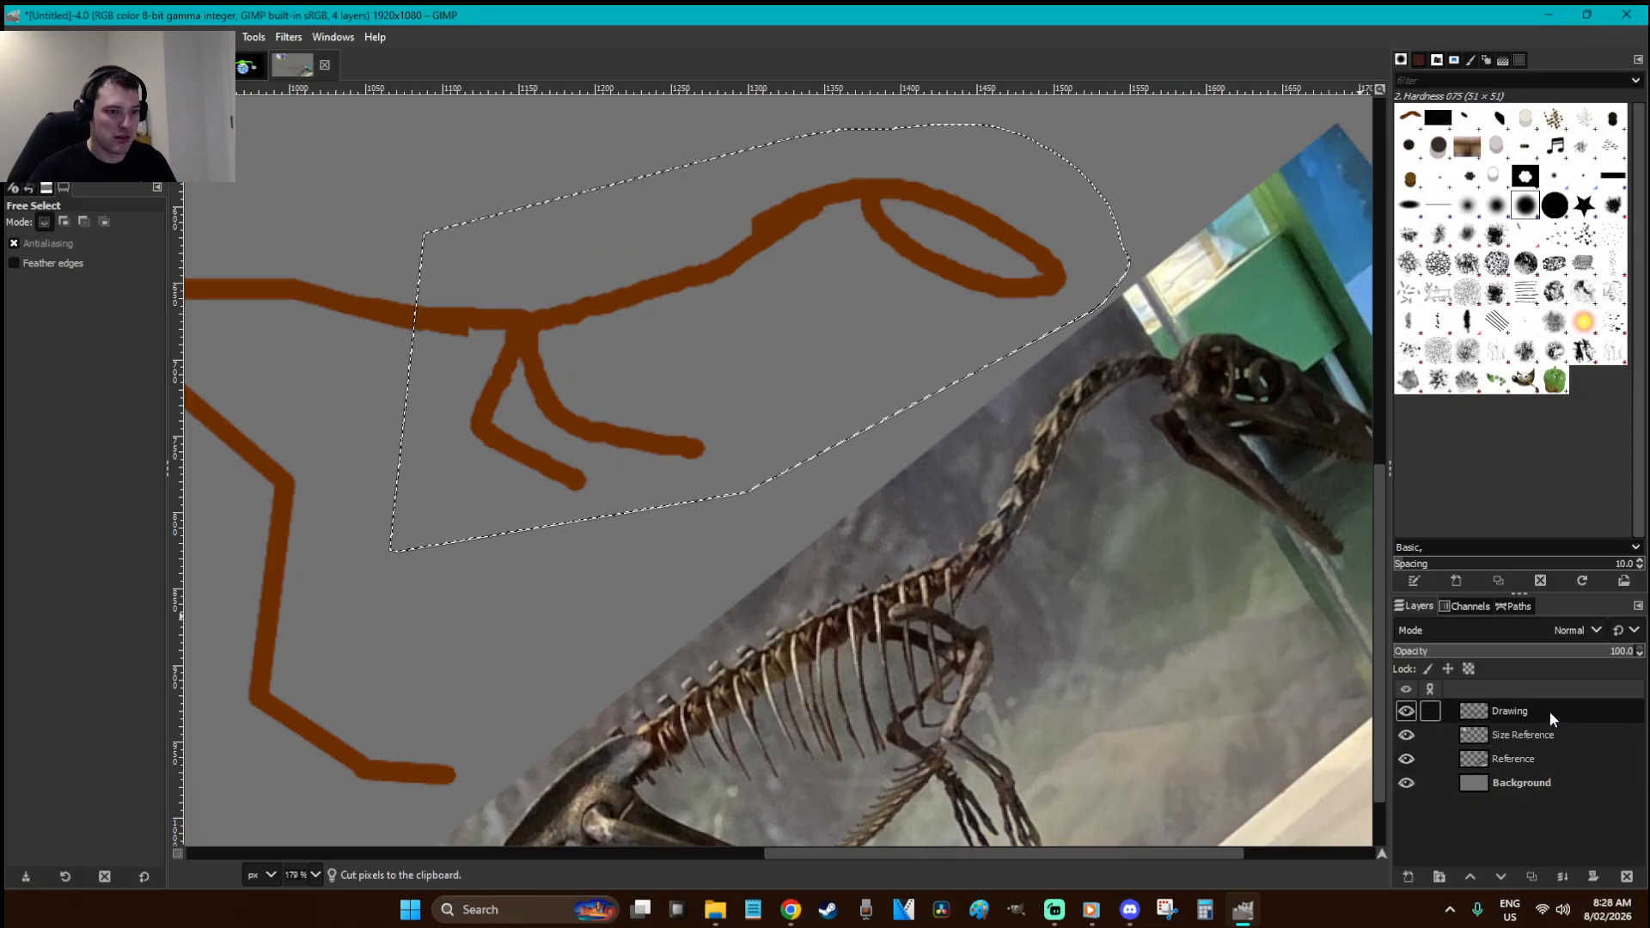
key("ctrl+v")
key("r")
left_click(861, 488)
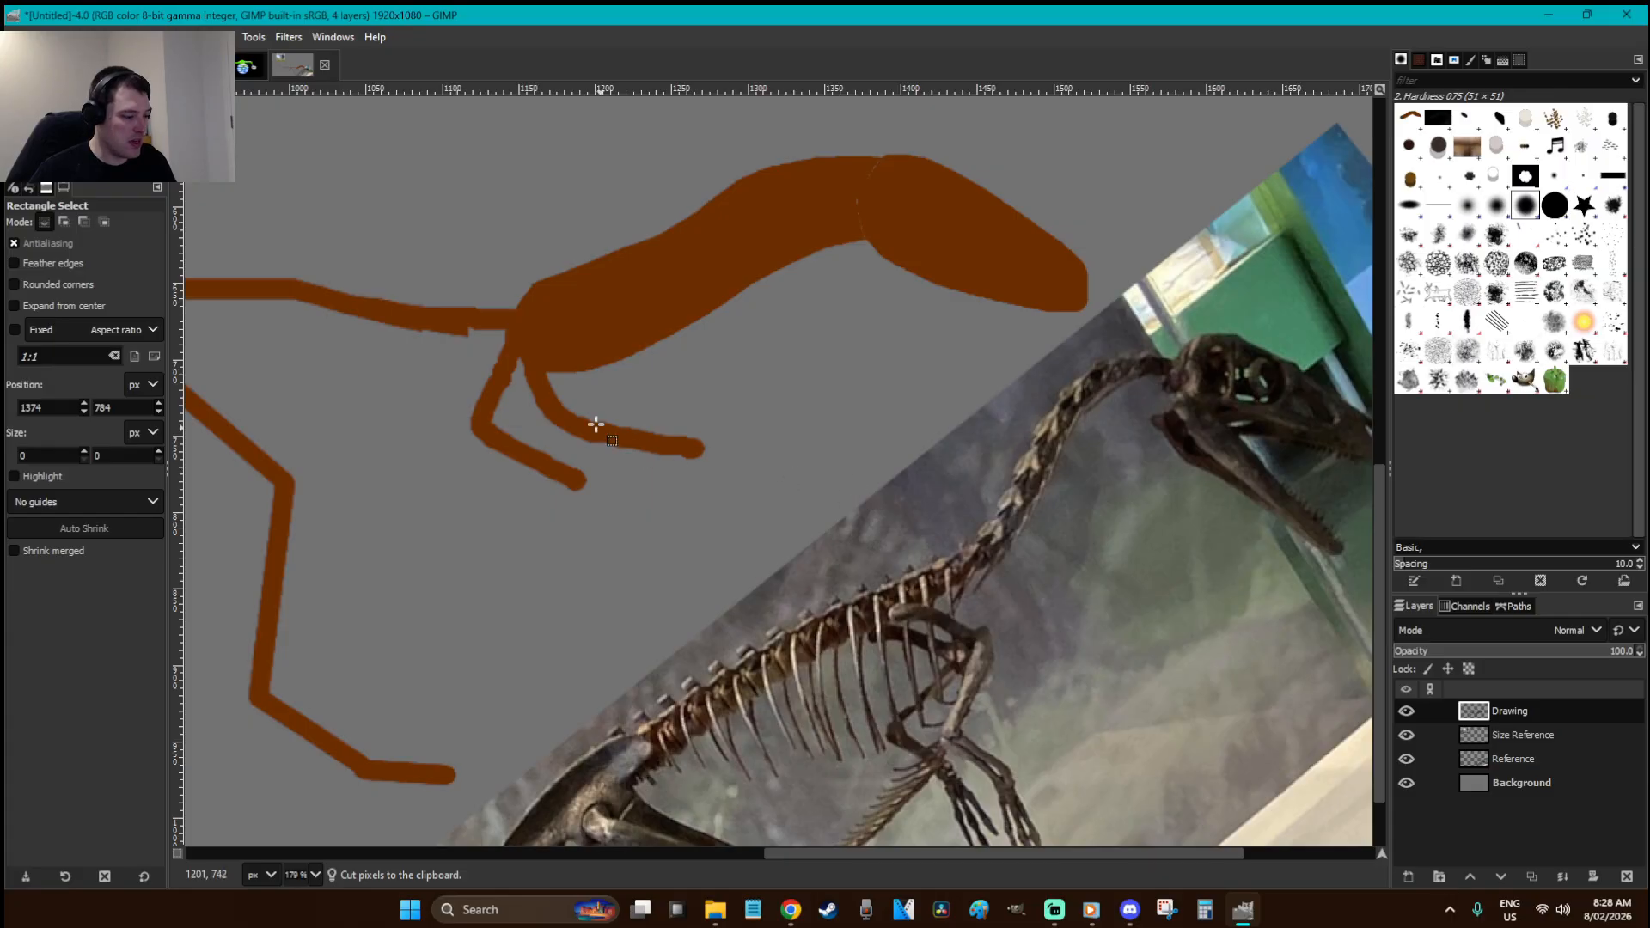
- Outline both stick-figure arms below the neck on the Drawing layer and cut them away
key("f")
mouse_move(546, 373)
left_mouse_down()
mouse_move(434, 496)
mouse_move(551, 524)
mouse_move(658, 516)
left_mouse_up()
left_click_drag(691, 388, 543, 375)
key("ctrl+x")
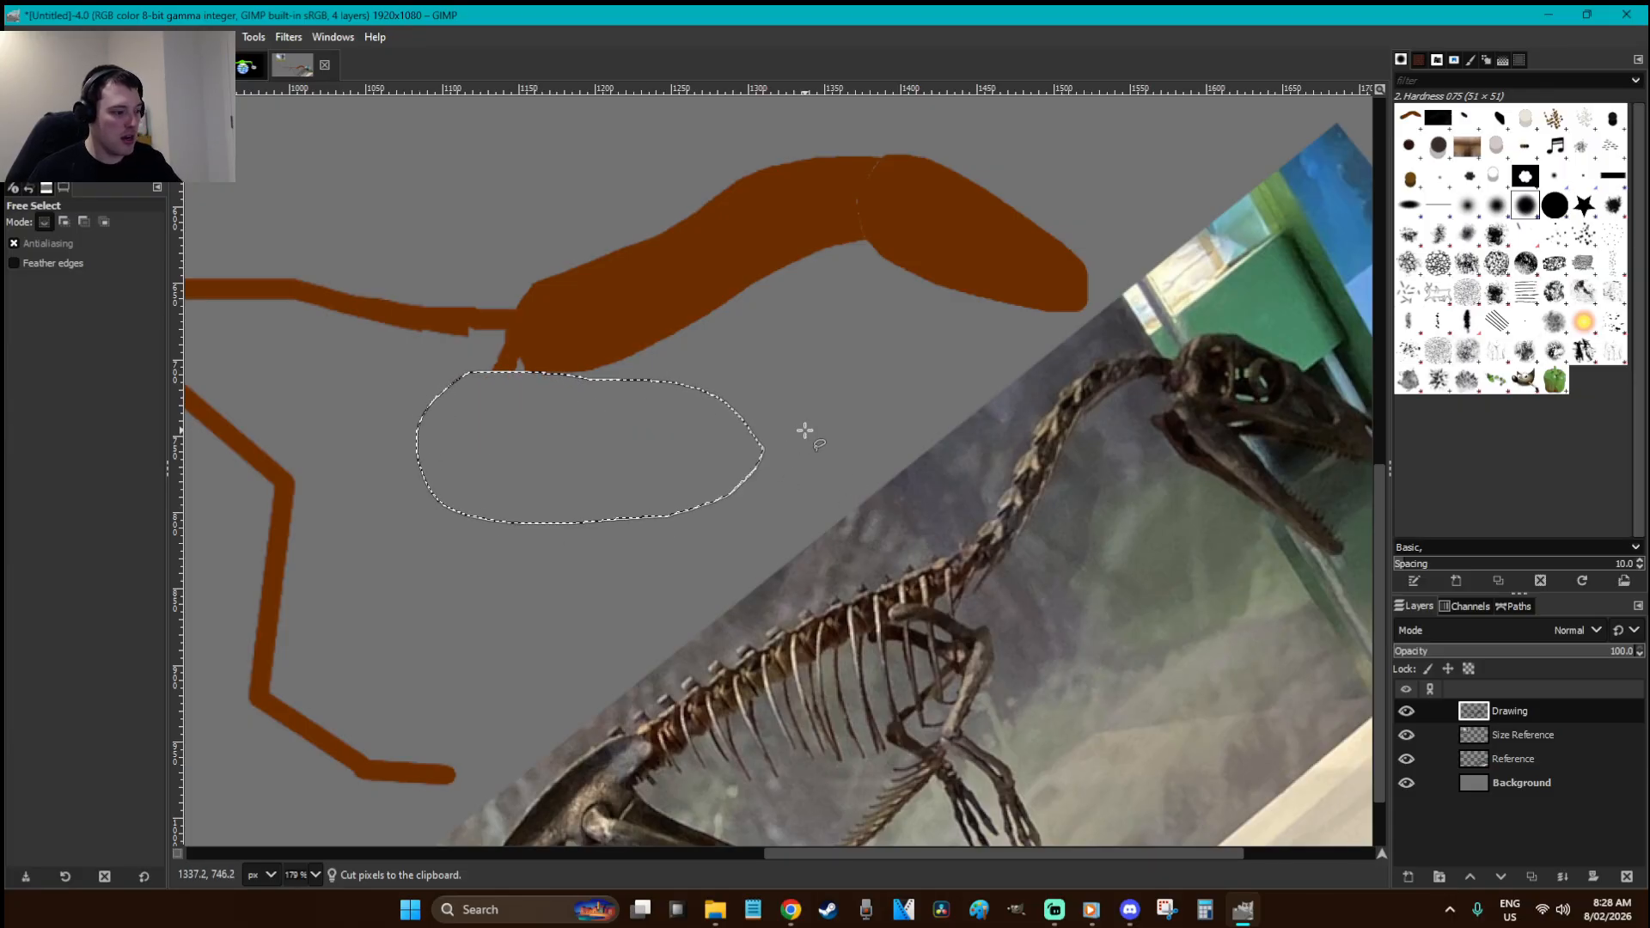
key("r")
left_click(804, 430)
key("shift+ctrl+j")
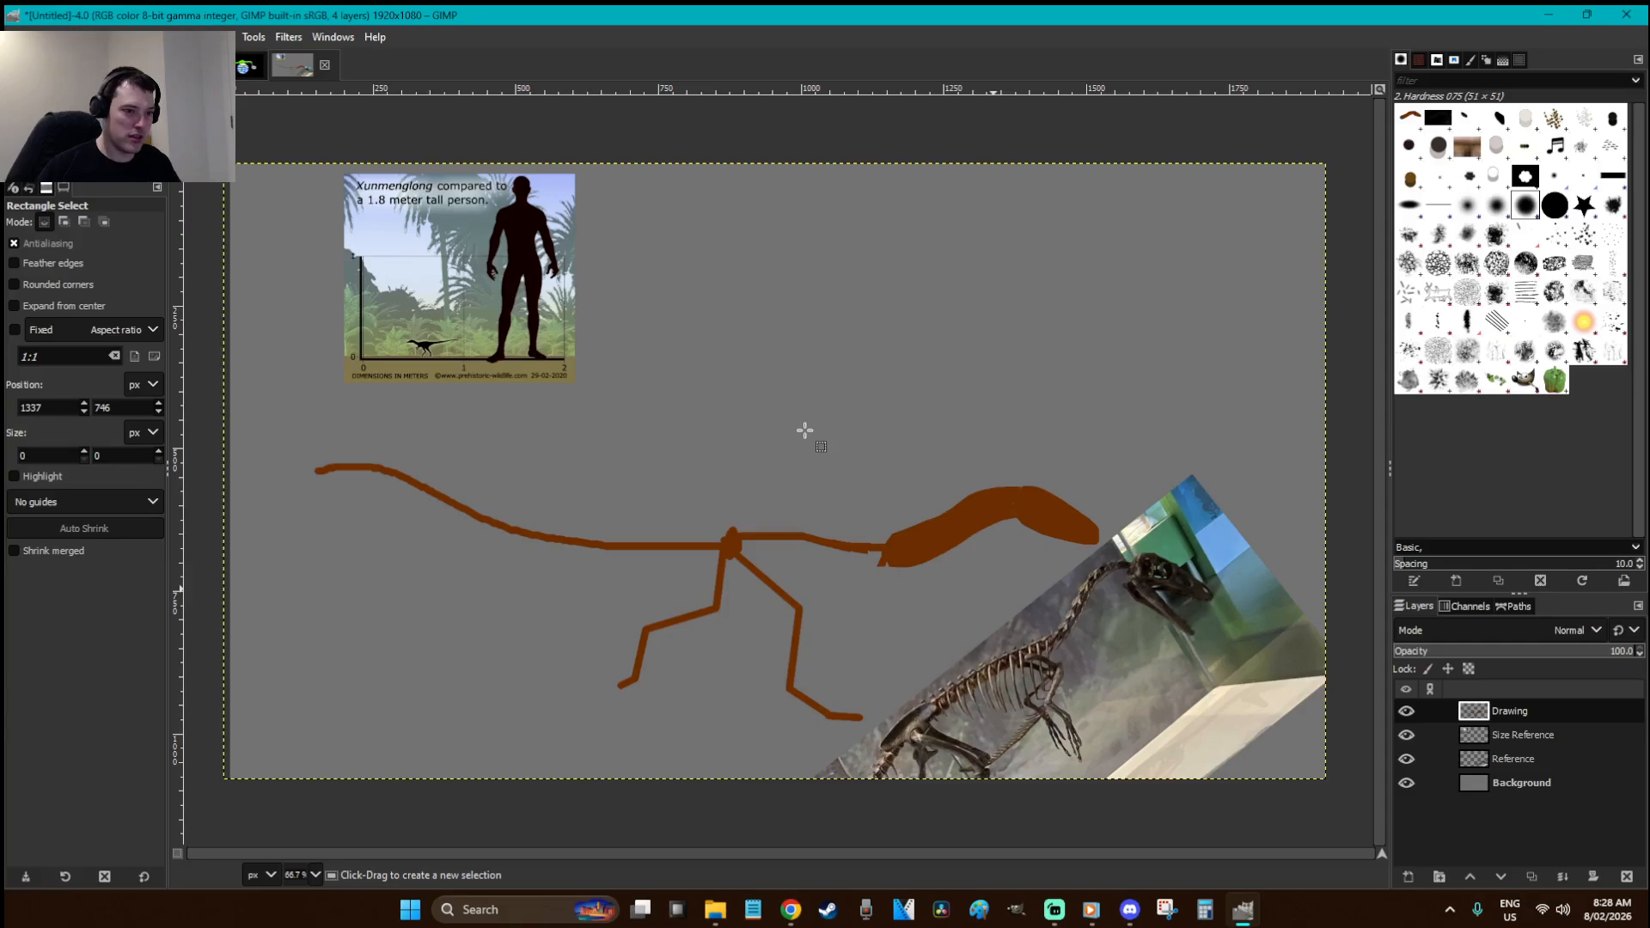
- Move the tilted skeleton photo up and back so that the whole skeleton lies within the canvas
key("m")
left_click_drag(1030, 649, 868, 312)
key("shift+r")
mouse_move(1090, 583)
left_mouse_down()
mouse_move(1019, 700)
mouse_move(1109, 633)
left_mouse_up()
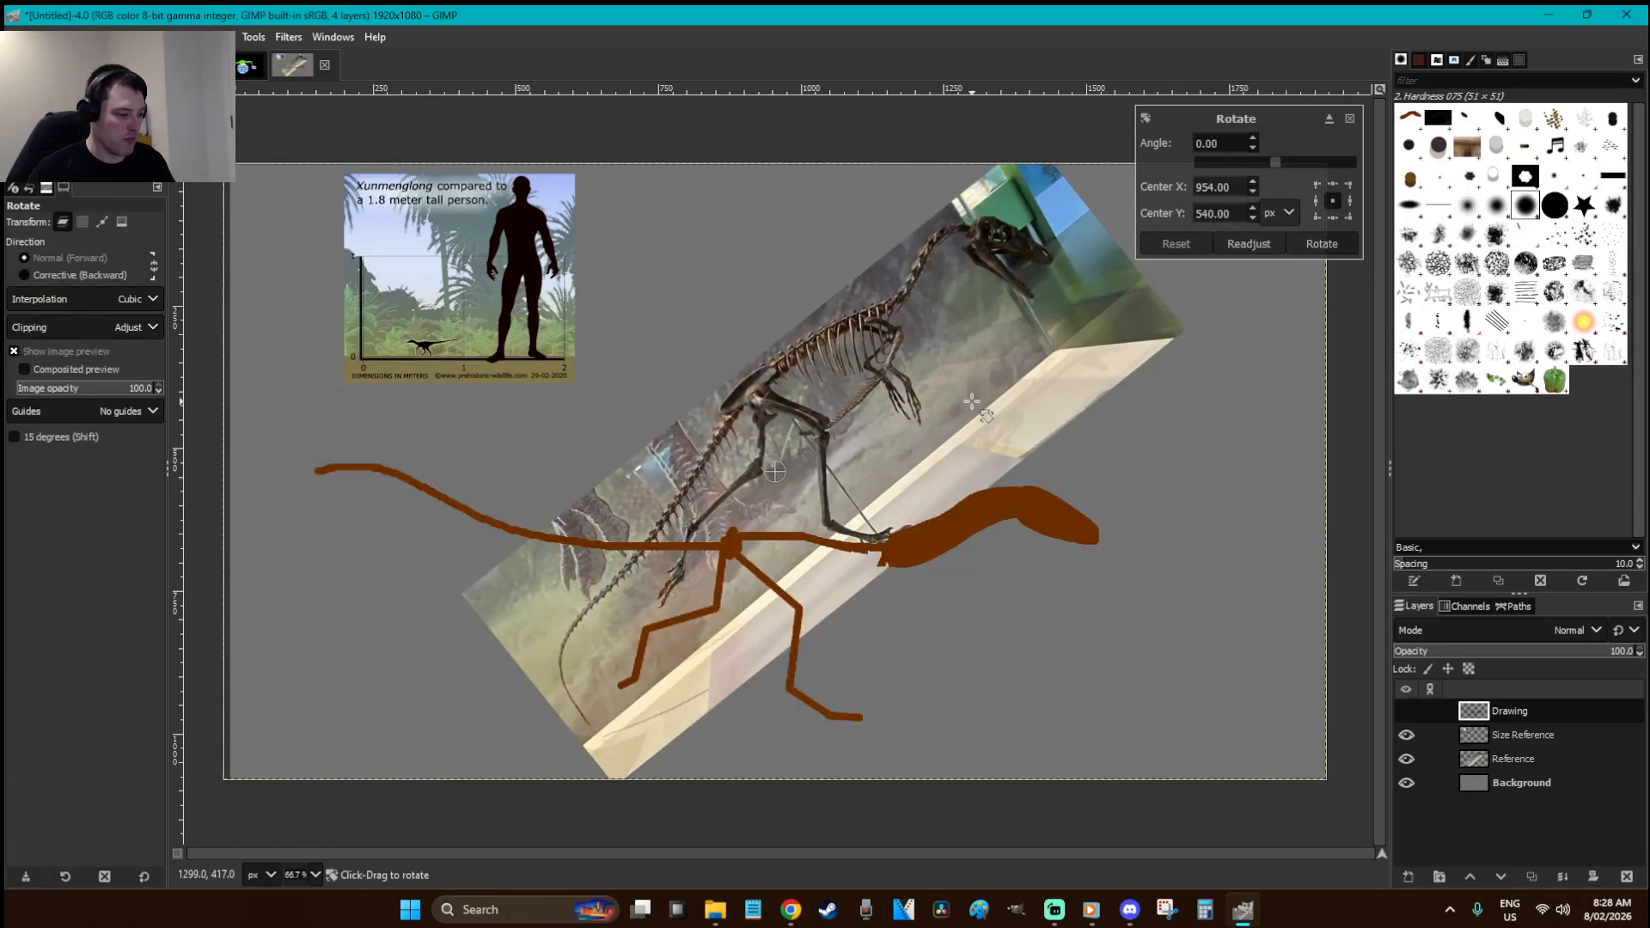
key("r")
key("m")
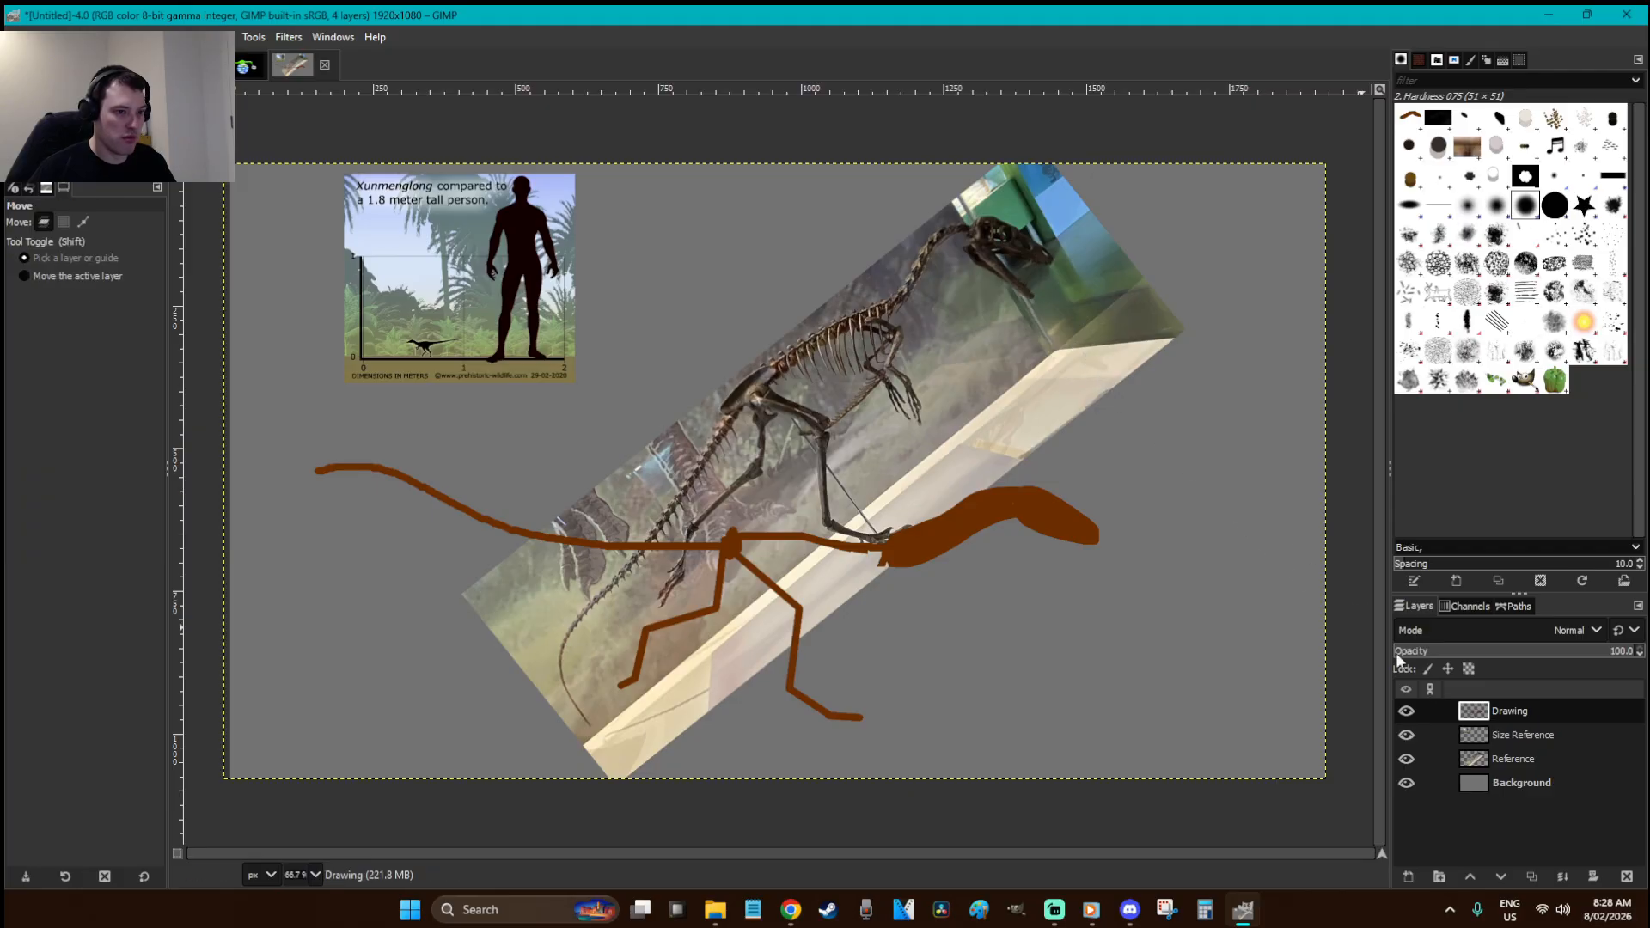
- On the Reference layer, rotate the skeleton photo clockwise until it is level and place it above the sketch
left_click(1518, 758)
key("shift+r")
left_click_drag(1168, 464, 1180, 672)
key("Return")
key("m")
left_click_drag(926, 462, 885, 314)
key("shift+r")
left_click_drag(1189, 395, 1194, 501)
key("Return")
key("m")
left_click_drag(966, 385, 916, 363)
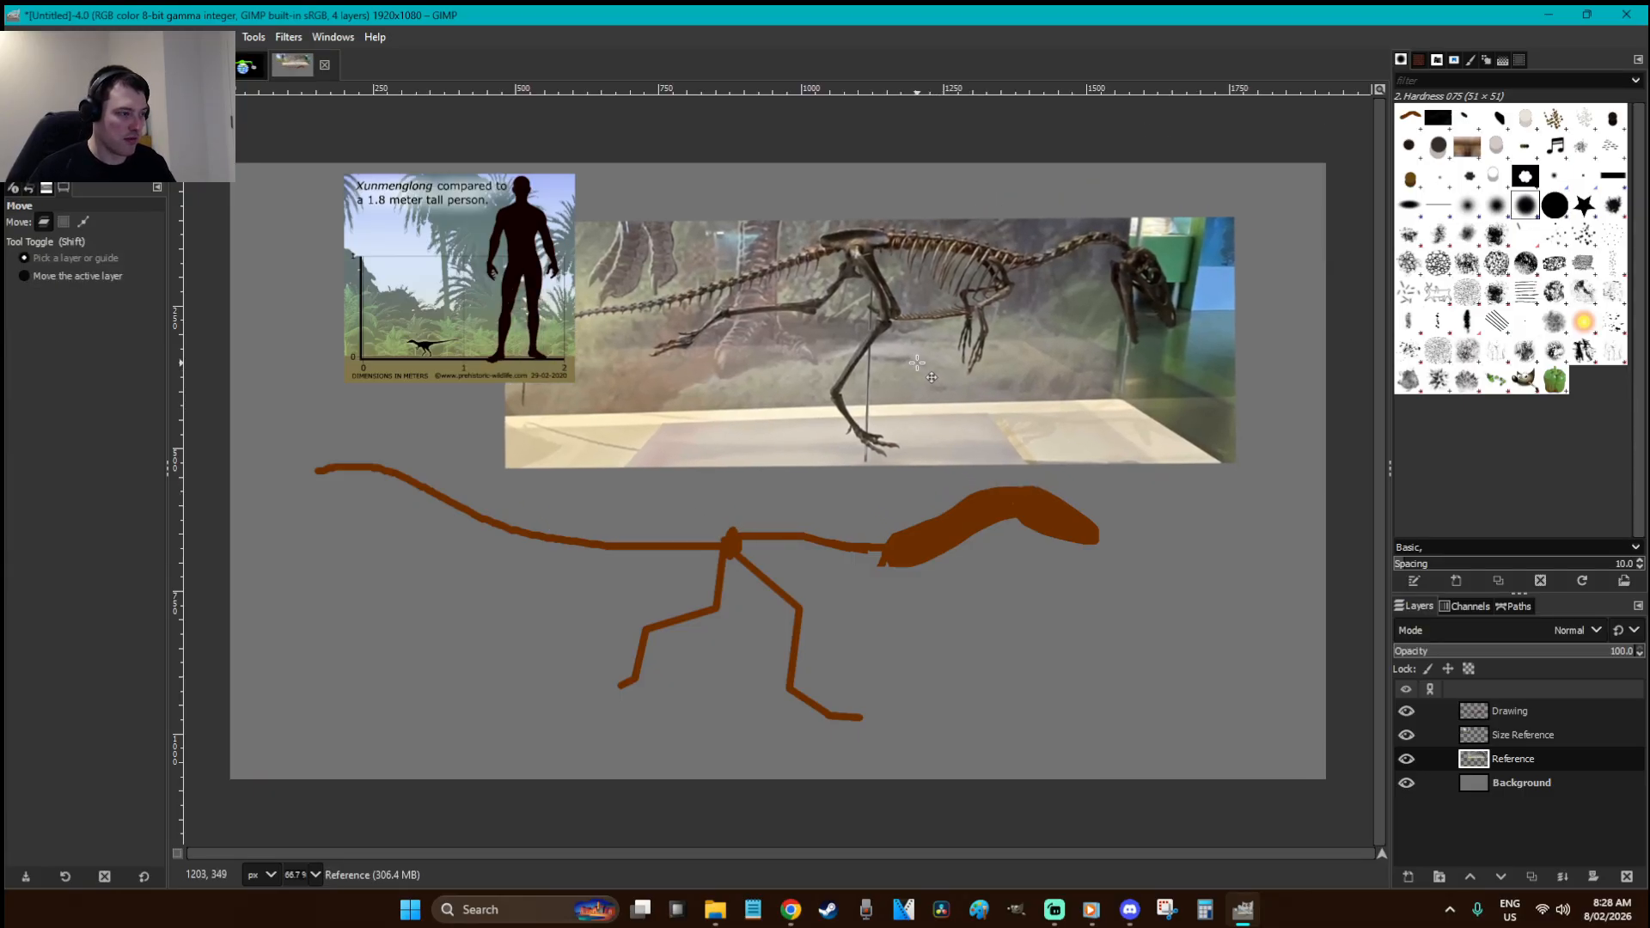
- Hide the Size Reference layer
key("r")
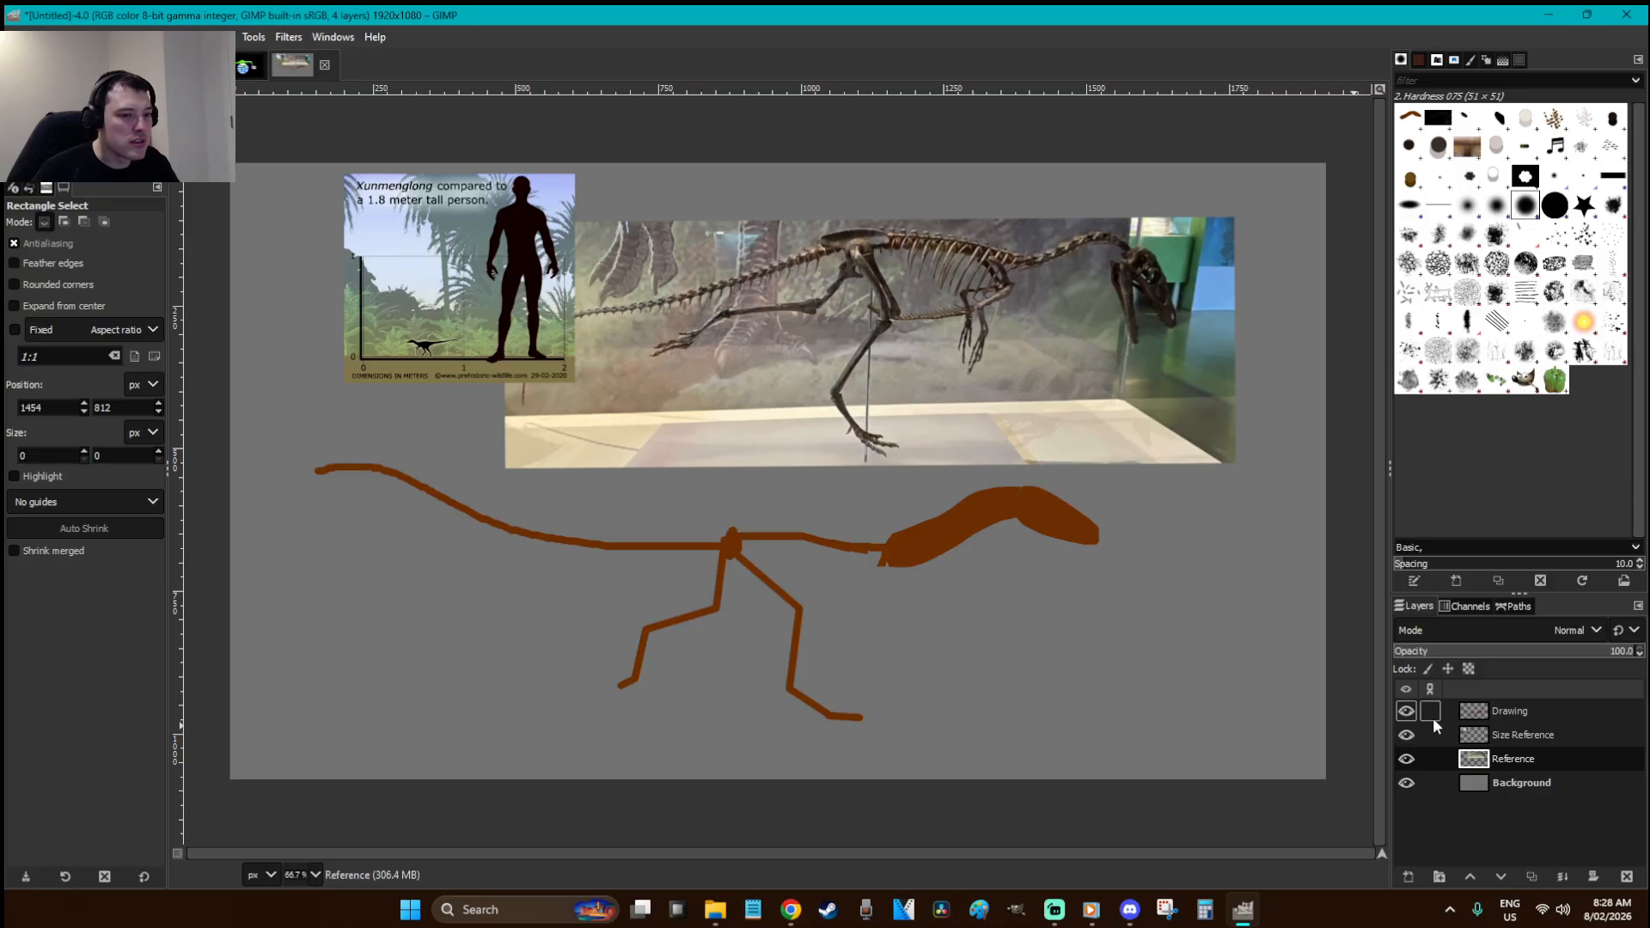
left_click(1406, 735)
key("z")
left_click(549, 496)
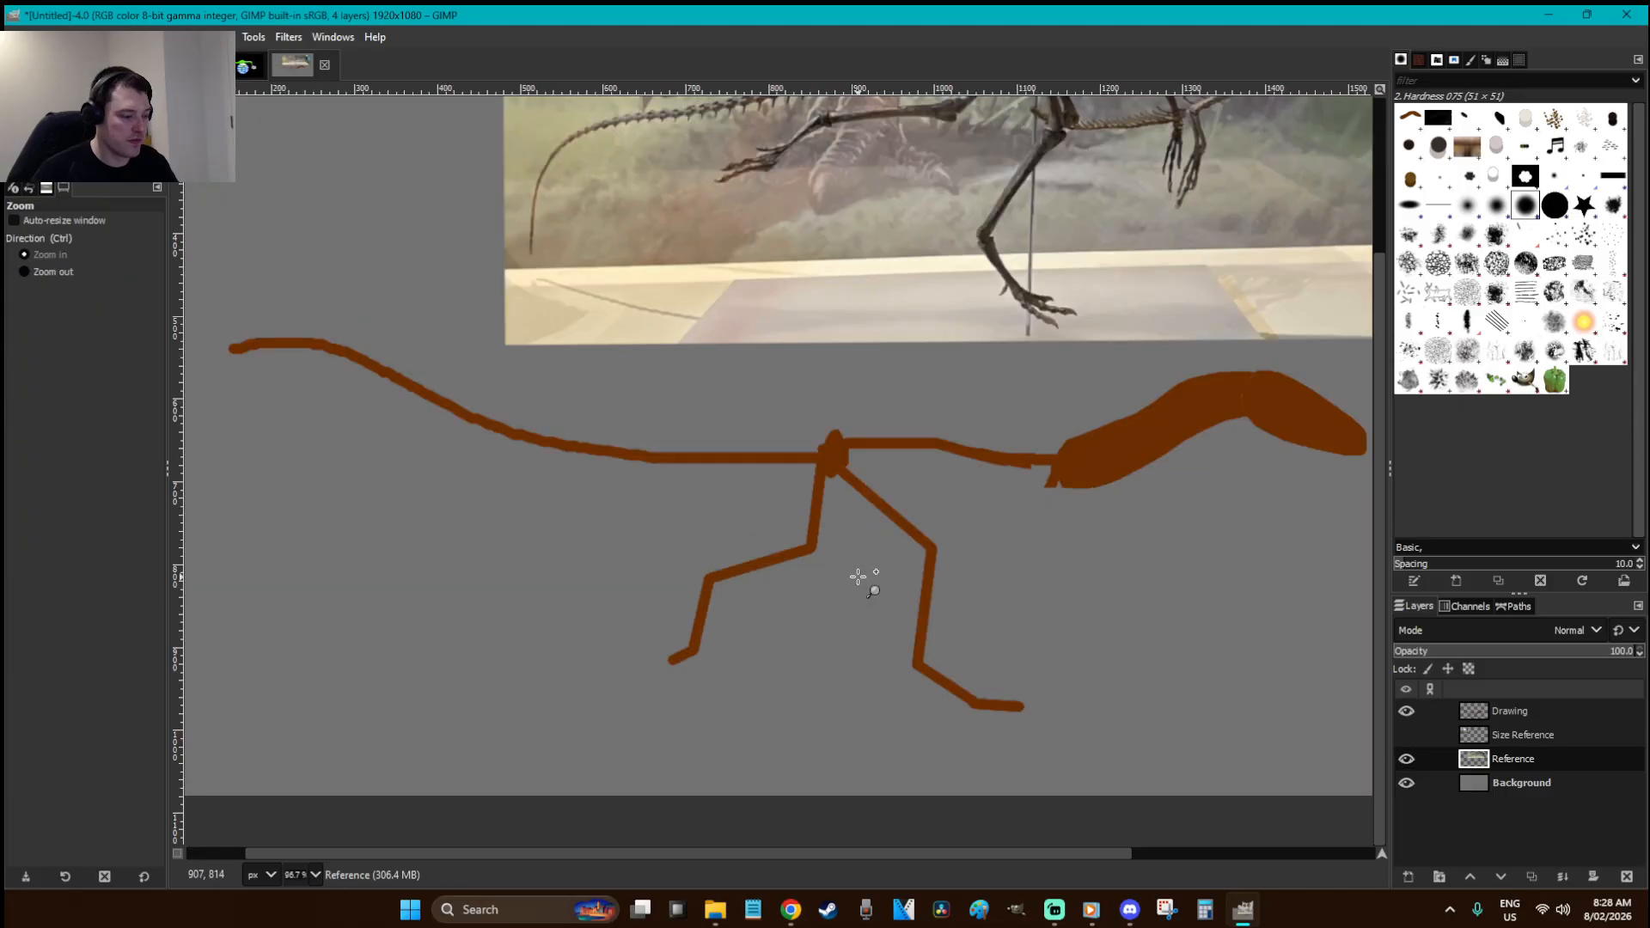
- Outline an elongated oval torso from behind the hip to the base of the neck and fill it with brown
scroll(903, 576, "up", 3)
key("f")
left_click(1068, 633)
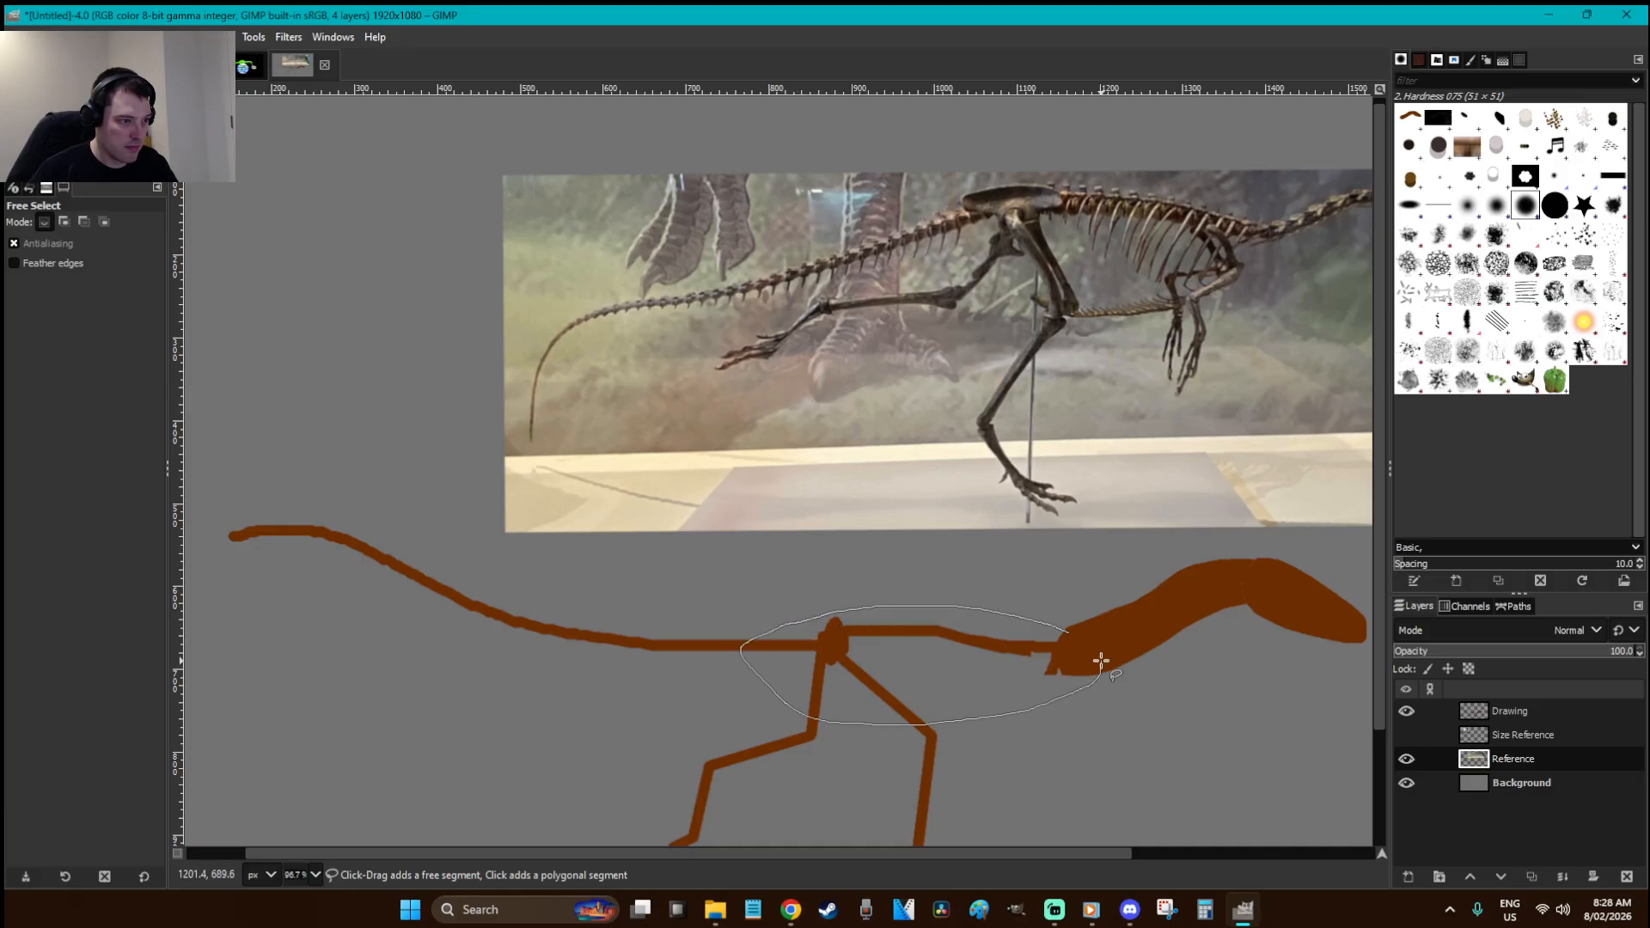
left_click(1070, 634)
key("shift+b")
left_click(986, 679)
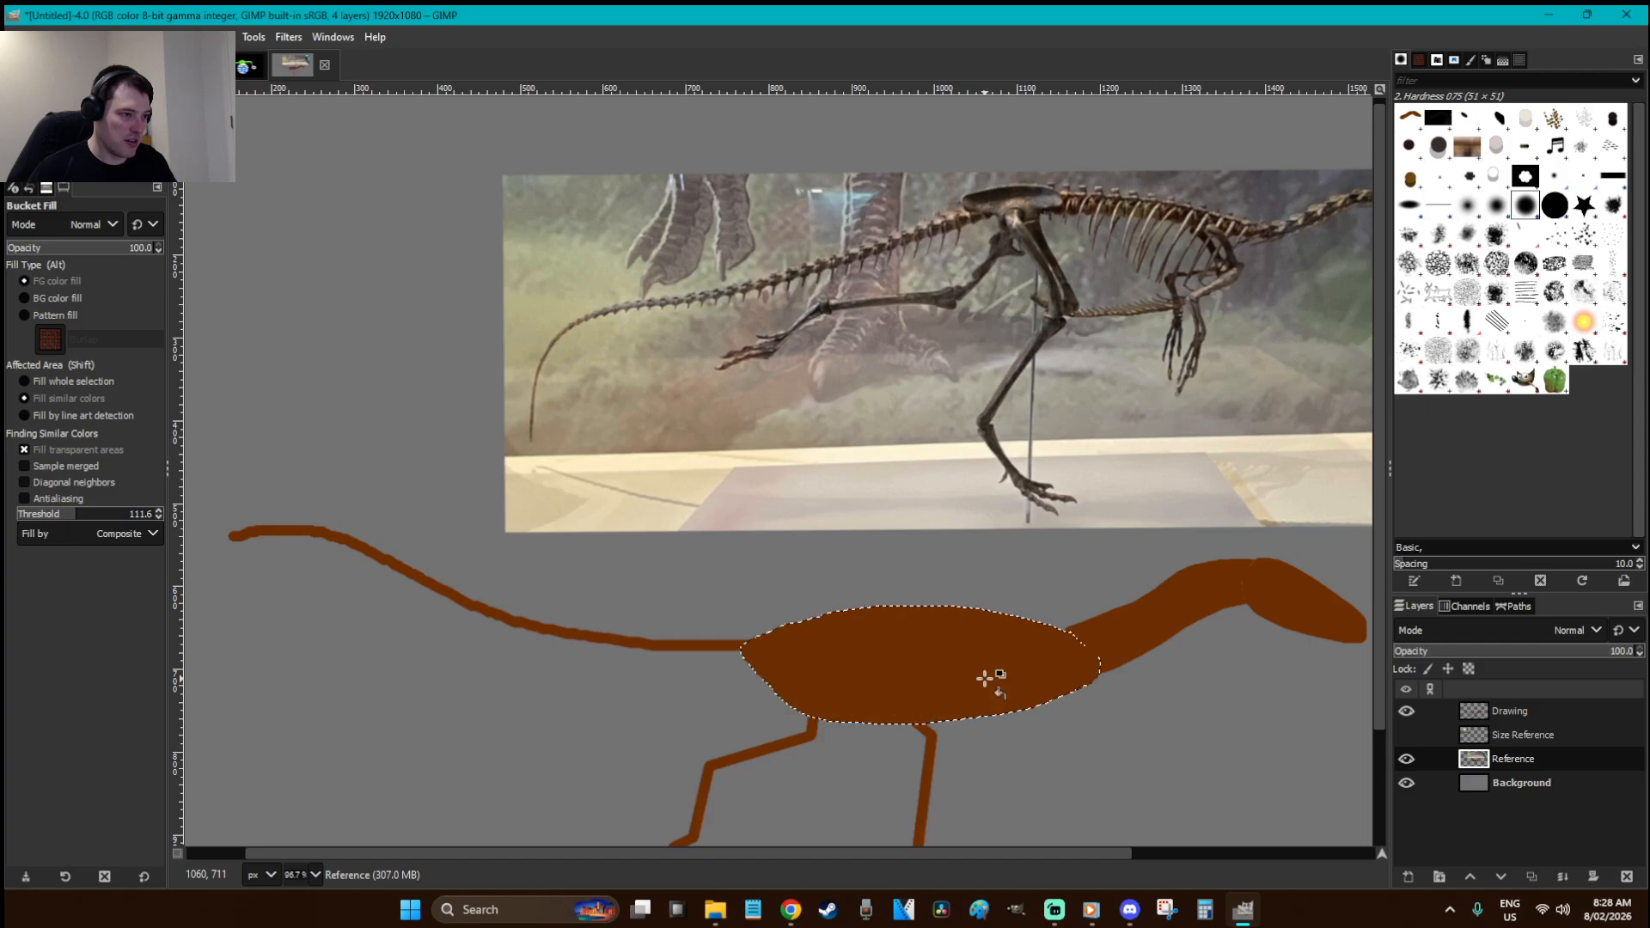
scroll(988, 670, "down", 3)
key("f")
mouse_move(817, 581)
left_mouse_down()
mouse_move(534, 746)
mouse_move(849, 832)
mouse_move(1069, 811)
left_mouse_up()
left_click_drag(980, 617, 931, 589)
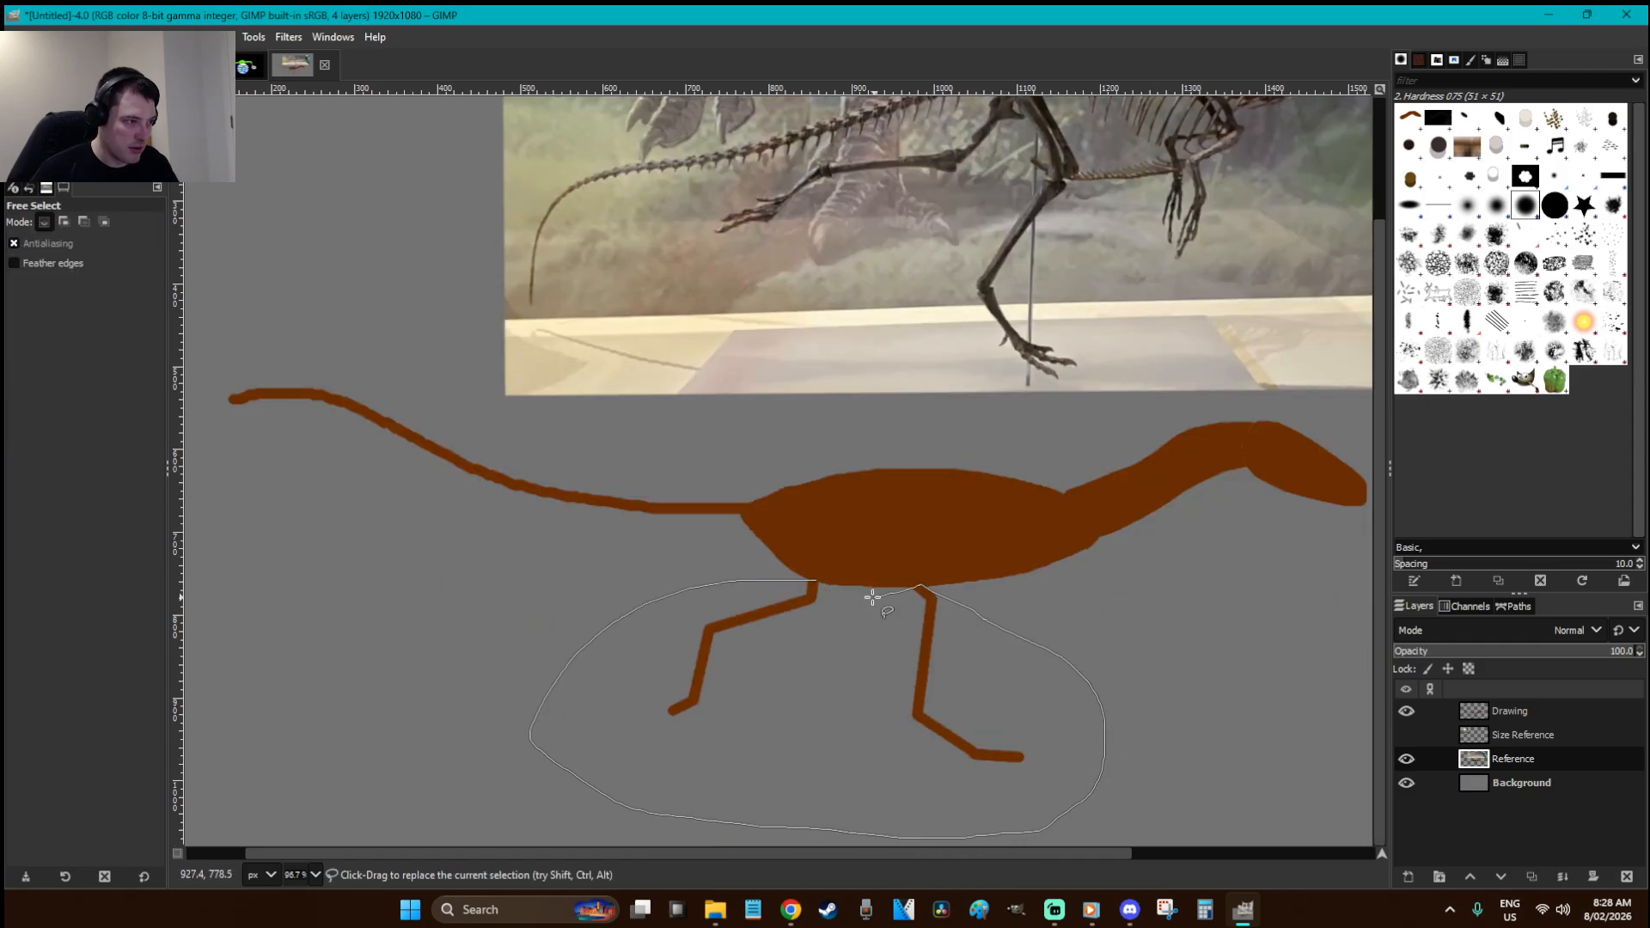
left_click_drag(818, 583, 817, 581)
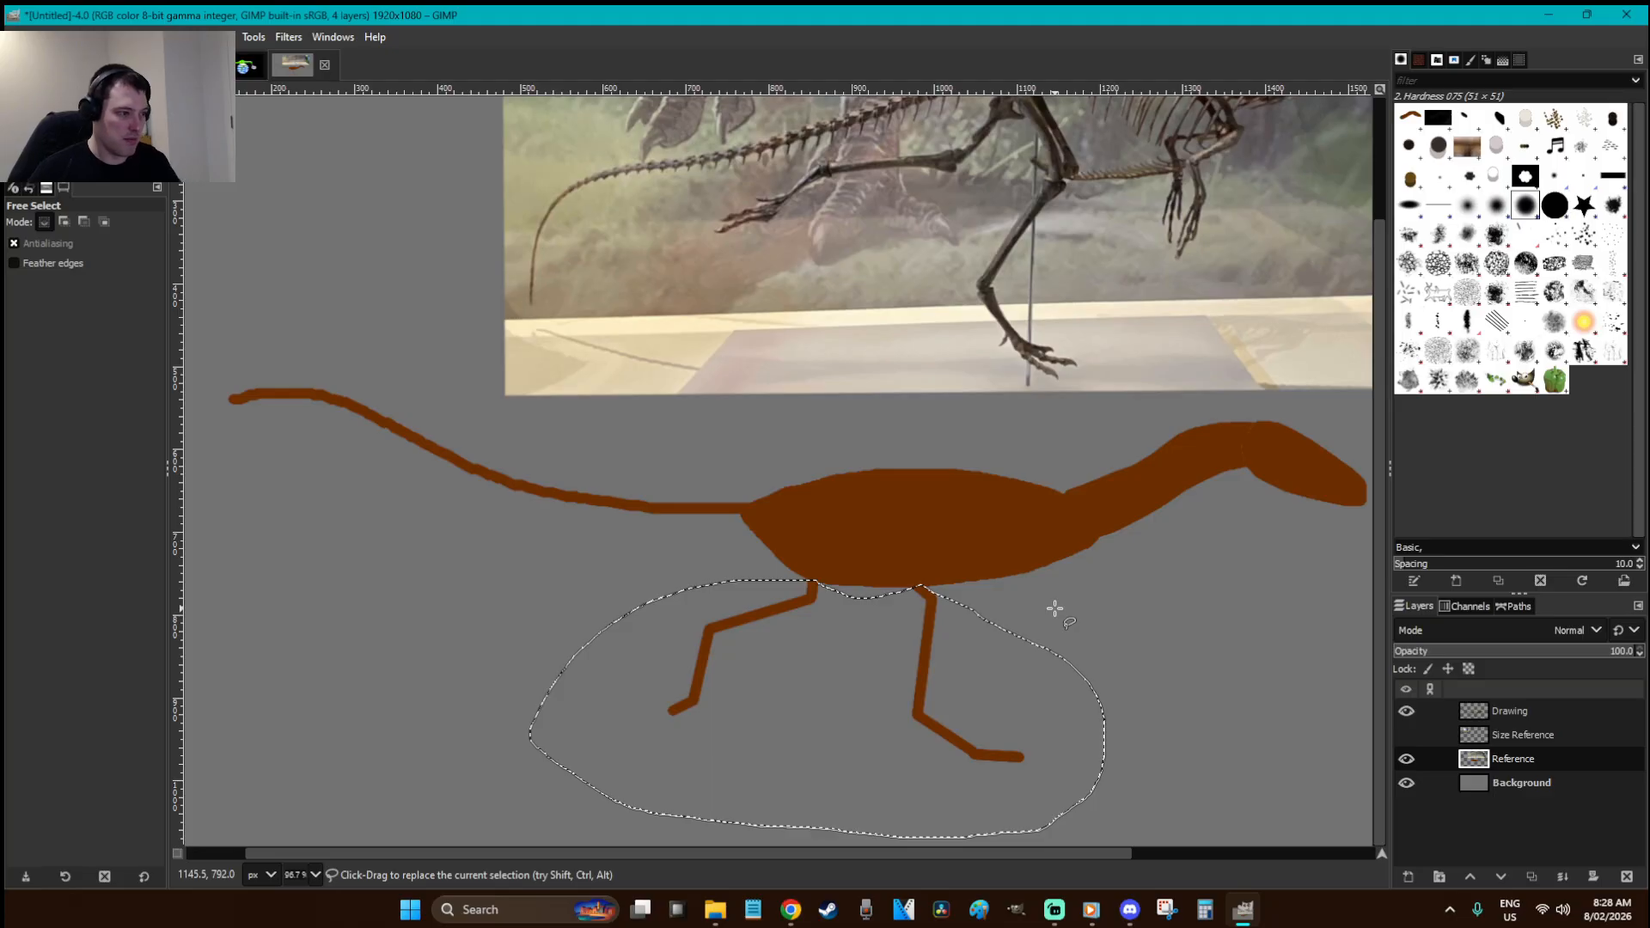
- Transfer the brown torso fill from the Reference layer to the Drawing layer and clear the selection
key("r")
left_click_drag(1153, 712, 609, 445)
left_click(1510, 711)
key("ctrl+x")
key("ctrl+z")
left_click(1256, 651)
- Outline both stick-figure legs below the torso on the Drawing layer and cut them away
key("f")
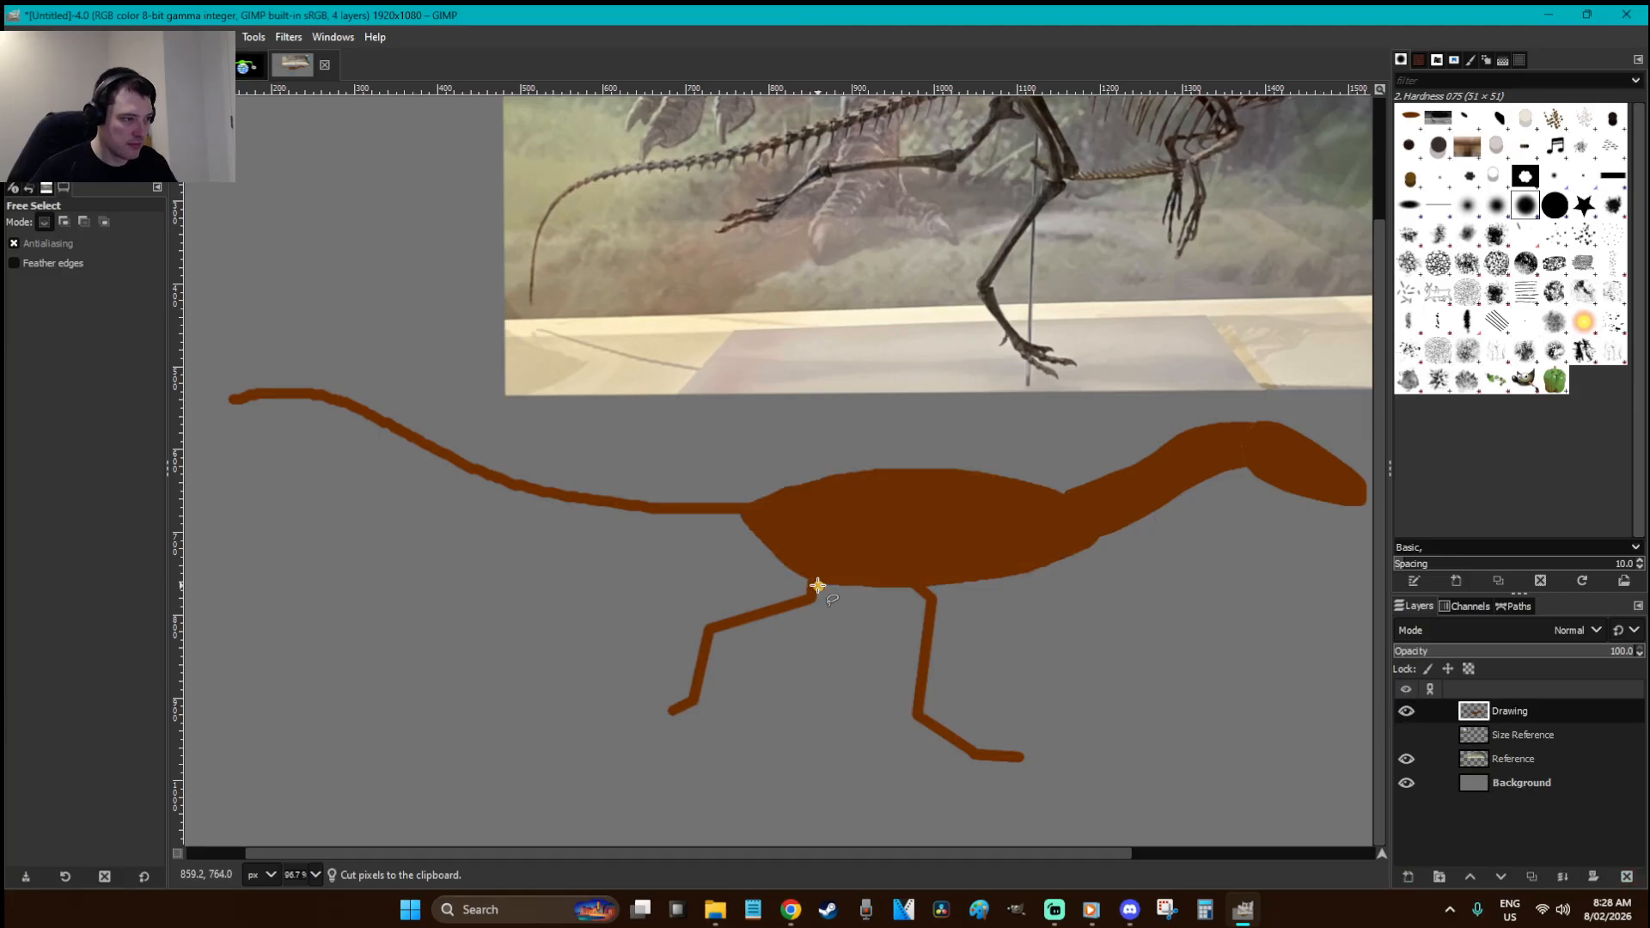
mouse_move(597, 720)
left_mouse_down()
mouse_move(809, 829)
mouse_move(1049, 776)
mouse_move(1088, 750)
mouse_move(930, 588)
mouse_move(819, 586)
left_mouse_up()
key("ctrl+x")
key("r")
left_click(1073, 630)
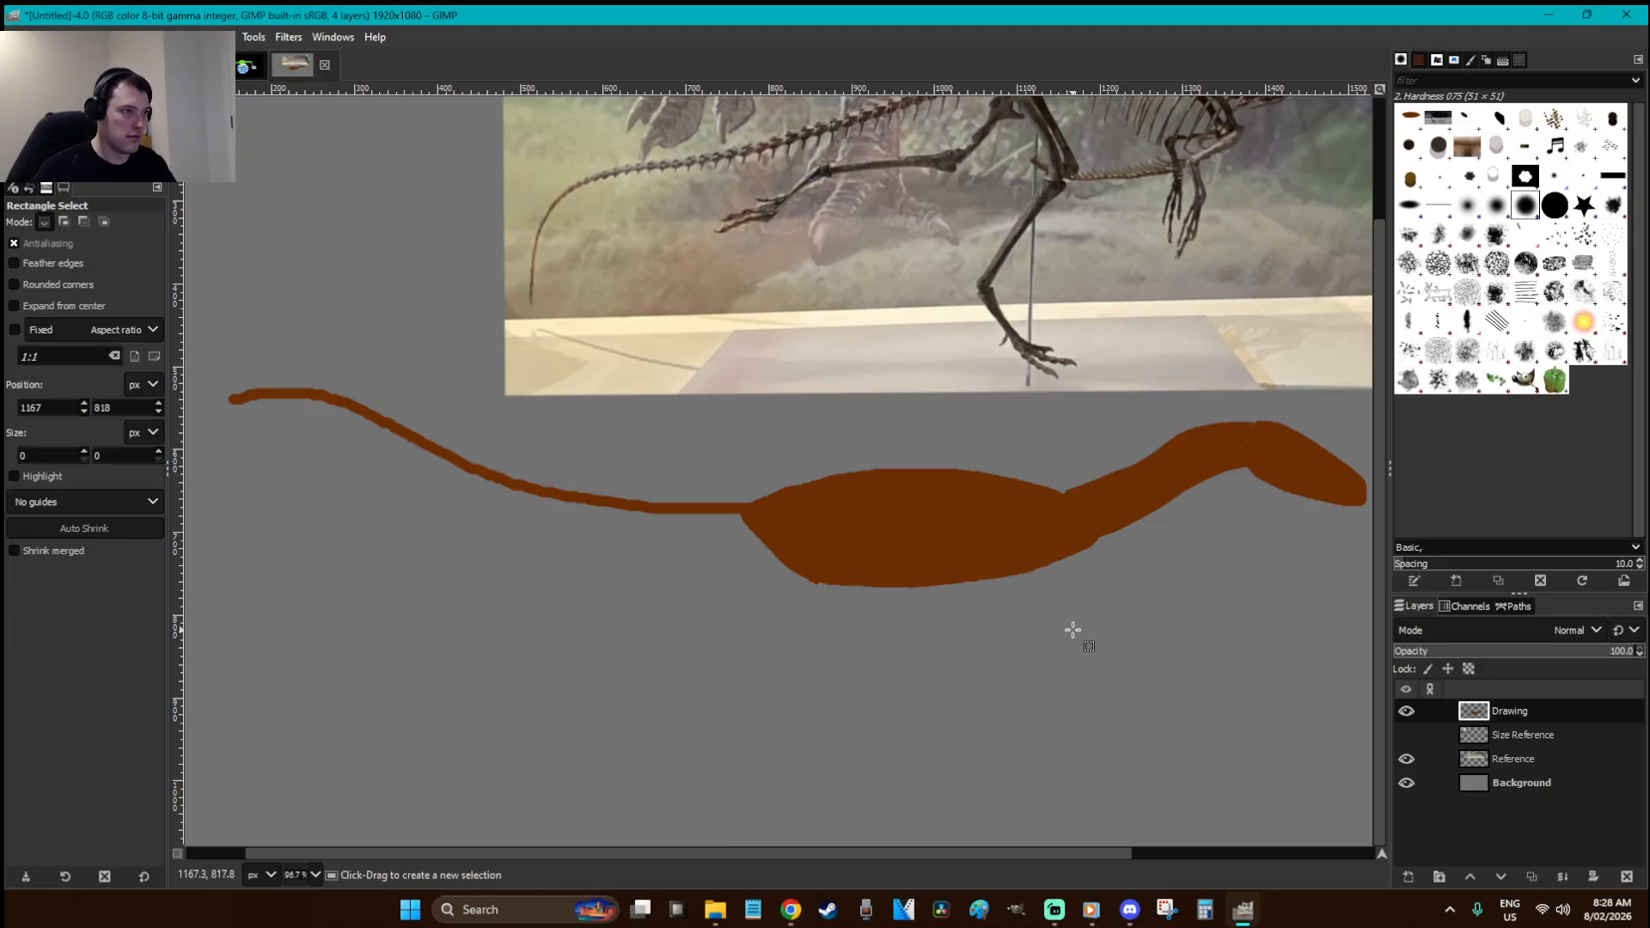
- Outline a thick tapering tail around the thin tail line, overlapping the rear of the torso, fill it with brown and clear the selection
key("f")
scroll(994, 633, "up", 3)
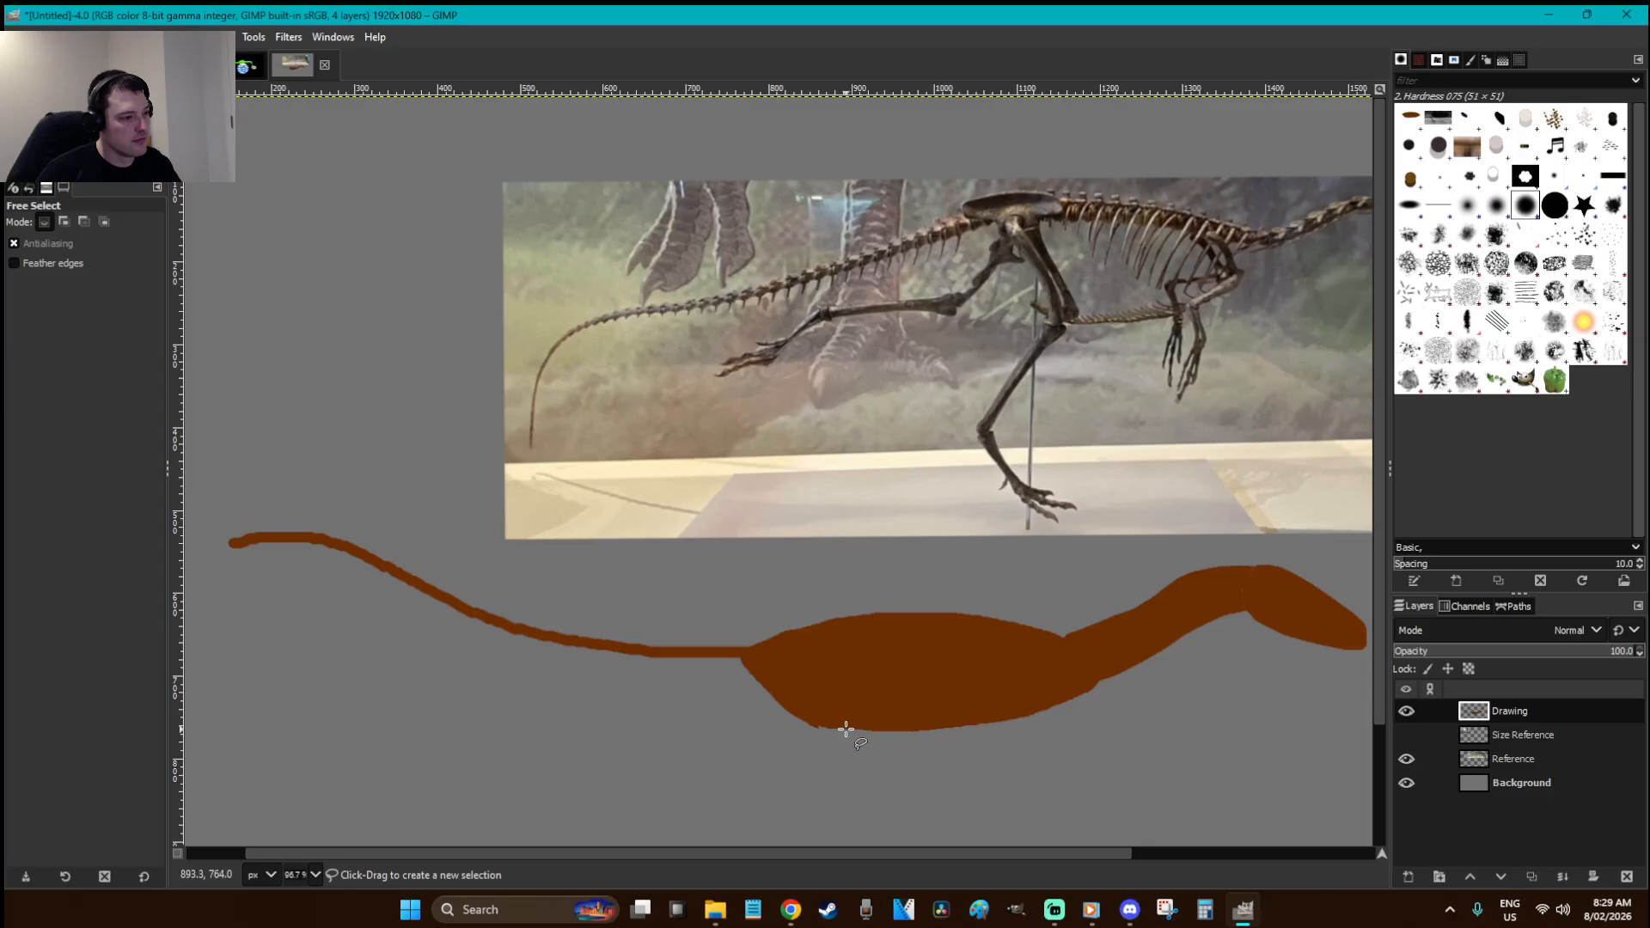
mouse_move(860, 727)
left_mouse_down()
mouse_move(775, 731)
mouse_move(724, 694)
left_mouse_up()
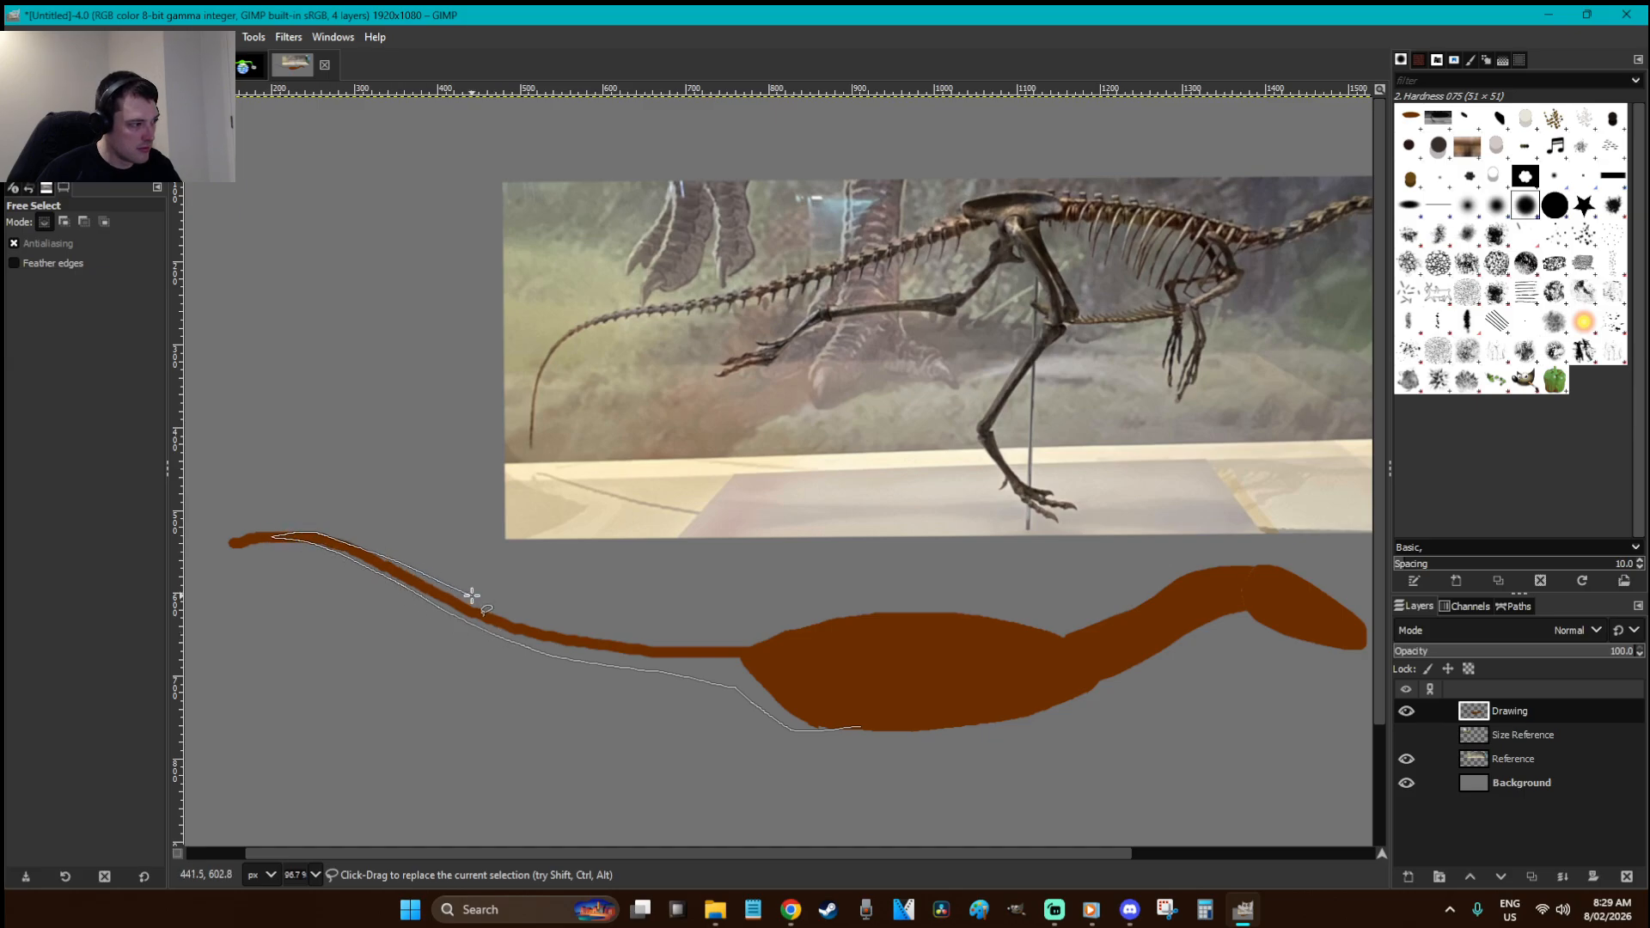
mouse_move(770, 632)
left_mouse_down()
mouse_move(831, 633)
mouse_move(873, 670)
mouse_move(860, 724)
left_mouse_up()
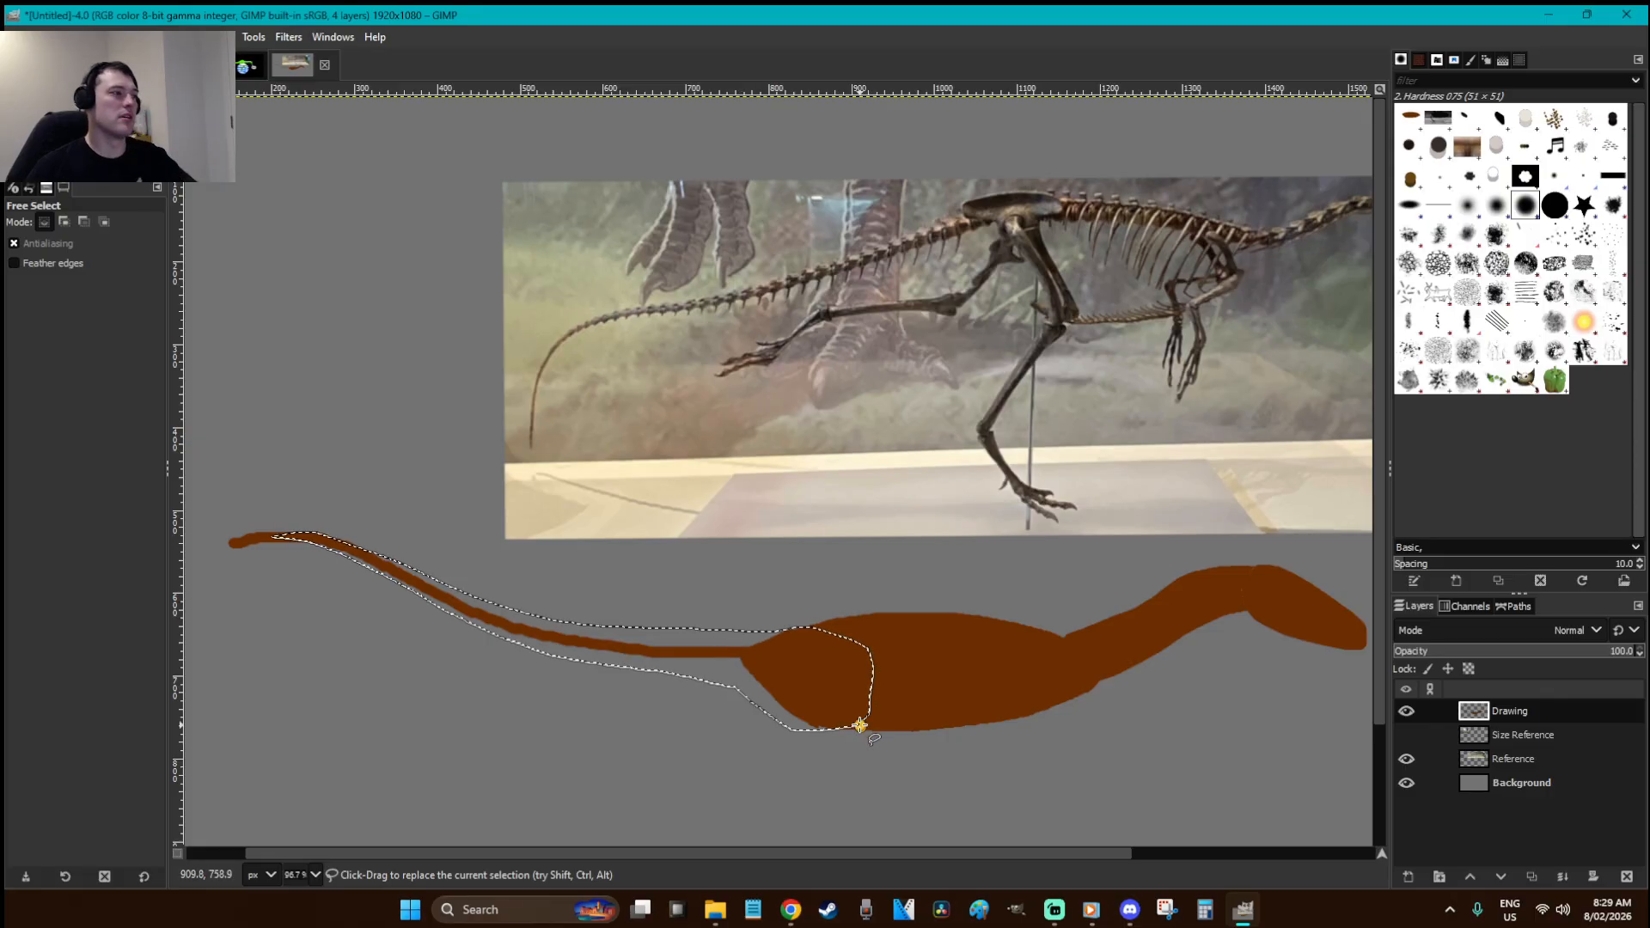
key("Return")
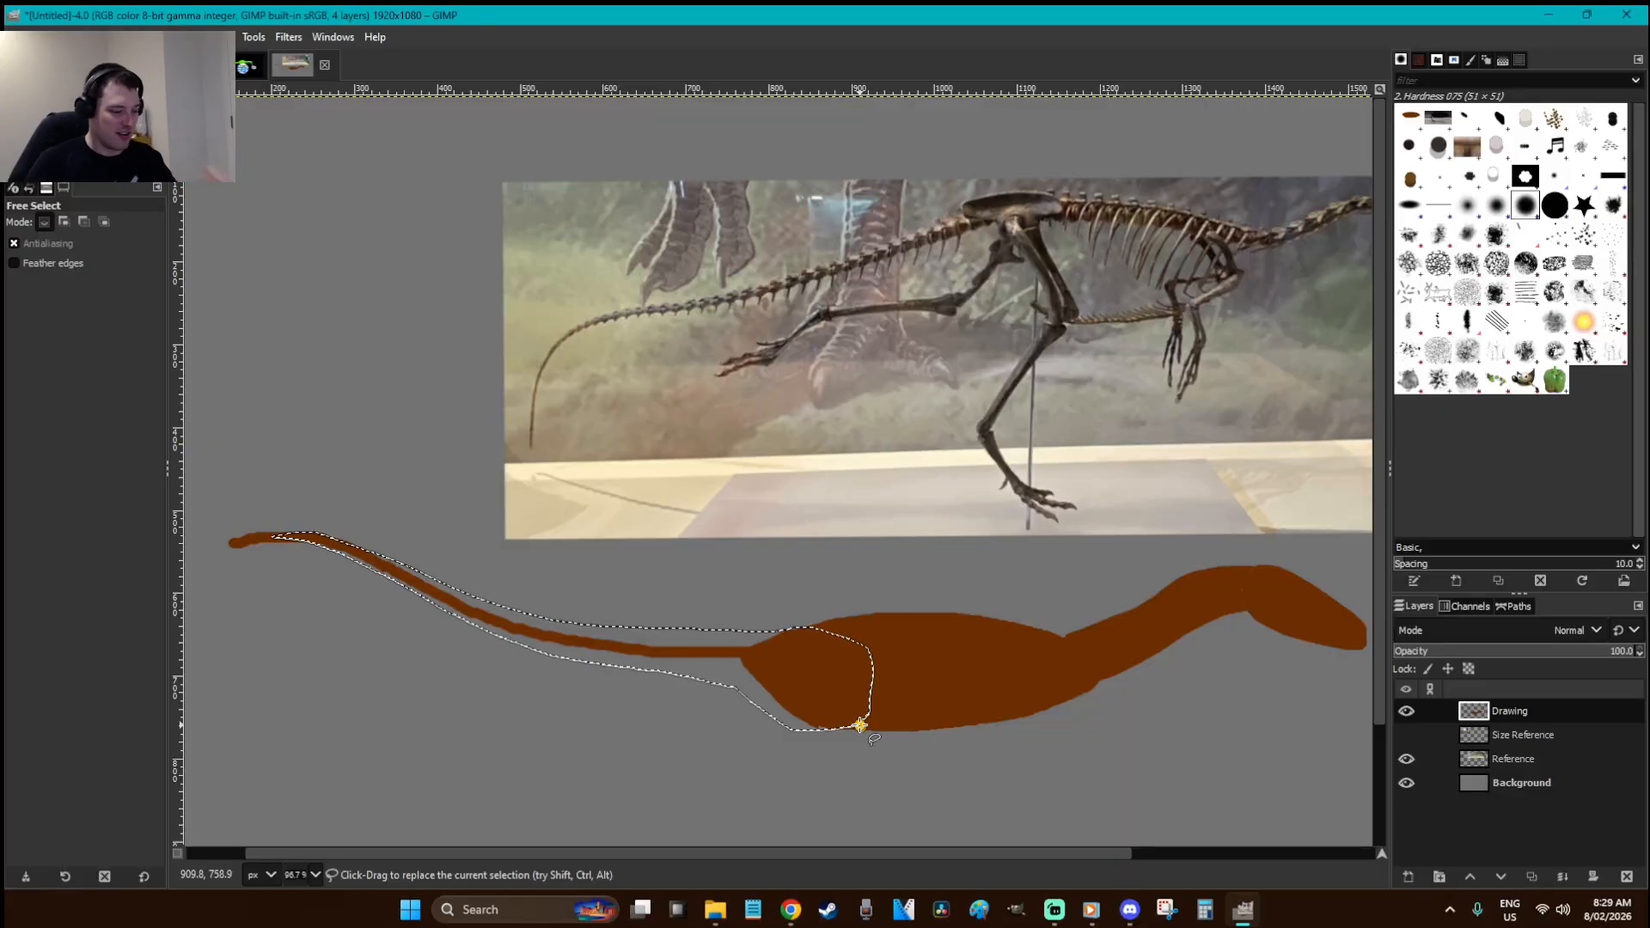
key("ctrl+comma")
key("r")
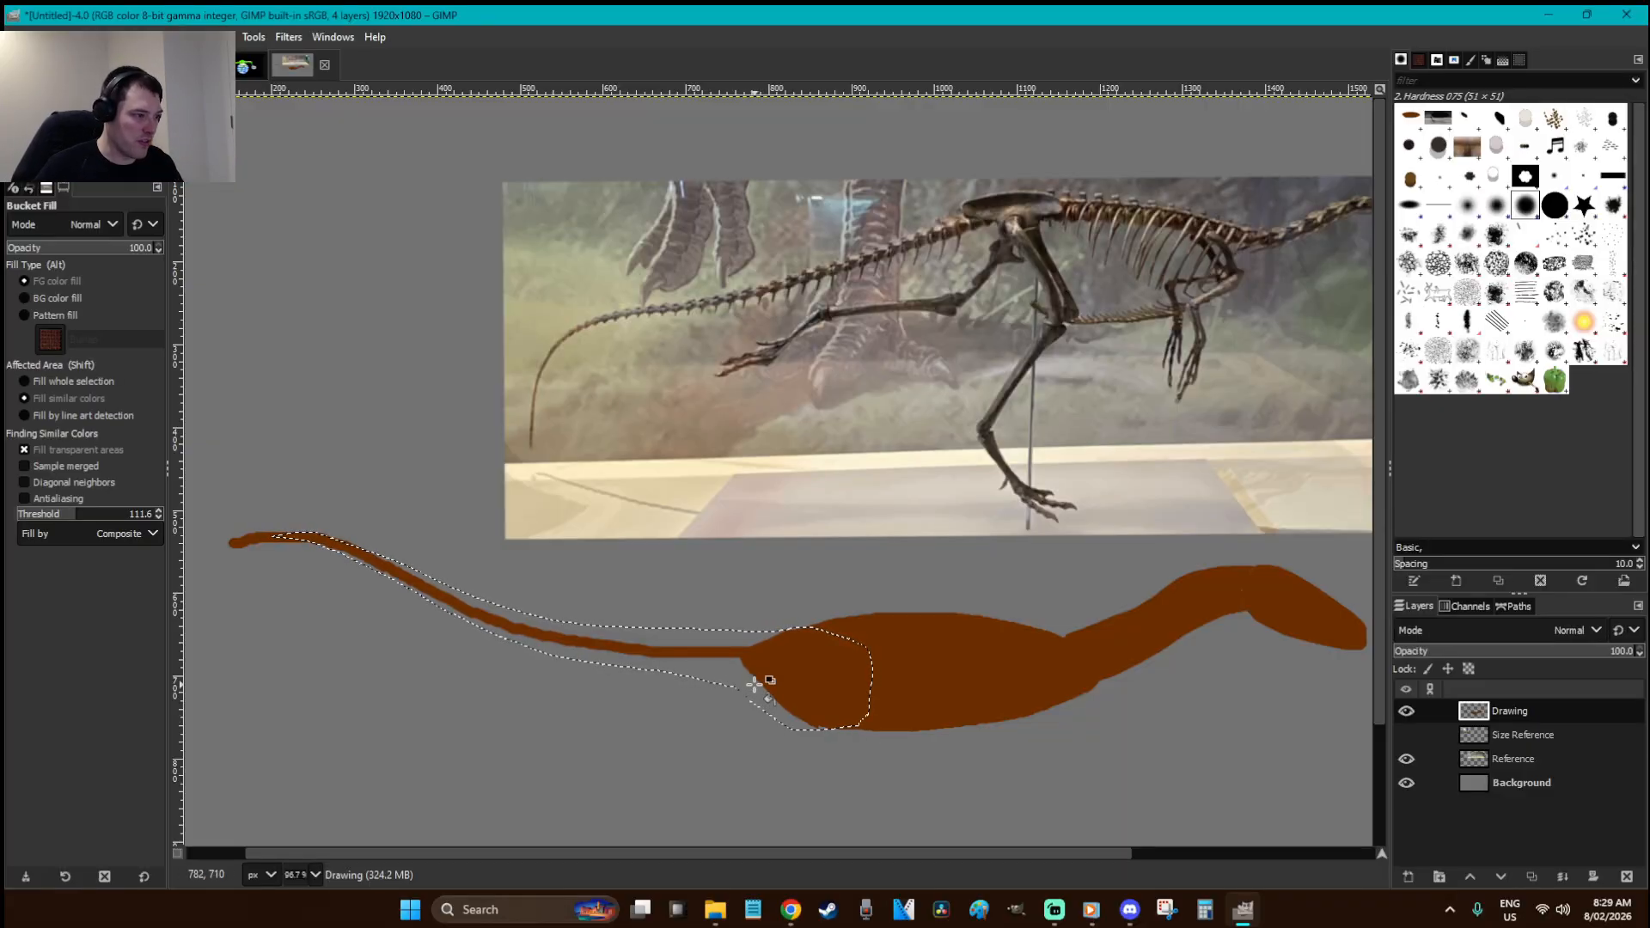
left_click(896, 632)
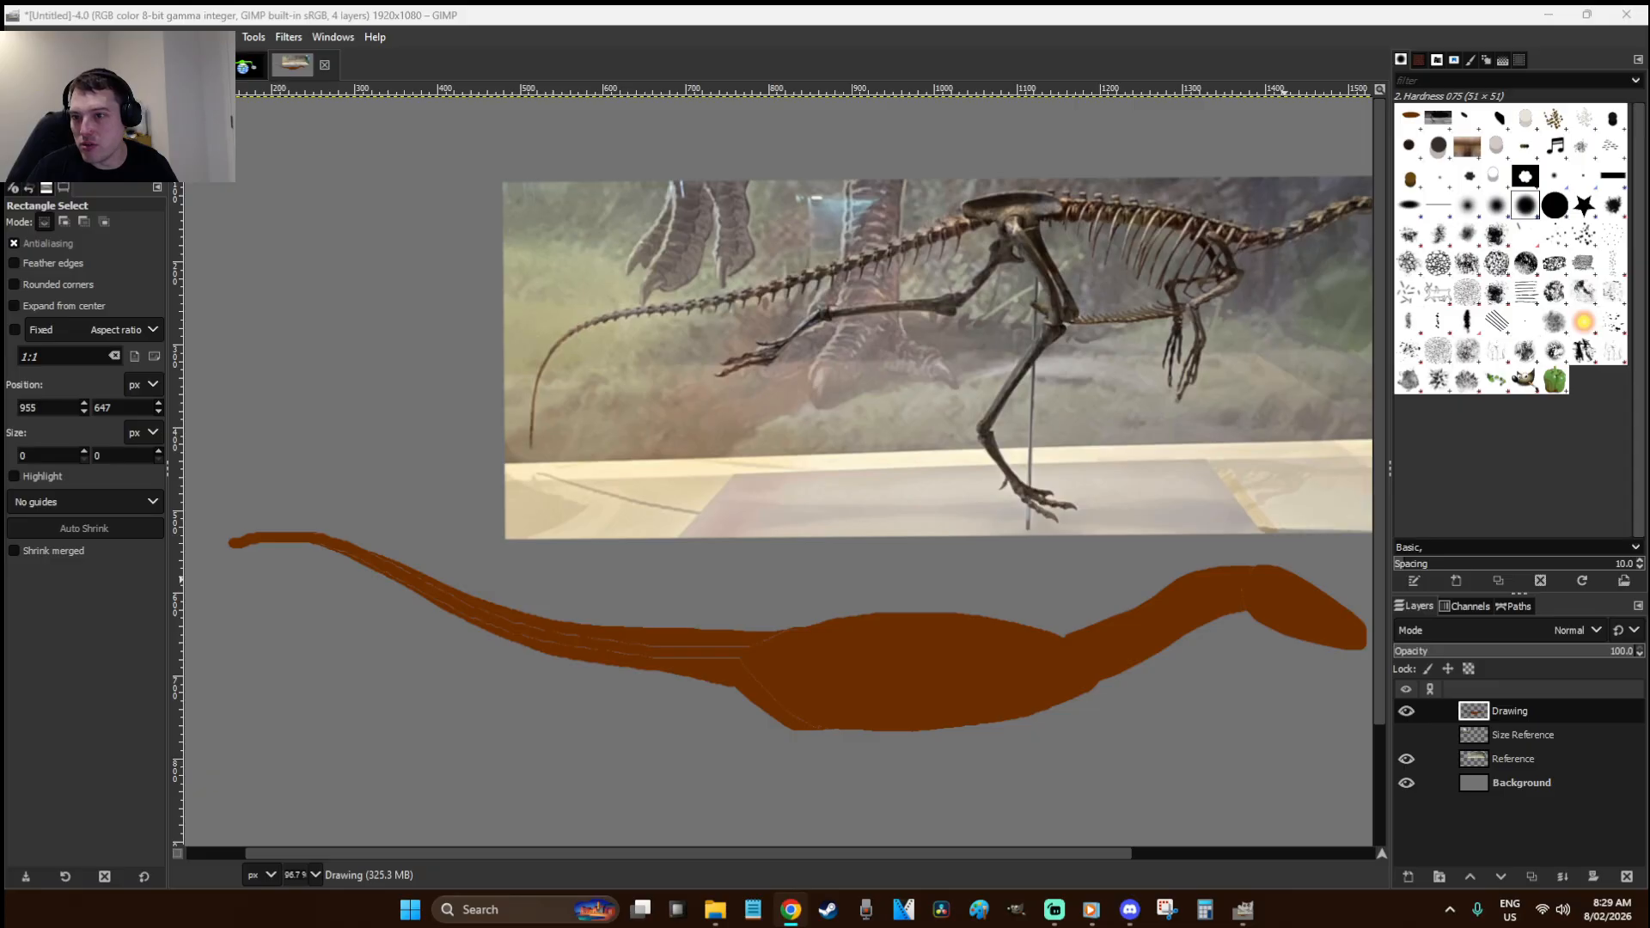
left_click(872, 592)
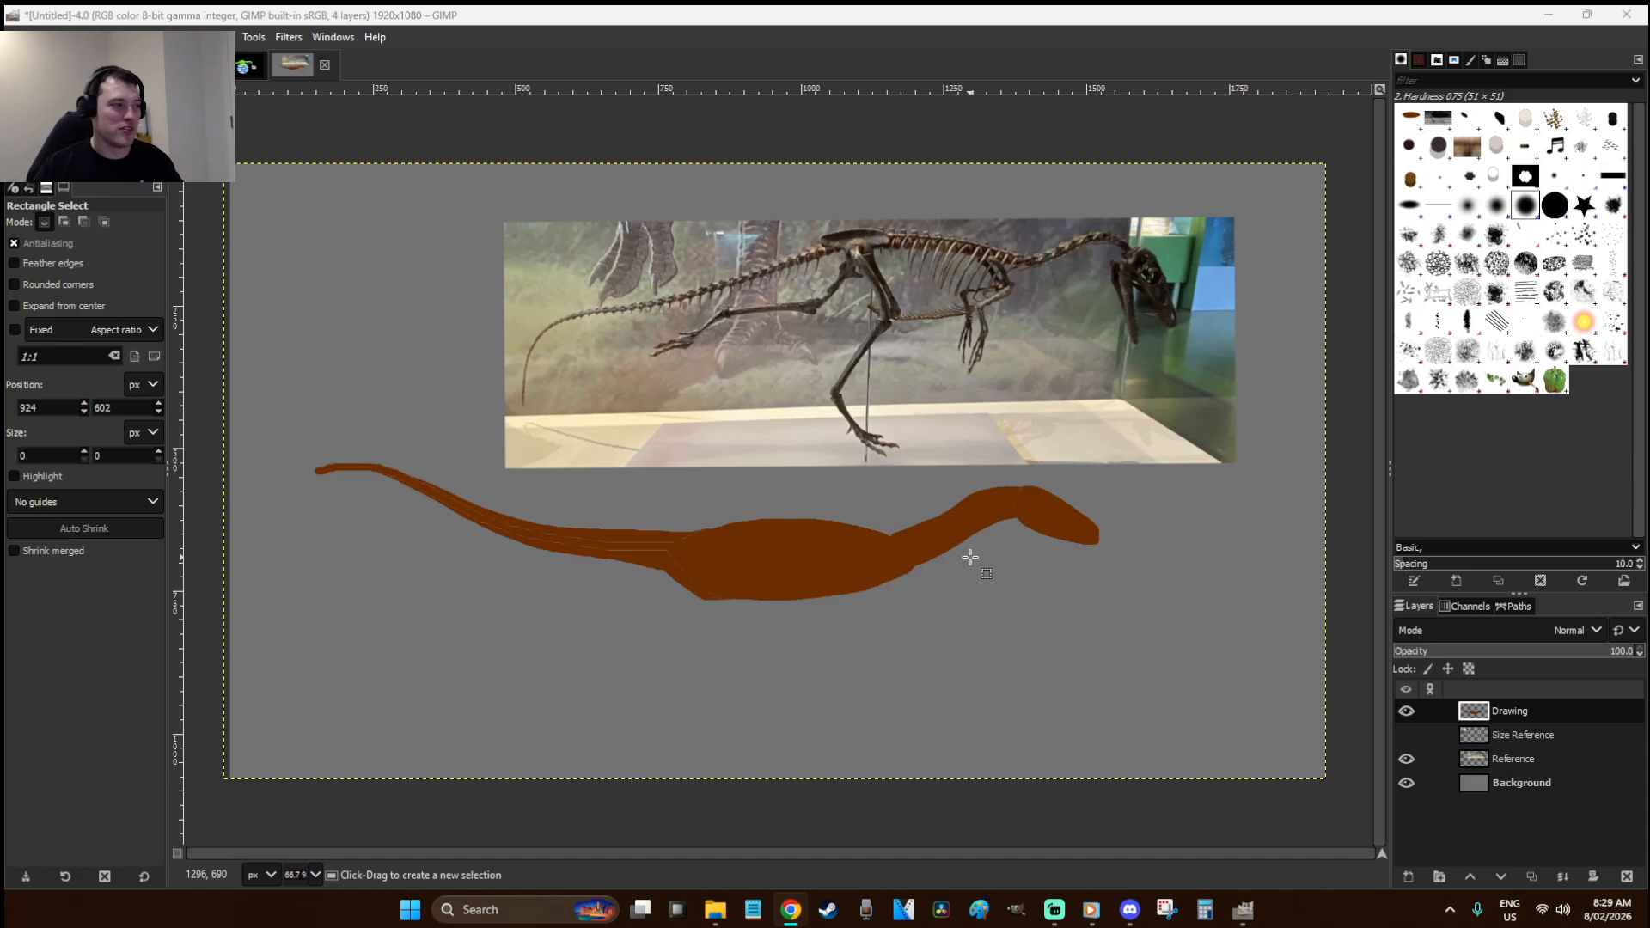
left_click(778, 617)
- Erase the edge of the rounded tail tip with a size 18 eraser to shape it into a point
key("z")
left_click_drag(1030, 668, 273, 414)
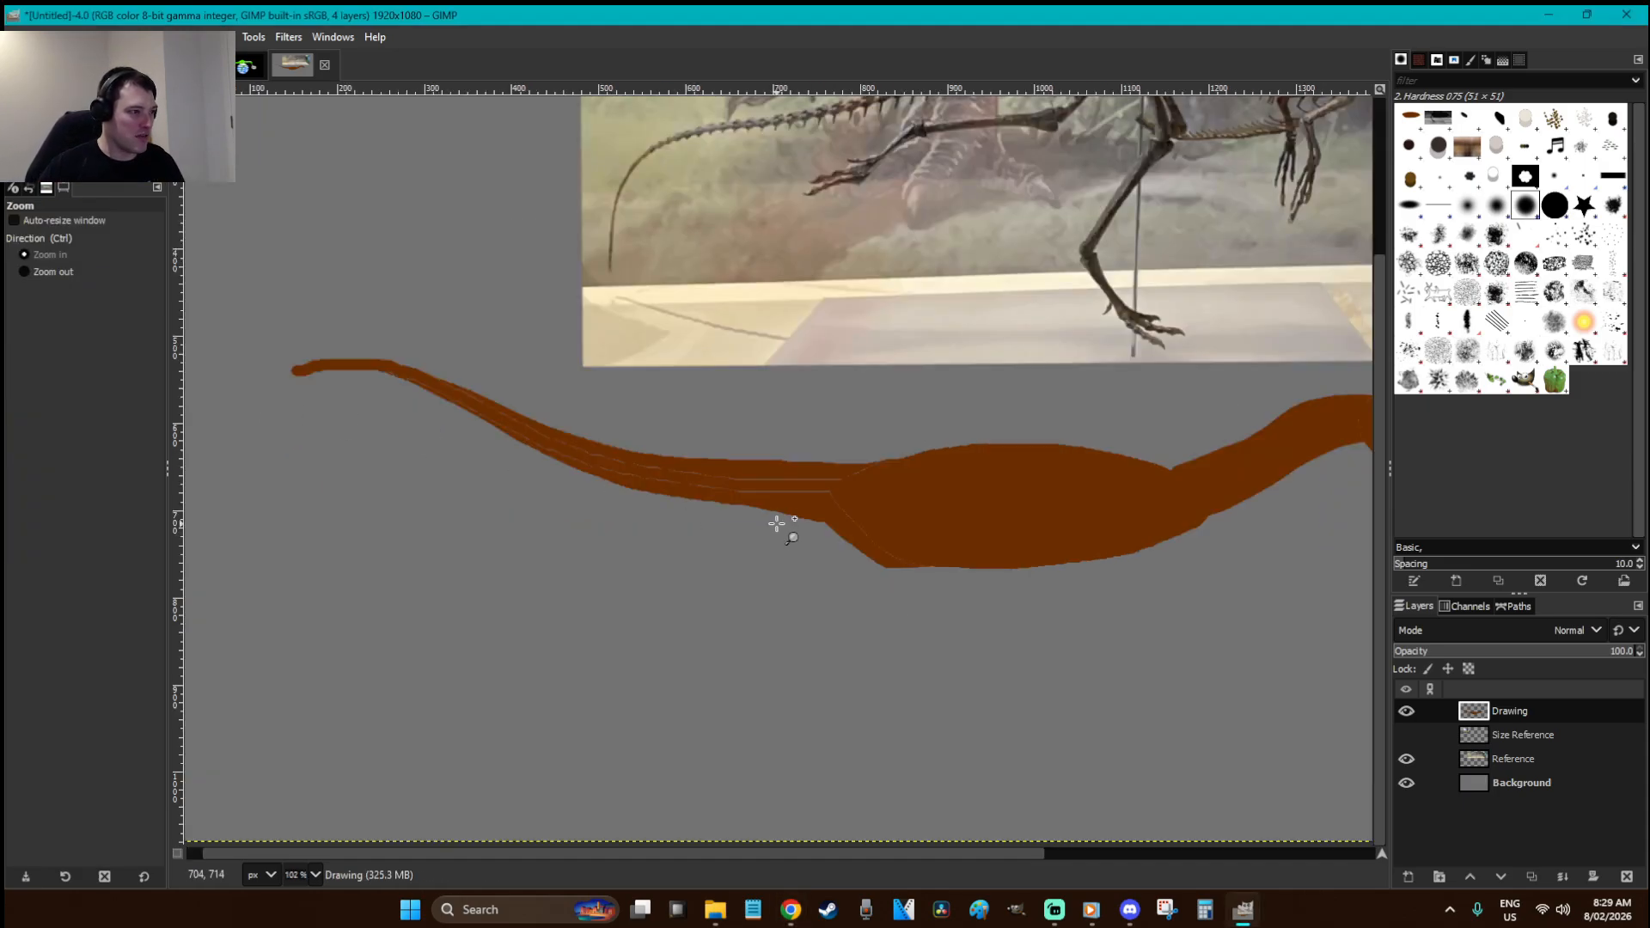
key("shift+e")
key("bracketright")
key("bracketright")
key("bracketright")
key("bracketright")
key("bracketright")
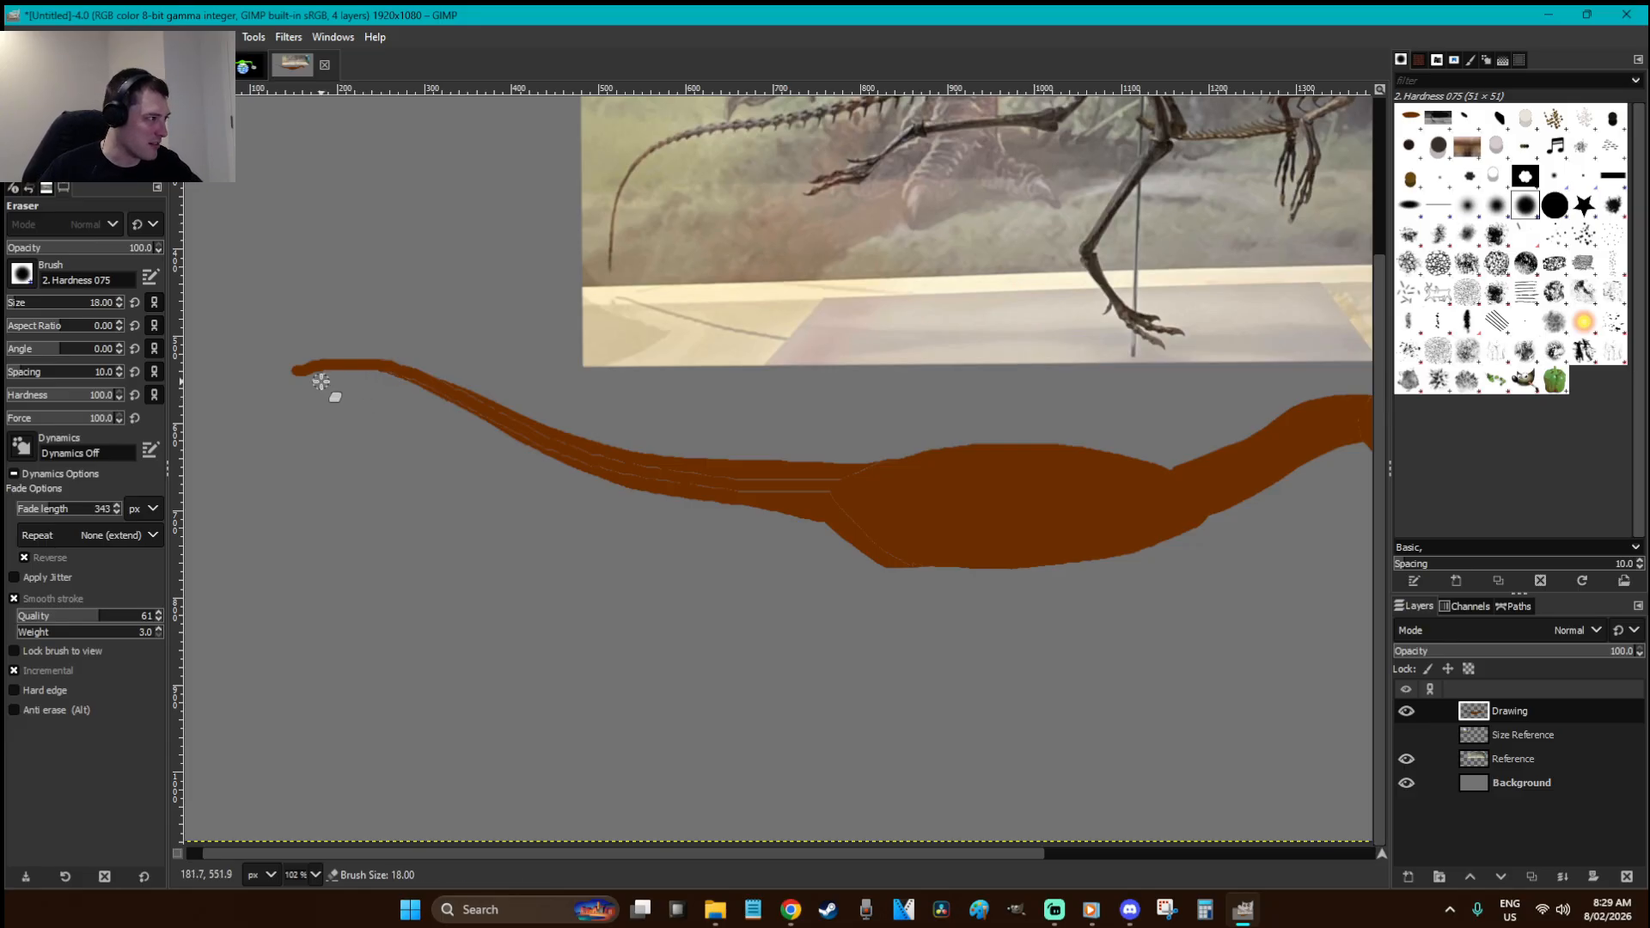
mouse_move(288, 363)
left_mouse_down()
mouse_move(331, 352)
mouse_move(300, 360)
left_mouse_up()
- Paint brown over the thin seam lines along the tail and at its junction with the torso
key("p")
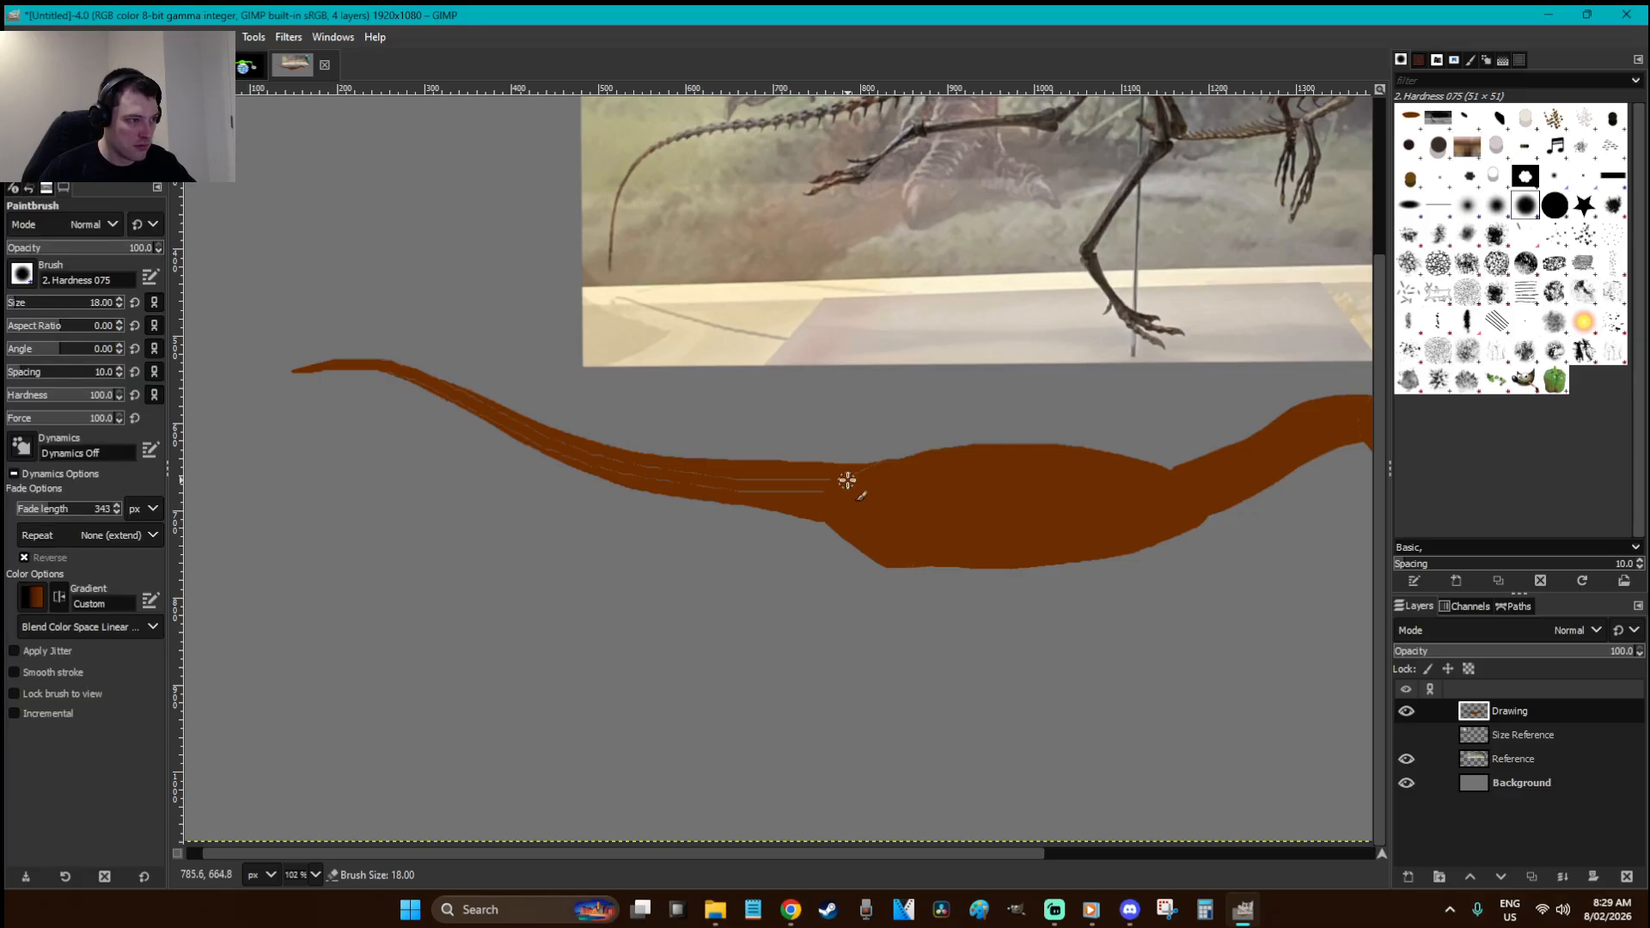
left_click_drag(838, 483, 736, 482)
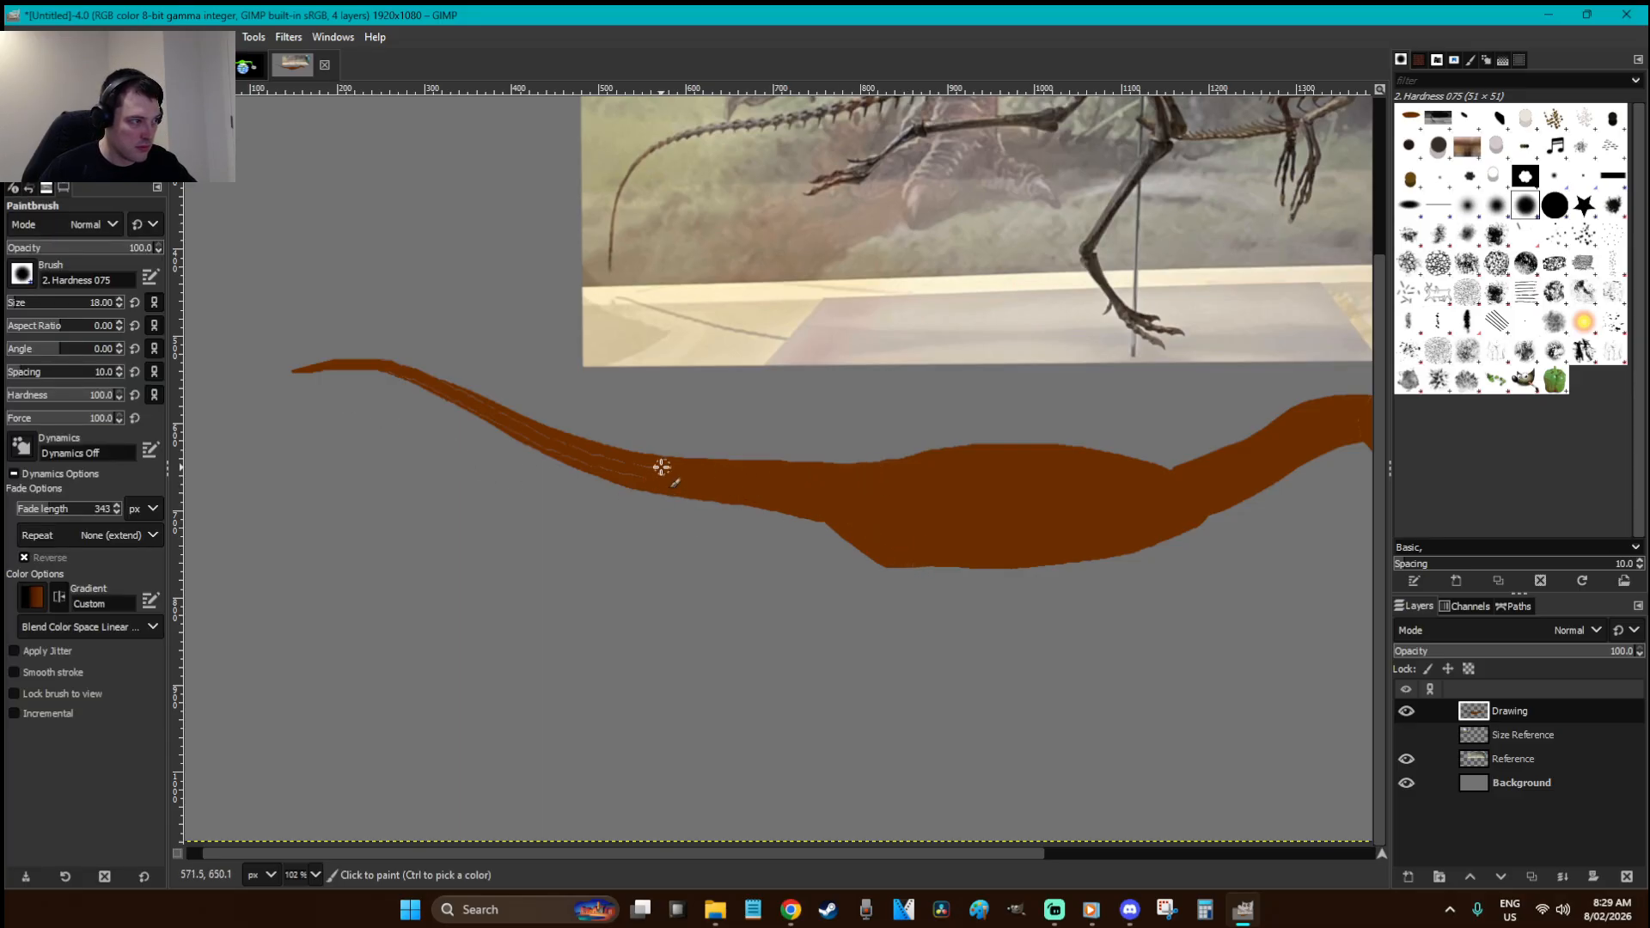
mouse_move(602, 460)
left_mouse_down()
mouse_move(453, 390)
mouse_move(346, 365)
left_mouse_up()
- Erase the bump along the upper edge near the tail tip so that it tapers smoothly
key("z")
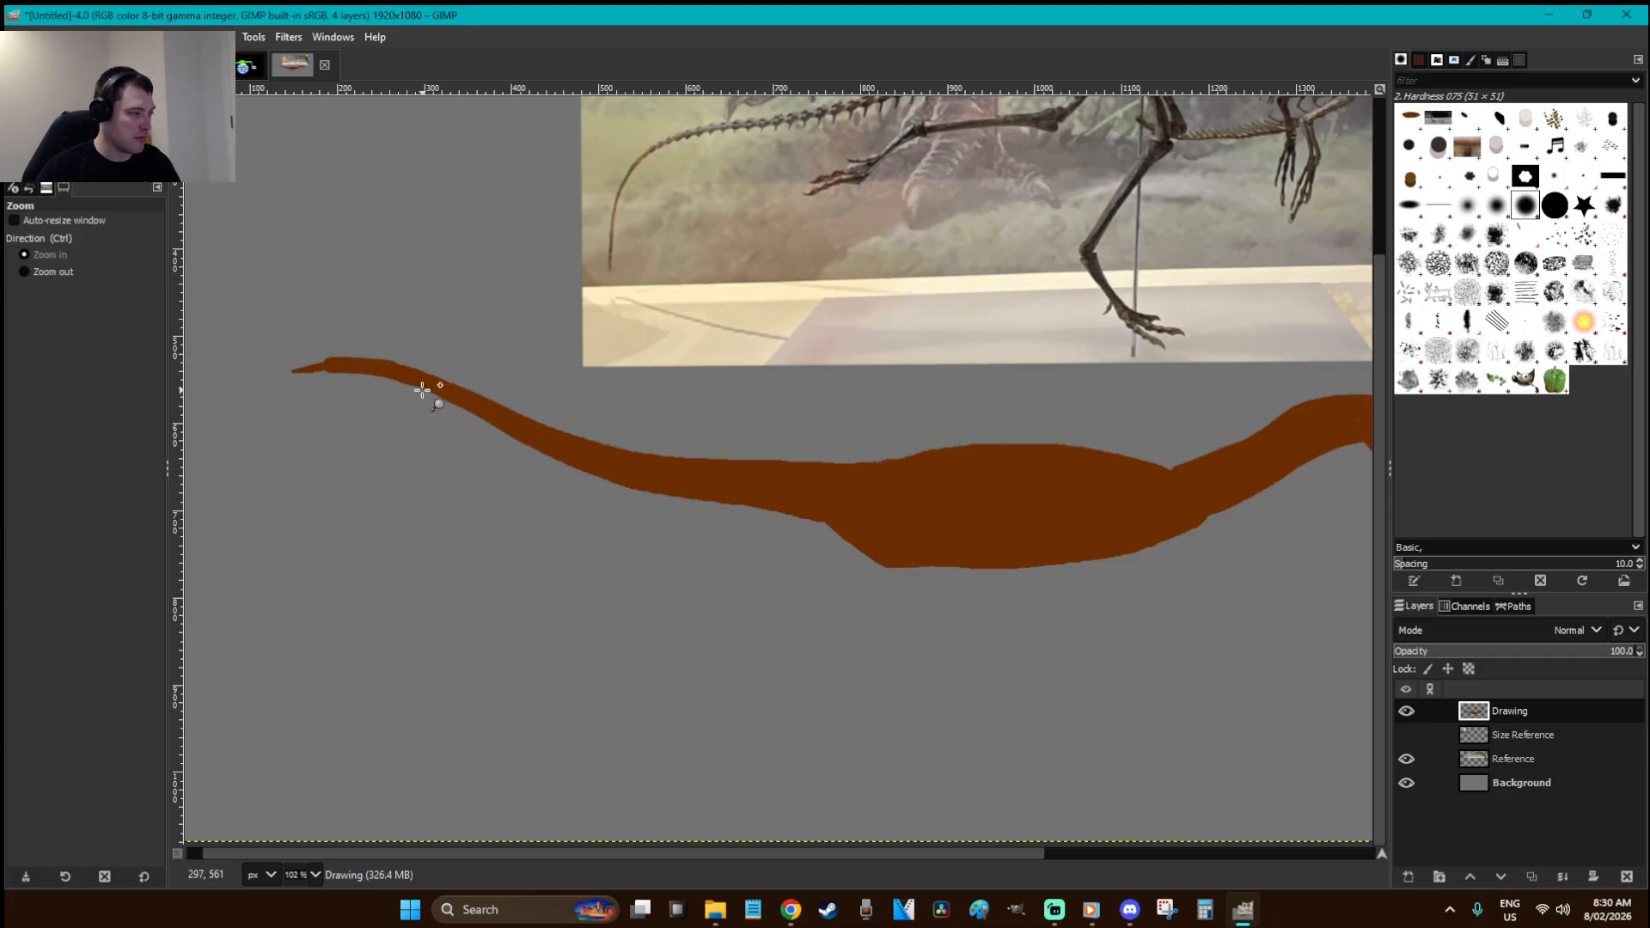
left_click(518, 441)
key("shift+e")
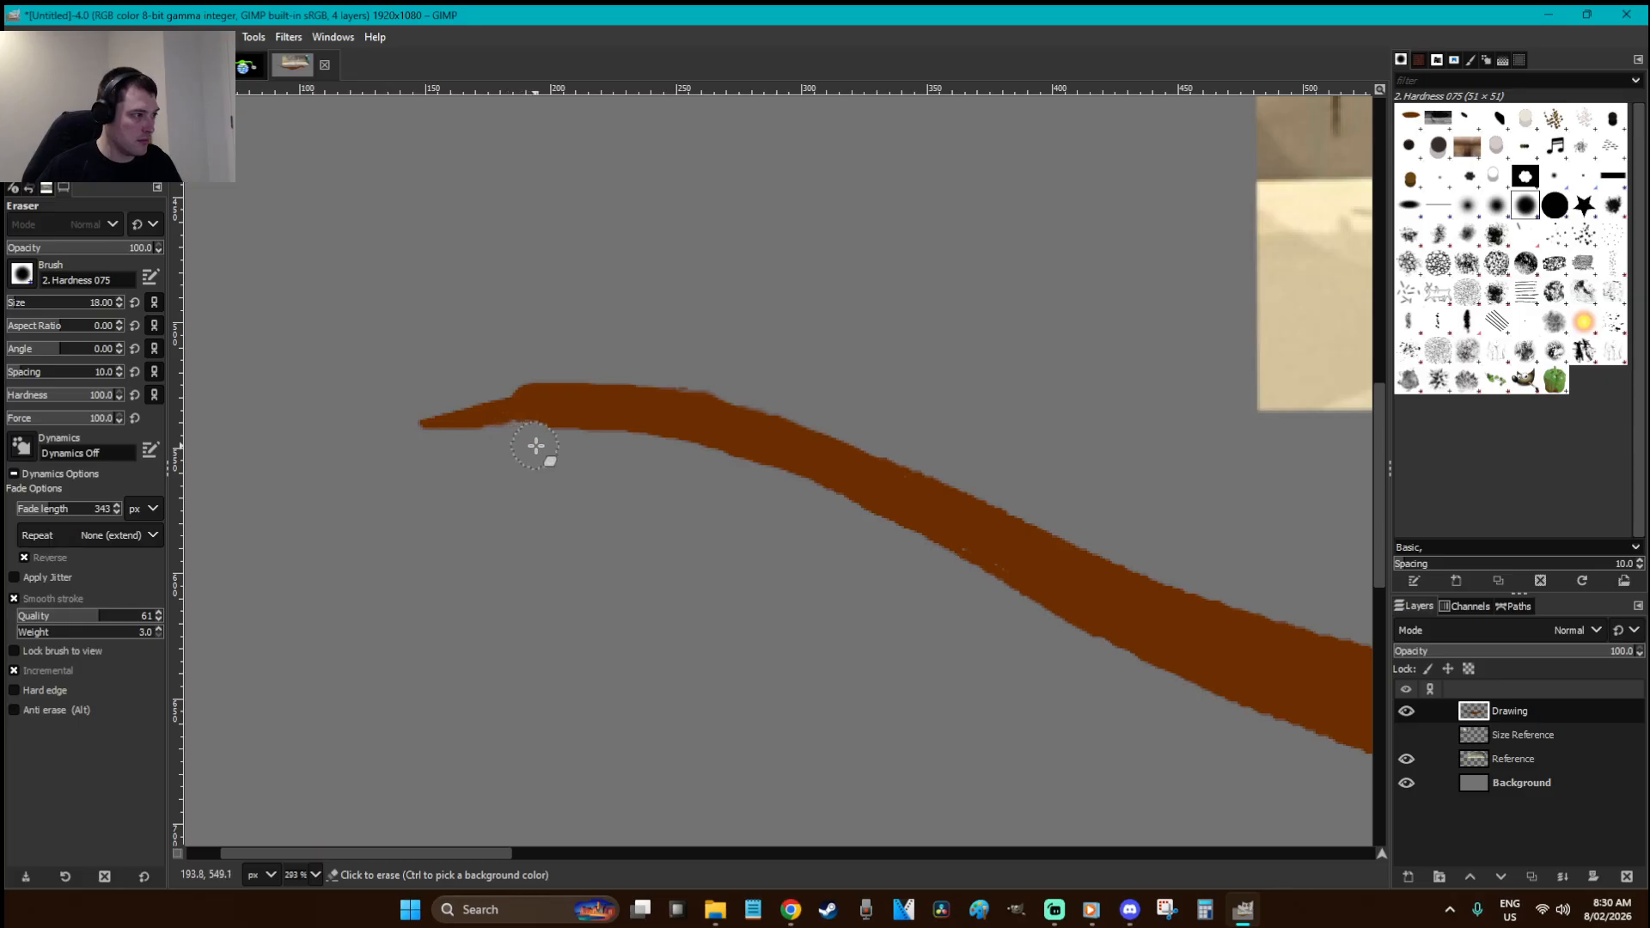
left_click_drag(714, 372, 503, 371)
key("r")
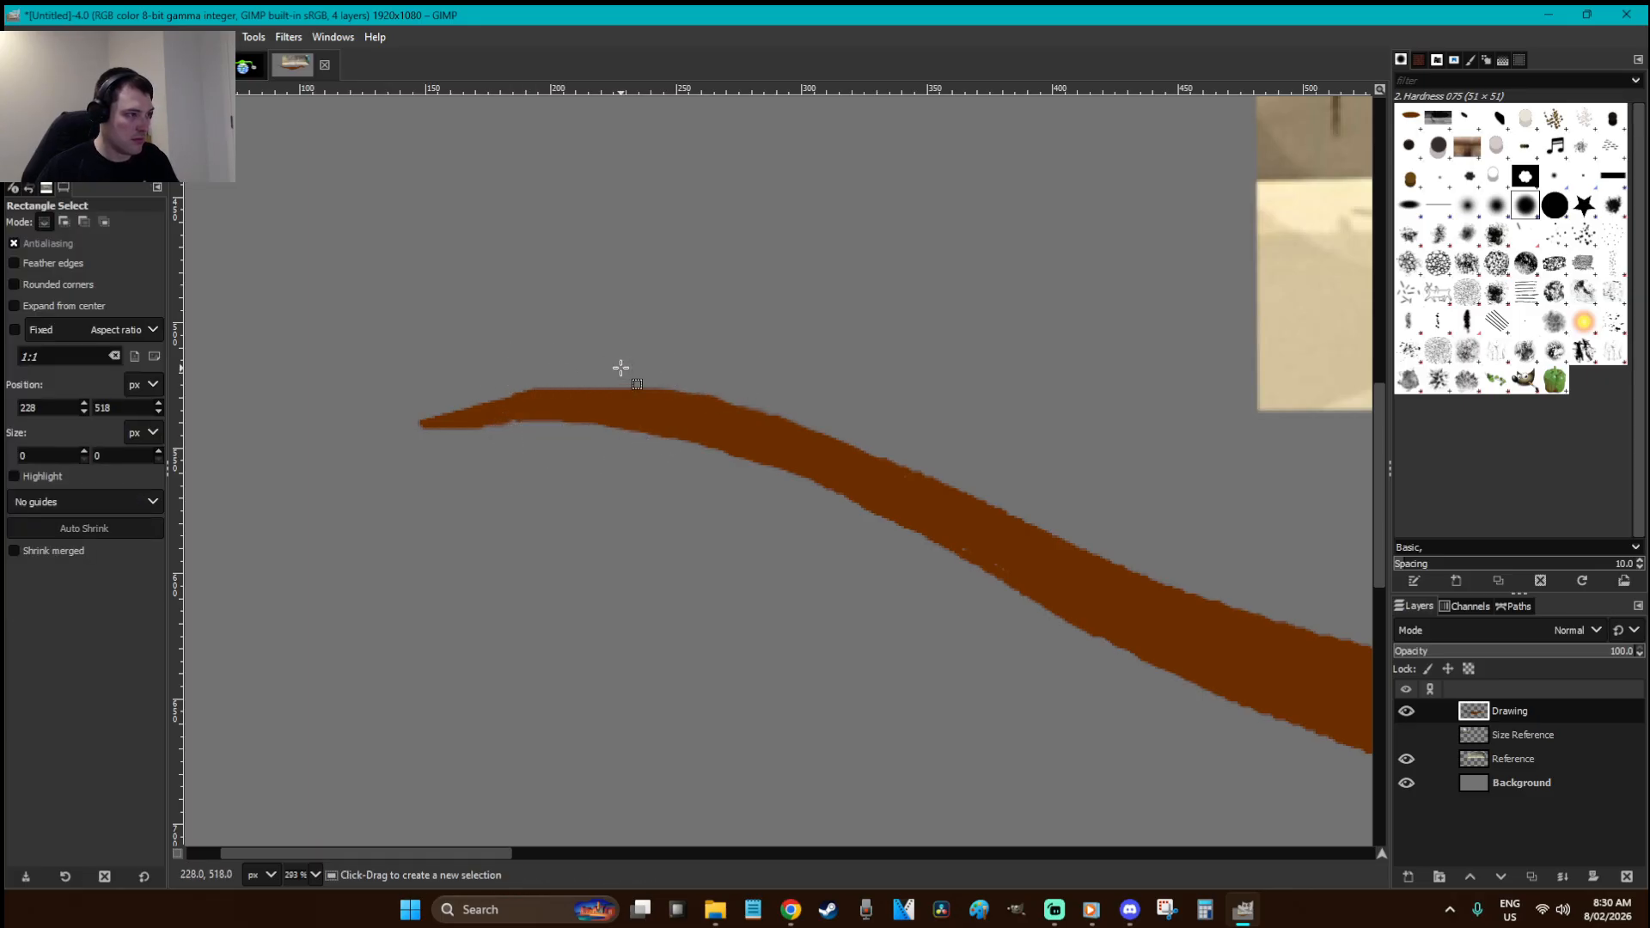
- Paint brown along the upper edge where the tail meets the torso to smooth the transition
key("1")
key("shift+2")
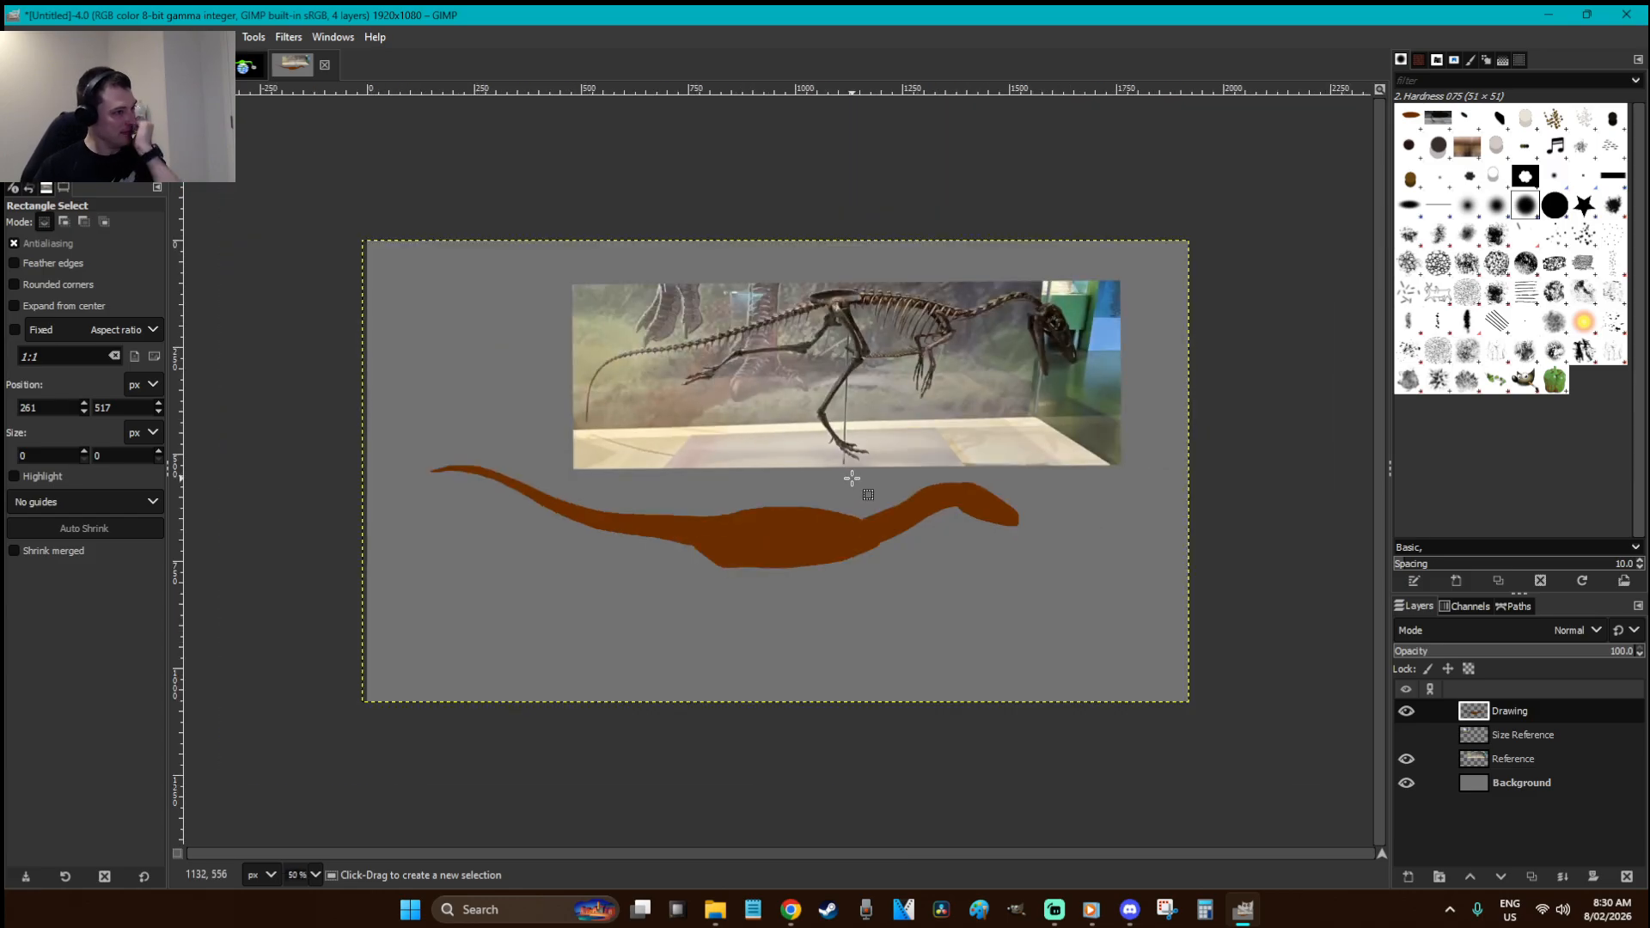
key("p")
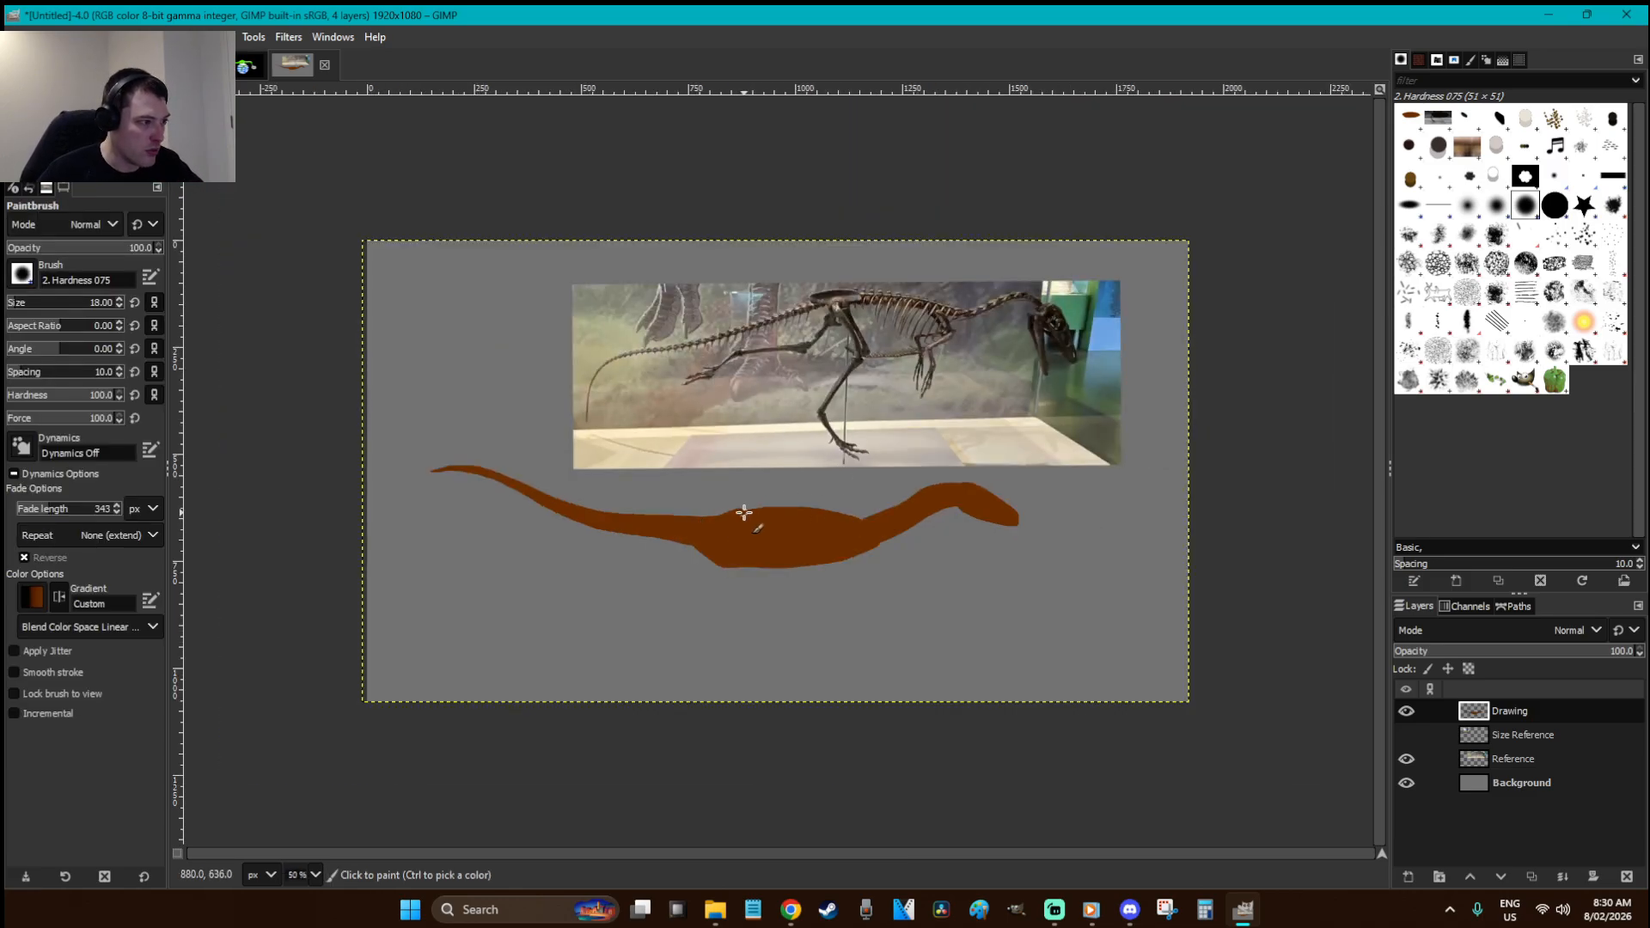
key("z")
left_click_drag(838, 572, 657, 471)
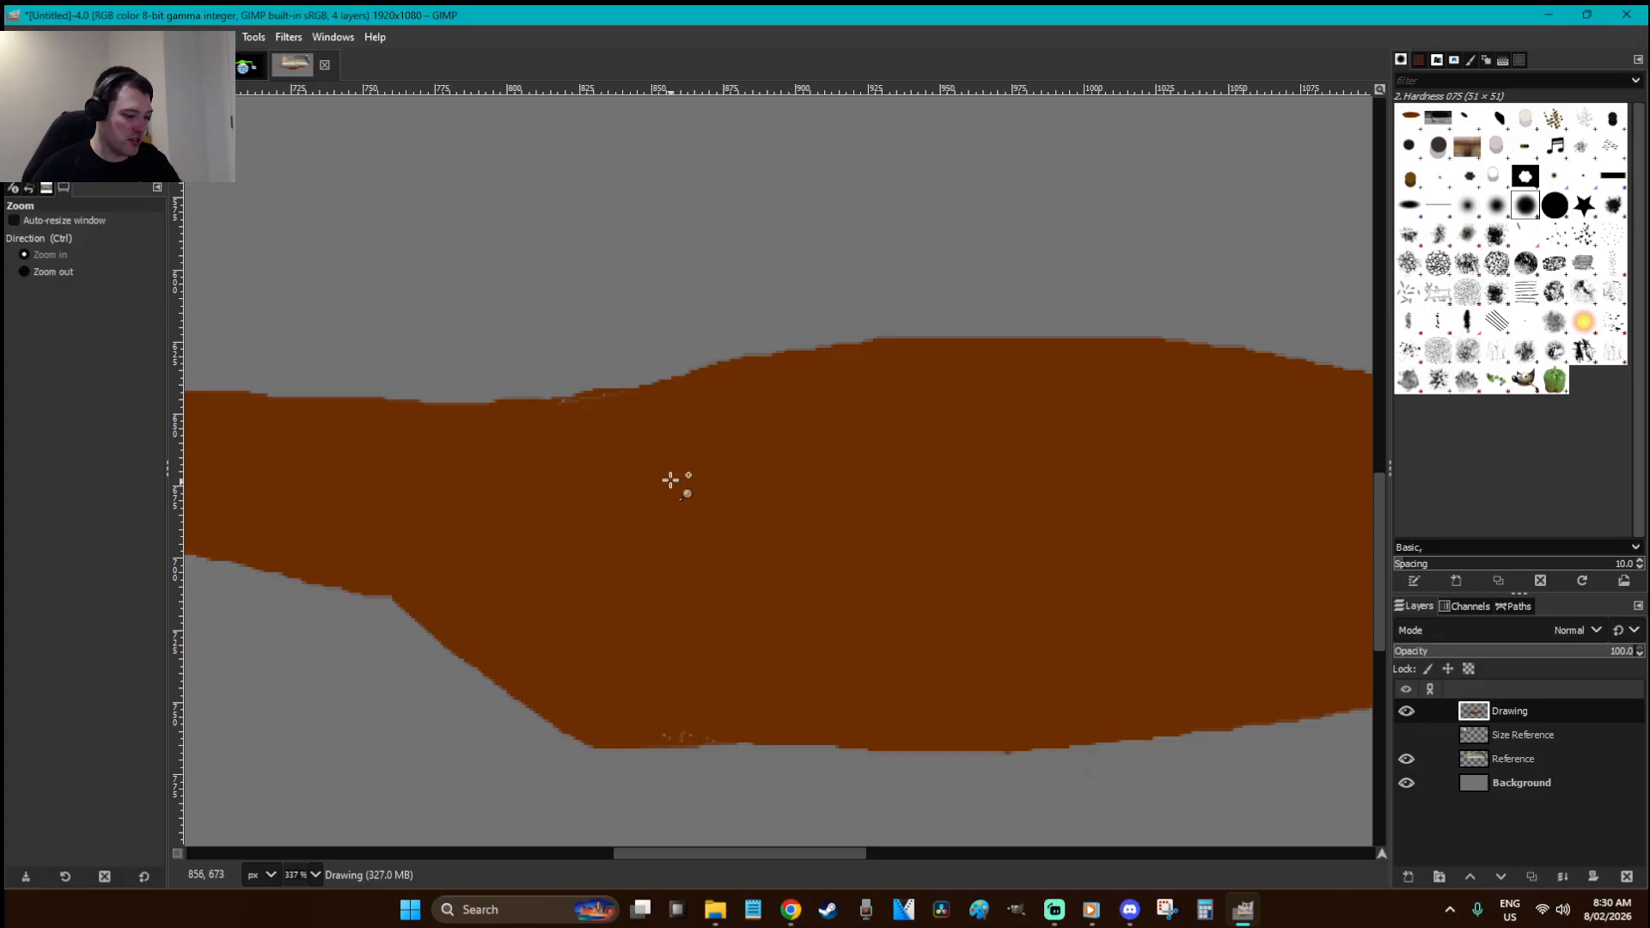
key("p")
mouse_move(447, 430)
left_mouse_down()
mouse_move(615, 398)
mouse_move(822, 390)
mouse_move(693, 383)
mouse_move(320, 435)
mouse_move(655, 379)
mouse_move(883, 368)
left_mouse_up()
key("r")
- Create a new layer named Limbs 1 above the Drawing layer
key("1")
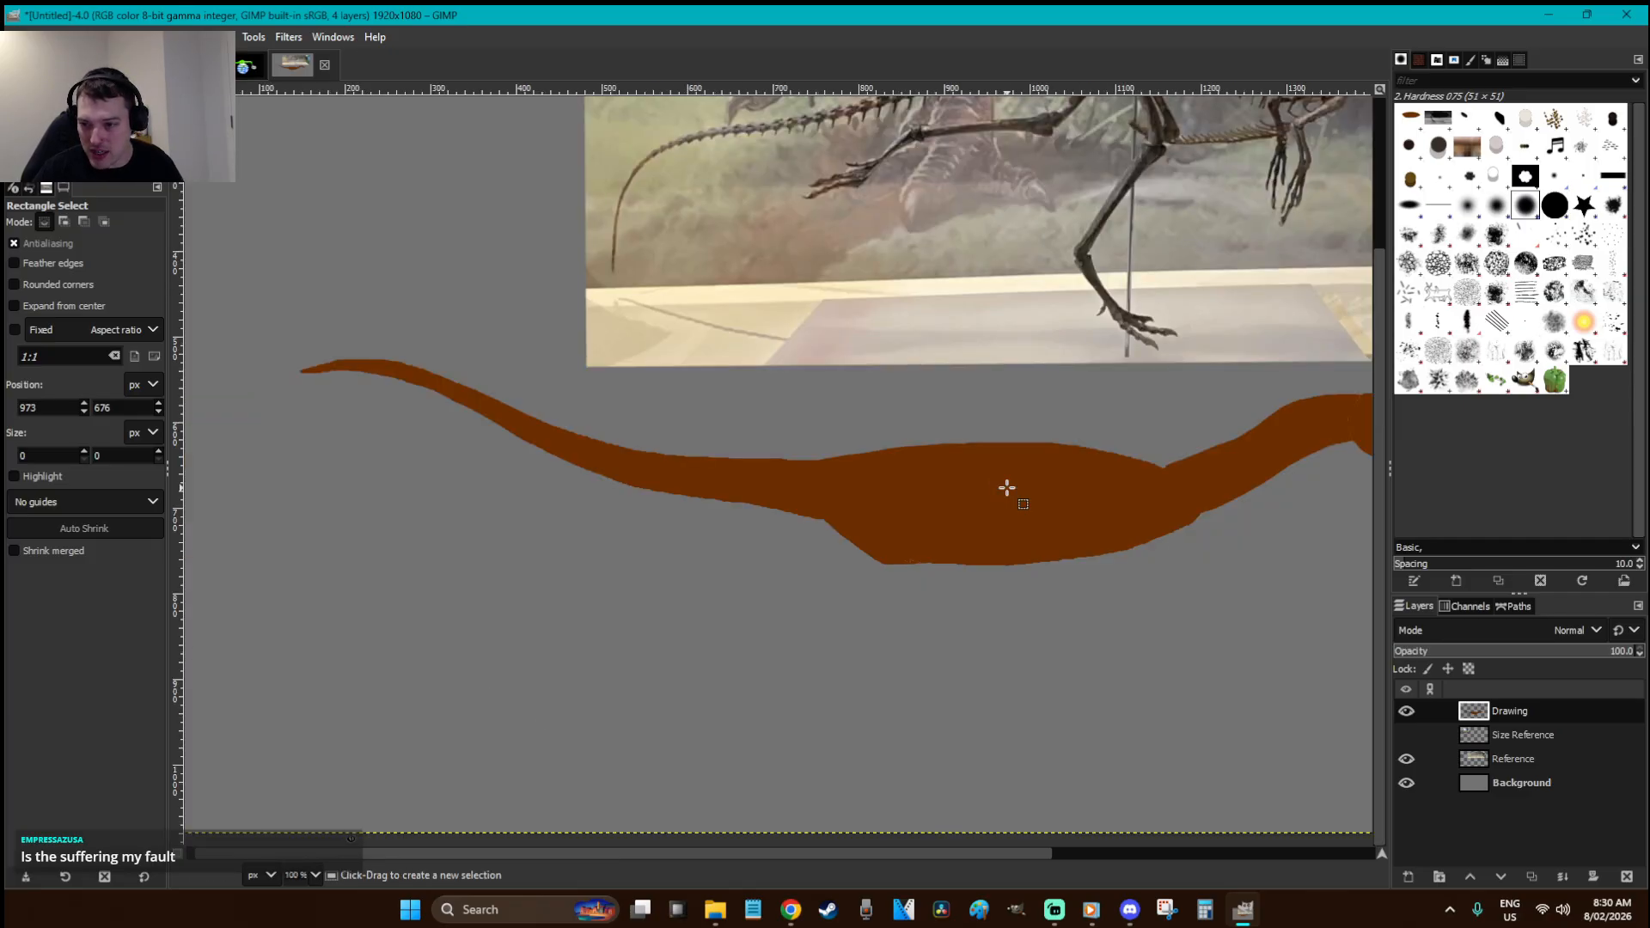
key("minus")
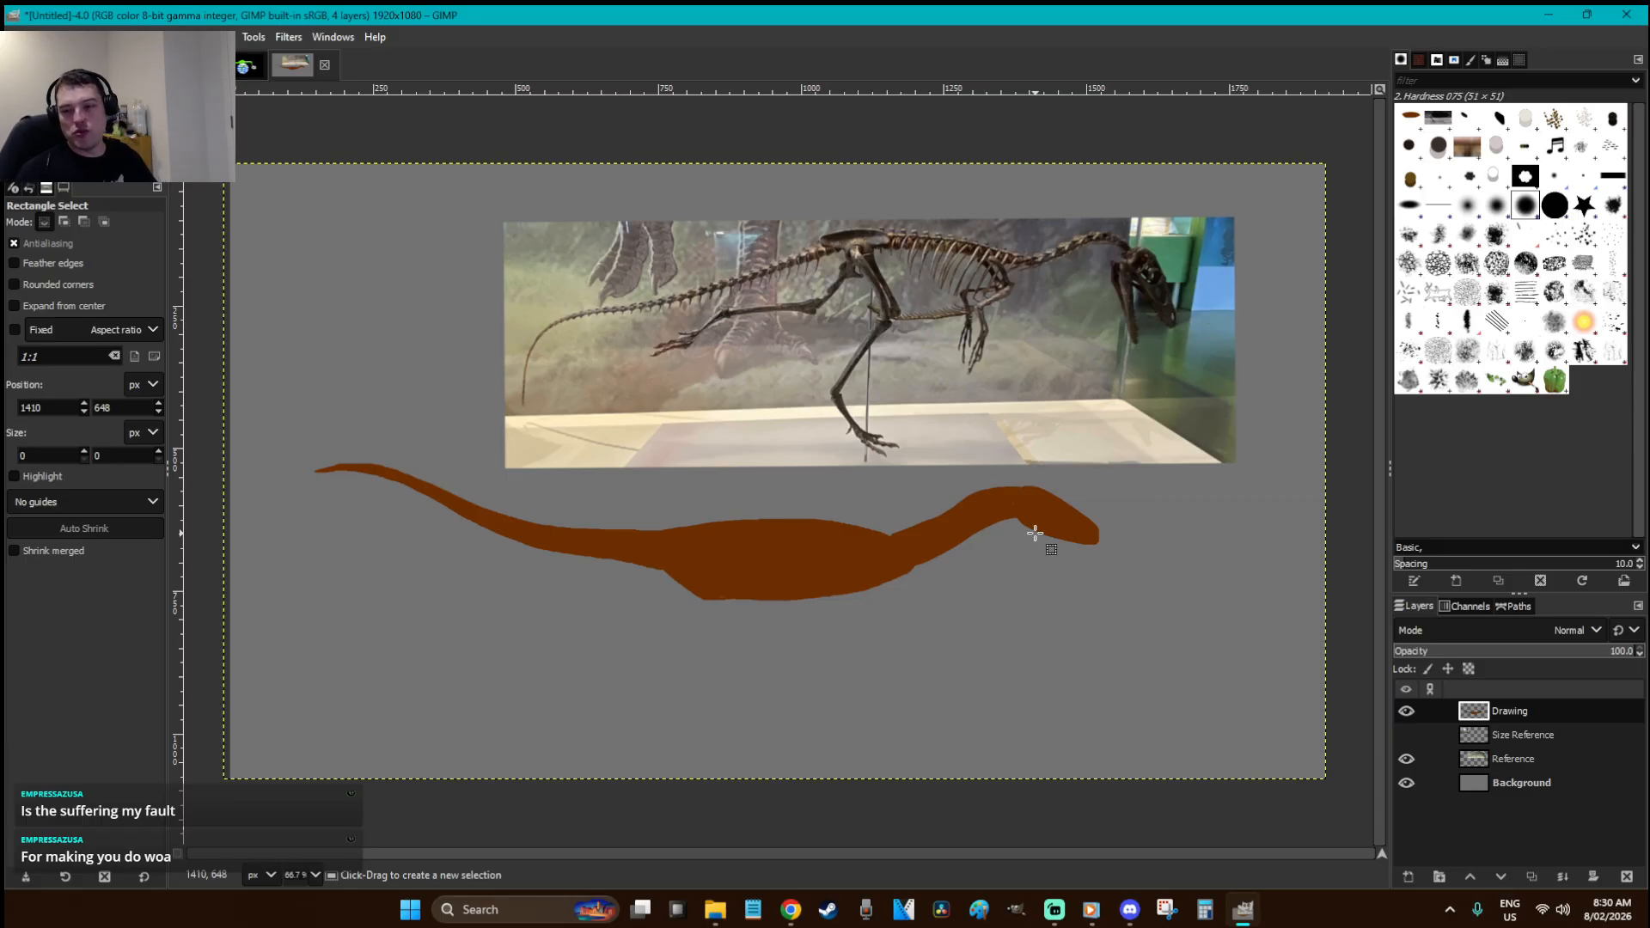
key("p")
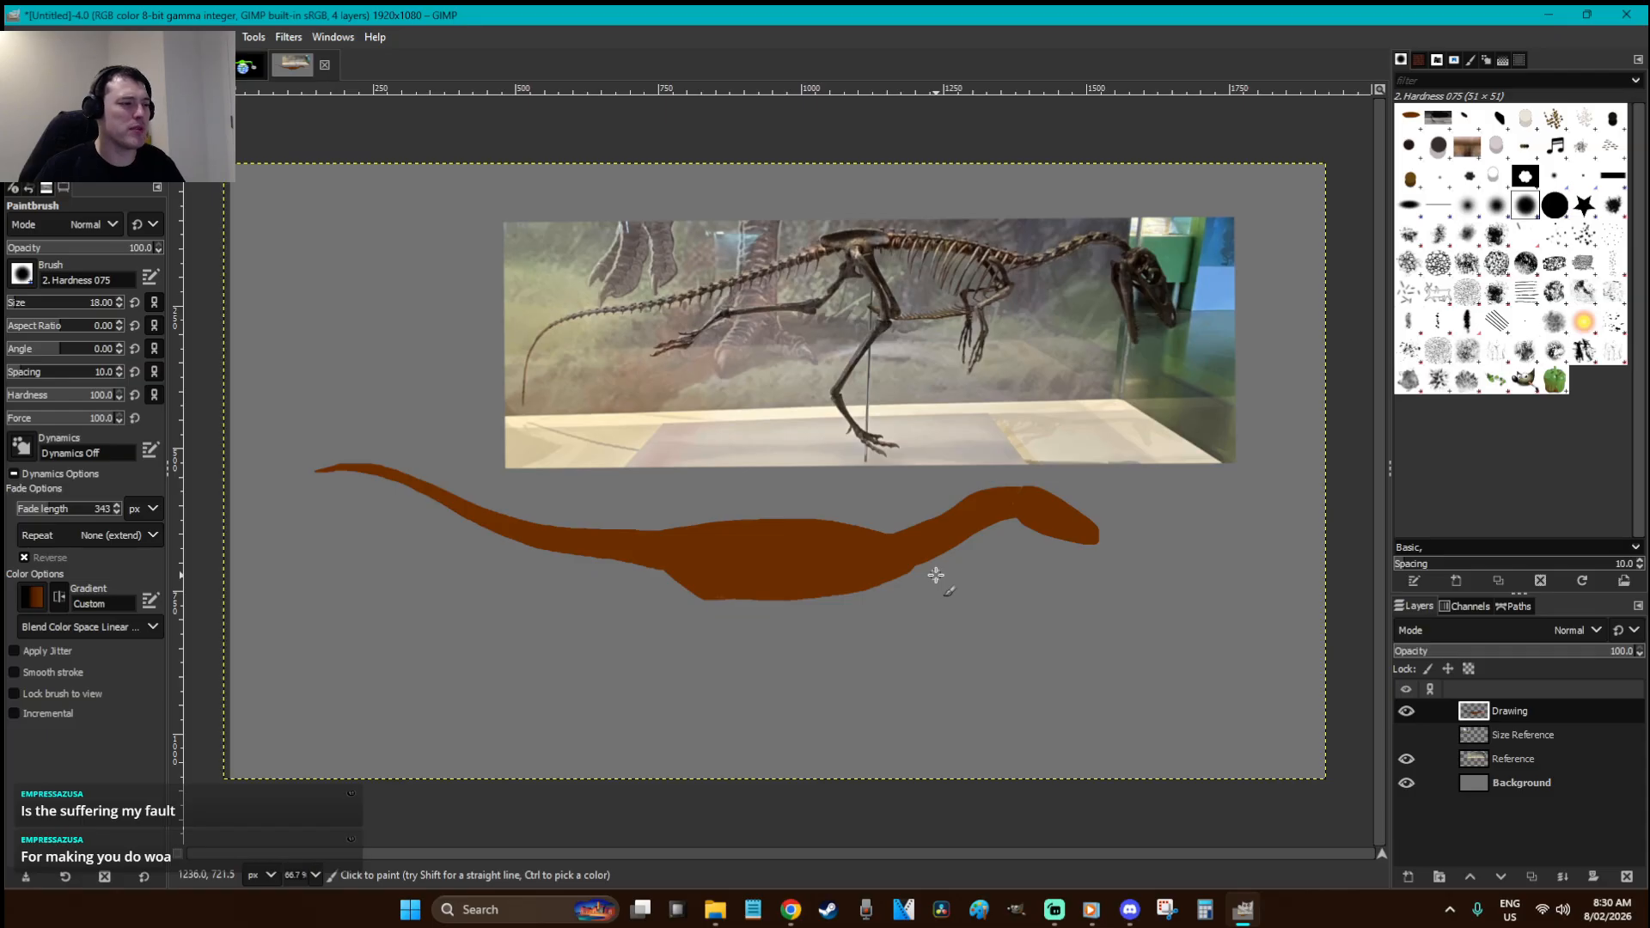
key("r")
key("ctrl+shift+n")
type("Limbs 1")
key("Return")
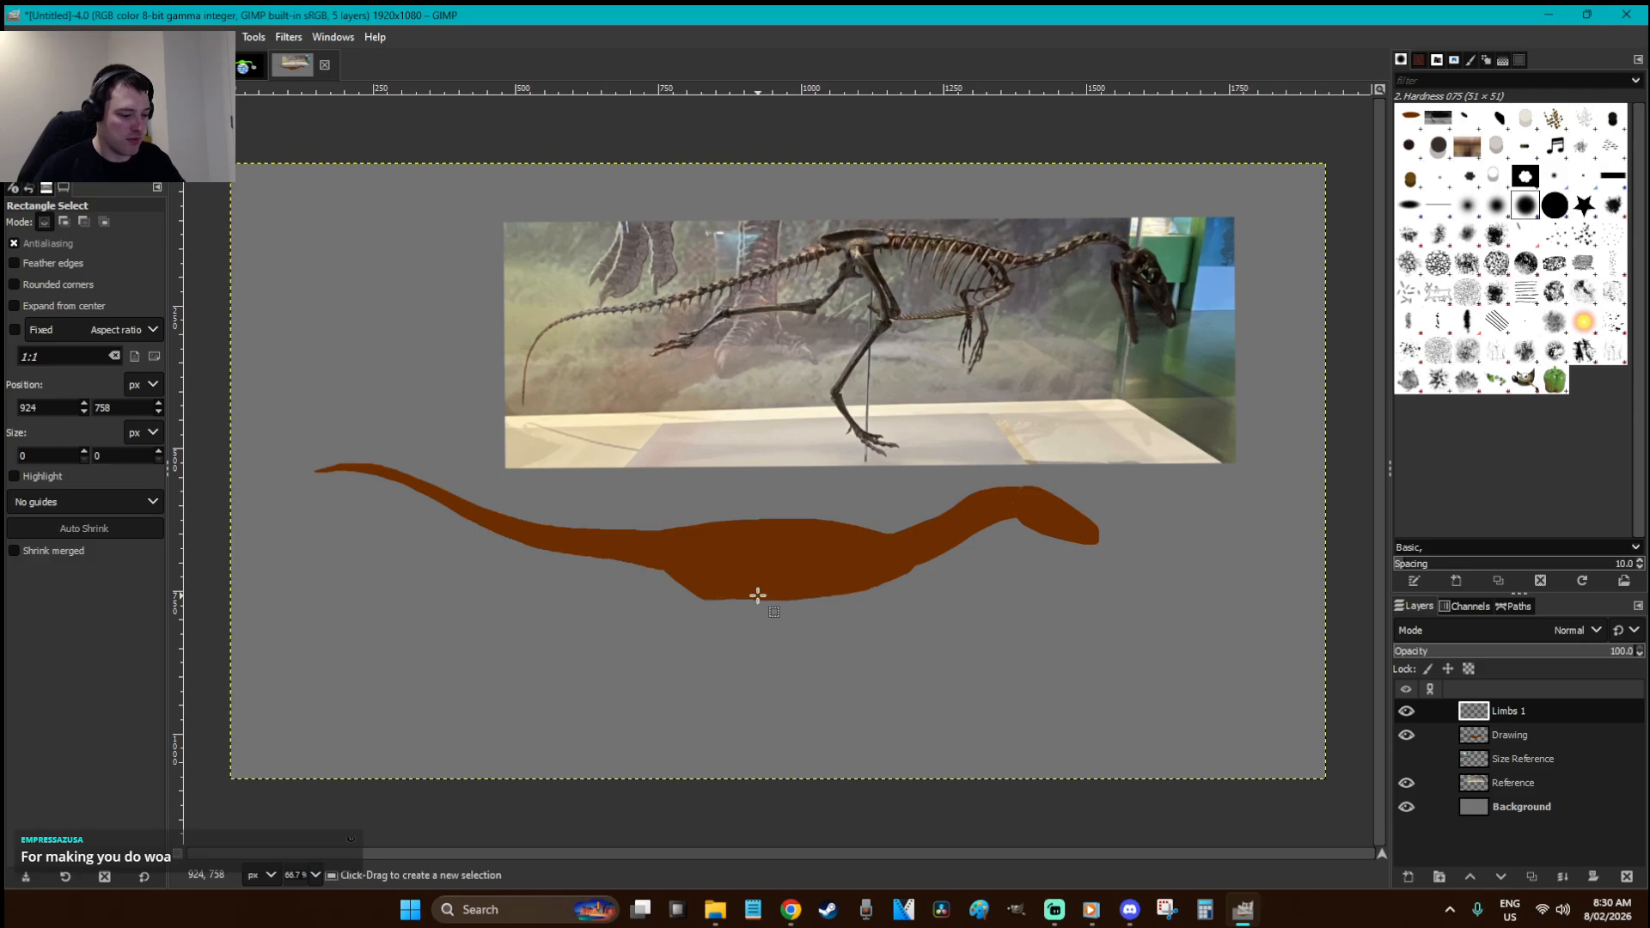
- Darken the foreground colour to the brown 673400 for the limbs
key("o")
left_click(20, 159)
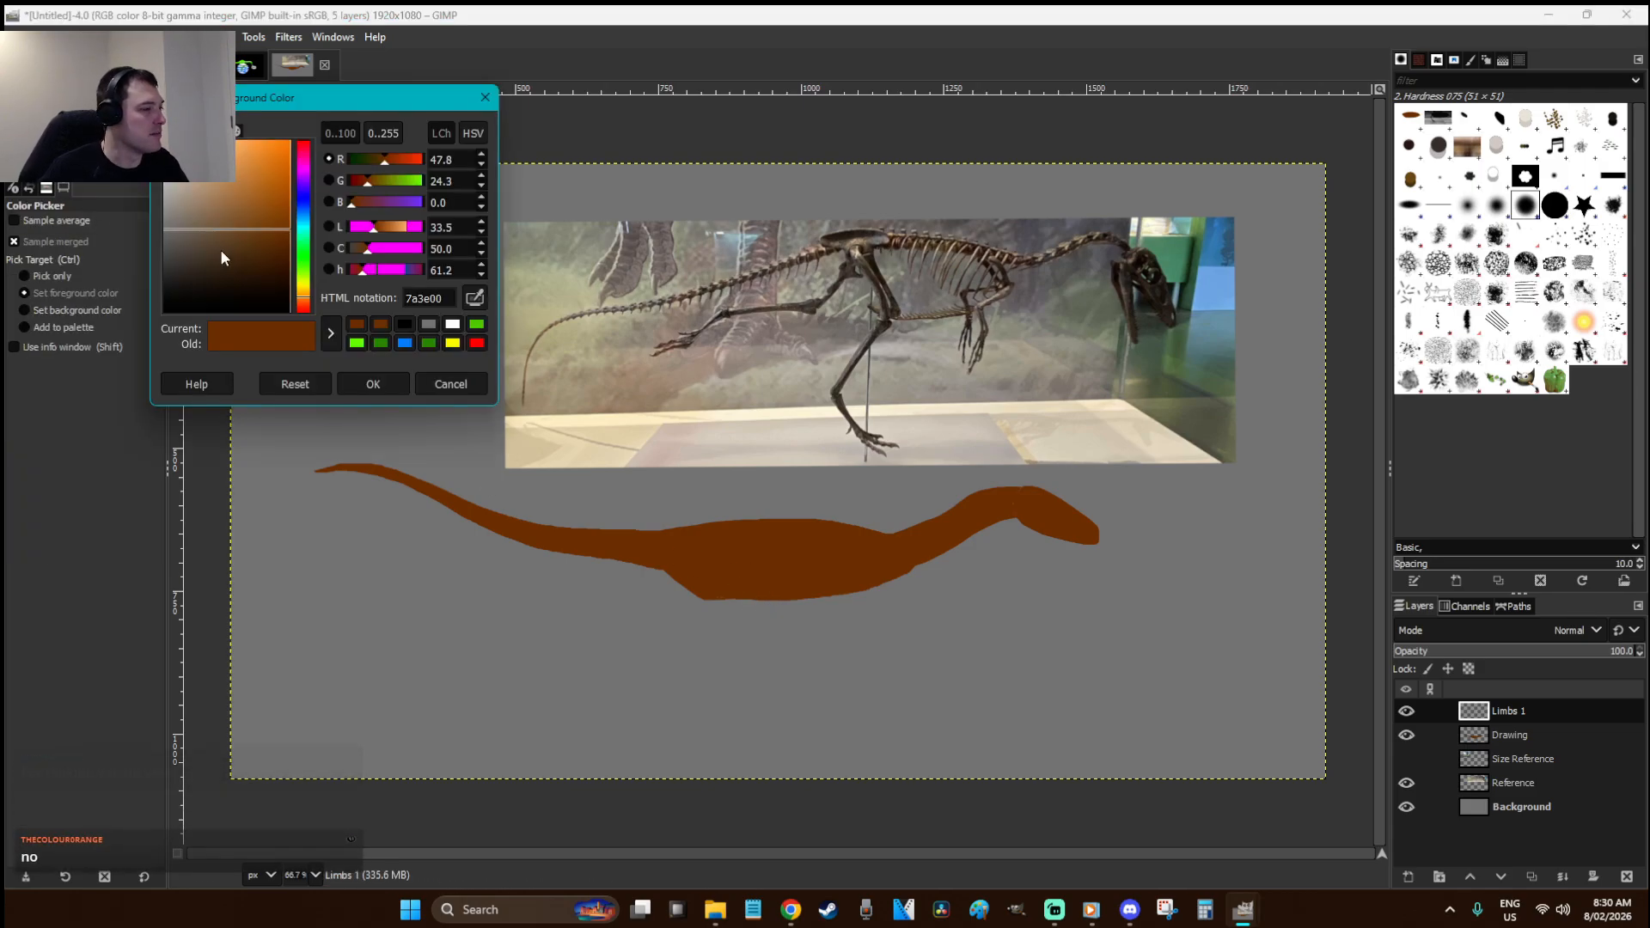
left_click(290, 245)
left_click_drag(290, 249, 291, 242)
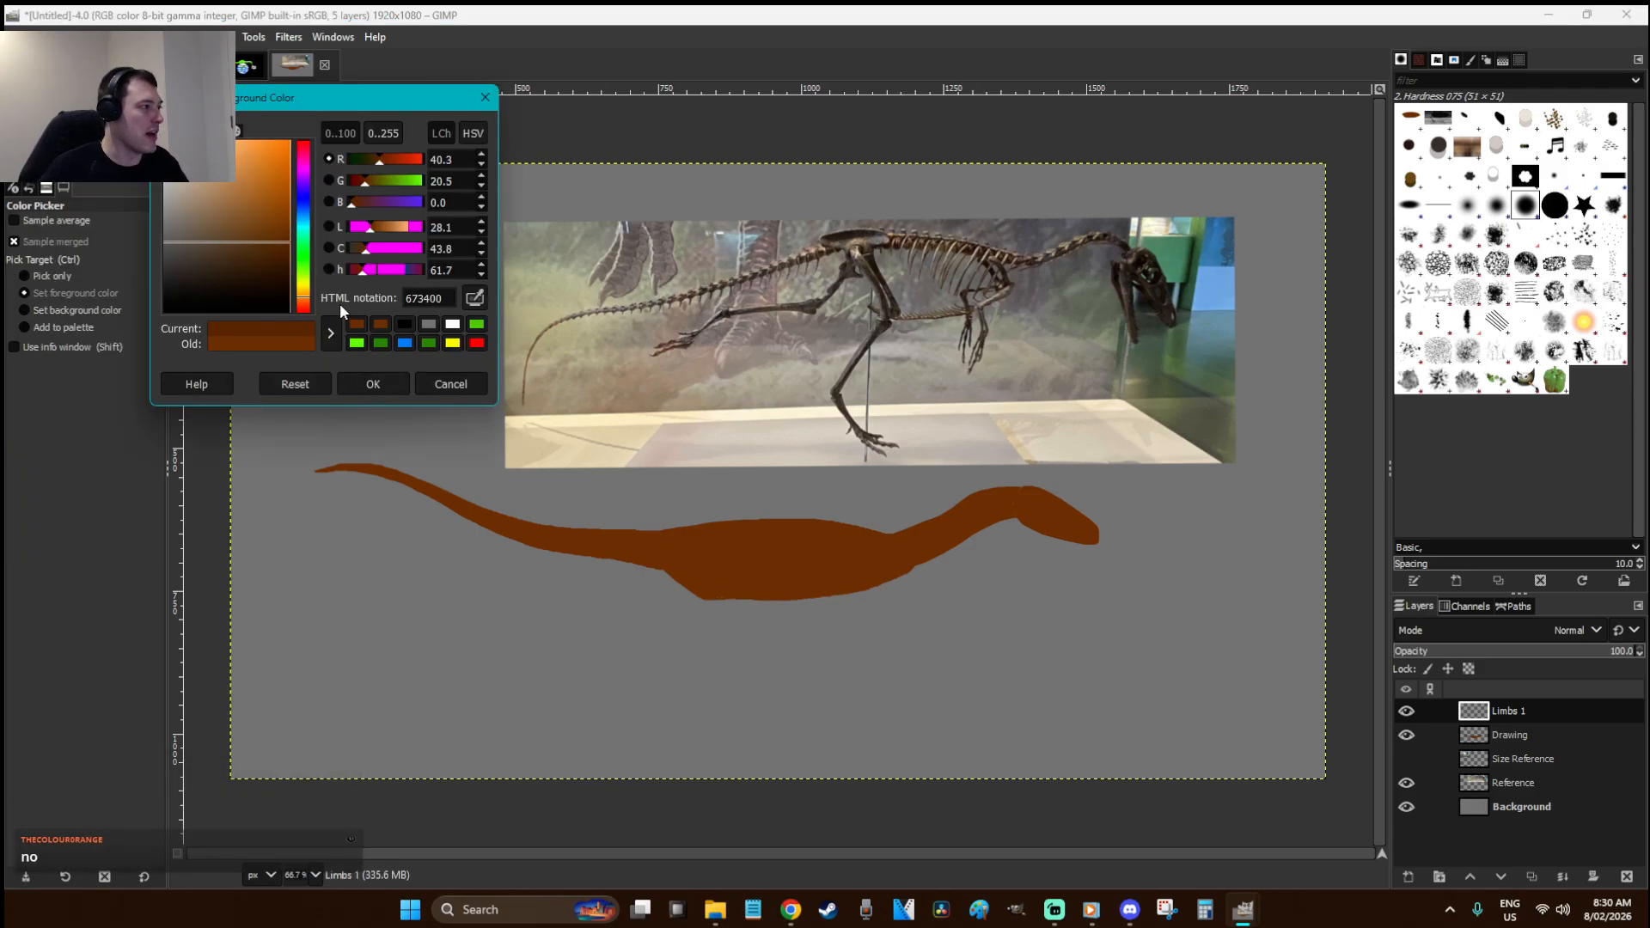
- Accept brown 673400 as the foreground colour and paint the near hind leg and foot on Limbs 1 with connected straight brush strokes
left_click(396, 385)
key("p")
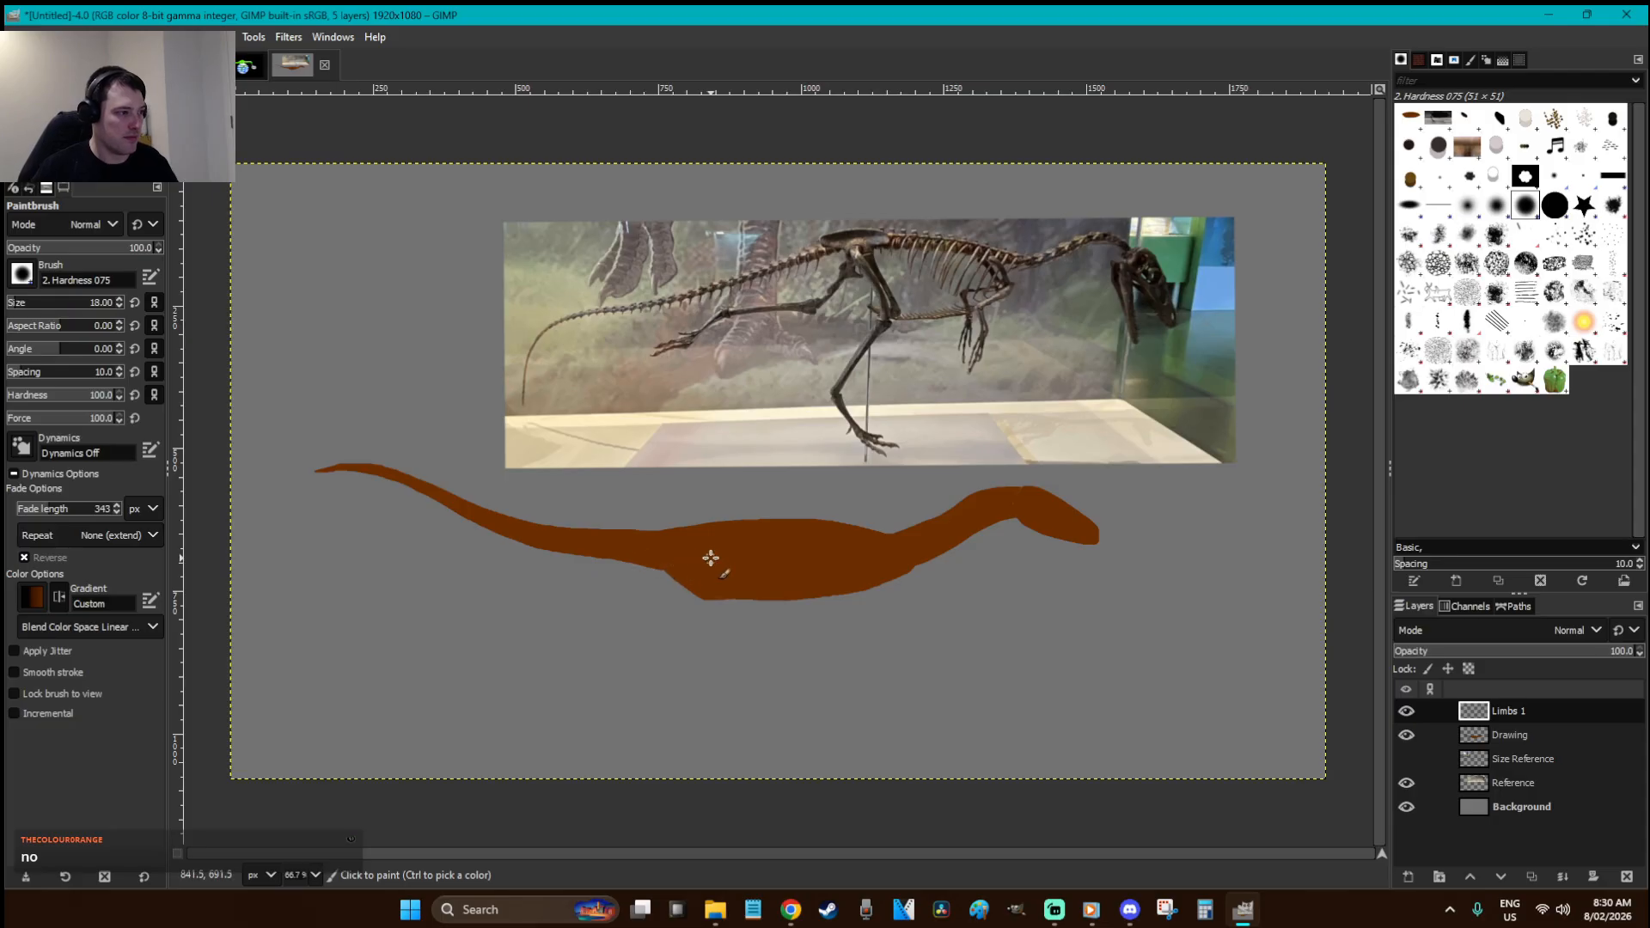
left_click_drag(711, 555, 695, 641)
key("ctrl+z")
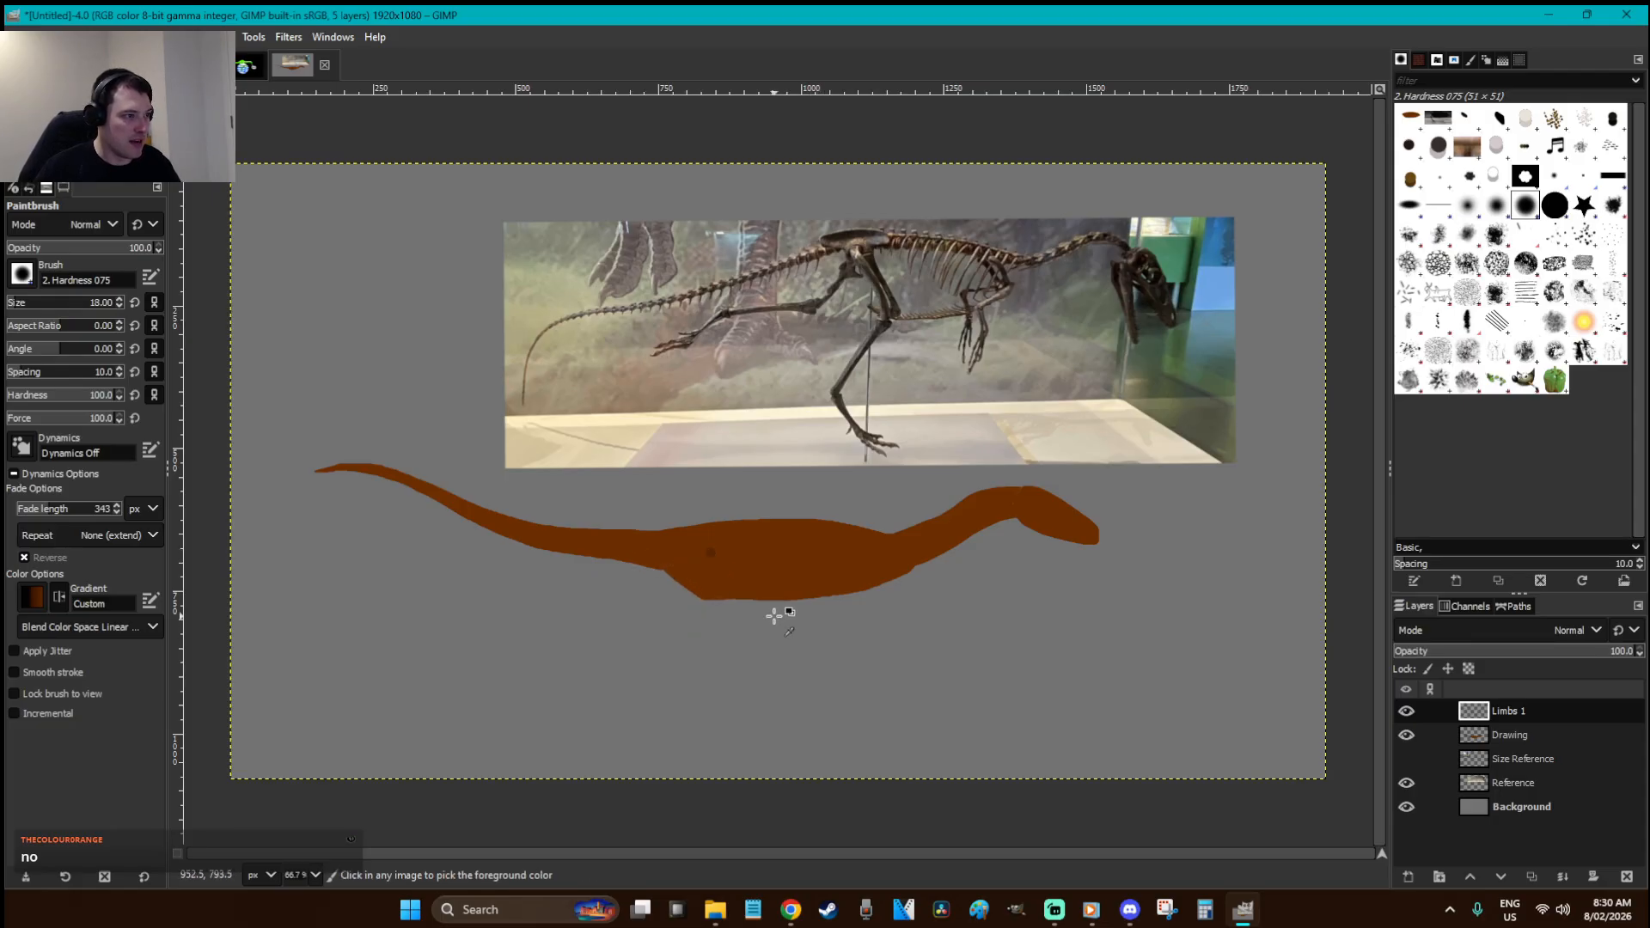
left_click(714, 557)
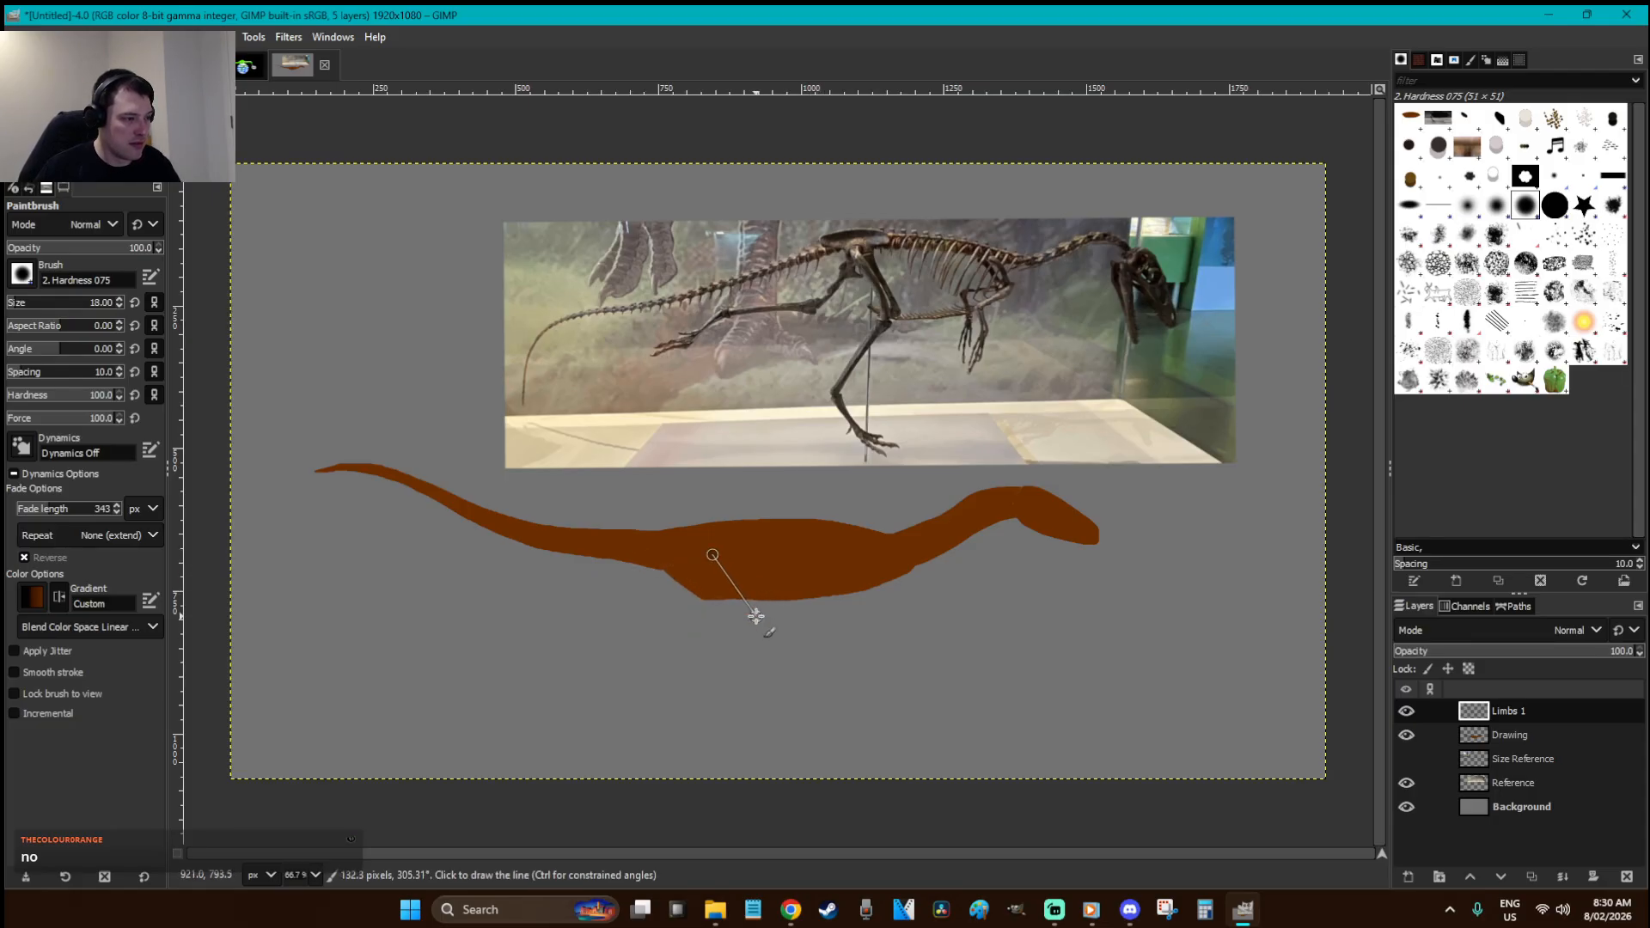
left_click(756, 618, "shift")
left_click(755, 695, "shift")
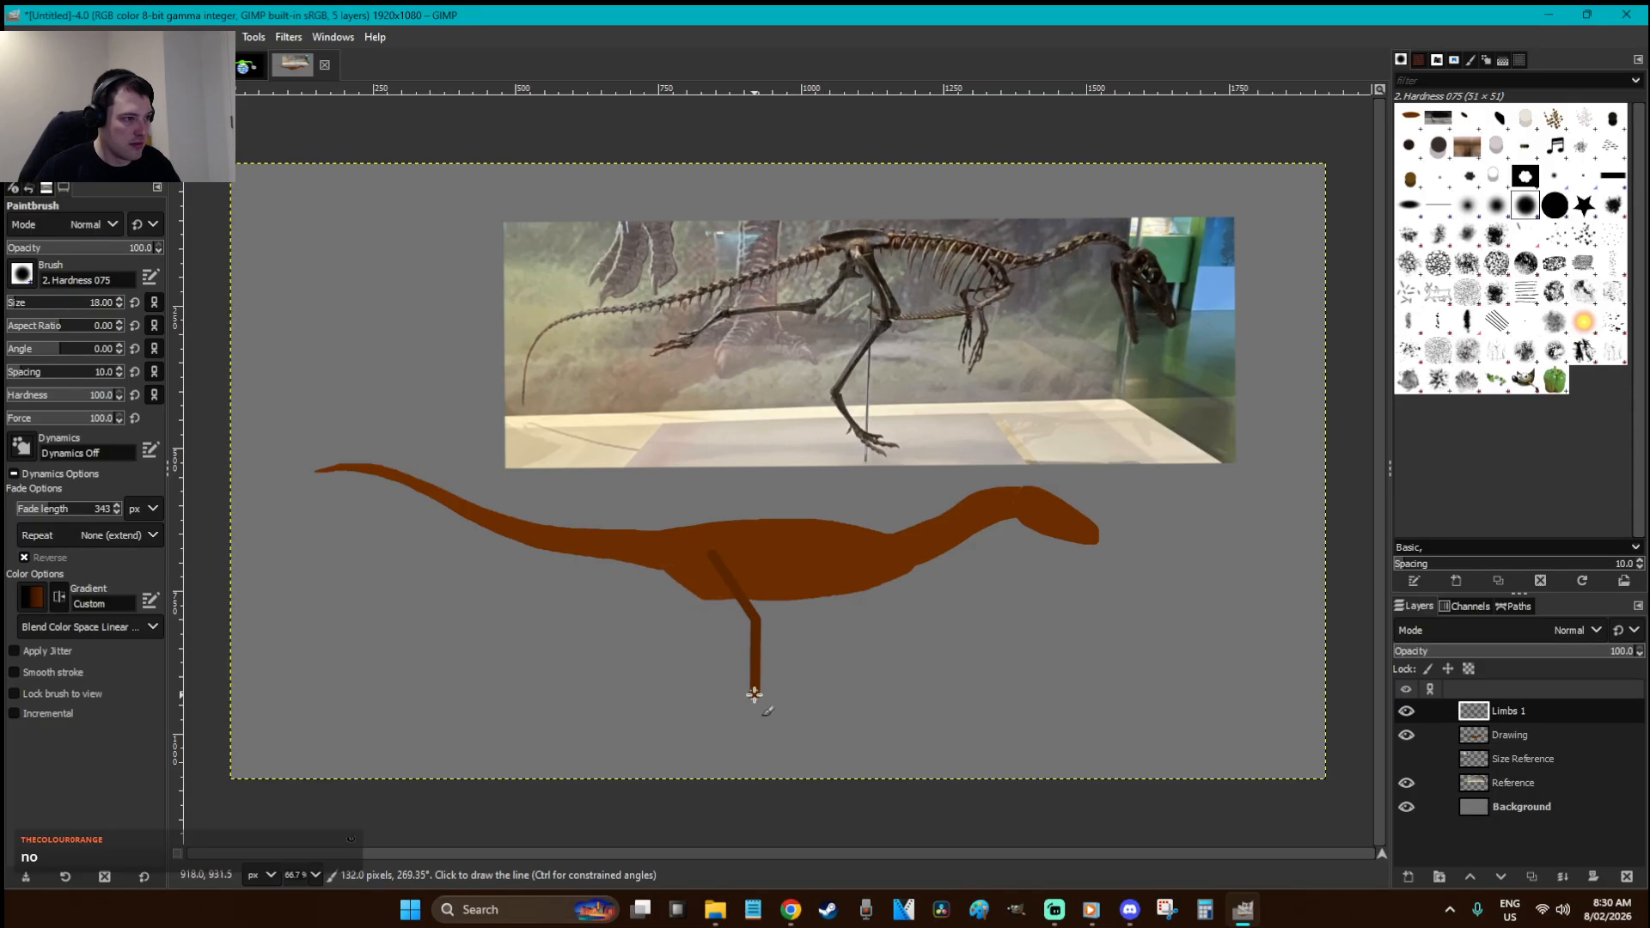
left_click(777, 736, "shift")
left_click(805, 739, "shift")
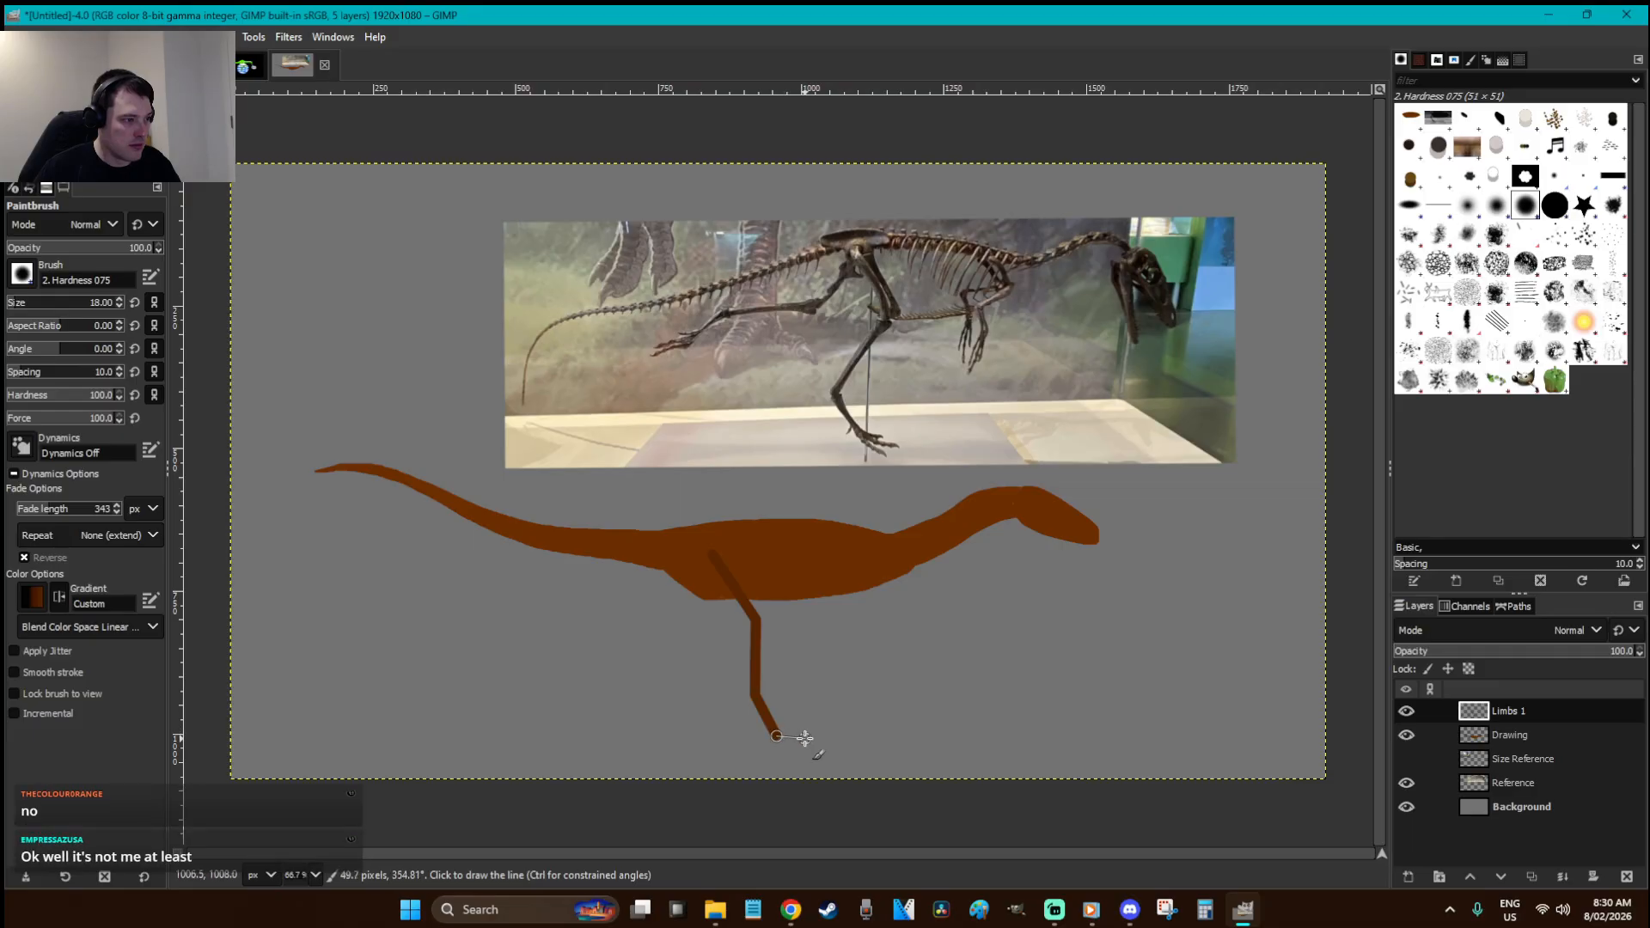
- Paint the near forelimb from the shoulder down past the chest with connected straight brush strokes on Limbs 1
left_click(851, 571, "shift")
left_click(875, 609, "shift")
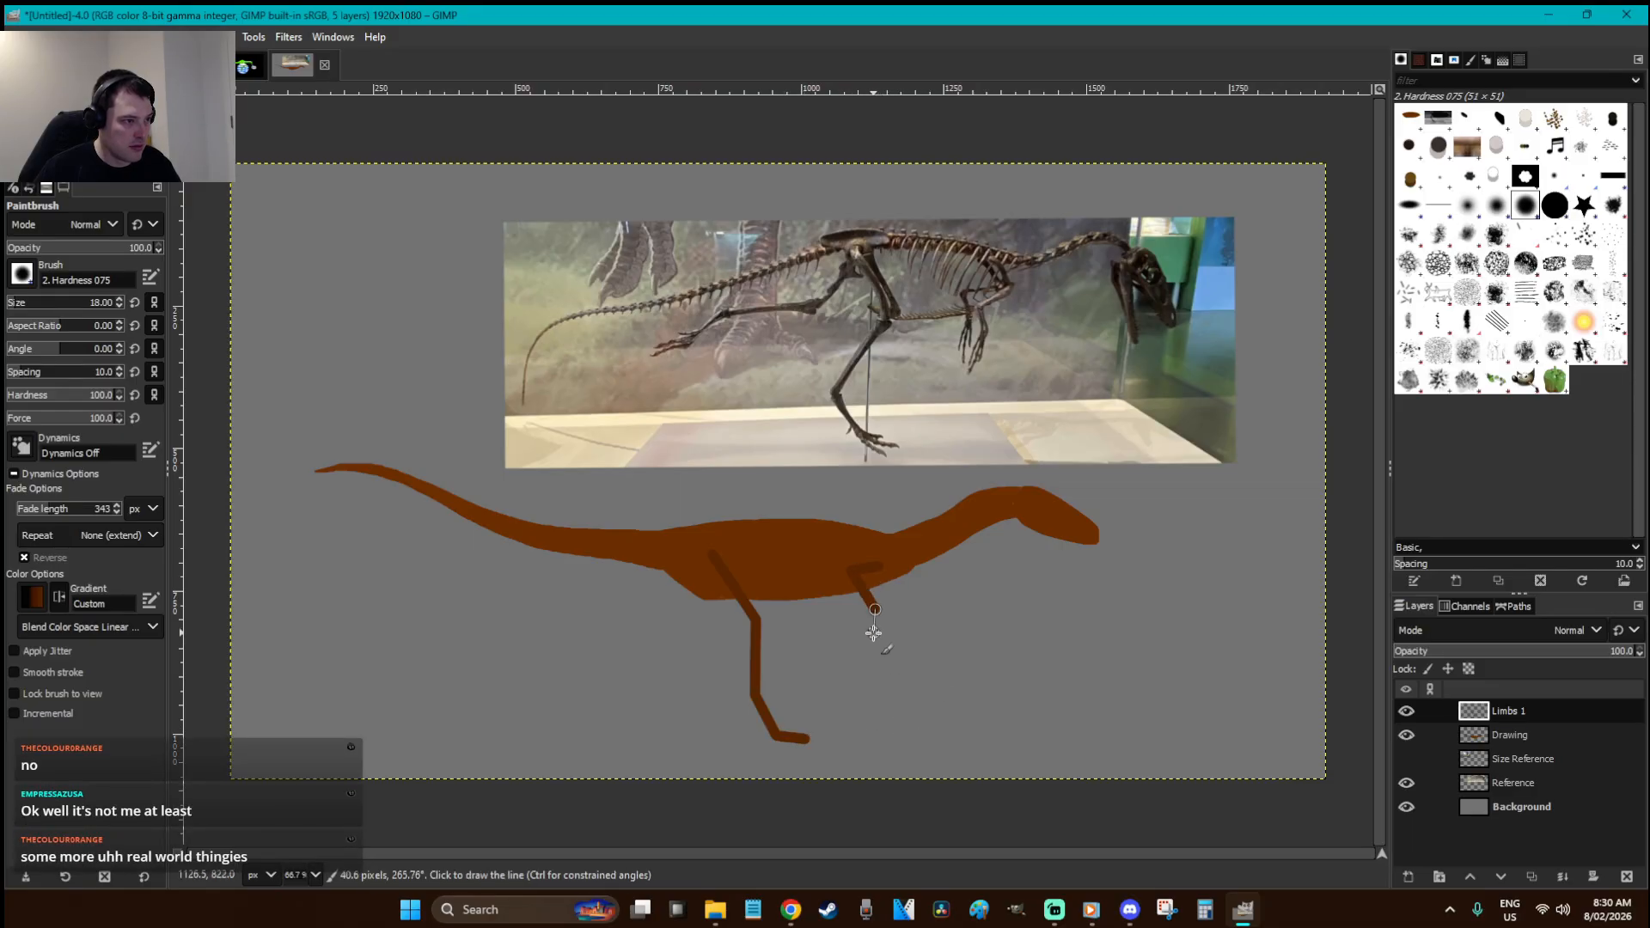
left_click(867, 643, "shift")
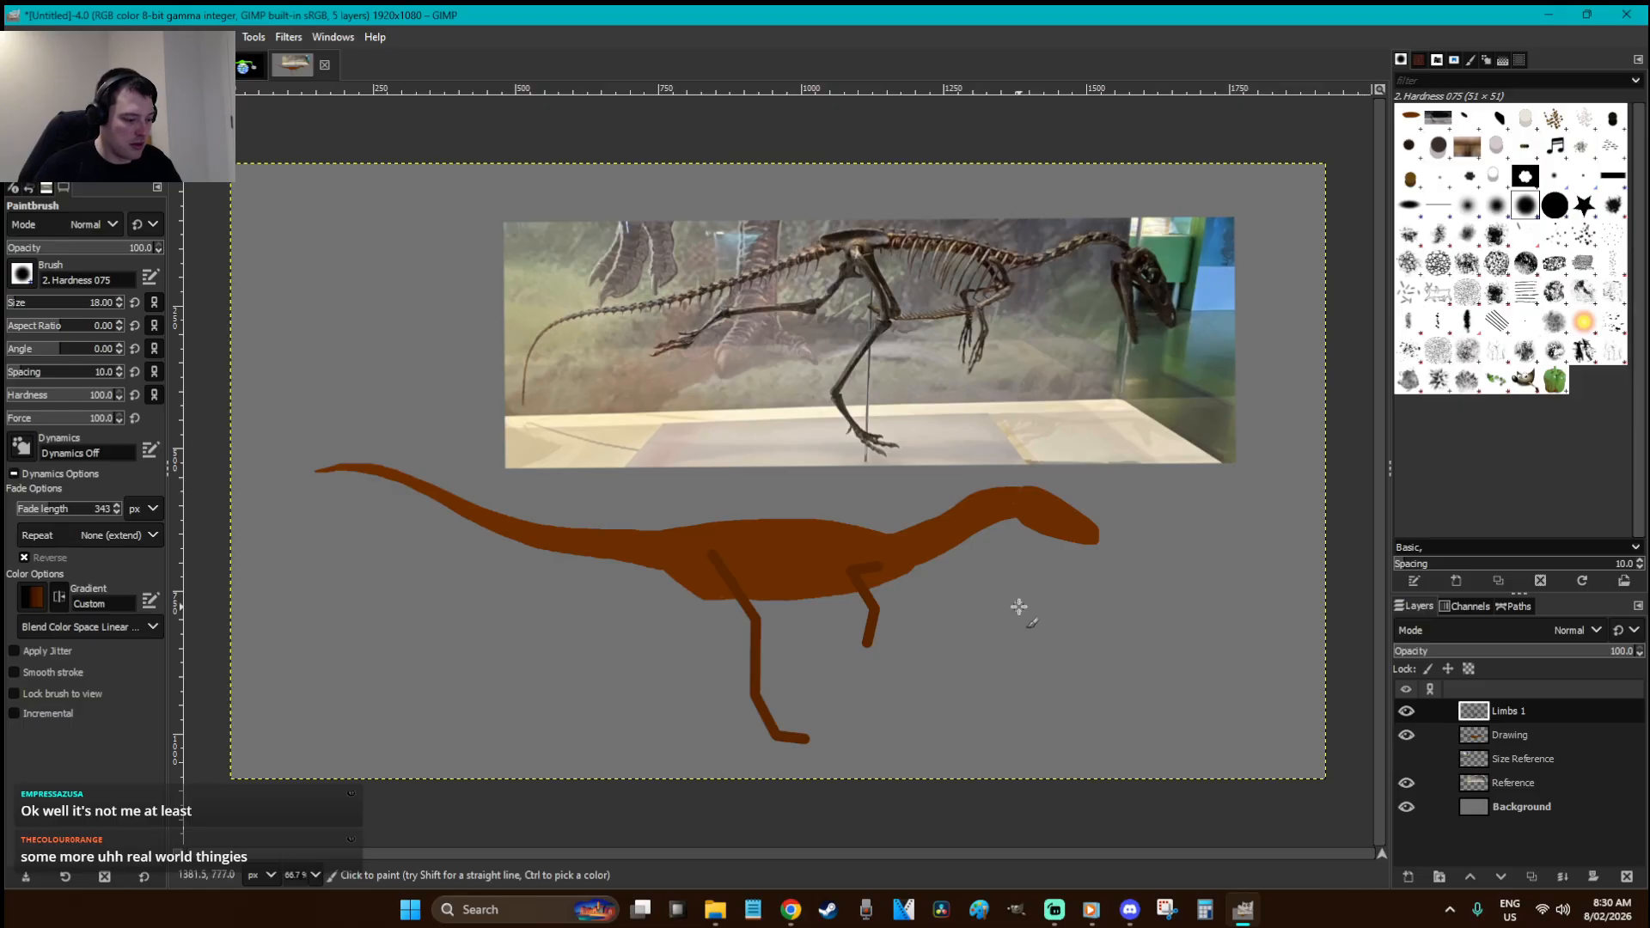
- Create a new layer named Limbs 2 and place it directly beneath the Drawing layer
key("shift+ctrl+n")
type("Limbs 2")
key("Return")
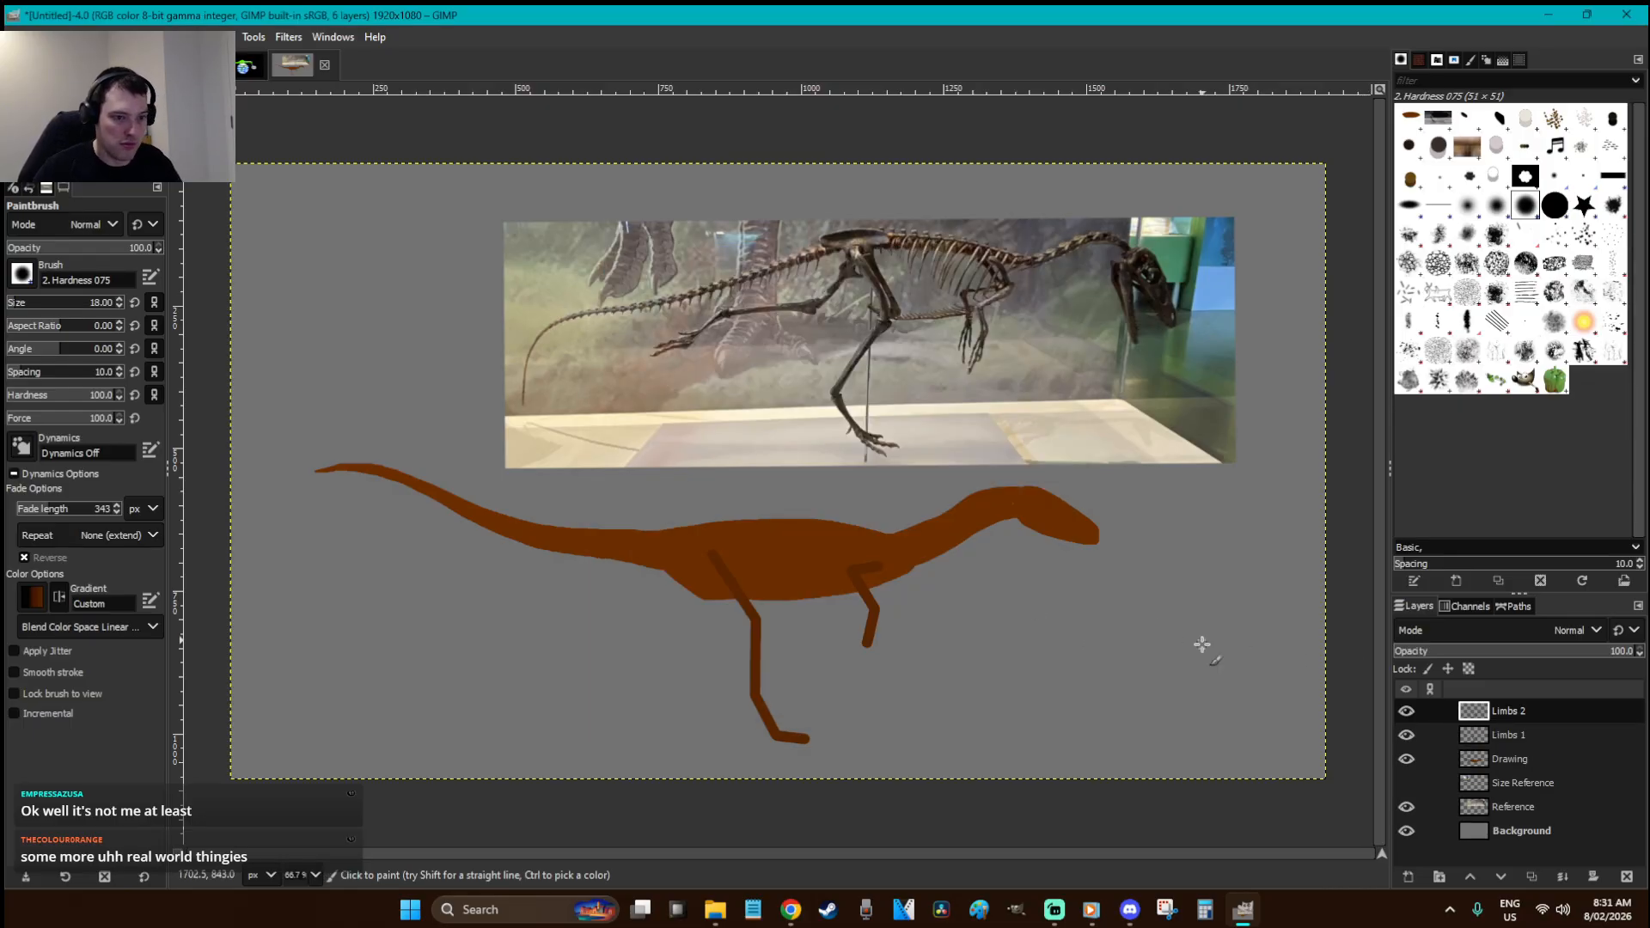
mouse_move(1504, 700)
left_mouse_down()
mouse_move(1560, 778)
mouse_move(1547, 771)
left_mouse_up()
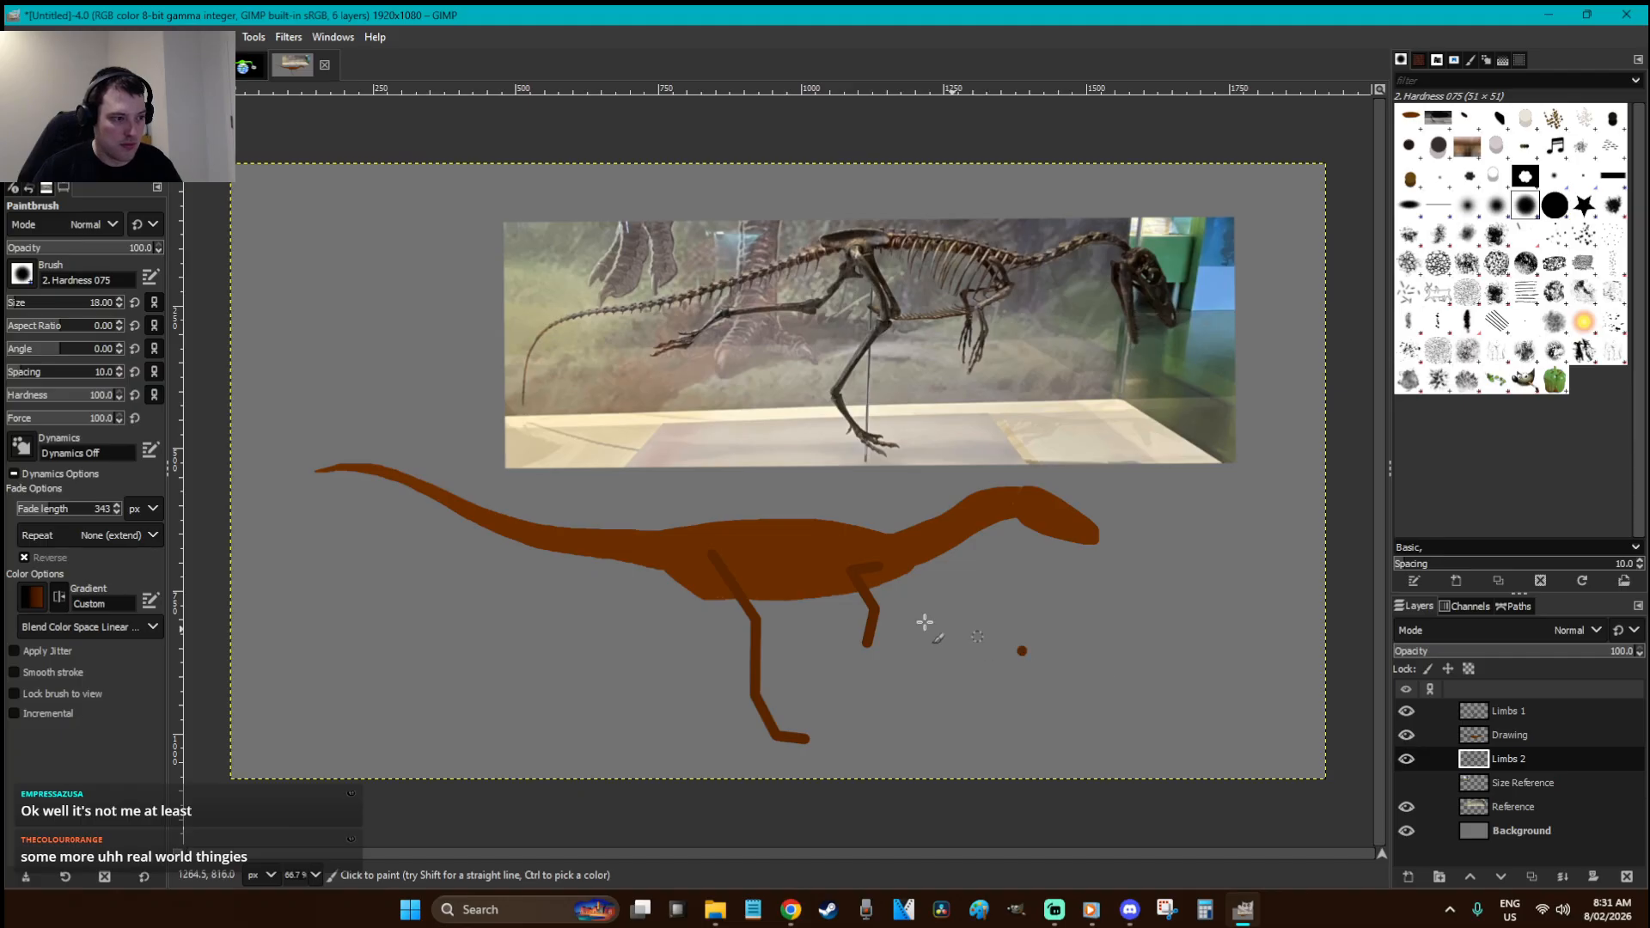
- Sample the near hind leg's colour and darken the foreground colour to 4a2500
key("o")
left_click(755, 634)
left_click(36, 153)
left_click_drag(289, 256, 291, 262)
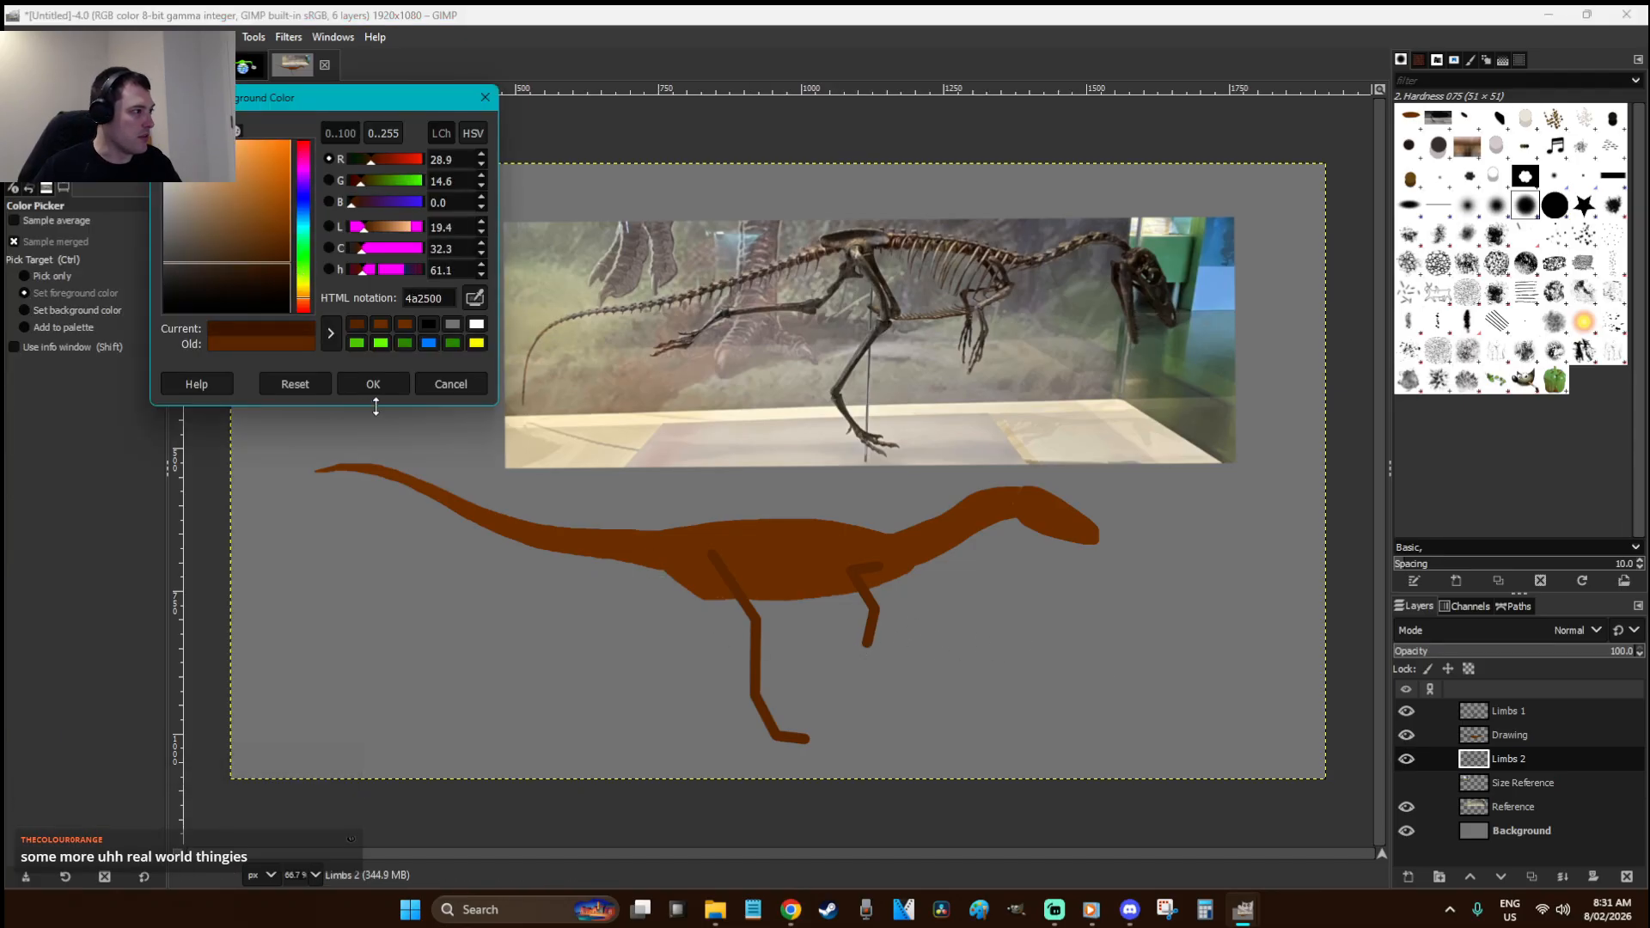
left_click(373, 386)
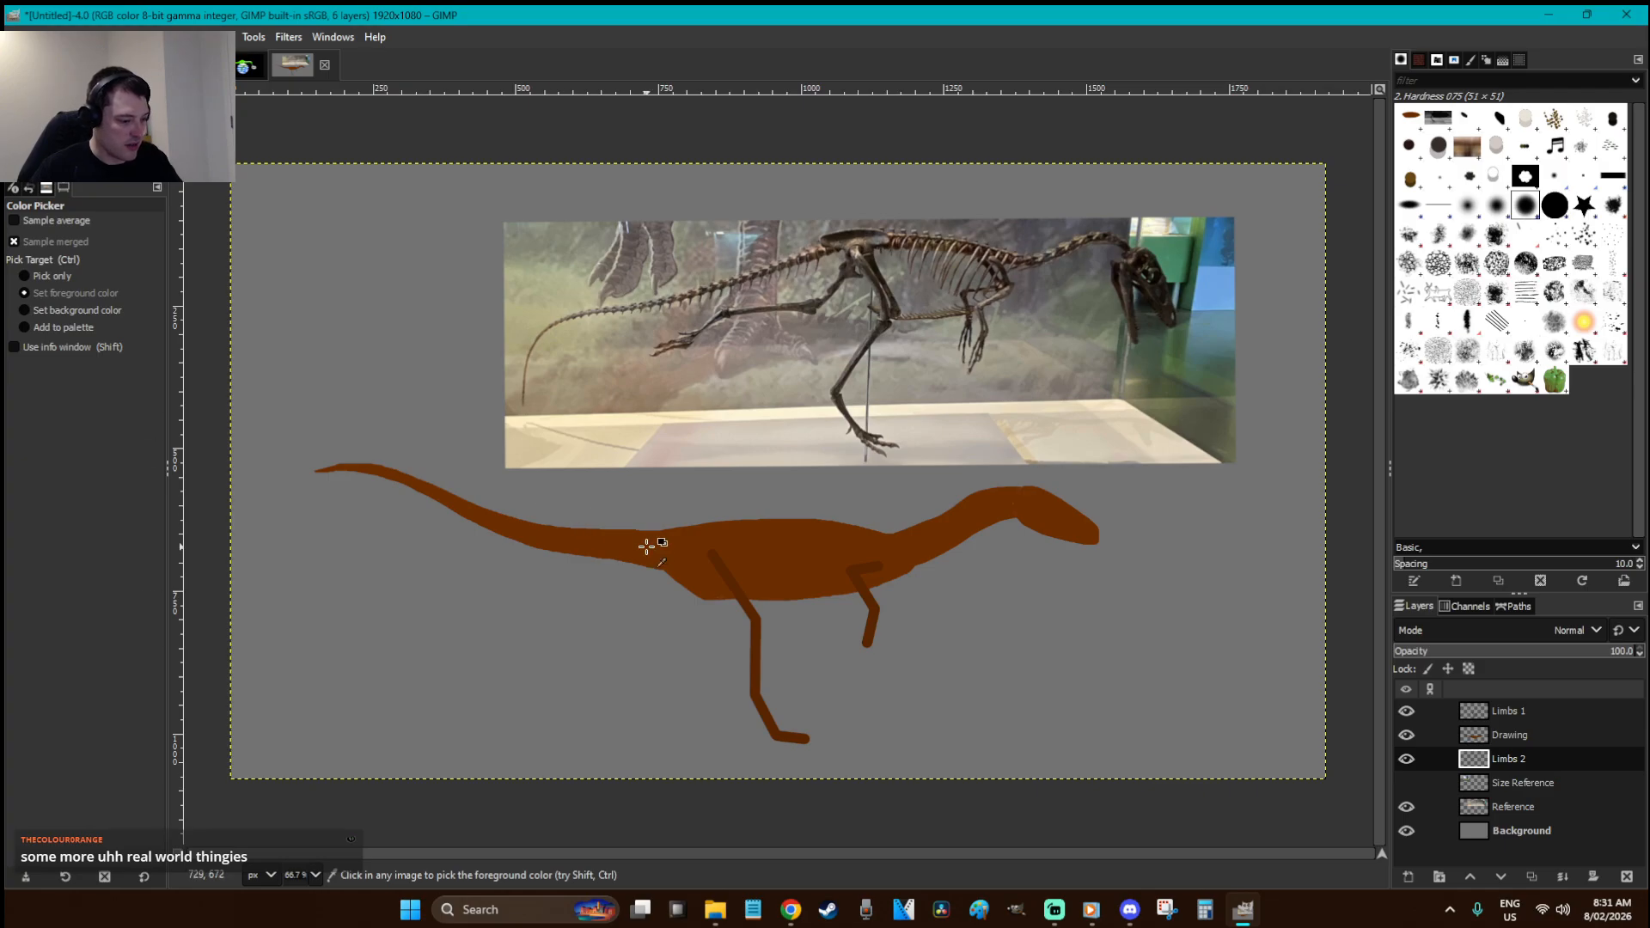
- Paint the far hind leg and foot trailing behind the body on Limbs 2 with connected straight brush strokes
key("p")
left_click(711, 553)
left_click(694, 625, "shift")
left_click(639, 661, "shift")
left_click(630, 702, "shift")
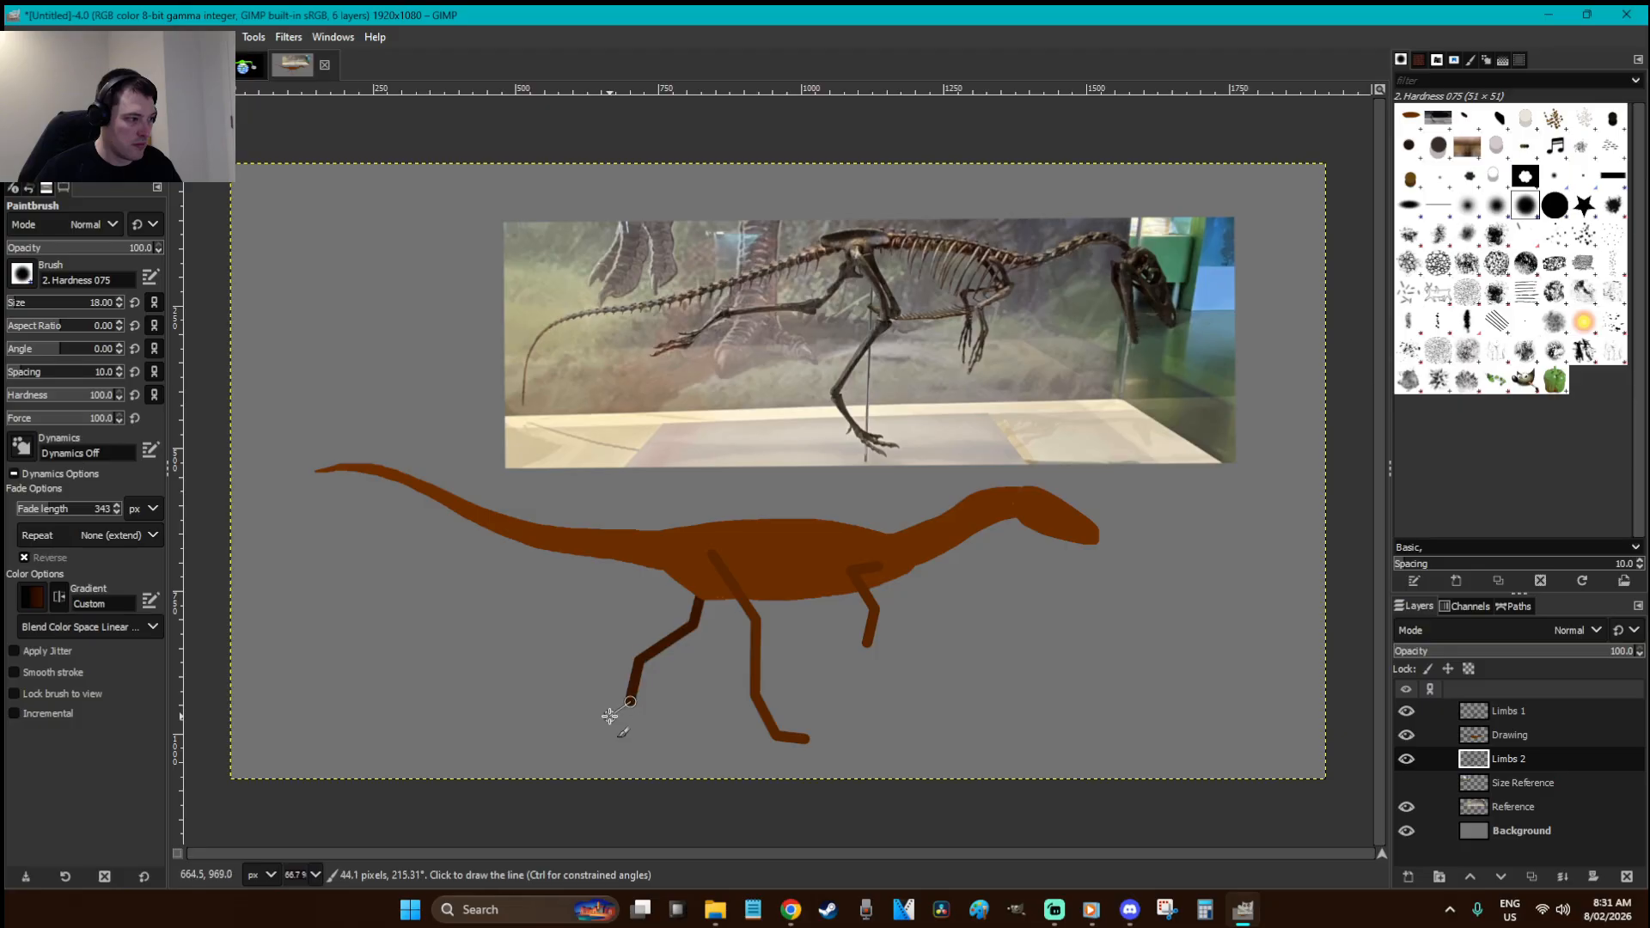
left_click(608, 713, "shift")
- Paint the far forelimb on Limbs 2 just behind the near one, undoing a misplaced stroke
mouse_move(858, 571)
left_mouse_down()
mouse_move(898, 615)
mouse_move(890, 645)
left_mouse_up()
key("ctrl+z")
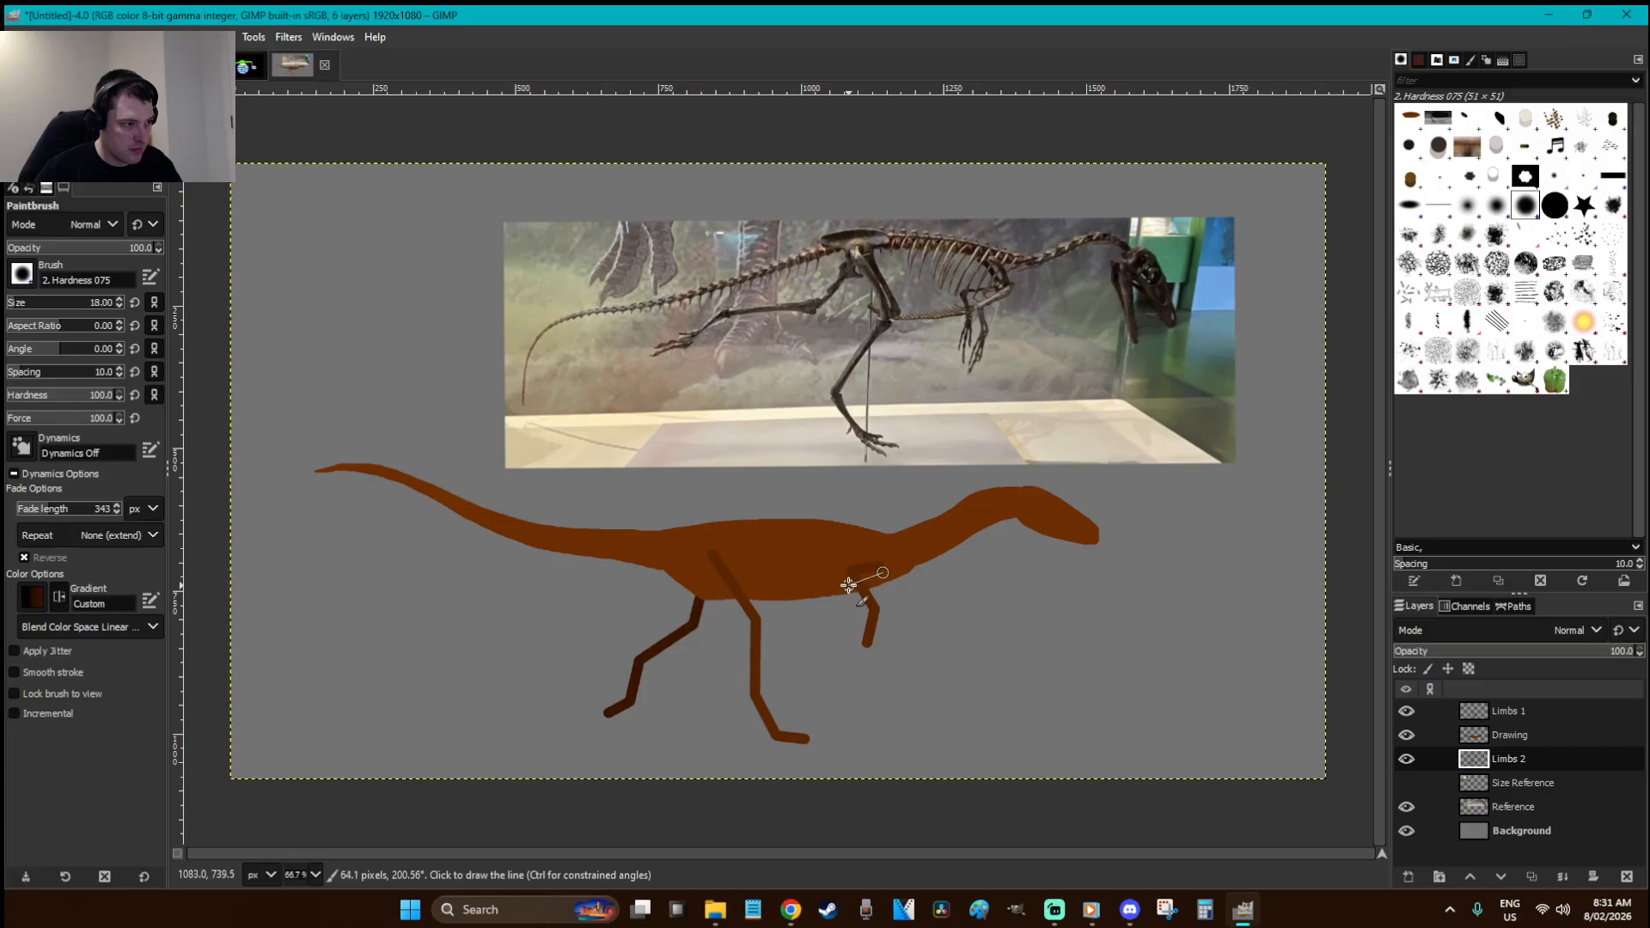
left_click(850, 583, "shift")
left_click(845, 636, "shift")
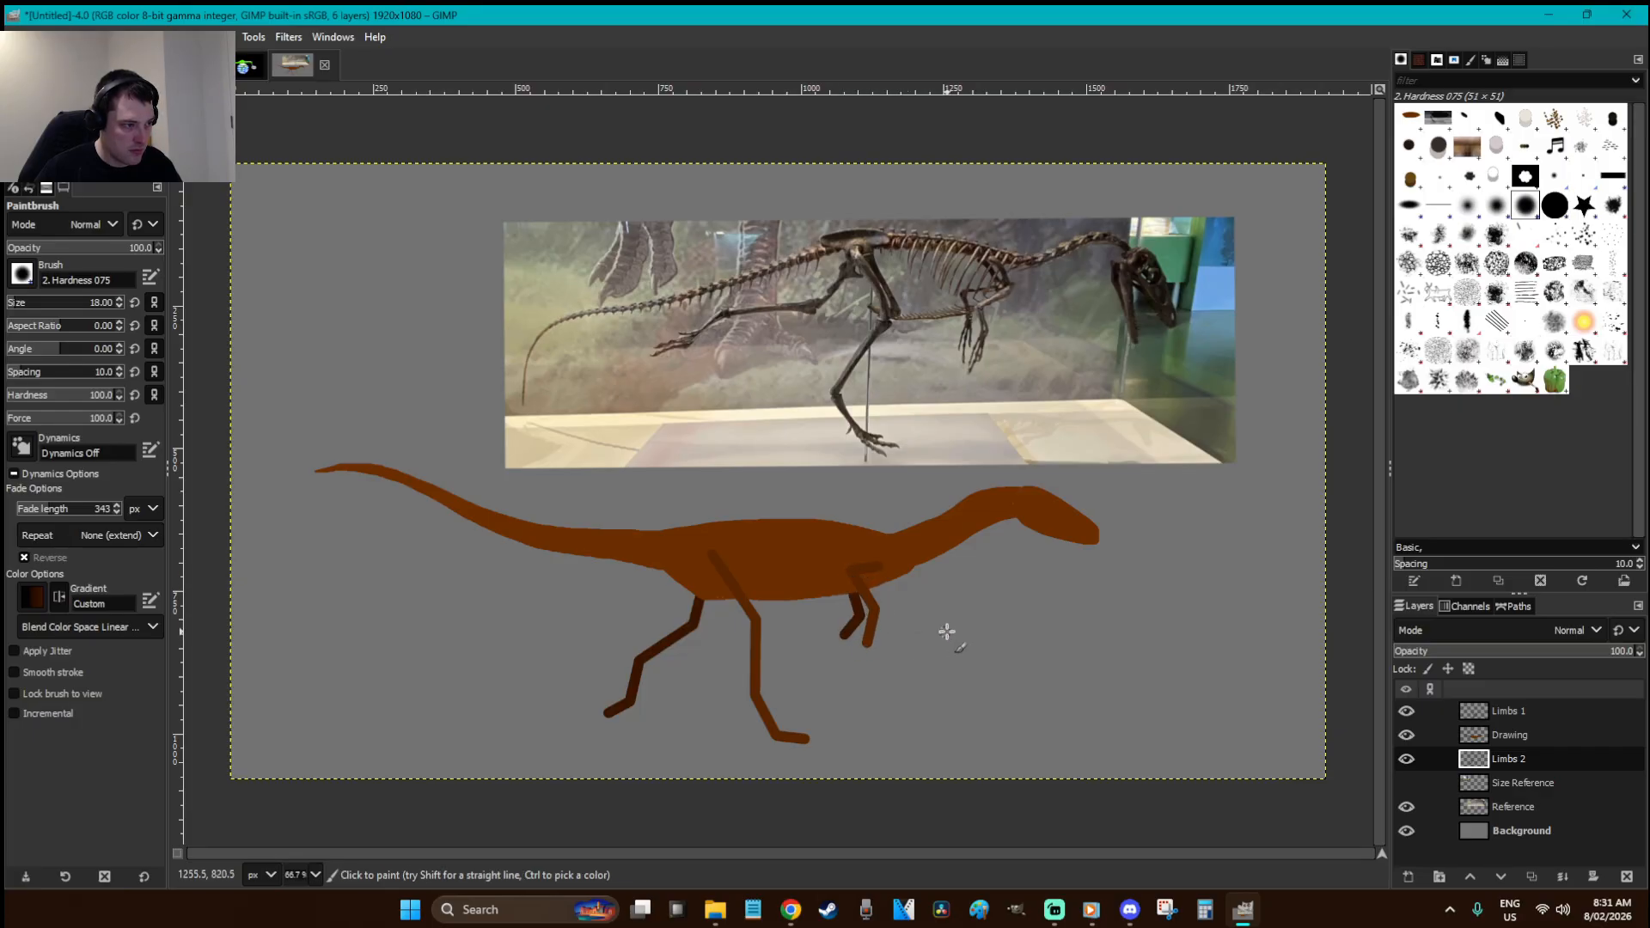
- Examine the painted limbs up close against the legs of the reference skeleton
key("r")
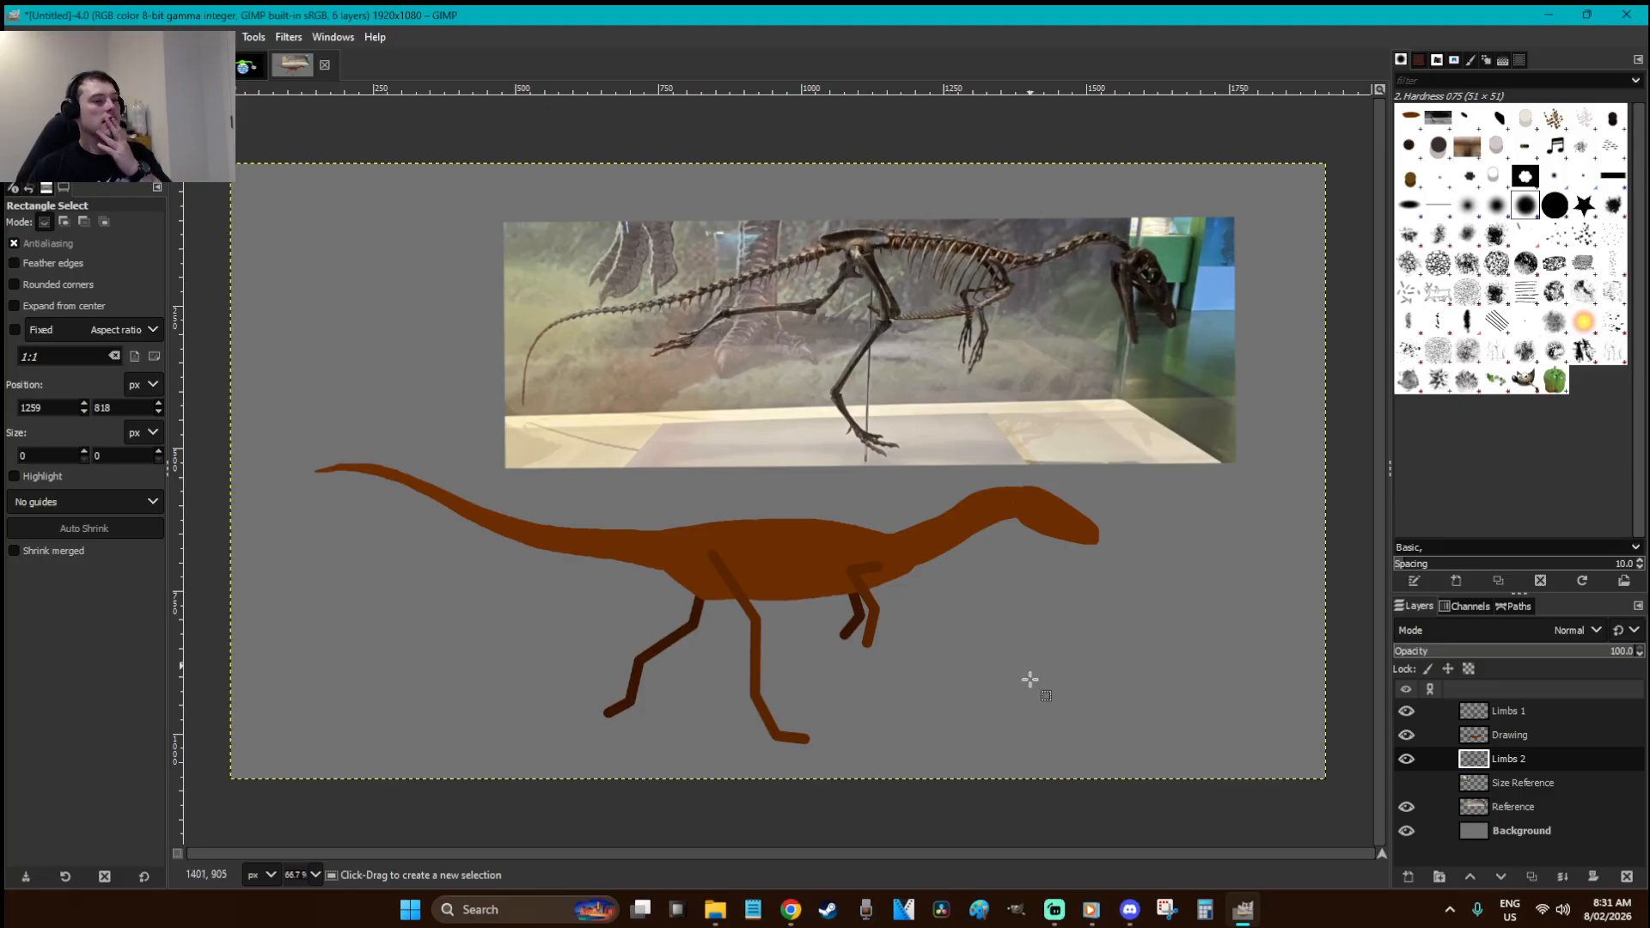
left_click(1506, 710)
key("o")
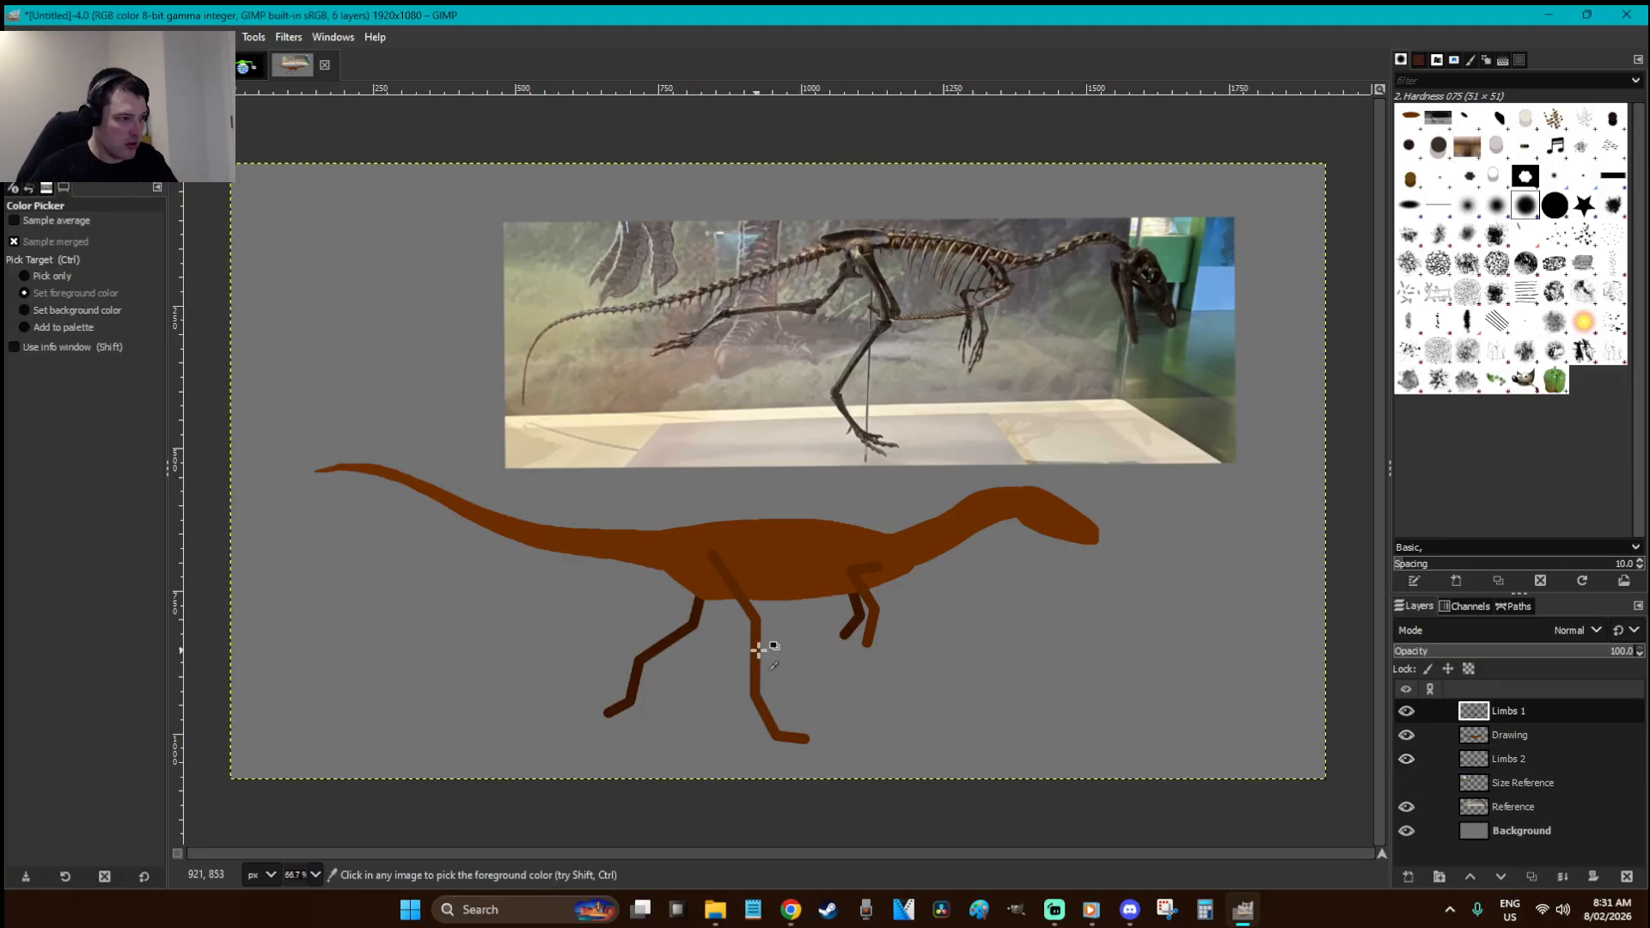
key("z")
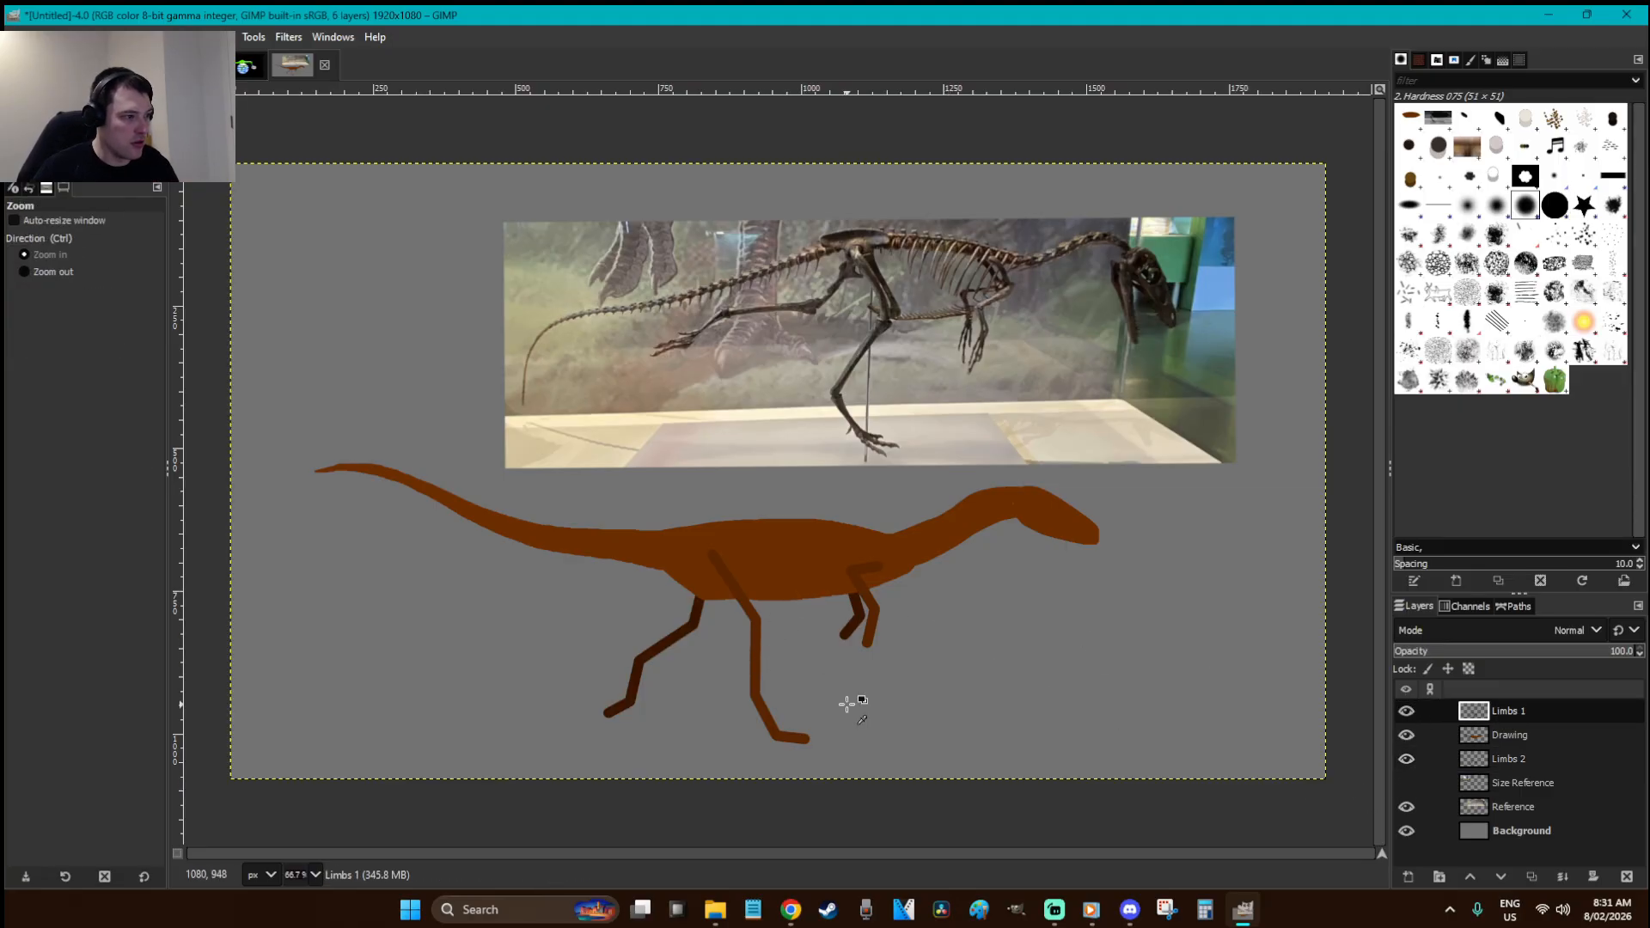
left_click_drag(977, 789, 419, 458)
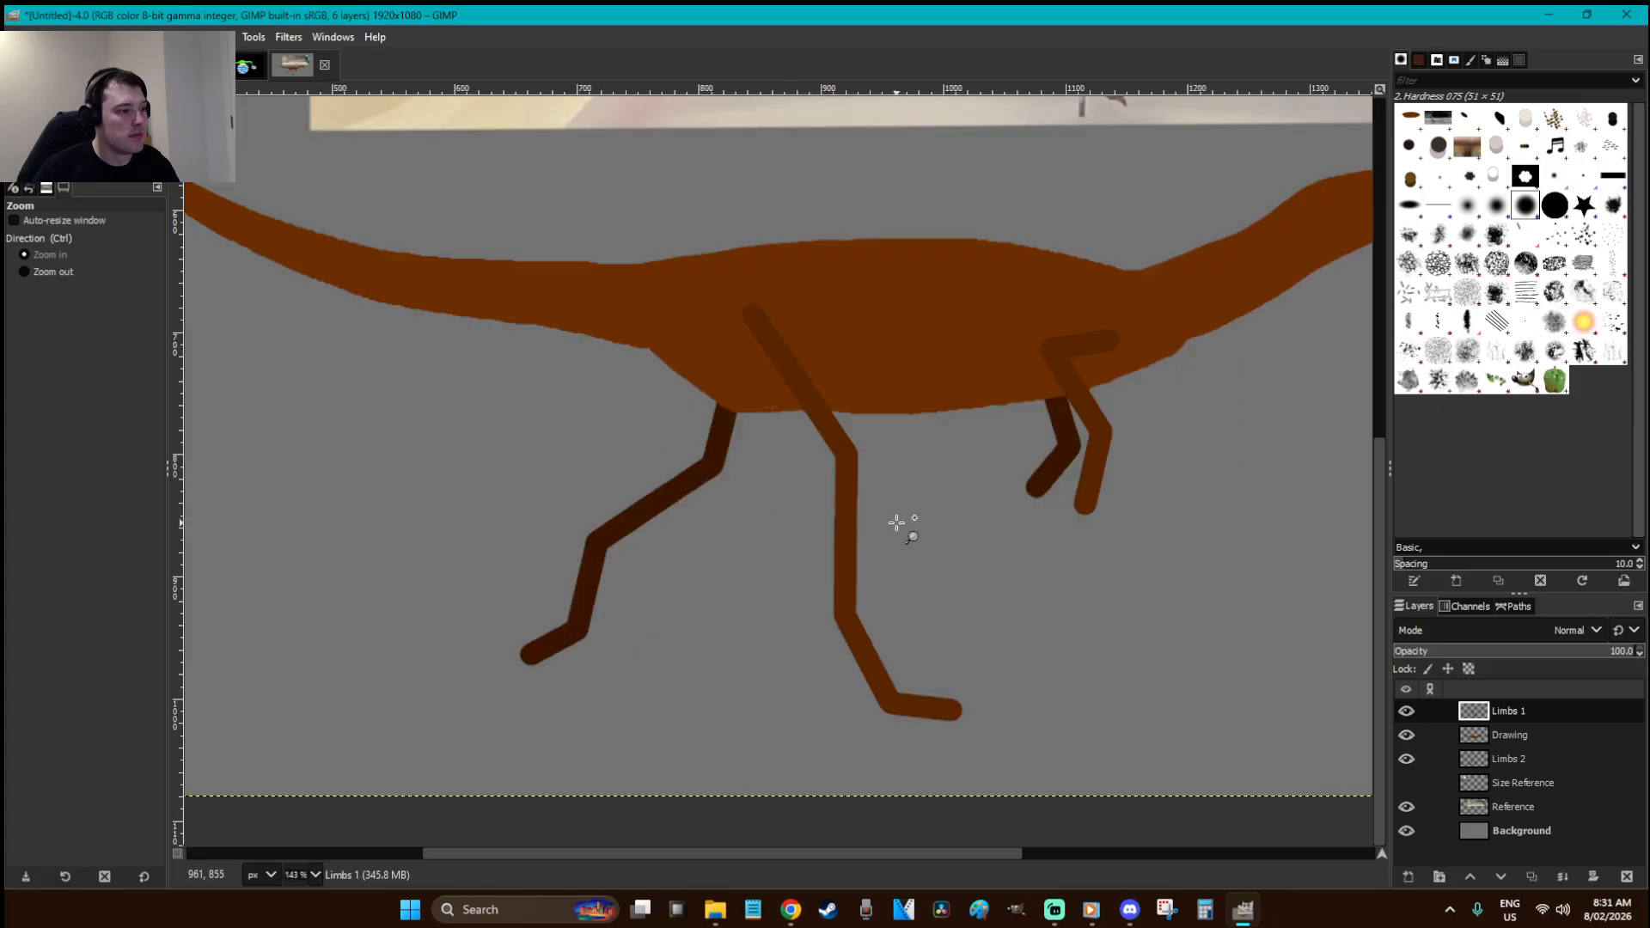
scroll(1296, 645, "up", 10)
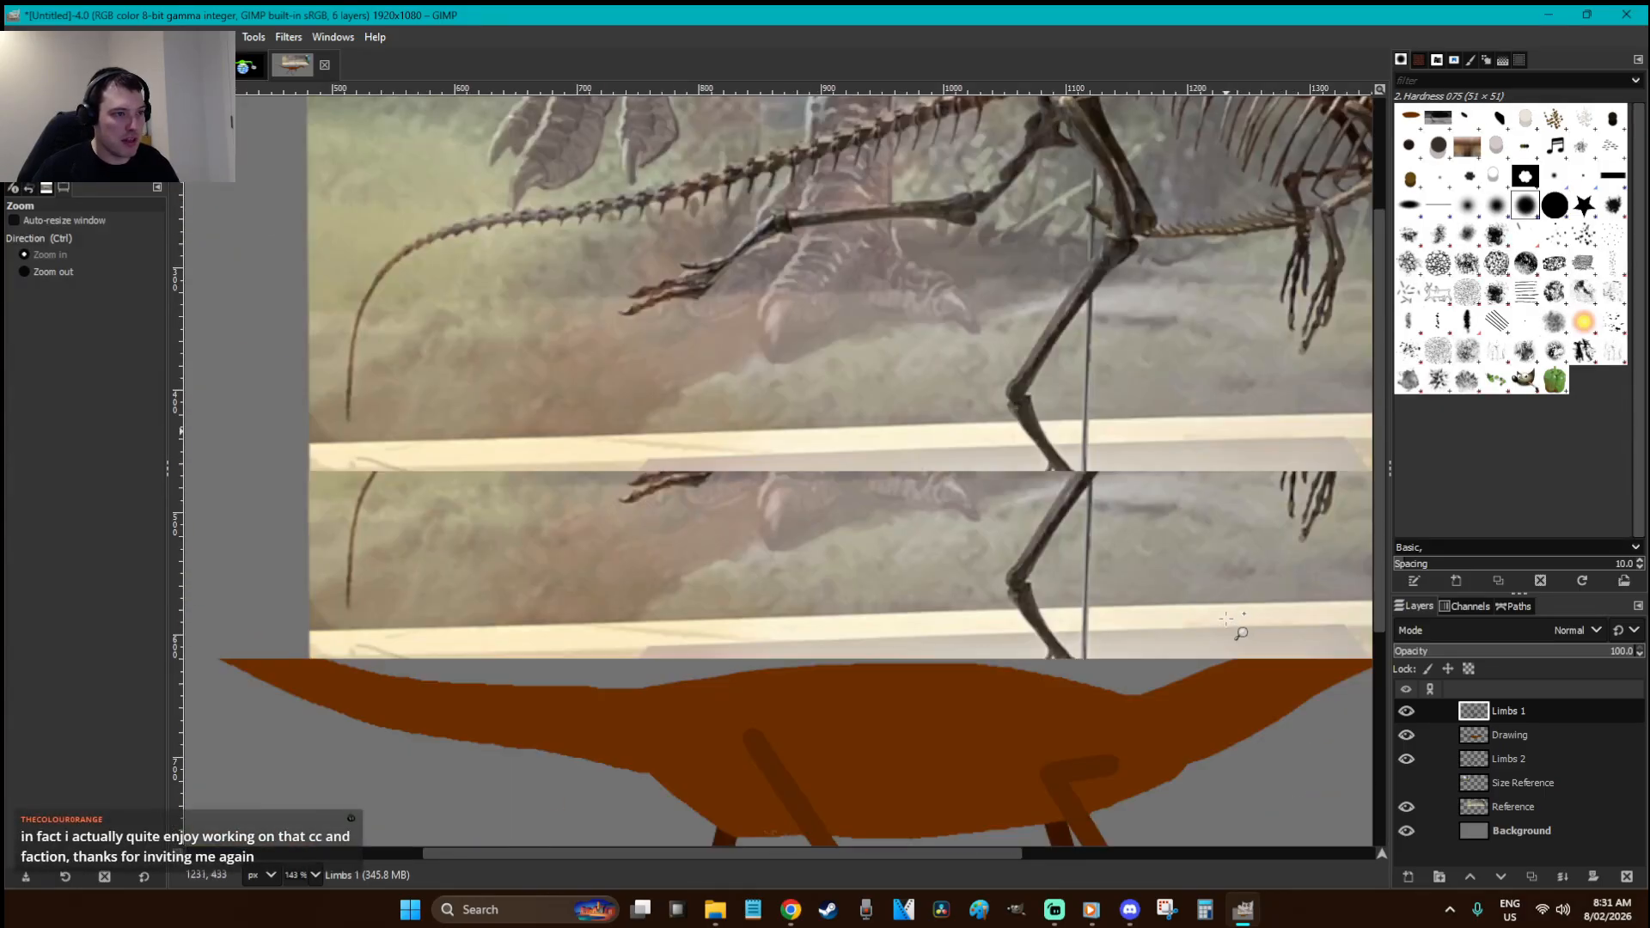
scroll(1226, 619, "down", 5)
- Deepen the belly on the Drawing layer by freehand-selecting its underside, filling the selection with the body brown, and clearing the selection
left_click(1510, 735)
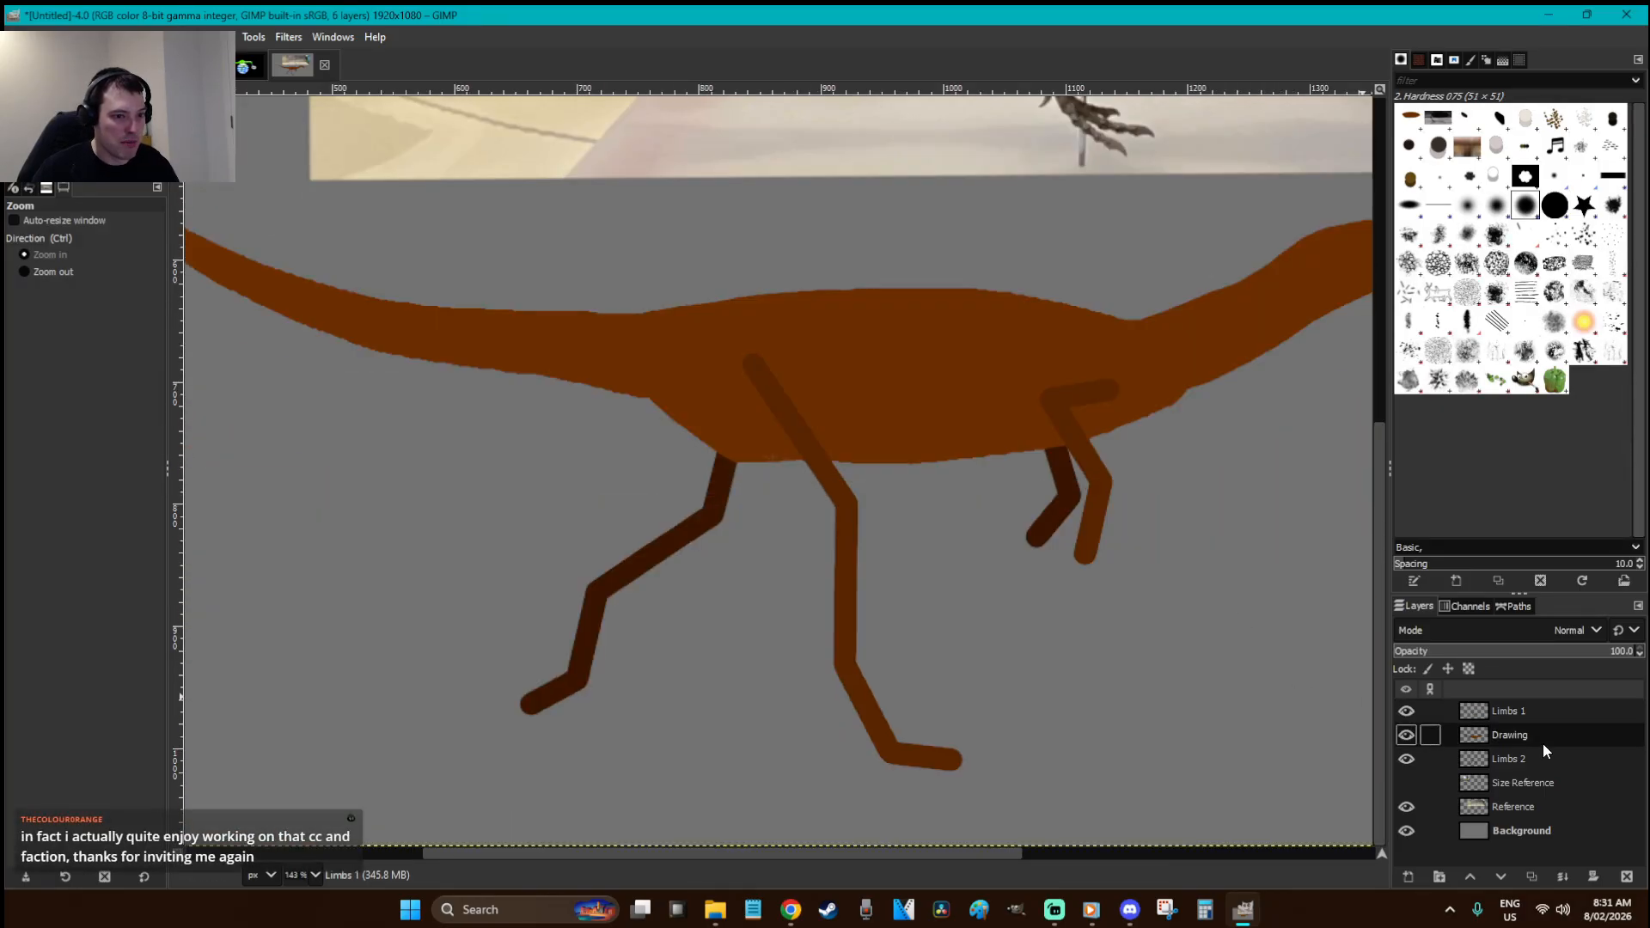
scroll(980, 482, "up", 5)
key("o")
key("f")
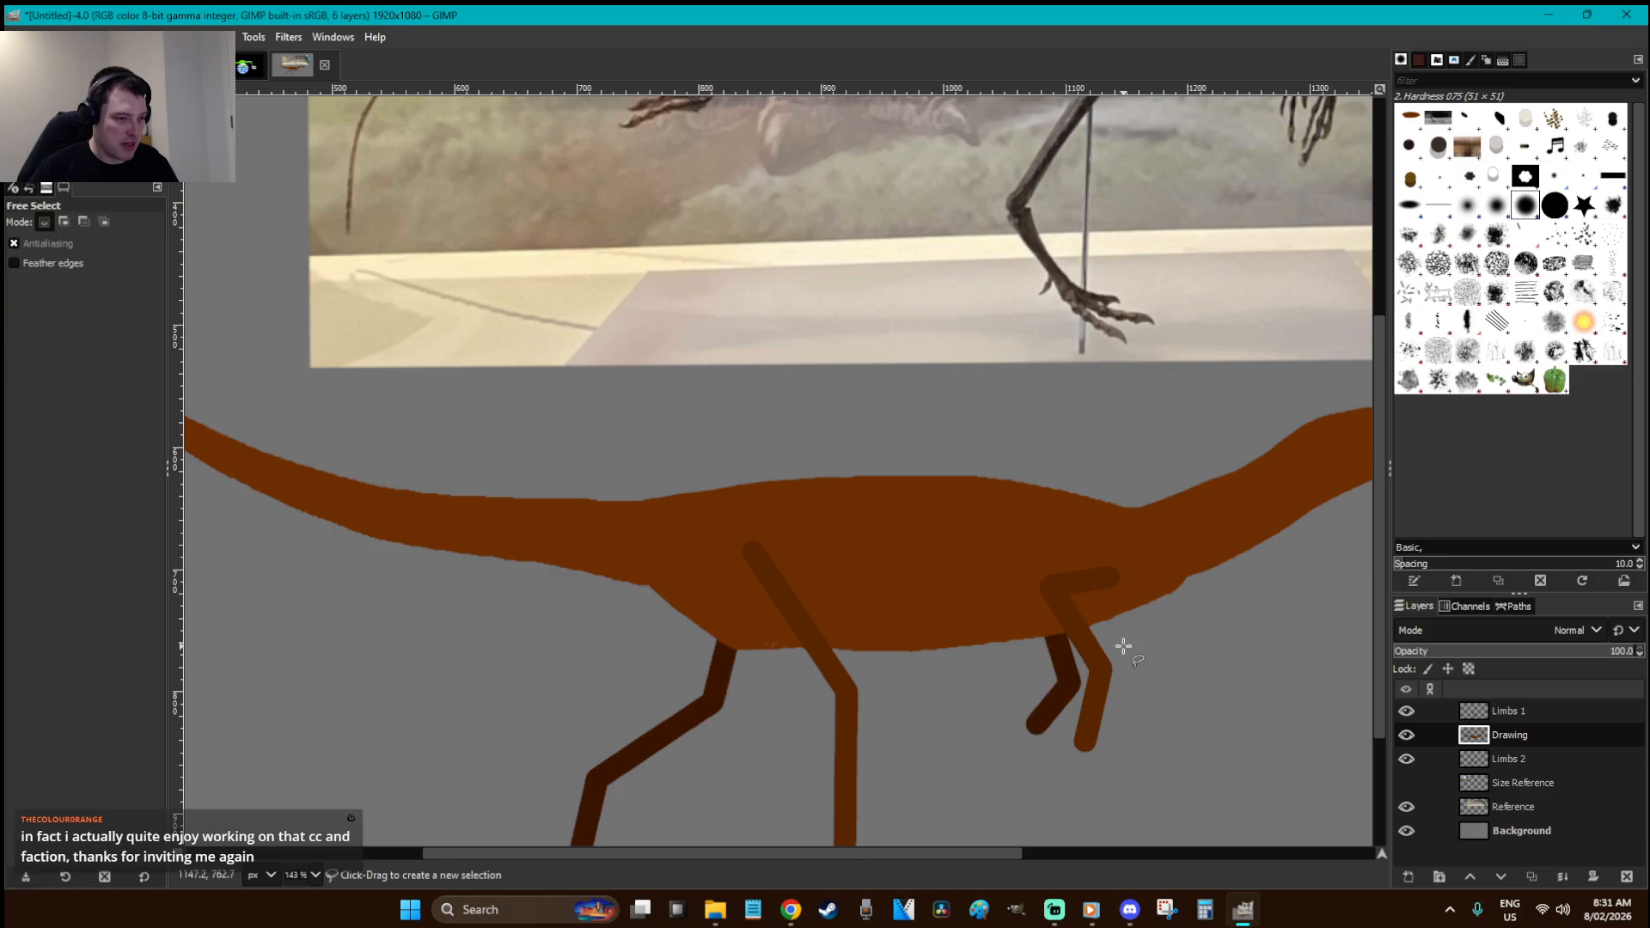
scroll(1148, 600, "up", 5)
mouse_move(992, 863)
left_mouse_down()
mouse_move(1201, 848)
mouse_move(1088, 854)
left_mouse_up()
scroll(979, 493, "down", 5)
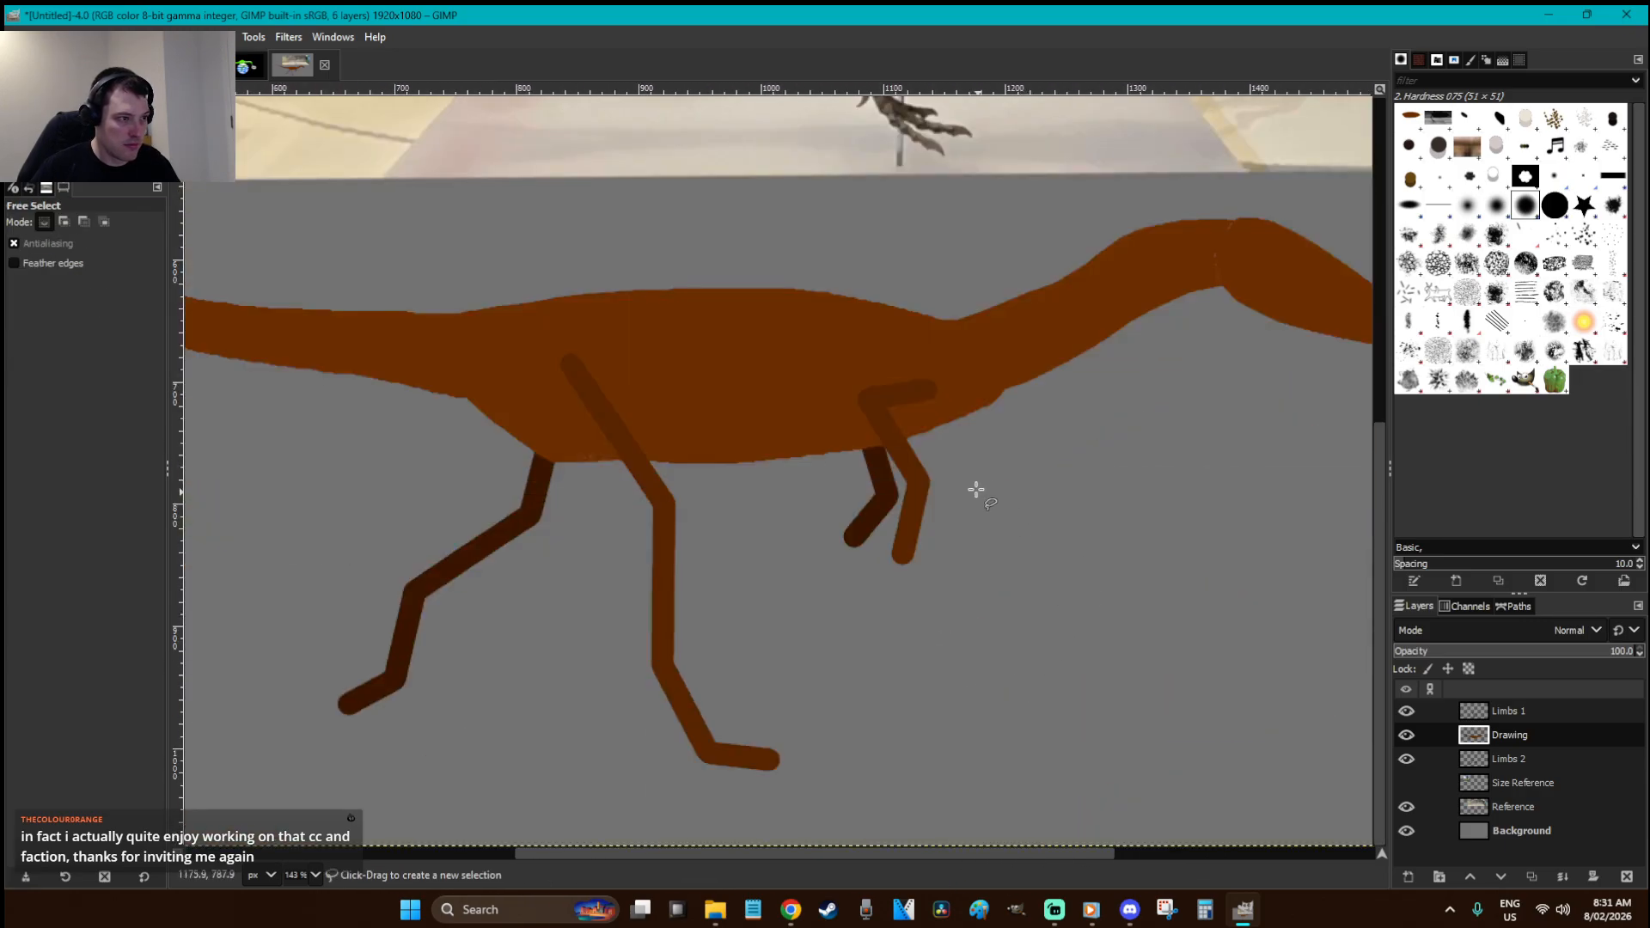
key("shift+e")
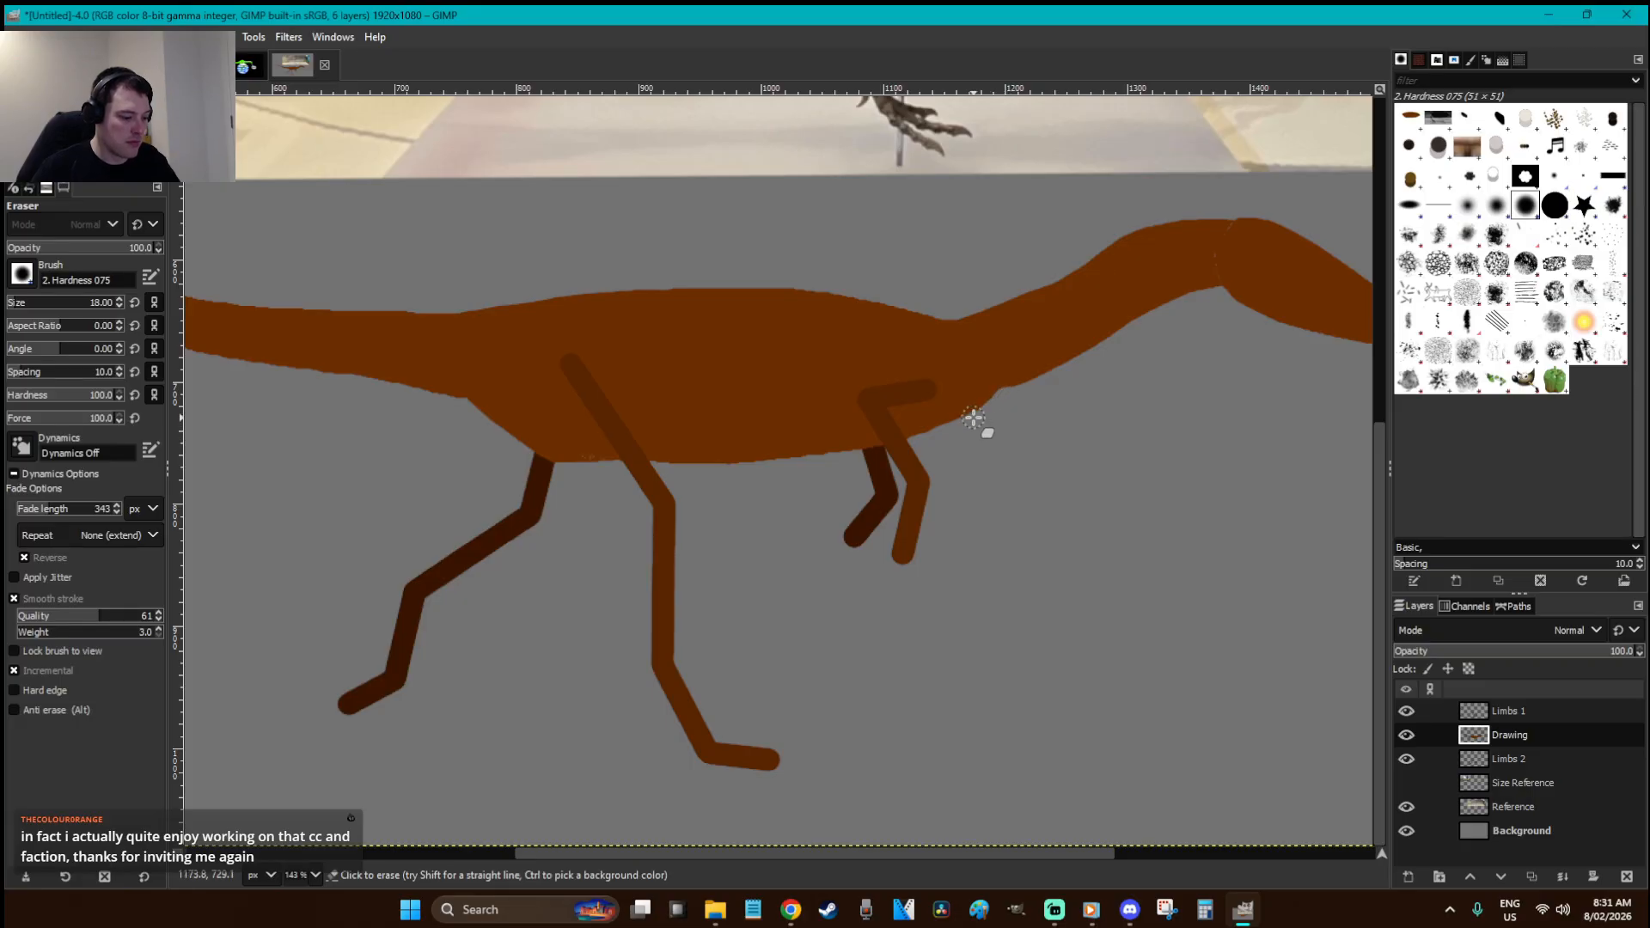
key("o")
key("f")
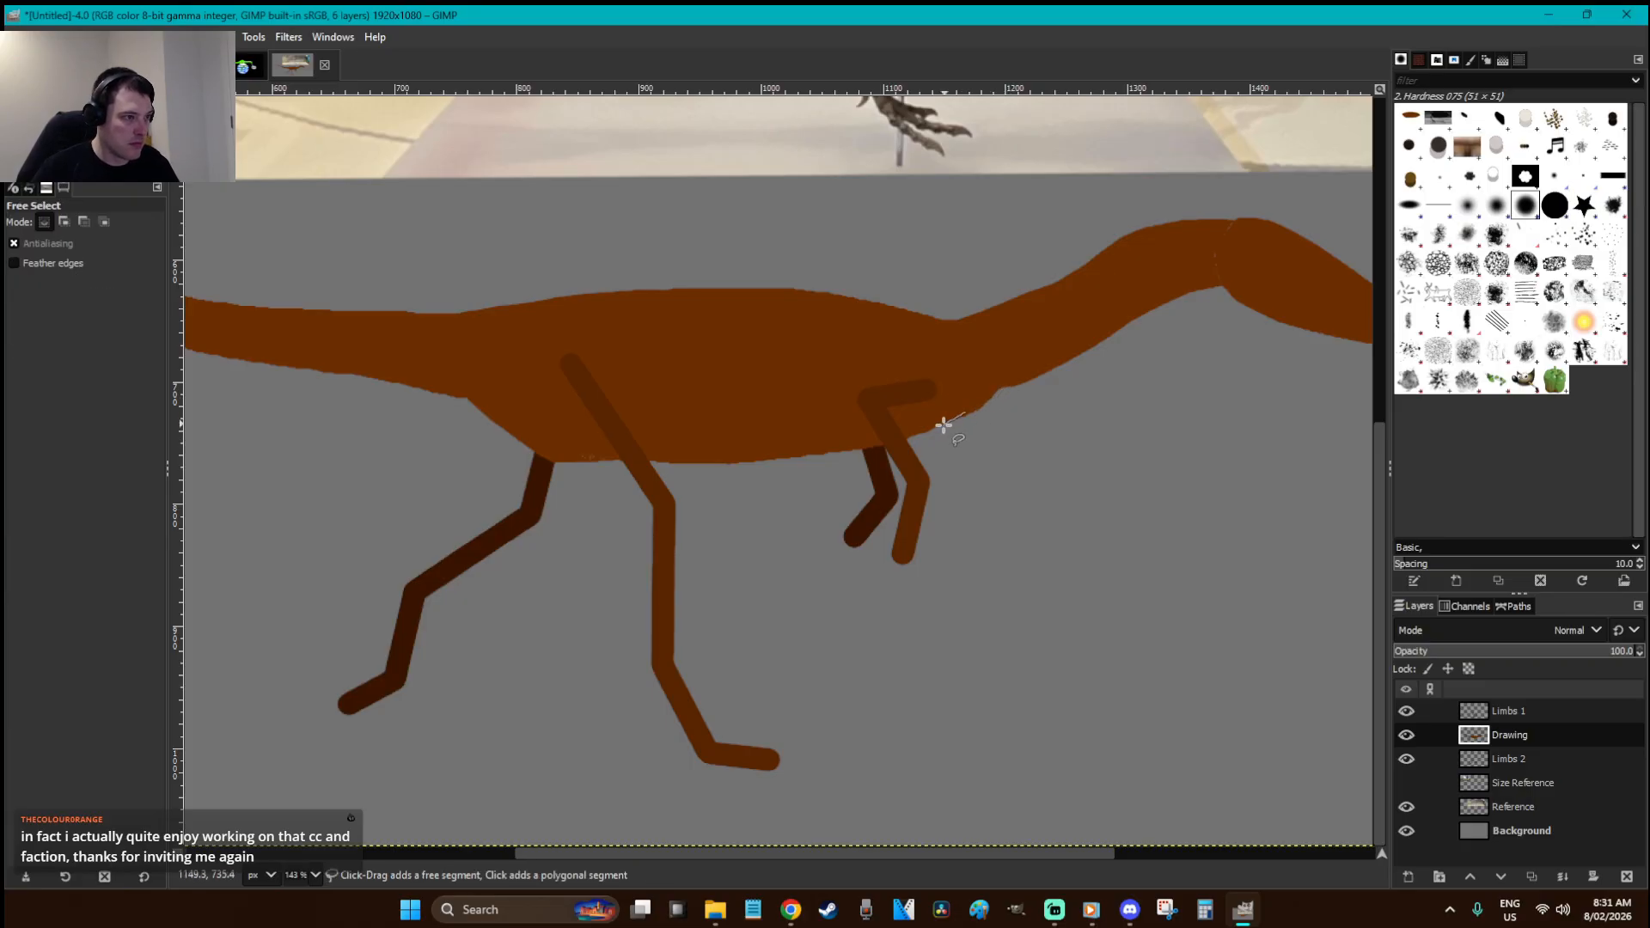
left_click_drag(820, 475, 611, 495)
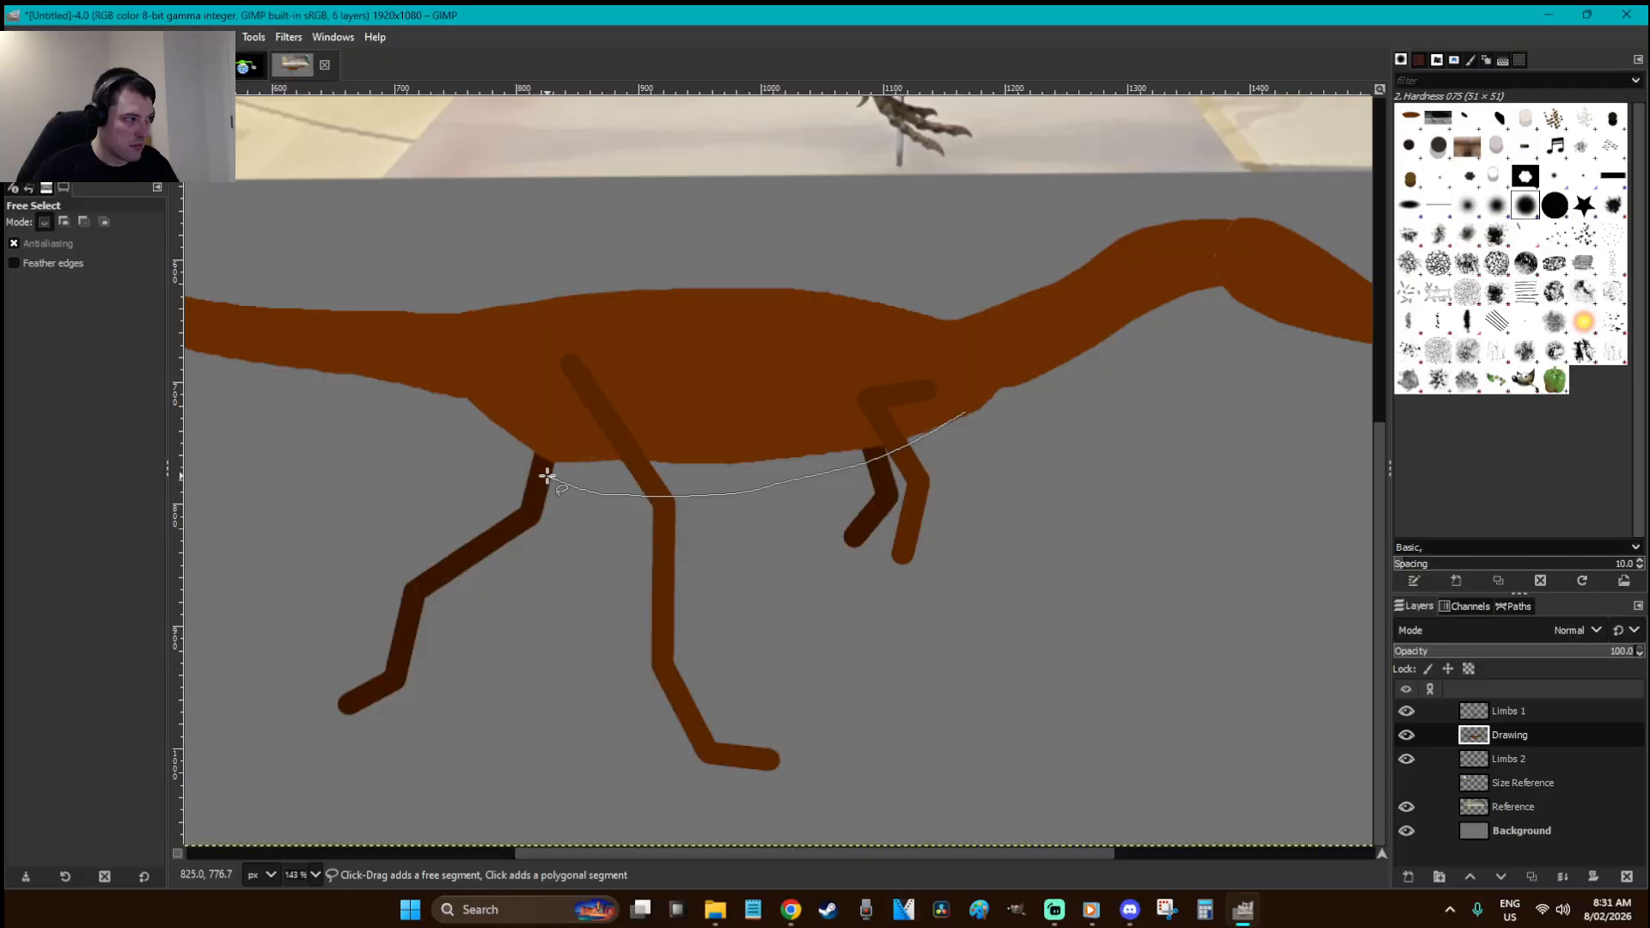
mouse_move(410, 381)
left_mouse_down()
mouse_move(600, 354)
mouse_move(927, 373)
left_mouse_up()
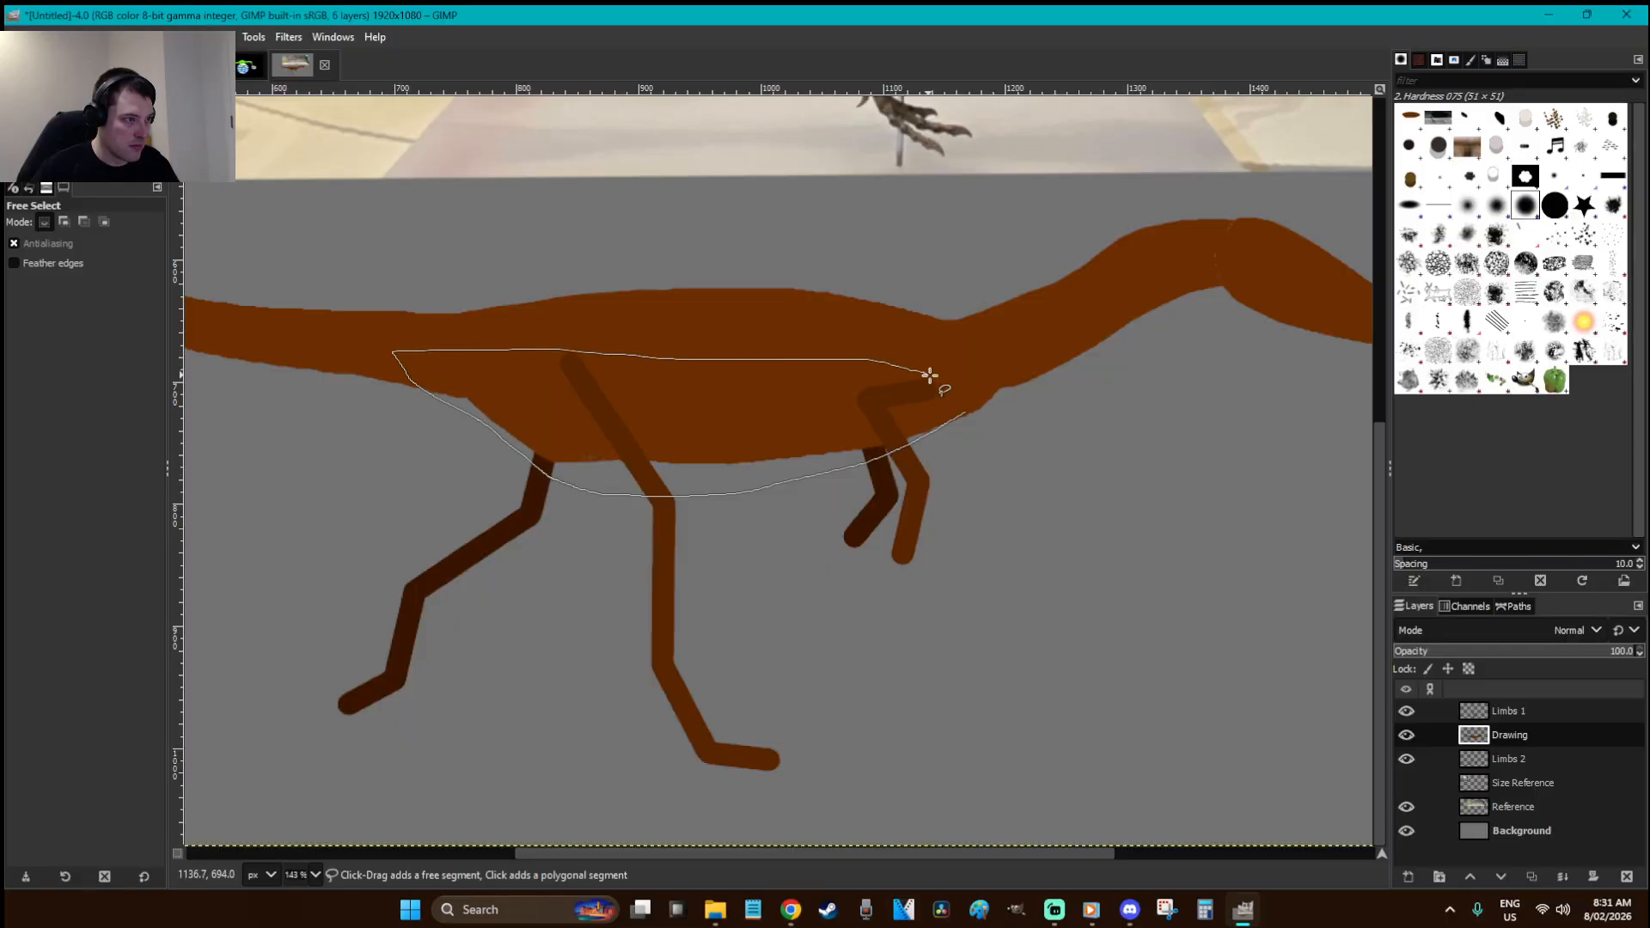
left_click(785, 457)
key("shift+b")
left_click(717, 468)
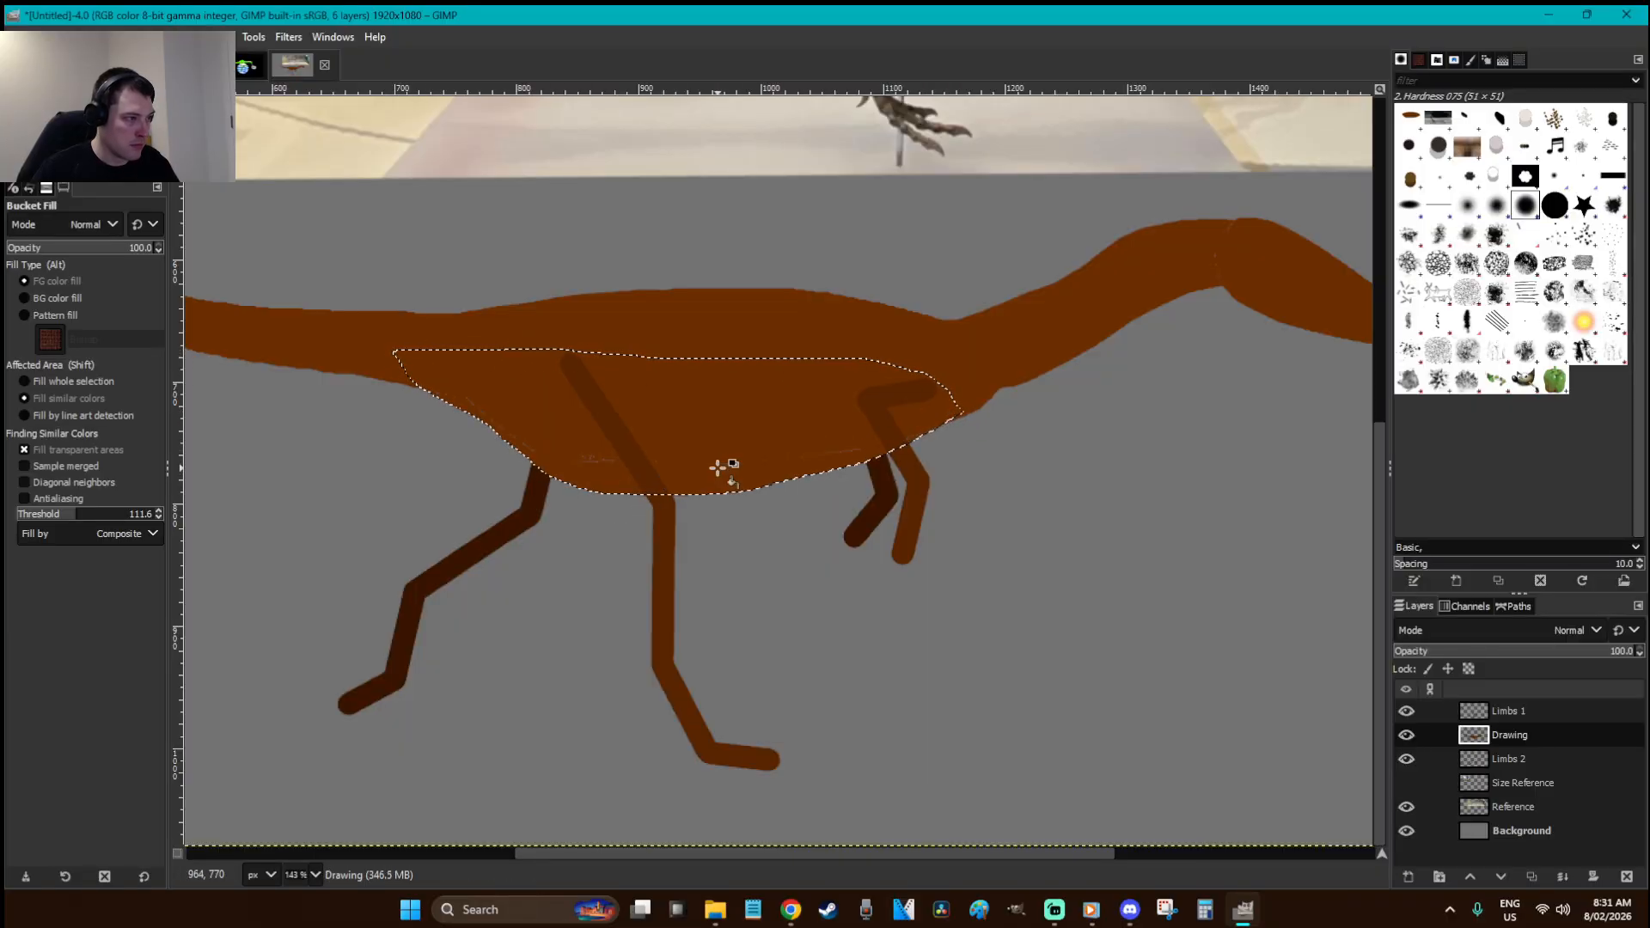
key("p")
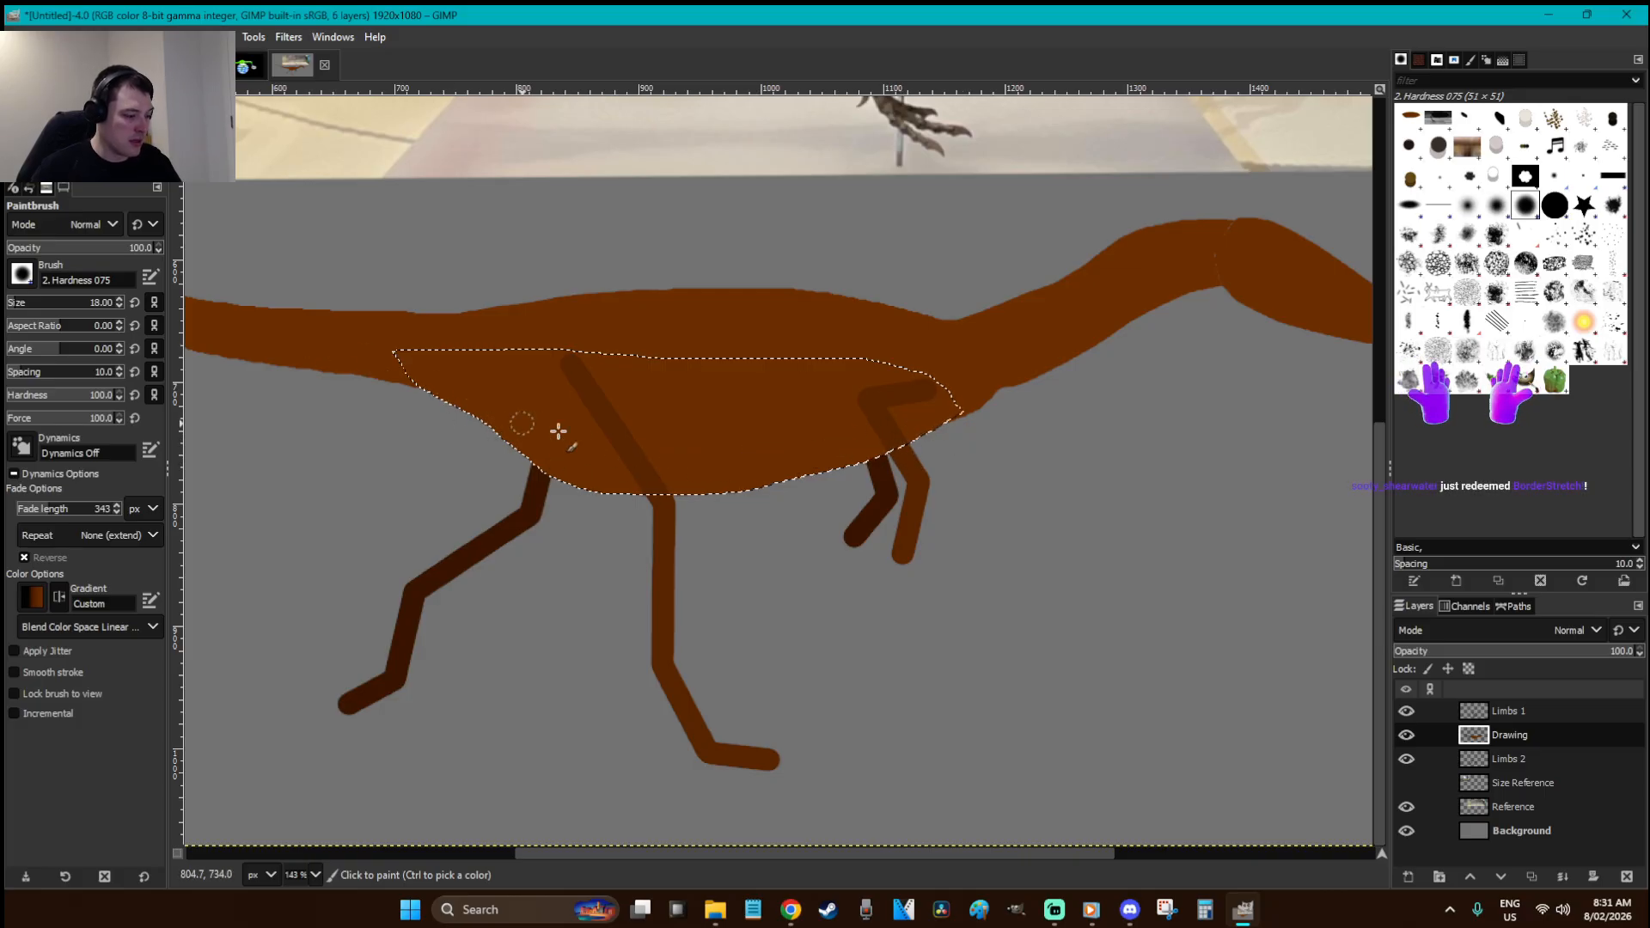
key("r")
left_click(992, 680)
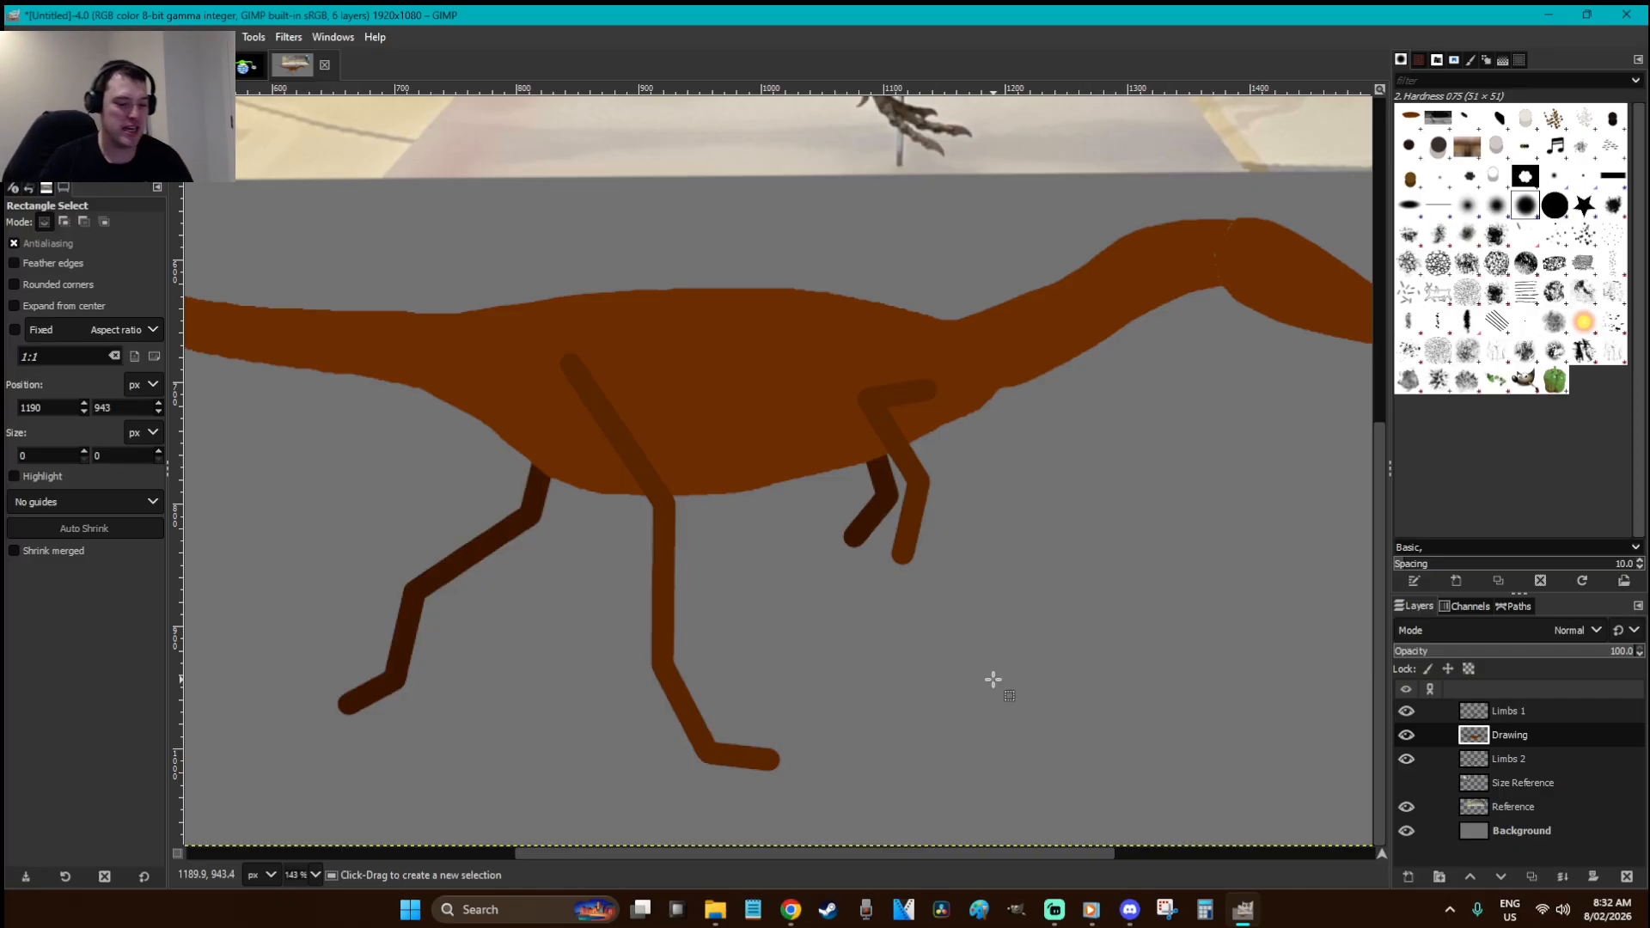
- Examine the whole silhouette, and compare its hind legs closely with those of the reference skeleton
key("1")
key("minus")
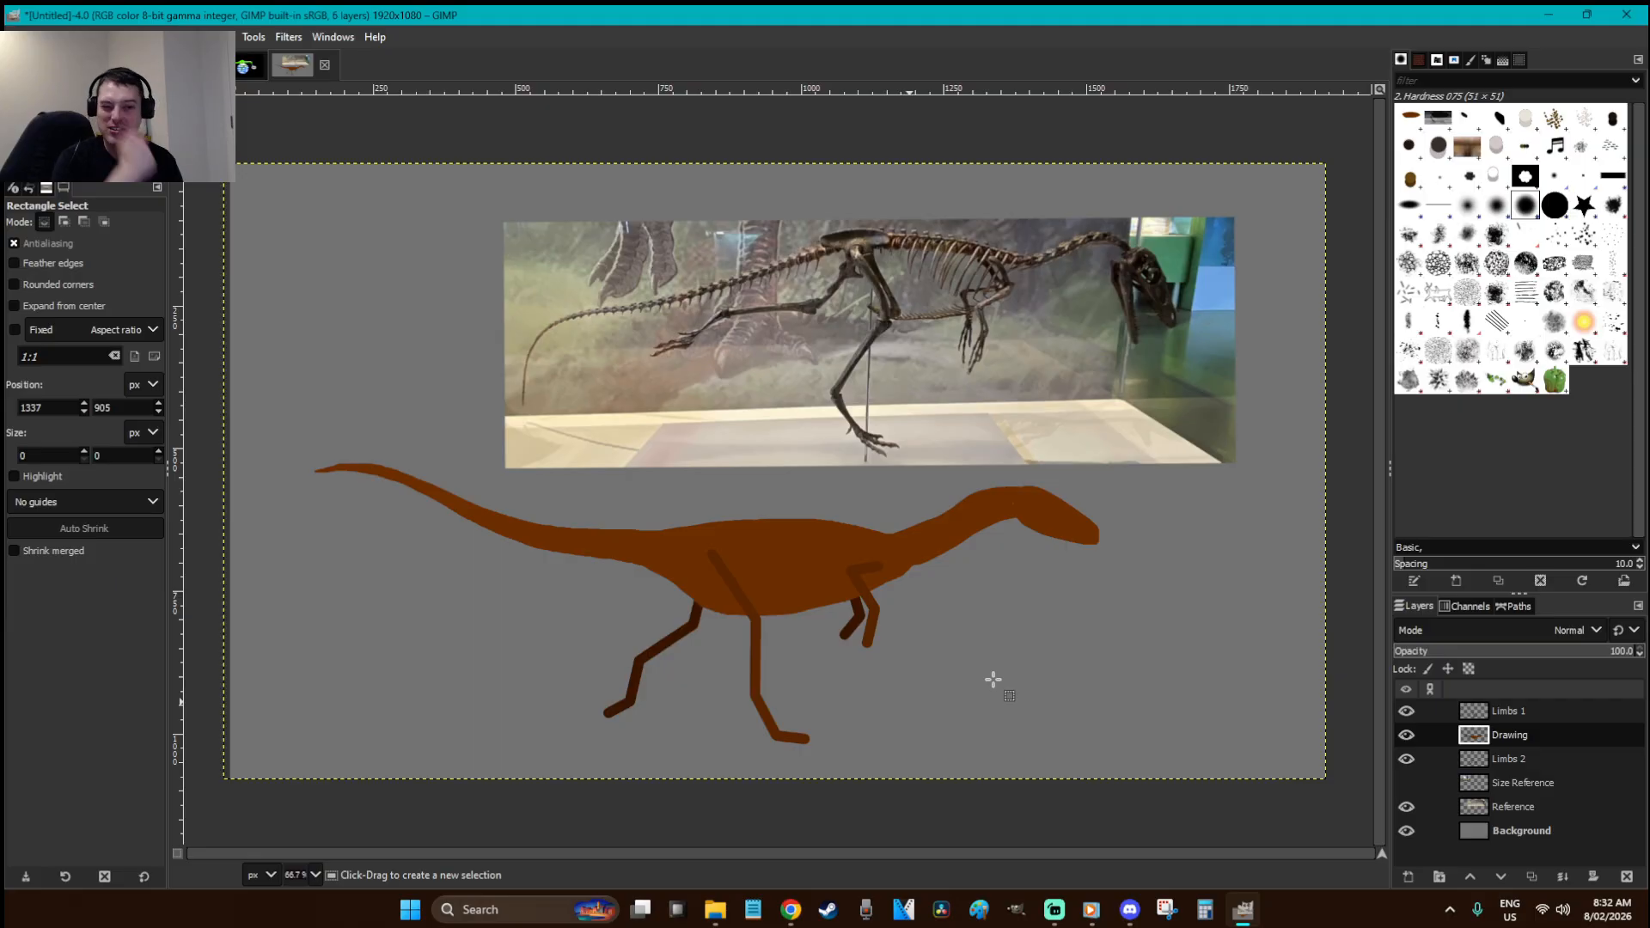
key("z")
left_click_drag(934, 761, 545, 515)
key("o")
scroll(856, 442, "up", 3)
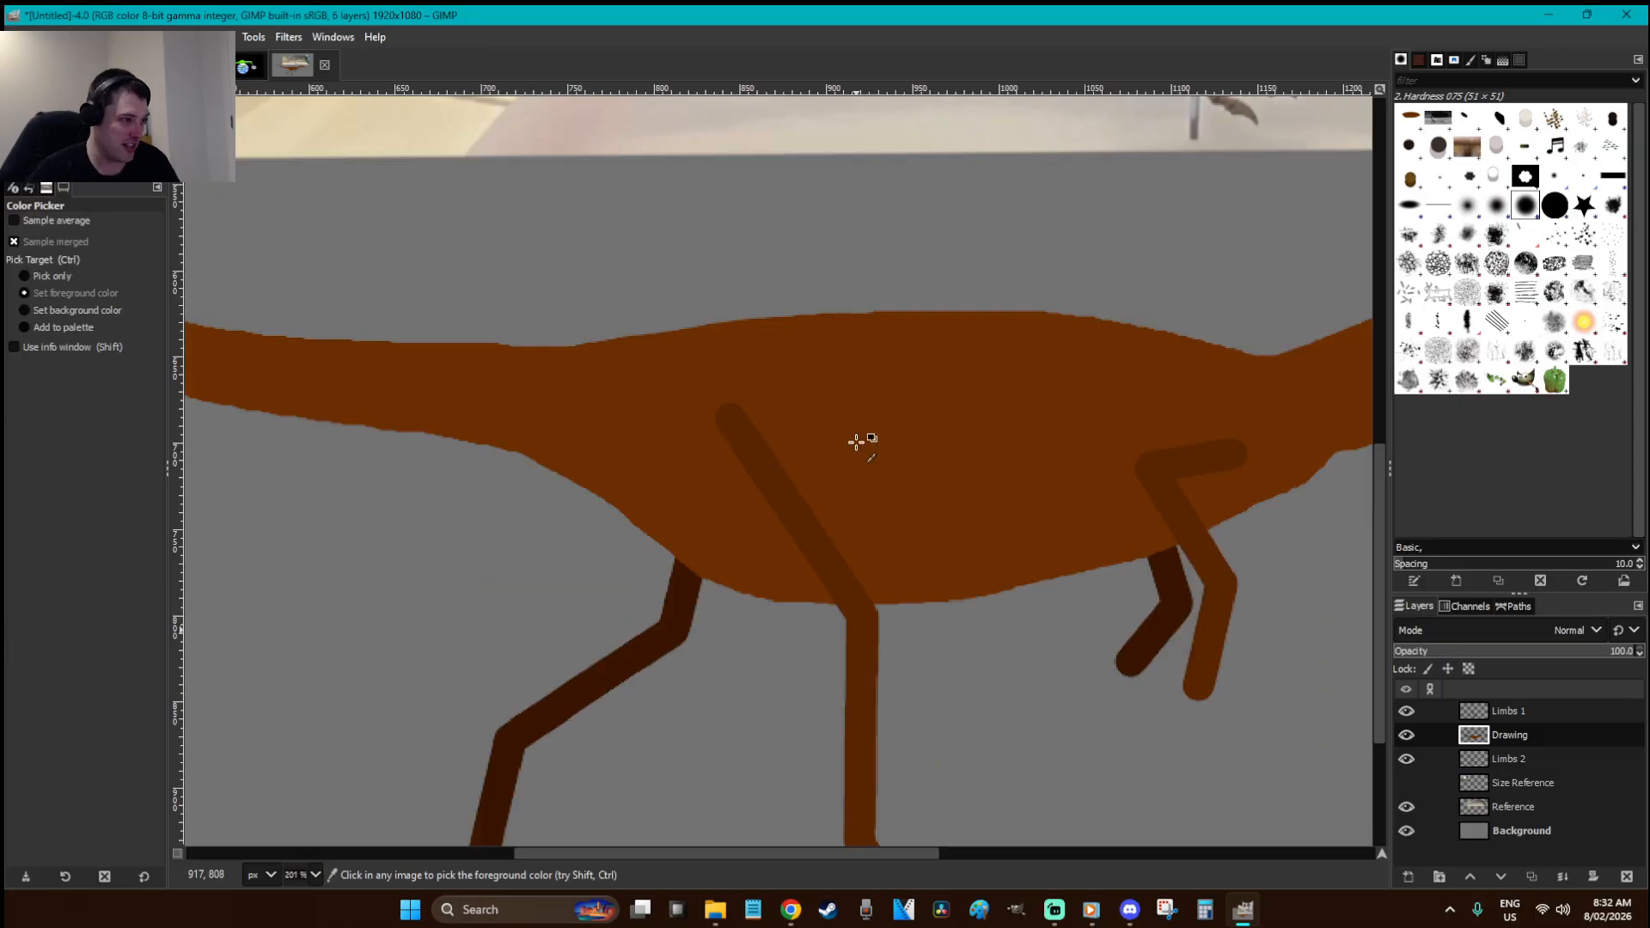
scroll(856, 442, "up", 9)
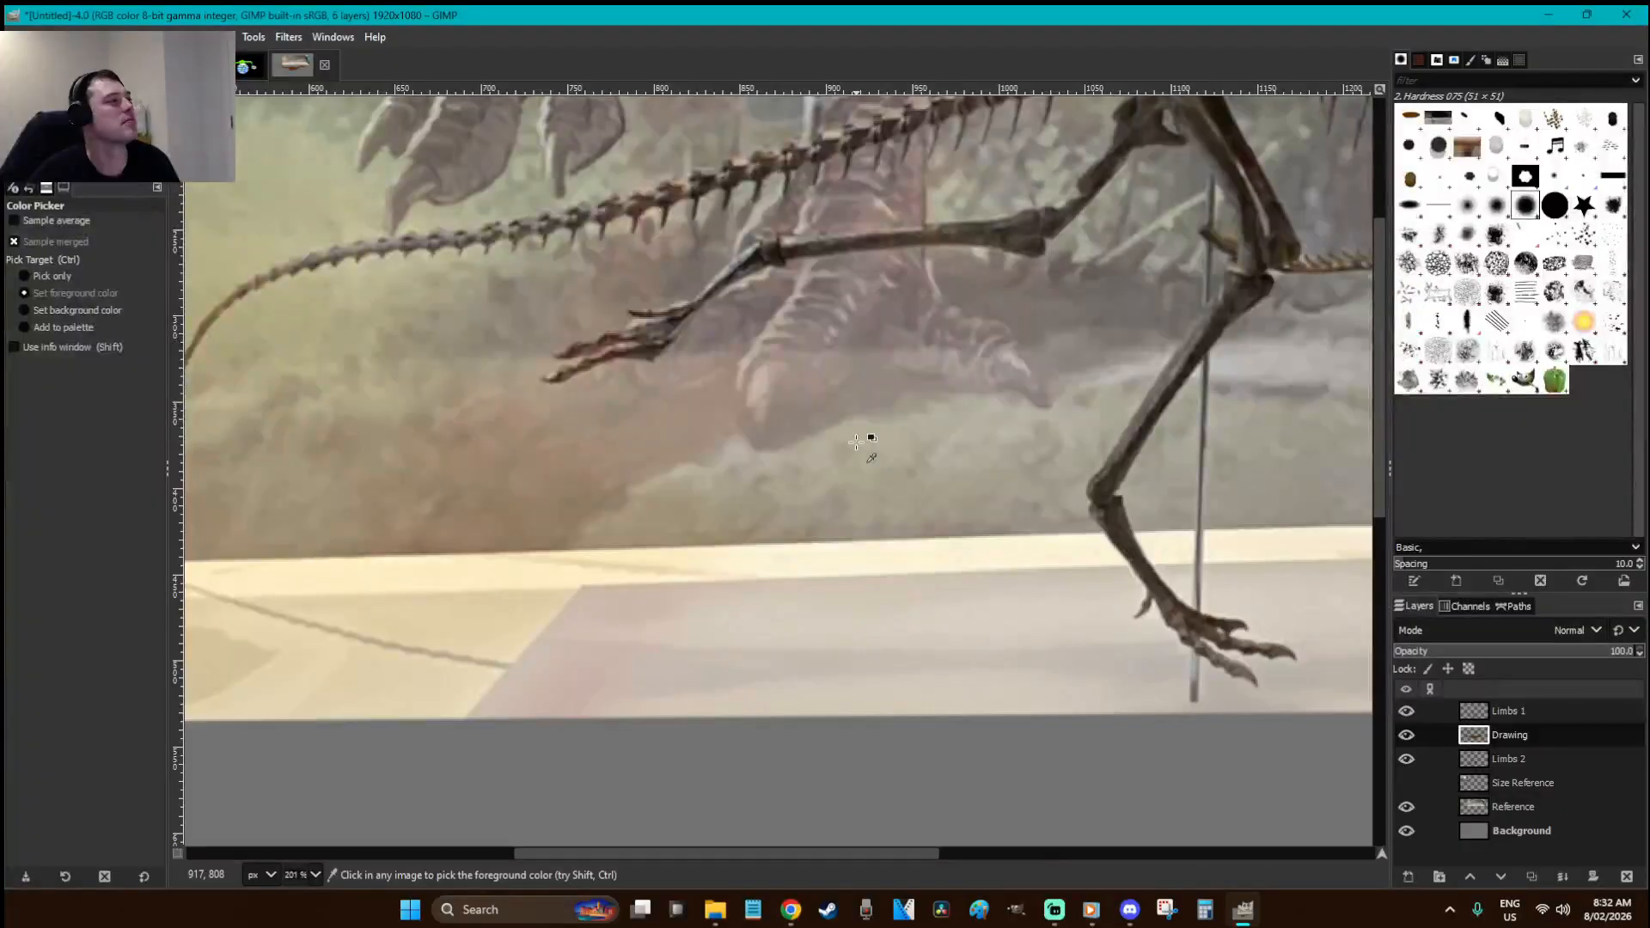
scroll(856, 442, "down", 10)
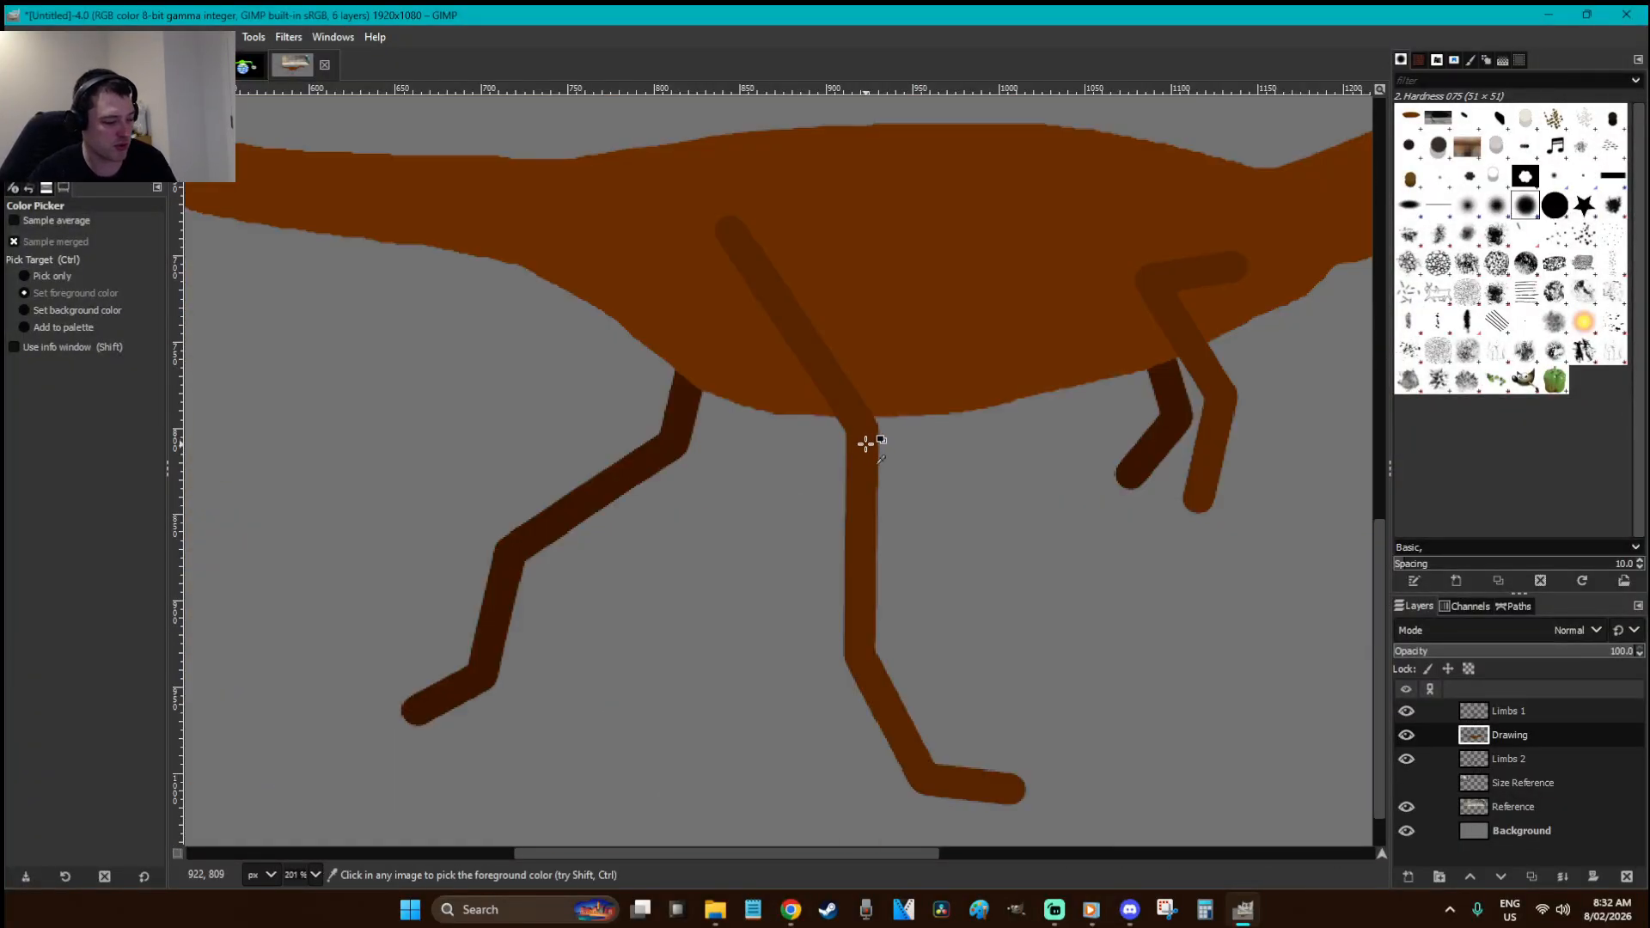
- Freehand-select a fuller thigh and shin around the near hind leg and fill it with dark brown on Limbs 1, undoing a fill on Drawing
key("f")
scroll(792, 265, "up", 9)
scroll(773, 215, "down", 11)
scroll(730, 276, "up", 2)
mouse_move(716, 336)
left_mouse_down()
mouse_move(820, 347)
mouse_move(888, 558)
mouse_move(883, 403)
mouse_move(881, 605)
mouse_move(949, 712)
mouse_move(918, 702)
mouse_move(825, 549)
left_mouse_up()
scroll(884, 559, "down", 3)
key("BackSpace")
scroll(824, 549, "up", 13)
scroll(824, 549, "down", 11)
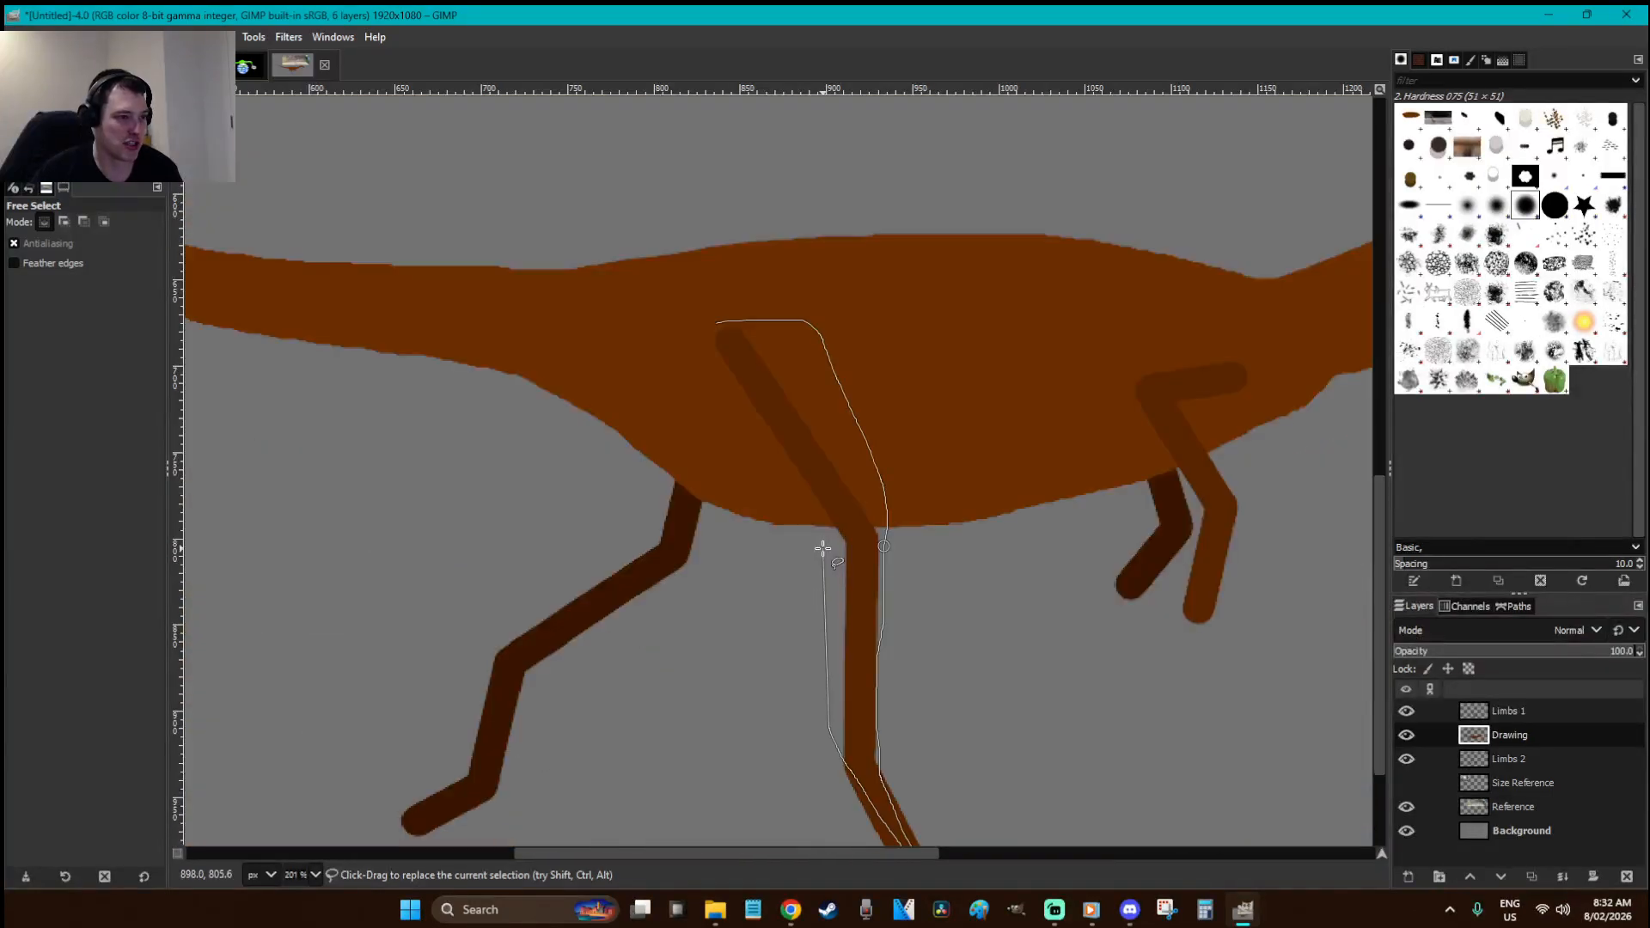
mouse_move(817, 556)
left_mouse_down()
mouse_move(713, 416)
mouse_move(692, 362)
mouse_move(716, 323)
left_mouse_up()
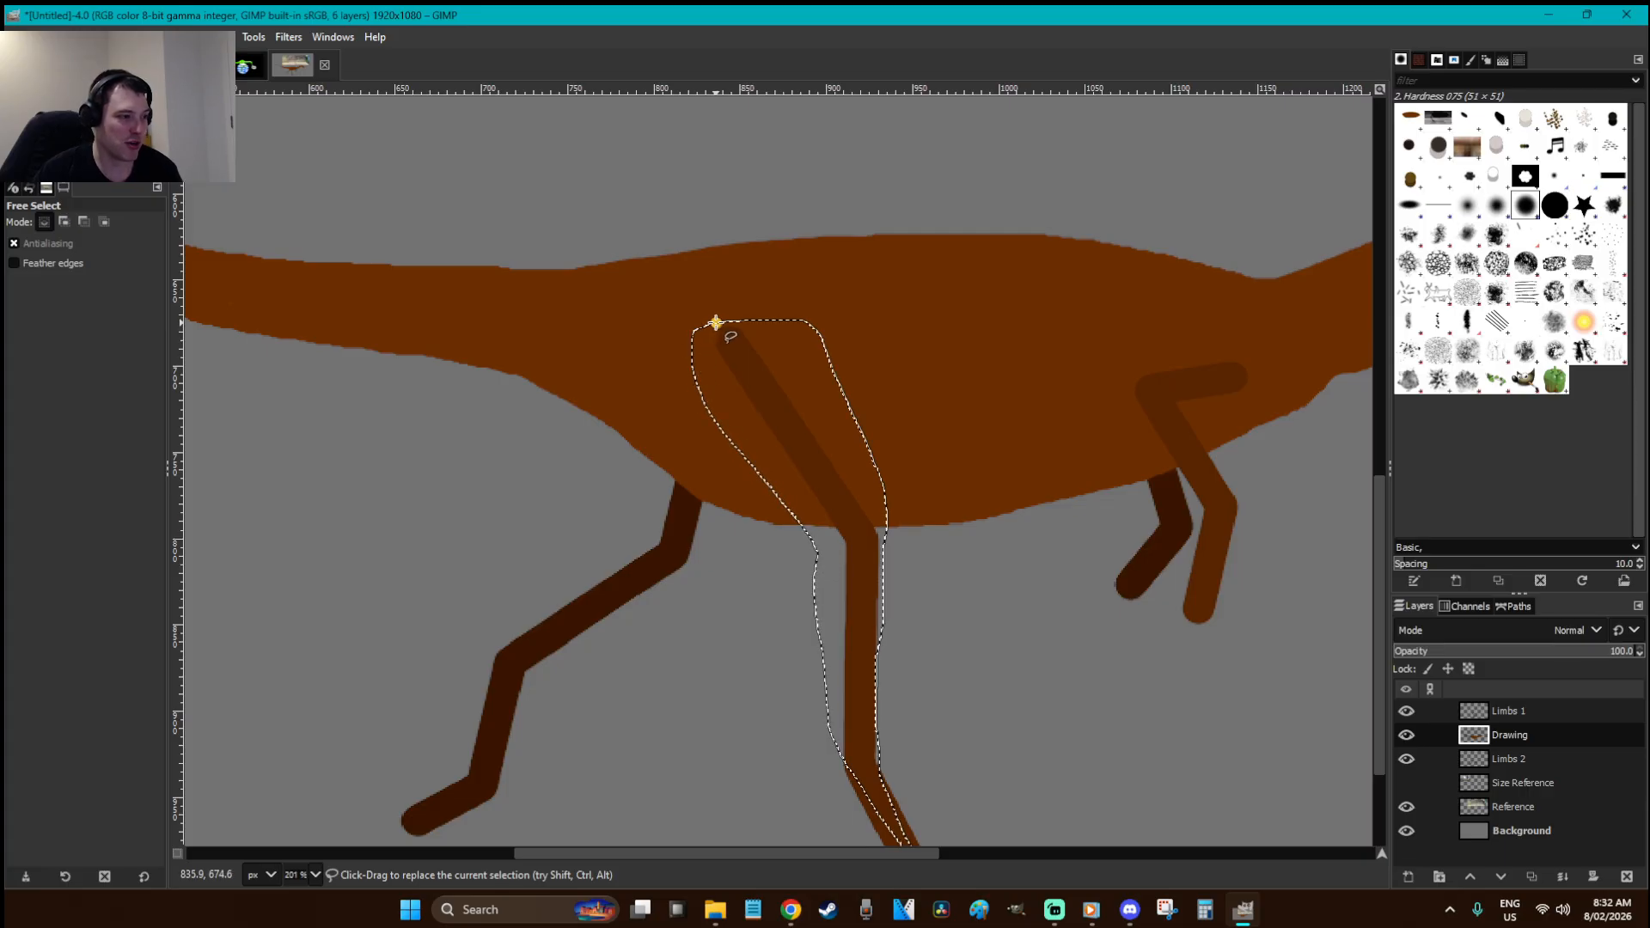
key("shift+b")
left_click(845, 412)
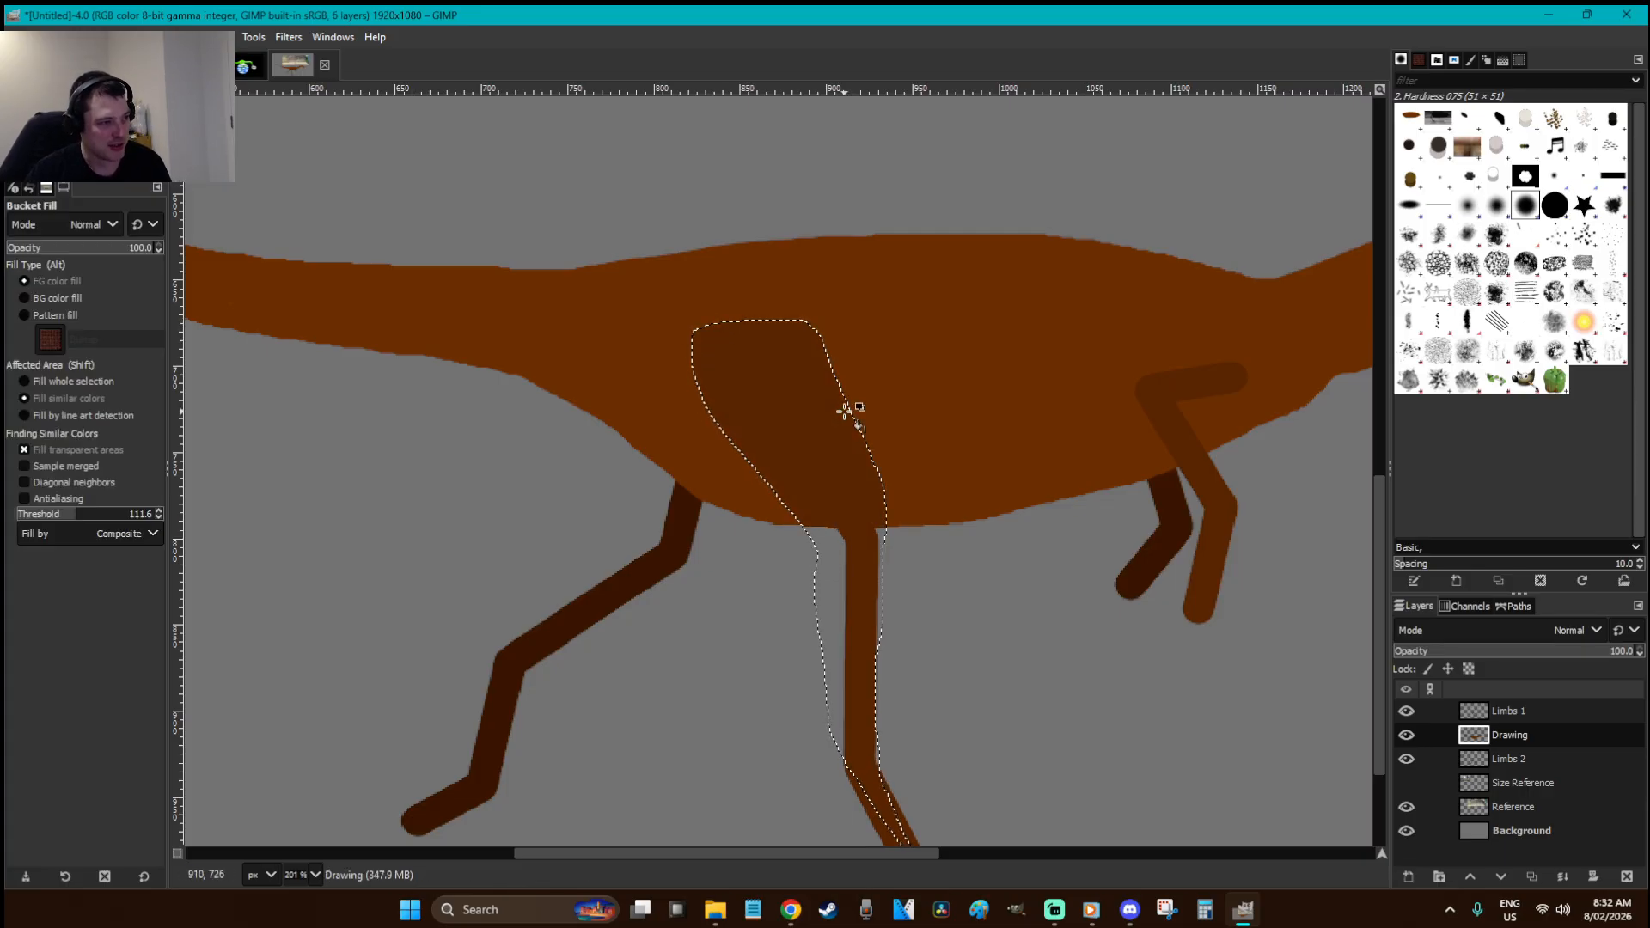
key("ctrl+z")
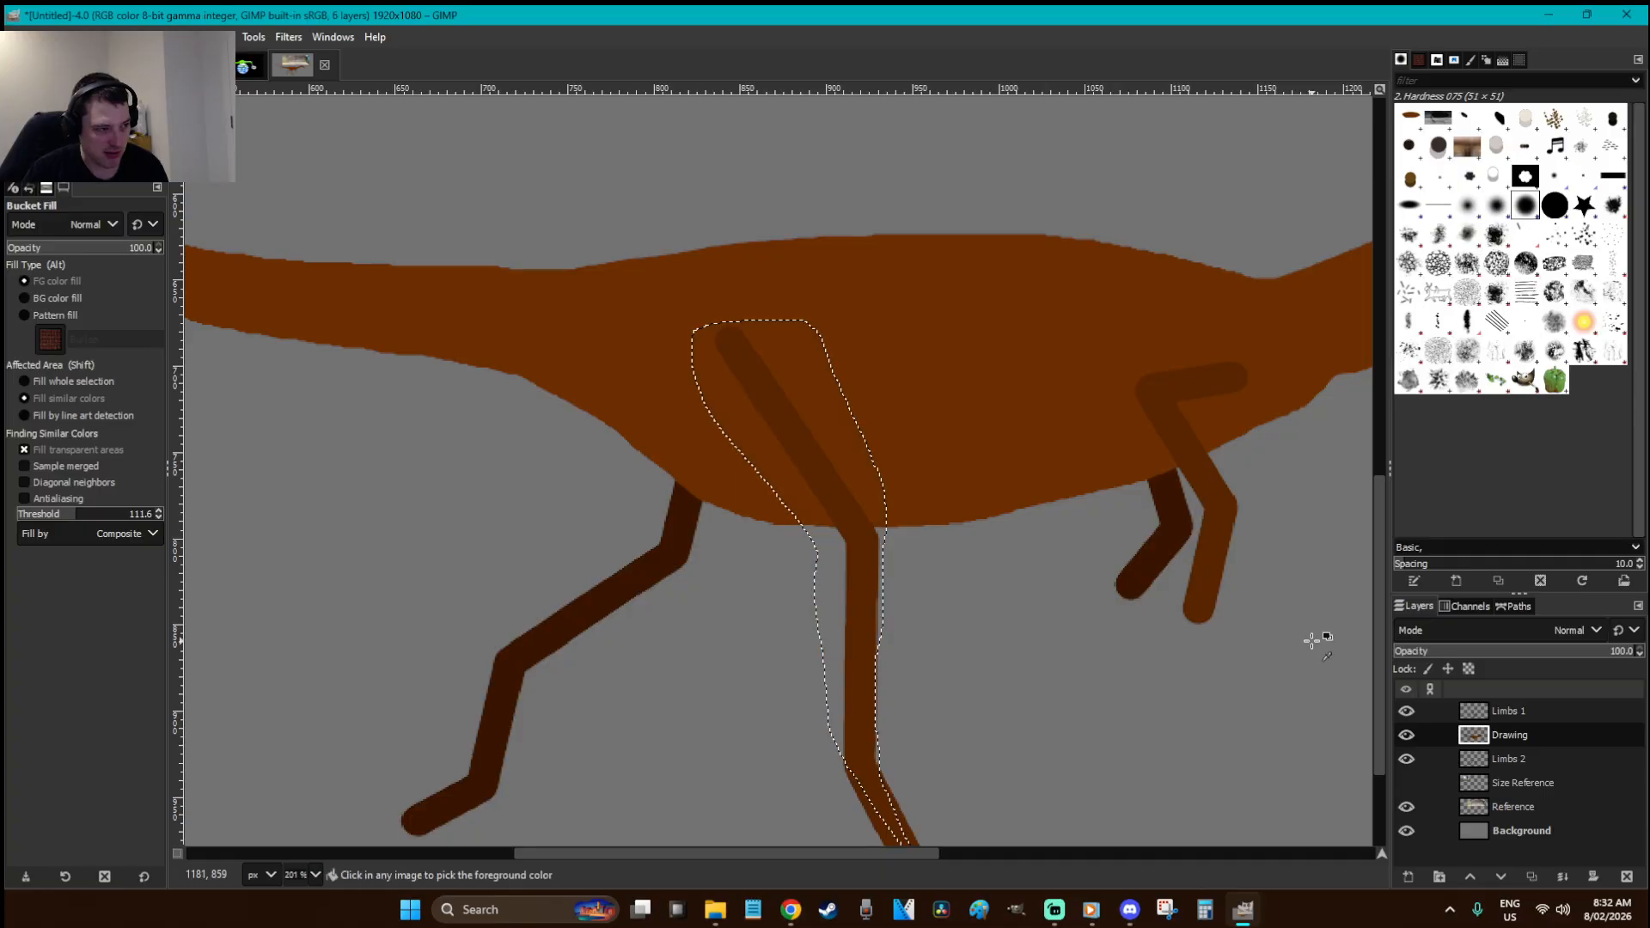
left_click(1530, 710)
left_click(854, 526)
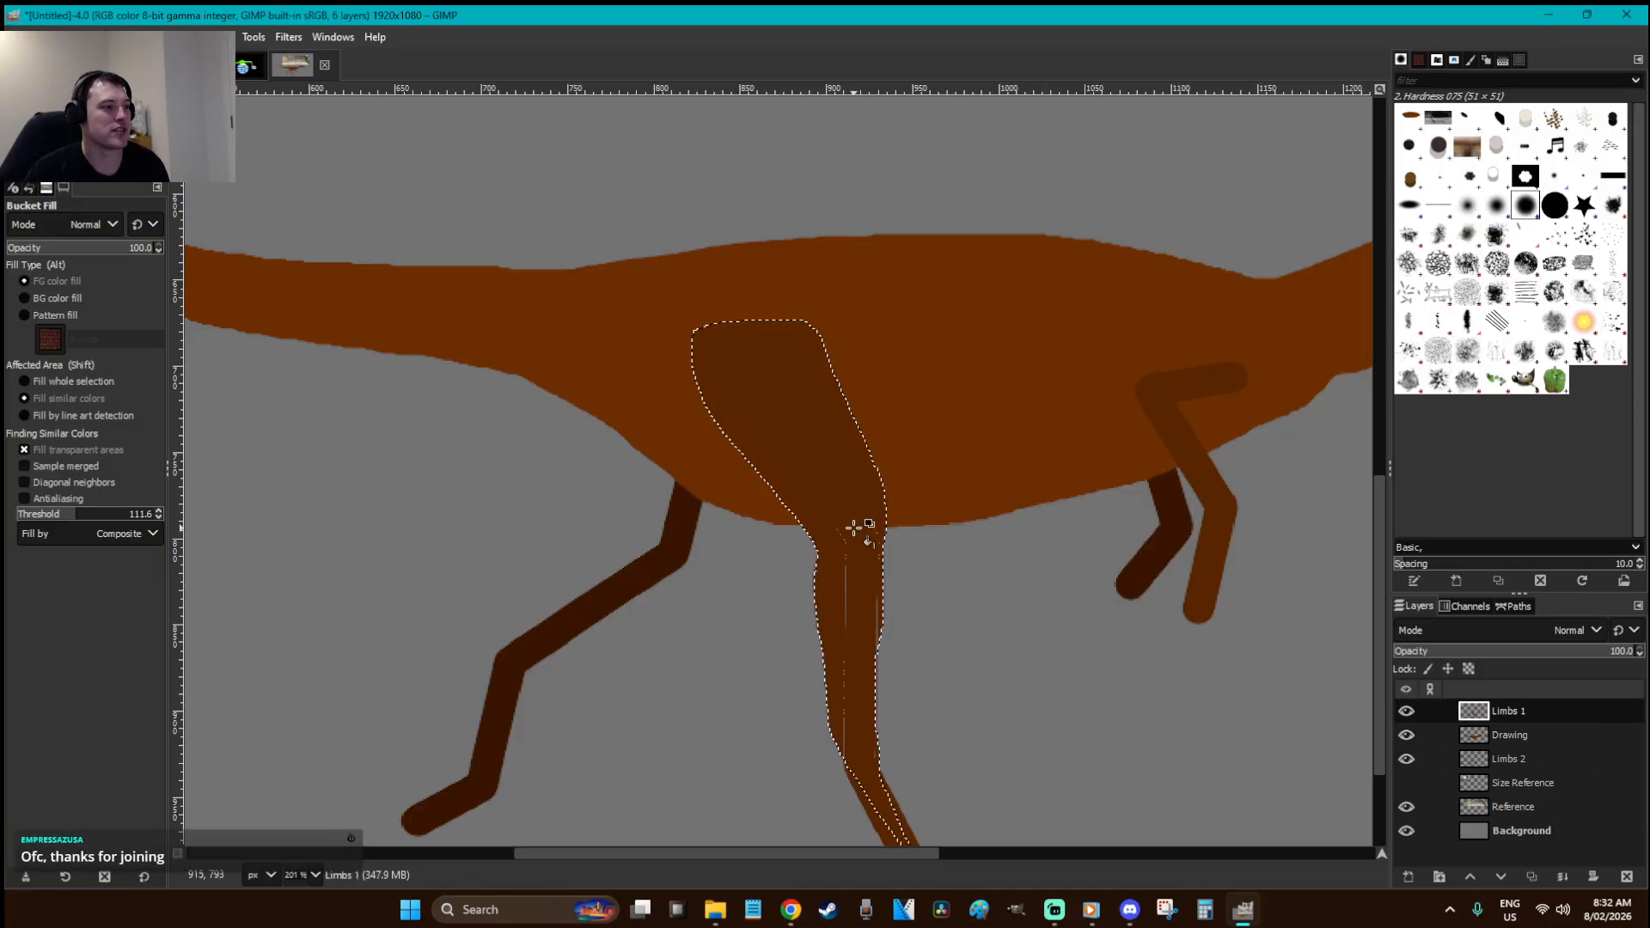
- Paint over the unfilled gaps inside the near hind leg on Limbs 1, clear the selection, and check the layer's shape
scroll(854, 527, "down", 3)
key("p")
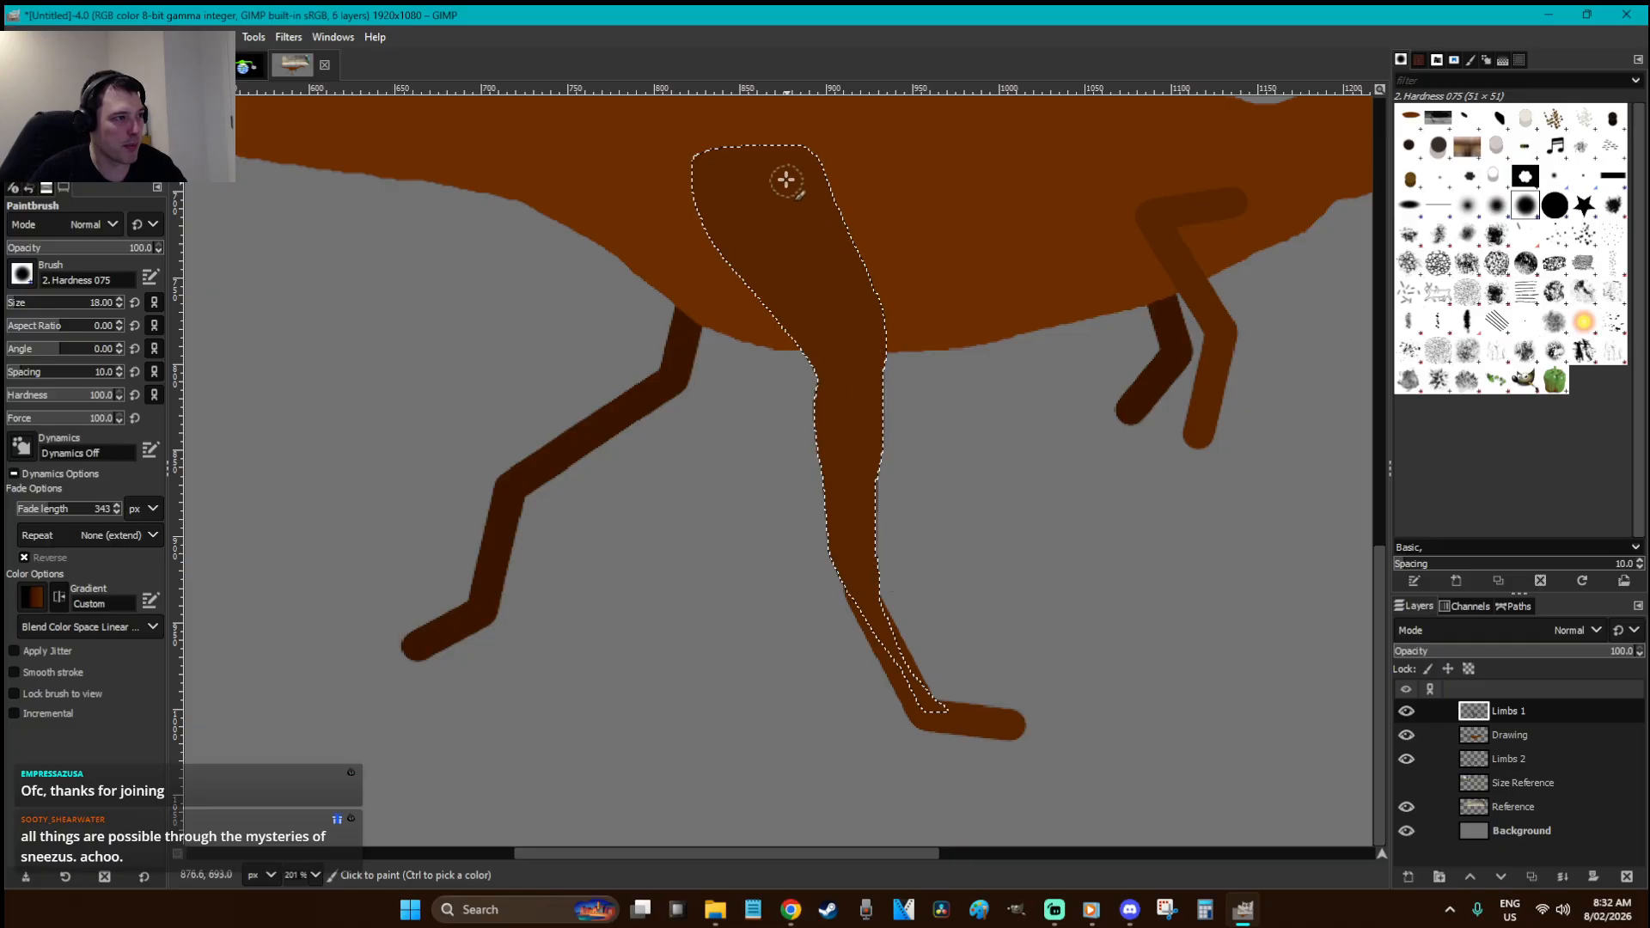
mouse_move(709, 170)
left_mouse_down()
mouse_move(777, 188)
mouse_move(836, 516)
mouse_move(1021, 581)
left_mouse_up()
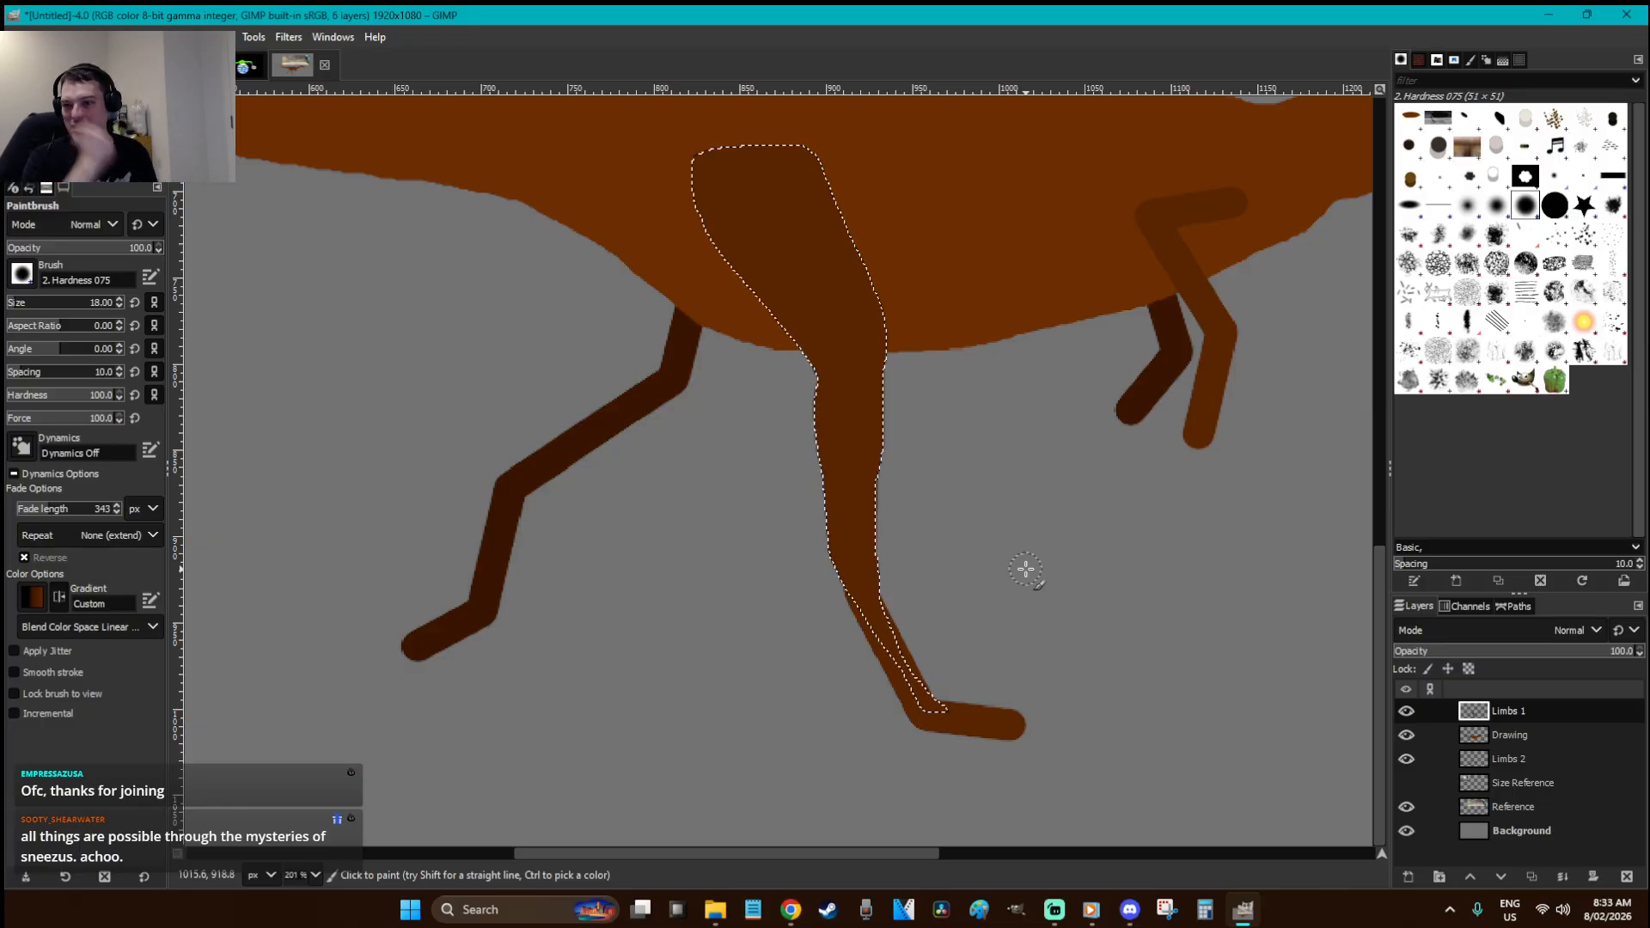
key("r")
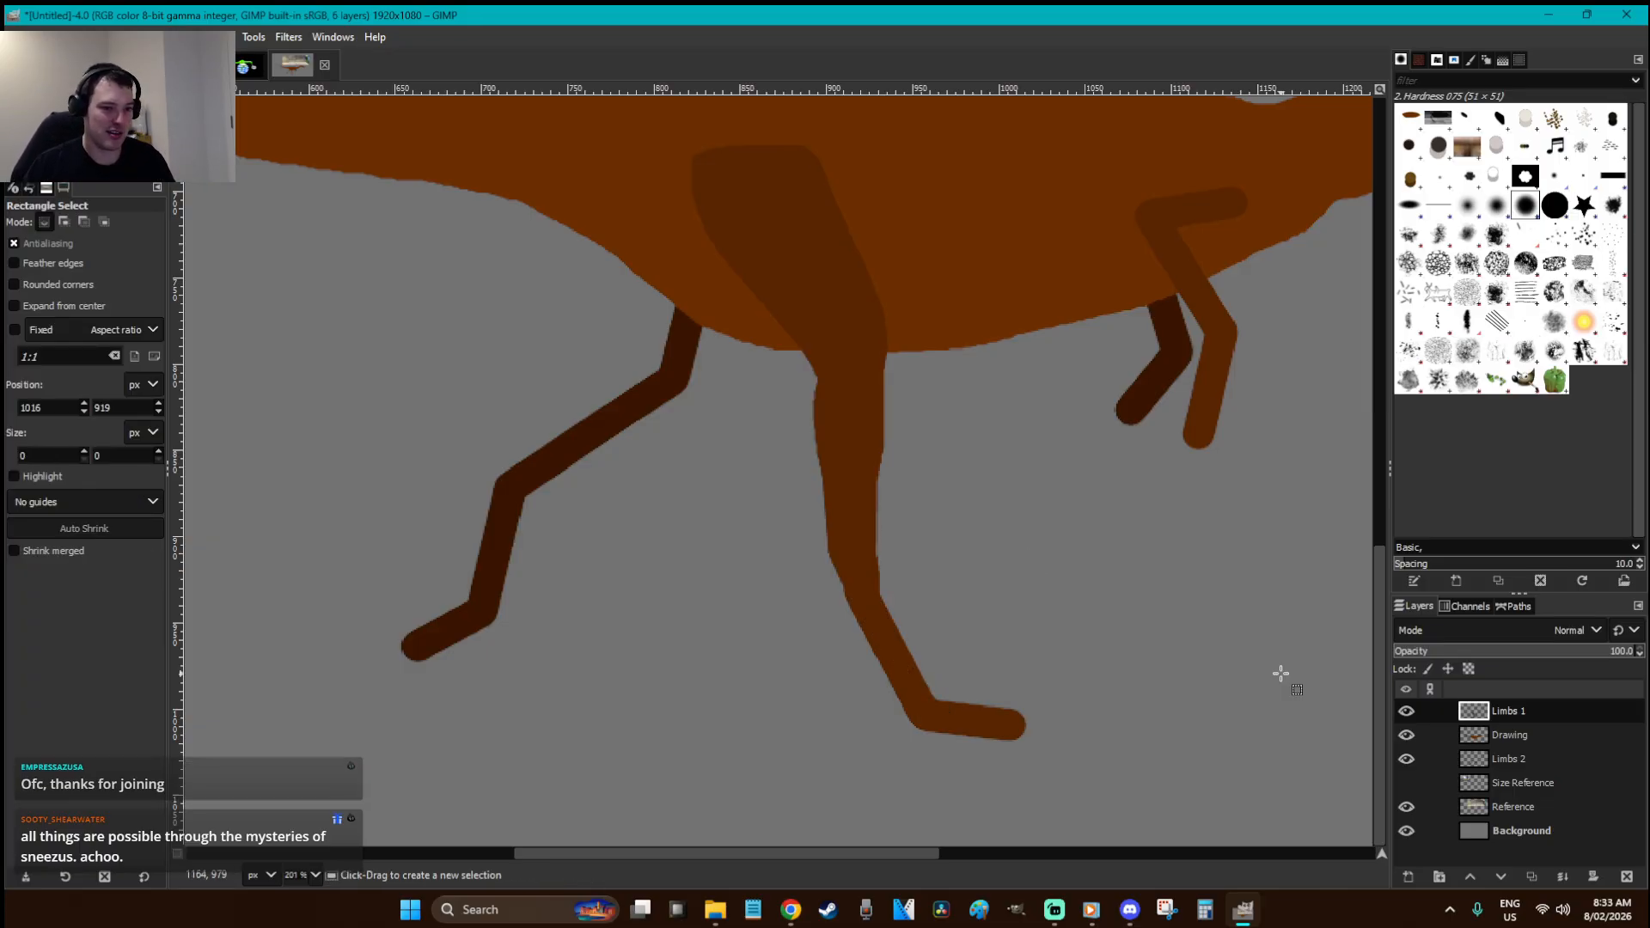
left_click(1413, 707)
left_click(1413, 707)
left_click(1231, 648)
- Remove the stubby foot from the near hind leg by freehand-selecting and deleting it, and clear the selection
key("1")
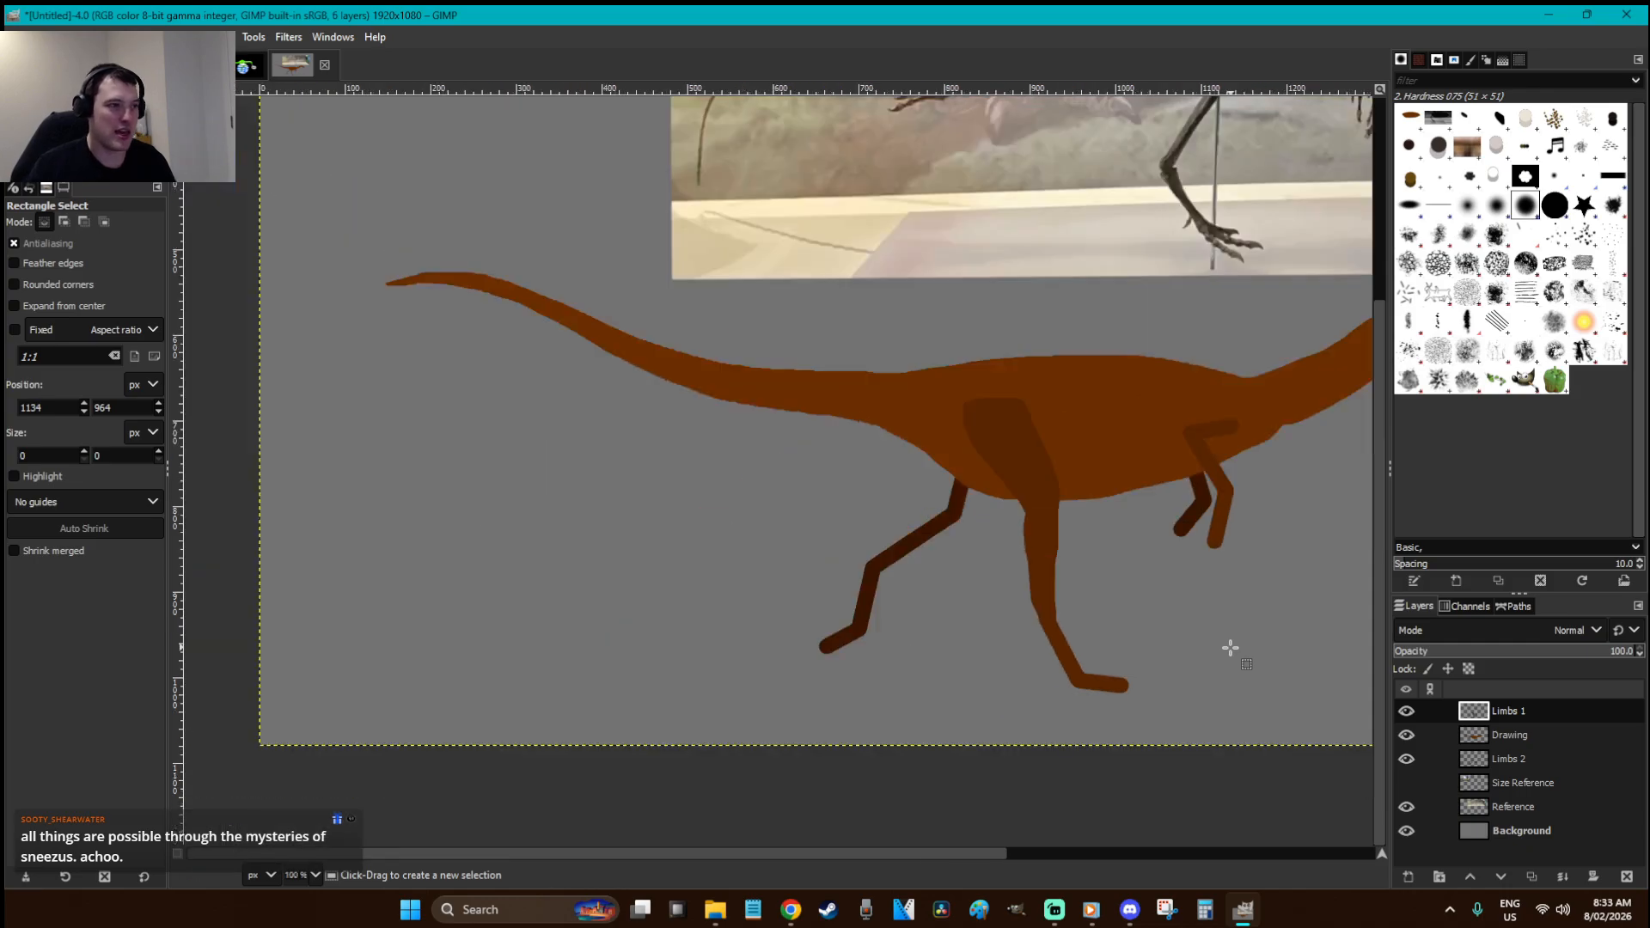
key("z")
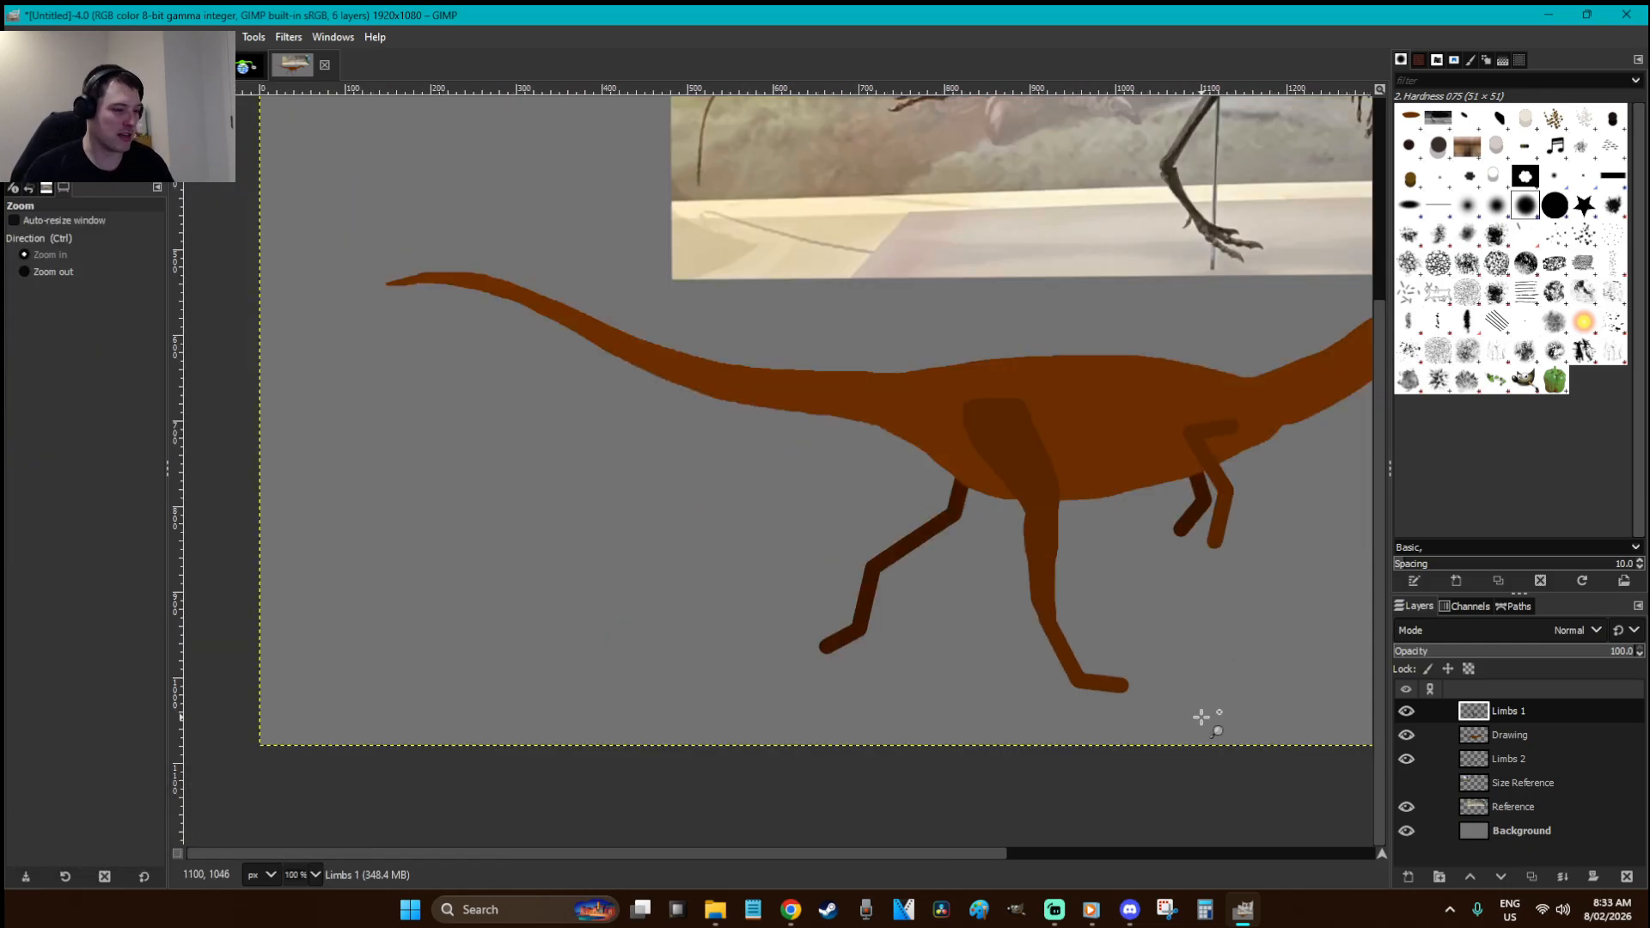
left_click_drag(1209, 718, 971, 583)
key("f")
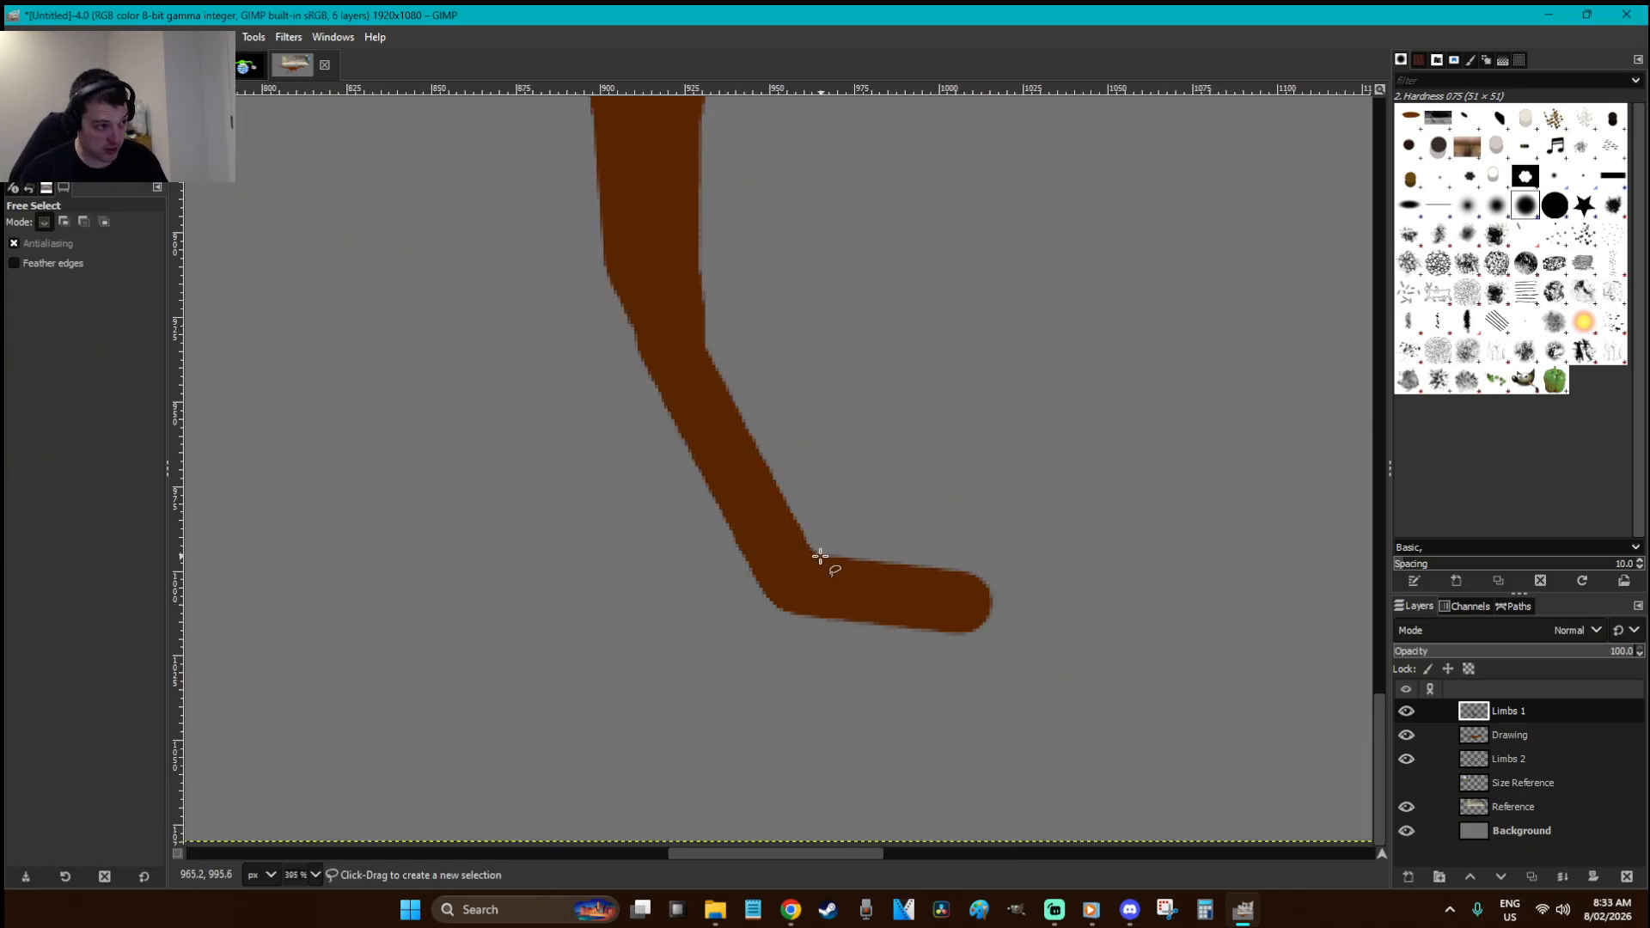
mouse_move(810, 547)
left_mouse_down()
mouse_move(1071, 606)
mouse_move(892, 710)
mouse_move(722, 645)
mouse_move(808, 545)
left_mouse_up()
key("Delete")
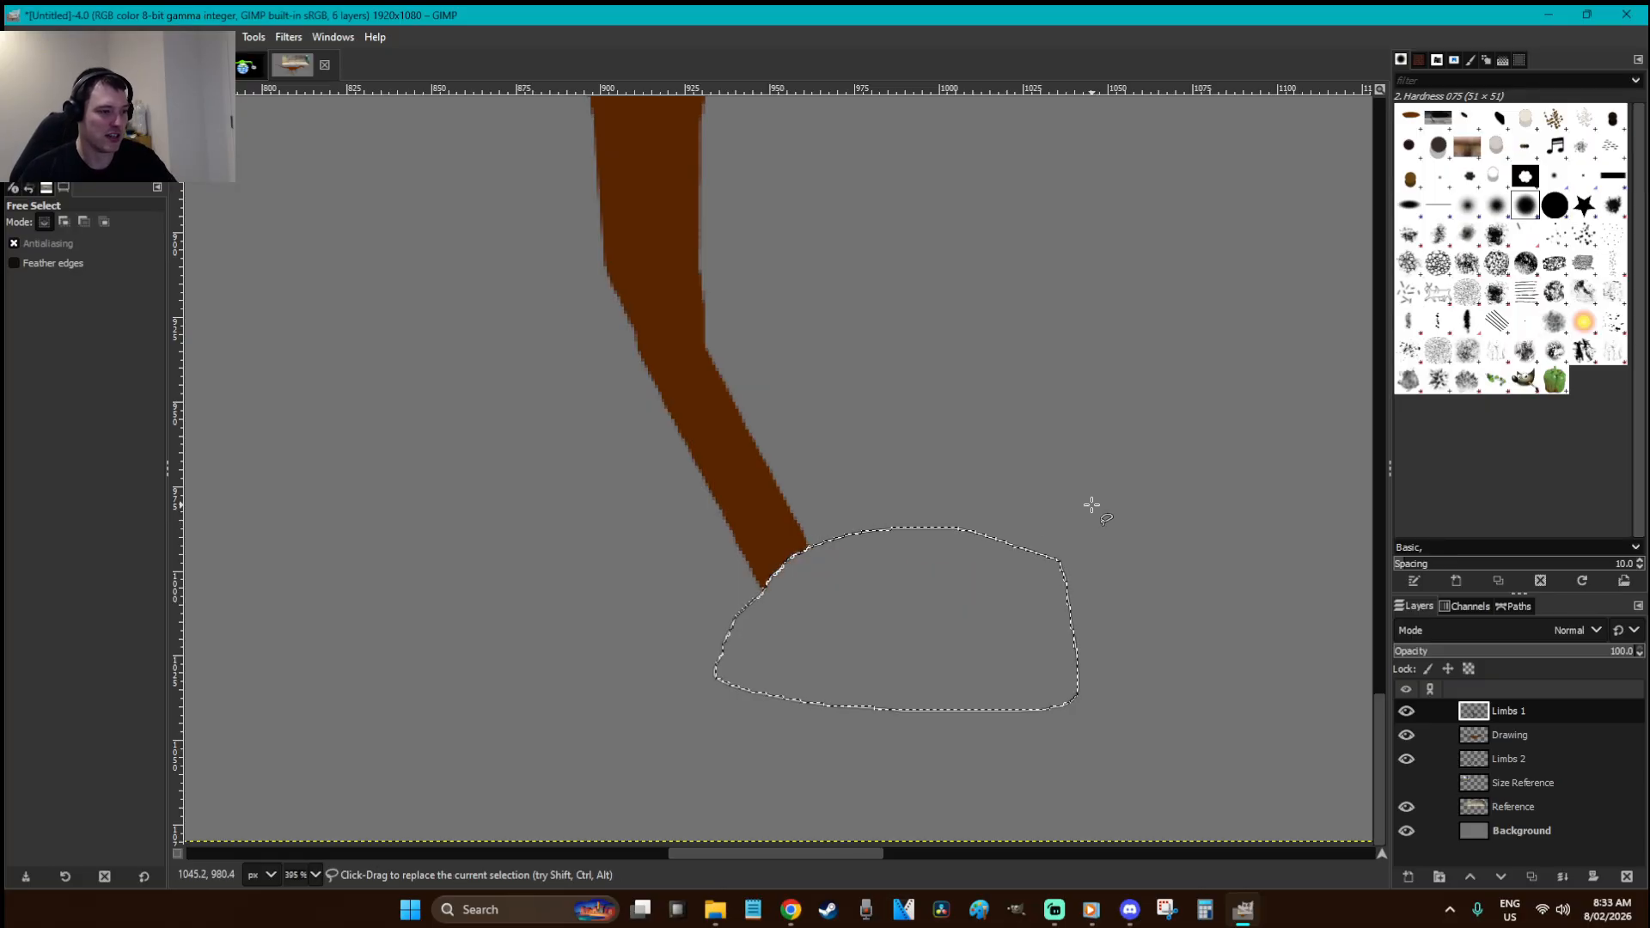
key("r")
left_click(998, 471)
- Draw a new near hind foot by freehand-selecting a toe shape with a curved claw, filling it with brown, and painting the claw black
key("f")
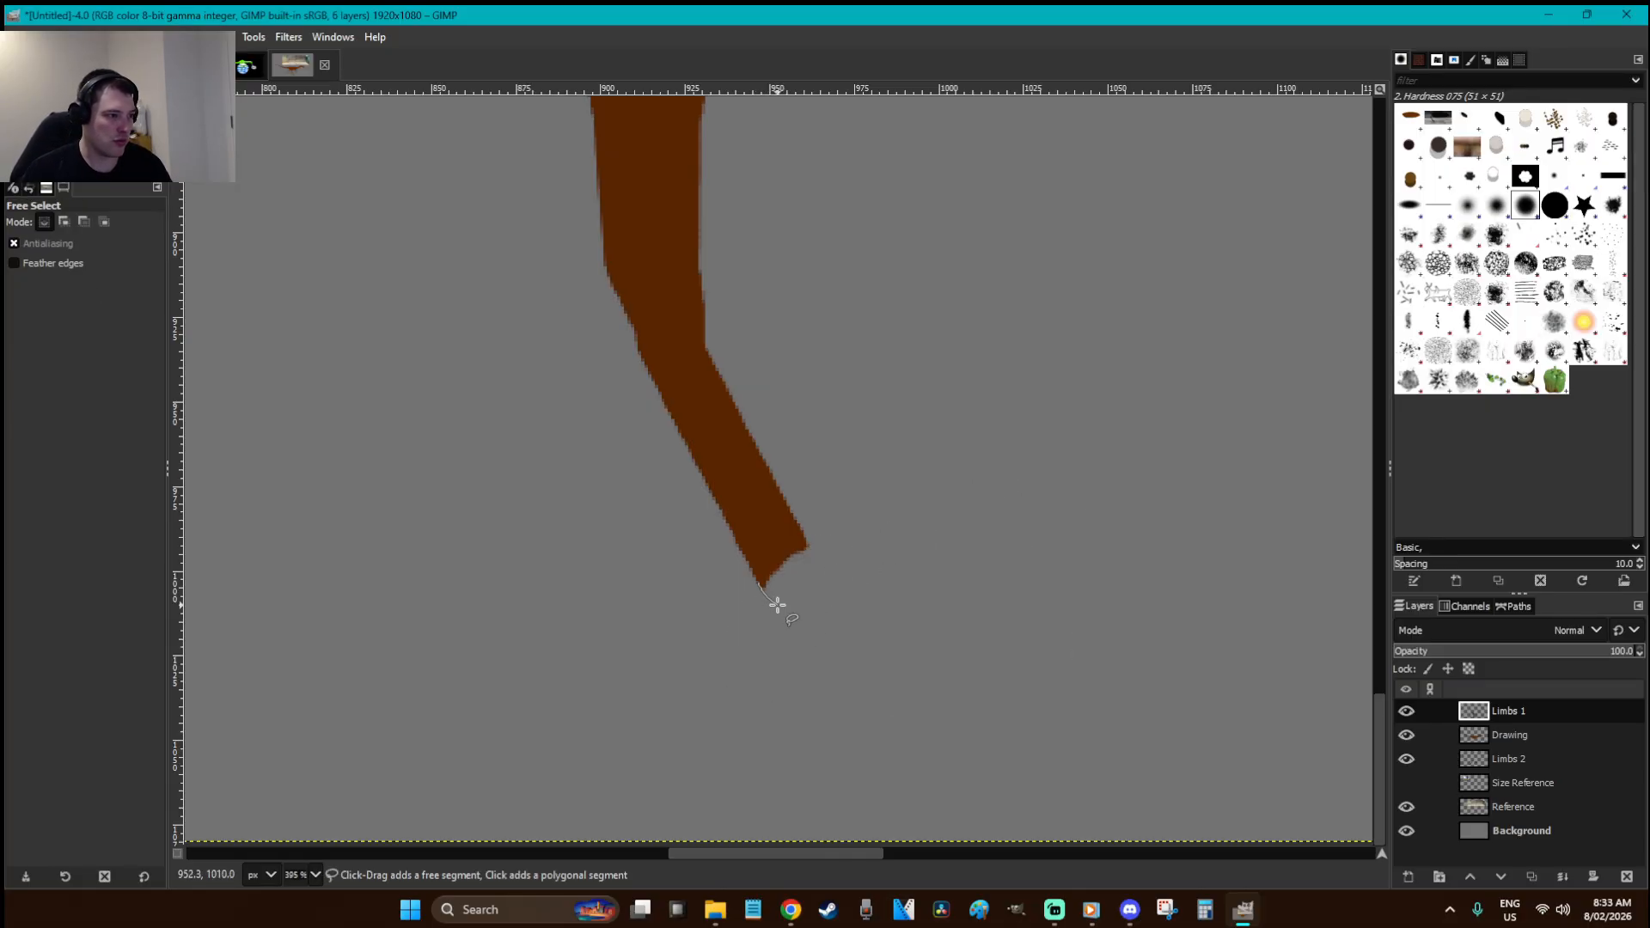
key("r")
key("f")
mouse_move(805, 544)
left_mouse_down()
mouse_move(855, 572)
mouse_move(947, 582)
left_mouse_up()
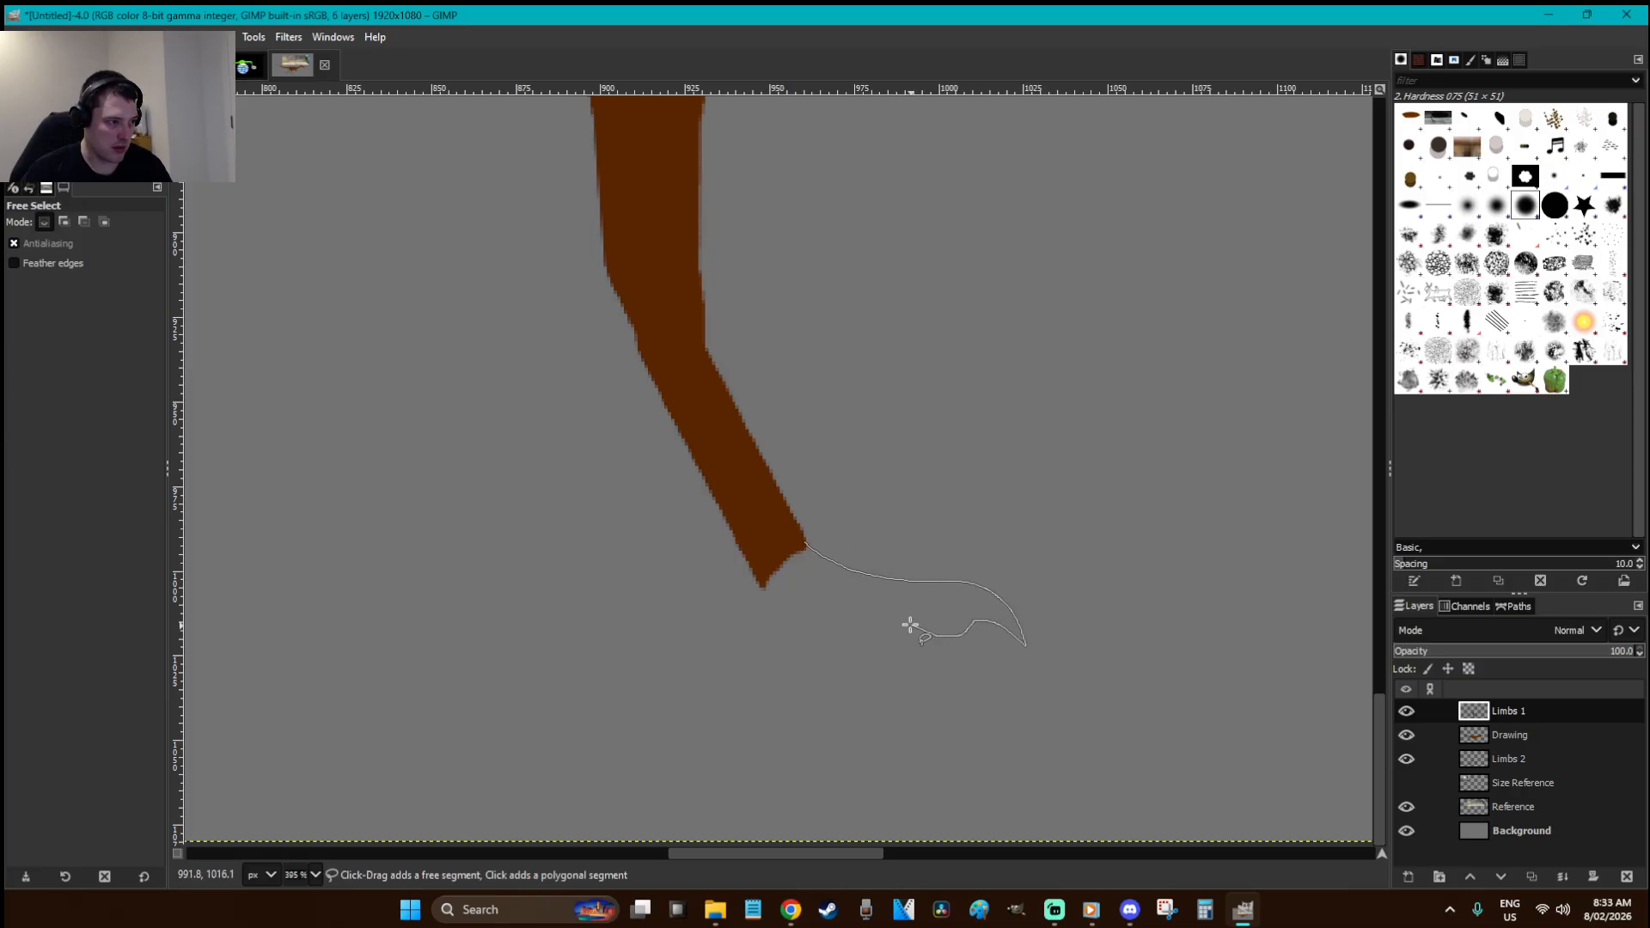
left_click_drag(760, 593, 789, 547)
key("Return")
key("shift+b")
left_click(823, 578)
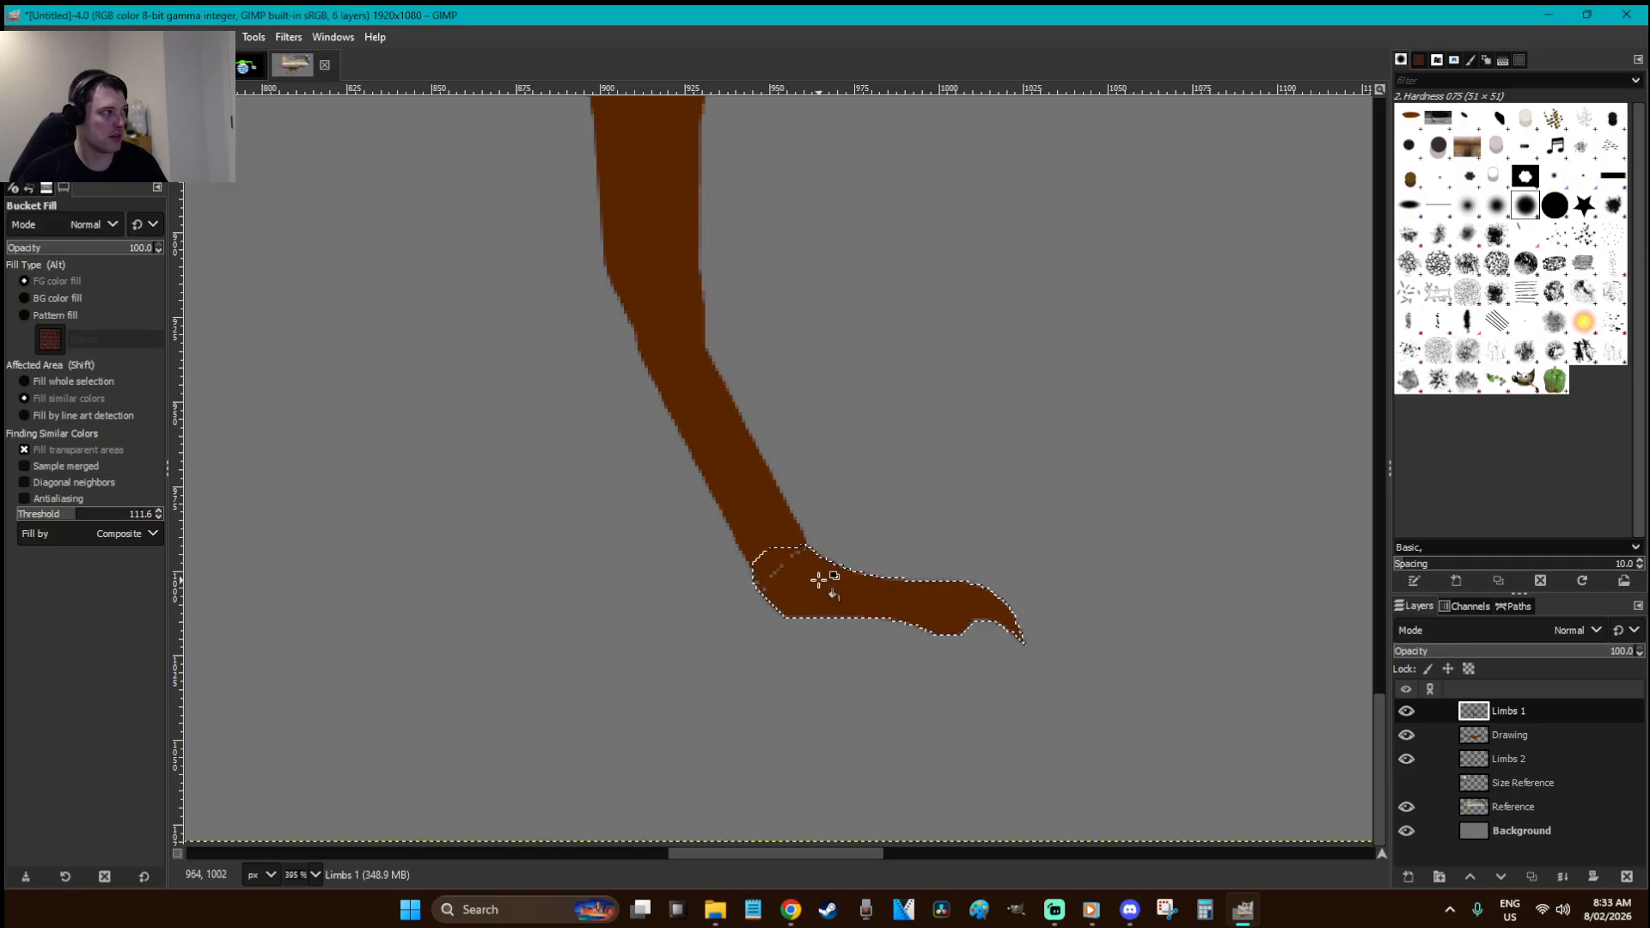
key("p")
mouse_move(988, 597)
left_mouse_down()
mouse_move(1017, 633)
mouse_move(1014, 614)
left_mouse_up()
- Duplicate the clawed foot, scale the copy down proportionally, and place it over the lower part of the foot as a second toe
key("ctrl+c")
key("r")
key("ctrl+v")
left_click_drag(842, 496, 919, 635)
key("shift+s")
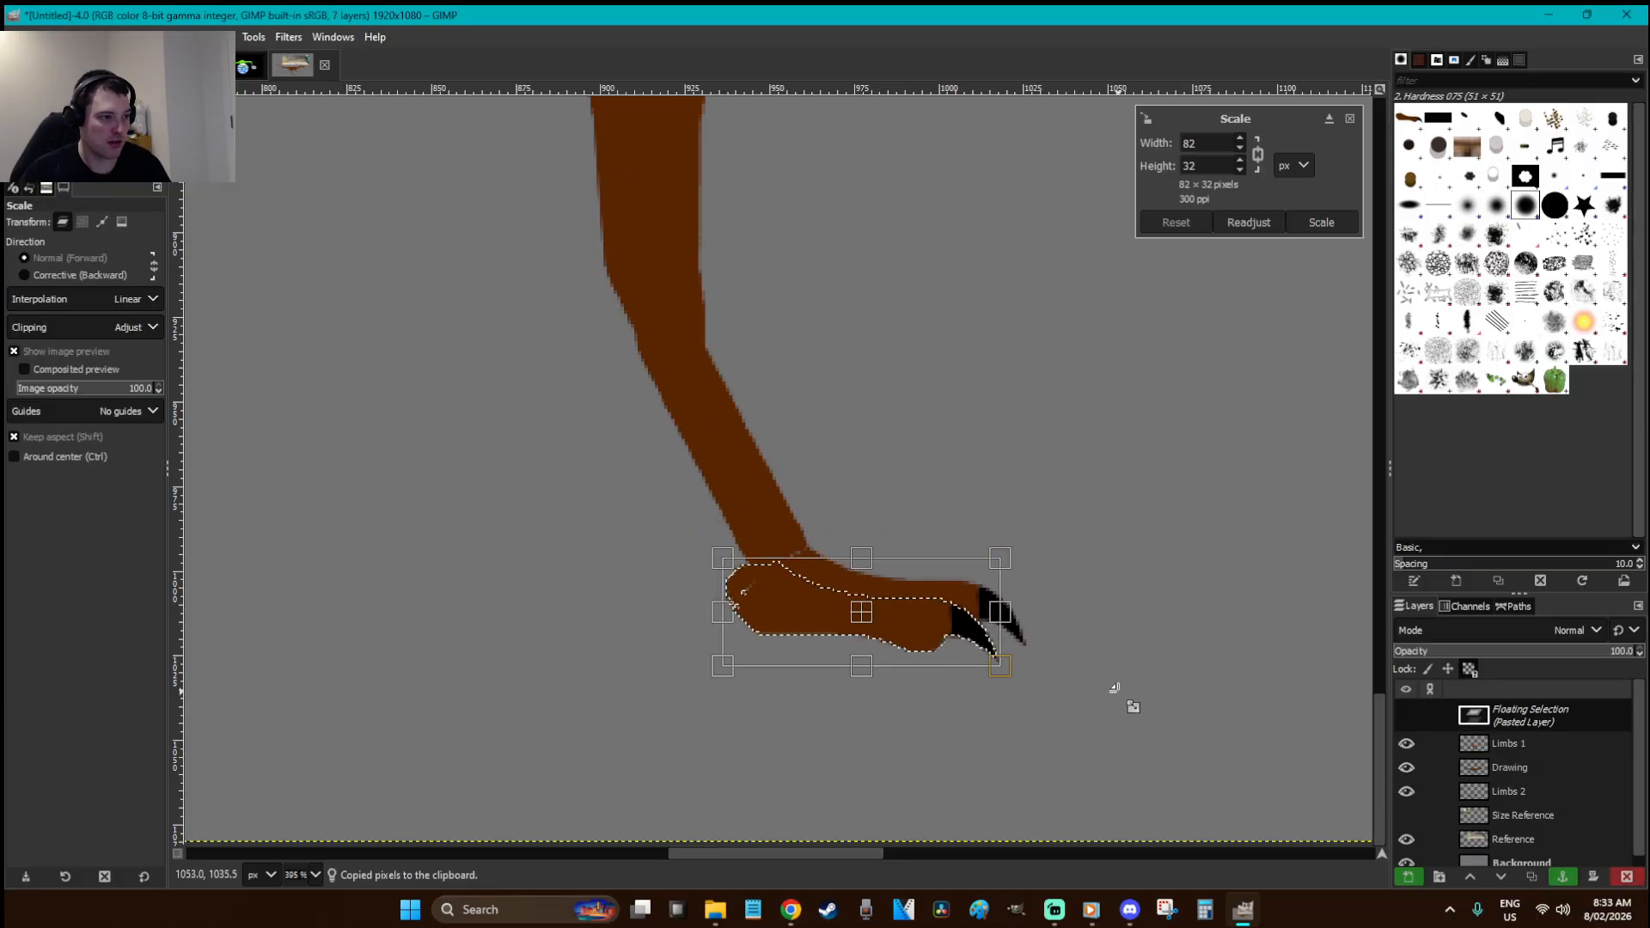
left_click_drag(1115, 688, 1048, 674)
key("Return")
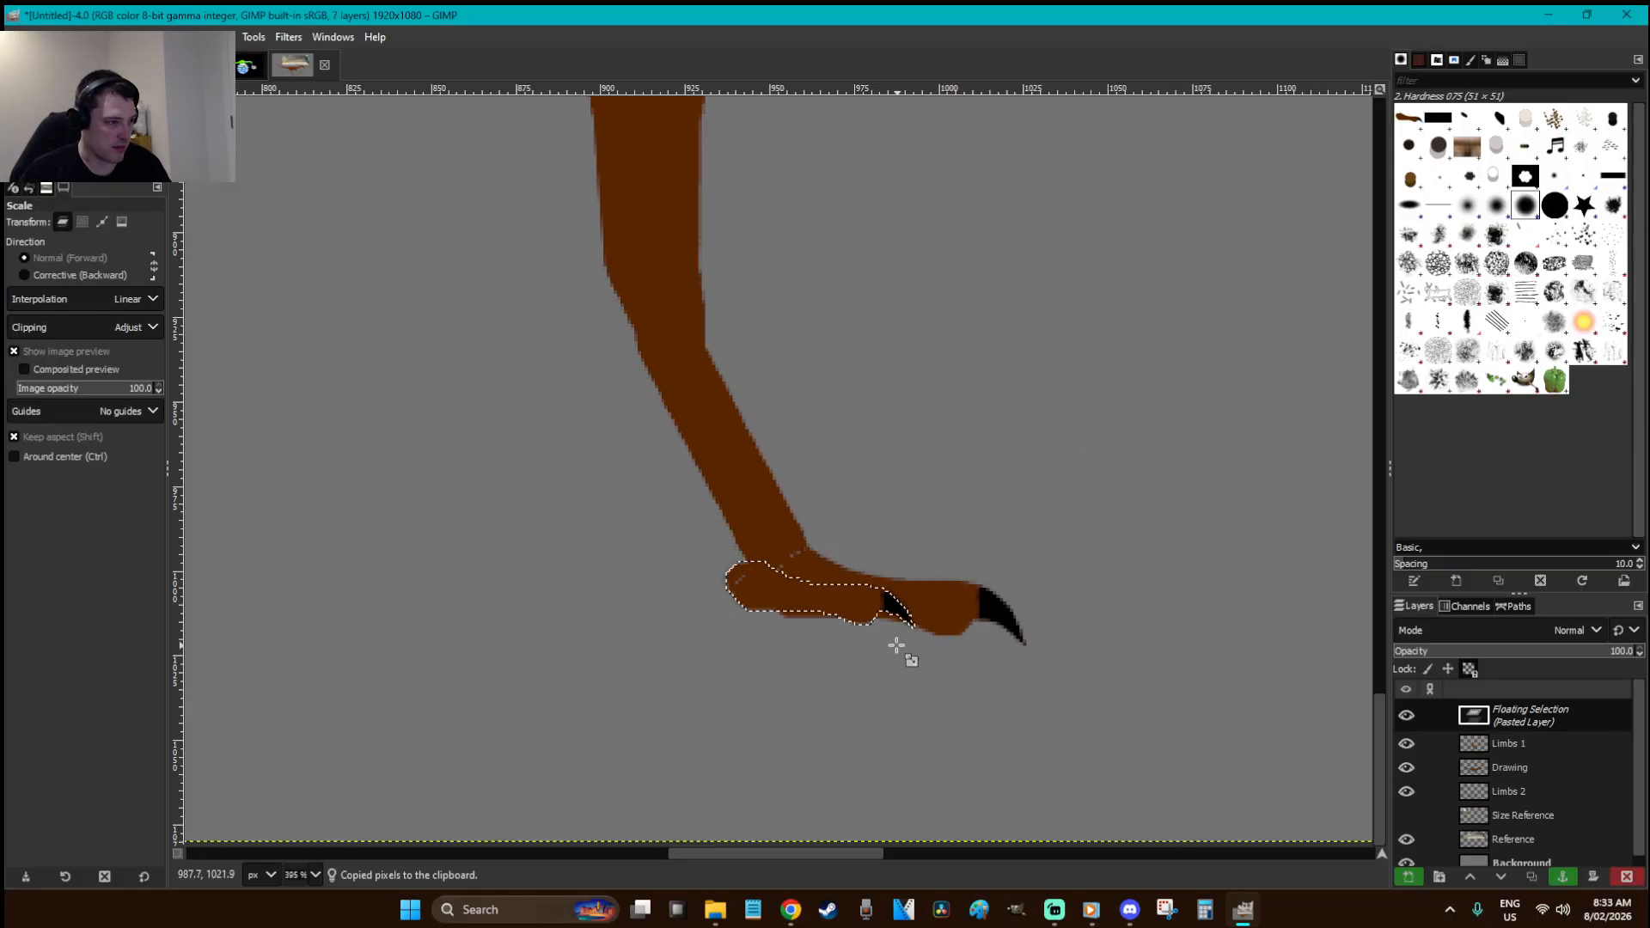
key("r")
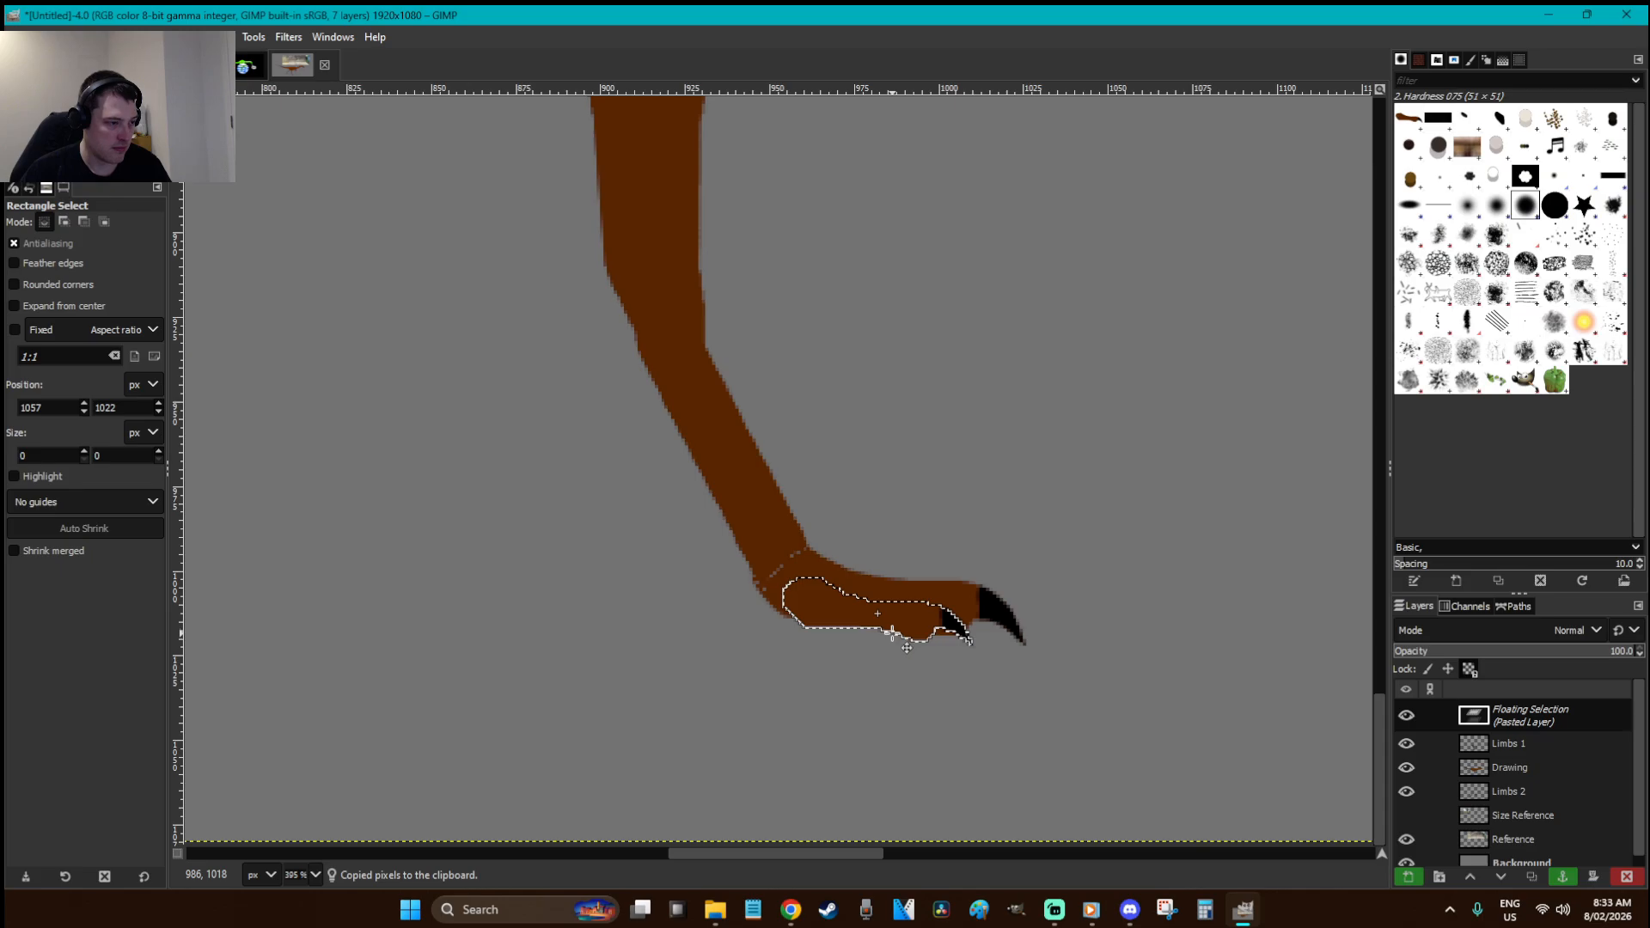
- Paint a darker brown line along the second toe's upper edge with a size 3 brush, undoing a first stroke, and anchor the pasted toe
key("o")
scroll(931, 514, "up", 6)
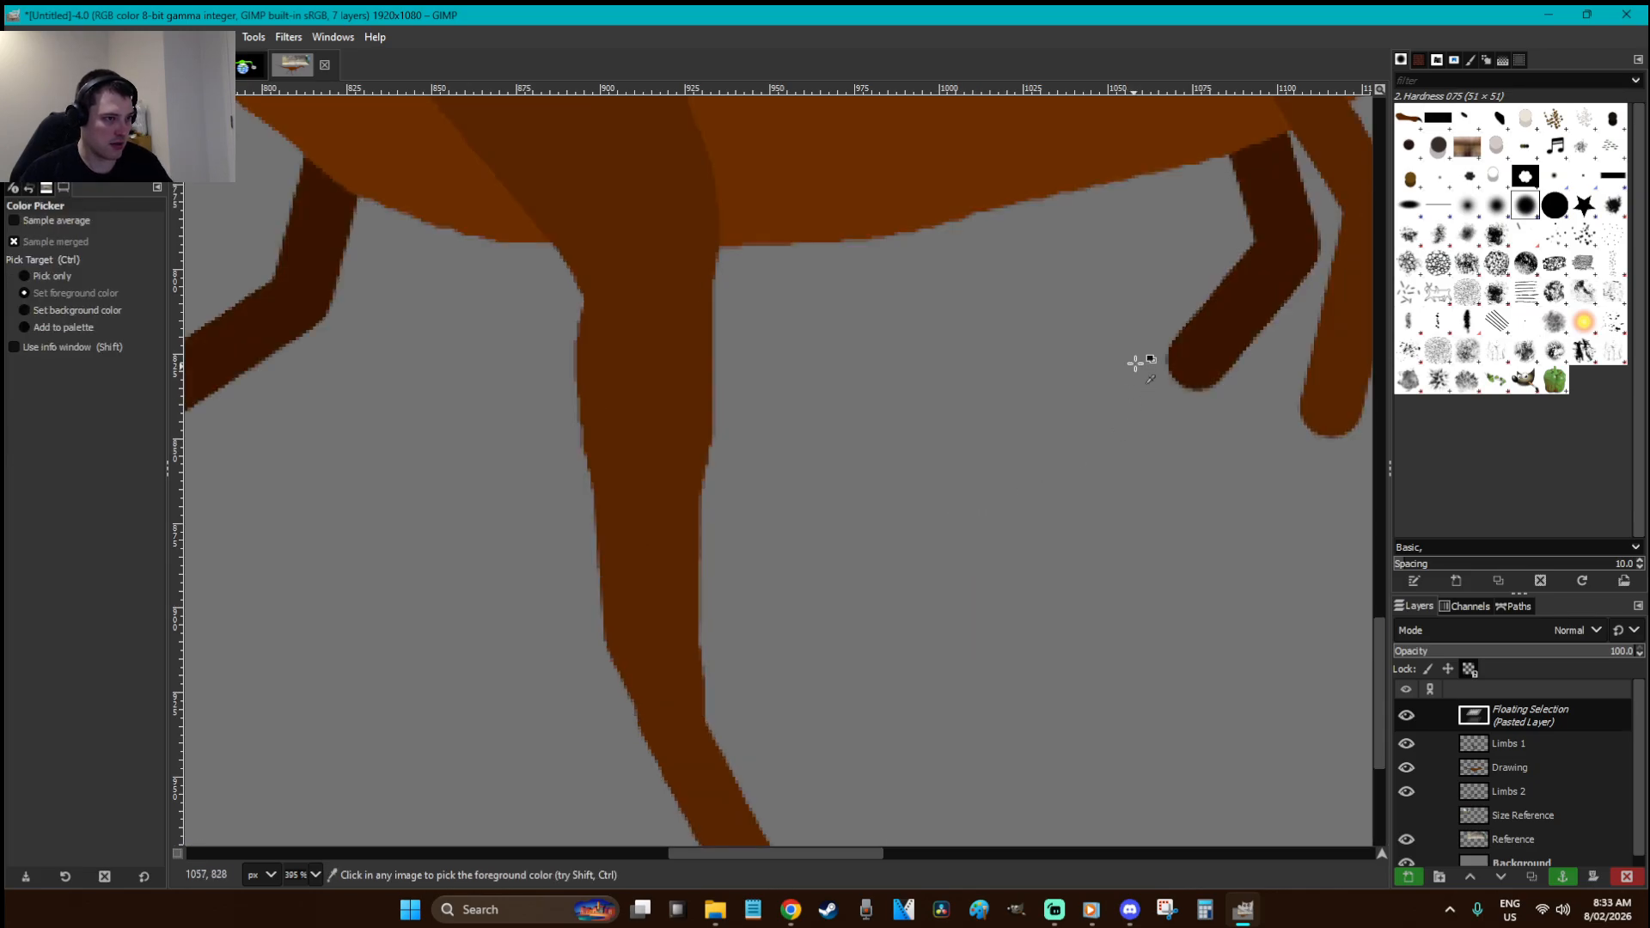
scroll(1079, 439, "down", 6)
key("p")
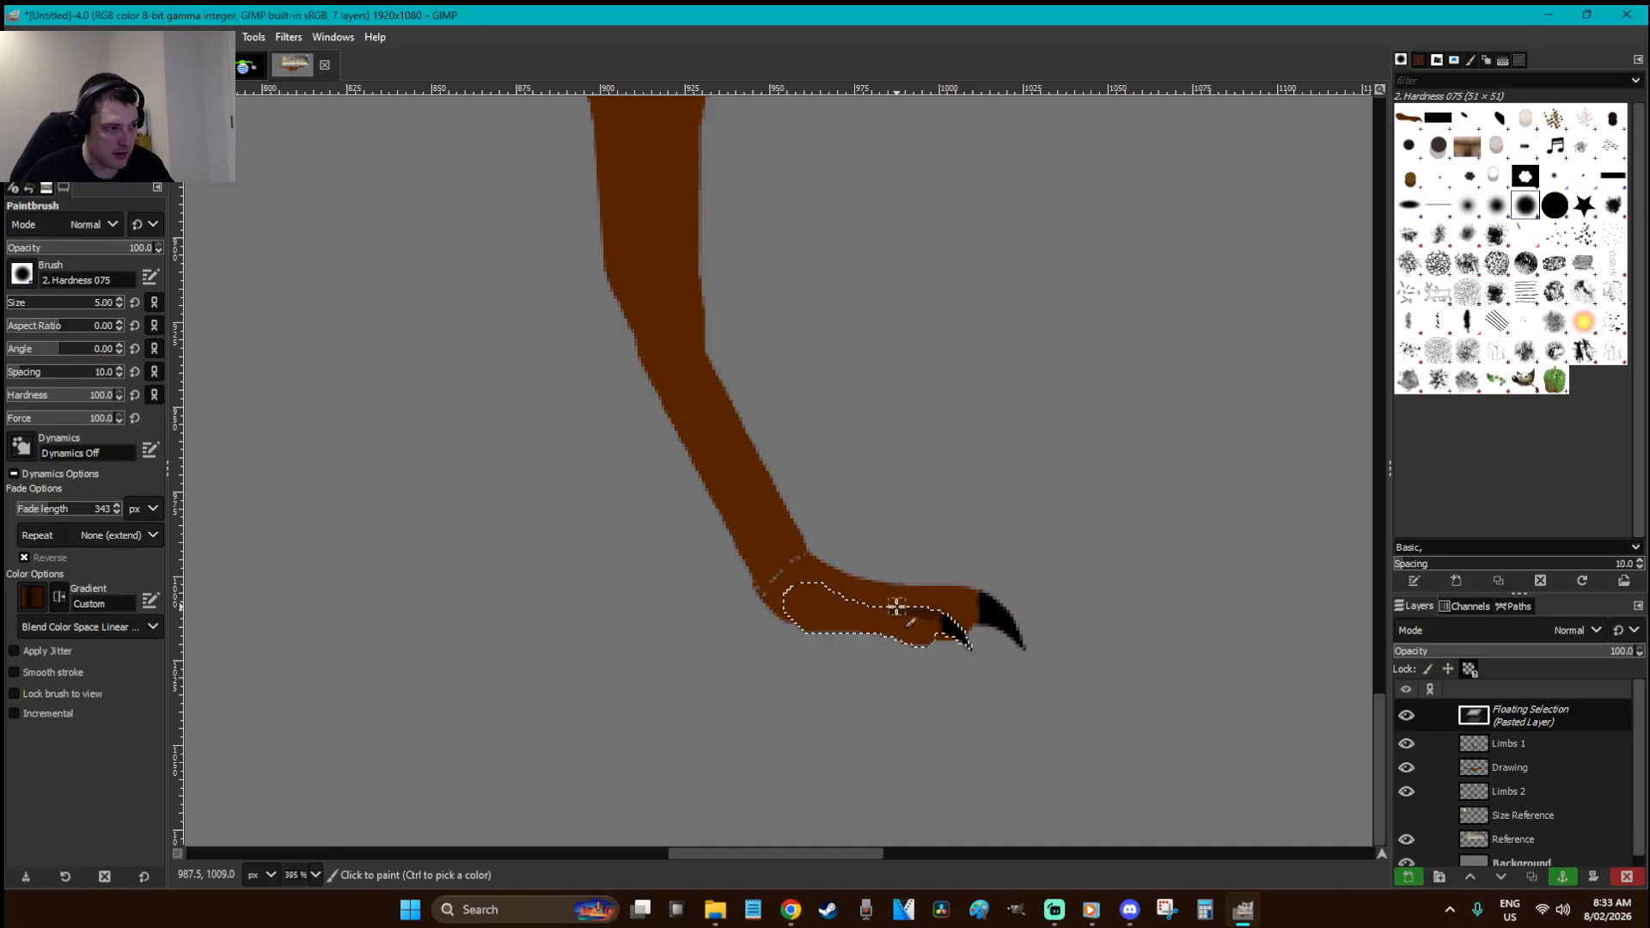
left_click_drag(853, 601, 827, 585)
key("ctrl+z")
scroll(106, 310, "down", 1)
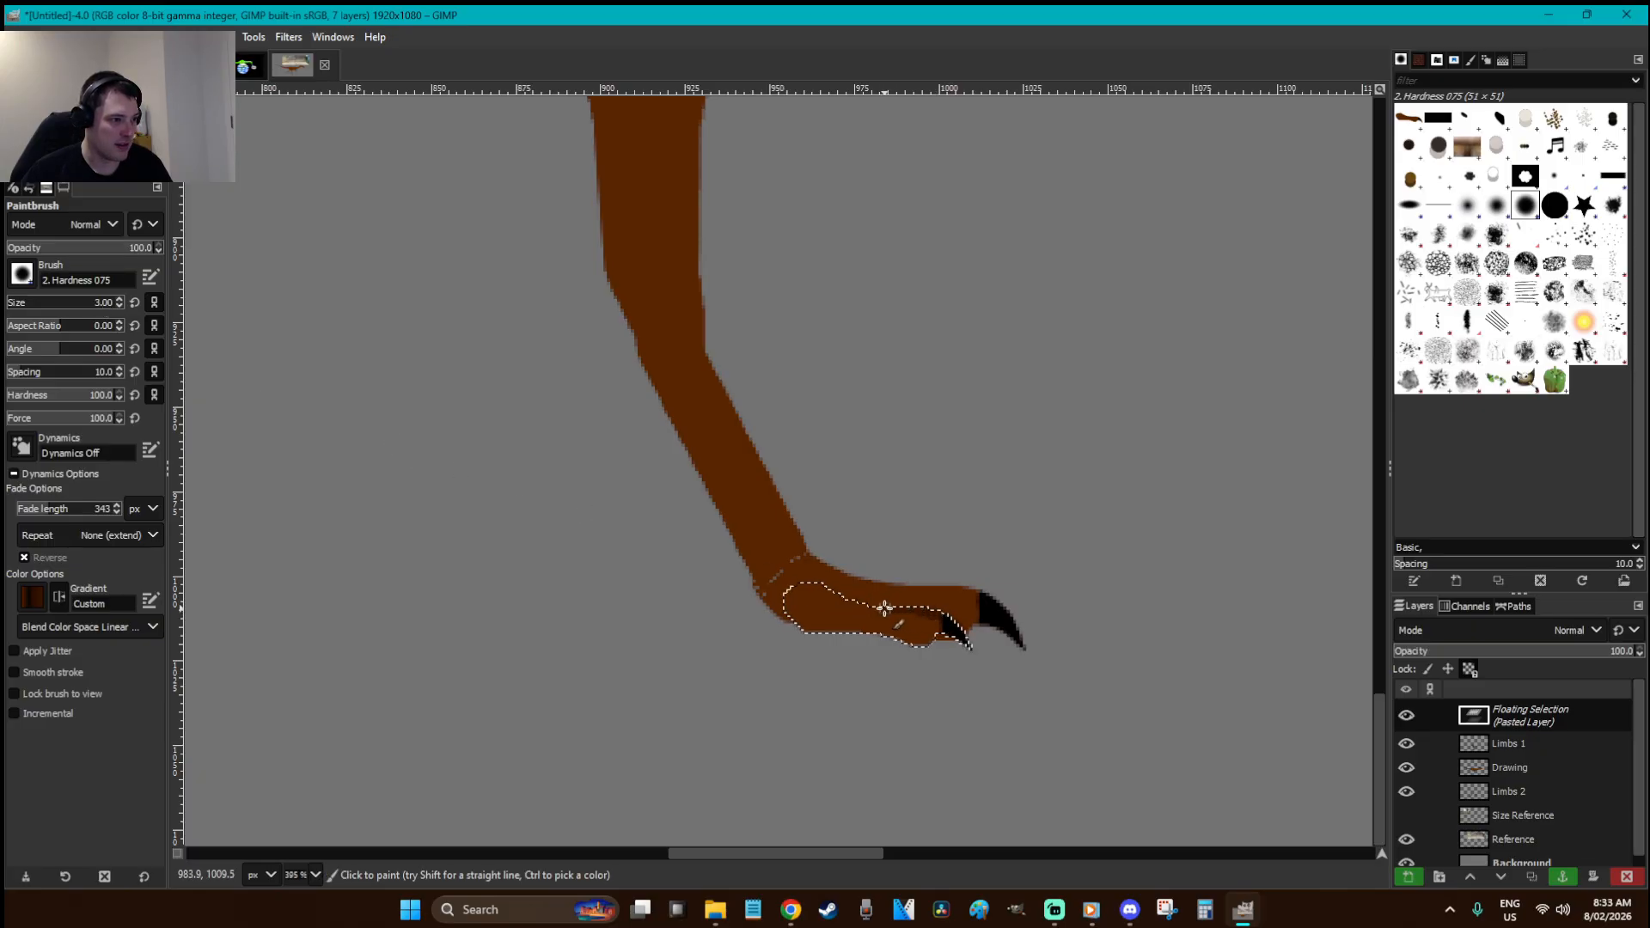
key("r")
key("ctrl+h")
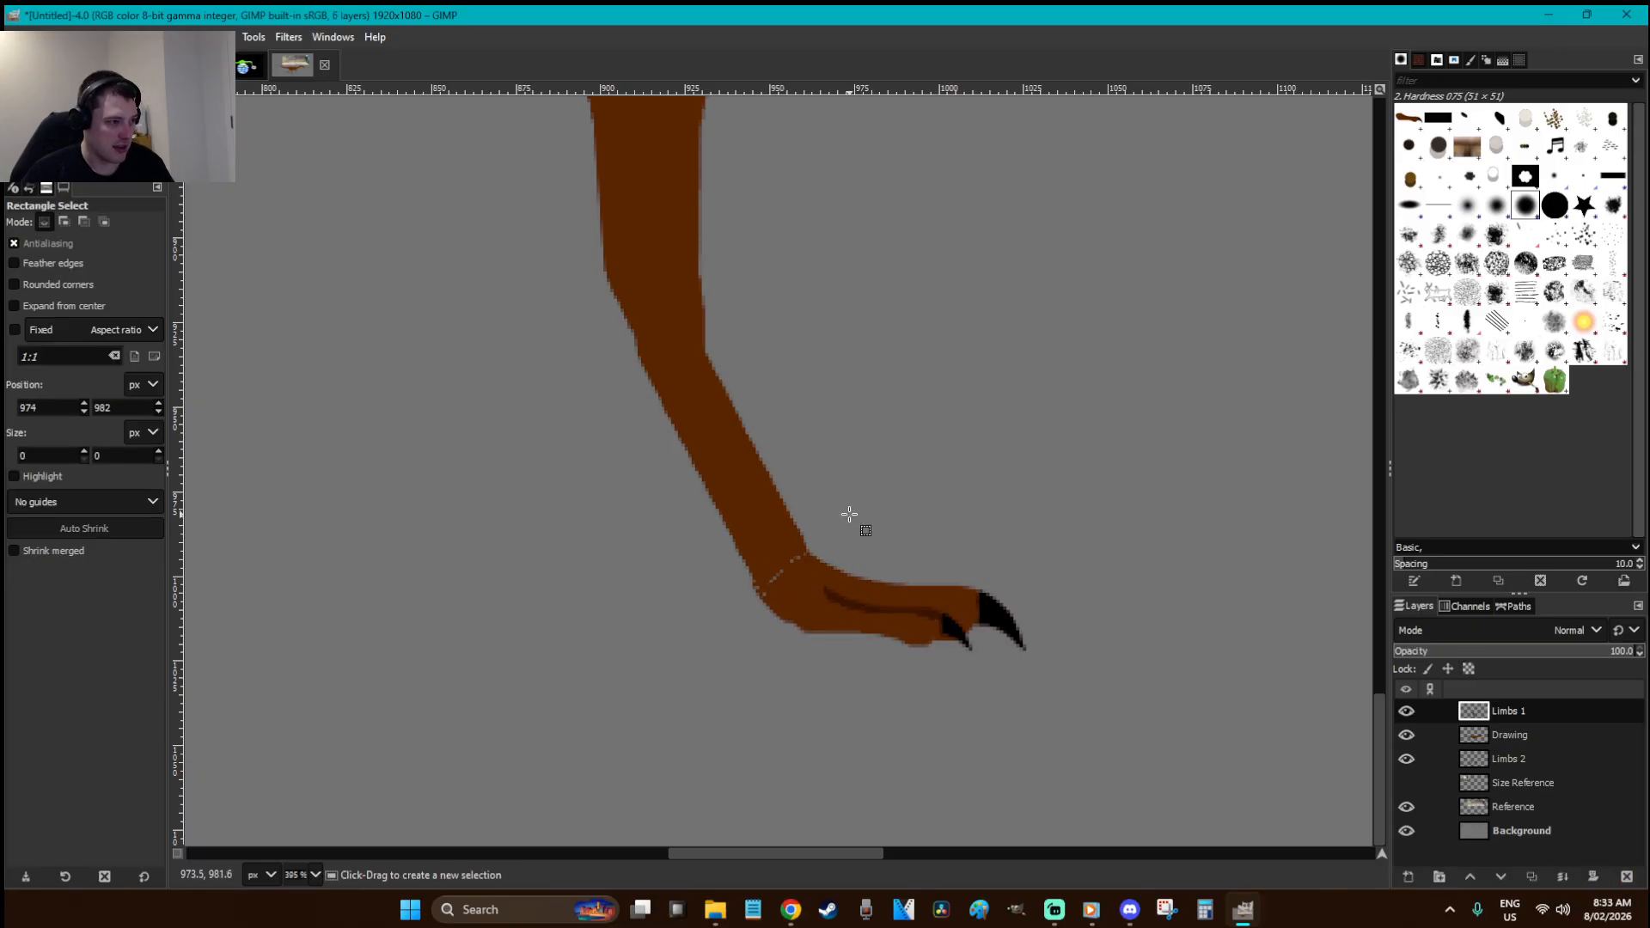
- Pick the foot's brown and paint over the thin seam between the near hind leg and its foot
key("o")
key("p")
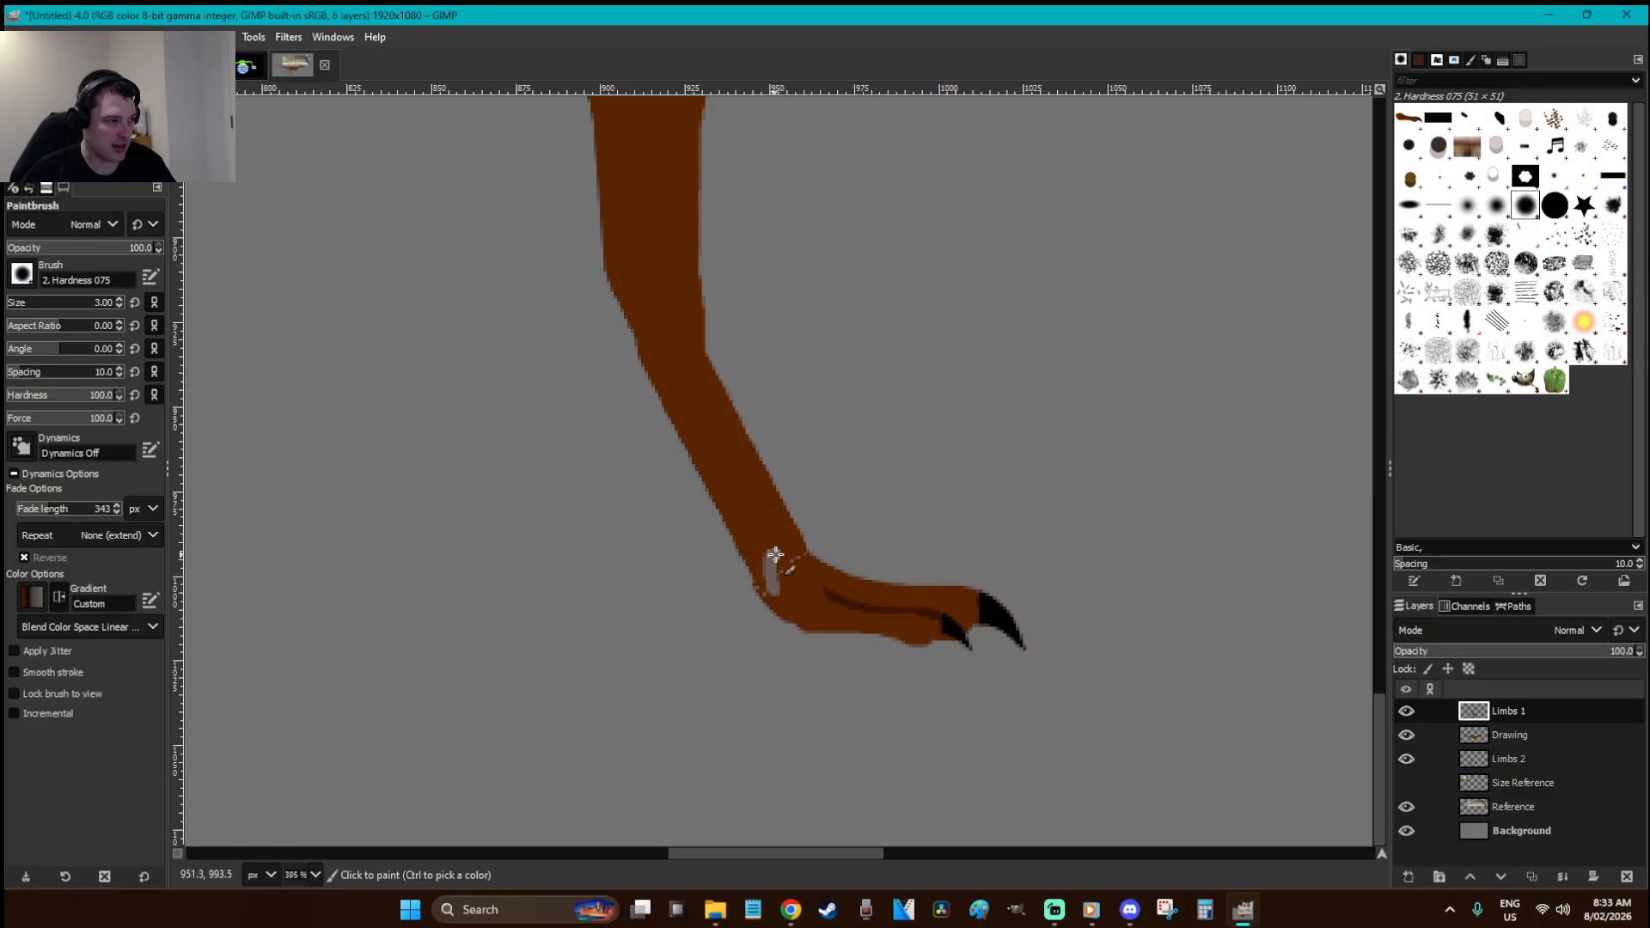
key("o")
left_click(792, 582)
key("p")
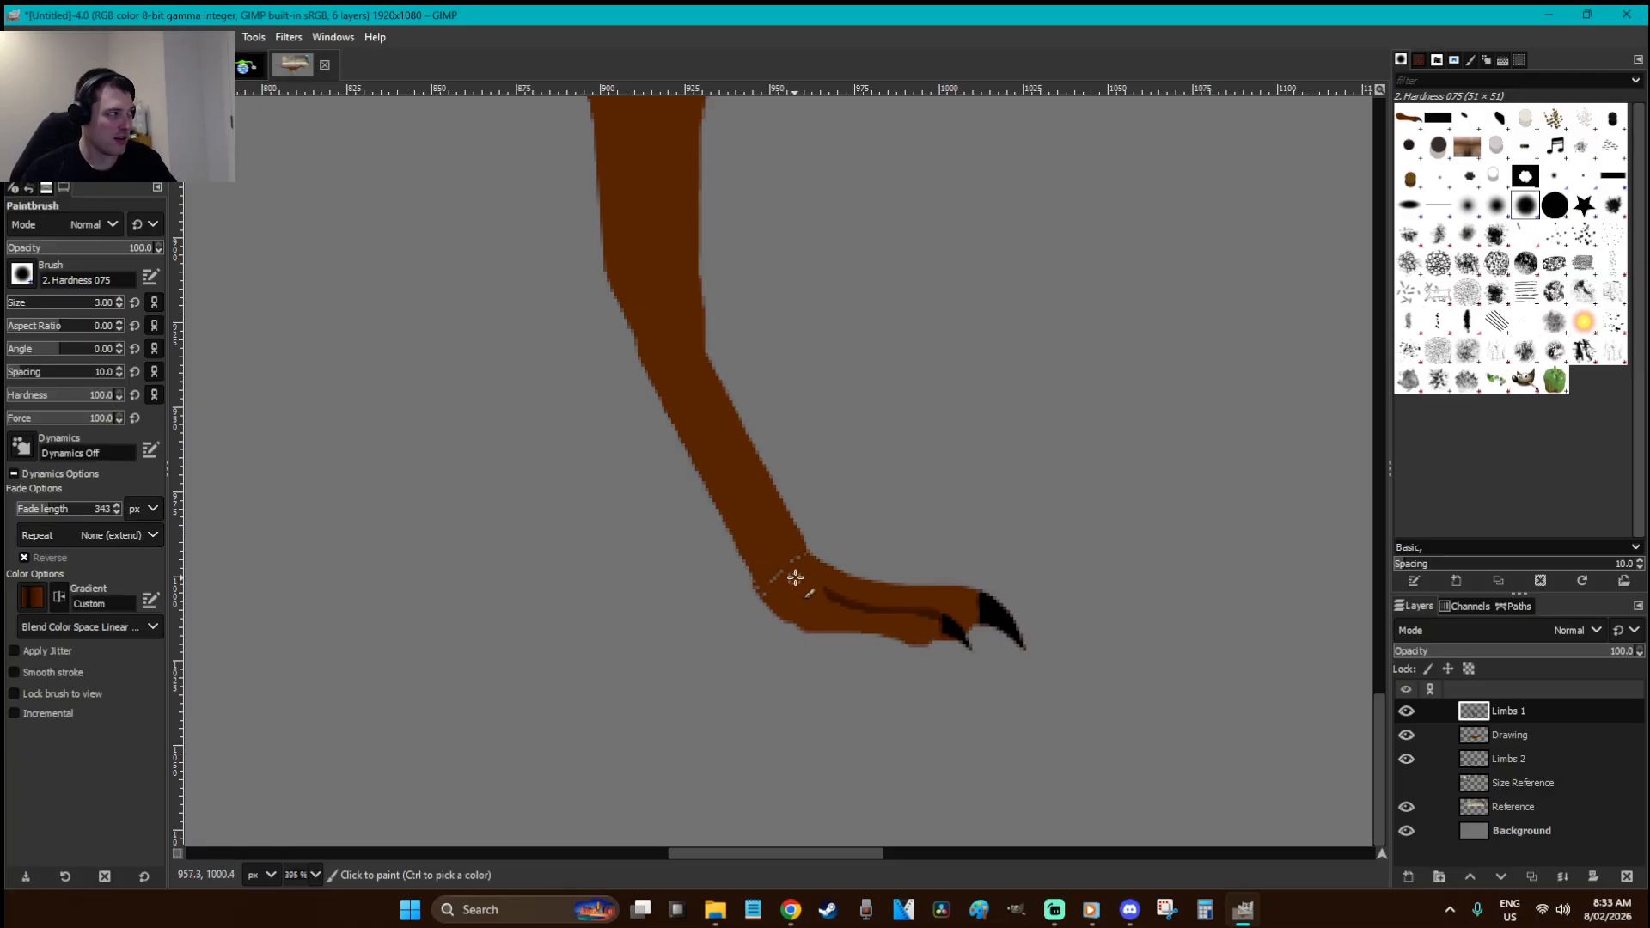
mouse_move(806, 559)
left_mouse_down()
mouse_move(760, 583)
mouse_move(793, 573)
left_mouse_up()
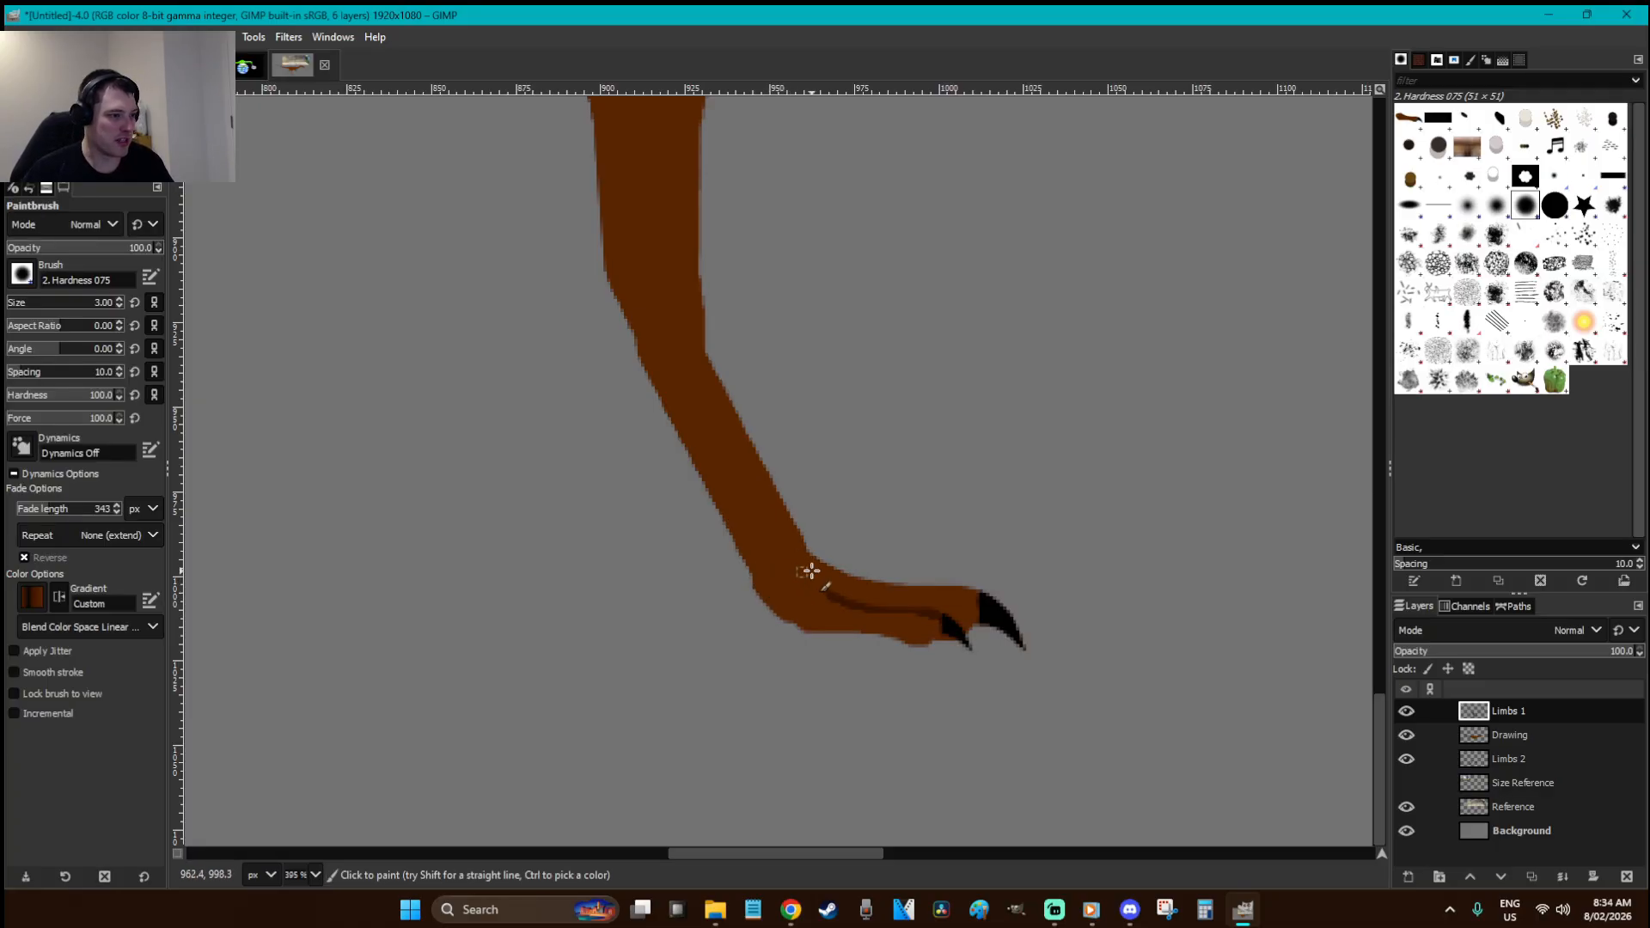
key("r")
- Freehand-select the near hind foot and scale the selection up proportionally to about 144 × 74 px
key("1")
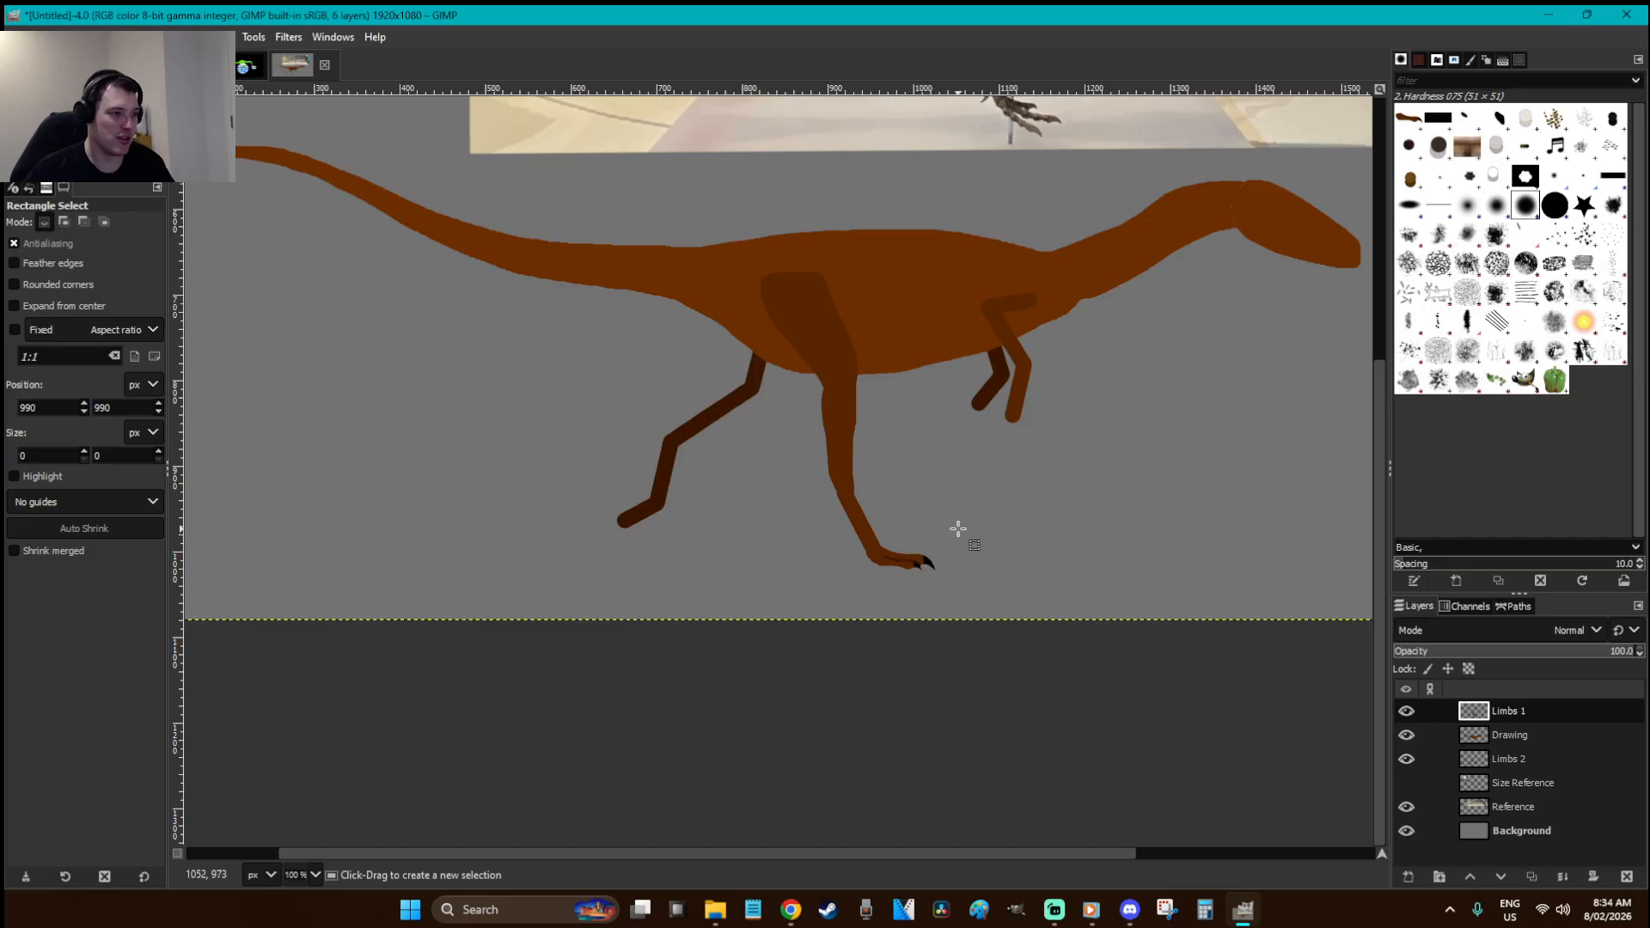
key("minus")
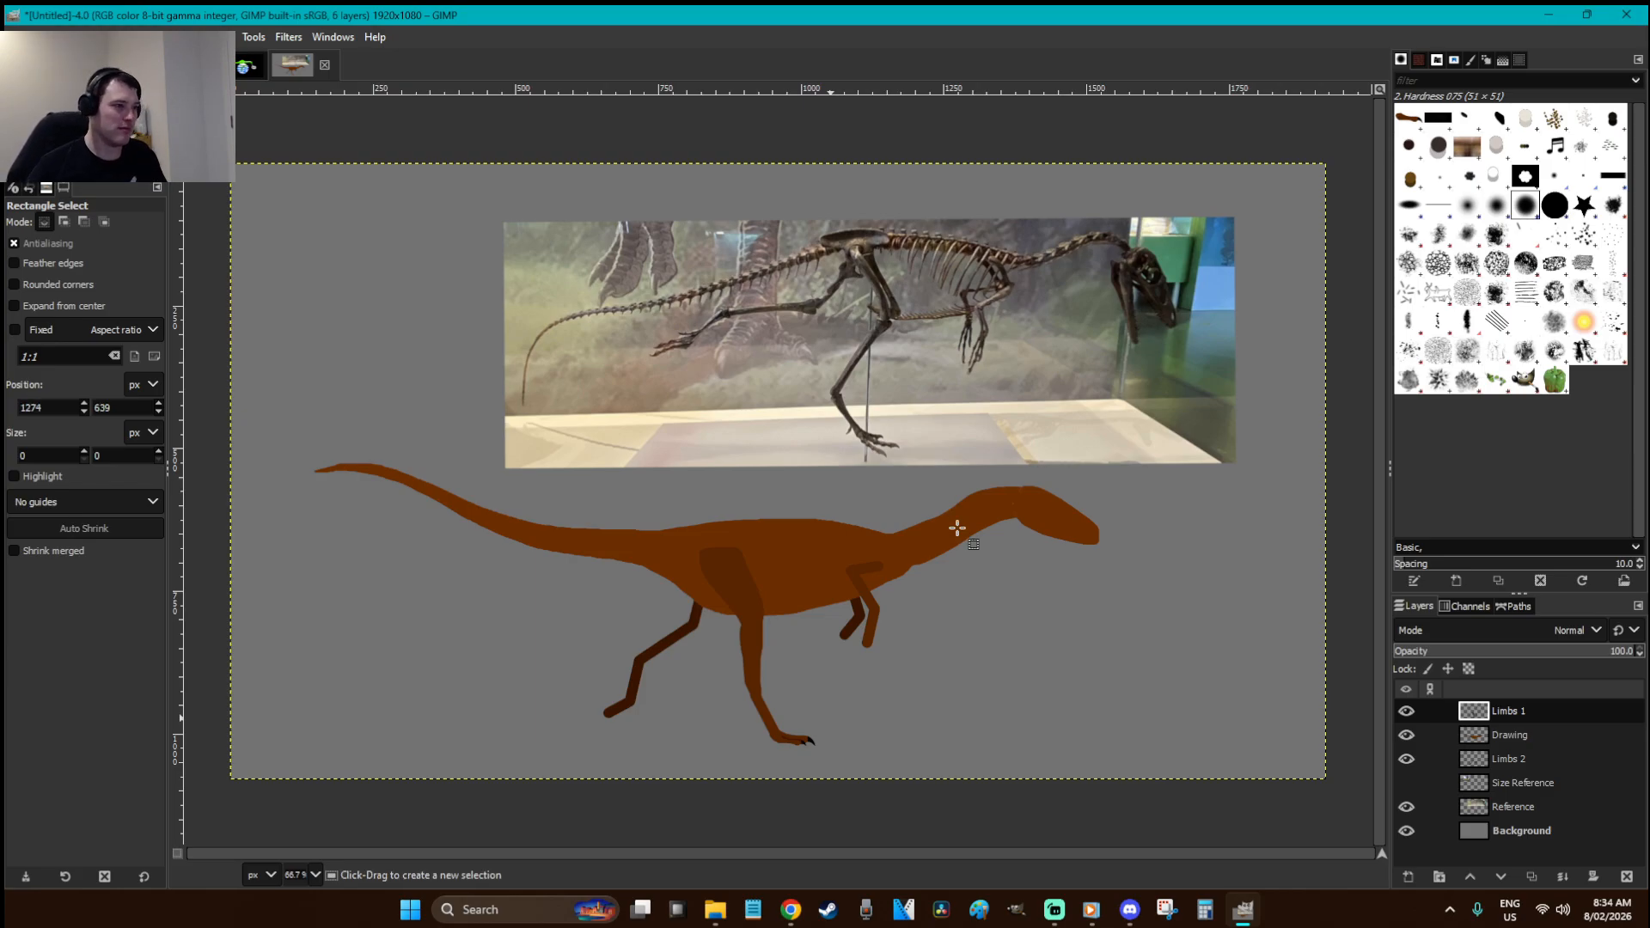
left_click(916, 649)
key("f")
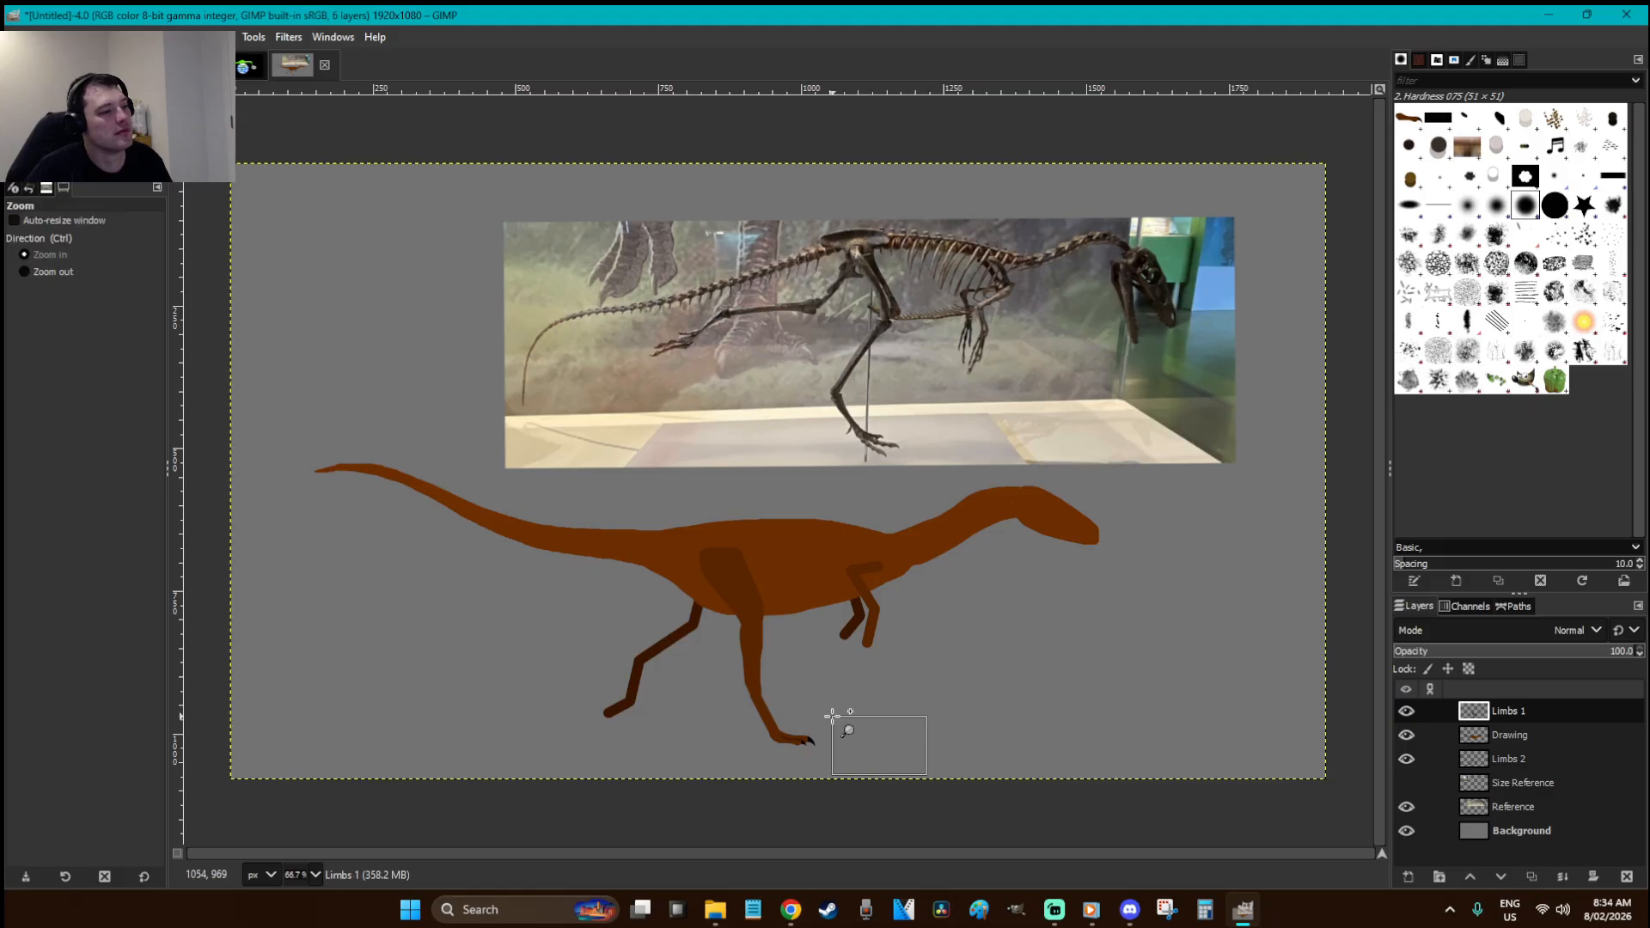
scroll(860, 739, "up", 5, "ctrl")
mouse_move(350, 545)
left_mouse_down()
mouse_move(276, 548)
mouse_move(265, 686)
left_mouse_up()
left_click(350, 545)
key("Return")
key("shift+s")
left_click(995, 673)
left_click_drag(700, 655, 802, 677)
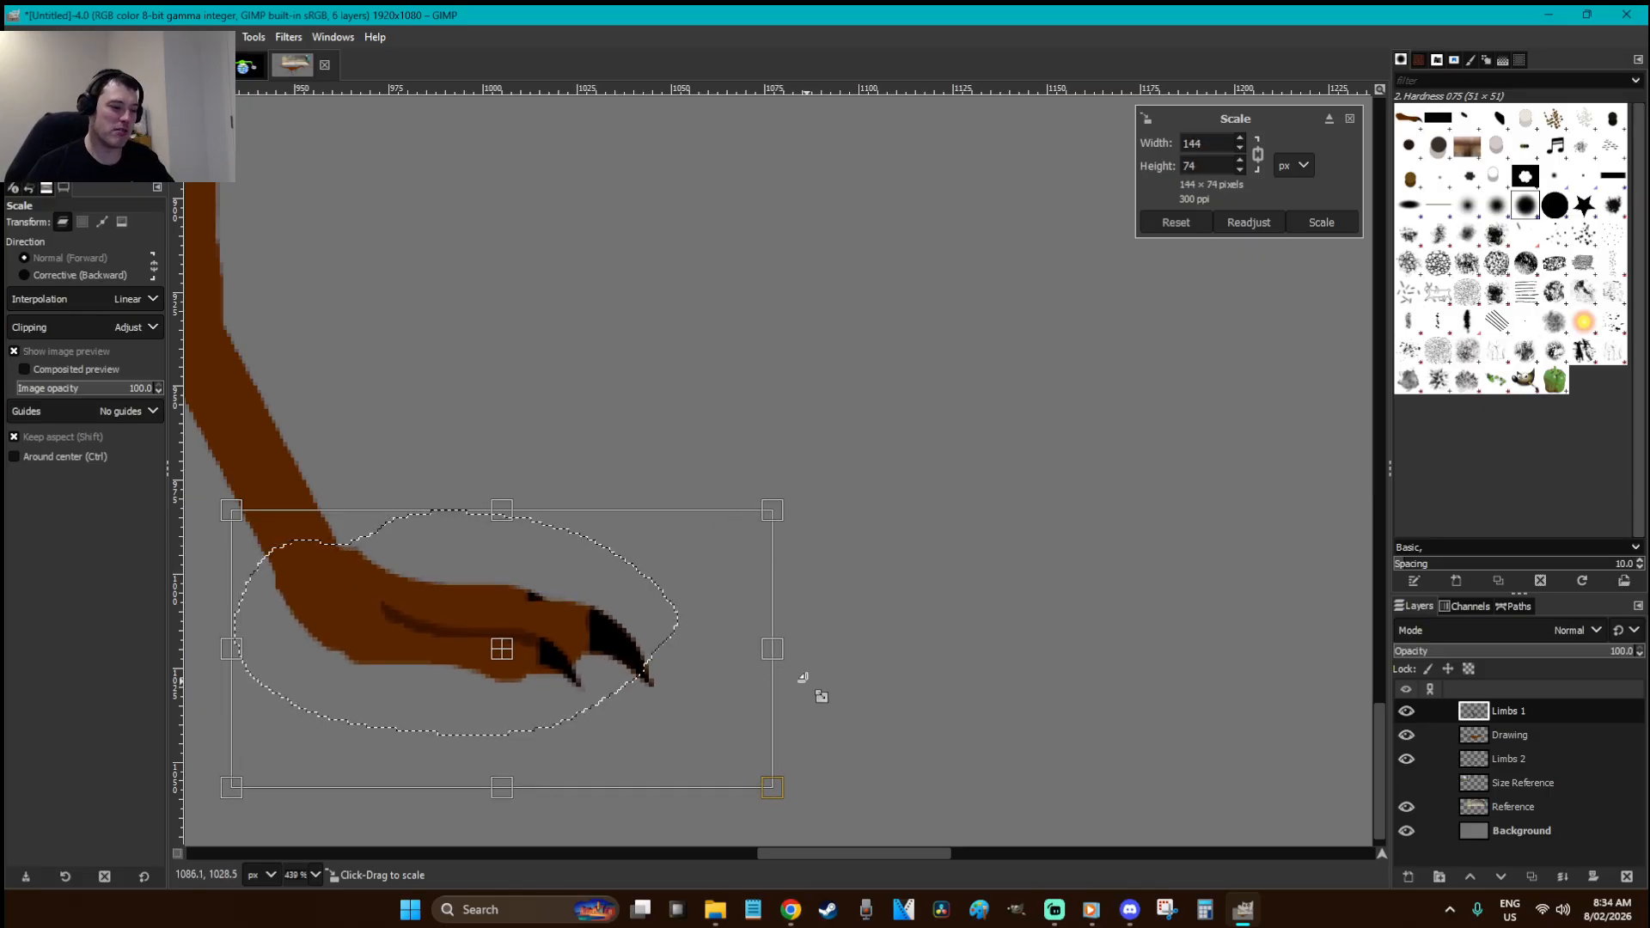
key("Return")
- Move the enlarged foot up and back against the ankle and clear the selection
key("r")
left_click_drag(482, 642, 467, 616)
left_click(519, 490)
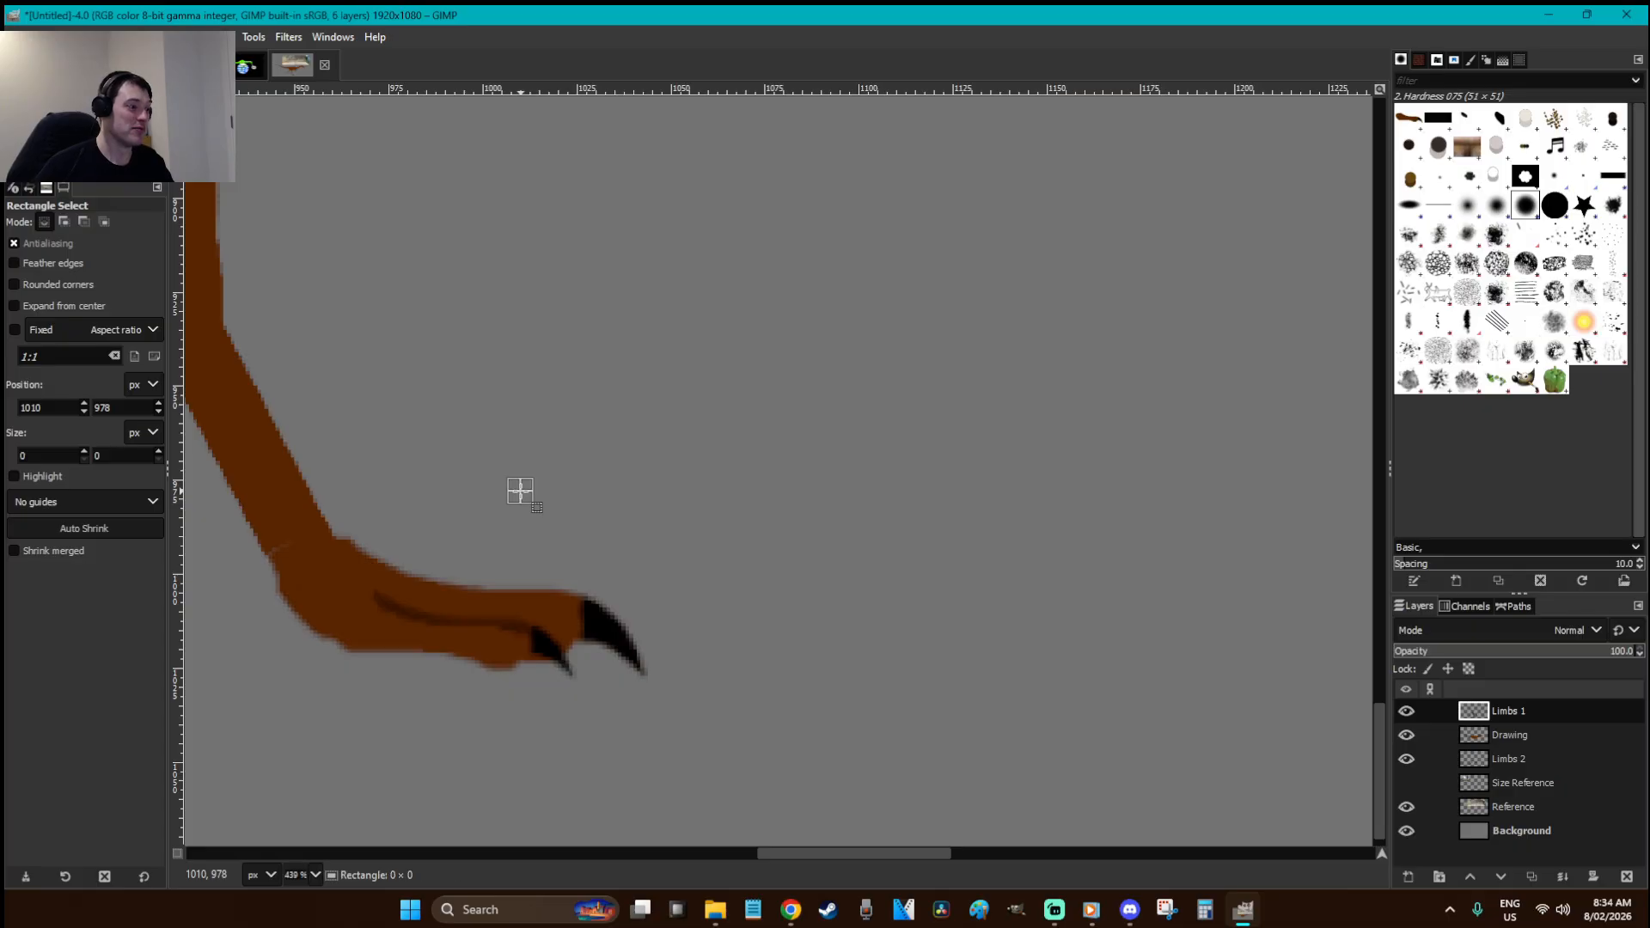
- Paint over the seam at the enlarged foot's ankle with the leg's brown, undoing a misplaced stroke
key("o")
key("p")
left_click(327, 561)
key("ctrl+z")
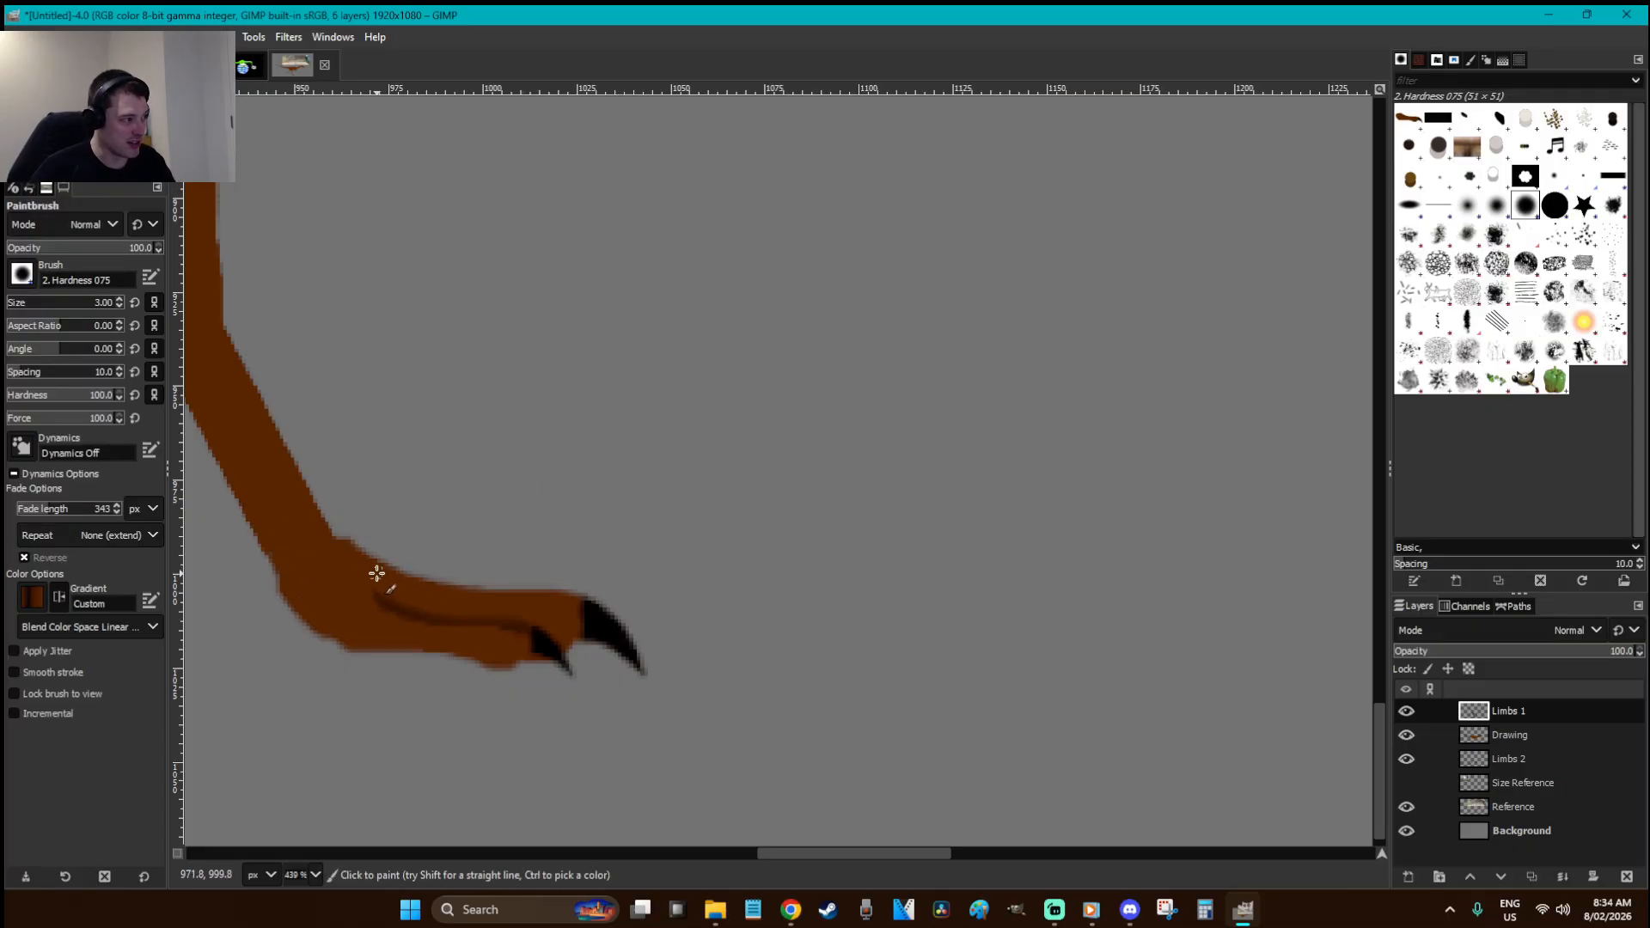
- Cut the near hind foot with a rectangular selection, paste it back at the ankle, and anchor it on Limbs 1
key("r")
left_click_drag(693, 709, 247, 515)
key("ctrl+x")
key("ctrl+v")
left_click(806, 538)
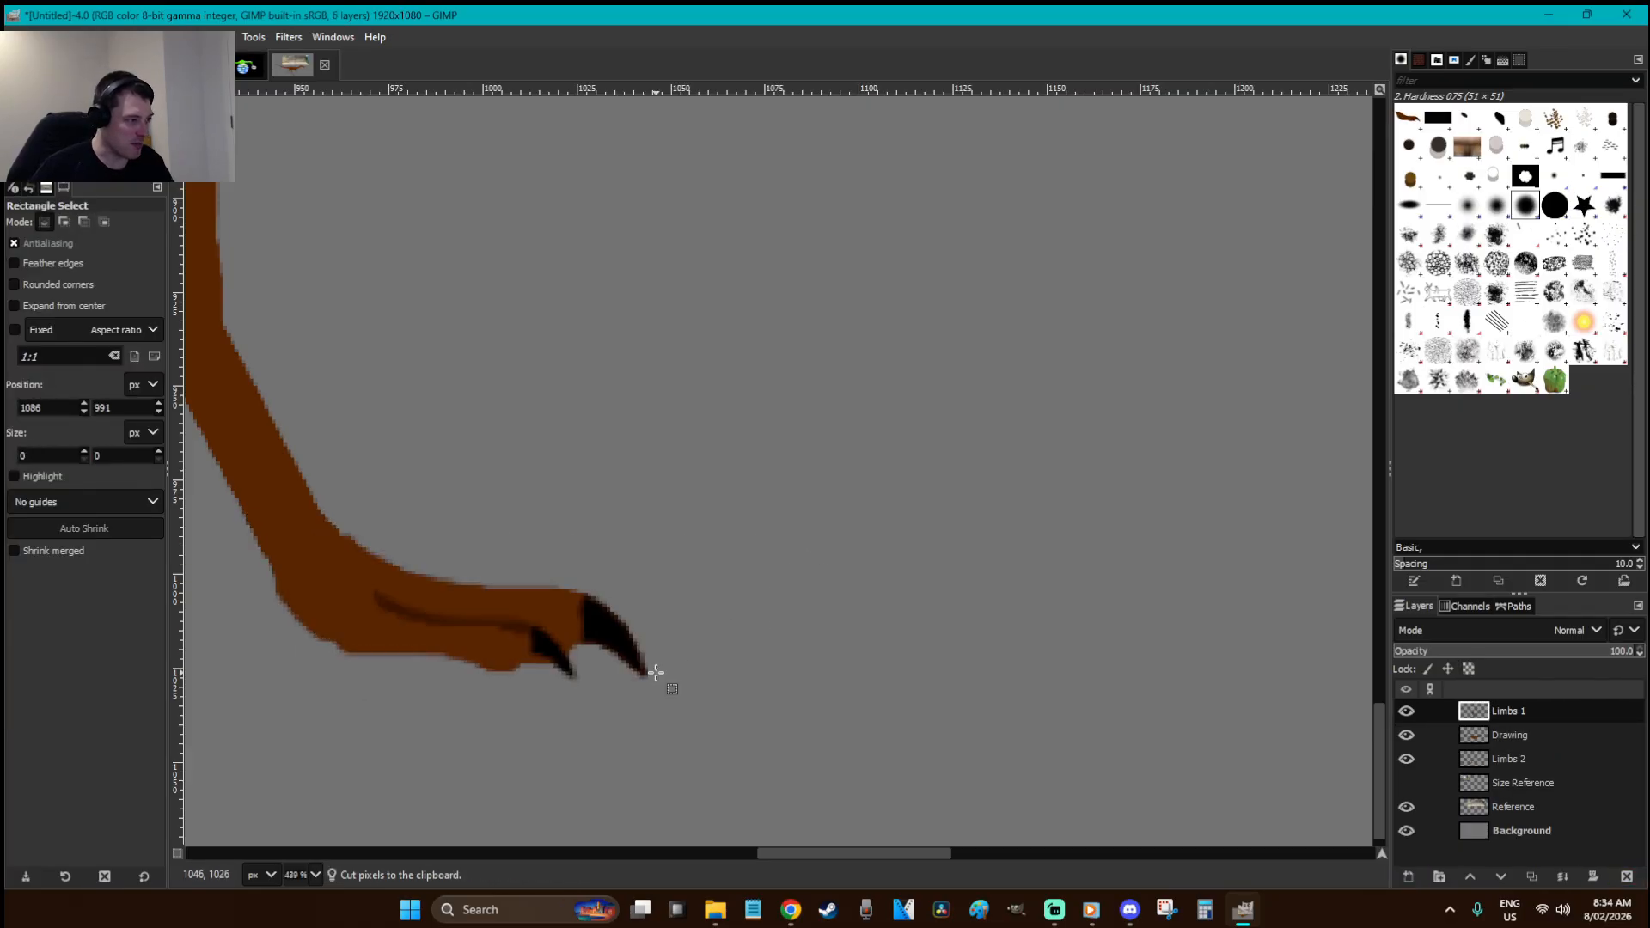
key("shift+e")
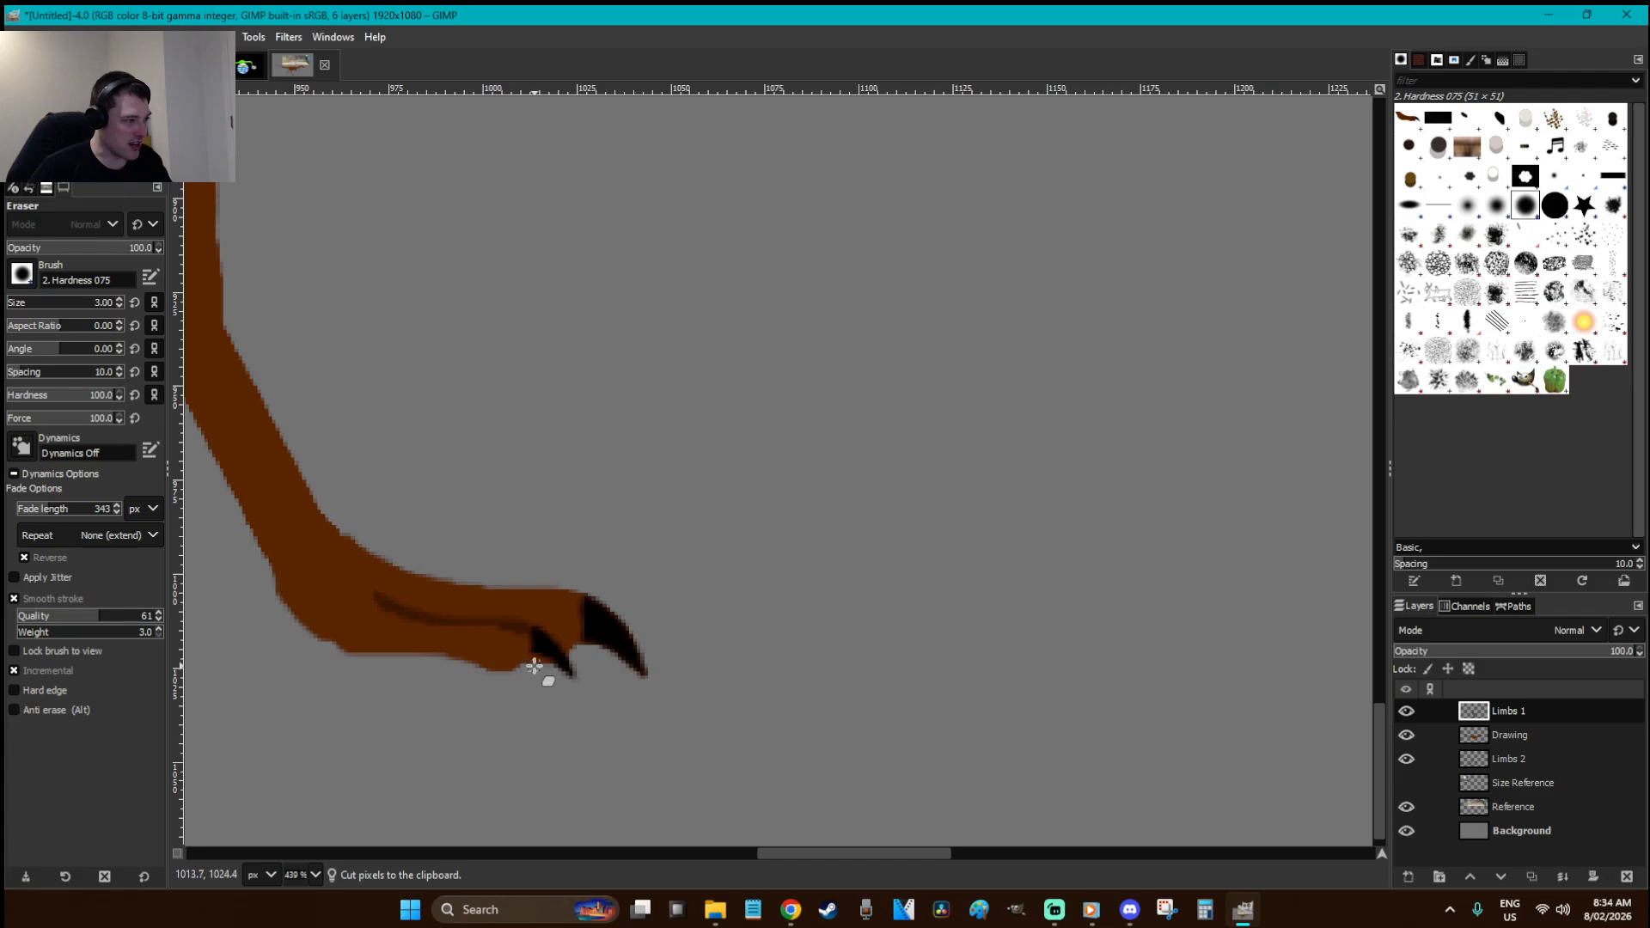
key("r")
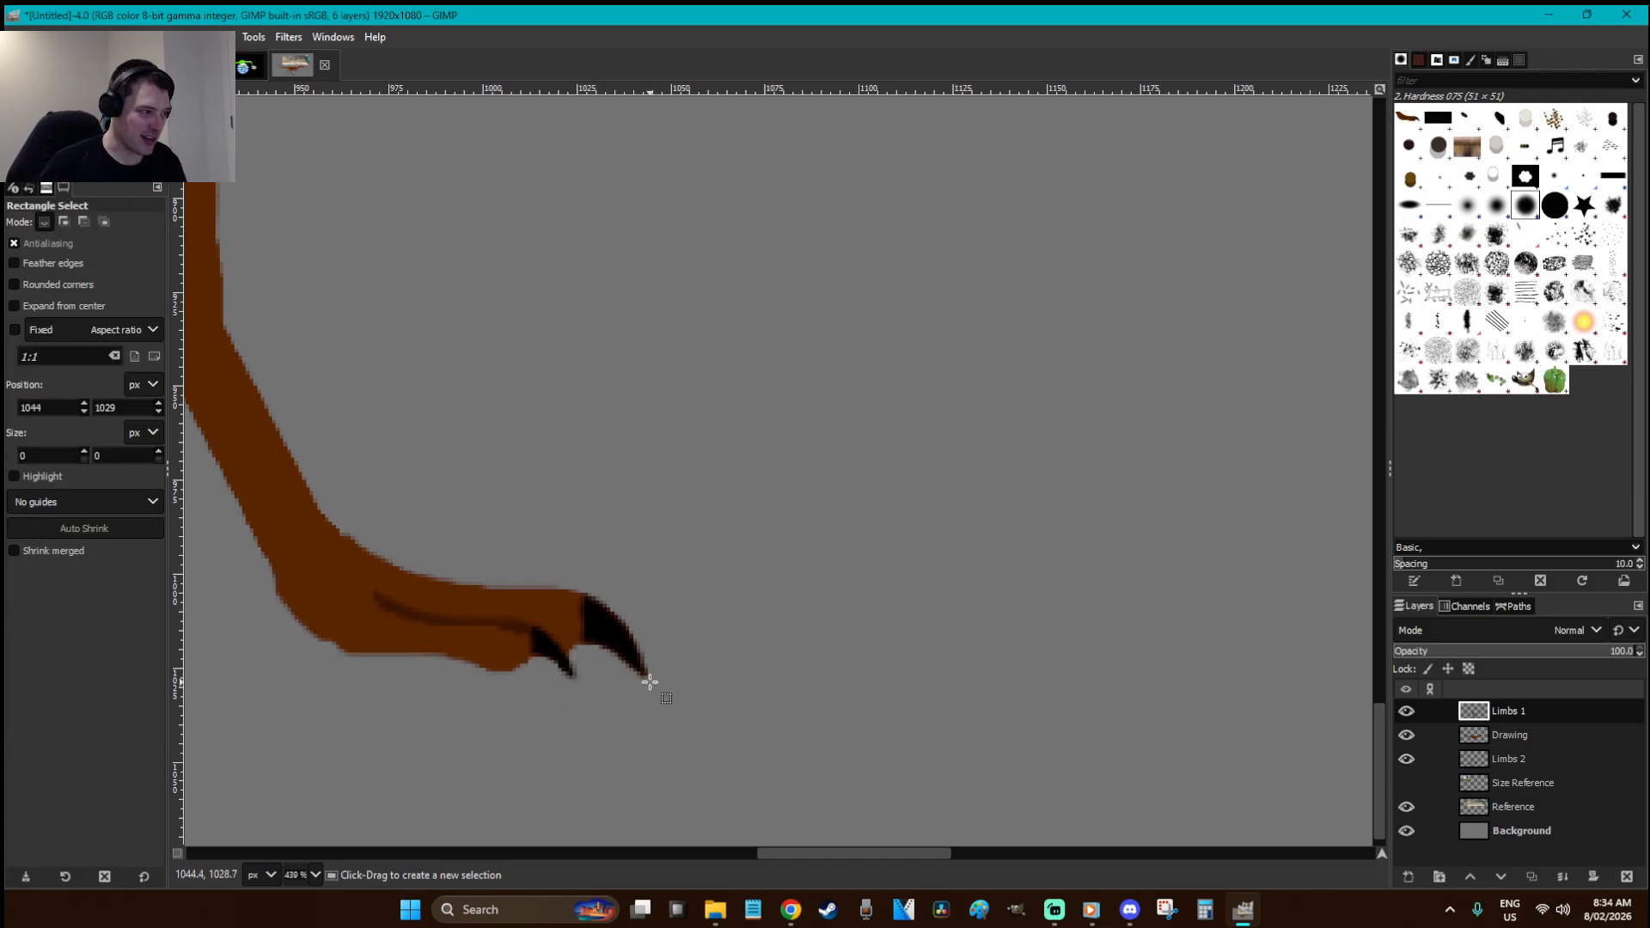
scroll(650, 682, "down", 5)
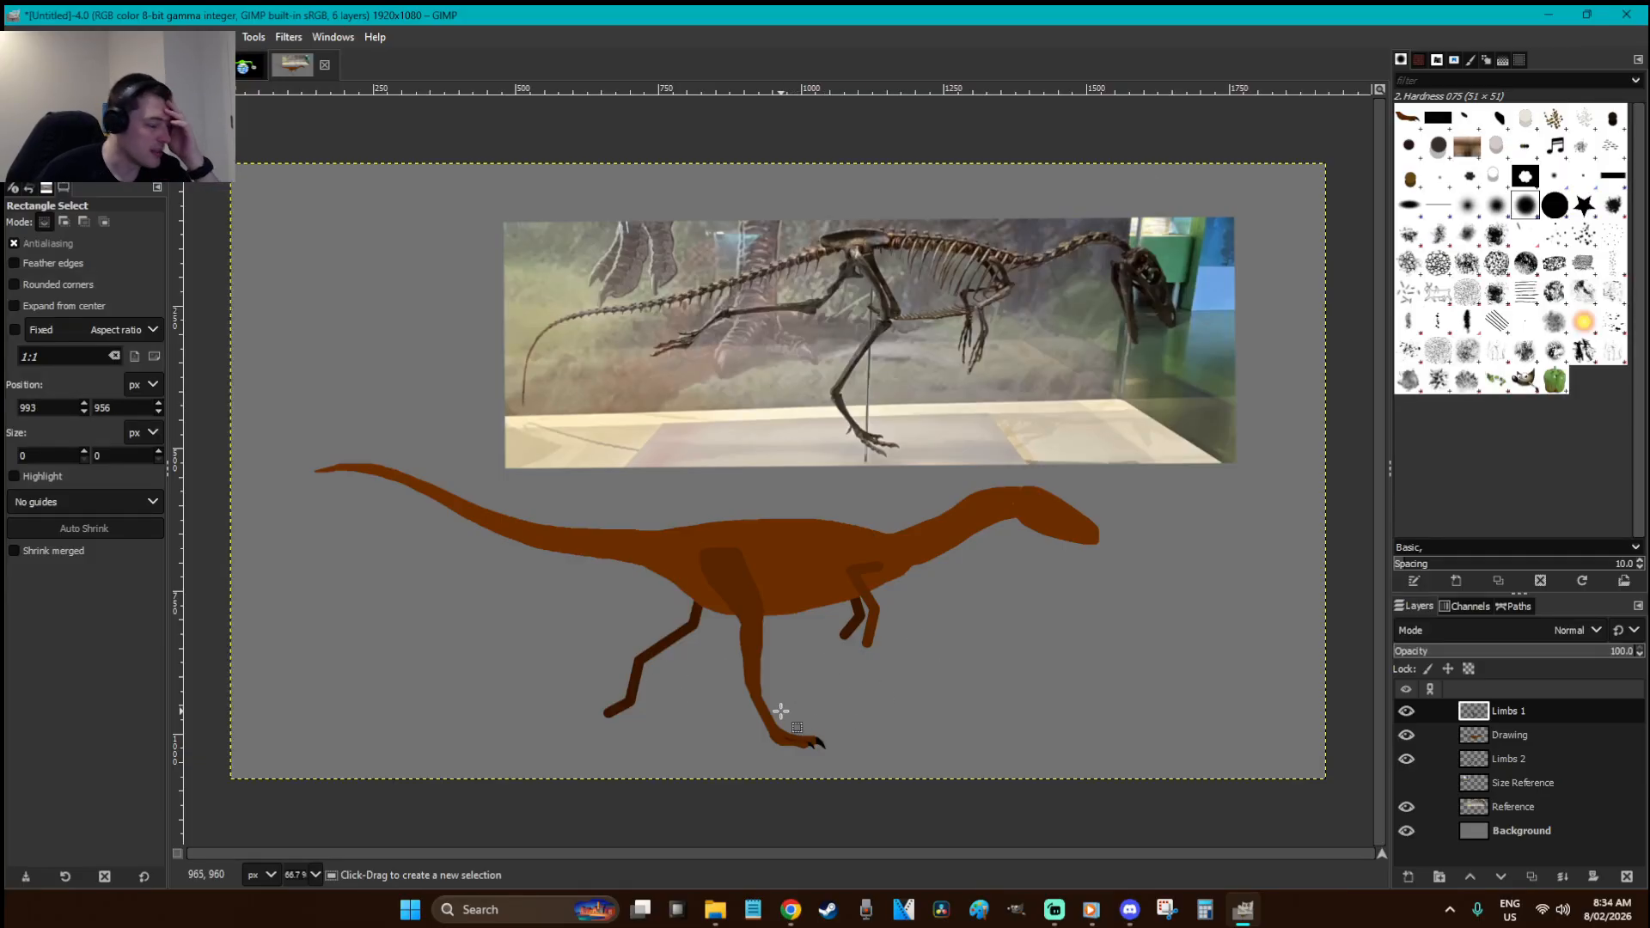
- Freehand-select a small rear toe behind the near hind ankle on Limbs 1 and bucket-fill it with the leg's brown
key("z")
left_click_drag(859, 788, 700, 648)
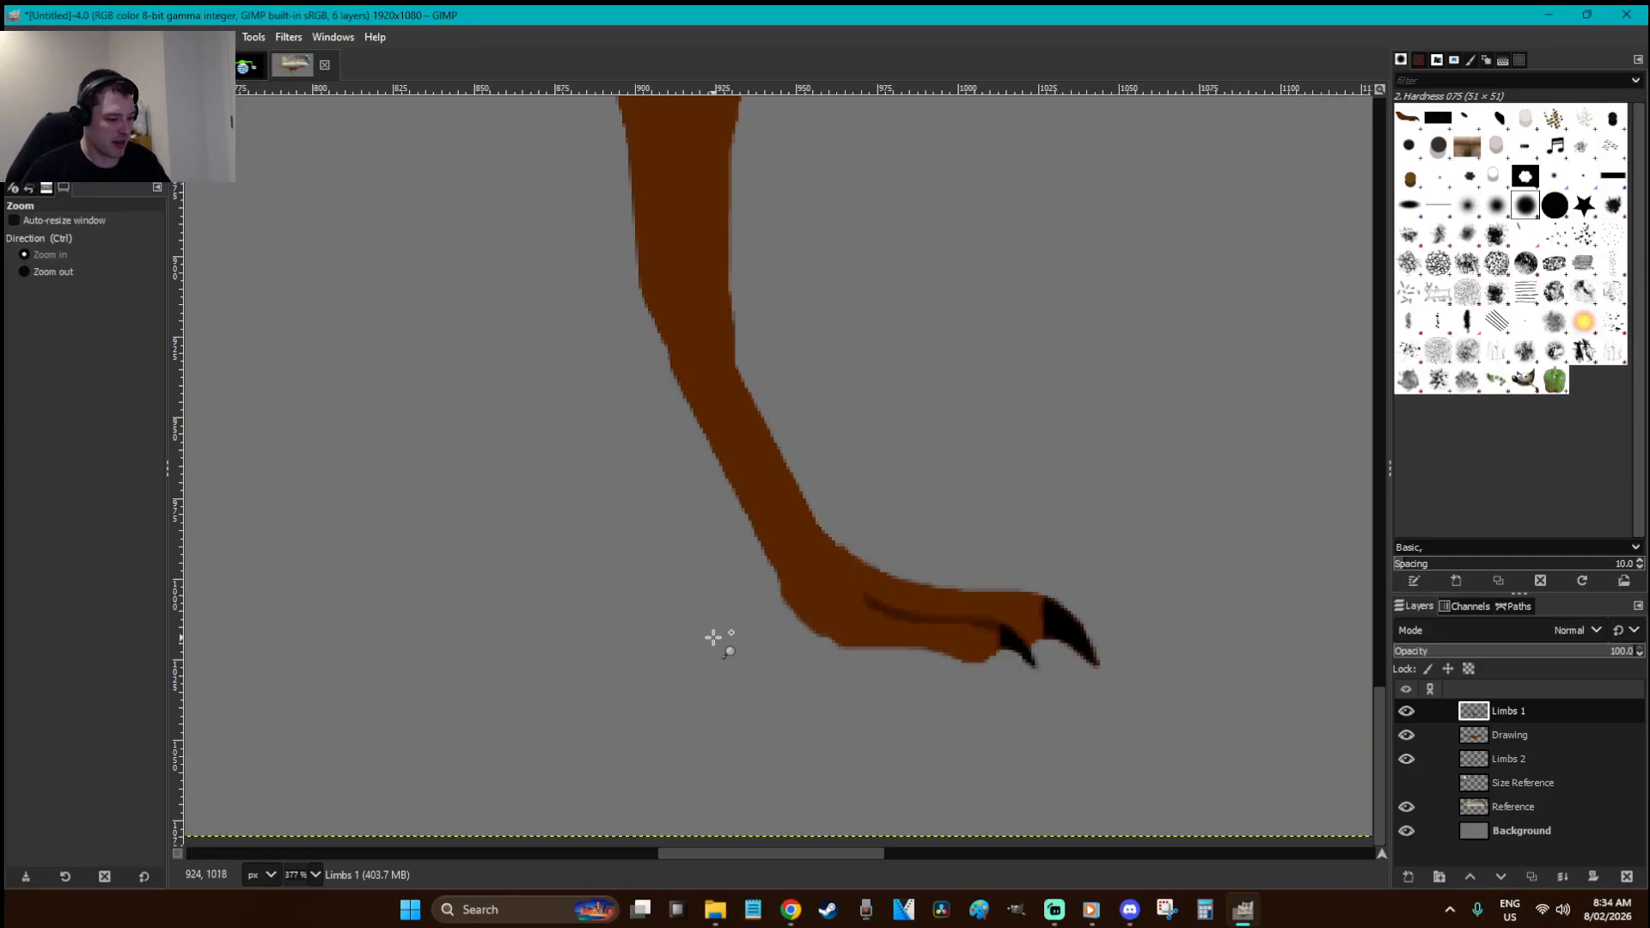
key("o")
key("f")
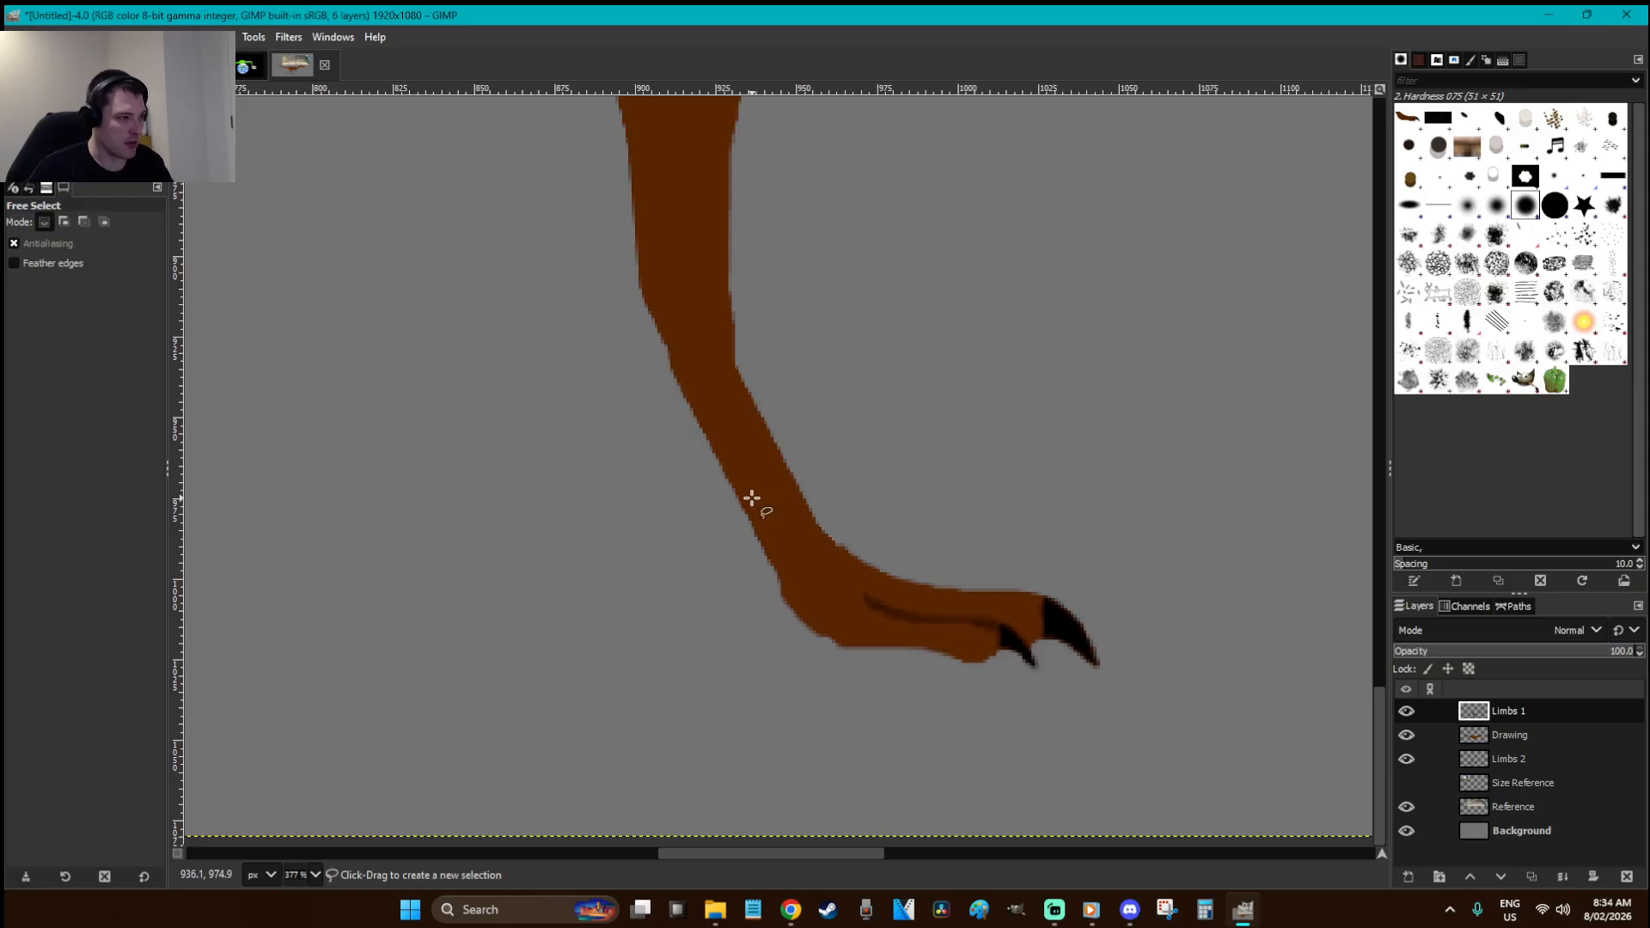
scroll(869, 486, "up", 15)
scroll(829, 693, "down", 15)
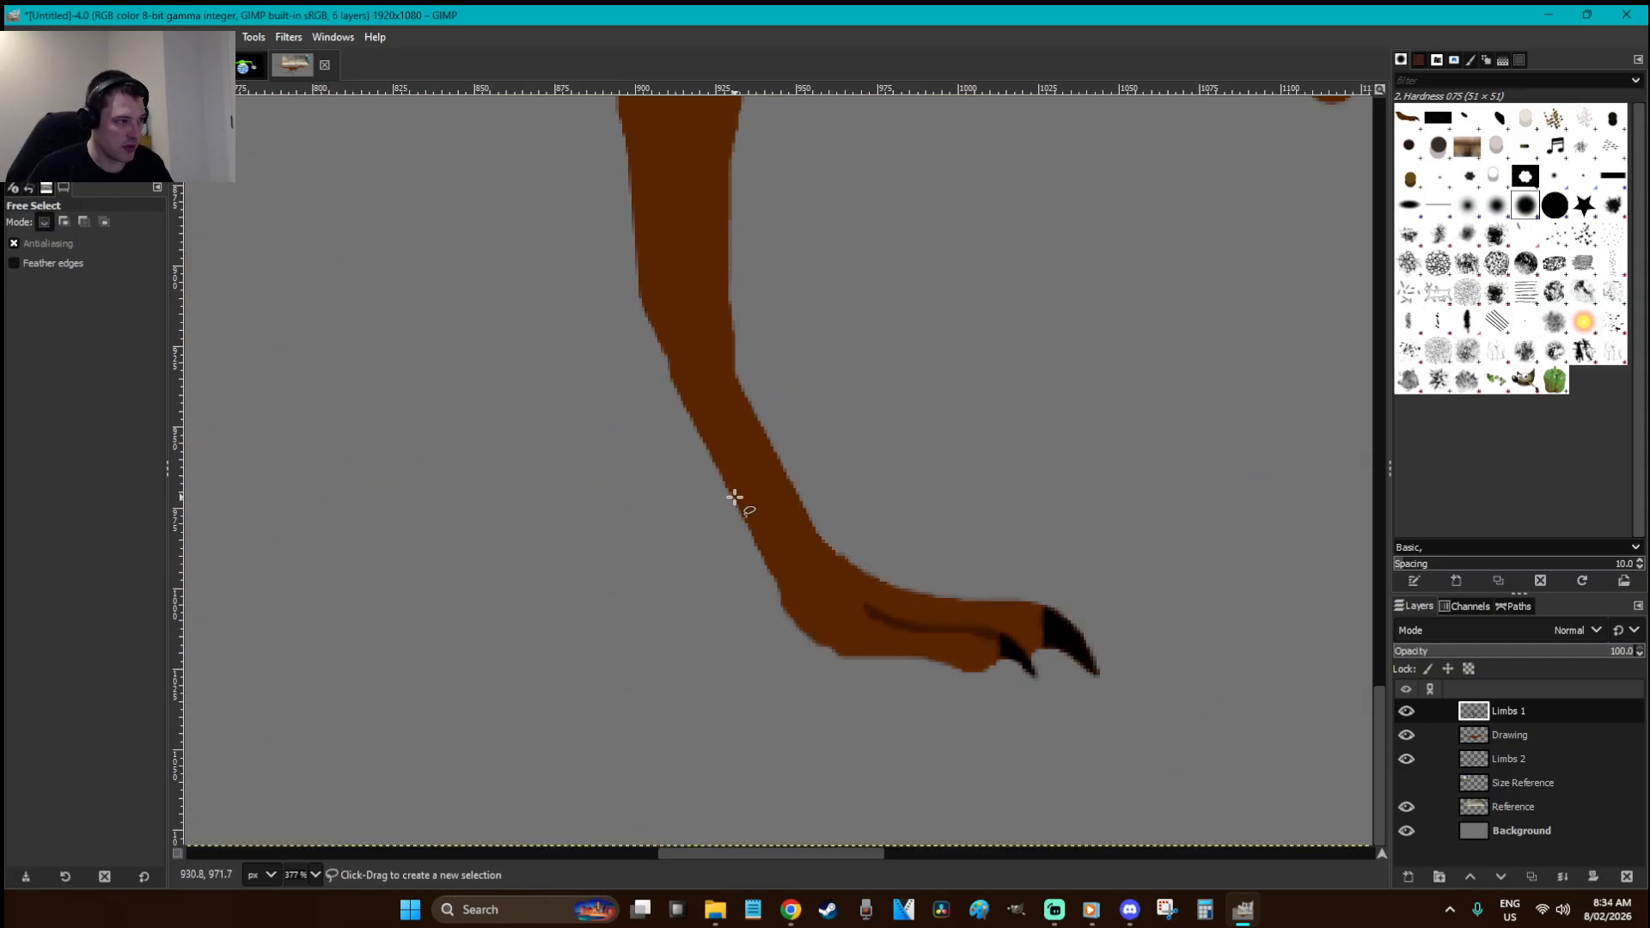
left_click(735, 497)
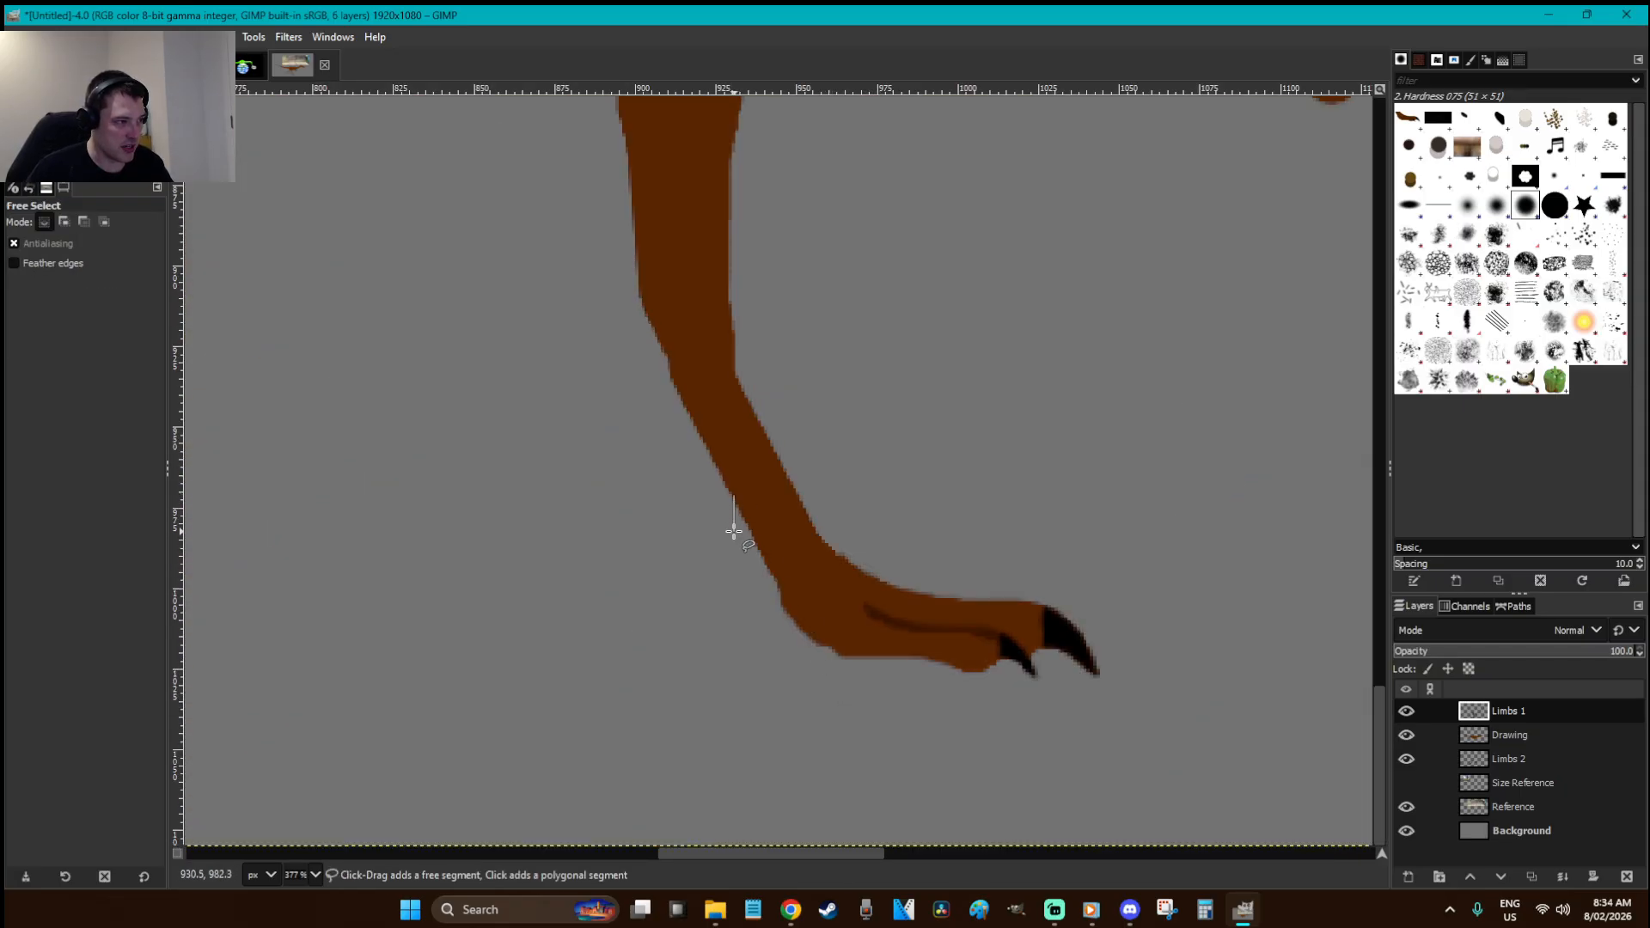
left_click(740, 555)
key("Escape")
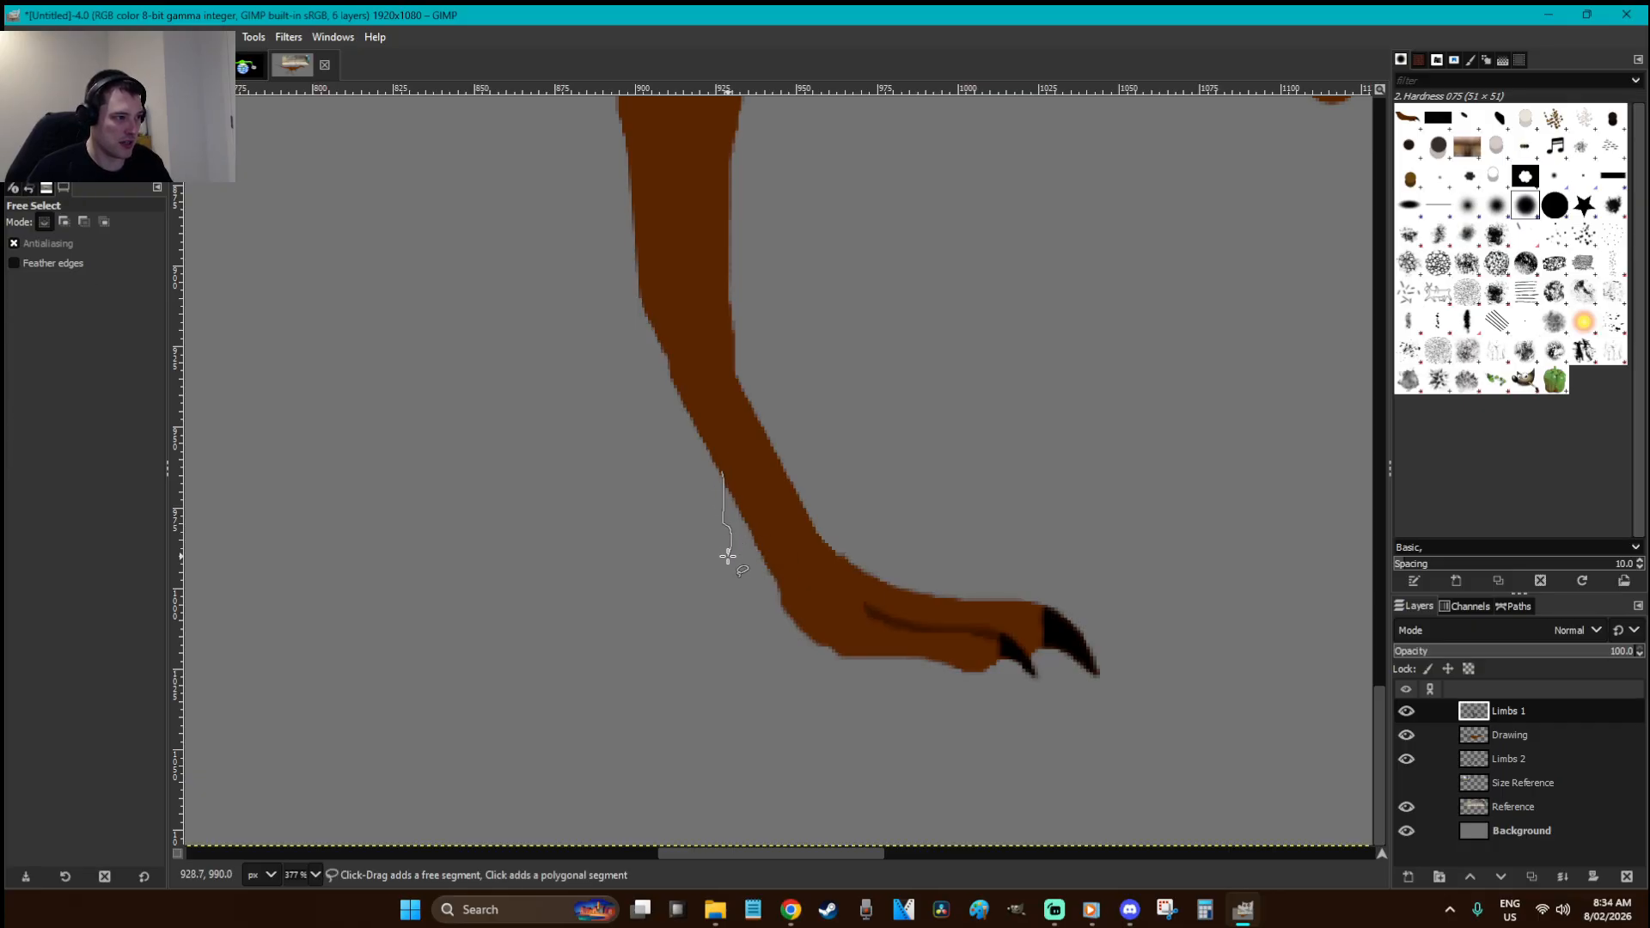
left_click_drag(741, 506, 727, 475)
double_click(728, 501)
key("shift+b")
left_click(729, 499)
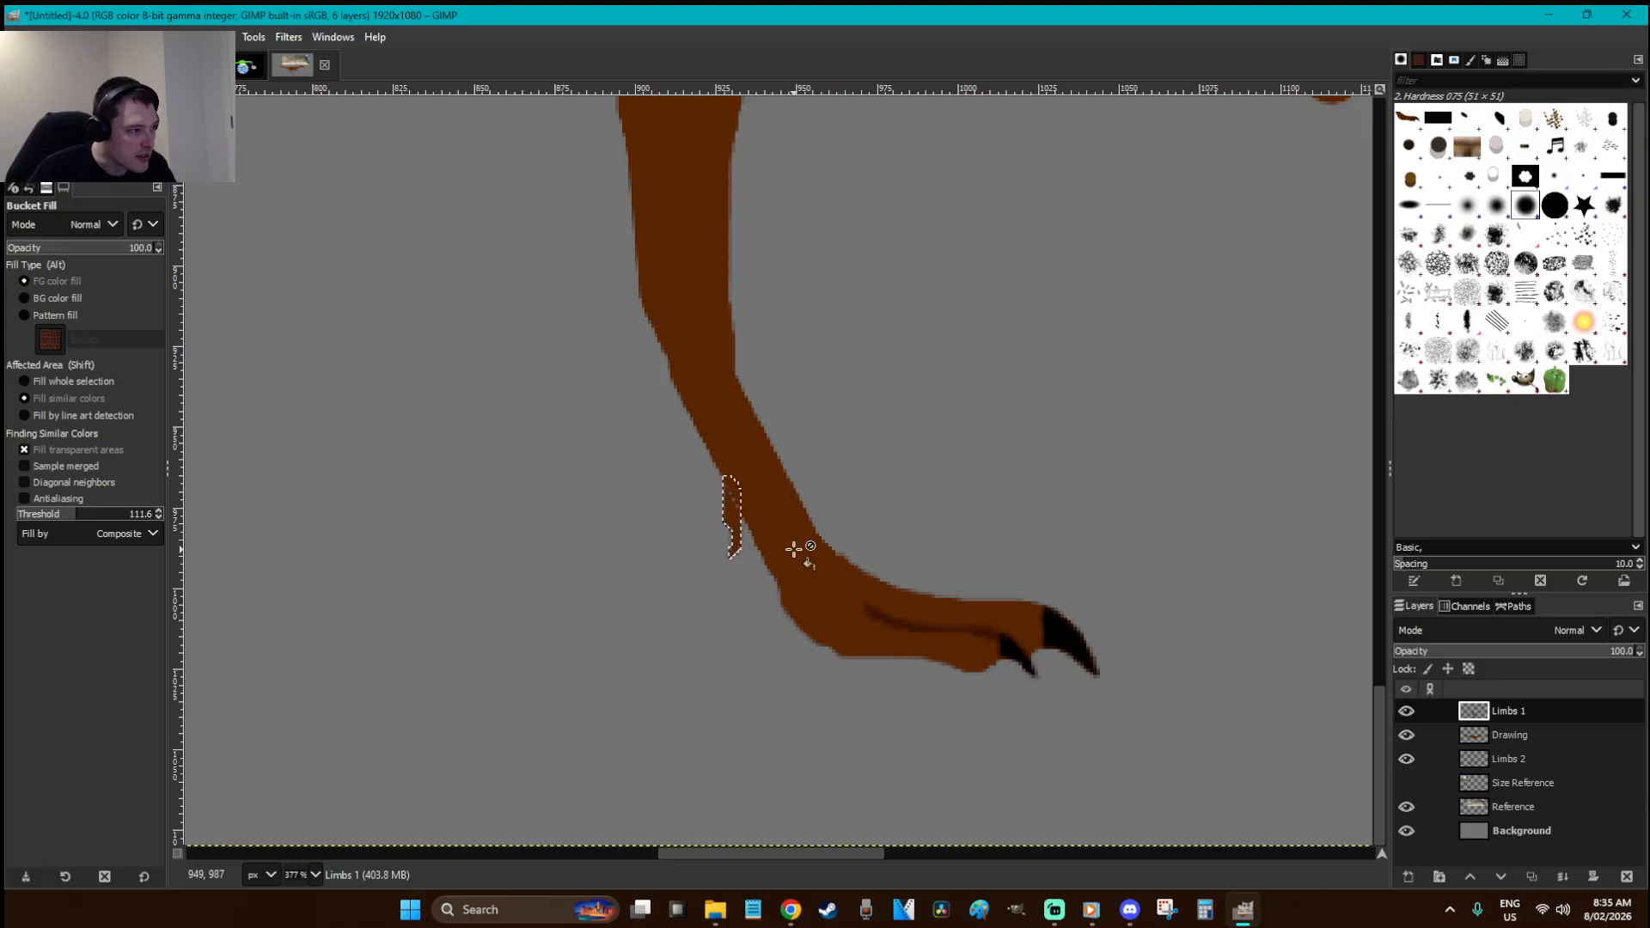
- Paint the rear toe's tip black and a darker brown crease between toe and leg, undoing misplaced strokes, and clear the selection
key("p")
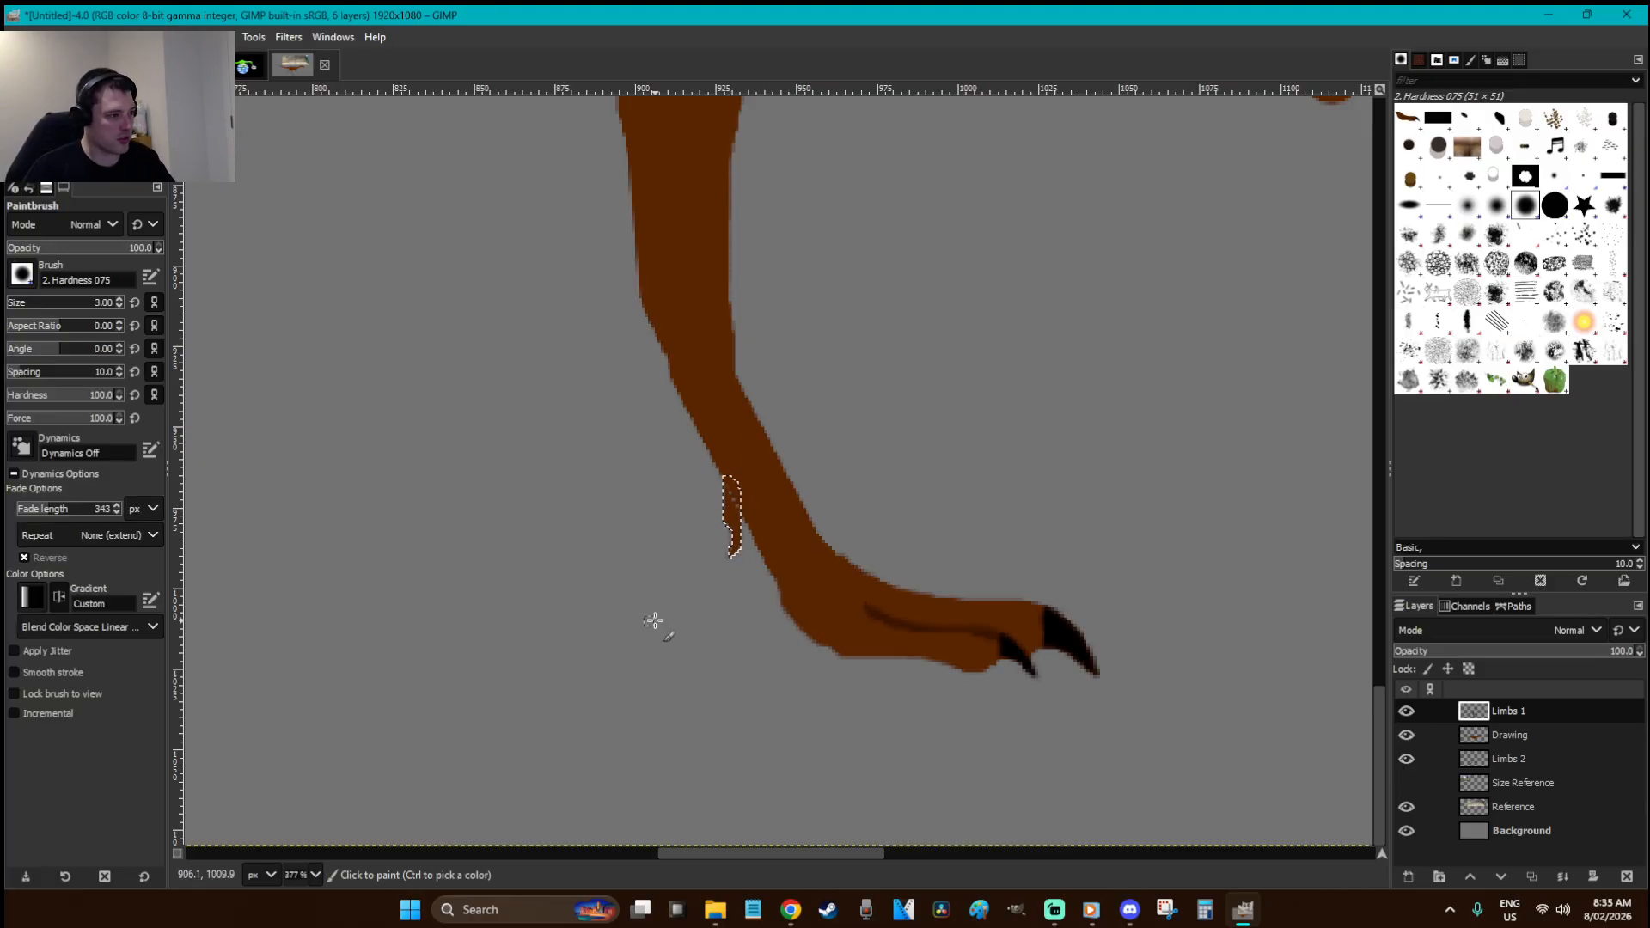
left_click_drag(733, 536, 630, 393)
key("o")
left_click(961, 630)
key("z")
key("p")
left_click_drag(872, 627, 773, 446)
key("ctrl+z")
left_click_drag(860, 644, 781, 508)
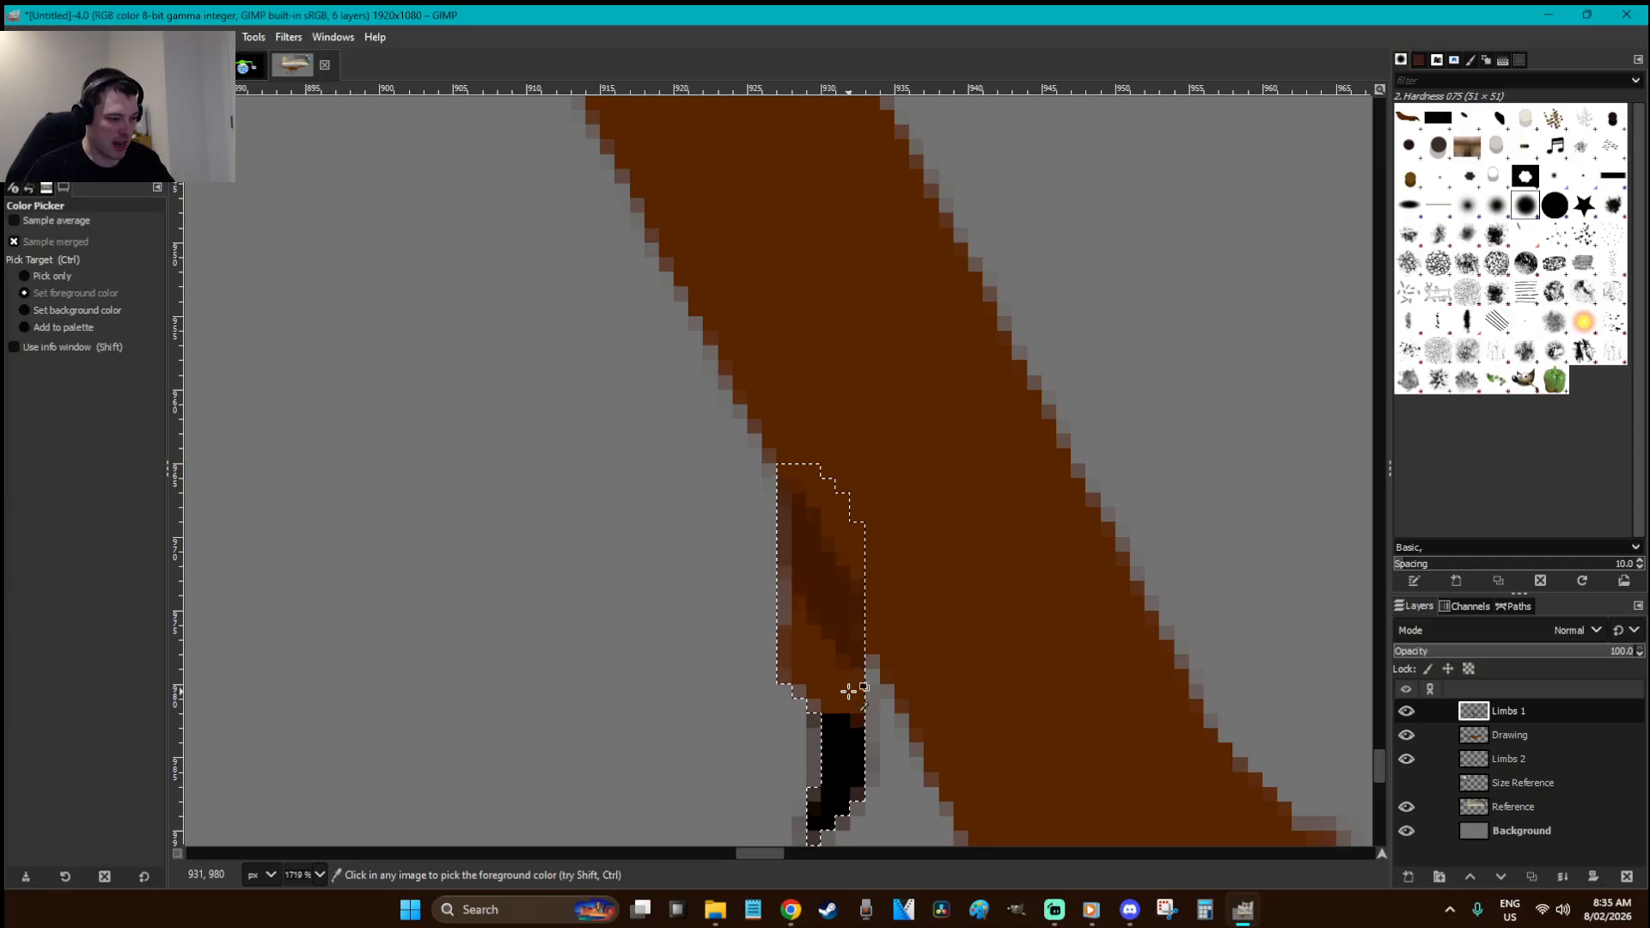
left_click_drag(866, 685, 781, 548)
key("ctrl+z")
mouse_move(875, 680)
left_mouse_down()
mouse_move(837, 649)
mouse_move(748, 493)
left_mouse_up()
key("r")
left_click(976, 506)
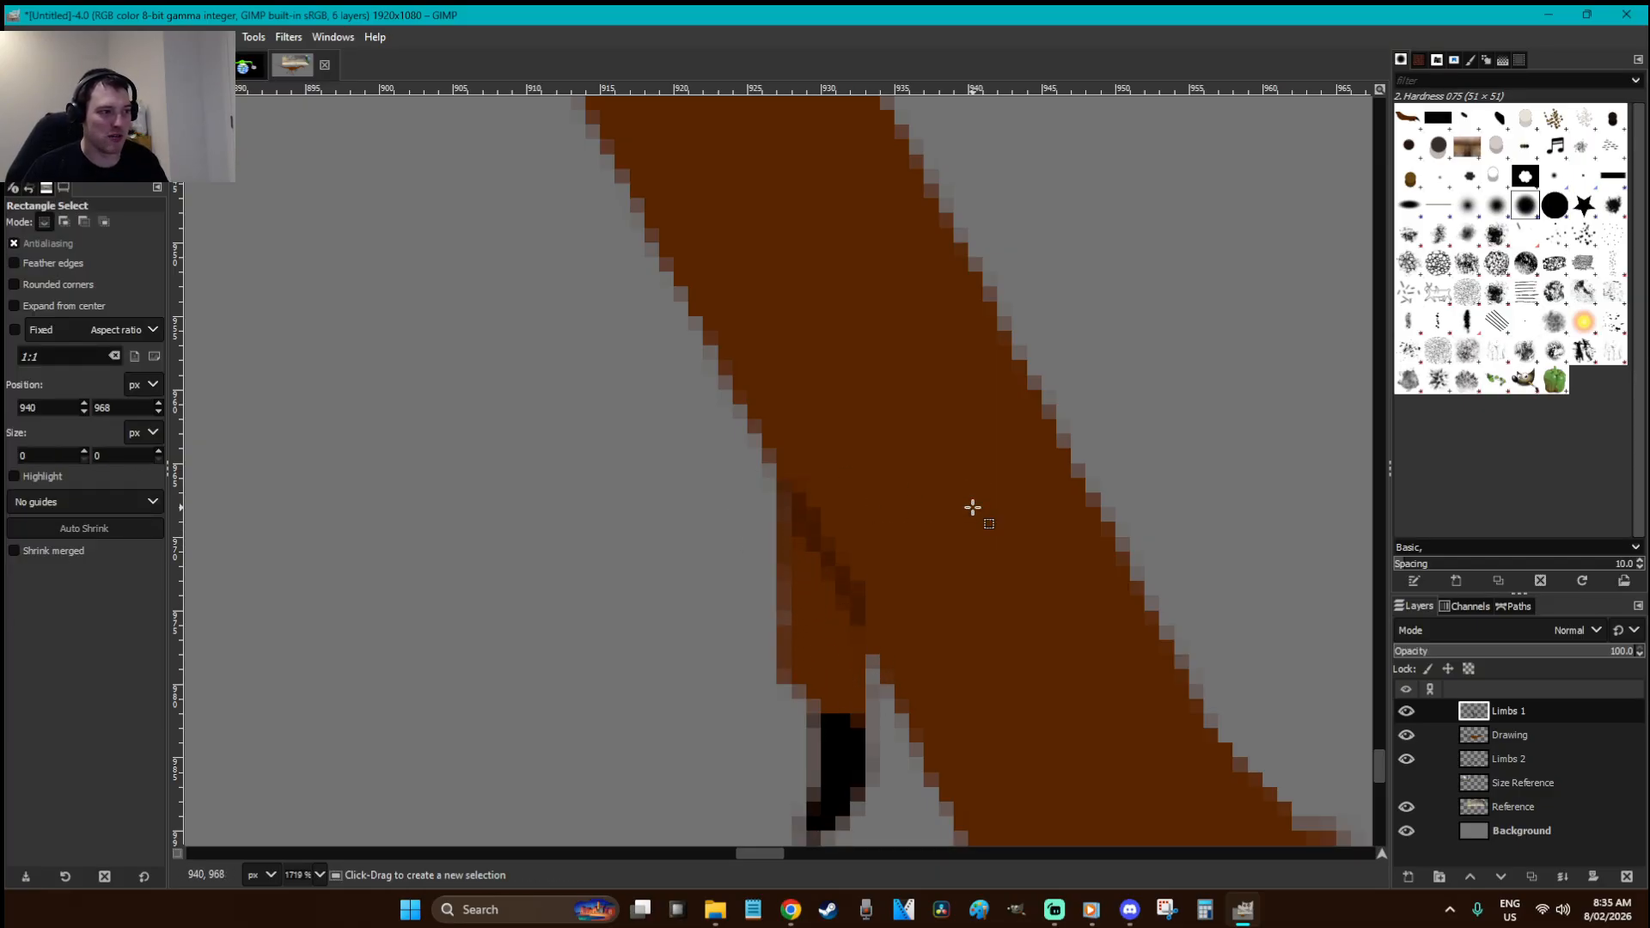
- Round off the top of the near thigh in its brown with a size 10 brush
key("1")
scroll(1039, 509, "up", 5)
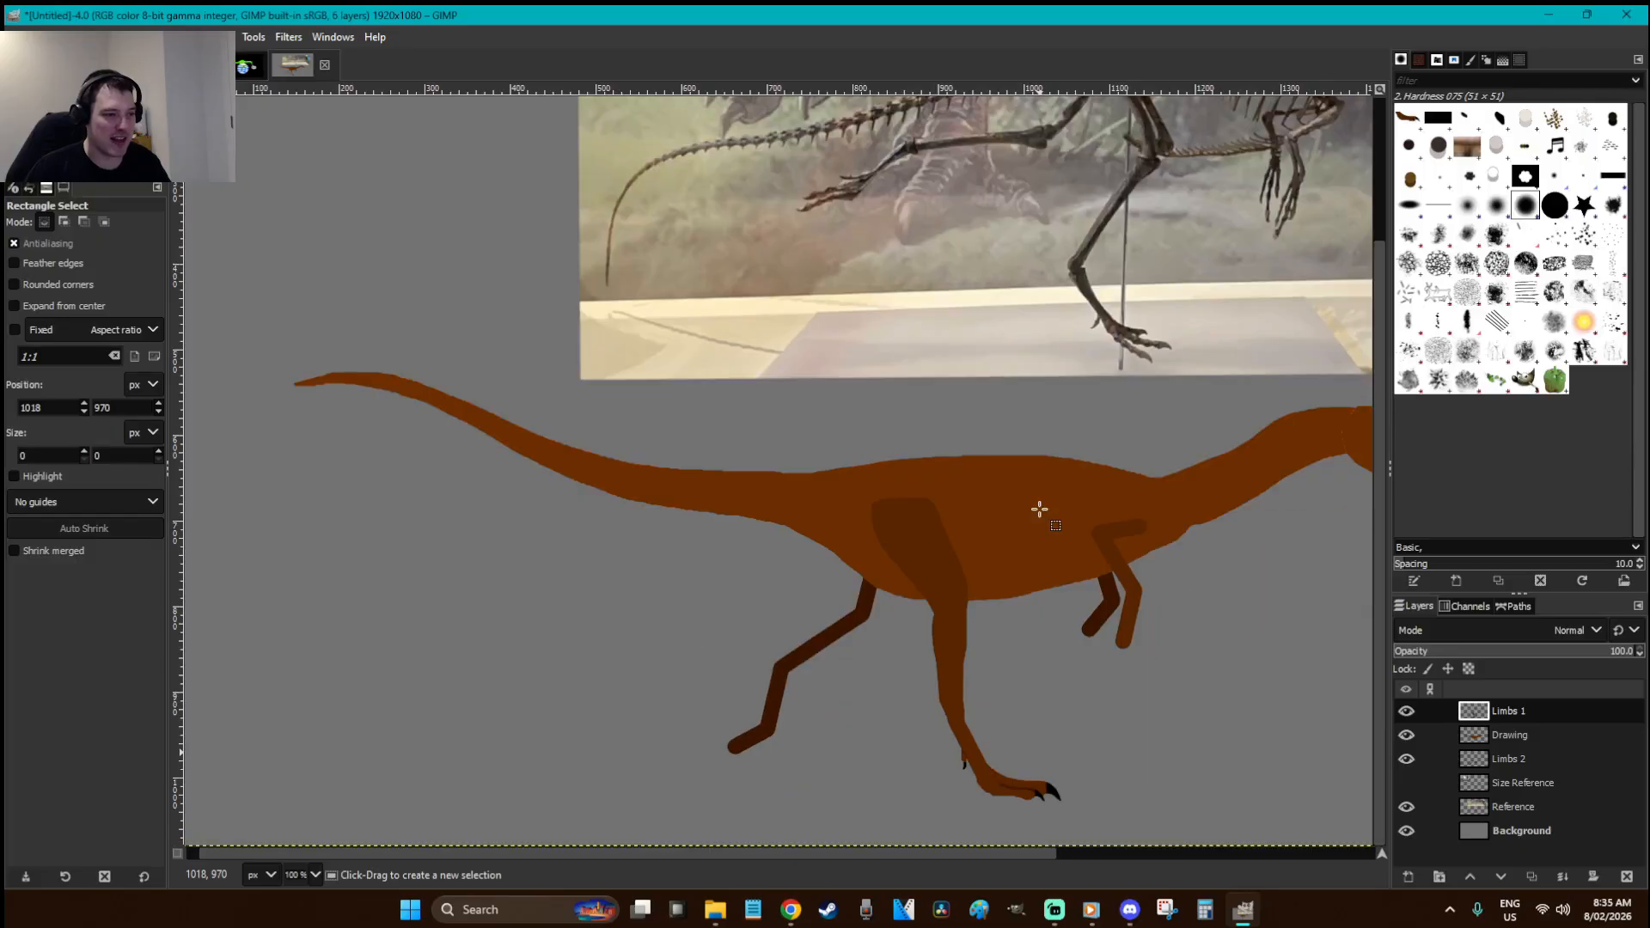
scroll(1039, 509, "up", 3)
scroll(1055, 522, "down", 3)
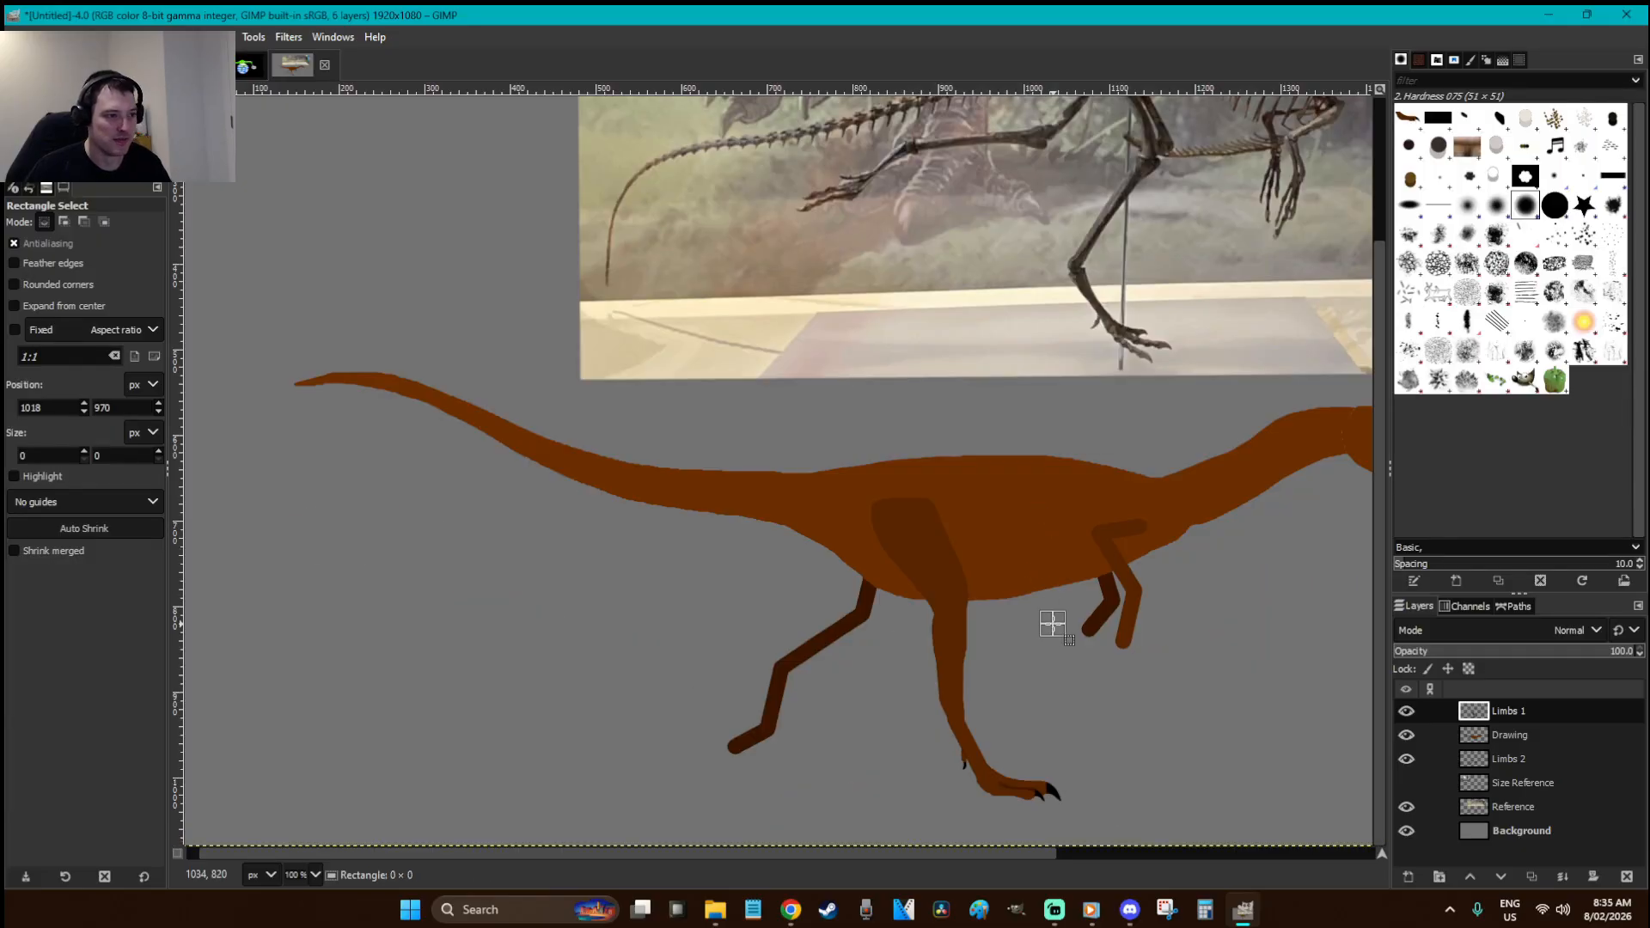
key("p")
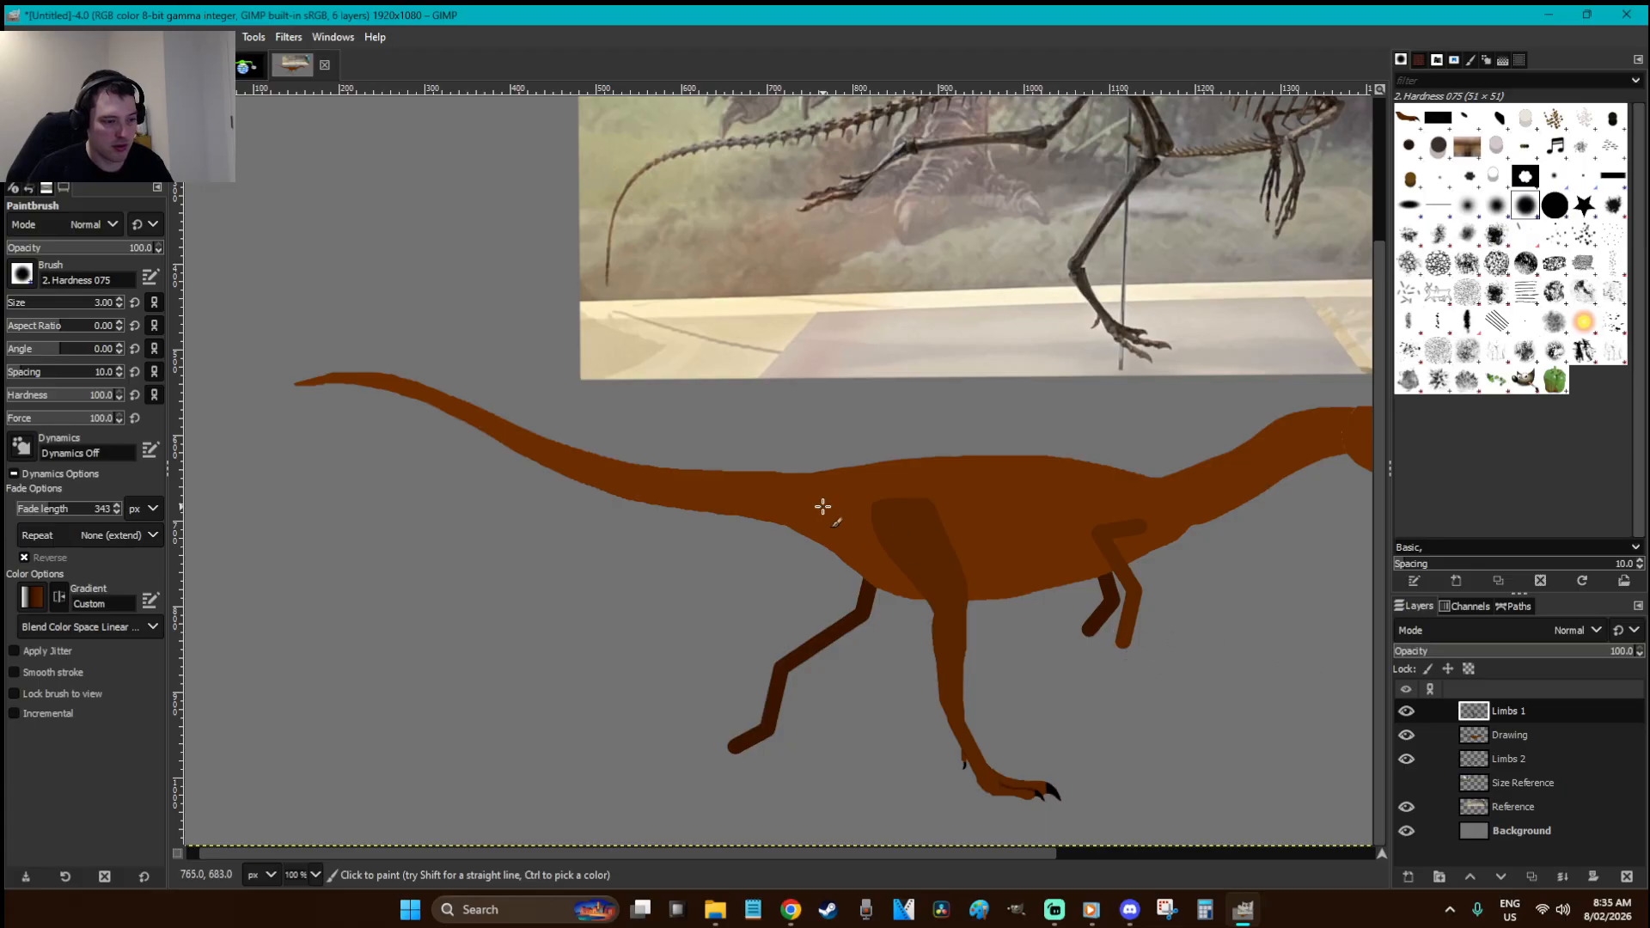
scroll(61, 306, "up", 7)
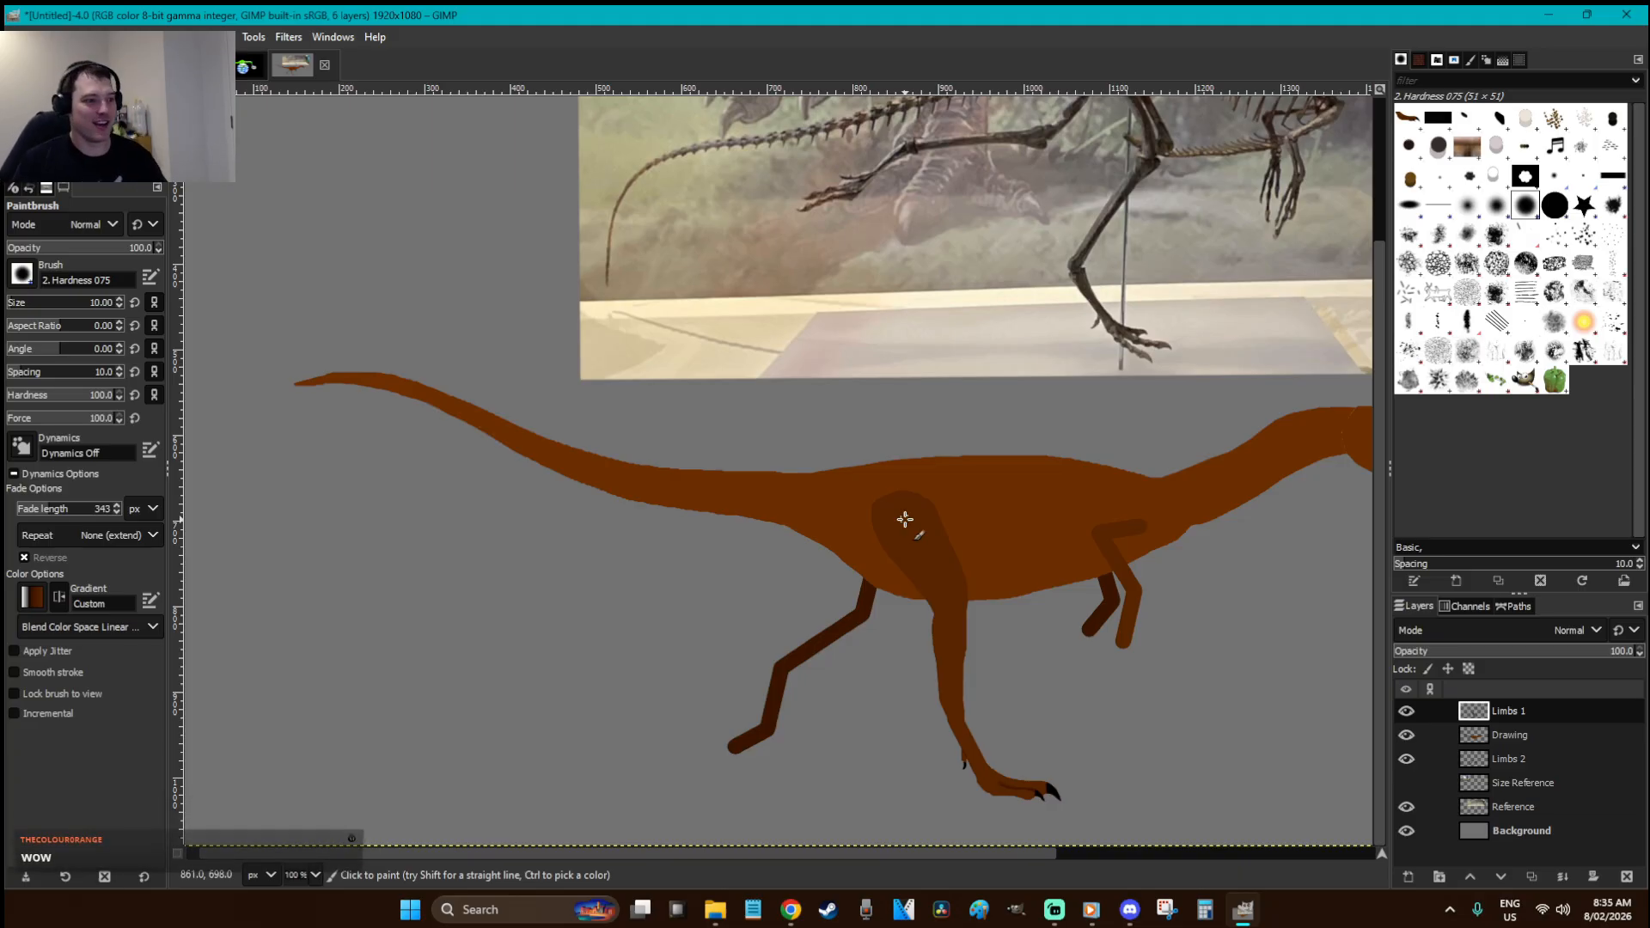
key("r")
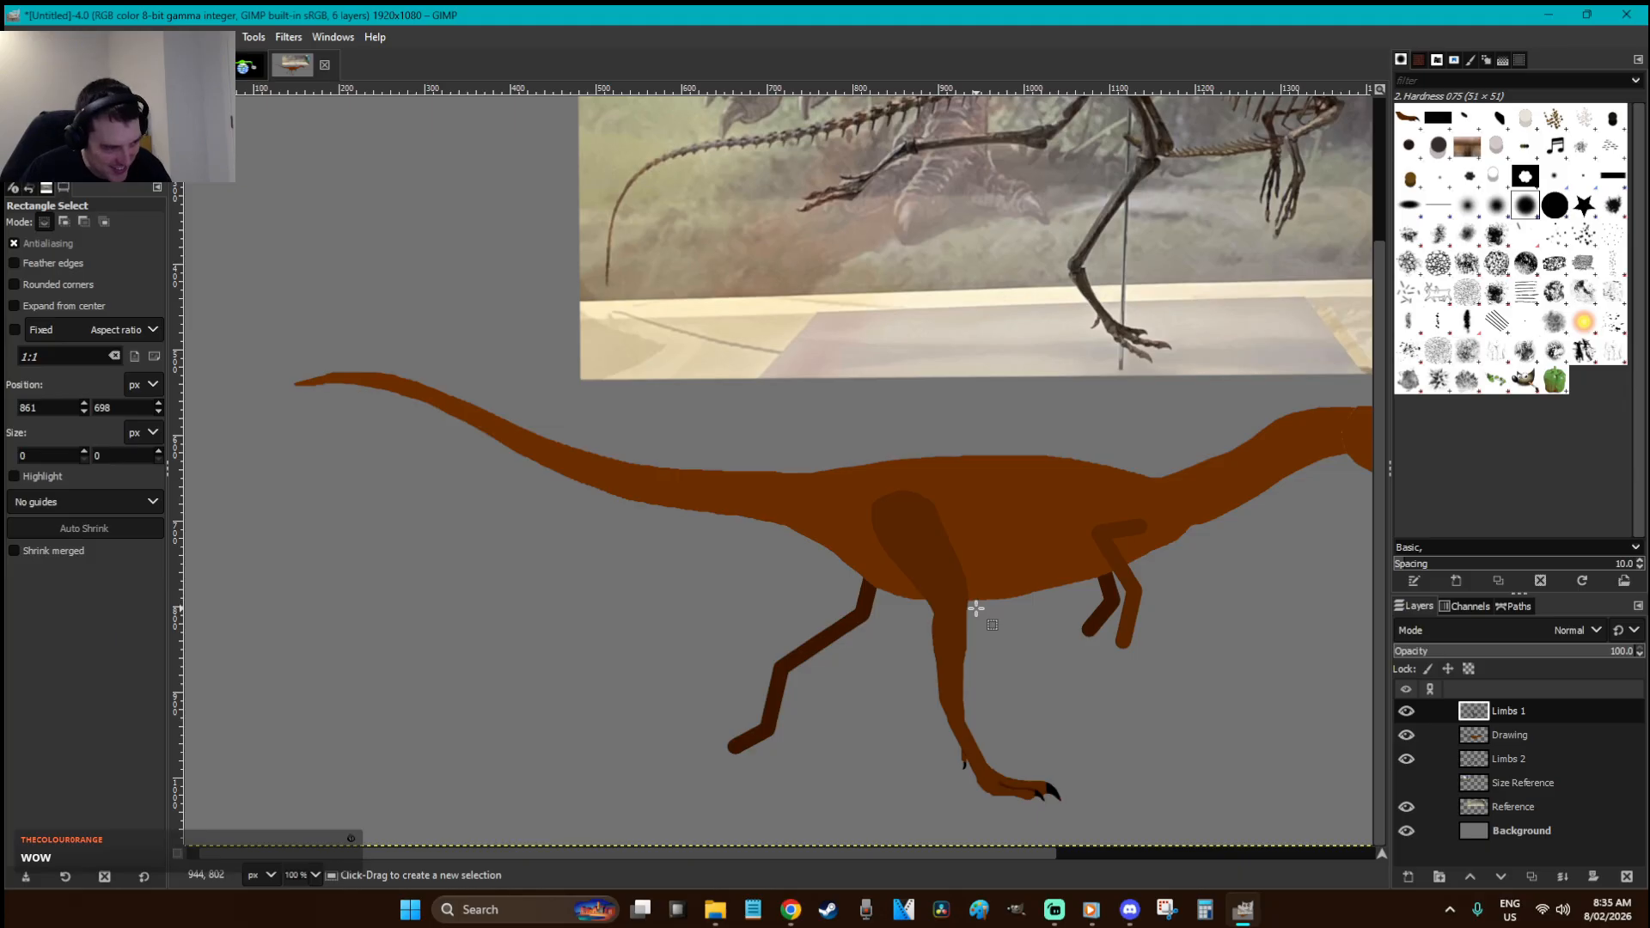
- On Limbs 2, freehand-outline a fuller thigh and upper leg around the far hind leg, tapering down to its lower bend
left_click(1497, 758)
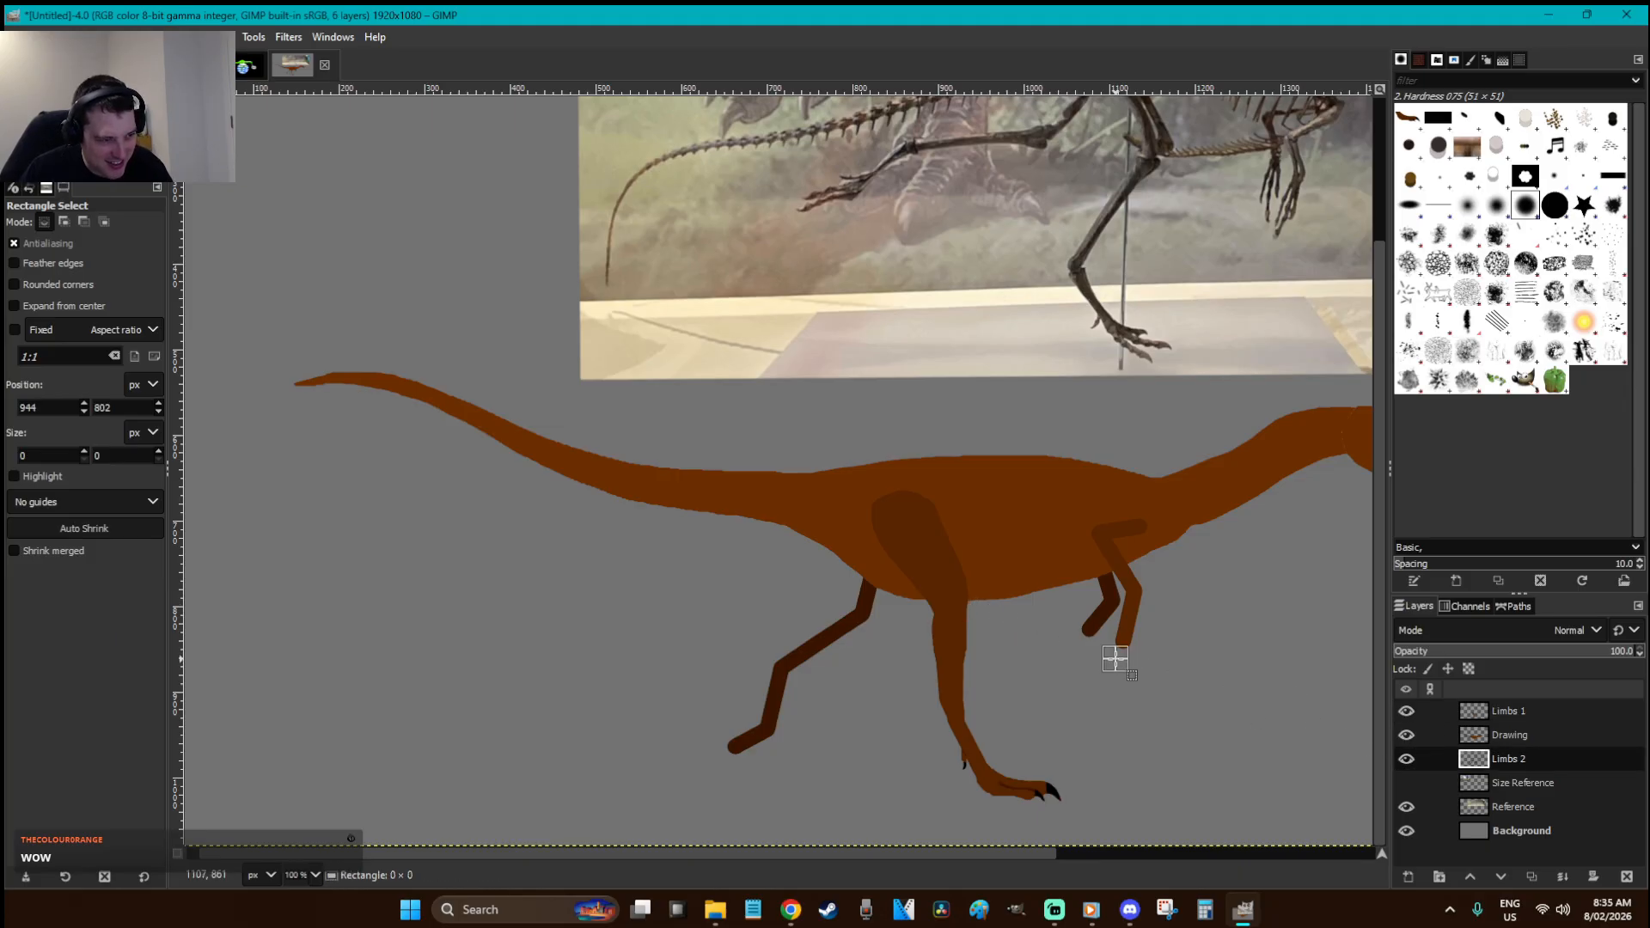
key("z")
left_click_drag(1022, 795, 593, 568)
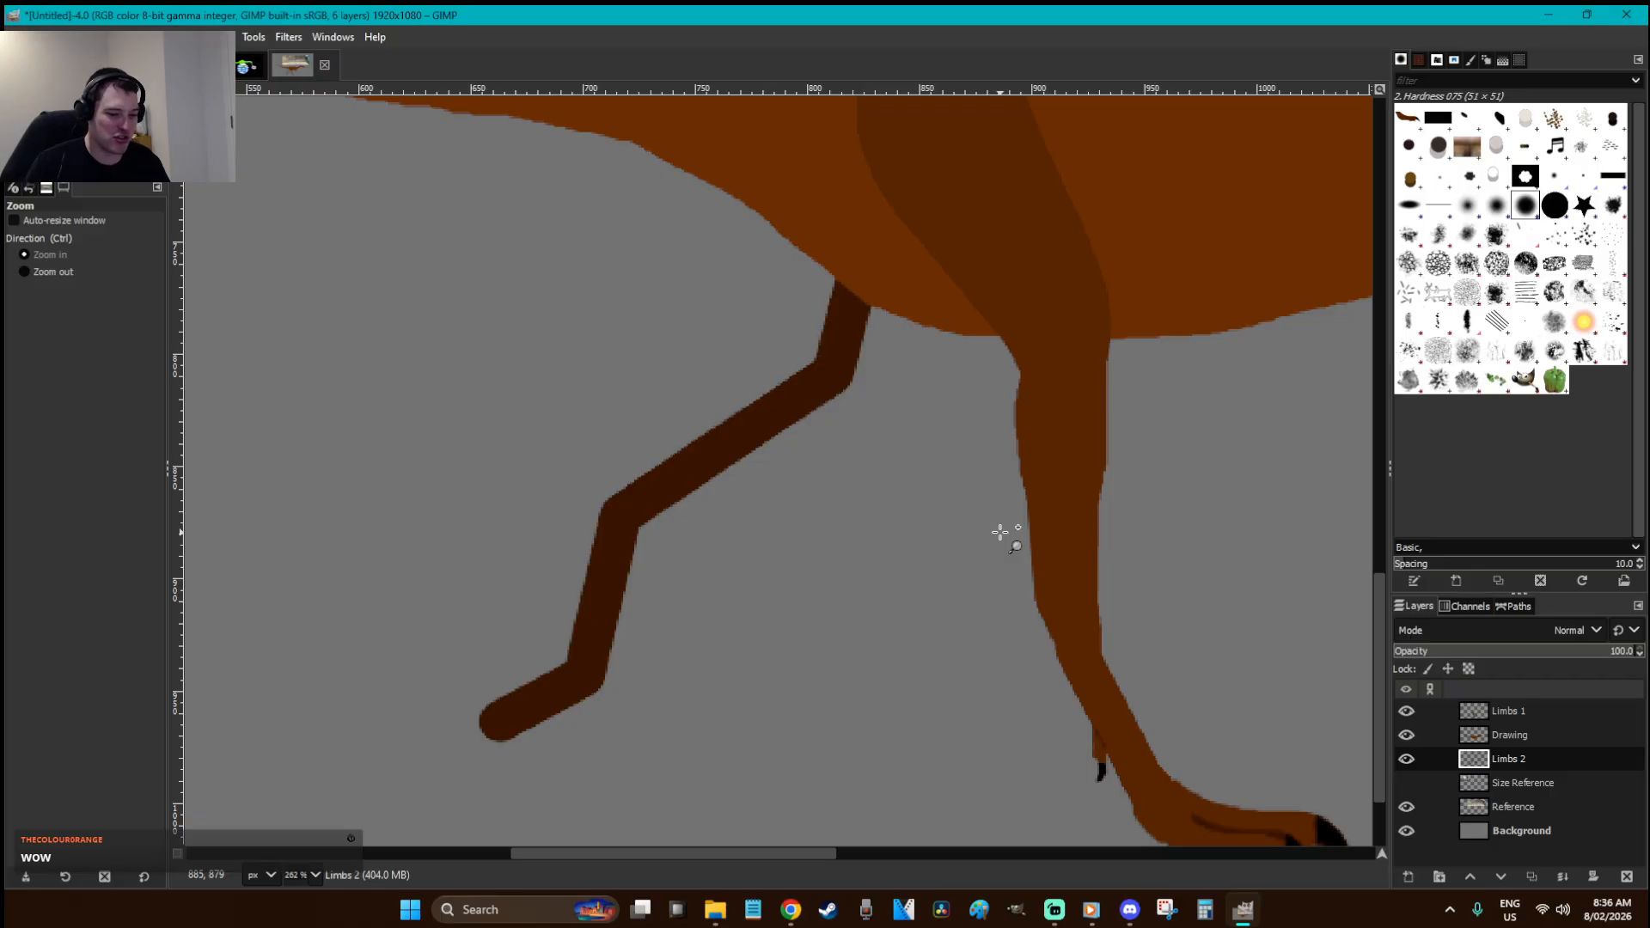
key("minus")
key("minus")
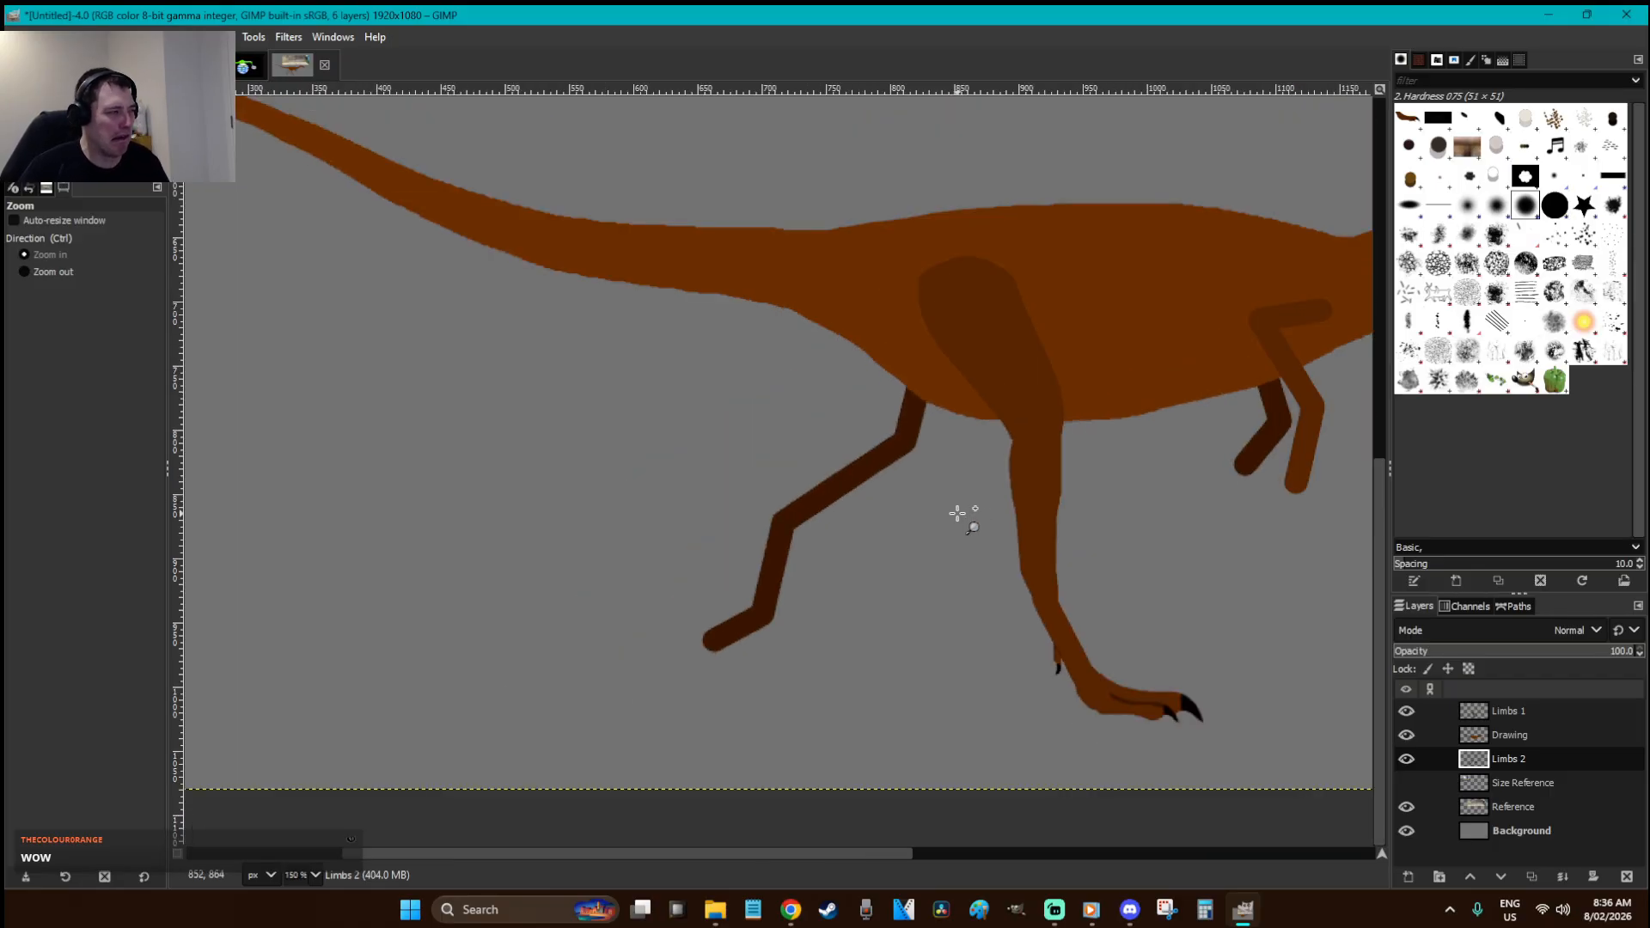
key("f")
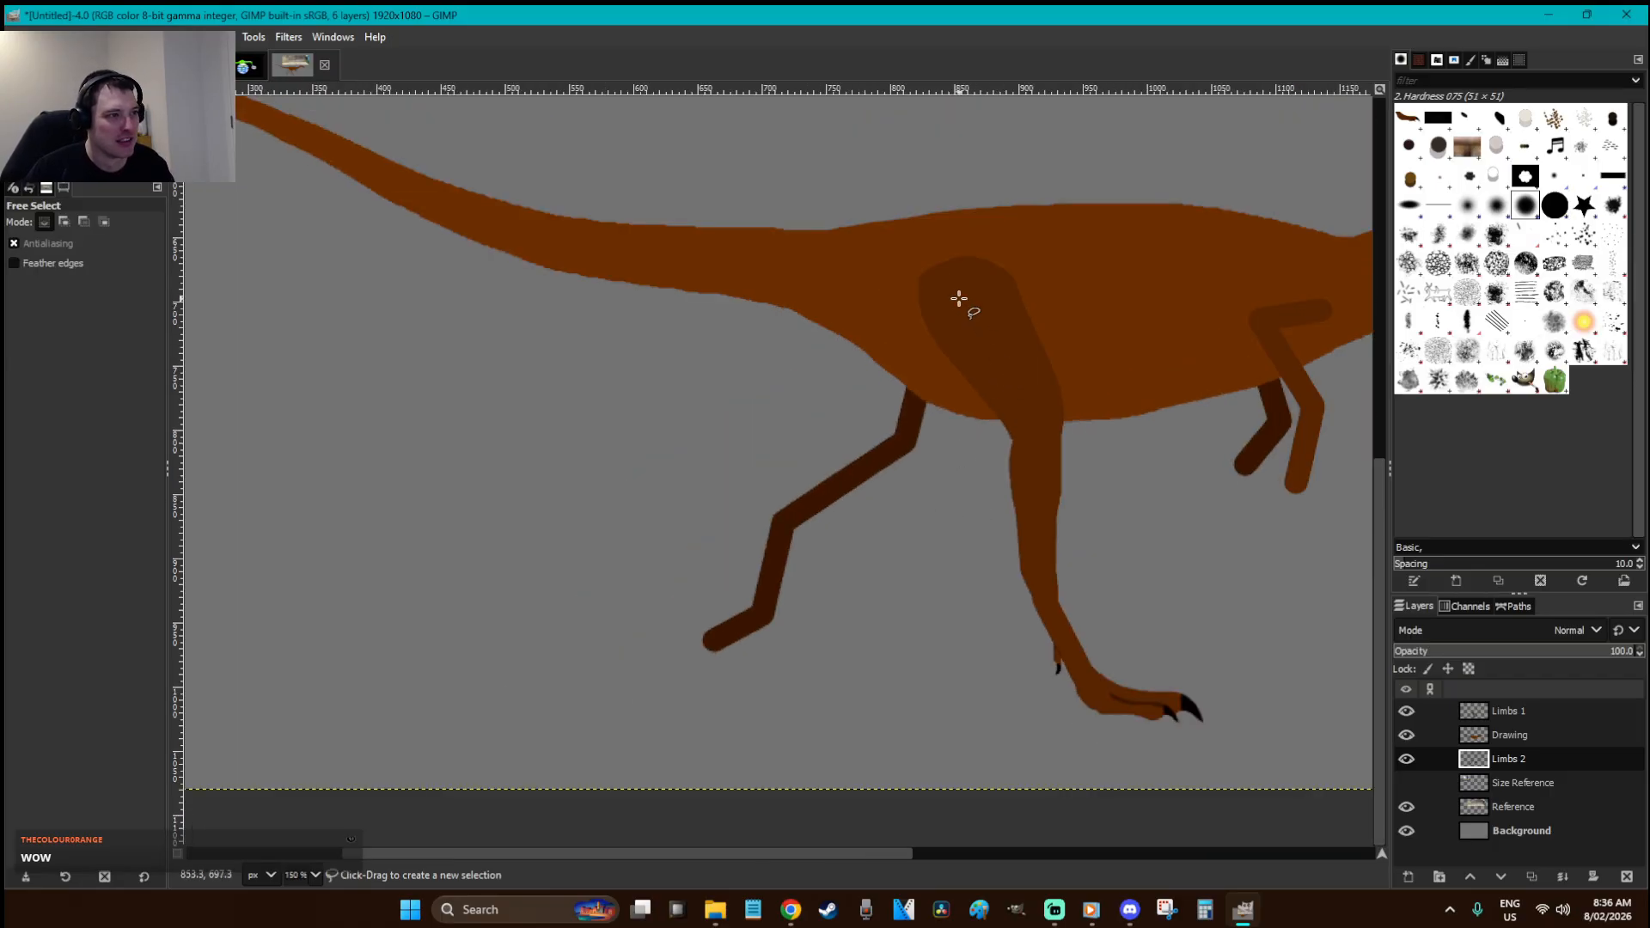
mouse_move(938, 275)
left_mouse_down()
mouse_move(917, 295)
mouse_move(898, 423)
mouse_move(773, 526)
left_mouse_up()
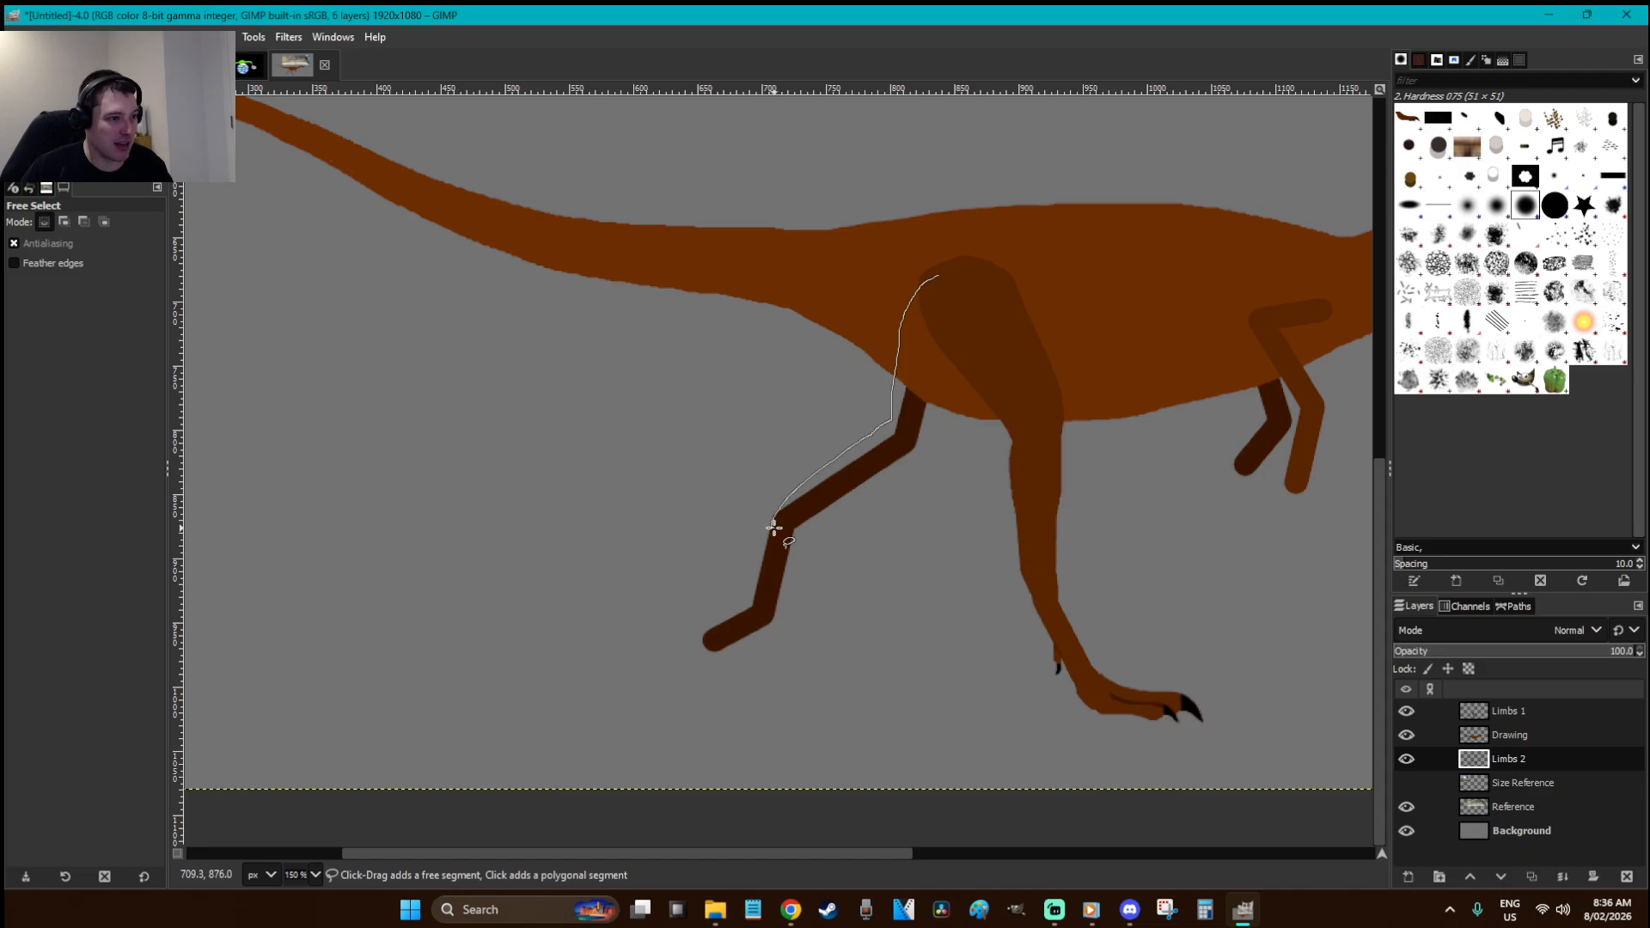
mouse_move(932, 447)
left_mouse_down()
mouse_move(992, 343)
mouse_move(986, 294)
mouse_move(937, 276)
left_mouse_up()
key("shift+b")
left_click(924, 427)
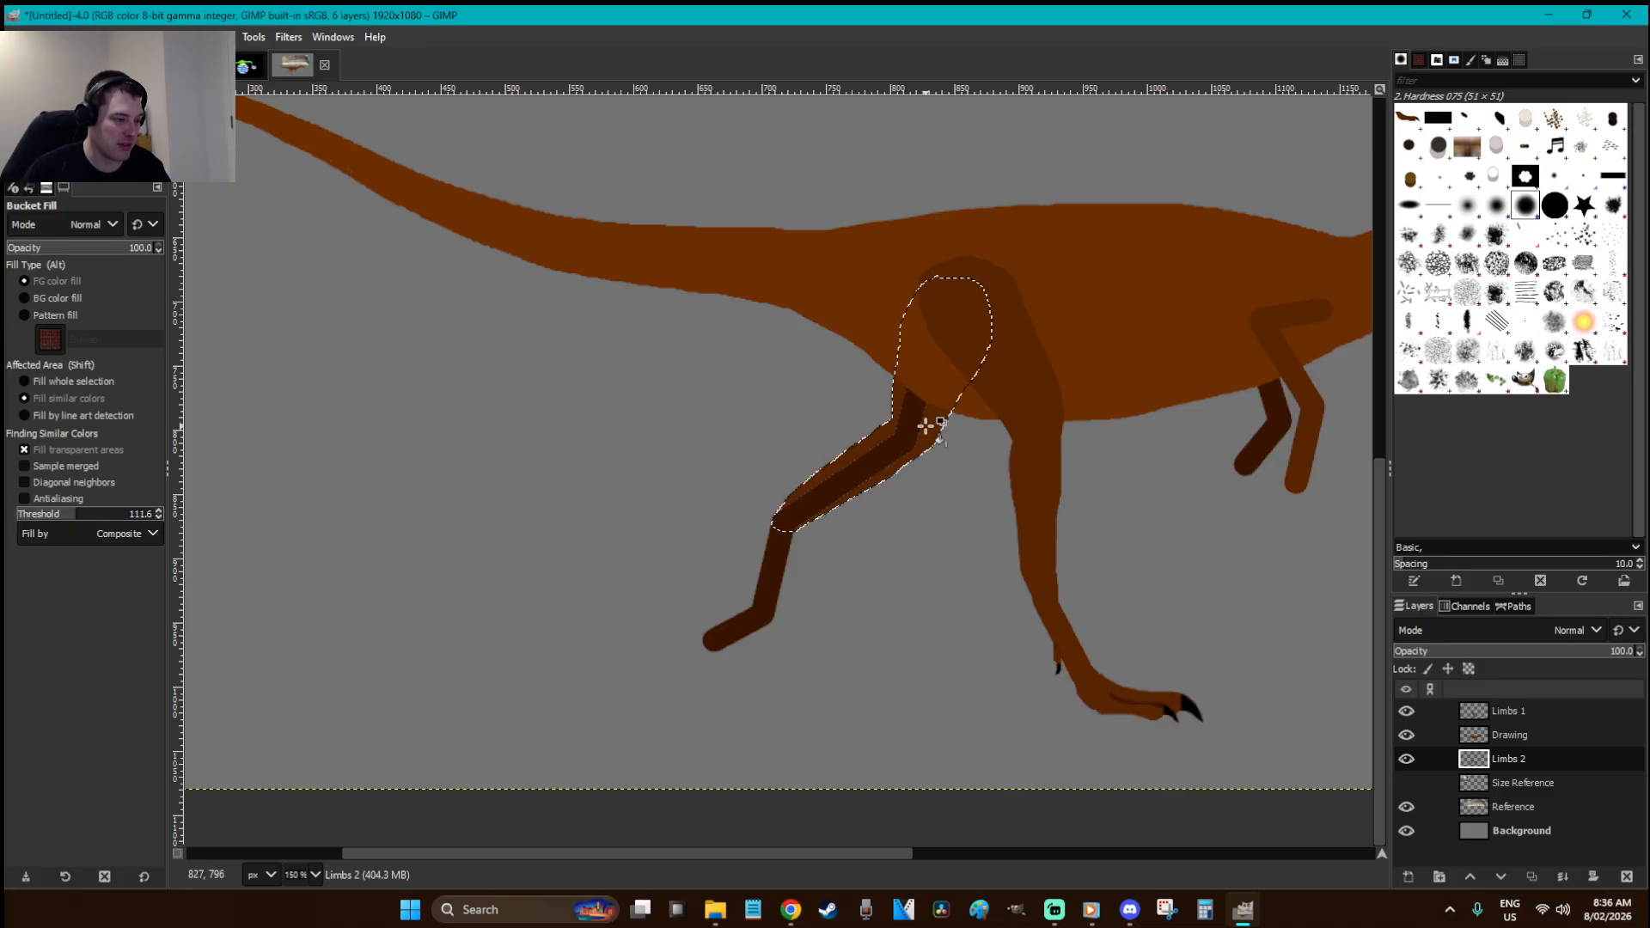
key("ctrl+z")
- Fill the outlined far hind leg with its own dark brown, paint over the leftover edge lines, and clear the selection
key("o")
left_click(913, 432)
key("shift+b")
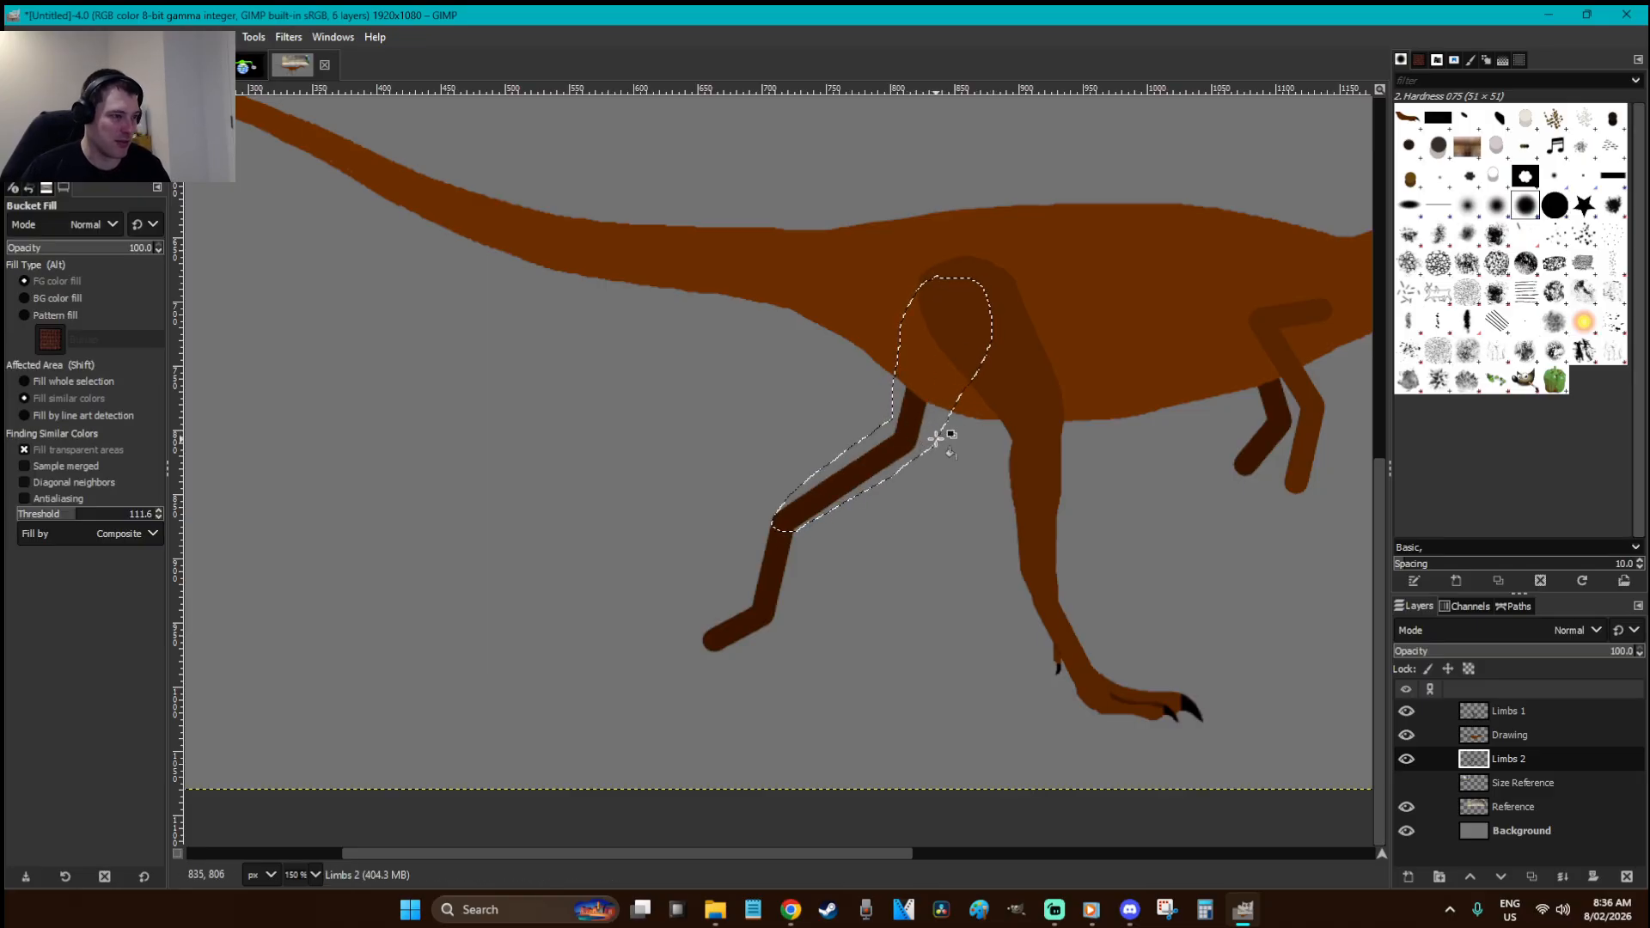
left_click(930, 432)
key("p")
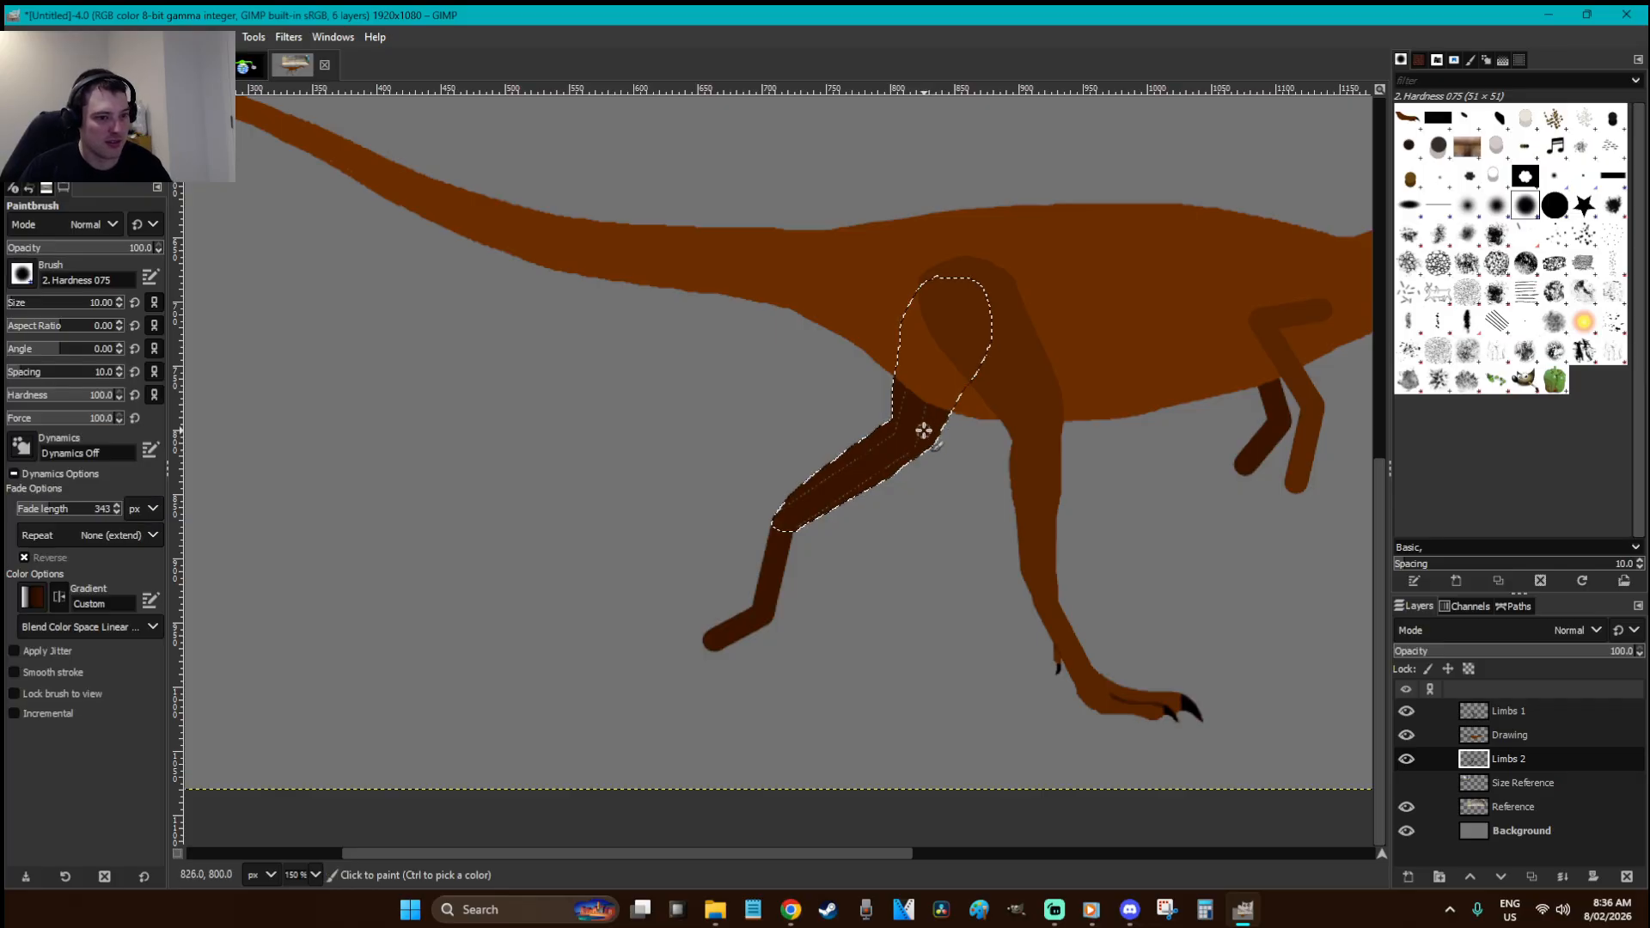
mouse_move(876, 459)
left_mouse_down()
mouse_move(864, 494)
mouse_move(787, 503)
mouse_move(895, 454)
mouse_move(951, 395)
mouse_move(879, 421)
mouse_move(829, 506)
mouse_move(763, 503)
left_mouse_up()
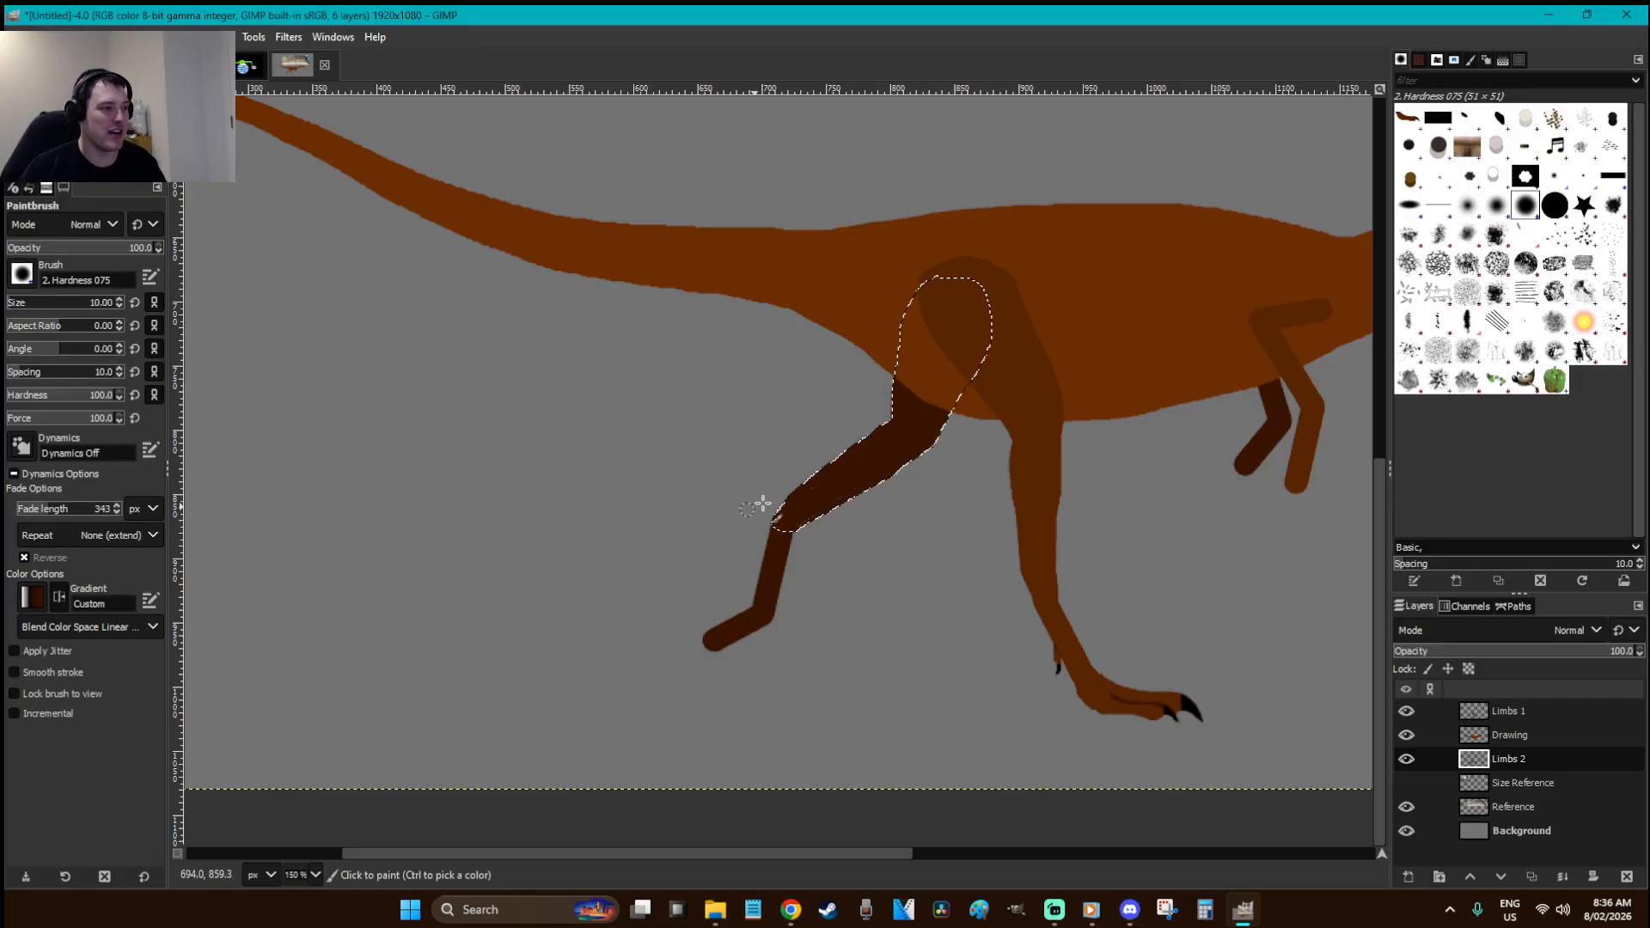
key("r")
left_click(864, 629)
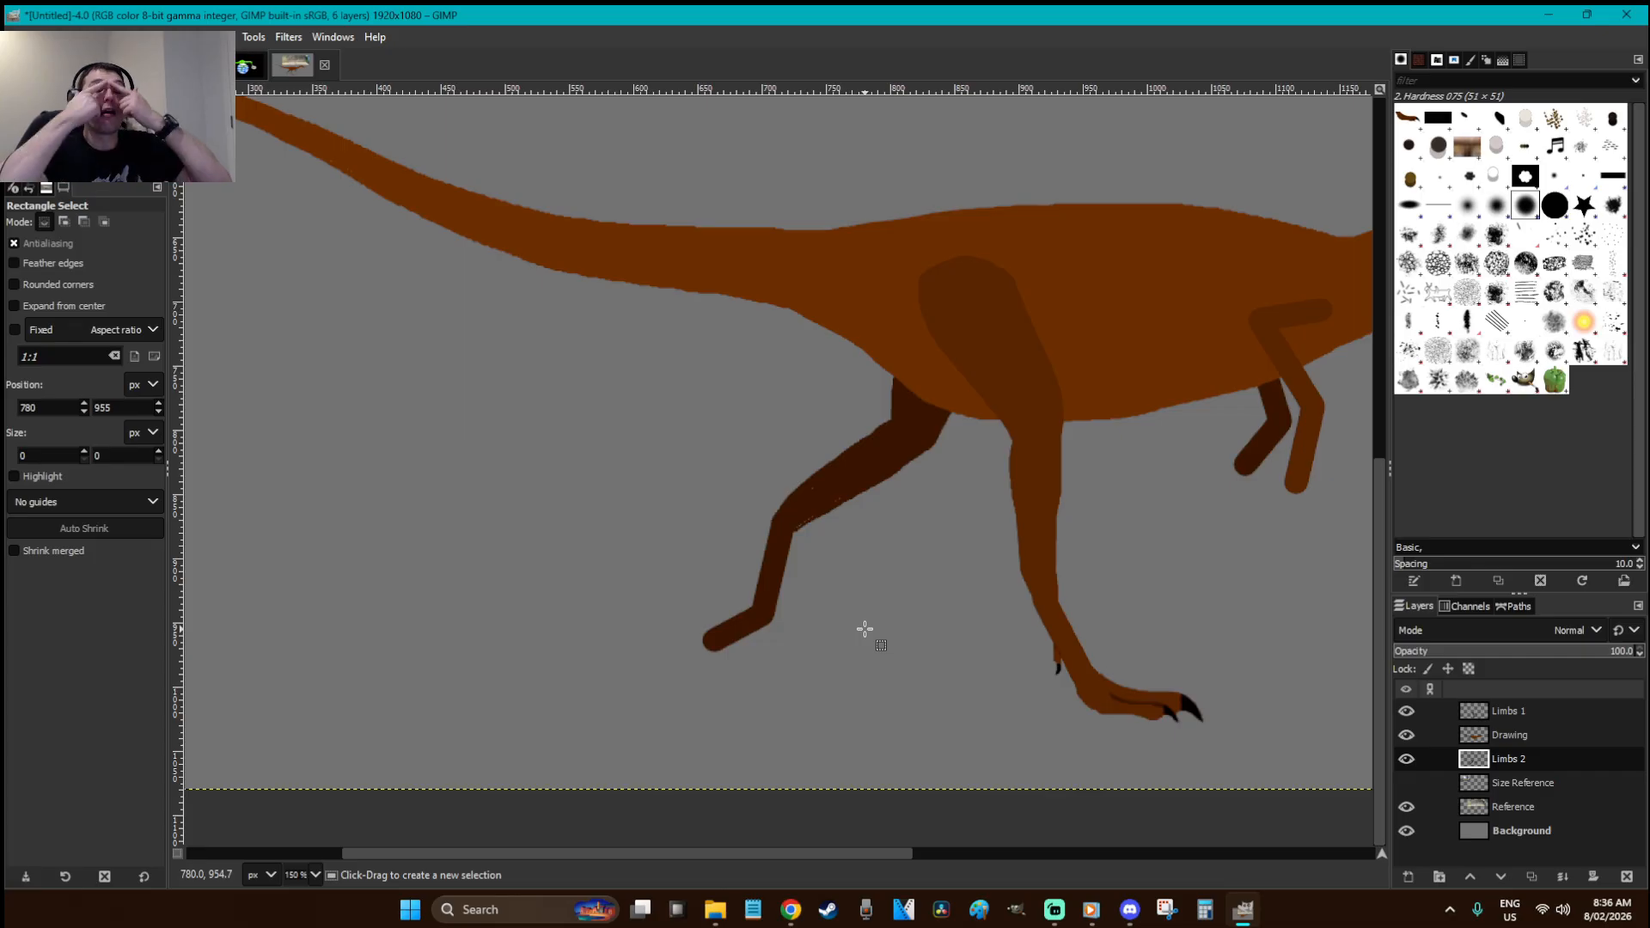
- Freehand-select the far hind leg's rounded foot stub, delete it, and clear the selection
key("z")
left_click_drag(885, 699, 600, 497)
scroll(818, 540, "down", 2, "ctrl")
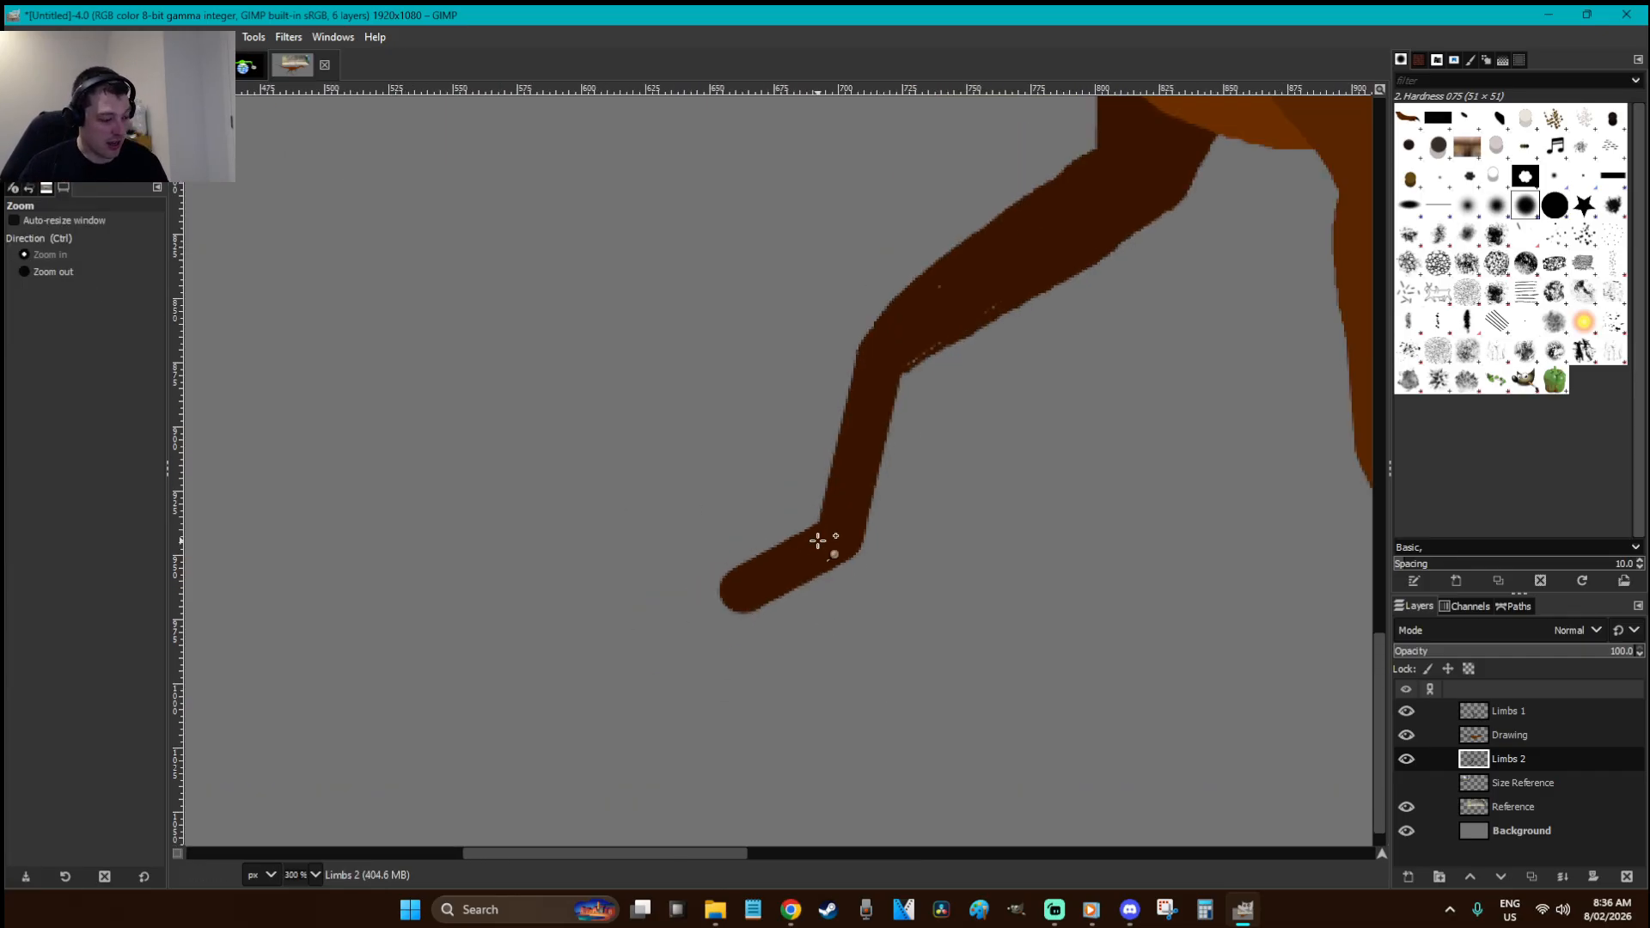
key("f")
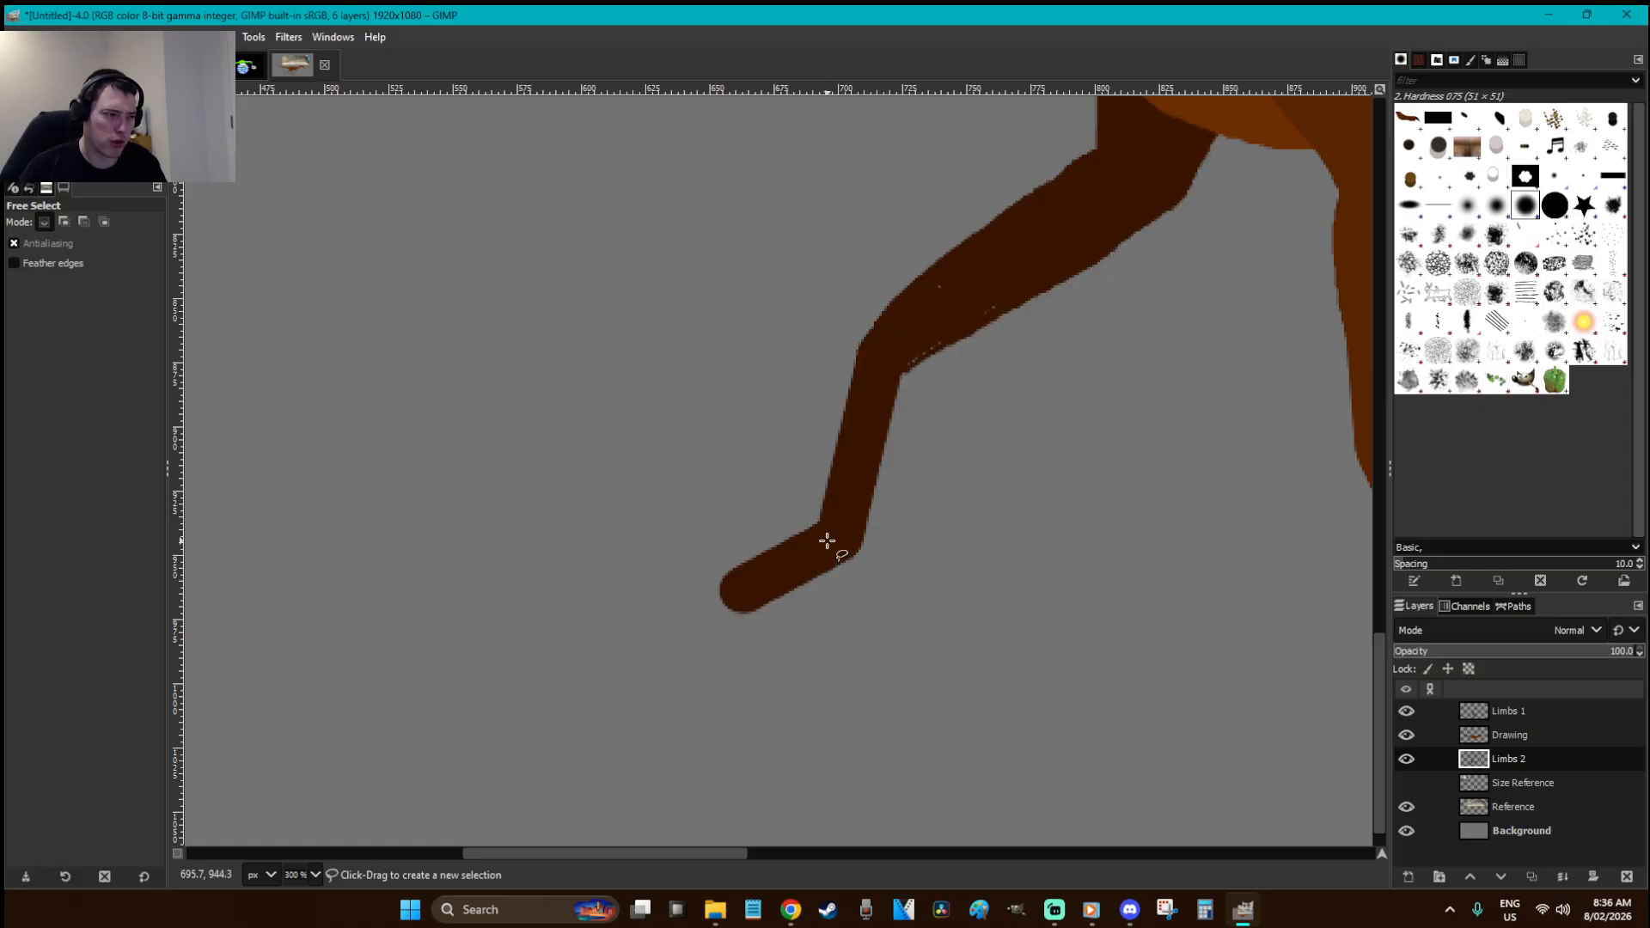
mouse_move(814, 522)
left_mouse_down()
mouse_move(884, 587)
mouse_move(734, 654)
mouse_move(645, 534)
left_mouse_up()
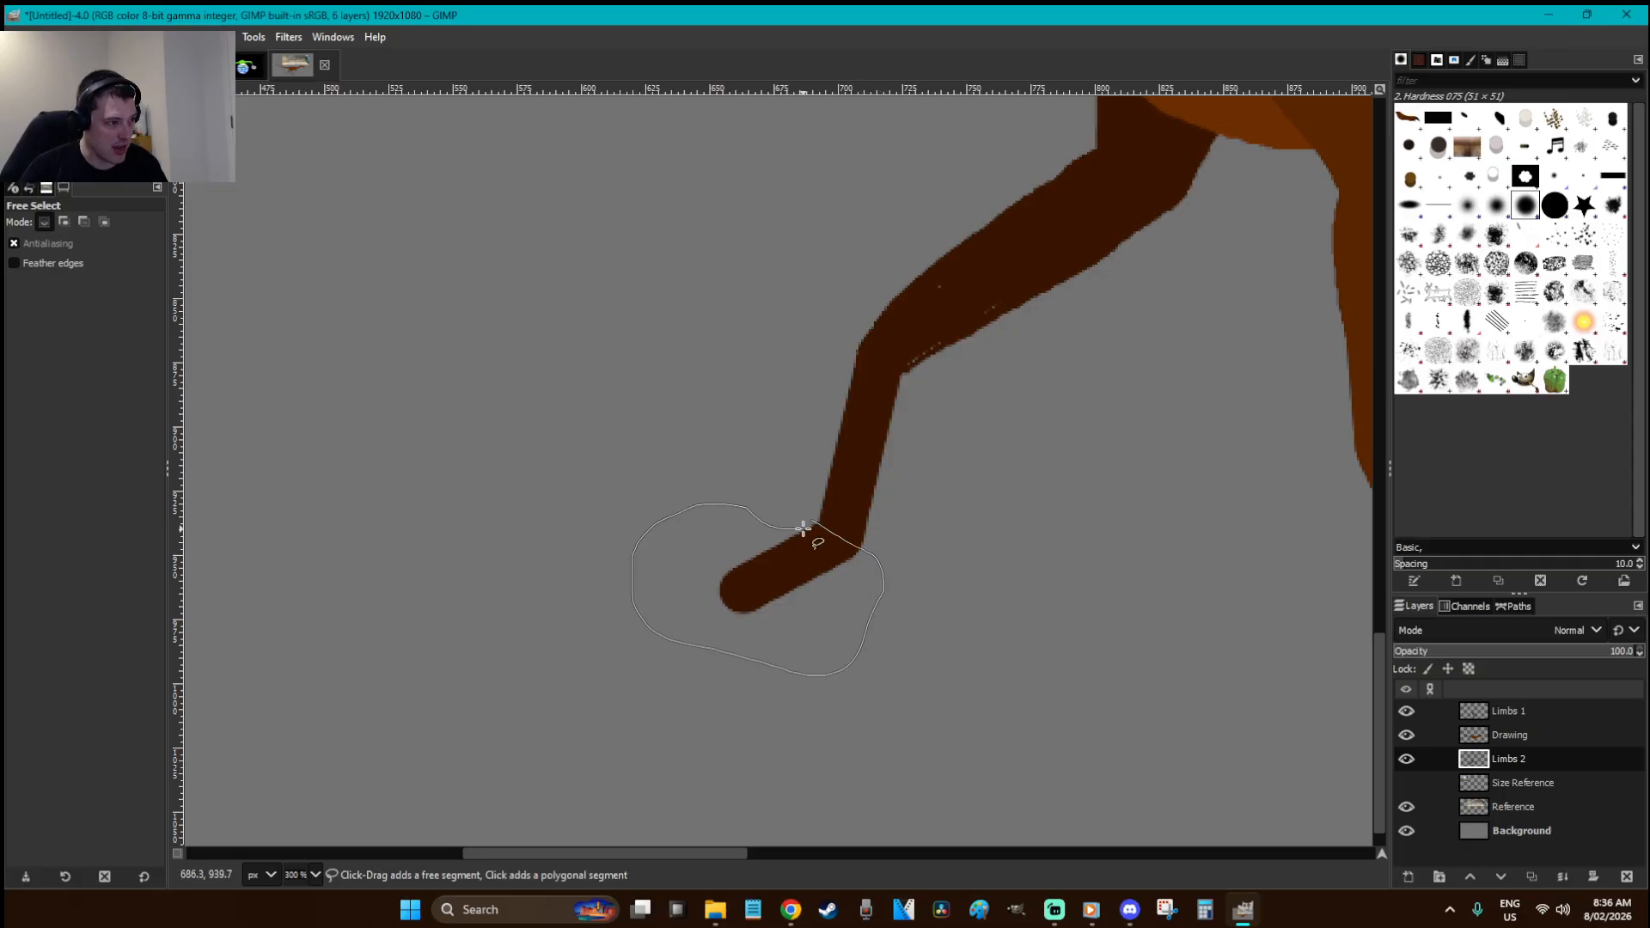
key("Return")
key("Delete")
key("ctrl+shift+a")
- Freehand-outline a foot with a curved, pointed toe at the far hind ankle and fill it with the leg's dark brown
left_click_drag(860, 545, 791, 613)
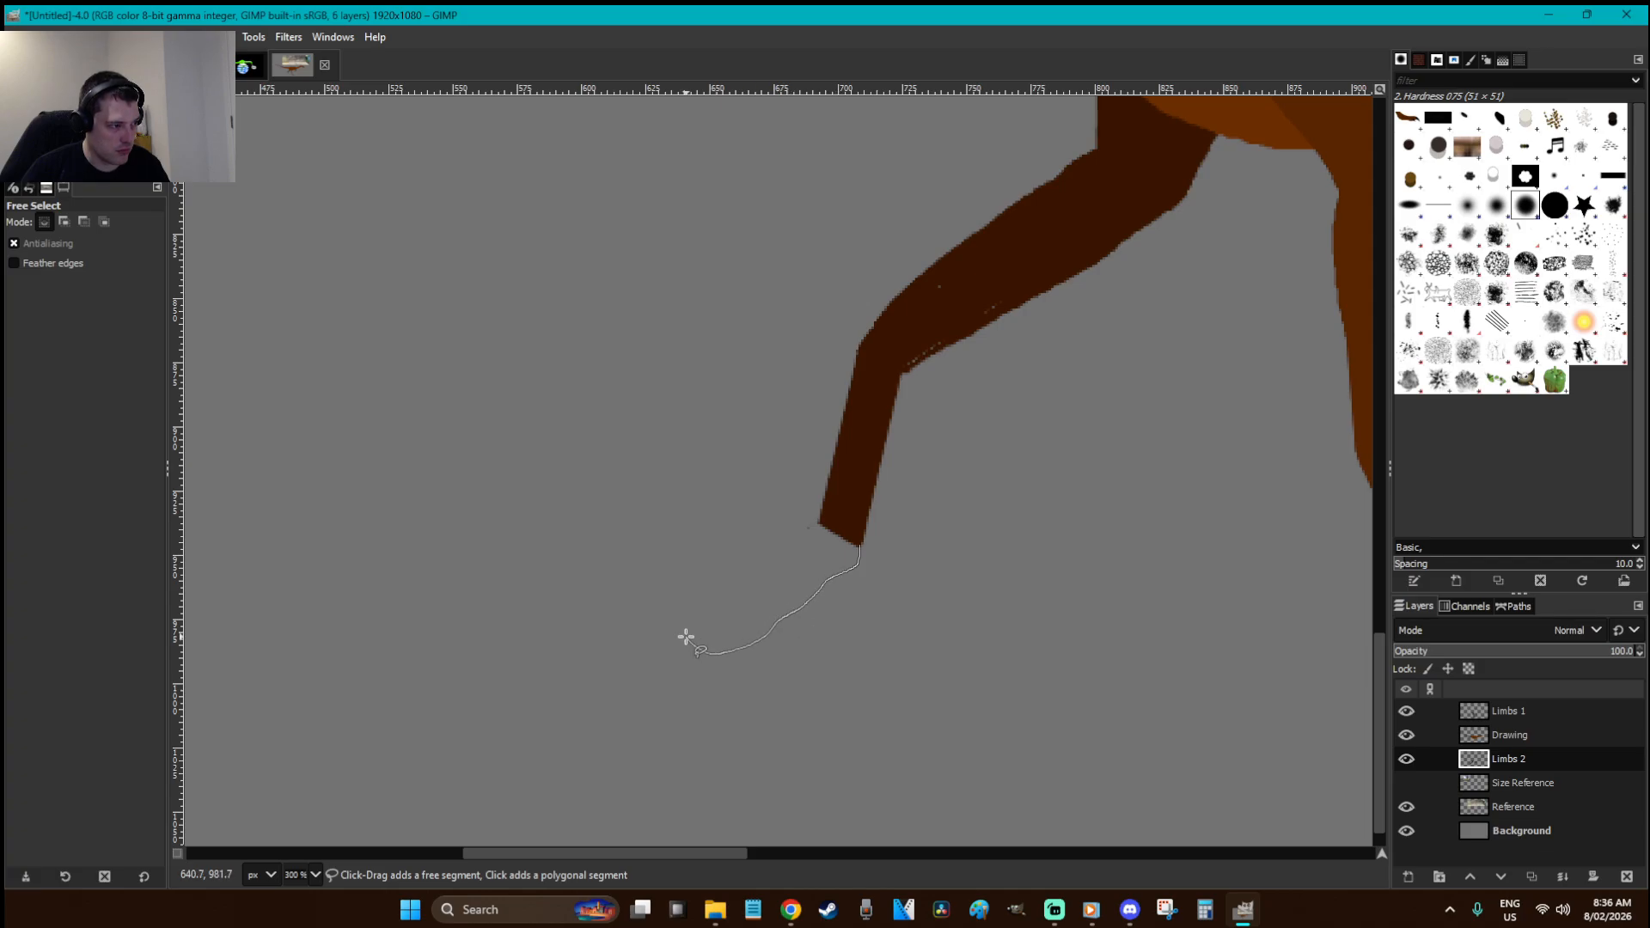
left_click_drag(702, 637, 861, 522)
key("Return")
key("shift+b")
left_click(838, 559)
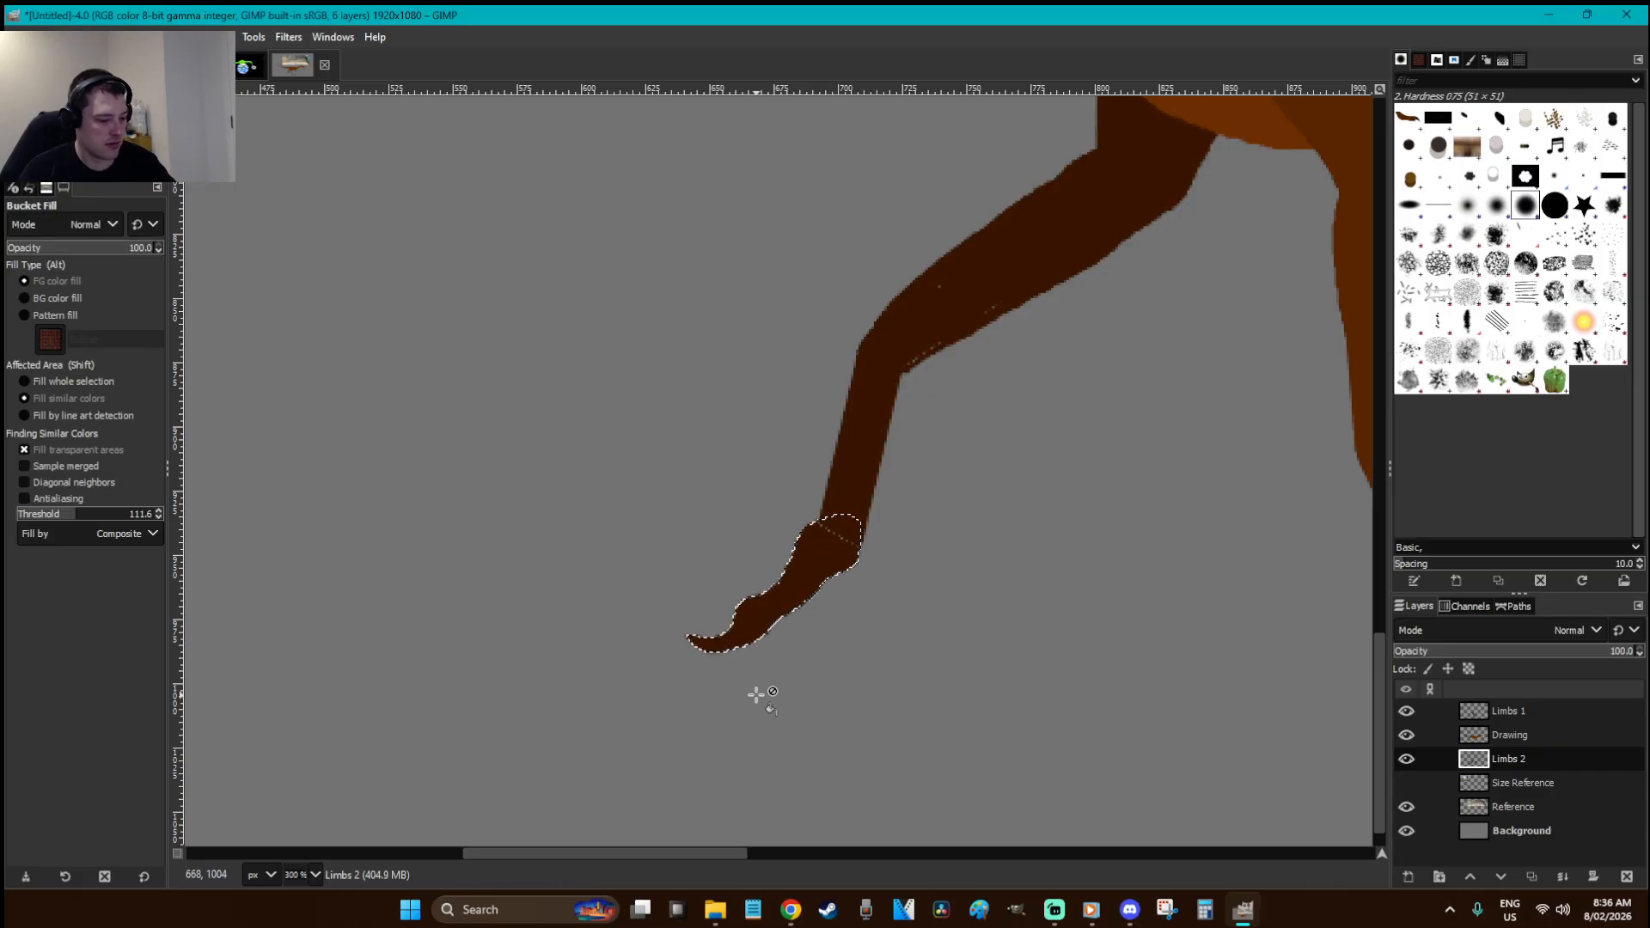
- Paint the far toe's tip black as a claw and cover the ankle seam with the leg's dark brown
key("p")
left_click_drag(708, 631, 693, 645)
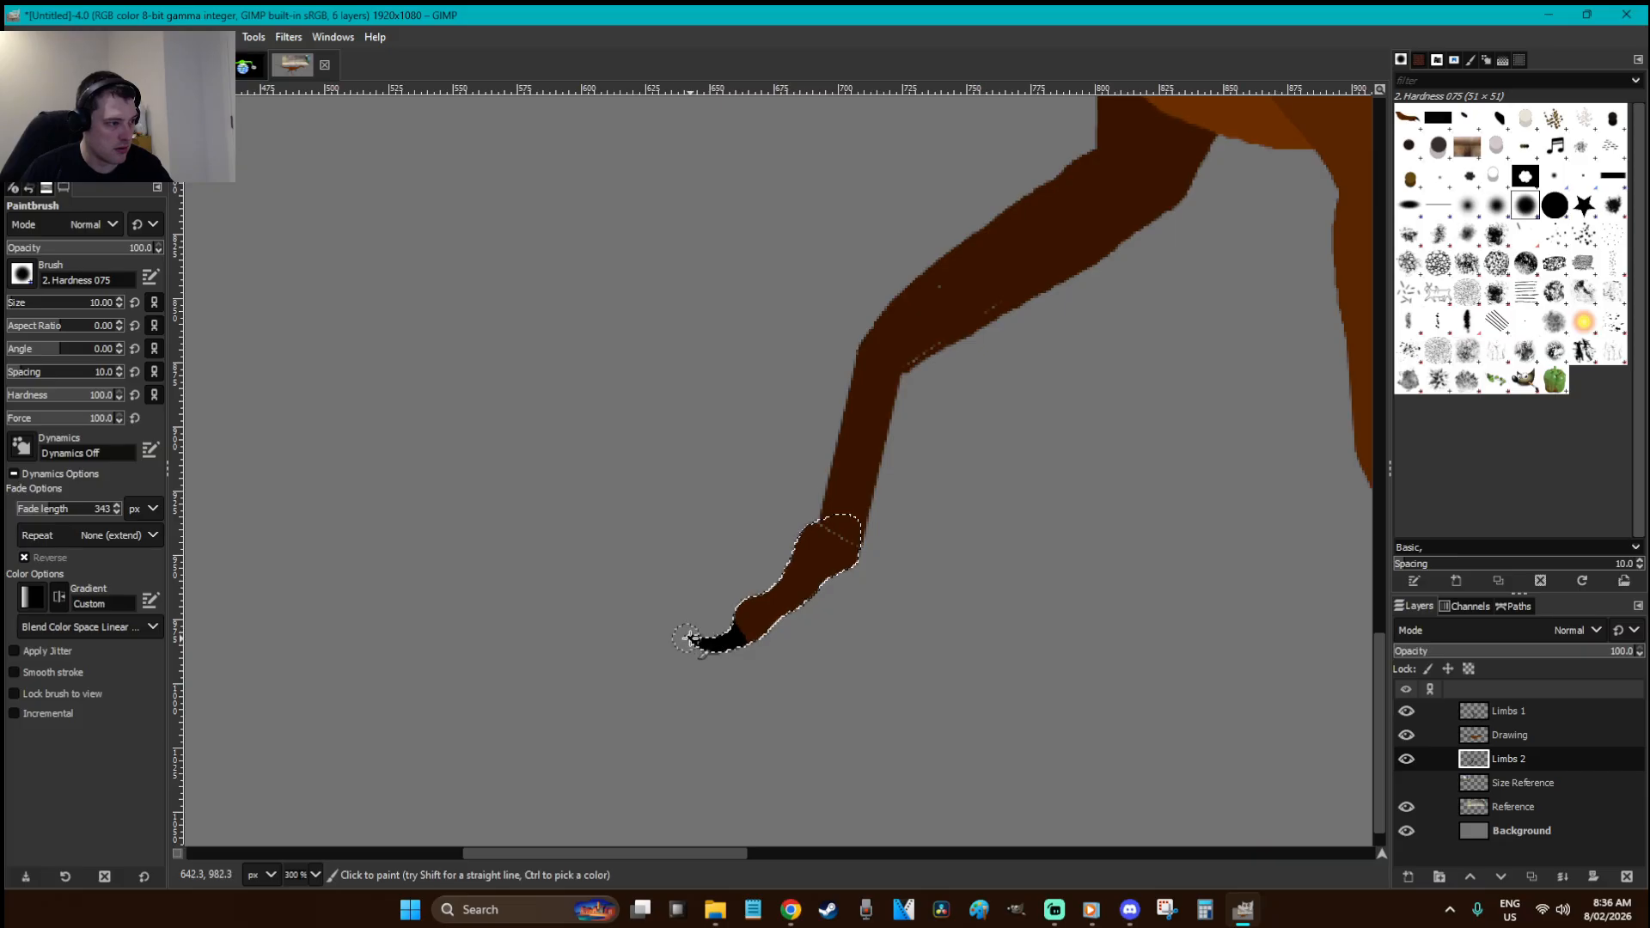
left_click(832, 571, "ctrl")
- Copy and paste the clawed far toe, scale the copy down, and place it just above the original at the ankle
key("ctrl+c")
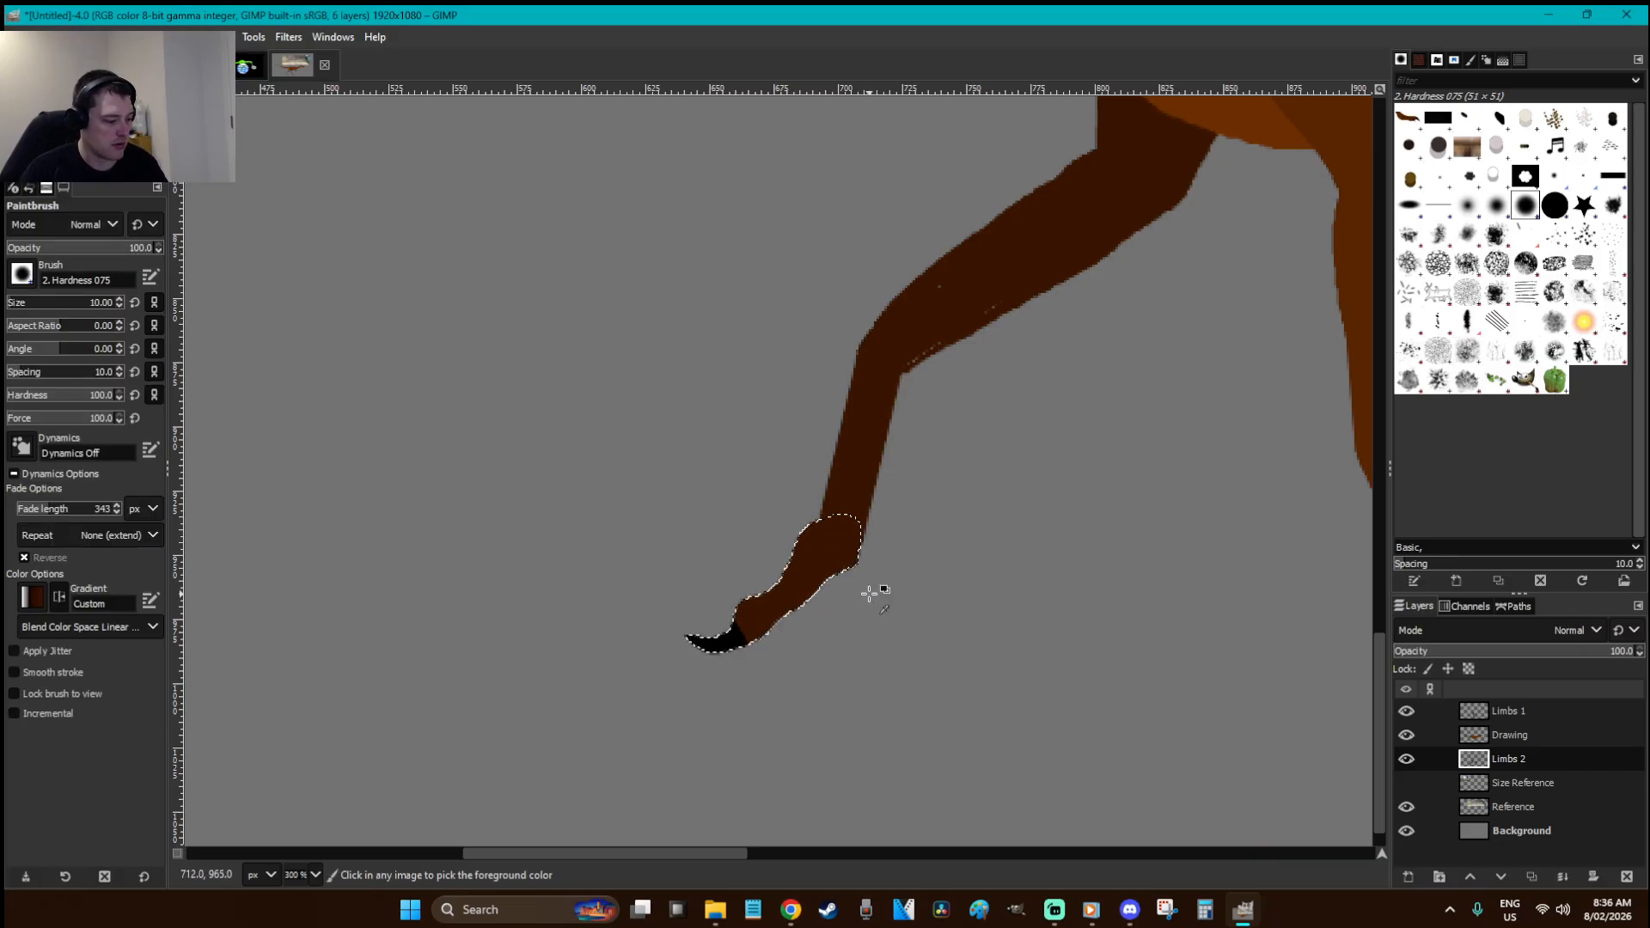
key("shift+s")
key("ctrl+v")
left_click(888, 485)
left_click_drag(868, 403, 815, 531)
key("Return")
key("r")
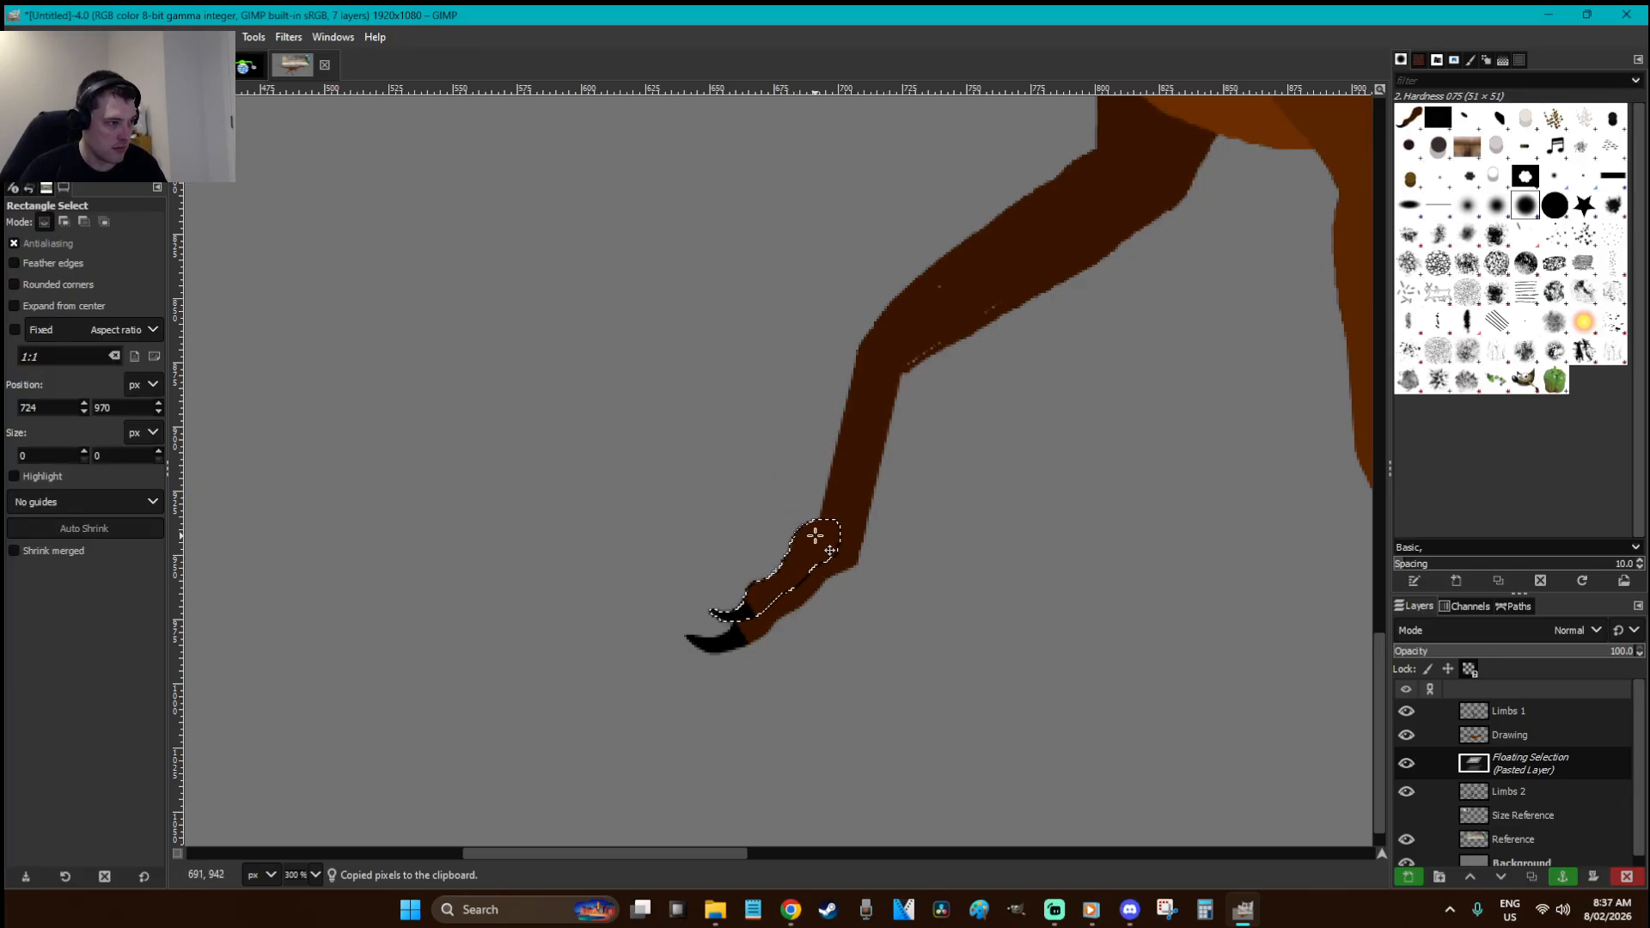
- Sample the far leg's brown and darken it as the foreground colour for the toe shading
key("o")
left_click(817, 532)
left_click(24, 153)
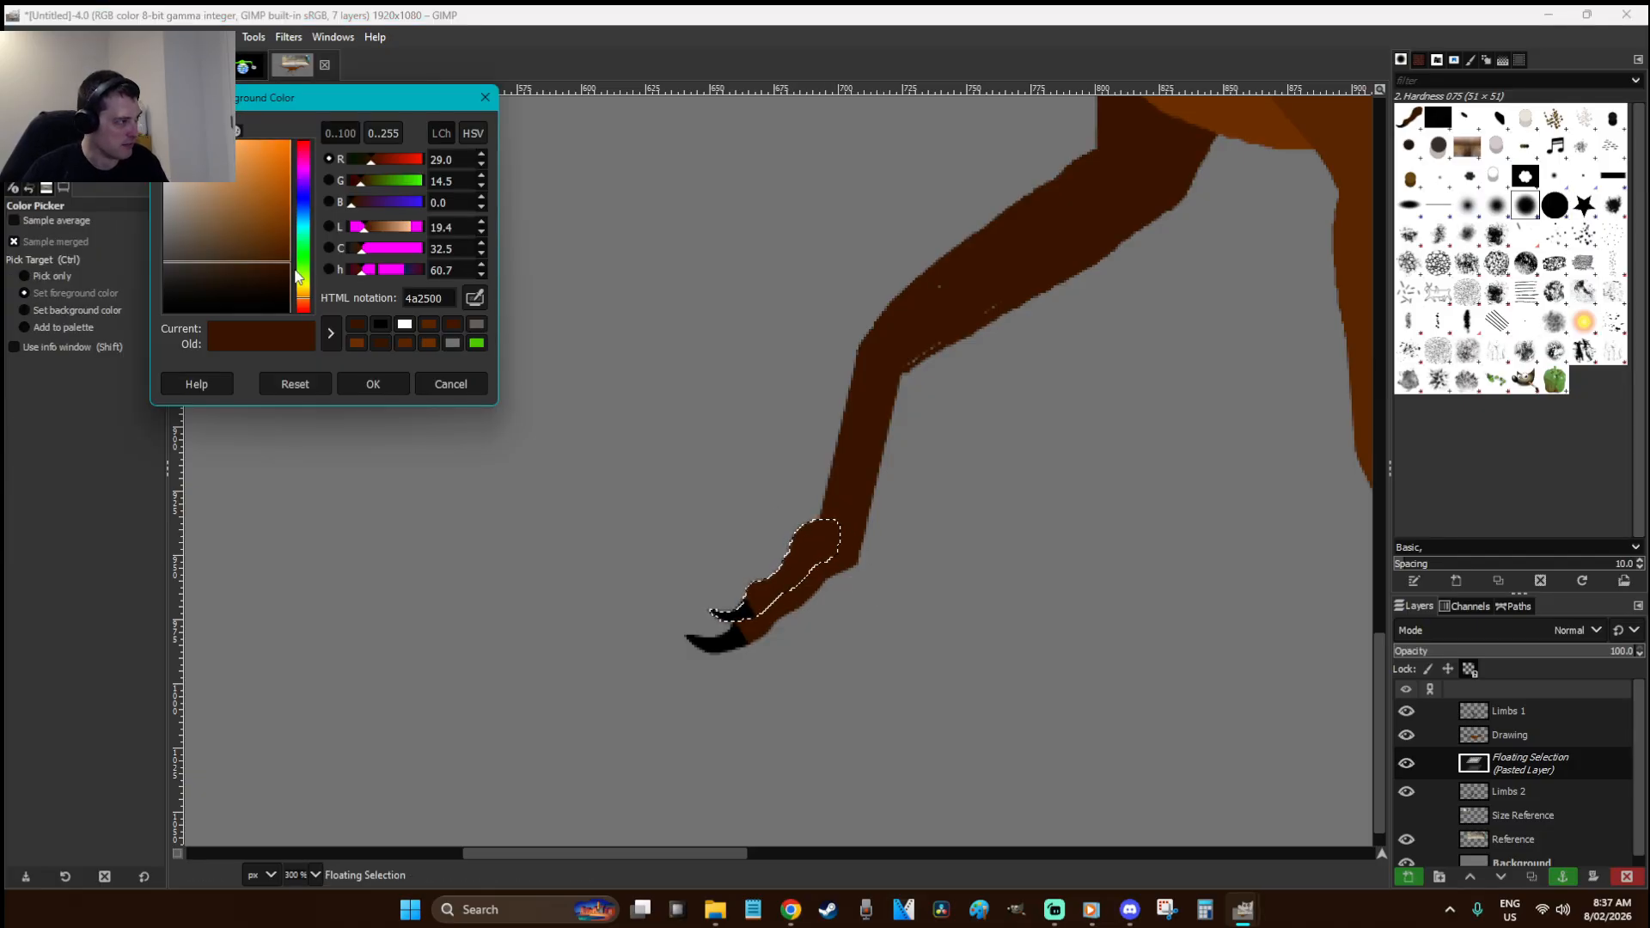
left_click(372, 385)
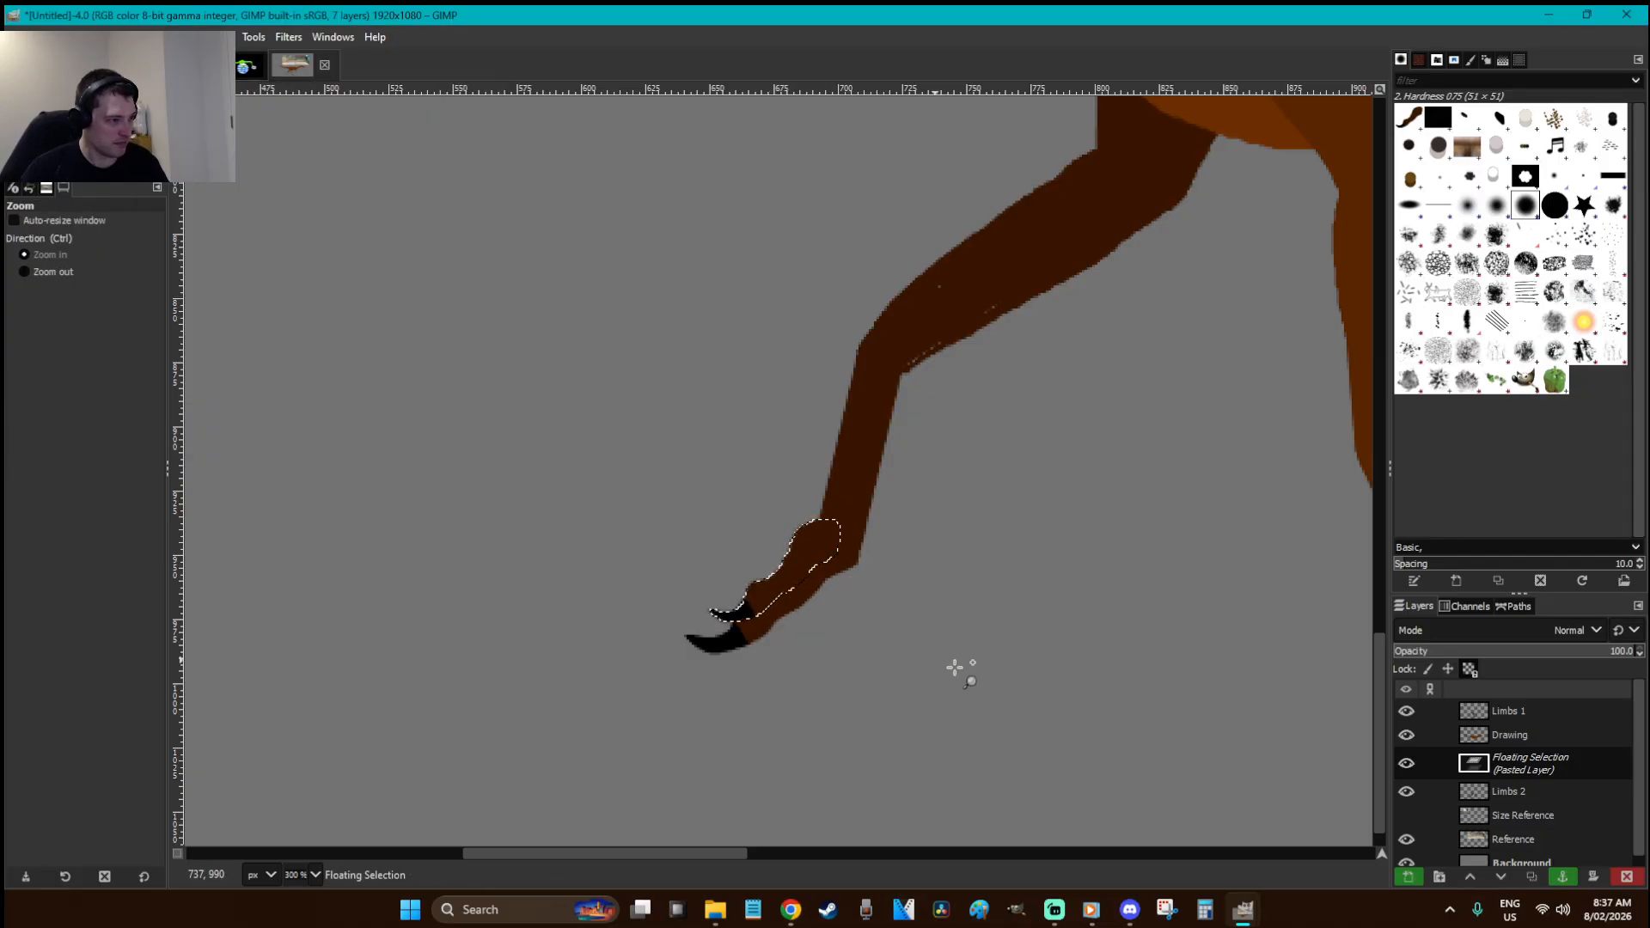
- Paint a thin dark line with a size 3 brush along the seam between the far foot's two toes, and clear the selection
scroll(841, 579, "up", 5)
key("p")
key("bracketleft")
key("bracketleft")
key("bracketleft")
key("bracketleft")
key("bracketleft")
key("bracketleft")
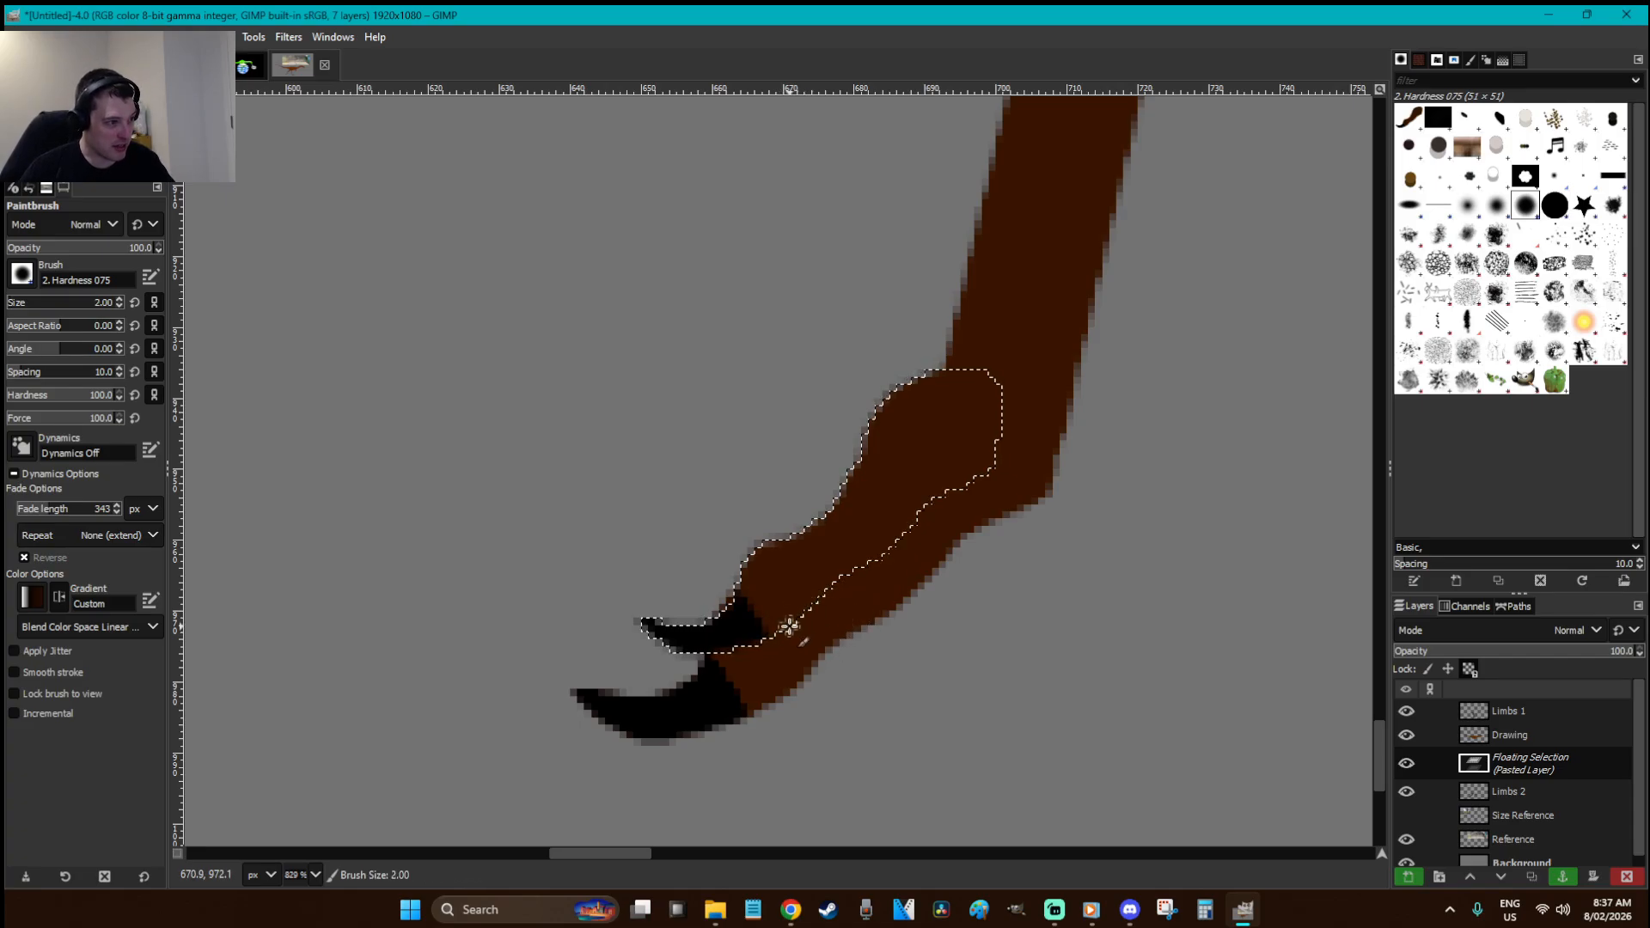
key("bracketleft")
left_click_drag(785, 632, 943, 493)
key("r")
left_click(1056, 601)
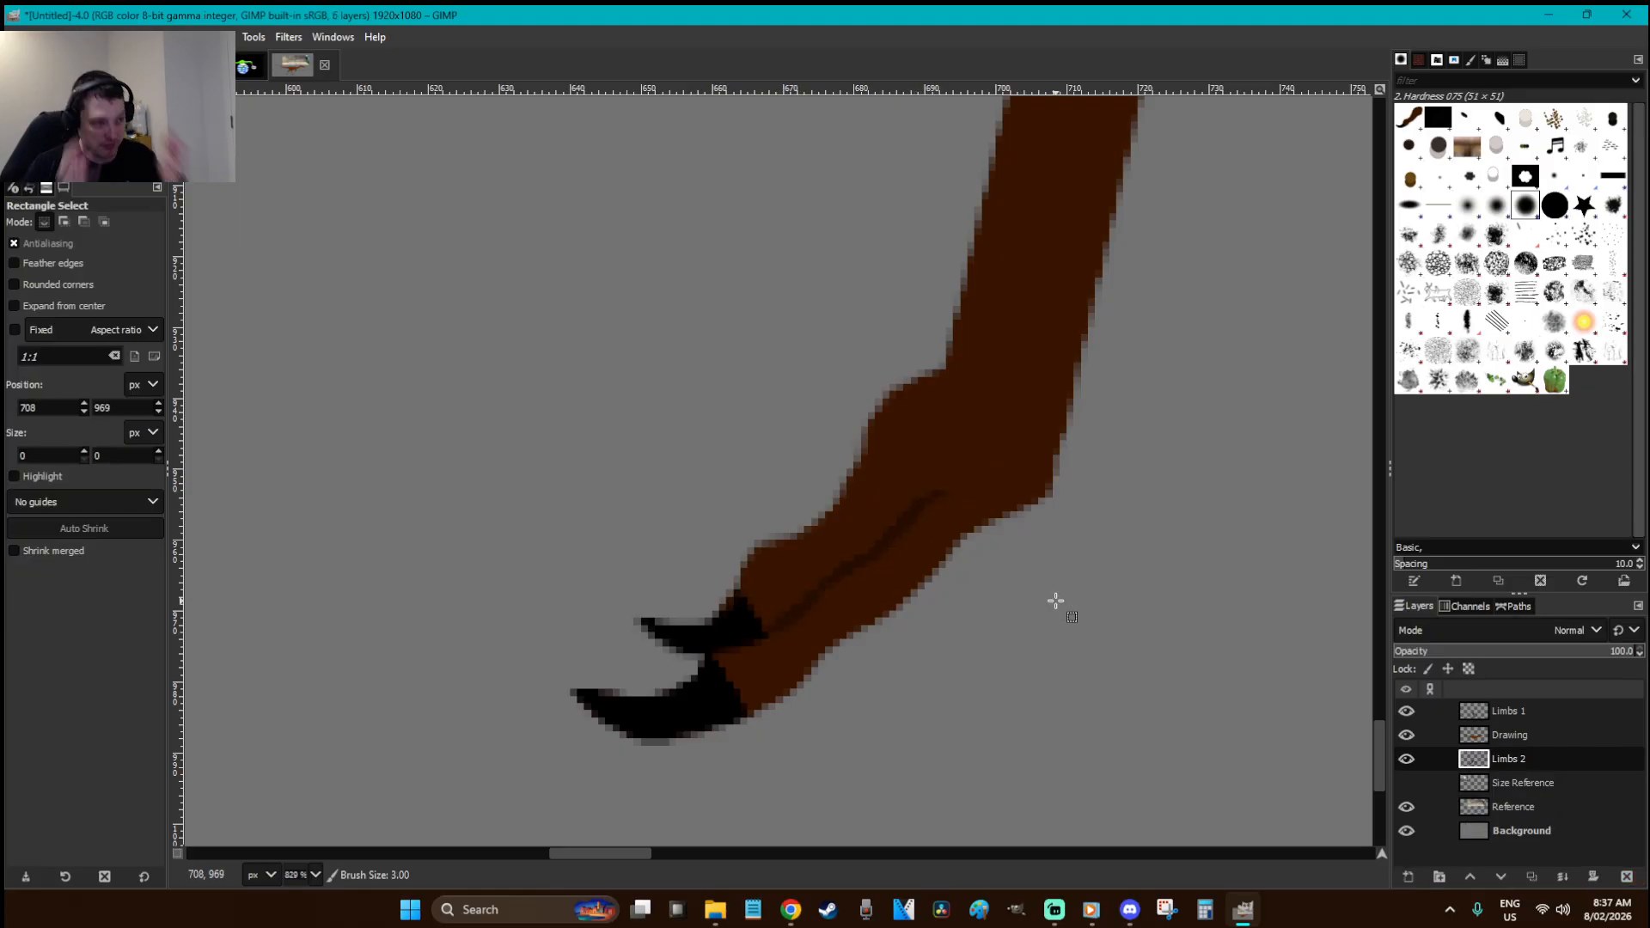
- Freehand-outline the near foot's smaller claw, paint it black on the Limbs 1 layer, and clear the selection
scroll(1056, 601, "down", 8)
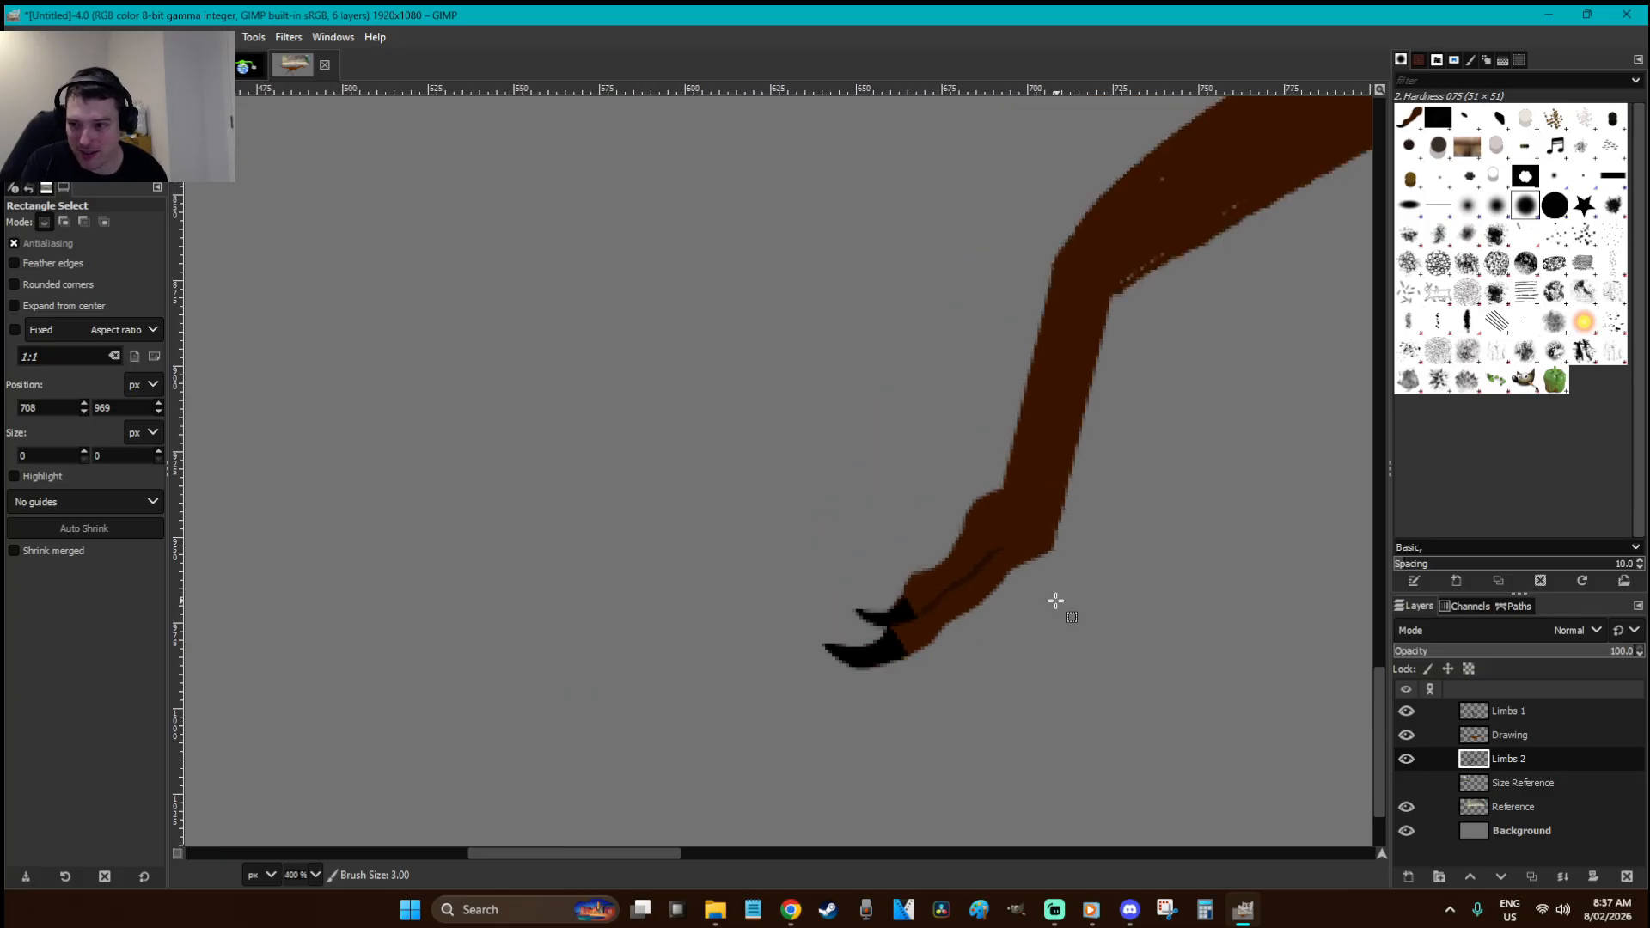
scroll(1055, 600, "down", 1)
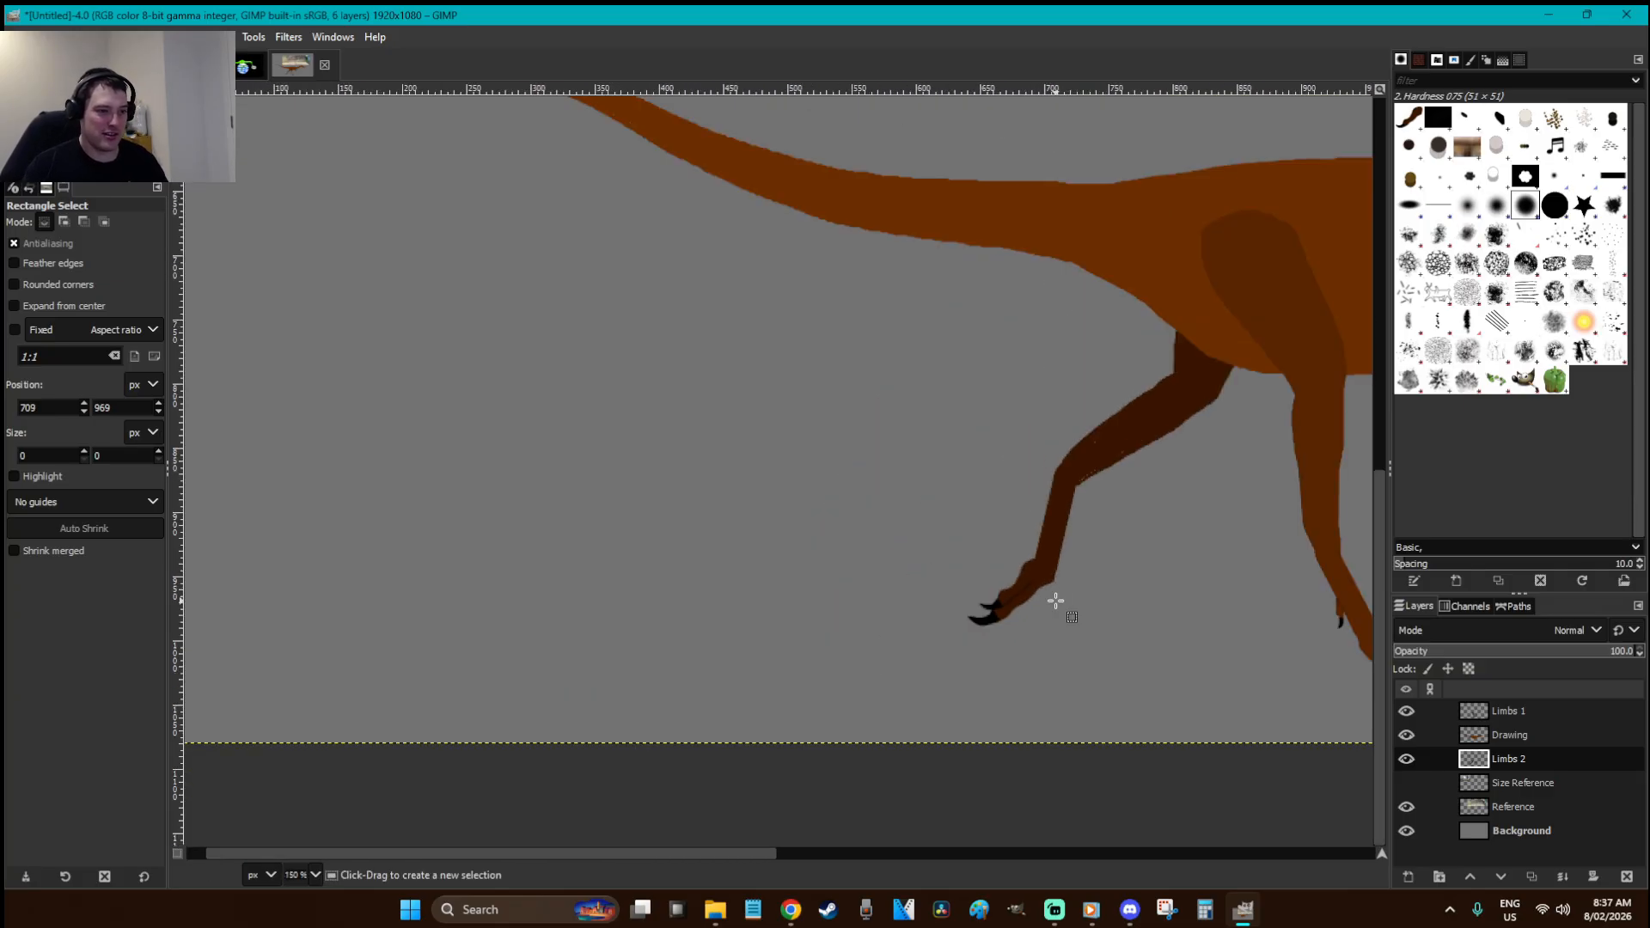
left_click_drag(773, 853, 902, 725)
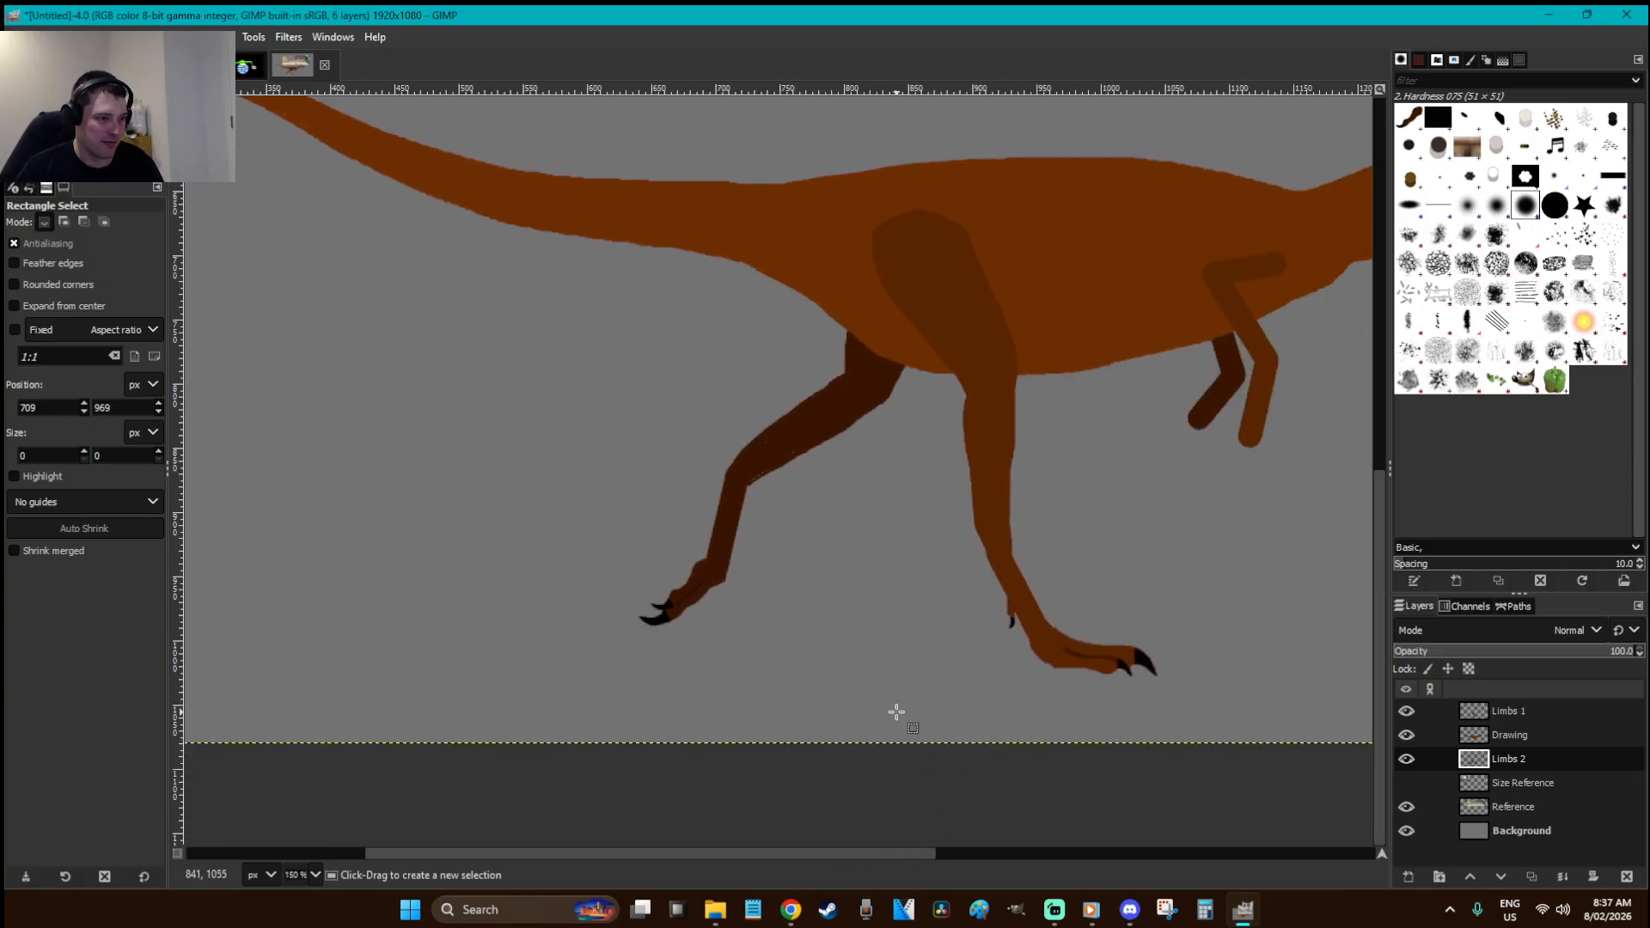
key("z")
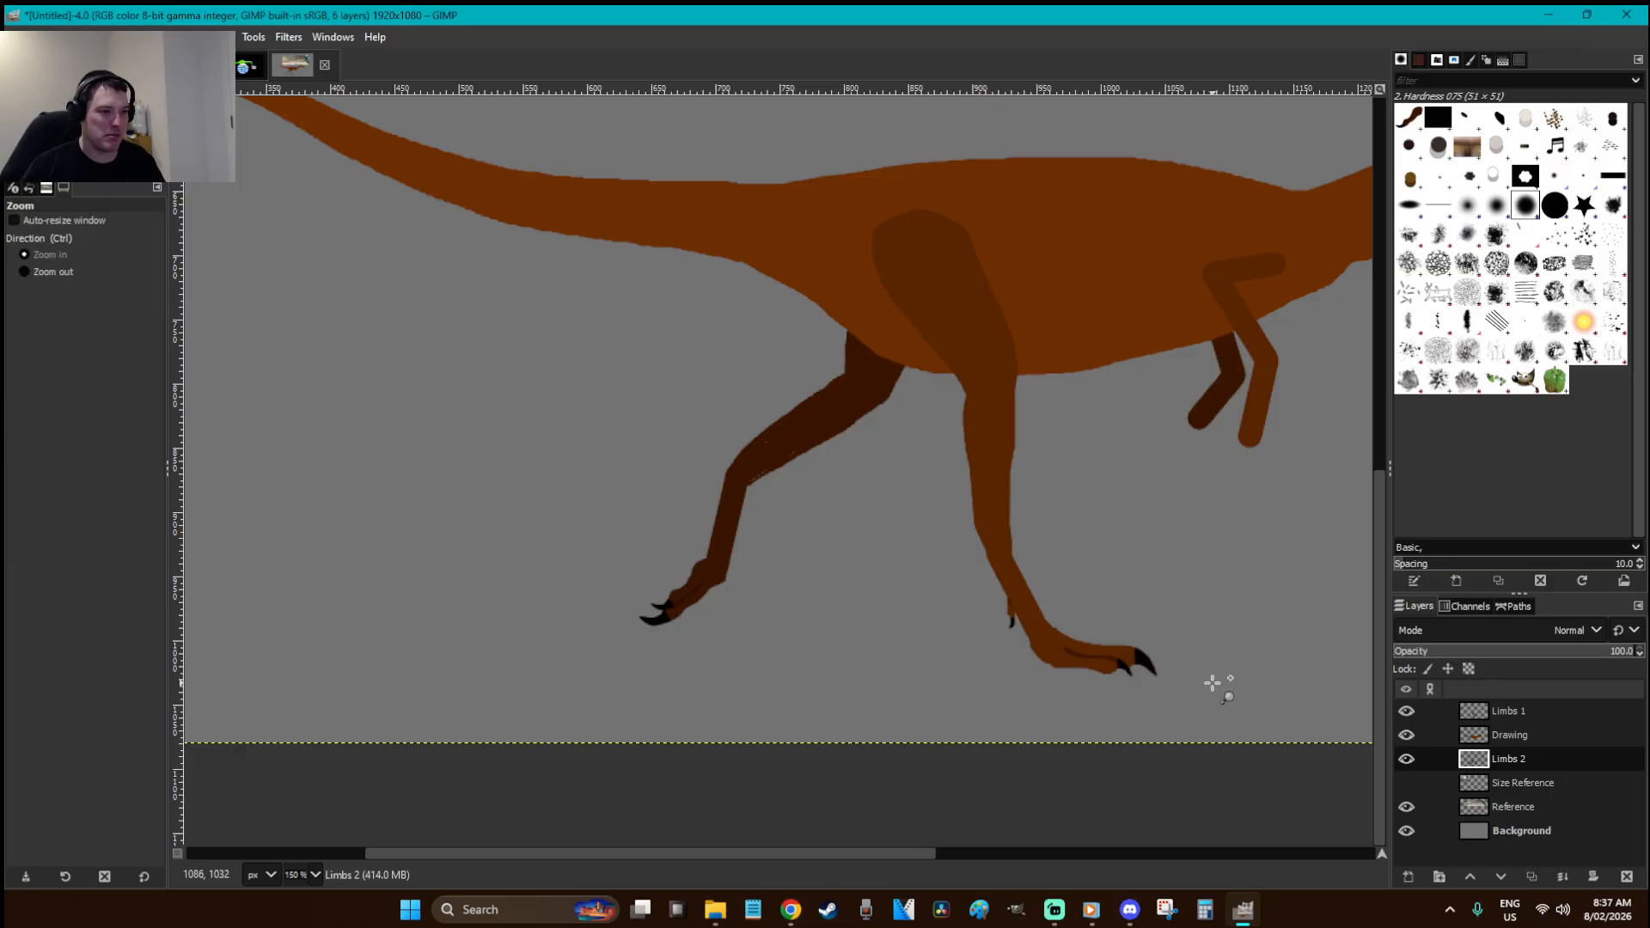
left_click_drag(1197, 675, 915, 584)
key("f")
left_click(1042, 634)
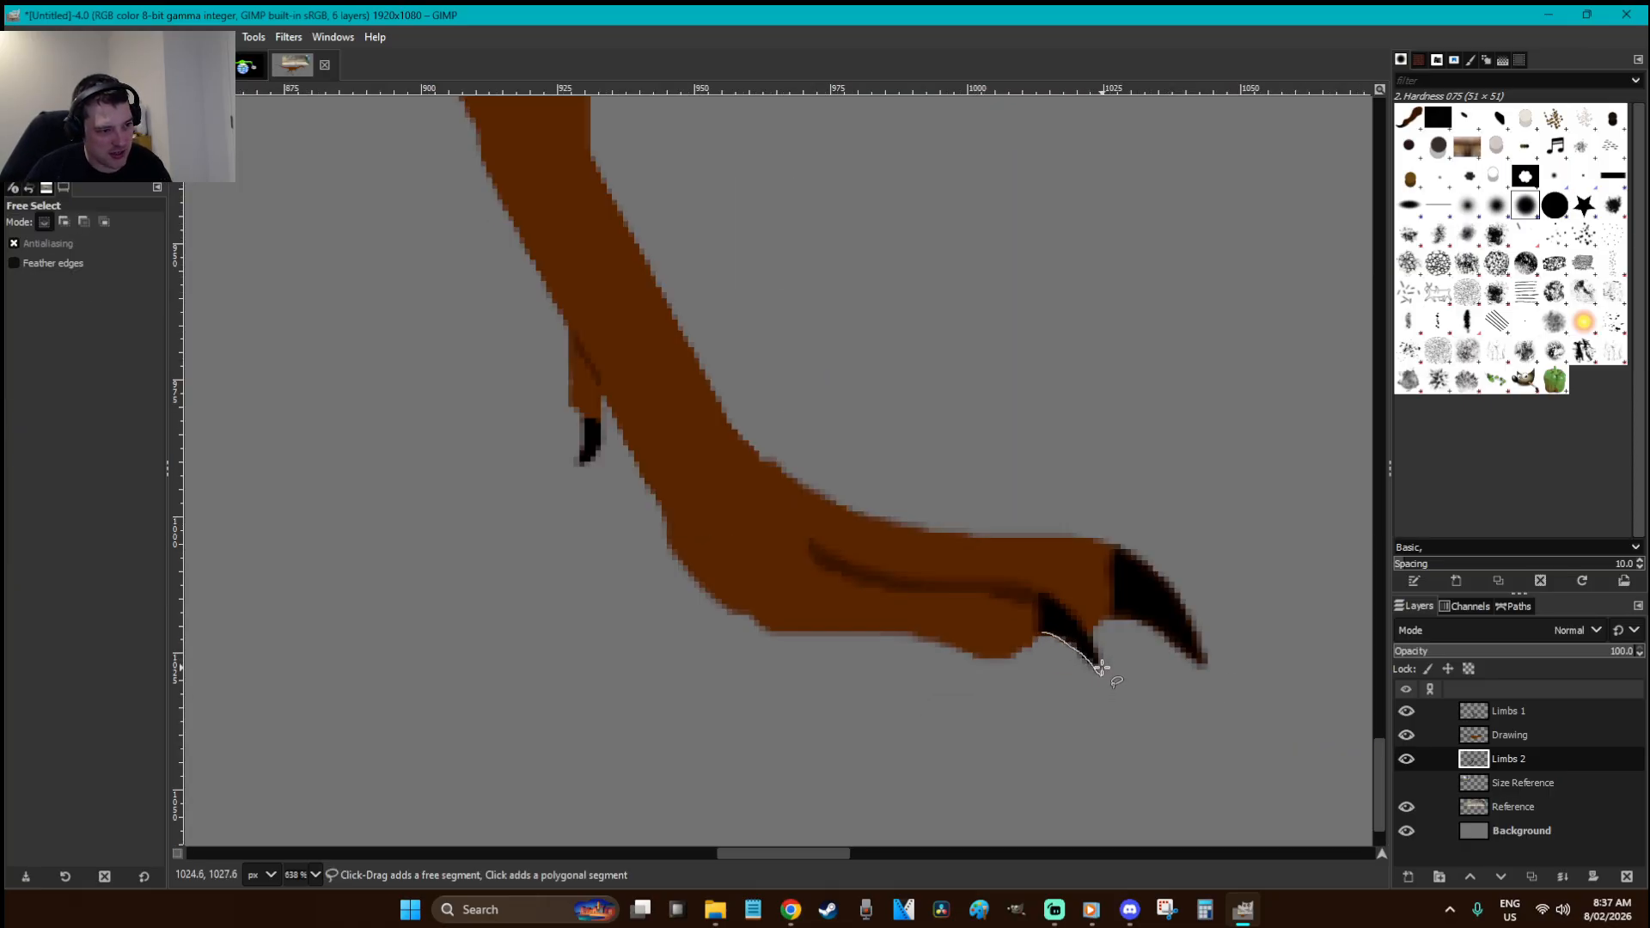
mouse_move(1092, 642)
left_mouse_down()
mouse_move(1070, 611)
mouse_move(1038, 617)
left_mouse_up()
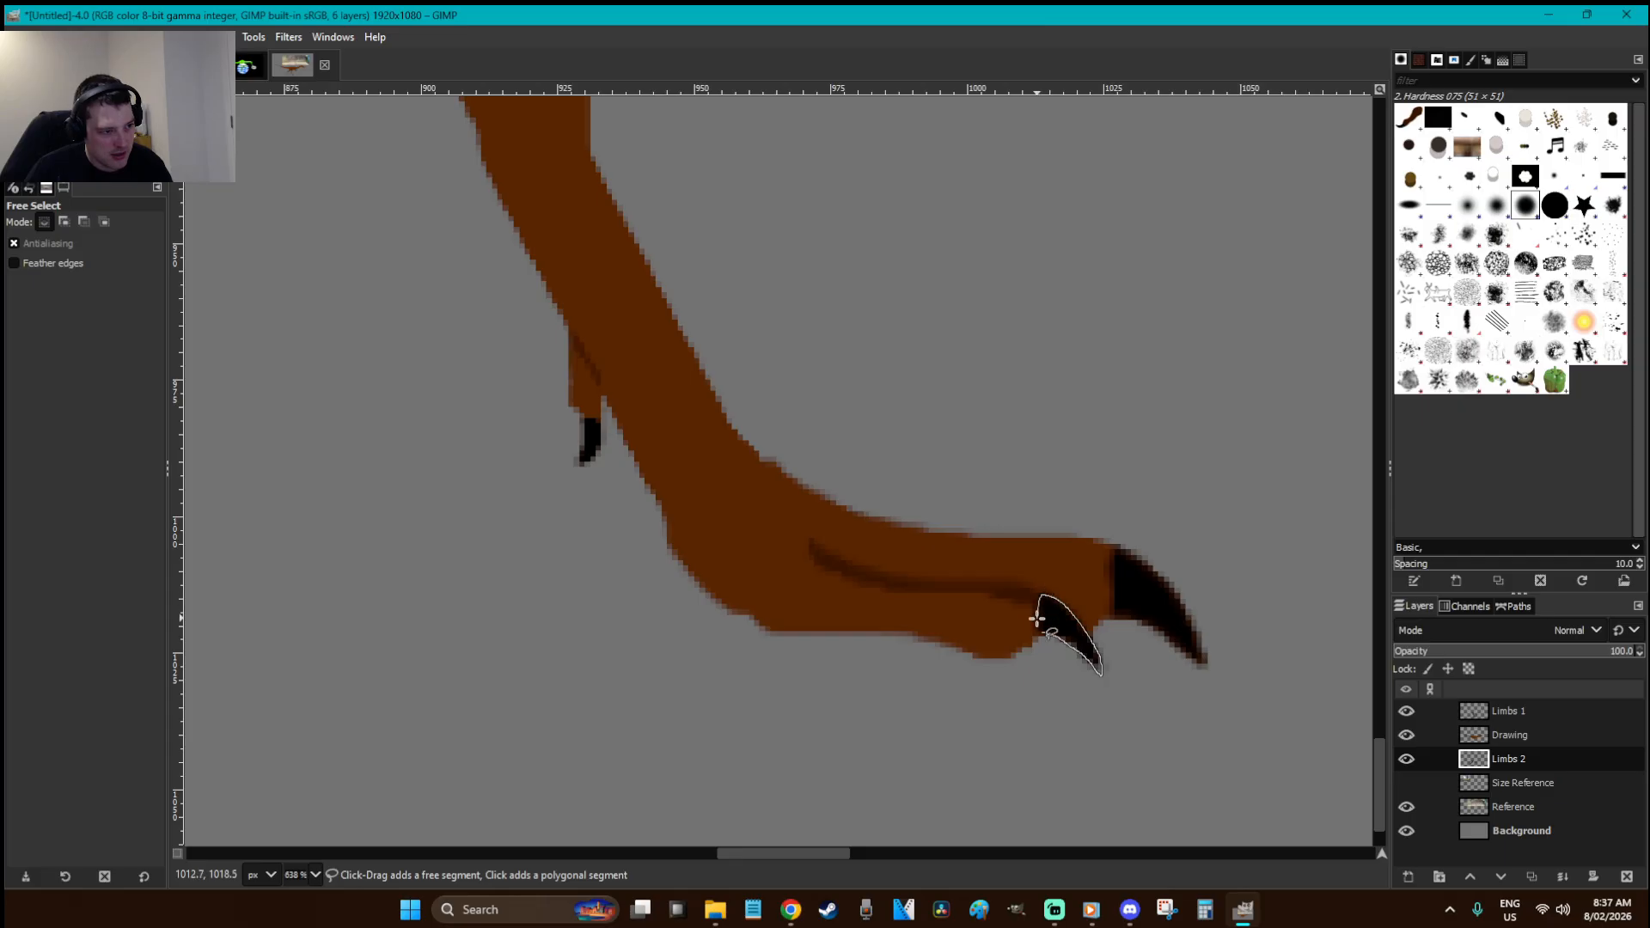
left_click(1042, 634)
key("Return")
key("o")
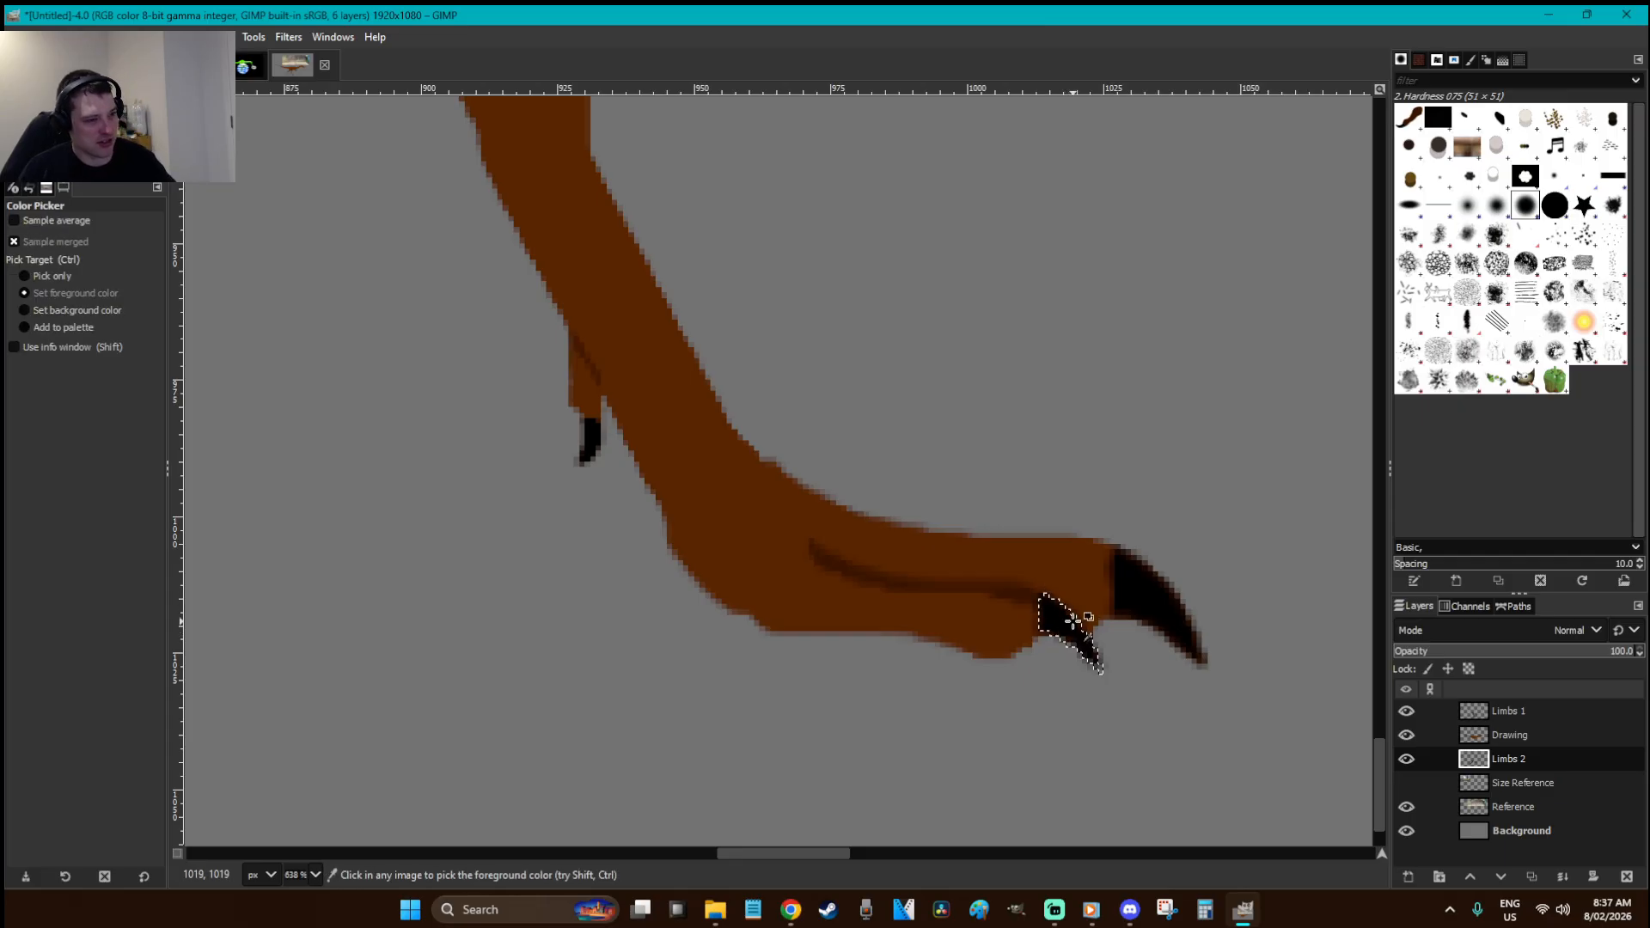
key("p")
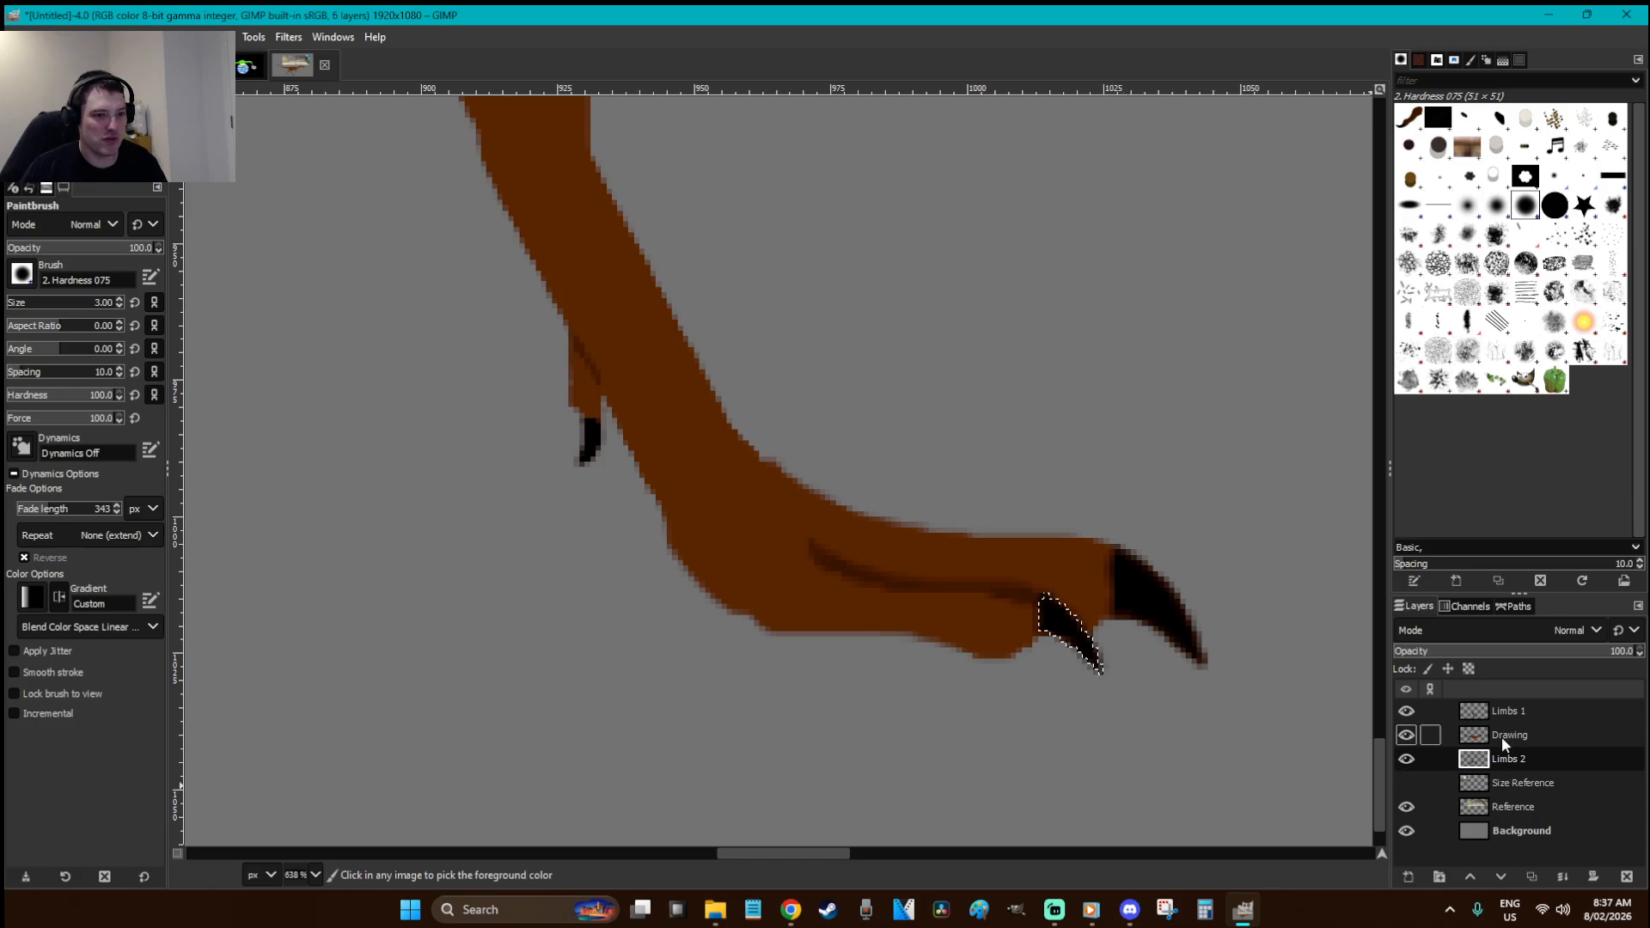
left_click(1422, 711)
key("ctrl+shift+a")
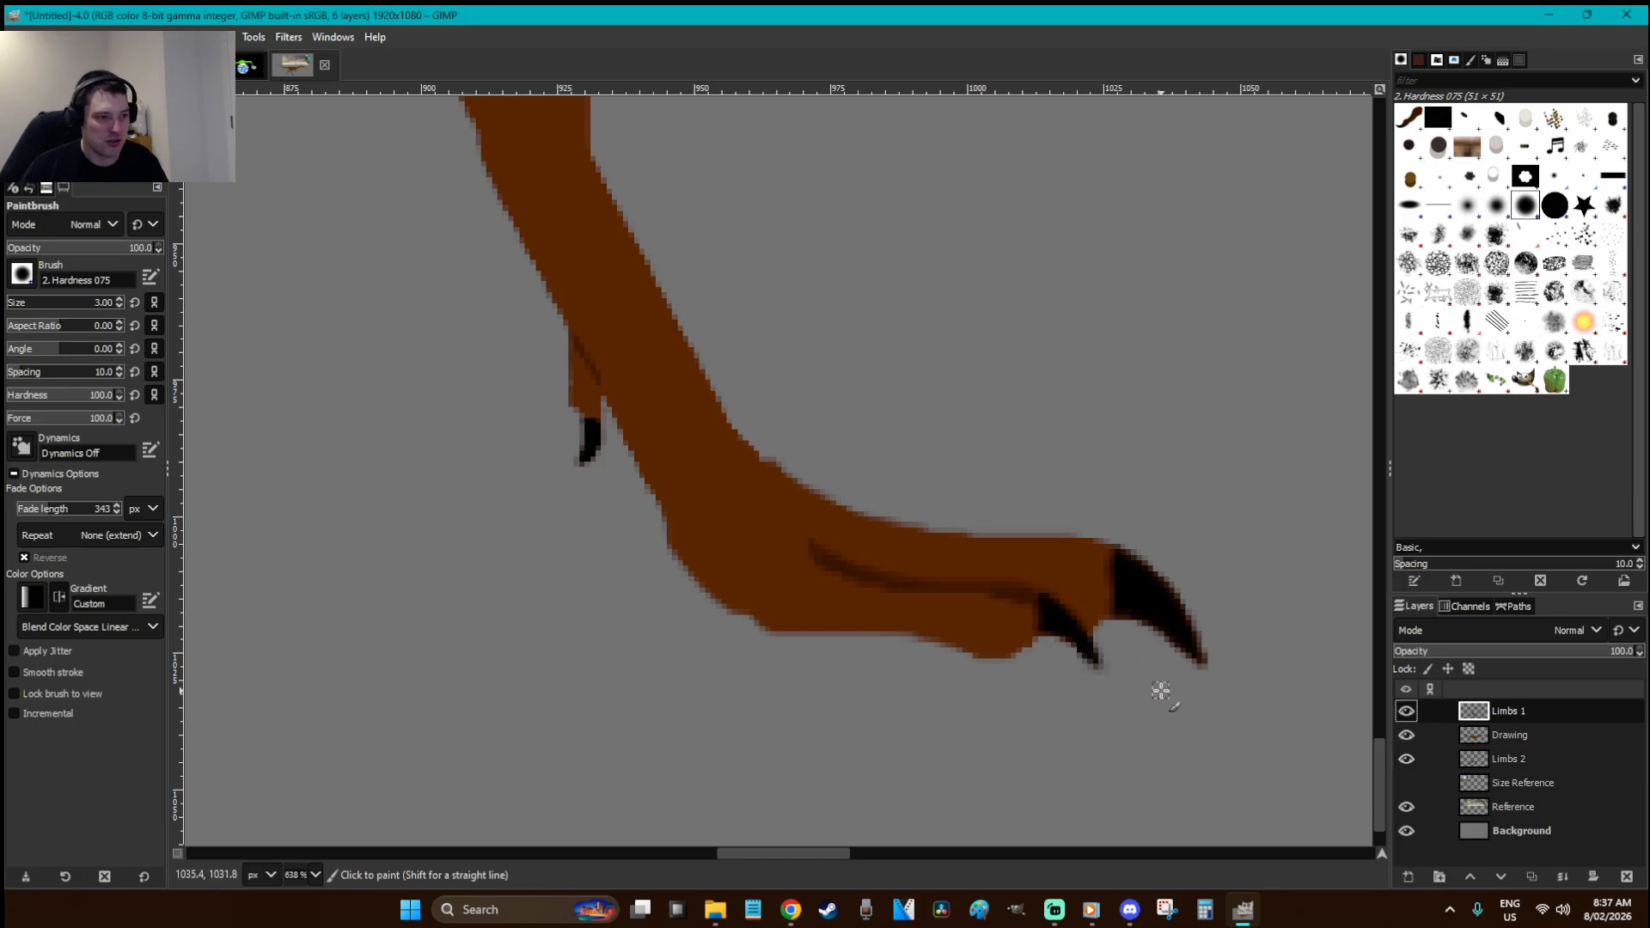
key("ctrl+z")
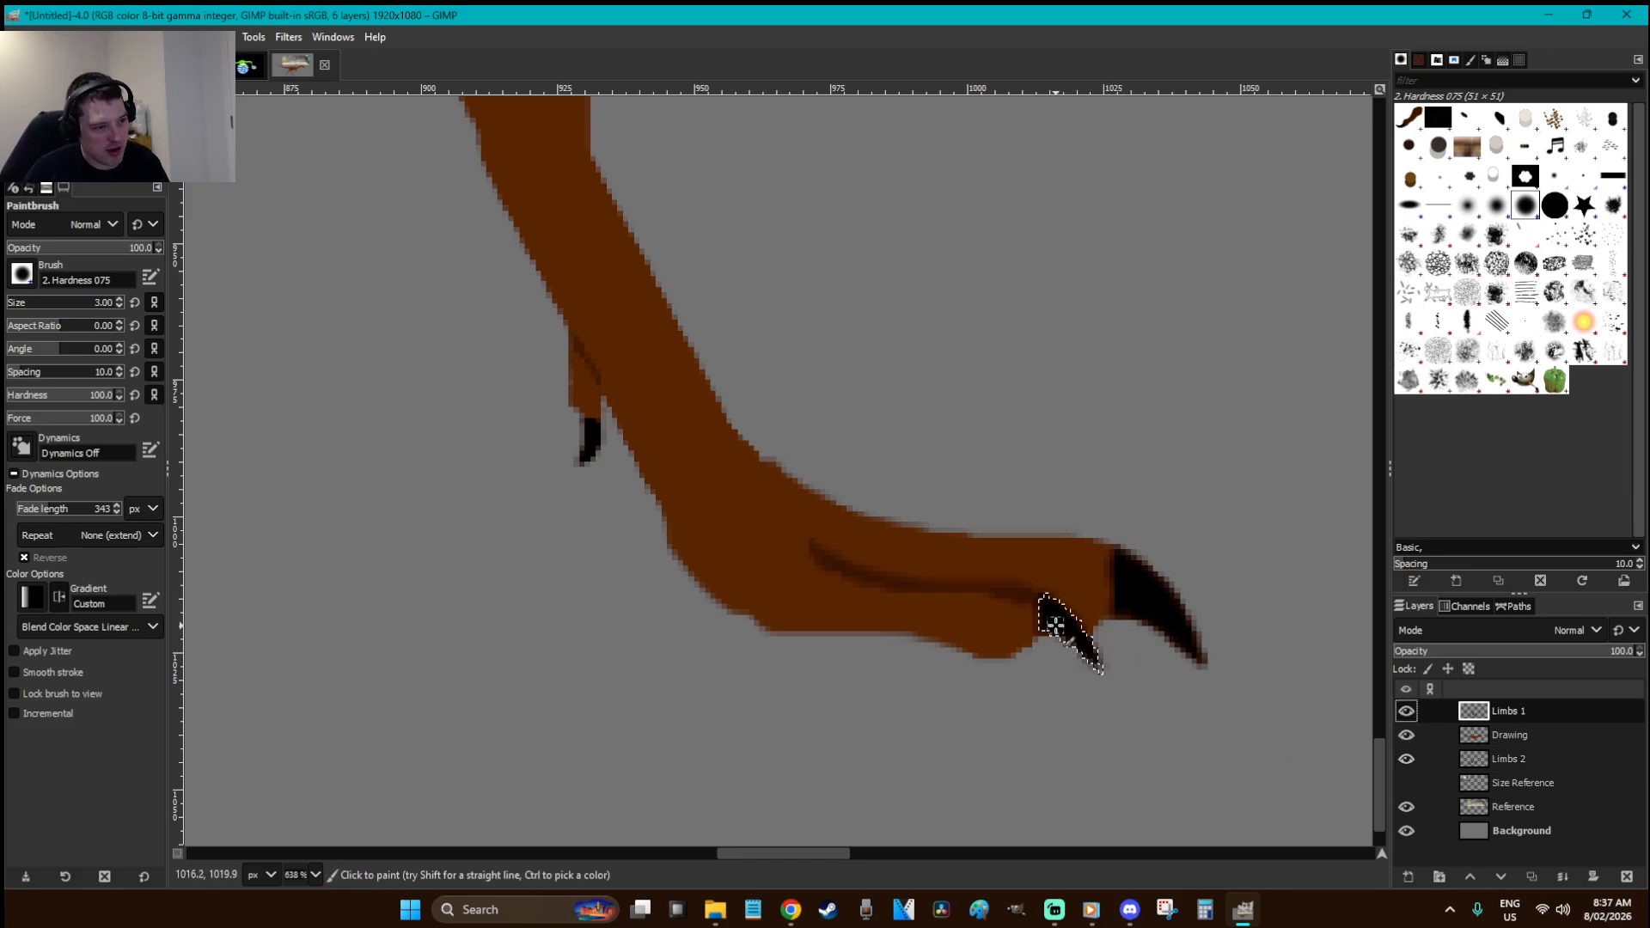
key("r")
left_click(1154, 656)
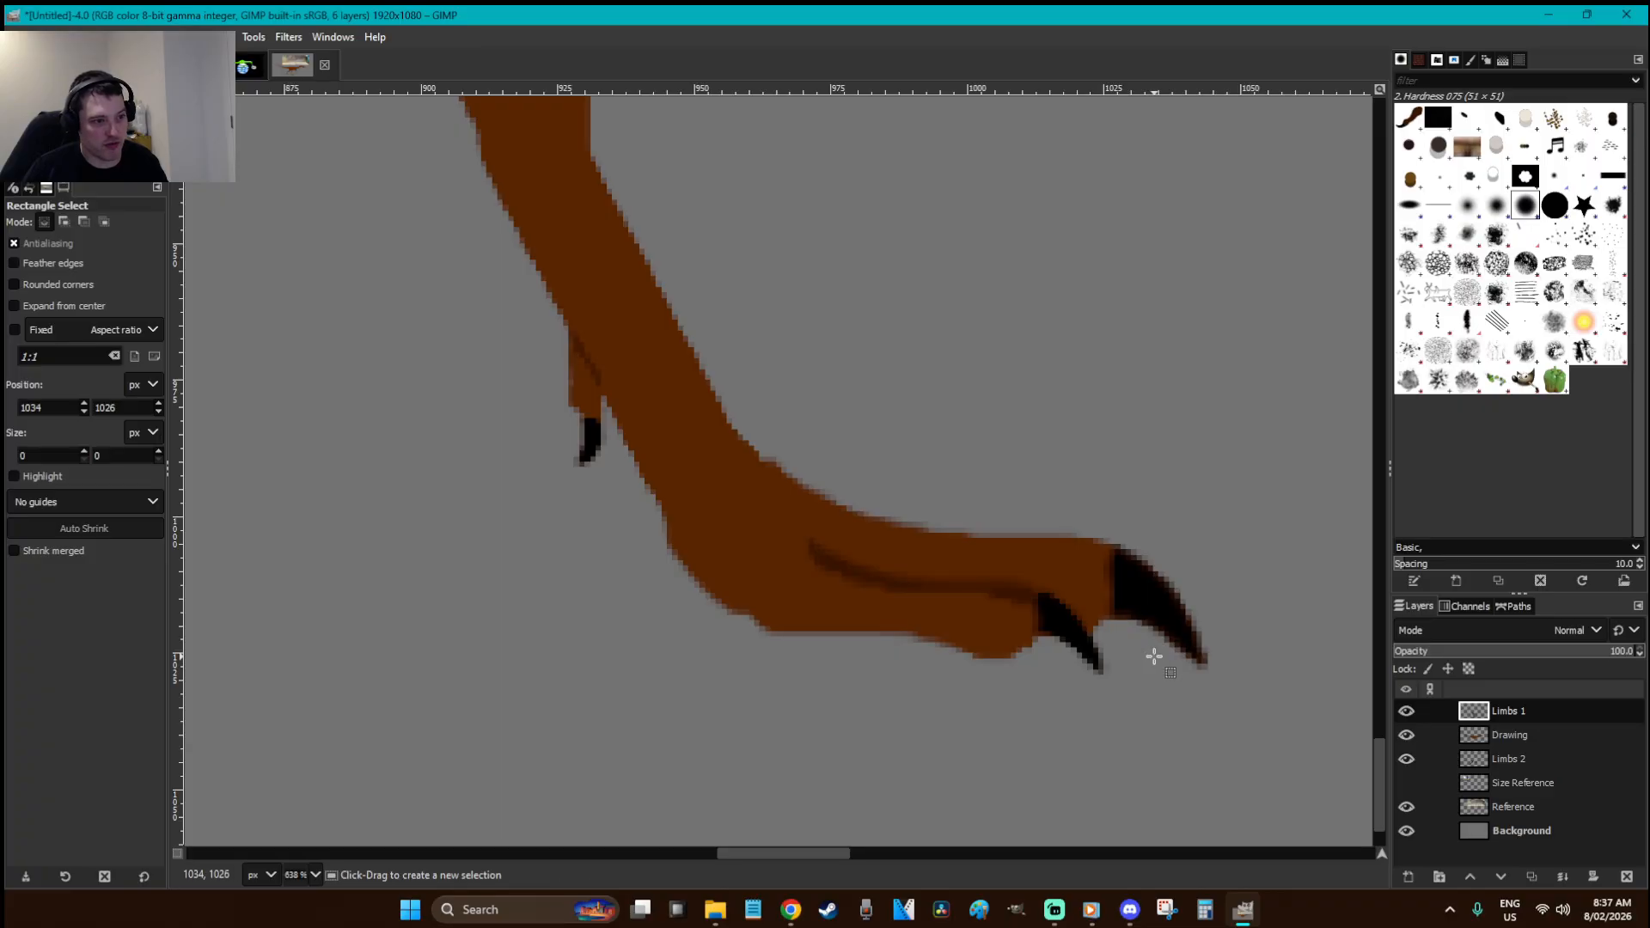
- Freehand-outline the near foot's larger front claw, paint it solid black, and clear the selection
key("f")
mouse_move(1121, 615)
left_mouse_down()
mouse_move(1106, 563)
mouse_move(1126, 550)
mouse_move(1162, 581)
mouse_move(1202, 667)
mouse_move(1122, 616)
left_mouse_up()
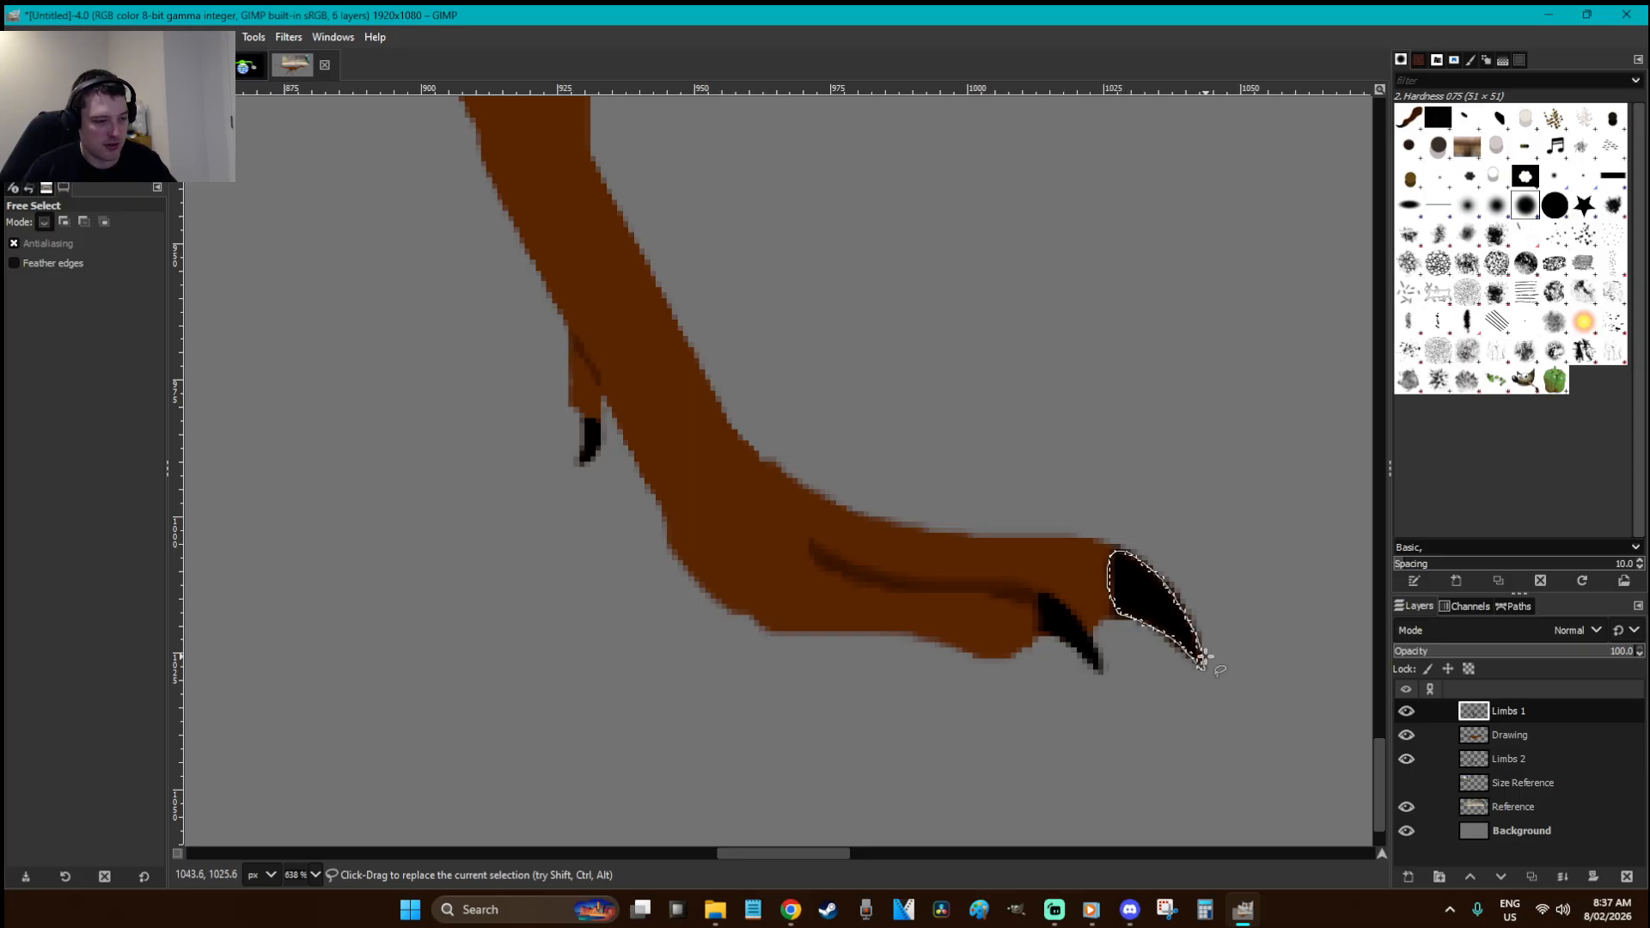
key("p")
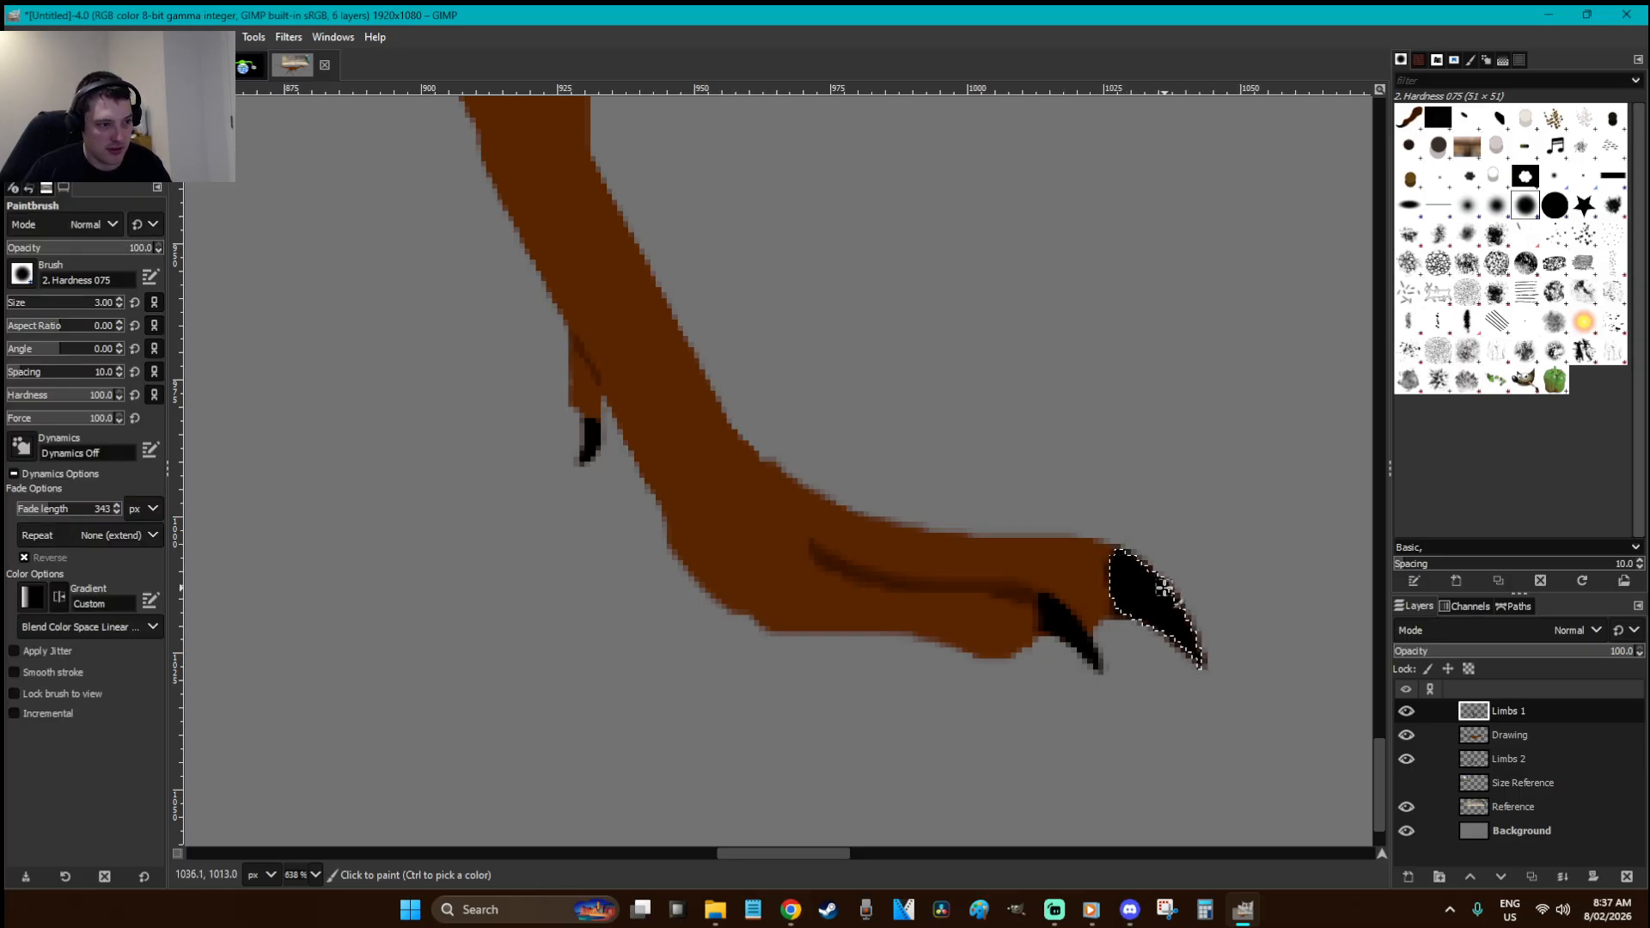
key("r")
left_click(1114, 655)
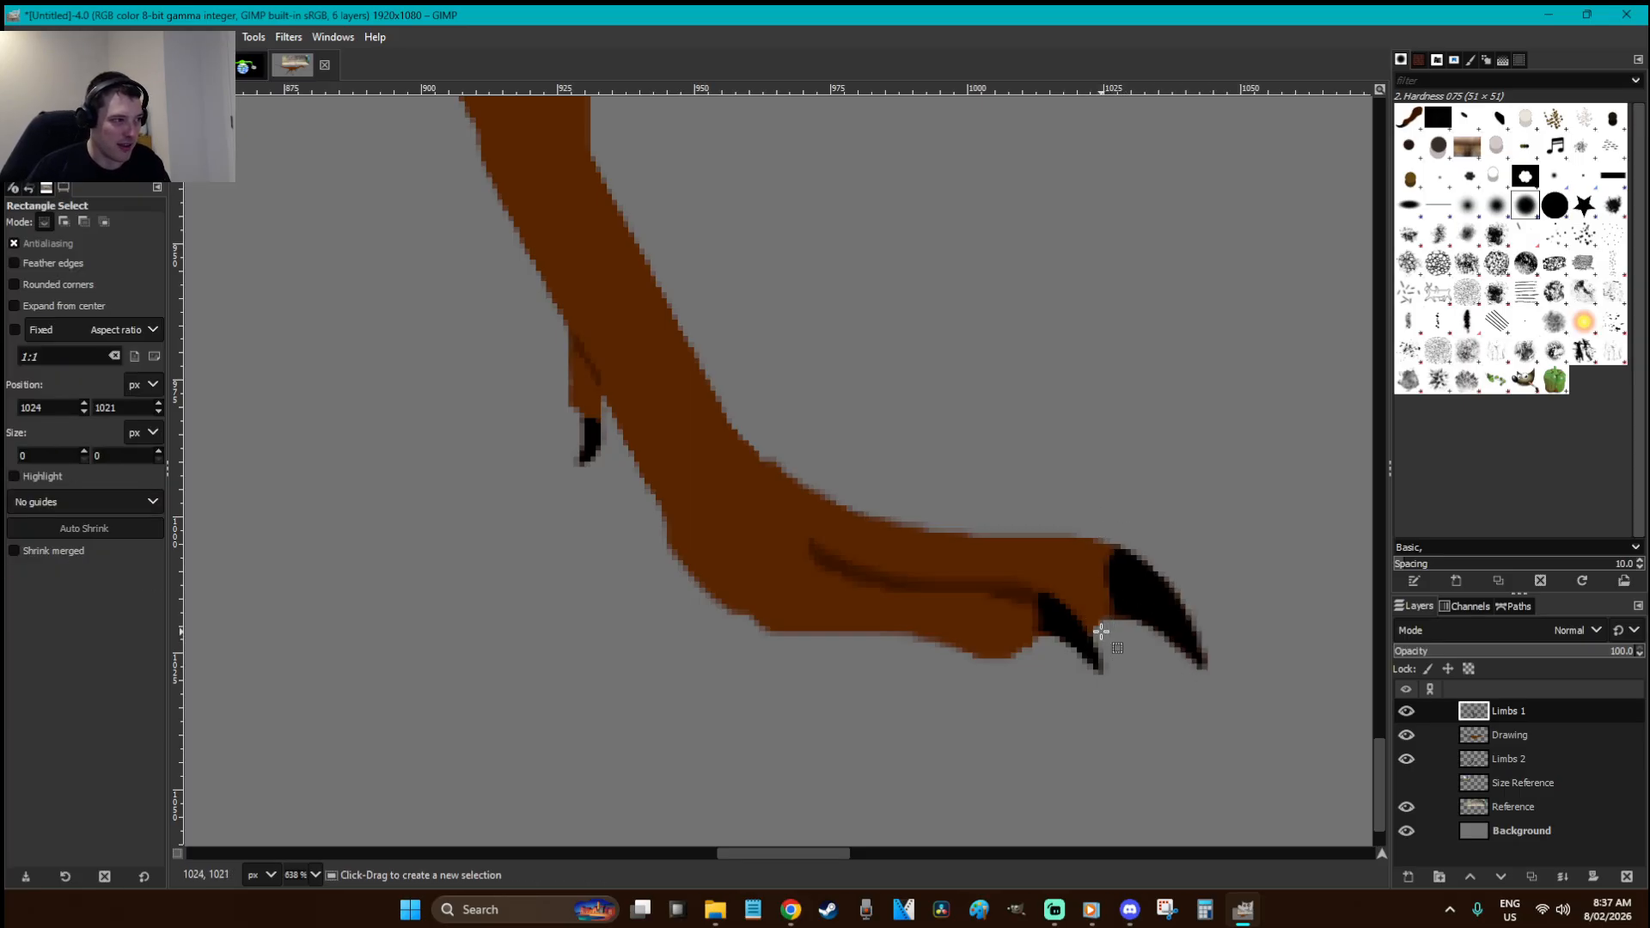
key("1")
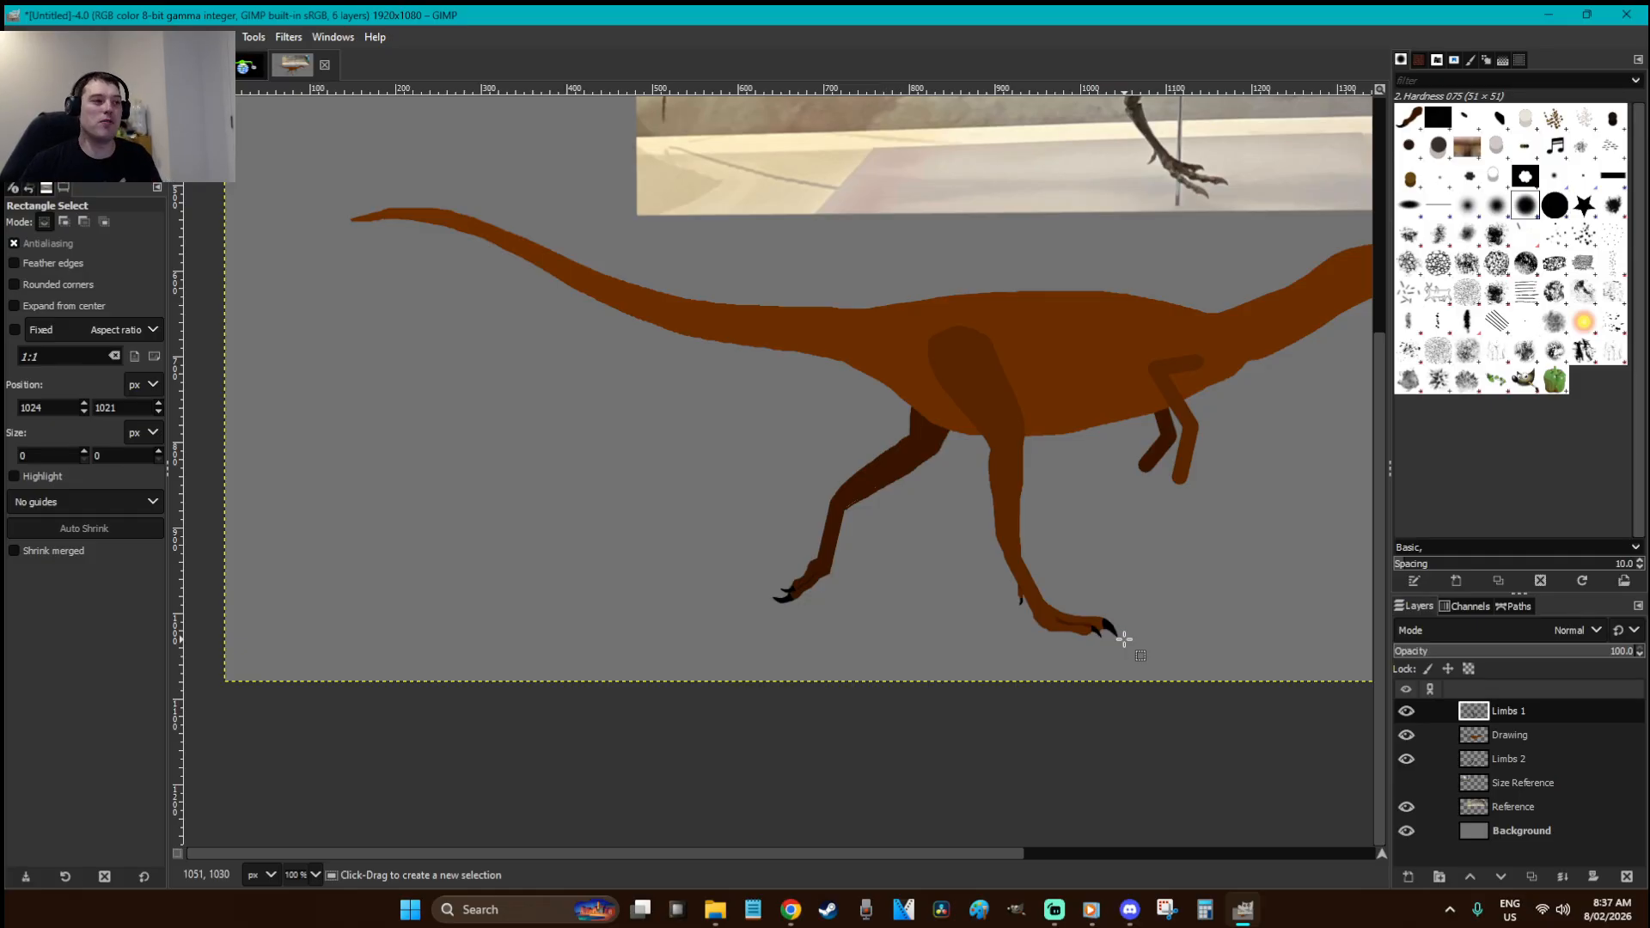
key("minus")
key("minus")
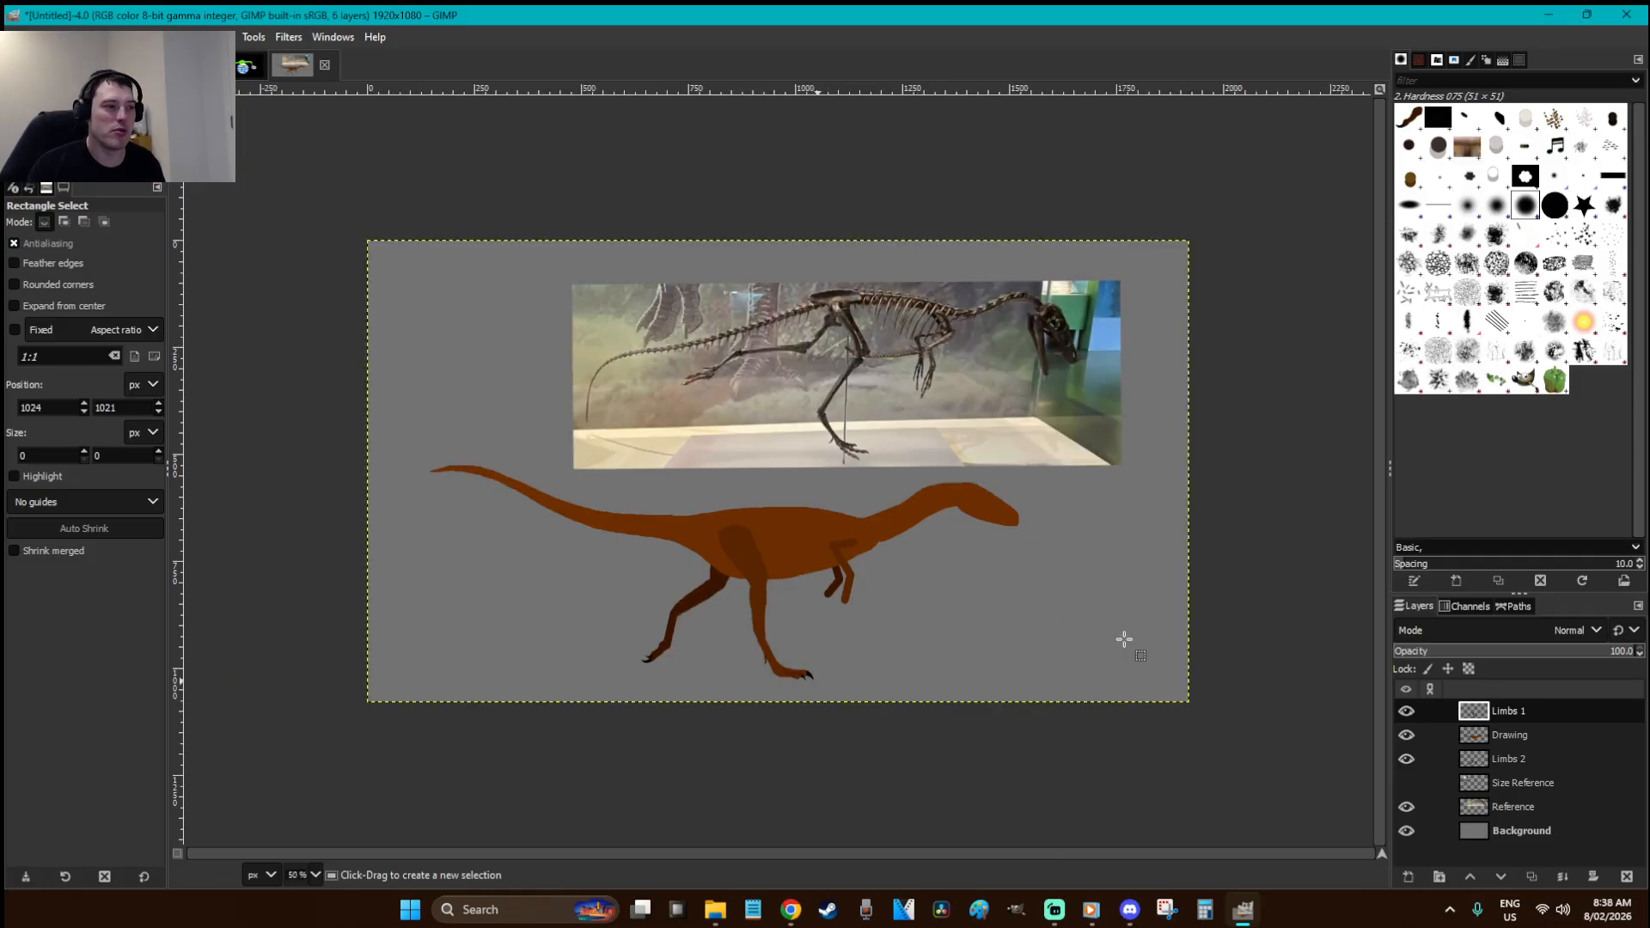
key("z")
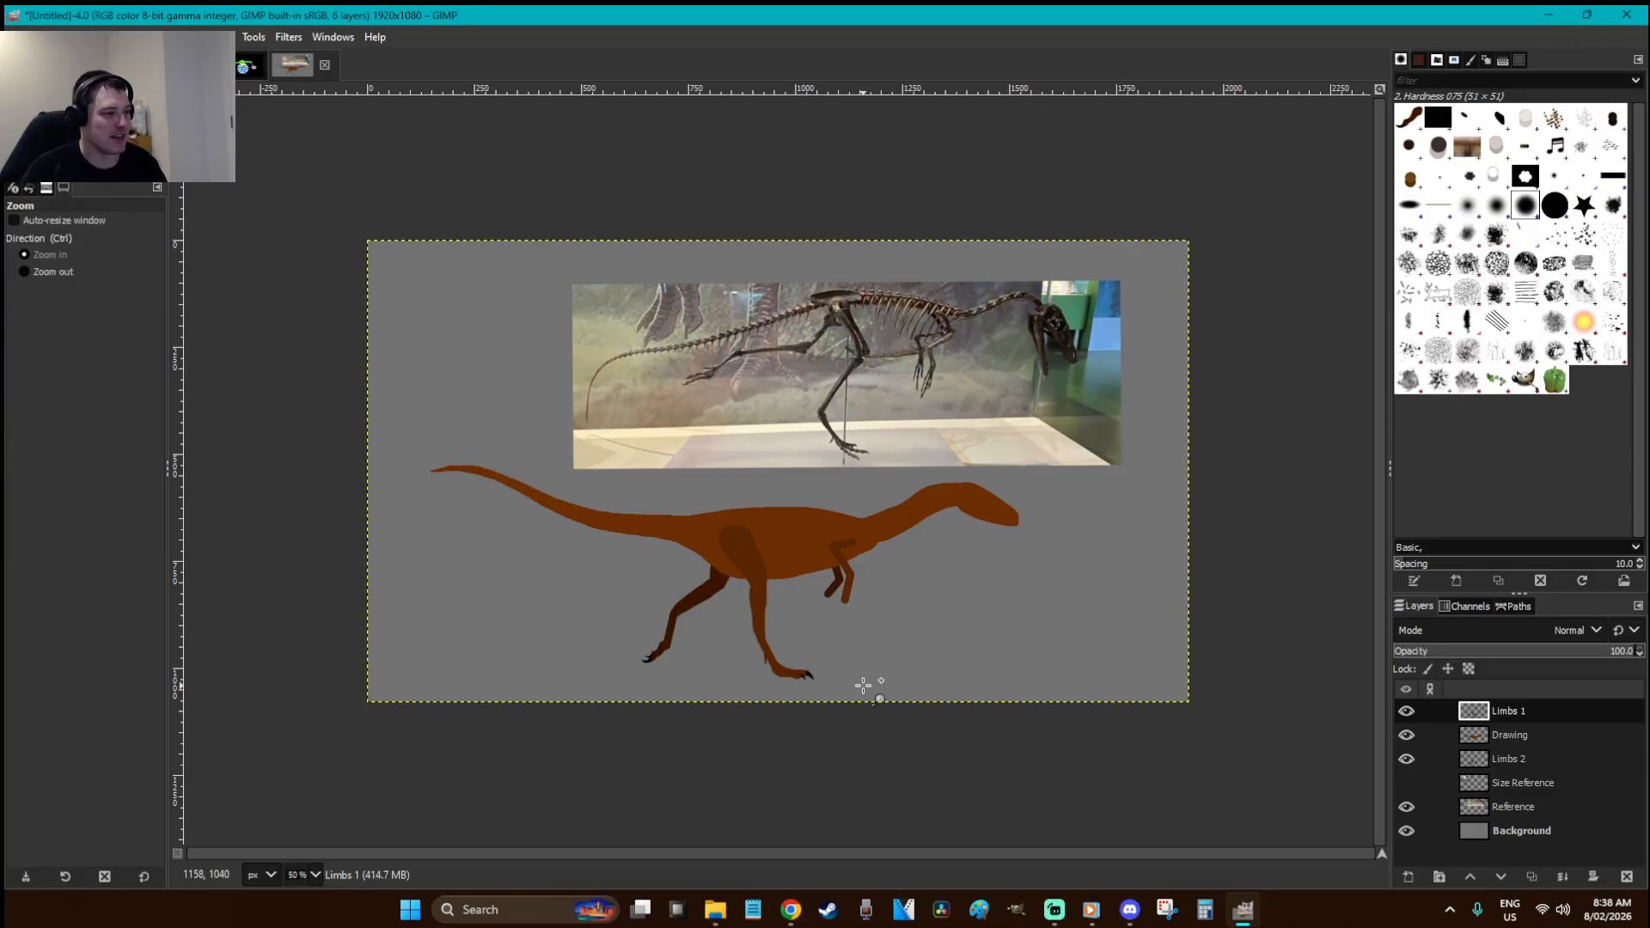
left_click_drag(866, 688, 484, 379)
key("f")
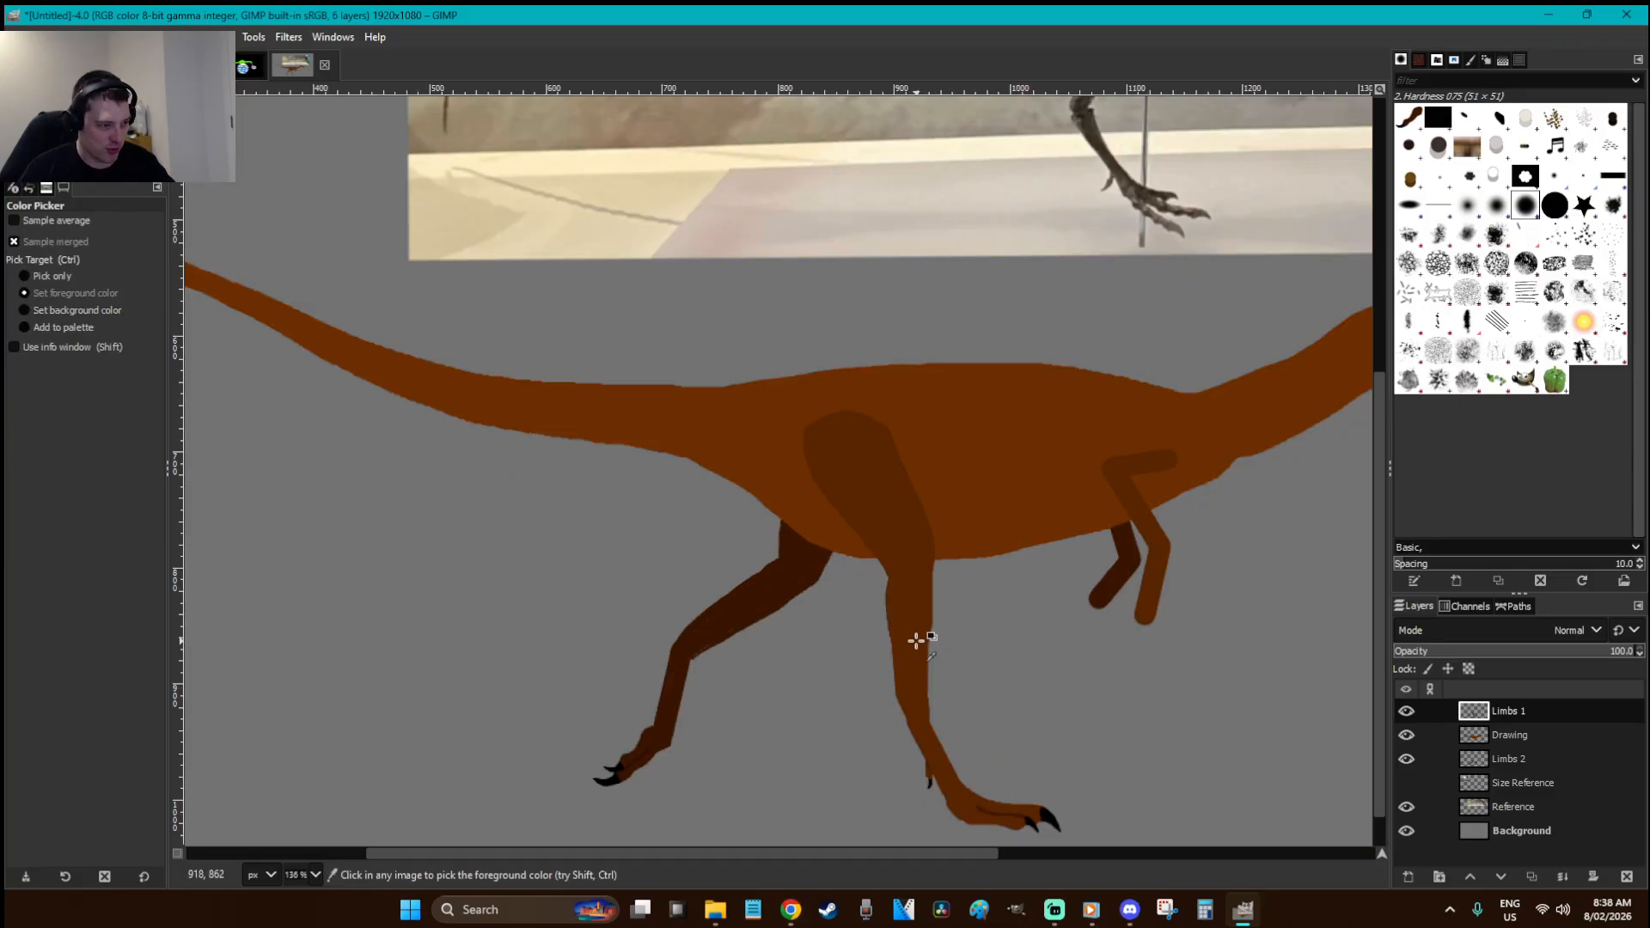
left_click_drag(927, 720, 928, 648)
key("r")
key("f")
left_click_drag(928, 720, 941, 643)
mouse_move(947, 584)
left_mouse_down()
mouse_move(929, 491)
mouse_move(866, 415)
left_mouse_up()
scroll(866, 415, "up", 5)
scroll(957, 539, "down", 4)
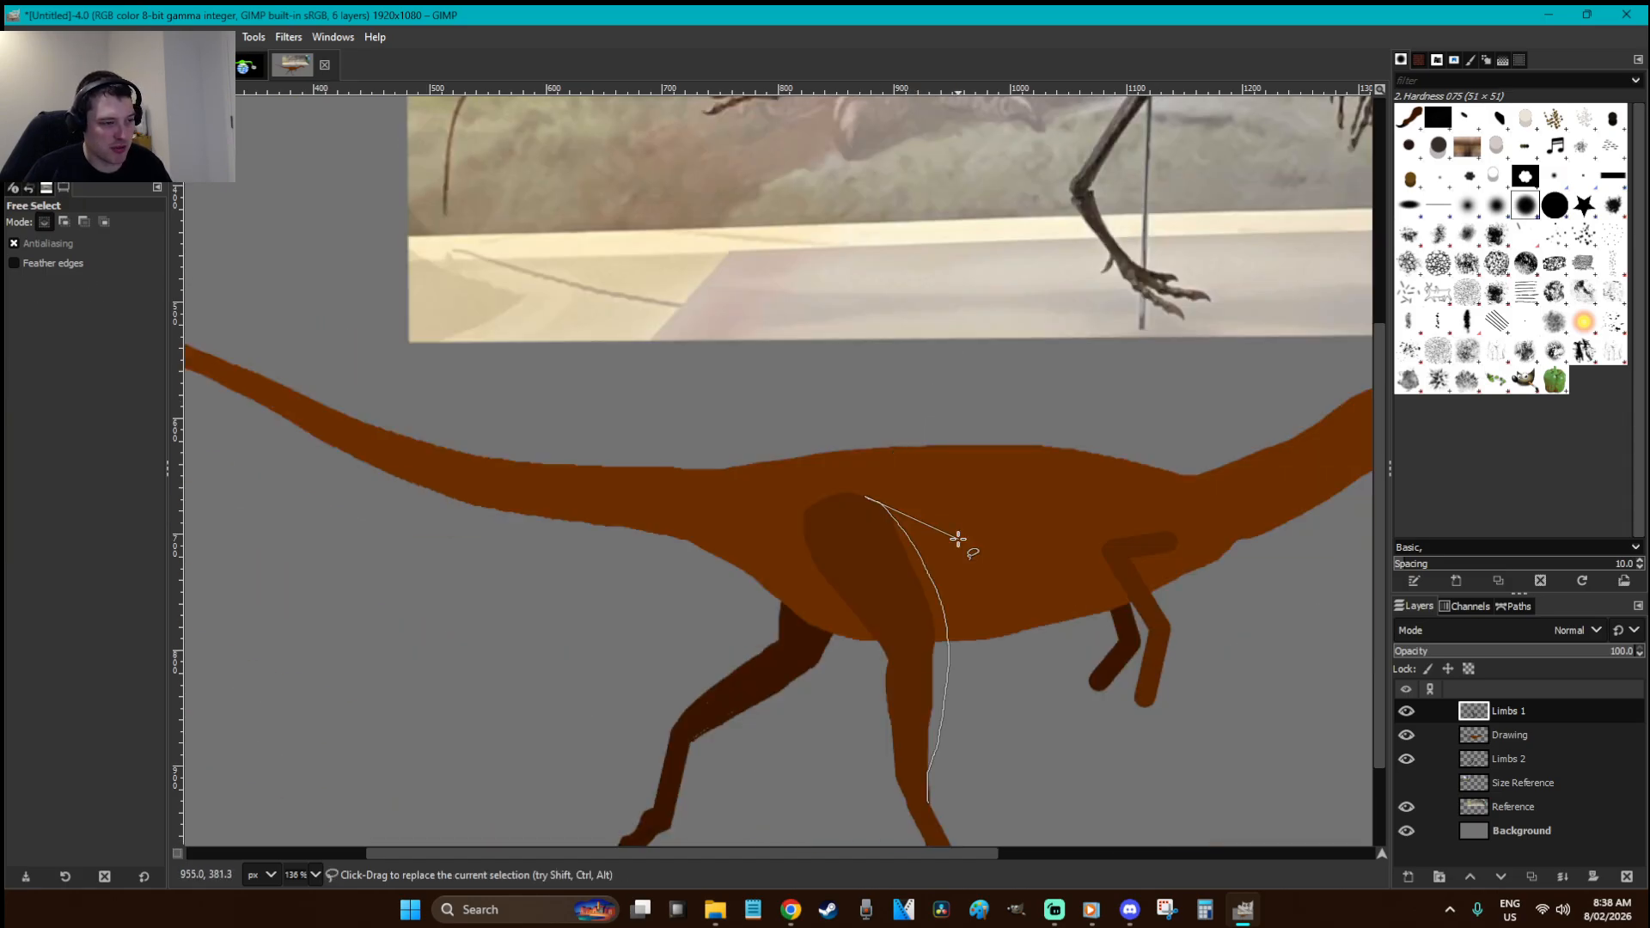
scroll(860, 525, "down", 1)
left_click(925, 669)
key("r")
left_click(1001, 662)
- Freehand-outline a wider, rounder near thigh, fill it with the leg's brown, and clear the selection
key("f")
mouse_move(885, 520)
left_mouse_down()
mouse_move(817, 442)
mouse_move(802, 395)
mouse_move(858, 380)
left_mouse_up()
scroll(896, 435, "up", 4)
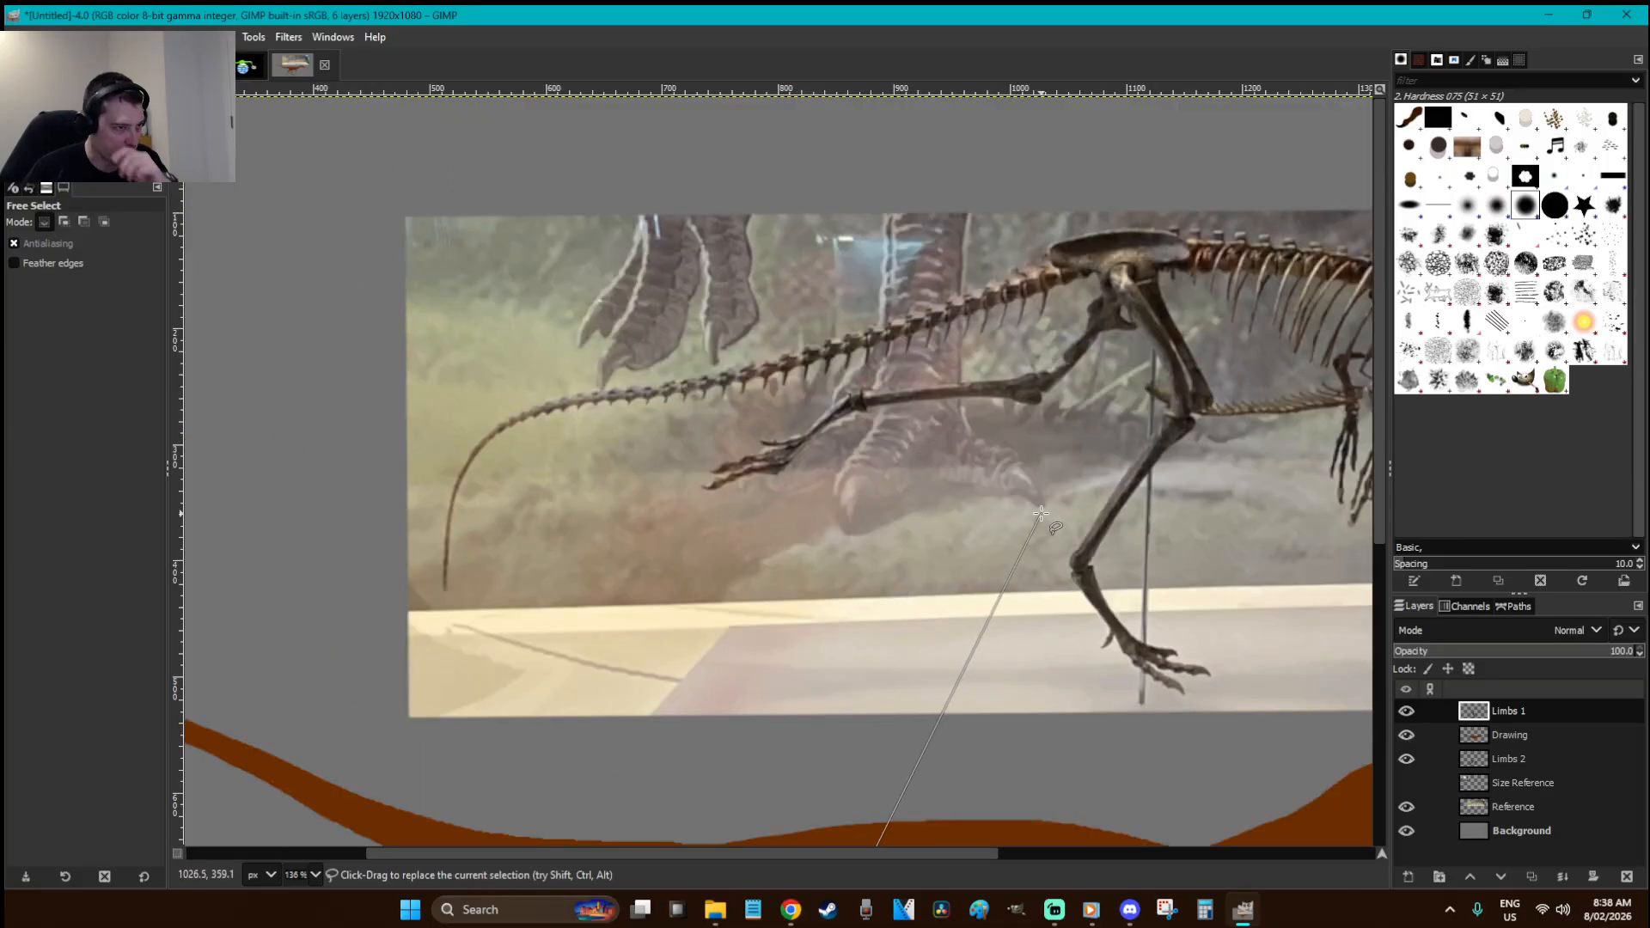
scroll(988, 499, "down", 3)
left_click_drag(896, 507, 933, 600)
key("Return")
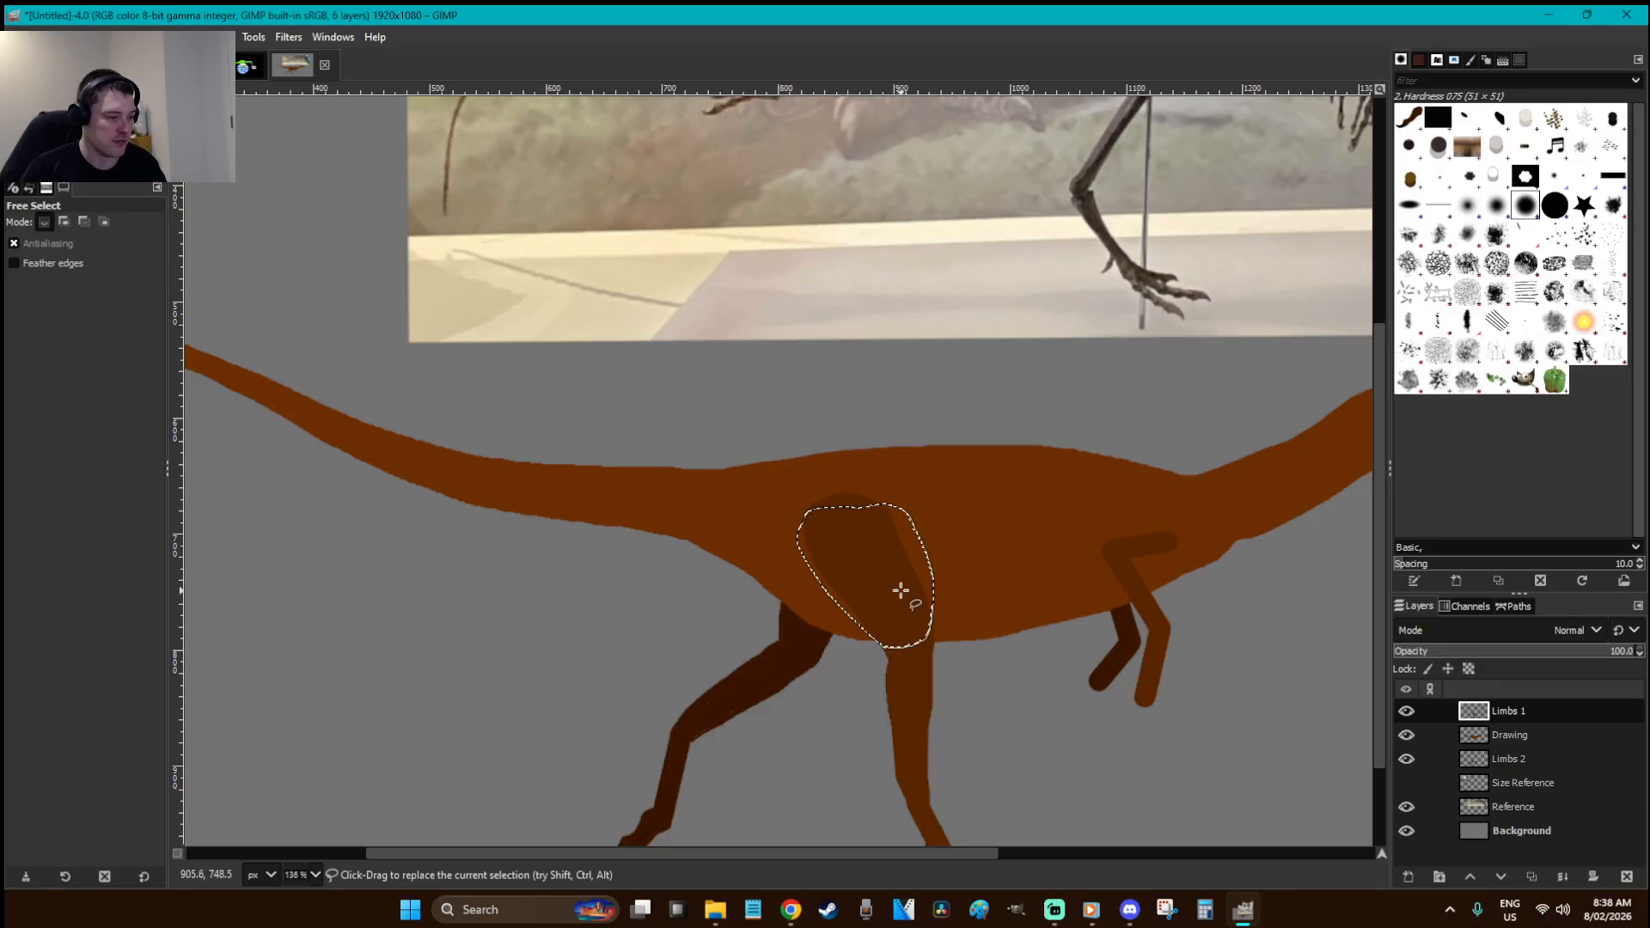
key("shift+b")
key("t")
left_click(980, 604)
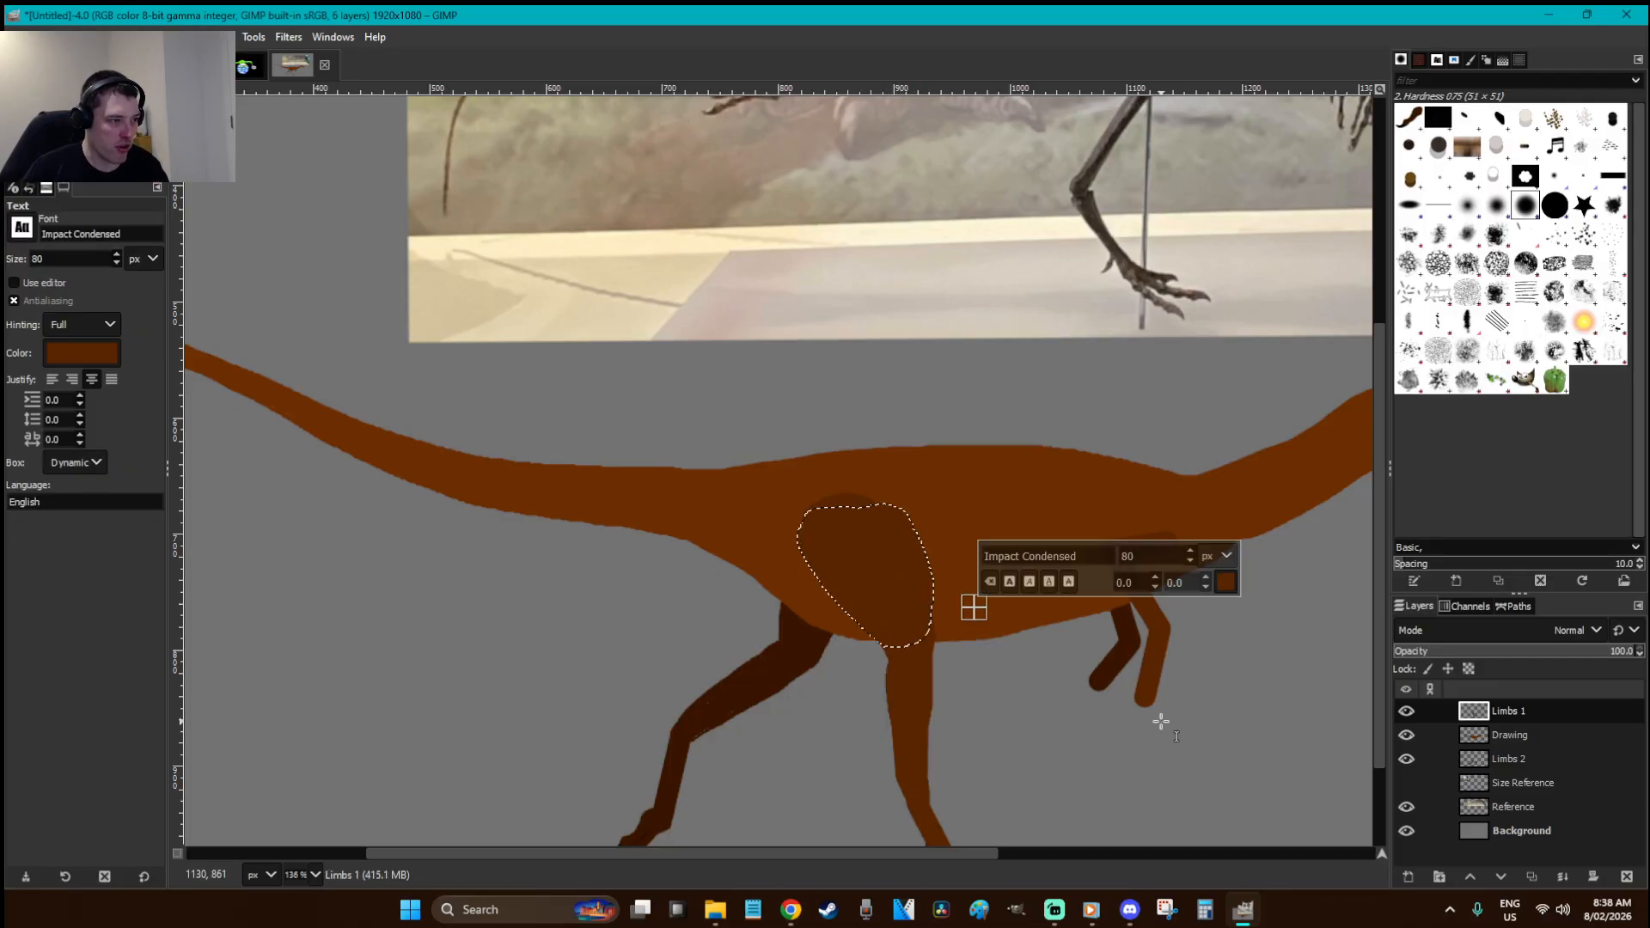
left_click(1519, 756)
key("r")
left_click(1030, 619)
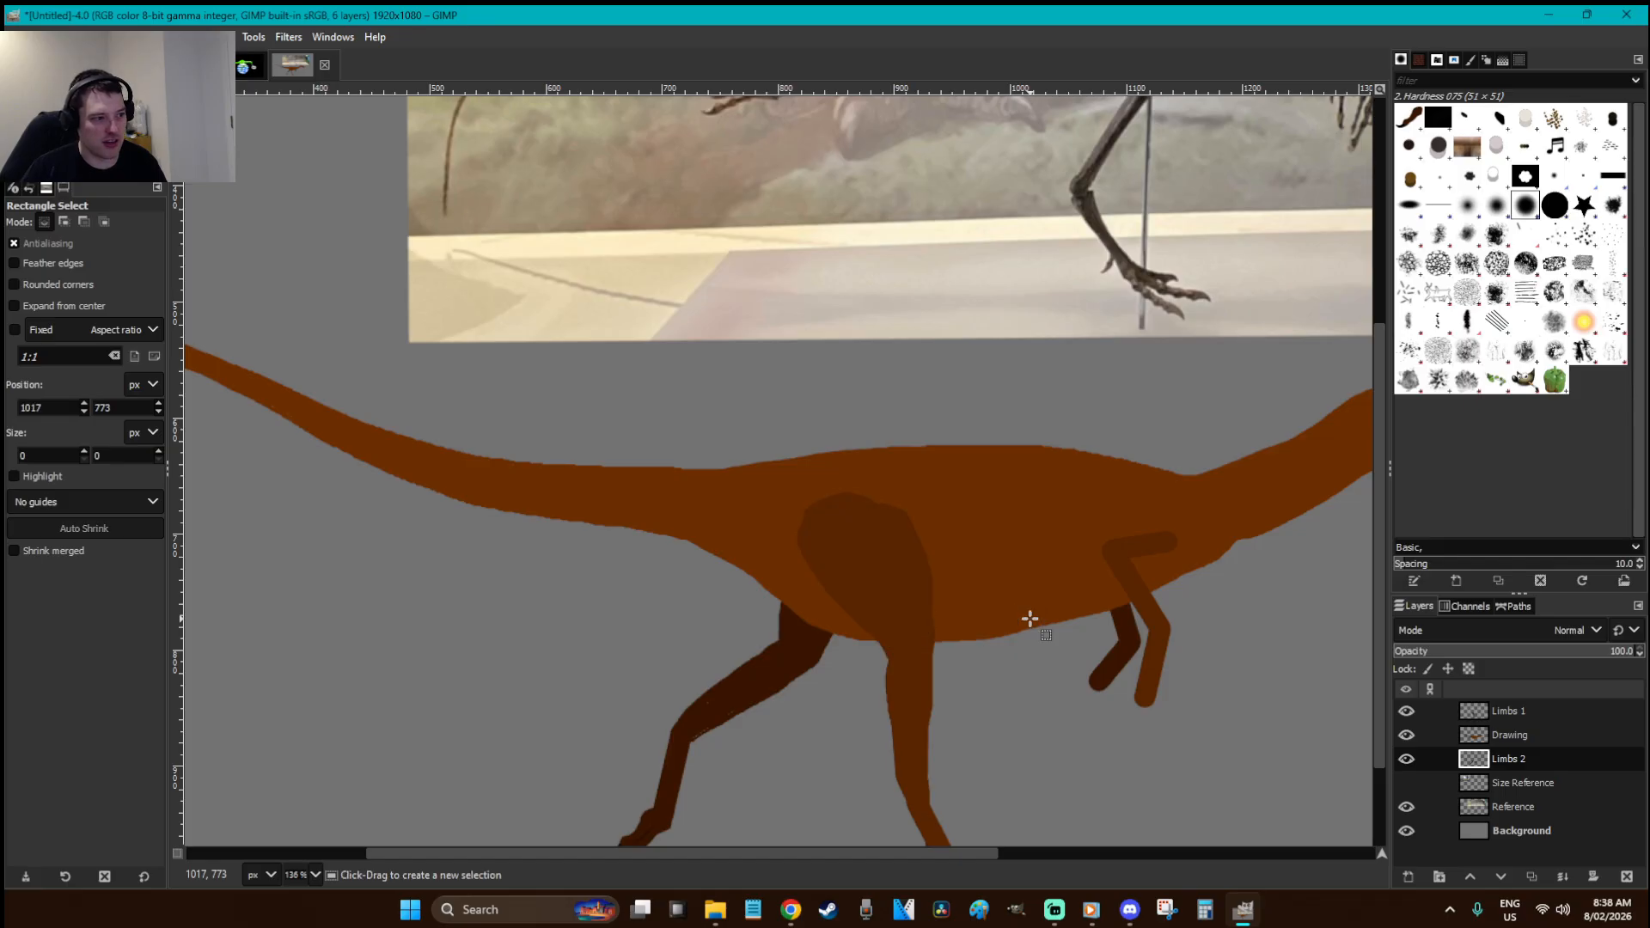
- Toggle the visibility of the Limbs 2 layer to check how the far limbs sit behind the body
key("p")
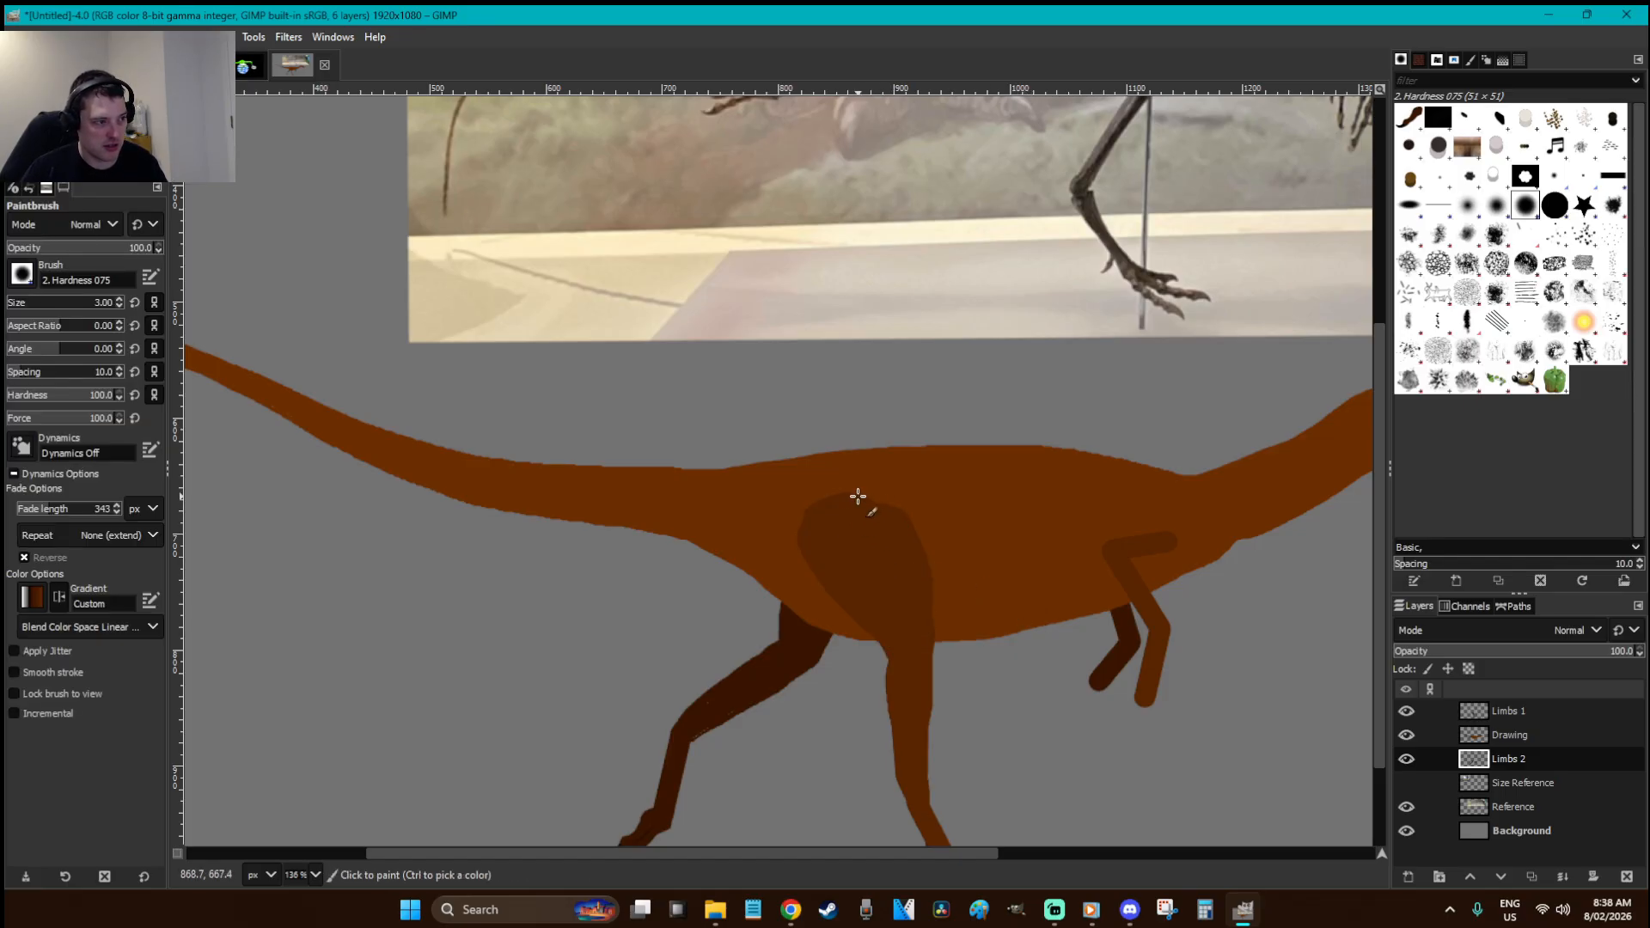
left_click(1406, 759)
left_click(1406, 758)
left_click(1407, 759)
left_click(1406, 759)
left_click(1406, 759)
left_click(1406, 759)
- On the Limbs 2 layer, freehand-outline a fuller far thigh behind the belly, paint it the far leg's dark brown, and clear the selection
left_click(1504, 715)
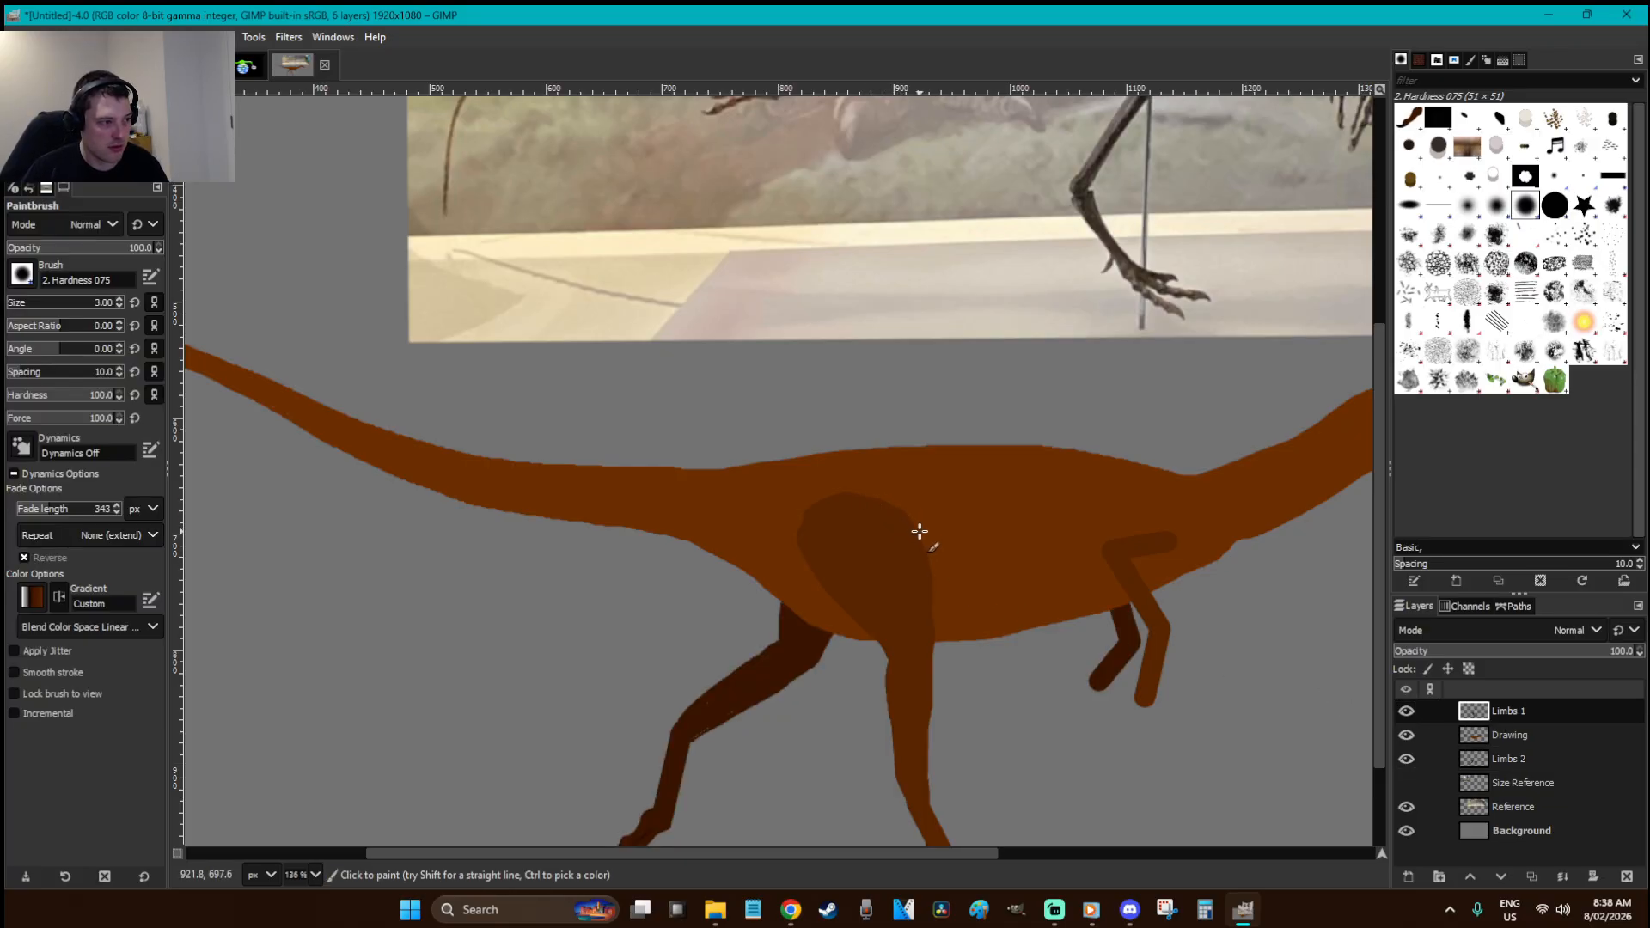
scroll(916, 531, "down", 3)
key("o")
left_click(1564, 762)
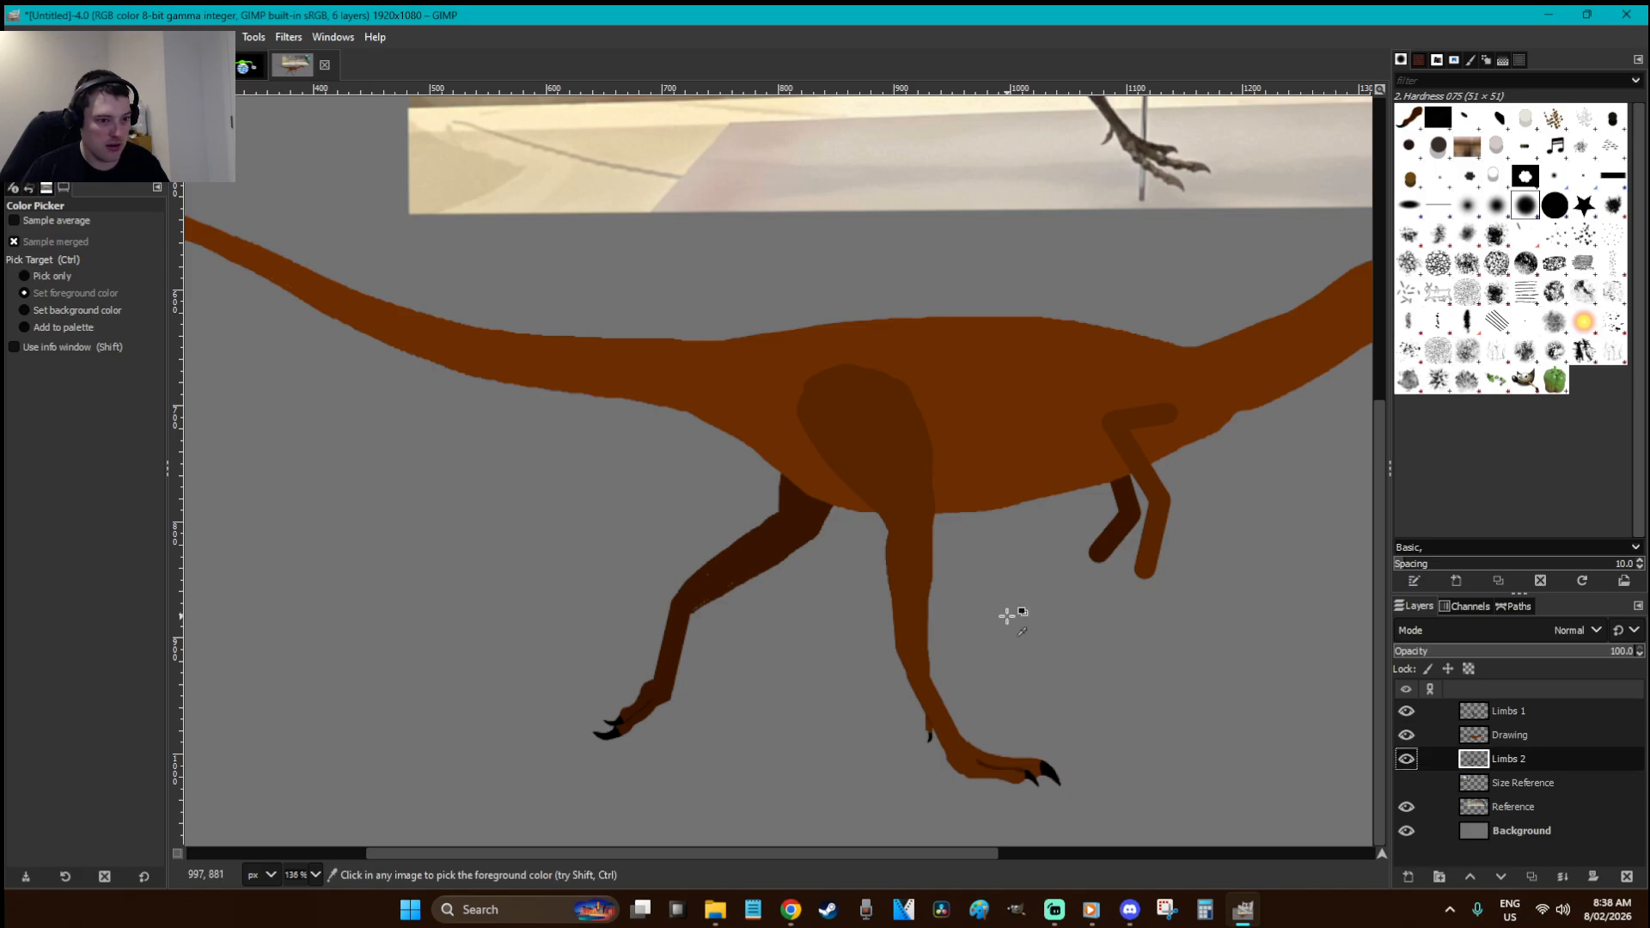
key("f")
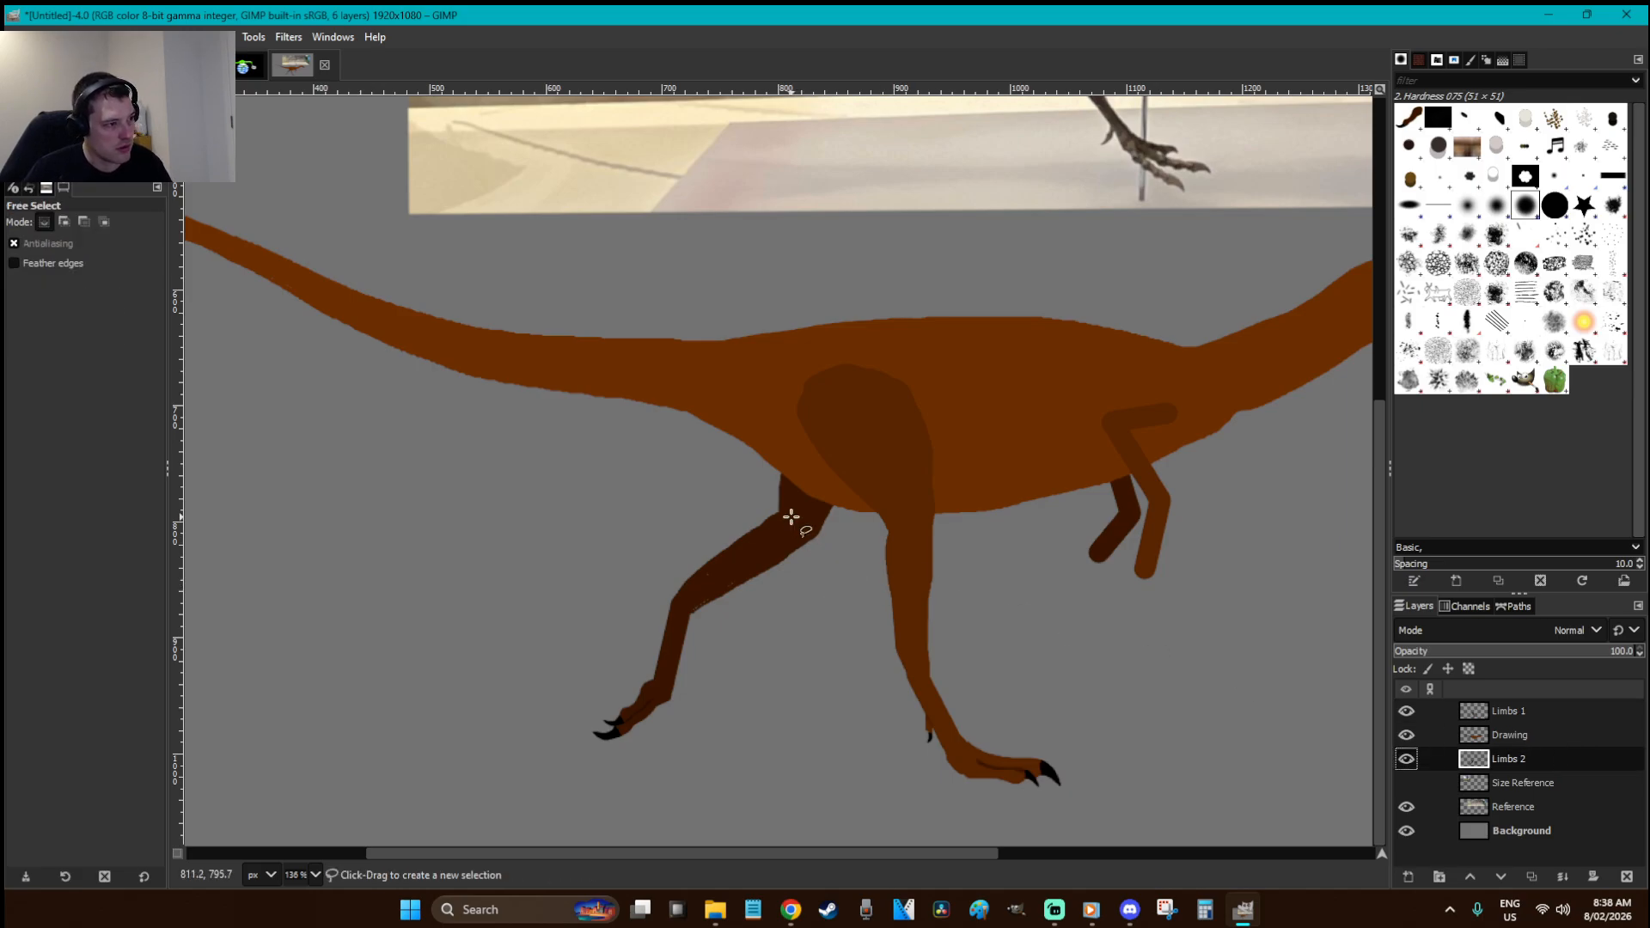
mouse_move(781, 511)
left_mouse_down()
mouse_move(796, 396)
mouse_move(838, 373)
mouse_move(883, 412)
mouse_move(838, 507)
mouse_move(885, 434)
mouse_move(829, 364)
mouse_move(807, 364)
mouse_move(785, 450)
mouse_move(782, 499)
mouse_move(810, 524)
left_mouse_up()
key("Escape")
key("Return")
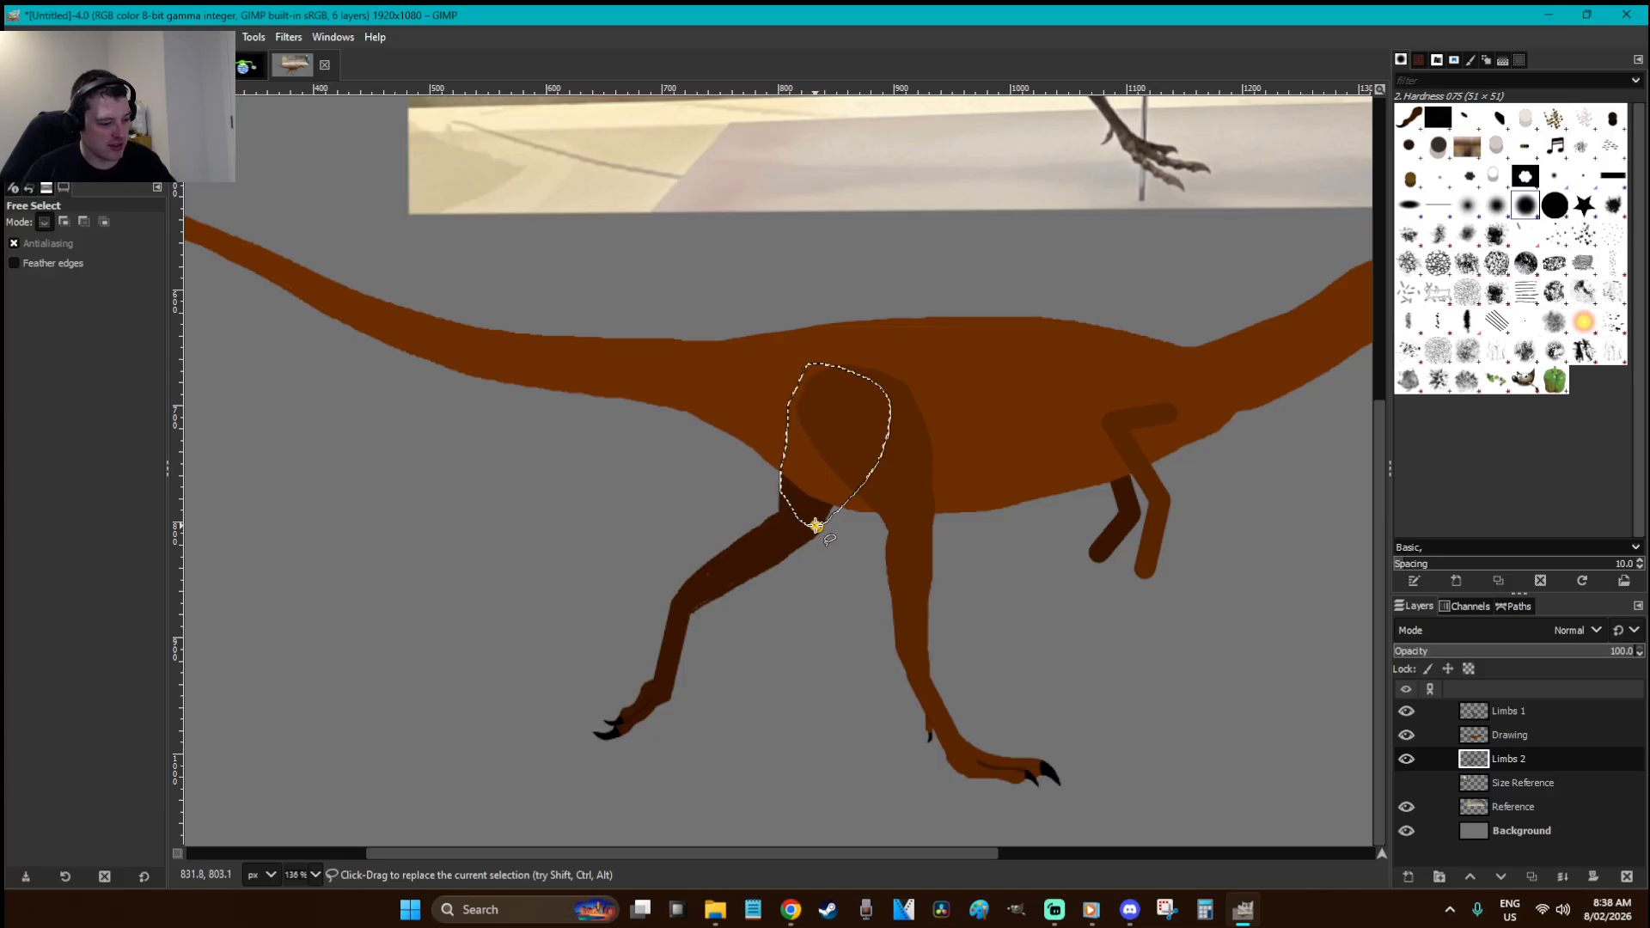
key("p")
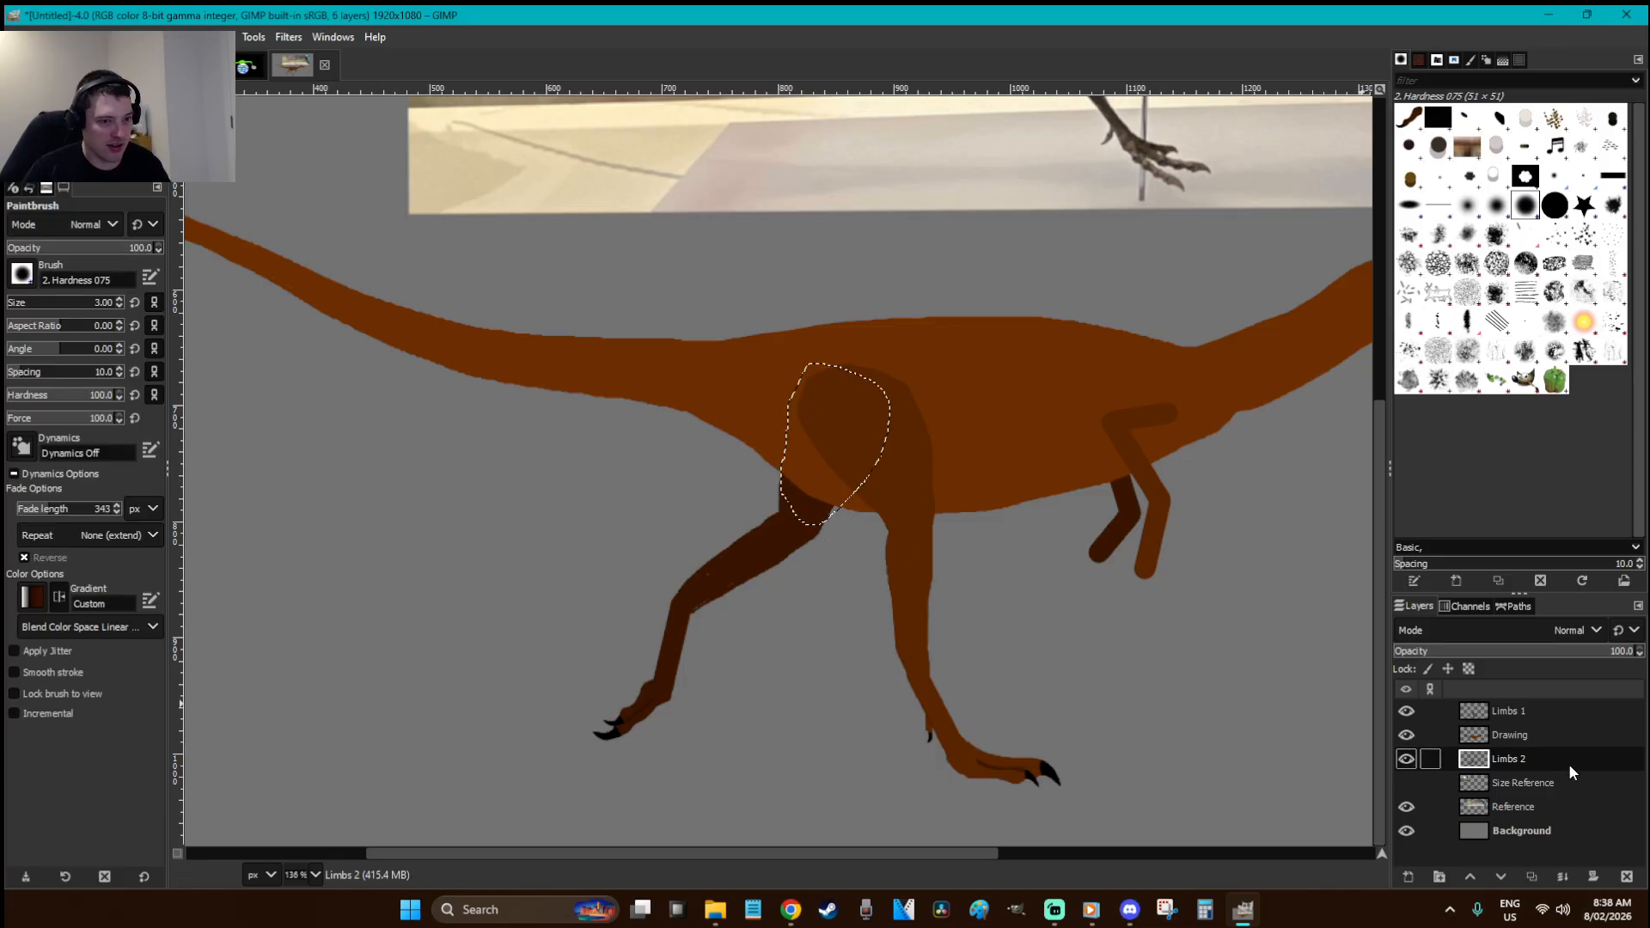
left_click(43, 301)
key("r")
left_click(1060, 613)
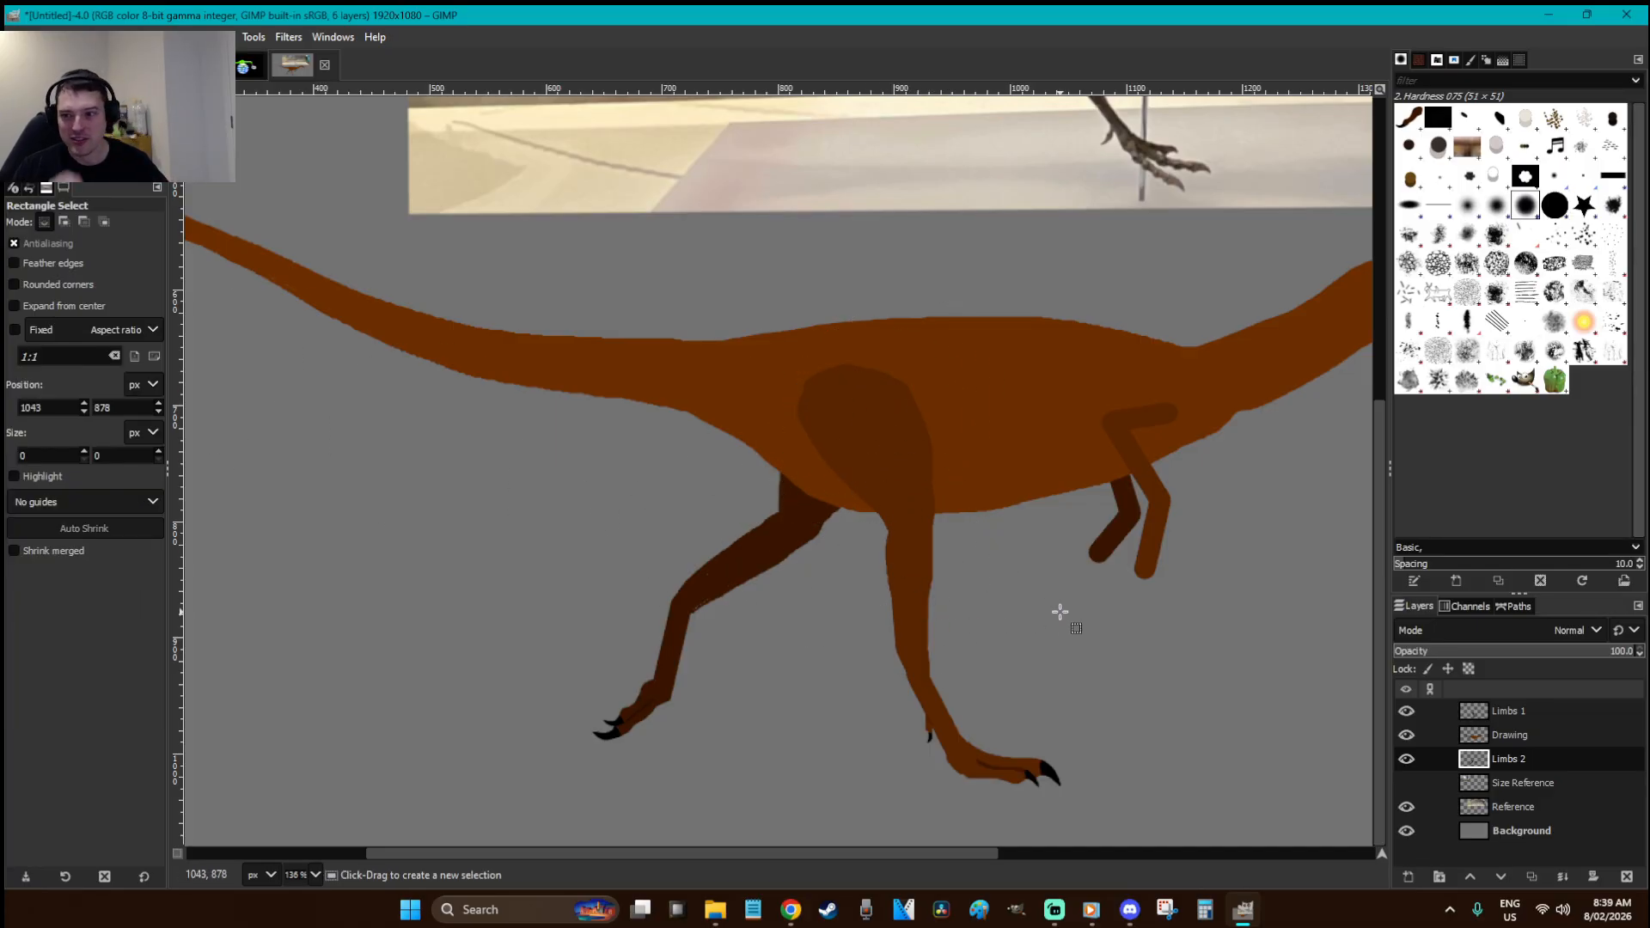
key("minus")
key("minus")
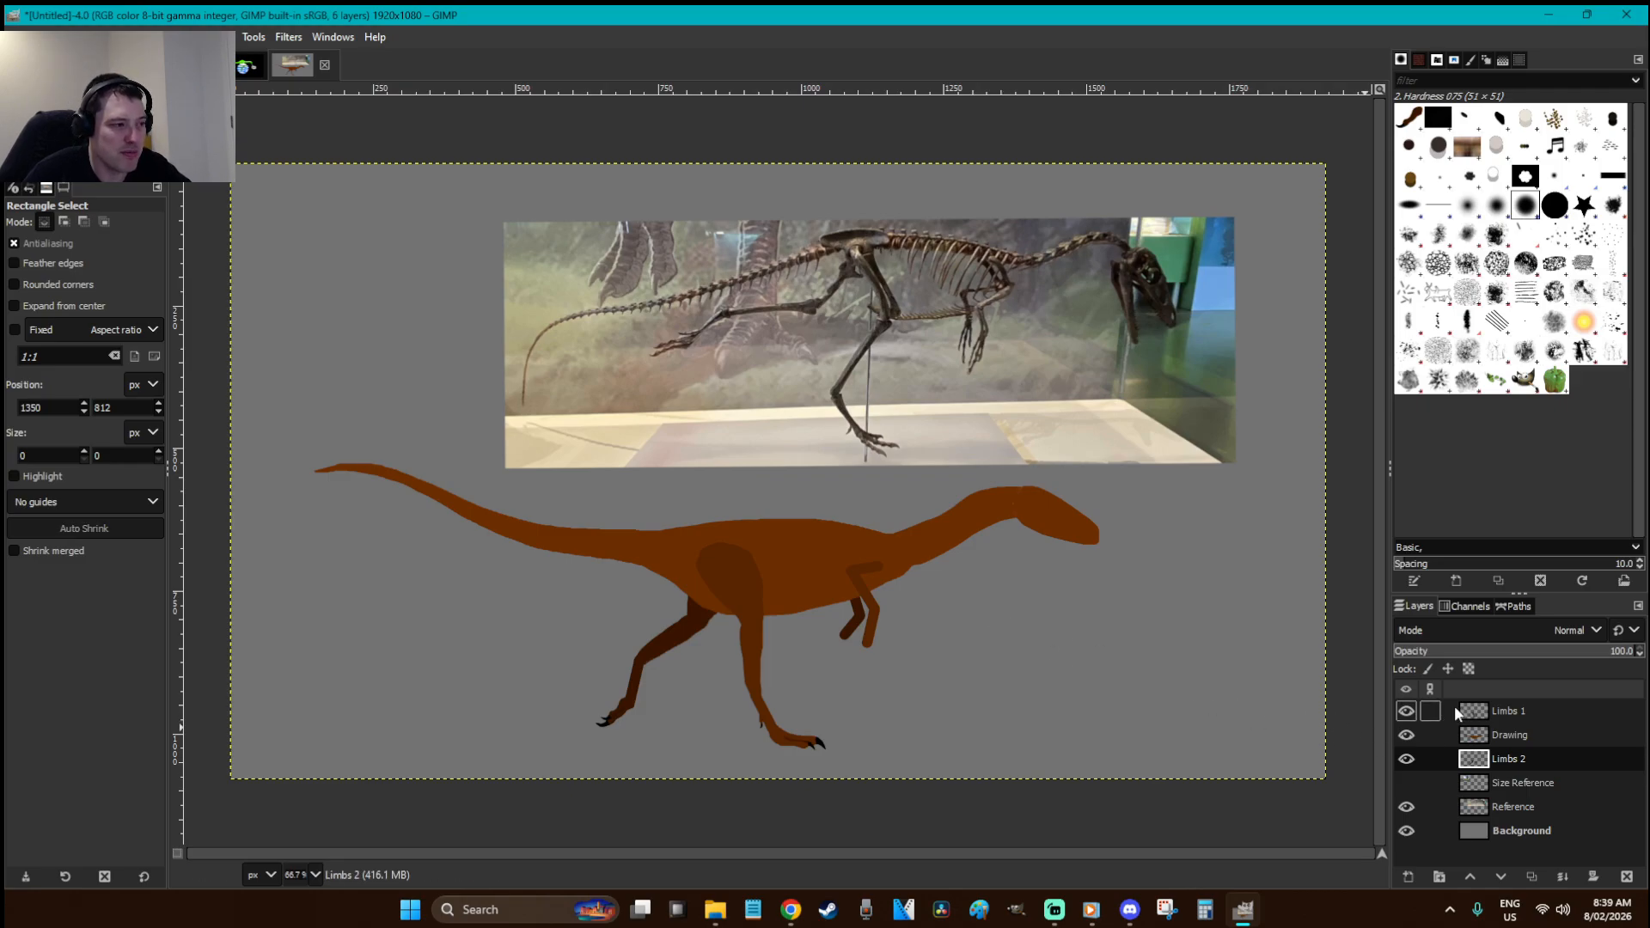
- Scale the Limbs 1 layer up slightly with its proportions kept, and reposition it so the near limbs join the body
left_click(1489, 710)
key("shift+s")
left_click(957, 725)
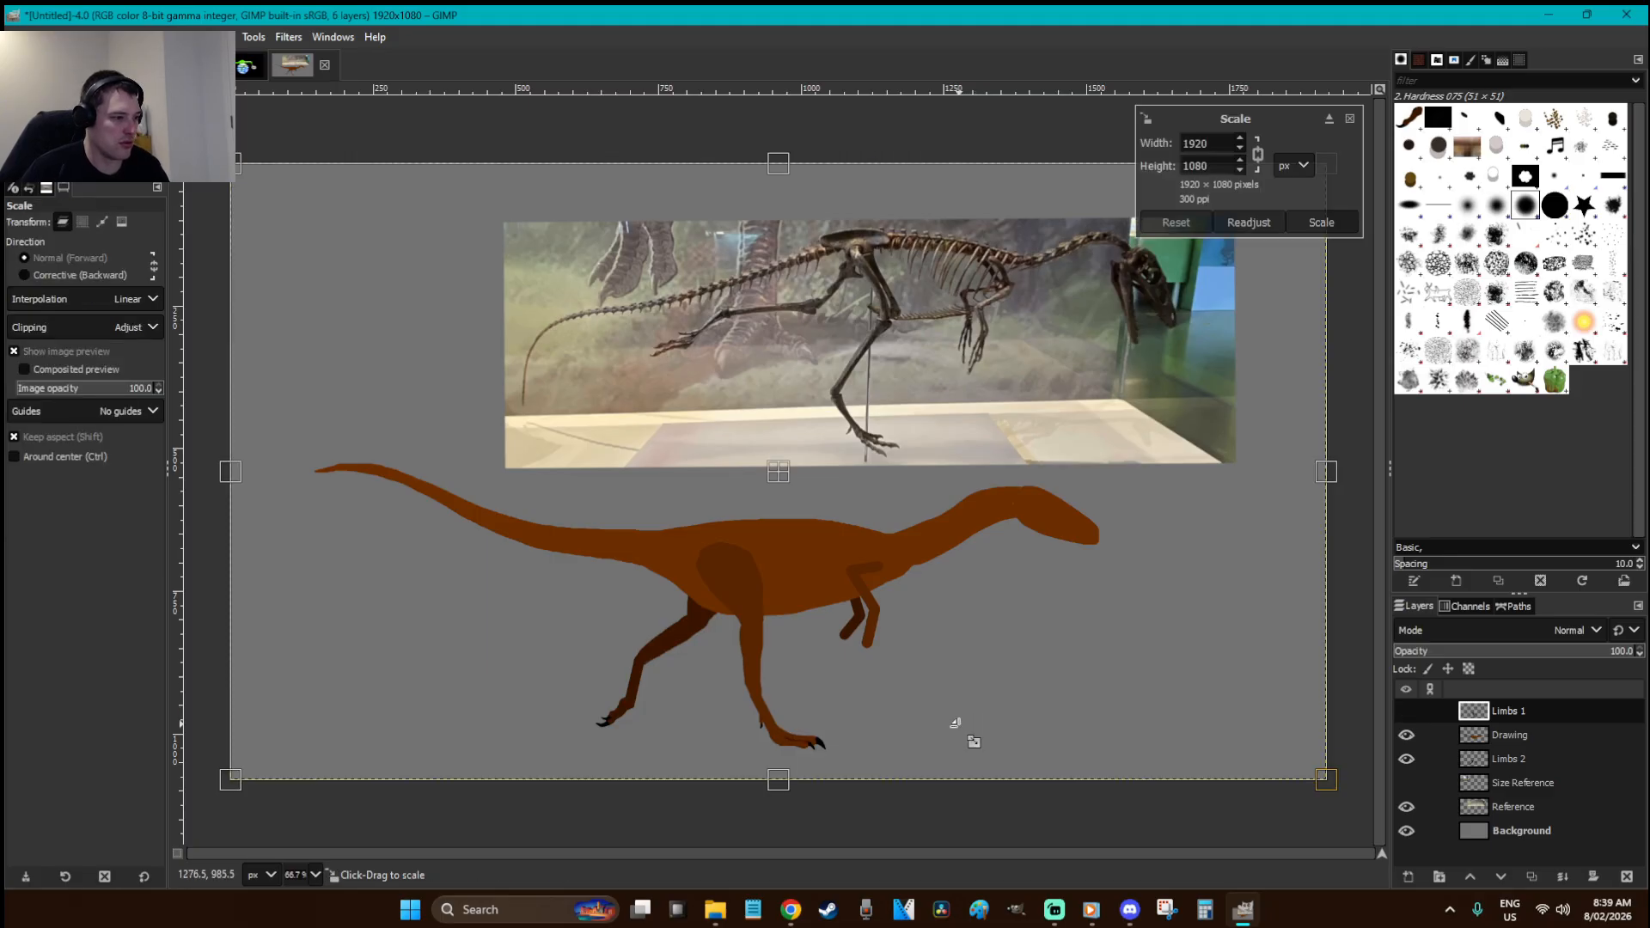
left_click_drag(1077, 758, 1120, 795)
key("Escape")
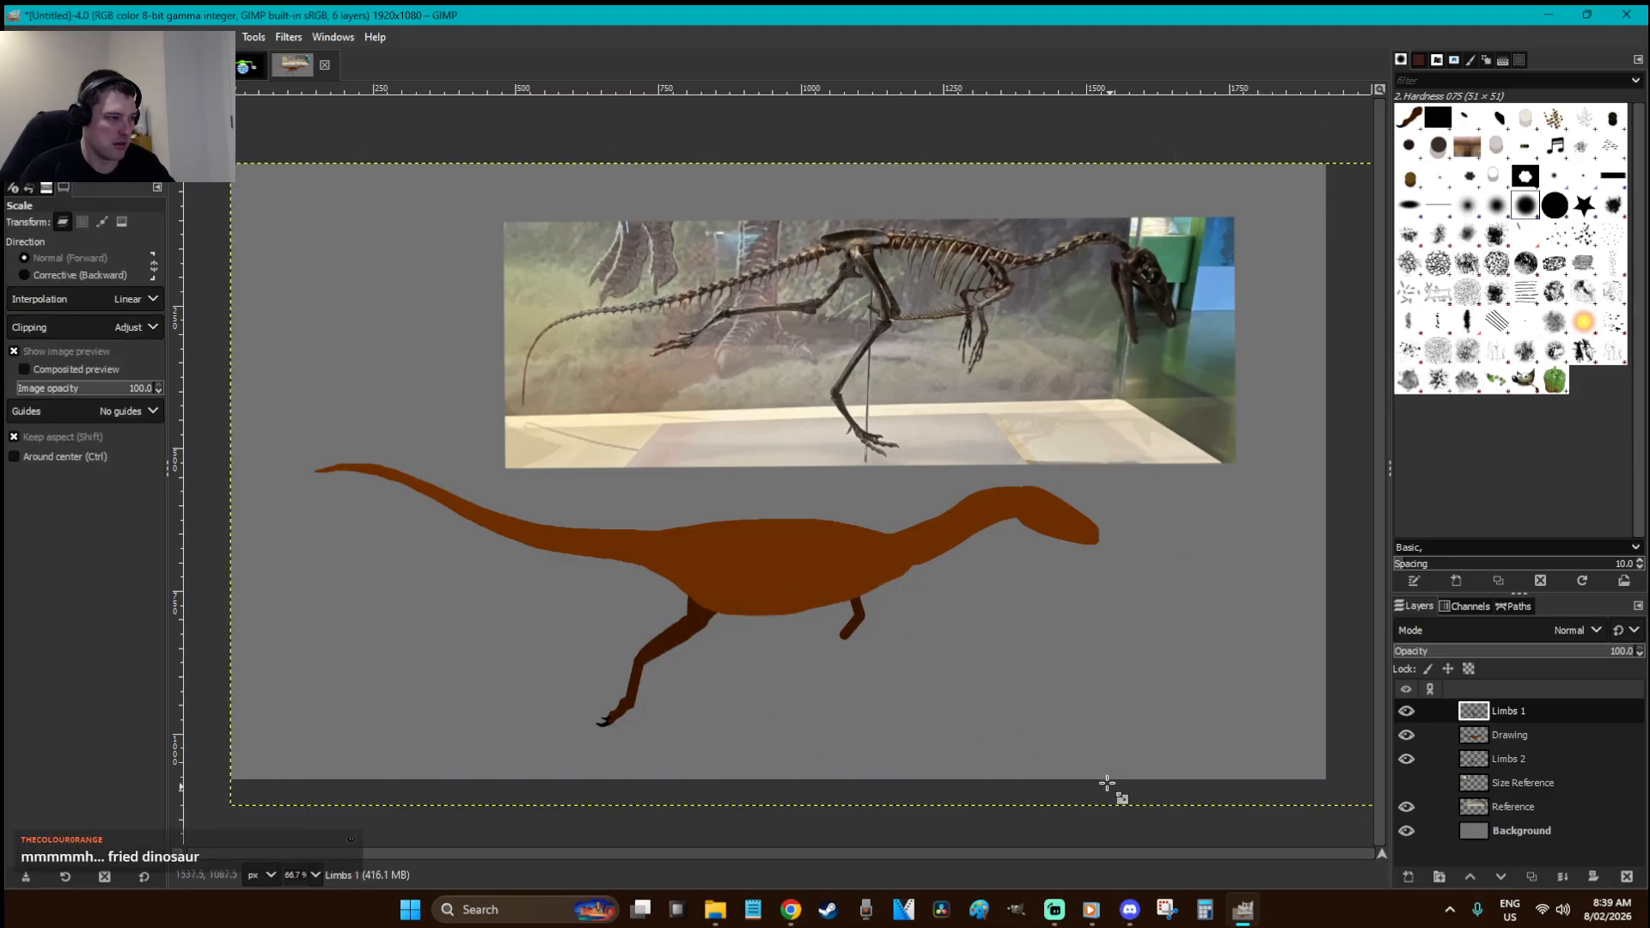
key("r")
key("m")
left_click_drag(773, 652, 760, 635)
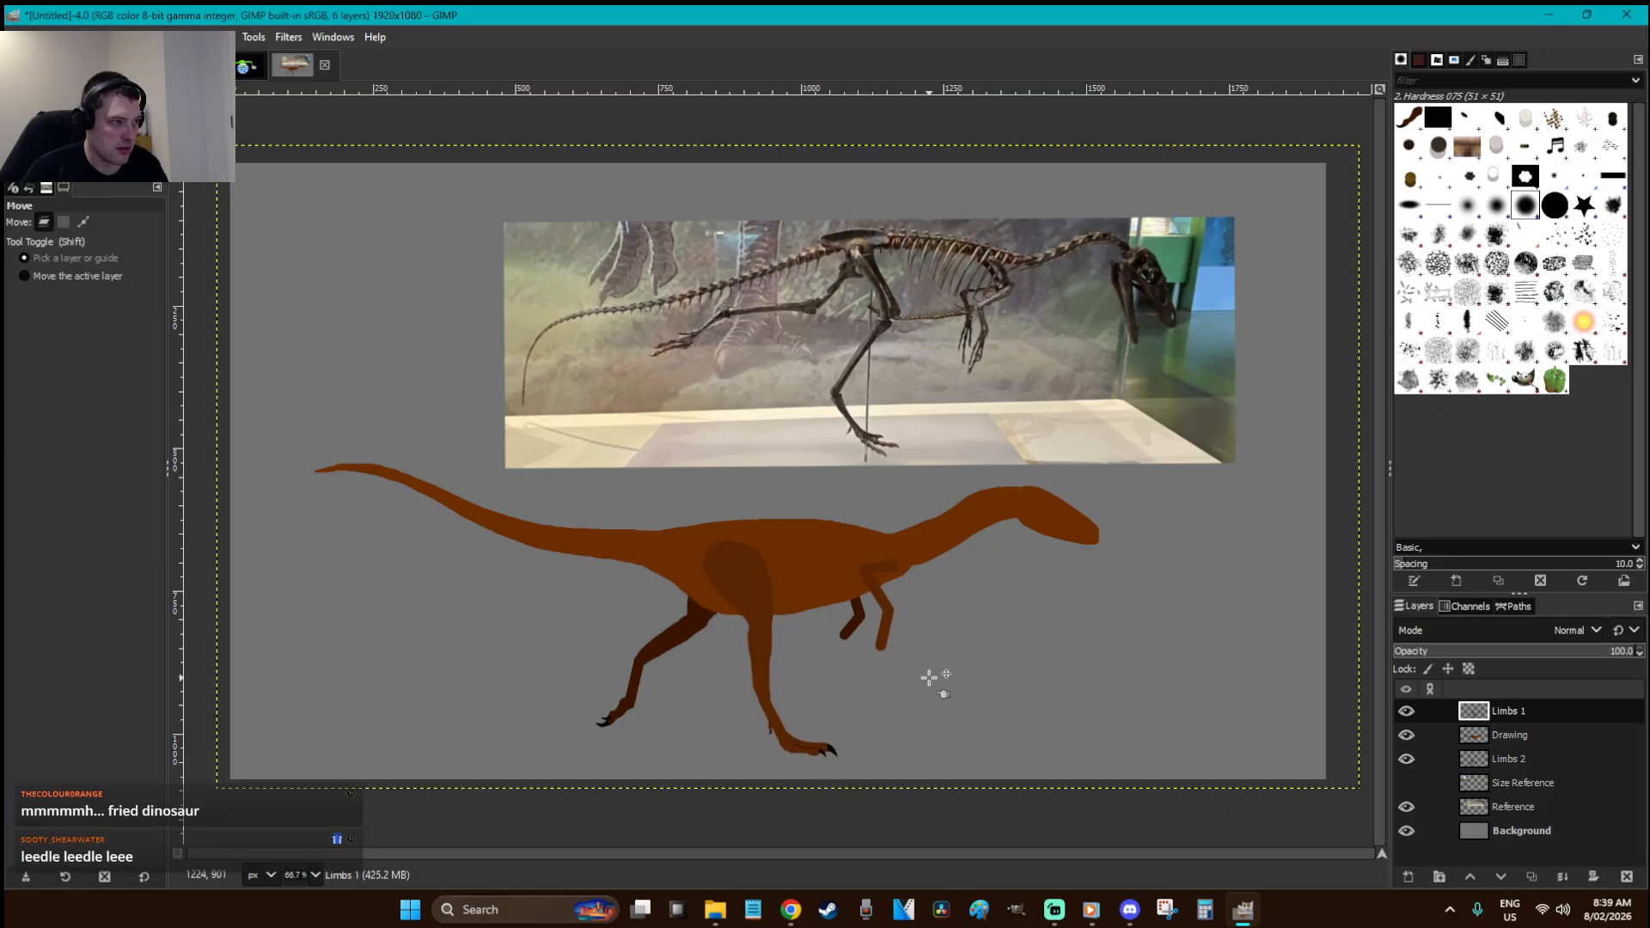
key("r")
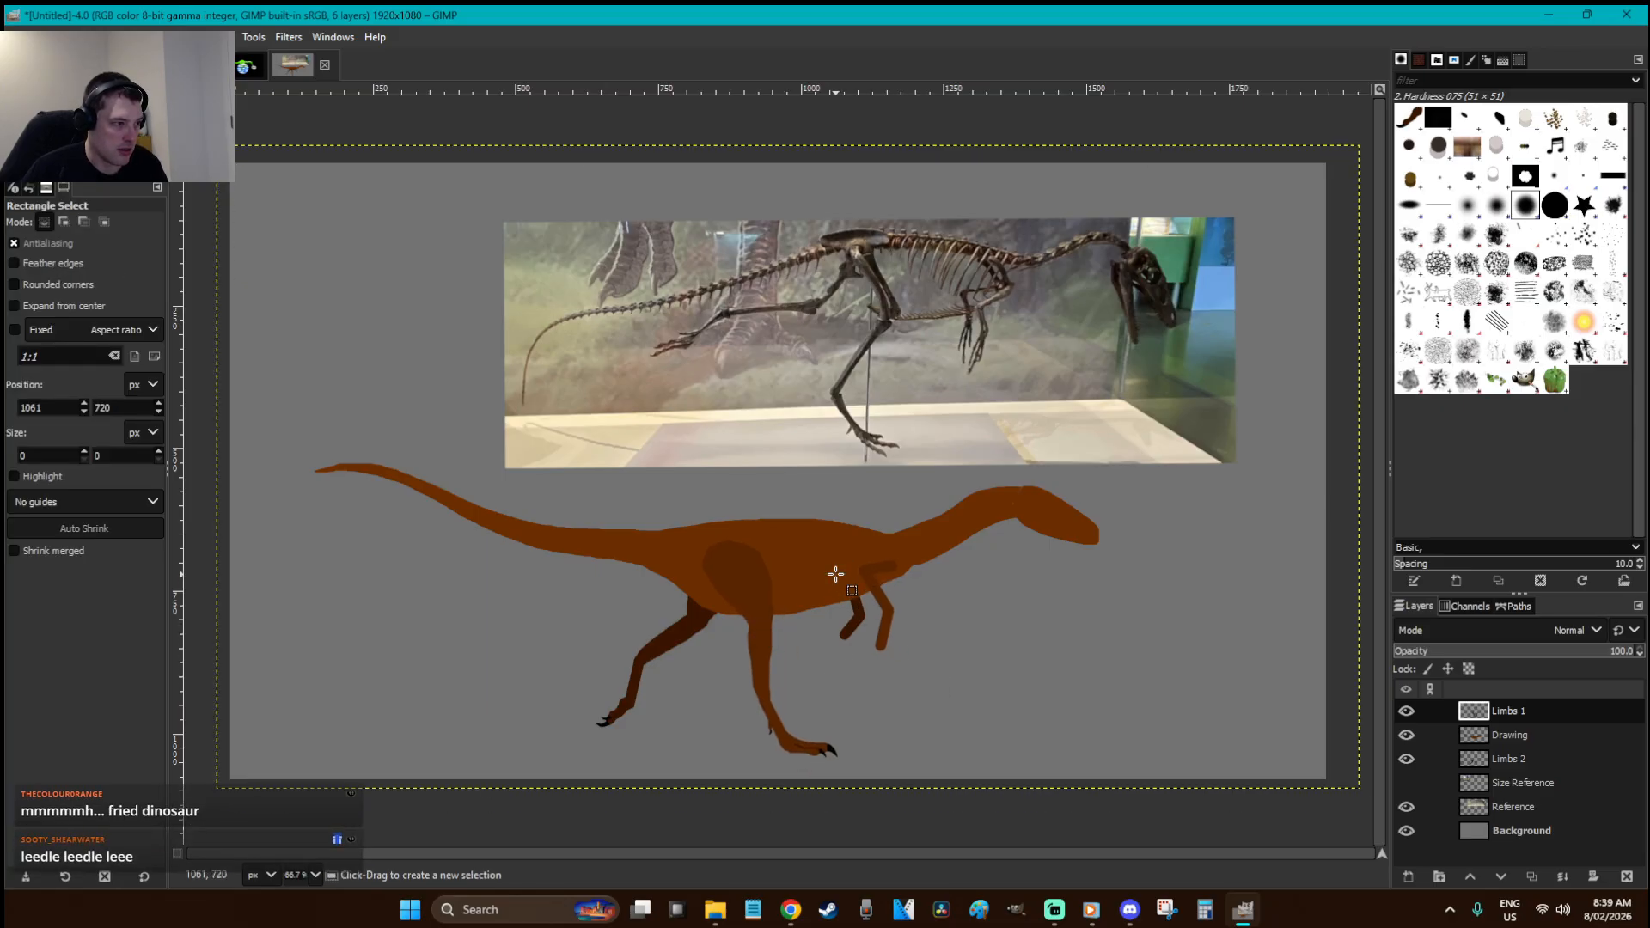
- Scale the Limbs 2 layer to 2000 × 1125 px and reposition it so the far limbs tuck behind the body
left_click(1521, 761)
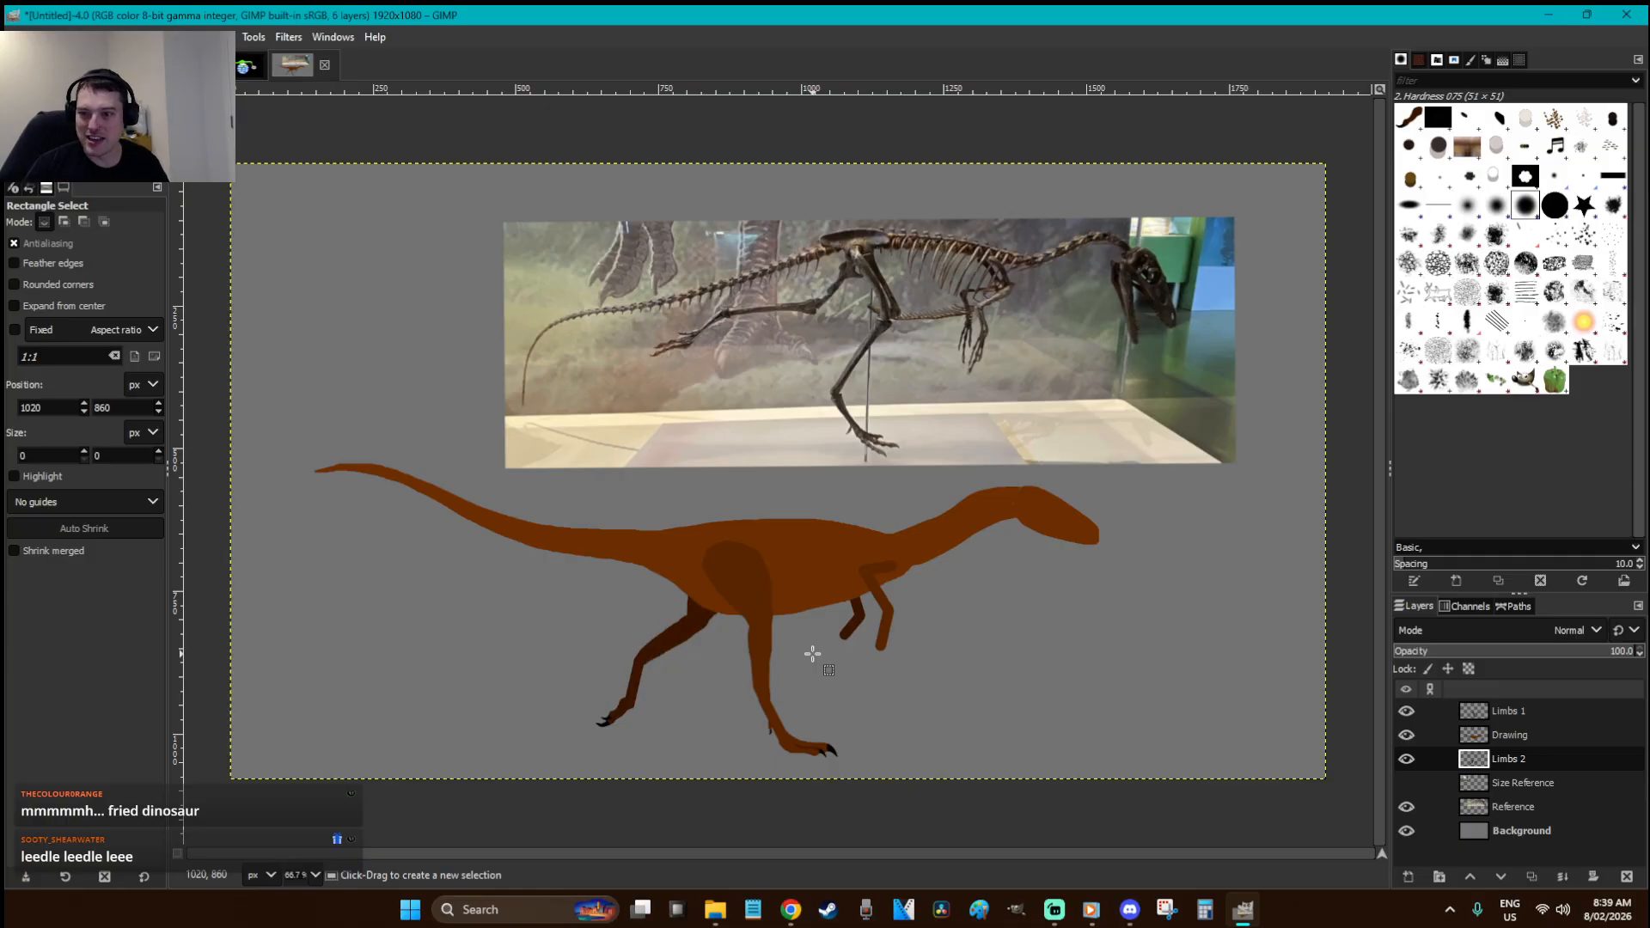
key("shift+s")
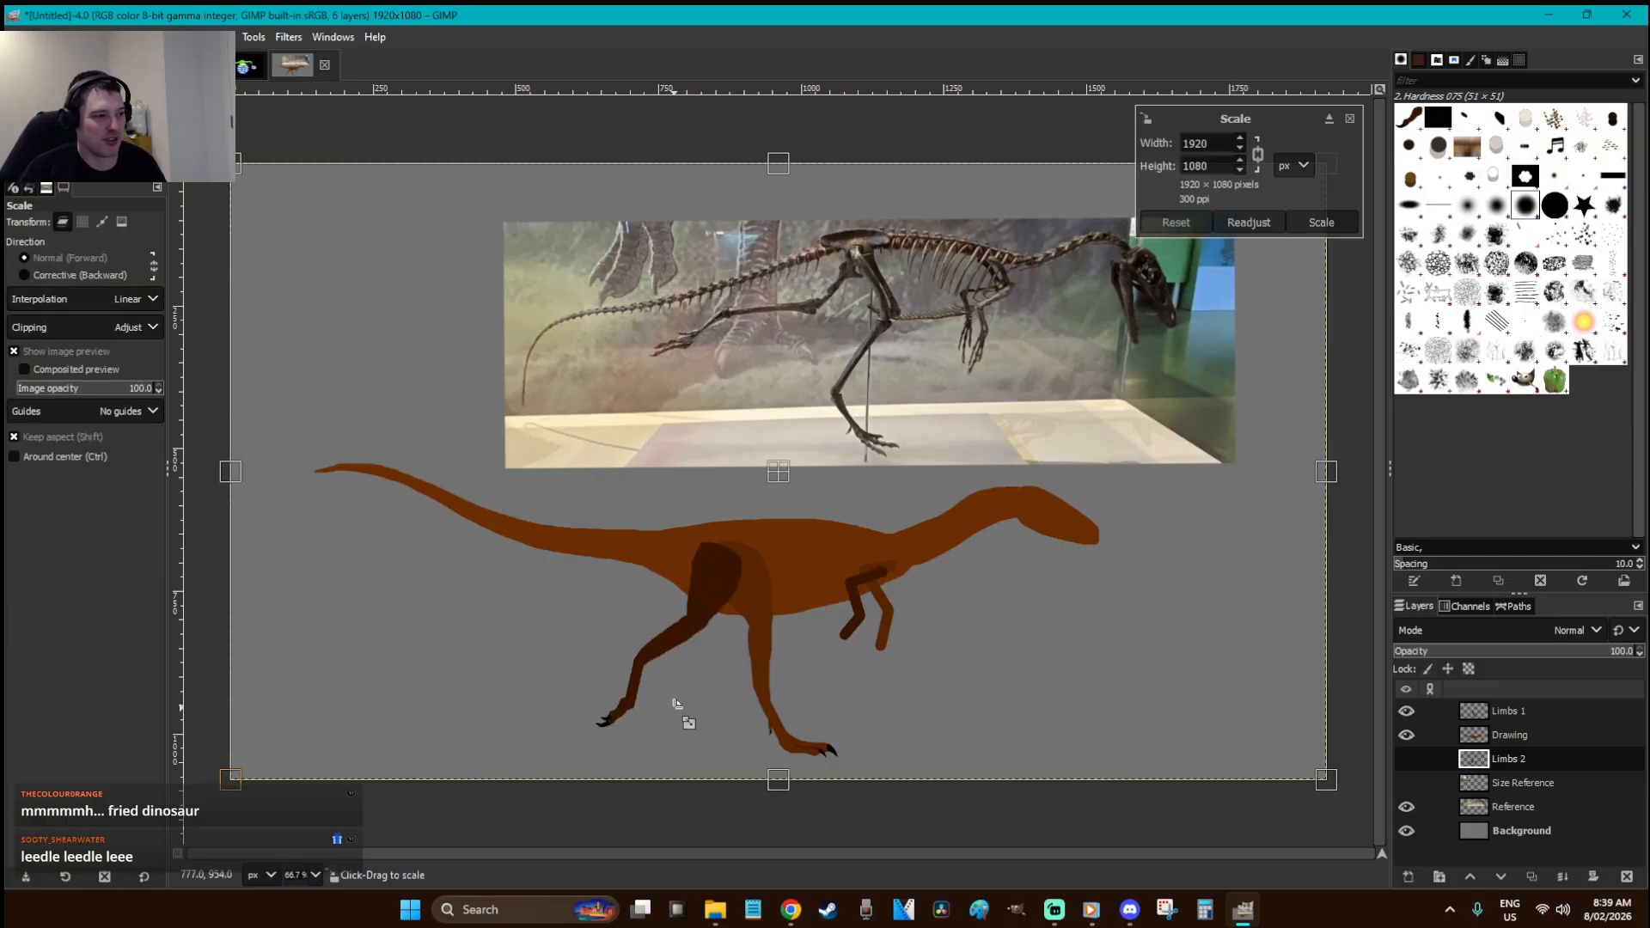
left_click_drag(554, 743, 500, 757)
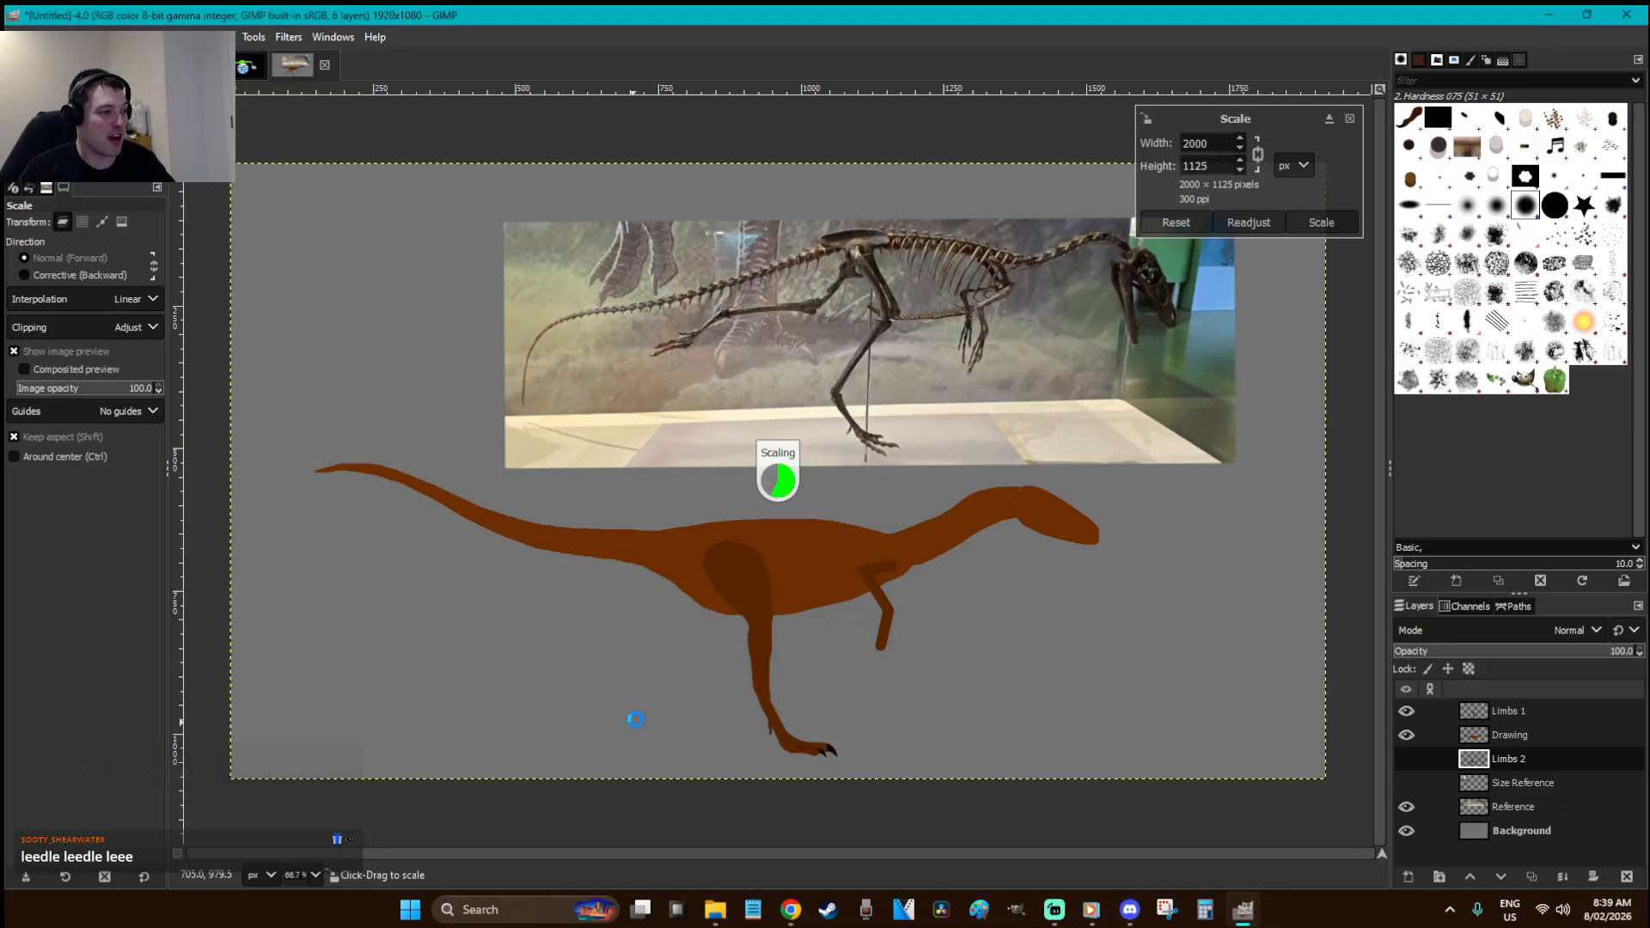
key("Return")
key("m")
left_click_drag(688, 624, 702, 612)
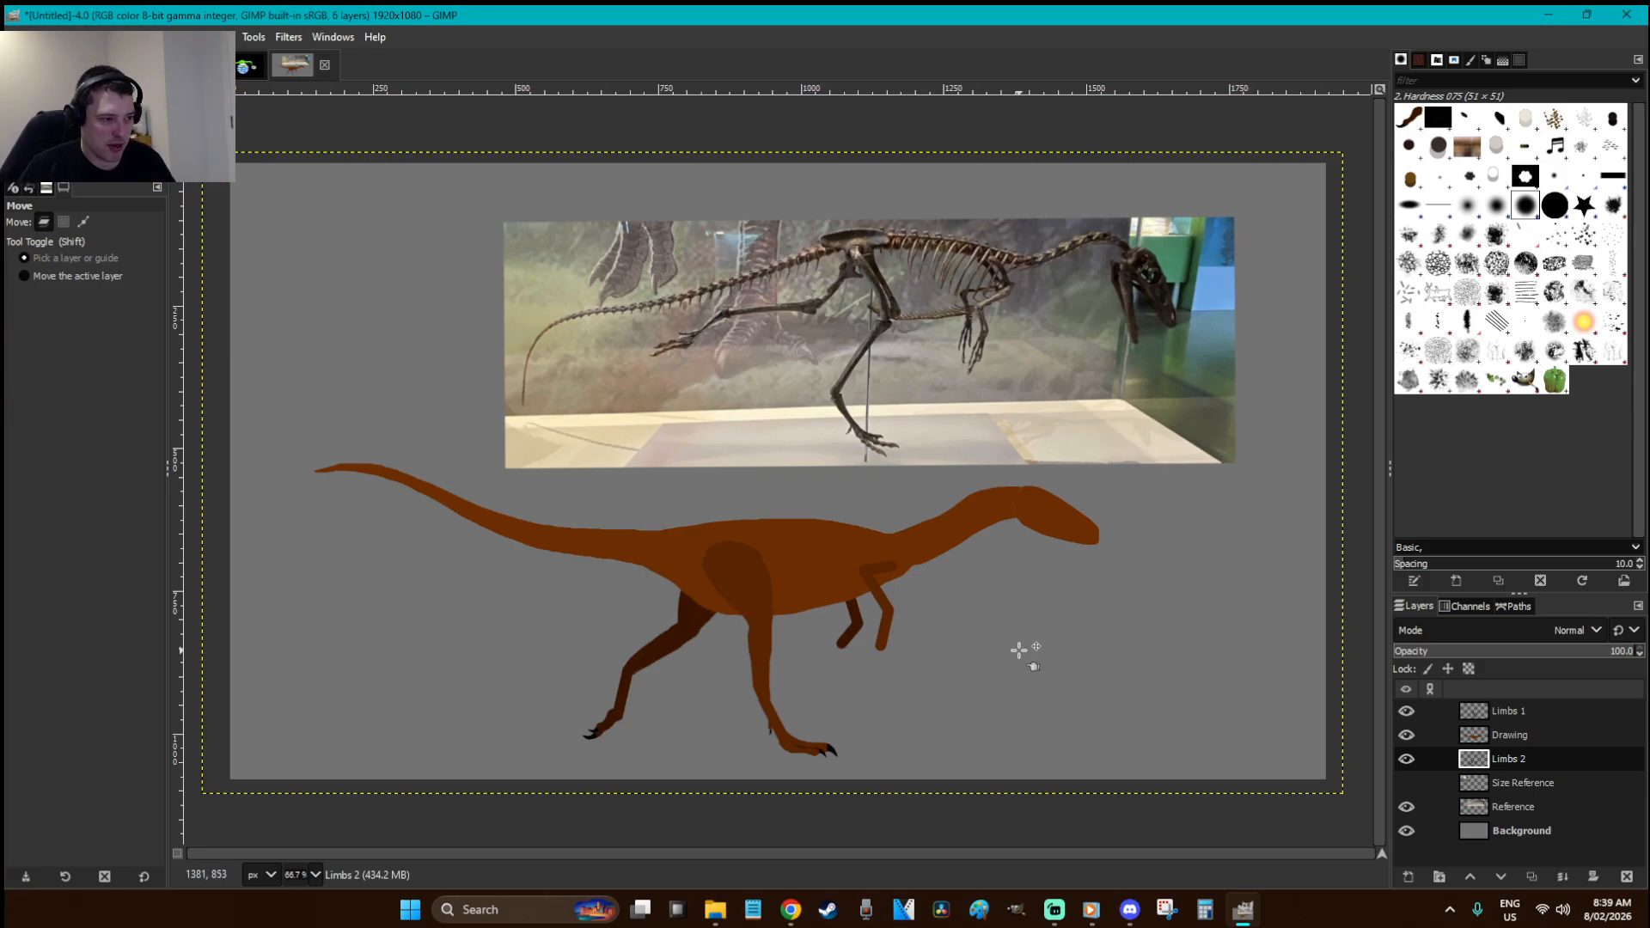
key("r")
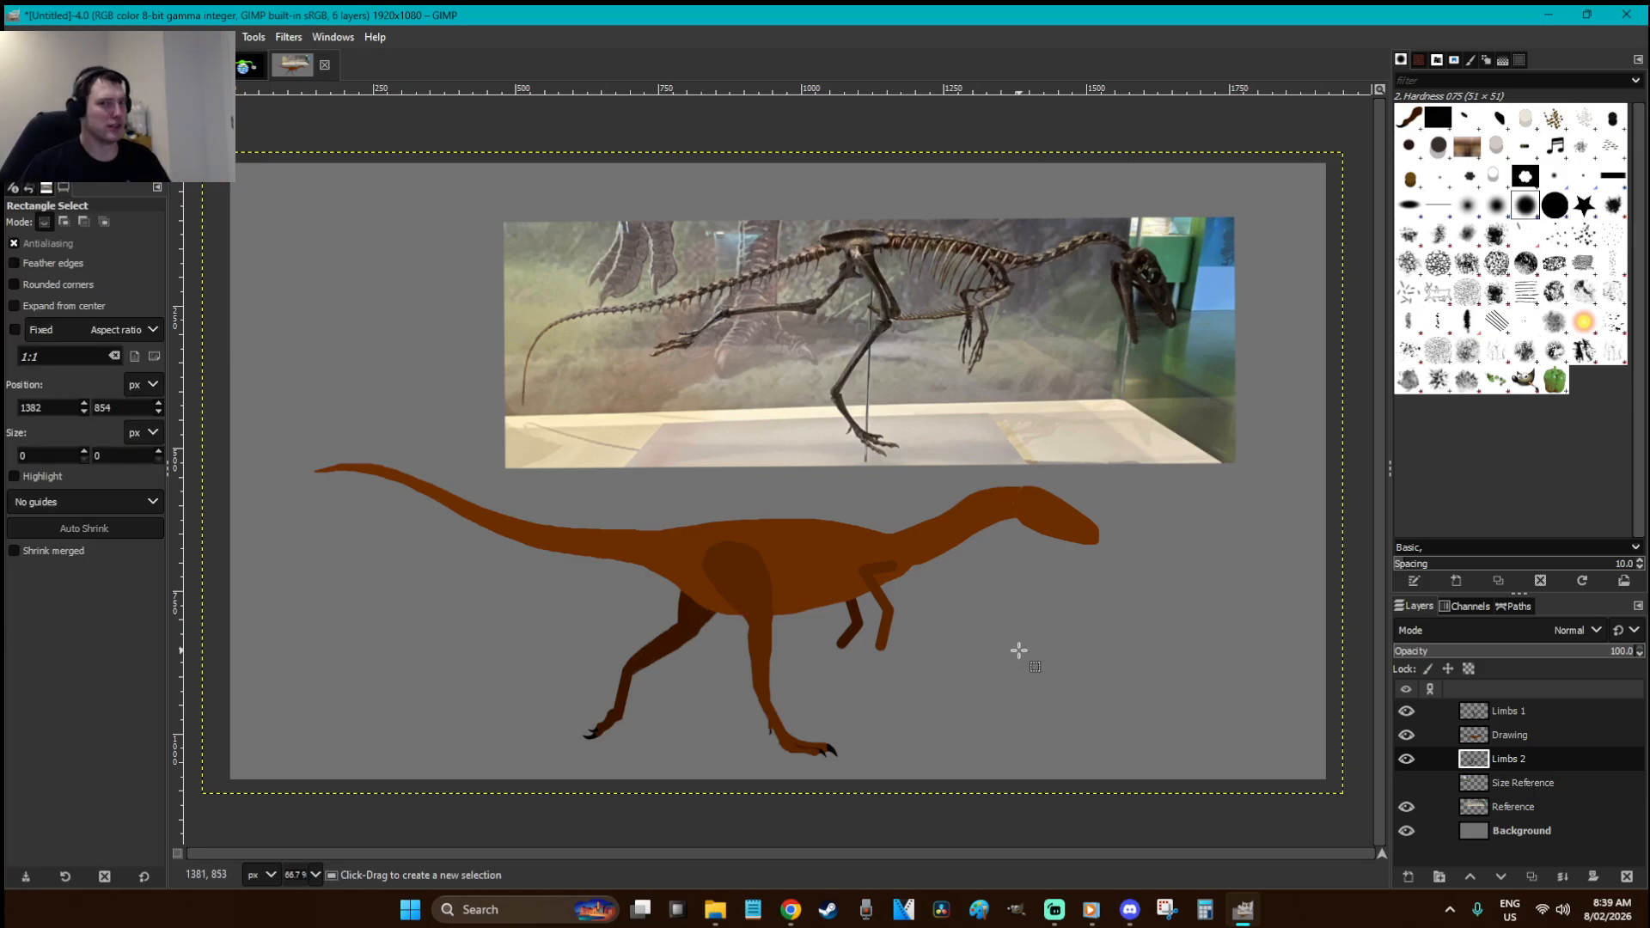
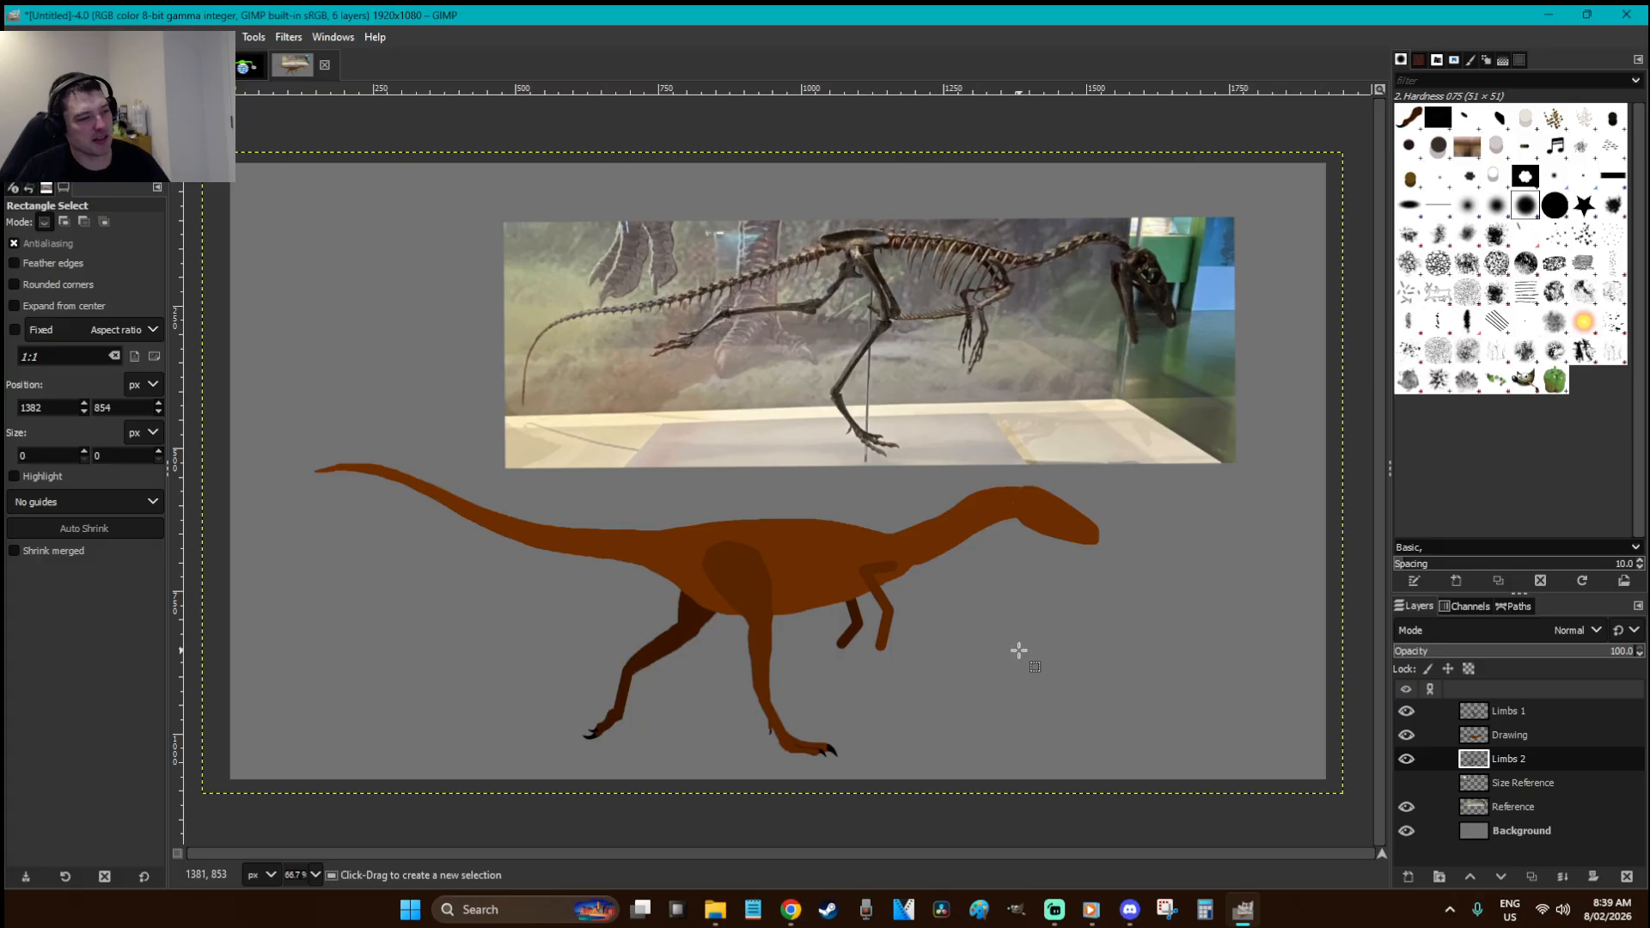
- On the Limbs 1 layer, cut out the whole near arm, paste it back, and place it slightly farther toward the tail
left_click(1408, 710)
left_click(1408, 710)
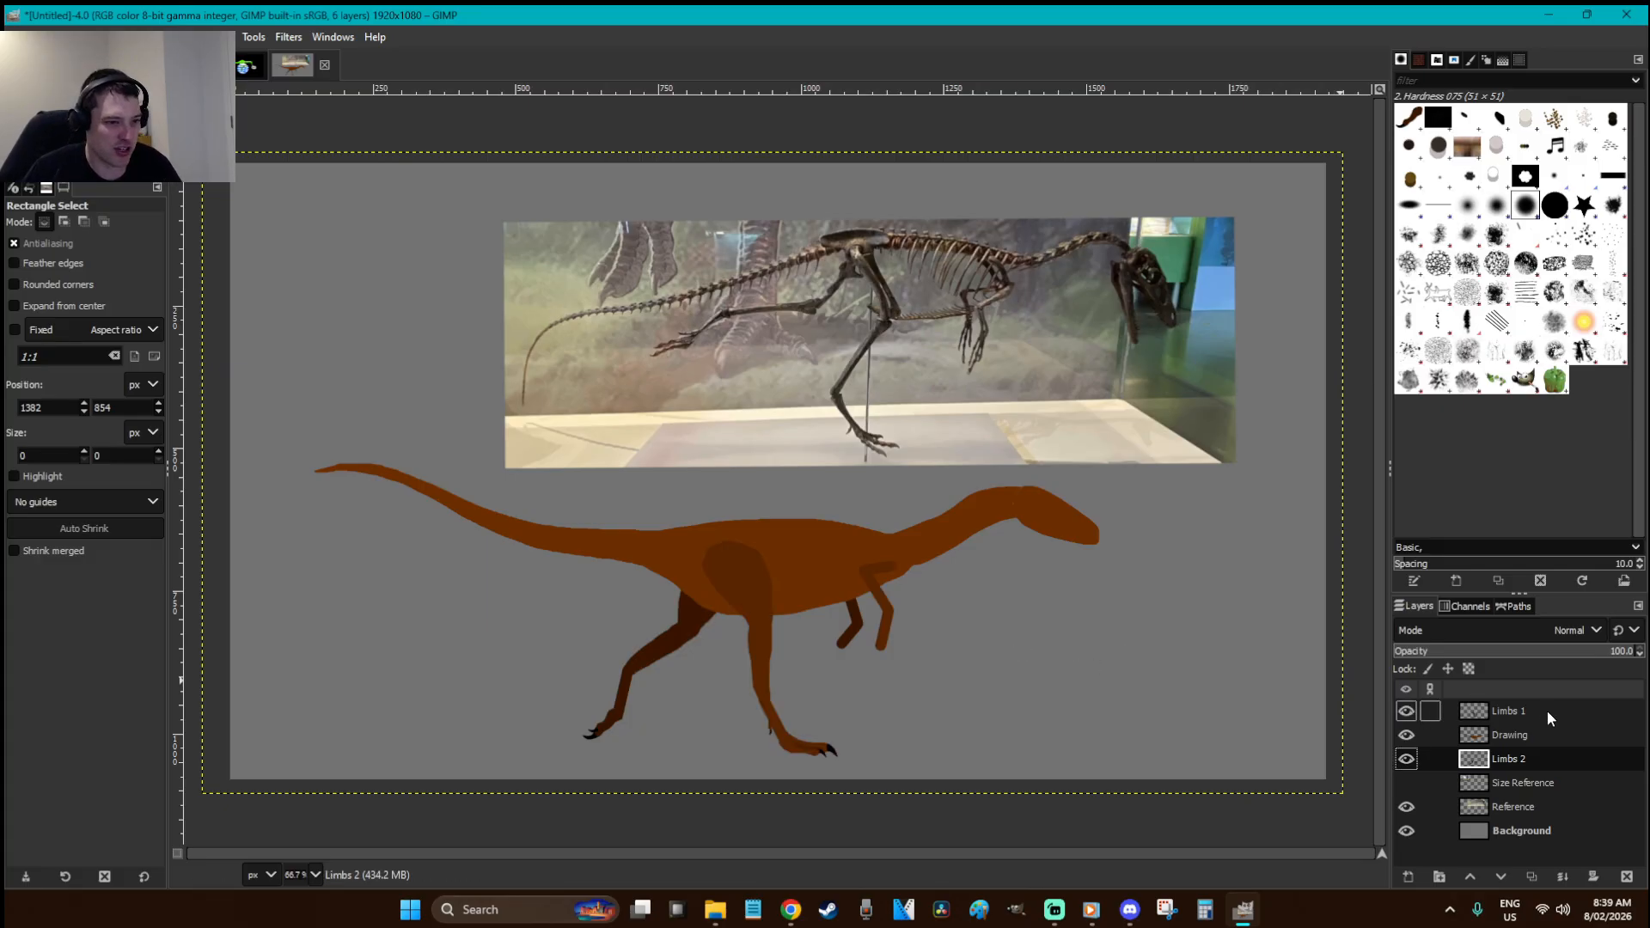
left_click(1549, 713)
key("z")
left_click_drag(1048, 724, 467, 430)
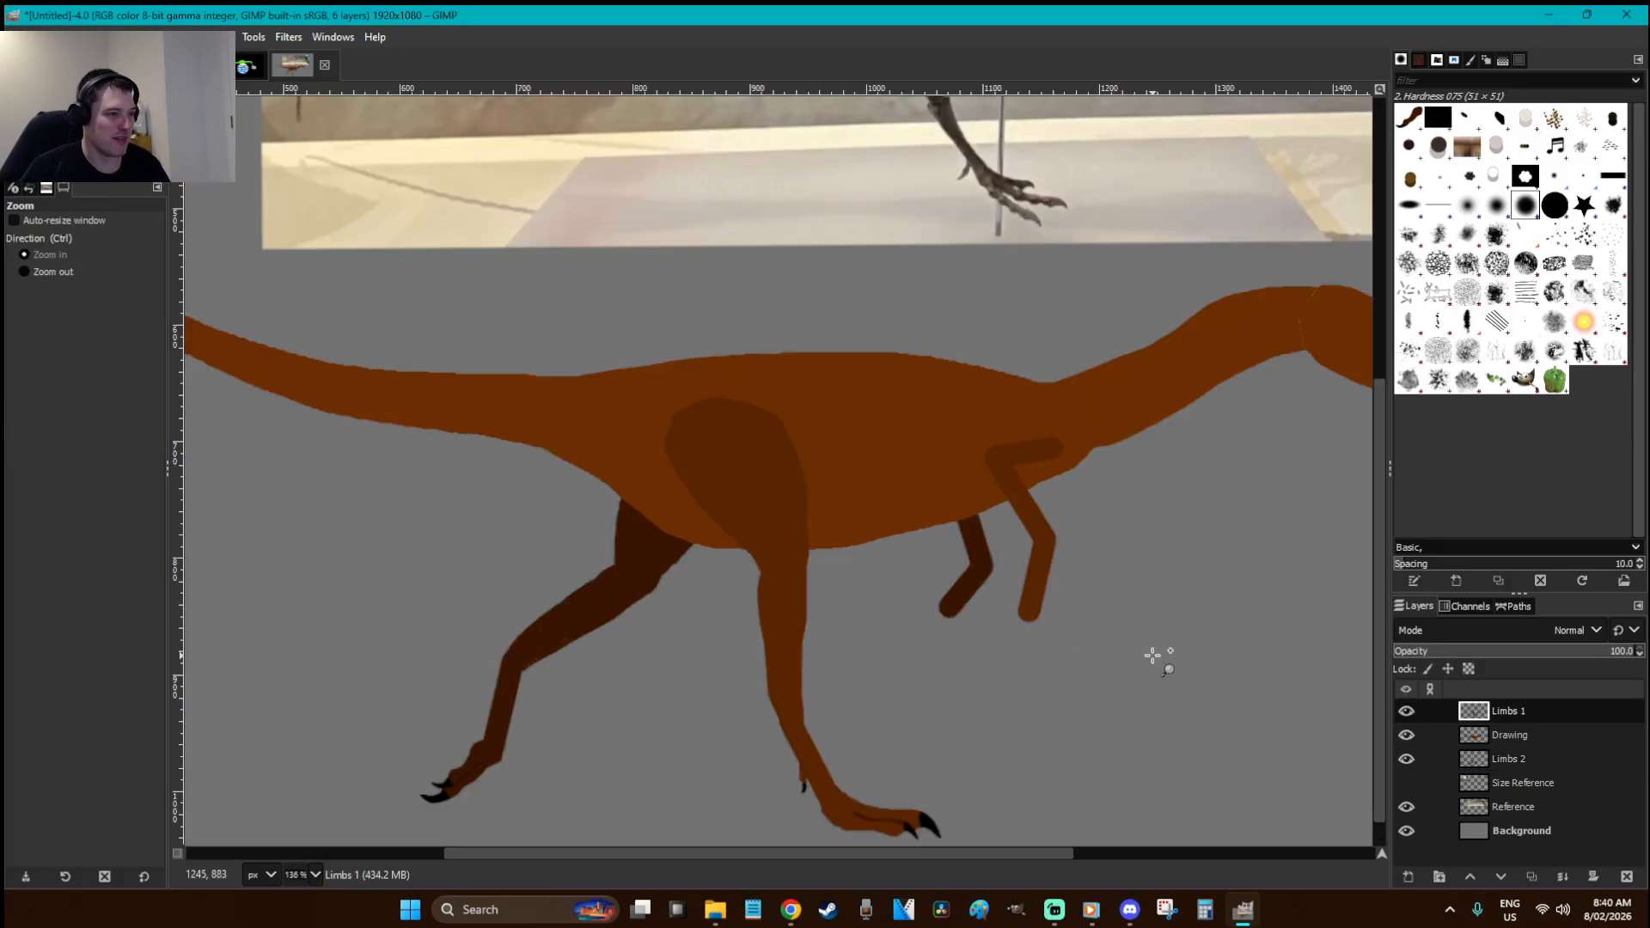
scroll(1155, 656, "up", 5)
scroll(1155, 656, "down", 6)
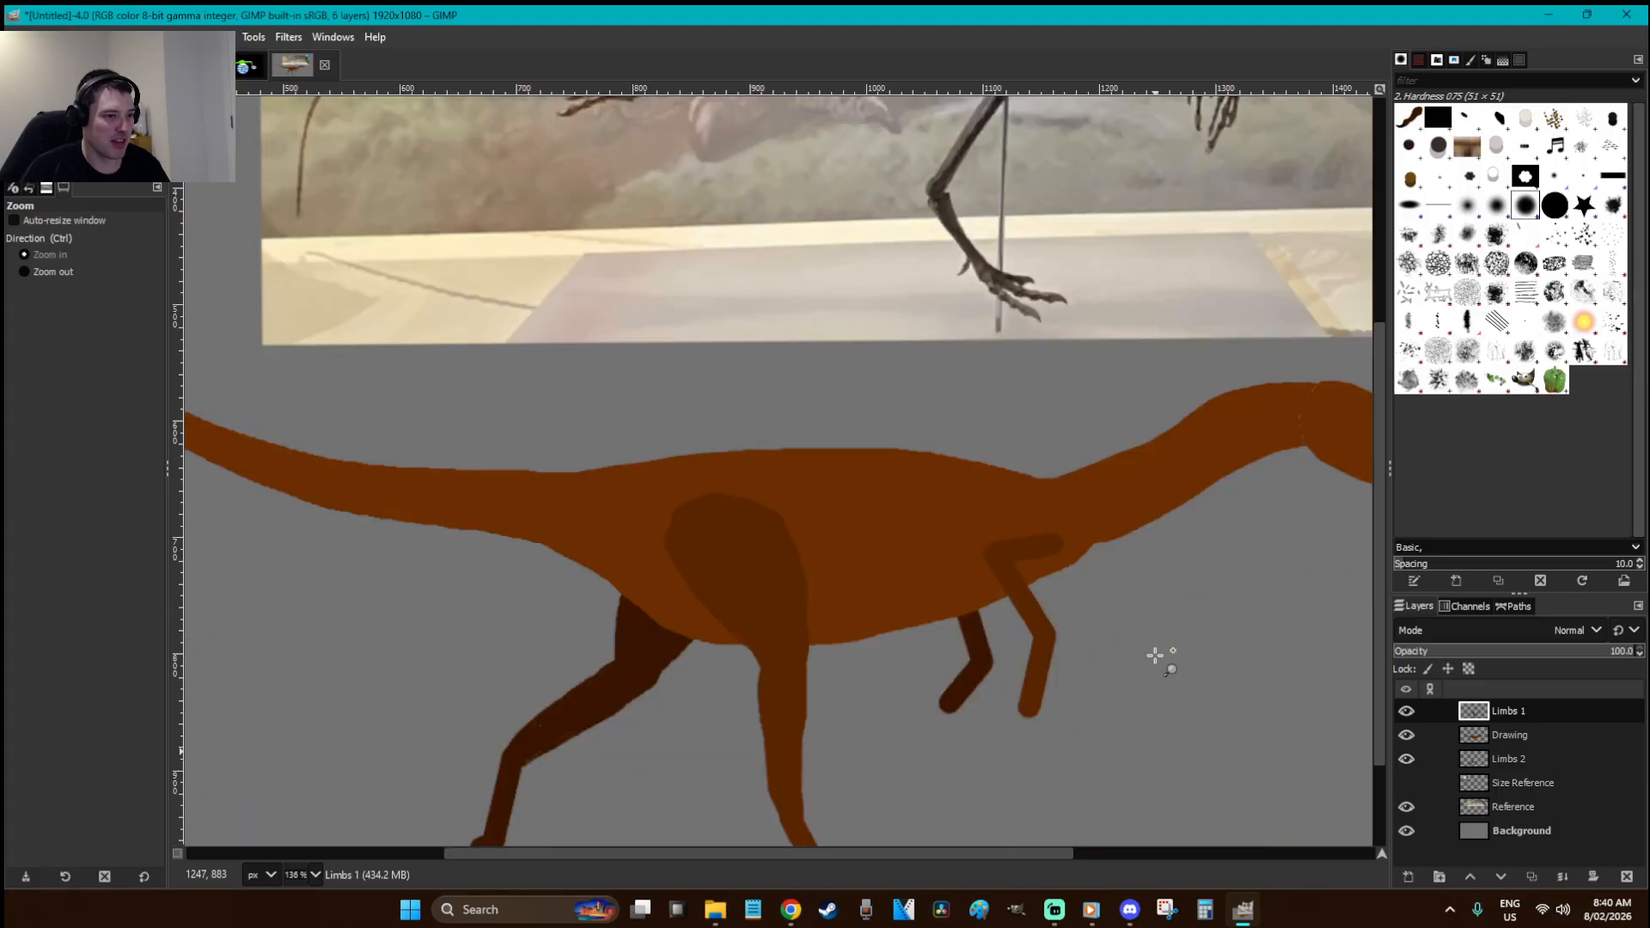
key("r")
left_click_drag(1099, 621, 945, 379)
key("ctrl+x")
key("ctrl+v")
left_click_drag(795, 497, 1036, 548)
left_click(1174, 580)
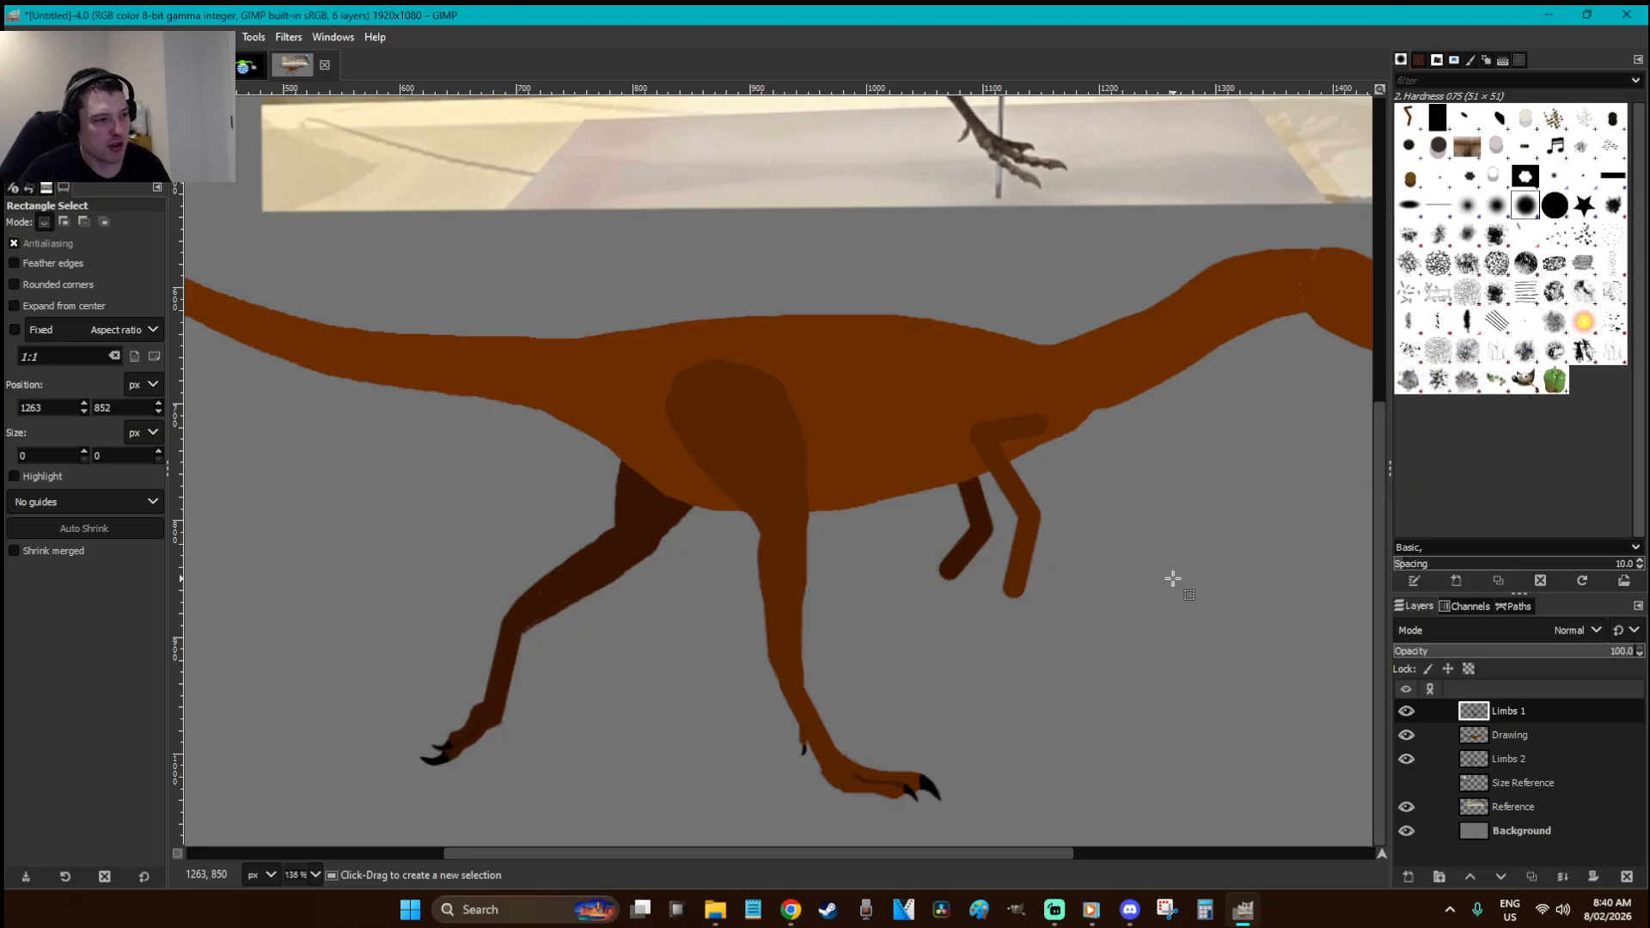
- Freehand-select the near arm below the shoulder segment, cut and paste it, and anchor it slightly farther back
scroll(1173, 578, "up", 6)
scroll(1175, 579, "down", 4)
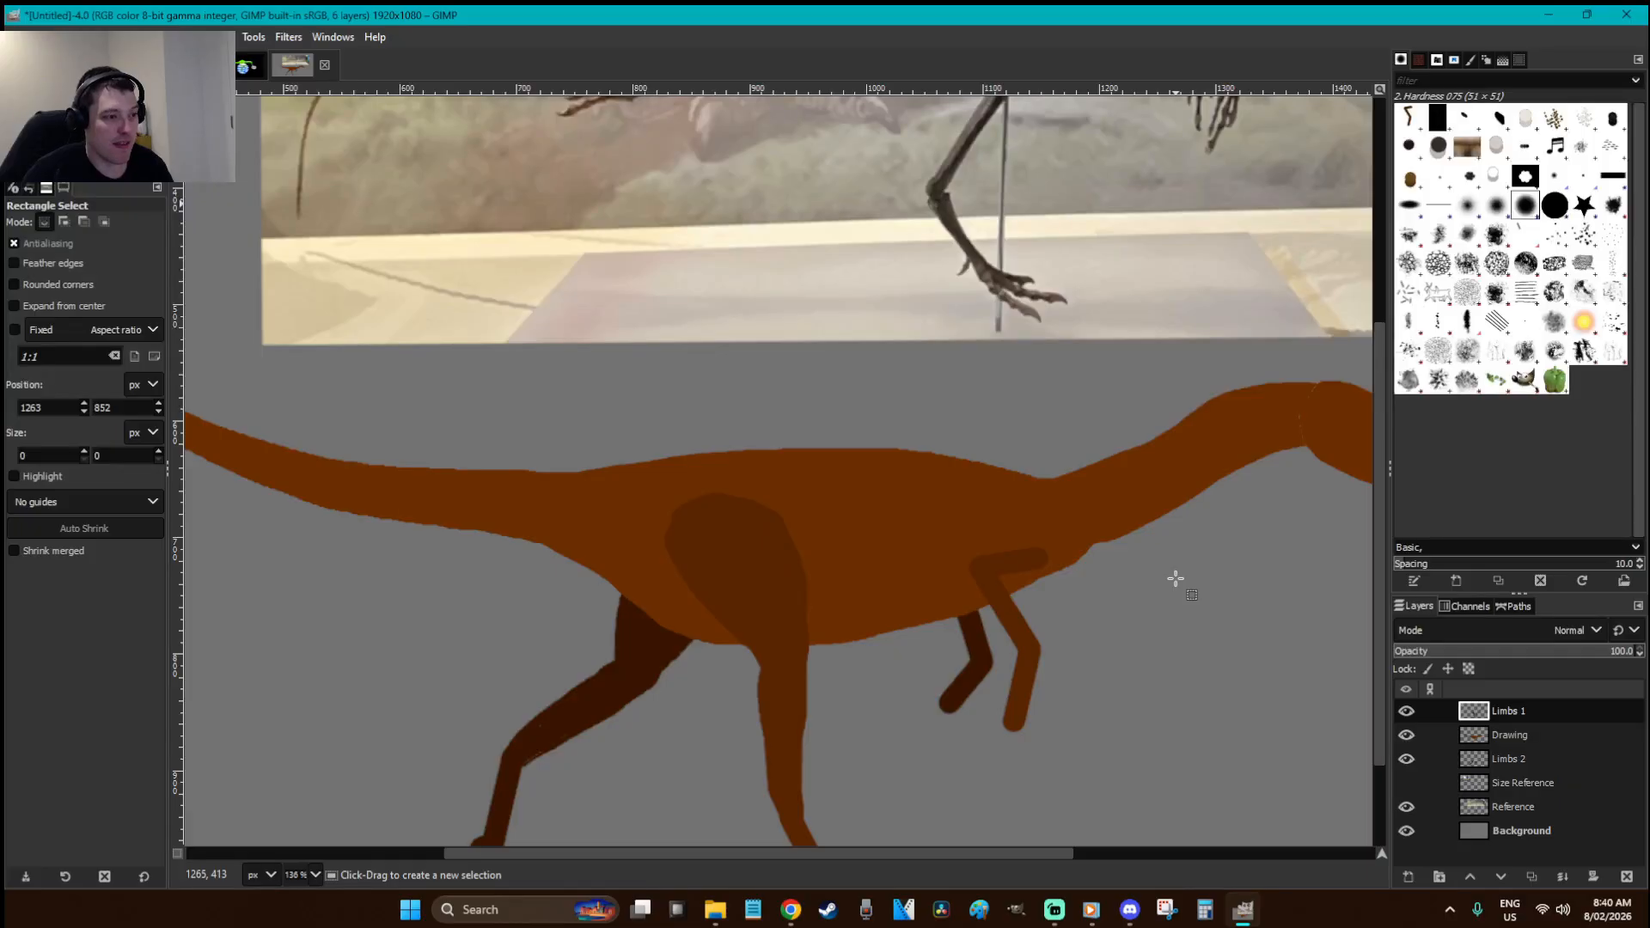
scroll(1175, 578, "up", 4)
scroll(1175, 579, "down", 6)
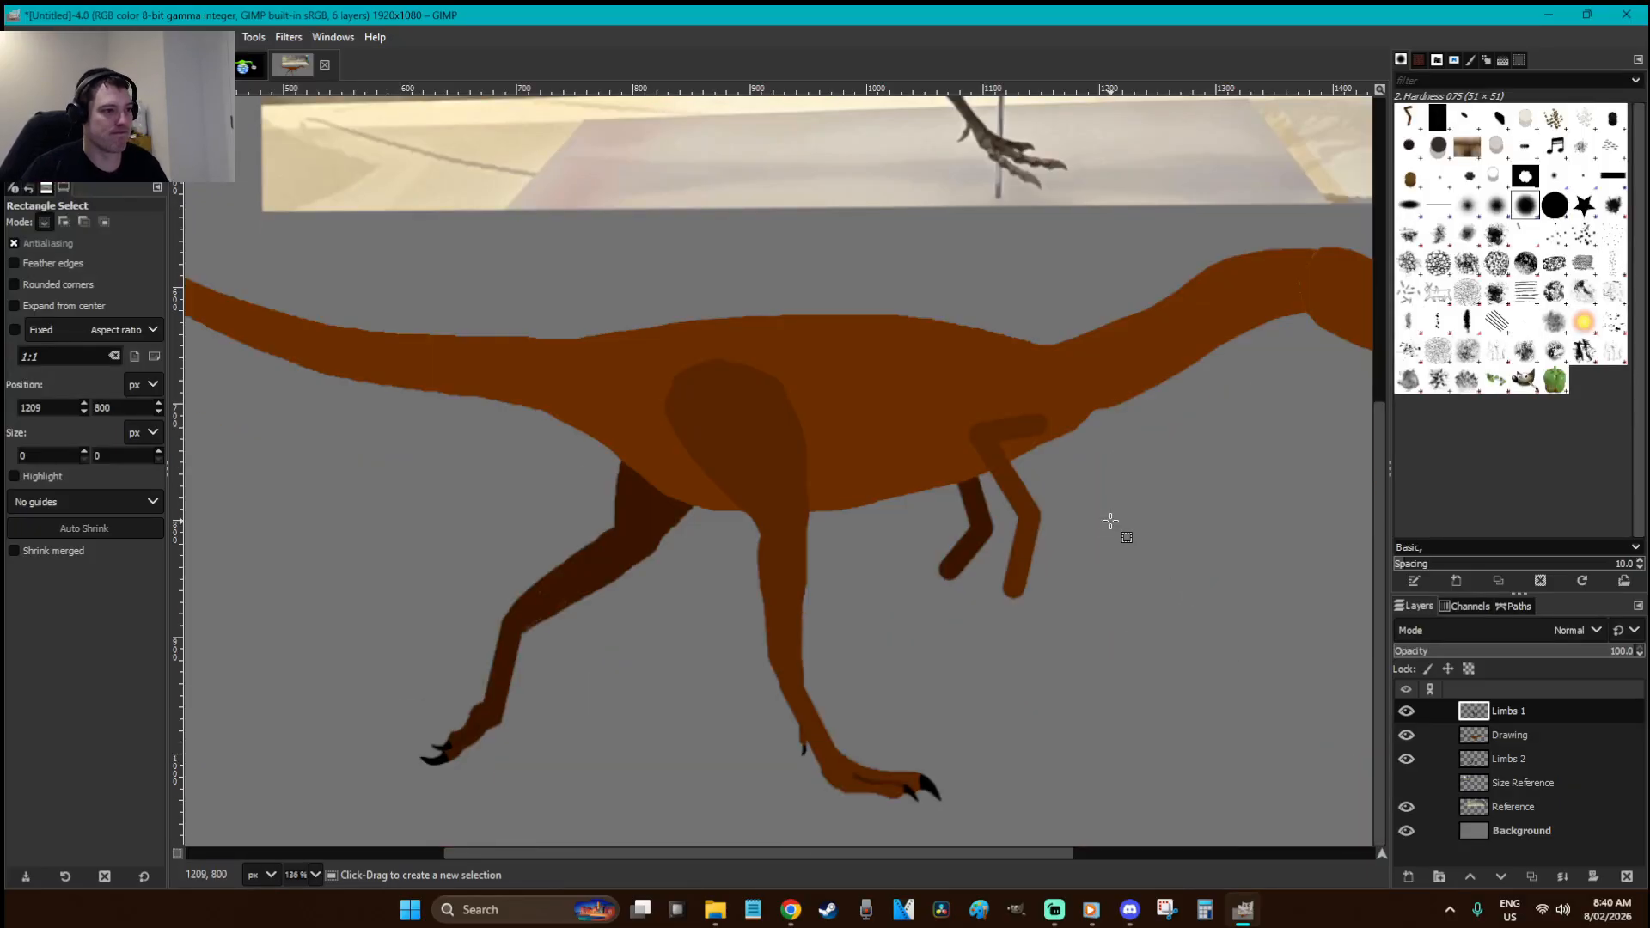
key("f")
mouse_move(999, 444)
left_mouse_down()
mouse_move(976, 497)
mouse_move(986, 624)
mouse_move(1094, 561)
mouse_move(1041, 439)
mouse_move(999, 445)
left_mouse_up()
key("Return")
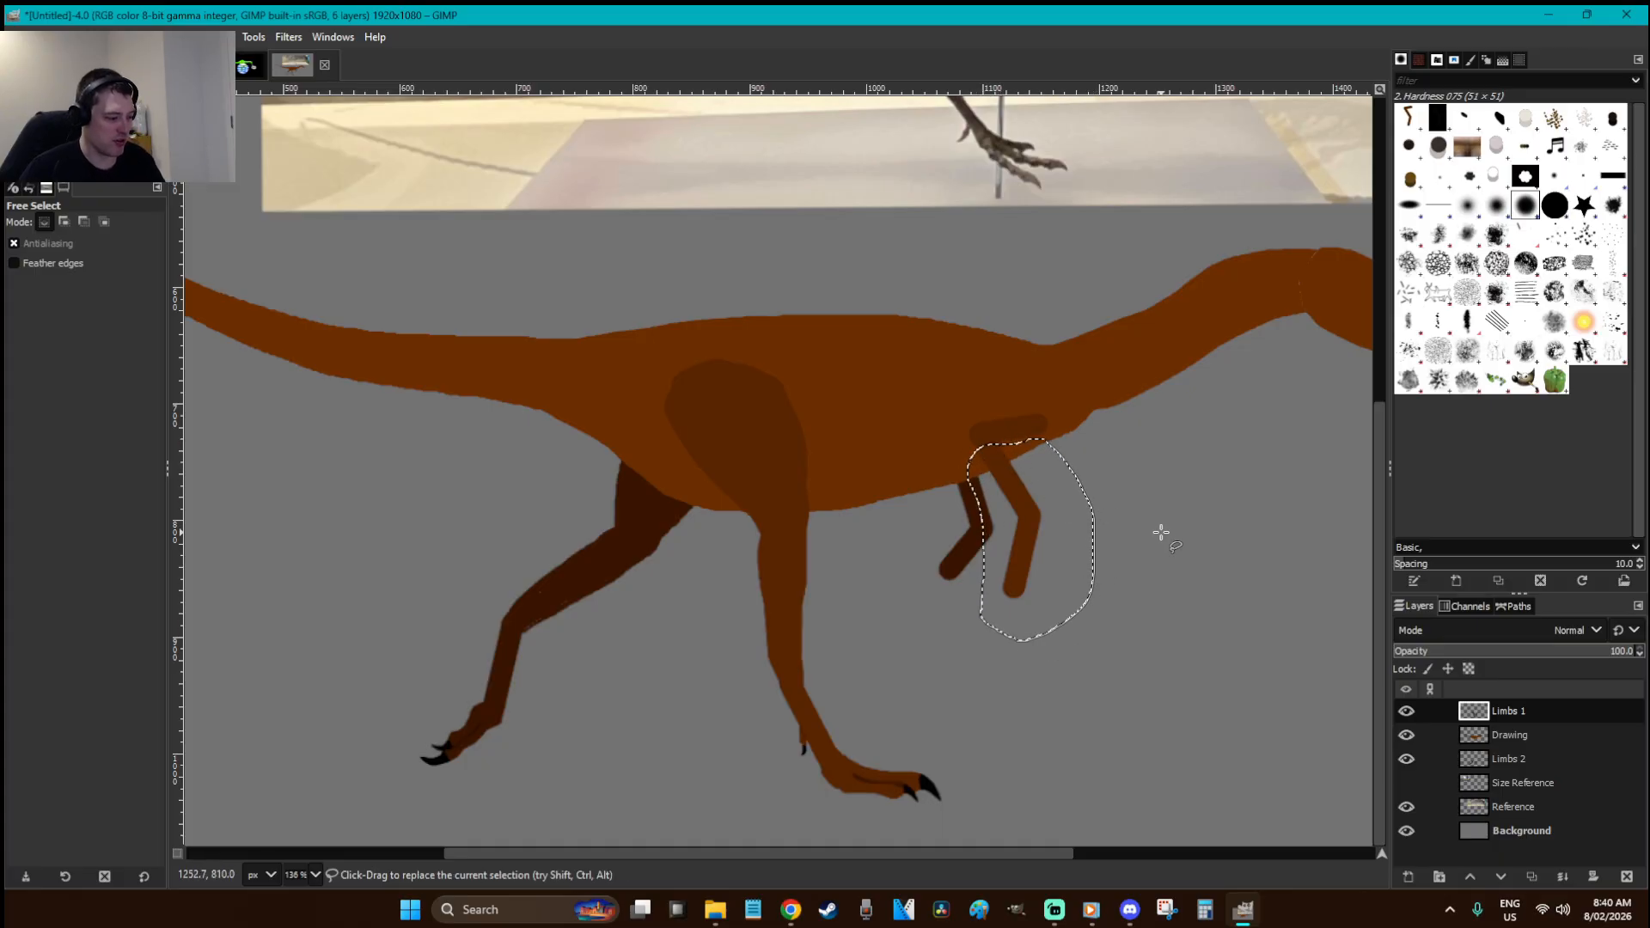
key("ctrl+x")
key("r")
key("ctrl+v")
left_click_drag(803, 449, 1014, 511)
left_click(1130, 532)
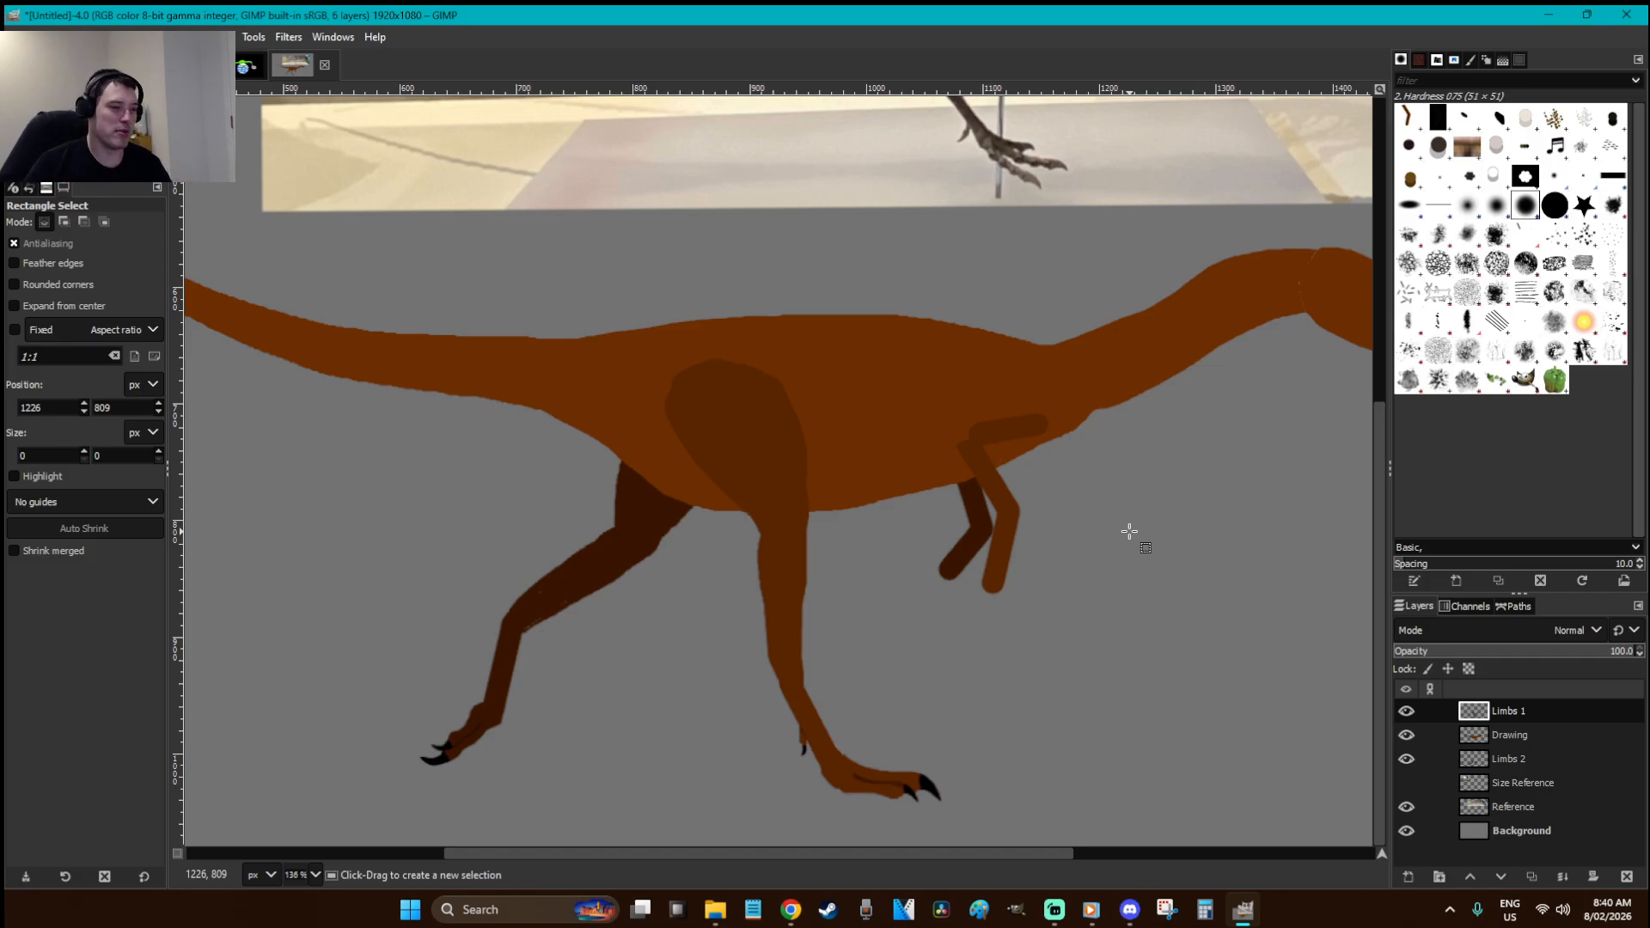
- Set the paintbrush size to 10 and thicken the near arm's upper segments and elbow with the limb's brown
key("z")
left_click_drag(1156, 618, 813, 345)
scroll(1032, 427, "up", 10)
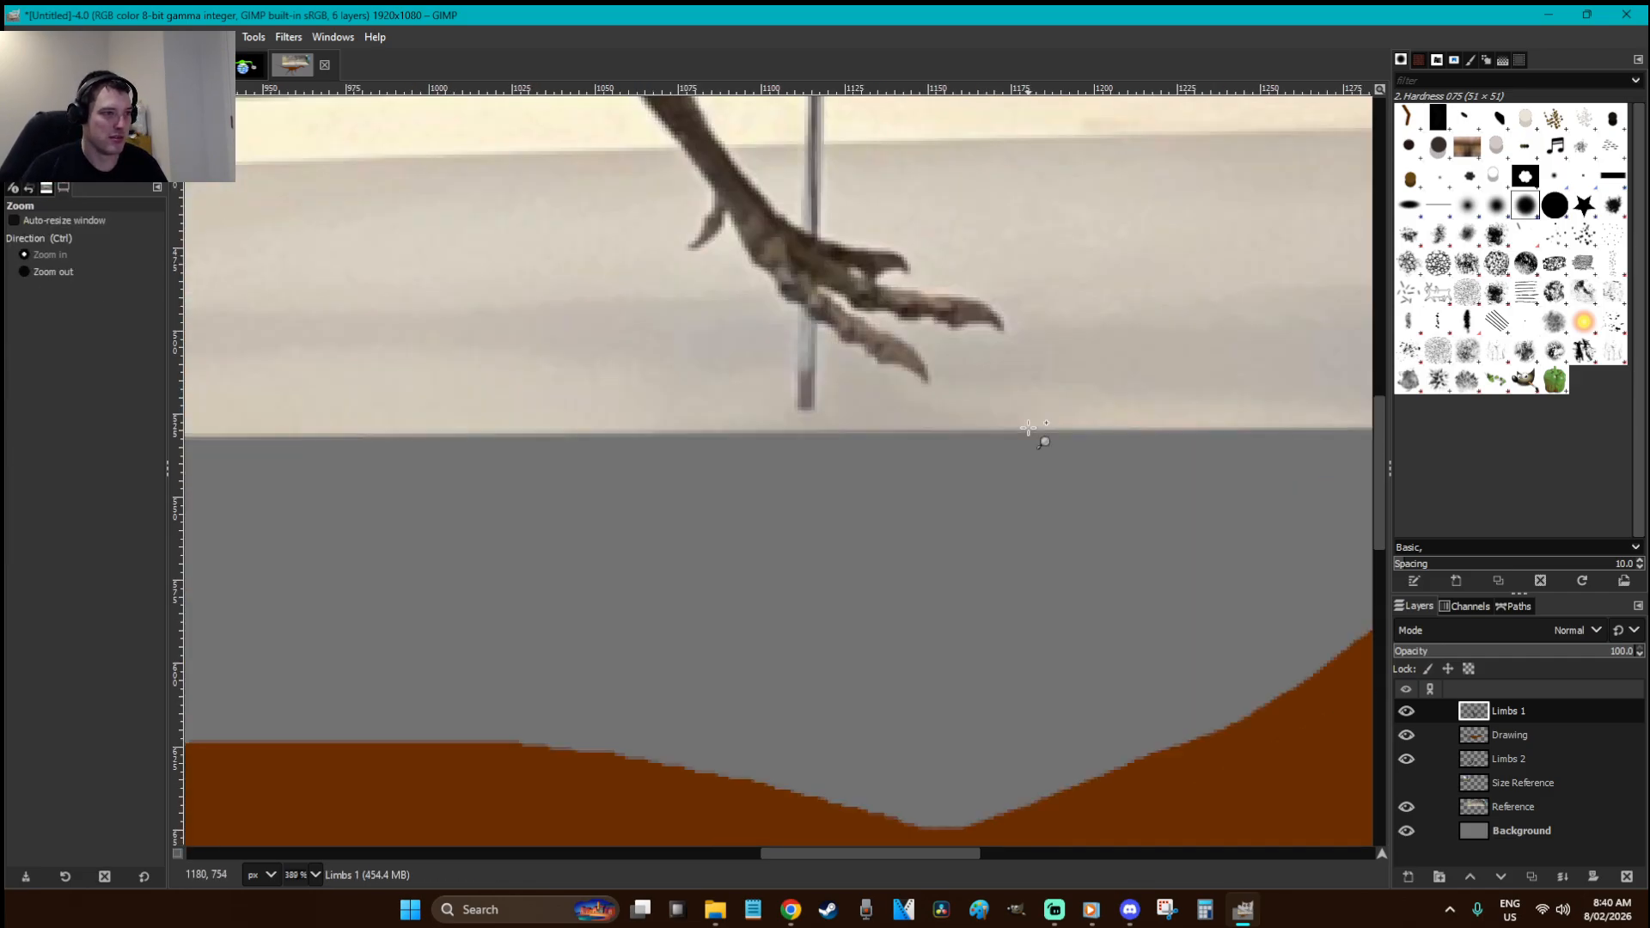
scroll(1028, 427, "up", 5)
key("1")
scroll(1029, 427, "down", 5)
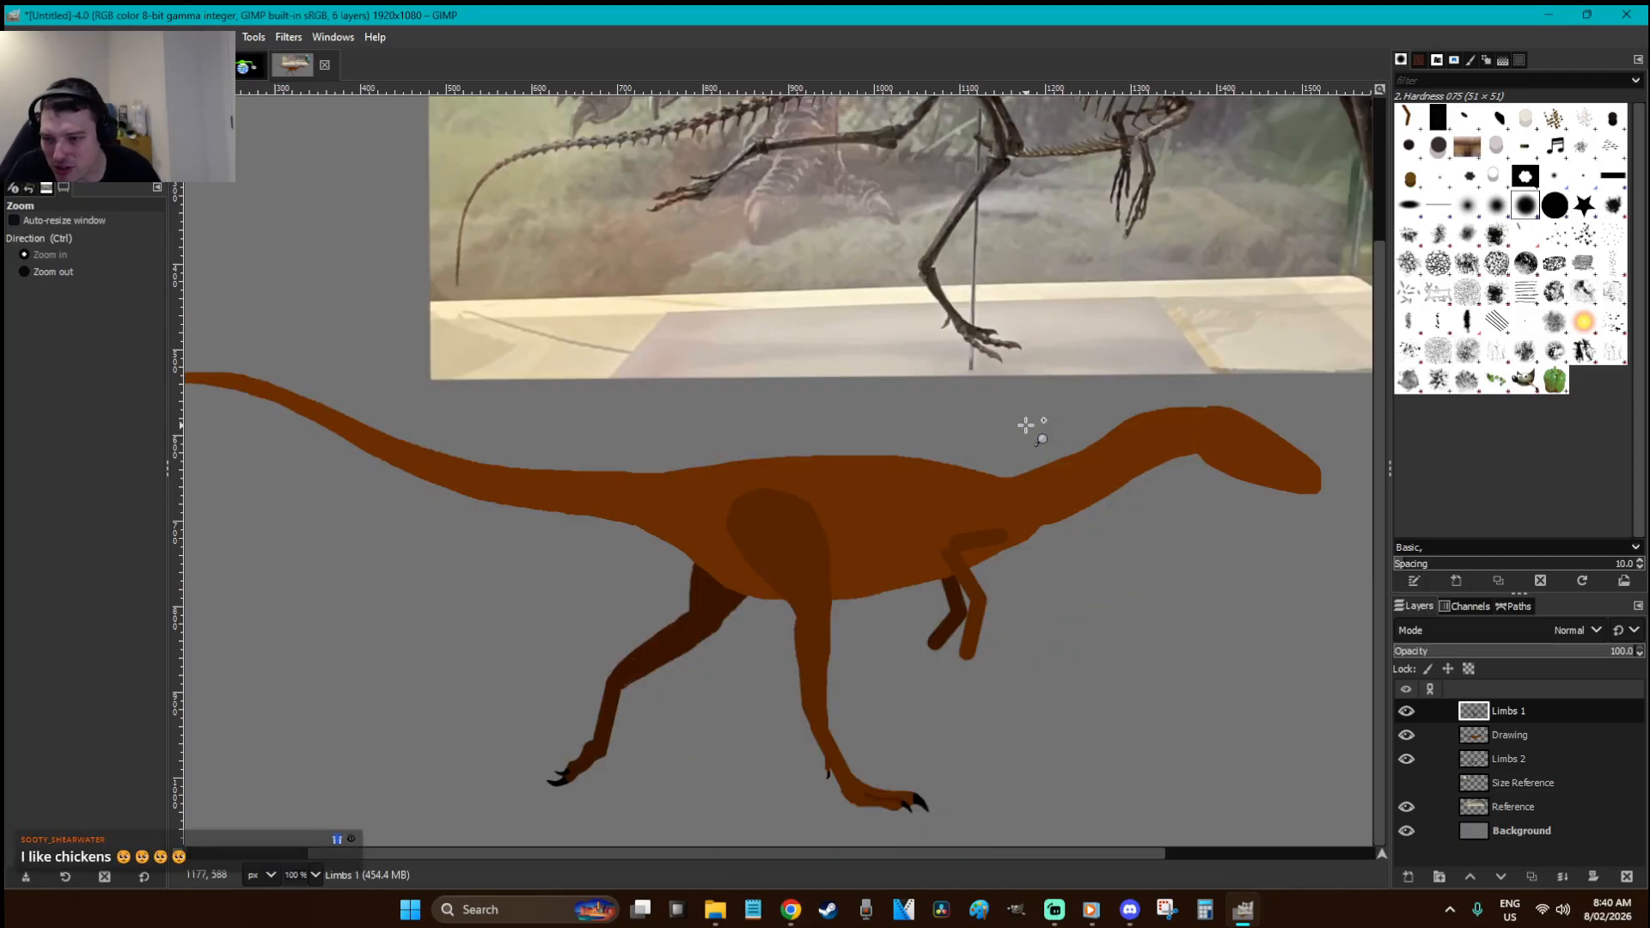
key("r")
key("z")
left_click_drag(1058, 677, 896, 505)
key("p")
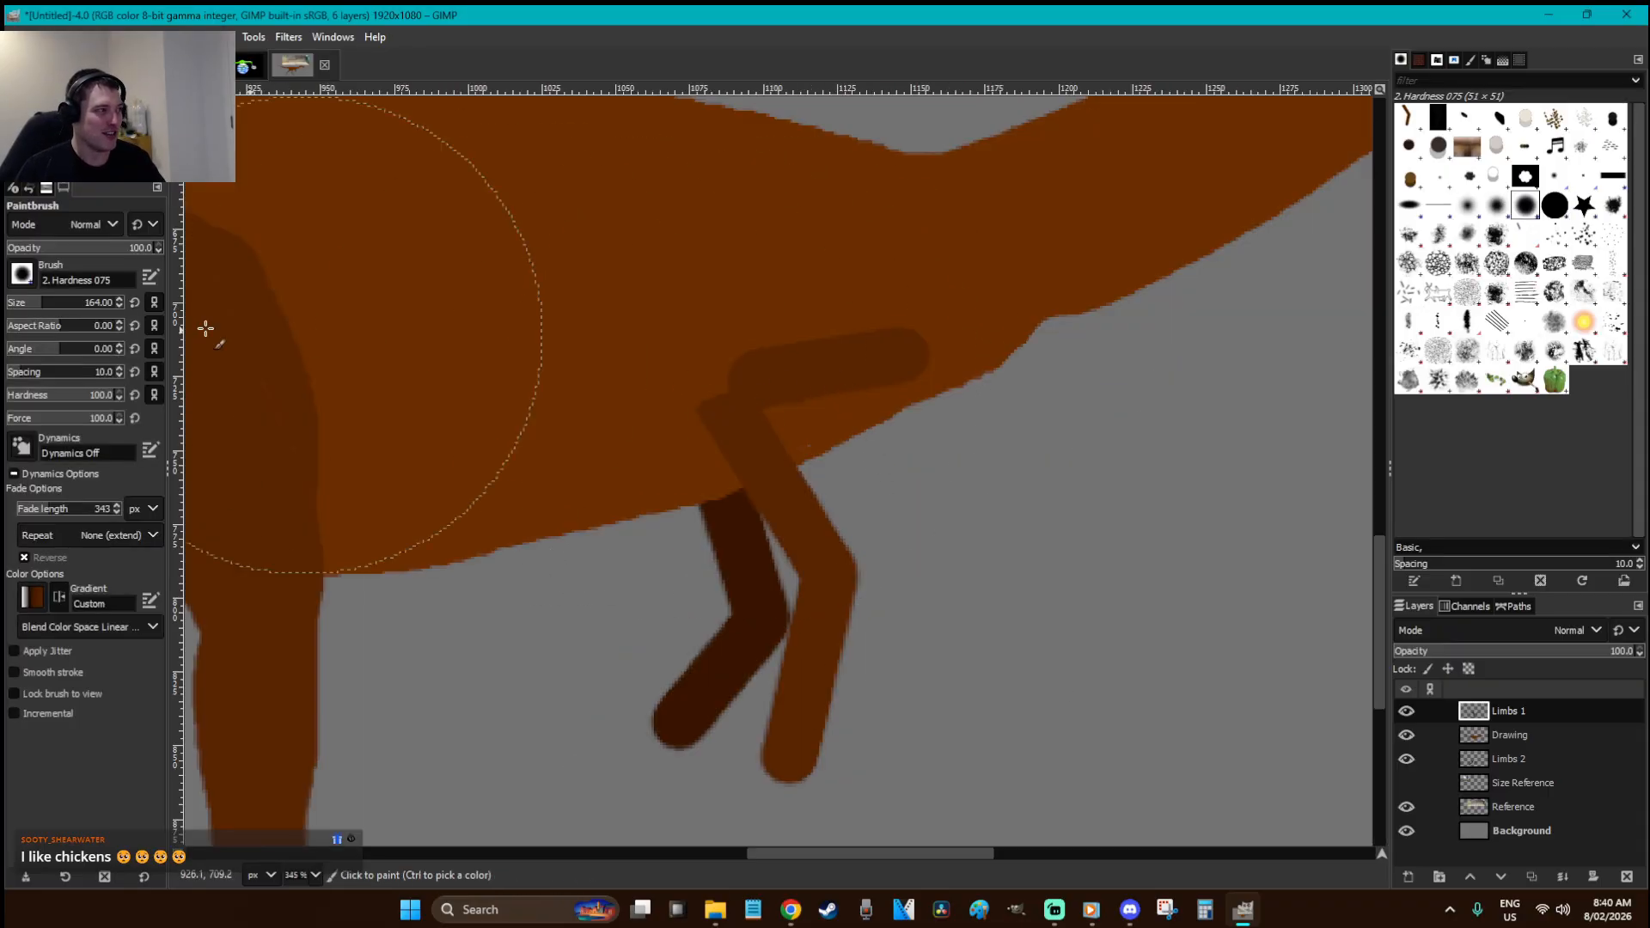
left_click(106, 312)
type("10")
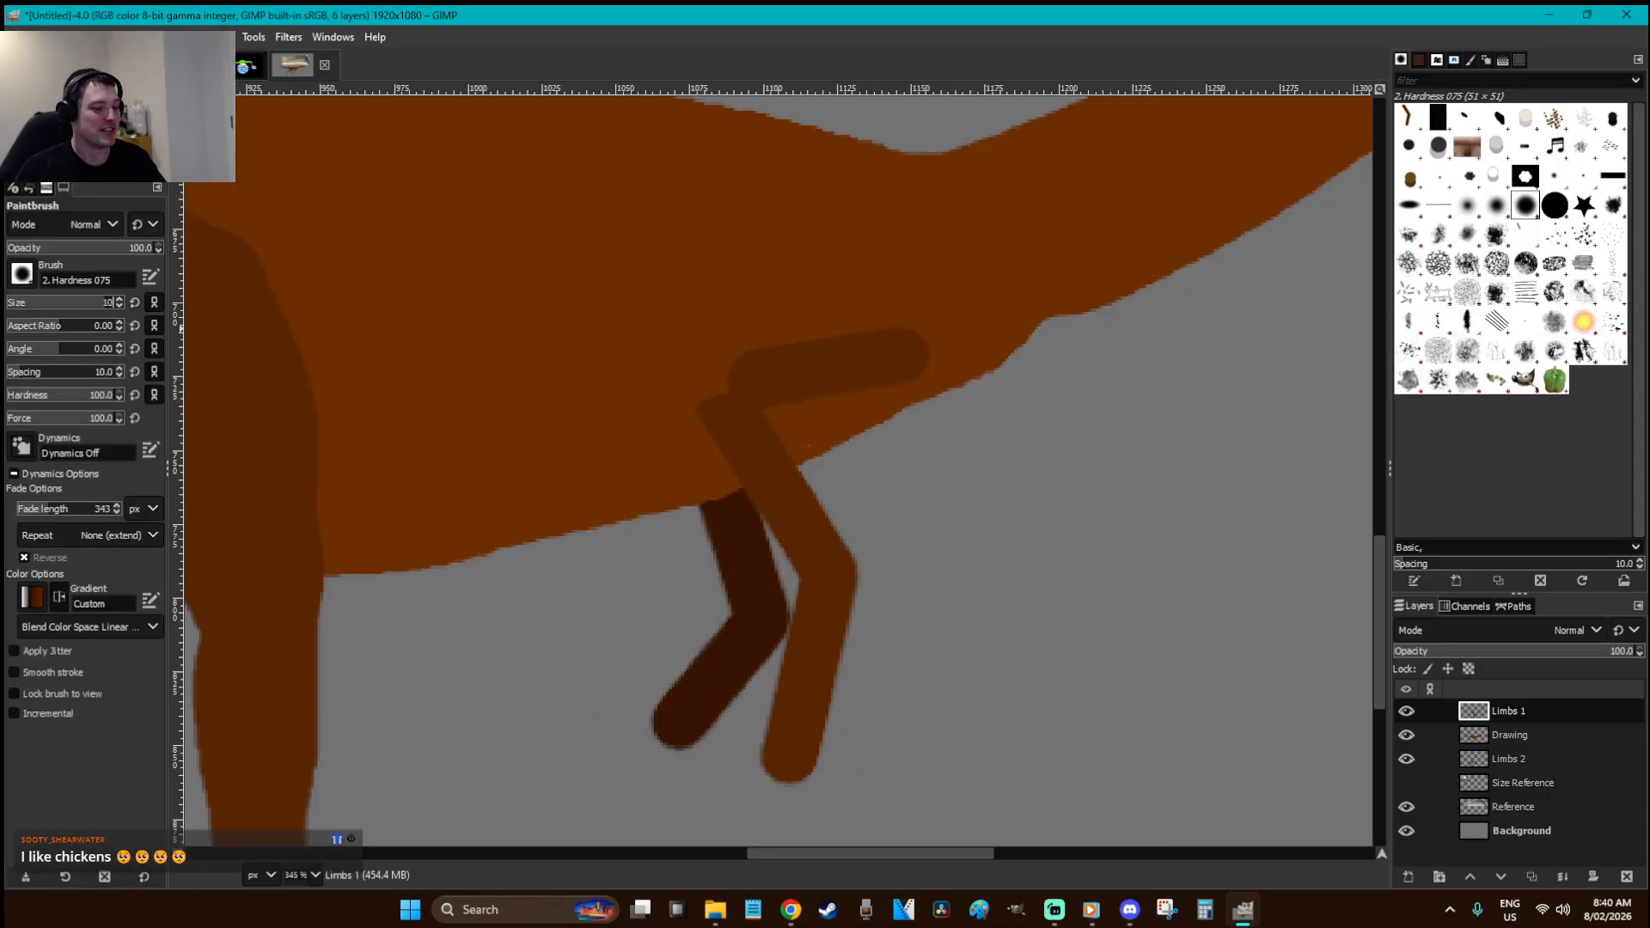
key("Return")
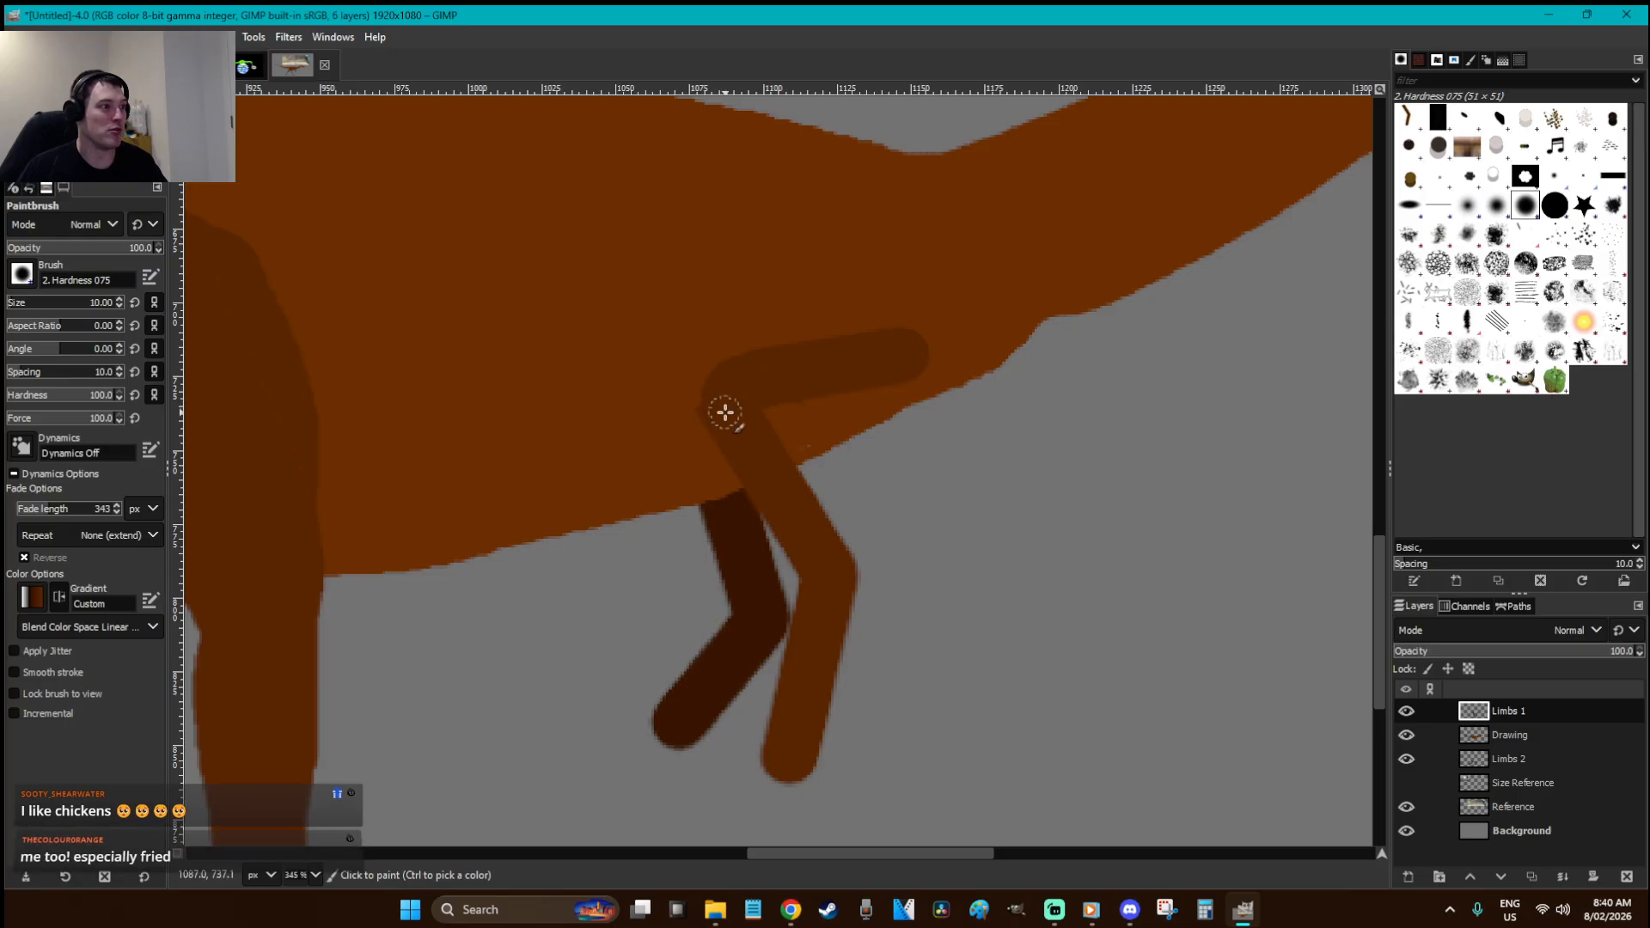
mouse_move(813, 407)
left_mouse_down()
mouse_move(917, 360)
mouse_move(797, 348)
mouse_move(760, 390)
mouse_move(828, 546)
mouse_move(685, 399)
mouse_move(709, 385)
mouse_move(718, 434)
mouse_move(785, 528)
left_mouse_up()
key("g")
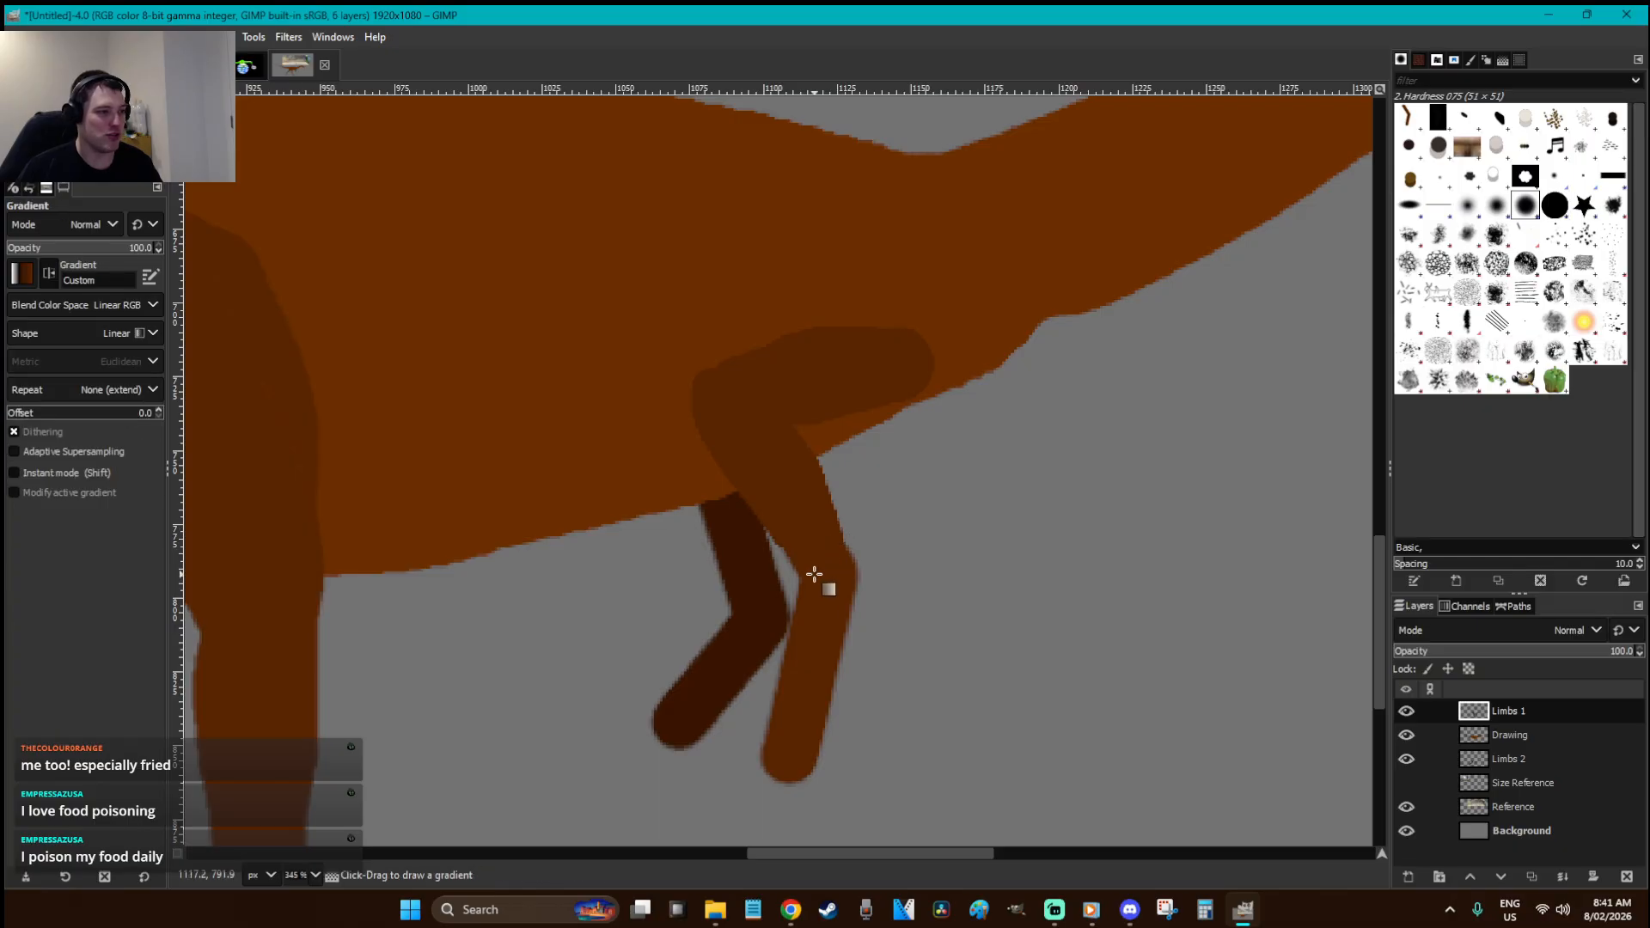
- Freehand-select the near arm's lowest segment below the wrist, delete it, and clear the selection
key("f")
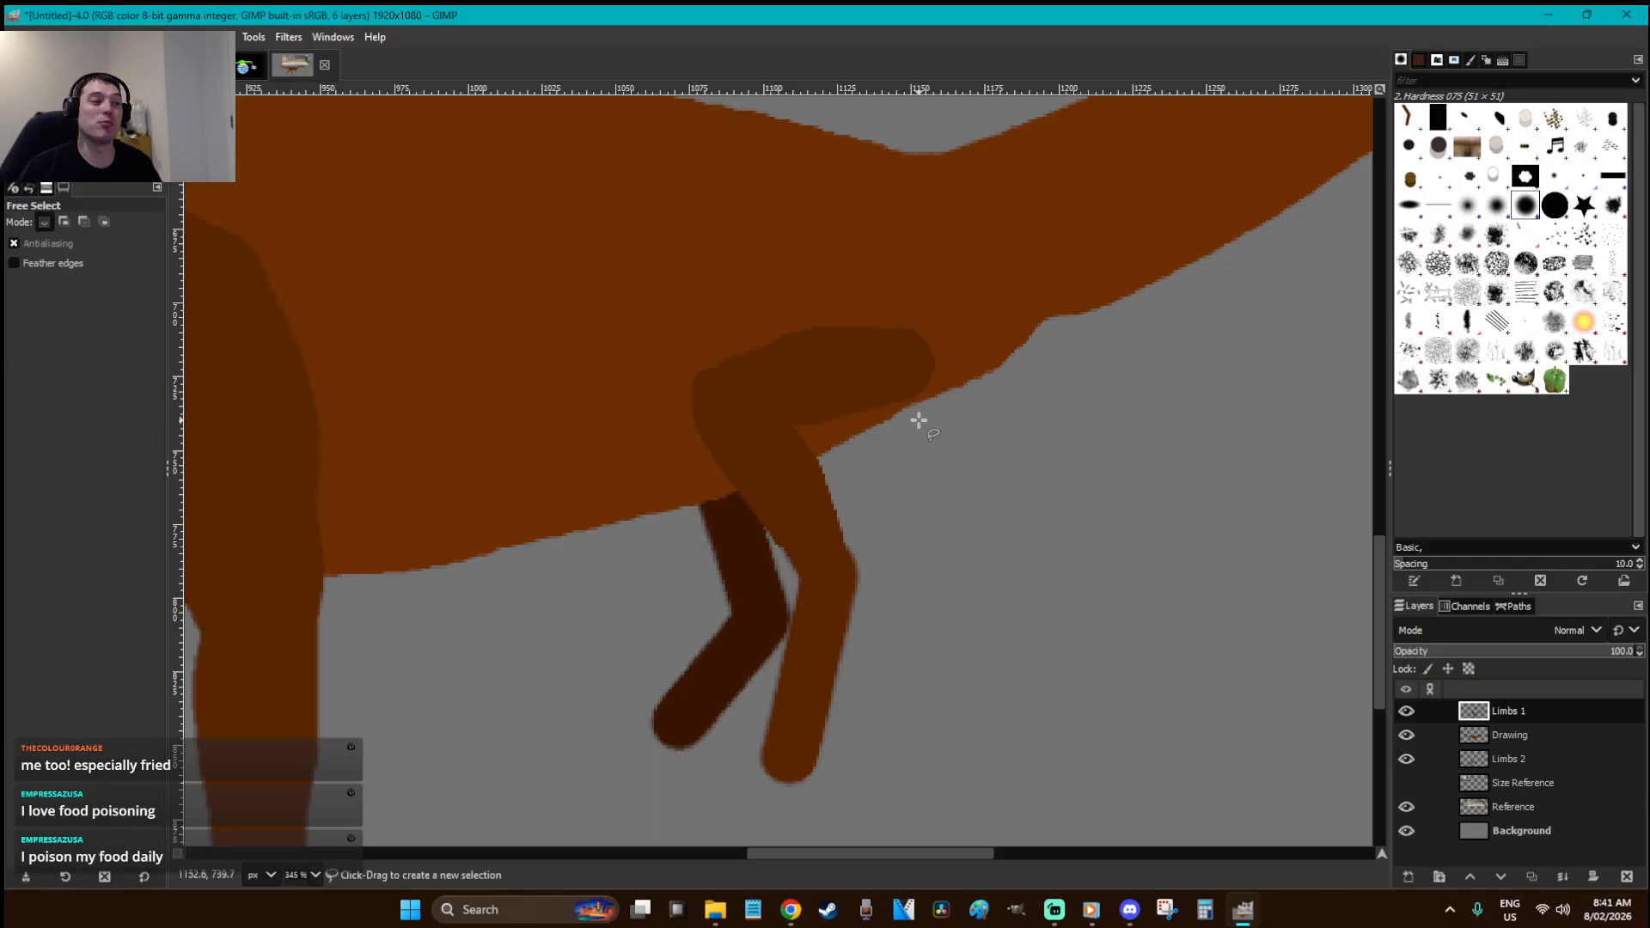
scroll(917, 418, "down", 3)
left_click(801, 393)
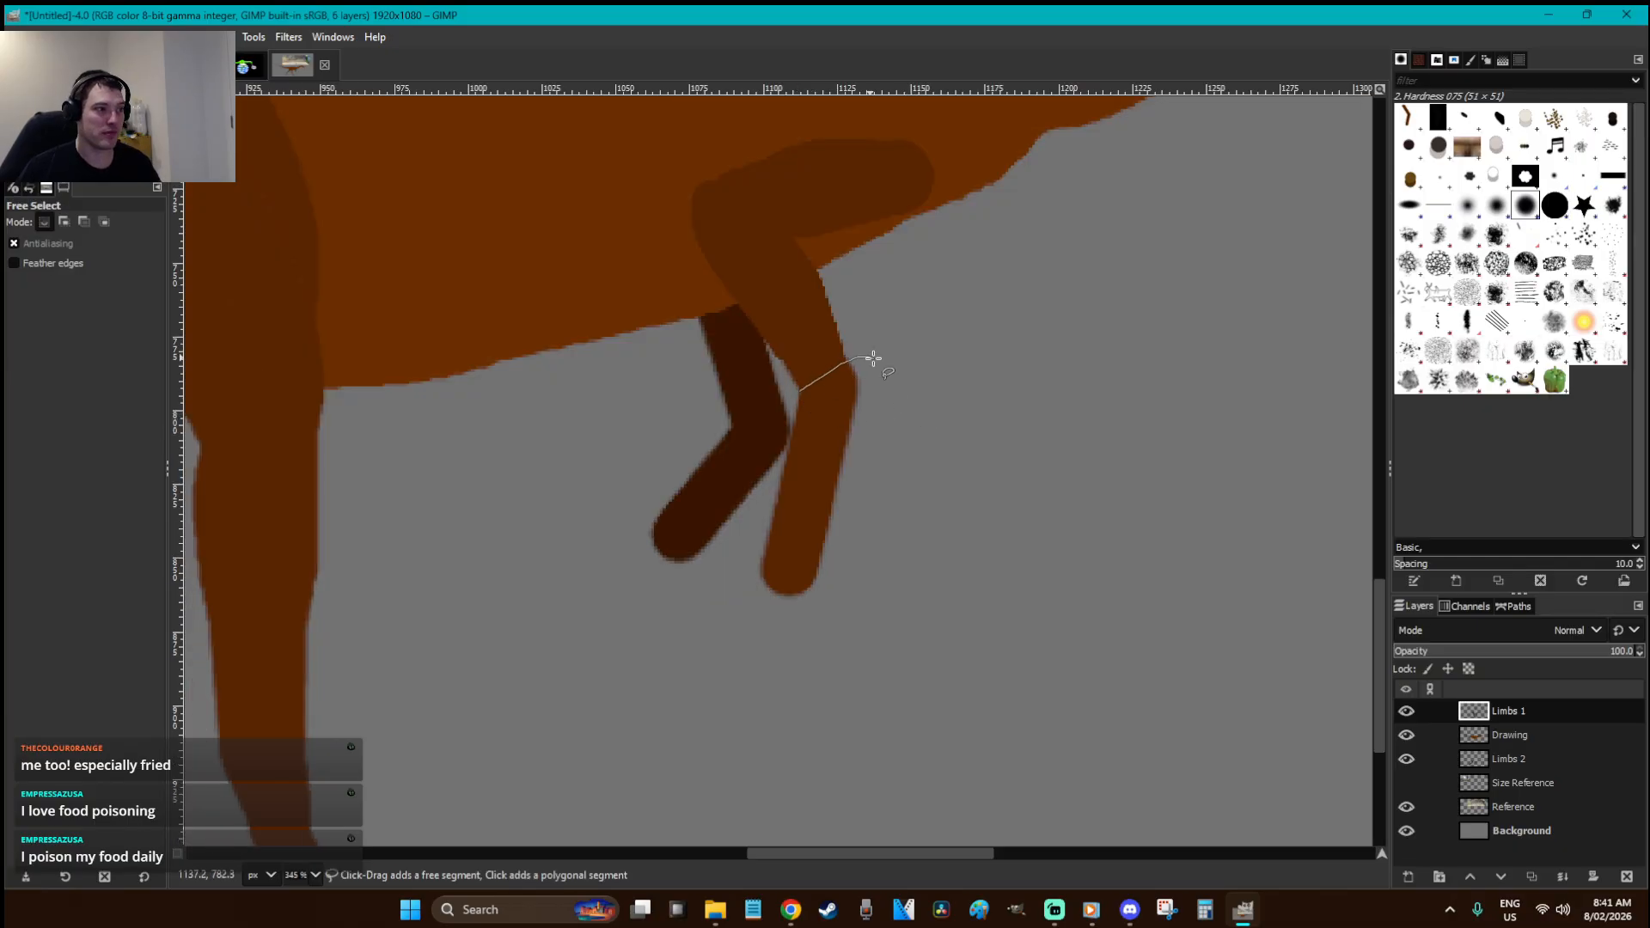
mouse_move(777, 636)
left_mouse_down()
mouse_move(733, 451)
mouse_move(800, 392)
left_mouse_up()
key("Return")
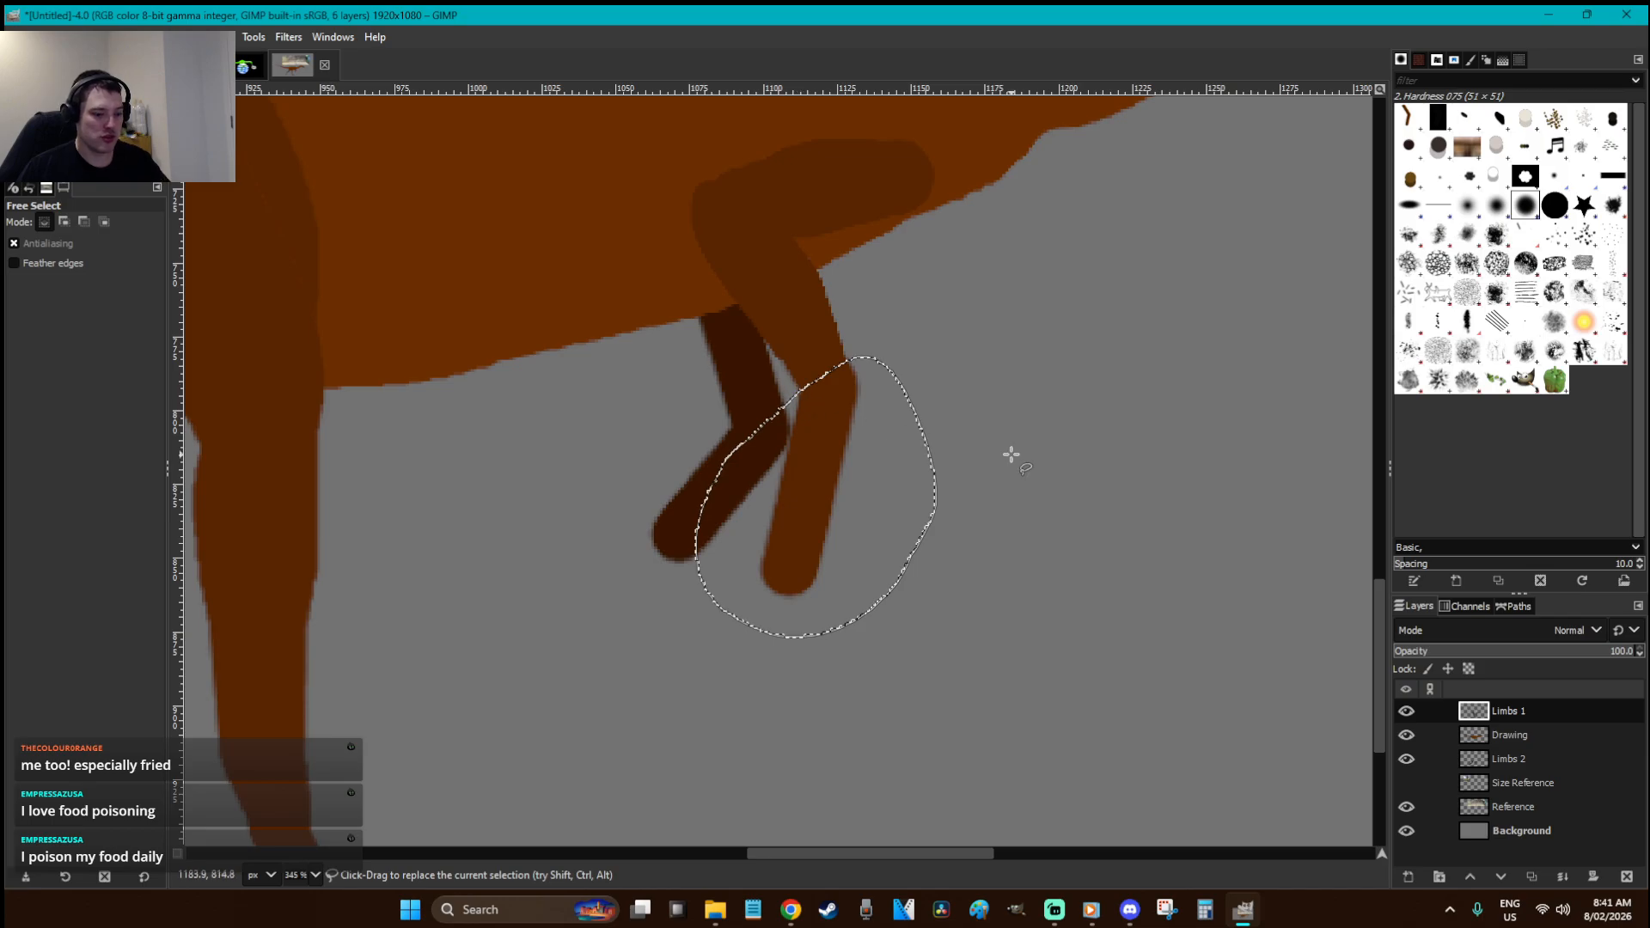
double_click(1406, 710)
scroll(1117, 549, "up", 15)
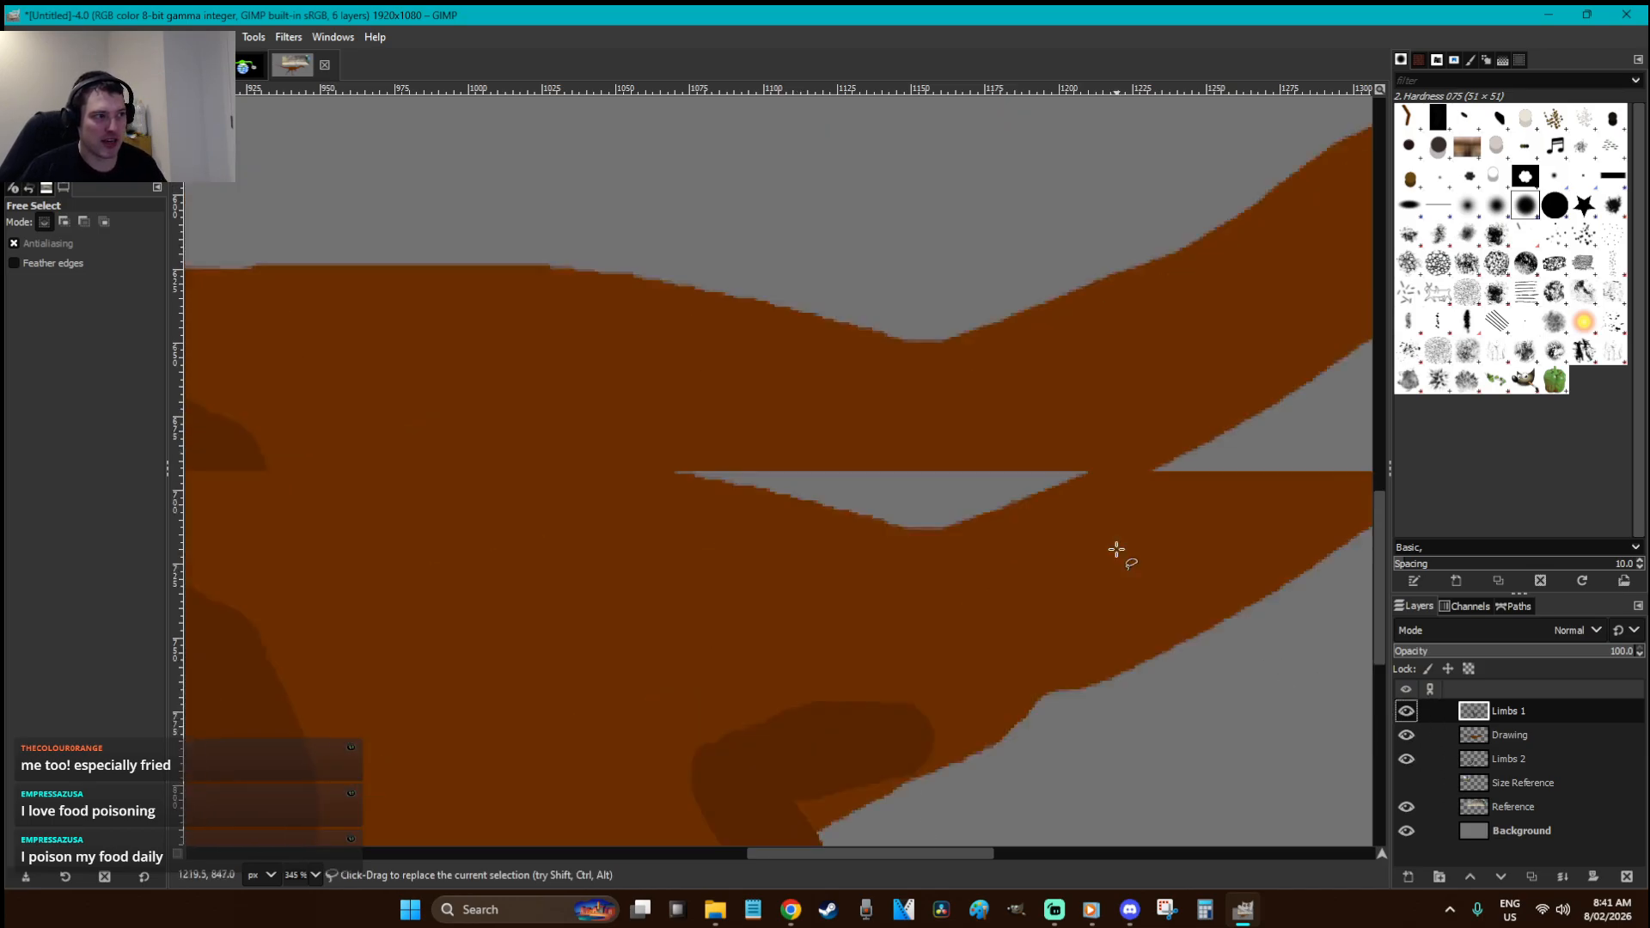
scroll(1116, 549, "down", 3)
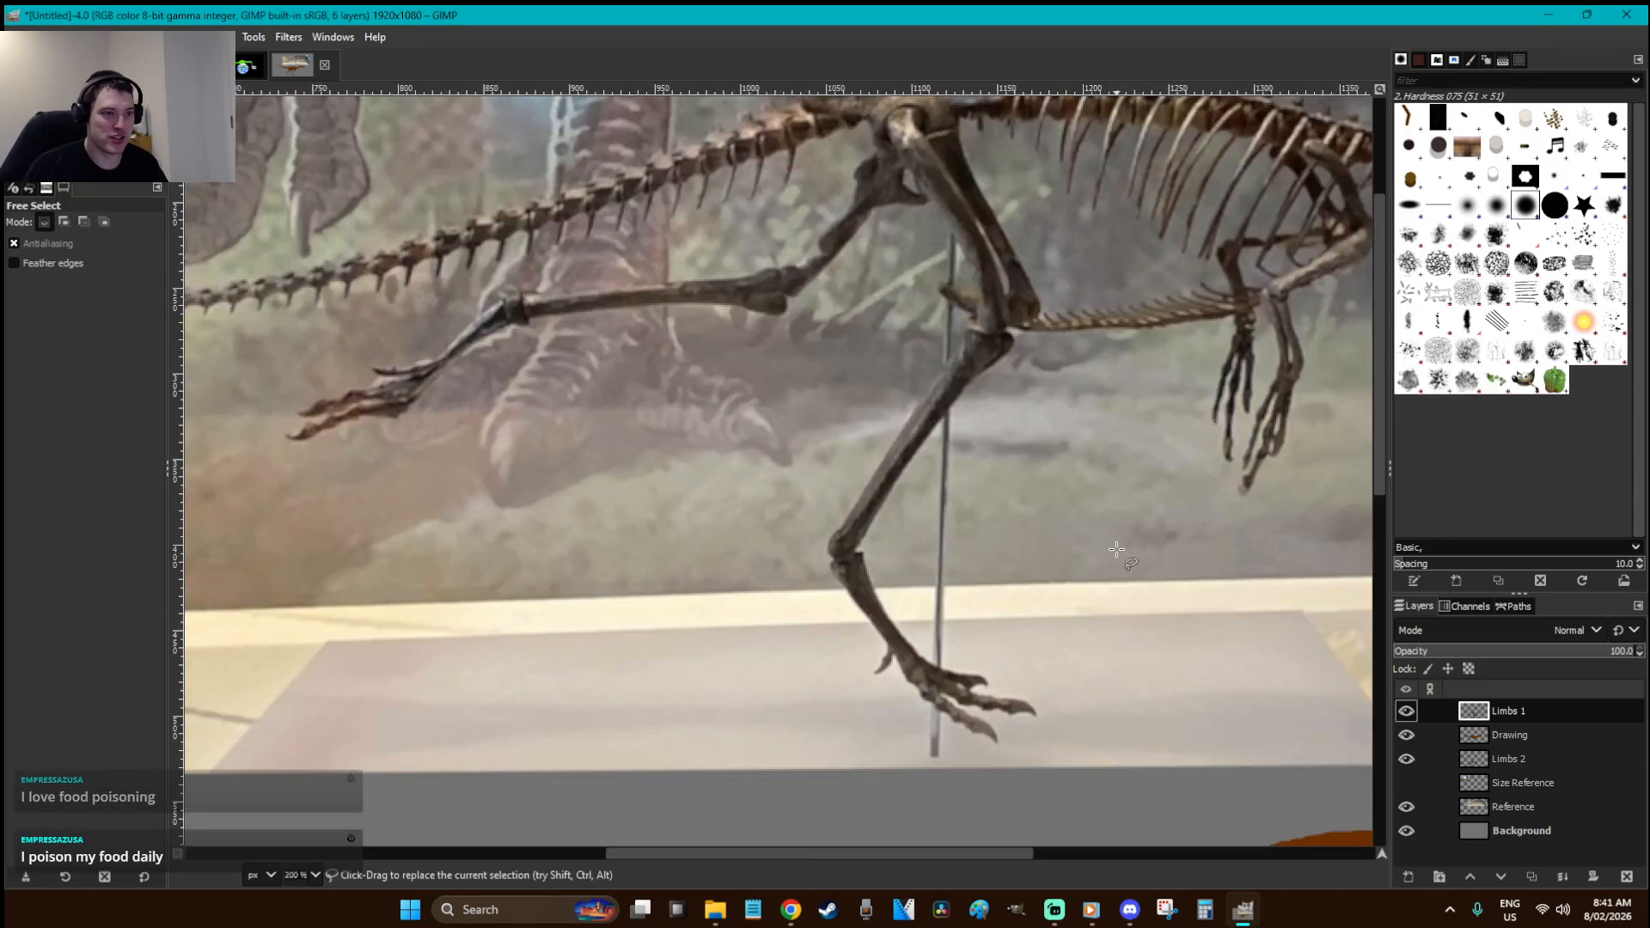
scroll(1117, 549, "down", 6)
scroll(1116, 549, "down", 5)
key("r")
left_click(1049, 513)
- Freehand-outline a hand with three long pointed fingers at the near wrist, fill it with the arm's brown, and clear the selection
key("f")
left_click(933, 348)
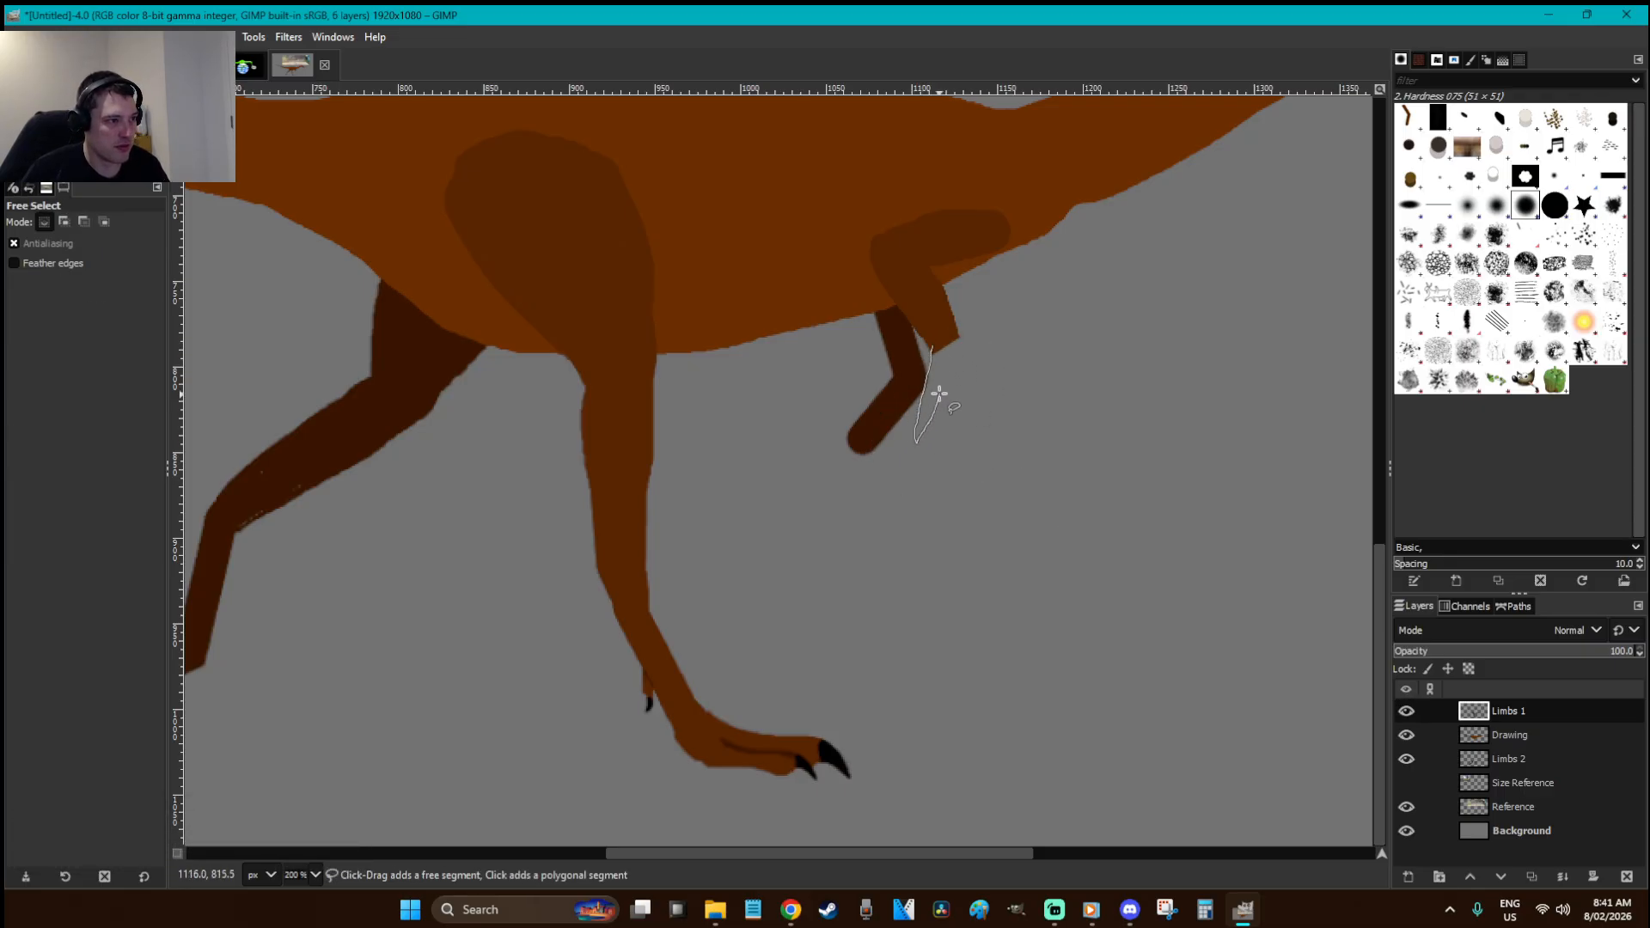
scroll(1087, 427, "up", 12)
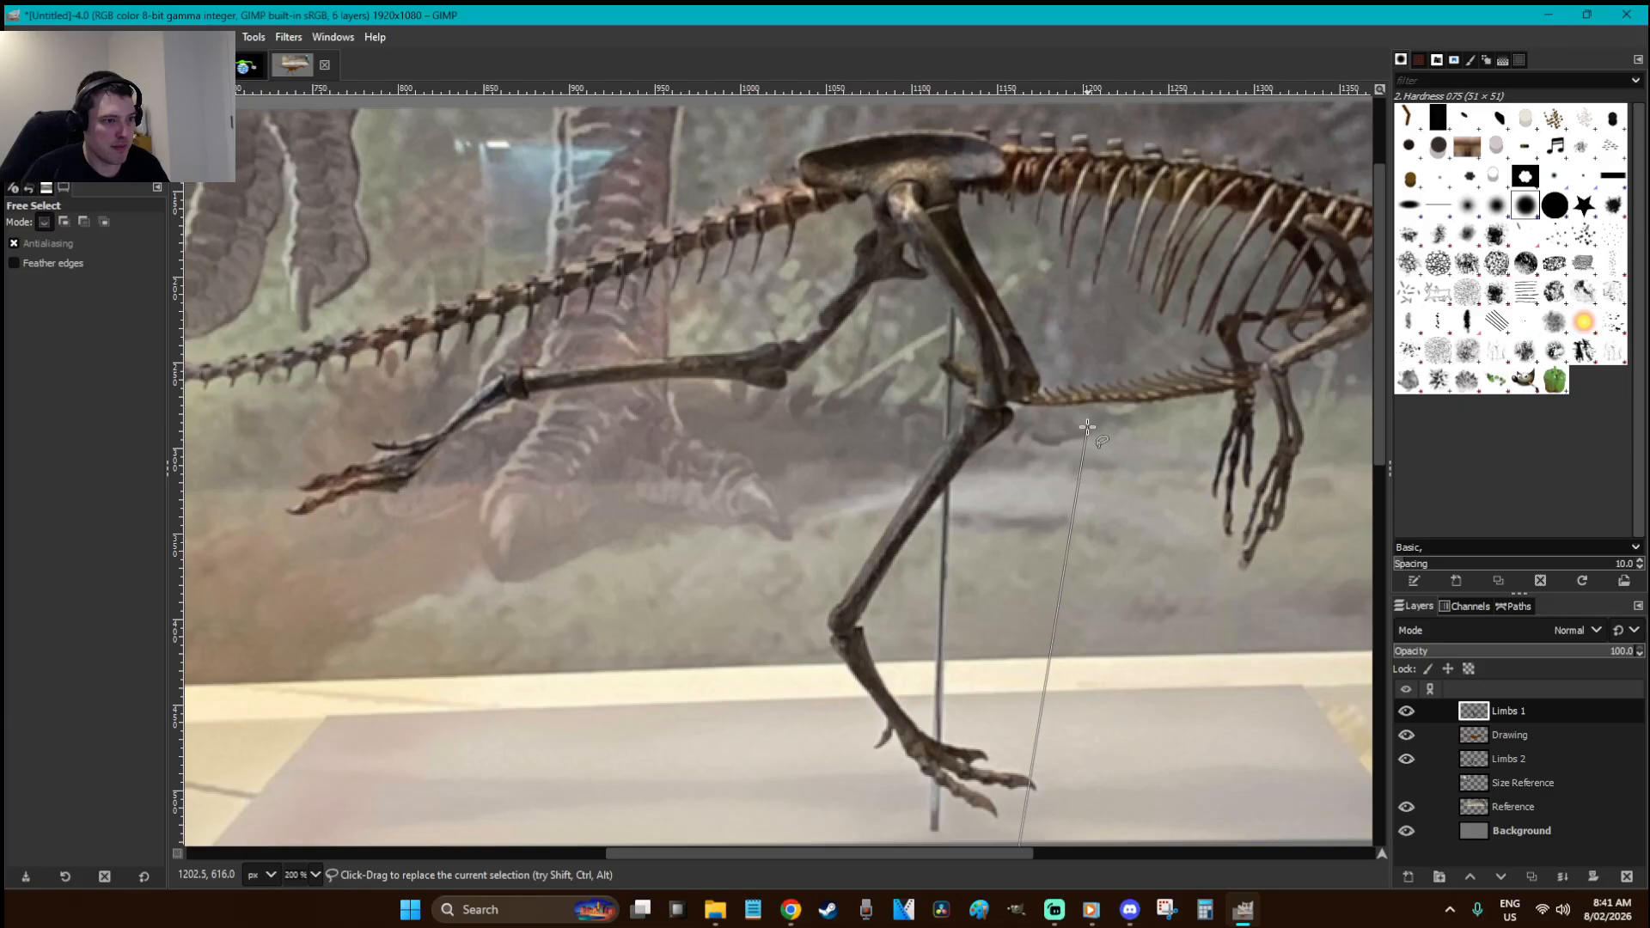
scroll(1087, 427, "down", 12)
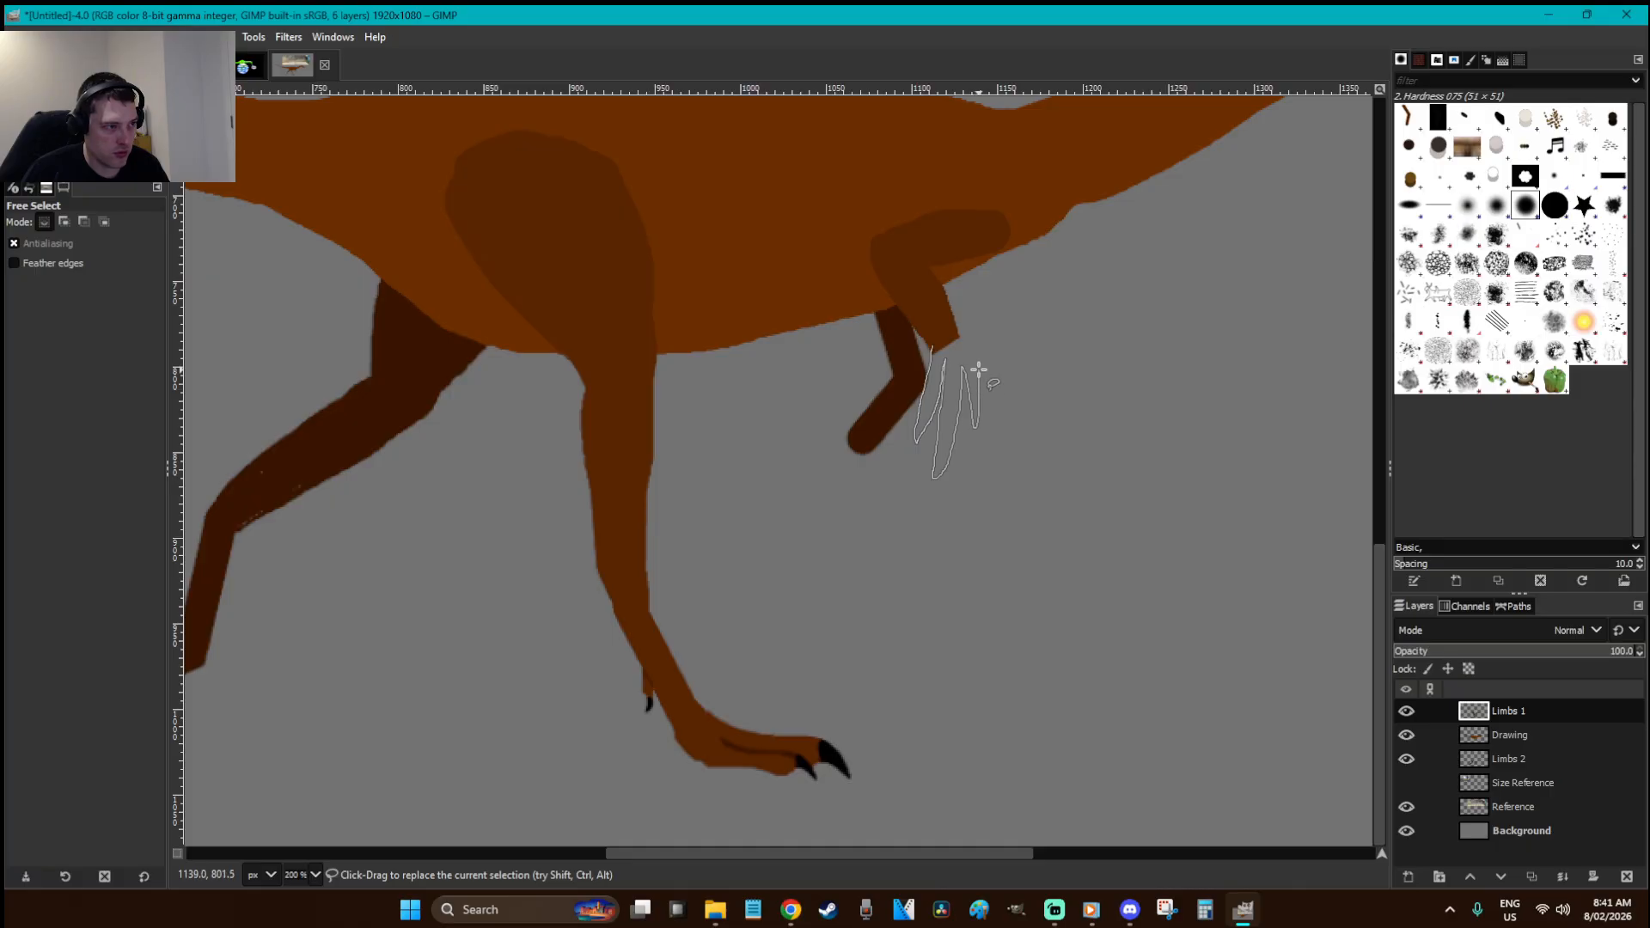
left_click(934, 338)
key("shift+b")
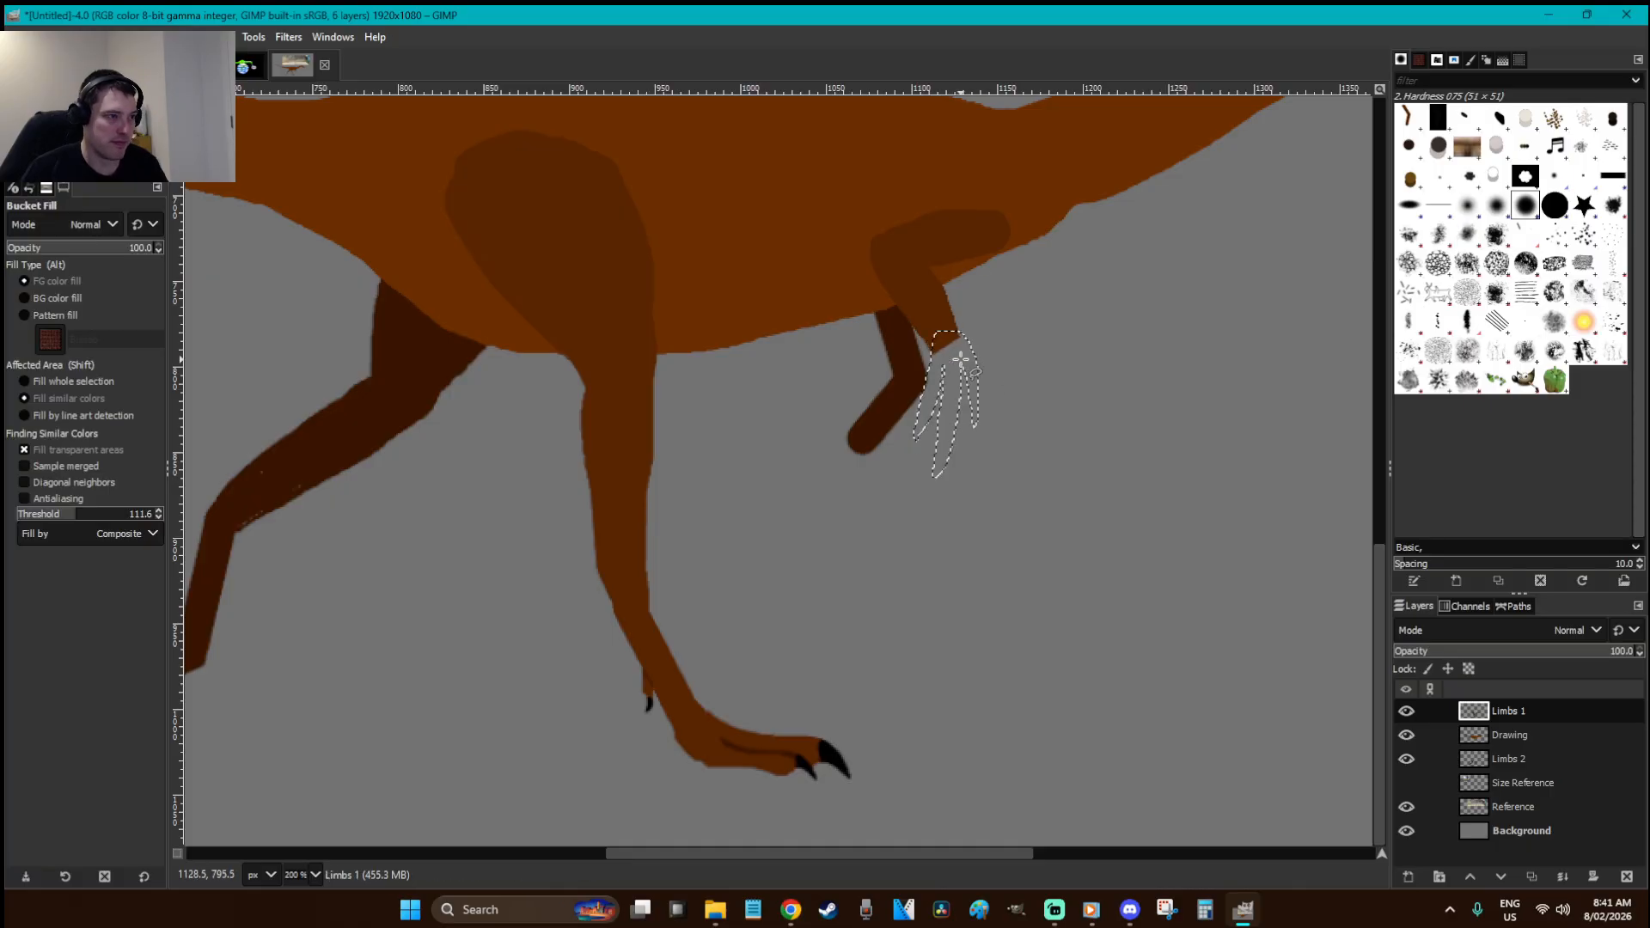
left_click(961, 357)
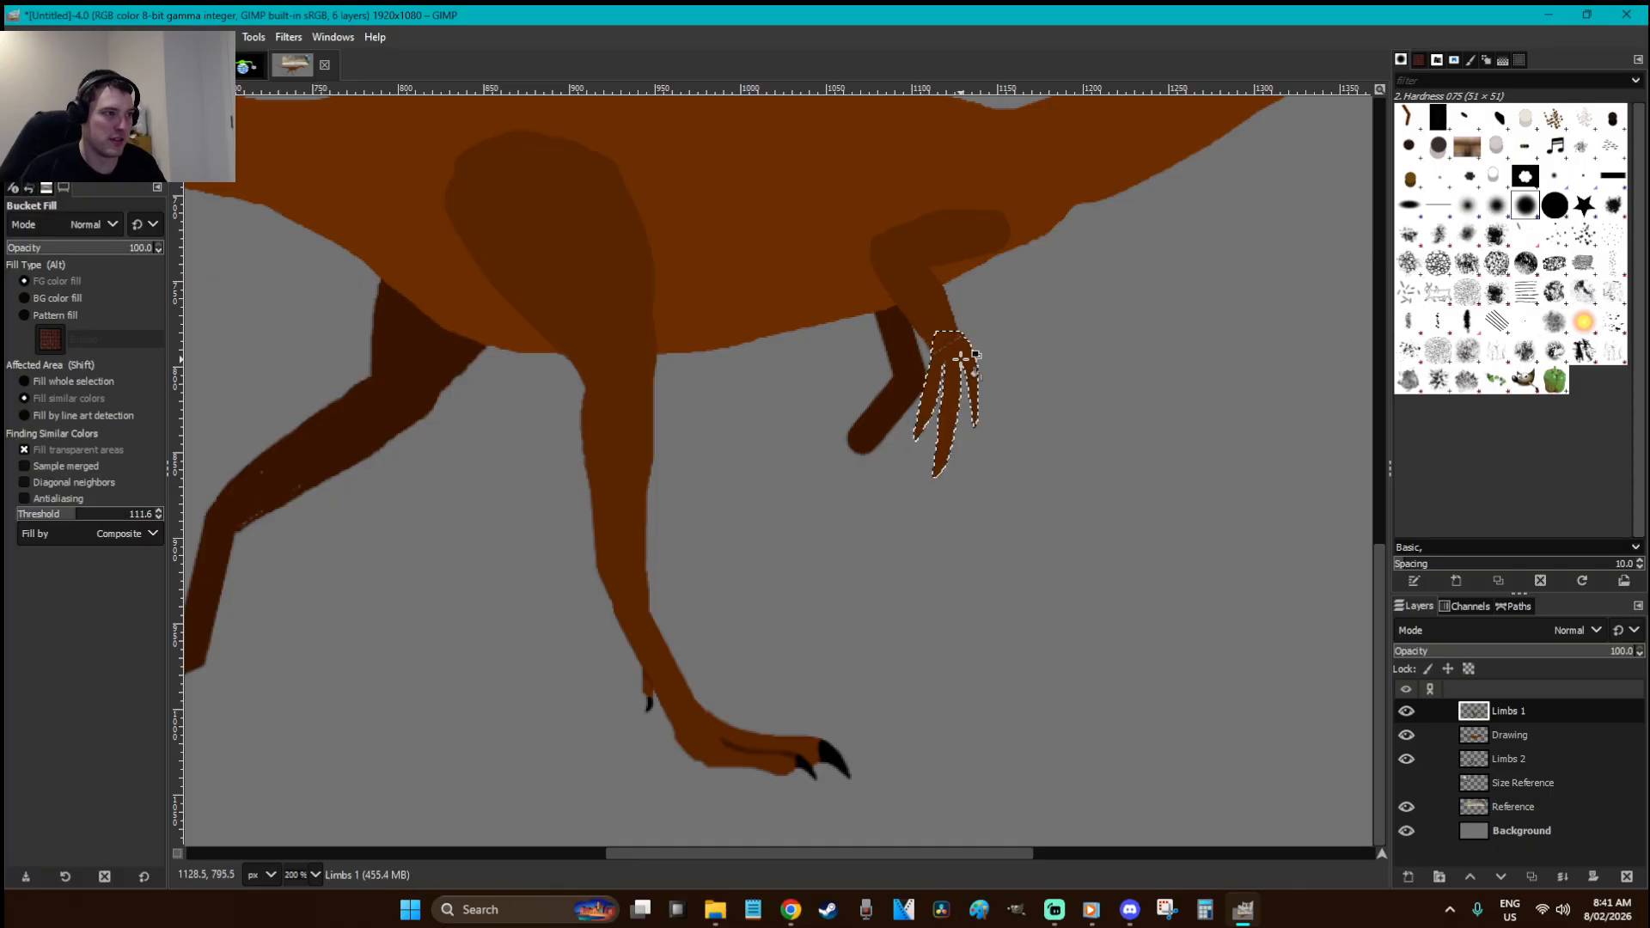
key("r")
left_click(1141, 466)
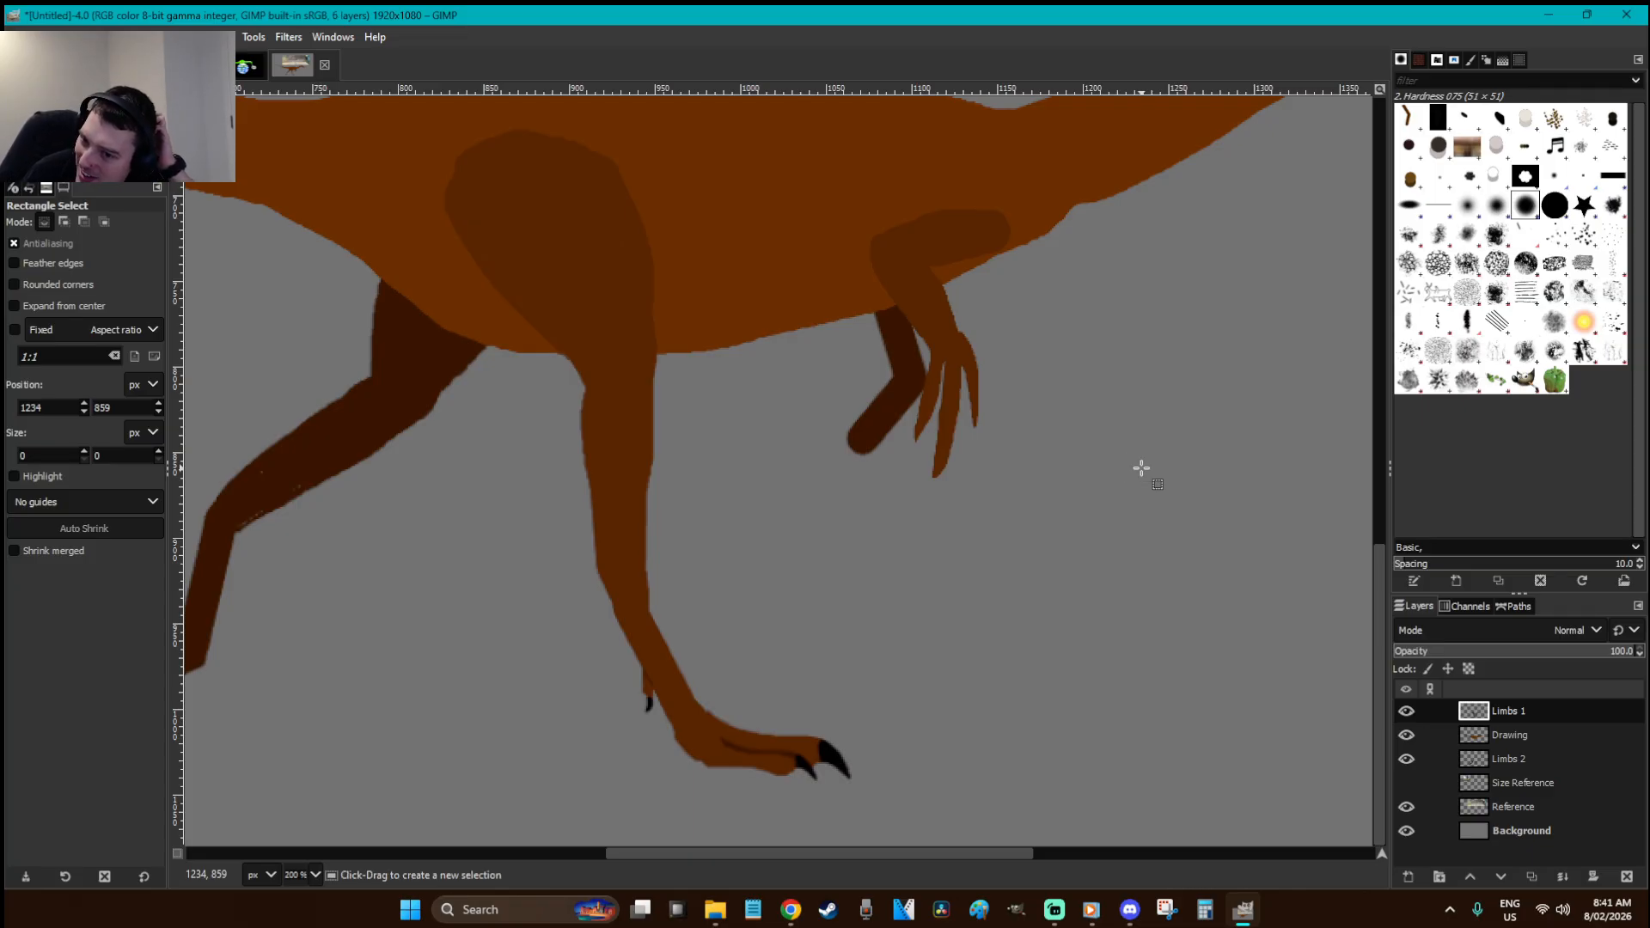
- Examine the near hand and the clawed foot at different magnifications and compare them with the reference skeleton
scroll(1141, 466, "up", 10)
scroll(1140, 466, "down", 5)
scroll(1140, 467, "down", 4)
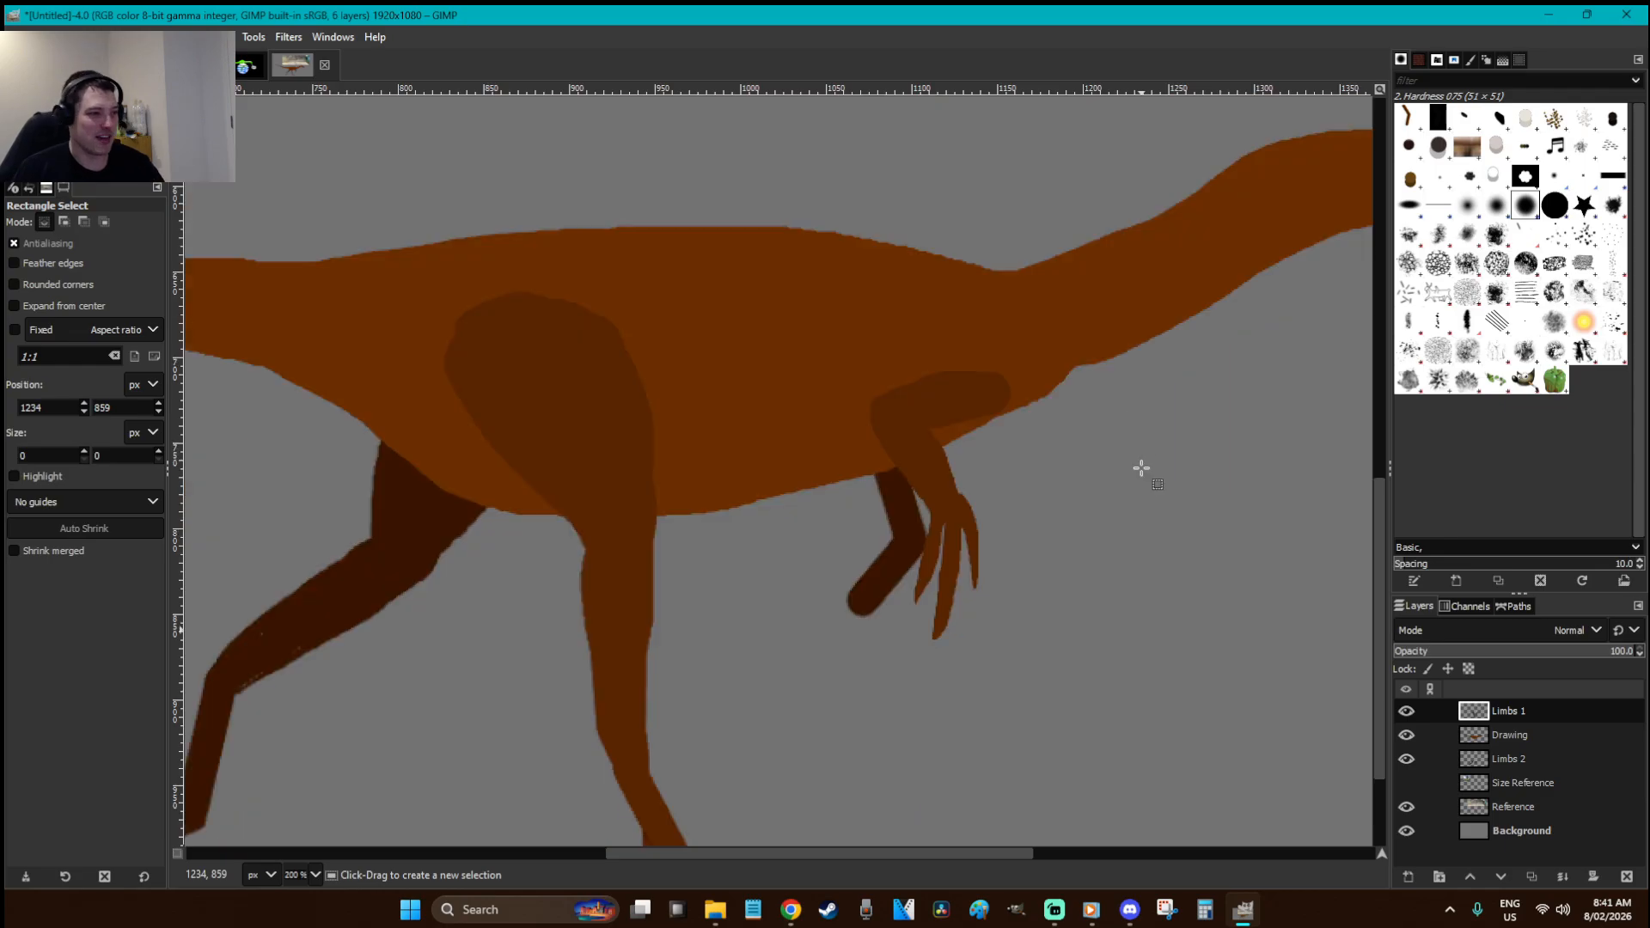
key("p")
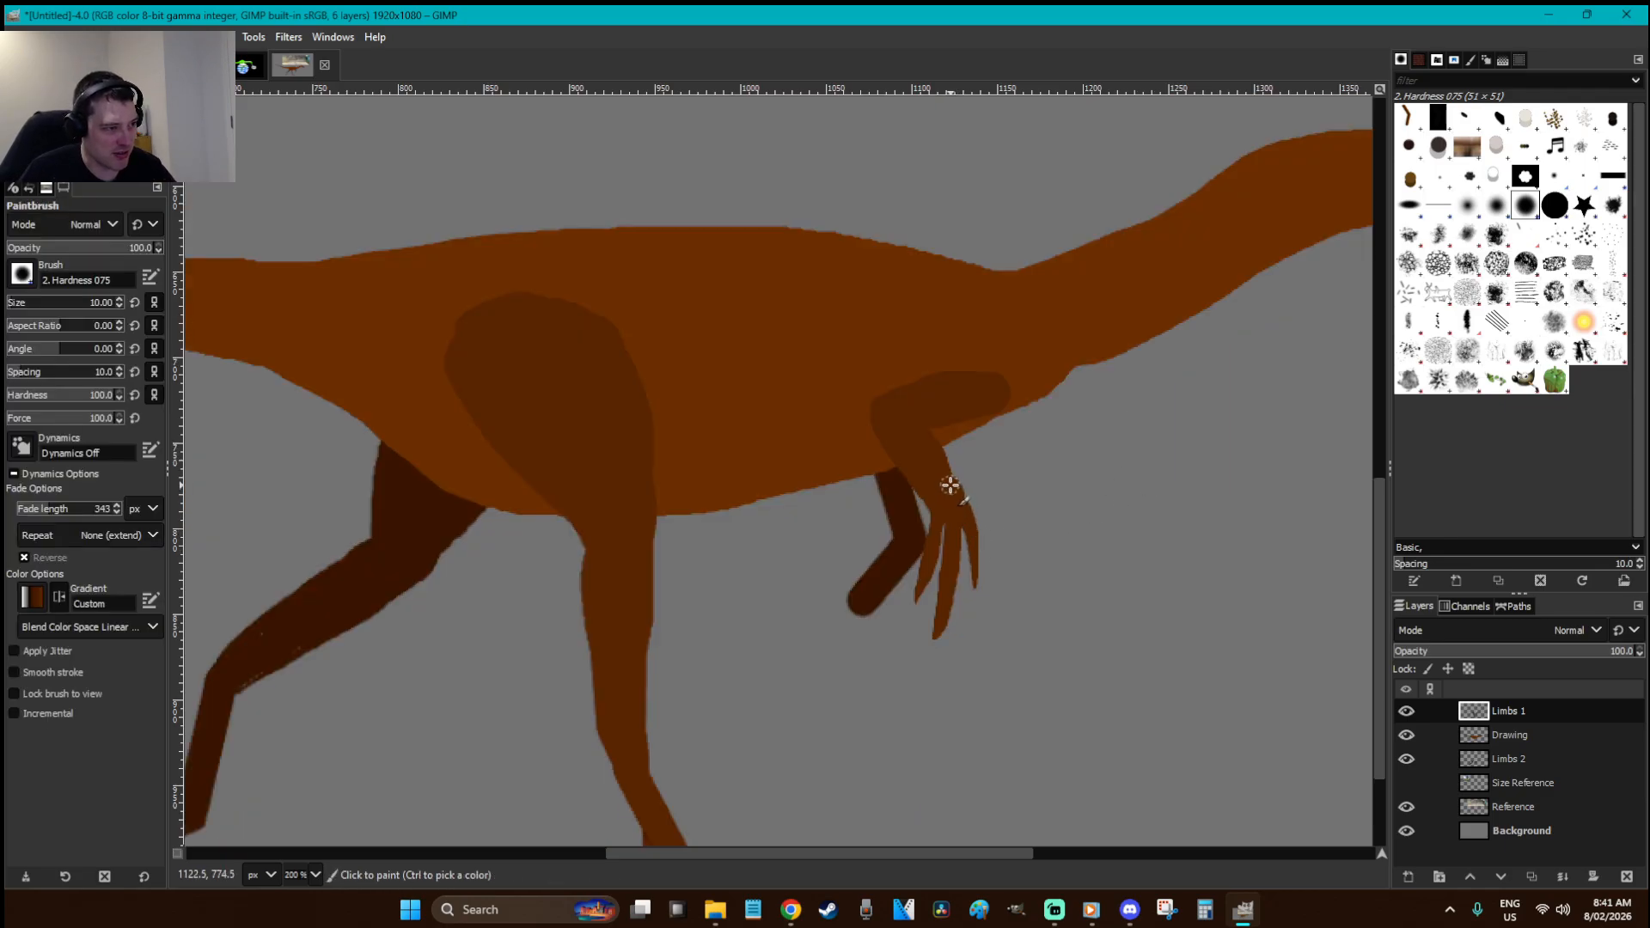
scroll(1025, 539, "up", 8)
scroll(1028, 542, "down", 8)
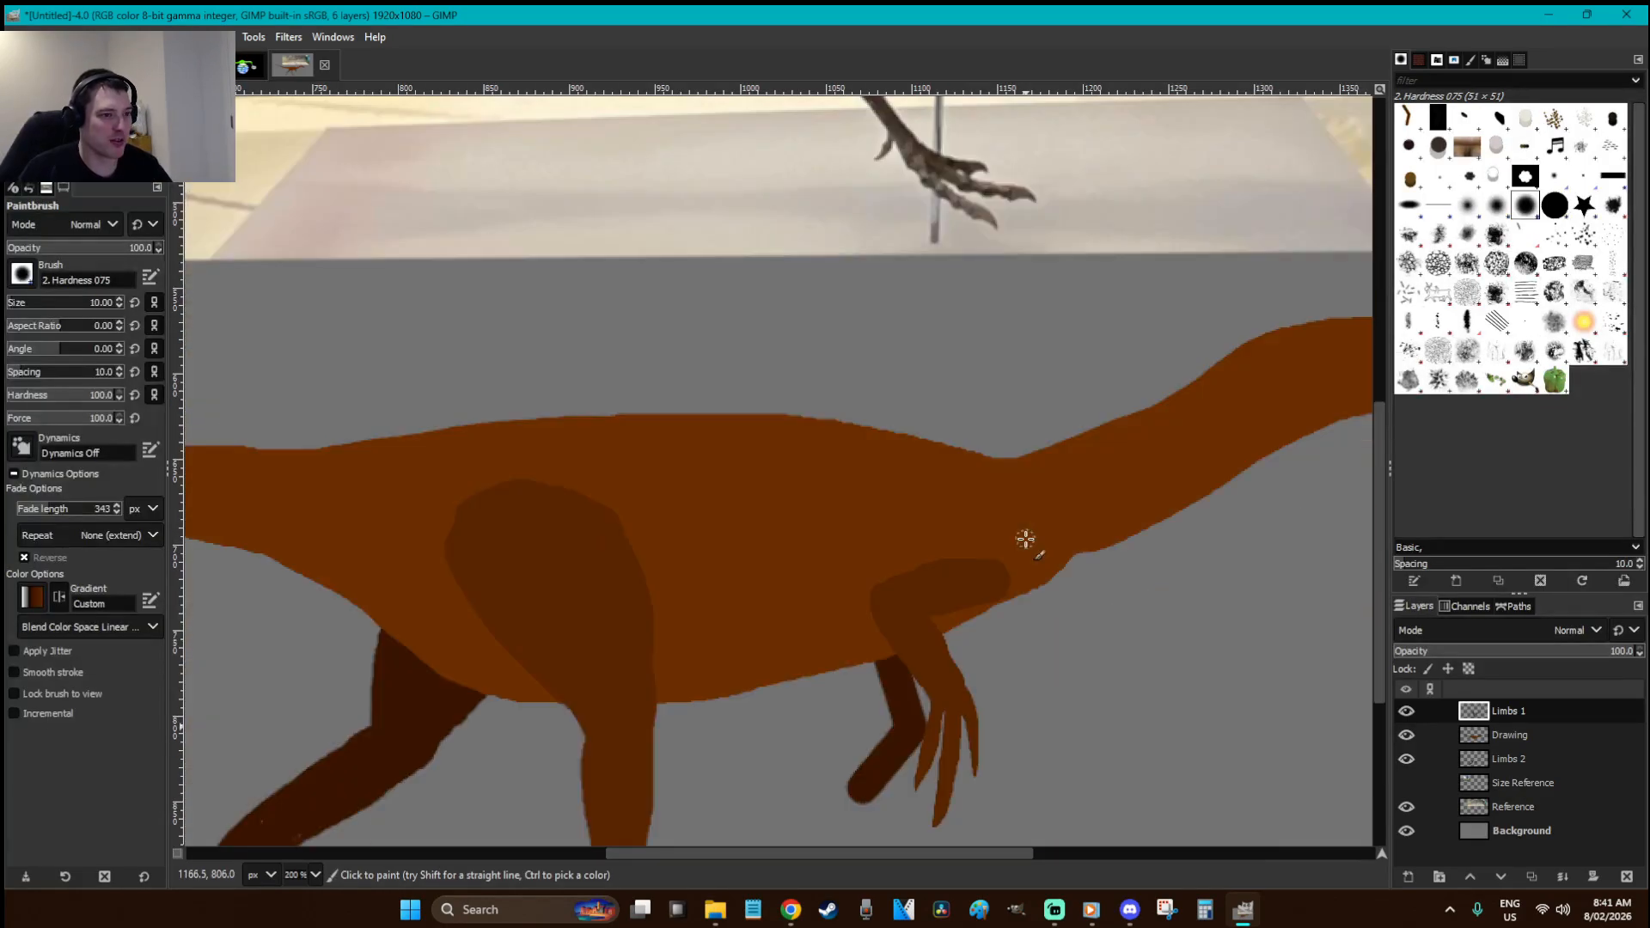
key("r")
key("z")
left_click_drag(1038, 688, 717, 465)
scroll(960, 499, "down", 7)
key("r")
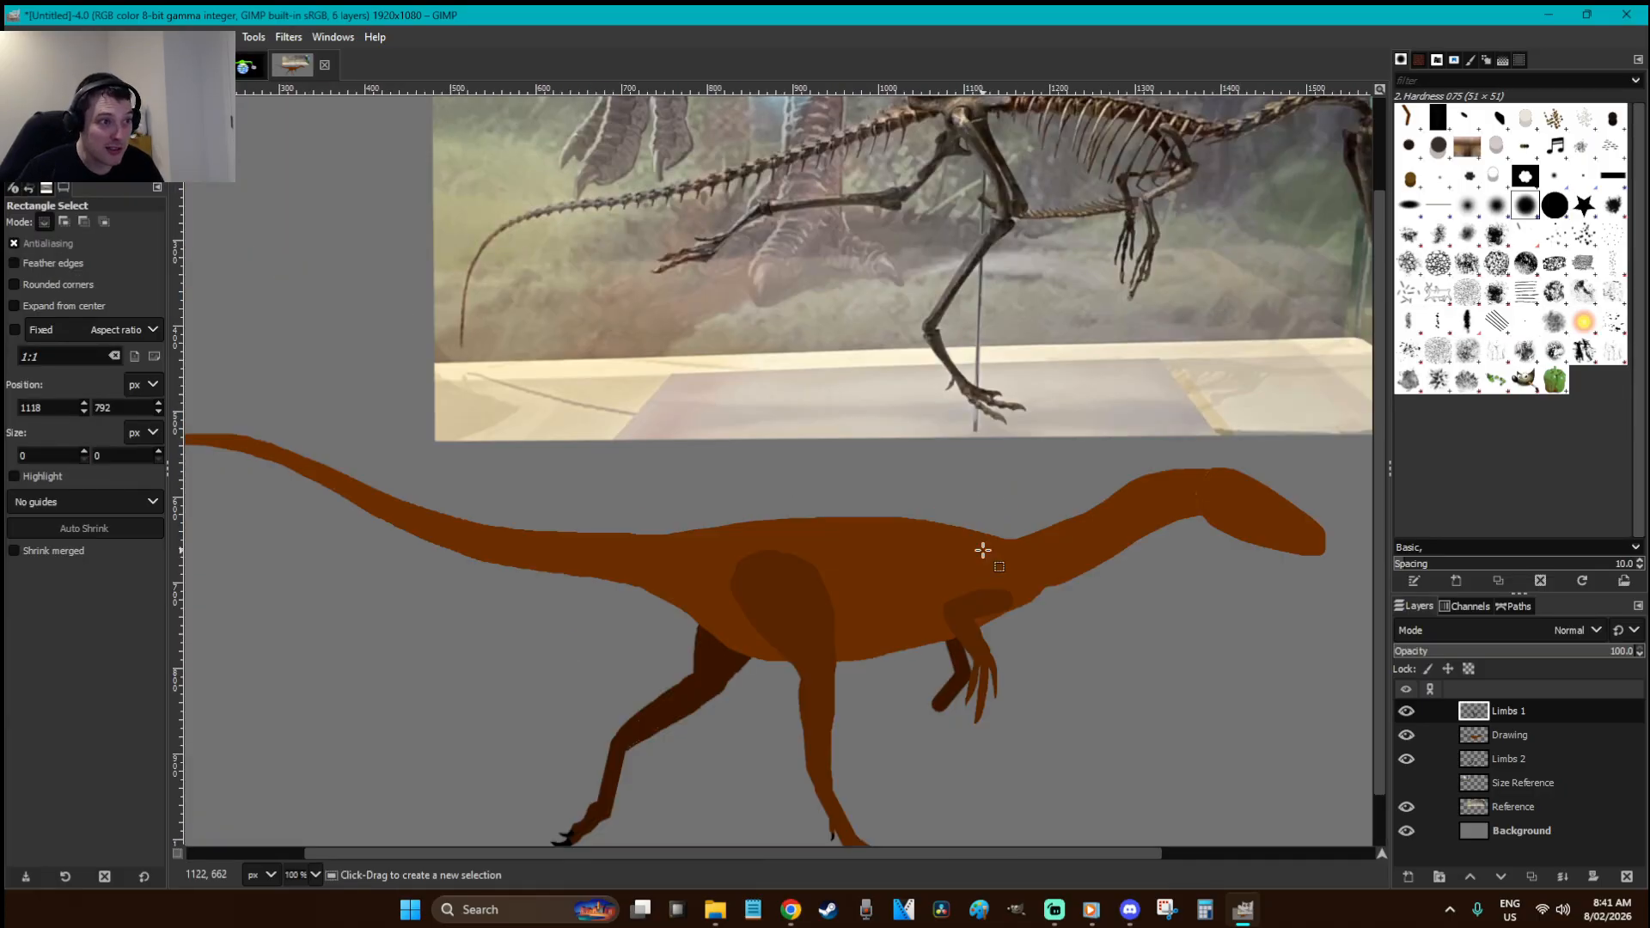
key("z")
left_click_drag(1054, 762, 808, 561)
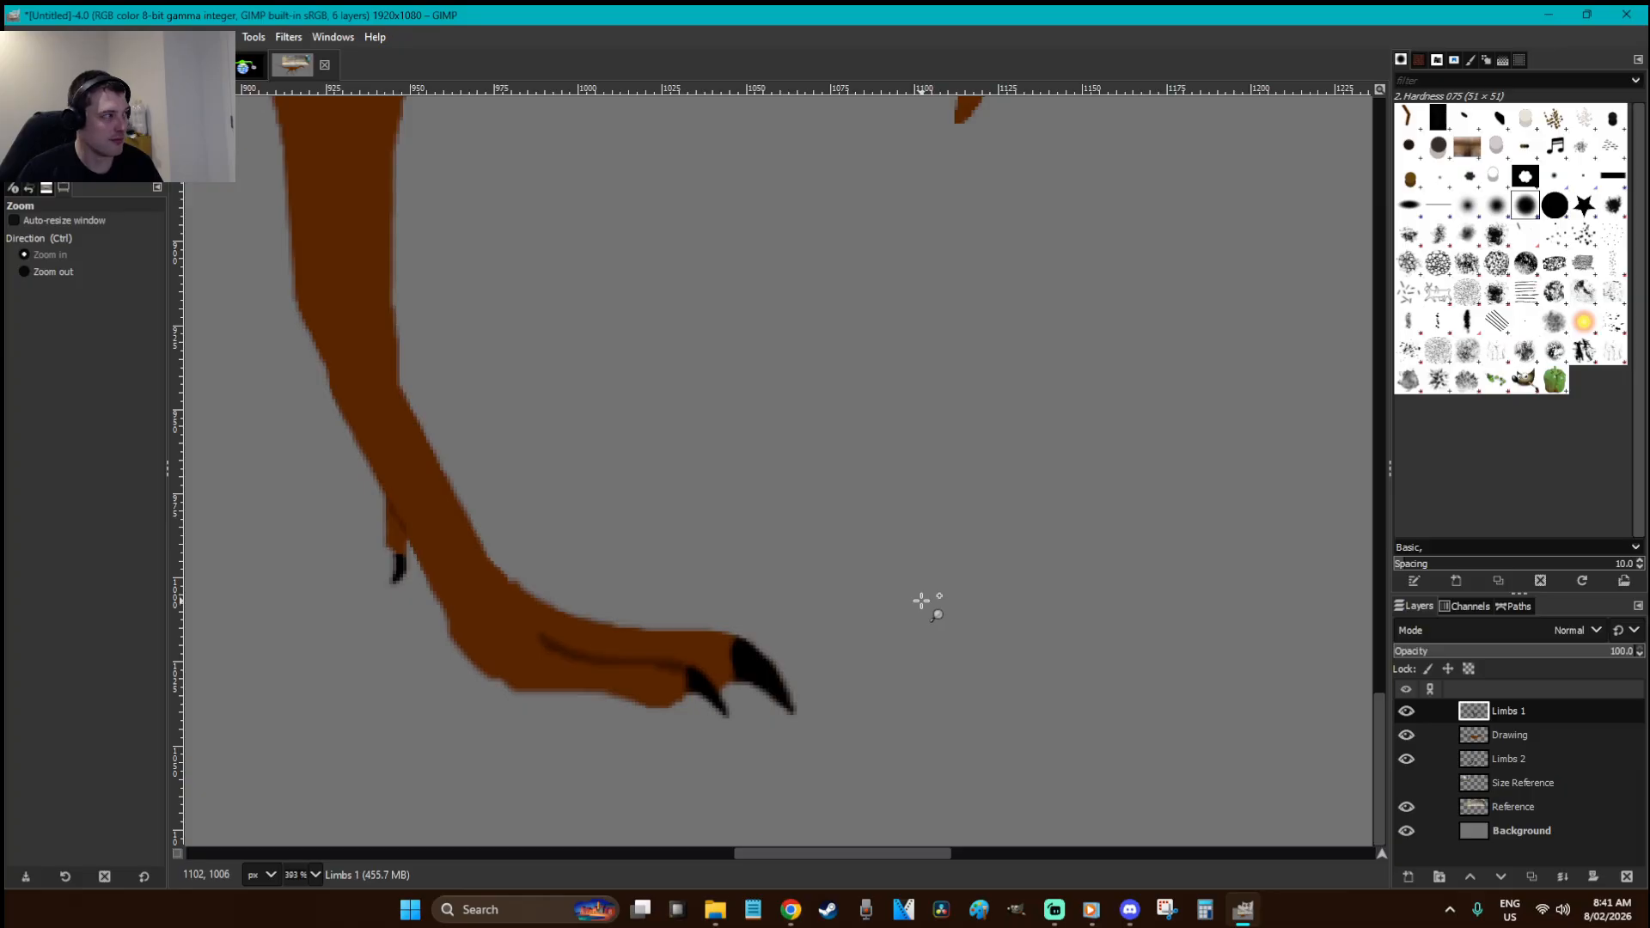
scroll(924, 602, "up", 5)
key("f")
left_click(922, 394)
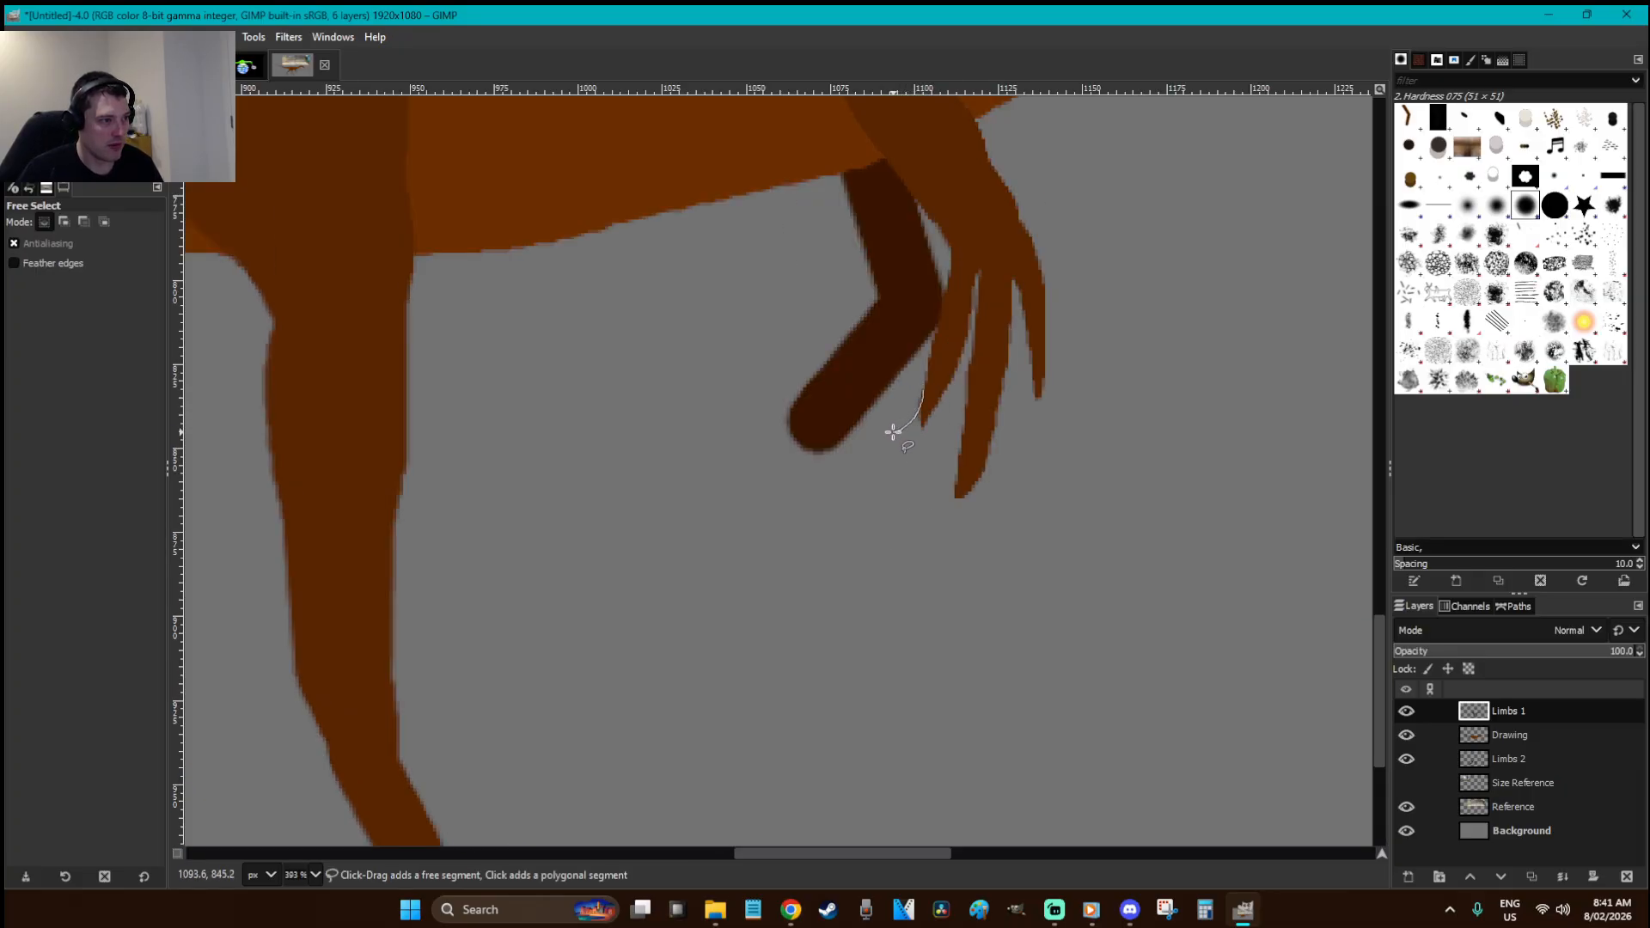
- Move the reference photo down behind the drawing so the skeleton's hands sit just in front of the drawn near hand
scroll(987, 453, "up", 10)
left_click_drag(920, 853, 1003, 853)
key("r")
left_click(979, 734)
key("1")
scroll(972, 680, "down", 5)
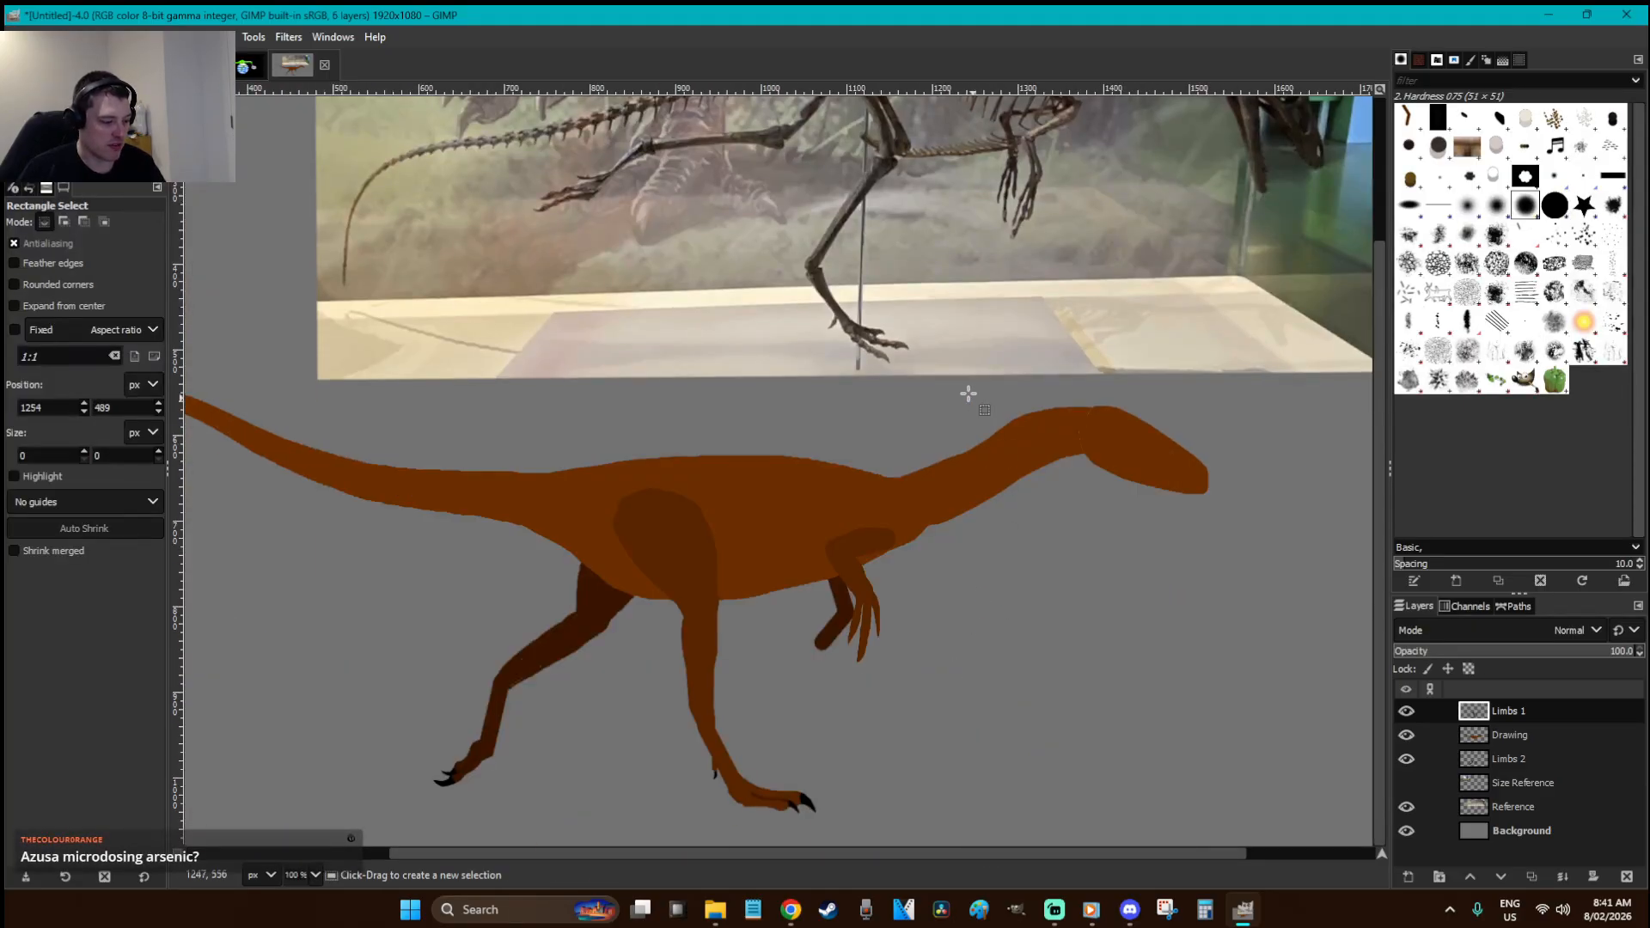
key("m")
left_click_drag(941, 229, 849, 651)
- Freehand-outline a small curved claw at the rear finger's tip, paint it black, and clear the selection
key("r")
key("z")
left_click_drag(1001, 680, 748, 557)
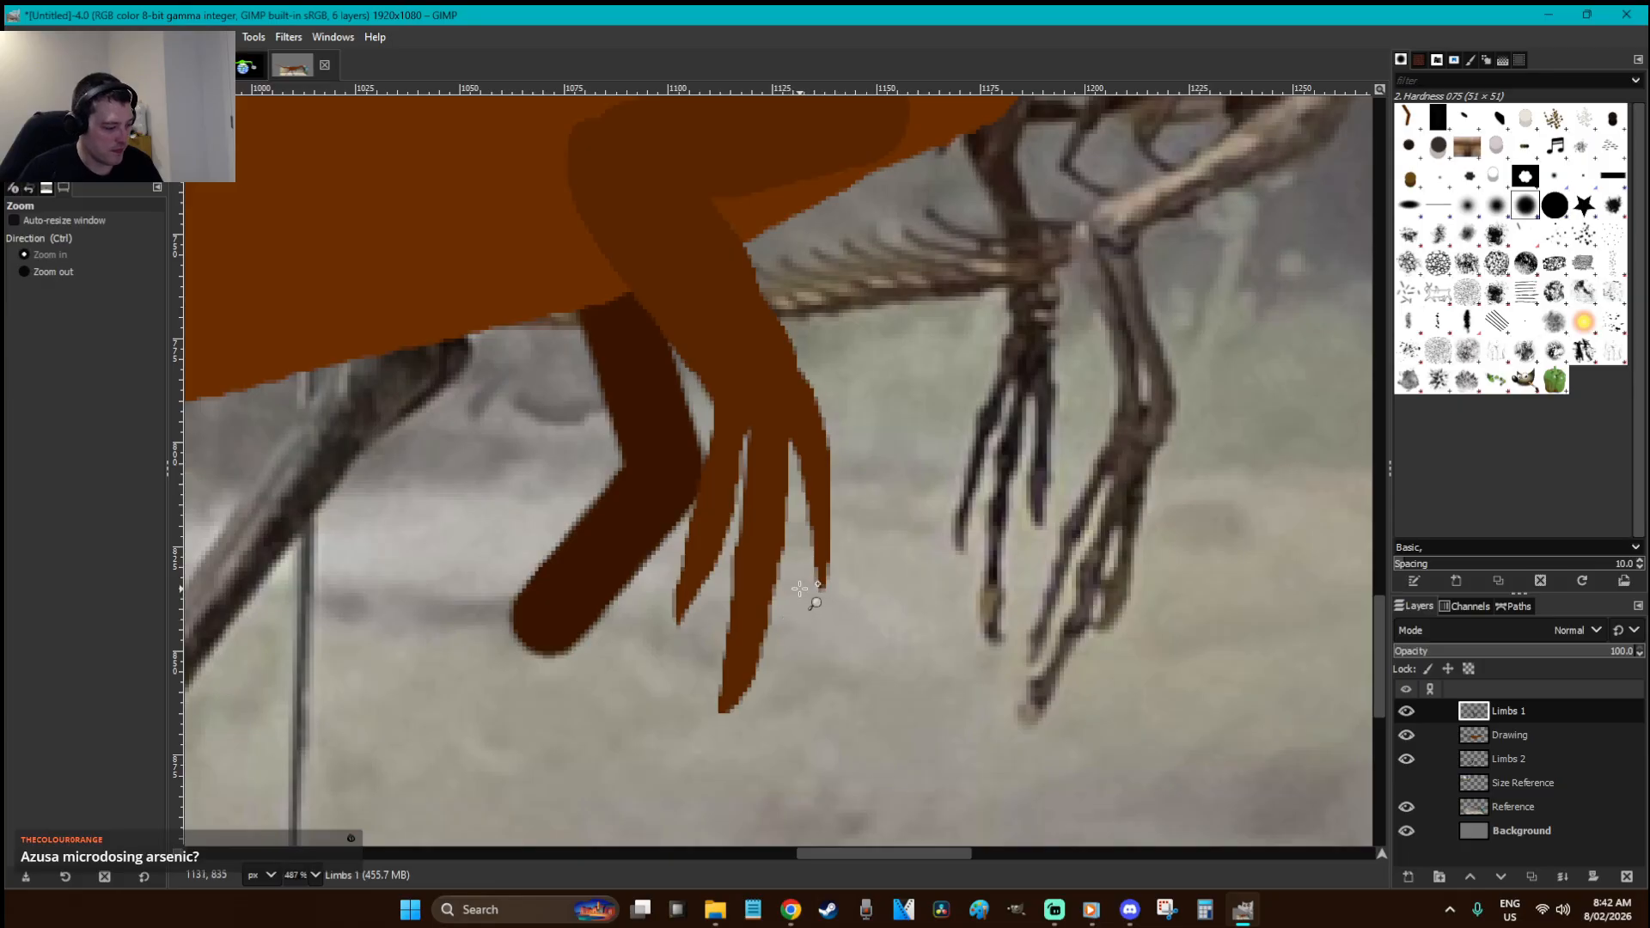
key("f")
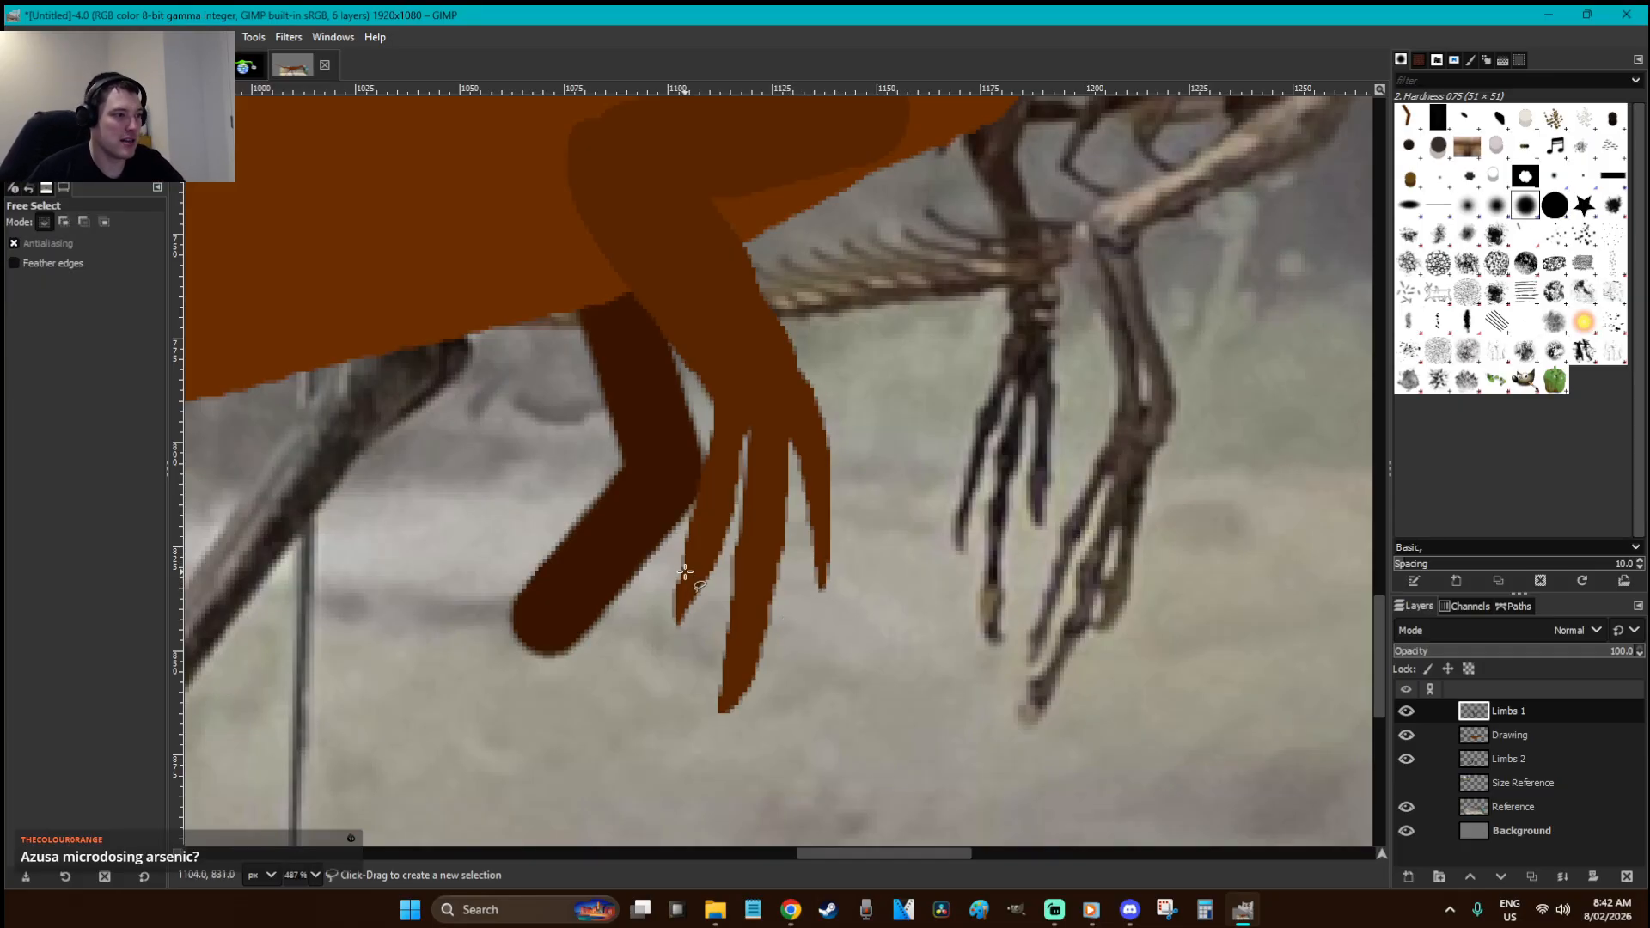
left_click_drag(682, 581, 674, 602)
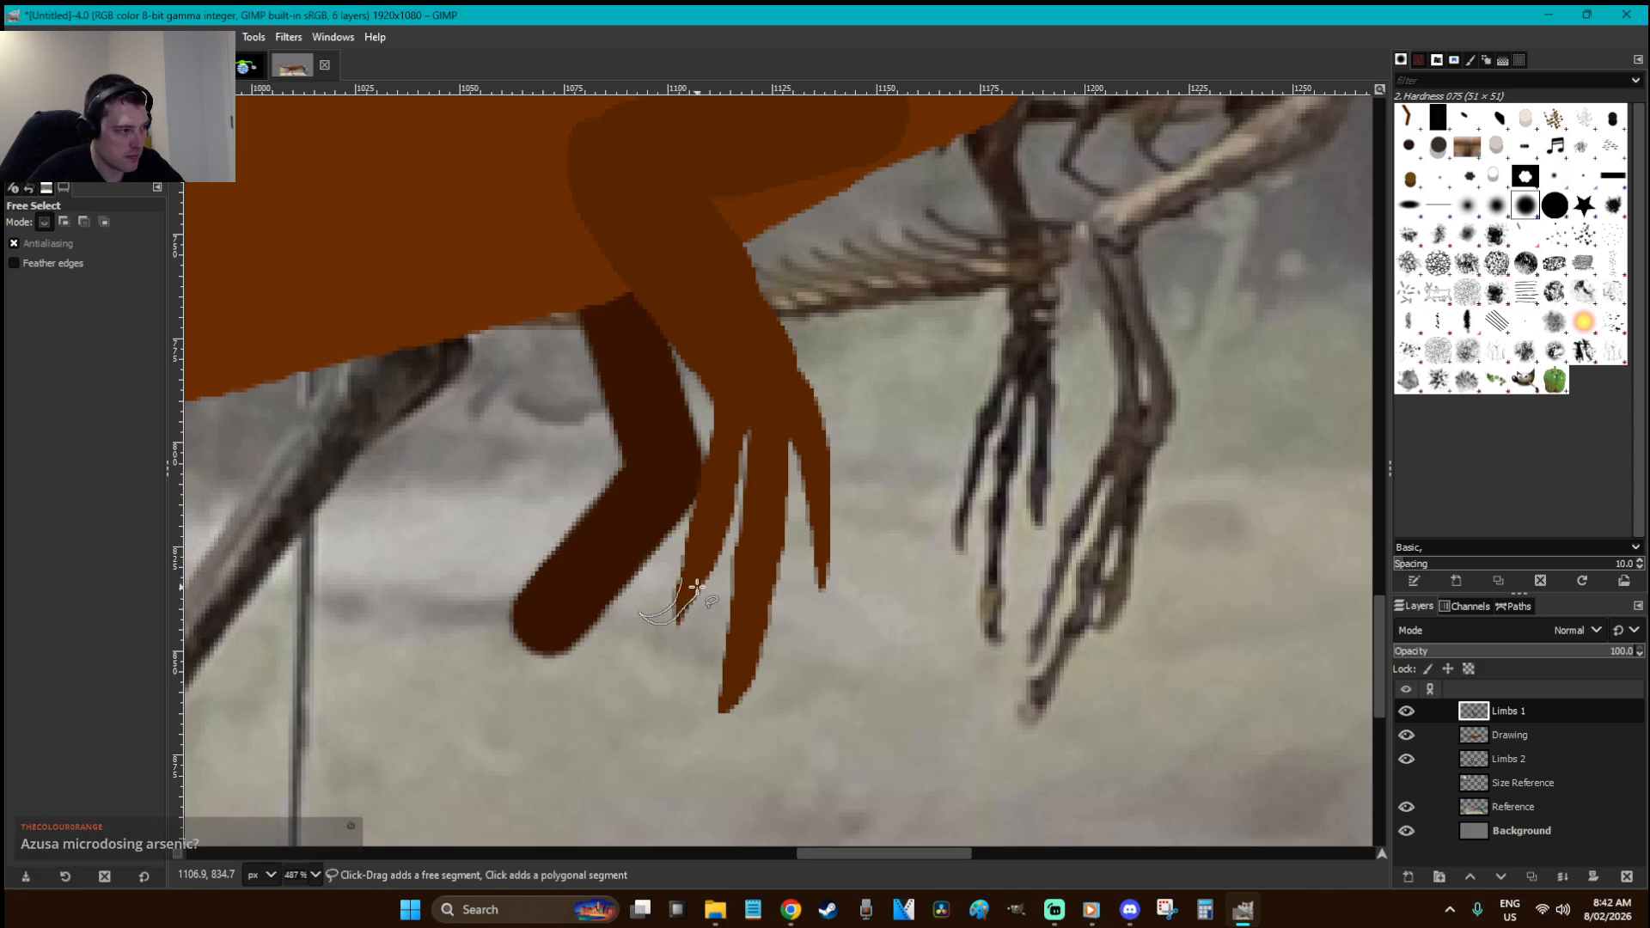
key("Return")
key("p")
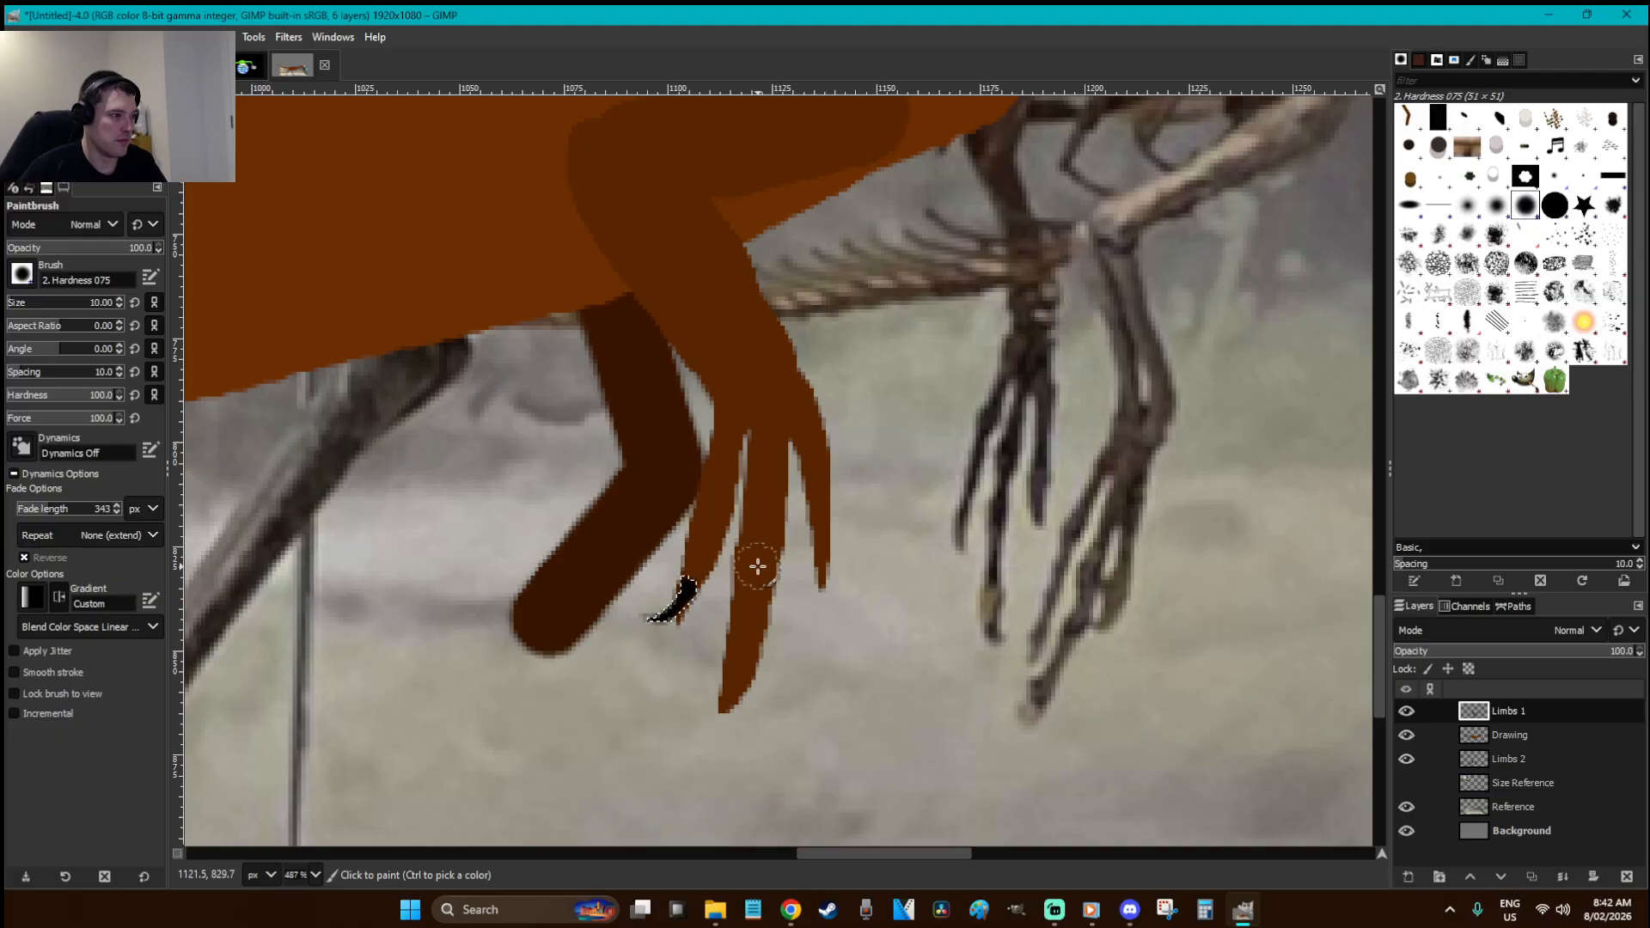
key("ctrl+c")
key("ctrl+v")
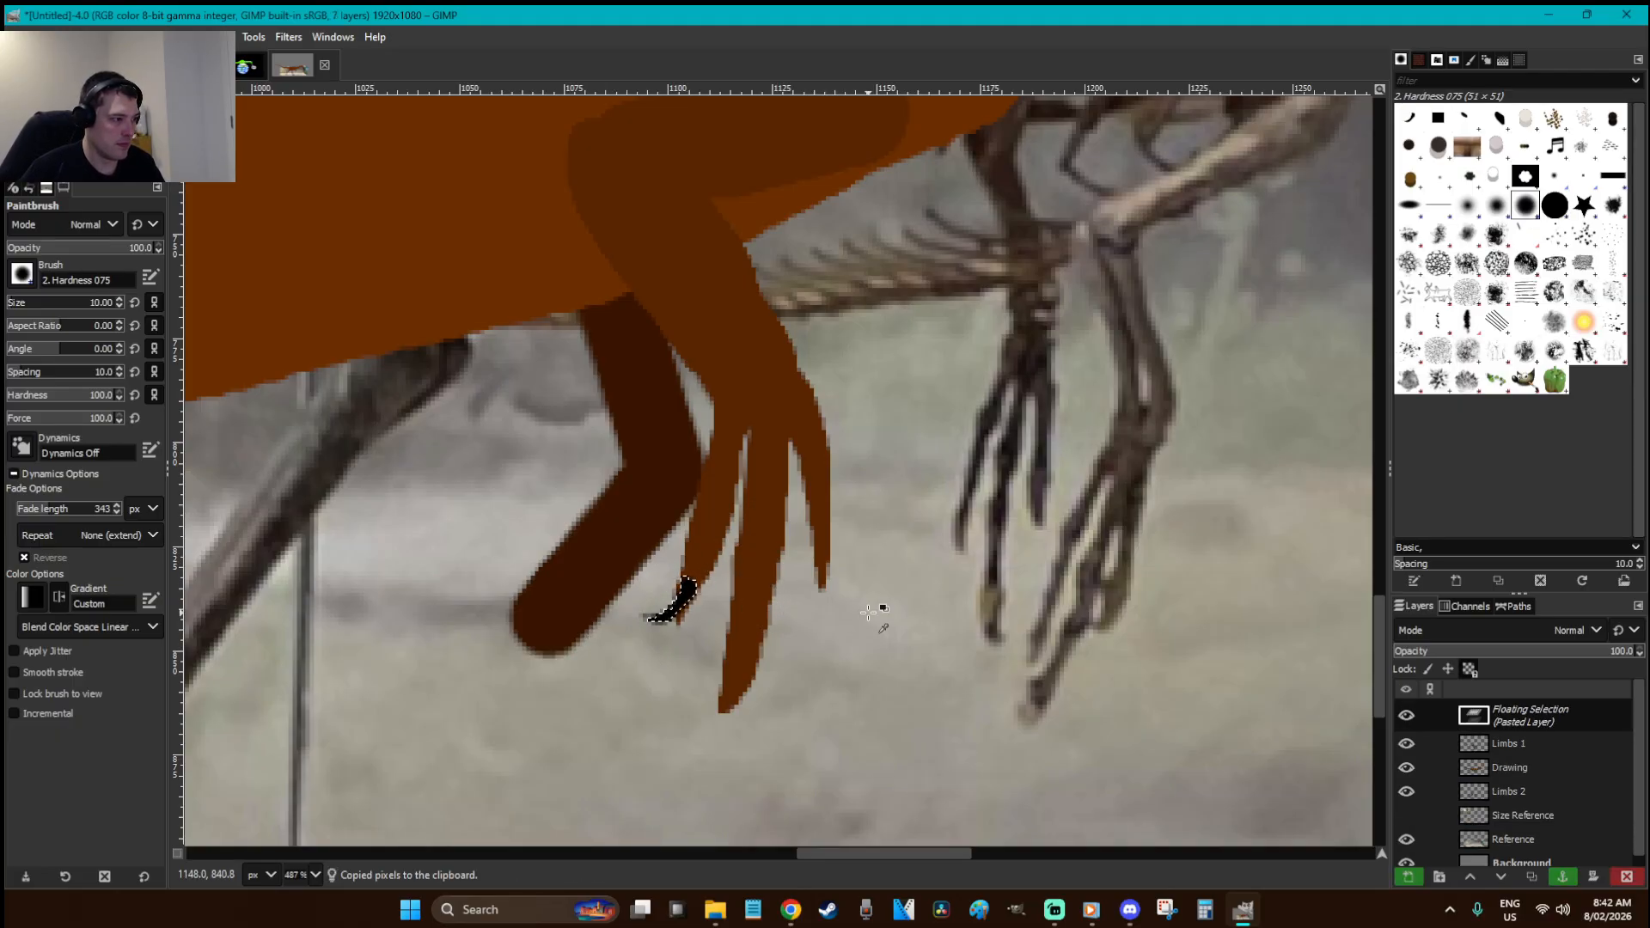
key("r")
left_click(869, 612)
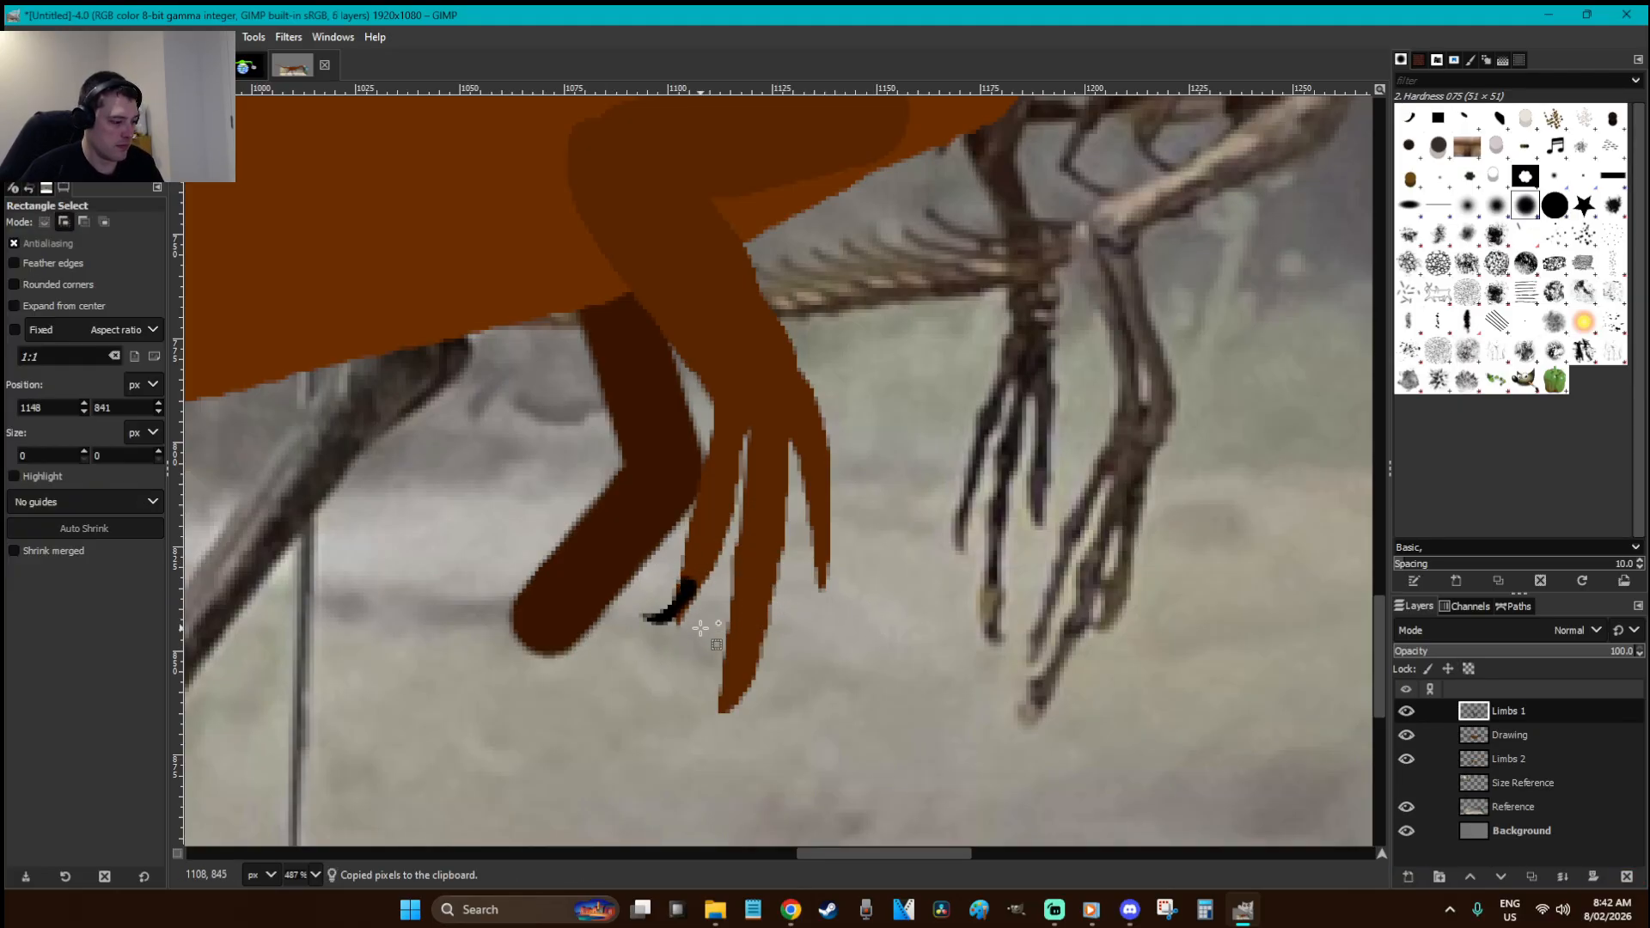
- Erase the brown fingertip beside the rear claw, re-outline the claw slightly fuller, paint it black, and clear the selection
key("shift+e")
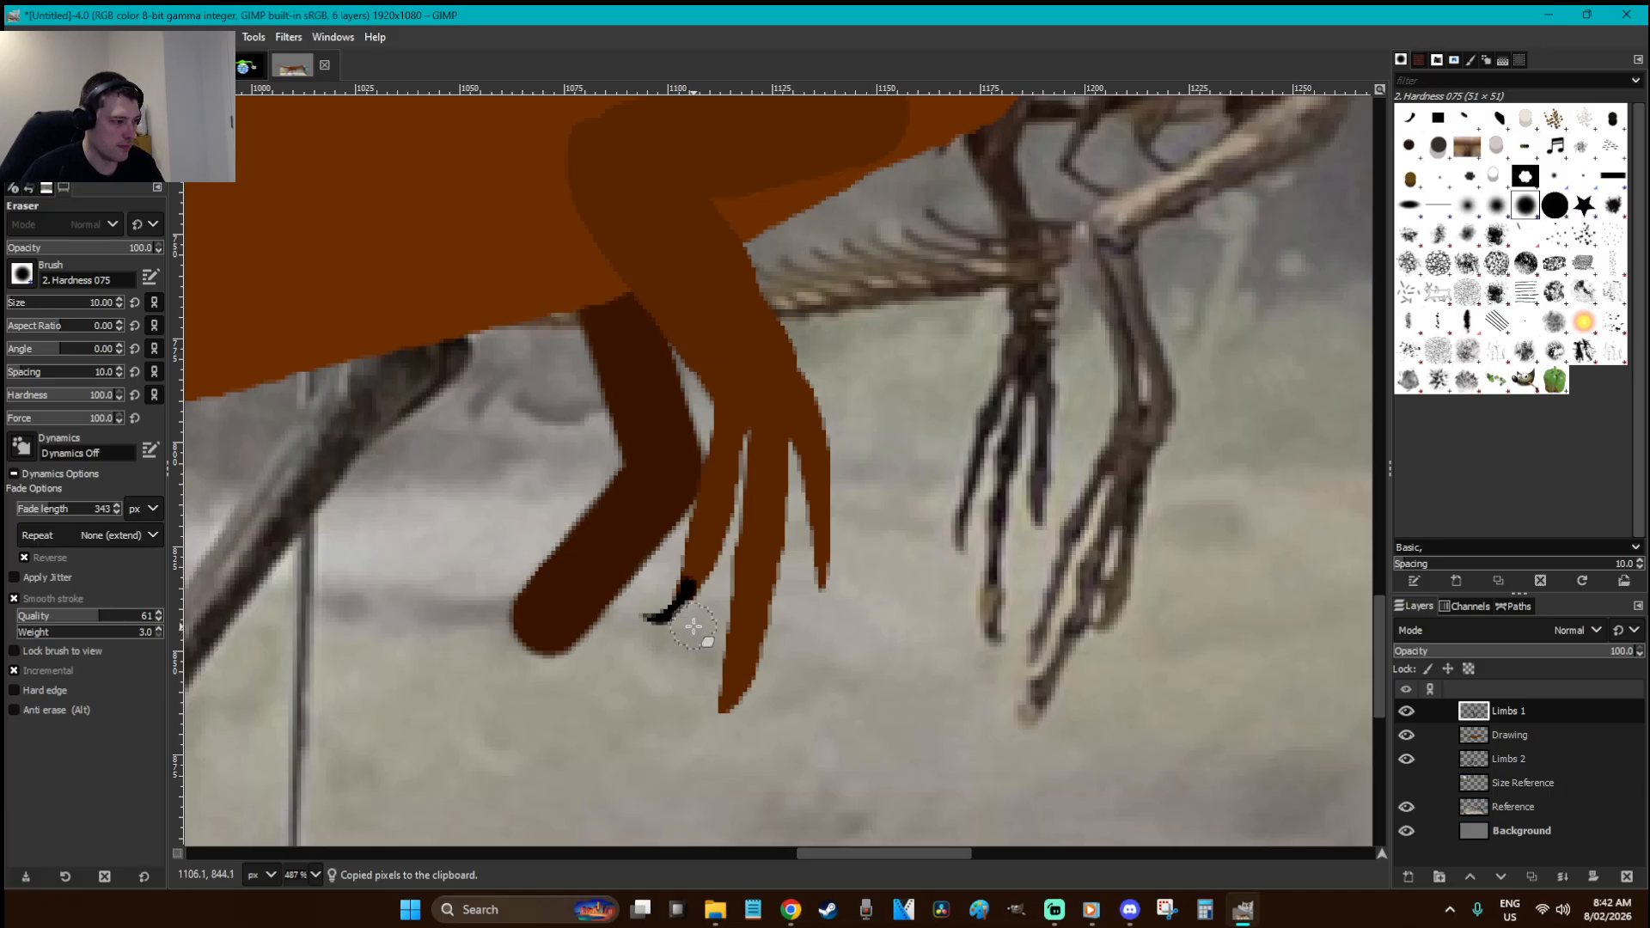
key("f")
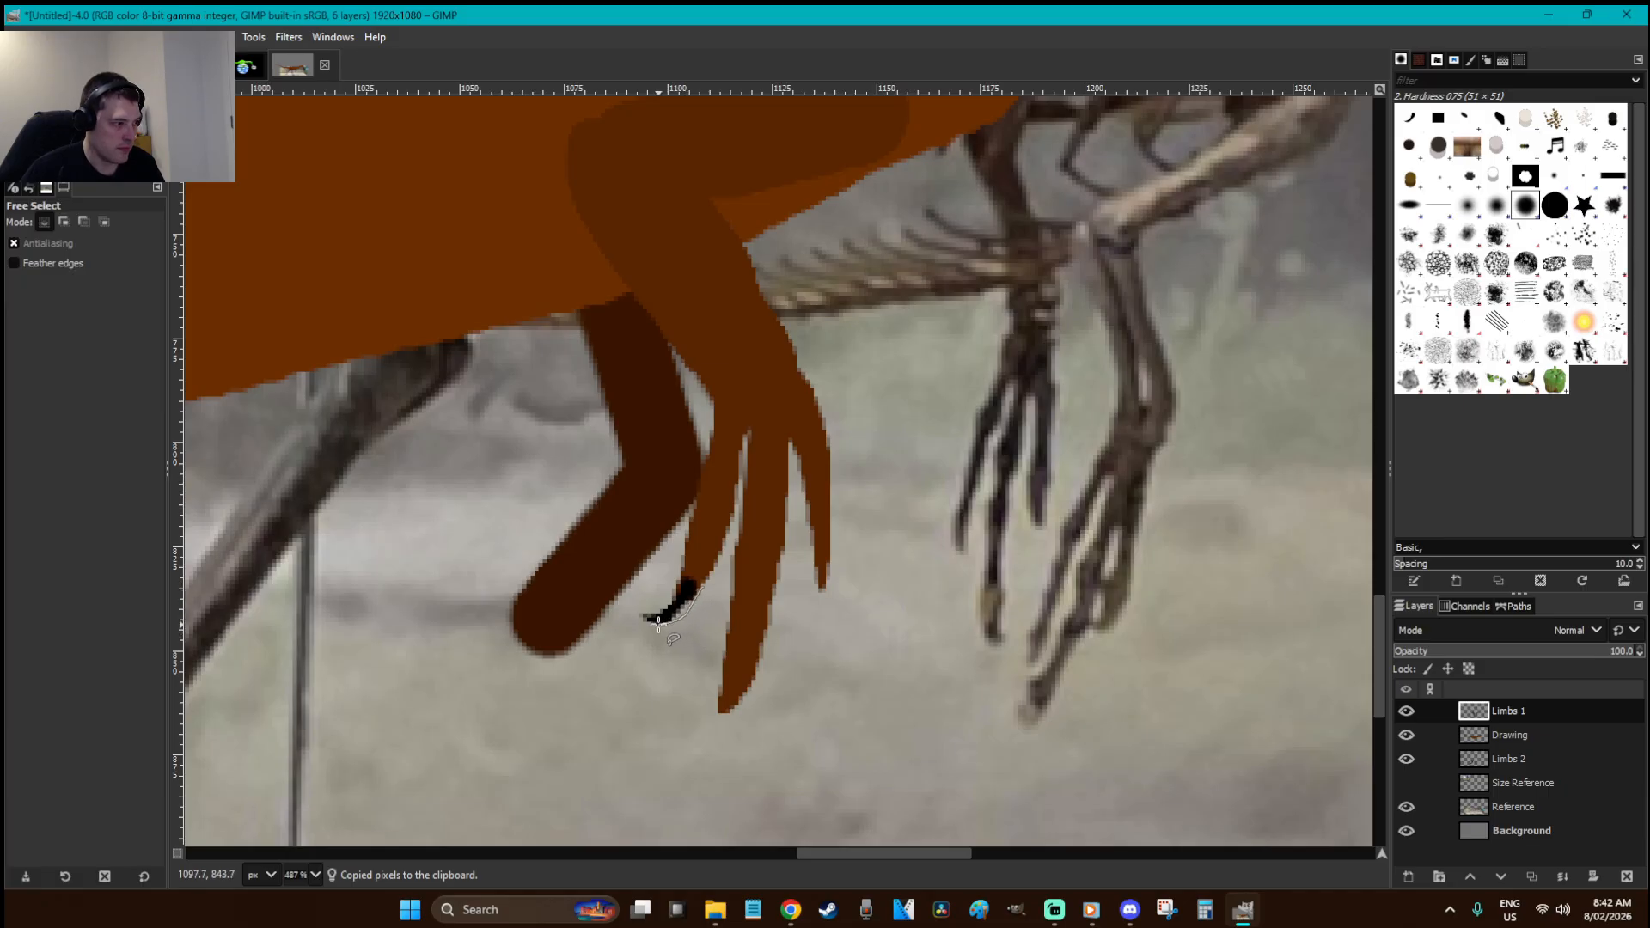
left_click_drag(644, 613, 628, 612)
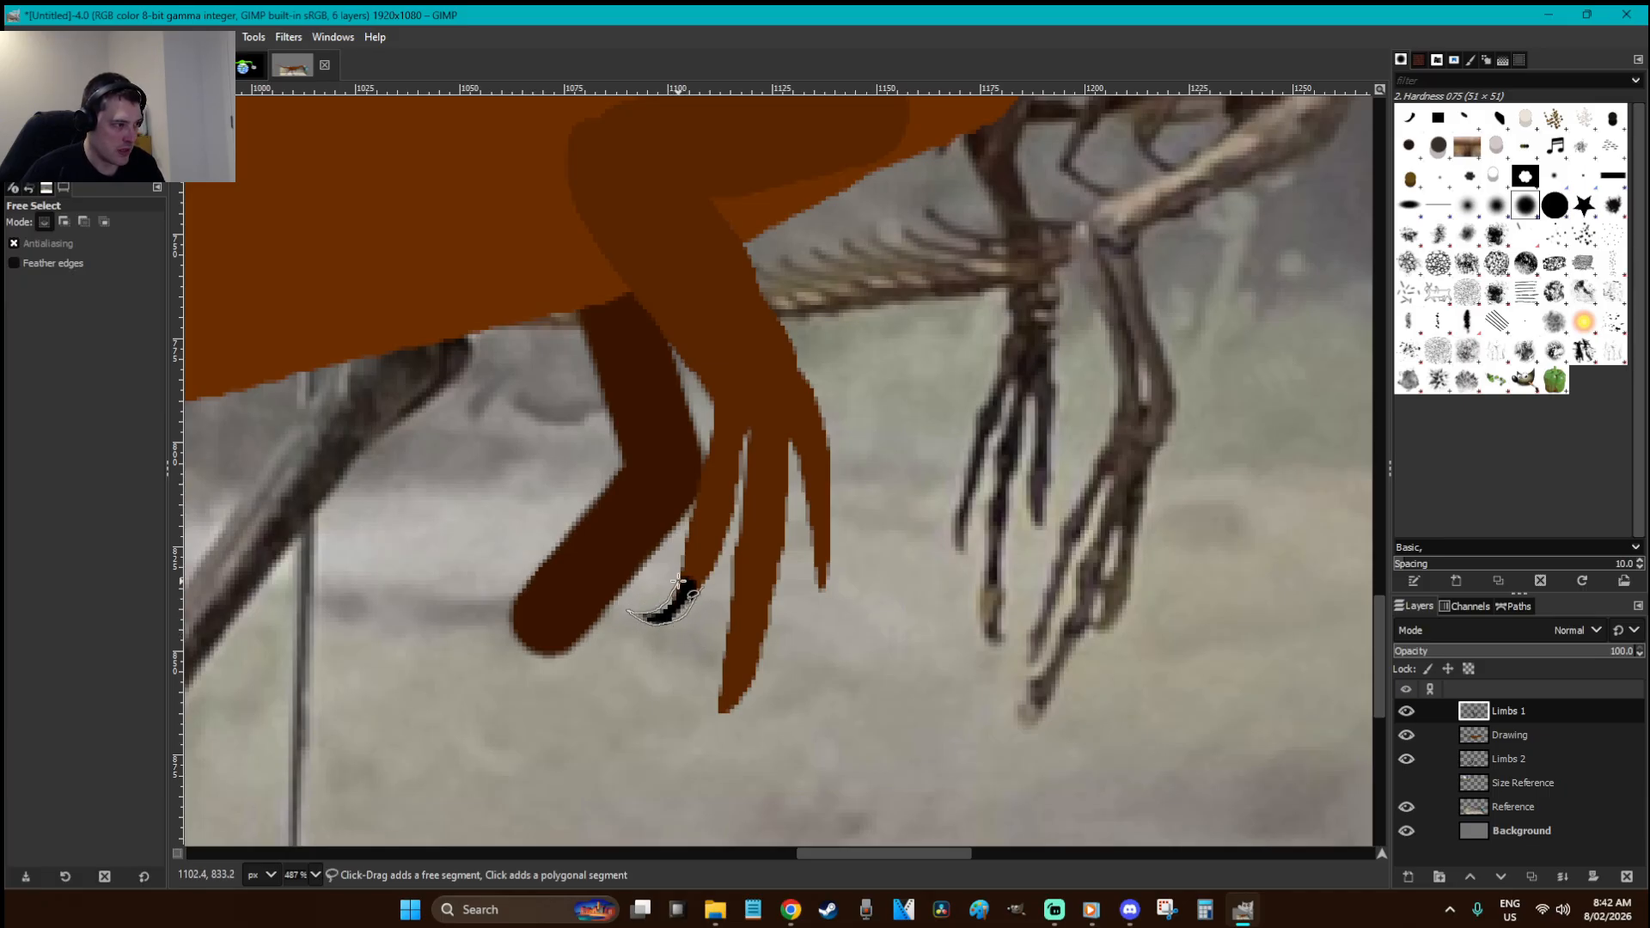
double_click(702, 587)
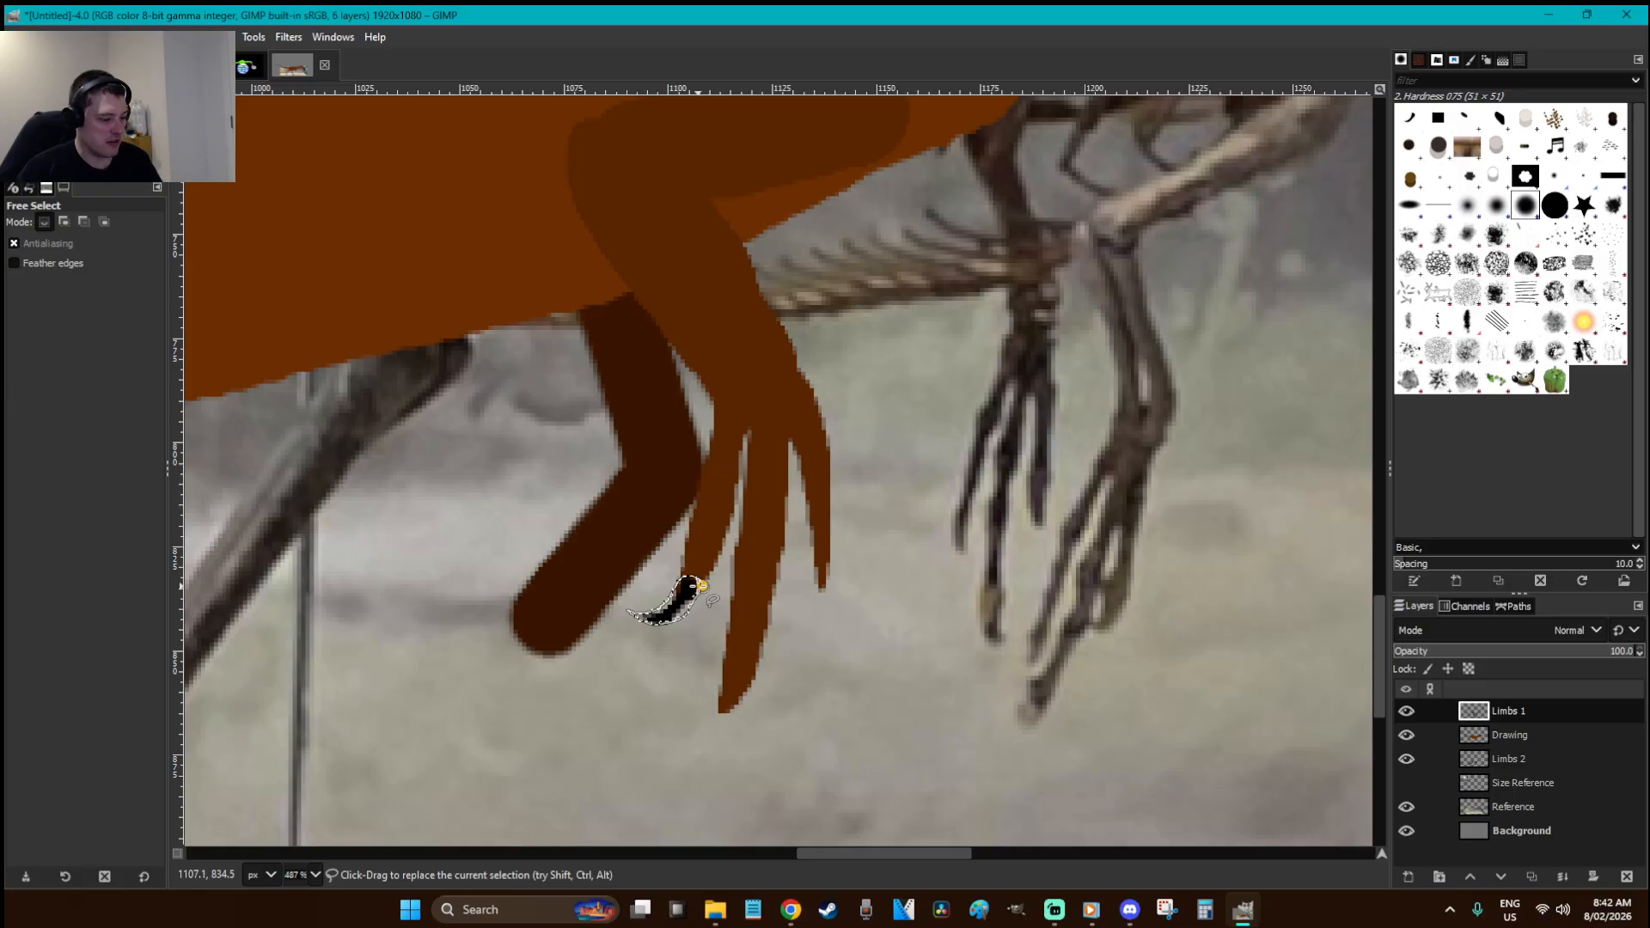
key("p")
left_click_drag(682, 608, 700, 589)
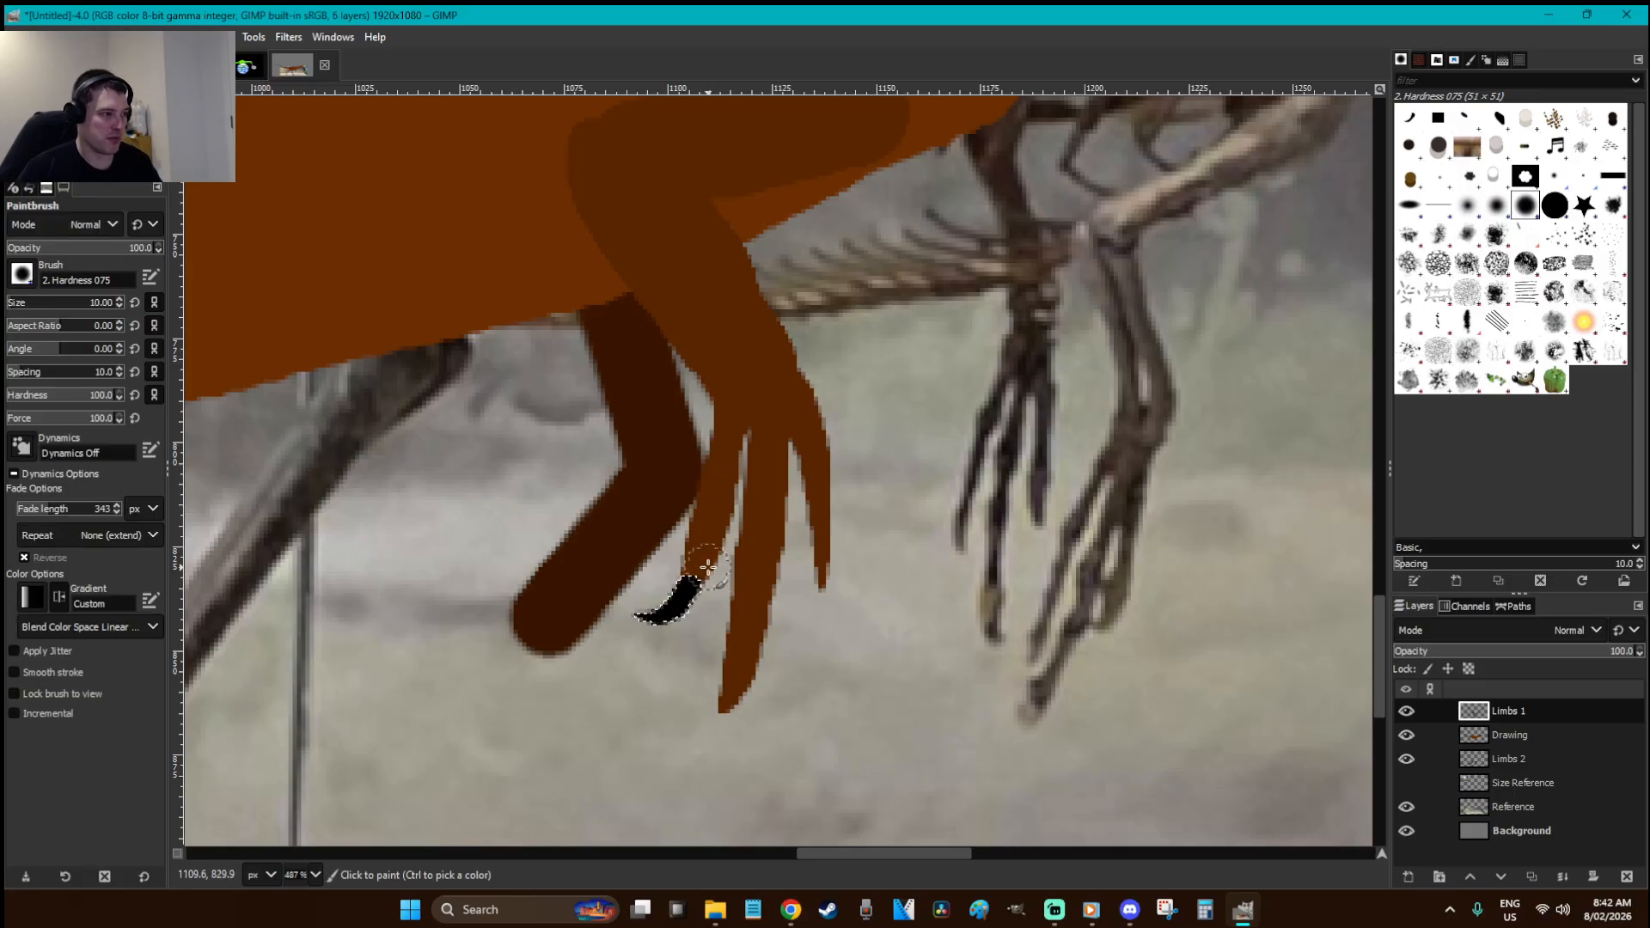
key("r")
left_click(808, 642)
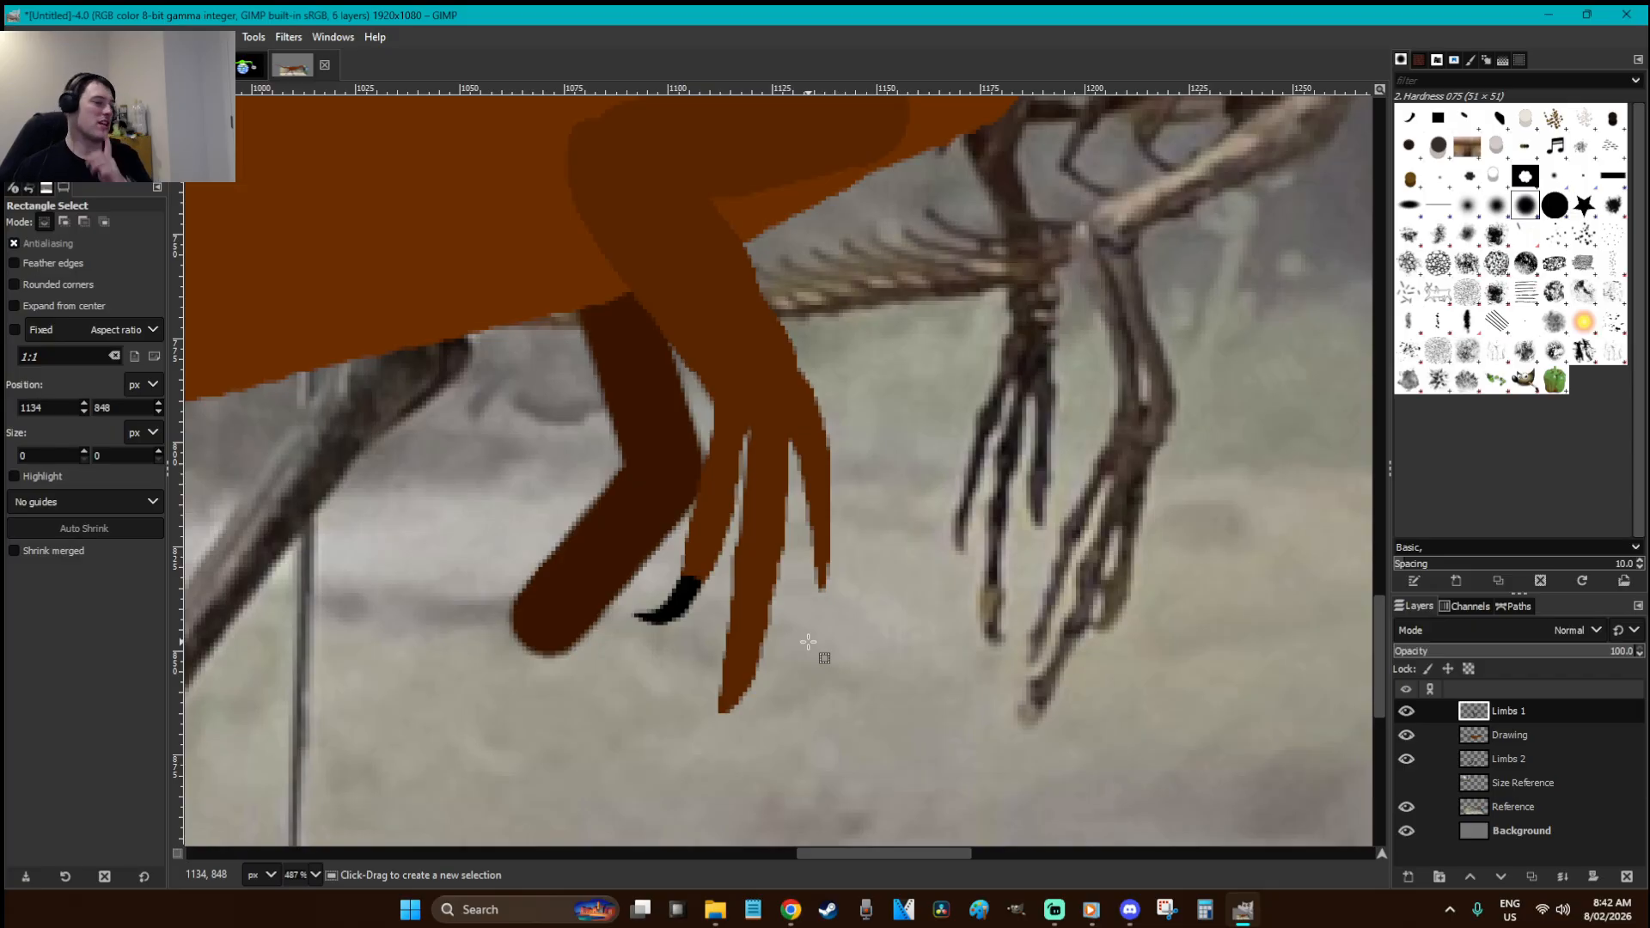
- Set the eraser size to 7, slim the middle finger along its front edge, and shorten it by removing the pointed tip
key("shift+e")
mouse_move(777, 708)
left_mouse_down()
mouse_move(702, 679)
mouse_move(771, 683)
mouse_move(725, 696)
mouse_move(710, 662)
mouse_move(722, 684)
mouse_move(775, 672)
mouse_move(799, 543)
left_mouse_up()
key("ctrl+z")
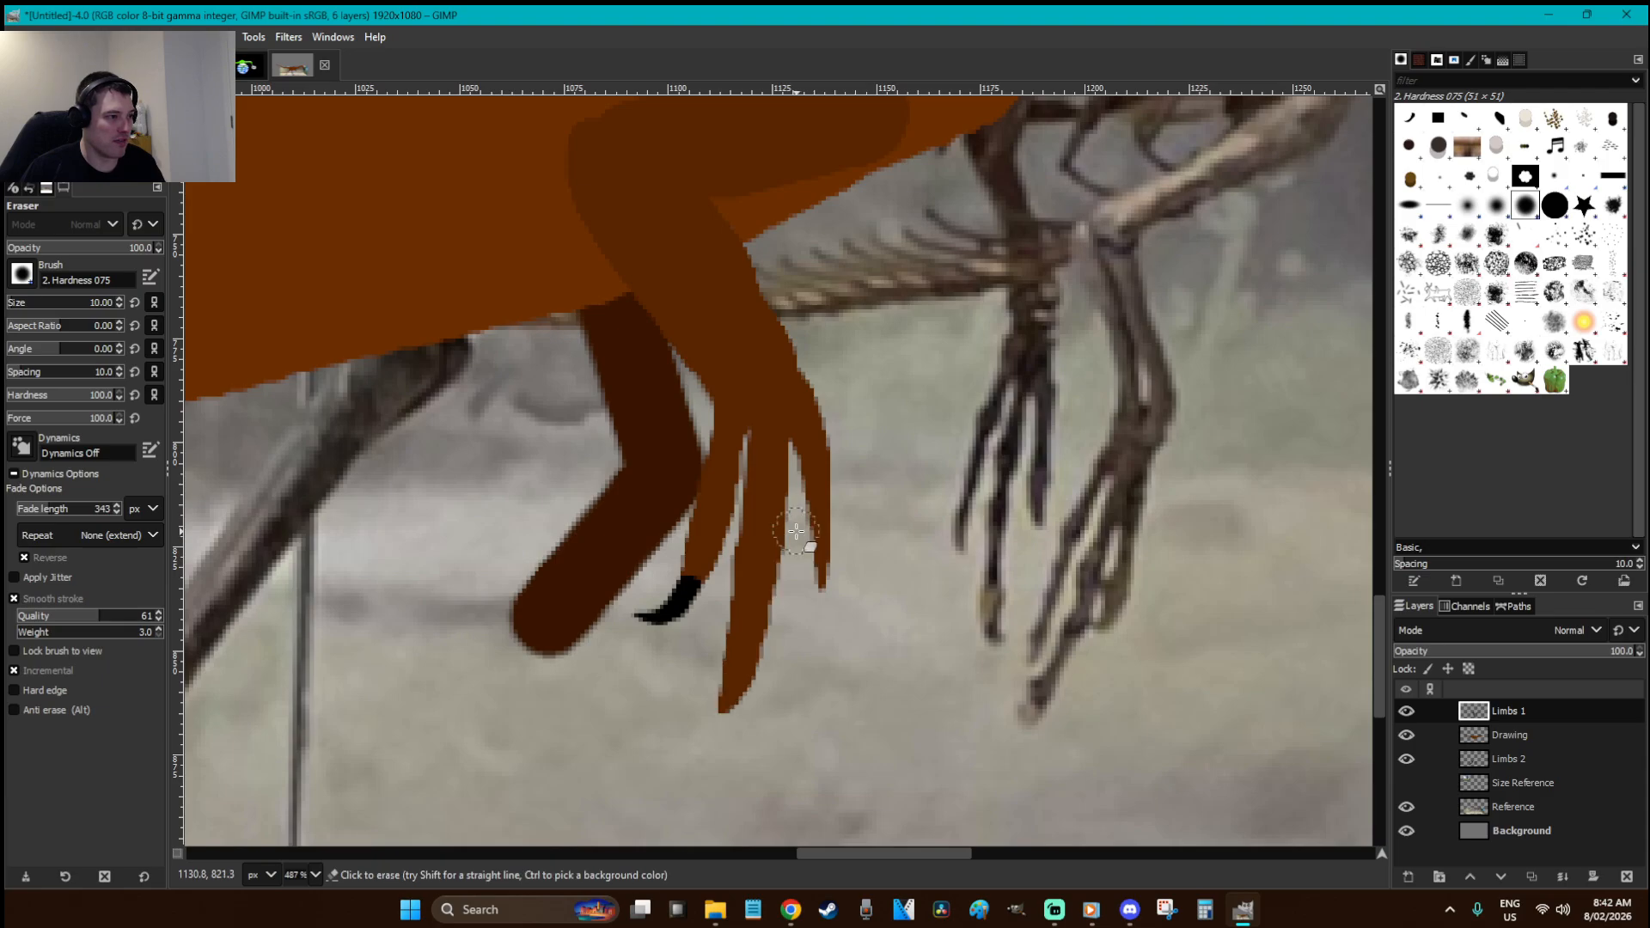
key("bracketleft")
key("bracketleft")
key("bracketleft")
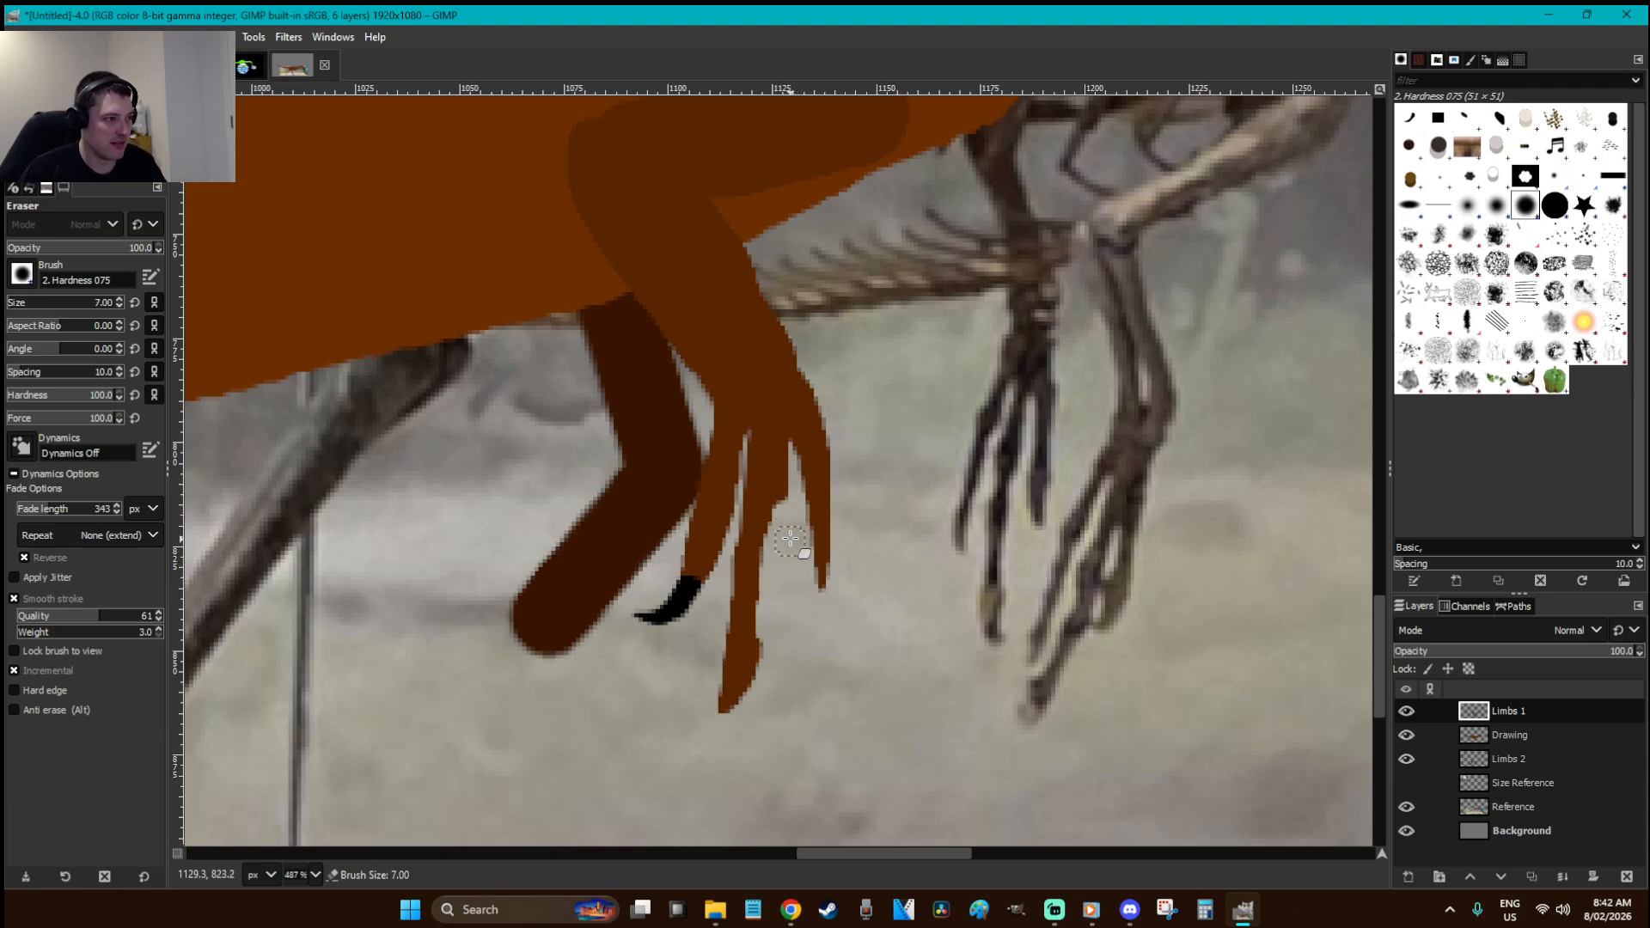
left_click_drag(800, 522, 773, 667)
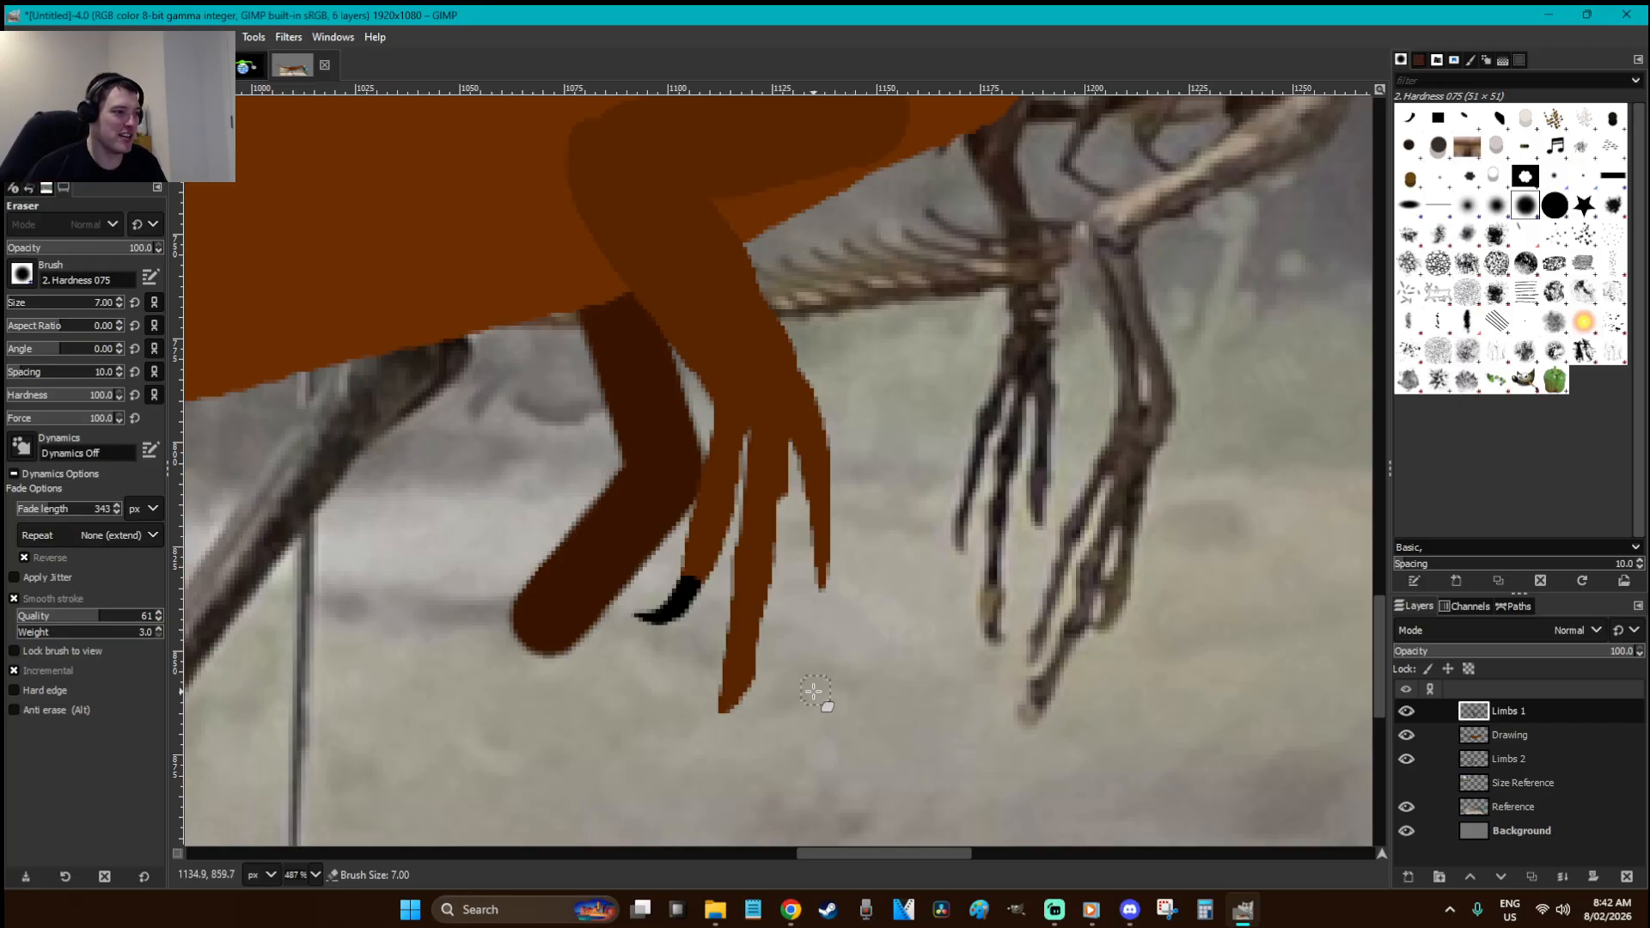
mouse_move(762, 659)
left_mouse_down()
mouse_move(737, 705)
mouse_move(717, 672)
mouse_move(770, 679)
mouse_move(711, 646)
mouse_move(722, 662)
mouse_move(773, 634)
left_mouse_up()
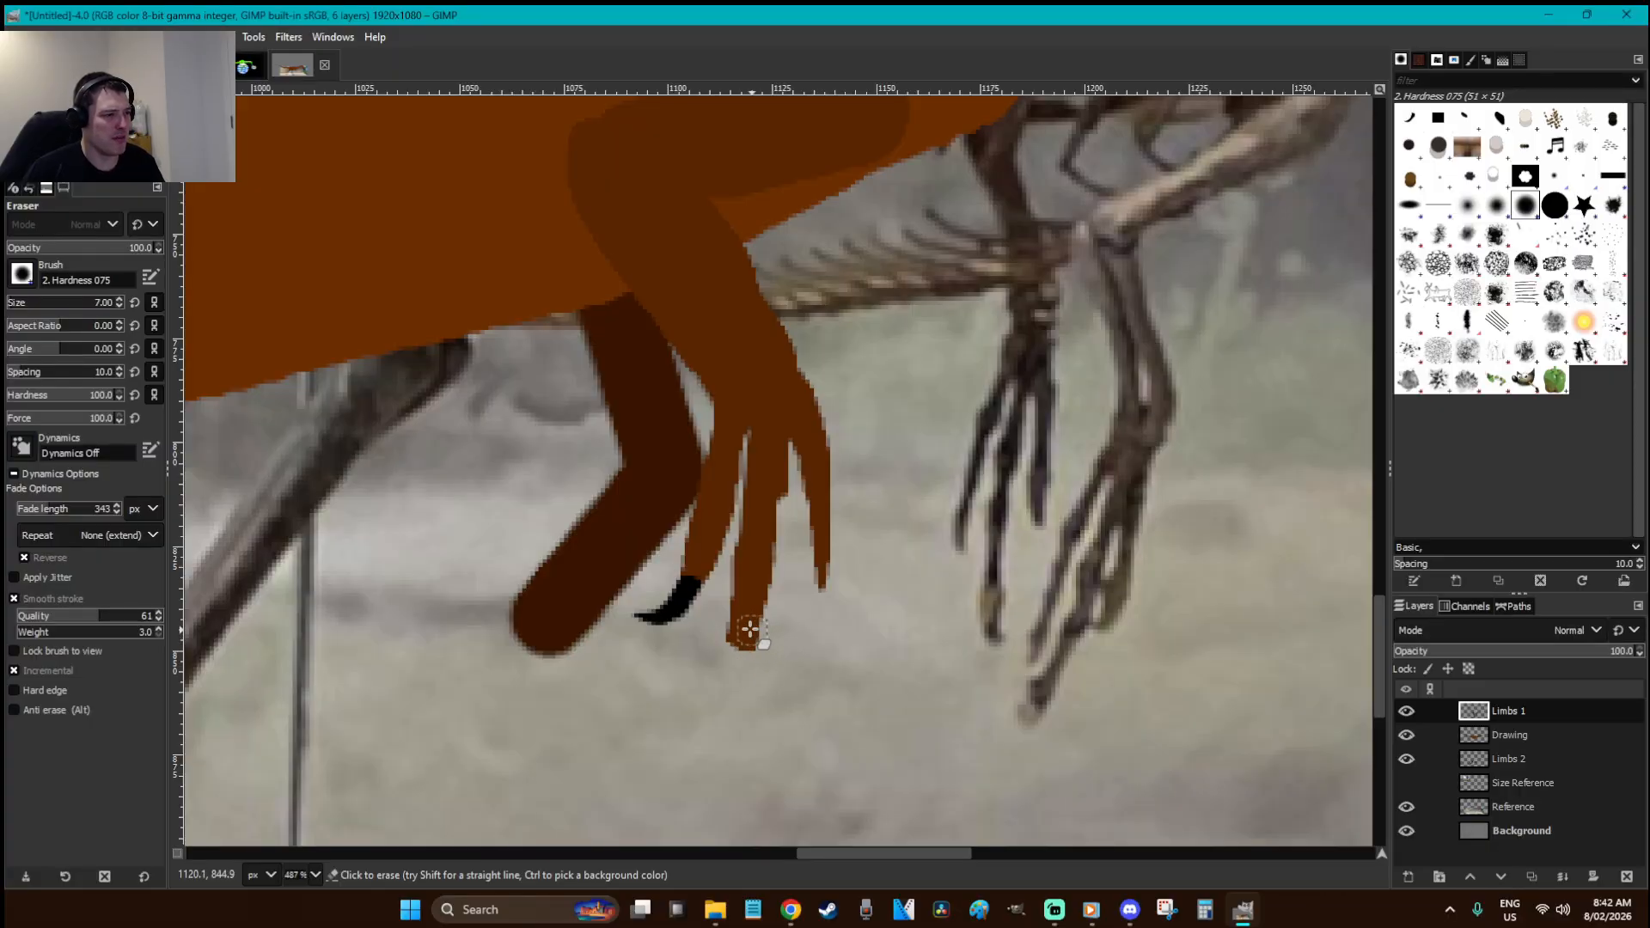
key("f")
left_click(759, 636)
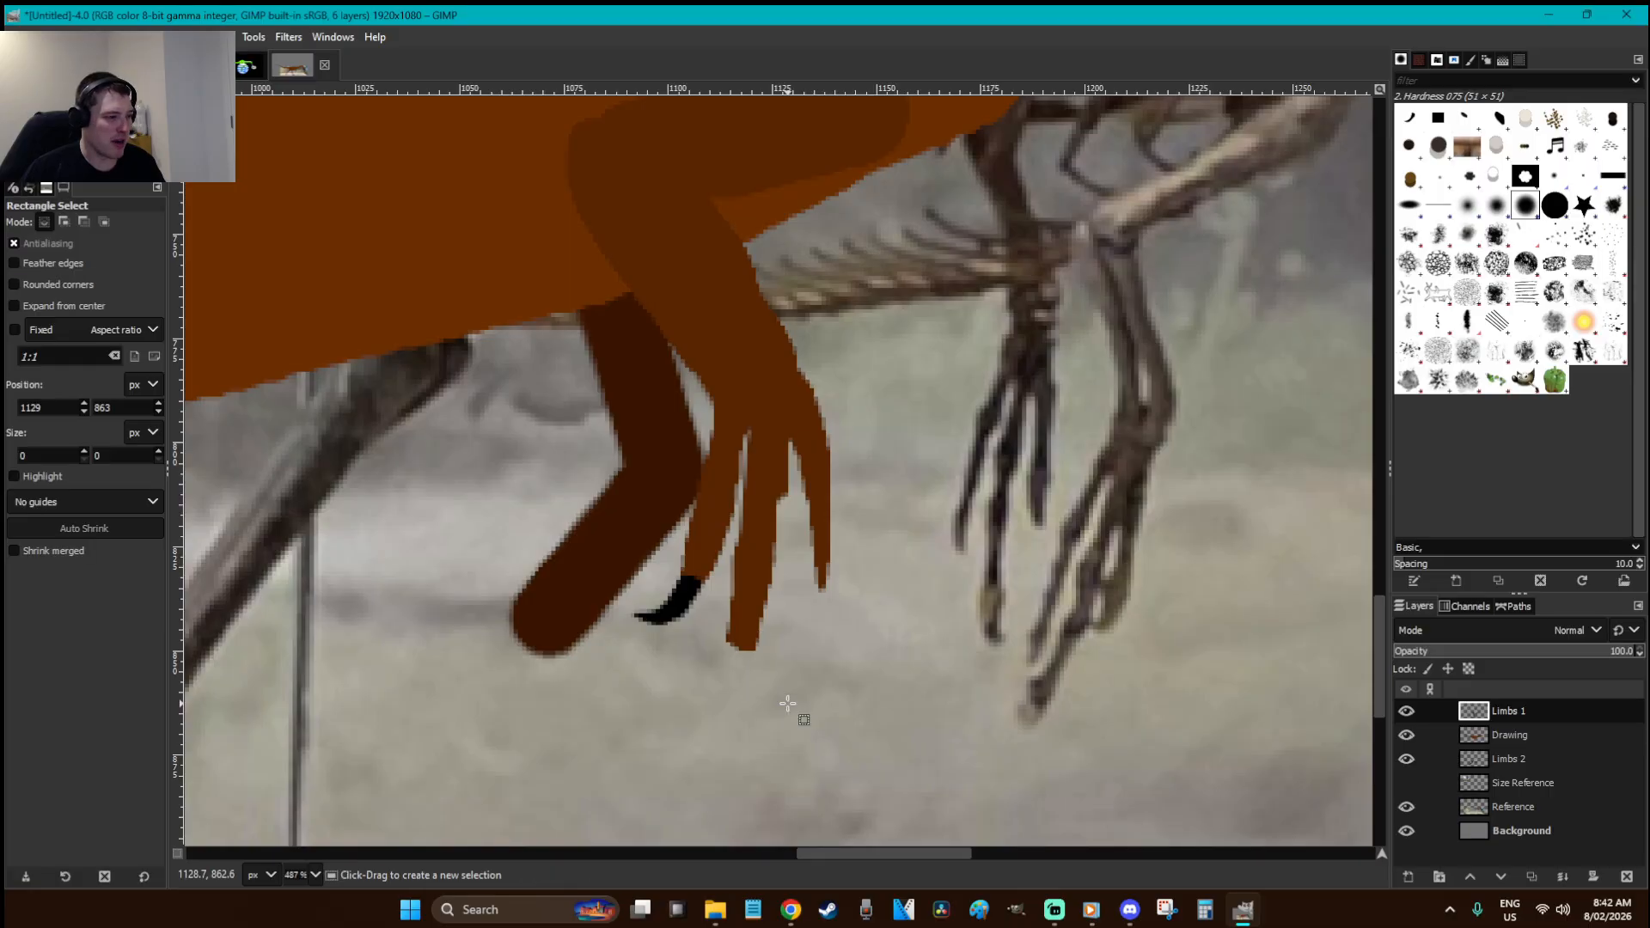
left_click_drag(672, 680, 671, 678)
key("Return")
key("ctrl+z")
- Freehand-outline a backward-curving claw at the middle finger's tip, paint it black, and clear the selection
left_click_drag(758, 635, 753, 651)
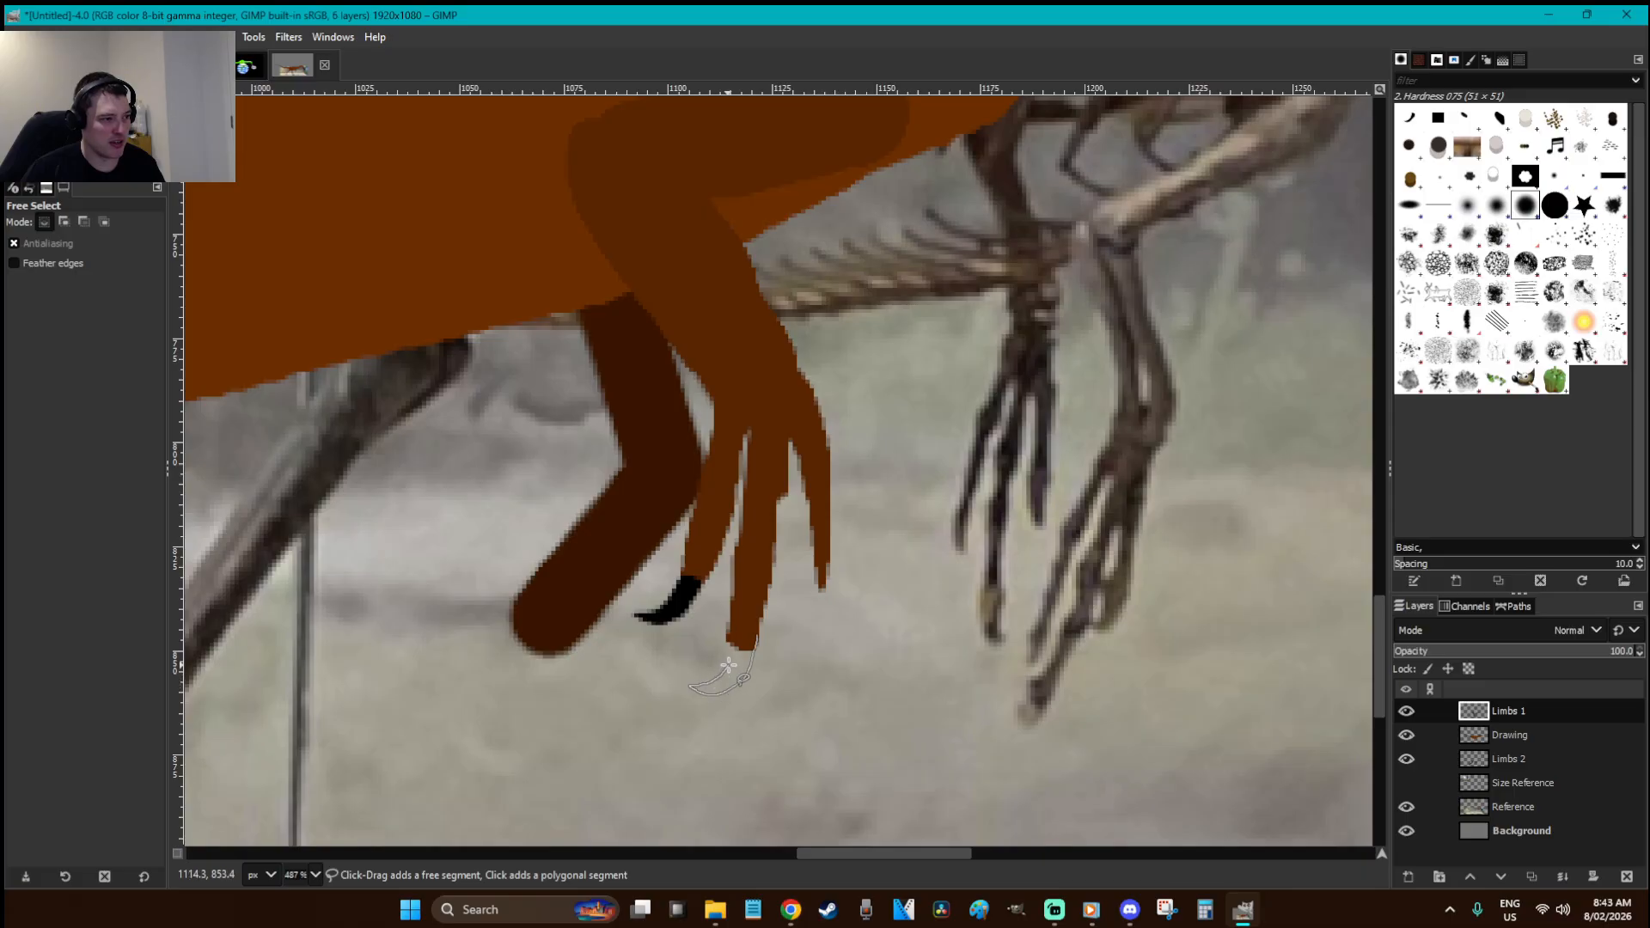
left_click(757, 636)
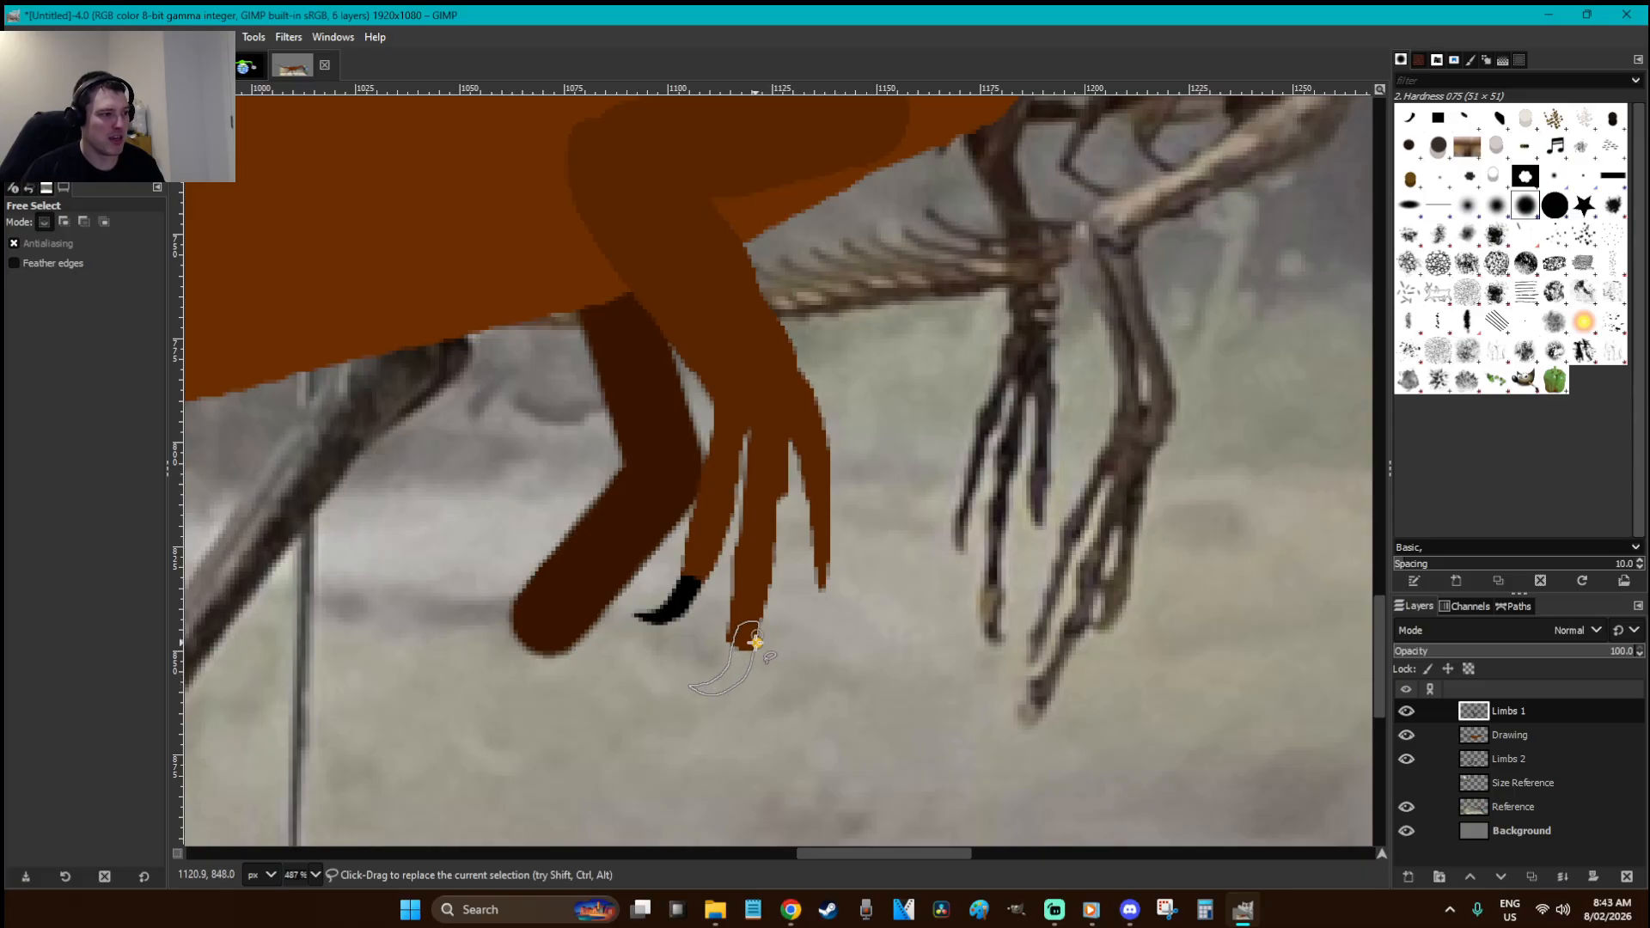
key("p")
mouse_move(755, 638)
left_mouse_down()
mouse_move(738, 688)
mouse_move(760, 659)
mouse_move(720, 704)
mouse_move(710, 686)
mouse_move(768, 645)
mouse_move(701, 645)
left_mouse_up()
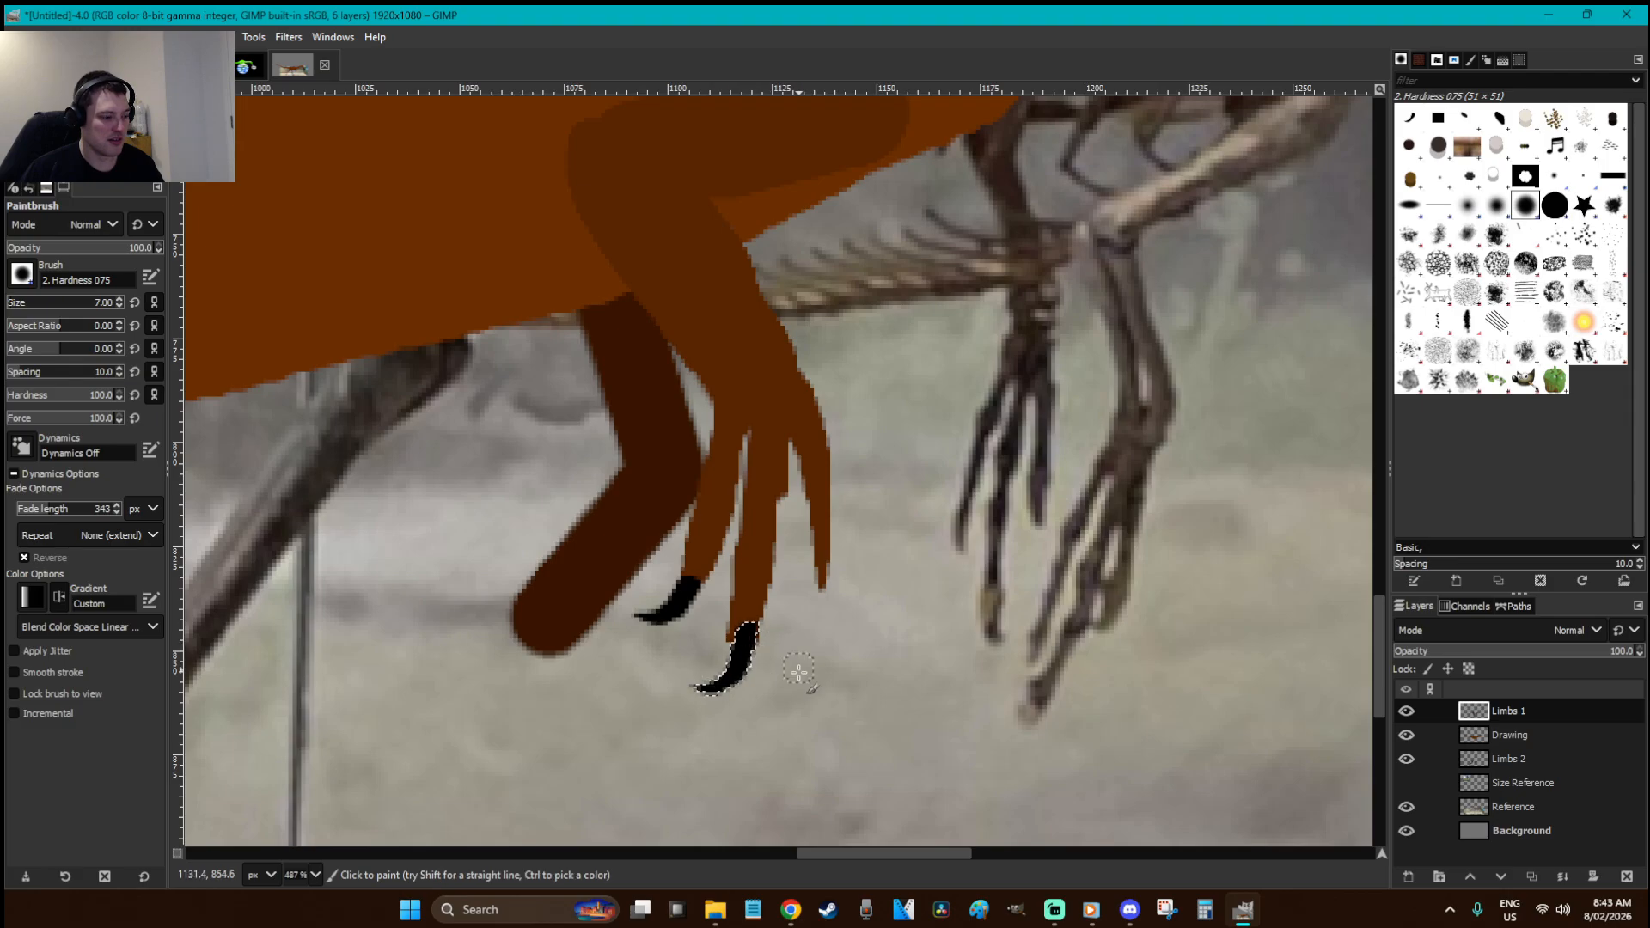
key("r")
left_click(798, 678)
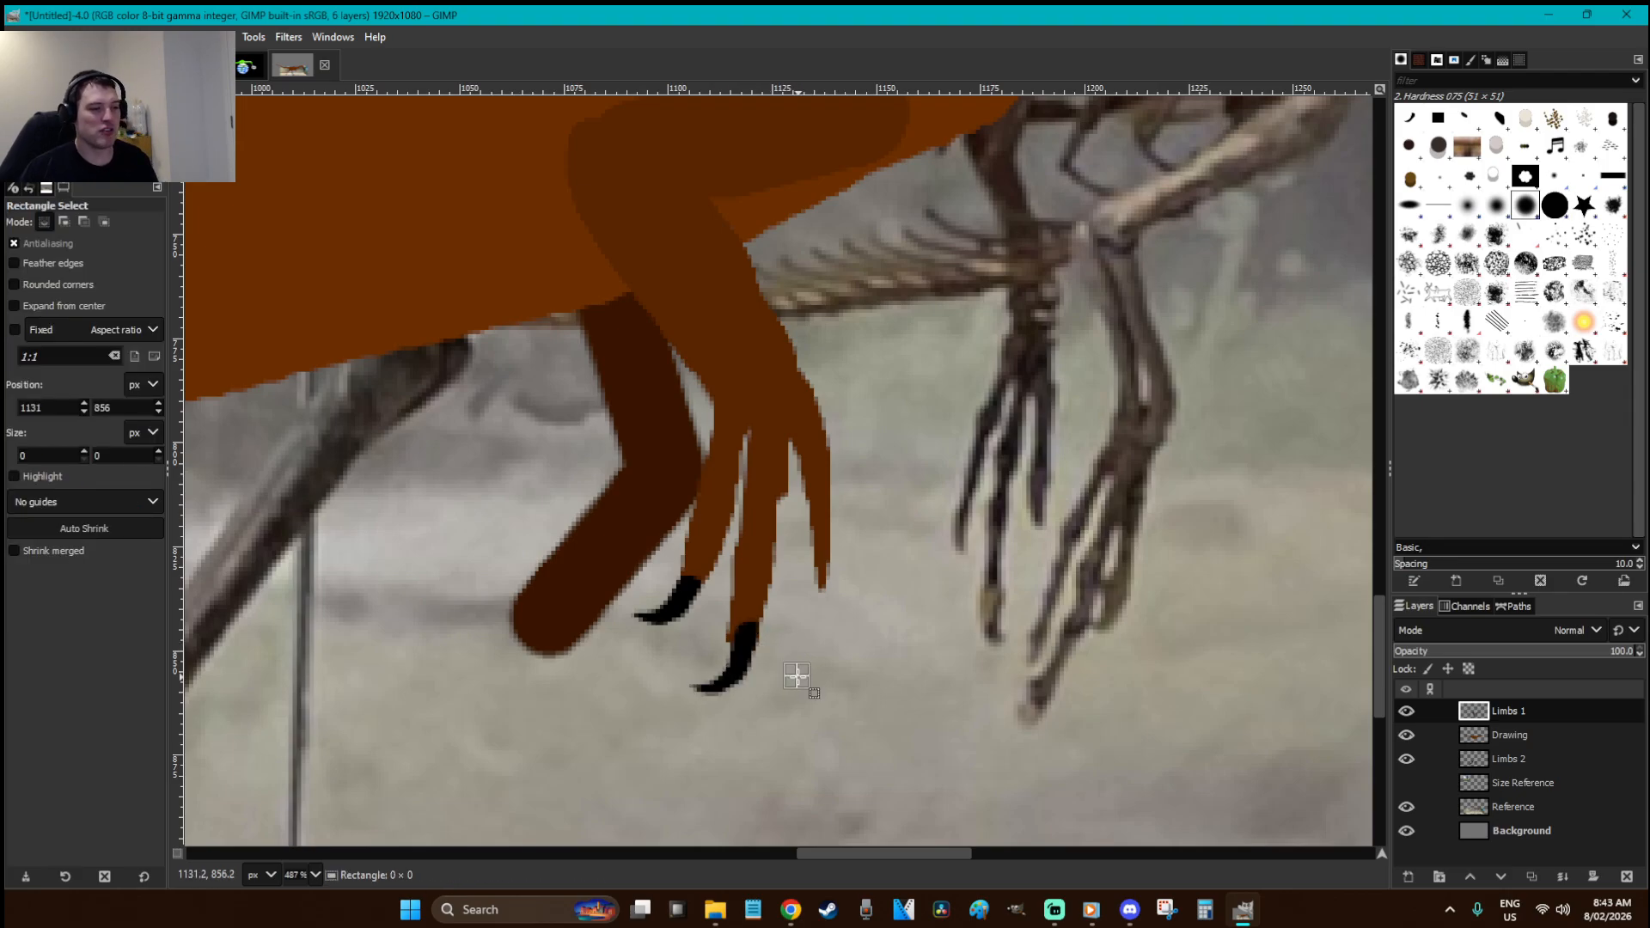
- Sample the arm's brown, fill out the middle finger's front edge, and thicken the front finger with a size 5 brush
key("o")
left_click(744, 542)
key("p")
left_click_drag(774, 495, 760, 587)
key("bracketleft")
key("bracketleft")
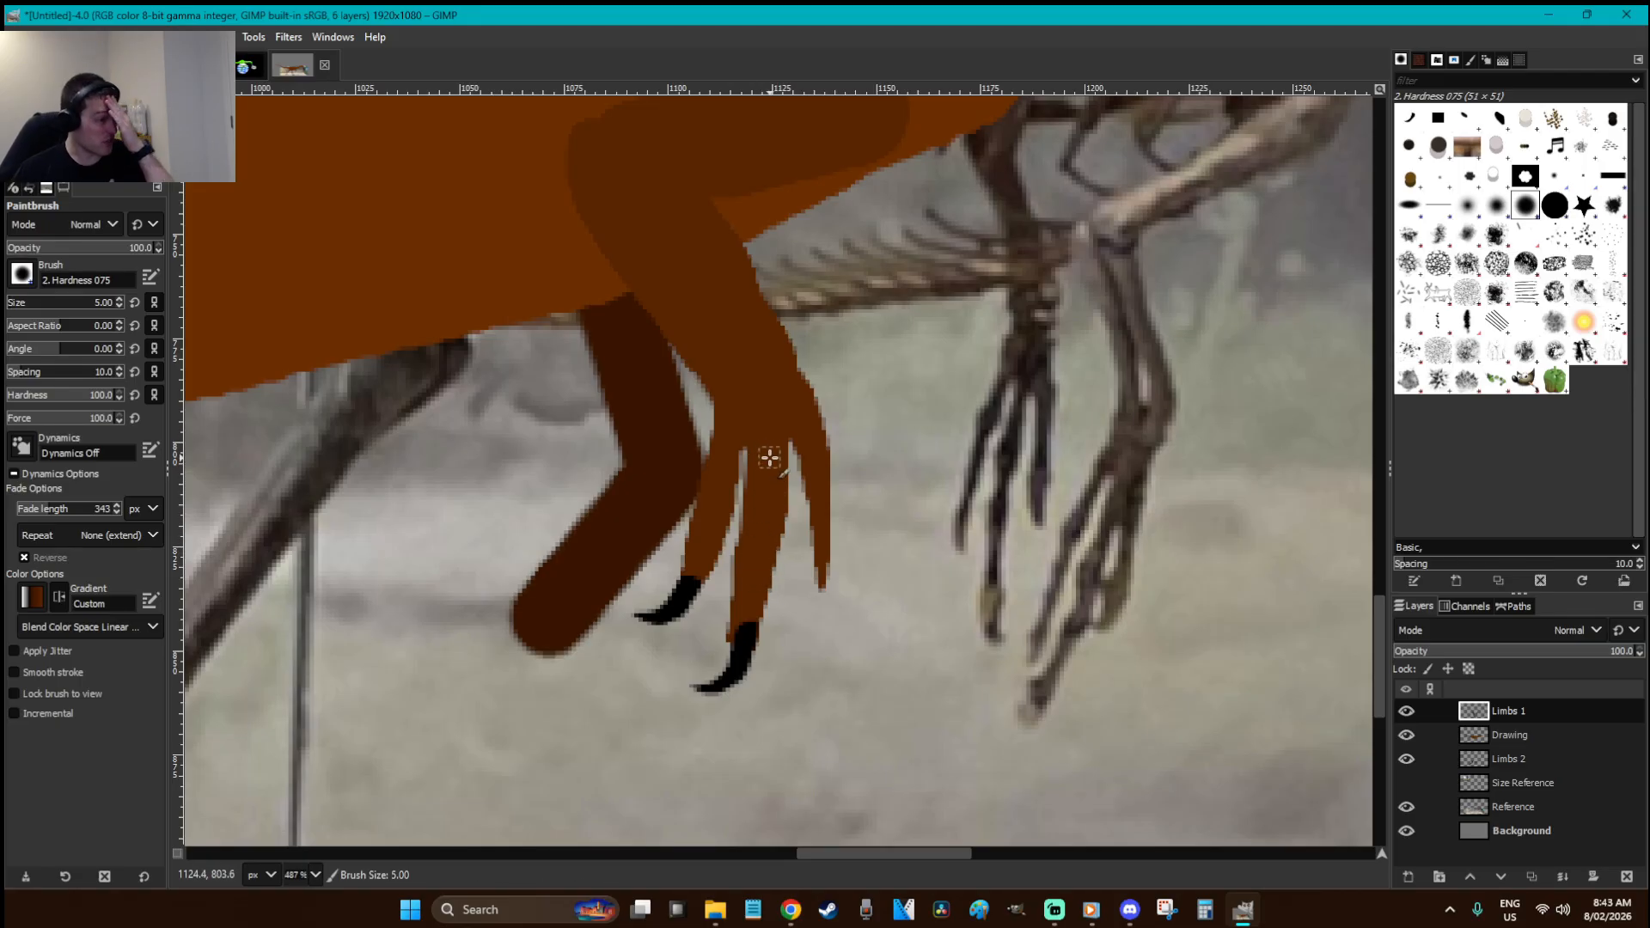
left_click_drag(813, 499, 817, 574)
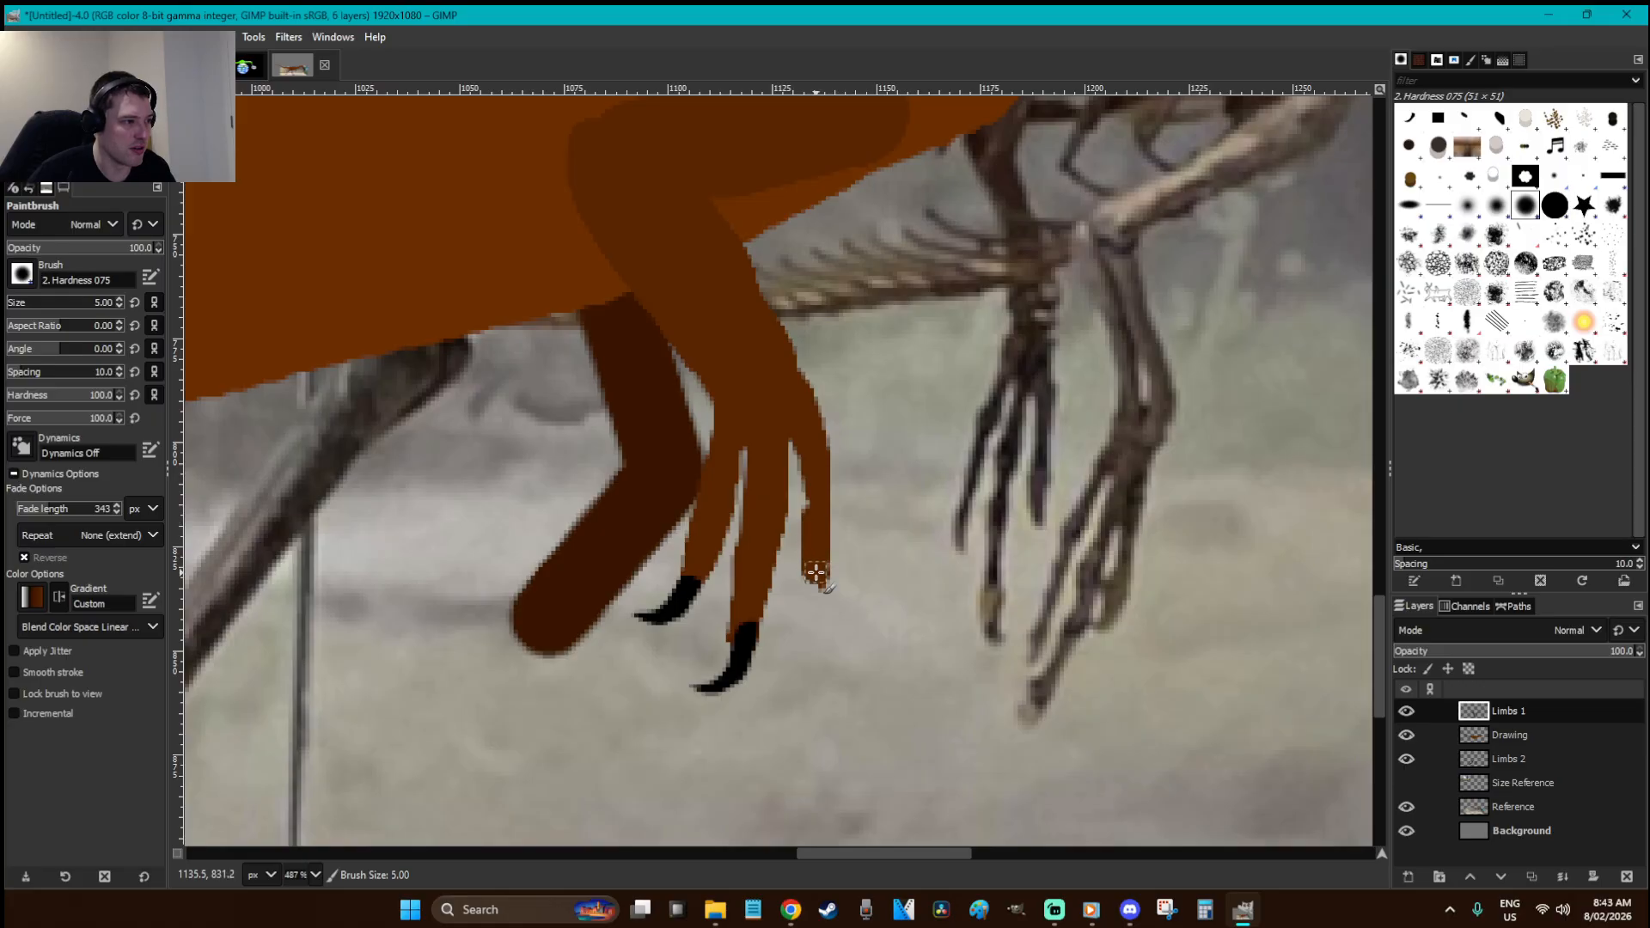
- Freehand-outline a backward-curving claw at the front finger's tip, paint it black, and clear the selection
key("f")
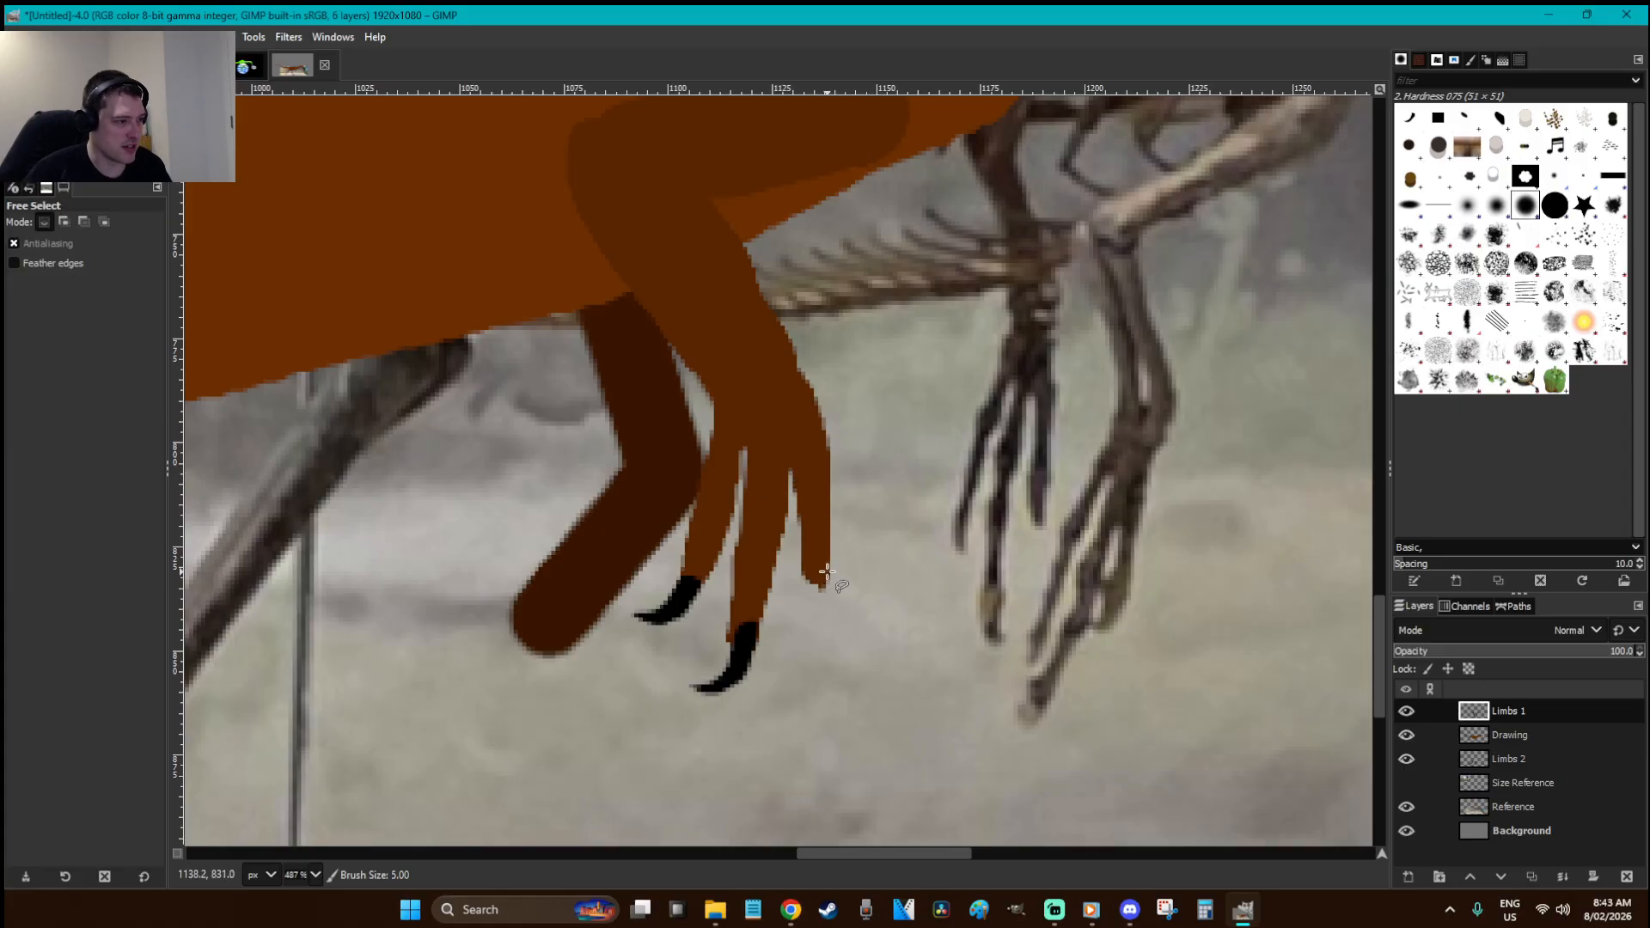
key("r")
mouse_move(801, 614)
left_mouse_down()
mouse_move(828, 593)
mouse_move(791, 621)
left_mouse_up()
key("f")
key("r")
key("f")
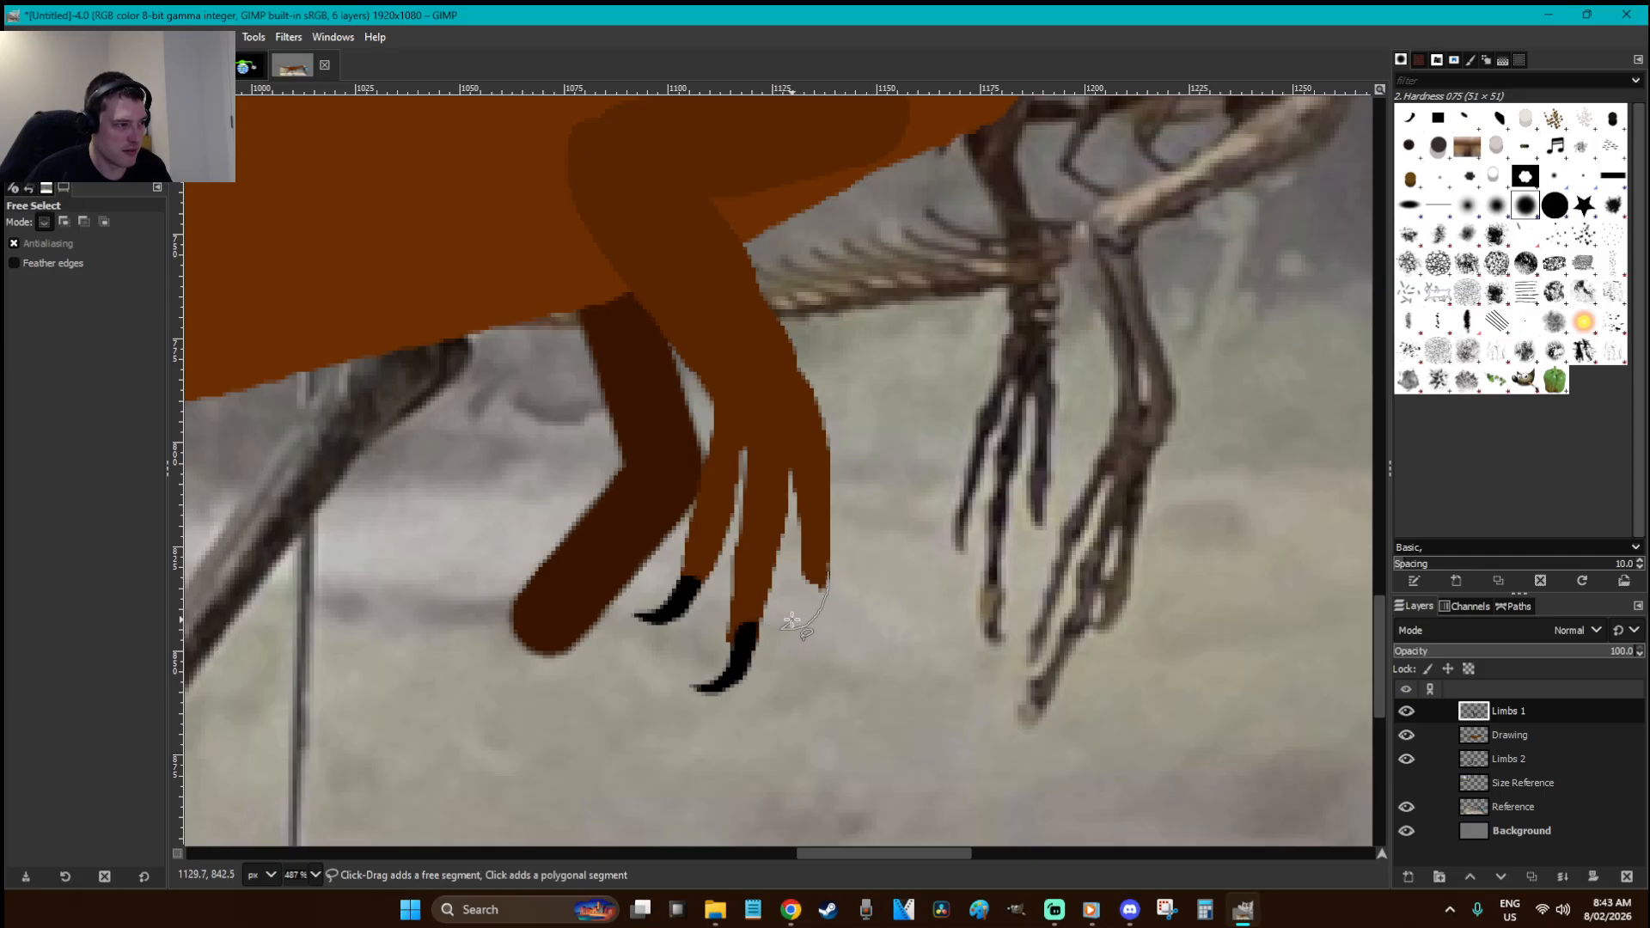
left_click(827, 572)
key("shift+b")
left_click(812, 595)
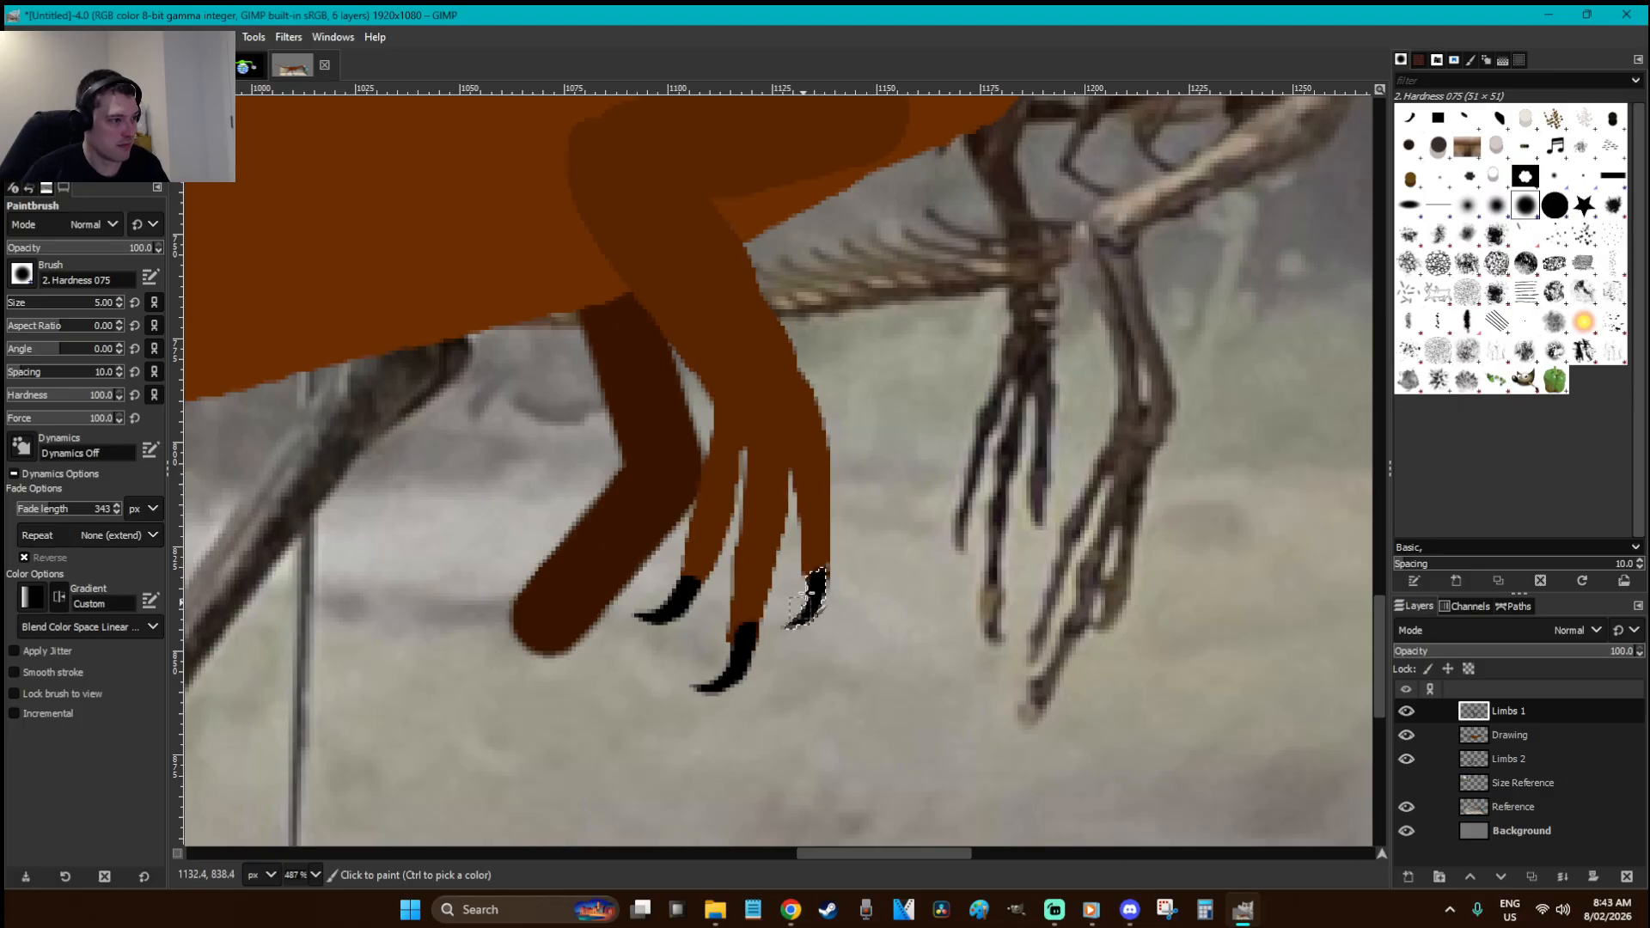
key("r")
left_click(894, 580)
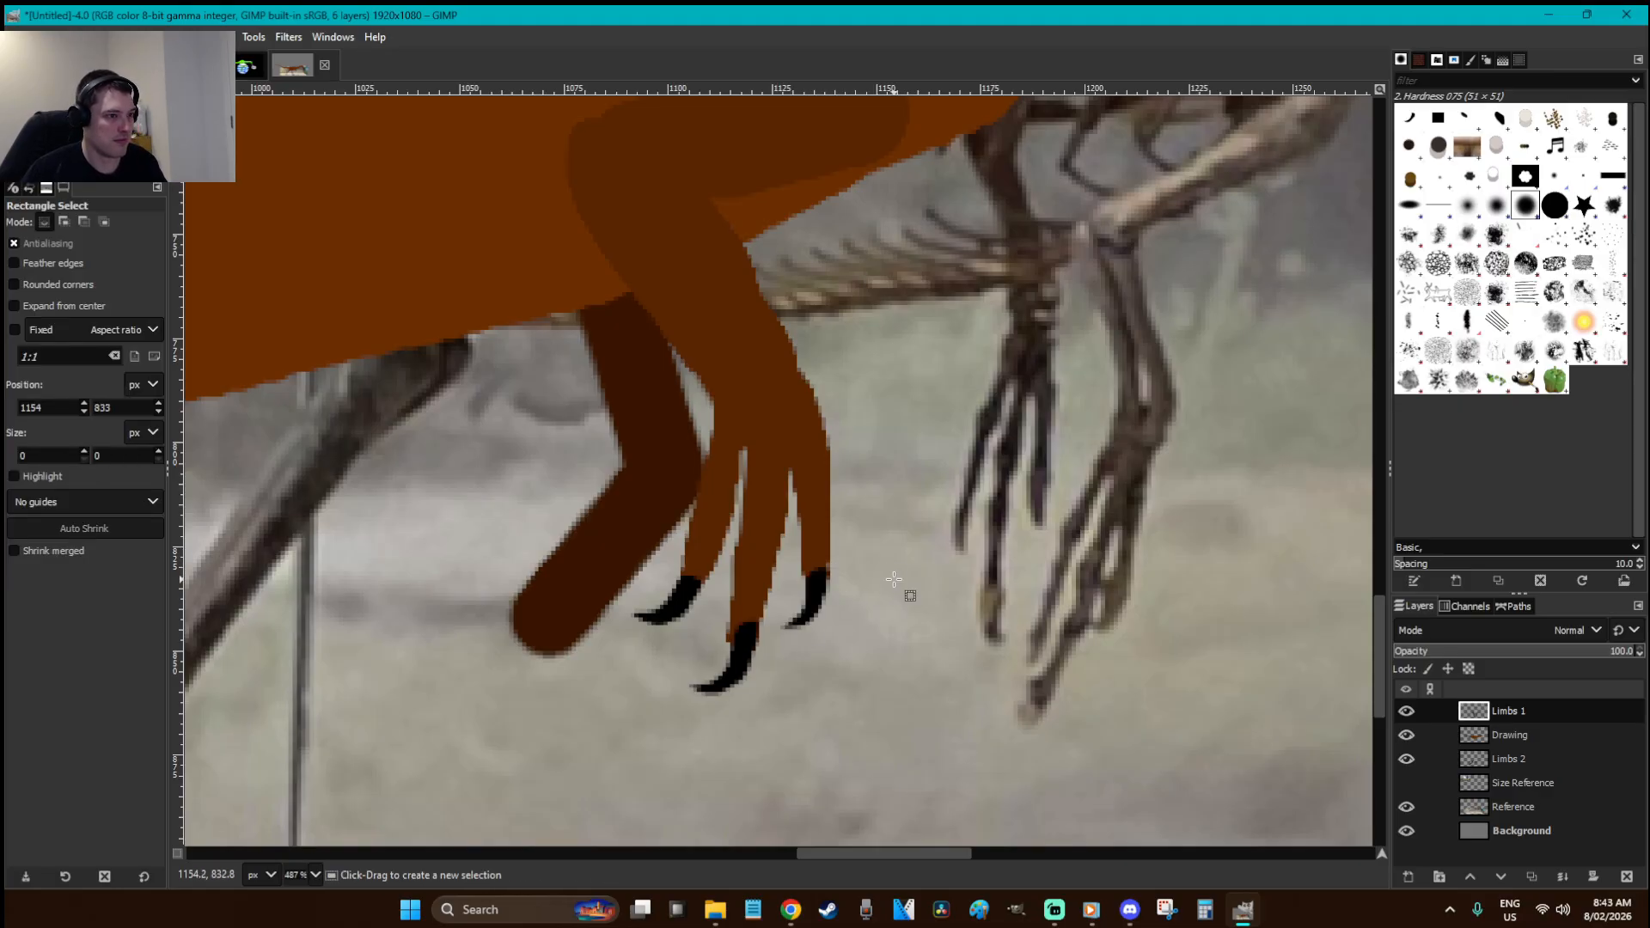
scroll(894, 580, "down", 5)
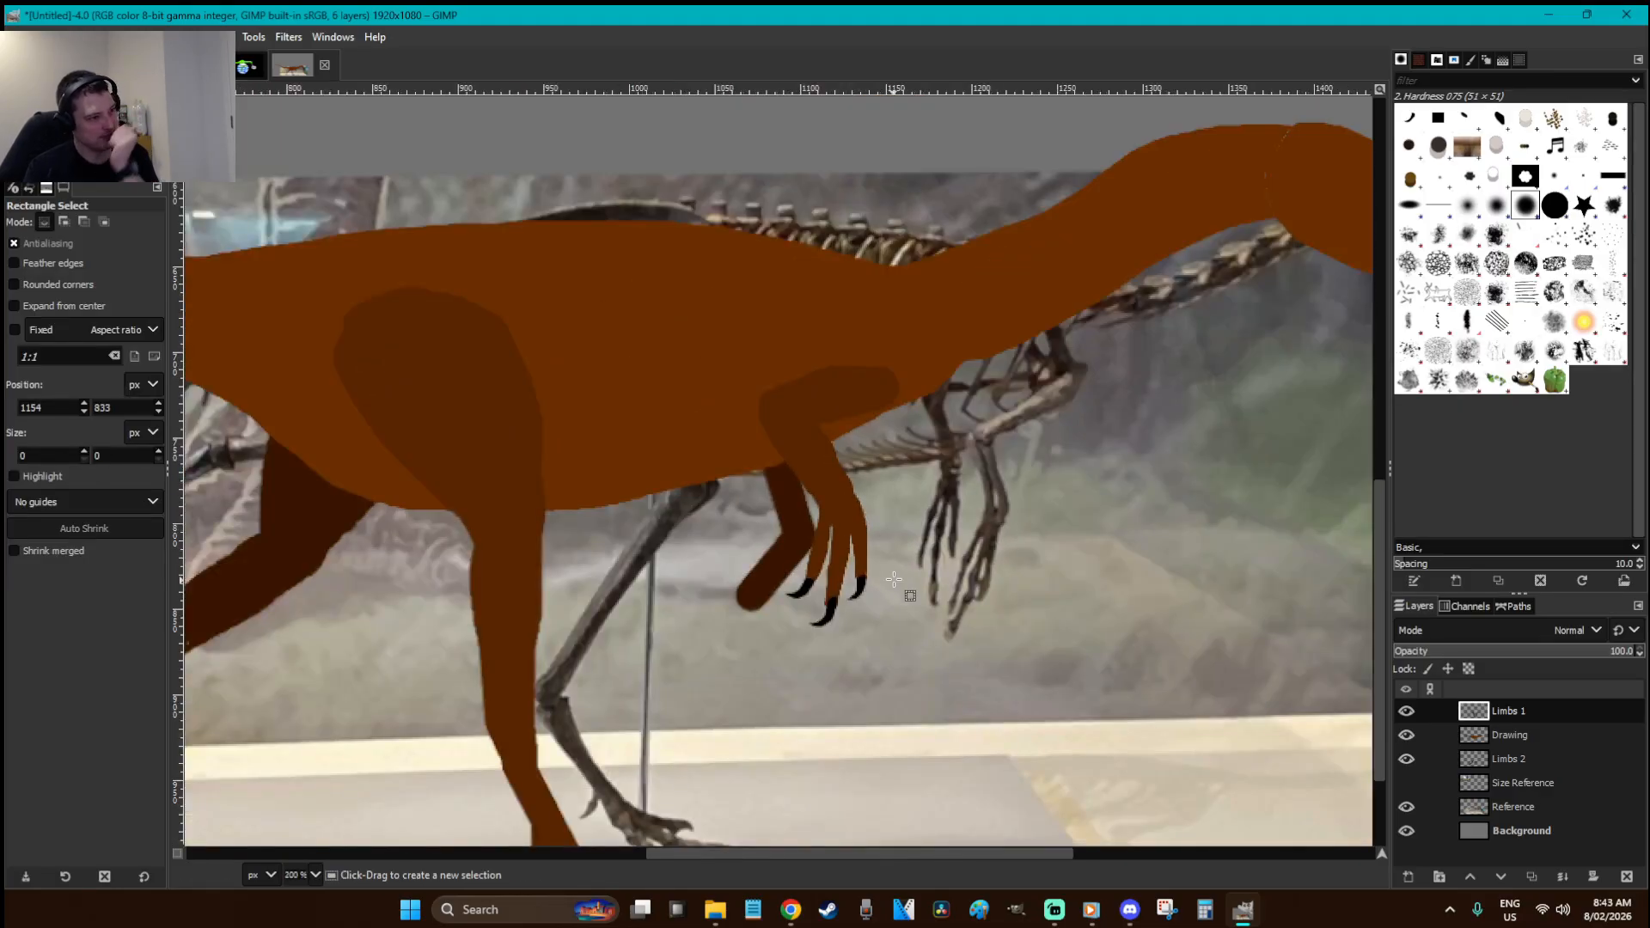
- Rectangle-select the entire near arm, including its clawed hand, on the Limbs 1 layer
scroll(894, 580, "down", 3)
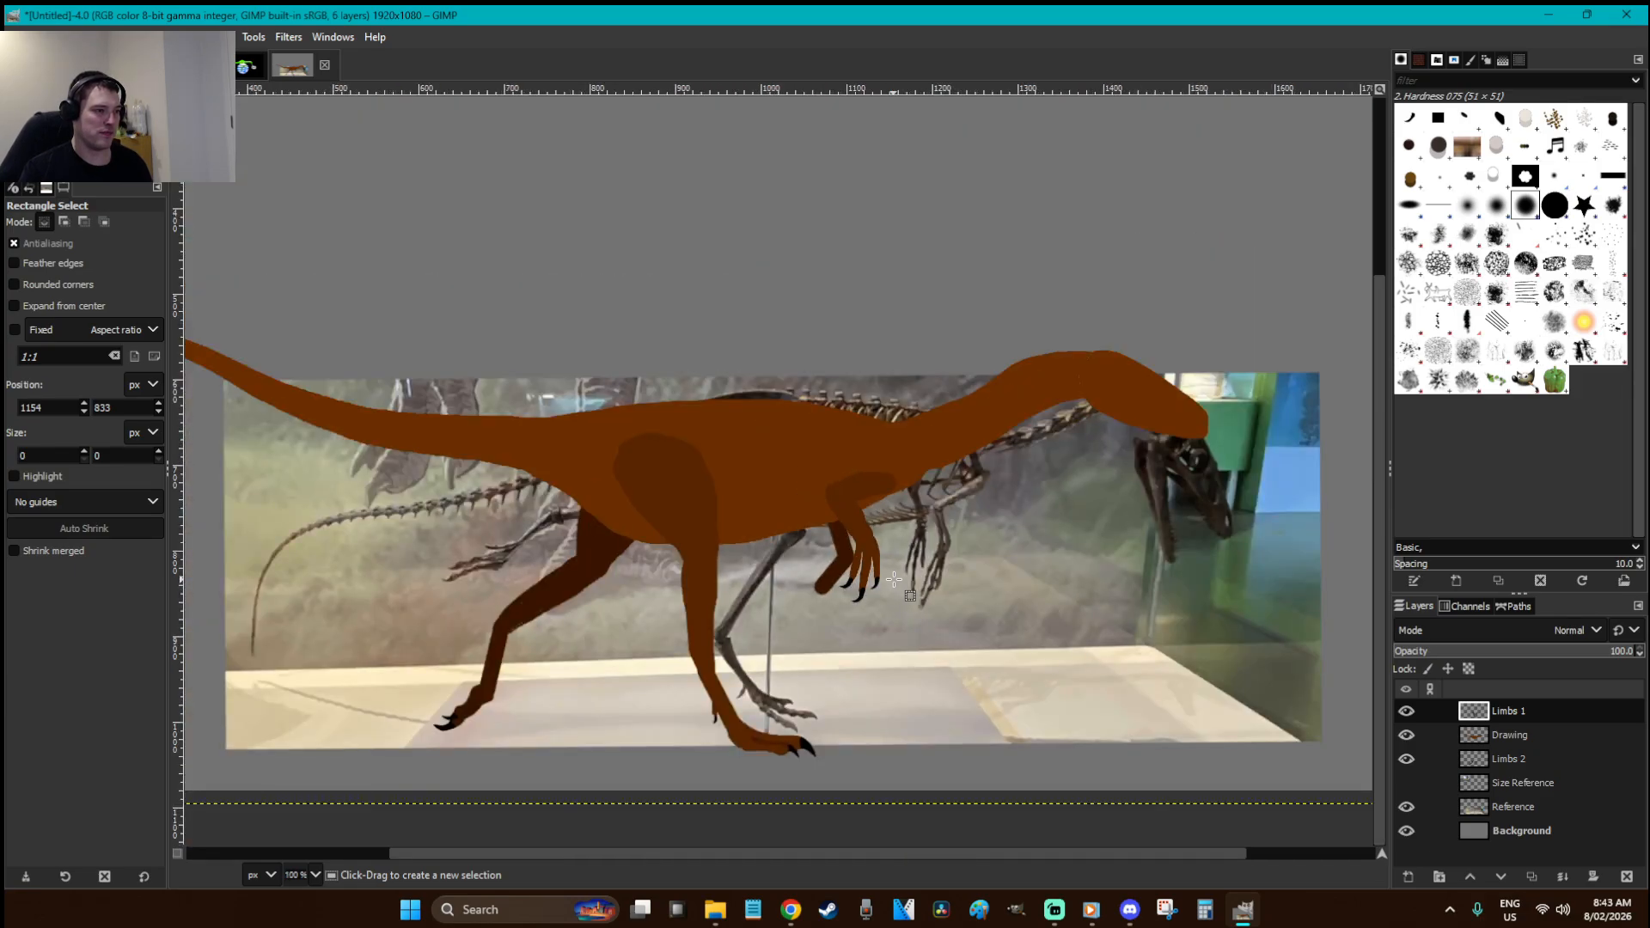
scroll(894, 580, "up", 3)
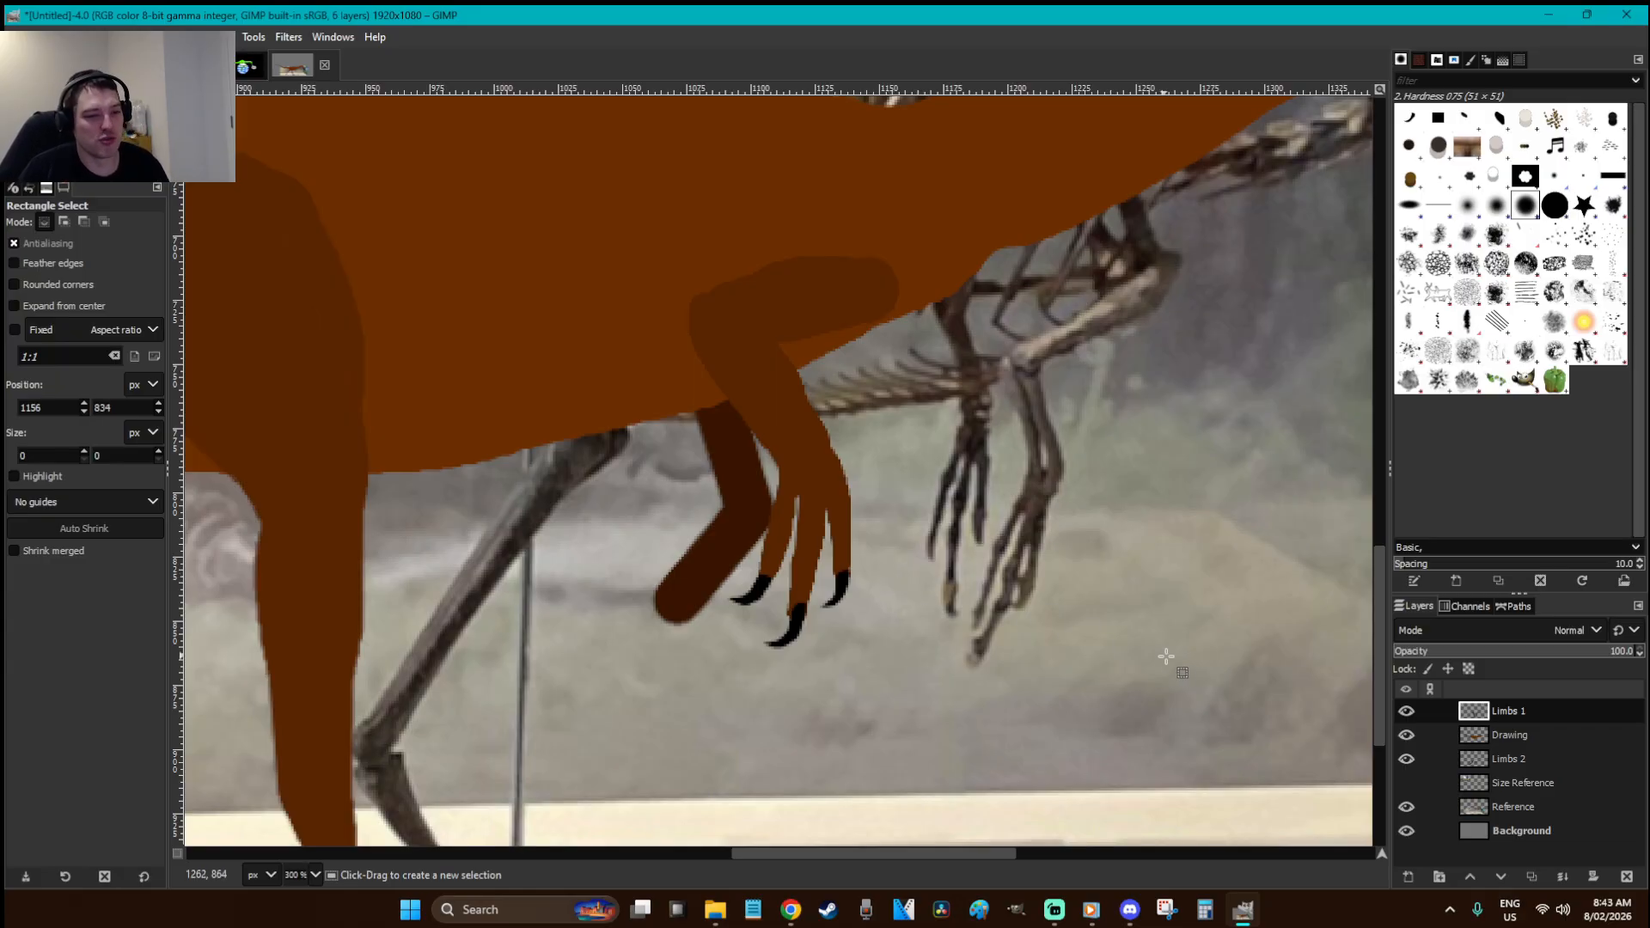
left_click_drag(972, 689, 629, 226)
key("ctrl+x")
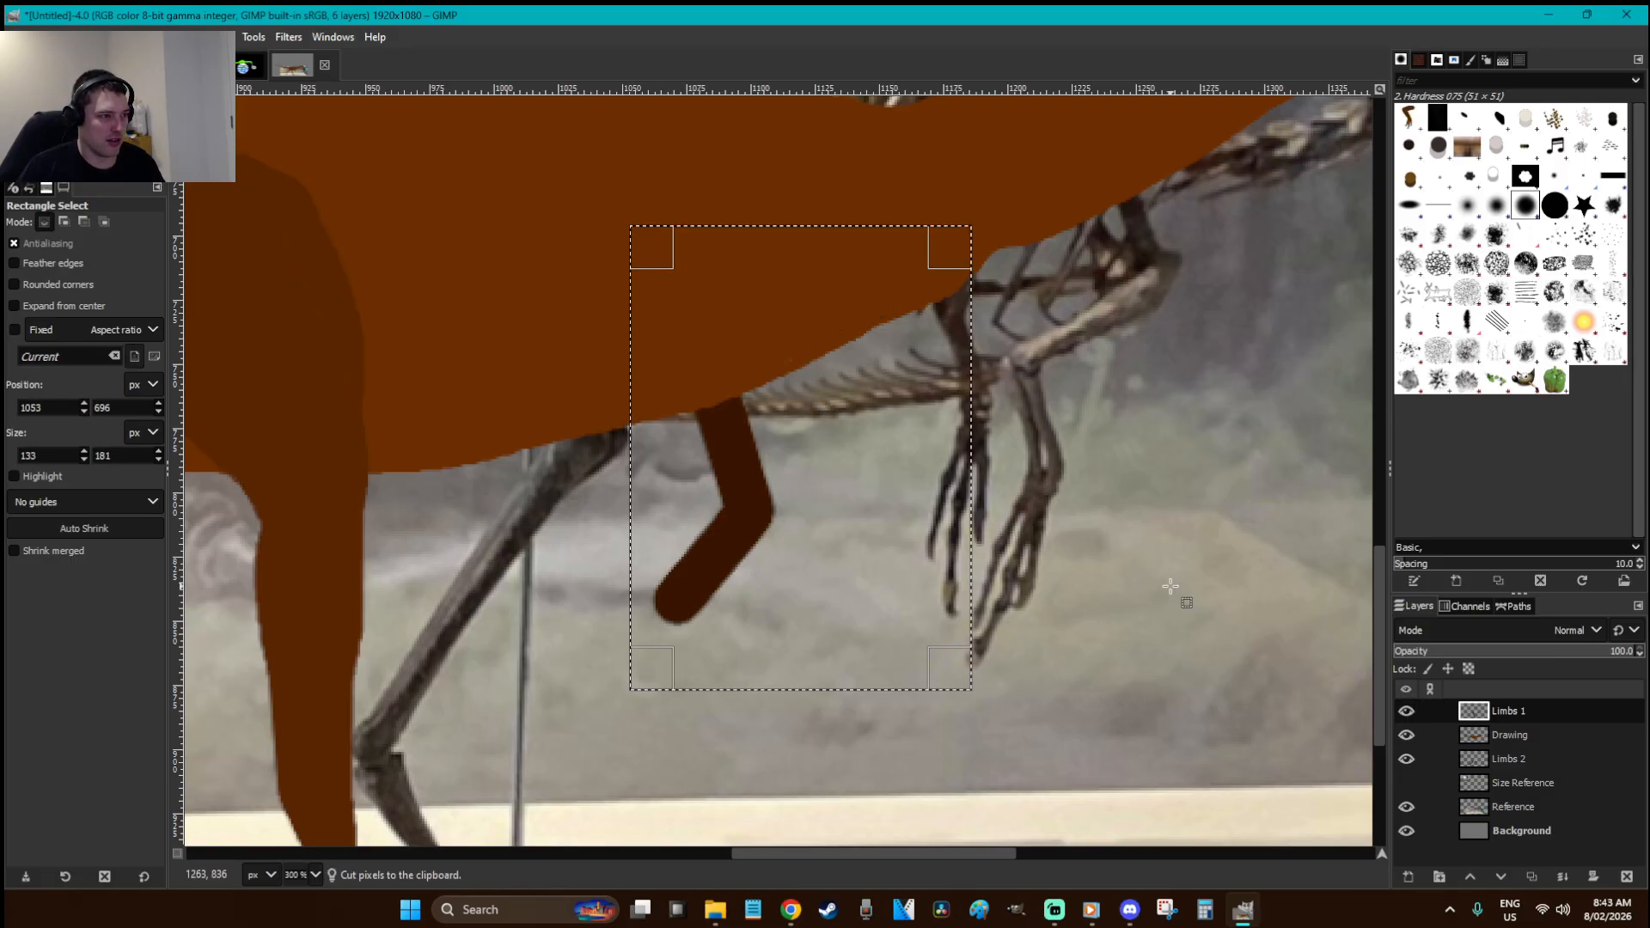
left_click(1171, 586)
key("ctrl+x")
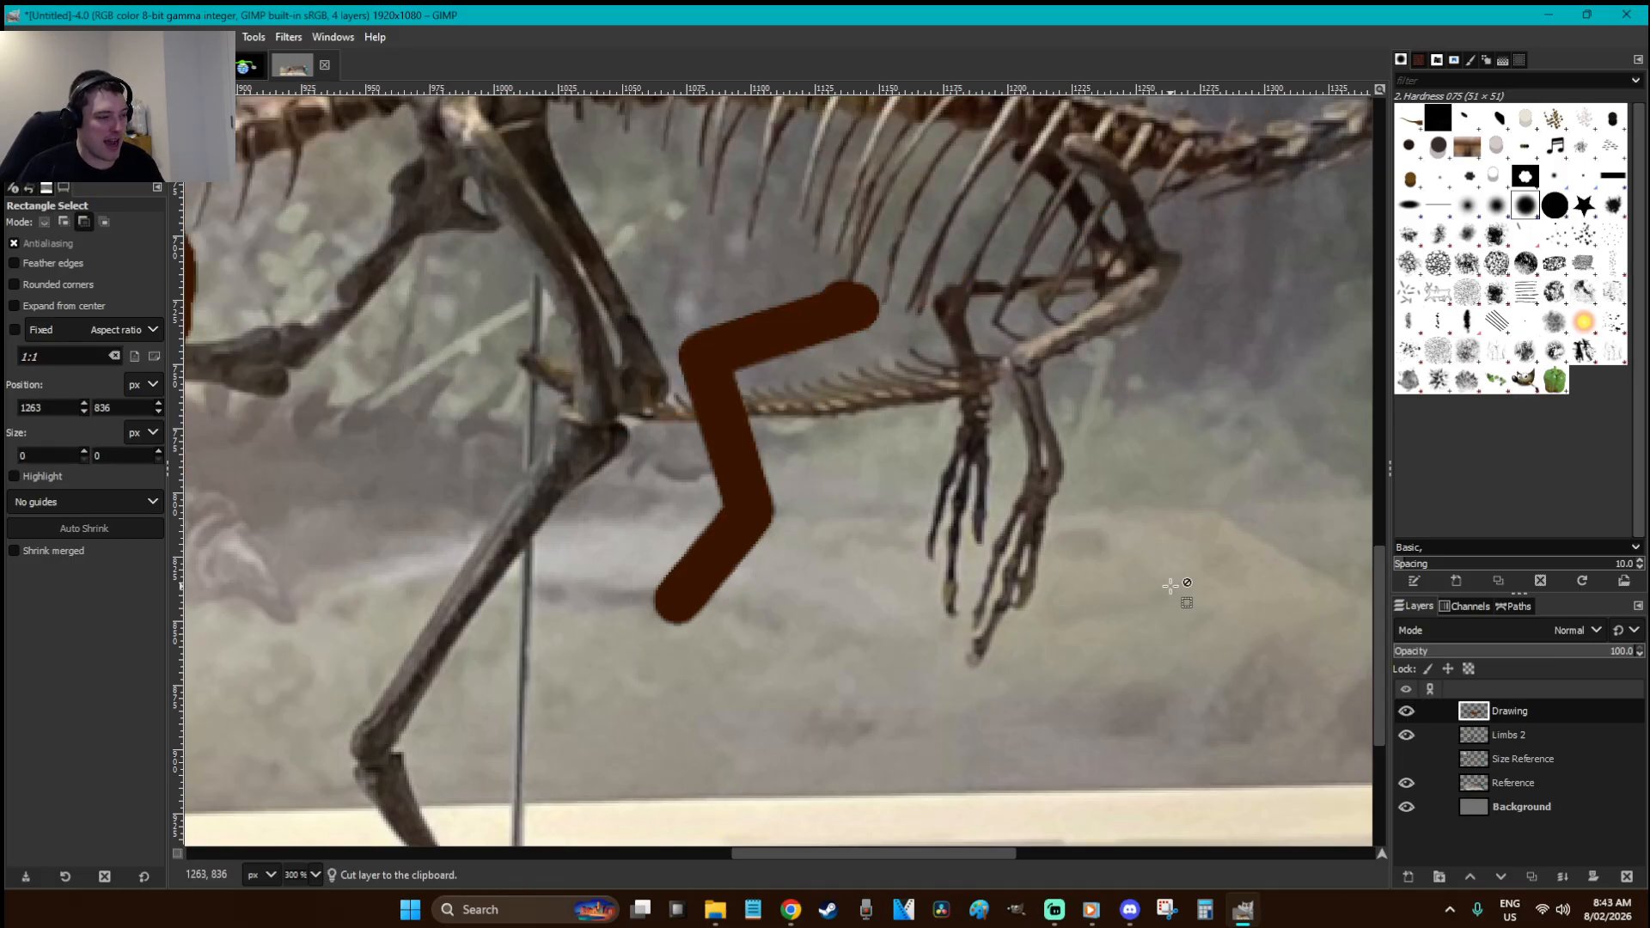
key("ctrl+z")
key("ctrl+z")
key("ctrl+z")
- Copy the selected near arm, switch to the Limbs 2 layer, and clear the old unfinished far arm from it
key("ctrl+c")
left_click(1171, 586)
left_click(1508, 757)
left_click_drag(1088, 679, 520, 146)
- Paste the copied arm onto the Limbs 2 layer and move it forward, clear of the body and the near arm
key("ctrl+v")
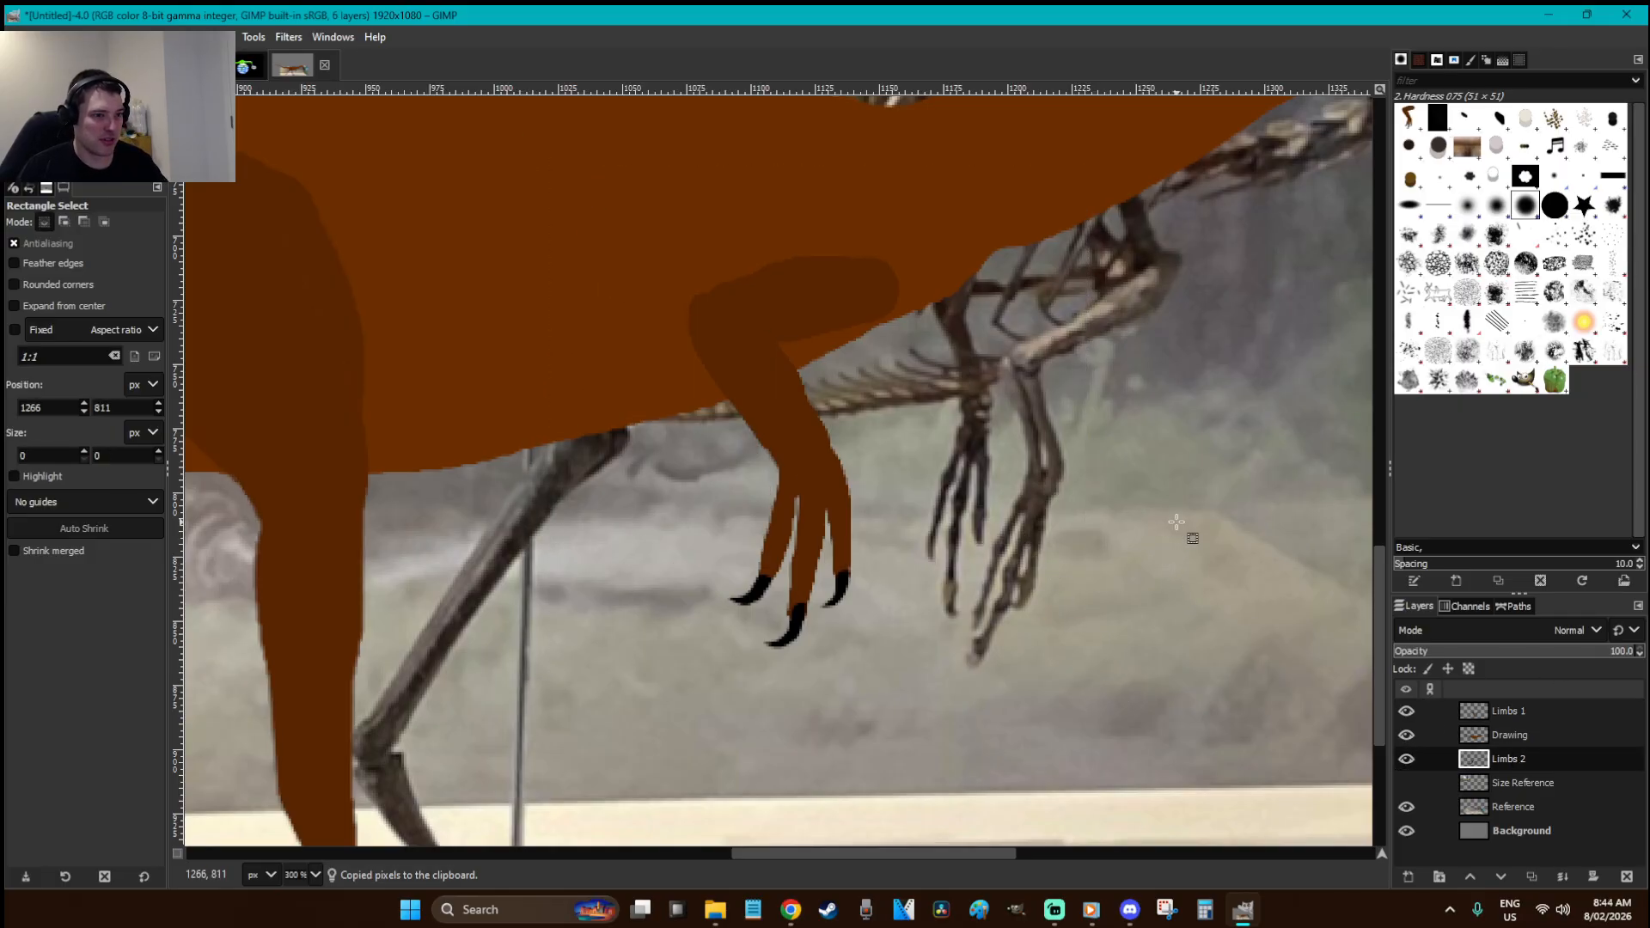
left_click_drag(799, 504, 995, 526)
key("ctrl+z")
left_click_drag(788, 464, 1057, 517)
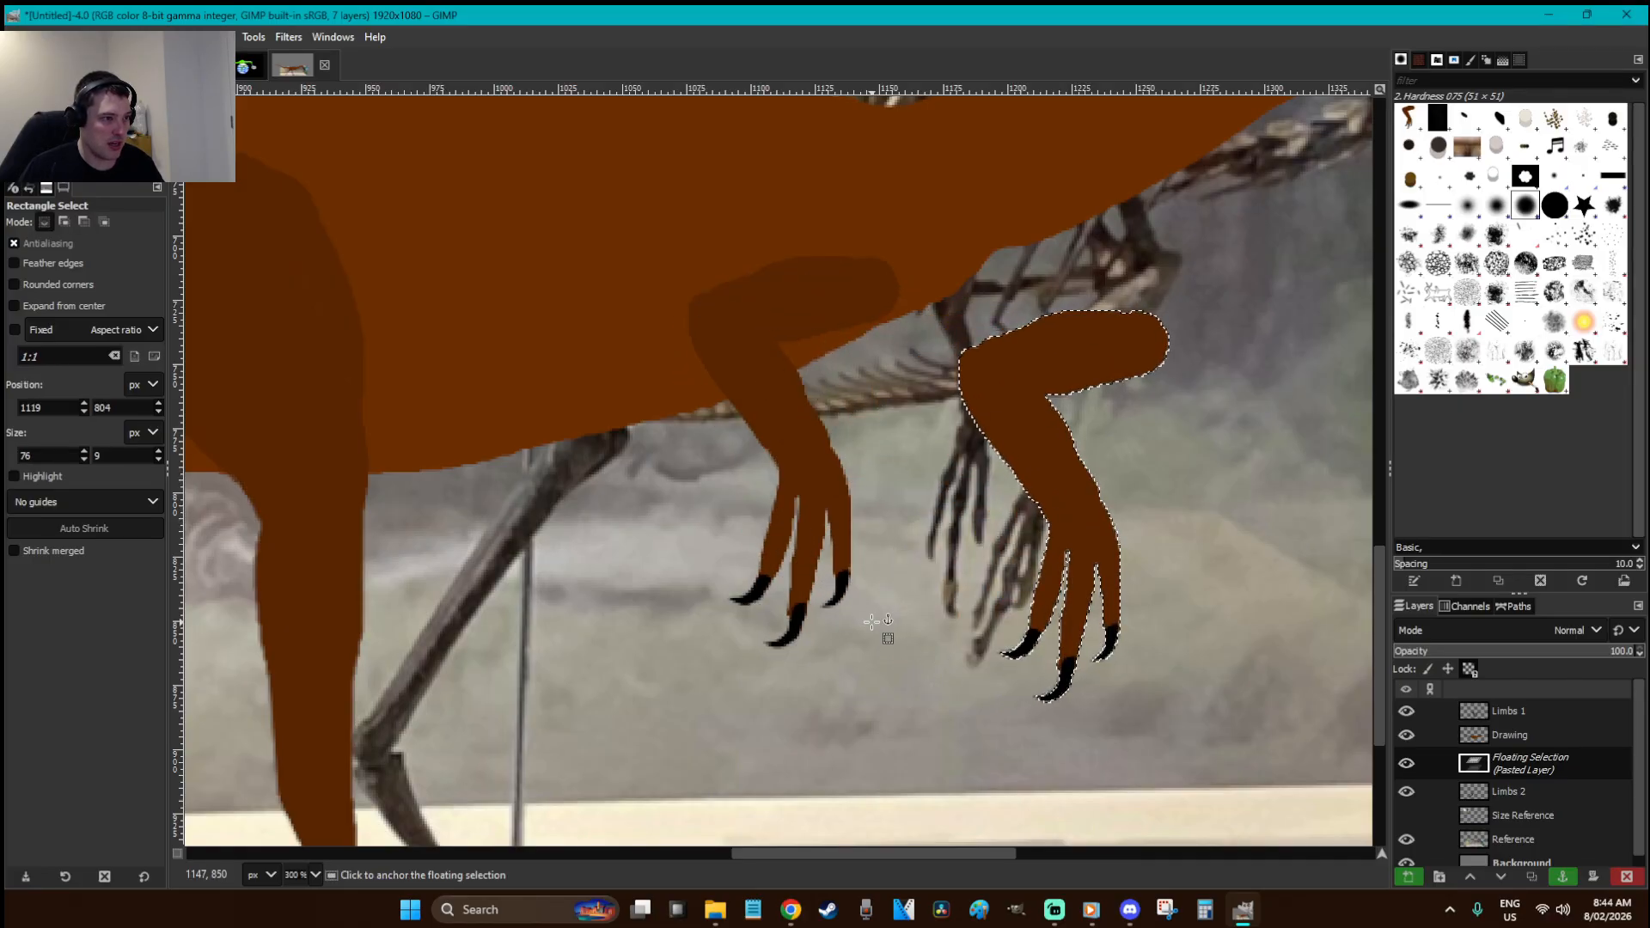
- Sample the far leg's dark brown, try bucket-filling the pasted arm with it, and undo the fill
scroll(884, 632, "down", 5)
scroll(911, 694, "up", 5)
mouse_move(978, 853)
left_mouse_down()
mouse_move(843, 854)
mouse_move(988, 854)
left_mouse_up()
key("o")
key("shift+b")
left_click(705, 556)
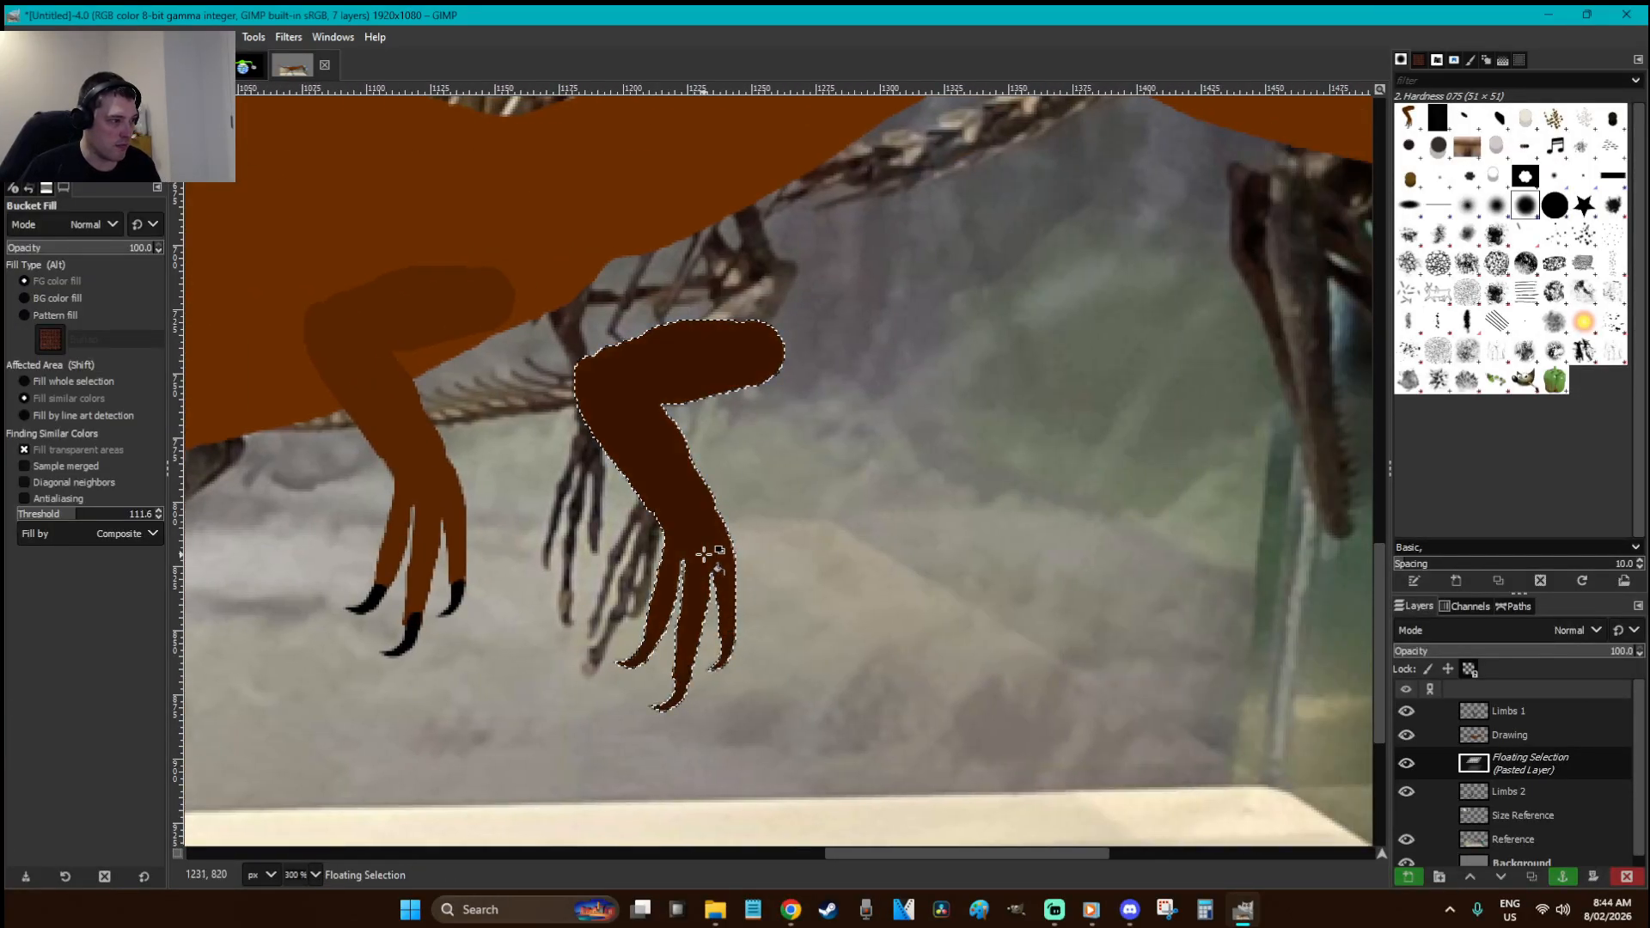
key("ctrl+z")
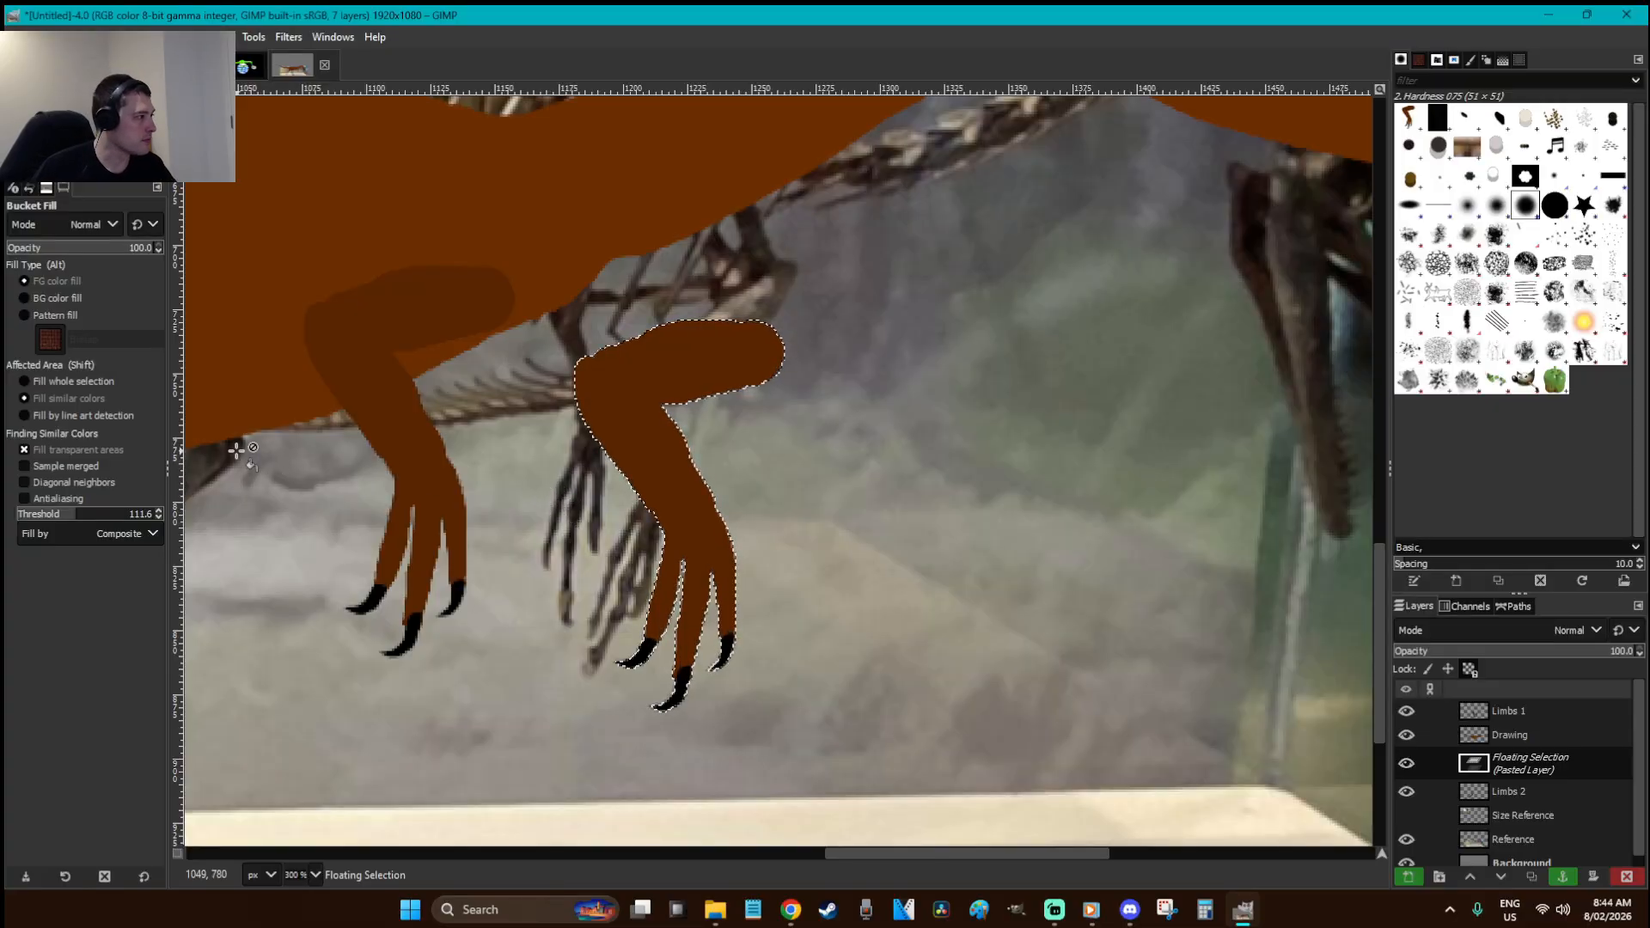
- Set the bucket fill threshold to 0, fill the pasted arm dark brown with its claws left black, and anchor it
left_click_drag(121, 514, 17, 514)
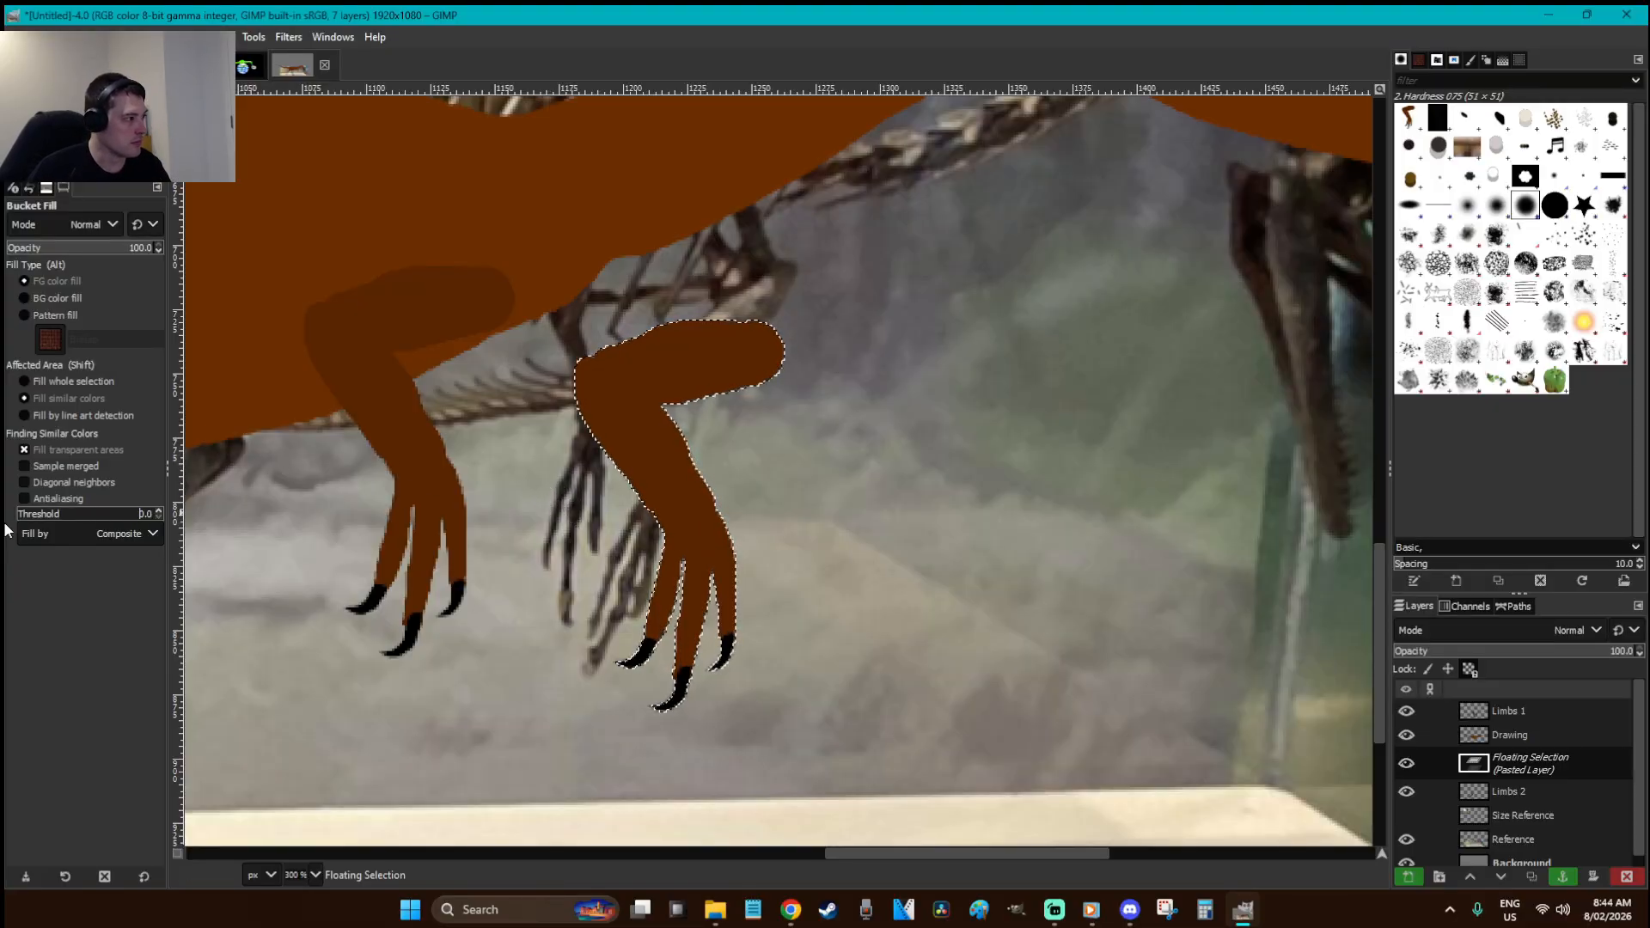
left_click(687, 516)
key("r")
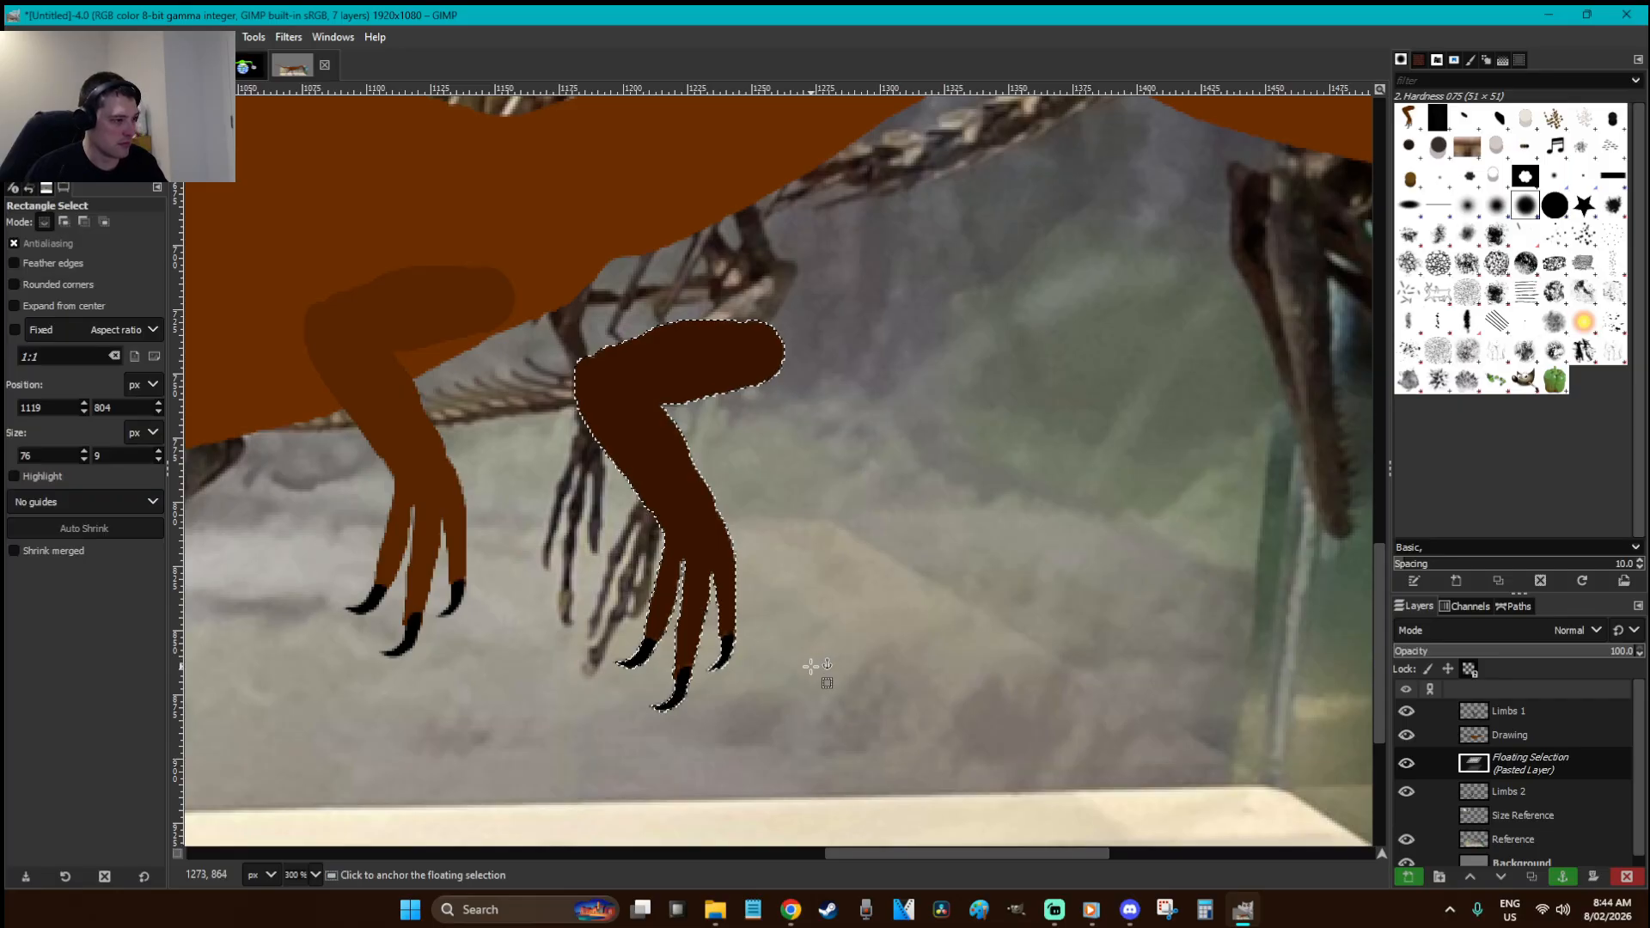
left_click(818, 681)
- Paint dark brown over the leftover lighter pixels where the copied hand's fingers meet their claws
key("z")
left_click_drag(866, 740, 484, 549)
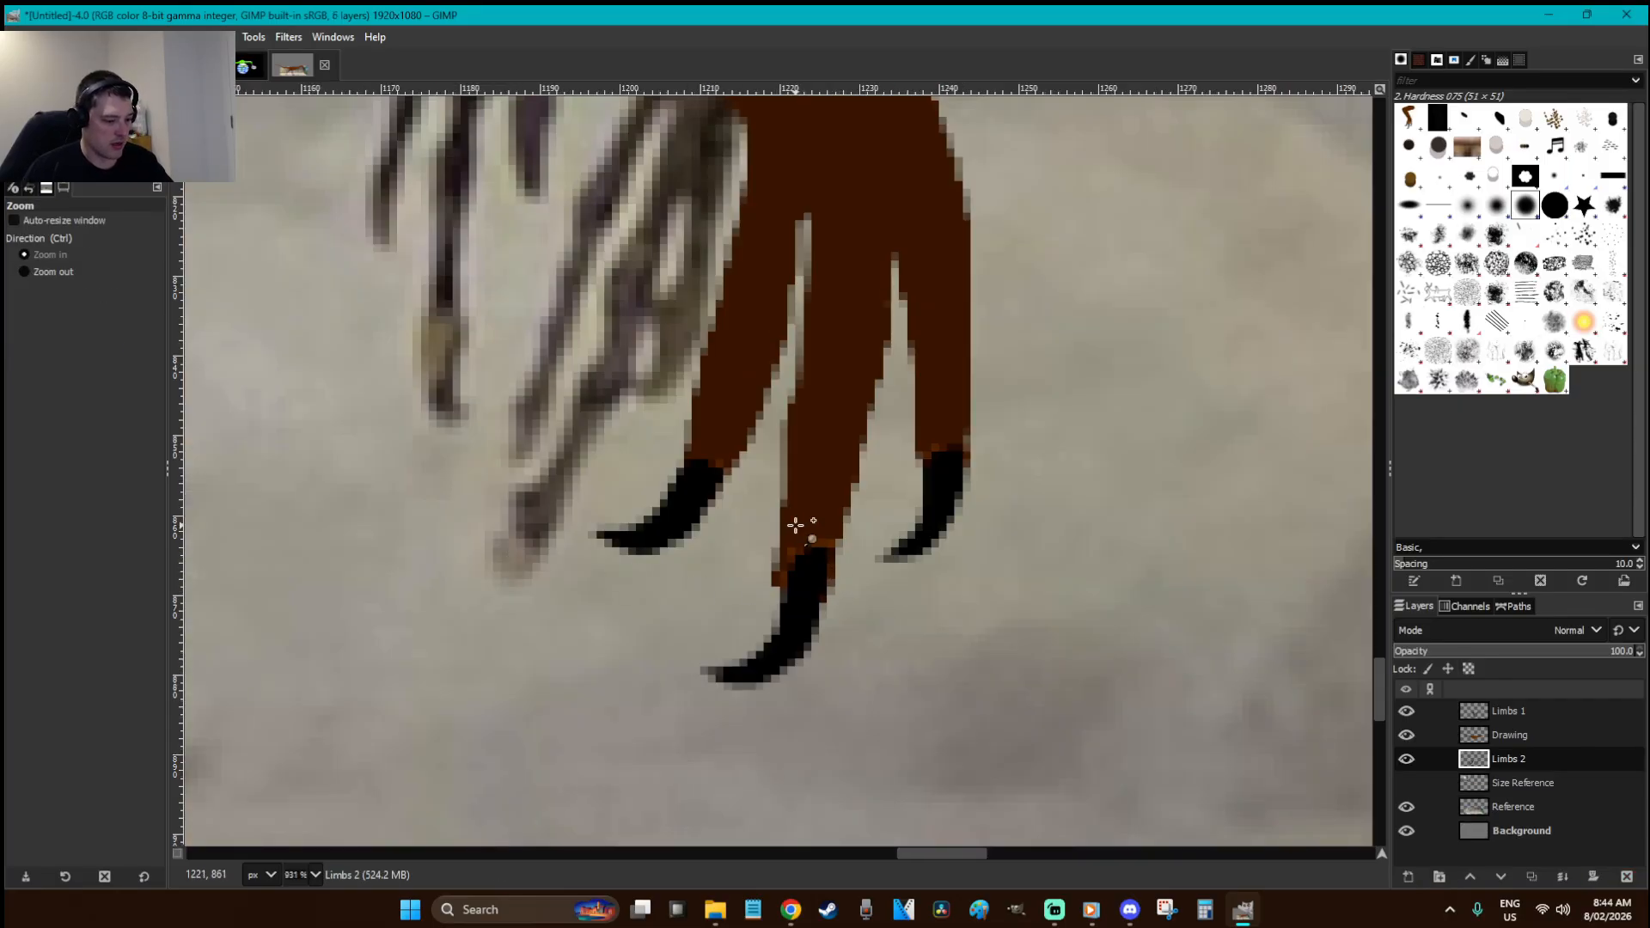
key("p")
left_click_drag(807, 545, 796, 571)
left_click_drag(932, 438, 951, 435)
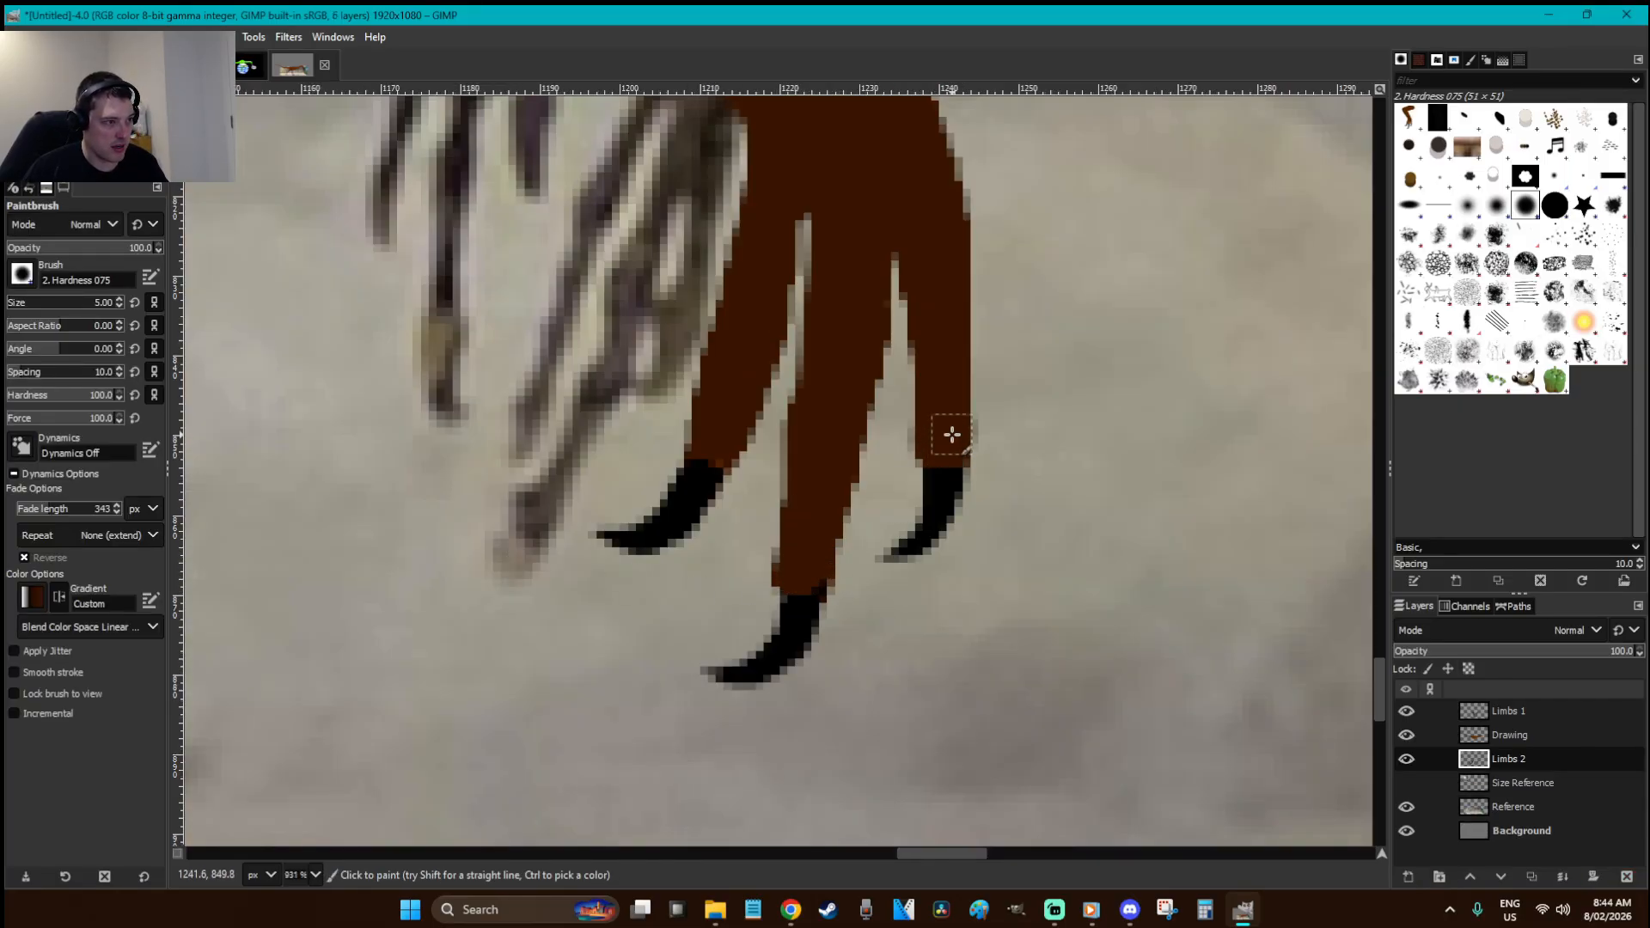
left_click(710, 446)
- Rectangle-select the dark far arm, cut and paste it, and place it over the near arm
key("r")
key("2")
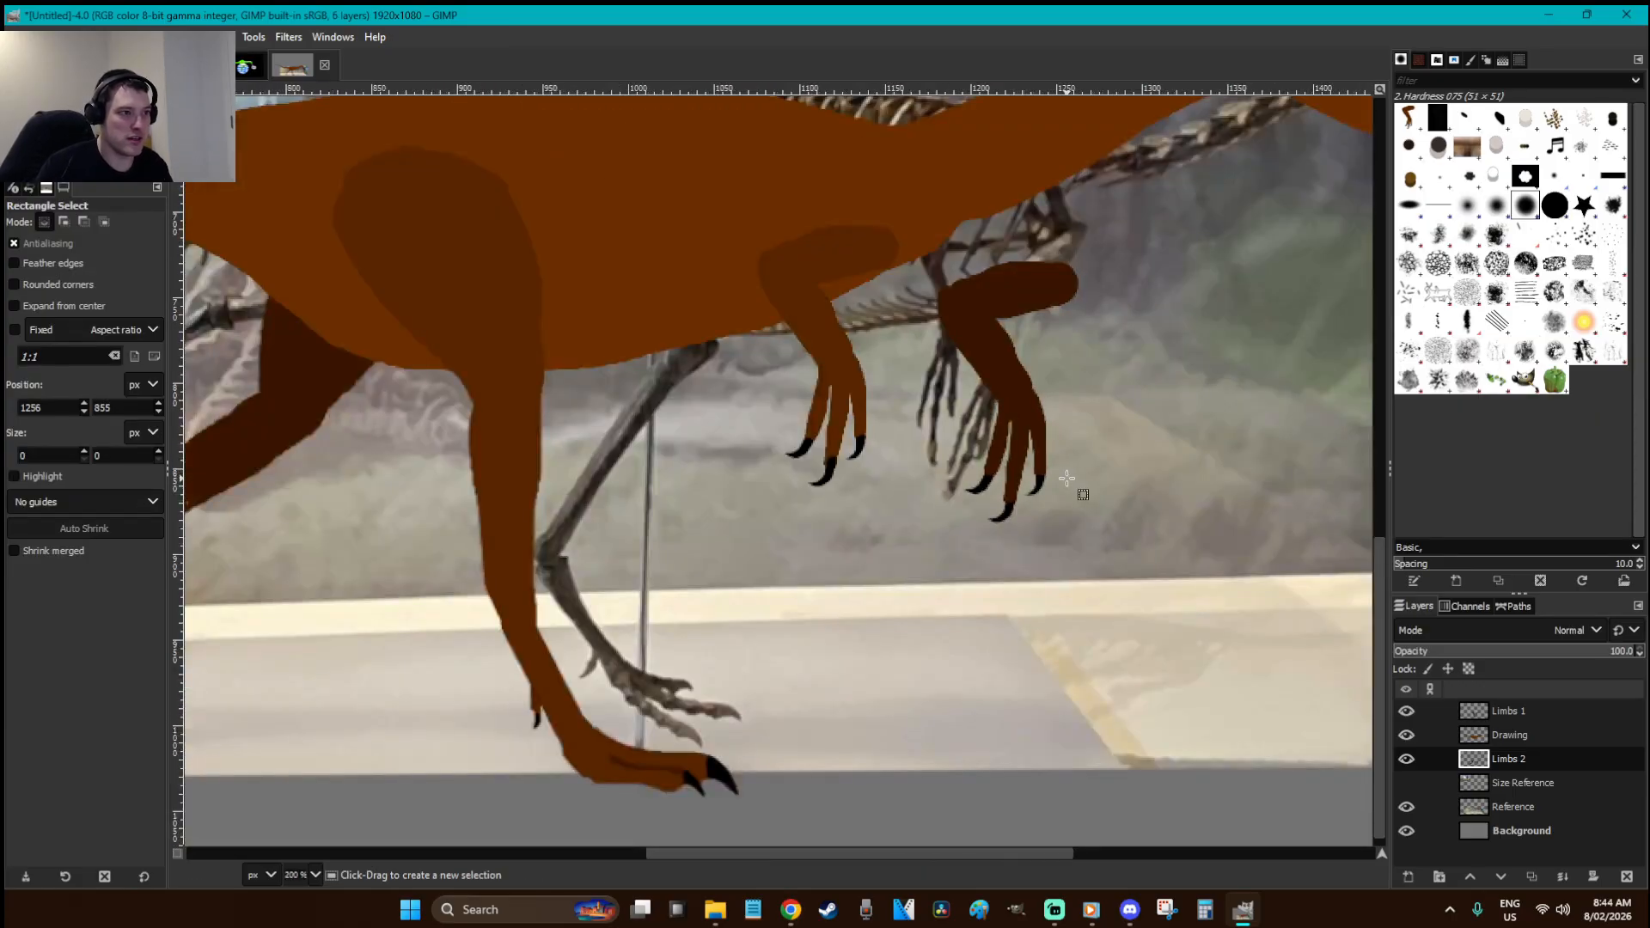
left_click_drag(1118, 540, 887, 240)
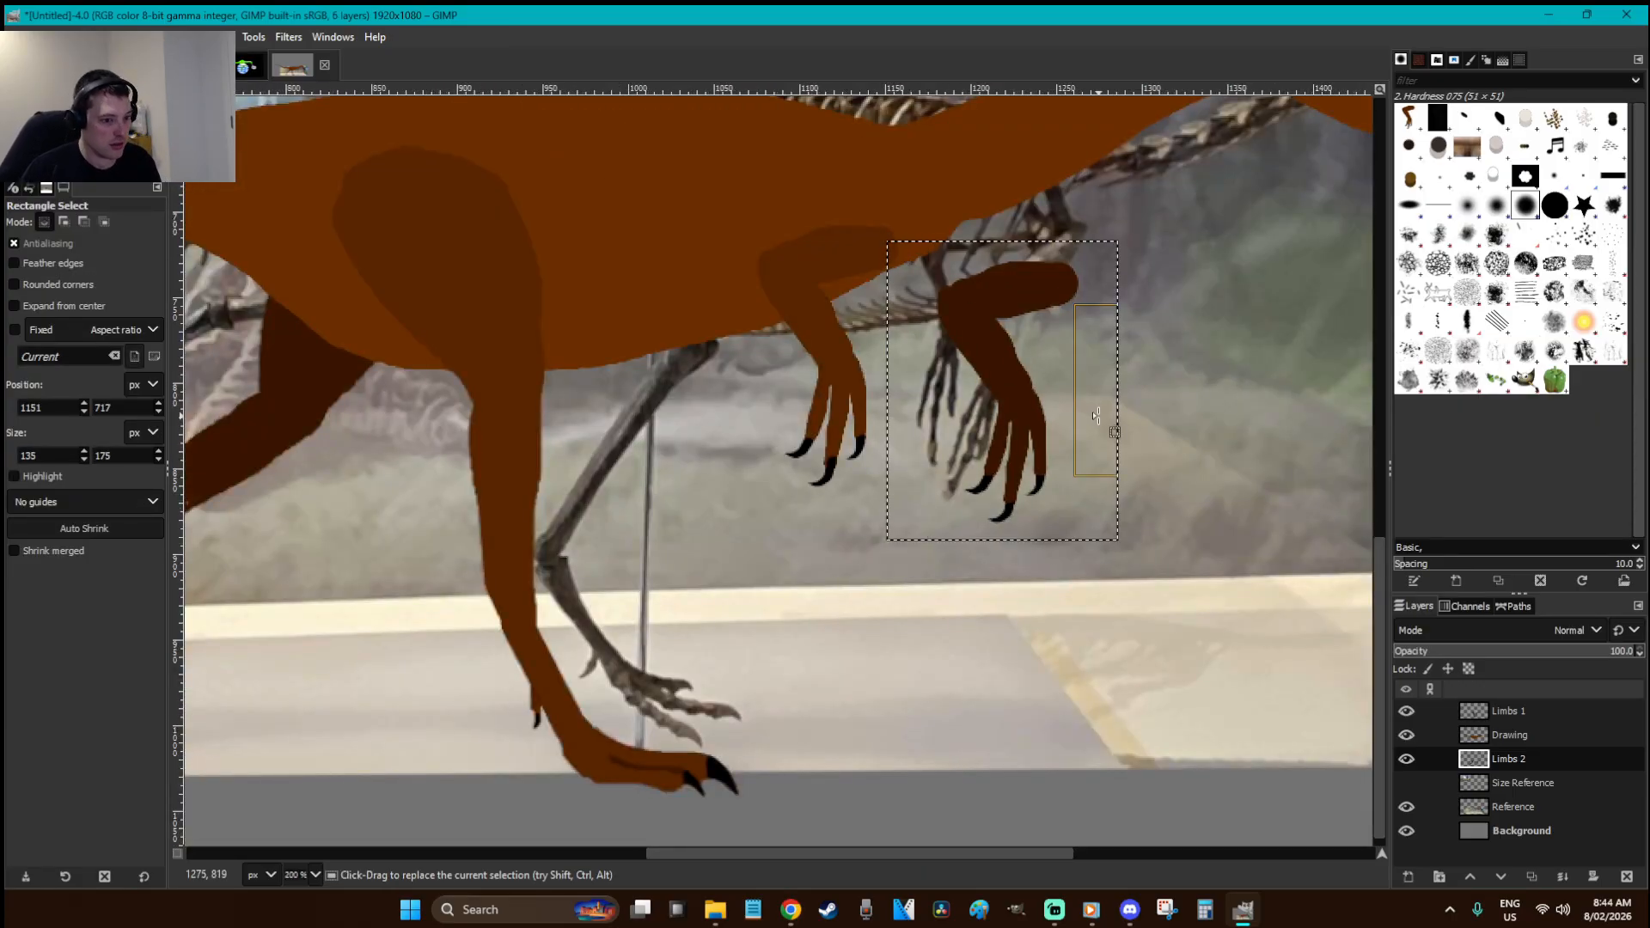
key("ctrl+x")
key("ctrl+v")
left_click_drag(783, 491, 904, 440)
- Rotate the far arm about 16° counterclockwise and raise it so its upper part lies over the shoulder area
key("shift+r")
left_click_drag(993, 531, 1032, 504)
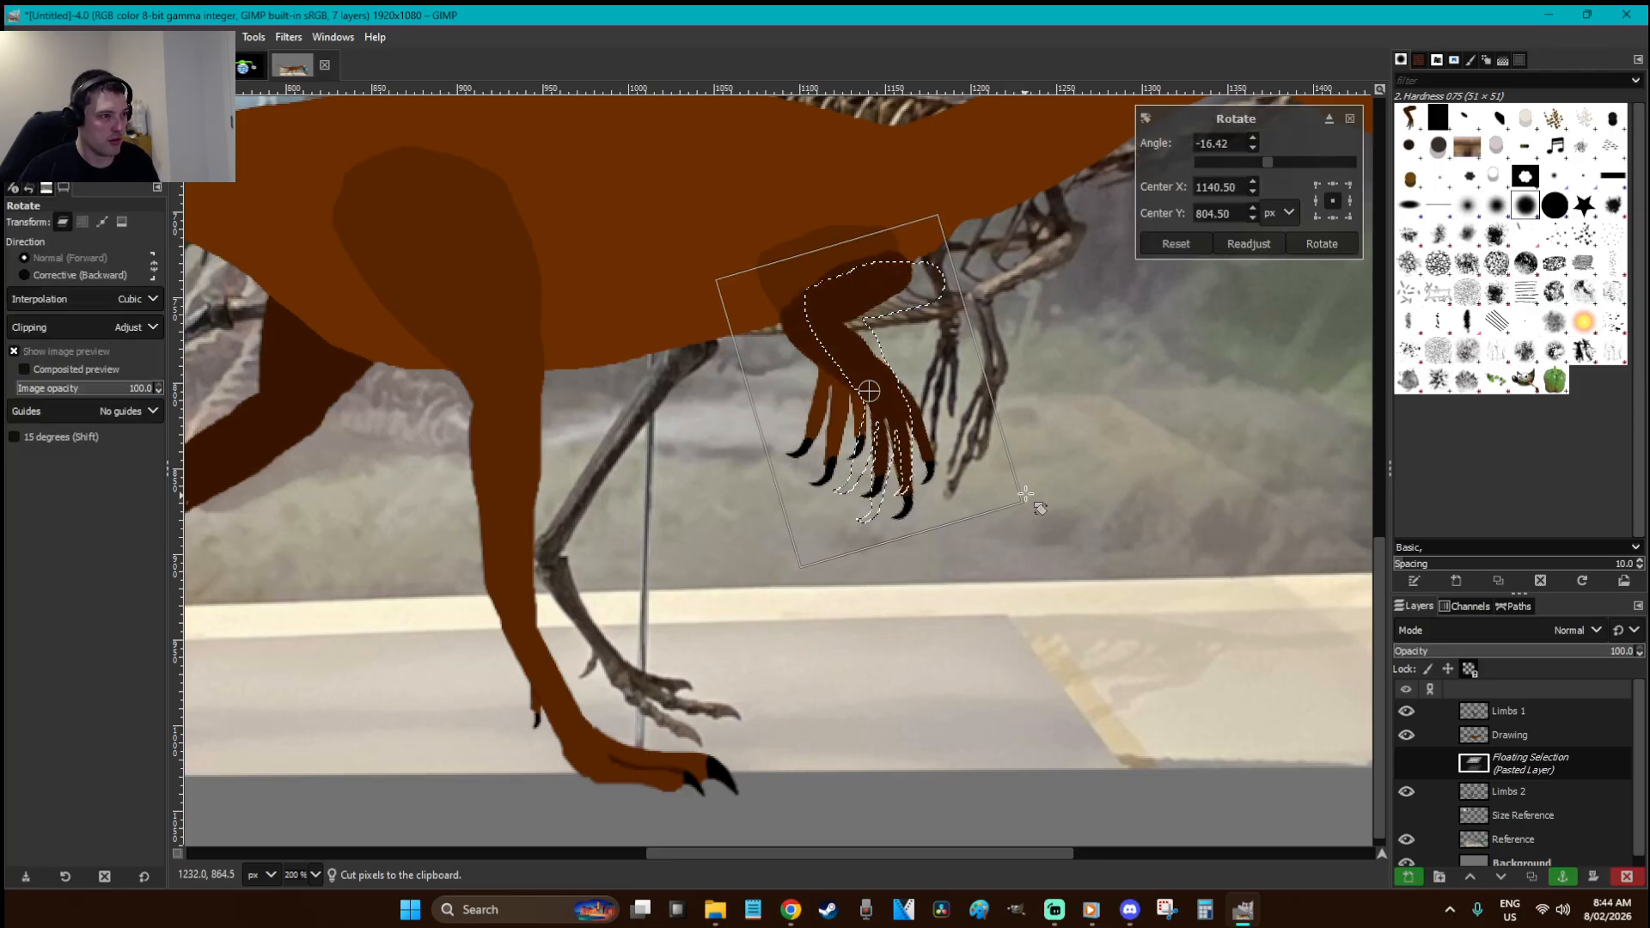
key("Return")
key("r")
left_click_drag(915, 428, 1040, 411)
- Keep the far arm's scale, nudge it slightly back behind the near arm, and anchor it on the Limbs 2 layer
key("shift+s")
left_click(946, 400)
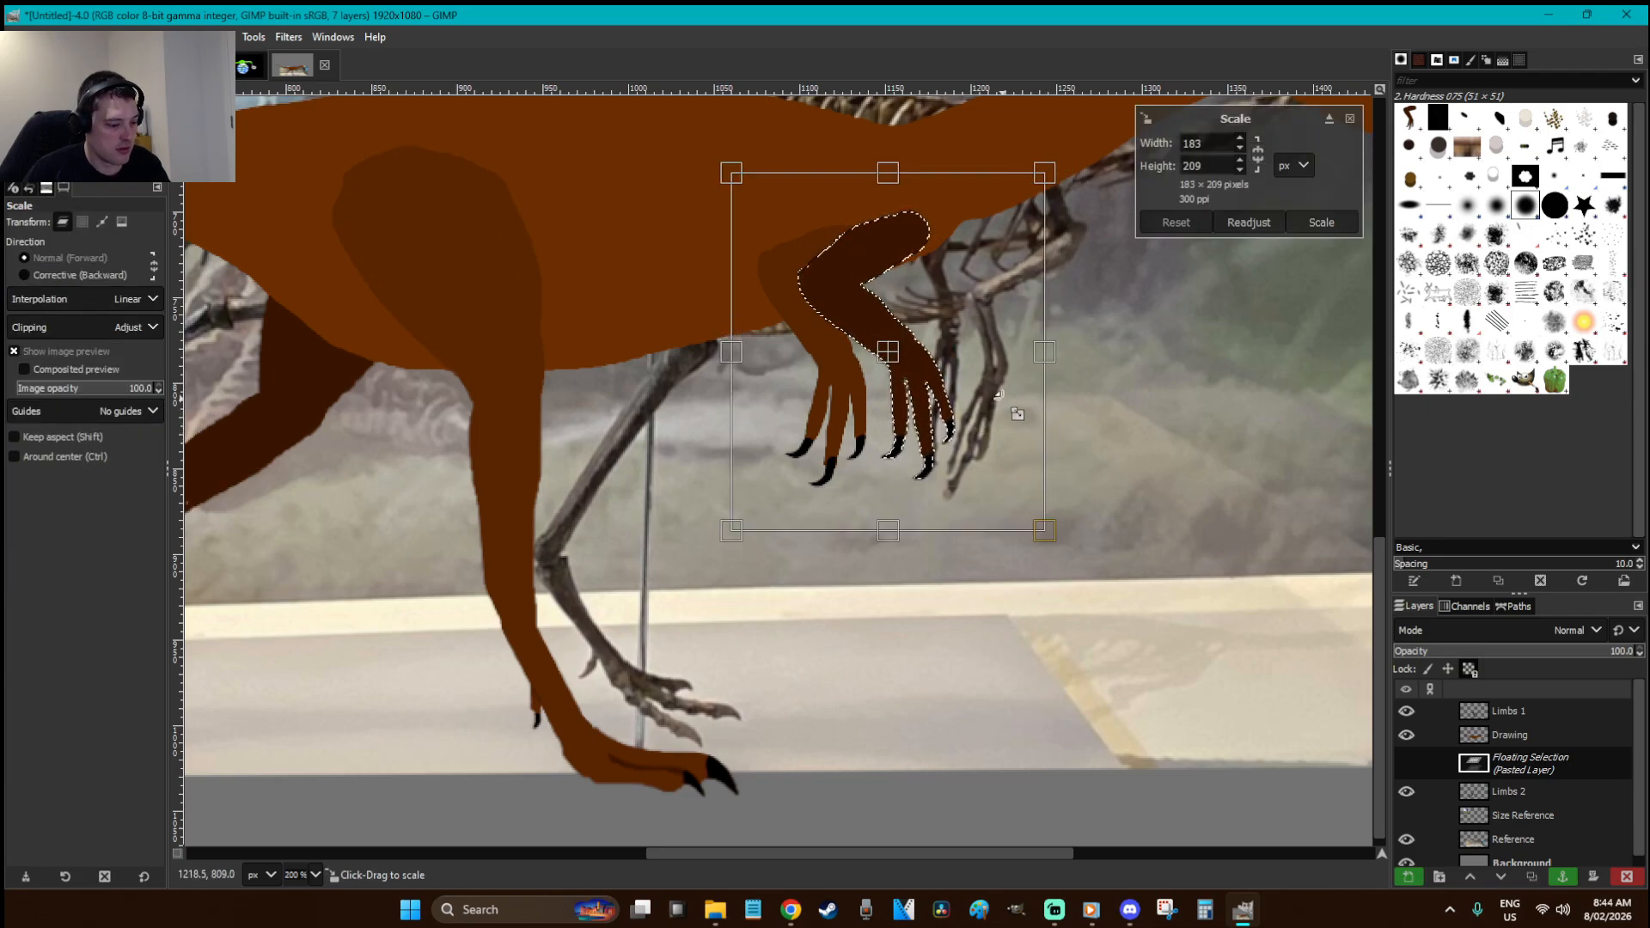
key("Return")
key("r")
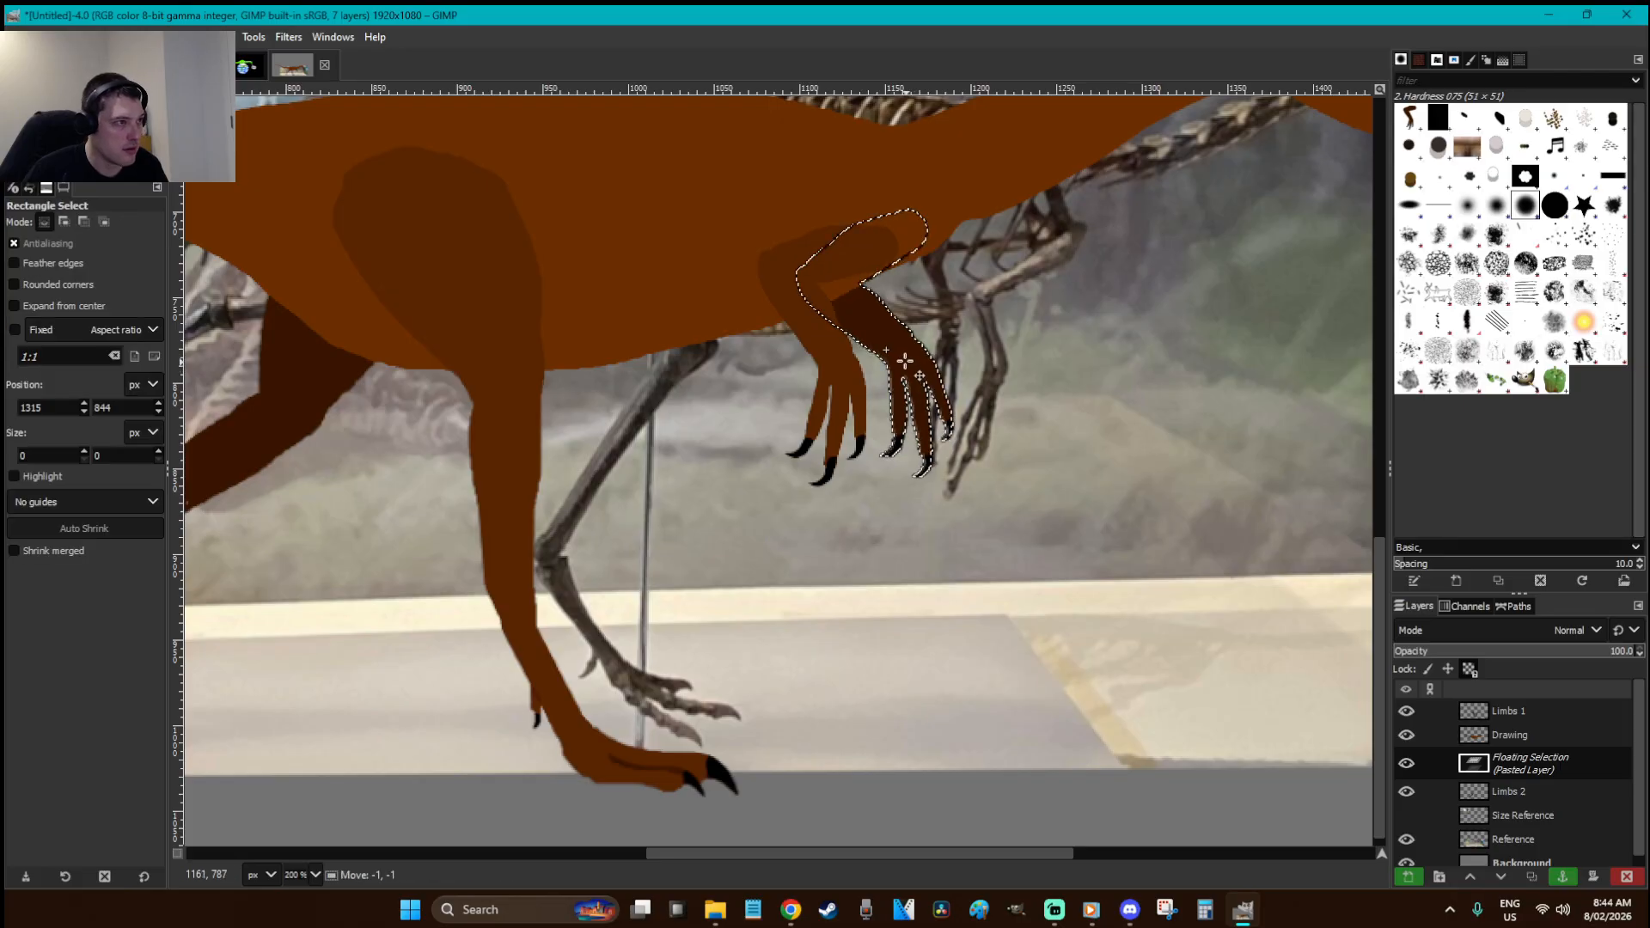
left_click(1078, 361)
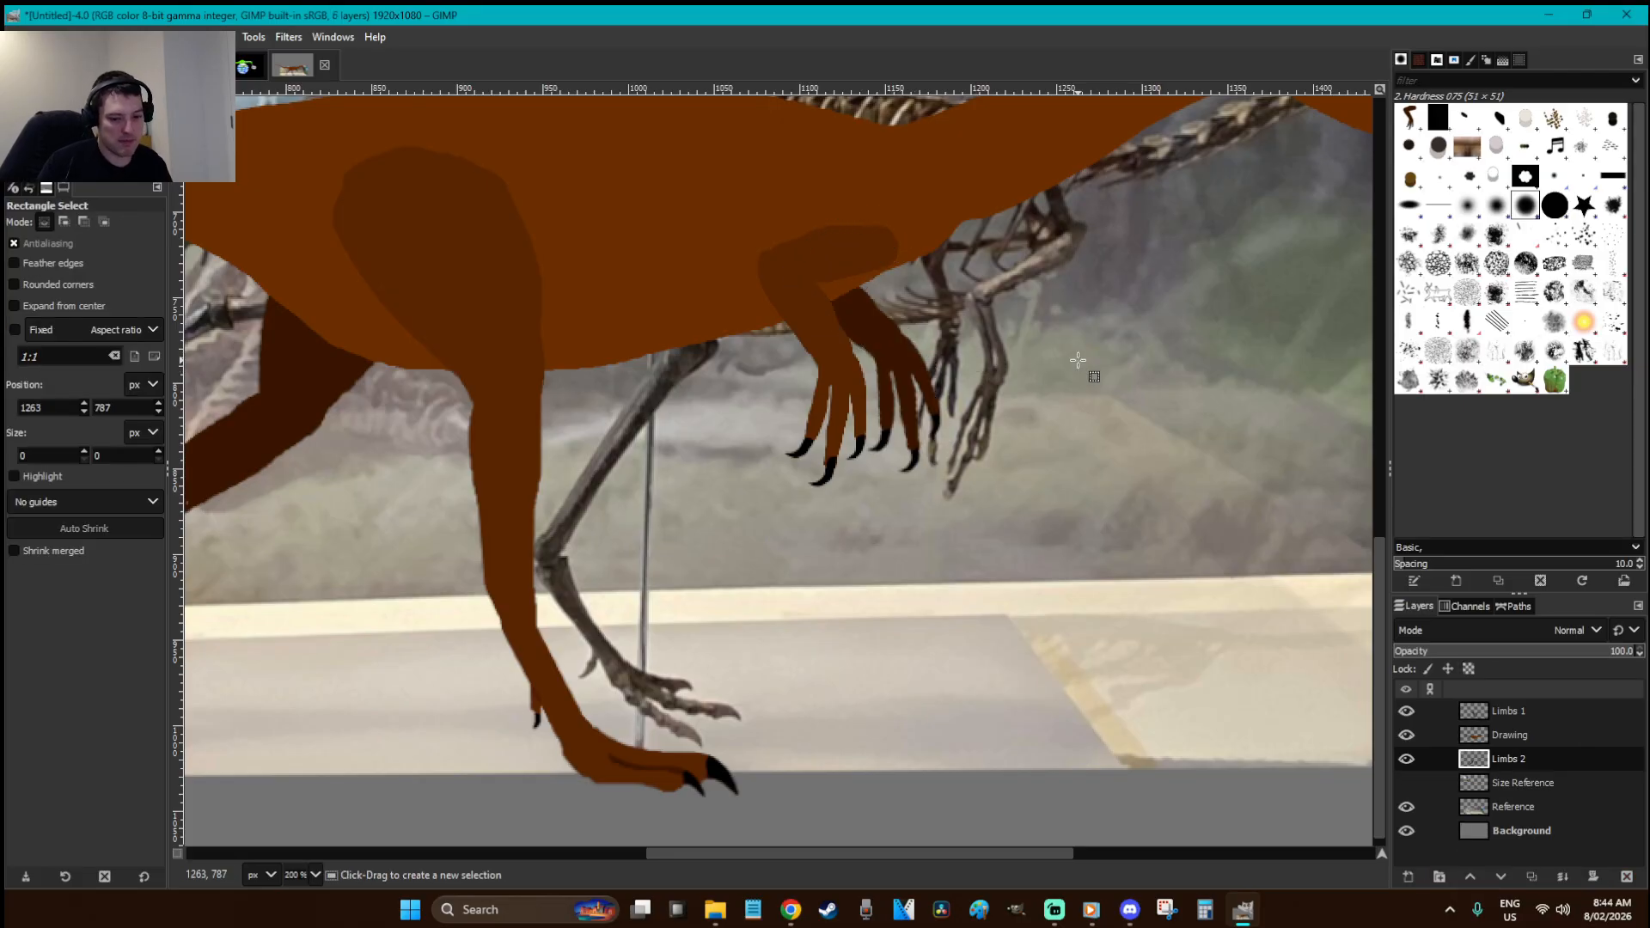
- Save the image as "X is for Xunmenglong.xcf" in the ABC of Dinos Book folder
scroll(1079, 361, "down", 3)
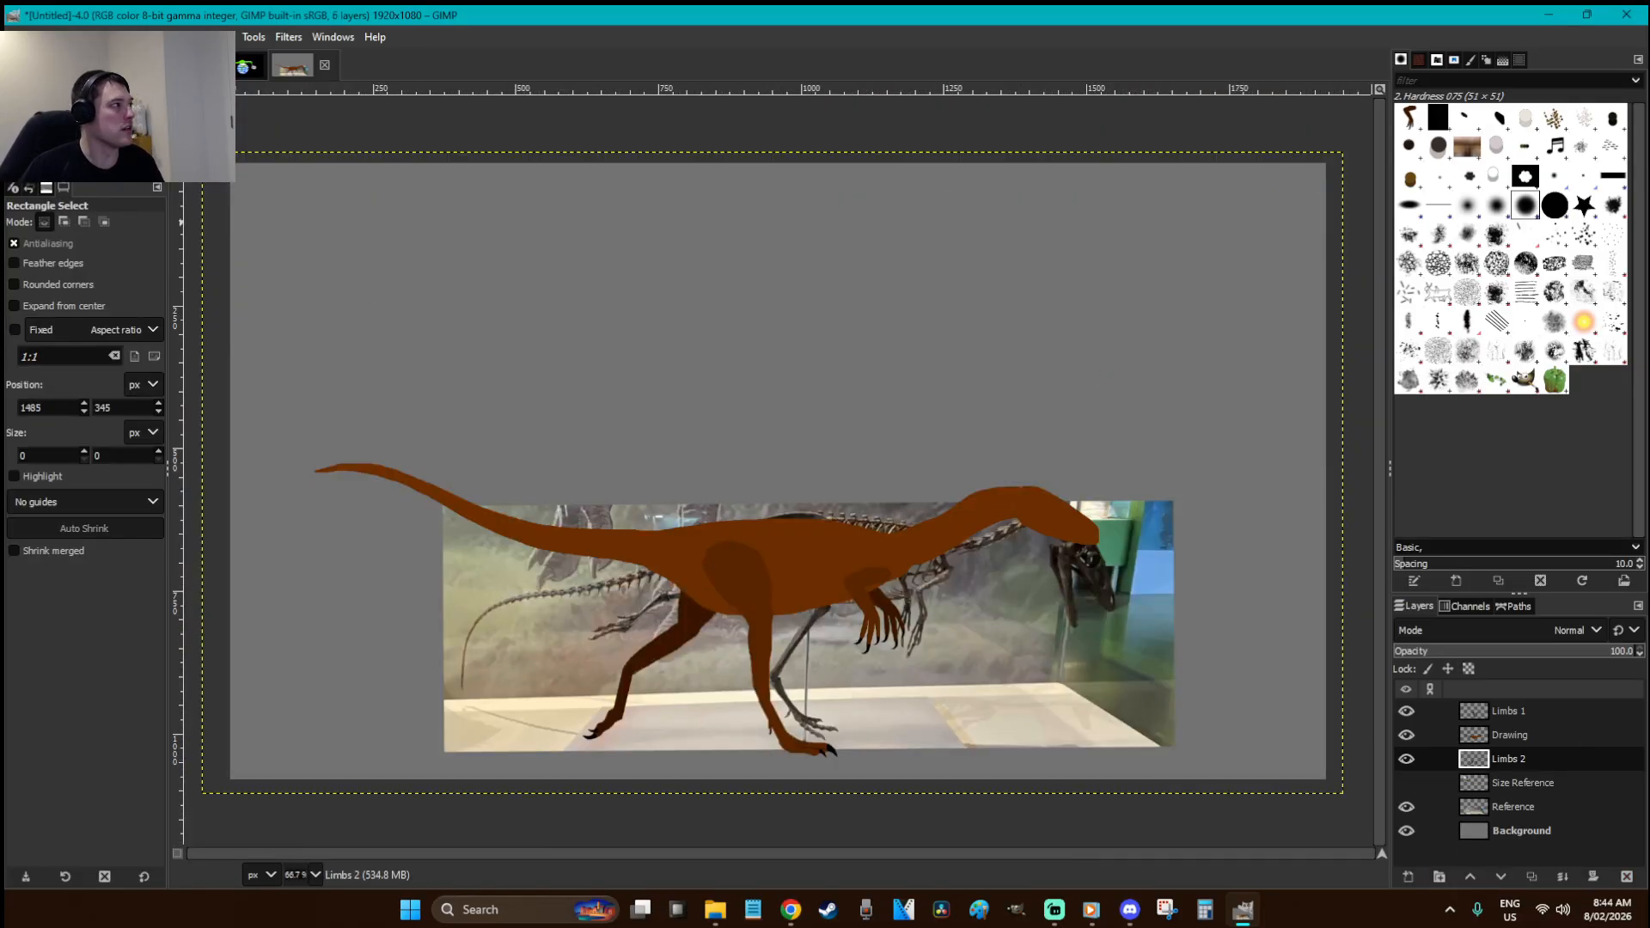
left_click(19, 37)
left_click(72, 225)
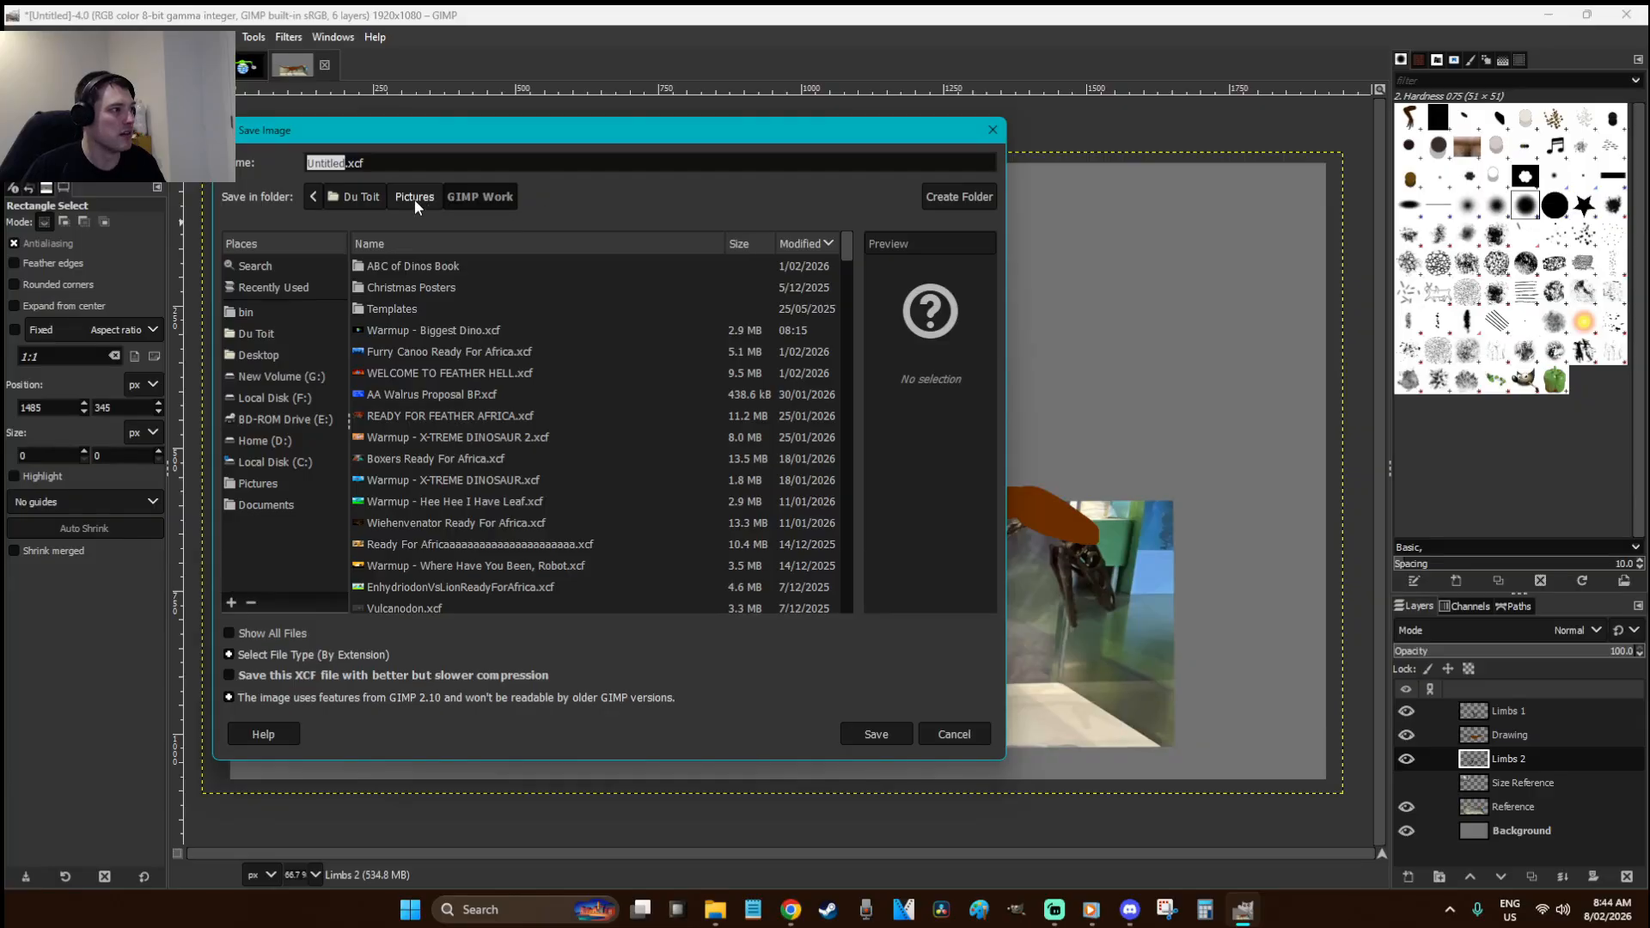
double_click(413, 266)
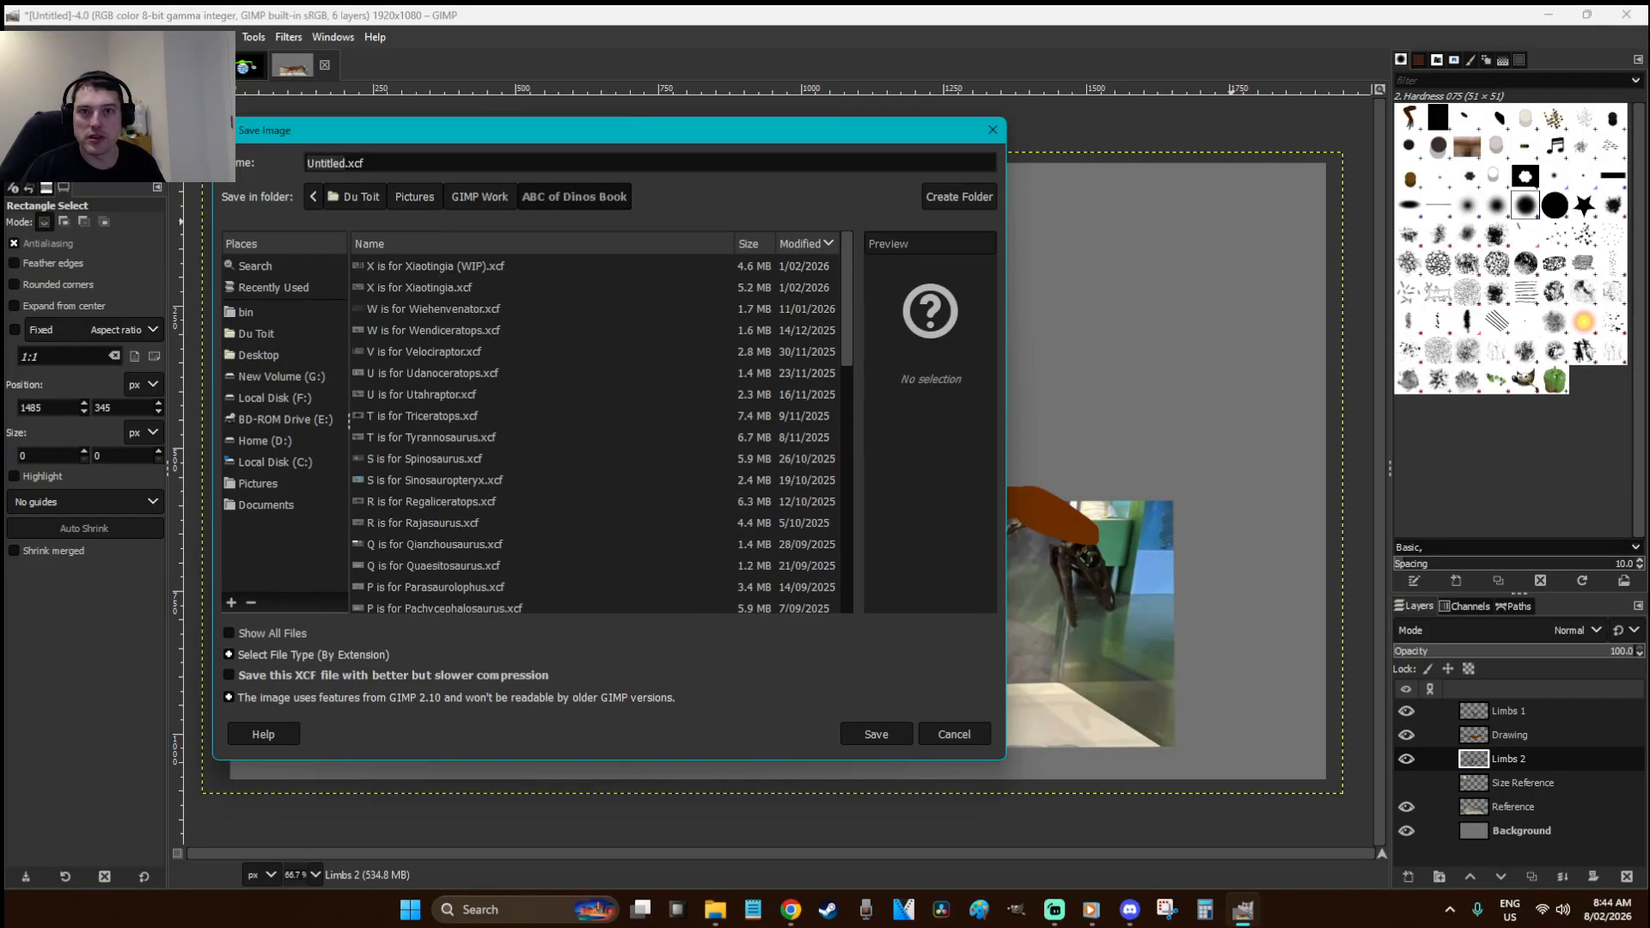
key("alt+Tab")
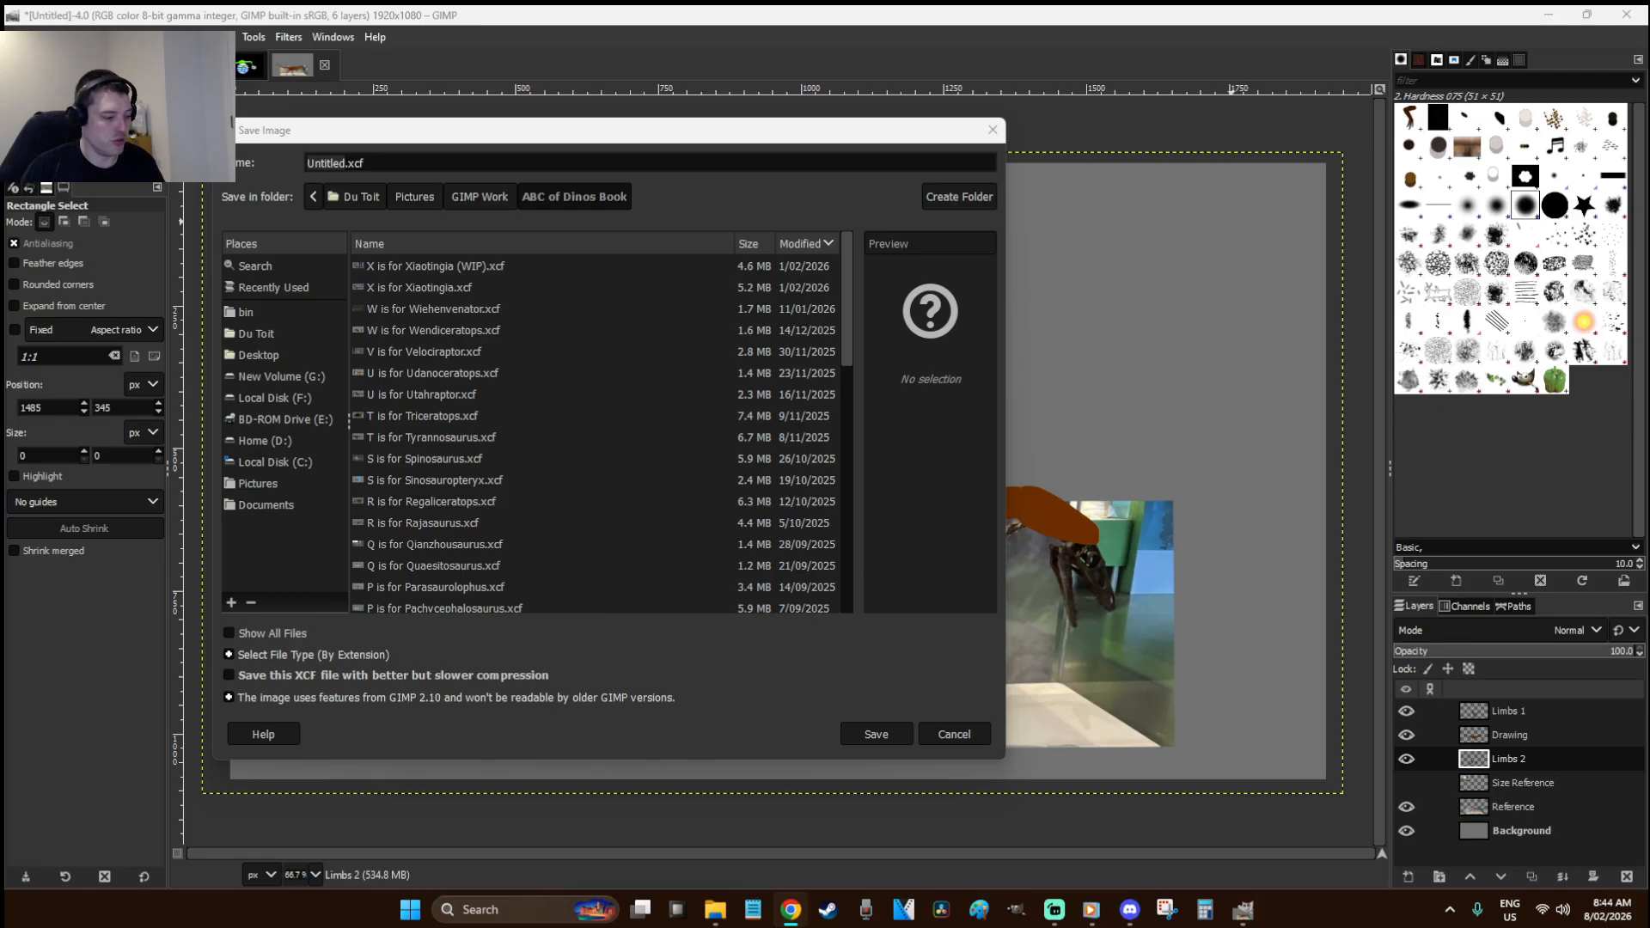
double_click(332, 163)
type("X is for")
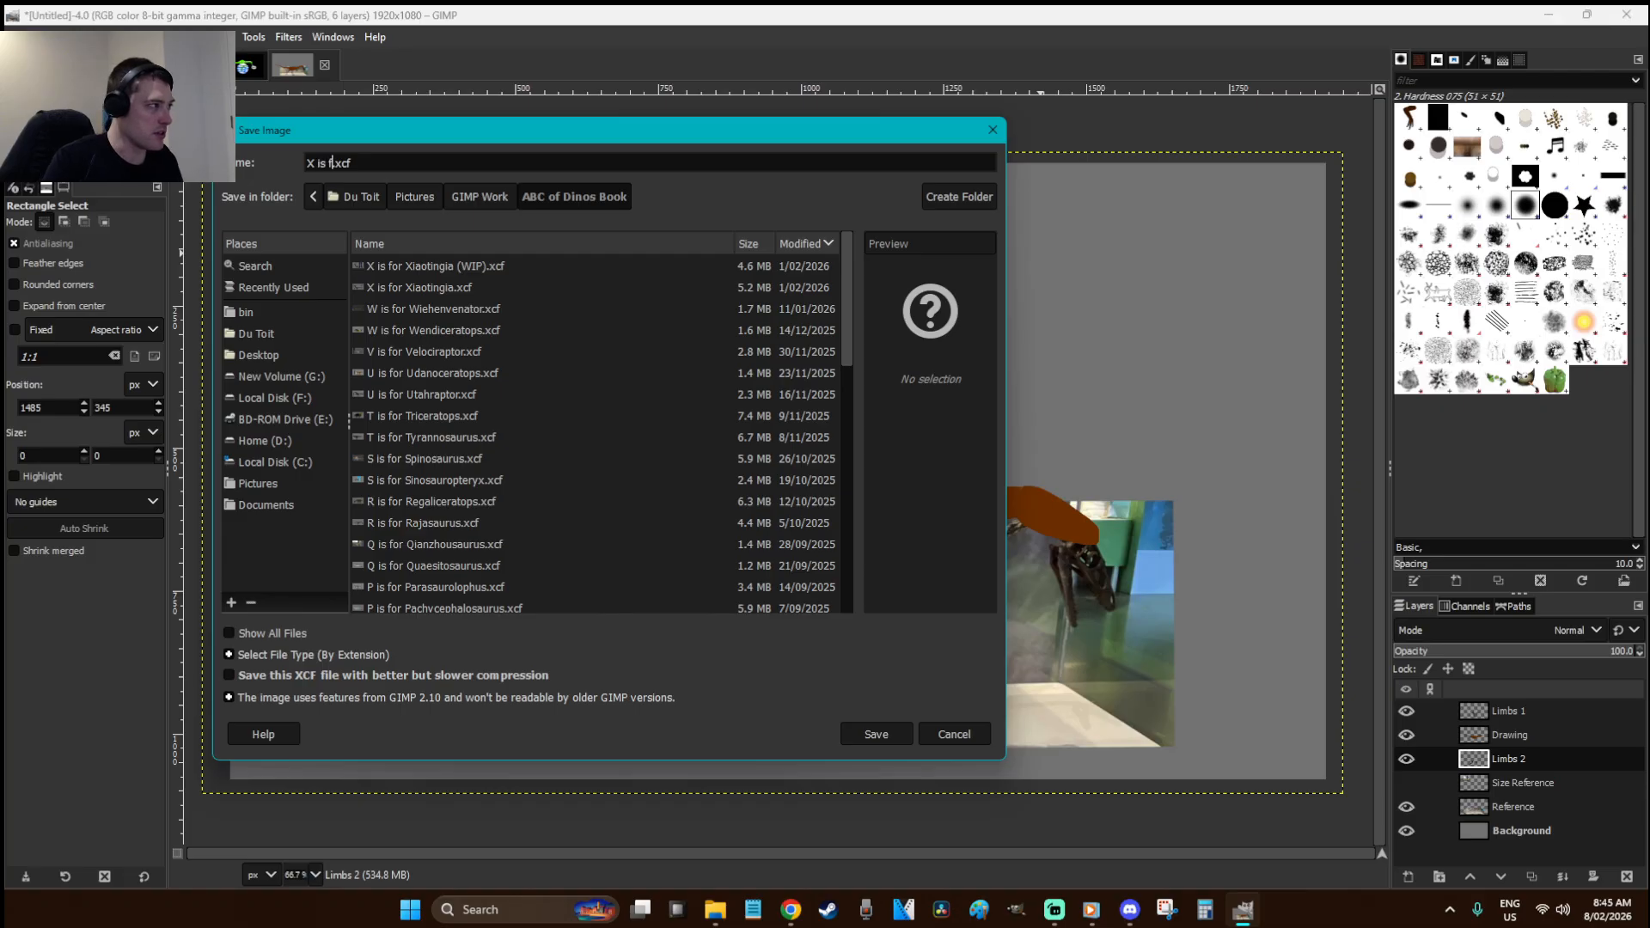
key("ctrl+v")
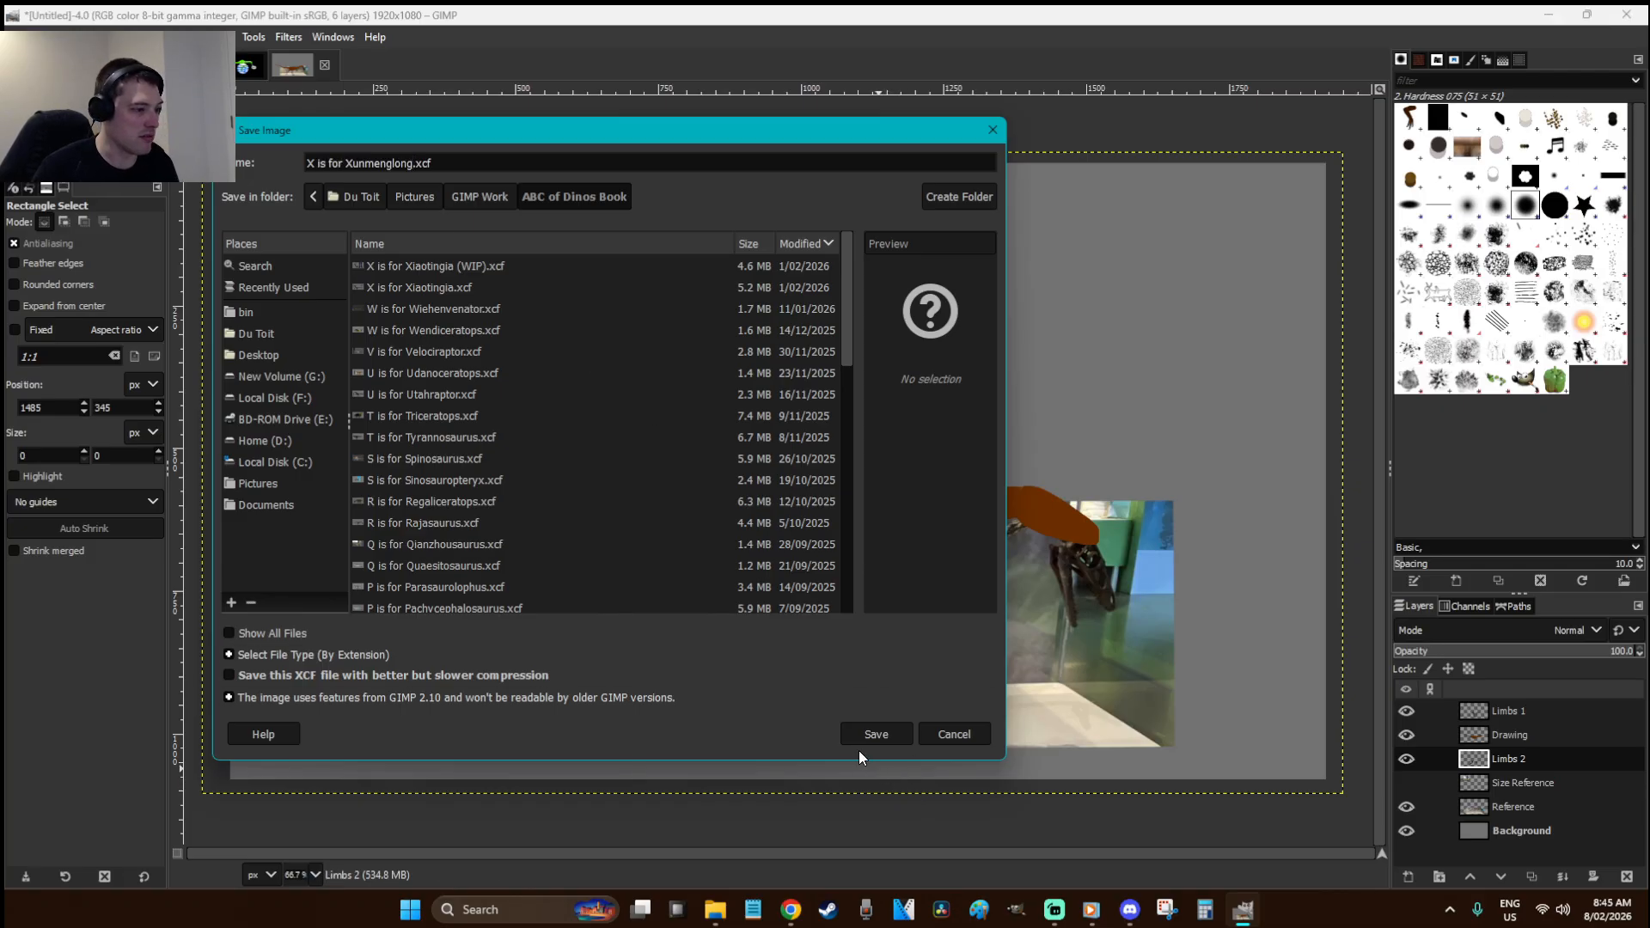
left_click(876, 734)
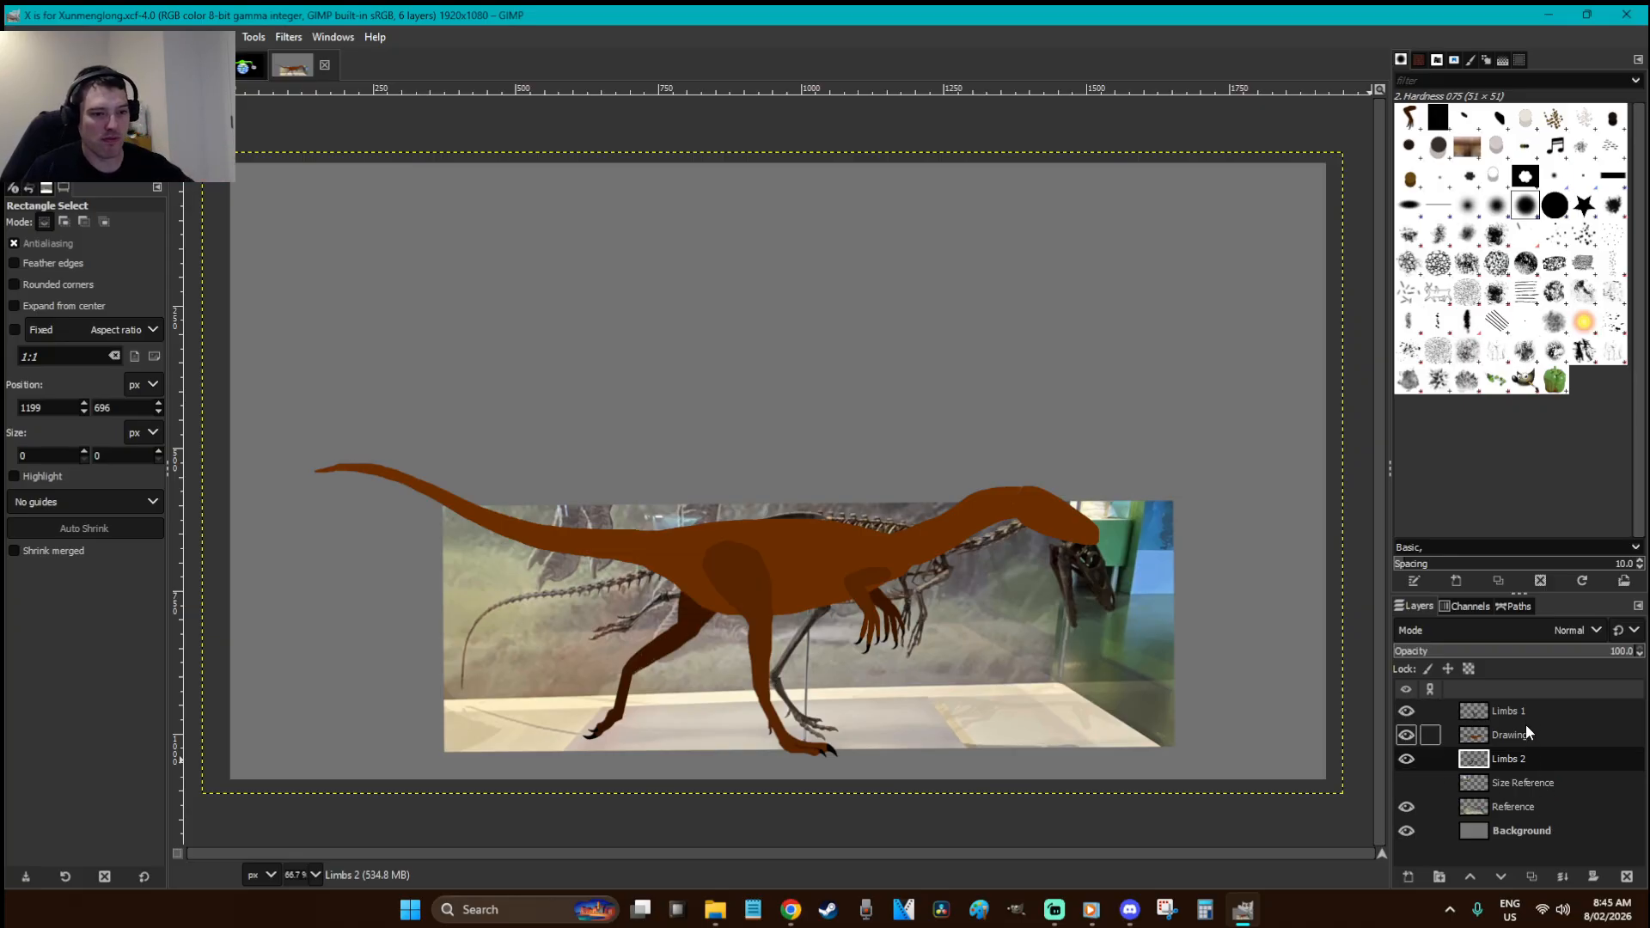
- Move the Reference layer's skeleton photo up into the empty area above the dinosaur drawing
left_click(1543, 805)
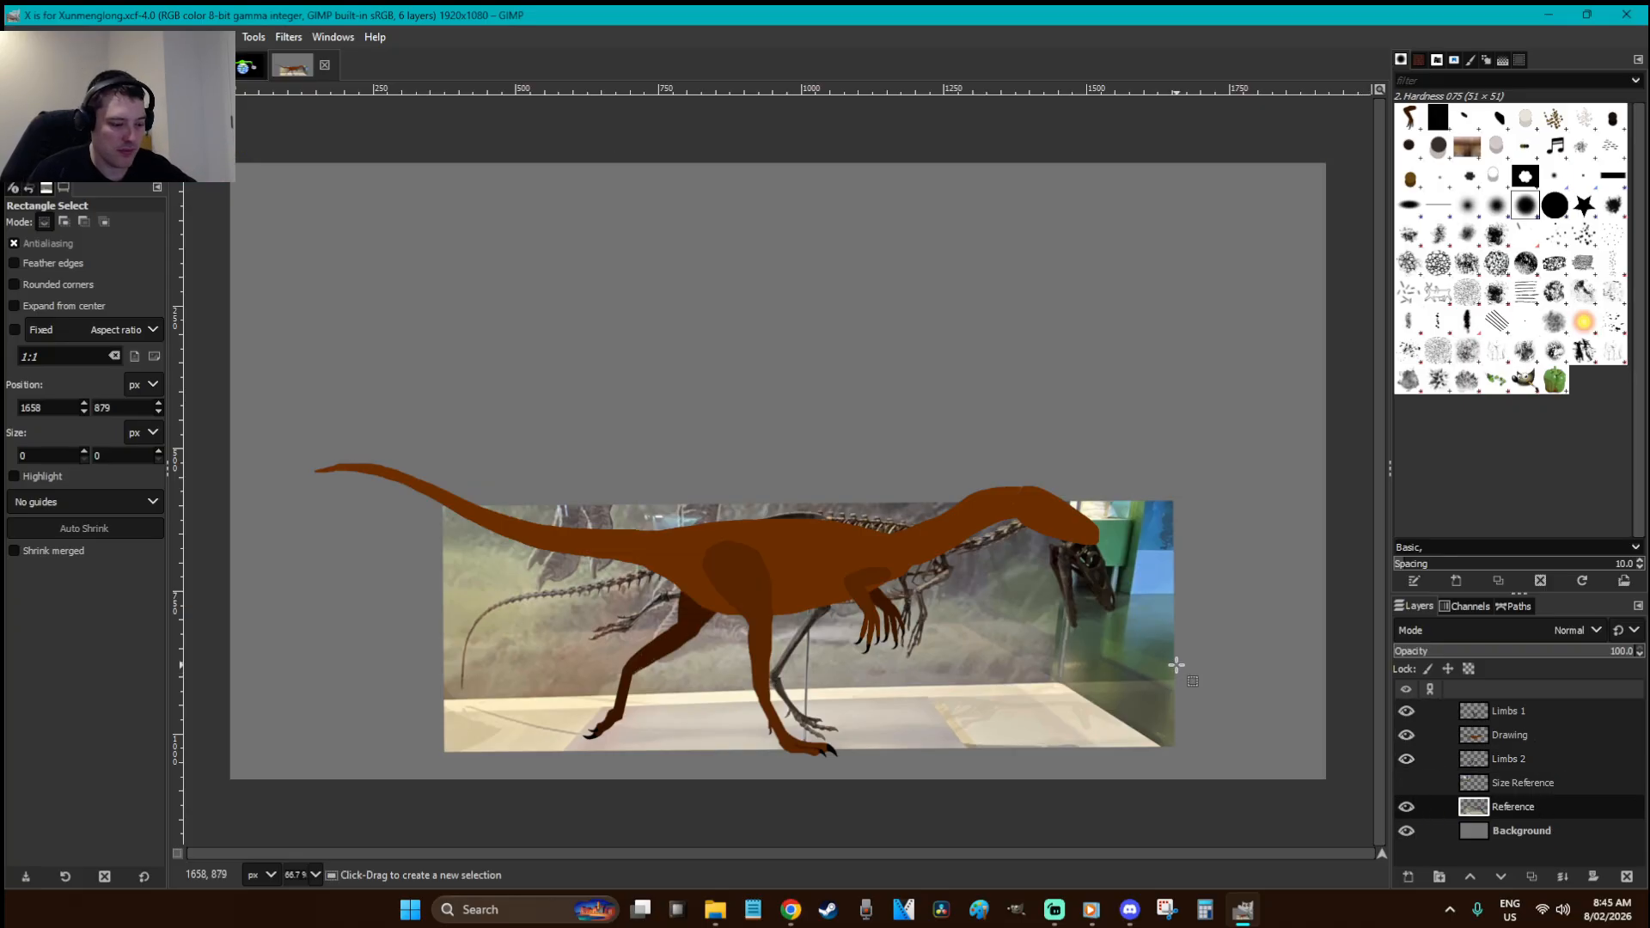
key("m")
mouse_move(1090, 698)
left_mouse_down()
mouse_move(1039, 417)
mouse_move(1119, 404)
left_mouse_up()
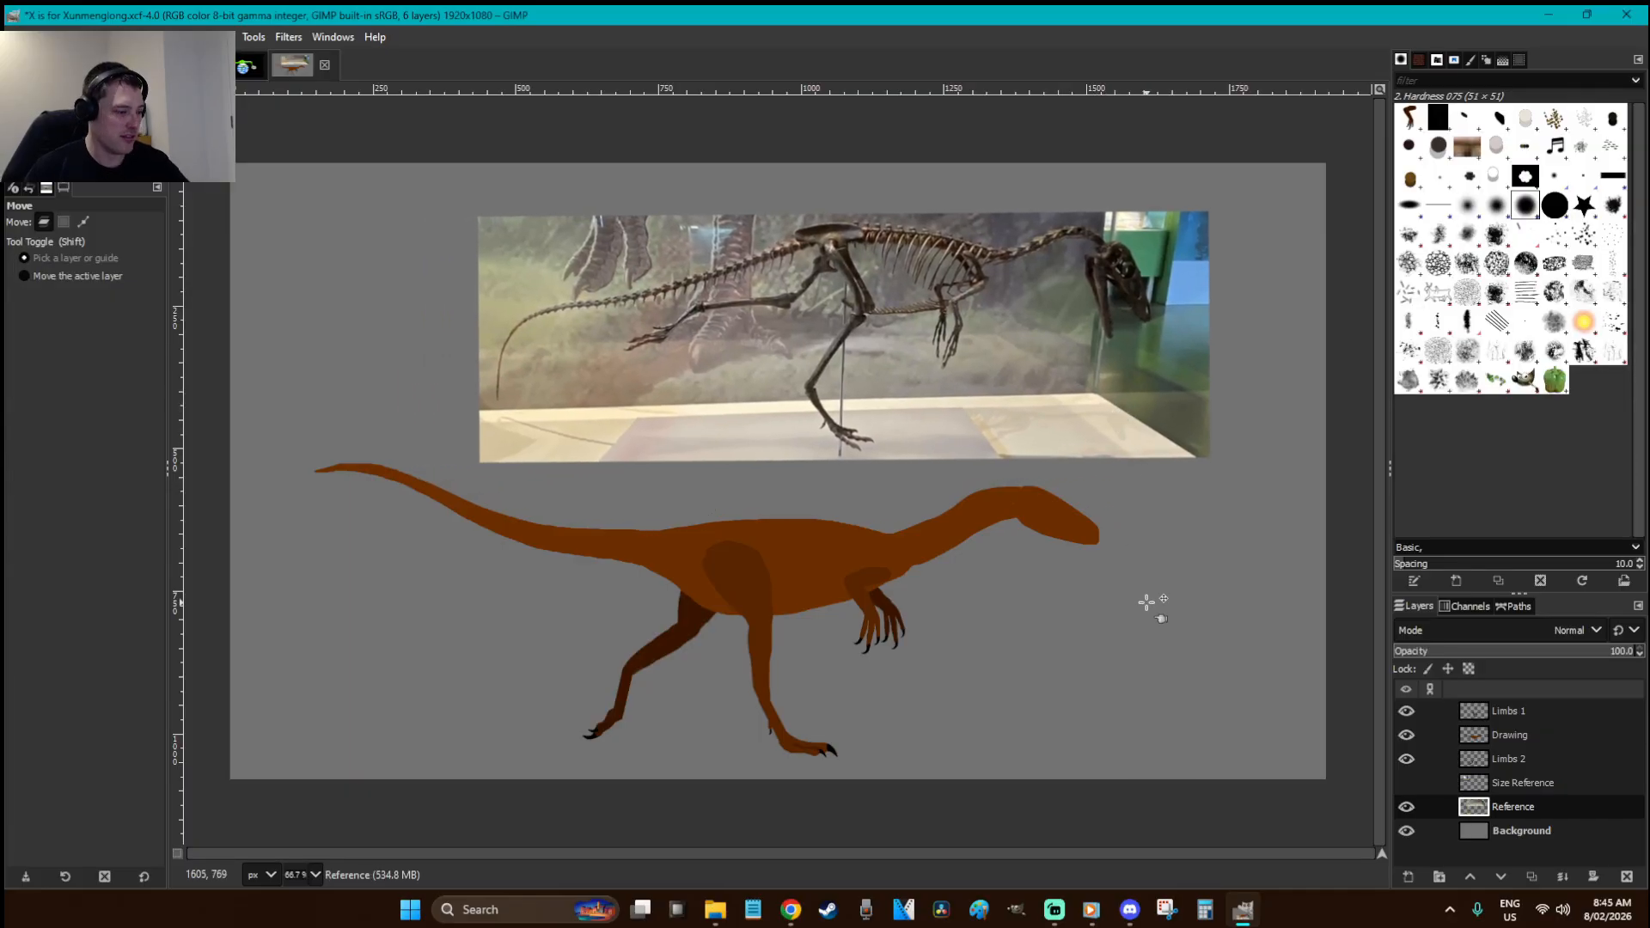
- Switch to the Drawing layer, sample the body's brown, and set the paintbrush size to 26
key("r")
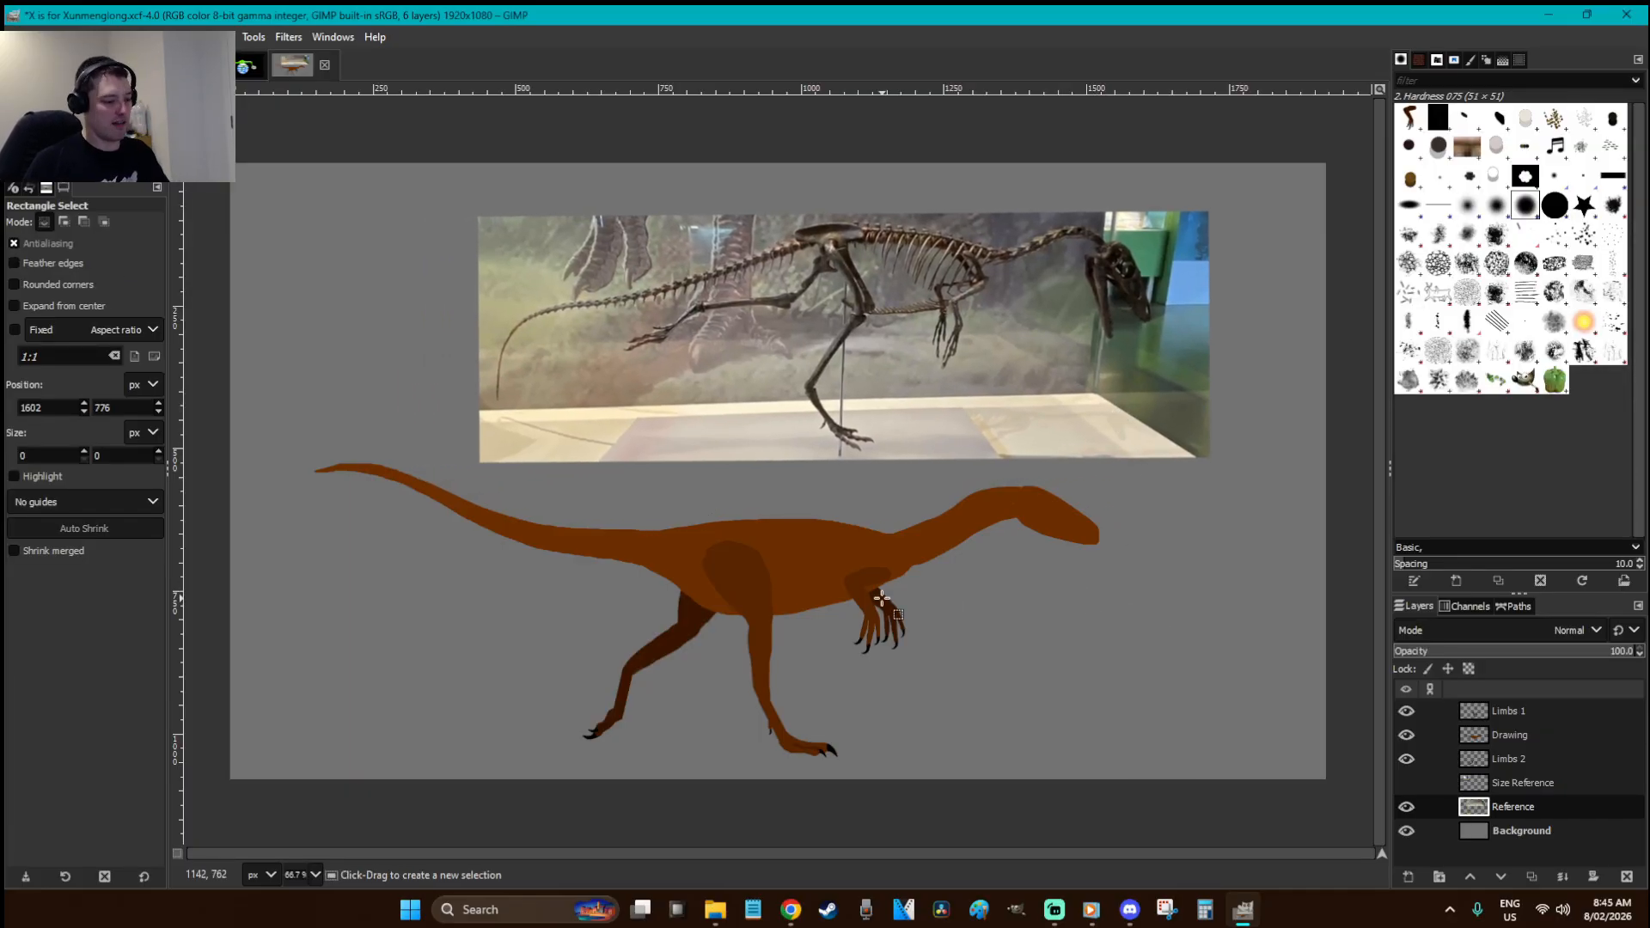
key("o")
left_click(1560, 738)
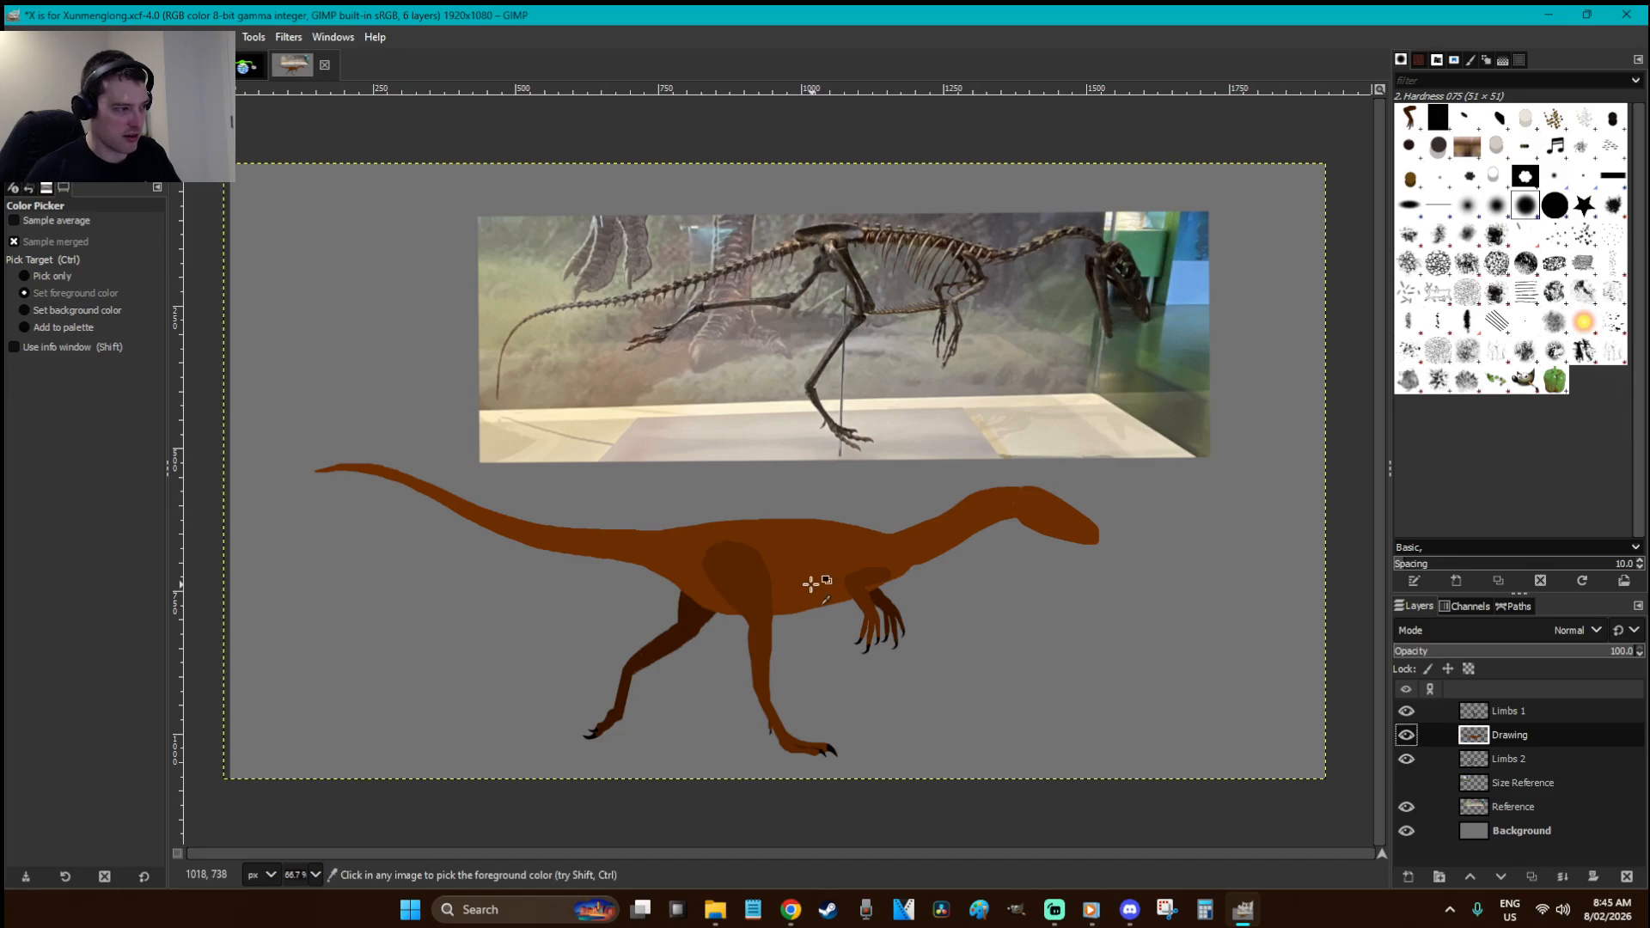
key("p")
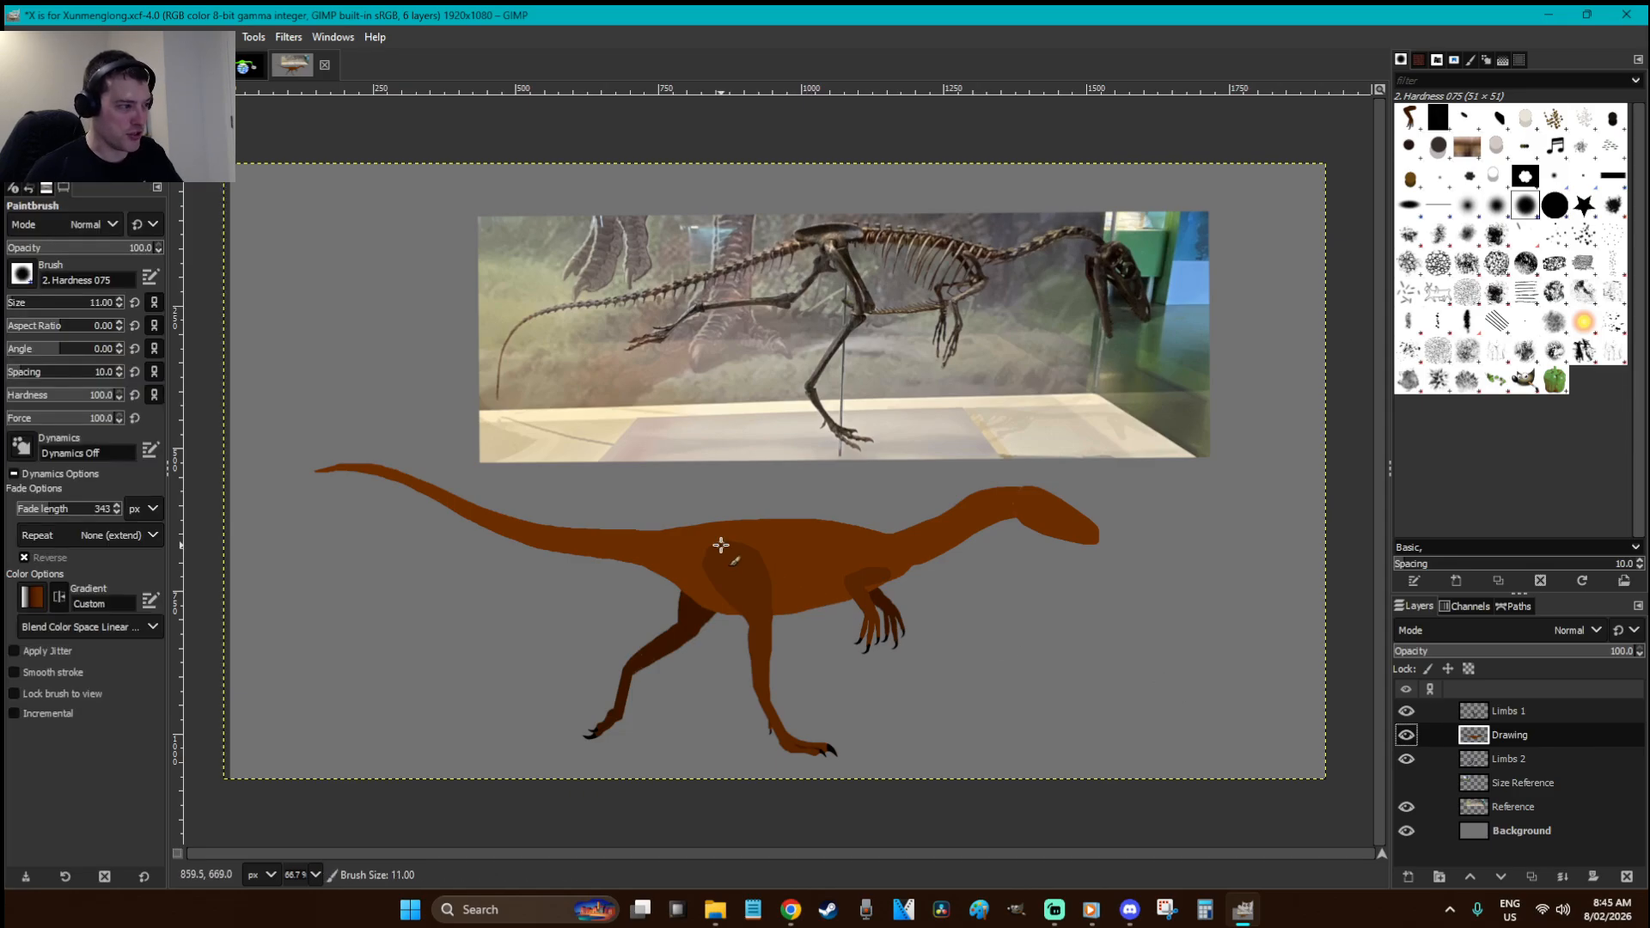
key("bracketright")
key("bracketright")
key("bracketright")
key("bracketright")
key("bracketright")
key("bracketright")
key("bracketright")
key("bracketright")
key("bracketright")
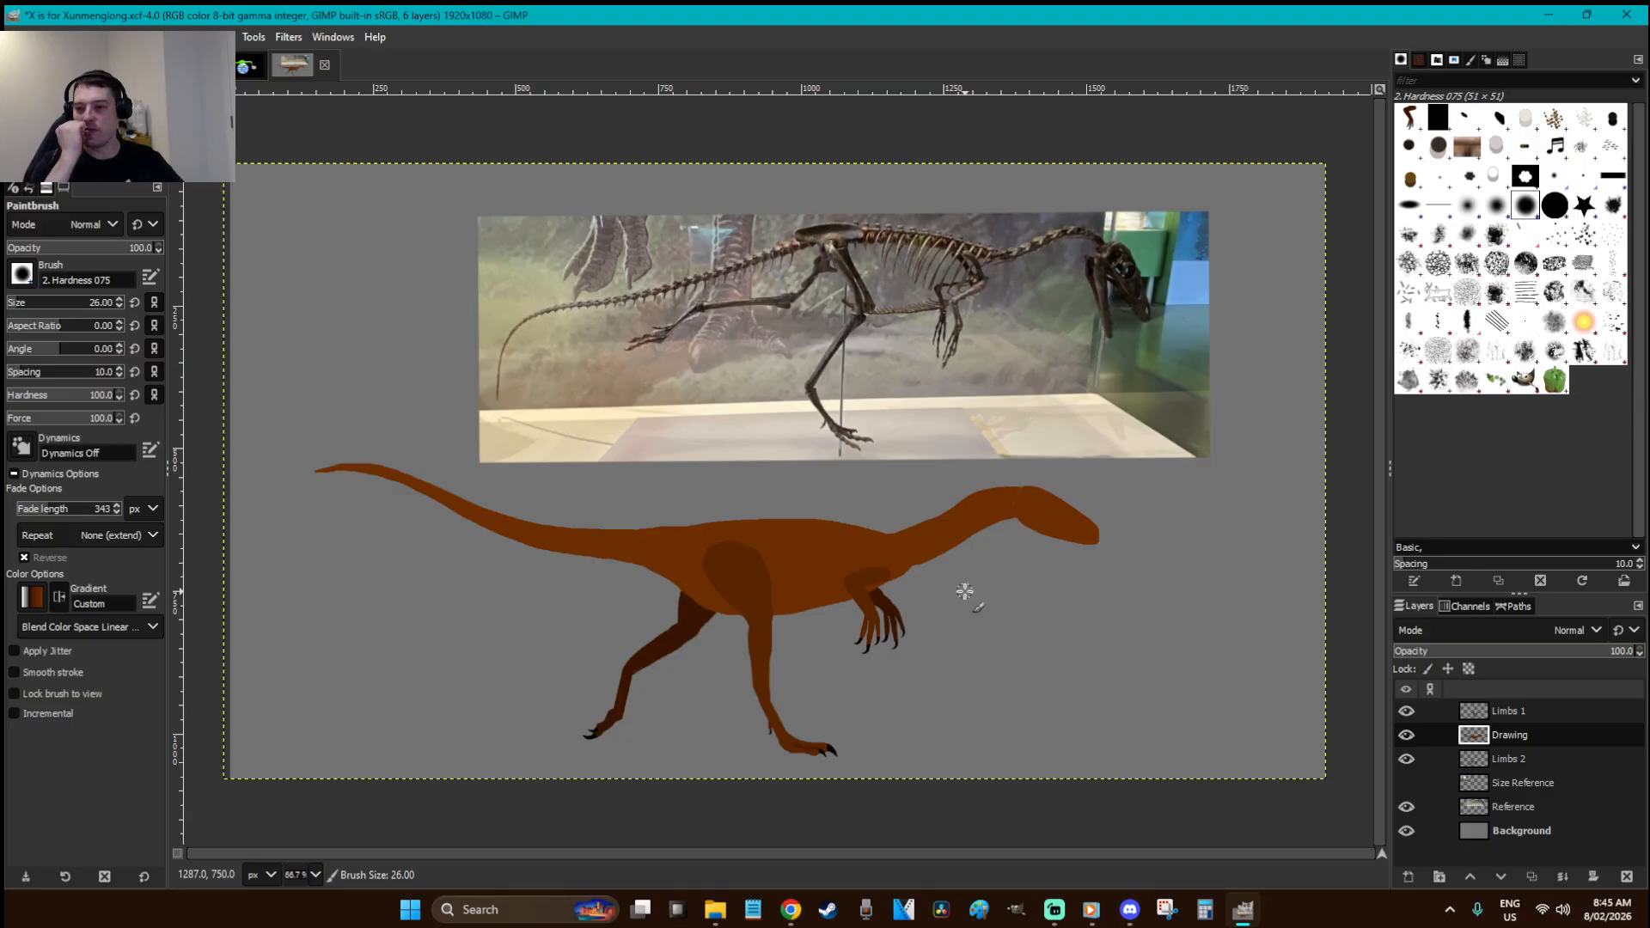
- Cut and paste the head on the Drawing layer, shift it slightly back toward the neck, anchor it, and ready the Paintbrush
key("r")
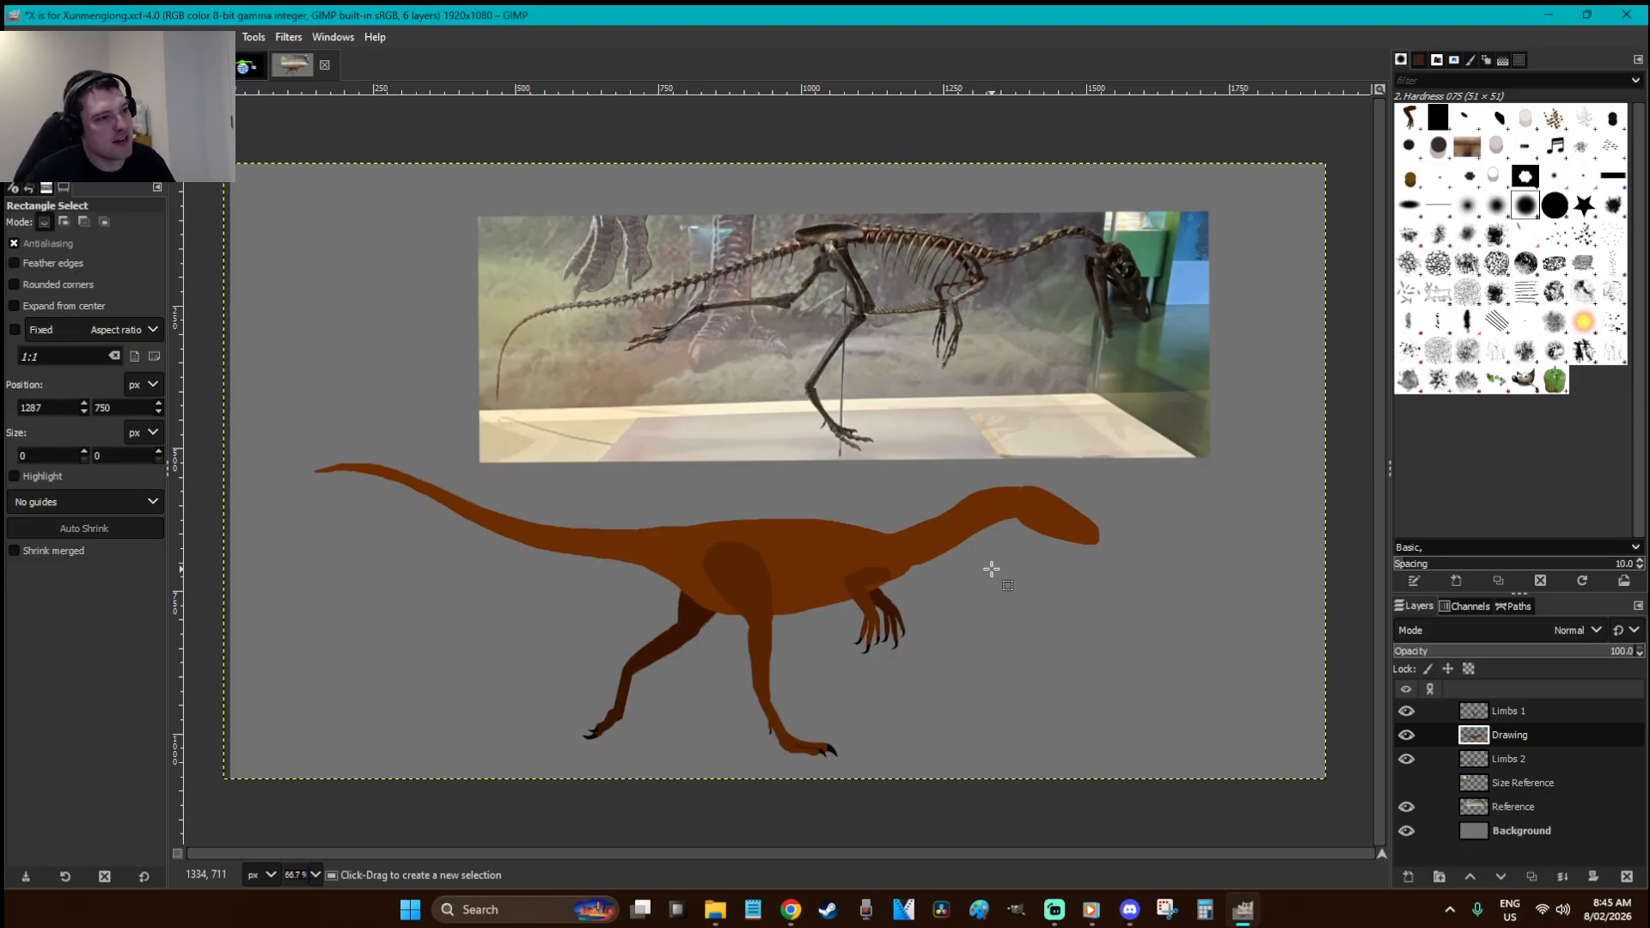
left_click_drag(1140, 570, 1003, 470)
key("ctrl+x")
key("ctrl+v")
mouse_move(763, 472)
left_mouse_down()
mouse_move(988, 516)
mouse_move(1076, 606)
mouse_move(1044, 531)
left_mouse_up()
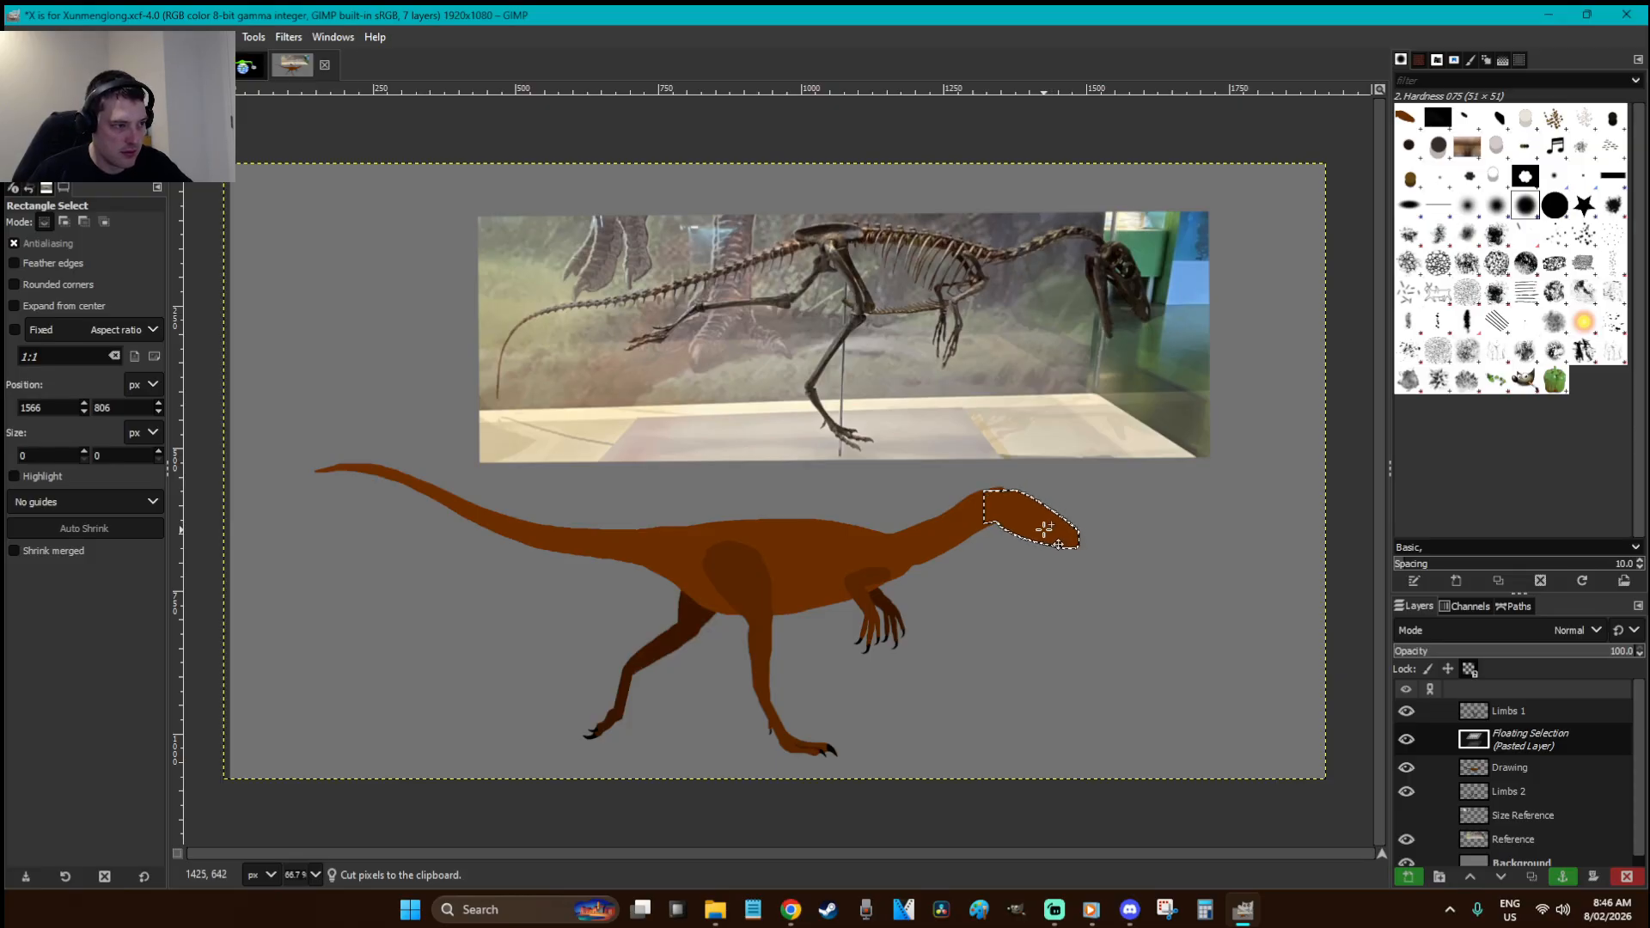
left_click(1074, 643)
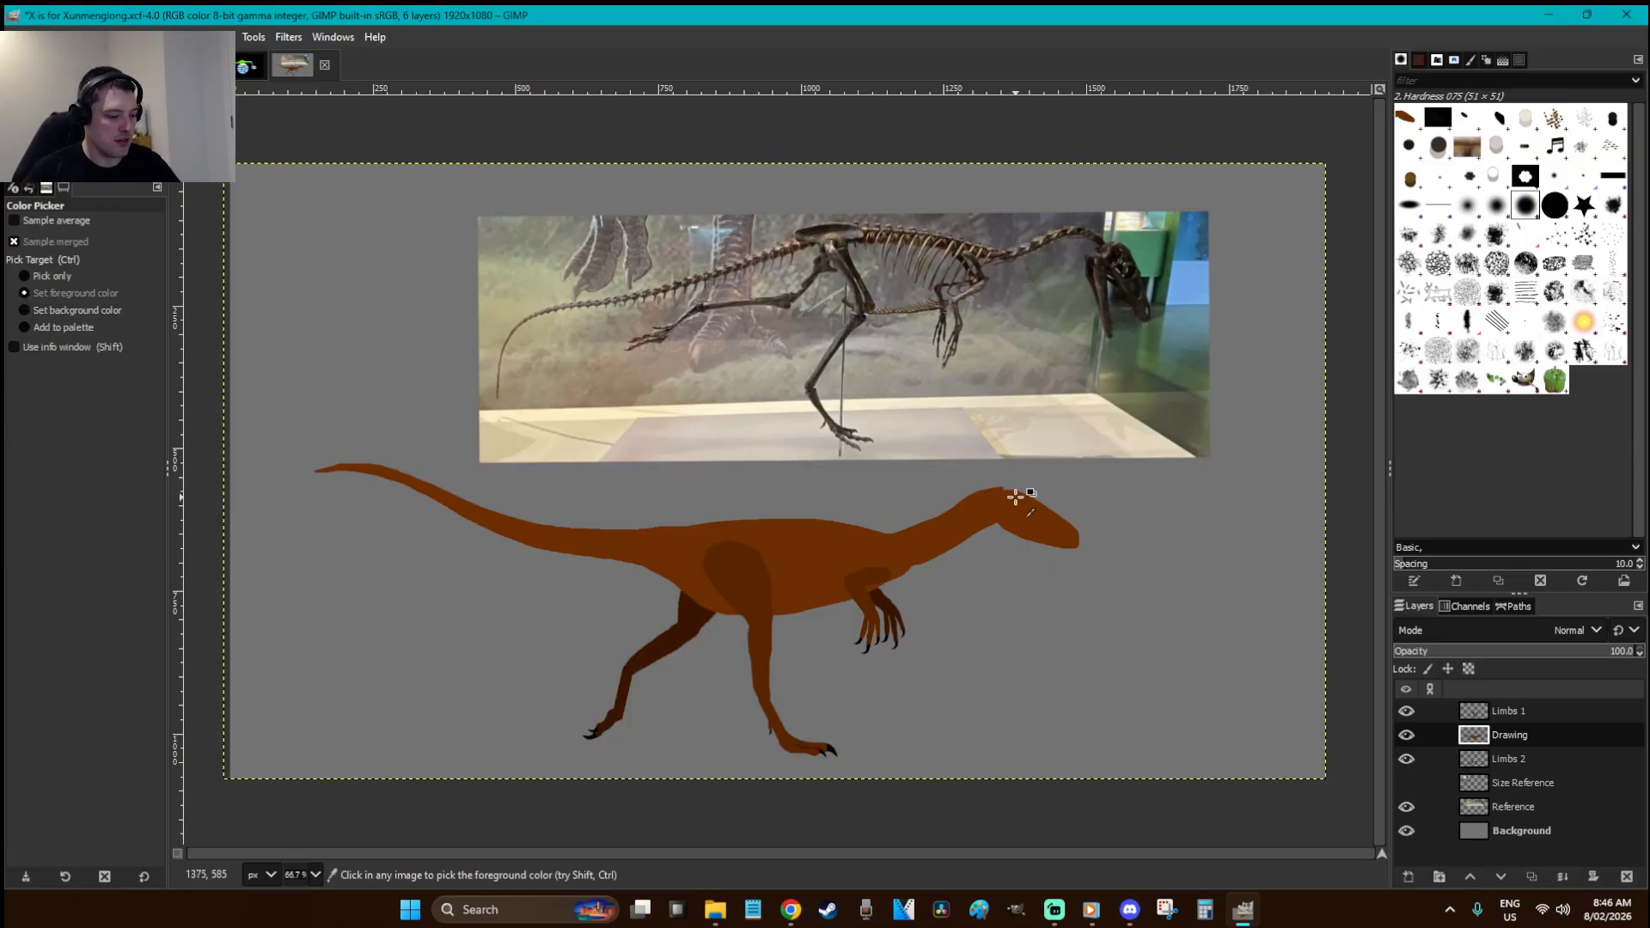
key("p")
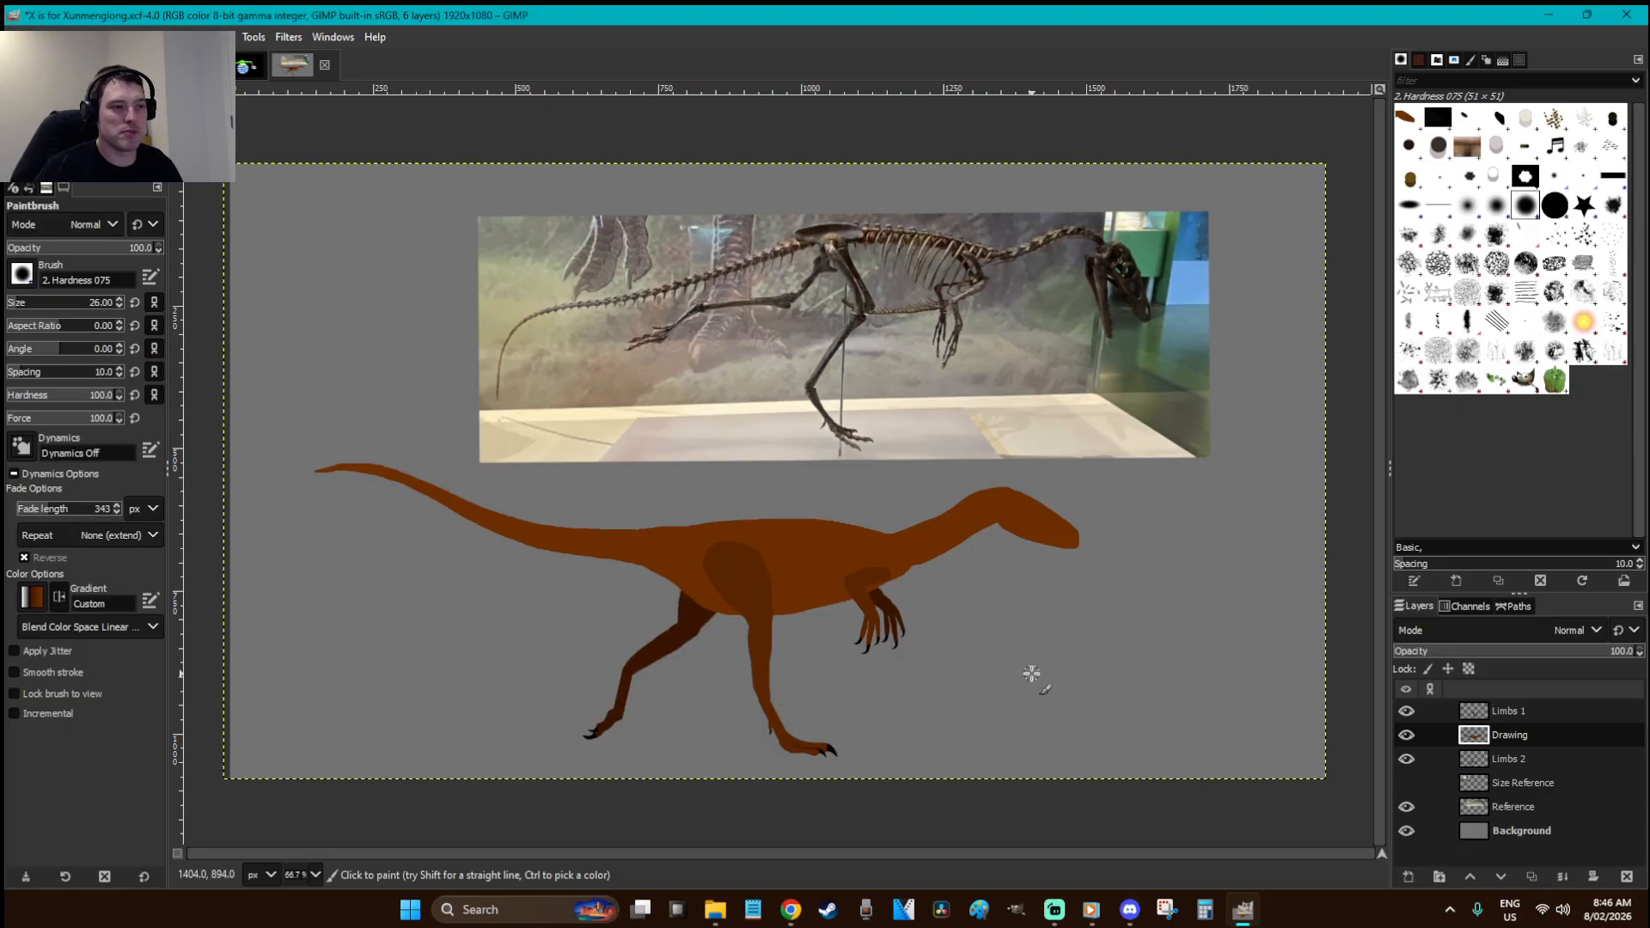
- Smooth the neck's lower edge near the chest with the paintbrush at size 19, and save the image
key("r")
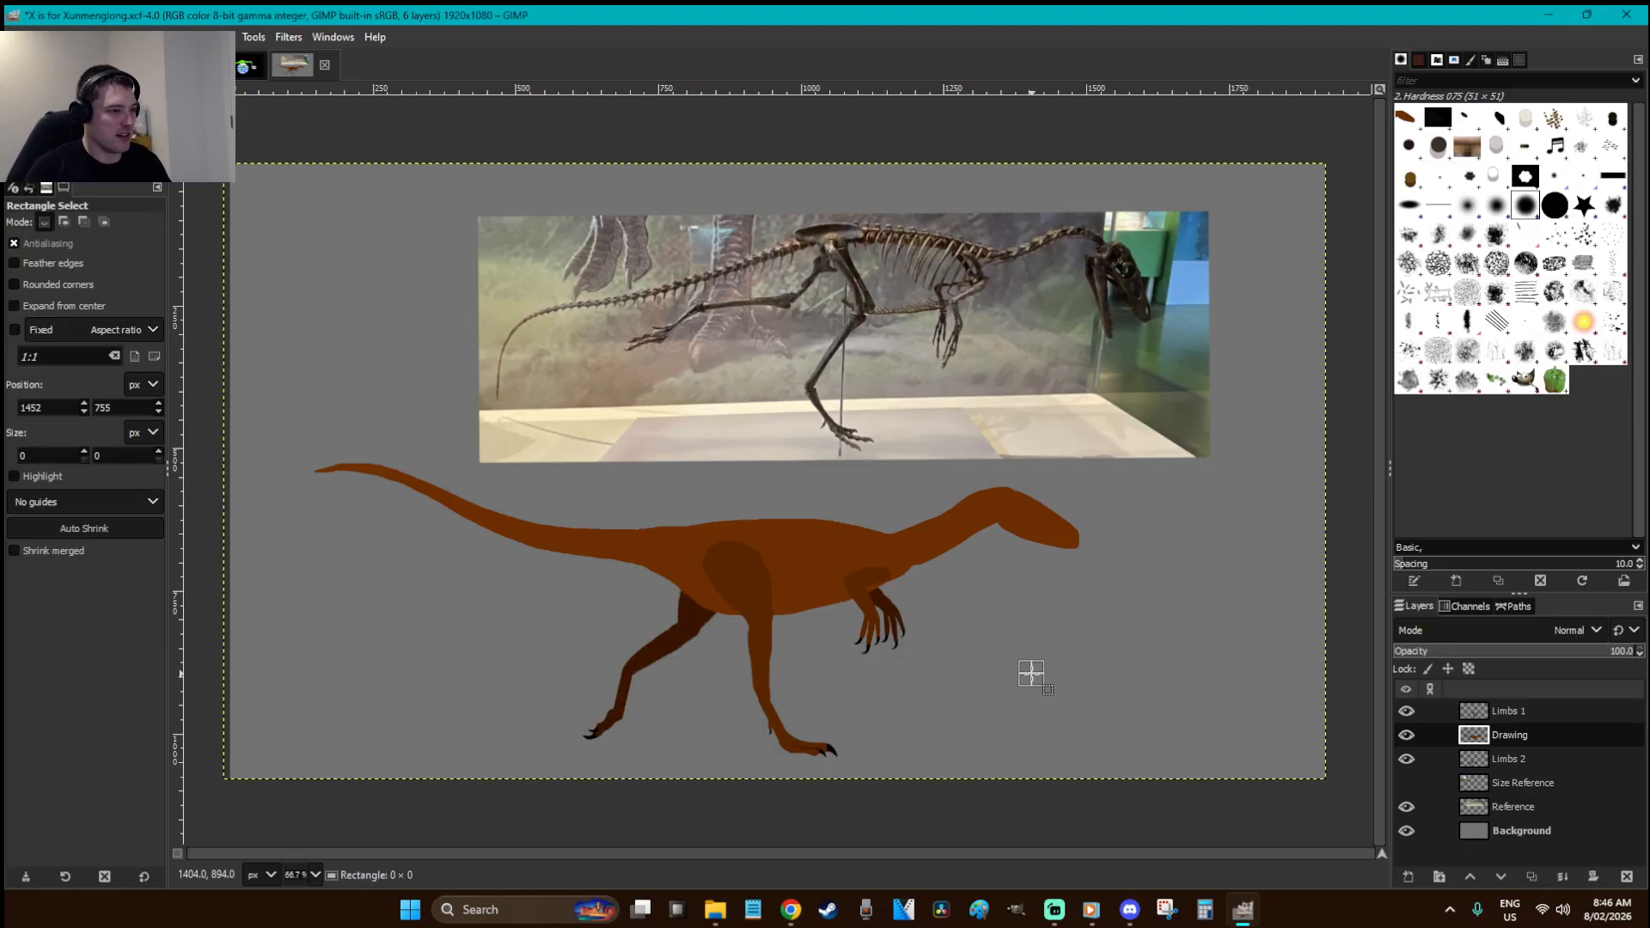
key("ctrl+s")
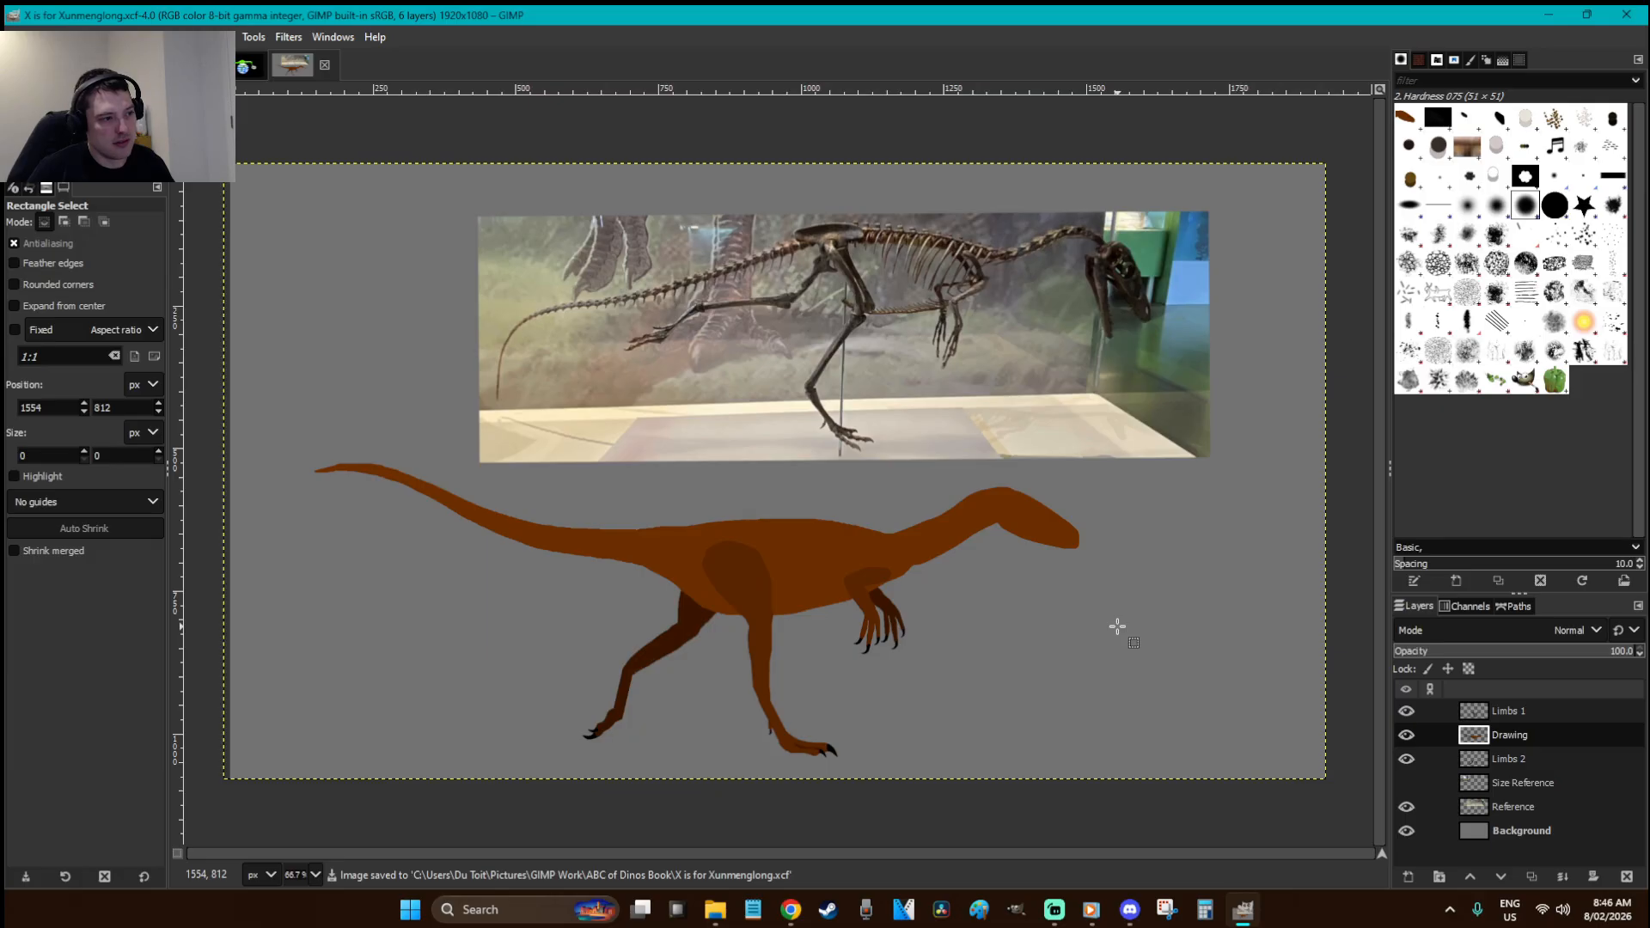
scroll(803, 545, "up", 4)
key("p")
key("bracketleft")
key("bracketleft")
key("bracketleft")
key("bracketleft")
key("bracketleft")
key("bracketleft")
key("bracketleft")
left_click_drag(733, 462, 693, 482)
scroll(854, 474, "down", 1)
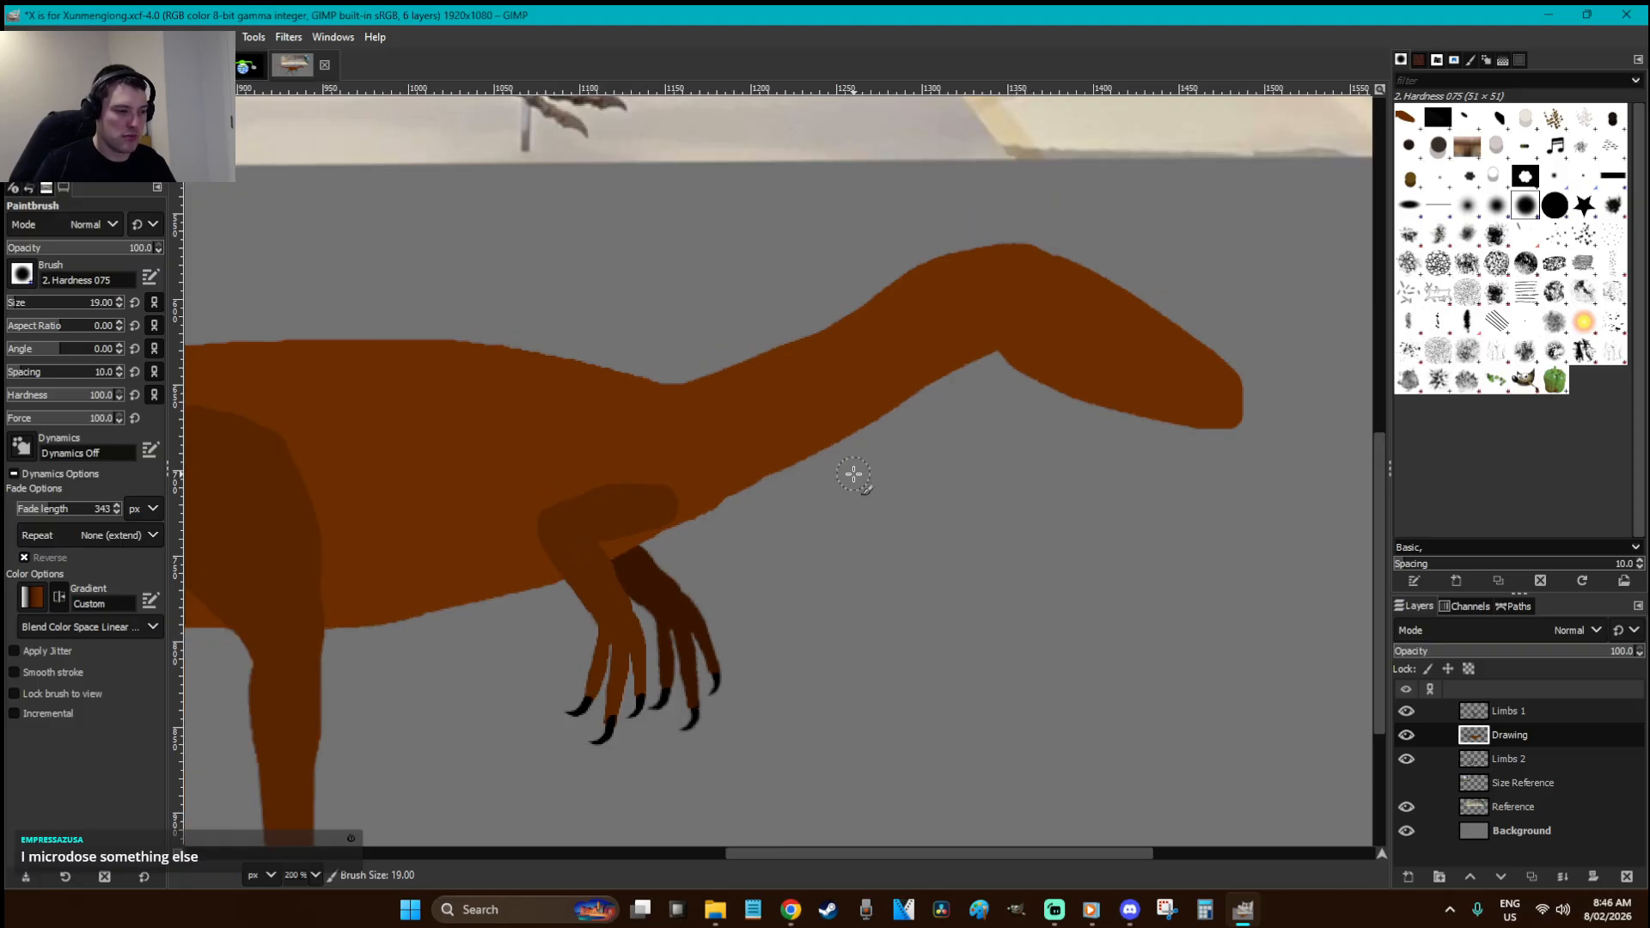
scroll(853, 473, "down", 4)
key("r")
key("ctrl+s")
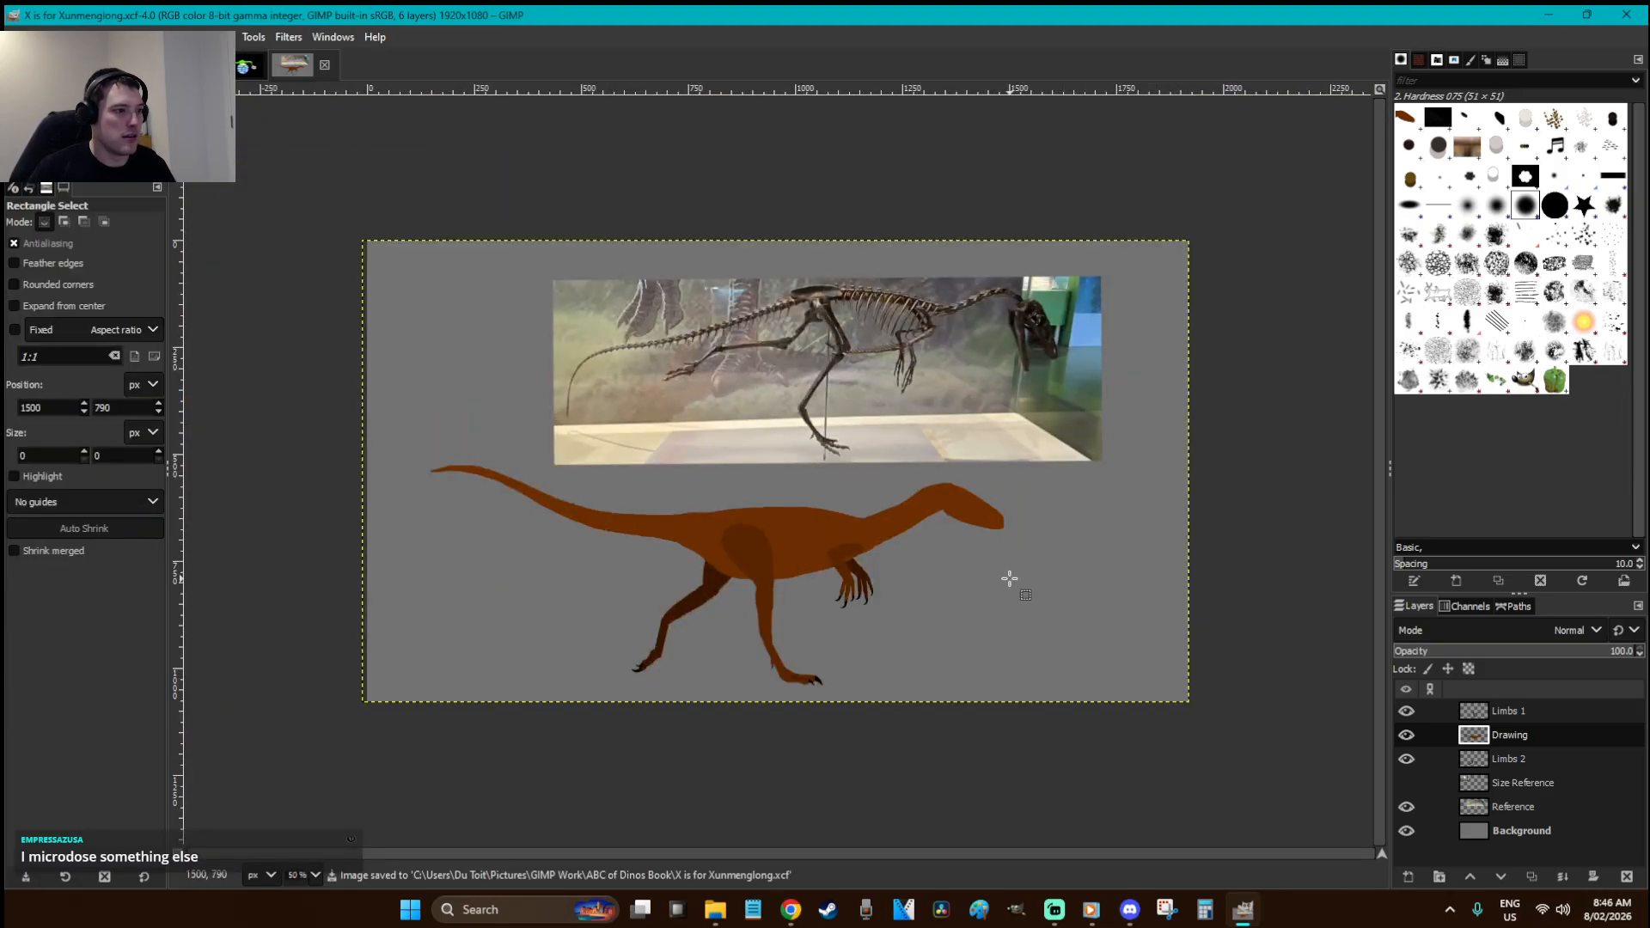
- Move the Reference layer's skeleton photo down beside the drawn head so its skull sits just ahead of the snout
left_click(1517, 805)
key("m")
left_click_drag(1031, 416, 896, 463)
key("r")
key("z")
key("r")
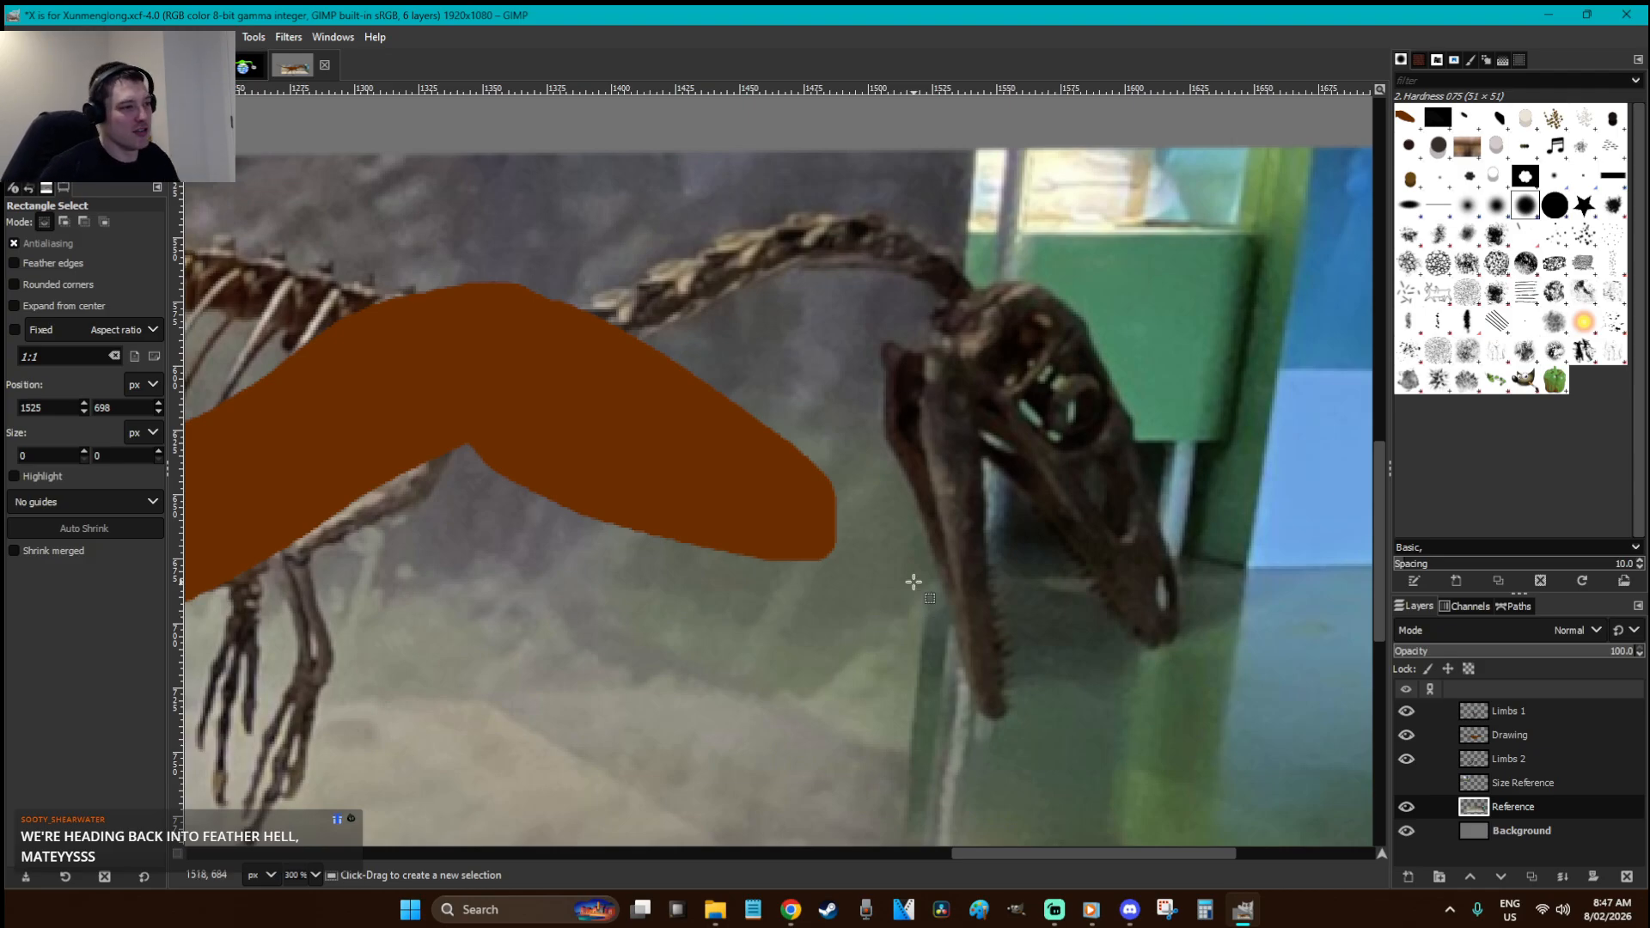
- Create the eye on the Drawing layer by filling a 27 by 27 px elliptical selection on the head with yellow
left_click(619, 401)
key("e")
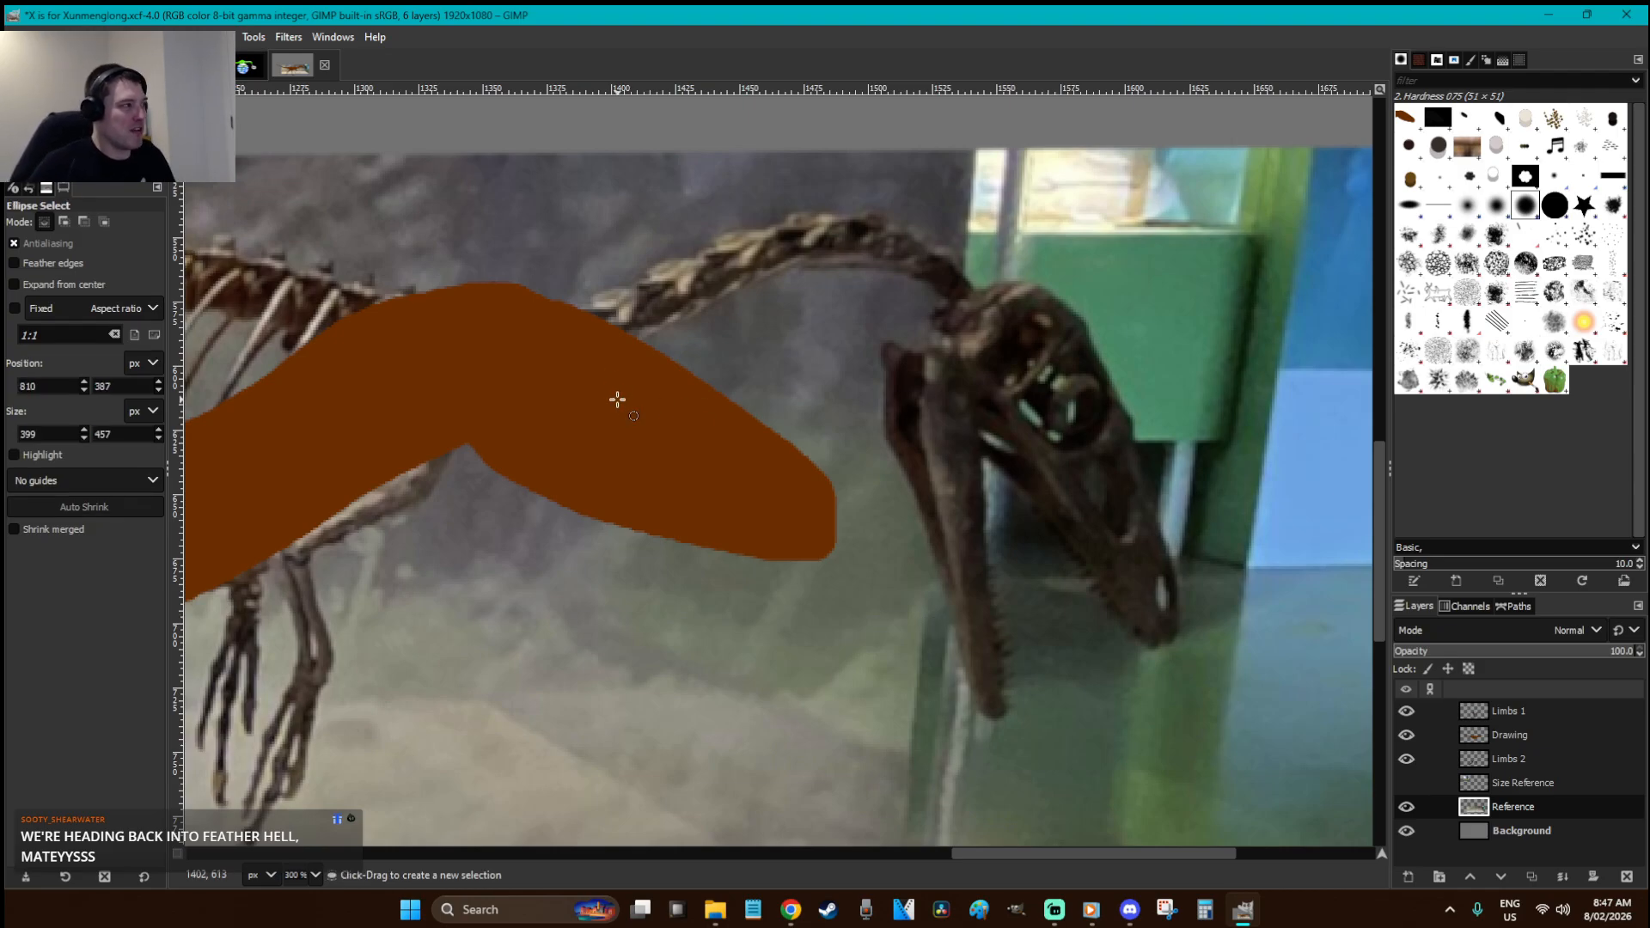
left_click(36, 158)
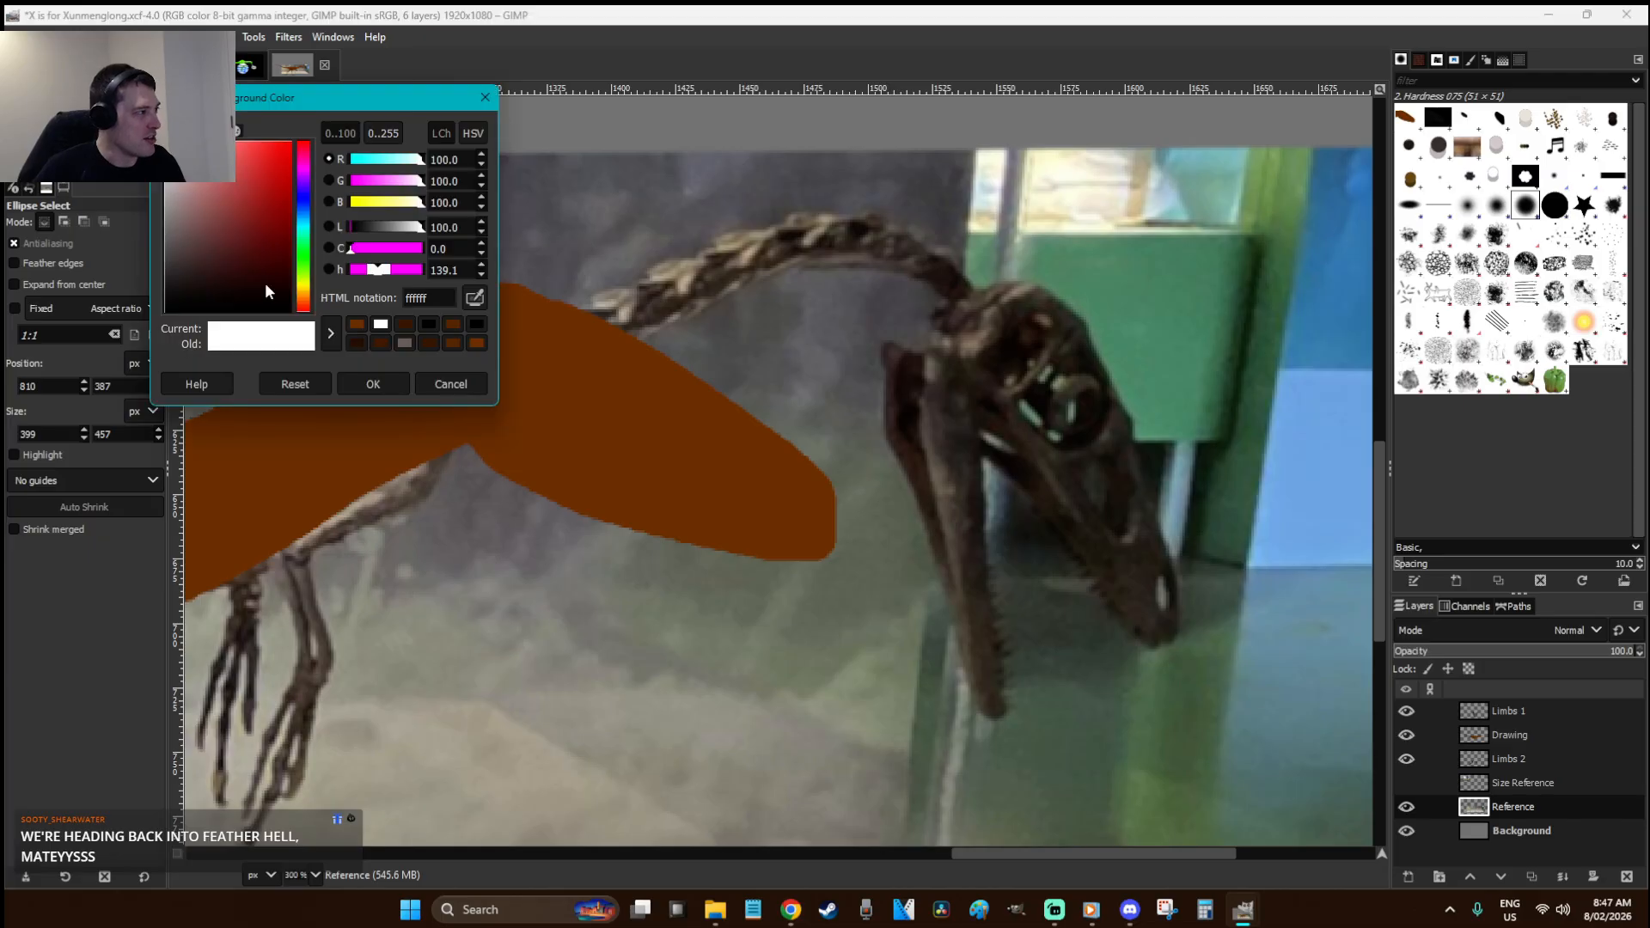
left_click(304, 287)
left_click(289, 144)
left_click(373, 384)
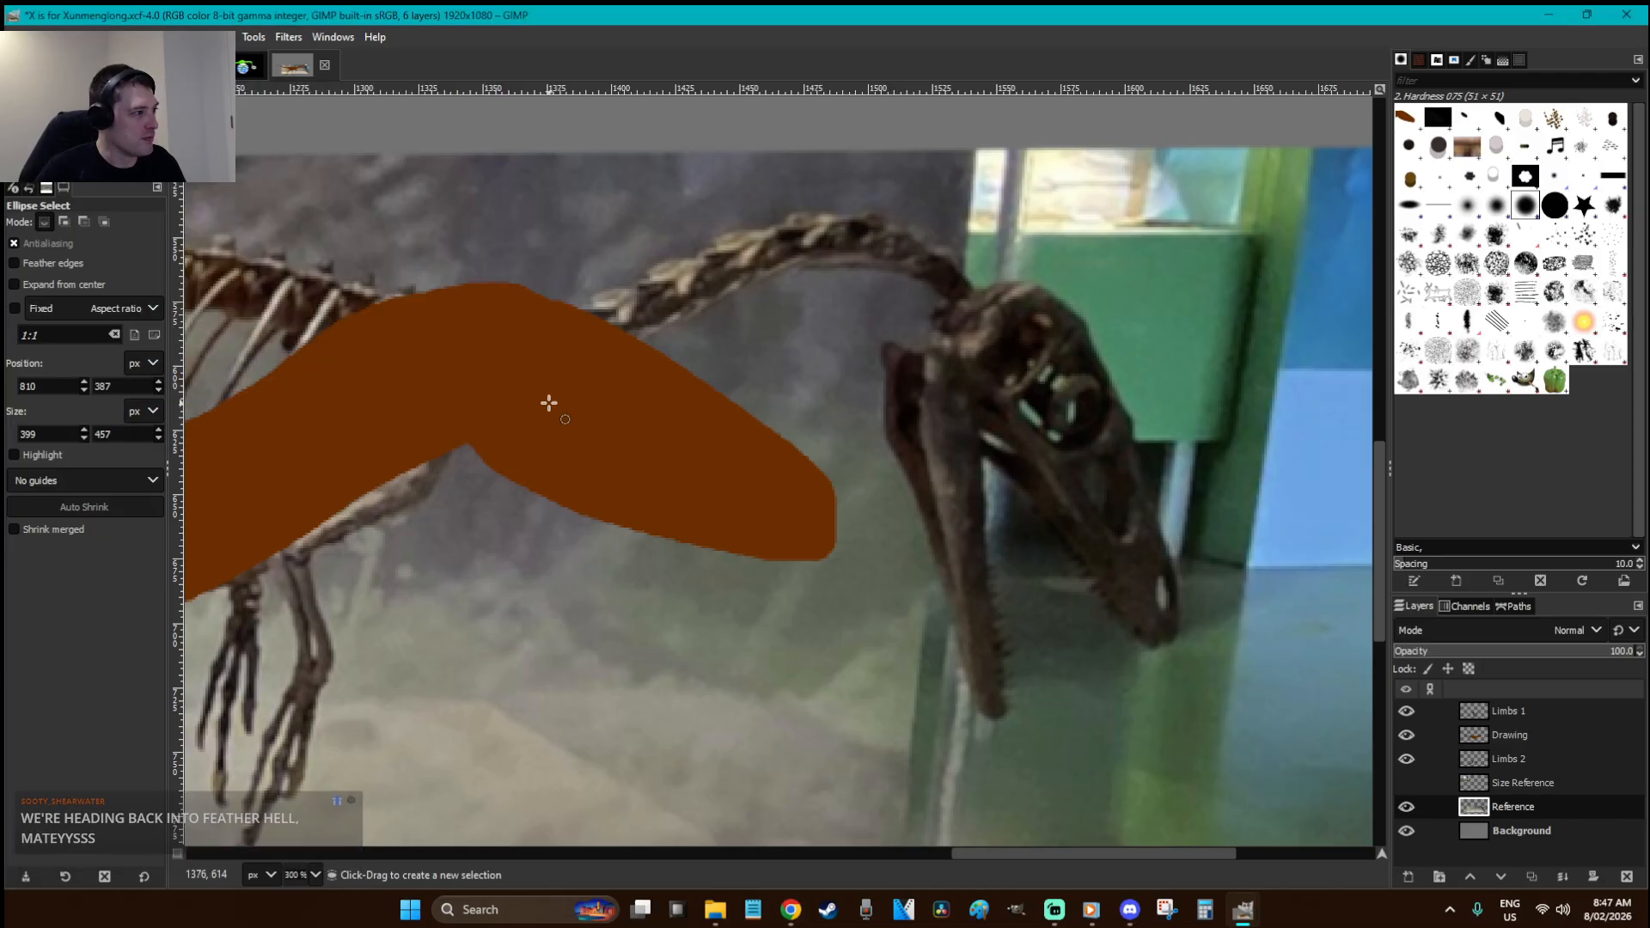
mouse_move(624, 413)
left_mouse_down()
mouse_move(553, 344)
mouse_move(621, 407)
left_mouse_up()
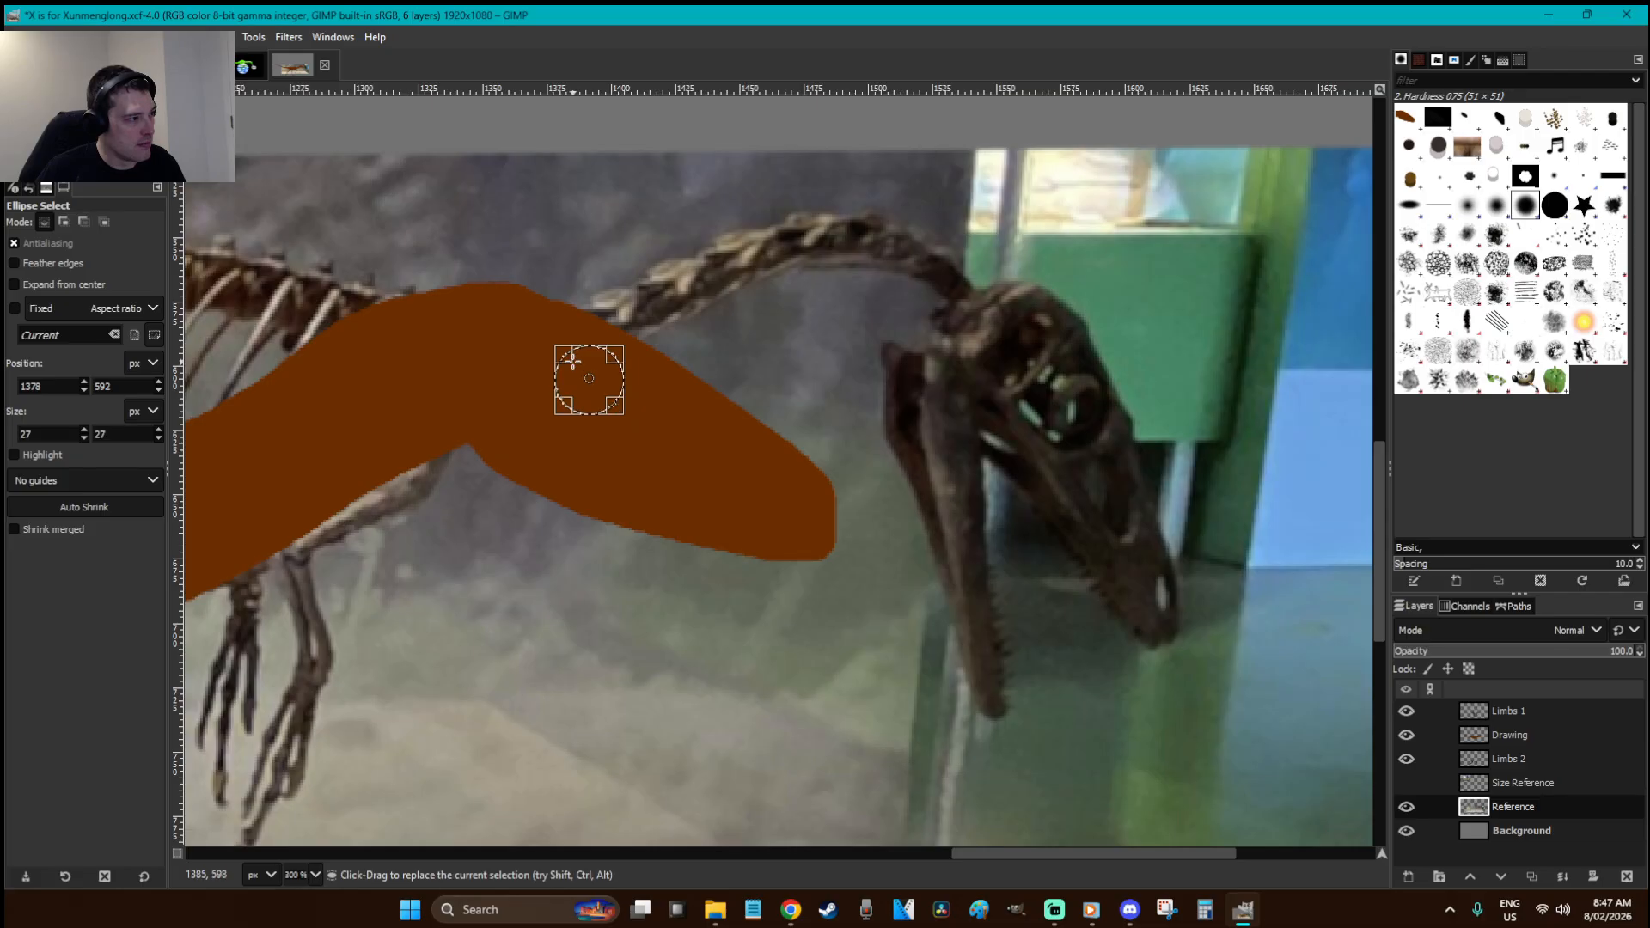
key("shift+b")
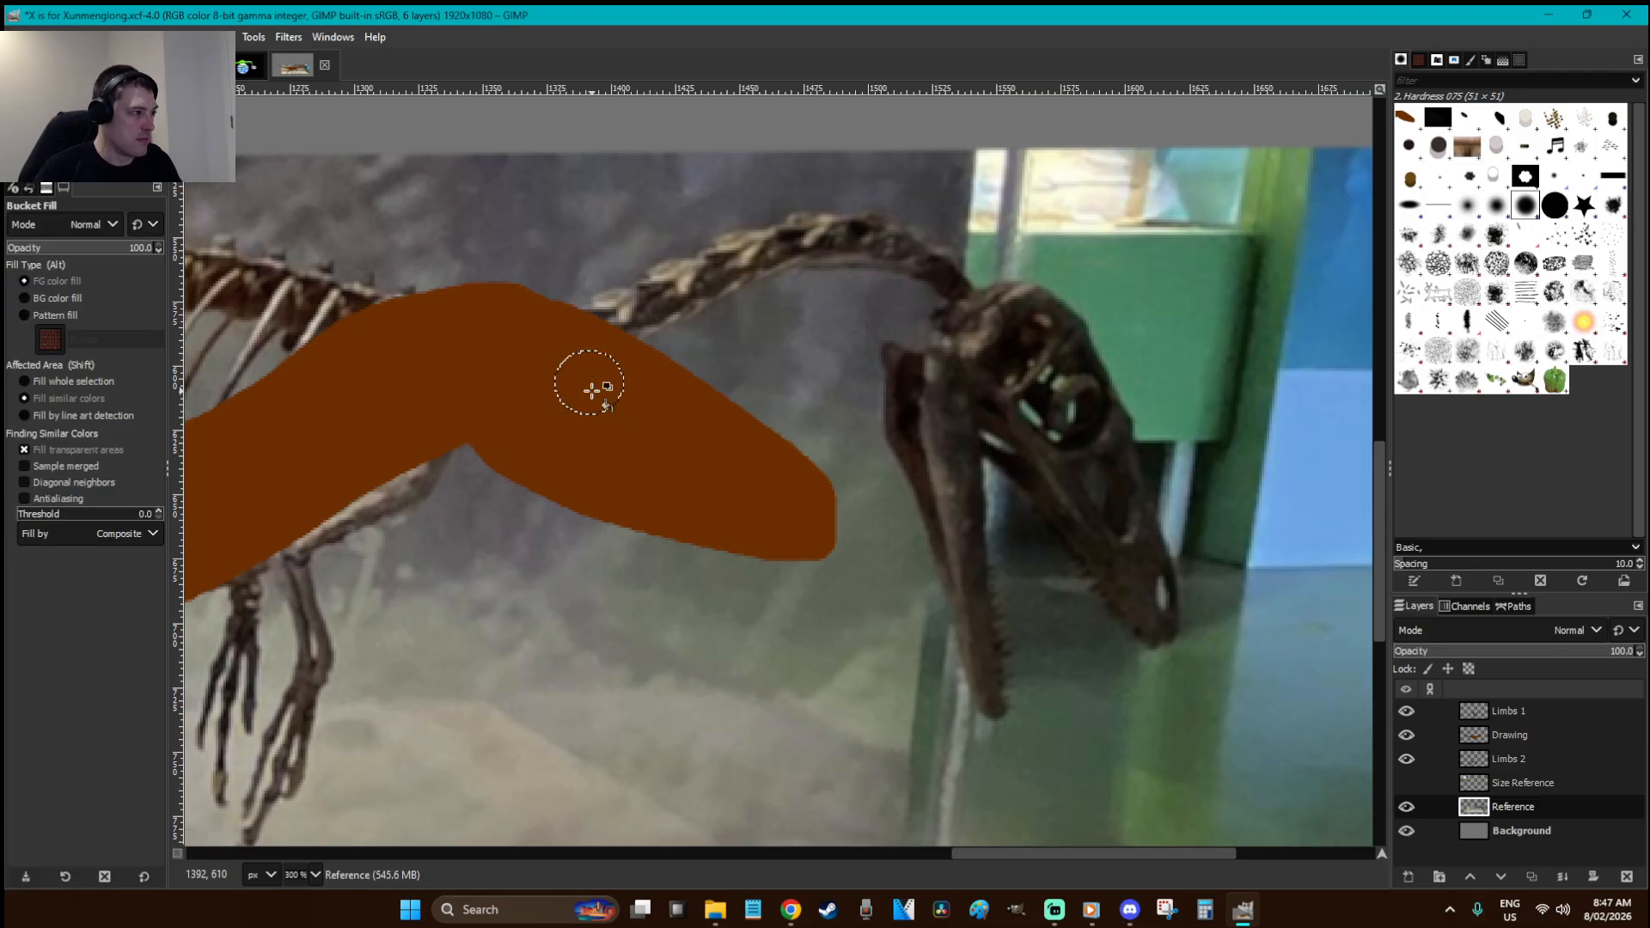
left_click(1528, 732)
left_click(594, 369)
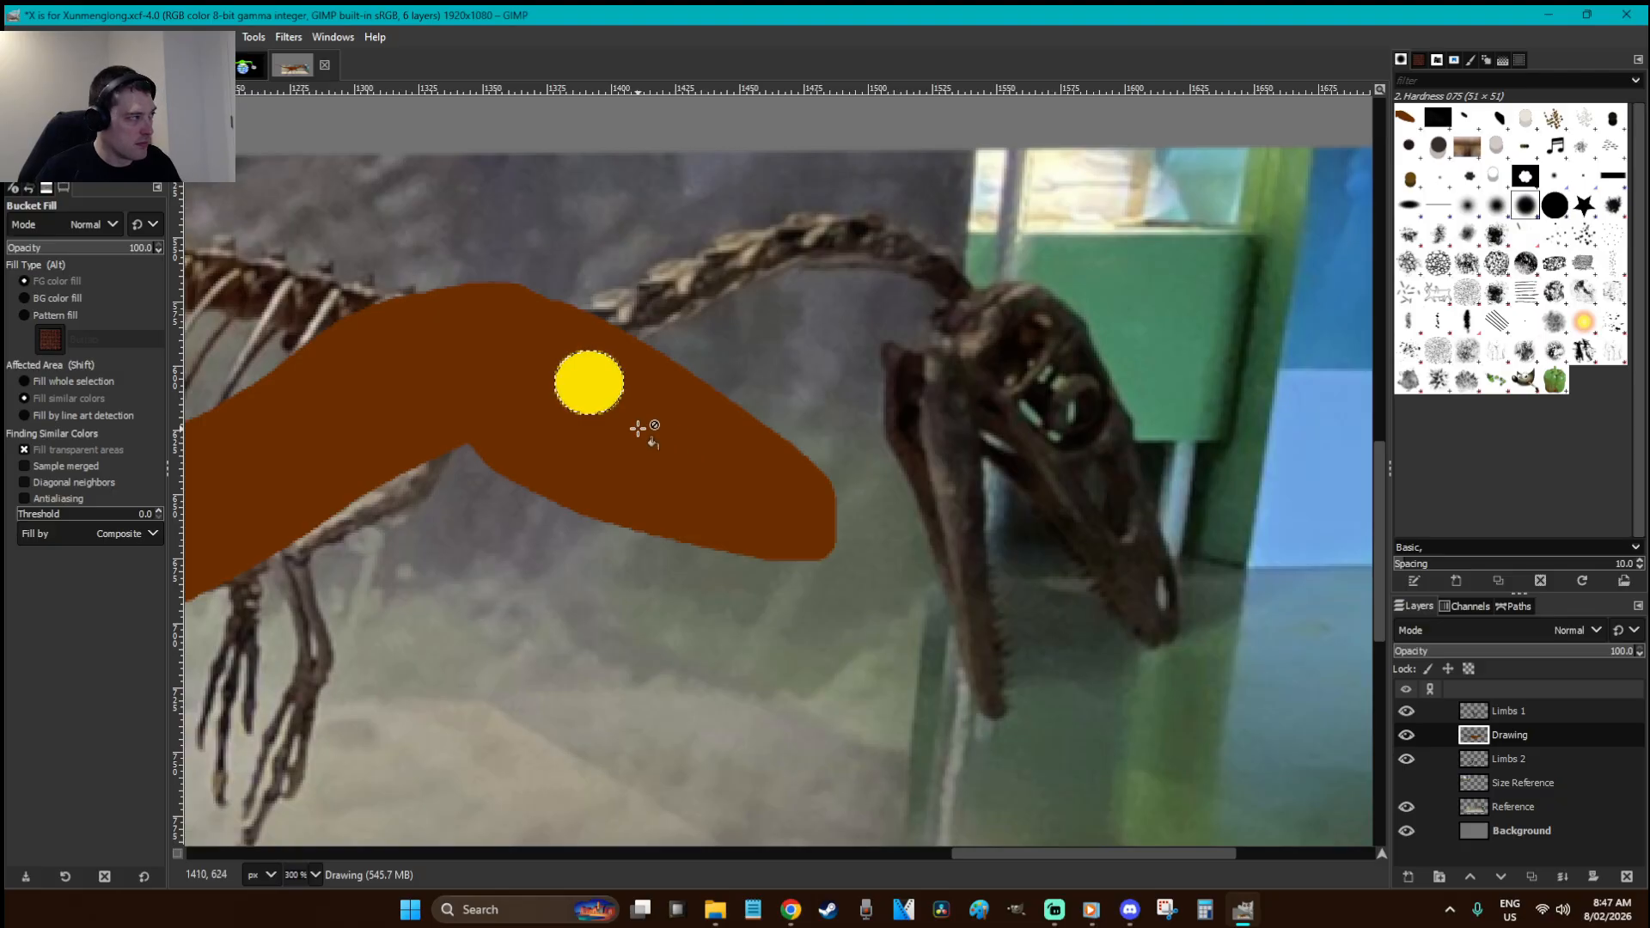
- Paint a round black pupil toward the front of the yellow eye with the paintbrush at size 11
key("p")
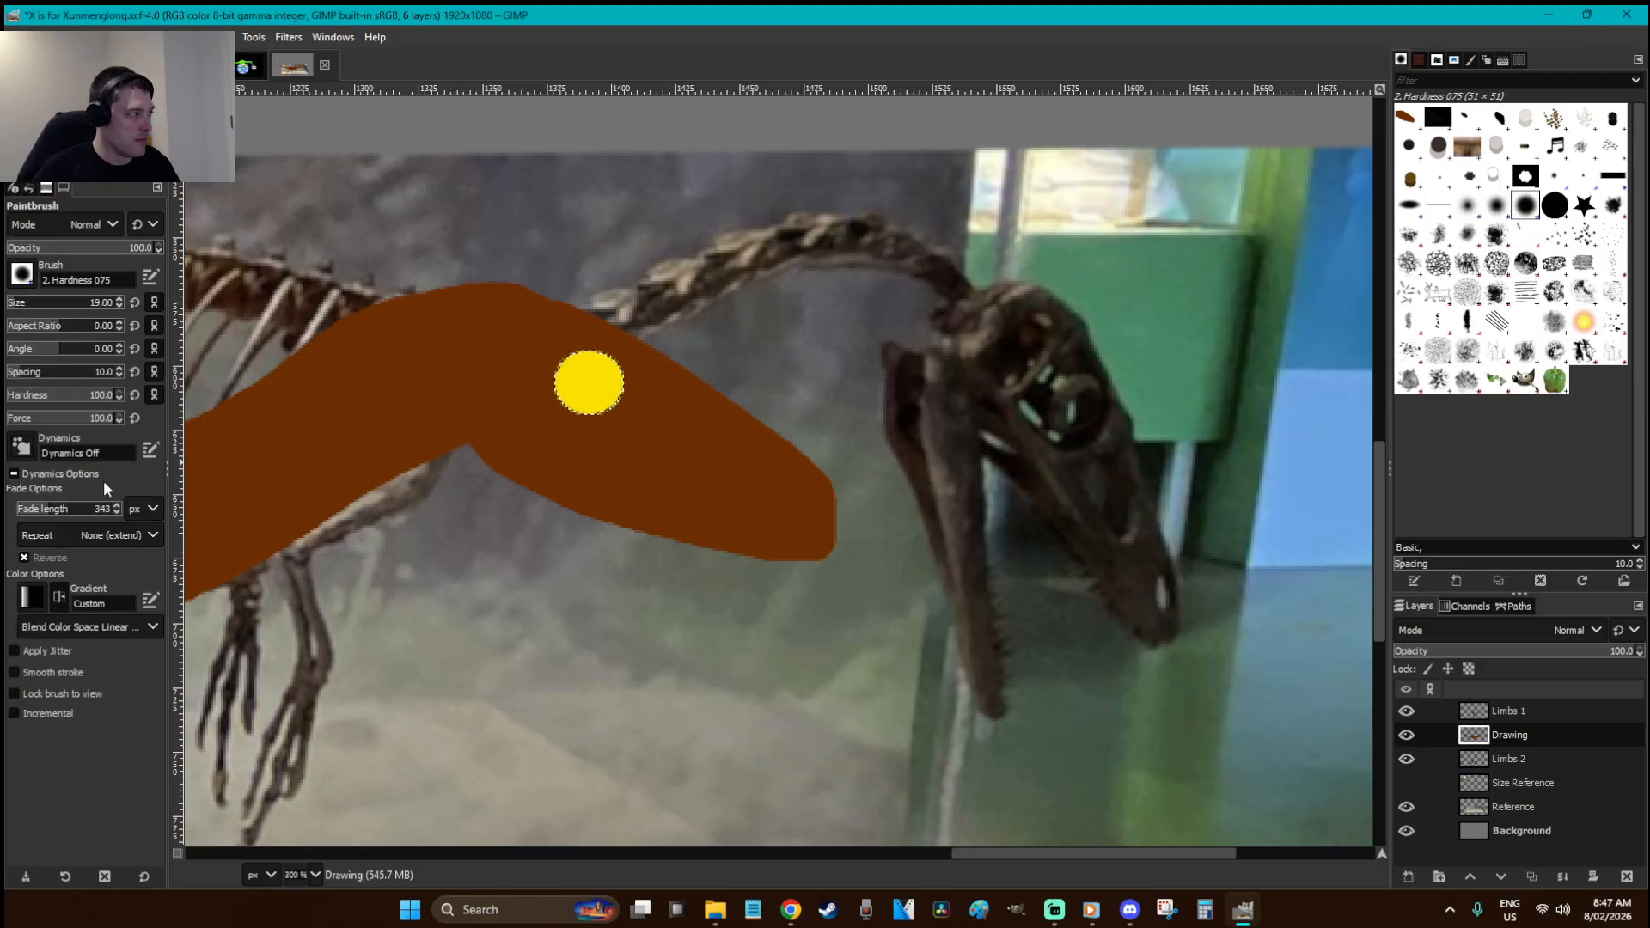
left_click(594, 384)
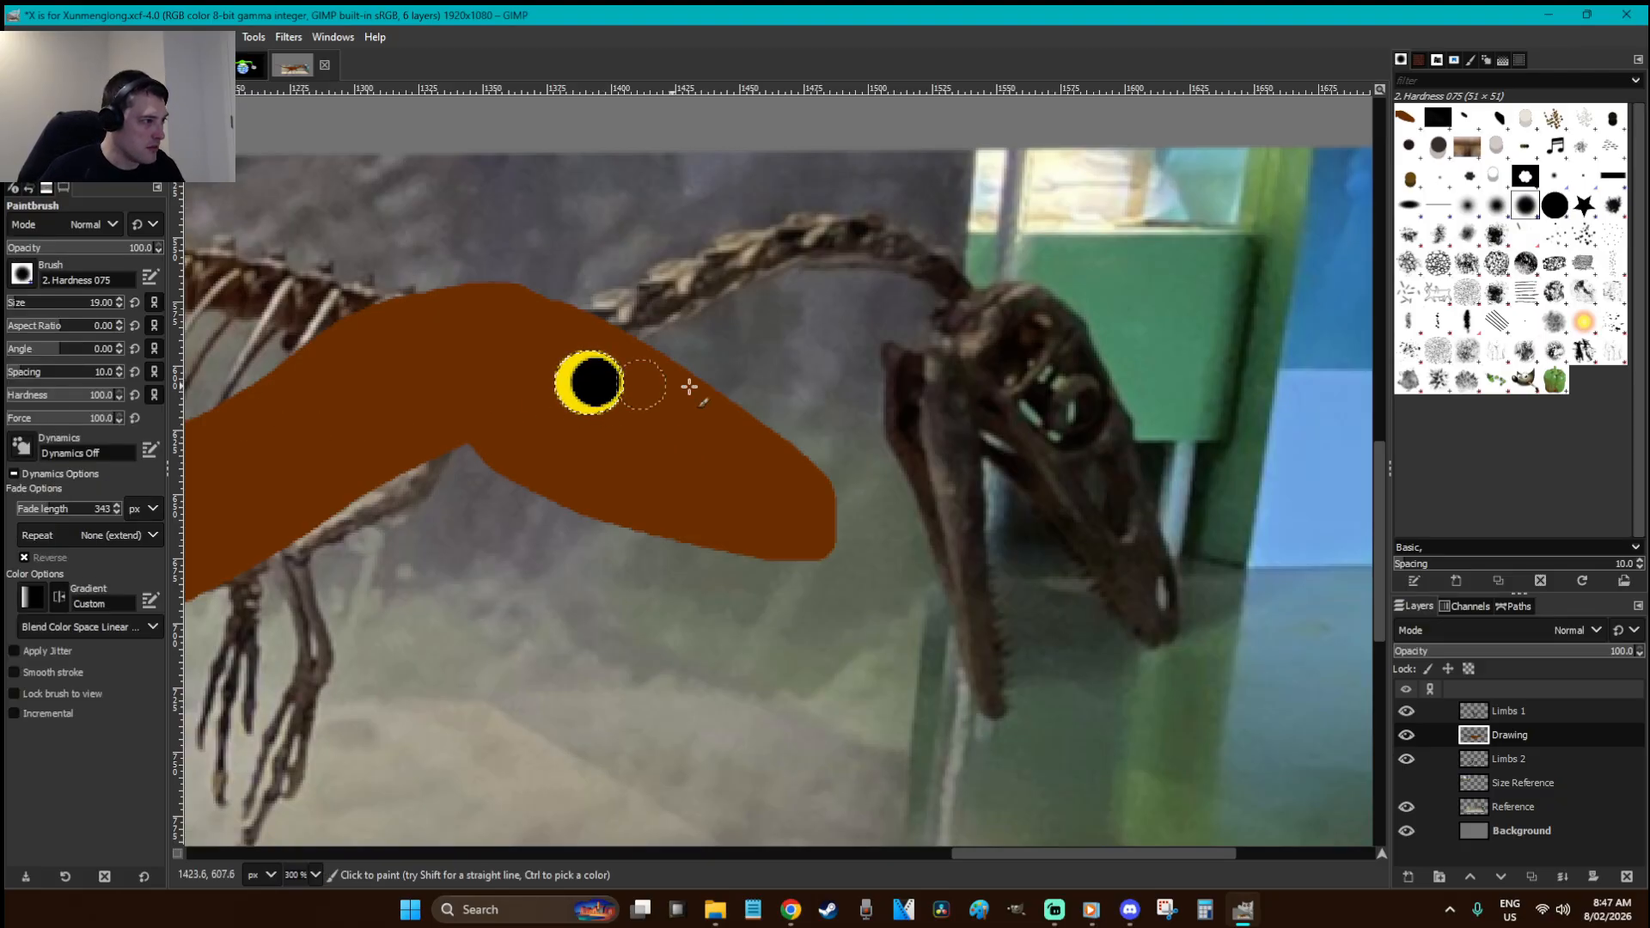
key("ctrl+z")
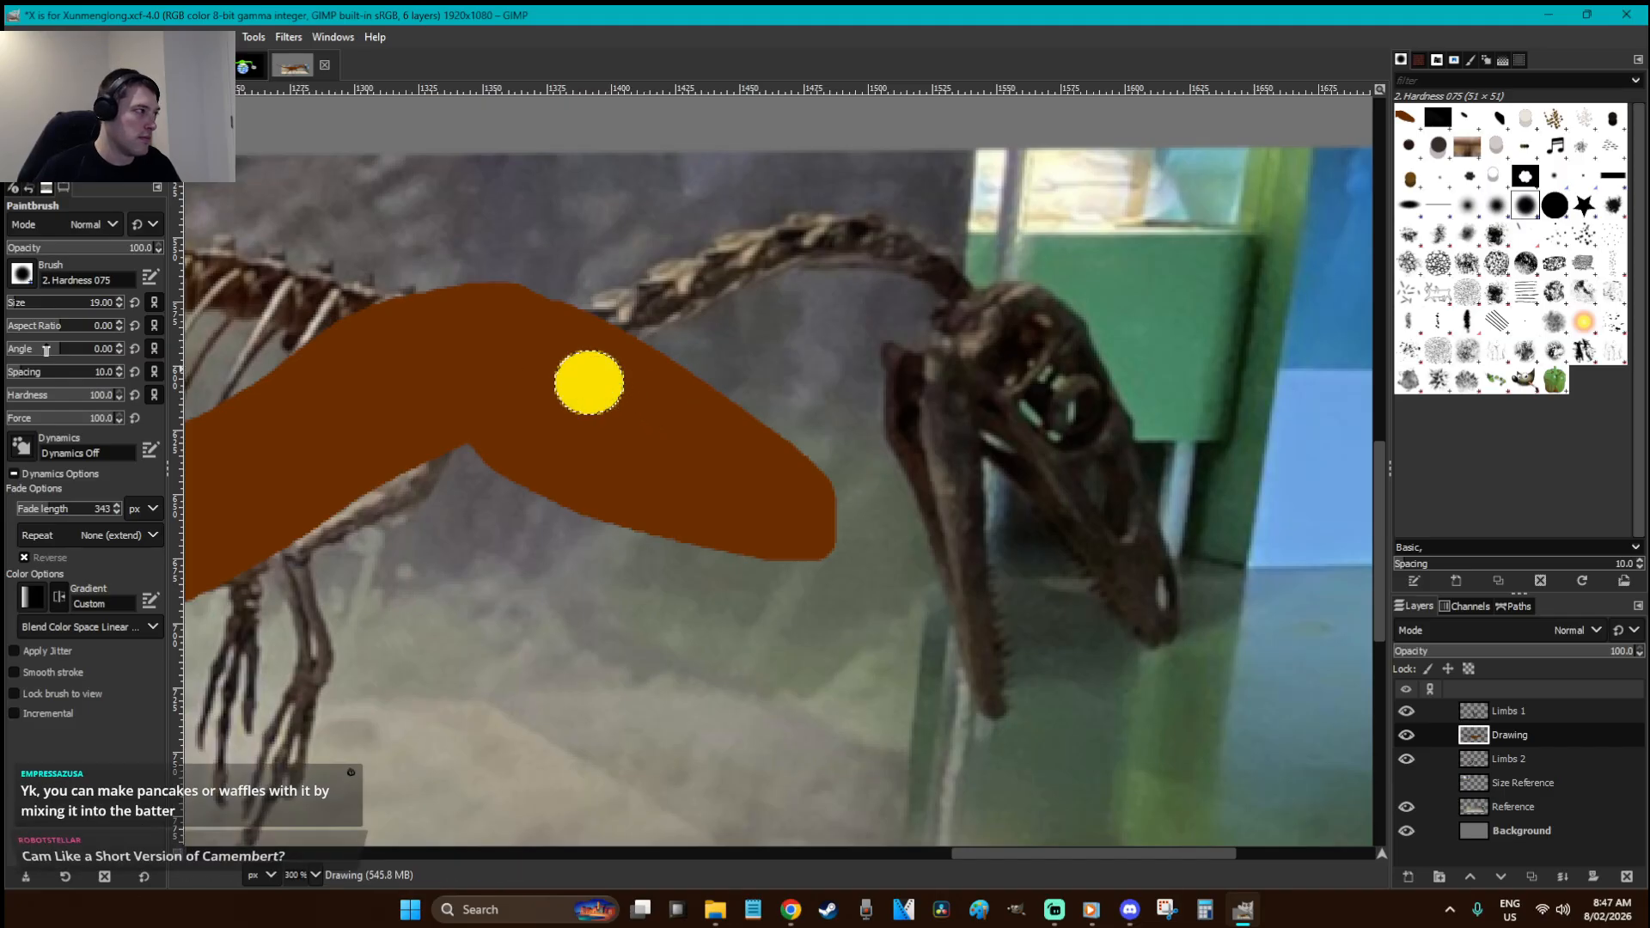
left_click(11, 303)
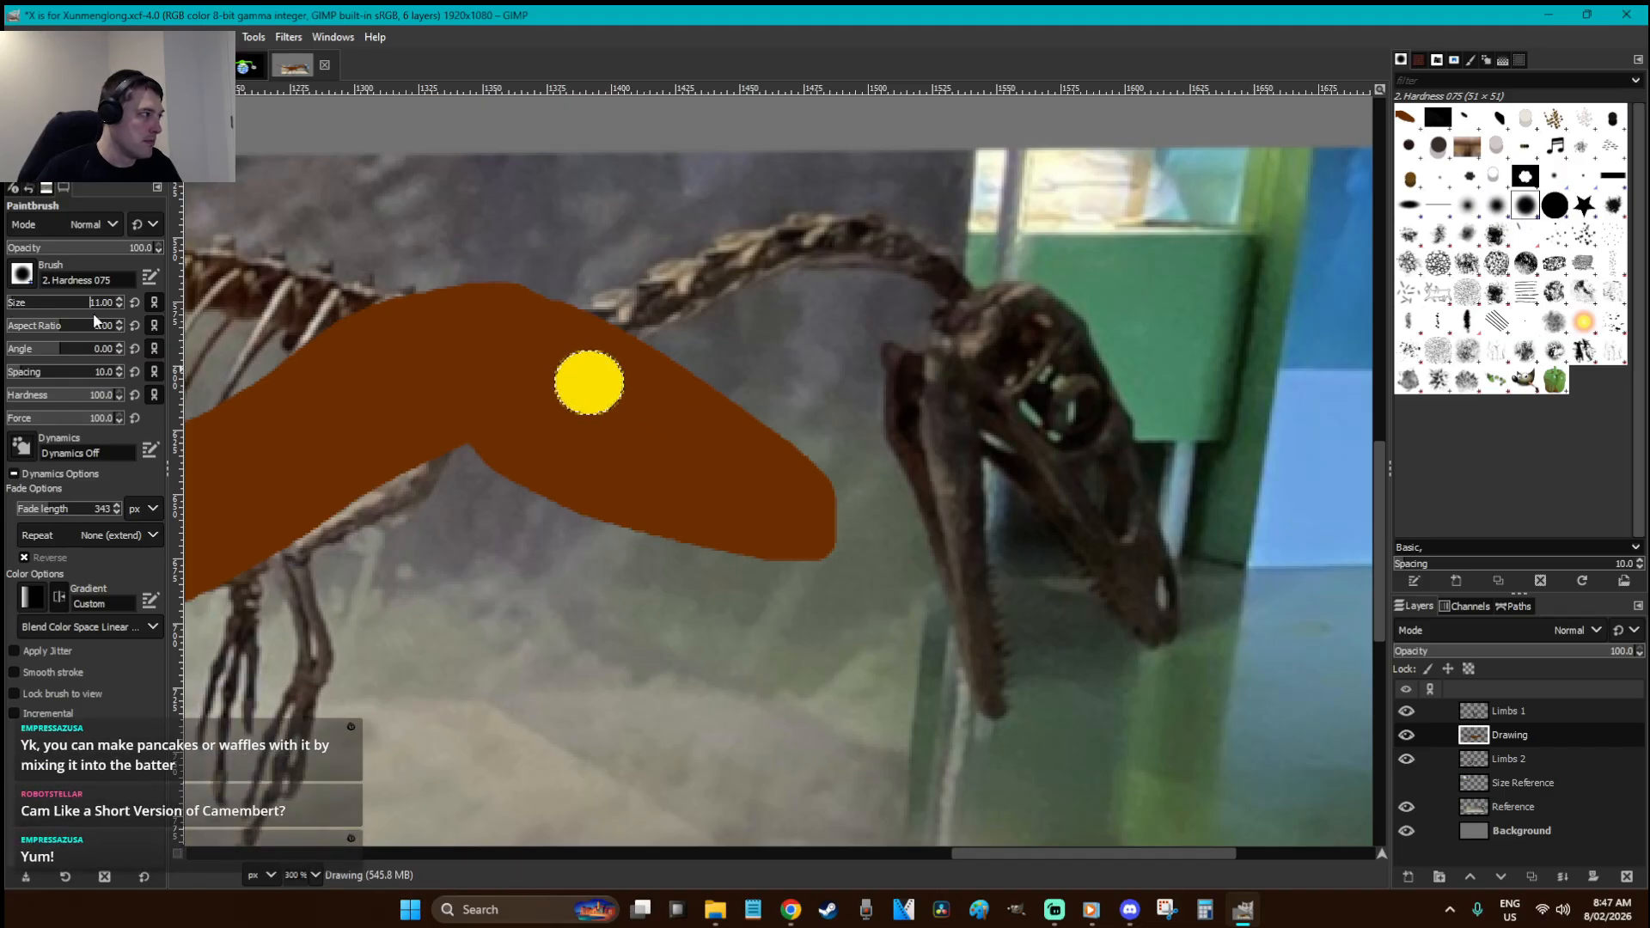
left_click(599, 384)
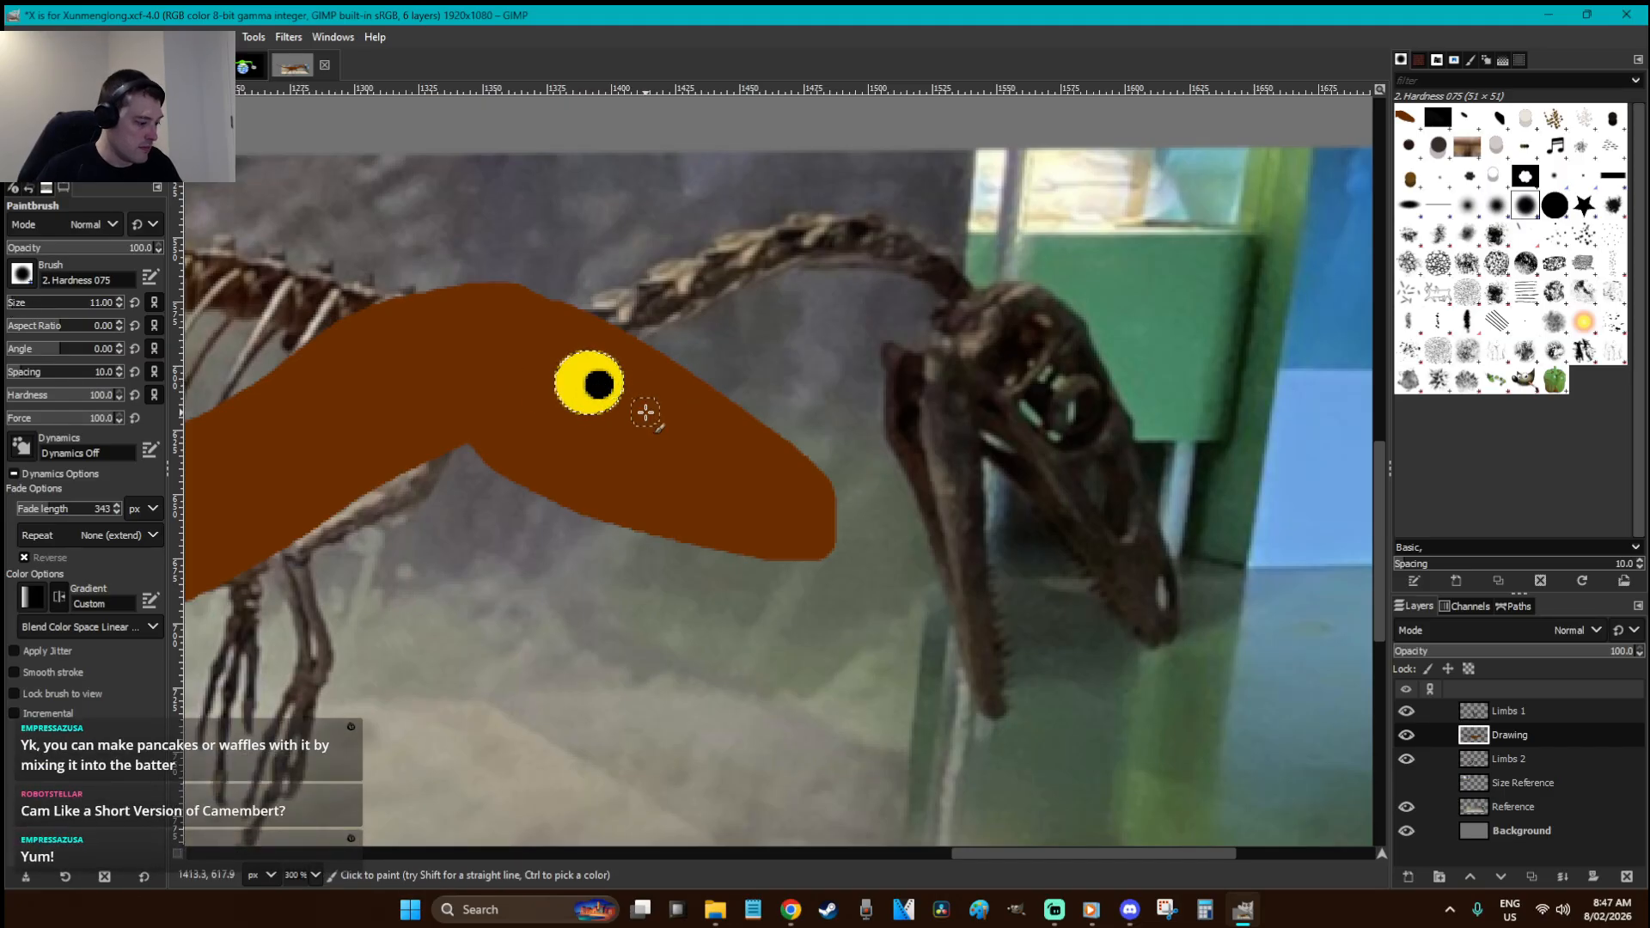
- Clear the eye selection and paint a thick black outline with extended corners around the eye using brush size 3
key("e")
key("z")
left_click_drag(756, 504, 365, 251)
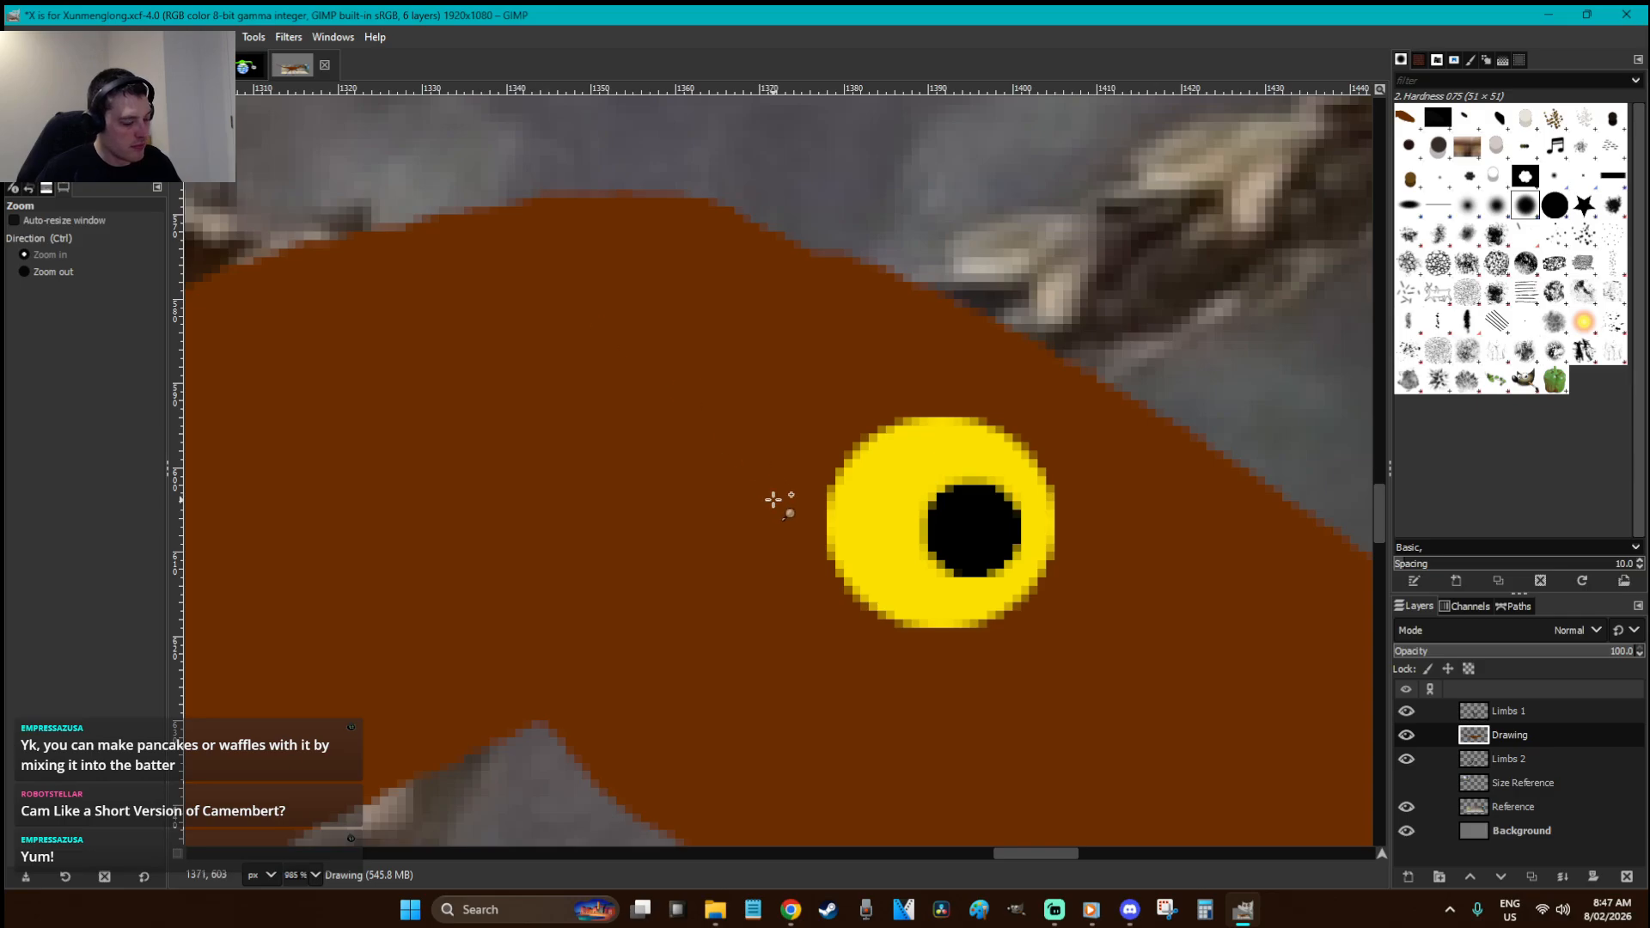
key("p")
key("bracketleft")
key("bracketleft")
key("bracketleft")
key("bracketleft")
key("bracketleft")
key("bracketleft")
key("bracketleft")
key("bracketleft")
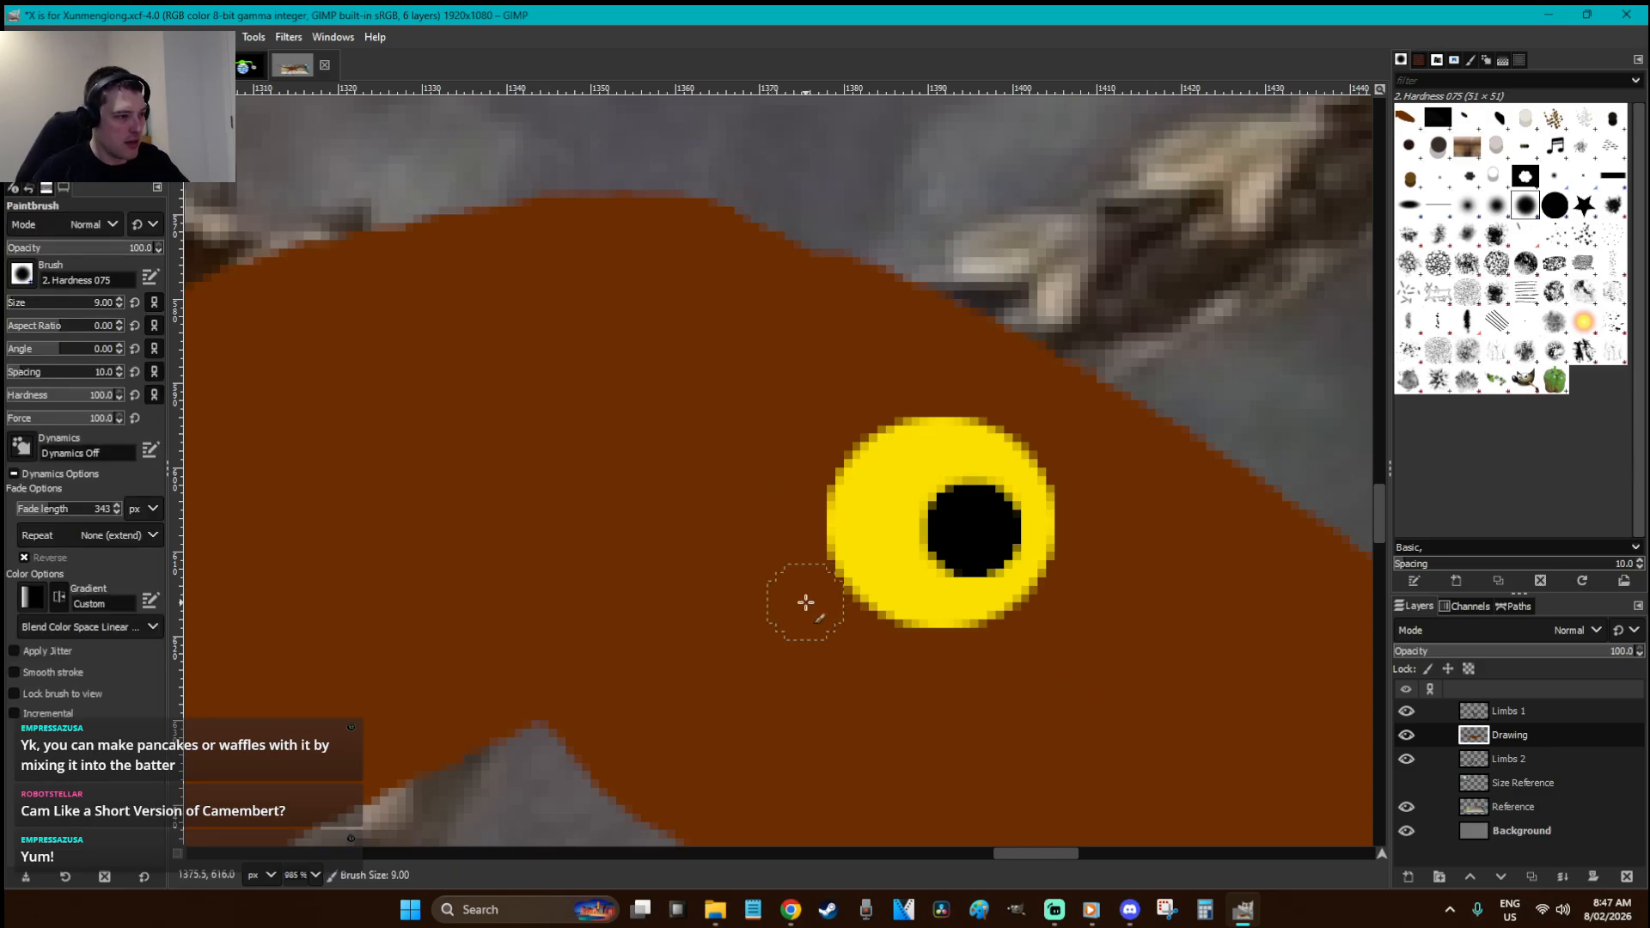
mouse_move(874, 615)
left_mouse_down()
mouse_move(815, 544)
mouse_move(818, 490)
mouse_move(858, 438)
mouse_move(973, 416)
mouse_move(1050, 485)
mouse_move(1041, 581)
mouse_move(979, 621)
mouse_move(906, 619)
left_mouse_up()
mouse_move(1044, 540)
left_mouse_down()
mouse_move(1068, 589)
mouse_move(1043, 601)
mouse_move(1054, 590)
left_mouse_up()
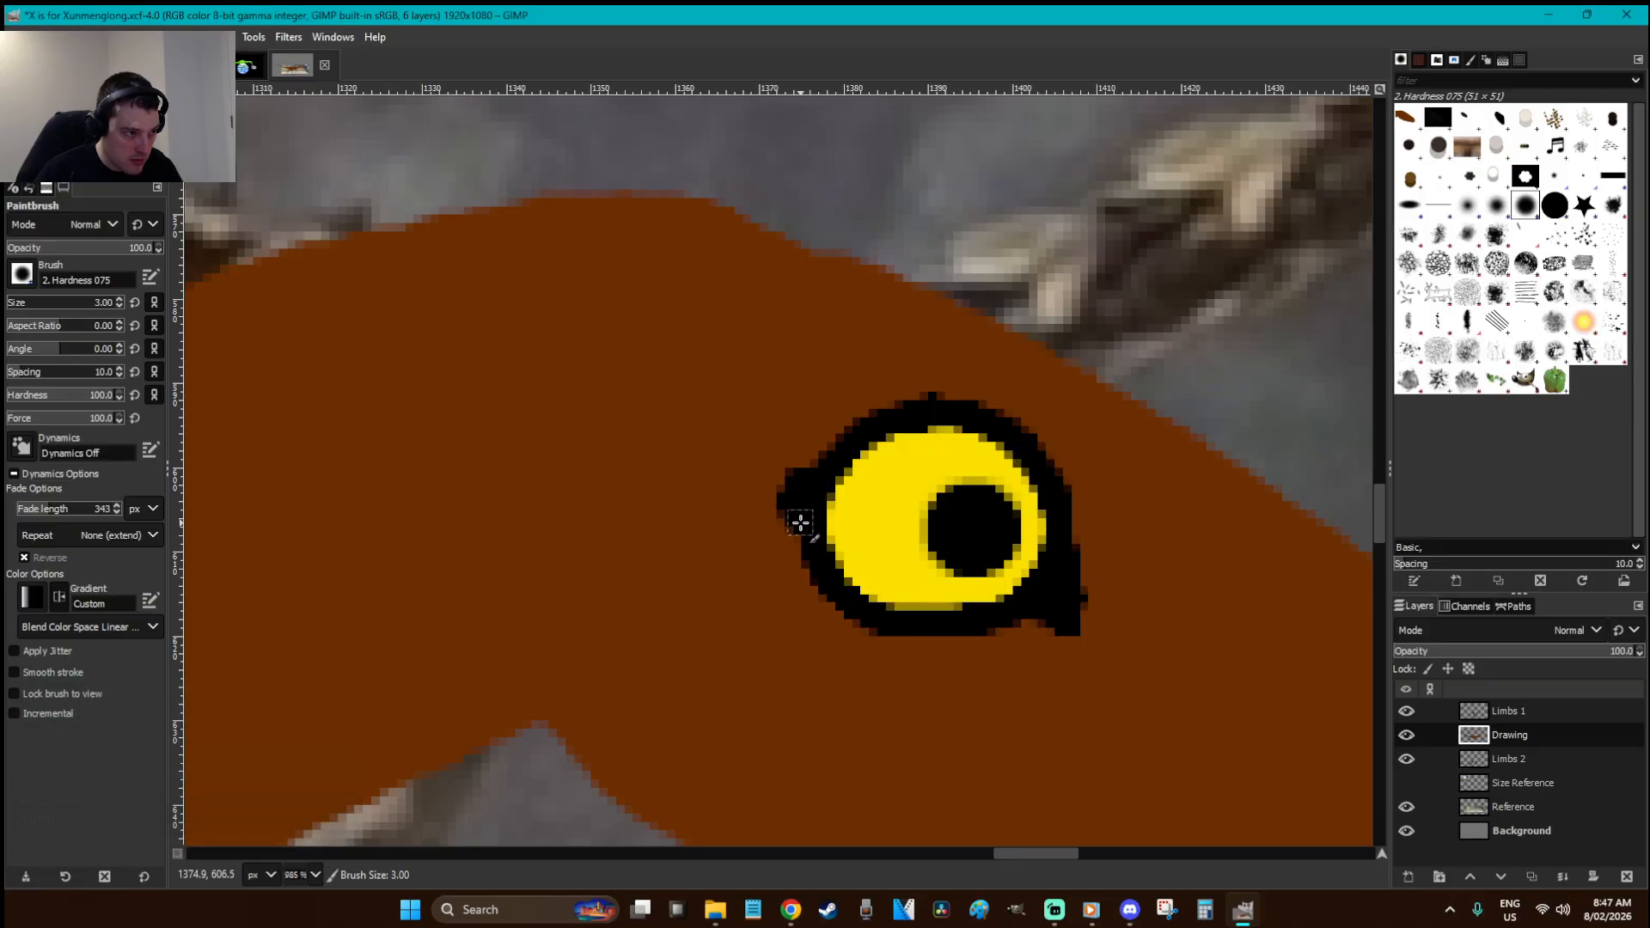
mouse_move(843, 438)
left_mouse_down()
mouse_move(793, 459)
mouse_move(812, 528)
left_mouse_up()
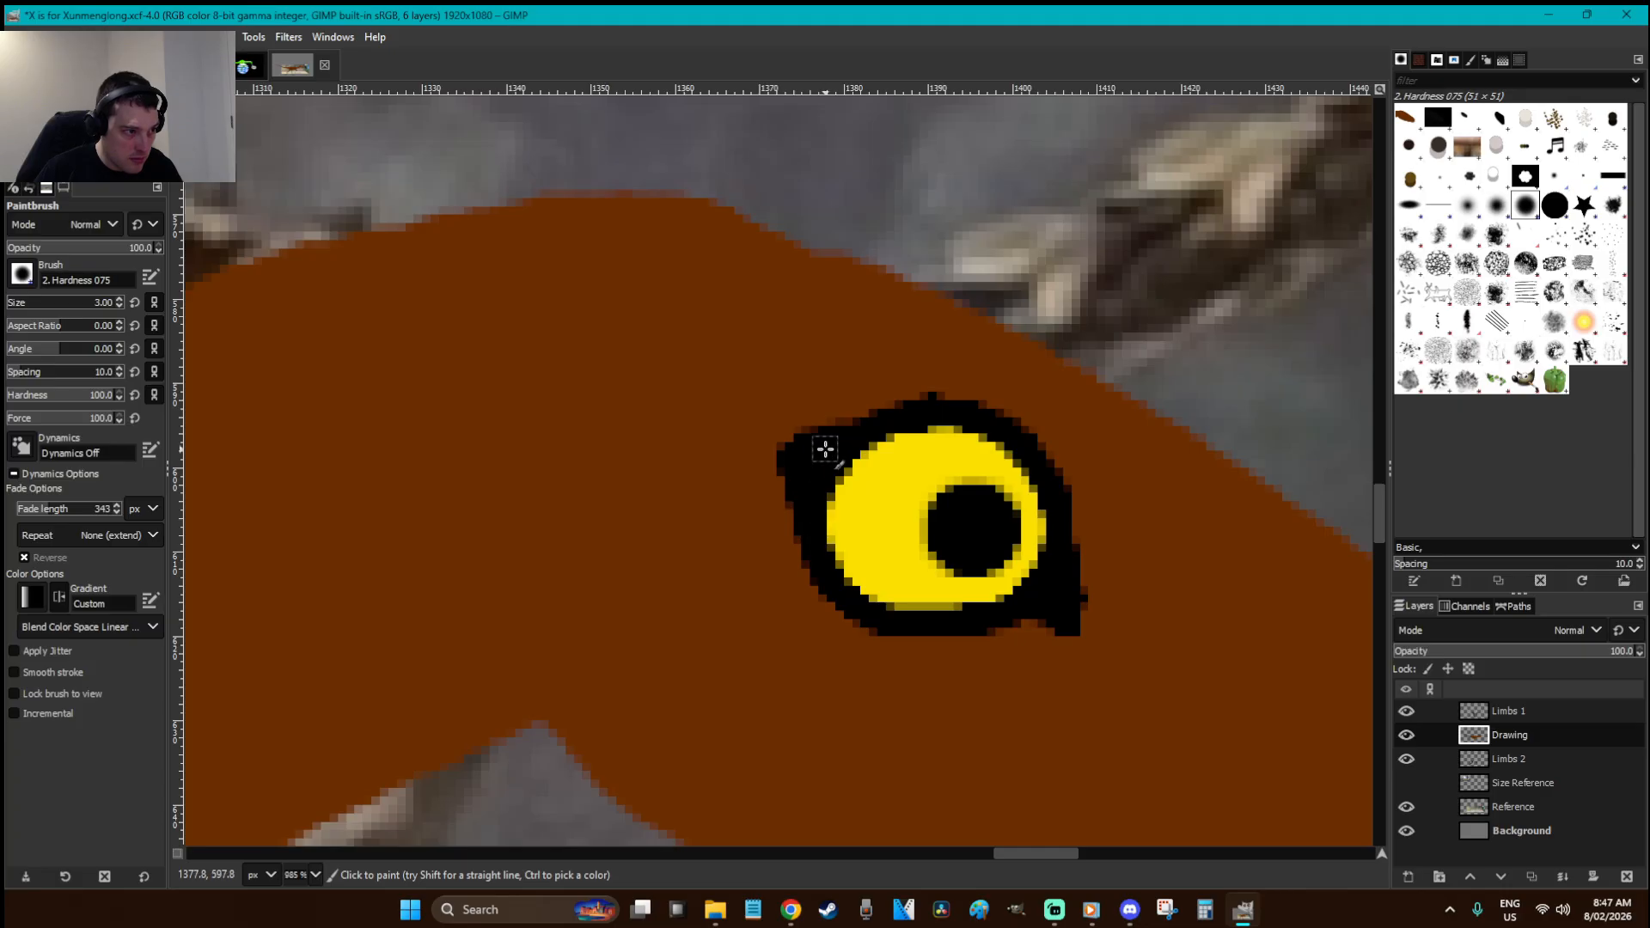
scroll(949, 503, "down", 4)
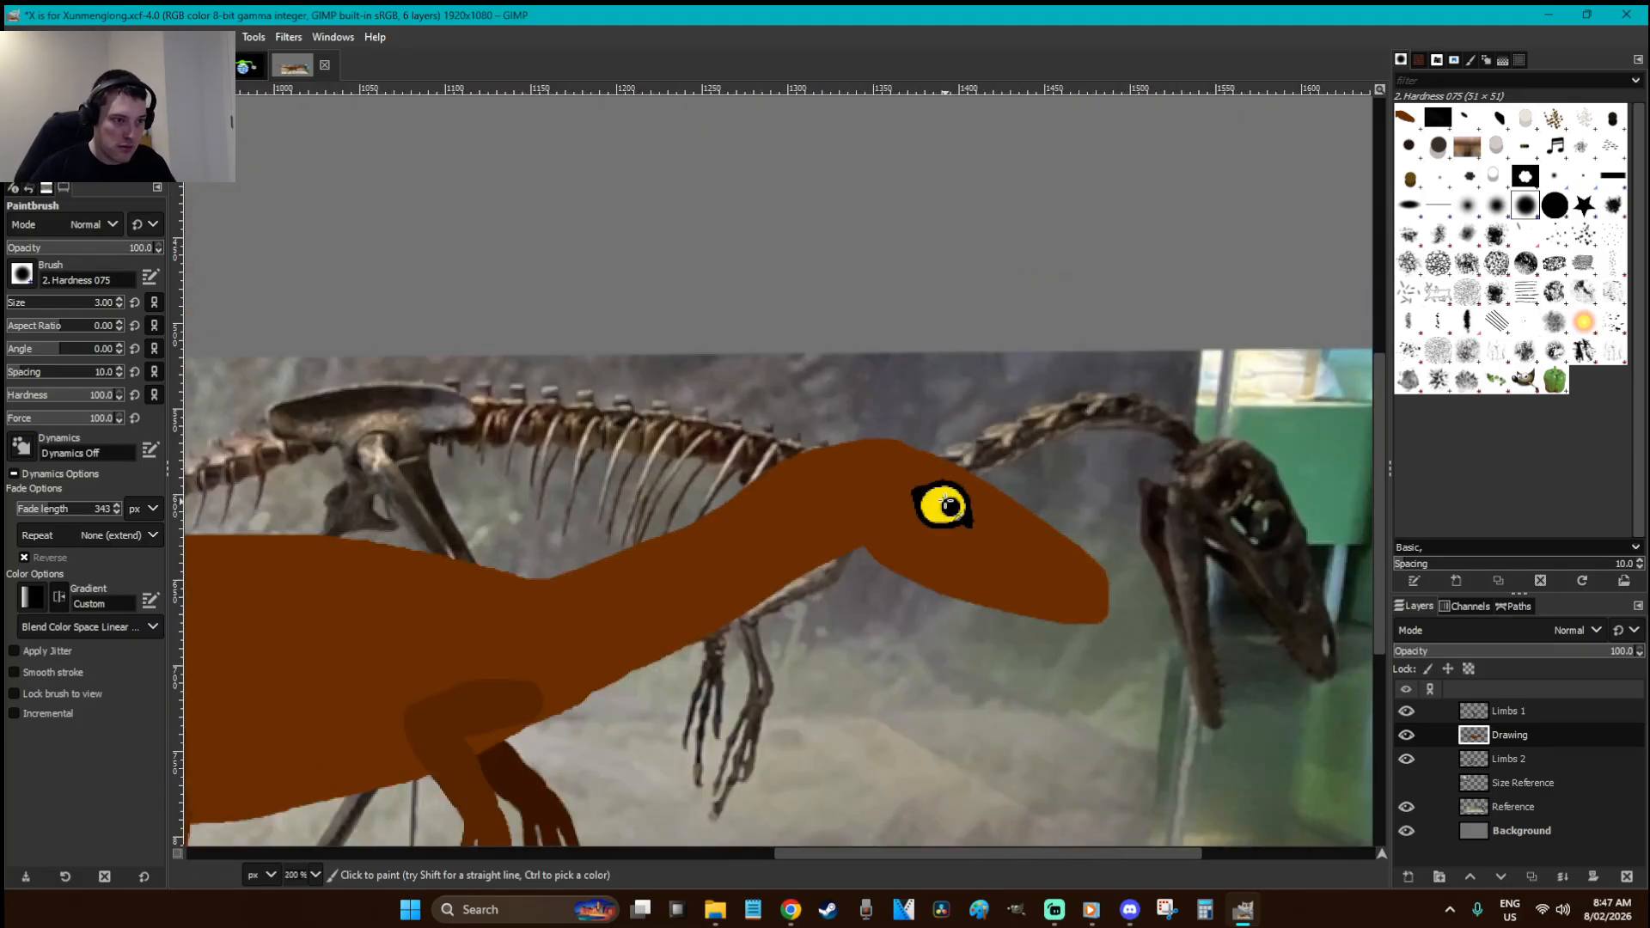
- Undo the black outline strokes around the eye, keeping the yellow eye and pupil
key("r")
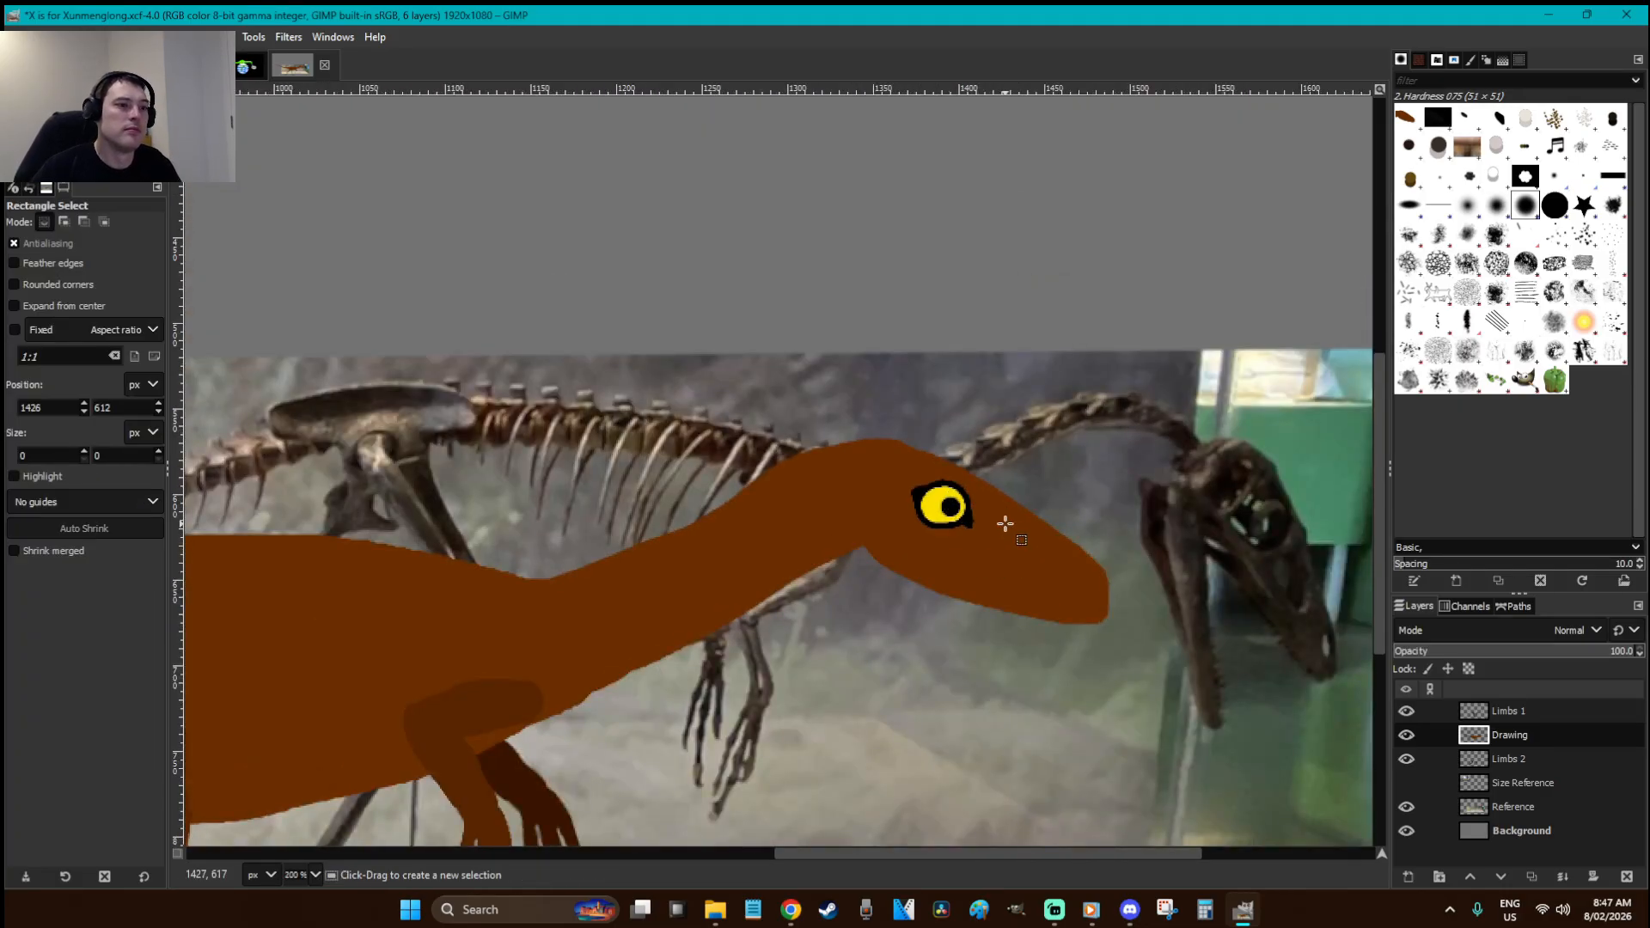
left_click_drag(1078, 573, 832, 441)
key("z")
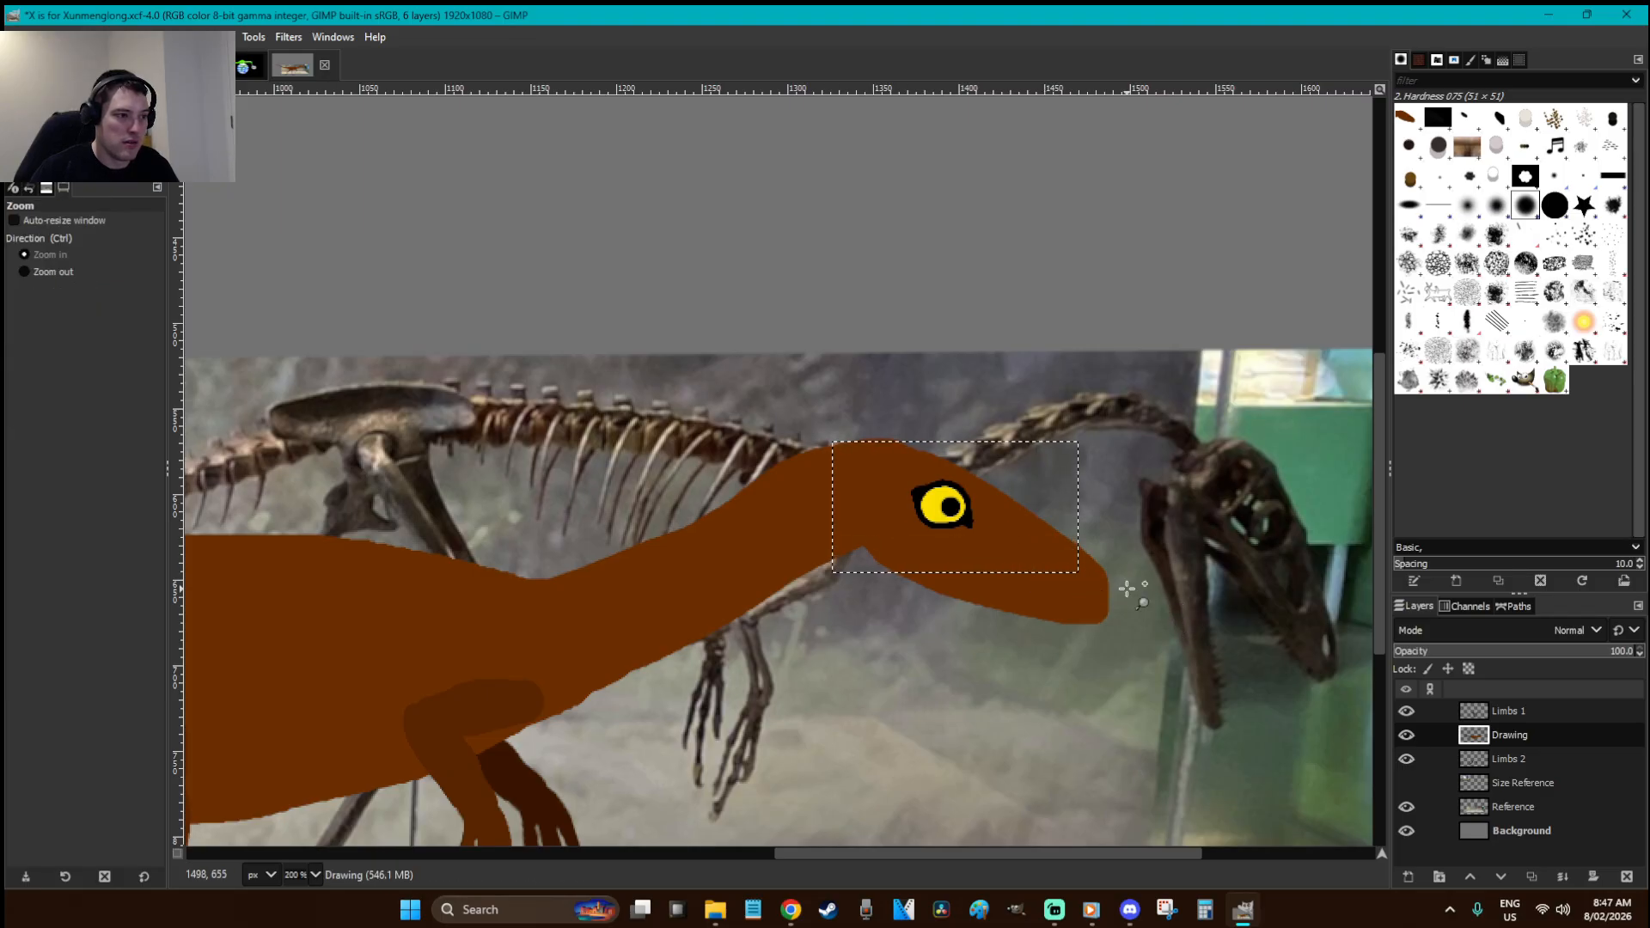
left_click(1120, 584)
key("r")
left_click(1116, 581)
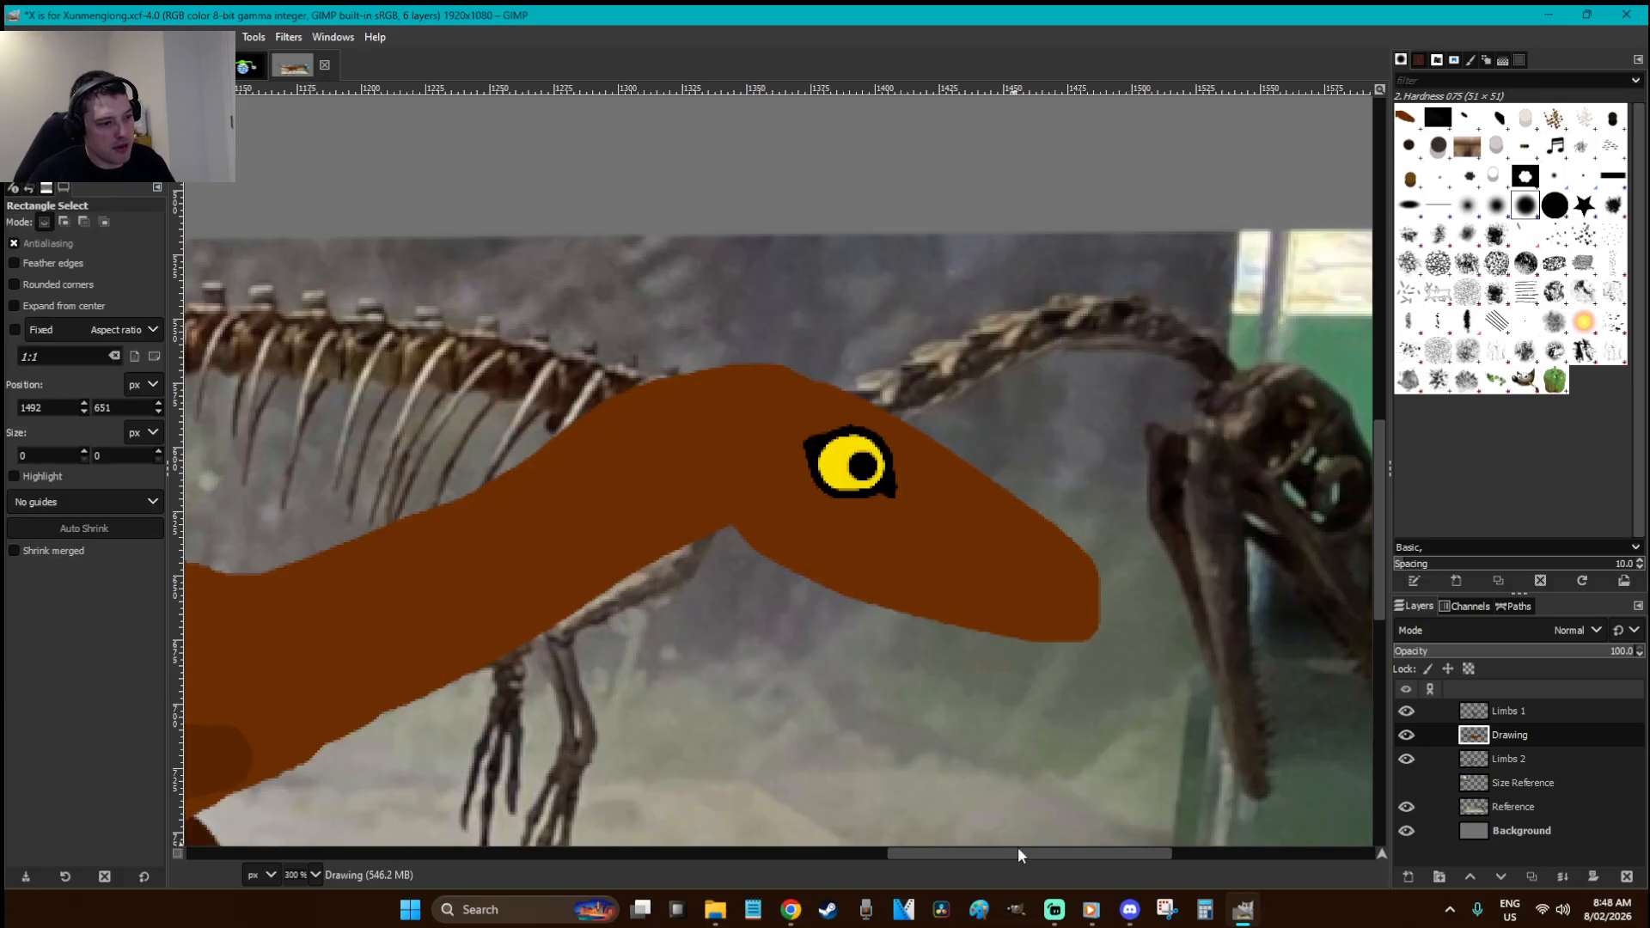
left_click_drag(1017, 854, 1038, 854)
key("ctrl+z")
key("ctrl+z")
key("ctrl+z")
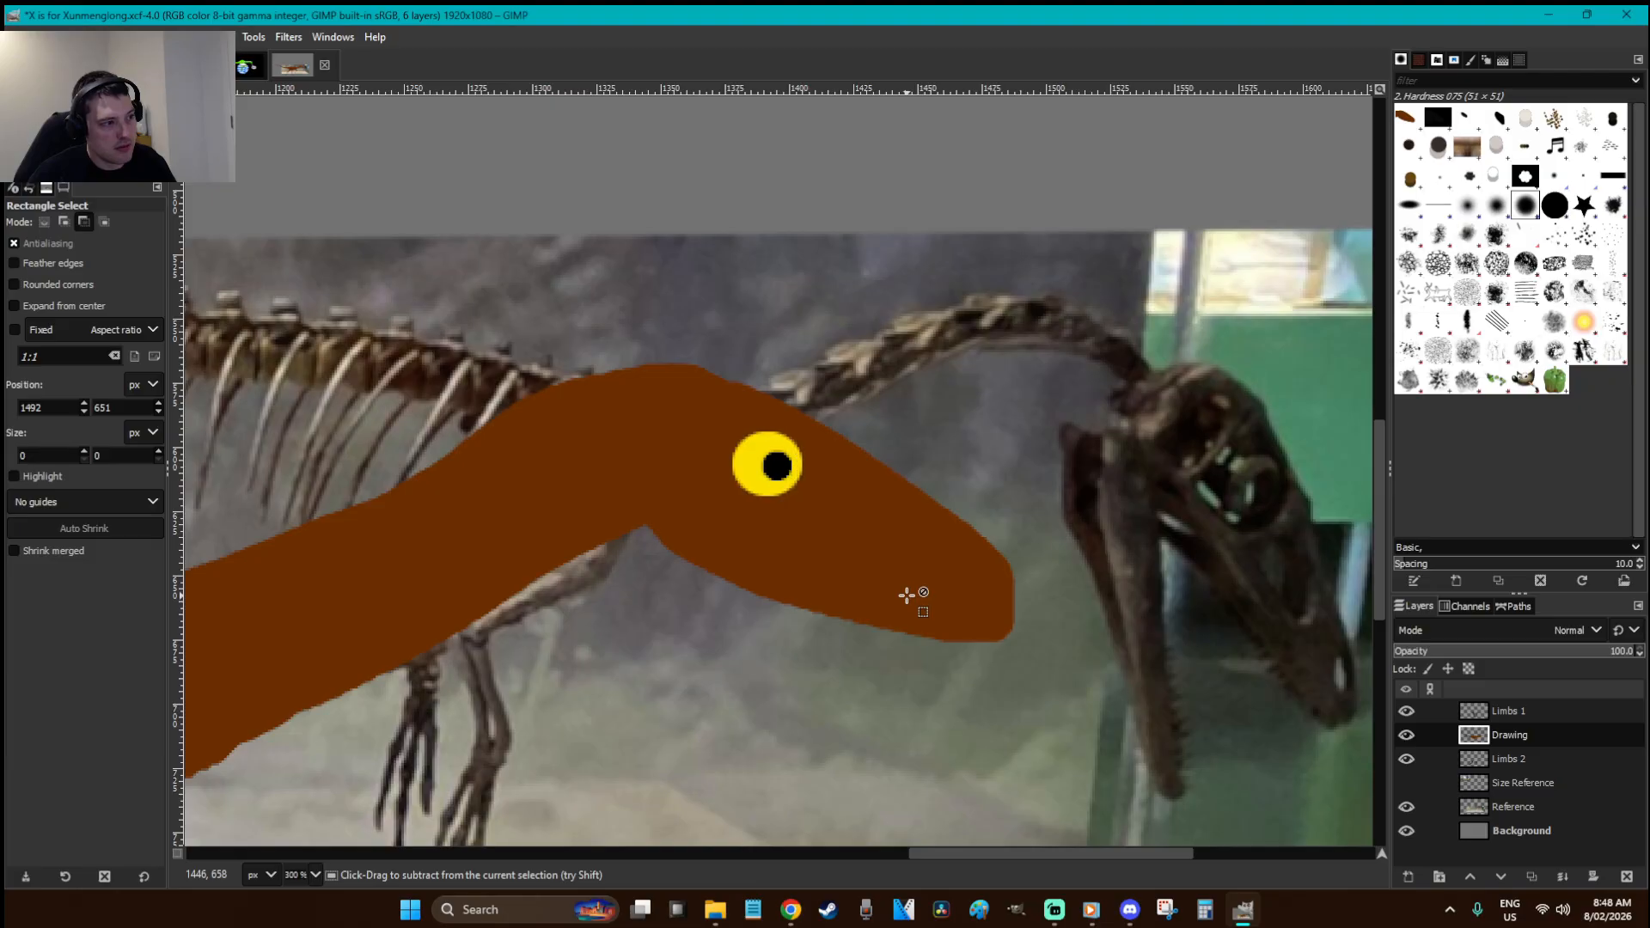
- Paint a new black outline with pointed front and back corners around the eye using brush size 3
key("z")
left_click_drag(911, 585, 655, 392)
key("p")
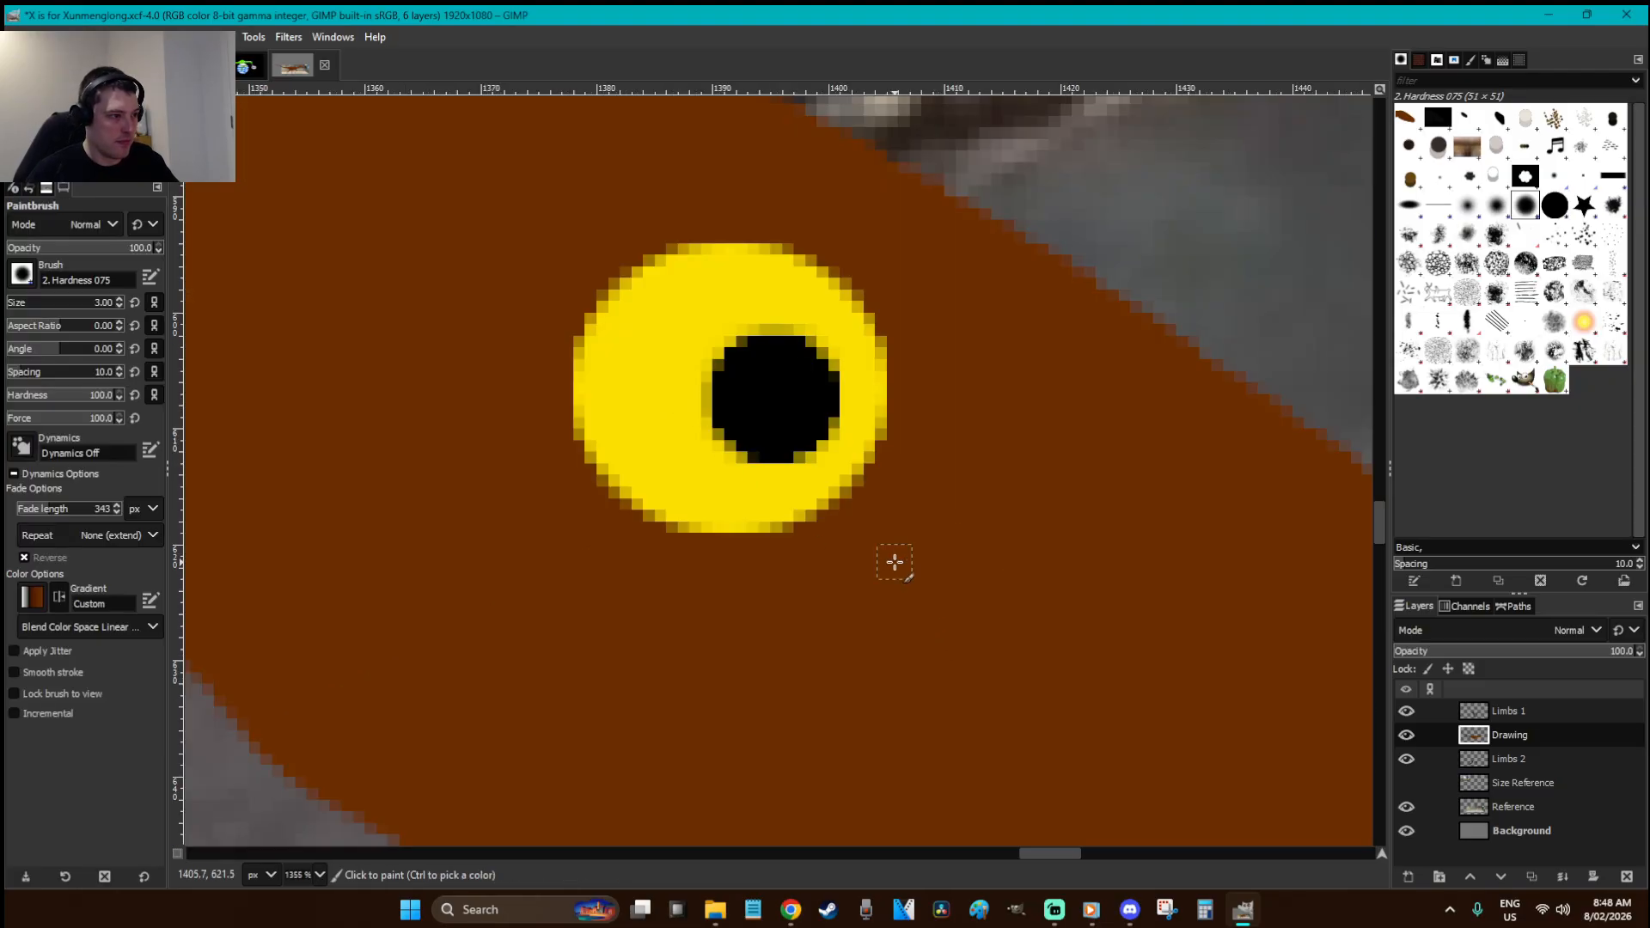
mouse_move(854, 516)
left_mouse_down()
mouse_move(699, 520)
mouse_move(607, 472)
mouse_move(582, 405)
mouse_move(584, 331)
mouse_move(615, 268)
mouse_move(679, 240)
mouse_move(773, 236)
mouse_move(863, 288)
mouse_move(810, 509)
mouse_move(708, 510)
mouse_move(633, 480)
mouse_move(591, 418)
mouse_move(589, 340)
mouse_move(642, 271)
mouse_move(759, 254)
mouse_move(831, 273)
mouse_move(880, 377)
mouse_move(863, 491)
mouse_move(892, 399)
mouse_move(909, 495)
mouse_move(825, 532)
left_mouse_up()
key("d")
mouse_move(592, 377)
left_mouse_down()
mouse_move(560, 347)
mouse_move(585, 297)
mouse_move(569, 311)
mouse_move(589, 386)
mouse_move(556, 350)
mouse_move(602, 422)
left_mouse_up()
- Sample the head's brown and trim the outer edge of the black eye outline with it
left_click(1000, 372, "ctrl")
mouse_move(922, 398)
left_mouse_down()
mouse_move(875, 309)
mouse_move(812, 252)
mouse_move(579, 251)
left_mouse_up()
key("r")
left_click(1018, 444)
key("1")
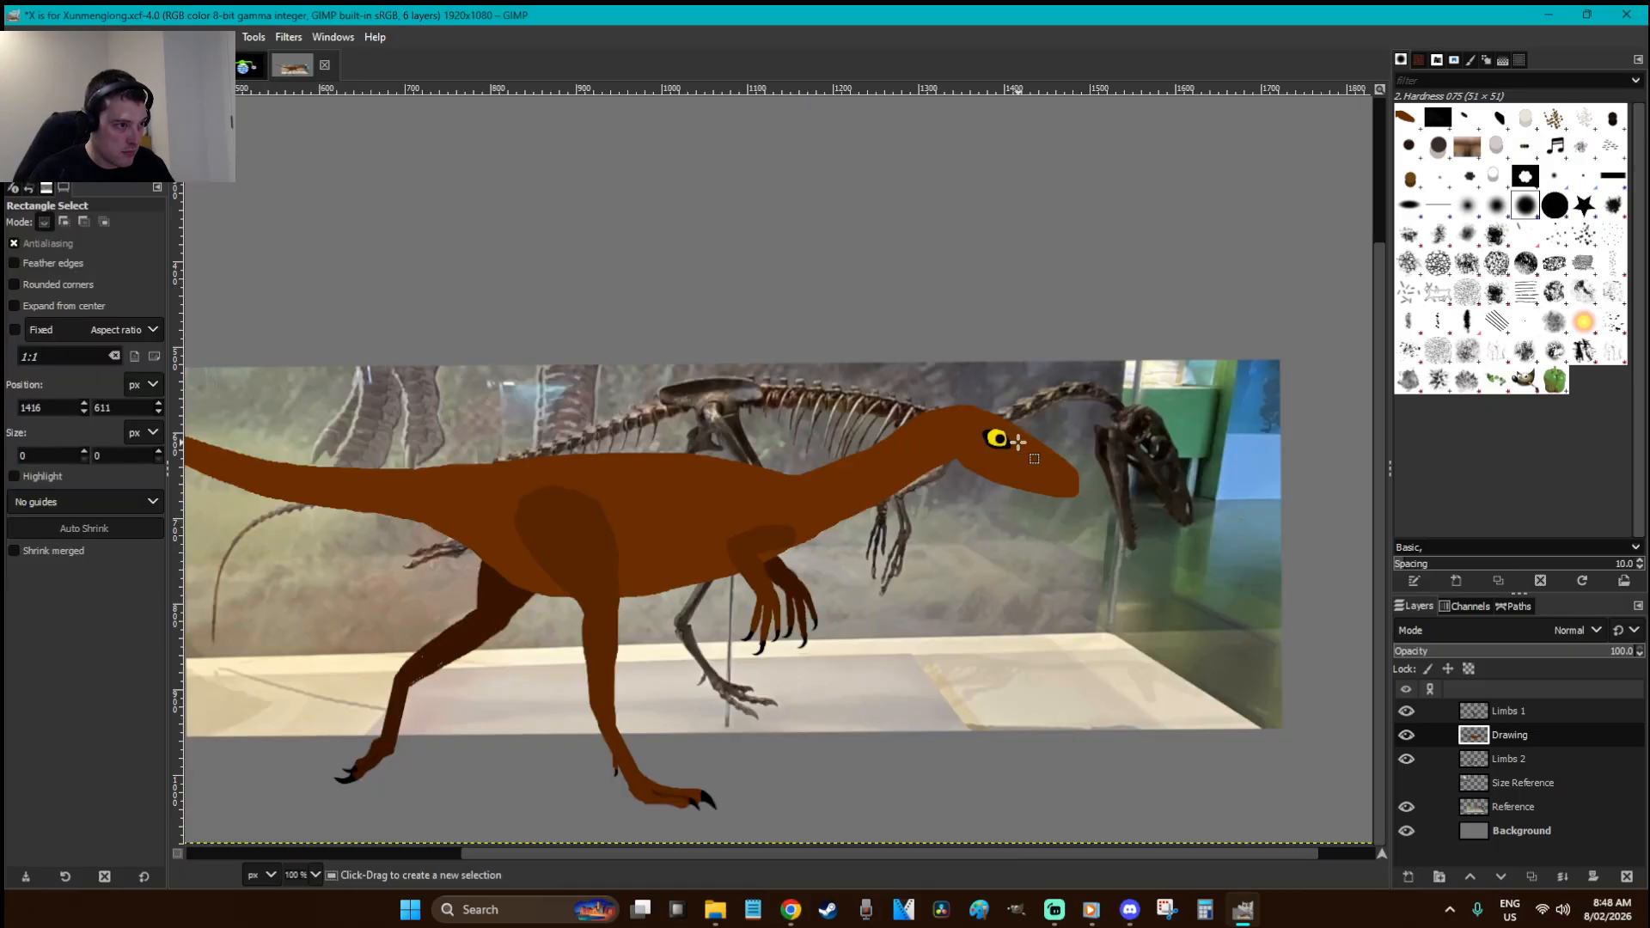
- Set the foreground color to the dark brown 311900 for the mouth line
key("z")
left_click_drag(823, 356, 1139, 569)
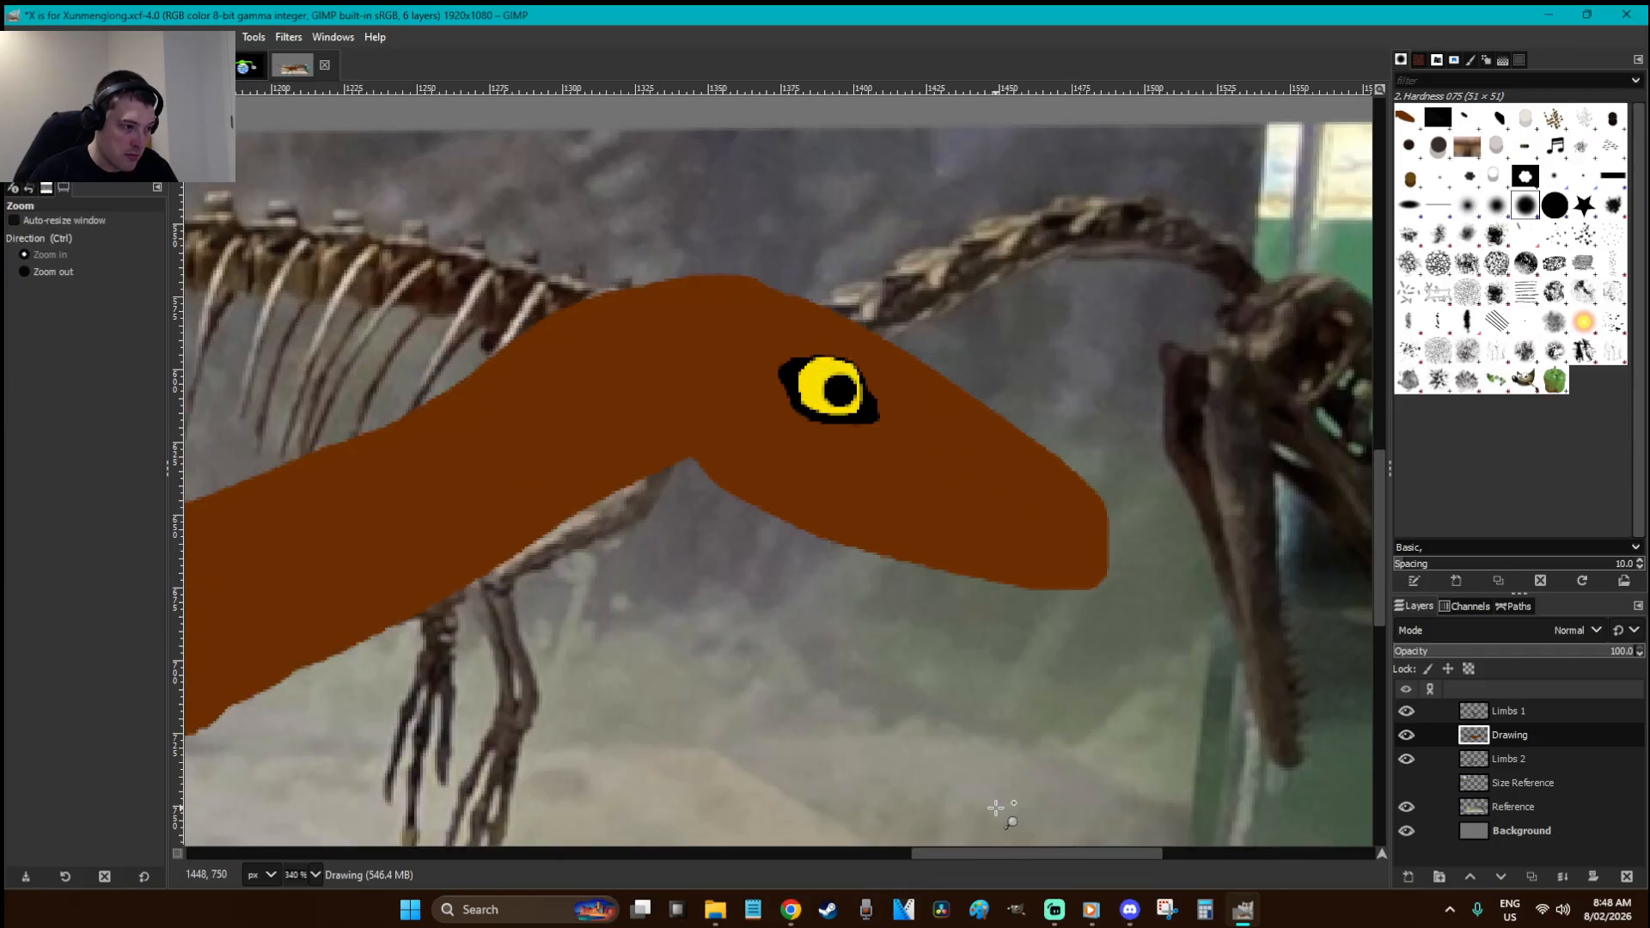
scroll(1008, 856, "right", 3)
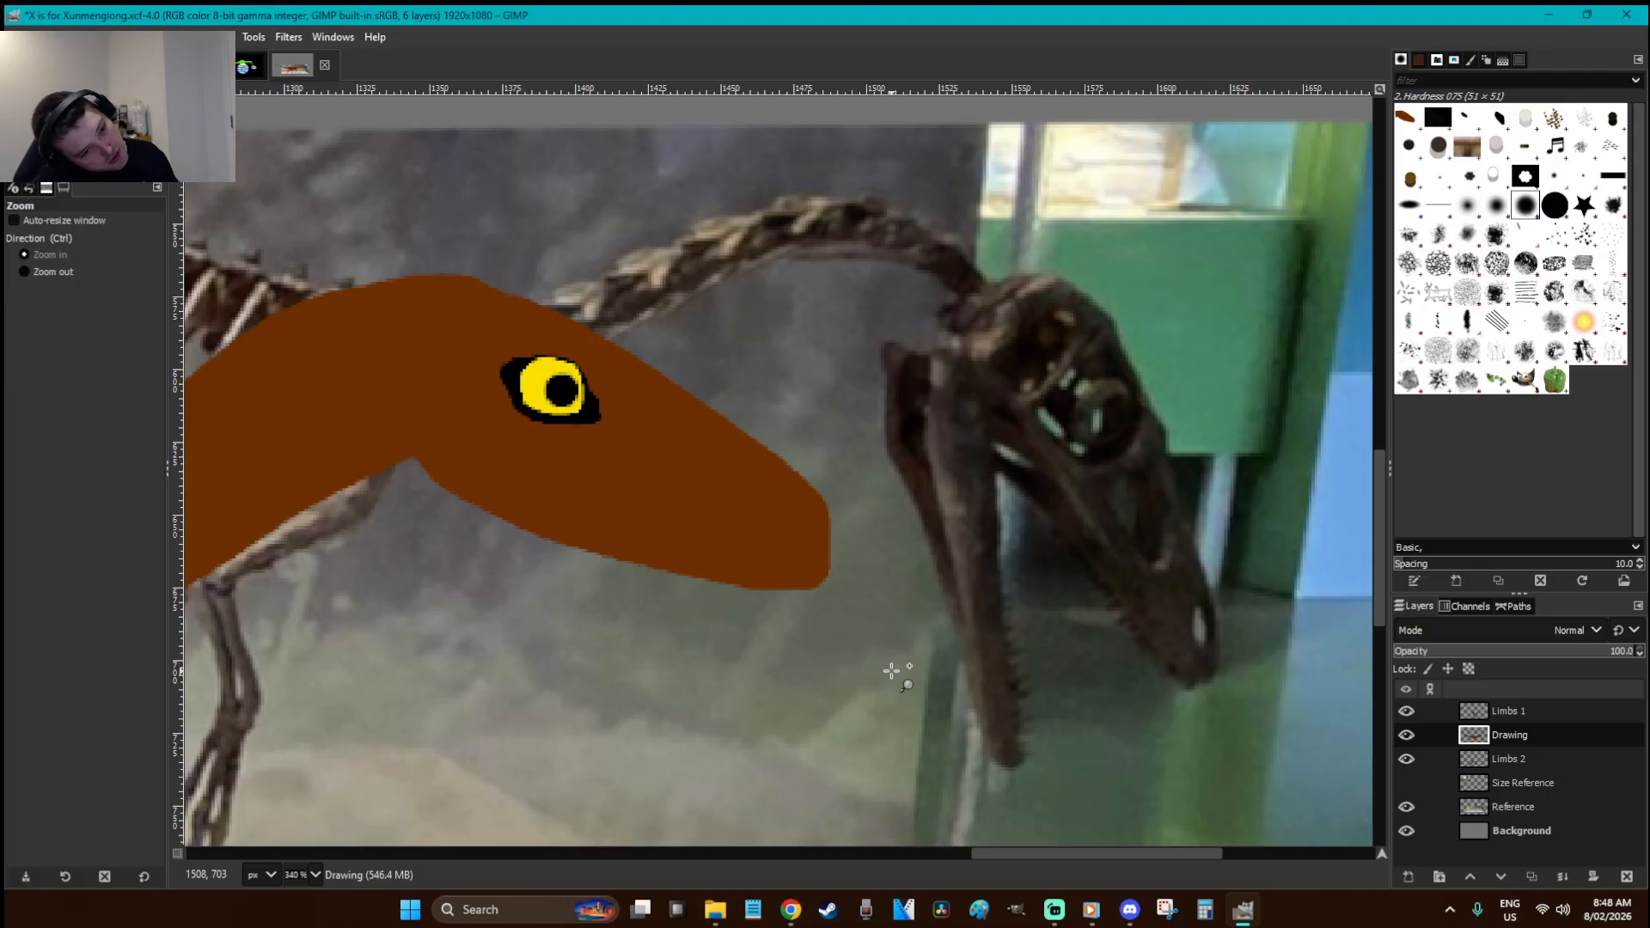
key("o")
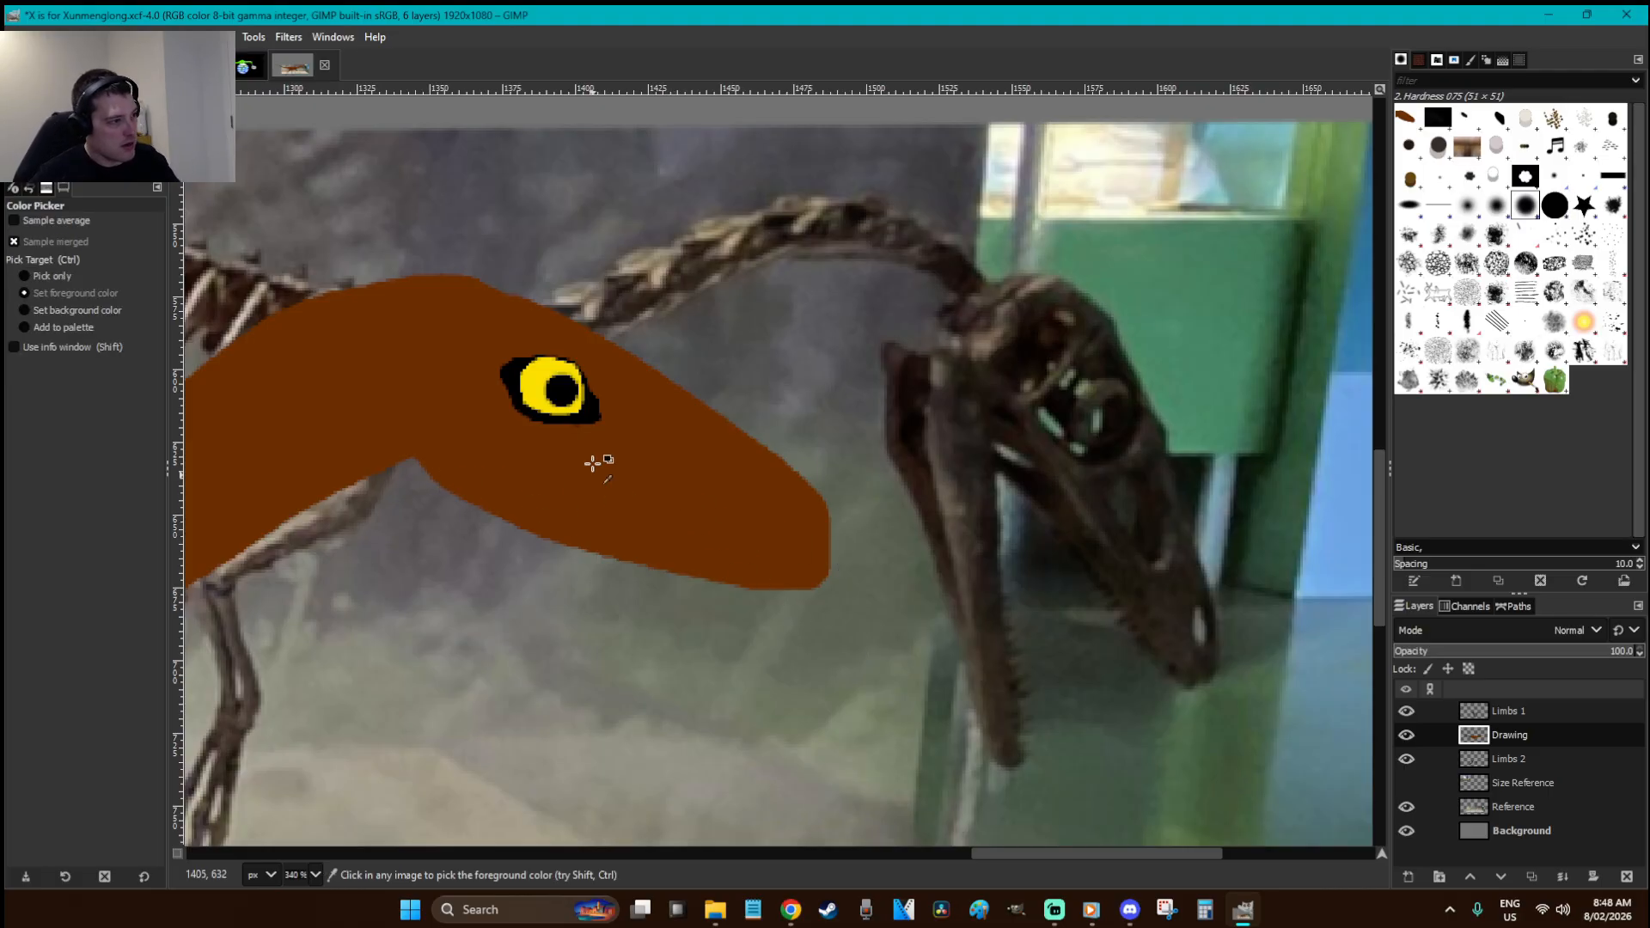
left_click(24, 154)
left_click(285, 273)
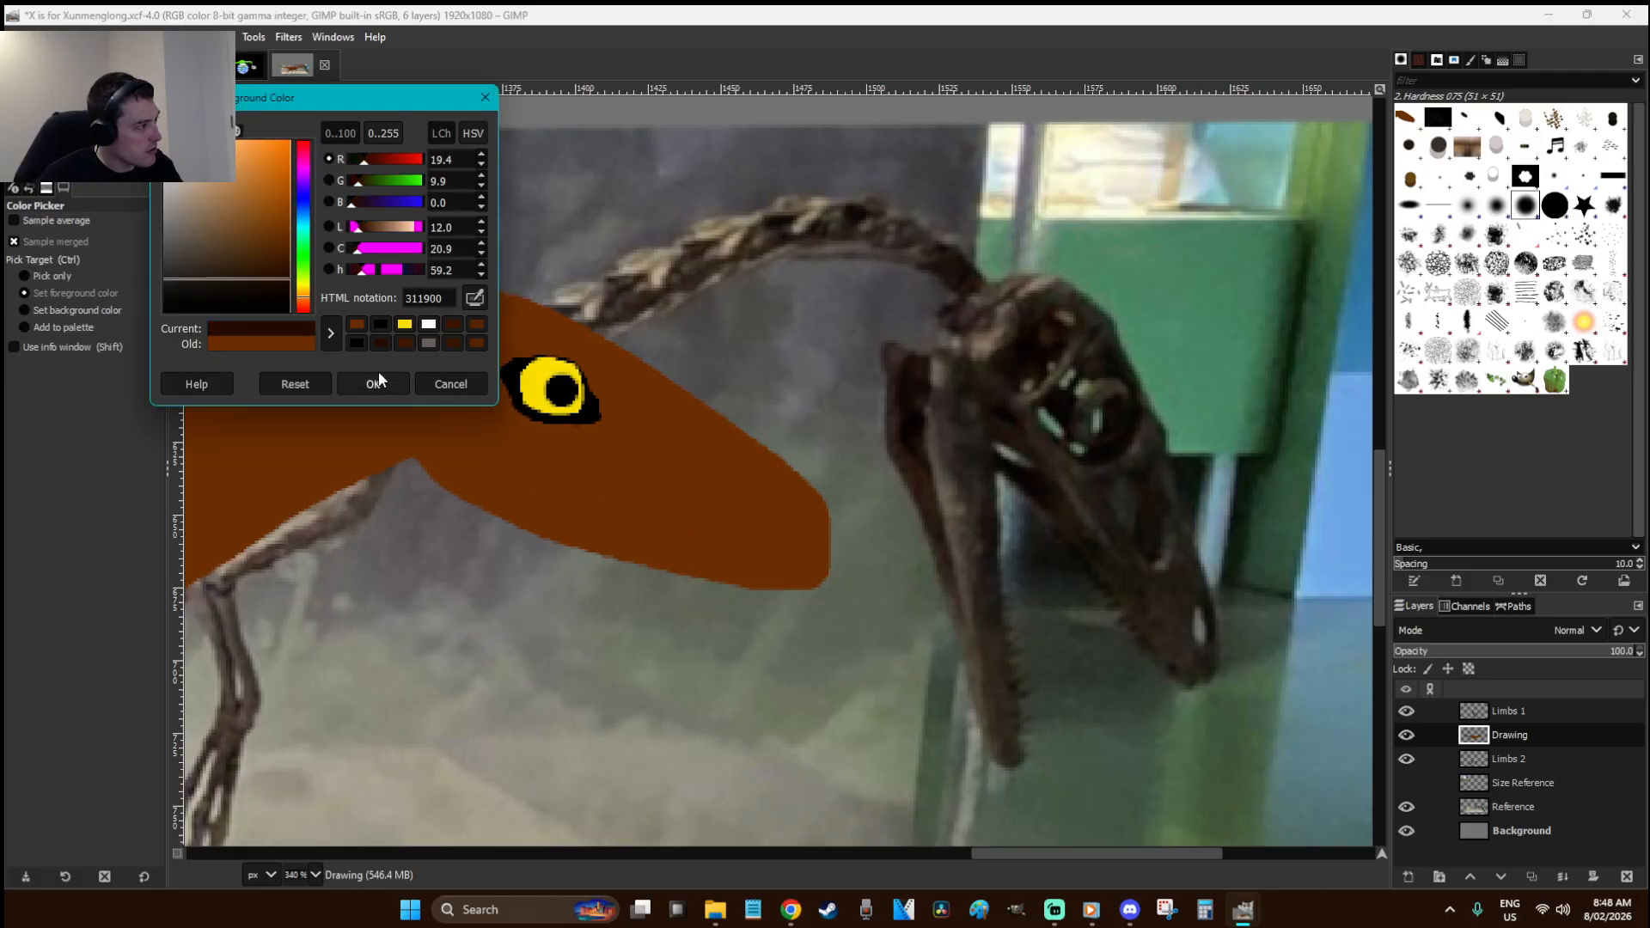
left_click(373, 384)
- Fuzzy-select the brown body and paint a dark mouth line from the snout tip back along the lower head
key("u")
left_click(630, 484)
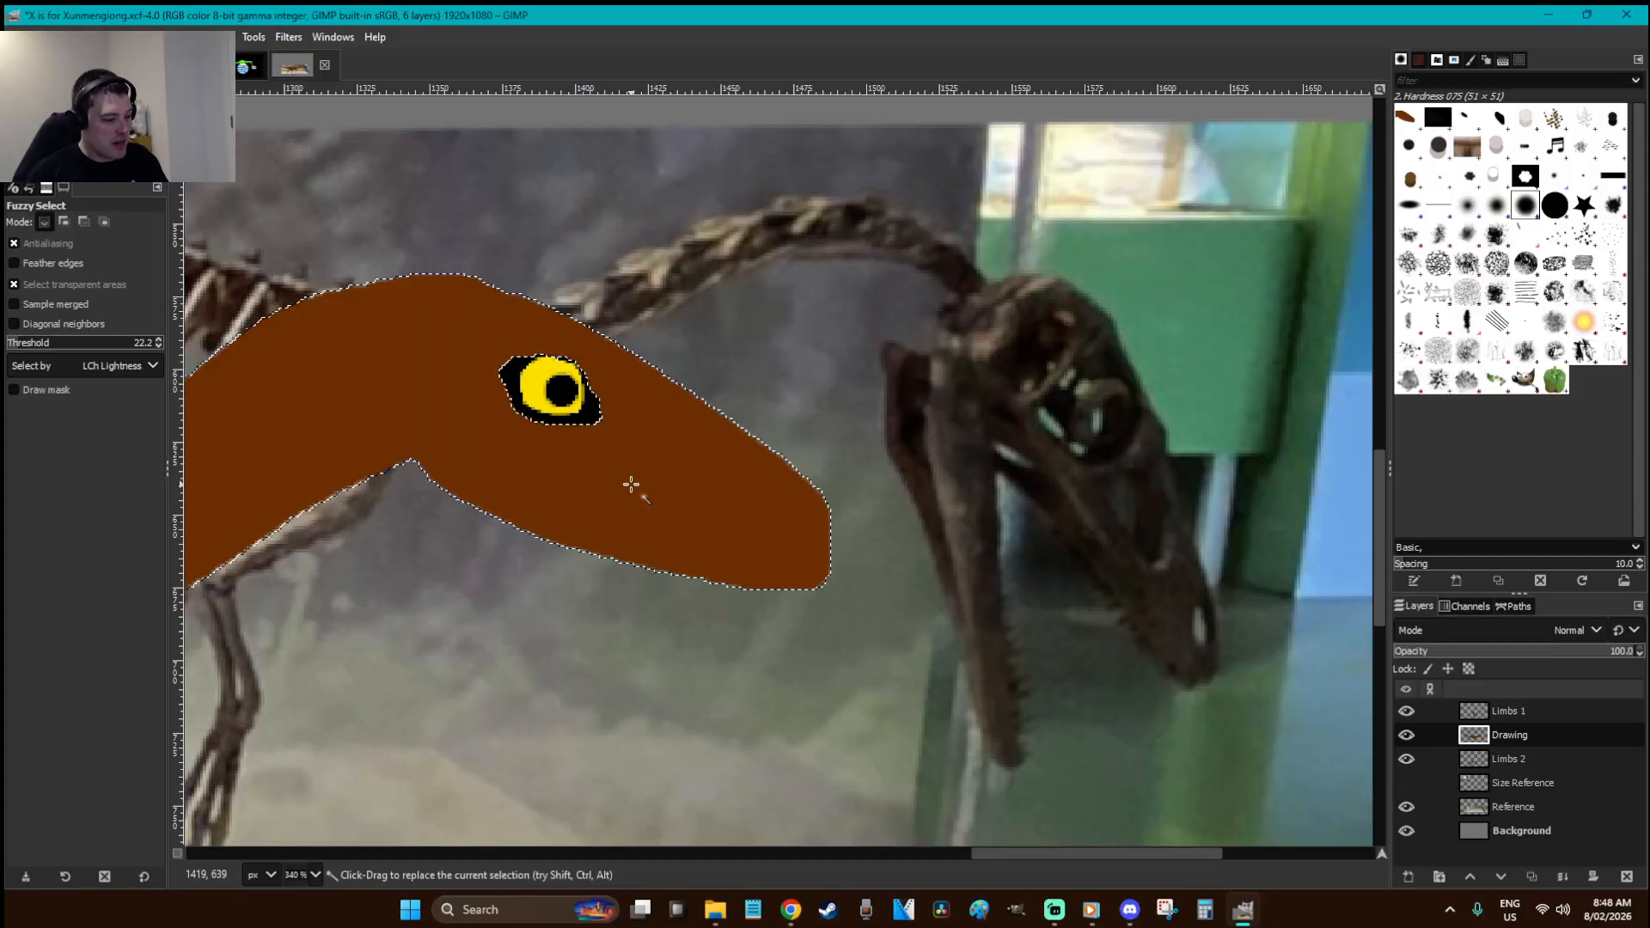
key("p")
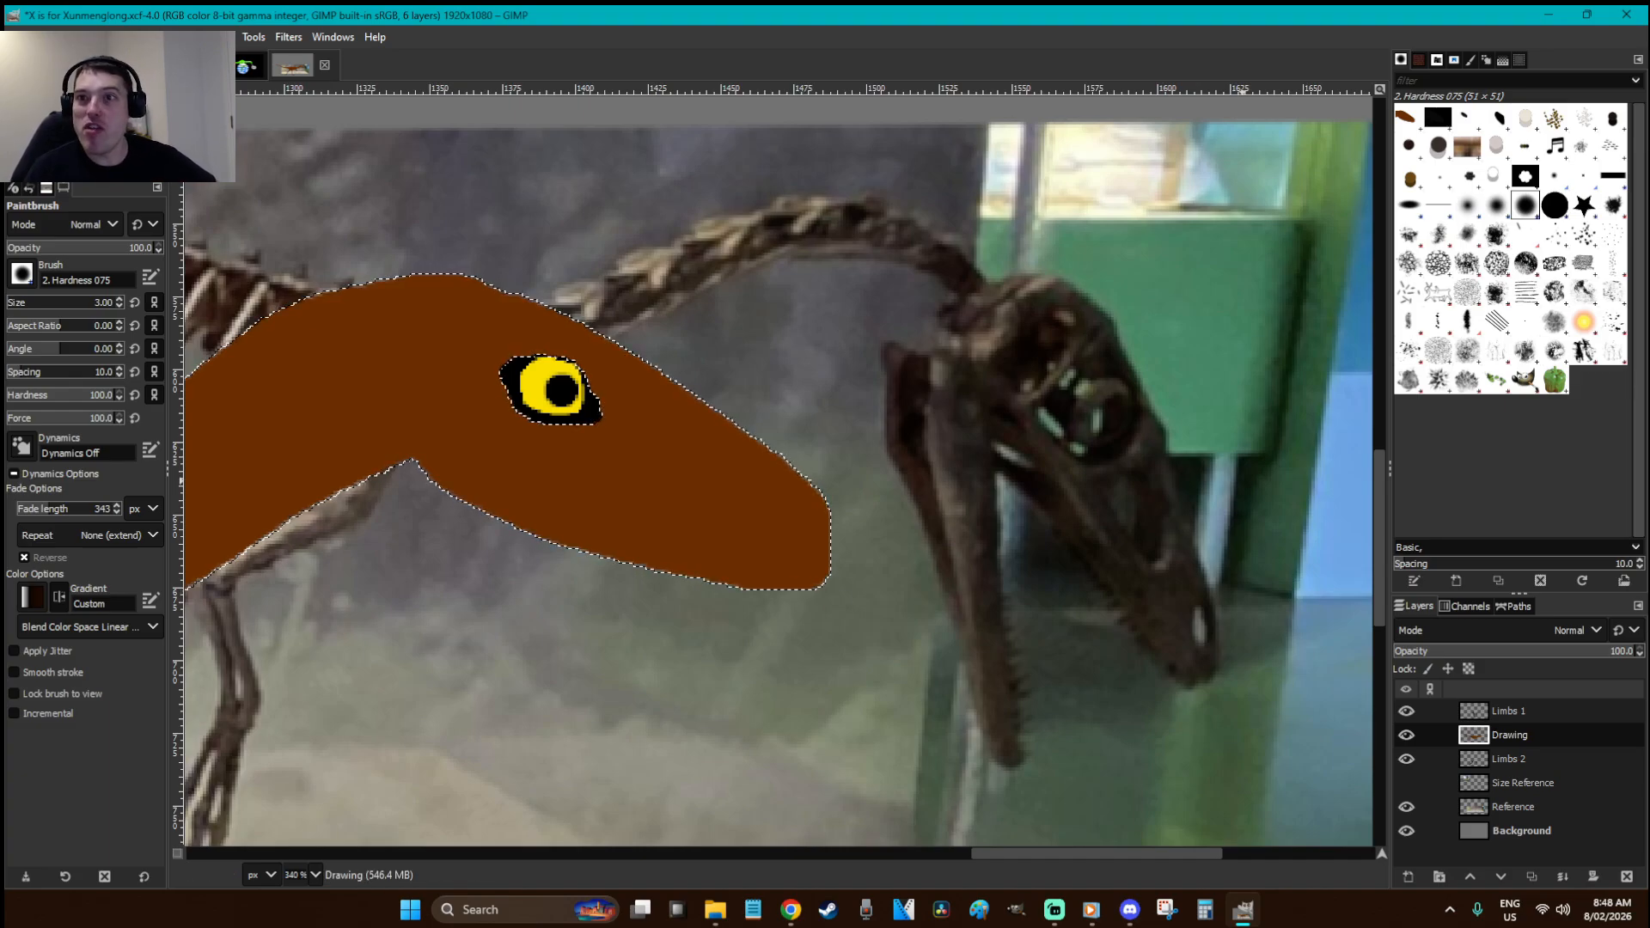
key("alt+Tab")
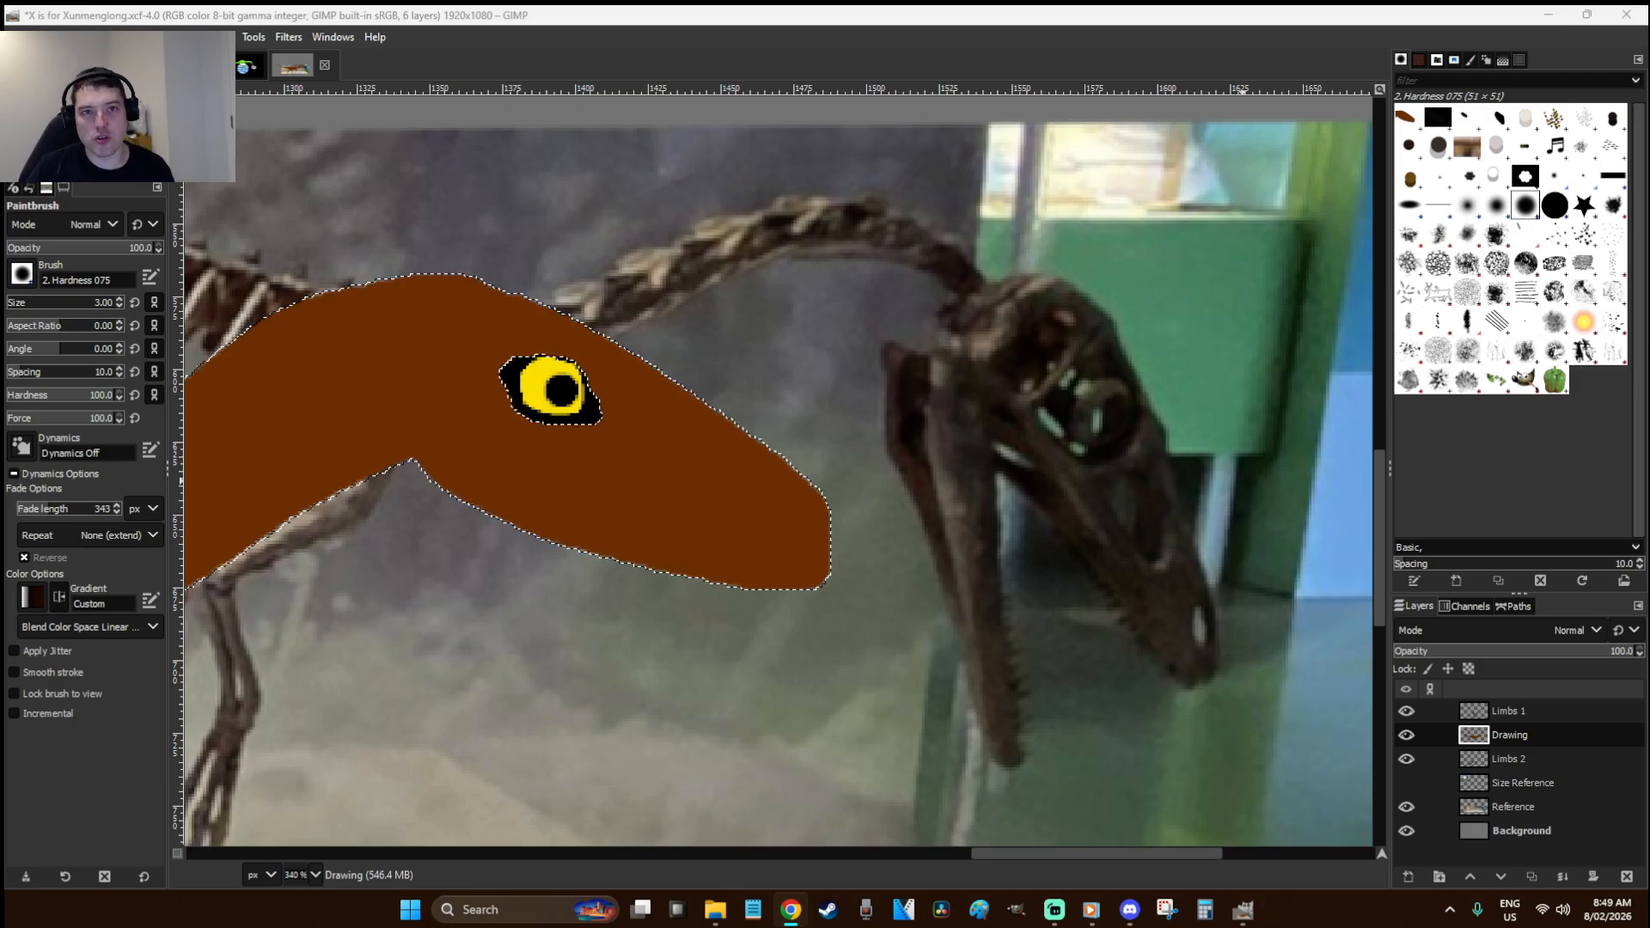
left_click(878, 13)
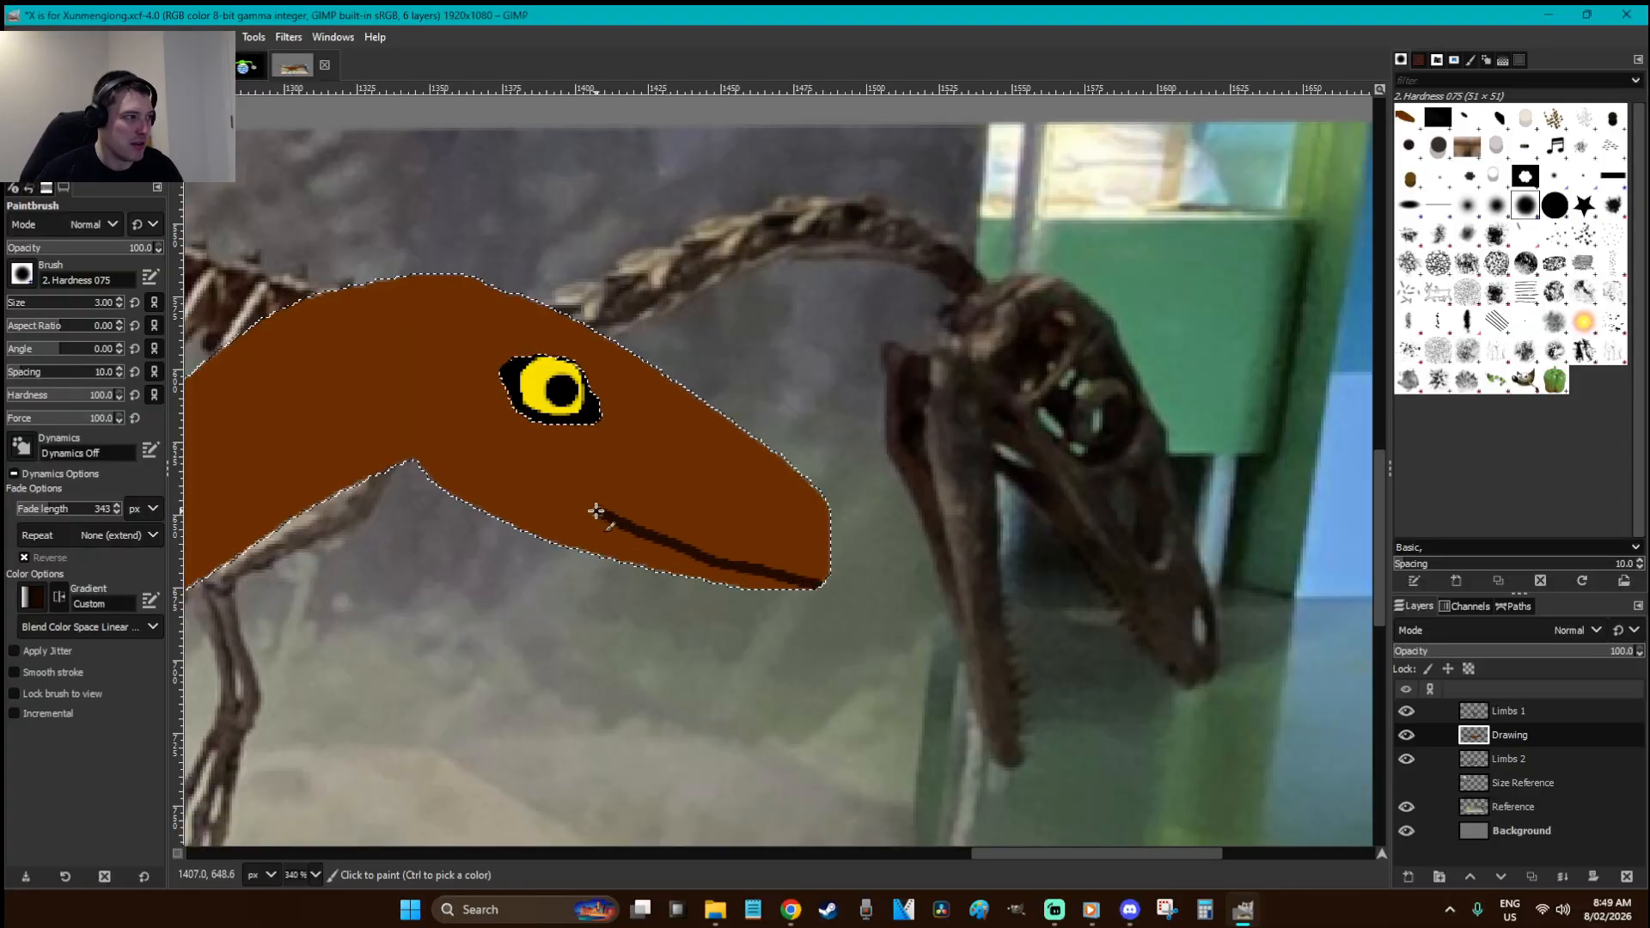
- Undo the mouth line, repaint it from the snout tip to behind the eye, add a short nostril stroke, and clear the selection
key("ctrl+z")
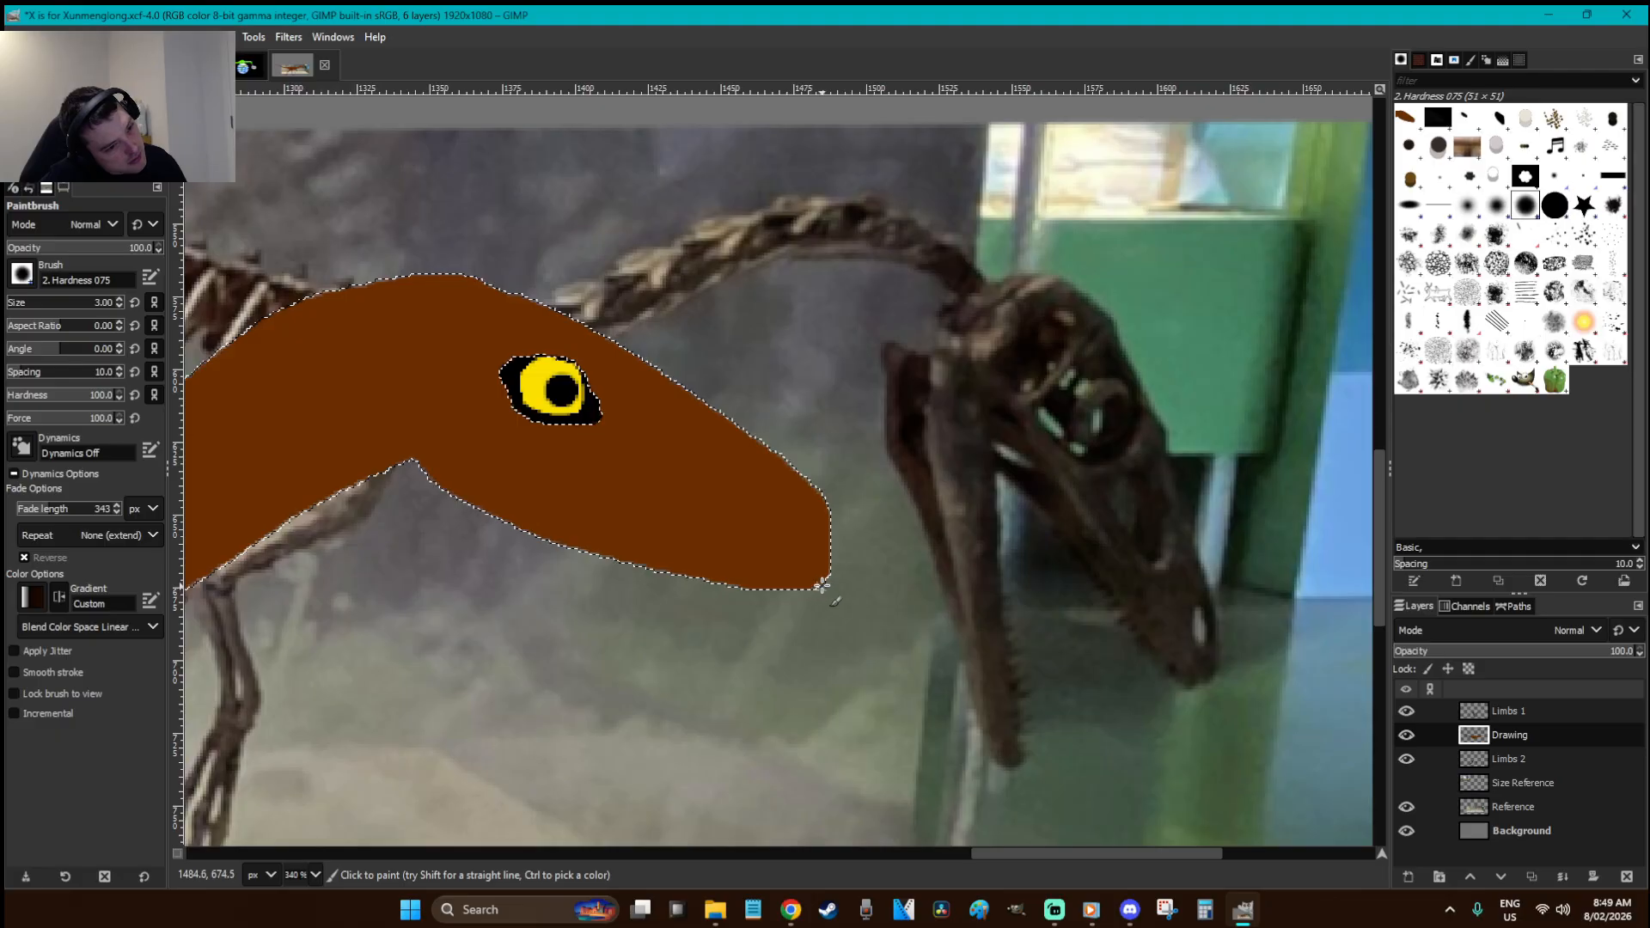
left_click_drag(827, 575, 476, 445)
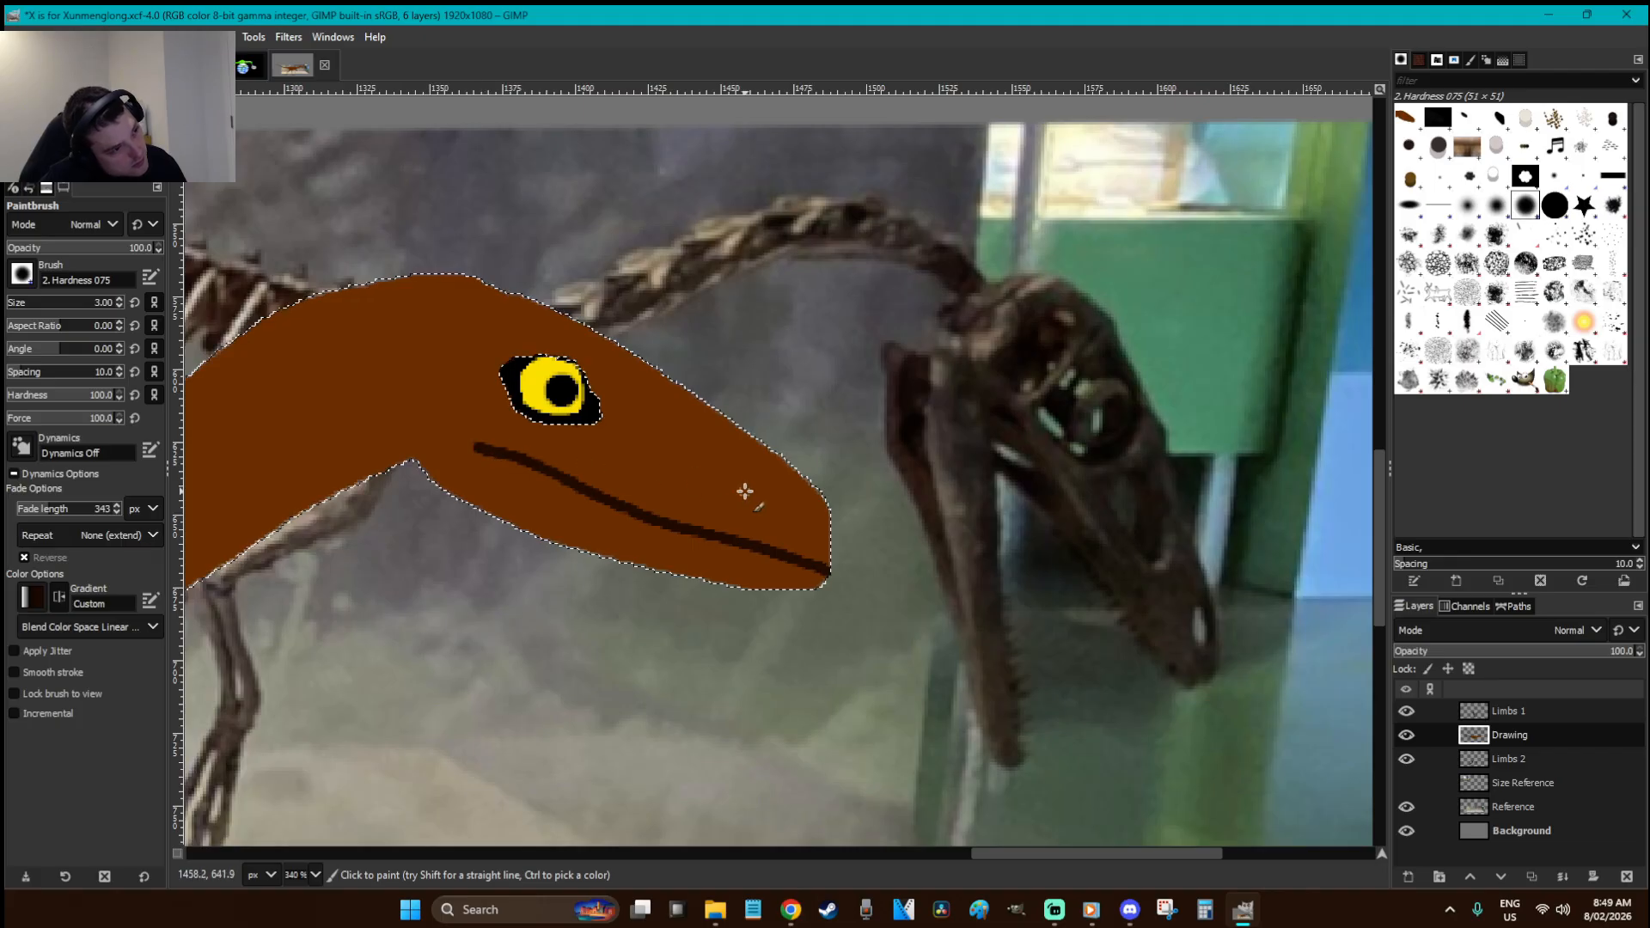
left_click_drag(788, 500, 810, 519)
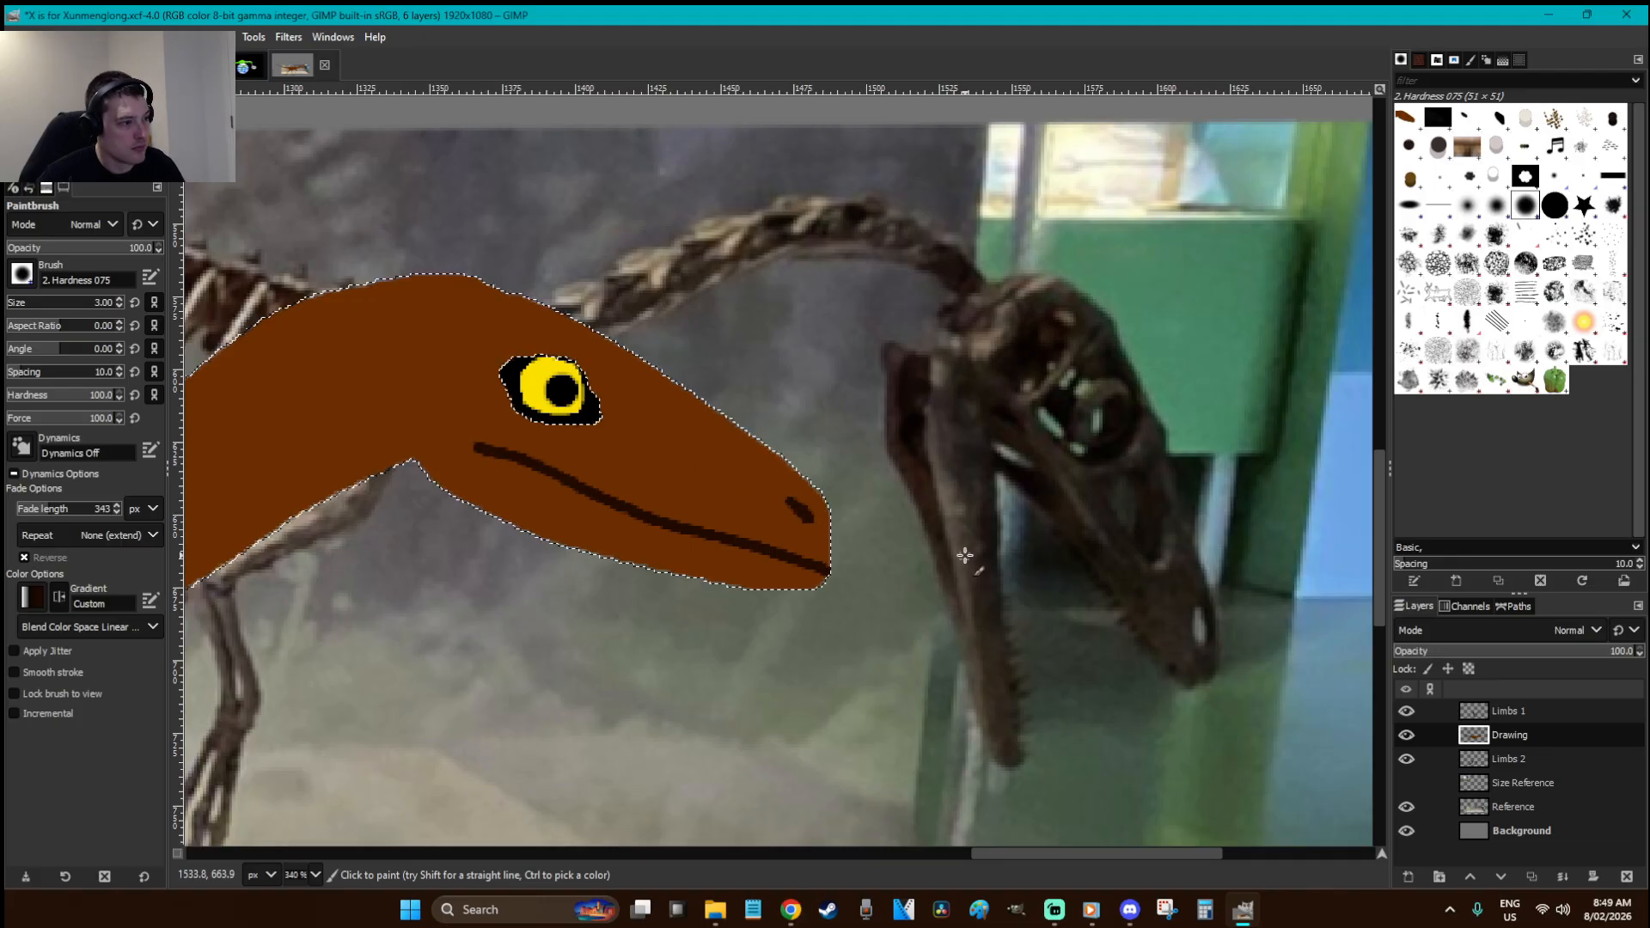
key("r")
left_click(964, 556)
key("shift+ctrl+j")
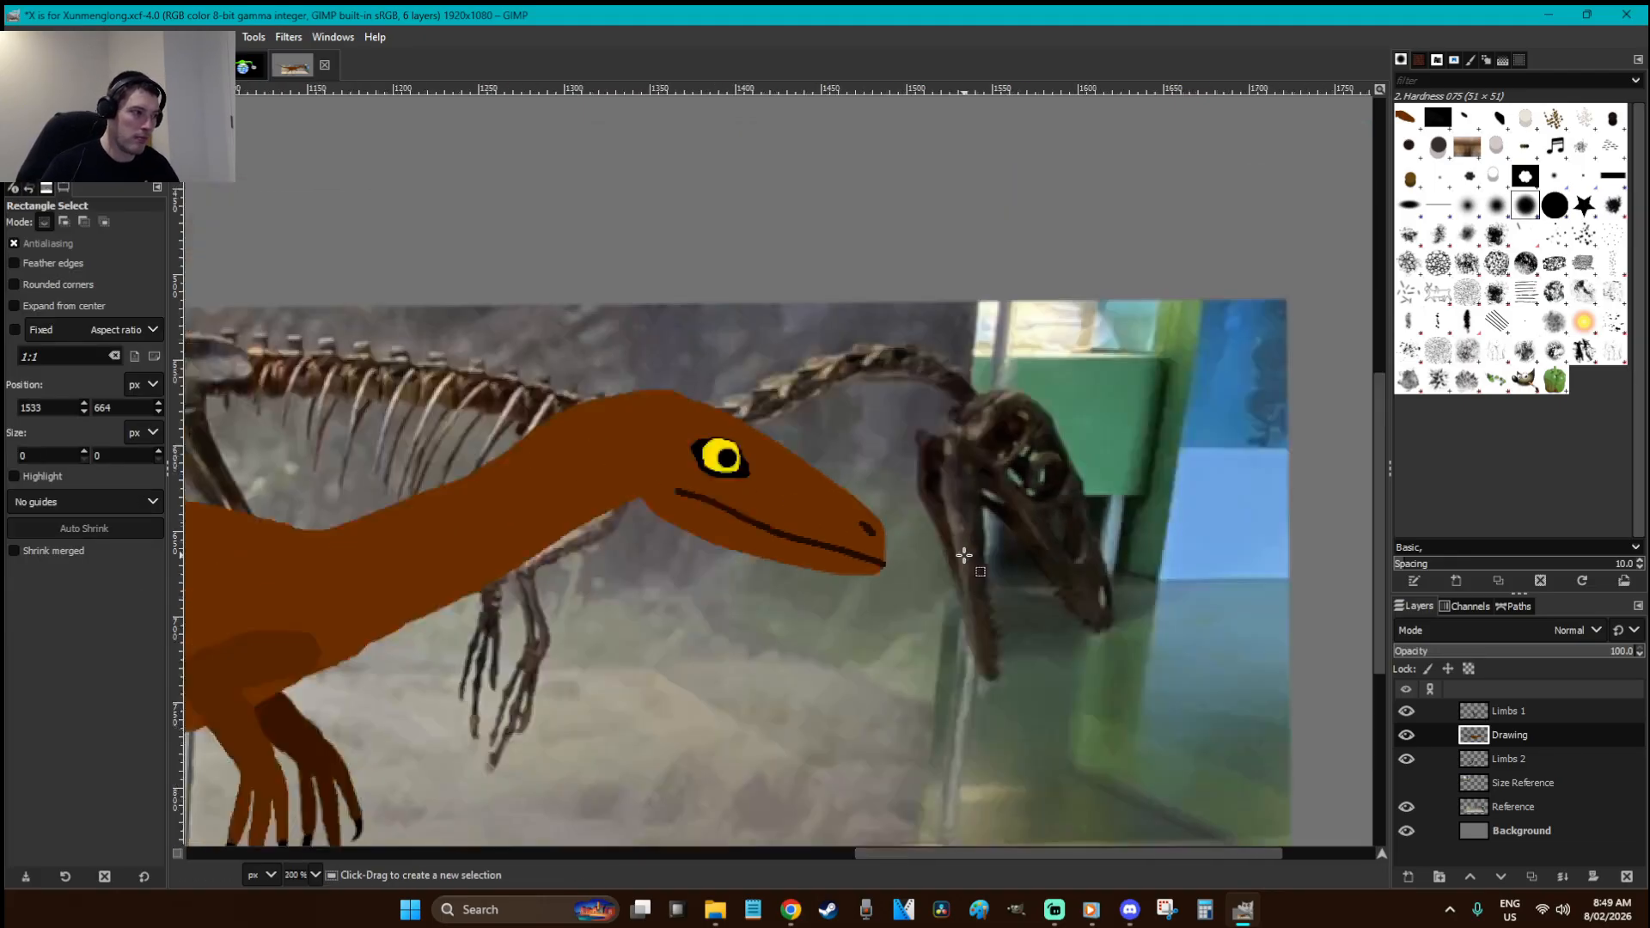
- Save the image, move the Reference layer's skeleton photo above the drawn dinosaur, and save again
key("ctrl+s")
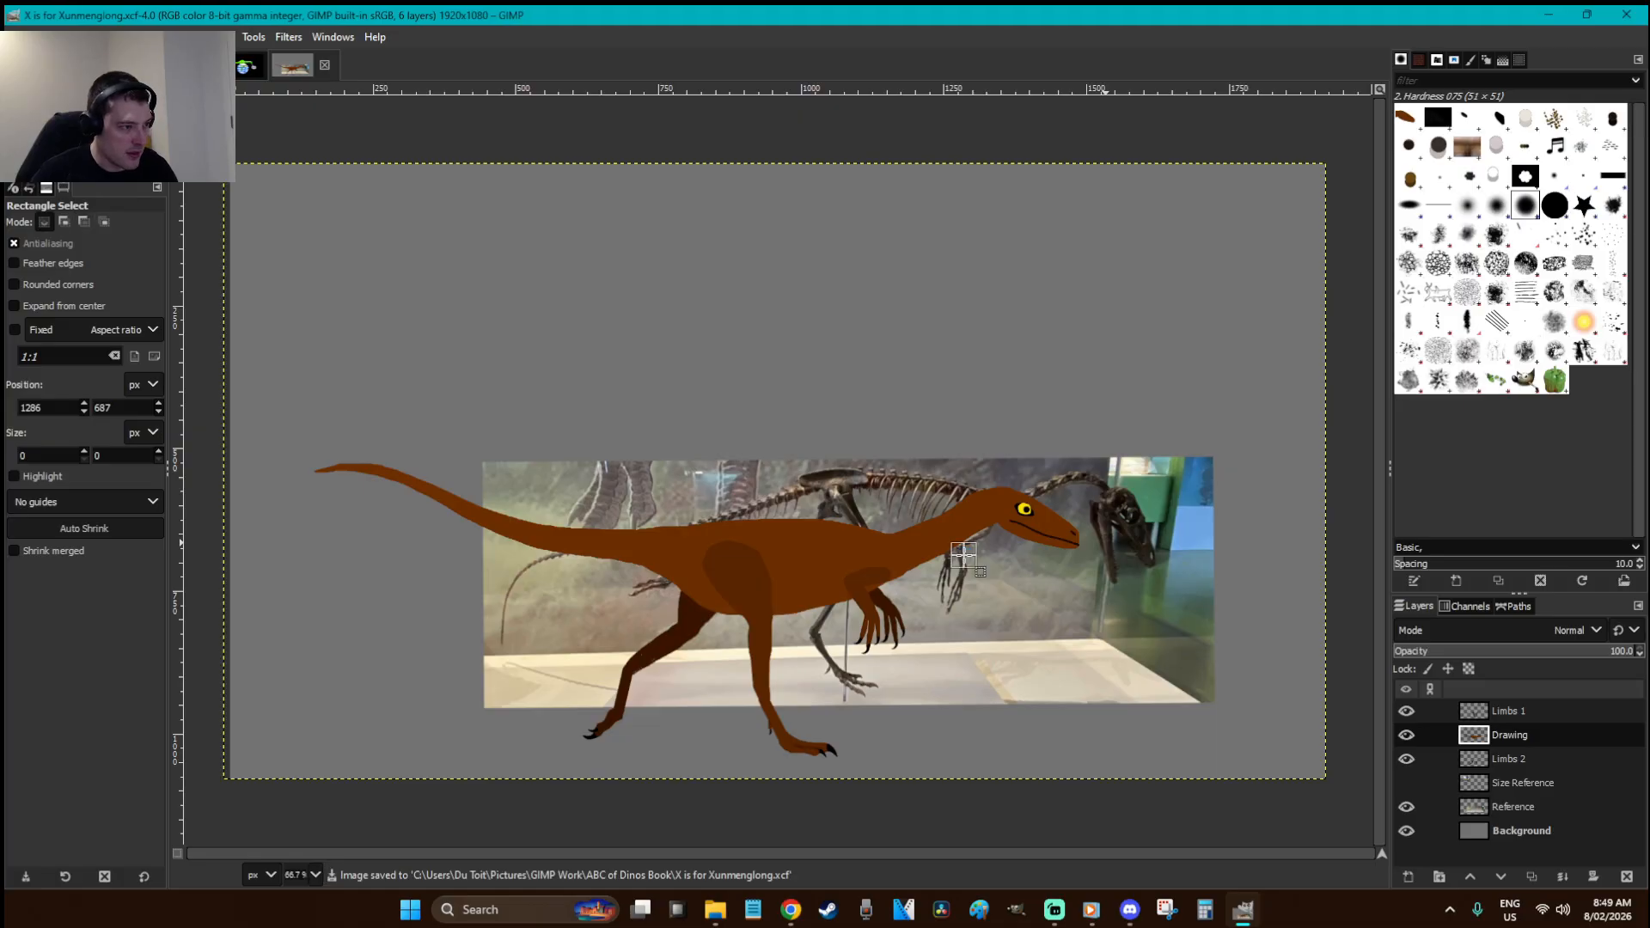
left_click(1538, 806)
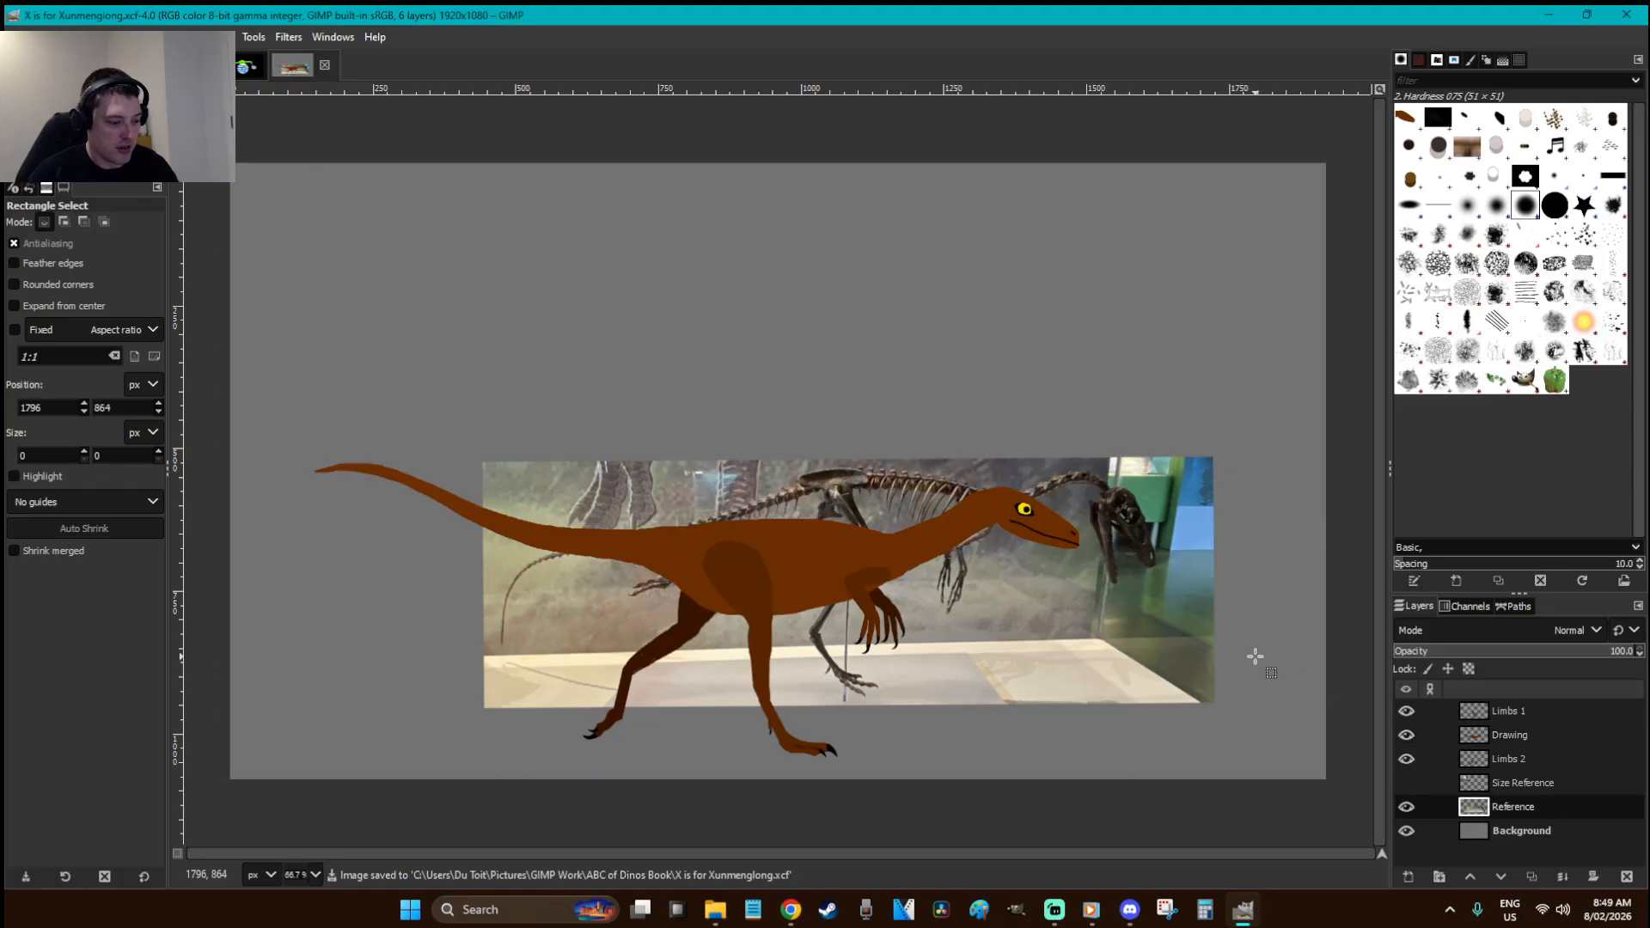
key("m")
left_click_drag(1098, 635, 1157, 375)
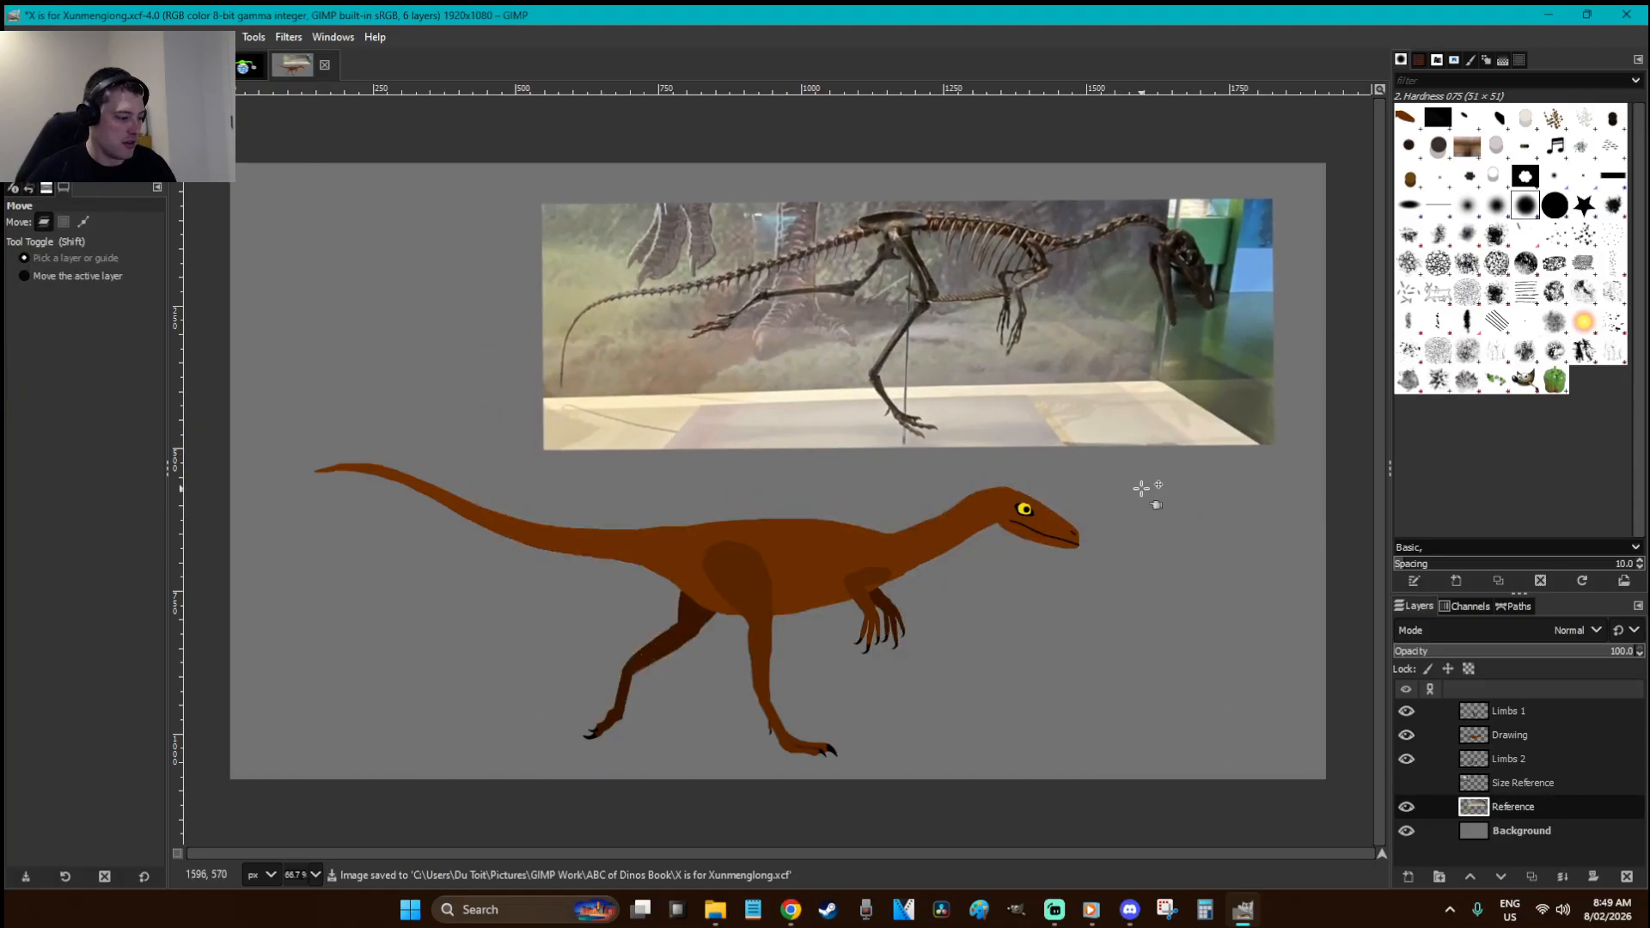
key("r")
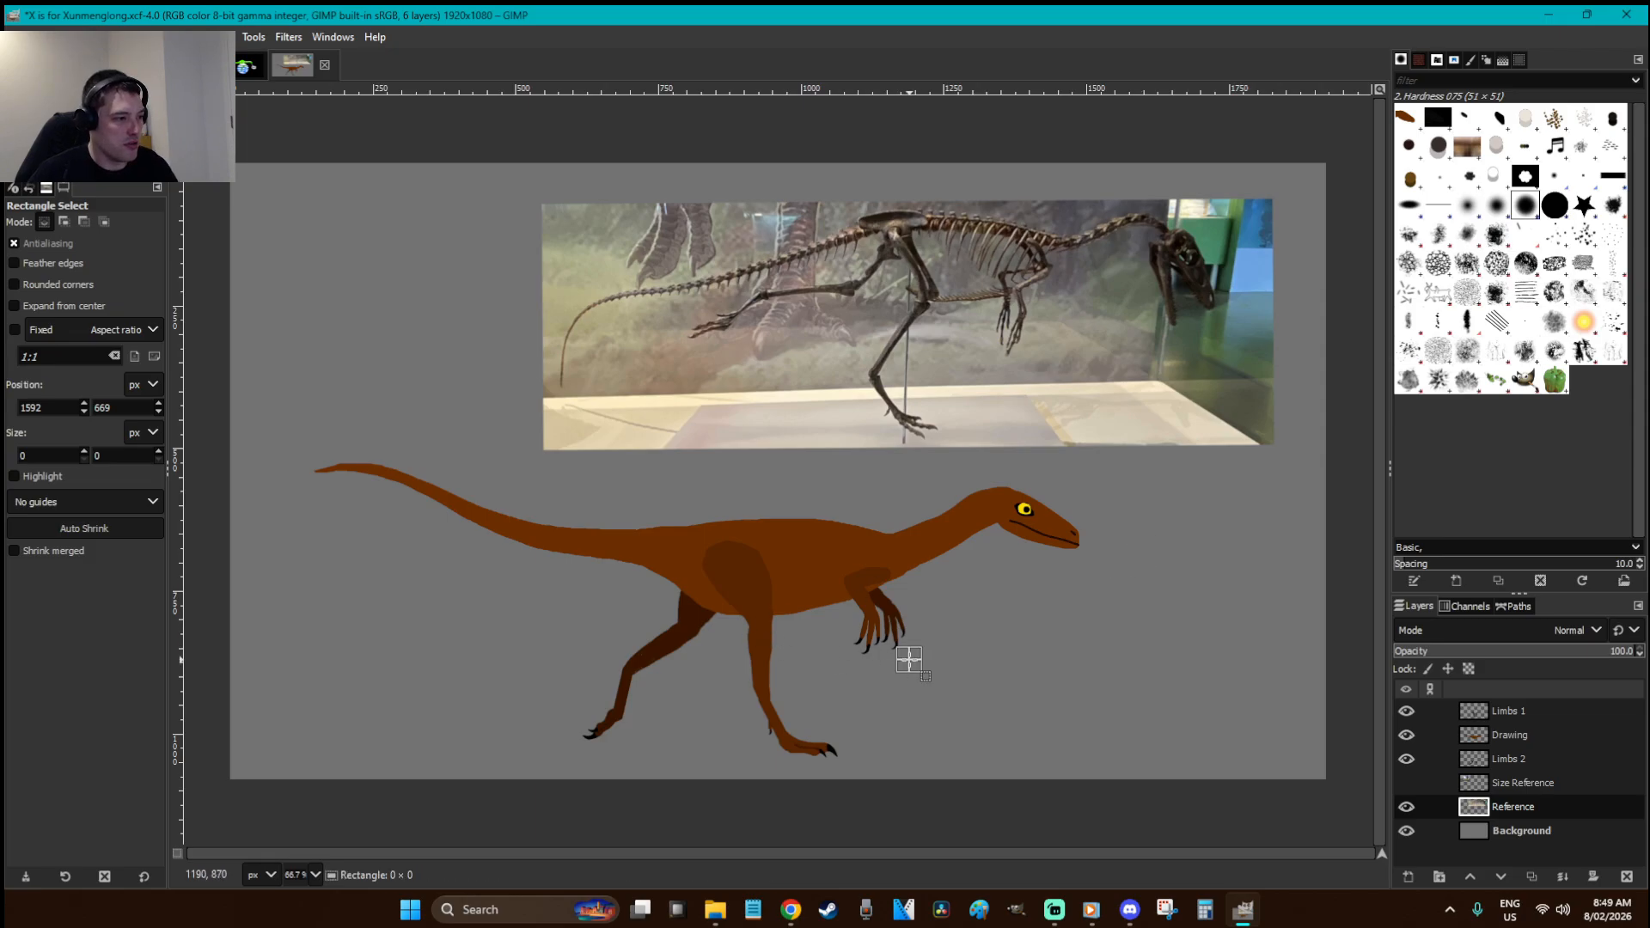
key("ctrl+s")
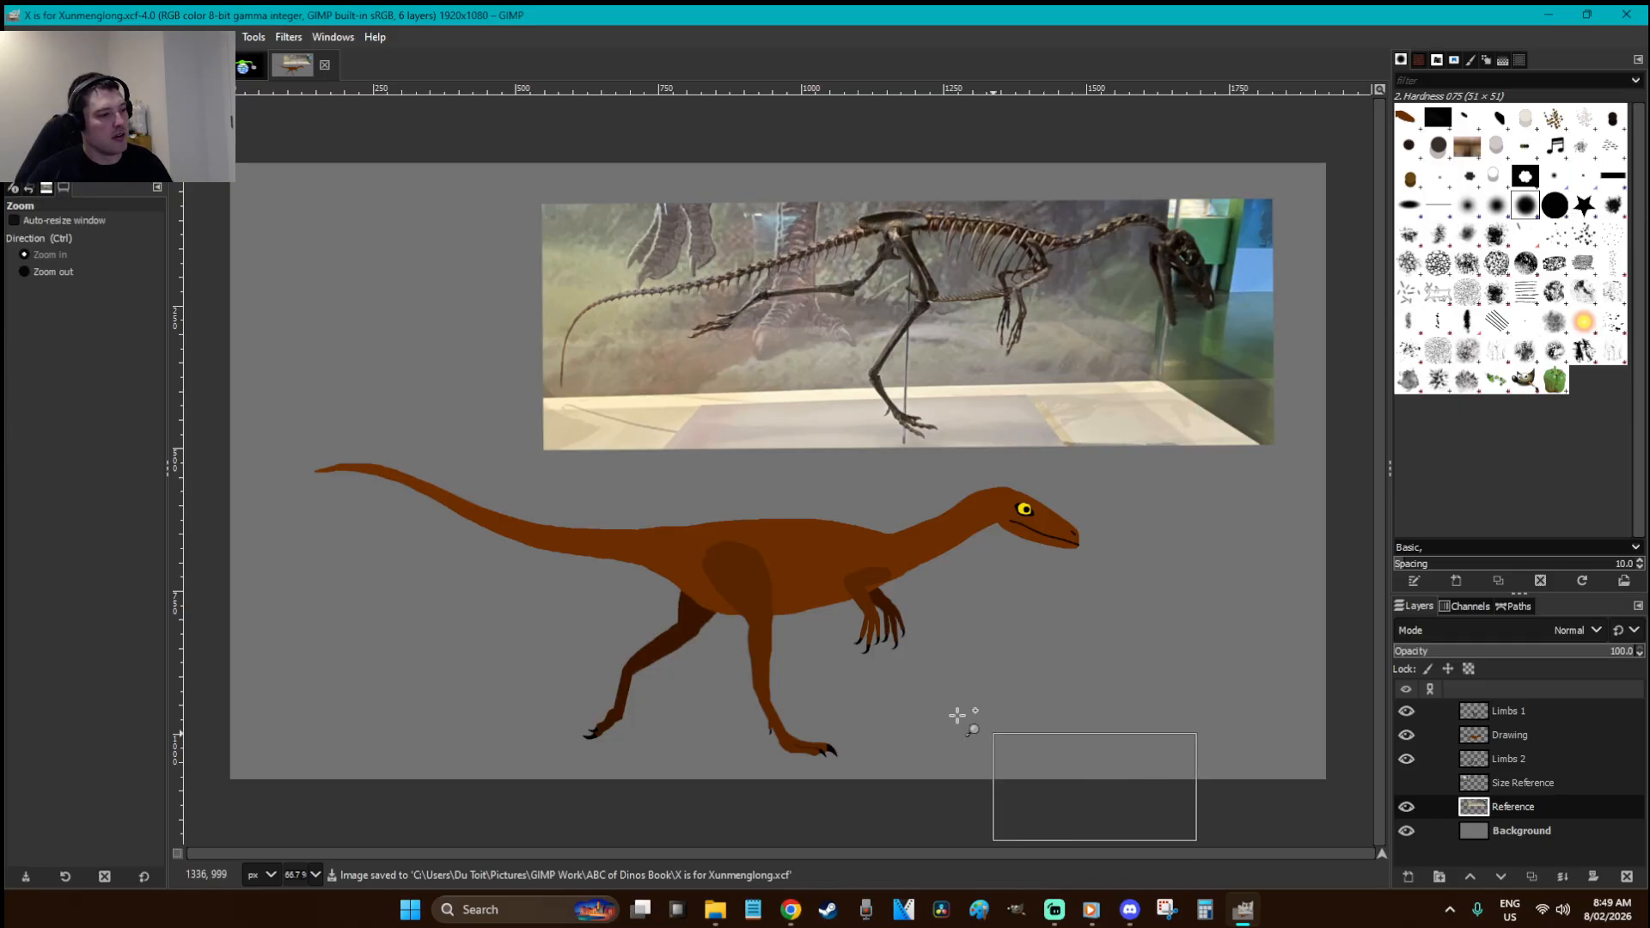
- On the Drawing layer, free-select the face from behind the eye to past the snout, leaving out the crown
scroll(910, 619, "up", 2)
scroll(1006, 542, "up", 3)
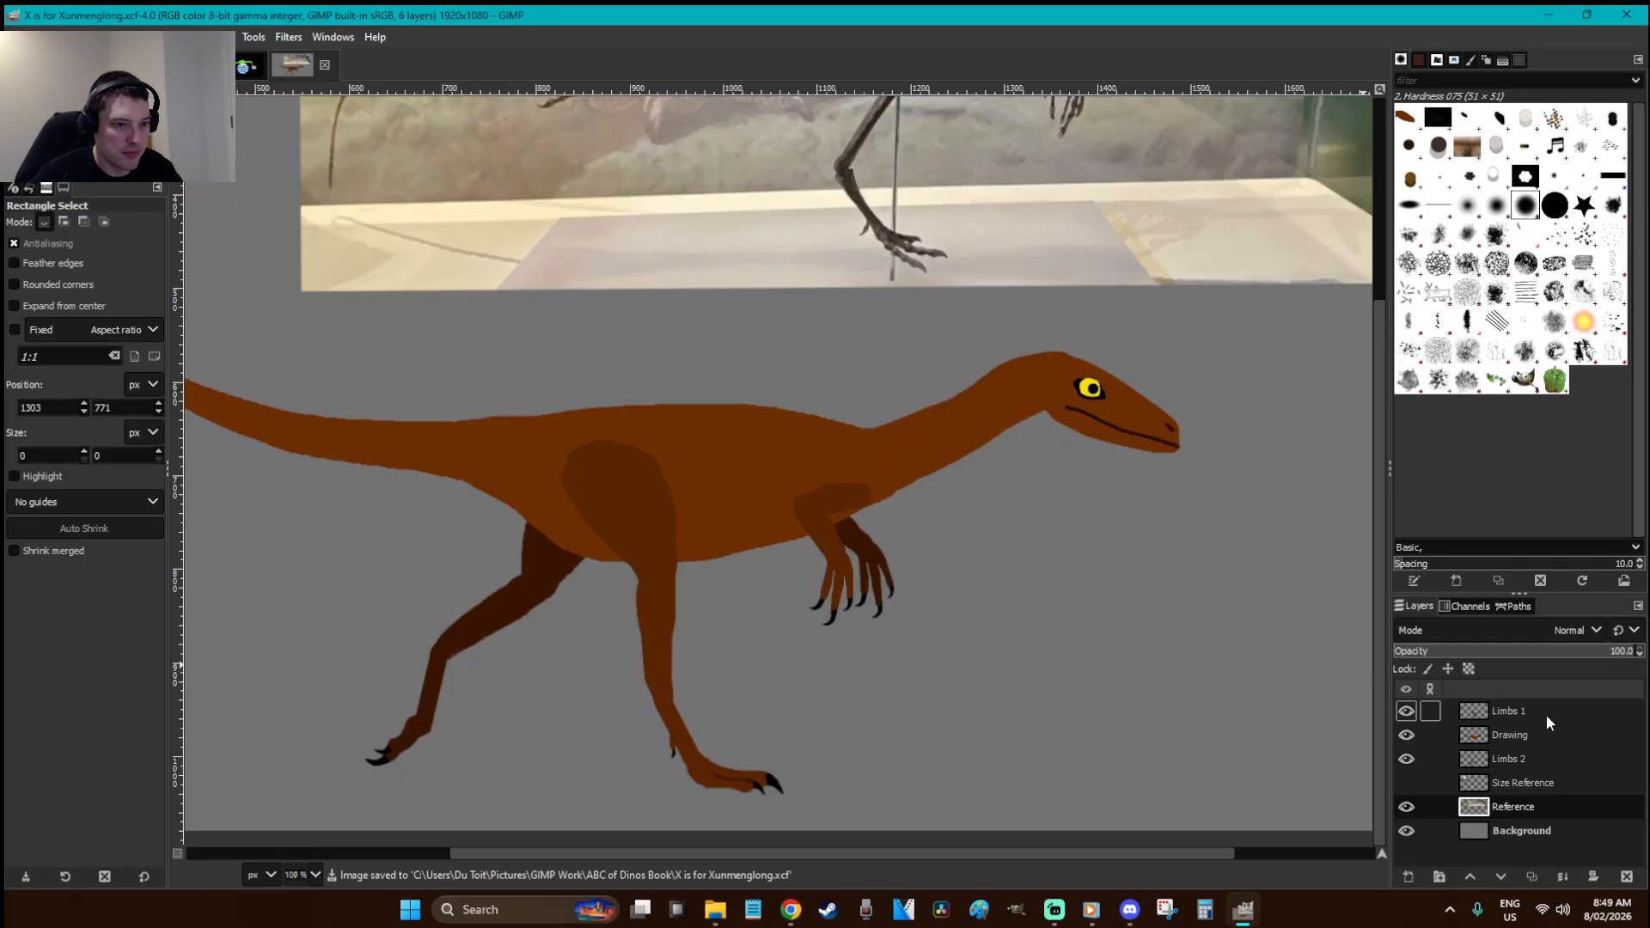
left_click(1510, 734)
key("f")
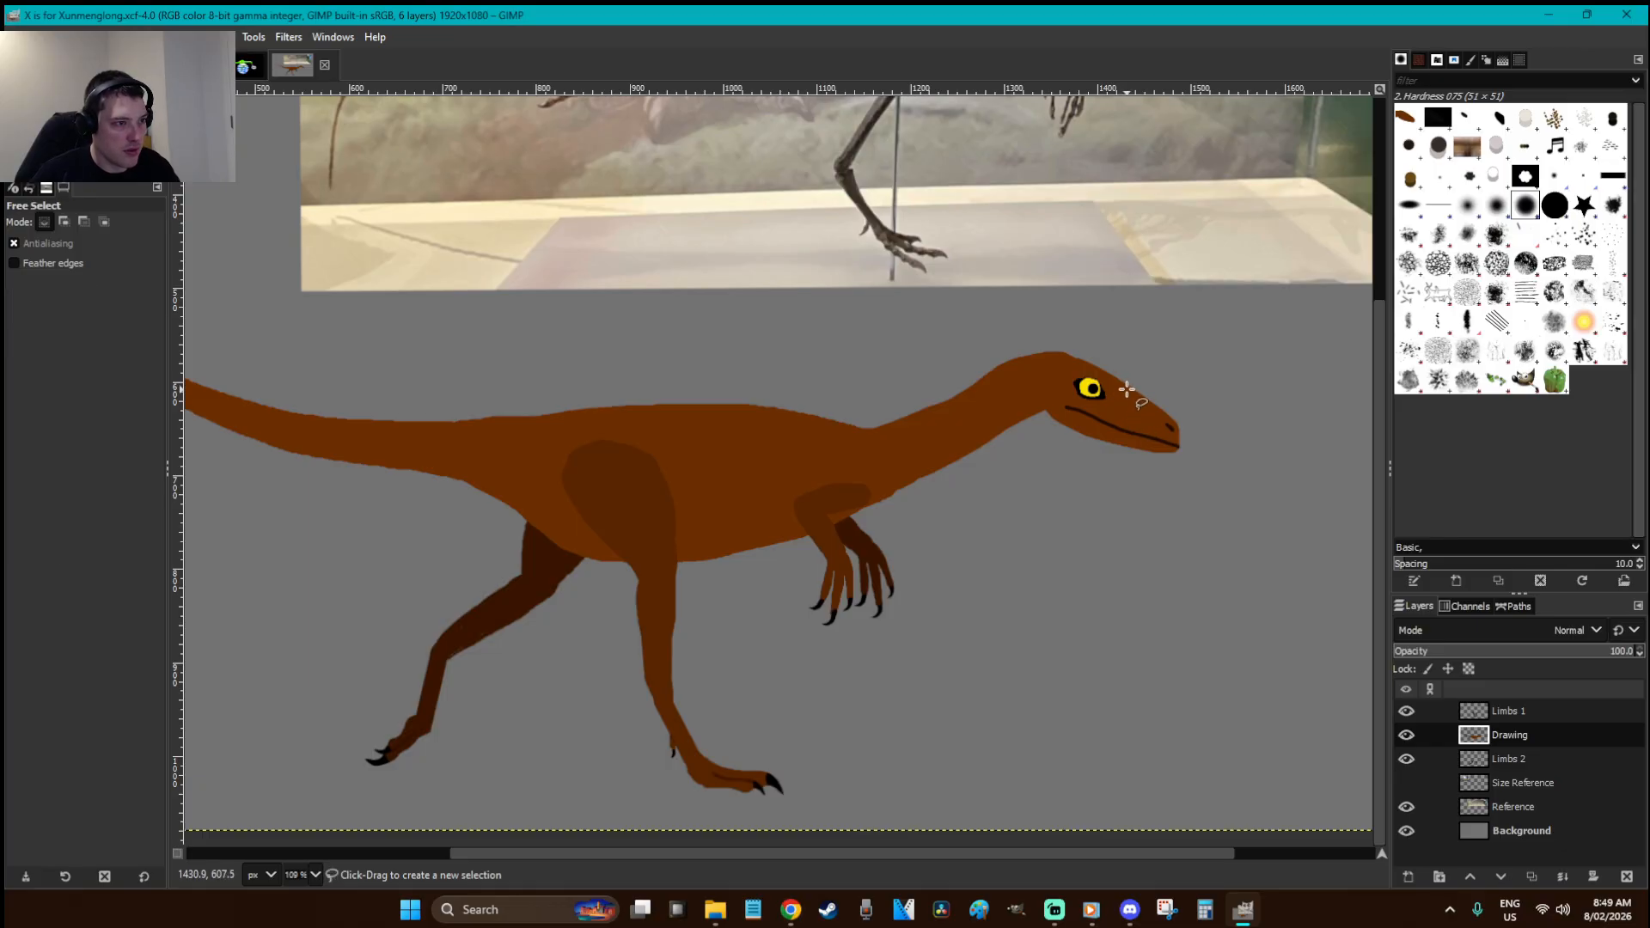
scroll(1112, 369, "up", 4)
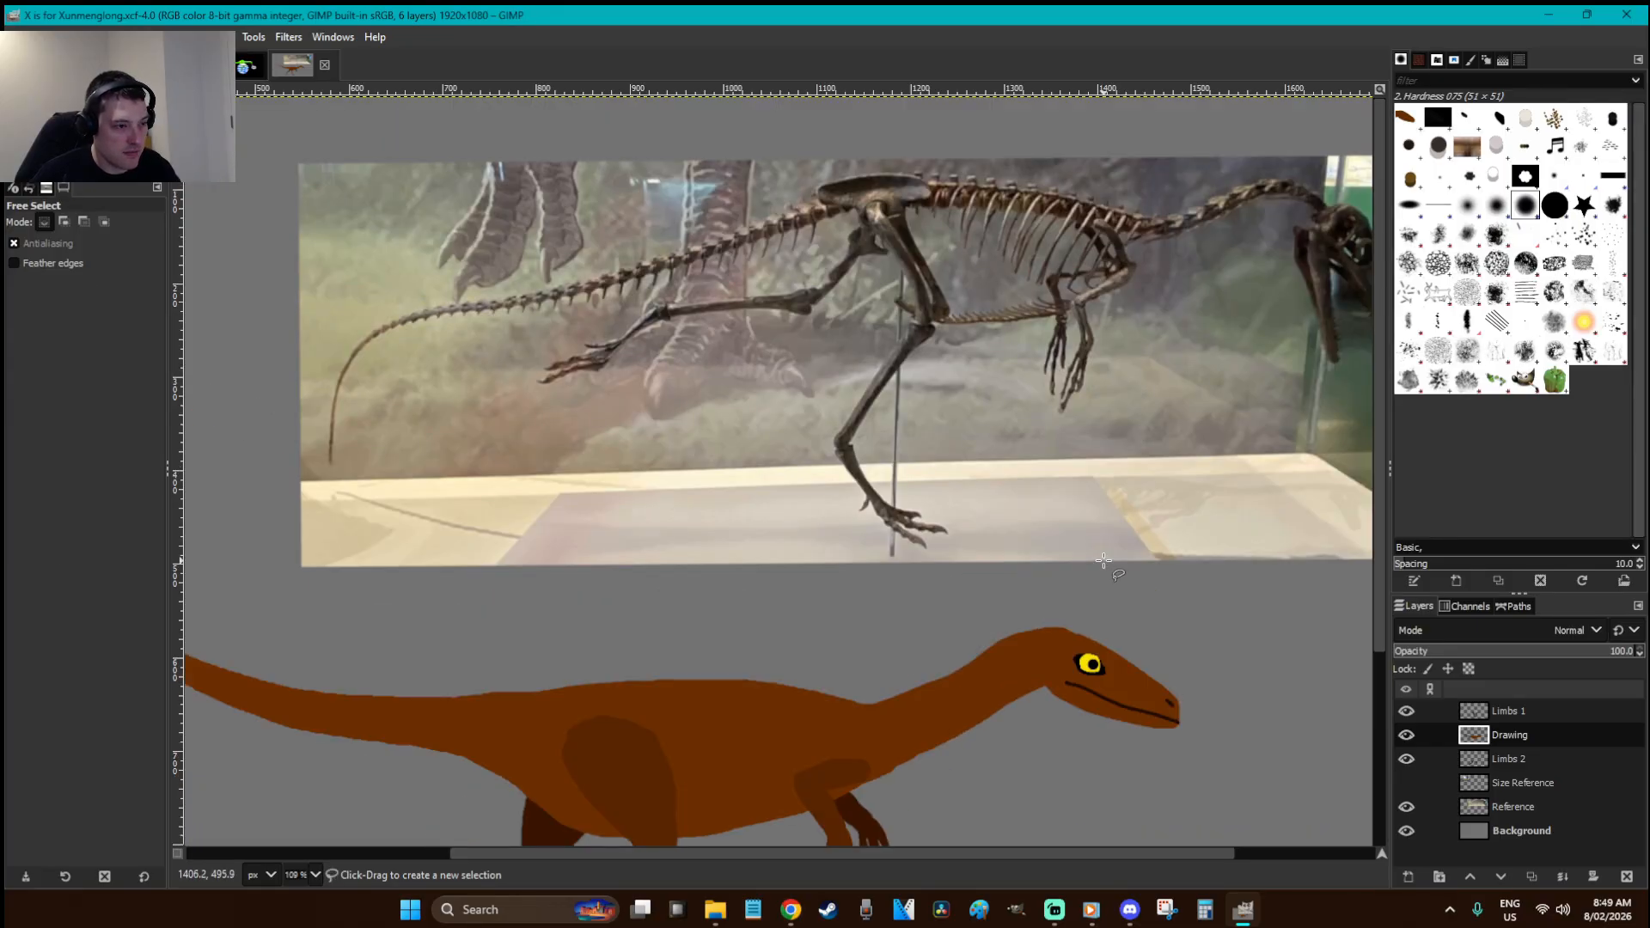
mouse_move(1112, 650)
left_mouse_down()
mouse_move(1074, 638)
mouse_move(1053, 655)
mouse_move(1042, 699)
mouse_move(1070, 753)
left_mouse_up()
scroll(1068, 753, "down", 4)
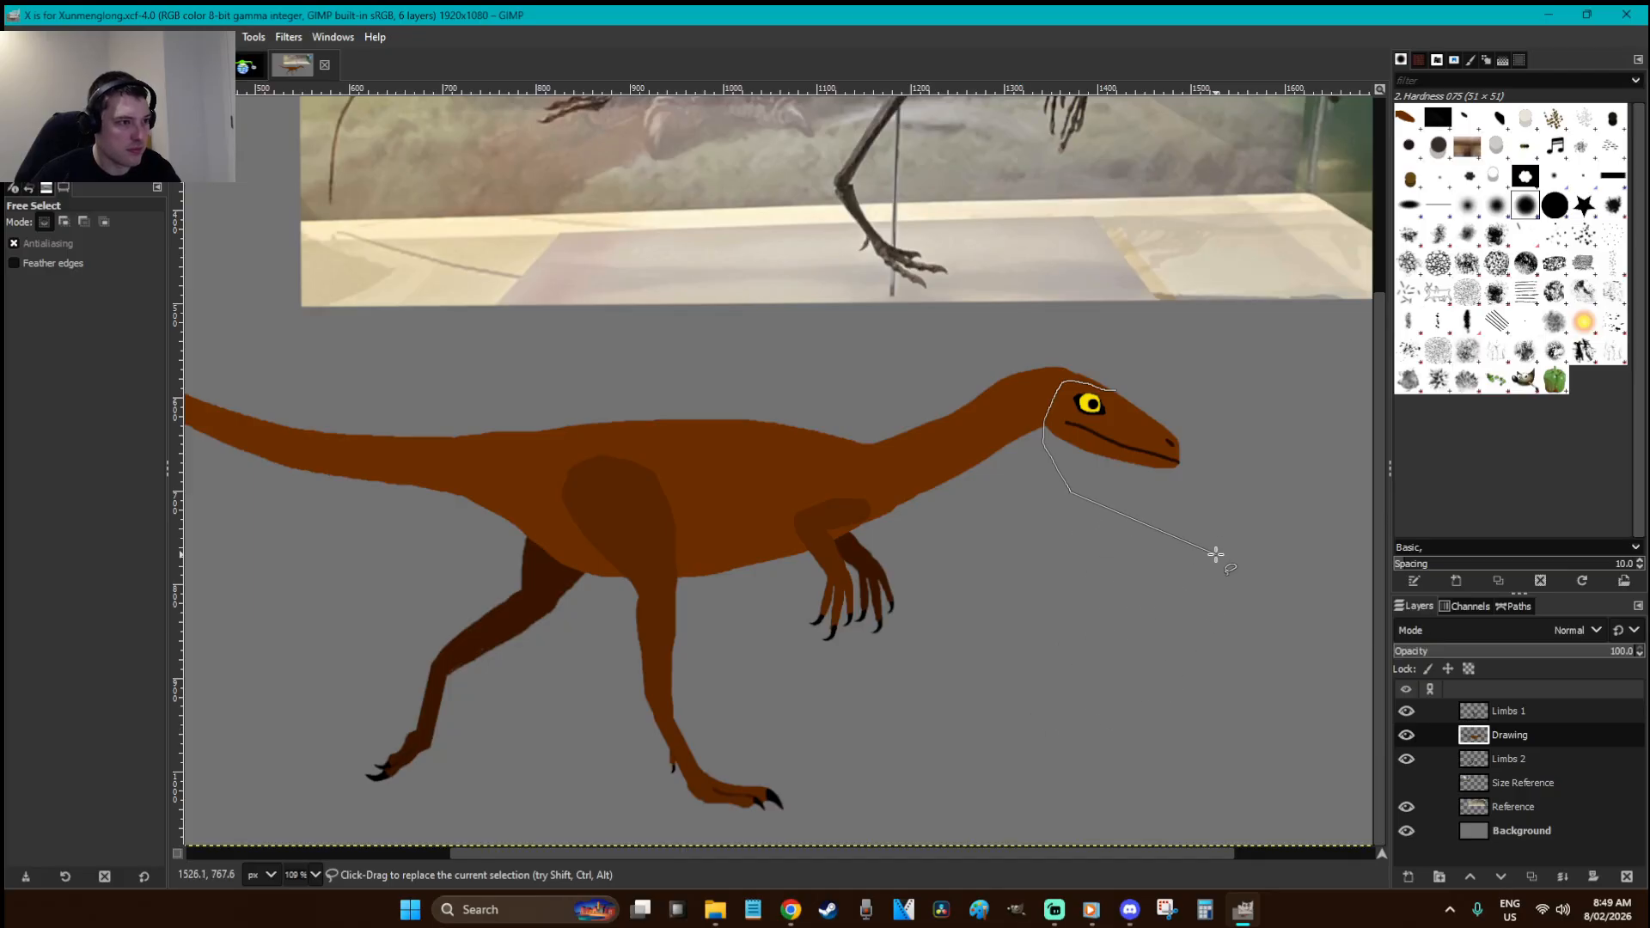
key("Return")
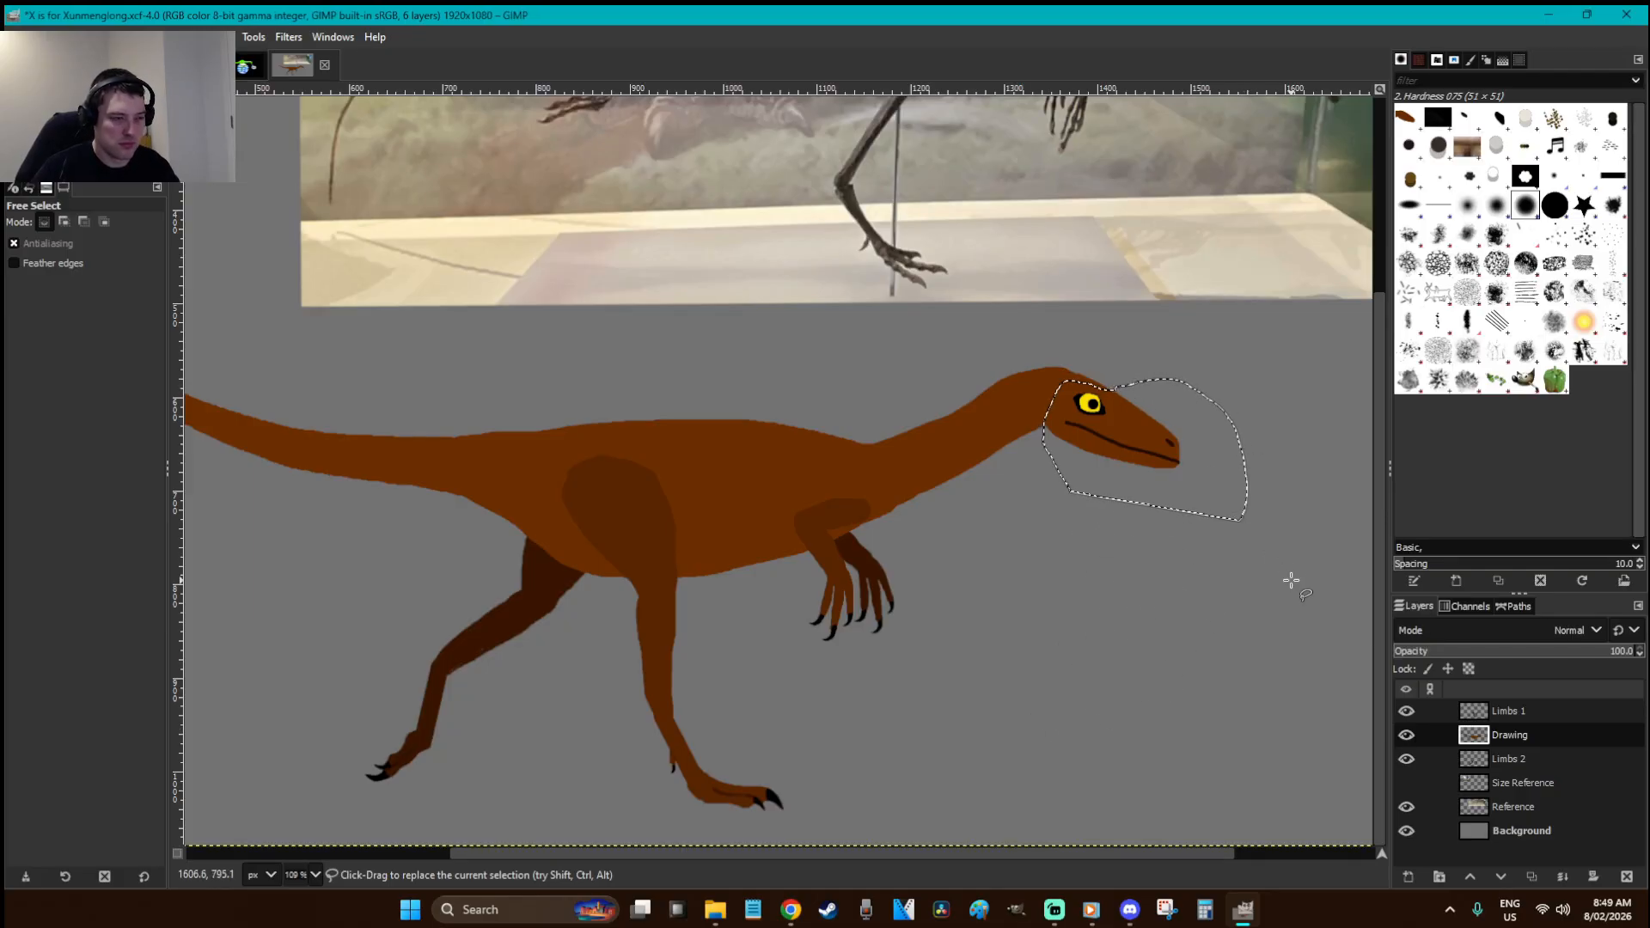
key("2")
scroll(1291, 581, "up", 3)
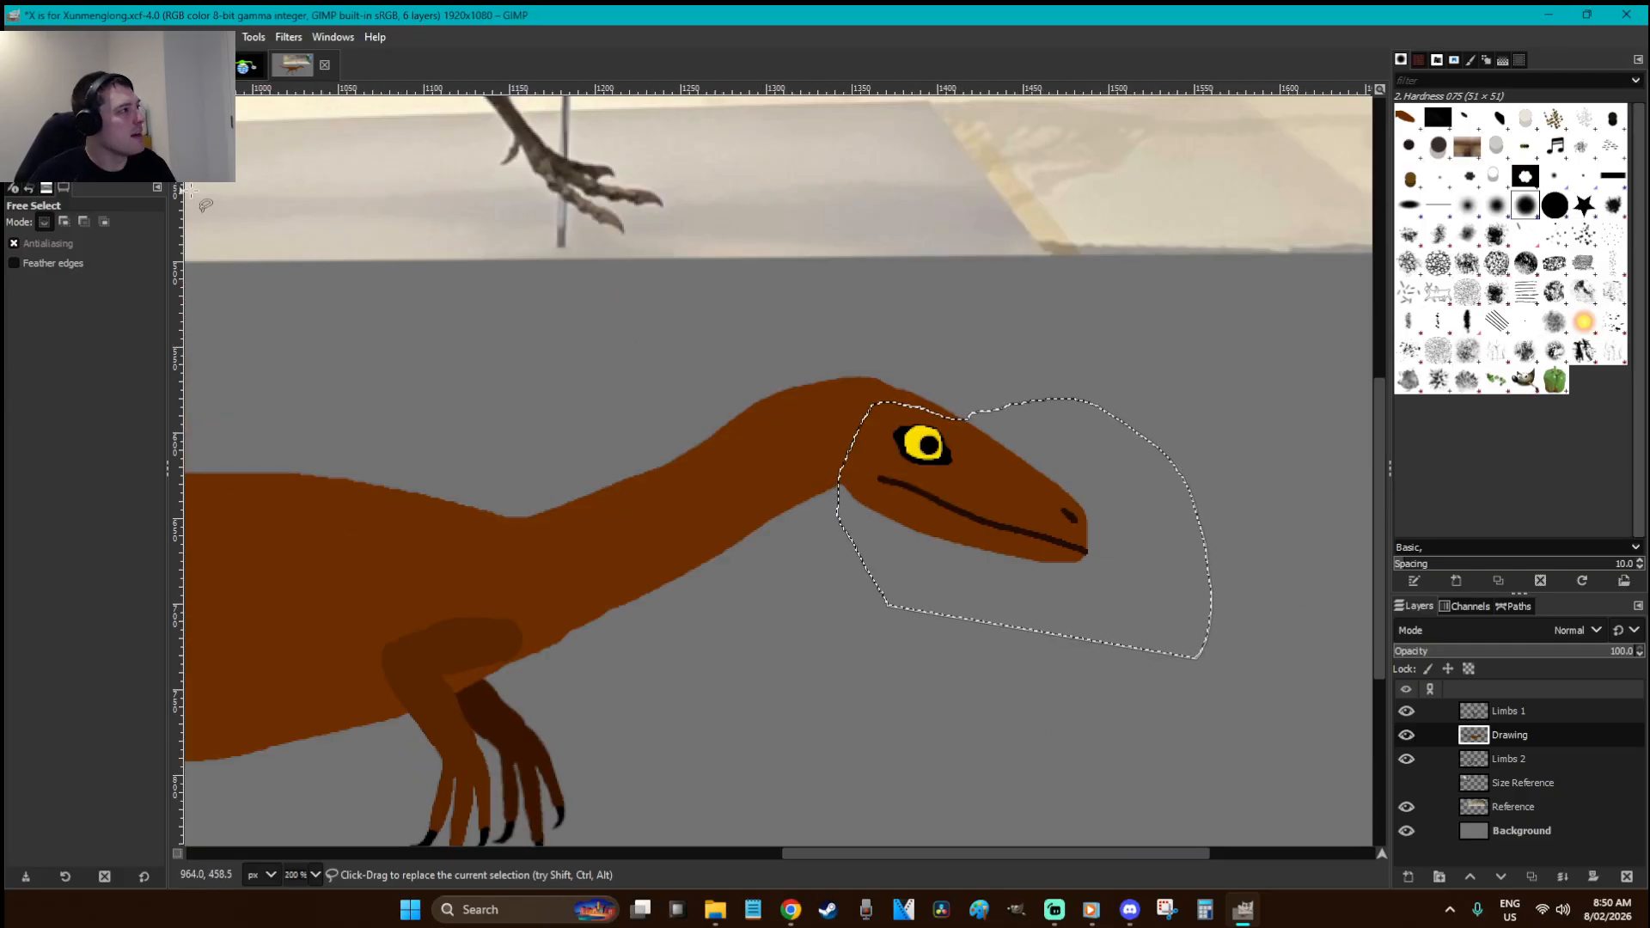
- Set the foreground color to near-black and bucket-fill the brown of the selected face at threshold 41.4
left_click(28, 153)
left_click_drag(299, 215, 300, 207)
left_click_drag(283, 311, 282, 300)
left_click(353, 385)
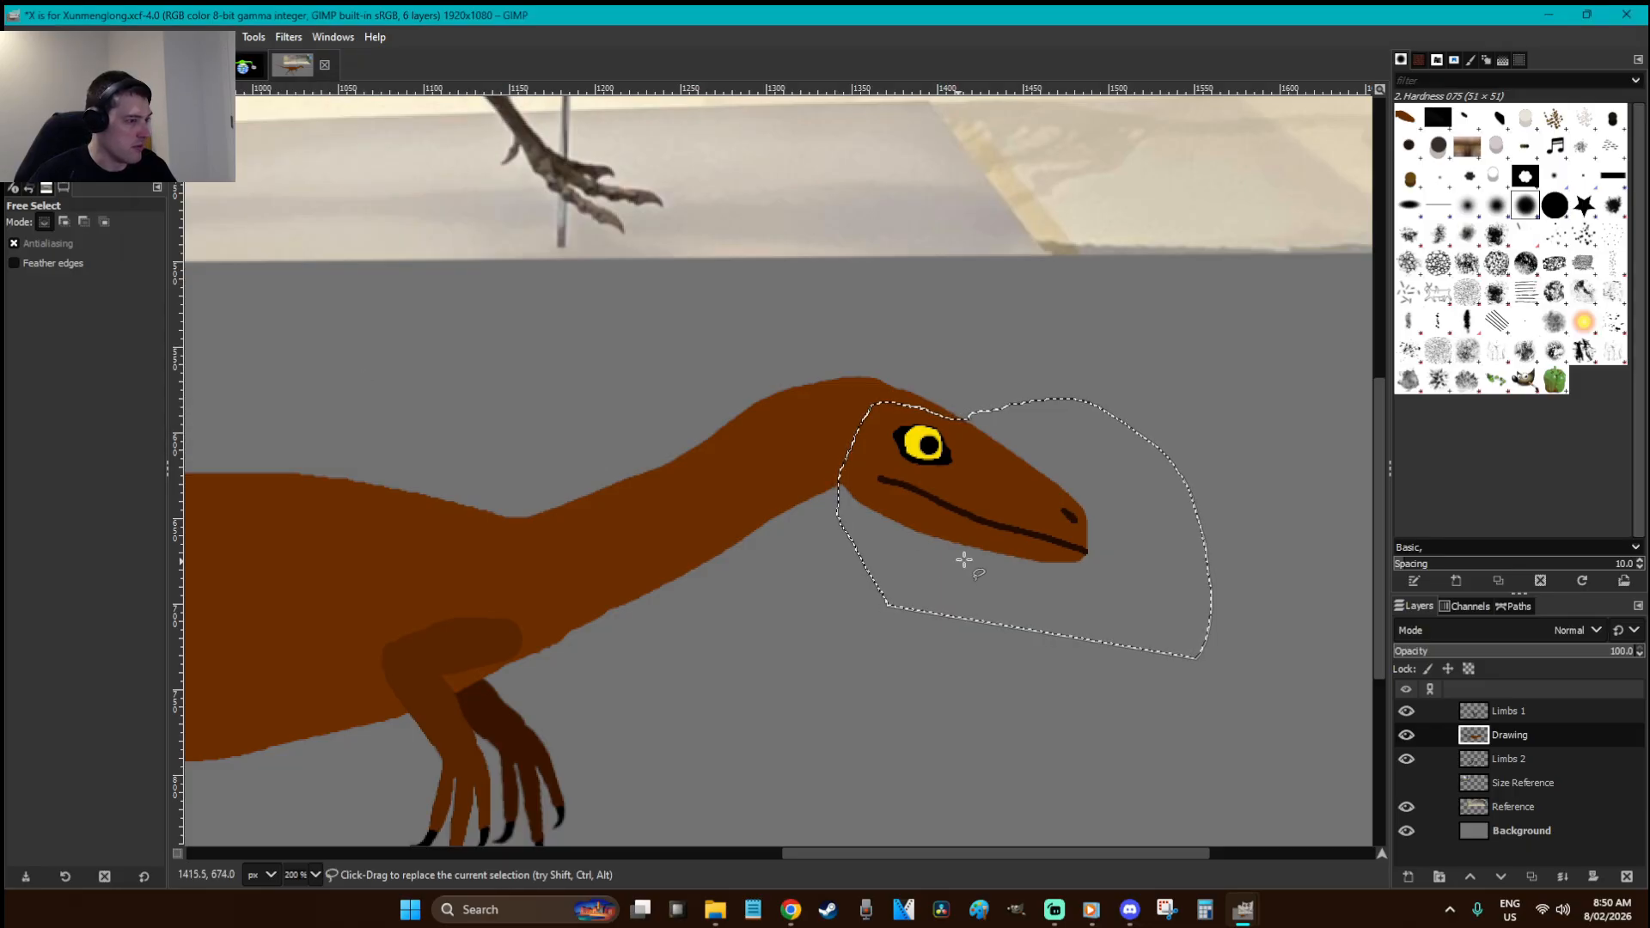
key("shift+b")
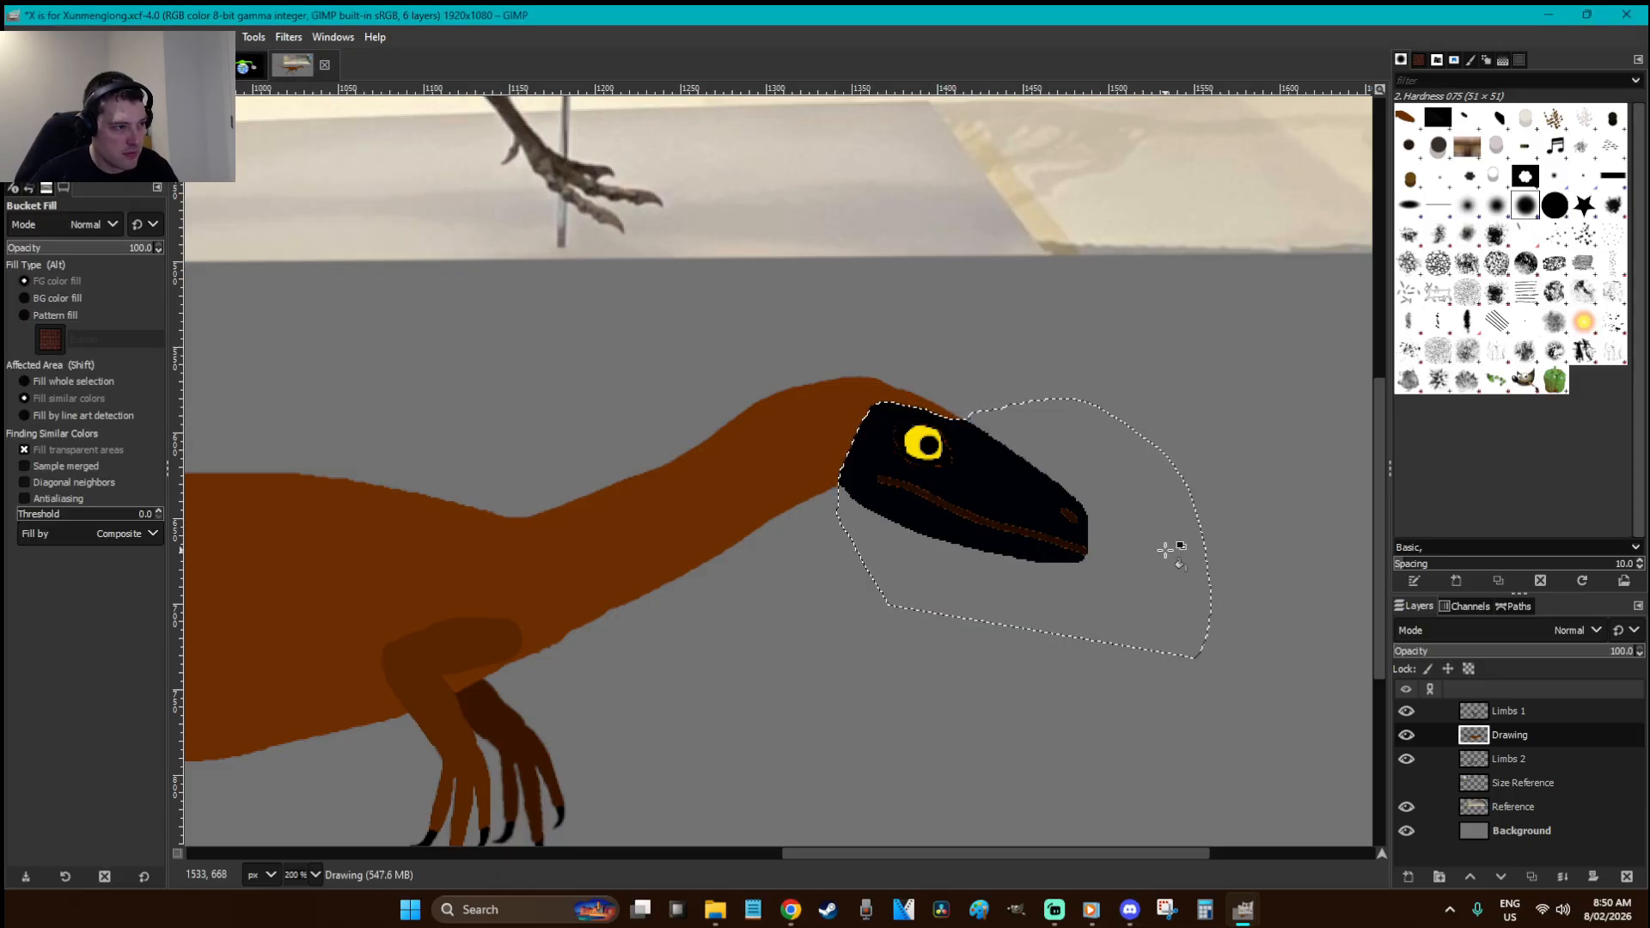
key("ctrl+z")
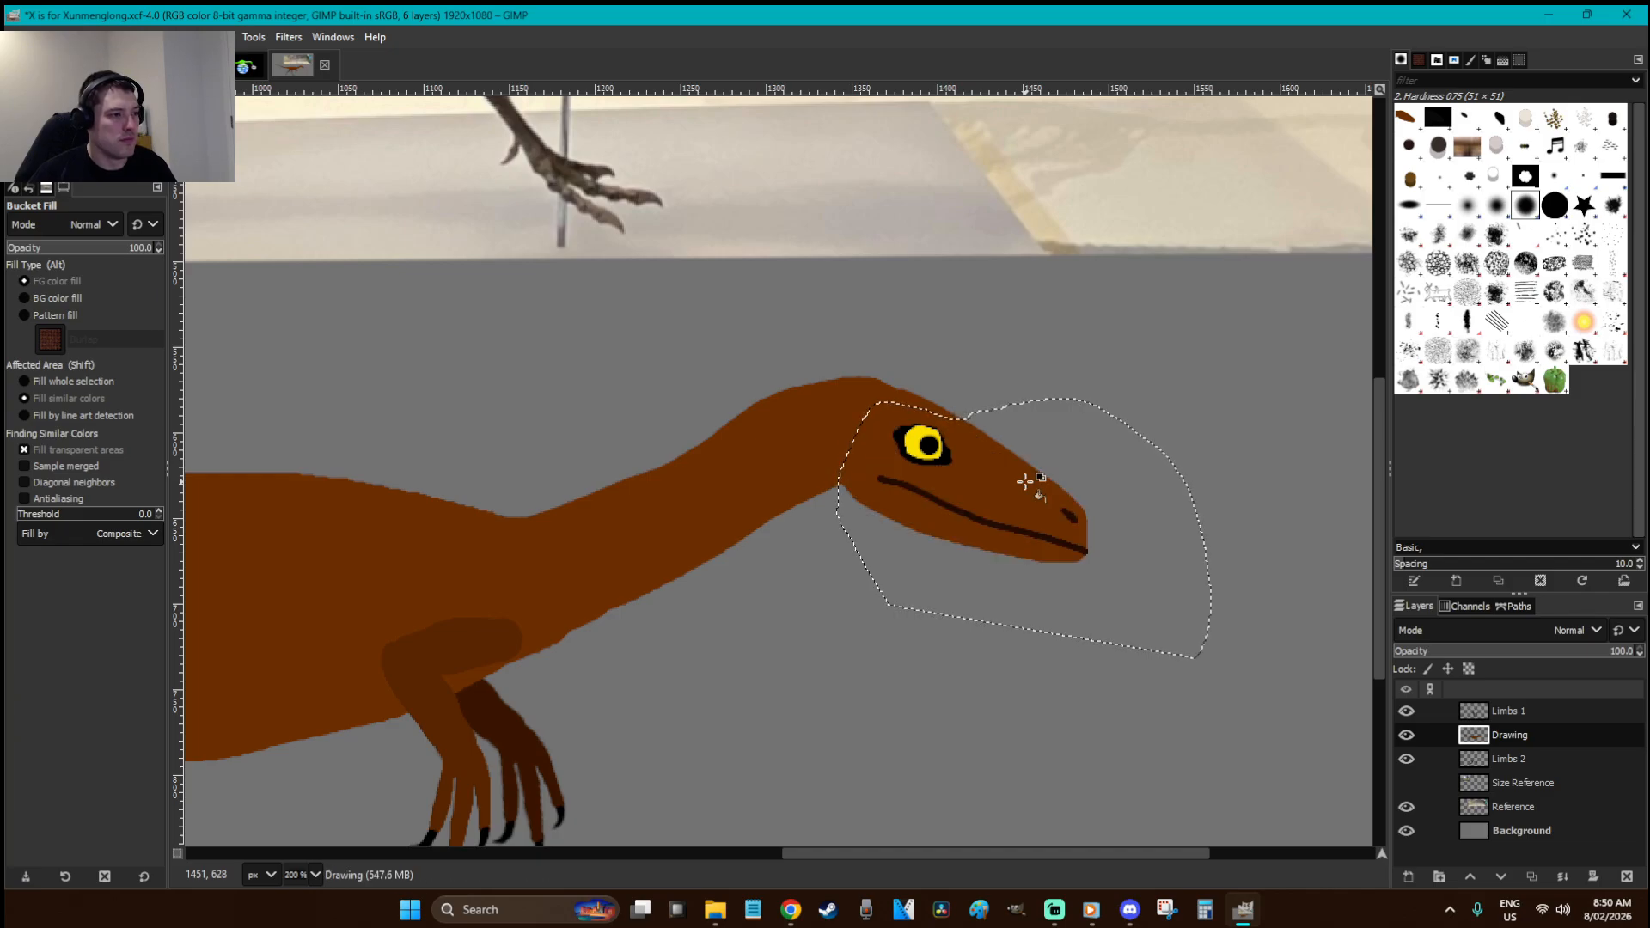
left_click(38, 518)
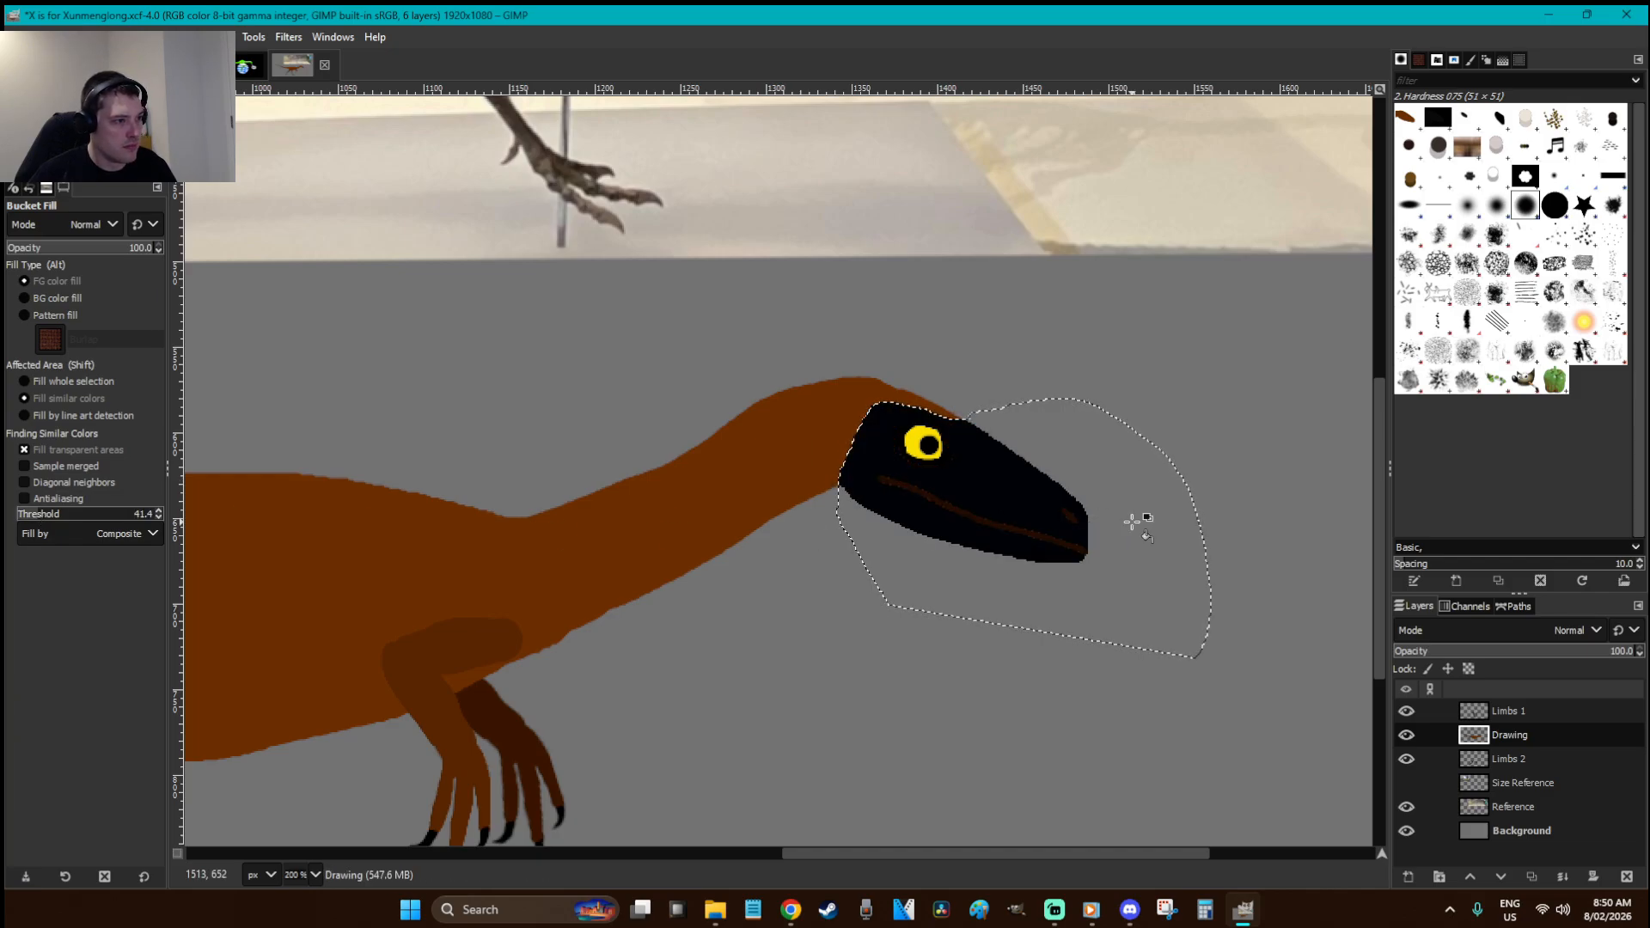
- Fill the remaining brown mouth line and nostril black as well, and clear the selection
key("o")
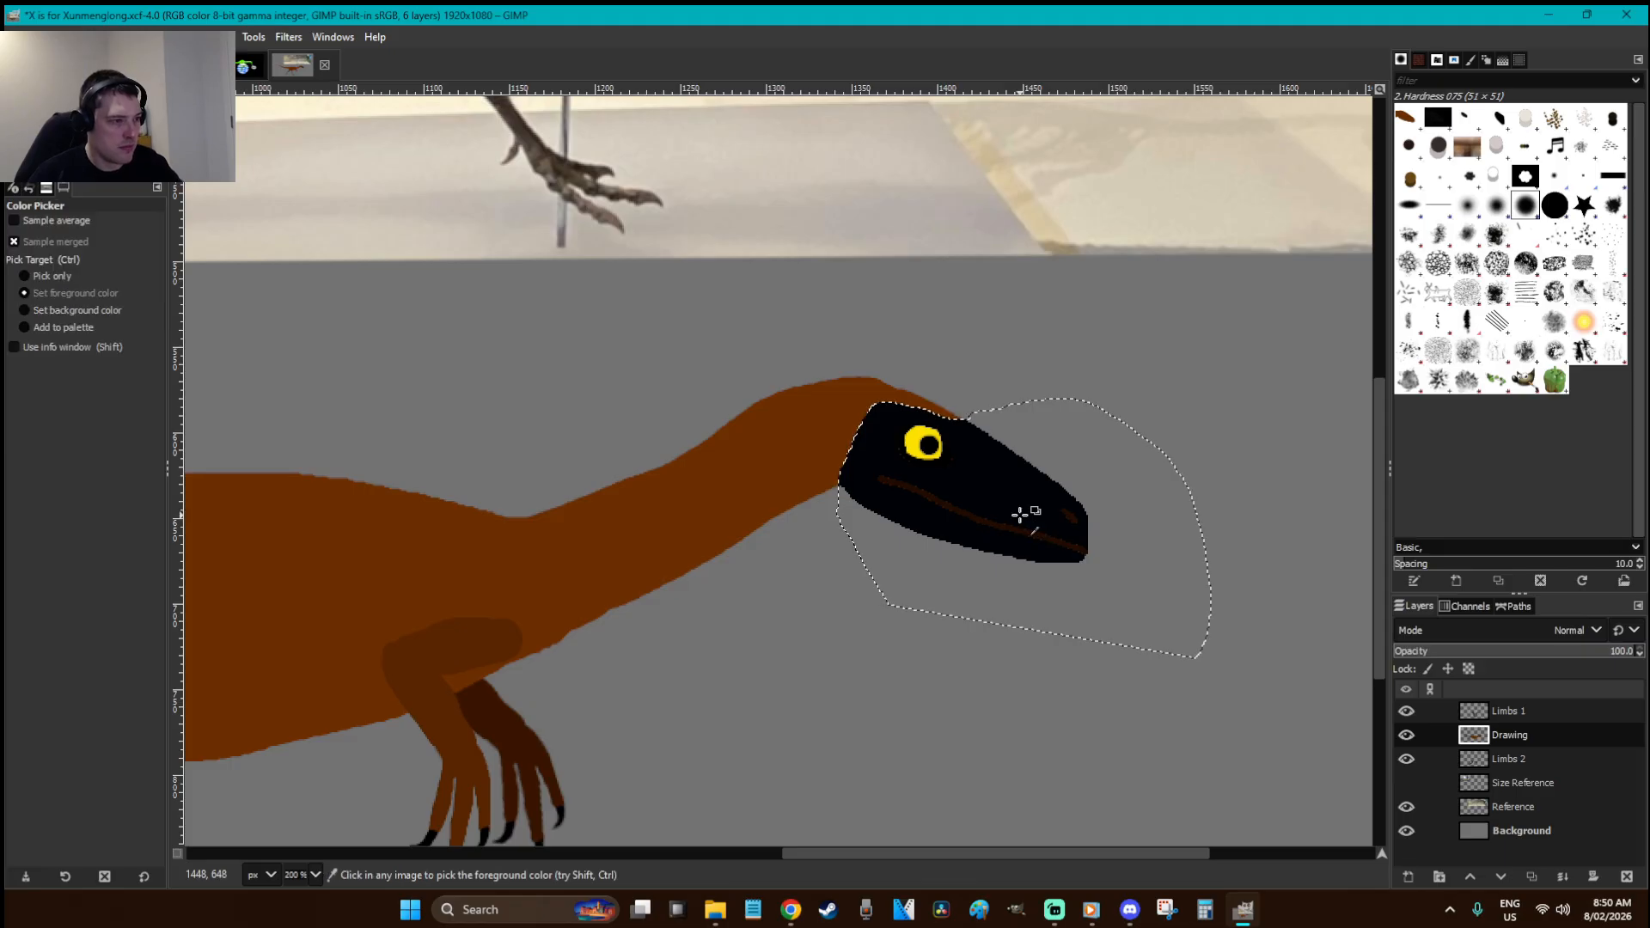
key("shift+b")
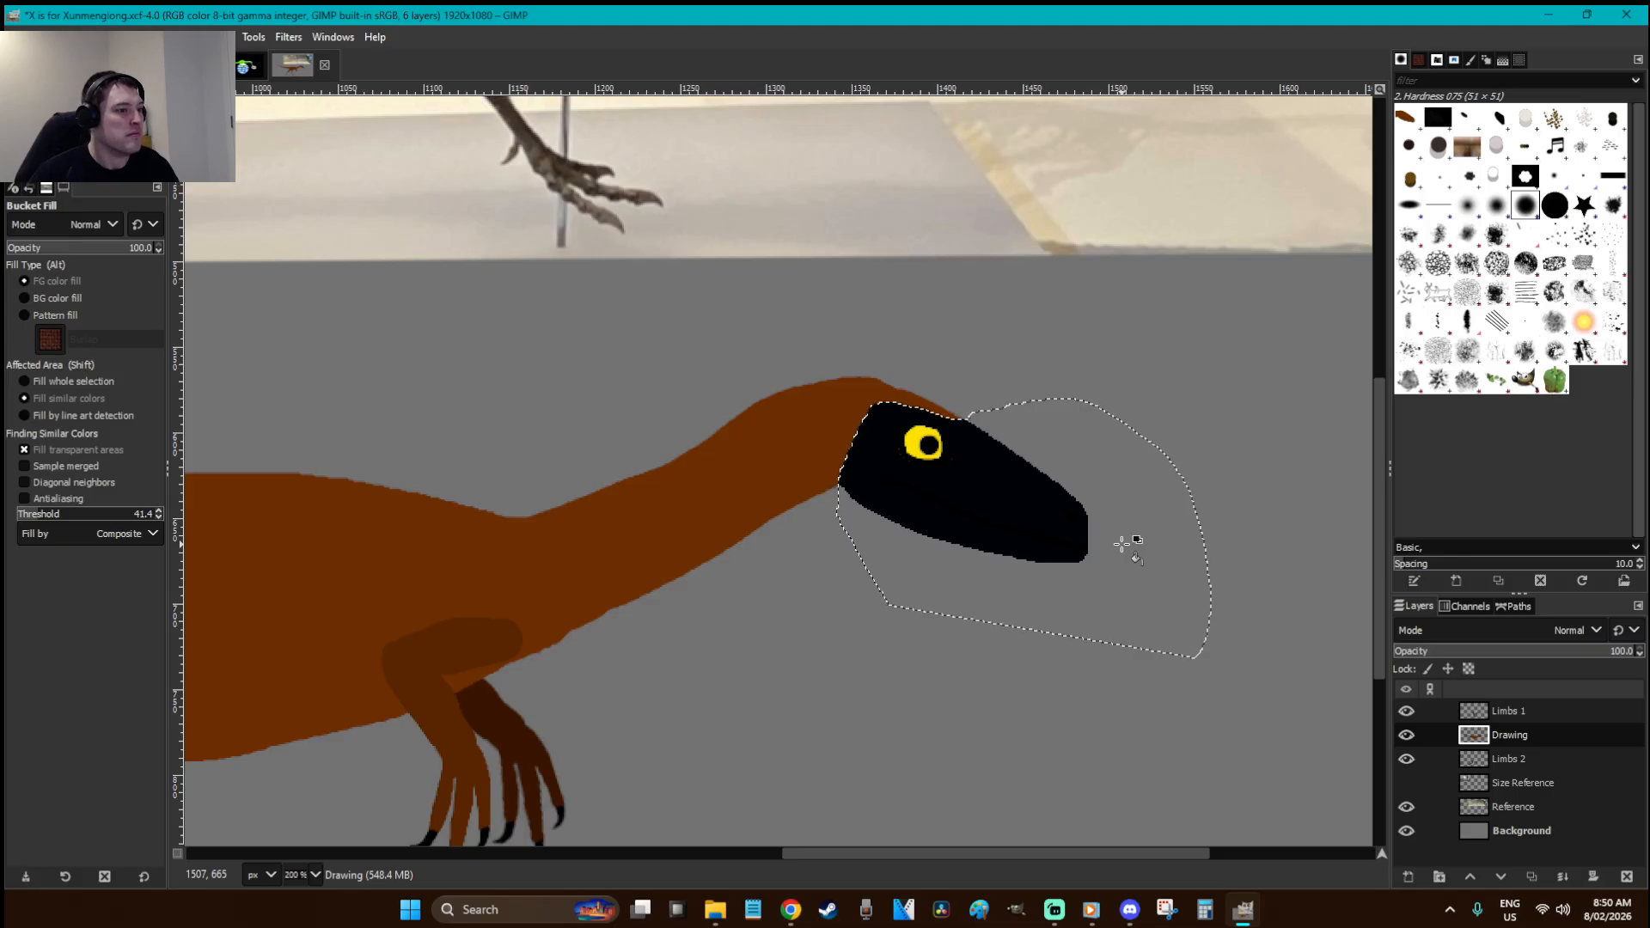
key("r")
left_click(990, 699)
key("o")
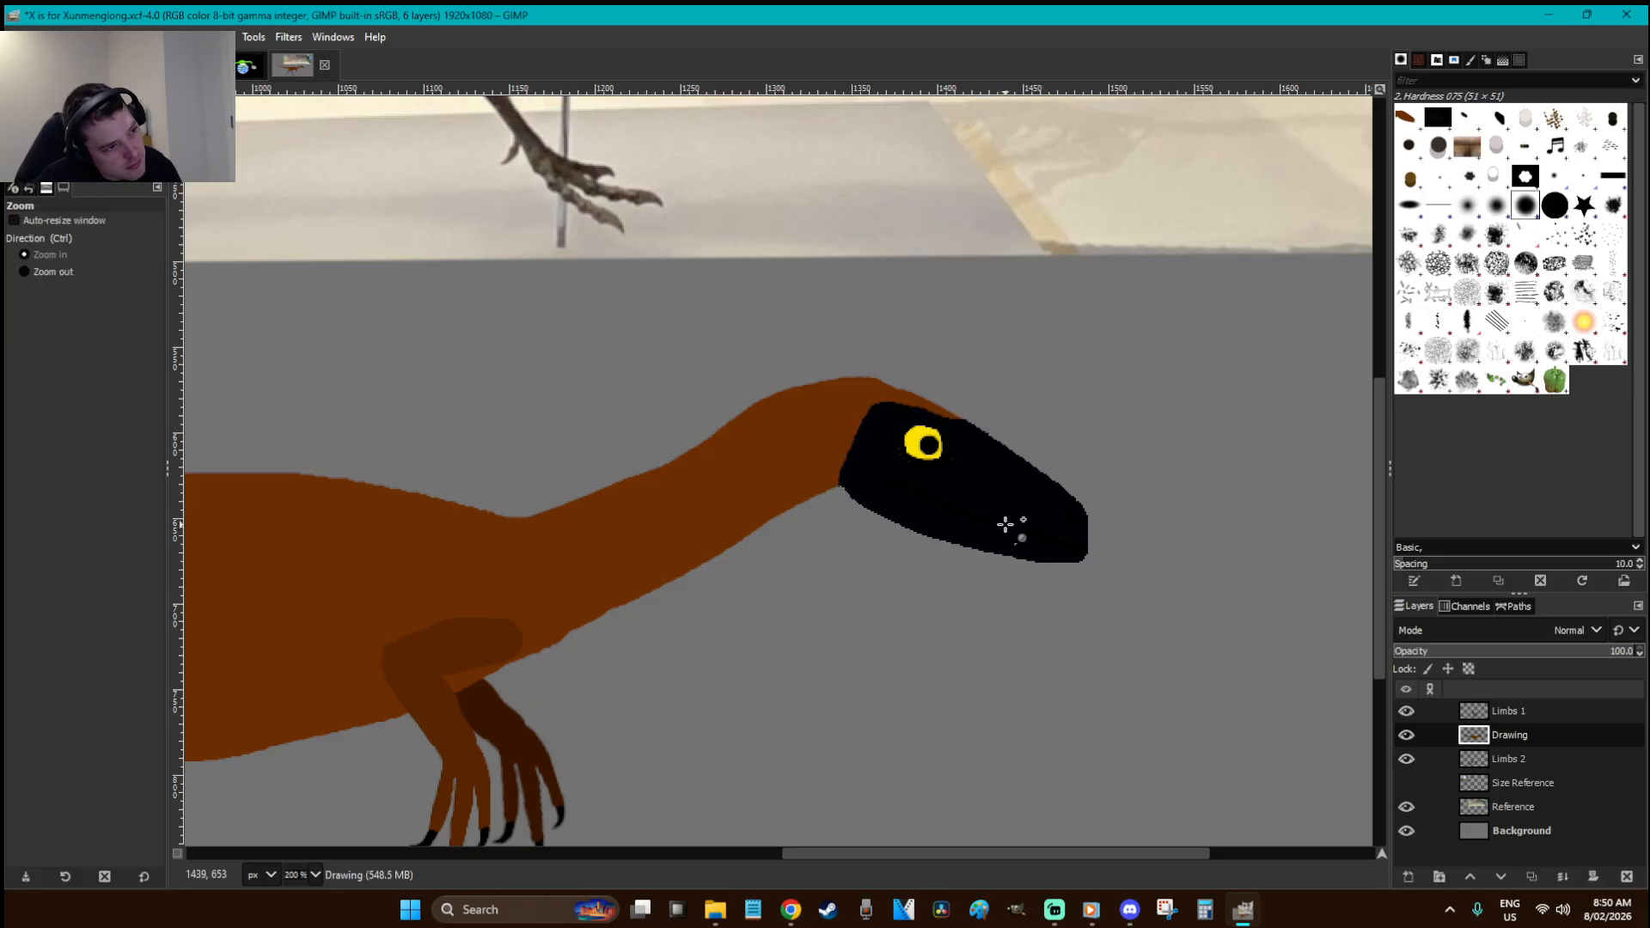
- Paint over the leftover brown specks around the eye in black with the size 3 brush
scroll(1001, 526, "up", 5)
key("p")
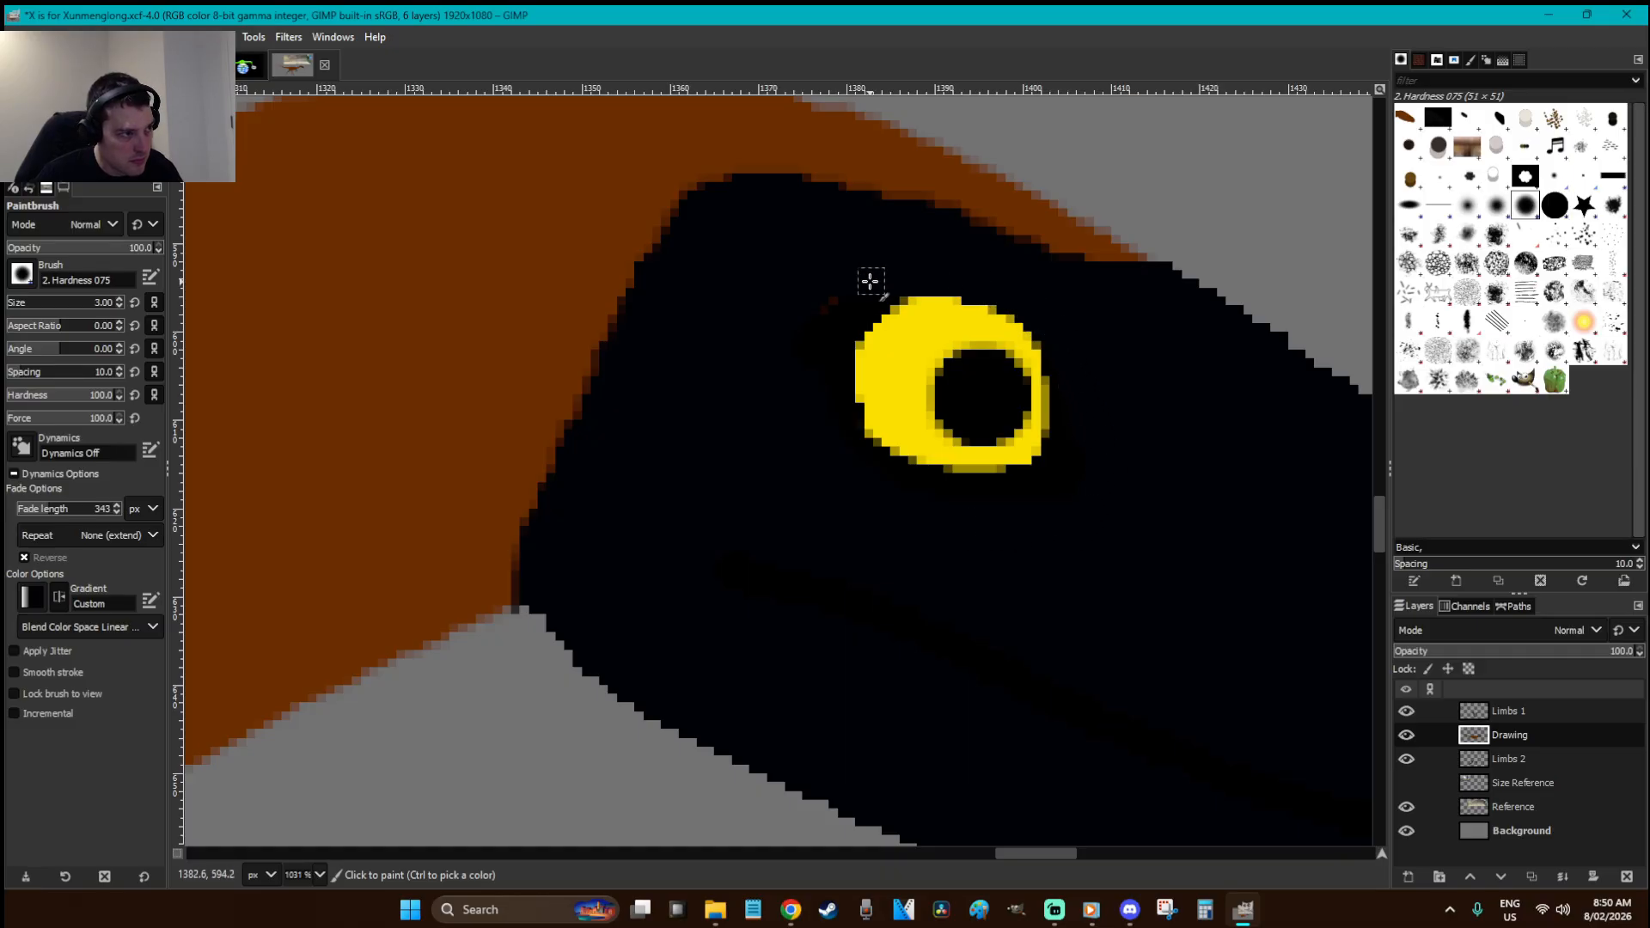
key("r")
key("p")
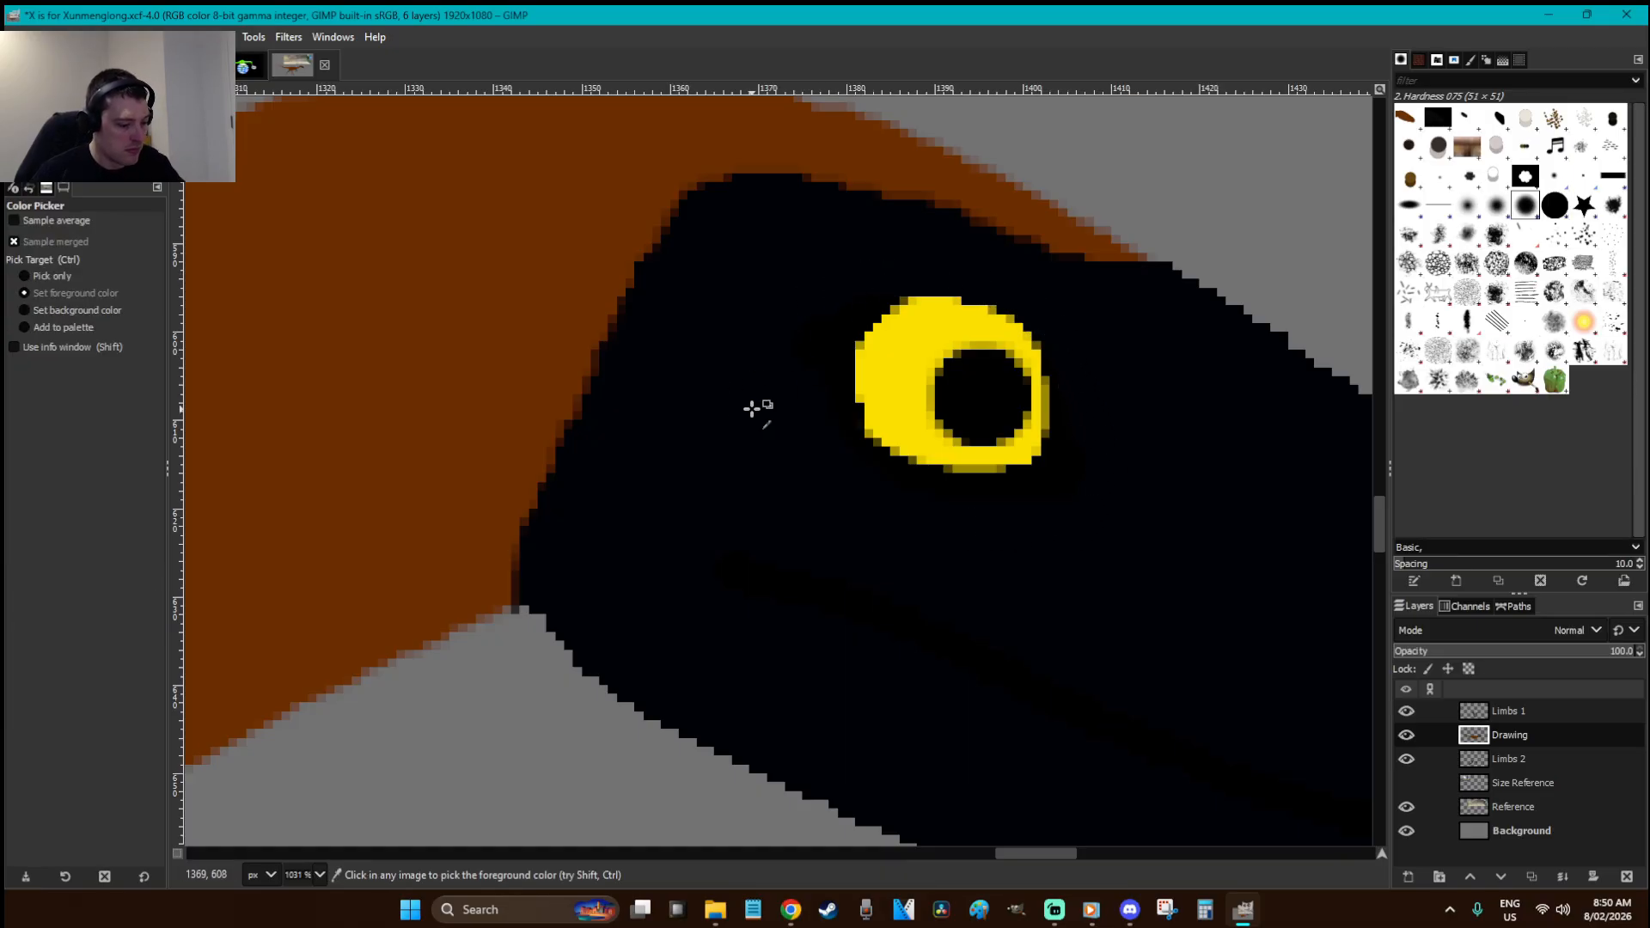
key("r")
key("1")
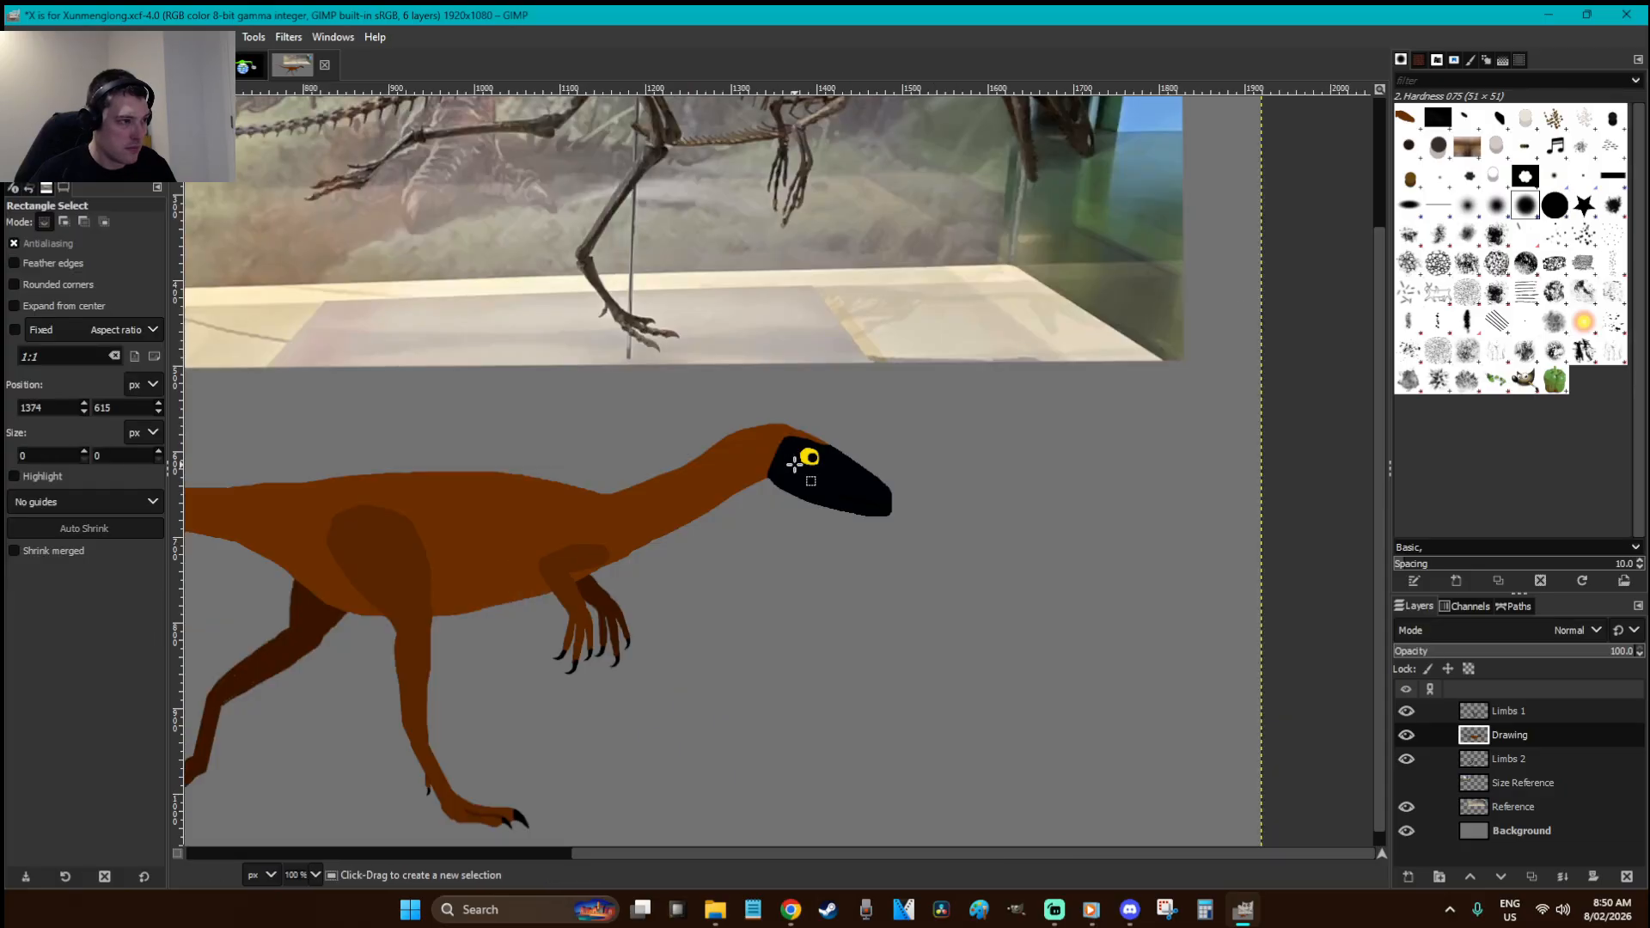
- Free-select the near hand's fingers together with the near lower leg and foot as one region
scroll(730, 854, "left", 2)
scroll(740, 737, "left", 1)
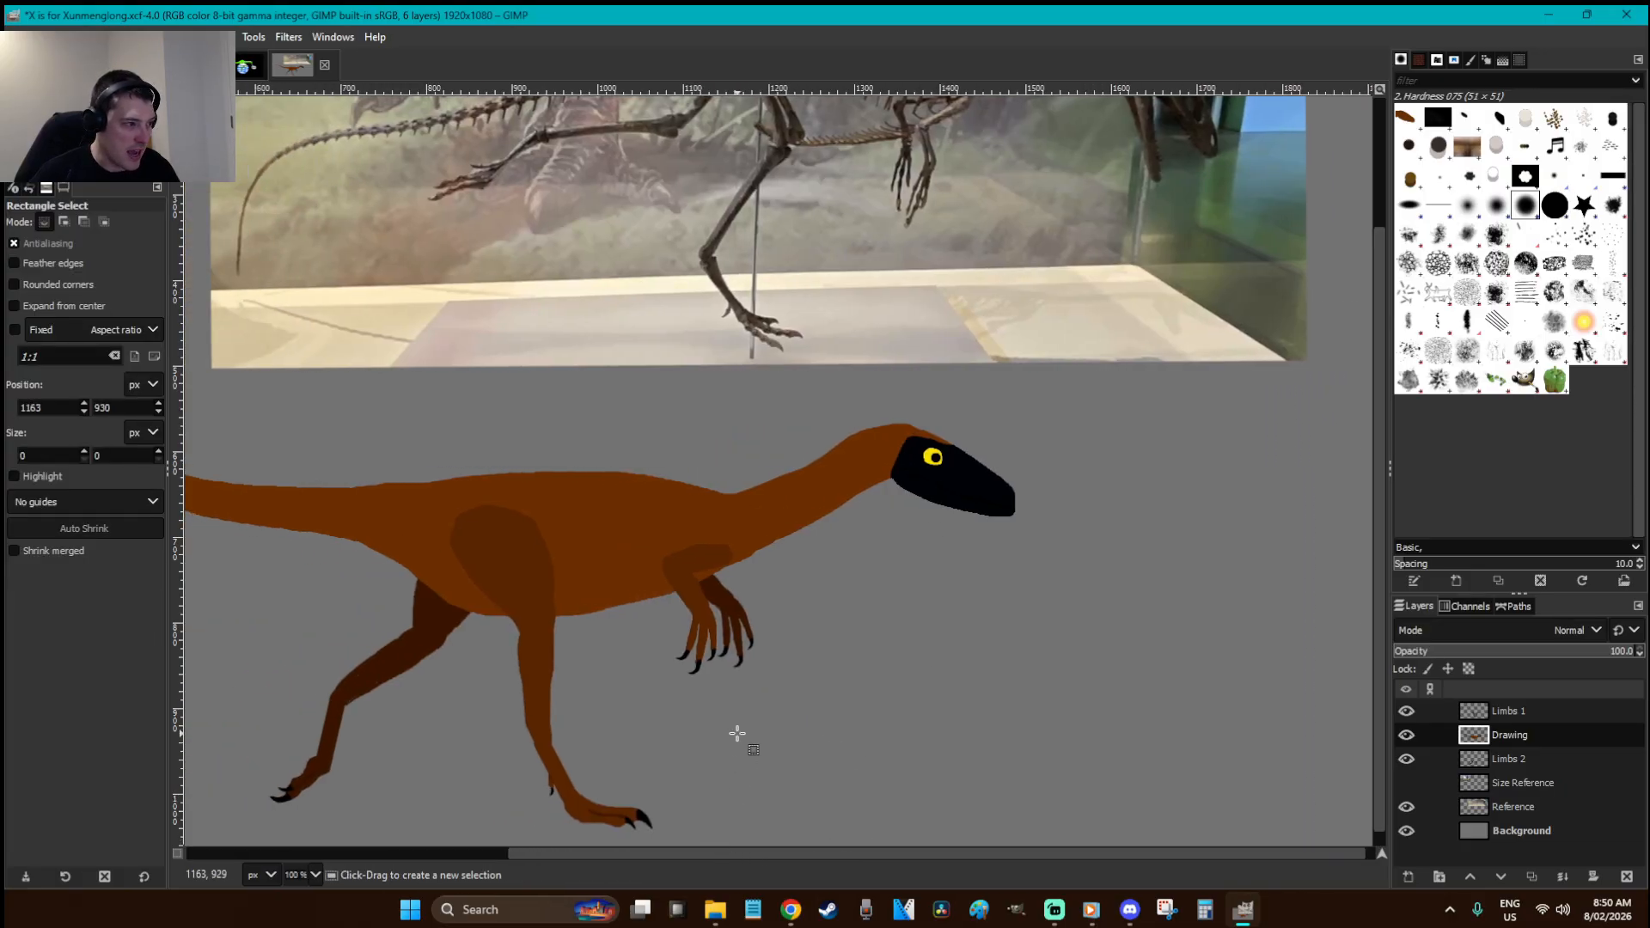
scroll(784, 733, "down", 1)
key("Page_Down")
key("z")
left_click_drag(870, 804, 423, 583)
key("f")
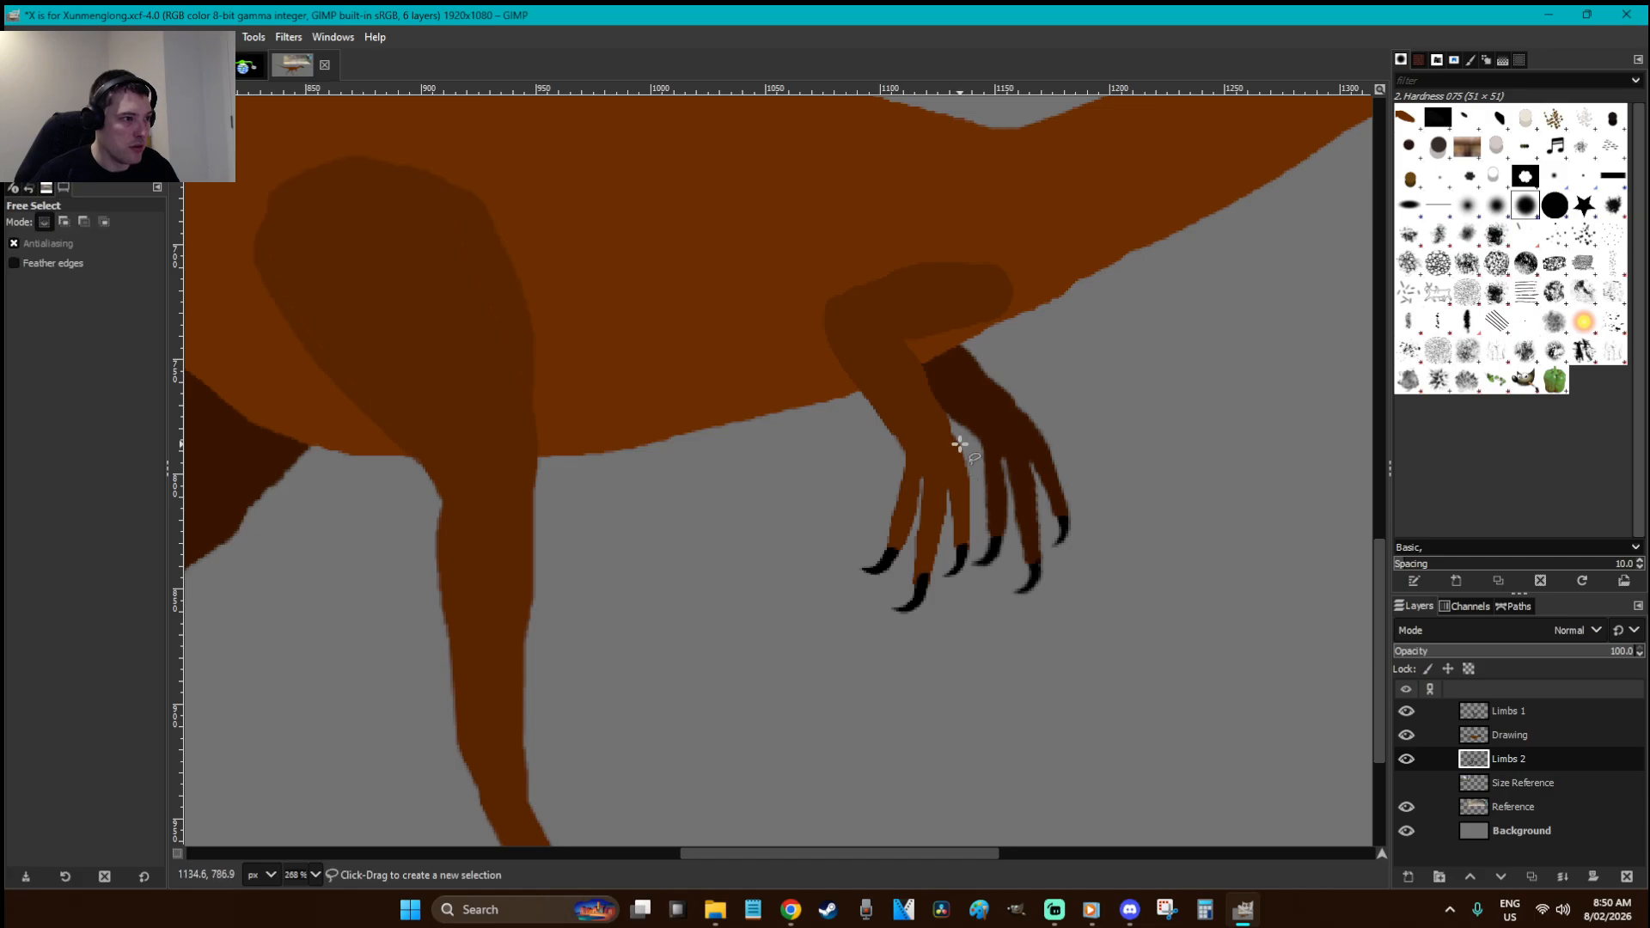
mouse_move(957, 430)
left_mouse_down()
mouse_move(978, 464)
mouse_move(793, 473)
mouse_move(684, 552)
left_mouse_up()
key("Return")
key("r")
left_click(983, 471)
key("f")
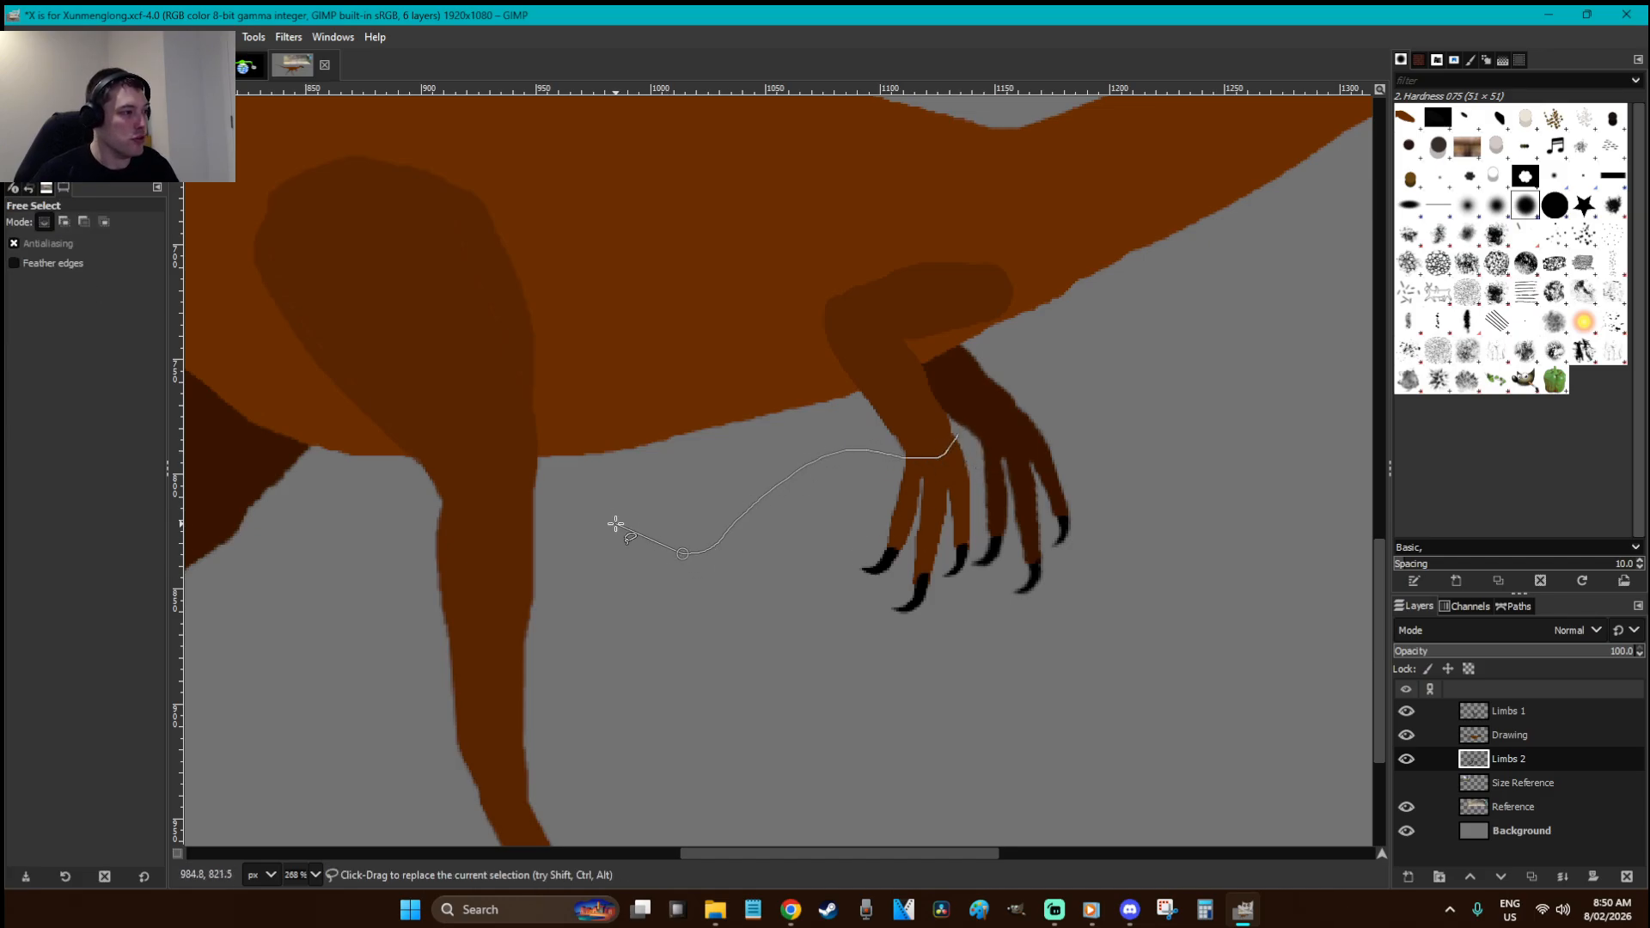
mouse_move(544, 467)
left_mouse_down()
mouse_move(464, 500)
mouse_move(364, 489)
mouse_move(405, 700)
mouse_move(688, 803)
mouse_move(926, 792)
mouse_move(1064, 557)
mouse_move(993, 392)
mouse_move(1021, 183)
mouse_move(959, 164)
left_mouse_up()
scroll(400, 683, "down", 3)
key("Return")
- Try to bucket-fill the selected hand and lower leg near-black on the Limbs 1 layer, and undo the fills and the selection
key("shift+b")
left_click(593, 692)
key("ctrl+z")
left_click(1533, 713)
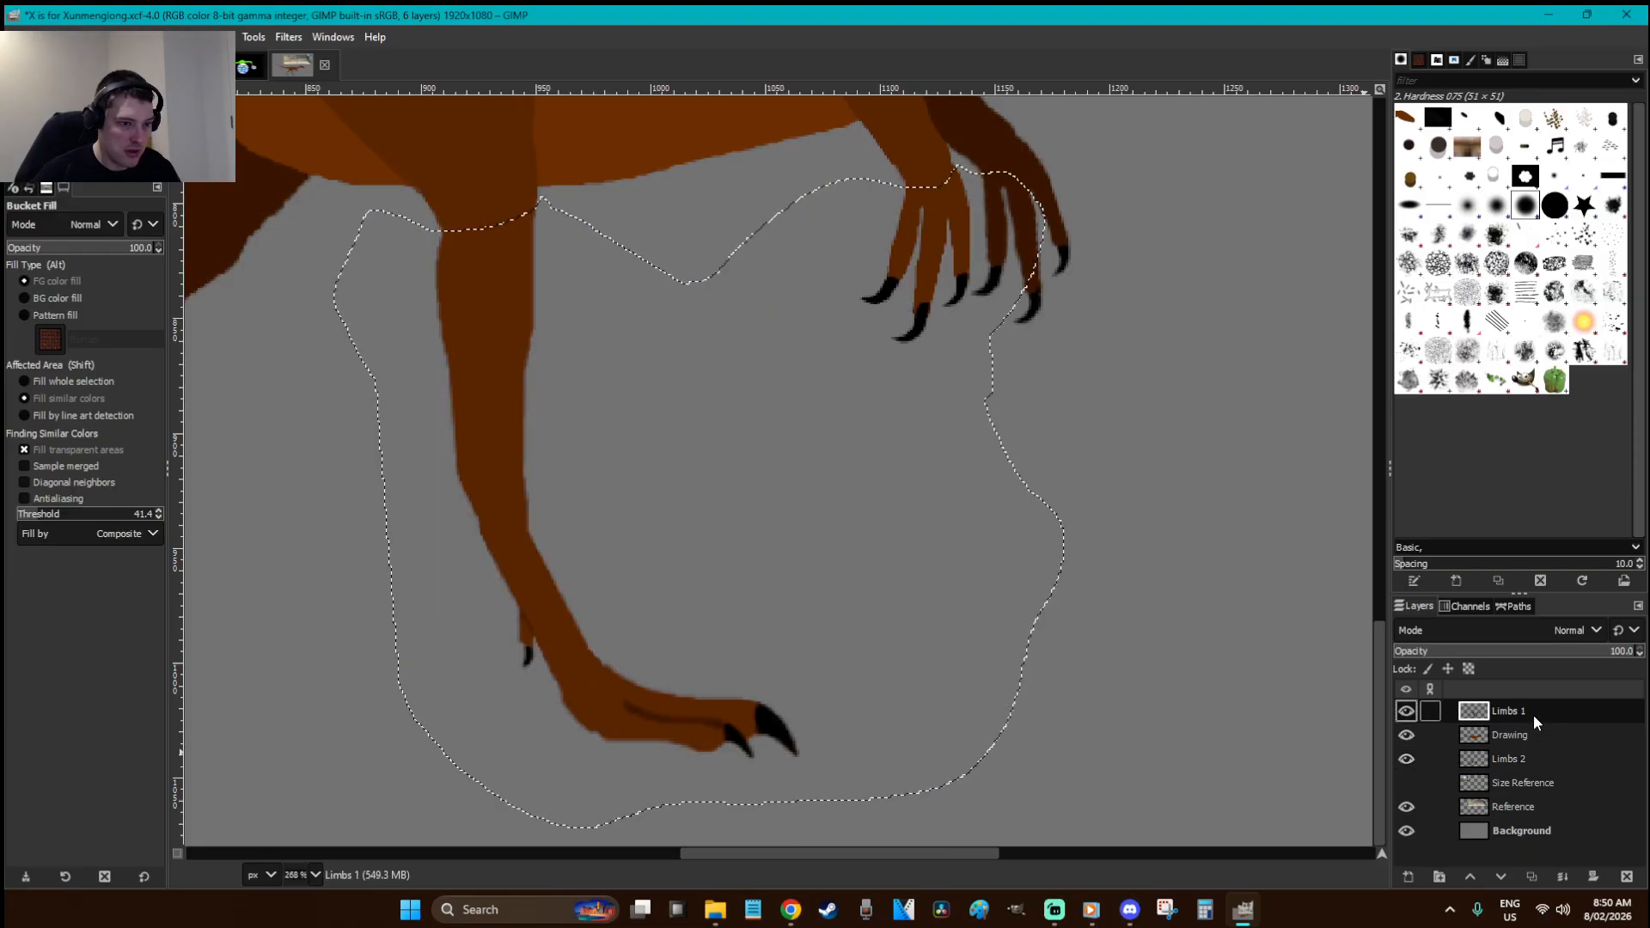
left_click(945, 210)
left_click(510, 413)
key("ctrl+z")
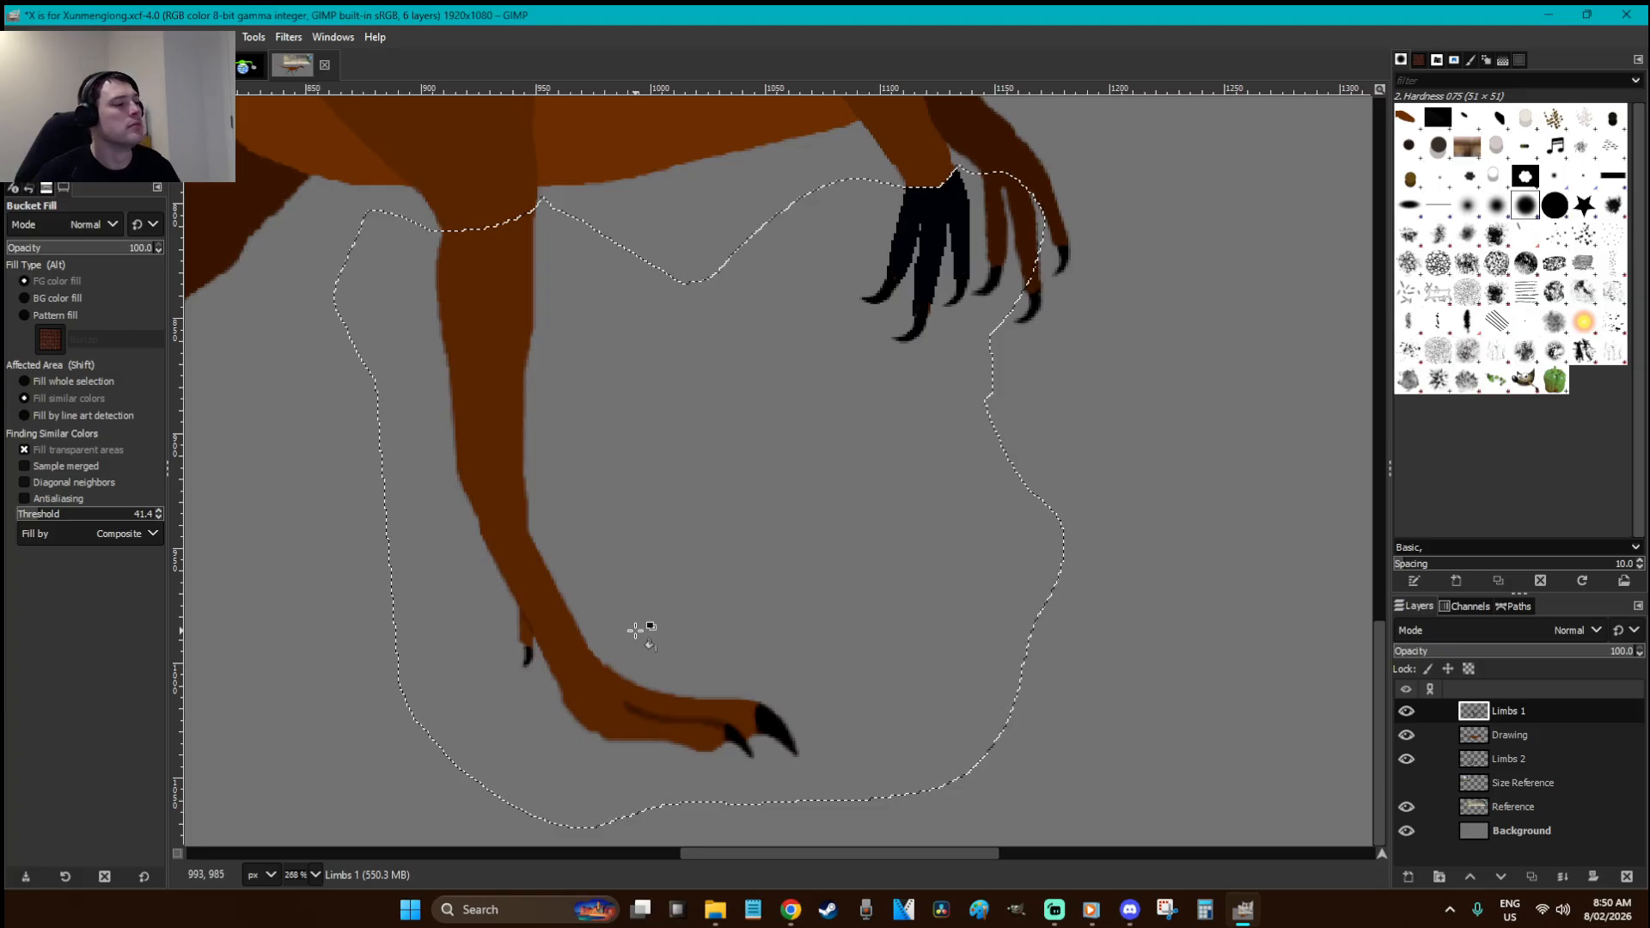
left_click(580, 651)
key("ctrl+z")
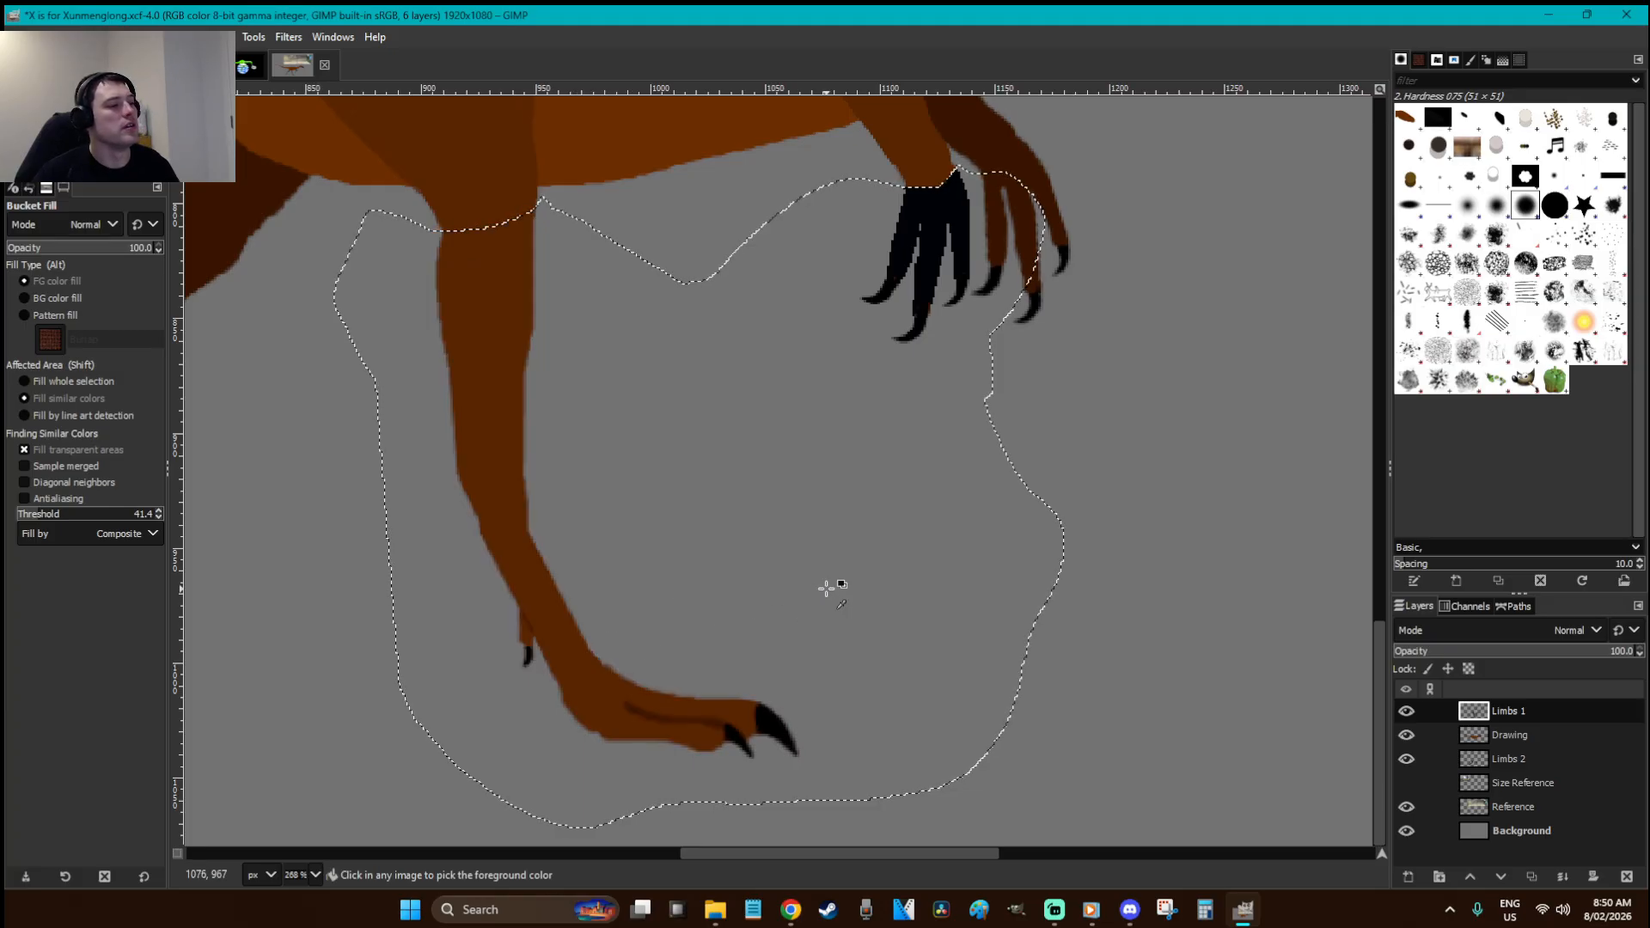
key("r")
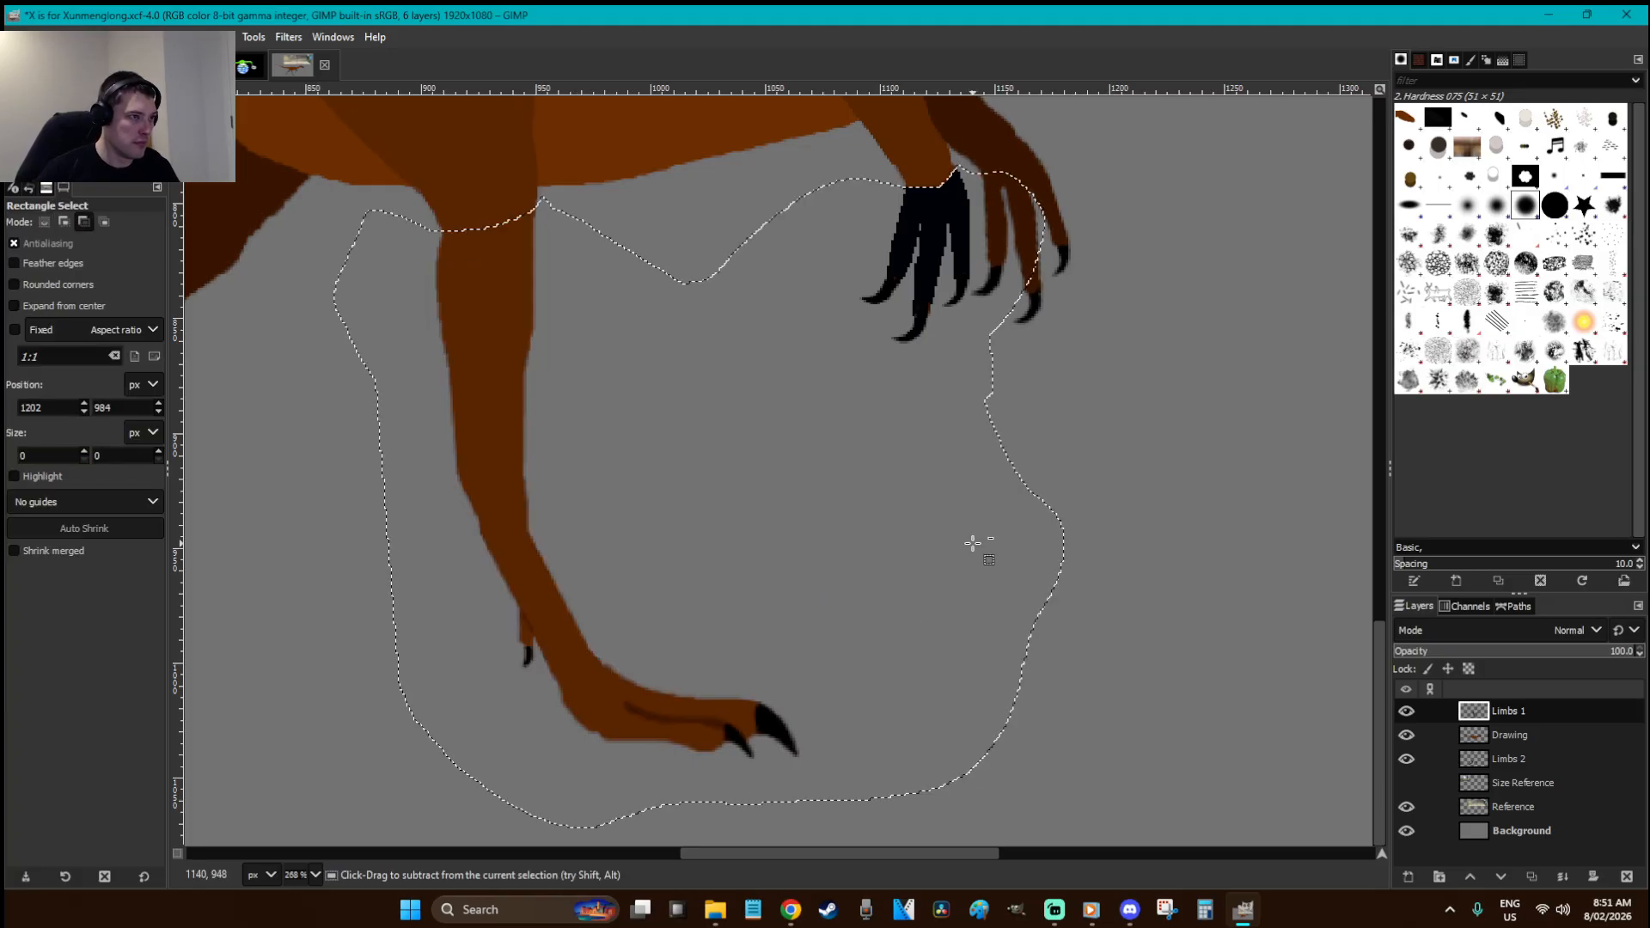
key("ctrl+z")
key("ctrl+z")
- Select the near limbs' brown by color on the Limbs 1 layer with the threshold set to 0
key("shift+o")
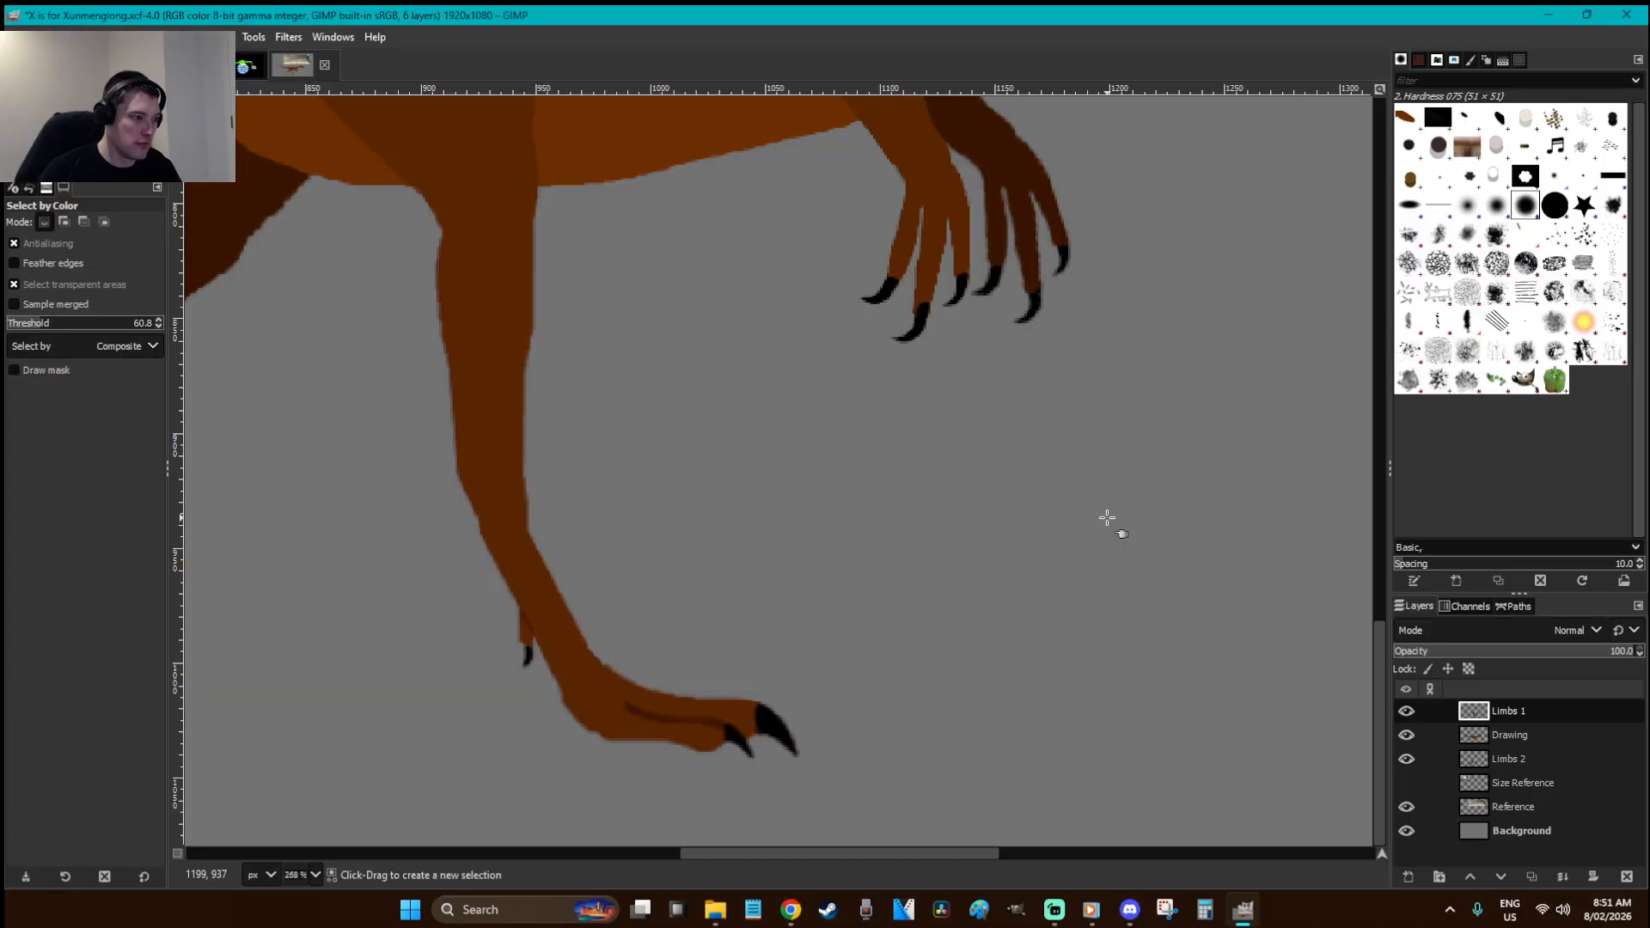
left_click(645, 692)
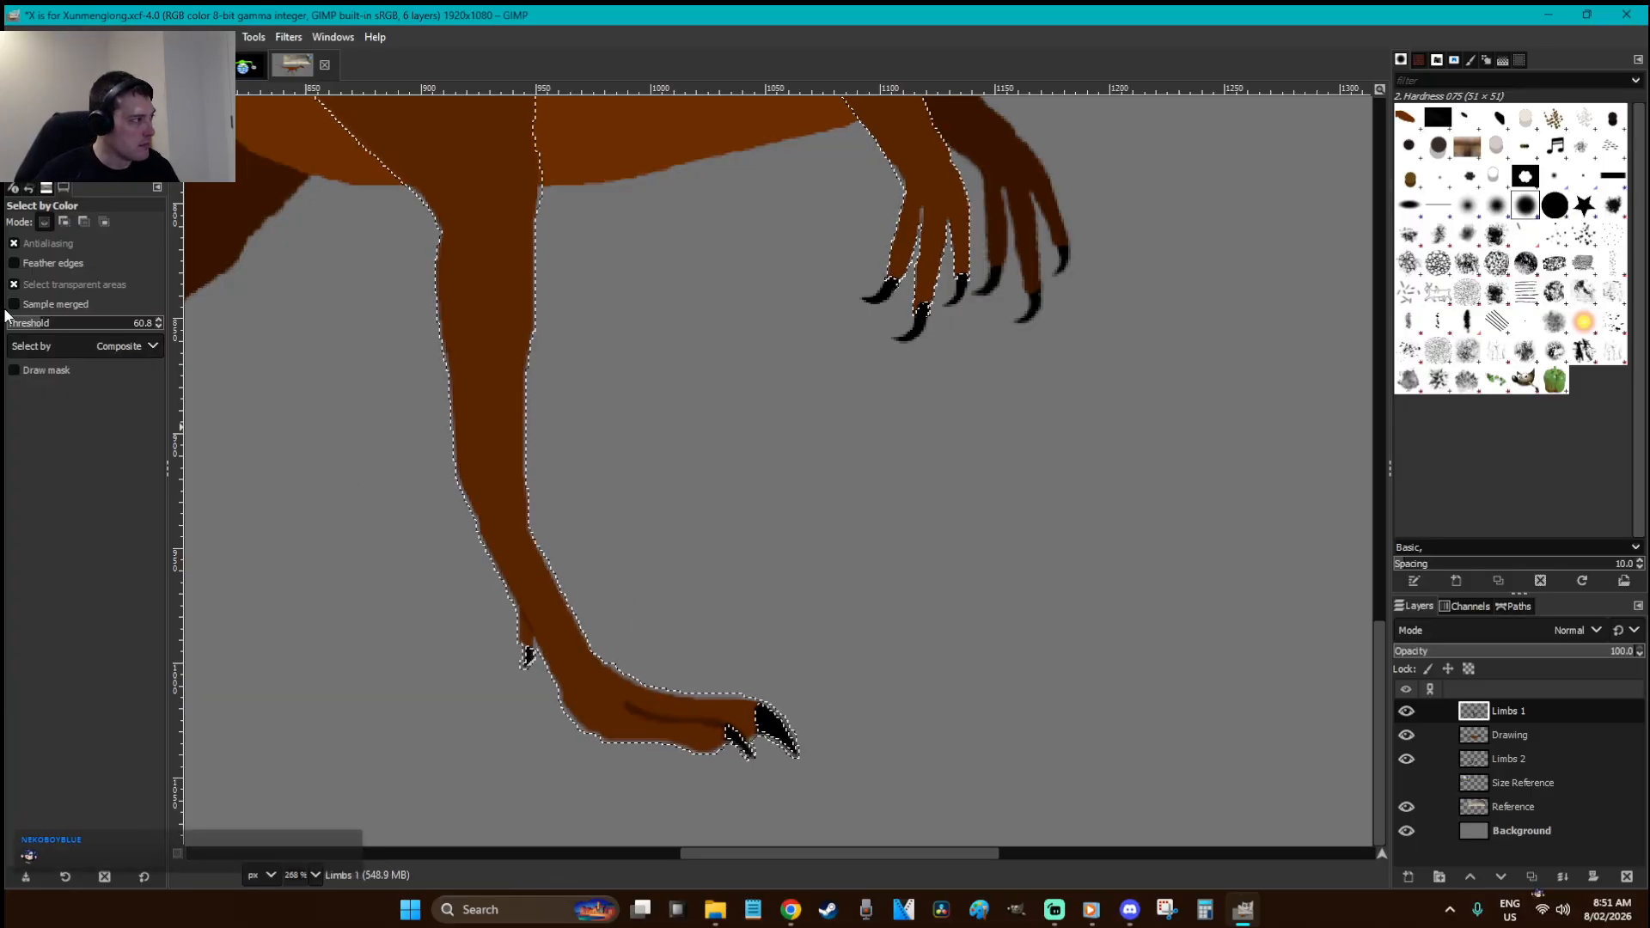
left_click_drag(41, 323, 4, 323)
left_click(576, 663)
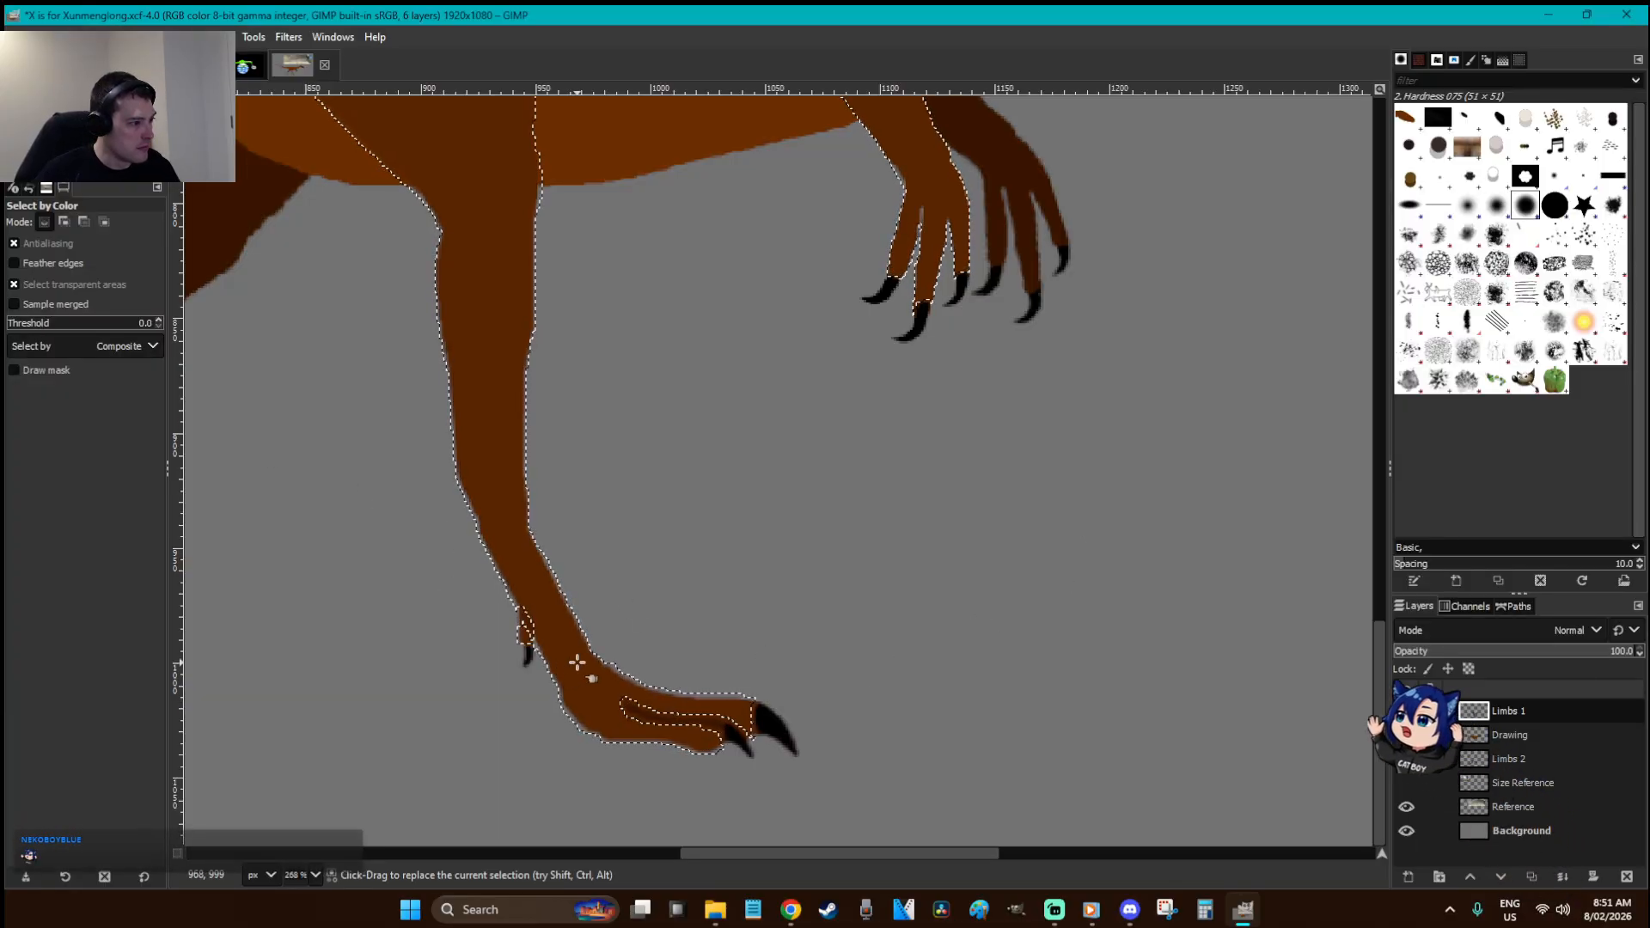
- Clear the color selection and free-select the near hand's fingers, lower leg and foot as one region
key("r")
left_click(949, 598)
scroll(950, 598, "up", 3)
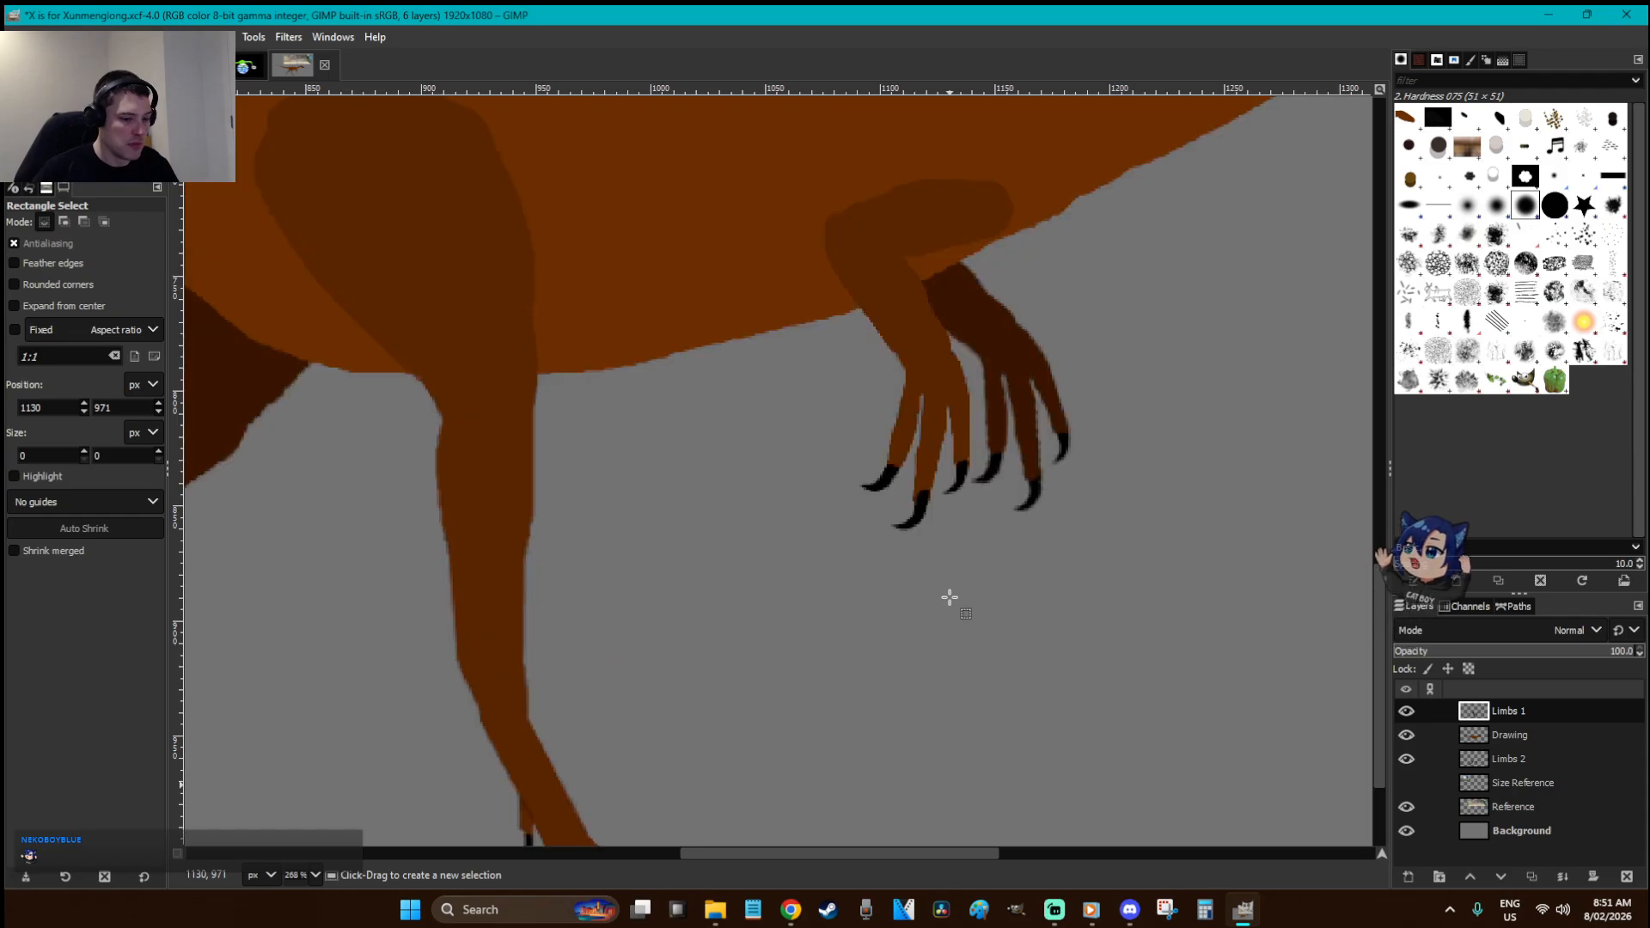
scroll(950, 598, "down", 2)
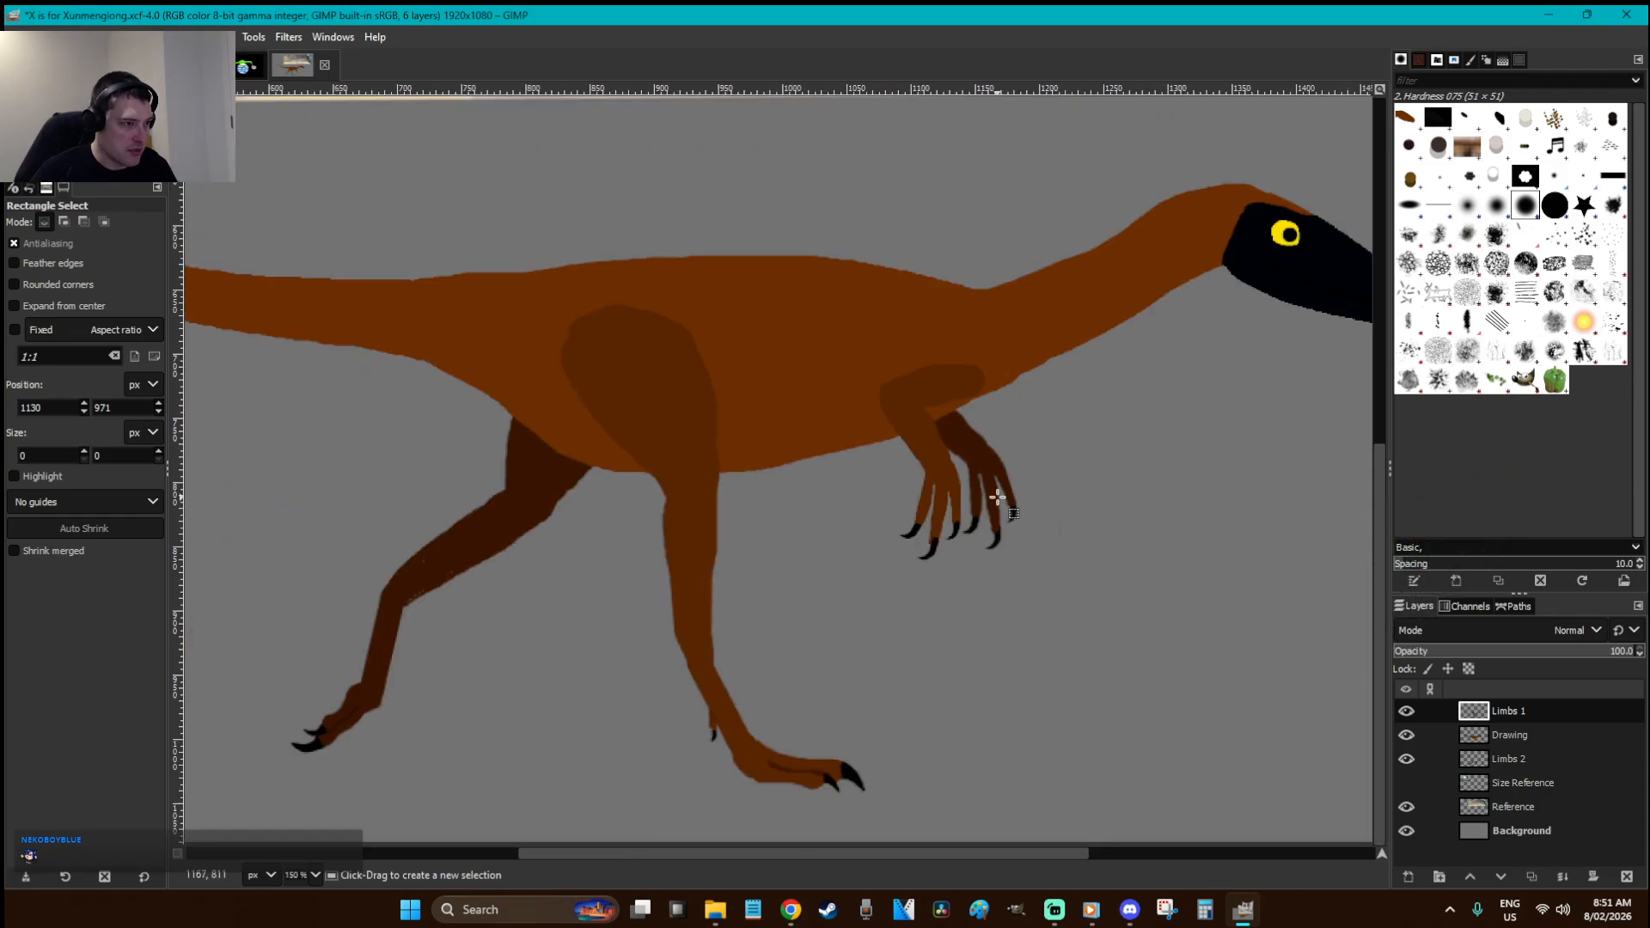
key("f")
mouse_move(954, 464)
left_mouse_down()
mouse_move(882, 465)
mouse_move(805, 511)
mouse_move(743, 488)
left_mouse_up()
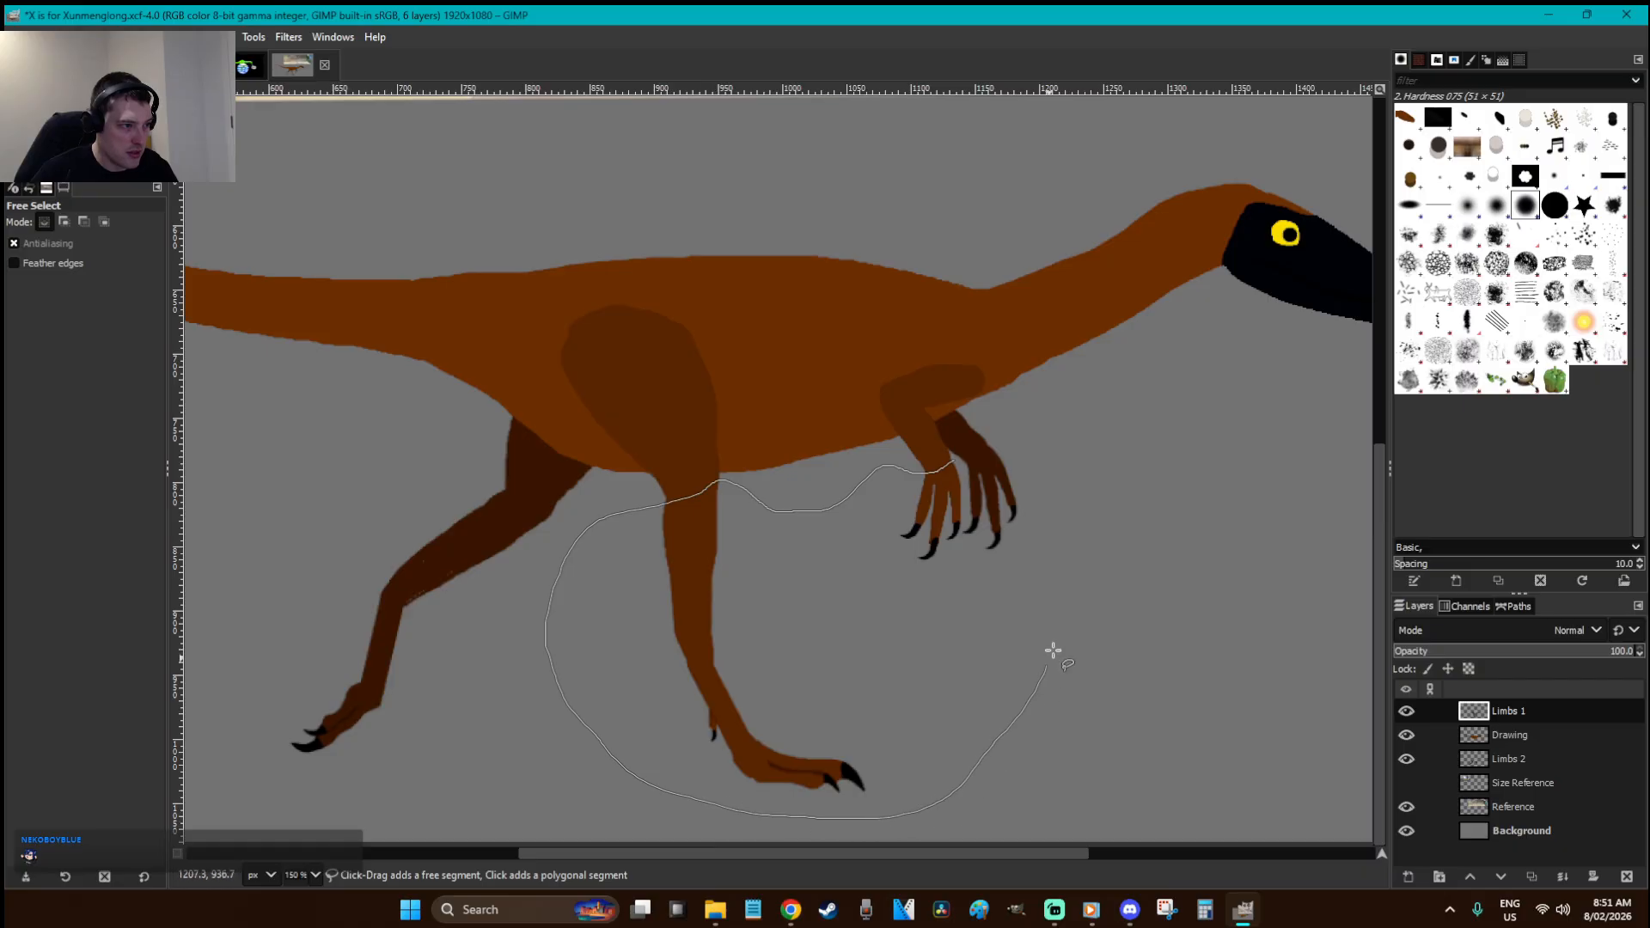
double_click(951, 460)
- Try to darken the selected near hand and lower leg with Hue-Chroma, adjusting hue, chroma and lightness, and clear the selection
right_click(957, 514)
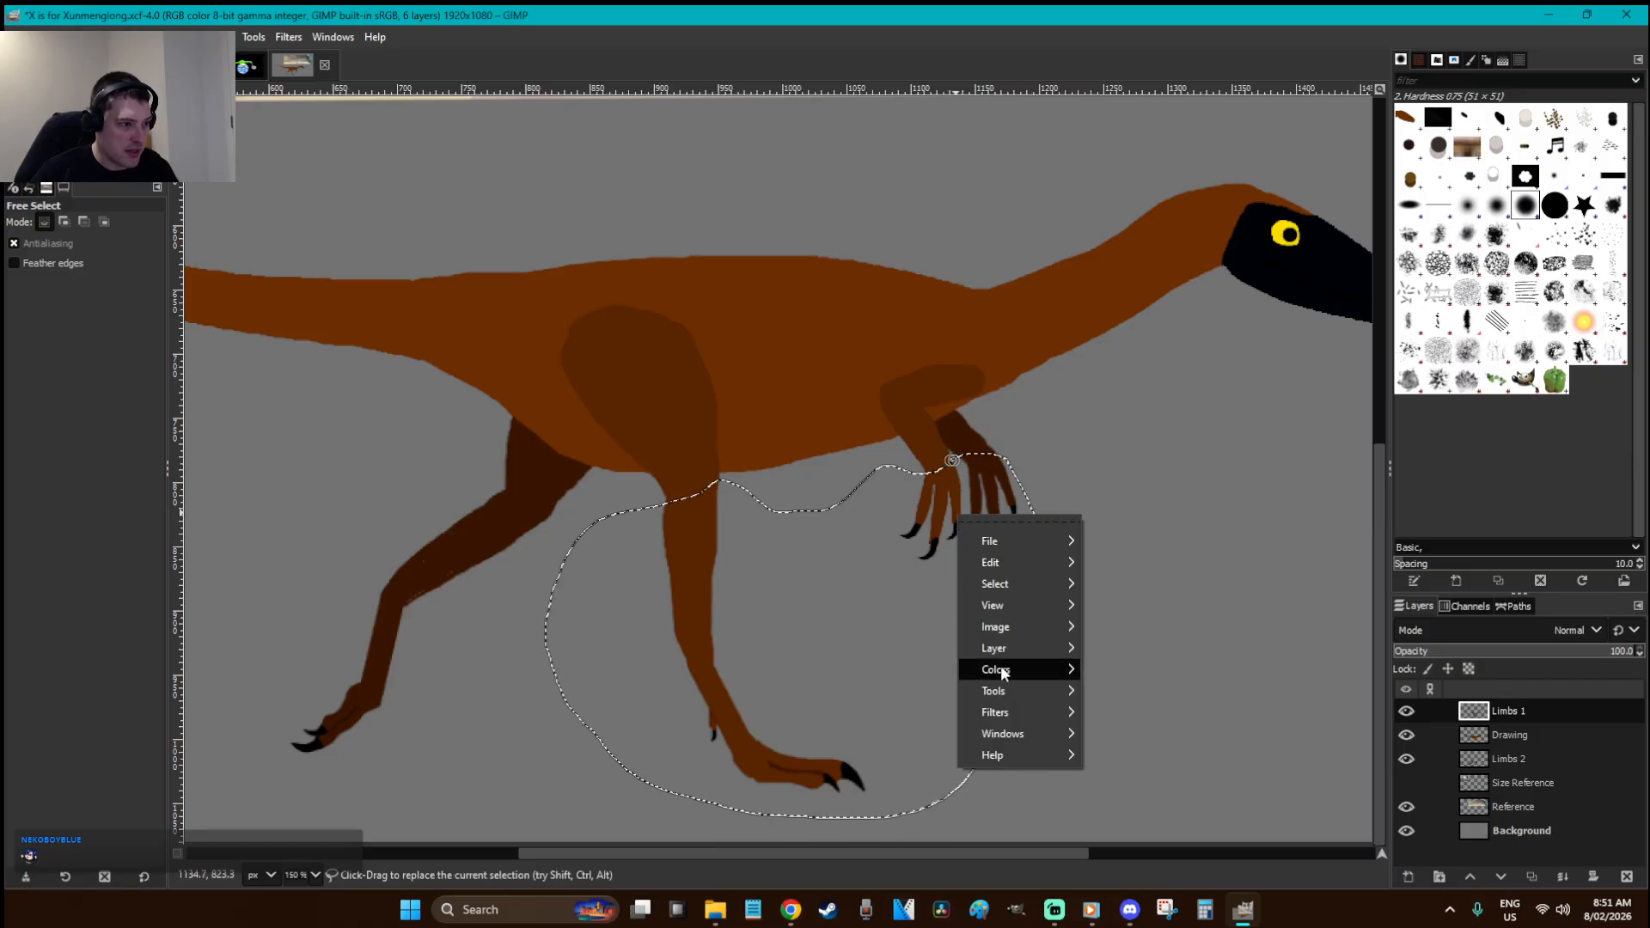
mouse_move(1001, 670)
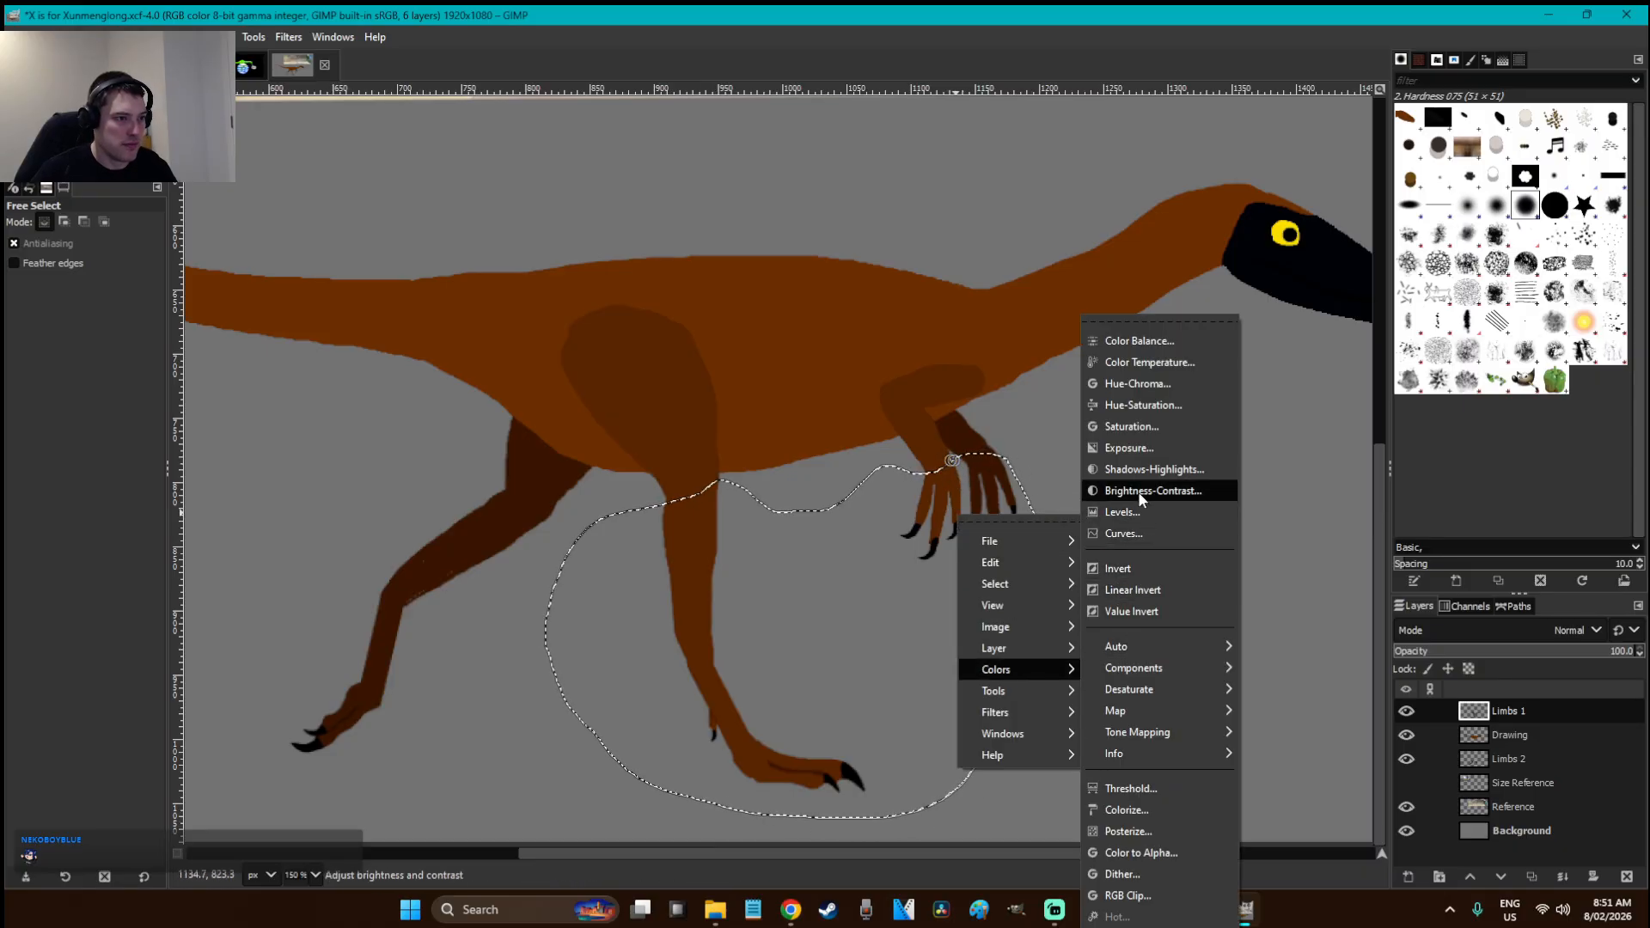
left_click(1160, 387)
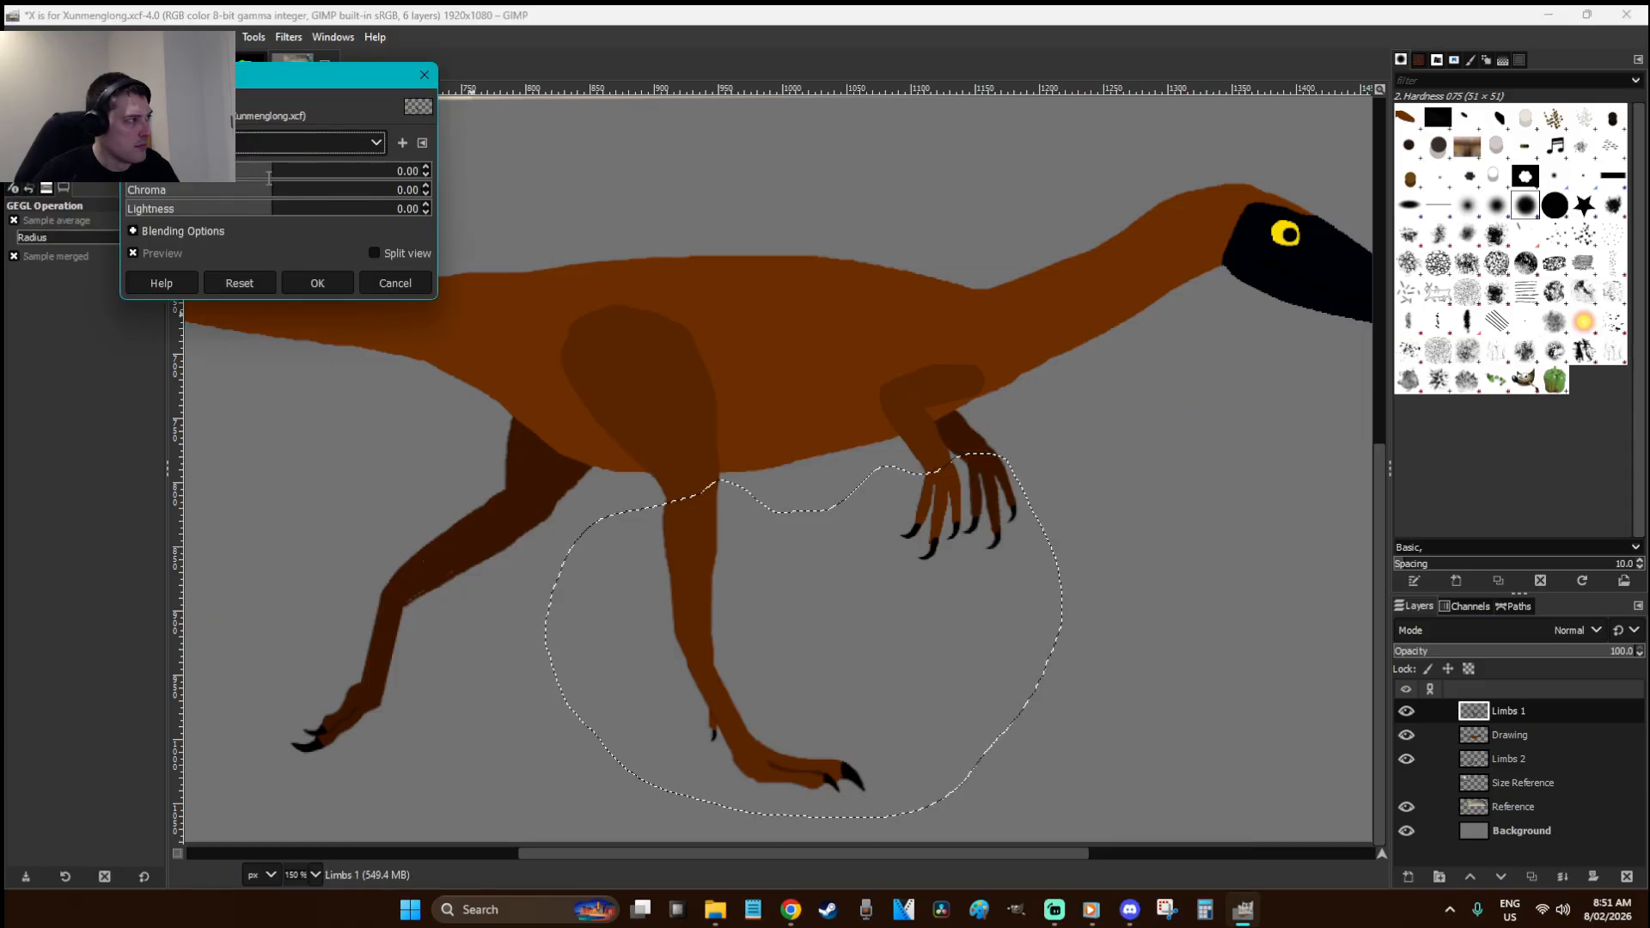
left_click_drag(273, 171, 184, 176)
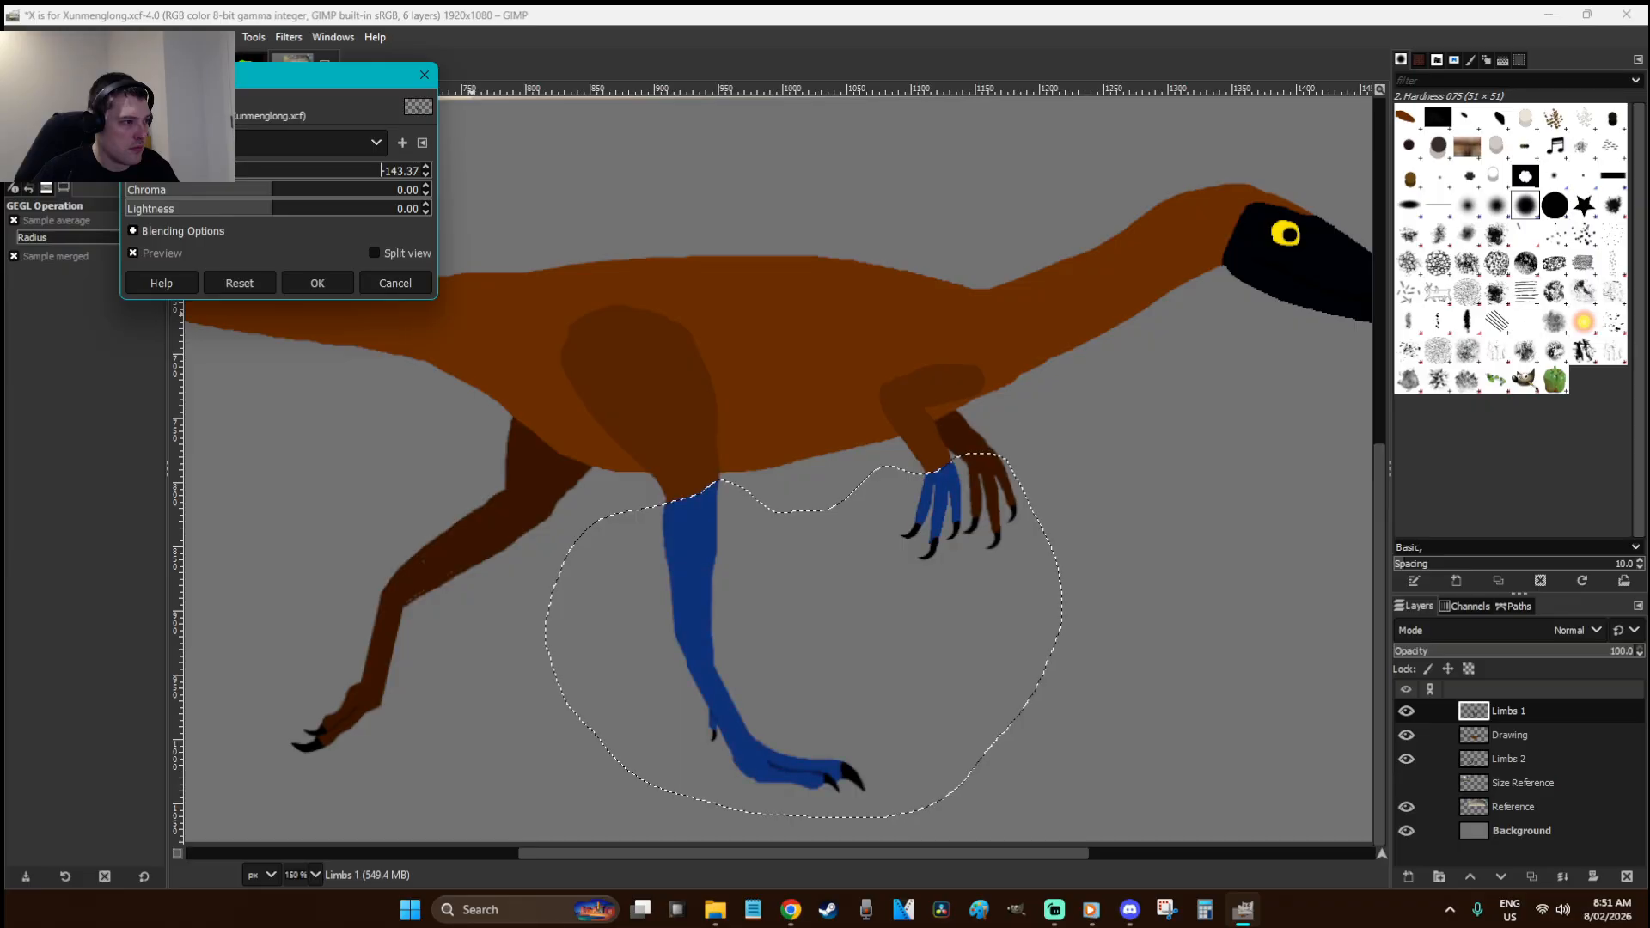
left_click_drag(265, 212, 205, 209)
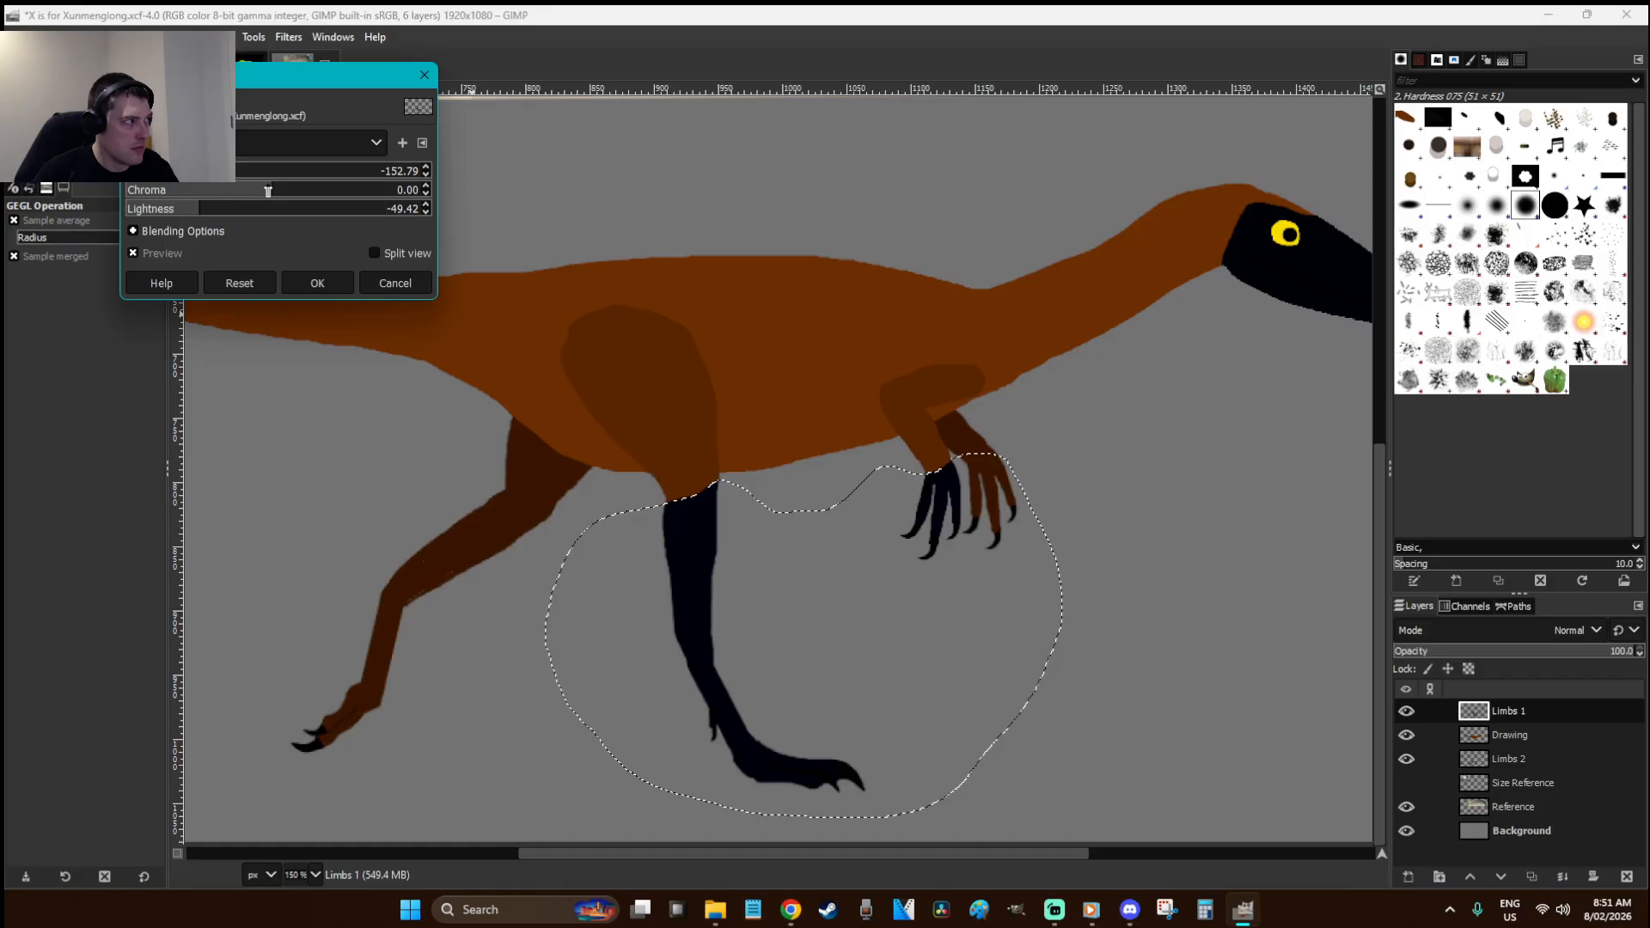
mouse_move(314, 194)
left_mouse_down()
mouse_move(212, 194)
mouse_move(342, 192)
mouse_move(284, 191)
left_mouse_up()
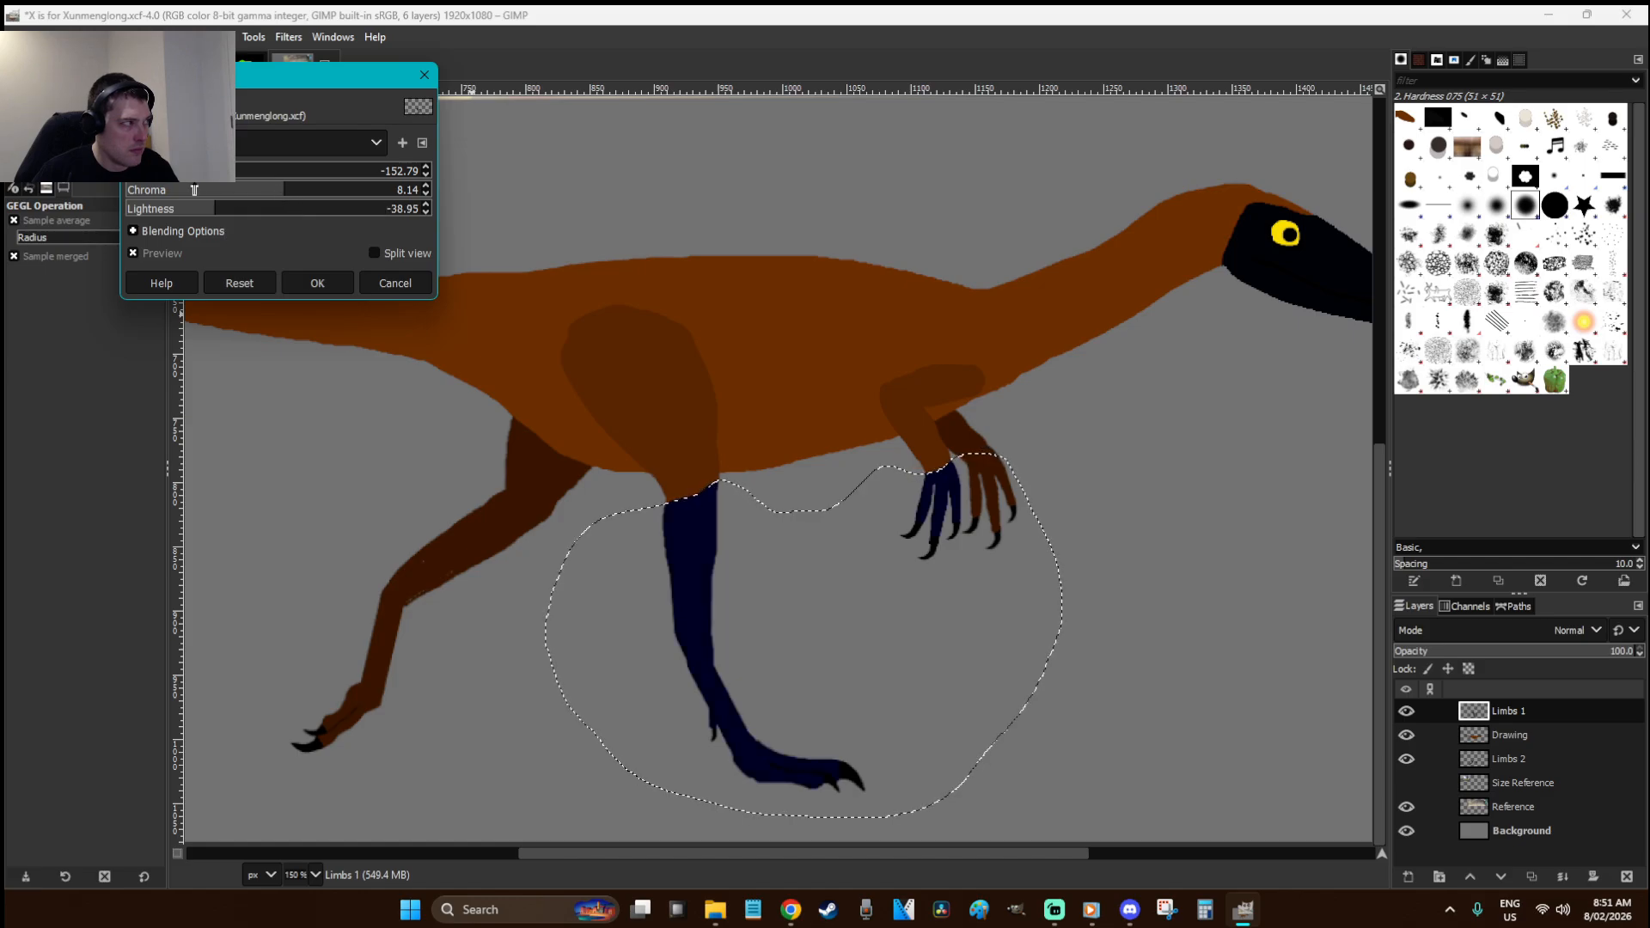
left_click_drag(200, 172, 125, 172)
left_click(376, 289)
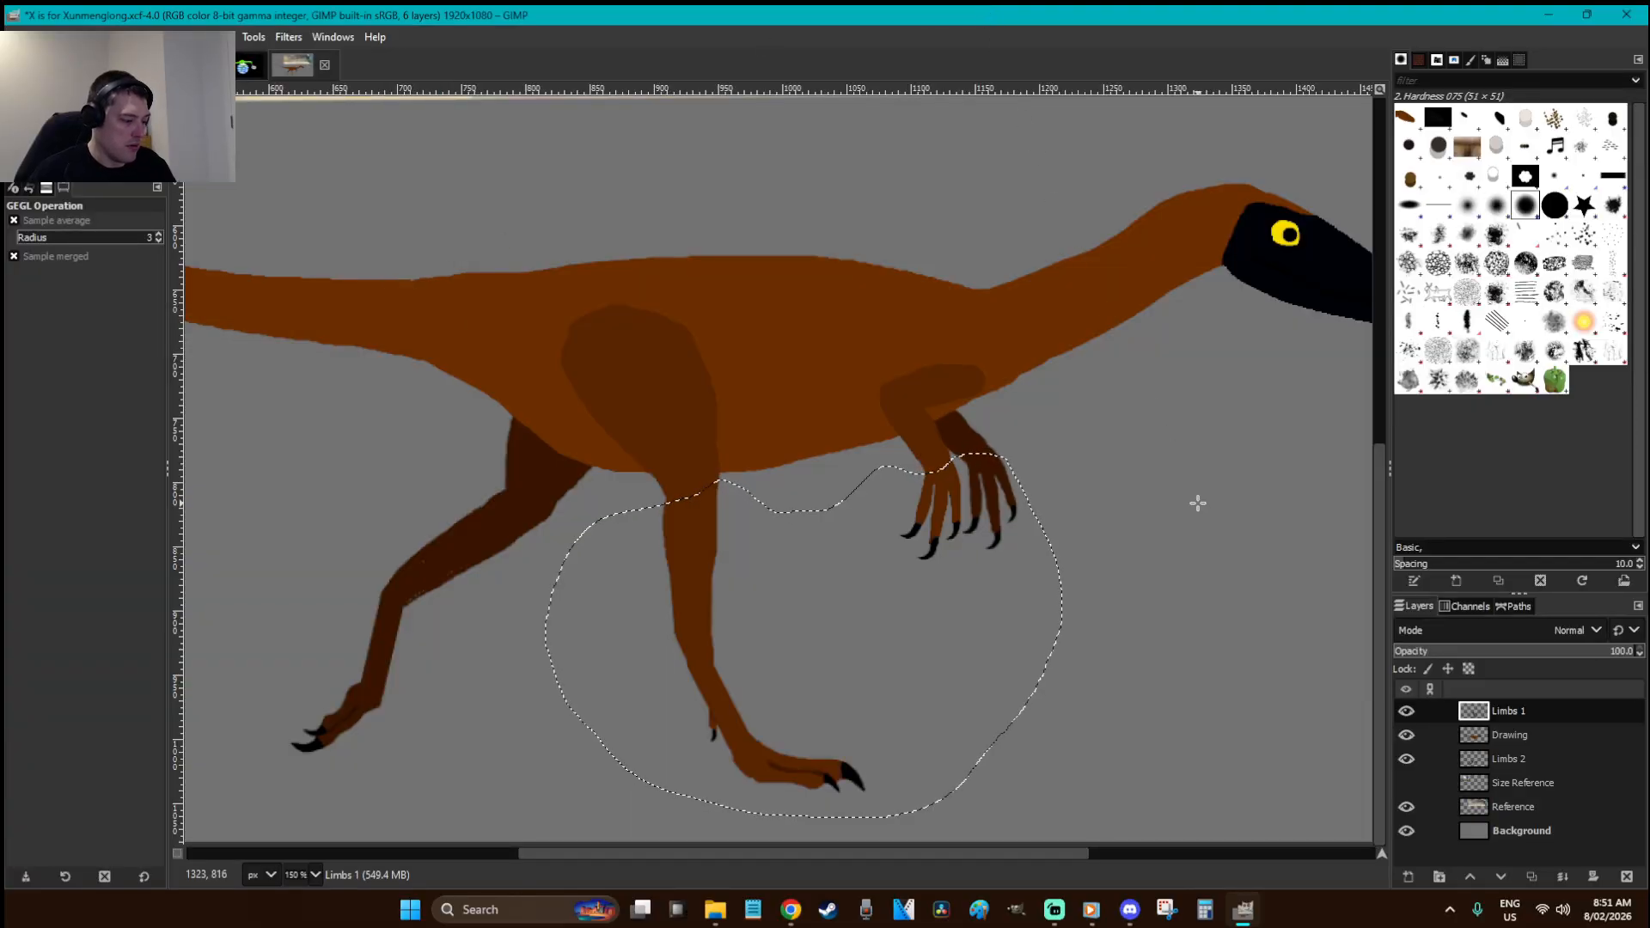
key("r")
left_click(1124, 457)
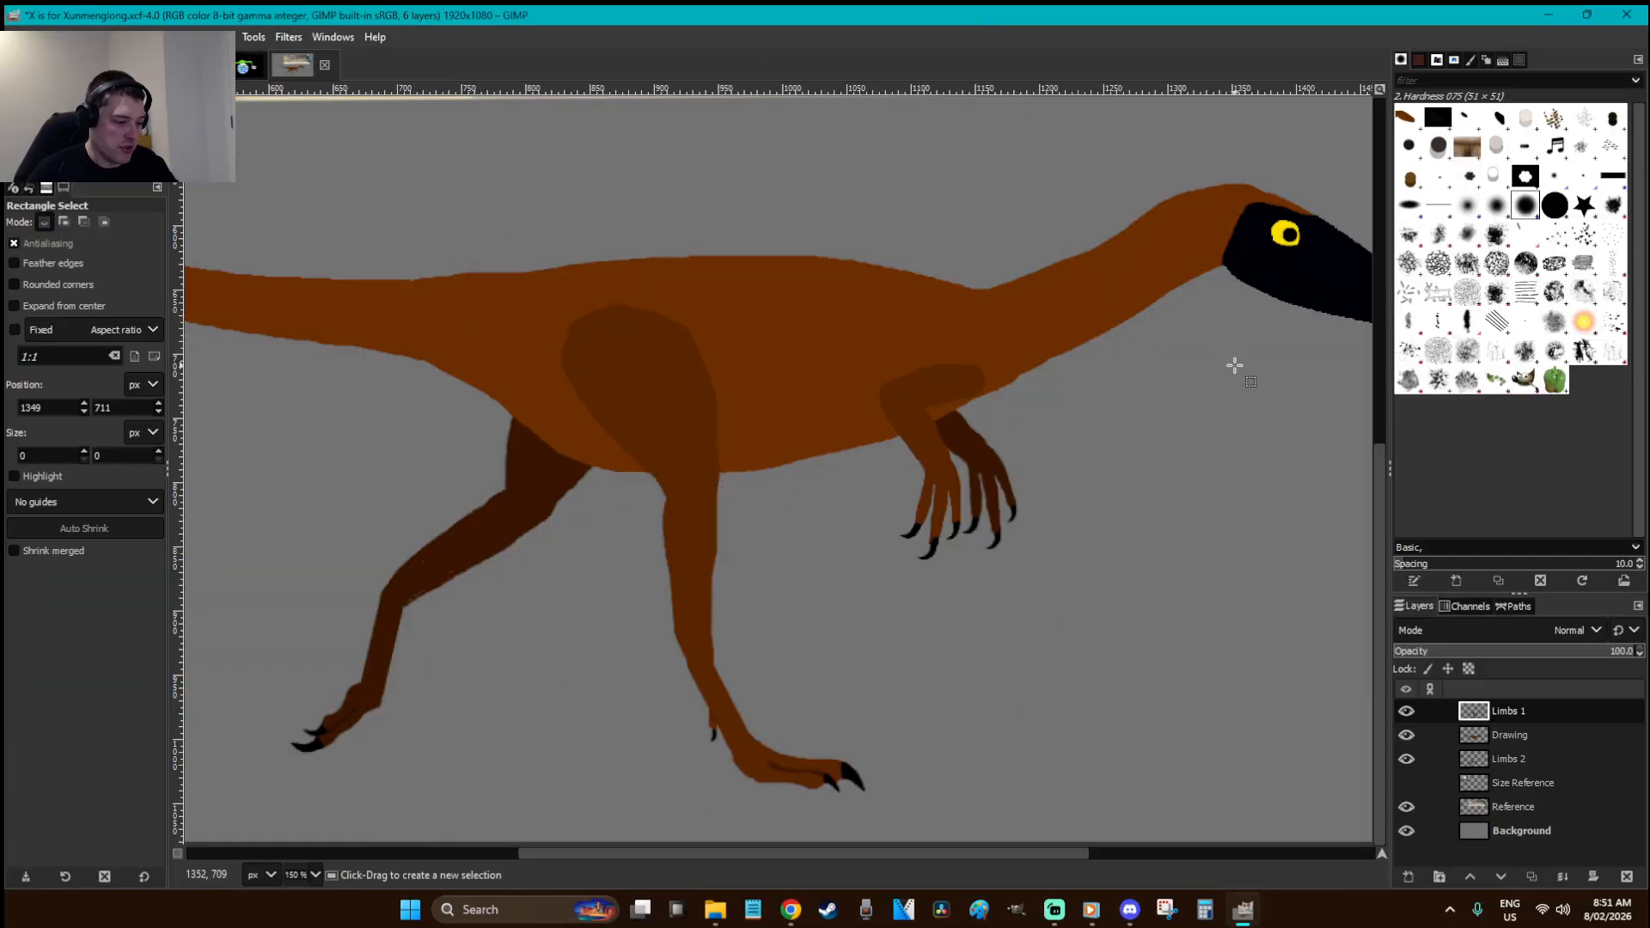
key("z")
left_click_drag(1068, 772, 608, 643)
scroll(1013, 435, "up", 3)
key("p")
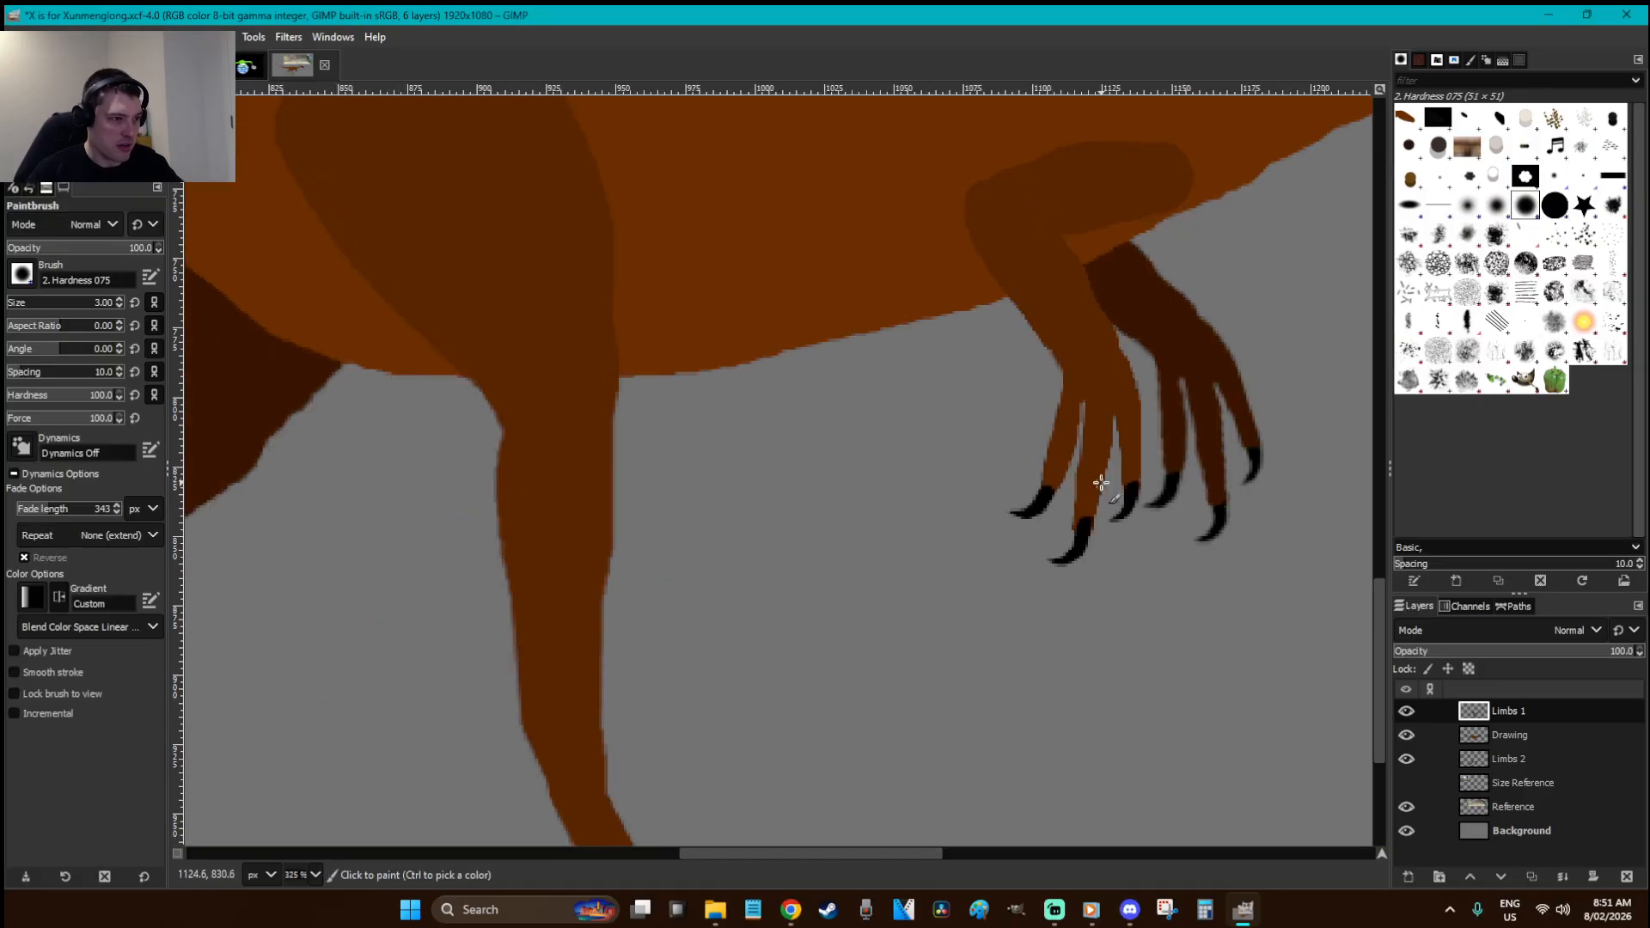
key("r")
key("grave")
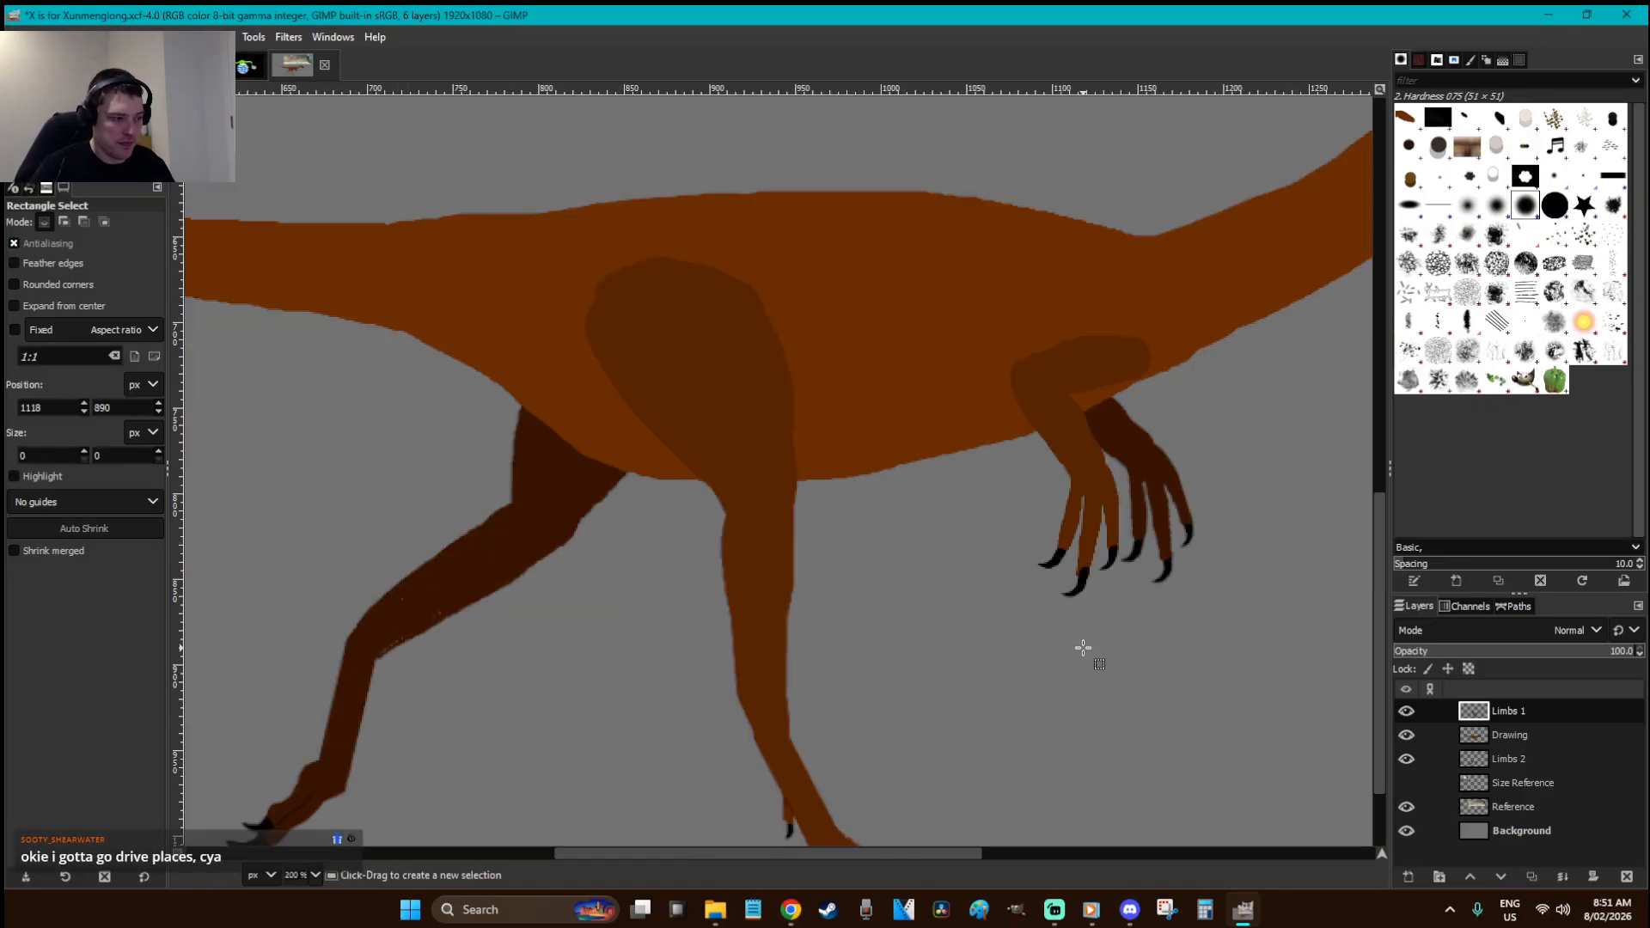
- Free-select the near hand's fingers, lower leg and foot on the Limbs 1 layer, and cut and paste them as a floating selection
key("f")
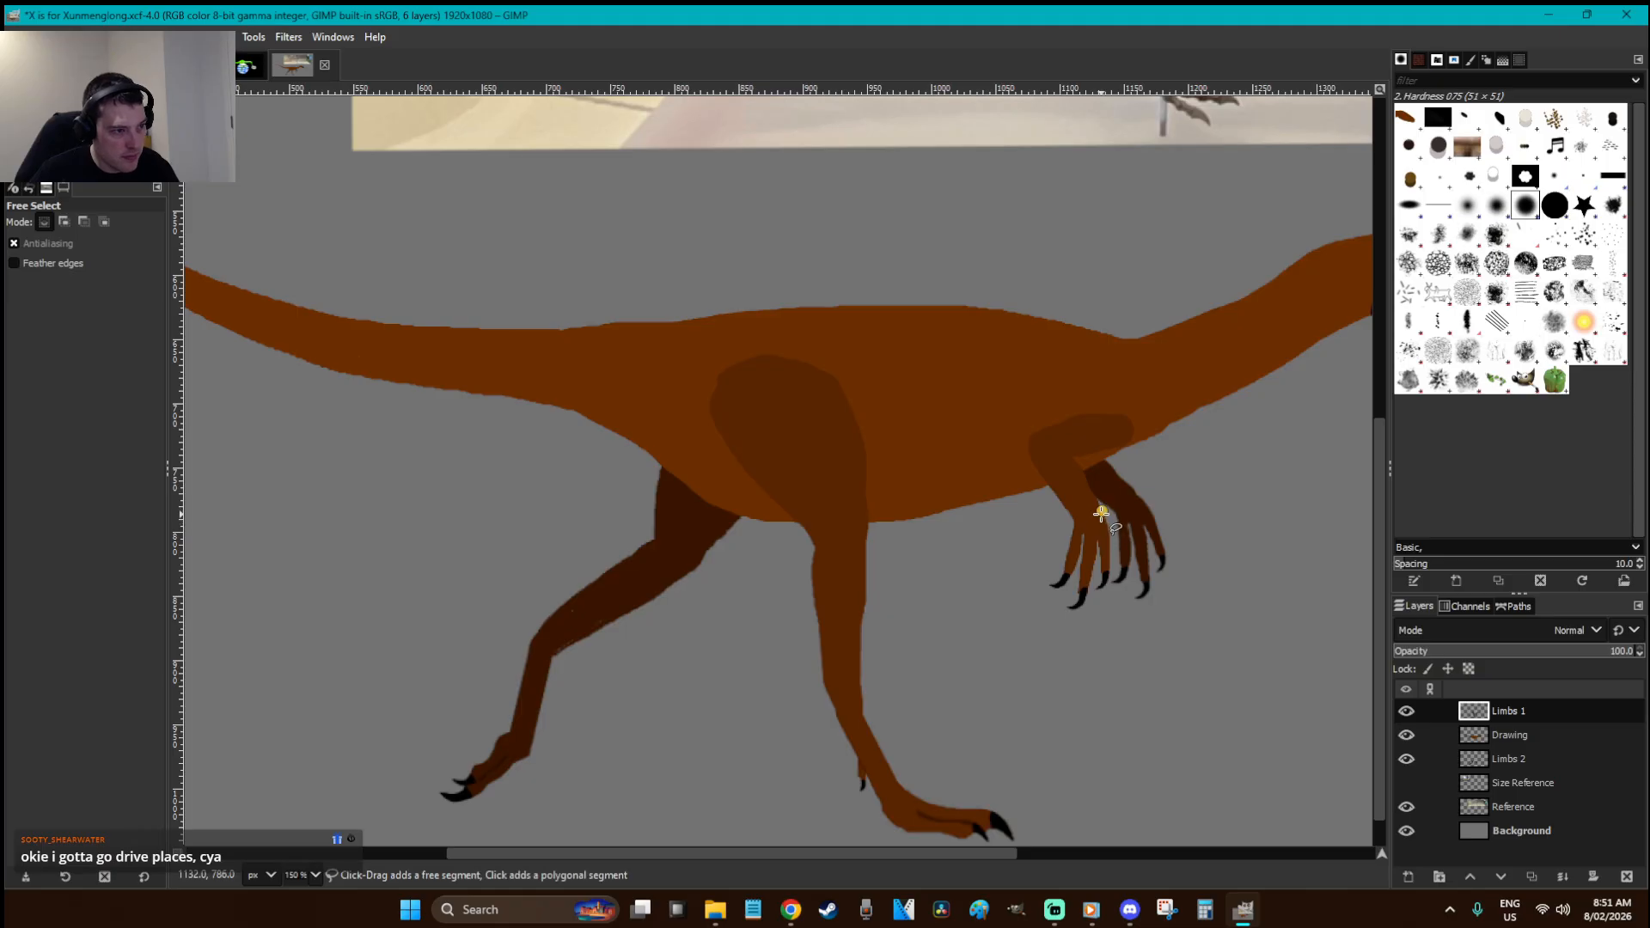
left_click_drag(1100, 514, 1006, 539)
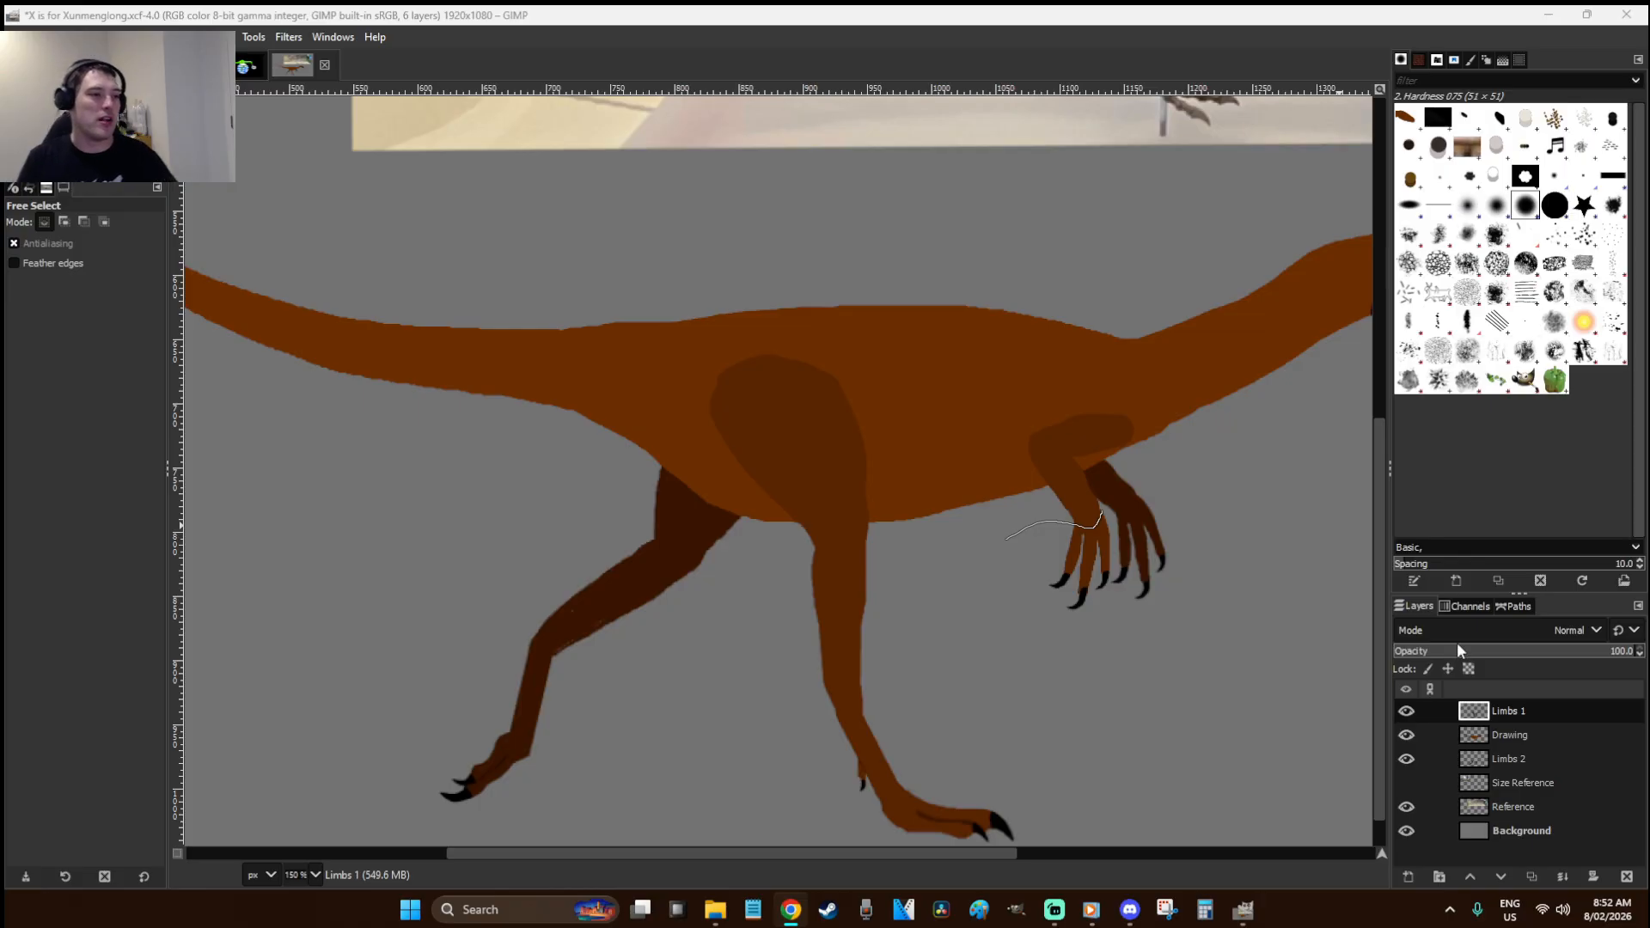
left_click_drag(910, 546, 883, 542)
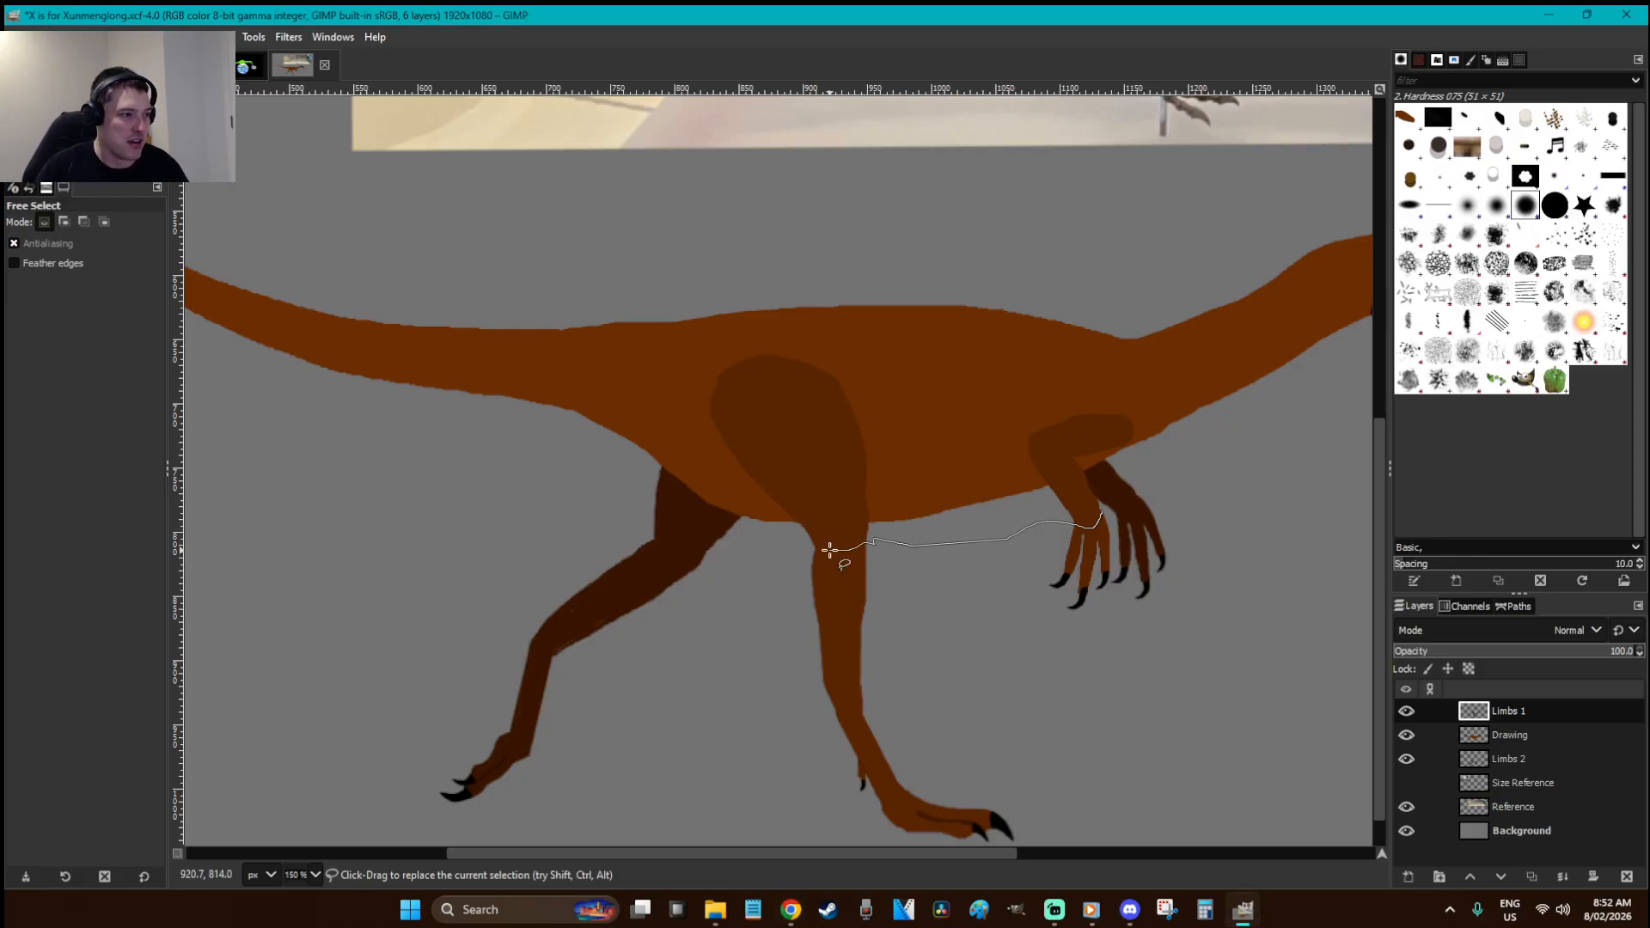
scroll(794, 773, "down", 1)
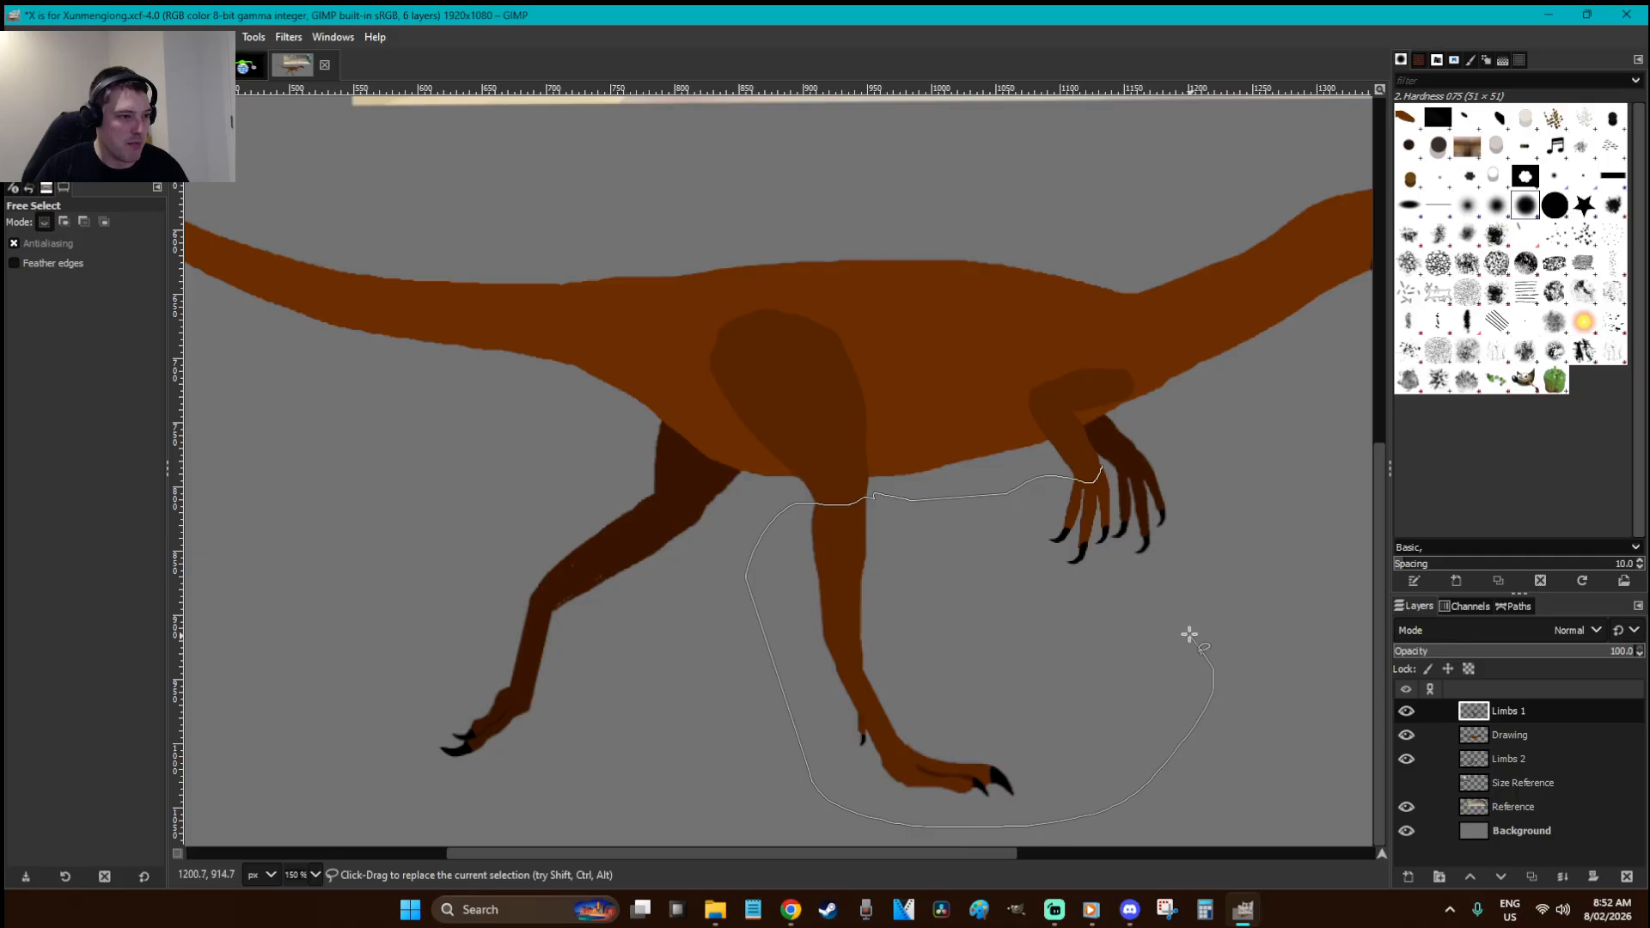
left_click(1101, 465)
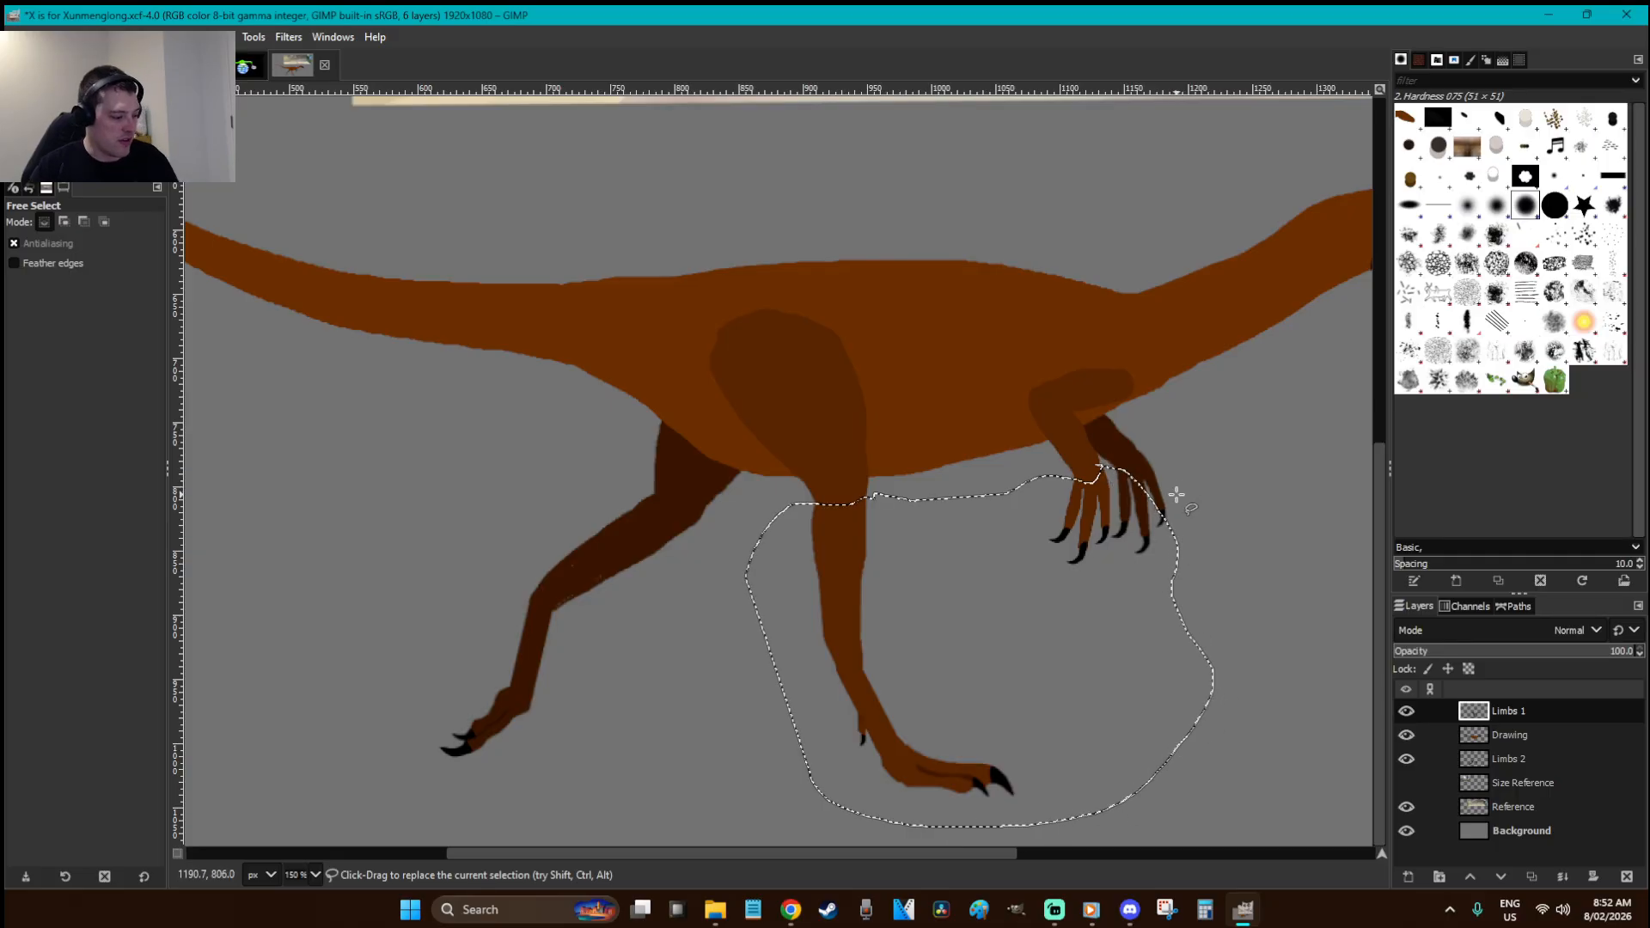
key("ctrl+x")
key("ctrl+v")
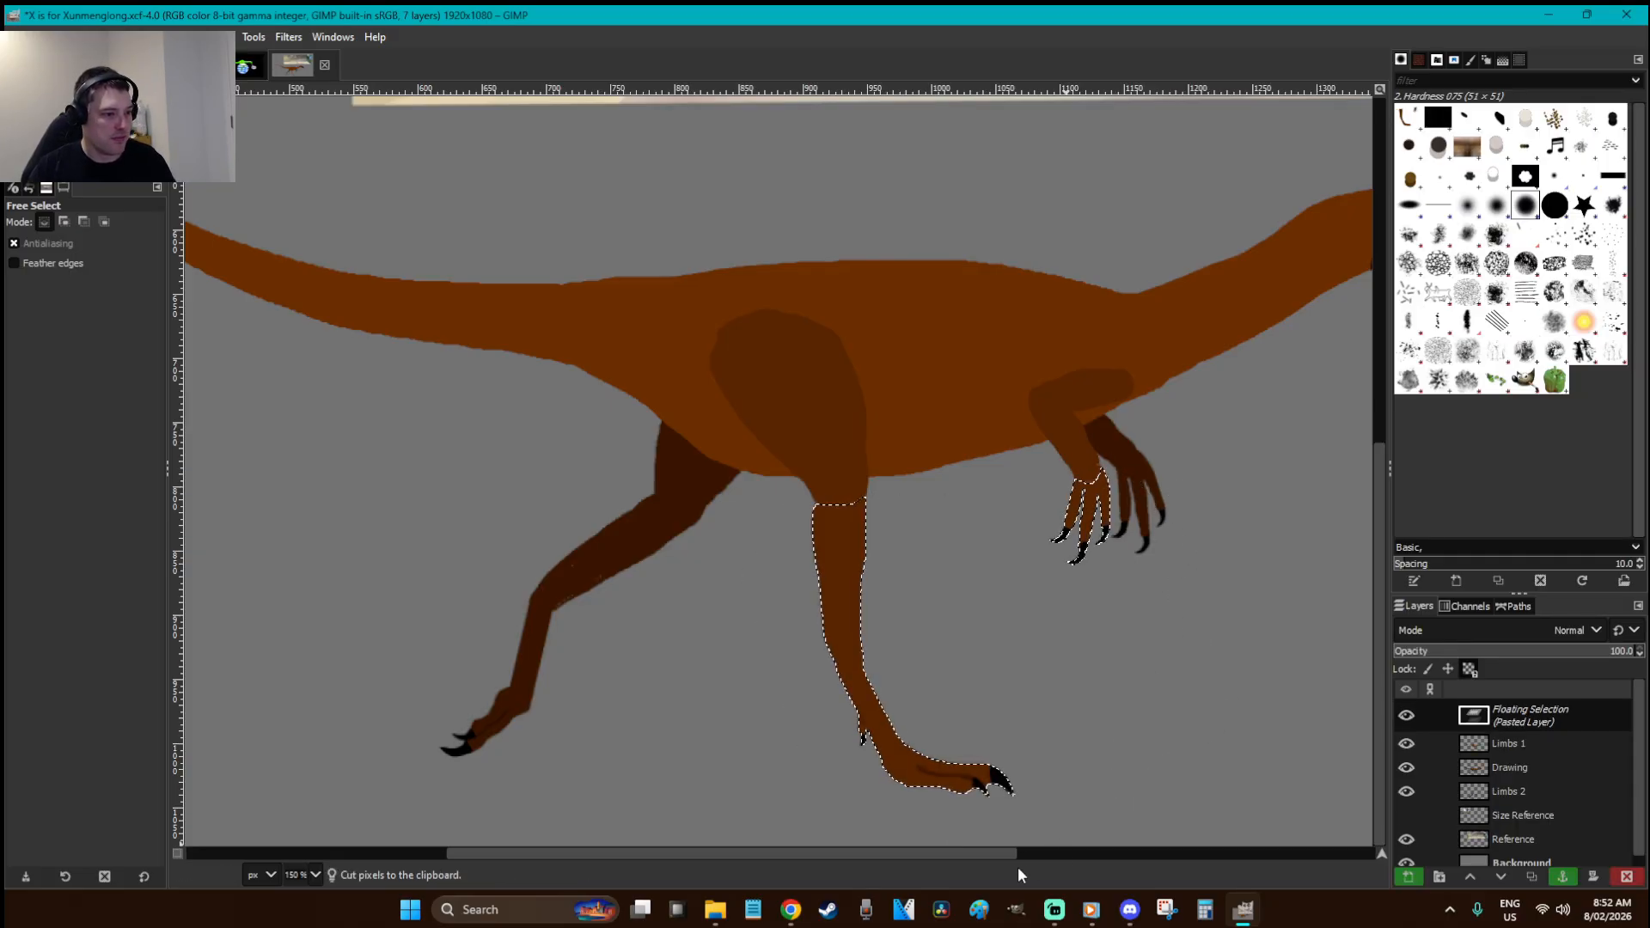
- Sample the head's near-black colour and paint it over the base of each claw on the near hand
left_click_drag(999, 849, 1190, 846)
key("z")
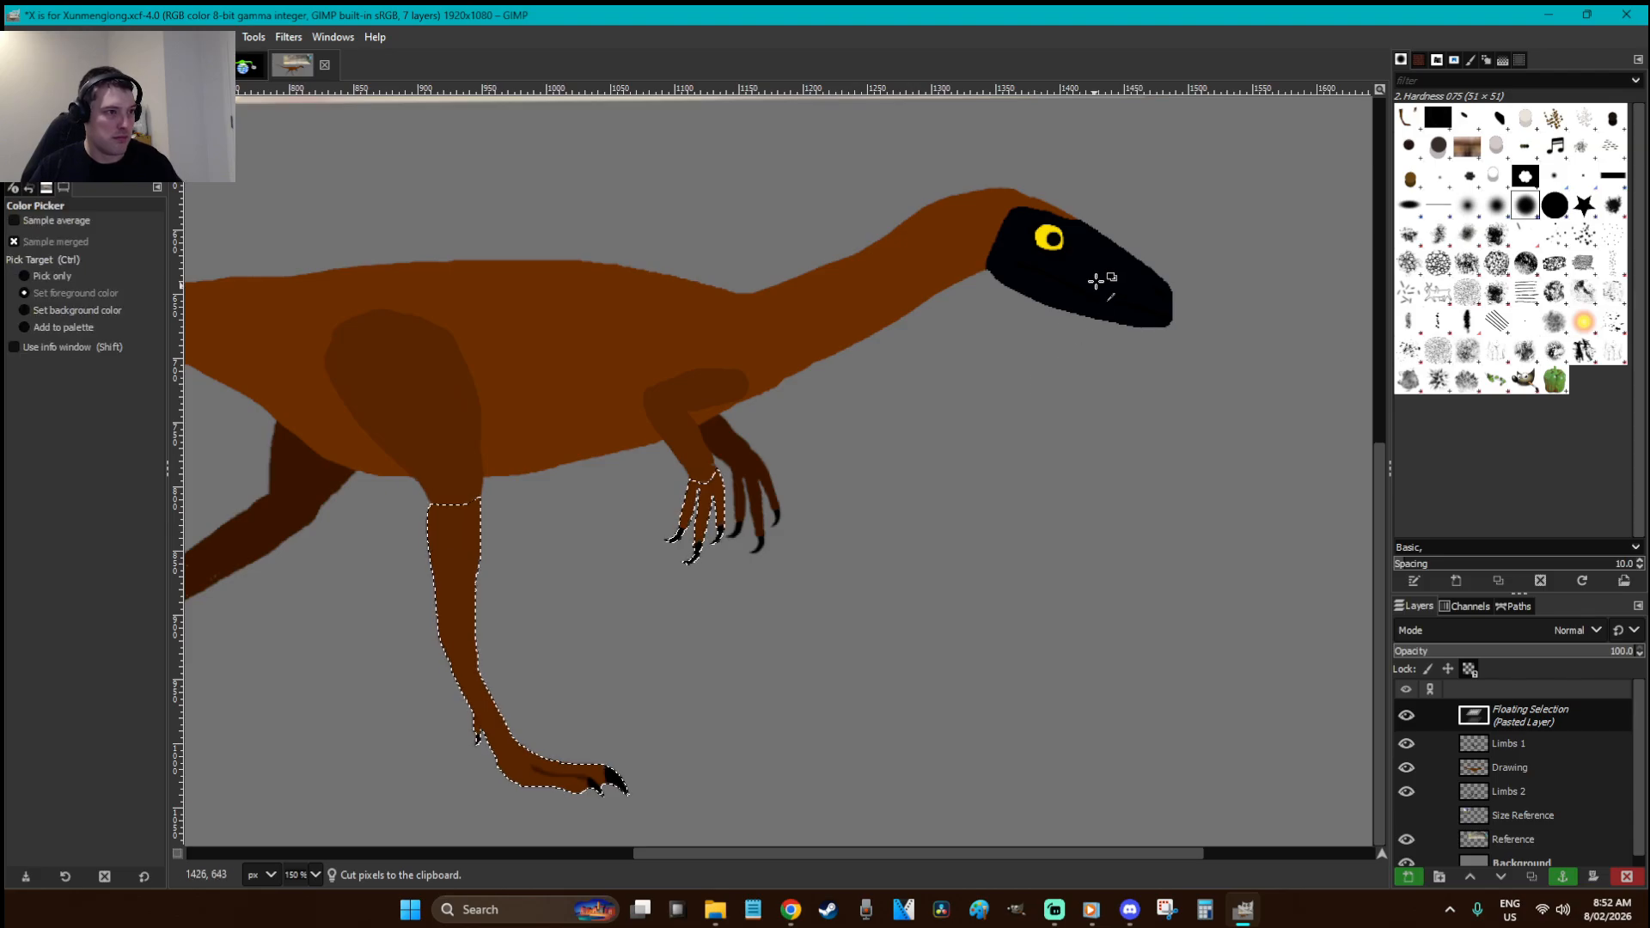
left_click_drag(839, 567, 644, 458)
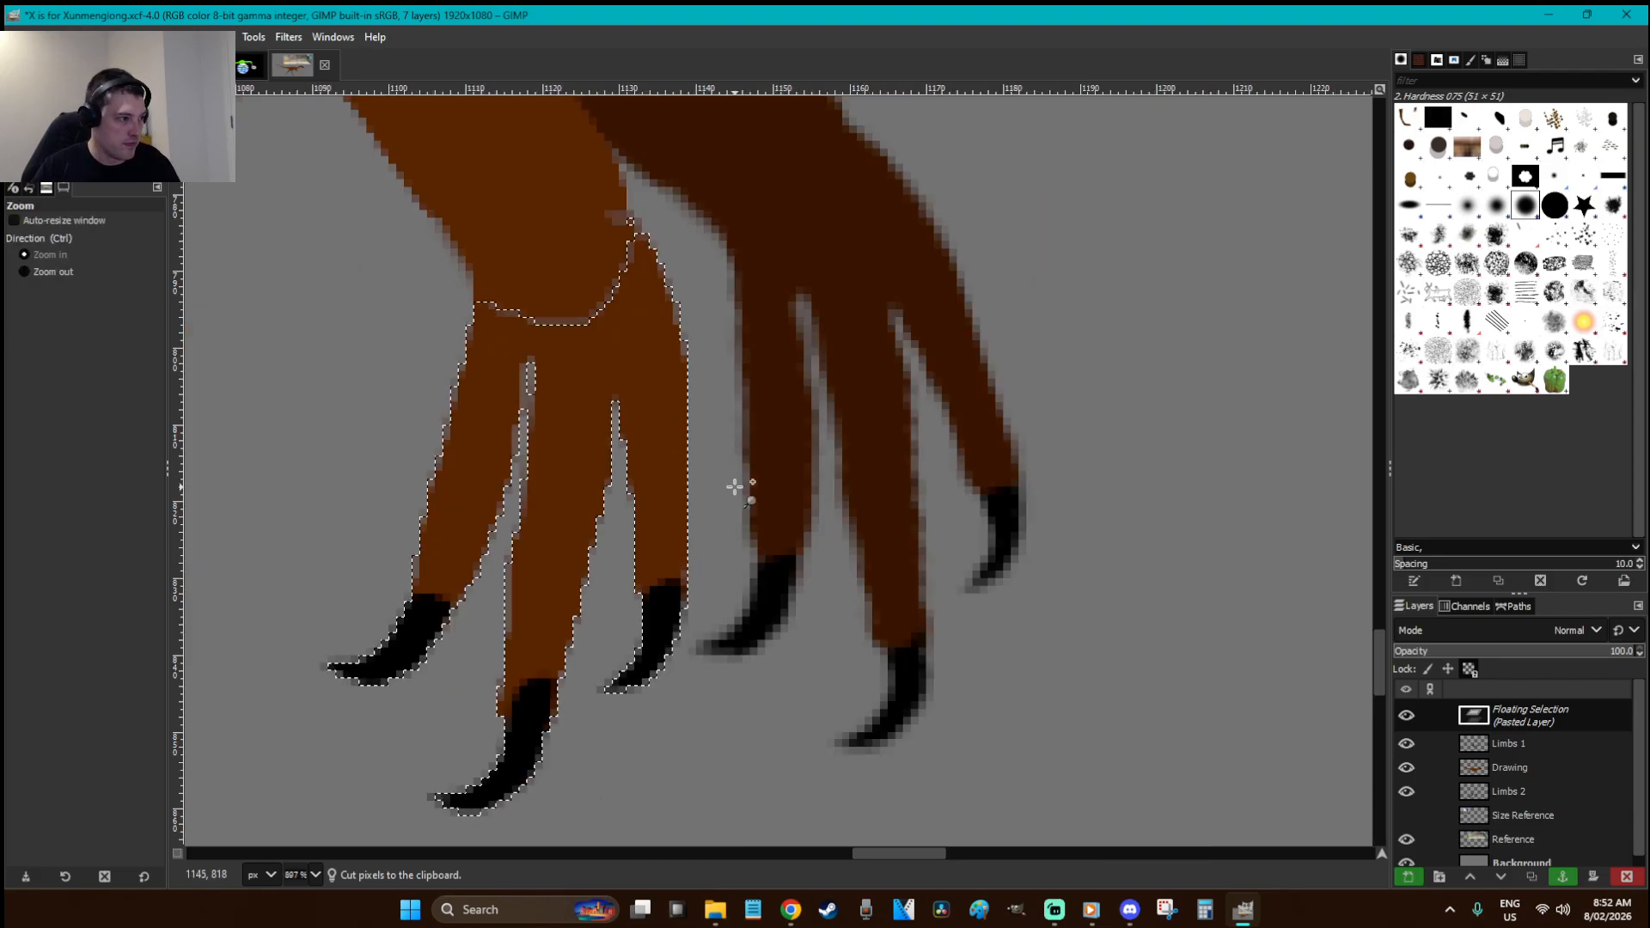
key("p")
mouse_move(635, 586)
left_mouse_down()
mouse_move(669, 557)
mouse_move(685, 578)
mouse_move(645, 579)
left_mouse_up()
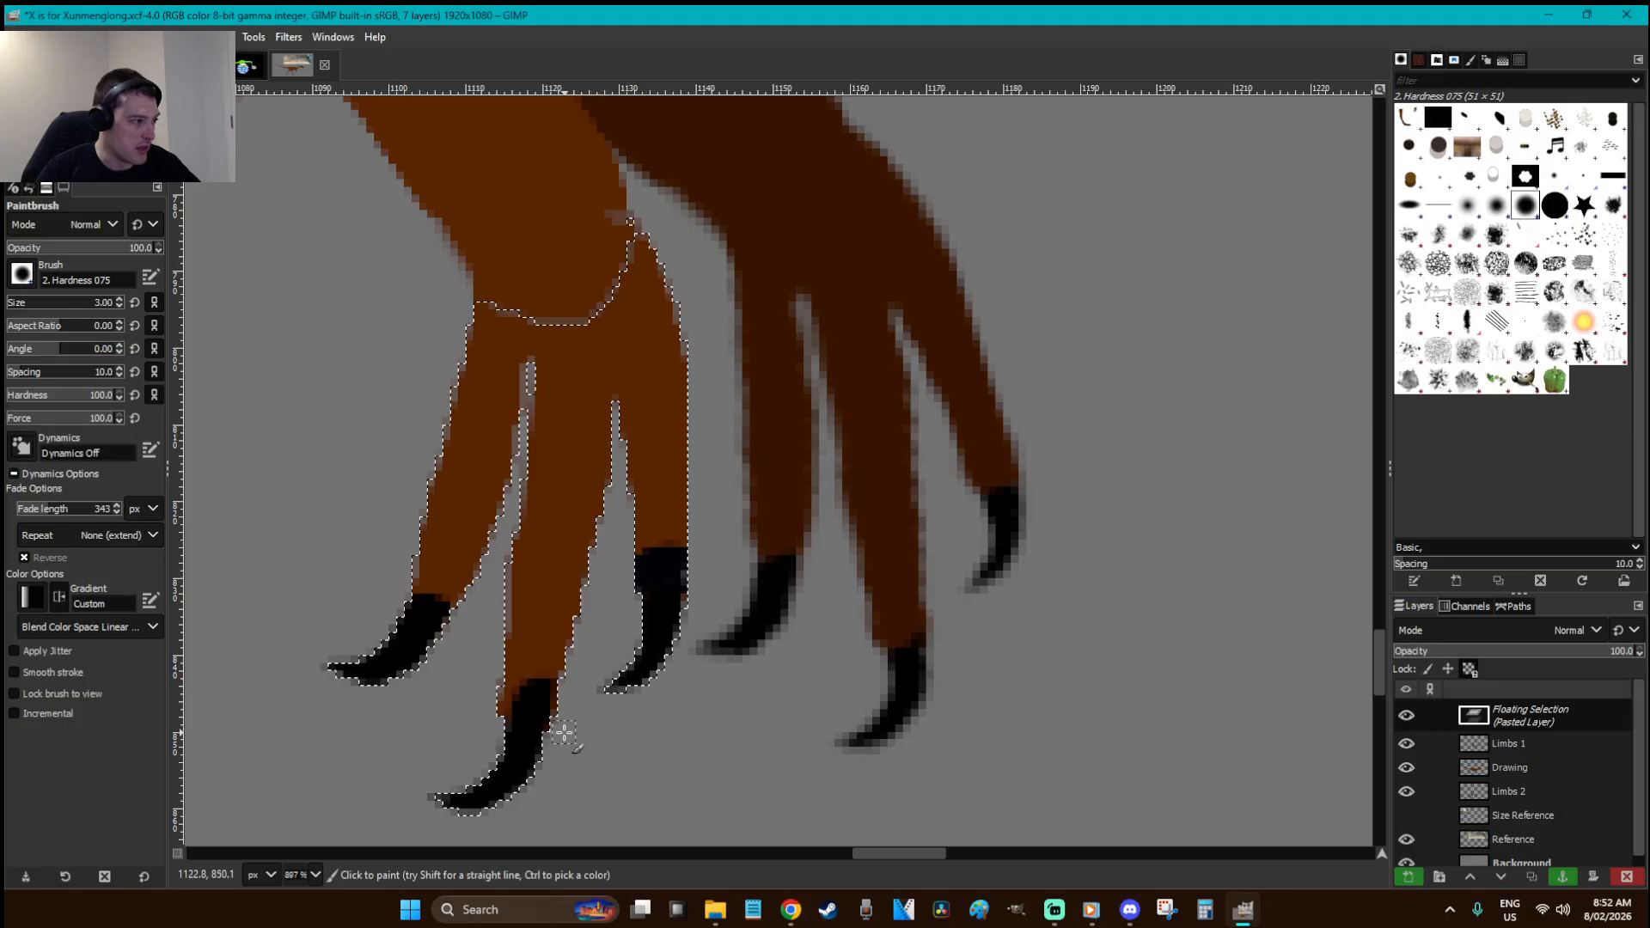
left_click_drag(555, 672, 506, 697)
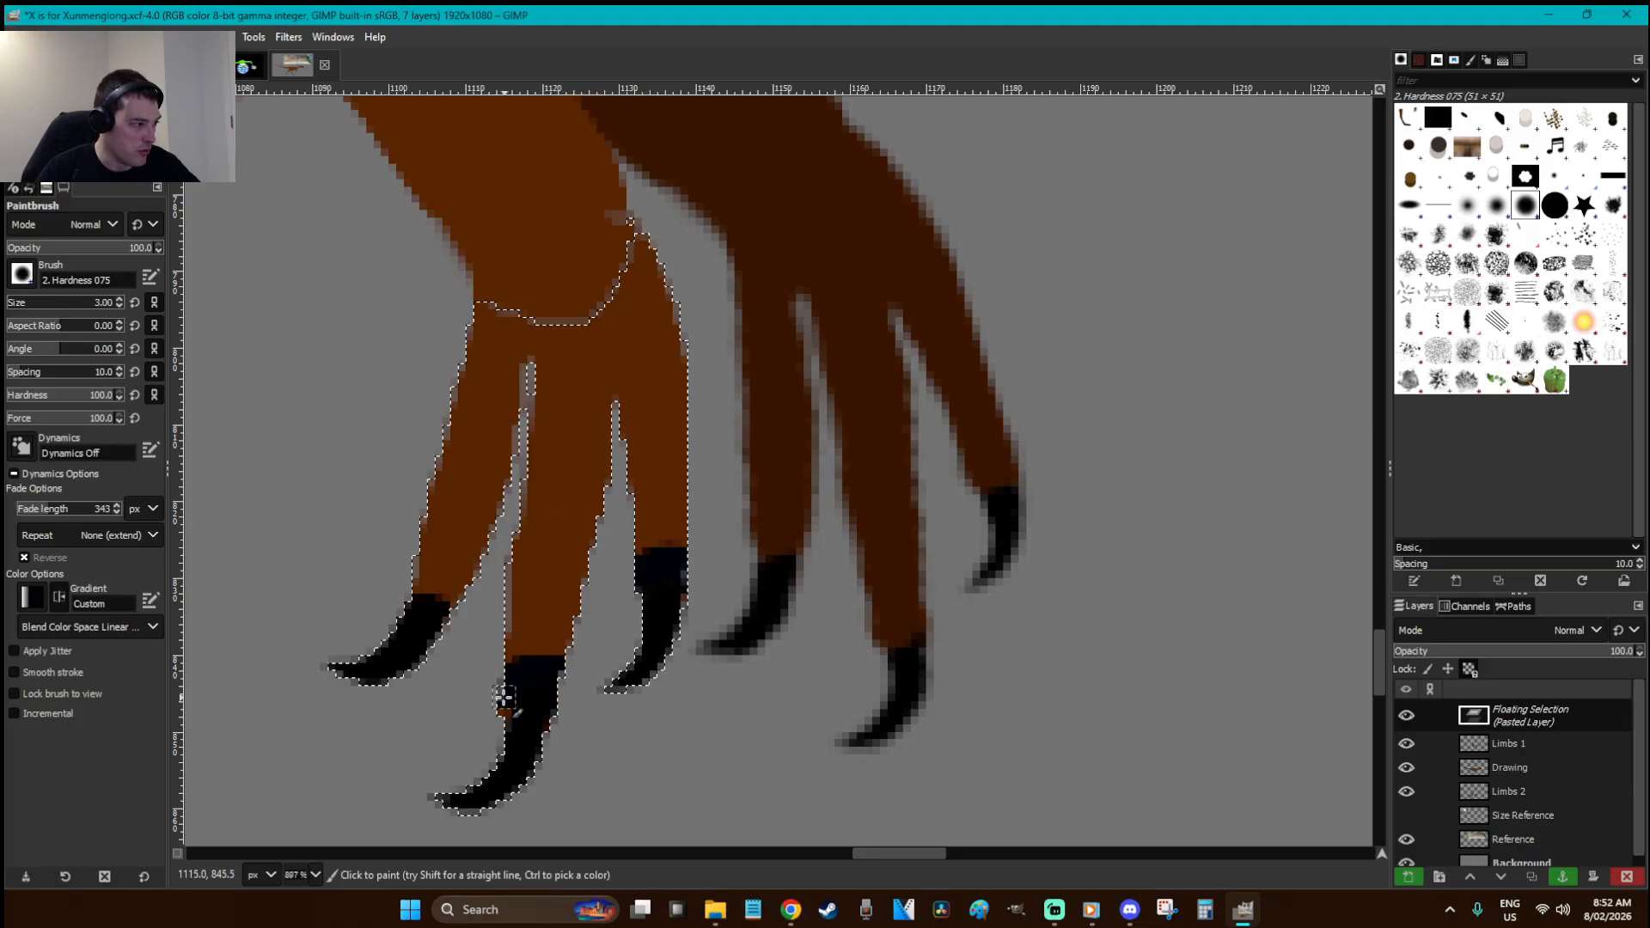
mouse_move(457, 616)
left_mouse_down()
mouse_move(453, 579)
mouse_move(405, 590)
mouse_move(453, 588)
mouse_move(435, 582)
left_mouse_up()
- Fill the near hand's brown fingers with the near-black colour and brush over the leftover spots around the claws
key("shift+b")
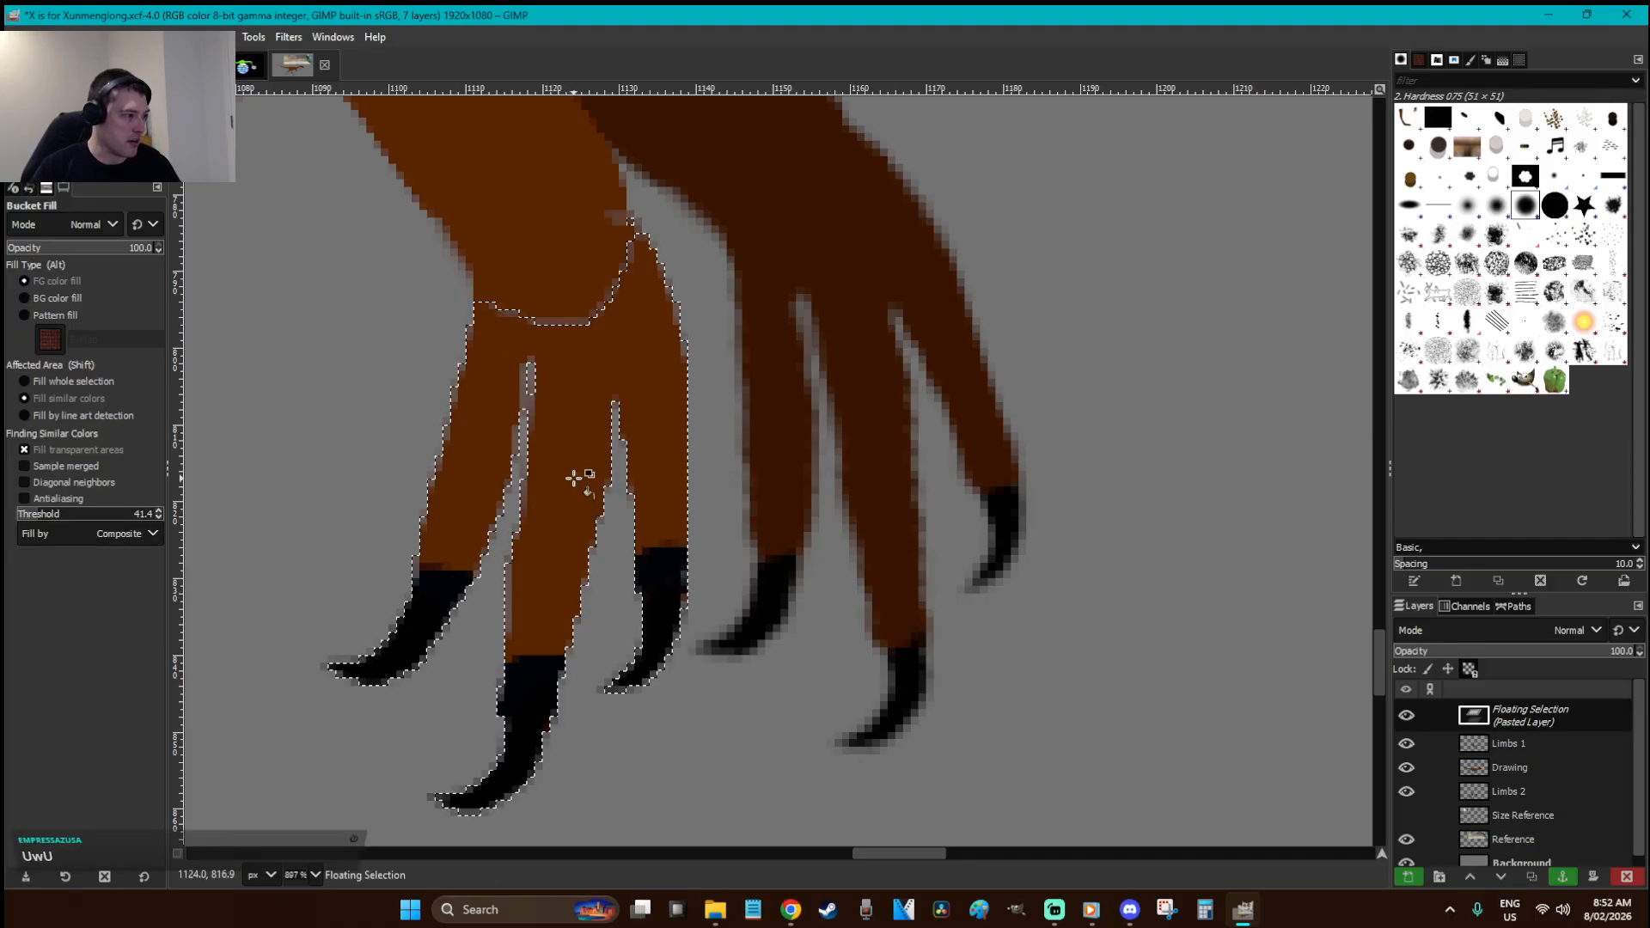
left_click(575, 474)
key("p")
left_click(510, 661)
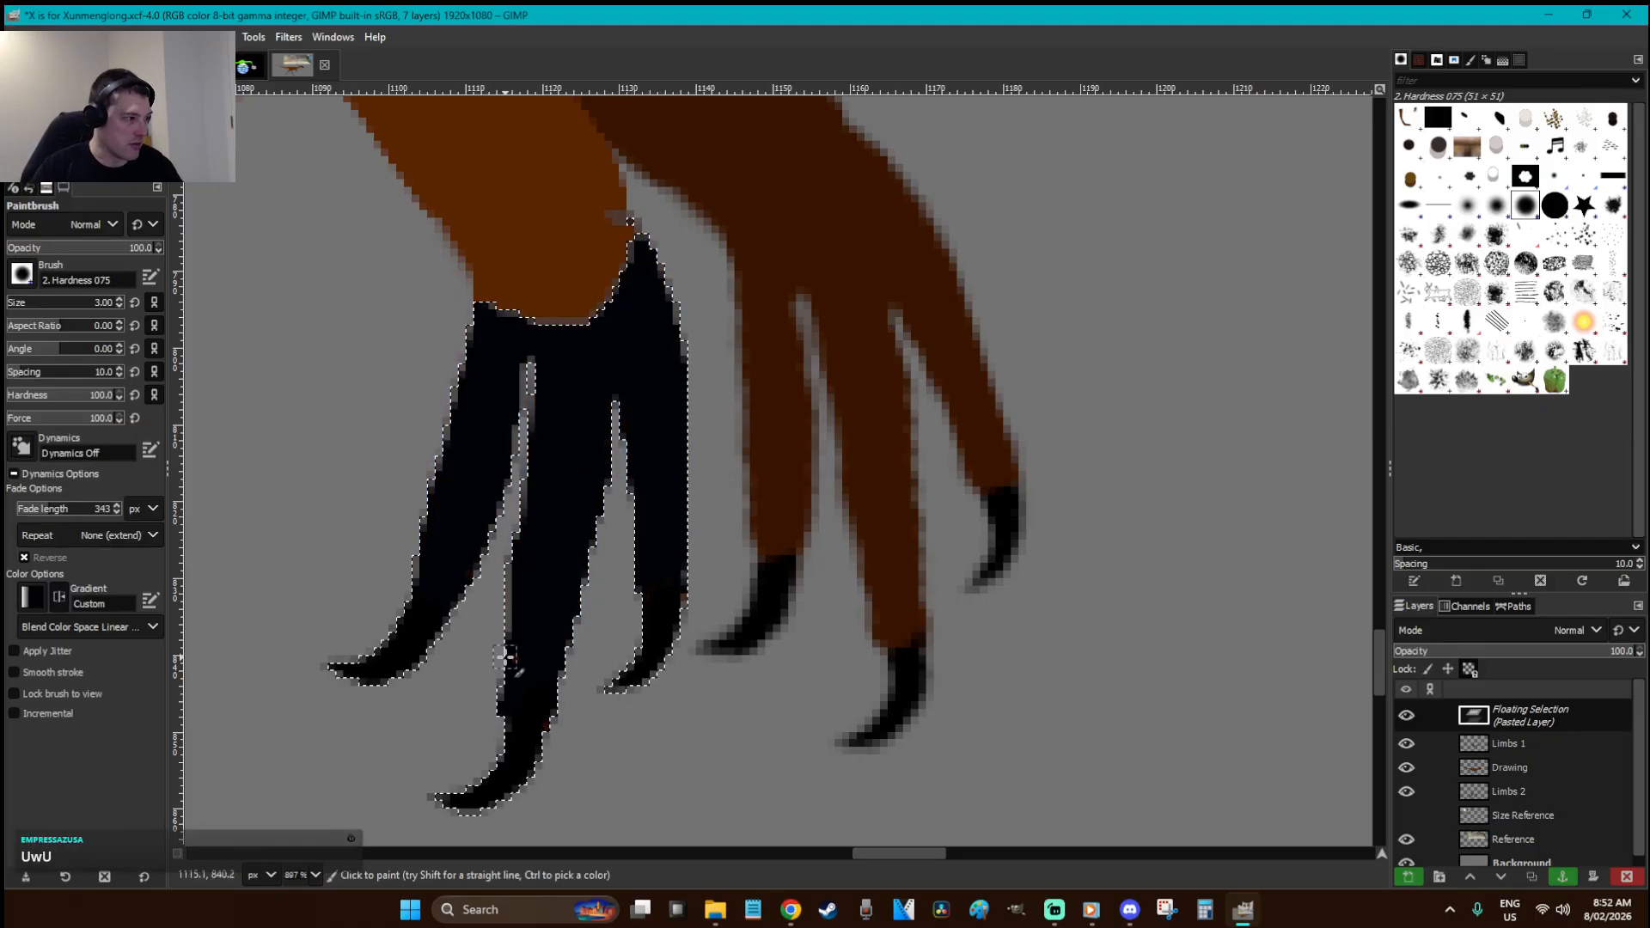
left_click(468, 576)
left_click(654, 557)
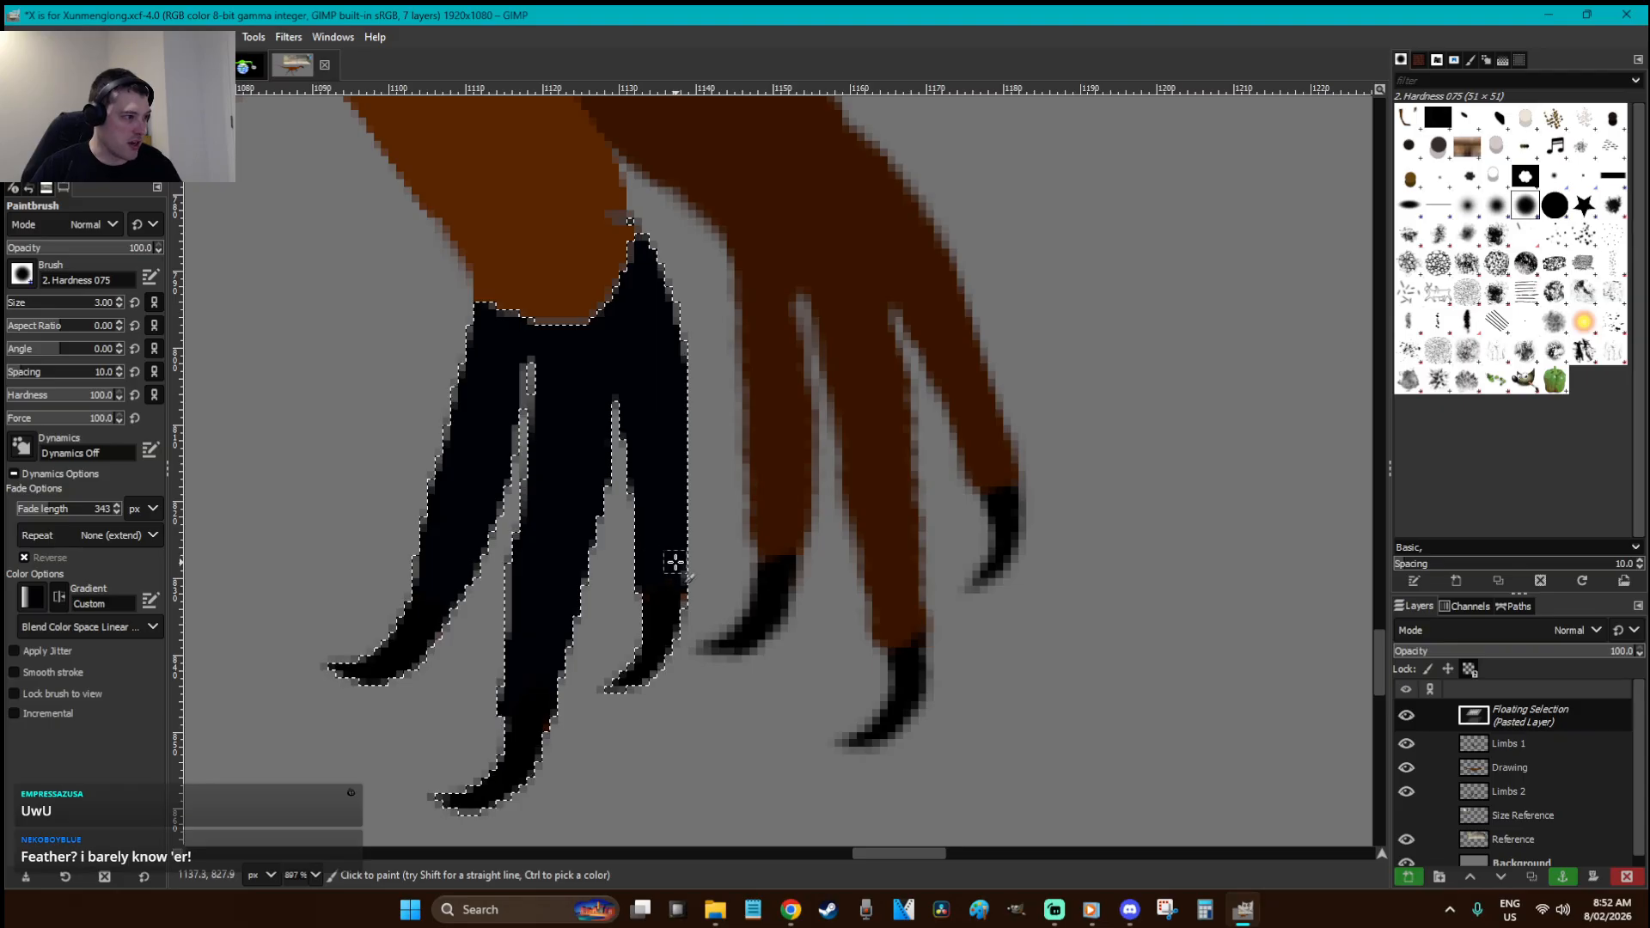
key("r")
left_click(995, 630)
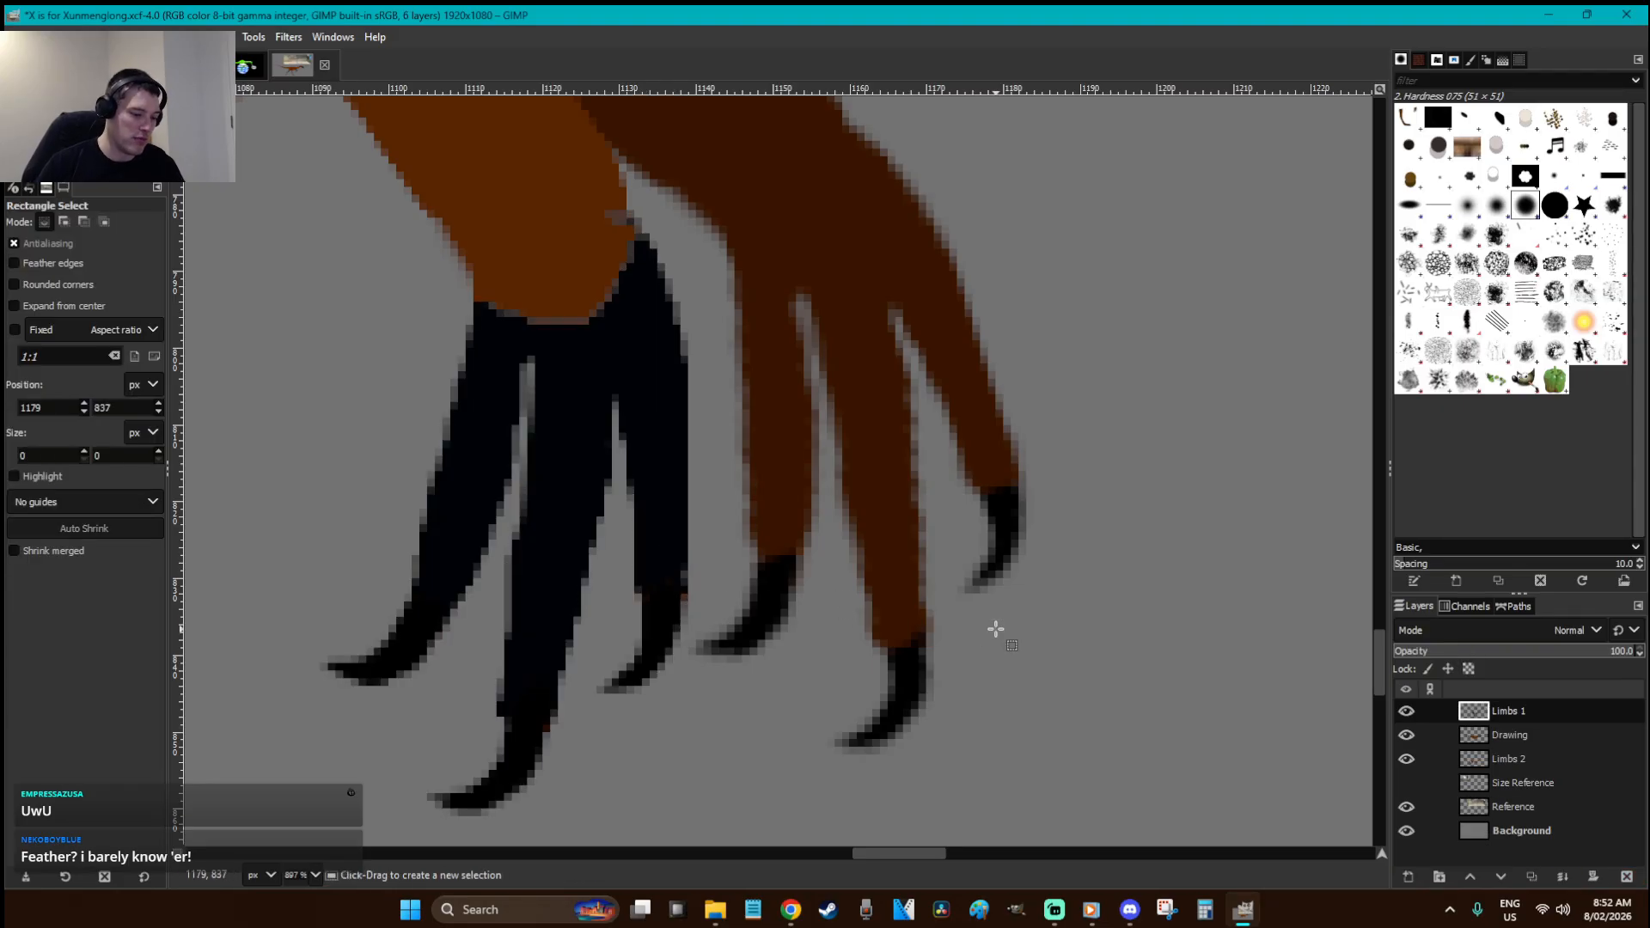
key("p")
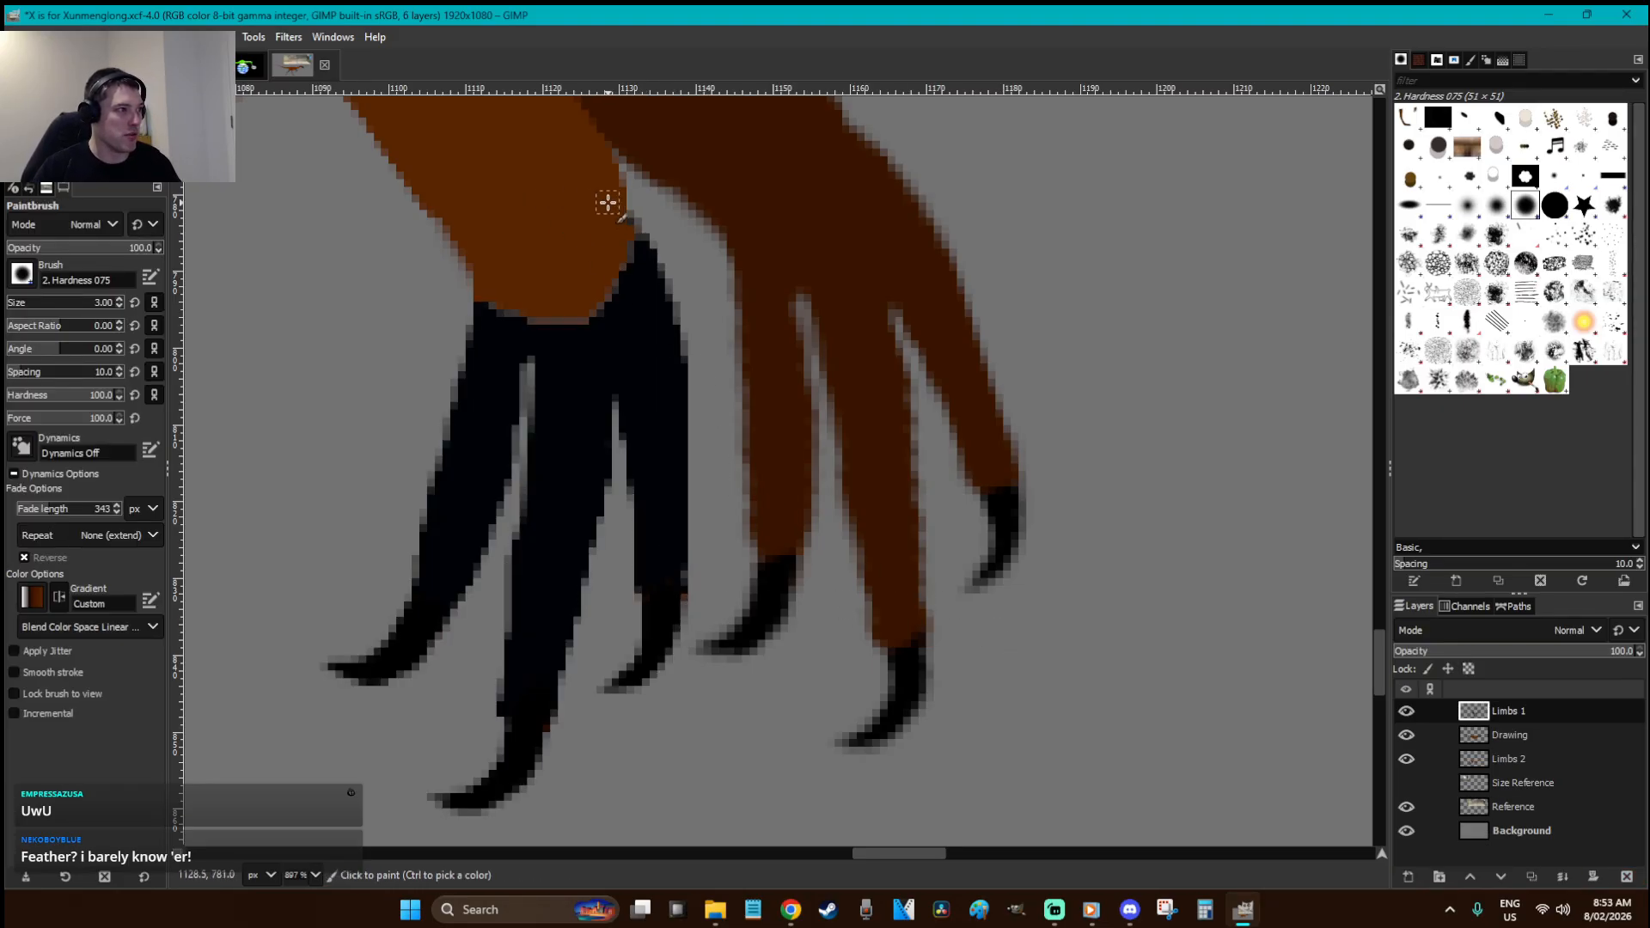
key("r")
key("1")
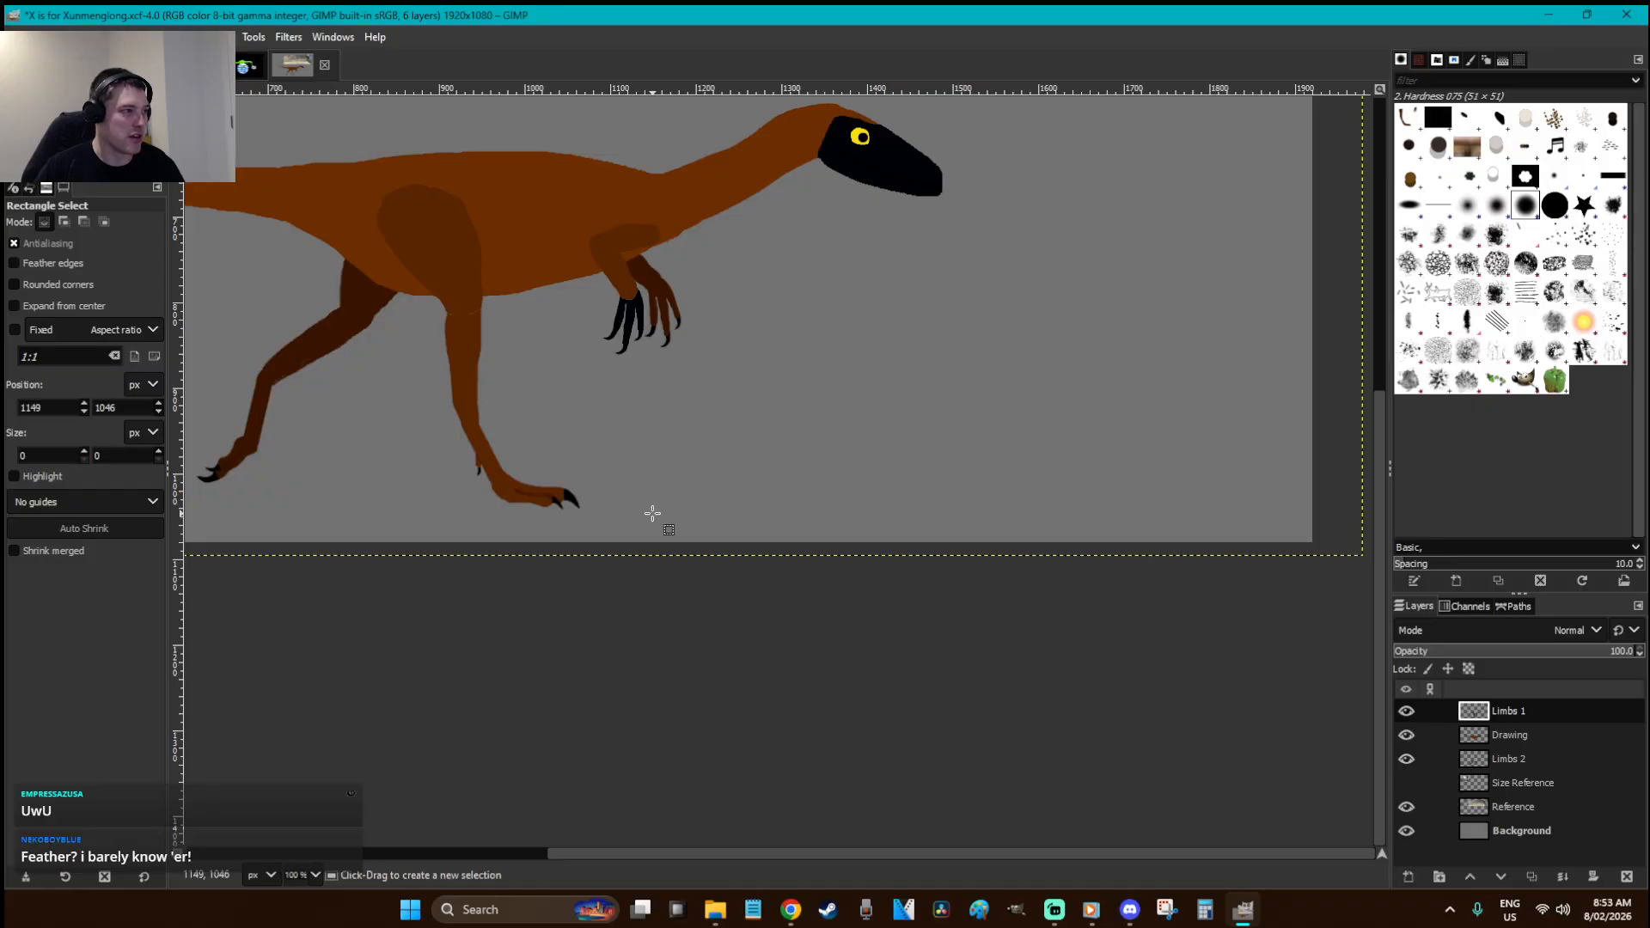
key("ctrl+v")
- Sample the near-black colour from the fingers, outline the near foot's upper toe with it and fill that area
key("z")
left_click_drag(656, 538, 521, 481)
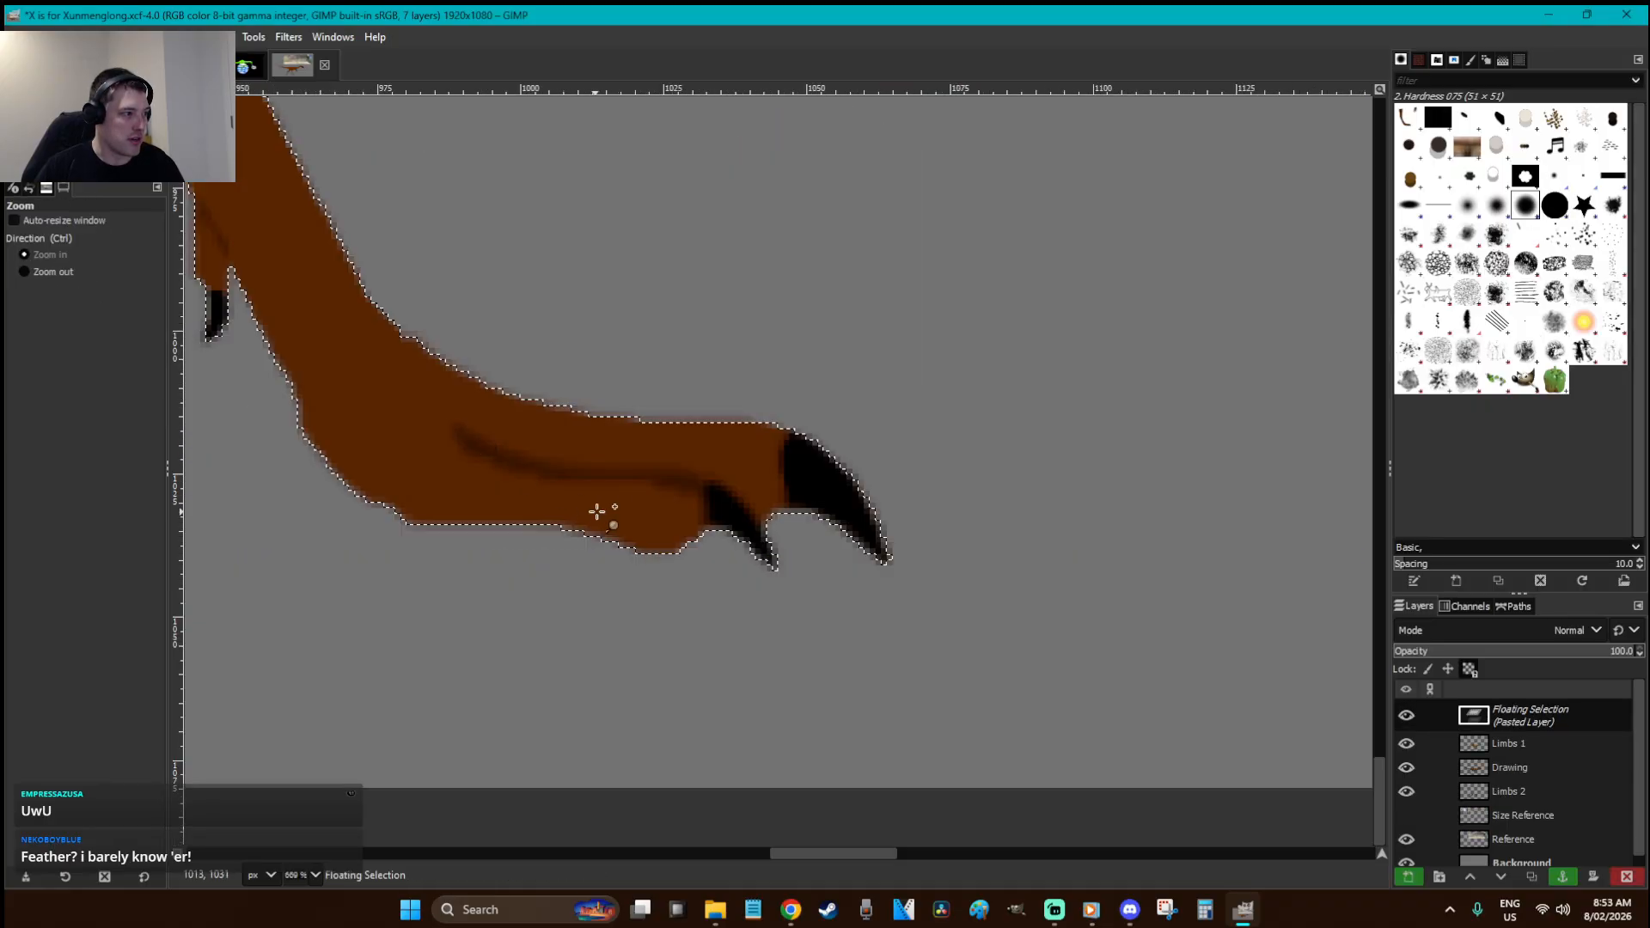
key("p")
left_click(677, 495)
scroll(687, 499, "up", 5)
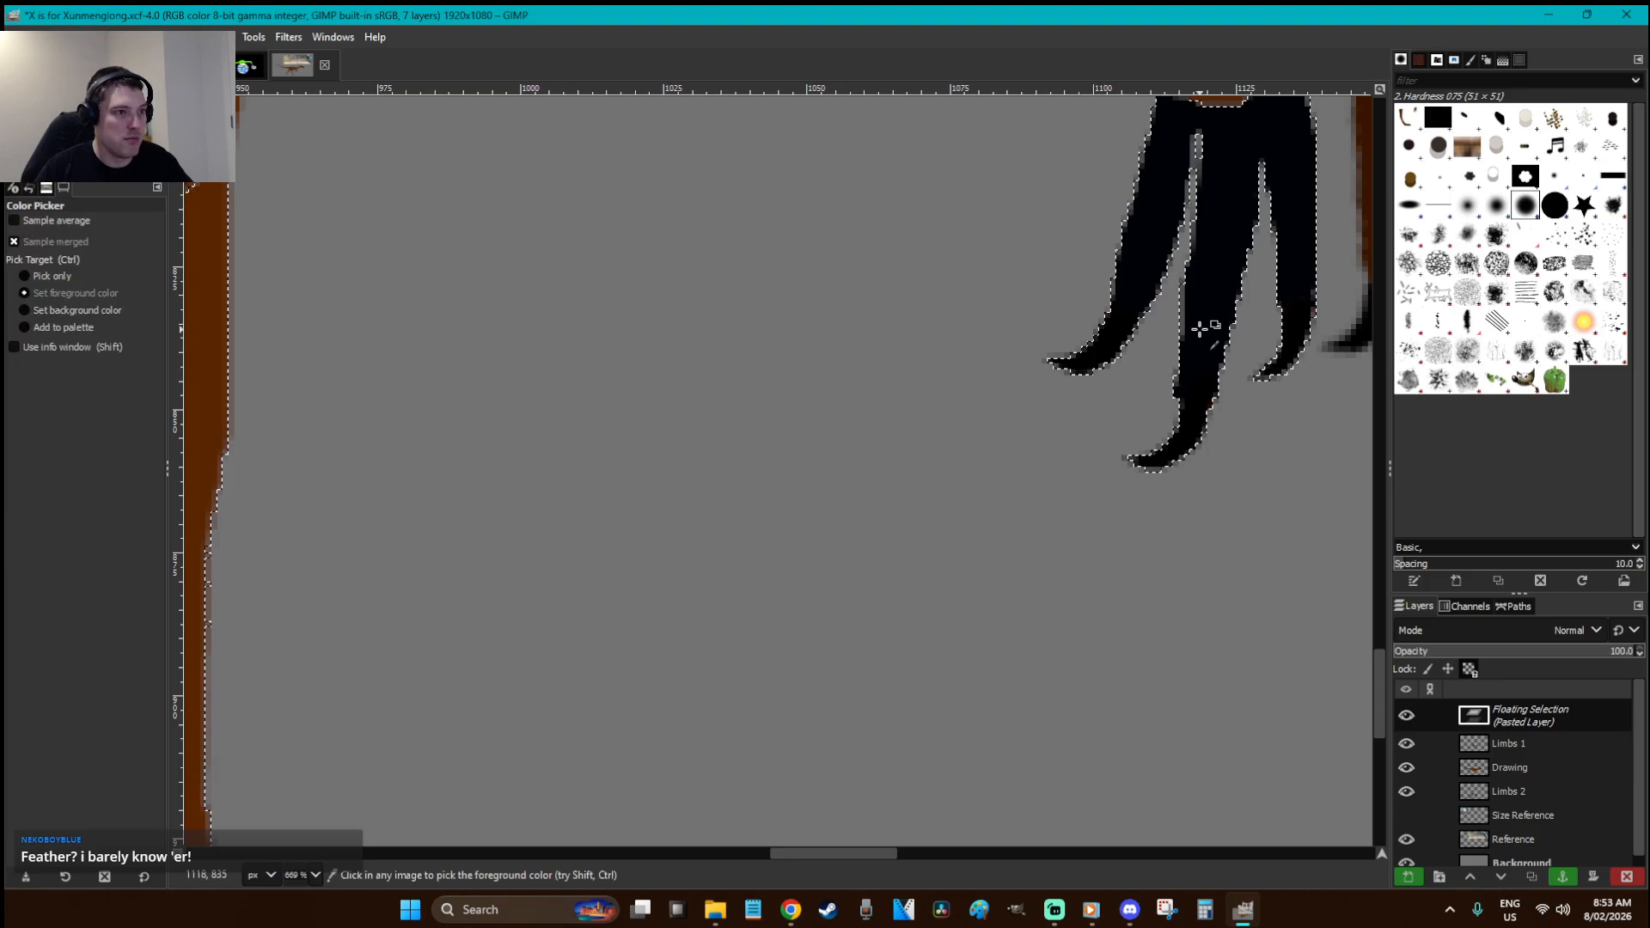
scroll(1200, 332, "down", 5)
mouse_move(693, 693)
left_mouse_down()
mouse_move(481, 657)
mouse_move(452, 645)
mouse_move(440, 607)
mouse_move(552, 643)
mouse_move(698, 655)
mouse_move(769, 703)
mouse_move(783, 621)
mouse_move(476, 598)
left_mouse_up()
key("shift+b")
left_click(578, 626)
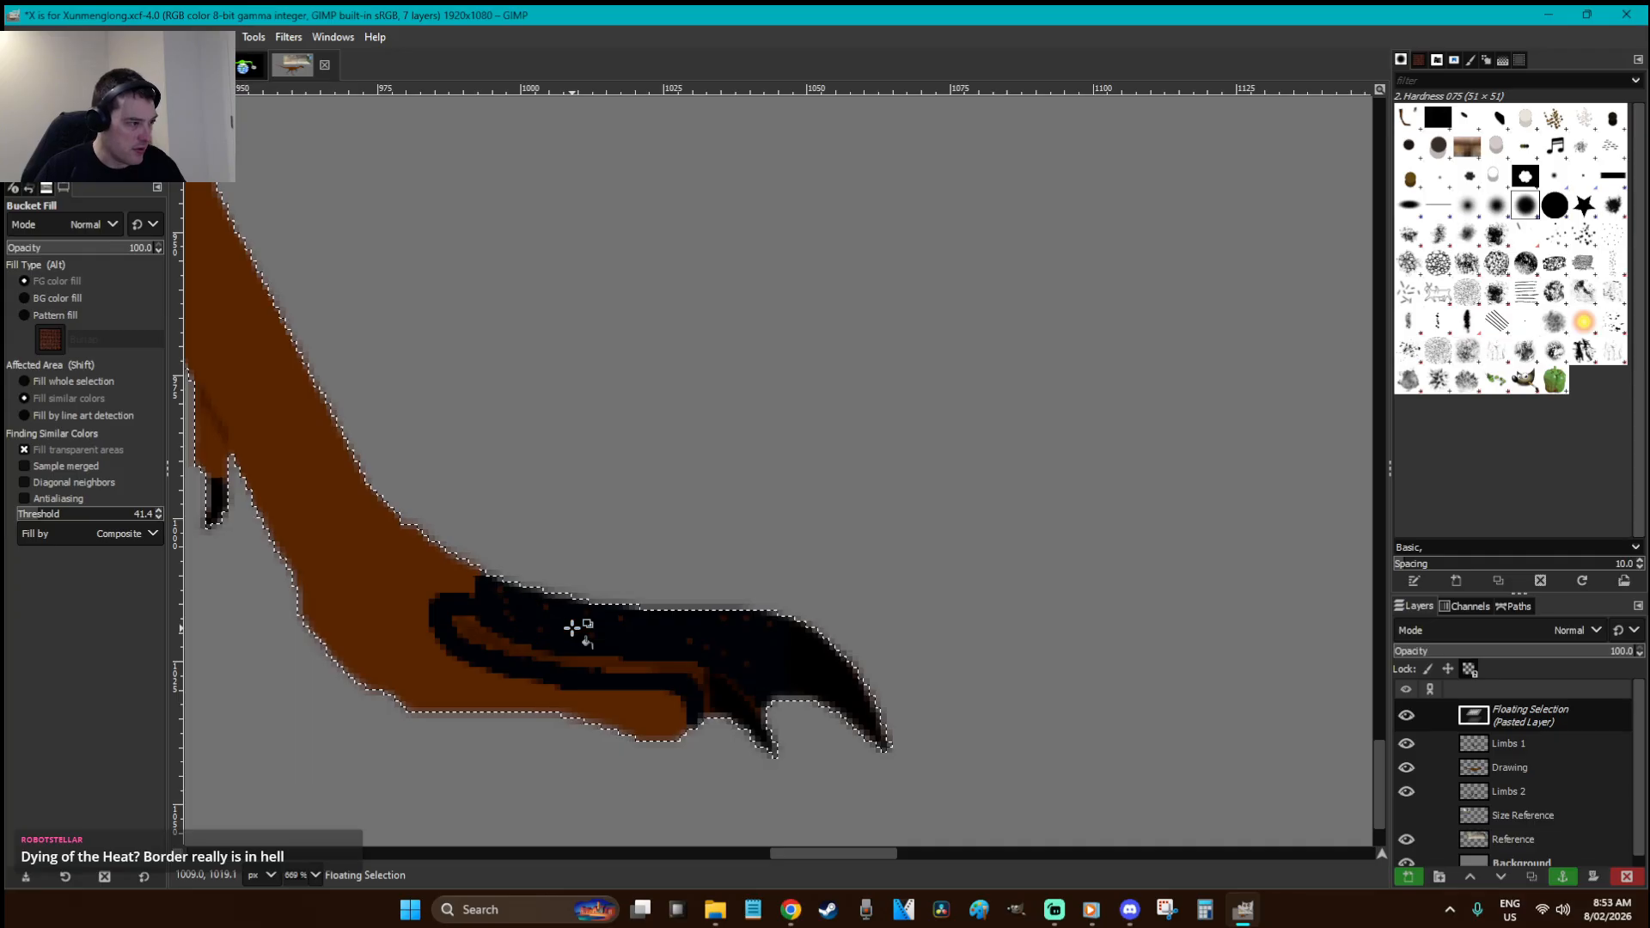
- Outline and fill the near foot's heel and lower toe in near-black, brushing out the brown specks left in the filled areas
key("p")
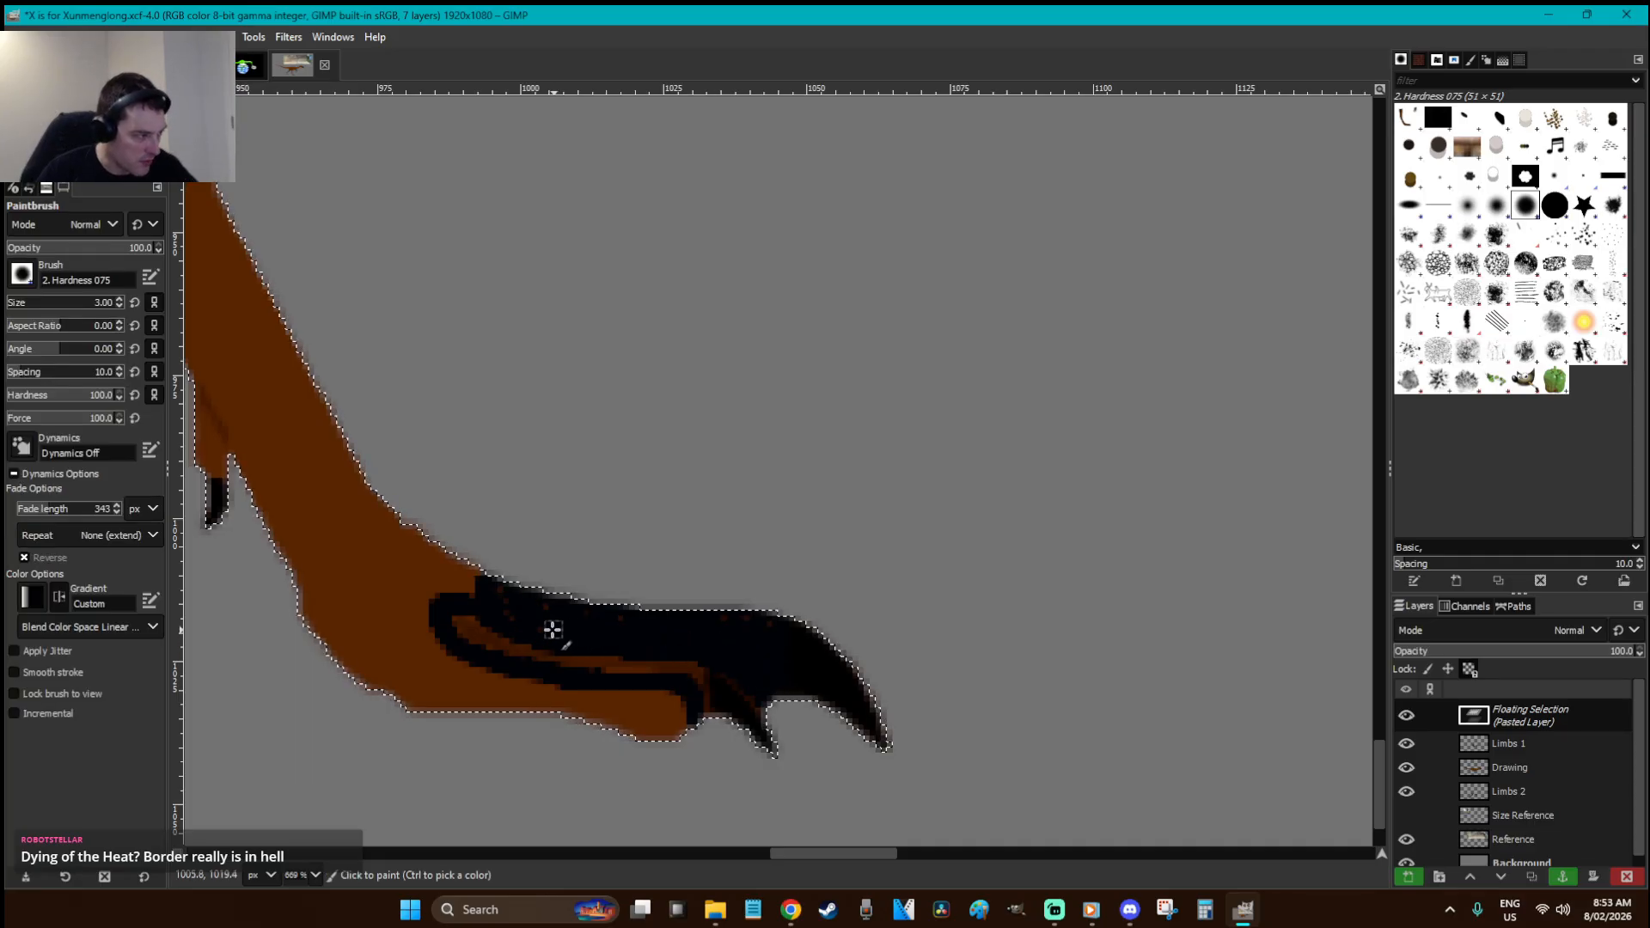
mouse_move(686, 721)
left_mouse_down()
mouse_move(540, 700)
mouse_move(412, 703)
mouse_move(294, 612)
mouse_move(382, 692)
mouse_move(335, 653)
mouse_move(336, 617)
mouse_move(437, 622)
left_mouse_up()
key("shift+b")
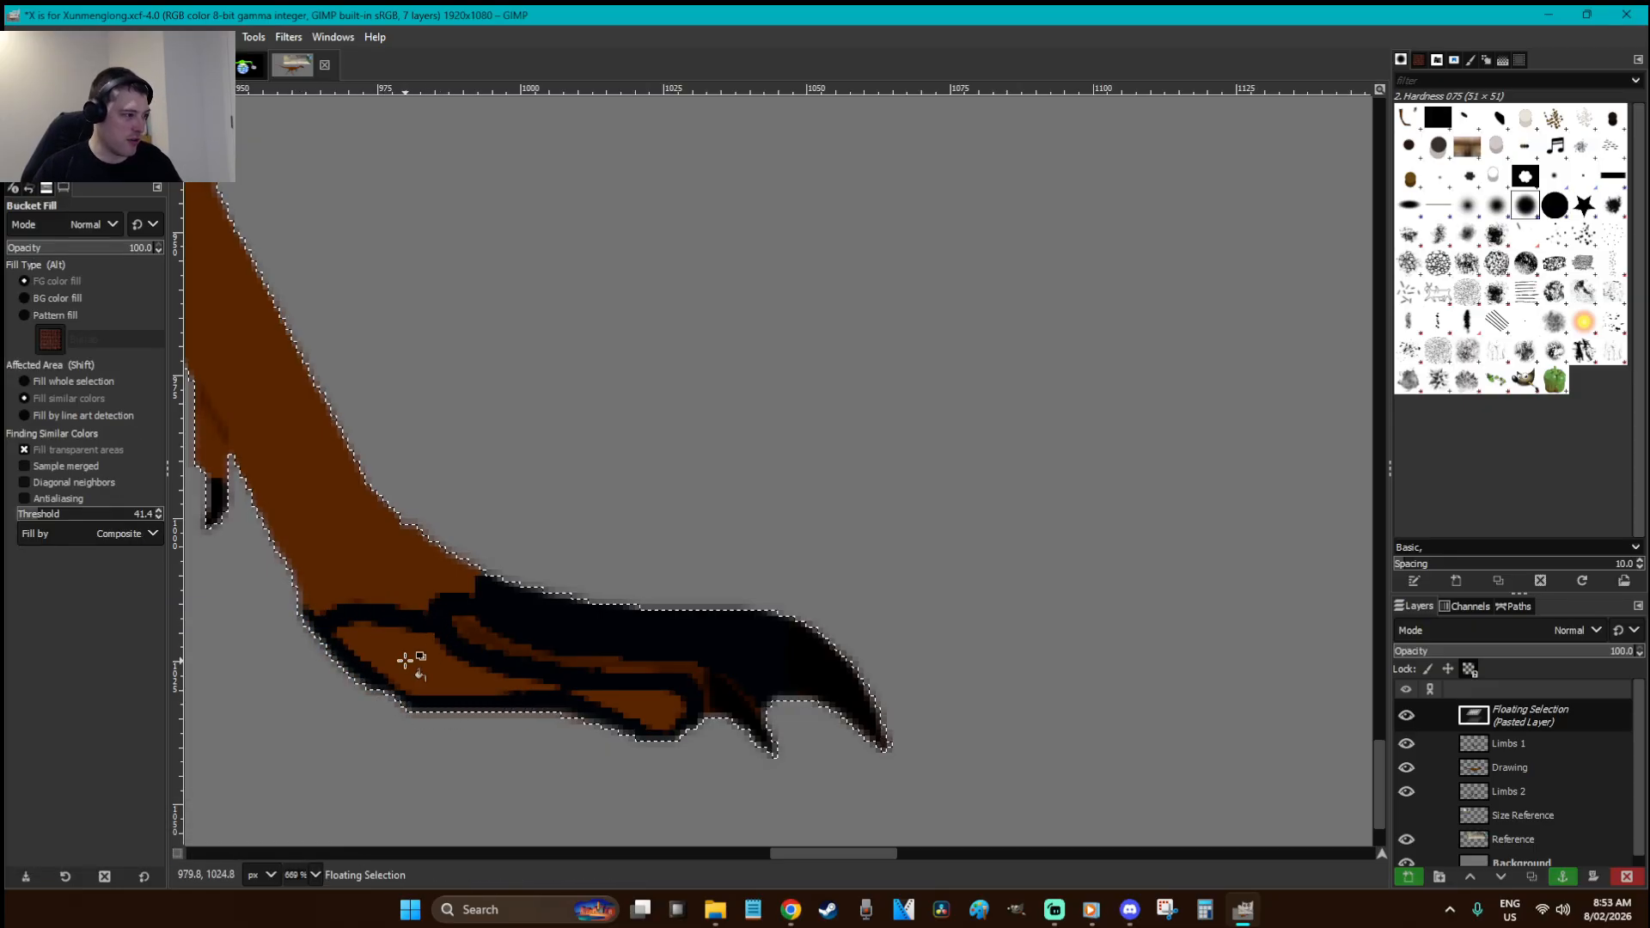
left_click(417, 663)
left_click(684, 721)
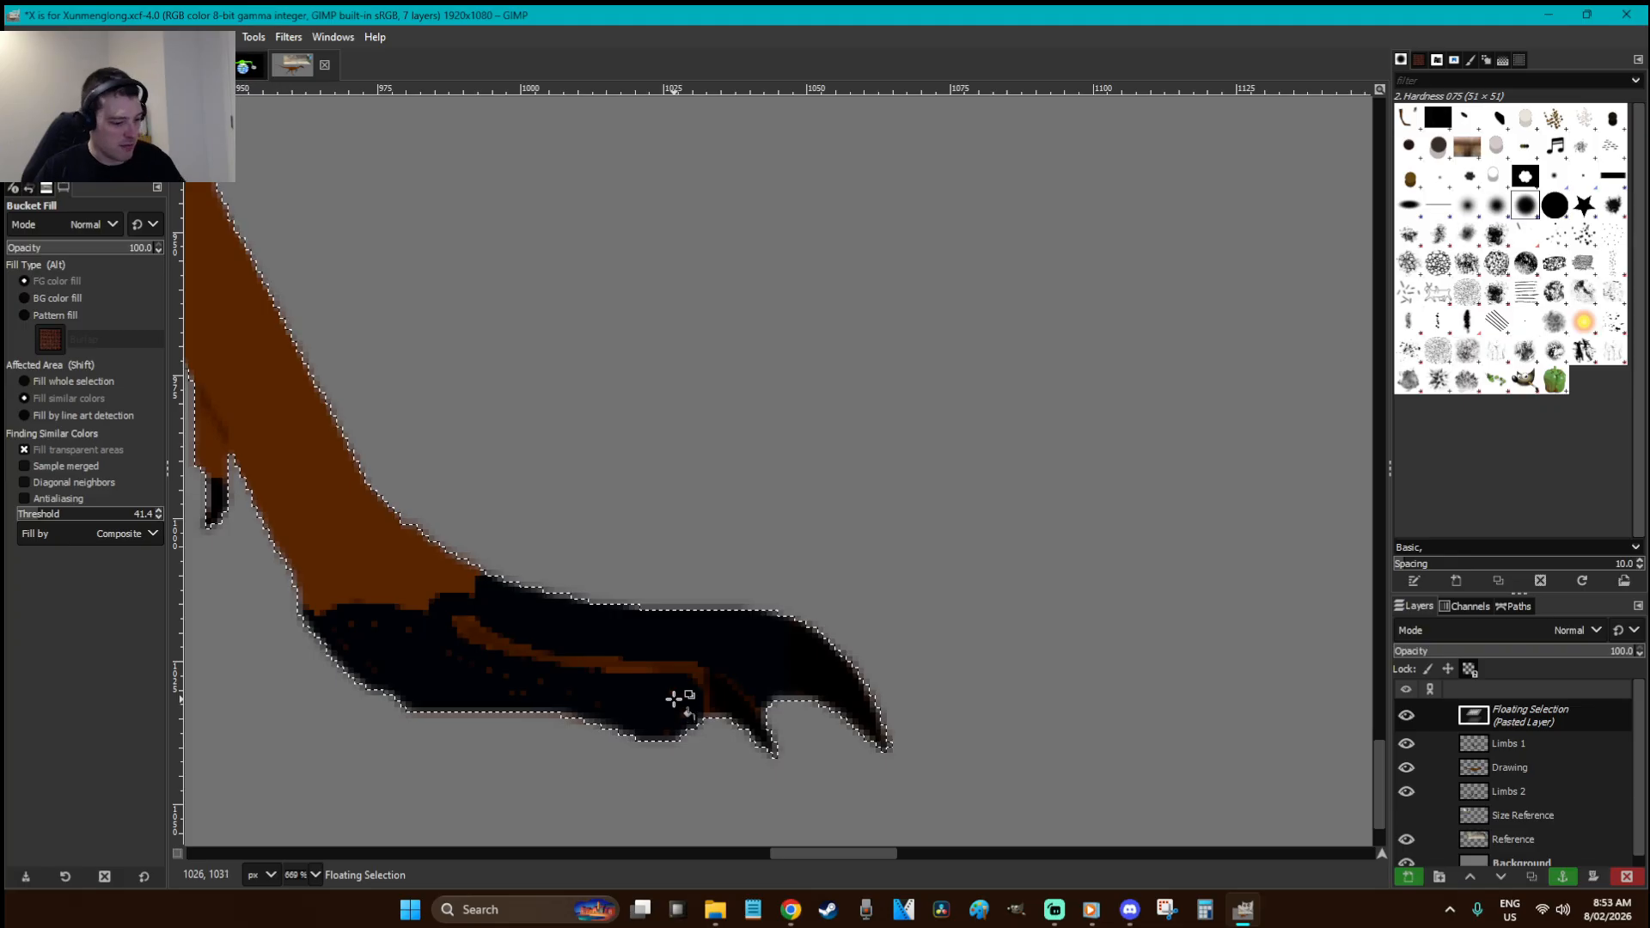
key("p")
mouse_move(483, 662)
left_mouse_down()
mouse_move(375, 620)
mouse_move(341, 625)
mouse_move(392, 680)
left_mouse_up()
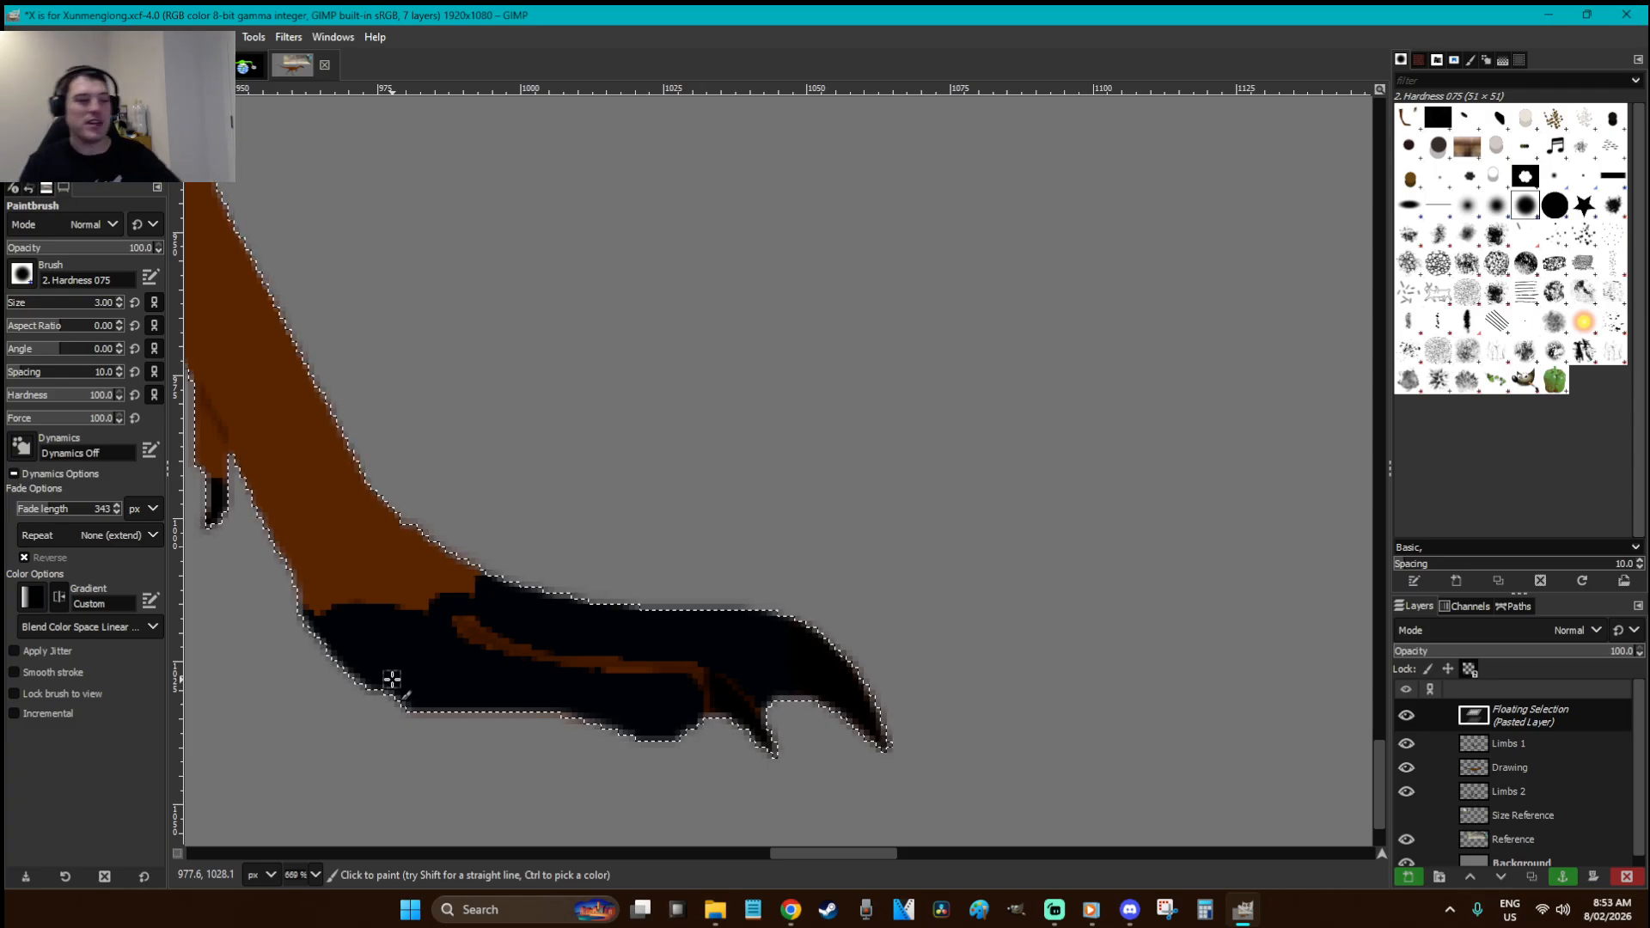
- Sample a black tone and paint over the brown crease between the toes and the brown edges of the small claw
key("o")
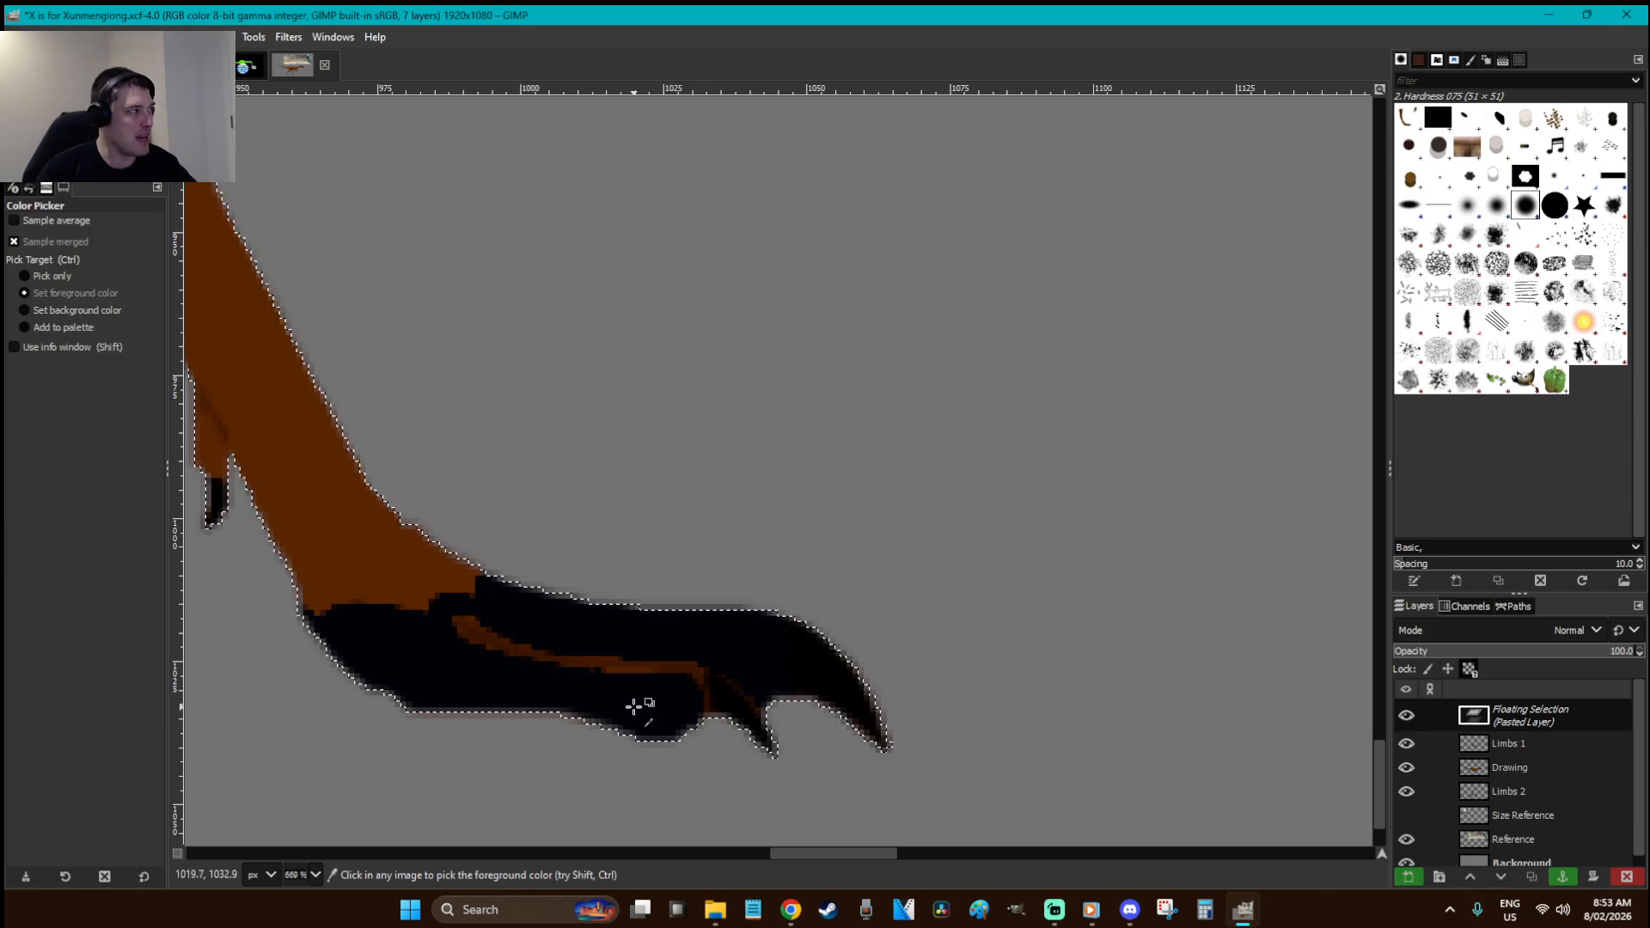
left_click(25, 155)
left_click(280, 306)
left_click(372, 383)
key("p")
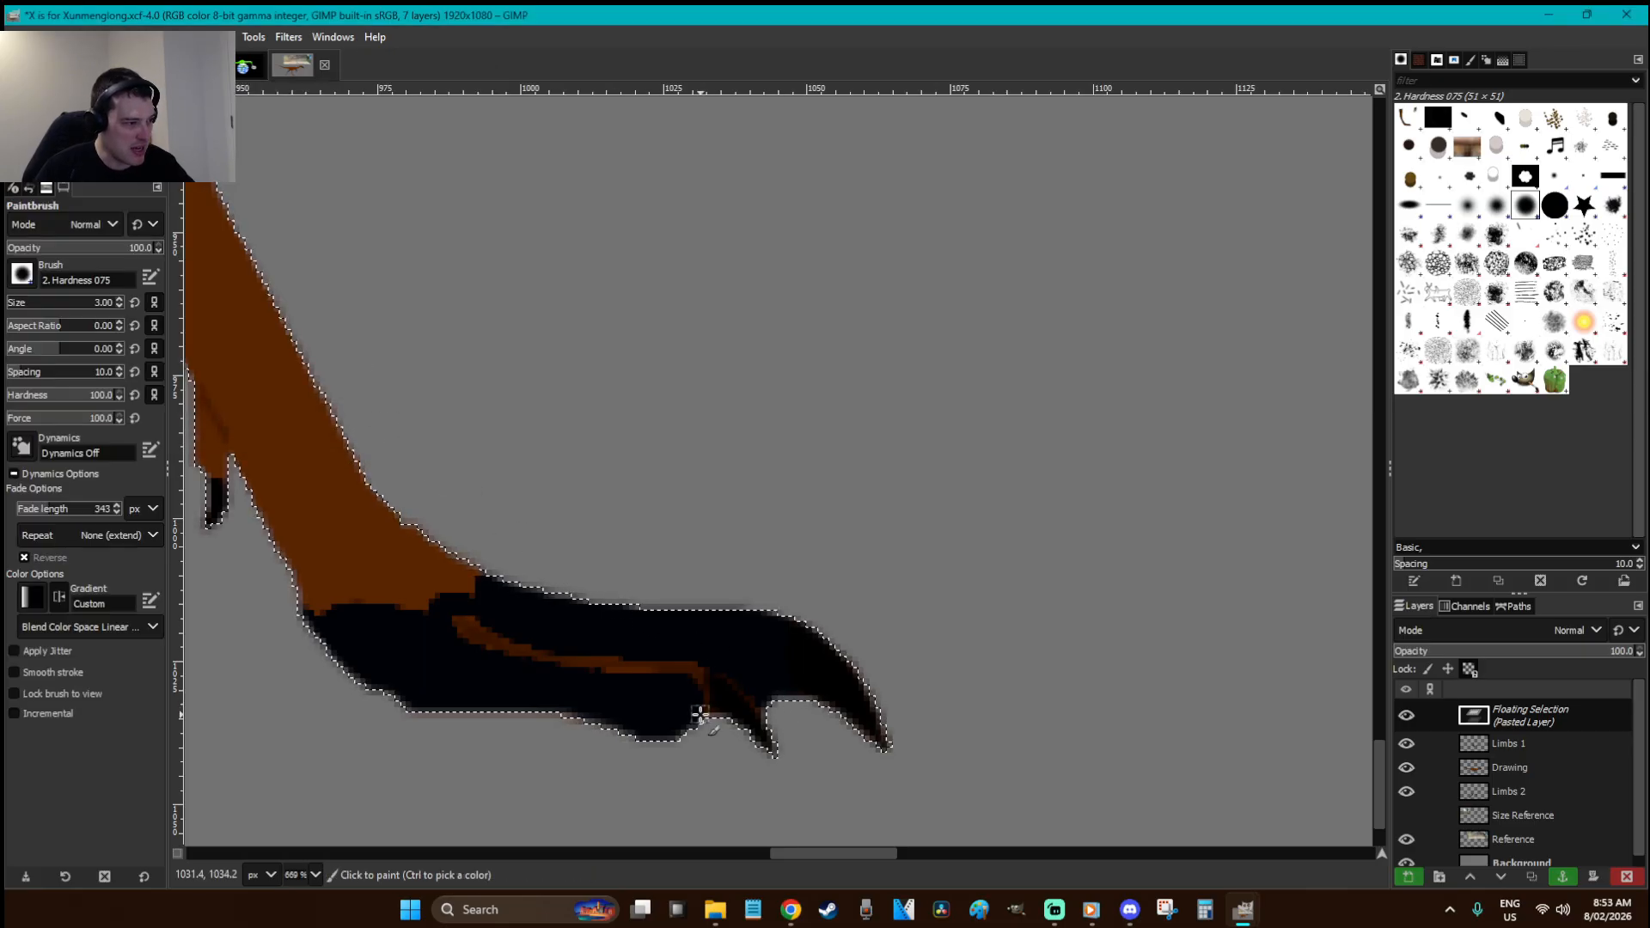
mouse_move(701, 682)
left_mouse_down()
mouse_move(564, 663)
mouse_move(464, 622)
mouse_move(479, 634)
left_mouse_up()
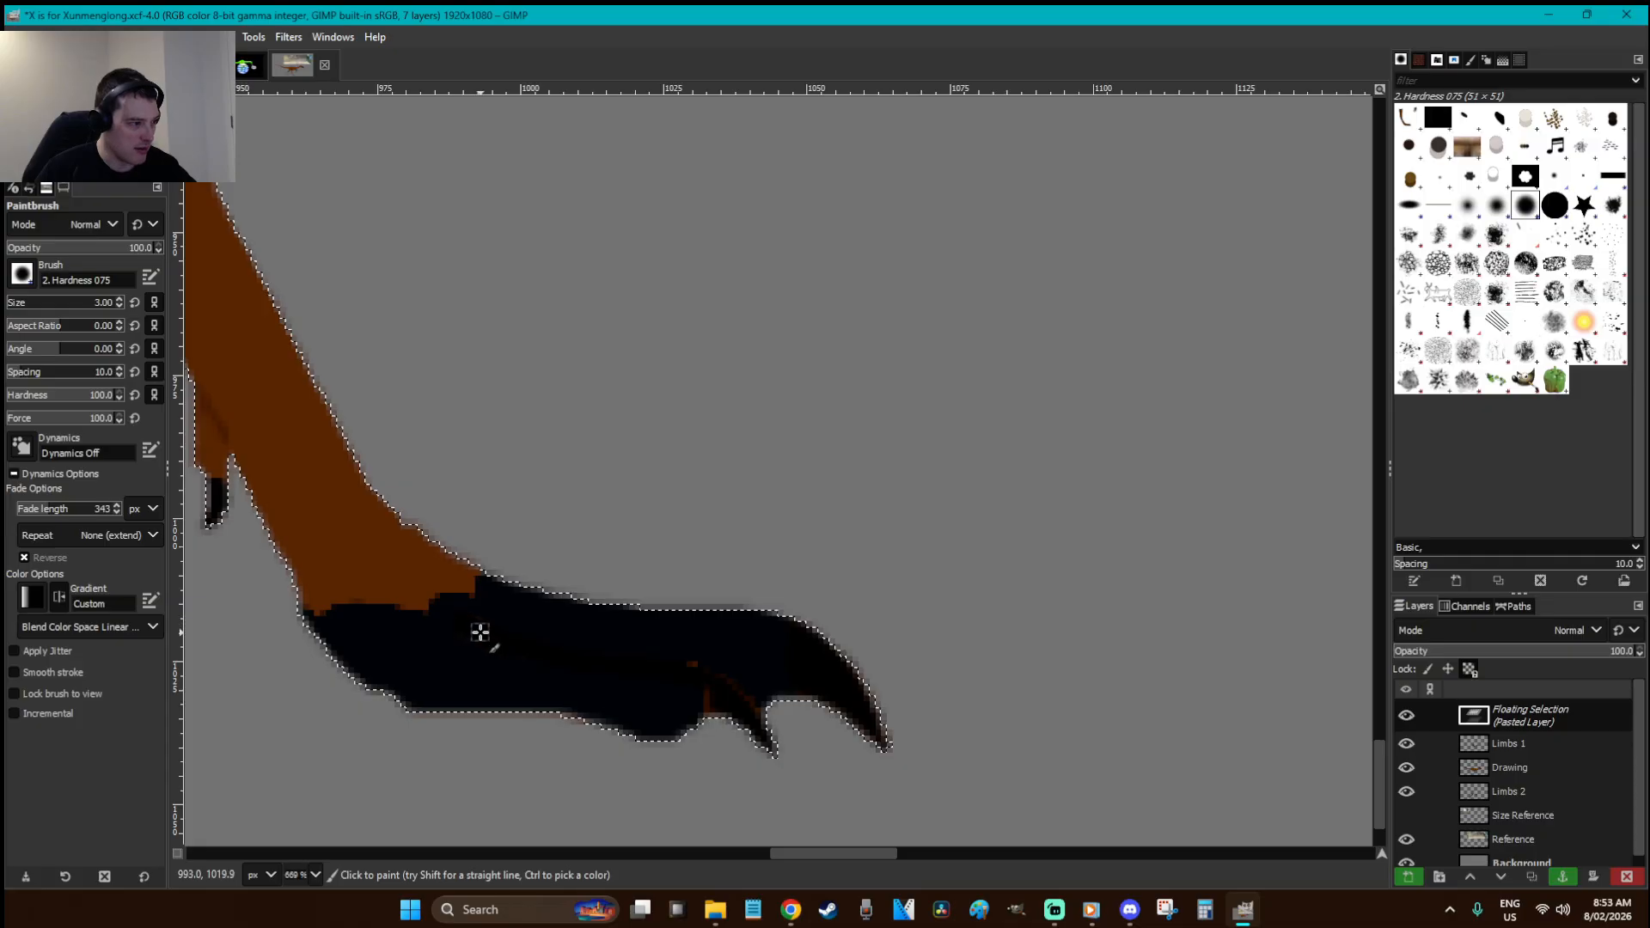
mouse_move(699, 704)
left_mouse_down()
mouse_move(726, 689)
mouse_move(765, 738)
left_mouse_up()
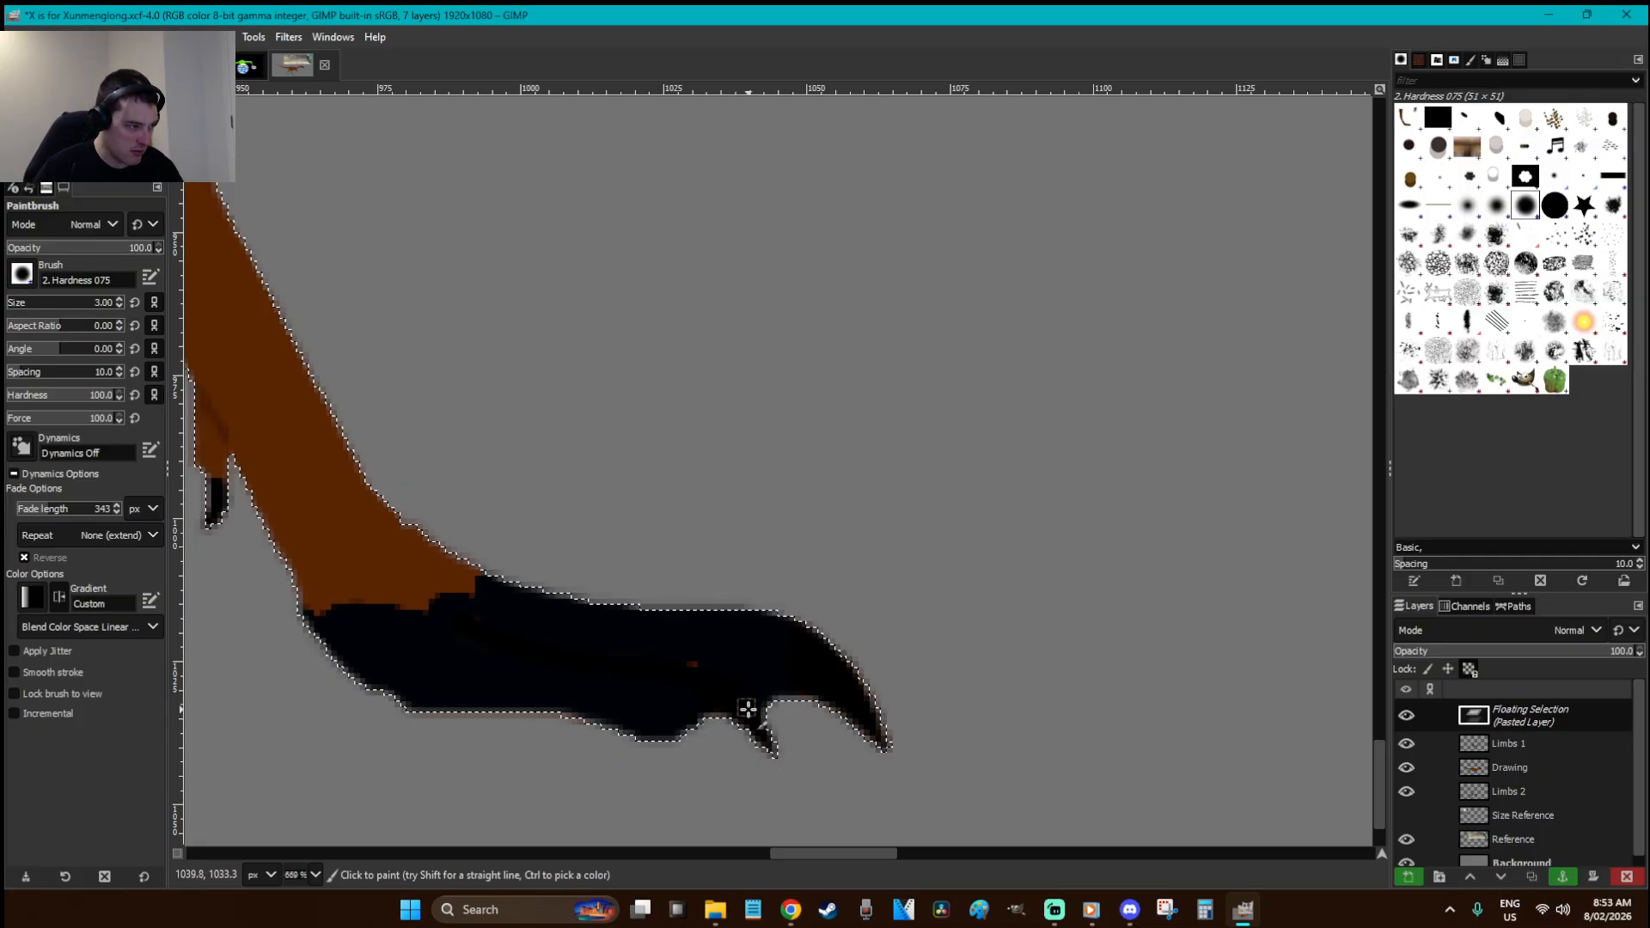
- Anchor the floating selection onto Limbs 1, then thicken the small claw's tip with black and trim its edge with the Eraser
key("r")
left_click(832, 765)
key("p")
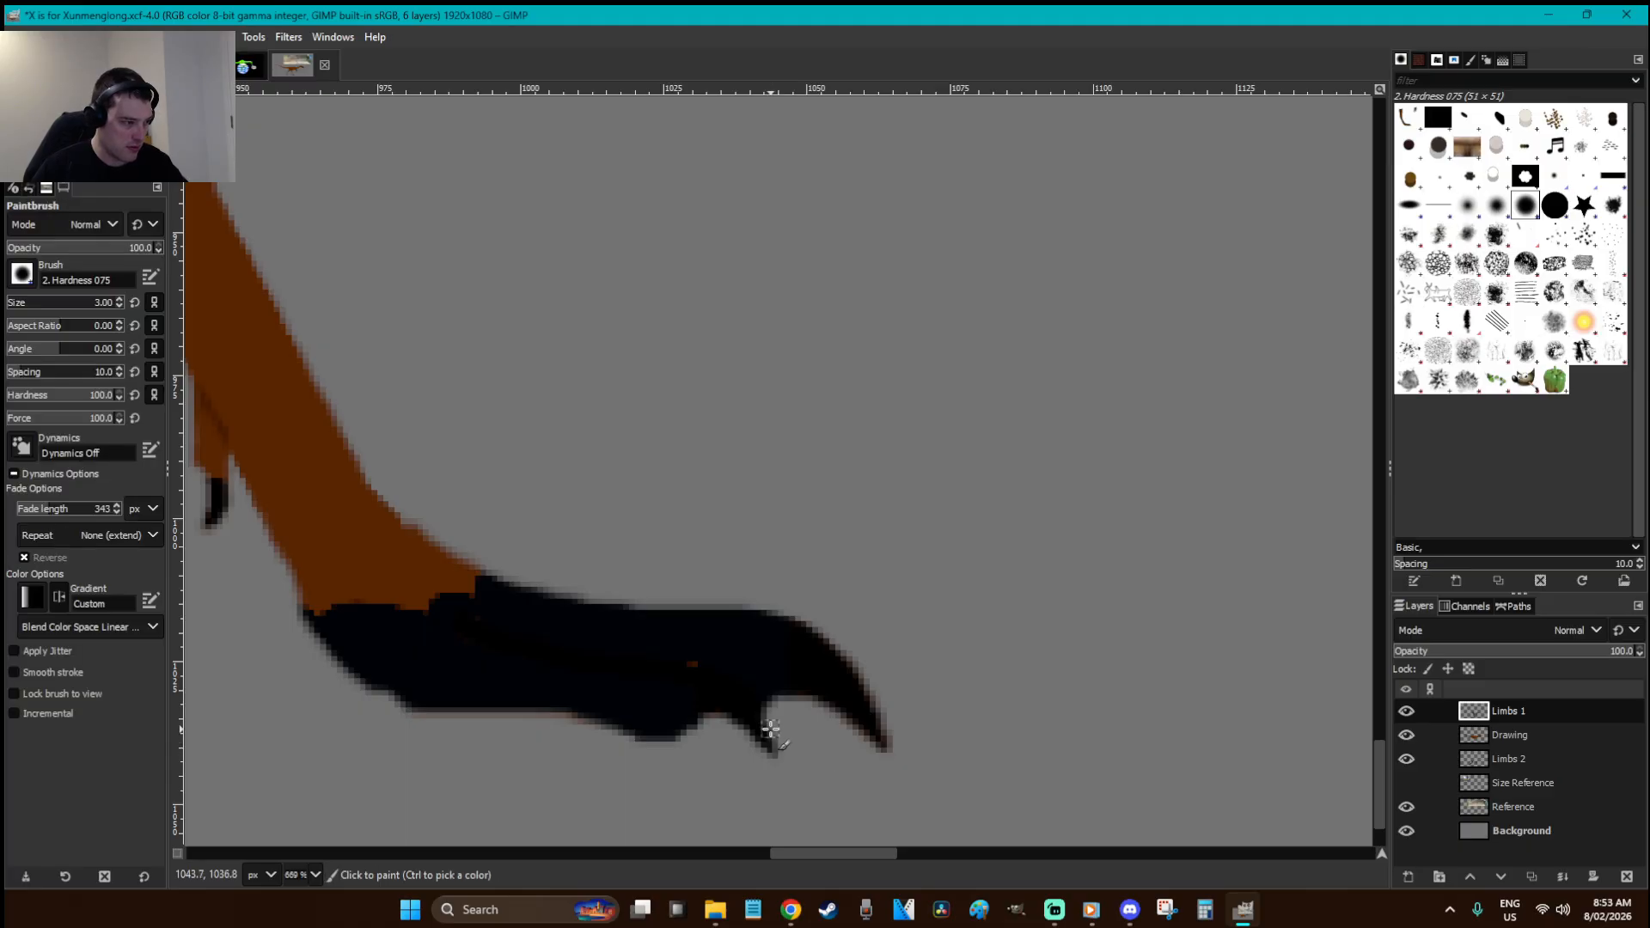
left_click(767, 742)
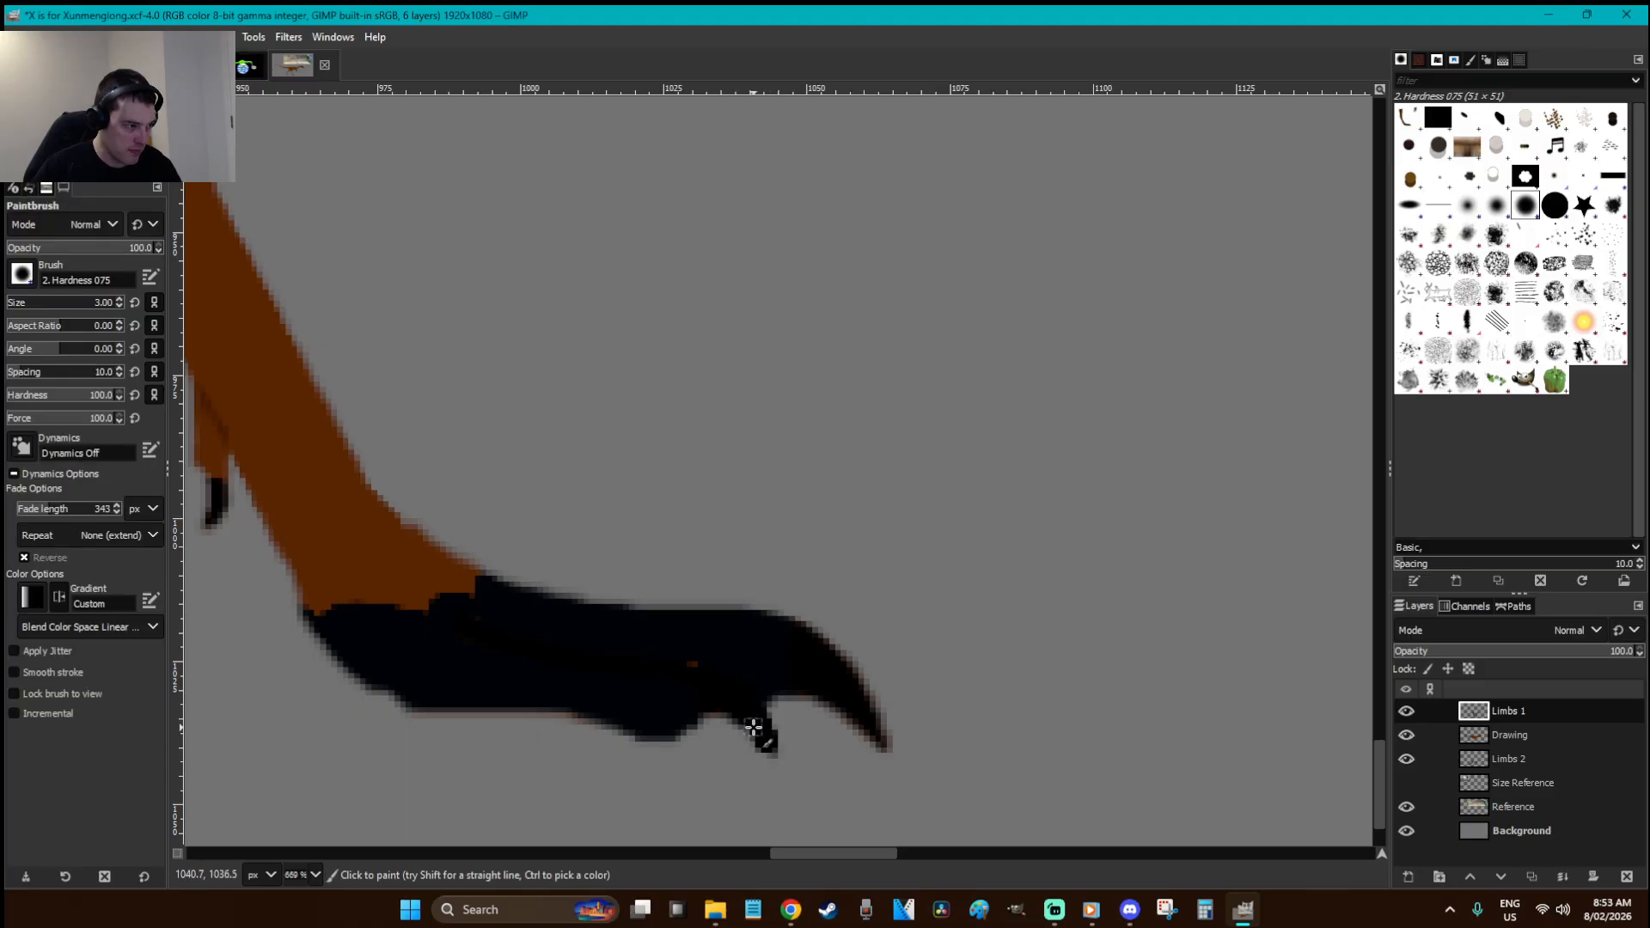
key("shift+e")
left_click(762, 760)
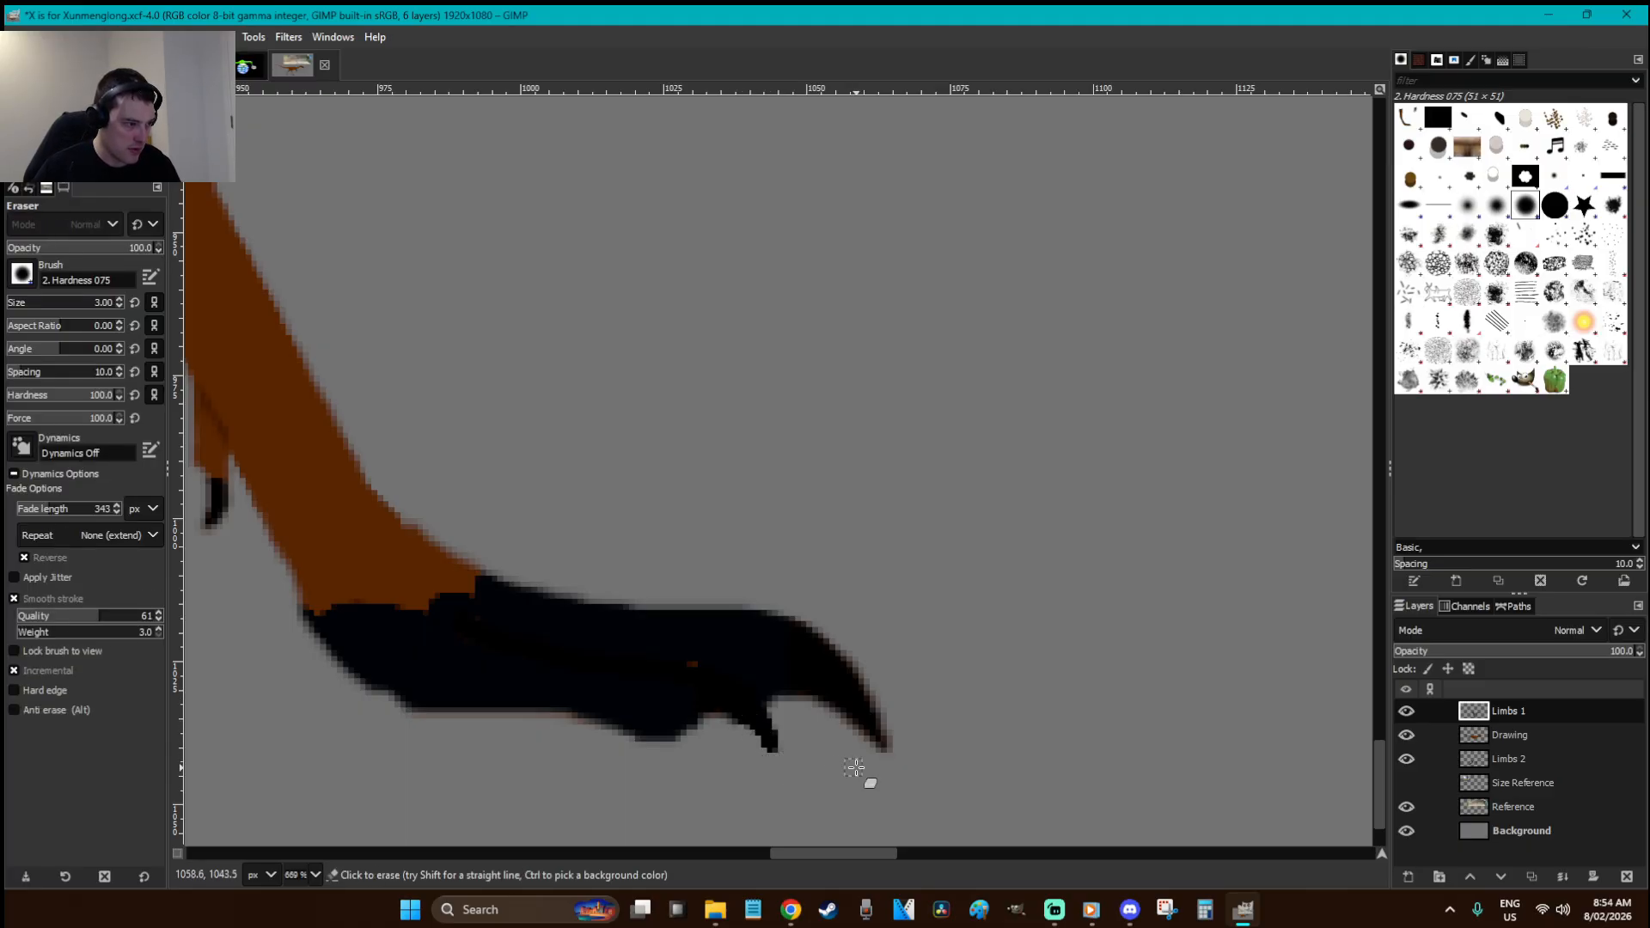
- Sample the toe's near-black colour and paint over the remaining orange spot on the foot
key("o")
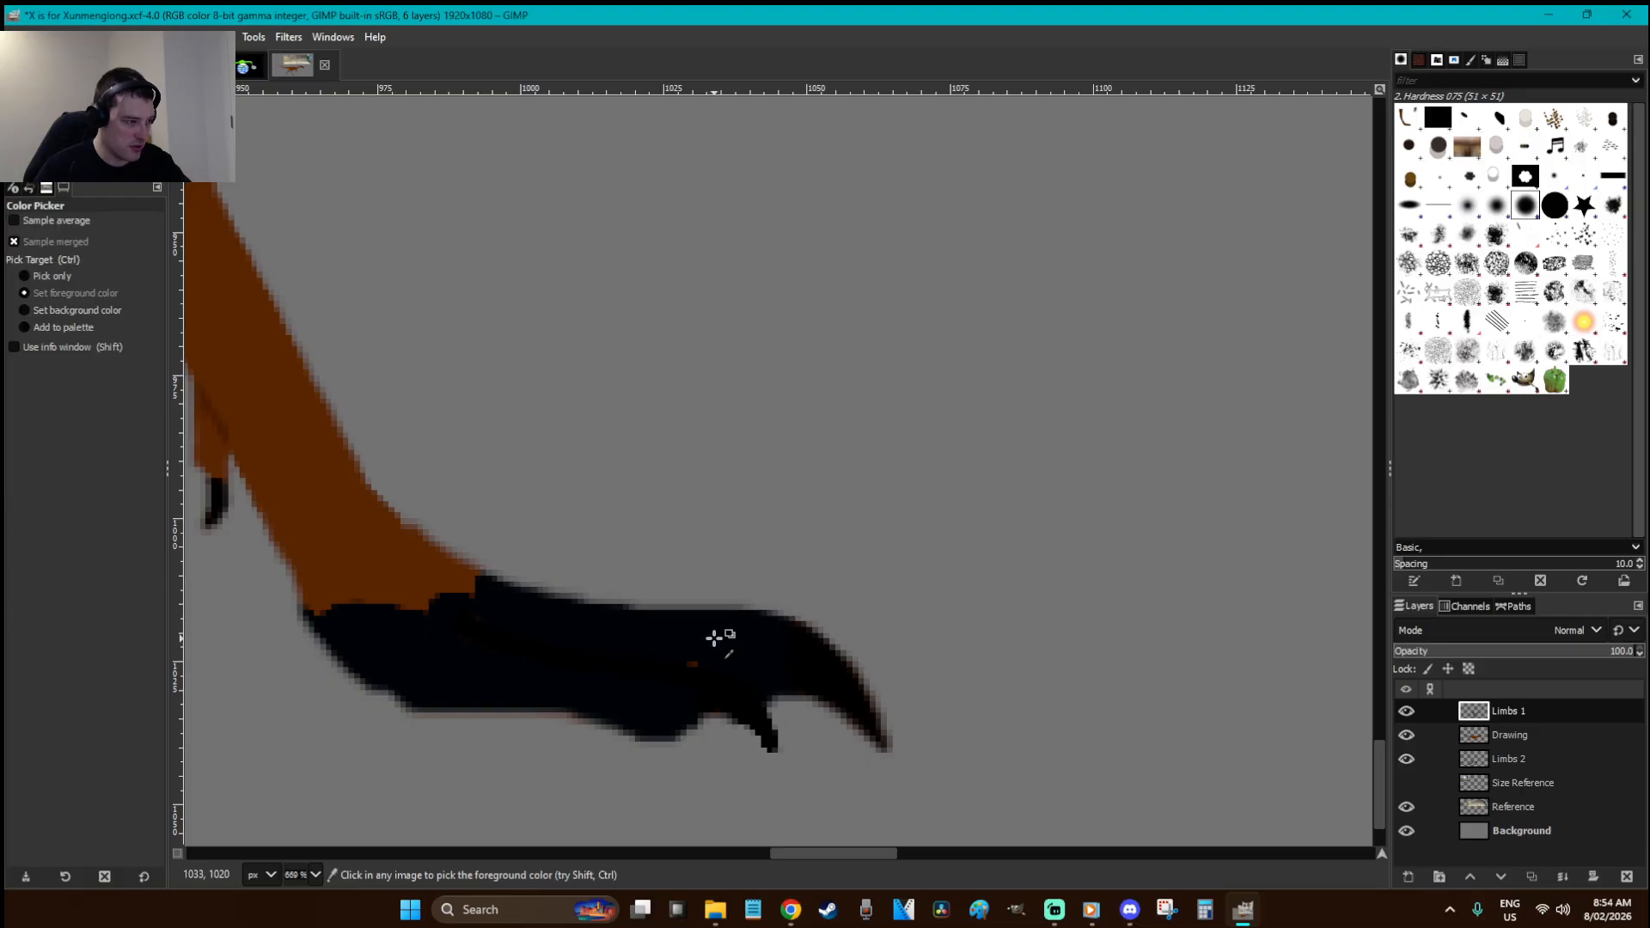
left_click(718, 639)
key("p")
left_click(694, 662)
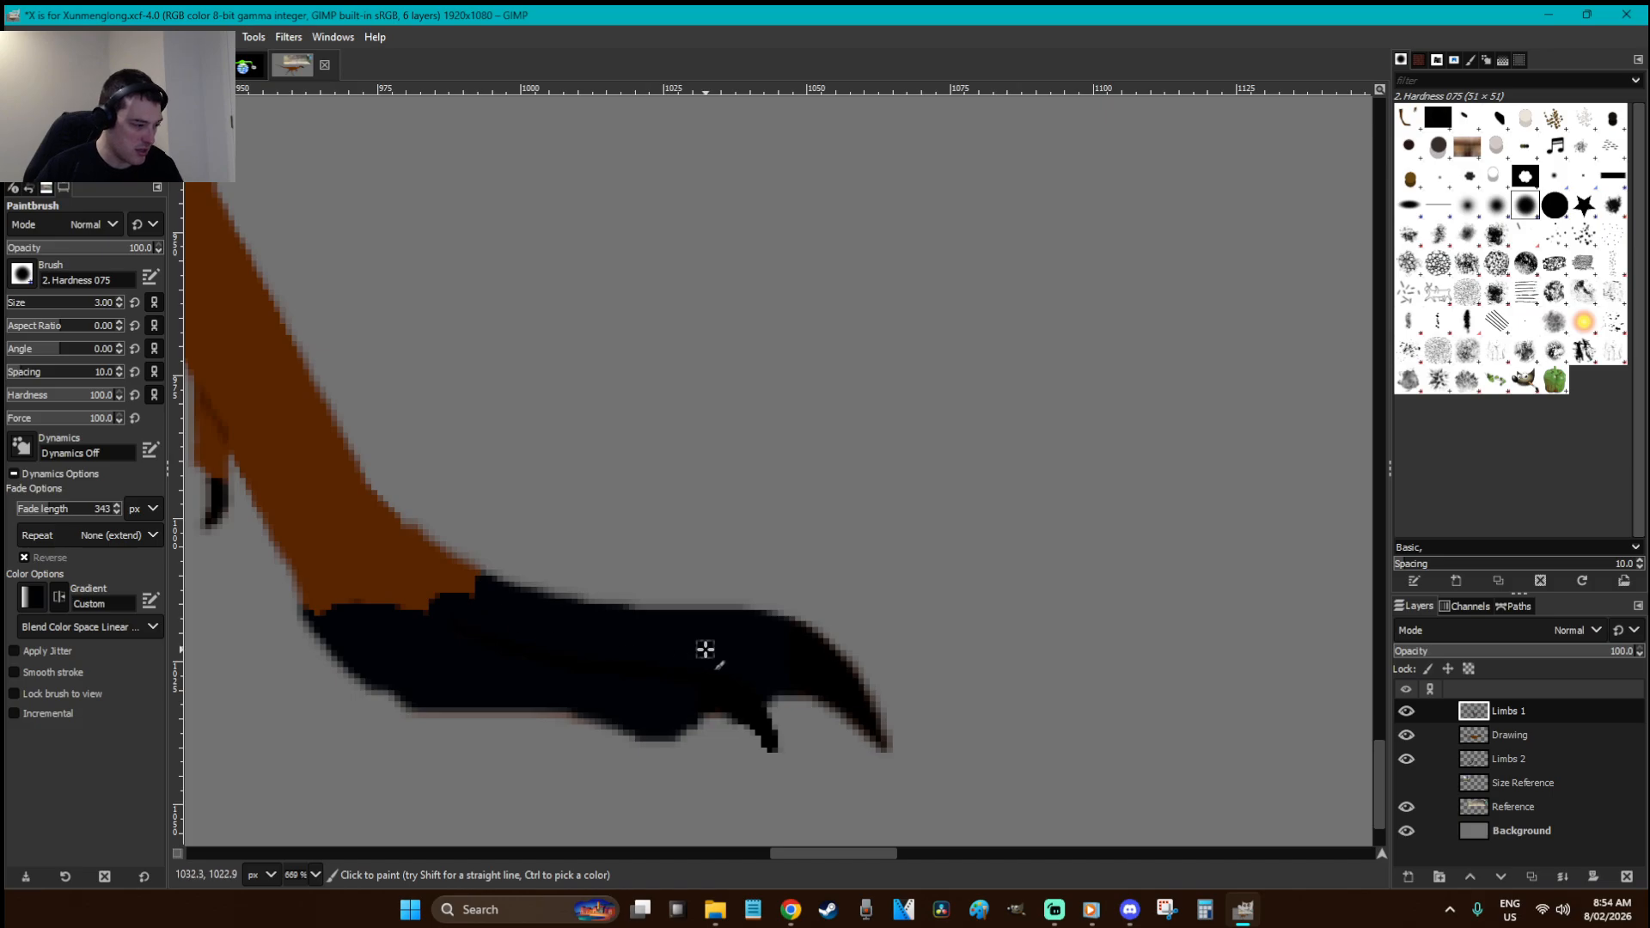
key("r")
scroll(705, 651, "down", 5)
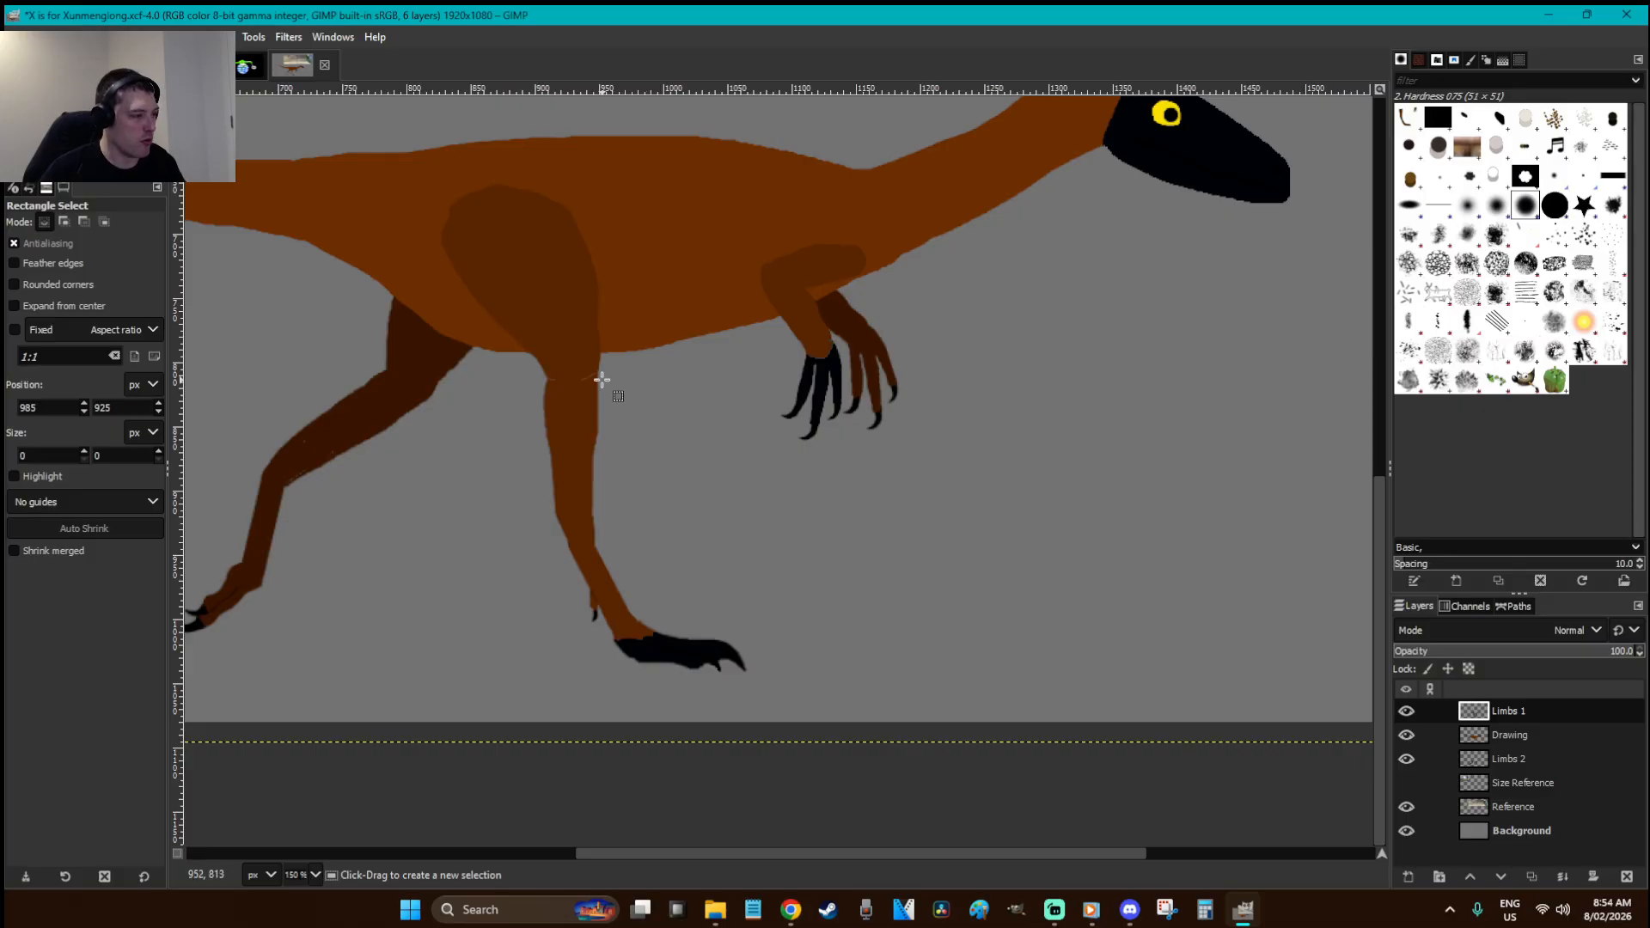
key("f")
left_click_drag(600, 368, 535, 367)
mouse_move(657, 656)
left_mouse_down()
mouse_move(689, 549)
mouse_move(634, 414)
left_mouse_up()
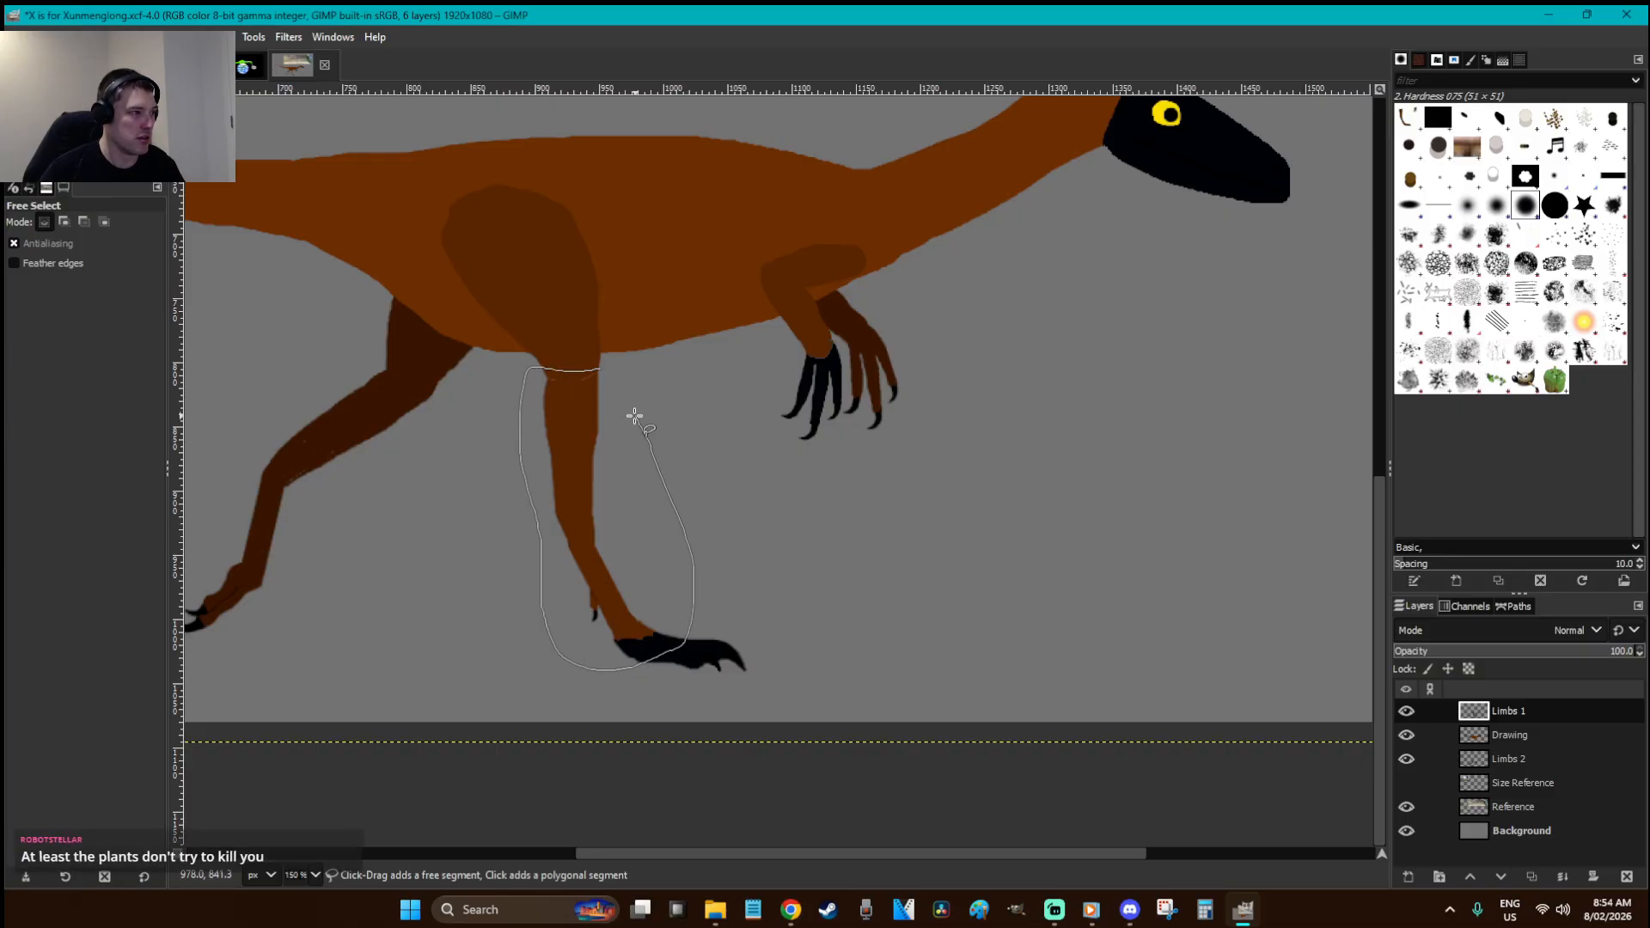
key("r")
key("z")
left_click_drag(740, 707, 424, 463)
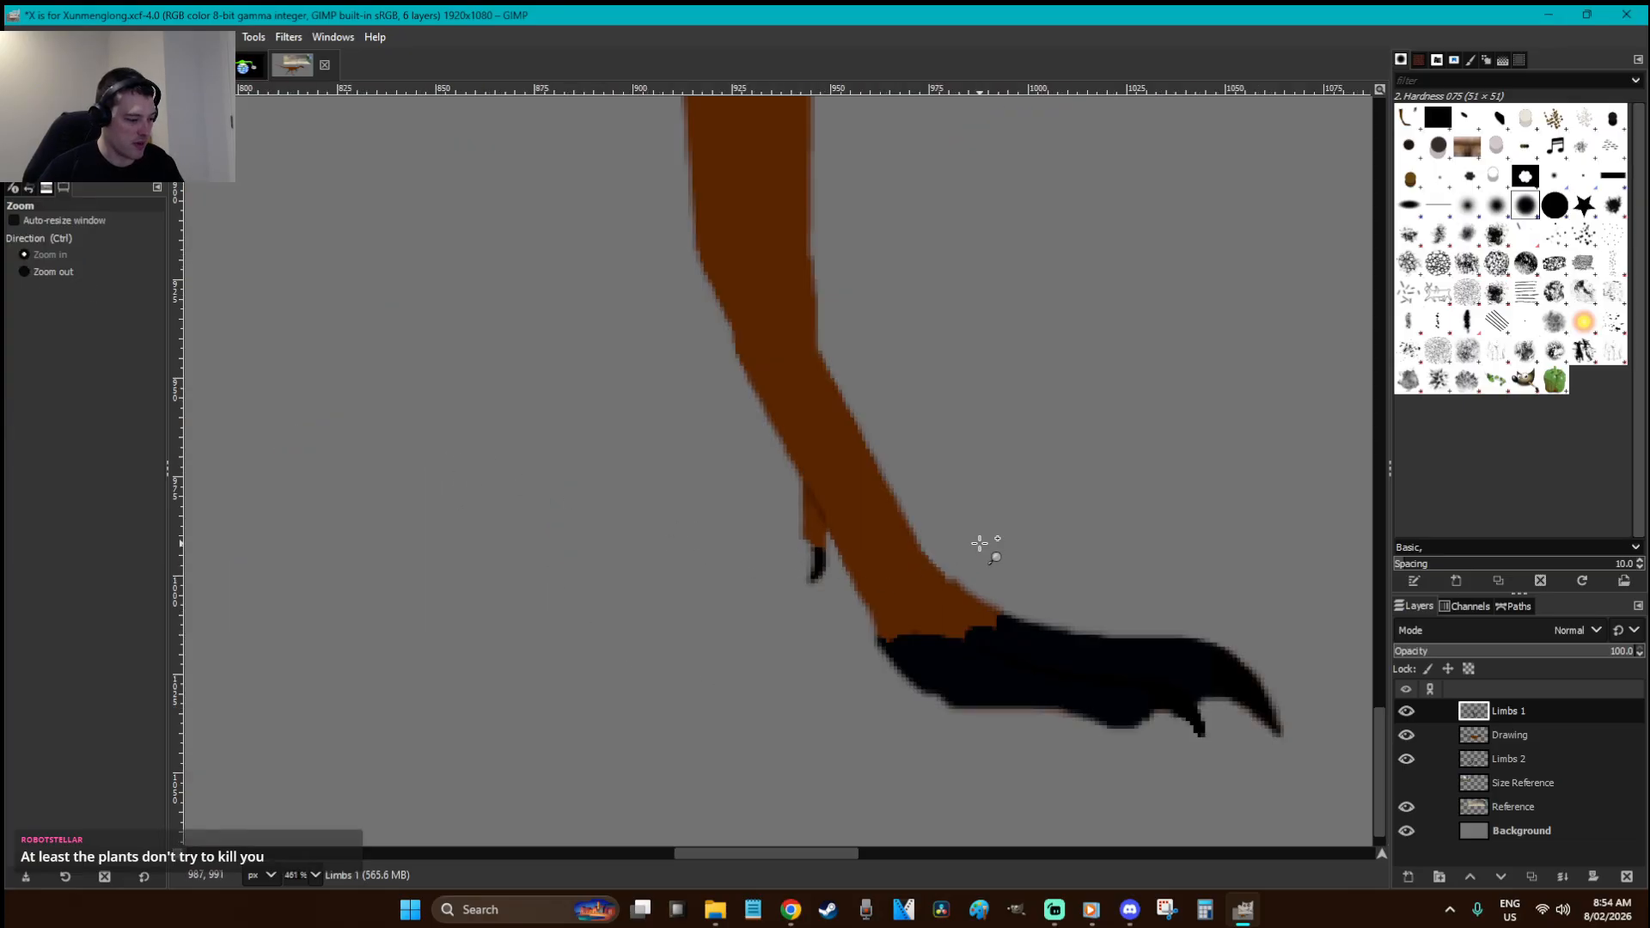
key("r")
scroll(980, 543, "down", 3)
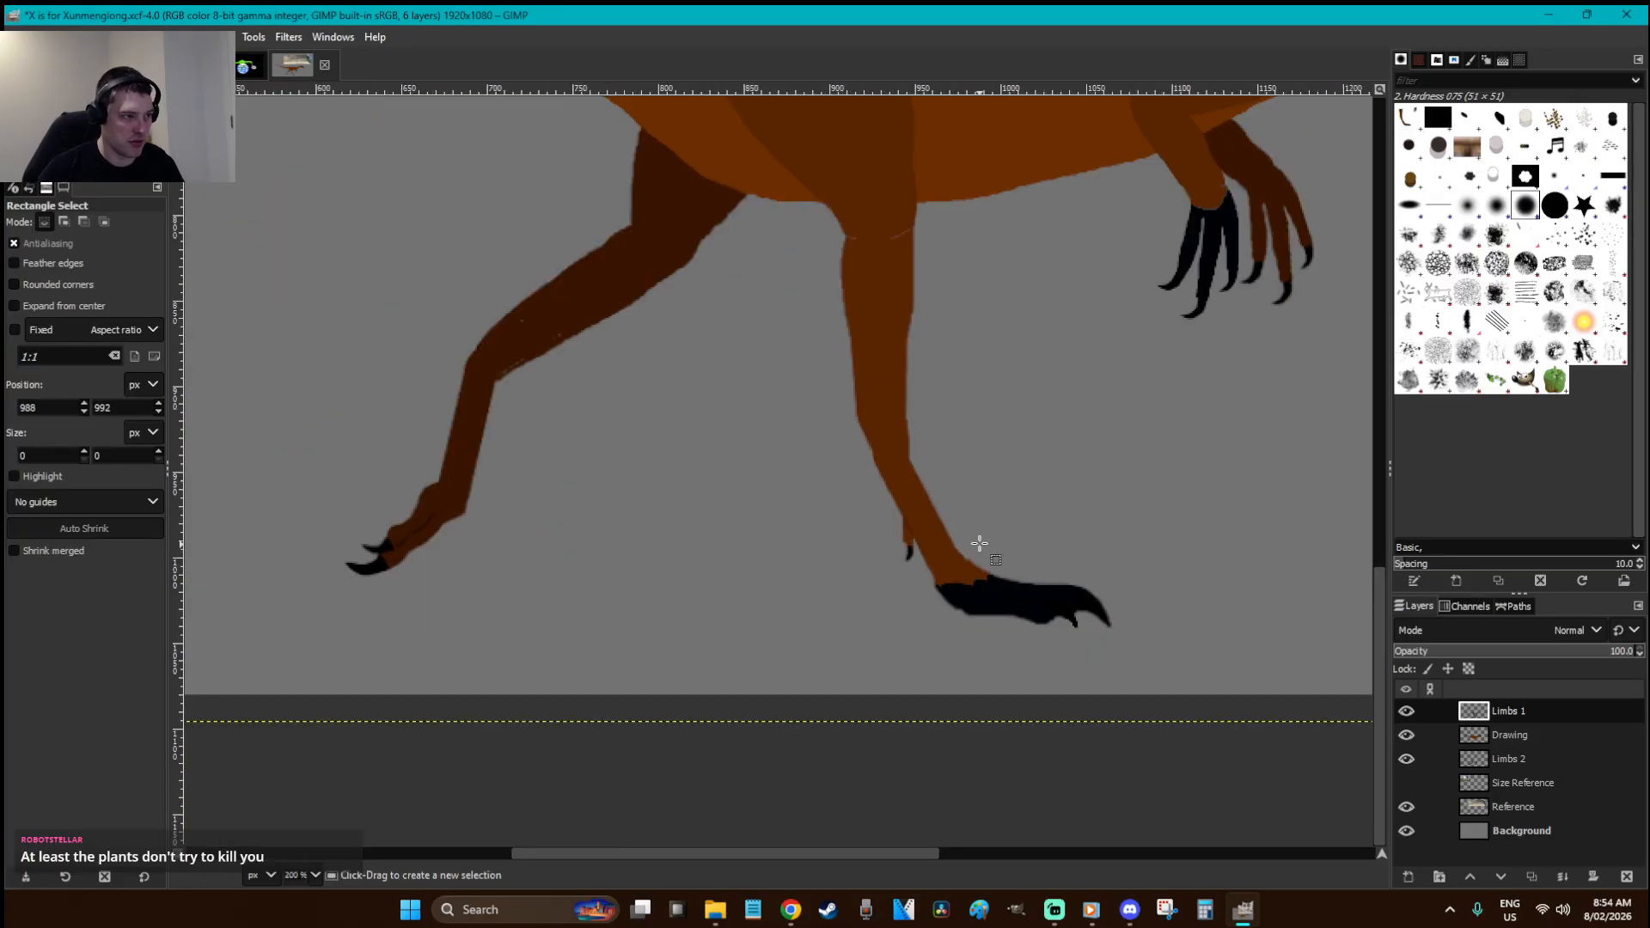
- Lasso the near lower leg and foot with Free Select, then cut and paste them as a floating selection
key("f")
left_click(913, 230)
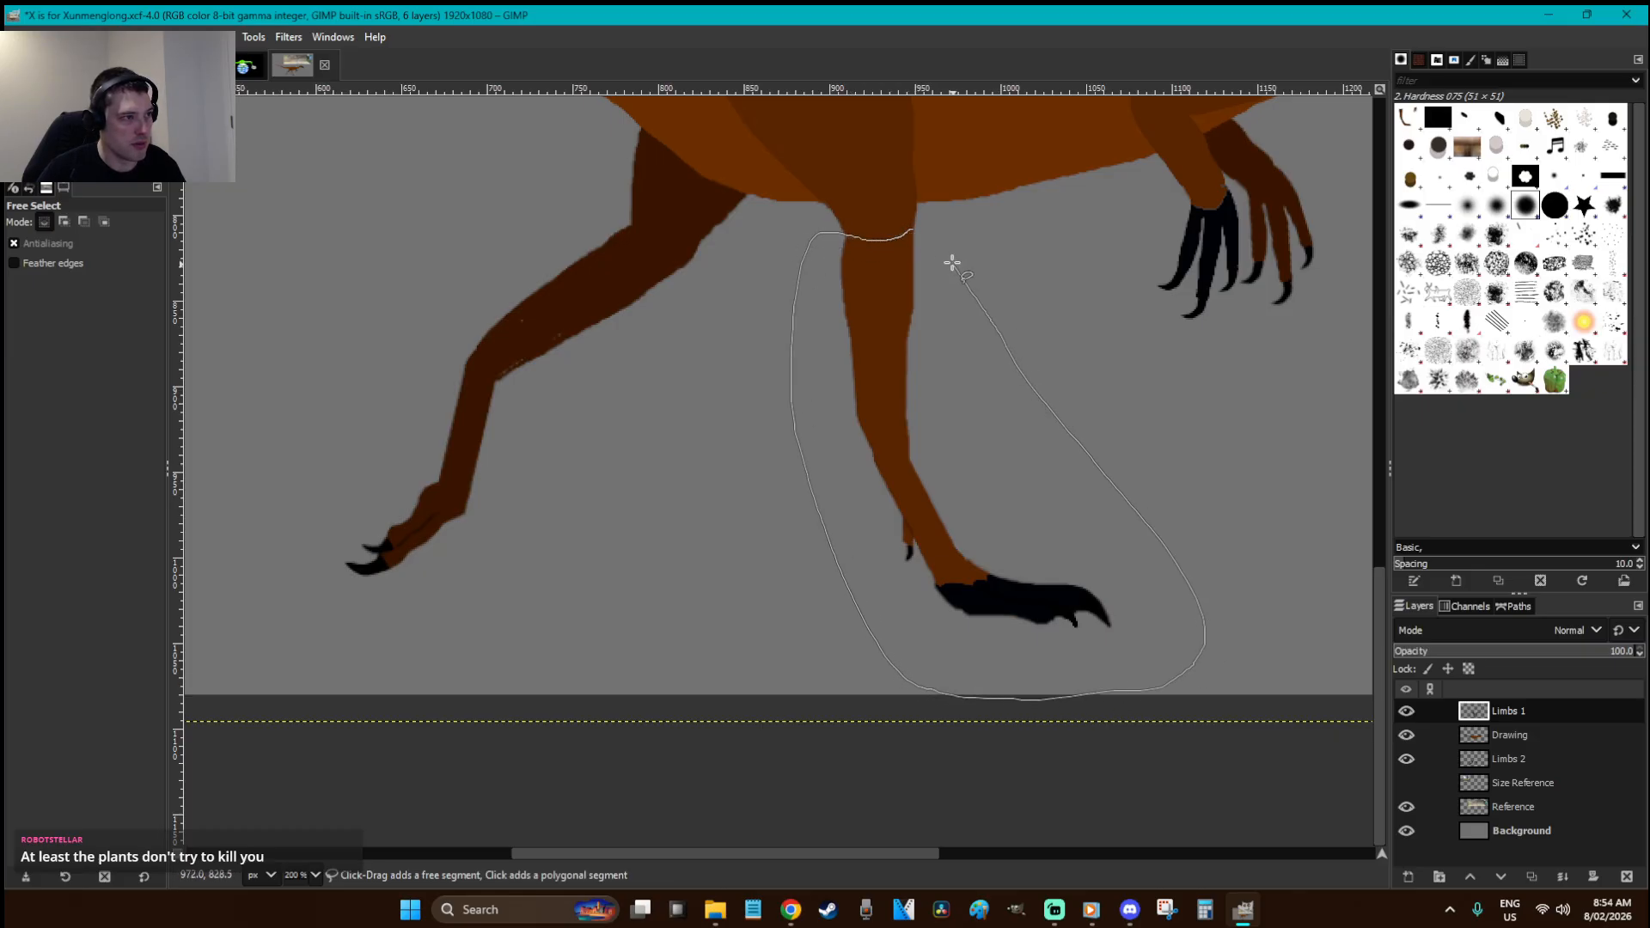
key("Return")
key("ctrl+x")
key("ctrl+v")
- Sample the foot's dark colour and paint the crease between the small rear toe and the lower leg
key("z")
left_click_drag(1021, 633, 949, 594)
key("p")
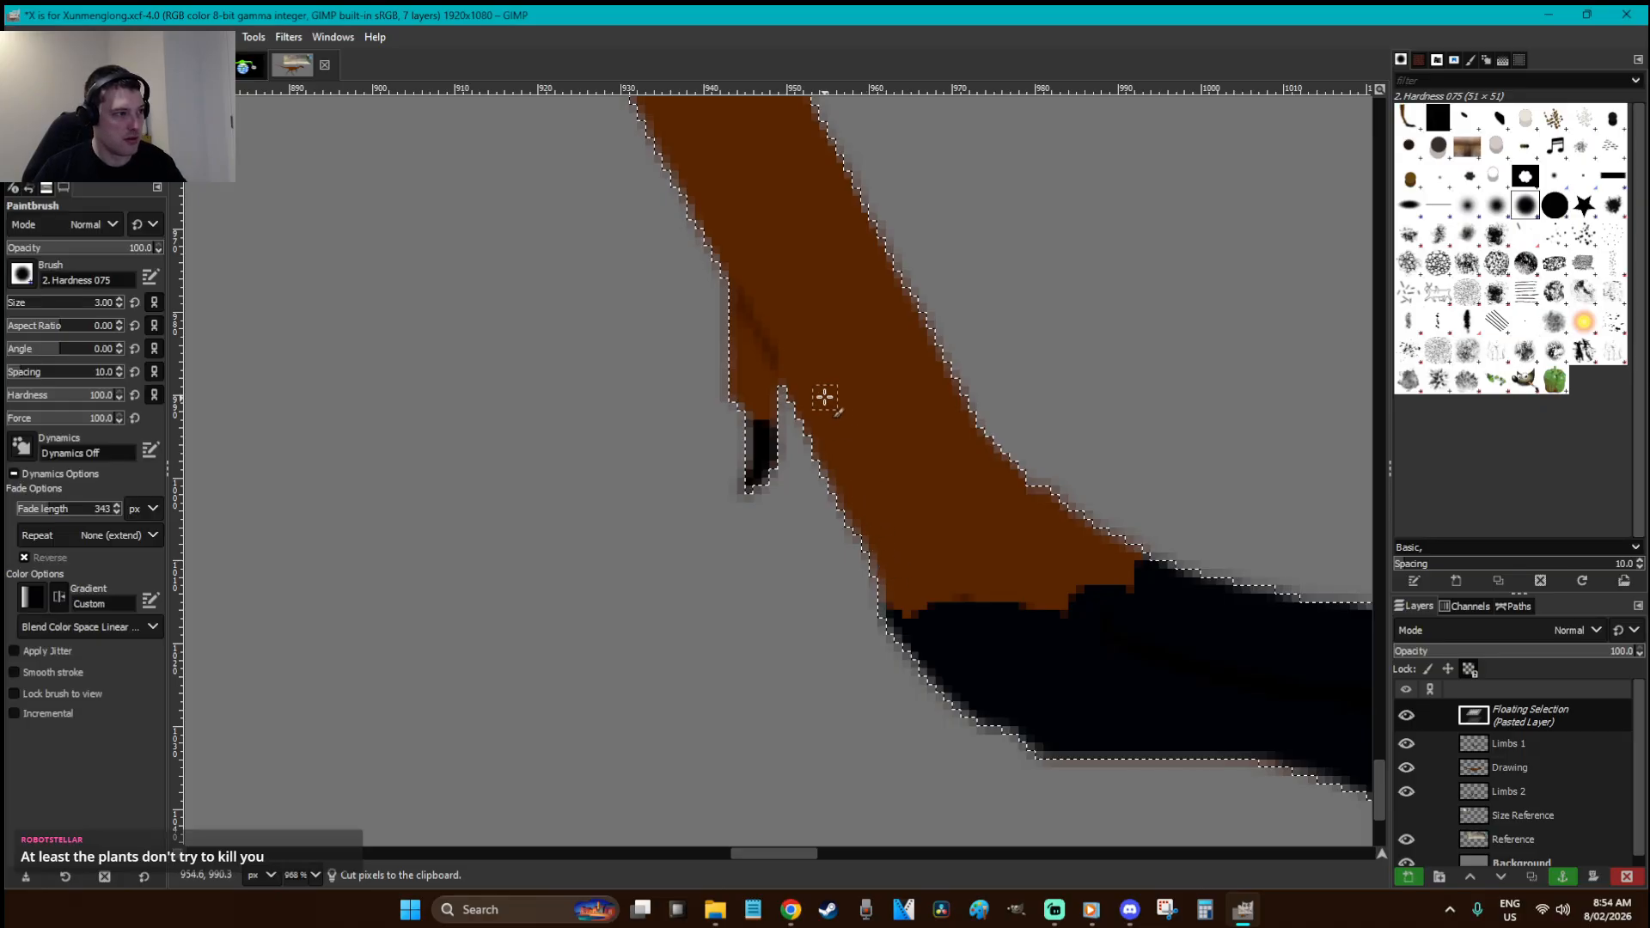
key("o")
left_click(1156, 653)
key("p")
left_click_drag(785, 375, 731, 287)
- Sample the foot's near-black and paint the small rear toe plus the lower leg's rear and front edges above the foot
key("o")
left_click(946, 626)
key("p")
mouse_move(777, 414)
left_mouse_down()
mouse_move(739, 389)
mouse_move(728, 330)
mouse_move(770, 387)
mouse_move(727, 346)
mouse_move(798, 372)
mouse_move(898, 614)
mouse_move(825, 460)
left_mouse_up()
mouse_move(818, 376)
left_mouse_down()
mouse_move(777, 308)
mouse_move(715, 247)
left_mouse_up()
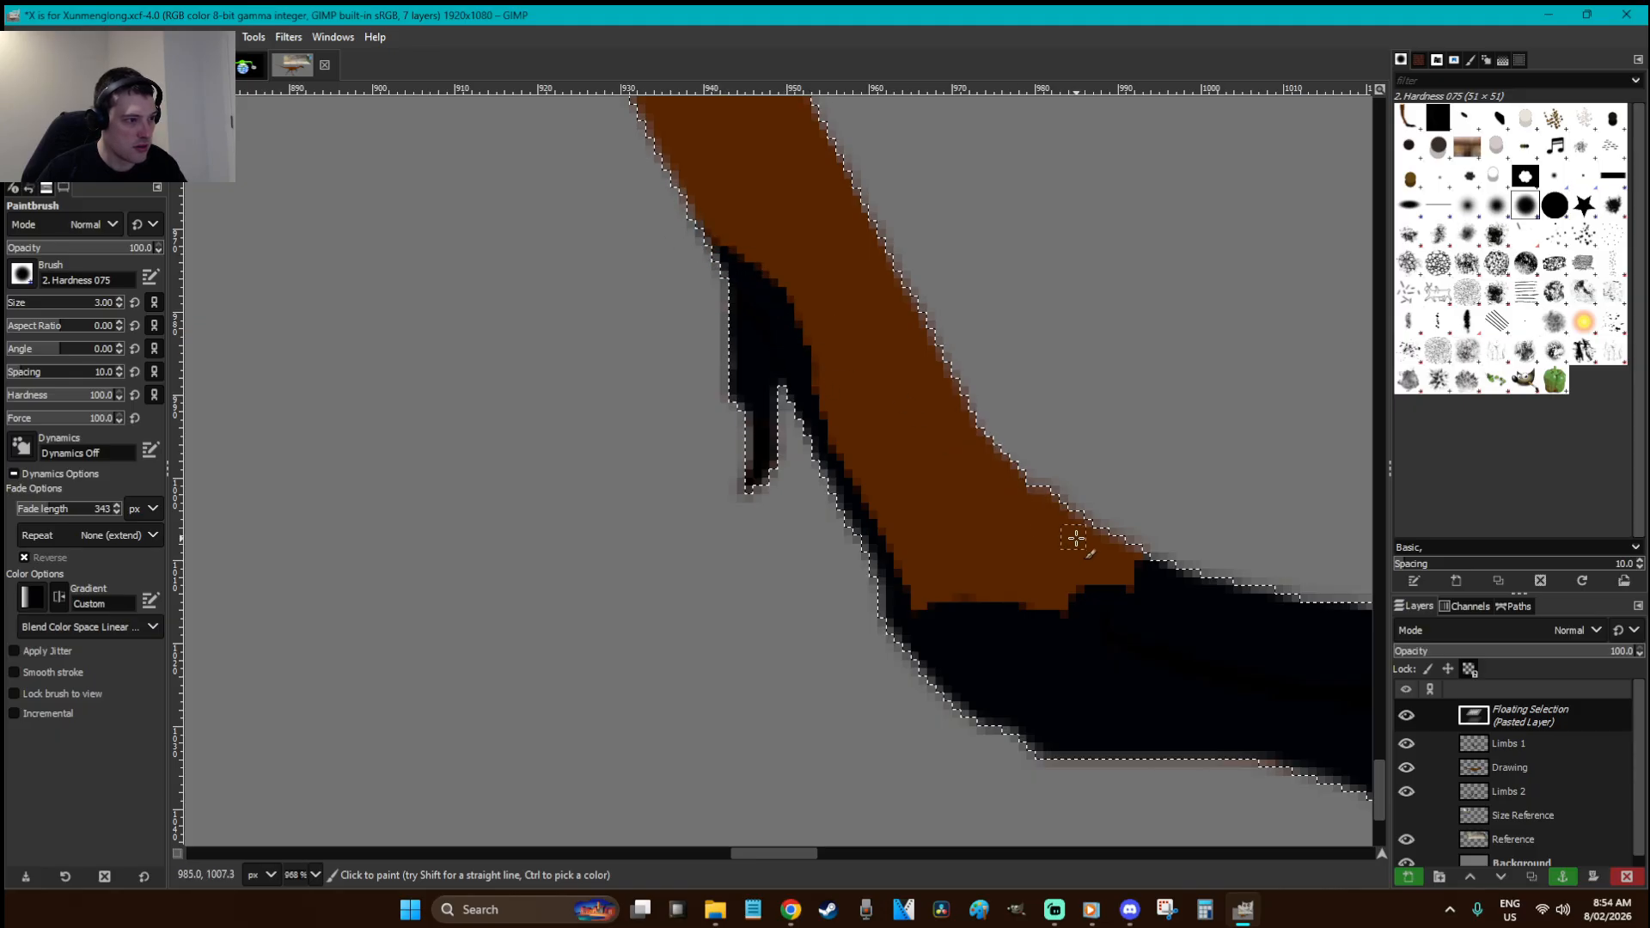
mouse_move(1146, 571)
left_mouse_down()
mouse_move(966, 414)
mouse_move(869, 175)
mouse_move(951, 376)
mouse_move(885, 228)
mouse_move(939, 344)
left_mouse_up()
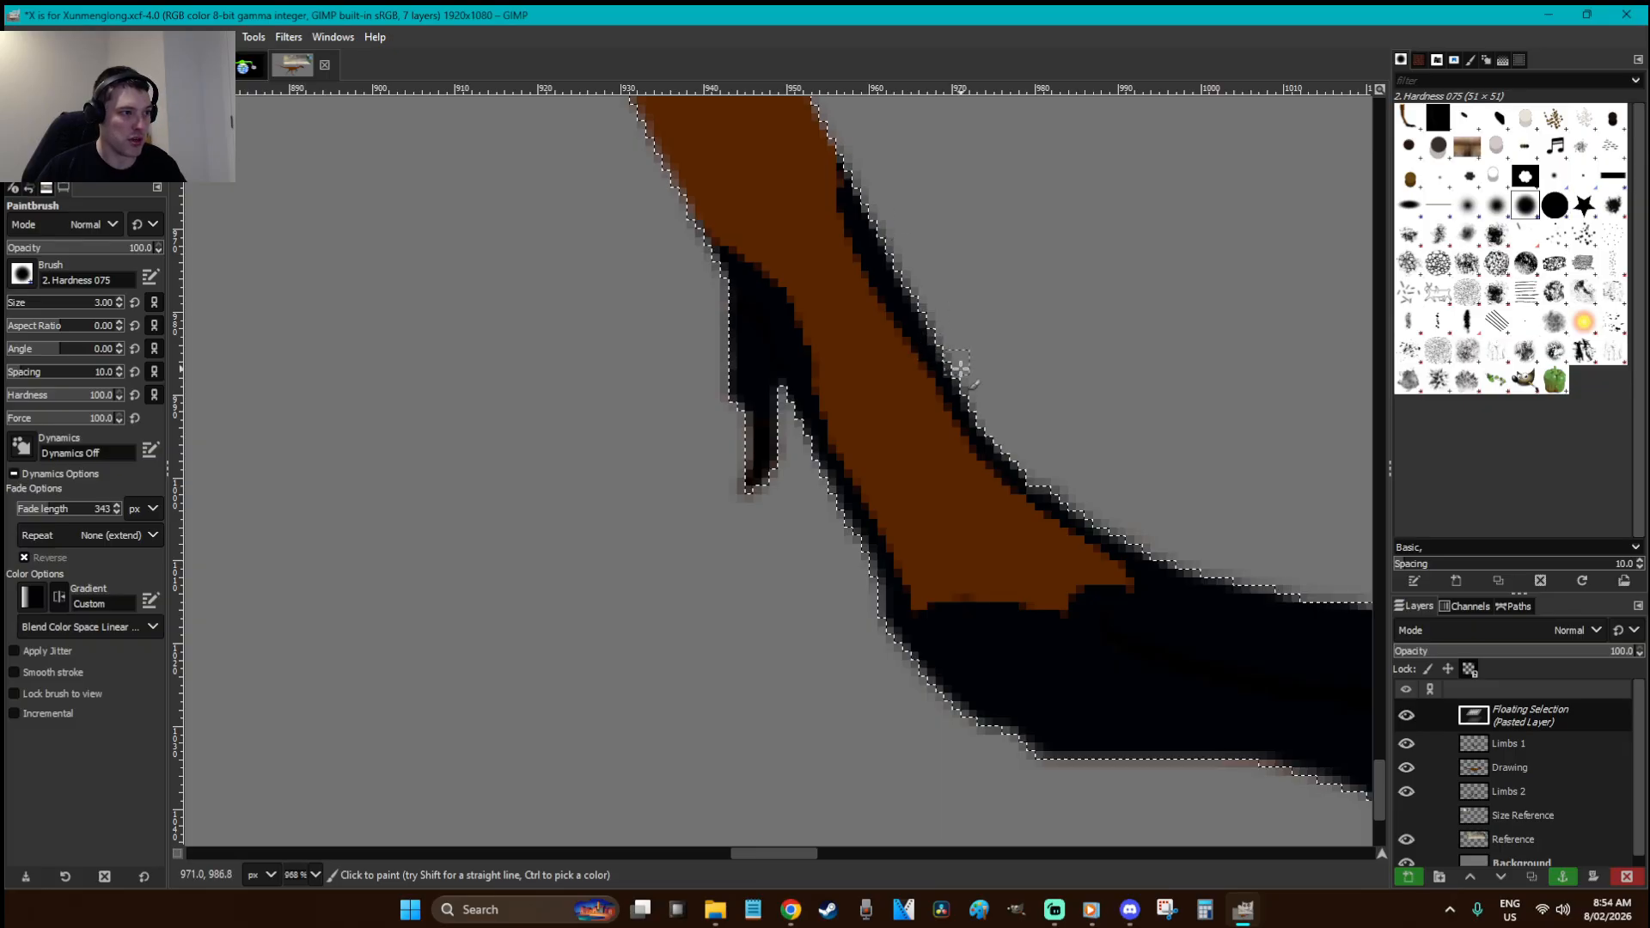
- Paint the near lower leg's upper edge below the thigh near-black and bucket-fill the leg's remaining orange area
scroll(961, 408, "up", 12)
scroll(961, 409, "up", 5)
mouse_move(456, 416)
left_mouse_down()
mouse_move(604, 444)
mouse_move(779, 387)
mouse_move(657, 441)
mouse_move(451, 422)
left_mouse_up()
key("shift+b")
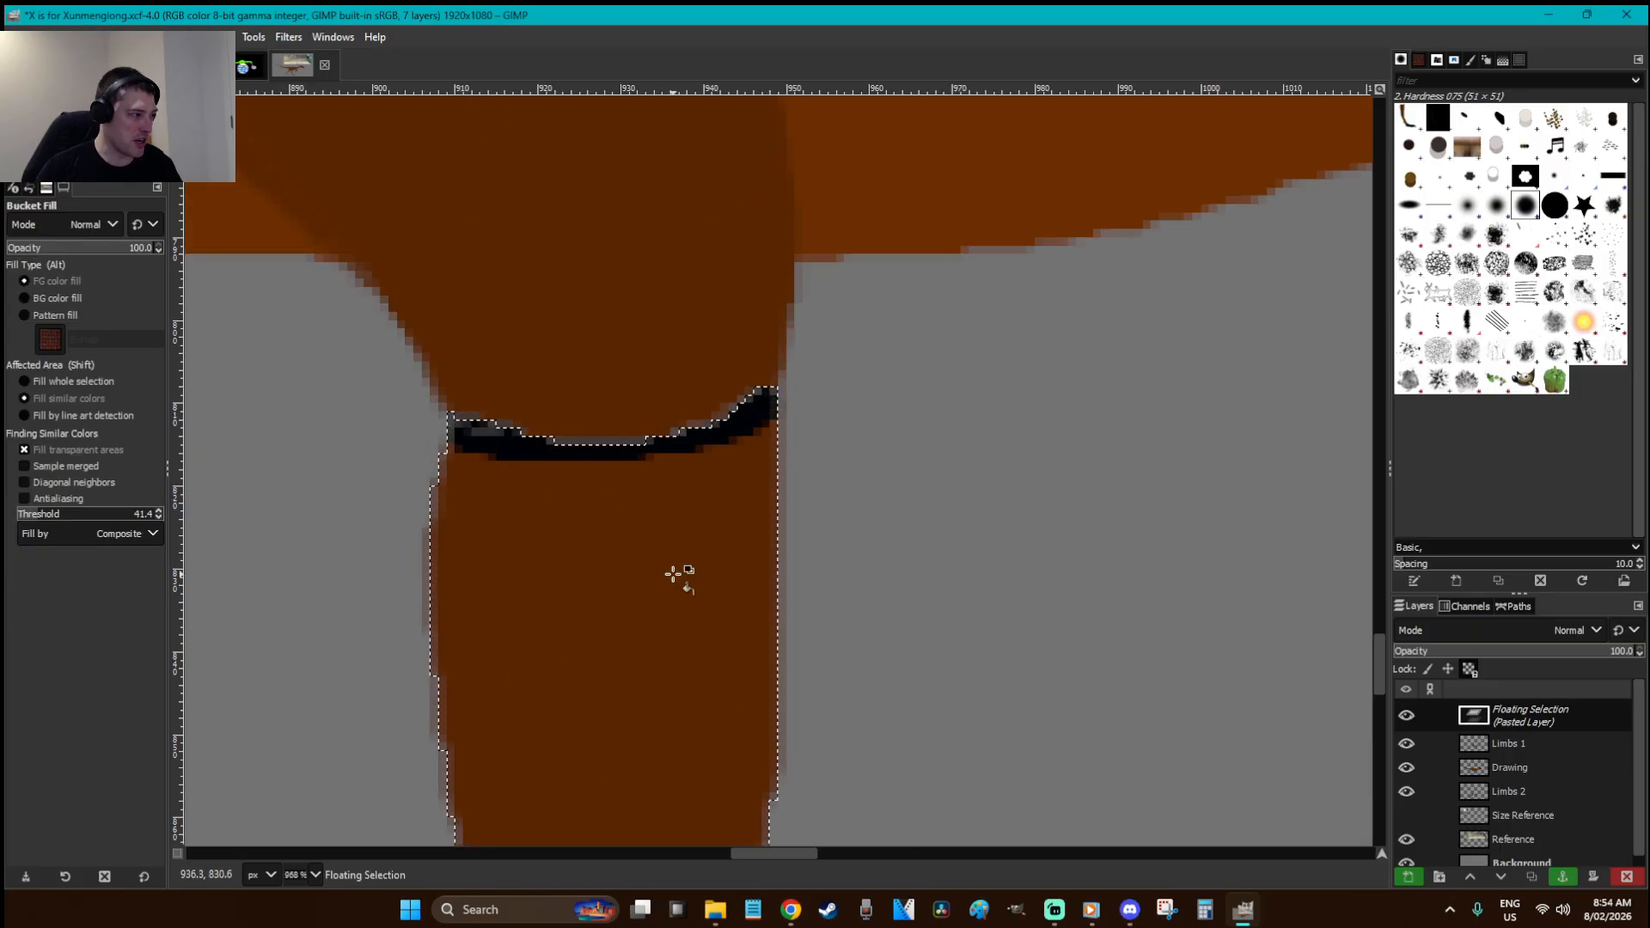
left_click(679, 575)
- Paint over the leftover orange specks along the near lower leg, ankle and foot
scroll(821, 557, "down", 5)
scroll(828, 552, "down", 8)
scroll(920, 578, "up", 3)
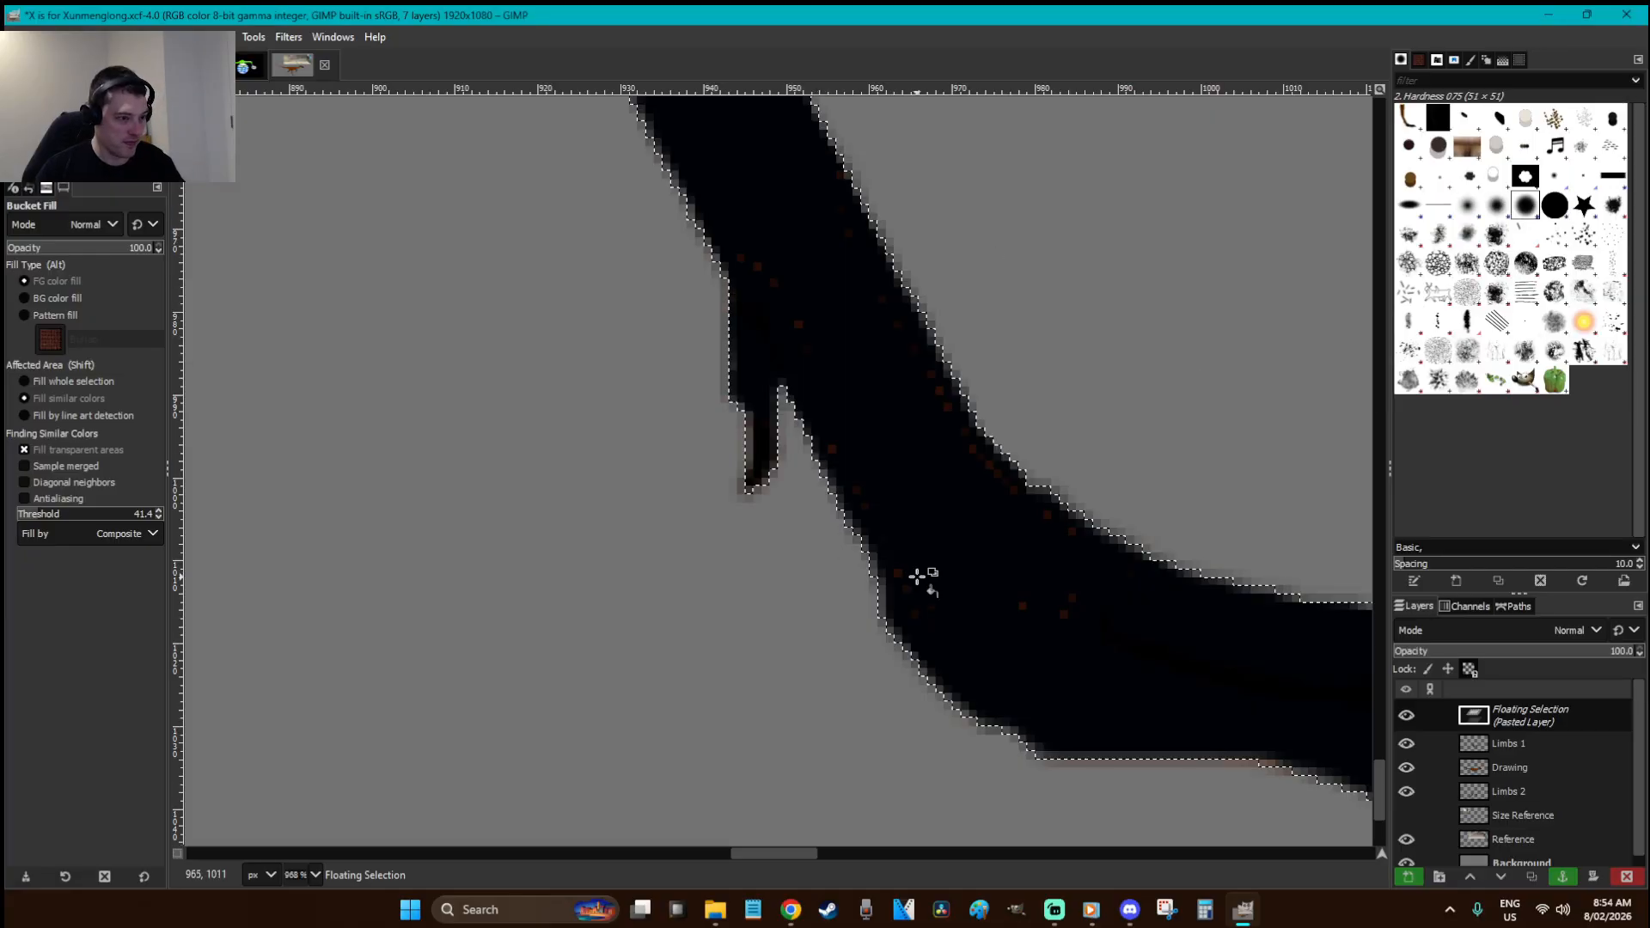
key("p")
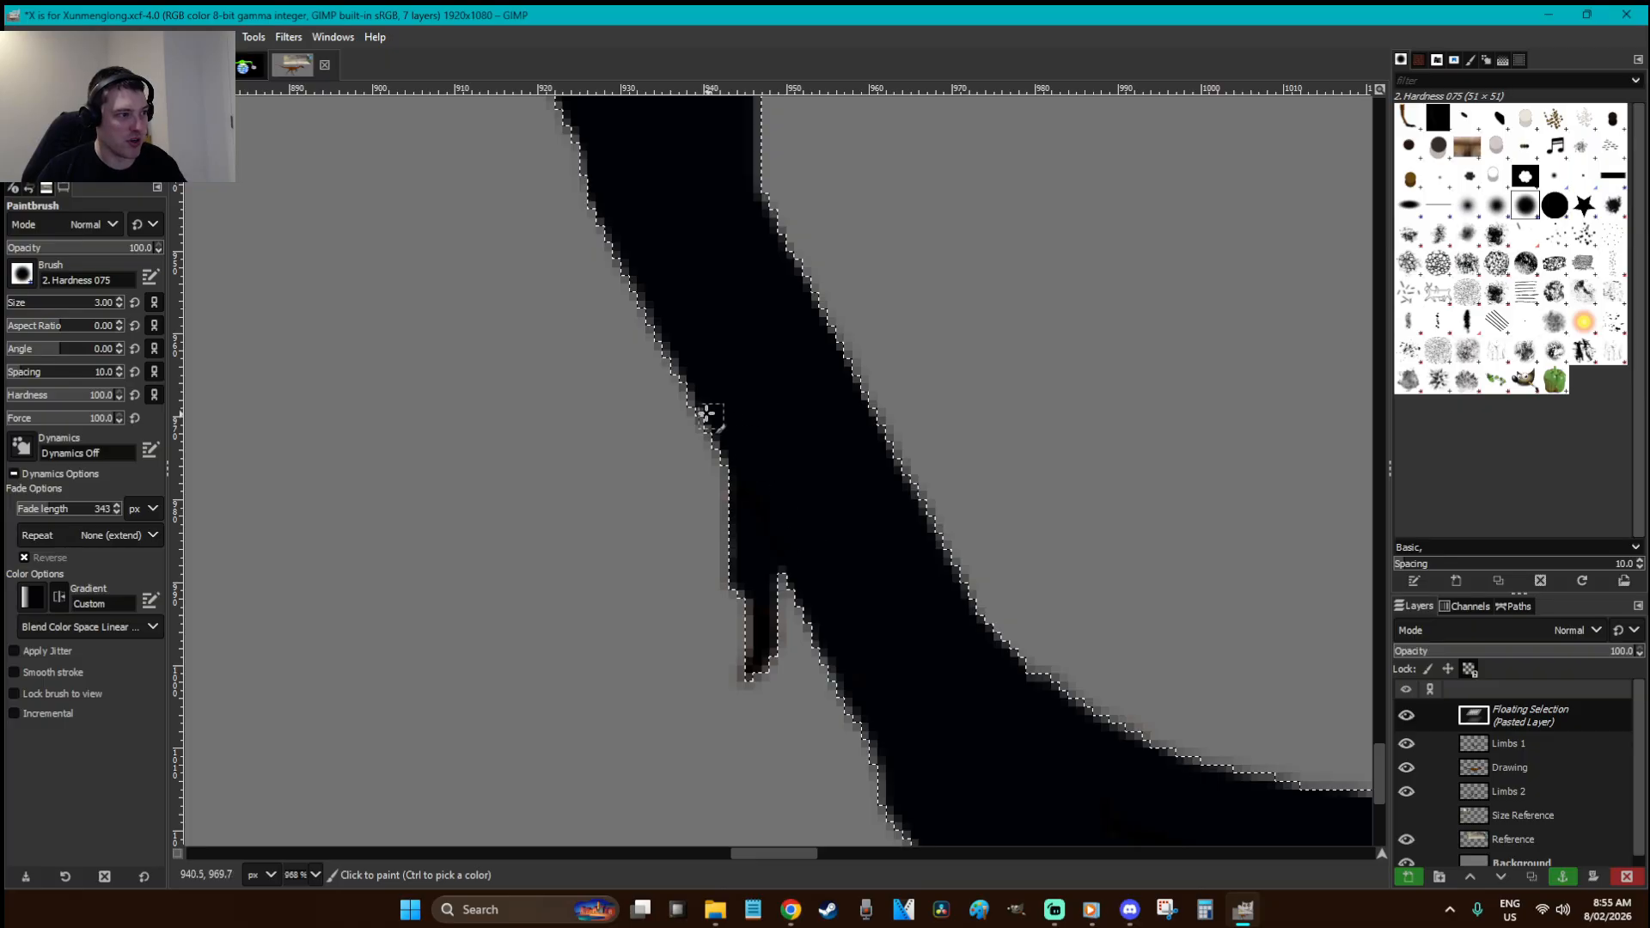
scroll(709, 414, "up", 5)
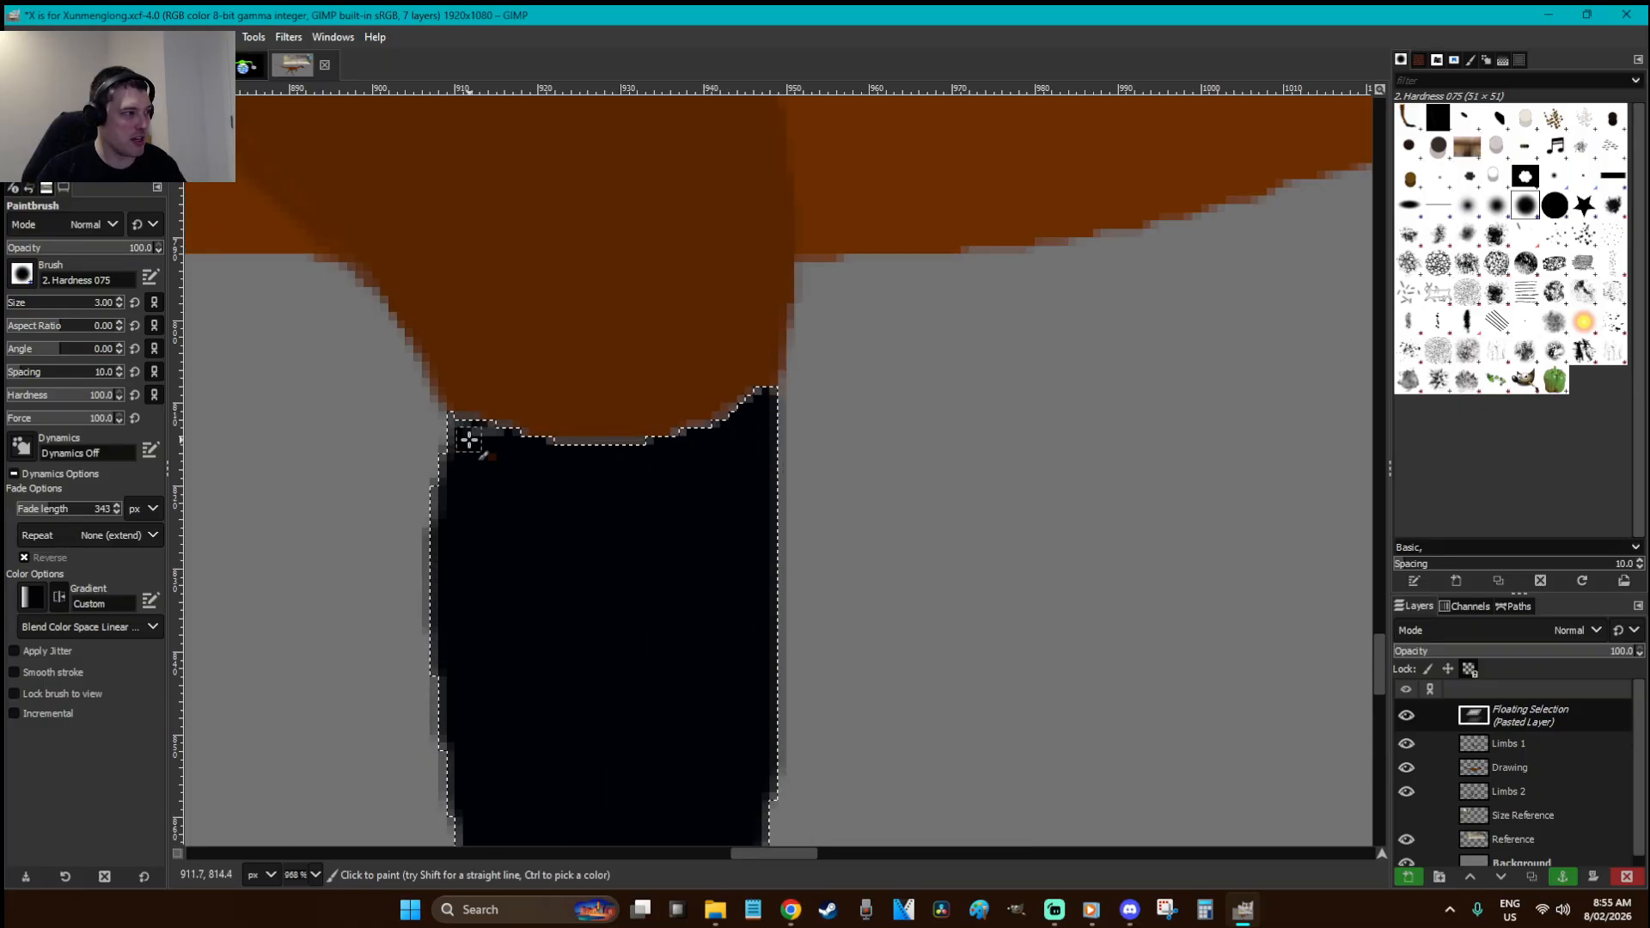
- Anchor the floating near leg into the Limbs 1 layer and save the image
key("r")
left_click(986, 516)
scroll(984, 515, "down", 2)
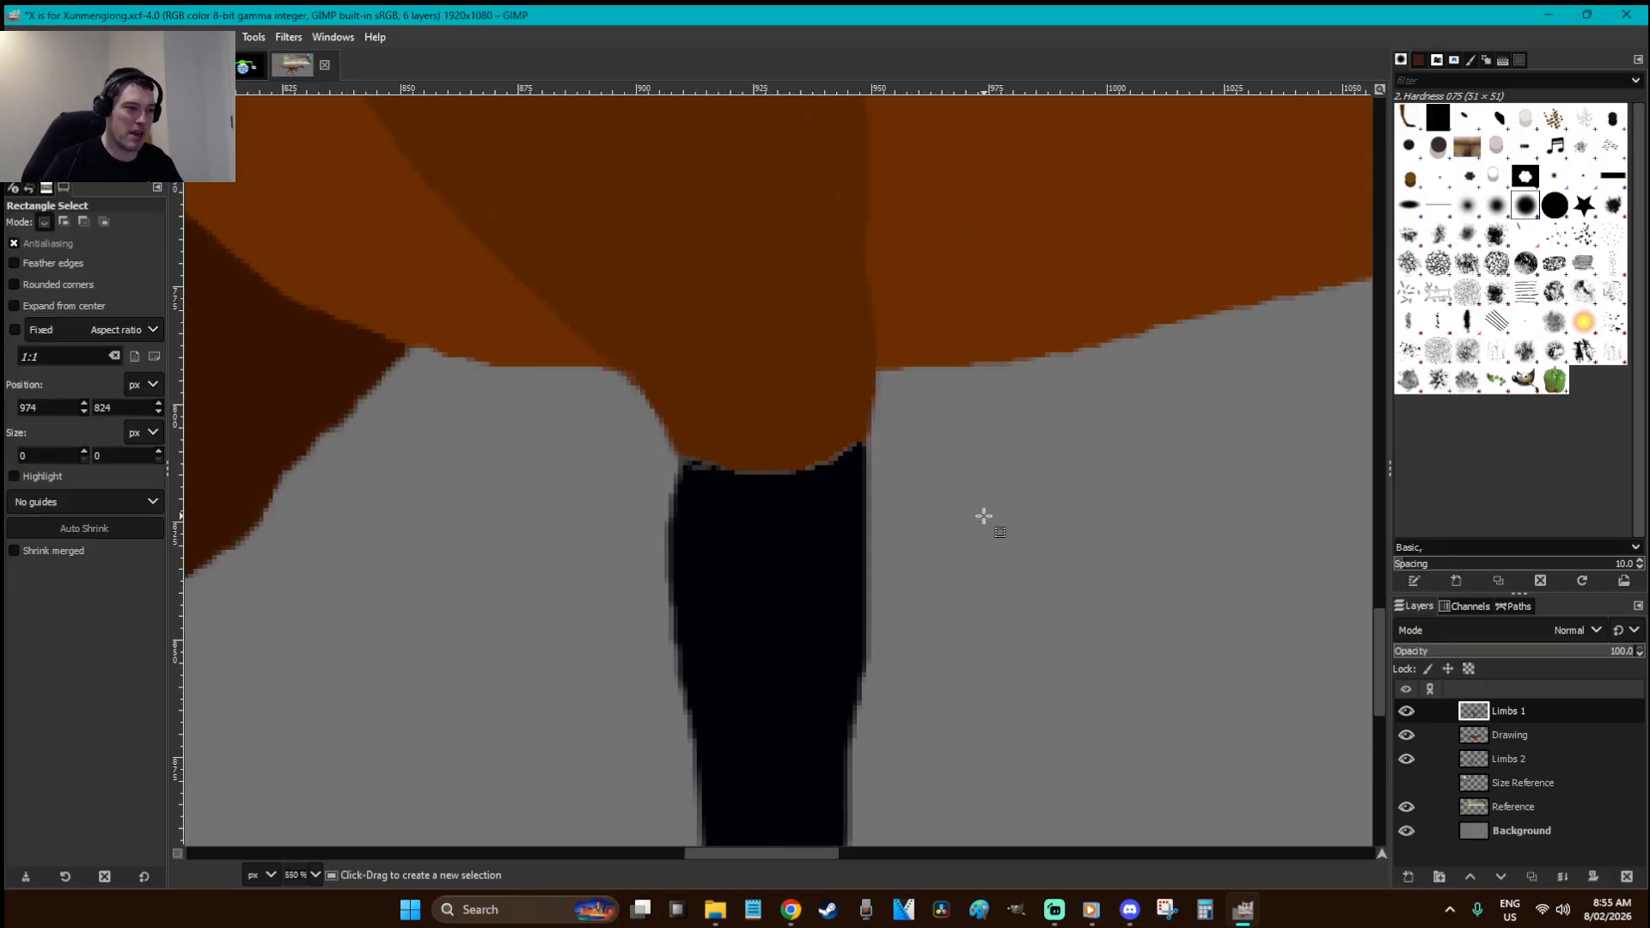
scroll(984, 515, "down", 5)
key("ctrl+s")
- On the Limbs 2 layer, lasso the far hand below the wrist with Free Select and cut and paste it as a floating selection
left_click_drag(1047, 856, 1188, 846)
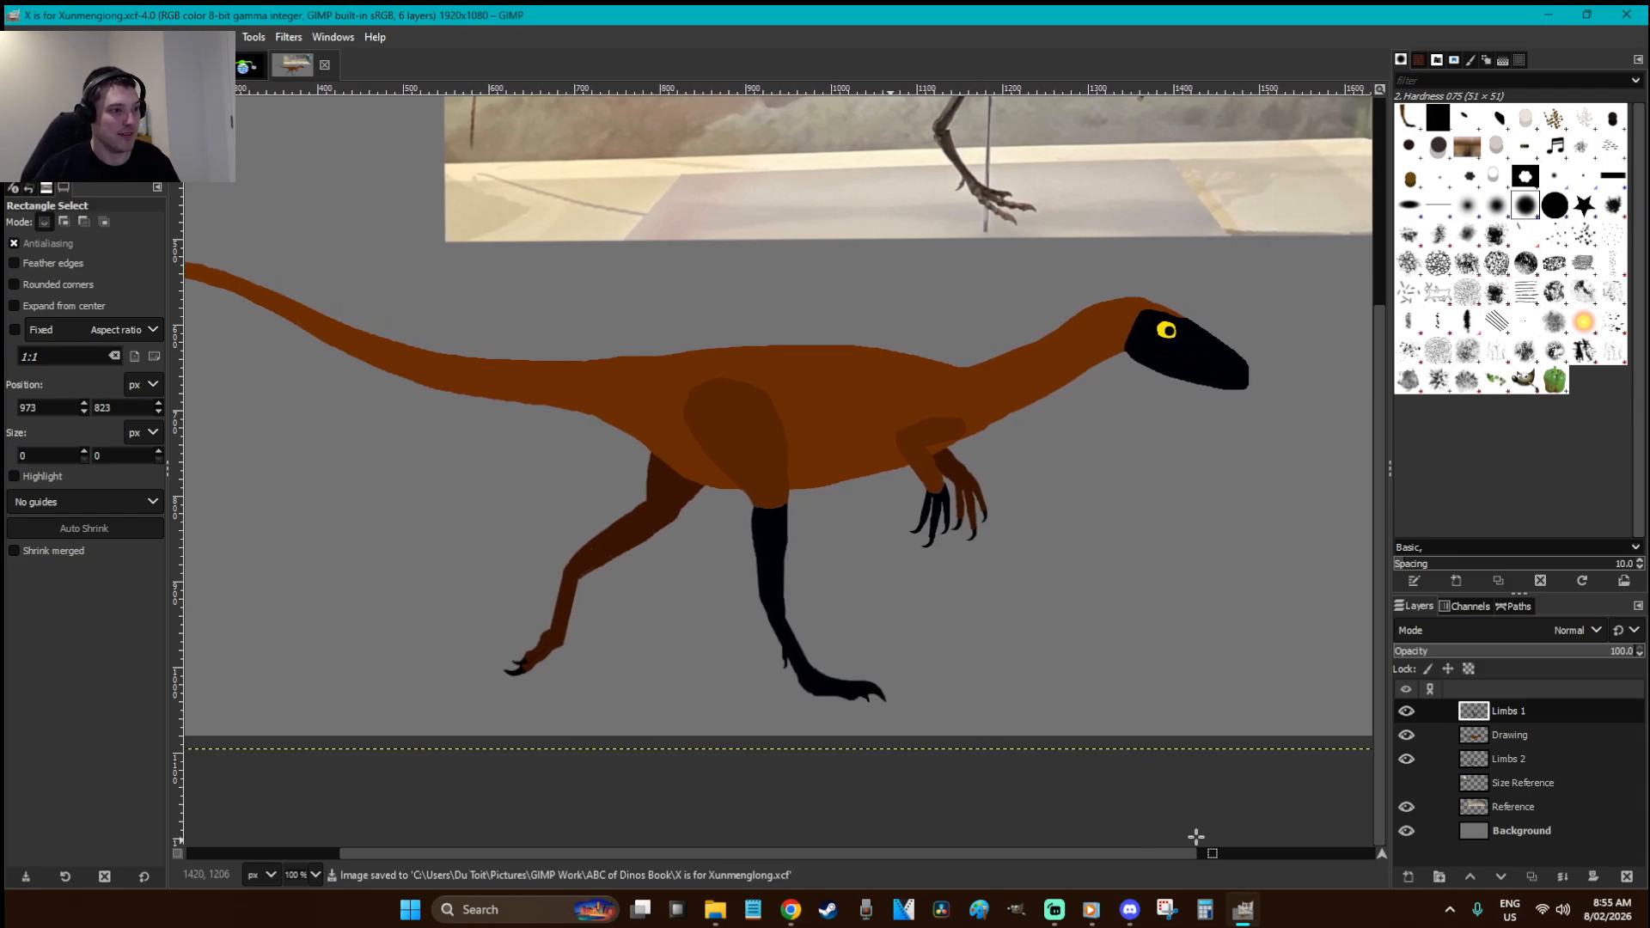
key("z")
left_click_drag(1075, 567, 885, 443)
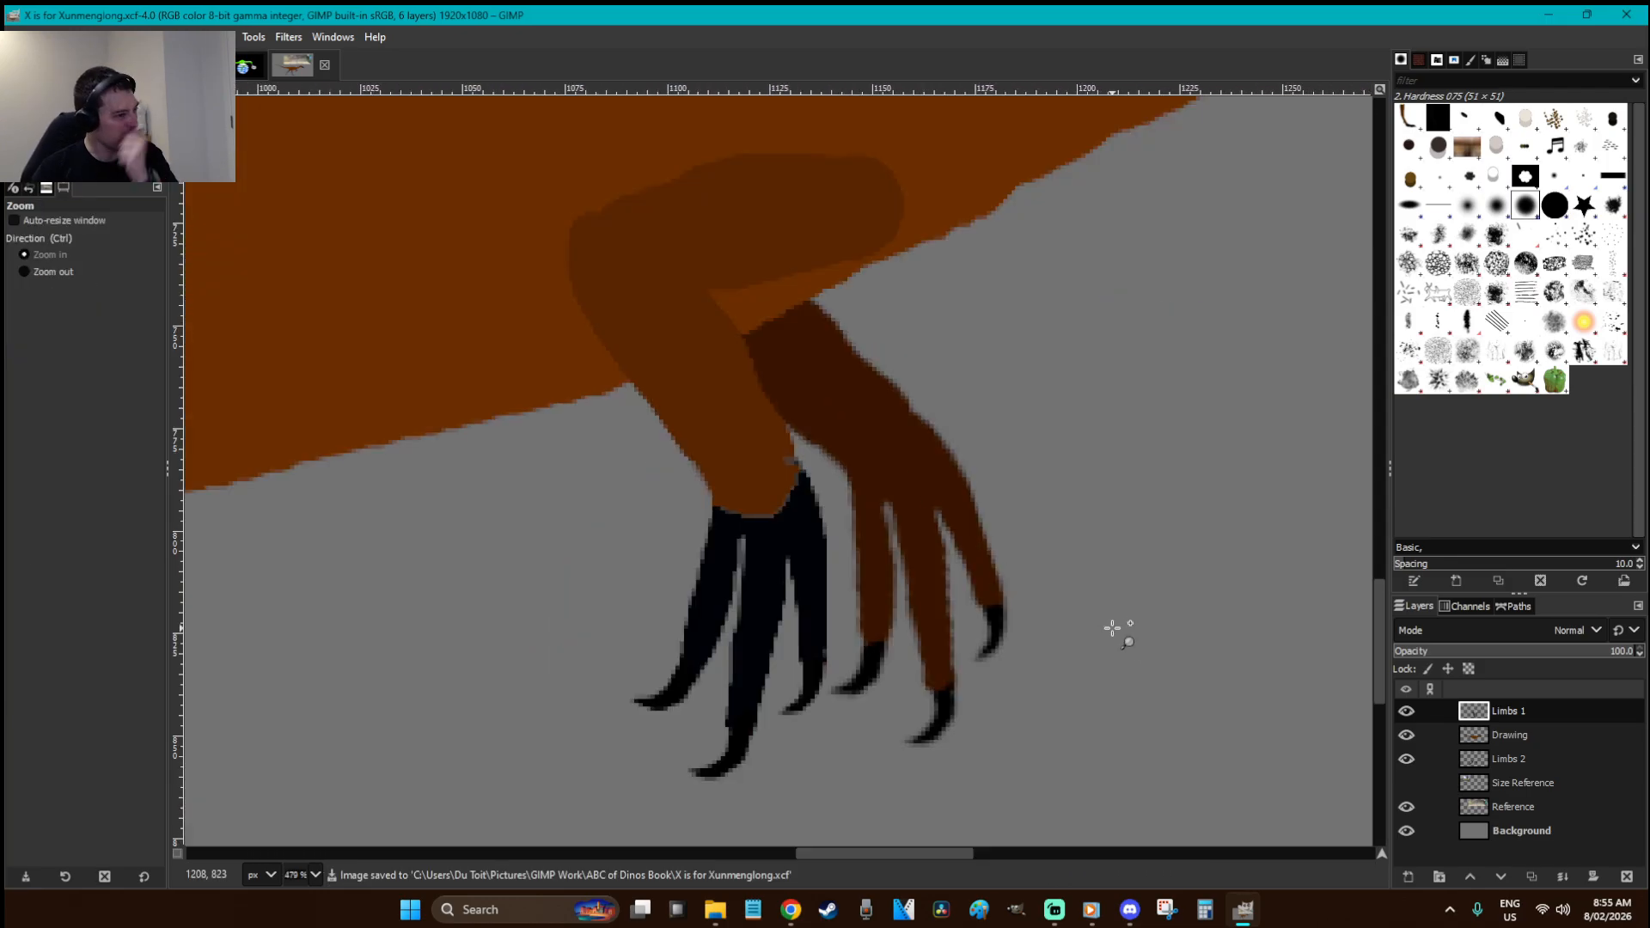
key("o")
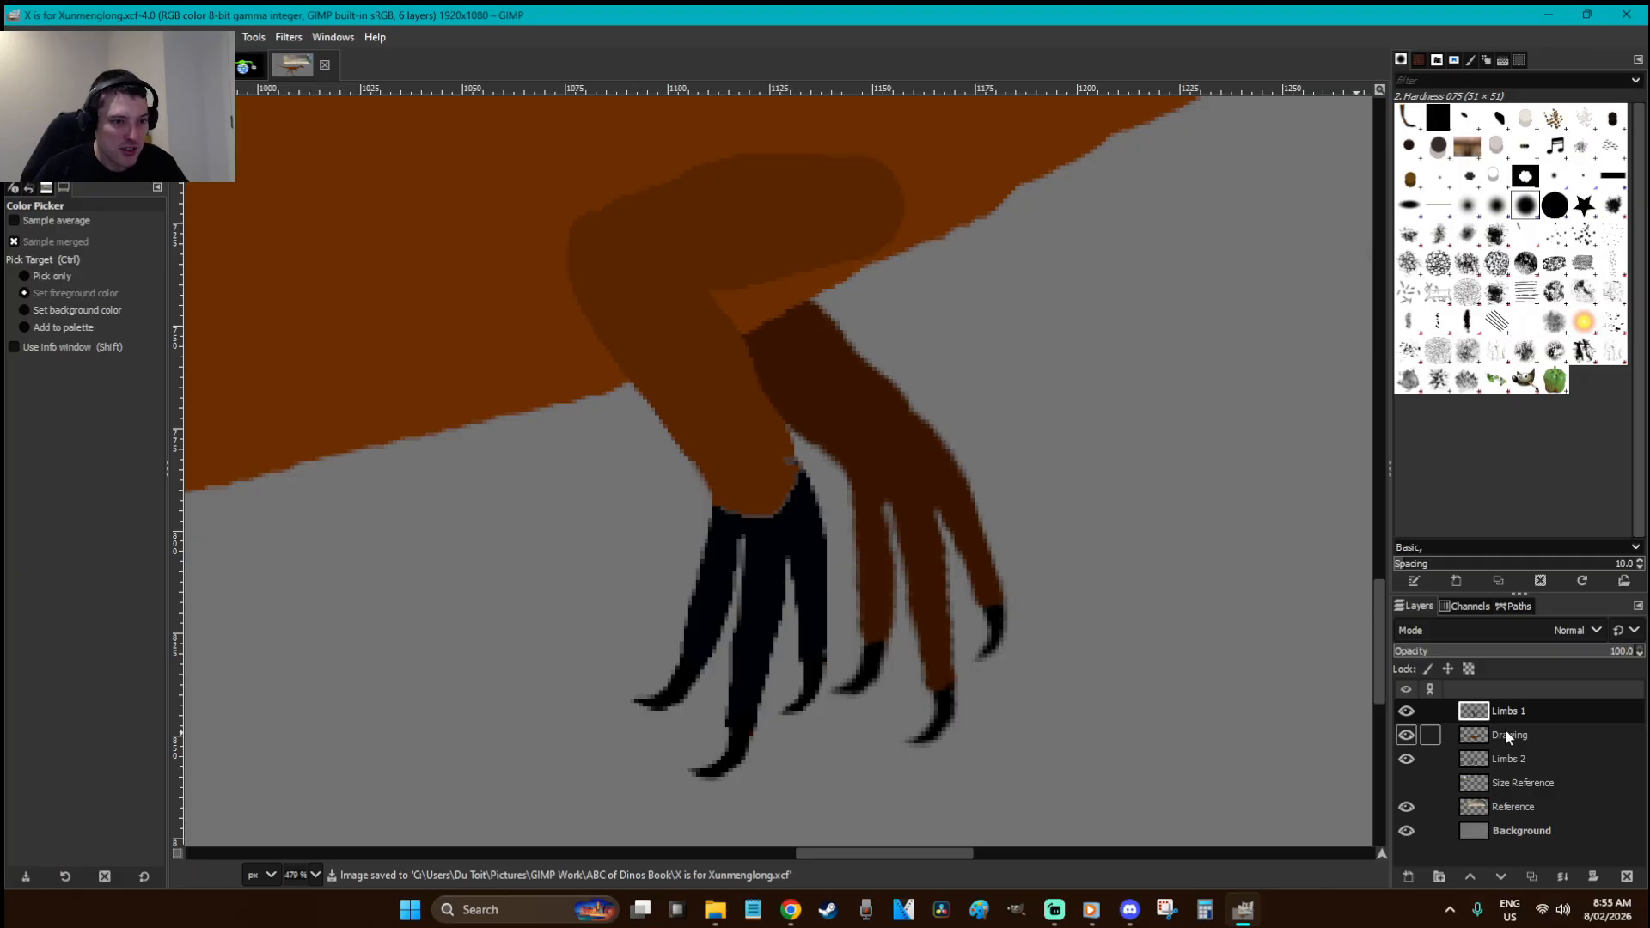
left_click(1508, 759)
key("r")
key("f")
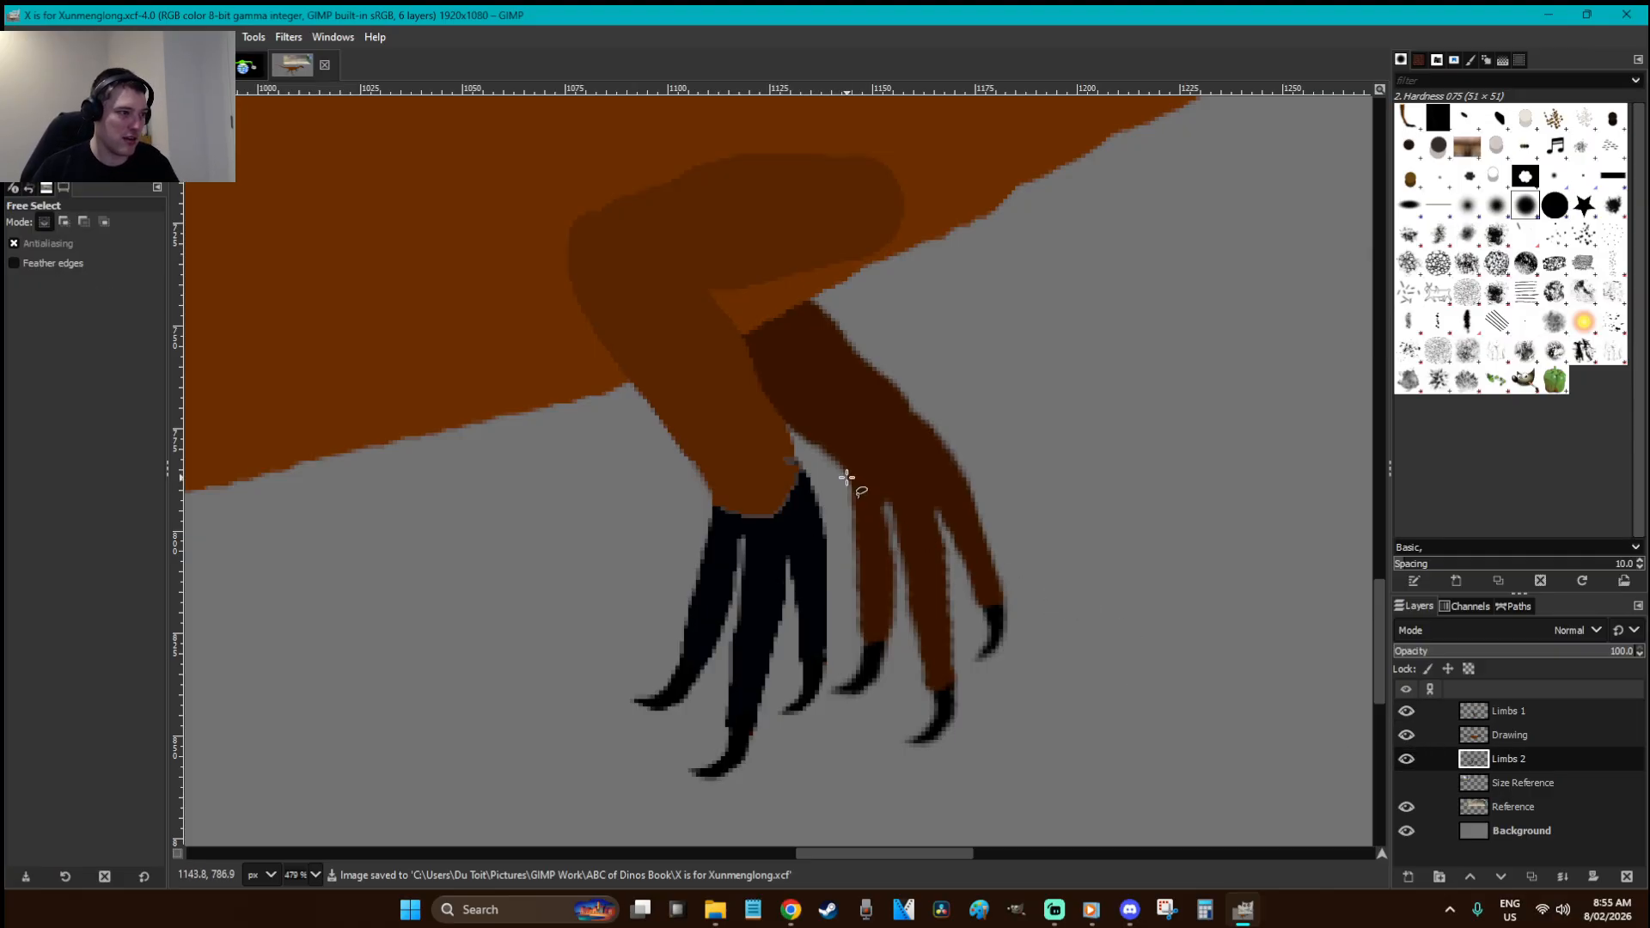
mouse_move(814, 741)
left_mouse_down()
mouse_move(802, 626)
mouse_move(826, 526)
left_mouse_up()
left_click(852, 478)
key("Return")
key("ctrl+x")
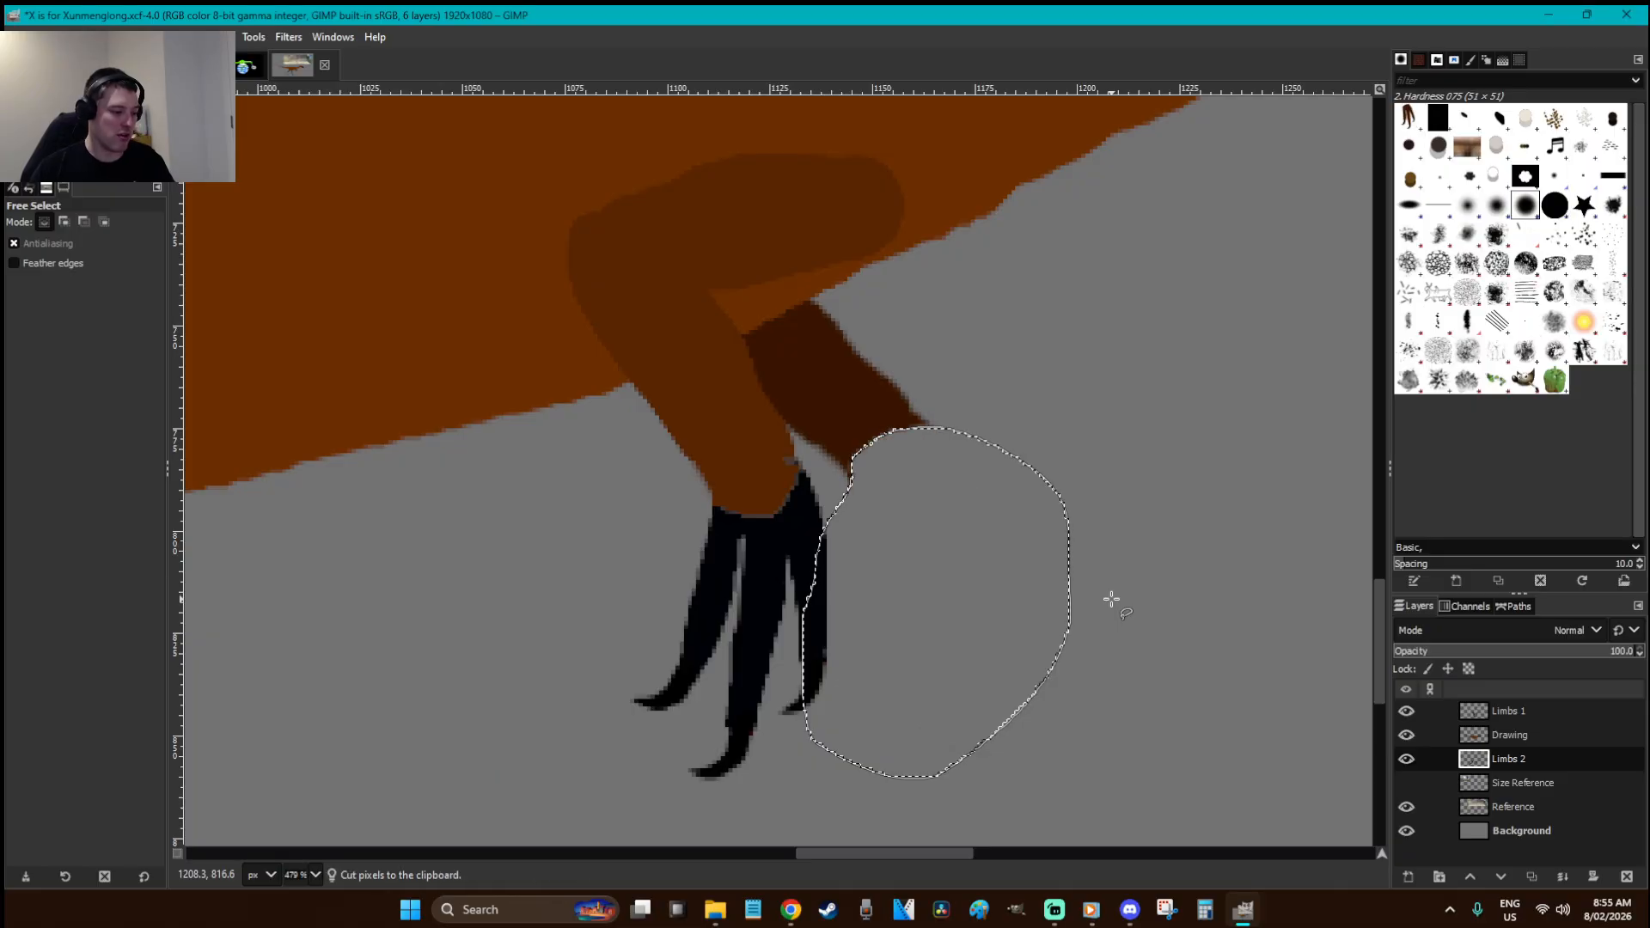
key("ctrl+v")
- Paint the far hand's palm and fingers near-black, enlarging the brush to size 7, and anchor the hand into Limbs 2
key("p")
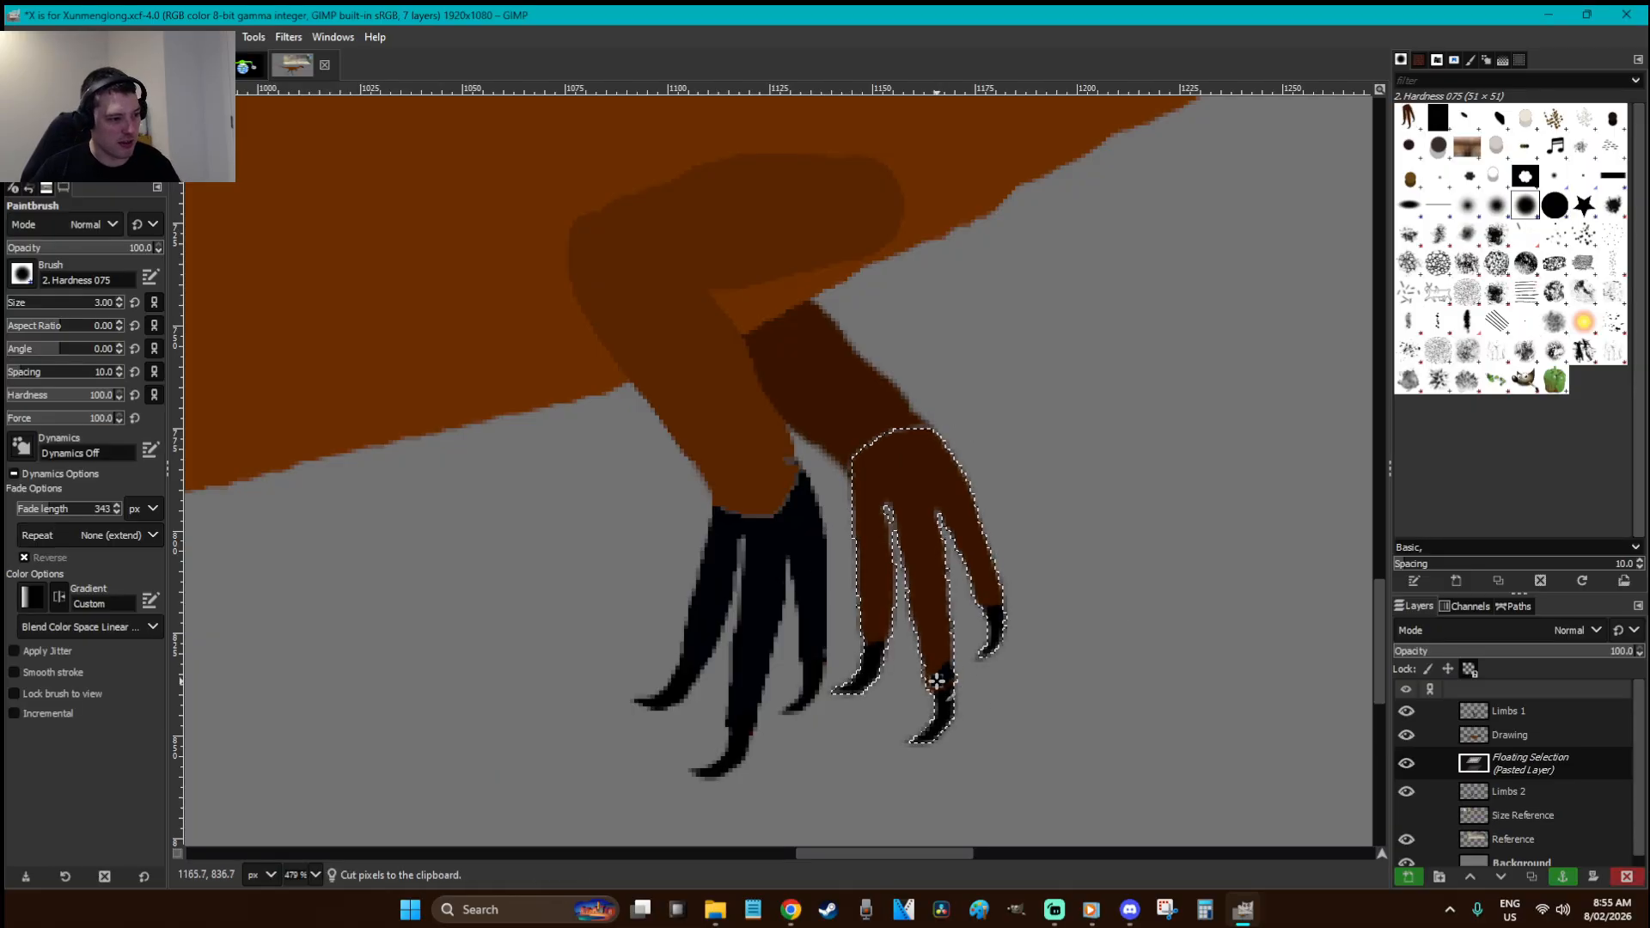
mouse_move(942, 673)
left_mouse_down()
mouse_move(868, 618)
mouse_move(853, 466)
mouse_move(888, 434)
mouse_move(935, 439)
mouse_move(968, 478)
mouse_move(993, 573)
mouse_move(939, 656)
mouse_move(916, 503)
mouse_move(942, 606)
mouse_move(946, 537)
mouse_move(978, 575)
mouse_move(928, 468)
mouse_move(893, 515)
mouse_move(892, 615)
mouse_move(906, 497)
mouse_move(962, 490)
left_mouse_up()
key("bracketright")
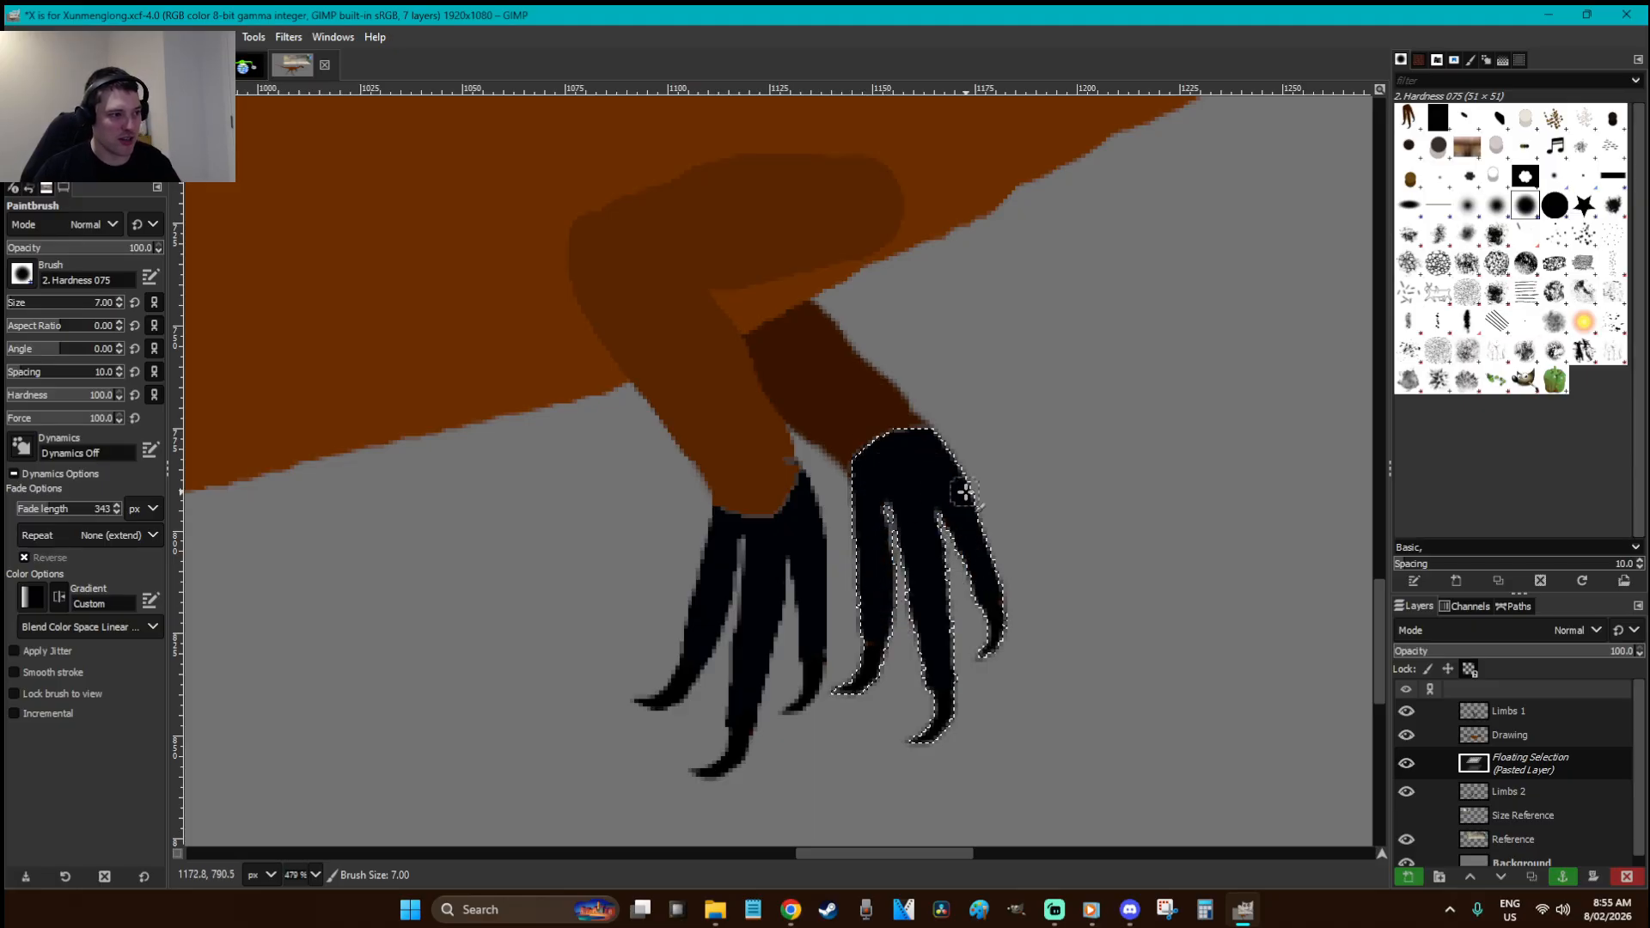
key("r")
left_click(1076, 453)
scroll(1076, 453, "down", 6)
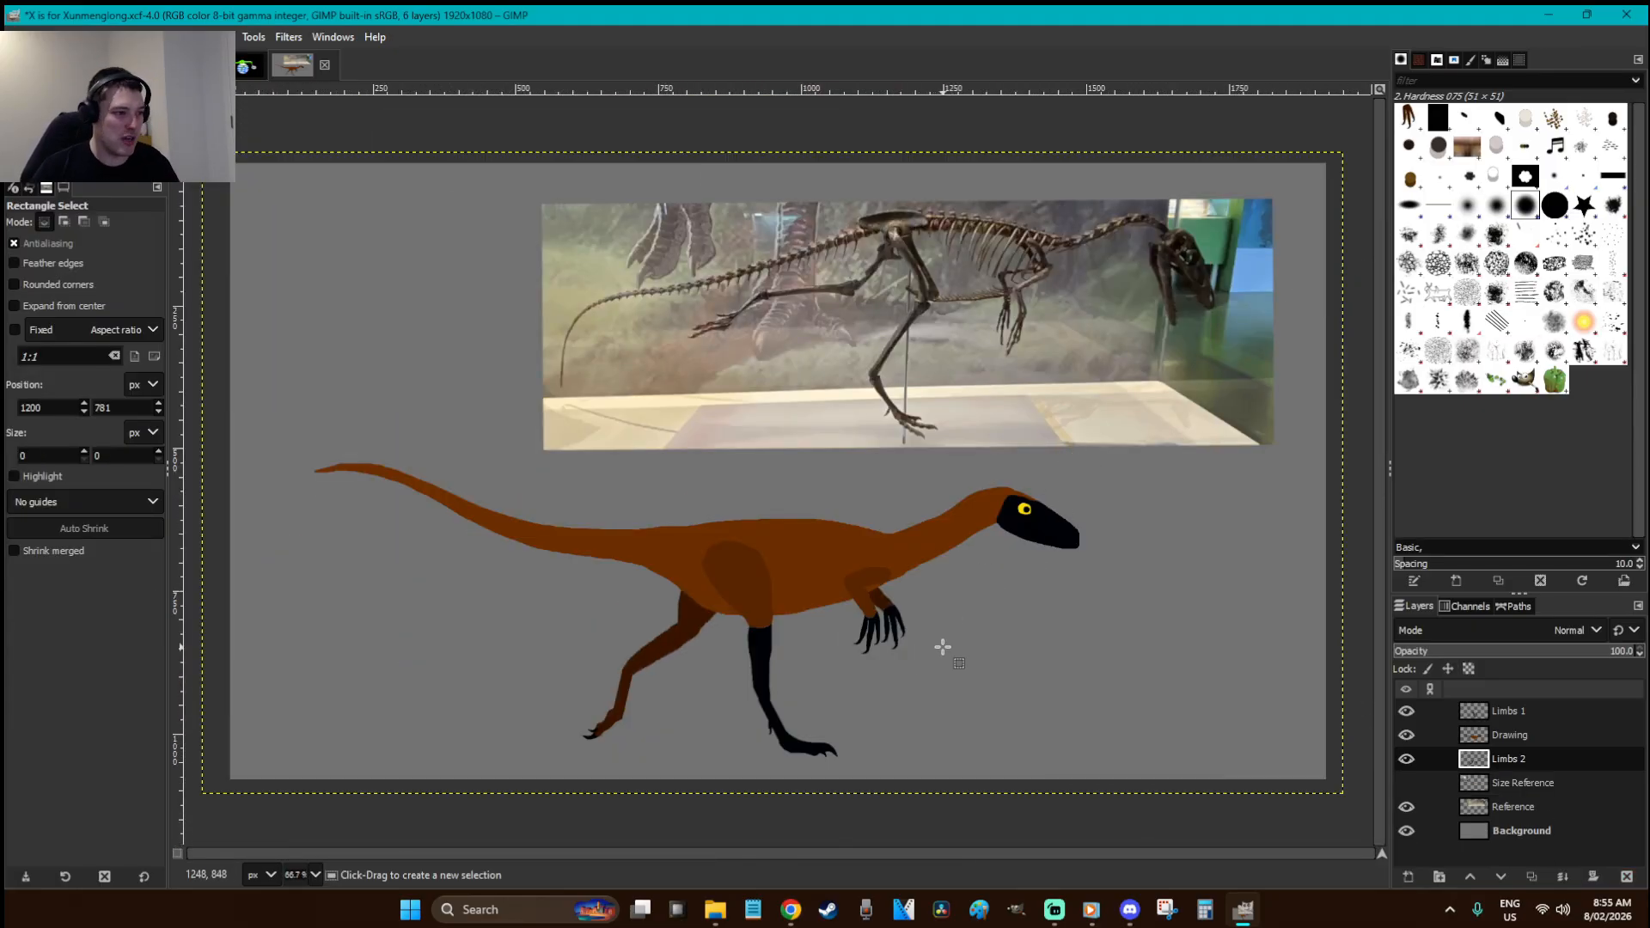
- Lasso the blackened far hand again, cut and paste it, and anchor it back into the Limbs 2 layer
key("z")
left_click_drag(921, 686, 824, 552)
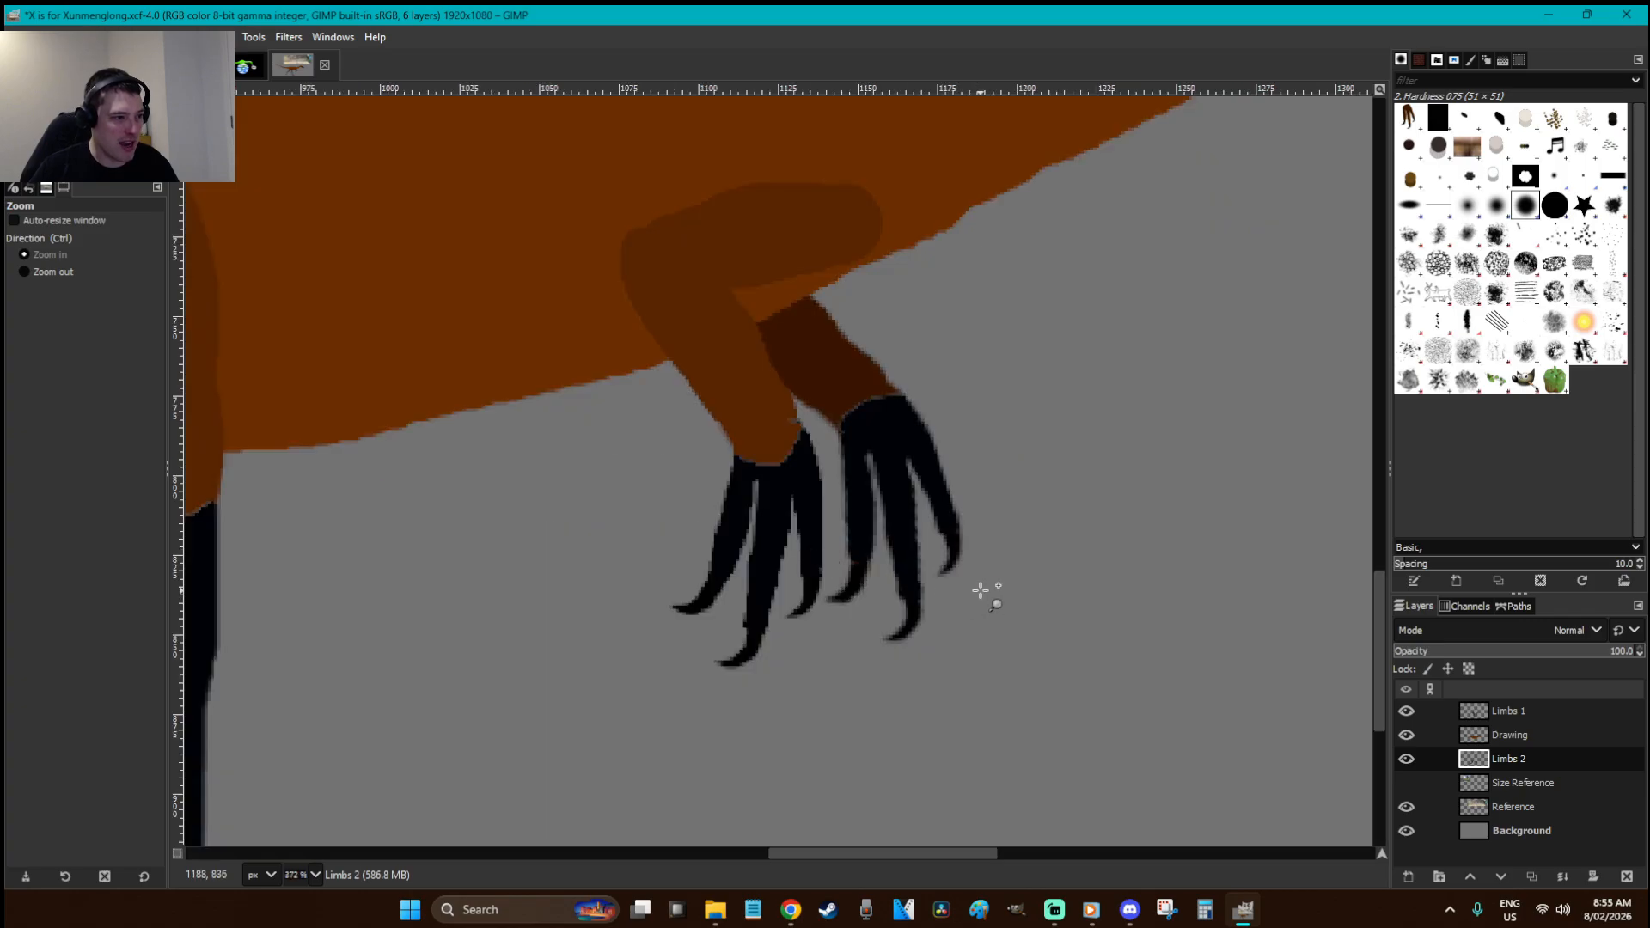
key("f")
left_click_drag(840, 431, 881, 397)
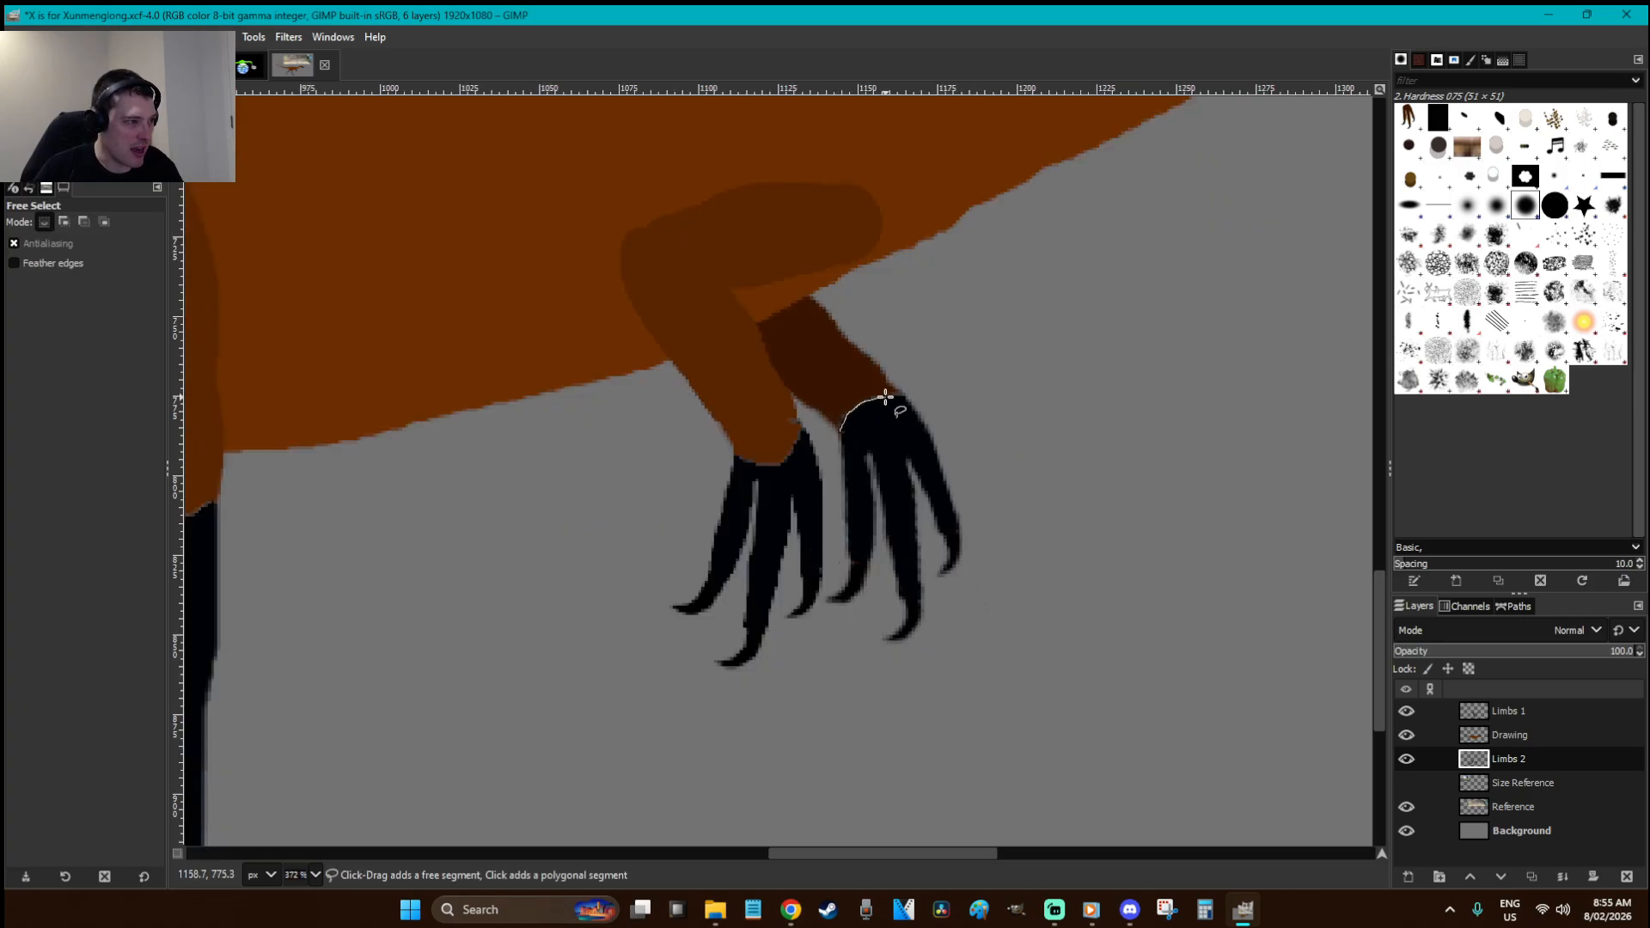
left_click_drag(815, 526, 847, 431)
key("Return")
key("ctrl+x")
key("ctrl+v")
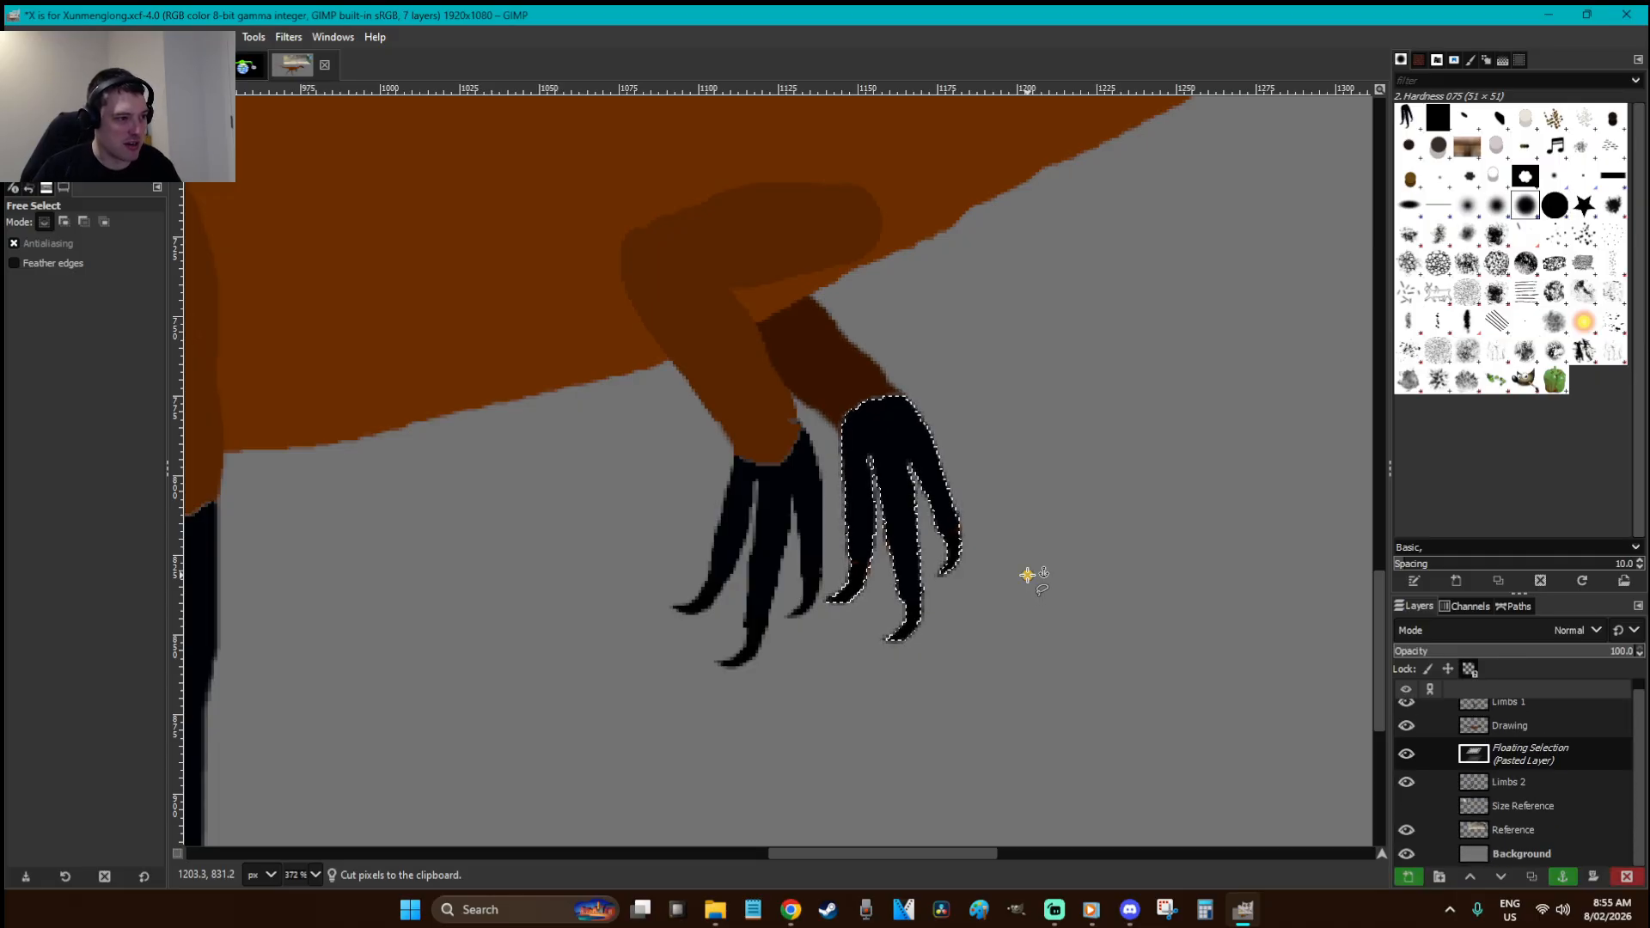
left_click(1042, 584)
key("r")
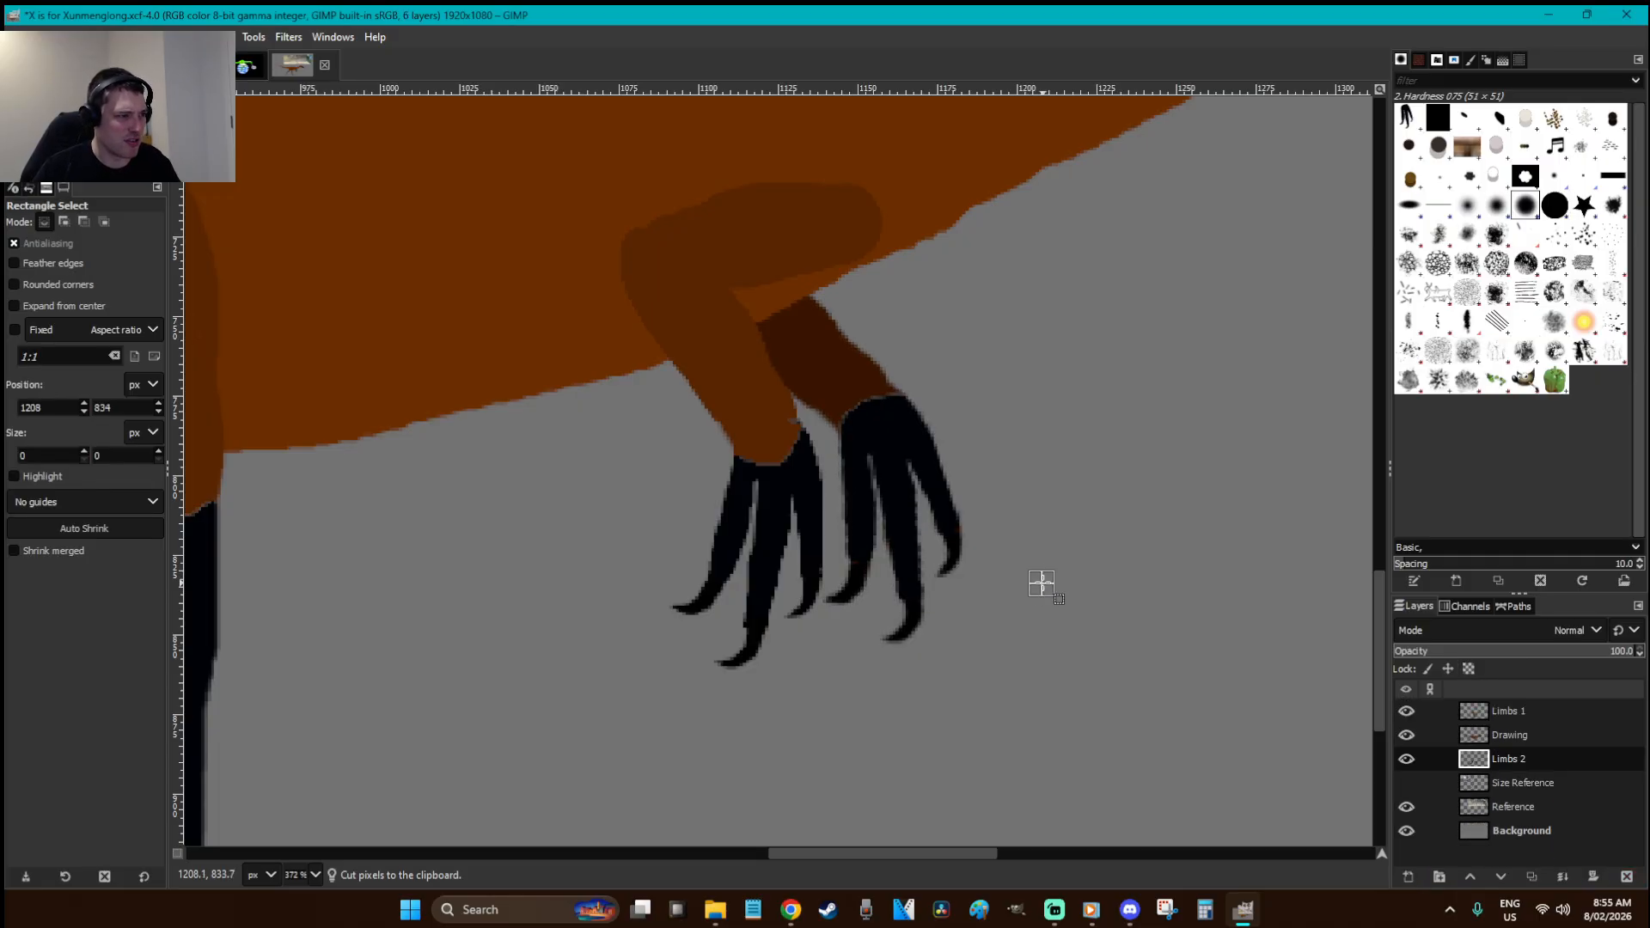
scroll(1043, 584, "down", 5)
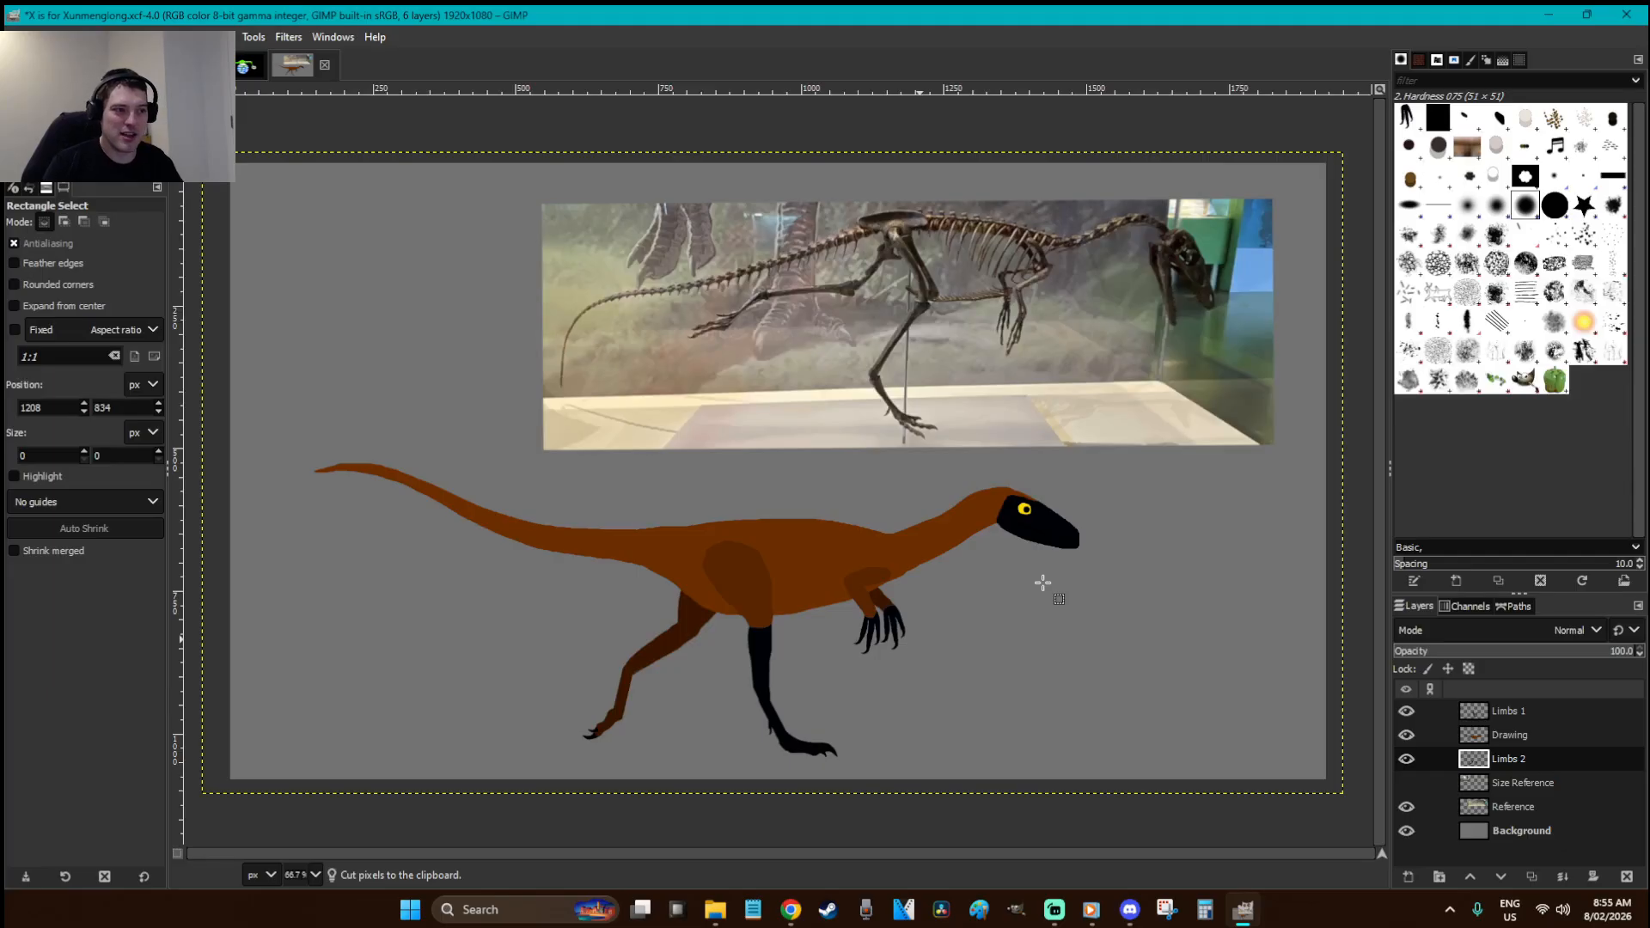
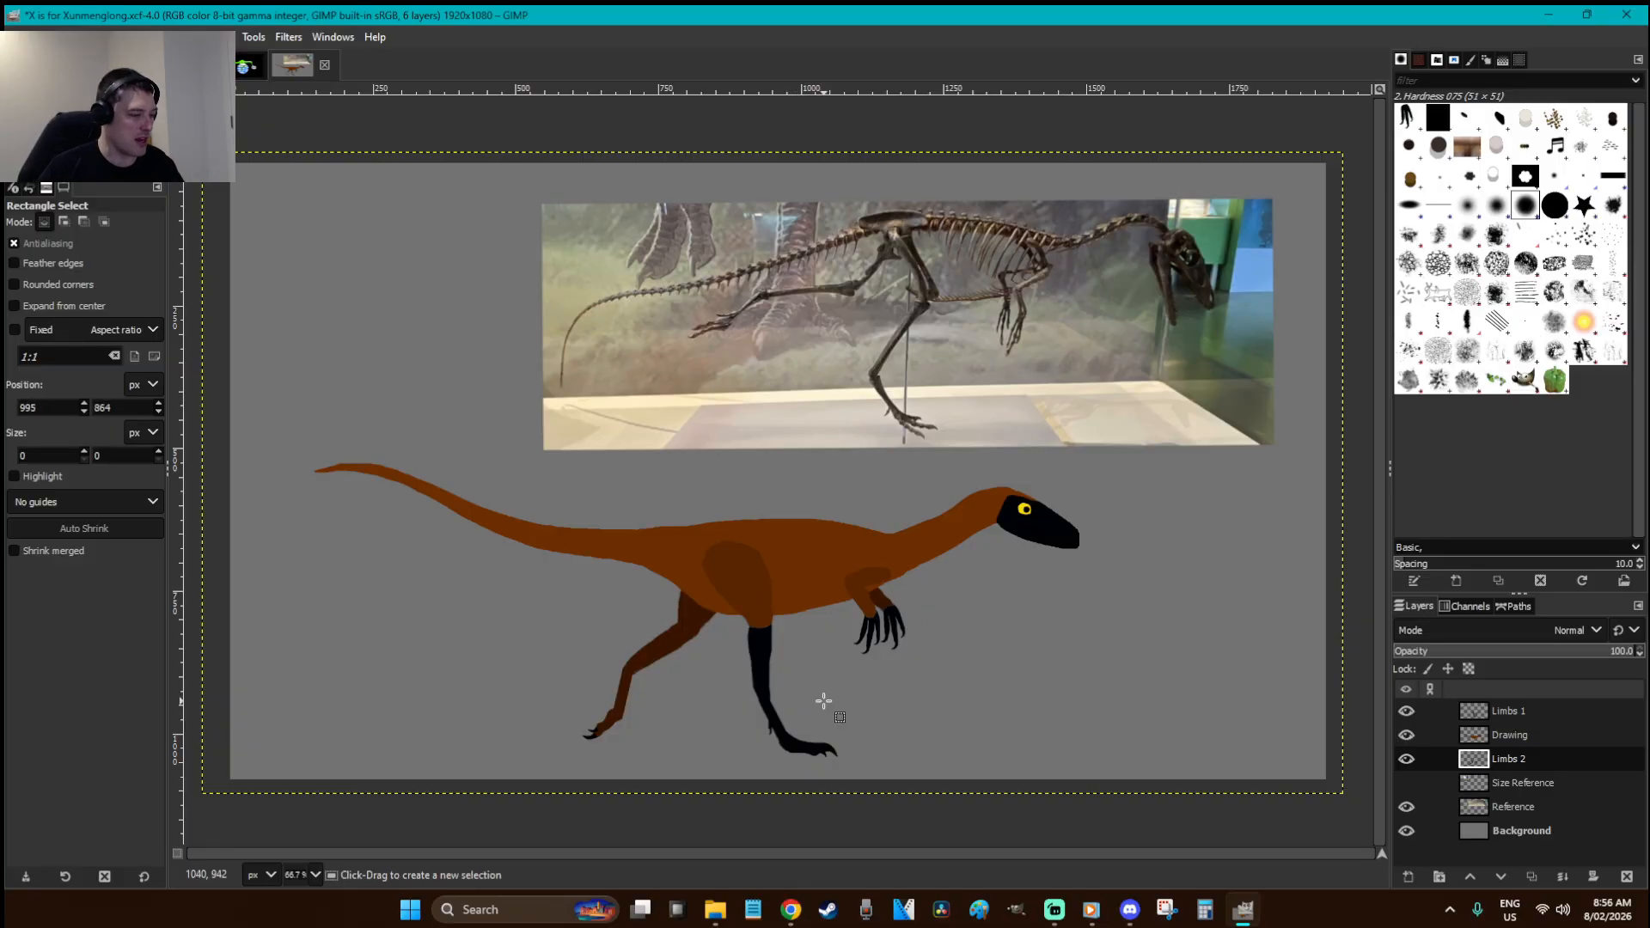
- Lasso the far leg from the thigh down to the foot and cut and paste it as a floating selection
key("z")
left_click_drag(918, 796, 542, 579)
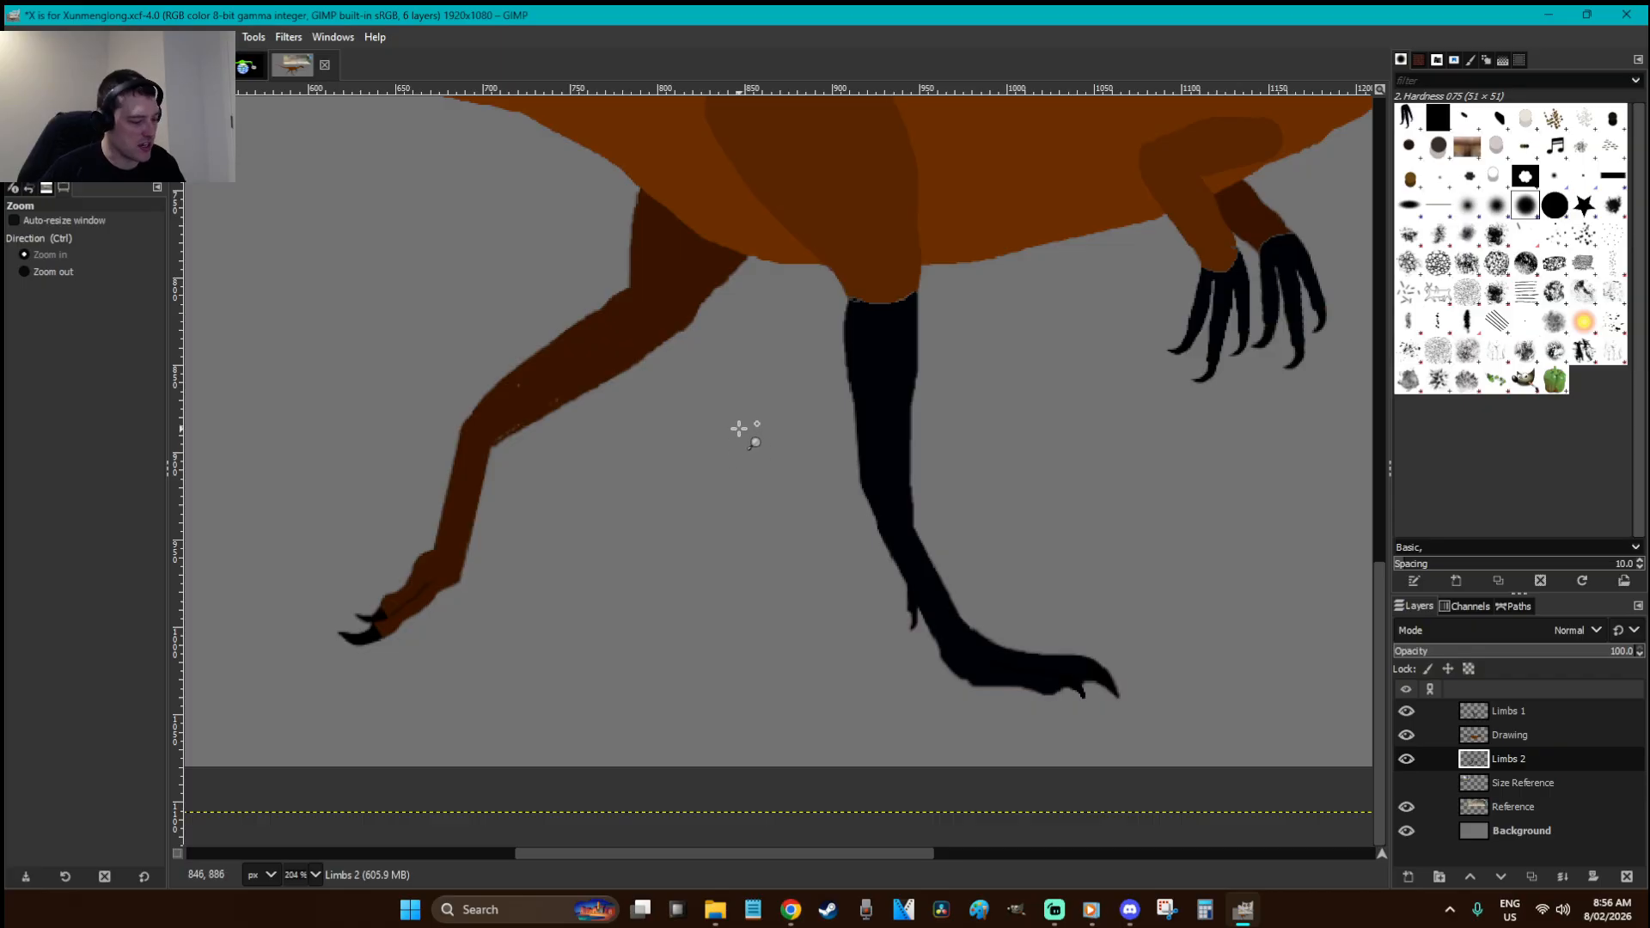
key("f")
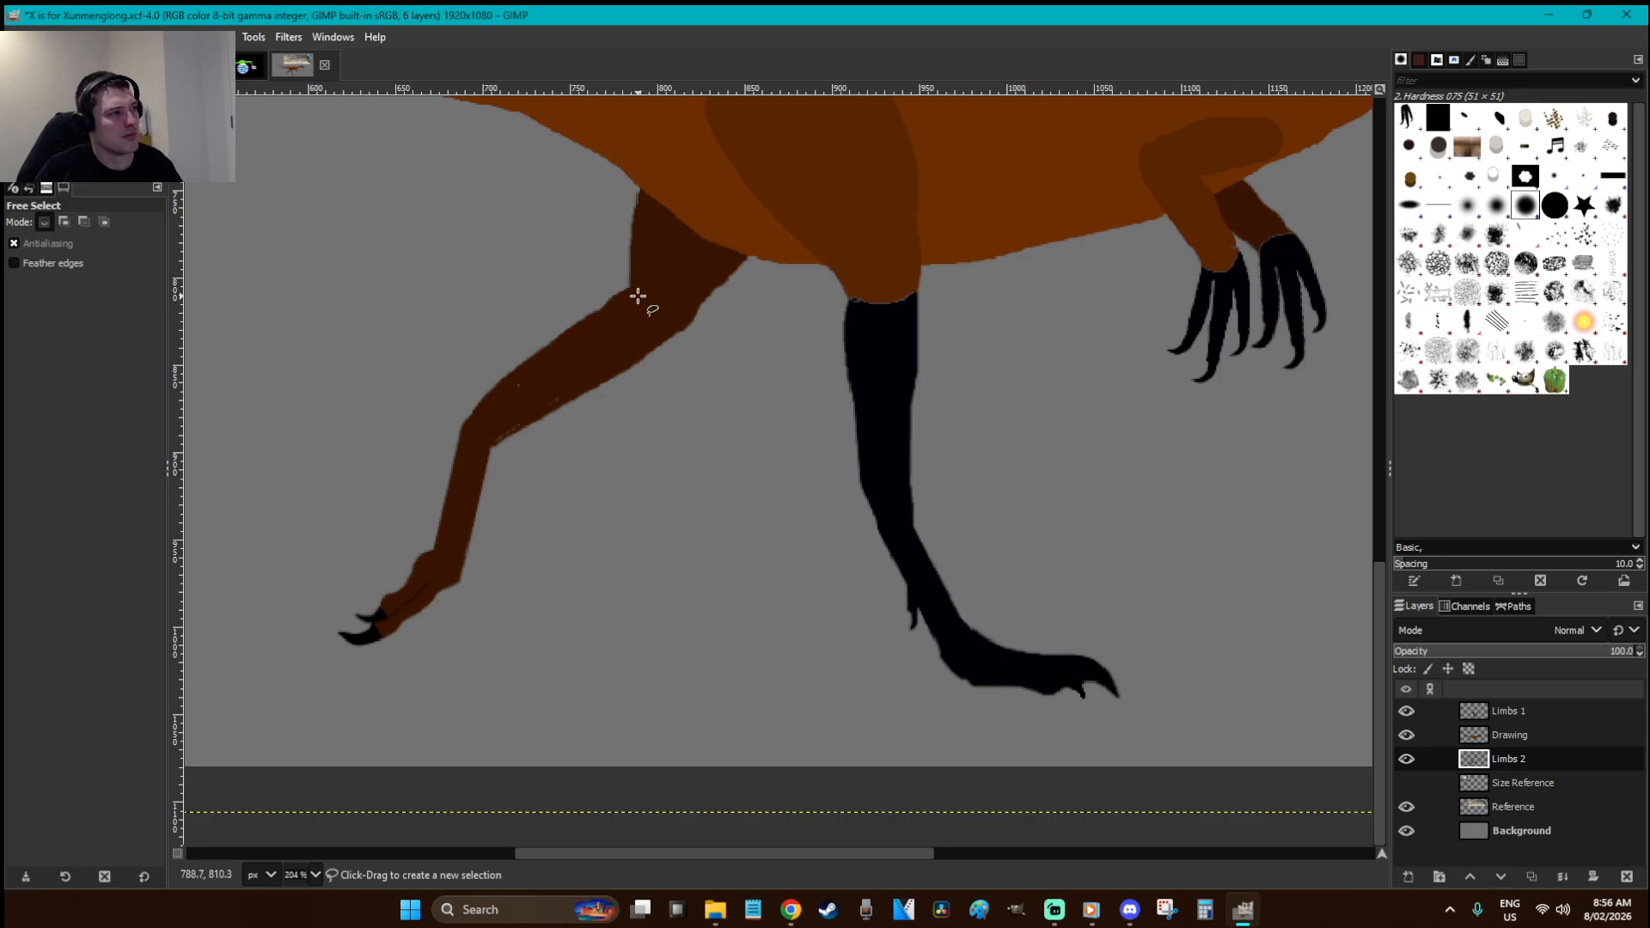
key("r")
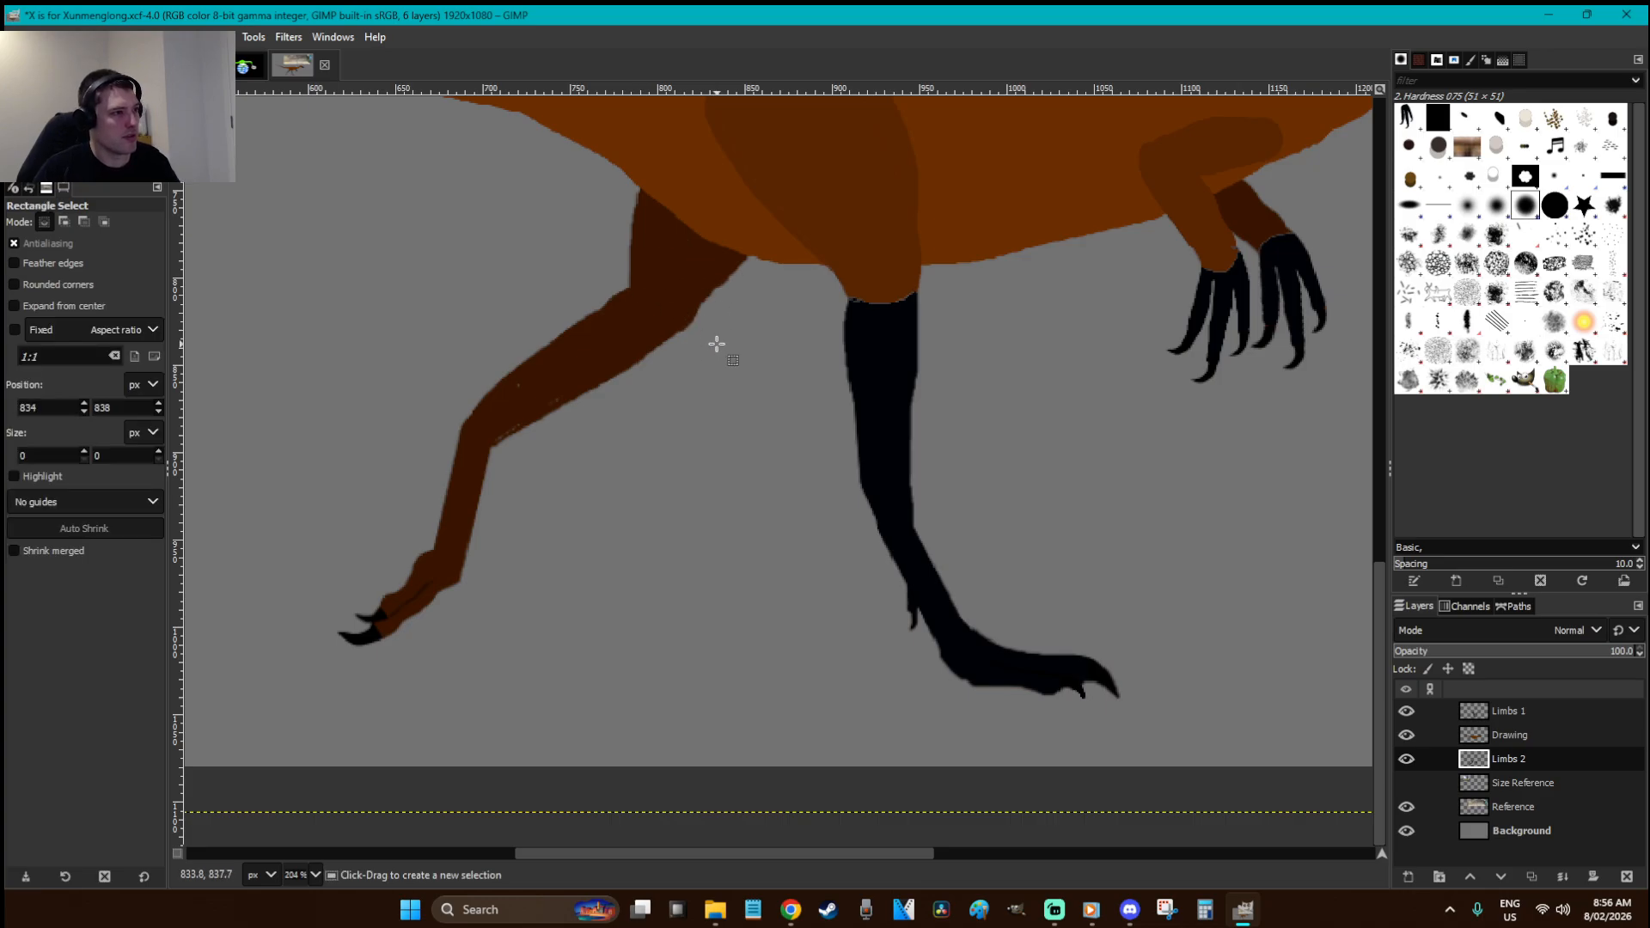
key("f")
left_click_drag(659, 196, 636, 258)
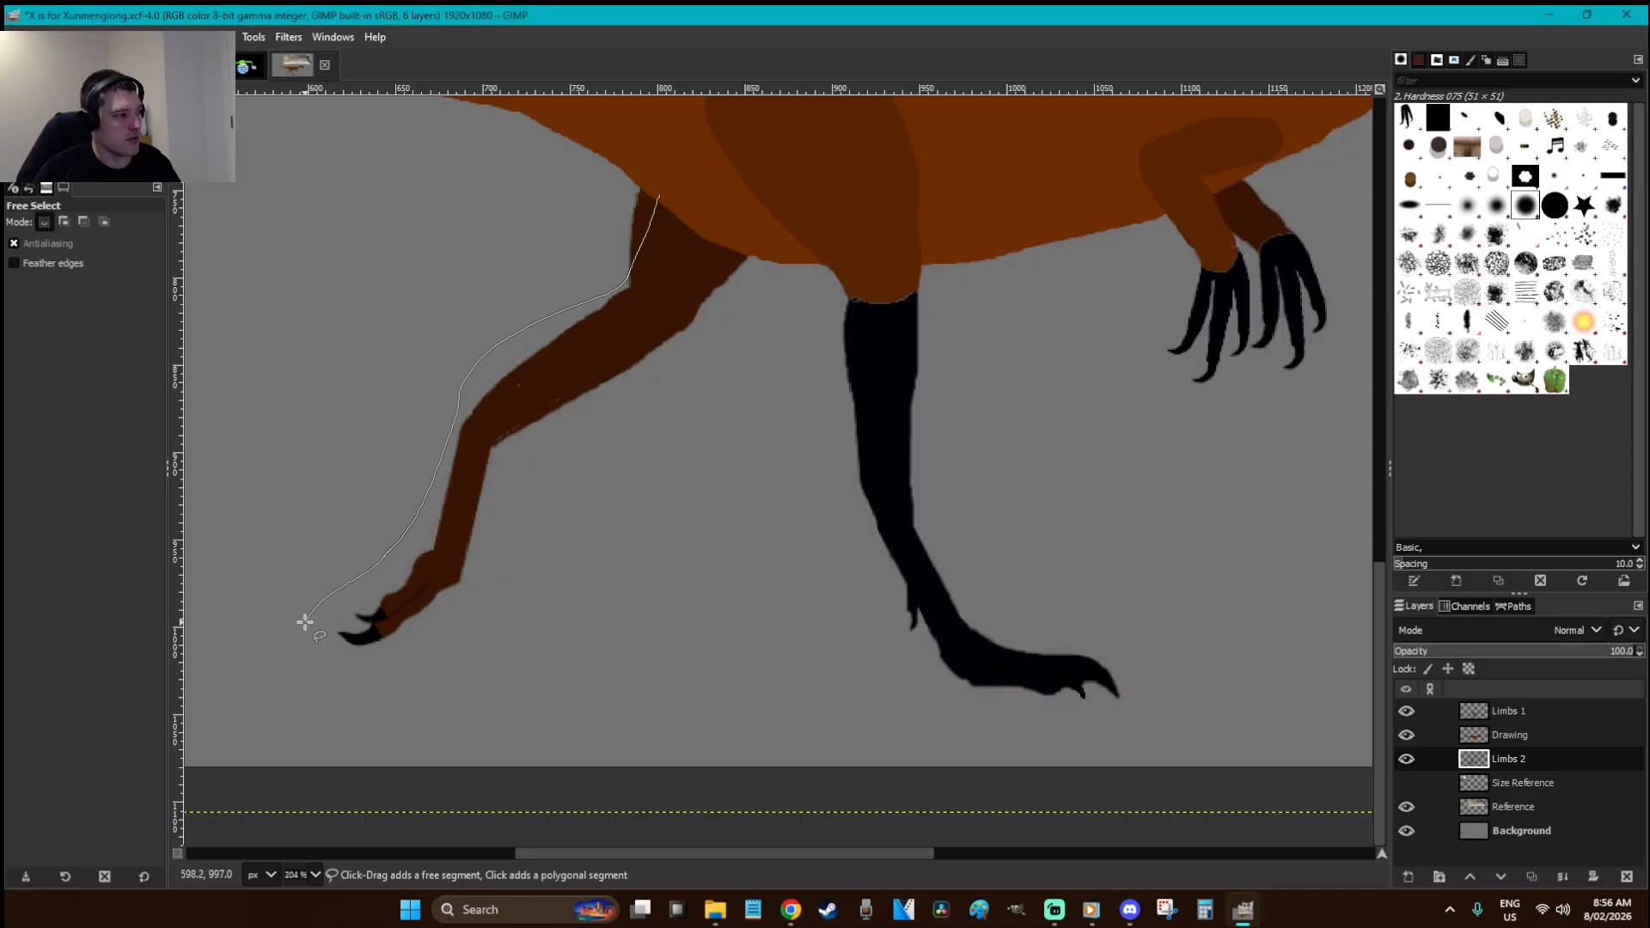
left_click_drag(727, 327, 740, 289)
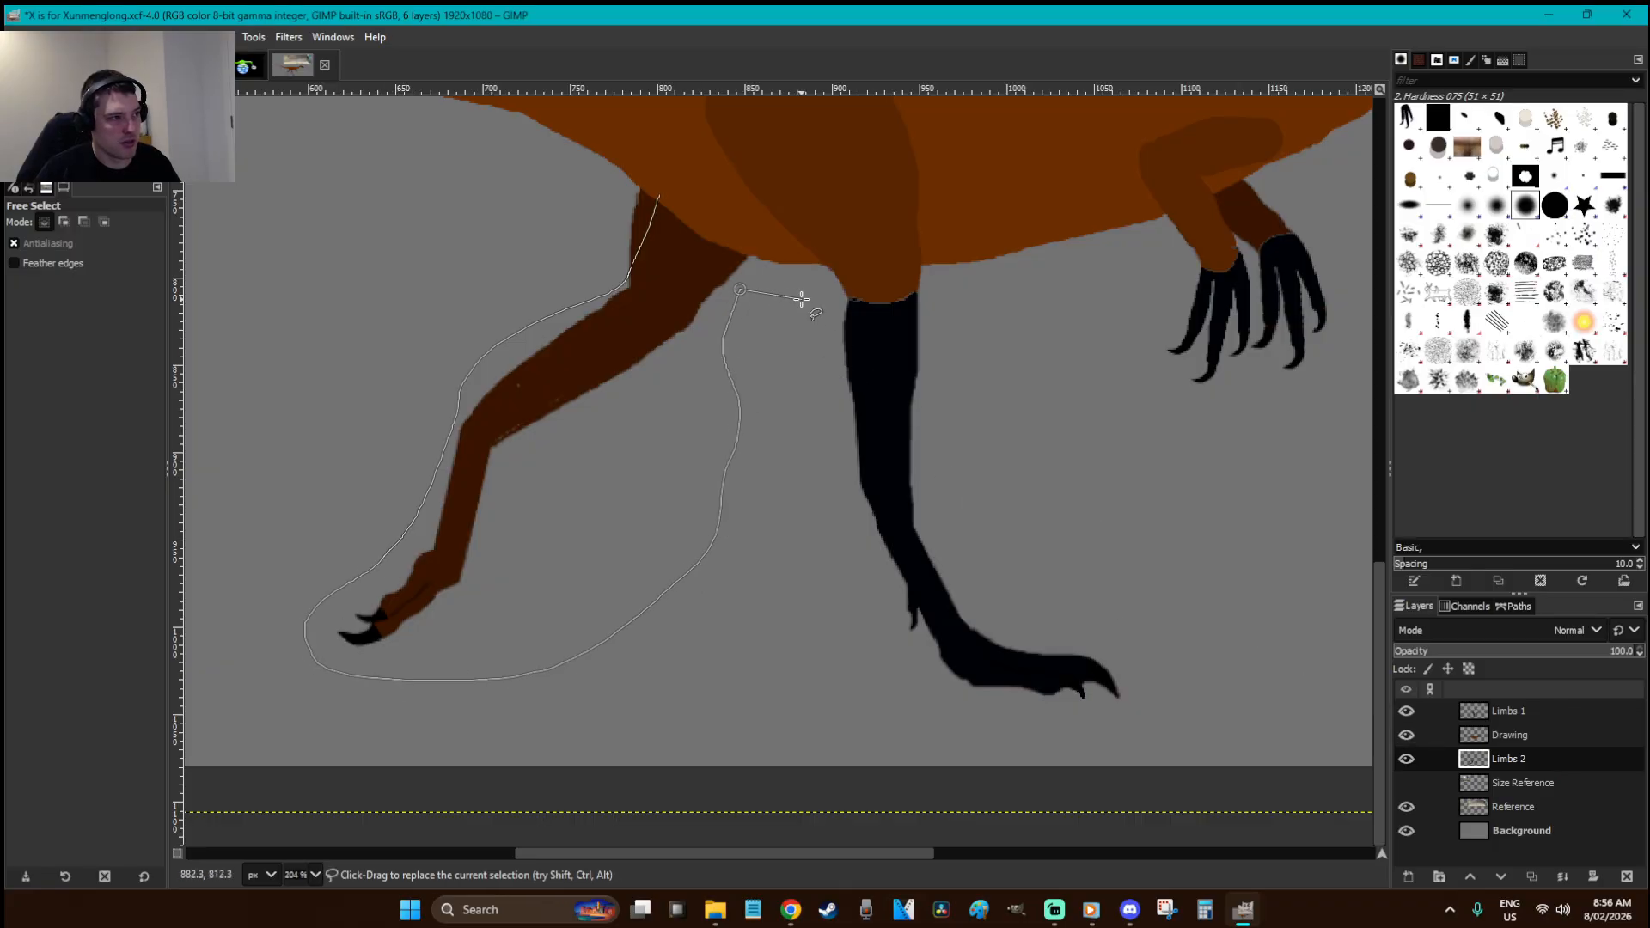
double_click(663, 190)
key("ctrl+x")
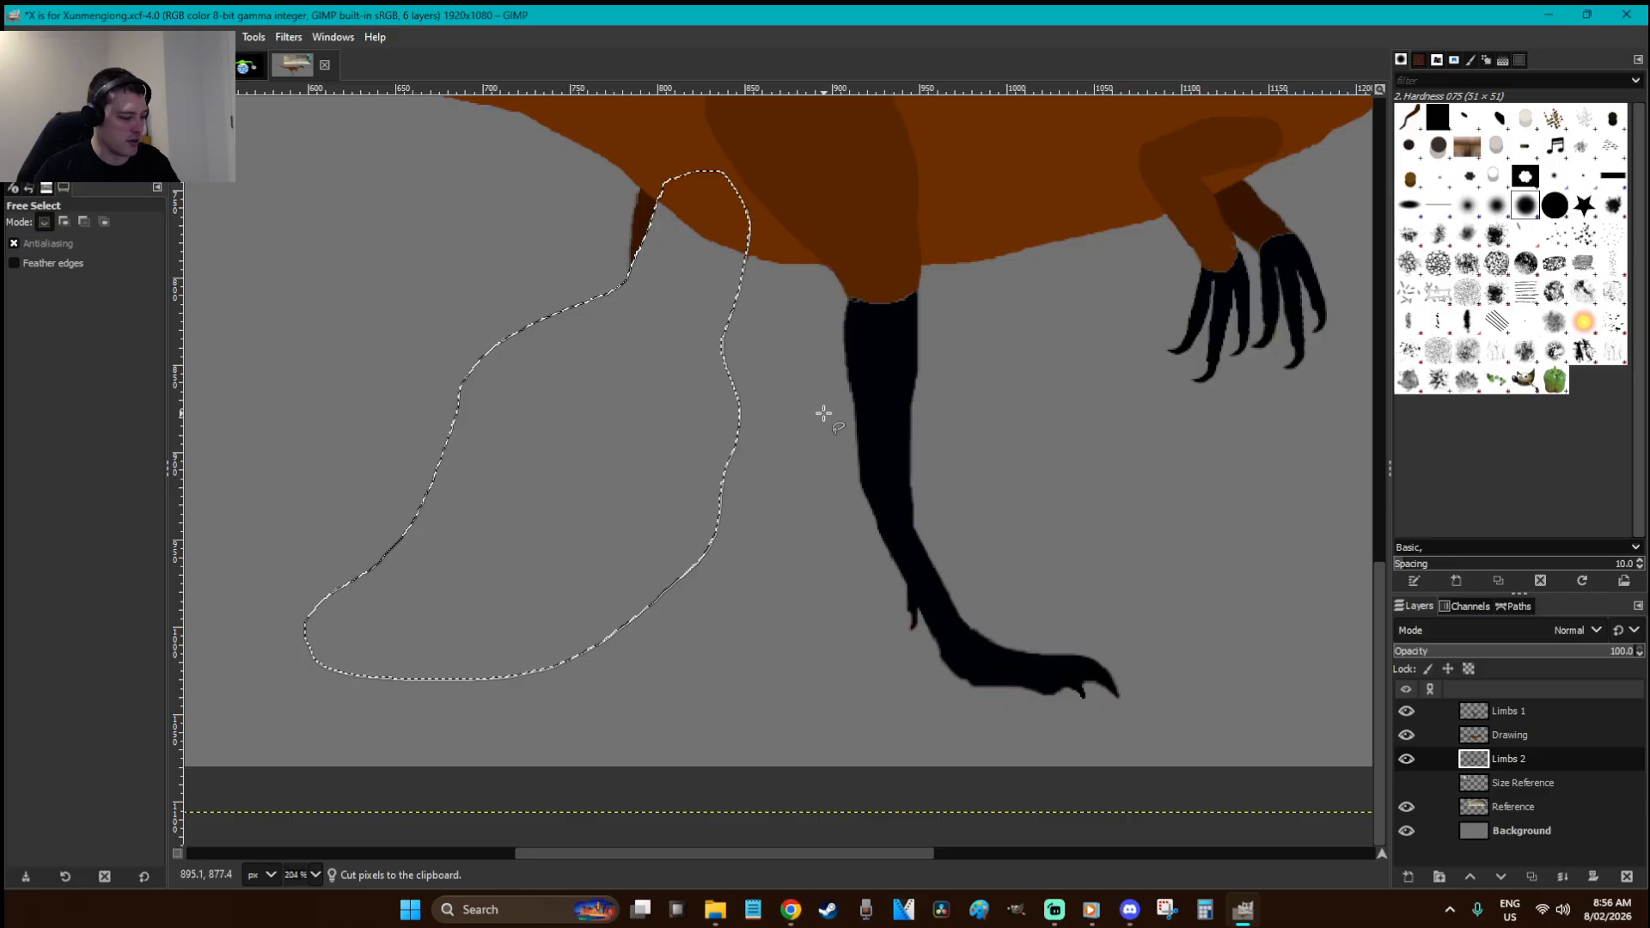
key("ctrl+v")
- Bucket-fill the floating far leg and foot with the near-black colour
key("shift+b")
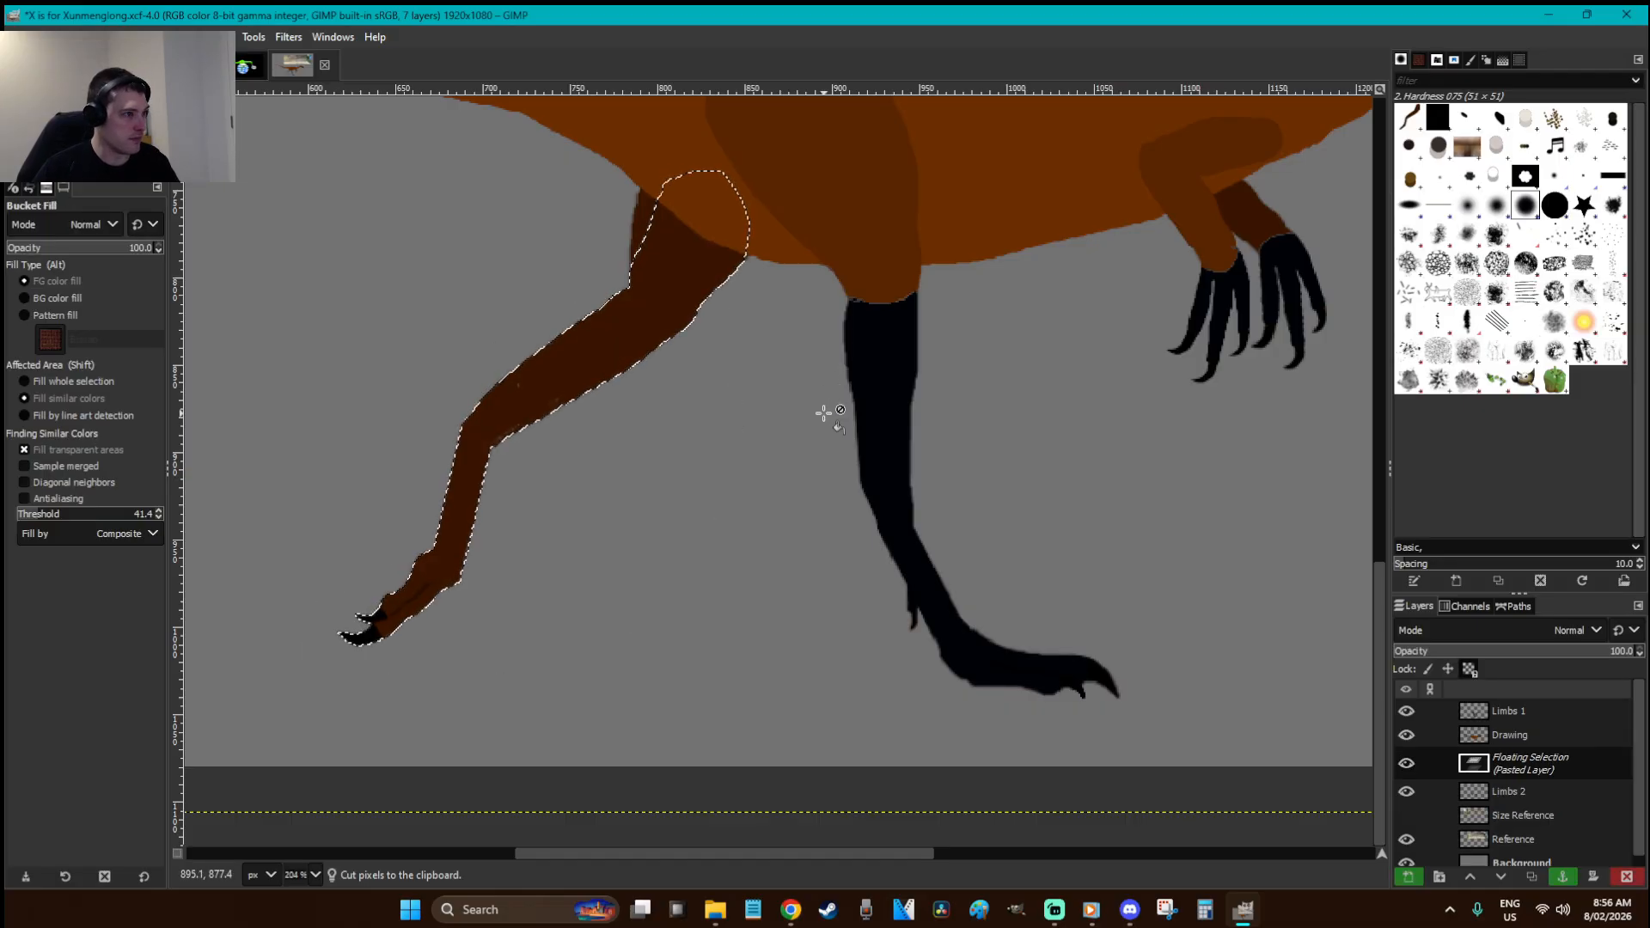
left_click(658, 331)
key("z")
left_click_drag(524, 705, 284, 459)
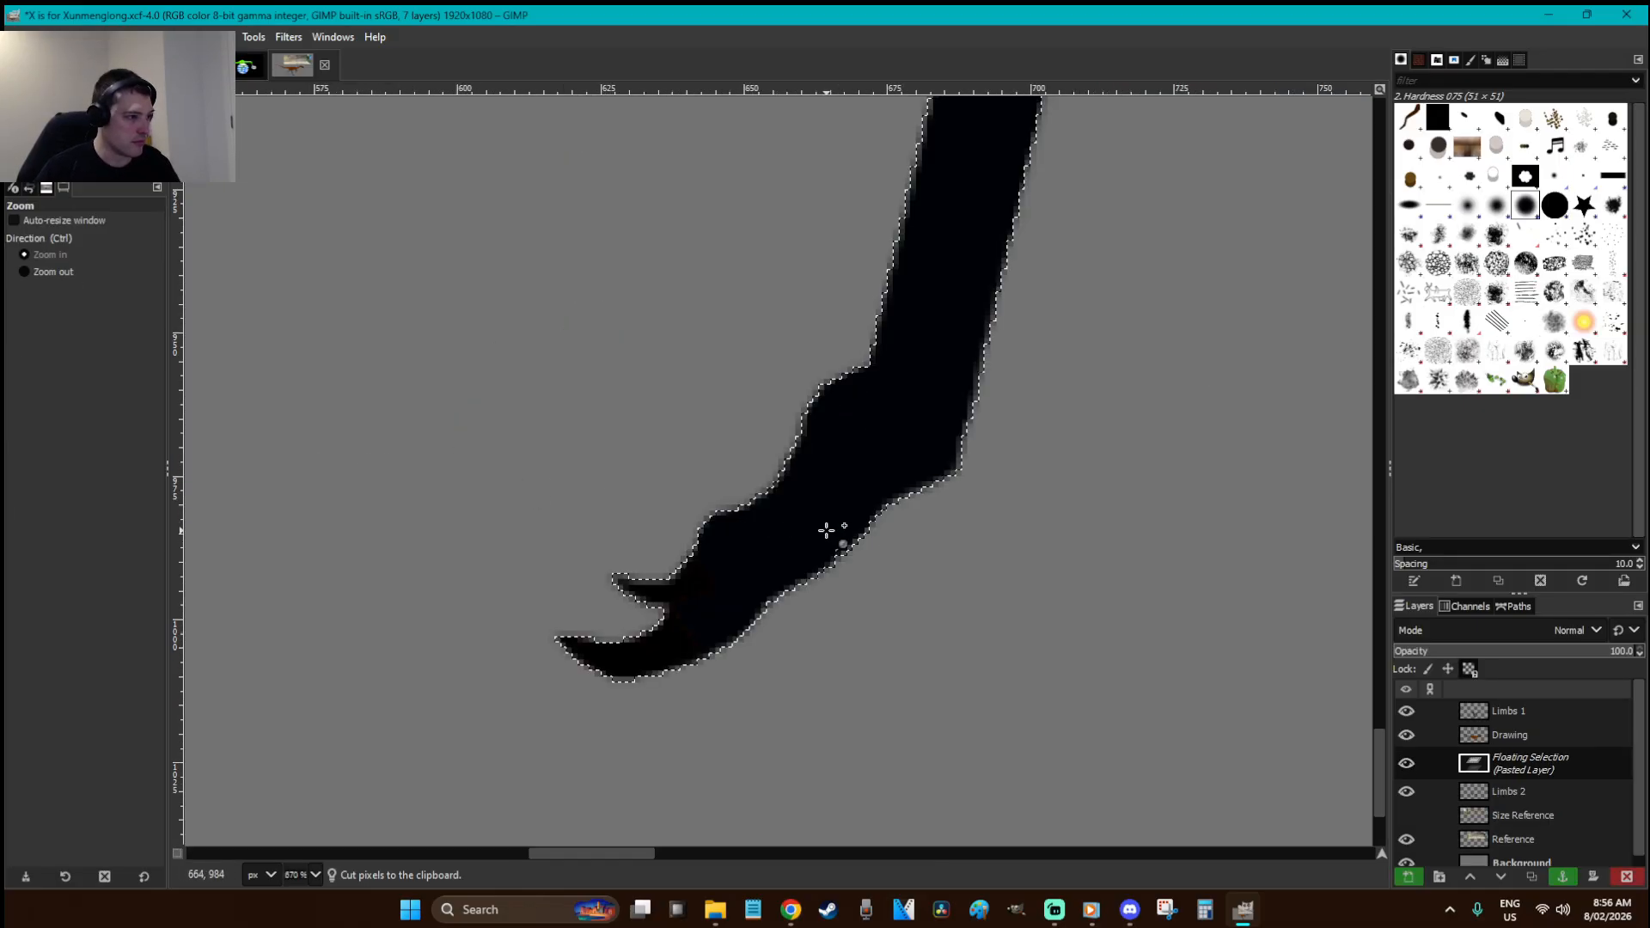
left_click(729, 747, "ctrl")
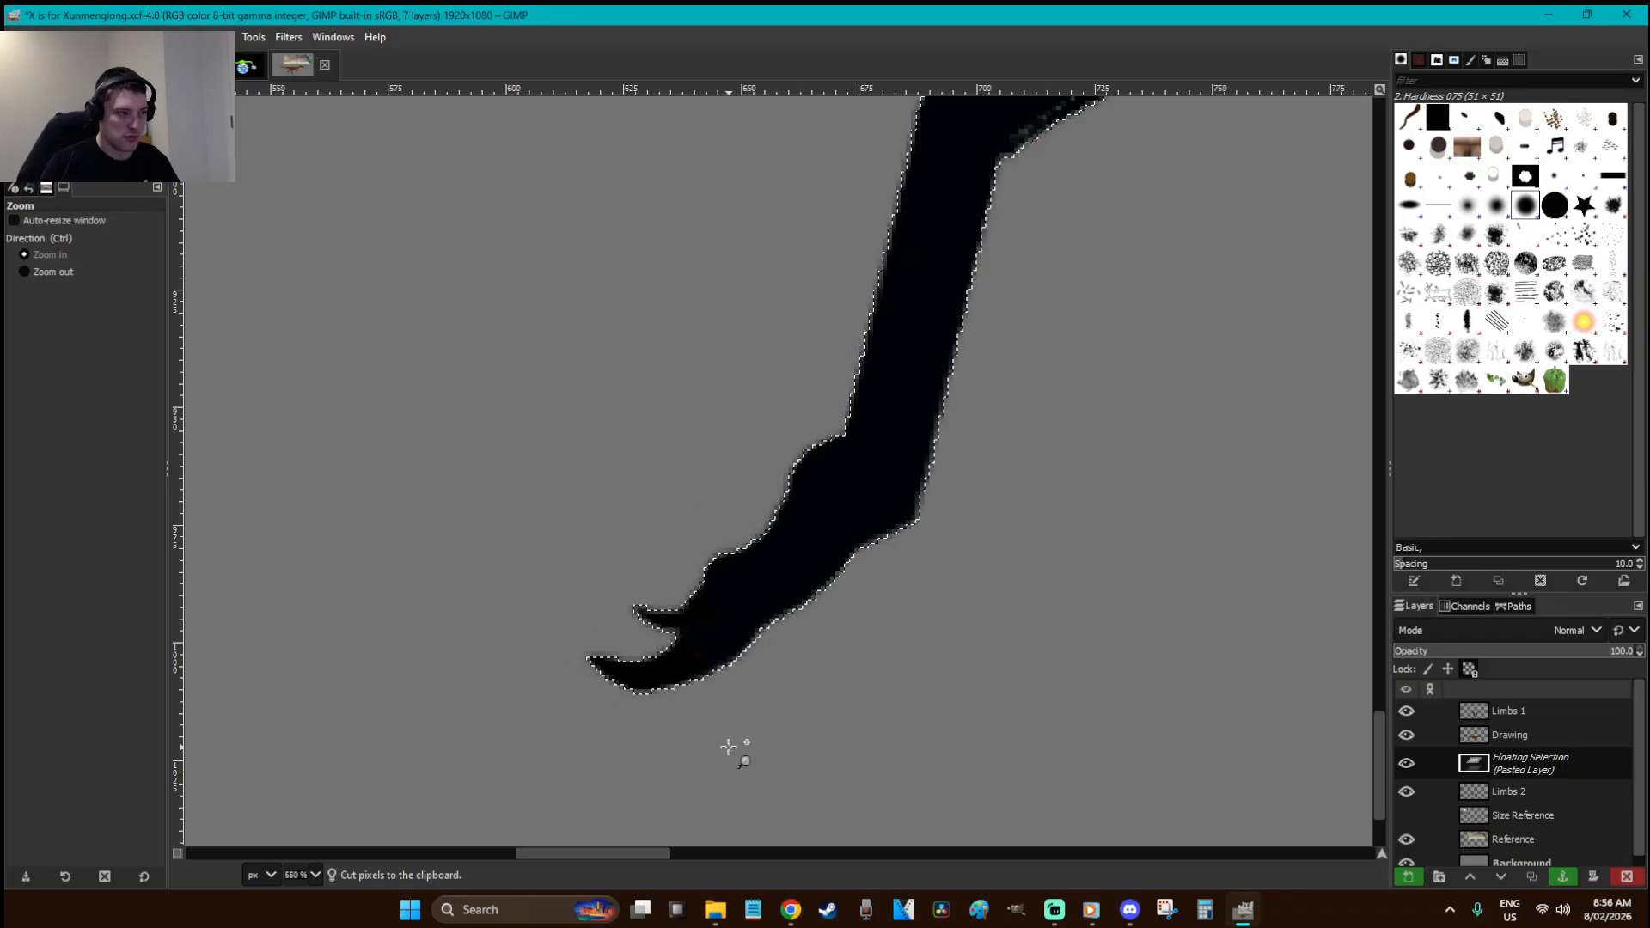
- Sample the near foot's near-black and touch up the far foot's toes and crease with the size 3 Paintbrush
key("2")
key("o")
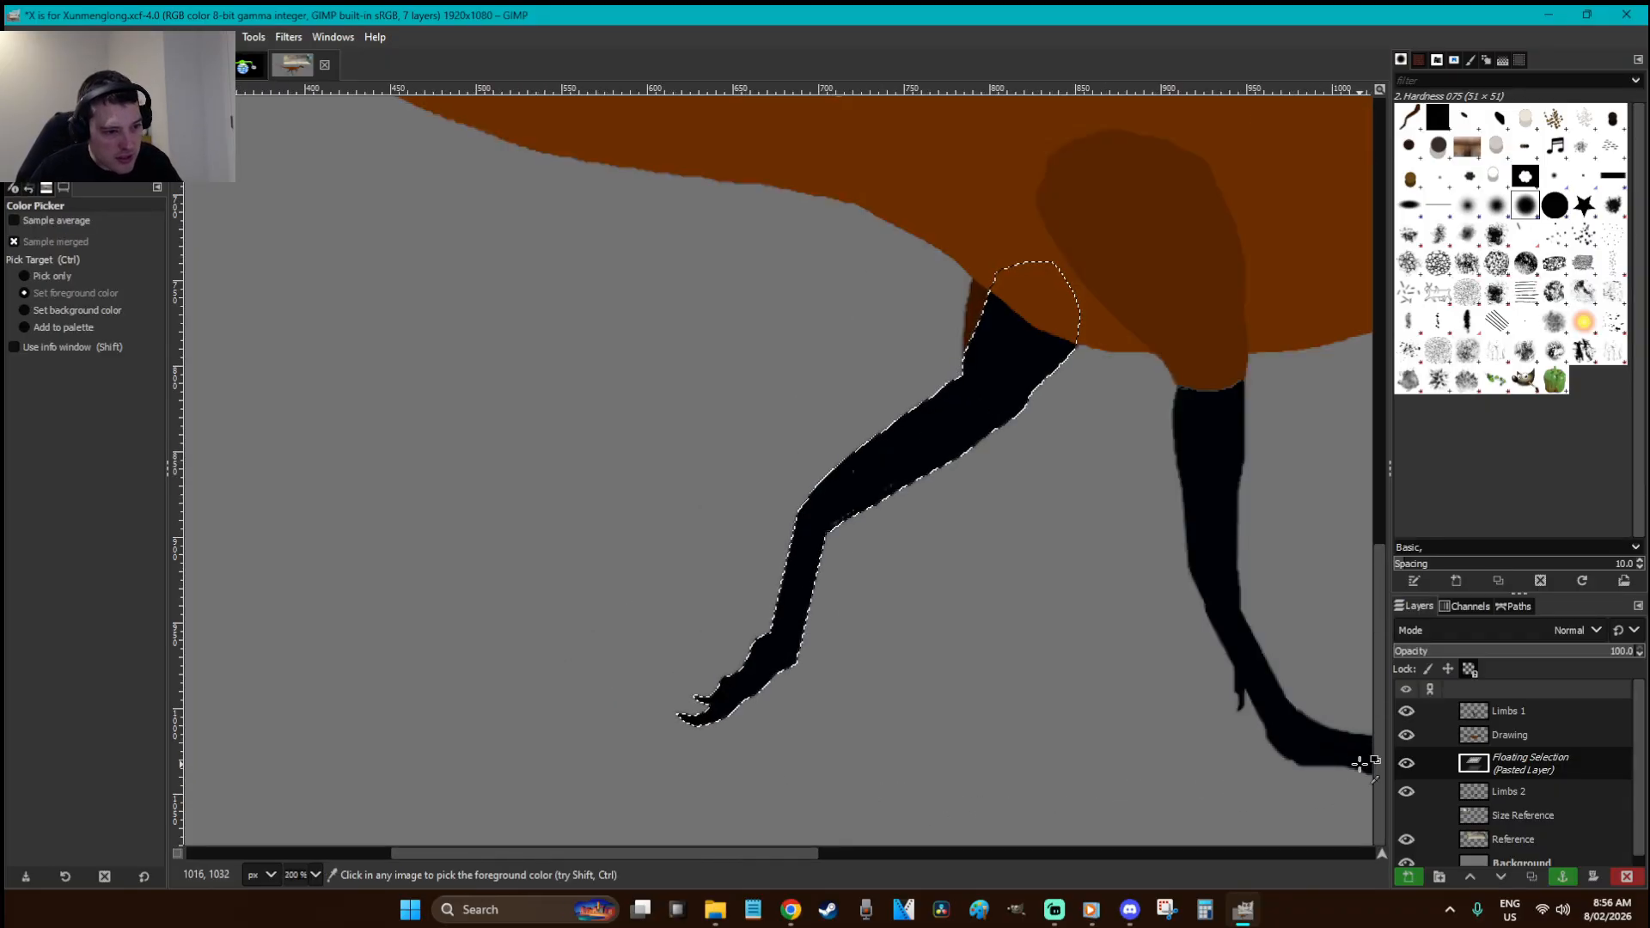
key("z")
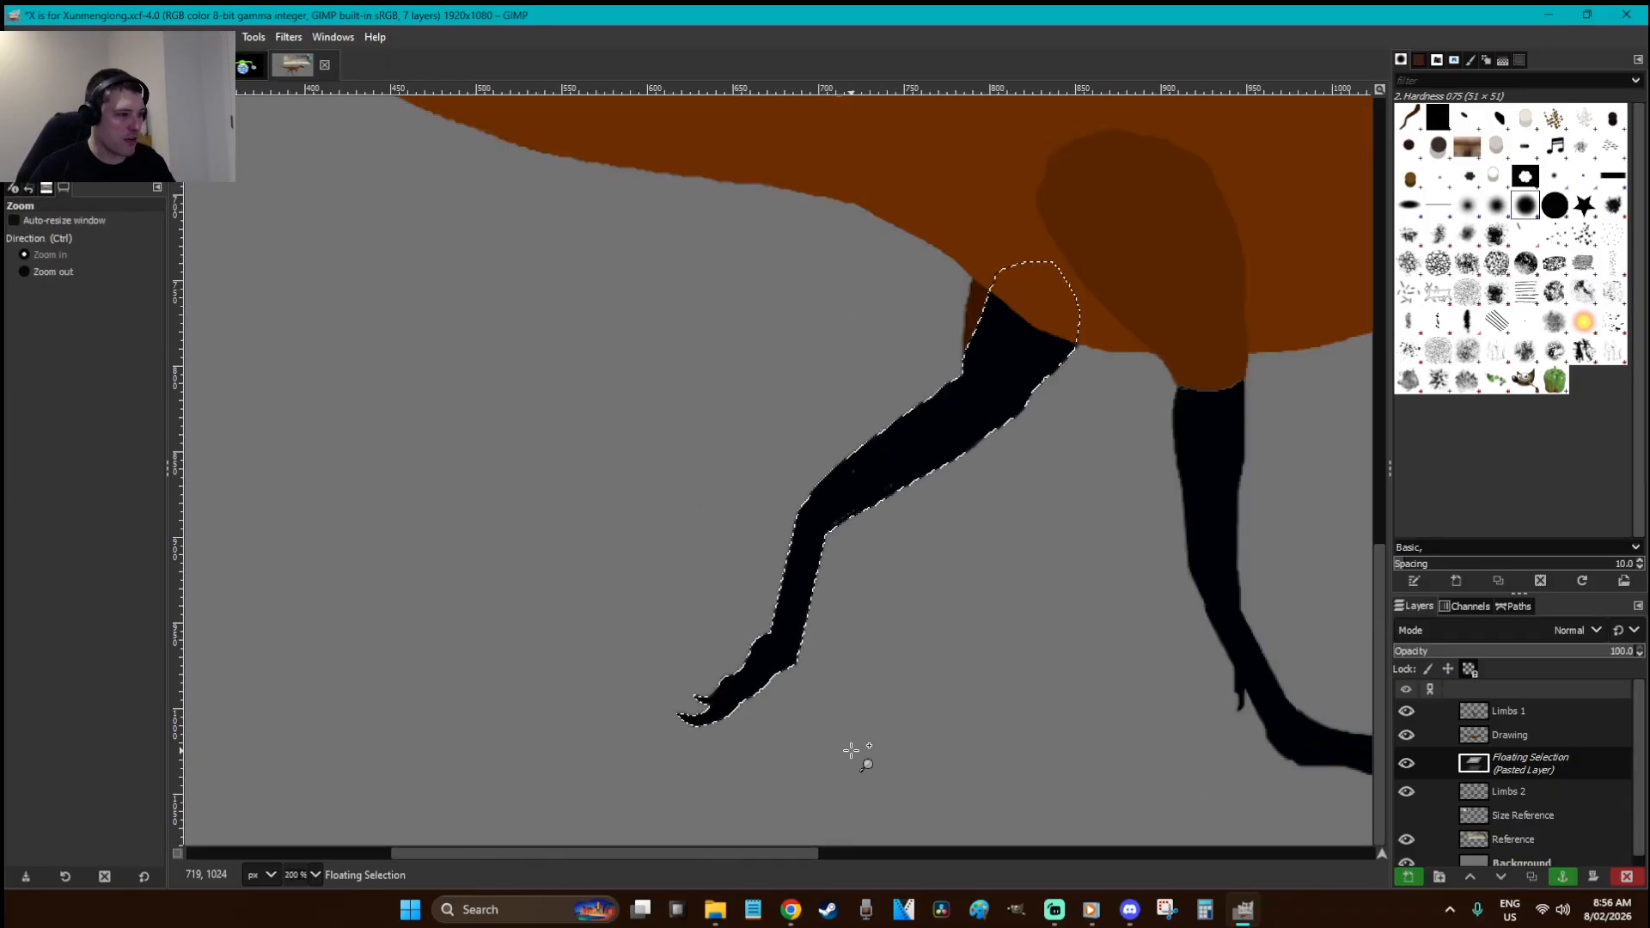
left_click_drag(854, 739, 679, 599)
key("p")
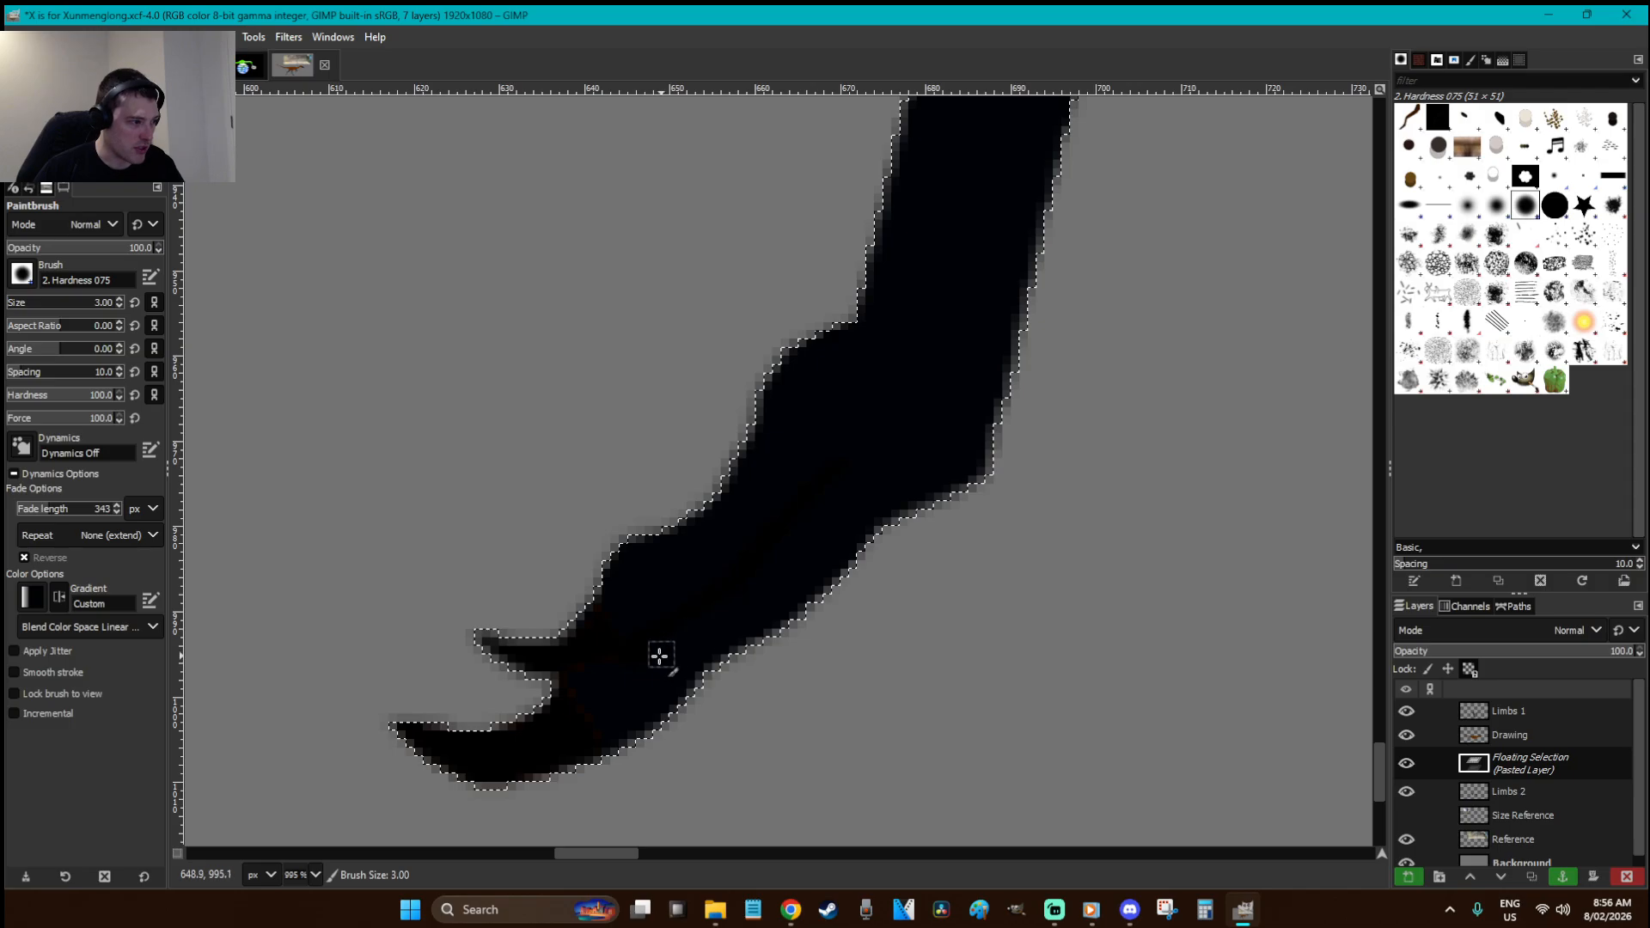
- Anchor the floating far leg into the Limbs 2 layer
key("r")
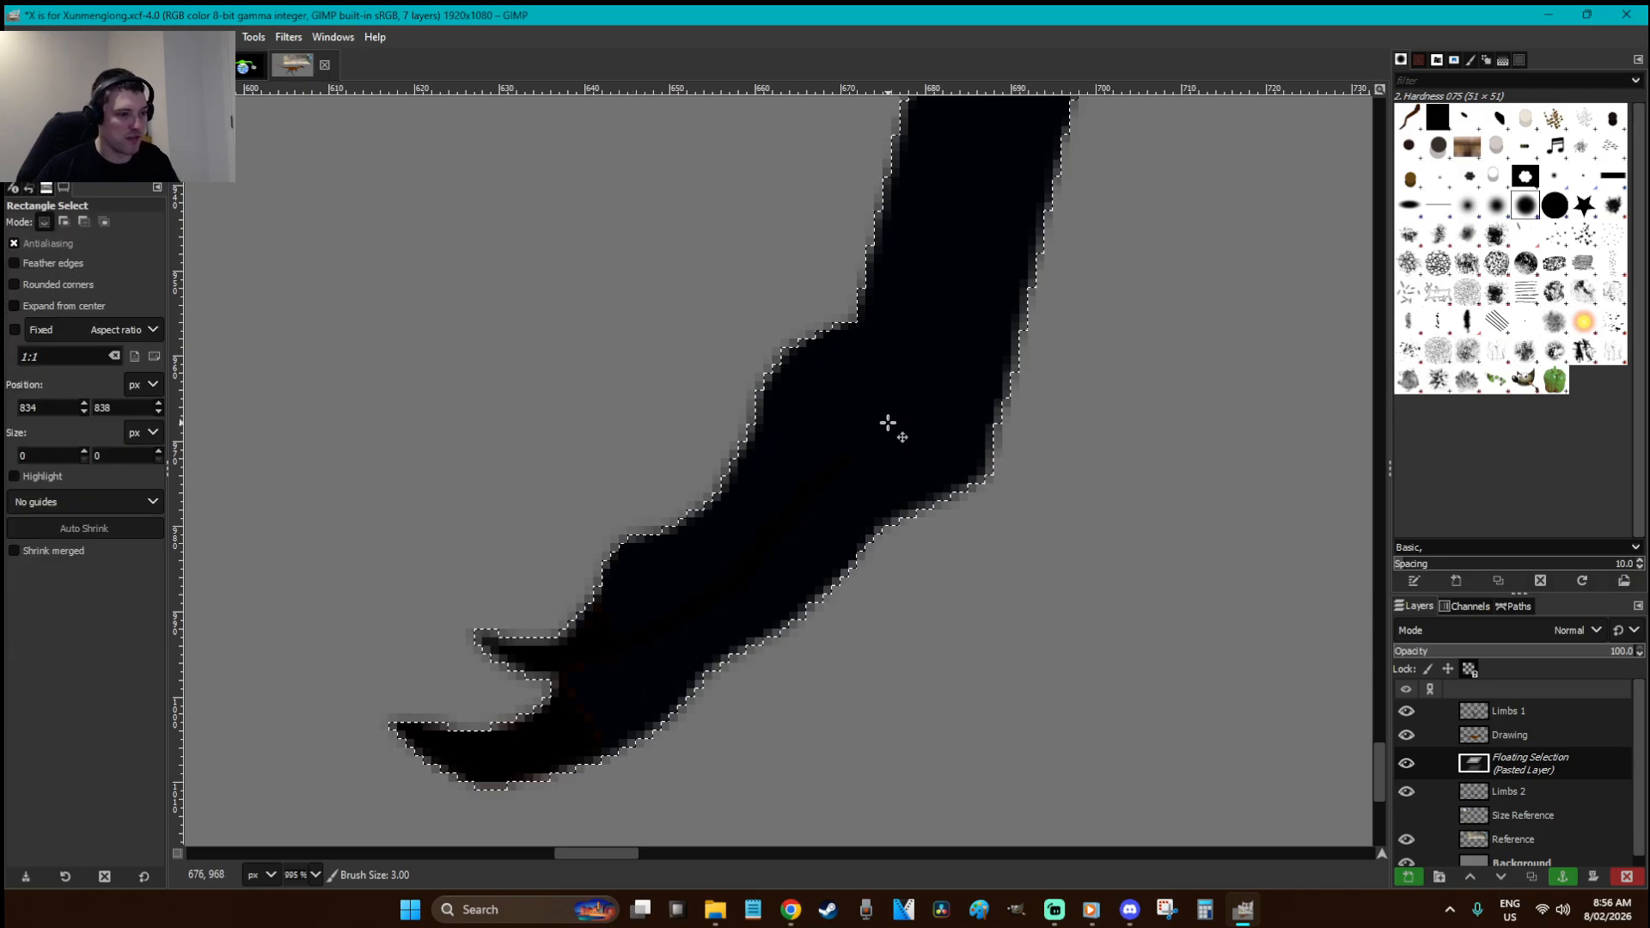
left_click(1163, 394)
scroll(1166, 395, "down", 1)
scroll(1166, 395, "down", 3)
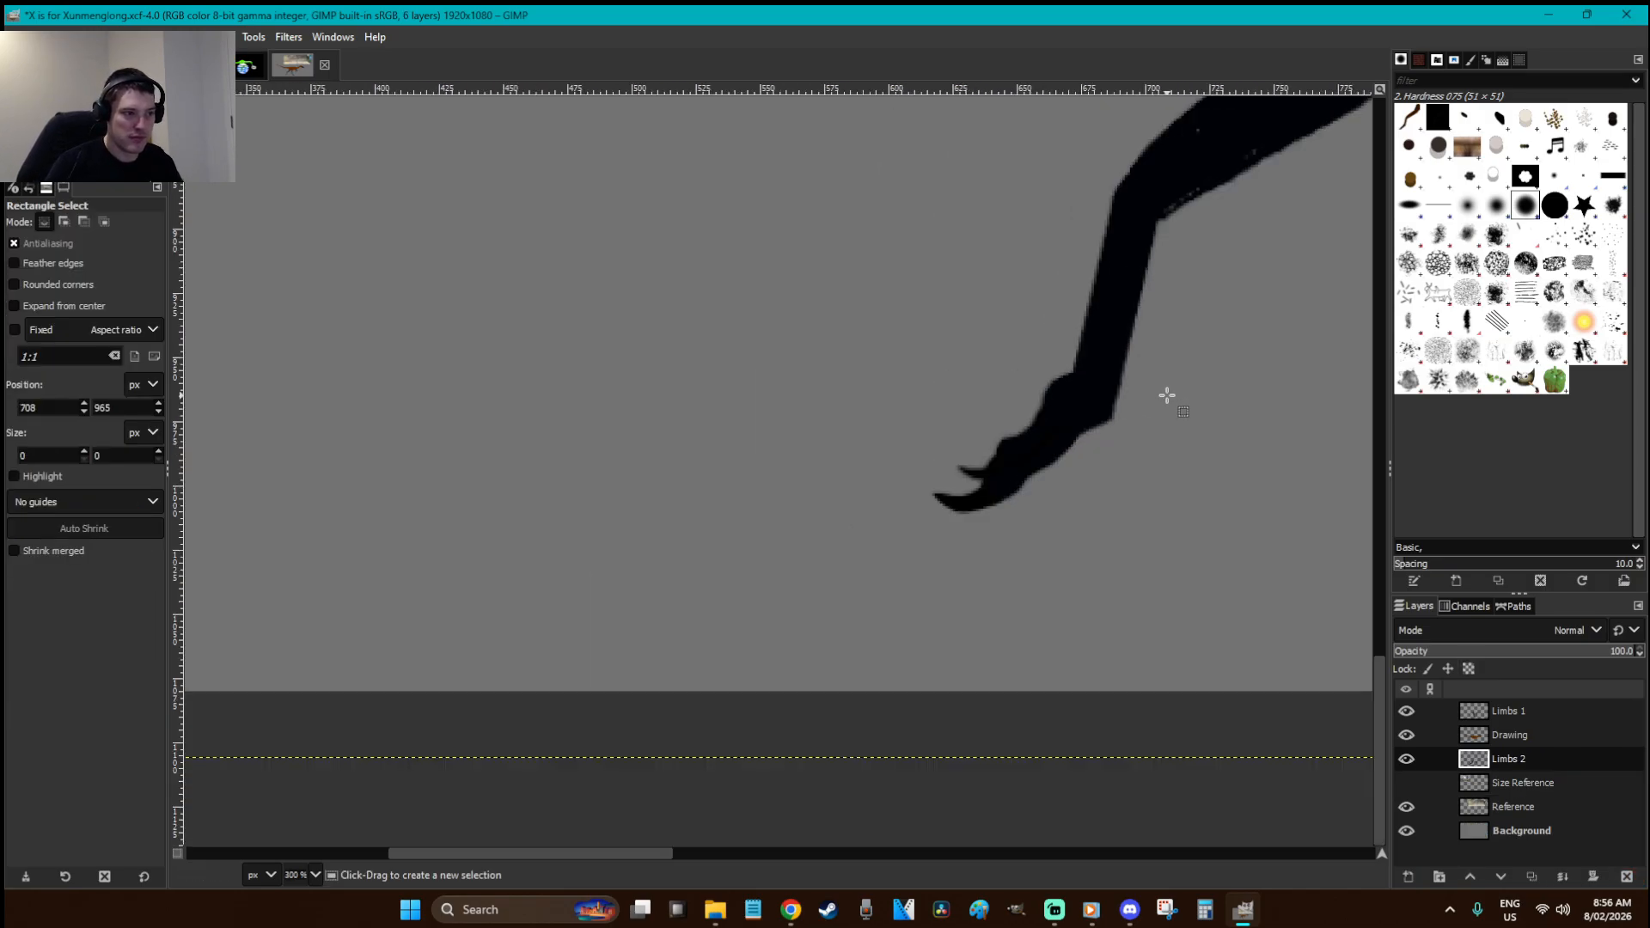
- Lasso a small hooked dewclaw shape projecting from the rear edge of the far leg's shin, just above the foot
left_click_drag(648, 853, 781, 853)
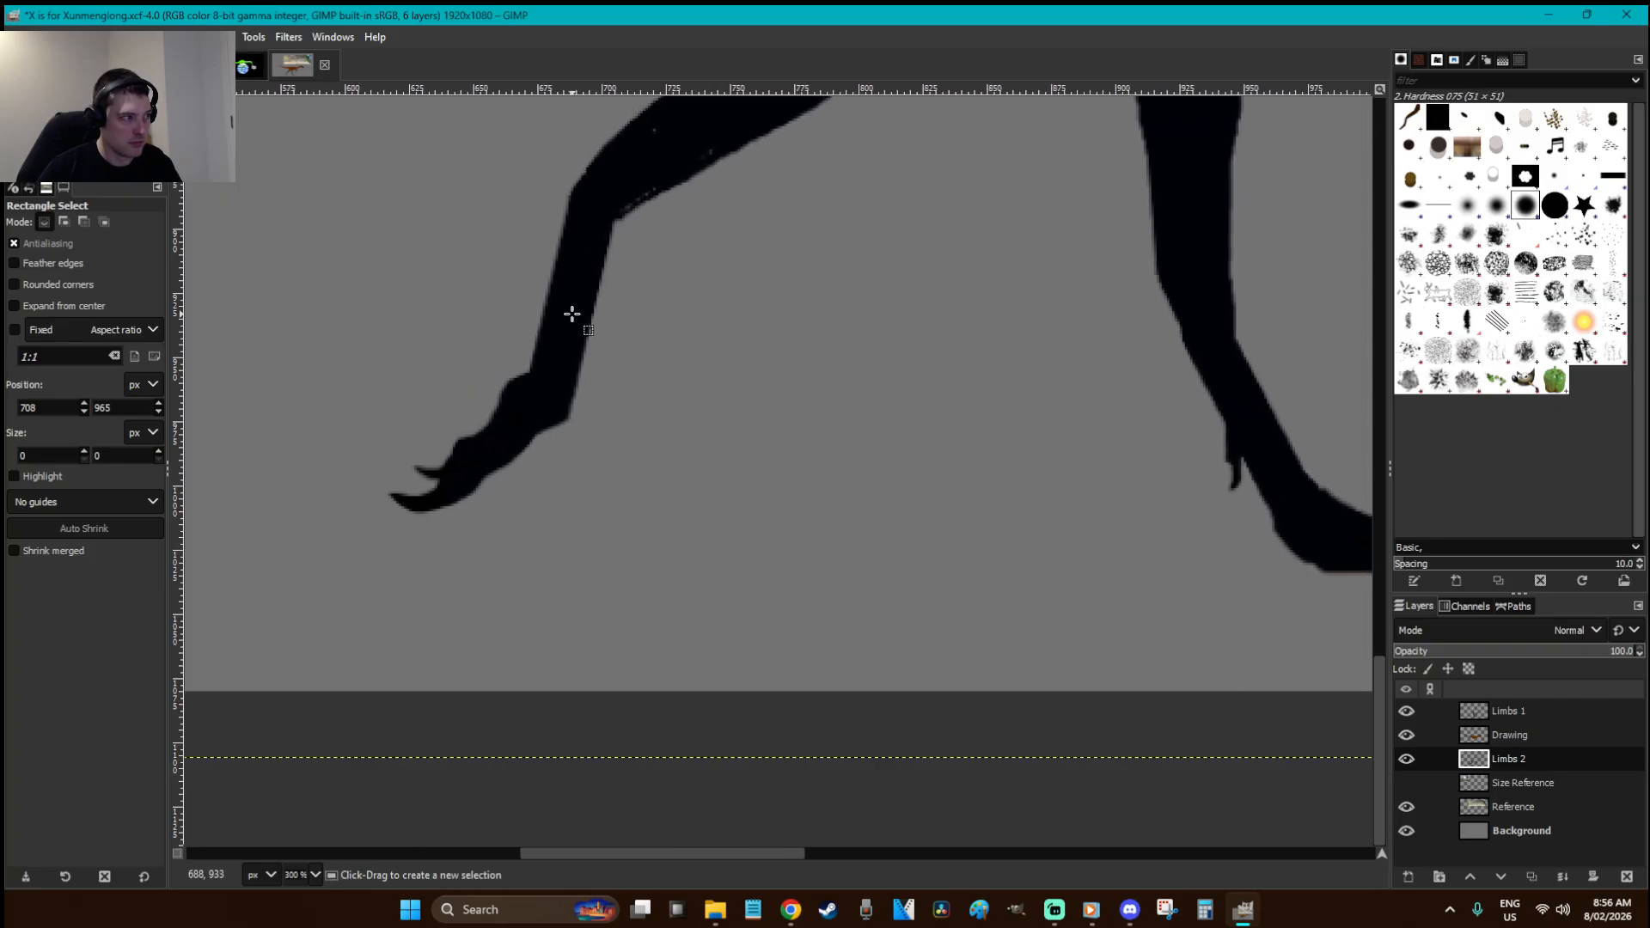
key("z")
left_click_drag(464, 264, 607, 457)
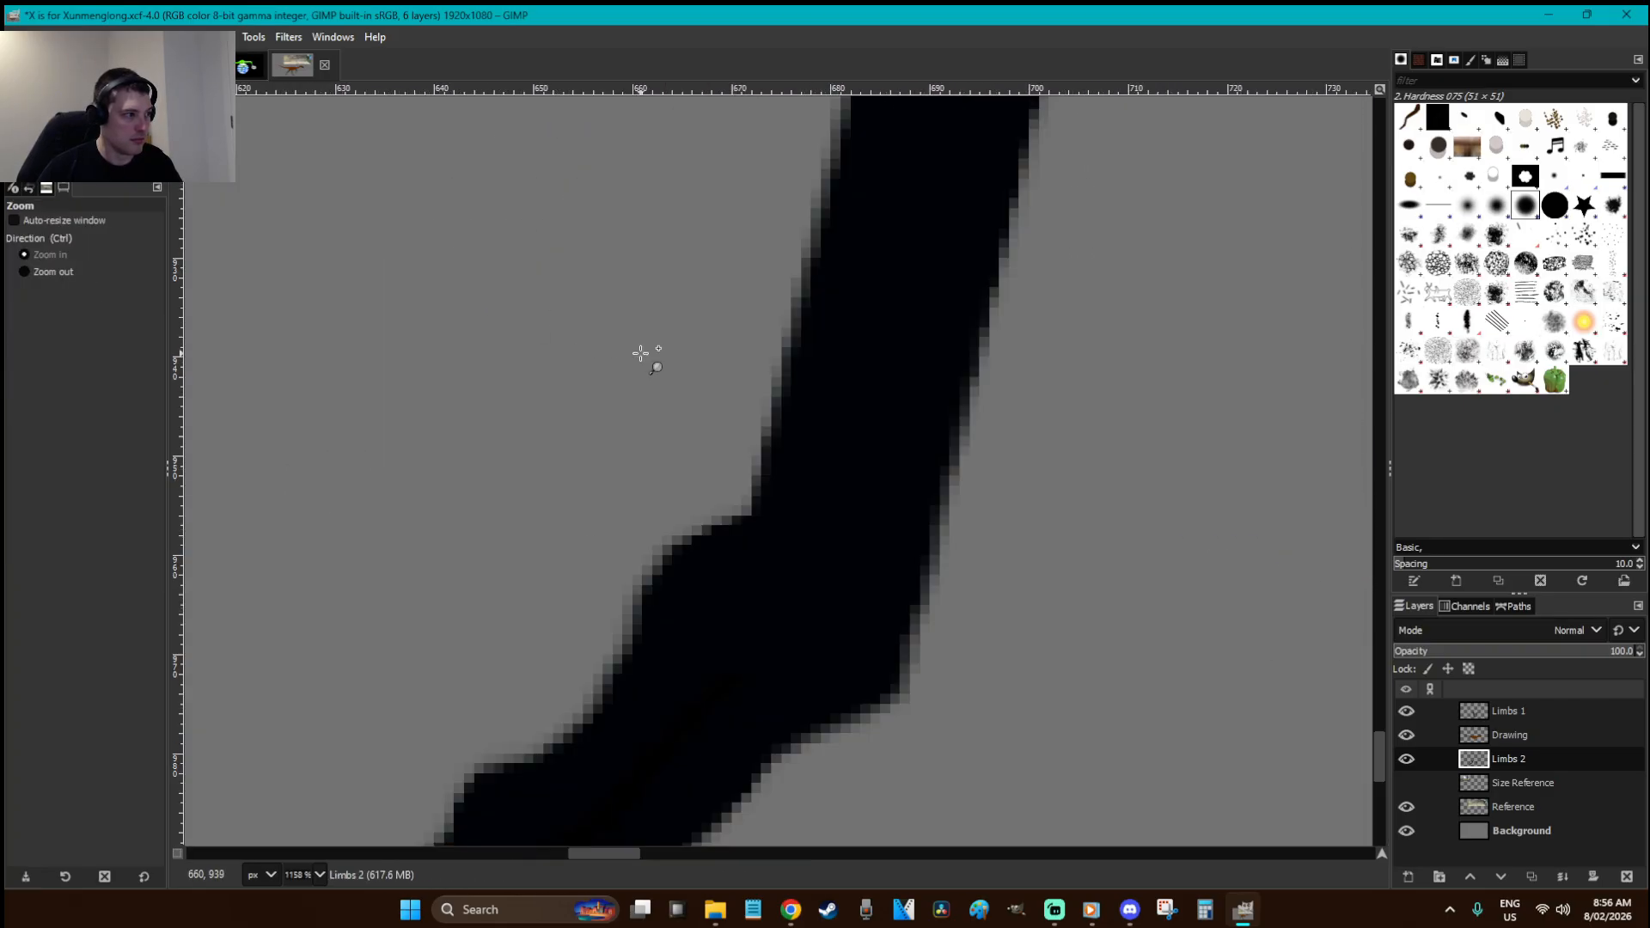
scroll(770, 408, "up", 3)
key("f")
left_click_drag(860, 465, 826, 522)
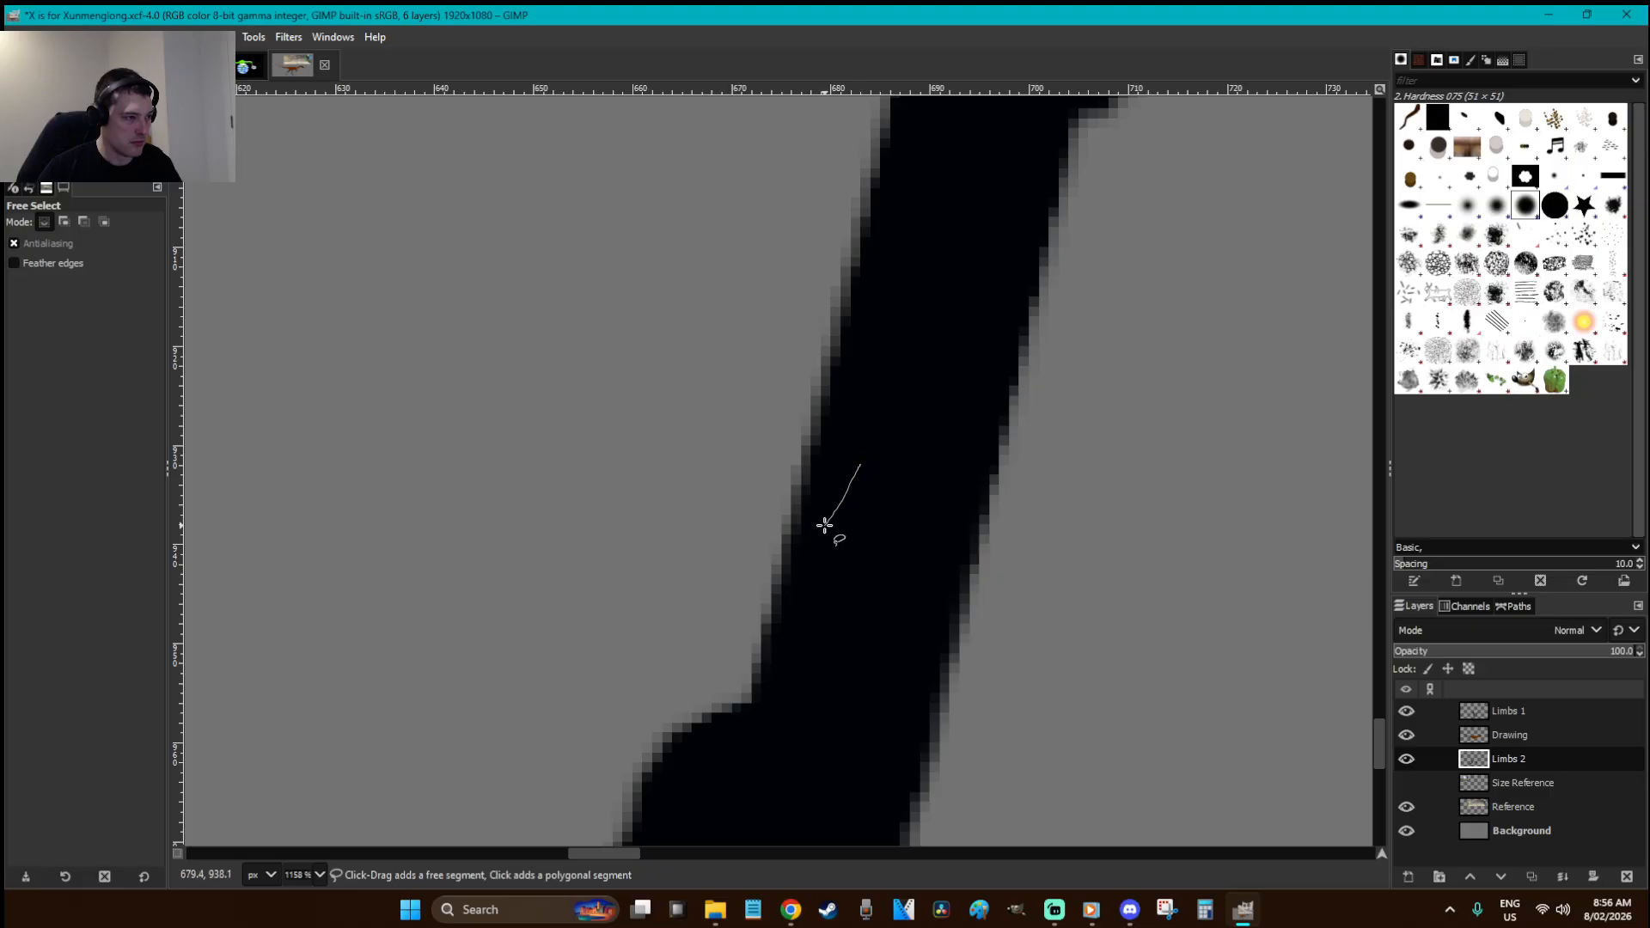
key("Escape")
left_click_drag(875, 461, 796, 552)
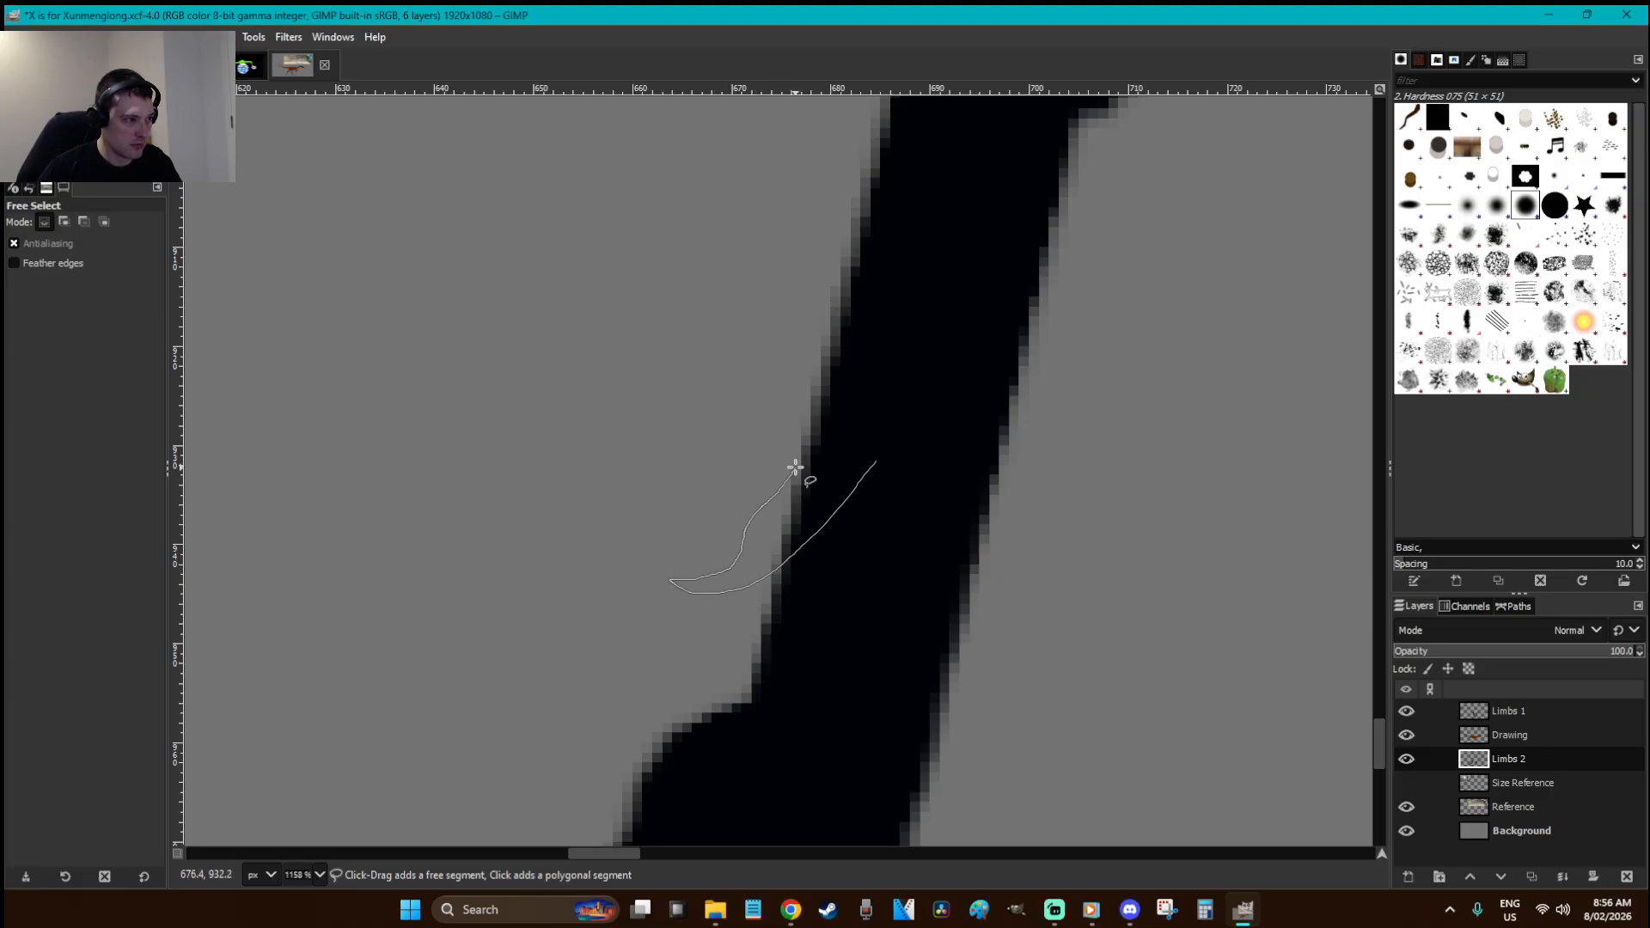
key("Return")
- Fill the dewclaw selection with near-black, touch up its gaps with the size 3 Paintbrush, and clear the selection
key("shift+b")
left_click(725, 563)
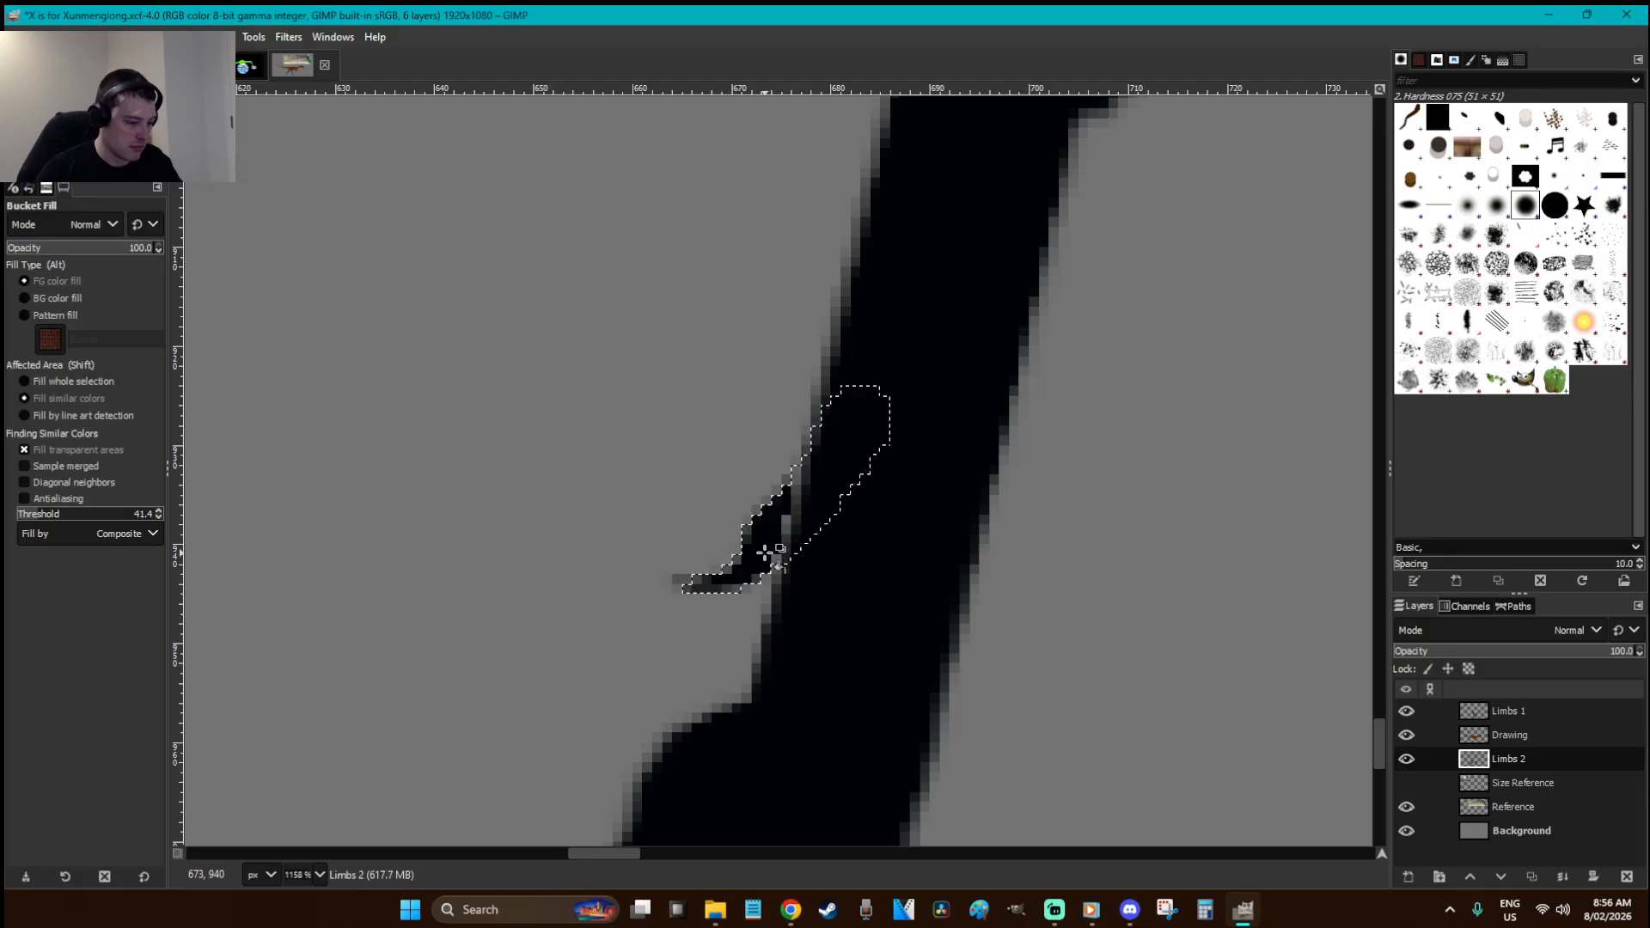
key("p")
mouse_move(711, 595)
left_mouse_down()
mouse_move(738, 560)
mouse_move(734, 587)
mouse_move(692, 585)
left_mouse_up()
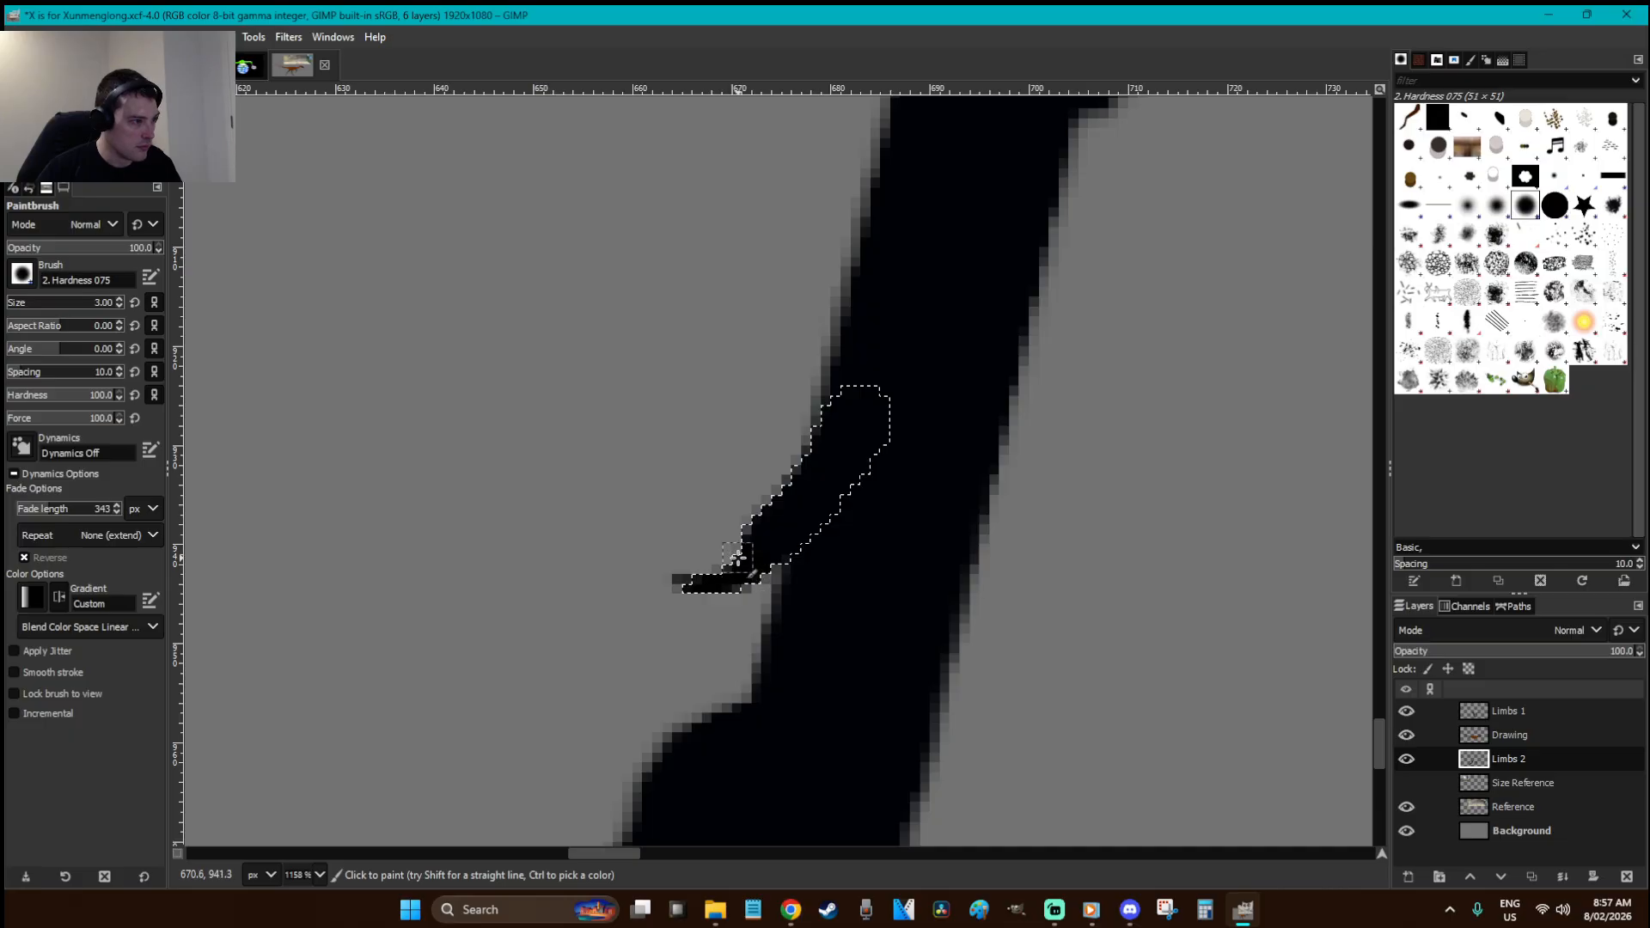
key("r")
left_click(874, 619)
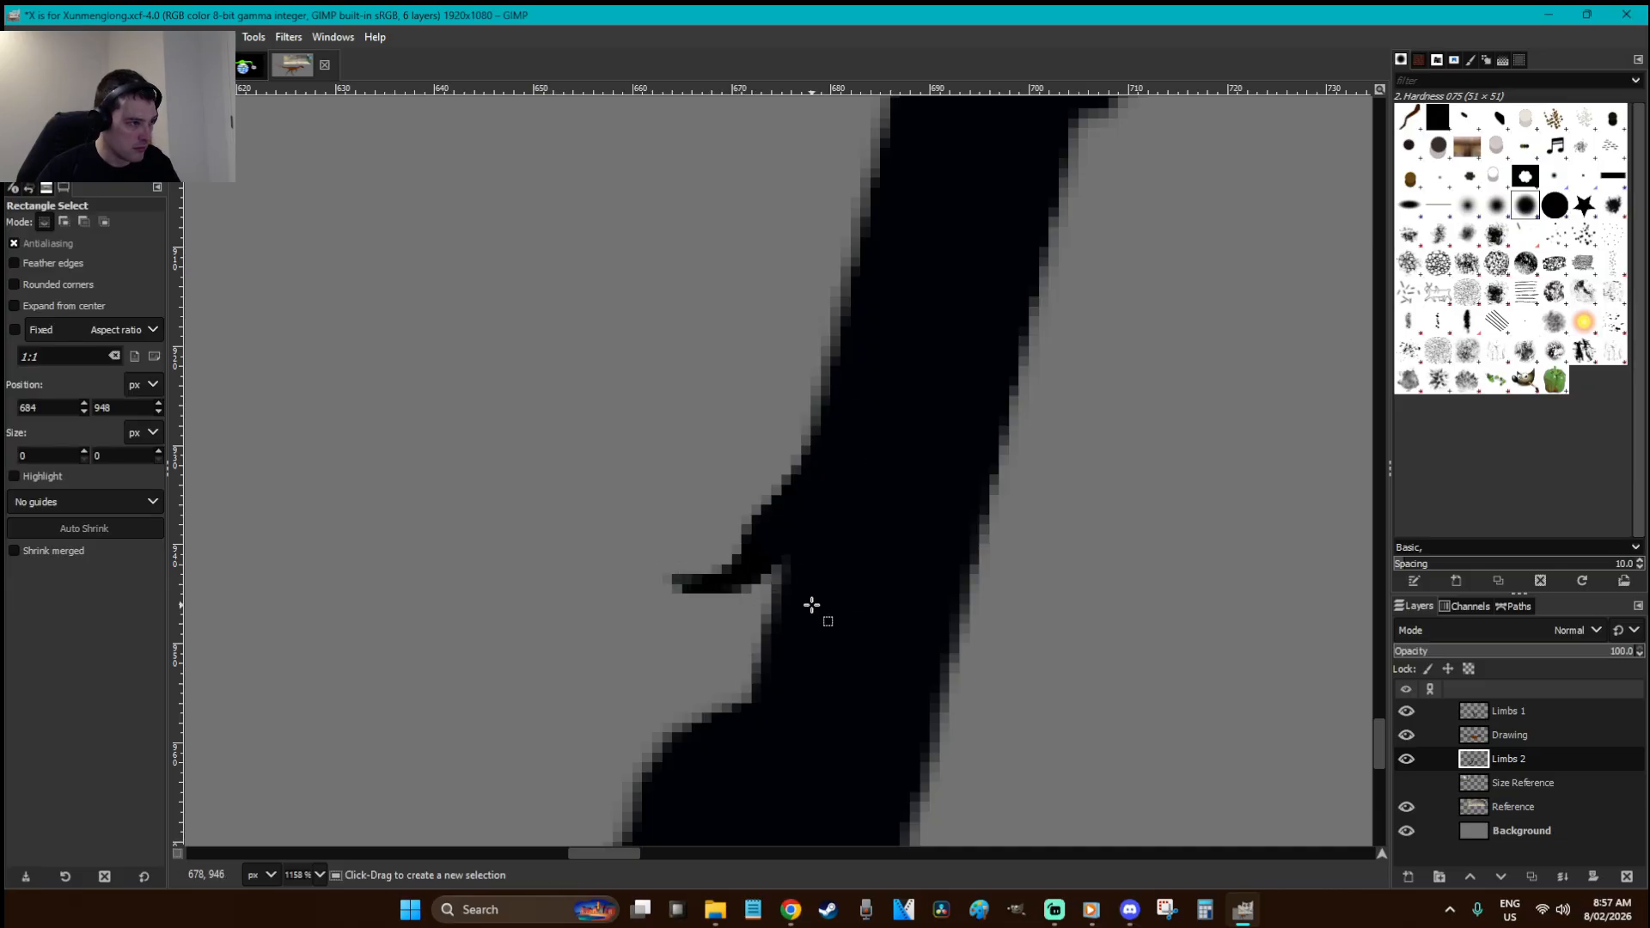
- Save the Xunmenglong image
scroll(860, 576, "down", 7)
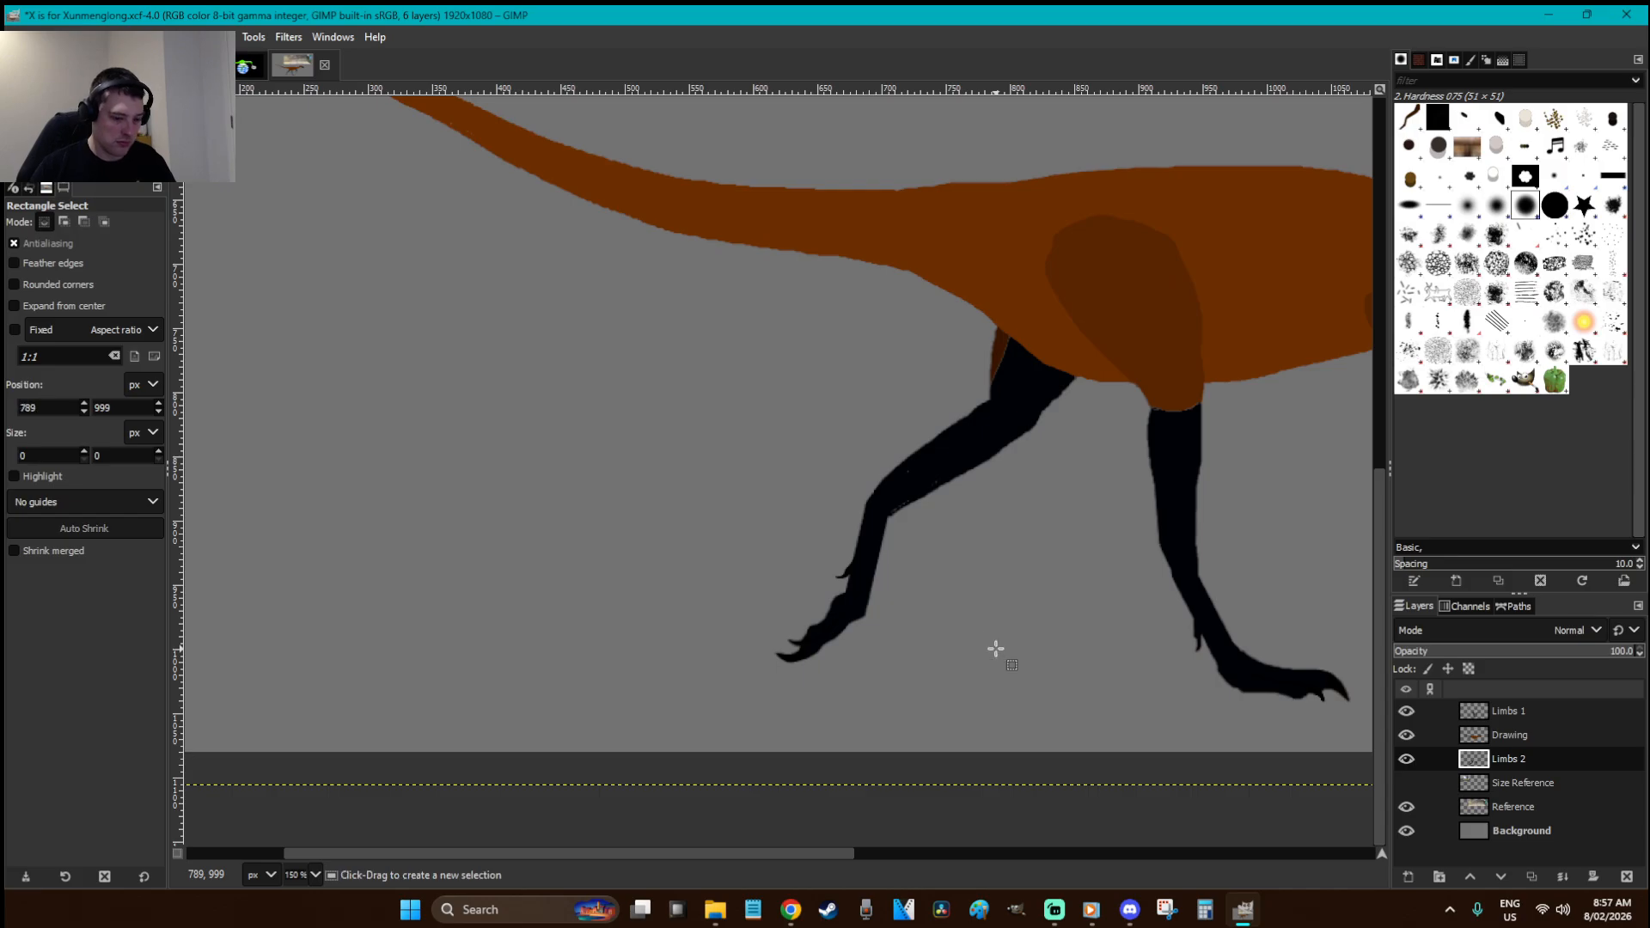
scroll(995, 648, "down", 1)
key("ctrl+s")
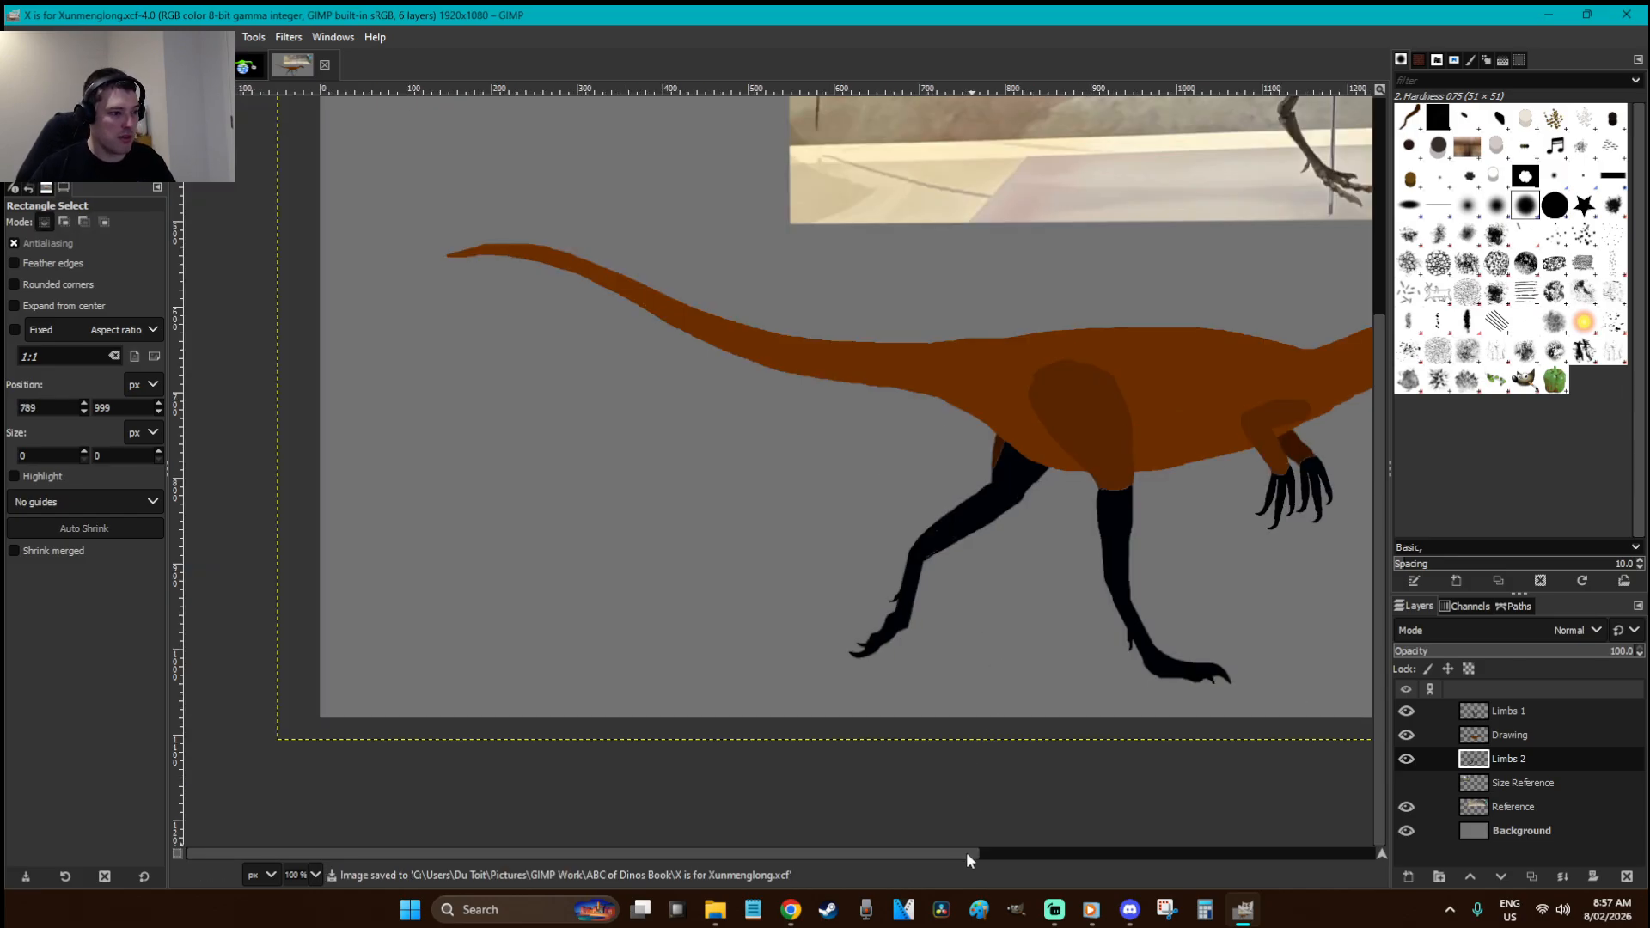
left_click_drag(966, 855, 1089, 862)
scroll(1054, 586, "up", 3)
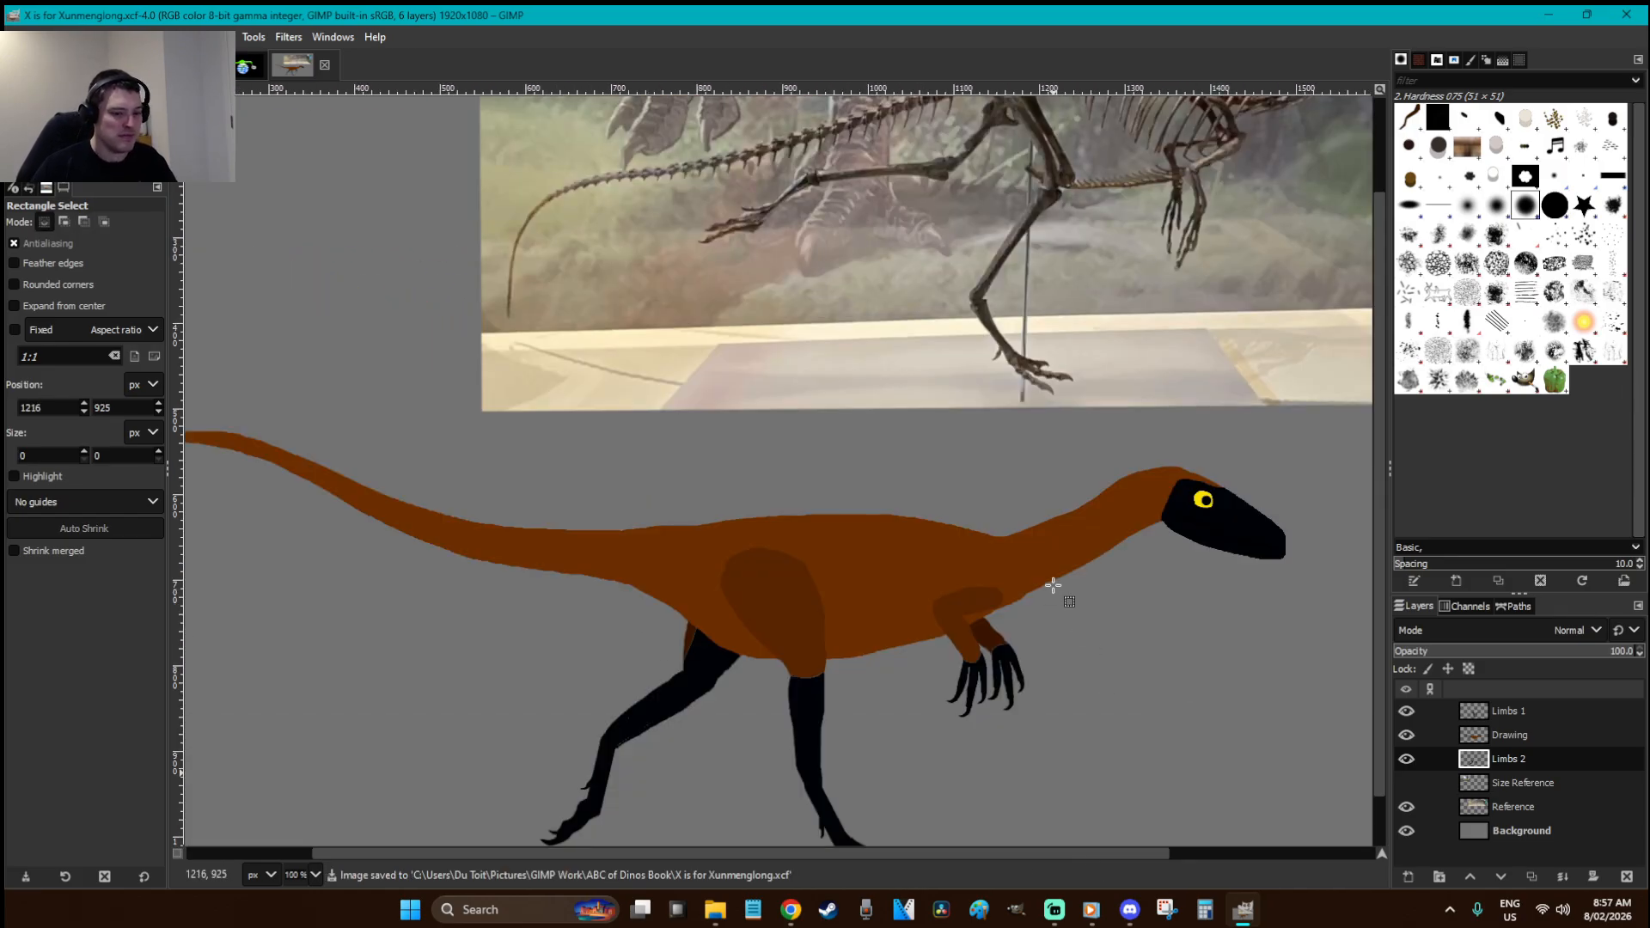
scroll(1053, 585, "down", 1)
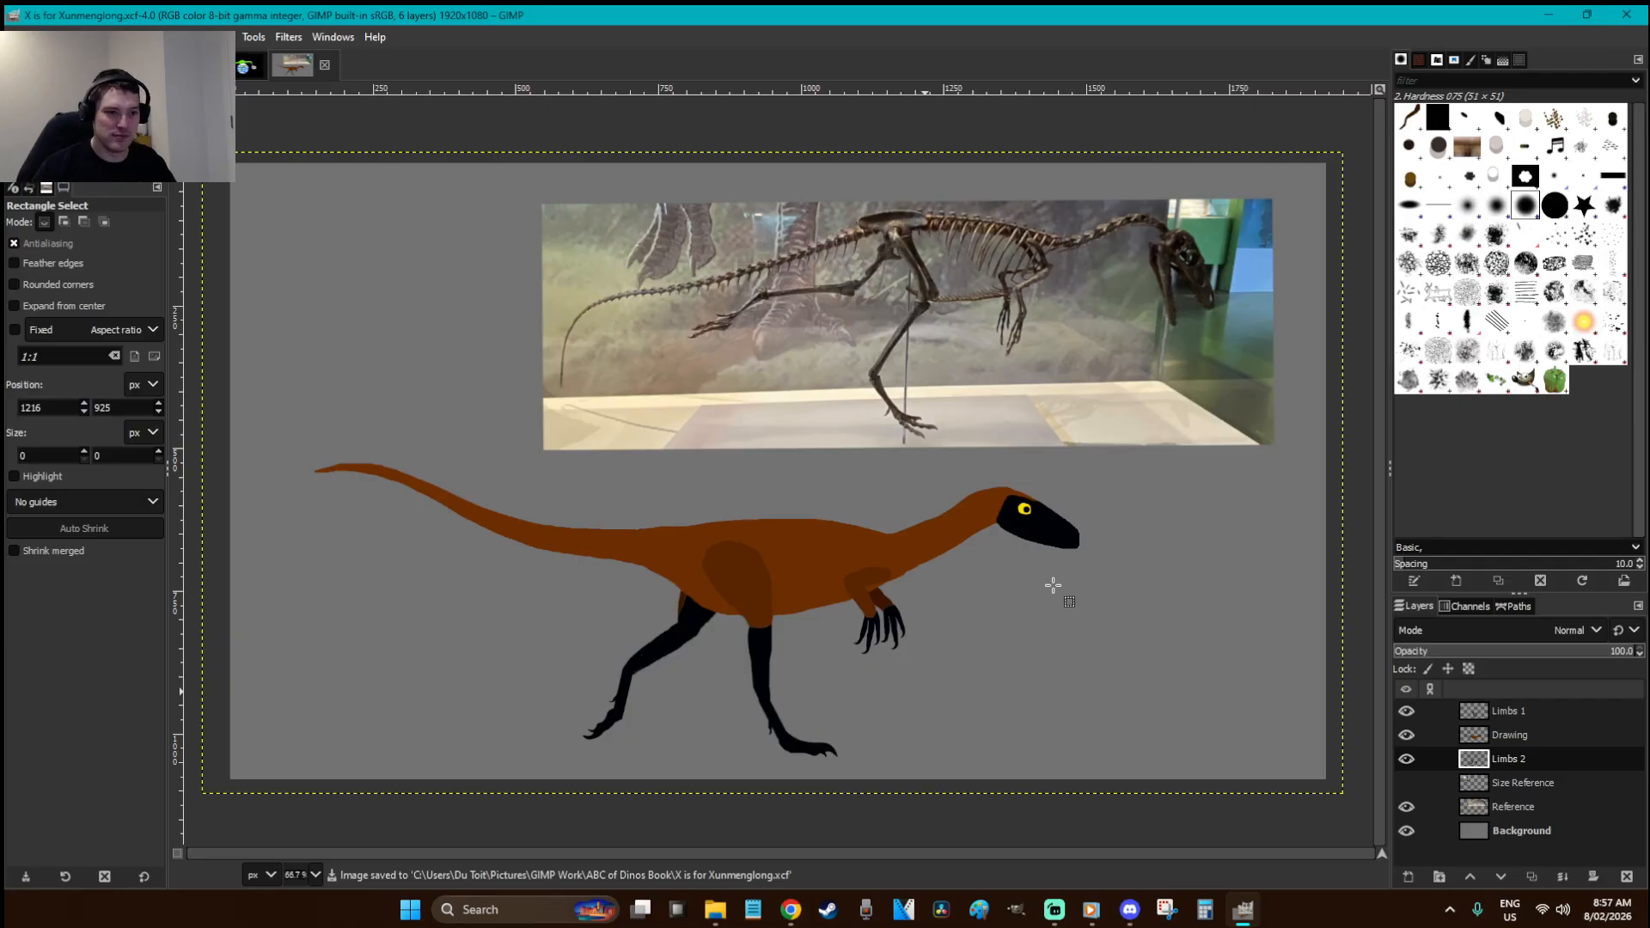
key("z")
left_click_drag(714, 643, 662, 566)
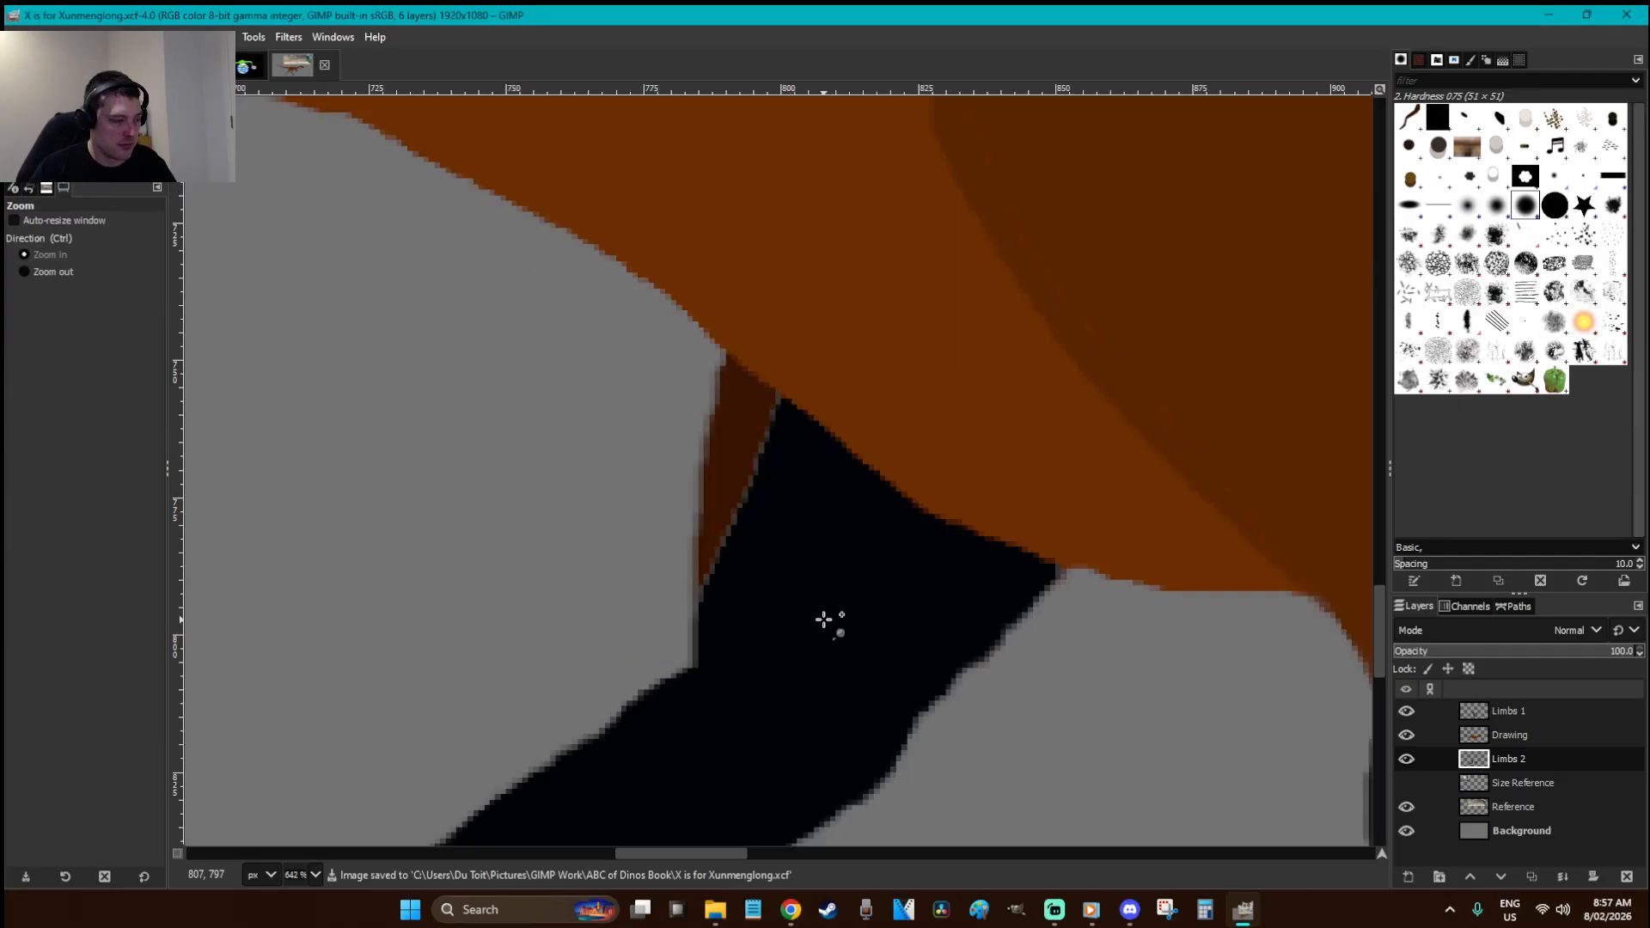
scroll(815, 554, "down", 6)
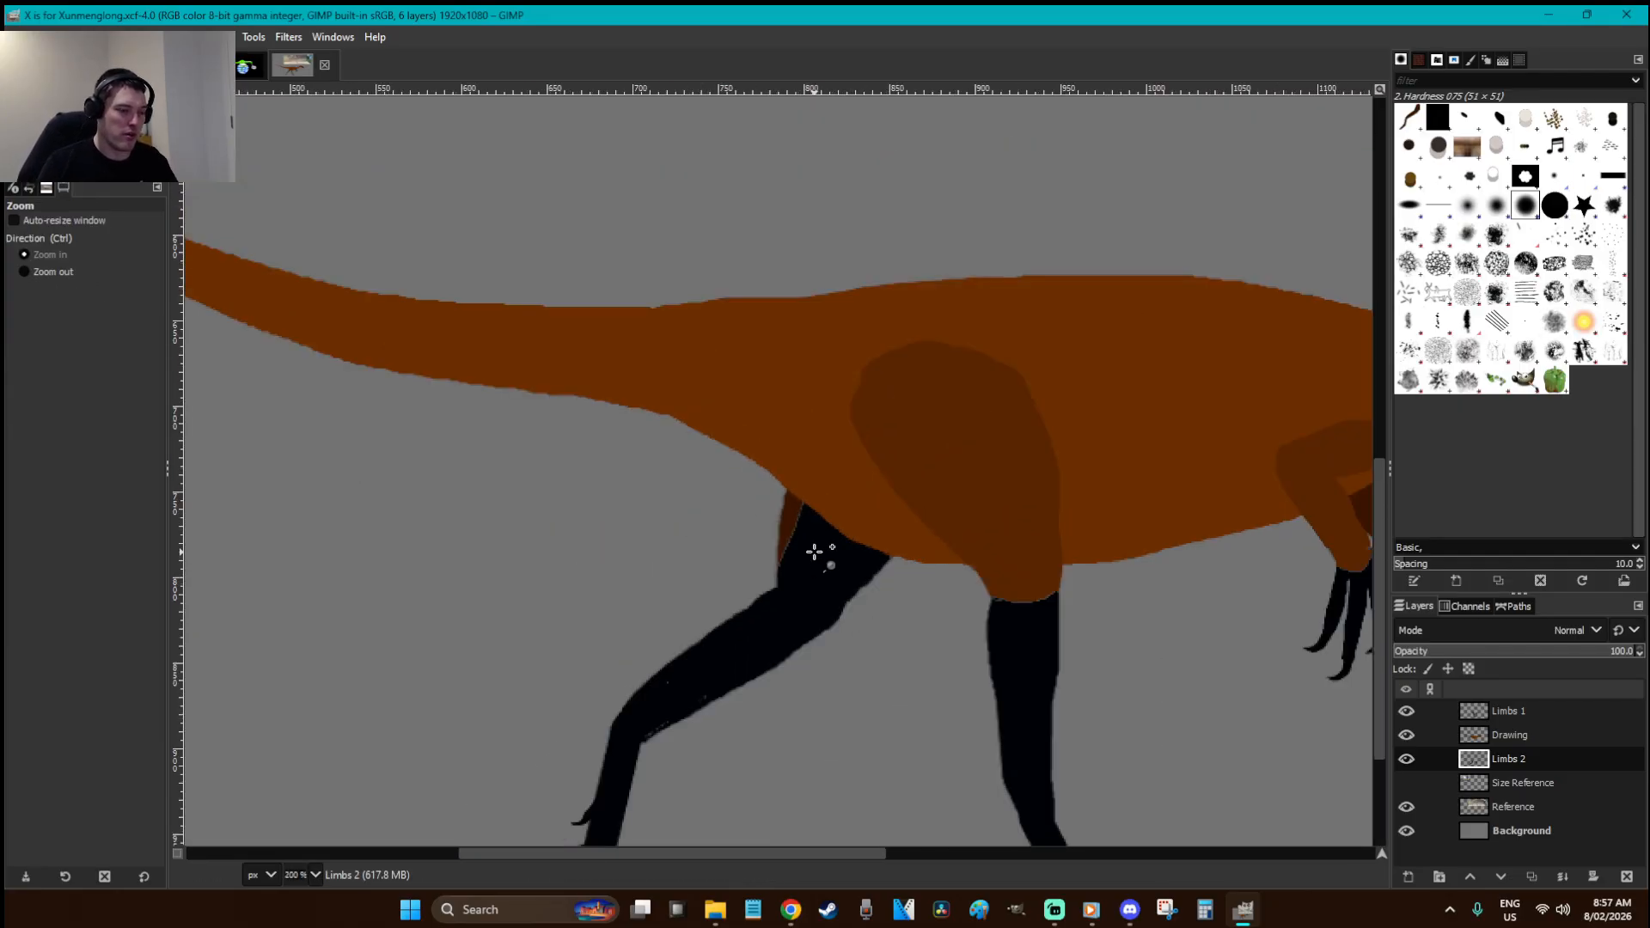
scroll(1076, 641, "up", 1)
- Try to recolour the body on the Drawing layer with the near thigh's darker brown, then undo the fill
key("o")
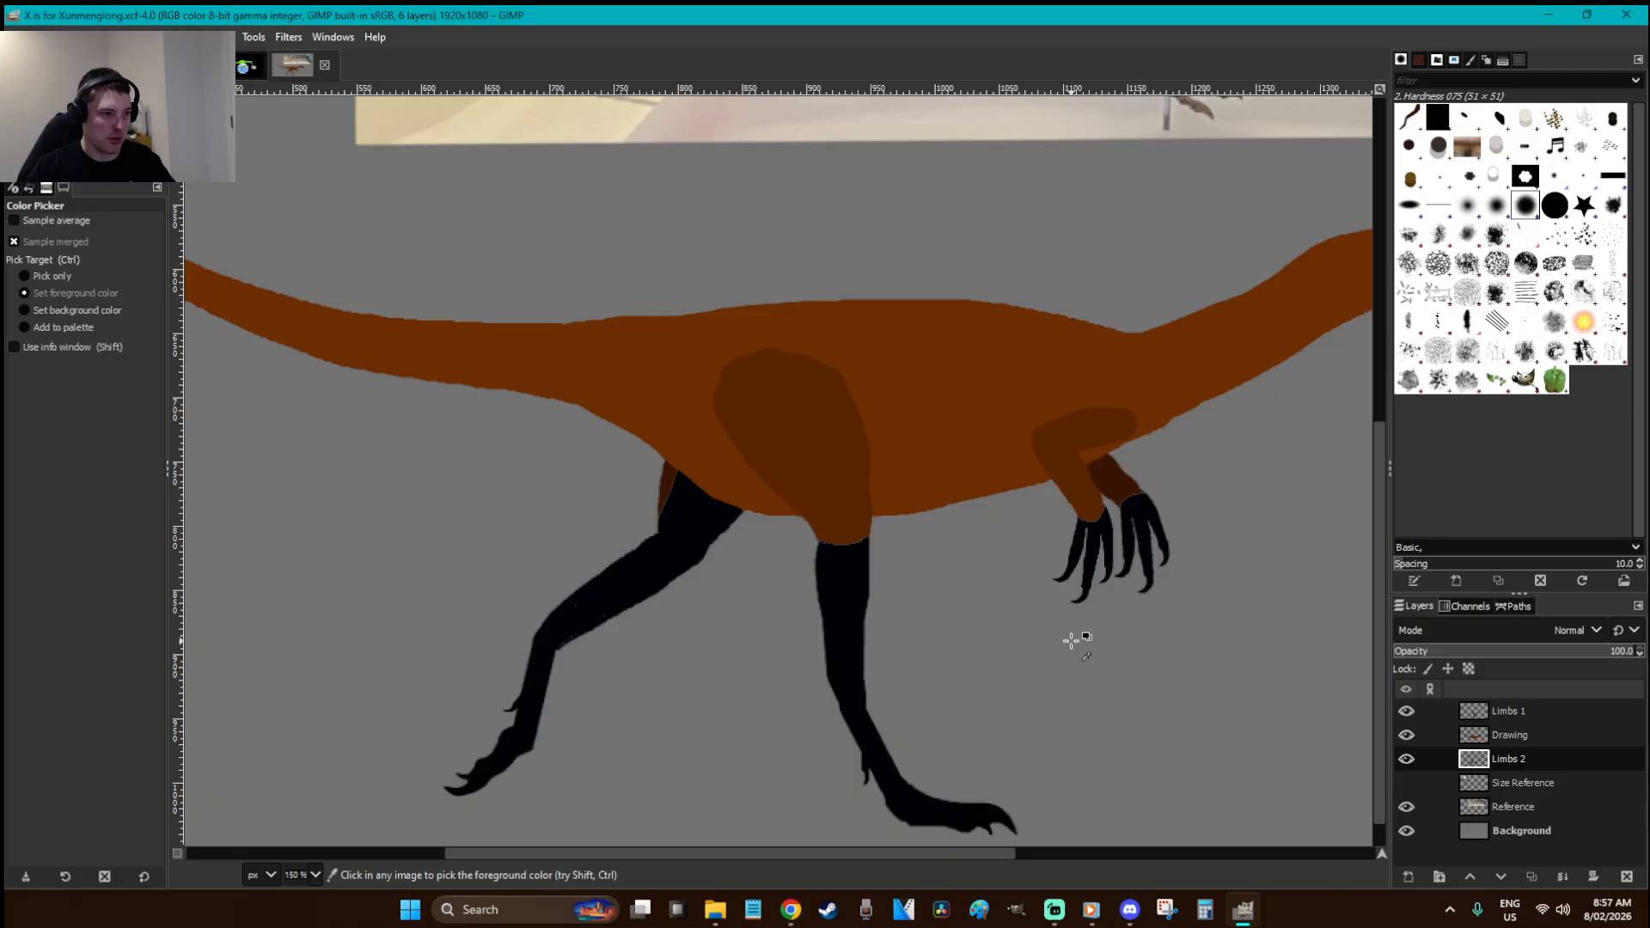
left_click(873, 484)
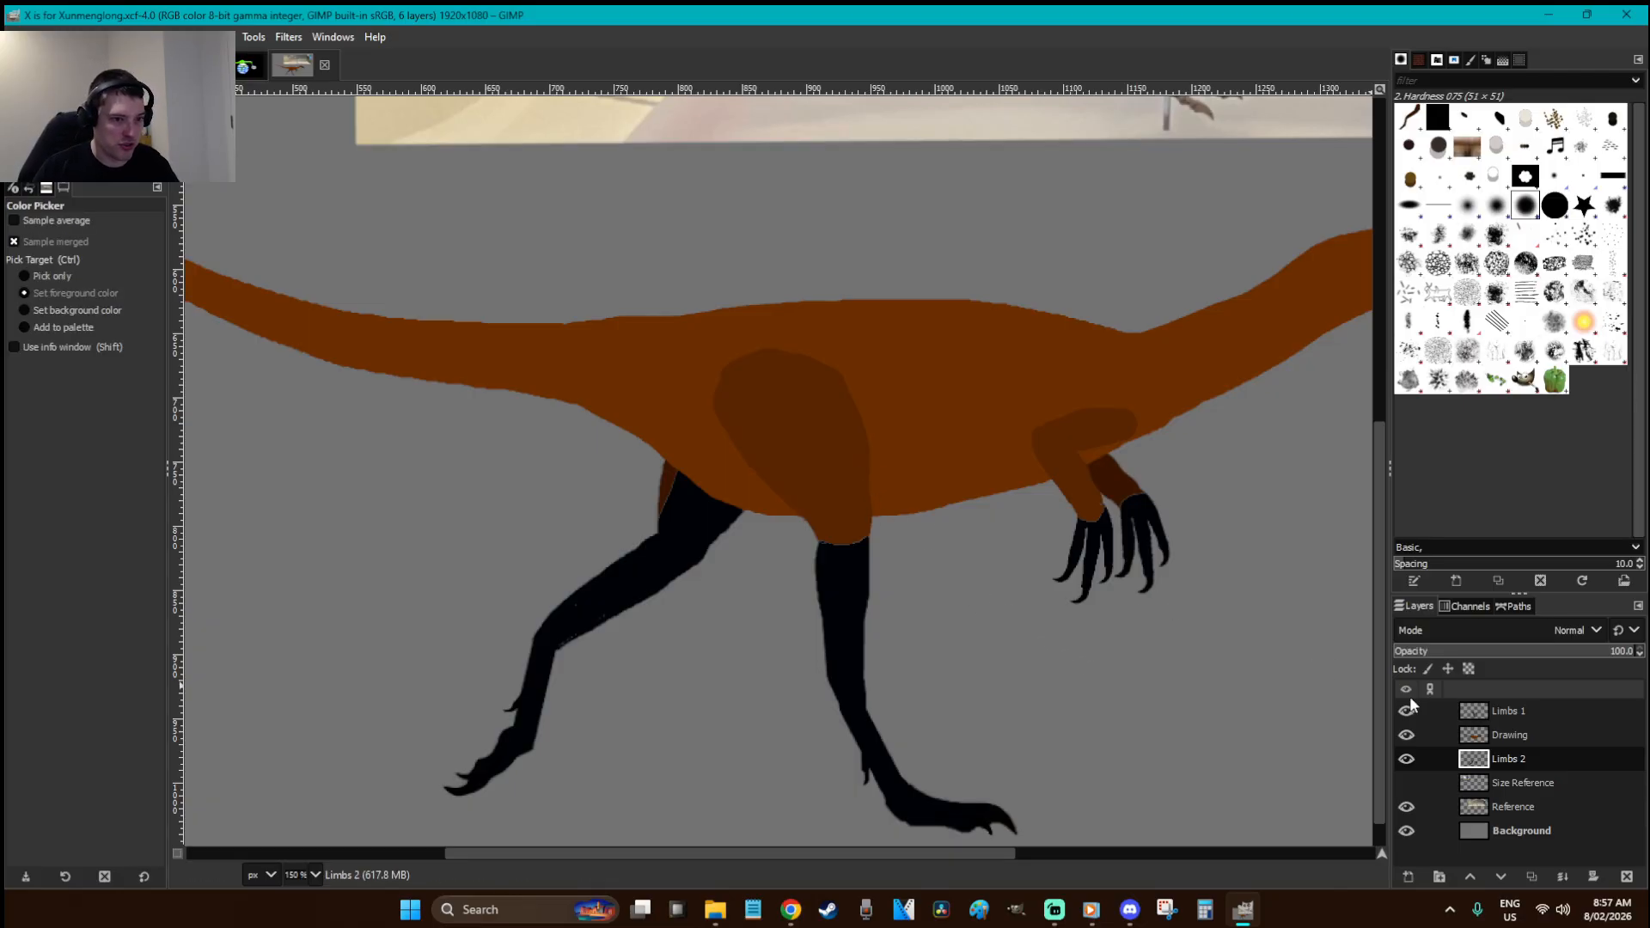
left_click(1498, 733)
key("shift+b")
left_click(997, 475)
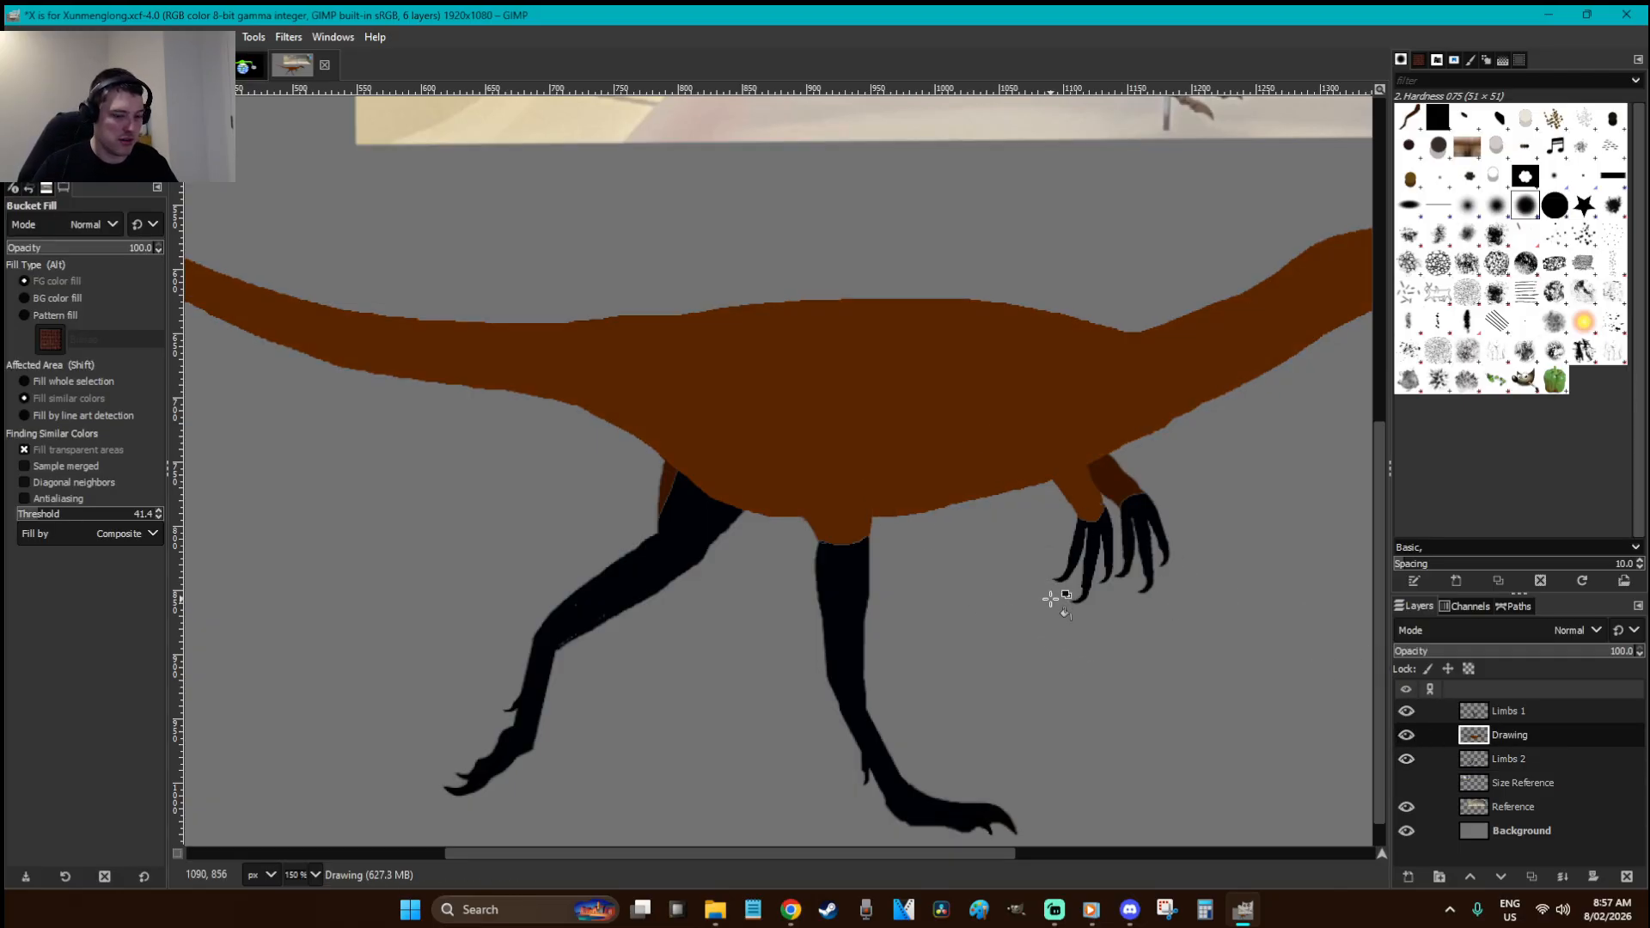
scroll(1056, 599, "down", 2)
key("ctrl+z")
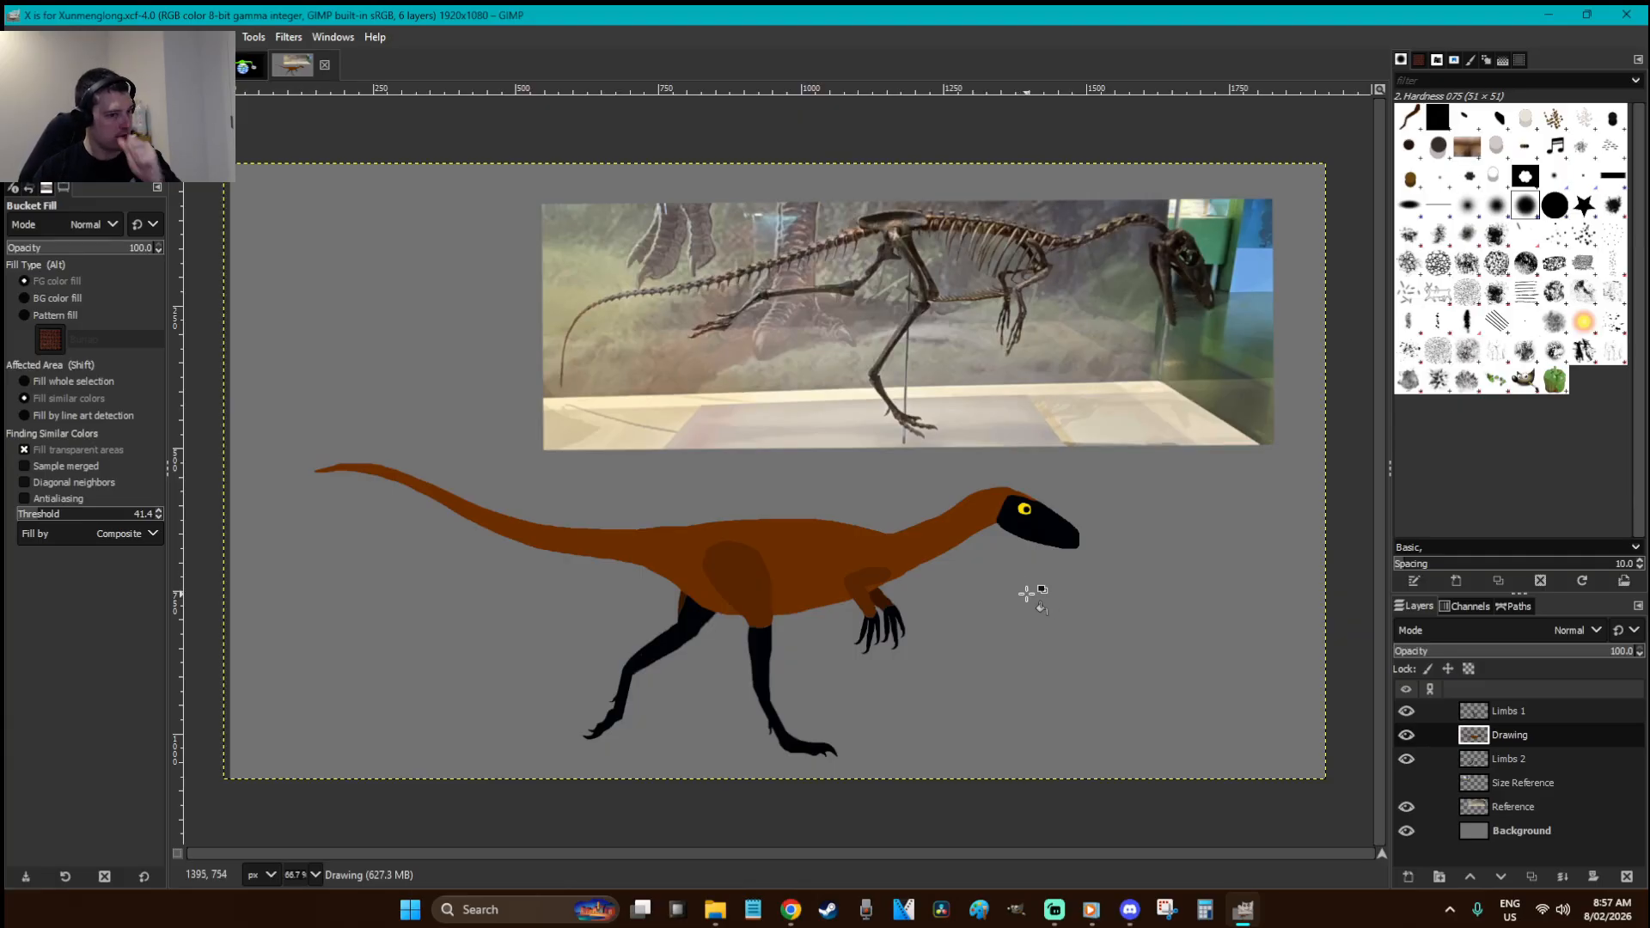
- Save the image and merge the Limbs 1 layer down into the Drawing layer
key("r")
key("ctrl+s")
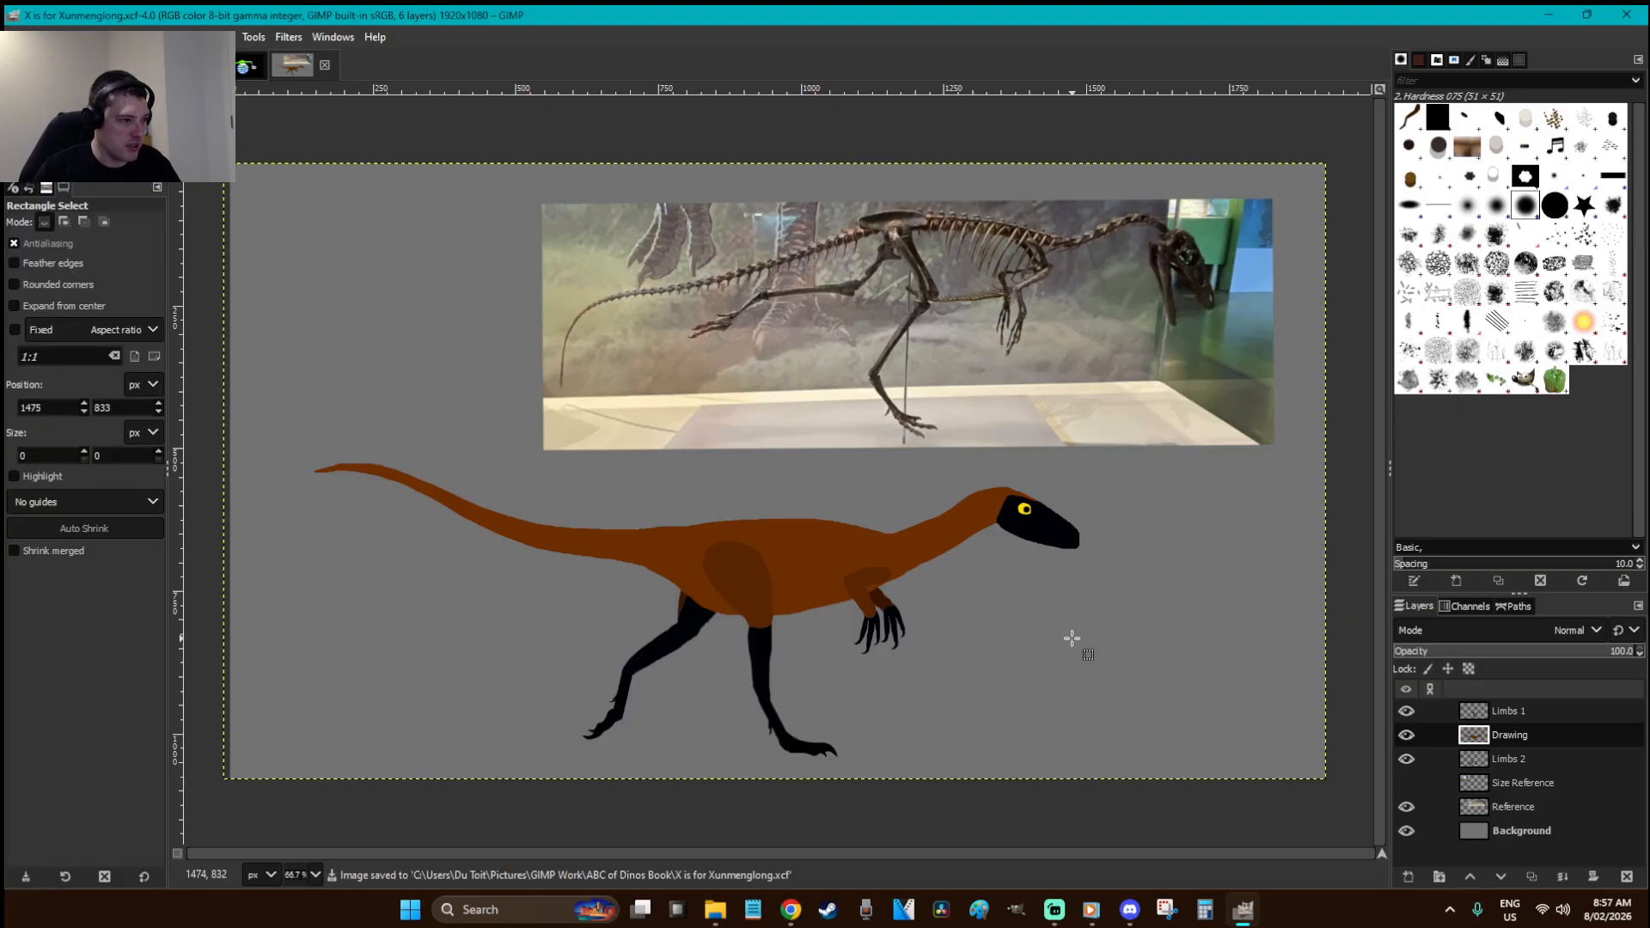
right_click(1524, 710)
left_click(1405, 285)
- Bucket-fill the near thigh with the body's brown at a threshold of 0, undoing any misplaced fill
key("z")
left_click_drag(861, 647, 588, 477)
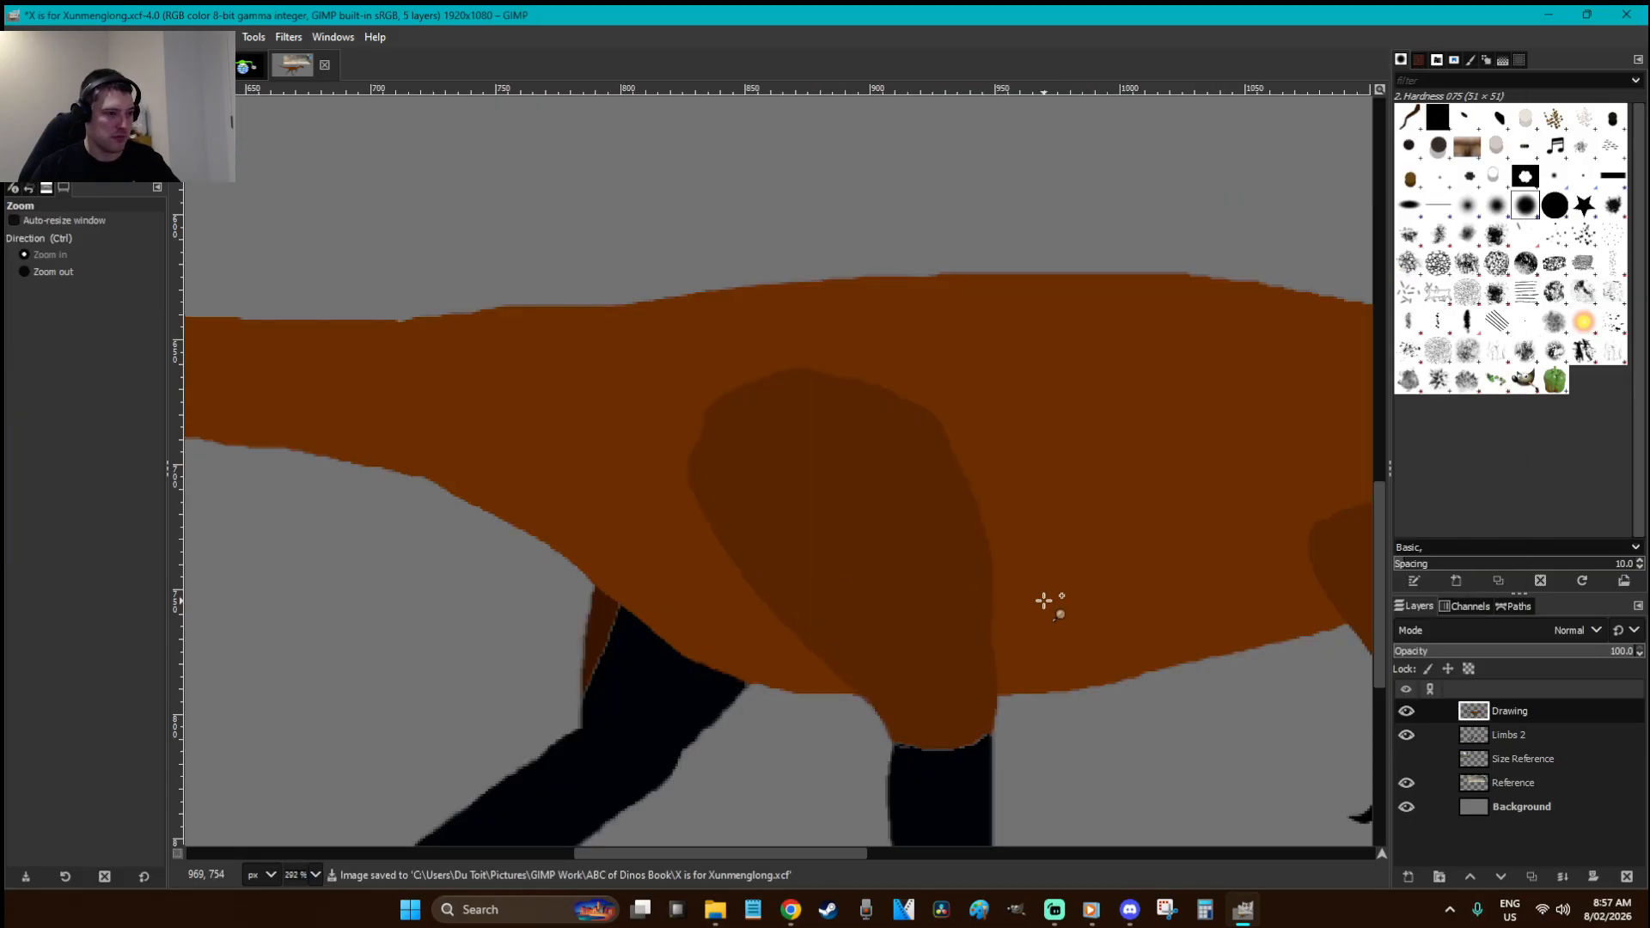
key("3")
key("o")
key("shift+b")
left_click(1043, 571)
key("ctrl+z")
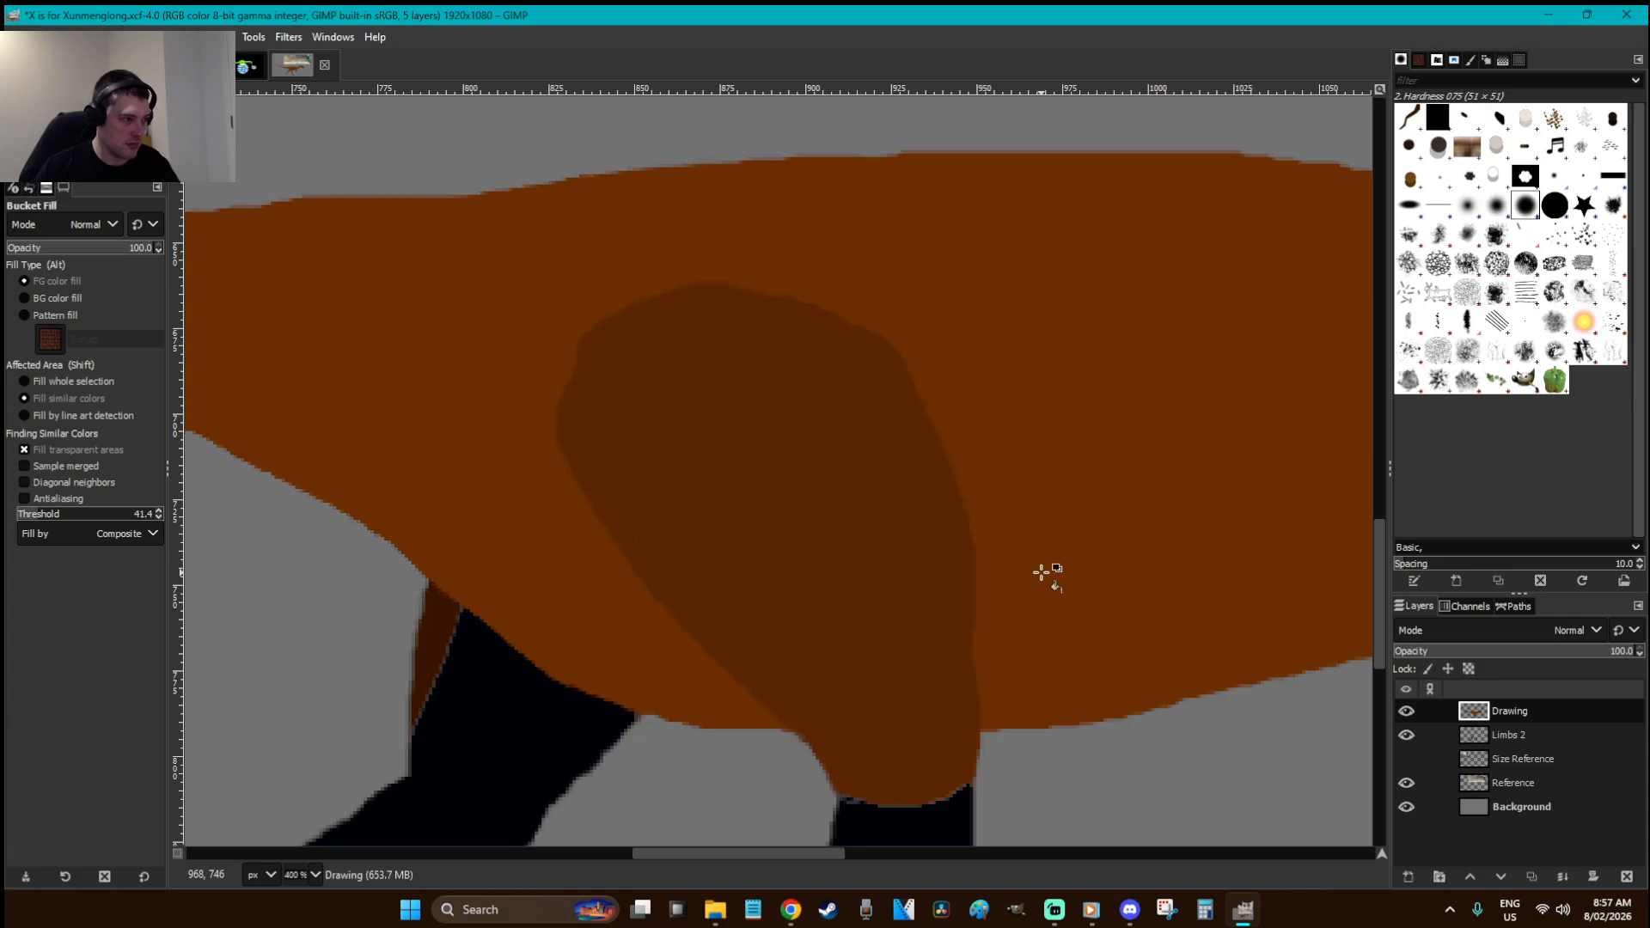
left_click(841, 456)
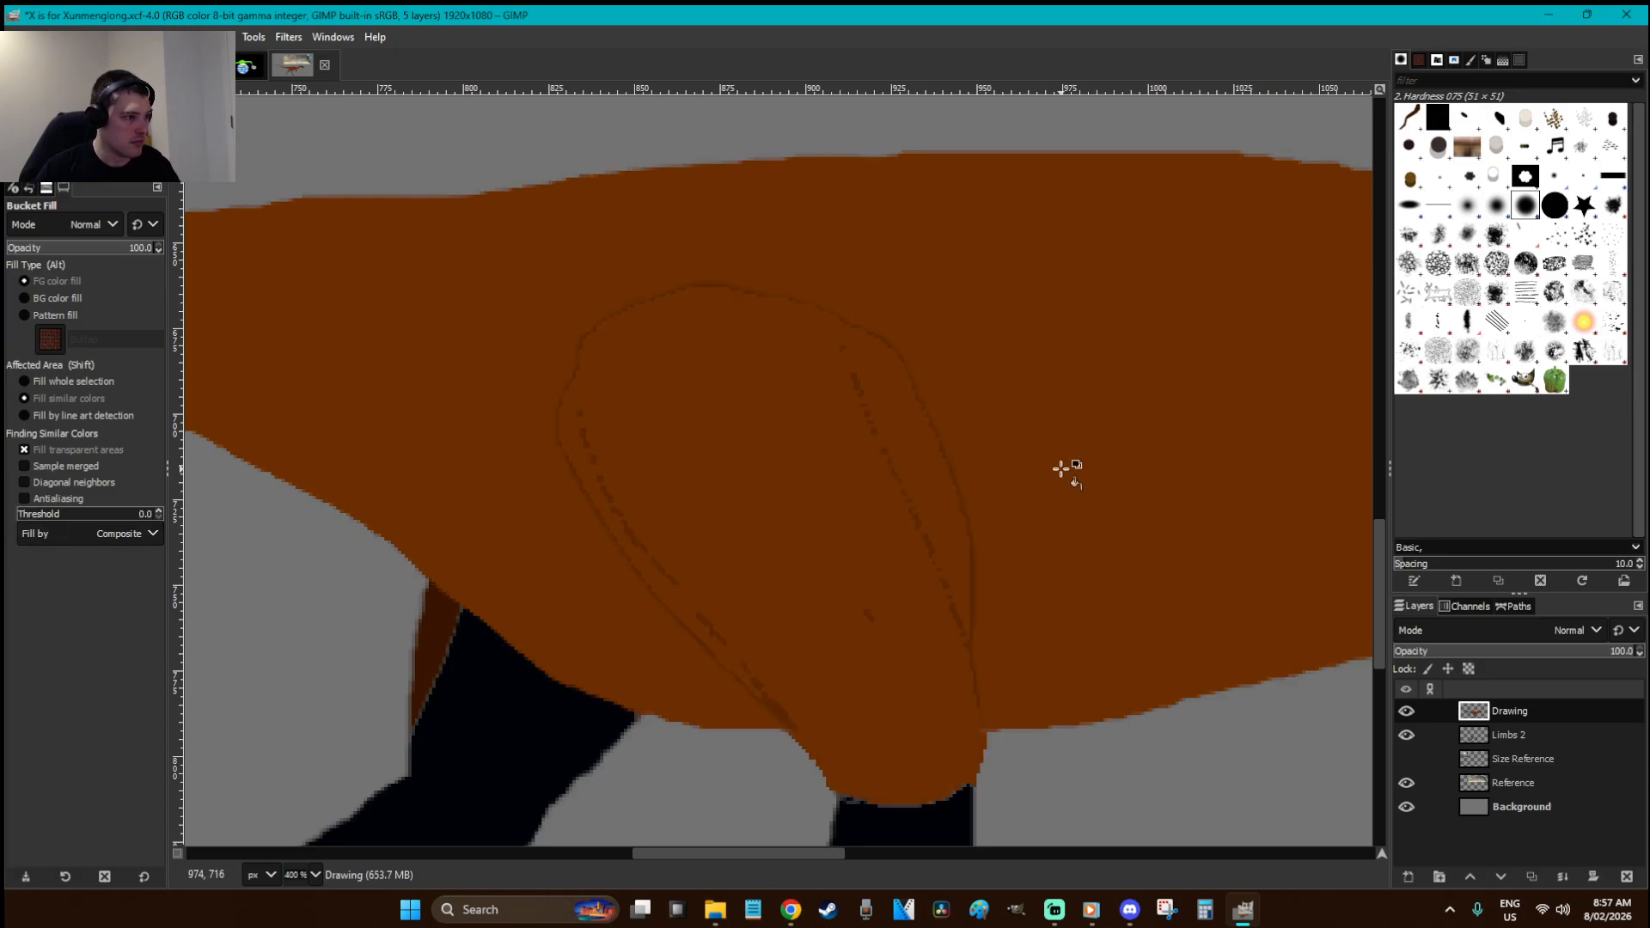
- Paint over the thigh's leftover upper outline and inner specks with the size 11 Paintbrush, keeping thin lower contour lines
key("p")
left_click(23, 308)
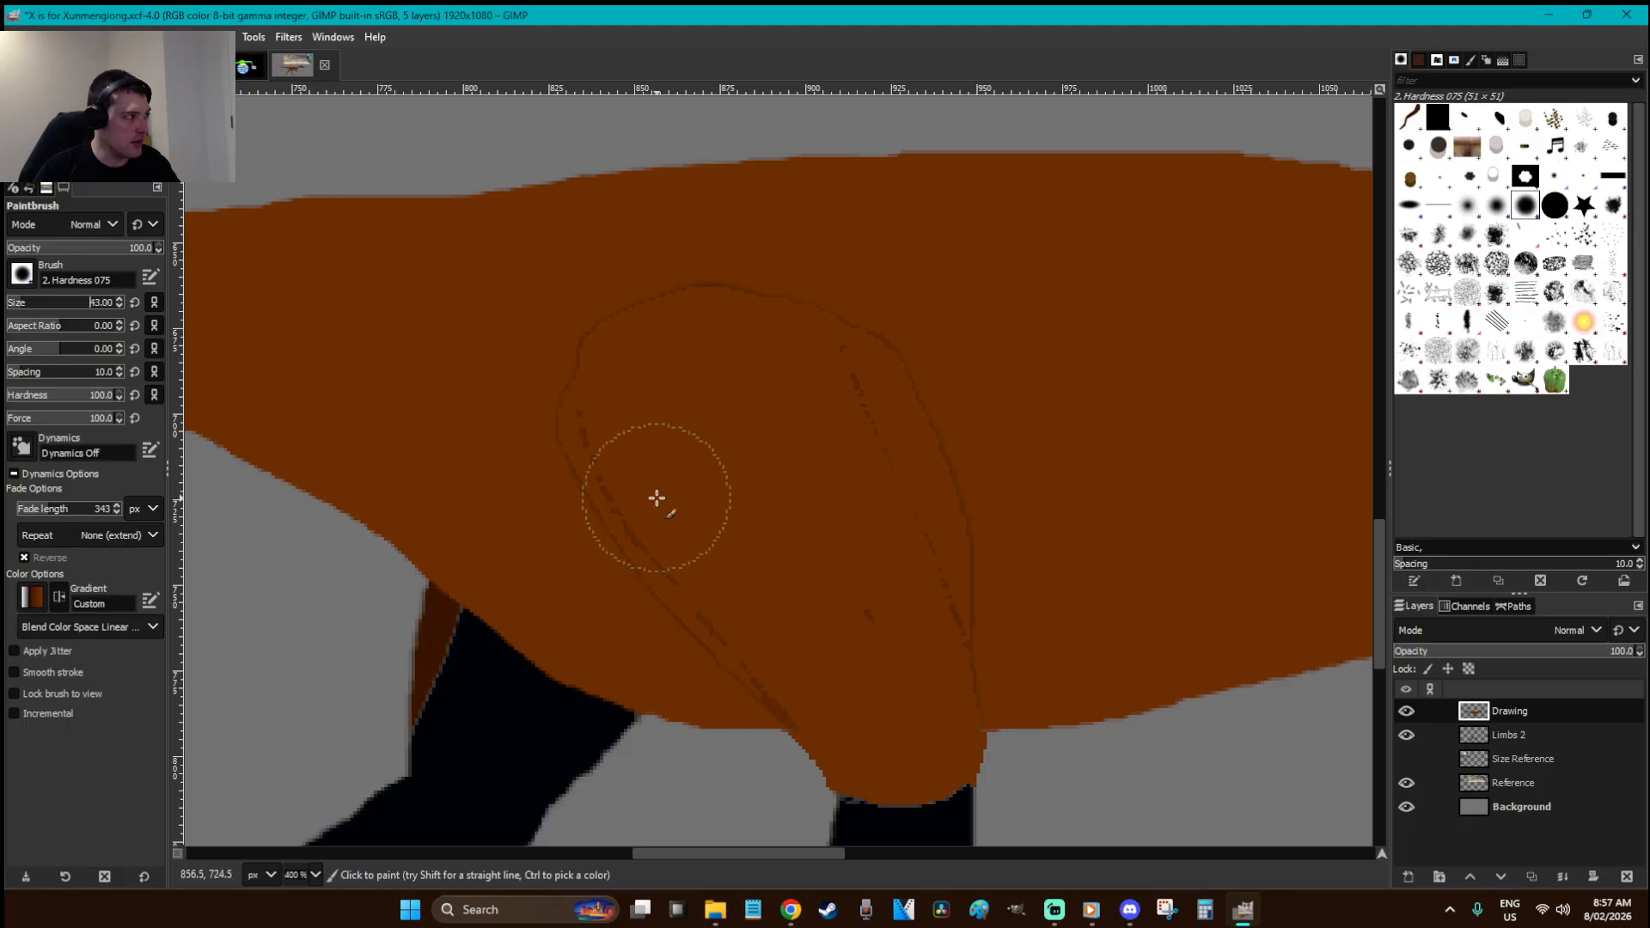
left_click(12, 308)
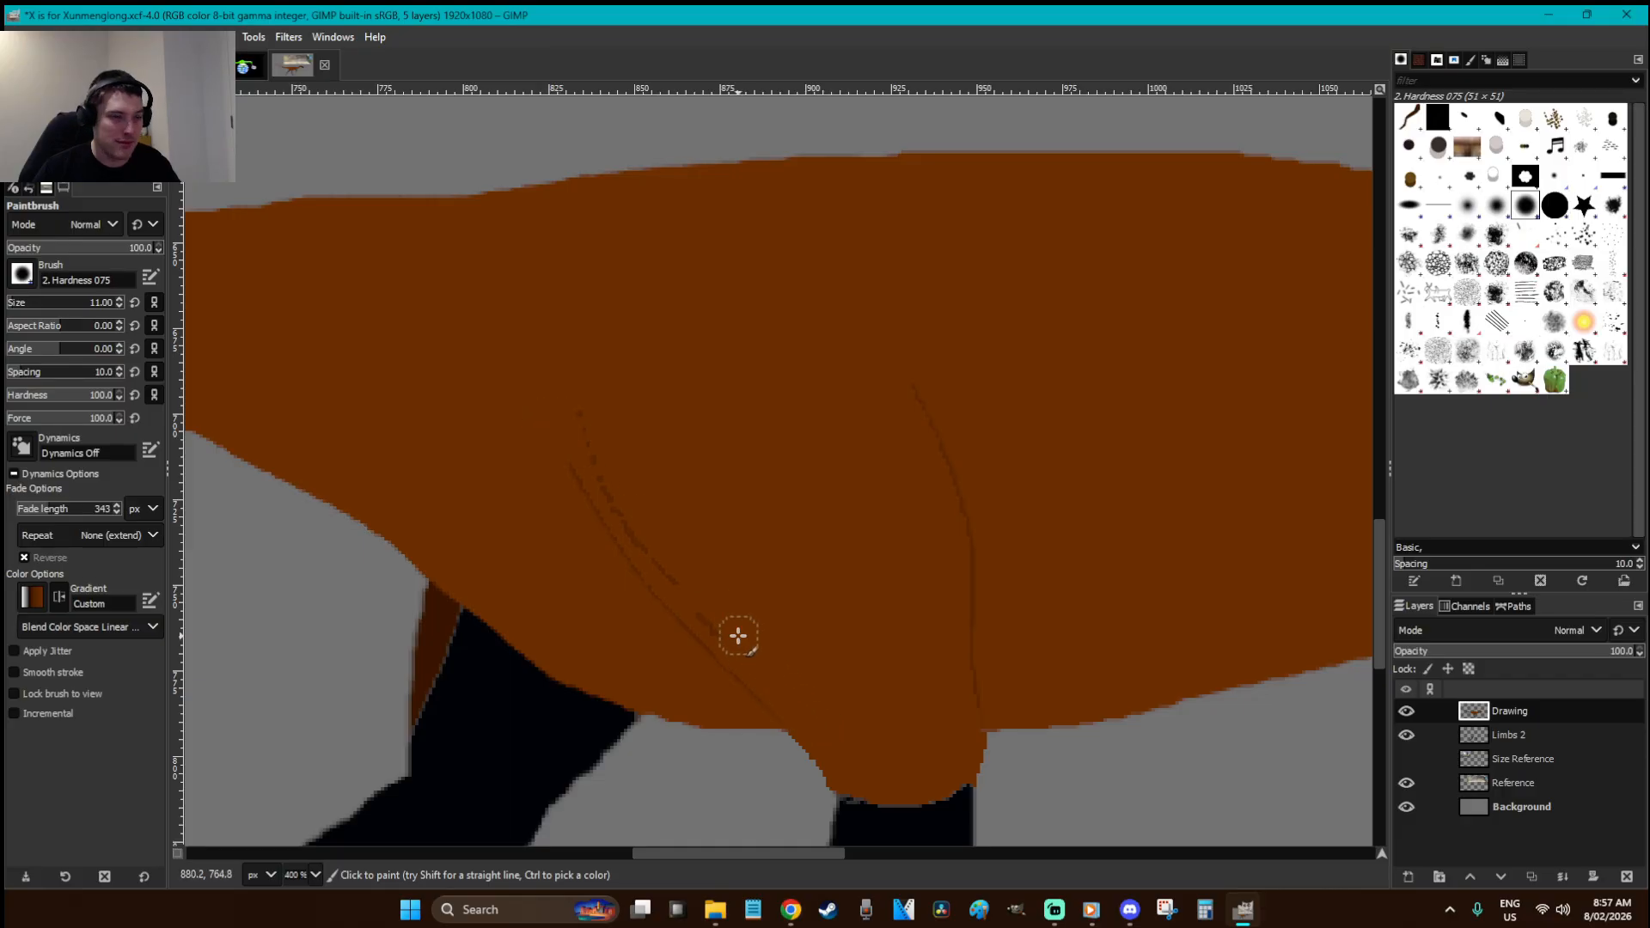
key("r")
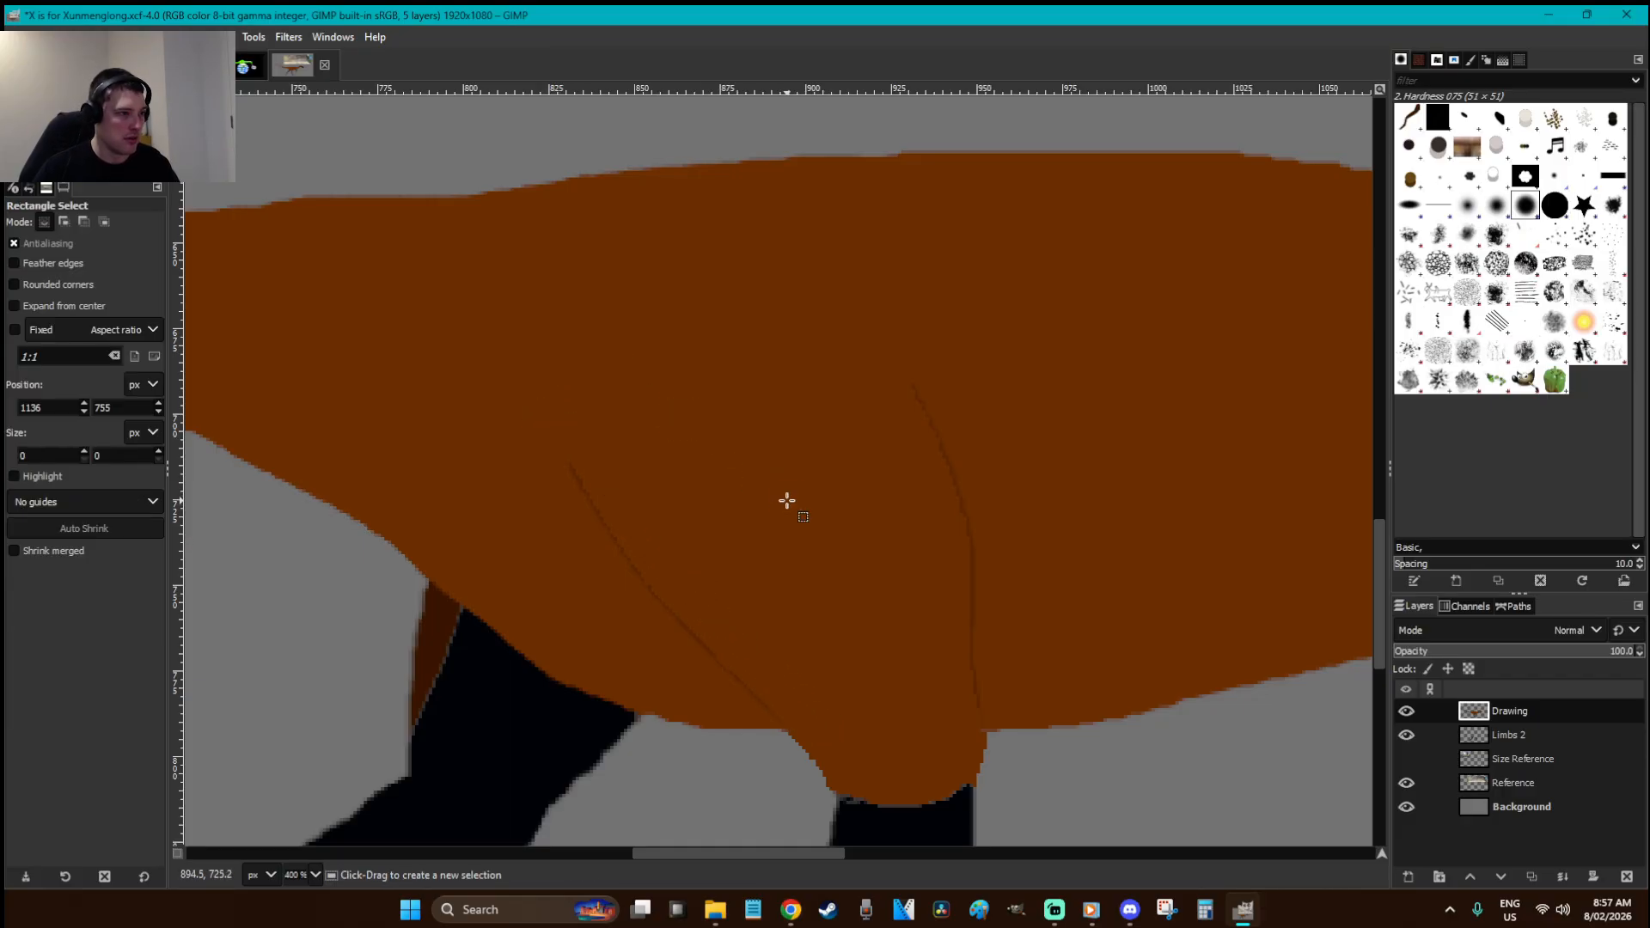
- Bucket-fill the near upper arm with the same brown as the body
scroll(786, 500, "down", 4)
key("z")
left_click_drag(737, 421, 1108, 593)
key("shift+b")
left_click(913, 499)
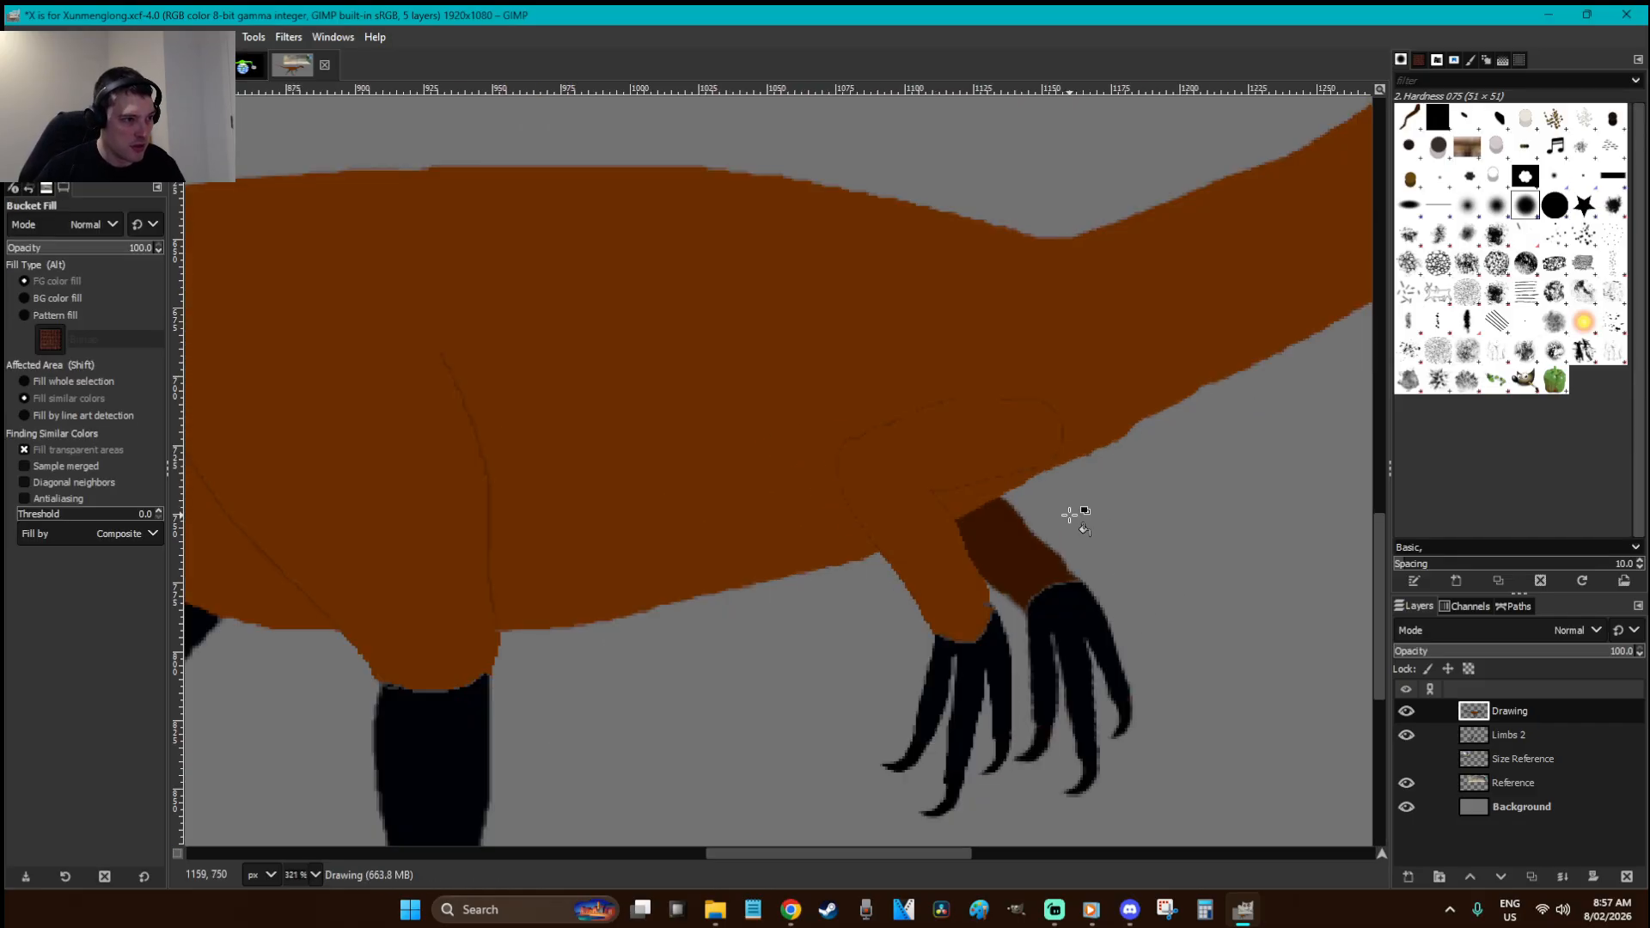
- Paint over the leftover outline at the near arm's shoulder with the size 11 Paintbrush and save the image
key("p")
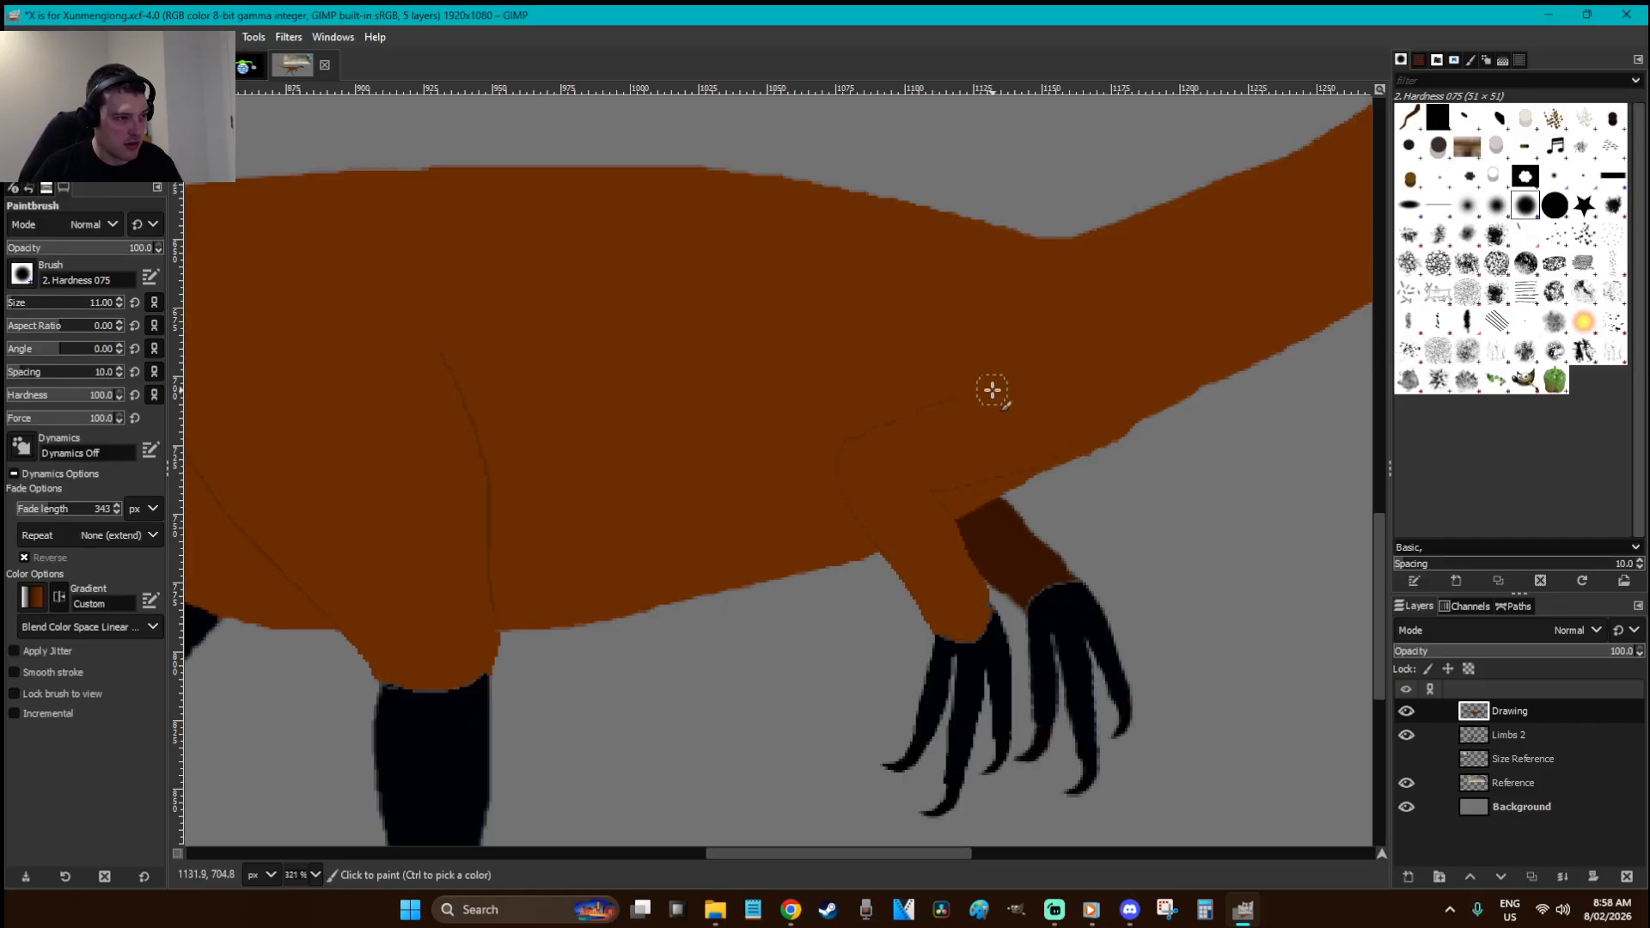
key("r")
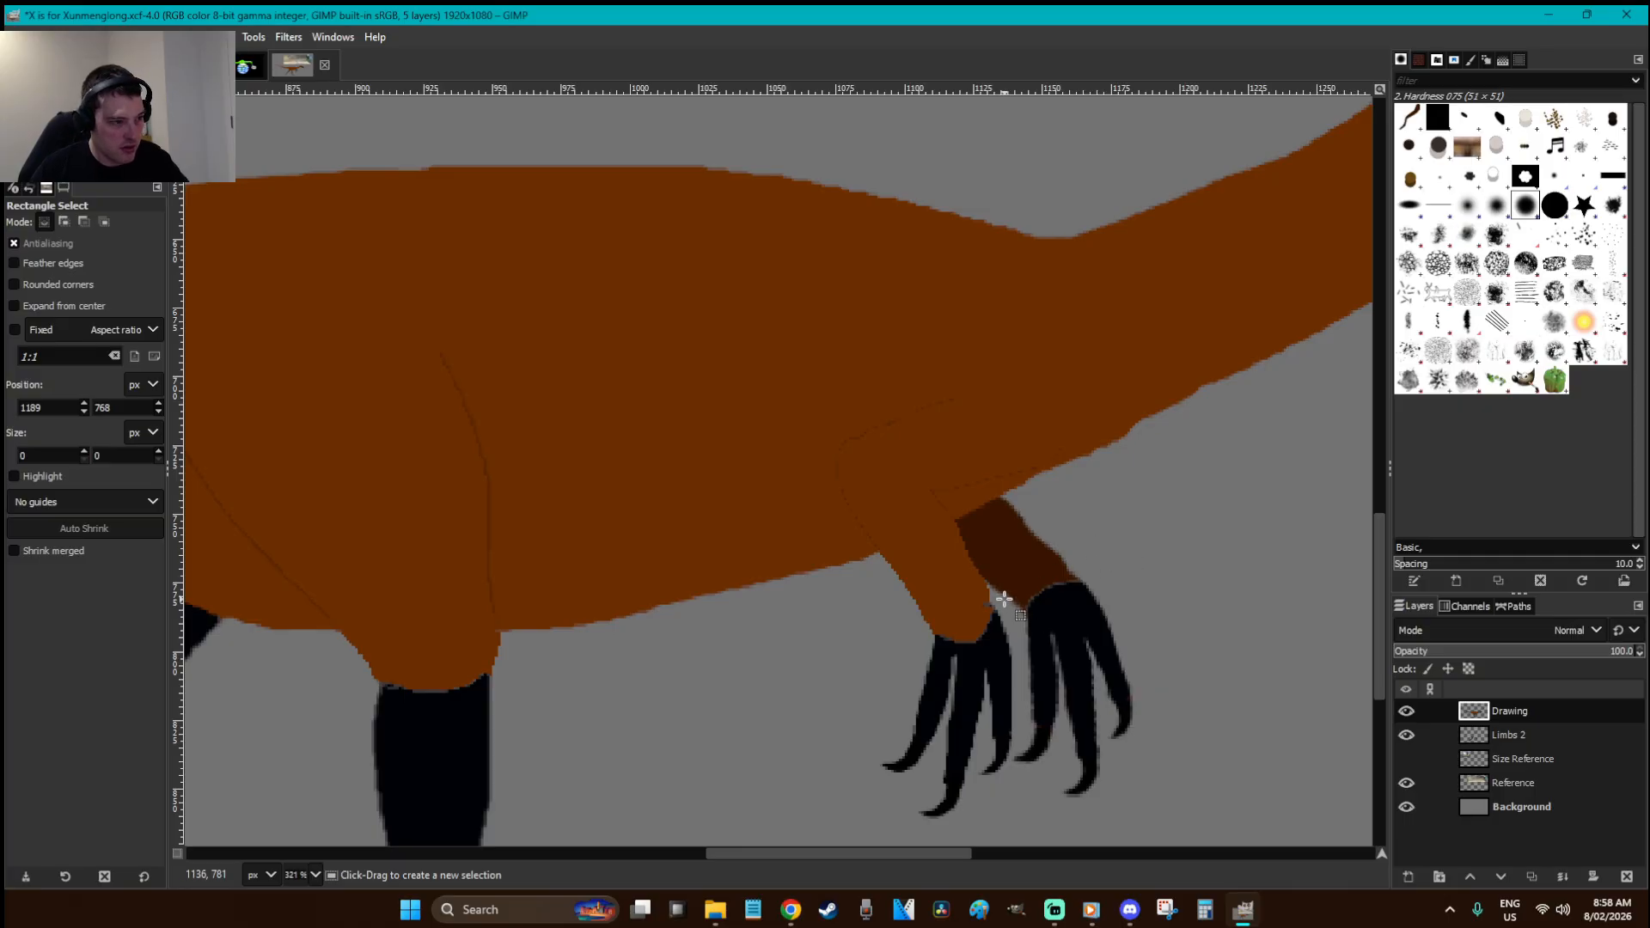
key("p")
key("r")
key("ctrl+s")
- Select the dinosaur's brown body on the Drawing layer with Fuzzy Select
scroll(1132, 607, "down", 4)
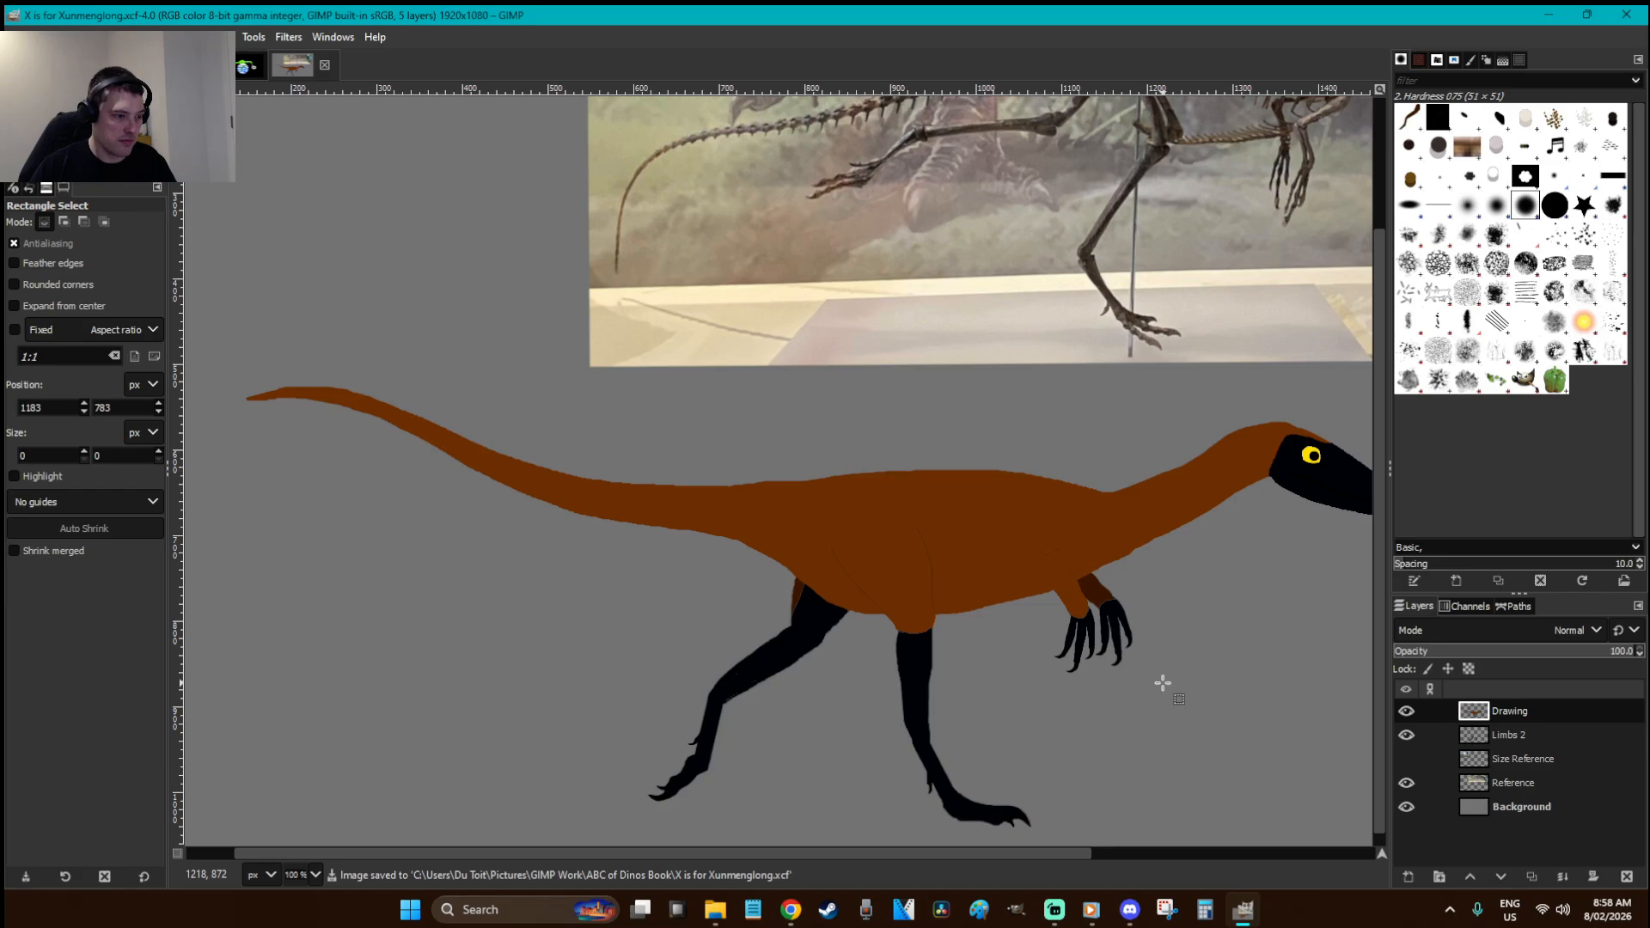
scroll(1165, 680, "down", 1)
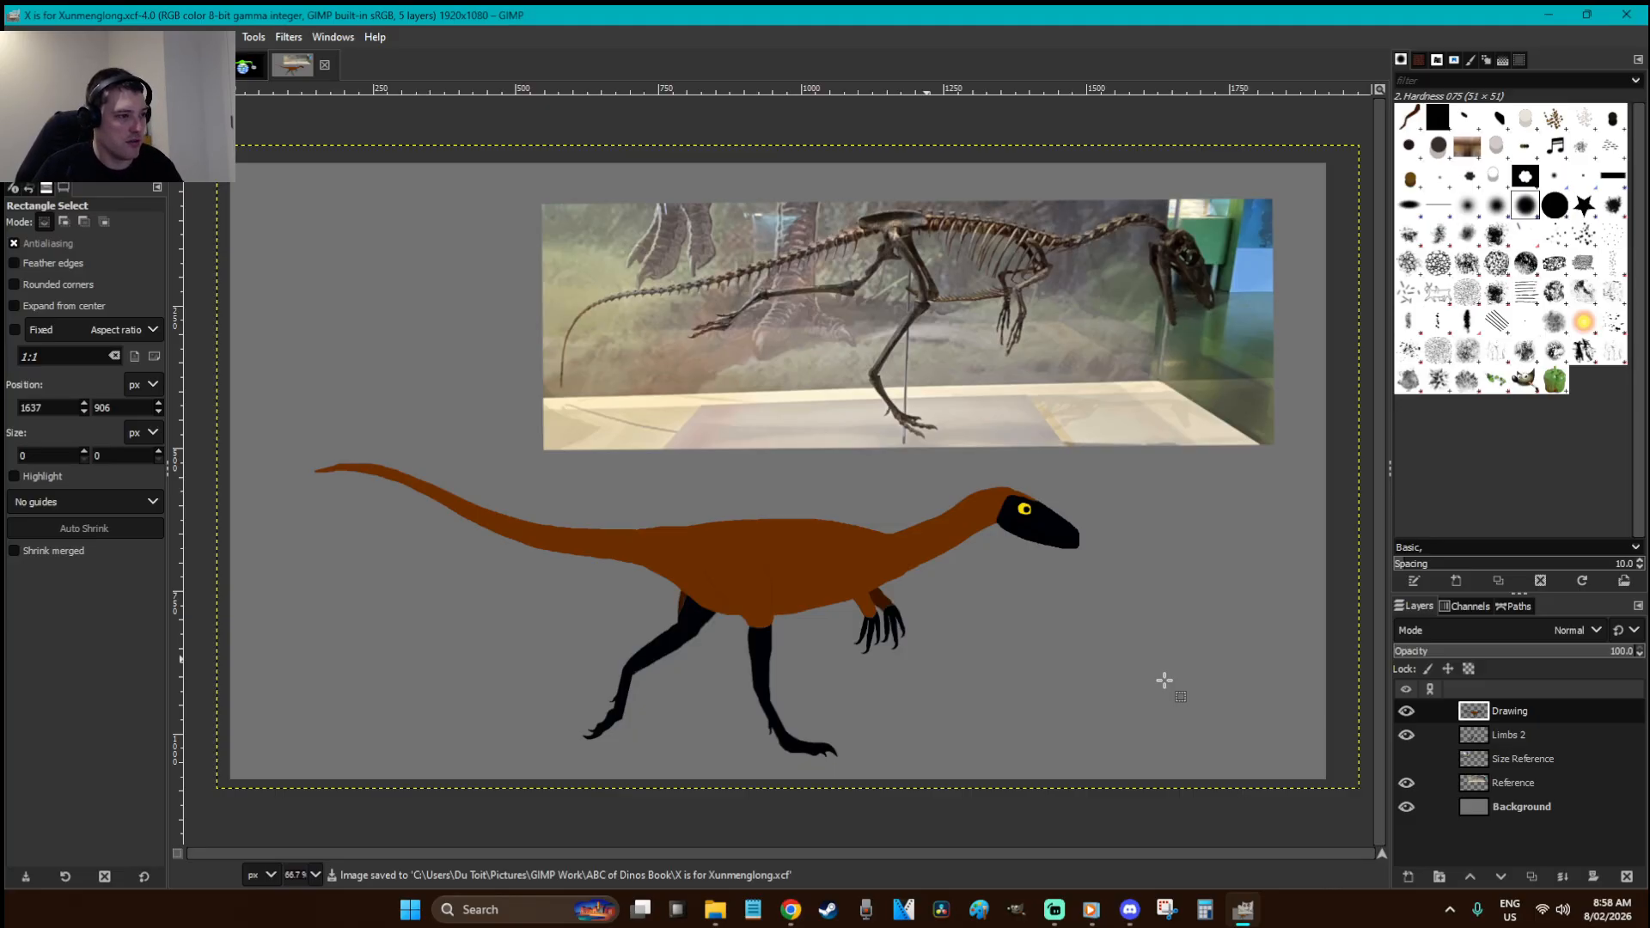
key("u")
left_click(925, 549)
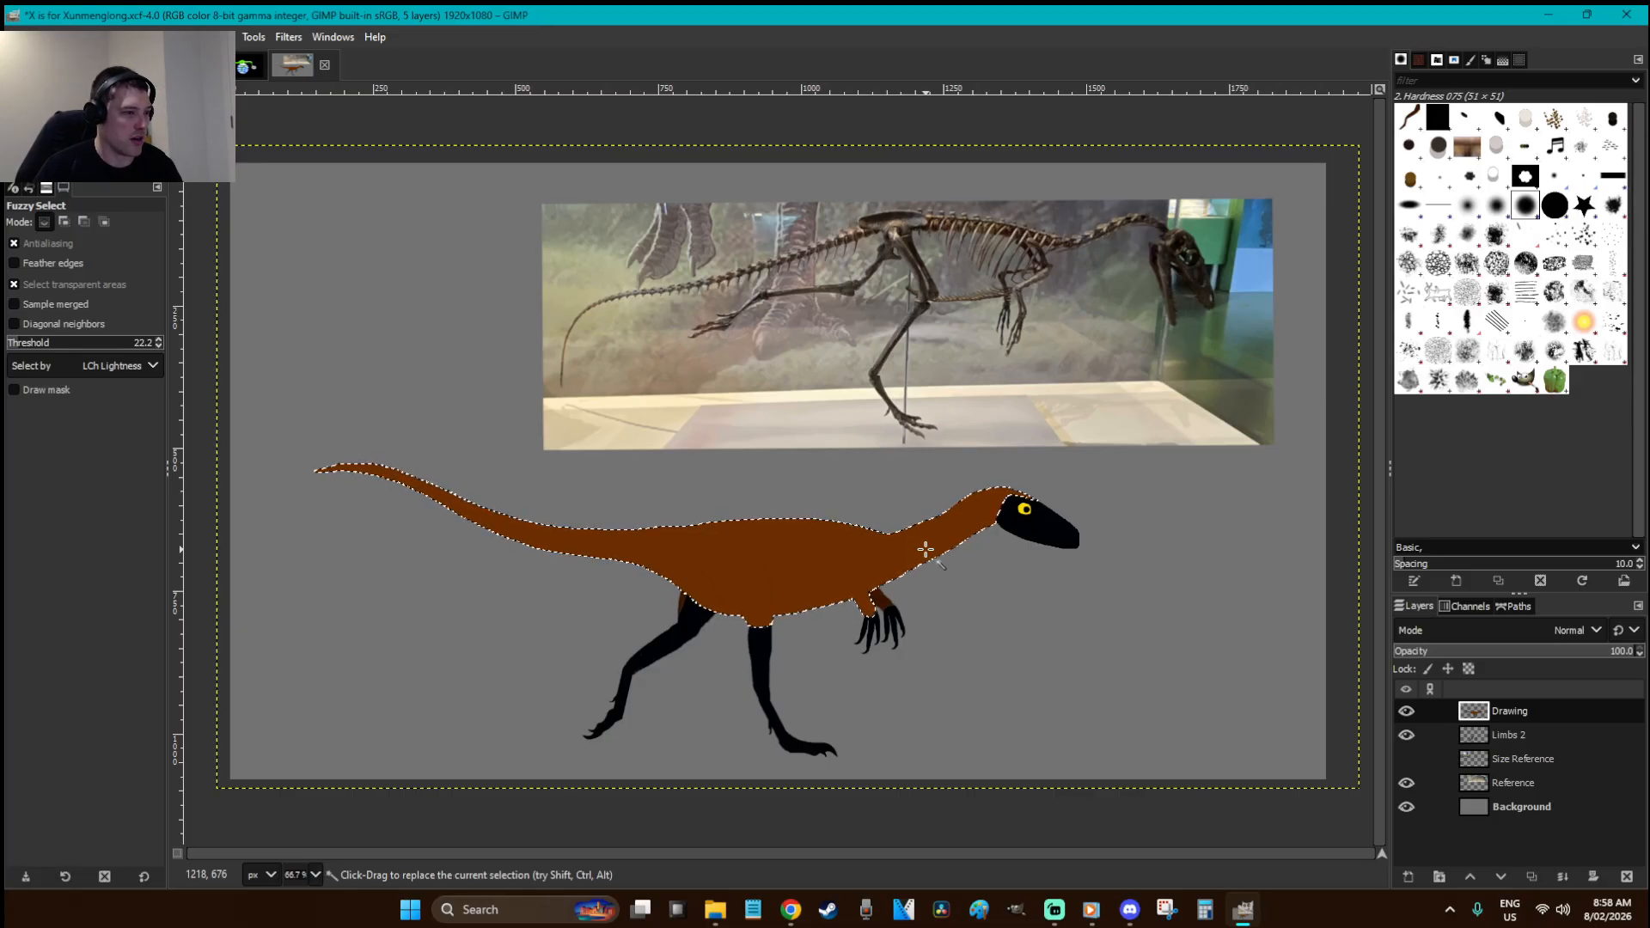
- Choose the Acrylic 05 #2 brush and set the foreground colour to the lighter brown a4611b
key("o")
scroll(1014, 532, "up", 5, "ctrl")
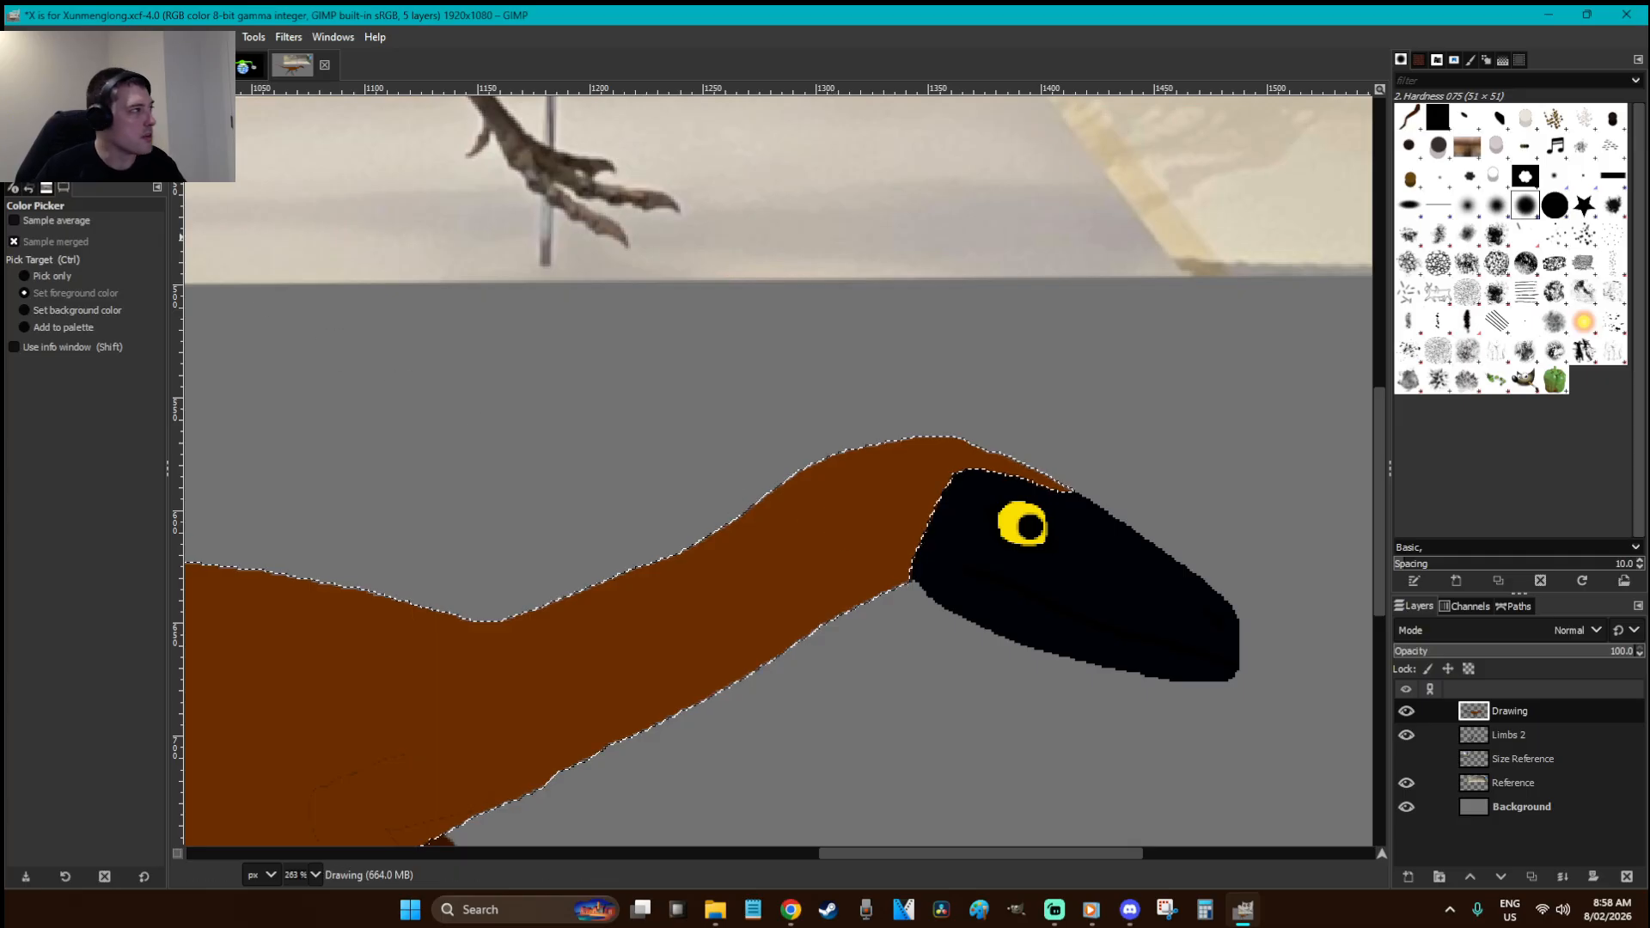
left_click(1497, 234)
key("p")
key("o")
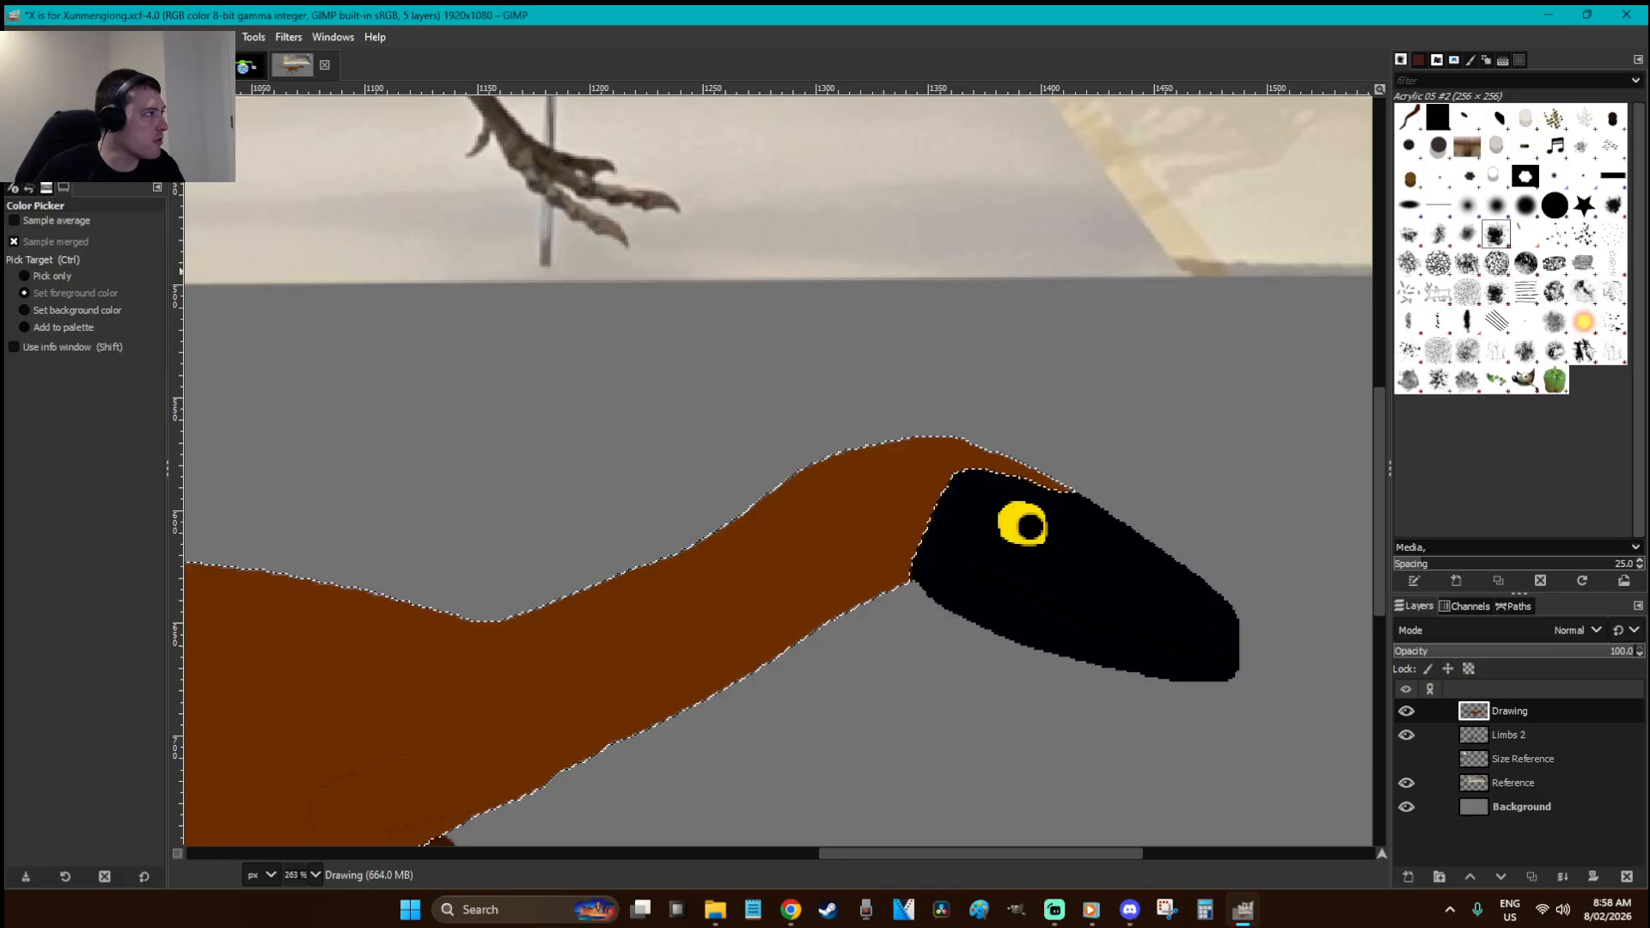
left_click(26, 156)
left_click(270, 202)
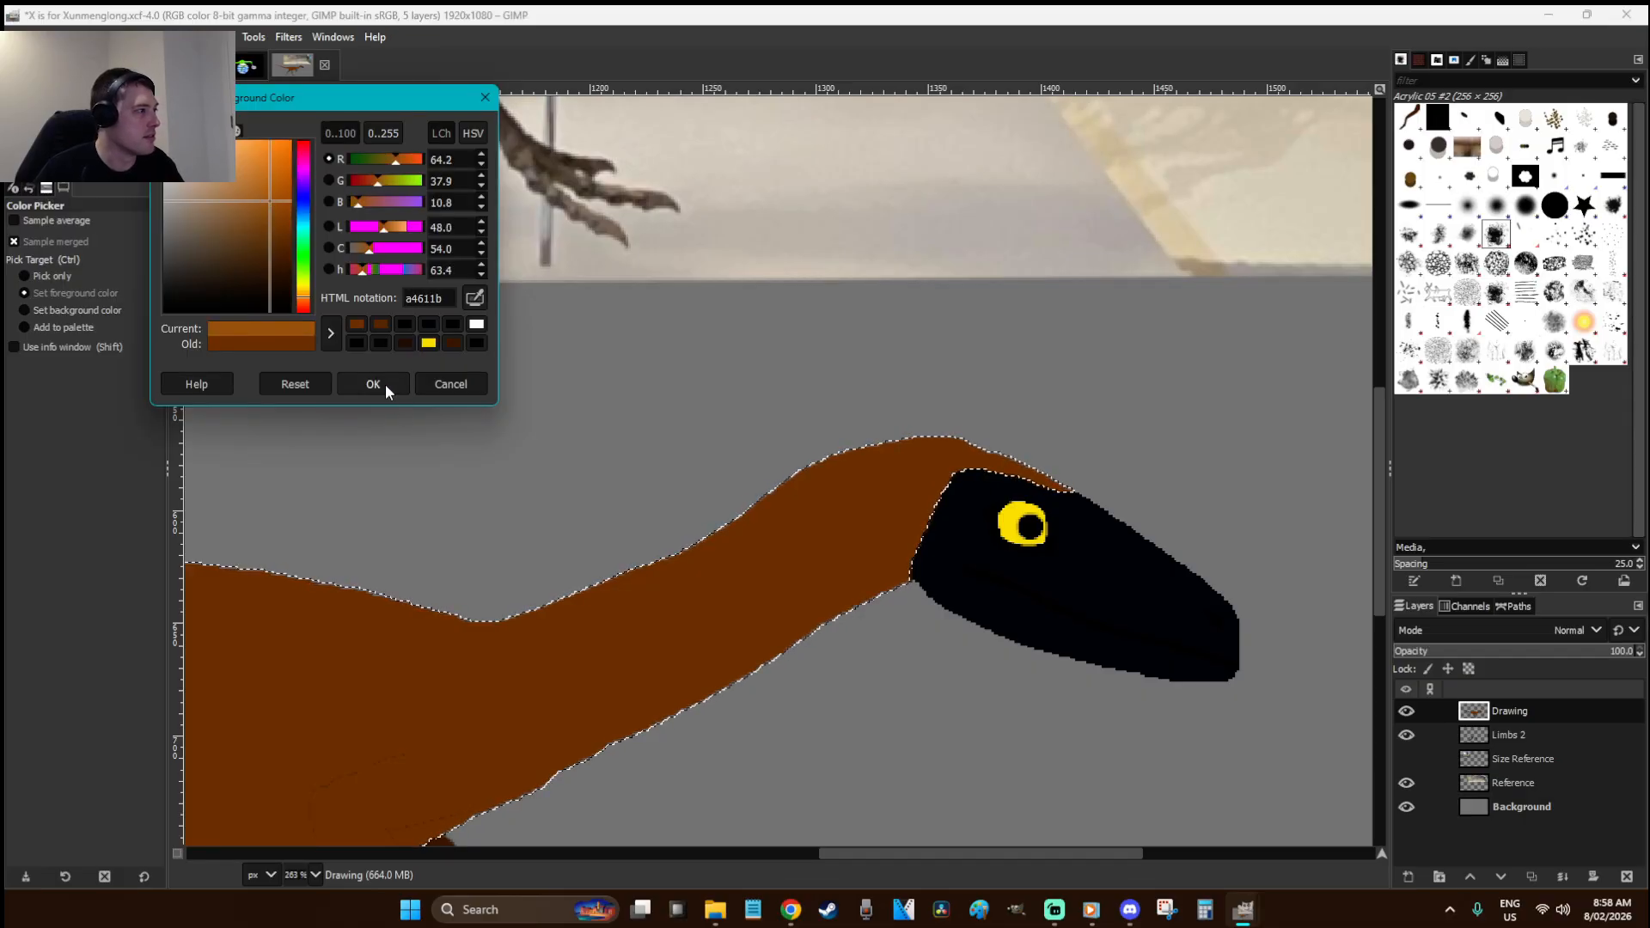
left_click(385, 389)
- Paint lighter brown stripes with the size 21 Paintbrush from the back of the head along the neck to the shoulder
key("p")
left_click(23, 304)
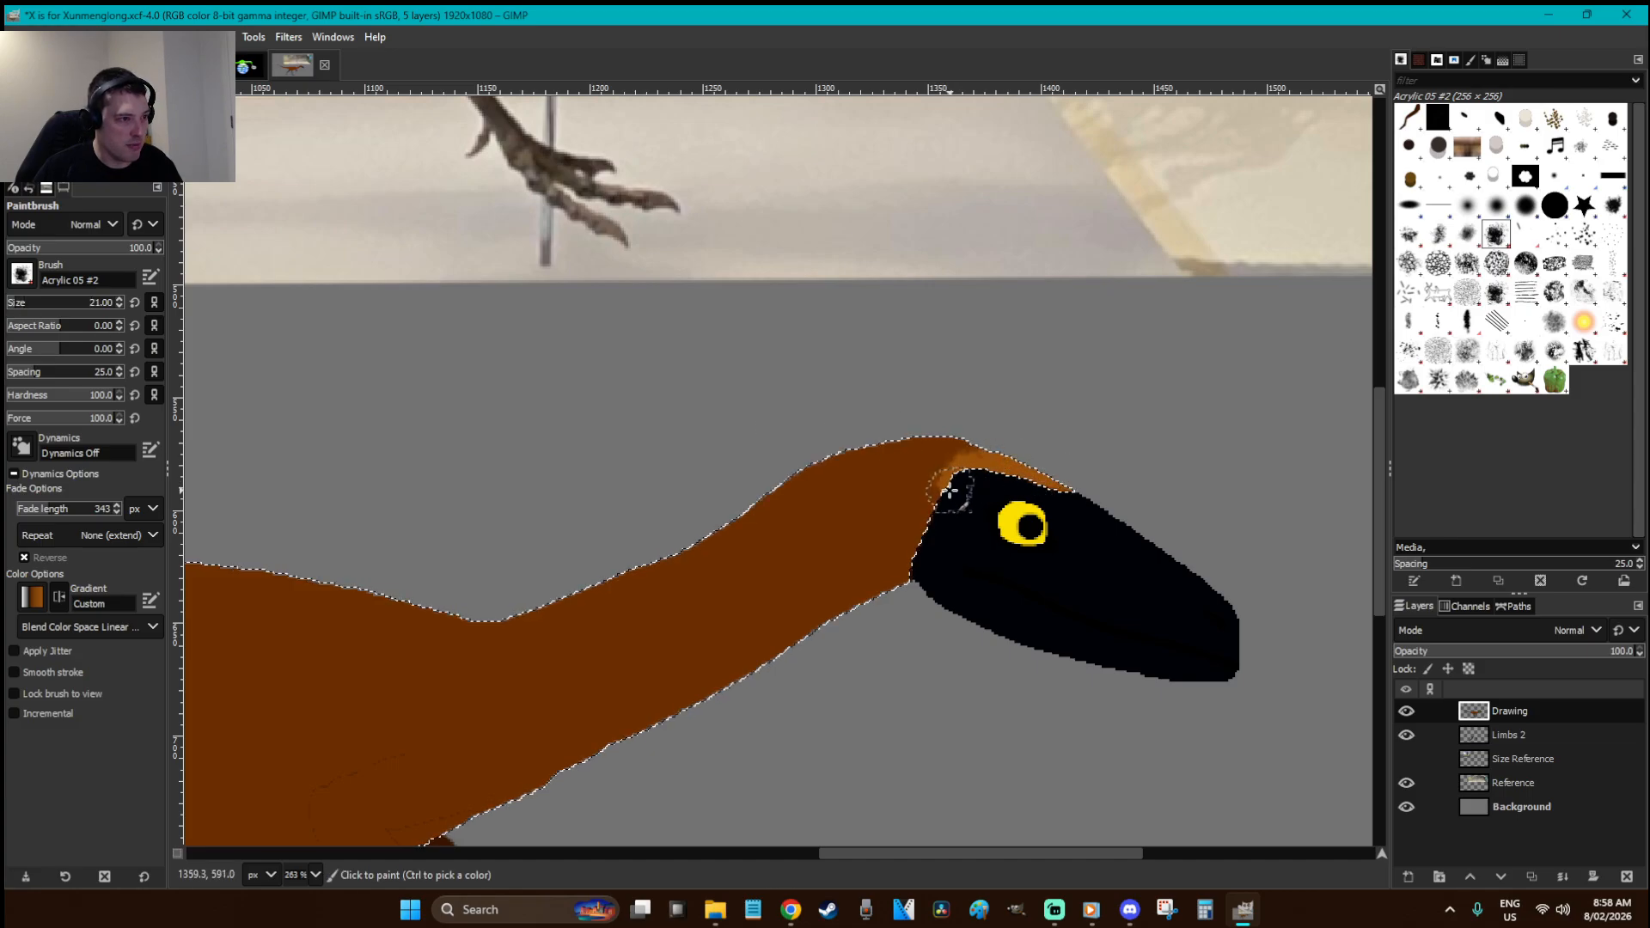
left_click_drag(851, 559, 854, 632)
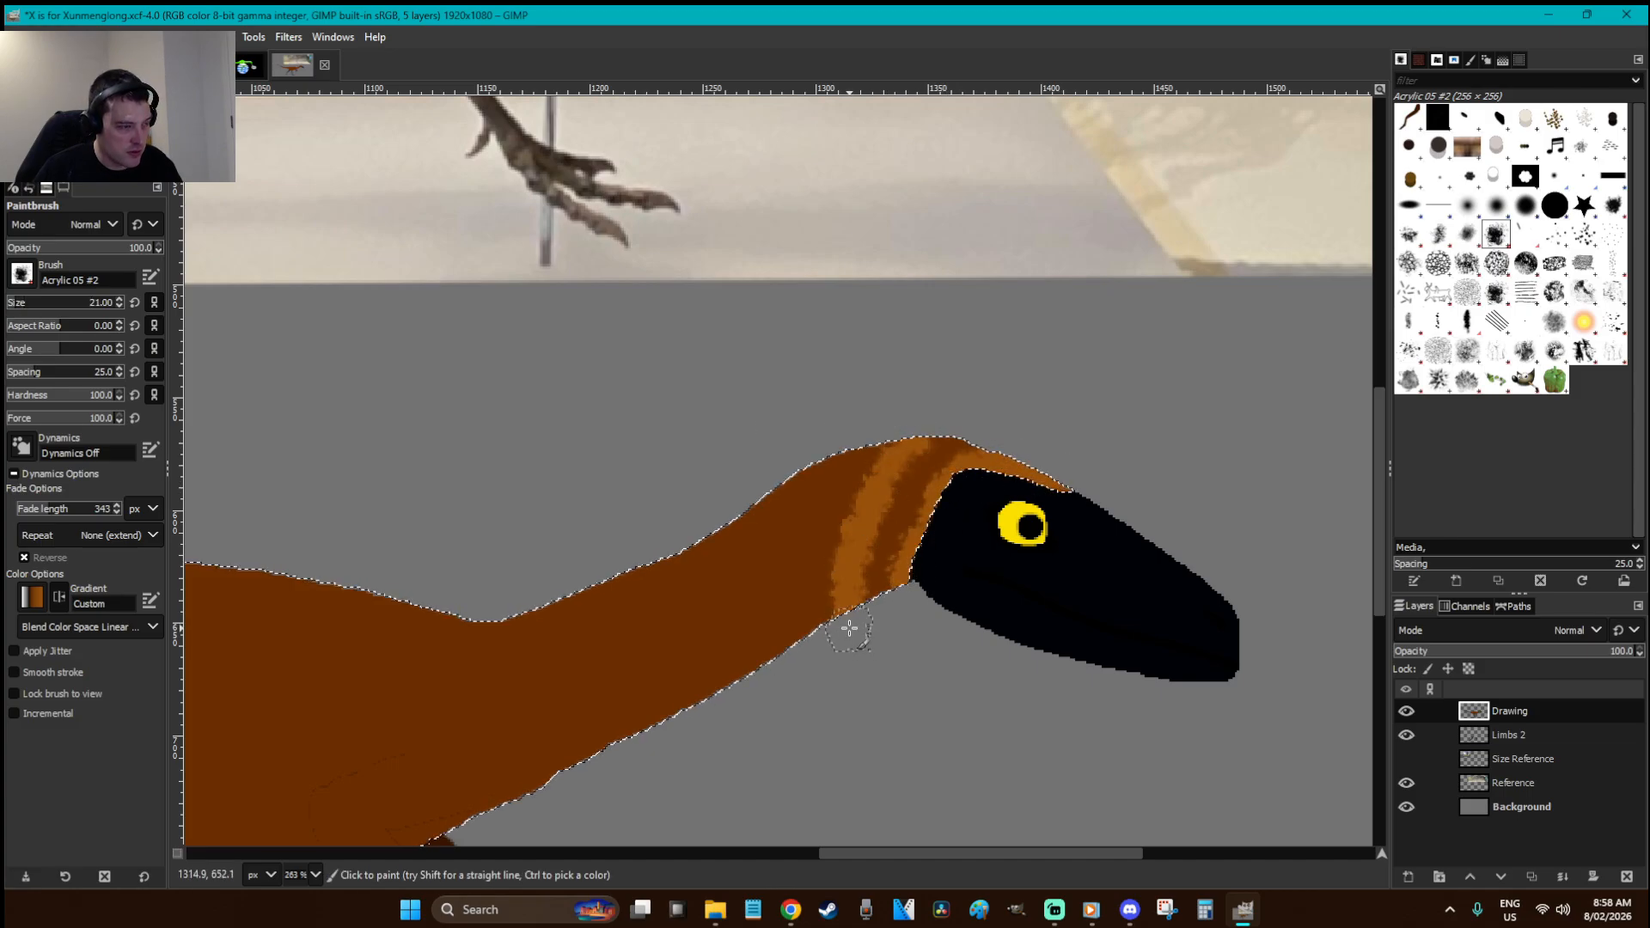
mouse_move(847, 459)
left_mouse_down()
mouse_move(790, 552)
mouse_move(789, 632)
left_mouse_up()
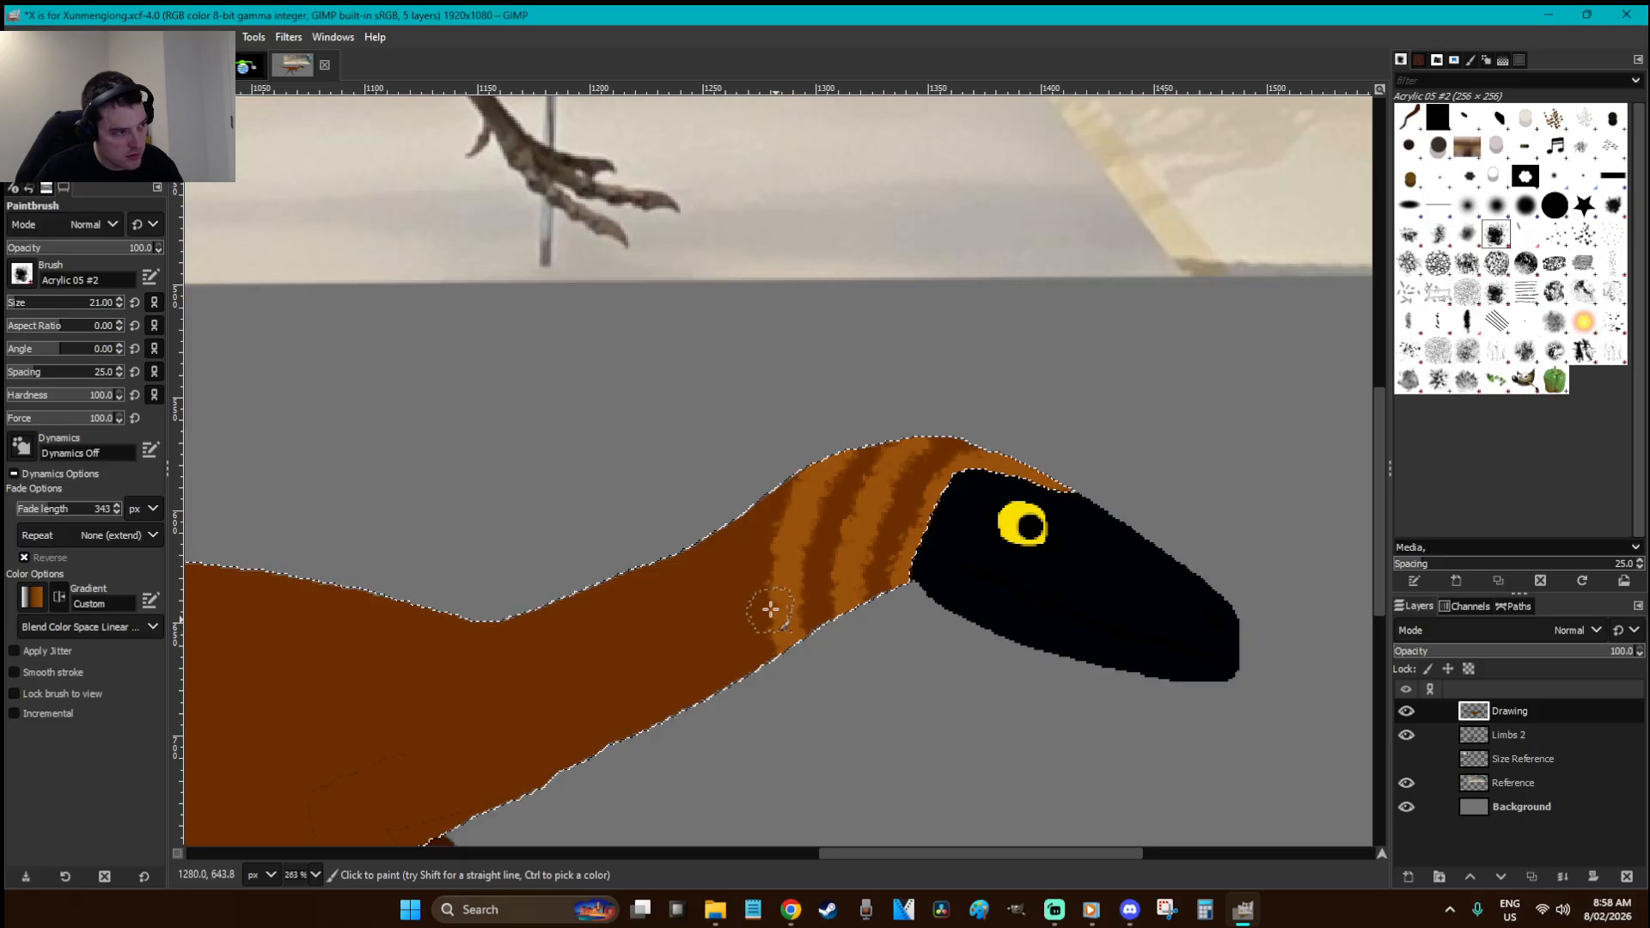
mouse_move(735, 494)
left_mouse_down()
mouse_move(720, 608)
mouse_move(730, 685)
left_mouse_up()
mouse_move(667, 524)
left_mouse_down()
mouse_move(648, 582)
mouse_move(687, 723)
mouse_move(624, 754)
mouse_move(581, 665)
mouse_move(599, 563)
mouse_move(589, 548)
mouse_move(551, 560)
mouse_move(516, 617)
mouse_move(545, 788)
left_mouse_up()
scroll(667, 796, "down", 5)
left_click_drag(849, 853, 785, 853)
mouse_move(787, 640)
left_mouse_down()
mouse_move(699, 563)
mouse_move(694, 403)
mouse_move(661, 621)
mouse_move(631, 576)
mouse_move(613, 644)
mouse_move(564, 614)
left_mouse_up()
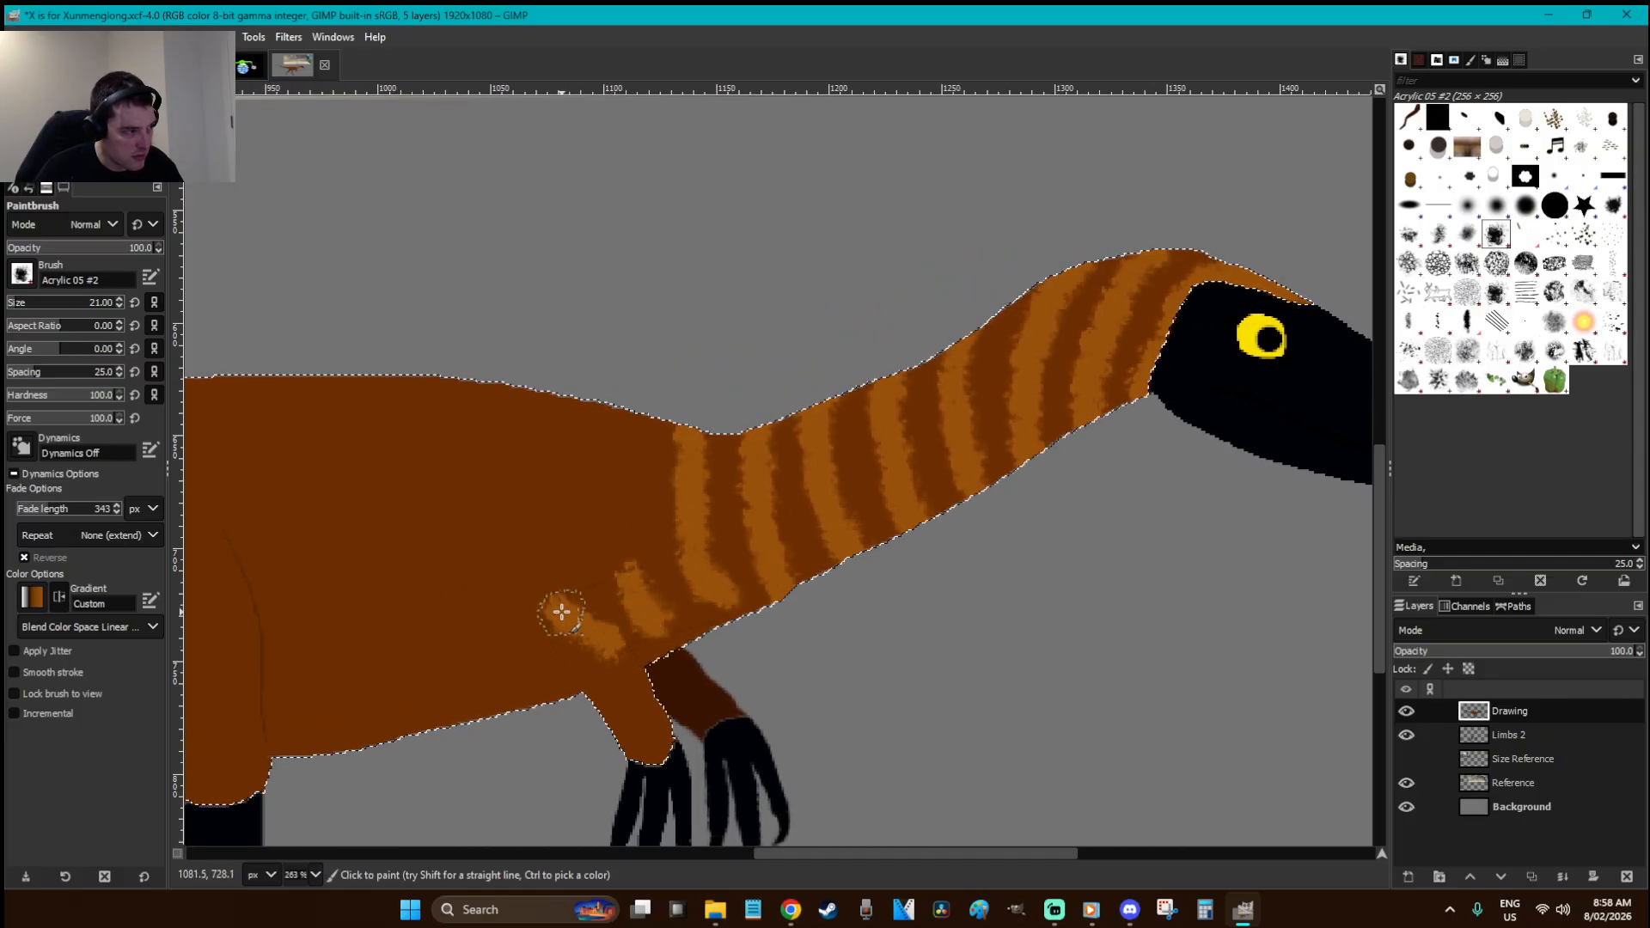
key("ctrl+z")
key("ctrl+z")
- Outline the near arm with Free Select, paint lighter brown stripes across it down to the wrist, and deselect
key("r")
left_click(746, 690)
key("f")
left_click_drag(714, 624, 658, 633)
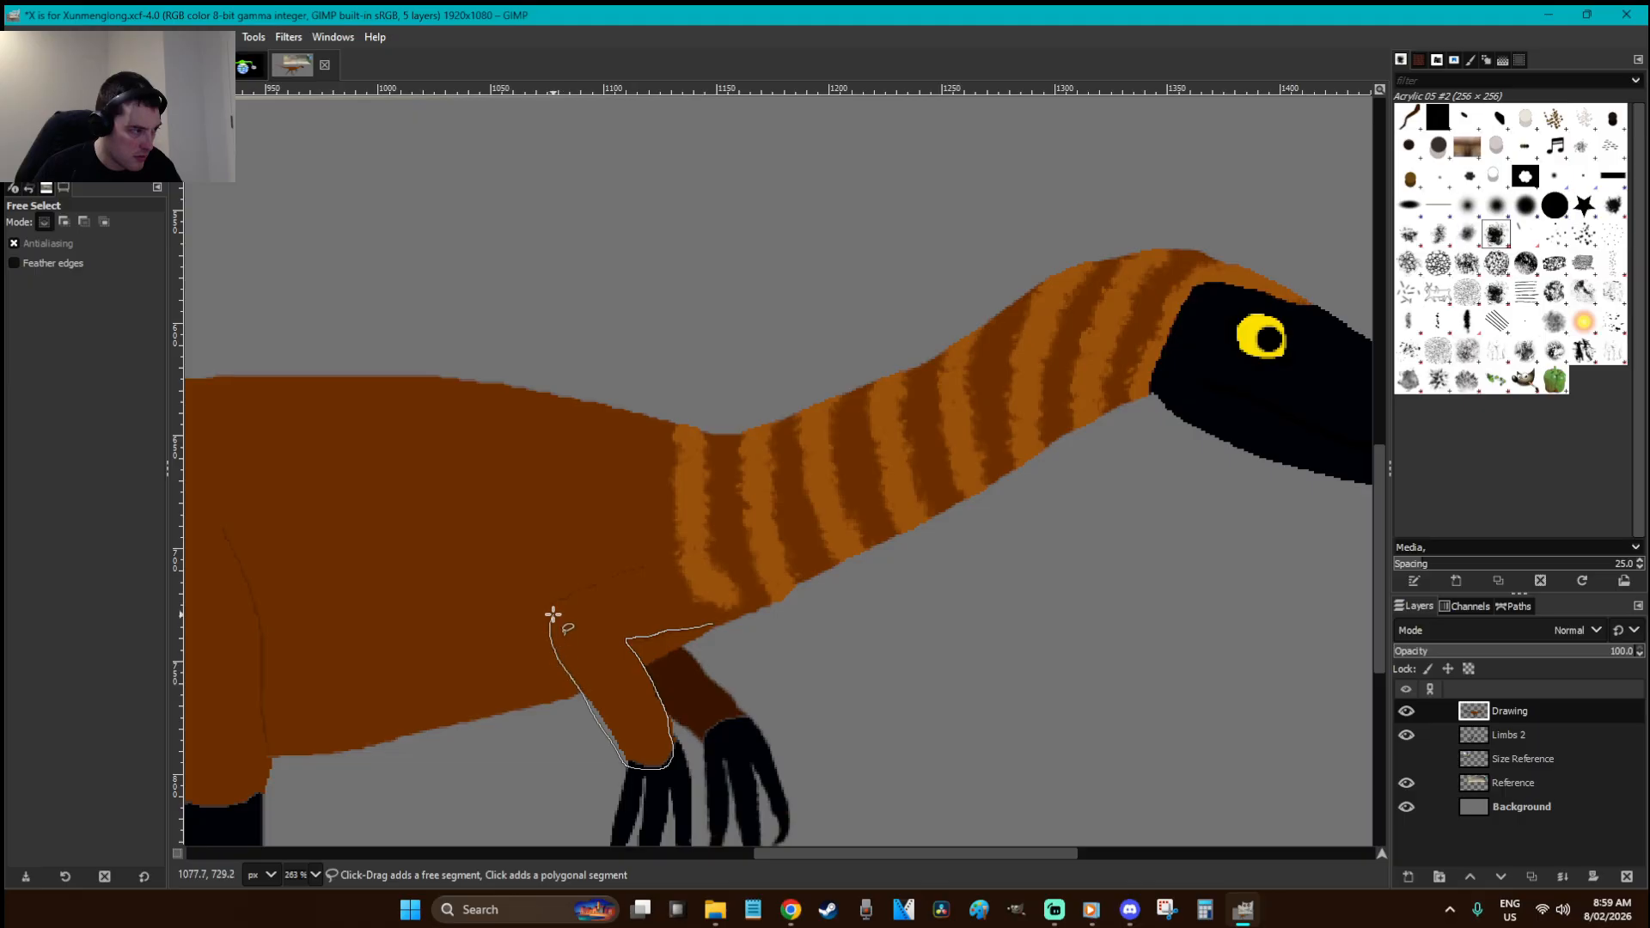
left_click_drag(710, 618, 640, 569)
key("p")
left_click_drag(644, 643, 560, 601)
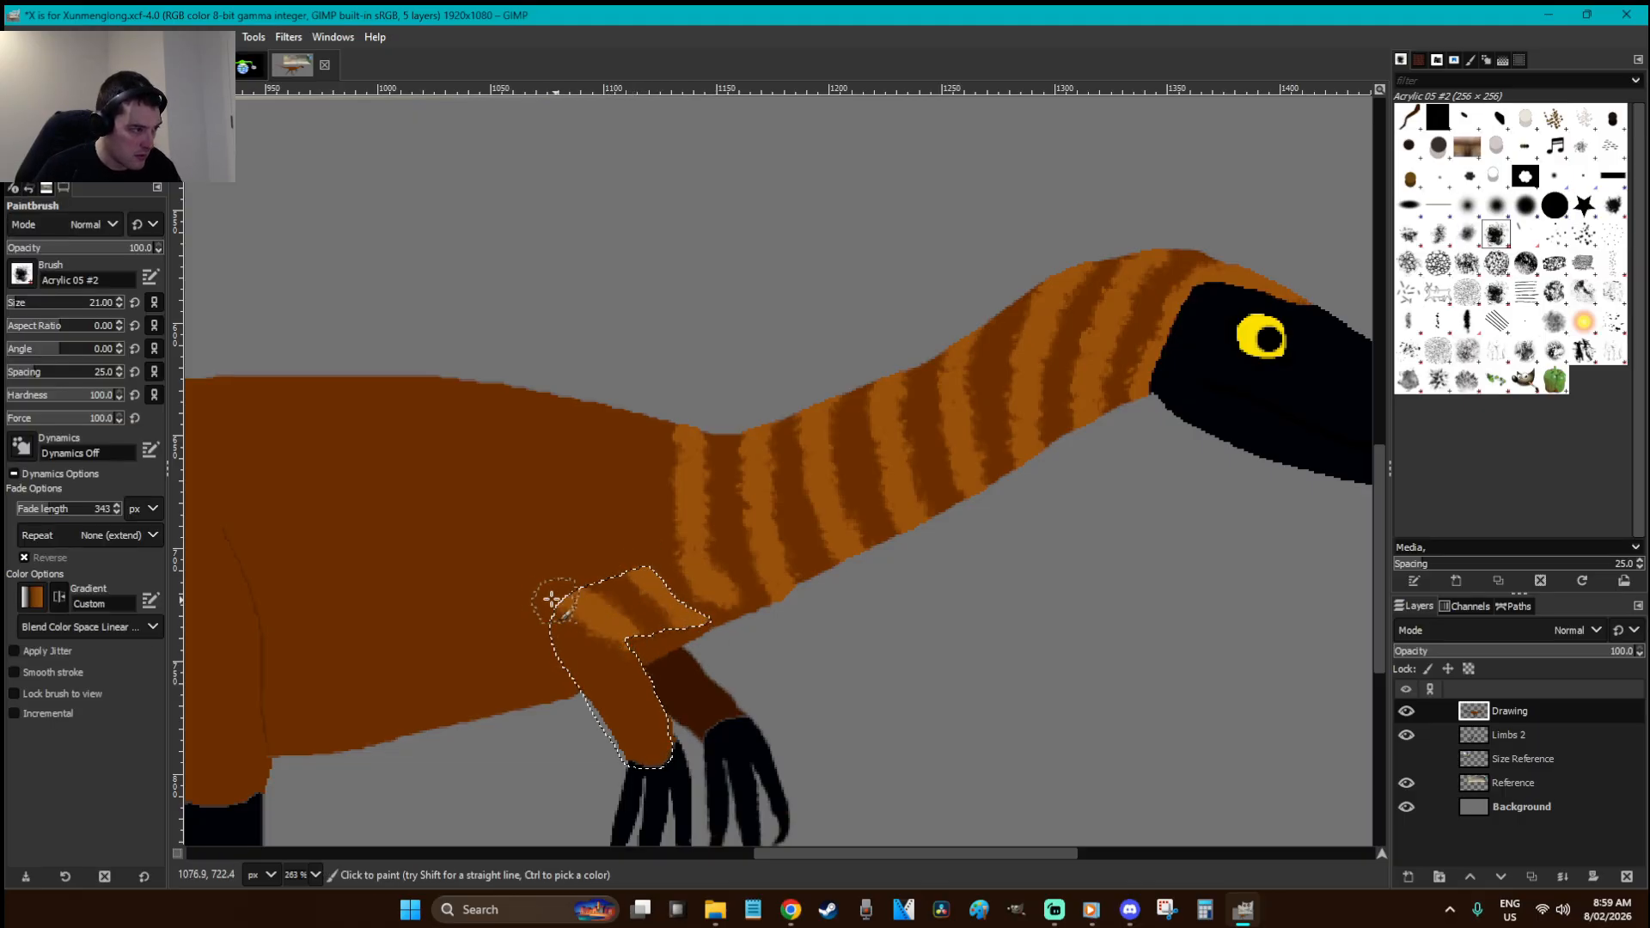
left_click_drag(656, 700, 570, 688)
left_click_drag(661, 752, 632, 750)
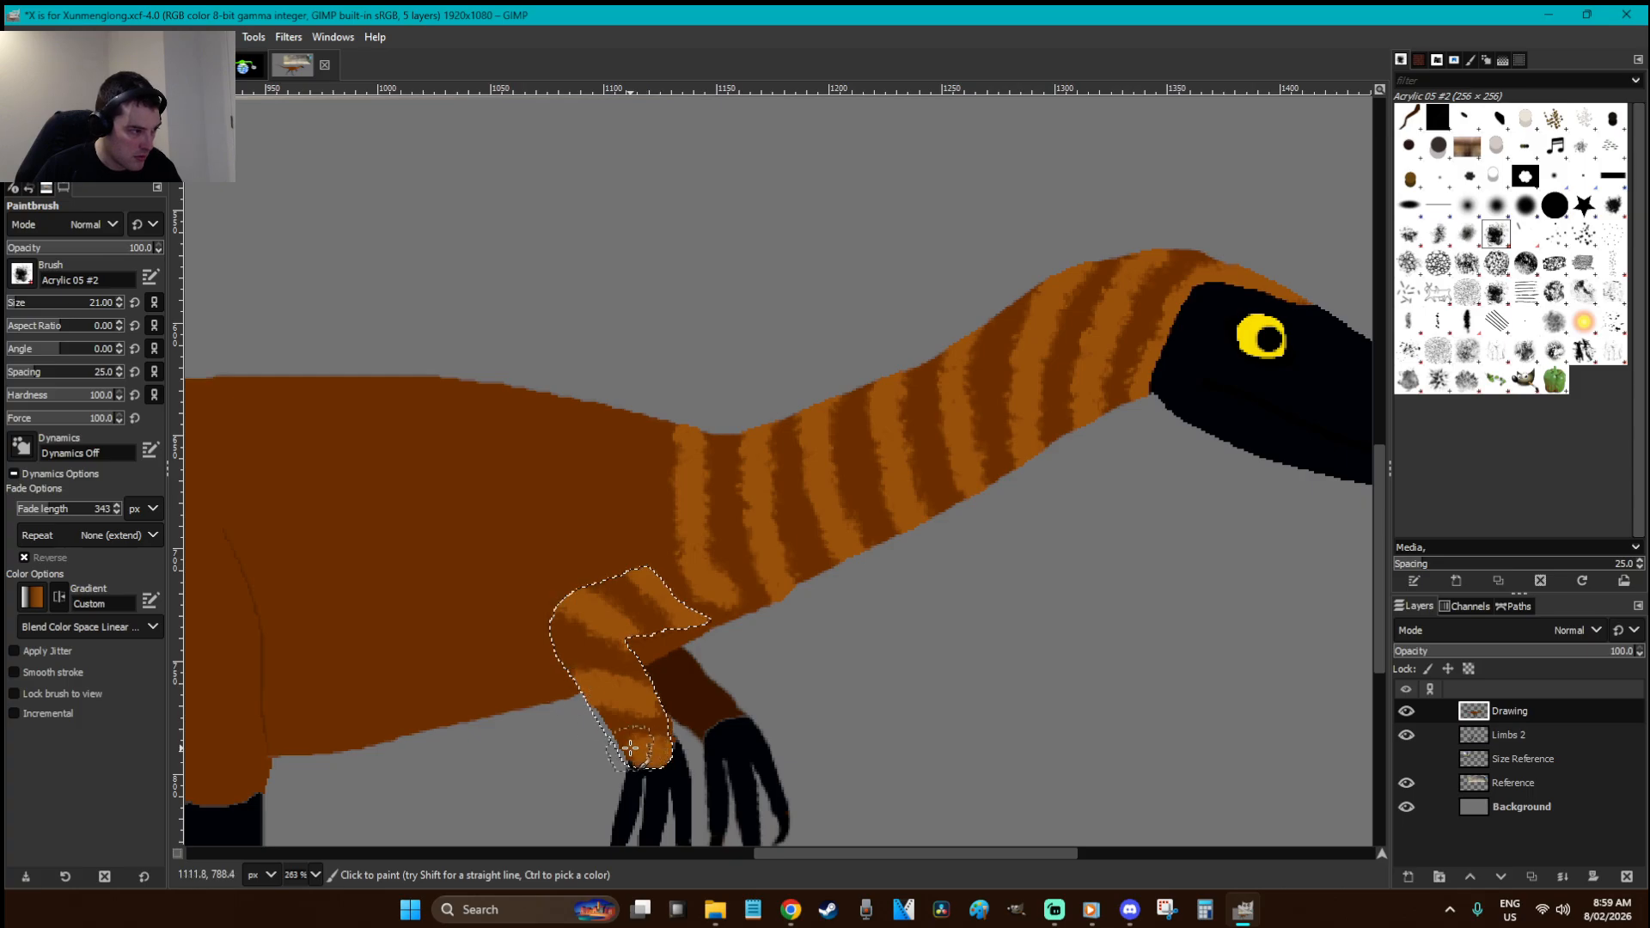
key("r")
left_click(757, 655)
key("f")
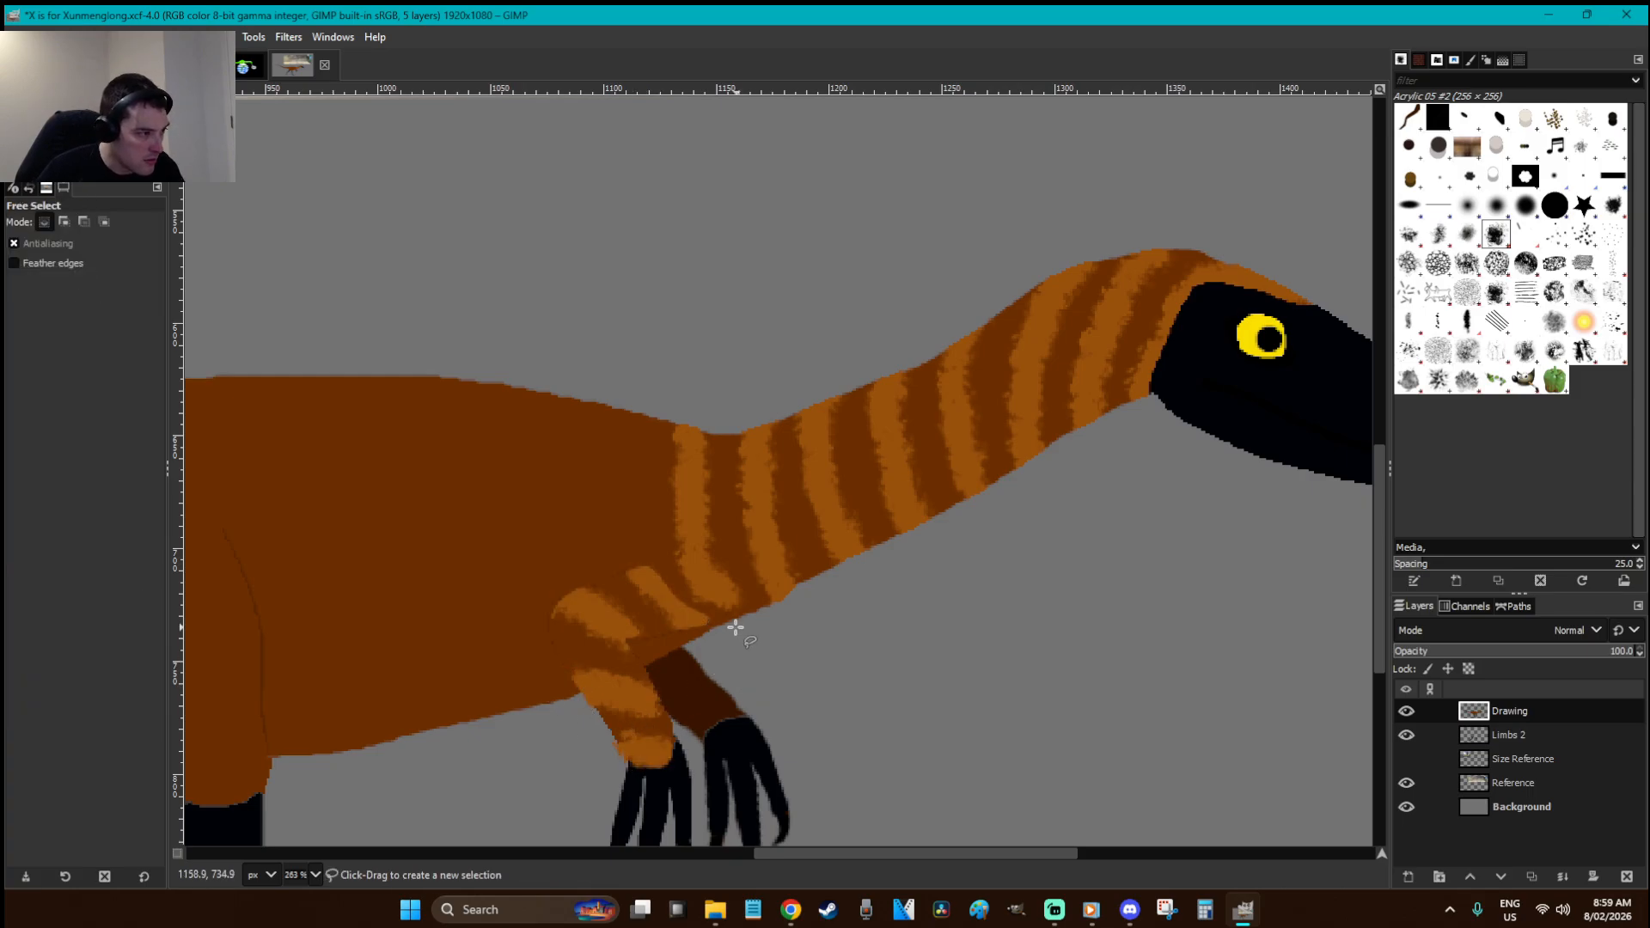
left_click(705, 564)
left_click_drag(757, 632, 758, 633)
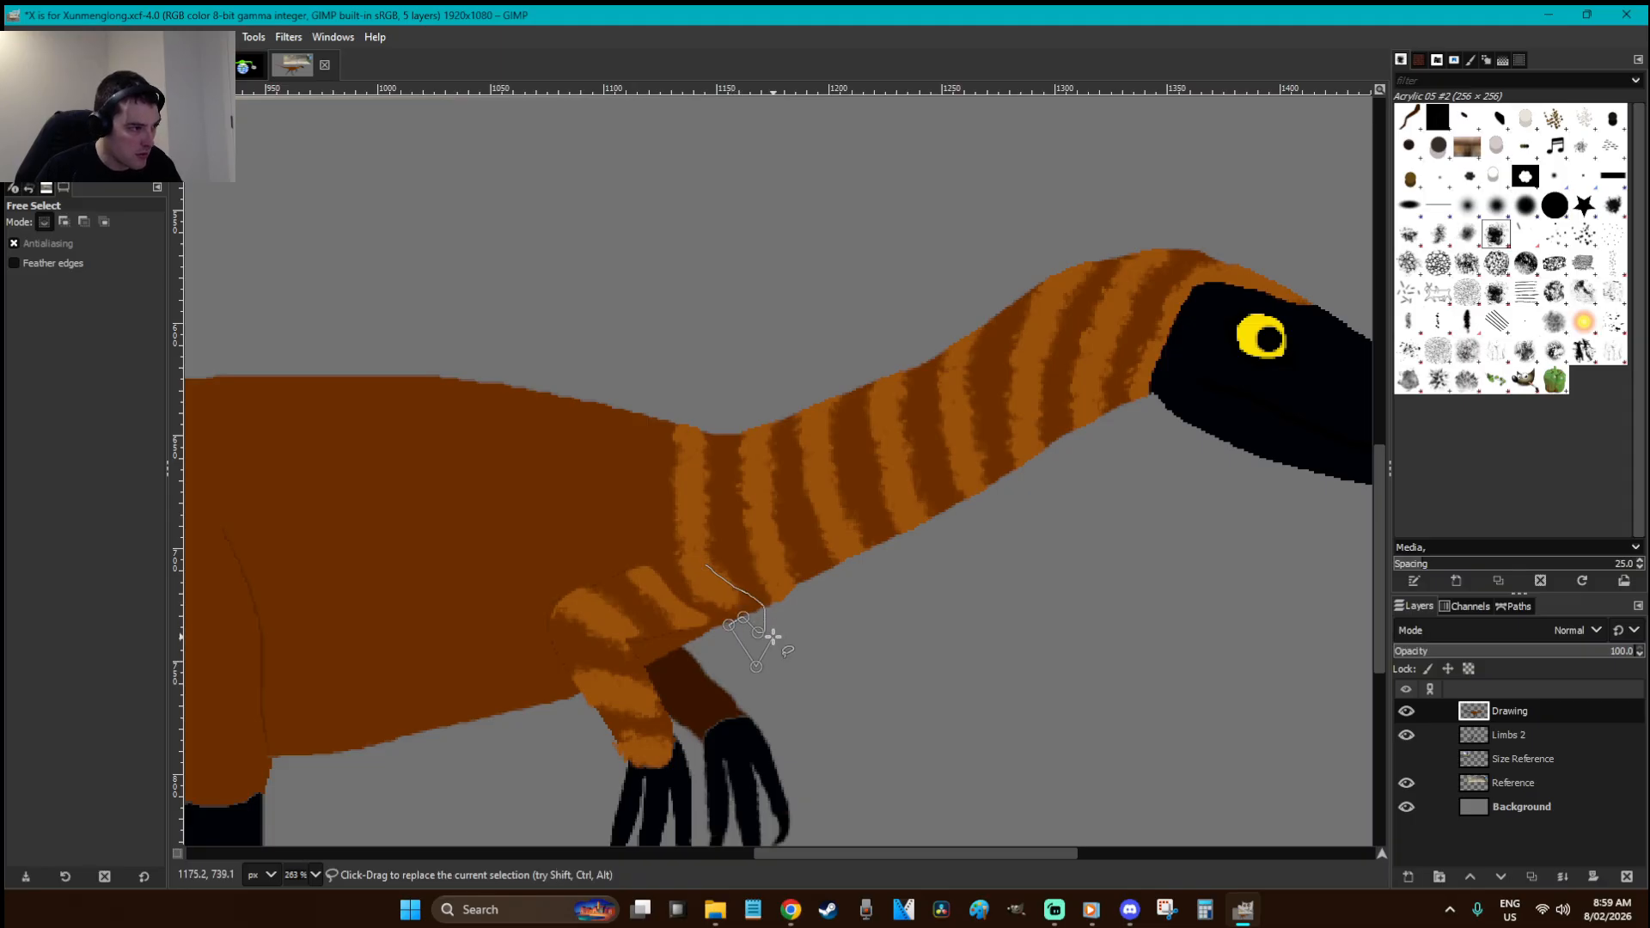
key("r")
key("f")
left_click(772, 605)
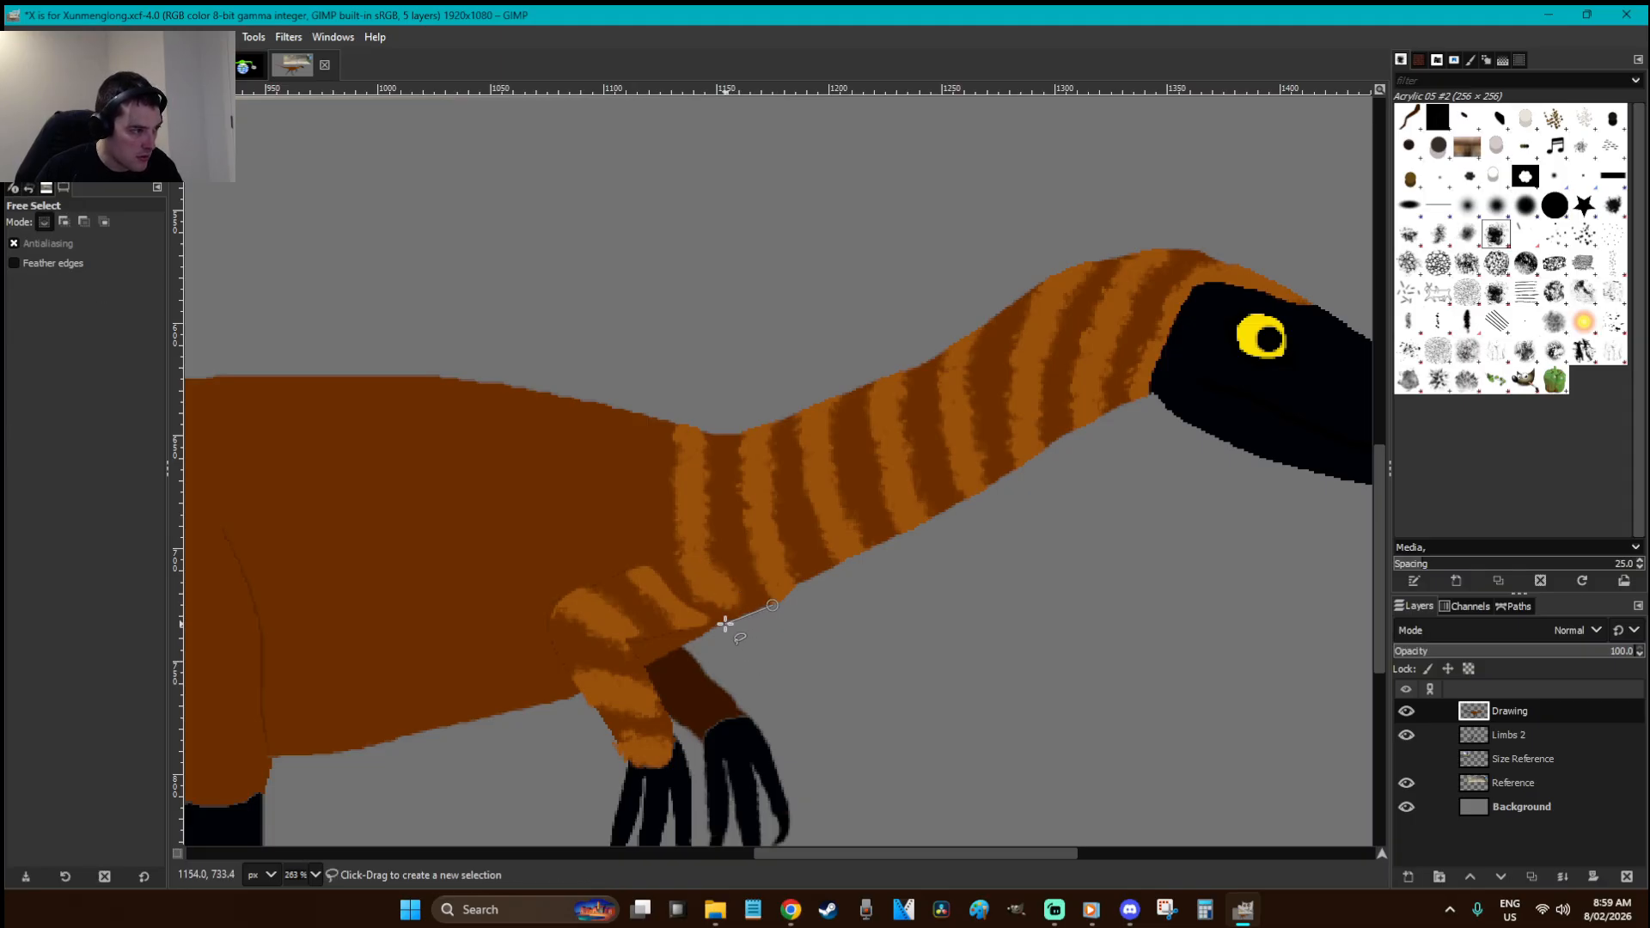
left_click_drag(699, 641, 662, 657)
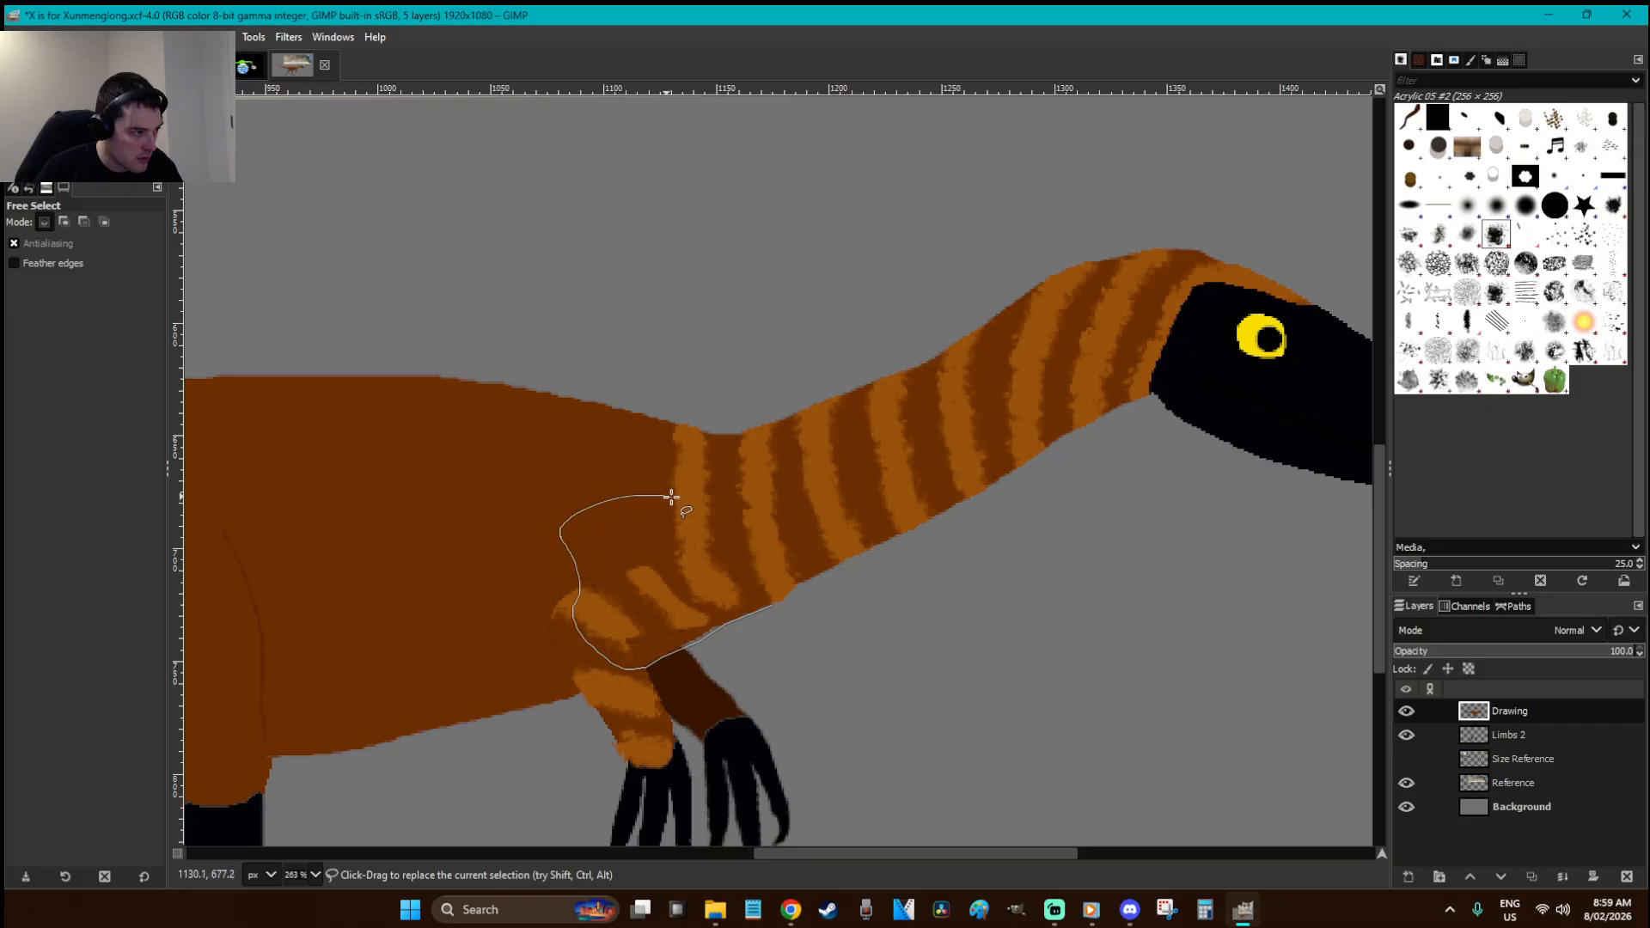
key("Return")
key("p")
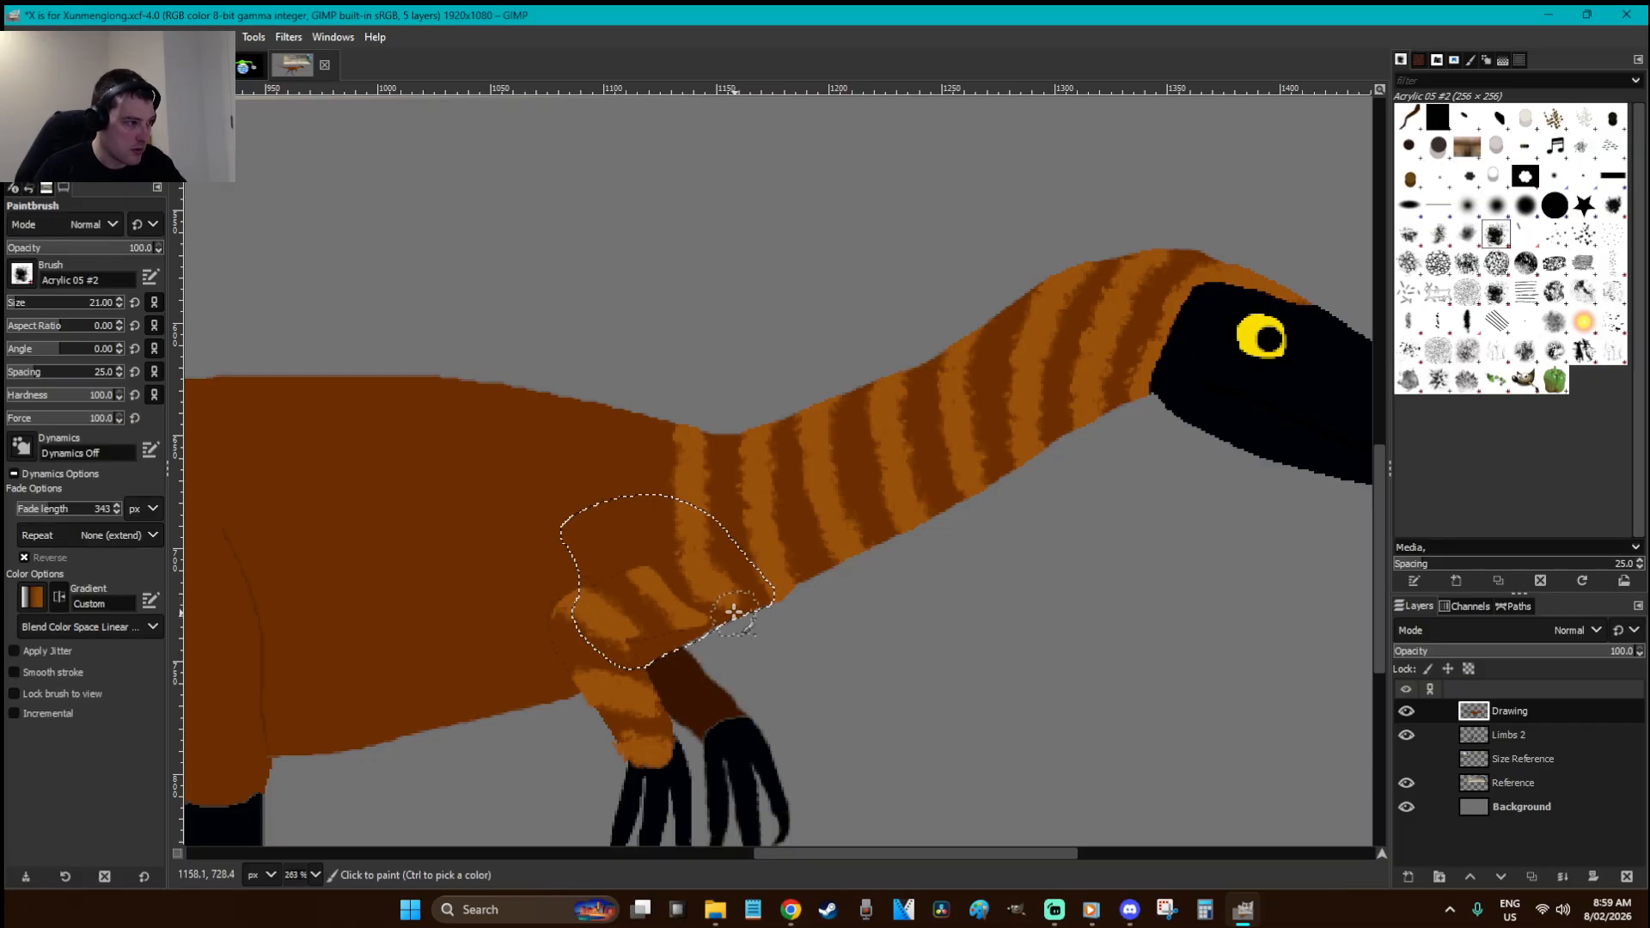
key("r")
left_click(778, 681)
- Outline the small wedge of chest just below the near upper arm, paint a lighter brown stripe in it, and deselect
key("f")
left_click(710, 624)
left_click(678, 628)
left_click(658, 632)
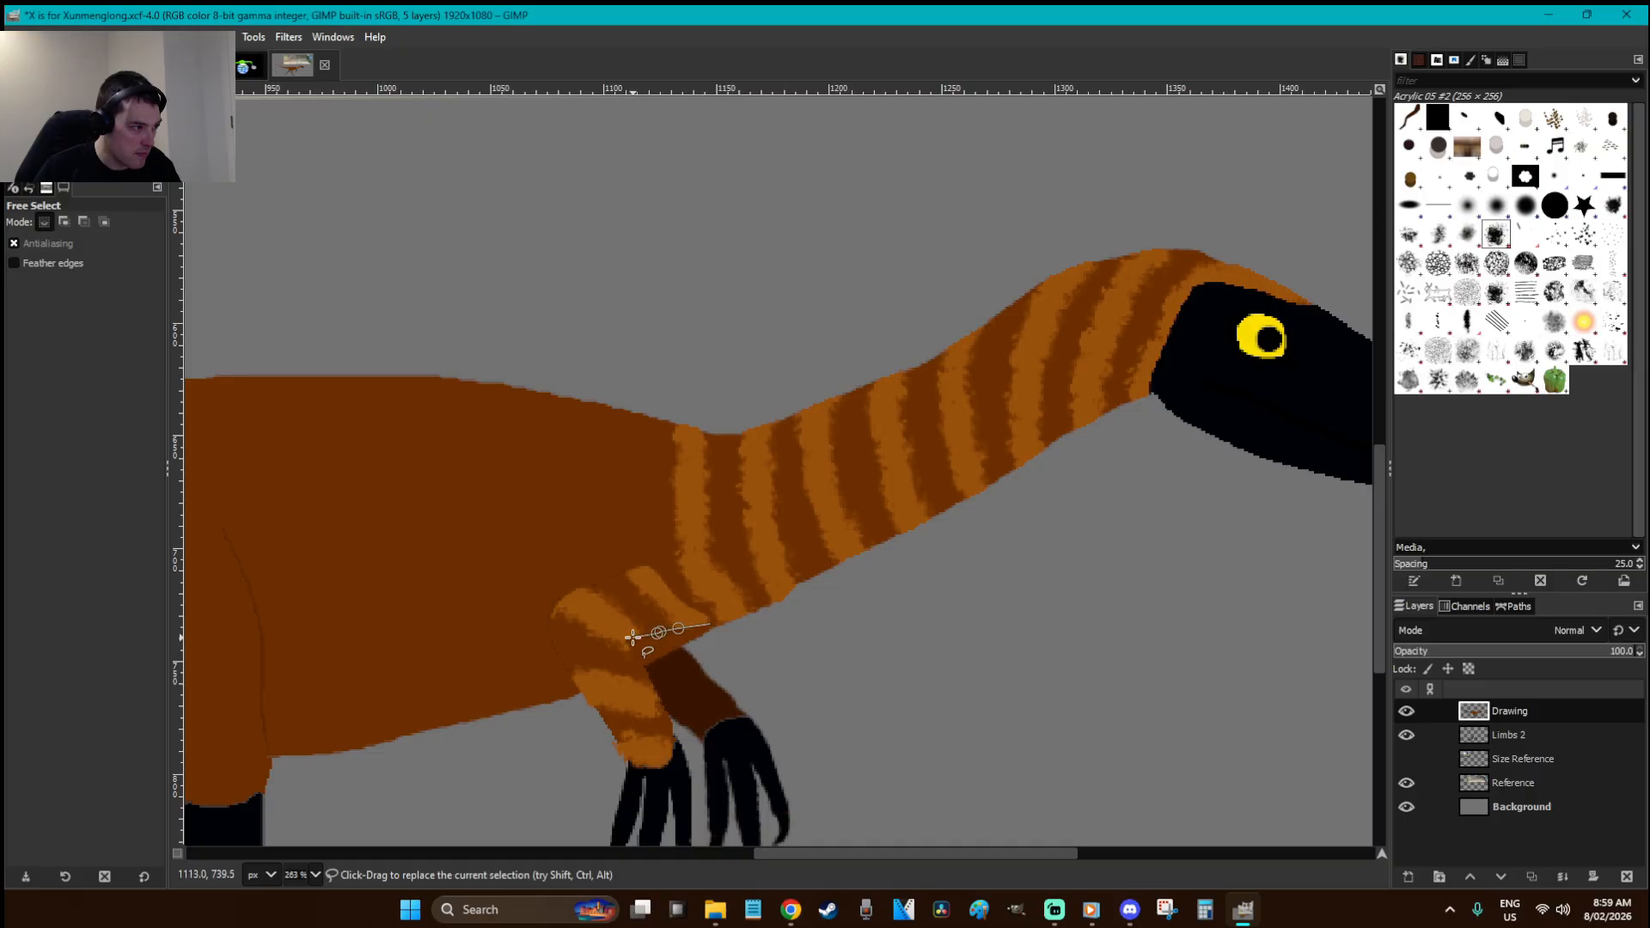
left_click(713, 624)
key("Return")
key("p")
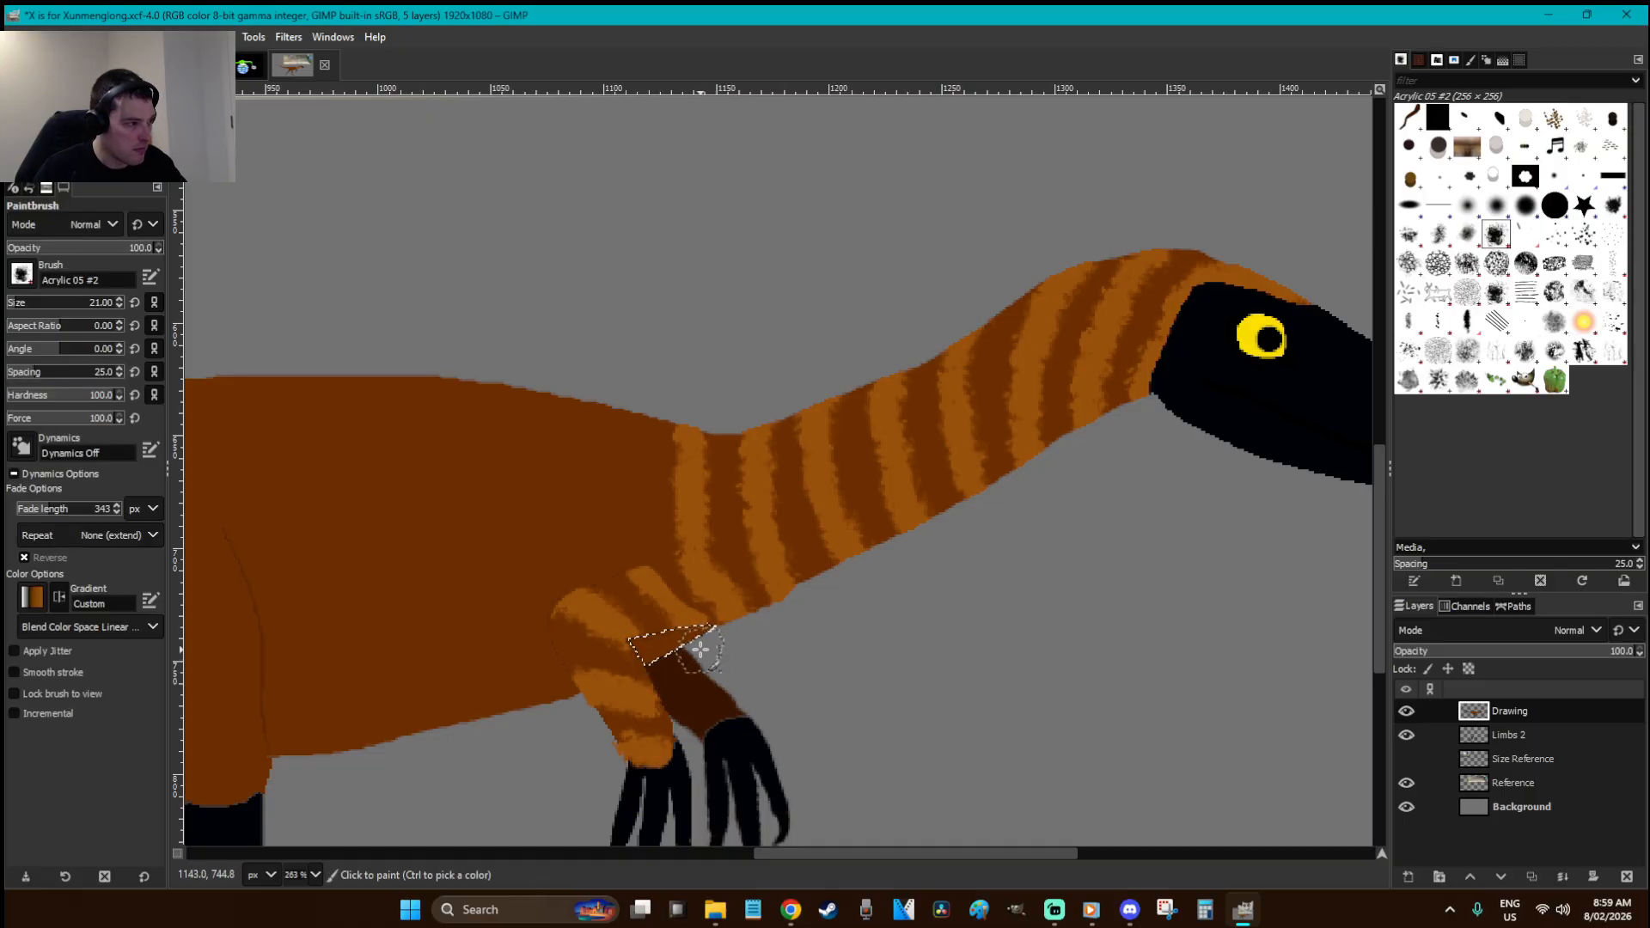
key("r")
left_click(793, 640)
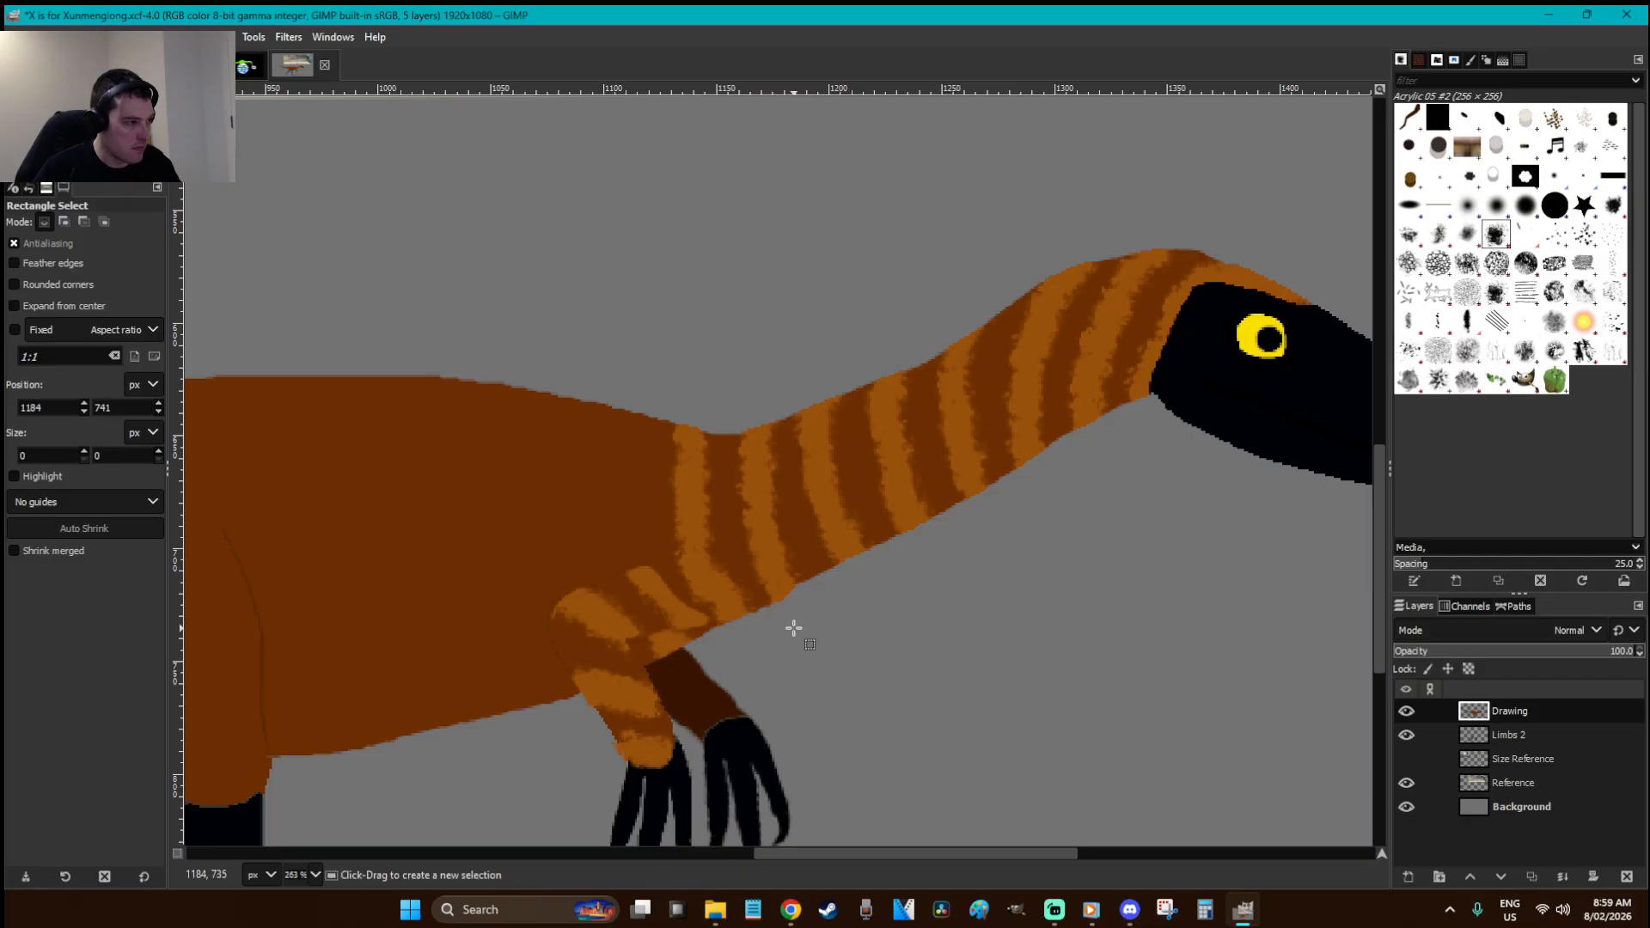
- Select the unstriped torso with Fuzzy Select, paint five vertical lighter brown stripes from the shoulder back to the thigh, and deselect
key("p")
key("ctrl+z")
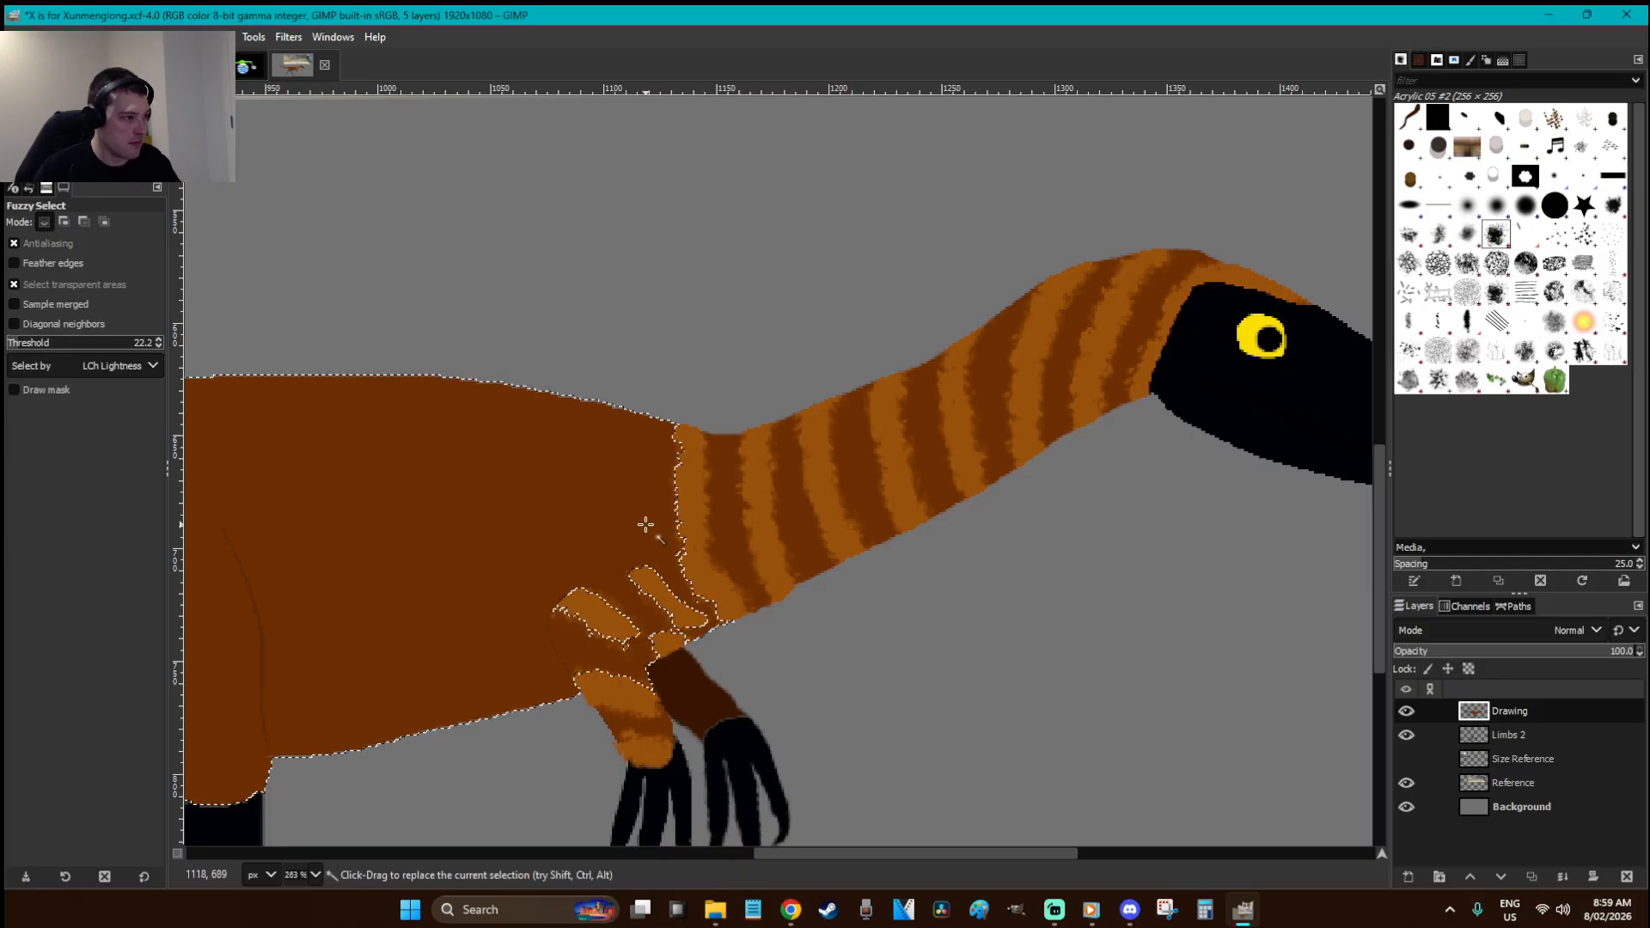
mouse_move(640, 524)
left_mouse_down()
mouse_move(626, 554)
mouse_move(602, 542)
mouse_move(617, 482)
left_mouse_up()
mouse_move(615, 556)
left_mouse_down()
mouse_move(591, 380)
mouse_move(543, 397)
mouse_move(533, 361)
mouse_move(510, 379)
mouse_move(487, 495)
mouse_move(558, 711)
mouse_move(506, 734)
mouse_move(421, 599)
mouse_move(428, 399)
mouse_move(365, 358)
mouse_move(338, 556)
mouse_move(413, 747)
left_mouse_up()
left_click_drag(855, 856, 770, 854)
mouse_move(715, 762)
left_mouse_down()
mouse_move(672, 764)
mouse_move(639, 726)
mouse_move(604, 636)
mouse_move(596, 429)
mouse_move(623, 350)
left_mouse_up()
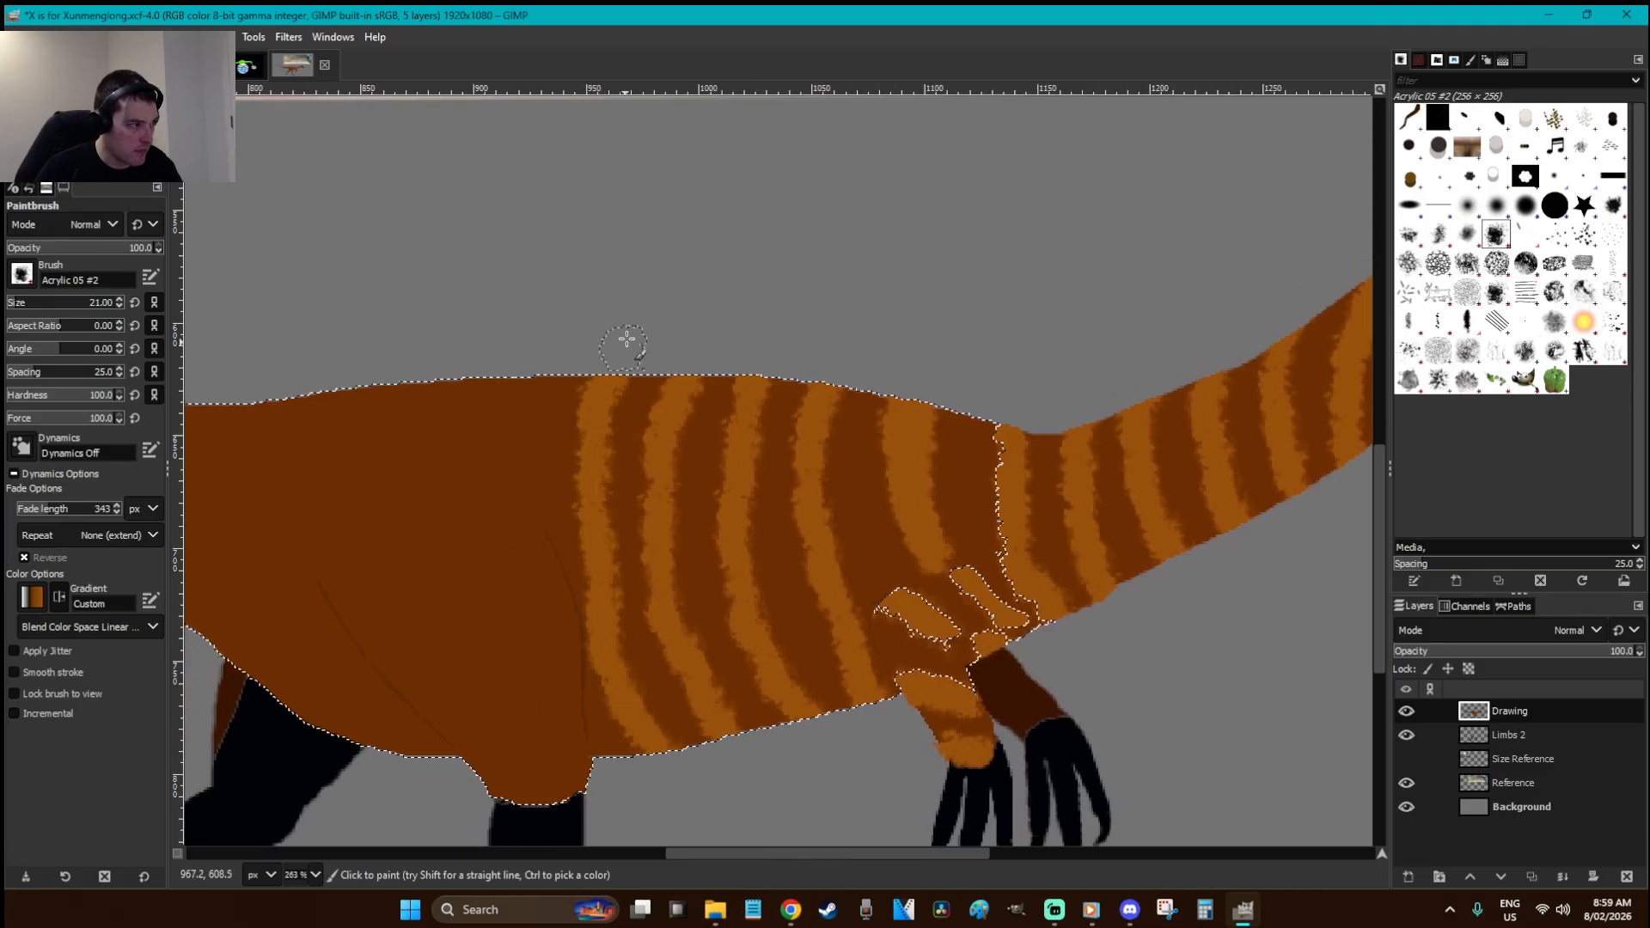
key("r")
left_click(442, 323)
- Outline the near thigh with Free Select, paint four curved lighter brown stripes across it, and deselect
key("f")
left_click_drag(593, 757, 586, 733)
mouse_move(560, 543)
left_mouse_down()
mouse_move(355, 526)
mouse_move(329, 549)
left_mouse_up()
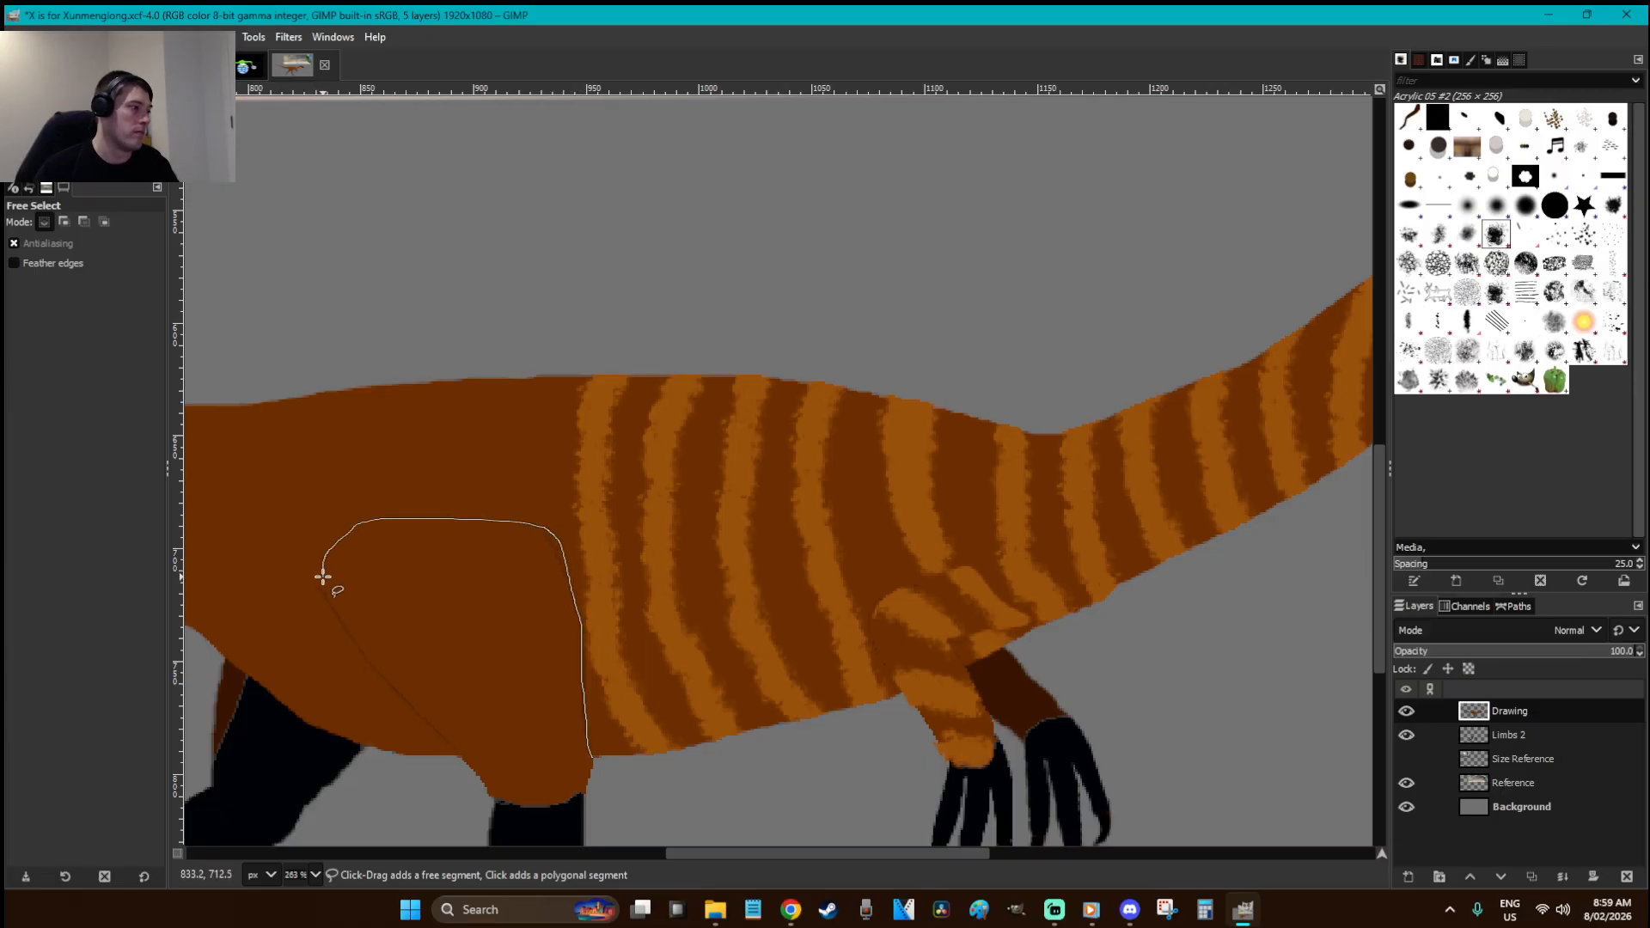
left_click(325, 587)
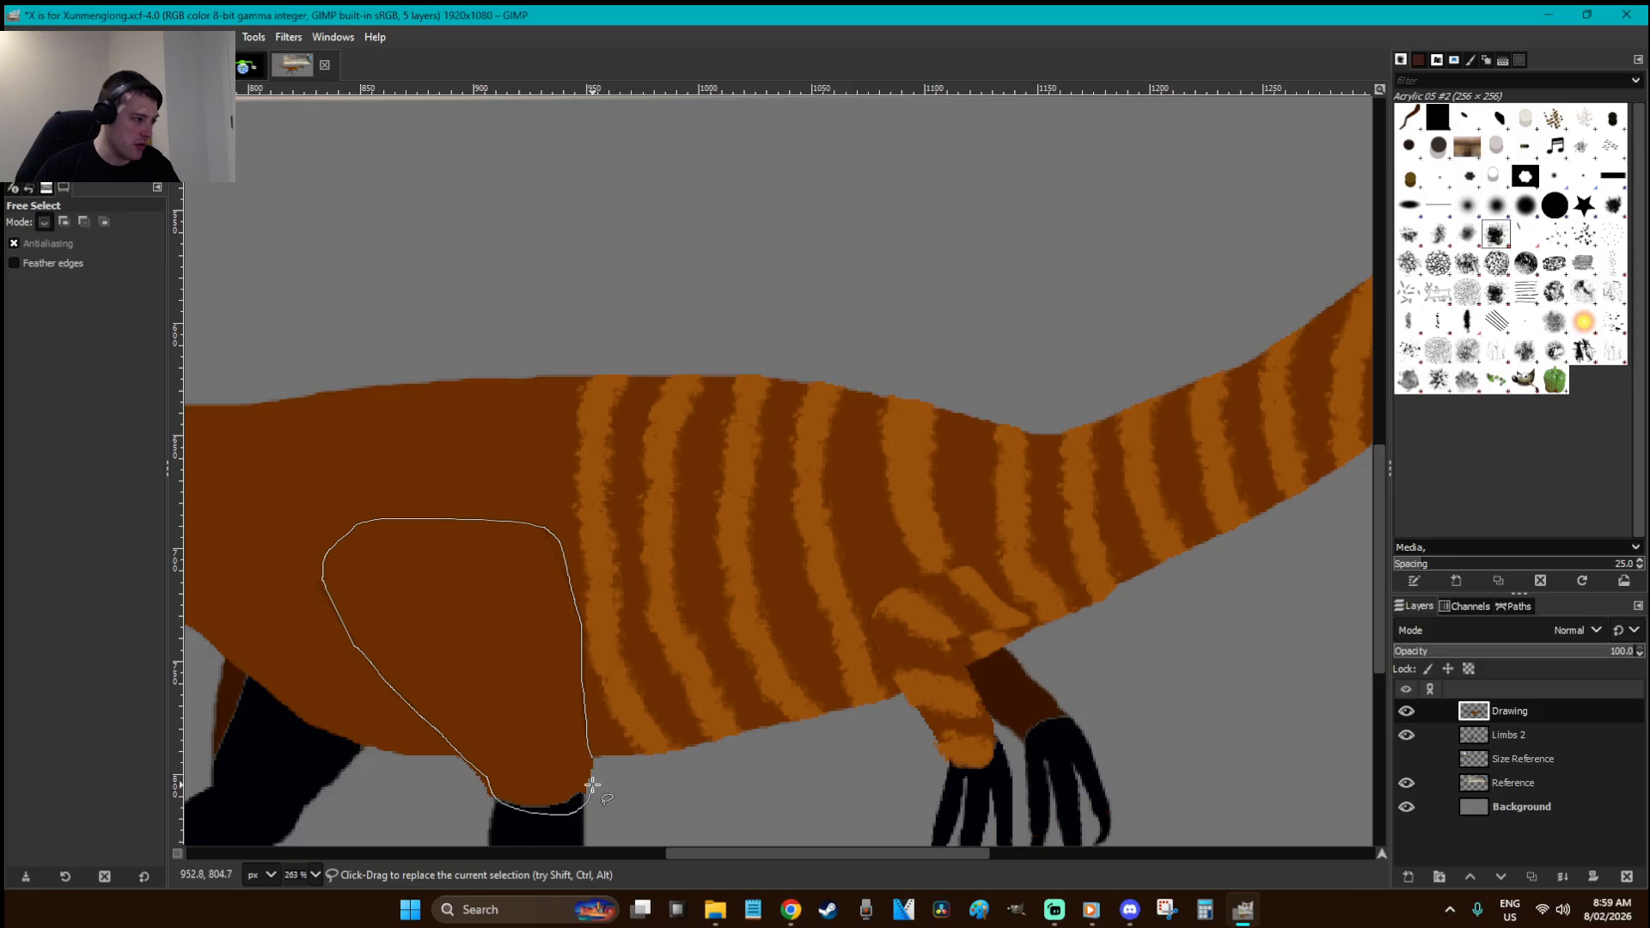
key("Return")
key("p")
left_click_drag(589, 773, 472, 774)
mouse_move(581, 658)
left_mouse_down()
mouse_move(523, 703)
mouse_move(415, 710)
left_mouse_up()
mouse_move(549, 545)
left_mouse_down()
mouse_move(467, 616)
mouse_move(358, 656)
left_mouse_up()
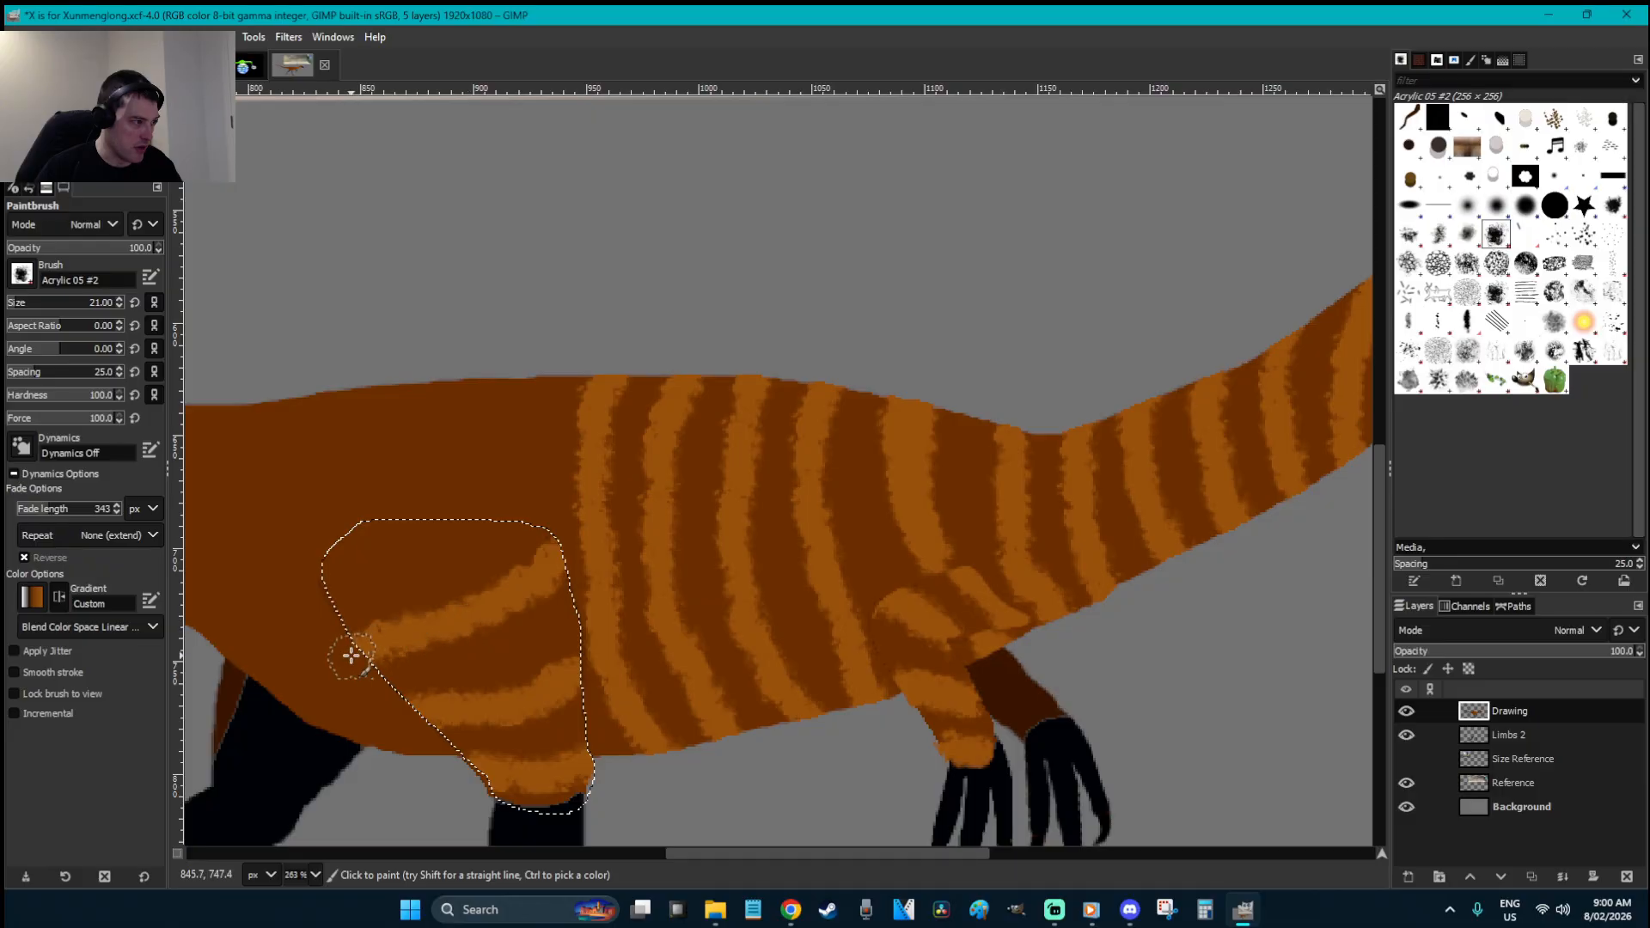
mouse_move(467, 534)
left_mouse_down()
mouse_move(332, 575)
mouse_move(305, 601)
left_mouse_up()
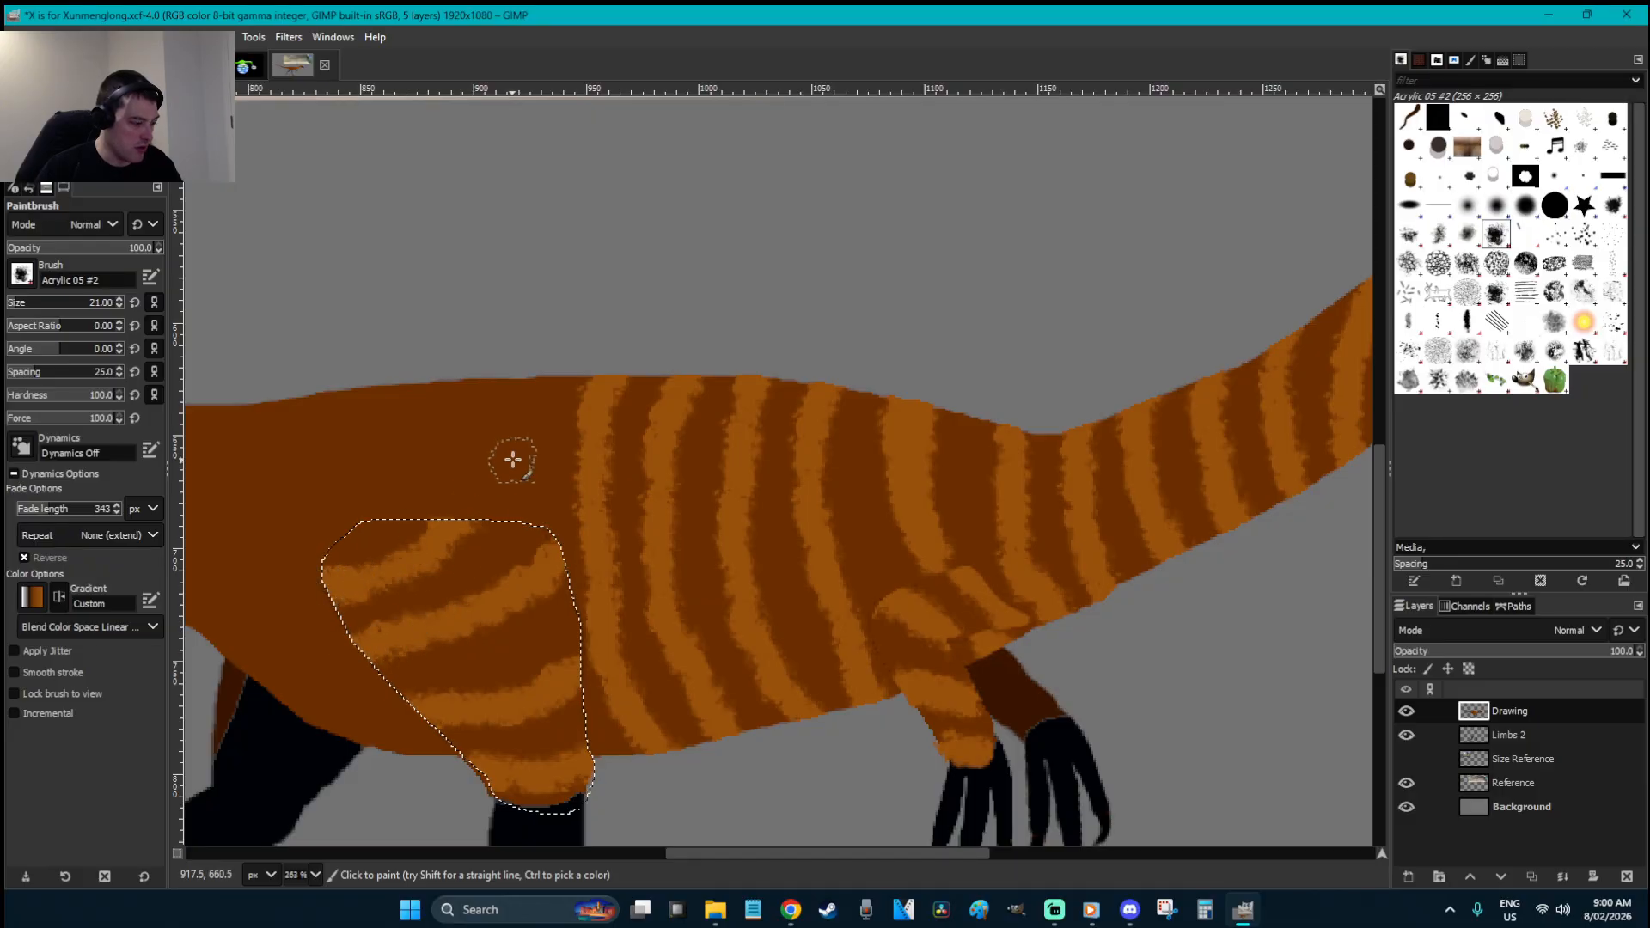
key("r")
left_click(516, 447)
key("u")
left_click(517, 448)
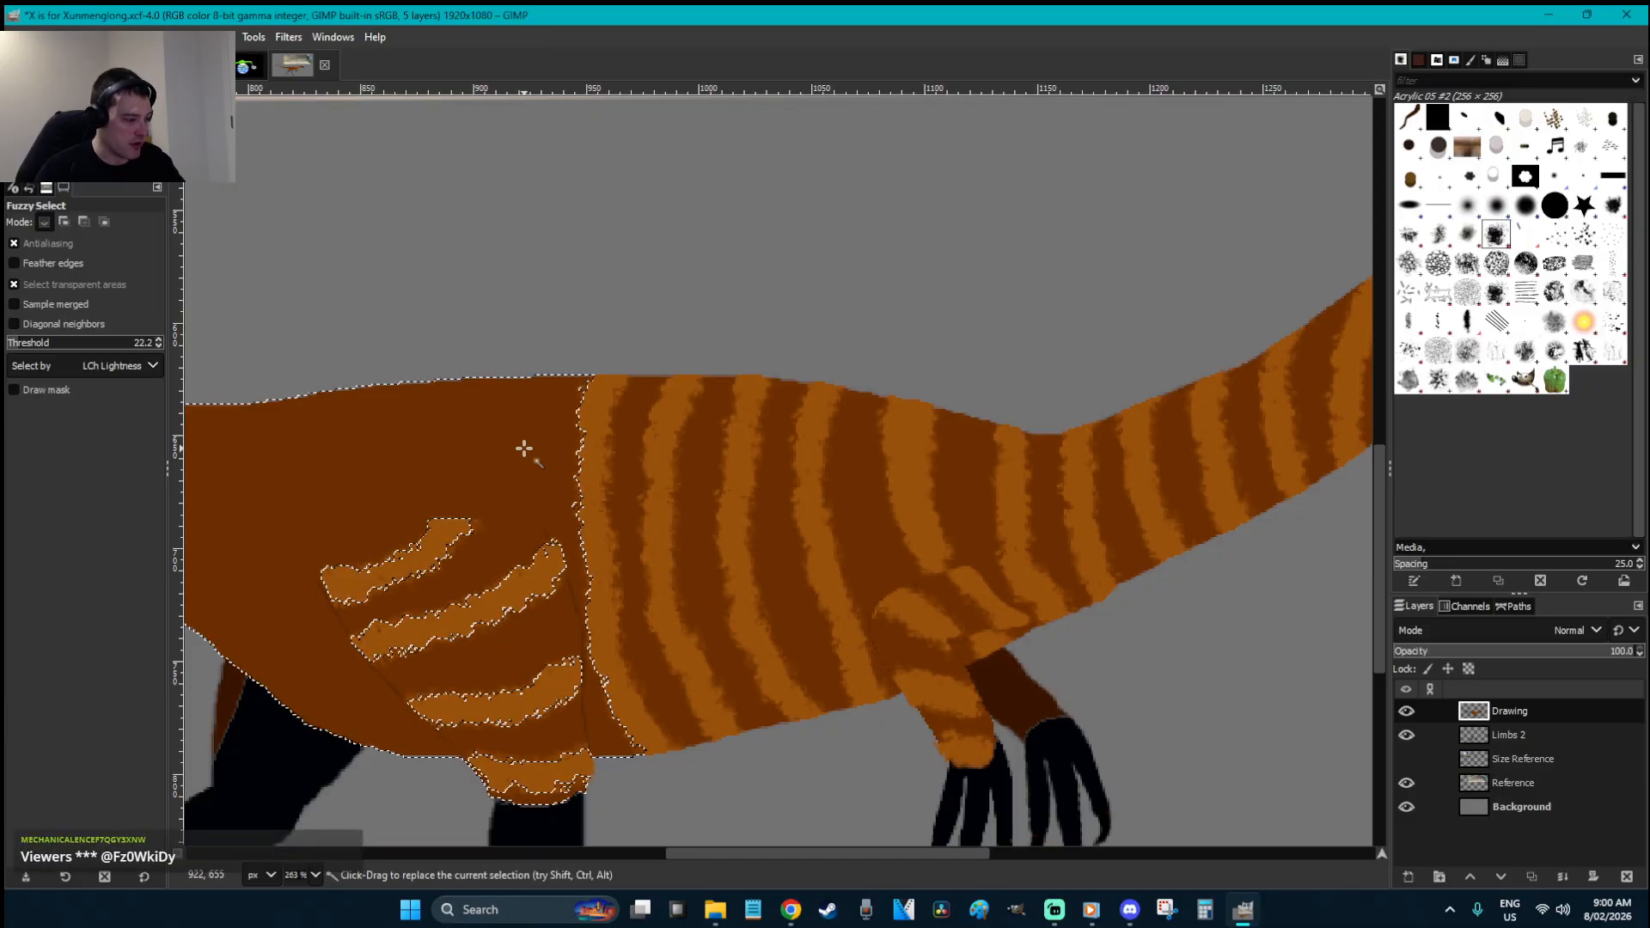
key("e")
left_click(651, 456)
- Outline the hip area with Free Select, extend the top thigh stripe up to the back, add another curved stripe behind it, and deselect
key("f")
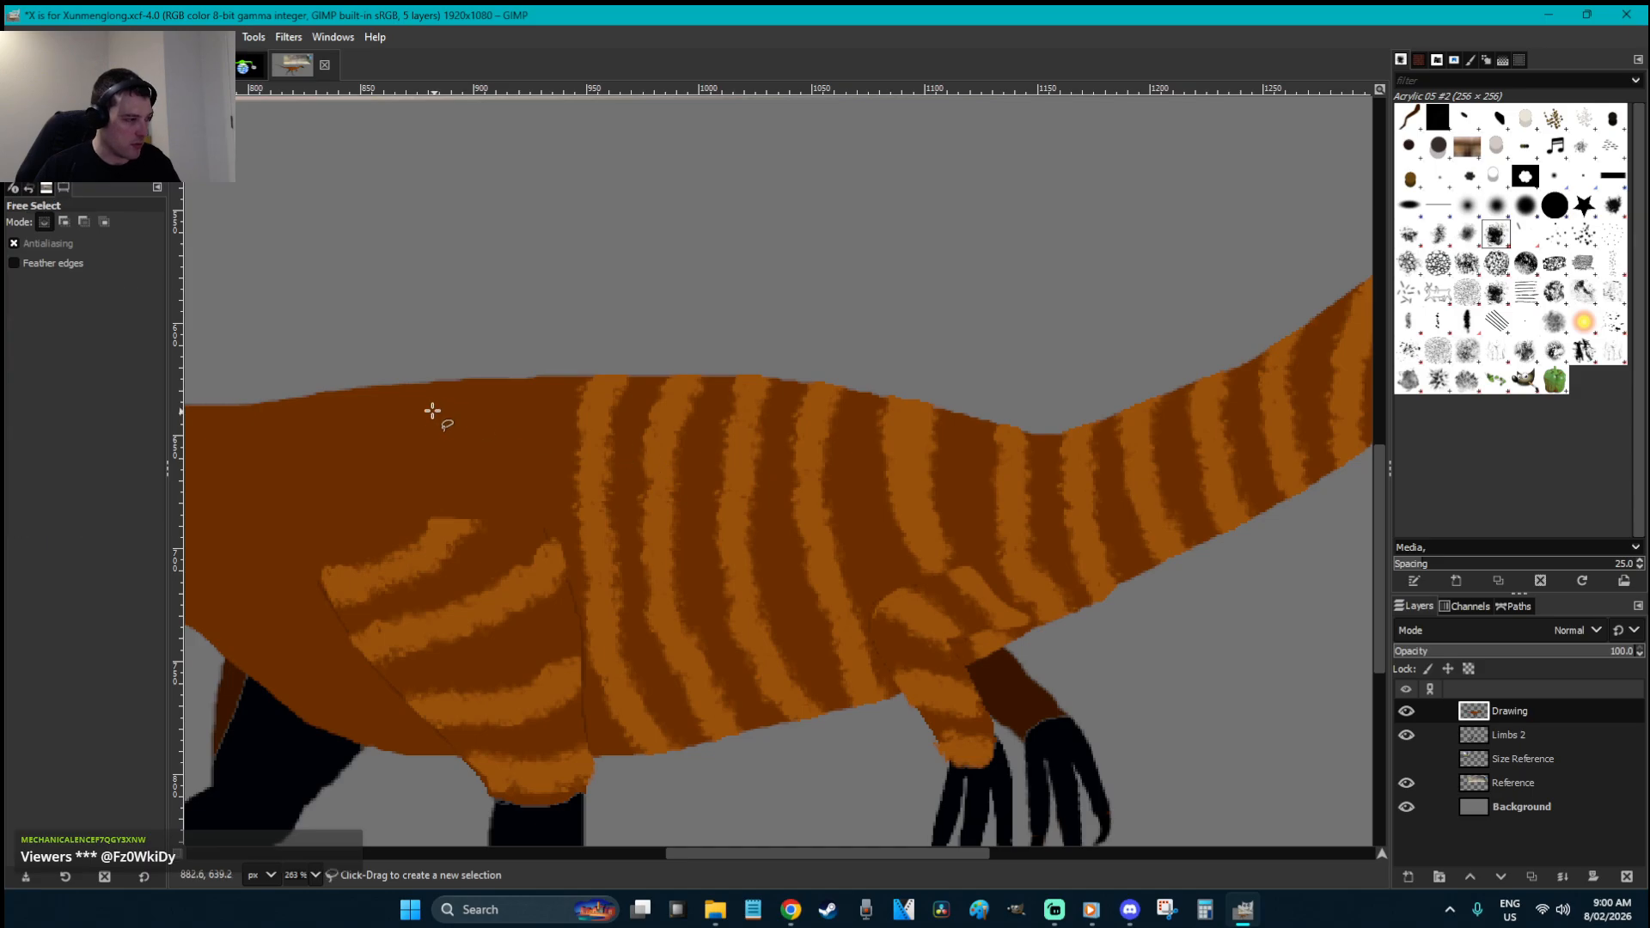
mouse_move(555, 378)
left_mouse_down()
mouse_move(664, 429)
mouse_move(658, 557)
left_mouse_up()
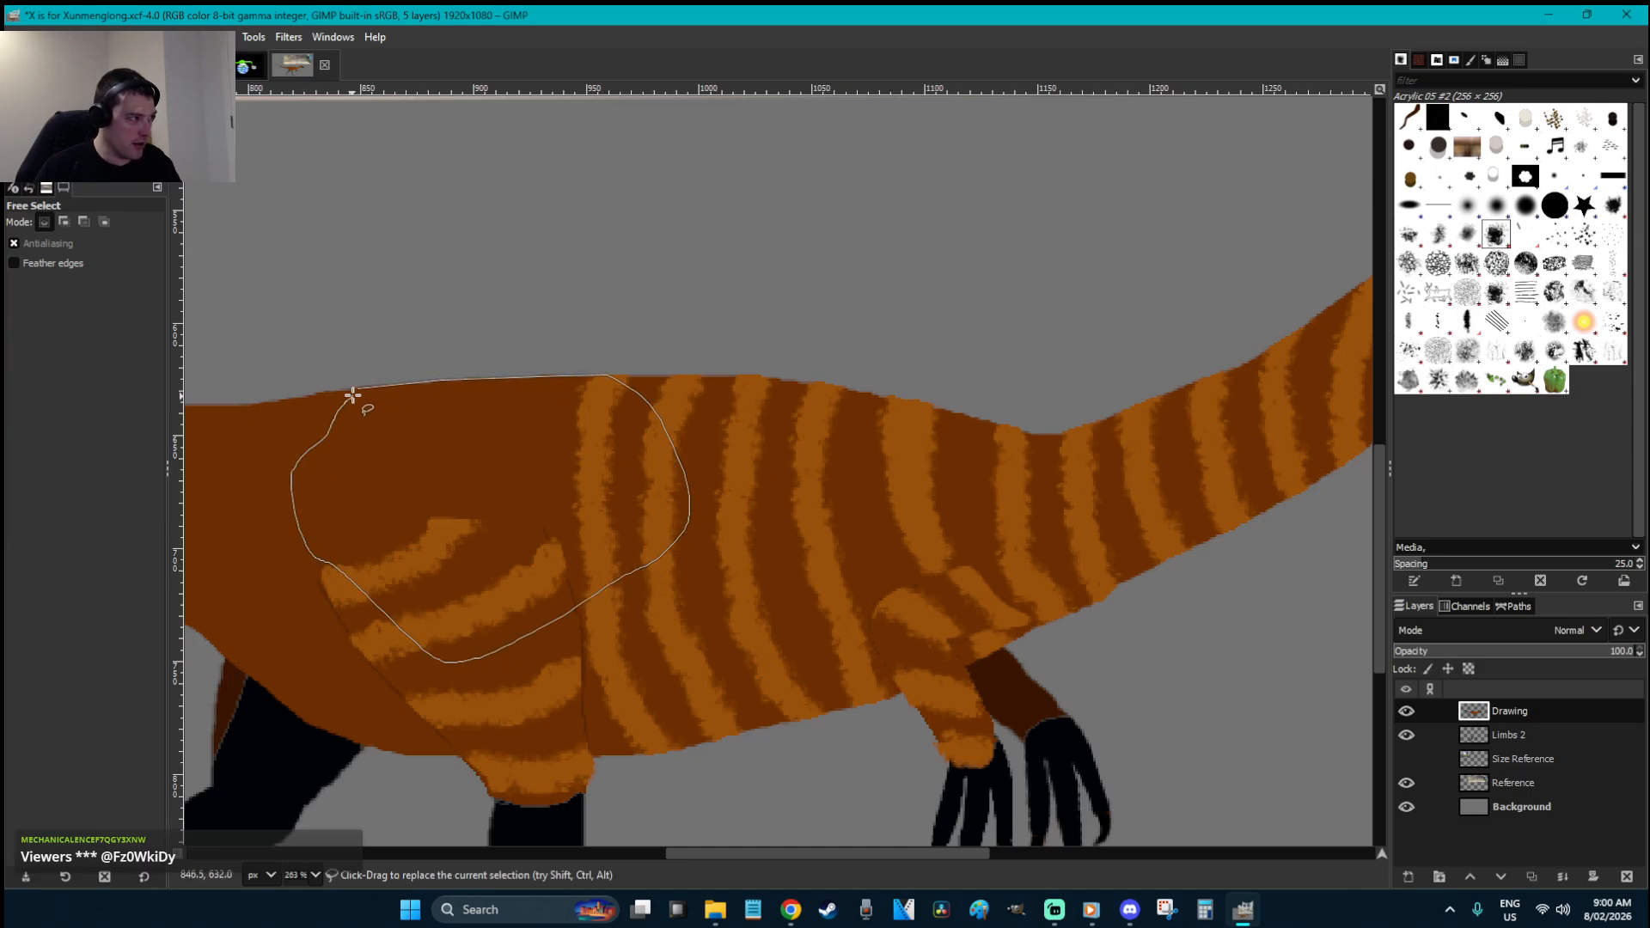
key("Return")
key("p")
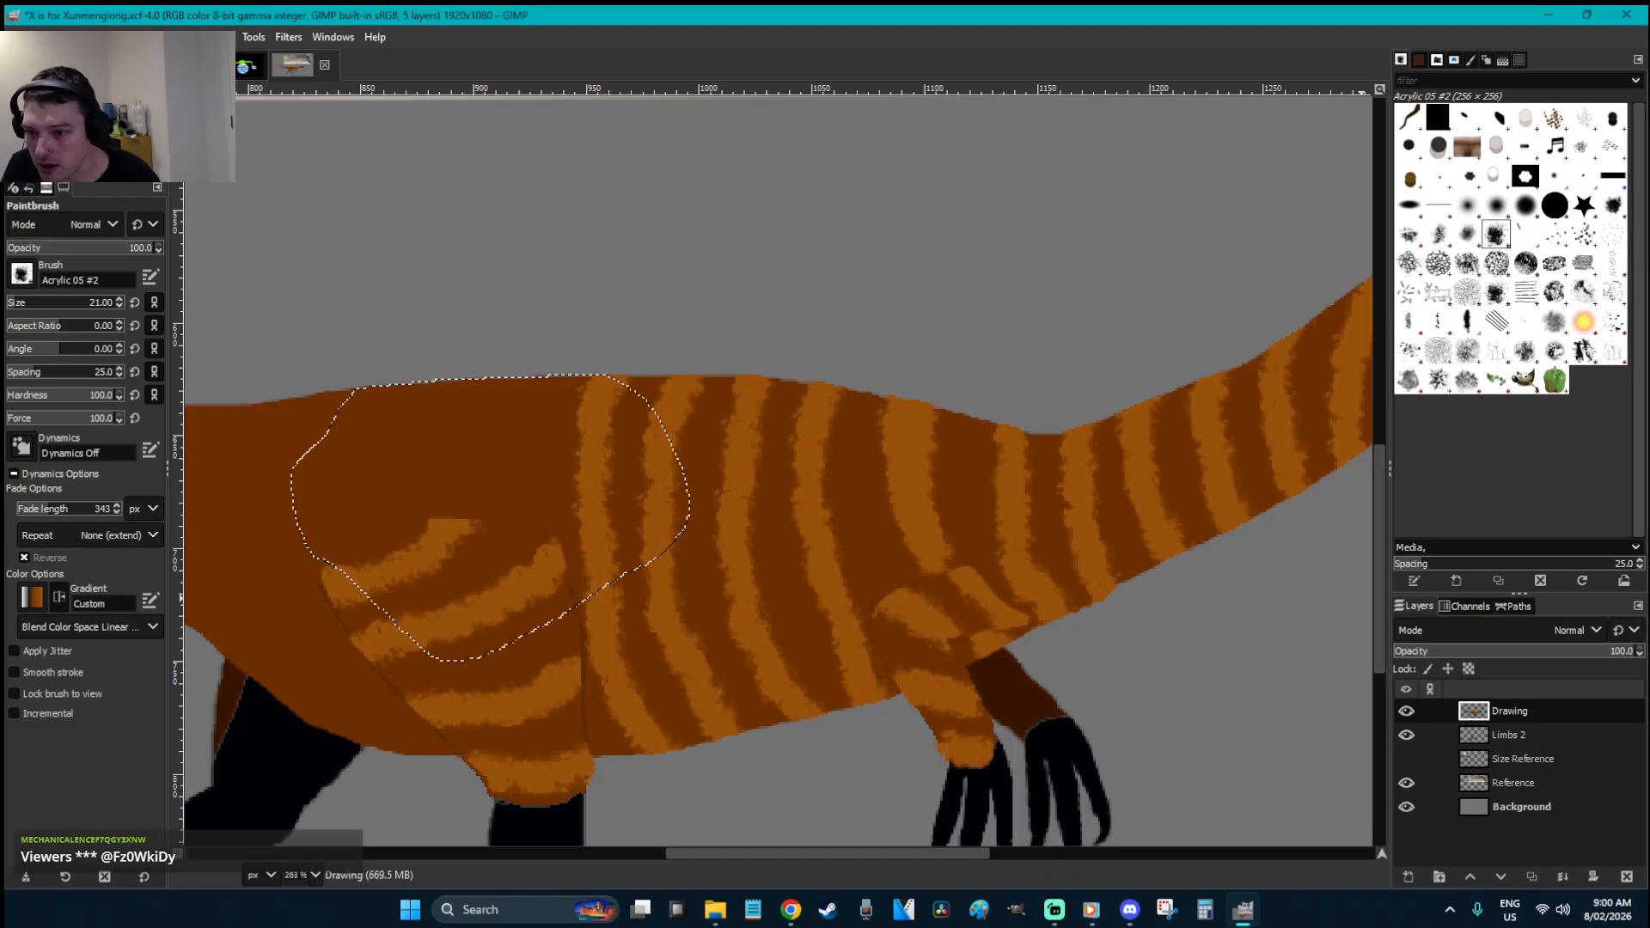
key("alt+Tab")
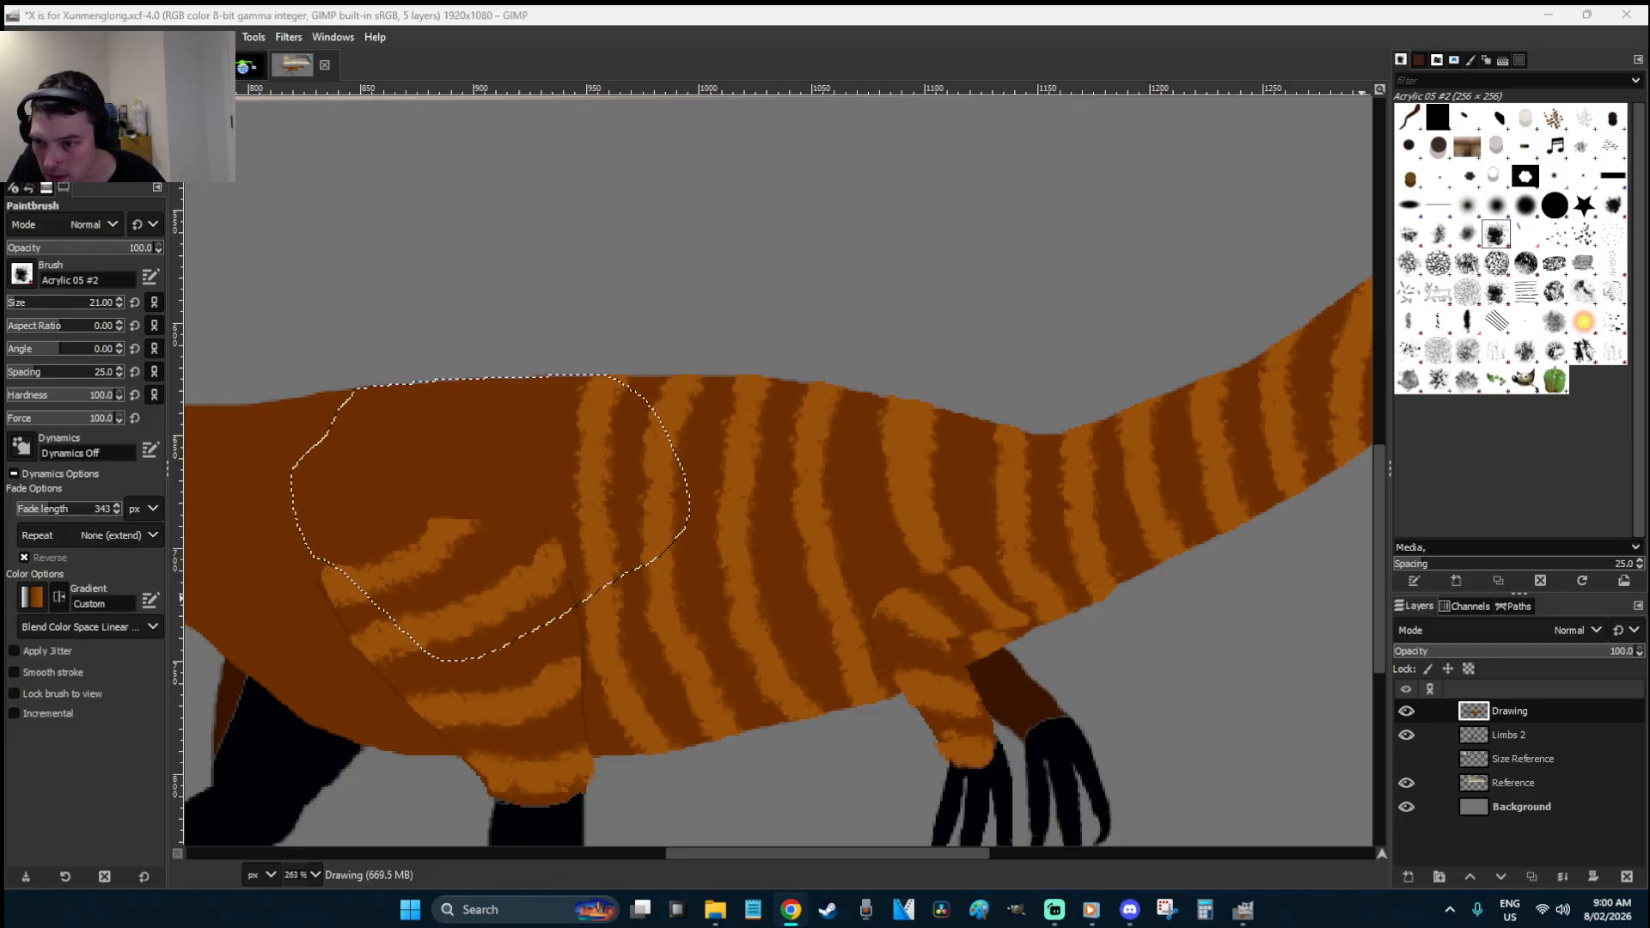
left_click(628, 9)
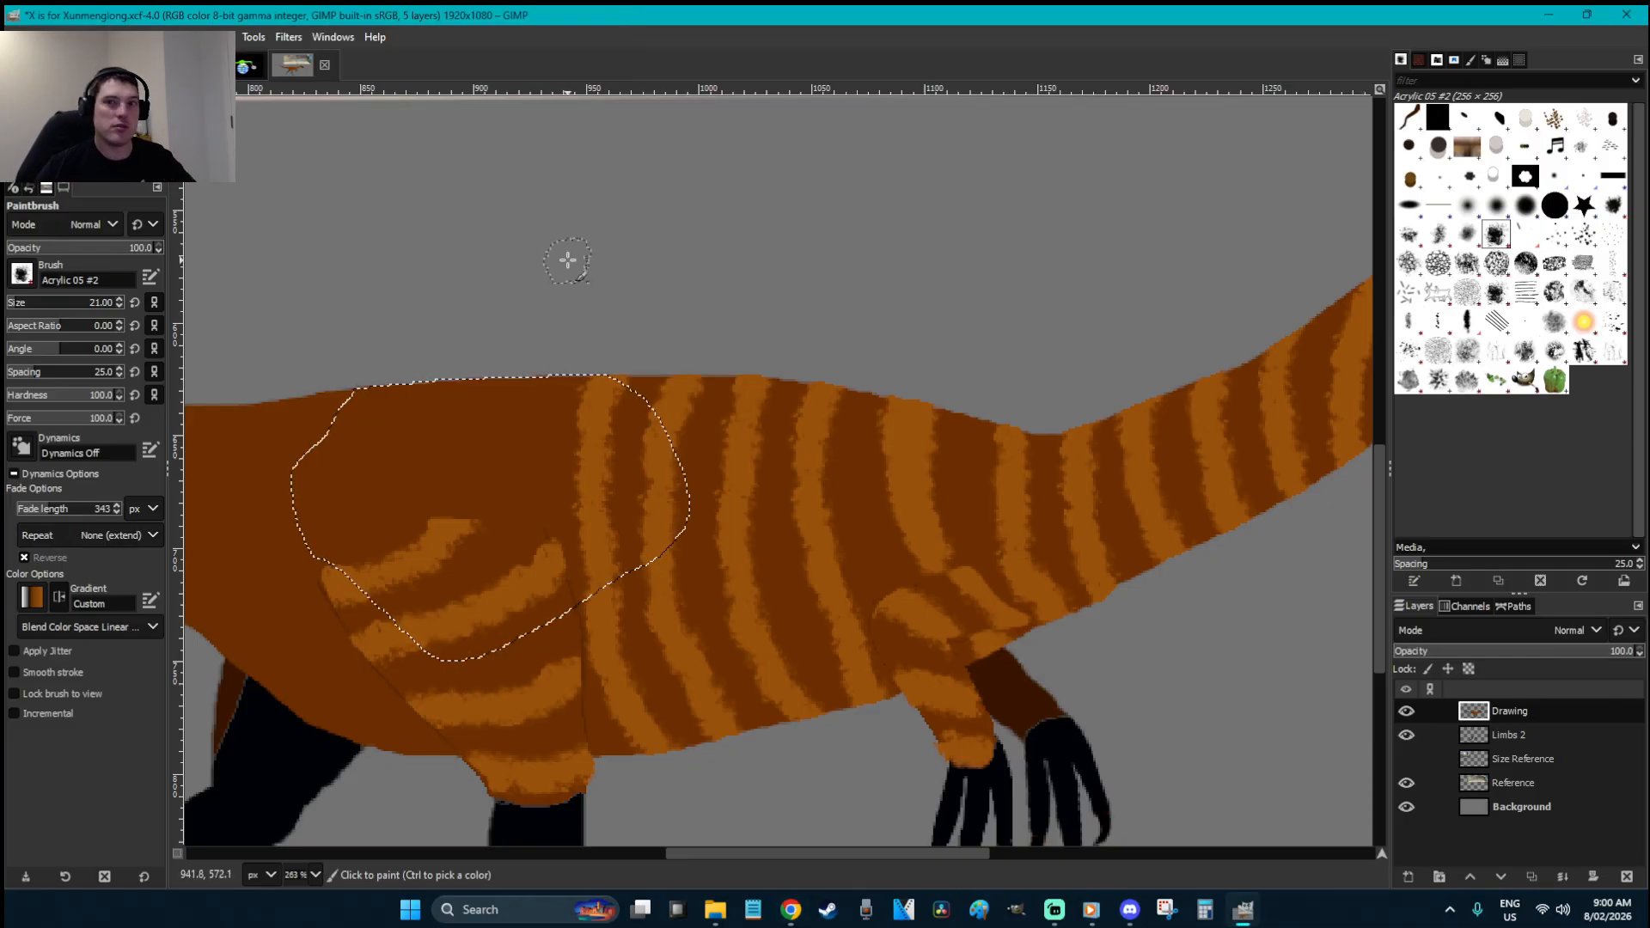
mouse_move(449, 524)
left_mouse_down()
mouse_move(479, 499)
mouse_move(527, 379)
left_mouse_up()
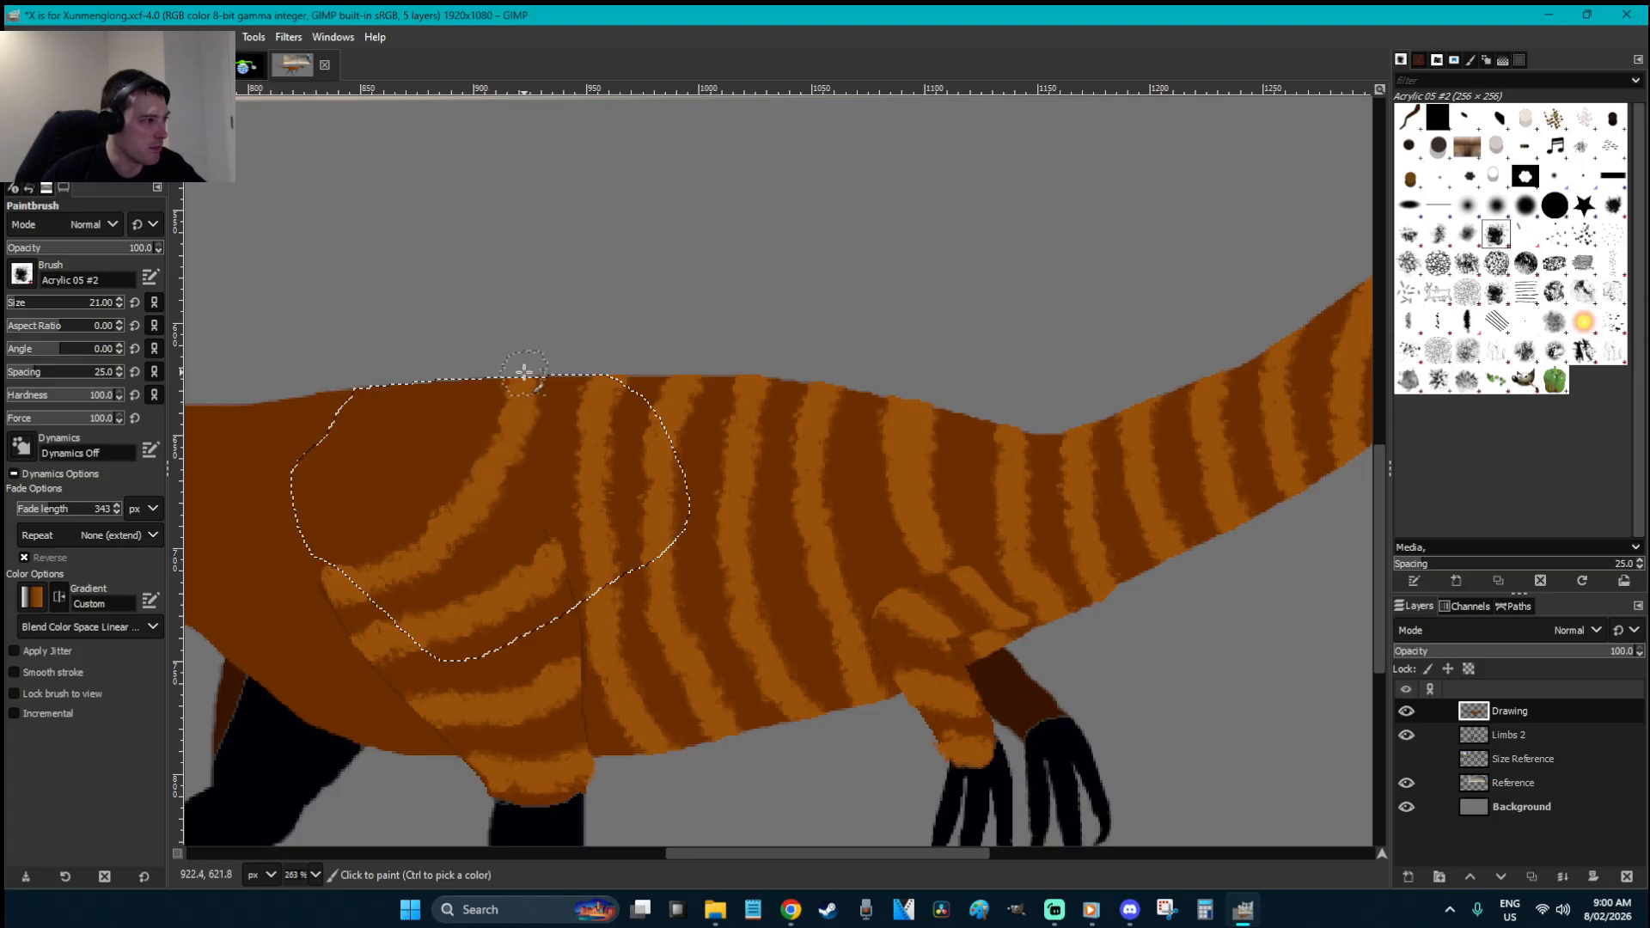
left_click_drag(425, 388, 321, 515)
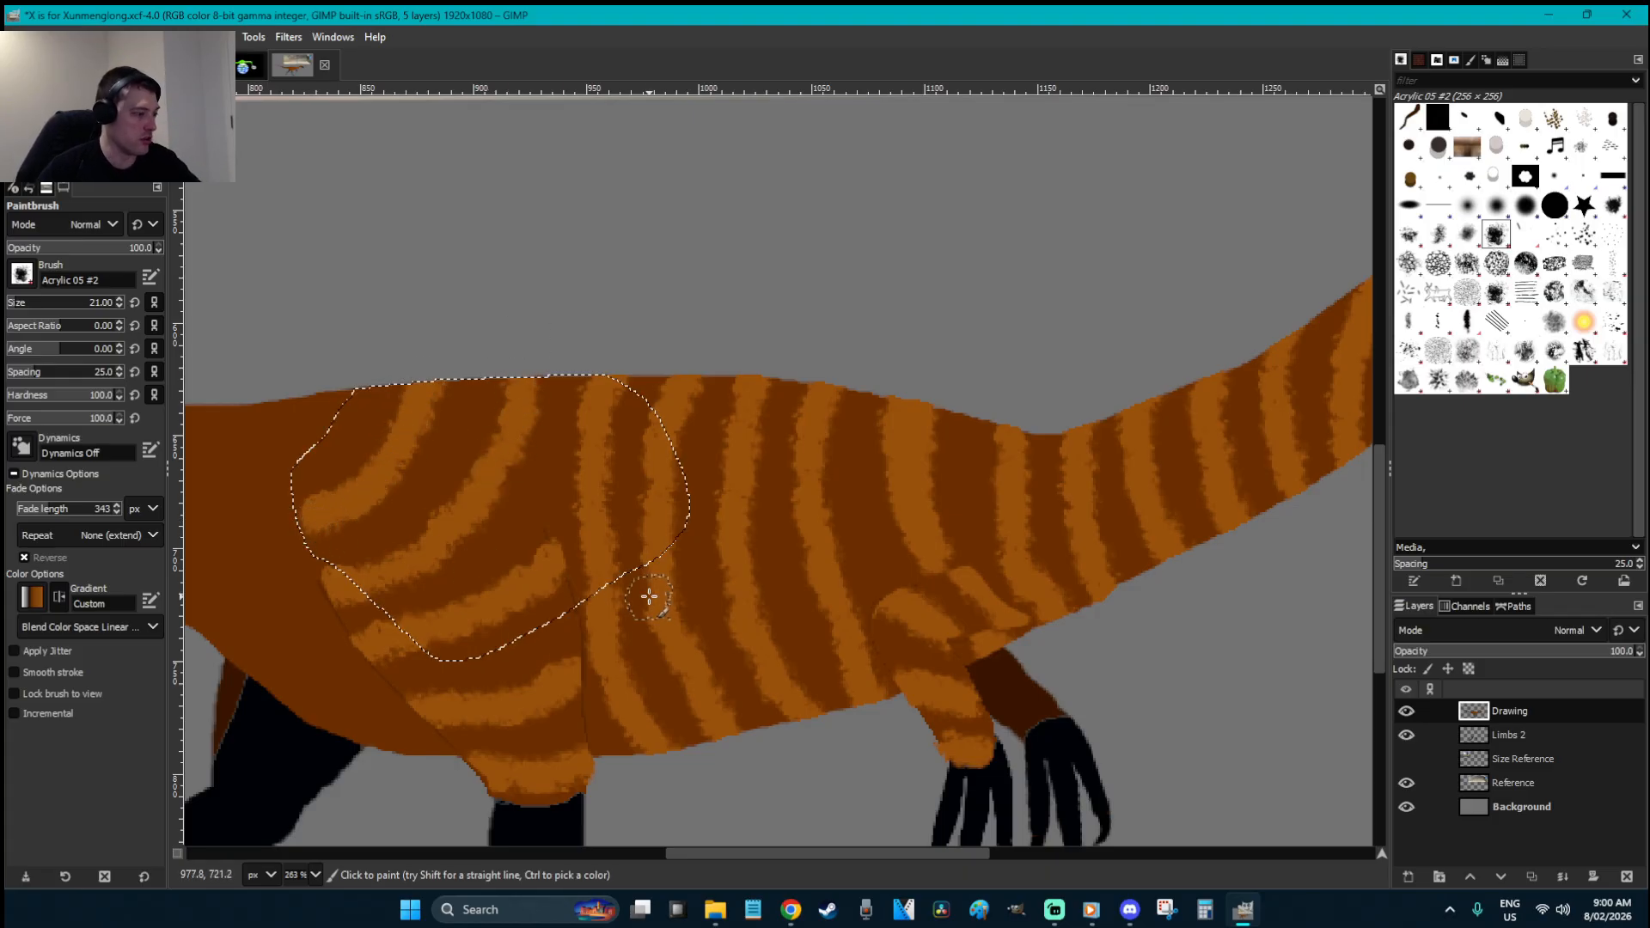
key("r")
left_click(686, 605)
- Select the rump and tail base with Free Select, following the underside from the near thigh to the tail
scroll(720, 739, "left", 5)
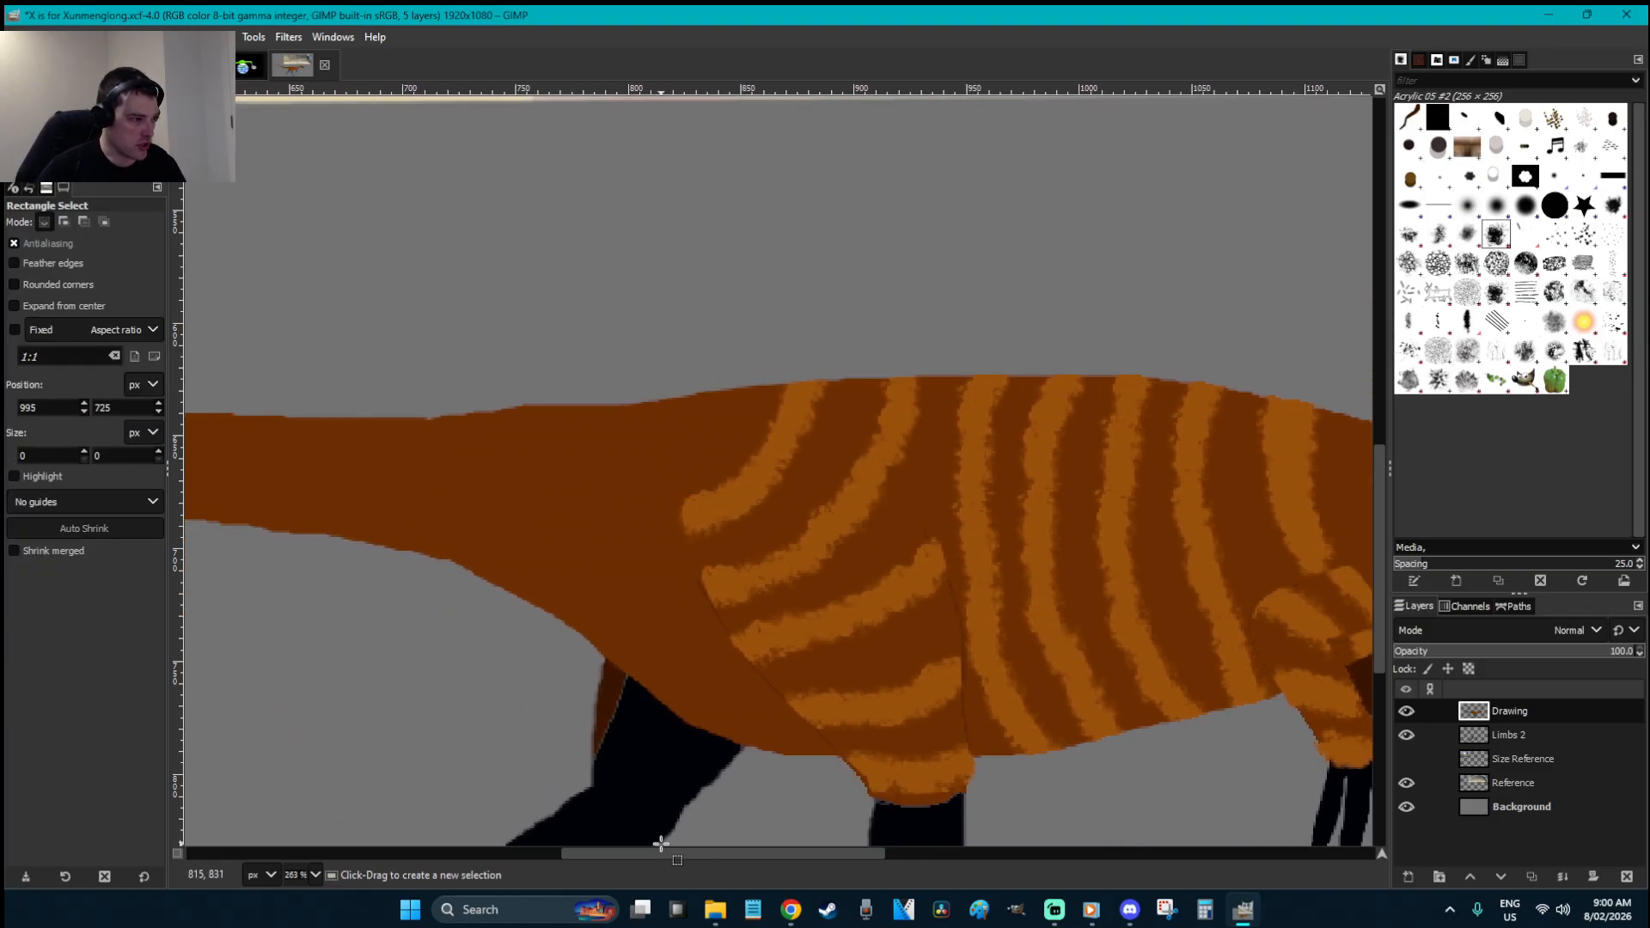
scroll(740, 660, "down", 4)
key("f")
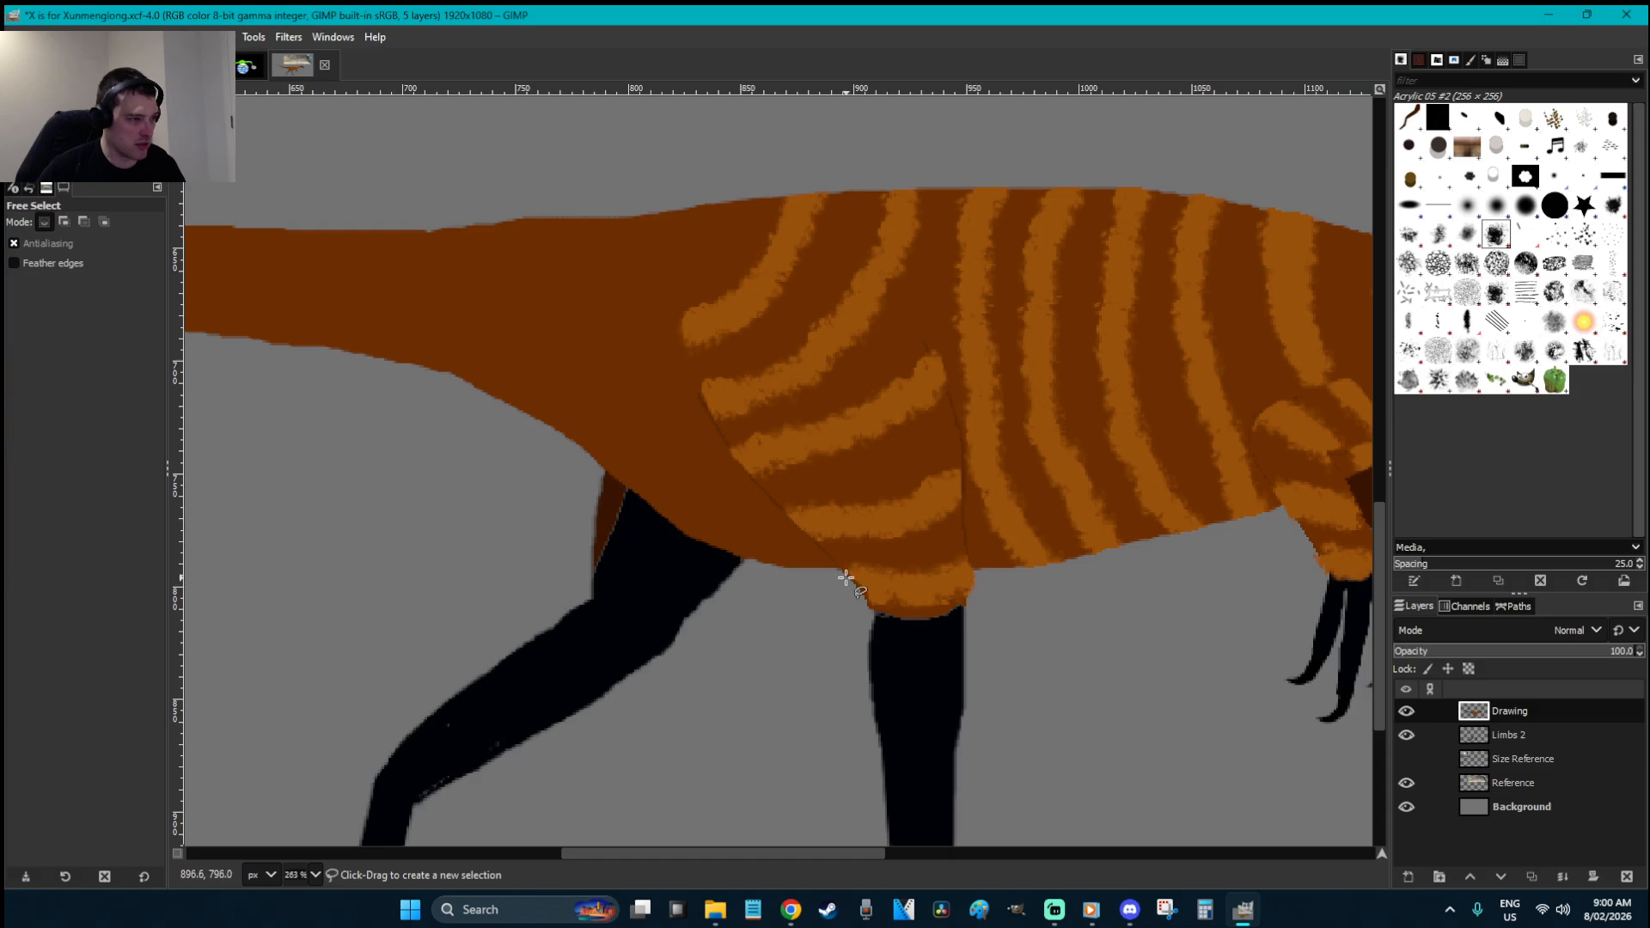
left_click(845, 569)
left_click_drag(756, 567, 747, 564)
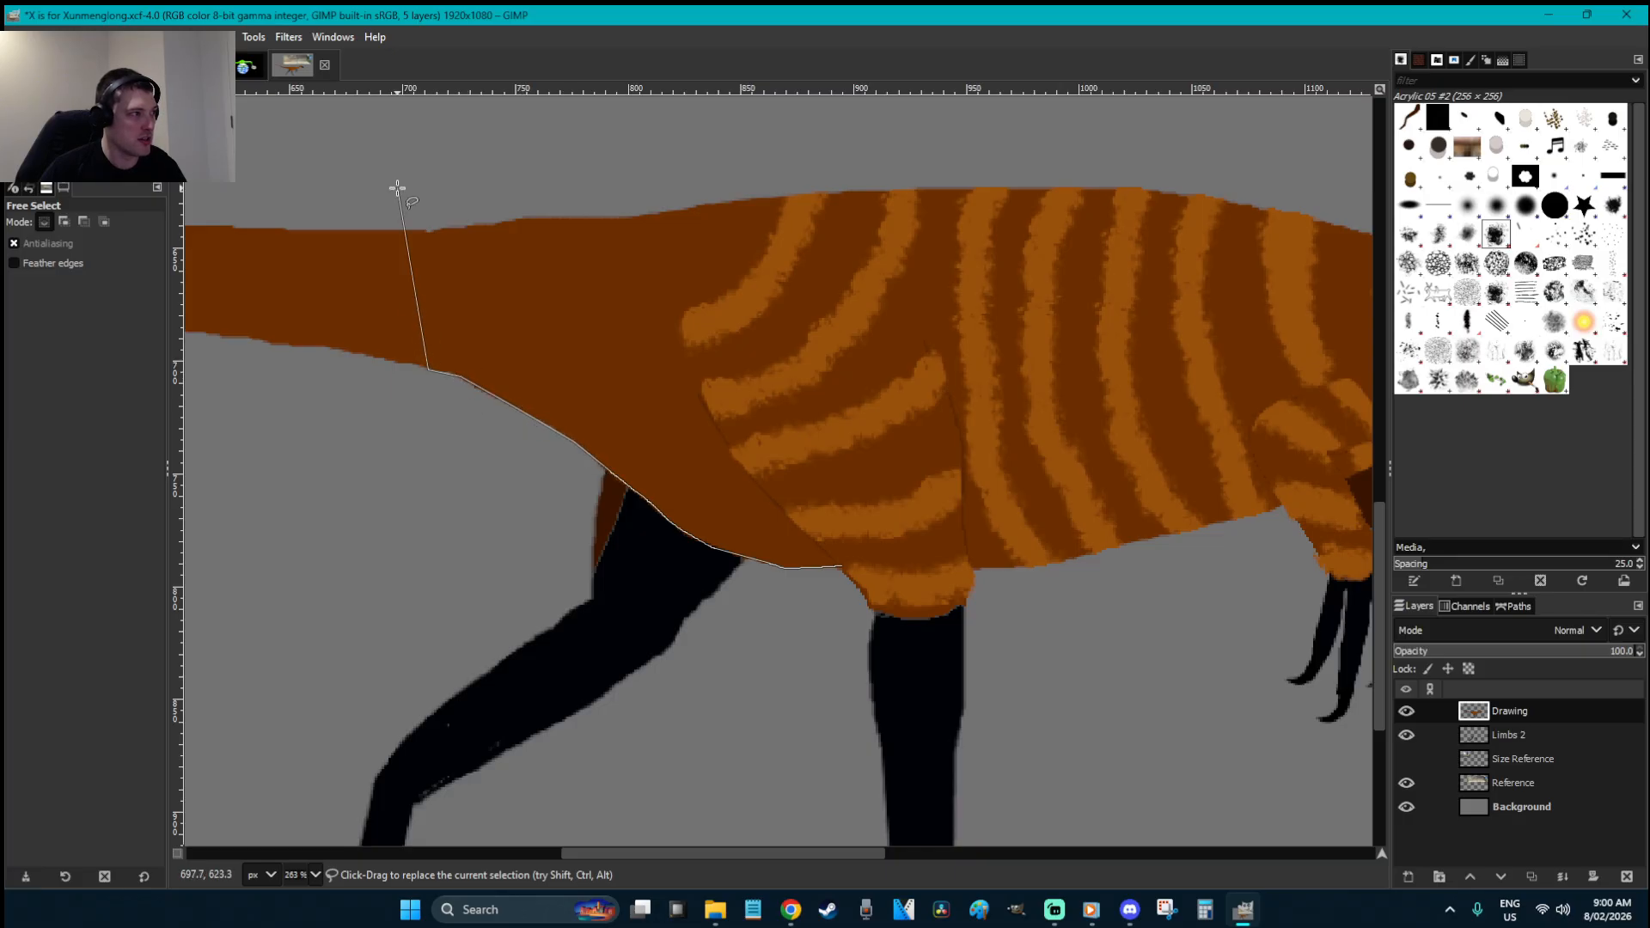
mouse_move(829, 106)
left_mouse_down()
mouse_move(948, 350)
mouse_move(843, 565)
left_mouse_up()
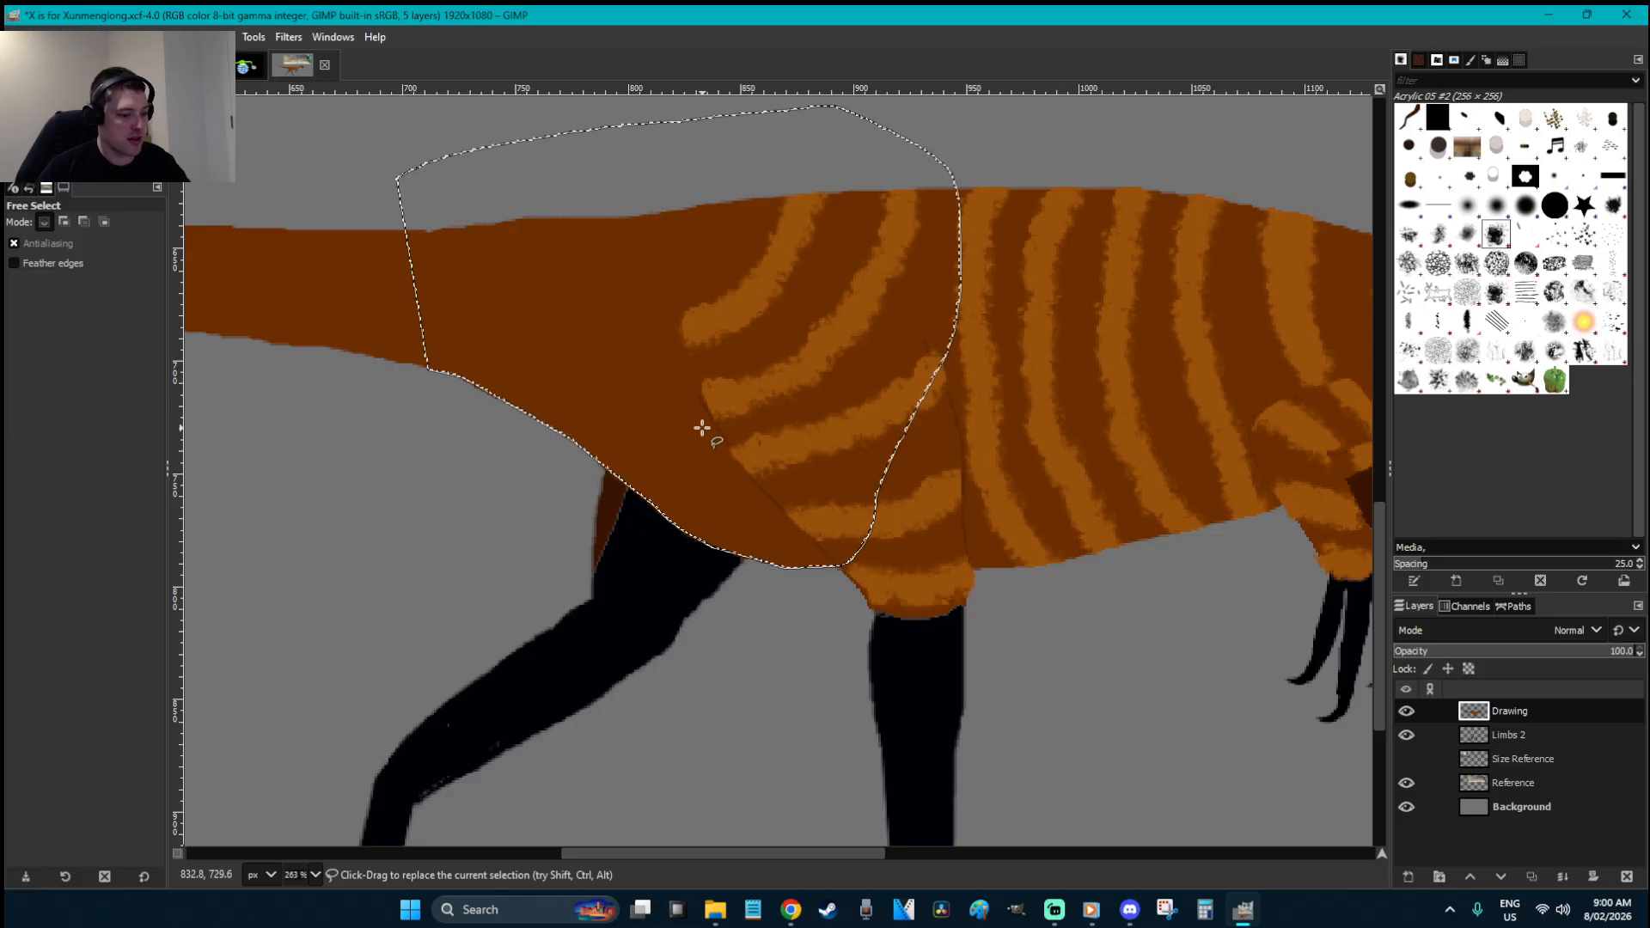
key("p")
mouse_move(719, 193)
left_mouse_down()
mouse_move(647, 267)
mouse_move(637, 306)
mouse_move(702, 309)
mouse_move(619, 449)
left_mouse_up()
left_click_drag(633, 290, 560, 420)
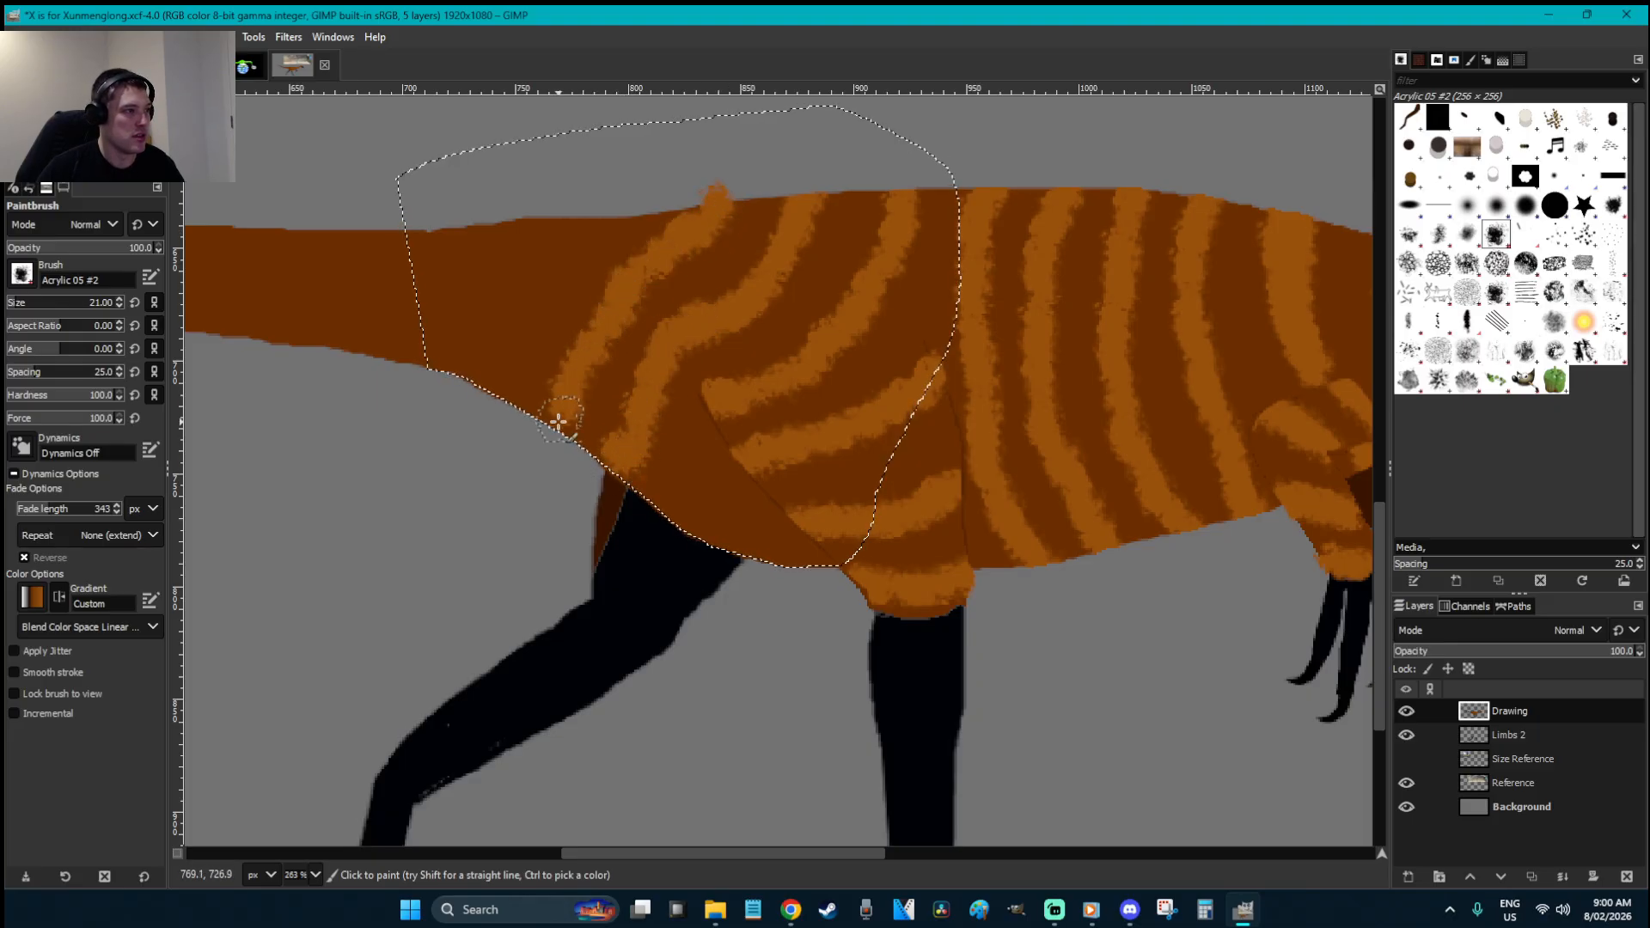
key("ctrl+z")
key("ctrl+z")
key("ctrl+z")
key("ctrl+z")
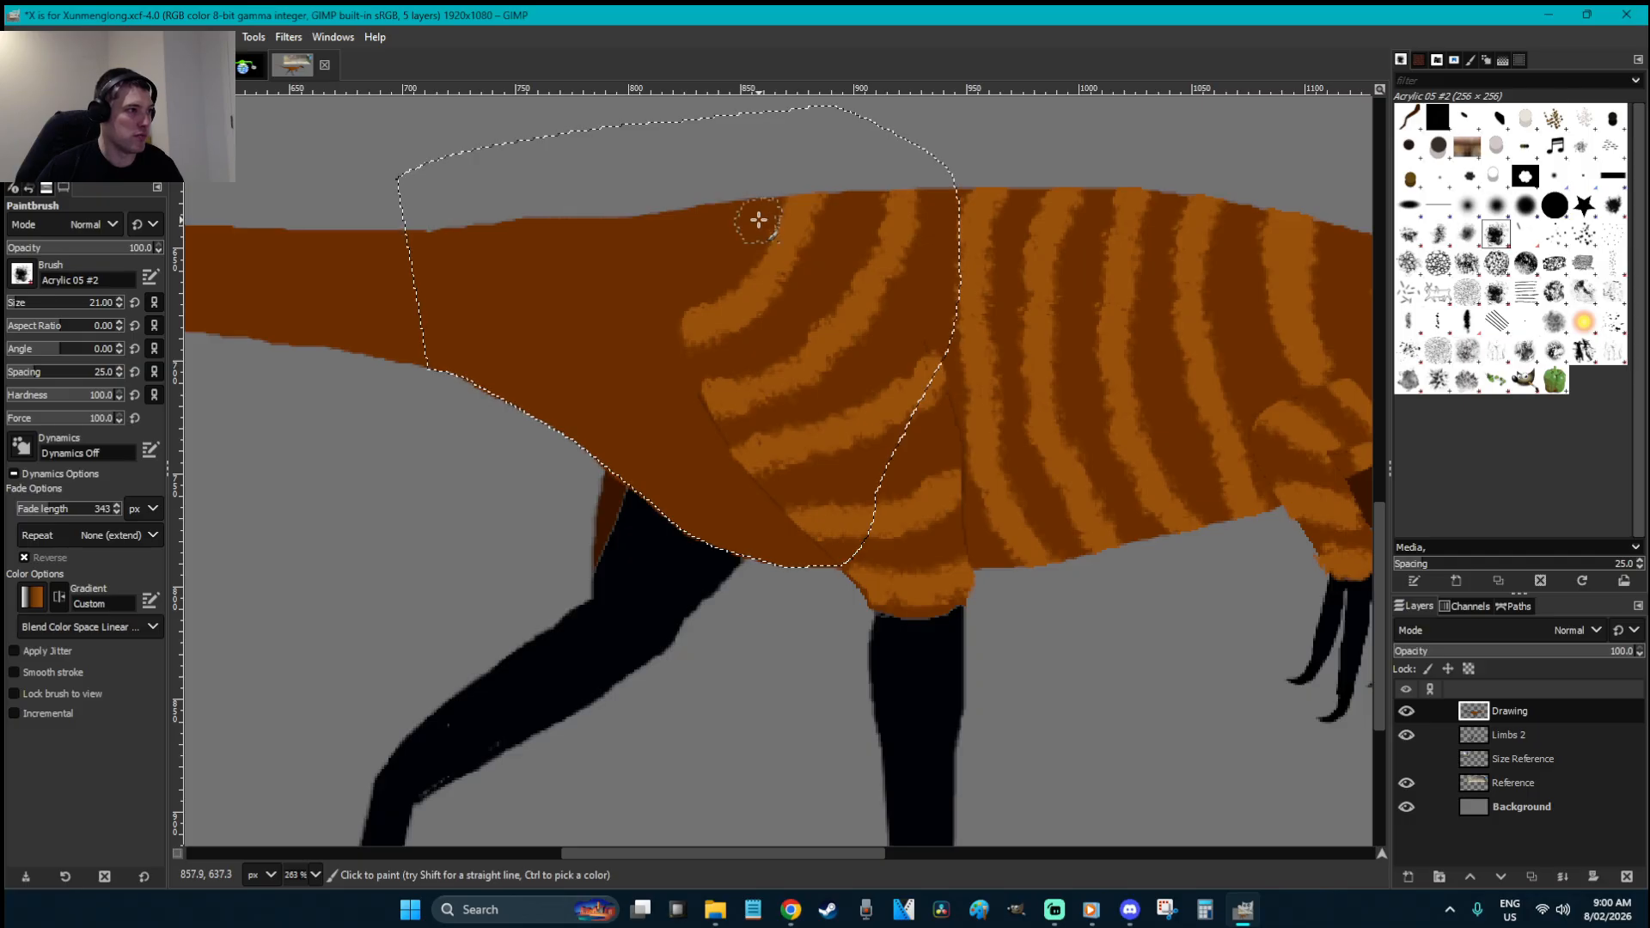
- Paint three lighter brown stripes down to the underside of the rump and tail base, joining the first to the existing hip stripe, and deselect
key("r")
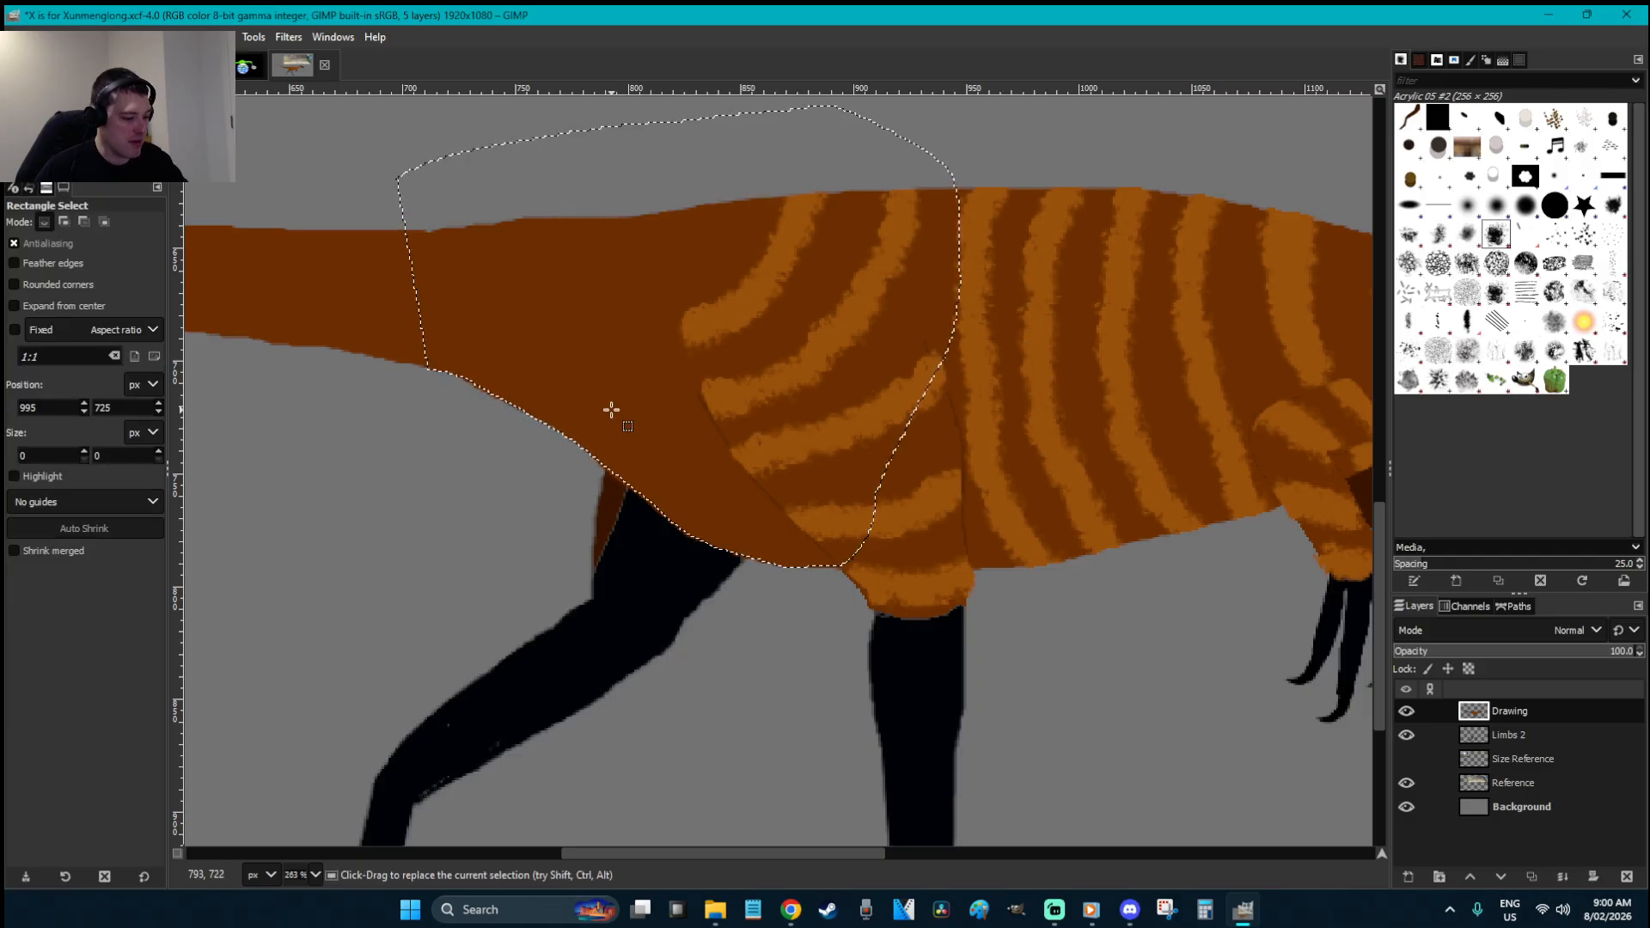
key("p")
left_click_drag(687, 313, 602, 451)
mouse_move(608, 313)
left_mouse_down()
mouse_move(570, 333)
mouse_move(520, 410)
left_mouse_up()
left_click_drag(494, 307, 437, 368)
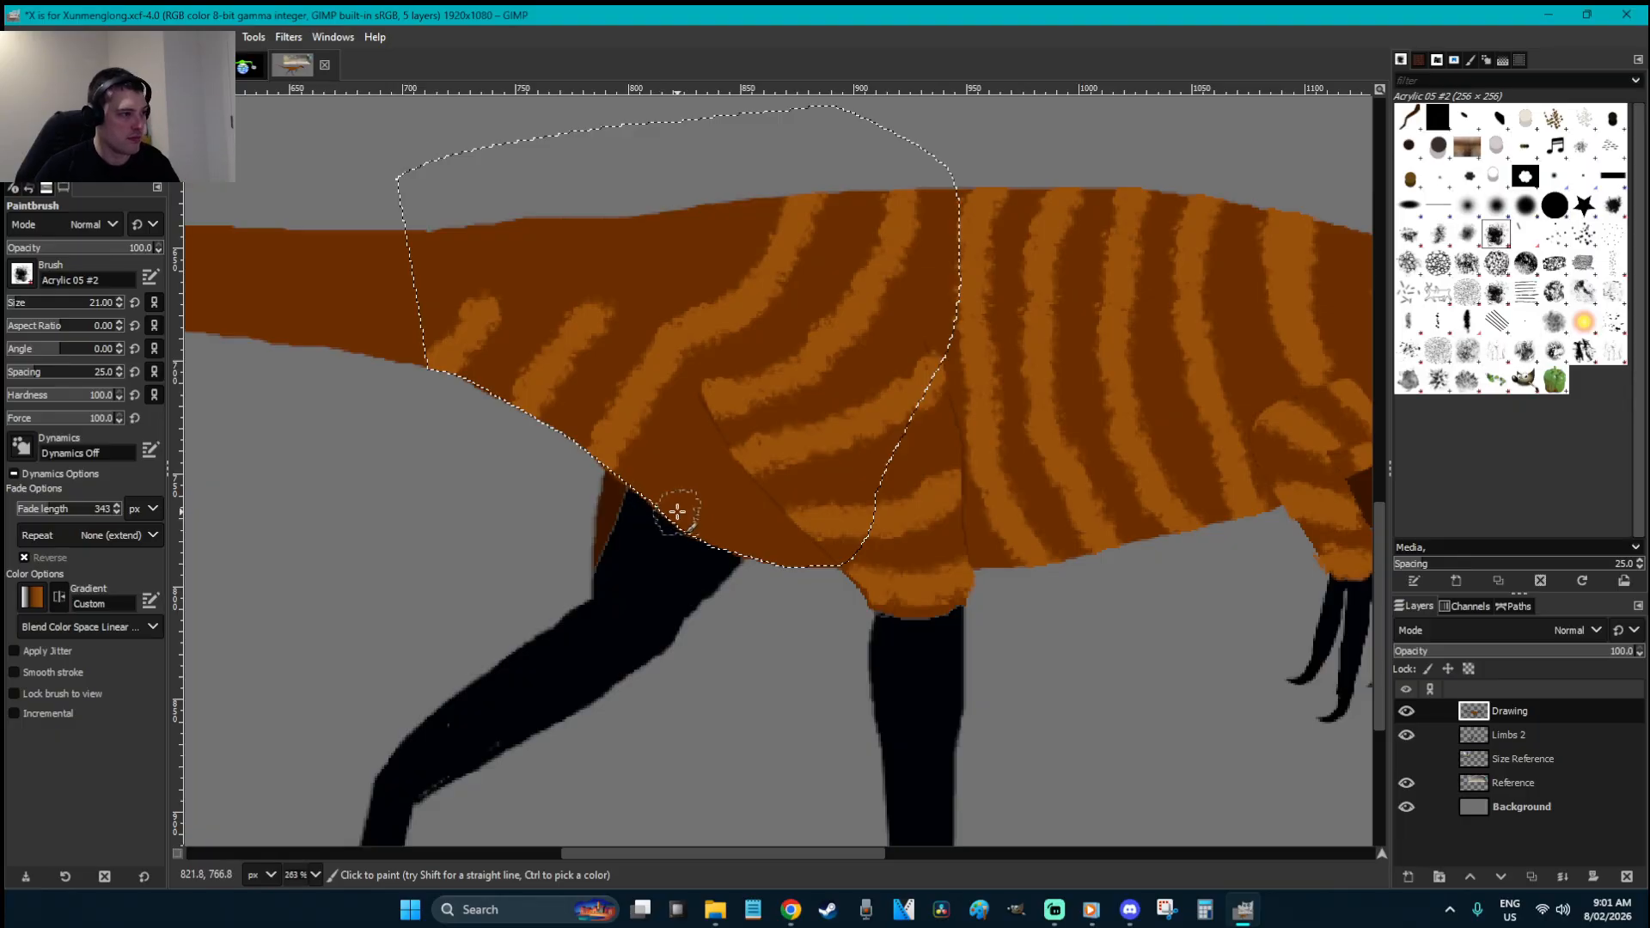
key("r")
left_click(813, 571)
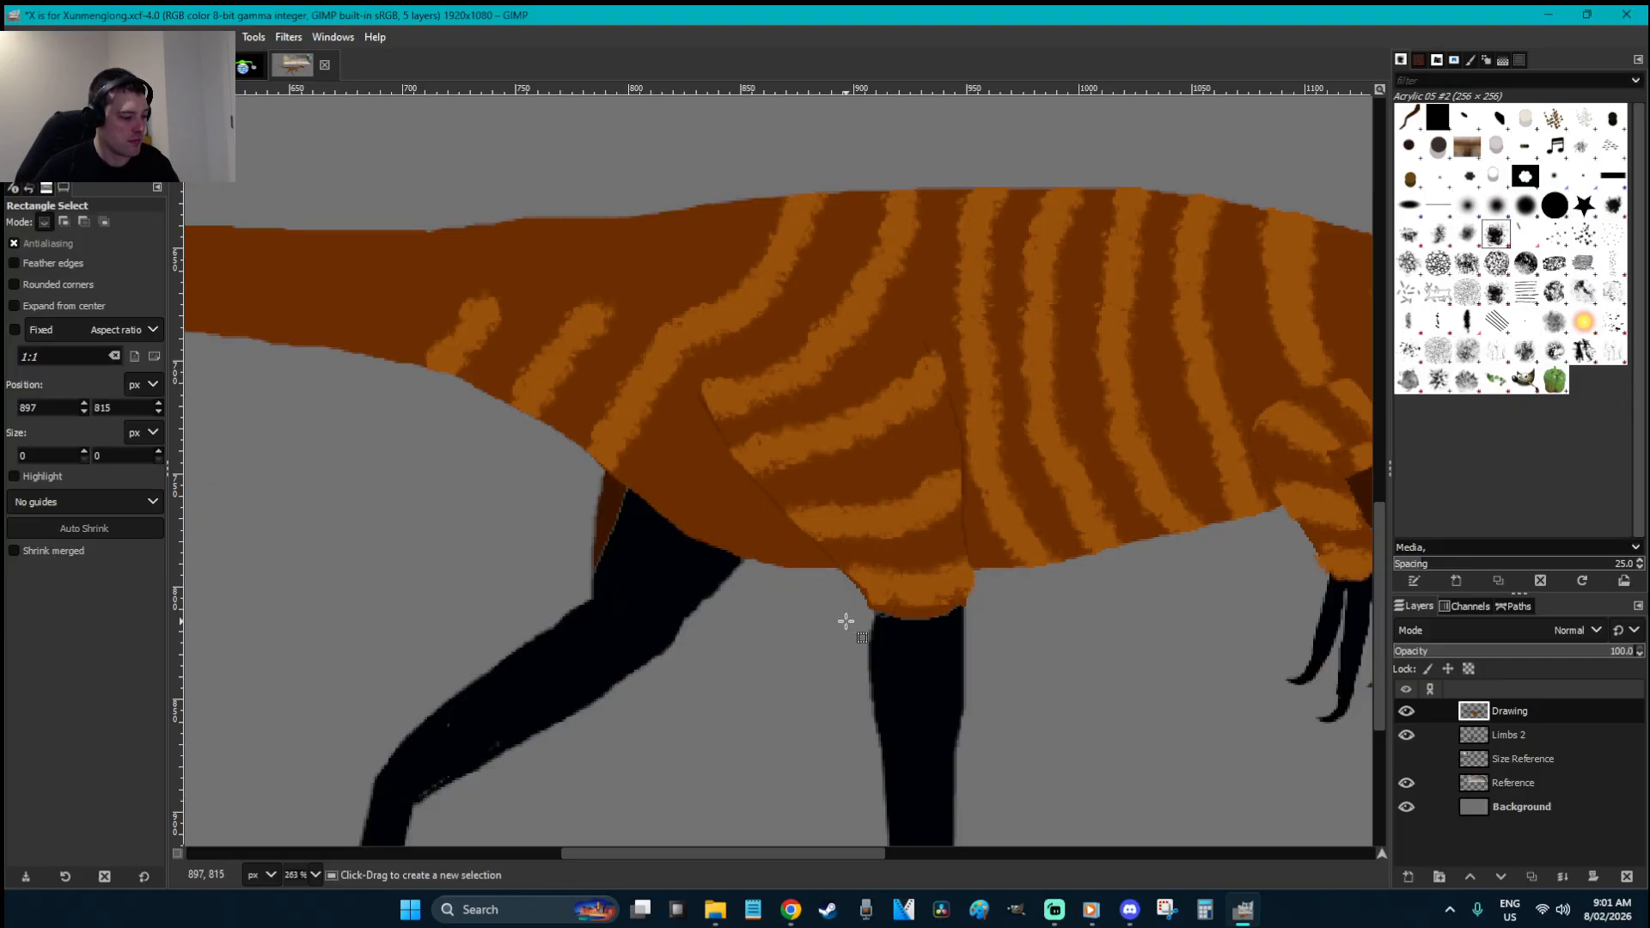
- Outline the rump and tail base with Free Select, following the back, the underside and the rear edge of the near thigh
key("f")
left_click(781, 199)
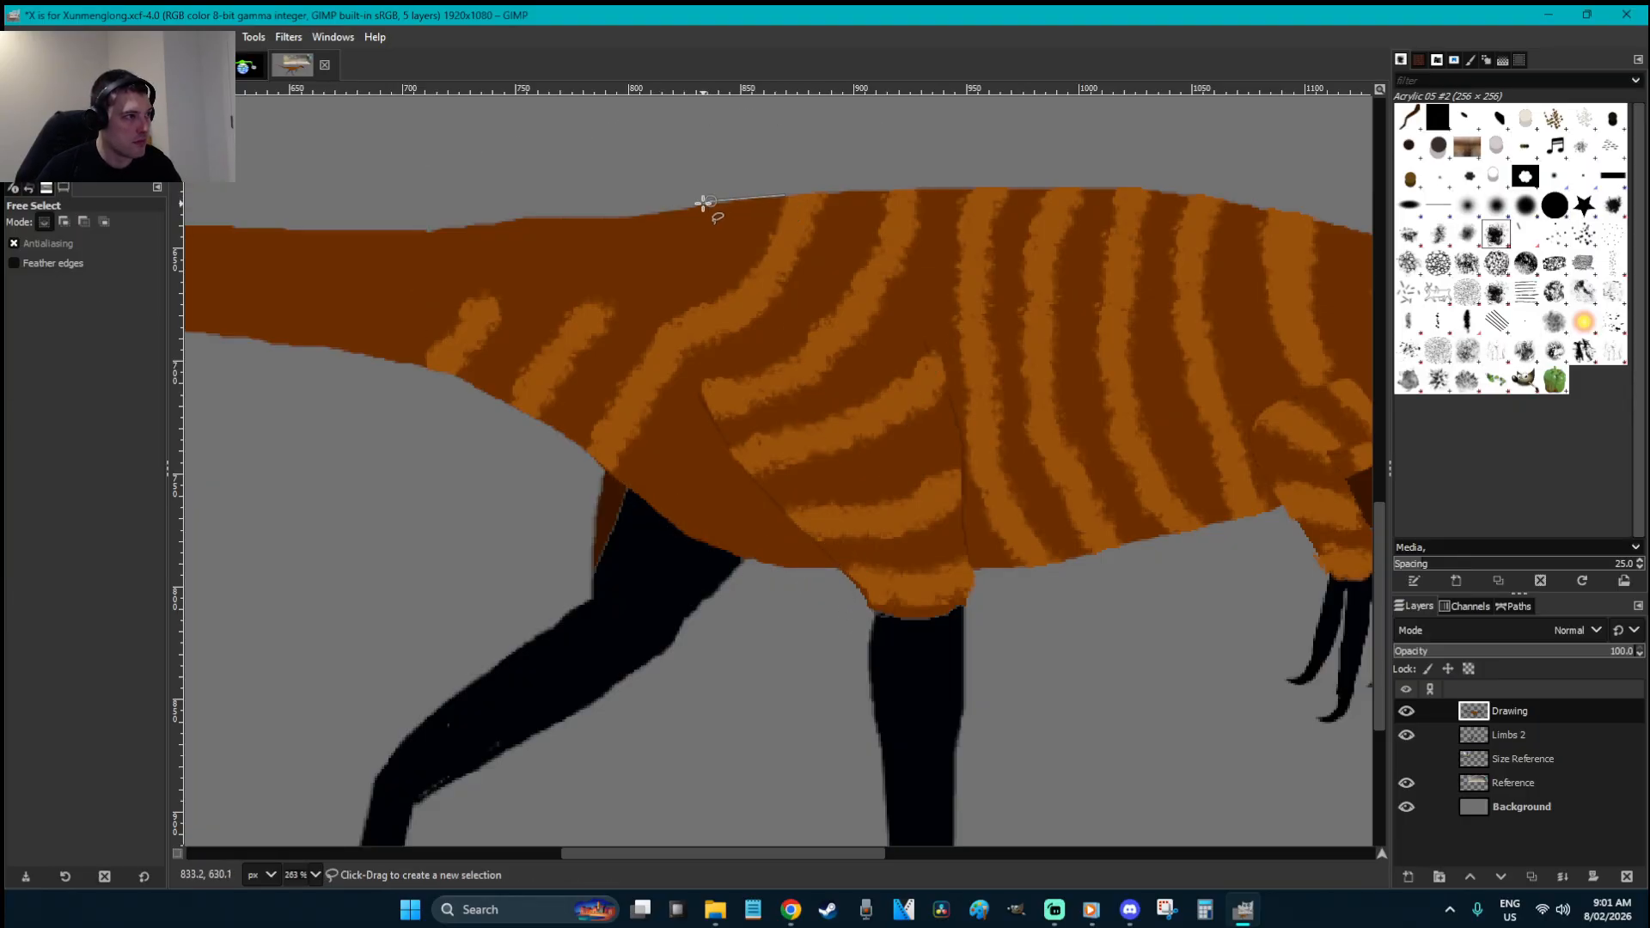
left_click(632, 215)
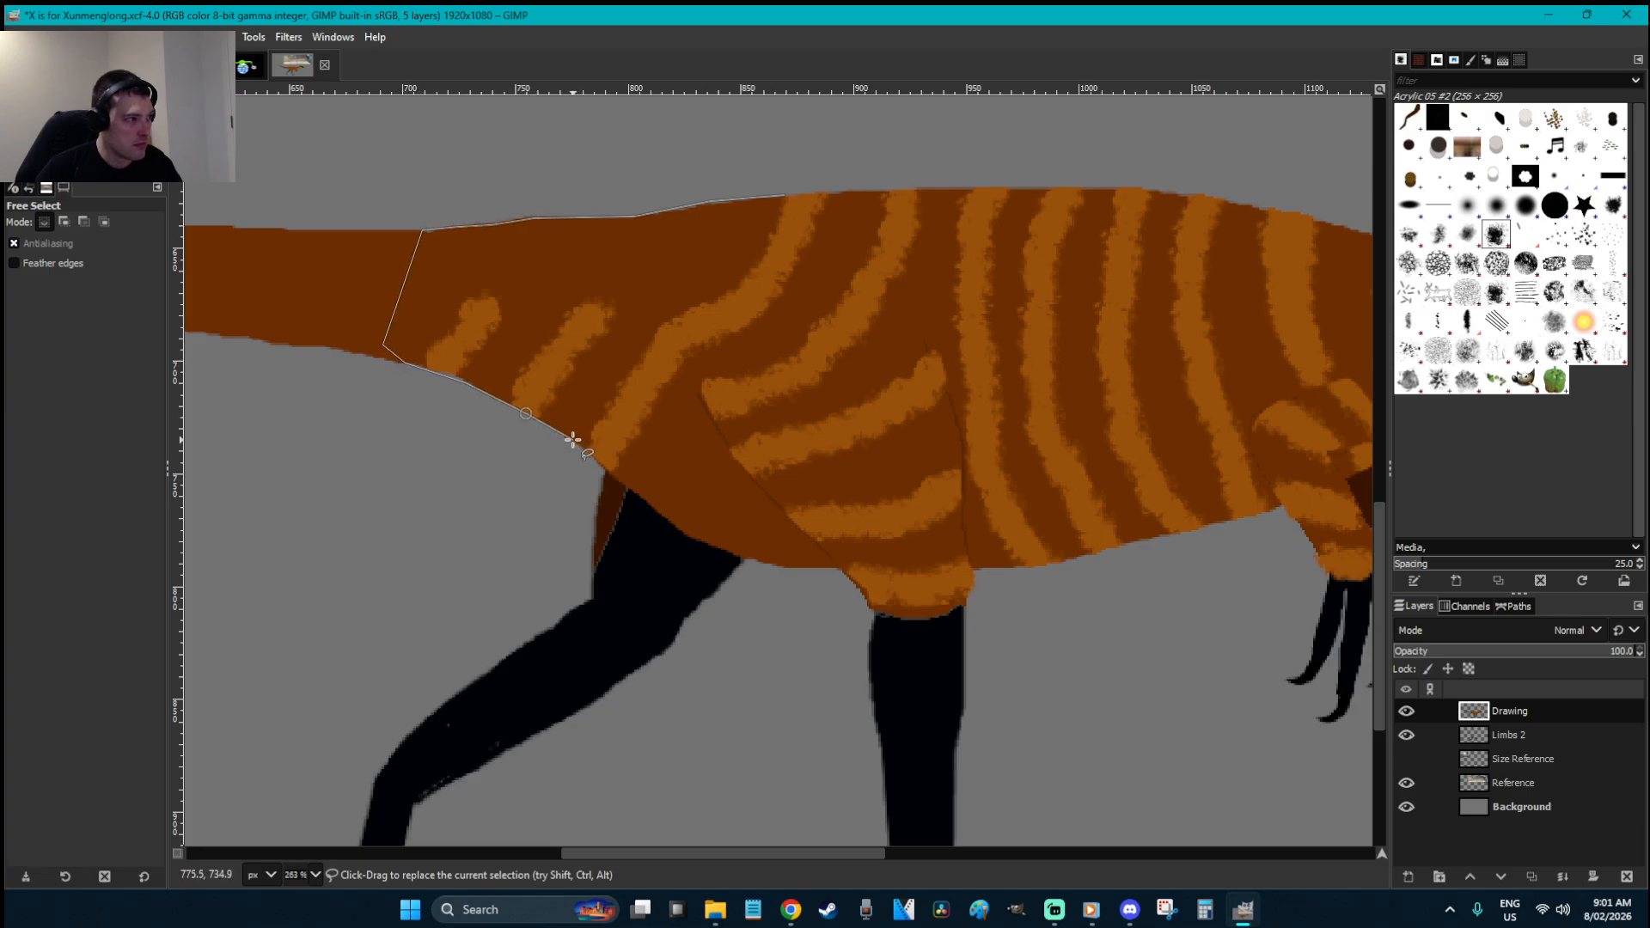
left_click(679, 531)
left_click(715, 545)
left_click(750, 560)
left_click(792, 566)
left_click(840, 562)
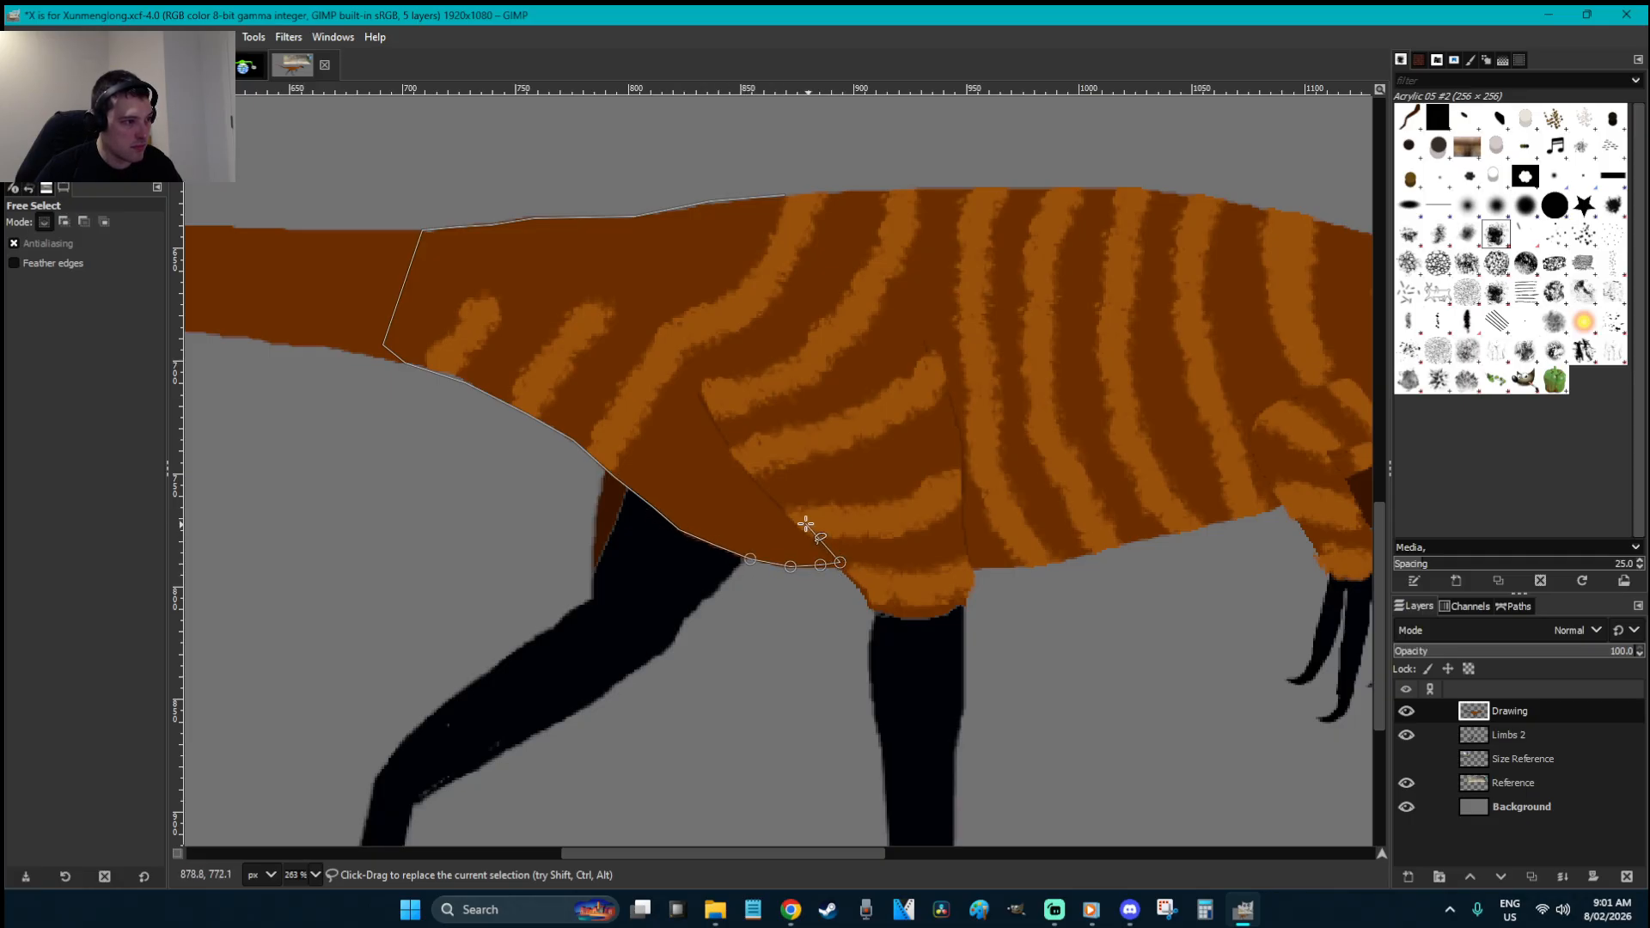
mouse_move(701, 393)
left_mouse_down()
mouse_move(804, 256)
mouse_move(799, 215)
left_mouse_up()
left_click(783, 194)
key("Return")
- Paint two short lighter brown stripes behind the near thigh, extend the two tail-base stripes up to the back, and deselect
key("p")
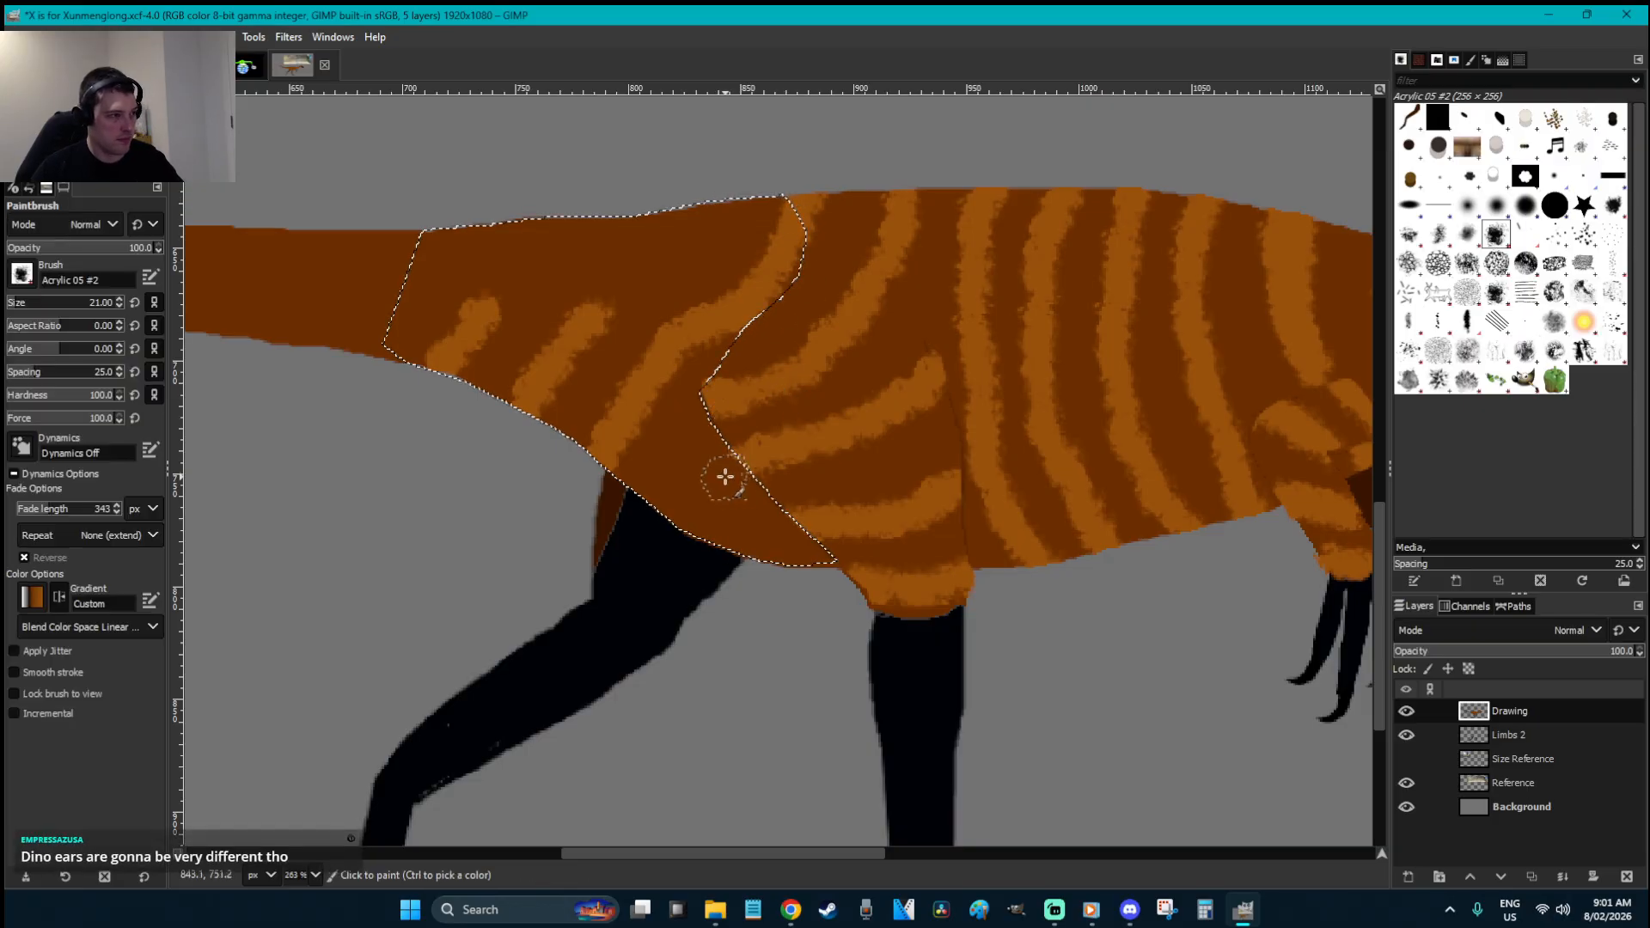
left_click_drag(706, 447, 672, 523)
mouse_move(764, 489)
left_mouse_down()
mouse_move(736, 548)
mouse_move(801, 582)
left_mouse_up()
mouse_move(590, 312)
left_mouse_down()
mouse_move(680, 228)
mouse_move(707, 165)
left_mouse_up()
left_click_drag(582, 204, 471, 321)
key("r")
left_click(488, 525)
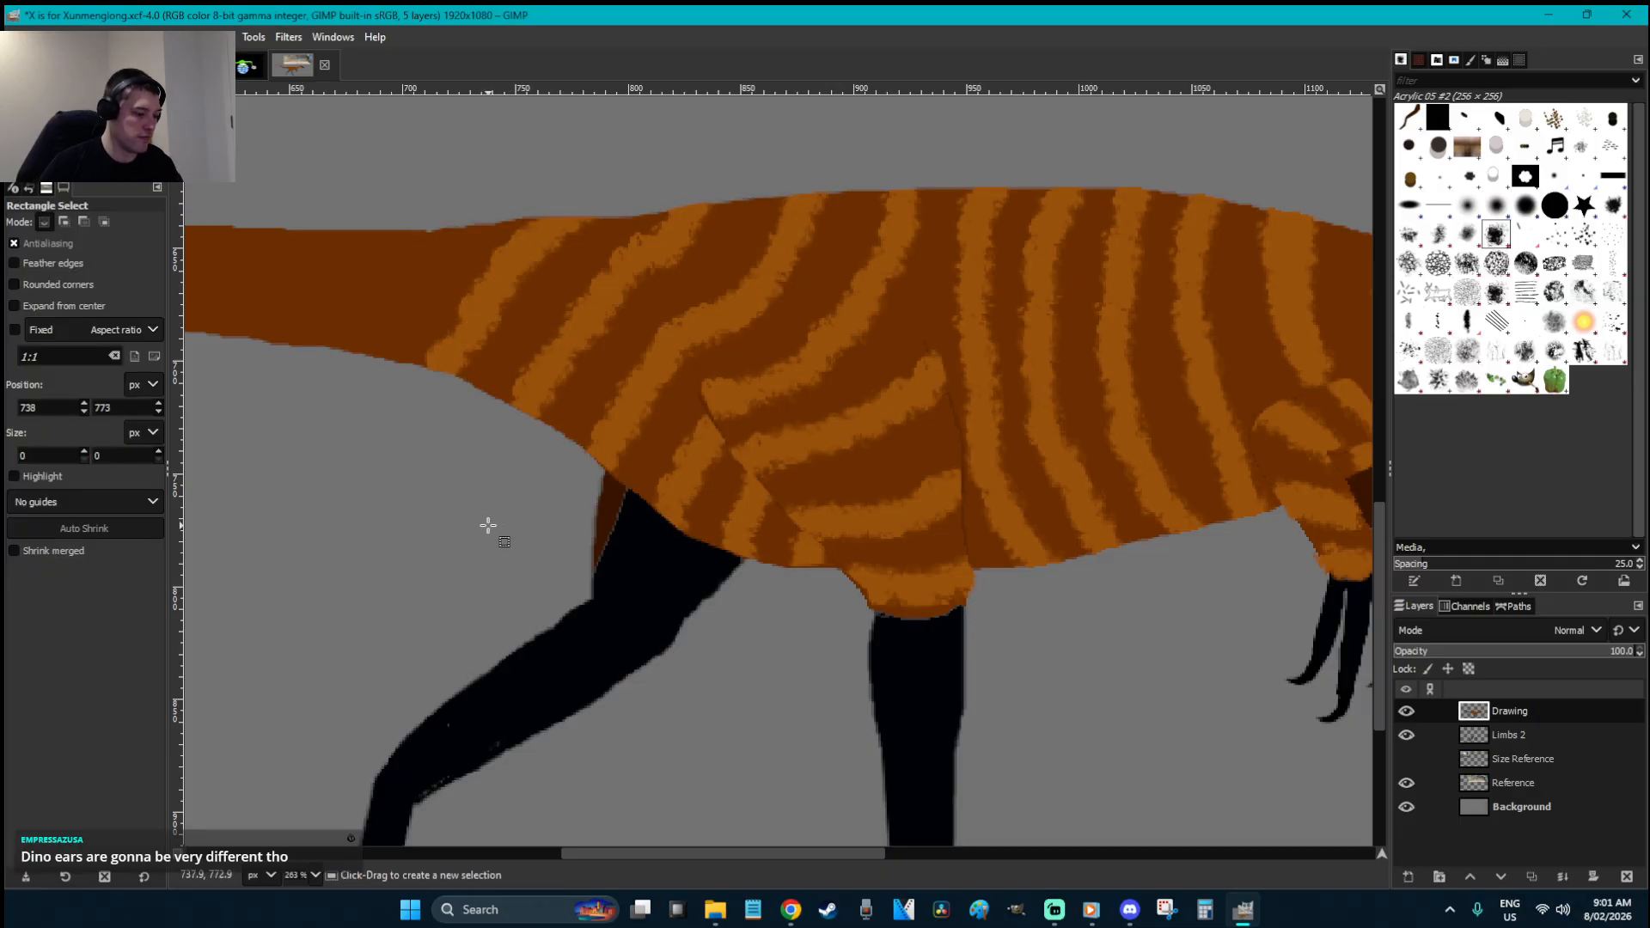
- Select the unstriped tail with Fuzzy Select and save the image
key("u")
left_click(435, 350)
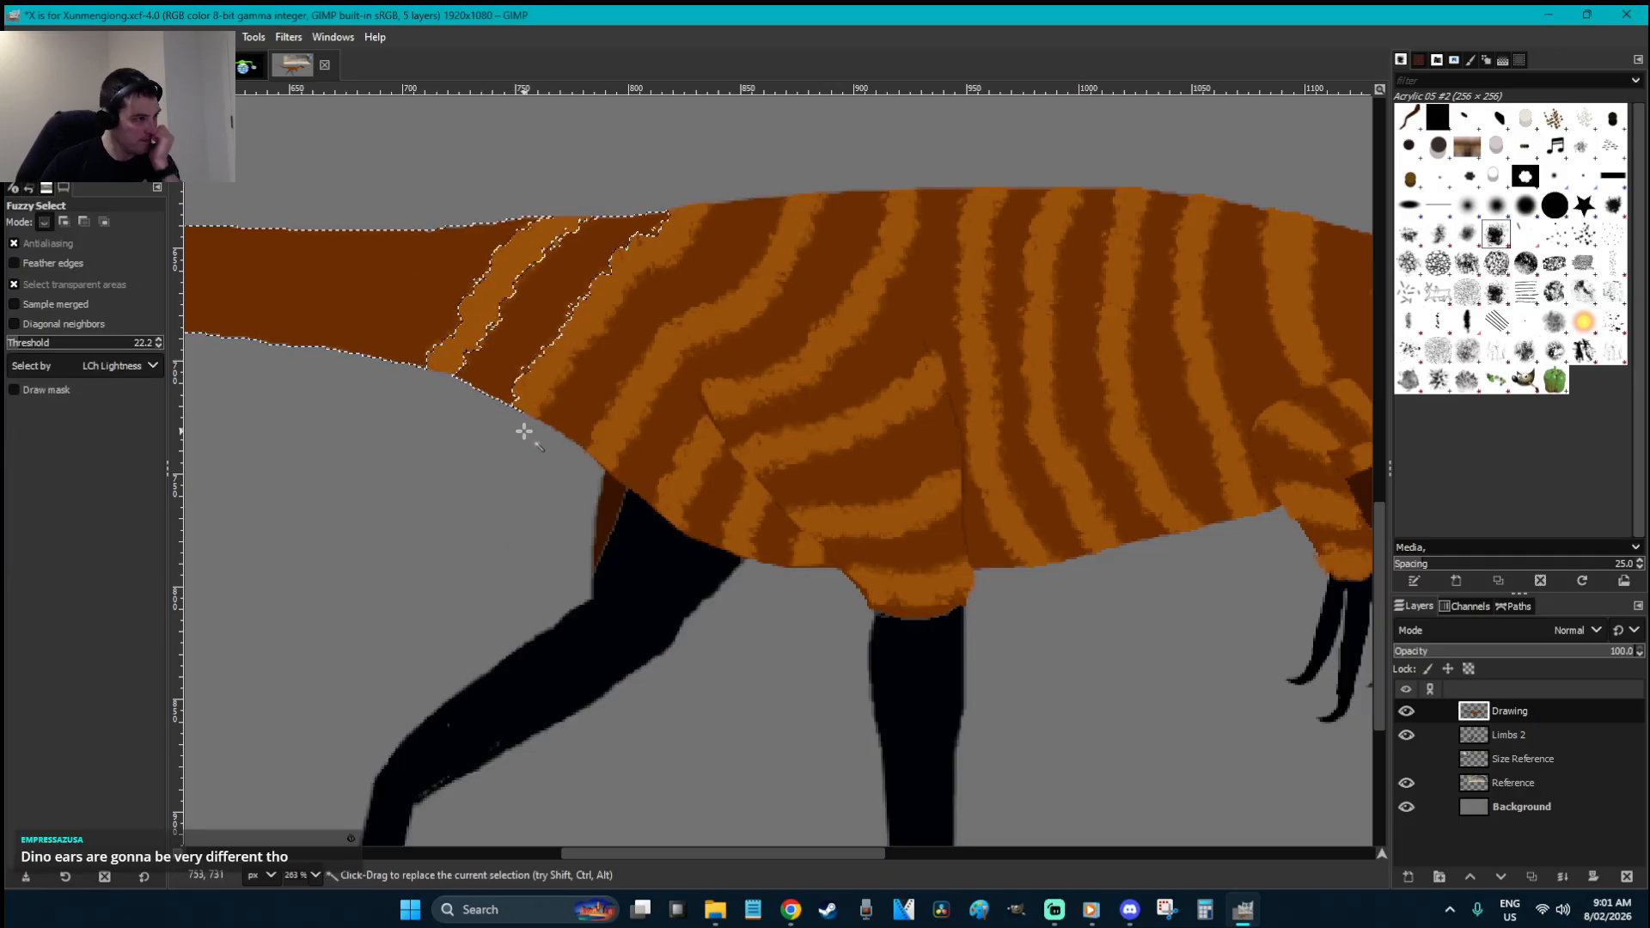
scroll(526, 428, "down", 2)
key("ctrl+s")
scroll(969, 423, "left", 5)
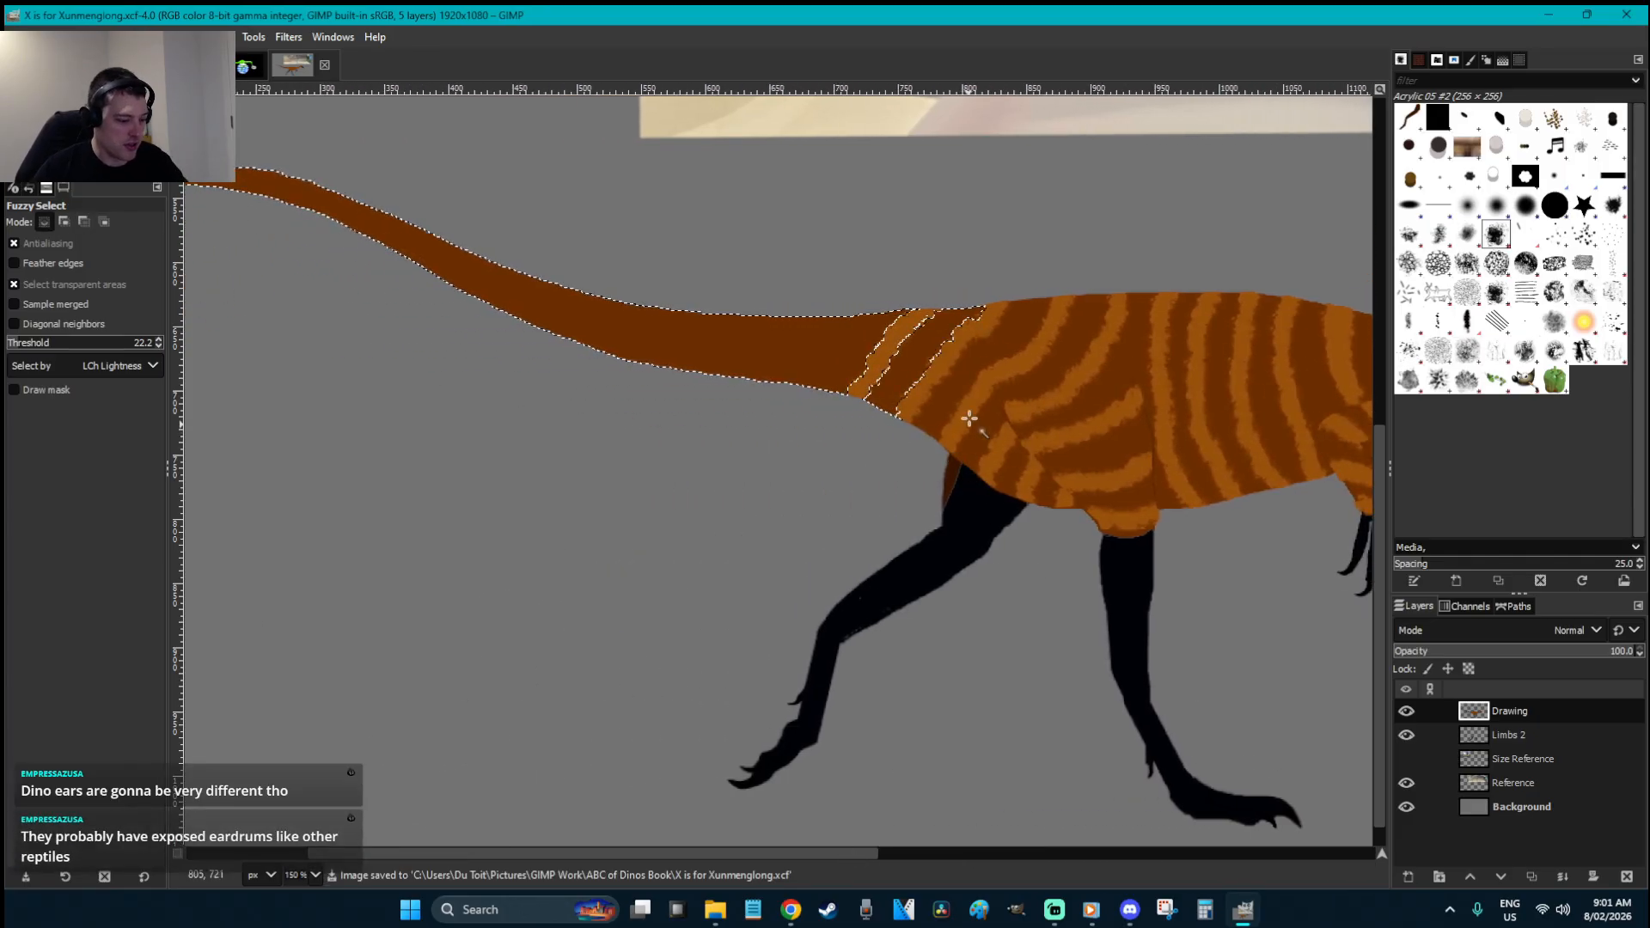
- Paint evenly spaced slanted lighter brown stripes along the whole tail to its tip, and deselect
key("p")
left_click_drag(860, 312, 813, 393)
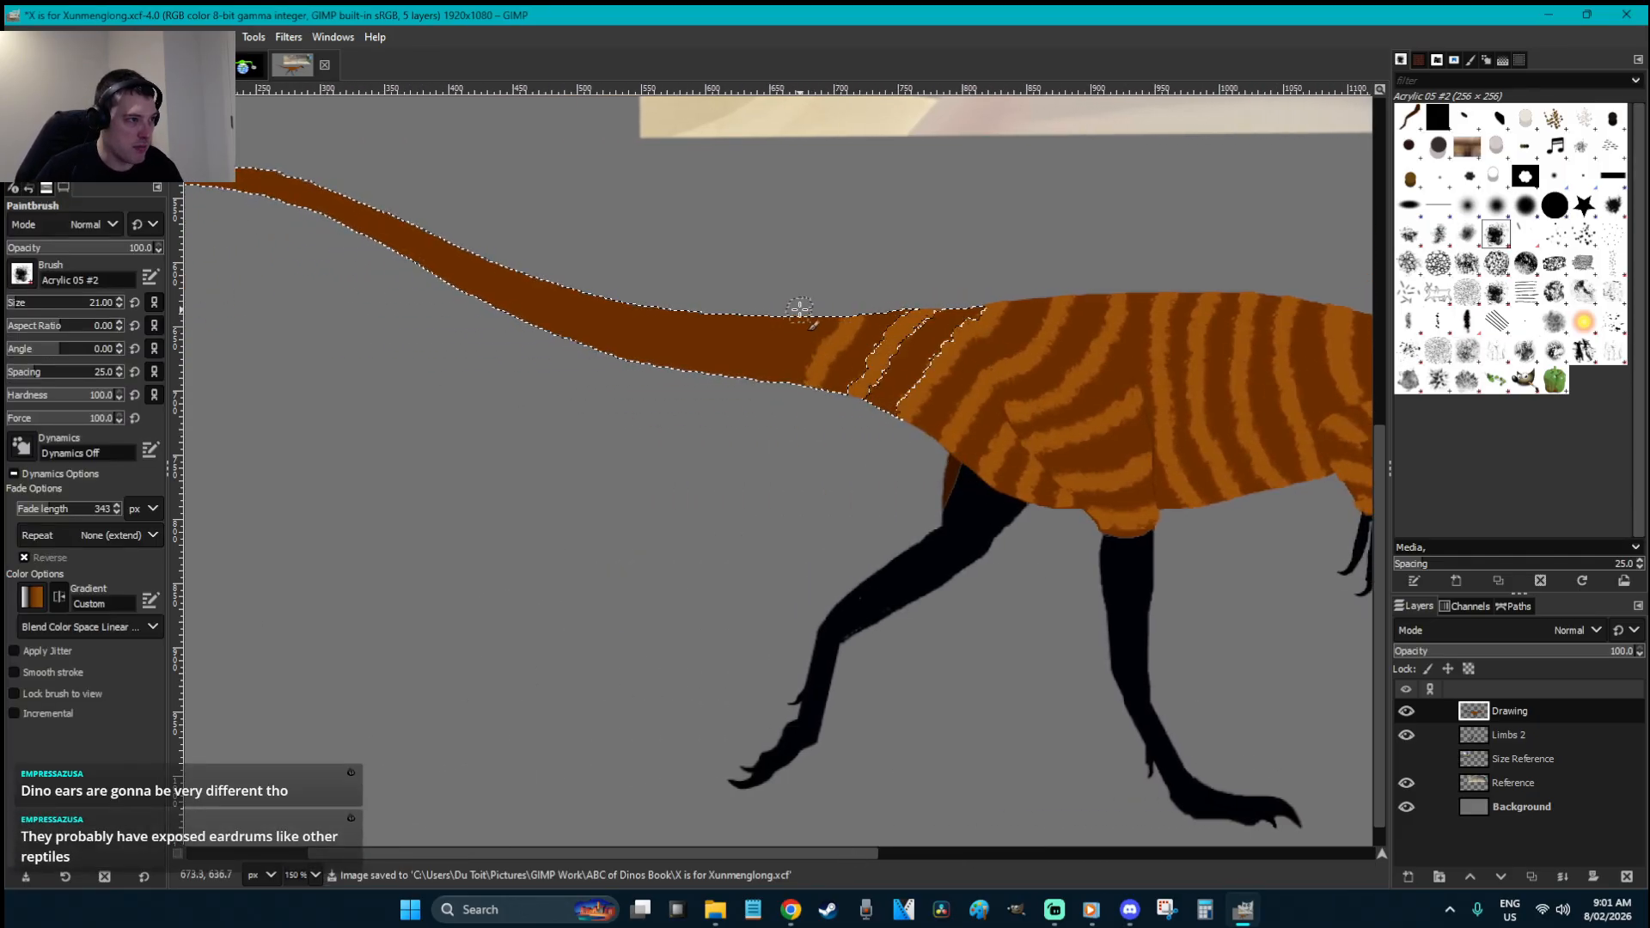
left_click_drag(800, 311, 750, 390)
mouse_move(730, 315)
left_mouse_down()
mouse_move(707, 361)
mouse_move(687, 349)
mouse_move(685, 305)
mouse_move(647, 371)
left_mouse_up()
mouse_move(617, 296)
left_mouse_down()
mouse_move(596, 357)
mouse_move(584, 293)
mouse_move(547, 337)
left_mouse_up()
left_click_drag(538, 281, 509, 318)
mouse_move(494, 259)
left_mouse_down()
mouse_move(466, 292)
mouse_move(376, 249)
left_mouse_up()
key("ctrl+z")
left_click_drag(354, 203, 327, 230)
left_click_drag(303, 175, 276, 203)
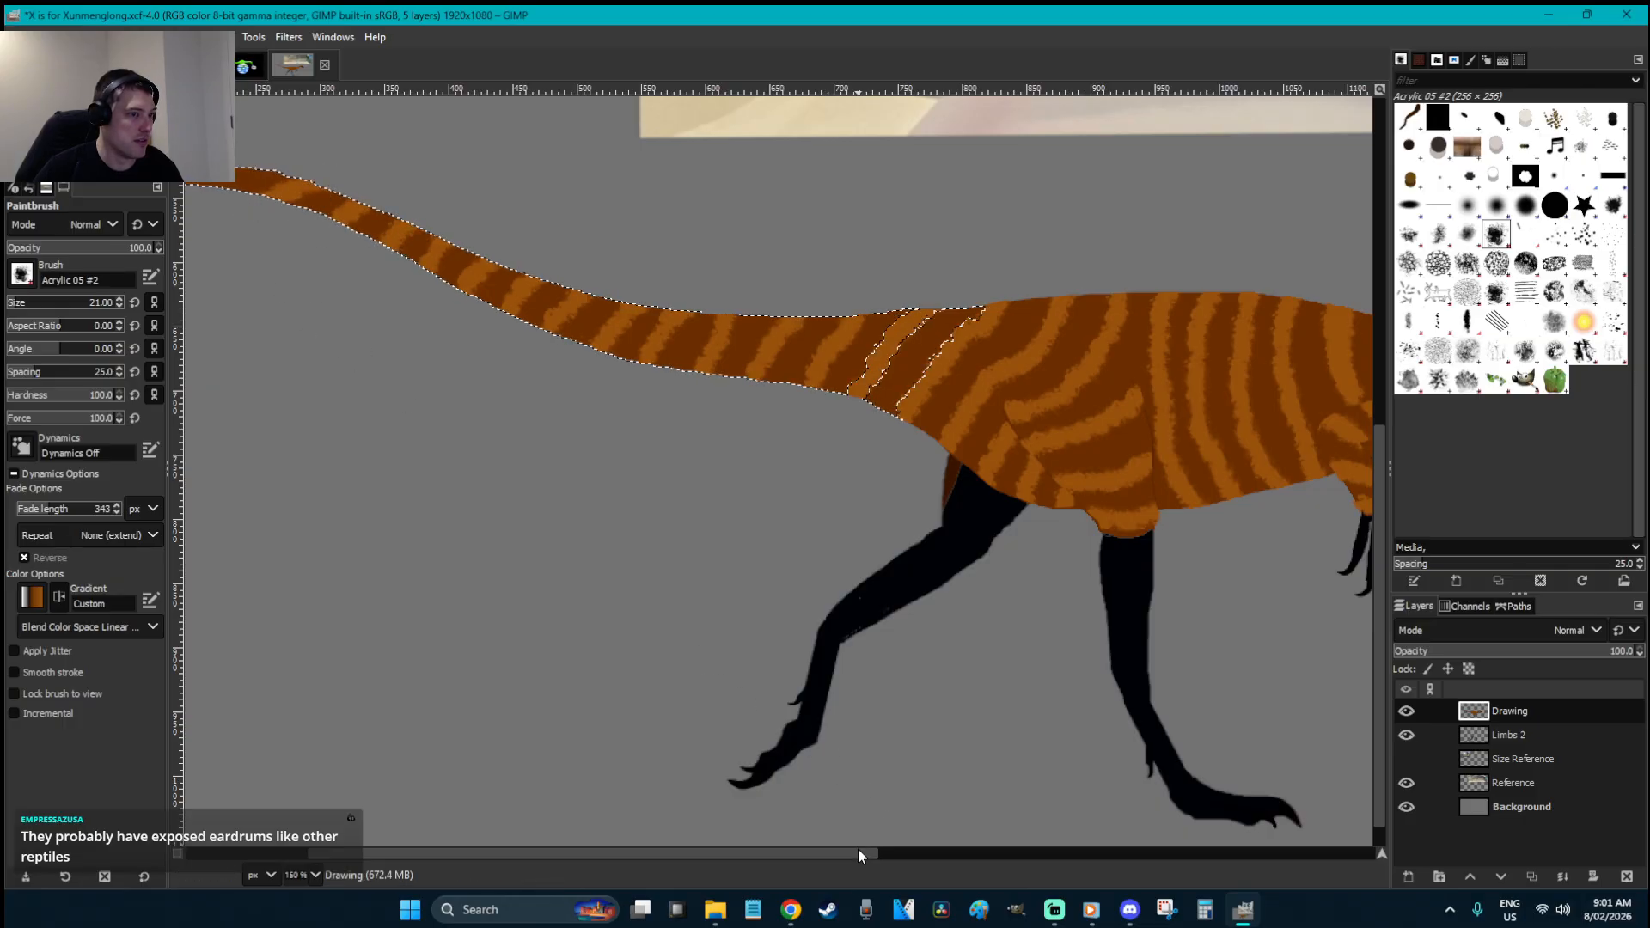
left_click_drag(859, 855, 737, 855)
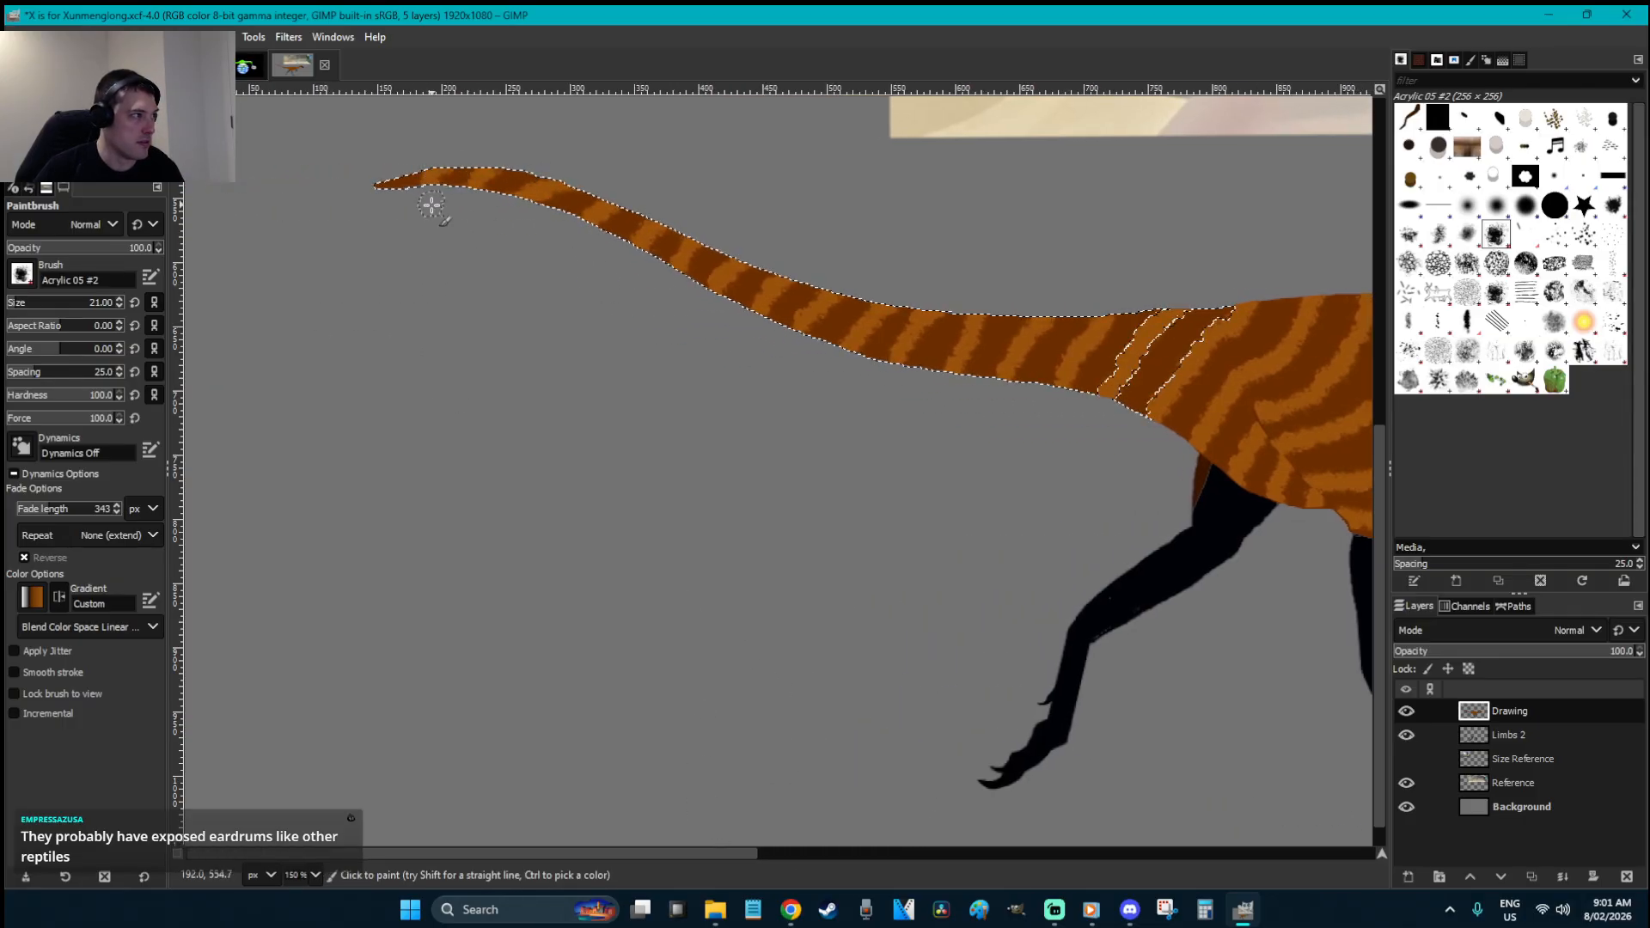
key("ctrl+shift+a")
key("r")
- Make the Limbs 2 layer active and outline the far forearm with Free Select
left_click_drag(780, 854, 1091, 854)
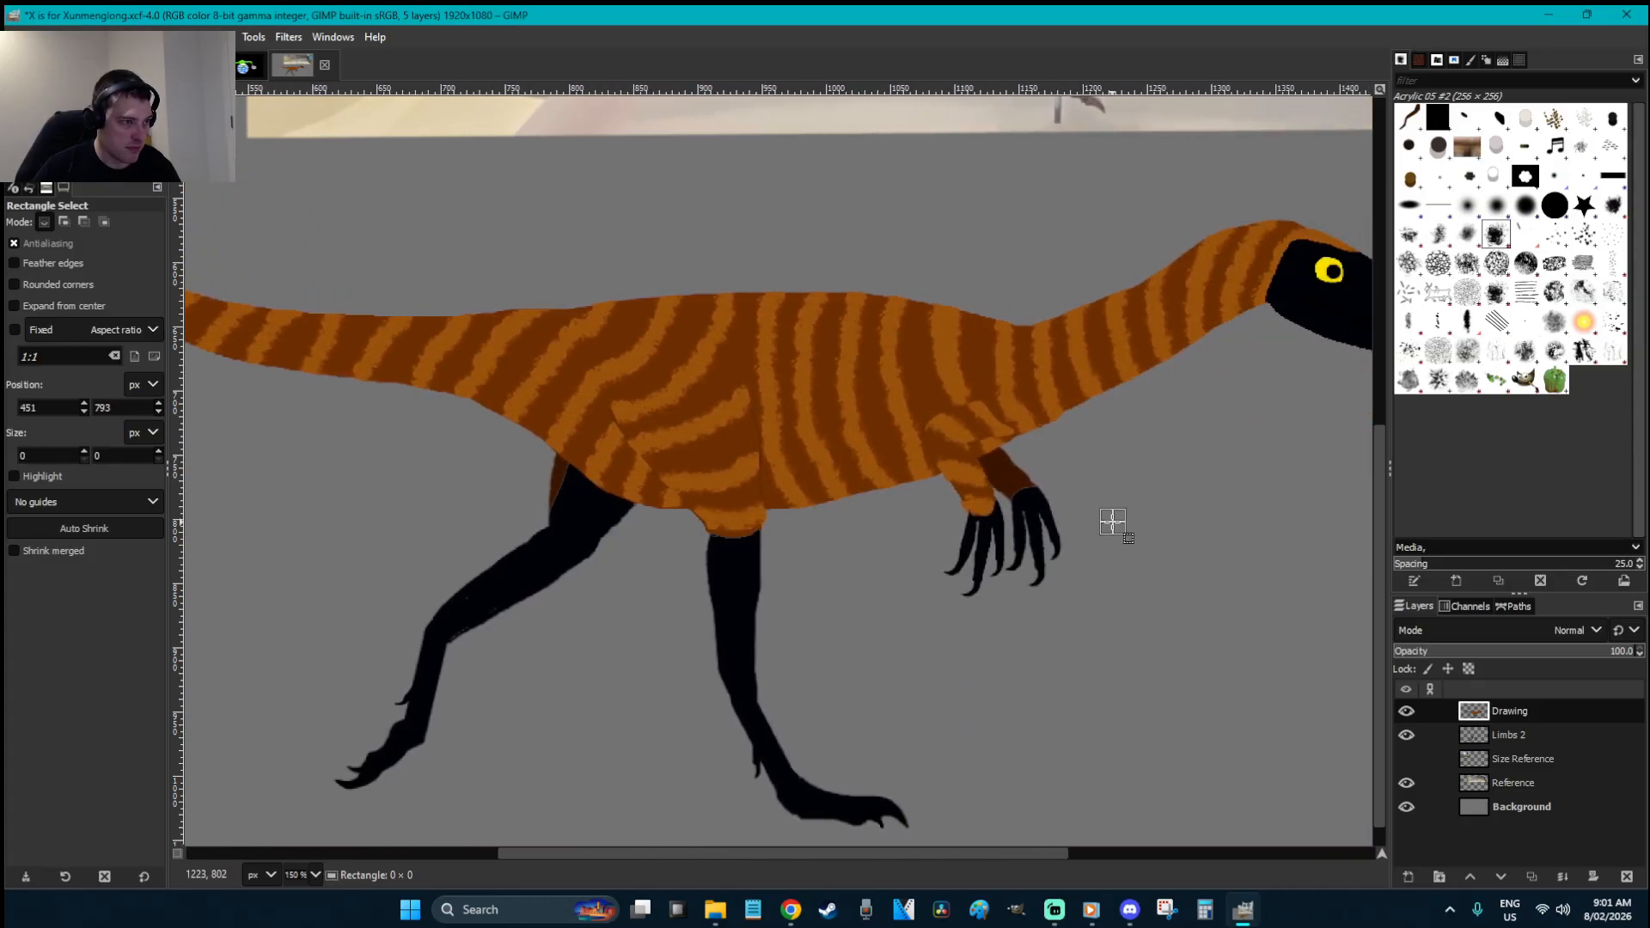
left_click(1467, 736)
key("o")
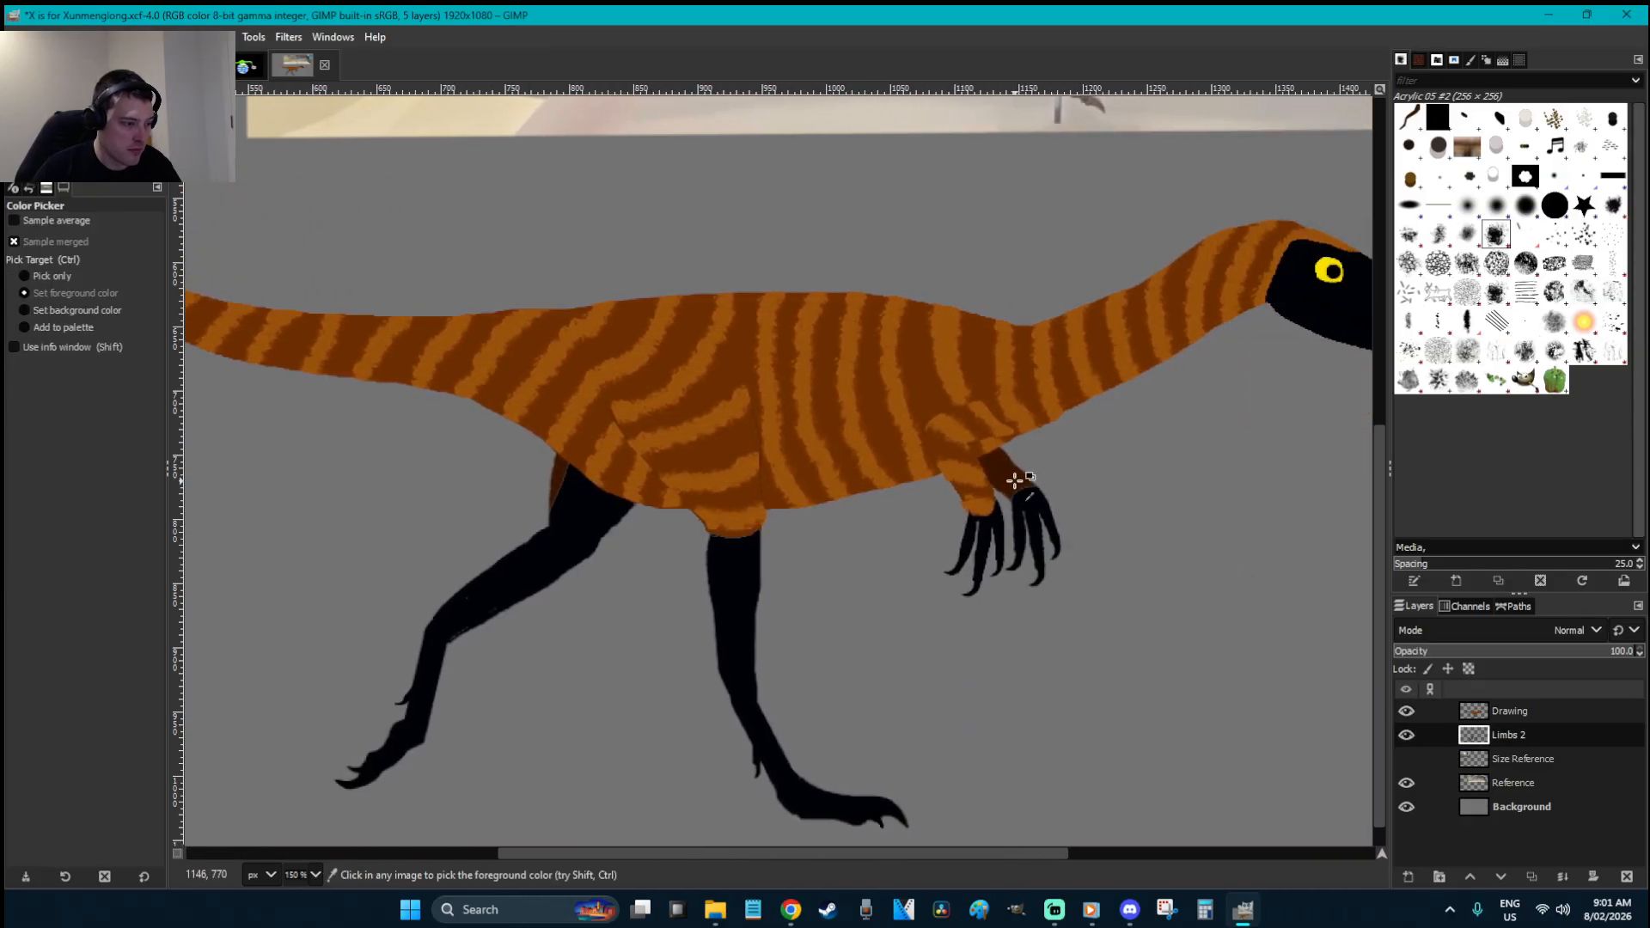
key("f")
left_click_drag(1015, 480, 1037, 501)
key("p")
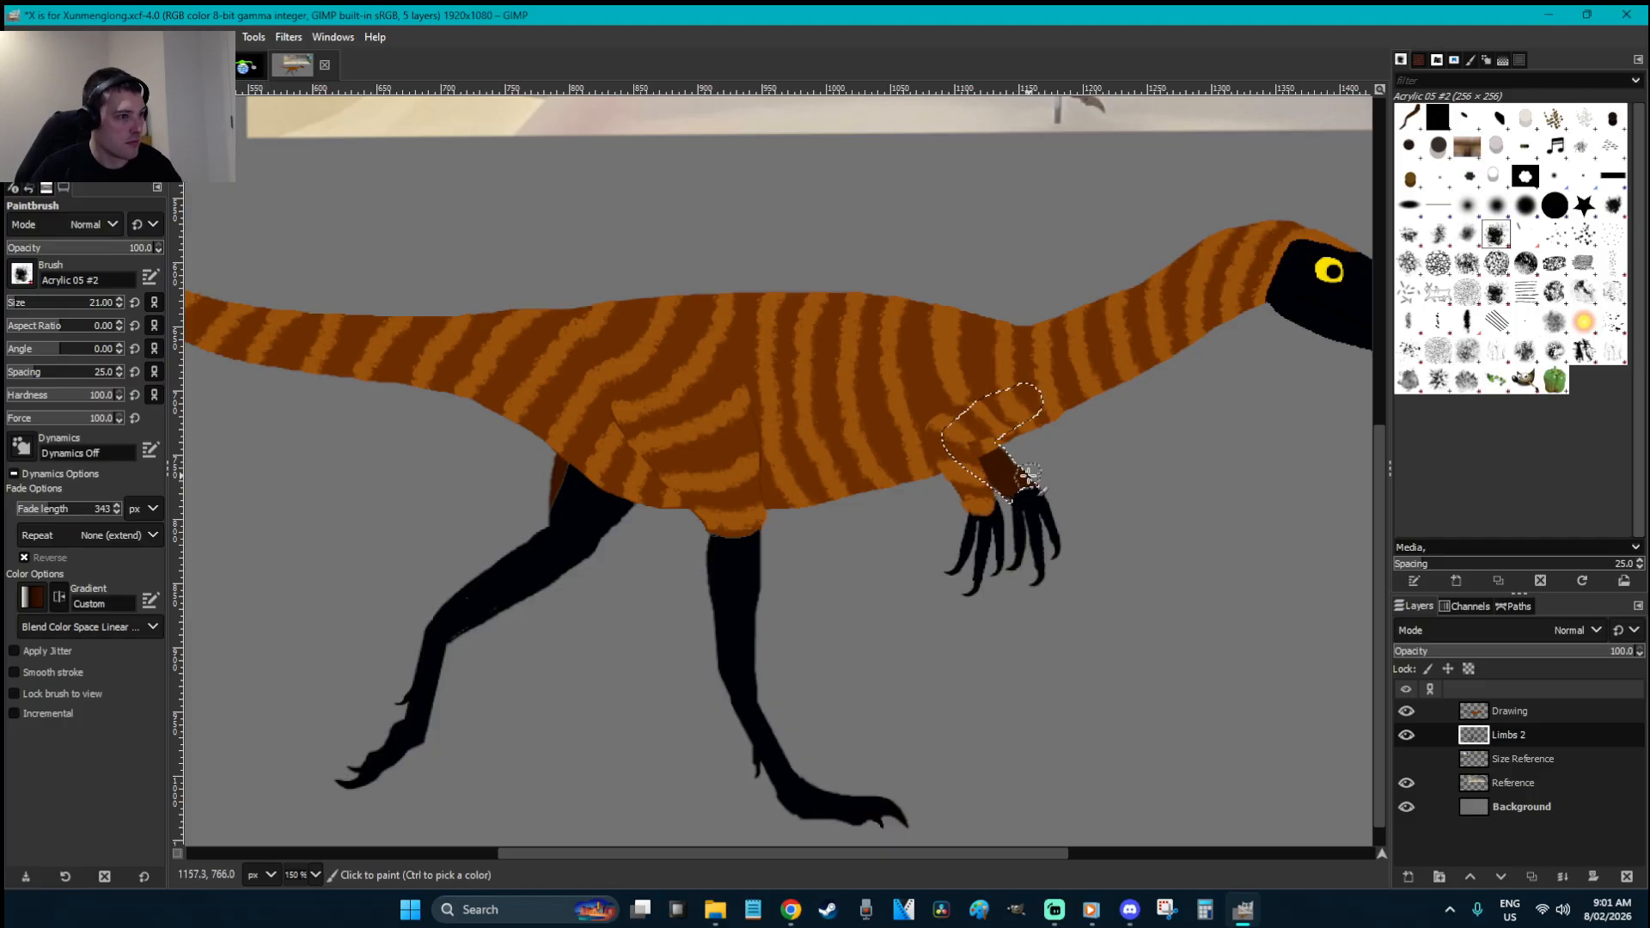
- Pick the lighter stripe brown from the neck, darken it to 895015, and paint stripes across the far forearm
left_click(1124, 371, "ctrl")
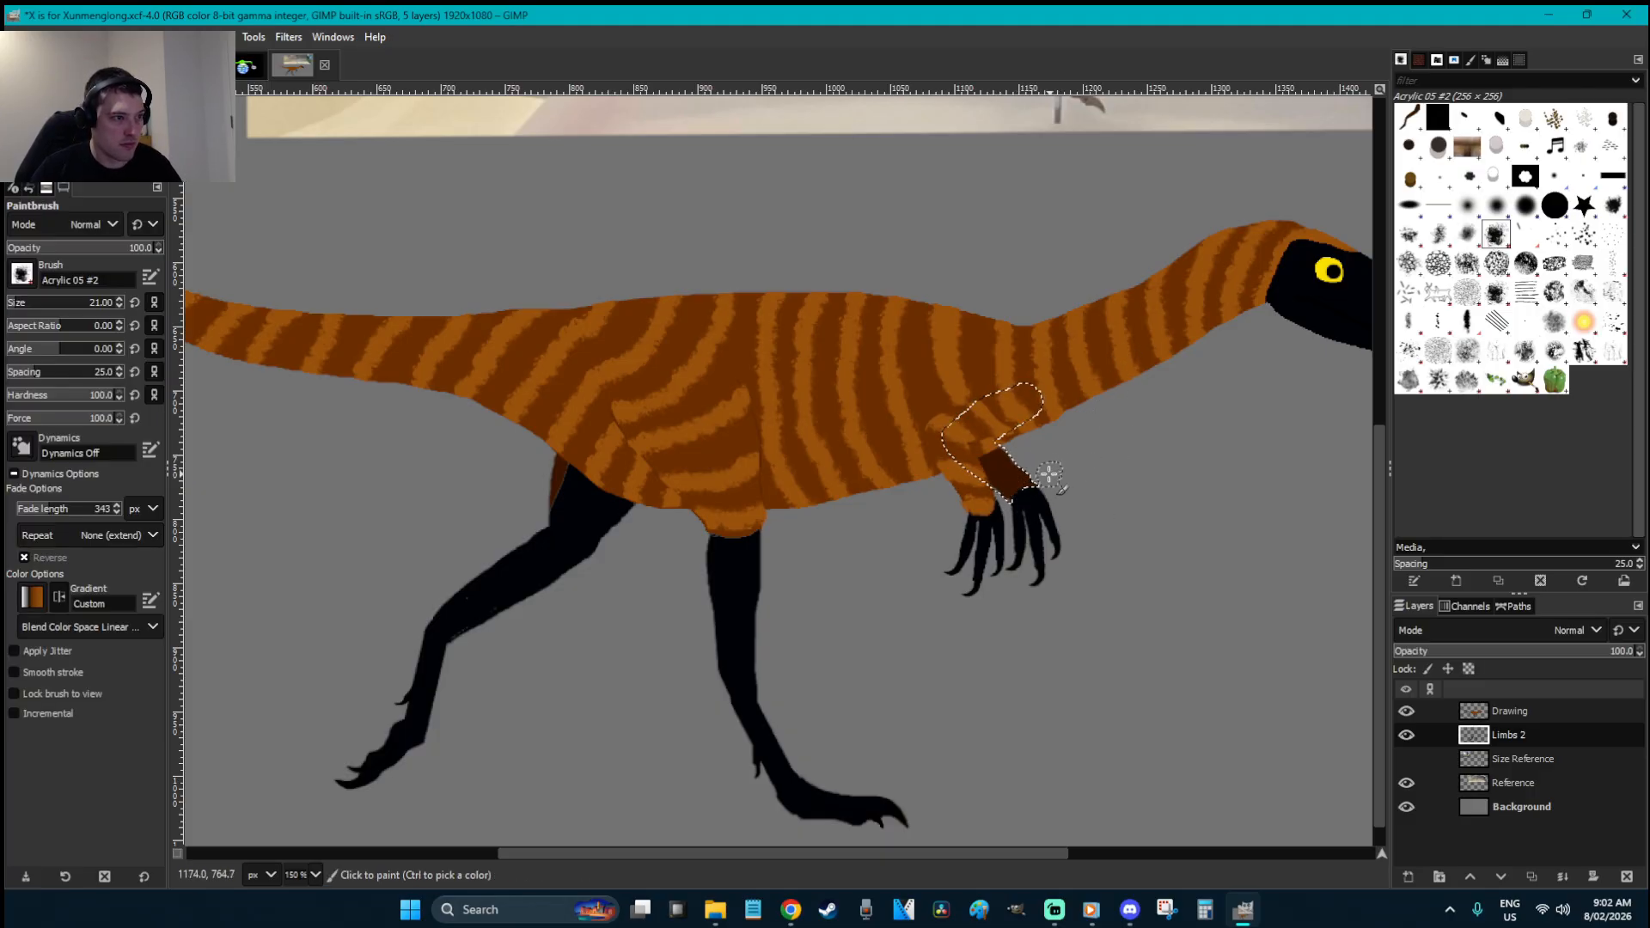
key("ctrl+z")
key("ctrl+z")
left_click(20, 159)
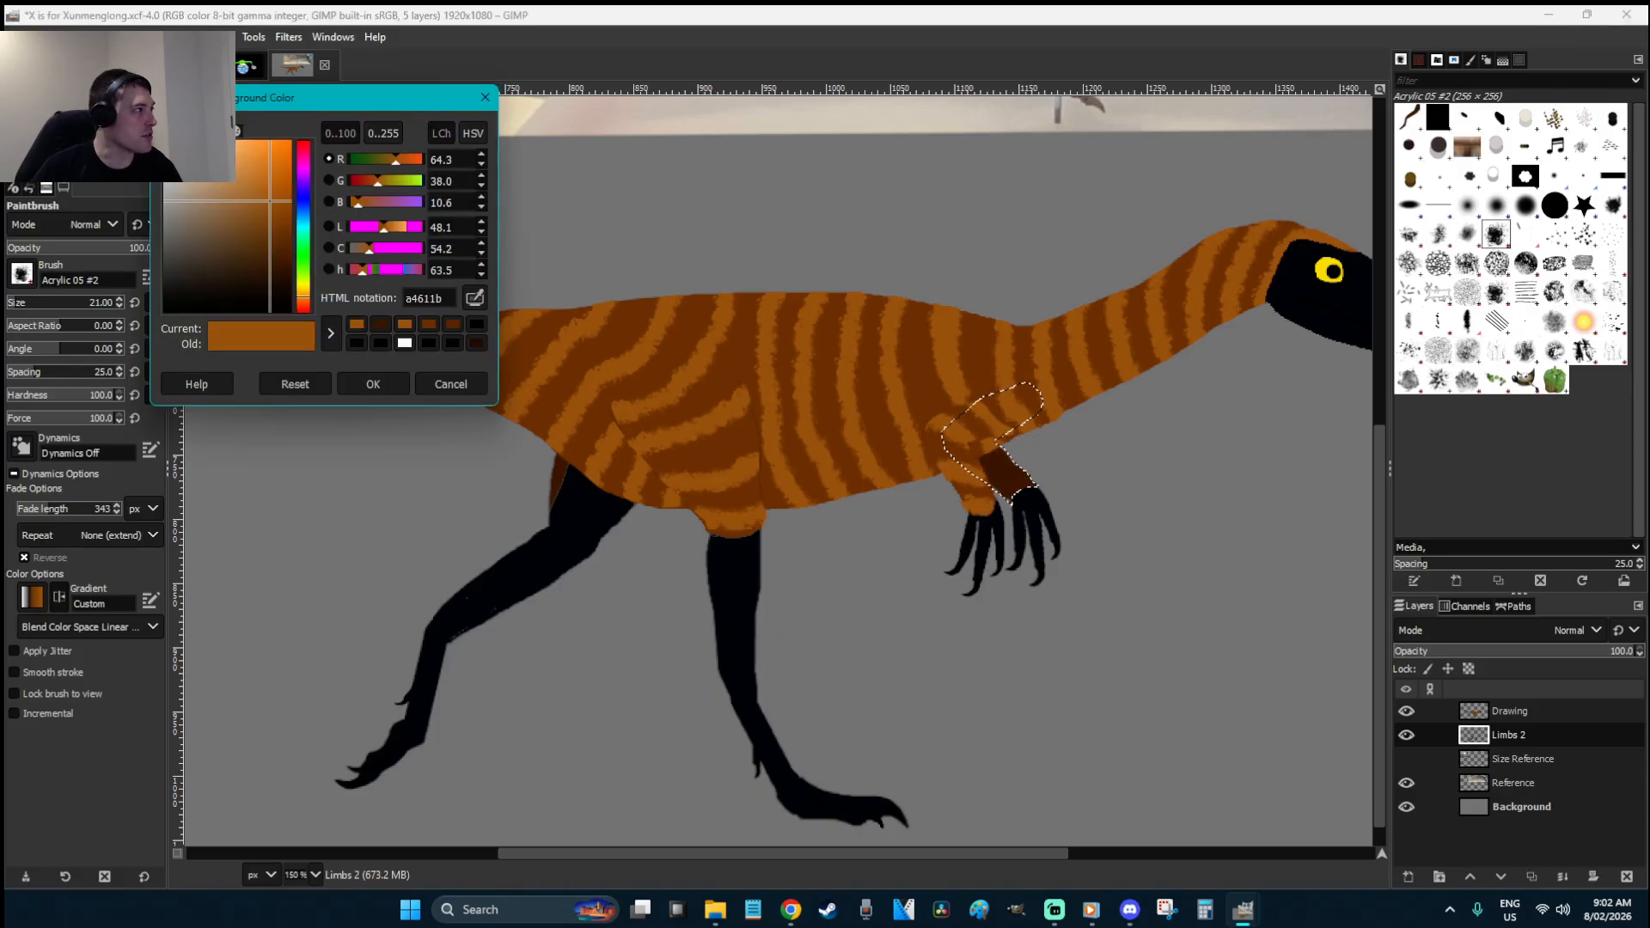
left_click(272, 220)
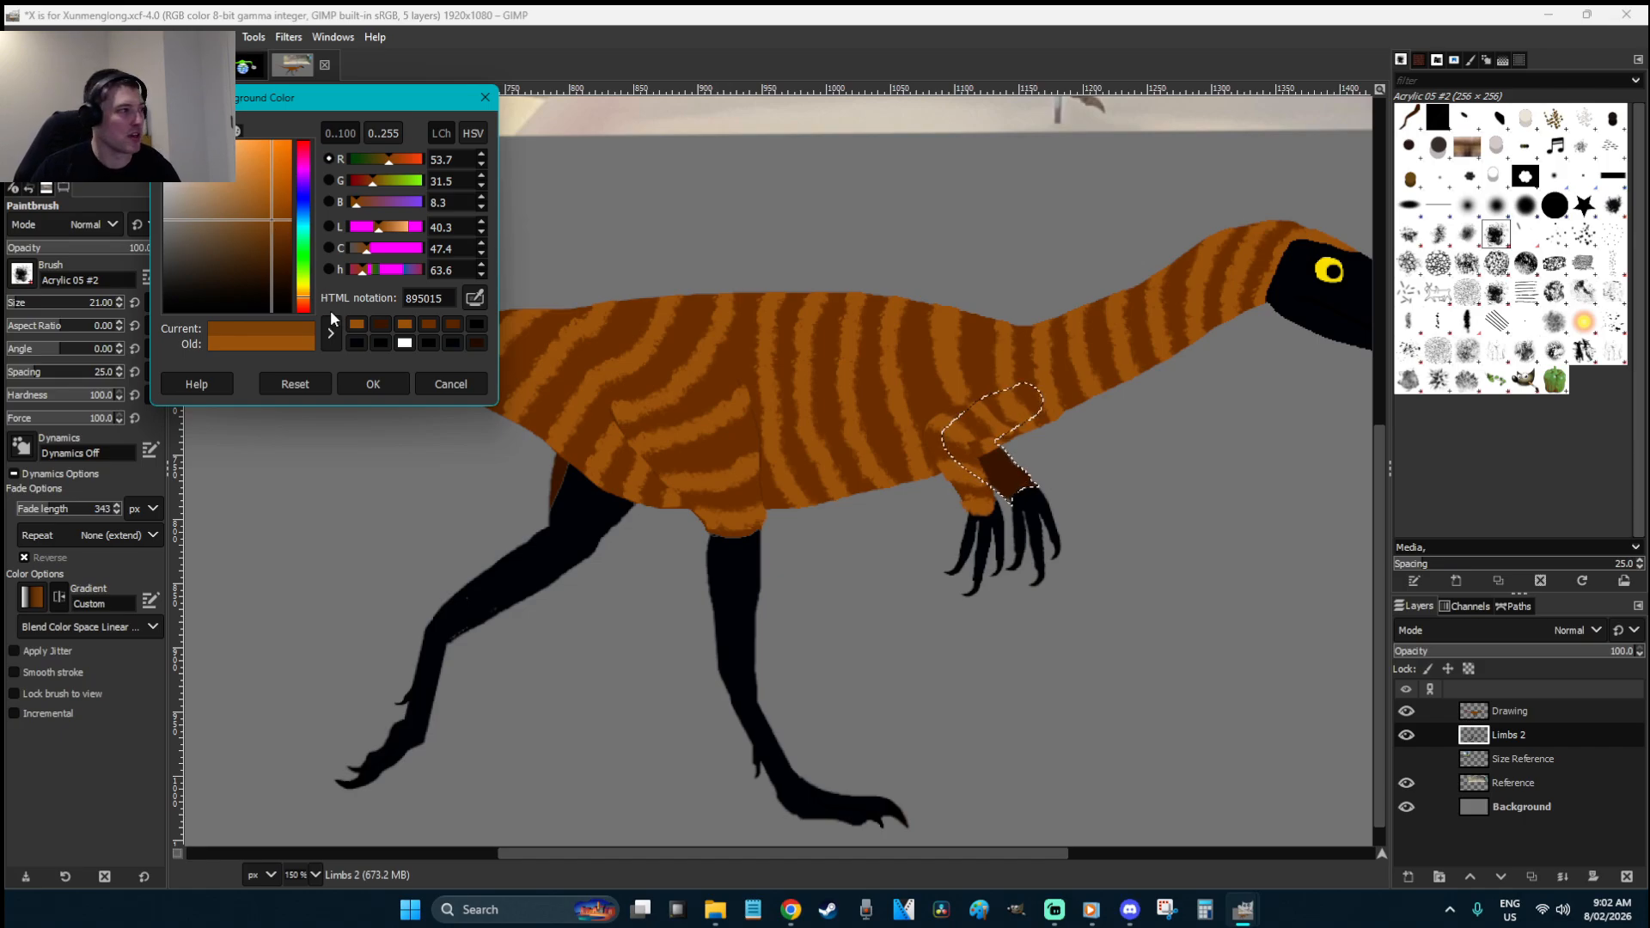
left_click(373, 384)
mouse_move(1012, 494)
left_mouse_down()
mouse_move(983, 462)
mouse_move(976, 476)
mouse_move(1011, 450)
left_mouse_up()
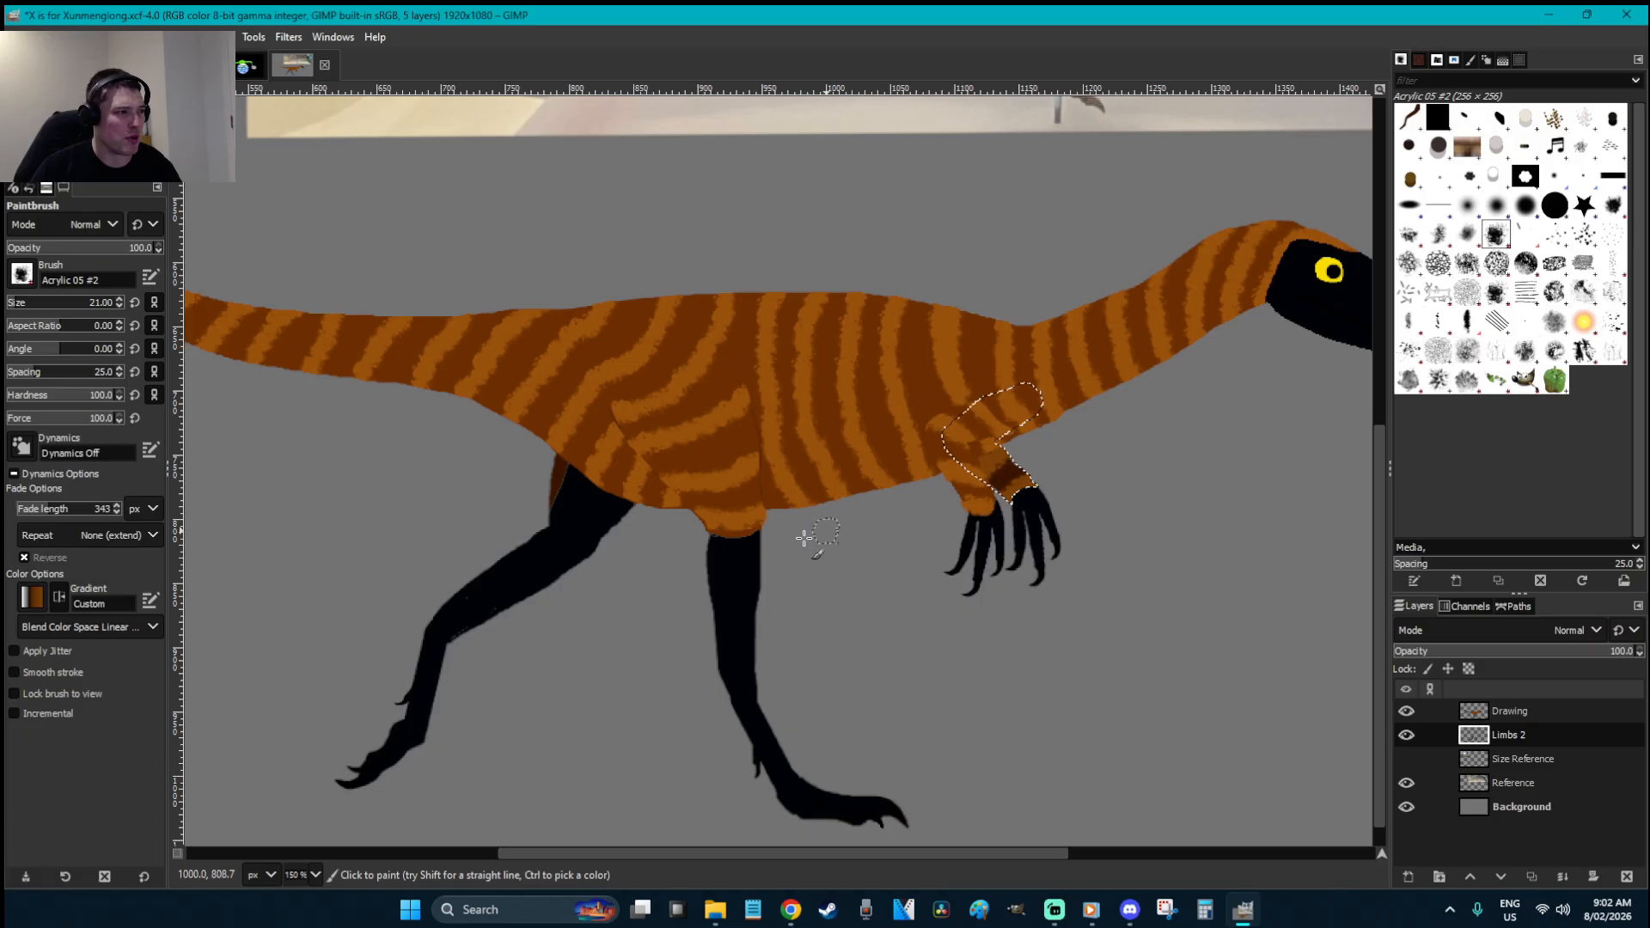
- Select the visible part of the far thigh with Fuzzy Select, paint the darker stripe colour across it, and deselect
key("u")
left_click(569, 487)
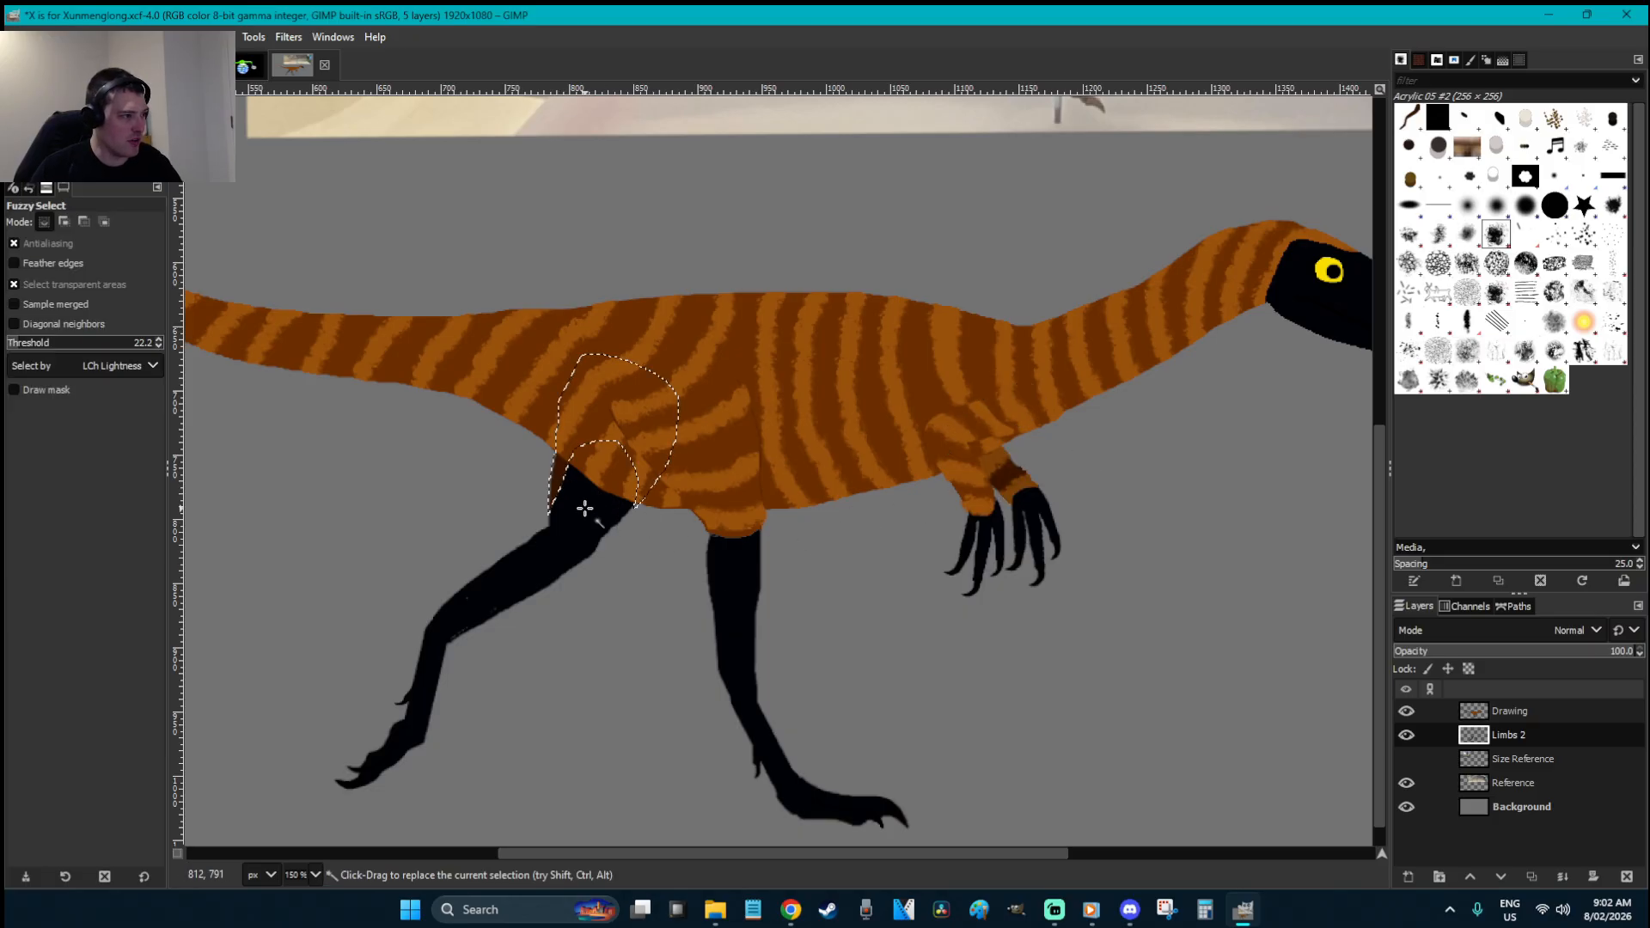
key("p")
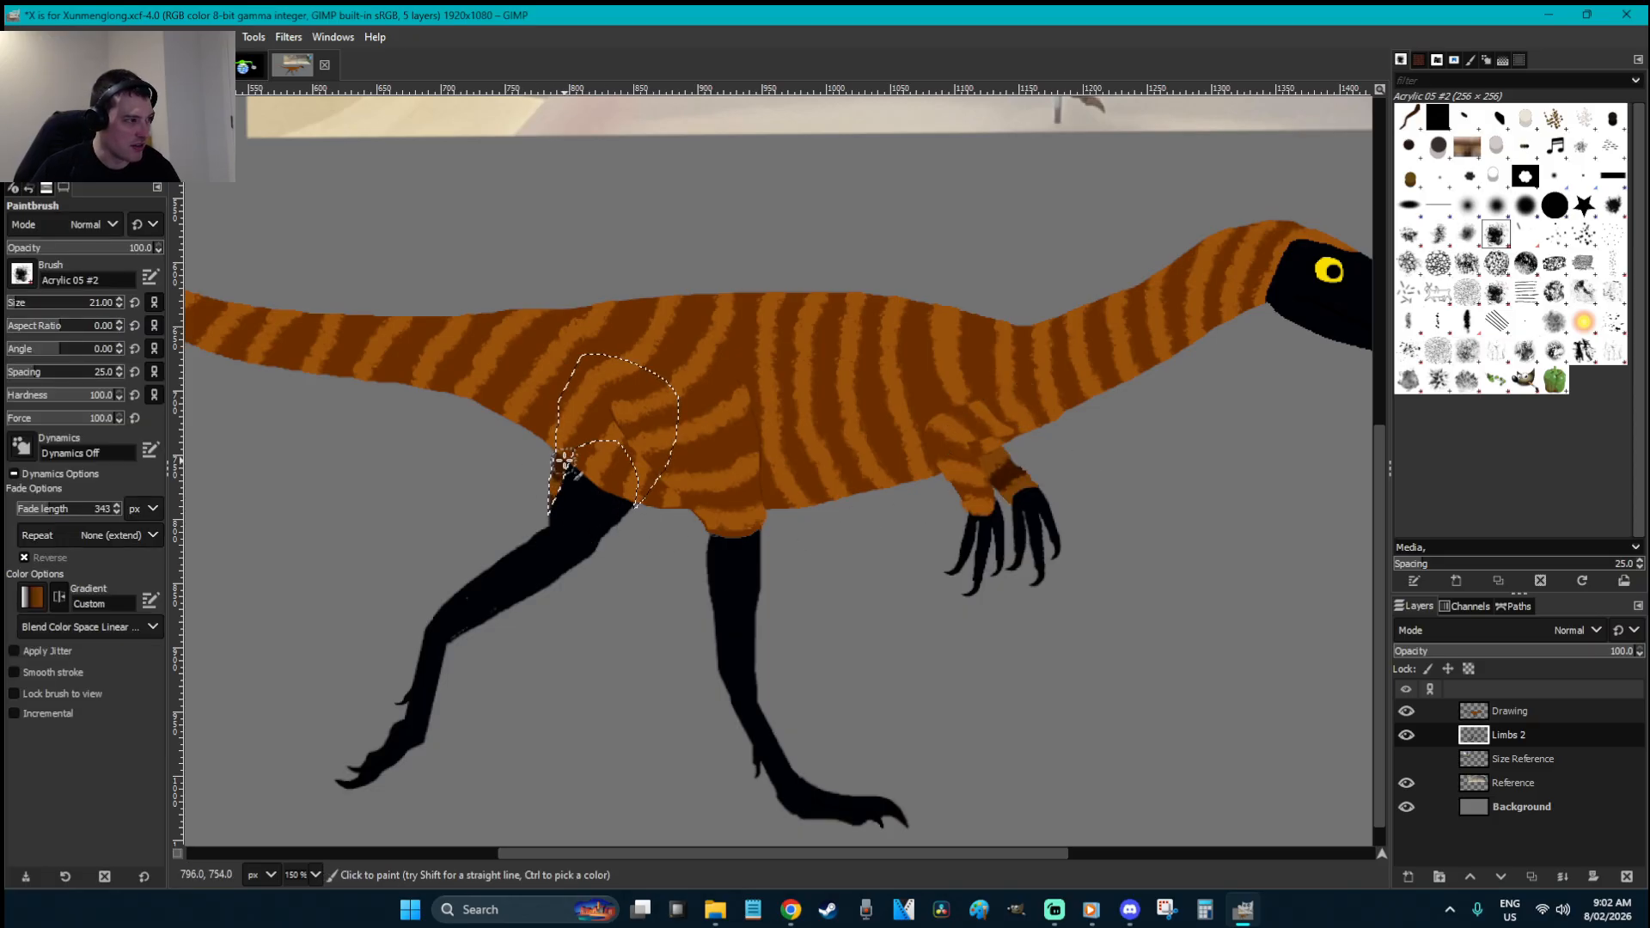
key("r")
left_click(822, 592)
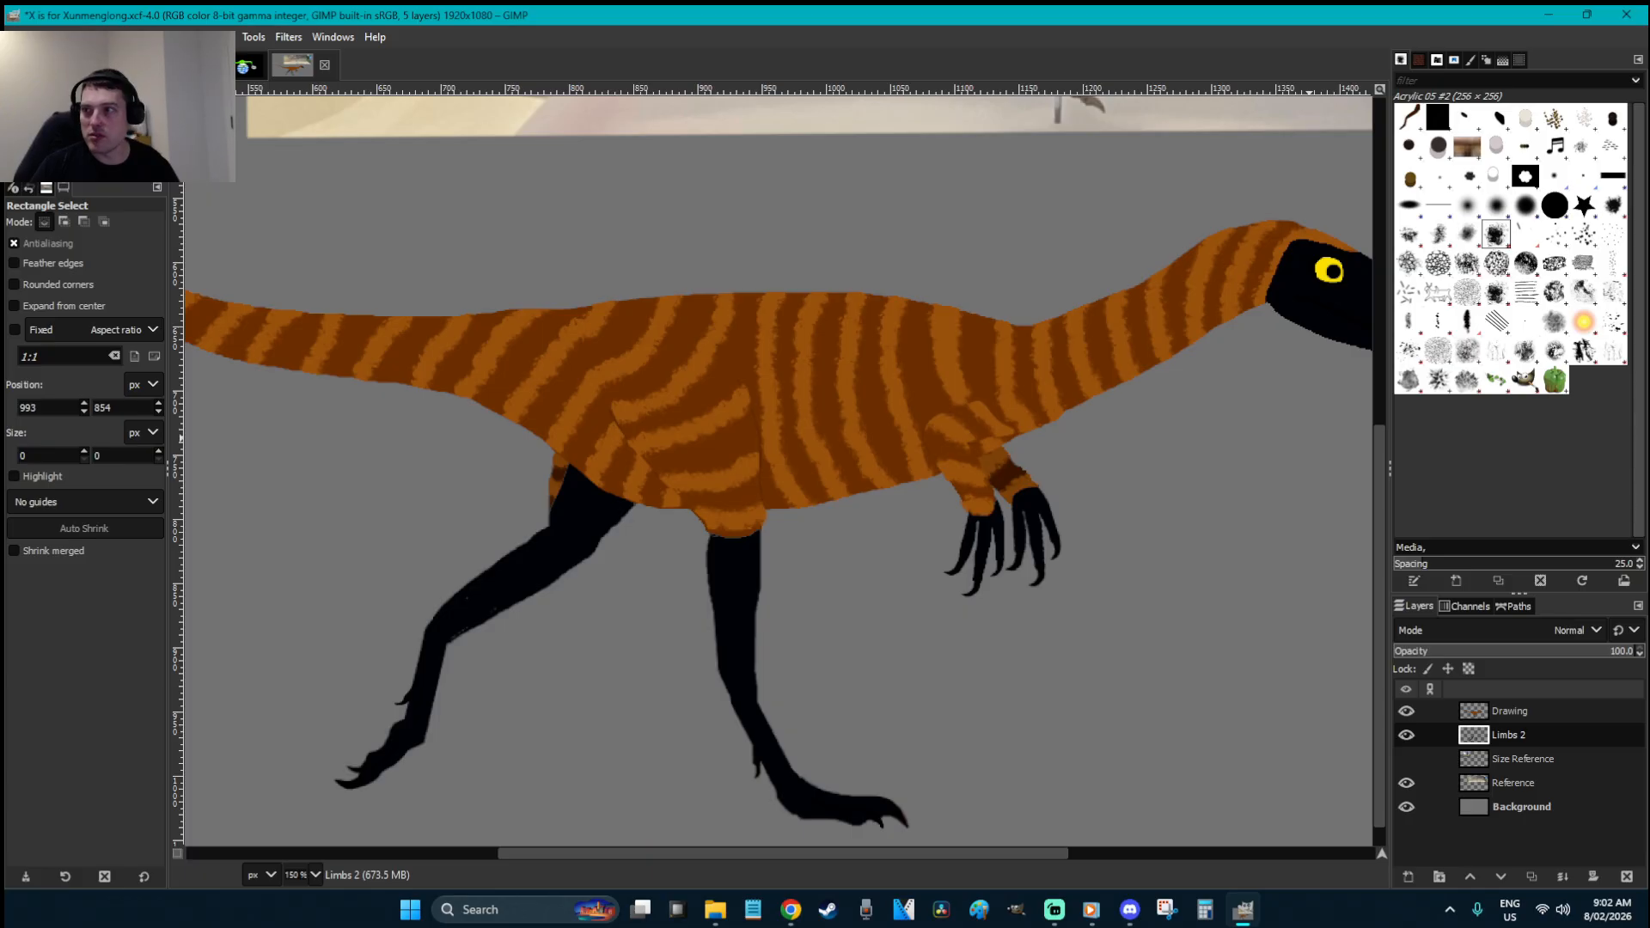
- Save the image with the striped far limbs
key("alt+Tab")
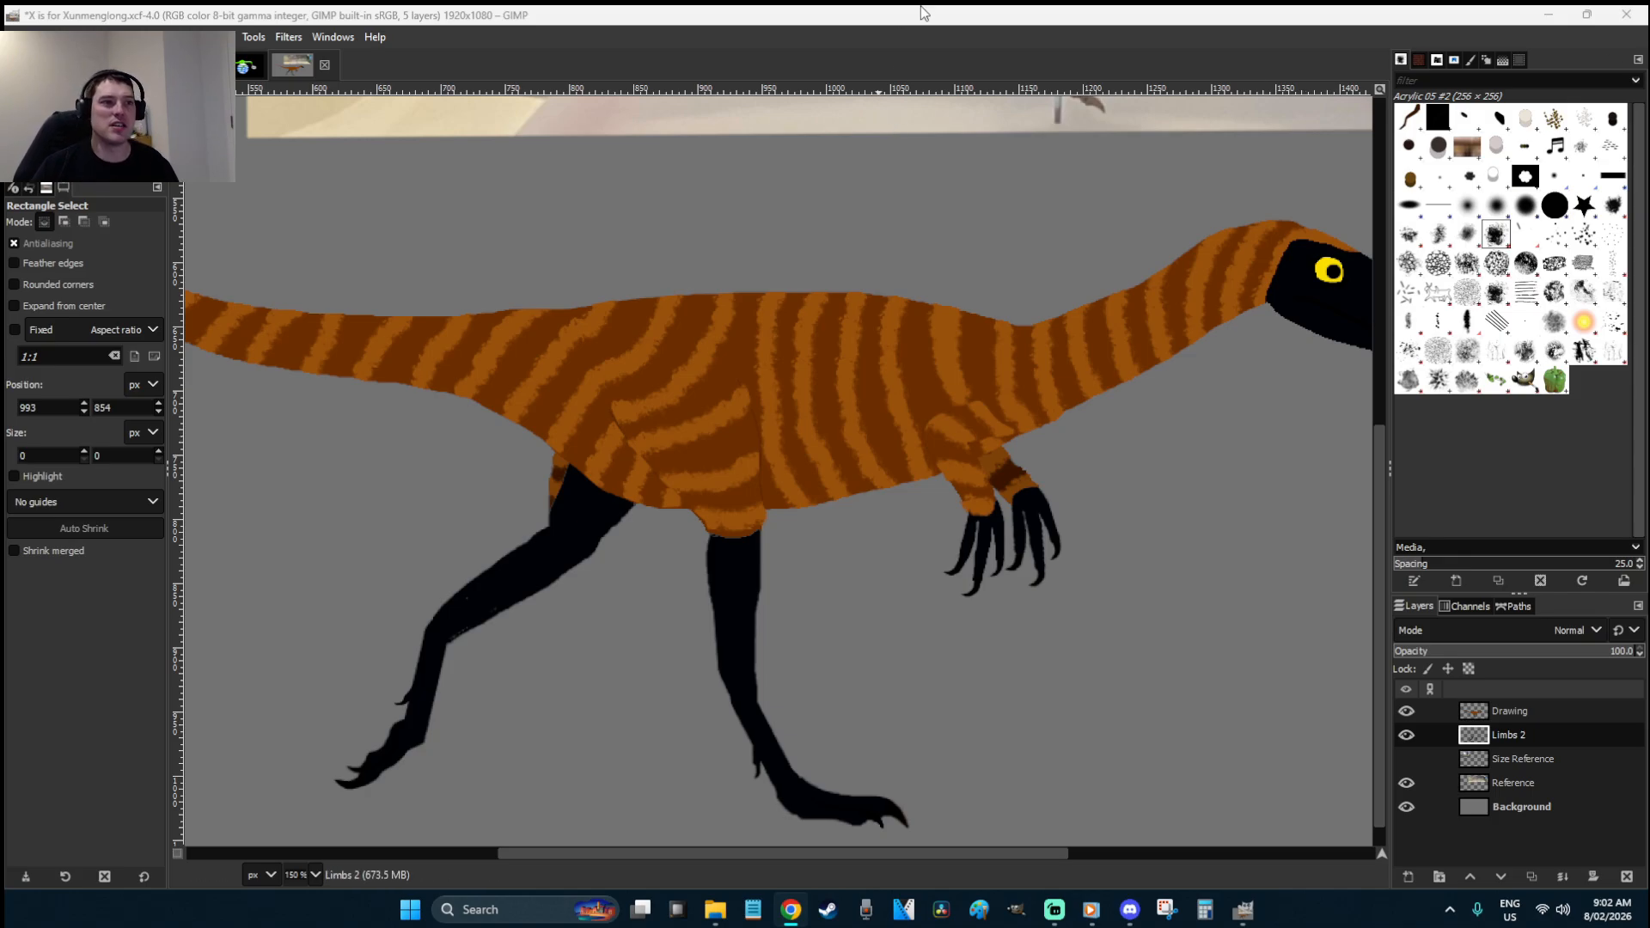
left_click(753, 286)
scroll(753, 285, "down", 2)
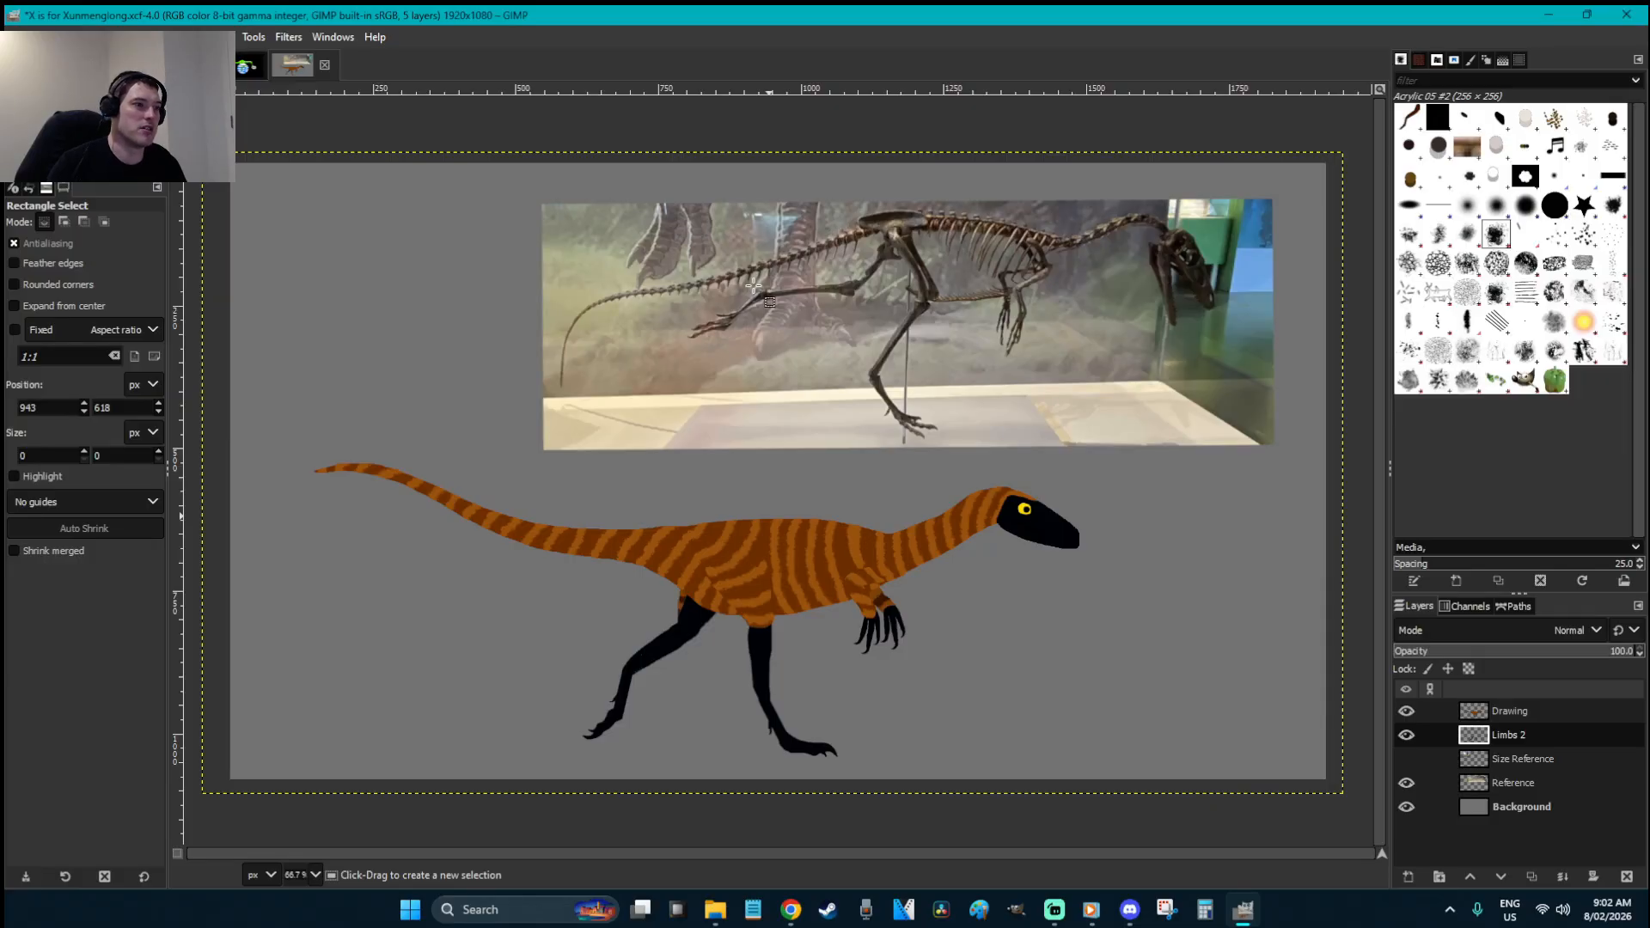
key("ctrl+s")
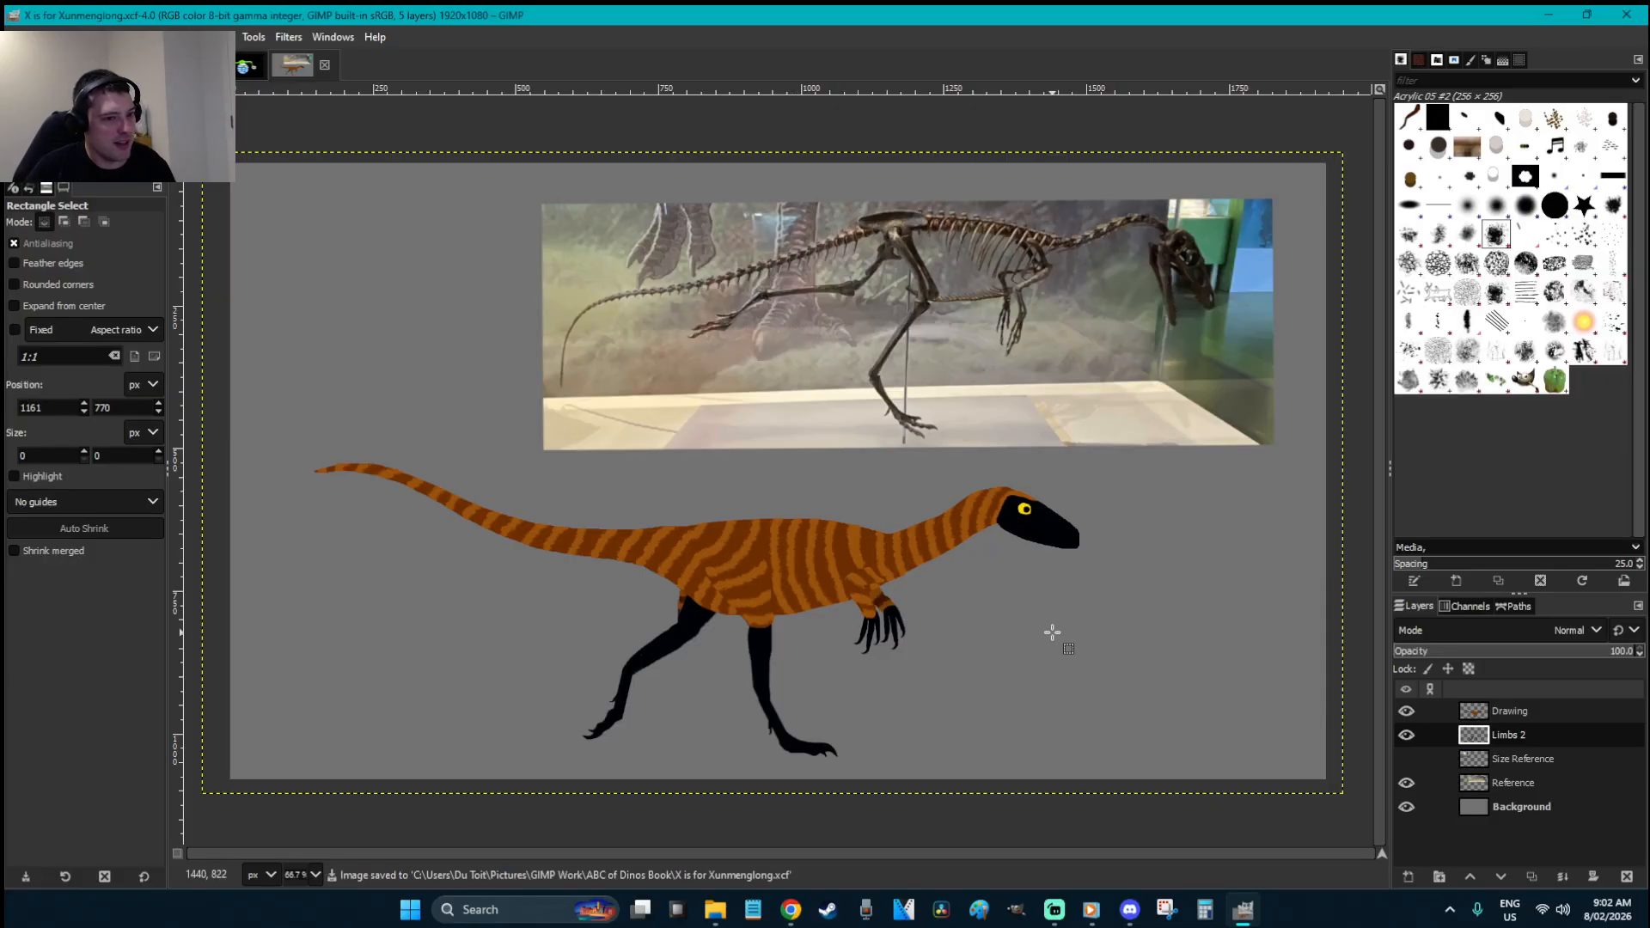
left_click(1038, 601)
left_click_drag(1171, 716, 715, 431)
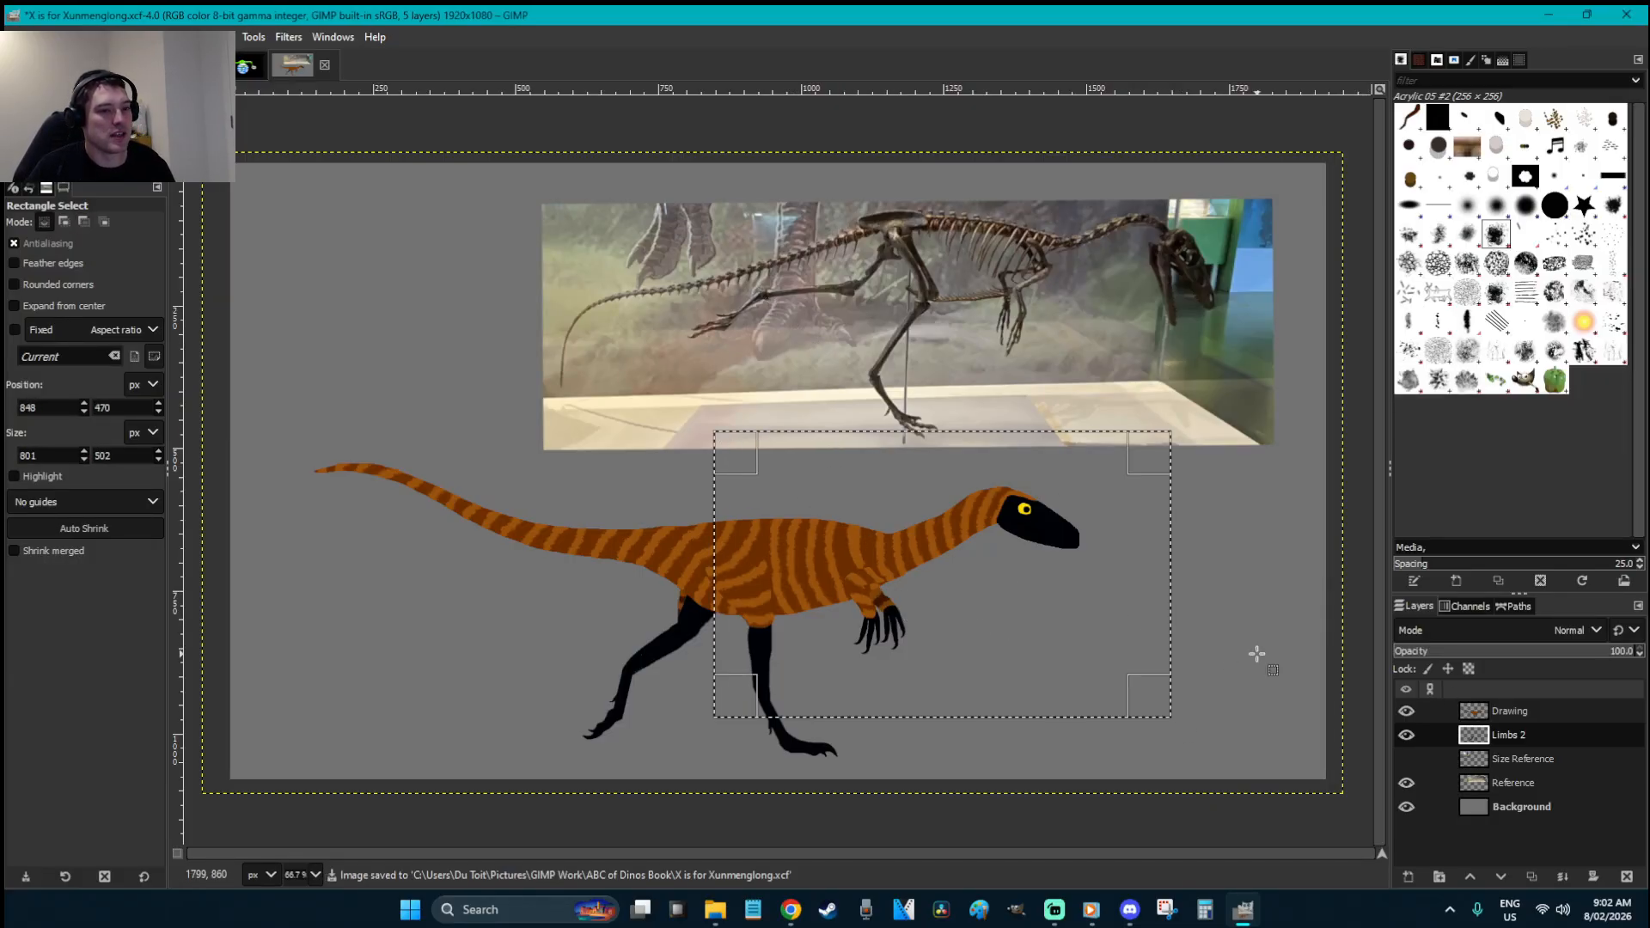
key("ctrl+shift+a")
- Make the Drawing layer active for work on the head and neck
key("z")
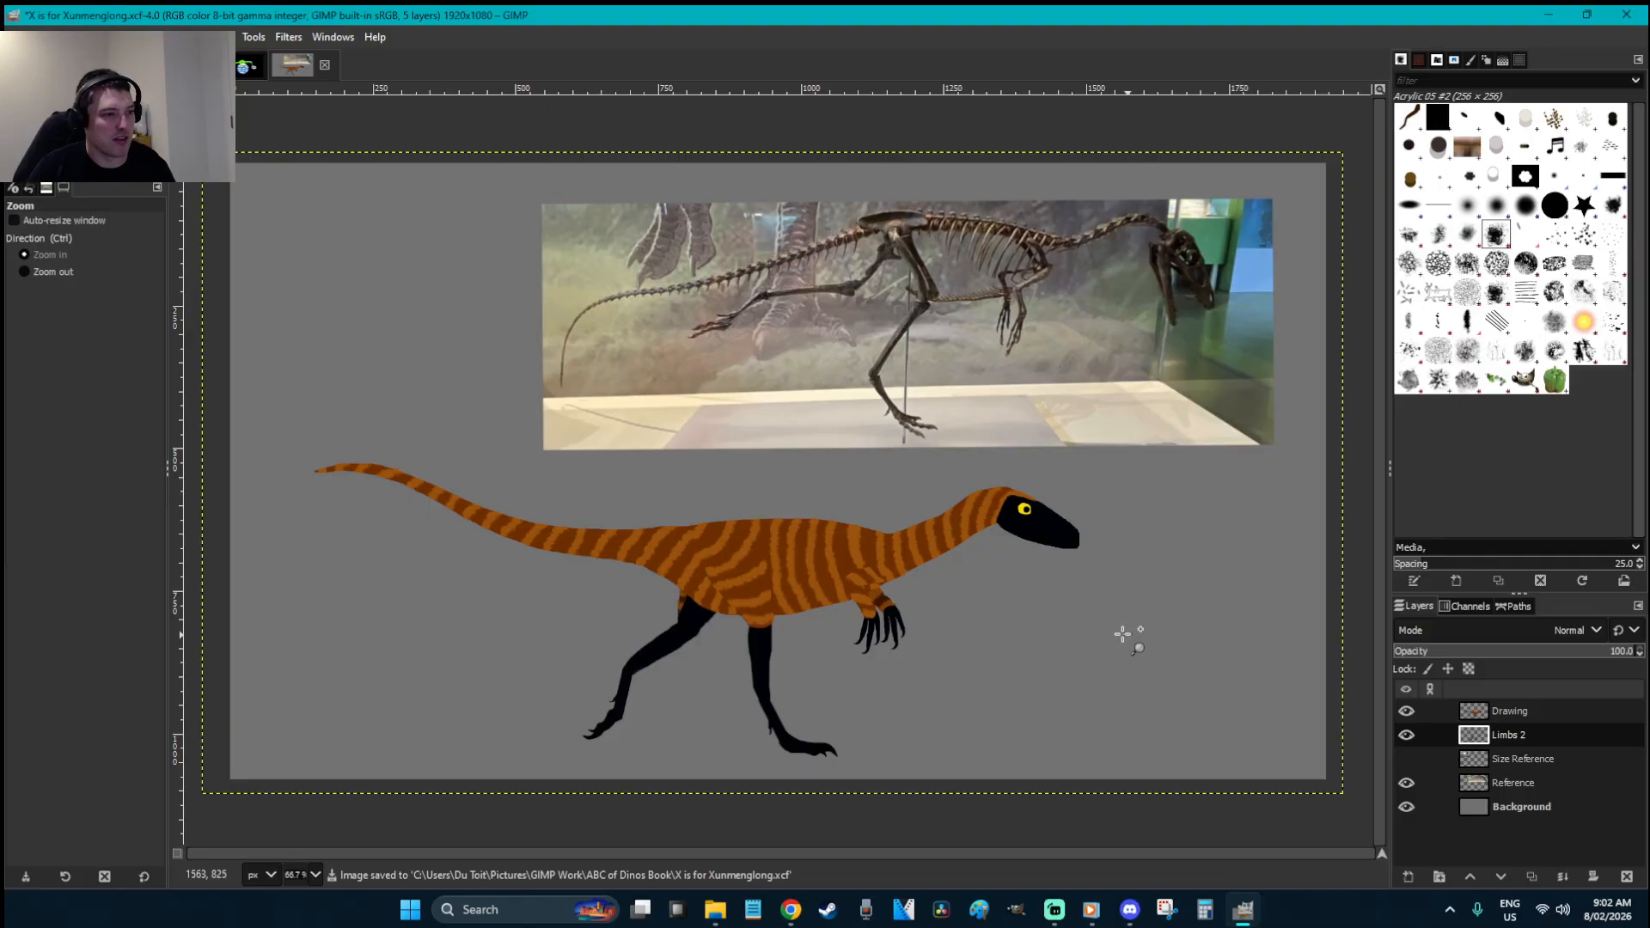
left_click(1132, 634)
left_click(1530, 711)
left_click(913, 559)
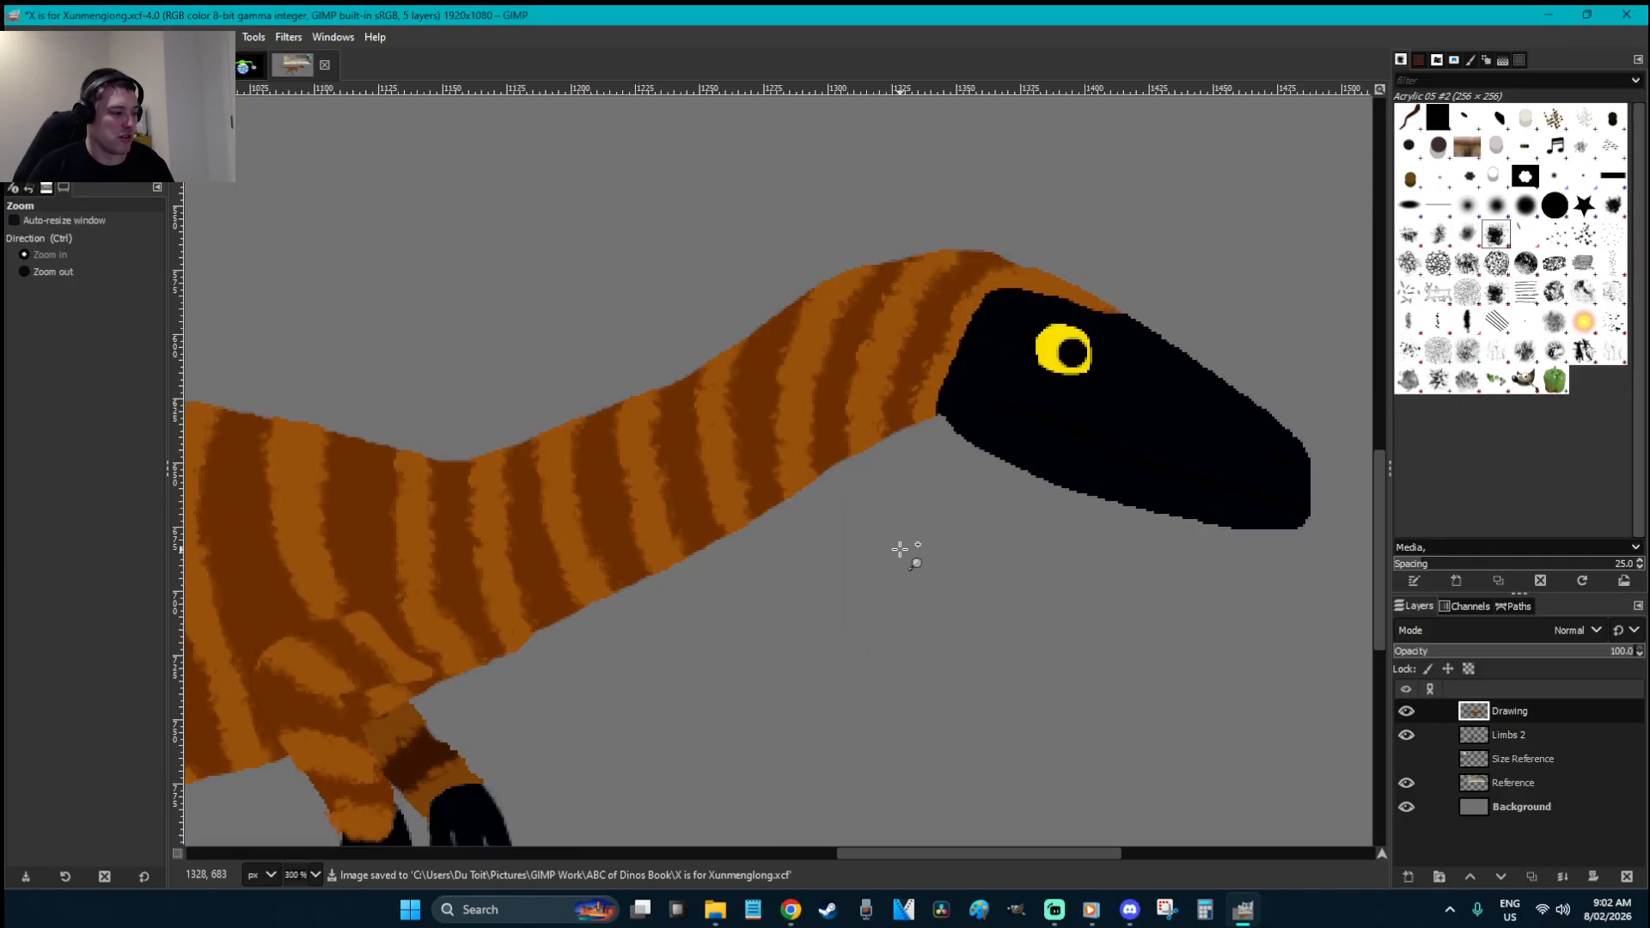
- Try smudging the neck stripes beside the head with the Bristles 03 brush at size 30, and undo the stroke
key("r")
key("s")
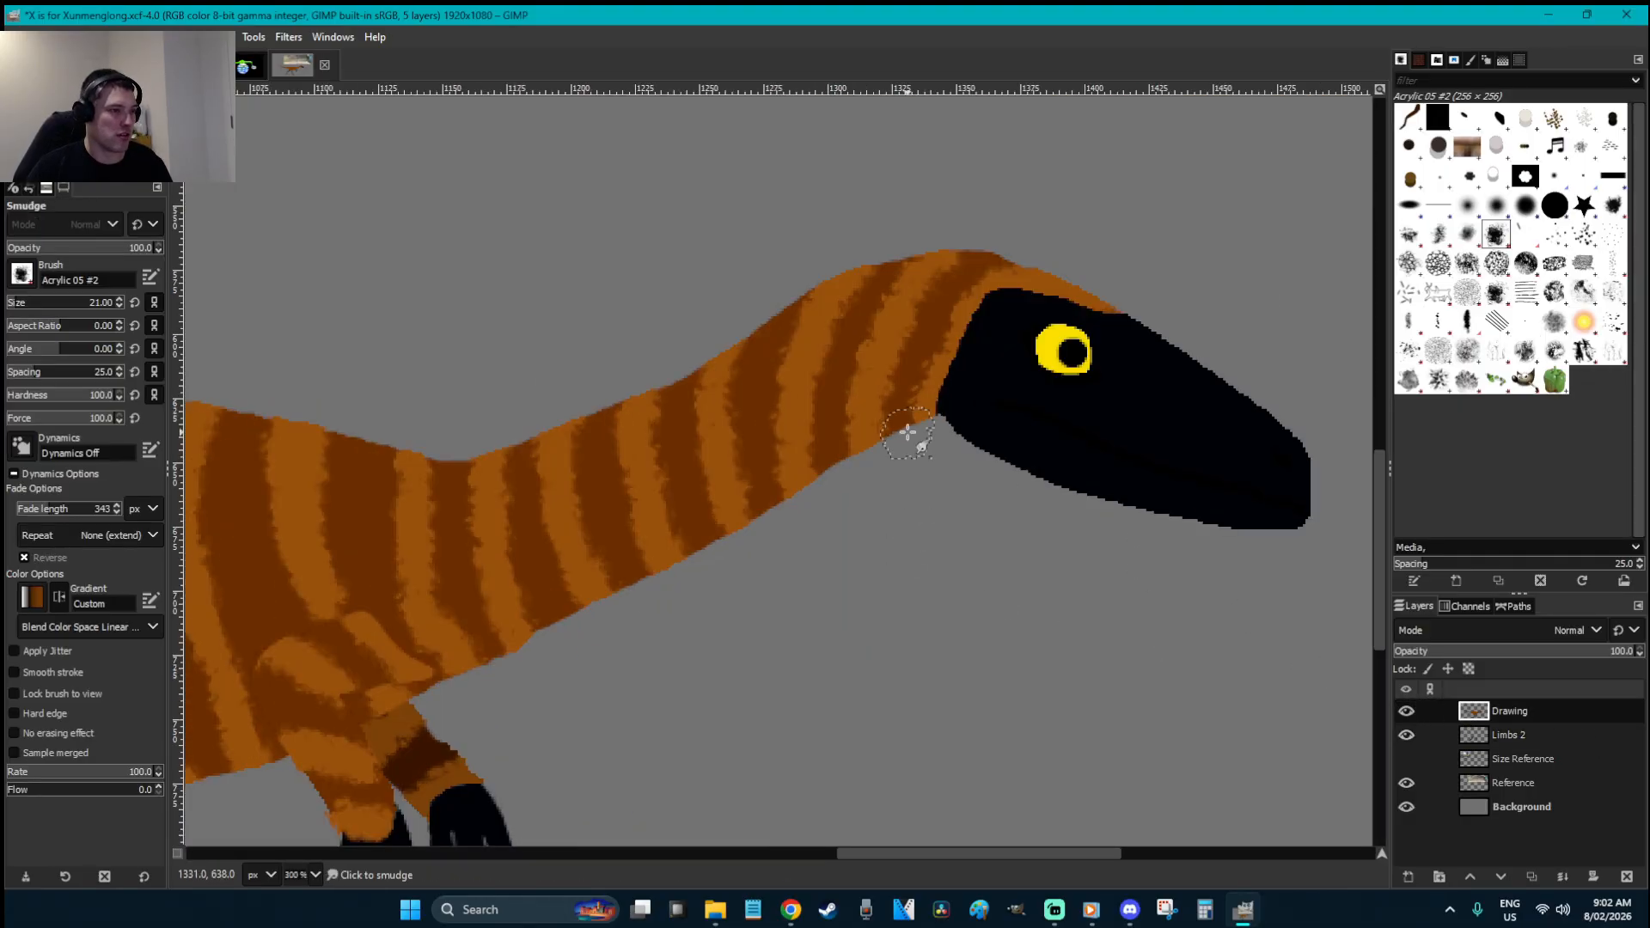
left_click(1583, 233)
left_click(1612, 235)
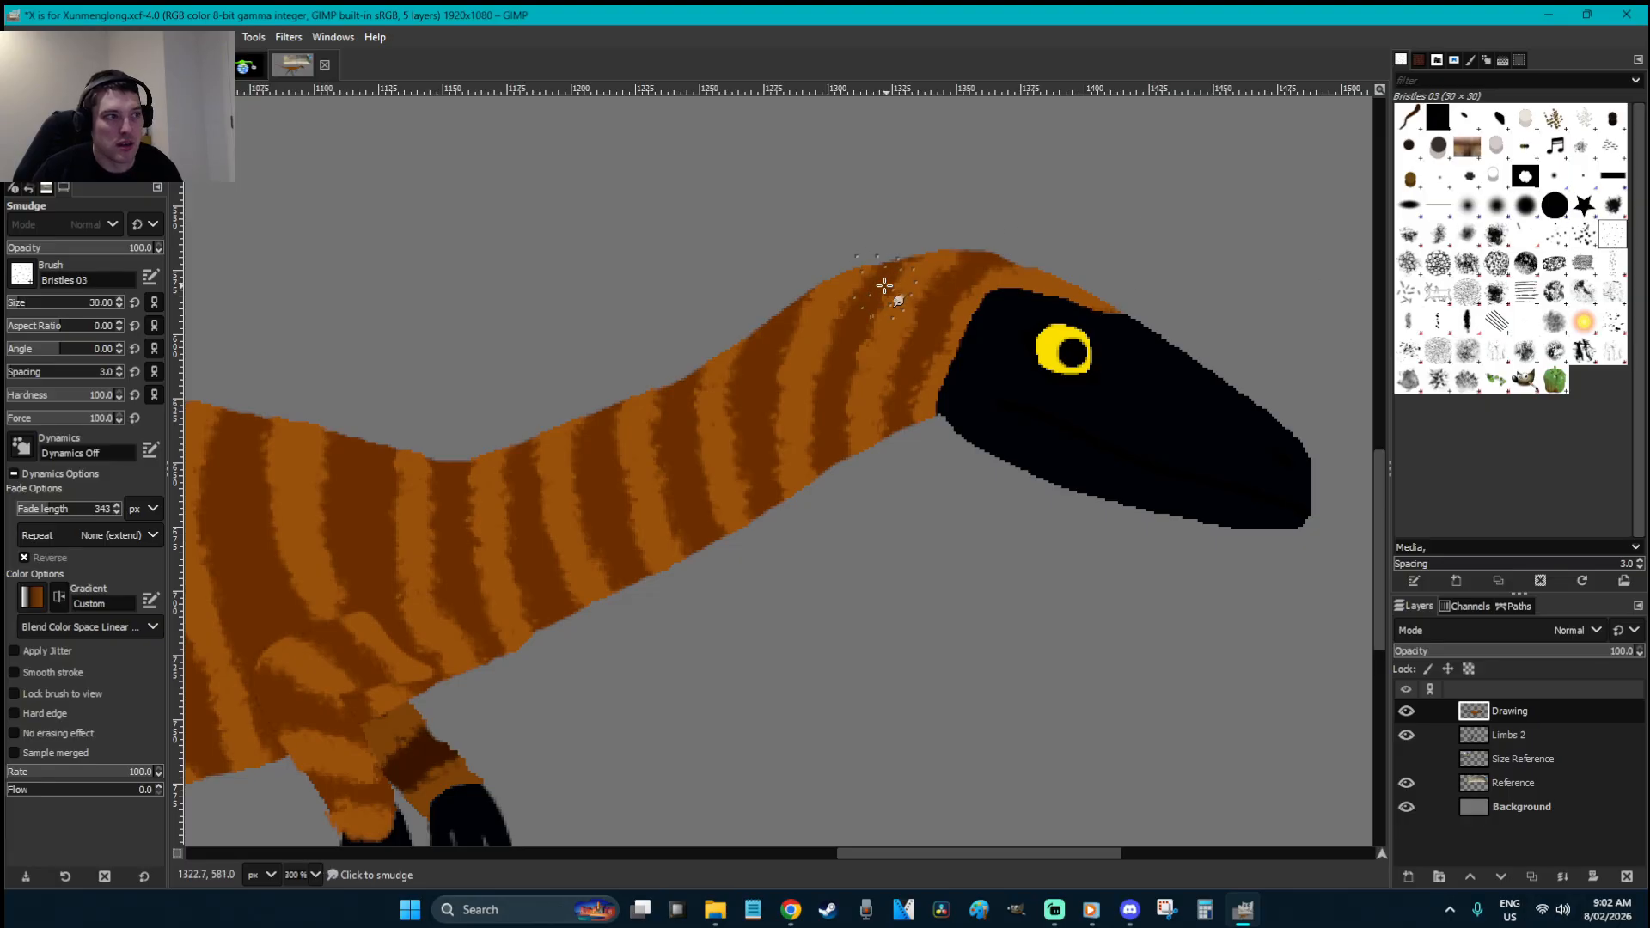
left_click_drag(914, 372, 936, 346)
key("ctrl+z")
key("r")
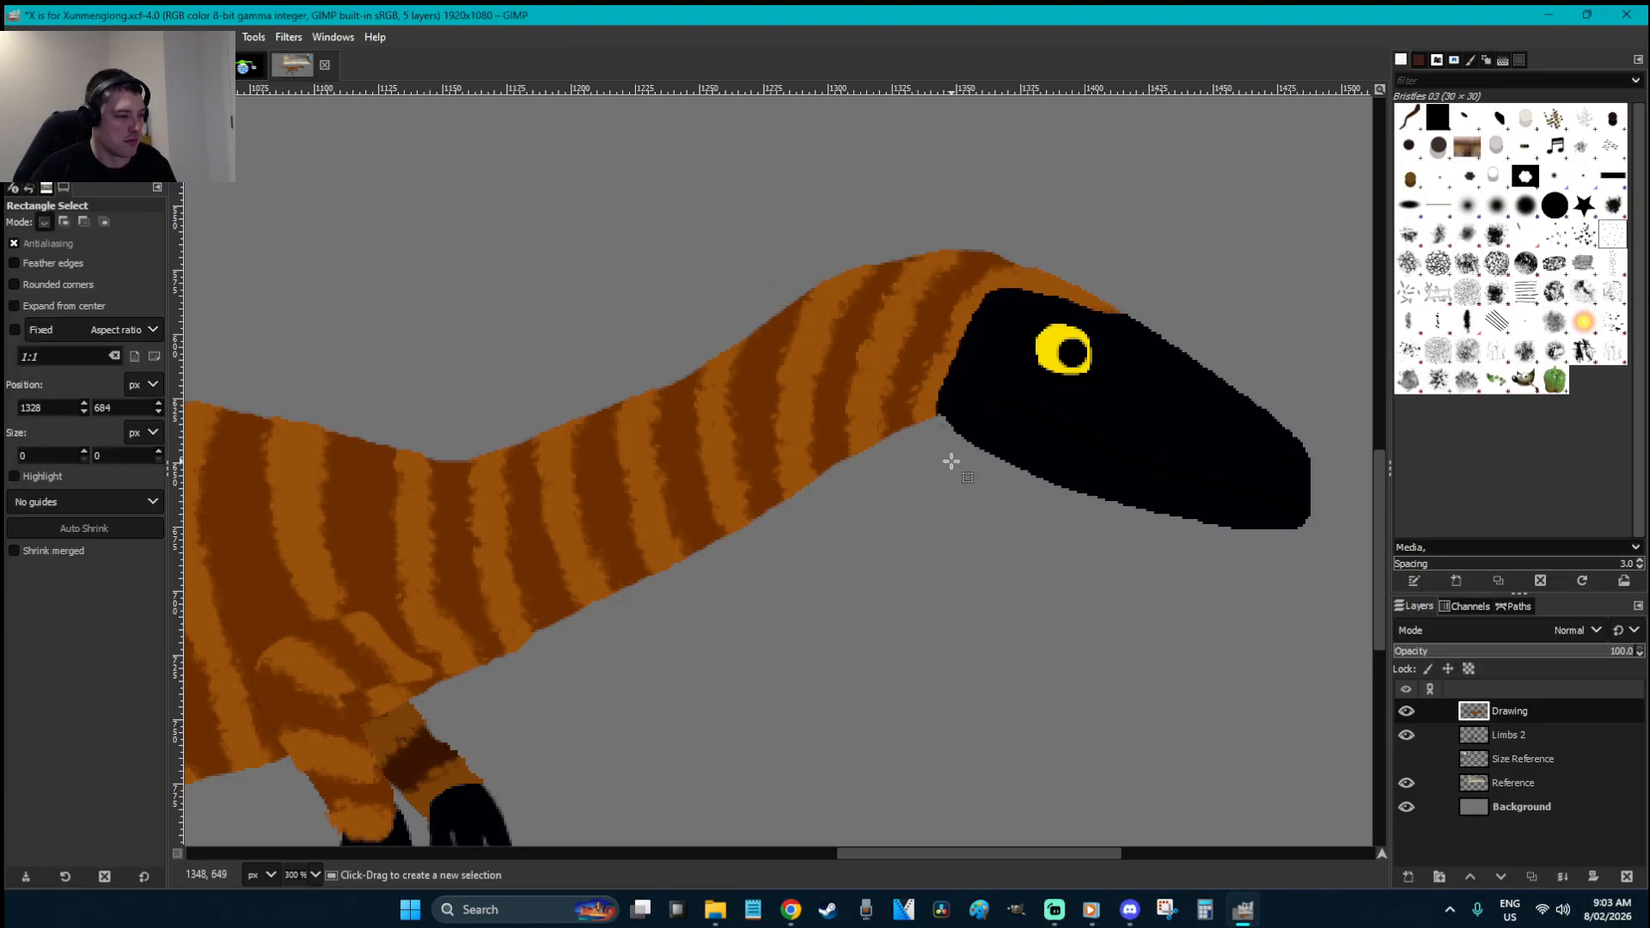
- Select all the lighter brown stripes on the Drawing layer with Select by Color
scroll(951, 461, "down", 2)
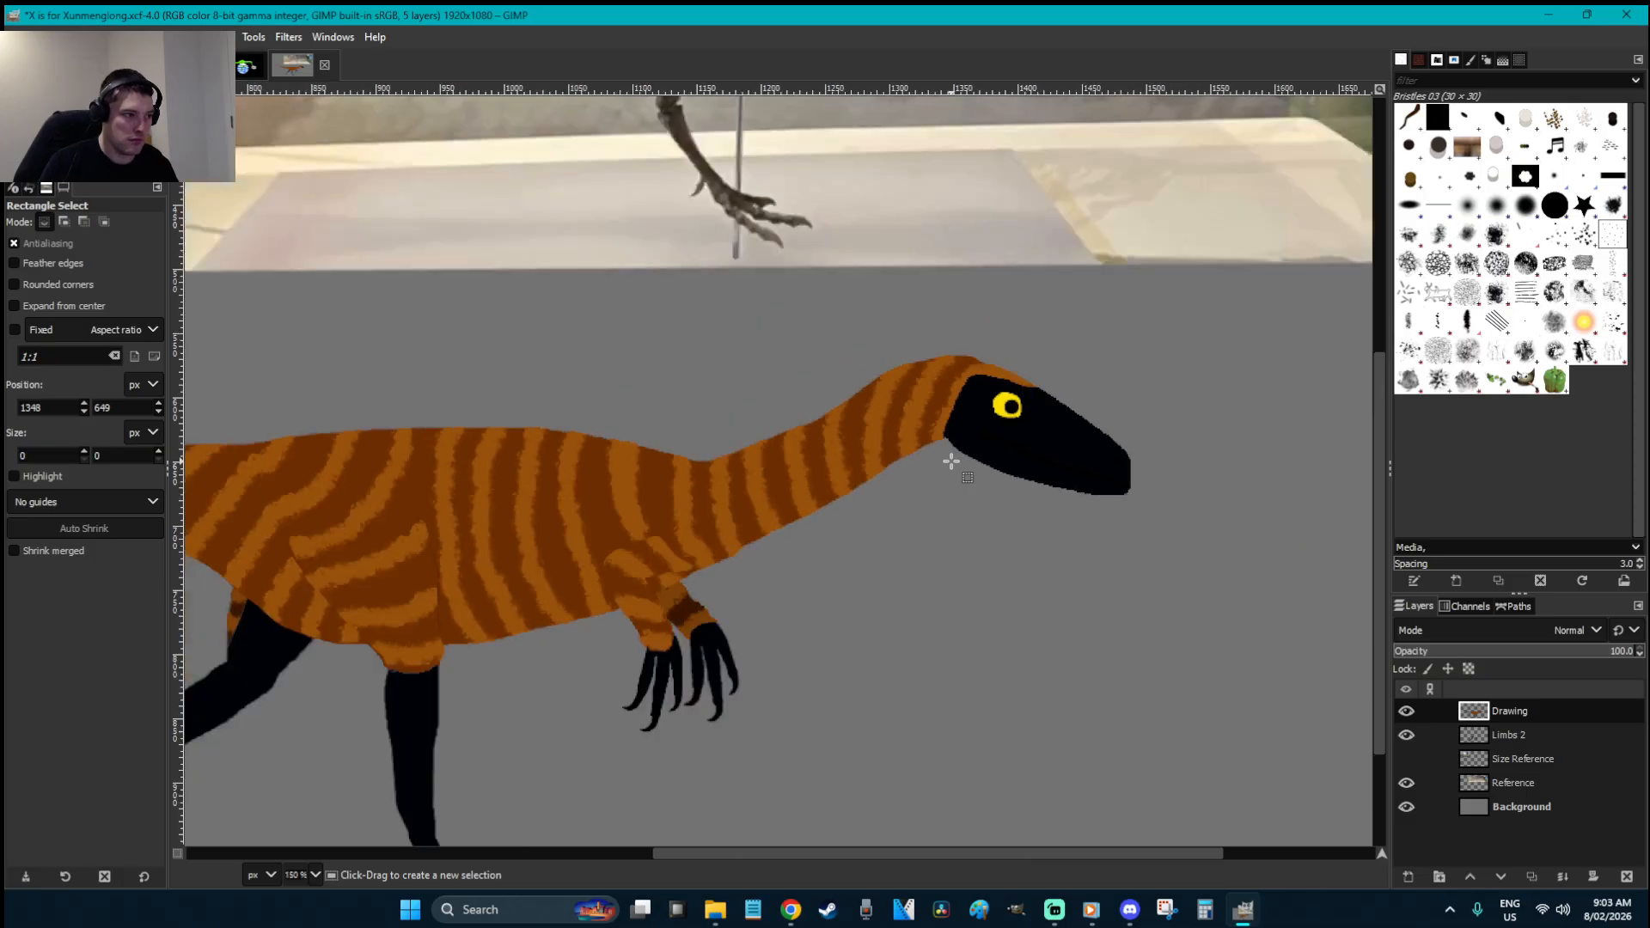
key("u")
key("shift+o")
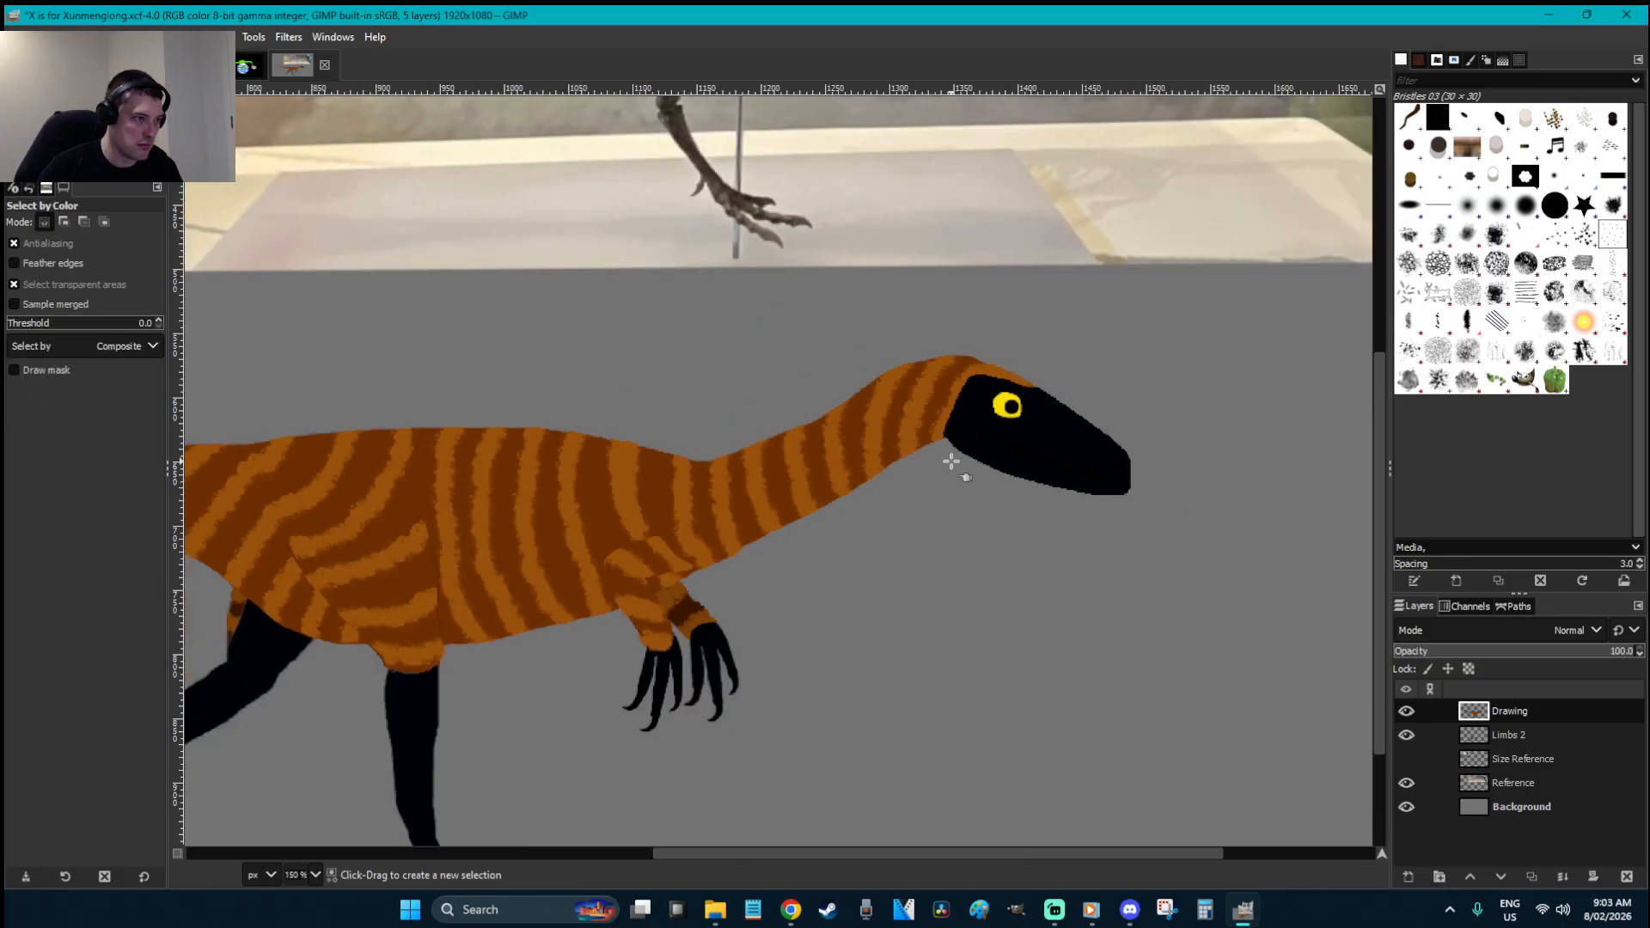
left_click(911, 432)
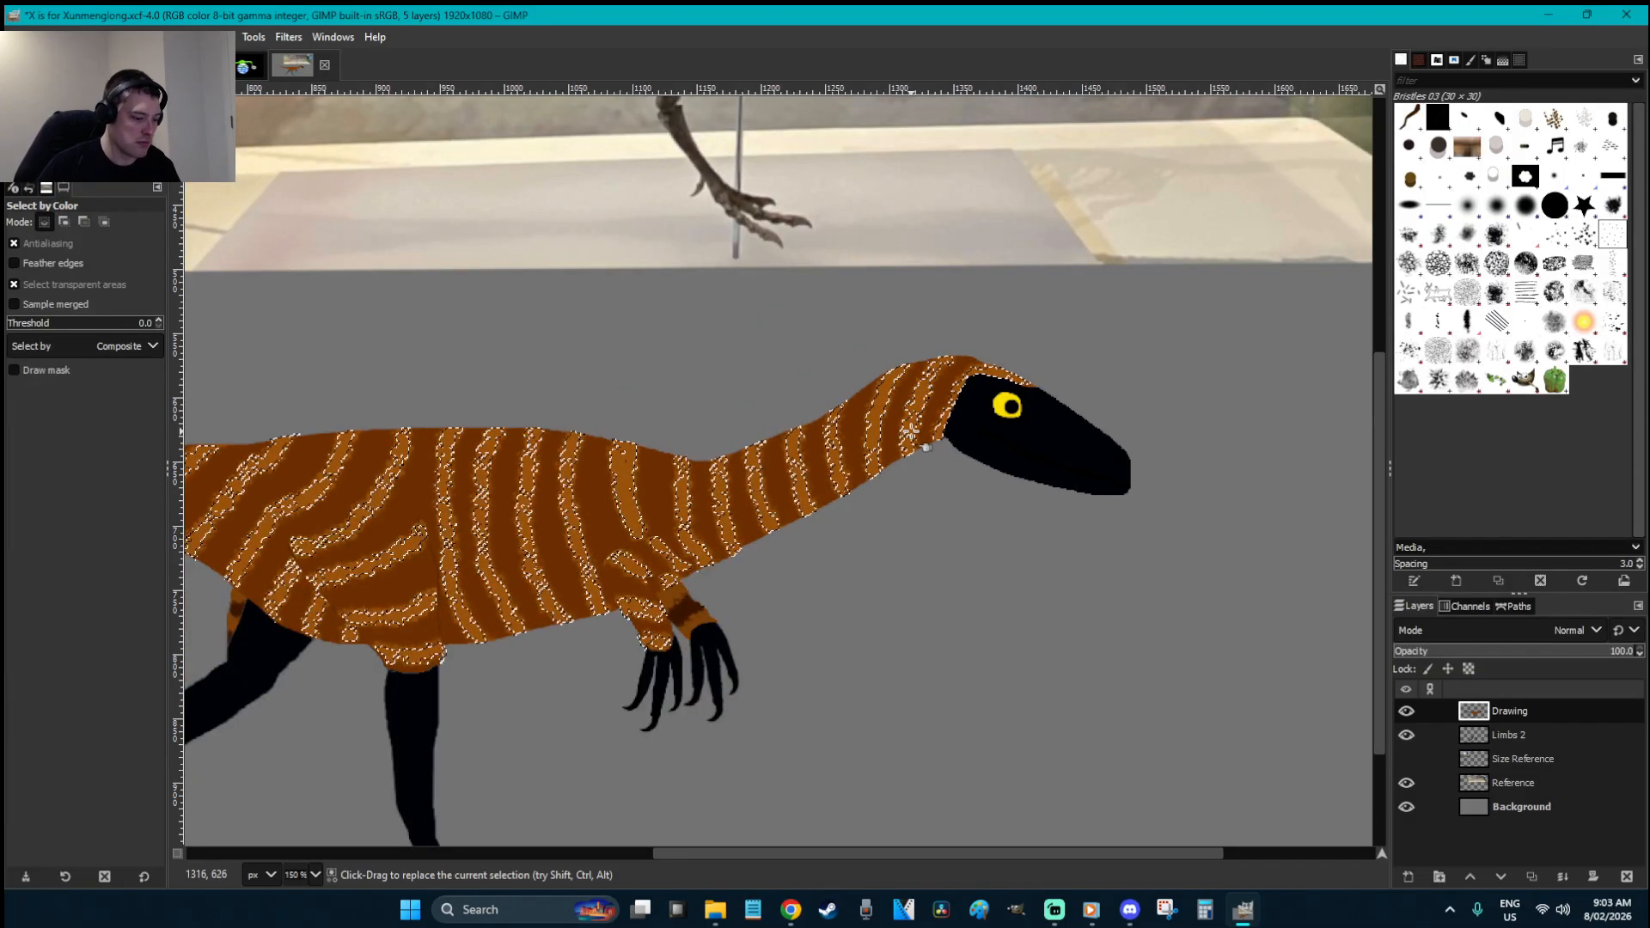
- Replace the selection by color with all the lighter and darker brown areas on the Drawing layer, using a threshold of 22.2
left_click(997, 532)
left_click(19, 325)
left_click(644, 489)
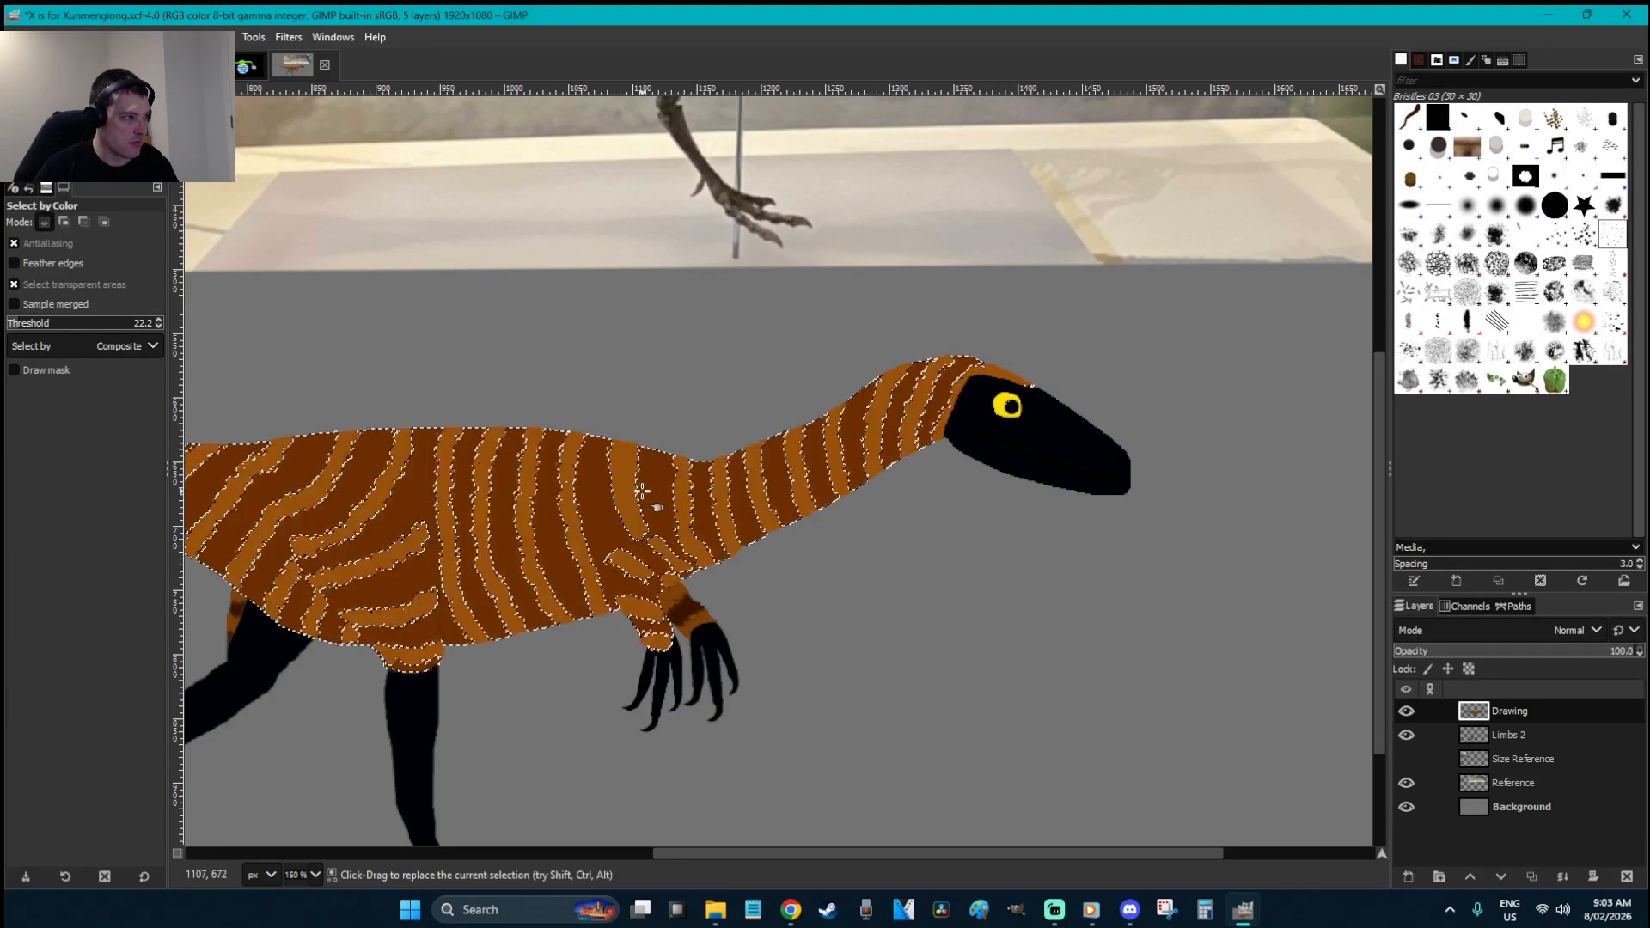
left_click(627, 482, "shift")
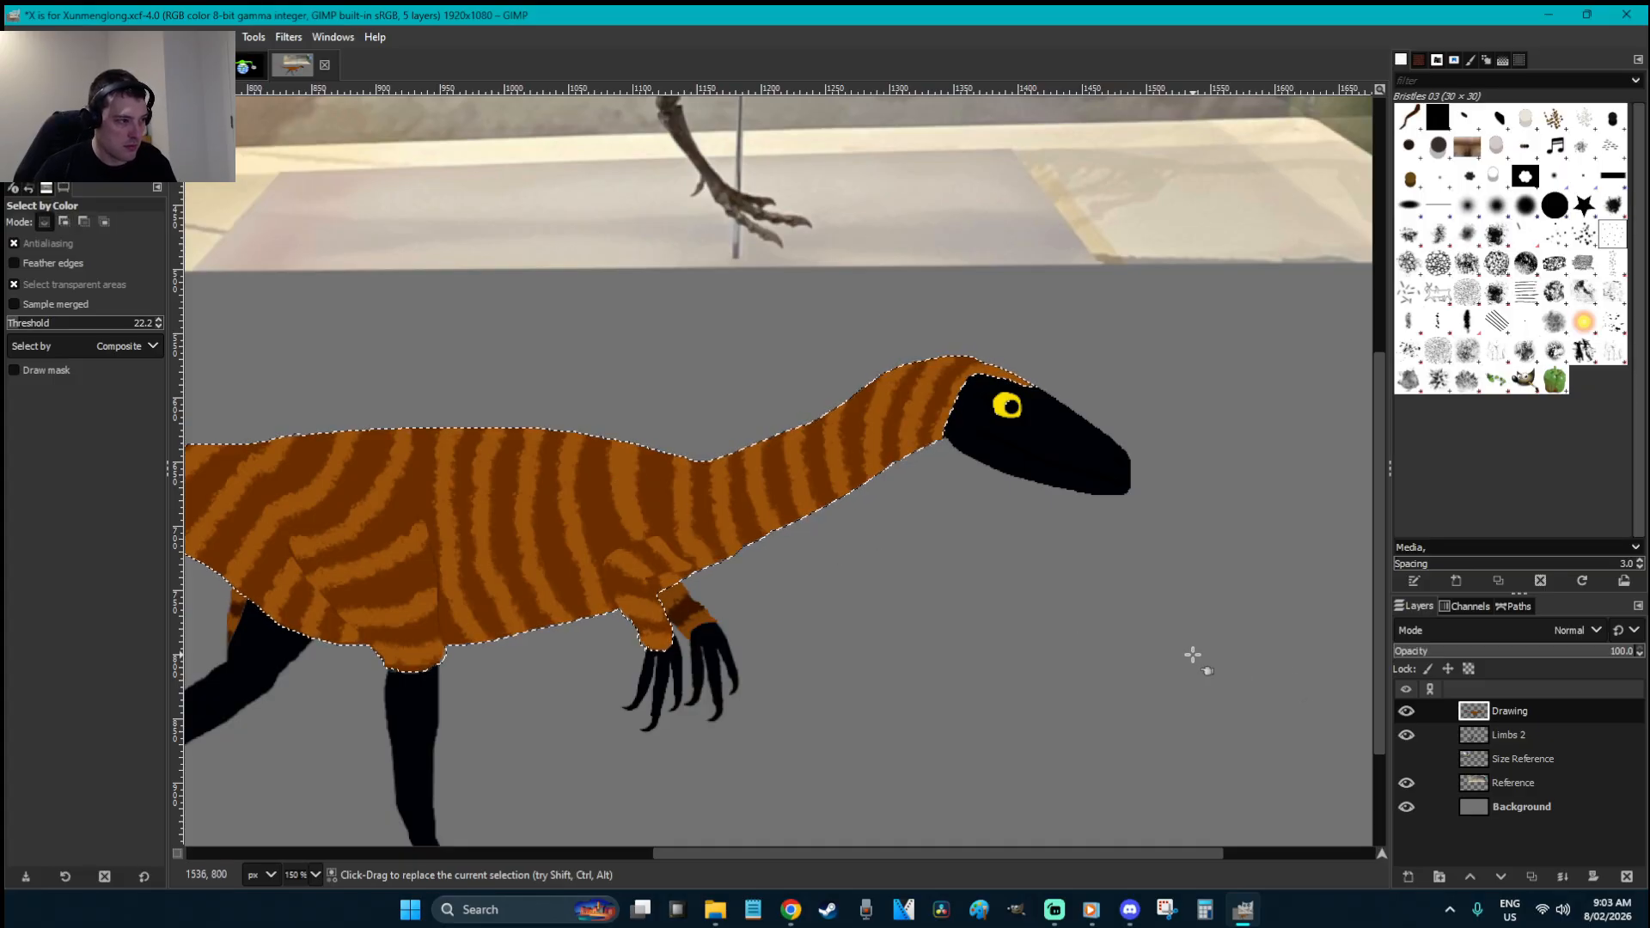
left_click_drag(1202, 859, 1066, 856)
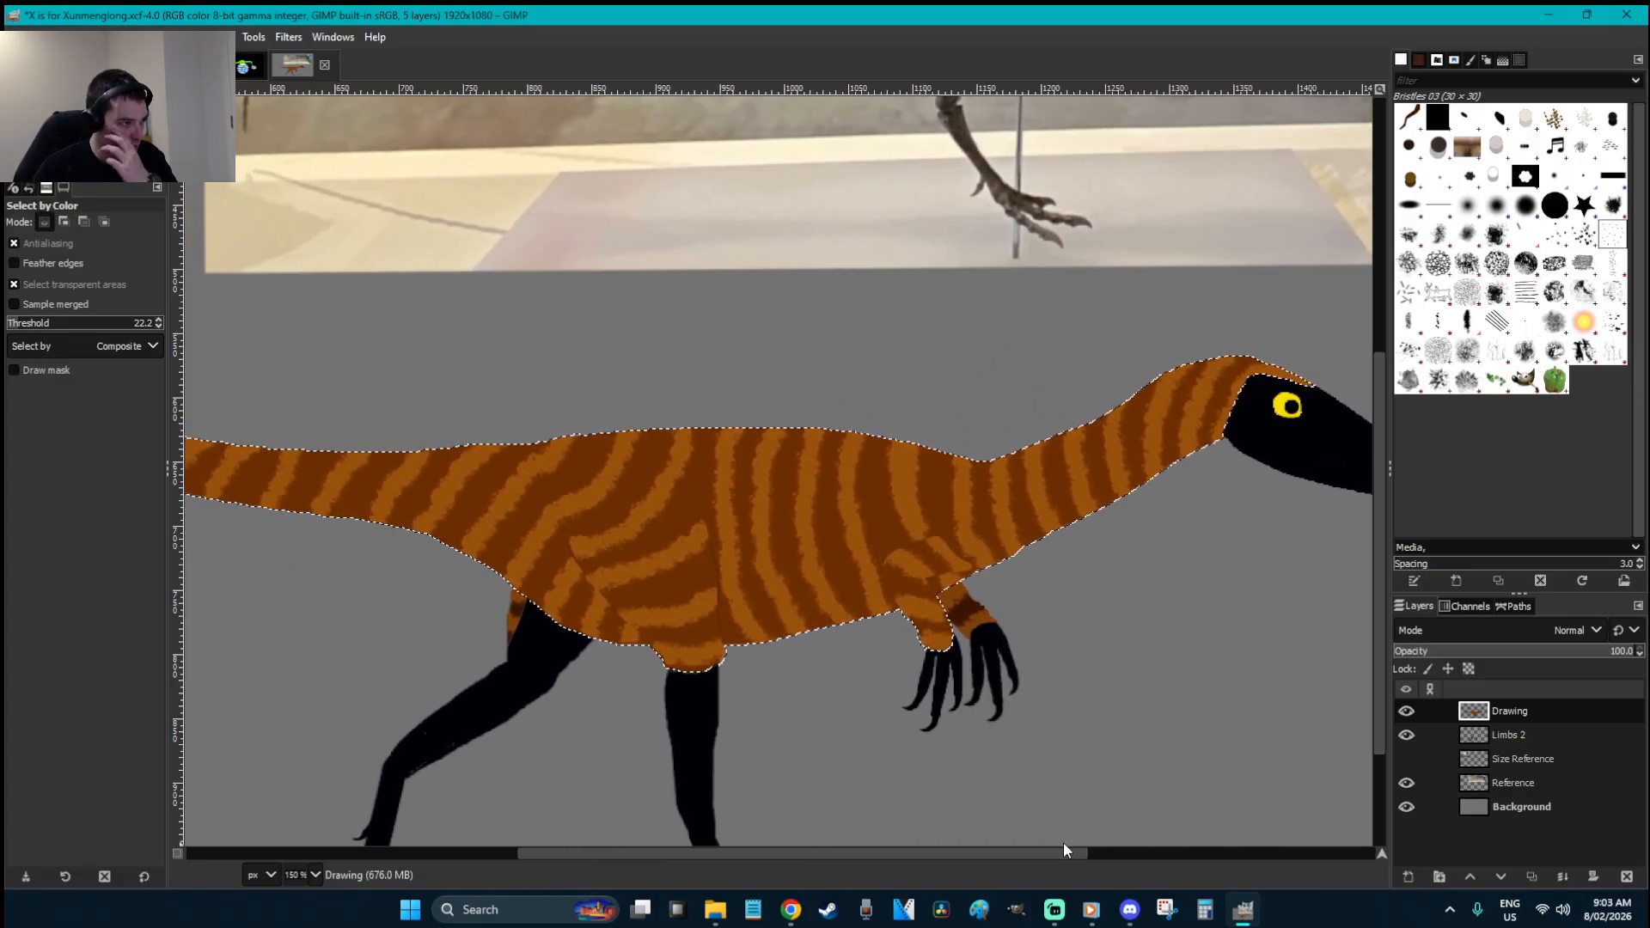
- Copy the selected brown body areas and paste them onto a new transparent layer named Feathers 1
key("ctrl+c")
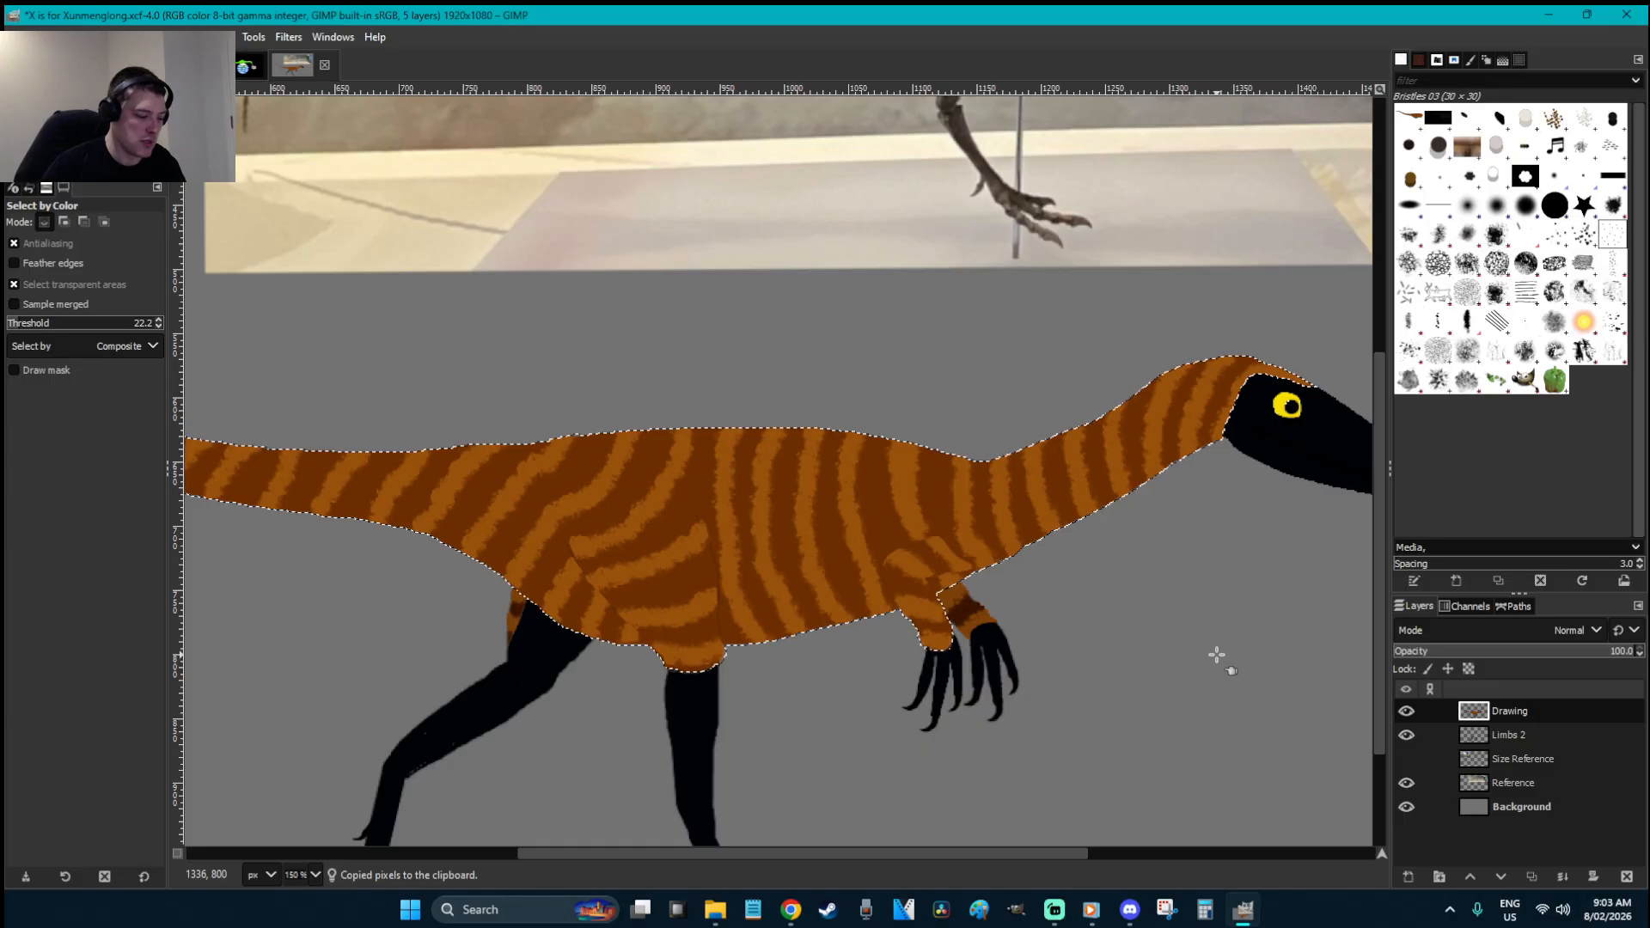
key("shift+ctrl+n")
type("F")
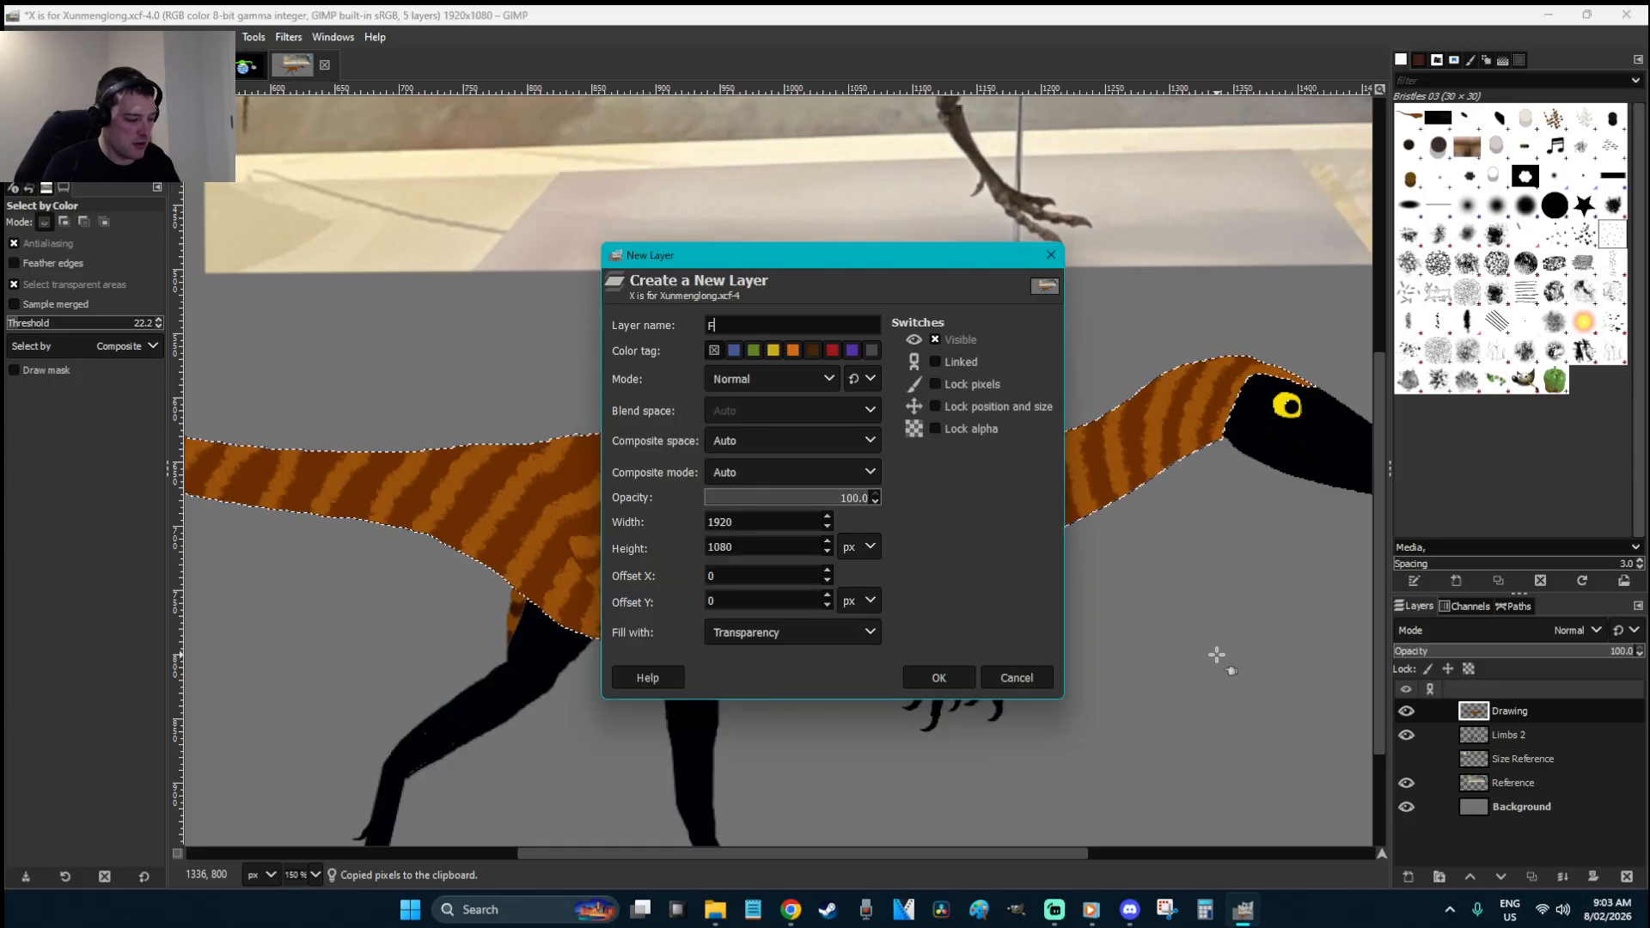
type("eathers 1")
key("Return")
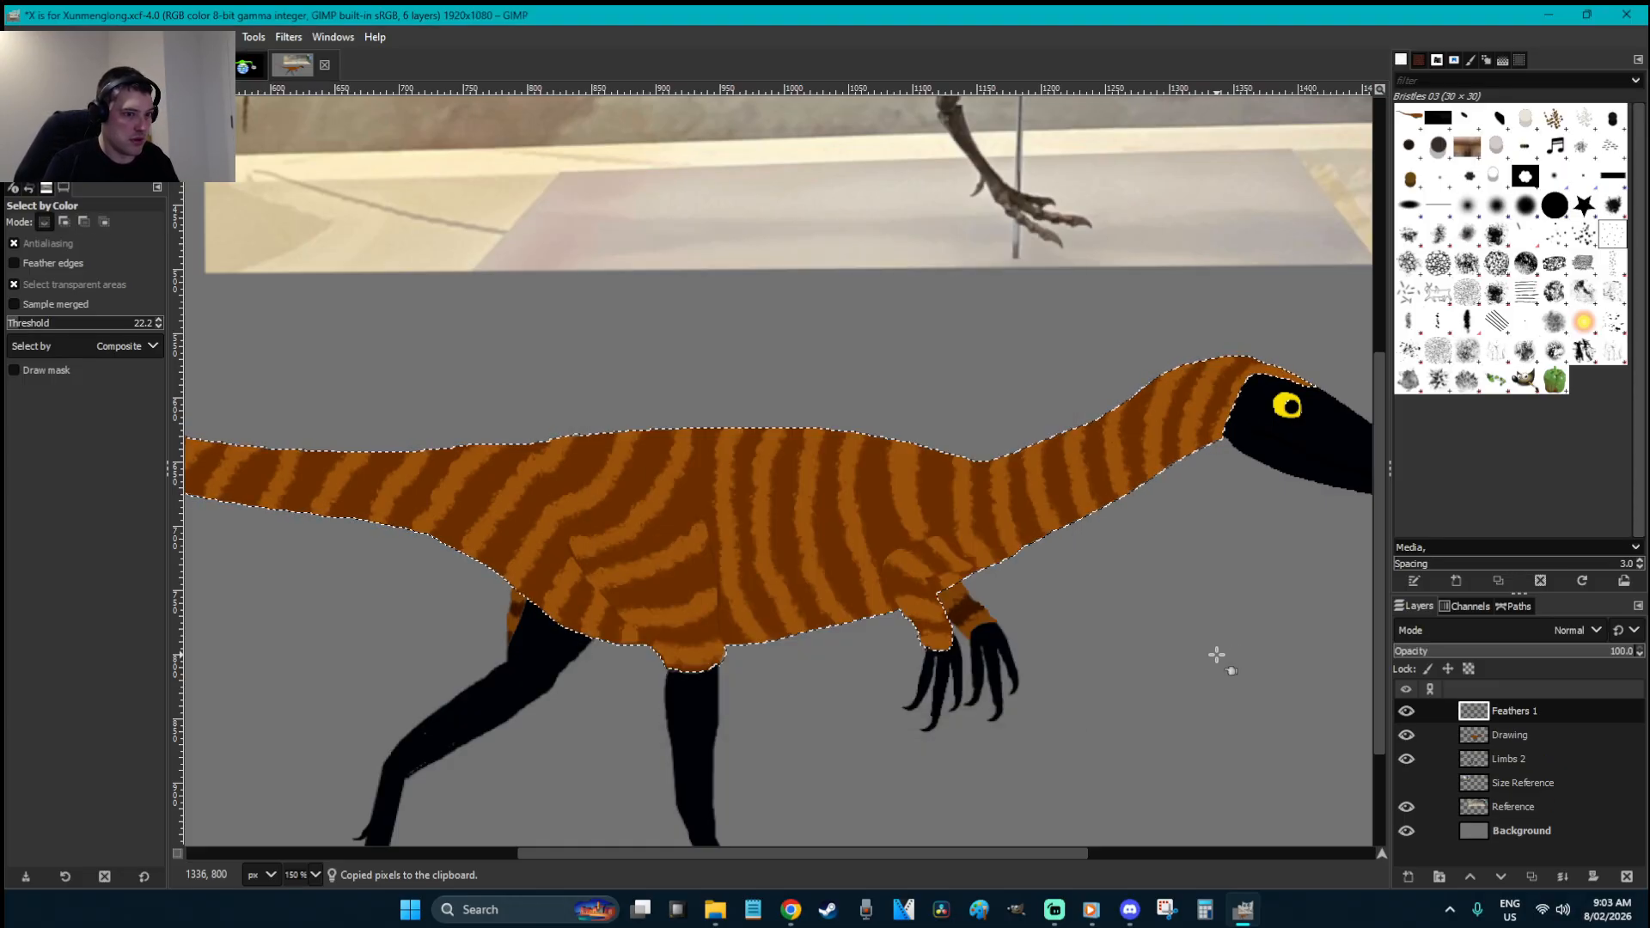
key("ctrl+v")
key("r")
left_click(1217, 655)
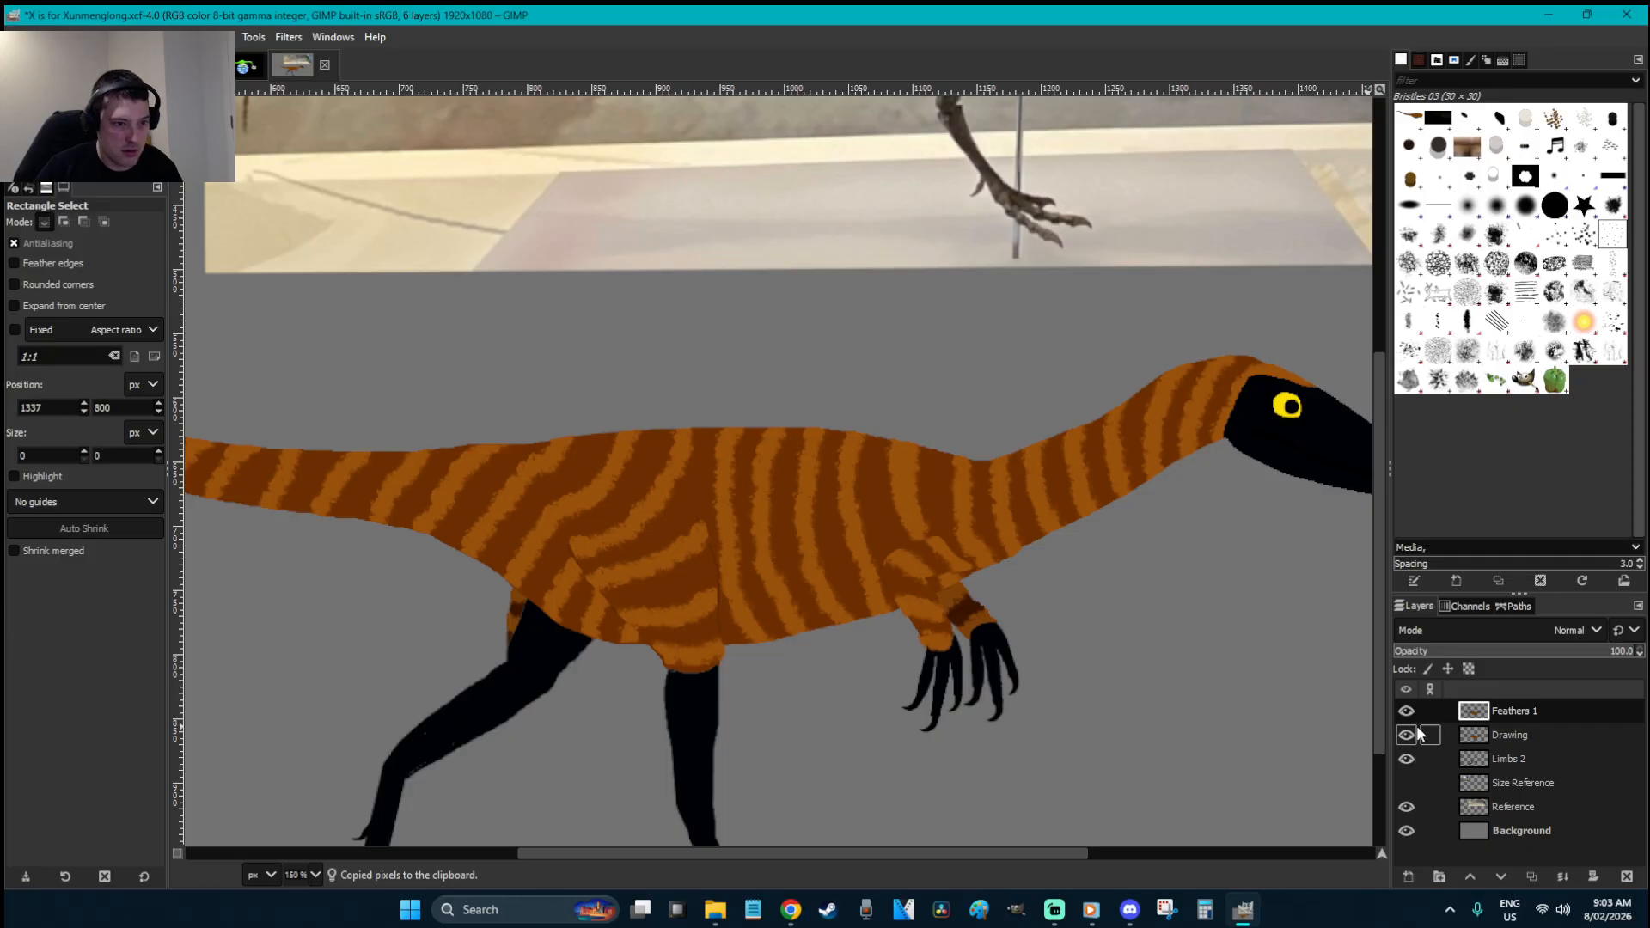
left_click(1406, 711)
- Set up the Smudge tool with the Bristles 03 brush at size 24 for feathering the head and neck
key("z")
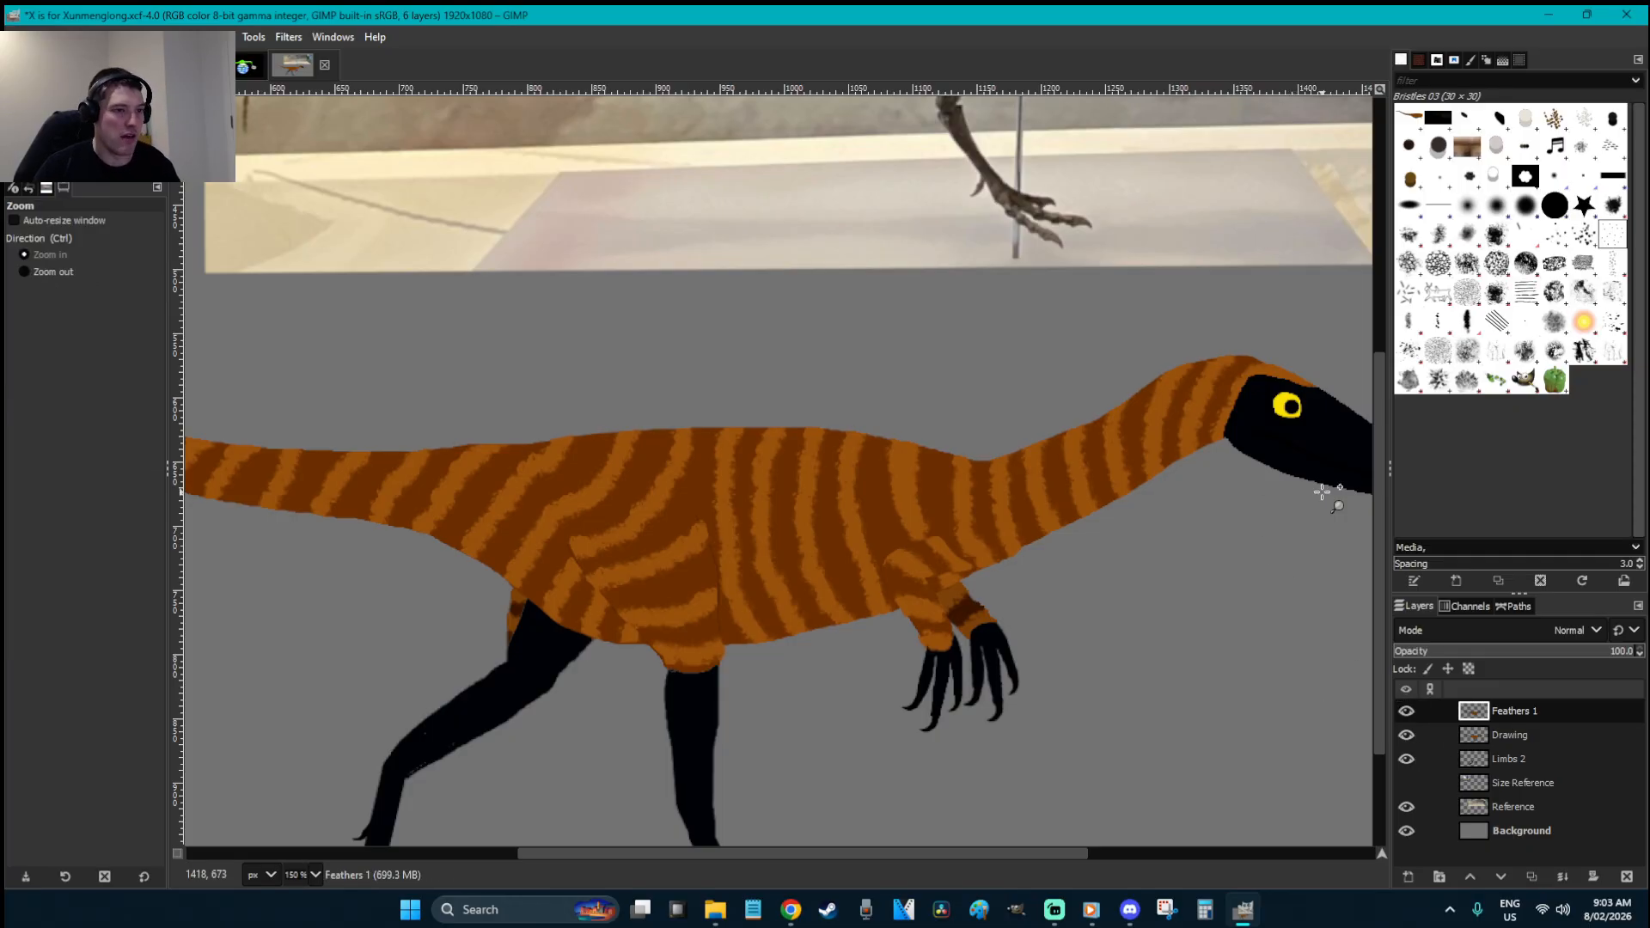
left_click_drag(1331, 501, 1140, 358)
scroll(749, 417, "down", 2)
key("s")
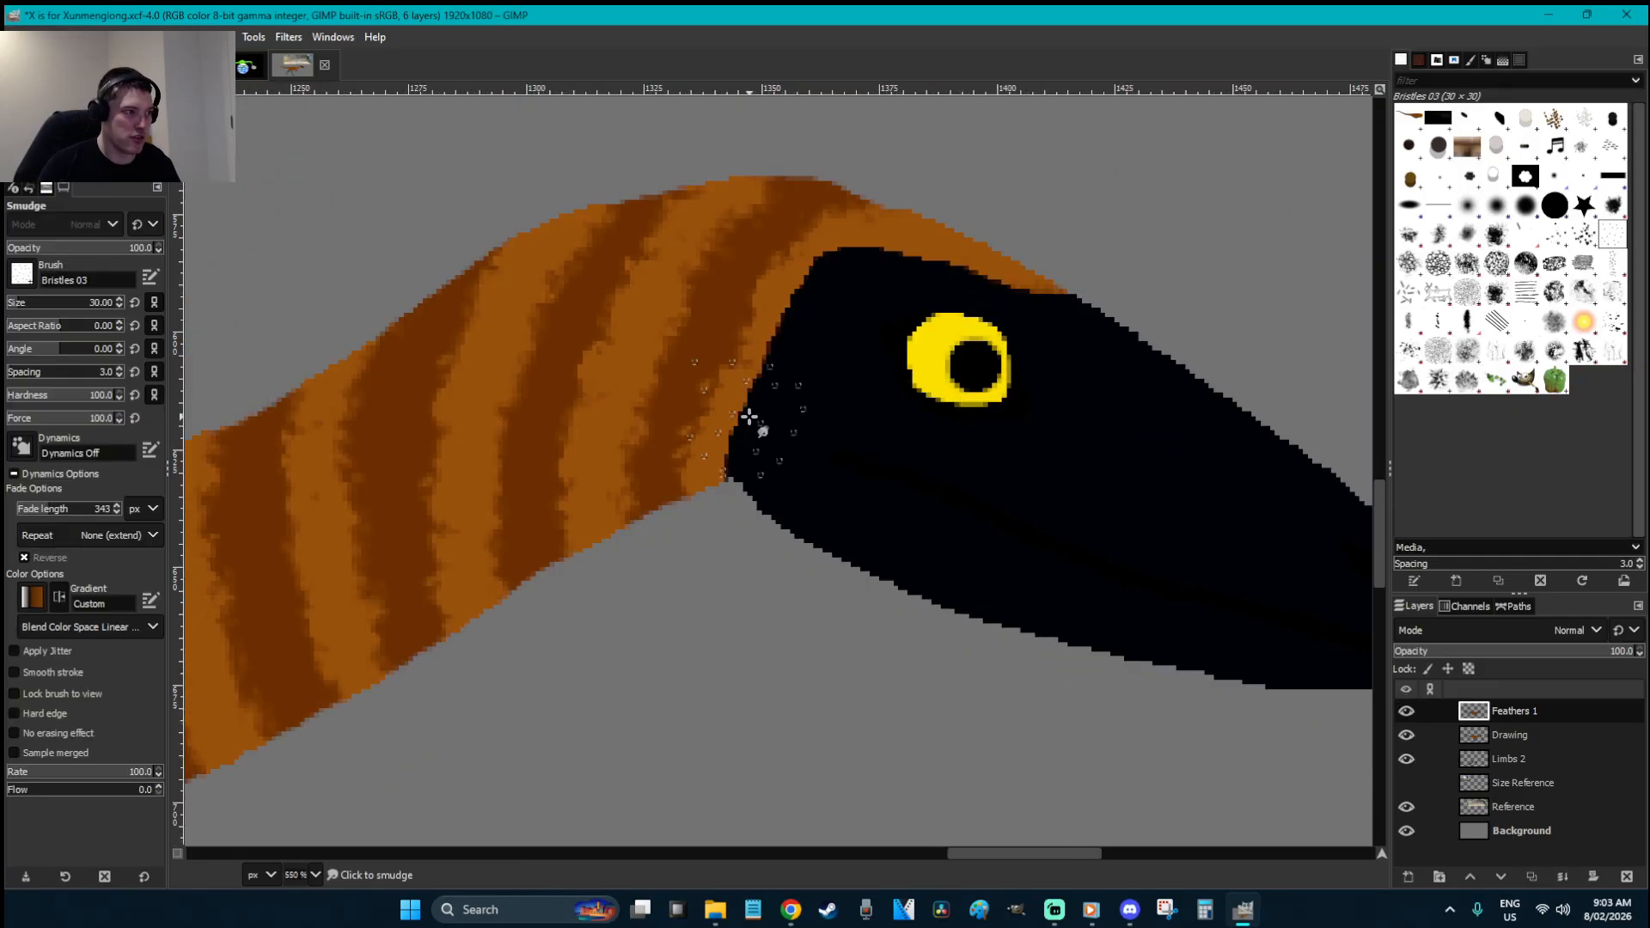
left_click(19, 307)
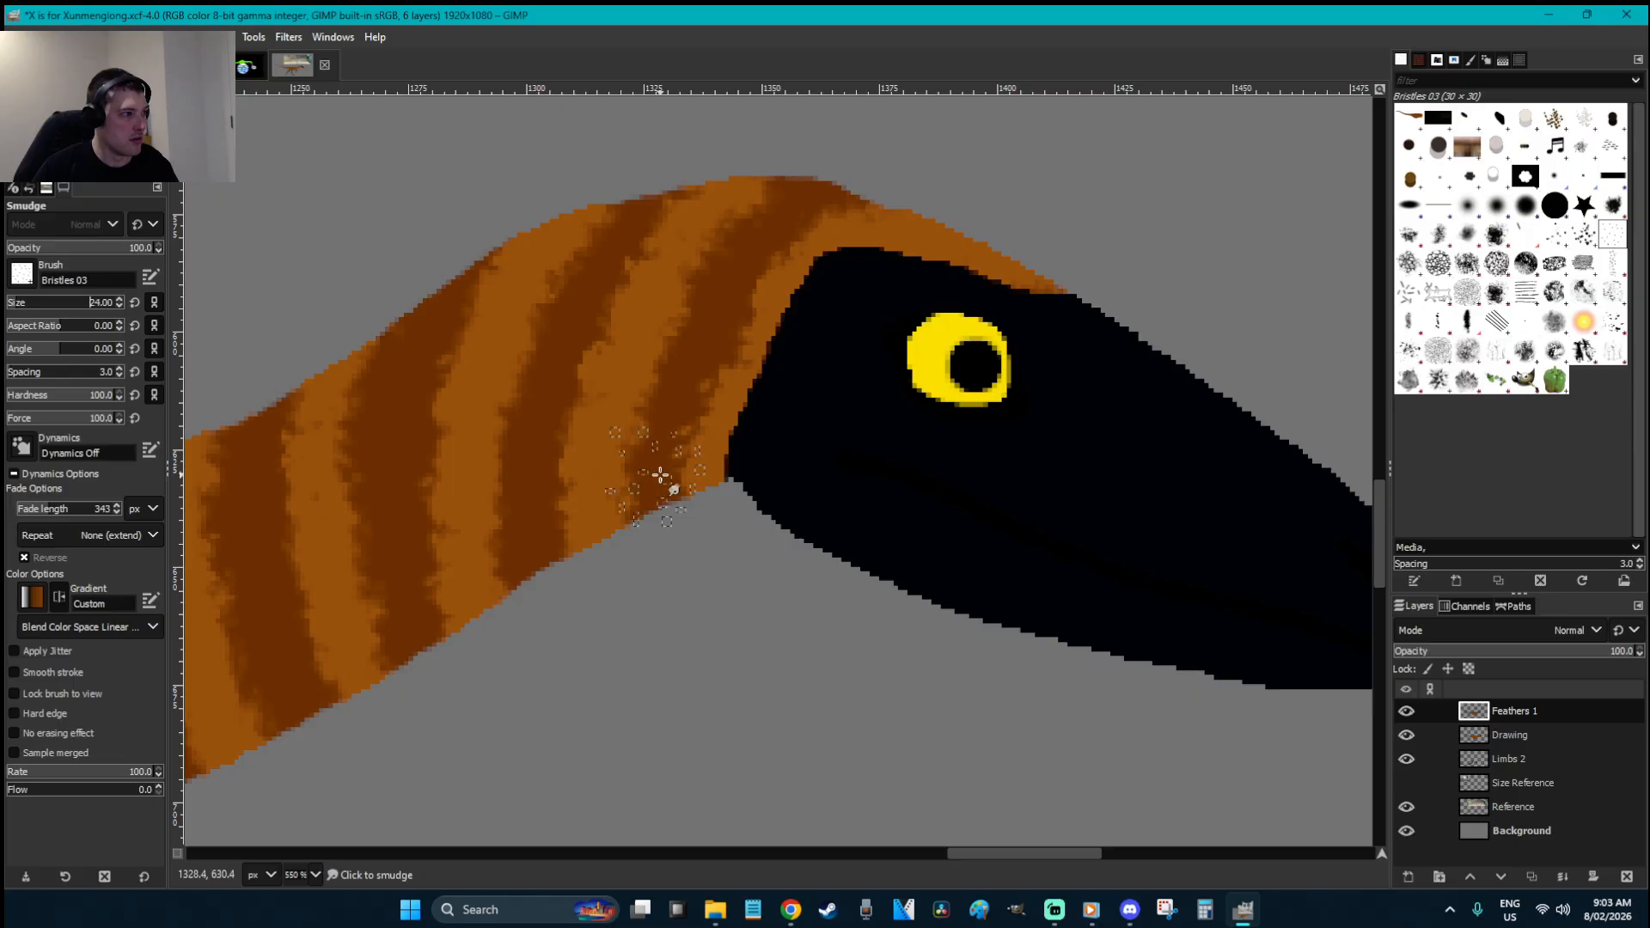
- Try smudging the neck stripes behind the head and the brown crown edge backwards into feathers on the Feathers 1 layer
mouse_move(707, 446)
left_mouse_down()
mouse_move(666, 440)
mouse_move(724, 406)
mouse_move(658, 373)
left_mouse_up()
mouse_move(748, 310)
left_mouse_down()
mouse_move(707, 262)
mouse_move(732, 228)
left_mouse_up()
left_click_drag(1014, 269, 916, 184)
scroll(948, 266, "up", 2)
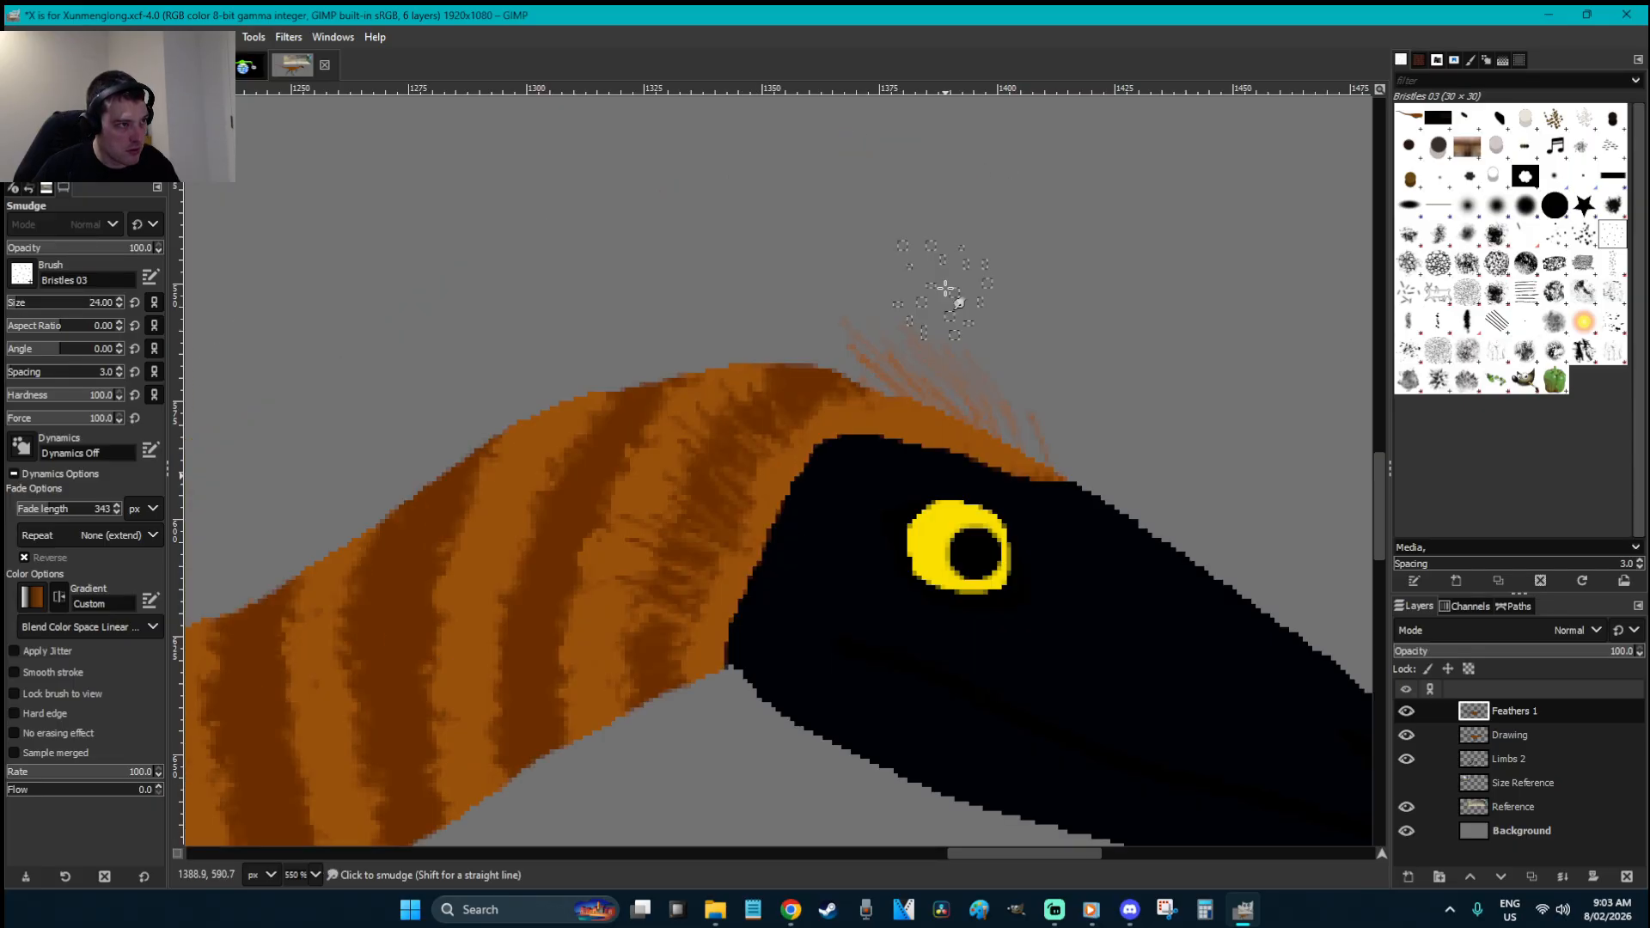
mouse_move(862, 402)
left_mouse_down()
mouse_move(800, 333)
mouse_move(683, 351)
left_mouse_up()
mouse_move(710, 397)
left_mouse_down()
mouse_move(689, 439)
mouse_move(609, 368)
left_mouse_up()
left_click_drag(678, 446, 609, 421)
left_click_drag(662, 482, 588, 462)
left_click_drag(652, 526, 571, 514)
left_click_drag(639, 570, 550, 575)
scroll(840, 700, "down", 5)
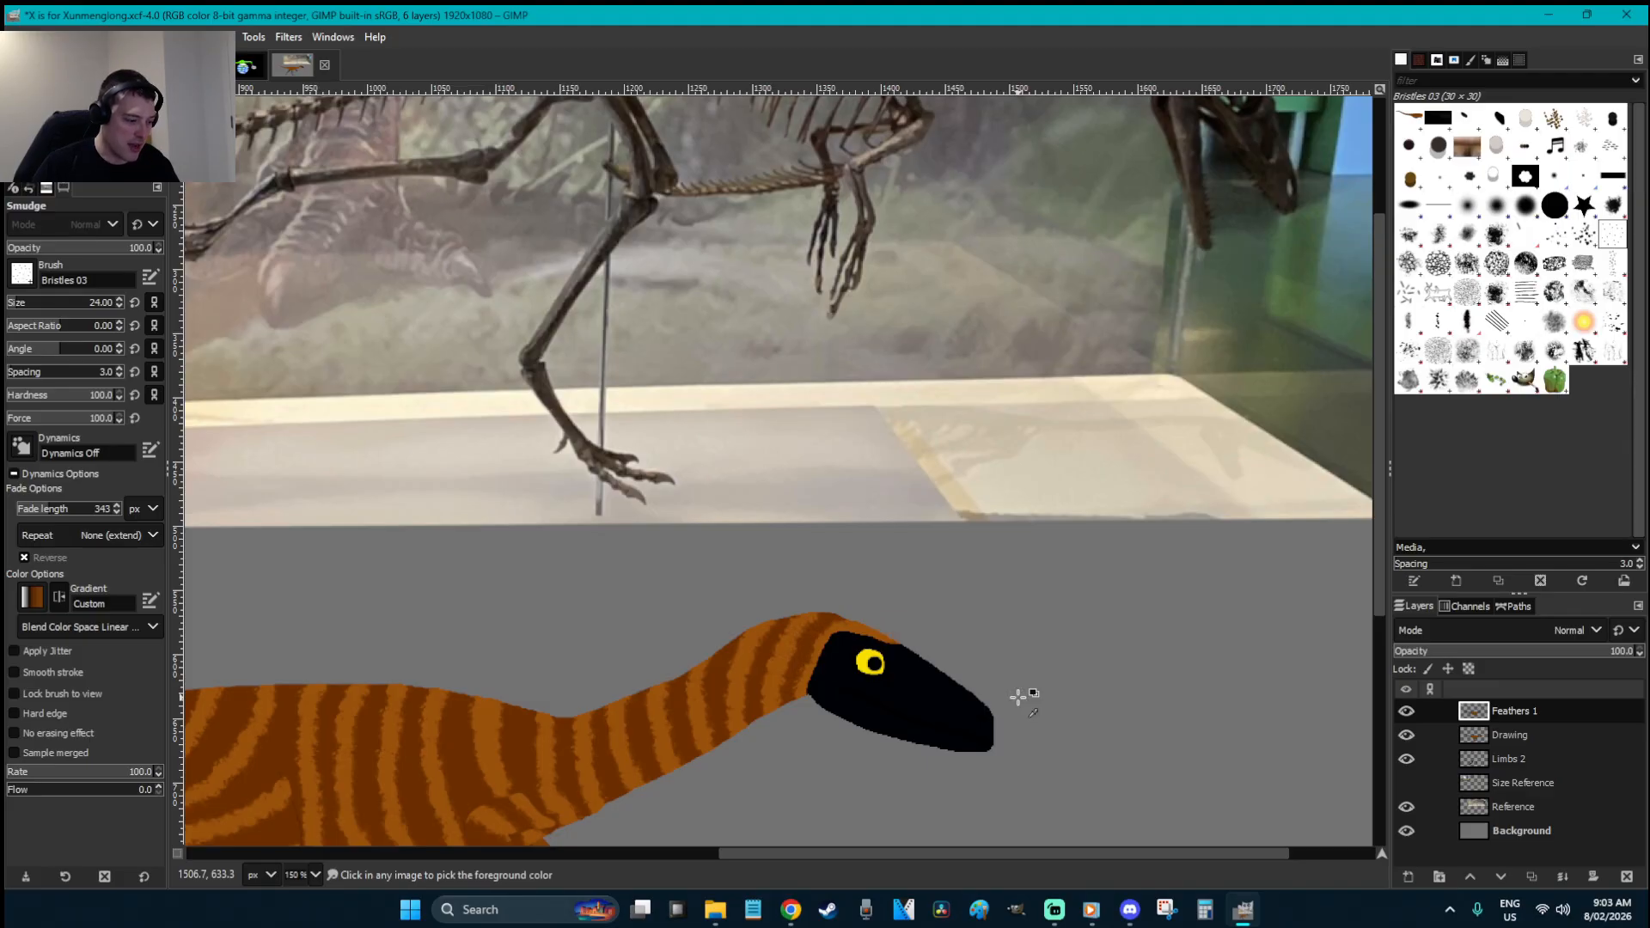
- Save the image and briefly hide the Drawing layer to check the copied body on Feathers 1
key("r")
key("ctrl+s")
left_click(1407, 736)
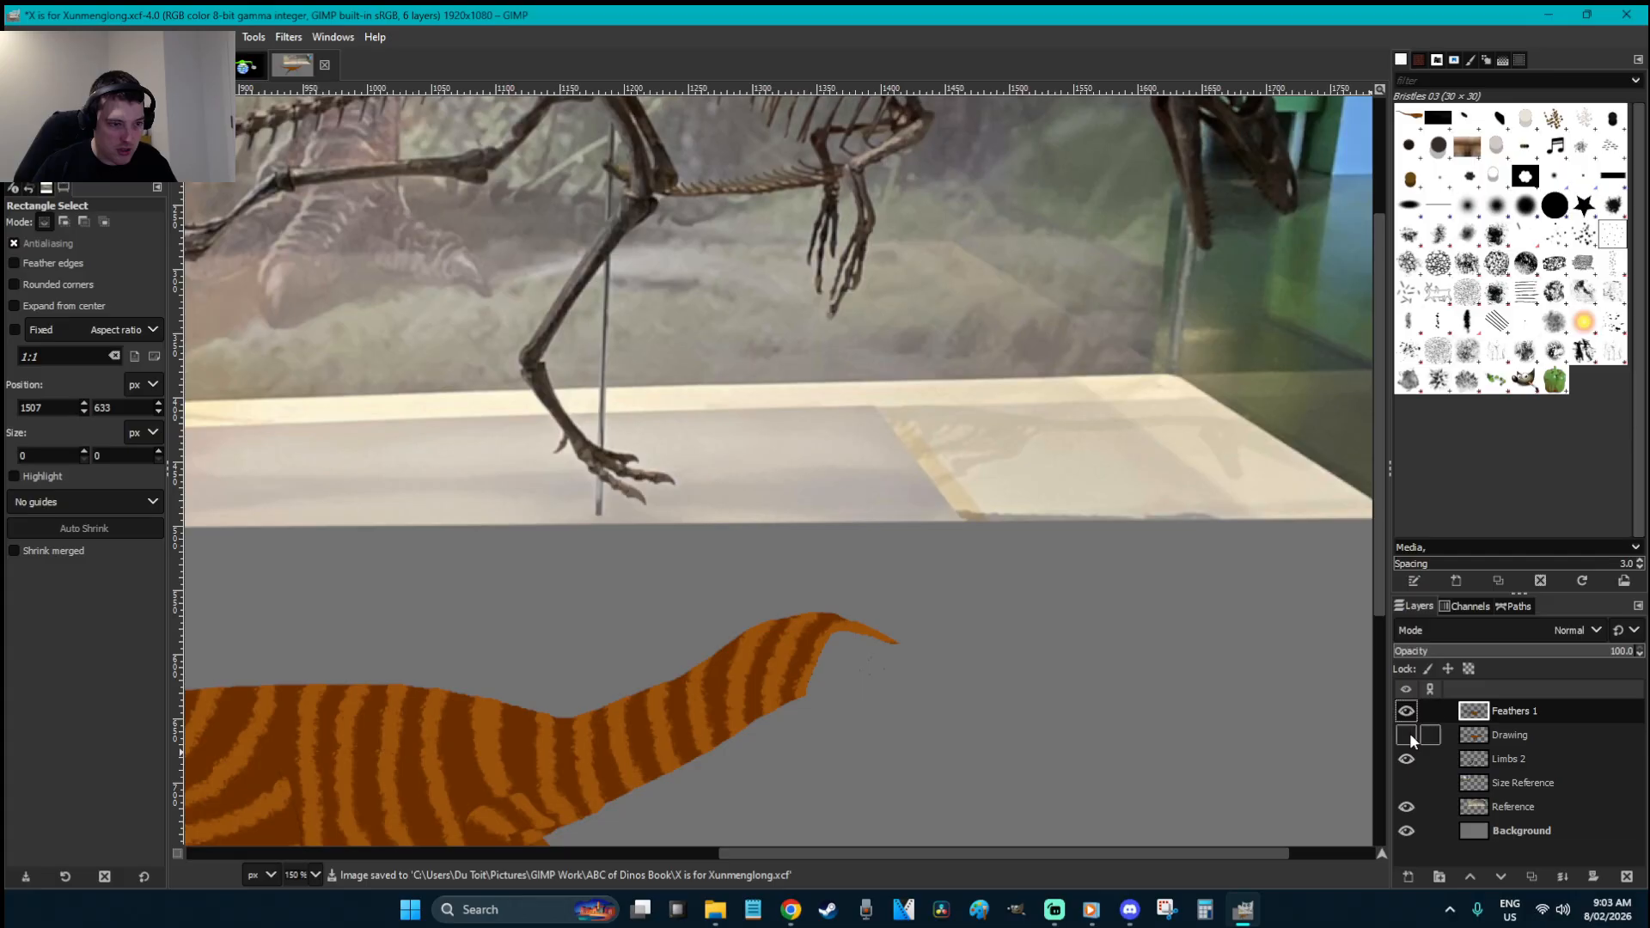
key("ctrl+z")
key("minus")
key("minus")
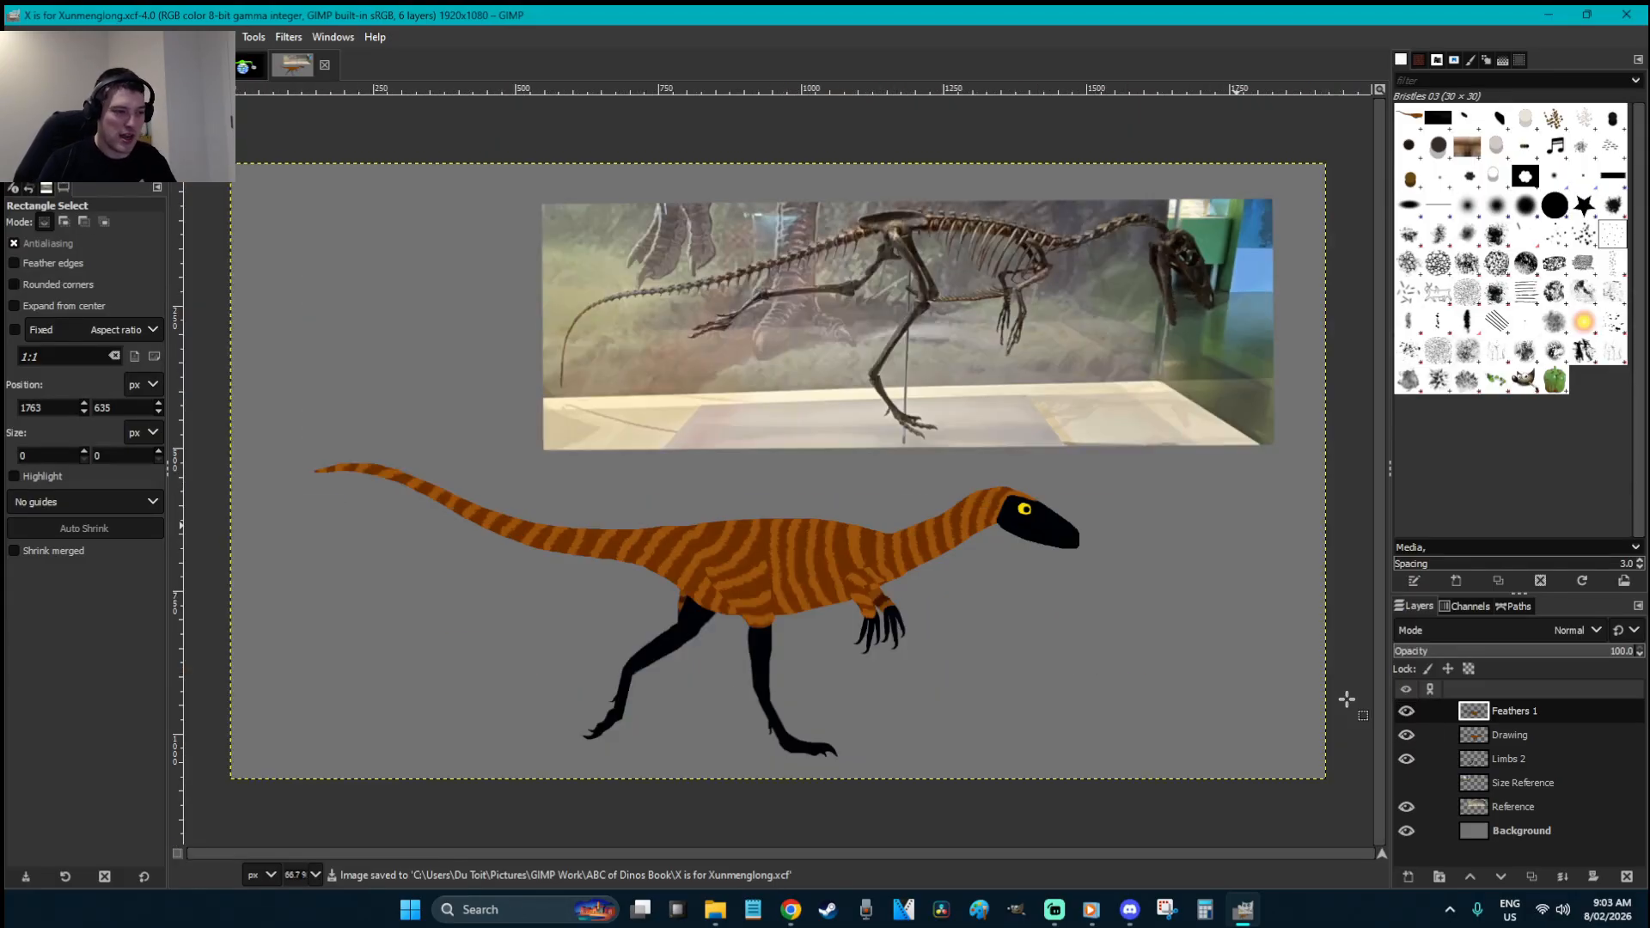
- View the Baby Rex Starting Soon and Warmup images, return to the Xunmenglong drawing and save it
key("ctrl+Page_Up")
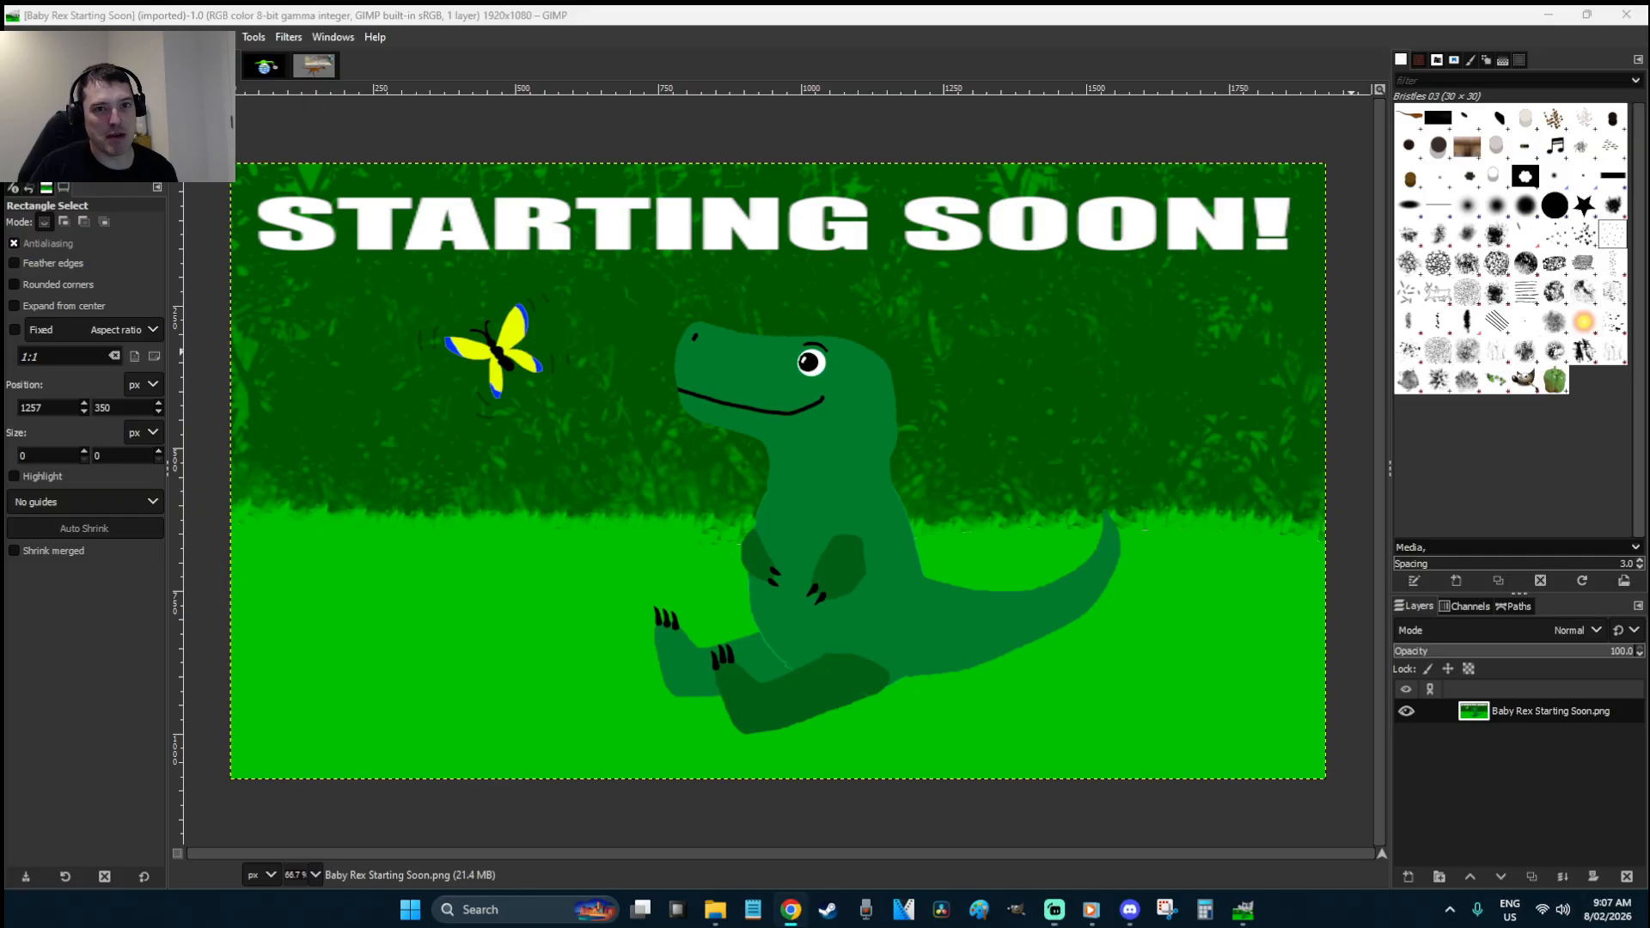
left_click(1250, 13)
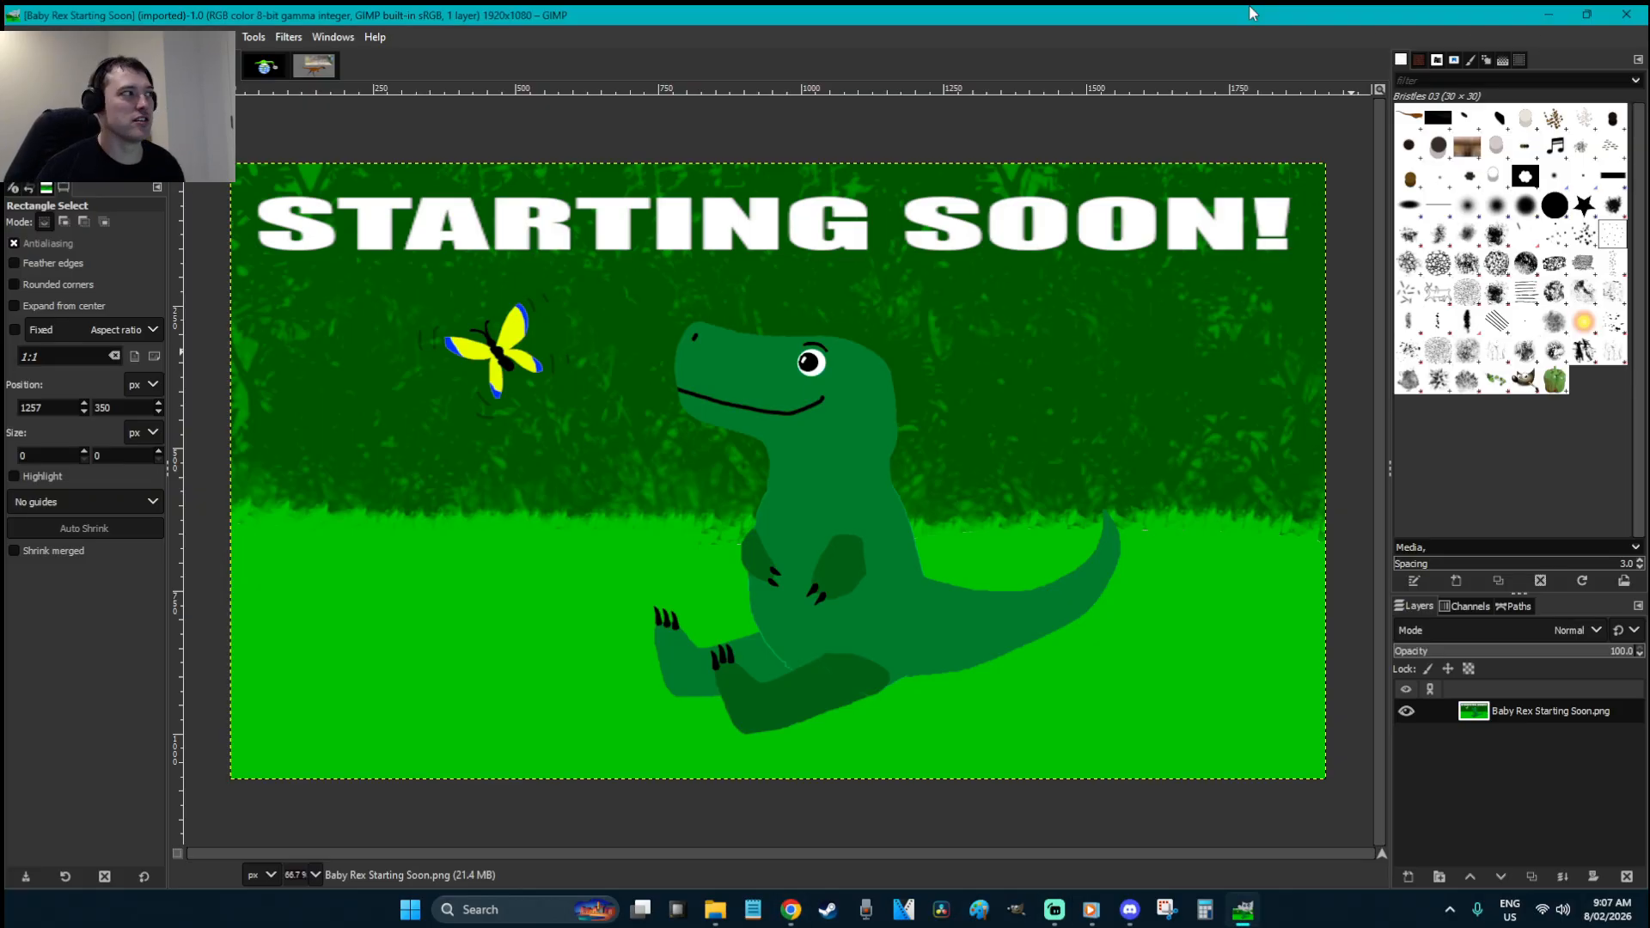
left_click(246, 62)
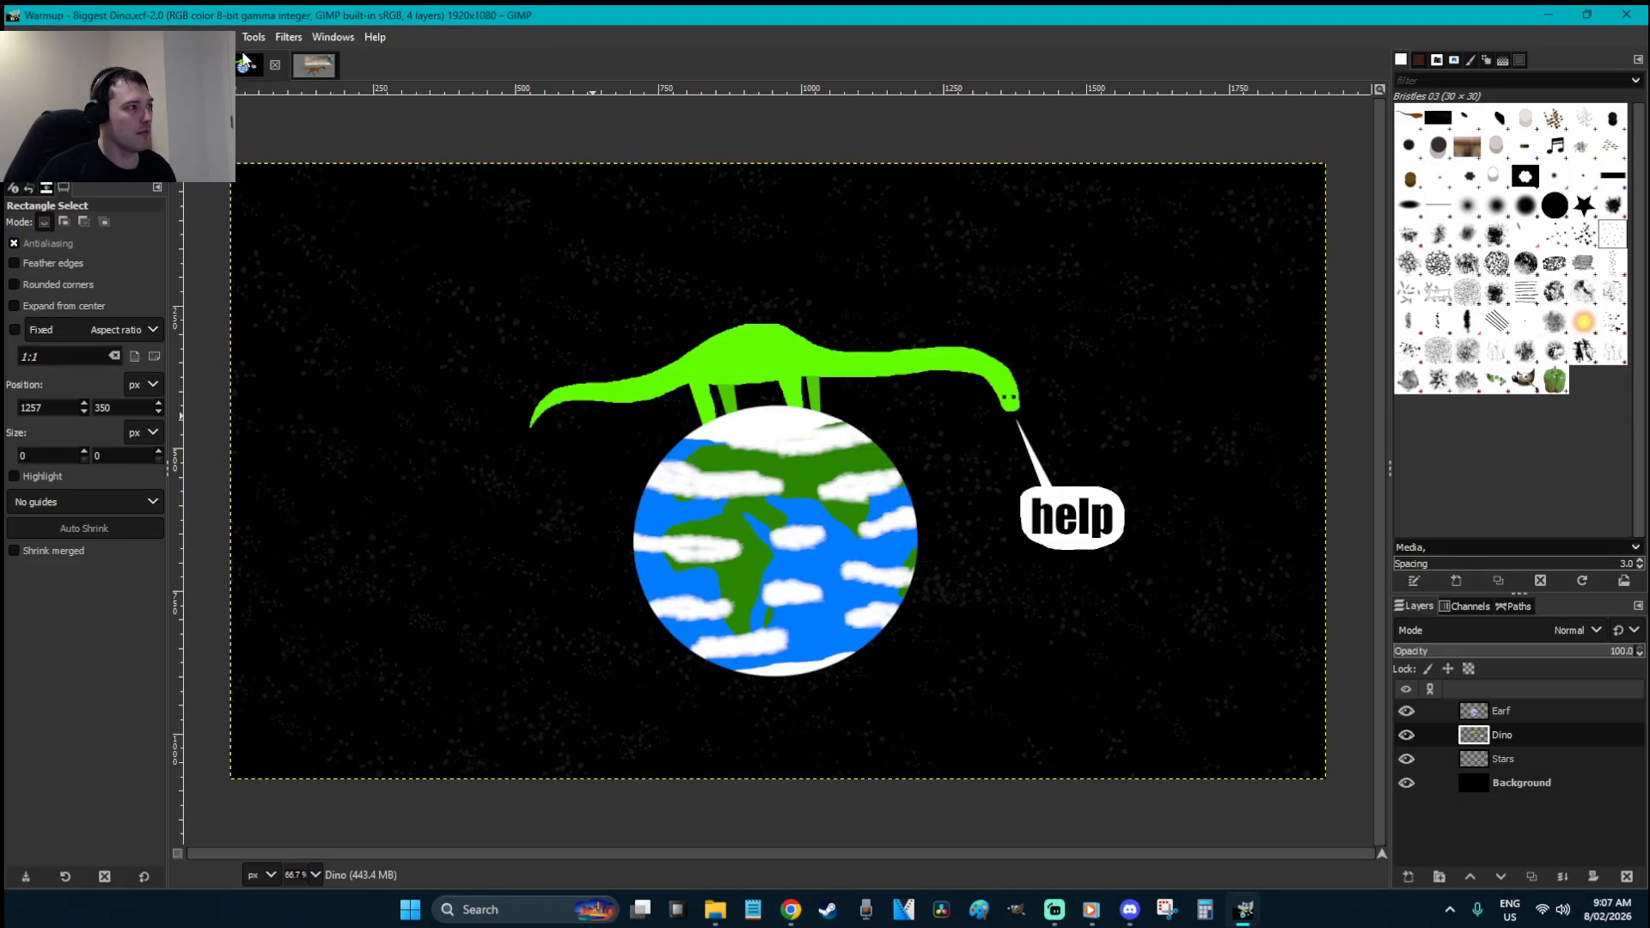
left_click(314, 67)
key("ctrl+s")
- Try smudging the brown crown edge above the eye on Feathers 1, and undo the stroke
key("z")
left_click_drag(1168, 615, 887, 450)
key("s")
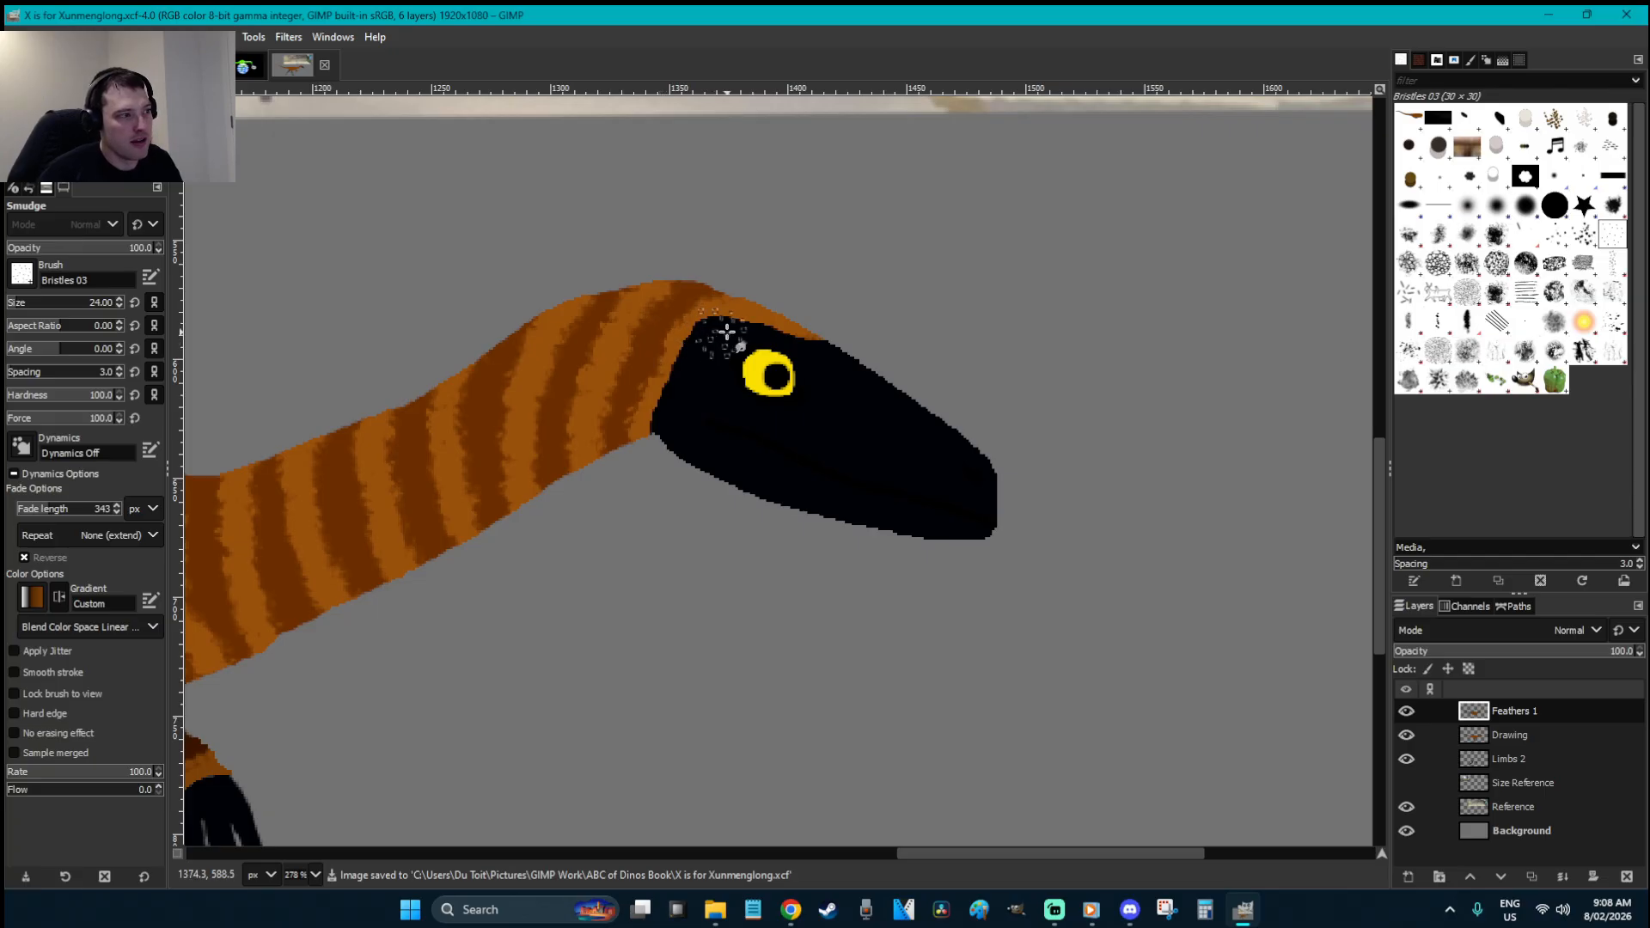
left_click_drag(757, 310, 741, 295)
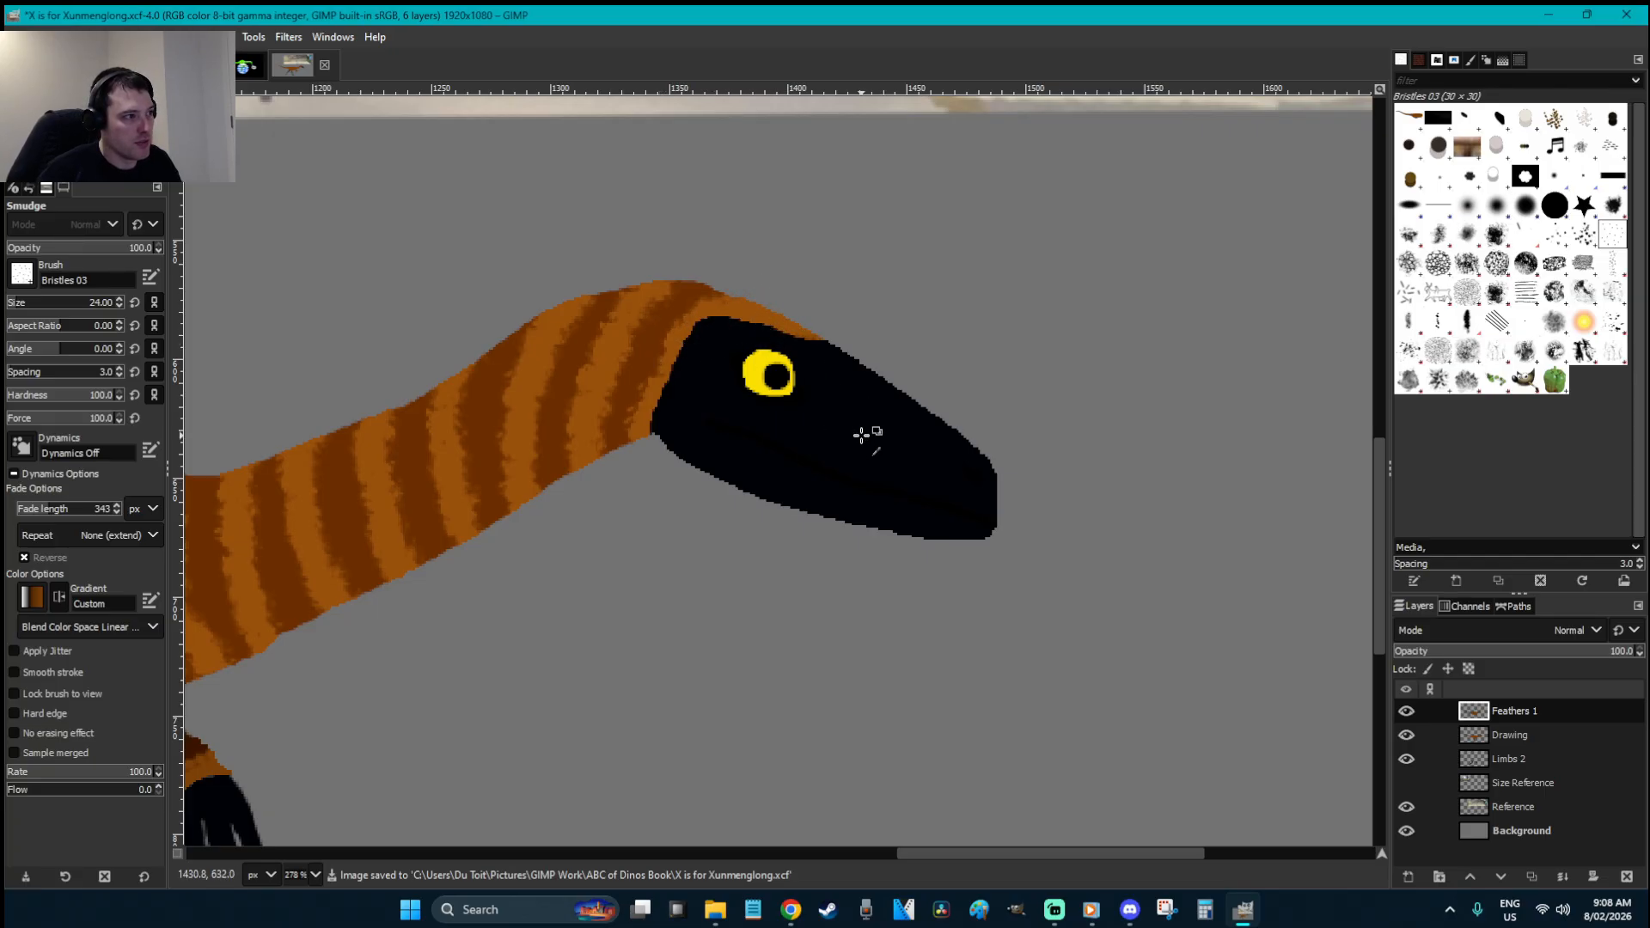
key("r")
key("ctrl")
key("ctrl+z")
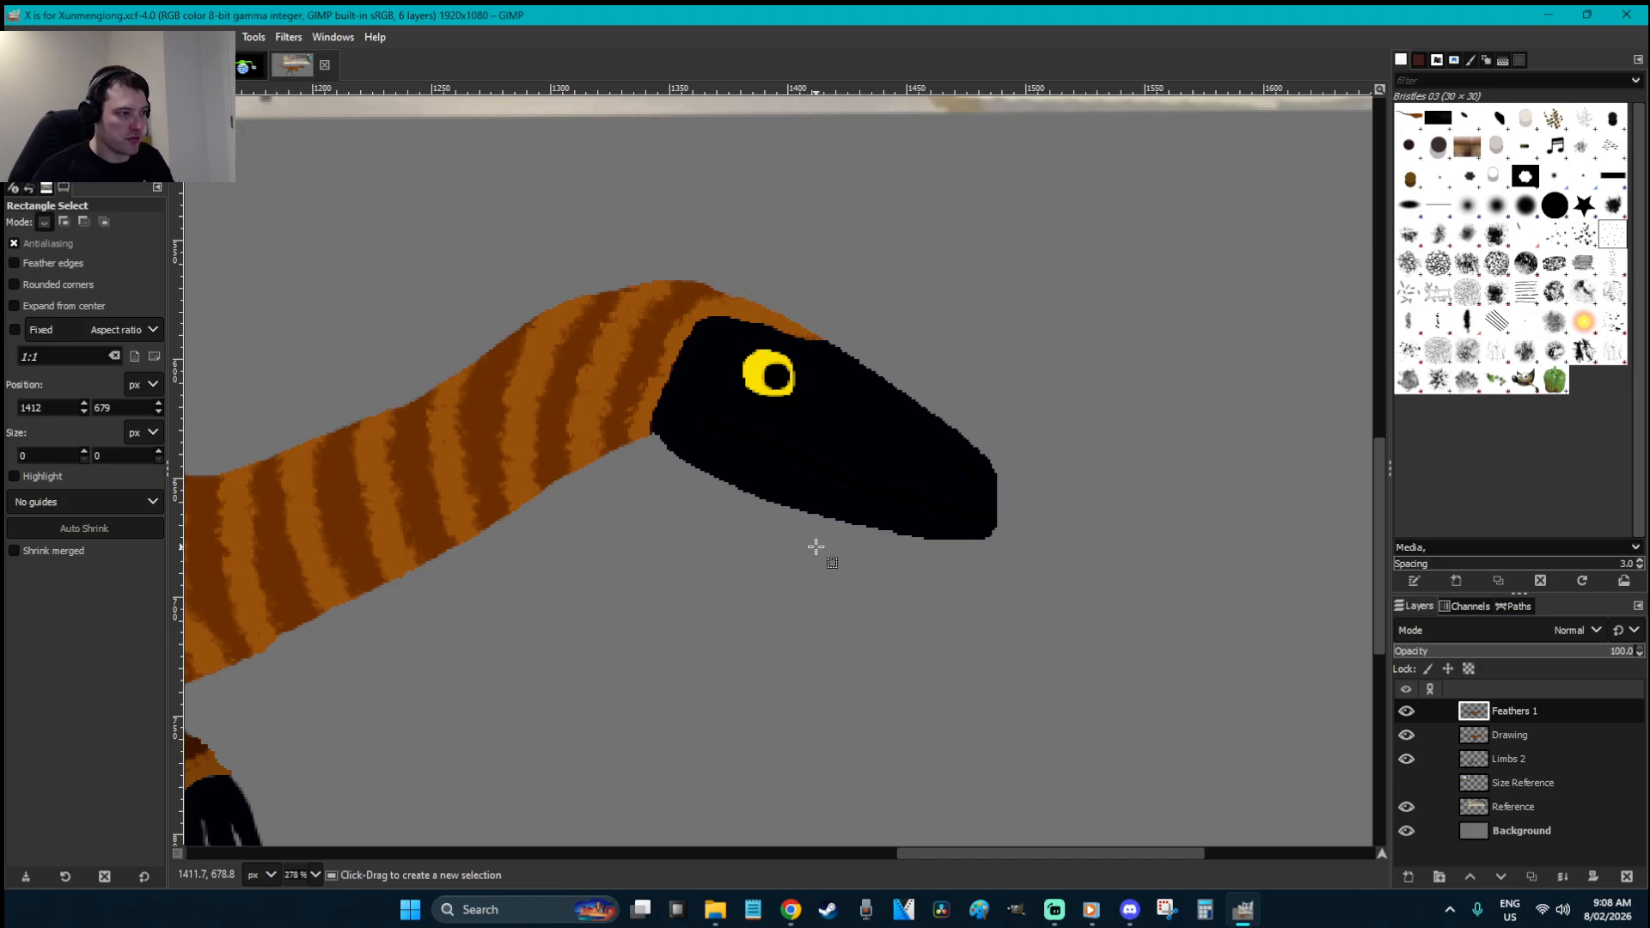
- Smudge the stripes and edges of the tail tip on Feathers 1 into feathers with the Bristles 03 brush at size 24
key("1")
scroll(515, 774, "left", 5)
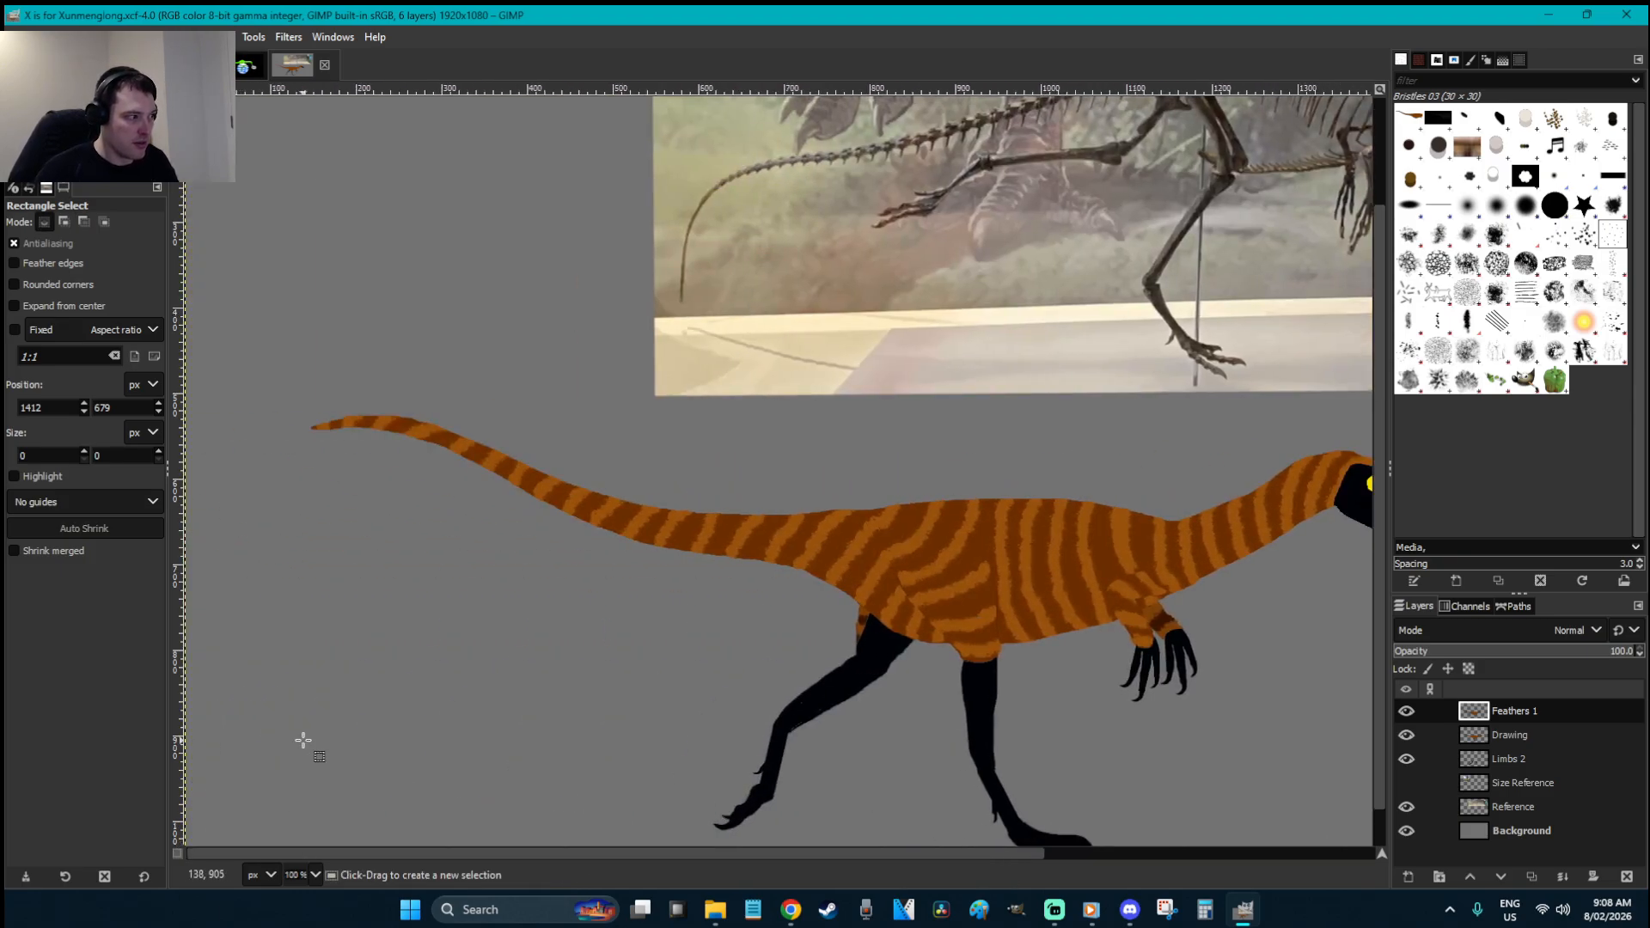
key("z")
left_click_drag(591, 579, 263, 360)
key("s")
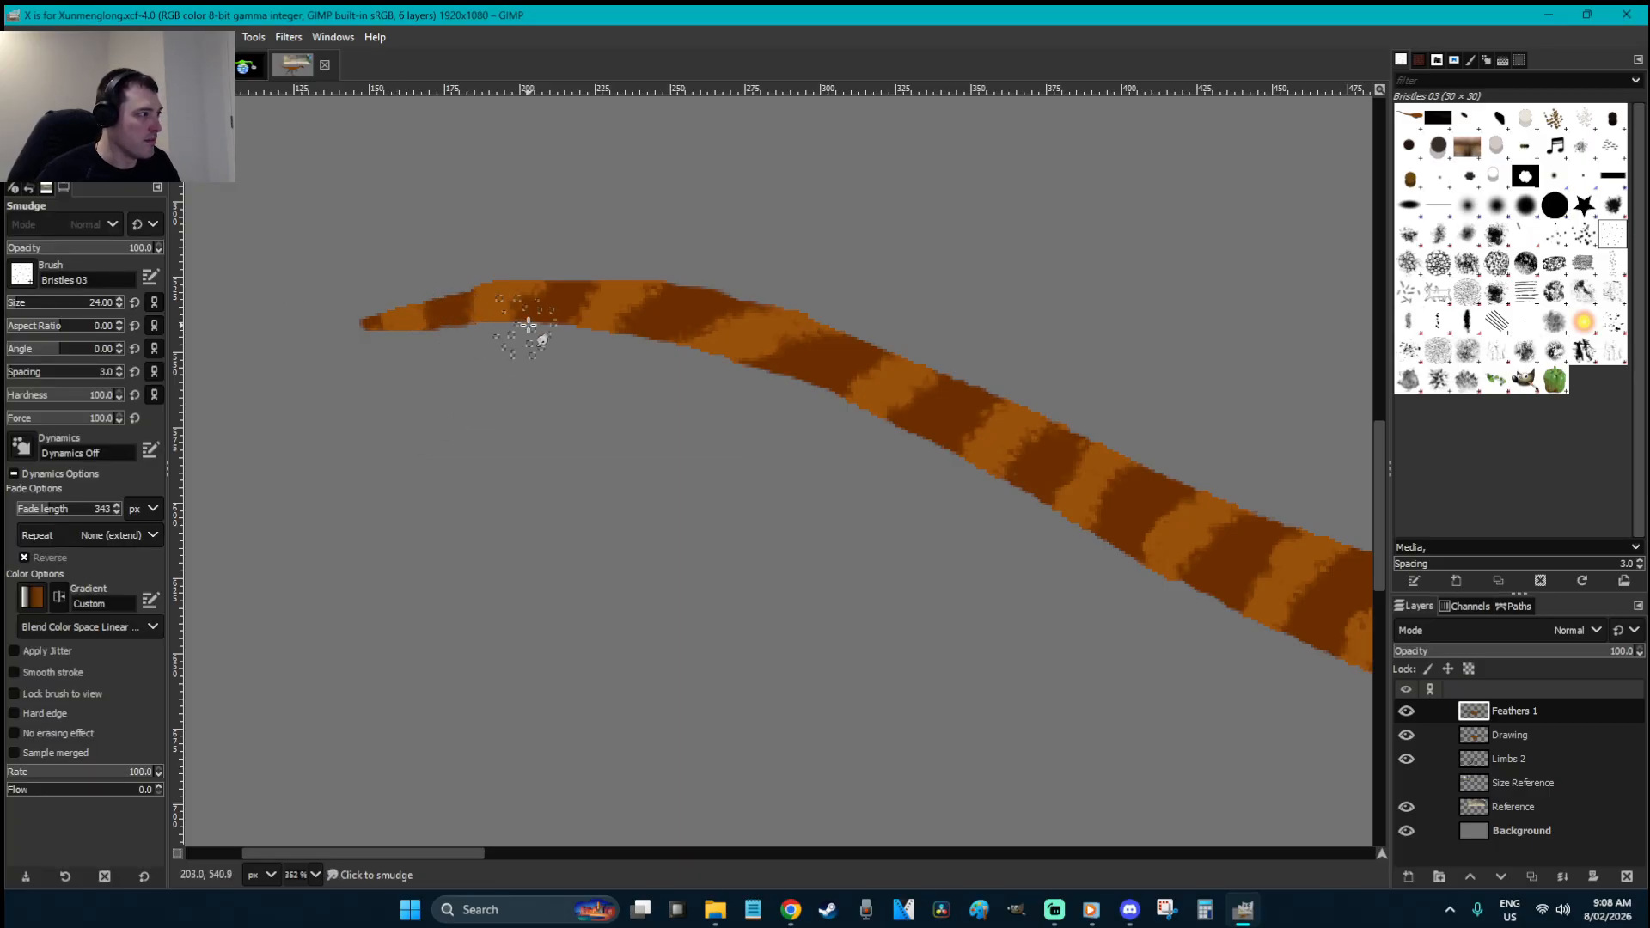
mouse_move(451, 317)
left_mouse_down()
mouse_move(383, 313)
mouse_move(471, 314)
mouse_move(408, 338)
mouse_move(488, 307)
mouse_move(447, 310)
mouse_move(515, 302)
mouse_move(466, 322)
mouse_move(559, 304)
mouse_move(749, 347)
mouse_move(677, 352)
mouse_move(788, 355)
left_mouse_up()
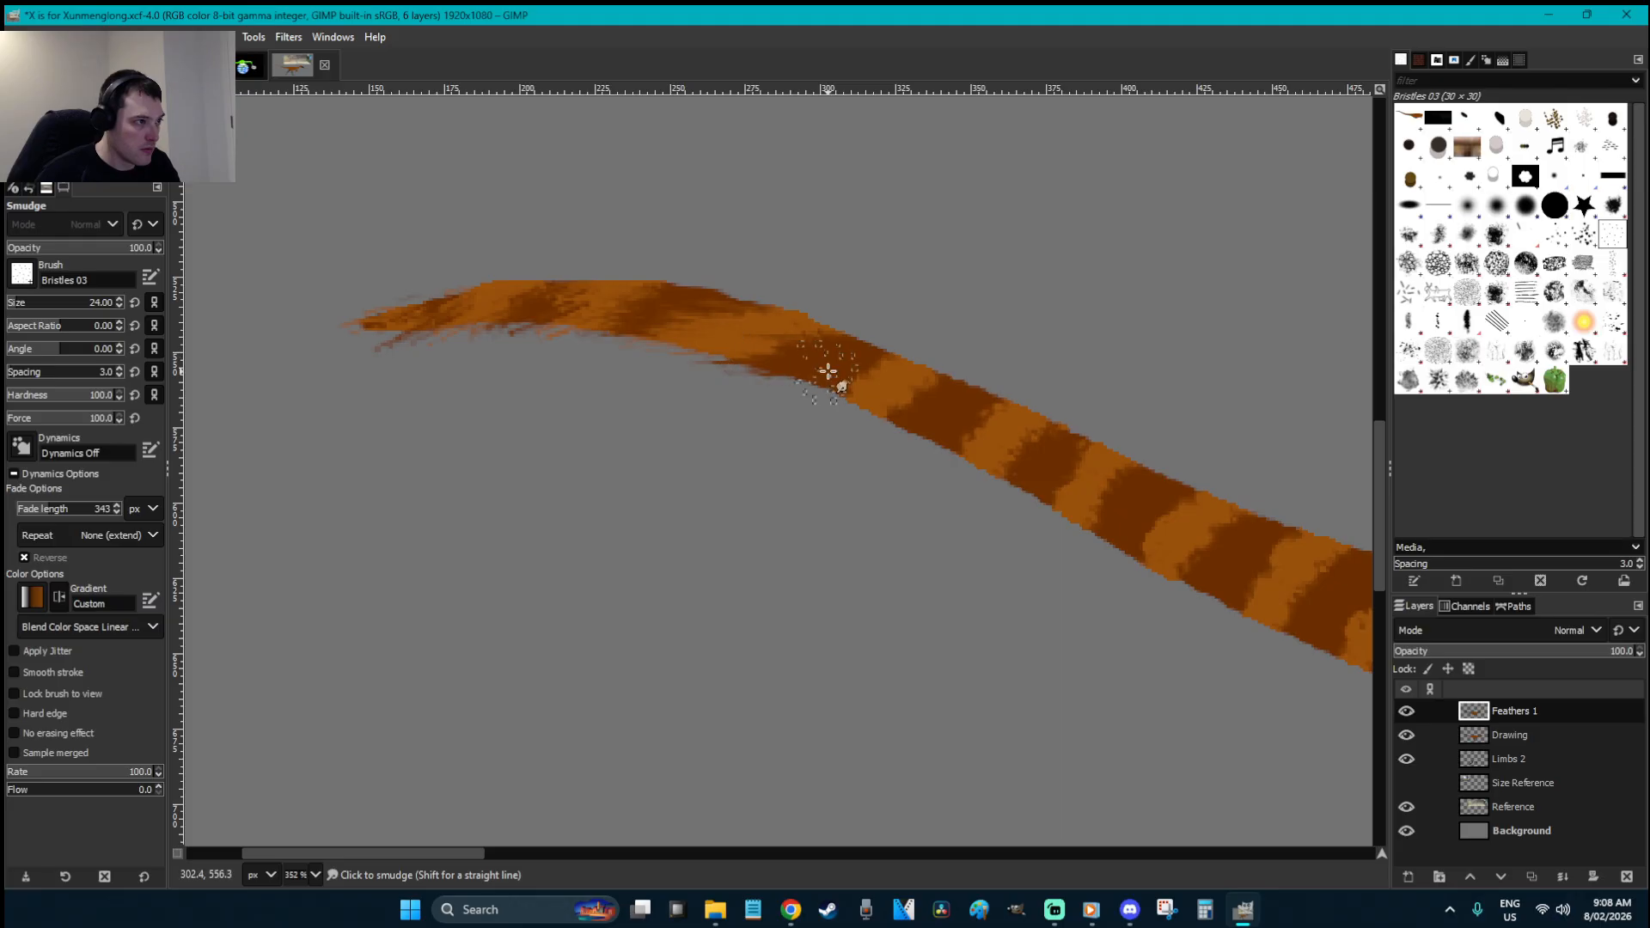
mouse_move(878, 388)
left_mouse_down()
mouse_move(805, 364)
mouse_move(924, 416)
mouse_move(847, 402)
mouse_move(1027, 452)
mouse_move(966, 442)
mouse_move(1072, 495)
mouse_move(1026, 488)
mouse_move(1102, 475)
mouse_move(1070, 473)
mouse_move(1127, 503)
mouse_move(1139, 548)
mouse_move(1105, 535)
mouse_move(1203, 528)
mouse_move(1217, 567)
mouse_move(1175, 566)
mouse_move(1293, 579)
mouse_move(1241, 542)
mouse_move(1295, 593)
mouse_move(1239, 592)
mouse_move(1263, 587)
mouse_move(1202, 574)
mouse_move(1100, 474)
mouse_move(1124, 482)
mouse_move(1058, 449)
mouse_move(1015, 455)
mouse_move(966, 422)
mouse_move(933, 433)
mouse_move(870, 392)
mouse_move(921, 379)
mouse_move(785, 337)
left_mouse_up()
mouse_move(672, 325)
left_mouse_down()
mouse_move(571, 306)
mouse_move(371, 335)
left_mouse_up()
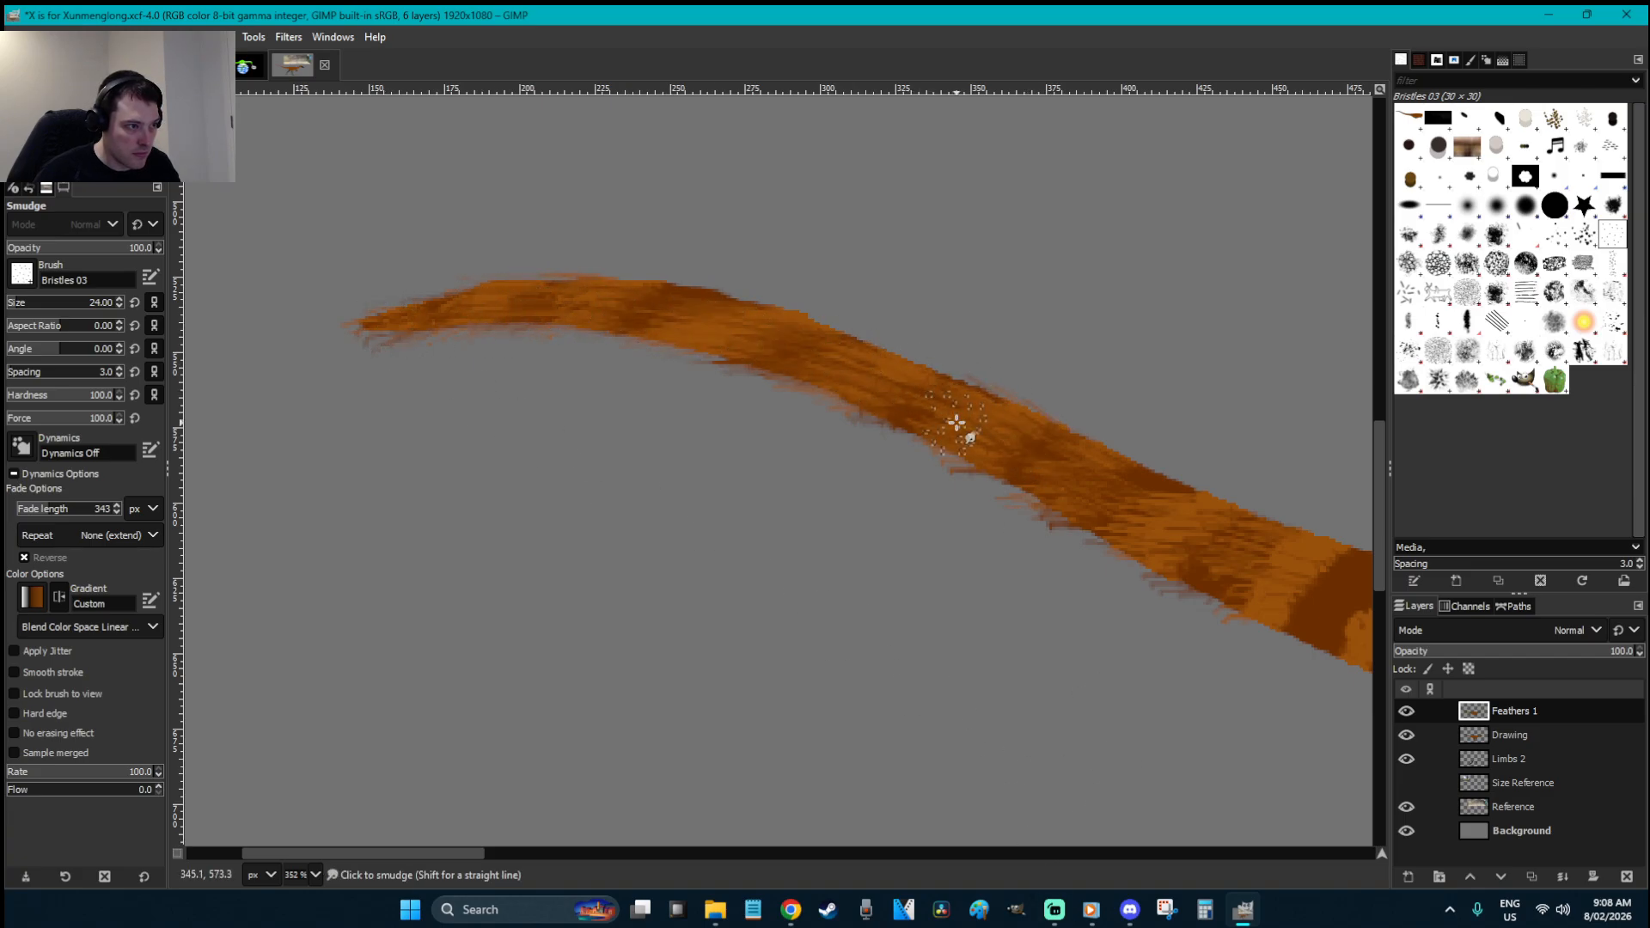
- Continue smudging the stripes and edges along the outer middle part of the tail into a feather texture
scroll(516, 854, "right", 5)
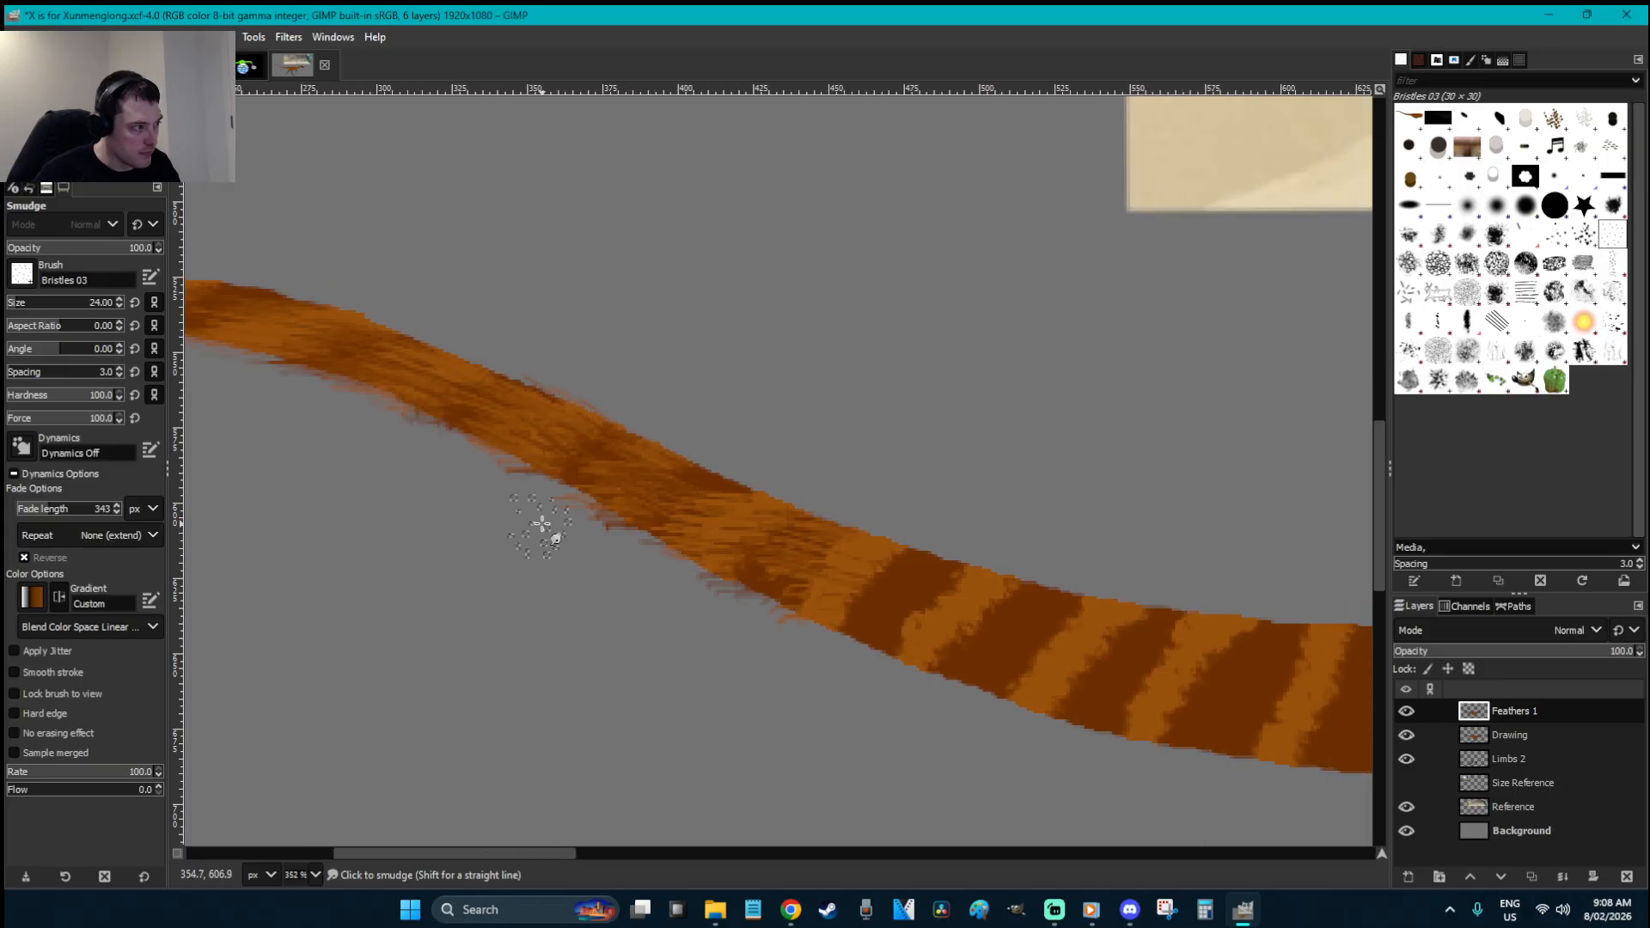
mouse_move(587, 468)
left_mouse_down()
mouse_move(729, 481)
mouse_move(738, 493)
mouse_move(679, 477)
mouse_move(745, 505)
mouse_move(763, 555)
mouse_move(794, 577)
mouse_move(730, 579)
mouse_move(868, 617)
mouse_move(819, 608)
mouse_move(890, 582)
mouse_move(849, 555)
left_mouse_up()
mouse_move(908, 644)
left_mouse_down()
mouse_move(873, 615)
mouse_move(947, 624)
mouse_move(865, 600)
mouse_move(969, 598)
mouse_move(936, 578)
mouse_move(961, 601)
mouse_move(909, 583)
mouse_move(991, 695)
mouse_move(921, 658)
mouse_move(1014, 652)
mouse_move(933, 626)
mouse_move(1010, 619)
left_mouse_up()
mouse_move(1049, 720)
left_mouse_down()
mouse_move(990, 690)
mouse_move(1056, 694)
mouse_move(1010, 670)
mouse_move(1066, 673)
mouse_move(951, 660)
mouse_move(1042, 692)
mouse_move(1071, 648)
mouse_move(1019, 610)
mouse_move(1073, 620)
mouse_move(1024, 648)
left_mouse_up()
- Smudge the stripes and lower edge of the inner middle part of the tail into feathers
scroll(903, 731, "down", 3)
scroll(567, 846, "right", 4)
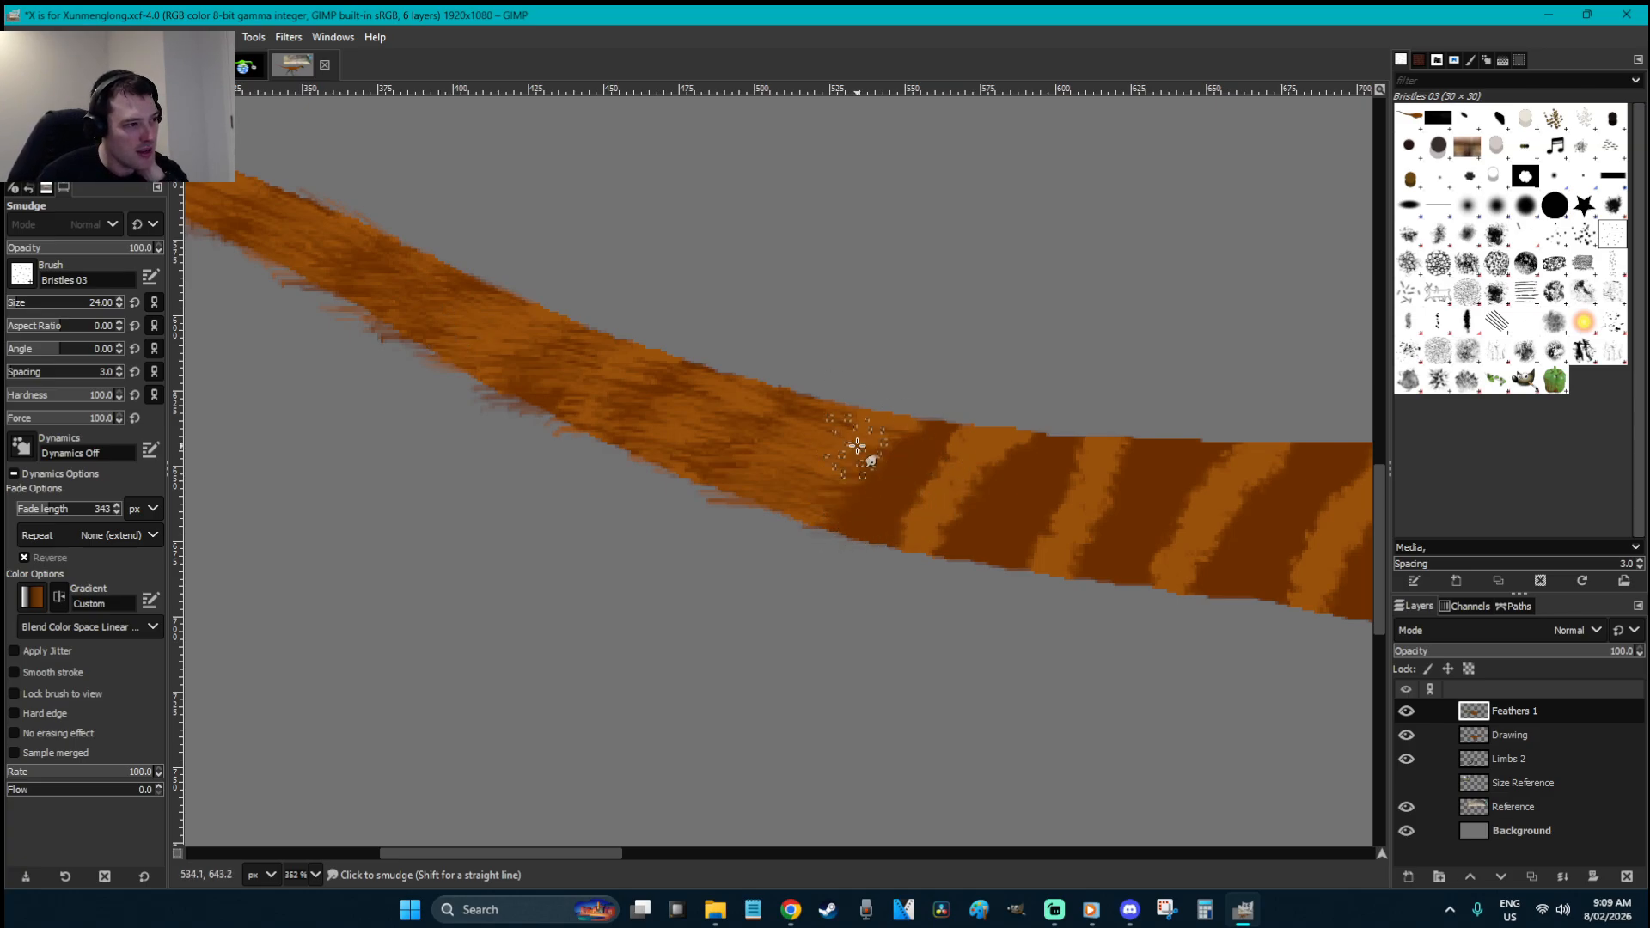
mouse_move(911, 528)
left_mouse_down()
mouse_move(864, 511)
mouse_move(933, 480)
mouse_move(884, 474)
mouse_move(930, 451)
left_mouse_up()
mouse_move(936, 545)
left_mouse_down()
mouse_move(936, 520)
mouse_move(1023, 489)
left_mouse_up()
mouse_move(1056, 560)
left_mouse_down()
mouse_move(990, 541)
mouse_move(1047, 534)
mouse_move(983, 557)
mouse_move(1047, 542)
mouse_move(989, 534)
mouse_move(1065, 515)
mouse_move(1008, 511)
mouse_move(1072, 485)
mouse_move(1009, 489)
mouse_move(1071, 458)
mouse_move(1038, 473)
mouse_move(1050, 520)
mouse_move(981, 535)
mouse_move(1113, 563)
mouse_move(1016, 566)
mouse_move(1127, 528)
mouse_move(1056, 537)
mouse_move(1147, 468)
mouse_move(1185, 569)
mouse_move(1096, 578)
mouse_move(1173, 537)
mouse_move(1205, 549)
mouse_move(1128, 536)
mouse_move(1090, 559)
left_mouse_up()
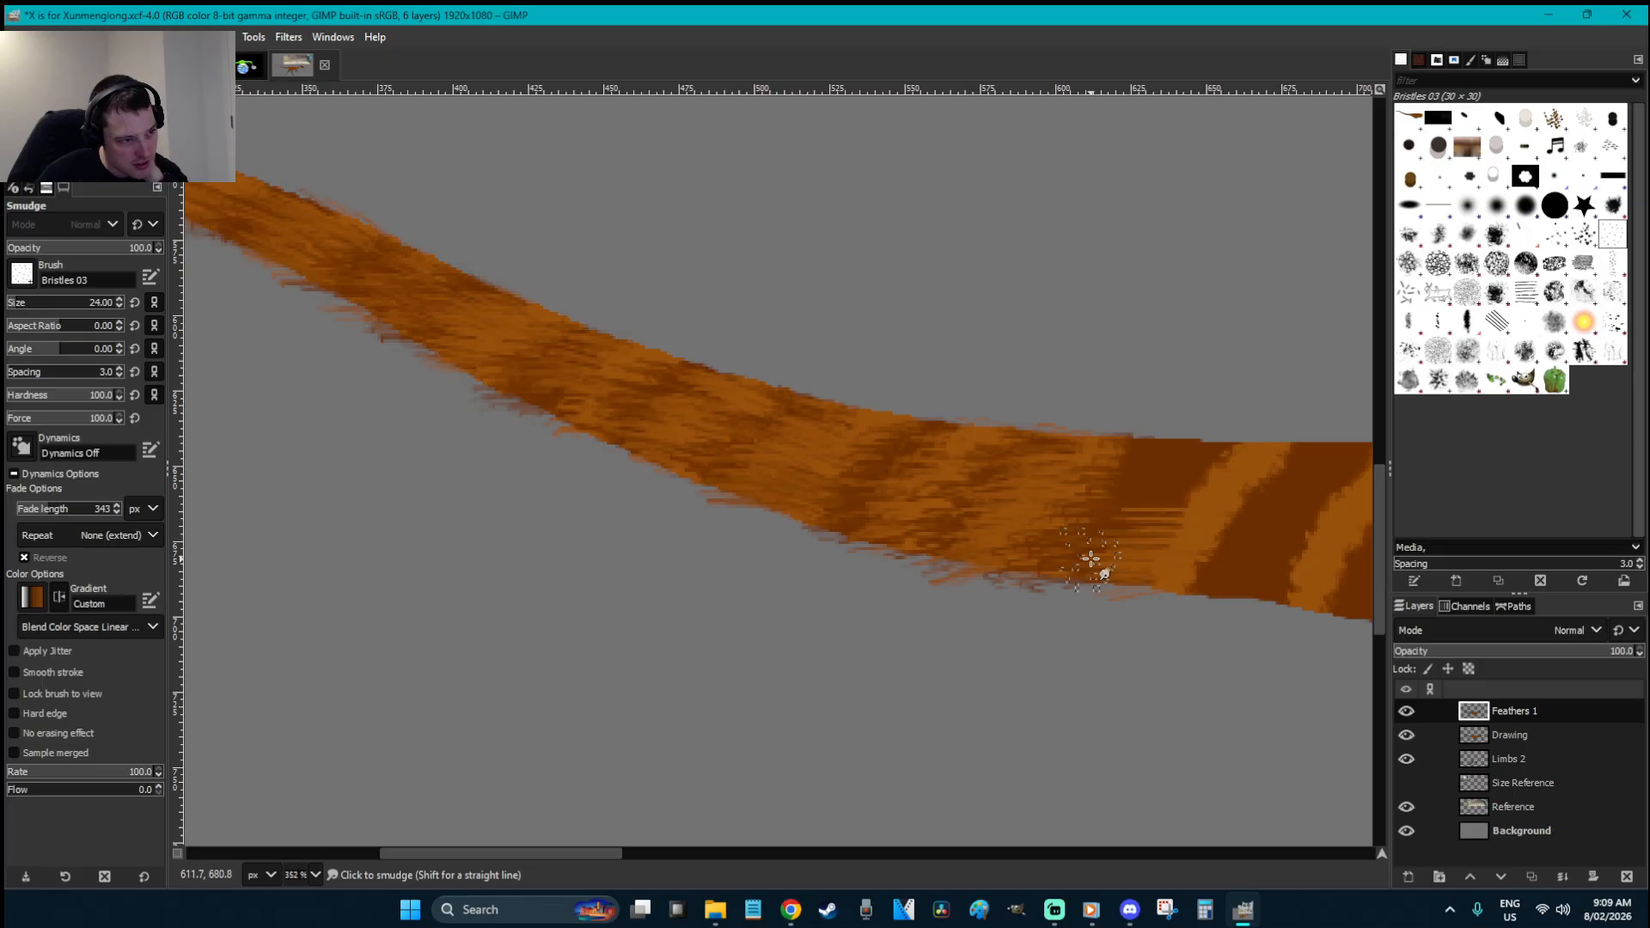
mouse_move(1200, 506)
left_mouse_down()
mouse_move(1120, 495)
mouse_move(1227, 471)
mouse_move(1228, 456)
mouse_move(1175, 474)
left_mouse_up()
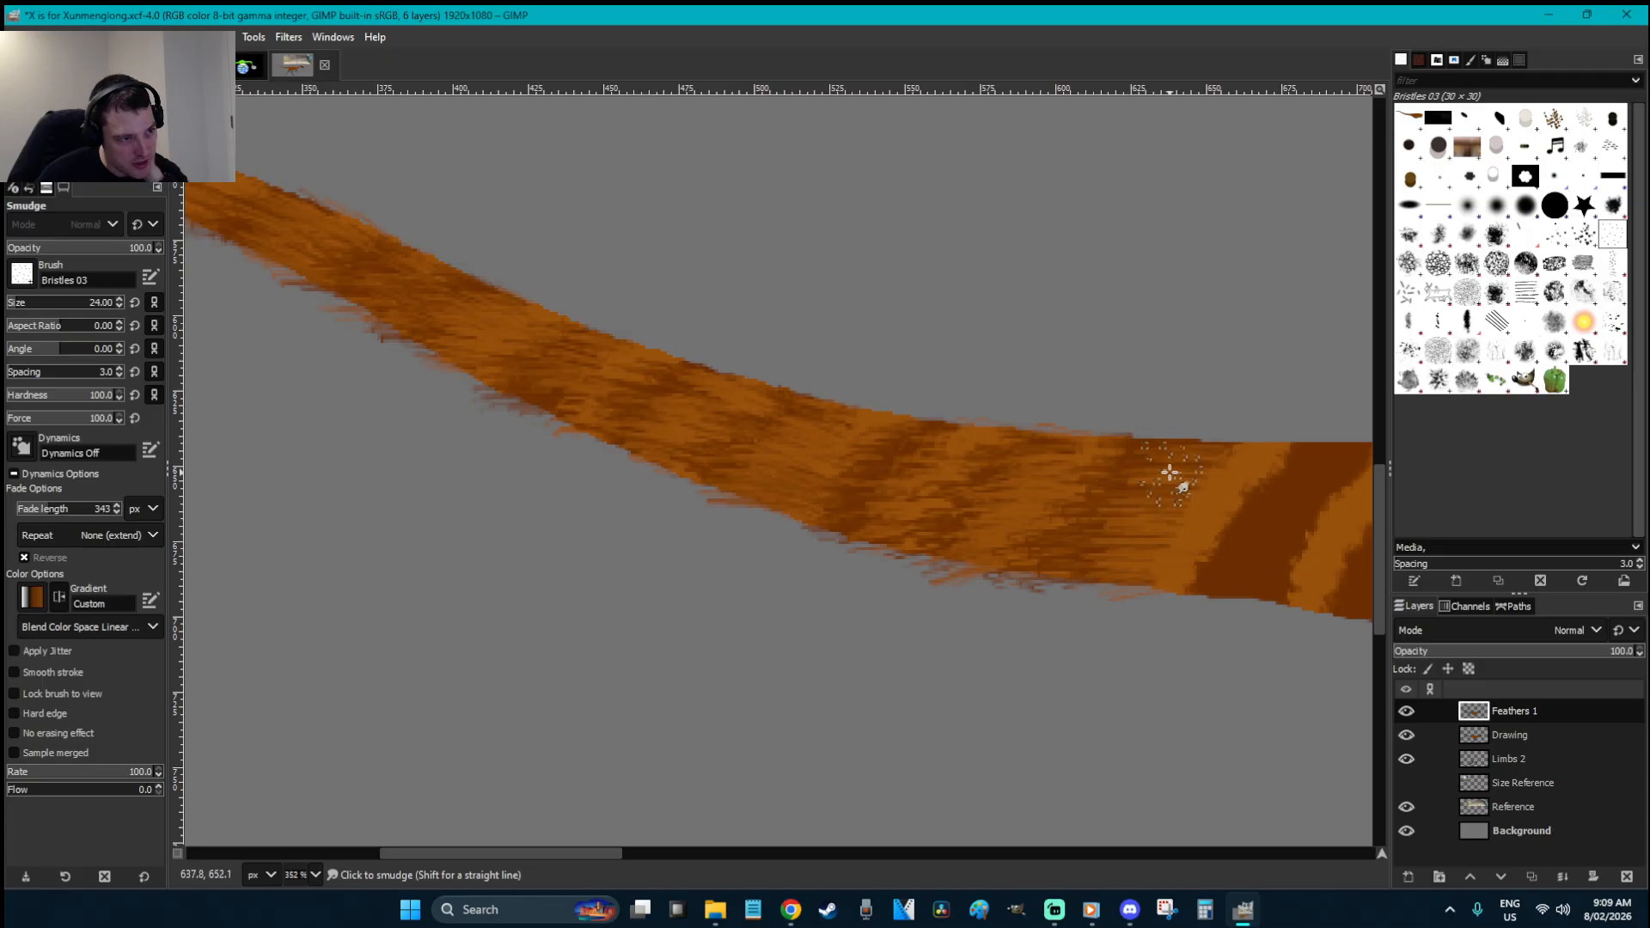
left_click_drag(1151, 554, 1103, 578)
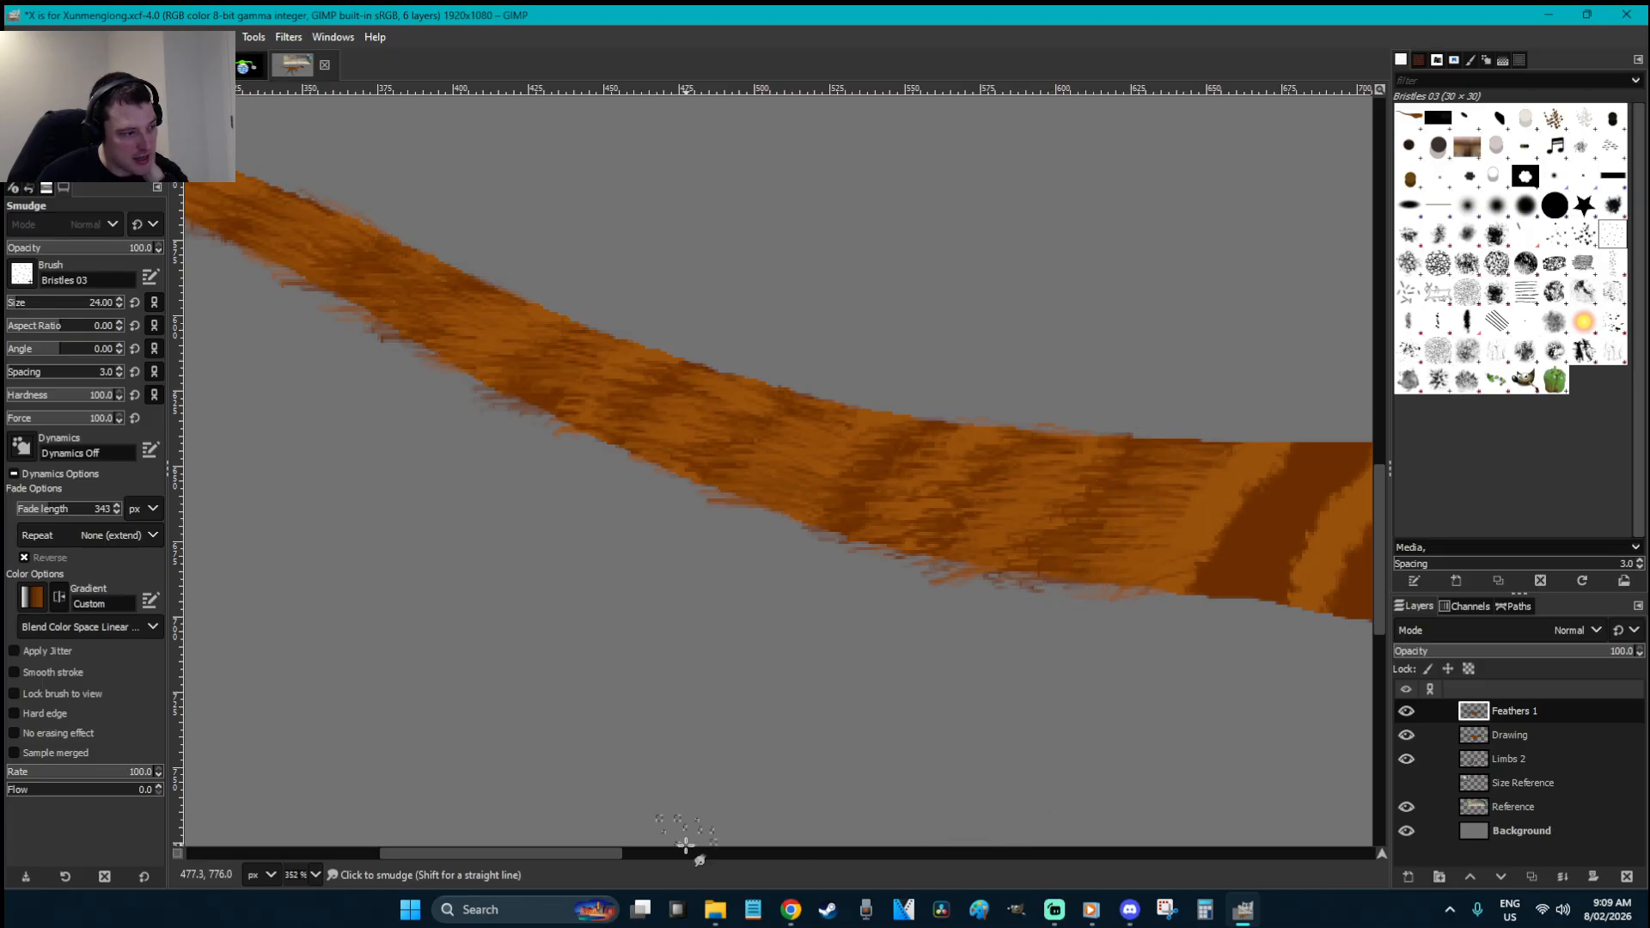
- Smudge the stripes and both edges of the thick tail base into feathers, up to the start of the hips
left_click_drag(614, 858, 707, 855)
mouse_move(776, 604)
left_mouse_down()
mouse_move(721, 588)
mouse_move(796, 542)
mouse_move(711, 549)
mouse_move(819, 482)
mouse_move(783, 481)
mouse_move(845, 466)
mouse_move(795, 466)
mouse_move(837, 534)
left_mouse_up()
mouse_move(837, 595)
left_mouse_down()
mouse_move(766, 593)
mouse_move(854, 588)
mouse_move(776, 586)
mouse_move(865, 551)
mouse_move(802, 552)
mouse_move(872, 535)
mouse_move(830, 534)
mouse_move(903, 498)
mouse_move(806, 516)
mouse_move(826, 550)
mouse_move(777, 543)
mouse_move(812, 500)
mouse_move(885, 491)
mouse_move(852, 478)
mouse_move(938, 487)
mouse_move(877, 476)
mouse_move(875, 517)
mouse_move(916, 602)
mouse_move(862, 594)
mouse_move(893, 576)
mouse_move(842, 562)
mouse_move(966, 514)
mouse_move(915, 502)
mouse_move(970, 475)
mouse_move(911, 473)
mouse_move(984, 469)
mouse_move(937, 469)
mouse_move(950, 497)
mouse_move(899, 491)
mouse_move(992, 519)
mouse_move(979, 479)
mouse_move(912, 497)
mouse_move(978, 594)
mouse_move(961, 607)
mouse_move(908, 614)
mouse_move(989, 550)
mouse_move(959, 574)
mouse_move(933, 563)
mouse_move(1007, 538)
mouse_move(956, 529)
mouse_move(1019, 504)
mouse_move(984, 490)
mouse_move(1051, 474)
mouse_move(1058, 450)
mouse_move(1024, 527)
mouse_move(1024, 610)
mouse_move(987, 616)
mouse_move(1039, 603)
mouse_move(994, 581)
mouse_move(1070, 562)
mouse_move(1016, 557)
mouse_move(1115, 528)
mouse_move(1044, 498)
mouse_move(1126, 474)
mouse_move(1077, 455)
mouse_move(1150, 453)
mouse_move(726, 449)
mouse_move(805, 511)
left_mouse_up()
mouse_move(1077, 659)
left_mouse_down()
mouse_move(1043, 671)
mouse_move(1002, 650)
left_mouse_up()
mouse_move(1066, 605)
left_mouse_down()
mouse_move(1117, 583)
mouse_move(1037, 564)
mouse_move(1138, 564)
mouse_move(1073, 553)
mouse_move(1182, 534)
mouse_move(1098, 512)
mouse_move(1235, 498)
mouse_move(1168, 484)
mouse_move(1235, 475)
mouse_move(1150, 462)
mouse_move(1266, 452)
mouse_move(1198, 462)
left_mouse_up()
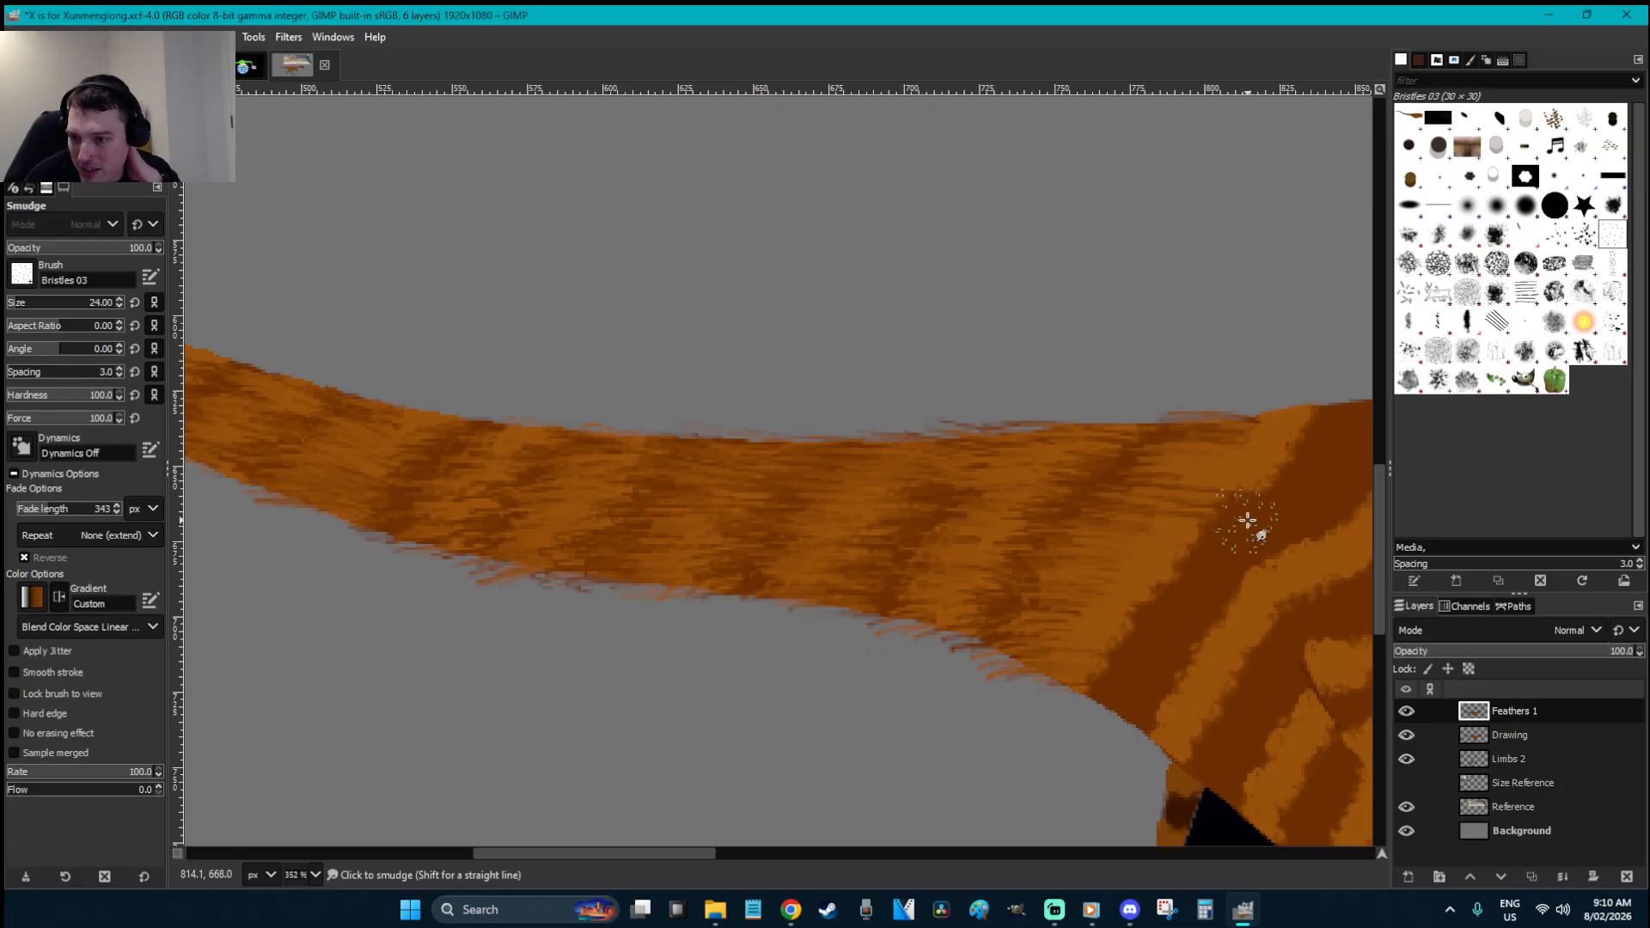
- Smudge the rump stripes and the back edge where the tail joins the hips into backward-pointing feathers
scroll(1251, 524, "down", 3)
left_click_drag(675, 853, 762, 844)
left_click_drag(696, 514, 667, 509)
mouse_move(685, 497)
left_mouse_down()
mouse_move(660, 466)
mouse_move(715, 468)
mouse_move(679, 442)
left_mouse_up()
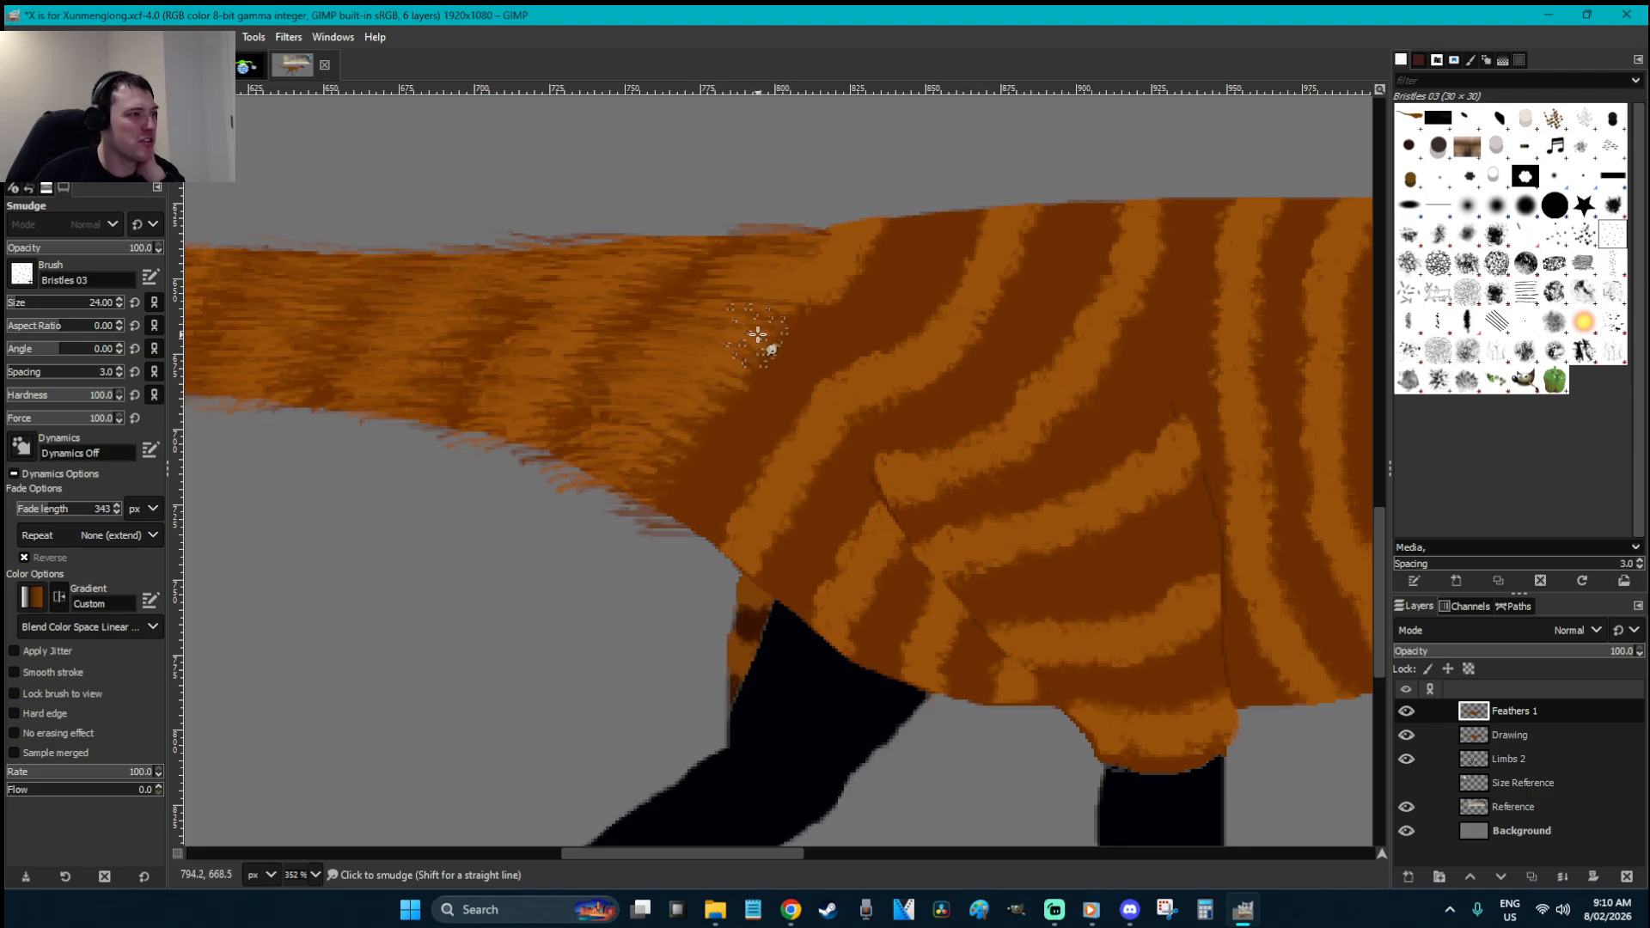
mouse_move(739, 551)
left_mouse_down()
mouse_move(691, 535)
mouse_move(754, 523)
mouse_move(701, 508)
mouse_move(752, 502)
mouse_move(706, 486)
mouse_move(783, 474)
mouse_move(735, 449)
mouse_move(857, 393)
mouse_move(804, 368)
mouse_move(896, 349)
mouse_move(831, 334)
mouse_move(884, 332)
mouse_move(849, 330)
left_mouse_up()
left_click_drag(891, 323, 843, 317)
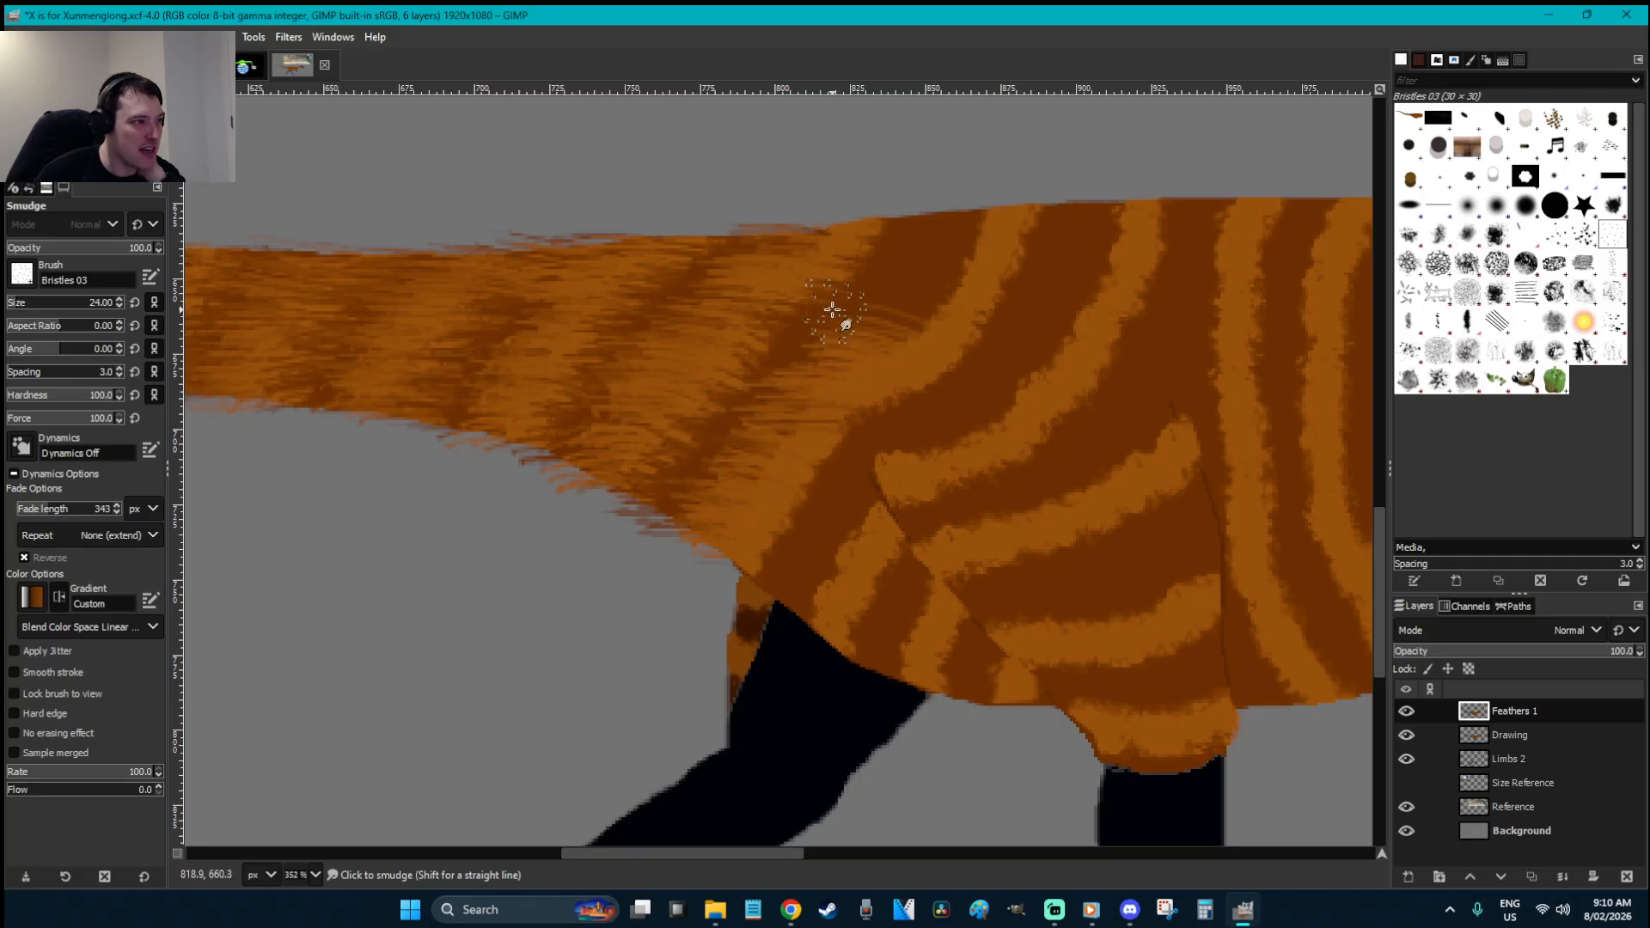
mouse_move(945, 303)
left_mouse_down()
mouse_move(885, 292)
mouse_move(934, 287)
mouse_move(881, 270)
mouse_move(961, 257)
mouse_move(895, 251)
mouse_move(968, 246)
mouse_move(928, 240)
mouse_move(955, 265)
mouse_move(905, 263)
mouse_move(973, 245)
mouse_move(885, 239)
mouse_move(944, 308)
mouse_move(859, 324)
left_mouse_up()
left_click_drag(795, 571, 748, 567)
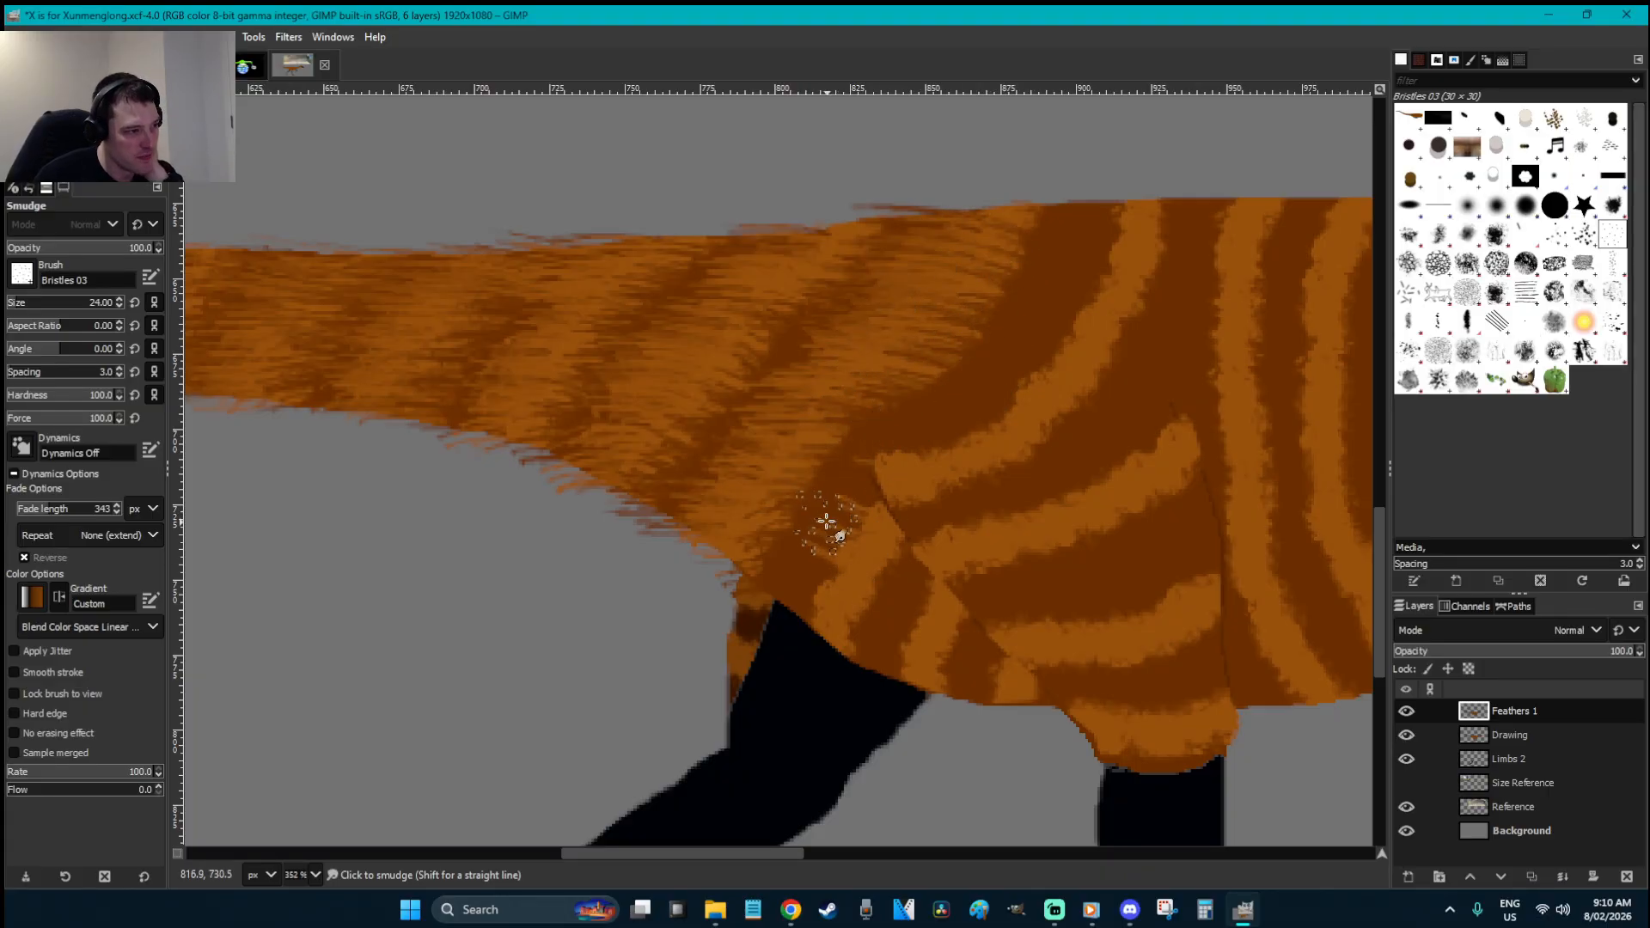
- Smudge the hip stripes behind the near thigh, the back edge above and the body edge over the black rear leg into feathers
mouse_move(765, 543)
left_mouse_down()
mouse_move(802, 594)
mouse_move(864, 602)
mouse_move(835, 608)
mouse_move(885, 605)
mouse_move(878, 578)
mouse_move(876, 619)
mouse_move(838, 638)
mouse_move(904, 595)
mouse_move(852, 588)
mouse_move(870, 567)
mouse_move(915, 618)
mouse_move(889, 641)
mouse_move(1006, 682)
mouse_move(911, 612)
left_mouse_up()
mouse_move(893, 482)
left_mouse_down()
mouse_move(946, 464)
mouse_move(929, 442)
mouse_move(946, 453)
mouse_move(889, 431)
mouse_move(1008, 430)
mouse_move(956, 400)
mouse_move(1004, 412)
mouse_move(999, 397)
mouse_move(1053, 371)
mouse_move(987, 346)
mouse_move(1058, 315)
mouse_move(1015, 270)
left_mouse_up()
mouse_move(1104, 297)
left_mouse_down()
mouse_move(1091, 258)
mouse_move(1105, 230)
mouse_move(1057, 225)
mouse_move(1058, 250)
left_mouse_up()
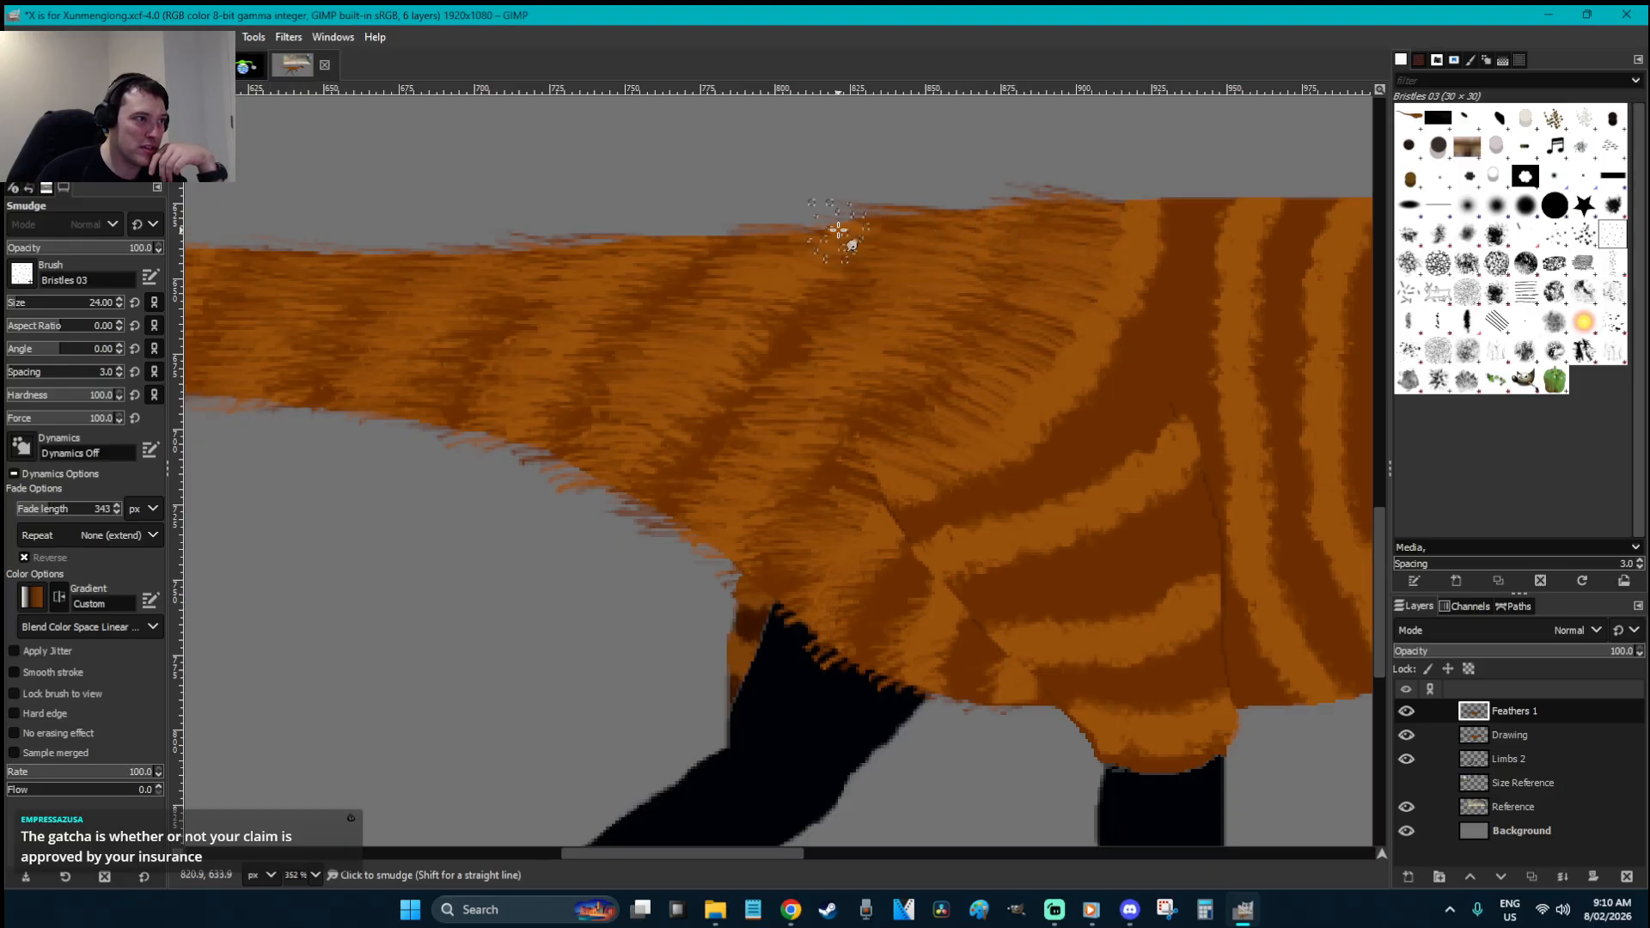
mouse_move(857, 669)
left_mouse_down()
mouse_move(854, 617)
mouse_move(774, 602)
left_mouse_up()
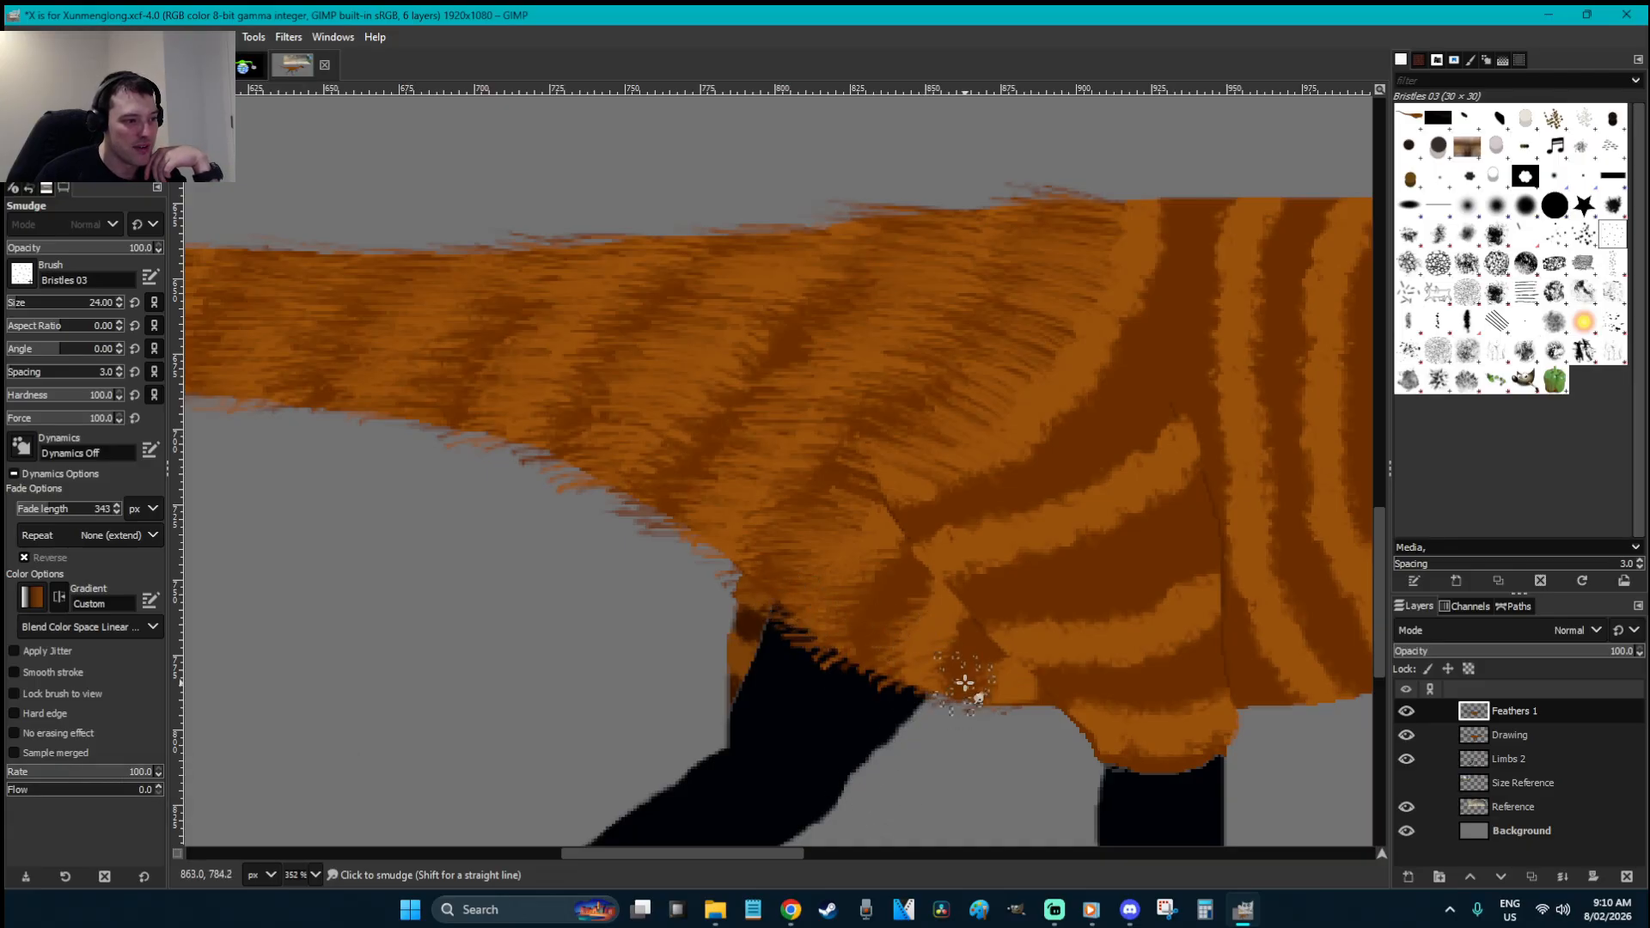
left_click_drag(770, 862, 828, 862)
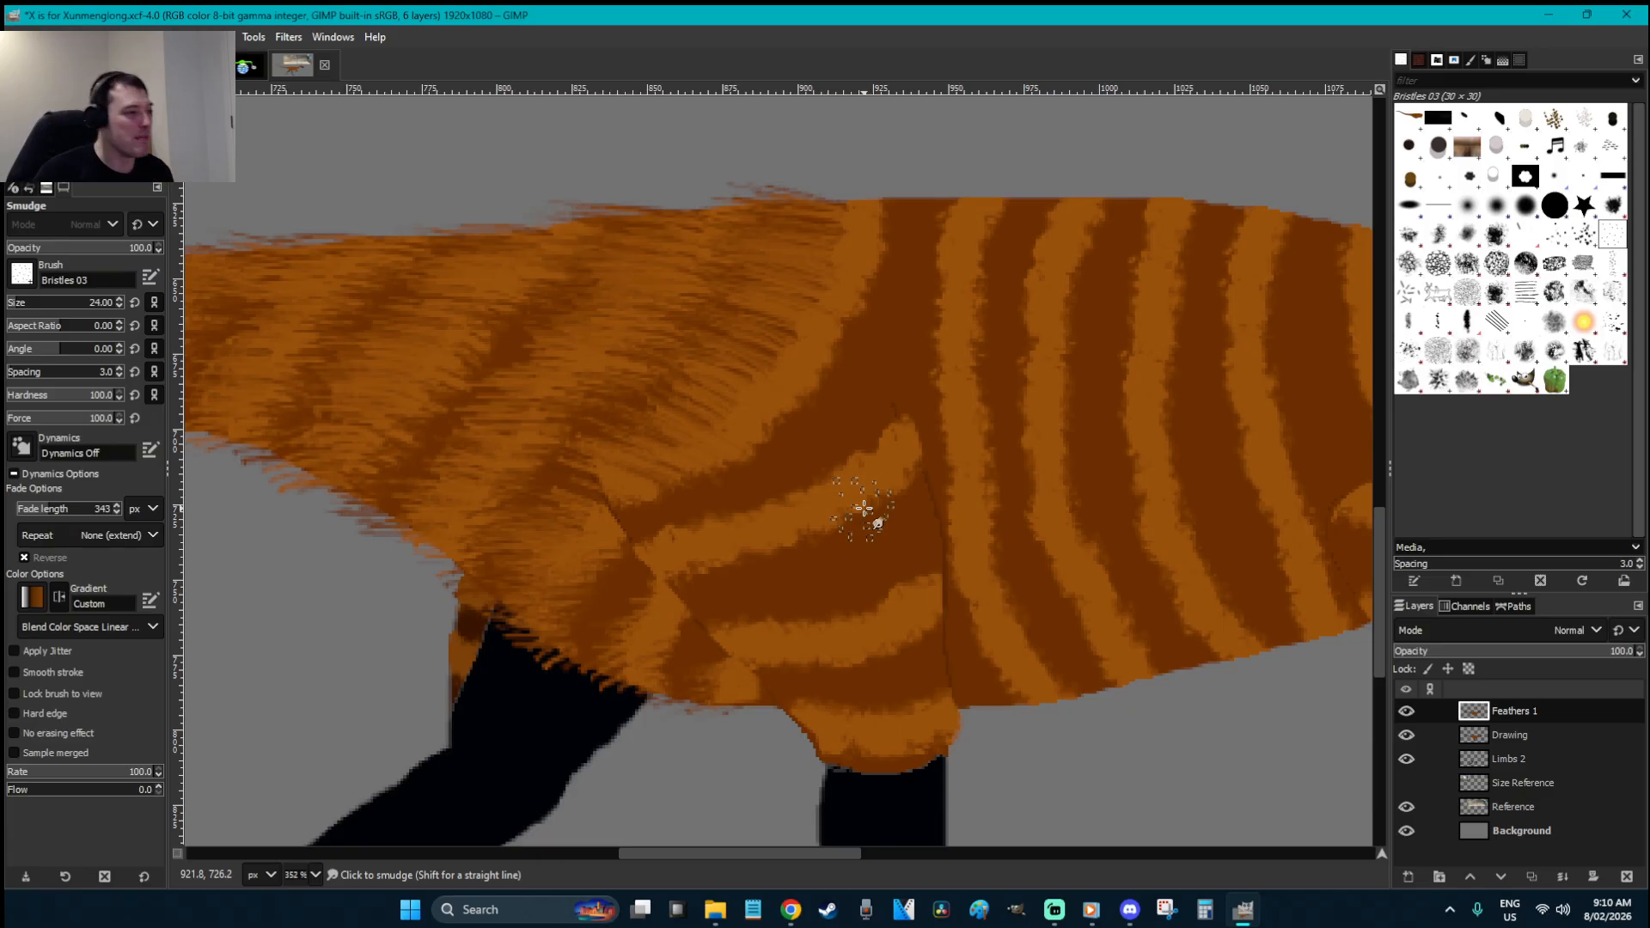
mouse_move(677, 534)
left_mouse_down()
mouse_move(638, 496)
mouse_move(727, 449)
mouse_move(776, 365)
left_mouse_up()
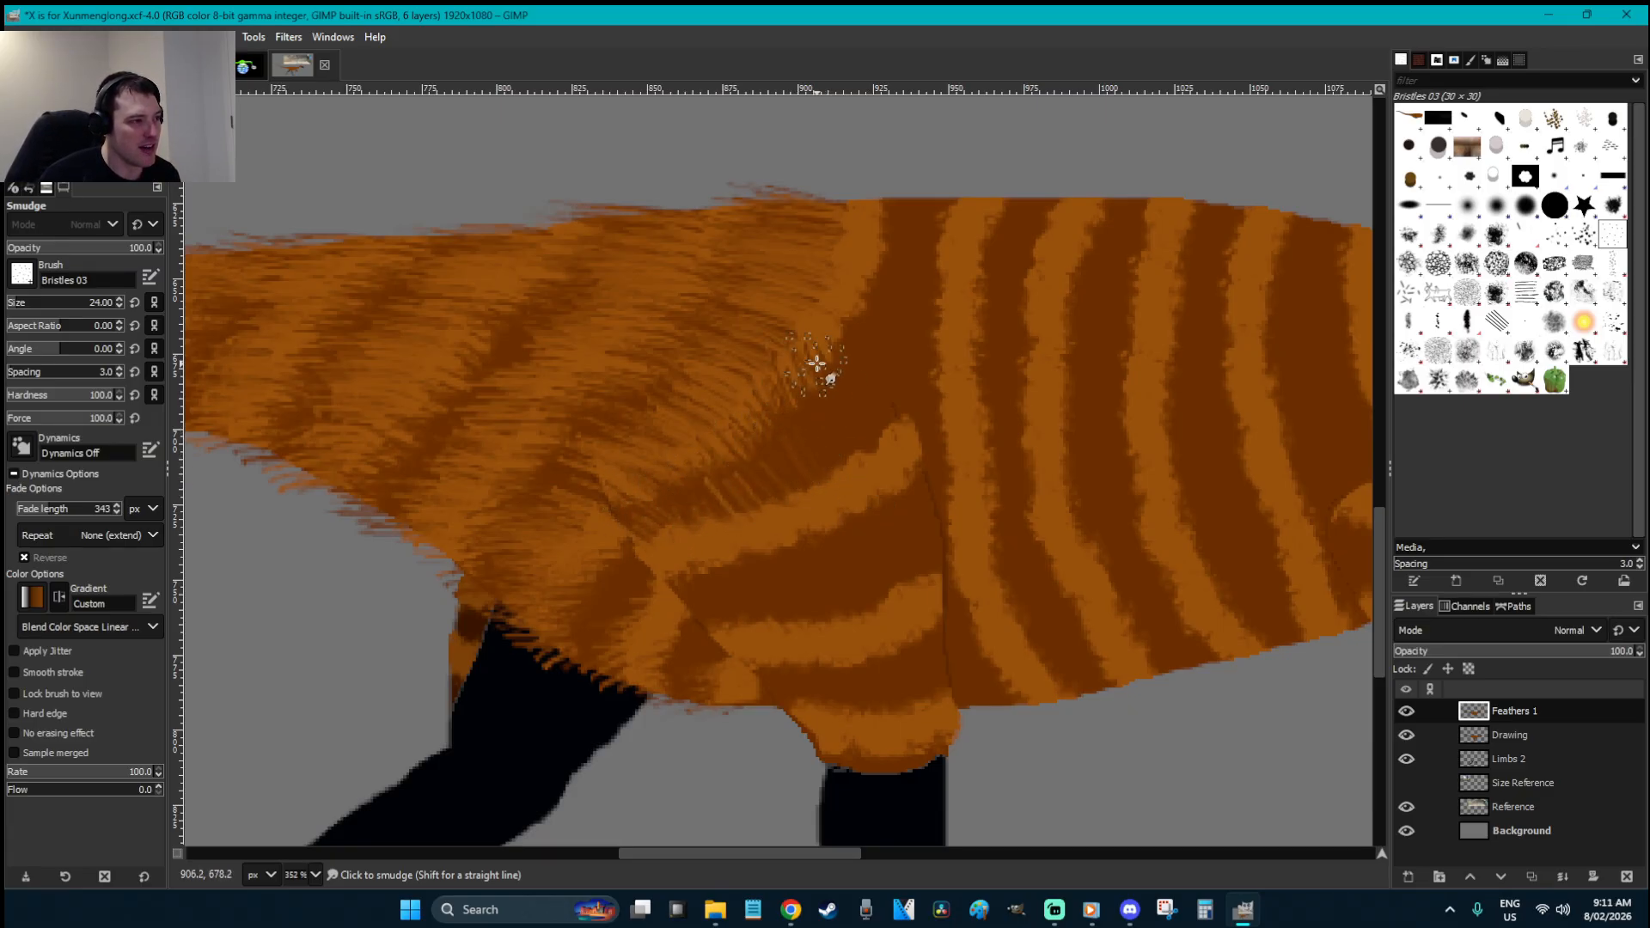
left_click_drag(691, 550, 670, 510)
mouse_move(736, 537)
left_mouse_down()
mouse_move(715, 489)
mouse_move(749, 478)
left_mouse_up()
mouse_move(806, 510)
left_mouse_down()
mouse_move(783, 470)
mouse_move(820, 440)
left_mouse_up()
mouse_move(870, 475)
left_mouse_down()
mouse_move(849, 433)
mouse_move(859, 408)
left_mouse_up()
left_click_drag(870, 447, 846, 409)
scroll(893, 475, "down", 3)
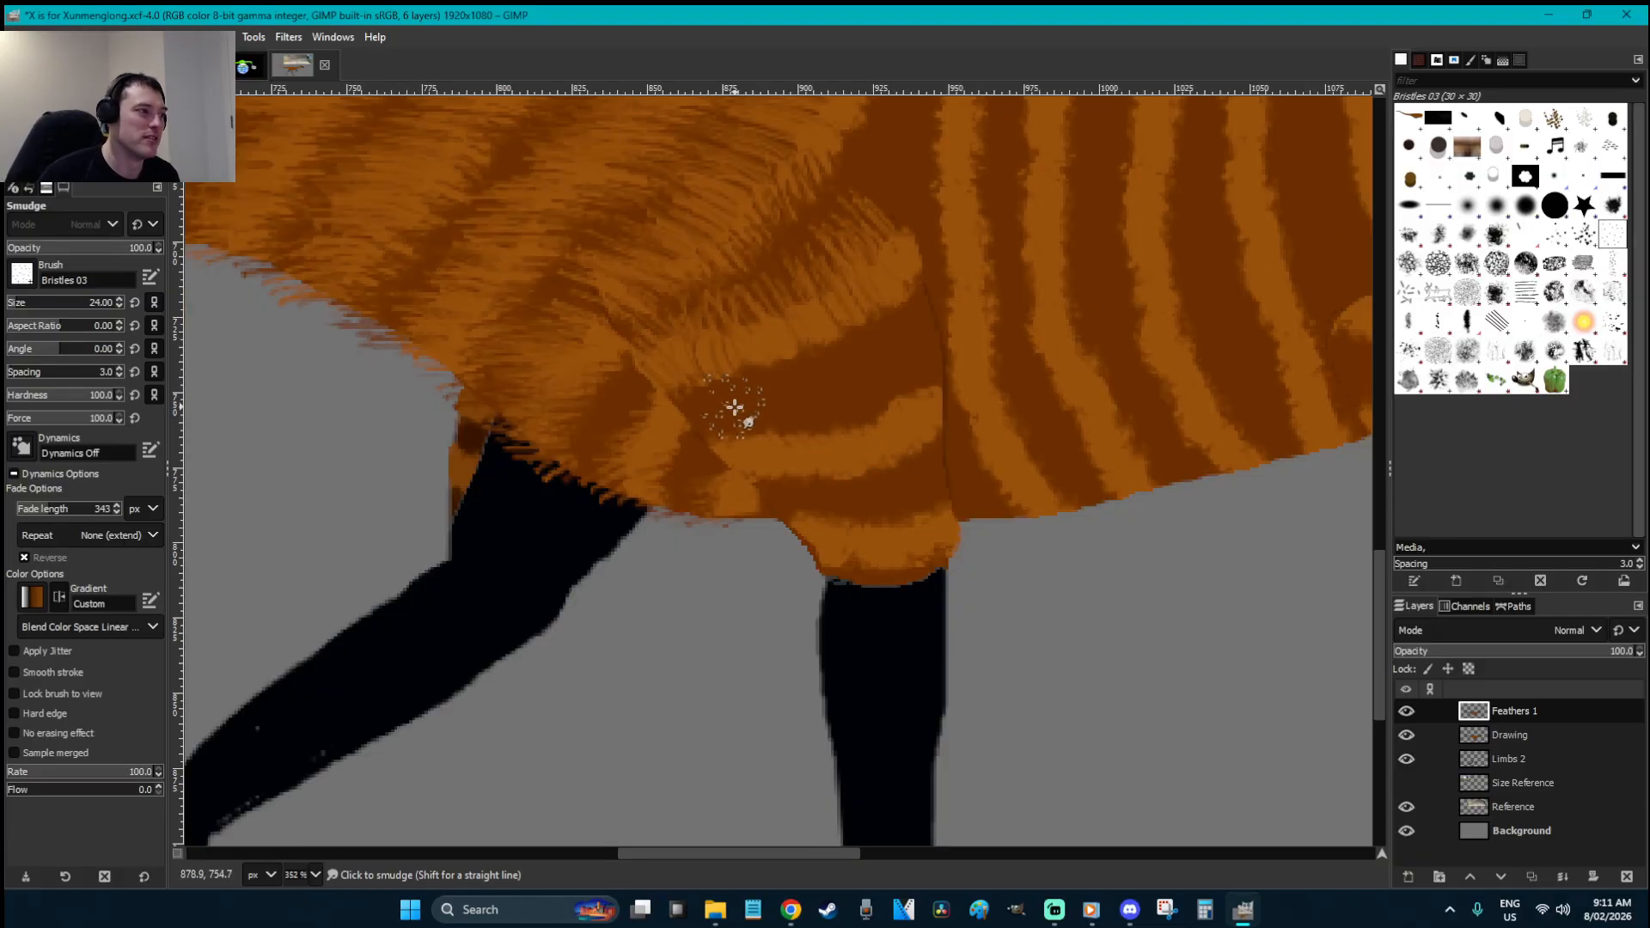
mouse_move(745, 427)
left_mouse_down()
mouse_move(725, 379)
mouse_move(807, 376)
mouse_move(821, 328)
mouse_move(885, 319)
left_mouse_up()
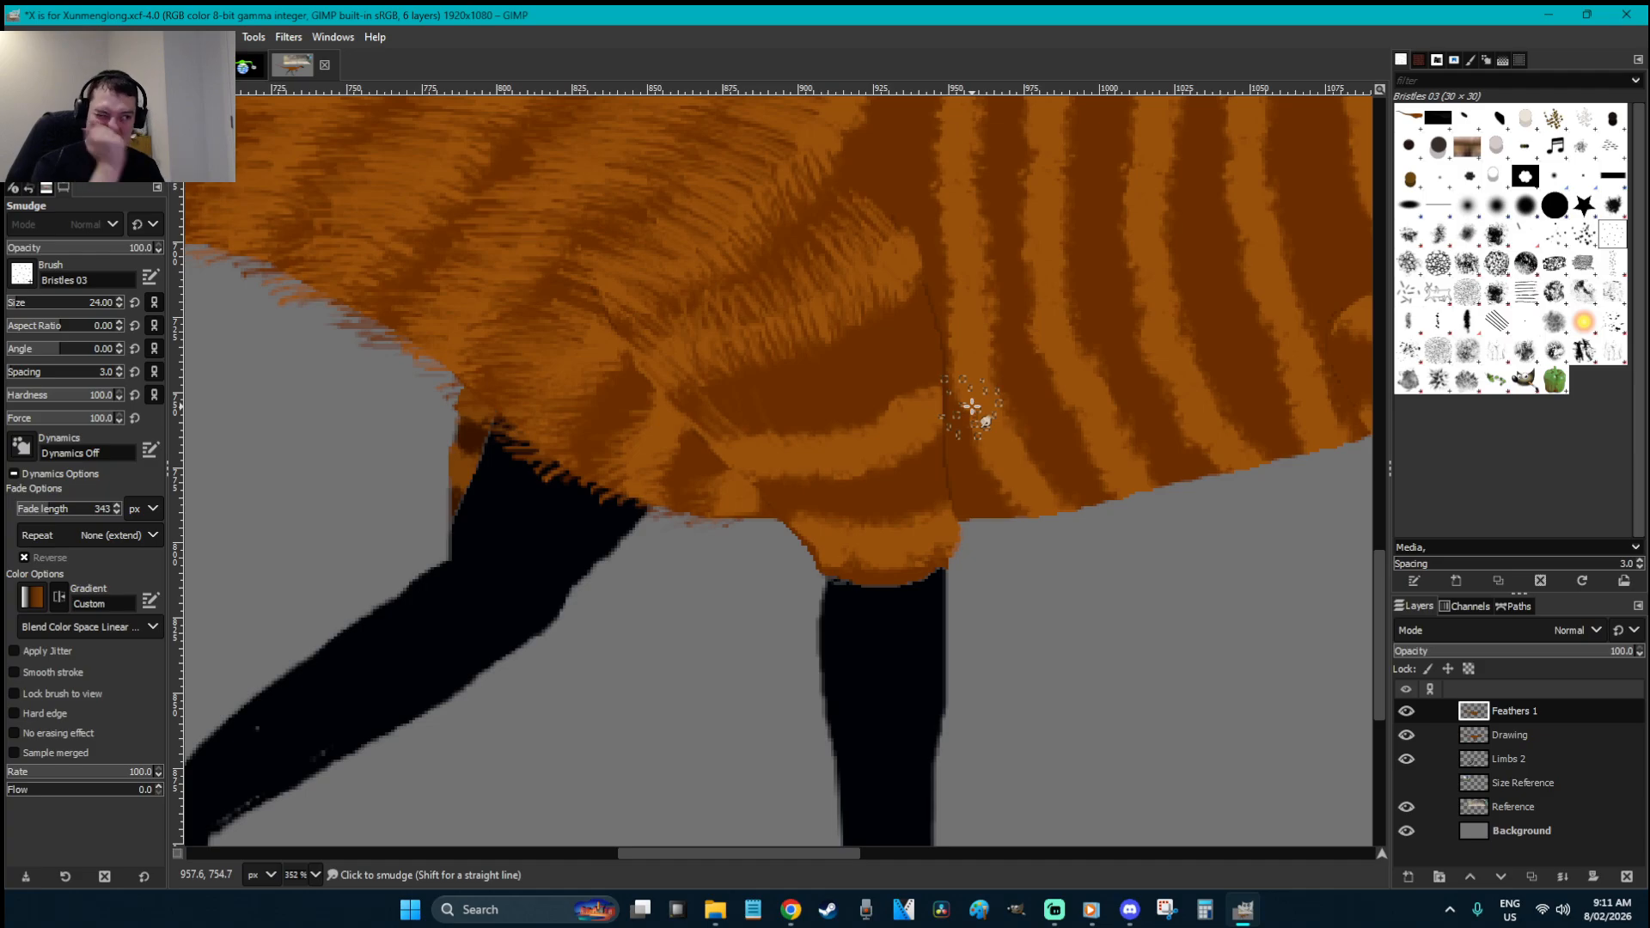
key("ctrl")
key("ctrl+z")
key("ctrl+z")
key("ctrl+z")
key("ctrl+z")
key("ctrl+z")
key("ctrl+z")
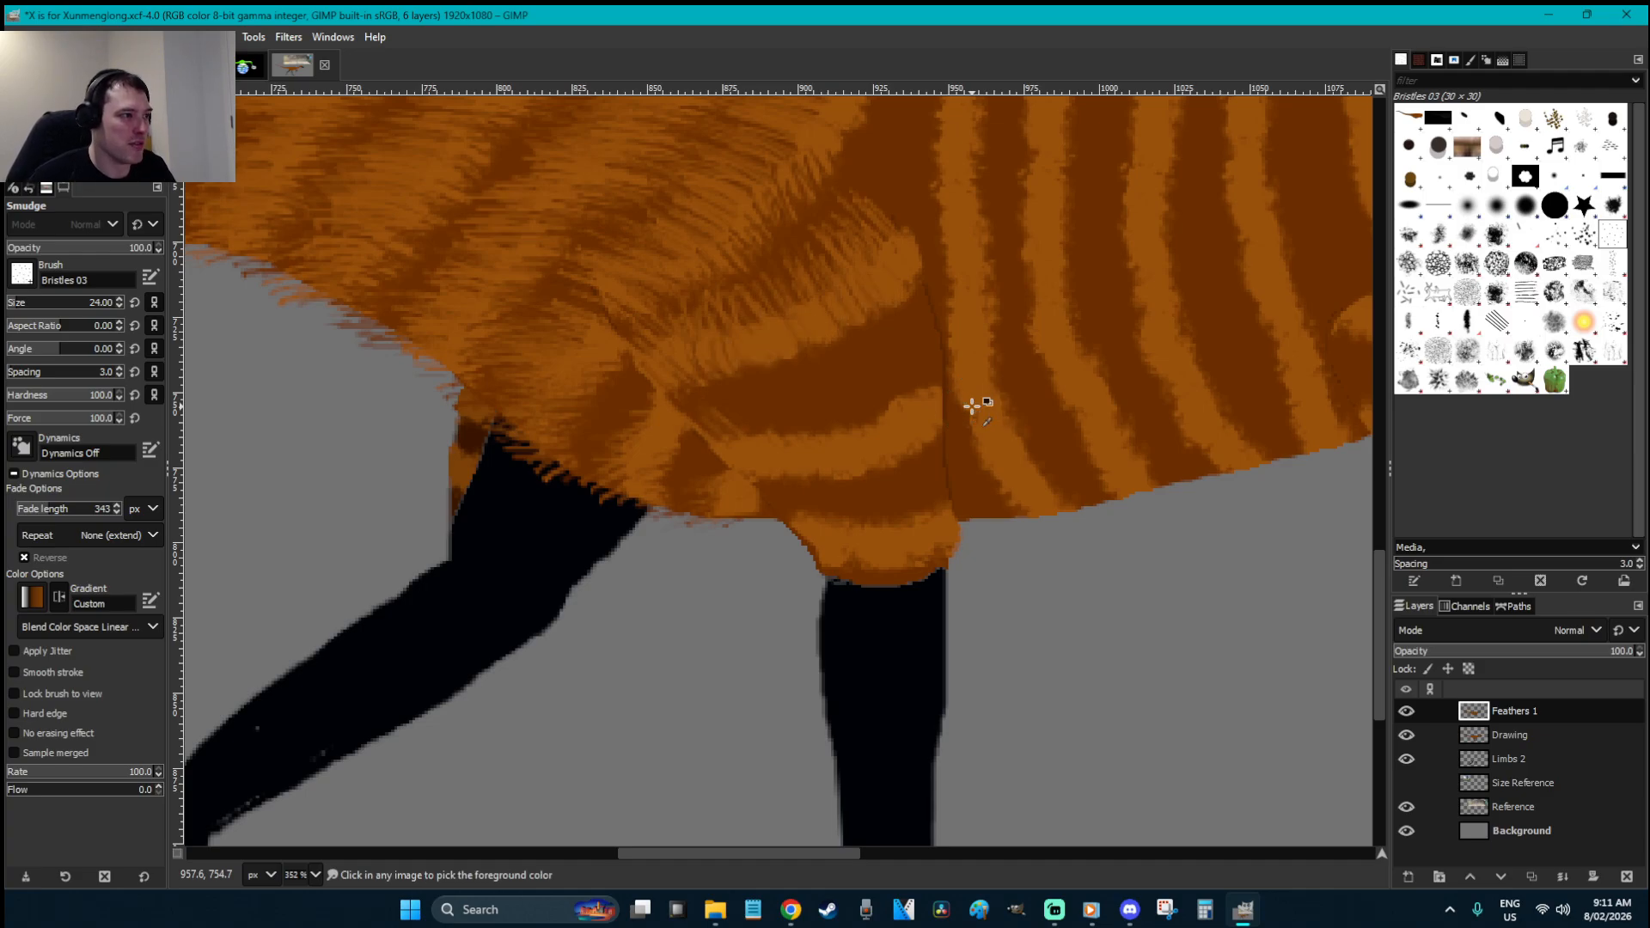
key("ctrl+z")
key("ctrl+z")
key("ctrl+z")
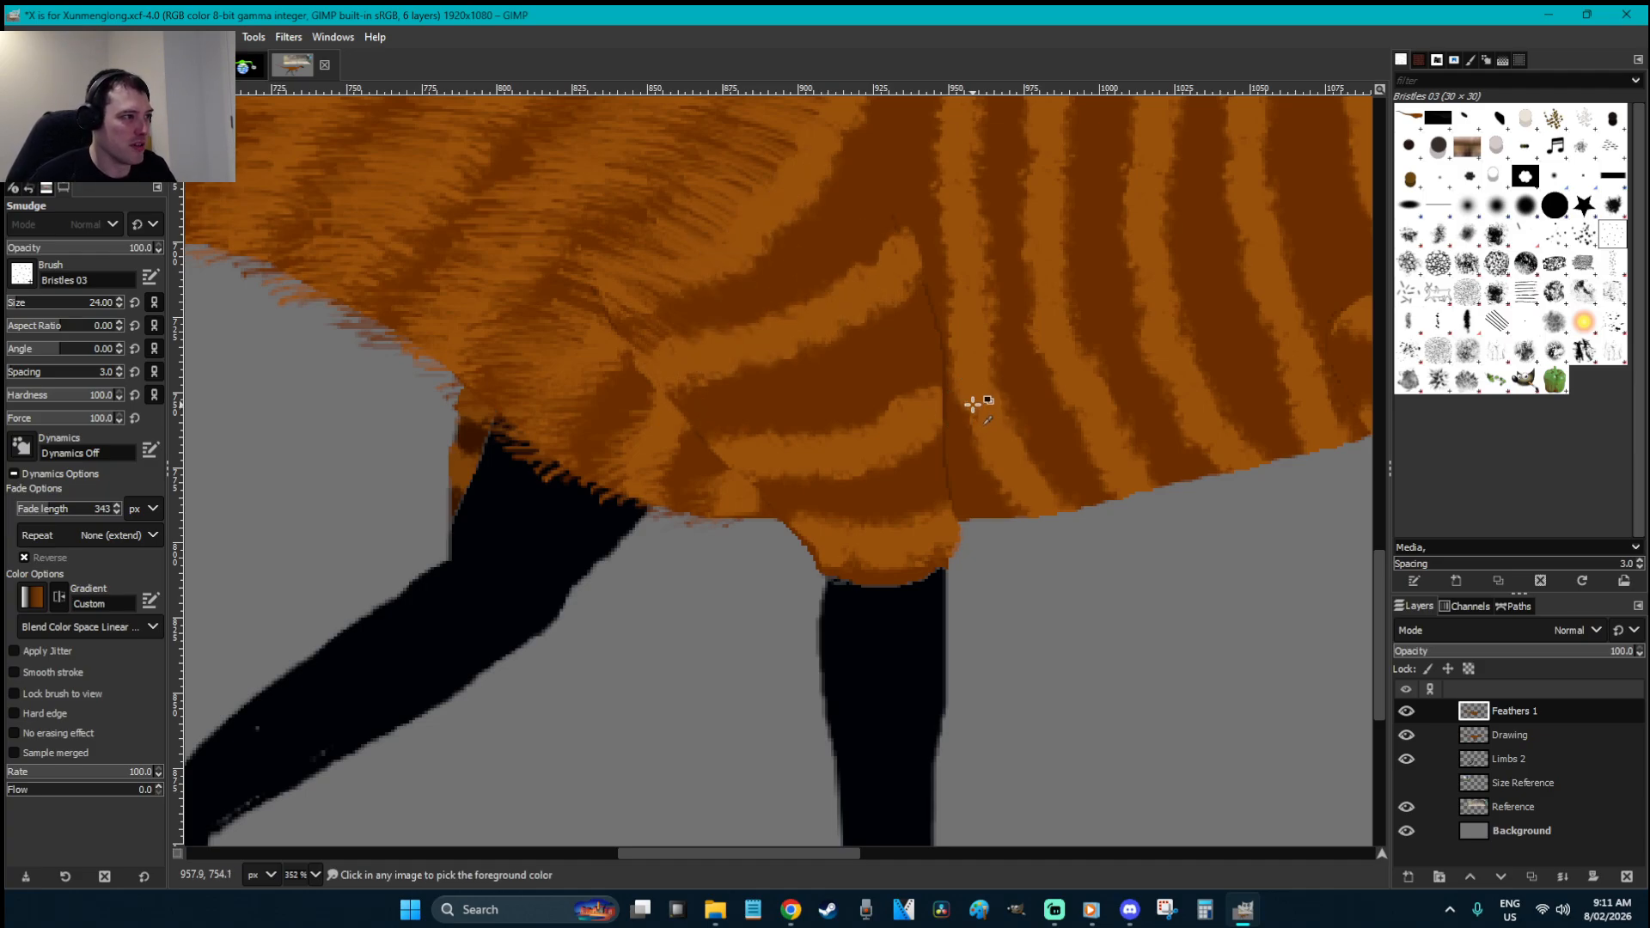
- Smudge the near thigh's stripes and its lower edge over the black shin into feathers that follow the leg
scroll(970, 403, "up", 2)
scroll(969, 402, "down", 6)
scroll(966, 400, "up", 10)
scroll(966, 401, "down", 2)
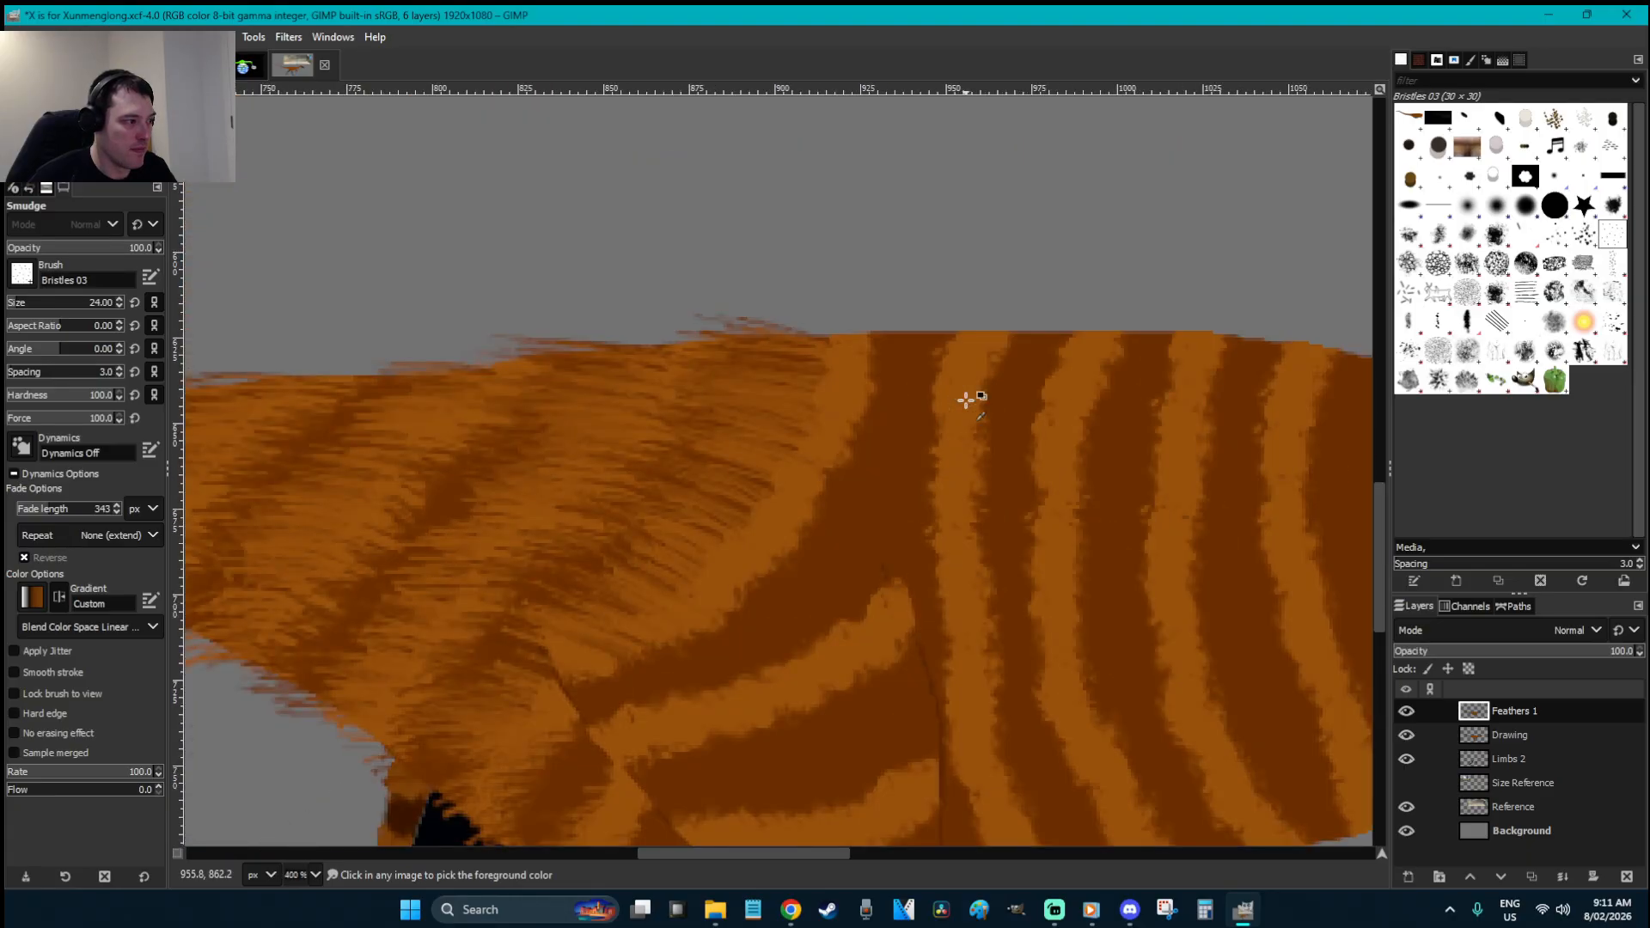
scroll(966, 401, "up", 1)
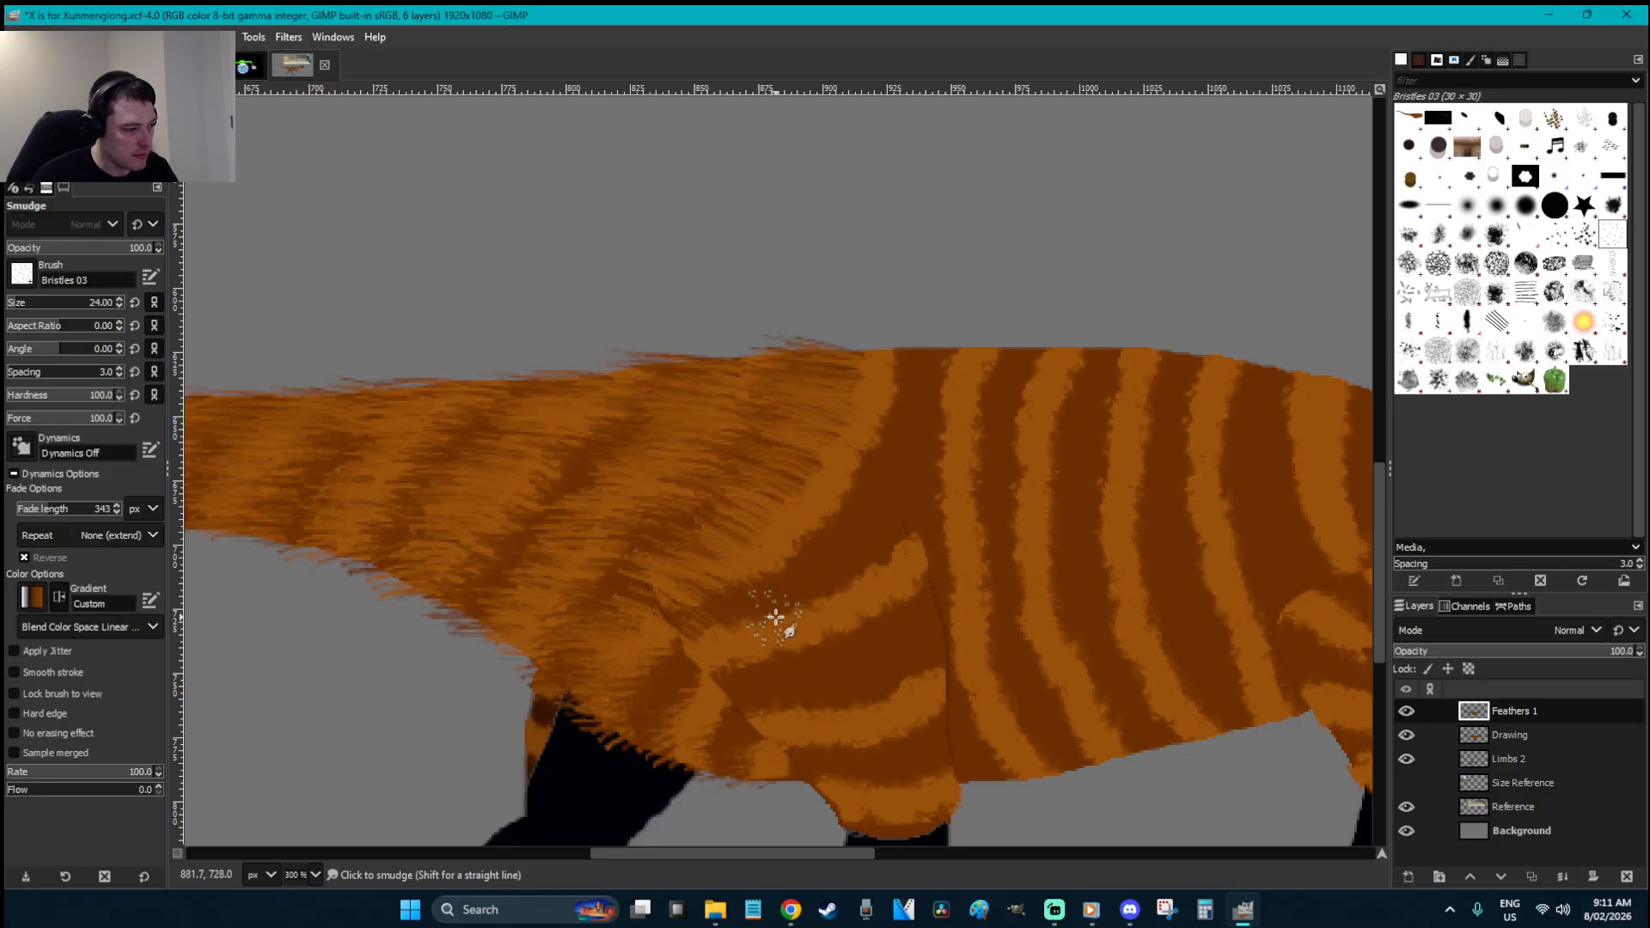
mouse_move(775, 619)
left_mouse_down()
mouse_move(765, 586)
mouse_move(812, 579)
mouse_move(807, 532)
mouse_move(894, 568)
mouse_move(867, 526)
mouse_move(833, 619)
mouse_move(707, 612)
mouse_move(760, 679)
mouse_move(748, 659)
mouse_move(776, 637)
mouse_move(838, 645)
mouse_move(900, 603)
left_mouse_up()
mouse_move(904, 693)
left_mouse_down()
mouse_move(873, 663)
mouse_move(838, 667)
mouse_move(840, 700)
mouse_move(812, 704)
mouse_move(747, 671)
left_mouse_up()
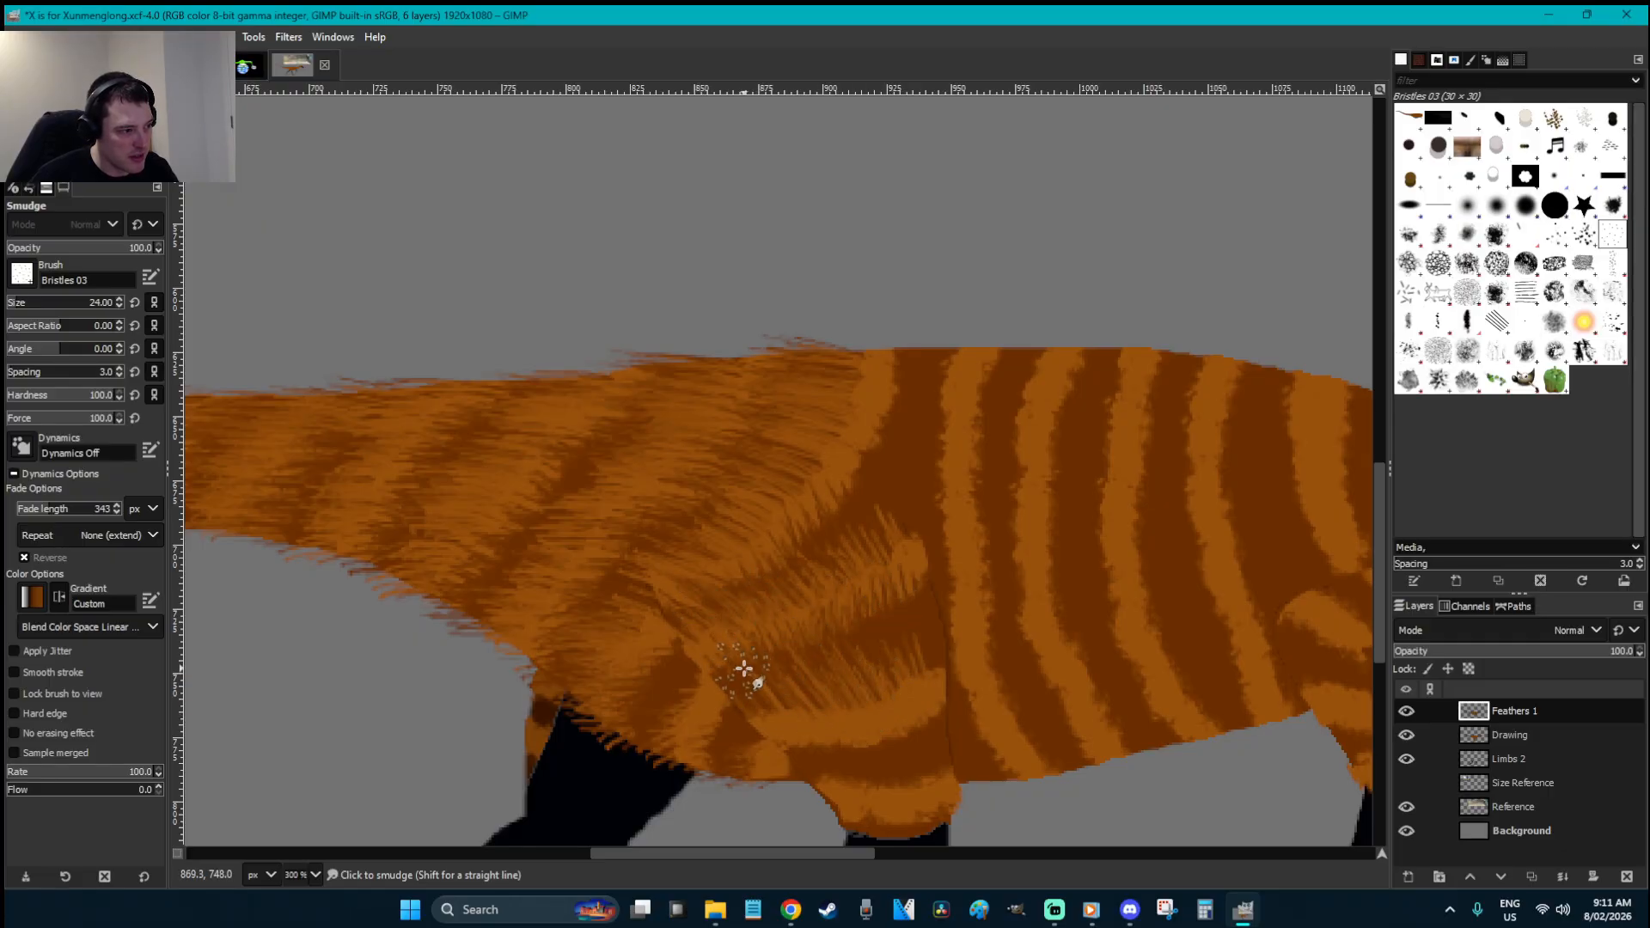
left_click_drag(887, 689, 903, 621)
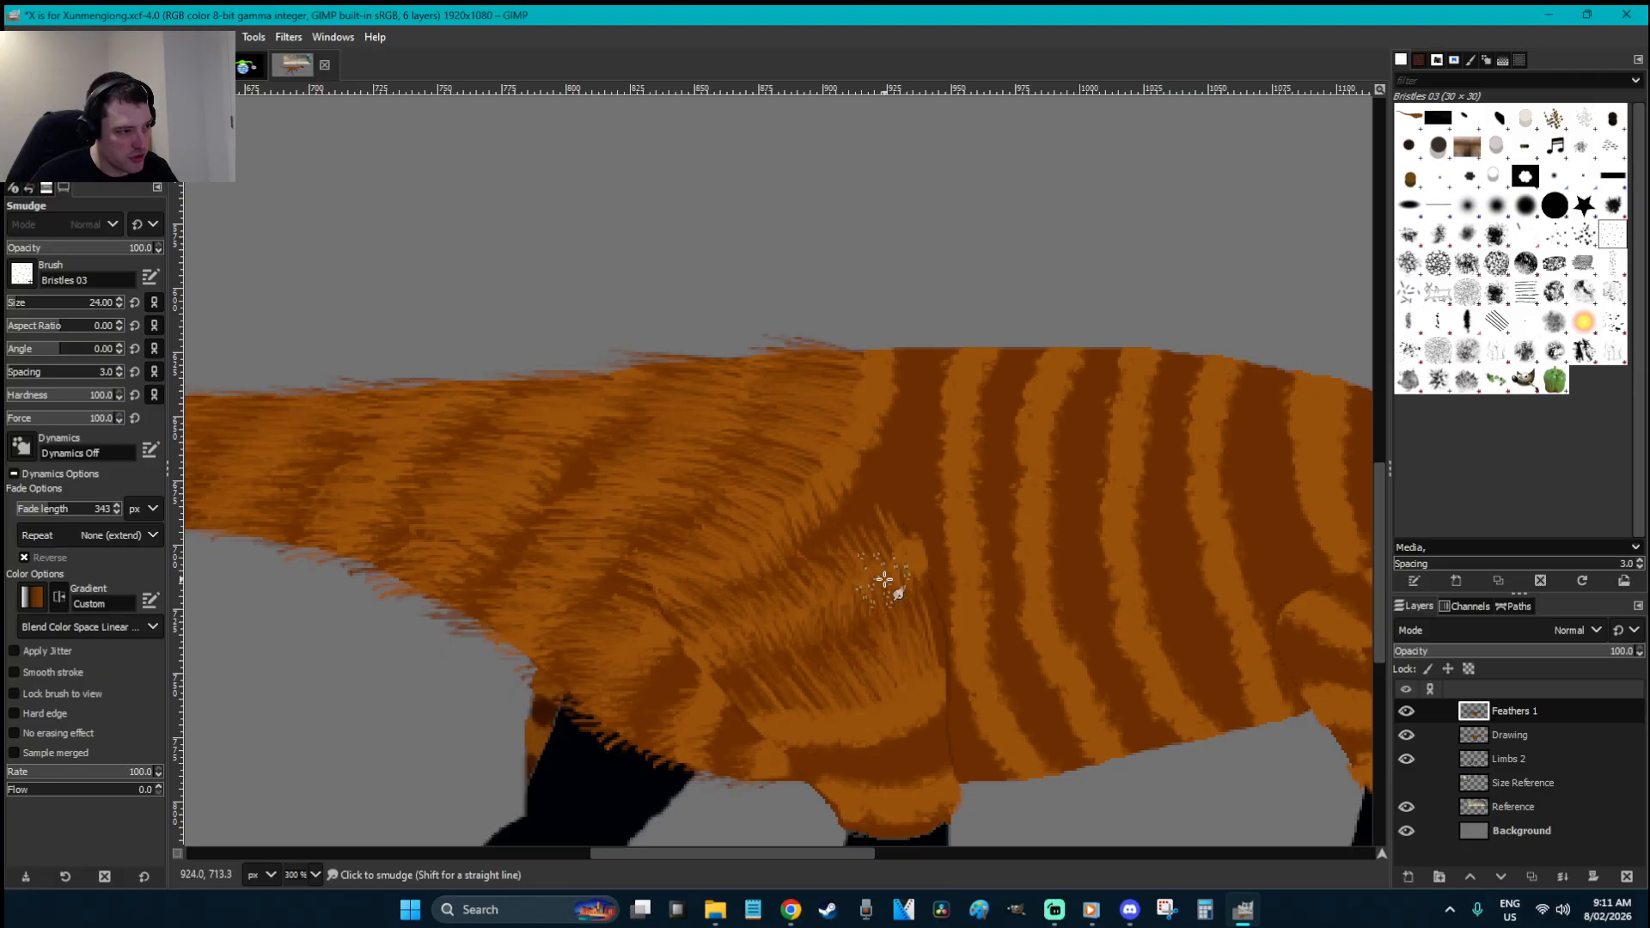
scroll(833, 528, "down", 3)
mouse_move(843, 538)
left_mouse_down()
mouse_move(794, 539)
mouse_move(859, 568)
mouse_move(889, 556)
mouse_move(901, 521)
left_mouse_up()
mouse_move(901, 616)
left_mouse_down()
mouse_move(878, 589)
mouse_move(909, 618)
mouse_move(908, 563)
mouse_move(914, 613)
mouse_move(871, 614)
mouse_move(886, 618)
mouse_move(898, 591)
mouse_move(933, 607)
mouse_move(921, 637)
mouse_move(882, 612)
mouse_move(868, 648)
mouse_move(853, 610)
left_mouse_up()
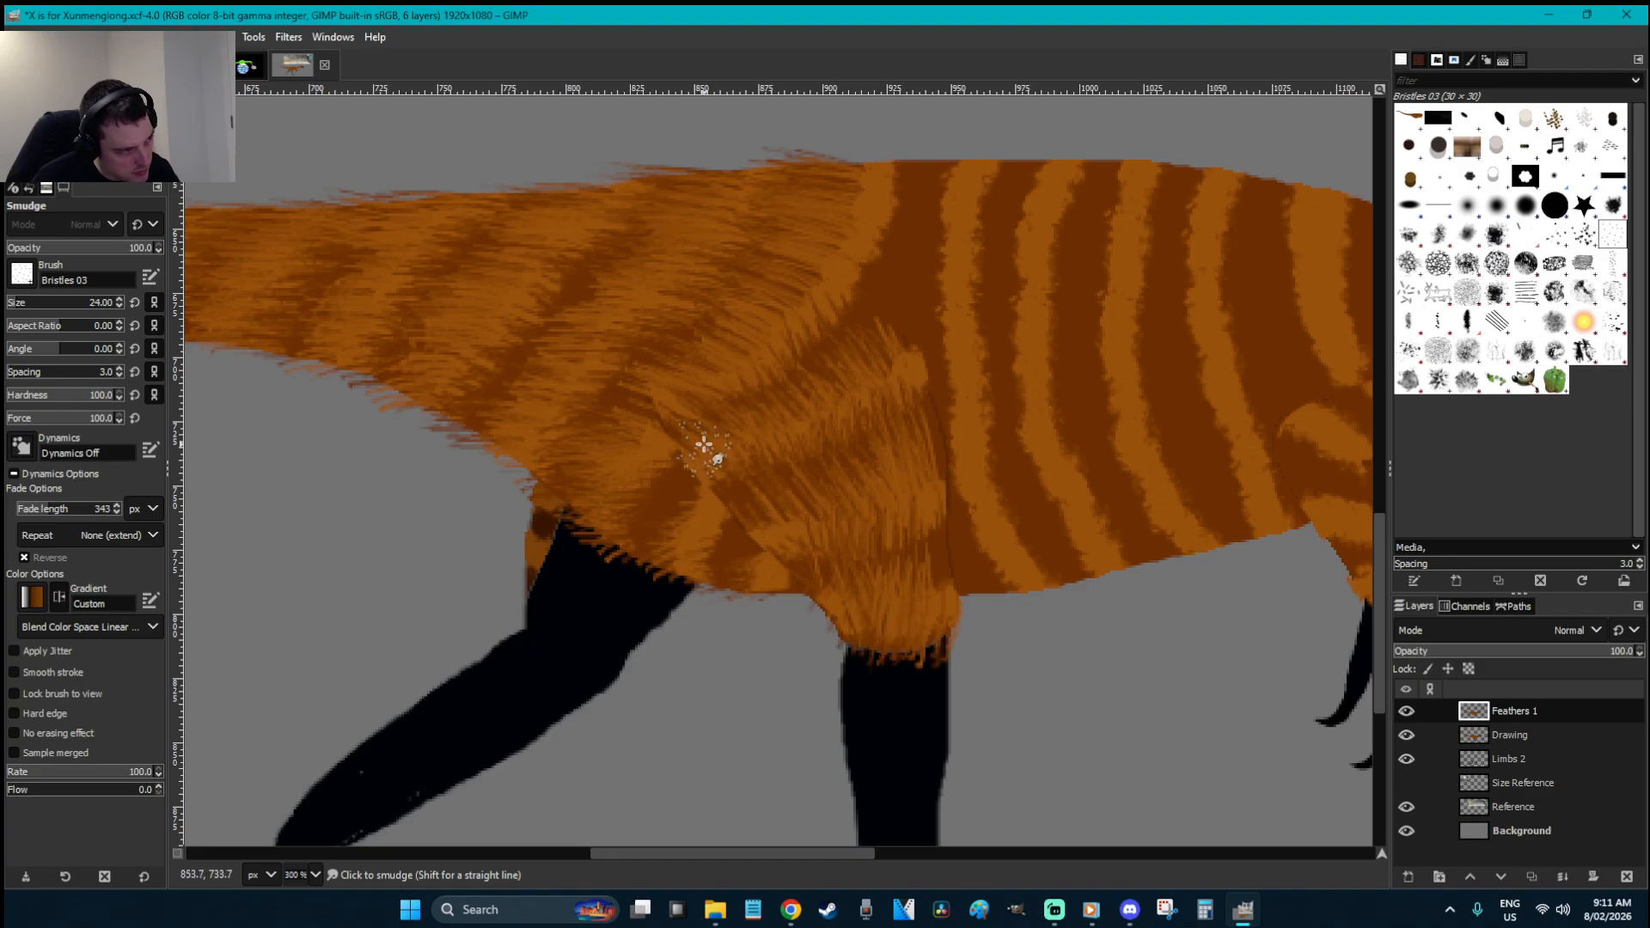
- Smudge the near thigh's rear edge and the hip stripes above the thigh, up to the back, into feathers
left_click_drag(733, 487, 842, 621)
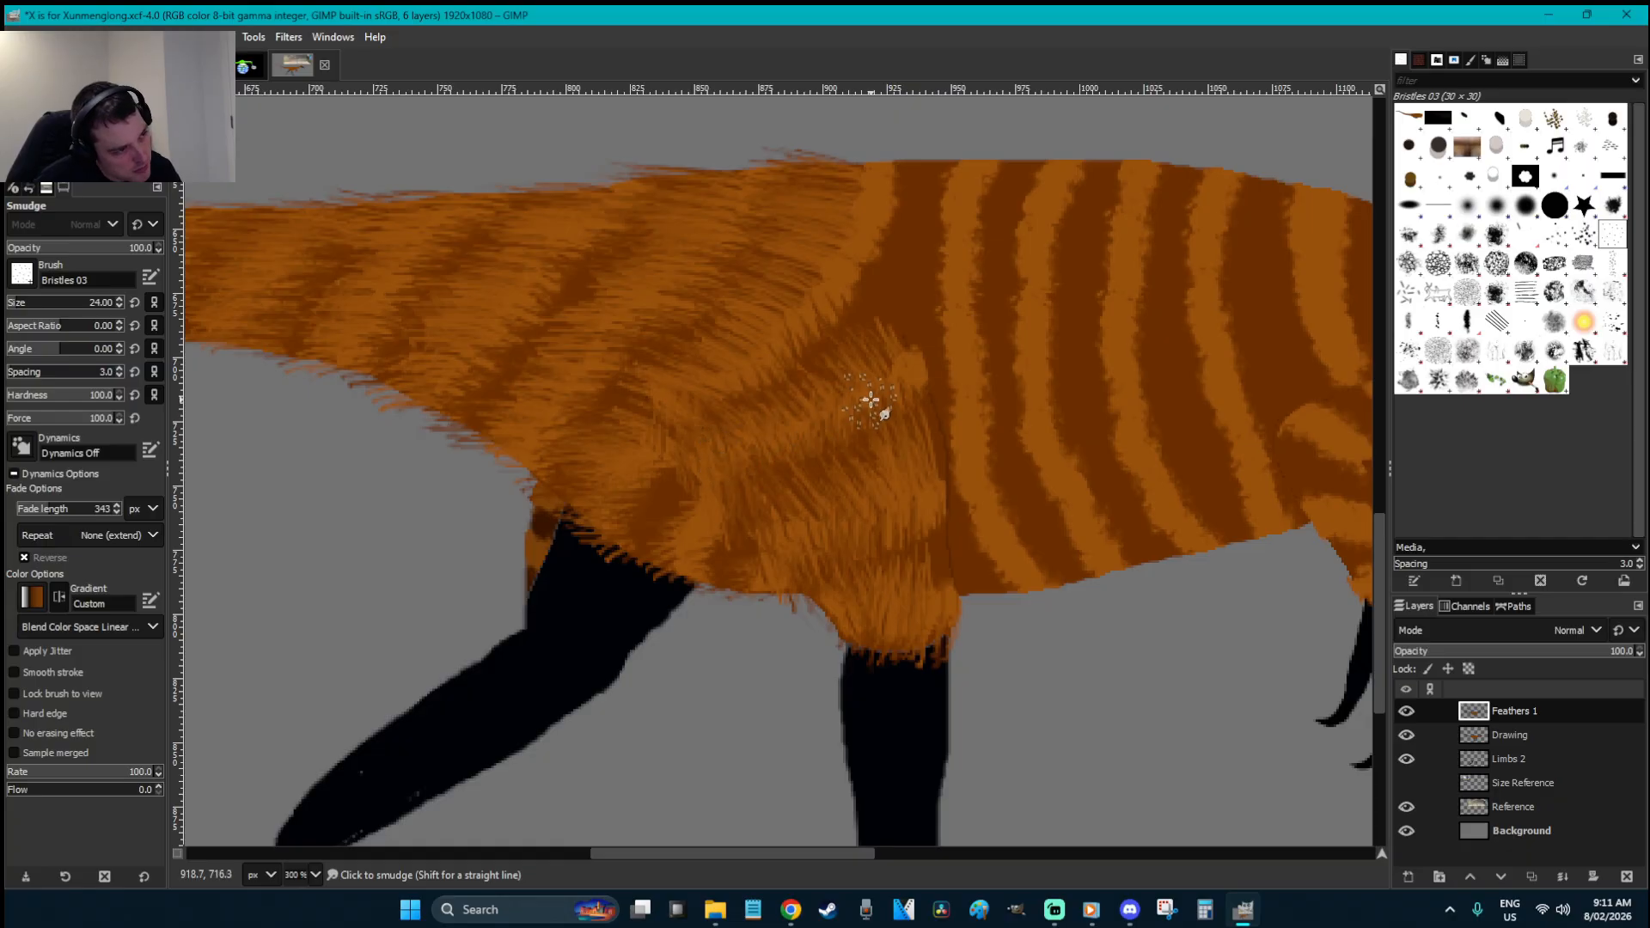
mouse_move(862, 307)
left_mouse_down()
mouse_move(847, 275)
mouse_move(889, 258)
mouse_move(885, 206)
left_mouse_up()
mouse_move(949, 346)
left_mouse_down()
mouse_move(886, 305)
mouse_move(942, 305)
mouse_move(905, 285)
mouse_move(926, 323)
mouse_move(856, 269)
mouse_move(910, 272)
mouse_move(884, 250)
mouse_move(914, 243)
mouse_move(956, 273)
mouse_move(912, 243)
mouse_move(957, 202)
mouse_move(928, 184)
mouse_move(950, 177)
mouse_move(940, 209)
mouse_move(896, 203)
left_mouse_up()
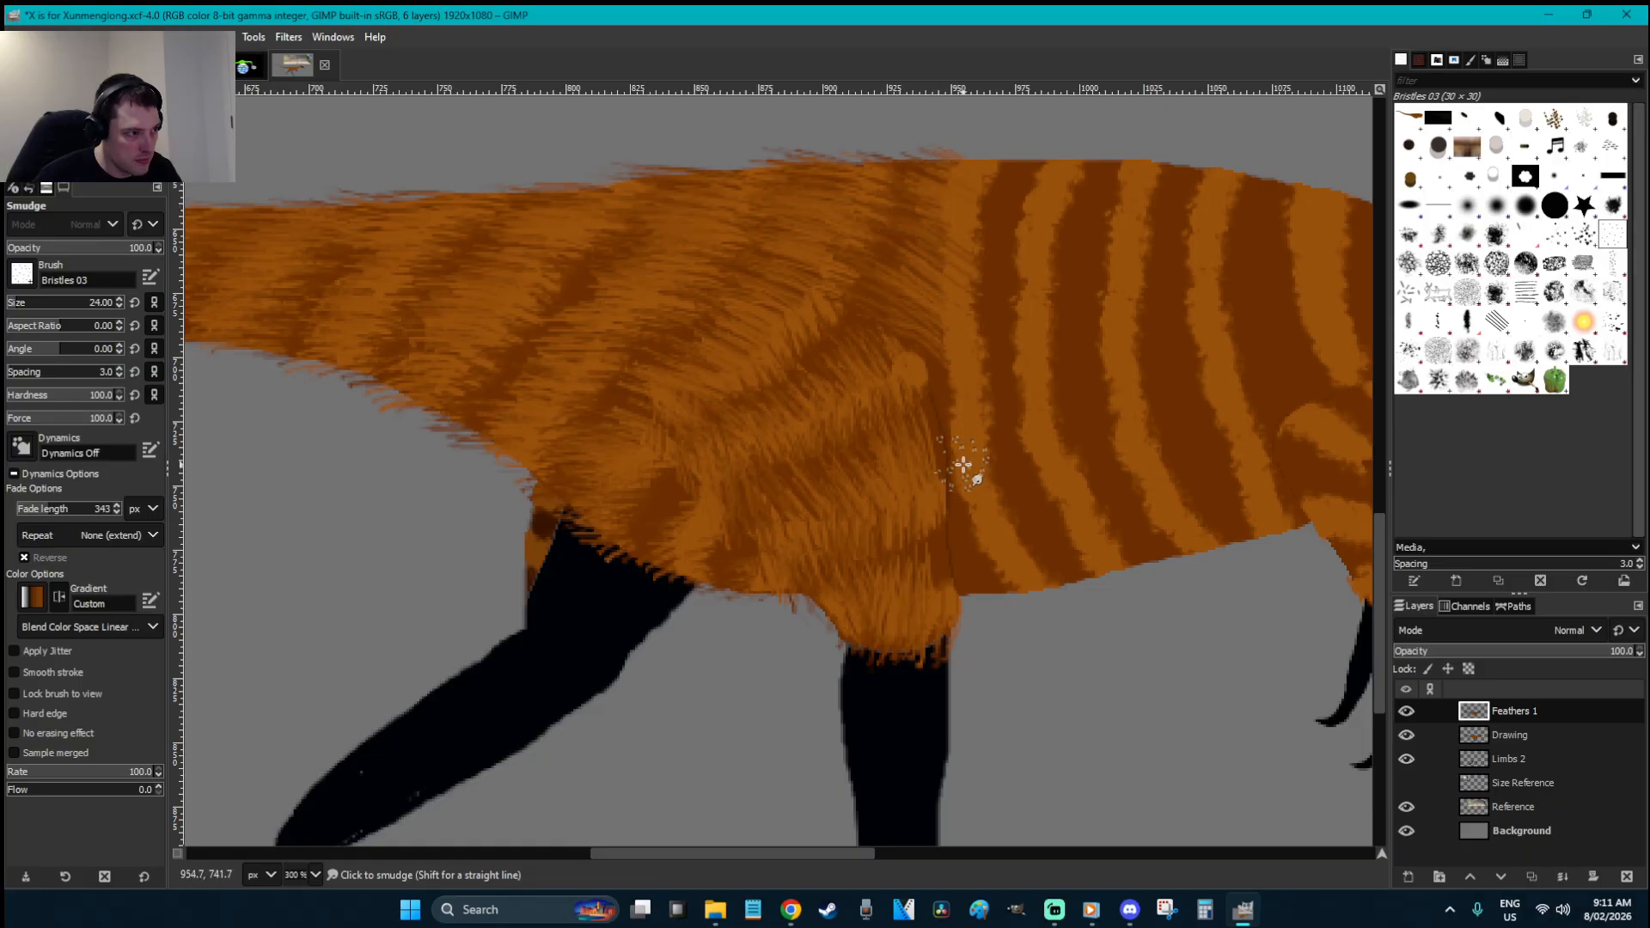
- Isolate the flank in front of the near thigh with a freehand selection, smudge its first stripes into feathers, and clear the selection
key("f")
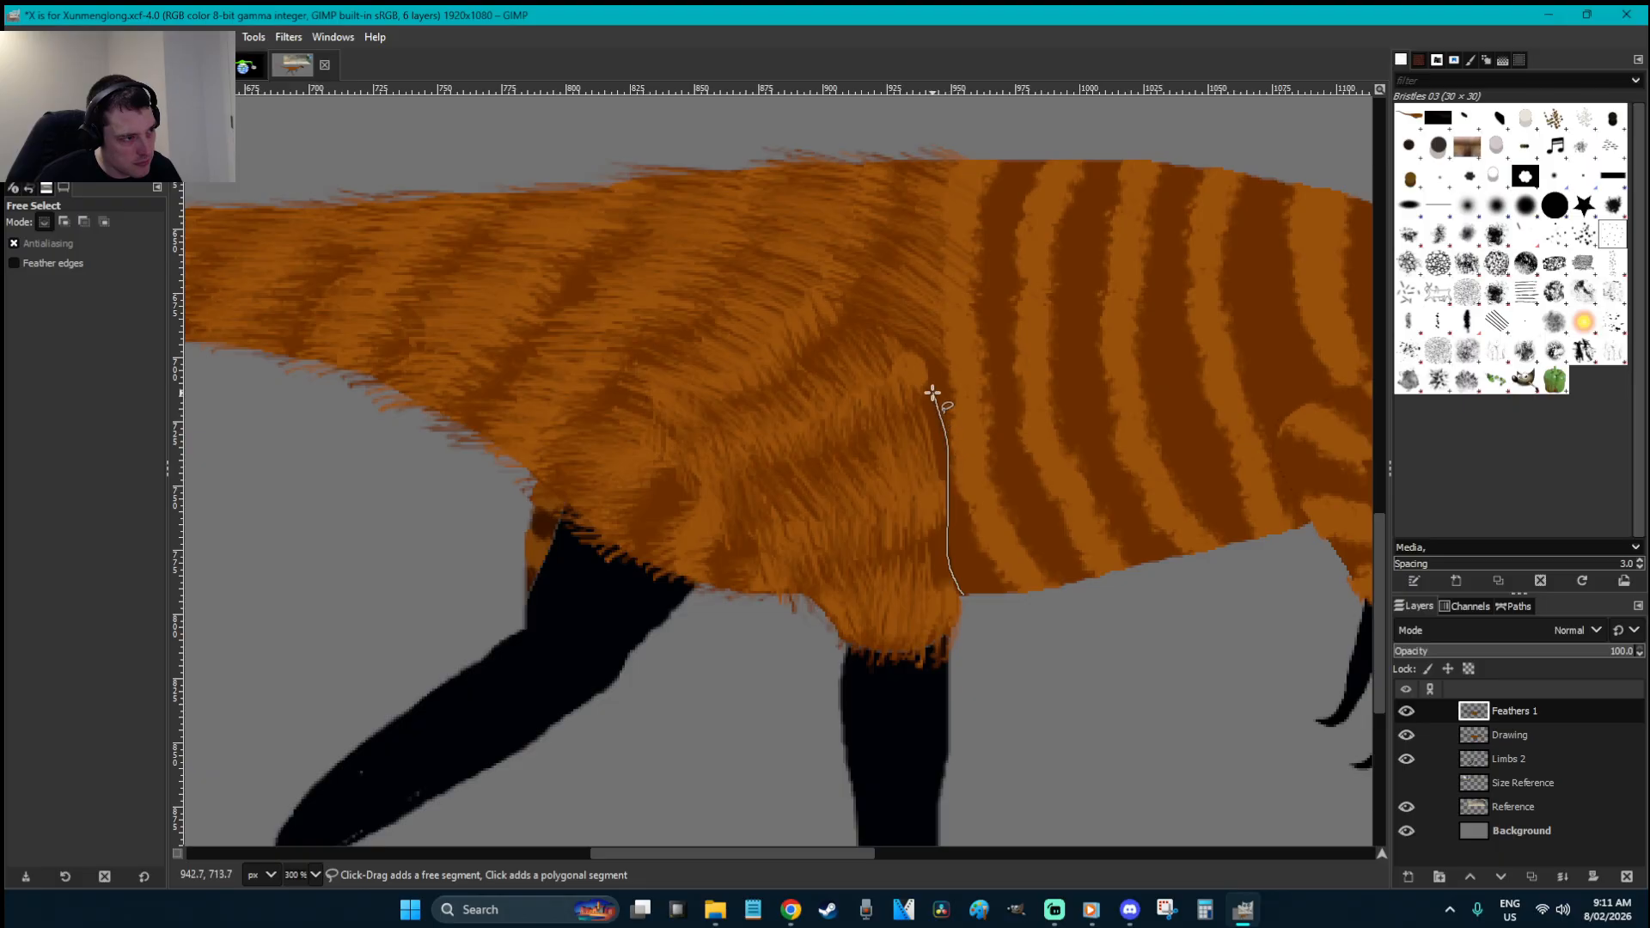
mouse_move(883, 268)
left_mouse_down()
mouse_move(1058, 224)
mouse_move(1255, 419)
left_mouse_up()
key("Return")
key("s")
mouse_move(987, 552)
left_mouse_down()
mouse_move(1018, 564)
mouse_move(971, 558)
mouse_move(999, 559)
mouse_move(1004, 532)
mouse_move(946, 443)
mouse_move(961, 385)
left_mouse_up()
mouse_move(1010, 582)
left_mouse_down()
mouse_move(1007, 480)
mouse_move(978, 432)
mouse_move(1036, 490)
mouse_move(1050, 549)
mouse_move(1017, 543)
mouse_move(1004, 457)
mouse_move(957, 385)
mouse_move(990, 369)
mouse_move(960, 277)
mouse_move(989, 249)
left_mouse_up()
key("r")
left_click(1019, 176)
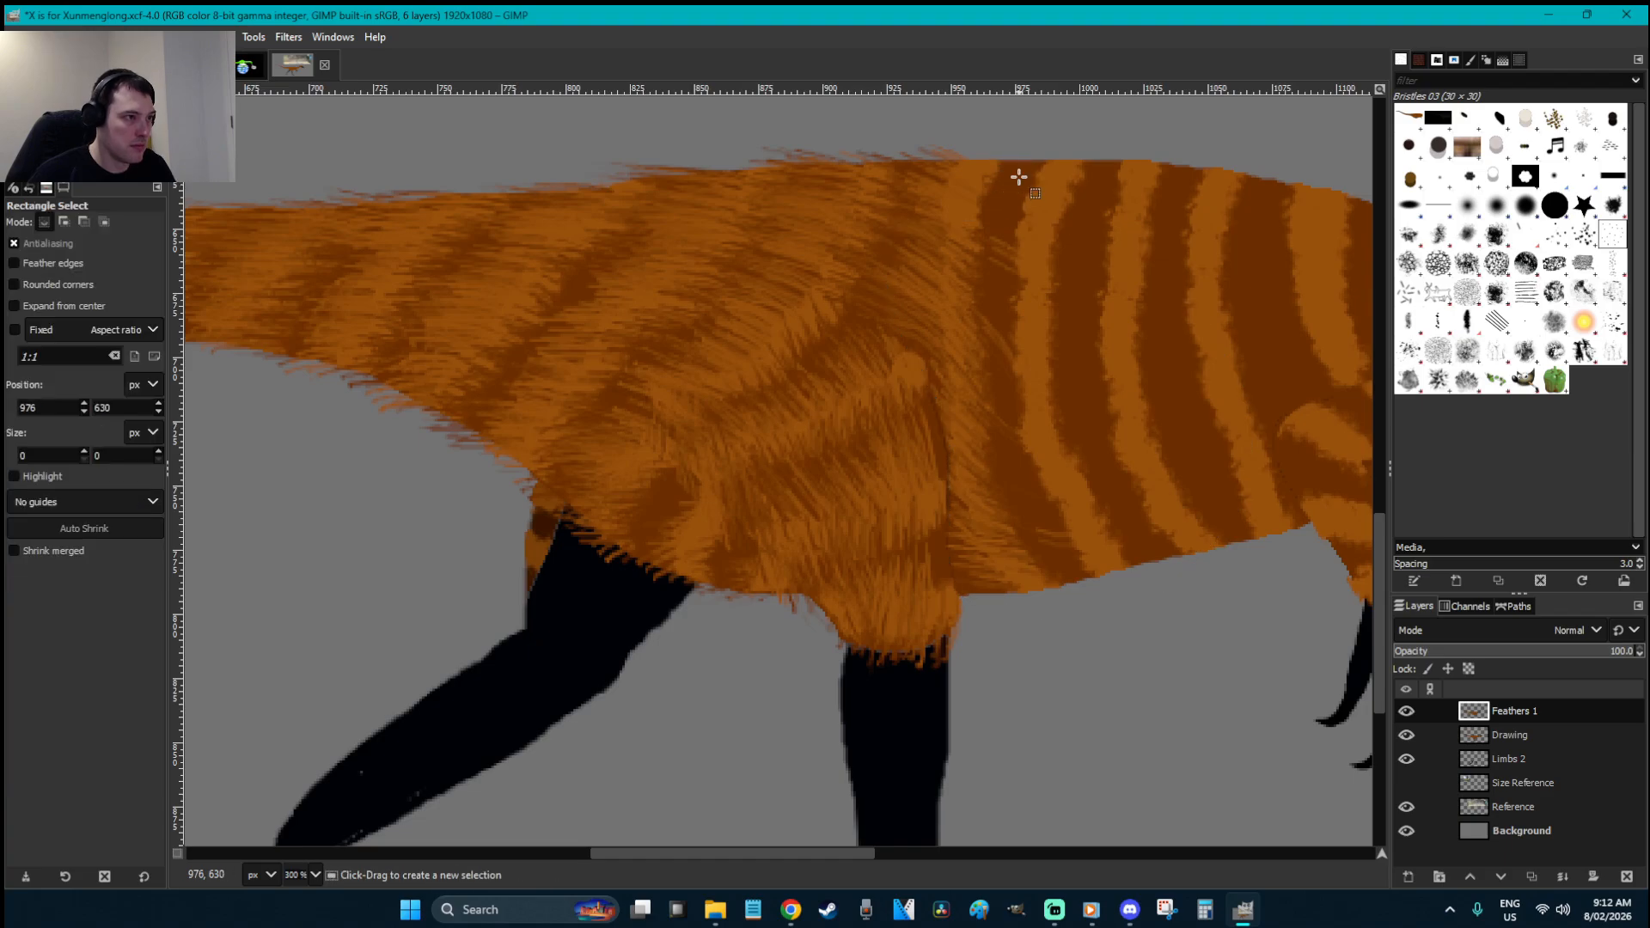
- Smudge the mid-torso stripes from belly to back into backward-pointing feathers, working forward towards the chest
key("s")
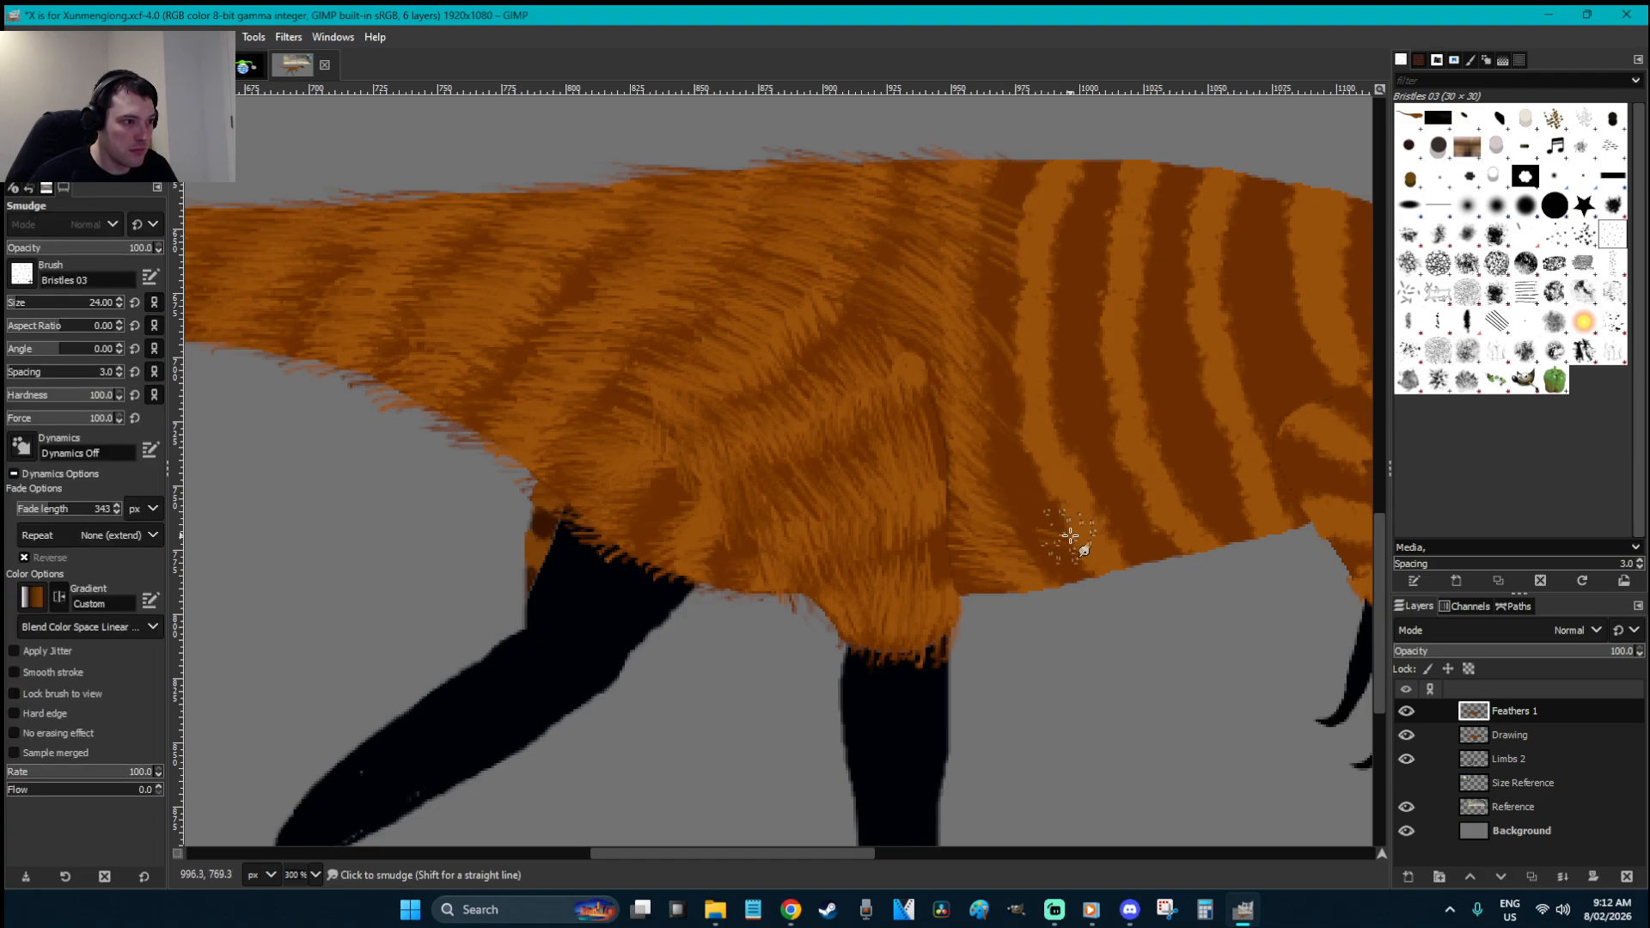
mouse_move(1039, 504)
left_mouse_down()
mouse_move(1013, 484)
mouse_move(1049, 424)
mouse_move(1015, 414)
mouse_move(1030, 319)
mouse_move(990, 297)
mouse_move(987, 265)
mouse_move(1040, 185)
left_mouse_up()
mouse_move(1107, 550)
left_mouse_down()
mouse_move(1105, 512)
mouse_move(1050, 447)
mouse_move(1080, 349)
left_mouse_up()
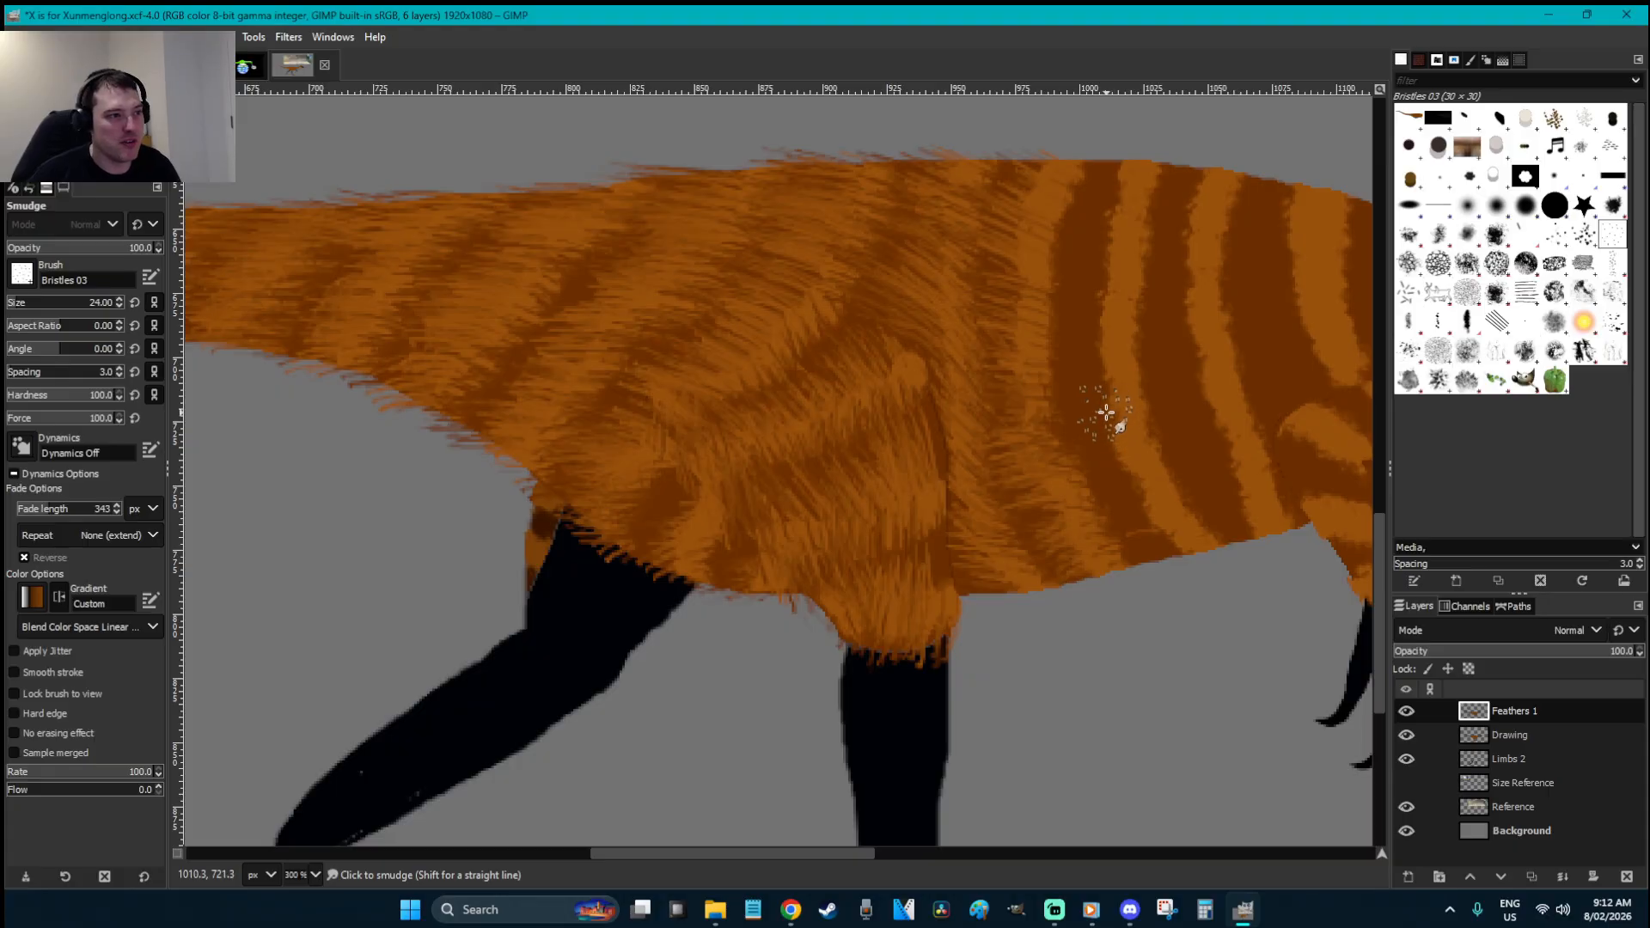
mouse_move(1080, 203)
left_mouse_down()
mouse_move(1050, 215)
mouse_move(1064, 206)
left_mouse_up()
mouse_move(1166, 534)
left_mouse_down()
mouse_move(1127, 540)
mouse_move(1156, 489)
mouse_move(1117, 492)
mouse_move(1132, 441)
mouse_move(1073, 398)
mouse_move(1113, 376)
mouse_move(1094, 397)
mouse_move(1044, 391)
mouse_move(1093, 346)
mouse_move(1053, 335)
mouse_move(1111, 342)
mouse_move(1057, 285)
mouse_move(1120, 280)
mouse_move(1070, 261)
mouse_move(1108, 249)
mouse_move(1073, 229)
mouse_move(1133, 231)
mouse_move(1061, 211)
mouse_move(1110, 199)
left_mouse_up()
mouse_move(1225, 546)
left_mouse_down()
mouse_move(1167, 529)
mouse_move(1174, 470)
mouse_move(1201, 452)
mouse_move(1143, 418)
mouse_move(1210, 421)
mouse_move(1238, 480)
mouse_move(1184, 416)
mouse_move(1131, 387)
mouse_move(1163, 339)
mouse_move(1118, 310)
mouse_move(1153, 269)
mouse_move(1118, 219)
left_mouse_up()
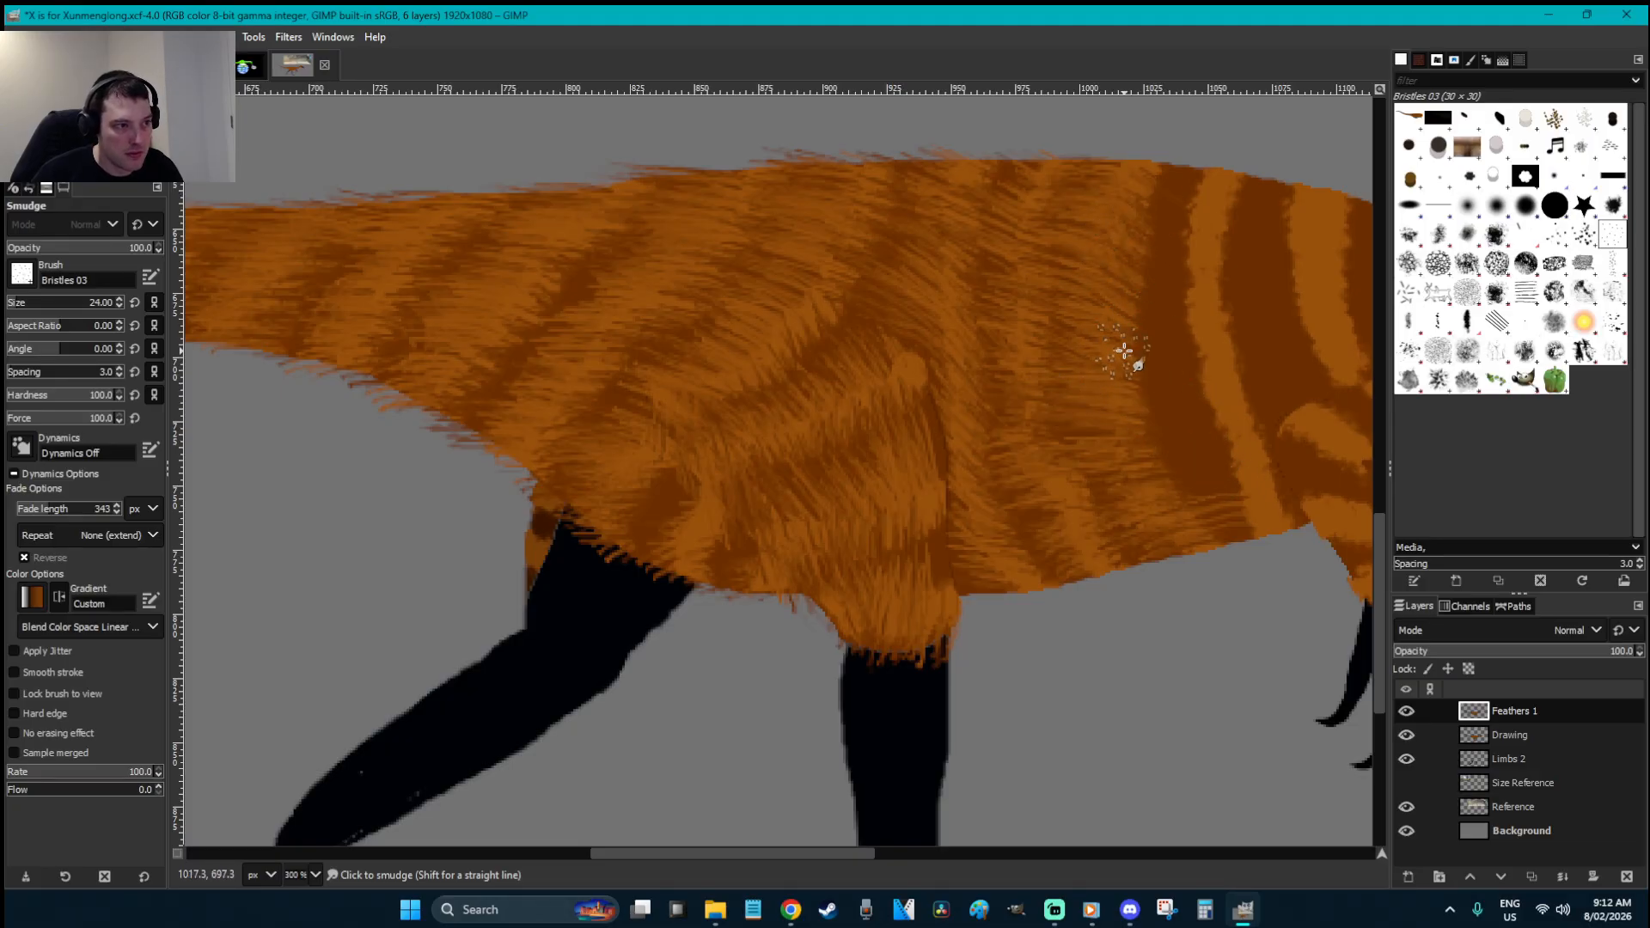
mouse_move(1261, 480)
left_mouse_down()
mouse_move(1214, 482)
mouse_move(1245, 486)
mouse_move(1206, 505)
mouse_move(1229, 446)
mouse_move(1162, 449)
mouse_move(1192, 463)
mouse_move(1135, 453)
mouse_move(1204, 416)
mouse_move(1163, 413)
mouse_move(1194, 397)
mouse_move(1160, 408)
mouse_move(1200, 384)
mouse_move(1168, 370)
mouse_move(1202, 376)
mouse_move(1115, 360)
mouse_move(1177, 354)
mouse_move(1151, 306)
mouse_move(1191, 320)
mouse_move(1159, 297)
mouse_move(1182, 286)
mouse_move(1117, 259)
mouse_move(1171, 248)
mouse_move(1146, 236)
mouse_move(1189, 195)
left_mouse_up()
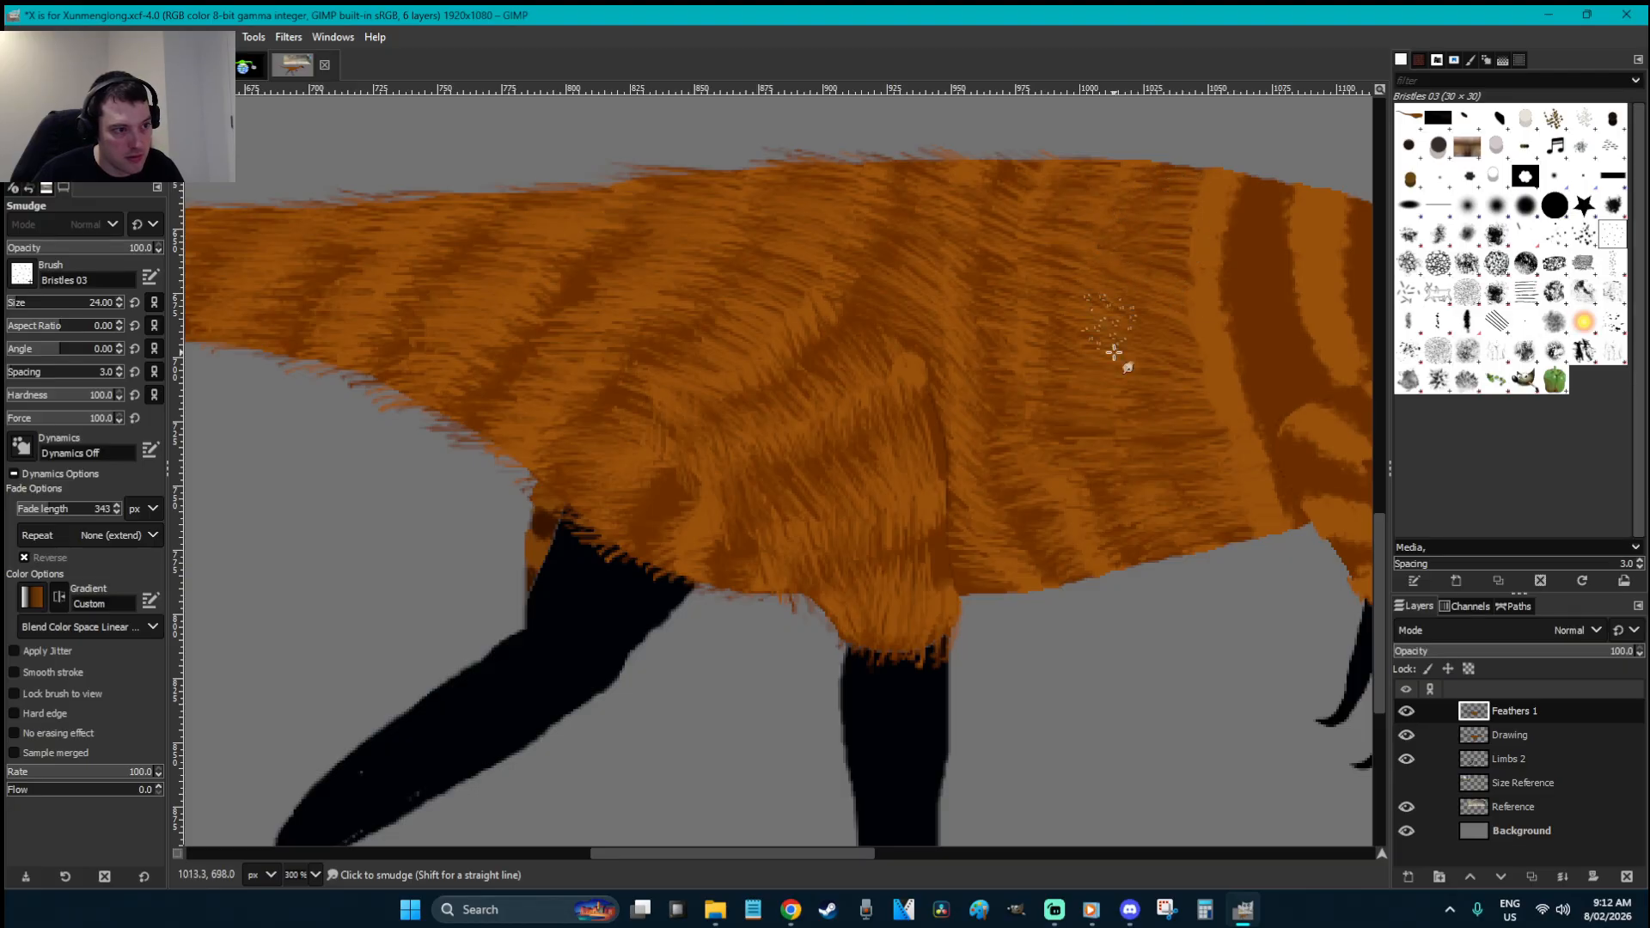
- Smudge more feathers along the body edge over the black rear leg and along both lower edges of the near thigh
mouse_move(758, 590)
left_mouse_down()
mouse_move(600, 528)
mouse_move(541, 476)
left_mouse_up()
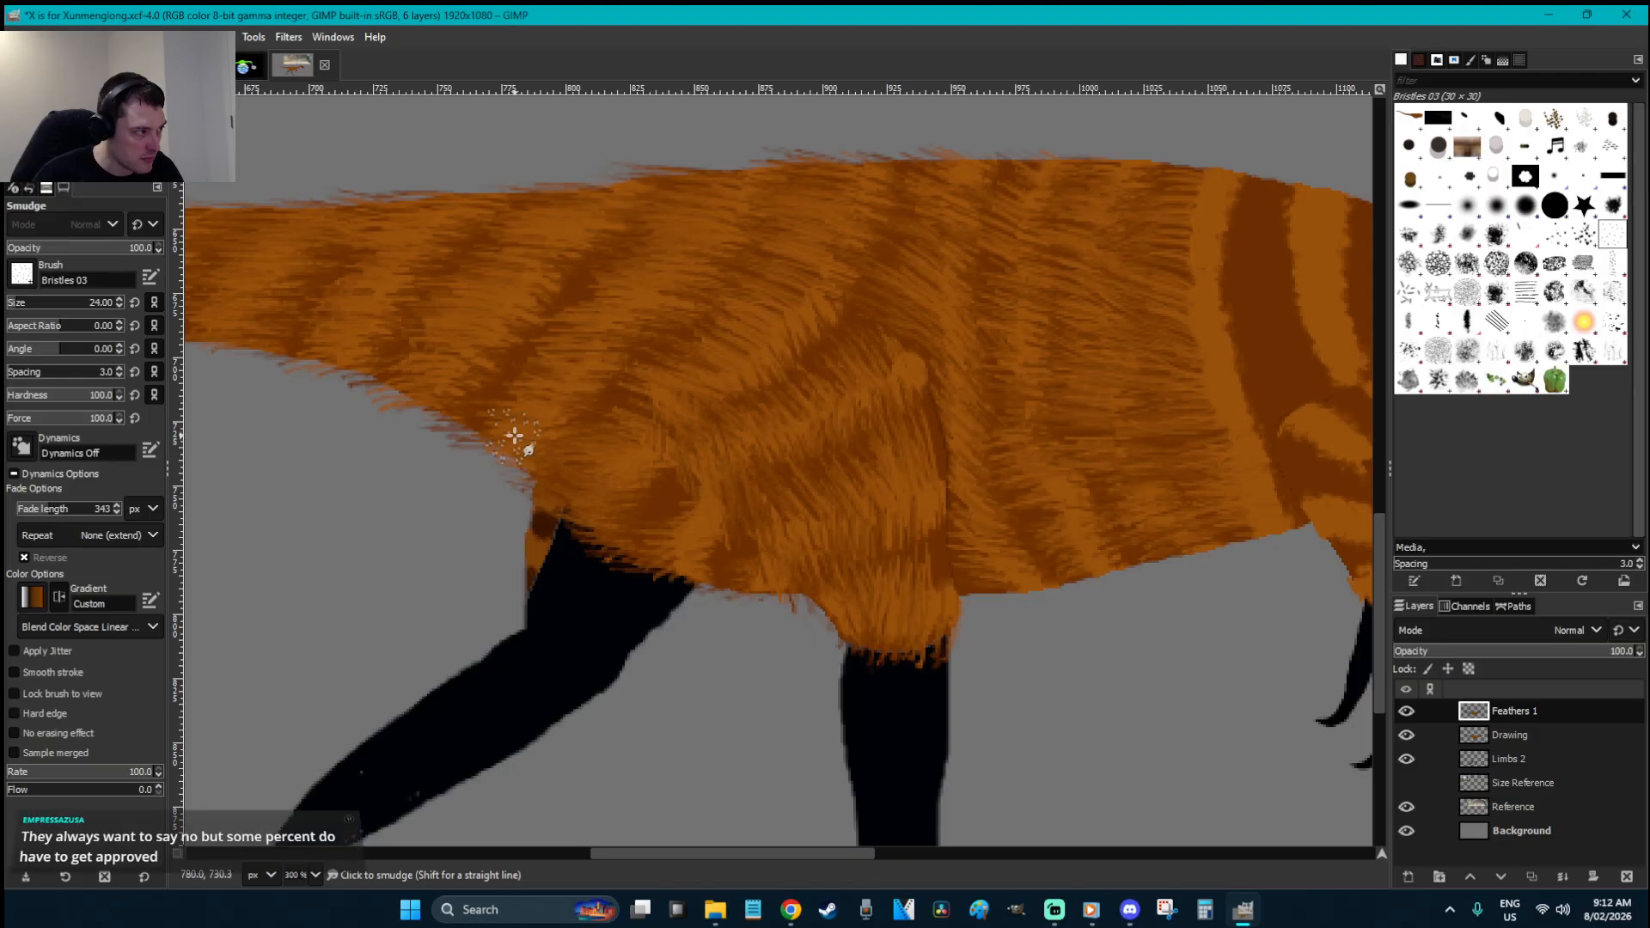
left_click_drag(735, 571, 695, 586)
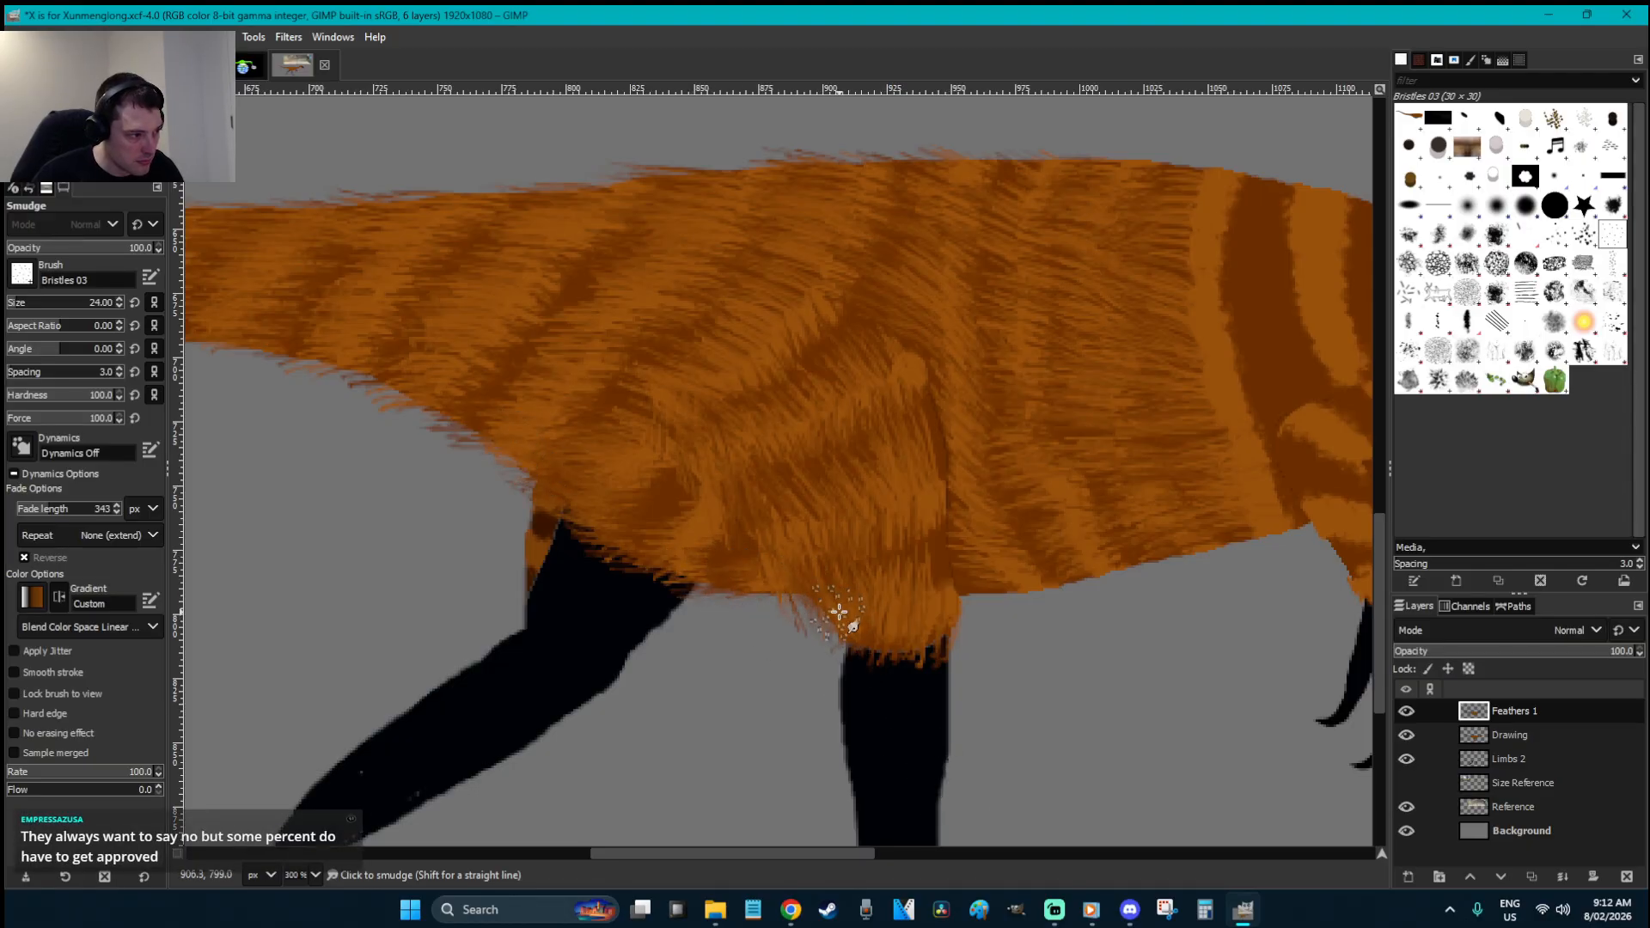
mouse_move(849, 604)
left_mouse_down()
mouse_move(848, 626)
mouse_move(803, 579)
mouse_move(848, 634)
left_mouse_up()
mouse_move(959, 548)
left_mouse_down()
mouse_move(936, 559)
mouse_move(940, 590)
mouse_move(895, 357)
mouse_move(925, 394)
mouse_move(923, 481)
mouse_move(950, 582)
left_mouse_up()
- Isolate the chest behind and above the near arm with a freehand selection, smudge its stripes into feathers, and clear the selection
left_click_drag(828, 852, 919, 855)
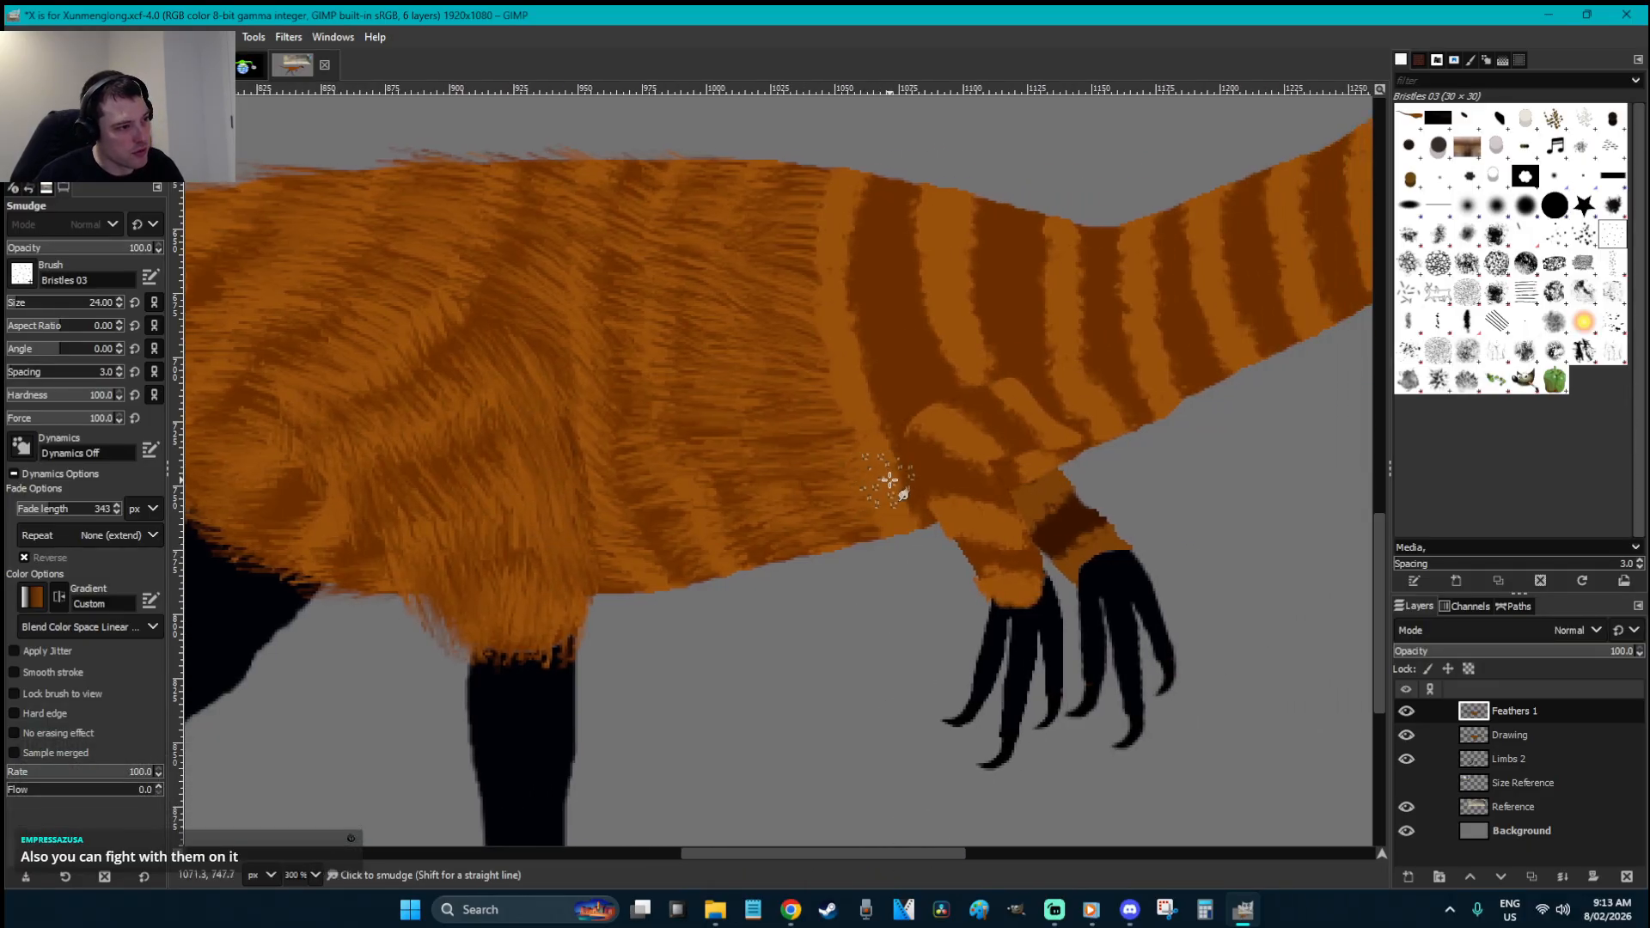
key("f")
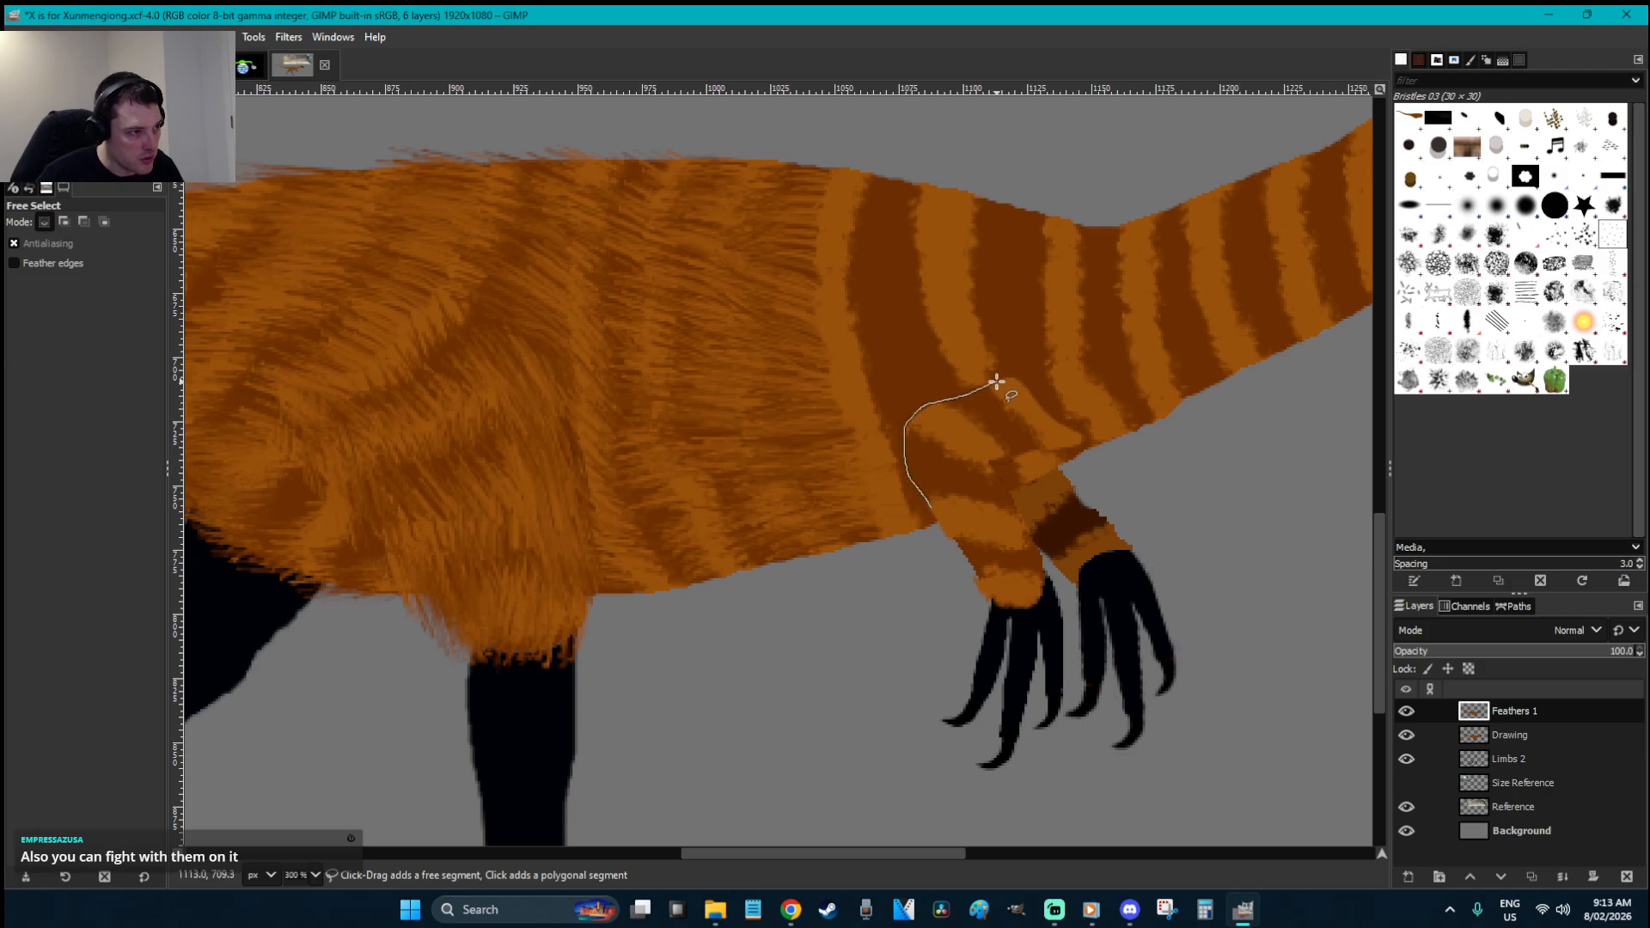
mouse_move(710, 195)
left_mouse_down()
mouse_move(731, 612)
mouse_move(887, 641)
left_mouse_up()
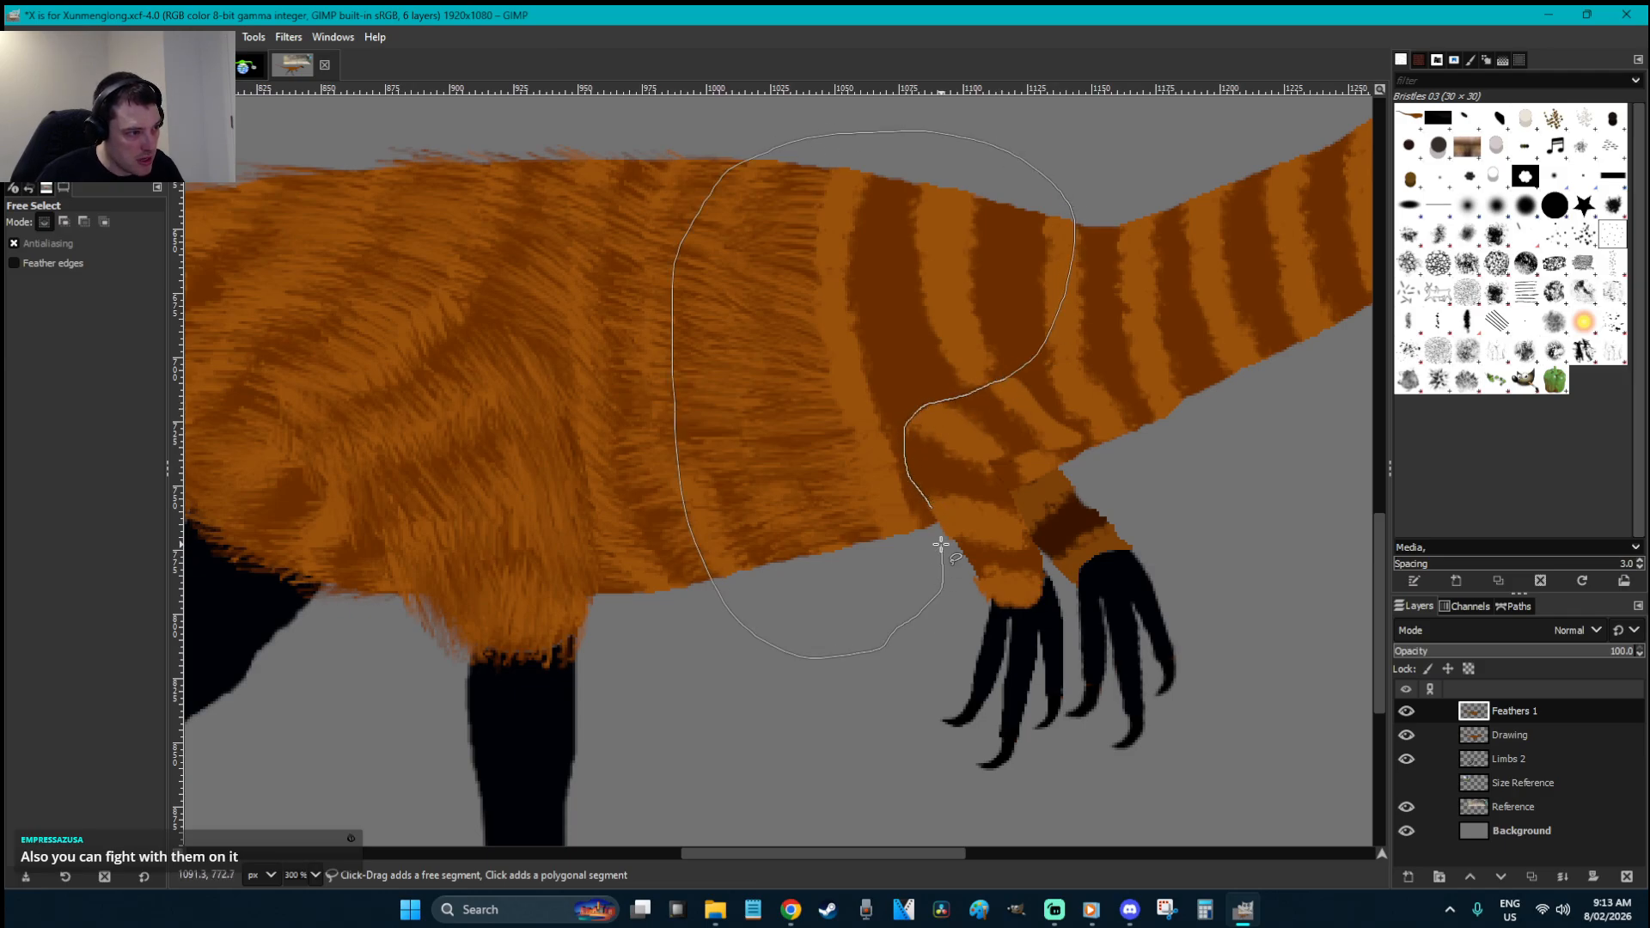
key("Return")
key("s")
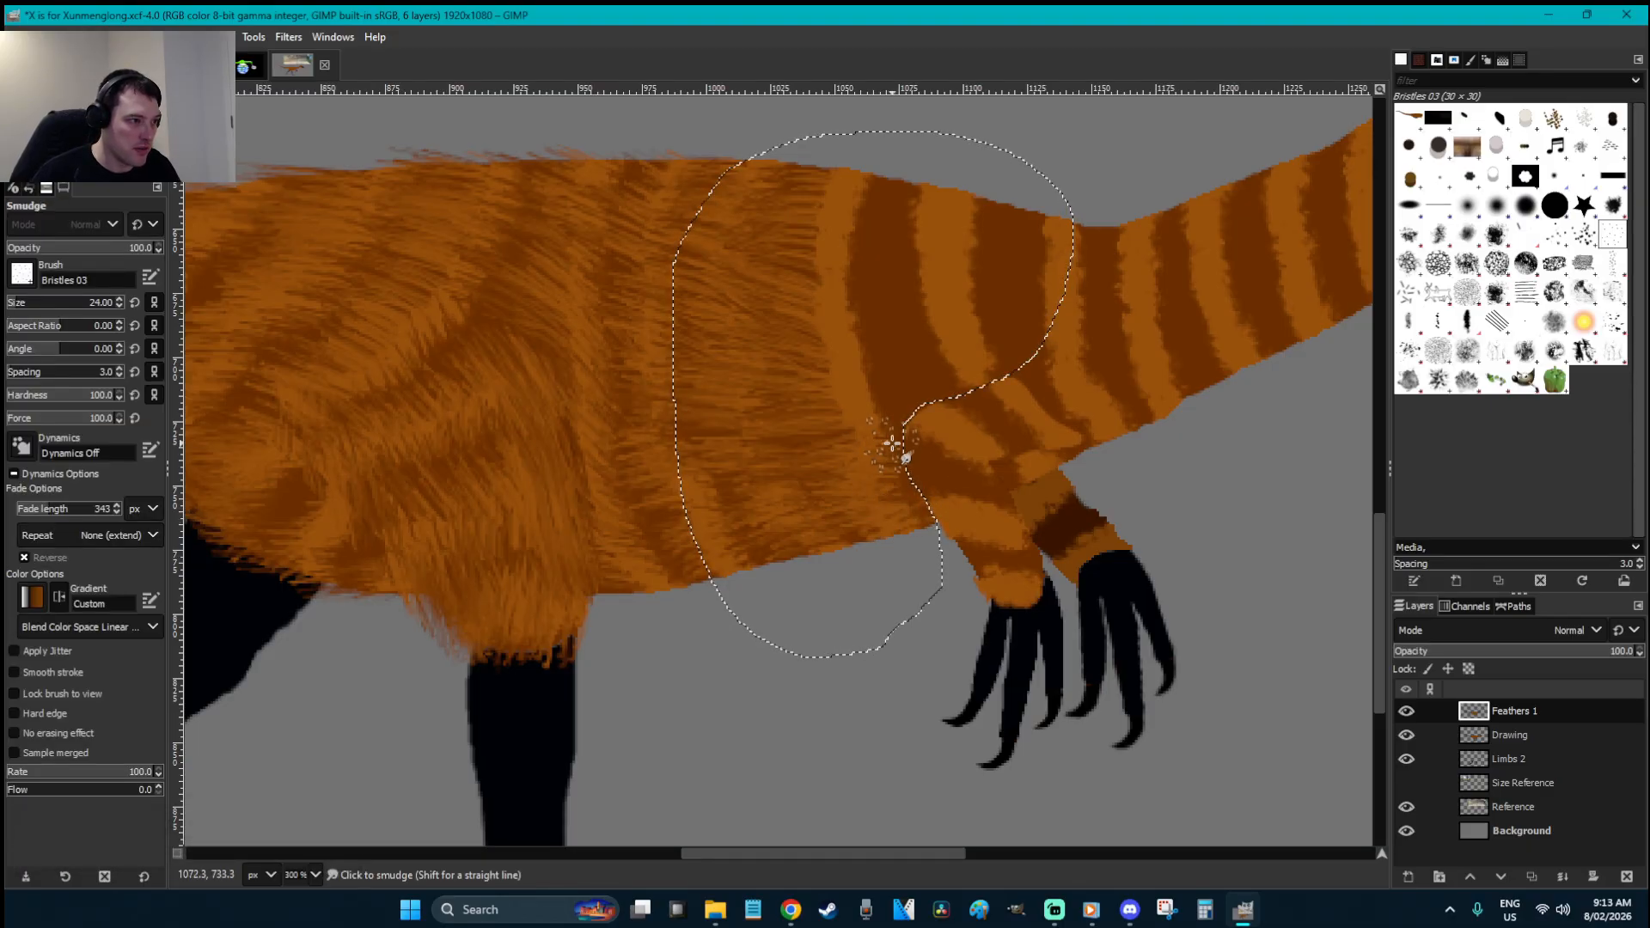
mouse_move(838, 398)
left_mouse_down()
mouse_move(867, 379)
mouse_move(892, 328)
mouse_move(850, 310)
mouse_move(789, 231)
mouse_move(836, 226)
mouse_move(826, 213)
mouse_move(858, 201)
left_mouse_up()
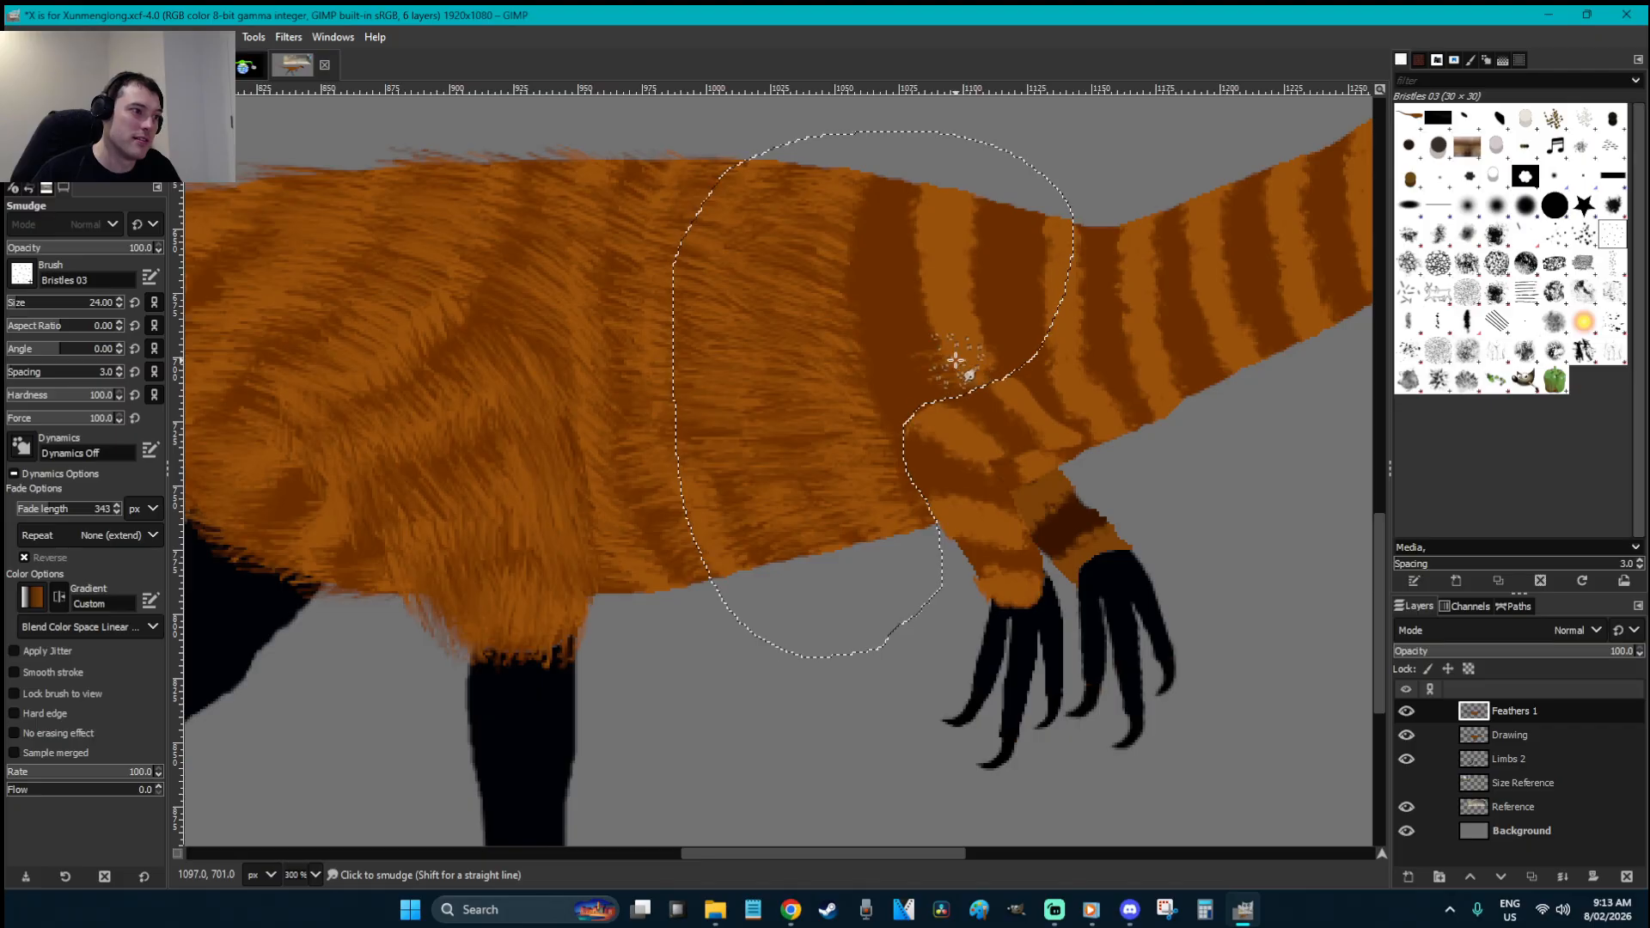
mouse_move(936, 343)
left_mouse_down()
mouse_move(894, 305)
mouse_move(924, 256)
mouse_move(878, 213)
mouse_move(931, 210)
mouse_move(875, 203)
mouse_move(864, 227)
mouse_move(904, 258)
mouse_move(837, 299)
left_mouse_up()
mouse_move(916, 359)
left_mouse_down()
mouse_move(889, 390)
mouse_move(900, 404)
mouse_move(941, 378)
mouse_move(896, 422)
mouse_move(912, 399)
mouse_move(926, 473)
mouse_move(930, 384)
mouse_move(910, 396)
mouse_move(912, 422)
mouse_move(925, 417)
mouse_move(905, 475)
left_mouse_up()
mouse_move(915, 377)
left_mouse_down()
mouse_move(925, 517)
mouse_move(956, 510)
mouse_move(901, 517)
mouse_move(957, 496)
mouse_move(910, 515)
mouse_move(881, 506)
mouse_move(925, 388)
mouse_move(863, 391)
mouse_move(886, 413)
mouse_move(898, 359)
mouse_move(861, 371)
mouse_move(931, 374)
mouse_move(1007, 345)
mouse_move(973, 355)
left_mouse_up()
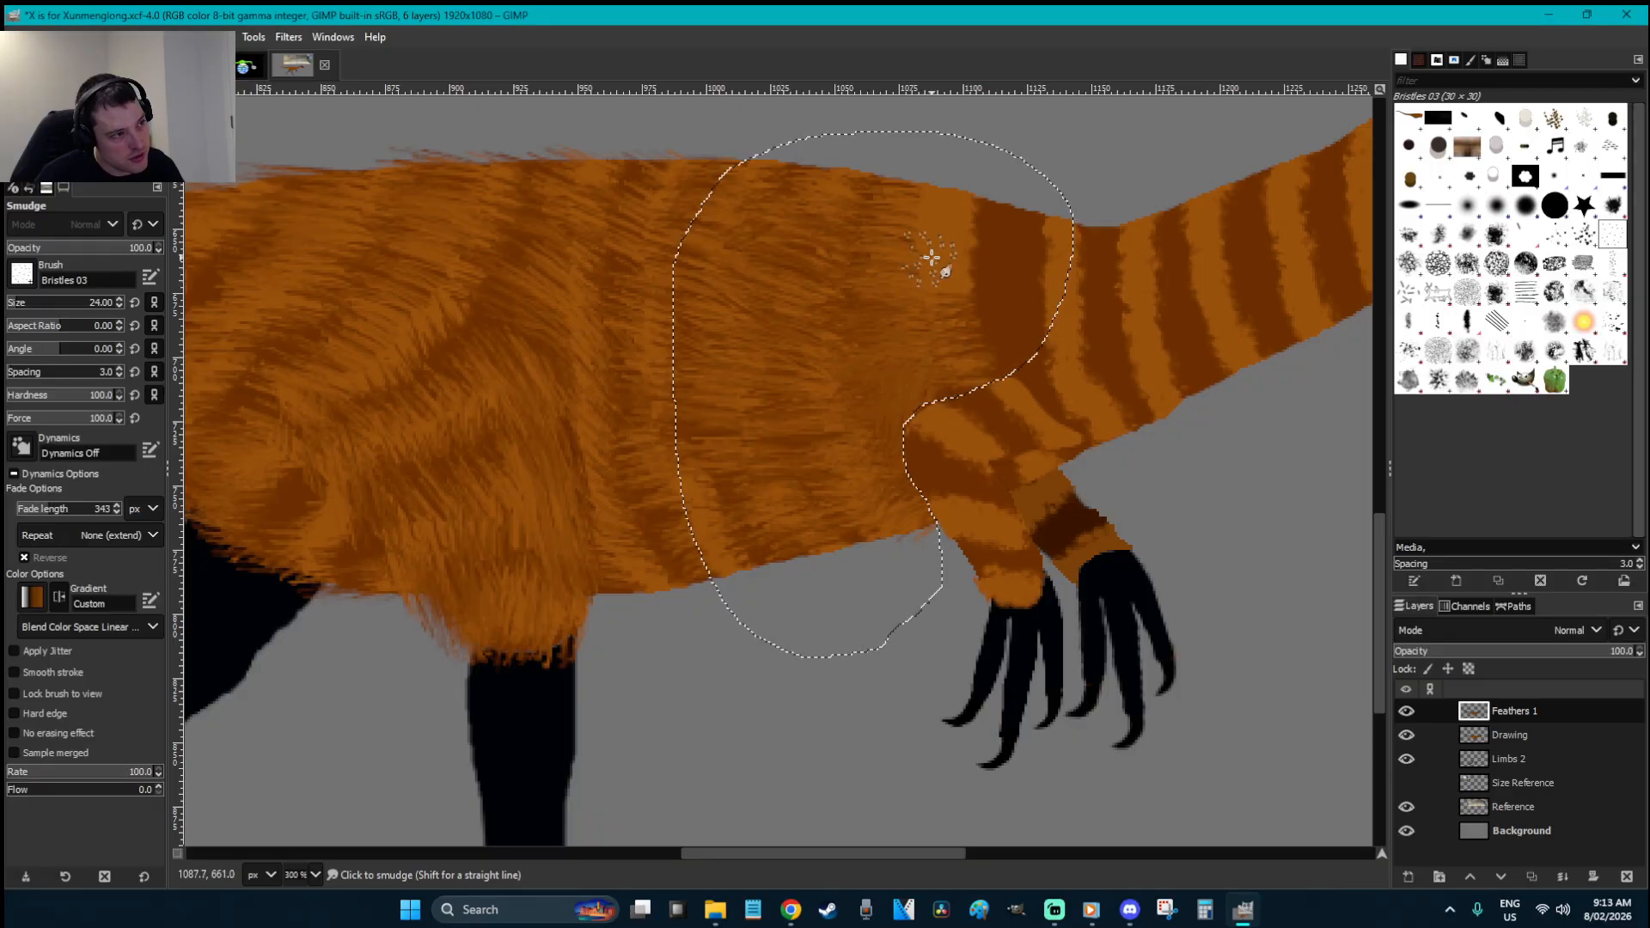
mouse_move(917, 216)
left_mouse_down()
mouse_move(1006, 331)
mouse_move(980, 336)
mouse_move(1003, 296)
mouse_move(935, 225)
mouse_move(972, 223)
left_mouse_up()
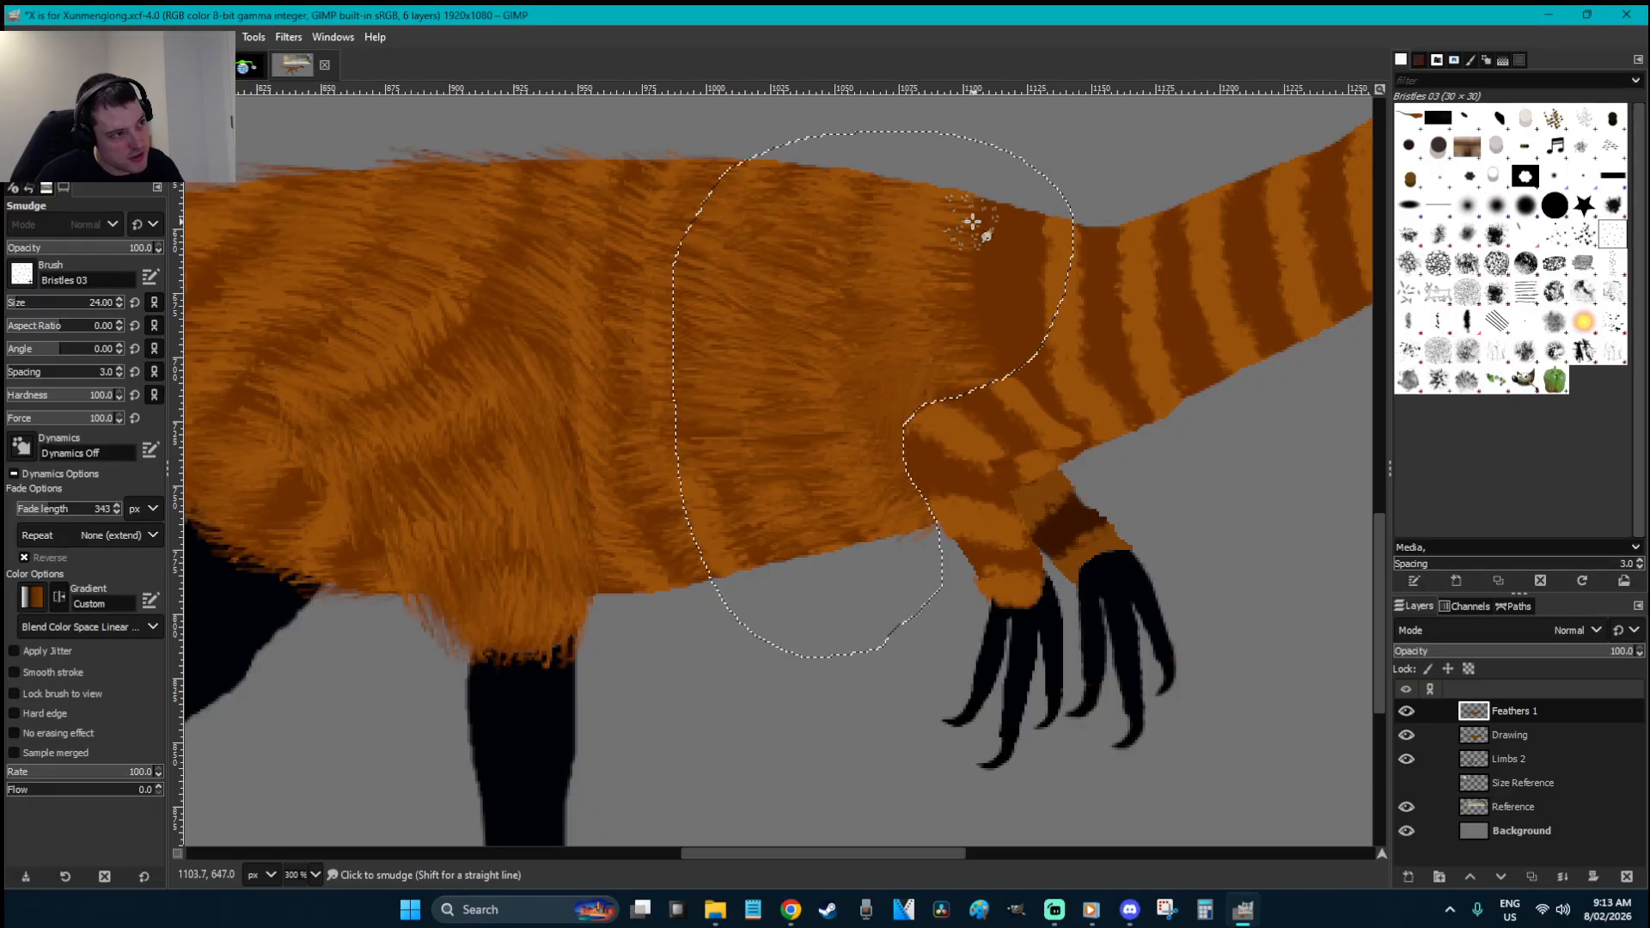
key("r")
left_click(1098, 379)
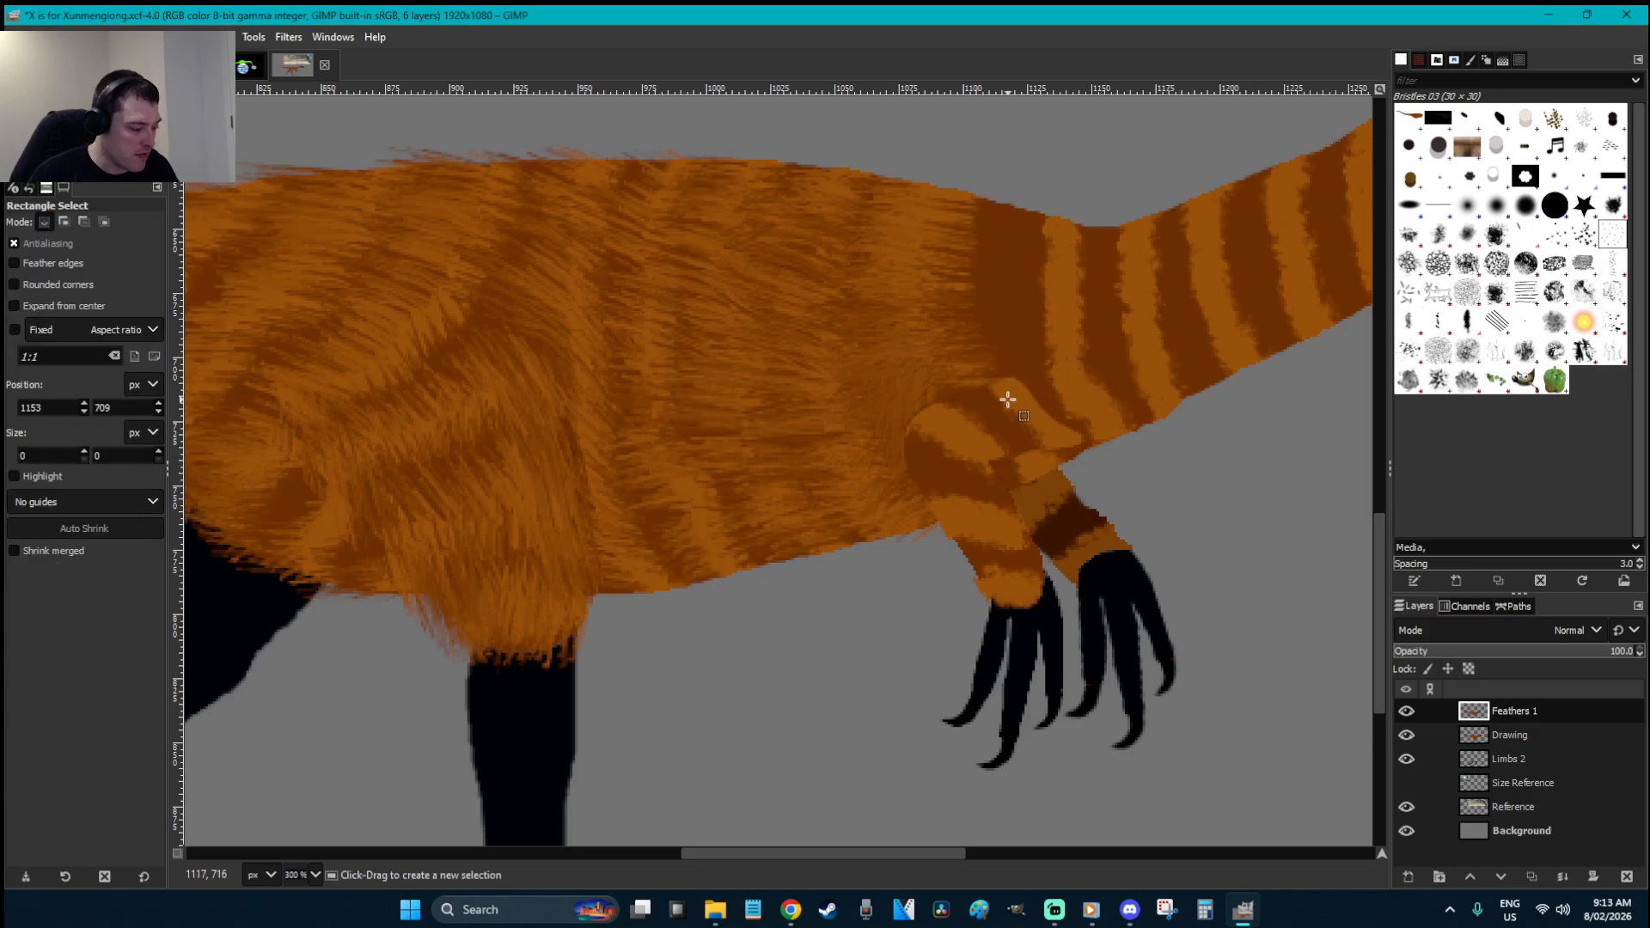
- Smudge the near arm's stripes into feathers from the shoulder down to the edge above the black hand
key("s")
mouse_move(1011, 427)
left_mouse_down()
mouse_move(978, 463)
mouse_move(979, 427)
mouse_move(946, 417)
mouse_move(967, 410)
mouse_move(907, 452)
mouse_move(939, 469)
mouse_move(965, 554)
mouse_move(969, 531)
mouse_move(988, 538)
mouse_move(999, 604)
left_mouse_up()
mouse_move(965, 497)
left_mouse_down()
mouse_move(979, 527)
mouse_move(988, 490)
mouse_move(1024, 545)
mouse_move(1019, 601)
mouse_move(998, 597)
left_mouse_up()
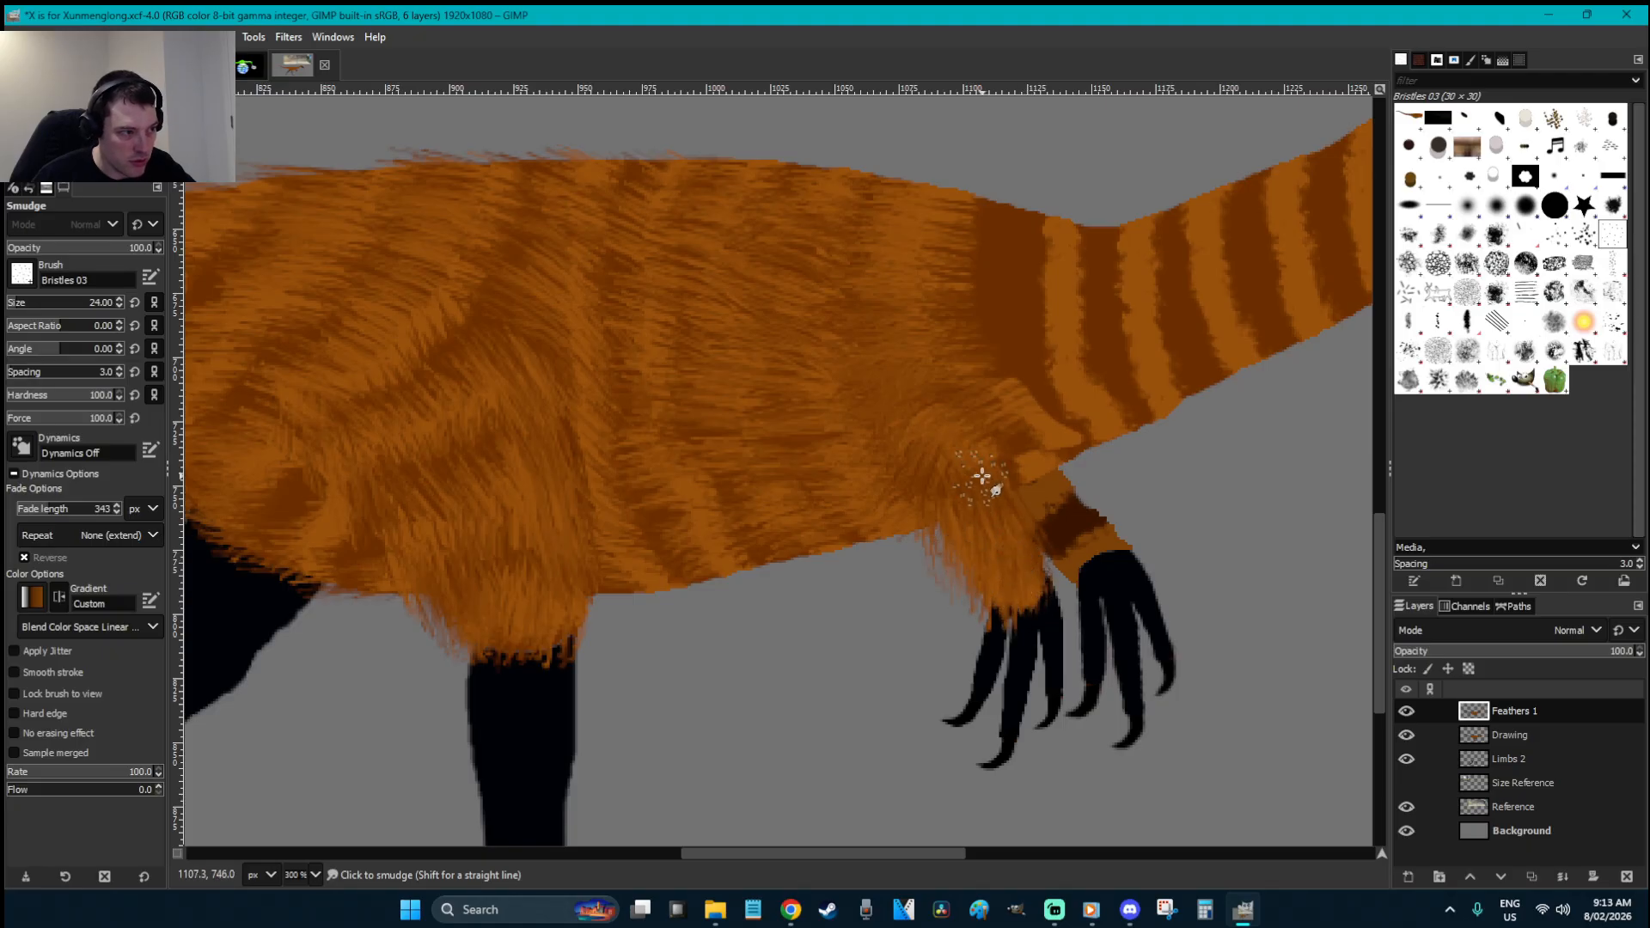
left_click_drag(1032, 417, 1037, 441)
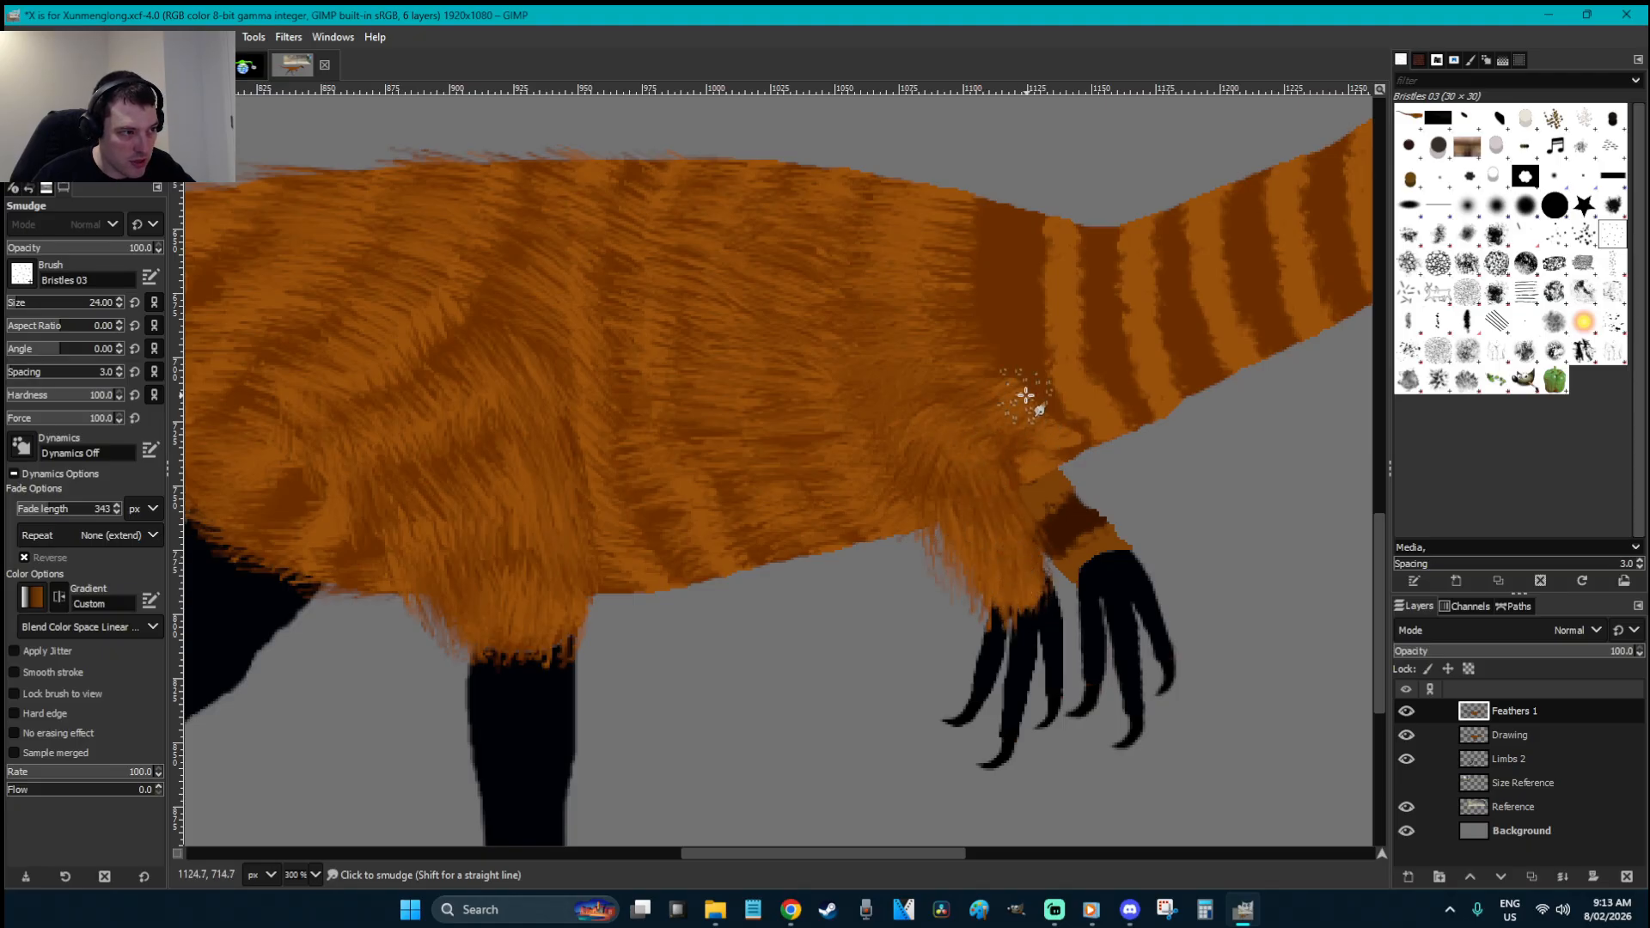
- Isolate the small light patch where the chest meets the far arm with a freehand selection, smudge it into feathers, and clear the selection
key("f")
left_click(1080, 446)
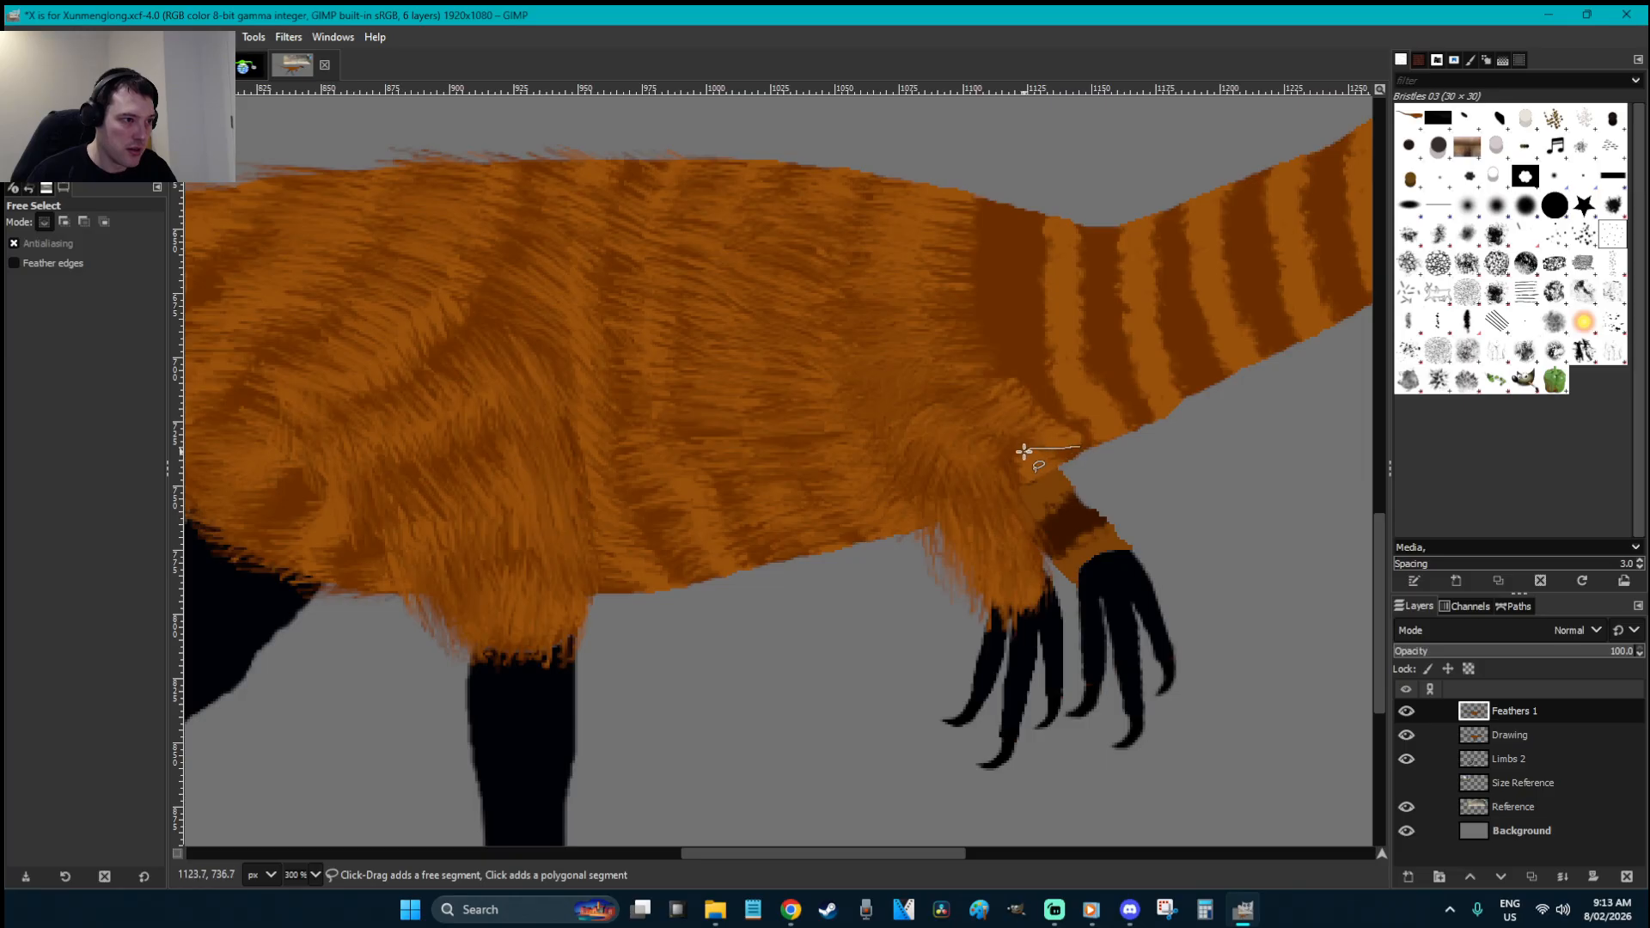
left_click(1080, 448)
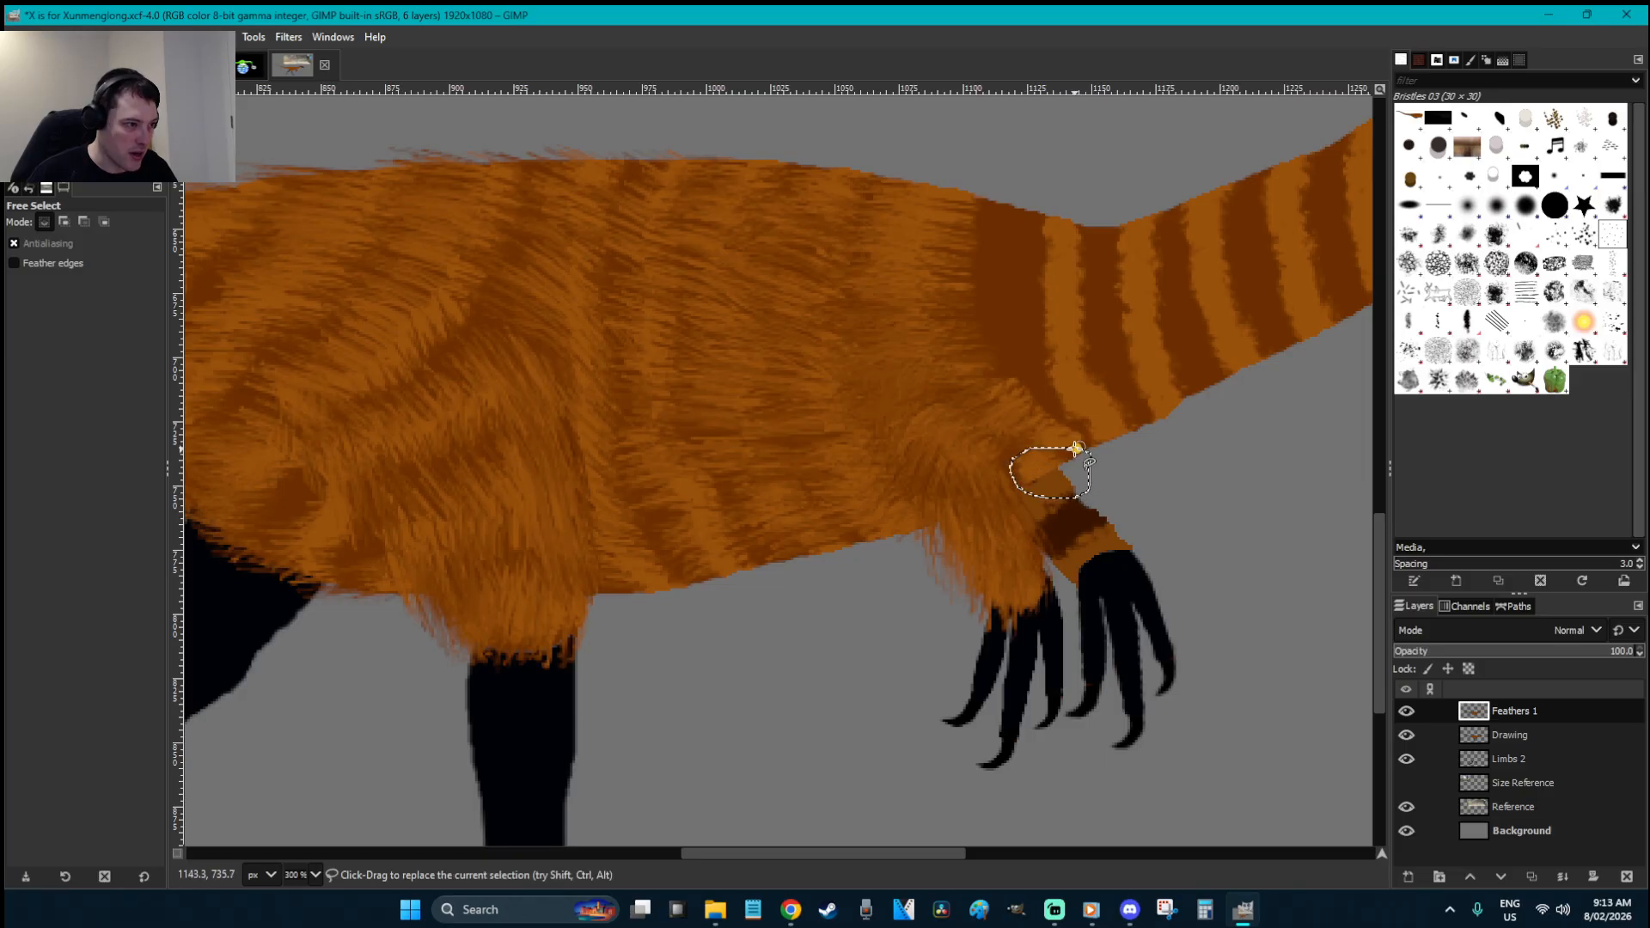
key("Return")
key("s")
mouse_move(1103, 465)
left_mouse_down()
mouse_move(1040, 462)
mouse_move(1062, 448)
mouse_move(1038, 479)
mouse_move(1048, 459)
mouse_move(1154, 485)
mouse_move(1048, 459)
left_mouse_up()
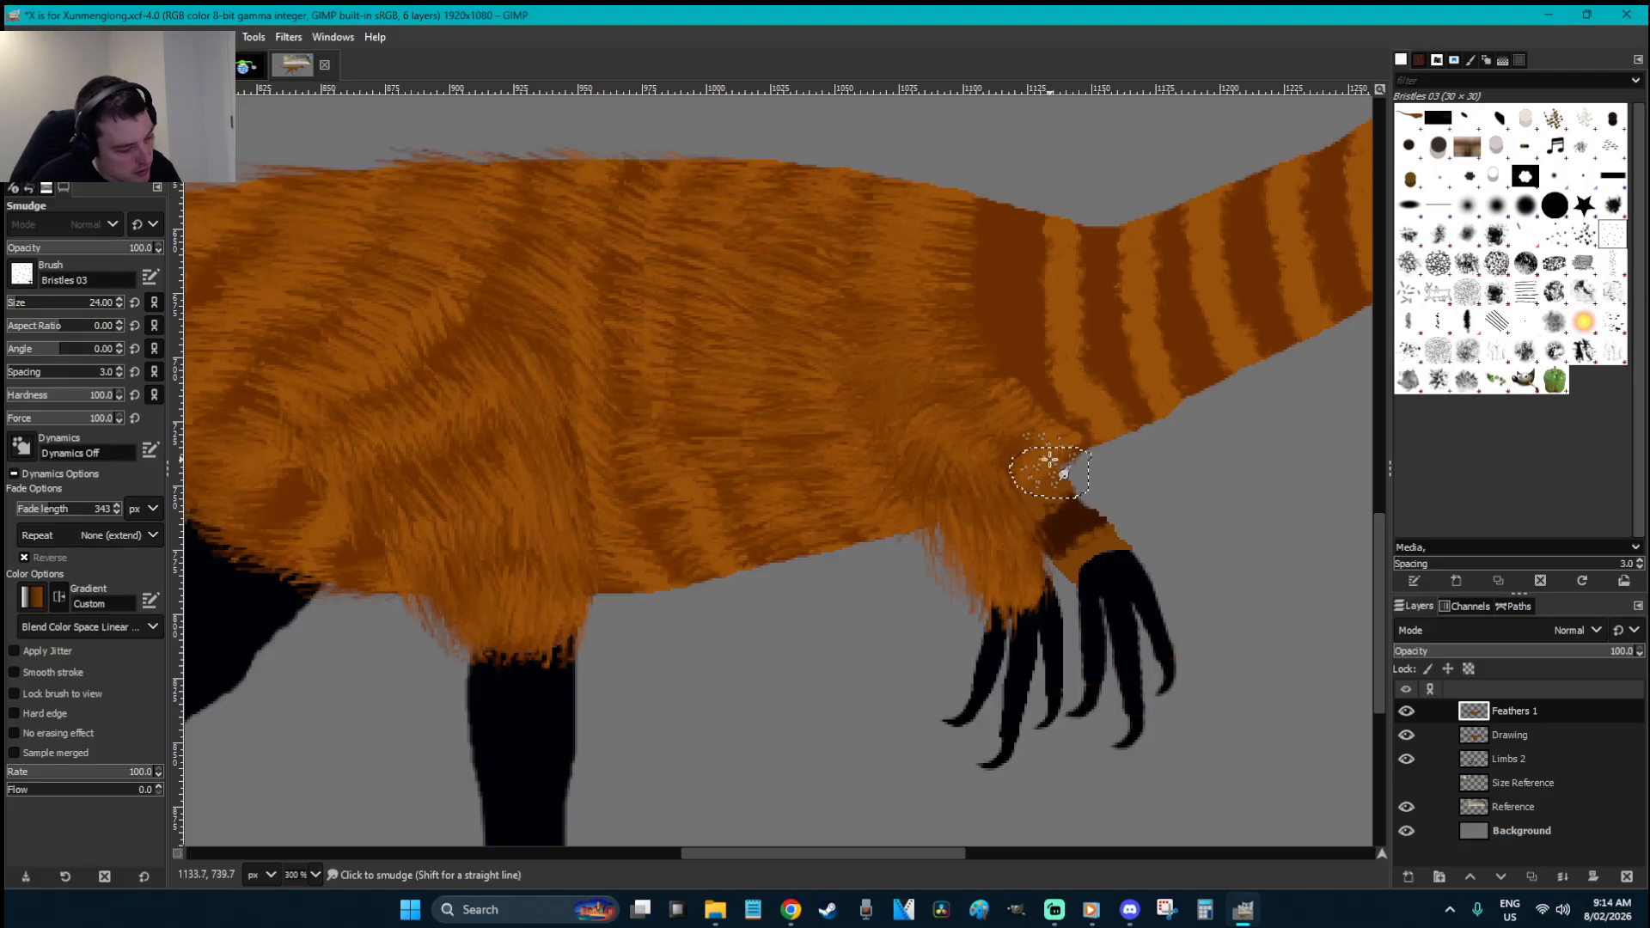
key("r")
left_click(1151, 480)
key("1")
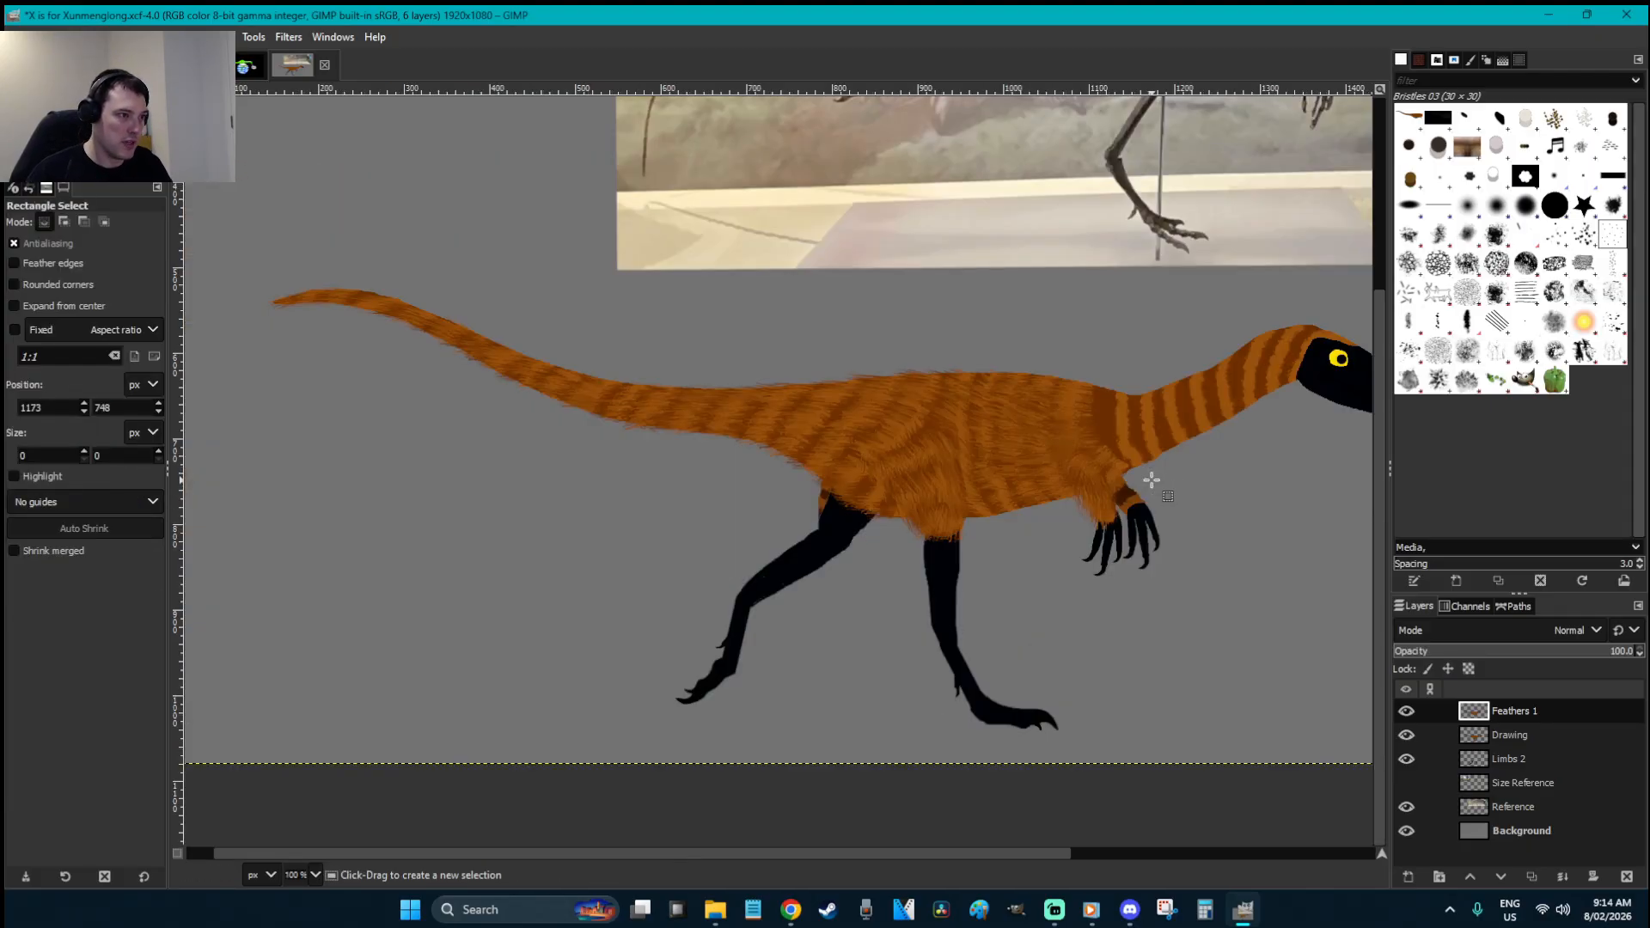
- Save the image and smudge the stripes at the base of the neck into feathers on the Feathers 1 layer
key("shift+2")
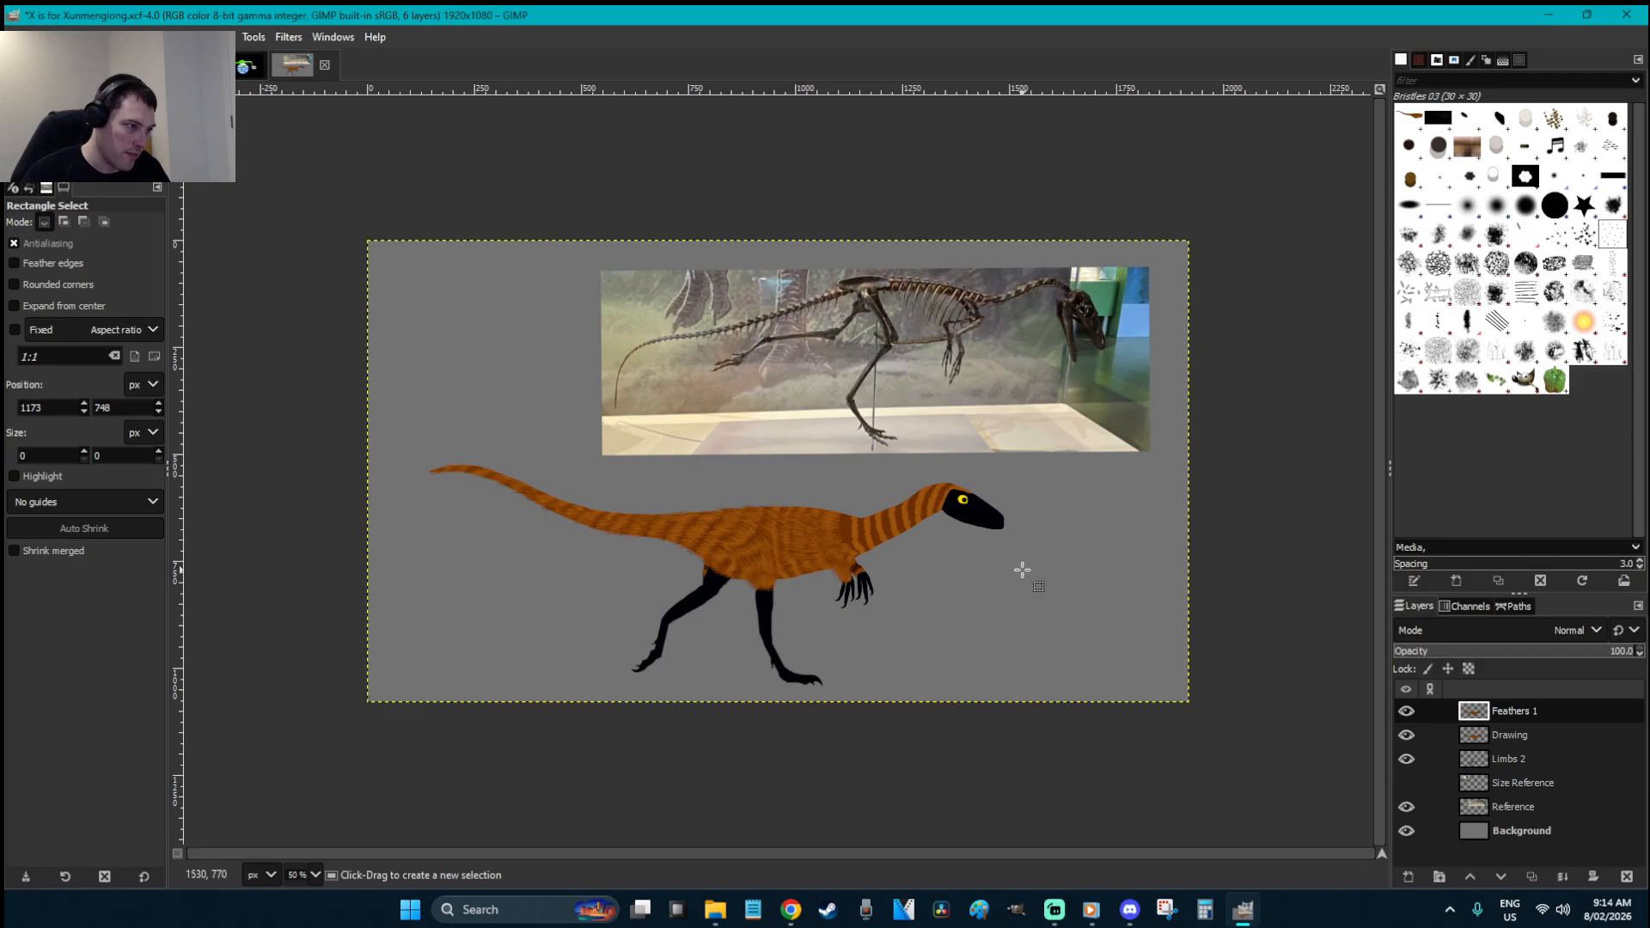
key("ctrl+s")
key("z")
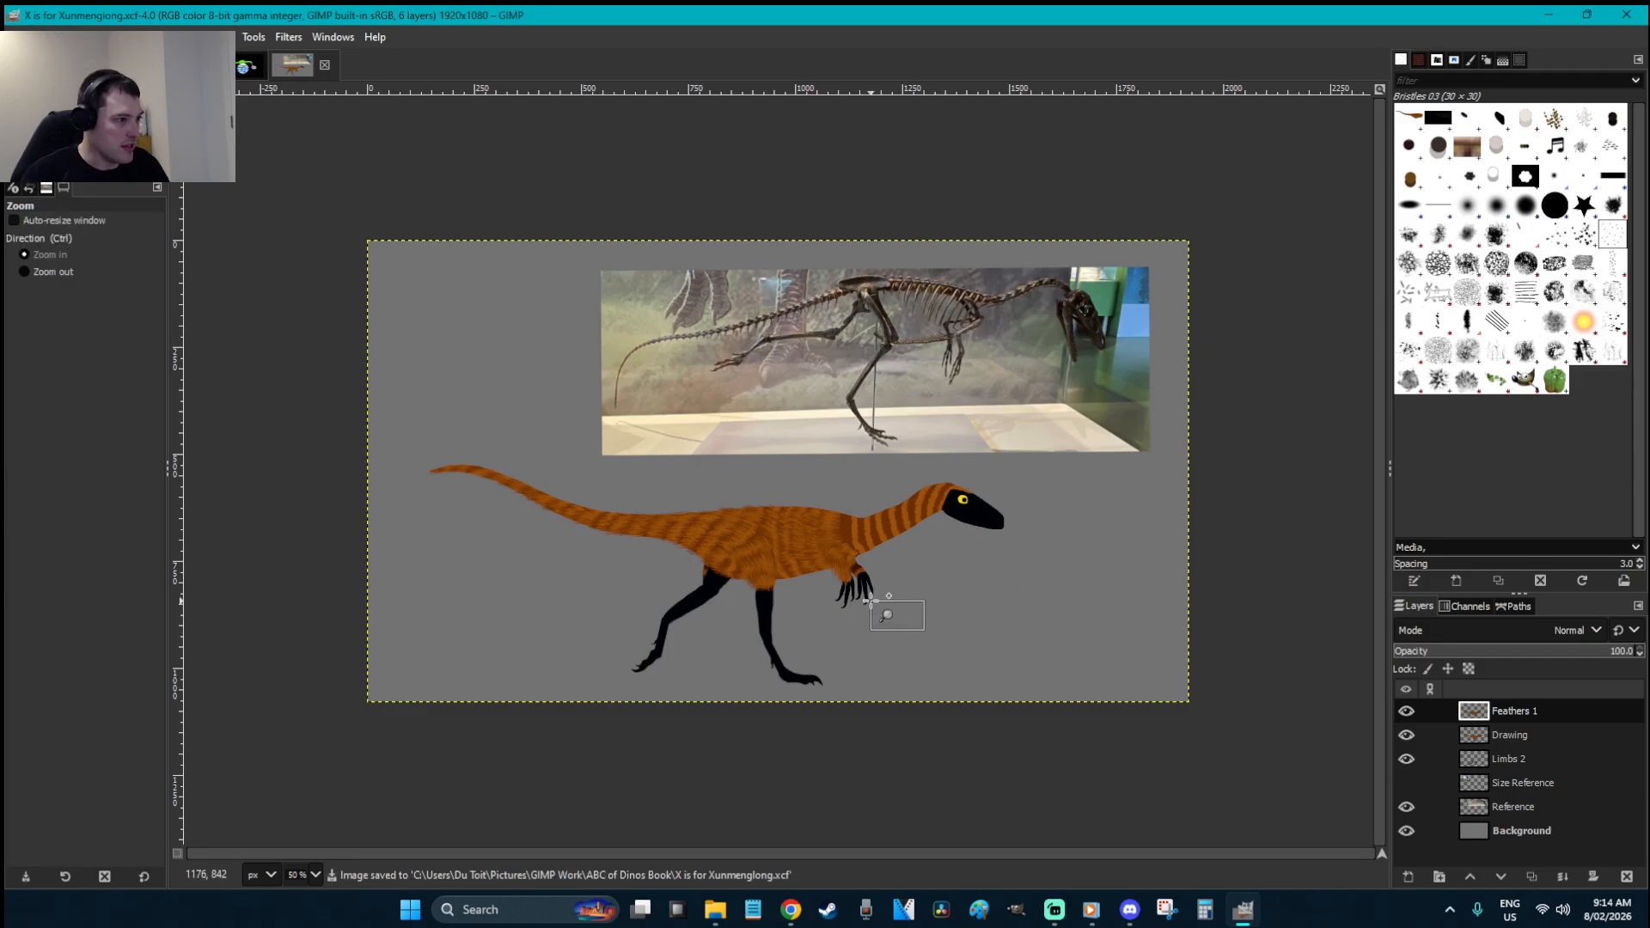
key("2")
scroll(894, 529, "up", 3)
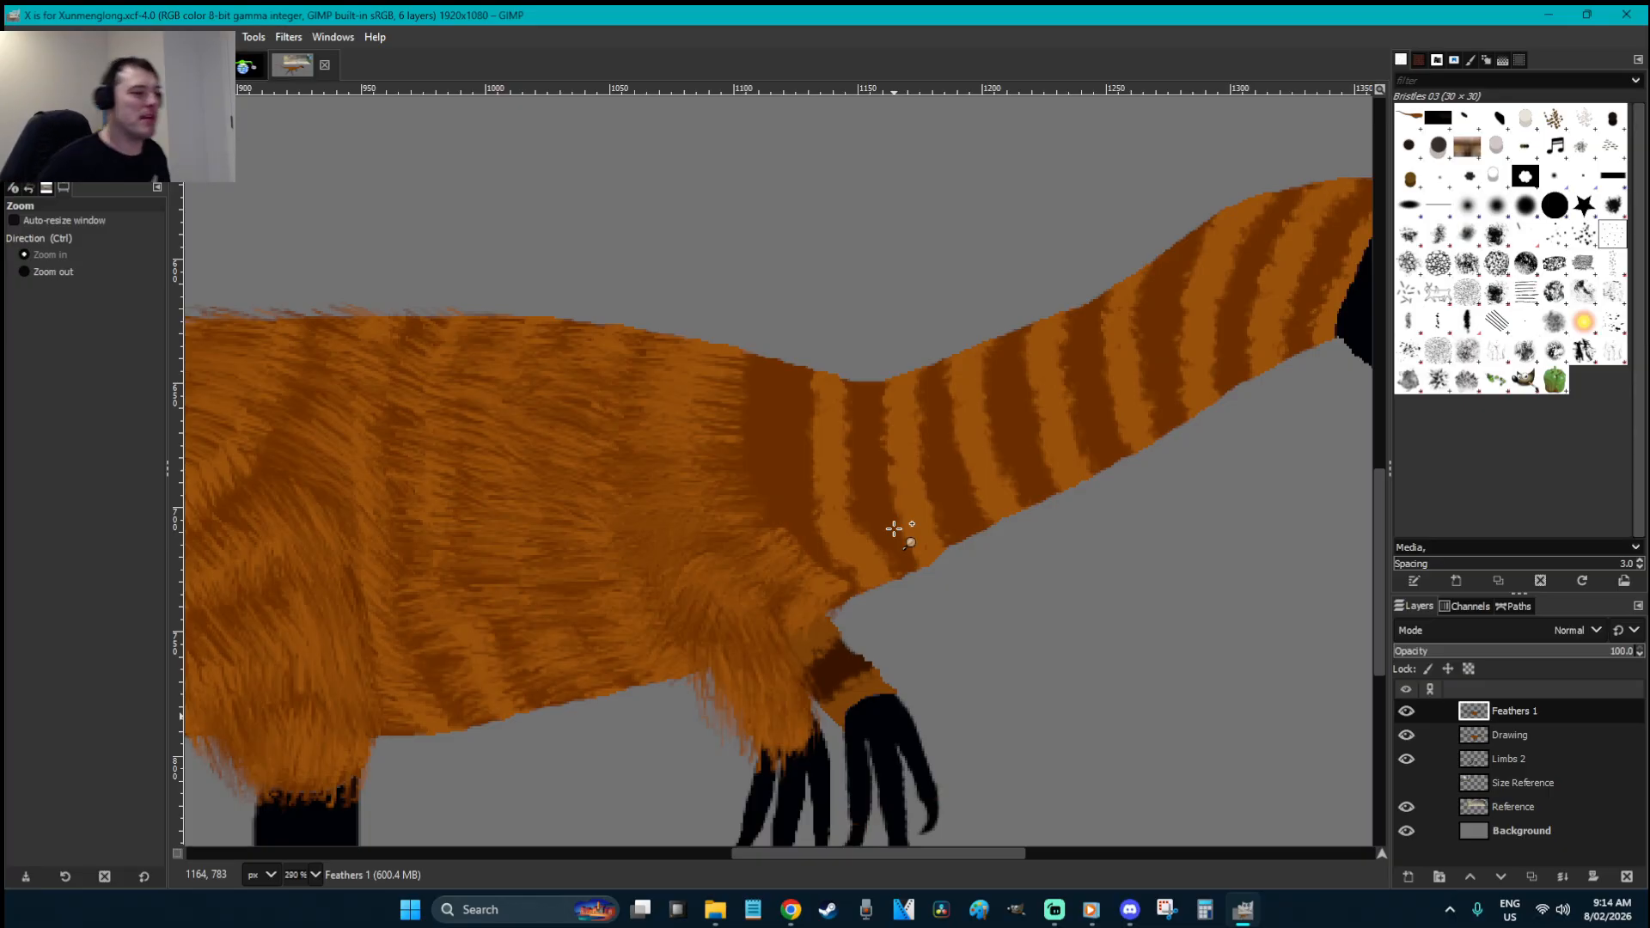
left_click(894, 528)
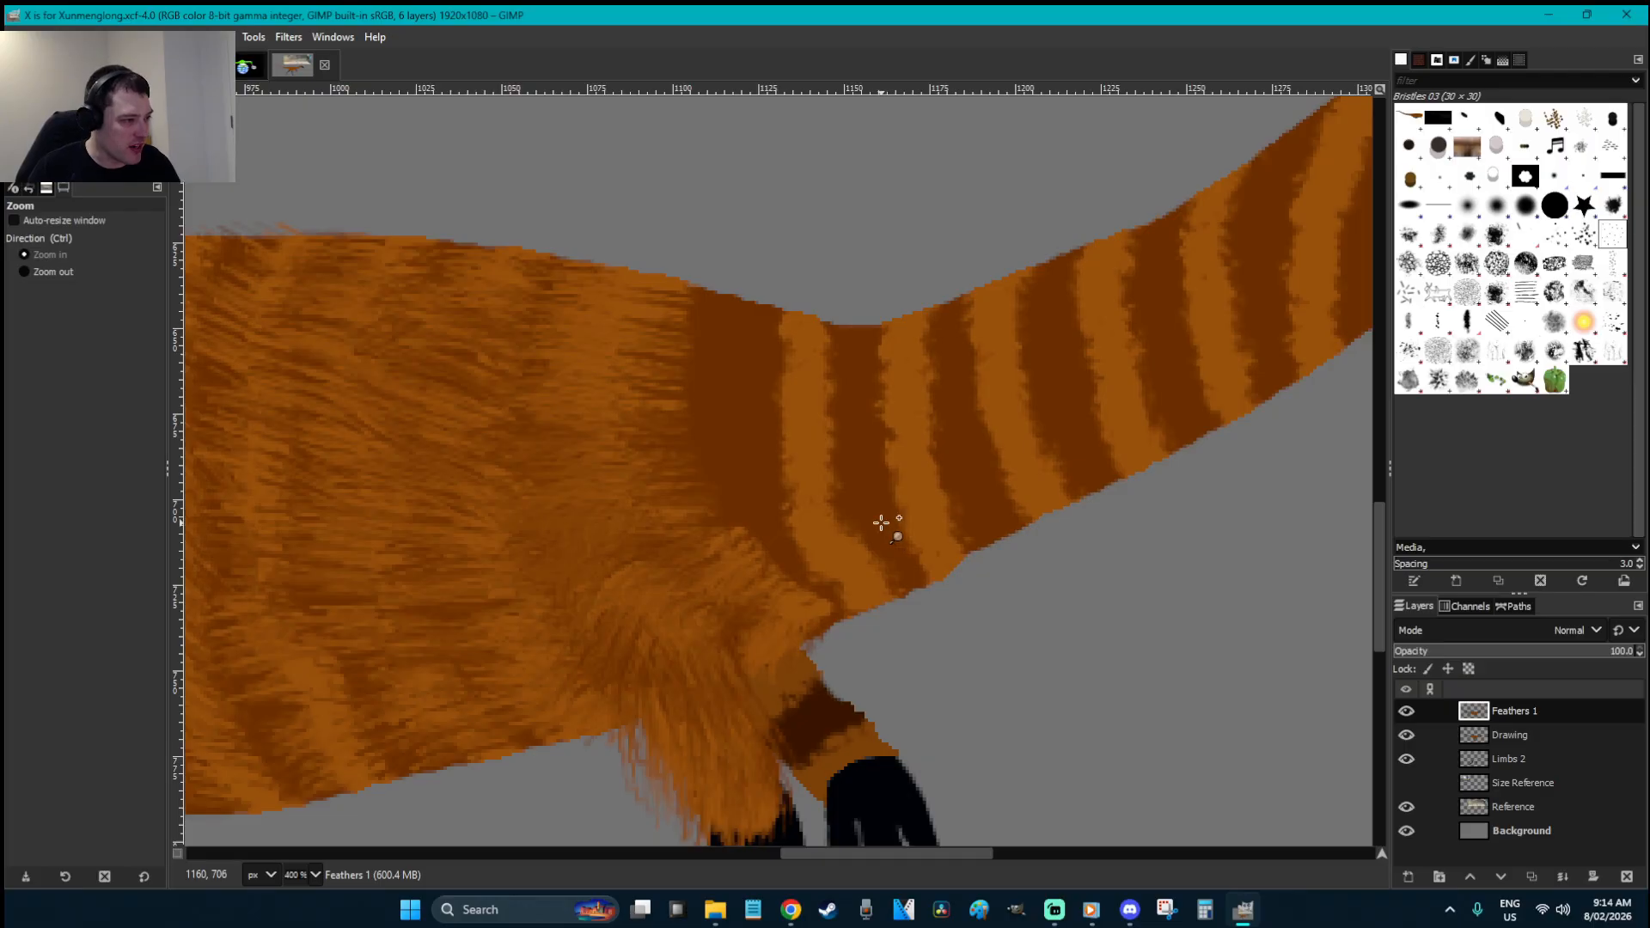
key("s")
mouse_move(808, 500)
left_mouse_down()
mouse_move(722, 475)
mouse_move(810, 479)
mouse_move(714, 411)
mouse_move(788, 361)
mouse_move(799, 523)
left_mouse_up()
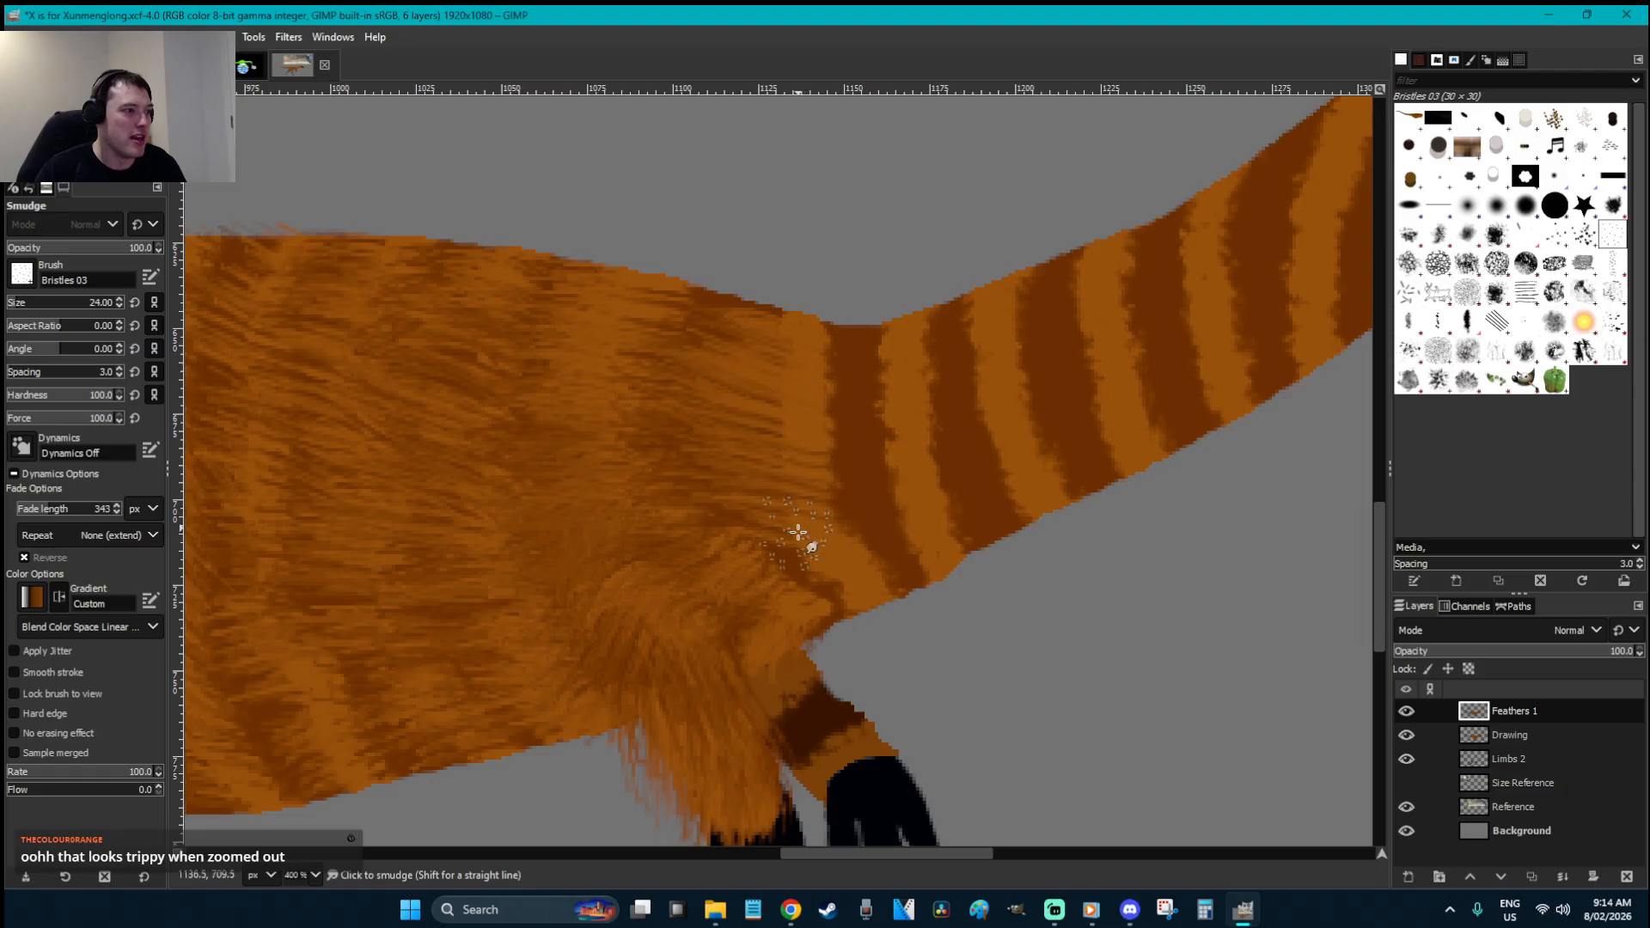
left_click_drag(889, 562, 846, 560)
mouse_move(870, 493)
left_mouse_down()
mouse_move(781, 434)
mouse_move(830, 399)
mouse_move(778, 377)
mouse_move(810, 343)
left_mouse_up()
- Smudge the lower and middle neck stripes into feathers, pulling strands past the neck's edges
mouse_move(935, 552)
left_mouse_down()
mouse_move(872, 531)
mouse_move(909, 469)
mouse_move(852, 463)
mouse_move(881, 432)
mouse_move(882, 392)
mouse_move(808, 419)
mouse_move(887, 361)
mouse_move(836, 358)
mouse_move(874, 351)
mouse_move(873, 435)
mouse_move(976, 521)
mouse_move(938, 537)
mouse_move(967, 505)
mouse_move(893, 492)
mouse_move(894, 454)
mouse_move(959, 411)
mouse_move(899, 391)
mouse_move(911, 355)
mouse_move(949, 336)
mouse_move(990, 455)
mouse_move(1029, 483)
mouse_move(972, 517)
mouse_move(1014, 502)
mouse_move(992, 474)
mouse_move(1004, 444)
mouse_move(959, 442)
mouse_move(982, 447)
mouse_move(1000, 399)
mouse_move(941, 370)
mouse_move(988, 324)
mouse_move(946, 314)
mouse_move(968, 319)
mouse_move(974, 411)
mouse_move(1100, 481)
mouse_move(1047, 487)
mouse_move(1061, 449)
mouse_move(1040, 426)
mouse_move(971, 419)
mouse_move(1040, 389)
mouse_move(1022, 381)
mouse_move(1034, 318)
mouse_move(1015, 303)
mouse_move(1140, 437)
mouse_move(1106, 460)
mouse_move(1114, 411)
mouse_move(1074, 466)
mouse_move(1106, 406)
mouse_move(1065, 387)
mouse_move(1101, 344)
mouse_move(1050, 340)
mouse_move(1096, 284)
mouse_move(1013, 306)
mouse_move(1061, 436)
mouse_move(1016, 457)
mouse_move(999, 397)
mouse_move(1091, 450)
mouse_move(1031, 464)
mouse_move(927, 384)
left_mouse_up()
mouse_move(1023, 453)
left_mouse_down()
mouse_move(957, 576)
mouse_move(878, 651)
mouse_move(882, 583)
mouse_move(867, 600)
mouse_move(932, 550)
mouse_move(1034, 516)
left_mouse_up()
mouse_move(1084, 465)
left_mouse_down()
mouse_move(1111, 430)
mouse_move(1146, 449)
mouse_move(1182, 410)
mouse_move(1108, 419)
mouse_move(1135, 305)
mouse_move(1138, 284)
mouse_move(1109, 293)
mouse_move(1121, 259)
mouse_move(1142, 358)
left_mouse_up()
mouse_move(1209, 442)
left_mouse_down()
mouse_move(1194, 286)
mouse_move(1160, 277)
mouse_move(1176, 245)
mouse_move(1180, 405)
mouse_move(1131, 371)
left_mouse_up()
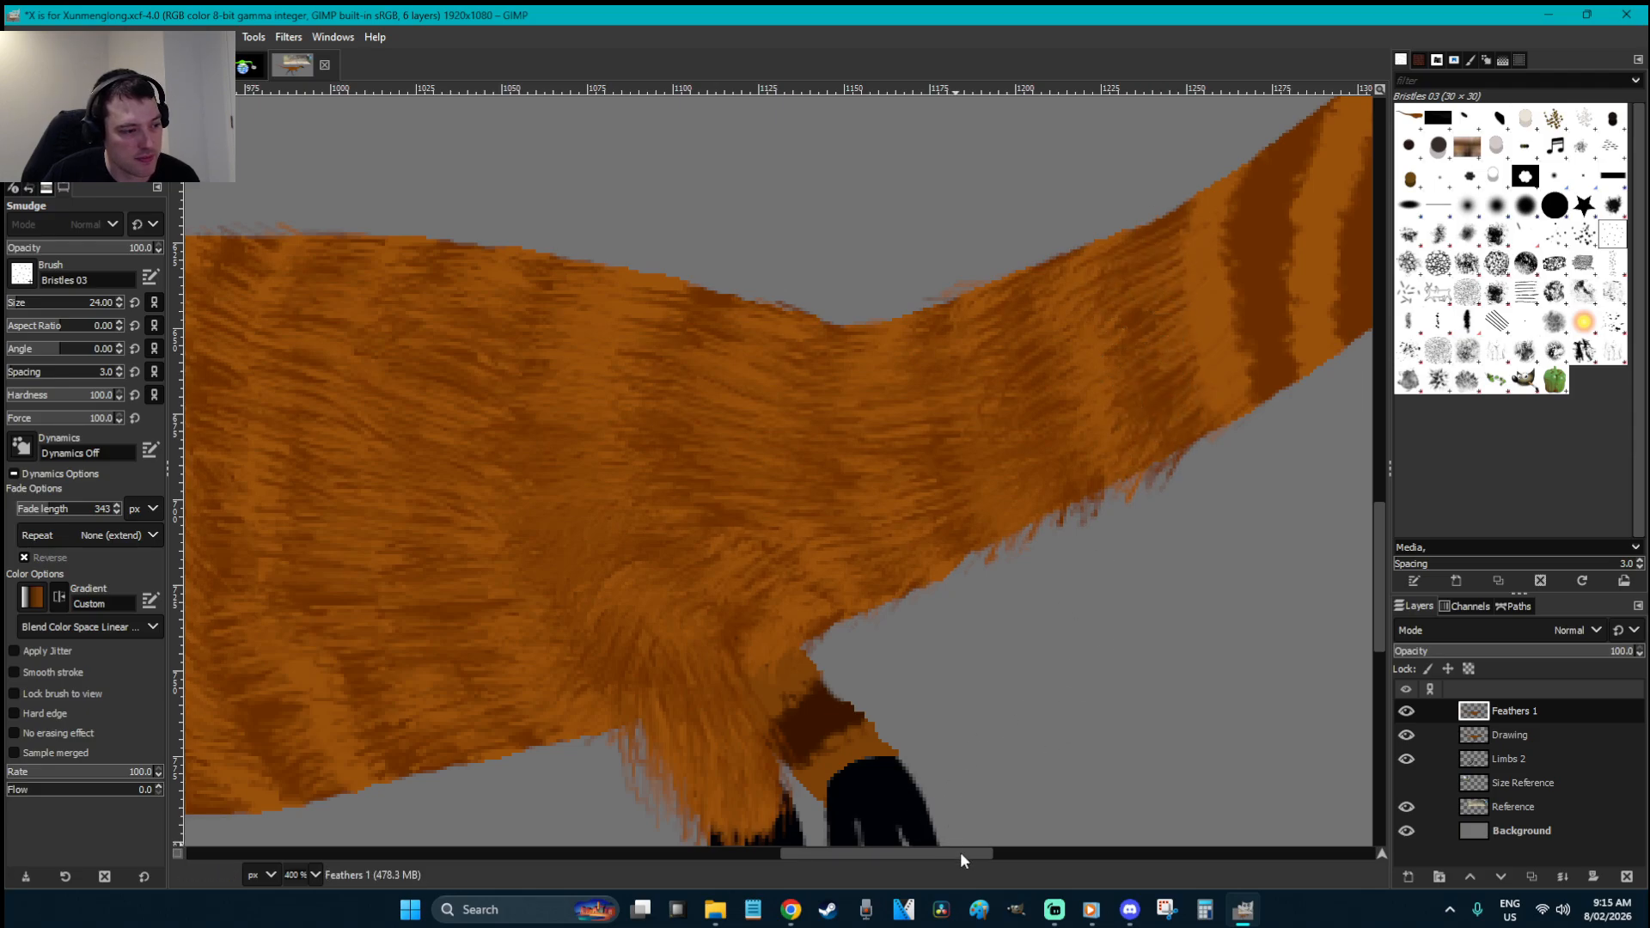
- Smudge the upper neck stripes into feathers up to the back of the black head, and save the image
left_click_drag(962, 853, 1059, 845)
scroll(755, 590, "up", 3)
mouse_move(683, 596)
left_mouse_down()
mouse_move(719, 541)
mouse_move(693, 555)
mouse_move(707, 474)
mouse_move(673, 442)
mouse_move(711, 376)
mouse_move(672, 408)
mouse_move(772, 521)
mouse_move(746, 551)
mouse_move(767, 468)
mouse_move(731, 499)
mouse_move(779, 433)
mouse_move(742, 453)
mouse_move(728, 431)
mouse_move(765, 377)
mouse_move(712, 390)
mouse_move(800, 329)
mouse_move(752, 362)
mouse_move(779, 335)
left_mouse_up()
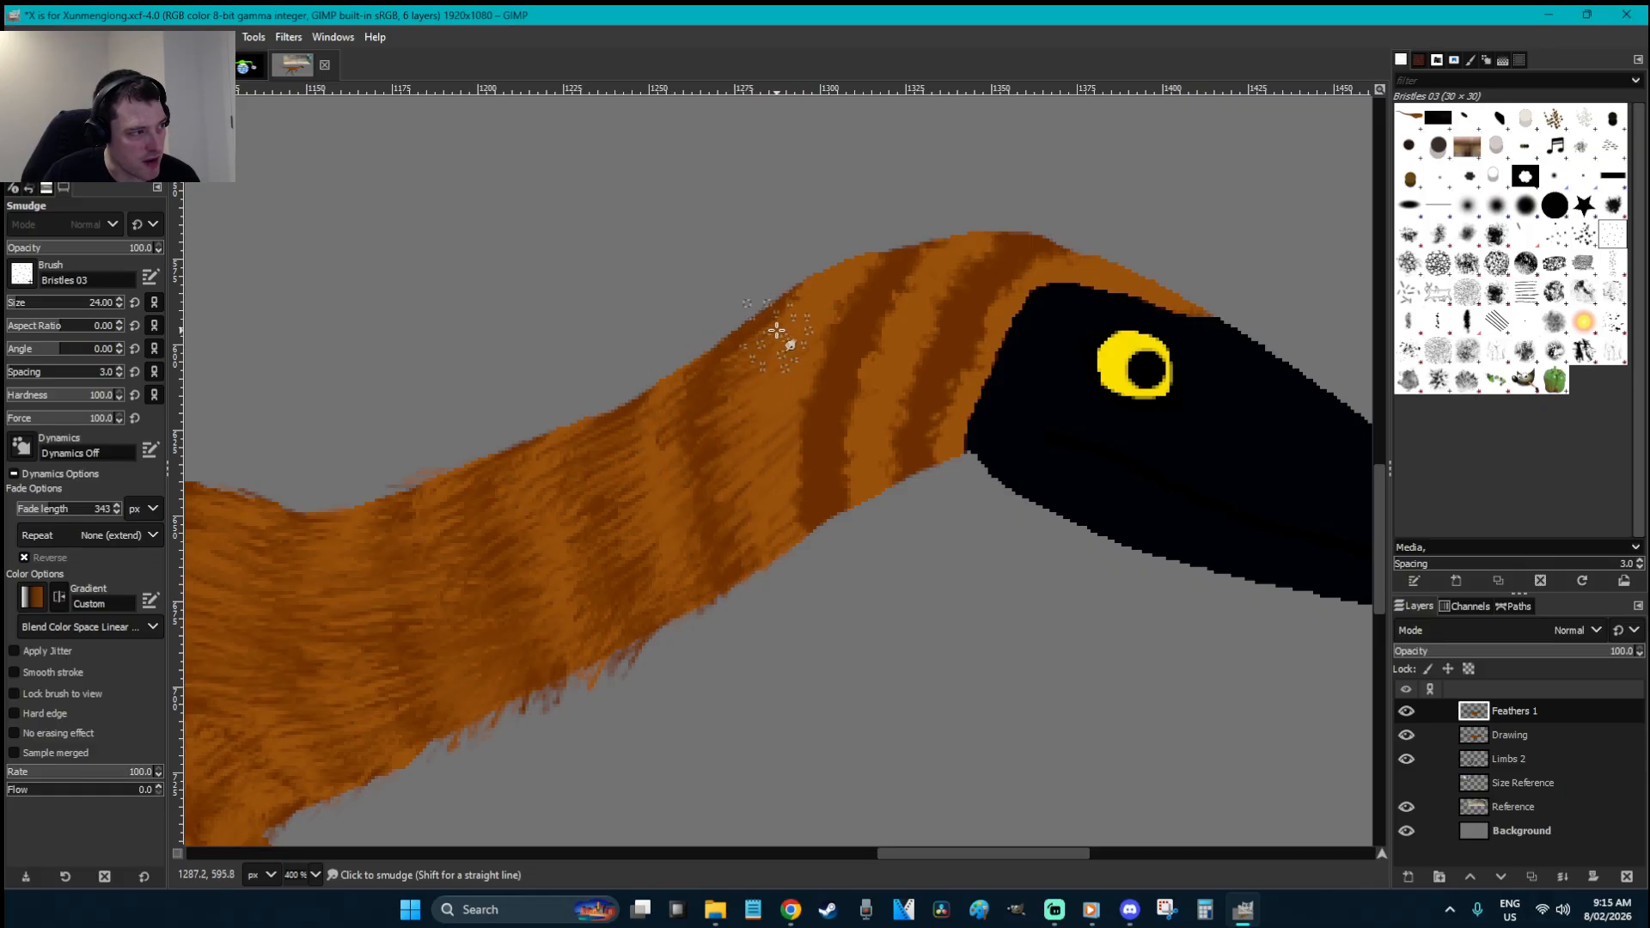
left_click_drag(735, 557, 705, 584)
mouse_move(829, 497)
left_mouse_down()
mouse_move(793, 528)
mouse_move(812, 451)
mouse_move(789, 451)
mouse_move(812, 399)
mouse_move(776, 411)
mouse_move(816, 352)
mouse_move(793, 354)
mouse_move(855, 262)
left_mouse_up()
mouse_move(886, 447)
left_mouse_down()
mouse_move(846, 430)
mouse_move(839, 399)
mouse_move(918, 276)
mouse_move(913, 453)
mouse_move(942, 374)
mouse_move(905, 365)
mouse_move(904, 336)
mouse_move(942, 281)
mouse_move(988, 257)
mouse_move(936, 412)
mouse_move(949, 450)
mouse_move(908, 443)
mouse_move(976, 373)
mouse_move(984, 348)
mouse_move(946, 339)
mouse_move(999, 313)
mouse_move(991, 273)
mouse_move(1008, 264)
mouse_move(1027, 289)
mouse_move(1036, 258)
mouse_move(1125, 286)
mouse_move(1136, 254)
mouse_move(1192, 309)
mouse_move(1091, 283)
left_mouse_up()
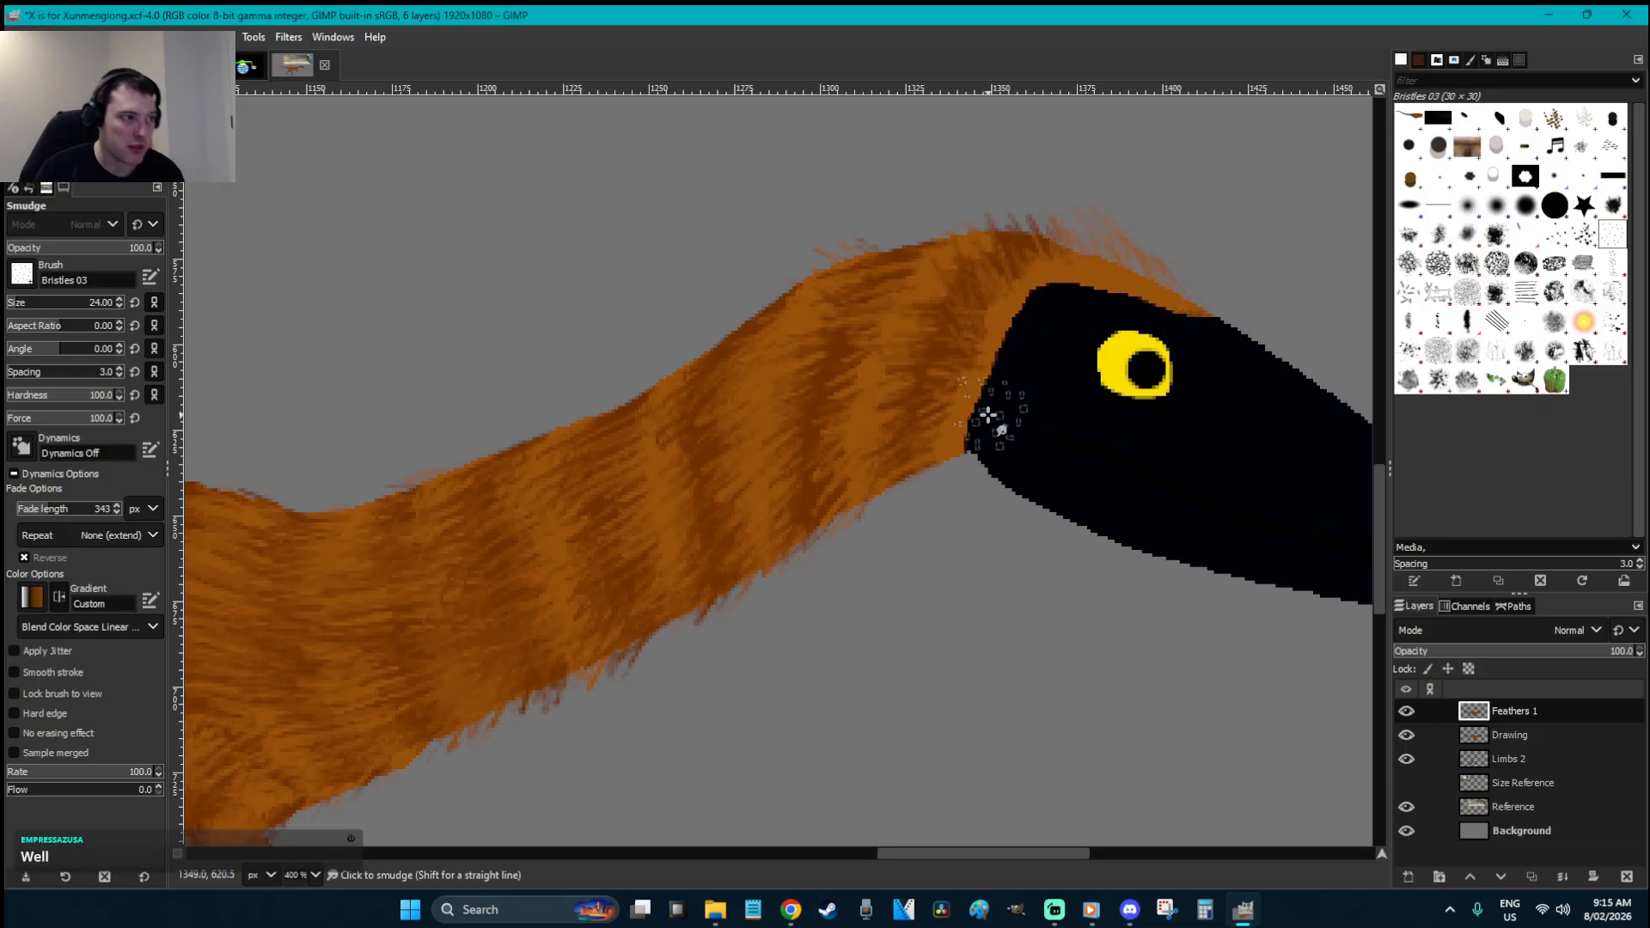
key("r")
key("ctrl+s")
- Smudge the far arm's stripes into feathers above the black hand on the Limbs 2 layer
left_click(1547, 764)
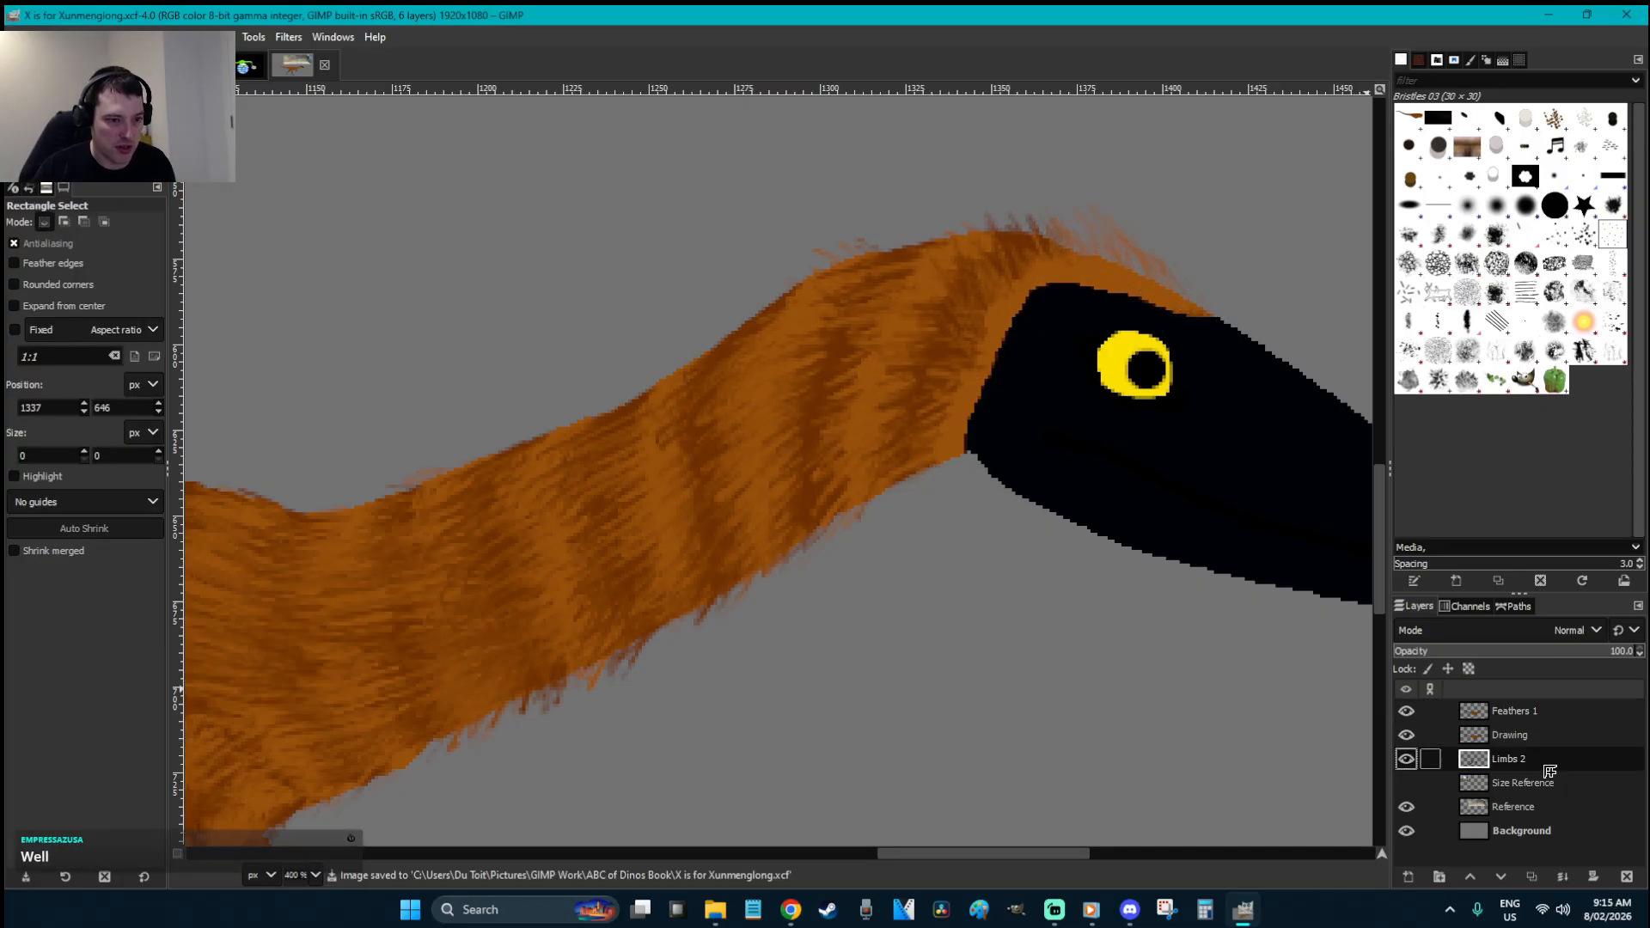
scroll(927, 720, "down", 5)
scroll(1010, 855, "left", 5)
scroll(1010, 700, "up", 4)
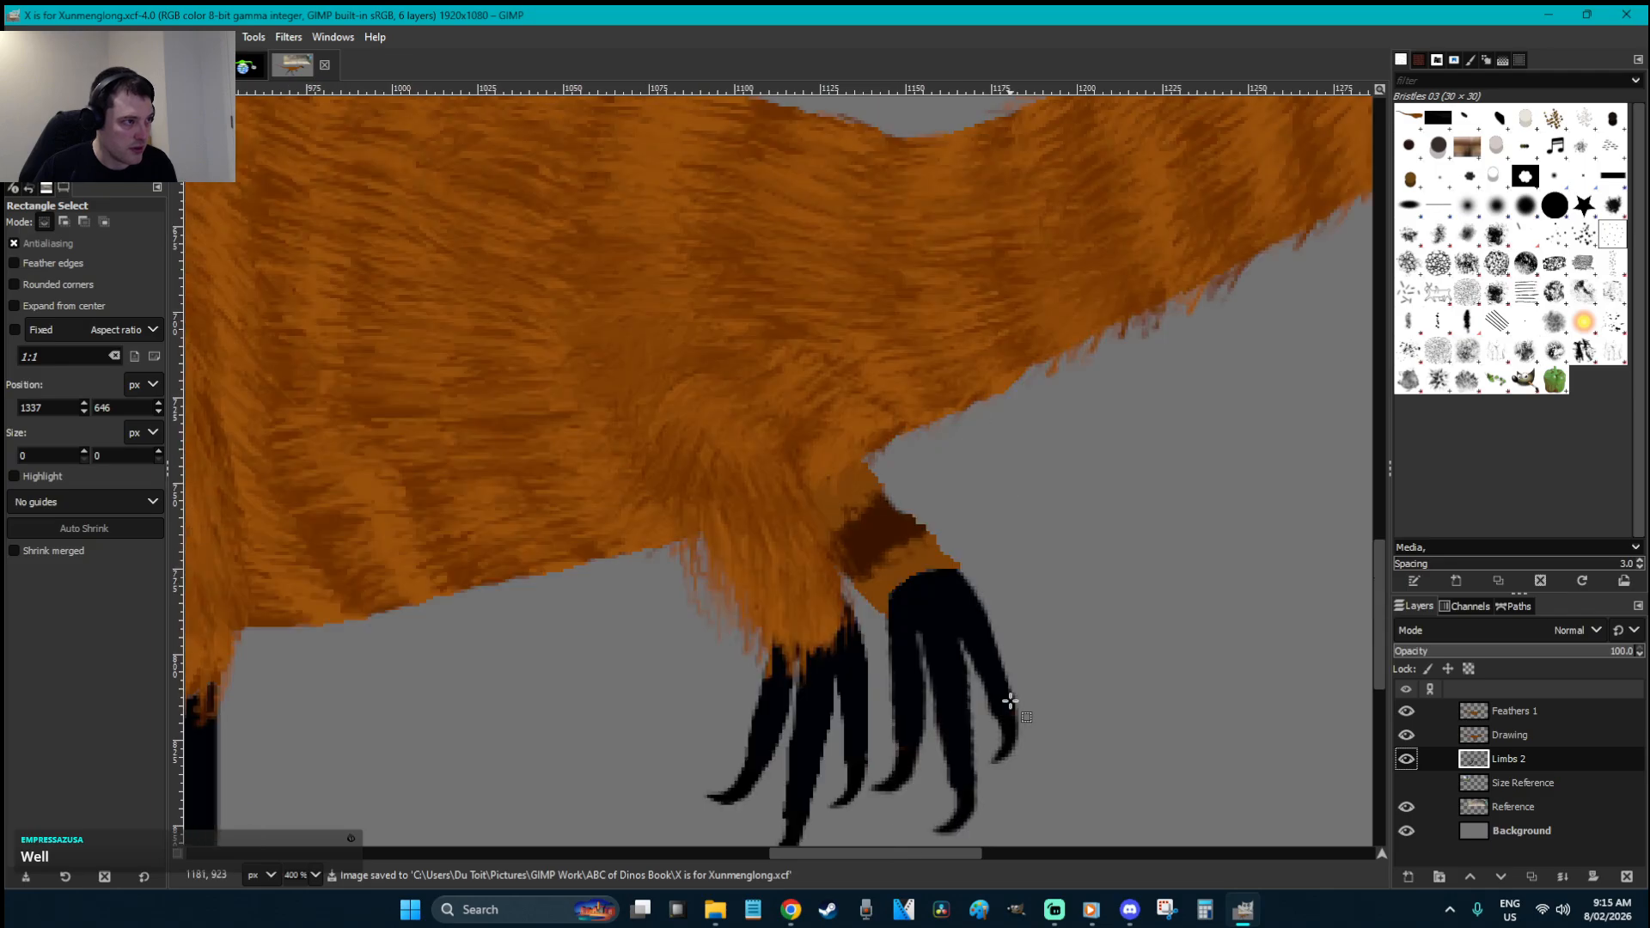
key("s")
mouse_move(843, 326)
left_mouse_down()
mouse_move(840, 465)
mouse_move(888, 521)
mouse_move(895, 541)
mouse_move(860, 578)
mouse_move(885, 589)
mouse_move(899, 560)
mouse_move(835, 505)
left_mouse_up()
- Smudge the brown rear edge of the far thigh down over the black leg on the Limbs 2 layer
left_click_drag(946, 853, 739, 856)
mouse_move(801, 507)
left_mouse_down()
mouse_move(820, 551)
mouse_move(798, 530)
mouse_move(803, 623)
mouse_move(806, 558)
mouse_move(791, 571)
mouse_move(811, 476)
mouse_move(784, 507)
mouse_move(800, 501)
mouse_move(803, 583)
mouse_move(796, 487)
mouse_move(794, 596)
left_mouse_up()
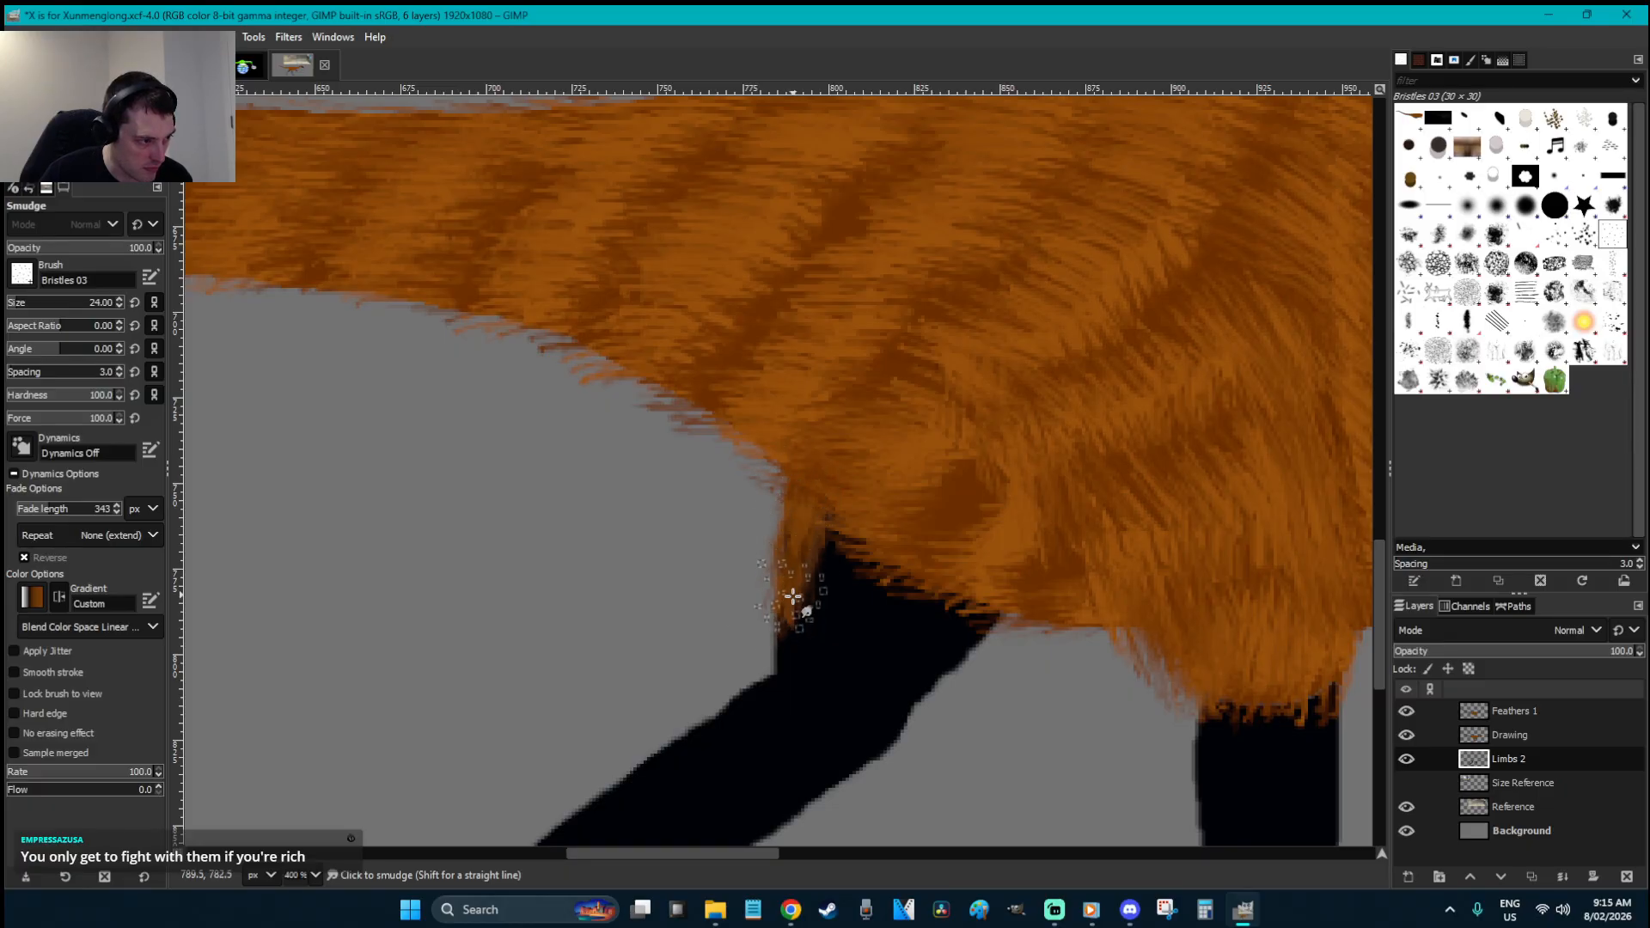
key("r")
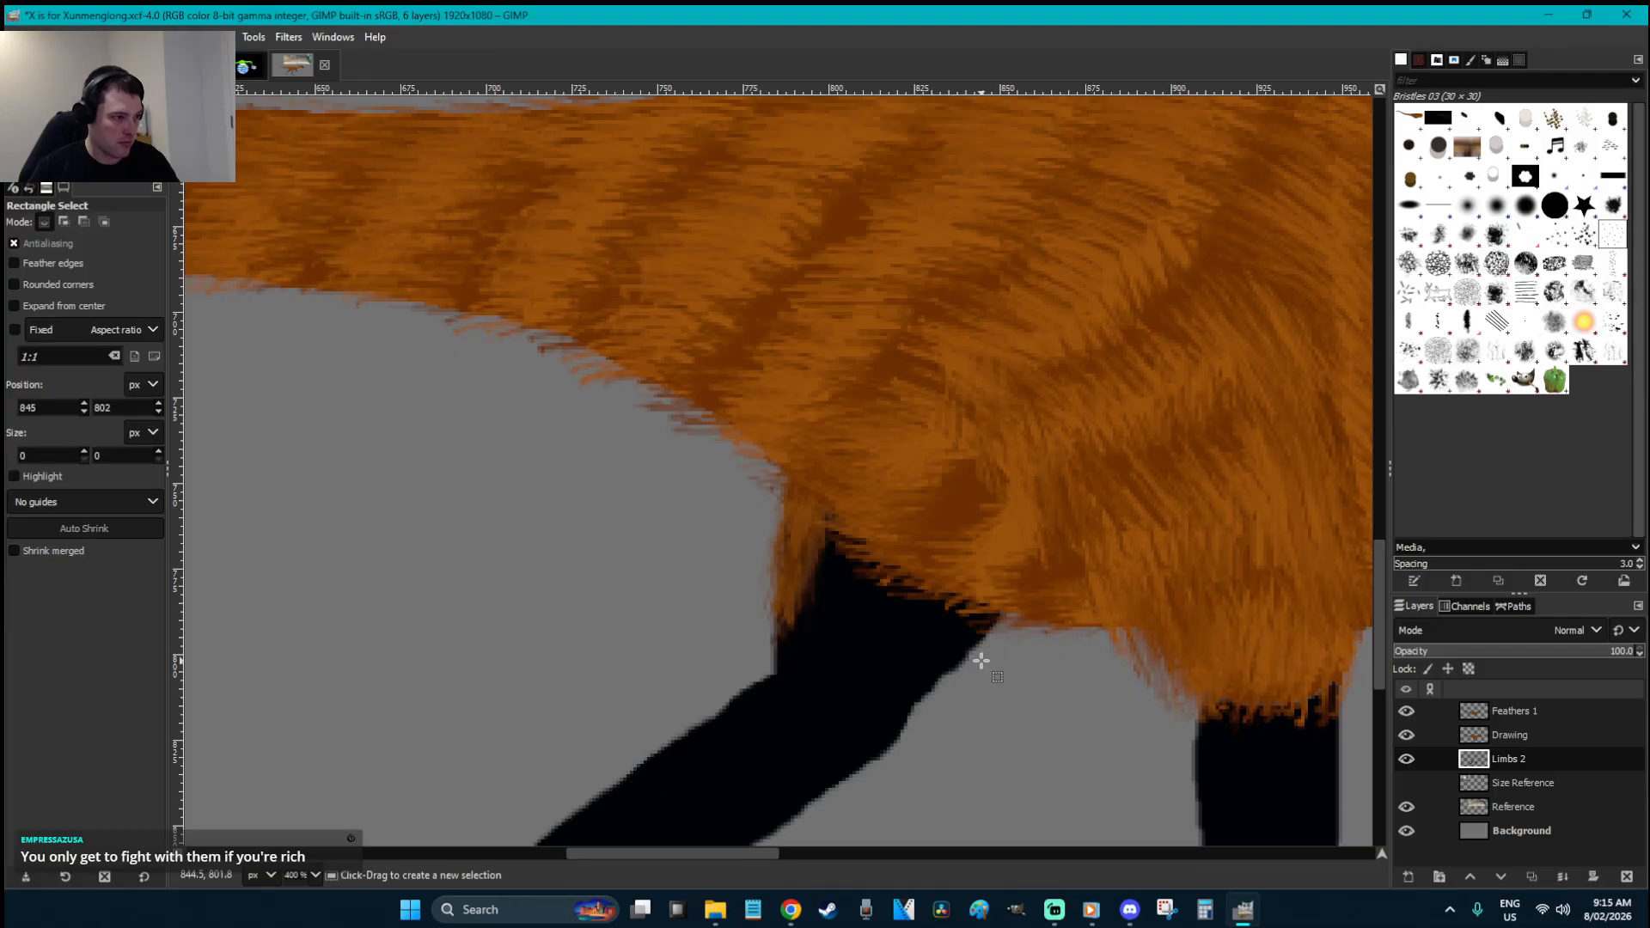
- Copy the feathered rear edge of the far thigh with a freehand selection and paste it
scroll(981, 661, "down", 3)
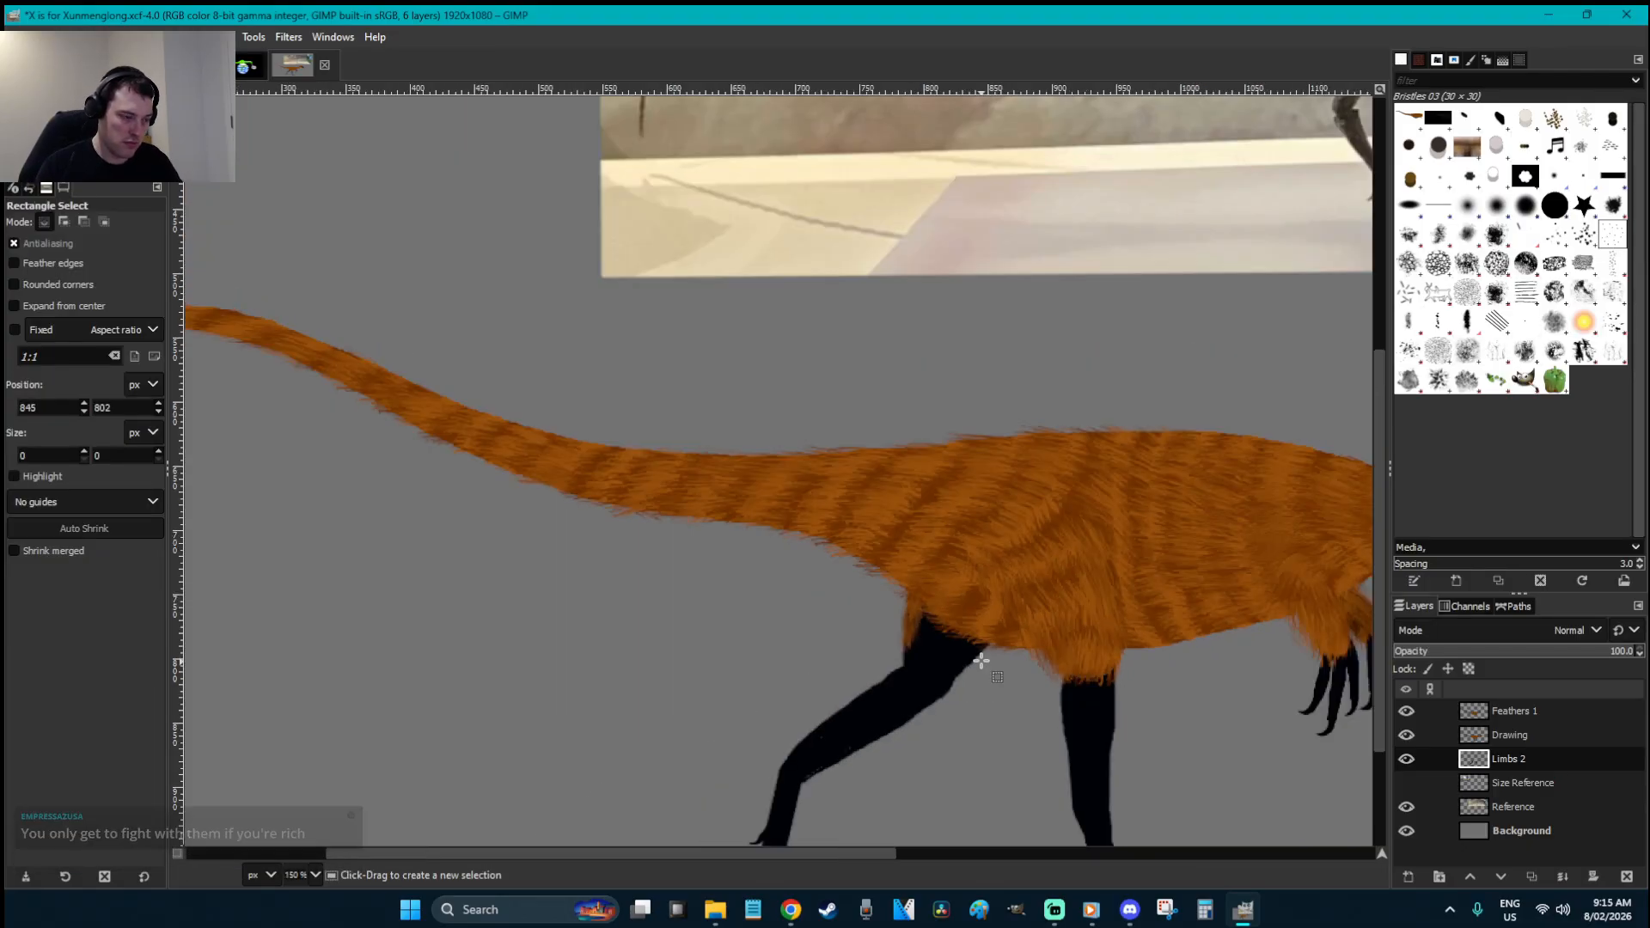
key("z")
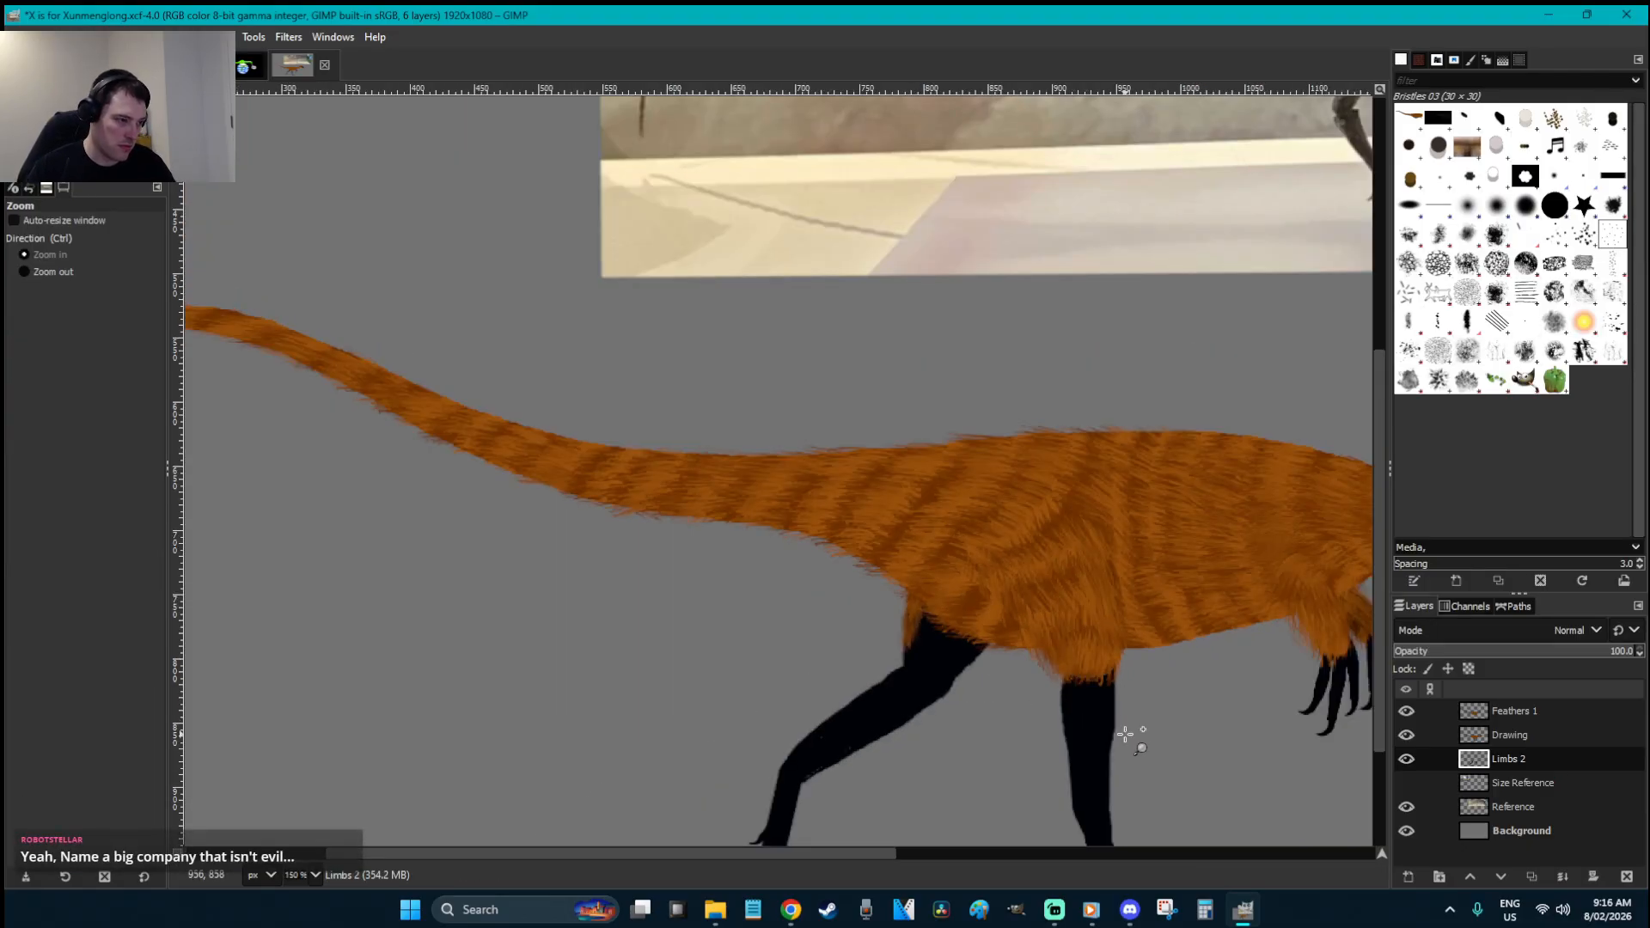
left_click_drag(1131, 740, 823, 589)
key("f")
left_click_drag(593, 326, 565, 415)
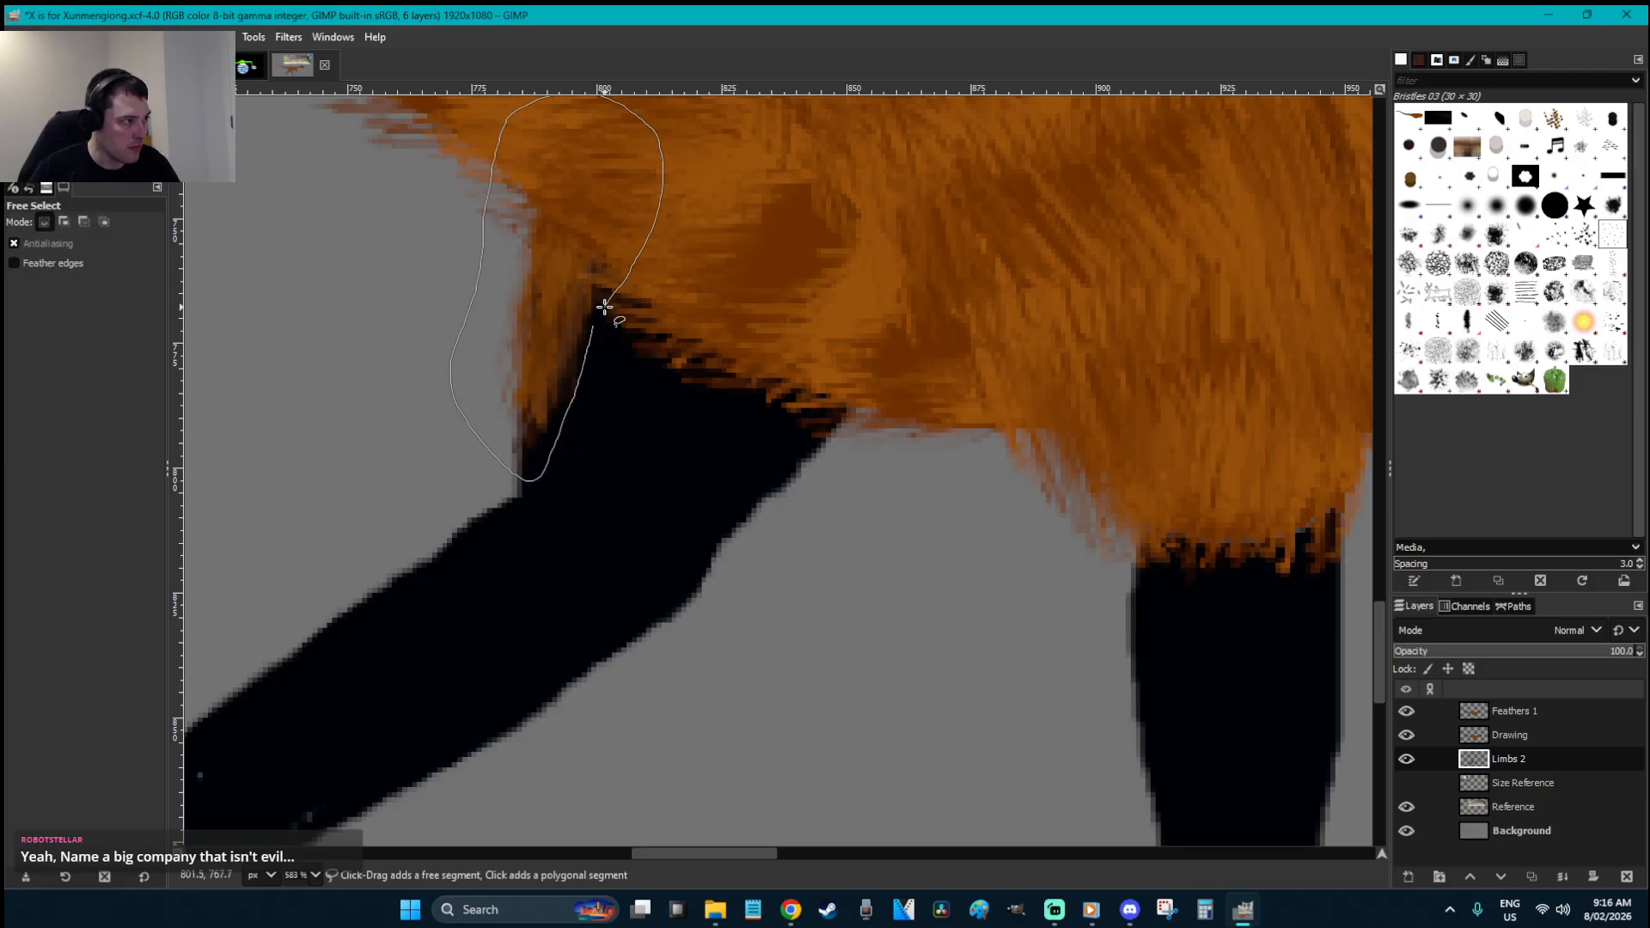
key("Return")
key("ctrl+c")
key("r")
key("ctrl+v")
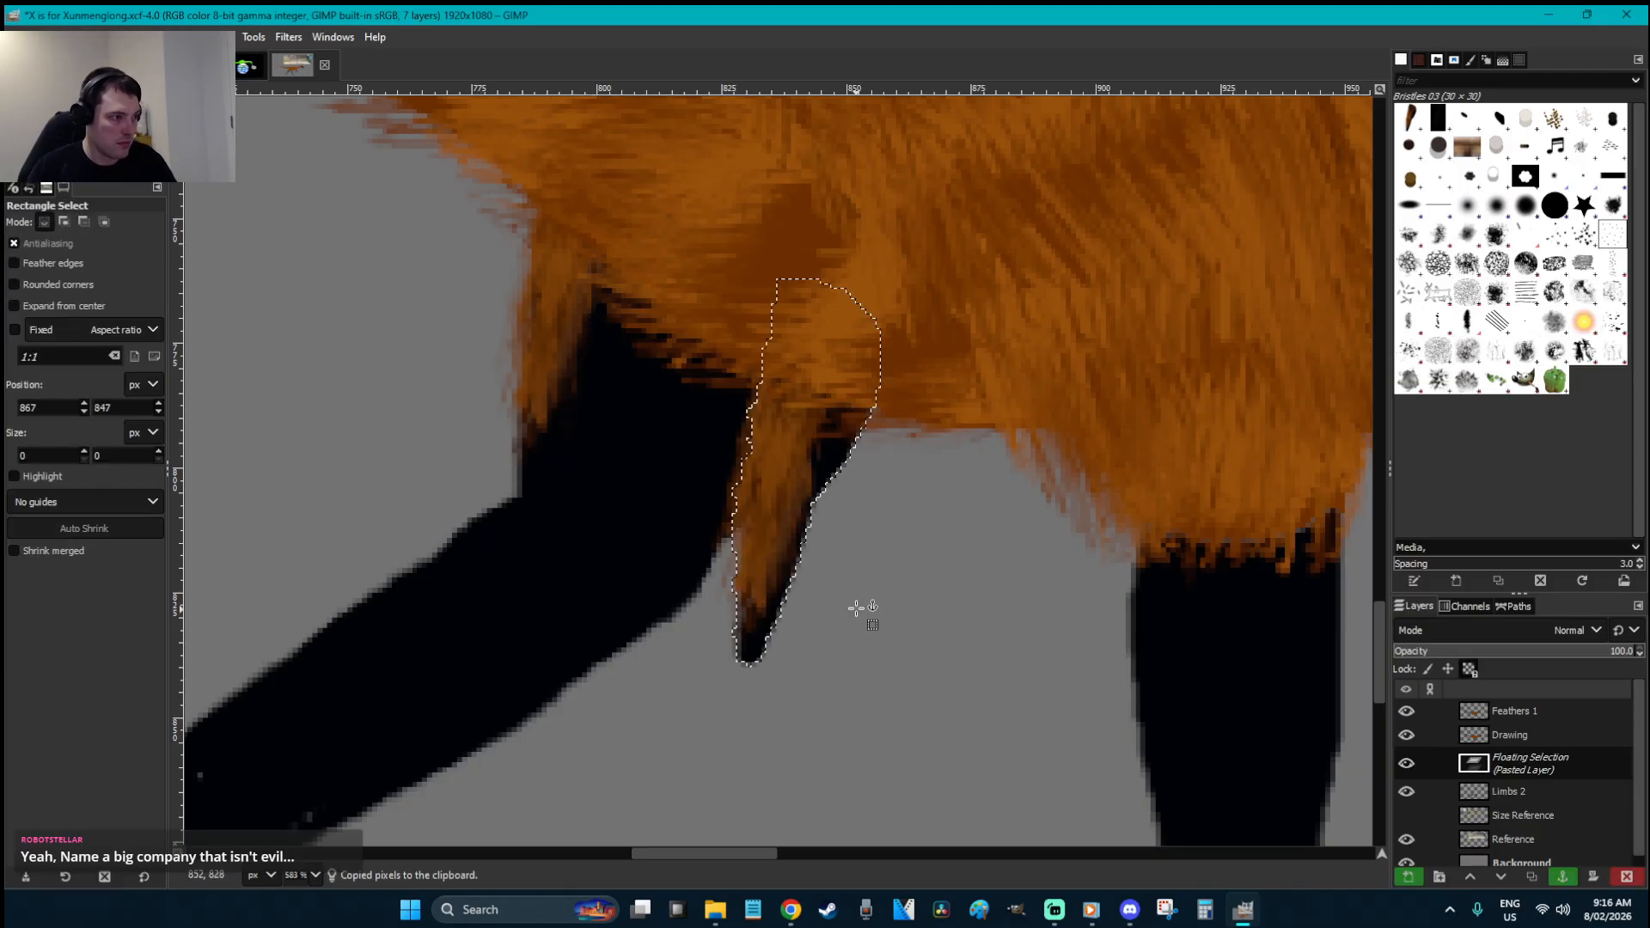
key("shift+r")
left_click_drag(921, 608, 799, 647)
key("Return")
key("t")
left_click_drag(723, 537, 786, 437)
left_click(1533, 787)
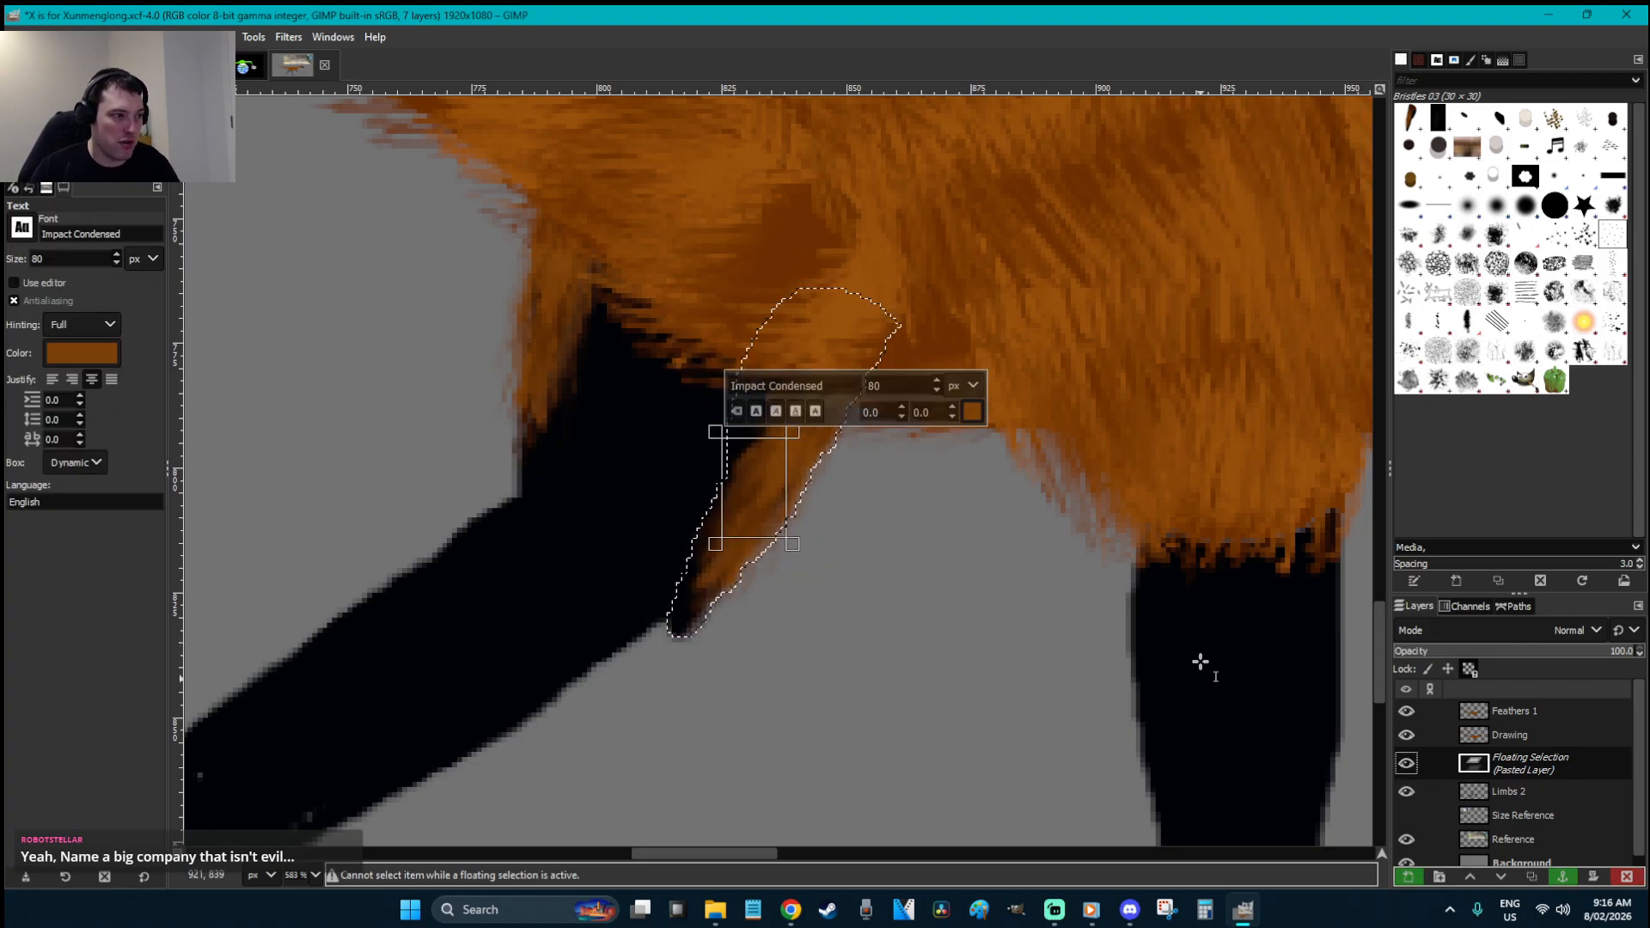
key("ctrl+z")
- Rotate the mirrored piece to follow the far thigh's front edge, move it up under the body, anchor it, and save the image
key("shift+r")
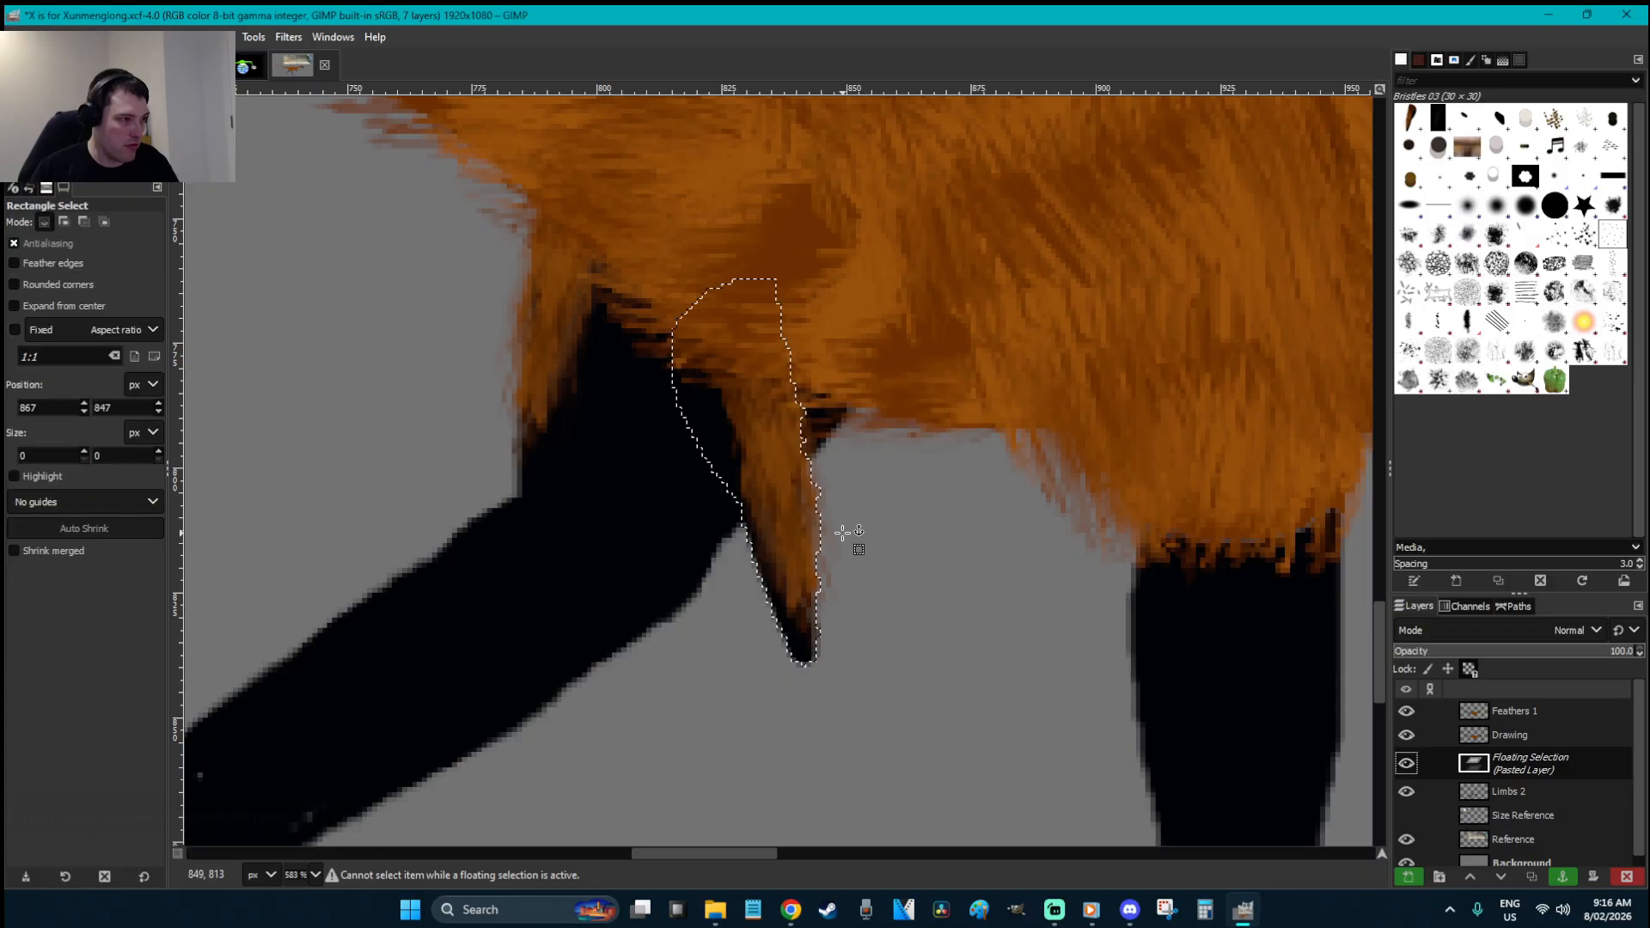
left_click(947, 587)
left_click_drag(948, 587, 810, 652)
key("Return")
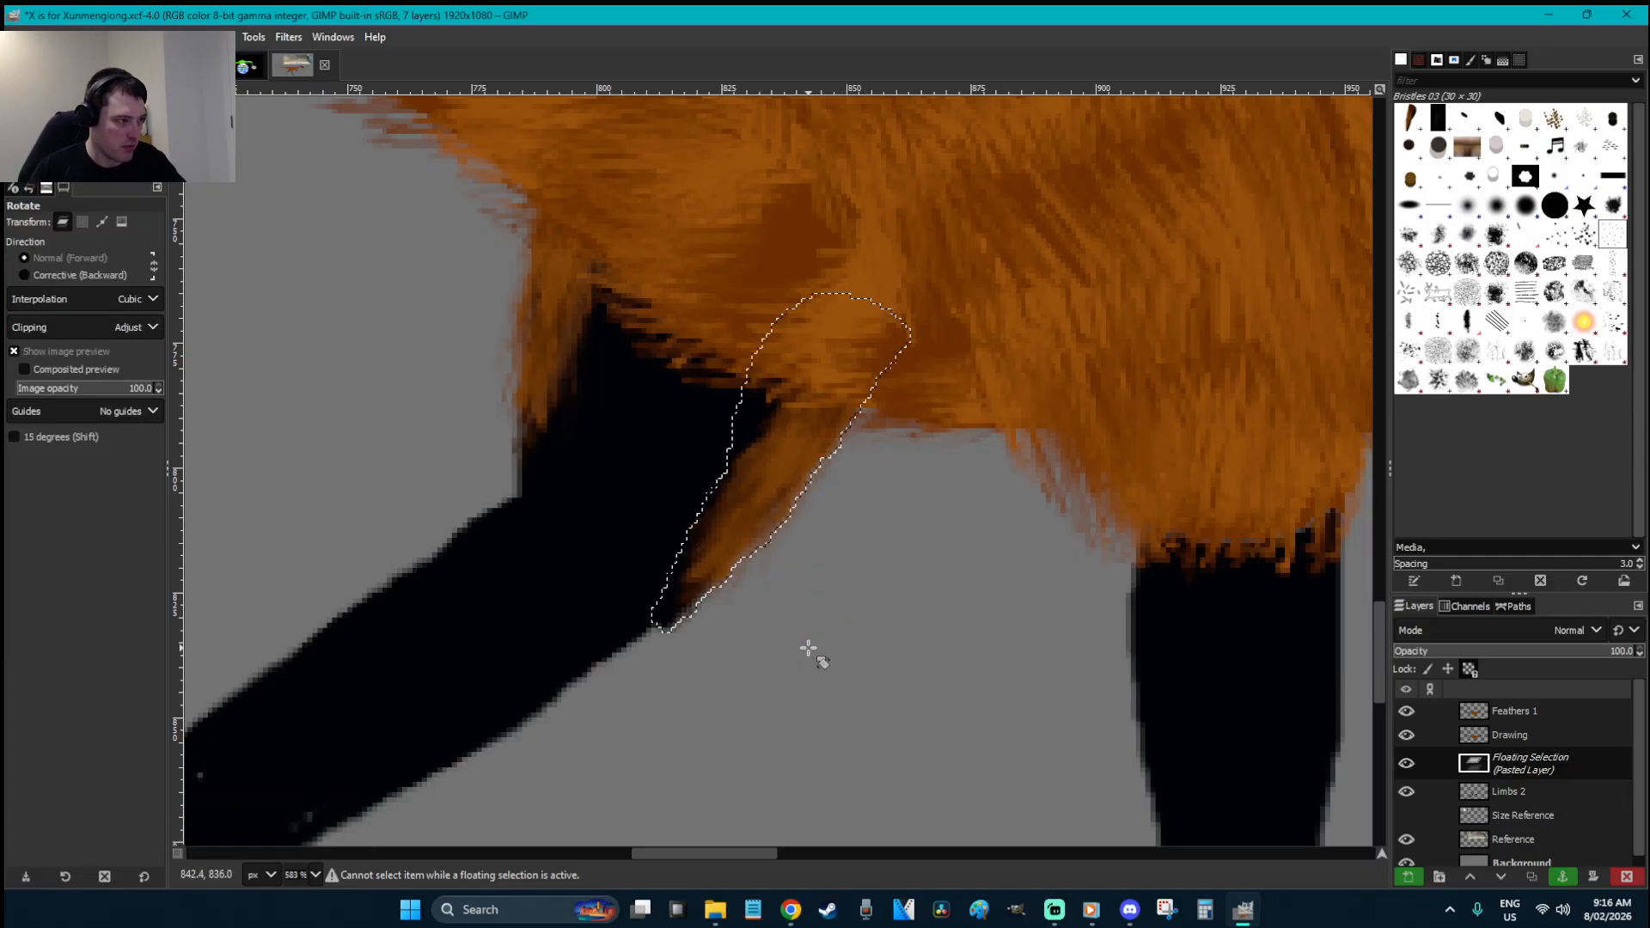
key("r")
left_click_drag(733, 467, 829, 367)
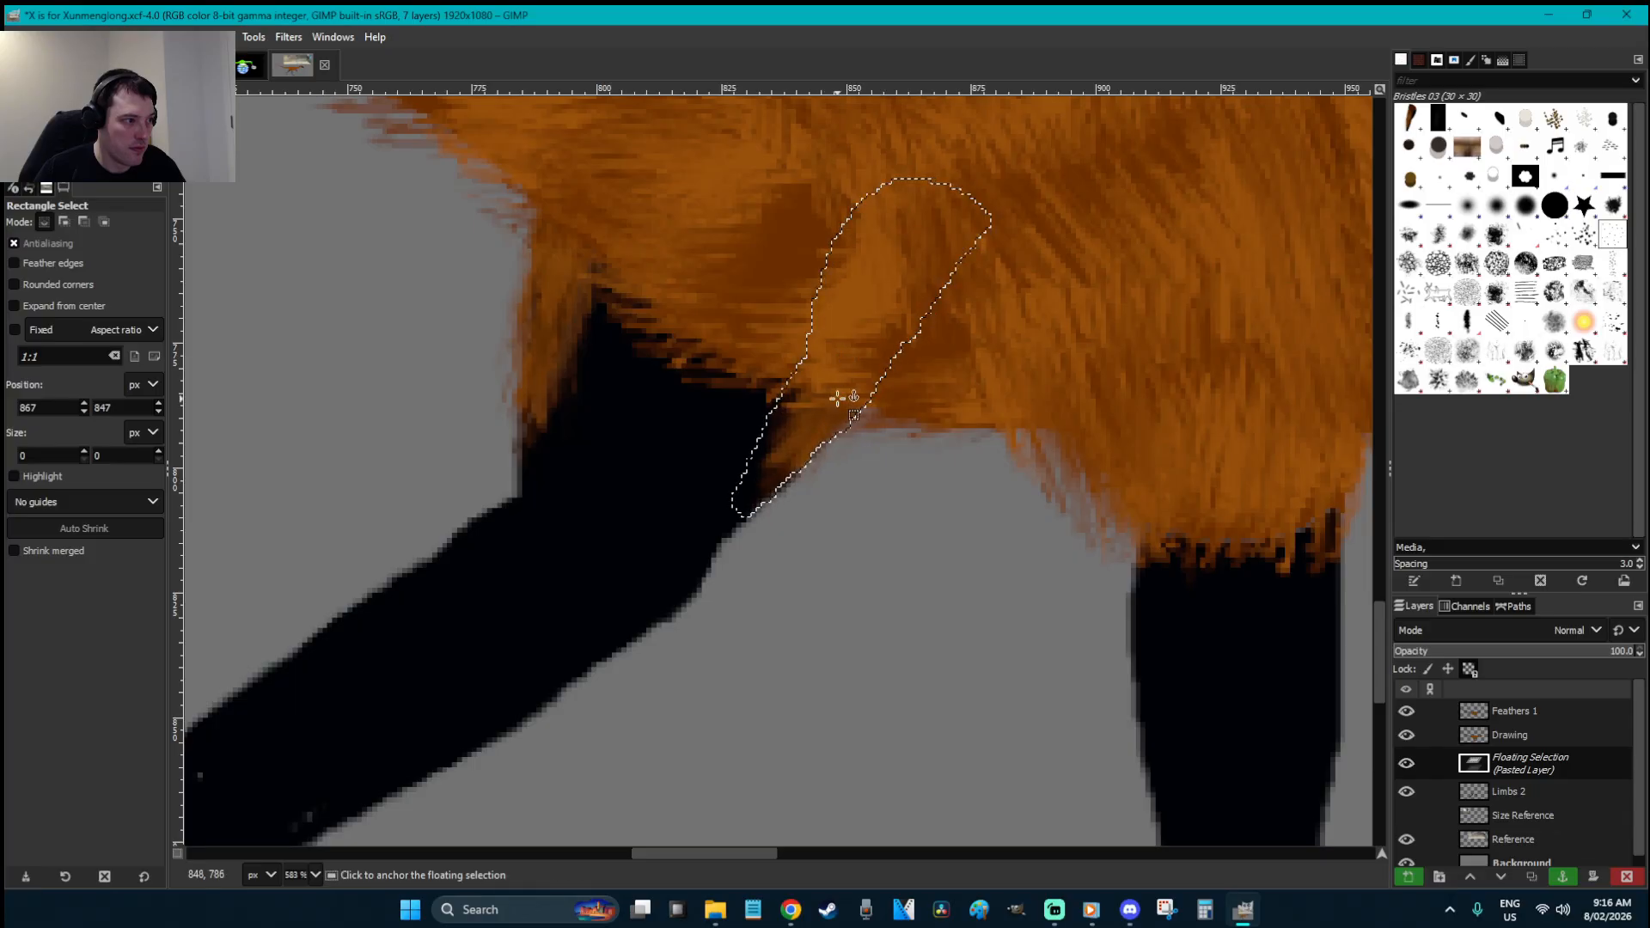
left_click(878, 517)
key("shift+ctrl+j")
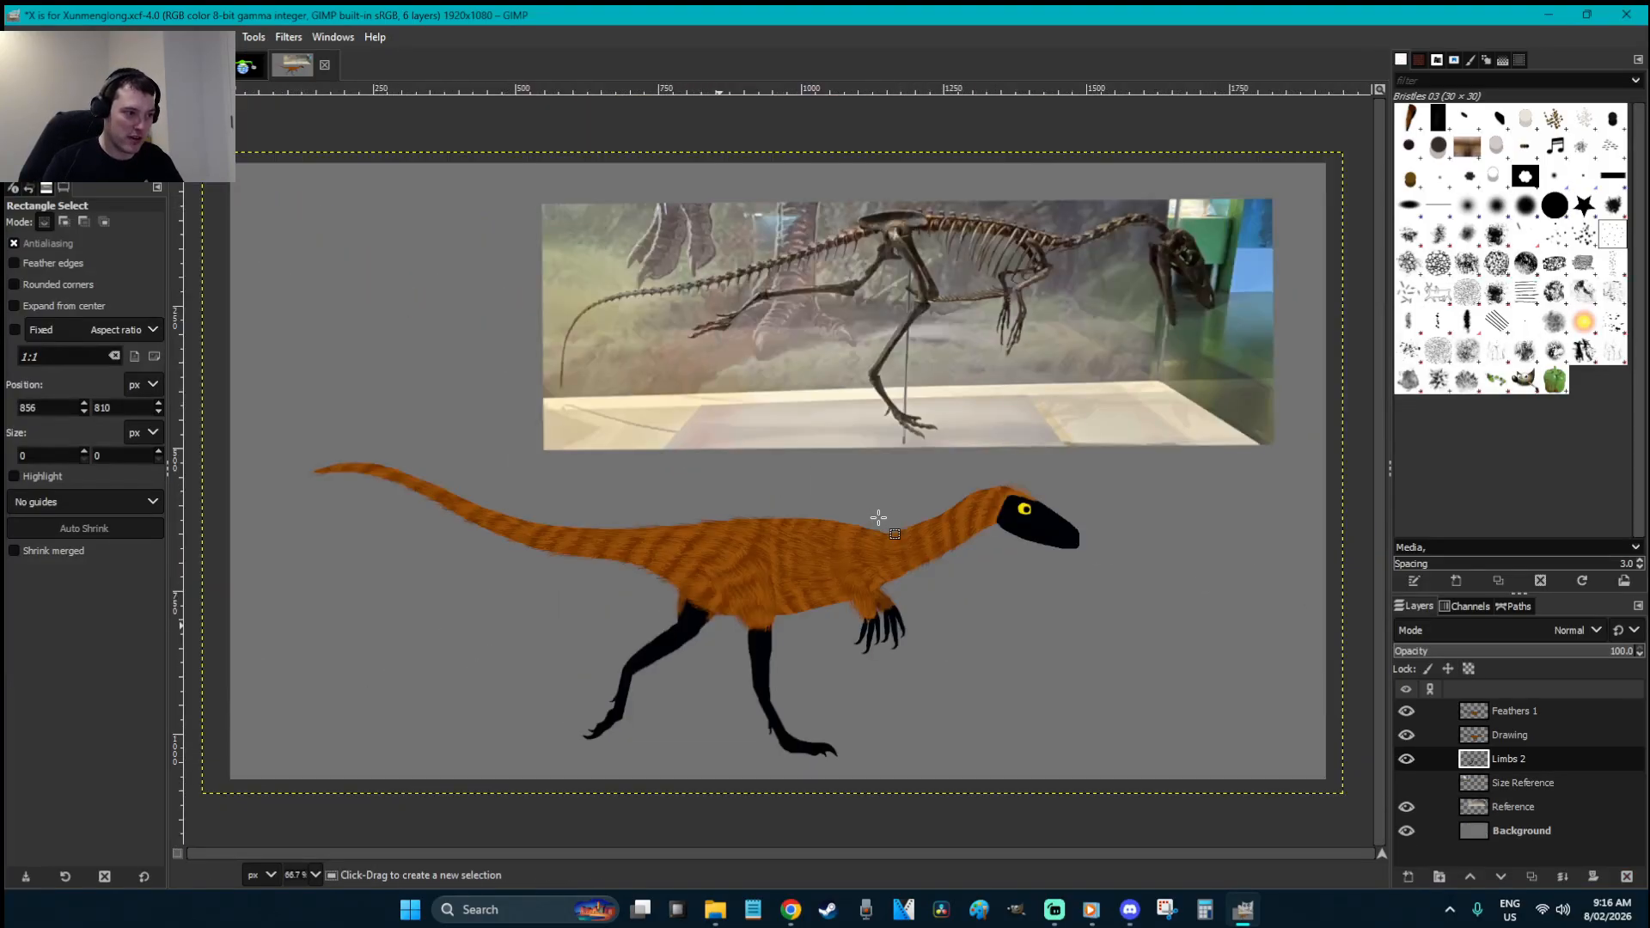
key("ctrl+s")
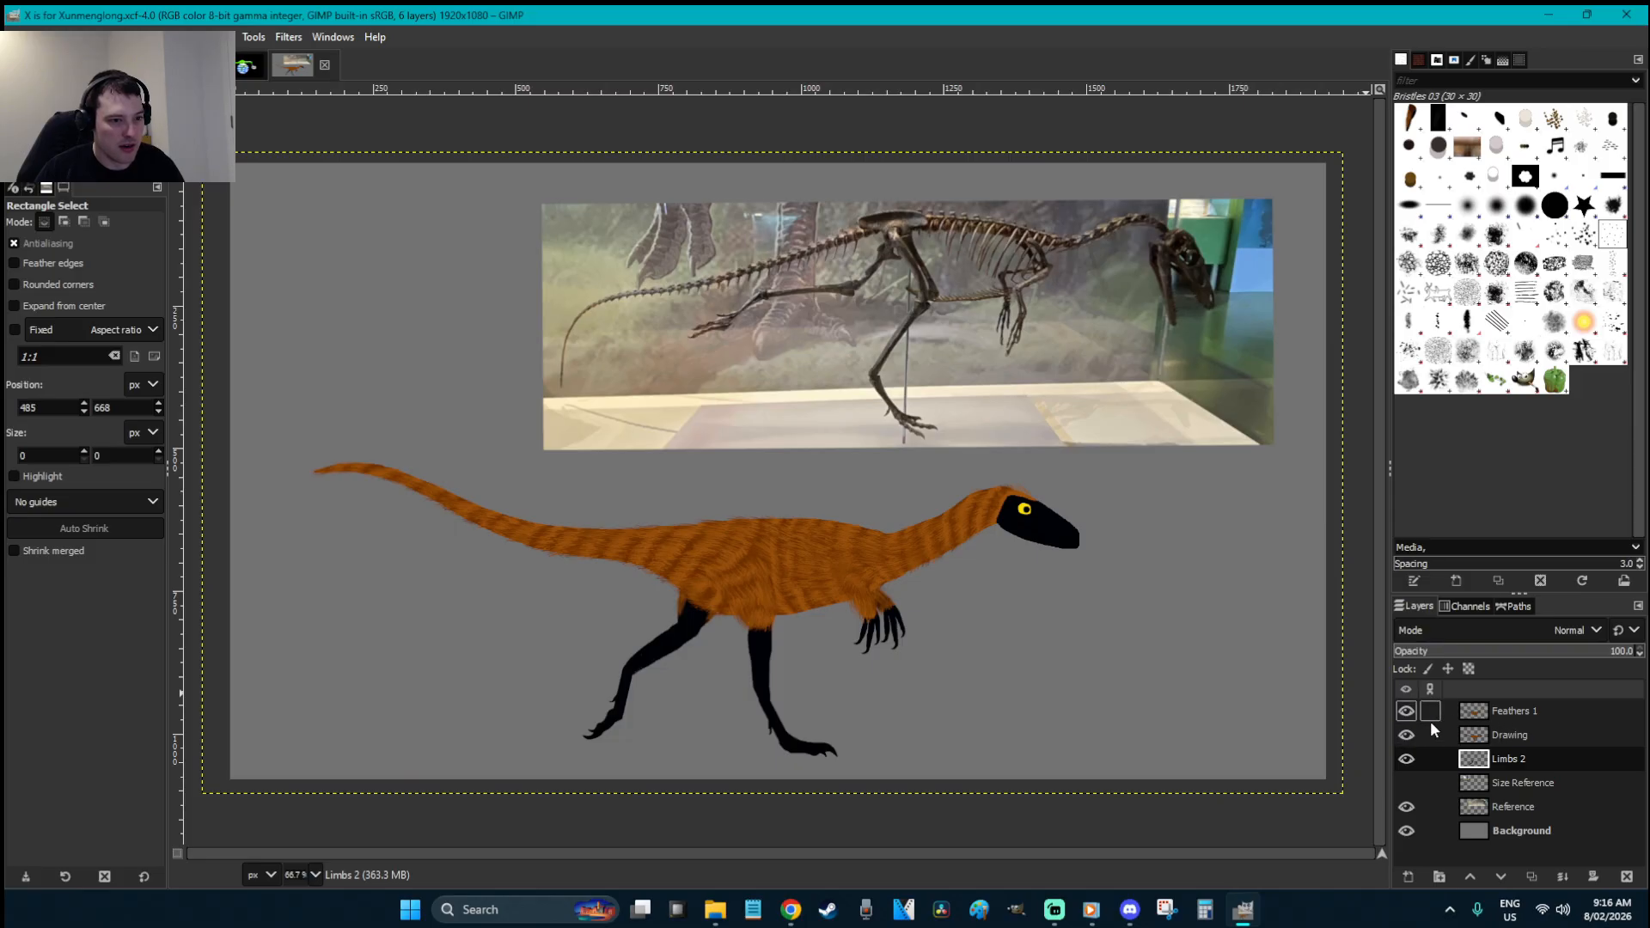
- Try smudging longer feathers from the tail's lower edge on the Feathers 1 layer, and undo the strokes
left_click(1407, 712)
left_click(1493, 718)
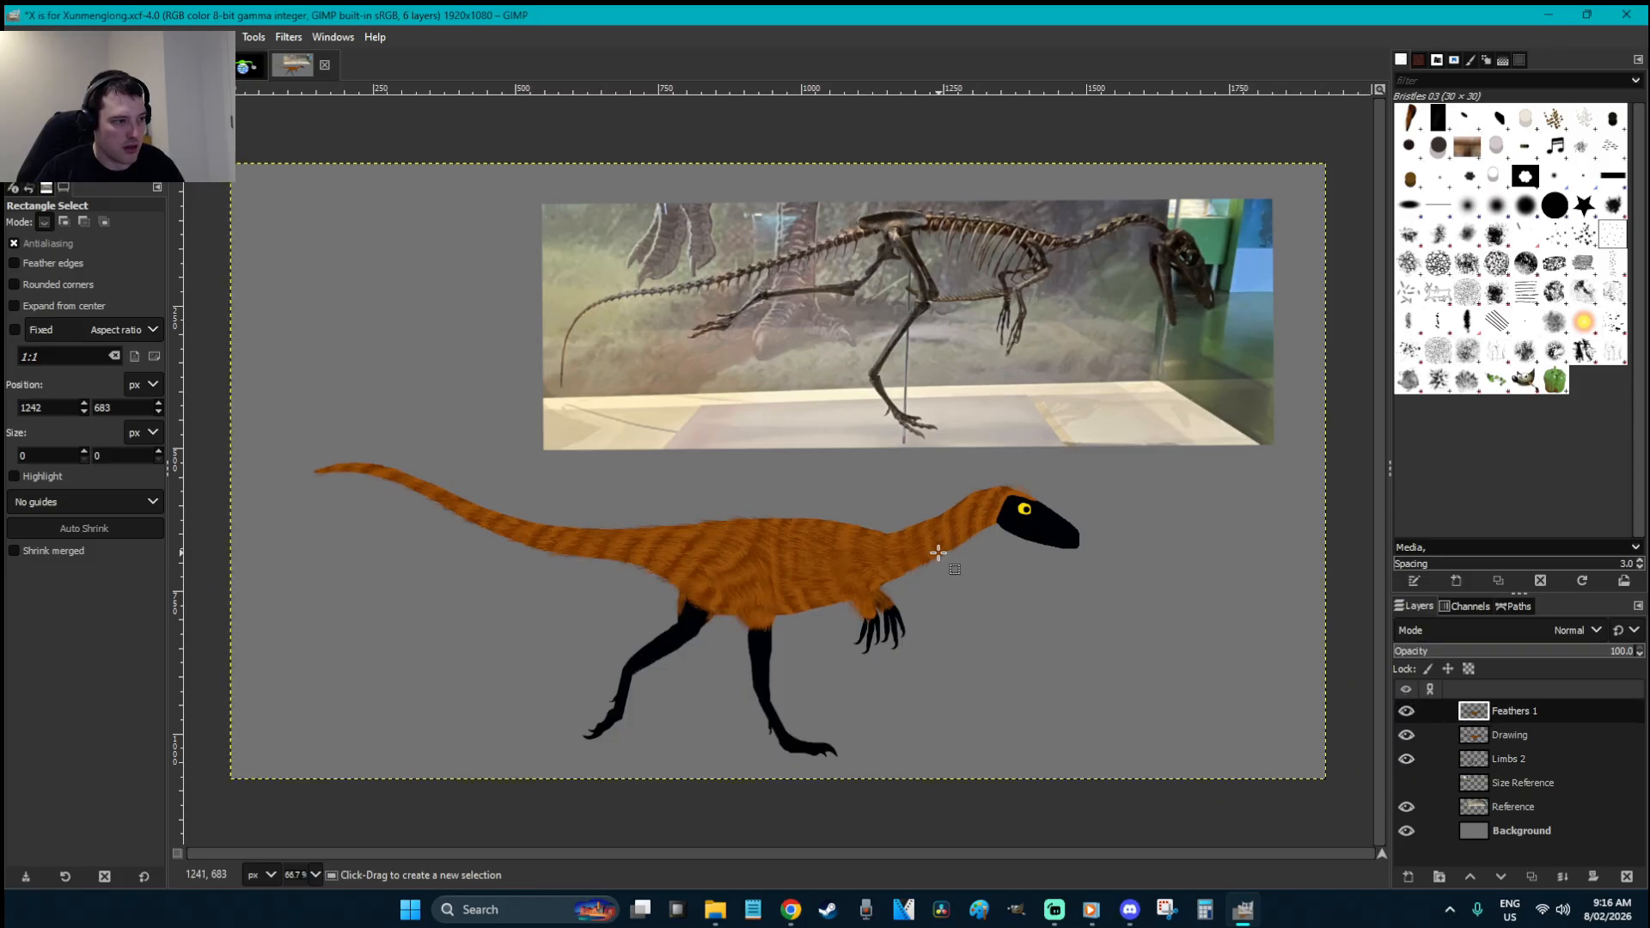
key("f")
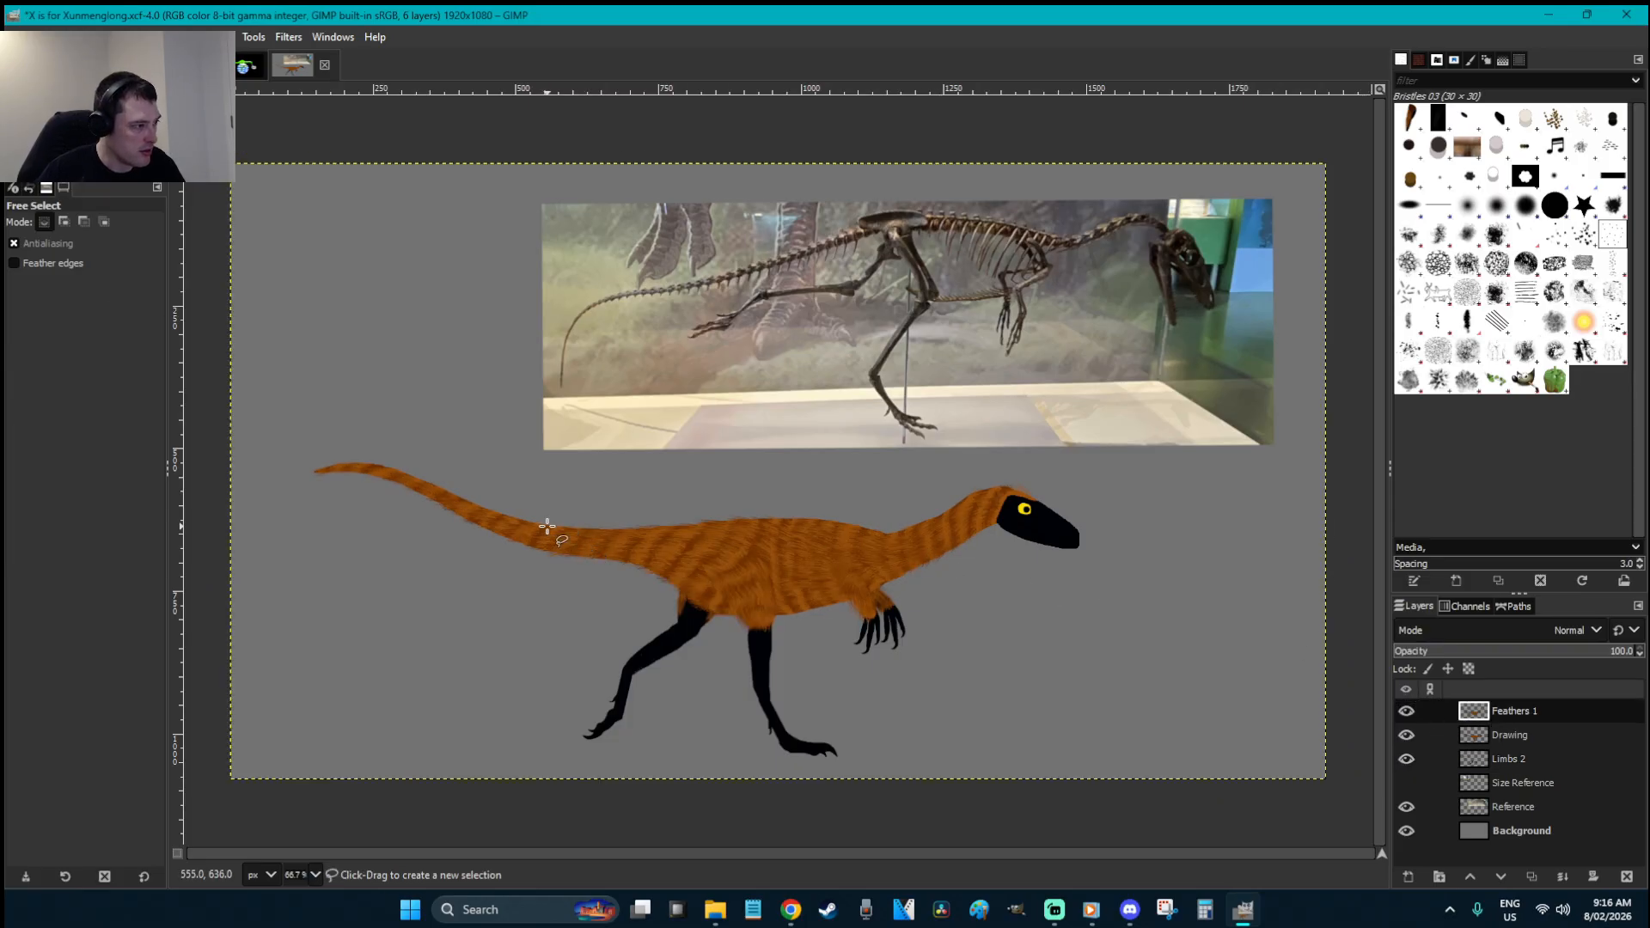
key("r")
key("z")
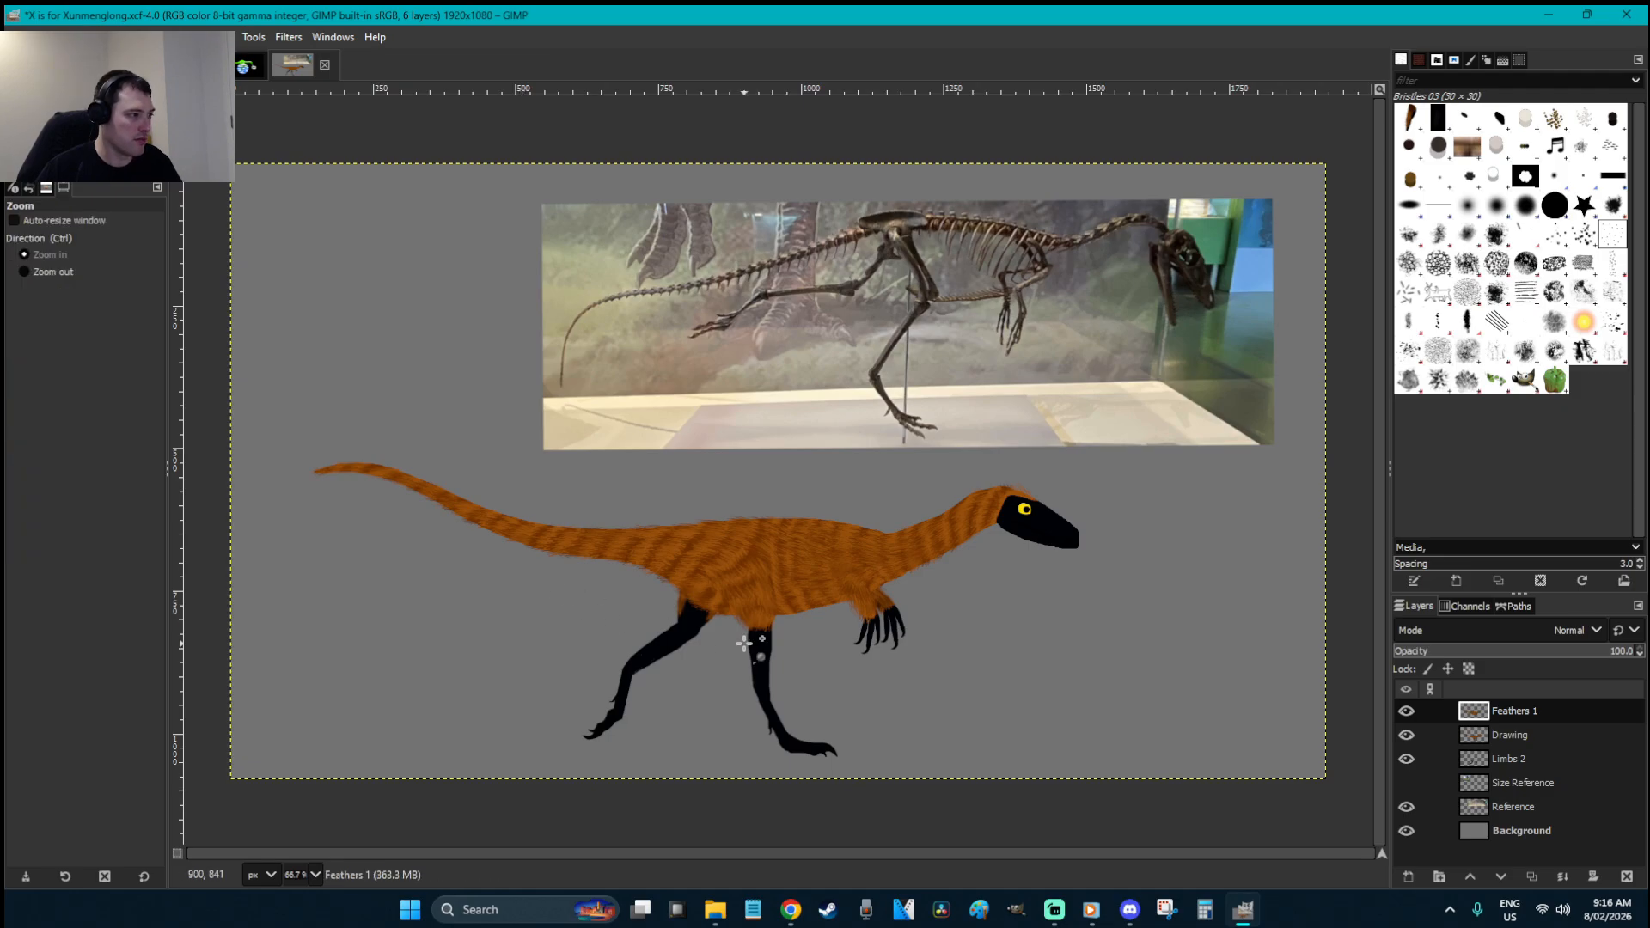
left_click_drag(741, 645, 147, 413)
key("s")
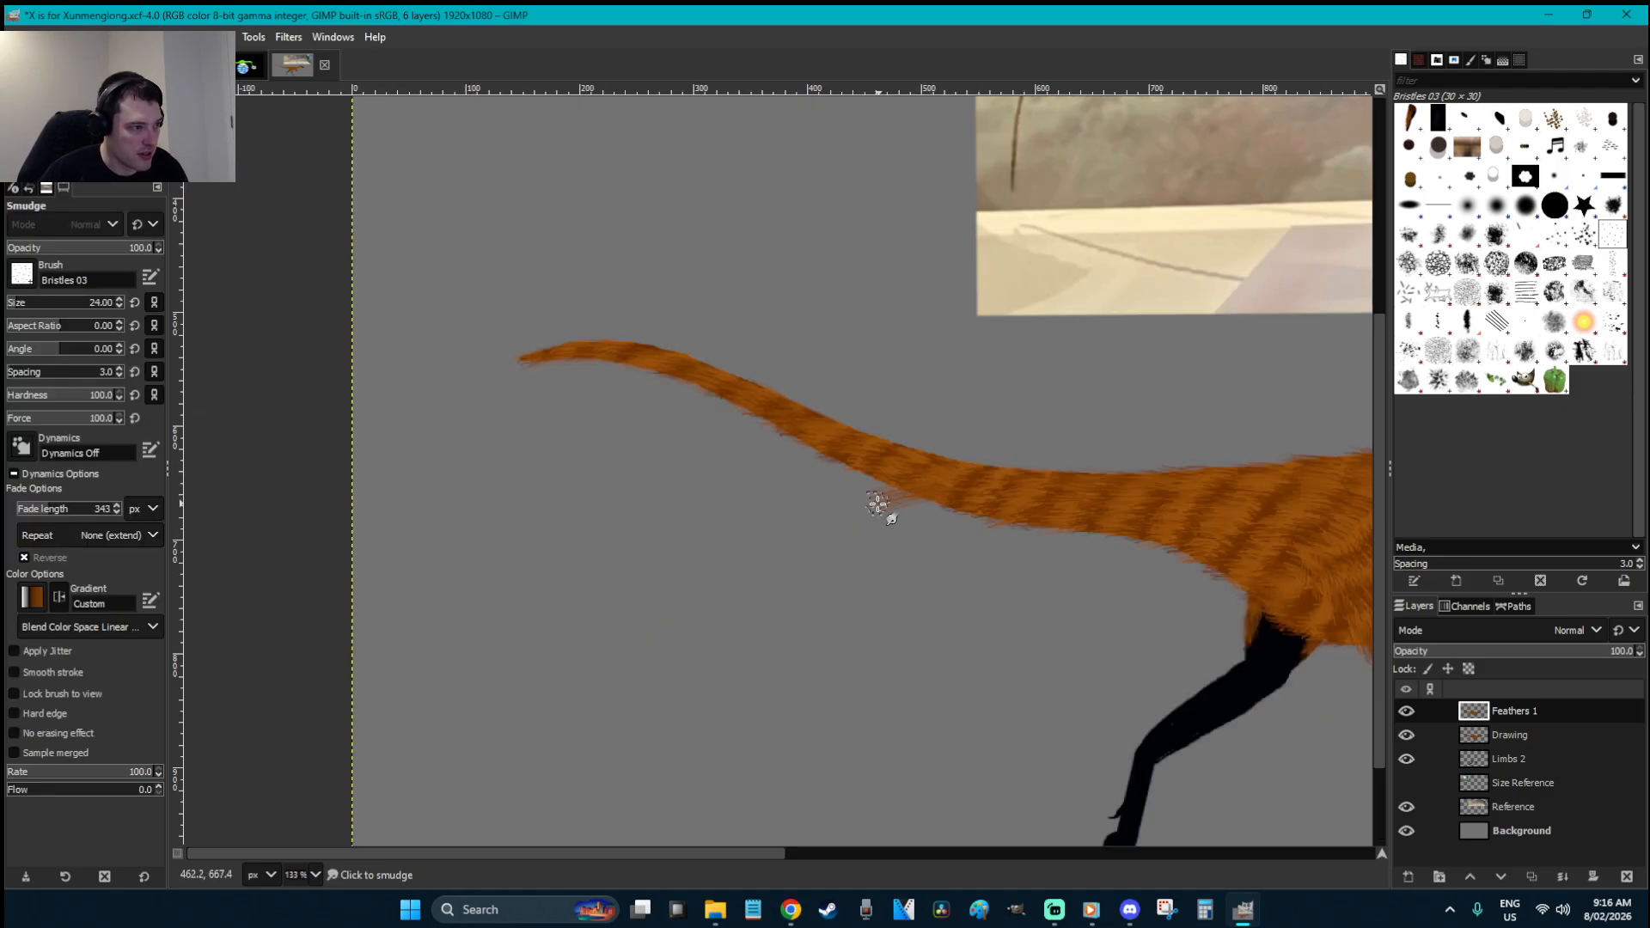
key("ctrl+z")
key("ctrl+z")
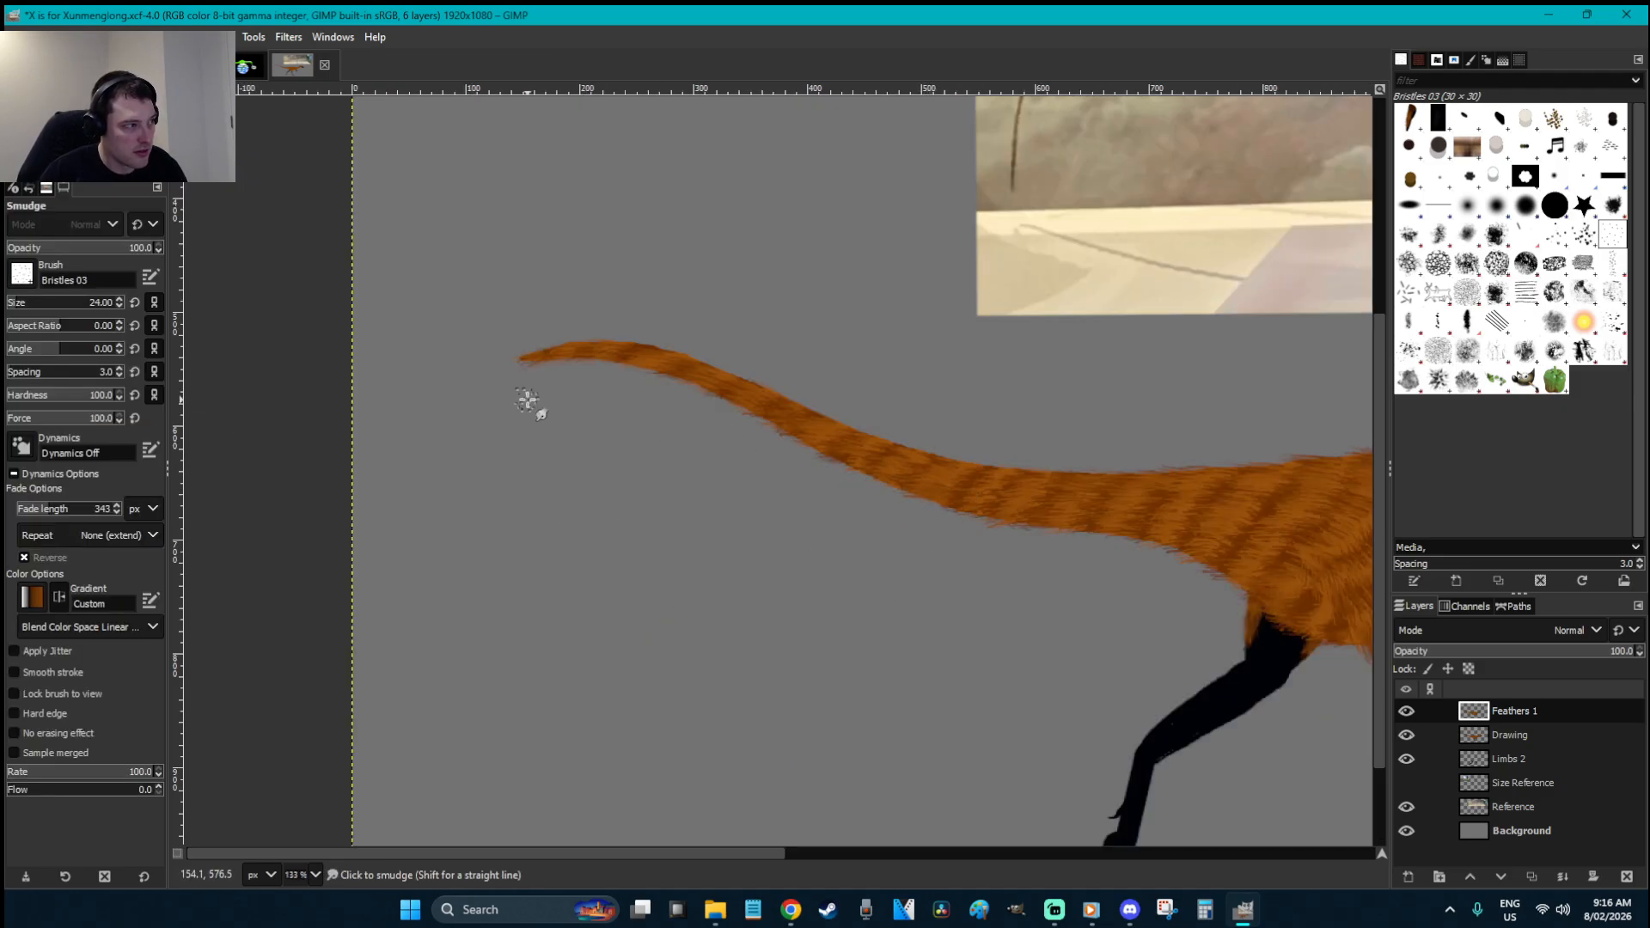
left_click(40, 304)
left_click_drag(809, 428, 778, 464)
key("ctrl+z")
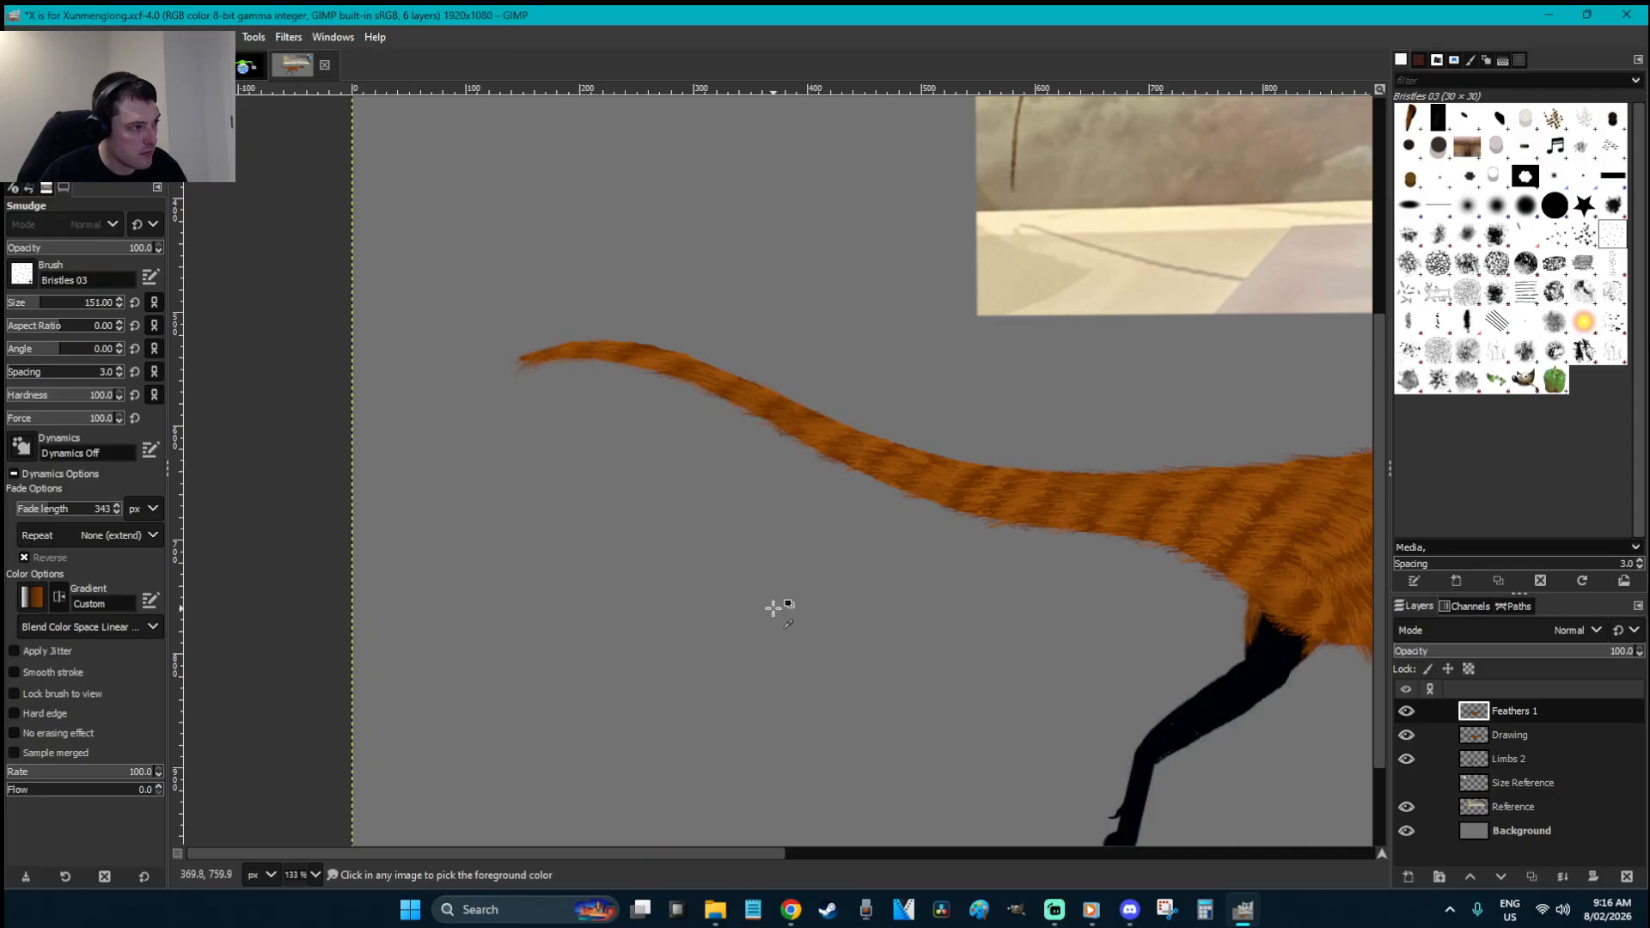
key("ctrl+v")
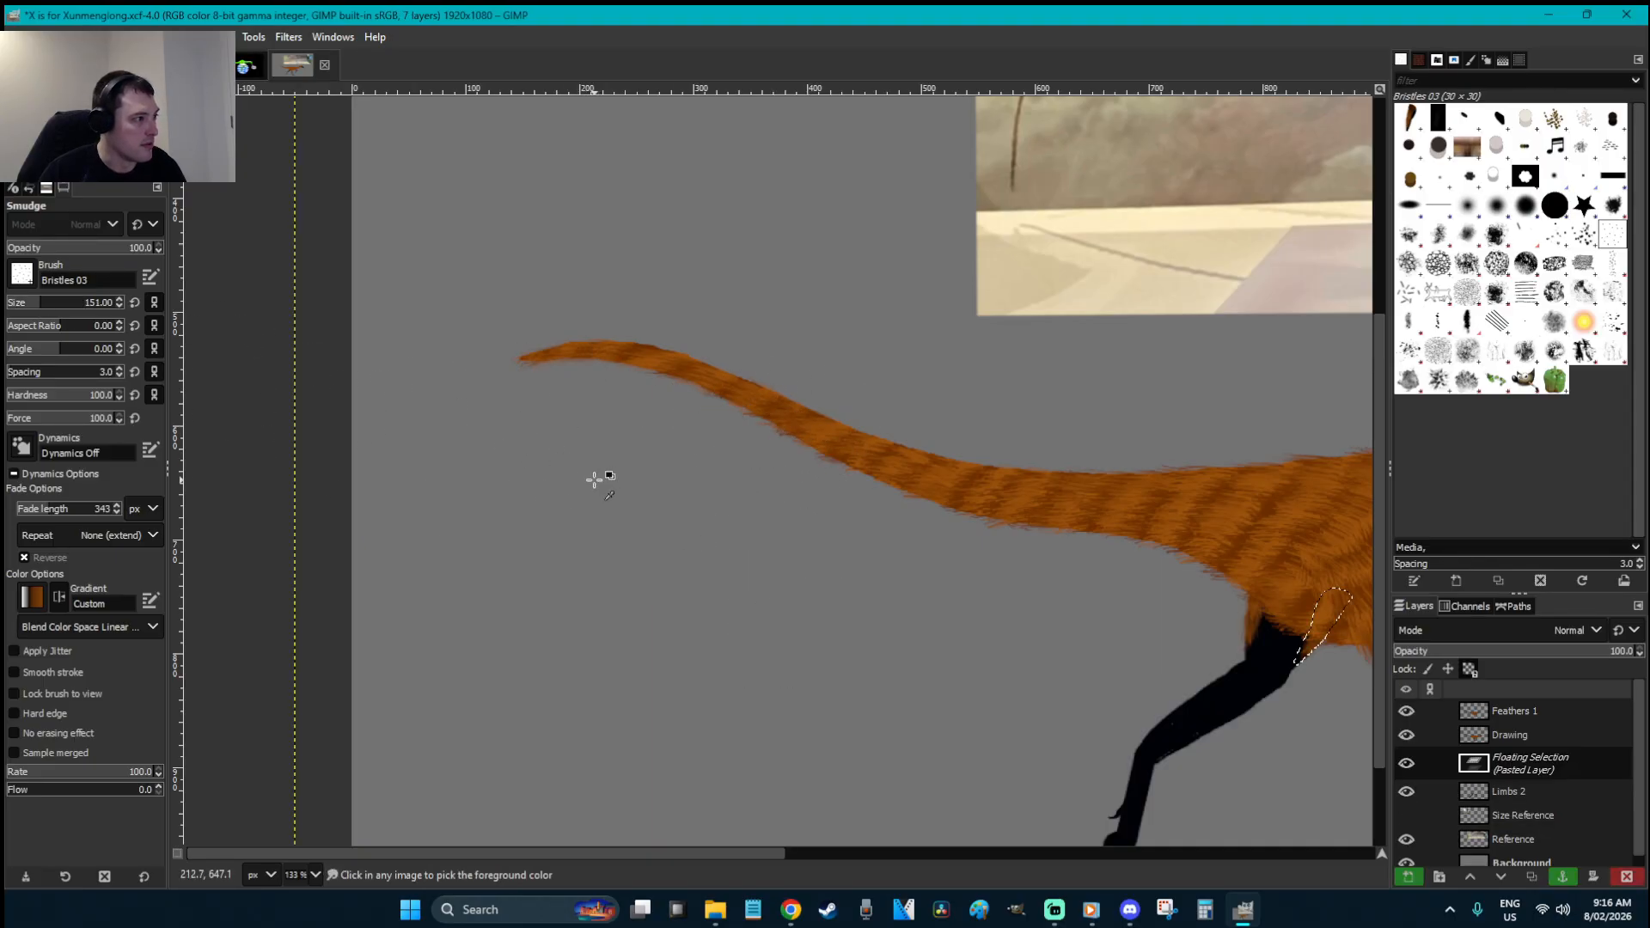
key("ctrl+z")
key("r")
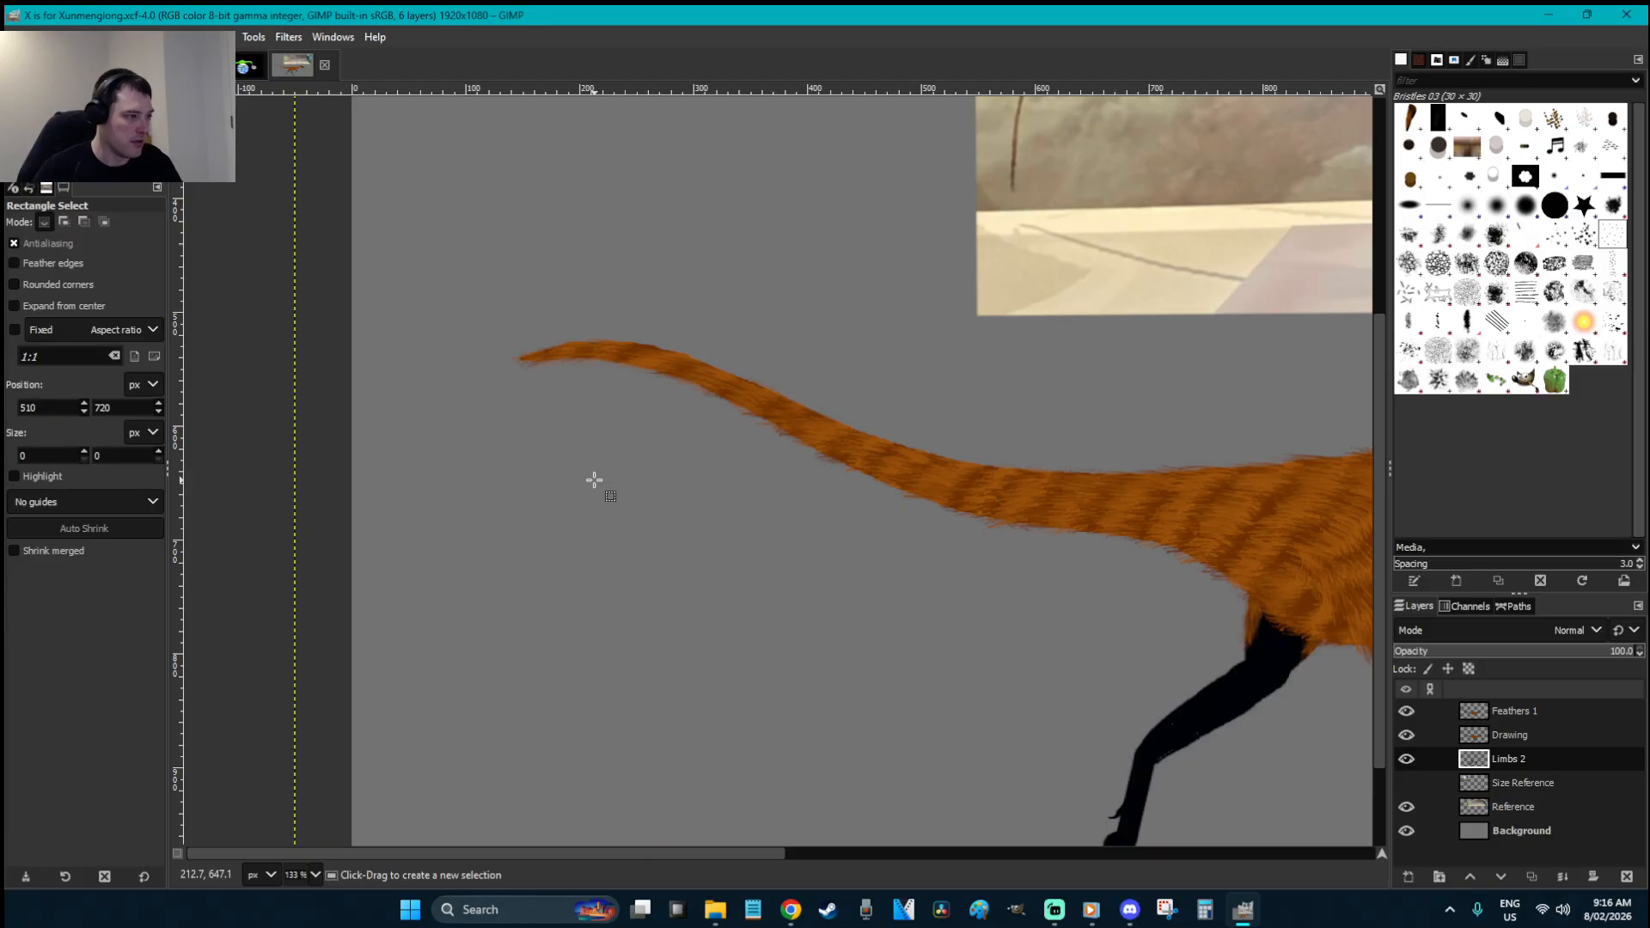
- Smudge longer feathers along the tail's lower edge on the Feathers 1 layer with a brush size of 36, and save the image
key("s")
left_click(20, 308)
left_click_drag(537, 357, 559, 353)
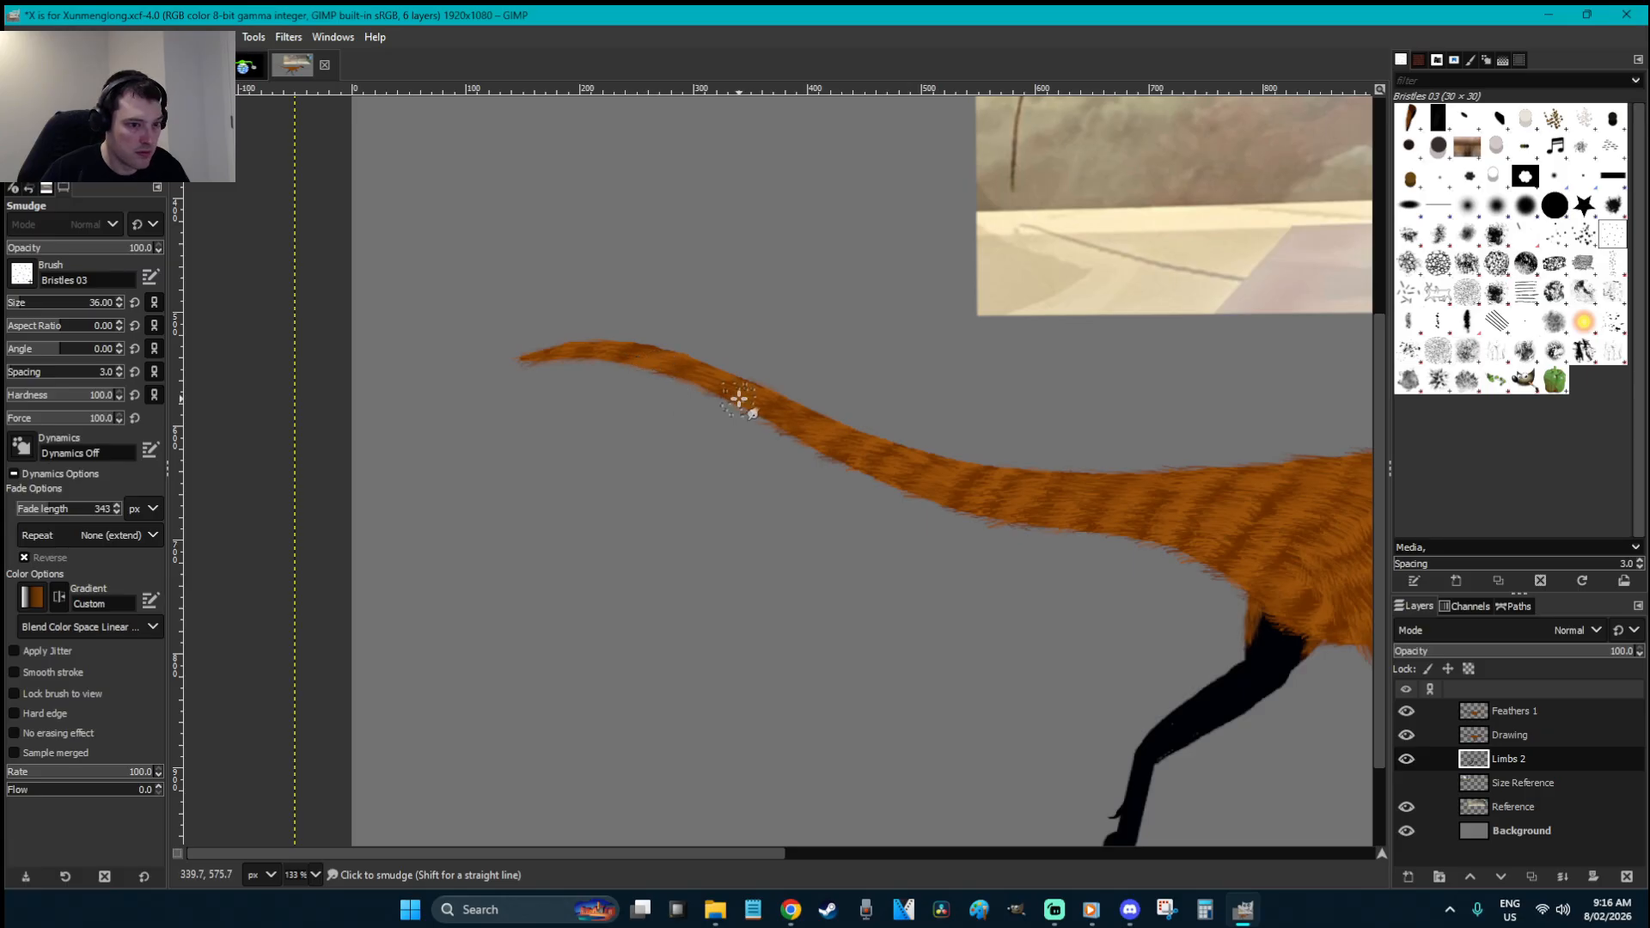
left_click(1560, 713)
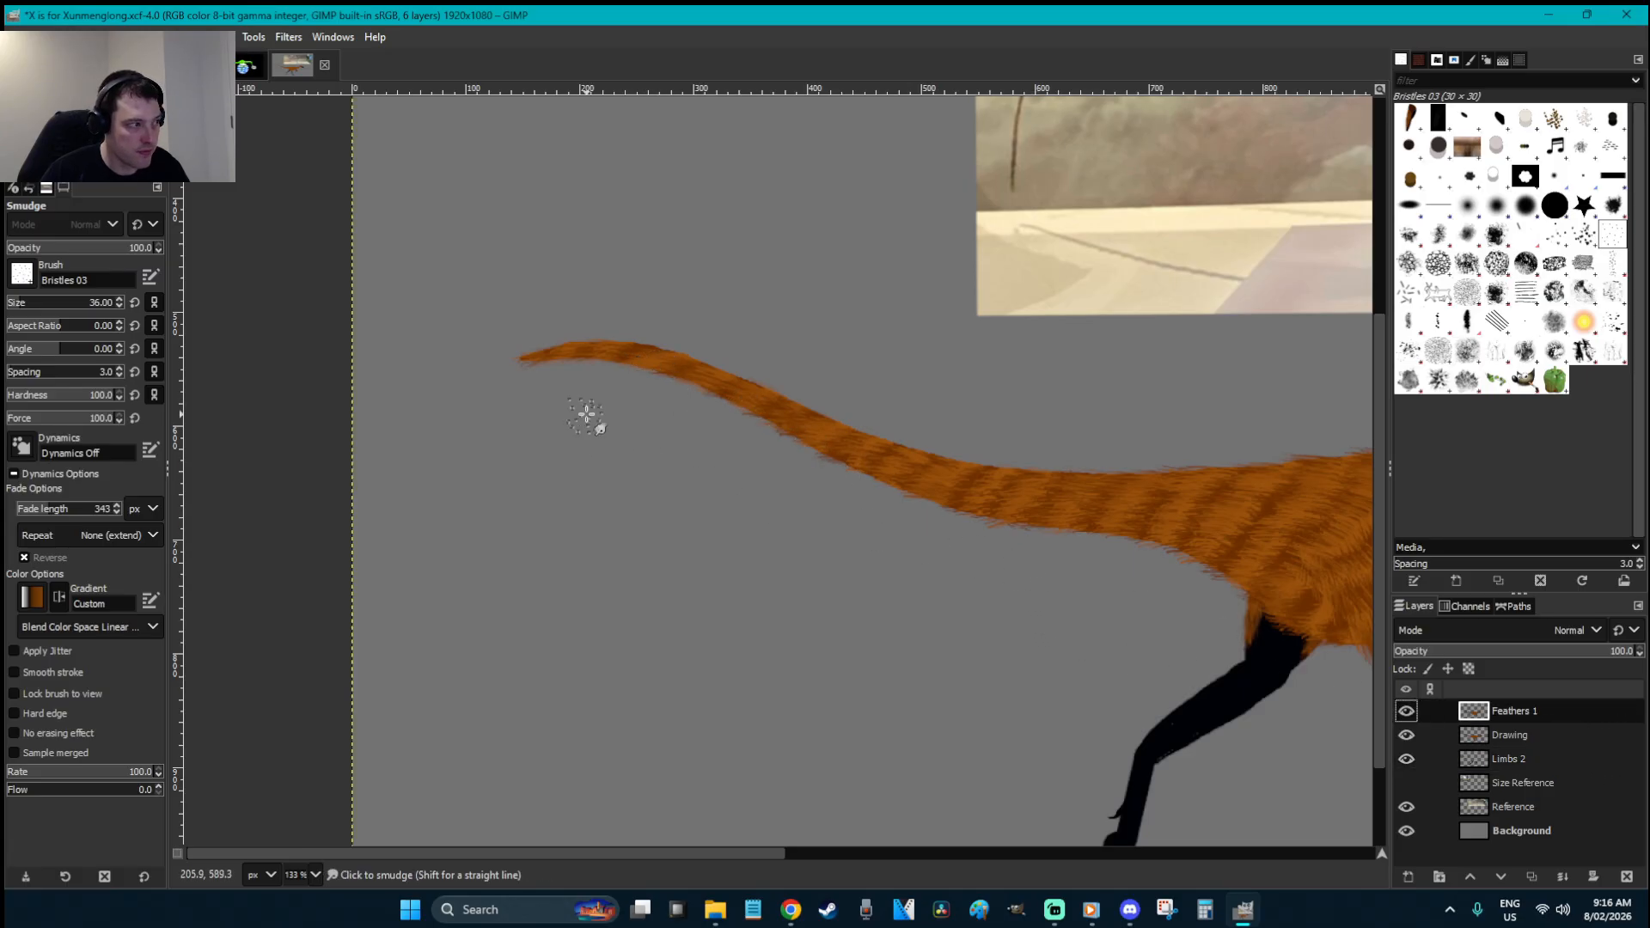
key("ctrl+s")
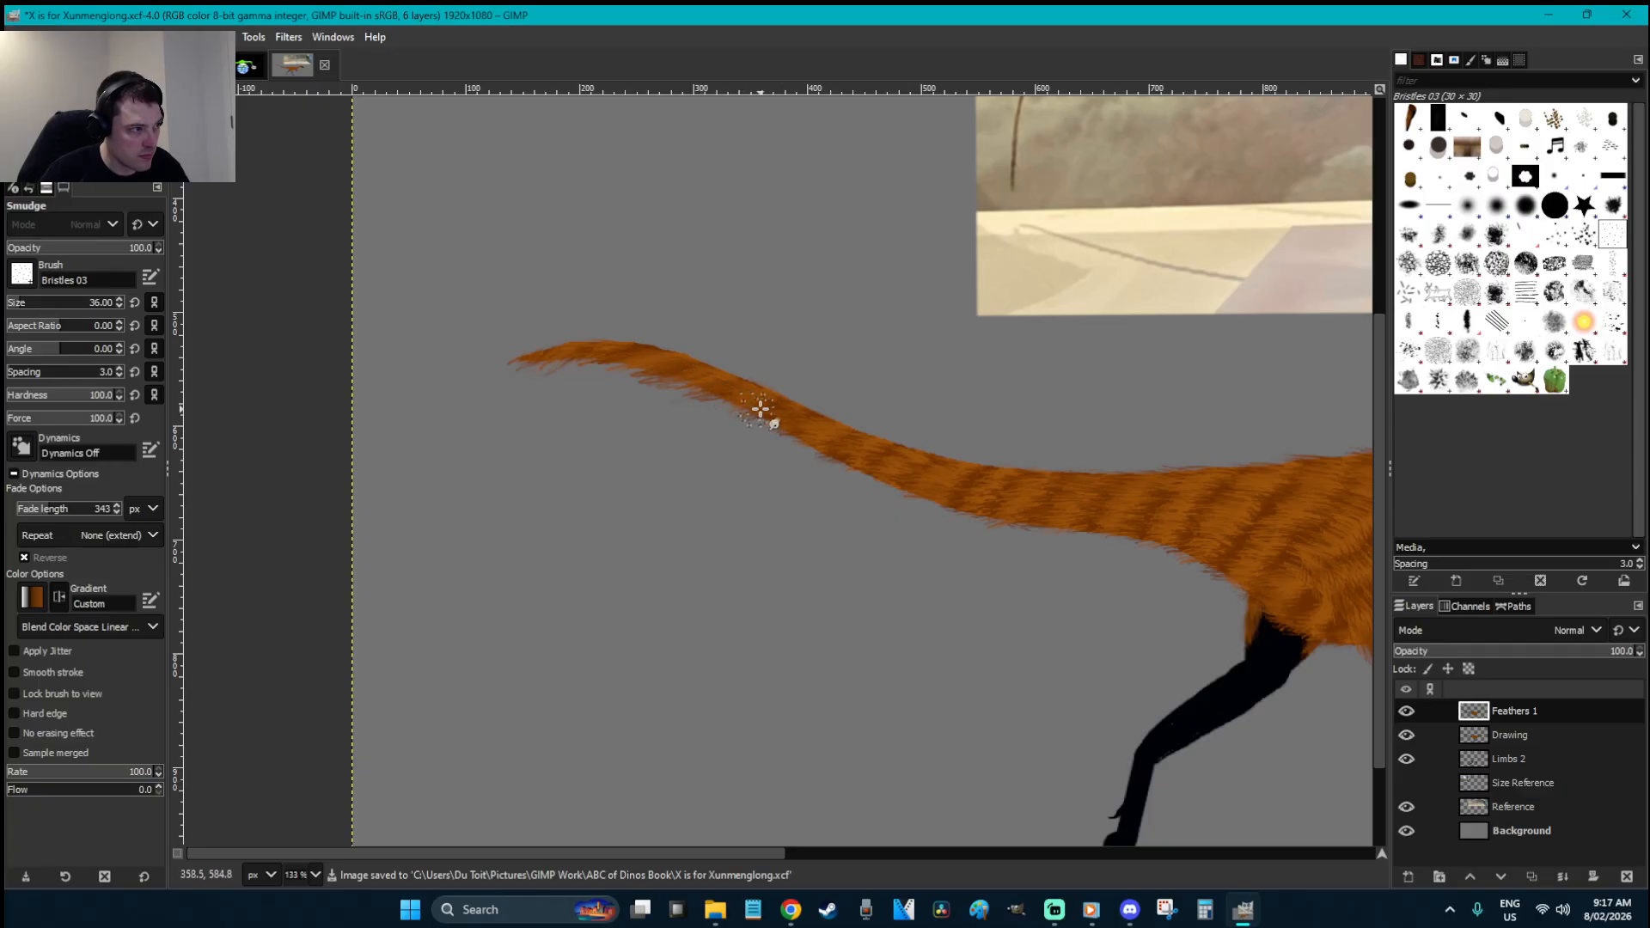
left_click_drag(781, 424, 814, 440)
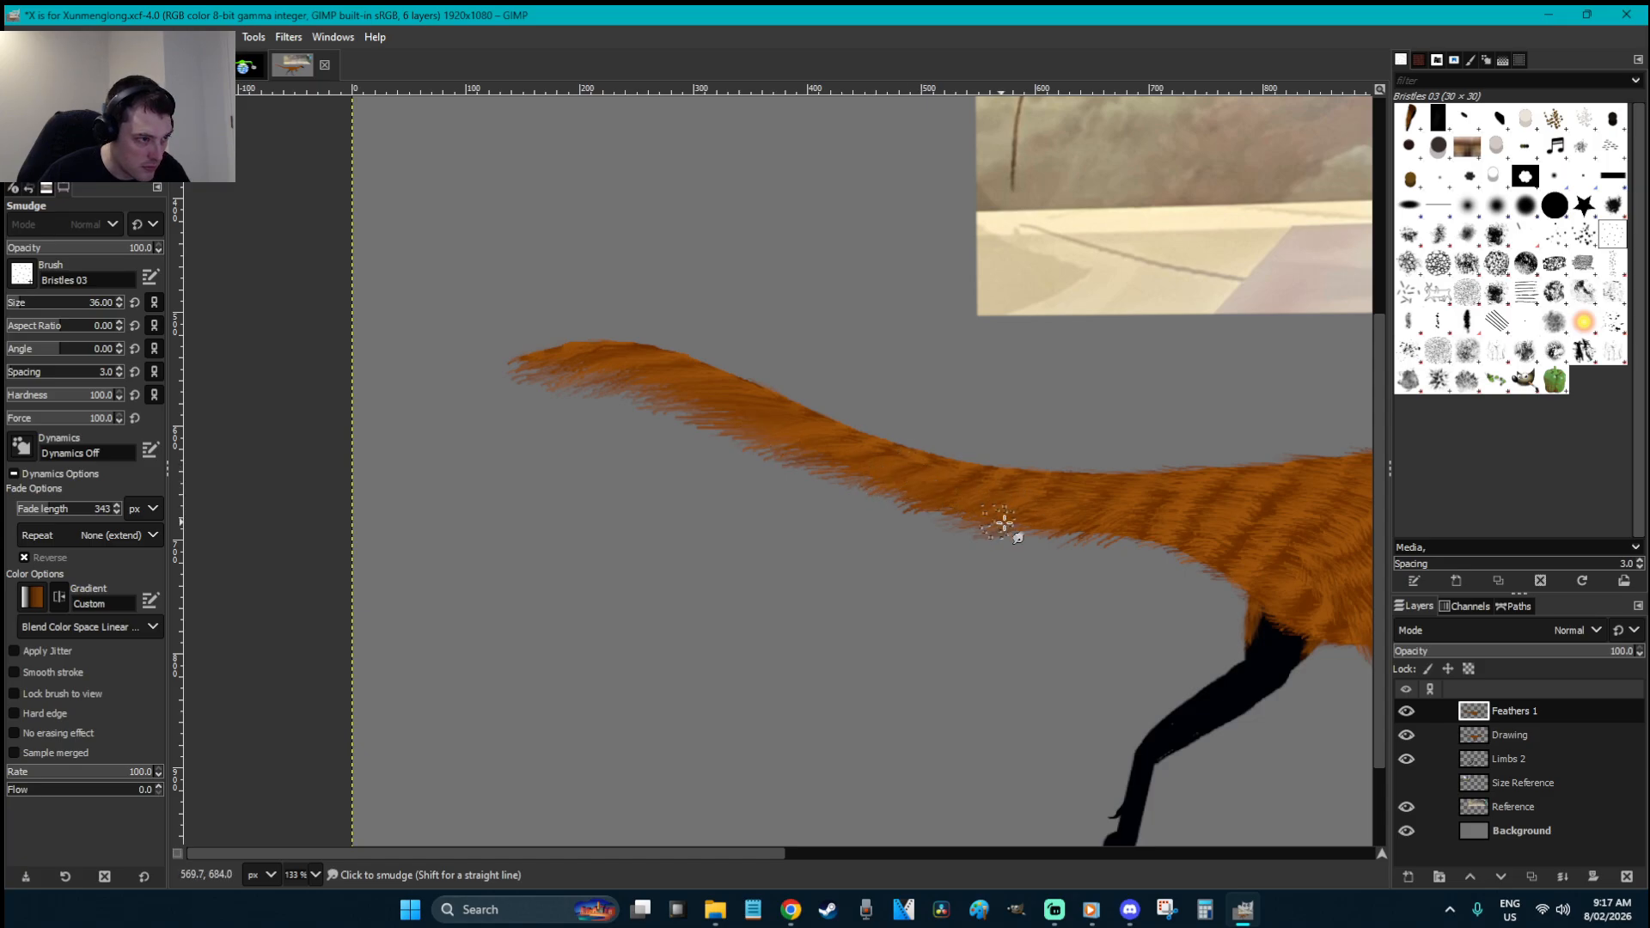
key("r")
key("ctrl+s")
key("1")
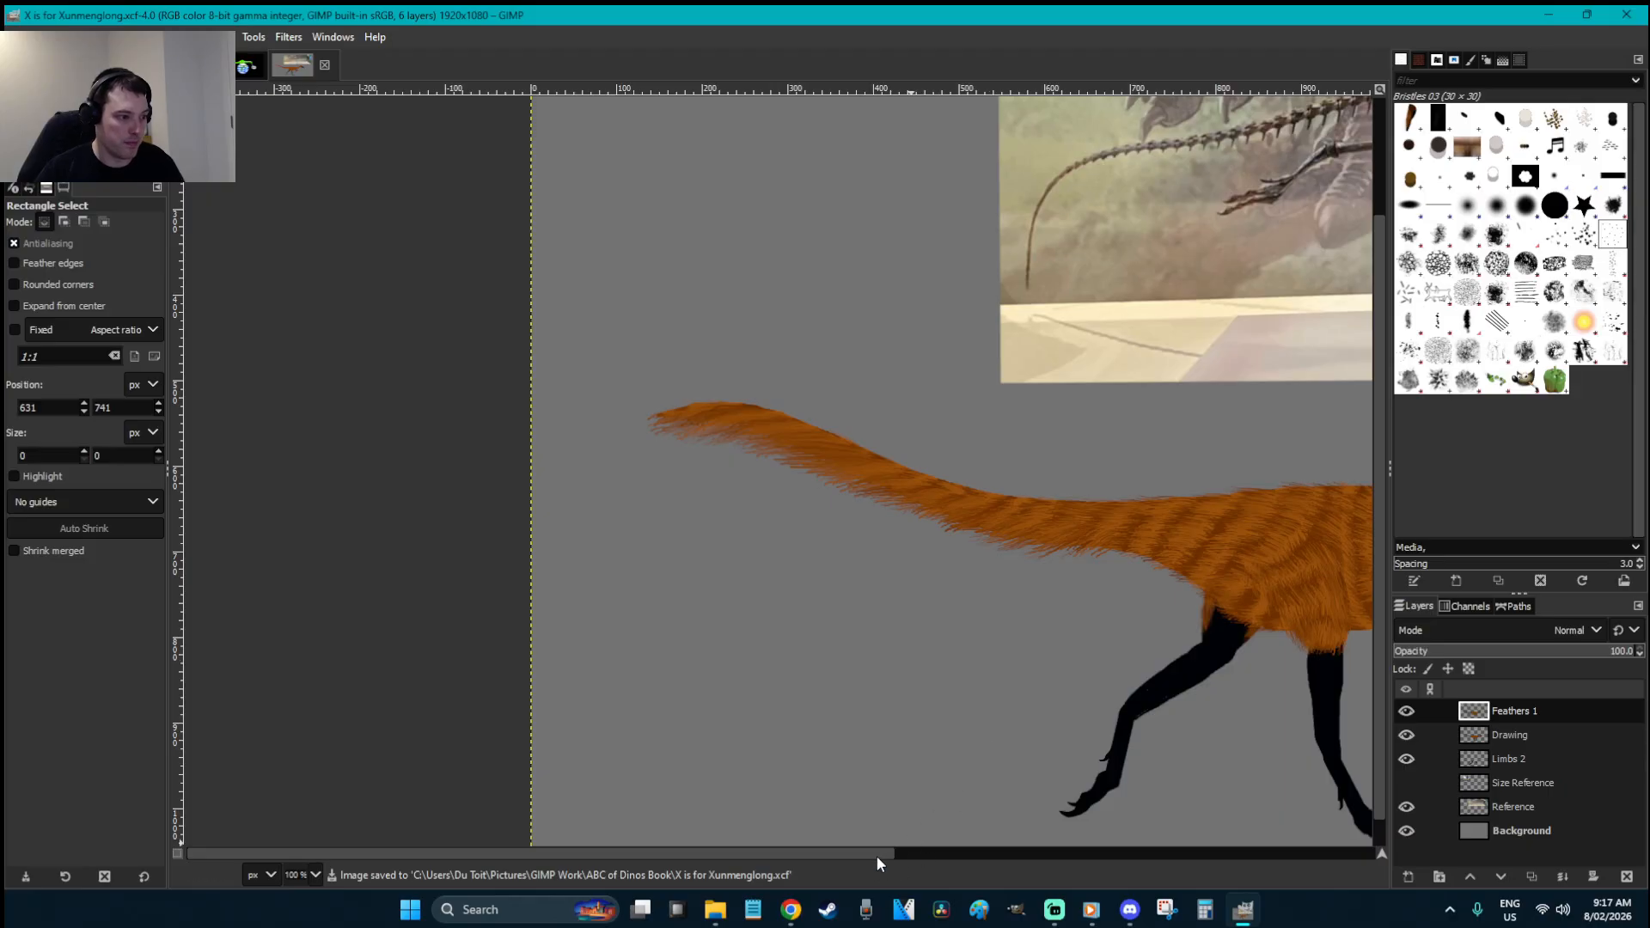
- Try smudging longer feathers from the crown and nape on the Feathers 1 layer with a brush size of 36, and undo the strokes
left_click_drag(879, 864, 994, 854)
key("z")
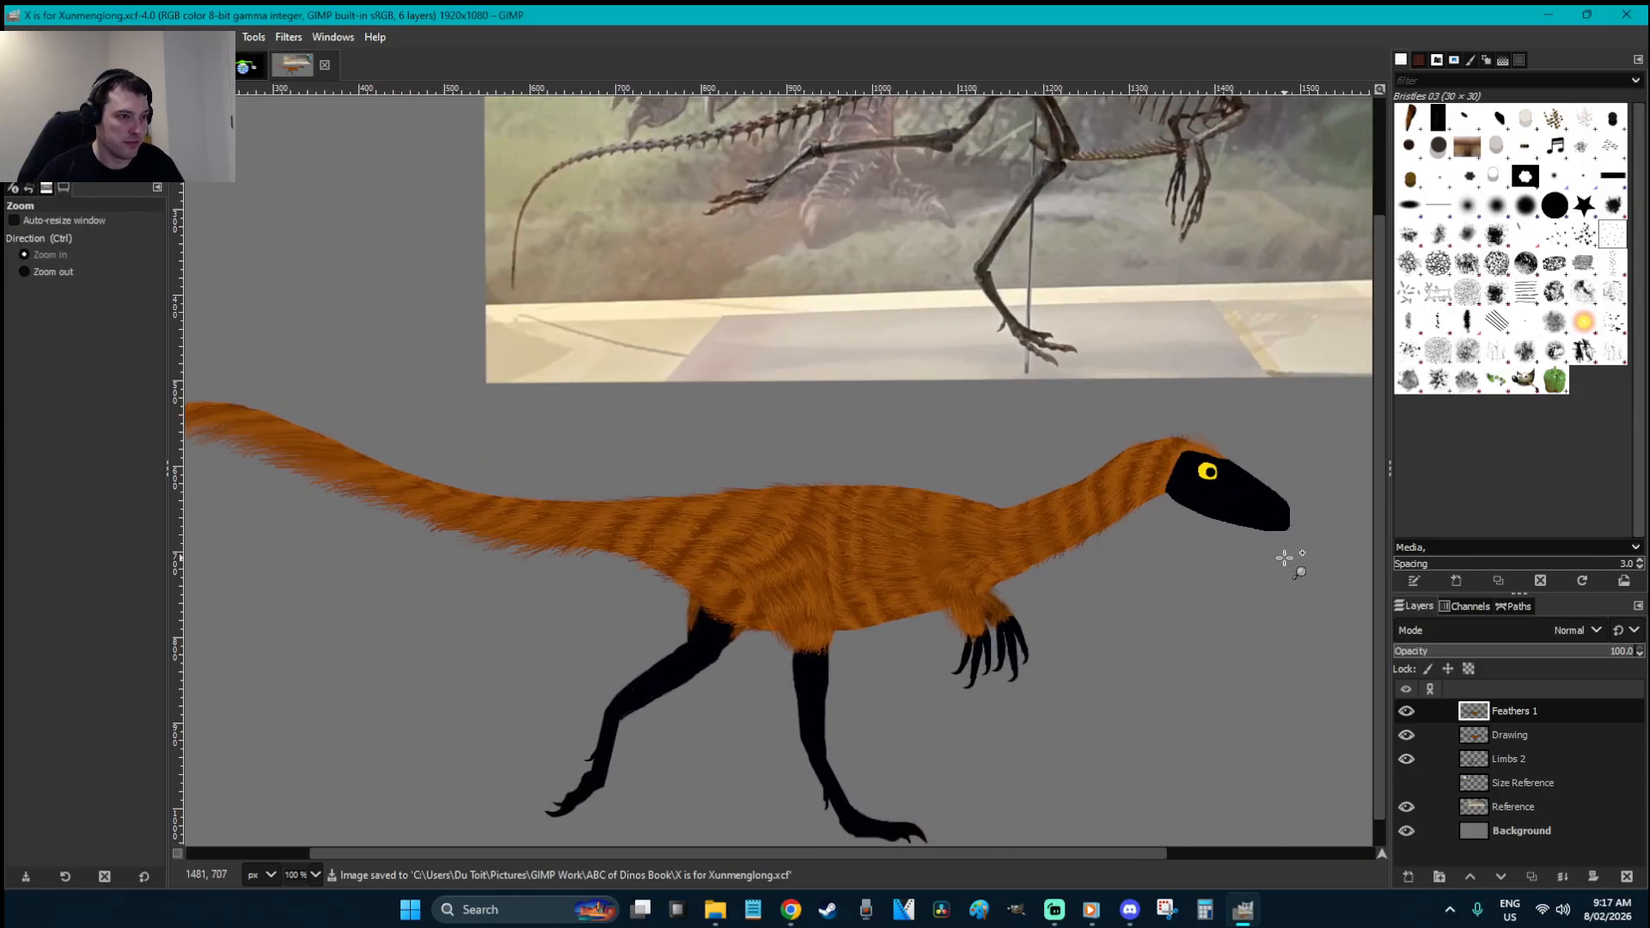
left_click_drag(1284, 557, 1074, 427)
scroll(1068, 443, "up", 1)
scroll(1069, 443, "down", 3)
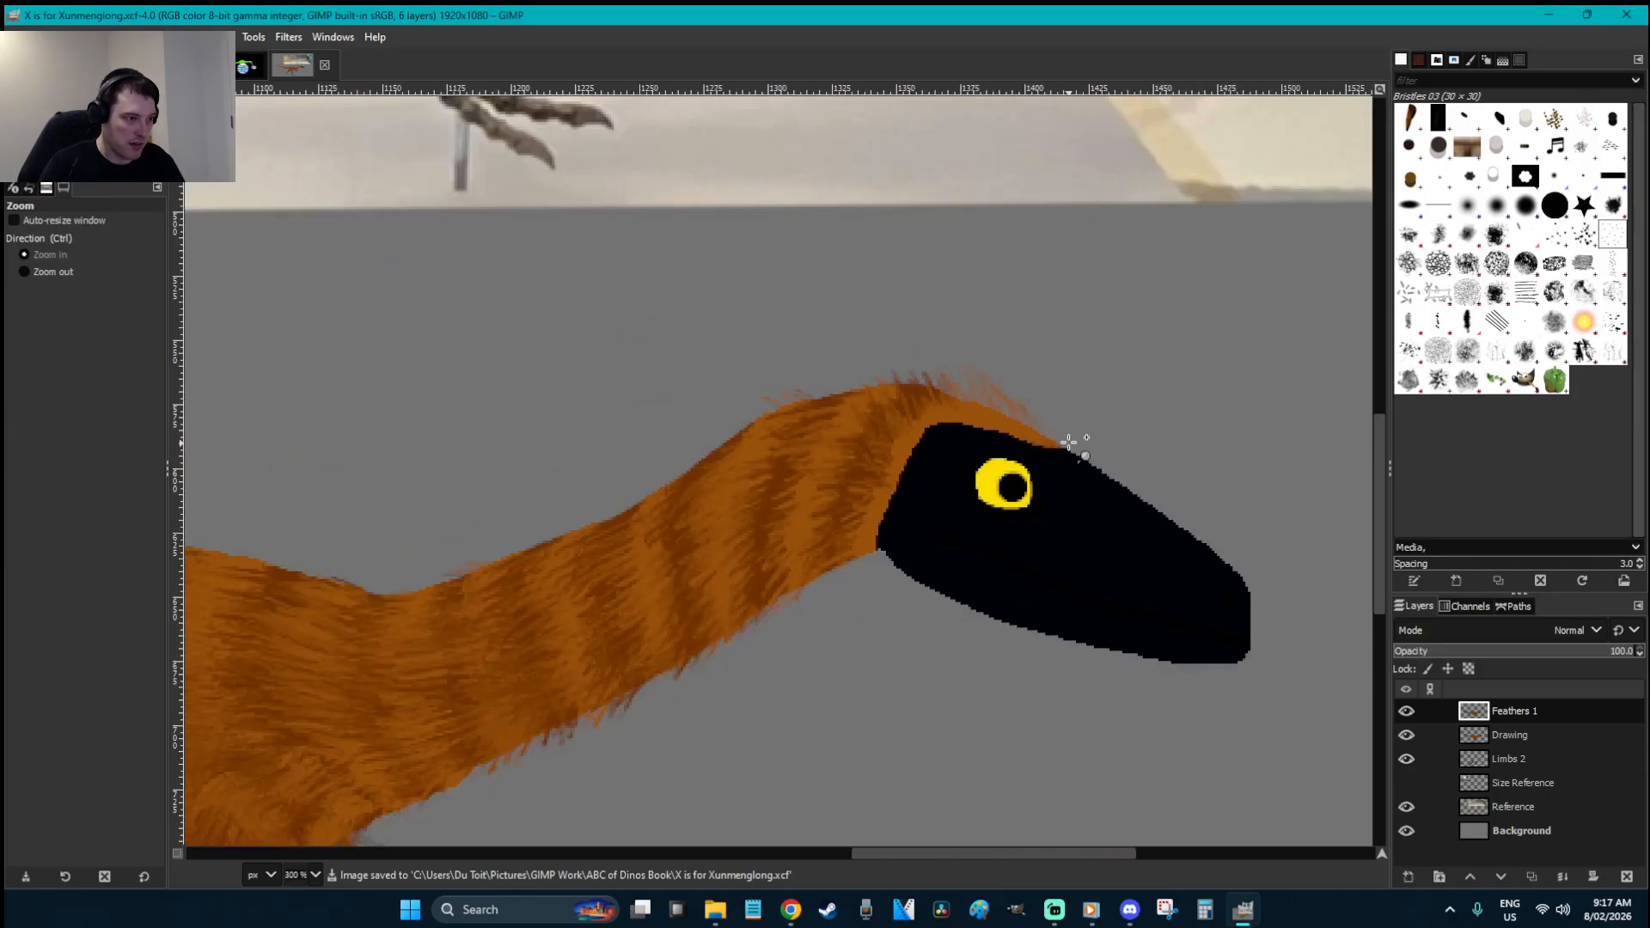
key("s")
left_click_drag(982, 404, 963, 371)
mouse_move(1001, 443)
left_mouse_down()
mouse_move(957, 377)
mouse_move(980, 423)
mouse_move(951, 388)
mouse_move(955, 423)
mouse_move(913, 368)
left_mouse_up()
mouse_move(960, 421)
left_mouse_down()
mouse_move(882, 370)
mouse_move(911, 416)
mouse_move(862, 380)
left_mouse_up()
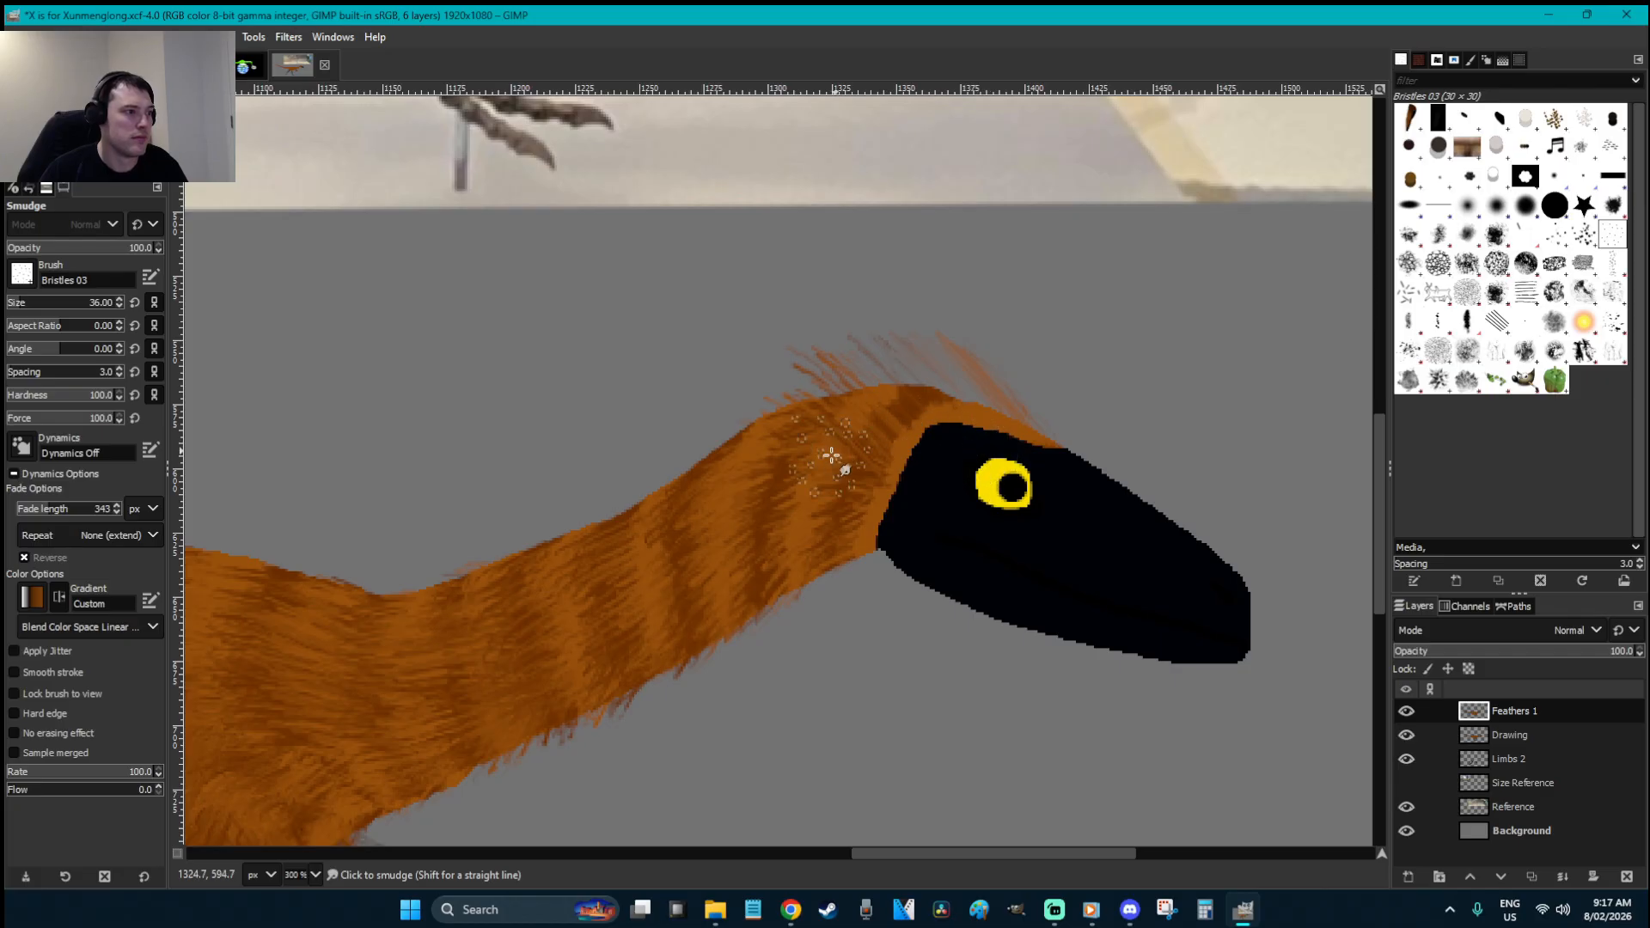
mouse_move(804, 477)
left_mouse_down()
mouse_move(758, 461)
mouse_move(816, 441)
mouse_move(774, 391)
left_mouse_up()
mouse_move(854, 435)
left_mouse_down()
mouse_move(815, 391)
mouse_move(831, 393)
left_mouse_up()
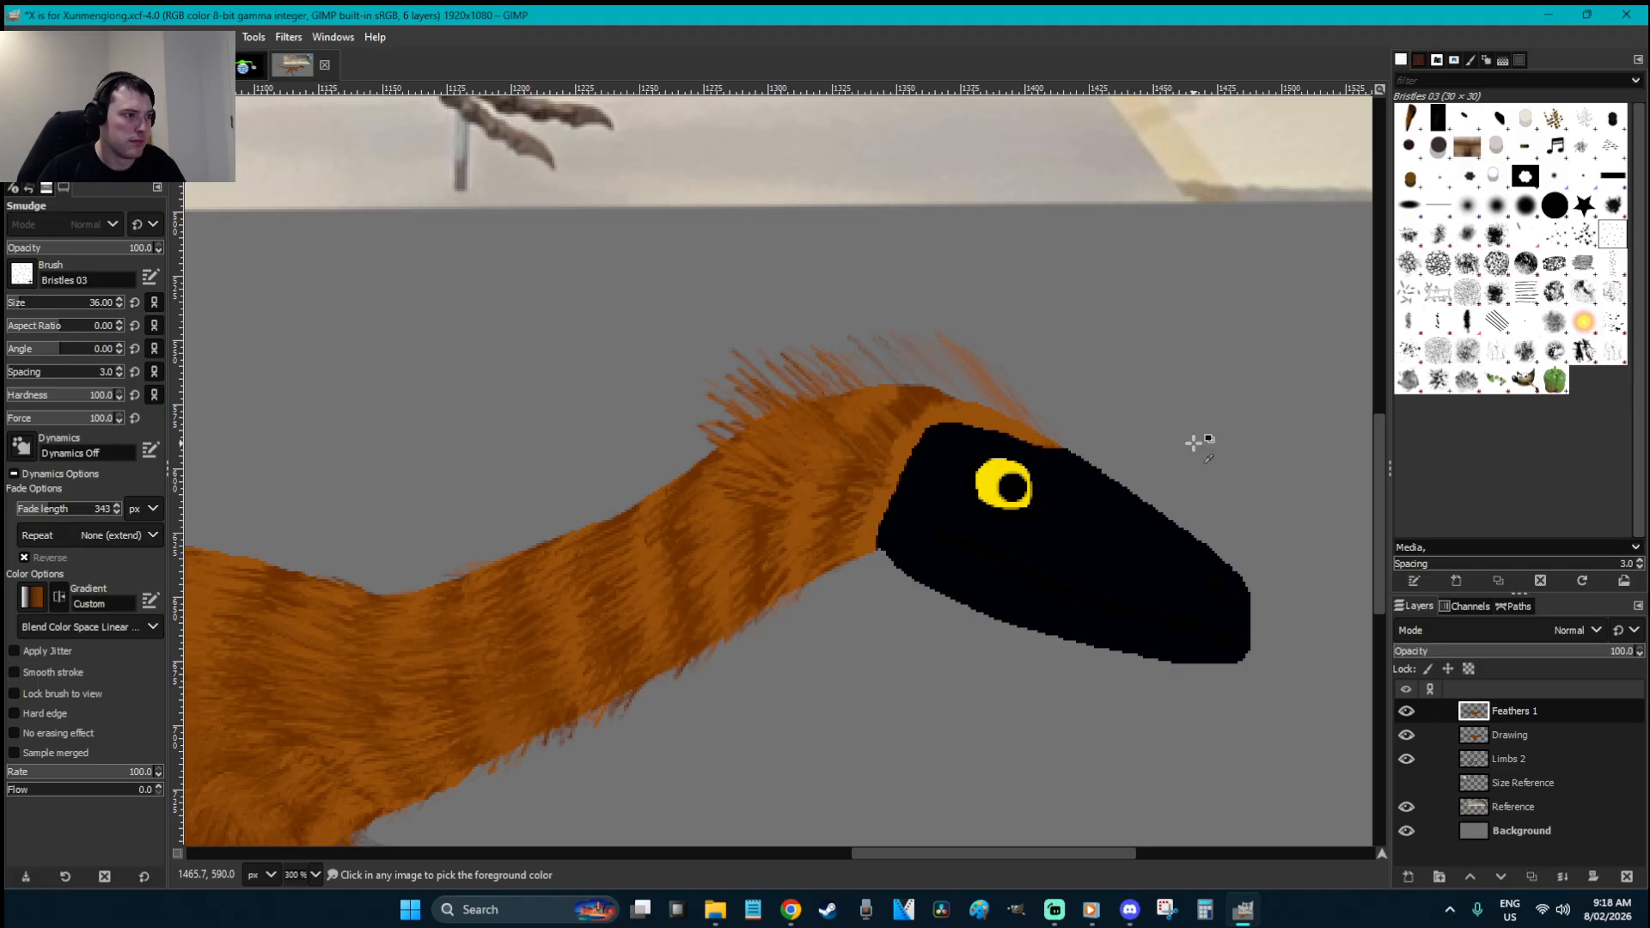
key("ctrl+z")
key("ctrl+z")
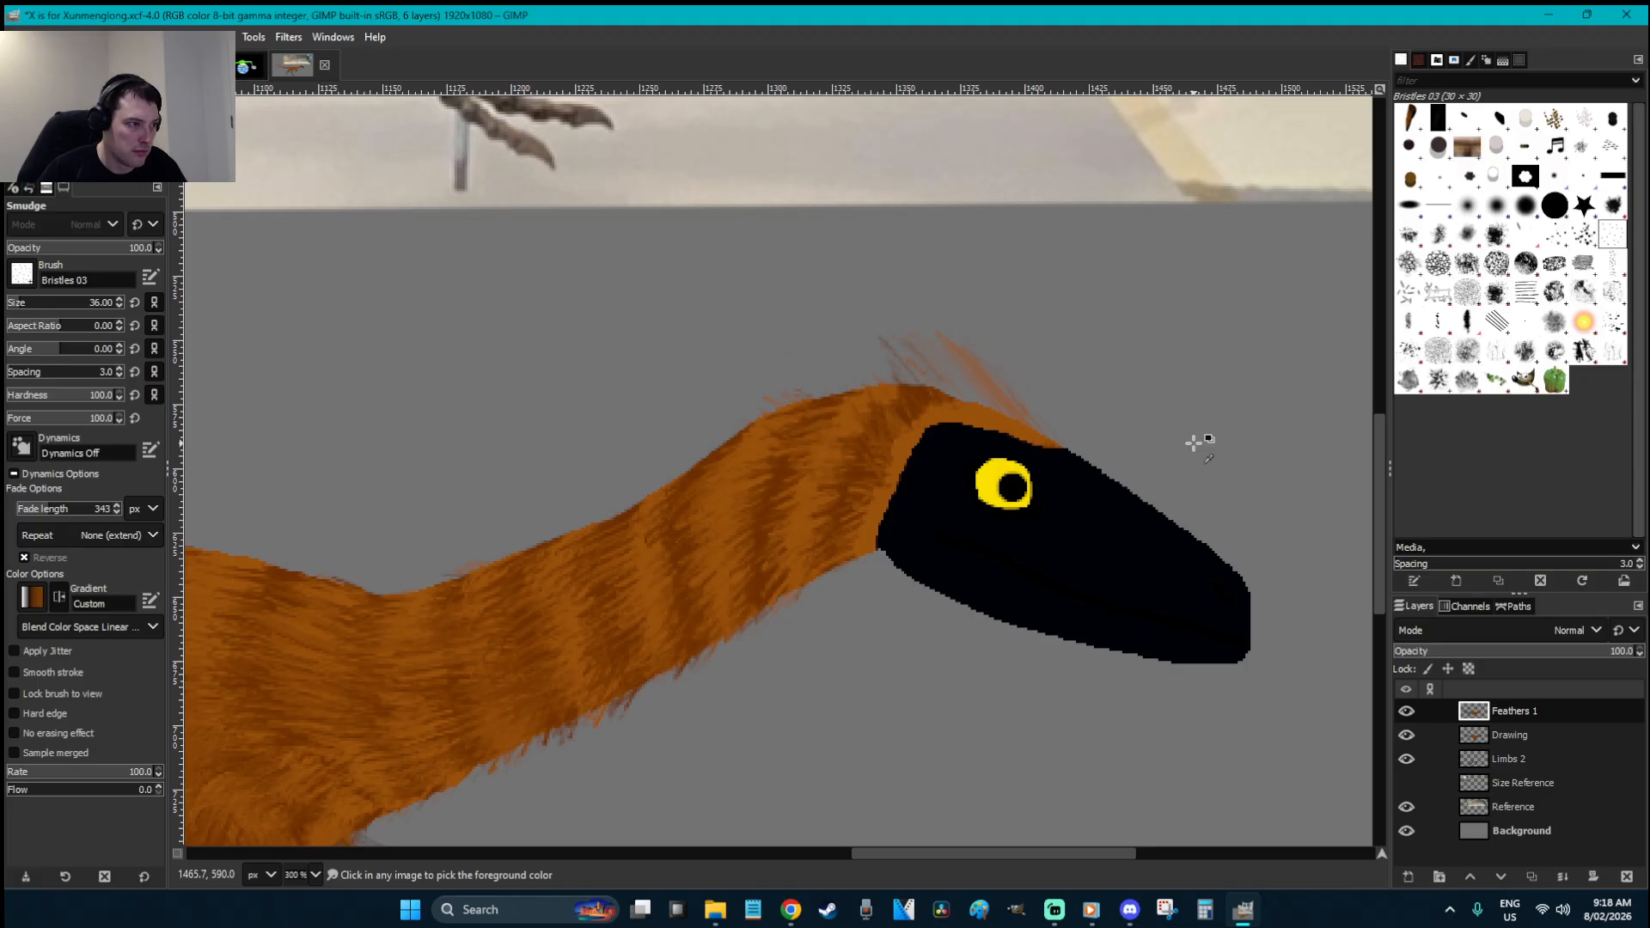
key("ctrl+z")
key("ctrl+z")
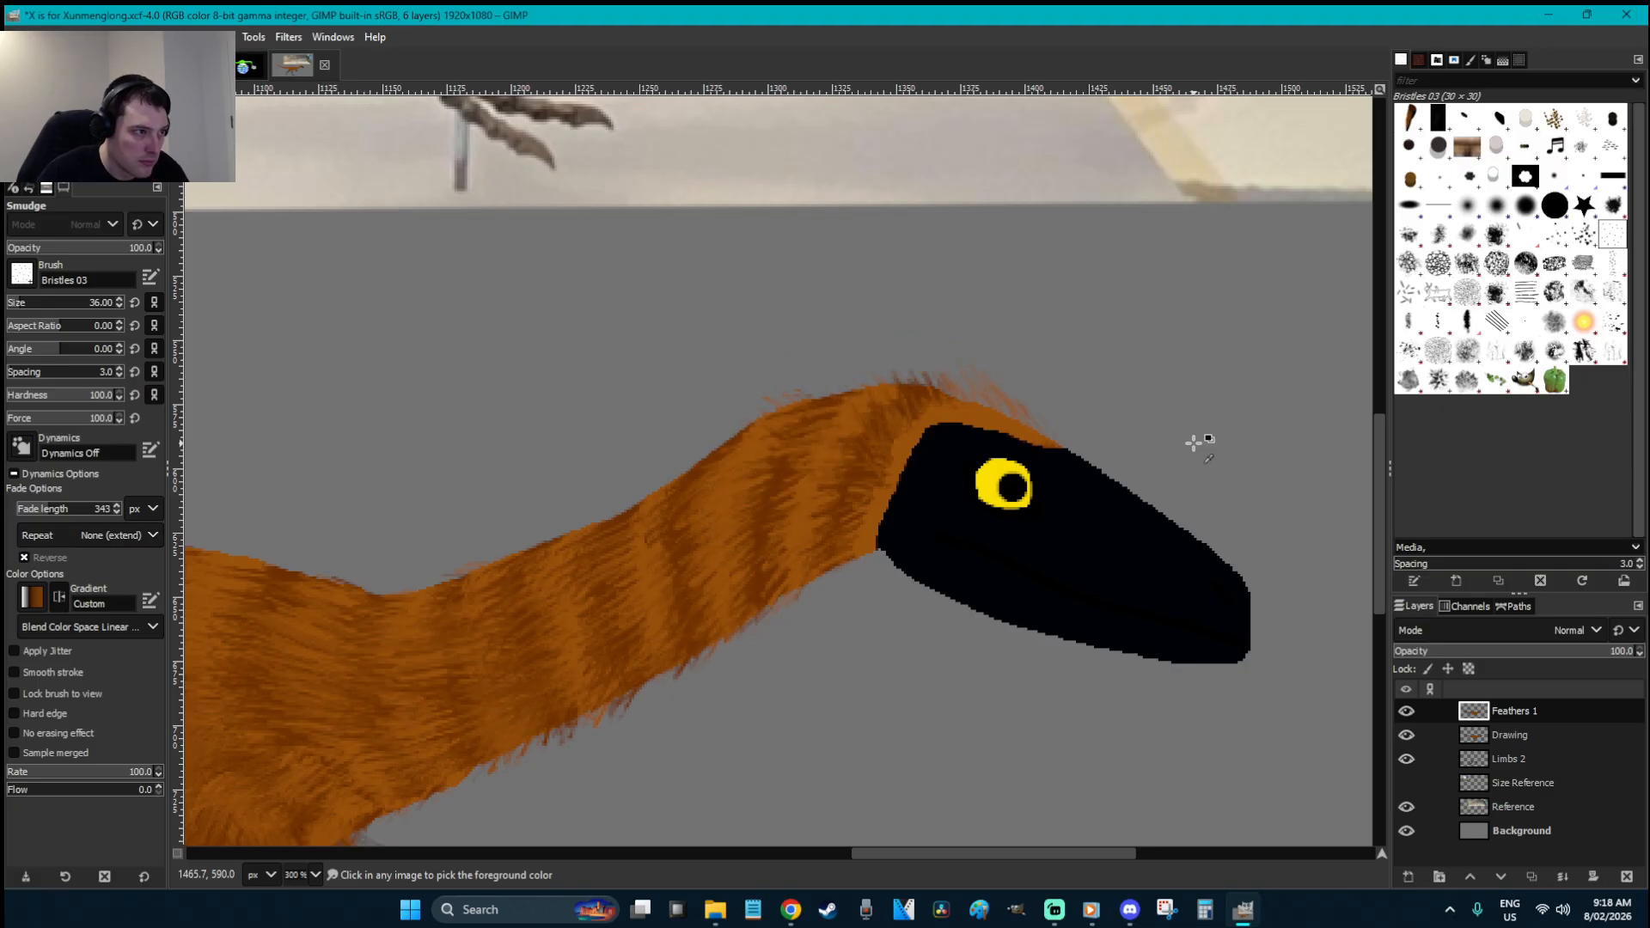
- Sample the neck's orange and dark brown colours, and dab both on the empty canvas beside the head with the Bristles 02 brush
key("o")
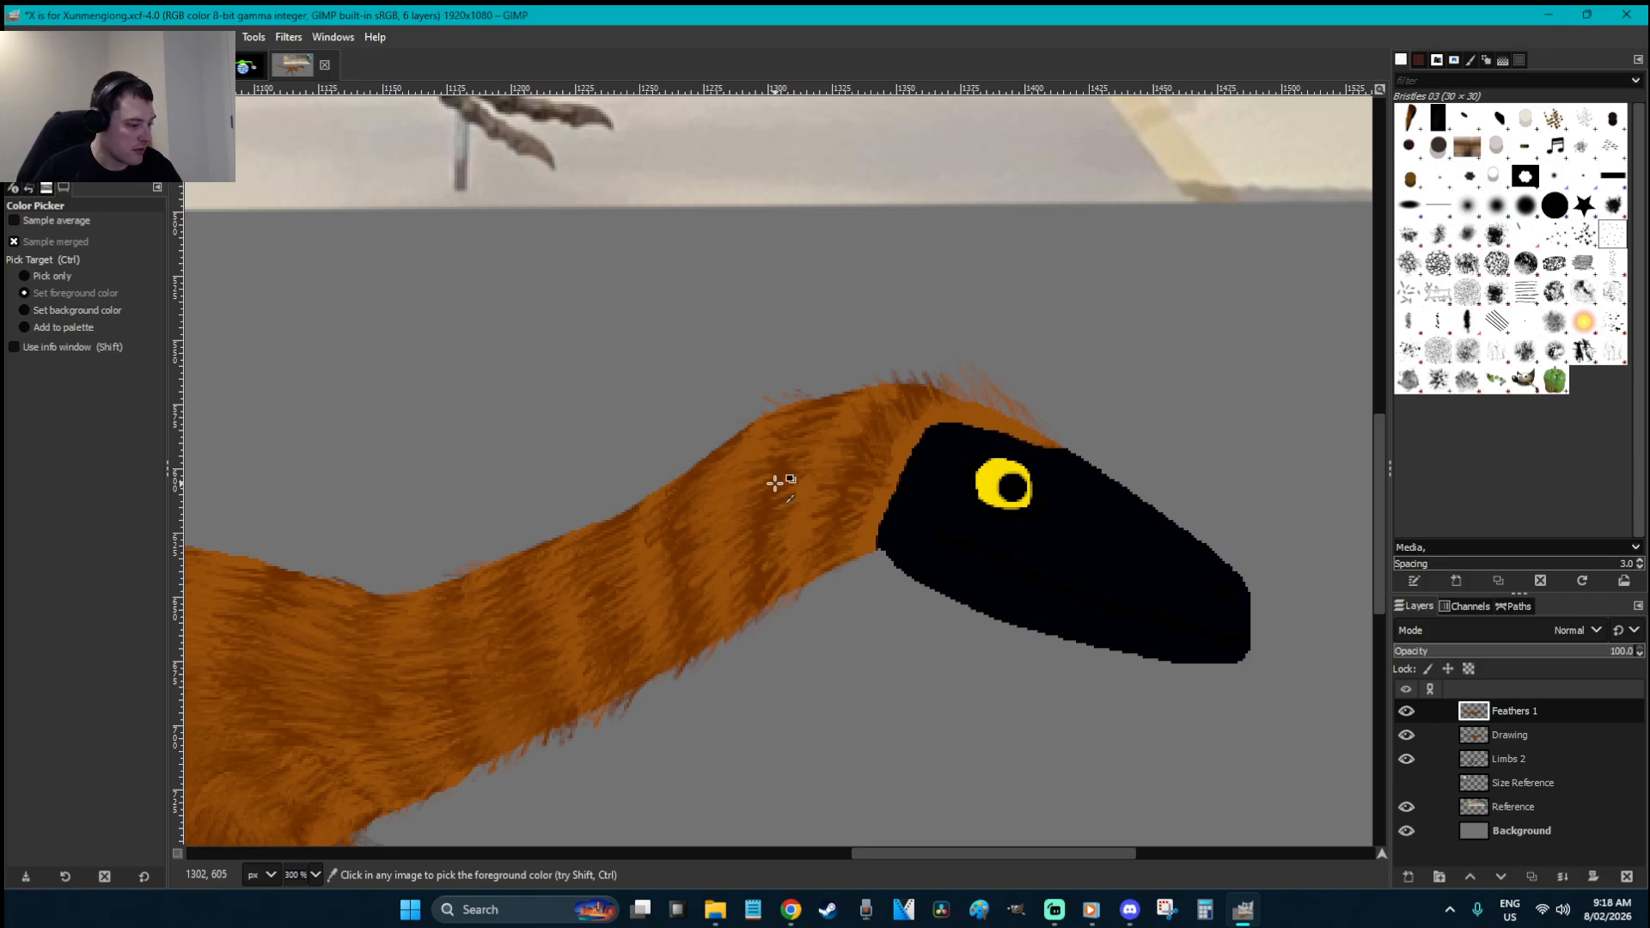
key("p")
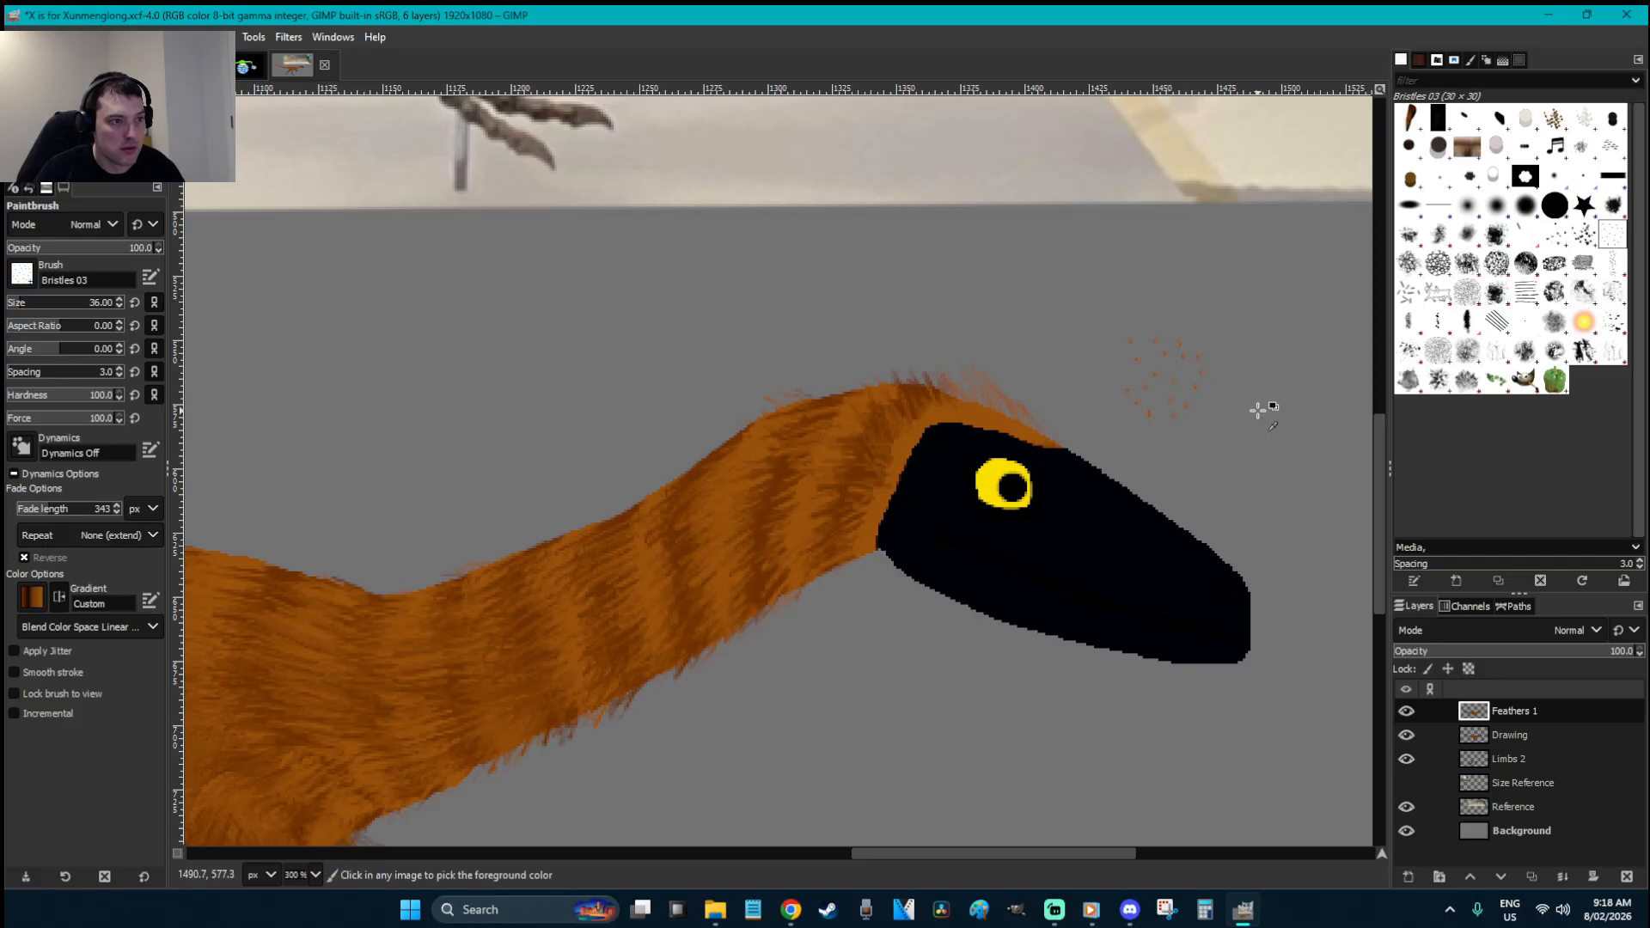
left_click(39, 305)
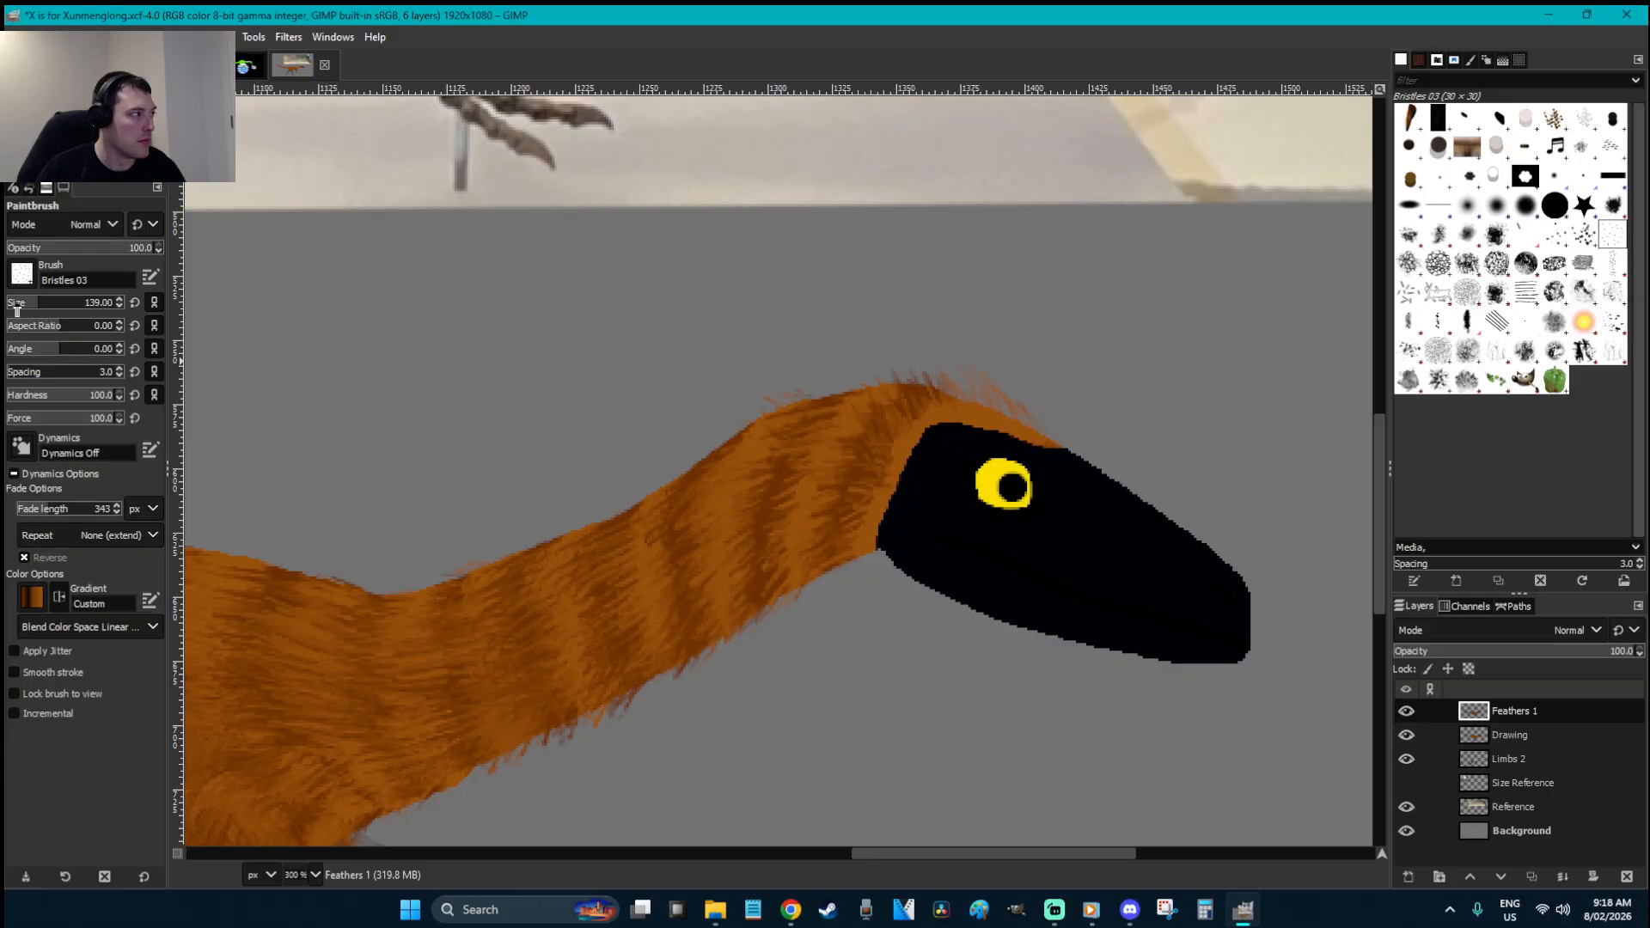
left_click(1583, 241)
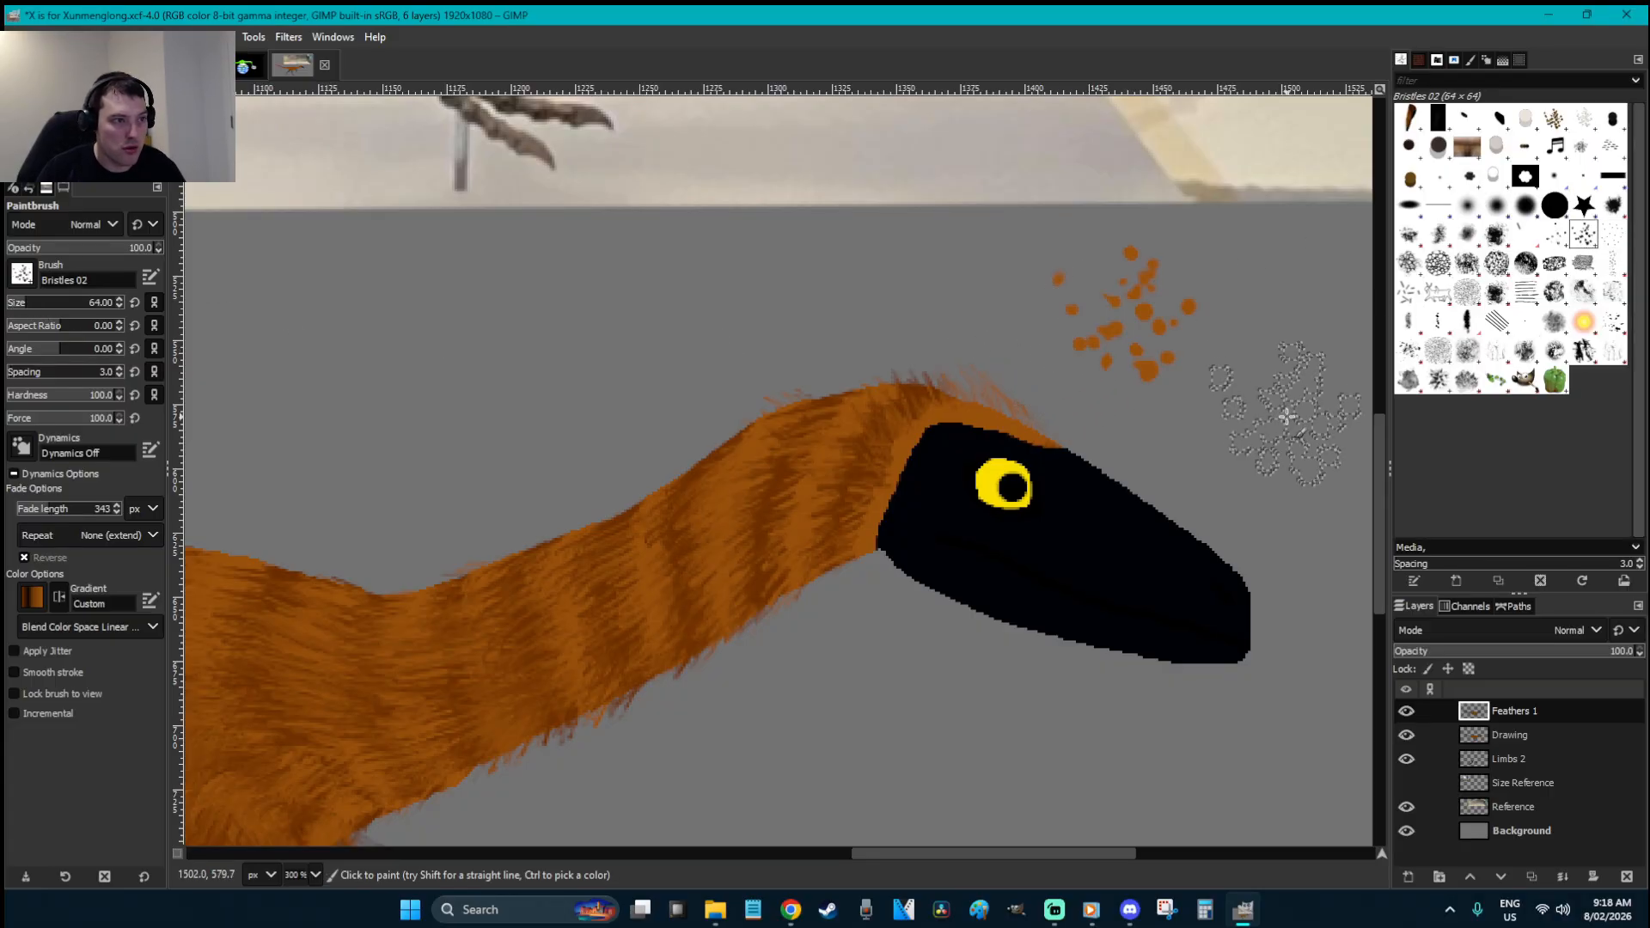
left_click(1207, 364)
key("x")
left_click(1220, 358)
- Cut the dabs out as a Clipboard Image brush, test it at size 33, undo the test stroke, and save the image
key("r")
left_click_drag(1318, 457, 1082, 273)
key("ctrl+x")
left_click(1281, 545)
left_click(1408, 117)
key("p")
mouse_move(1069, 368)
left_mouse_down()
mouse_move(1049, 330)
mouse_move(1144, 392)
left_mouse_up()
key("ctrl+z")
key("ctrl+s")
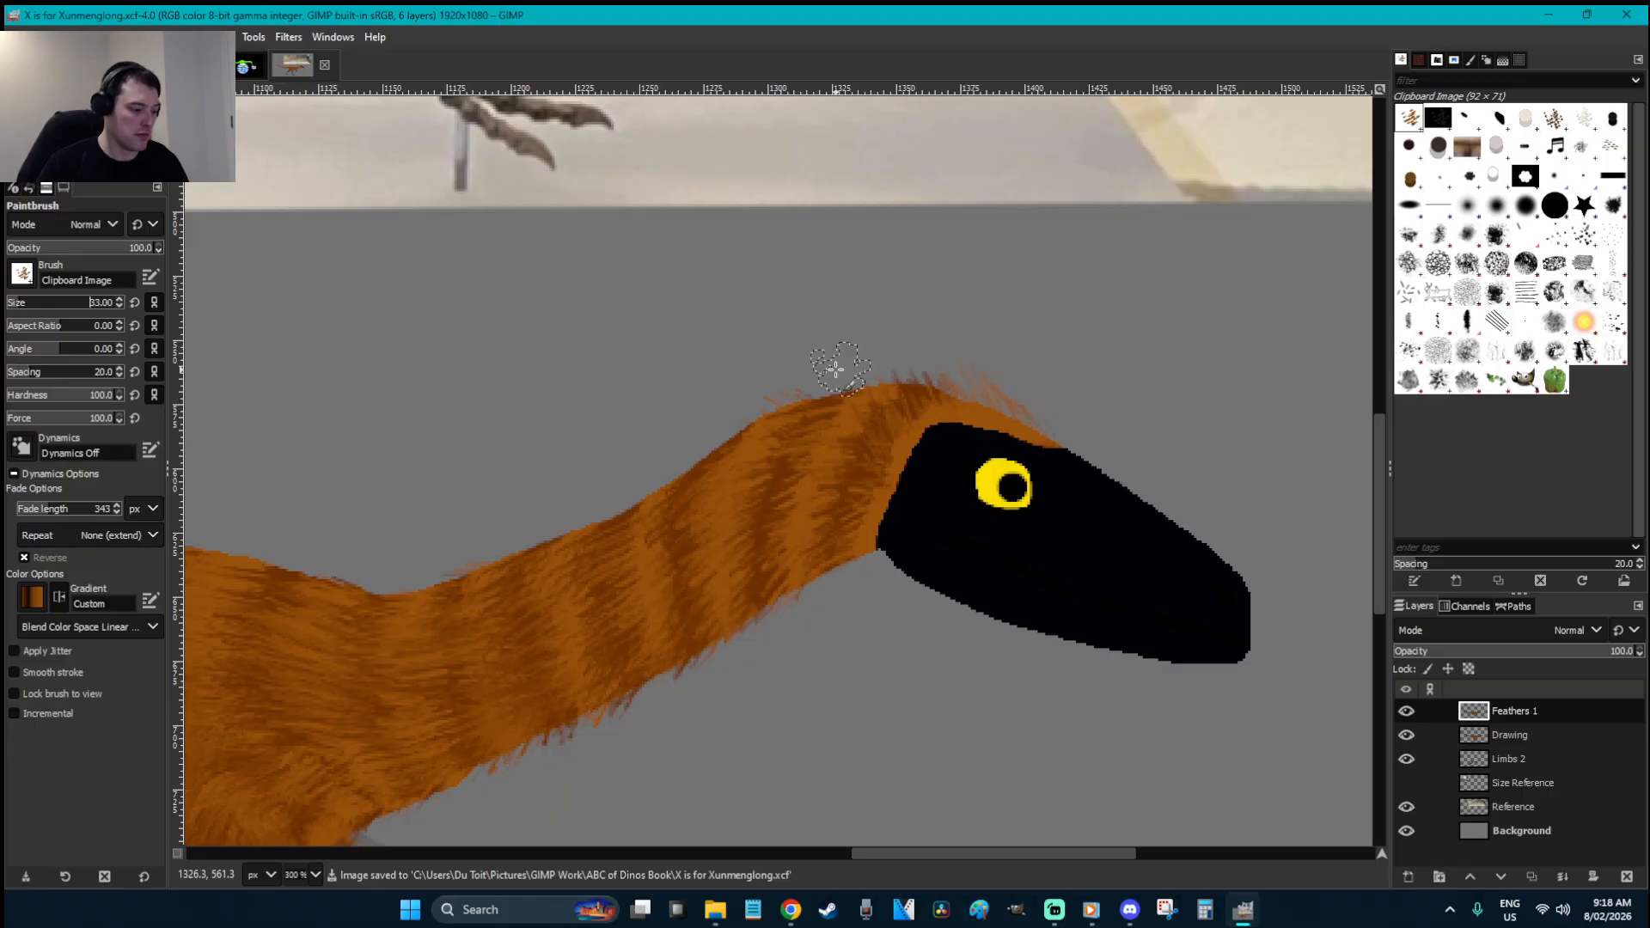
- Add a new layer named Feathers 2 above the Feathers 1 layer
key("shift+ctrl+n")
type("Feathers 2")
key("Return")
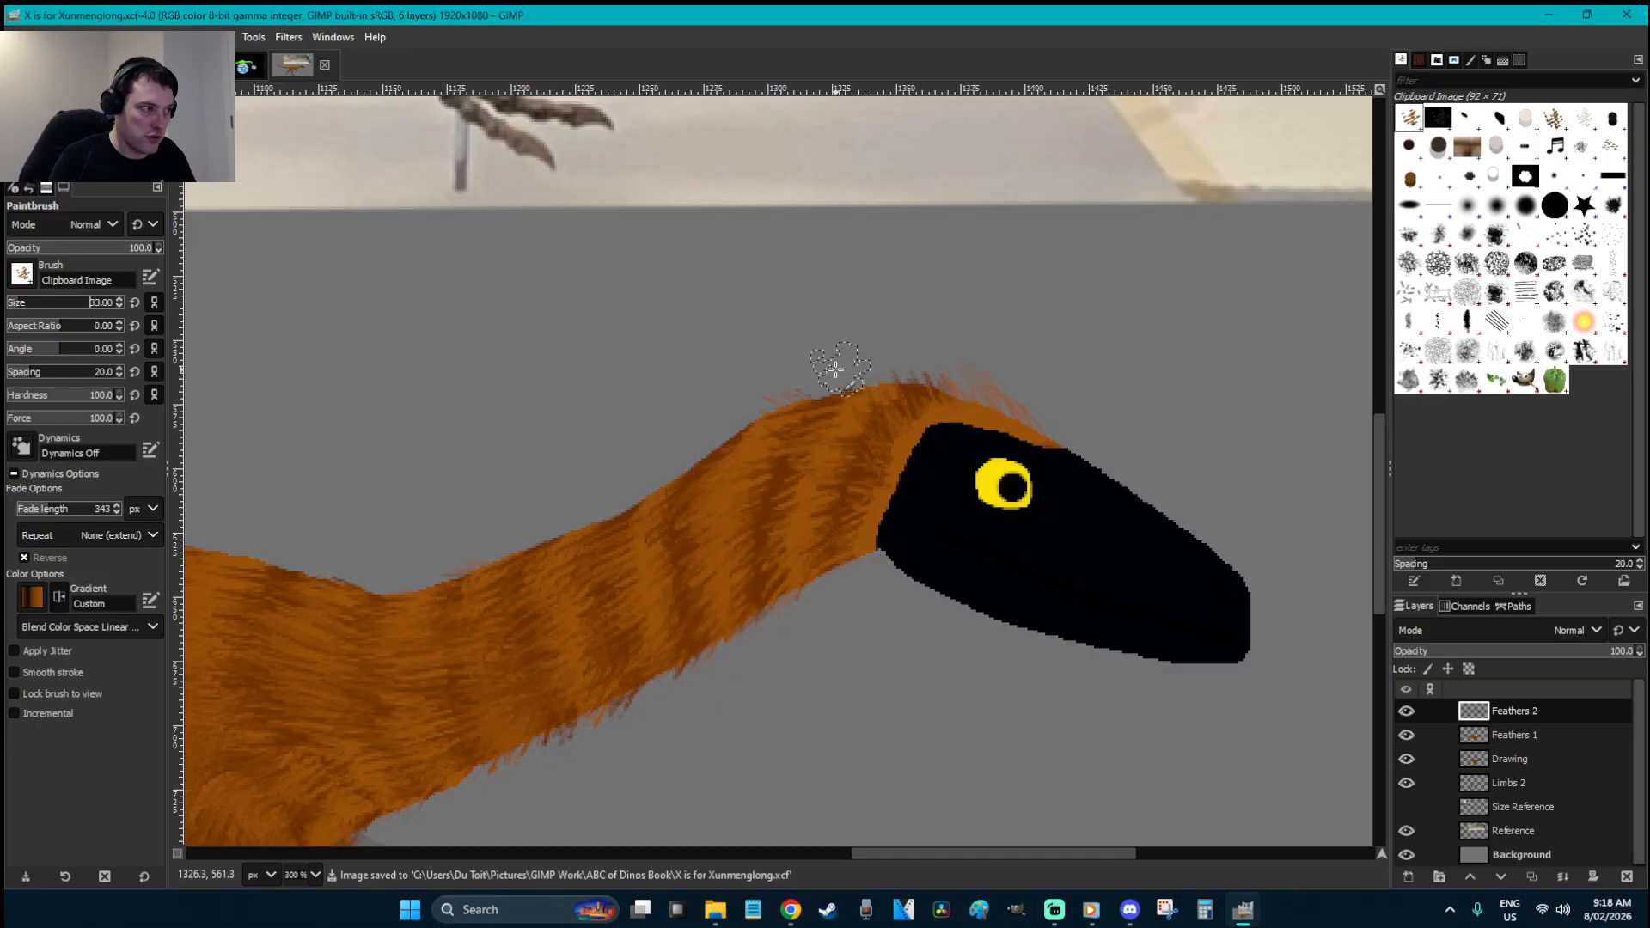
- Try crest strokes on the Feathers 2 layer with the Clipboard Image brush, lower its spacing to 1, and undo the test strokes
left_click_drag(874, 405, 845, 365)
key("ctrl+z")
left_click_drag(1039, 429, 954, 356)
key("ctrl+z")
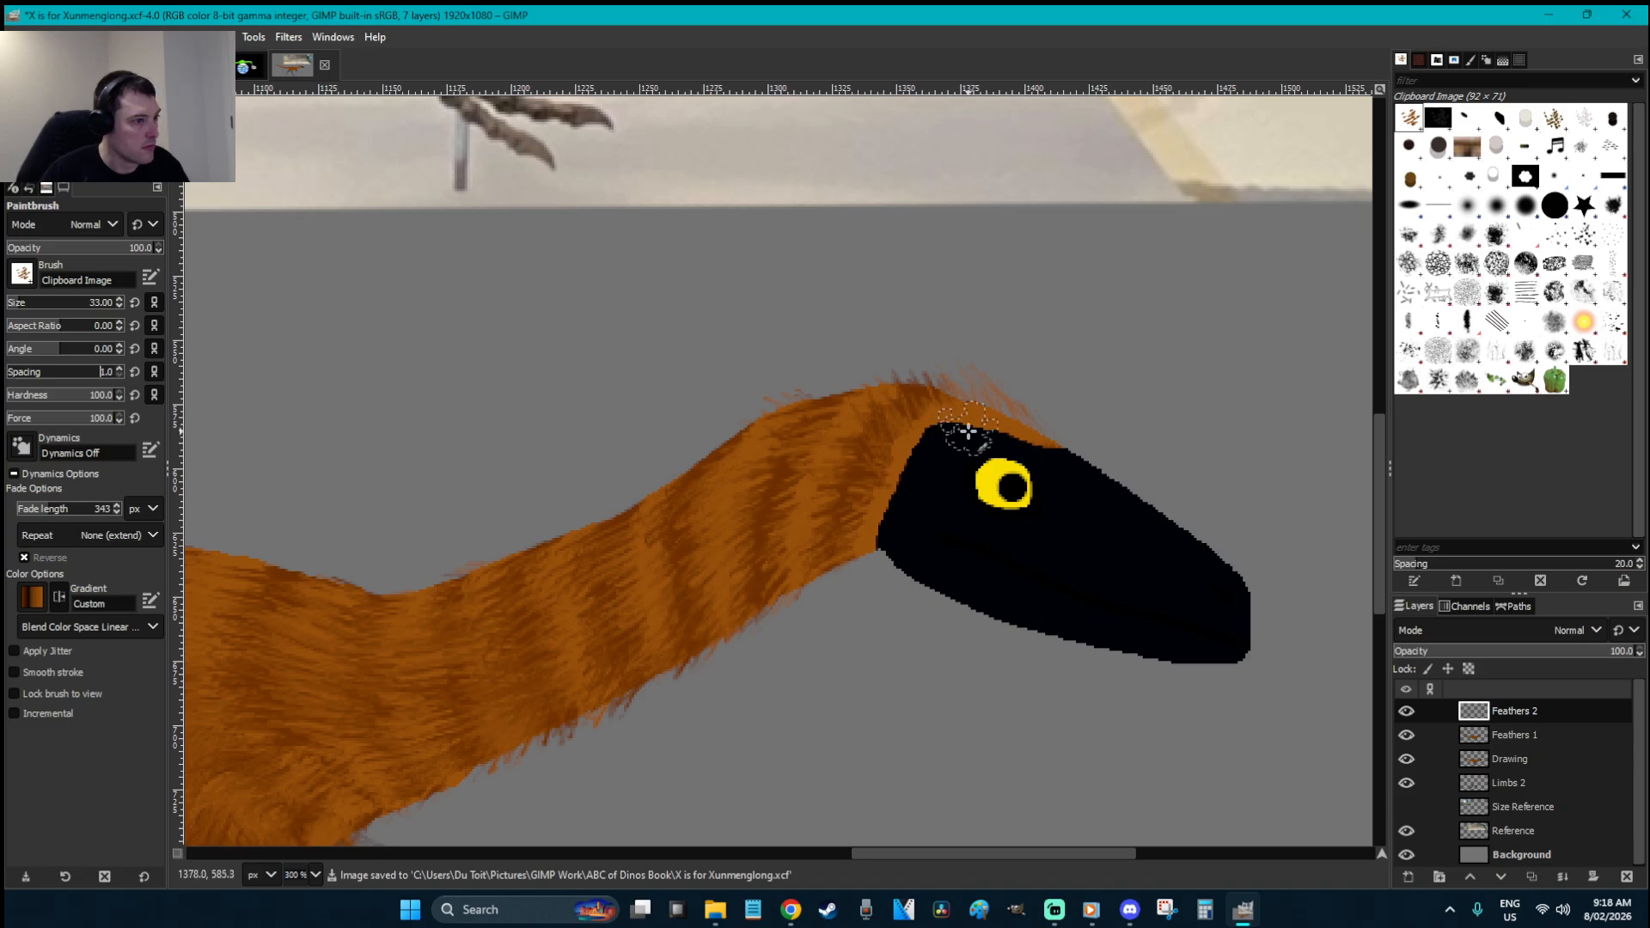
left_click_drag(1004, 430, 965, 377)
key("ctrl+z")
left_click_drag(1039, 427, 1006, 391)
key("ctrl+z")
key("ctrl+z")
- Paint a collar of feathers from the crown down to the throat with the Clipboard Image brush at size 33 and spacing 1
mouse_move(1050, 454)
left_mouse_down()
mouse_move(1030, 393)
mouse_move(930, 376)
mouse_move(930, 351)
left_mouse_up()
left_click_drag(921, 406, 884, 367)
left_click_drag(904, 408, 858, 370)
mouse_move(874, 408)
left_mouse_down()
mouse_move(838, 401)
mouse_move(910, 433)
mouse_move(861, 440)
mouse_move(853, 486)
mouse_move(867, 482)
mouse_move(815, 459)
left_mouse_up()
left_click_drag(868, 514, 814, 524)
key("ctrl+z")
key("ctrl+z")
mouse_move(871, 458)
left_mouse_down()
mouse_move(832, 442)
mouse_move(844, 485)
left_mouse_up()
mouse_move(864, 515)
left_mouse_down()
mouse_move(832, 521)
mouse_move(859, 577)
left_mouse_up()
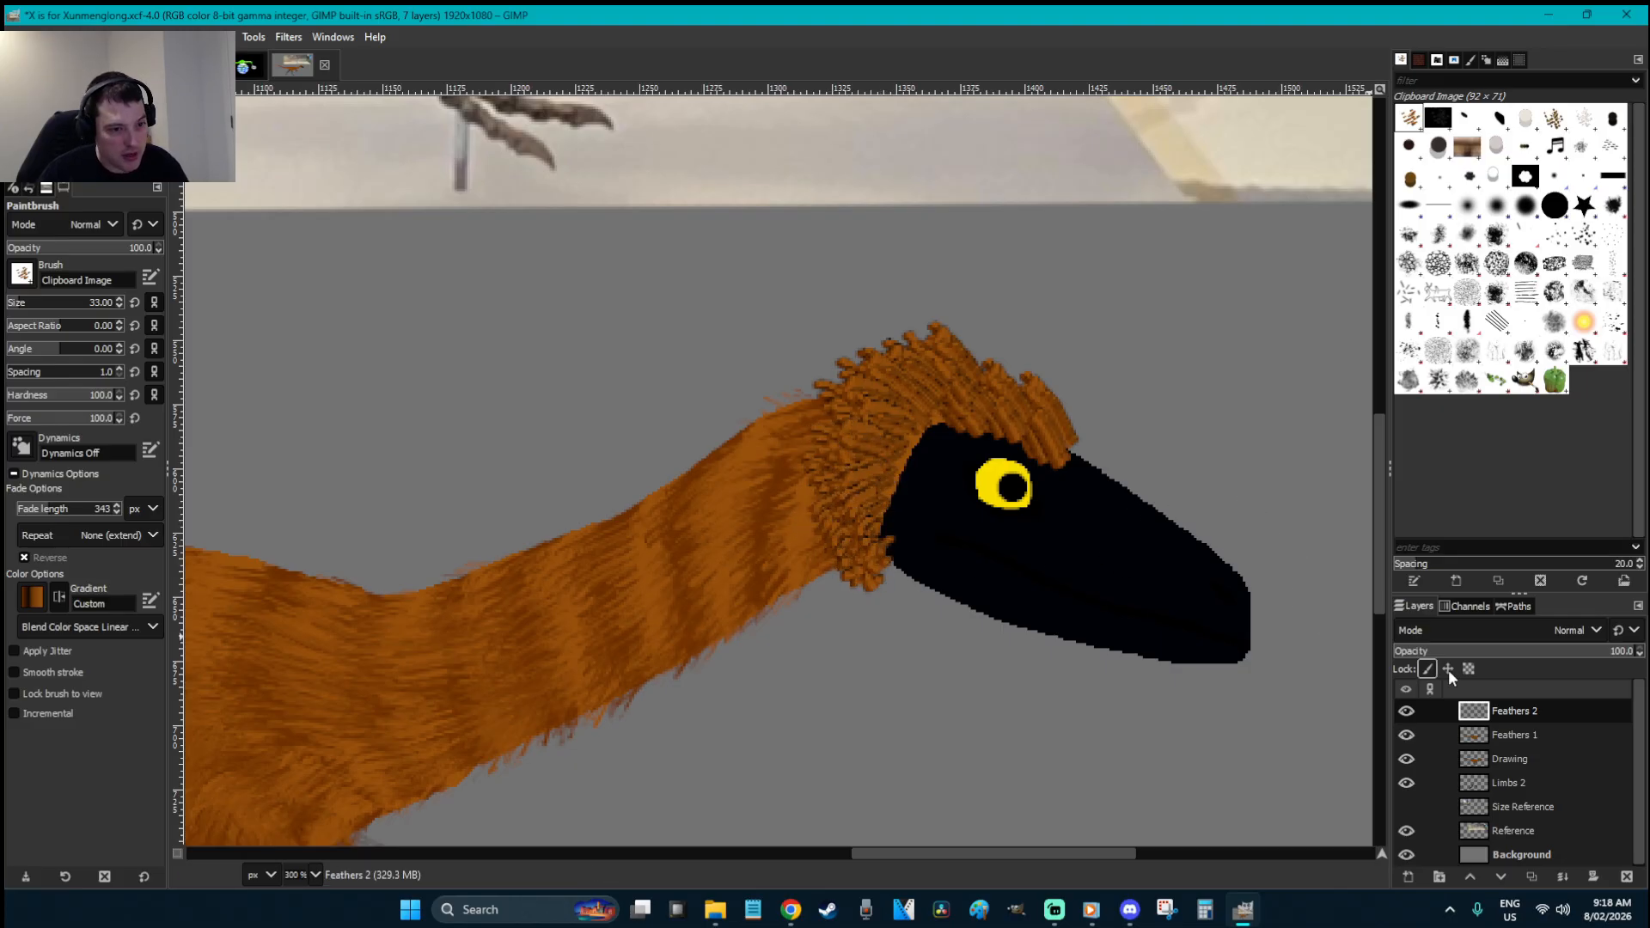
- Smudge the painted crest backward into long feathers with the Bristles 03 brush at size 30, undoing the unwanted strokes
key("s")
left_click(1614, 233)
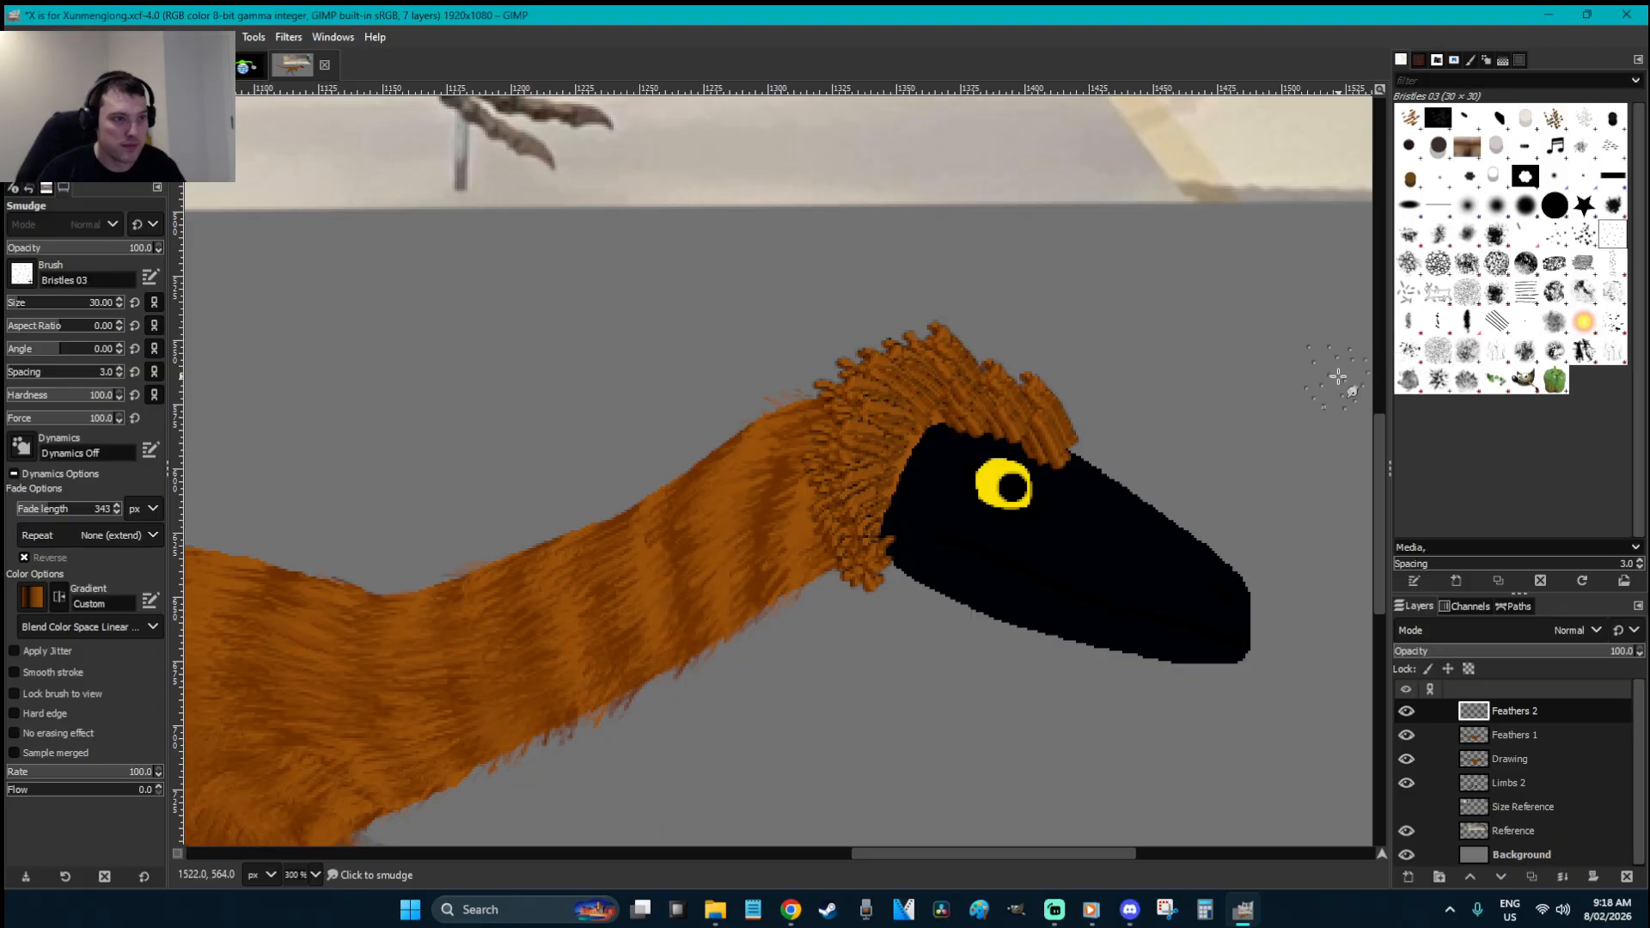
mouse_move(1015, 381)
left_mouse_down()
mouse_move(931, 358)
mouse_move(905, 409)
mouse_move(849, 404)
mouse_move(885, 353)
left_mouse_up()
mouse_move(967, 388)
left_mouse_down()
mouse_move(916, 362)
mouse_move(880, 409)
mouse_move(844, 380)
left_mouse_up()
mouse_move(912, 440)
left_mouse_down()
mouse_move(787, 459)
mouse_move(865, 484)
mouse_move(795, 498)
left_mouse_up()
left_click_drag(1064, 468, 1018, 387)
key("ctrl+z")
key("ctrl+z")
key("ctrl+z")
key("ctrl+z")
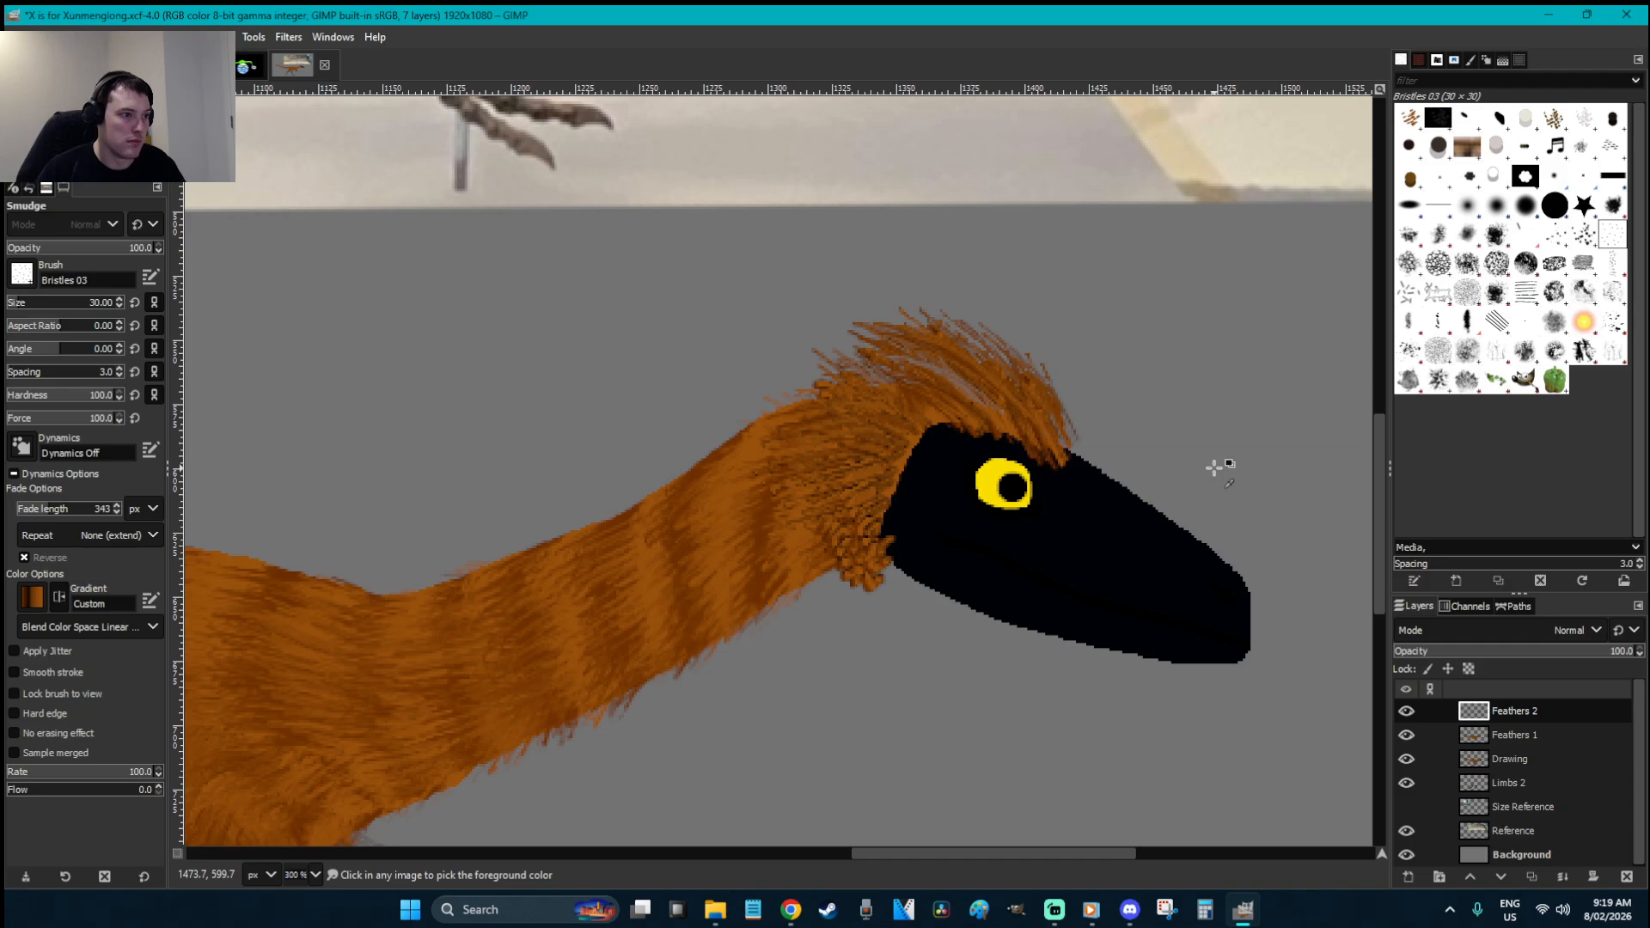
- Smudge the throat and nape feathers outward to blend the collar into the neck, and undo the last stroke over the crown
left_click_drag(867, 573, 851, 599)
mouse_move(857, 537)
left_mouse_down()
mouse_move(813, 540)
mouse_move(843, 497)
mouse_move(867, 580)
mouse_move(833, 458)
mouse_move(891, 459)
mouse_move(845, 416)
mouse_move(898, 413)
mouse_move(852, 384)
mouse_move(934, 402)
mouse_move(894, 367)
left_mouse_up()
mouse_move(906, 439)
left_mouse_down()
mouse_move(917, 393)
mouse_move(884, 375)
left_mouse_up()
mouse_move(984, 404)
left_mouse_down()
mouse_move(956, 384)
mouse_move(1014, 422)
mouse_move(963, 398)
mouse_move(960, 415)
mouse_move(952, 379)
left_mouse_up()
mouse_move(1035, 446)
left_mouse_down()
mouse_move(965, 383)
mouse_move(1036, 429)
mouse_move(978, 371)
left_mouse_up()
key("ctrl+z")
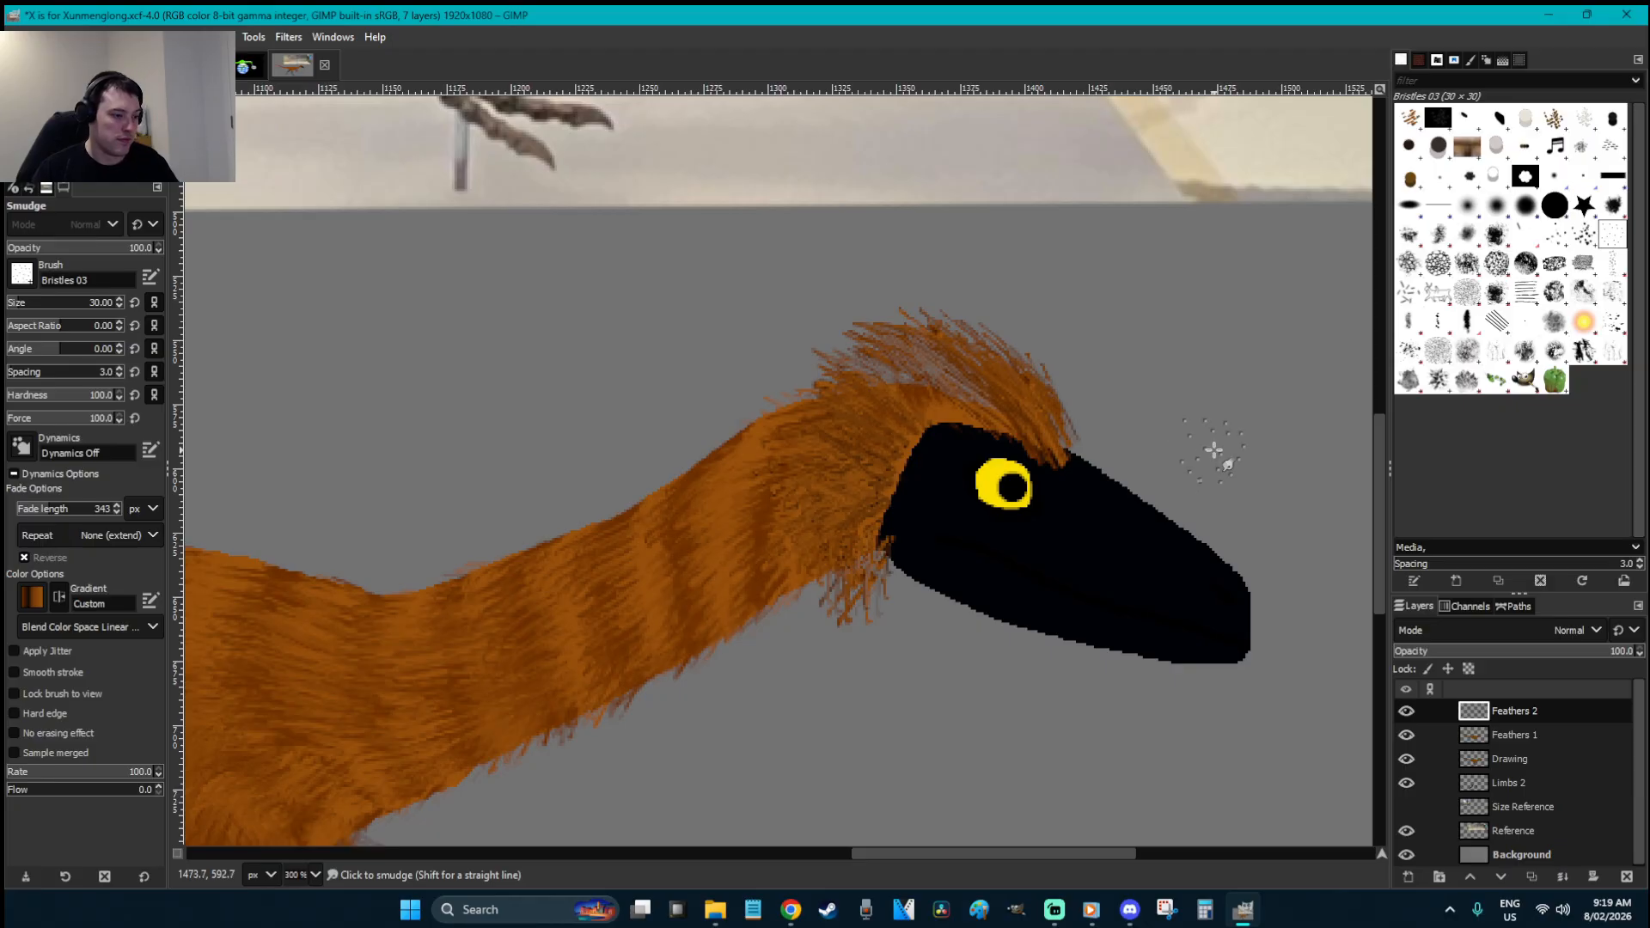
- Clear the painted collar from the Feathers 2 layer with a rectangular selection around the back of the head, and undo a trial brush stroke
key("r")
left_click_drag(1117, 673, 655, 312)
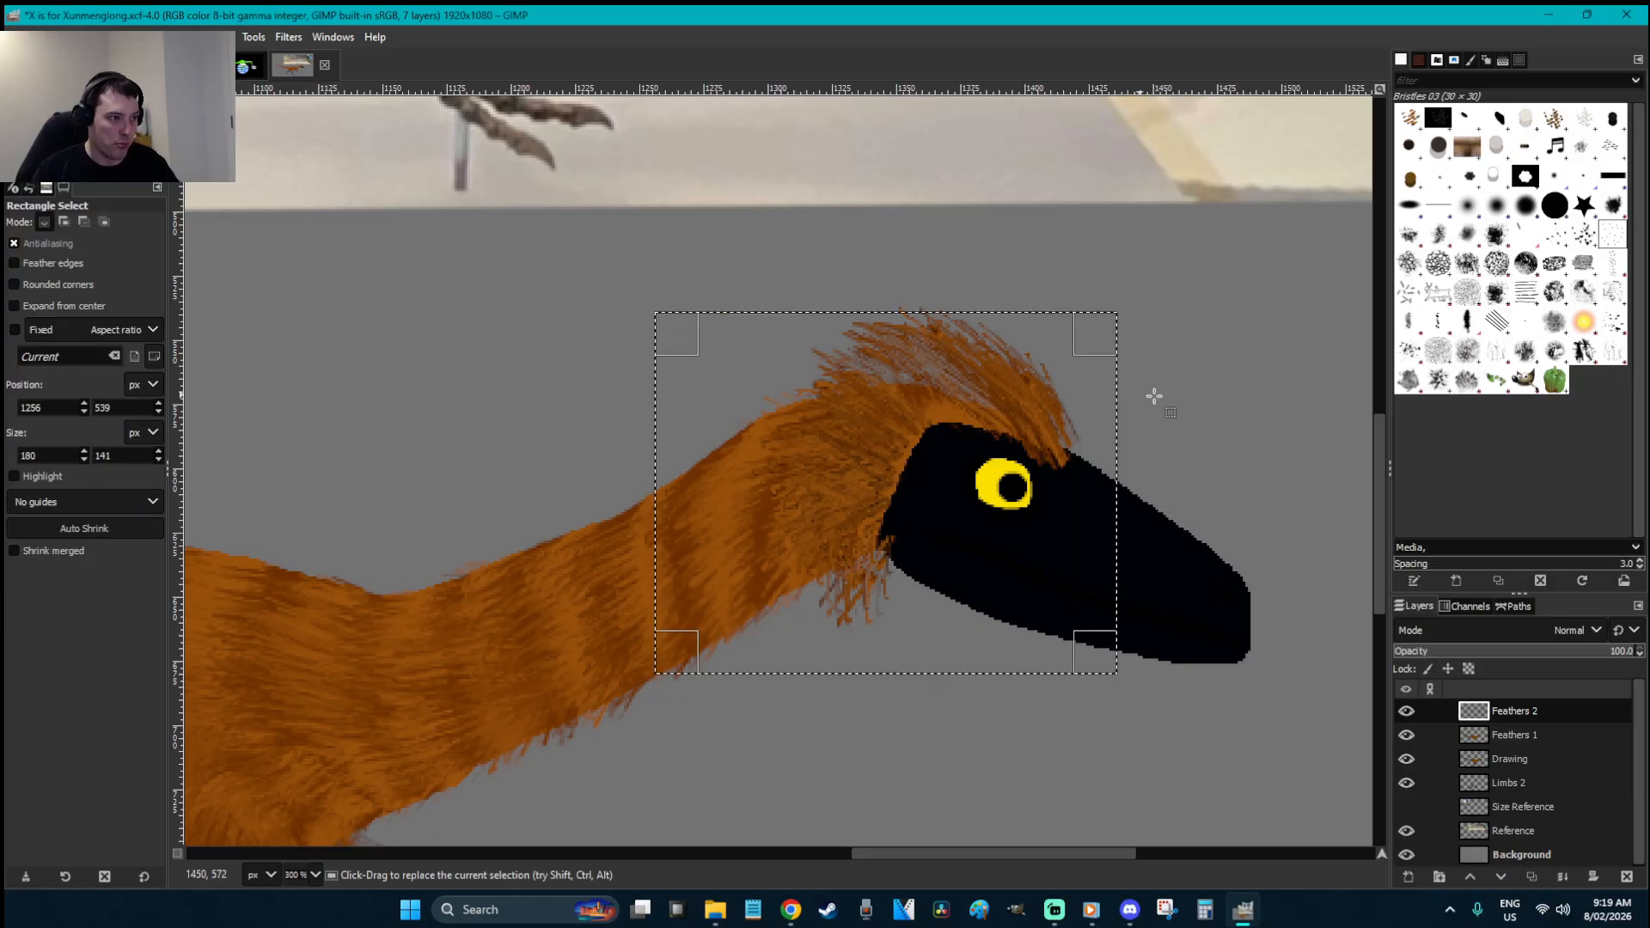
left_click(1217, 404)
key("p")
left_click_drag(1215, 402, 1100, 344)
key("ctrl+z")
key("ctrl+z")
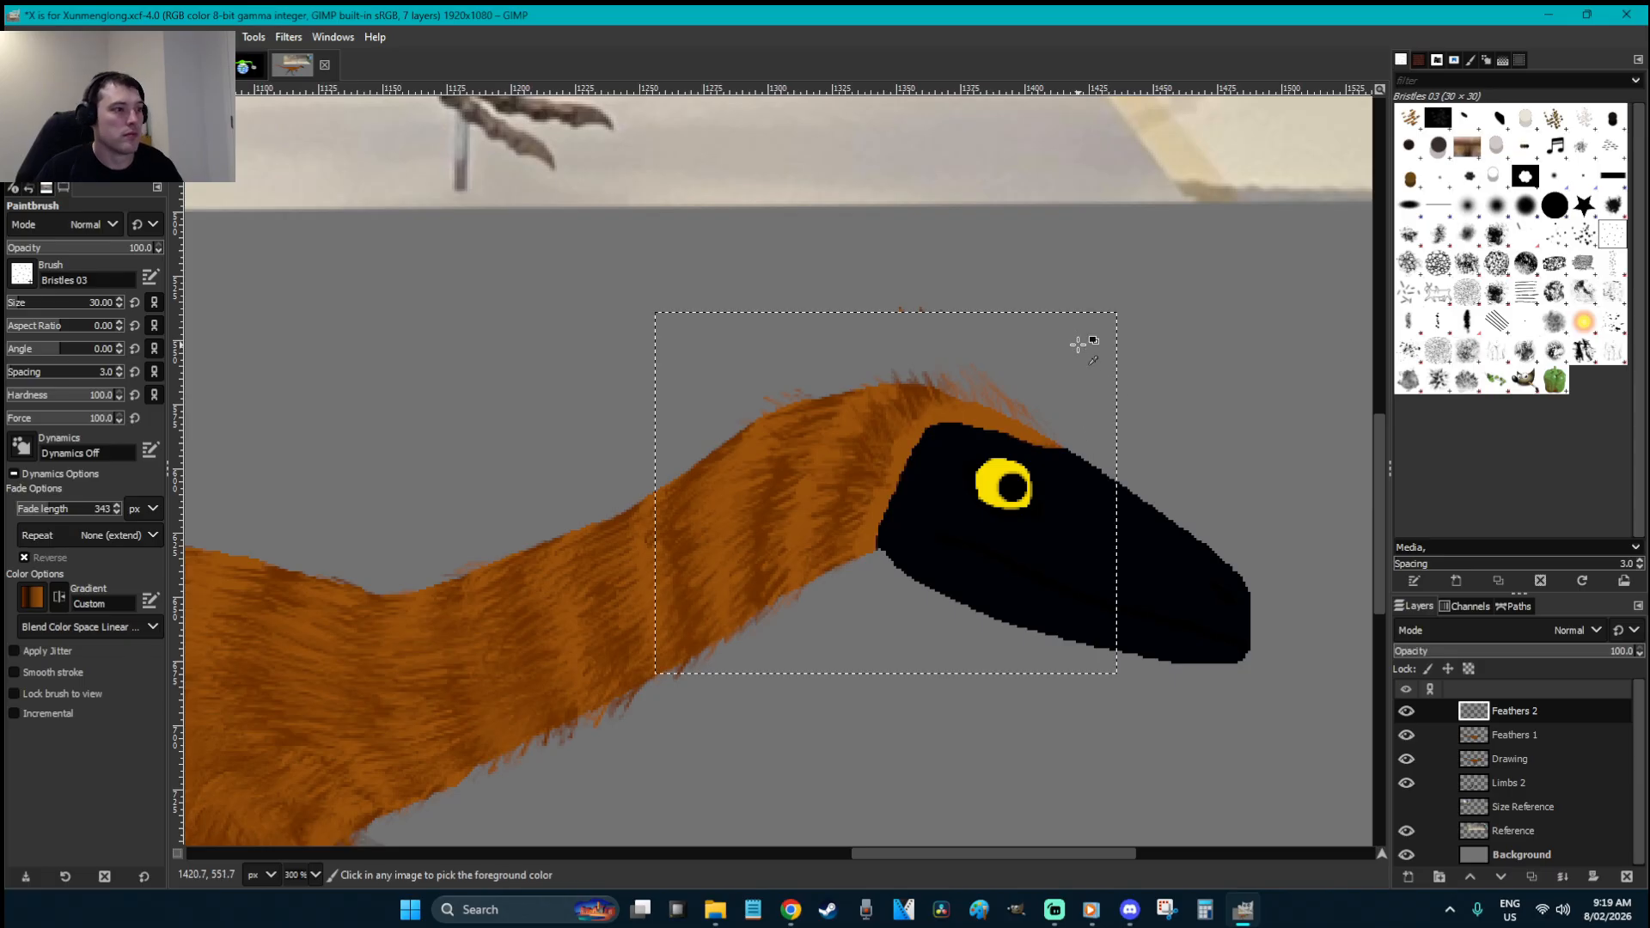
- Delete the leftover specks above the crown with a rectangular selection, and return to the Paintbrush
key("r")
left_click(1218, 358)
left_click_drag(1007, 345, 829, 281)
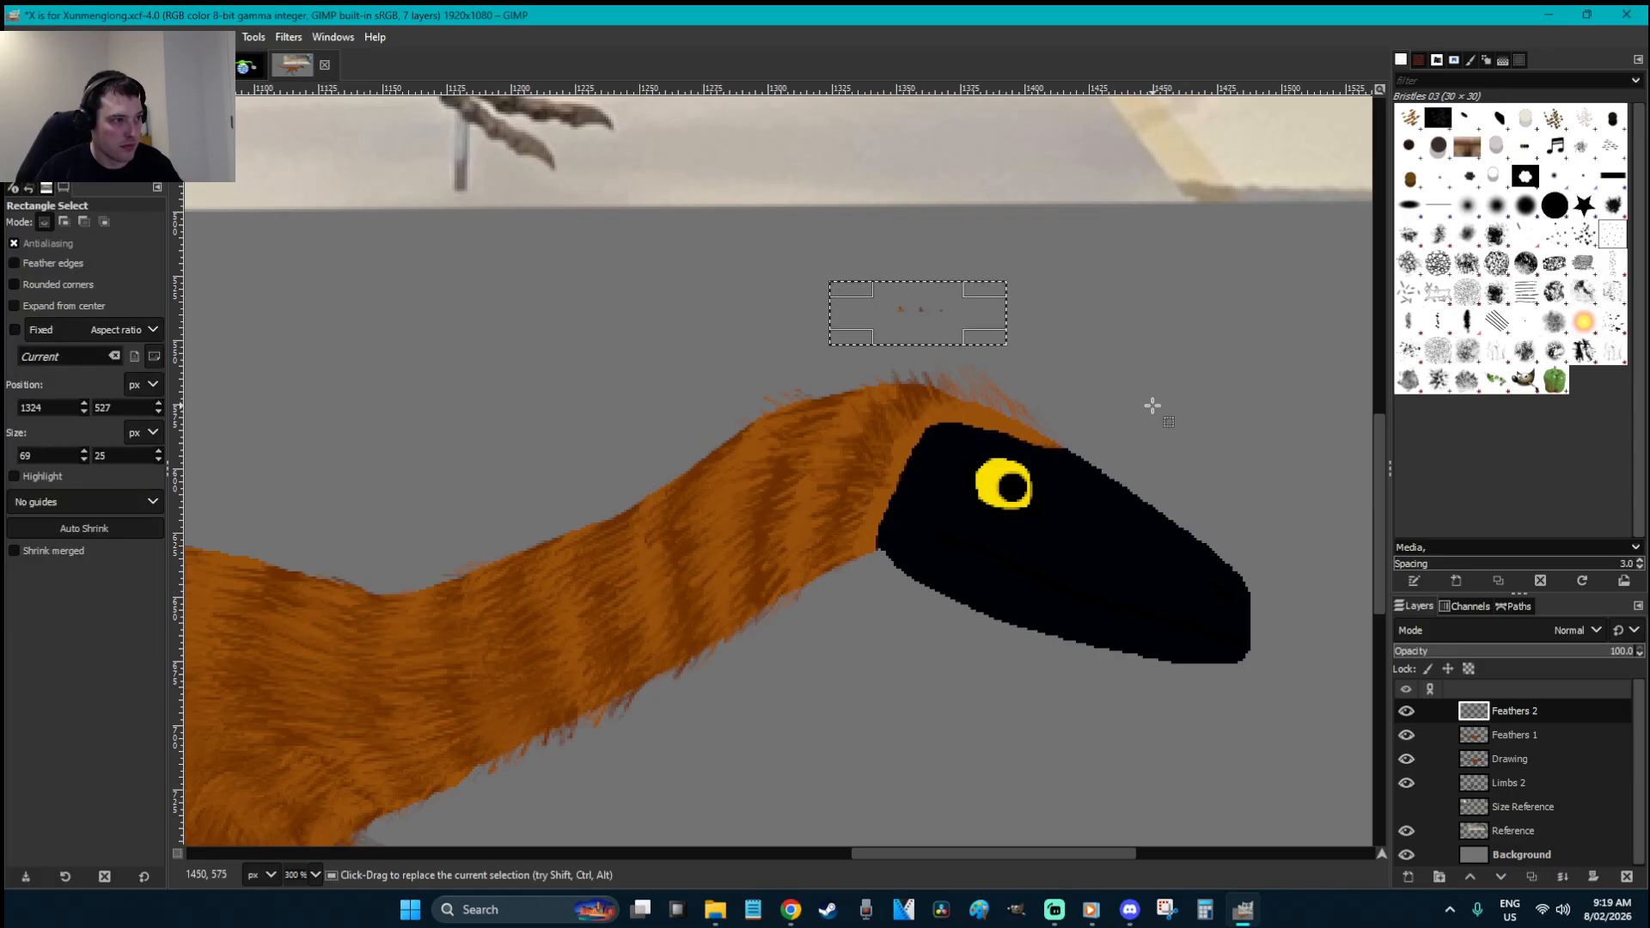
key("Delete")
left_click(1152, 406)
key("p")
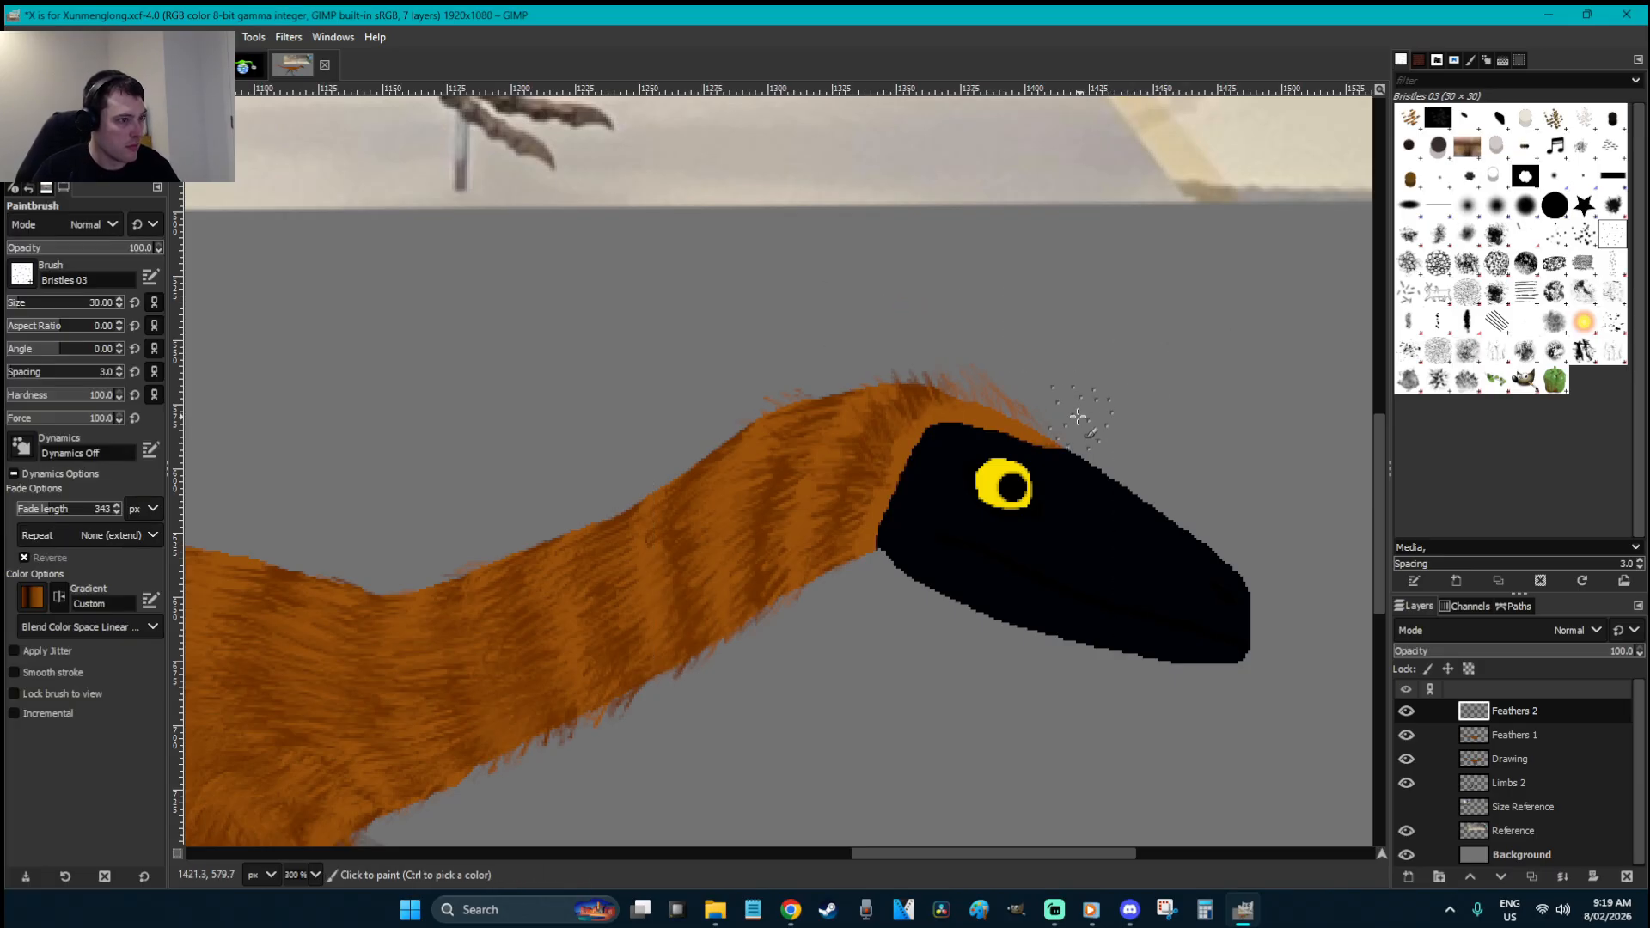
- Try painting orange crest feathers around the back of the head with the Bristles 03 brush at size 30, and undo all strokes
mouse_move(1030, 432)
left_mouse_down()
mouse_move(1008, 391)
mouse_move(1065, 418)
mouse_move(995, 362)
mouse_move(997, 417)
mouse_move(943, 371)
mouse_move(942, 412)
mouse_move(894, 372)
mouse_move(900, 423)
mouse_move(849, 415)
mouse_move(869, 444)
mouse_move(813, 454)
mouse_move(848, 481)
mouse_move(783, 512)
mouse_move(873, 501)
mouse_move(834, 544)
mouse_move(826, 564)
mouse_move(862, 560)
mouse_move(840, 592)
left_mouse_up()
key("ctrl+z")
left_click_drag(880, 388, 832, 358)
left_click_drag(913, 375, 856, 342)
left_click_drag(837, 407, 795, 391)
left_click_drag(841, 450, 789, 438)
mouse_move(1037, 426)
left_mouse_down()
mouse_move(1005, 379)
mouse_move(1014, 406)
mouse_move(955, 367)
left_mouse_up()
key("ctrl+z")
key("ctrl+z")
key("ctrl+z")
key("ctrl+z")
key("ctrl+z")
key("ctrl+z")
key("ctrl+z")
key("ctrl+z")
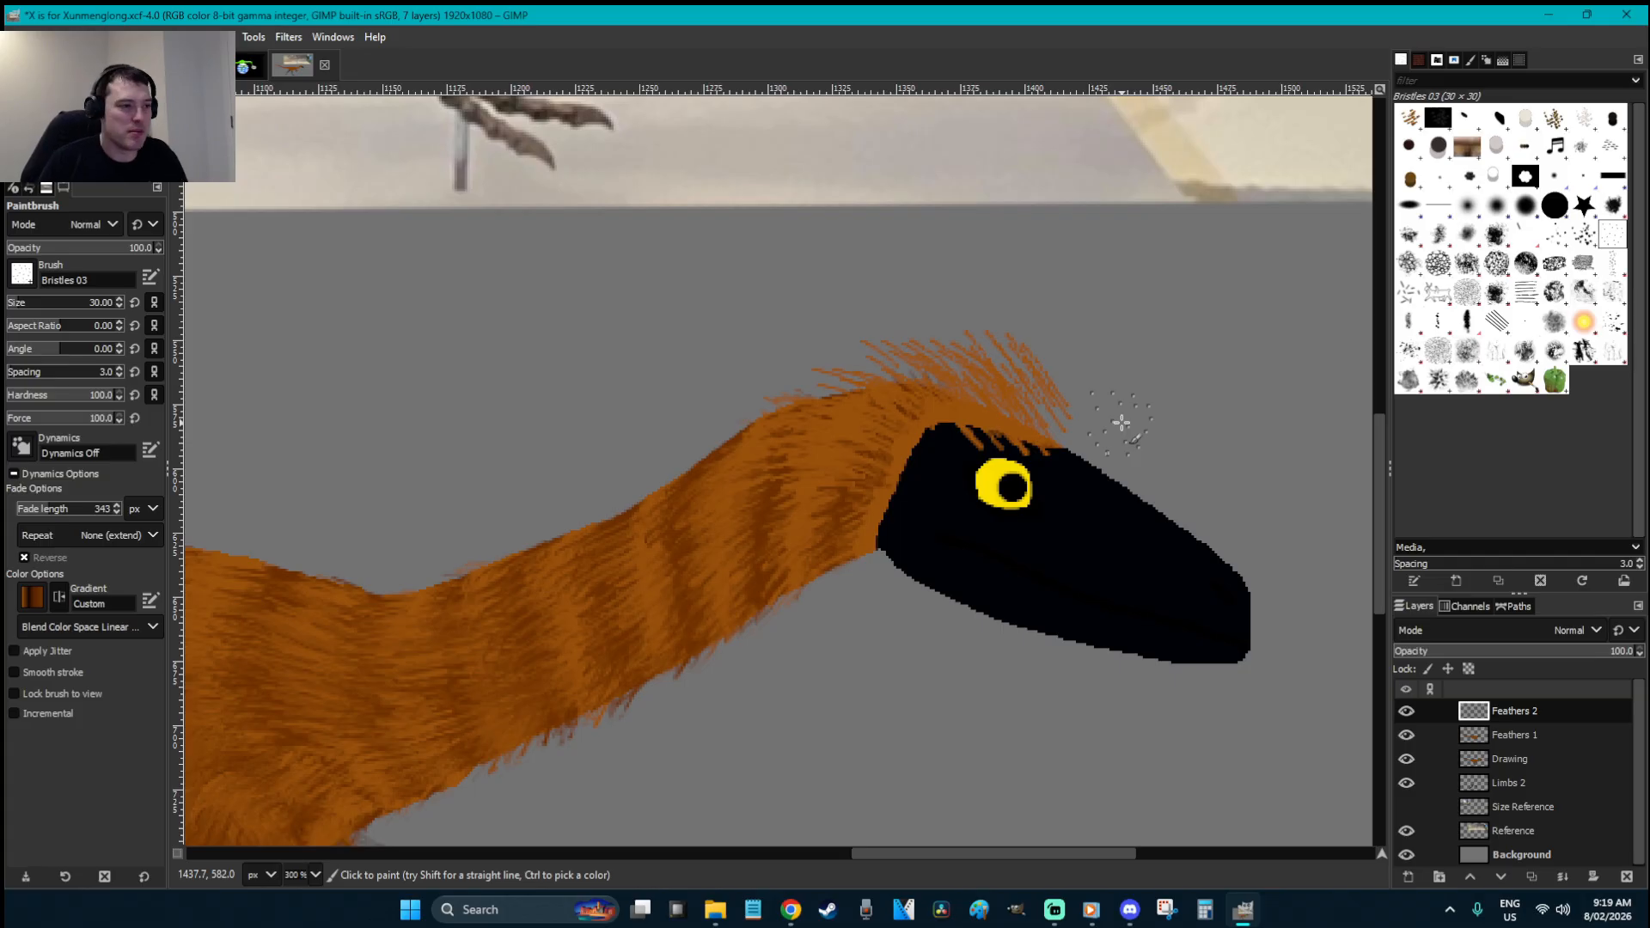
key("ctrl+z")
key("ctrl+z")
key("ctrl+z")
key("ctrl+z")
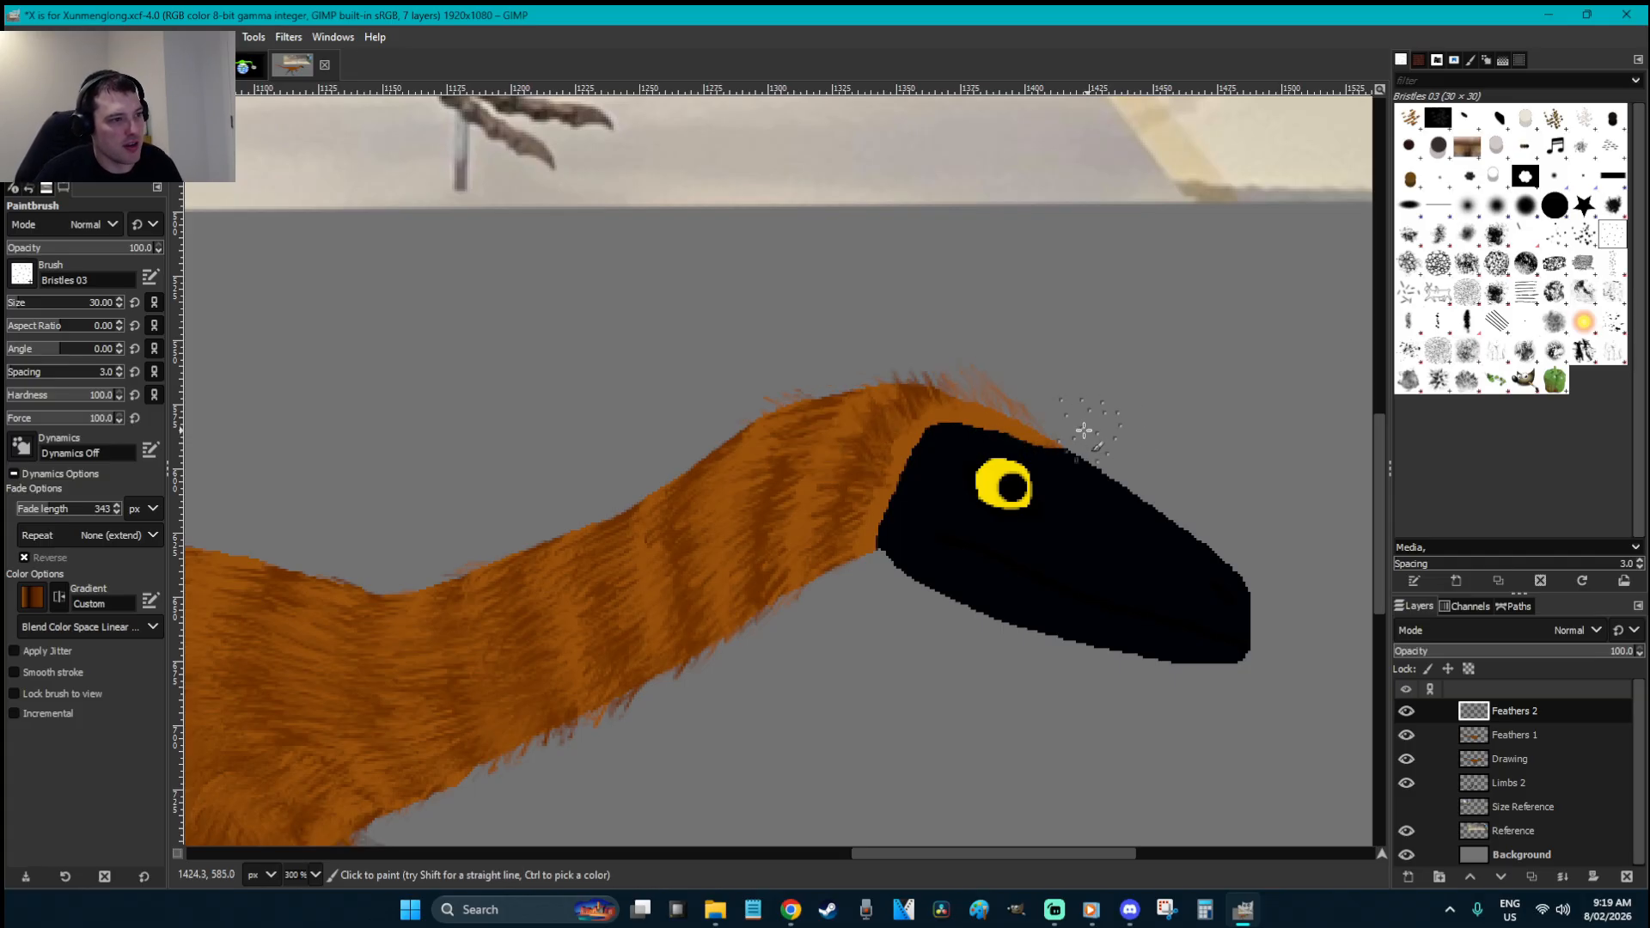
- Paint dark brown feathers from the crown around the nape to the throat on the Feathers 2 layer with the size 30 Bristles 03 brush
key("x")
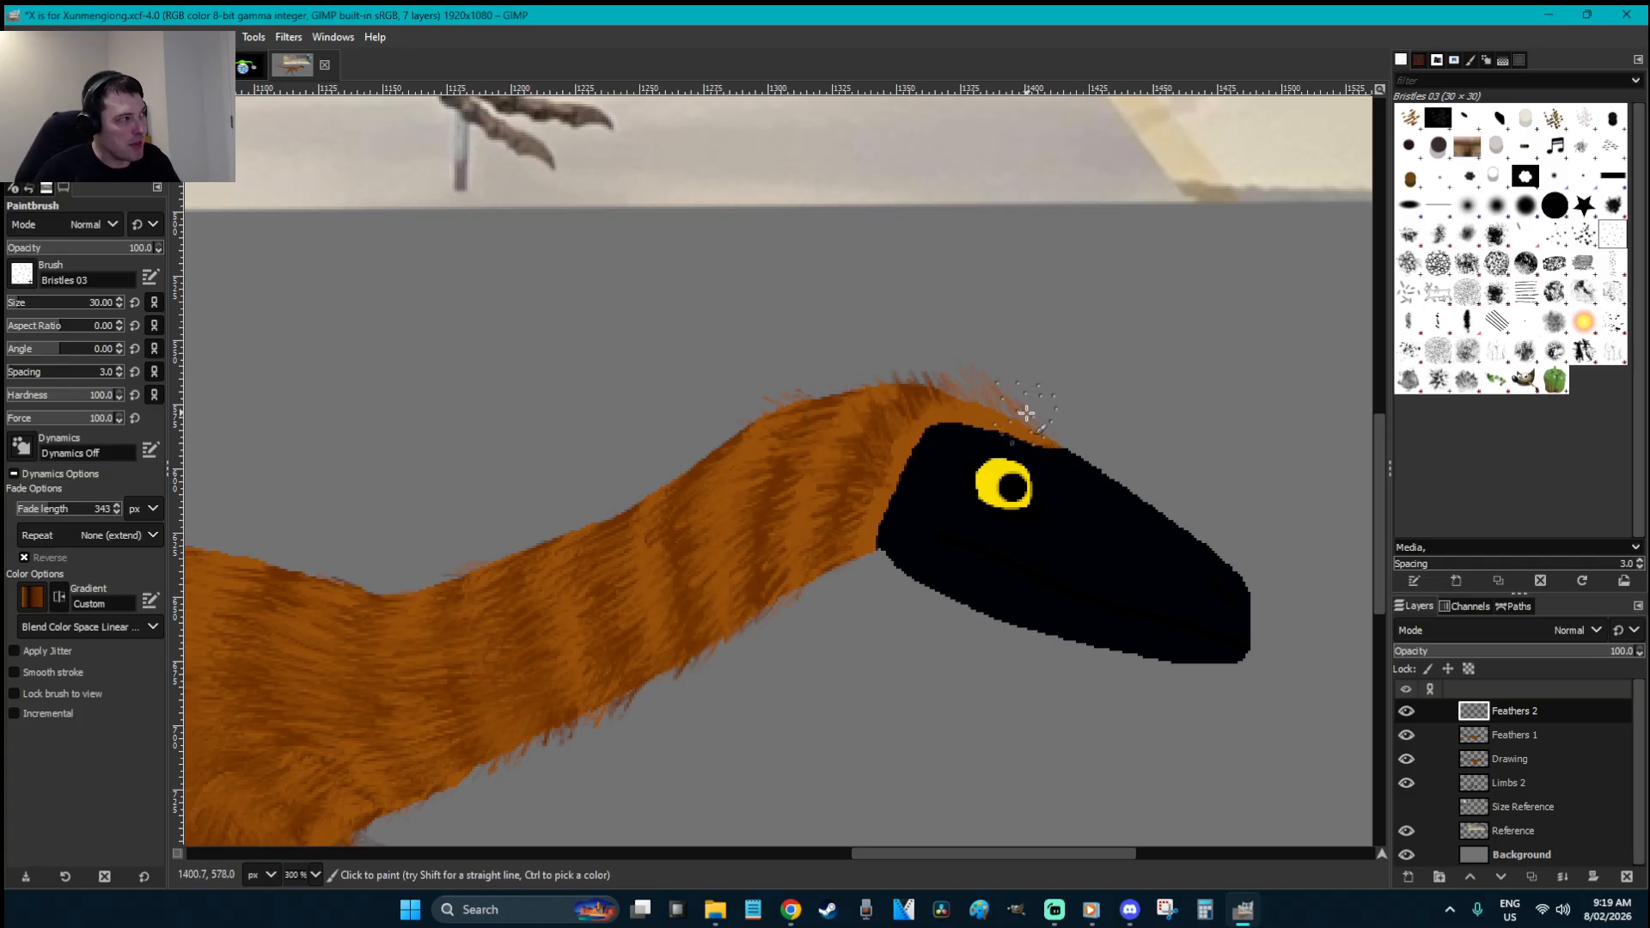
mouse_move(1039, 438)
left_mouse_down()
mouse_move(987, 361)
mouse_move(954, 389)
mouse_move(926, 362)
mouse_move(860, 376)
left_mouse_up()
key("ctrl+z")
left_click_drag(888, 430, 822, 401)
mouse_move(881, 472)
left_mouse_down()
mouse_move(807, 483)
mouse_move(778, 541)
left_mouse_up()
mouse_move(876, 529)
left_mouse_down()
mouse_move(812, 572)
mouse_move(812, 617)
left_mouse_up()
- Paint orange feathers over the dark brown ones along the crown, nape and throat with the Bristles 03 brush
key("z")
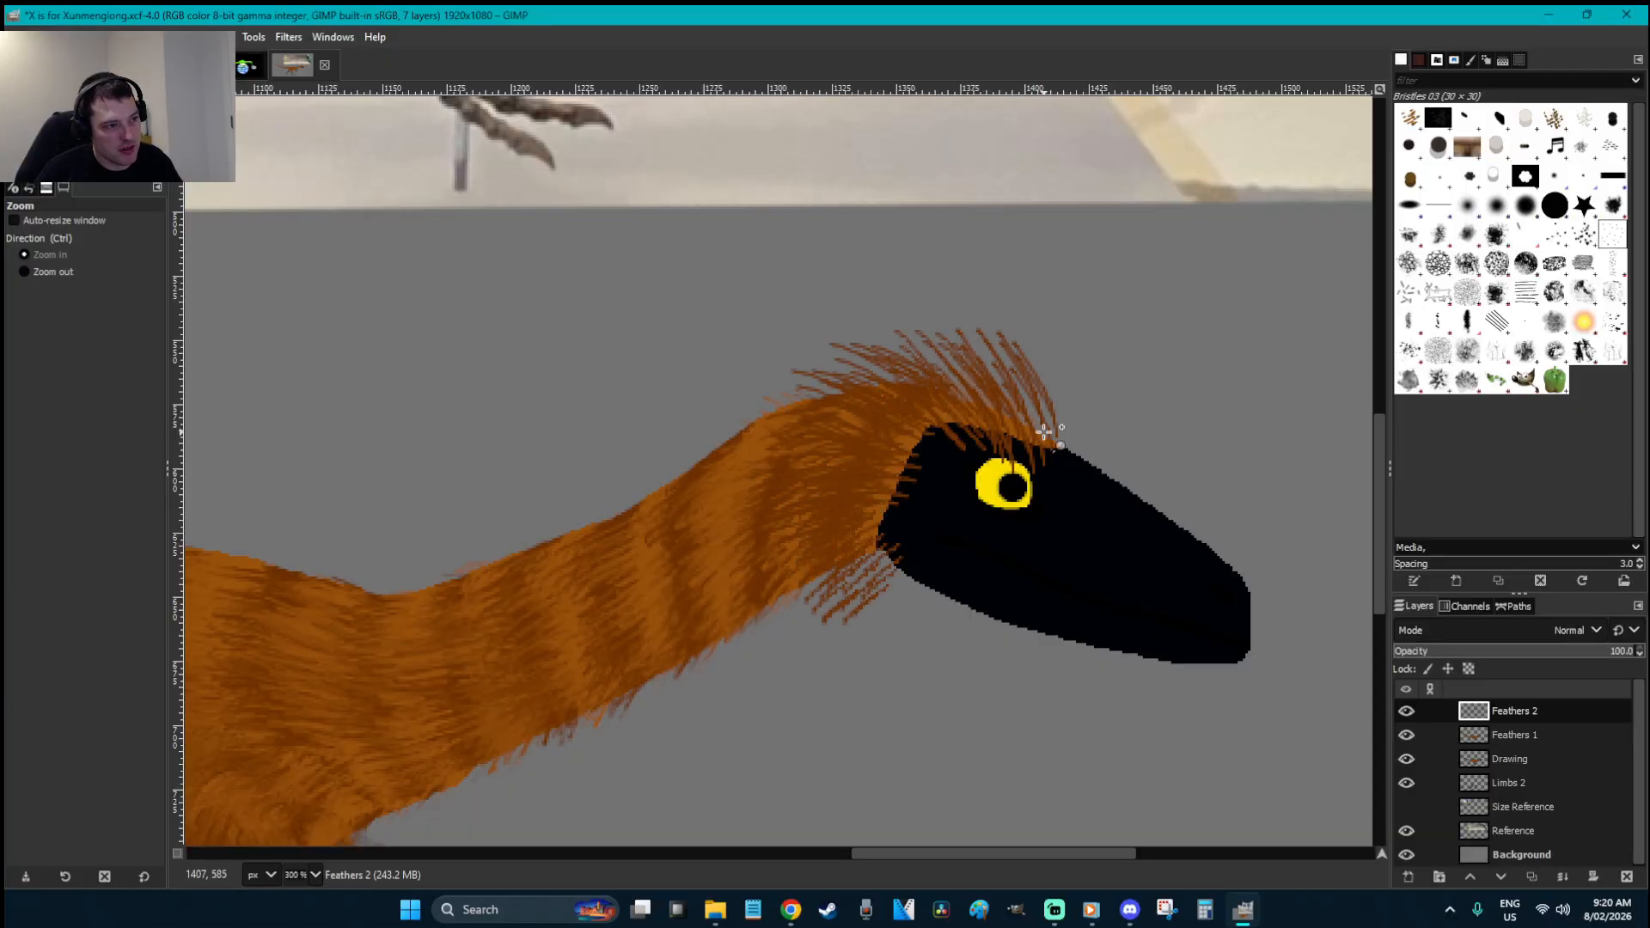
left_click(1040, 432)
key("p")
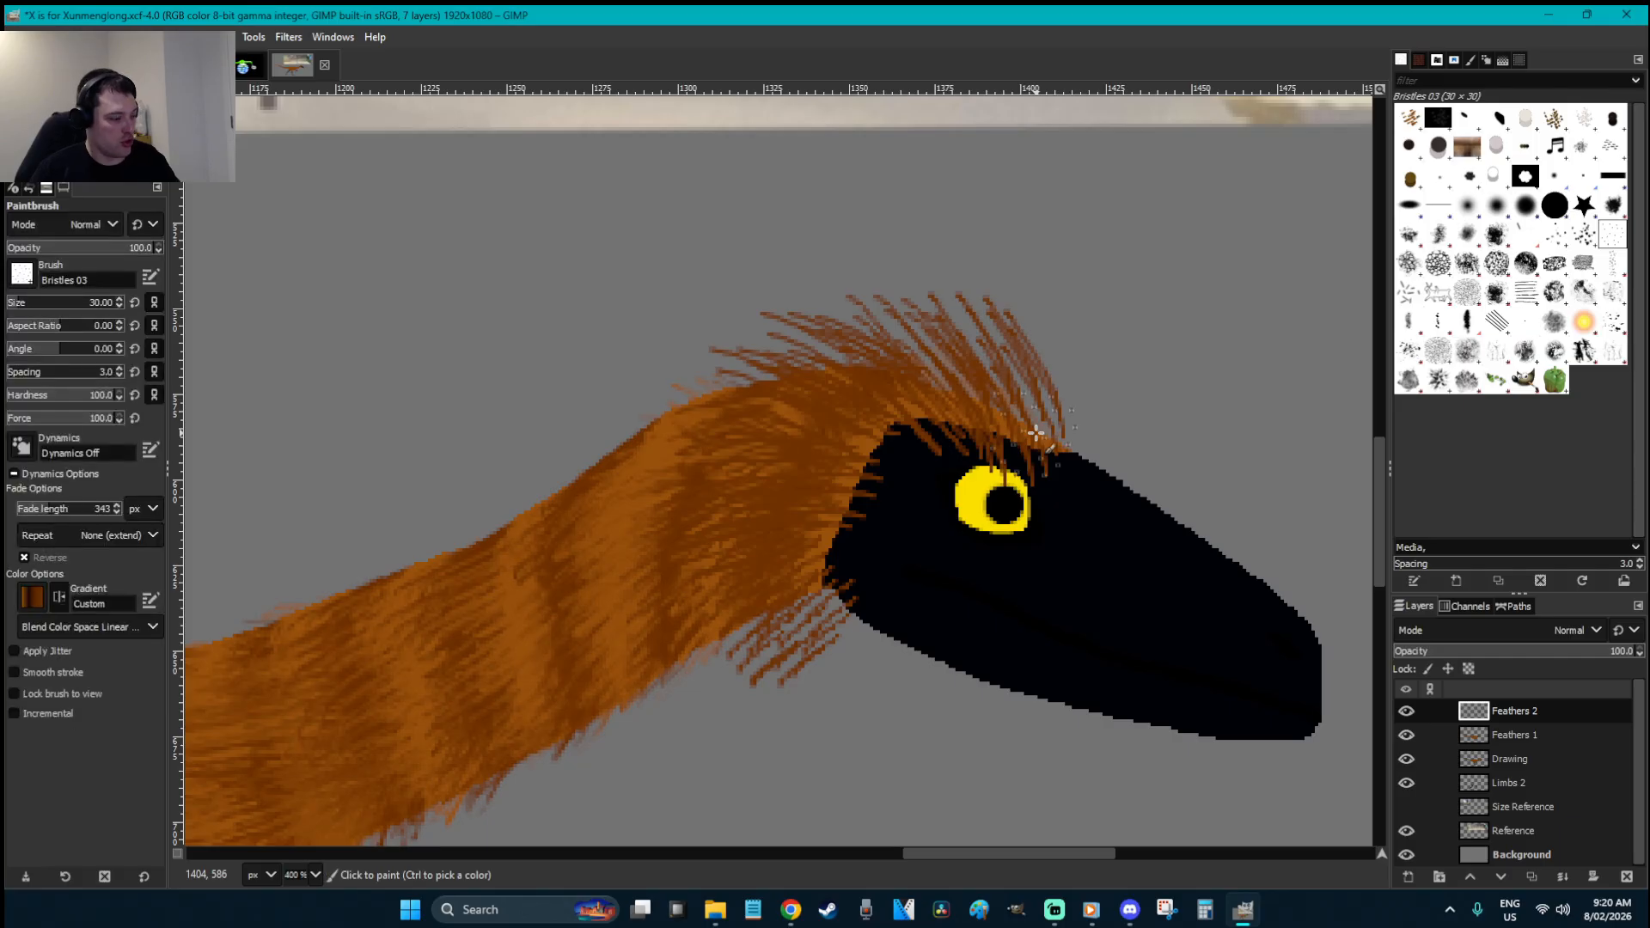
mouse_move(1050, 429)
left_mouse_down()
mouse_move(1013, 351)
mouse_move(822, 368)
mouse_move(784, 398)
left_mouse_up()
left_click_drag(808, 460, 748, 444)
mouse_move(821, 506)
left_mouse_down()
mouse_move(769, 533)
mouse_move(800, 582)
mouse_move(740, 623)
left_mouse_up()
left_click_drag(846, 644, 754, 718)
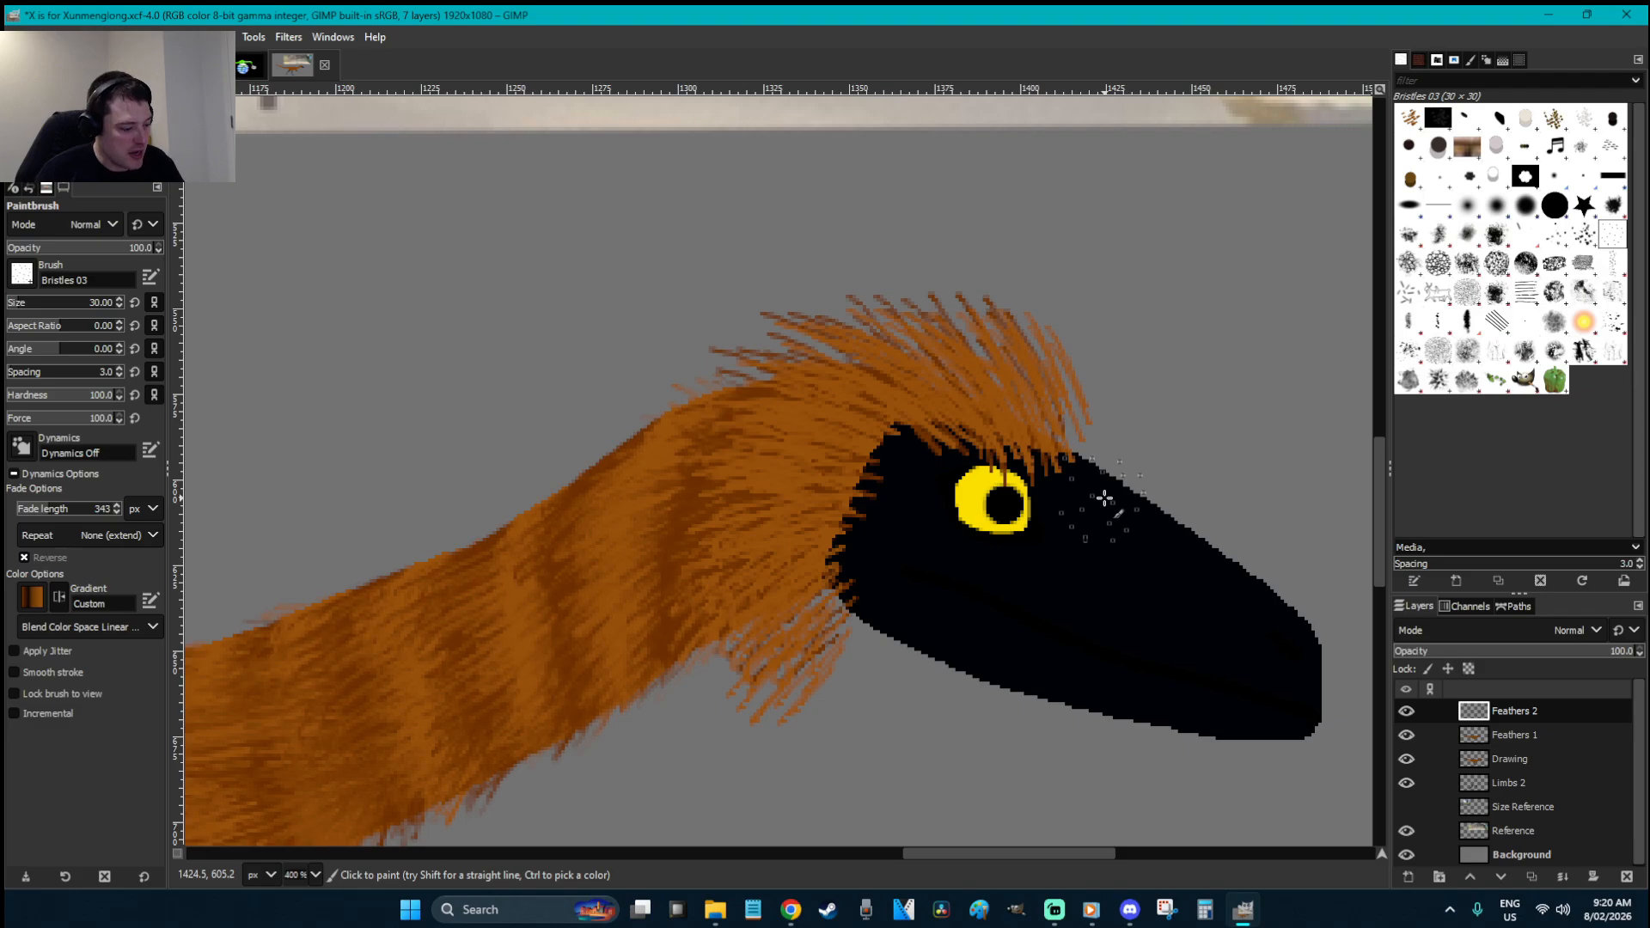
- Remove the feathers overlapping the black face and eye with a freehand selection that follows the head's rear edge
key("shift+e")
key("r")
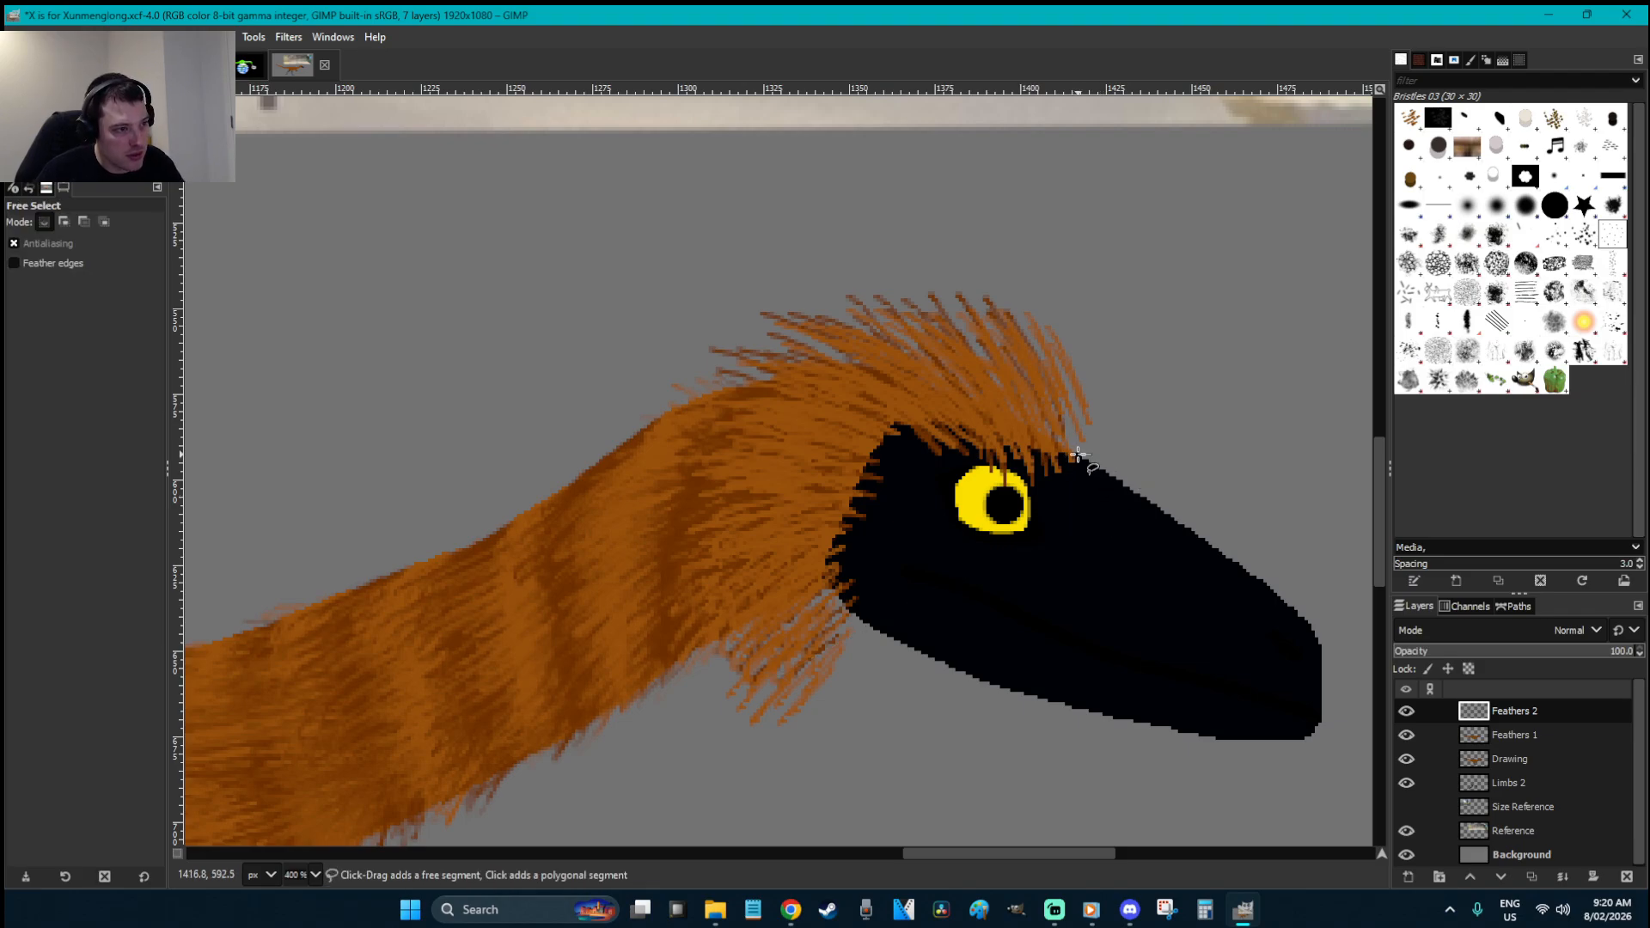
left_click(1189, 415)
key("f")
left_click_drag(970, 443, 951, 436)
key("Escape")
left_click_drag(1079, 452, 944, 428)
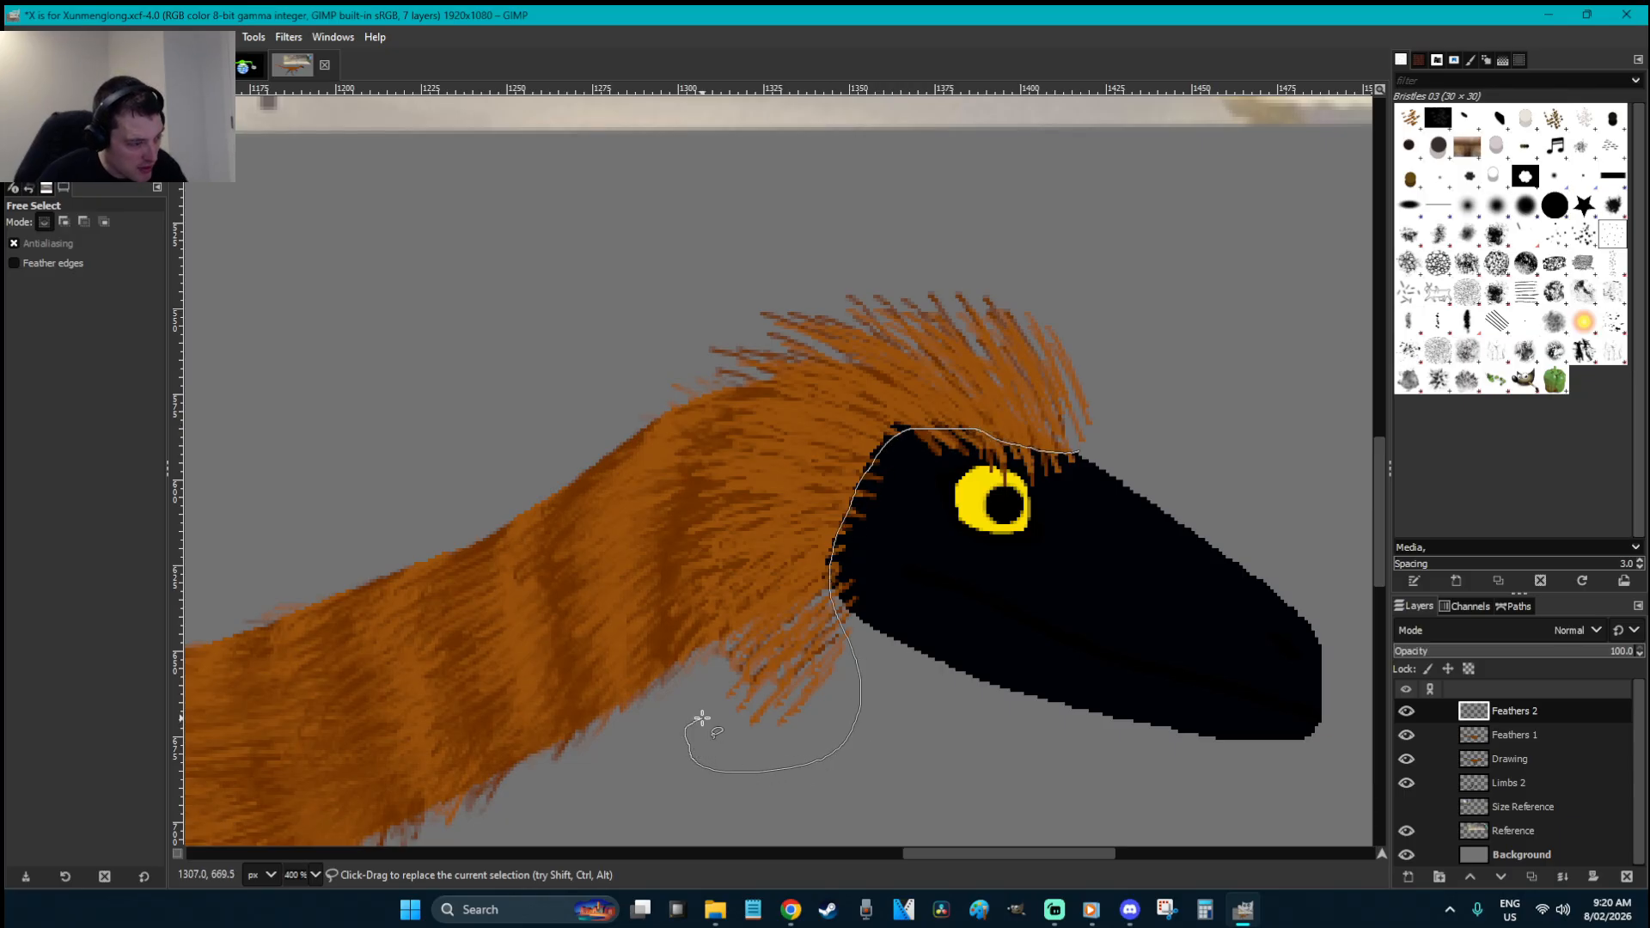
mouse_move(624, 794)
left_mouse_down()
mouse_move(1025, 755)
mouse_move(1176, 541)
left_mouse_up()
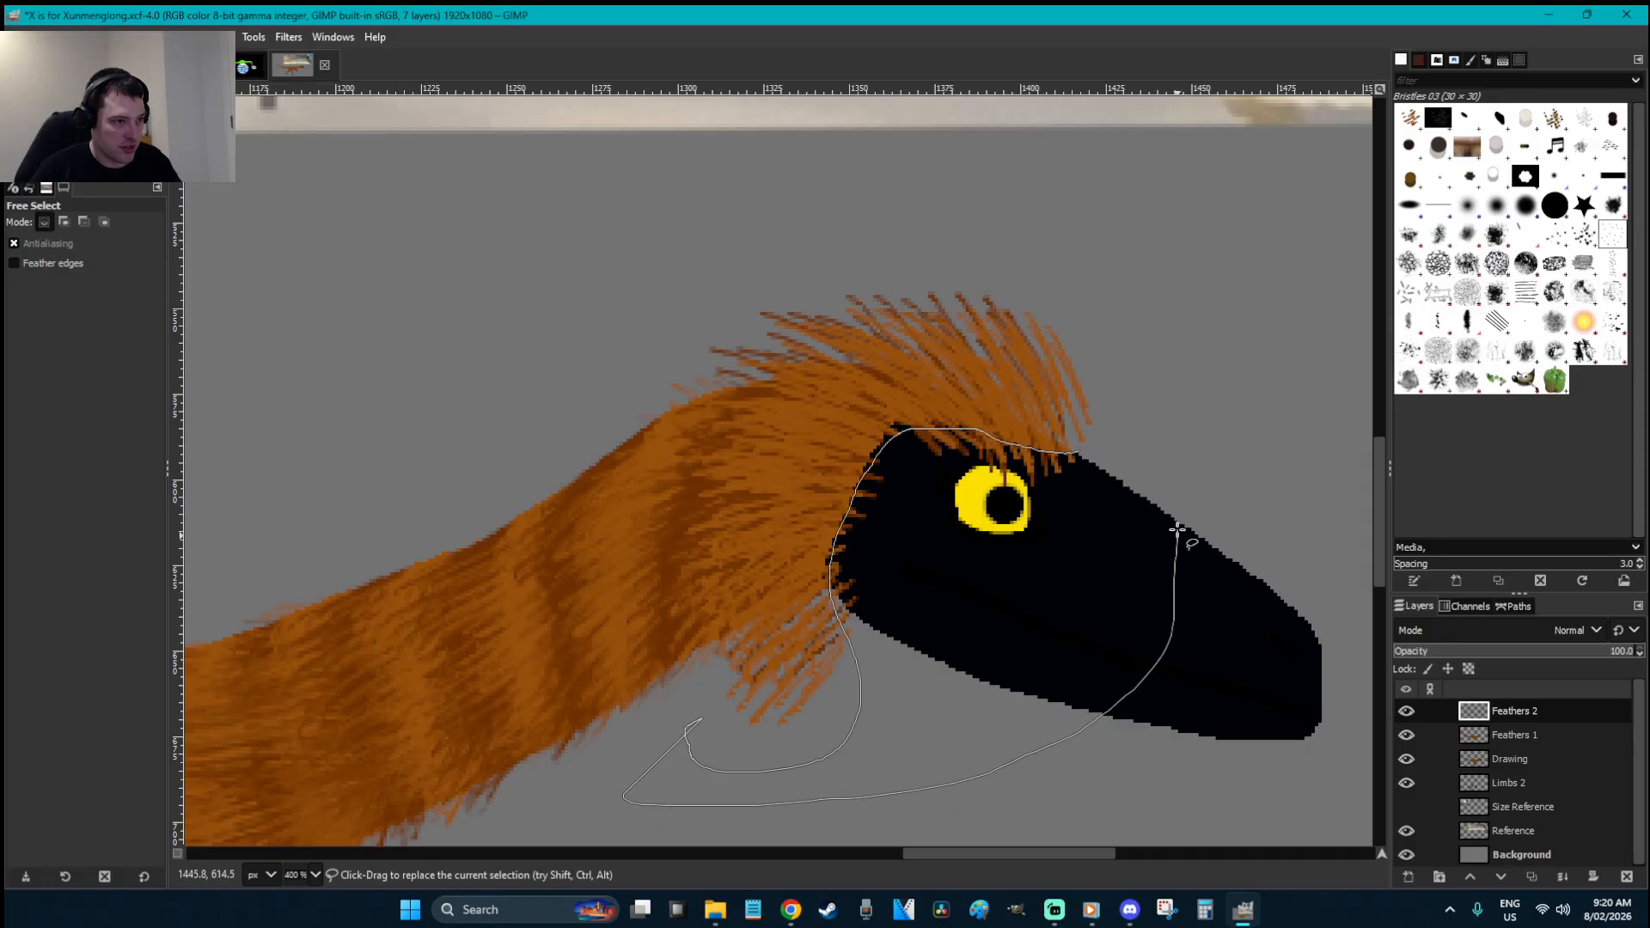
left_click_drag(1089, 452, 1080, 453)
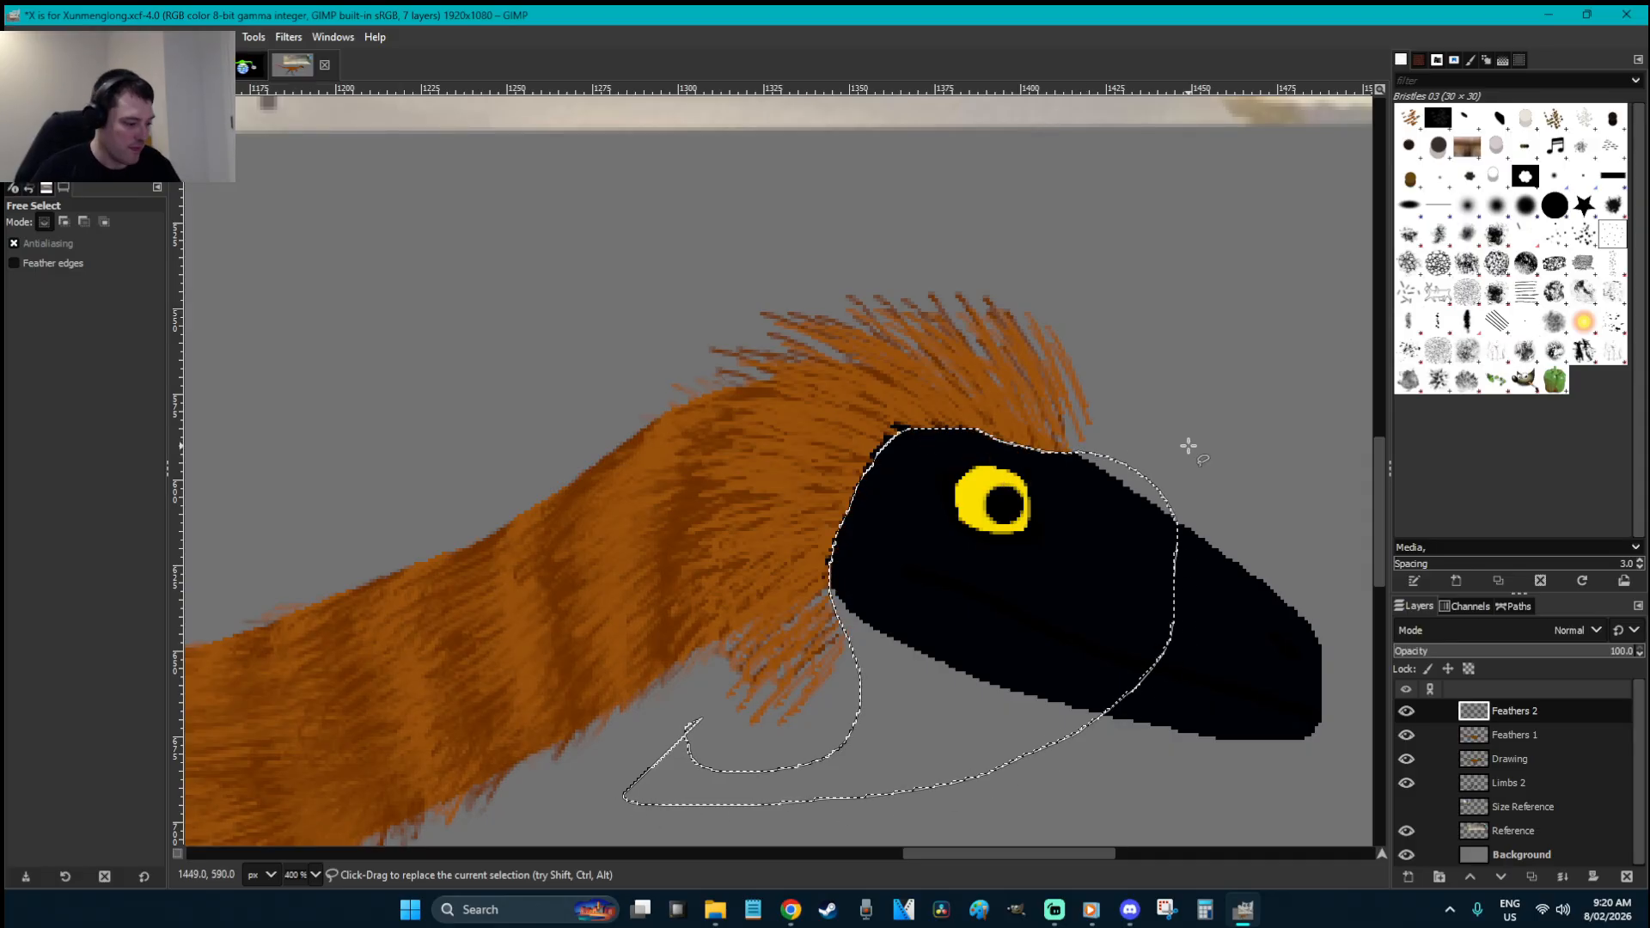
key("r")
left_click(1189, 446)
- Erase the stray feathers in front of the crest and under the throat with the 2. Hardness 075 brush at size 18, and save the image
key("shift+e")
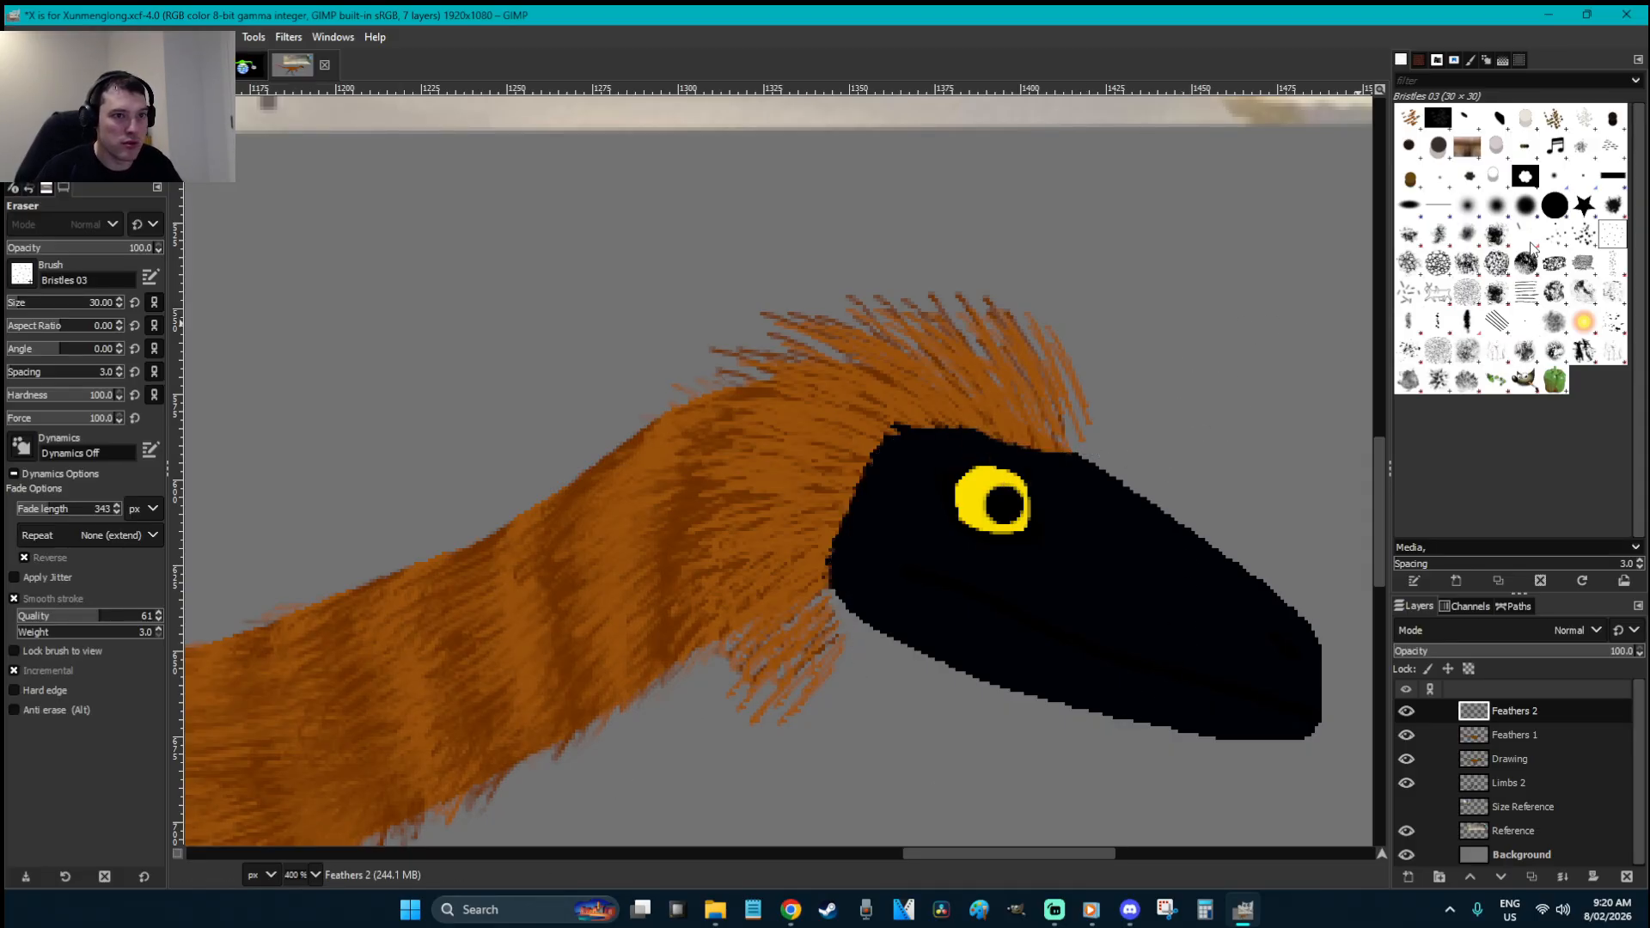
left_click(1525, 204)
left_click(14, 305)
mouse_move(1106, 451)
left_mouse_down()
mouse_move(1077, 359)
mouse_move(1015, 270)
left_mouse_up()
mouse_move(847, 664)
left_mouse_down()
mouse_move(811, 671)
mouse_move(840, 634)
mouse_move(736, 689)
mouse_move(785, 669)
mouse_move(733, 663)
mouse_move(824, 631)
left_mouse_up()
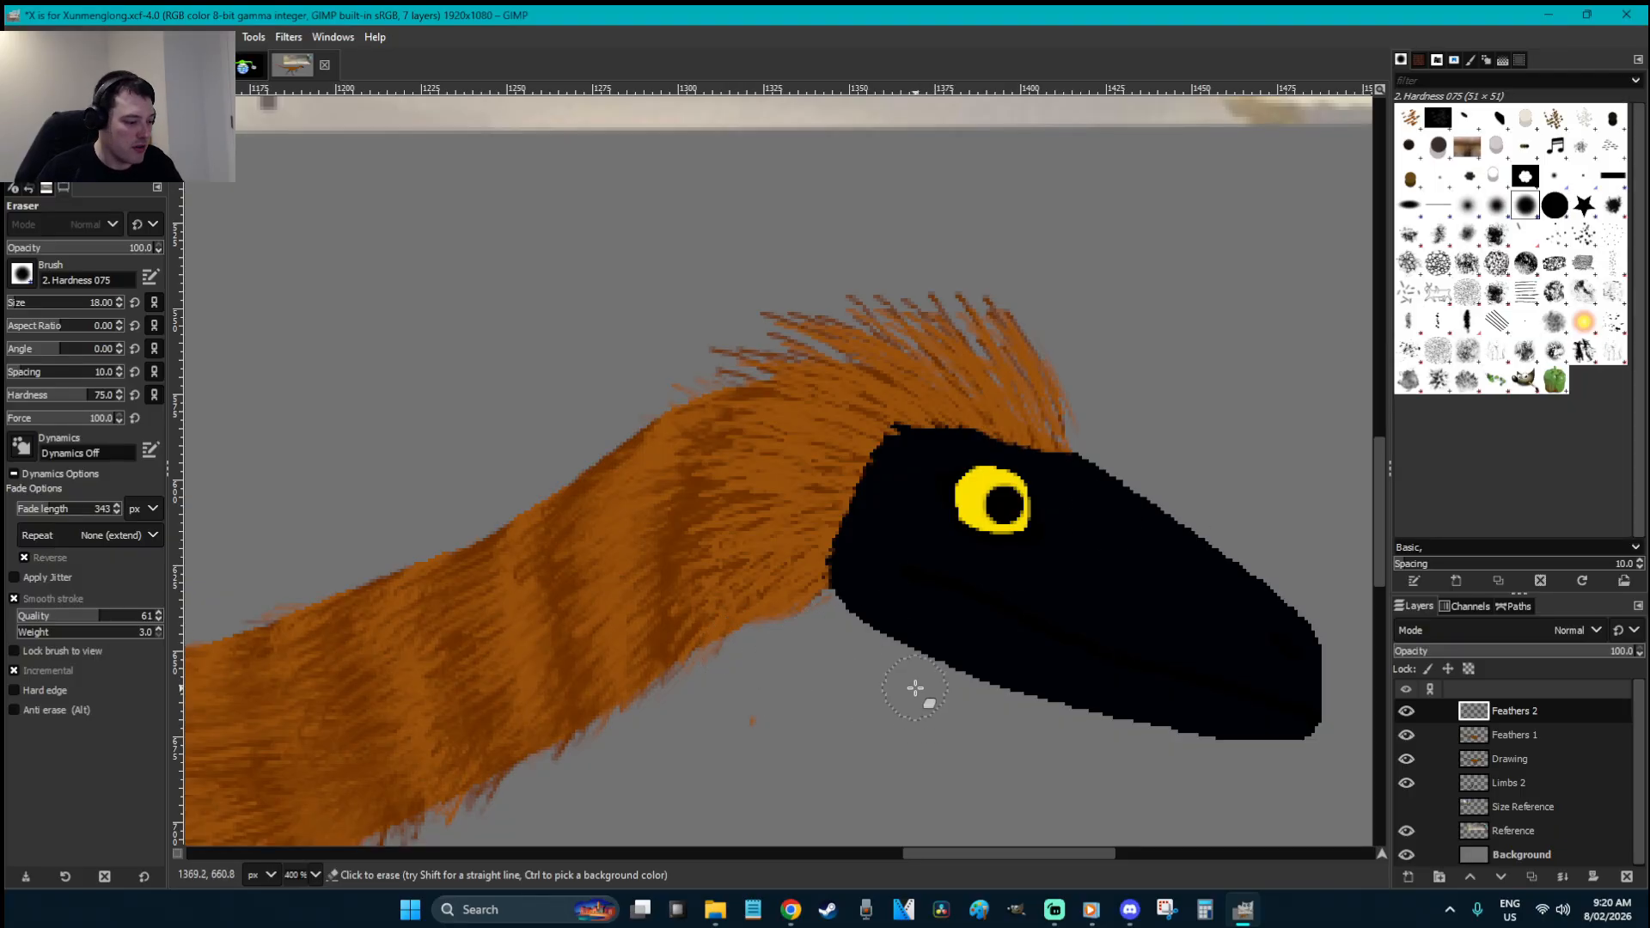
key("r")
scroll(916, 688, "down", 6)
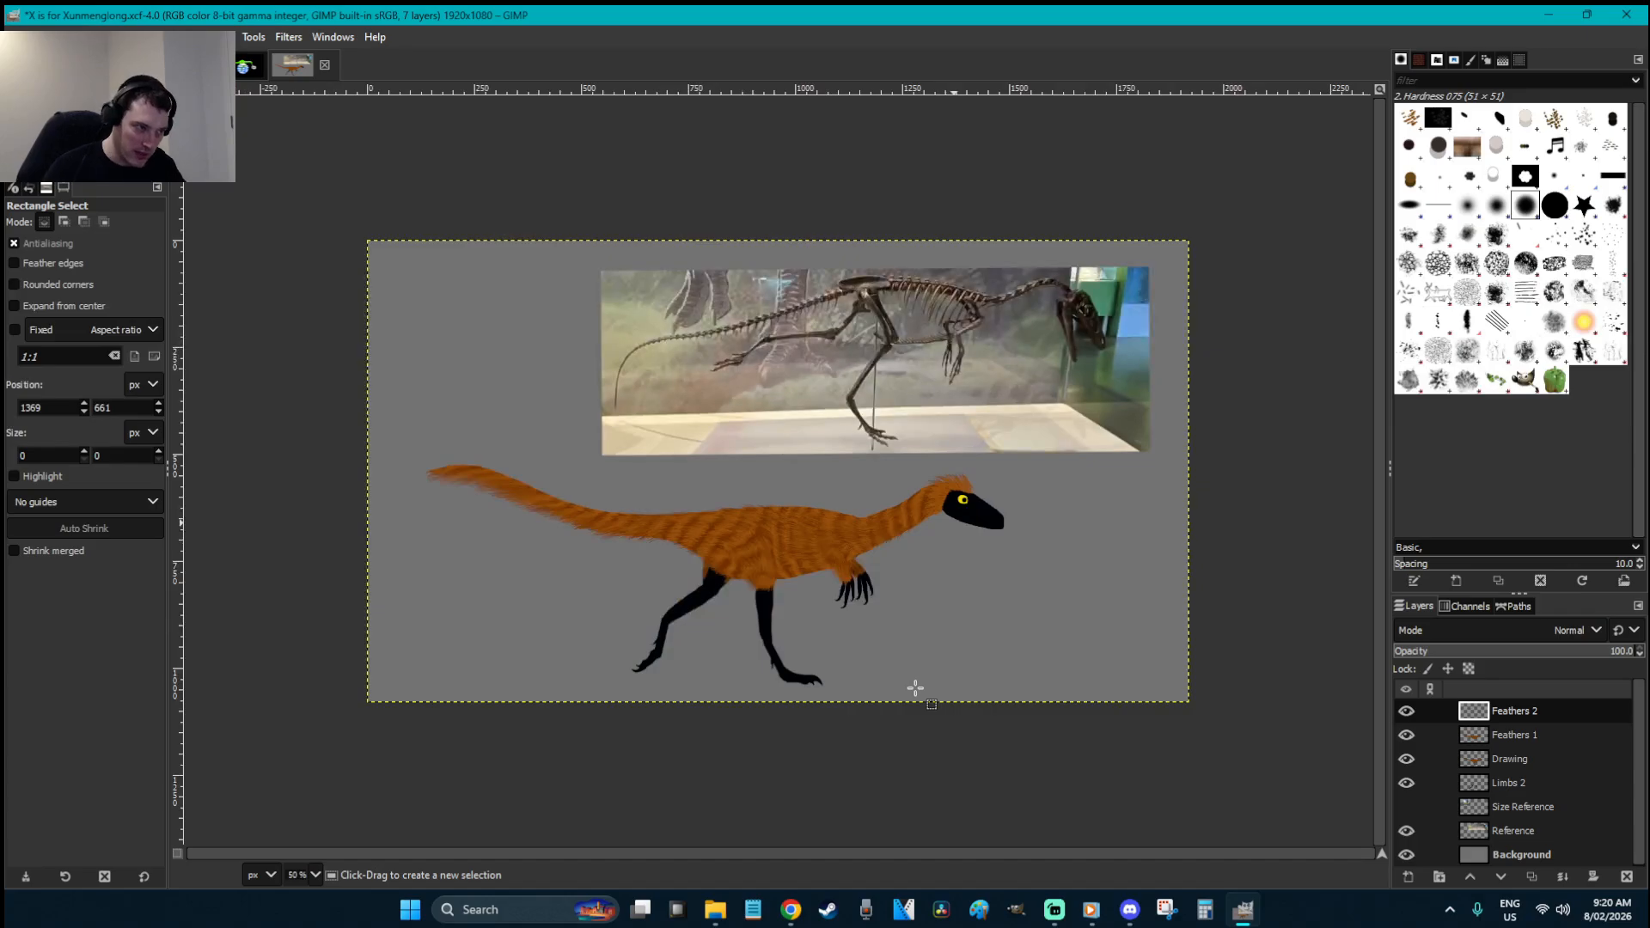
key("ctrl+s")
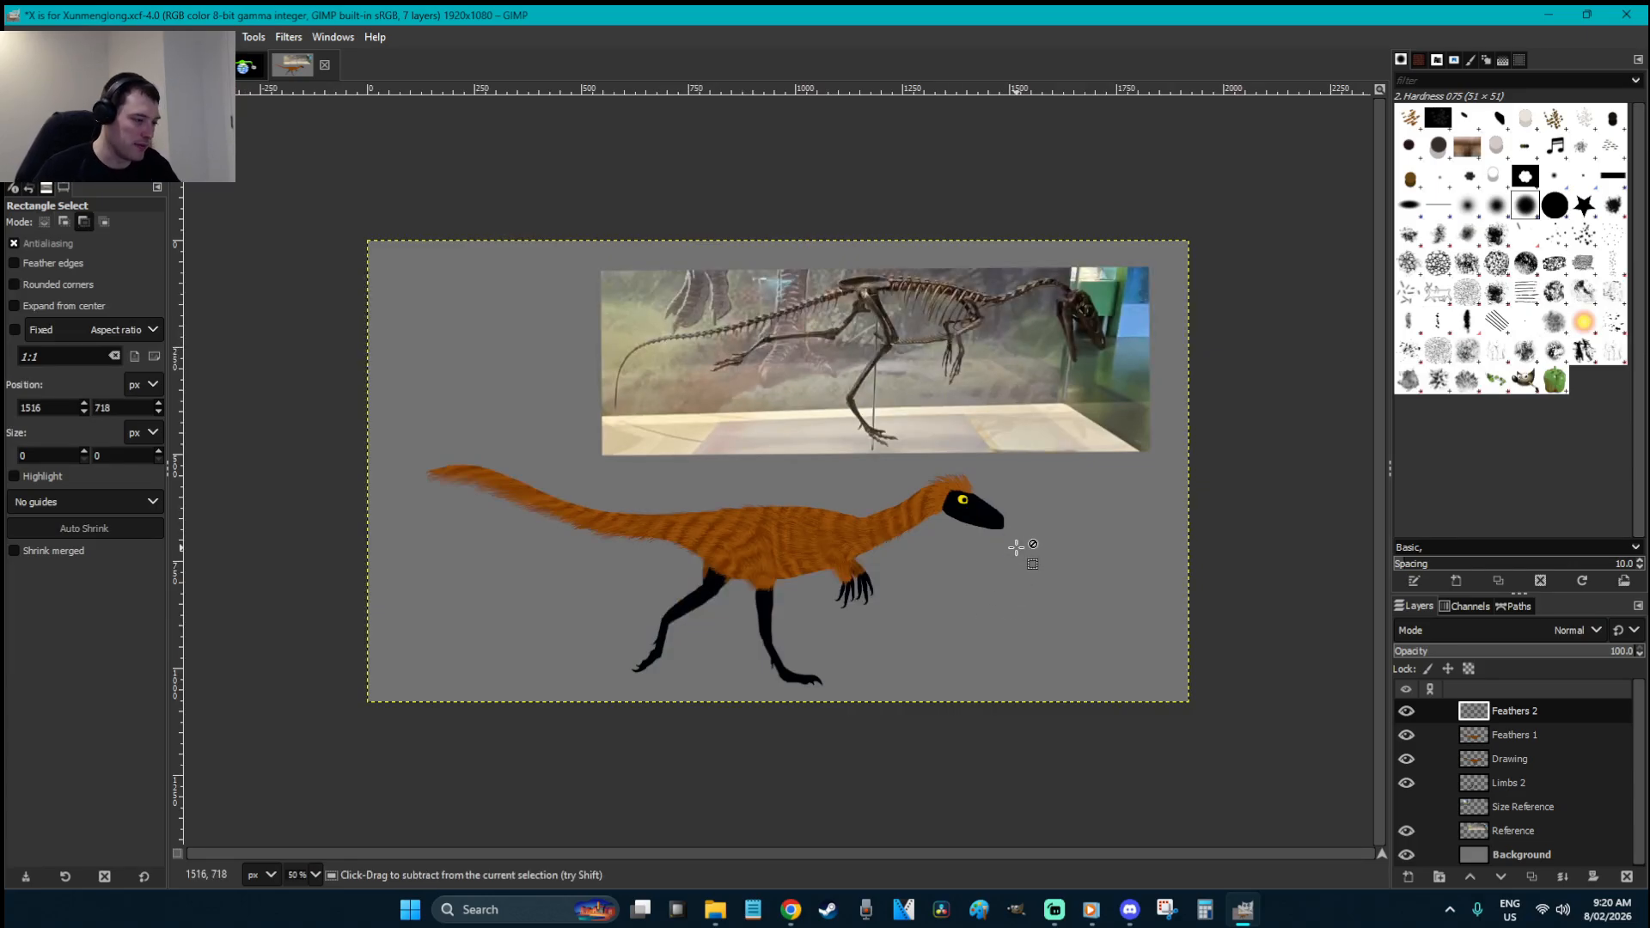
- Smudge the throat and underside of the neck into outward feather tips on the Feathers 1 layer with the size 30 Bristles 03 brush
key("z")
left_click_drag(991, 638, 702, 423)
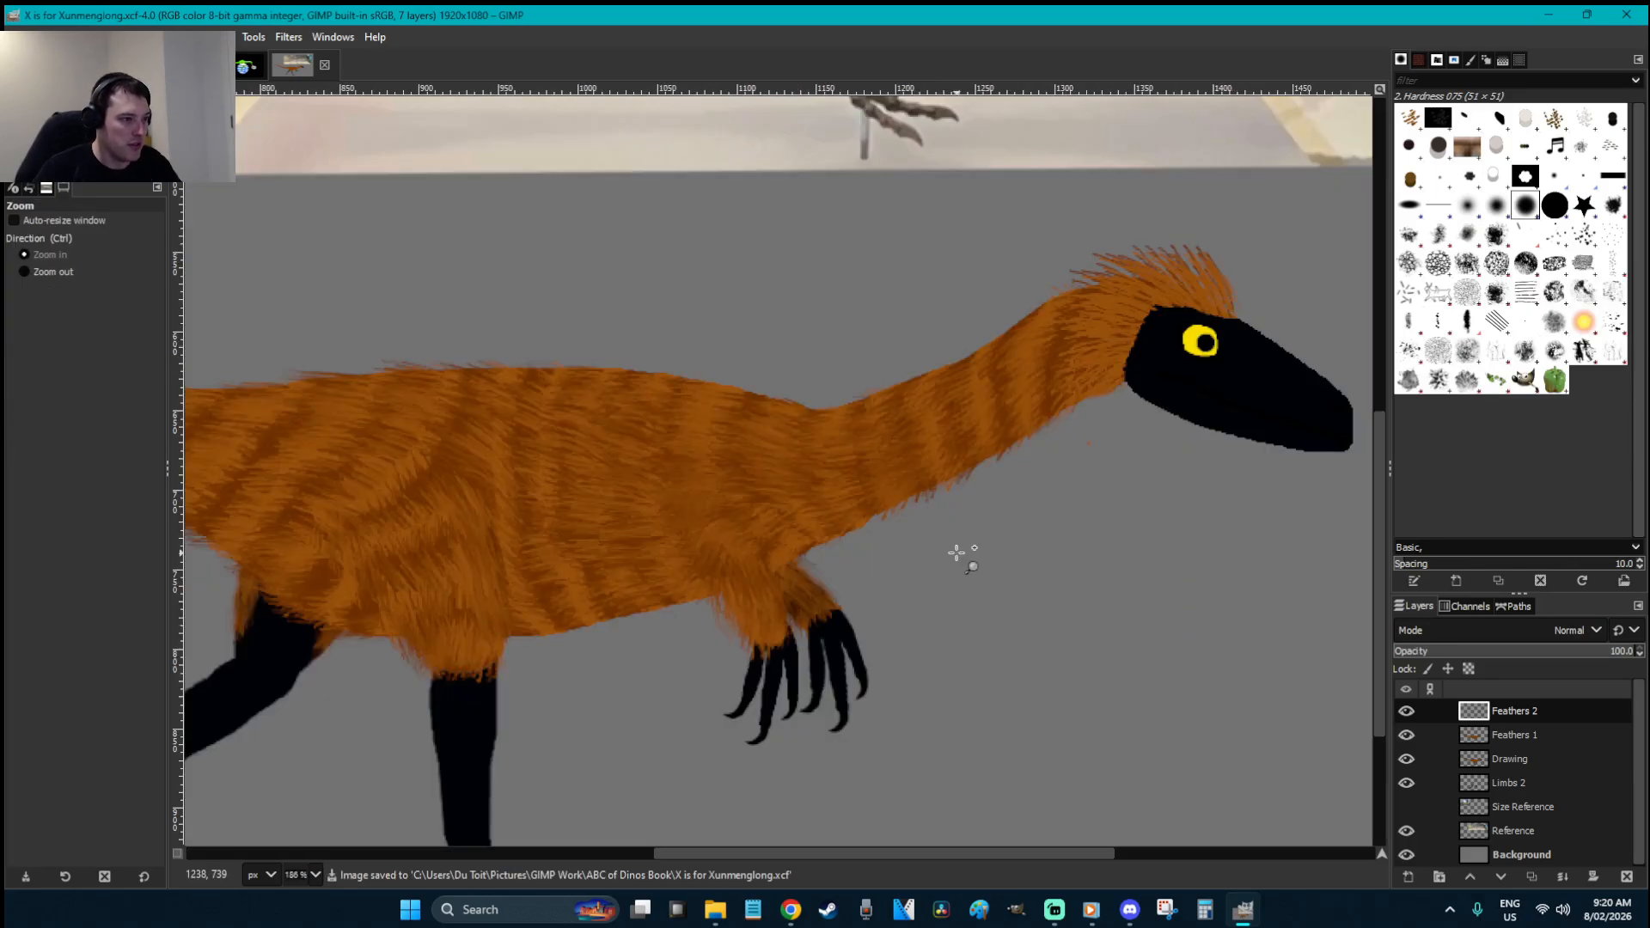
key("s")
left_click(1500, 735)
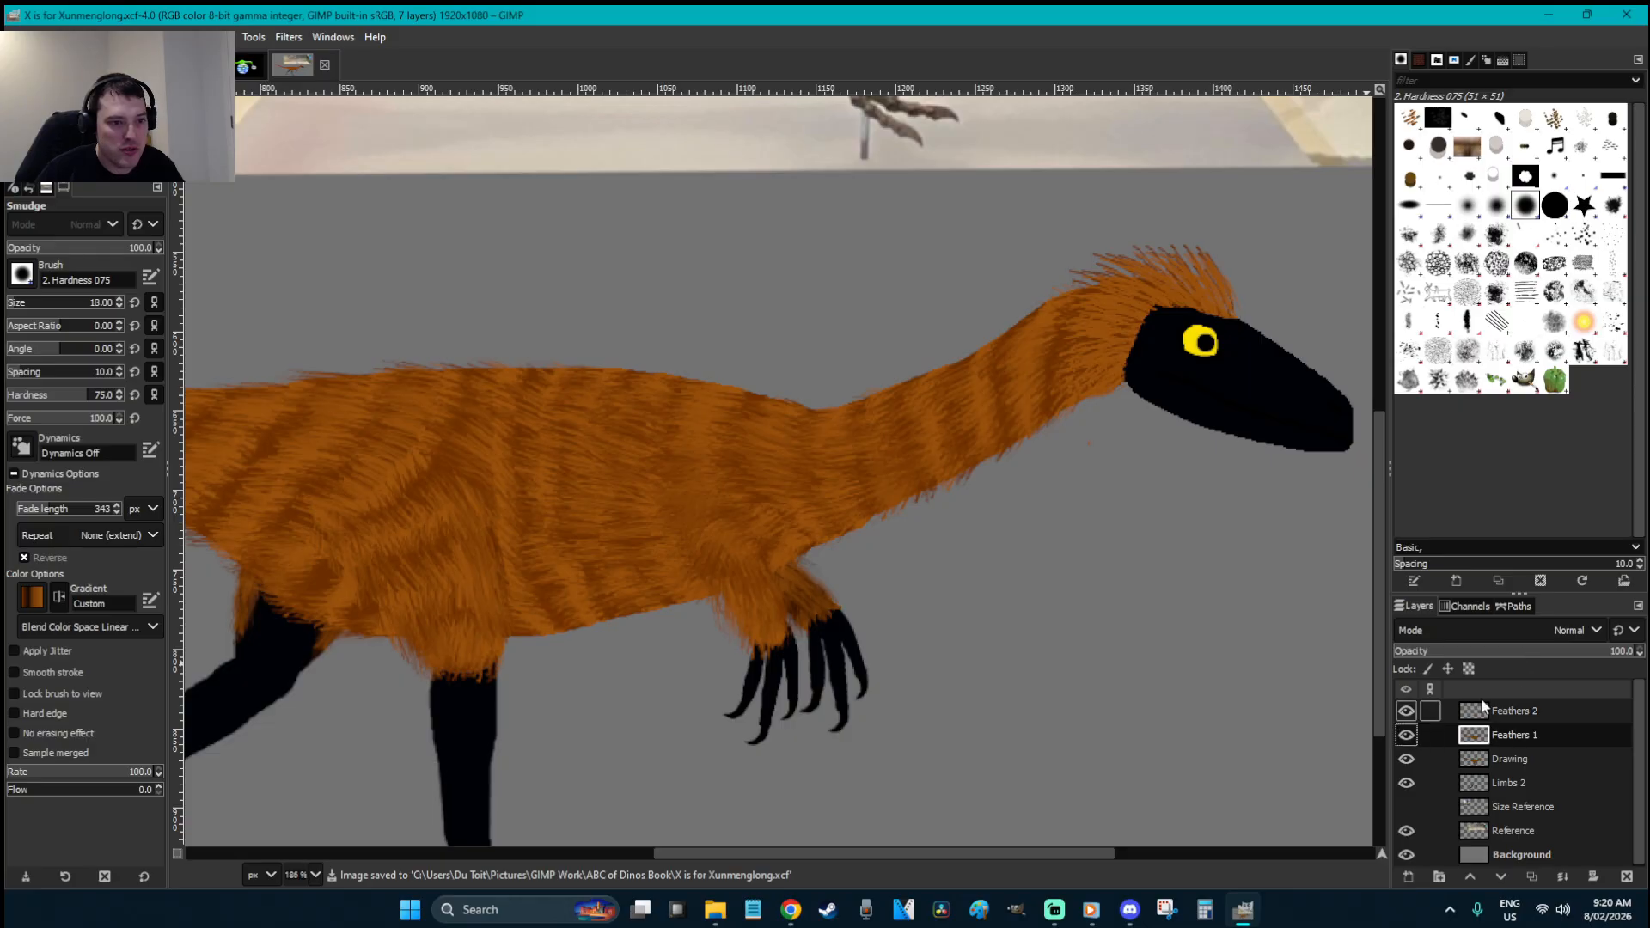
left_click(1612, 234)
left_click_drag(1096, 402, 1015, 434)
left_click_drag(944, 475, 884, 510)
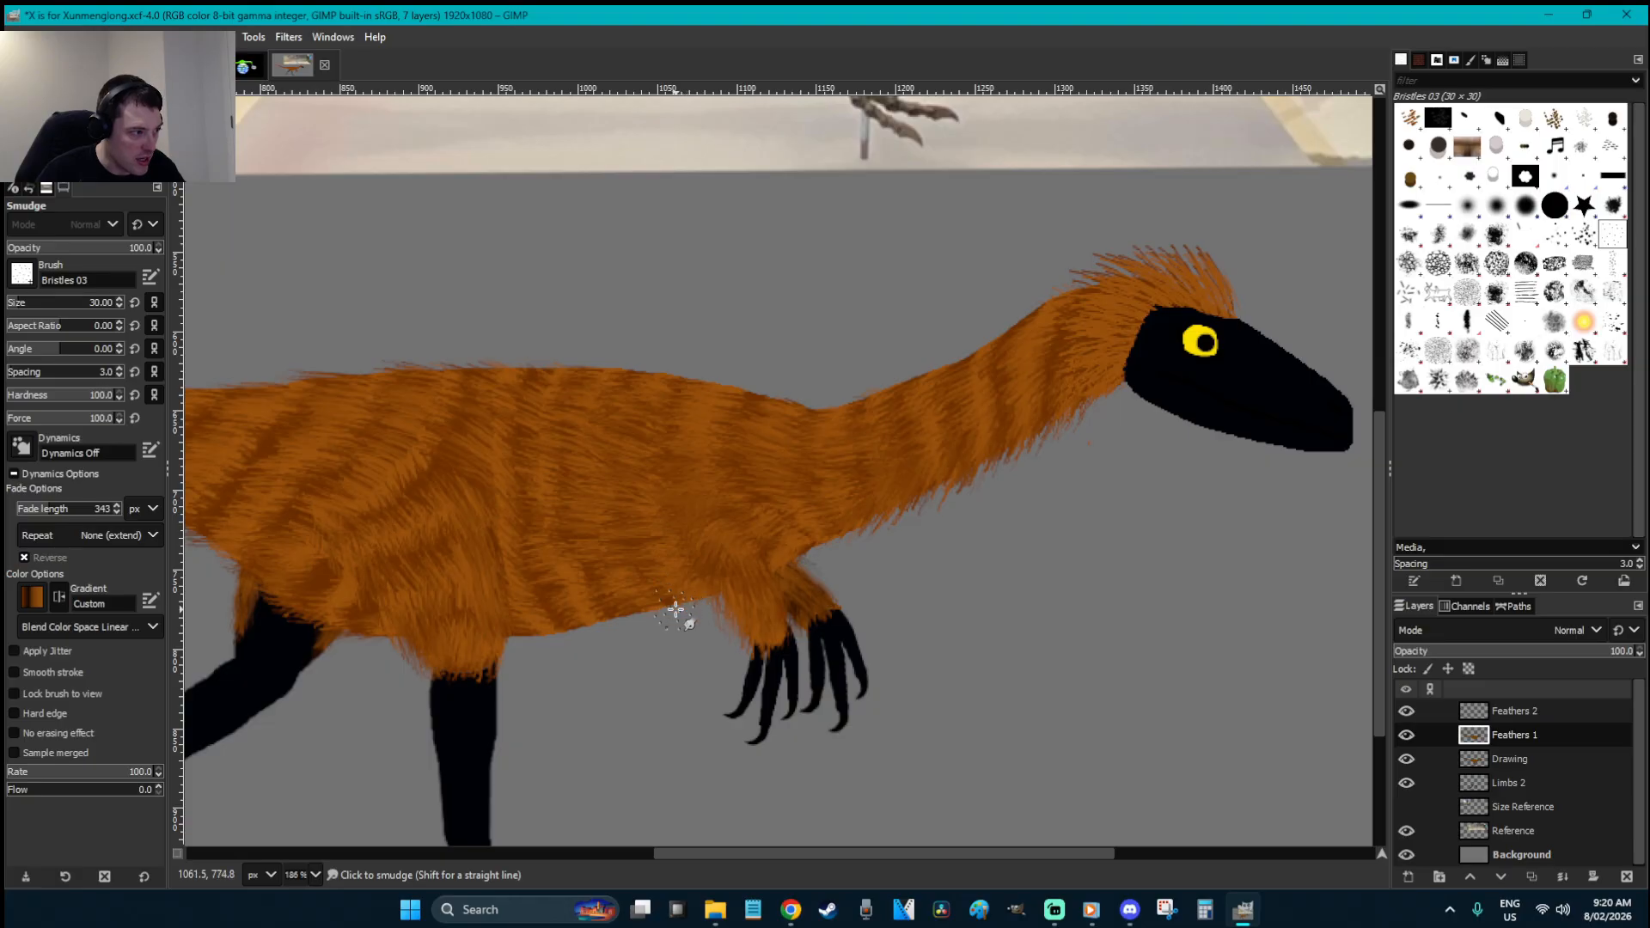
- Smudge the belly's lower edge and the area behind the thigh into feather tips with the Bristles 03 brush, and save the image
left_click_drag(661, 599, 528, 648)
left_click_drag(320, 619, 277, 594)
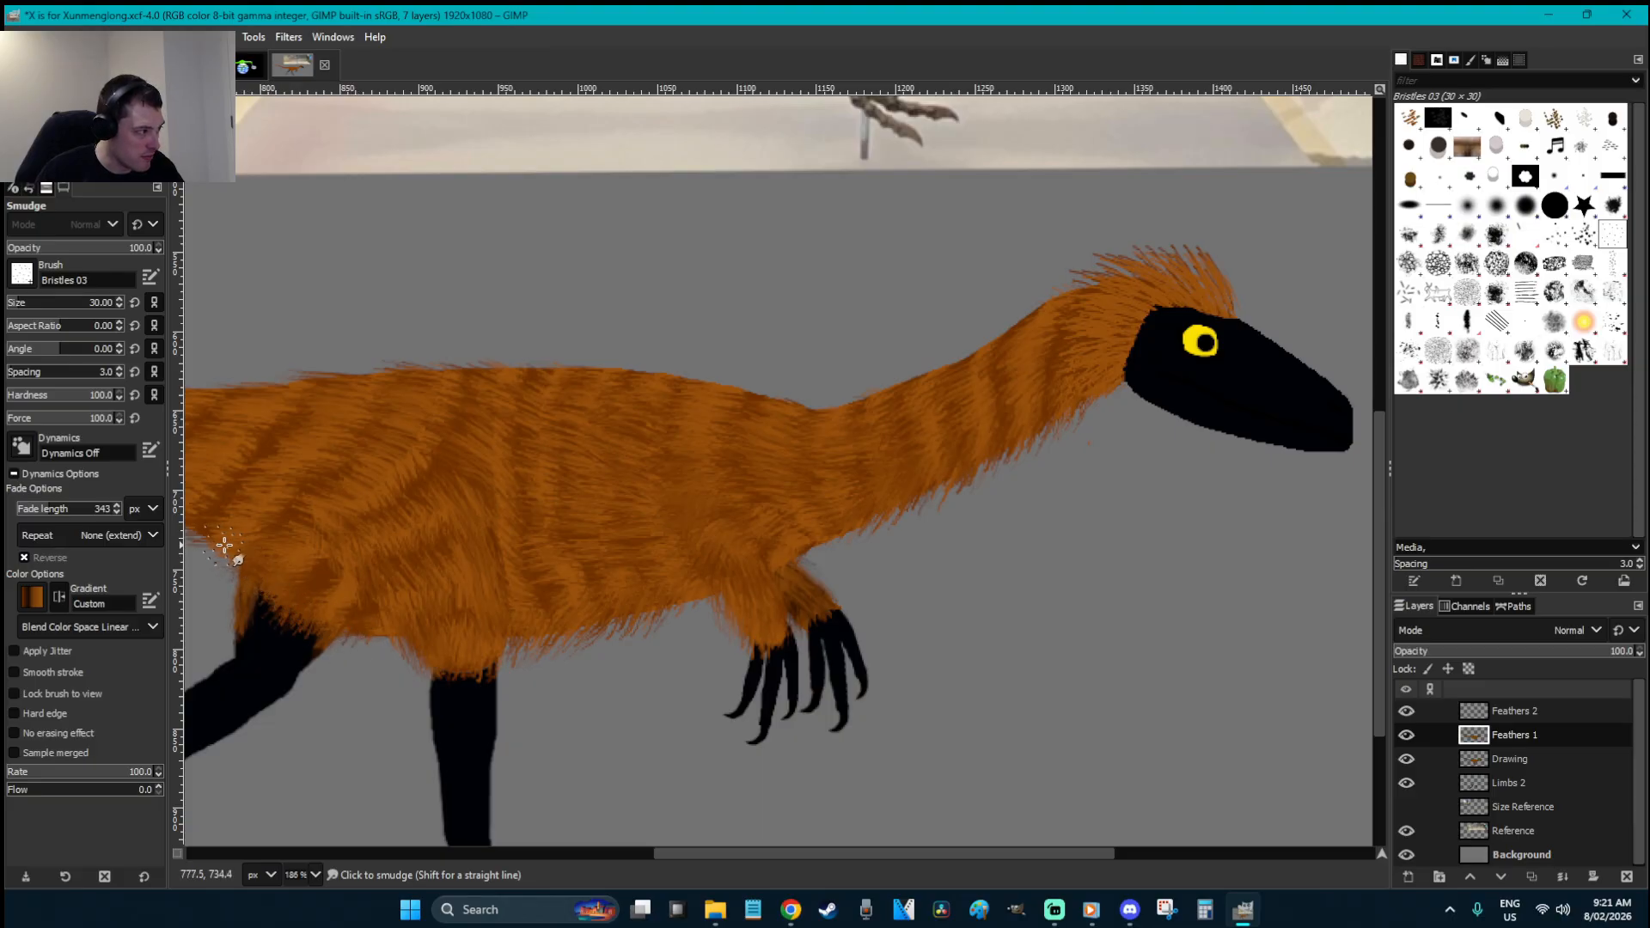
key("r")
key("s")
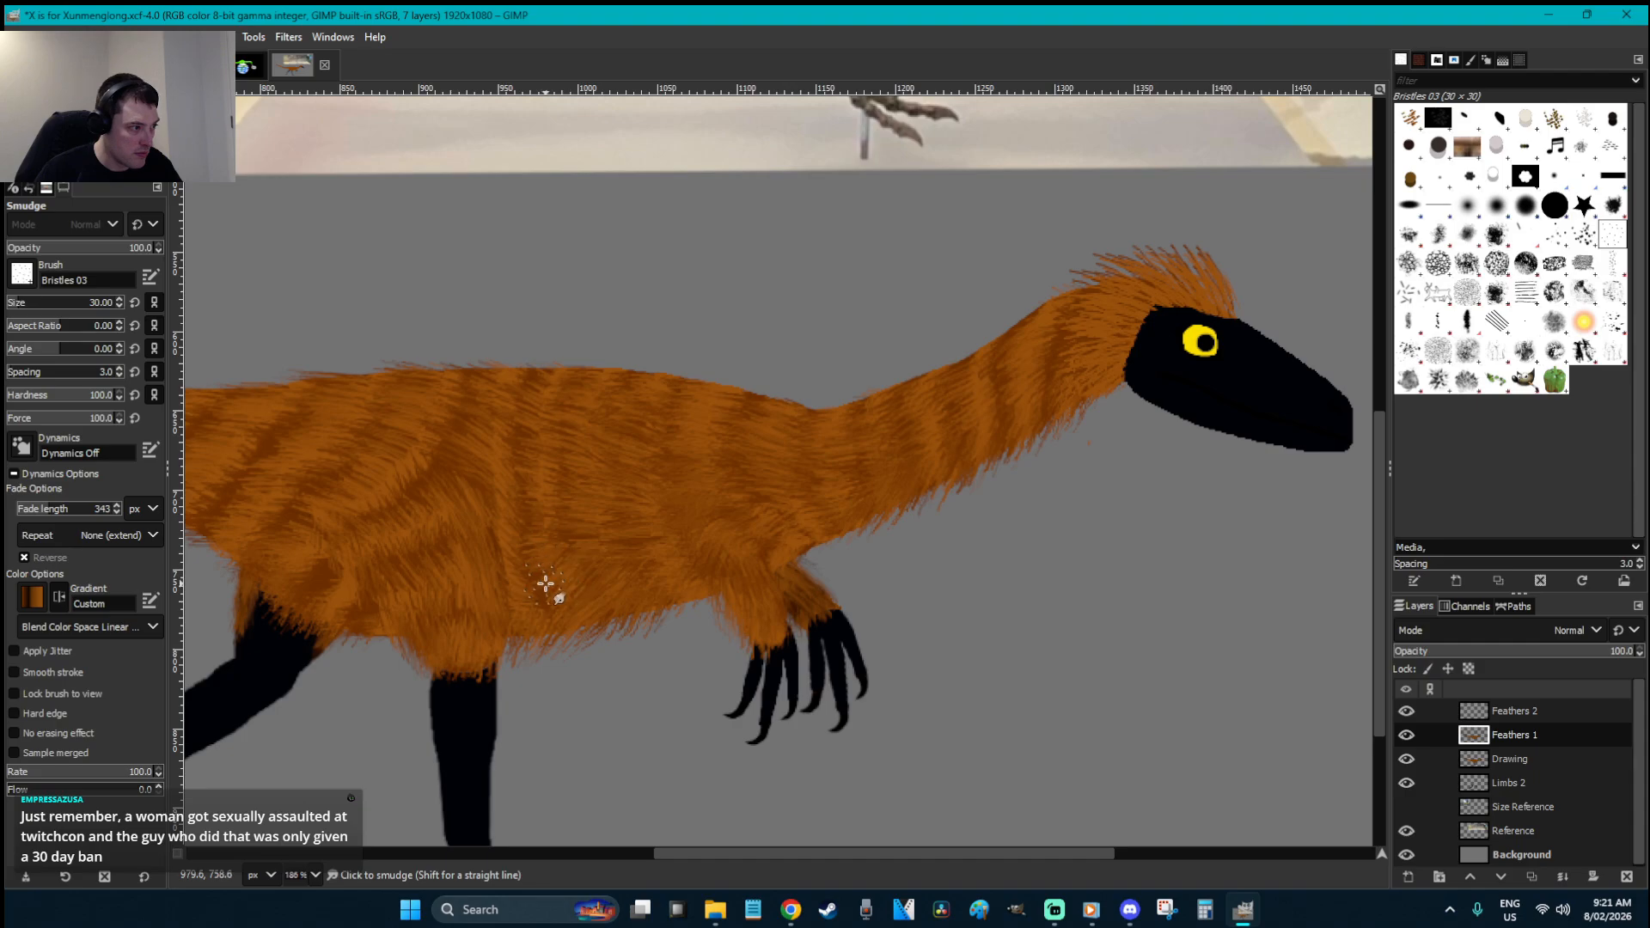
key("r")
key("shift+ctrl+j")
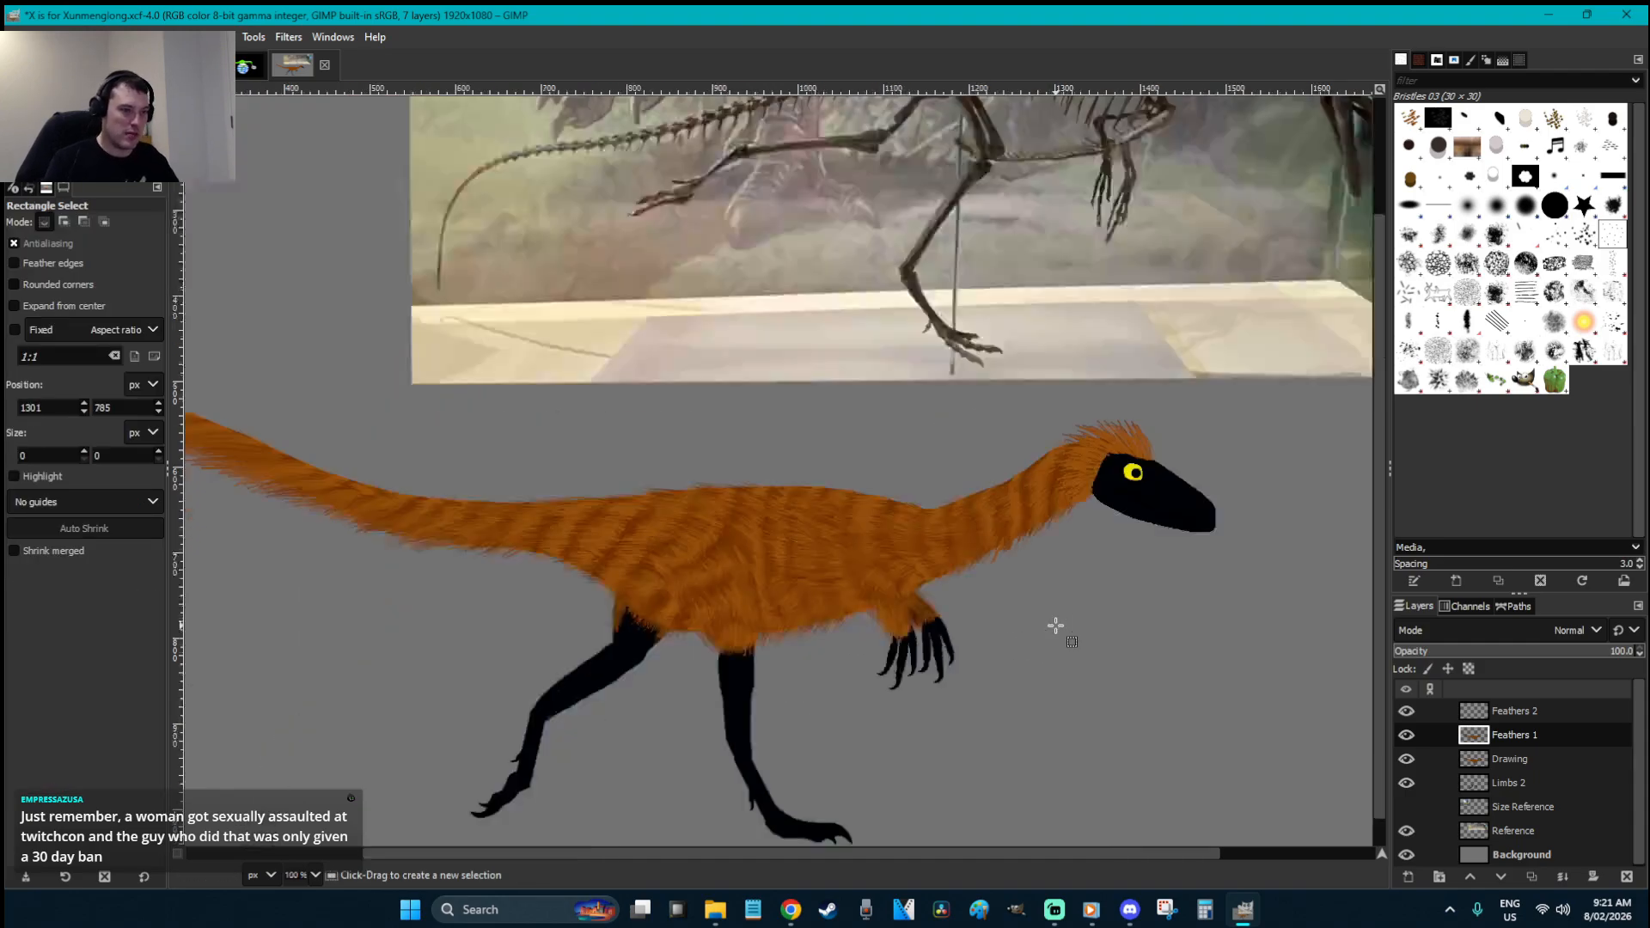
key("ctrl+s")
- Select the black head skin on the Drawing layer with Fuzzy Select at threshold 22.2
key("z")
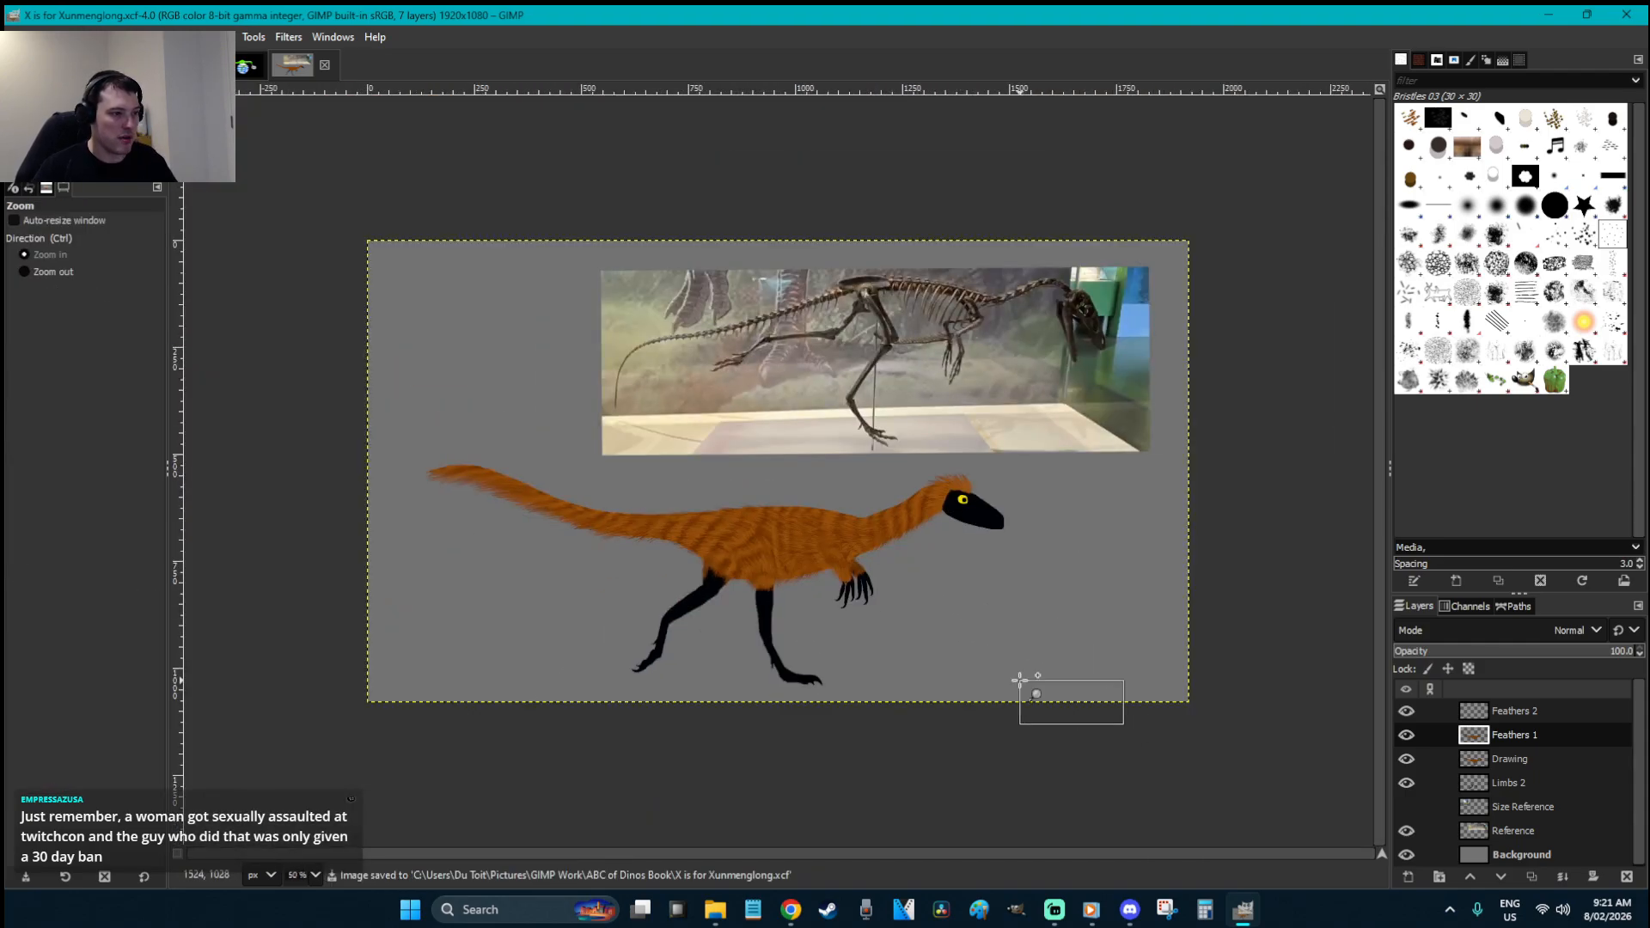
left_click_drag(1121, 722, 746, 421)
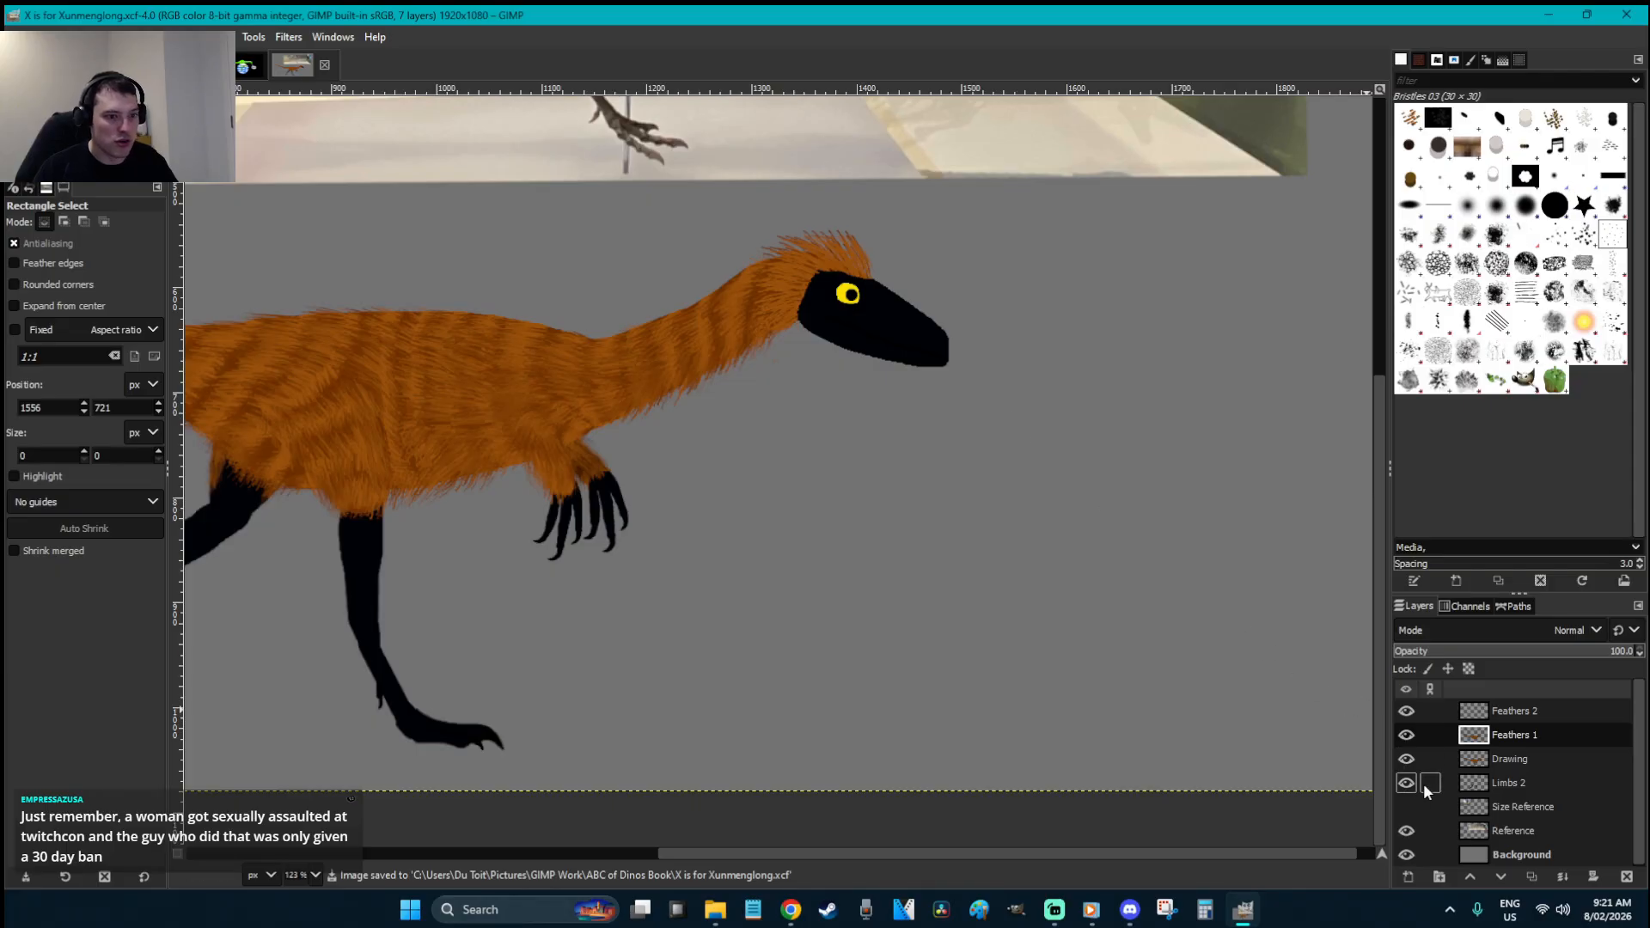
left_click(1494, 757)
key("z")
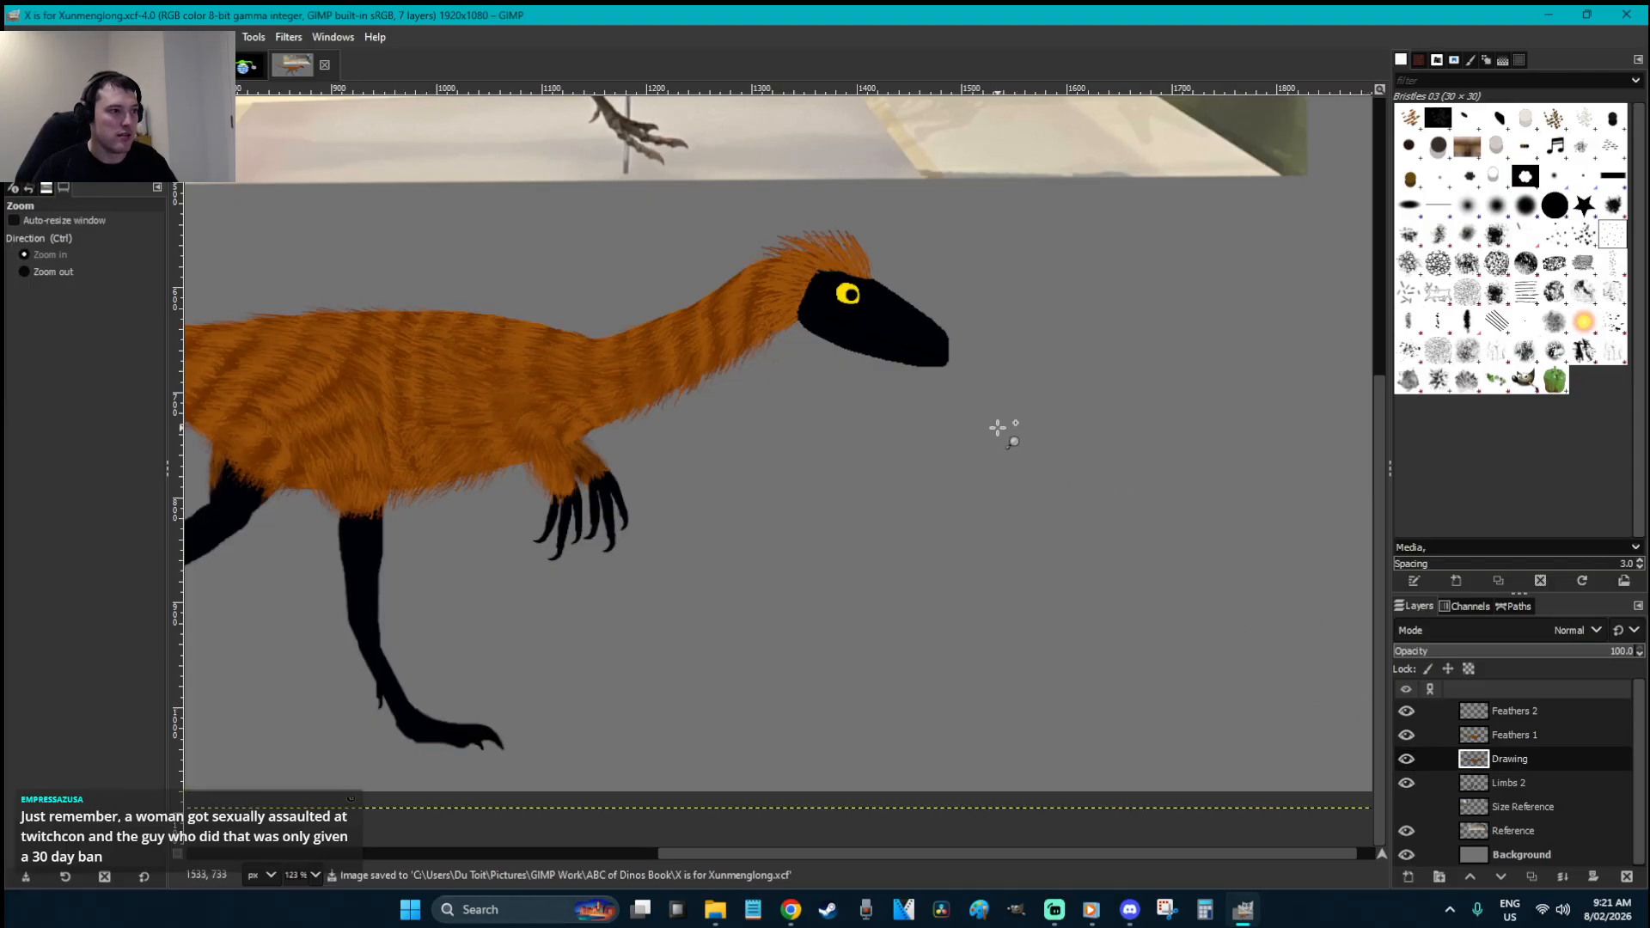
left_click_drag(997, 428, 738, 233)
key("i")
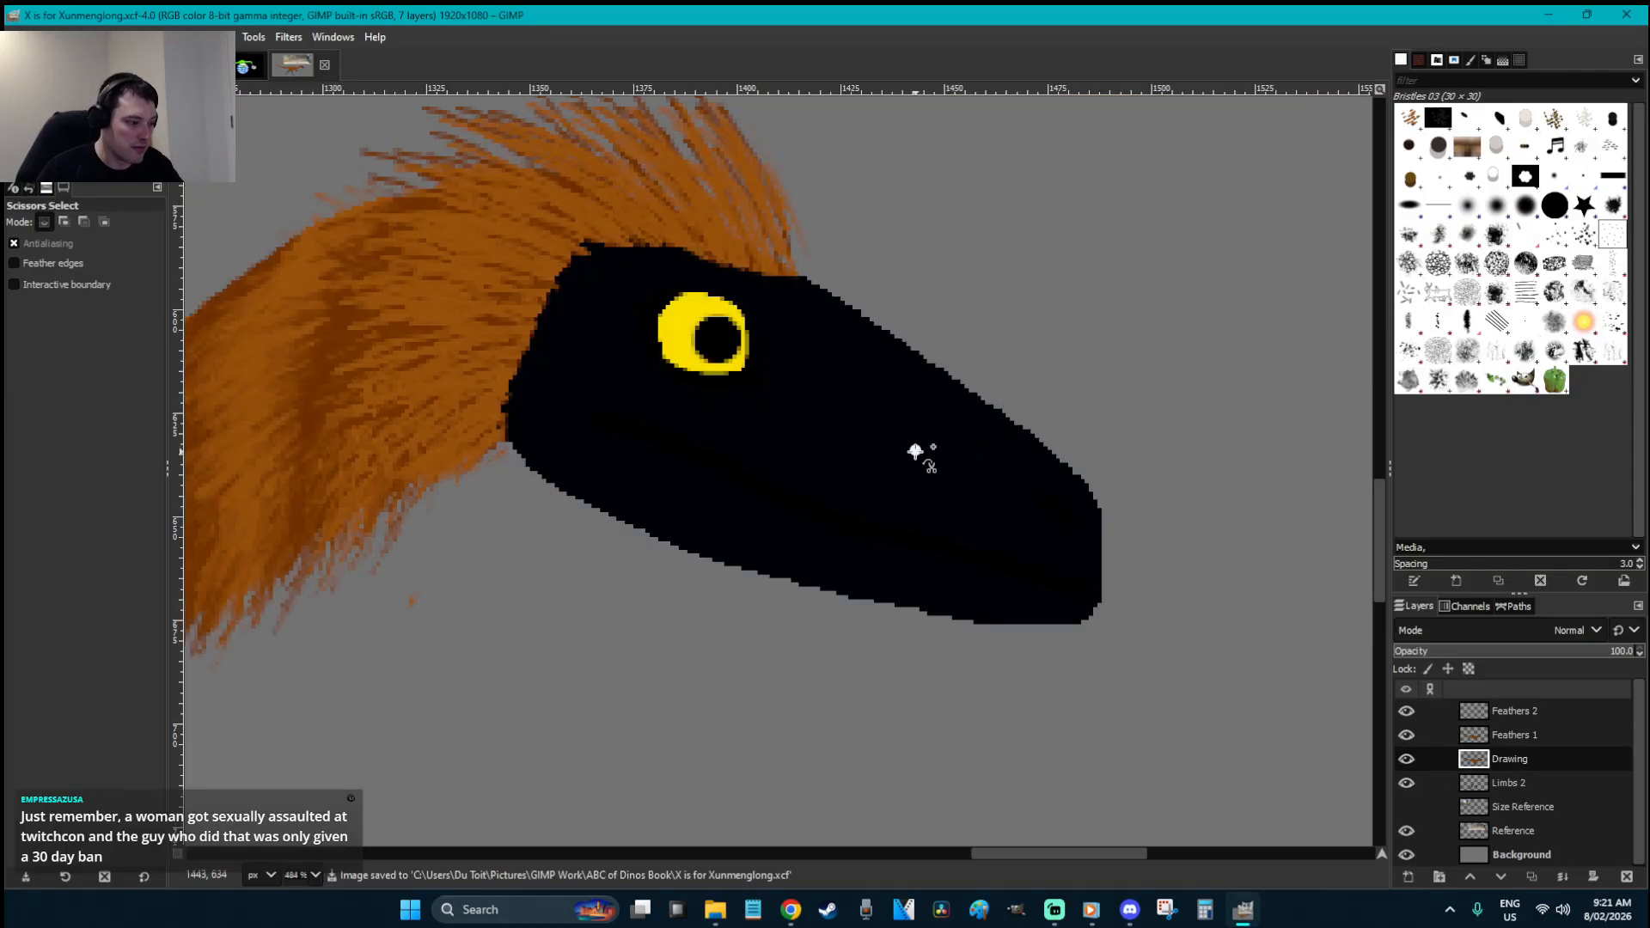
key("r")
key("u")
left_click(994, 465)
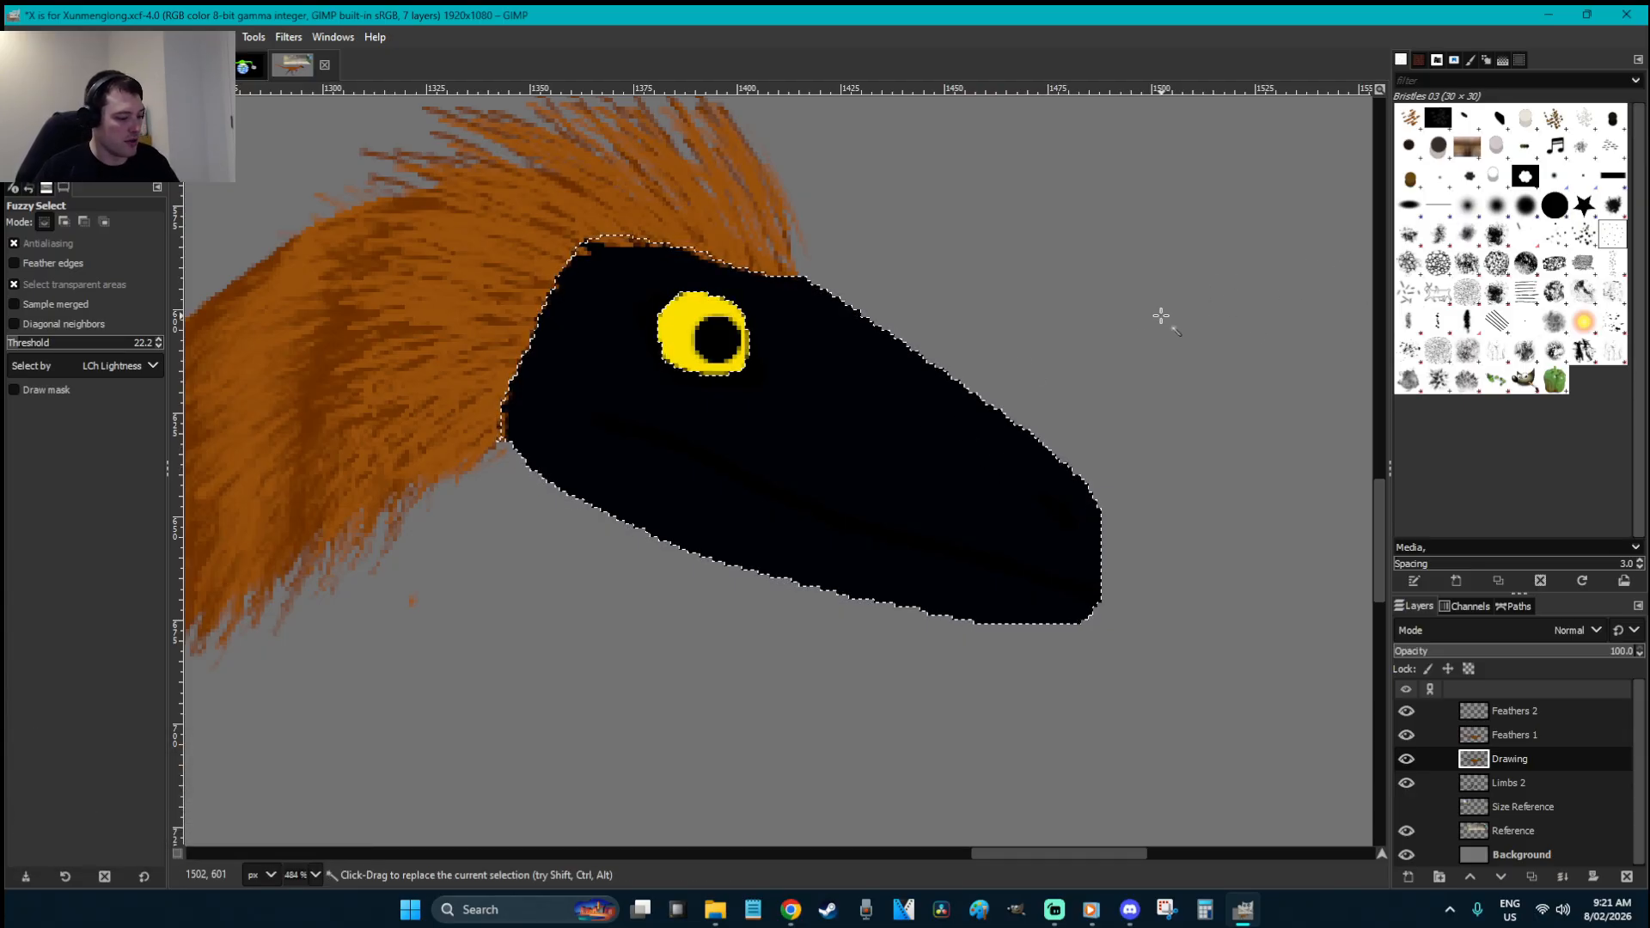
- Set the paintbrush to Cell 02 at size 14, opacity 18 and spacing 66, testing pale scale strokes on the snout and undoing them
key("p")
left_click(1441, 271)
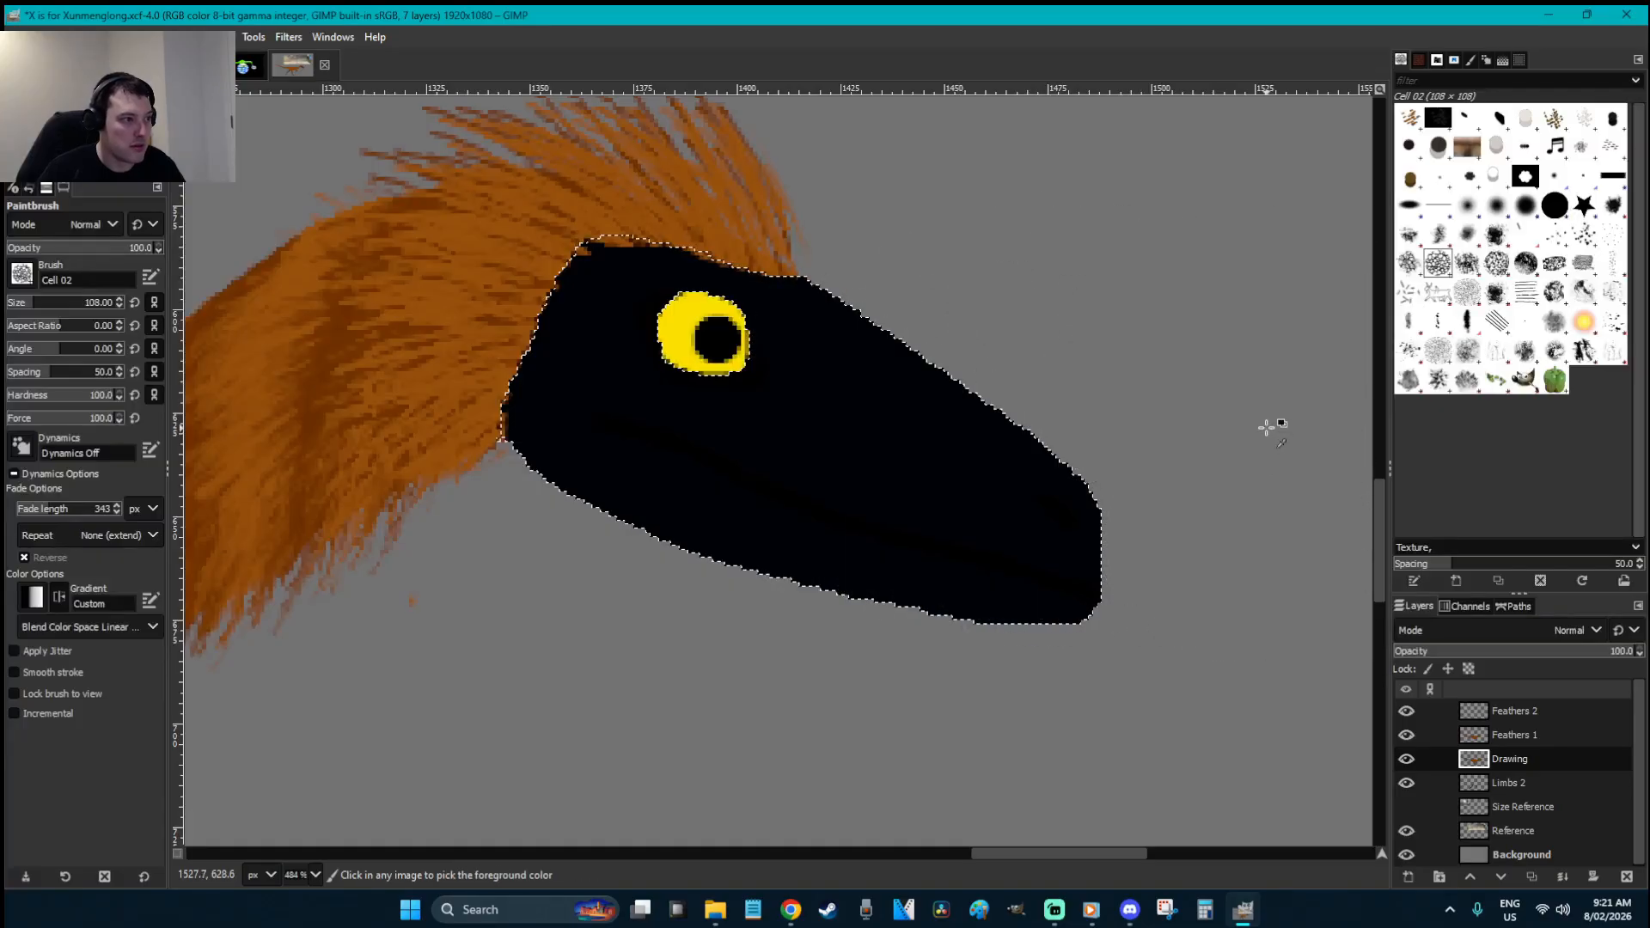
left_click(831, 428)
key("ctrl+z")
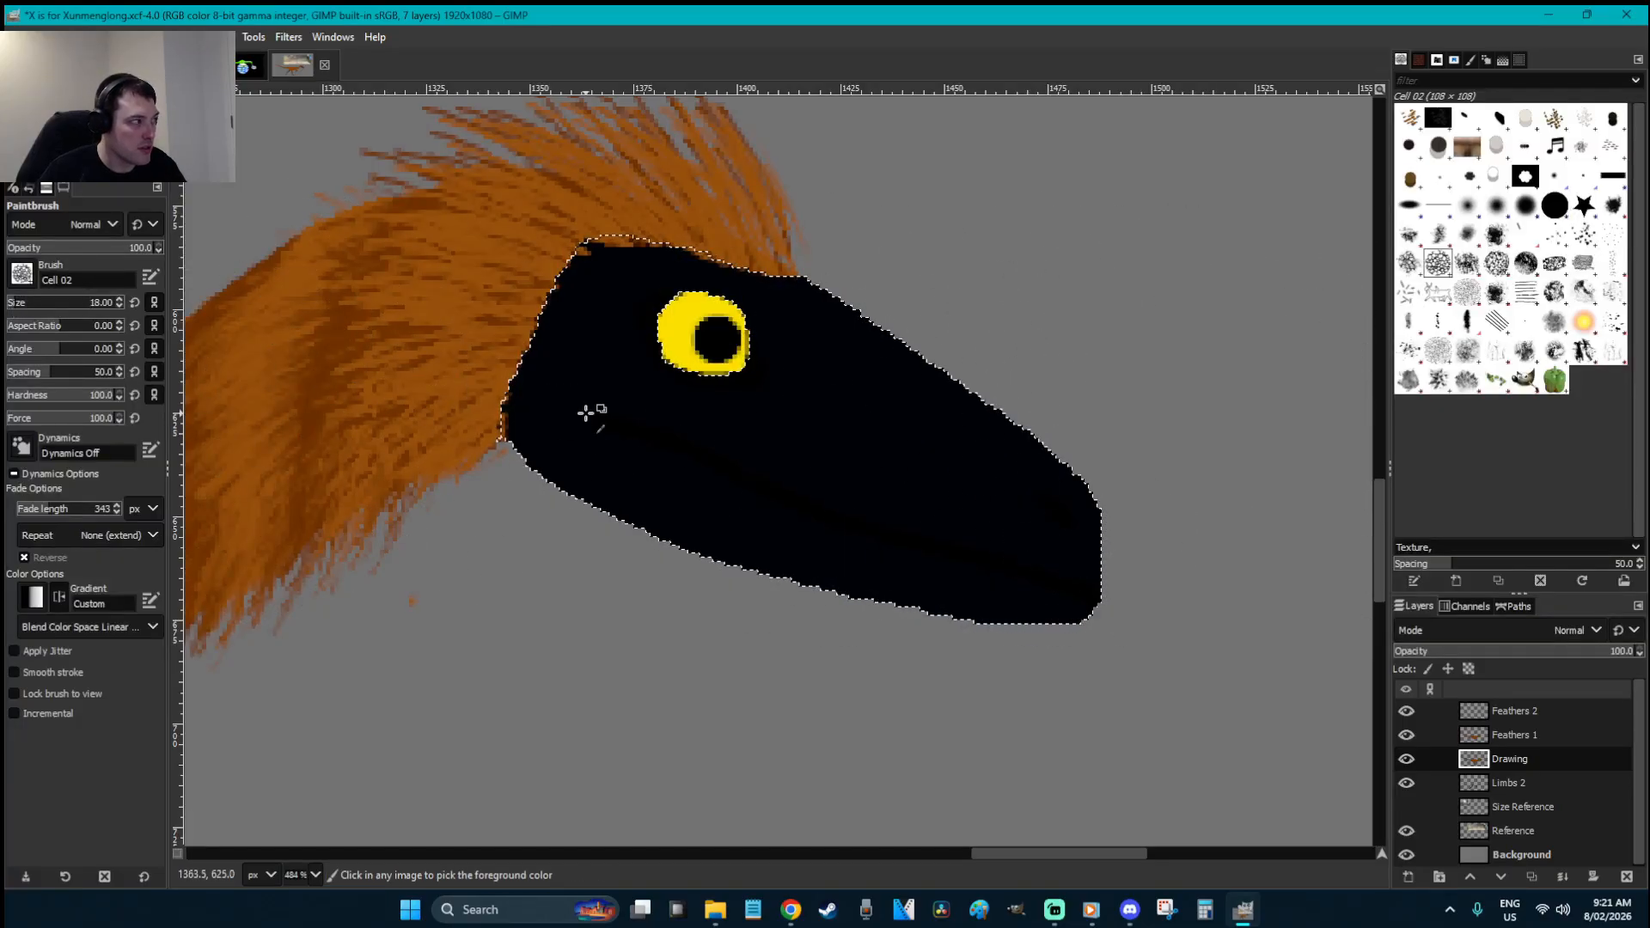
left_click(33, 249)
key("ctrl+z")
scroll(13, 307, "down", 4)
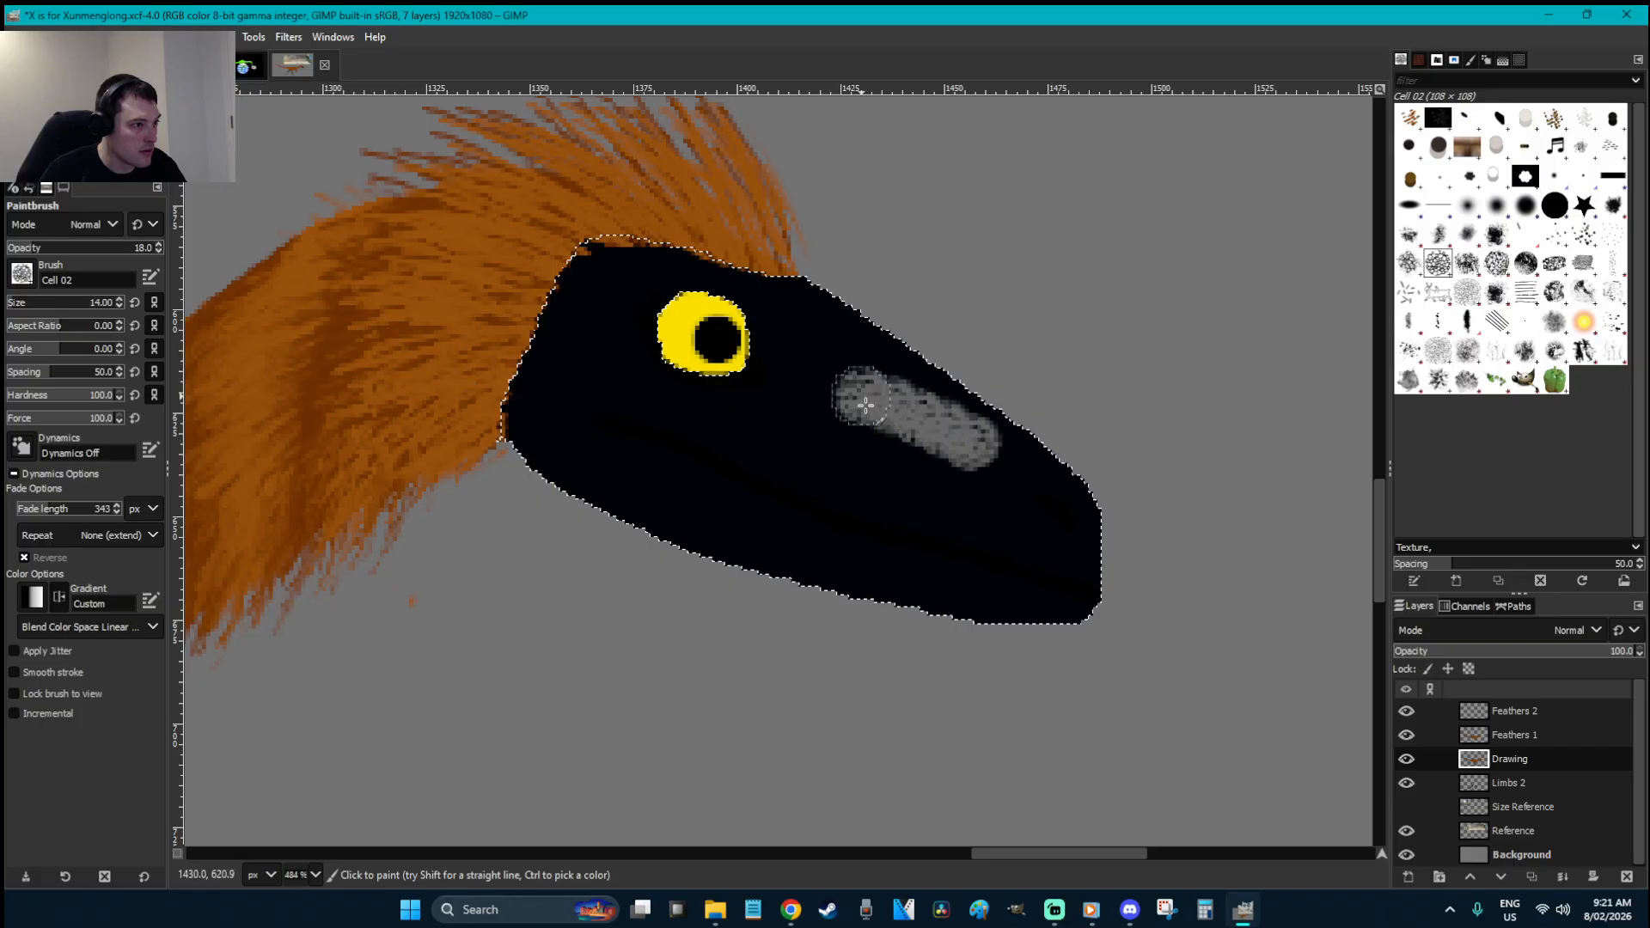
key("ctrl+z")
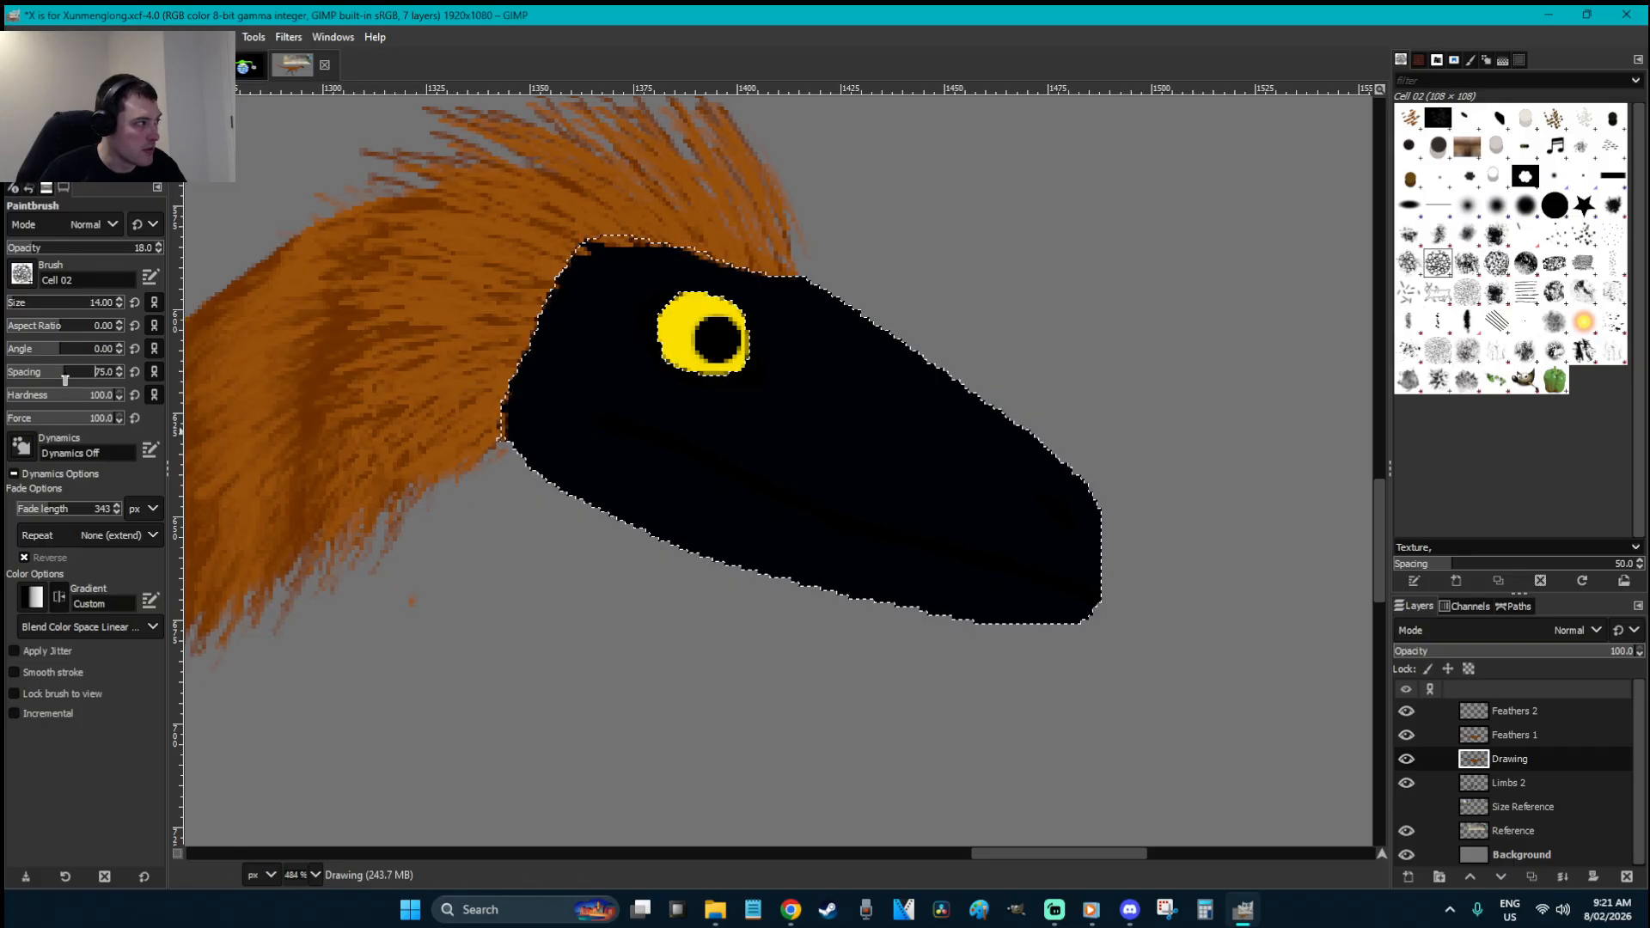
left_click(66, 376)
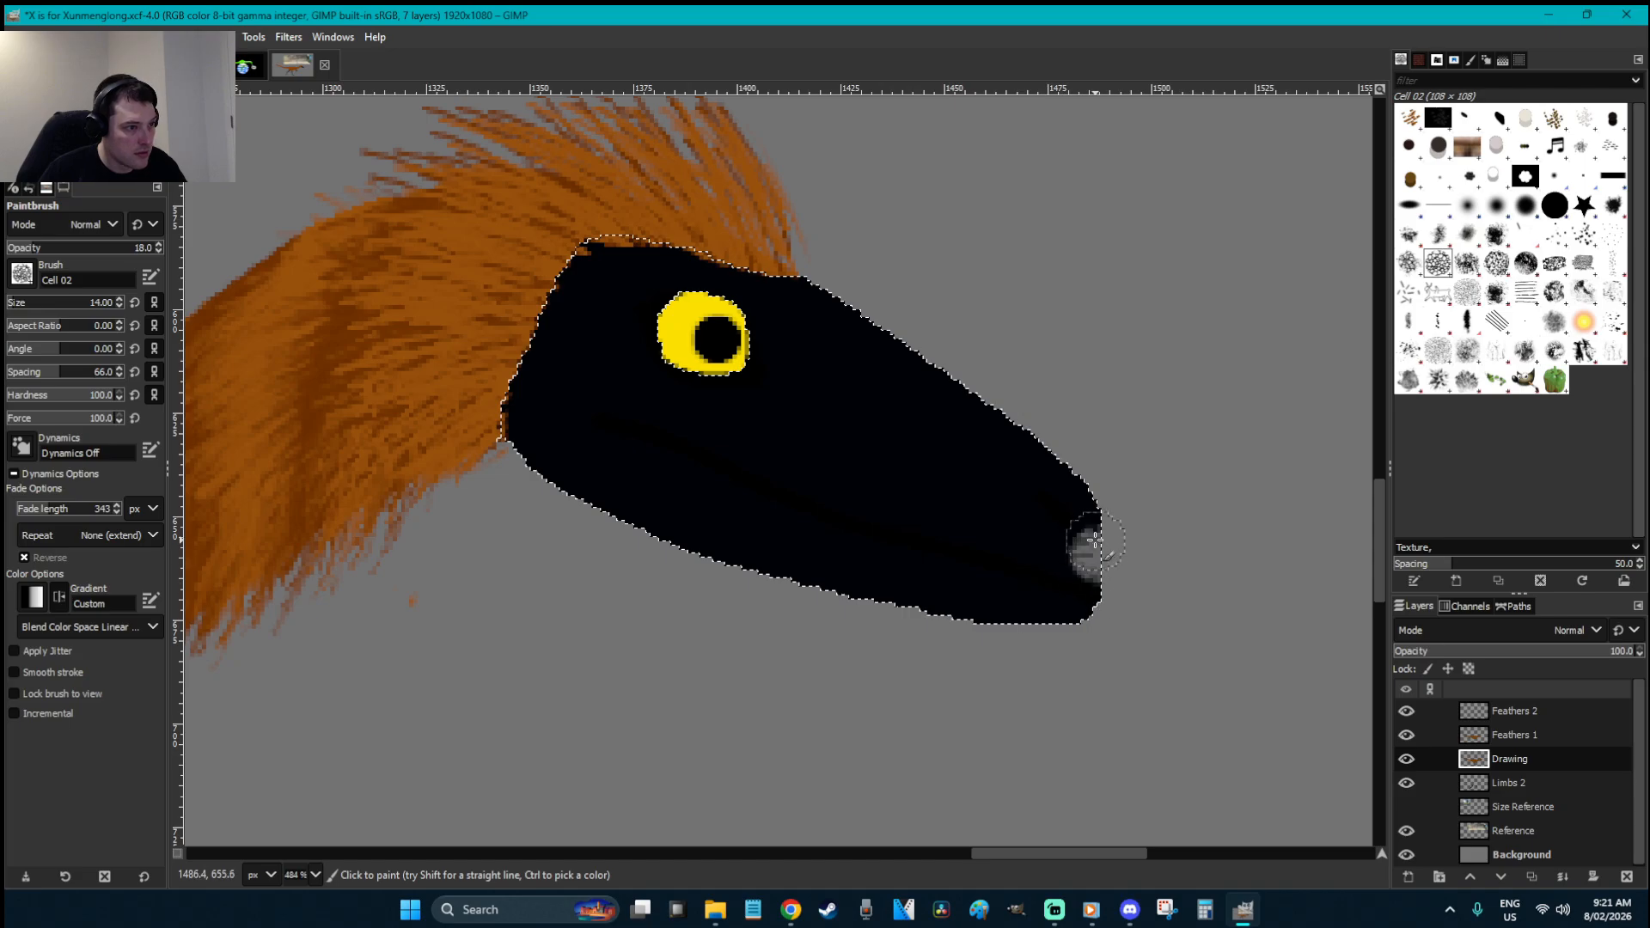
key("ctrl+z")
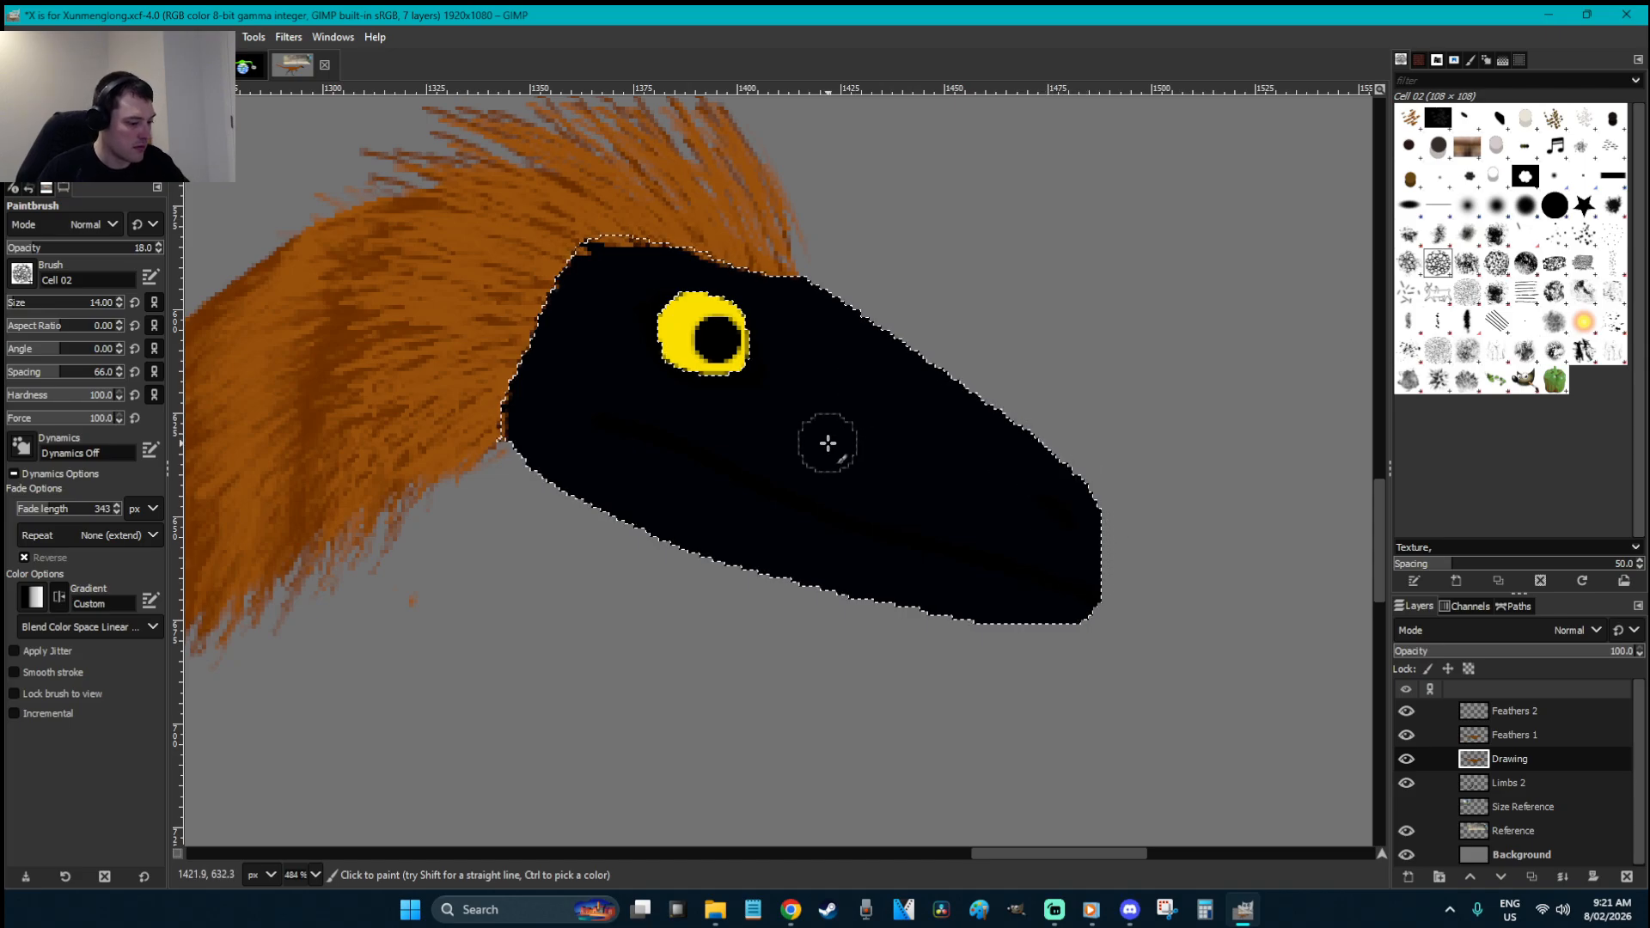
- Reselect the black head skin with Fuzzy Select at threshold 0, leaving out the eye surround, mouth line and nostril
key("u")
left_click(855, 449)
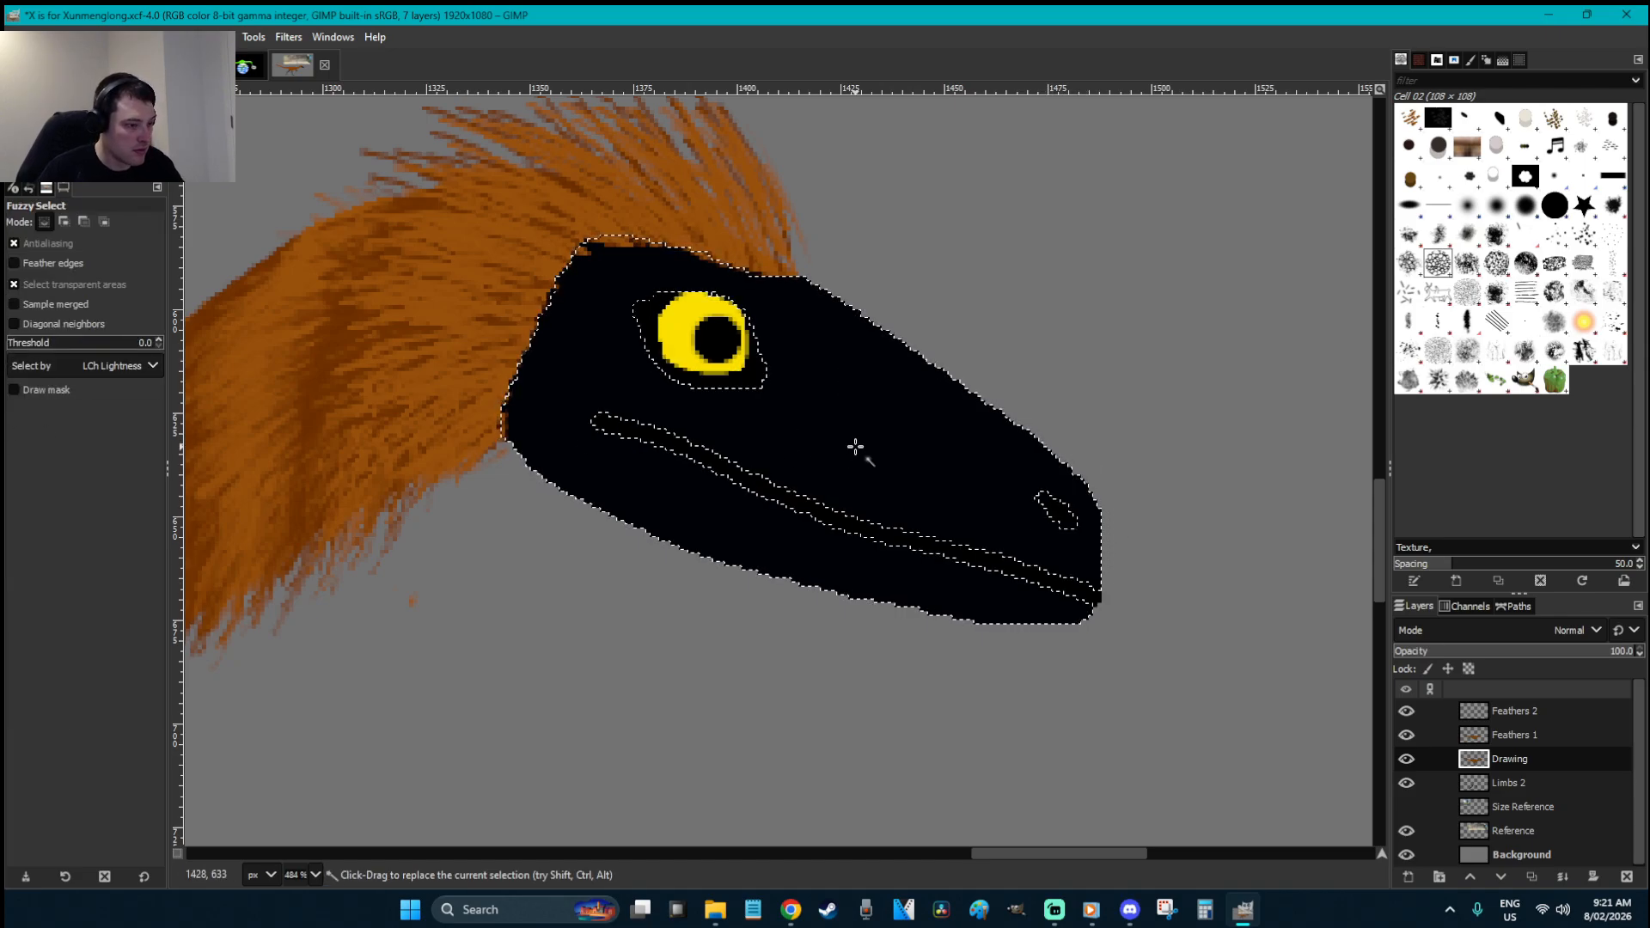
- Try painting grey scale texture over the selected head with the Cell 02 brush at size 14, opacity 18 and spacing 83
key("p")
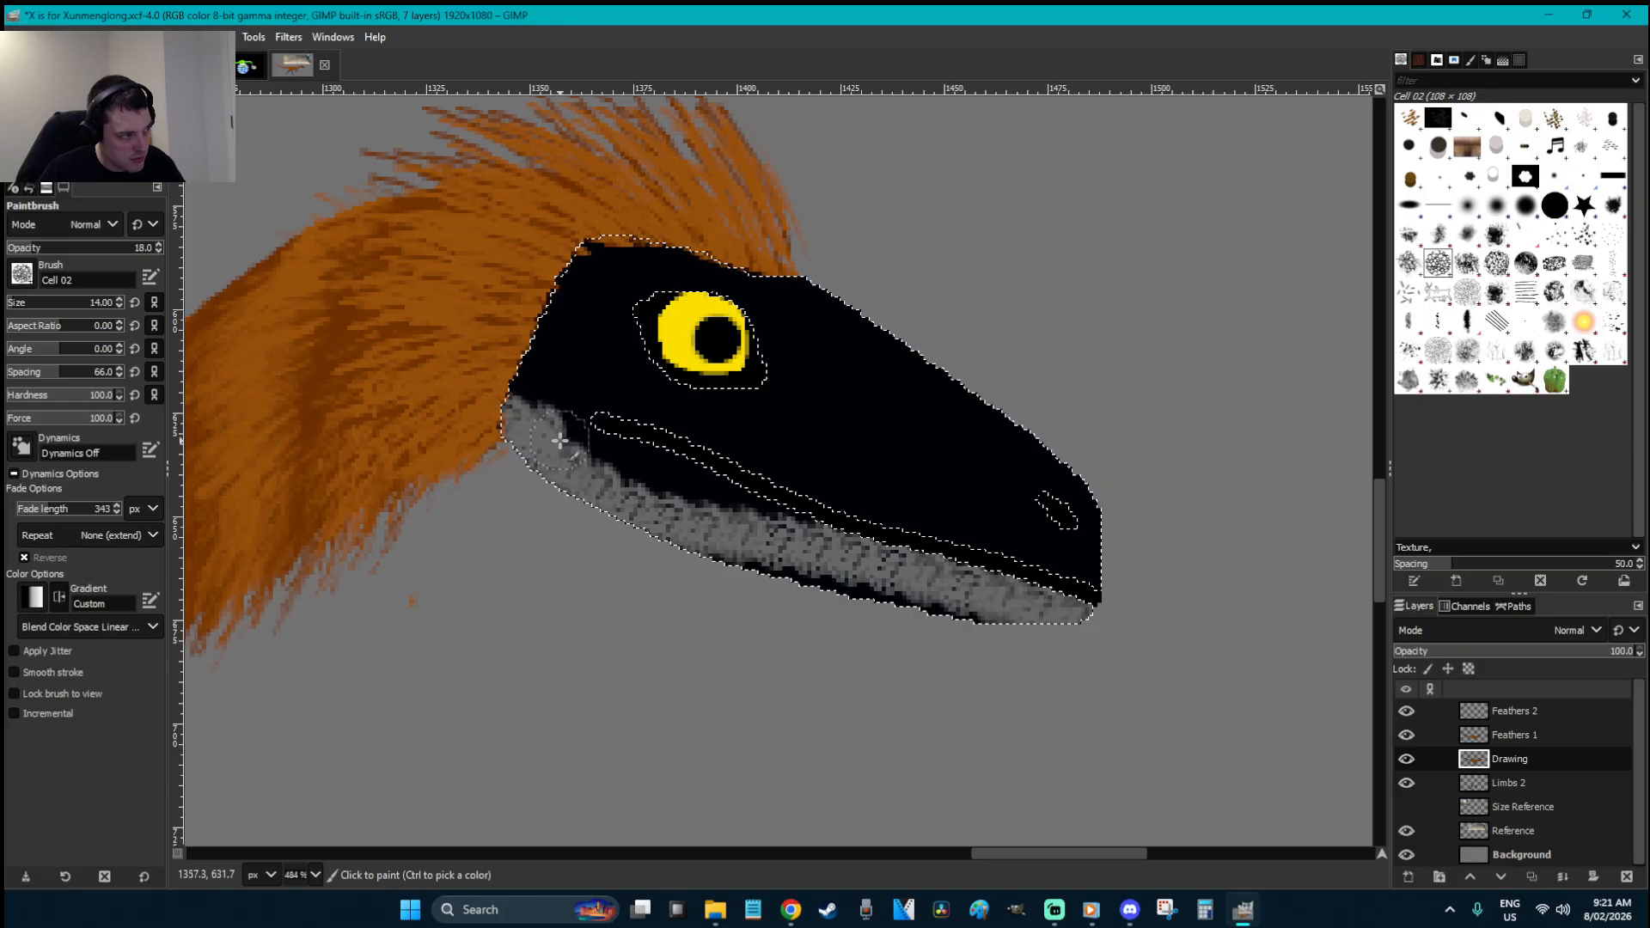
key("ctrl+z")
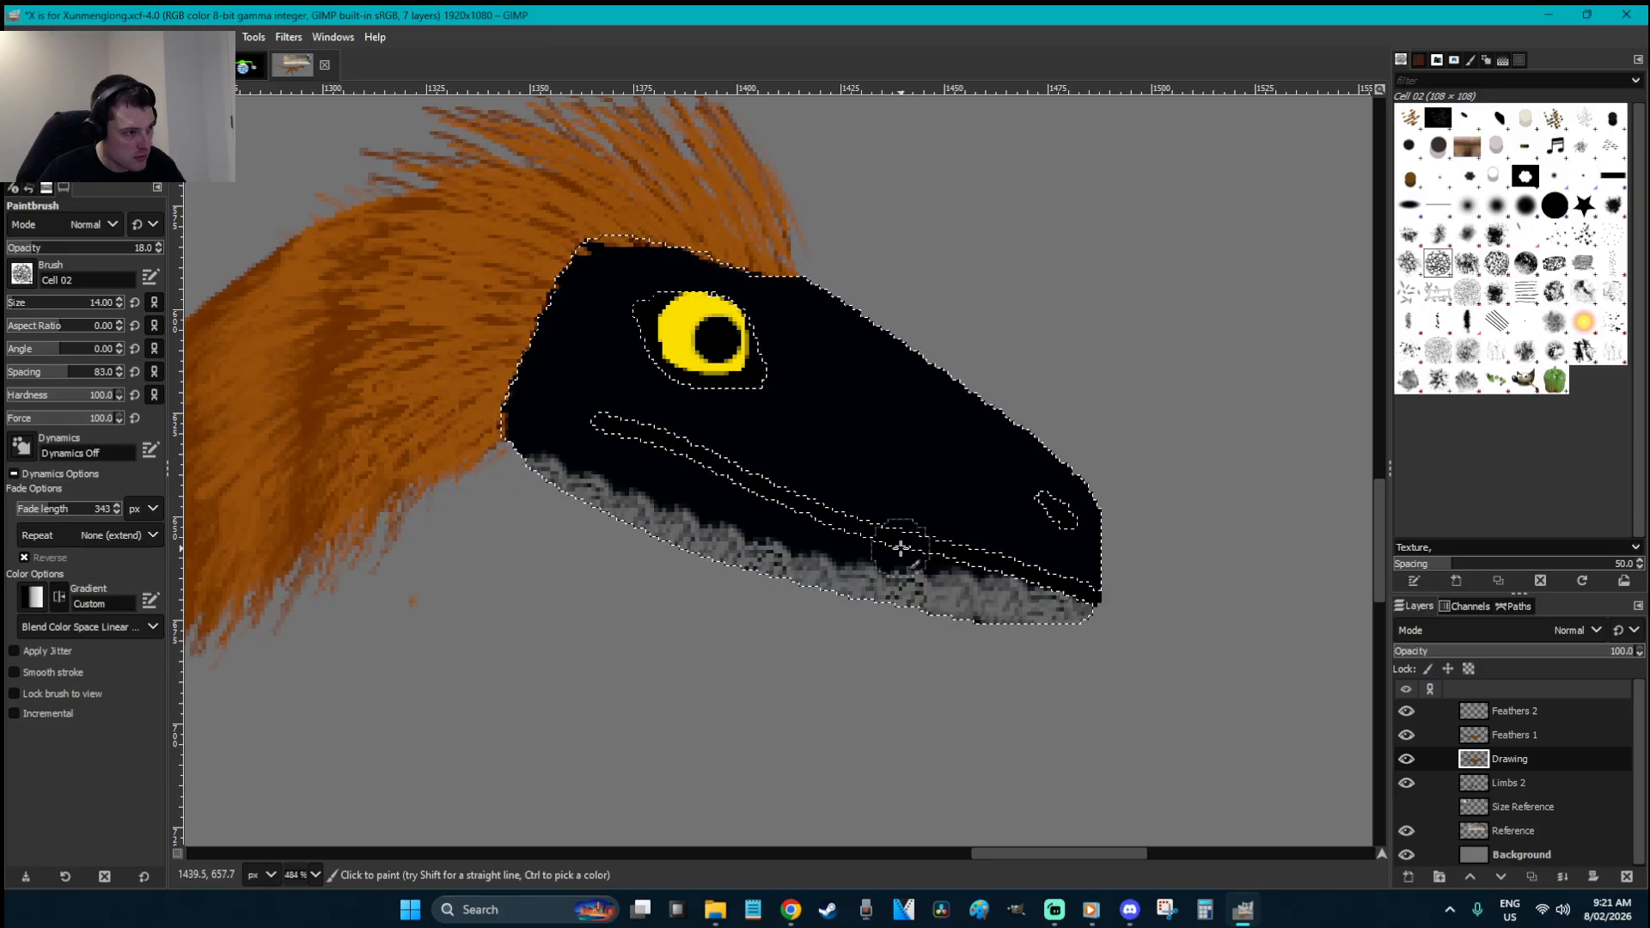
mouse_move(575, 458)
left_mouse_down()
mouse_move(533, 424)
mouse_move(530, 317)
mouse_move(703, 424)
mouse_move(1149, 603)
mouse_move(1049, 465)
mouse_move(909, 359)
mouse_move(644, 260)
left_mouse_up()
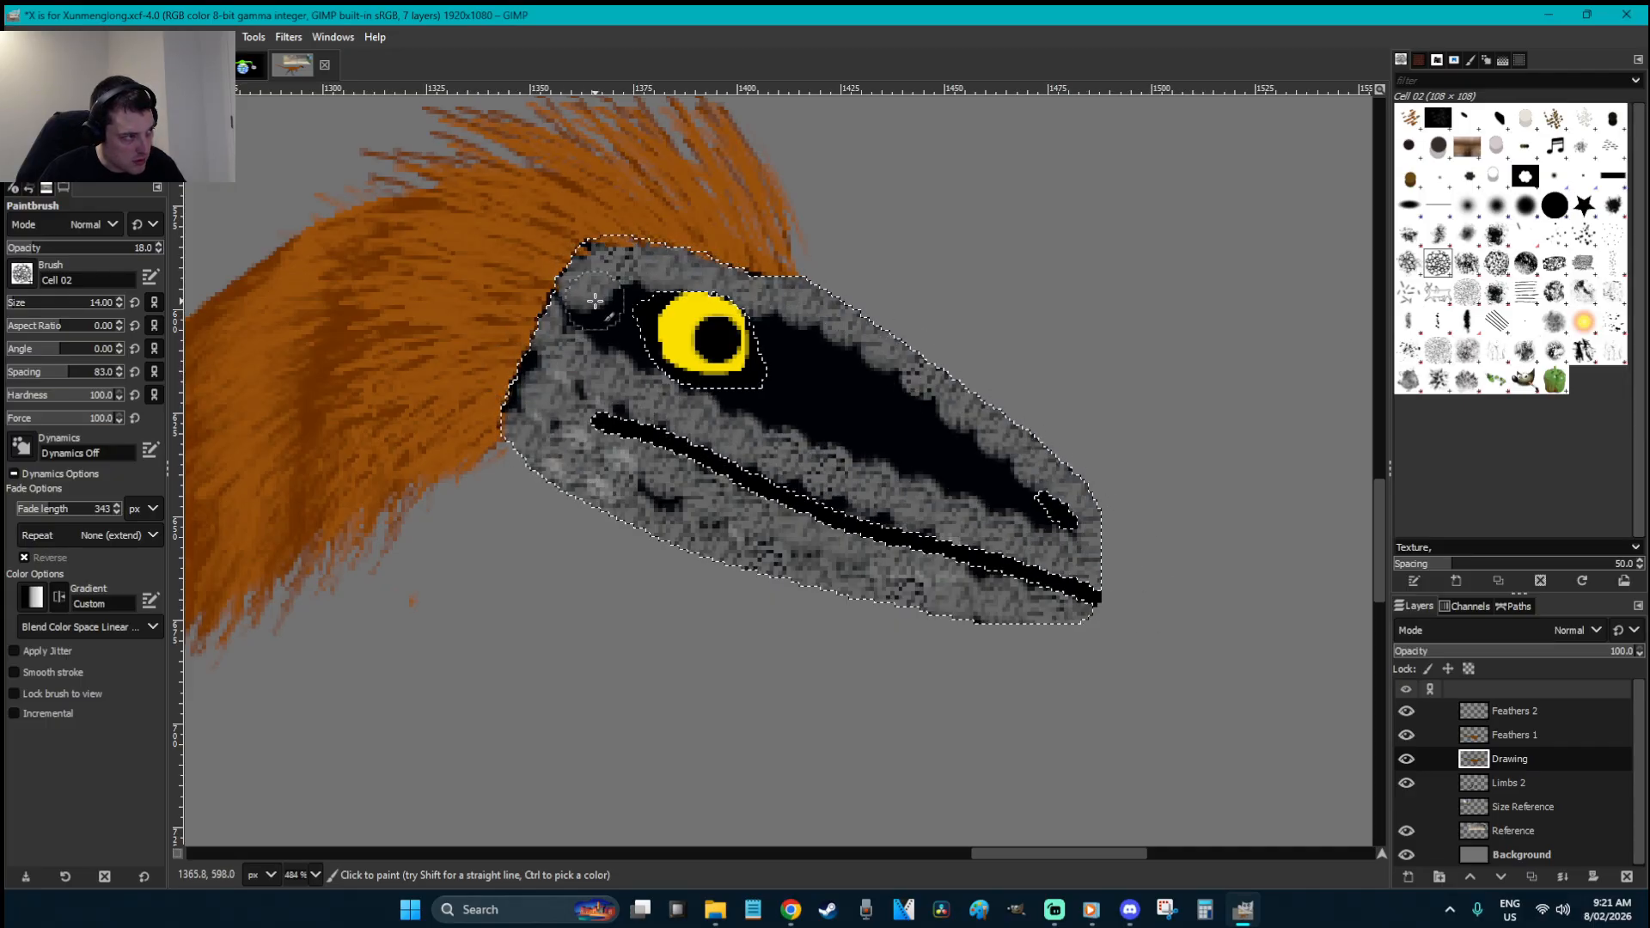
left_click_drag(719, 376, 870, 450)
mouse_move(1057, 523)
left_mouse_down()
mouse_move(1005, 470)
mouse_move(752, 324)
mouse_move(827, 336)
mouse_move(906, 385)
mouse_move(767, 330)
left_mouse_up()
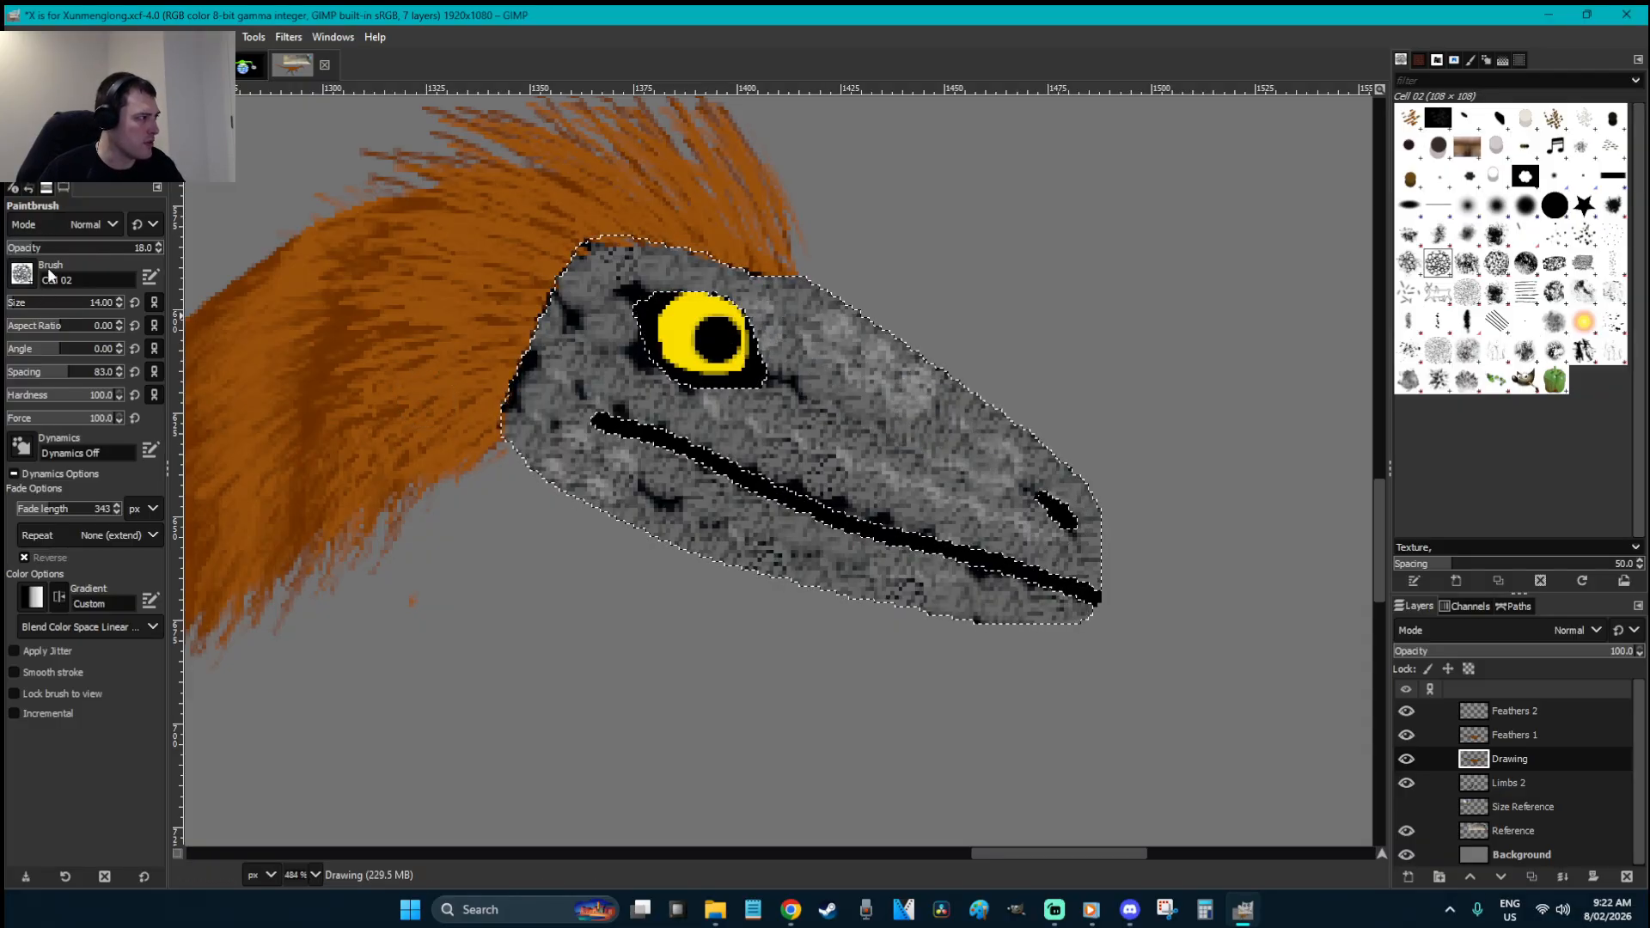
- Set the brush hardness to 52 and undo the grey texture strokes on the head
left_click(61, 395)
key("ctrl+z")
key("ctrl+z")
key("ctrl+z")
key("ctrl+z")
key("ctrl+z")
key("ctrl+z")
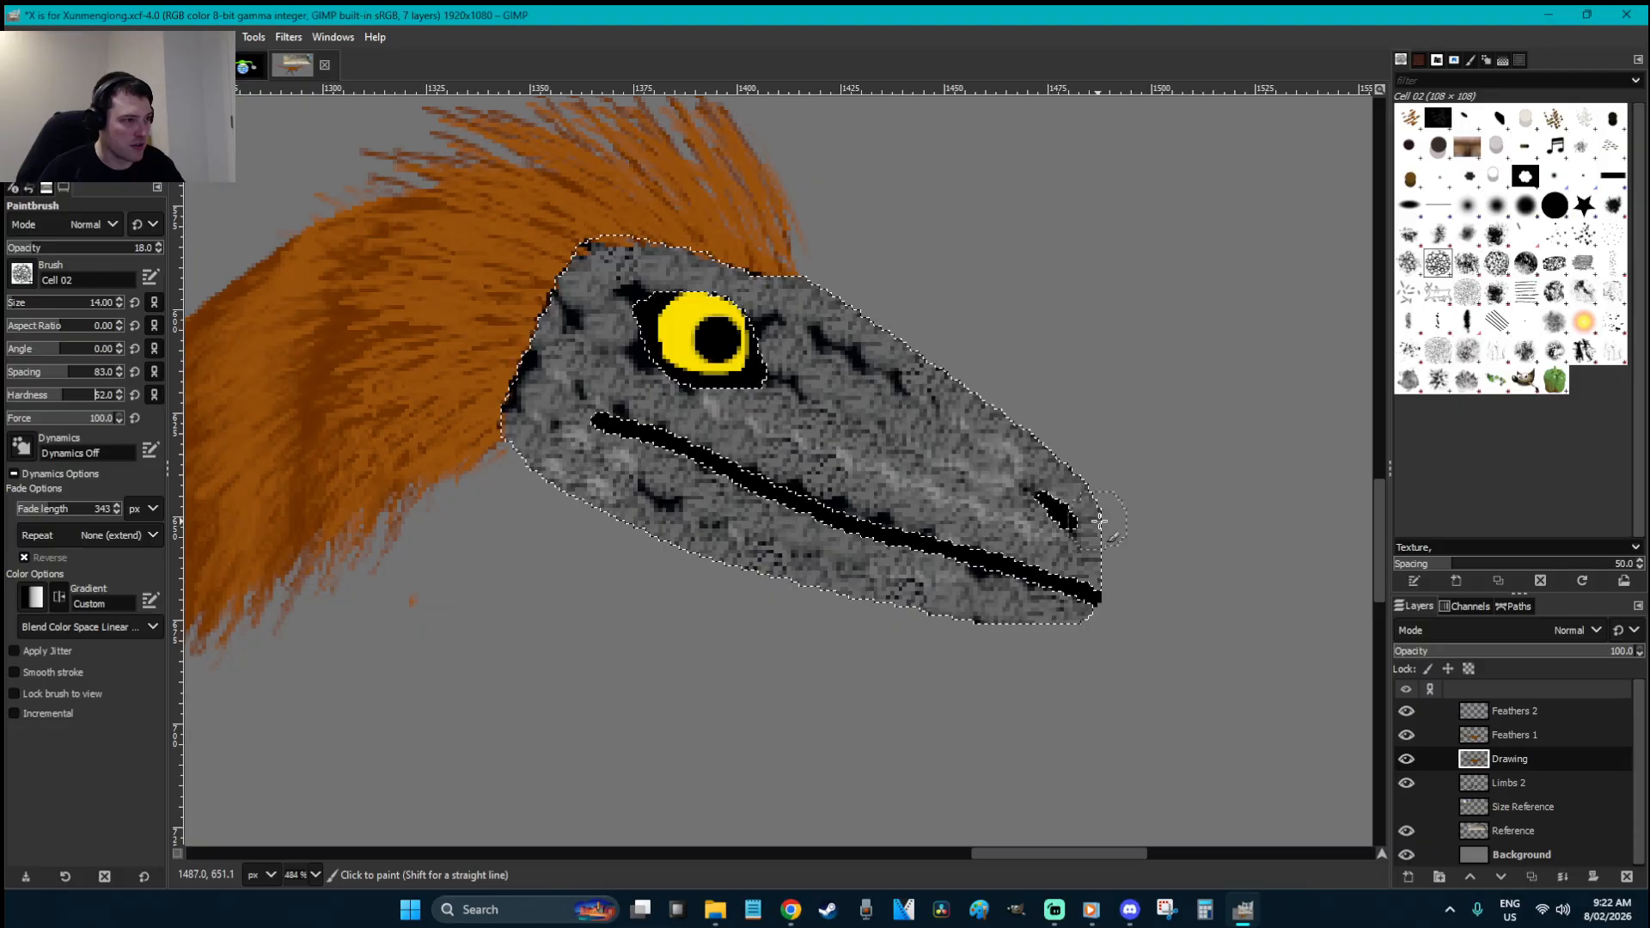
- Try repainting the head's grey scale texture with the softer Cell 02 brush, then clear the selection
mouse_move(1113, 634)
left_mouse_down()
mouse_move(821, 591)
mouse_move(536, 474)
mouse_move(504, 410)
mouse_move(840, 545)
left_mouse_up()
left_click_drag(1038, 589, 982, 511)
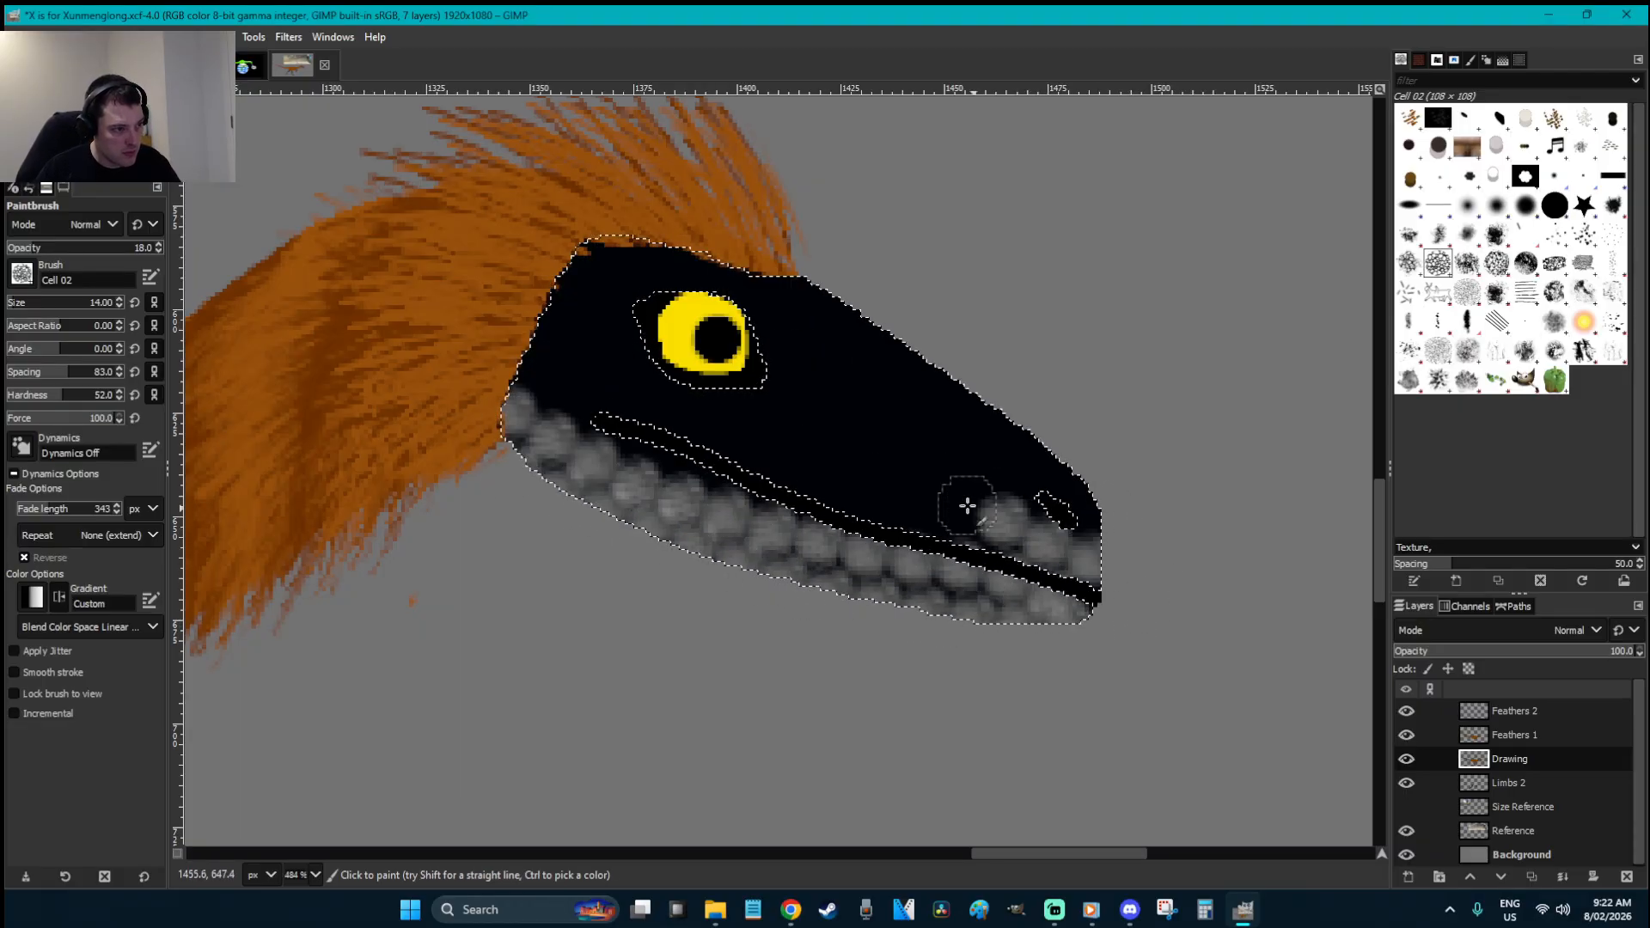
mouse_move(614, 405)
left_mouse_down()
mouse_move(527, 296)
mouse_move(651, 385)
mouse_move(836, 435)
left_mouse_up()
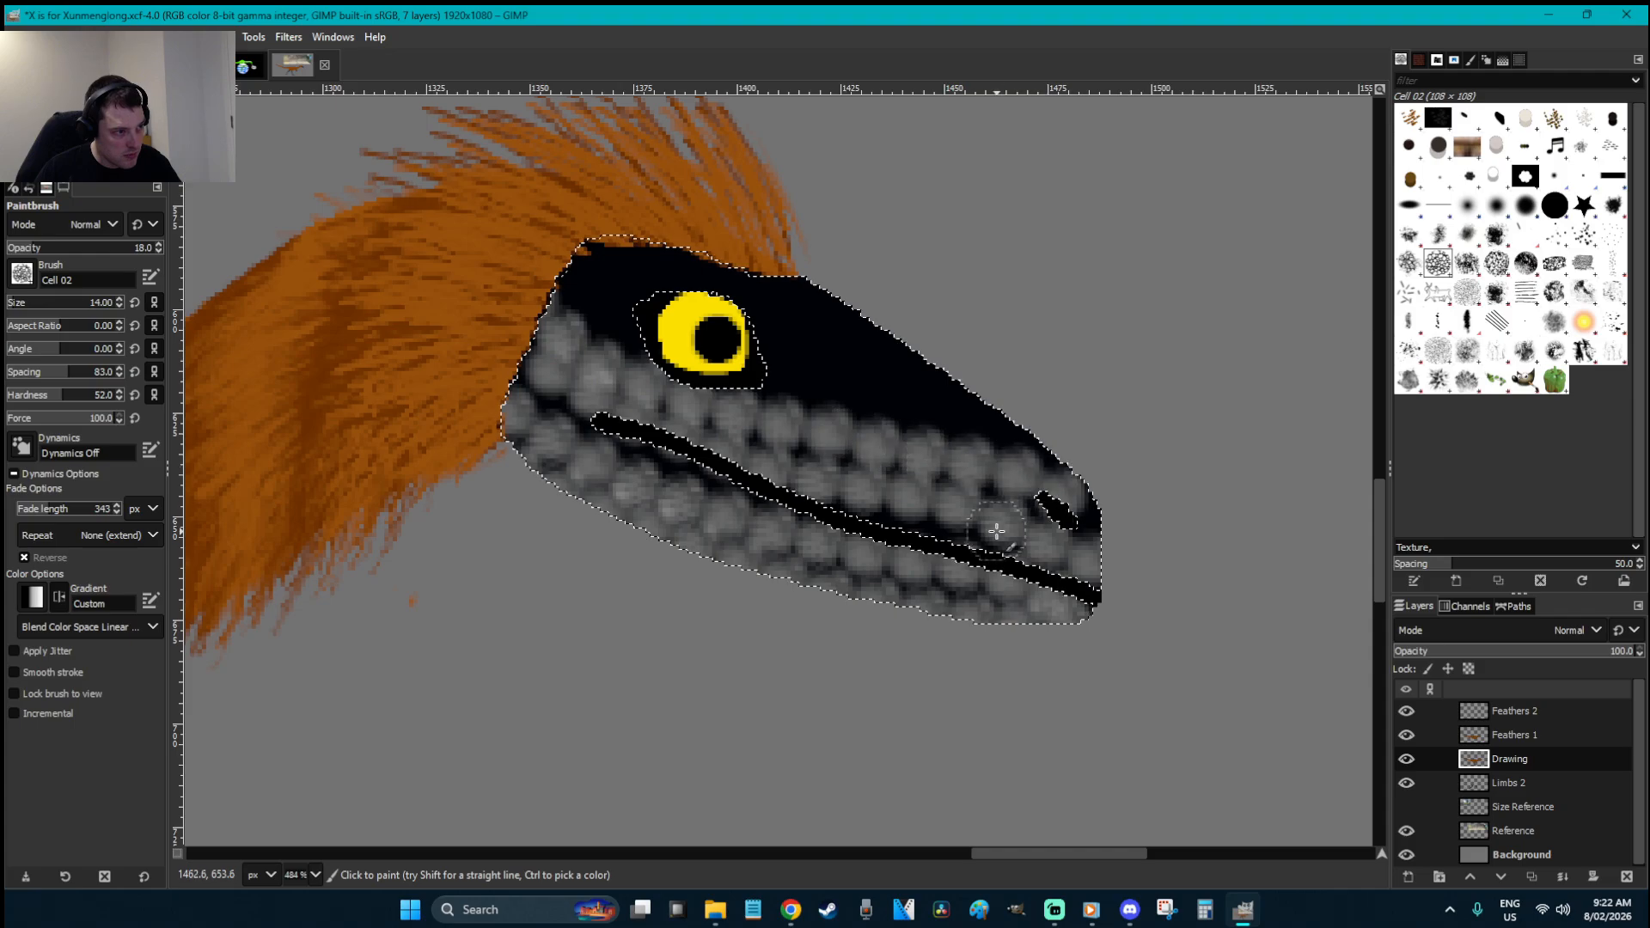
left_click_drag(686, 464, 670, 400)
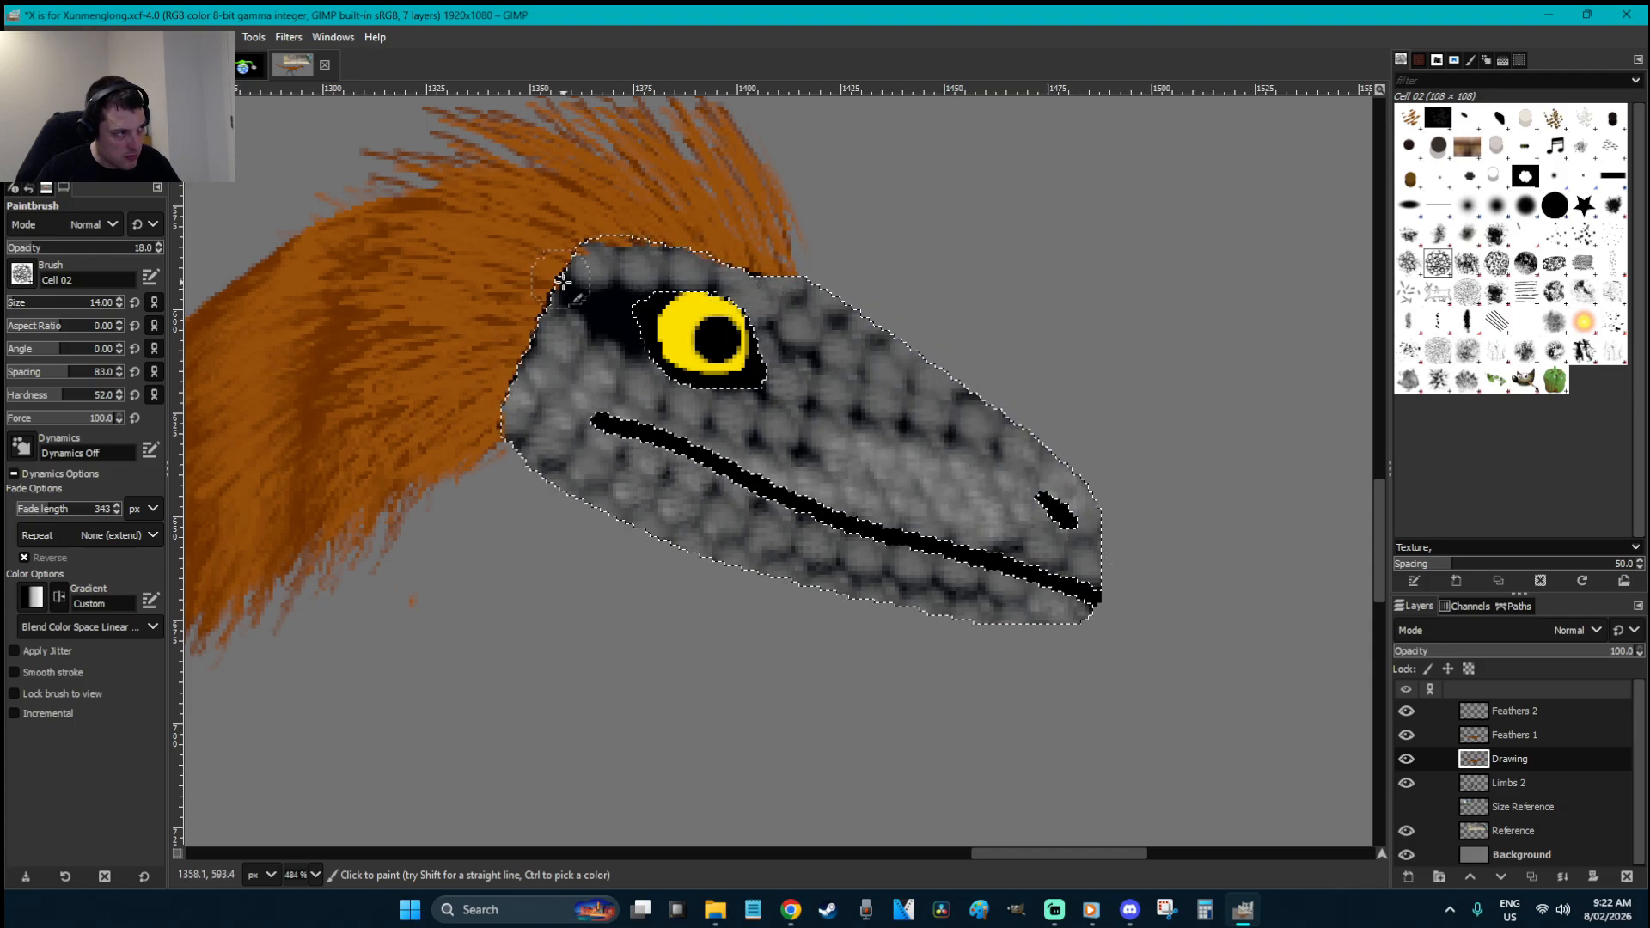
key("r")
left_click(1215, 395)
- Undo the deselection and the softer grey strokes to restore the plain black head
key("ctrl+z")
key("ctrl+z")
key("ctrl+z")
key("ctrl+z")
key("ctrl+z")
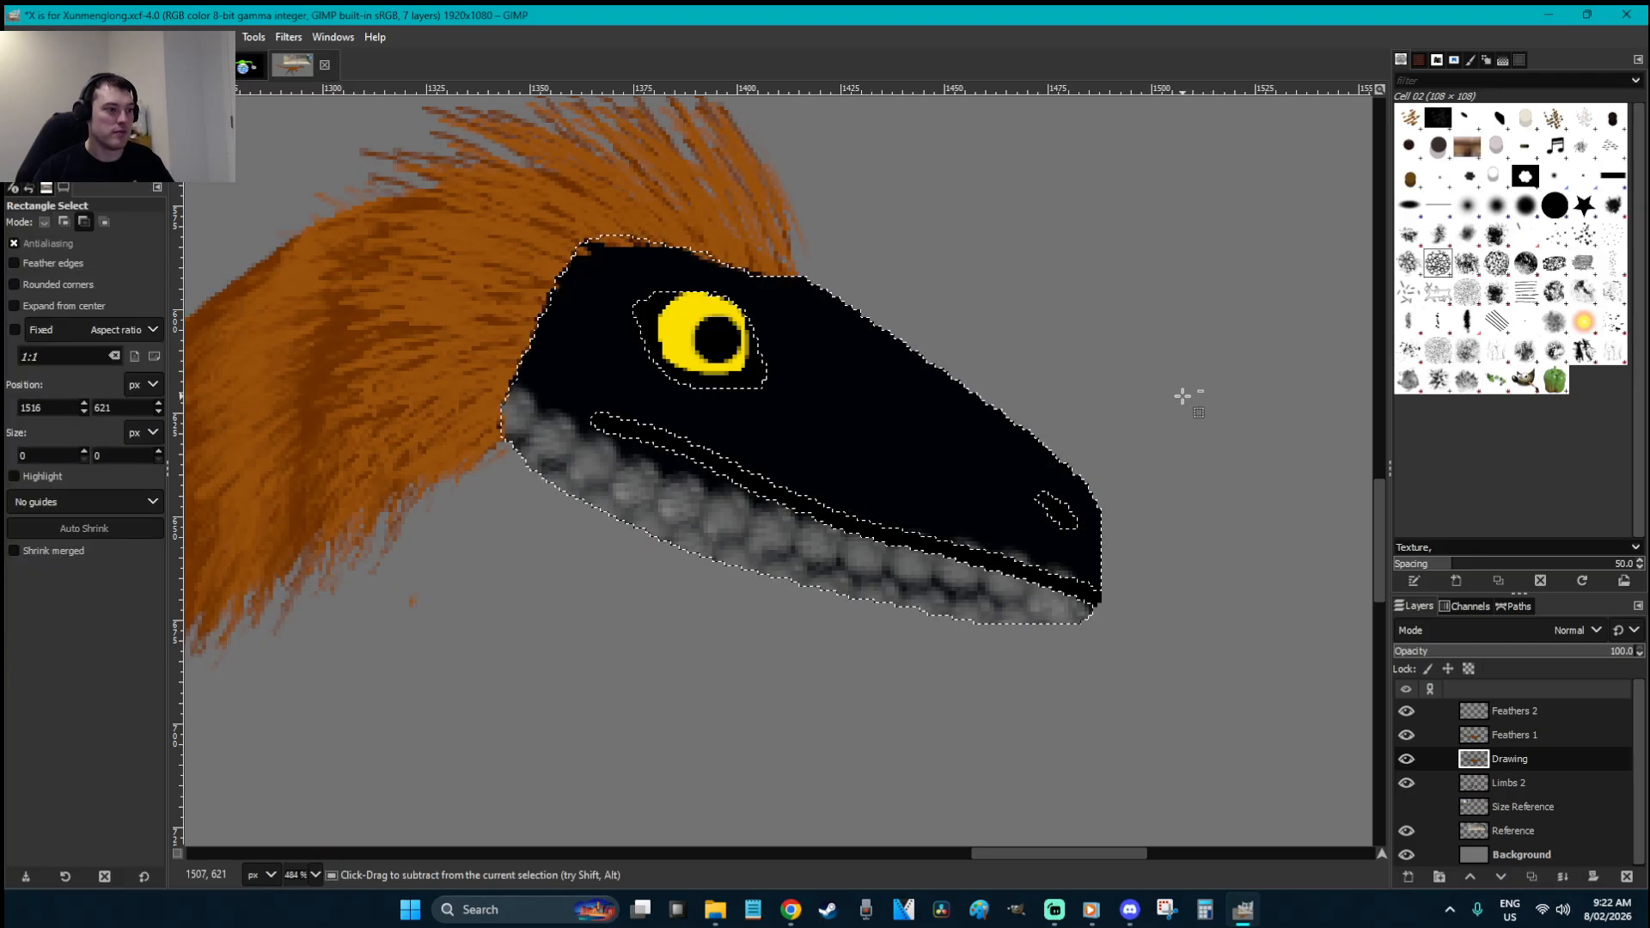
- Test and undo a stroke on the head, and set the paintbrush spacing to 60 and hardness to 78
key("p")
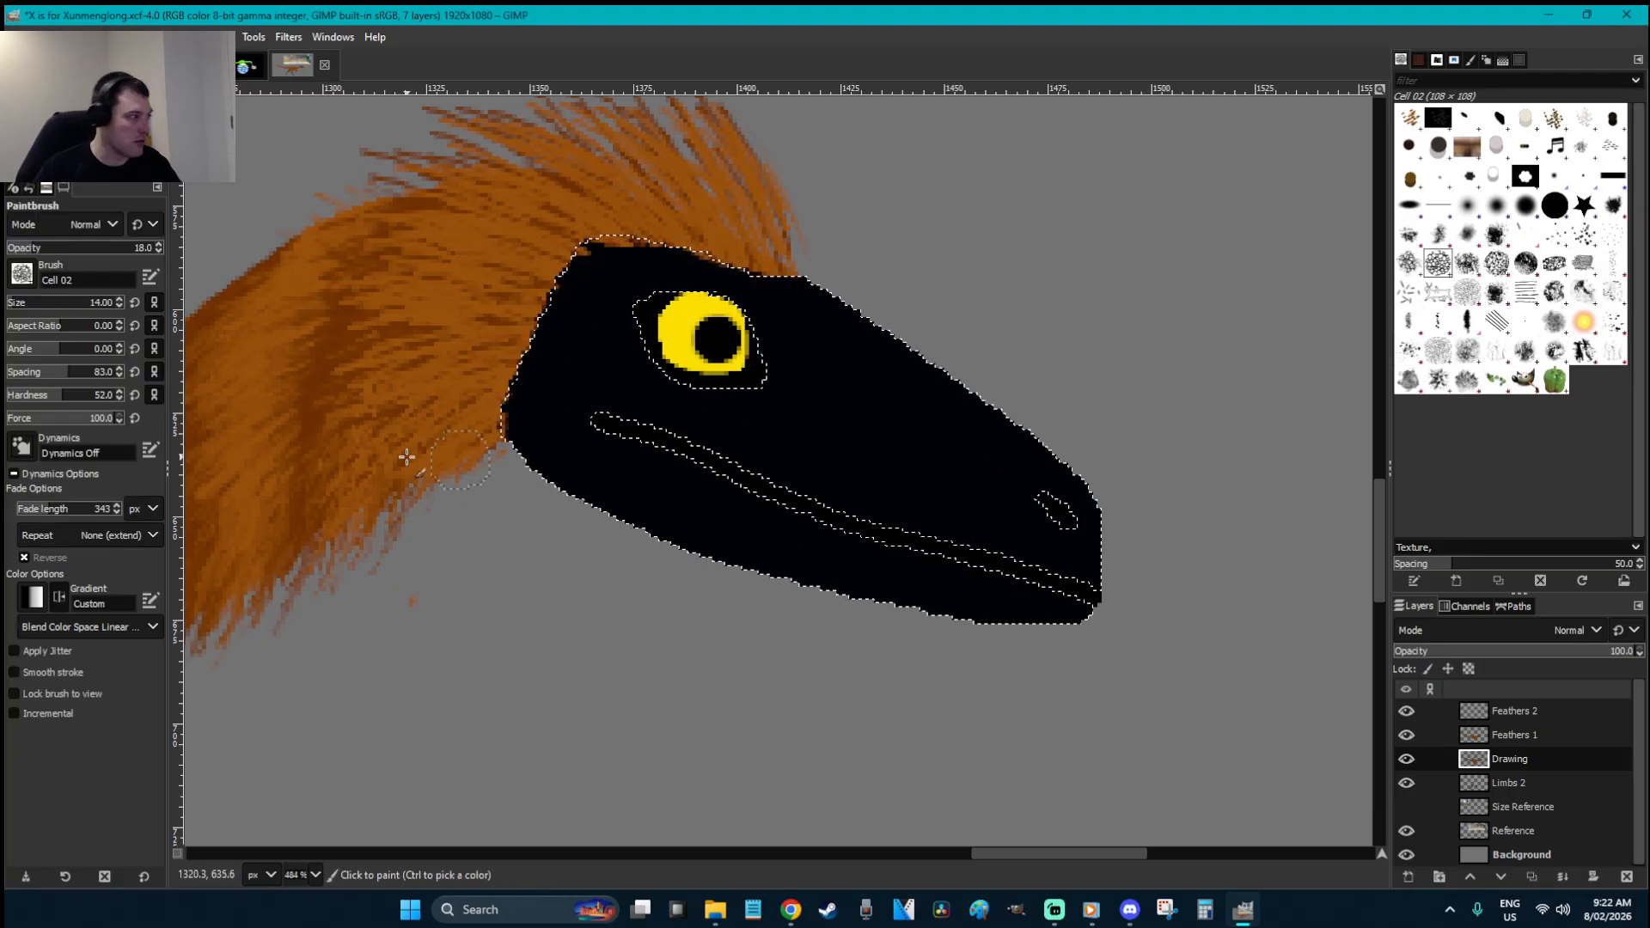
left_click_drag(796, 490, 977, 473)
key("ctrl+z")
left_click(89, 396)
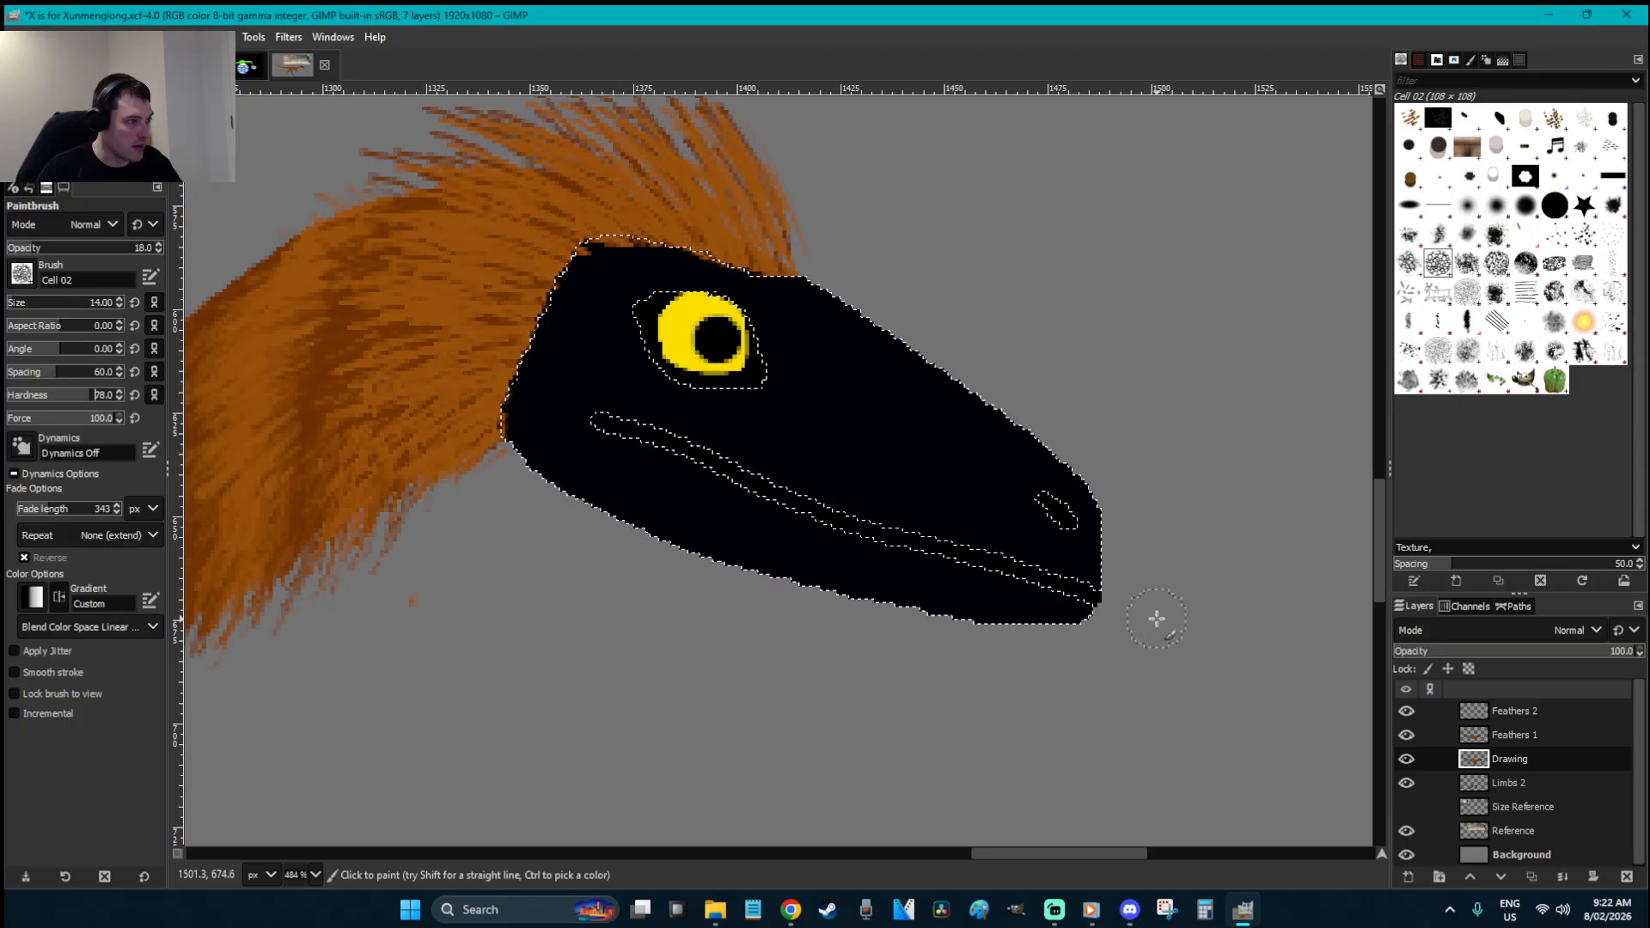
key("ctrl+z")
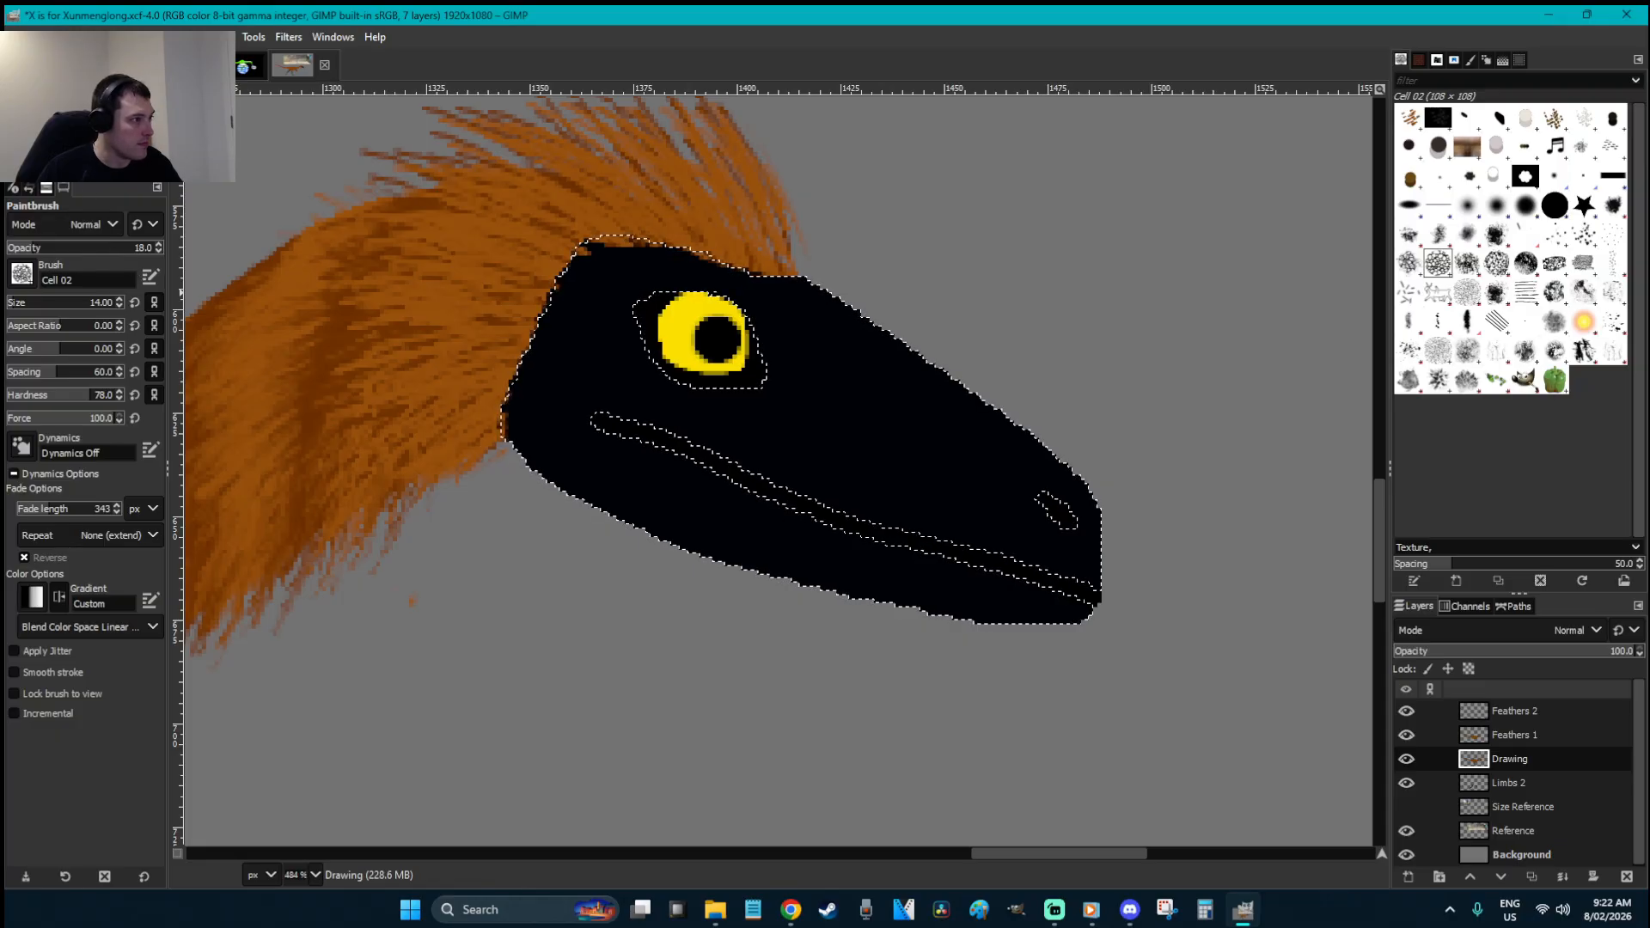
- Set the foreground color to dark blue, HTML notation 061b3c
key("o")
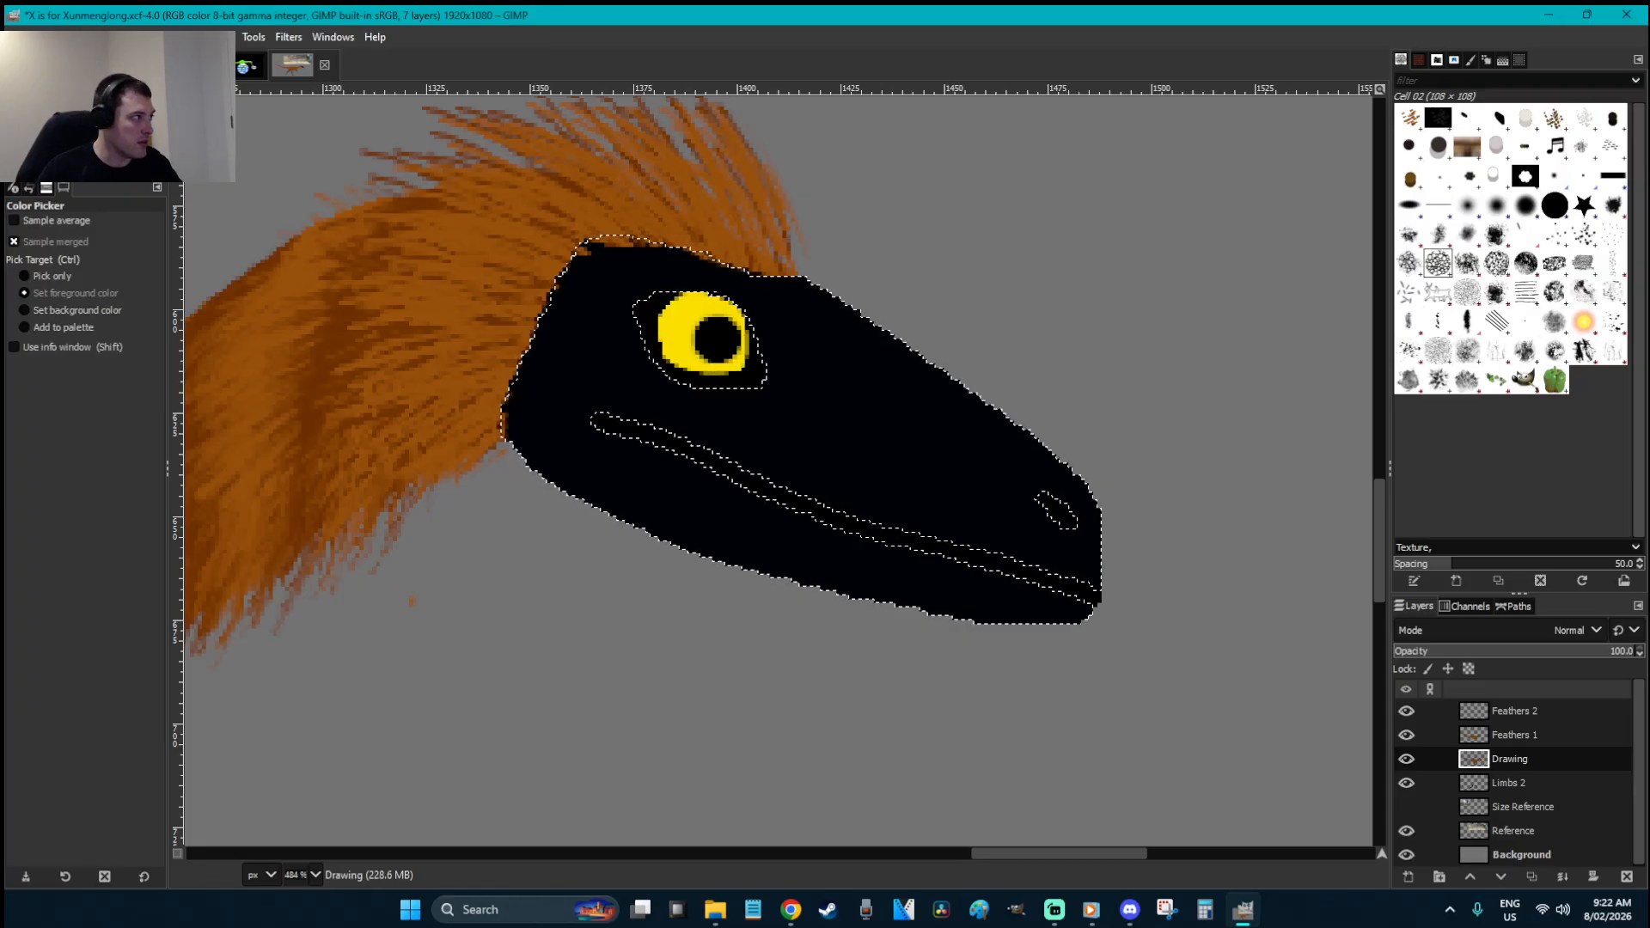
left_click(23, 153)
left_click(279, 271)
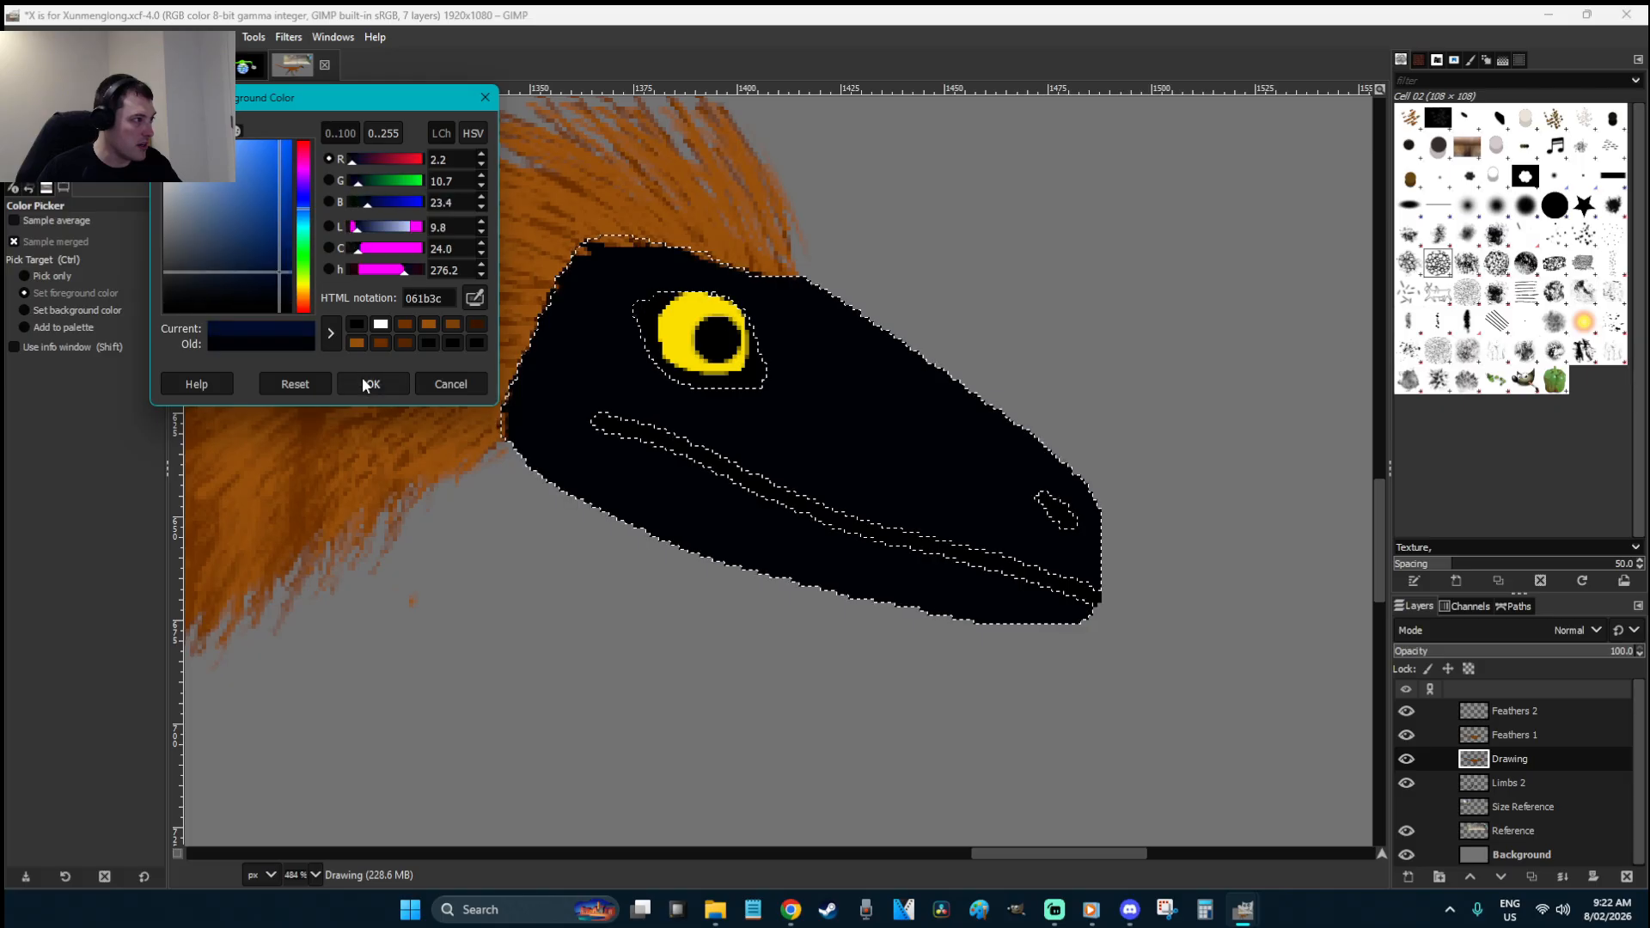
left_click(365, 381)
- Paint dark blue texture over the selected head skin, clear the selection and save the image
key("p")
mouse_move(681, 521)
left_mouse_down()
mouse_move(498, 445)
mouse_move(504, 409)
left_mouse_up()
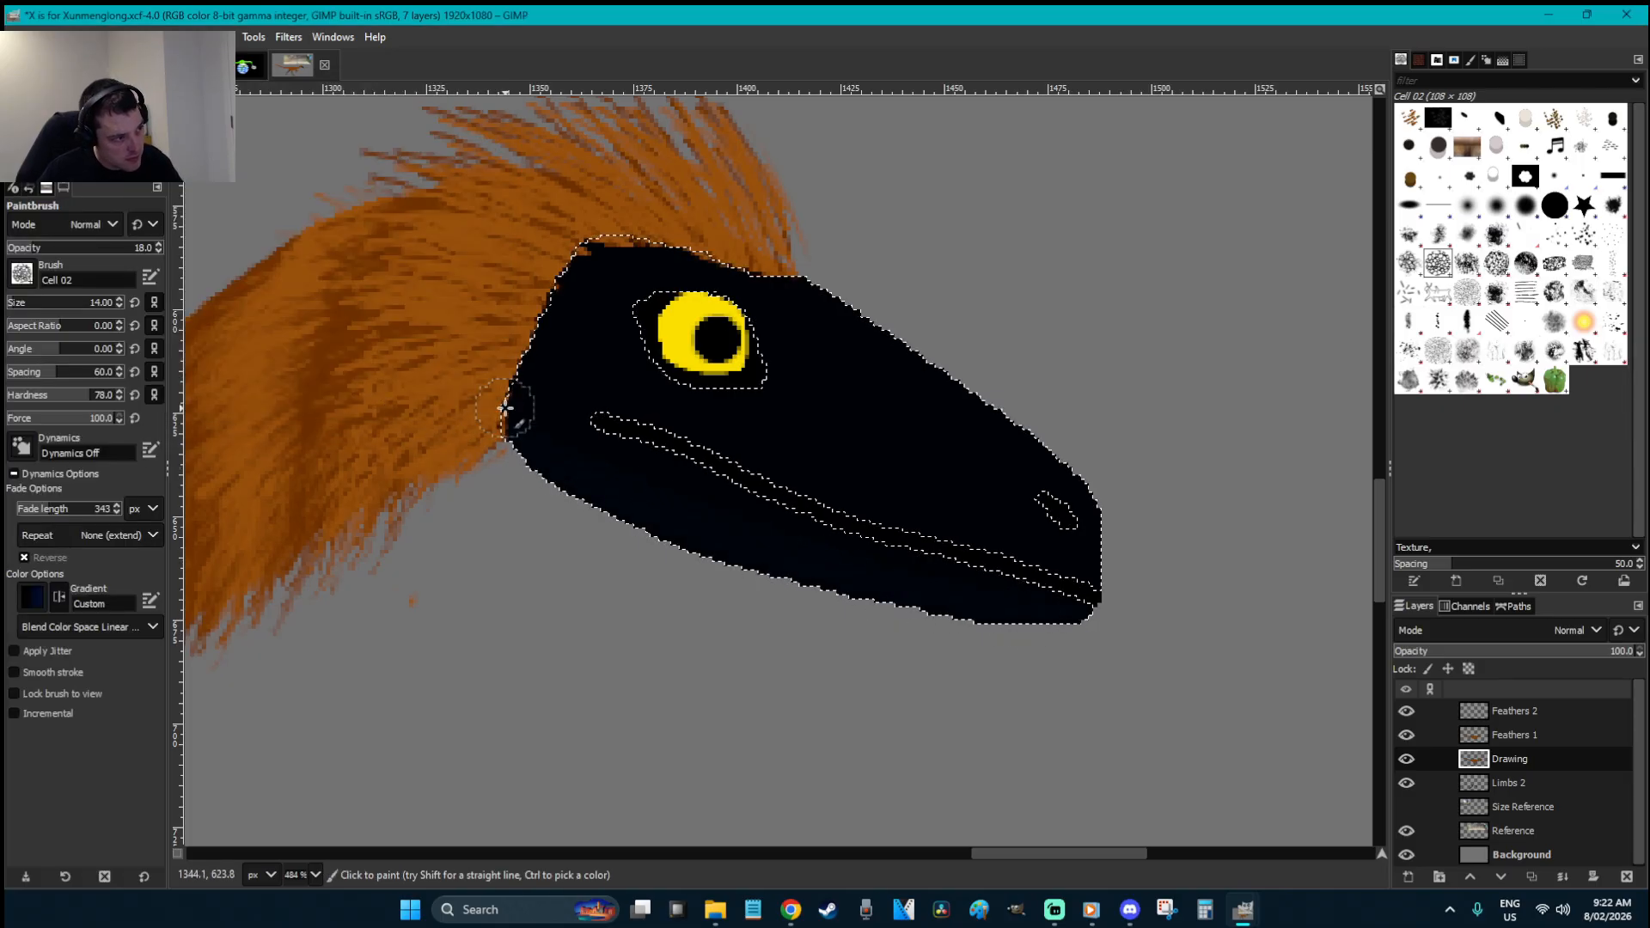
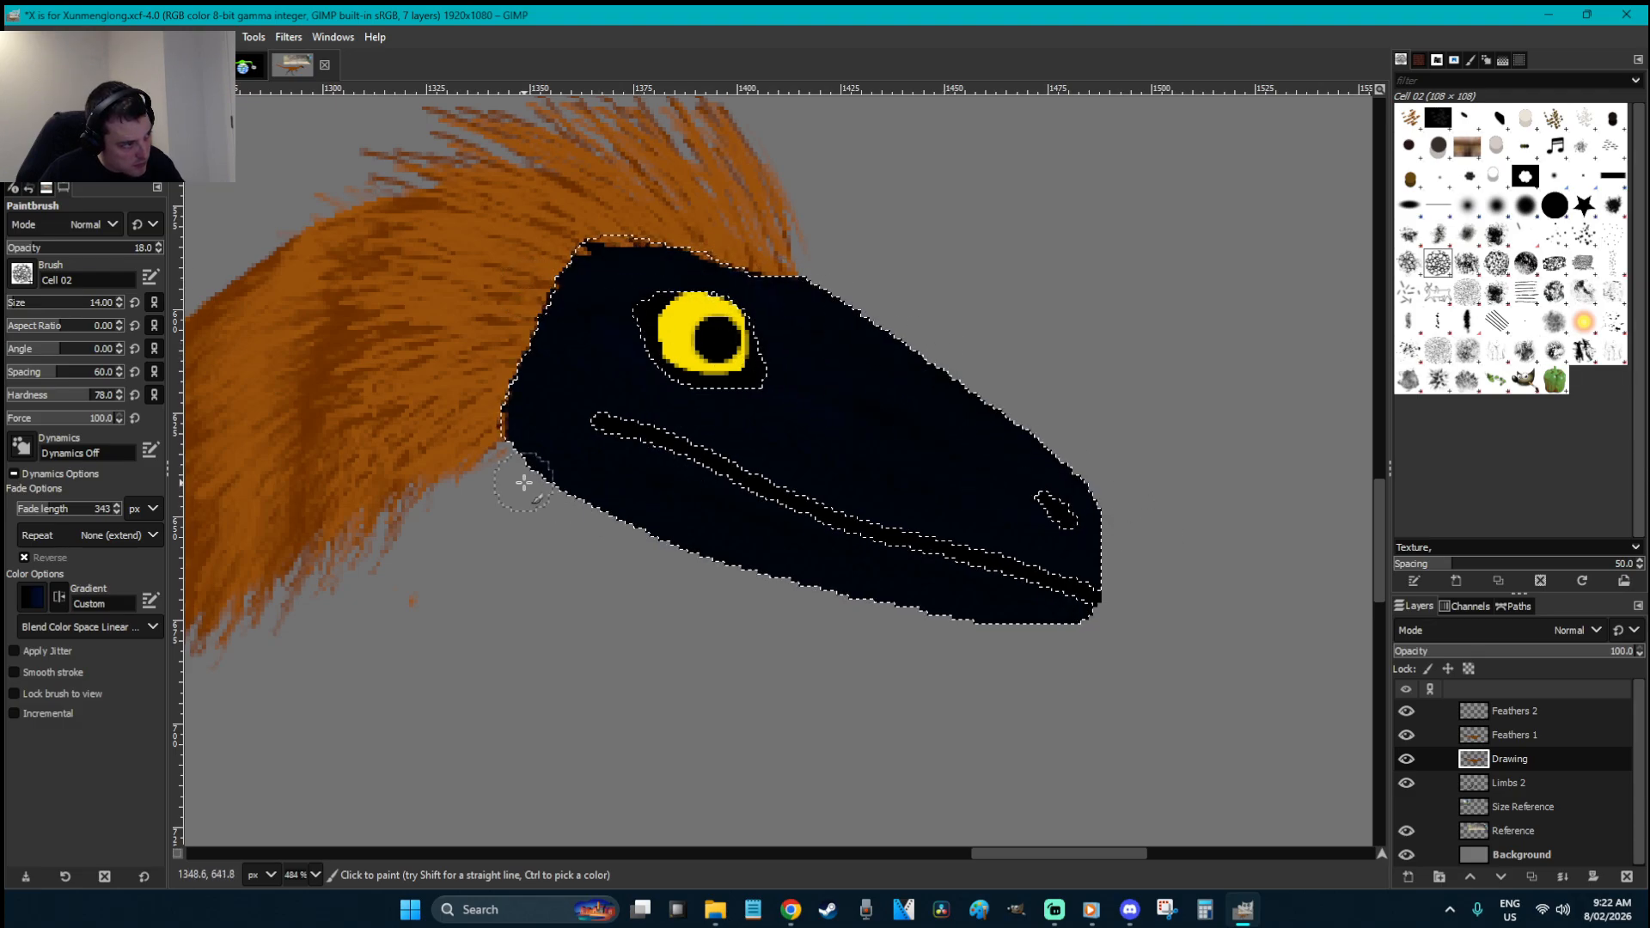
key("r")
left_click(1015, 700)
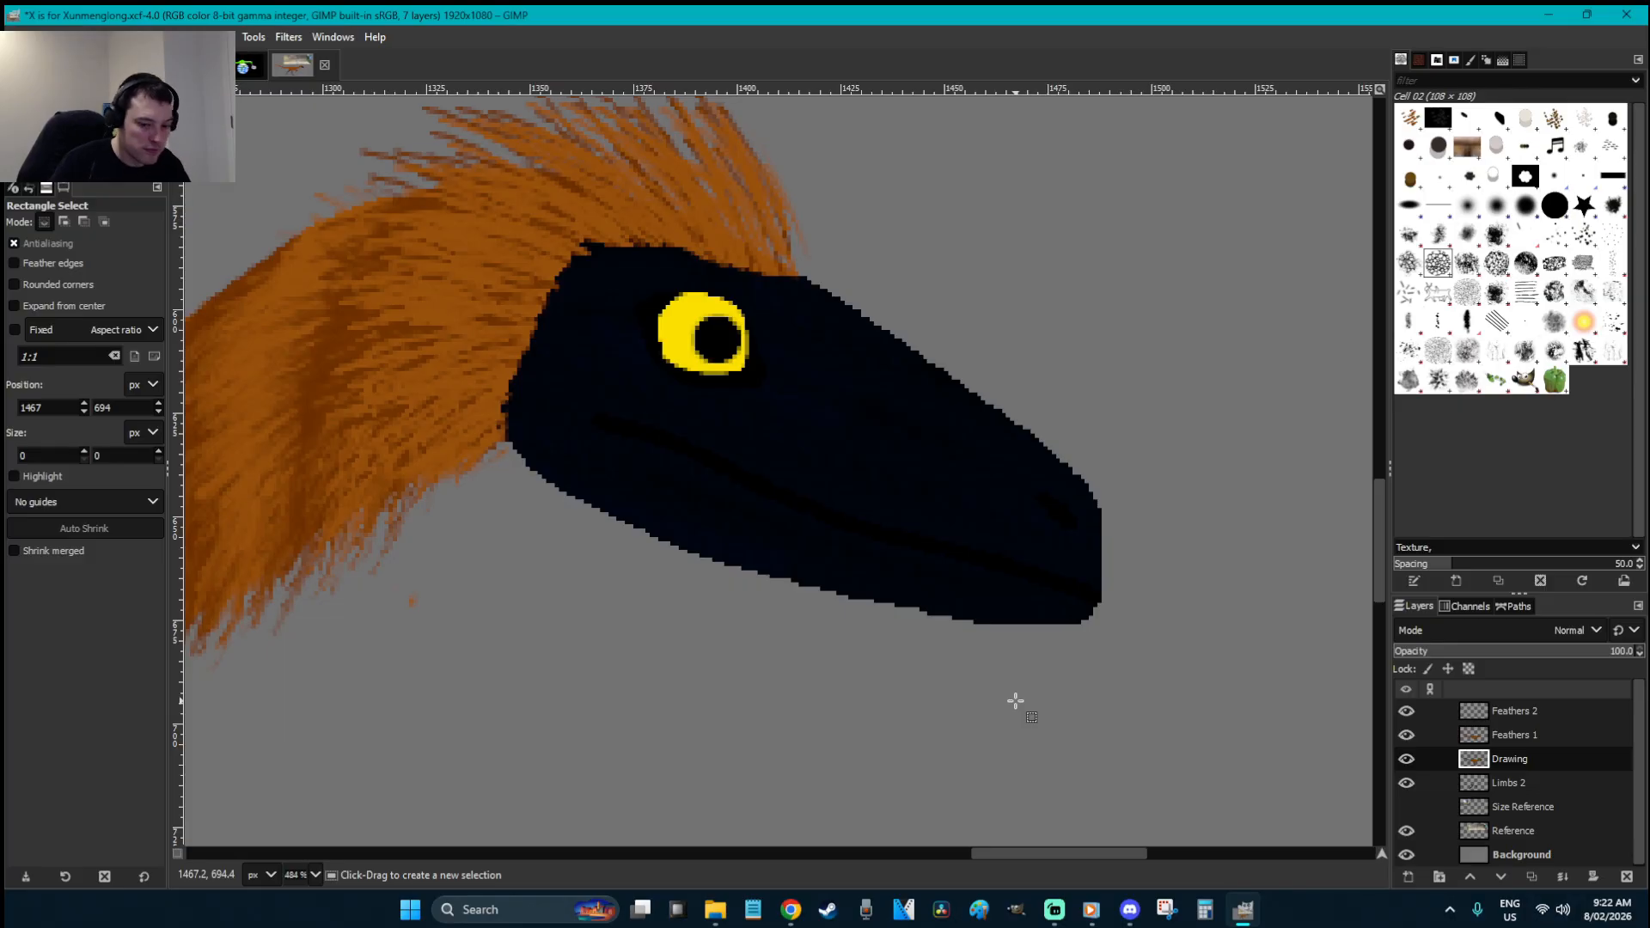
key("1")
key("ctrl+s")
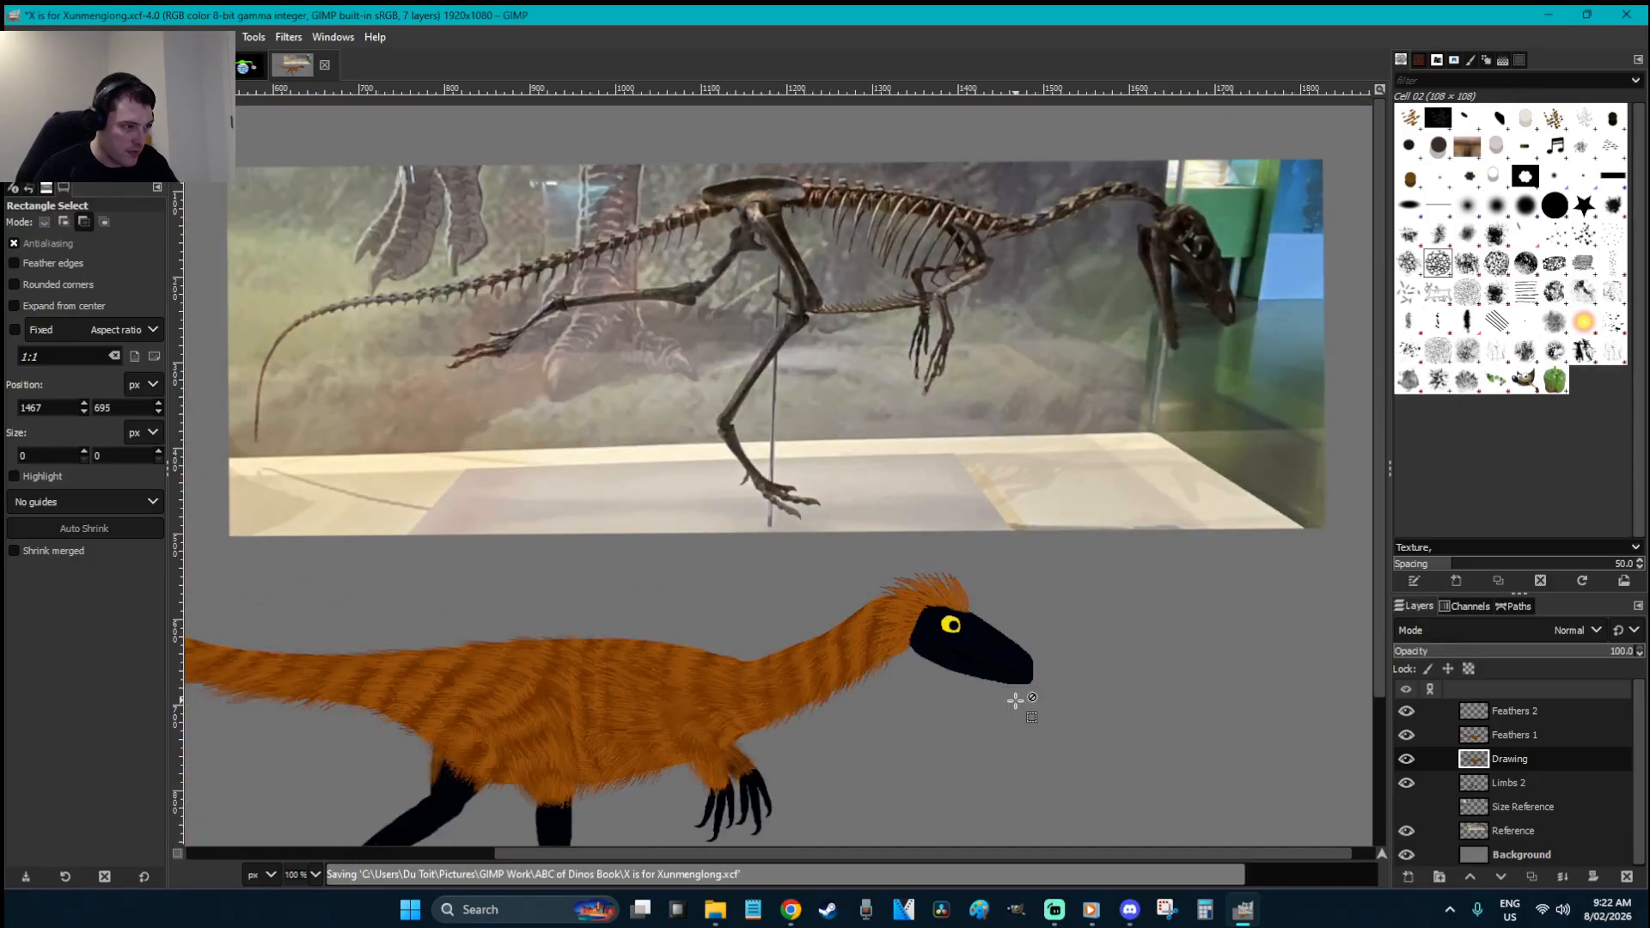
- Merge the Drawing layer down into the Limbs 2 layer
scroll(984, 767, "down", 3)
left_click_drag(963, 857, 526, 387)
key("z")
left_click(1549, 738)
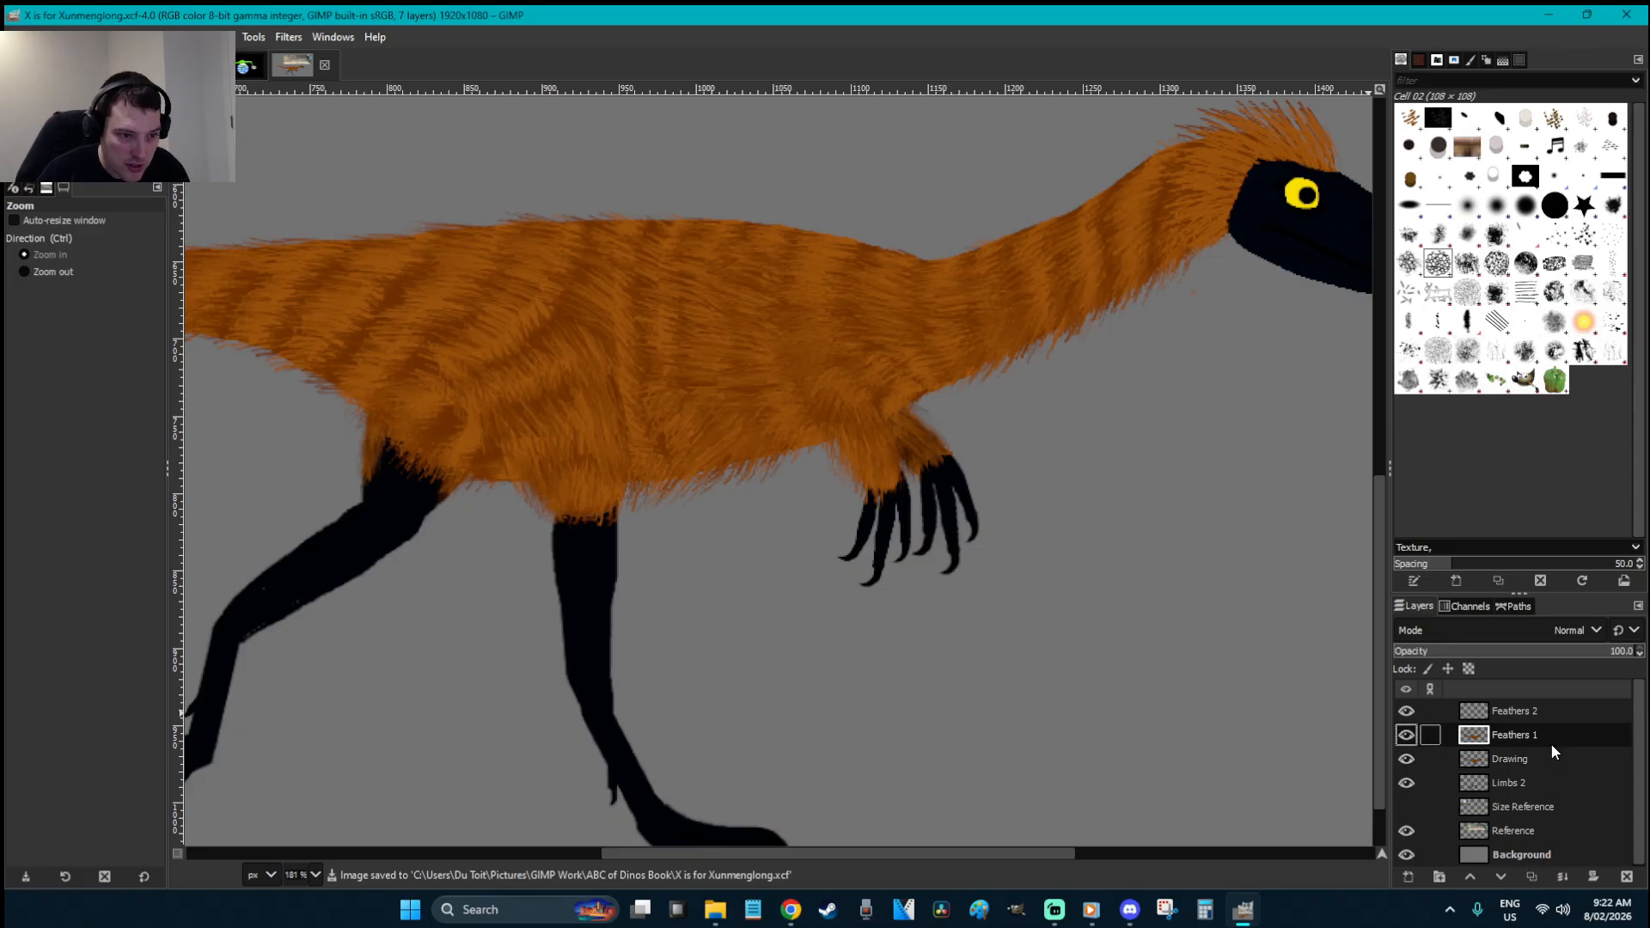
left_click(1528, 763)
right_click(1521, 757)
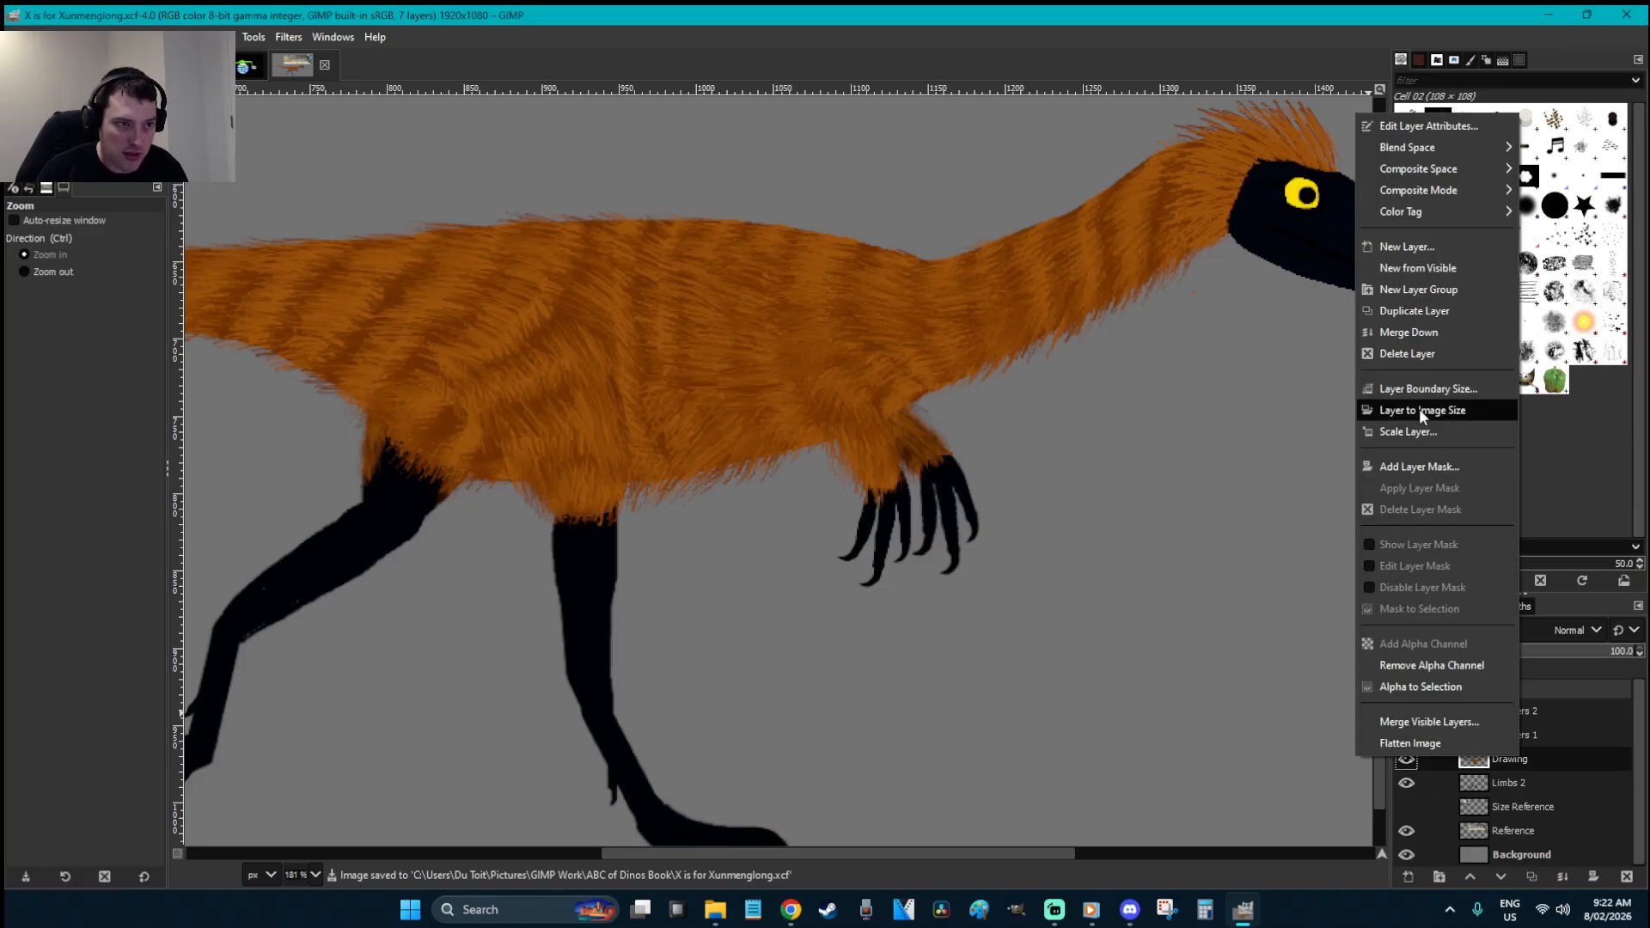
left_click(1407, 333)
- Select the black skin of the hands by color on the Limbs 2 layer
left_click(1031, 576)
key("u")
key("shift+o")
left_click(938, 502)
key("z")
left_click_drag(1091, 654, 816, 417)
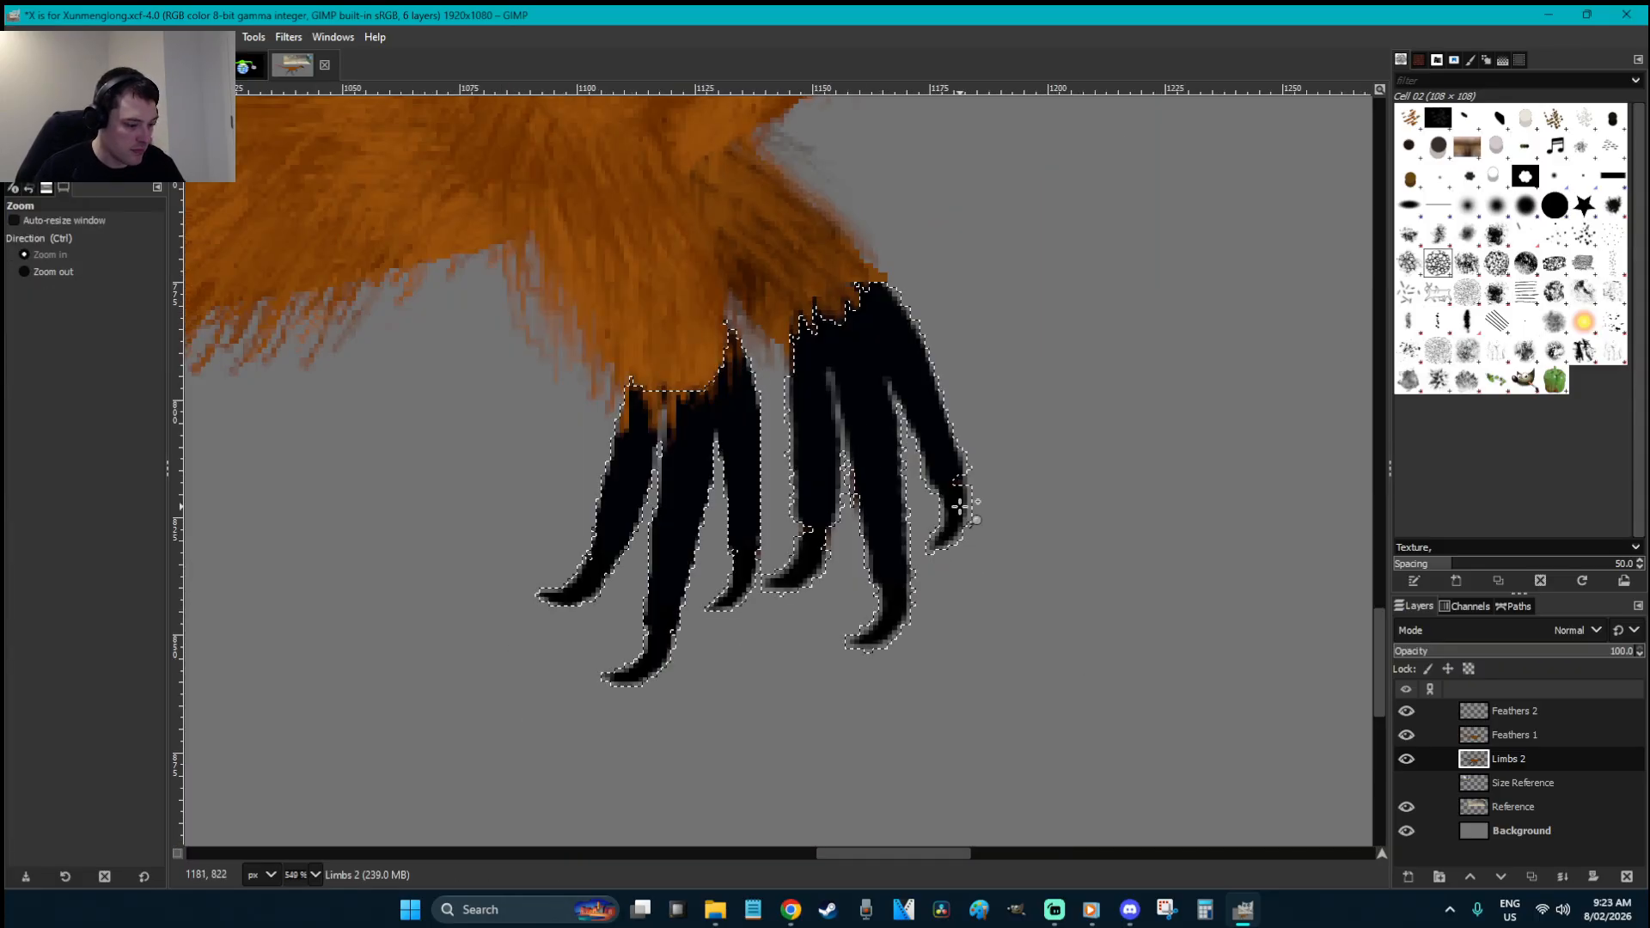
- Paint dark blue texture over the fingers of both hands, leaving out the claws, and clear the selection
key("p")
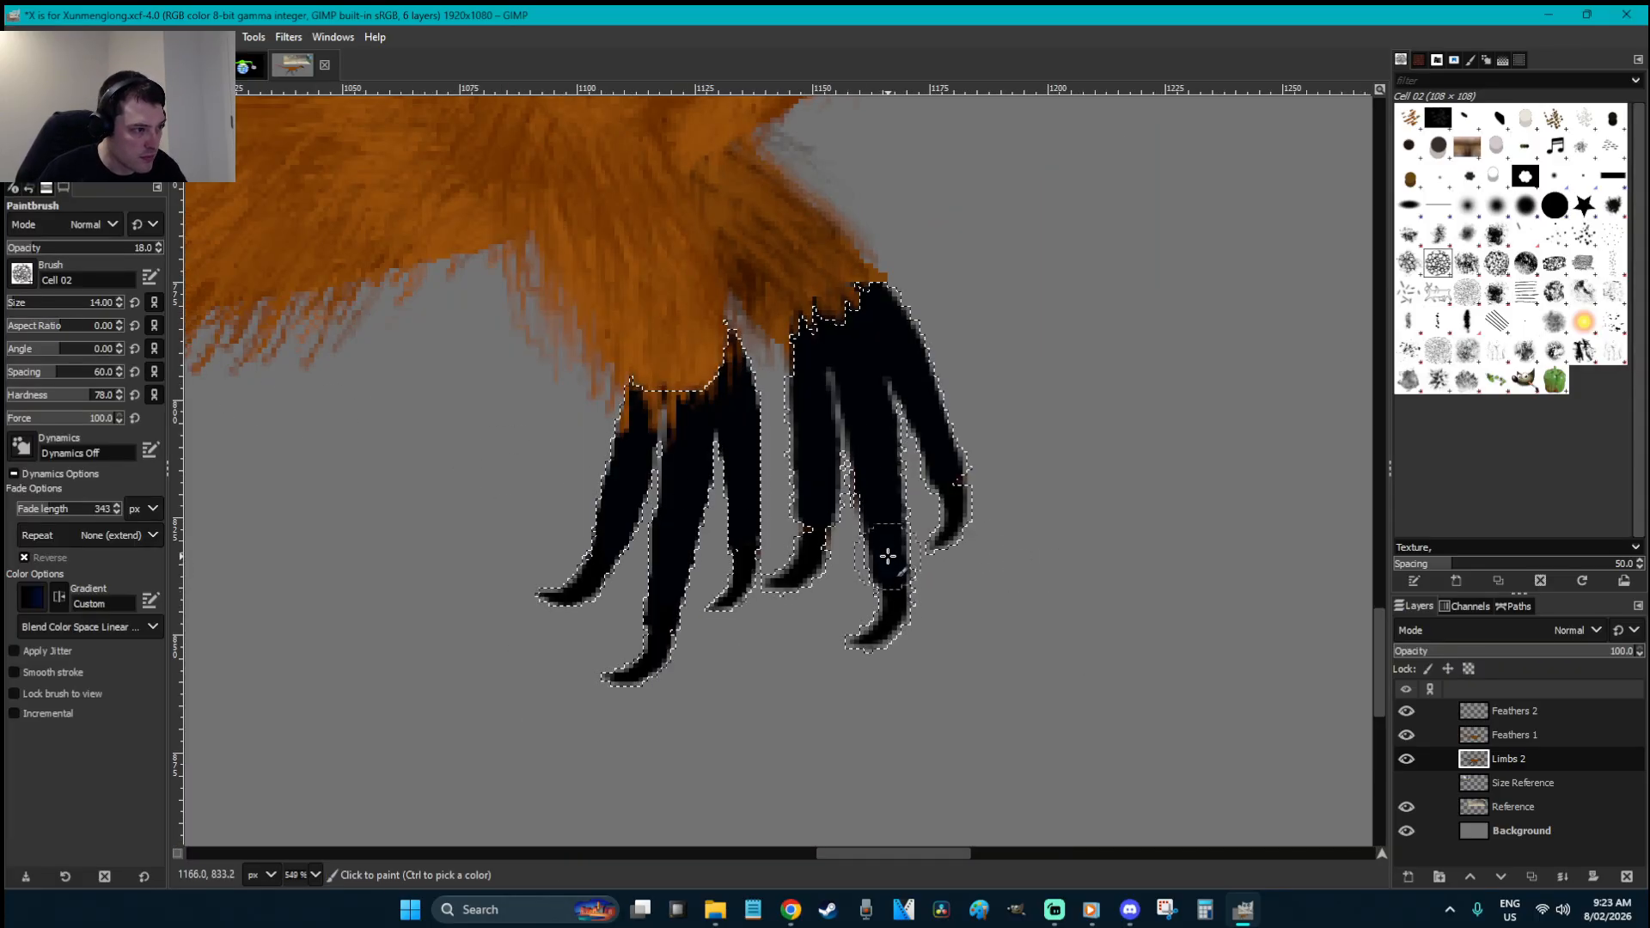
mouse_move(874, 438)
left_mouse_down()
mouse_move(857, 334)
mouse_move(871, 298)
mouse_move(958, 460)
left_mouse_up()
mouse_move(846, 344)
left_mouse_down()
mouse_move(810, 507)
mouse_move(742, 527)
mouse_move(742, 544)
mouse_move(734, 372)
mouse_move(675, 424)
mouse_move(660, 593)
mouse_move(693, 415)
mouse_move(657, 386)
mouse_move(607, 539)
left_mouse_up()
key("r")
left_click(1023, 801)
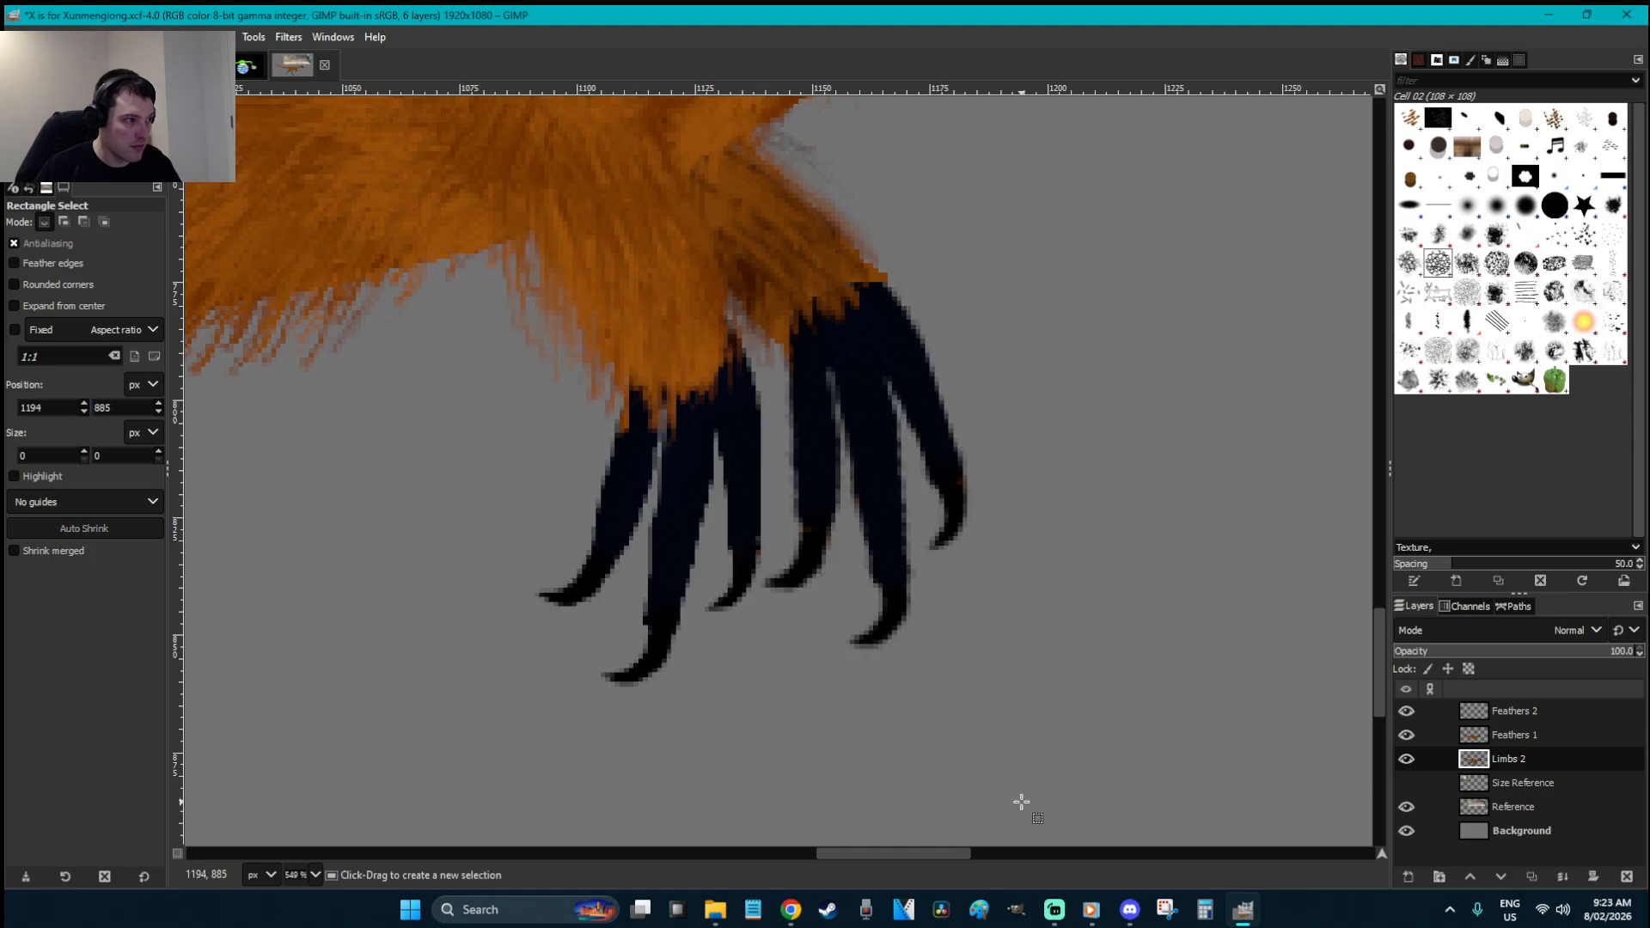
- Select the black areas of both legs by color
key("1")
scroll(918, 788, "down", 3)
key("z")
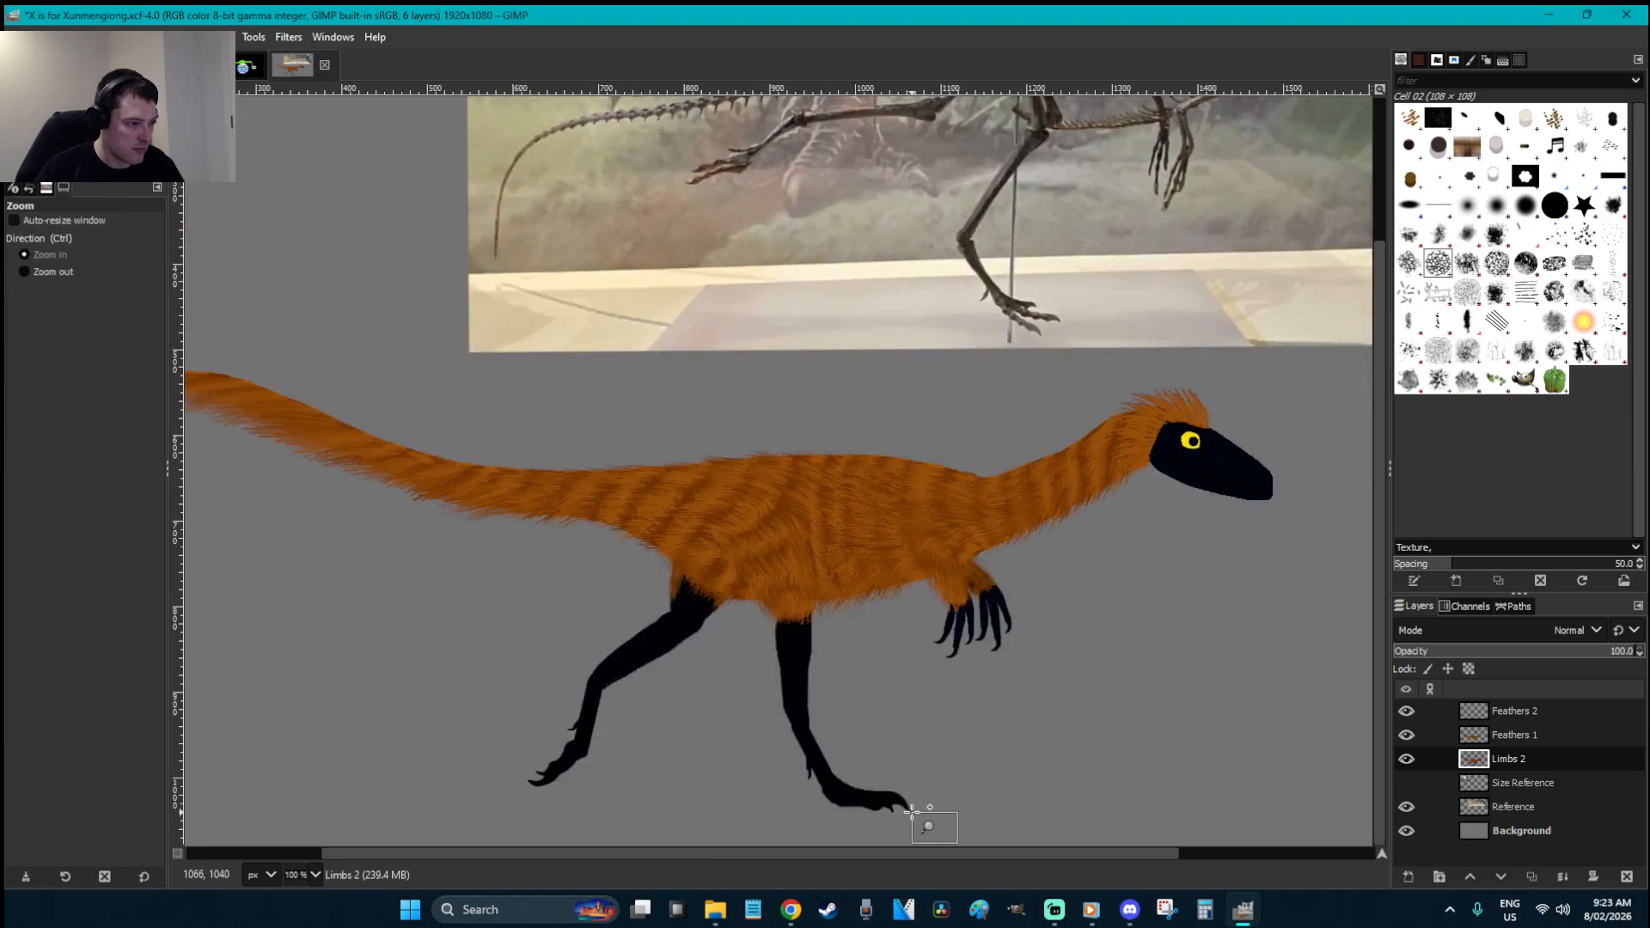
left_click_drag(912, 813, 464, 591)
key("shift+o")
scroll(1063, 685, "up", 4)
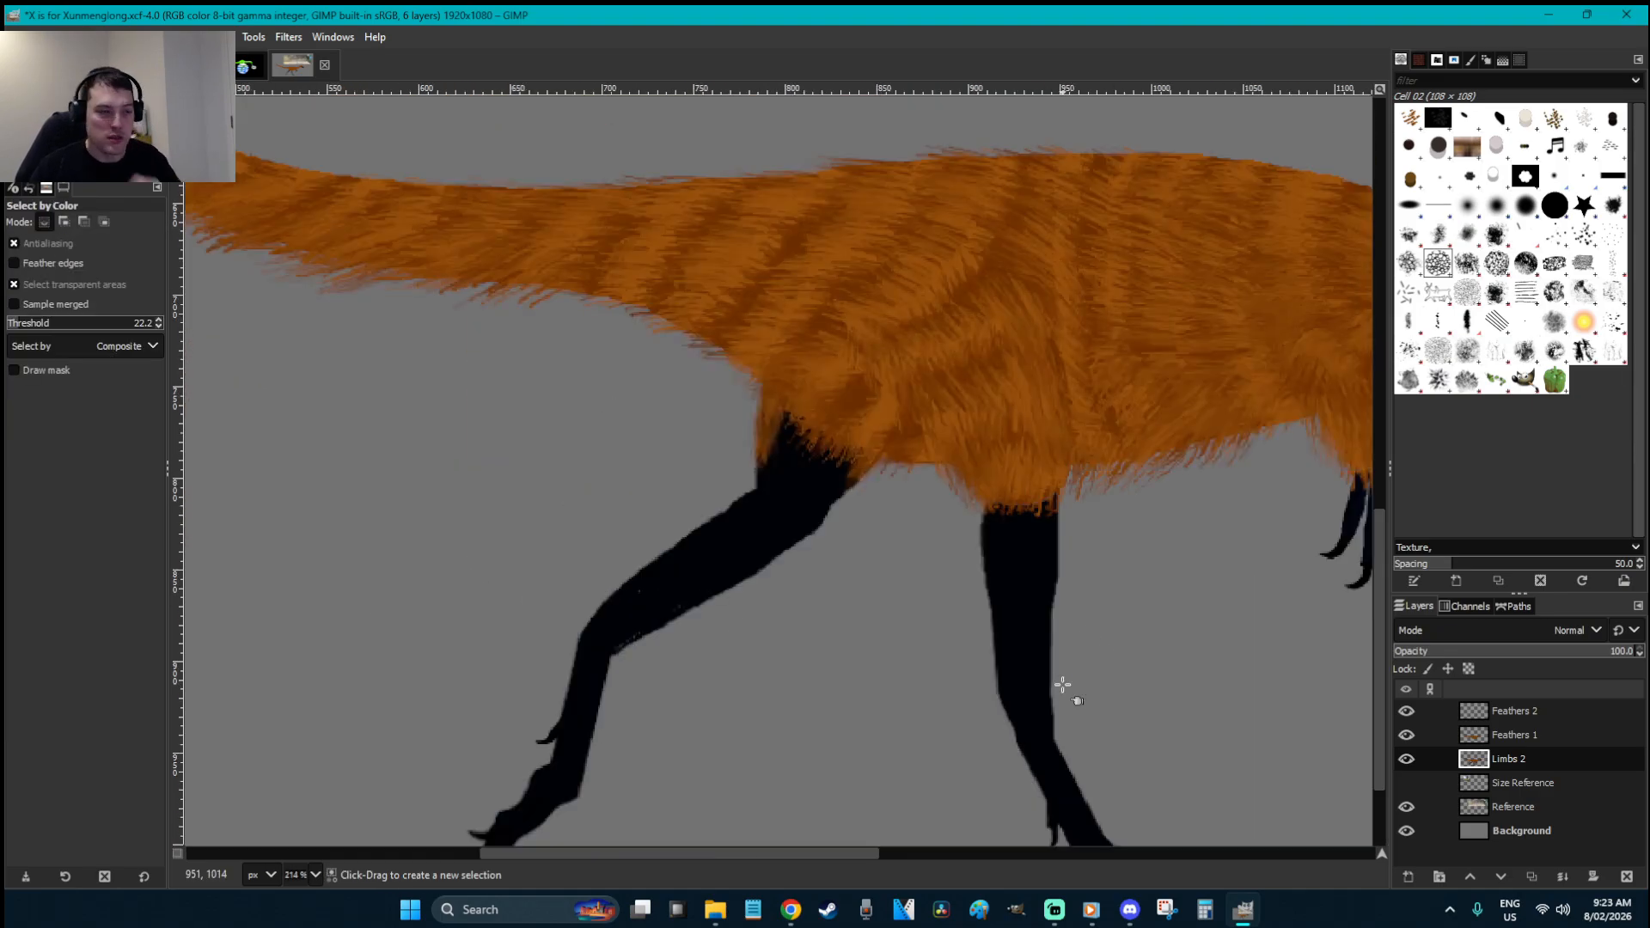
scroll(1026, 580, "down", 3)
left_click(1135, 636)
- Paint dark blue texture over the front leg's foot and ankle with the size 14 brush, leaving out the claws
key("p")
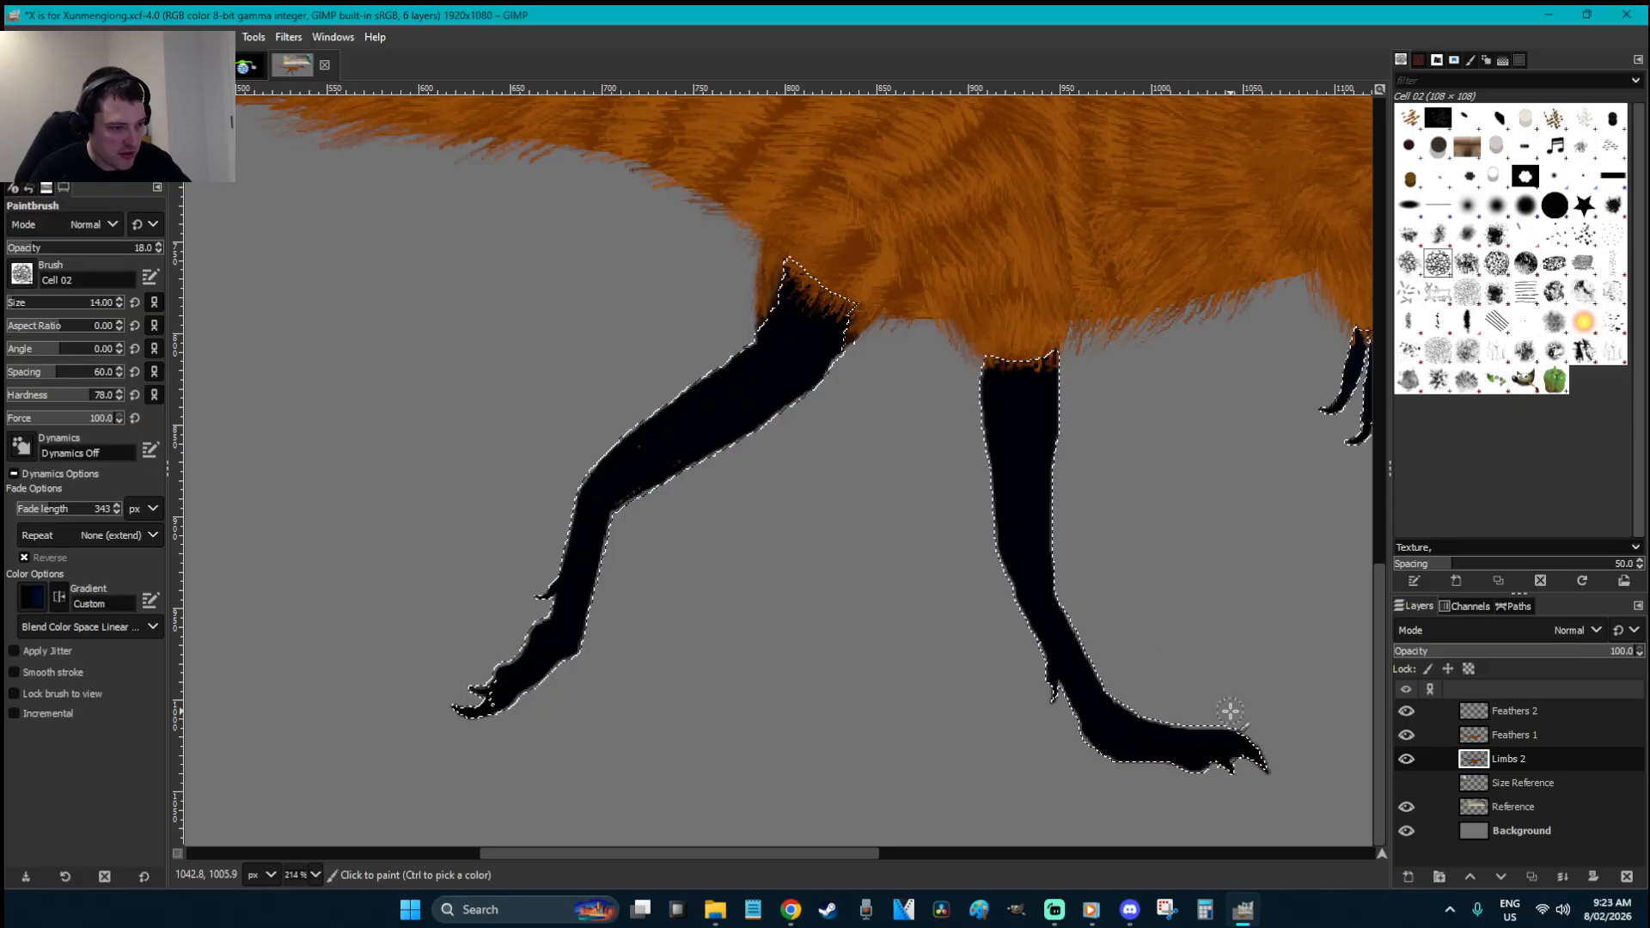
scroll(1235, 722, "up", 3)
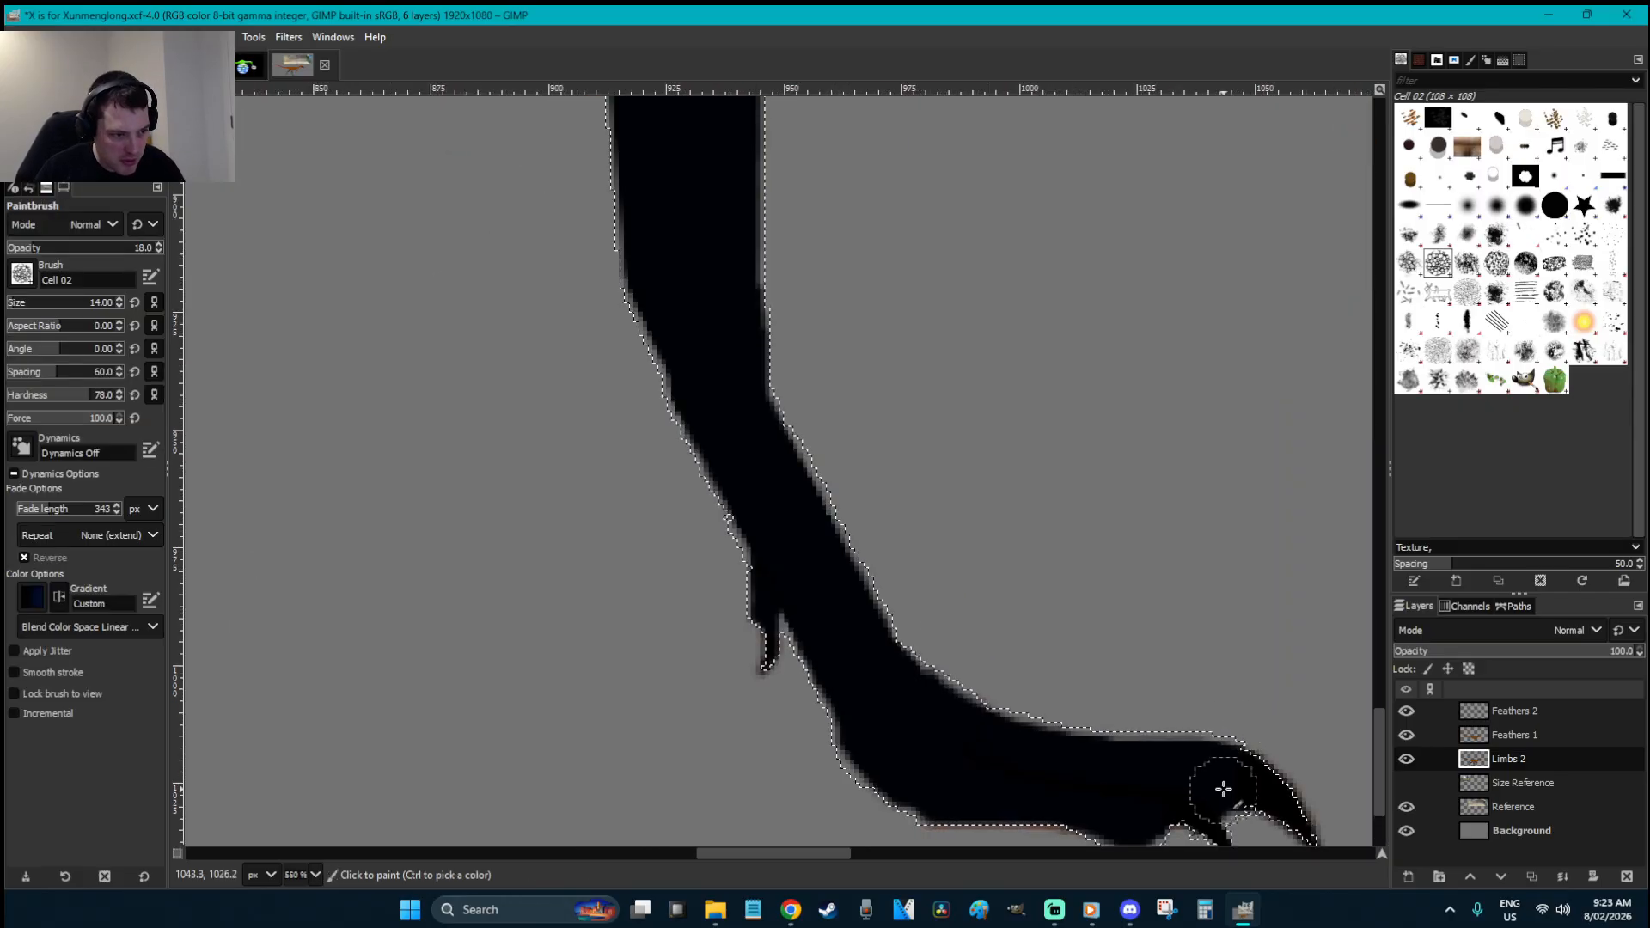
mouse_move(1215, 780)
left_mouse_down()
mouse_move(1000, 728)
mouse_move(930, 691)
left_mouse_up()
mouse_move(1077, 815)
left_mouse_down()
mouse_move(1152, 836)
mouse_move(937, 792)
mouse_move(866, 755)
mouse_move(842, 703)
mouse_move(901, 753)
mouse_move(912, 742)
mouse_move(775, 551)
left_mouse_up()
- Reduce the brush size to 7 and paint the small raised toe behind the front leg's ankle
key("bracketleft")
key("bracketleft")
key("bracketleft")
key("bracketleft")
key("bracketleft")
key("bracketleft")
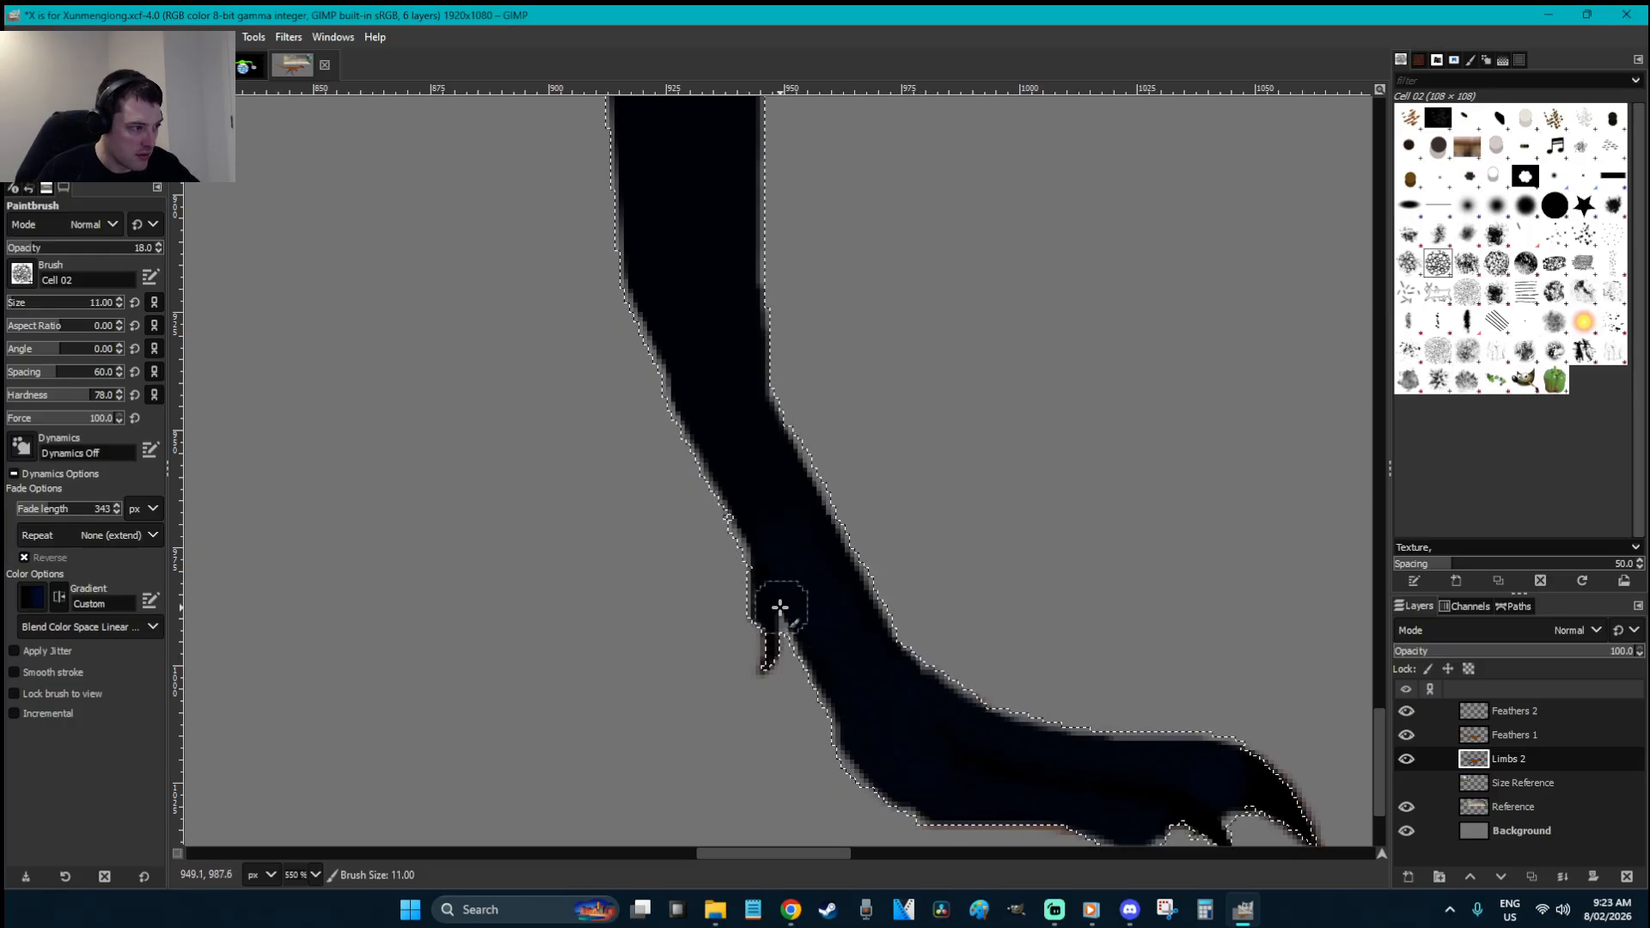
key("bracketleft")
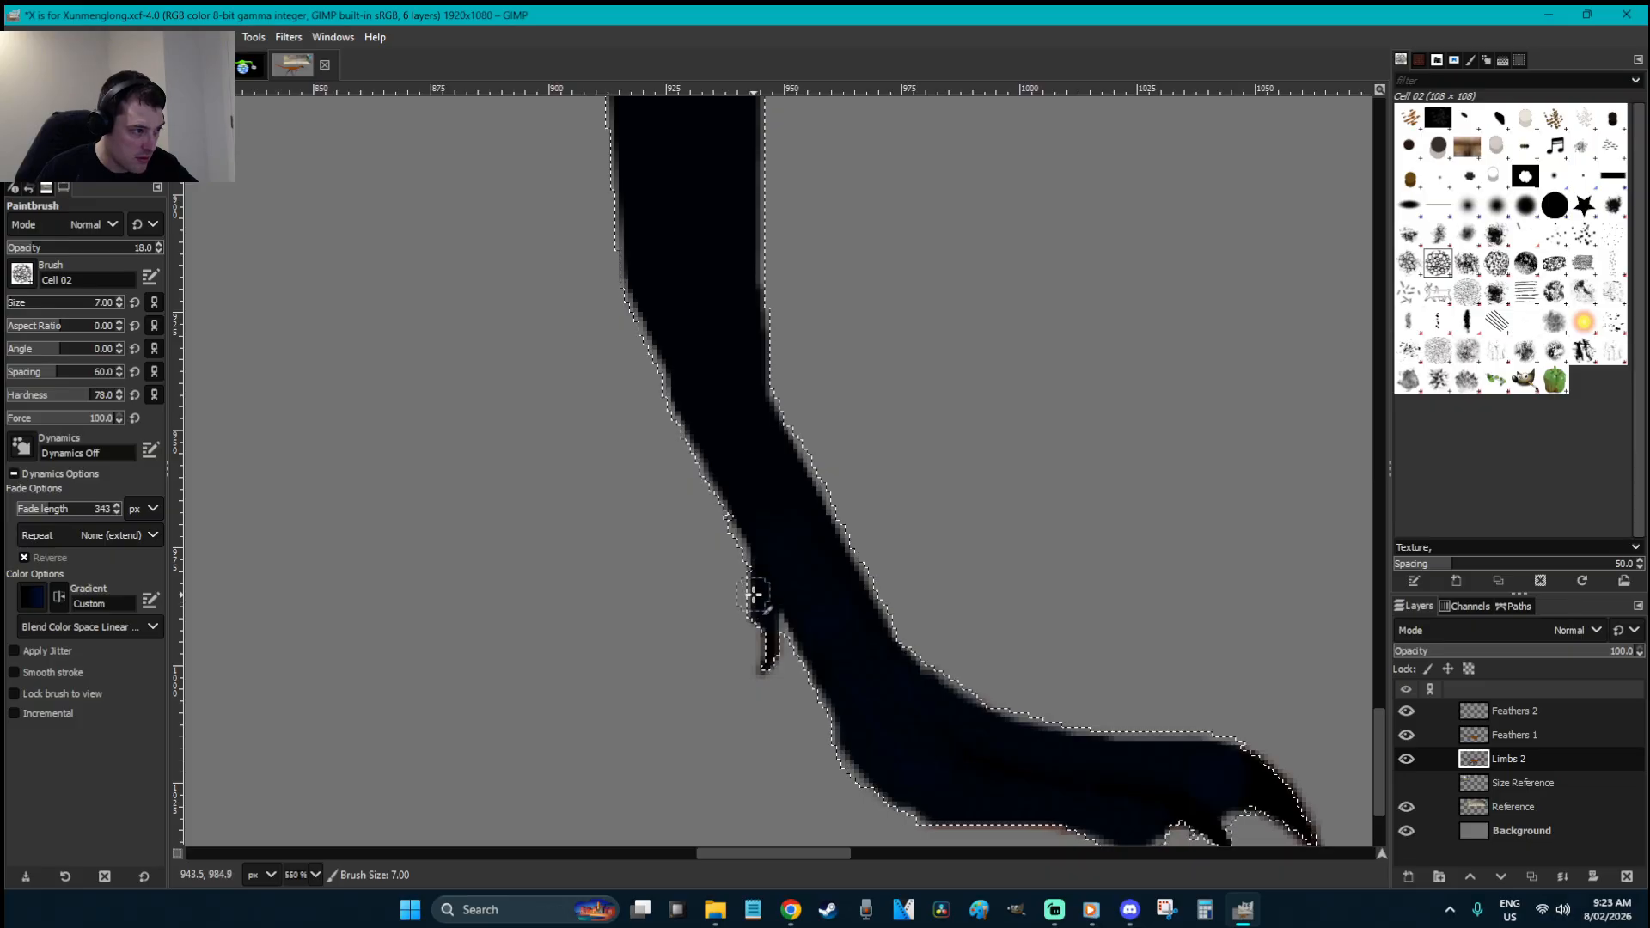
- Set the brush size to 12 and paint dark blue texture up the rest of the front leg to the feathers
key("bracketright")
key("bracketright")
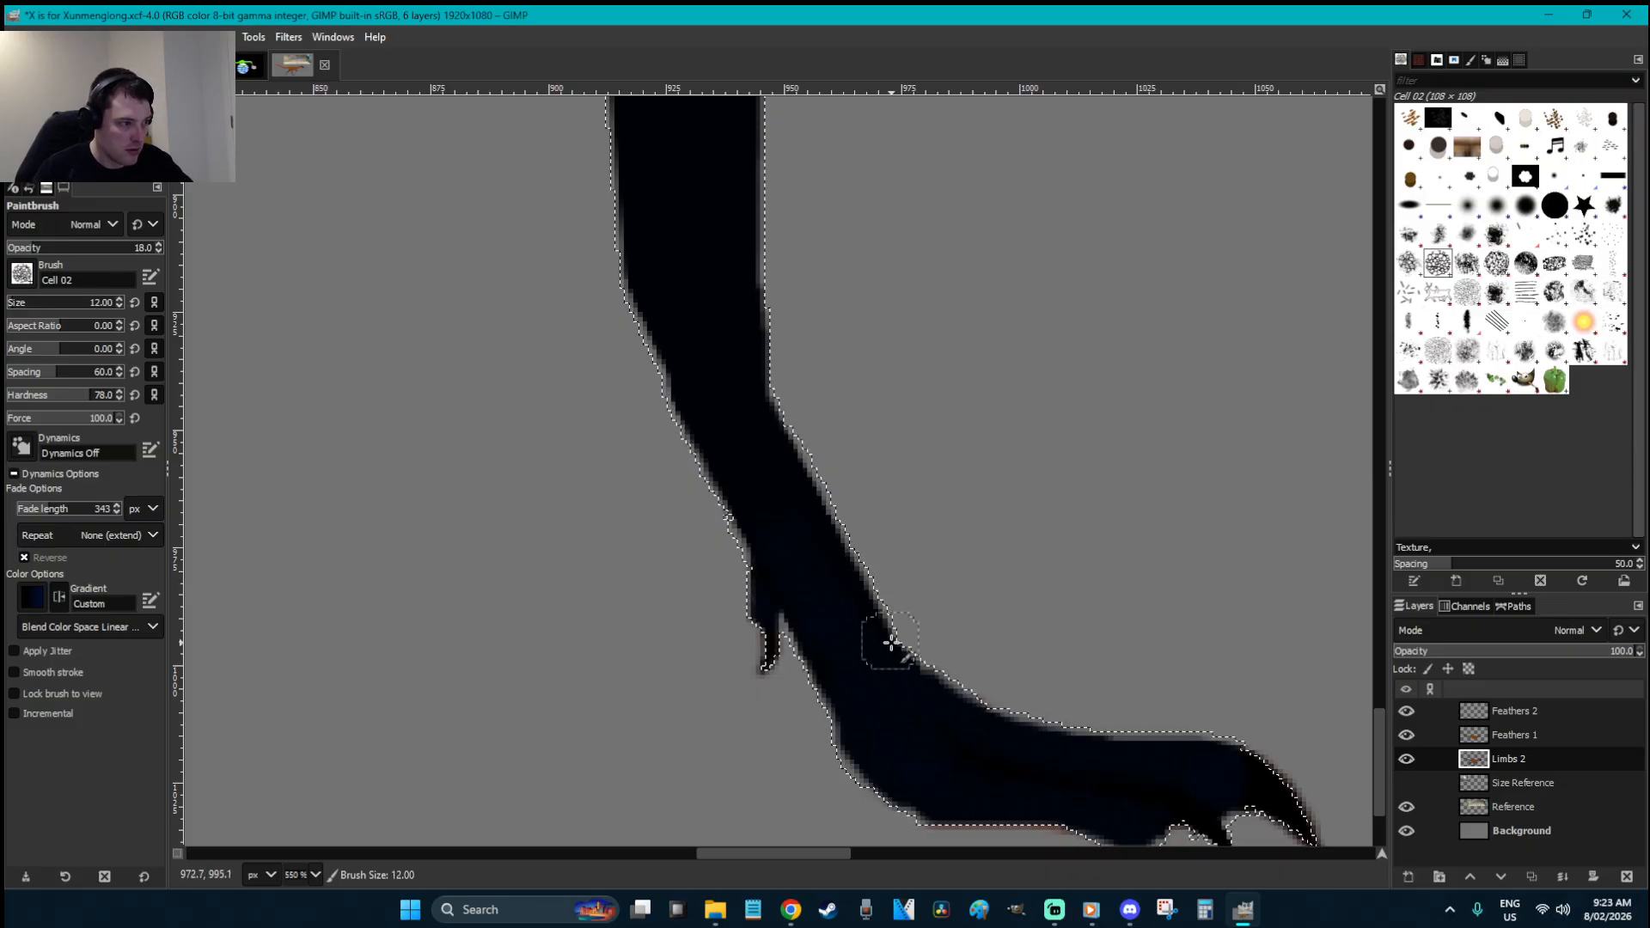
key("bracketright")
key("bracketright")
key("bracketright")
mouse_move(771, 482)
left_mouse_down()
mouse_move(707, 435)
mouse_move(655, 232)
mouse_move(705, 319)
left_mouse_up()
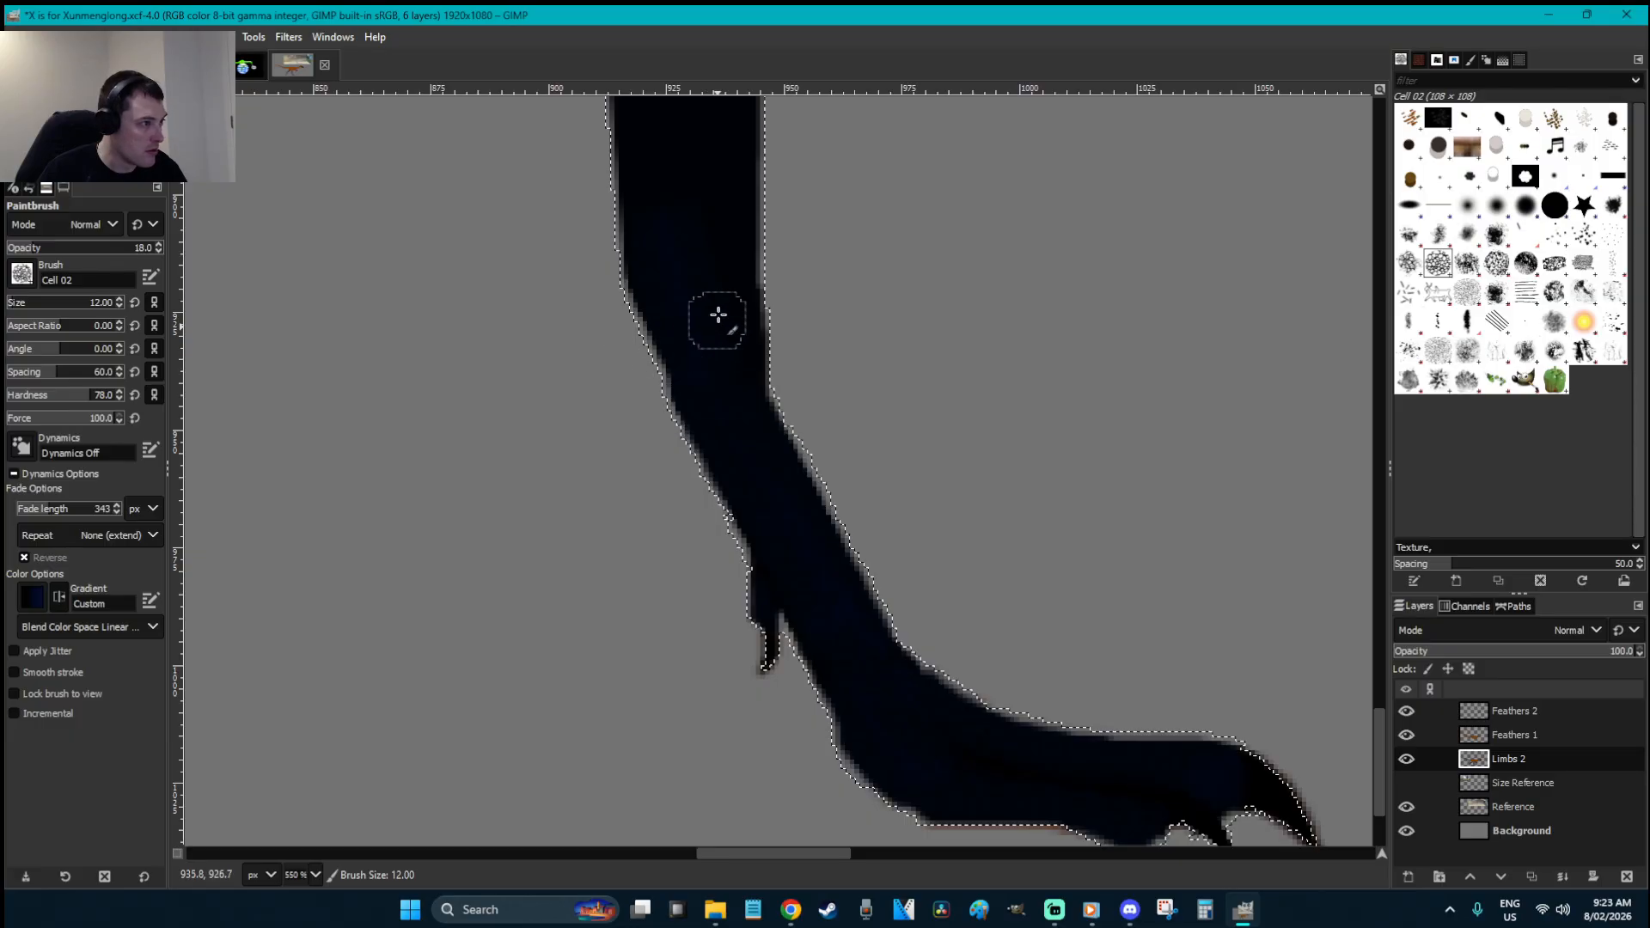
scroll(764, 270, "up", 4)
mouse_move(651, 584)
left_mouse_down()
mouse_move(618, 162)
mouse_move(757, 140)
mouse_move(766, 226)
mouse_move(728, 611)
mouse_move(676, 507)
mouse_move(698, 349)
mouse_move(686, 178)
mouse_move(721, 225)
mouse_move(651, 238)
left_mouse_up()
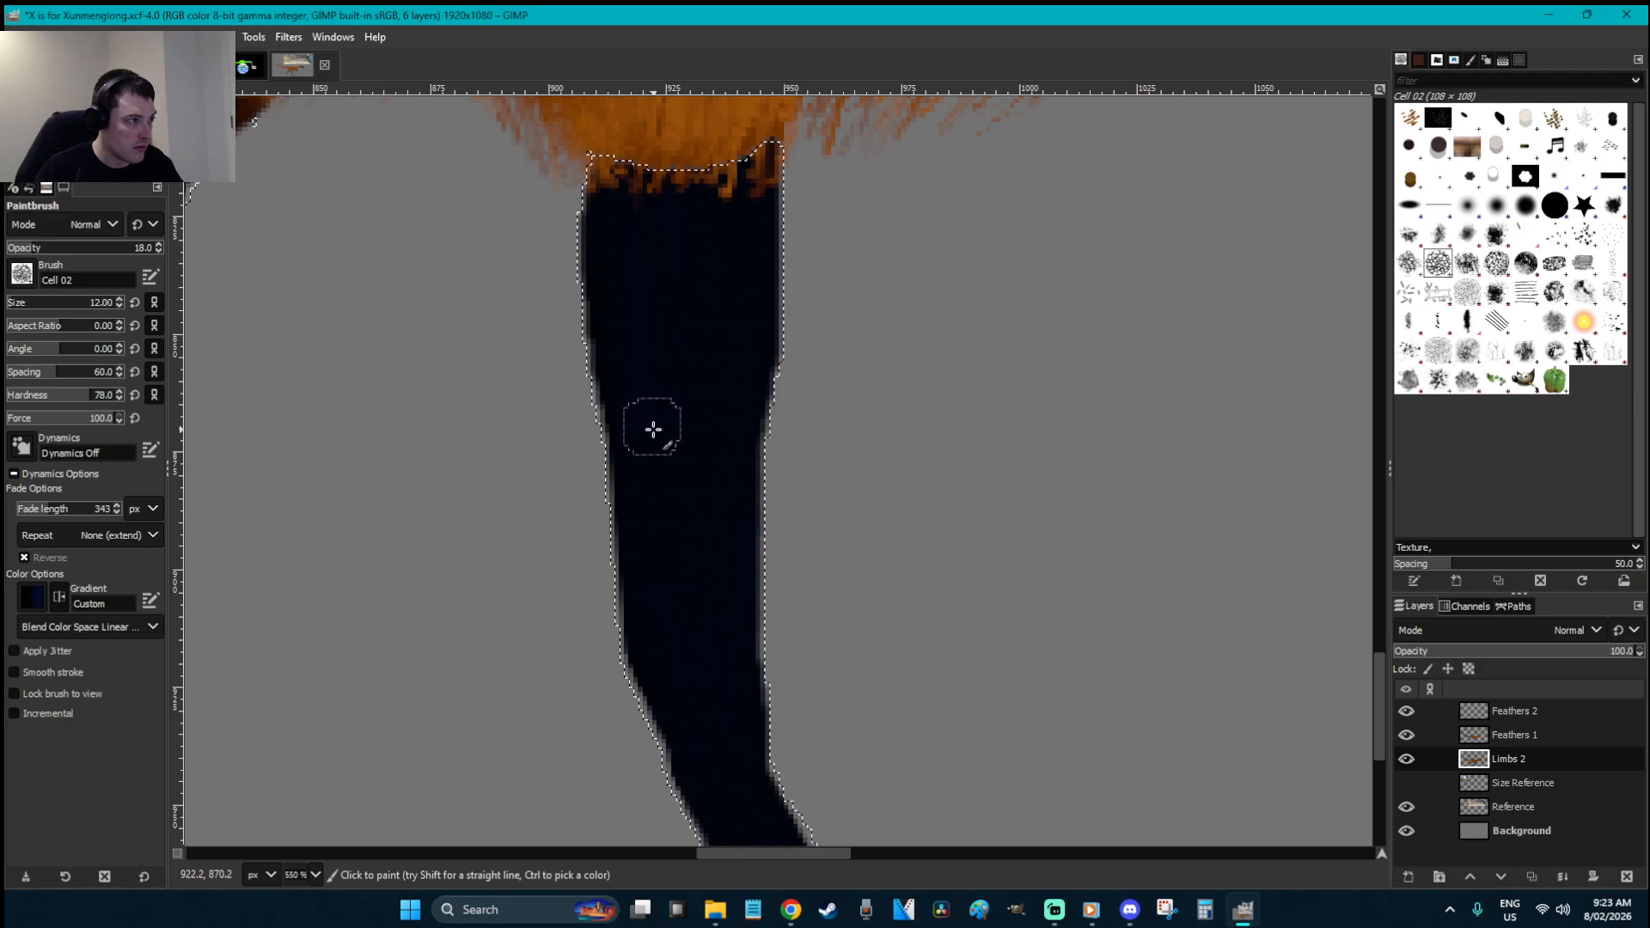
- Clear the leg selection and save the image
key("r")
left_click(894, 519)
scroll(894, 519, "down", 4)
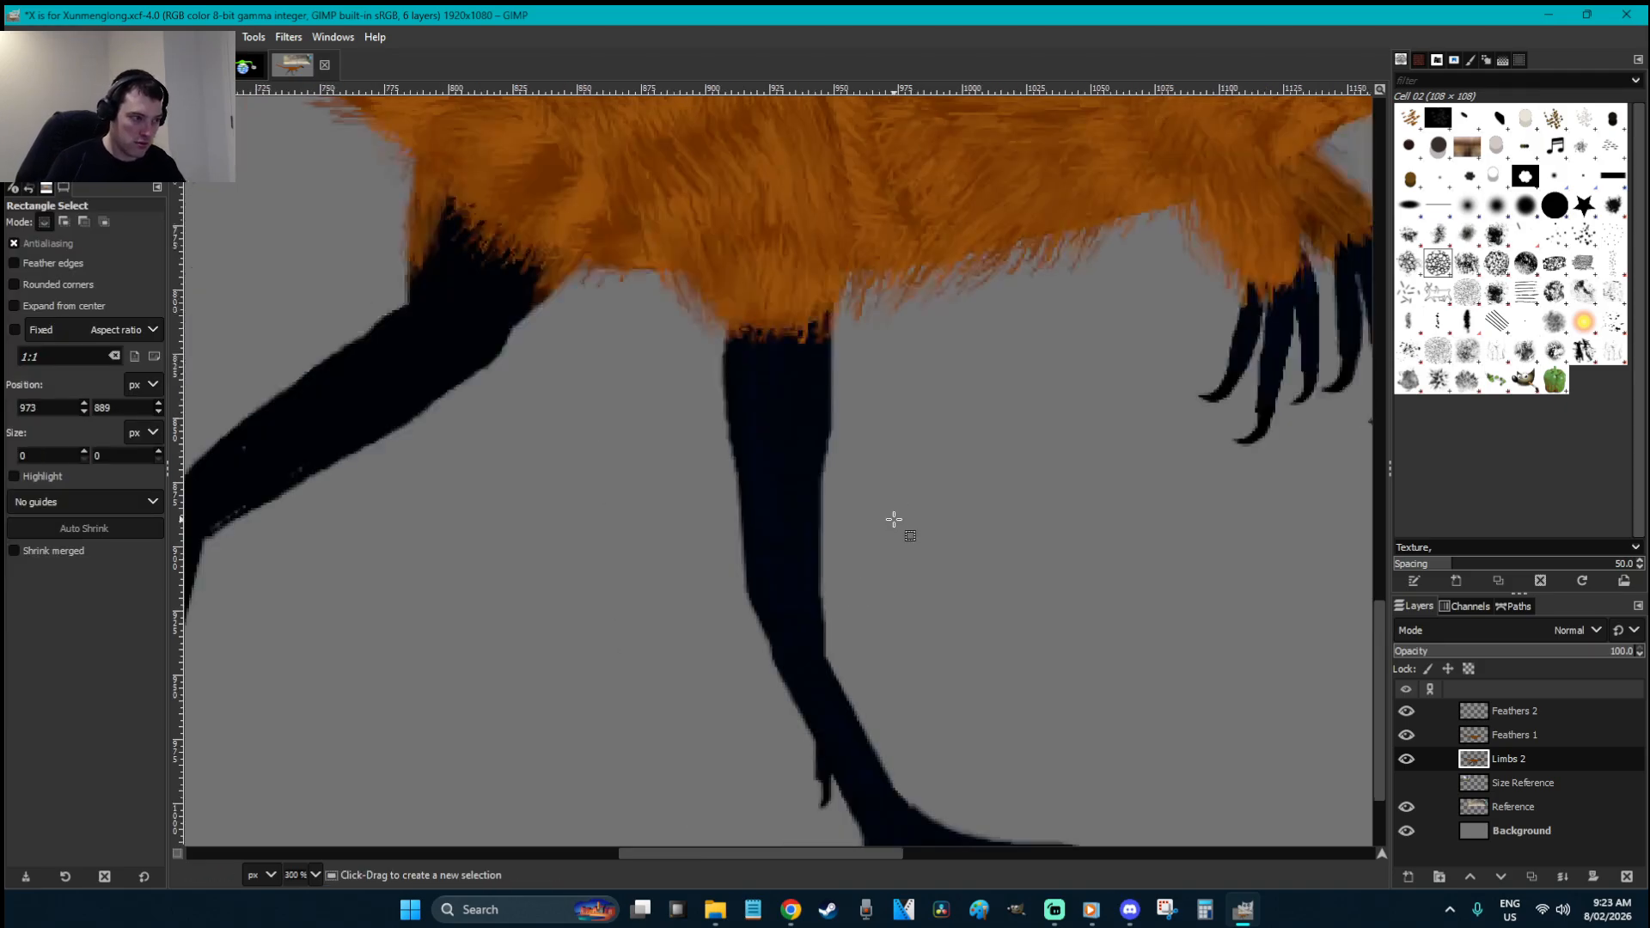
key("ctrl+s")
- Paint over the stray specks along the back leg's lower edge with the 2. Hardness 075 brush at size 4 and 100 opacity
key("z")
left_click_drag(873, 737, 353, 338)
key("p")
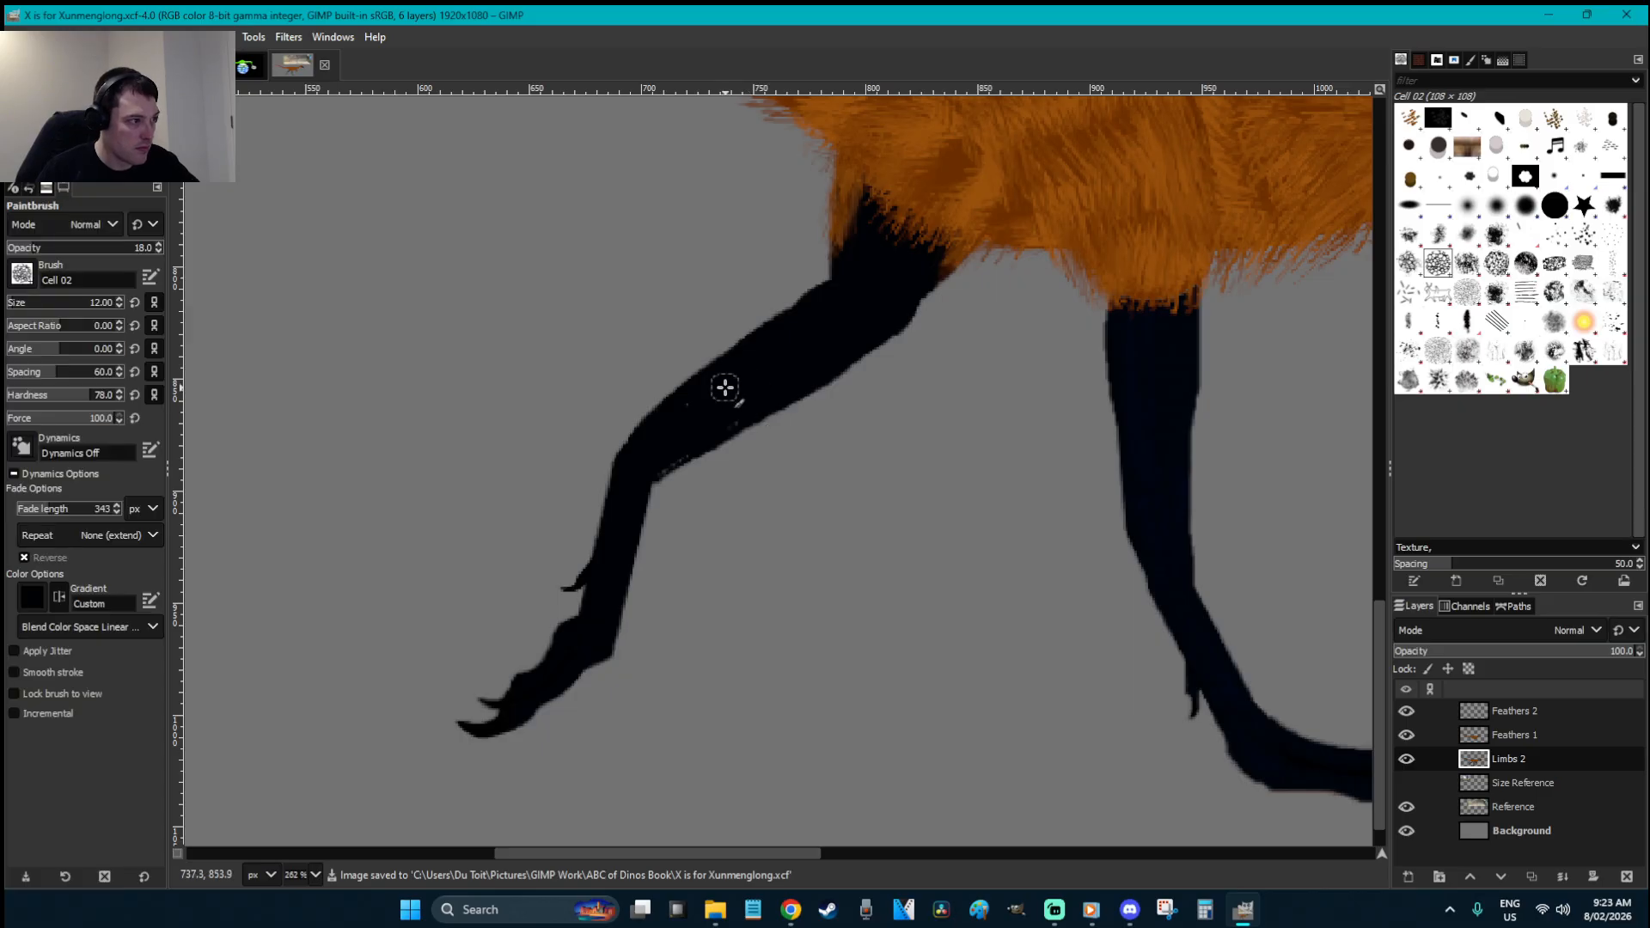
left_click(687, 419)
left_click_drag(84, 251, 172, 256)
left_click(1535, 210)
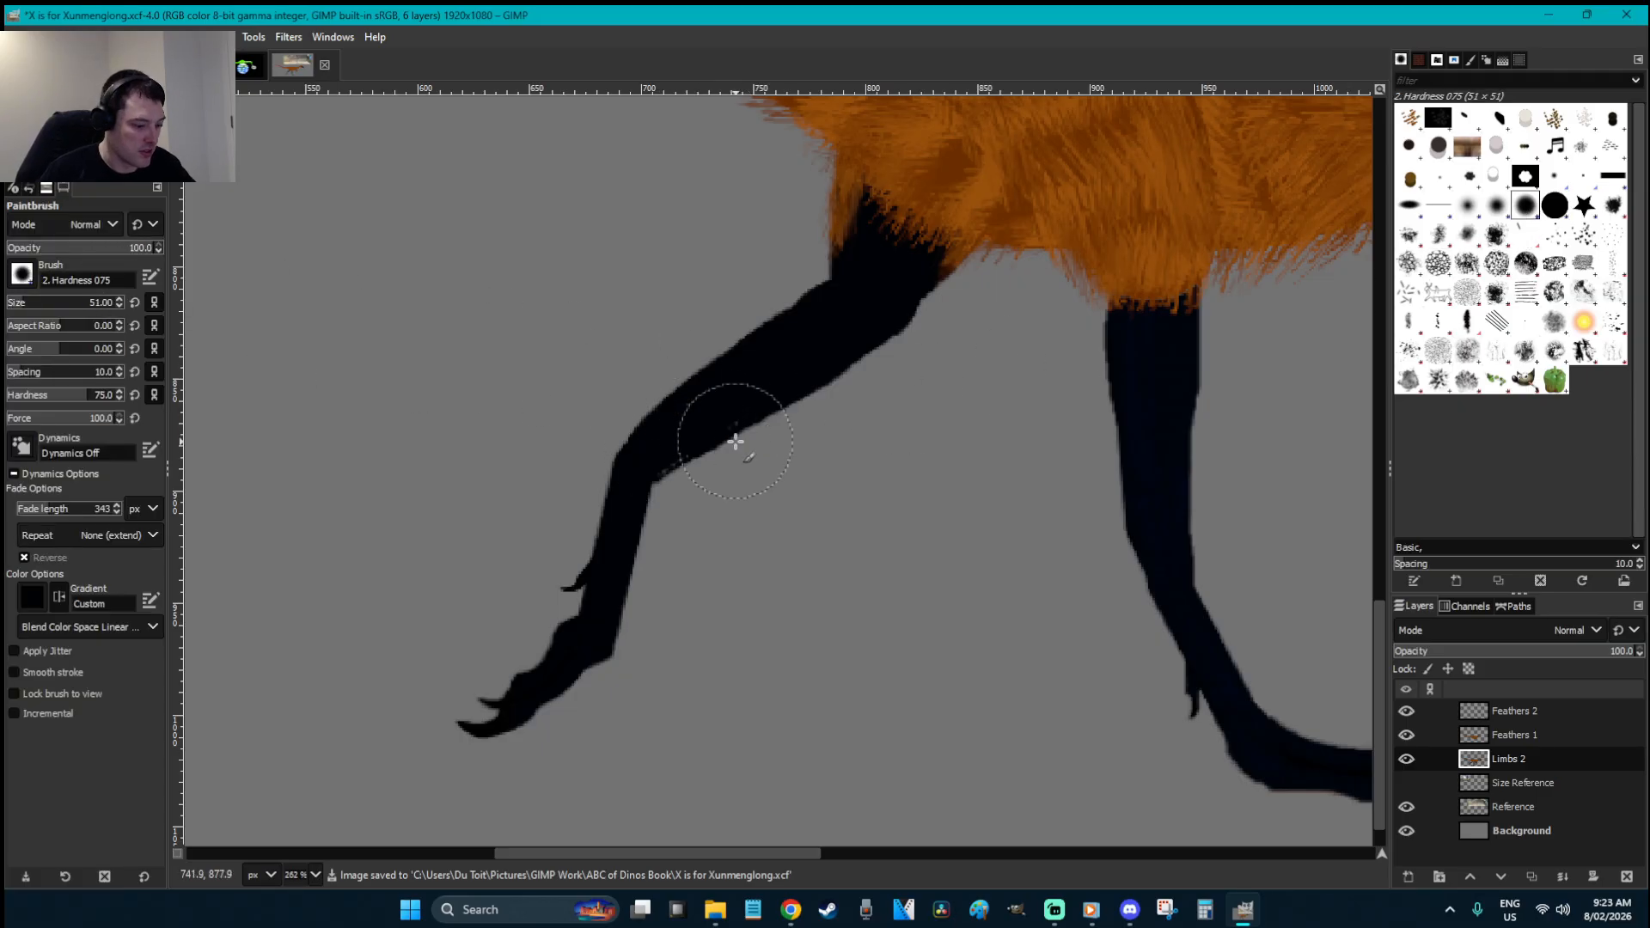
left_click(8, 307)
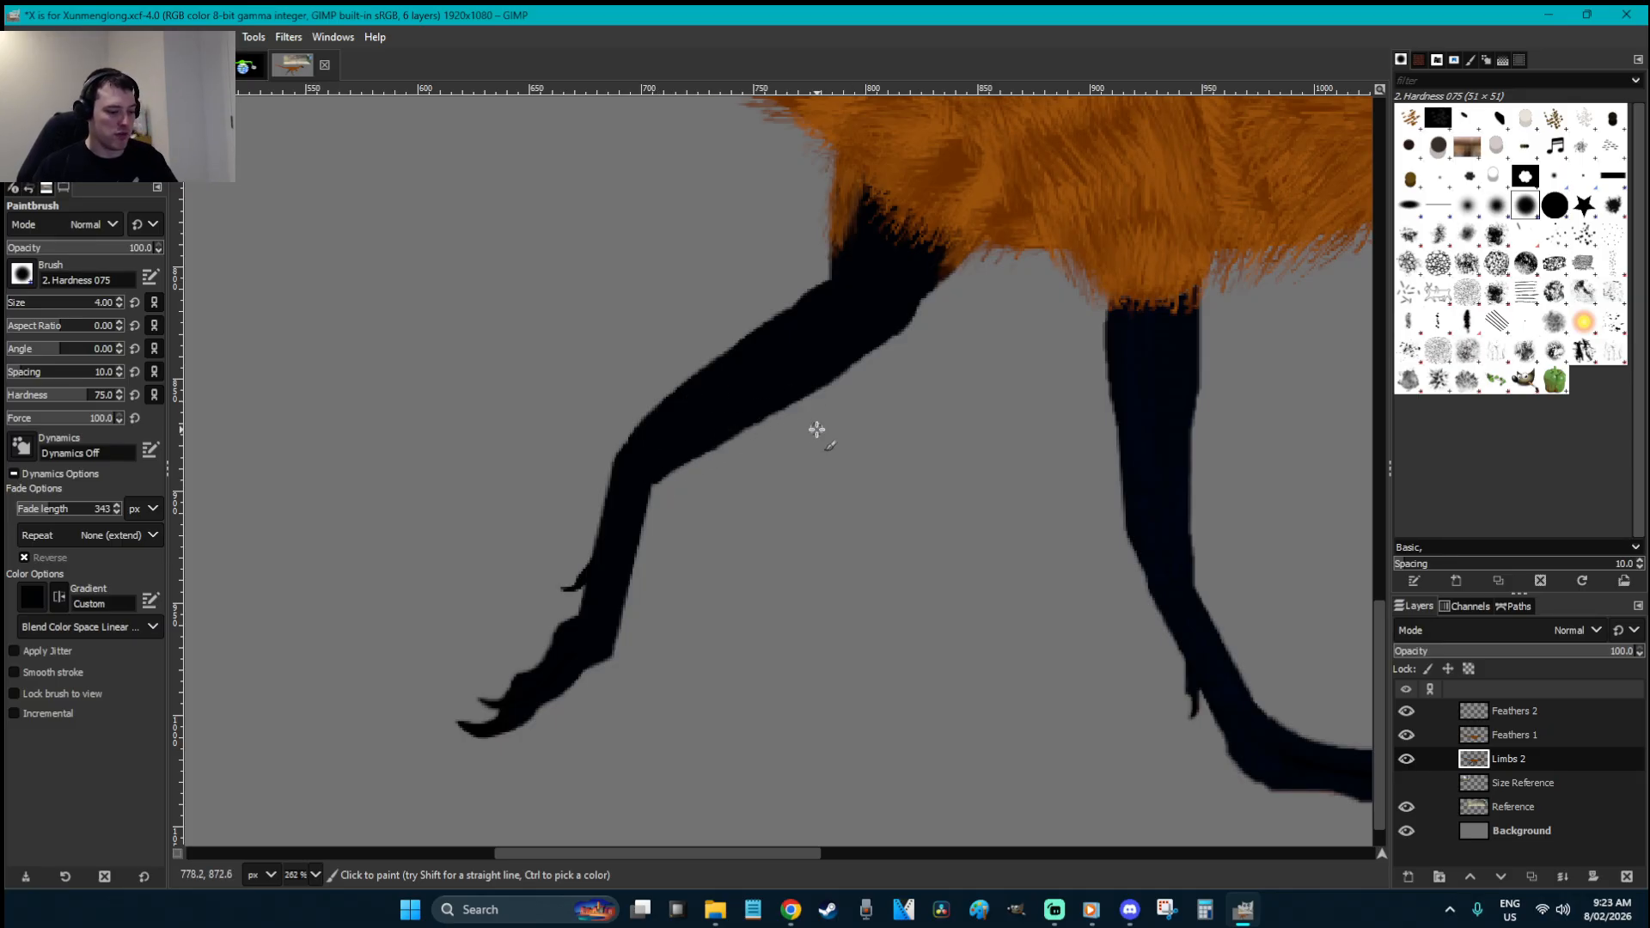
- Select the back leg's skin with Fuzzy Select at threshold 0, leaving out the claws and the front leg
key("shift+o")
left_click(791, 379)
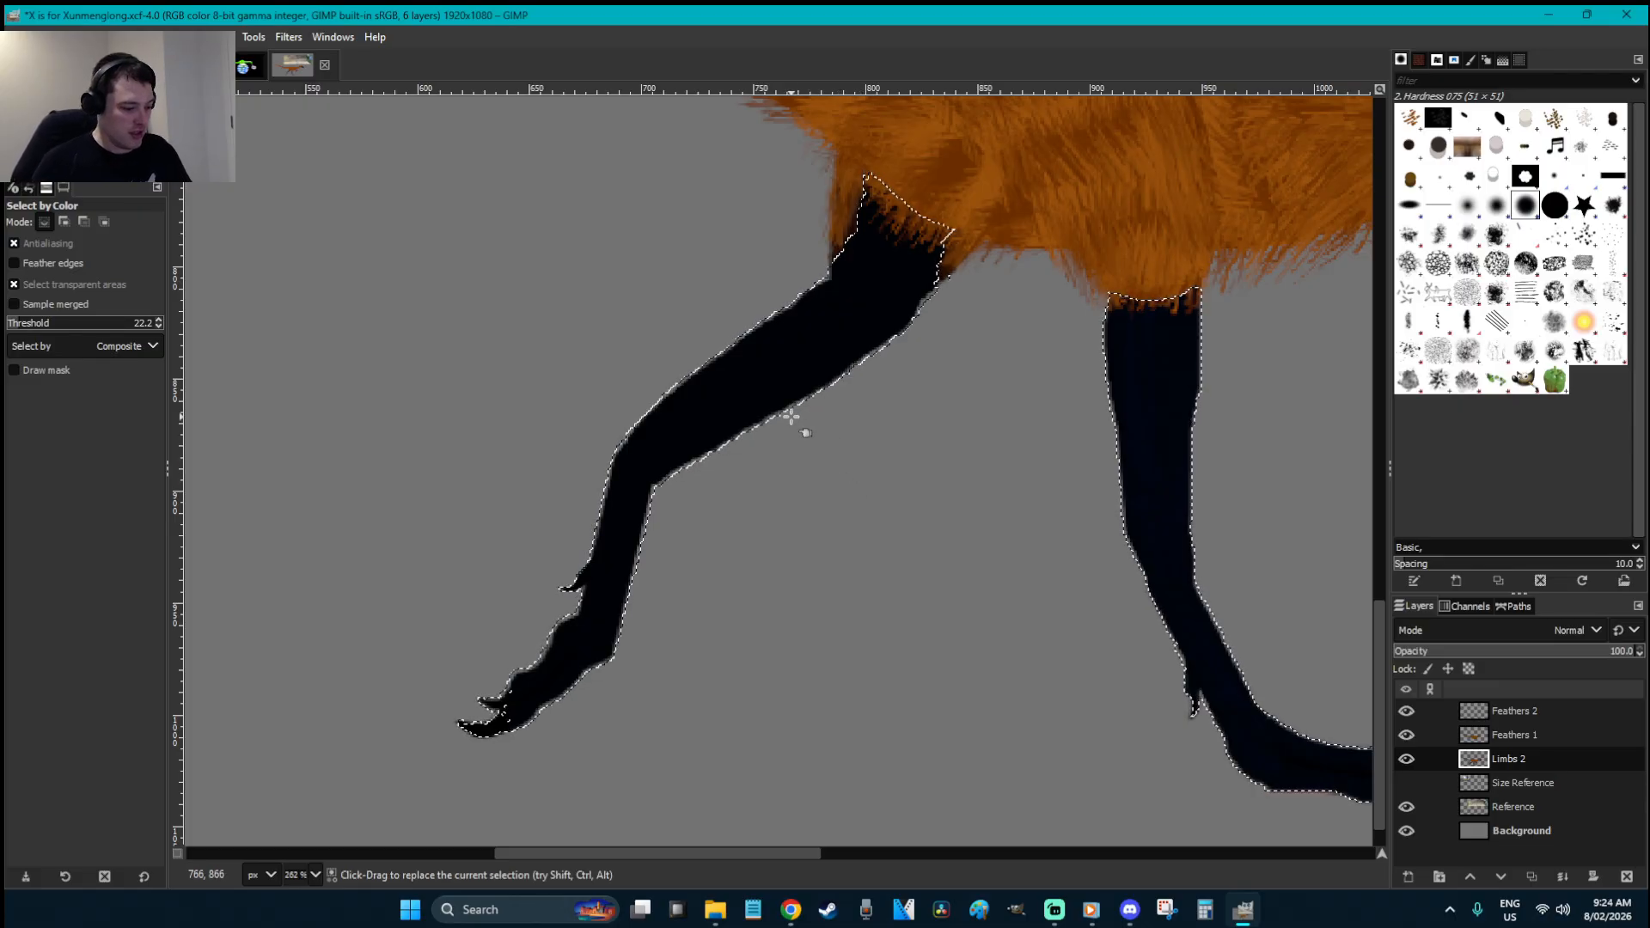
key("u")
left_click(775, 391)
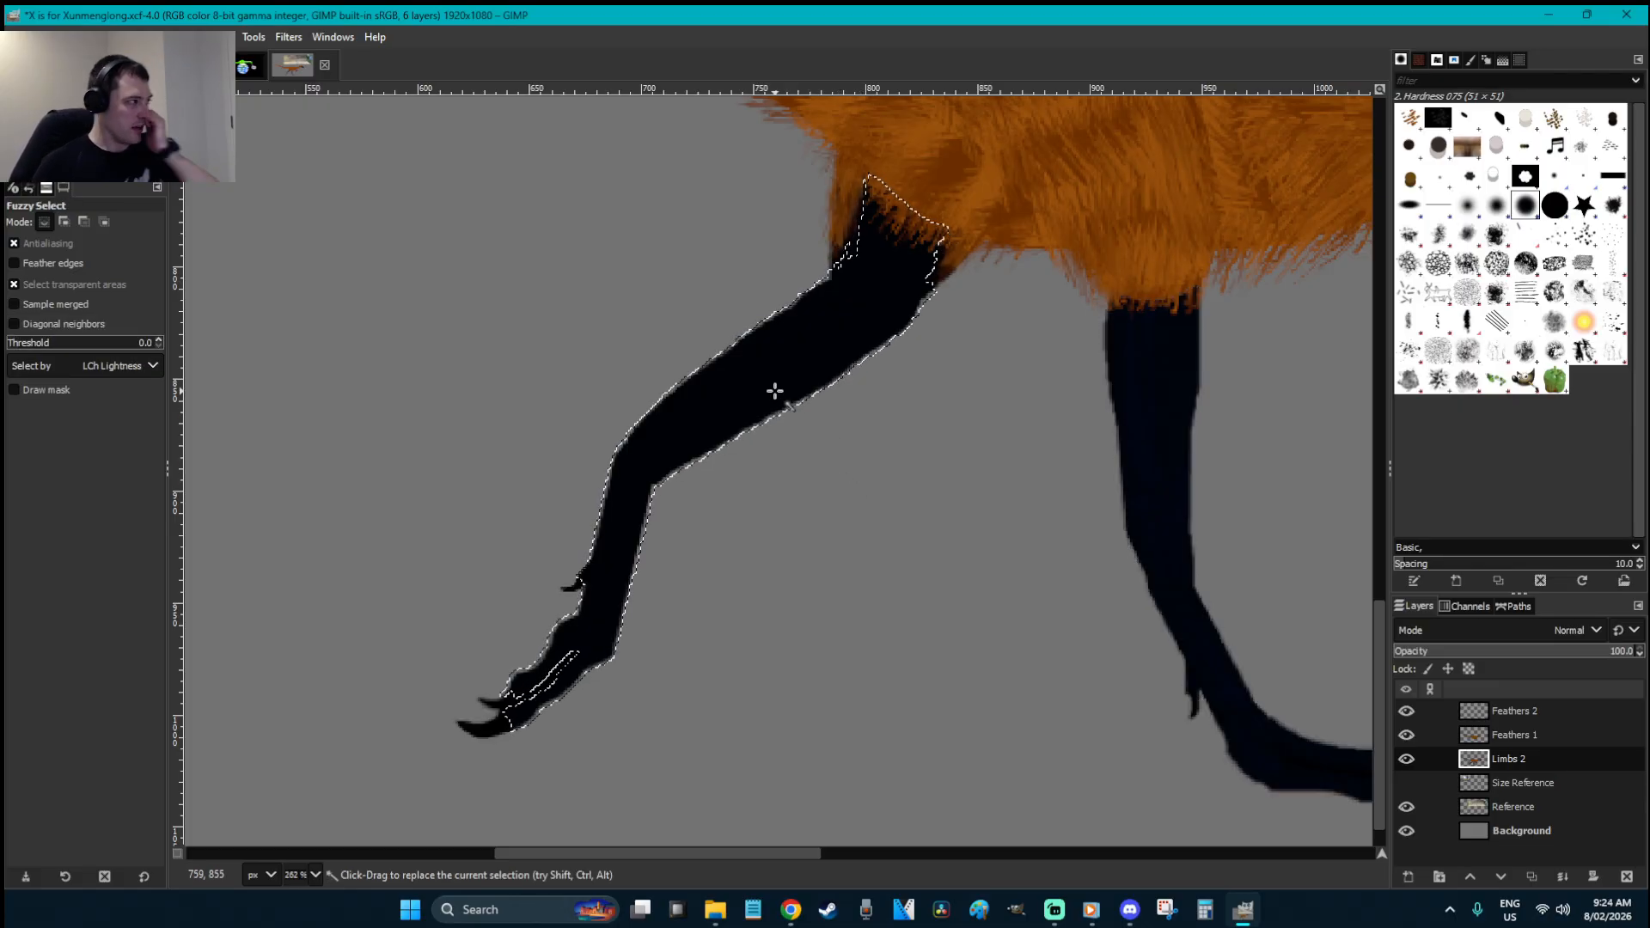
- Set up the Paintbrush with the Cell 02 brush at 35.5 opacity and a dark blue foreground colour
left_click(1444, 264)
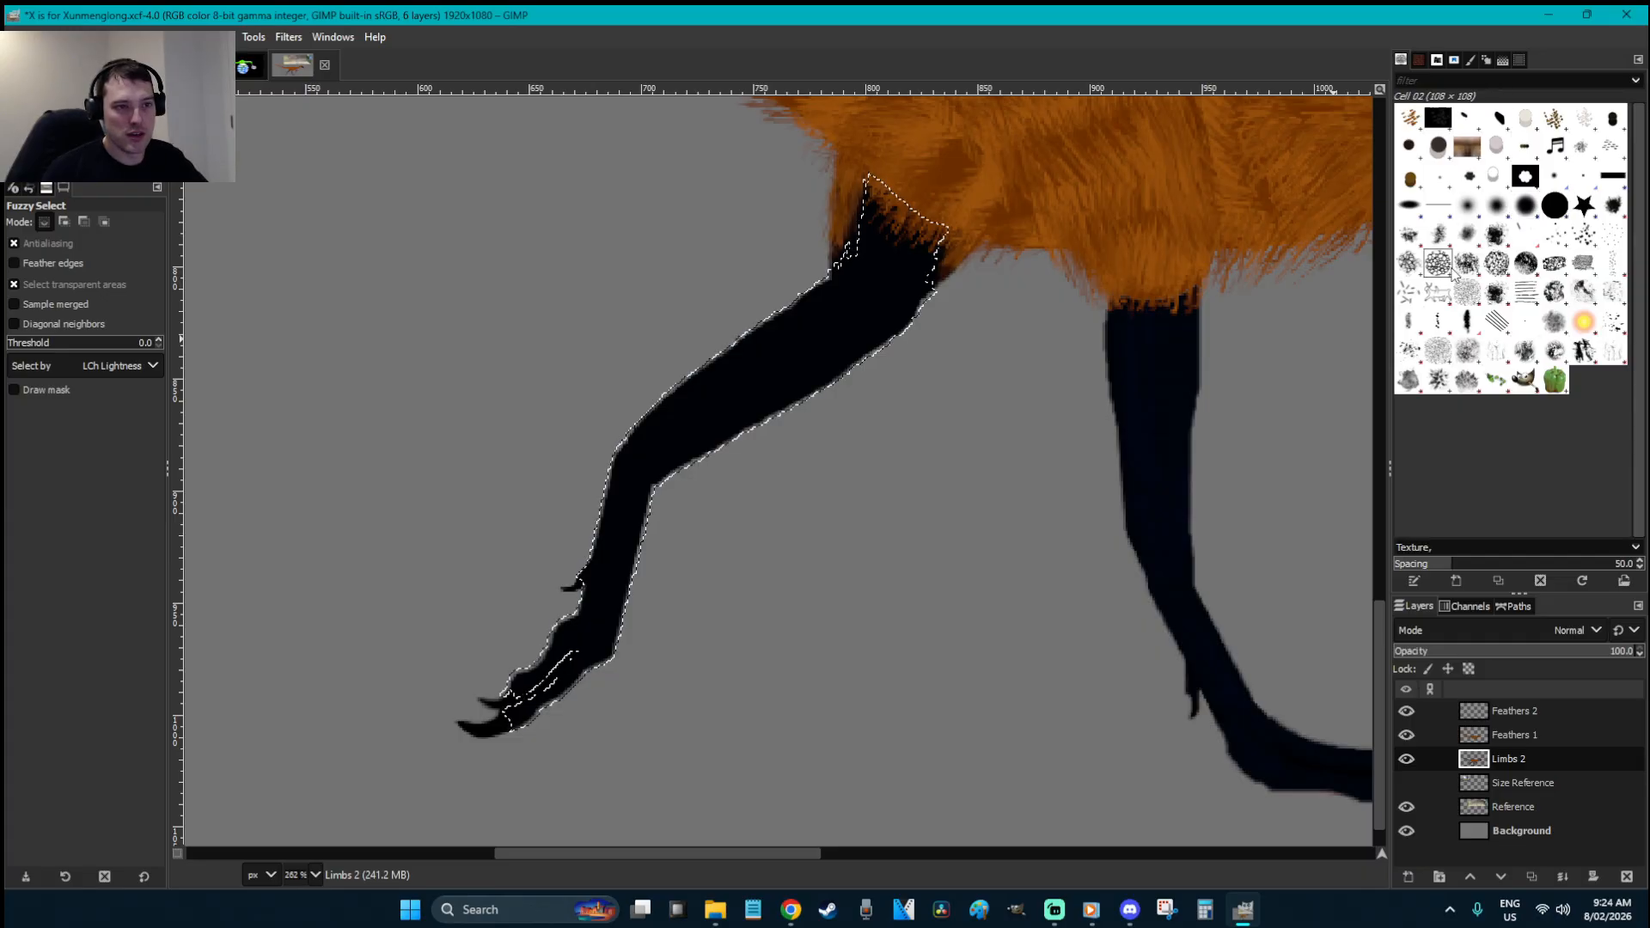
key("p")
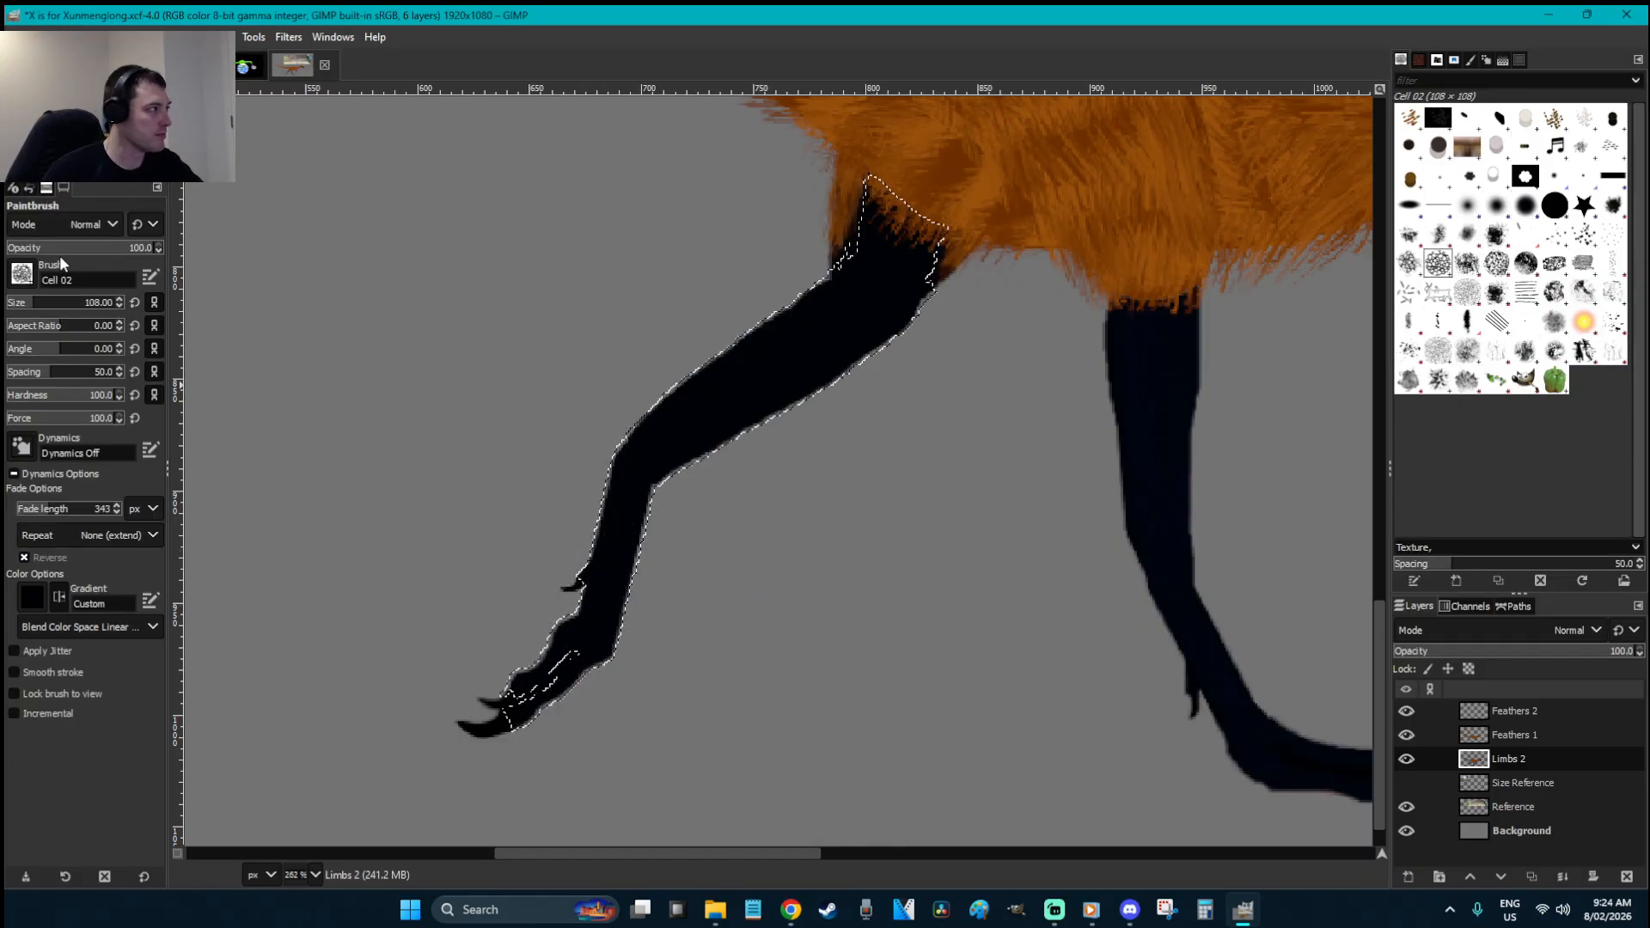
left_click(24, 157)
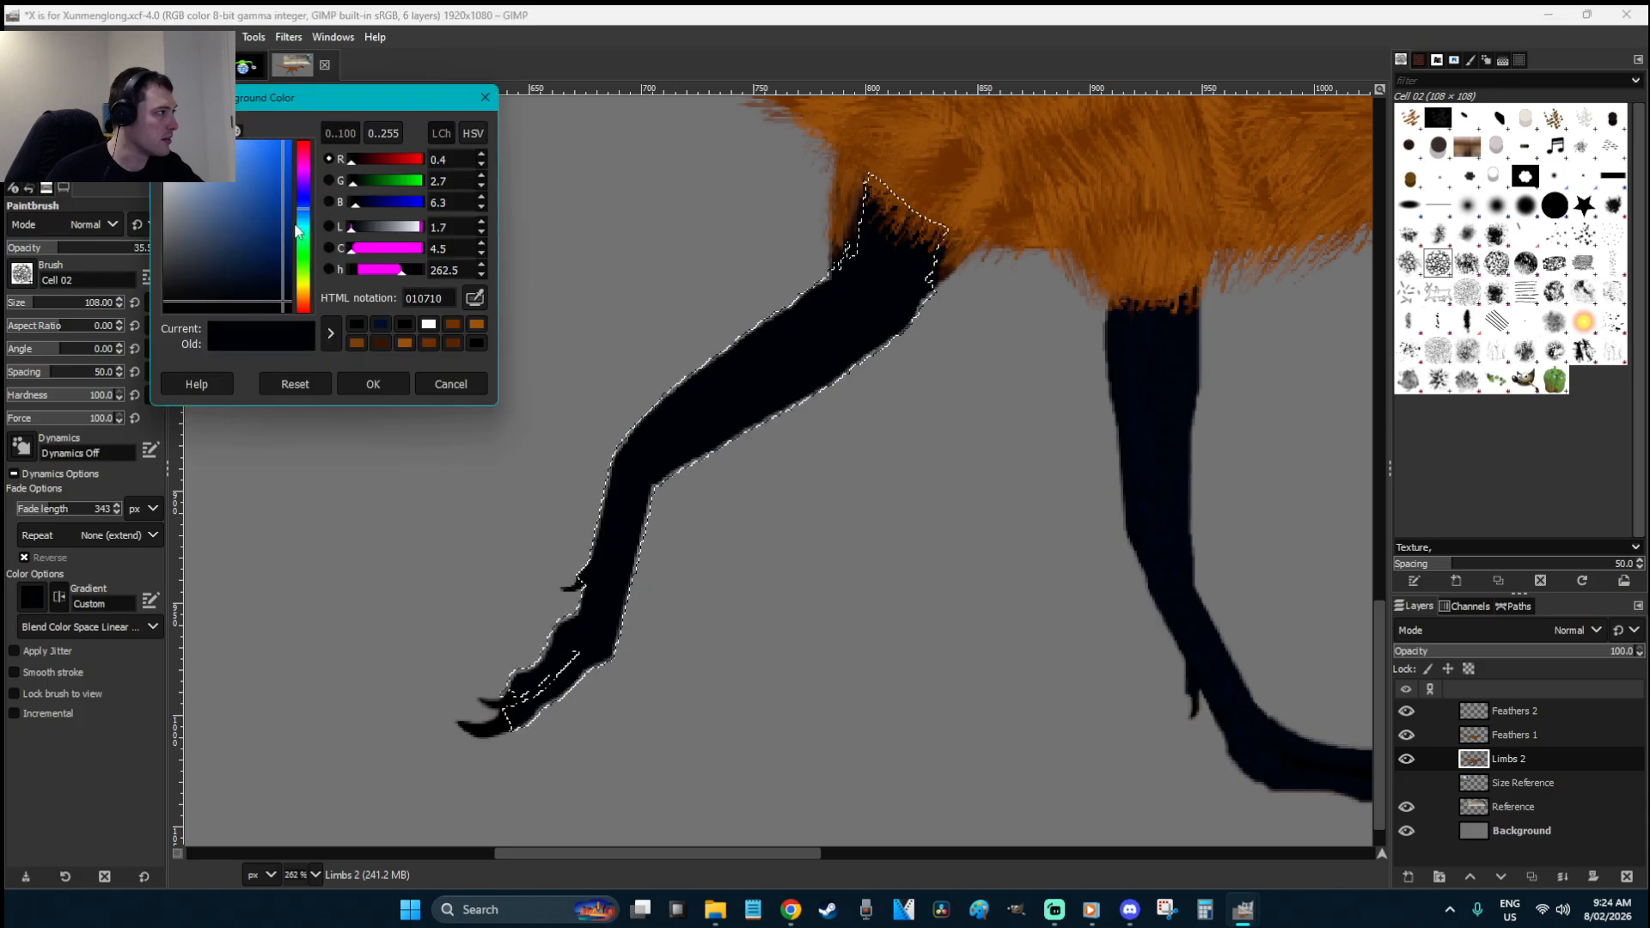
left_click(373, 384)
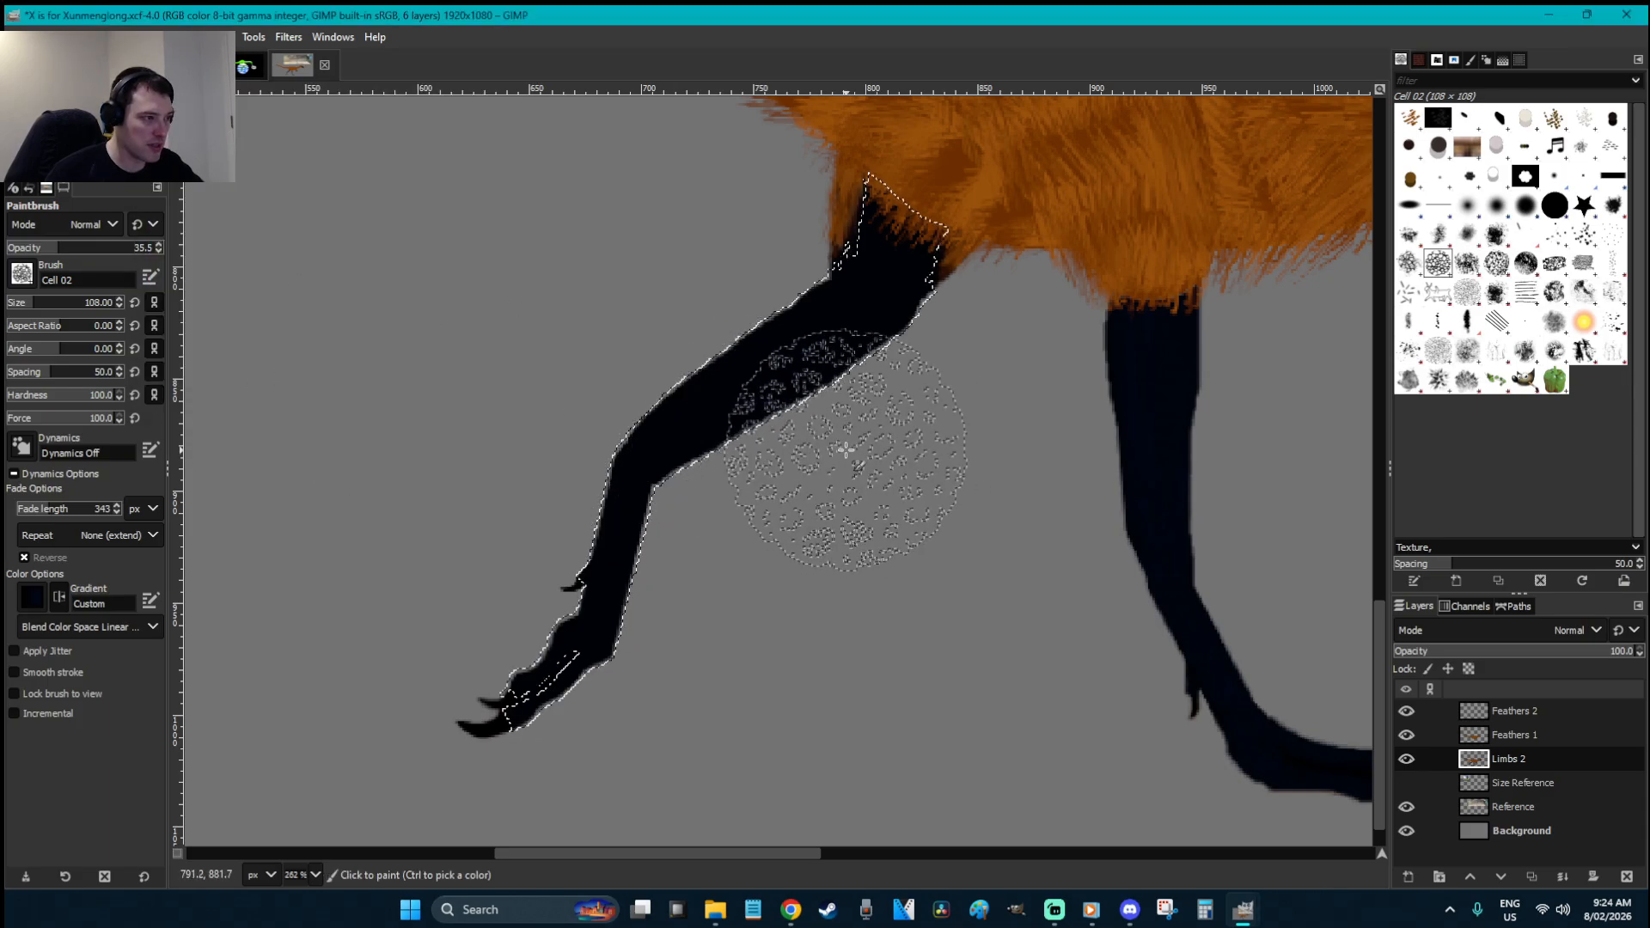
- Paint dark blue texture over the selected back leg from the feathers to the toes with brush size 24, and clear the selection
scroll(17, 302, "down", 3)
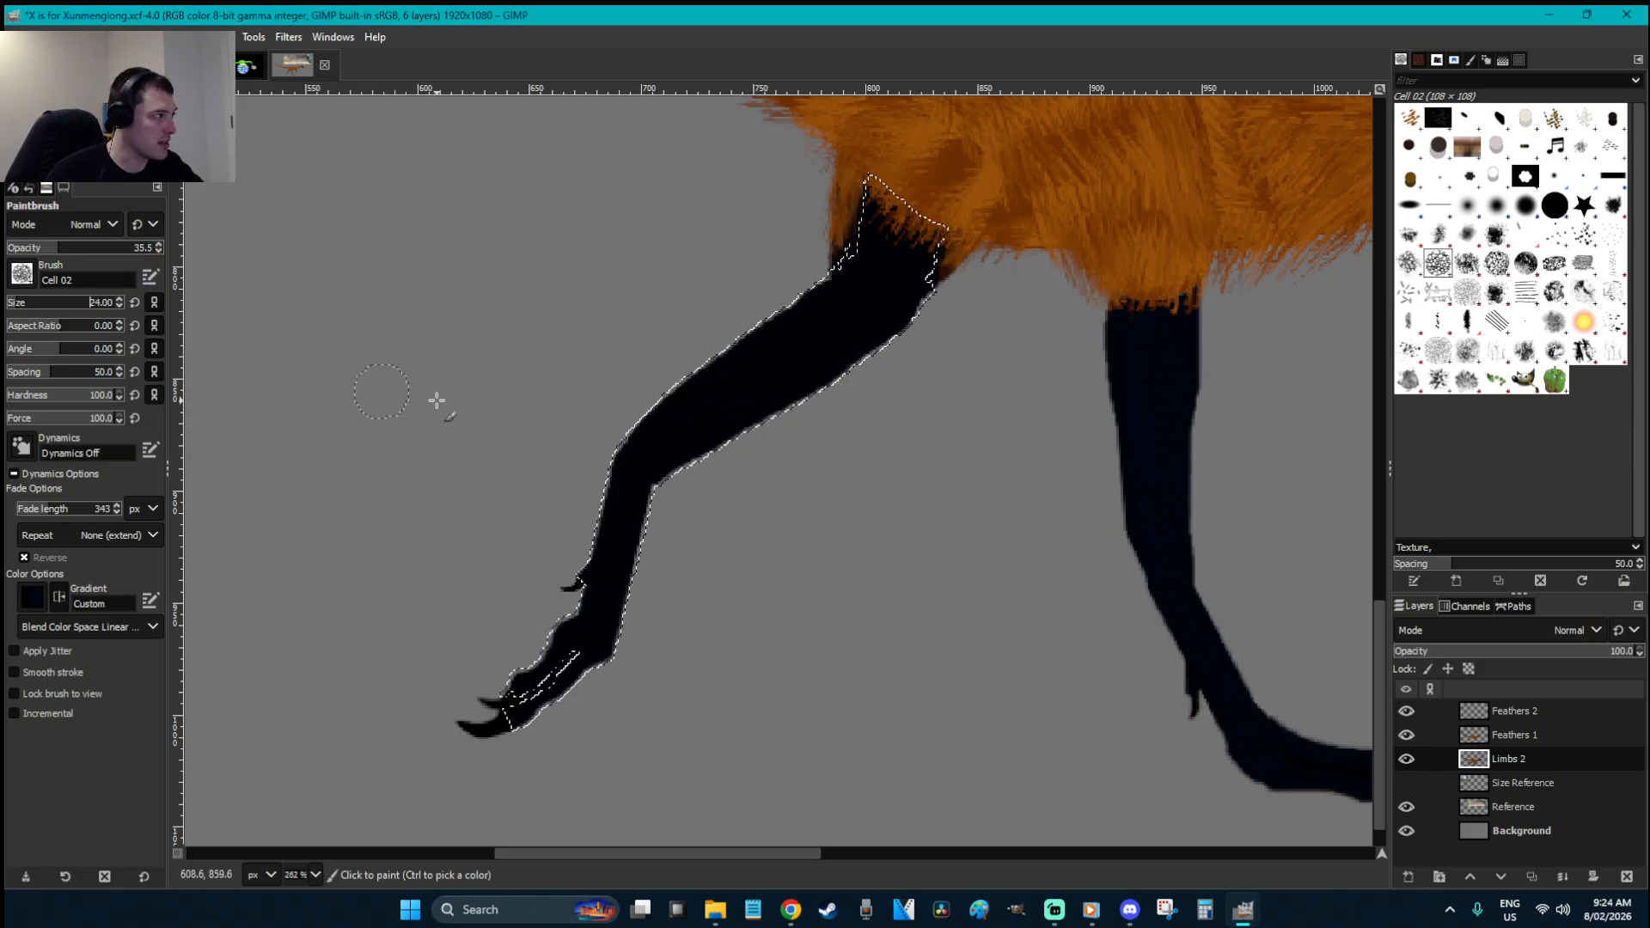
left_click(800, 384)
key("ctrl+z")
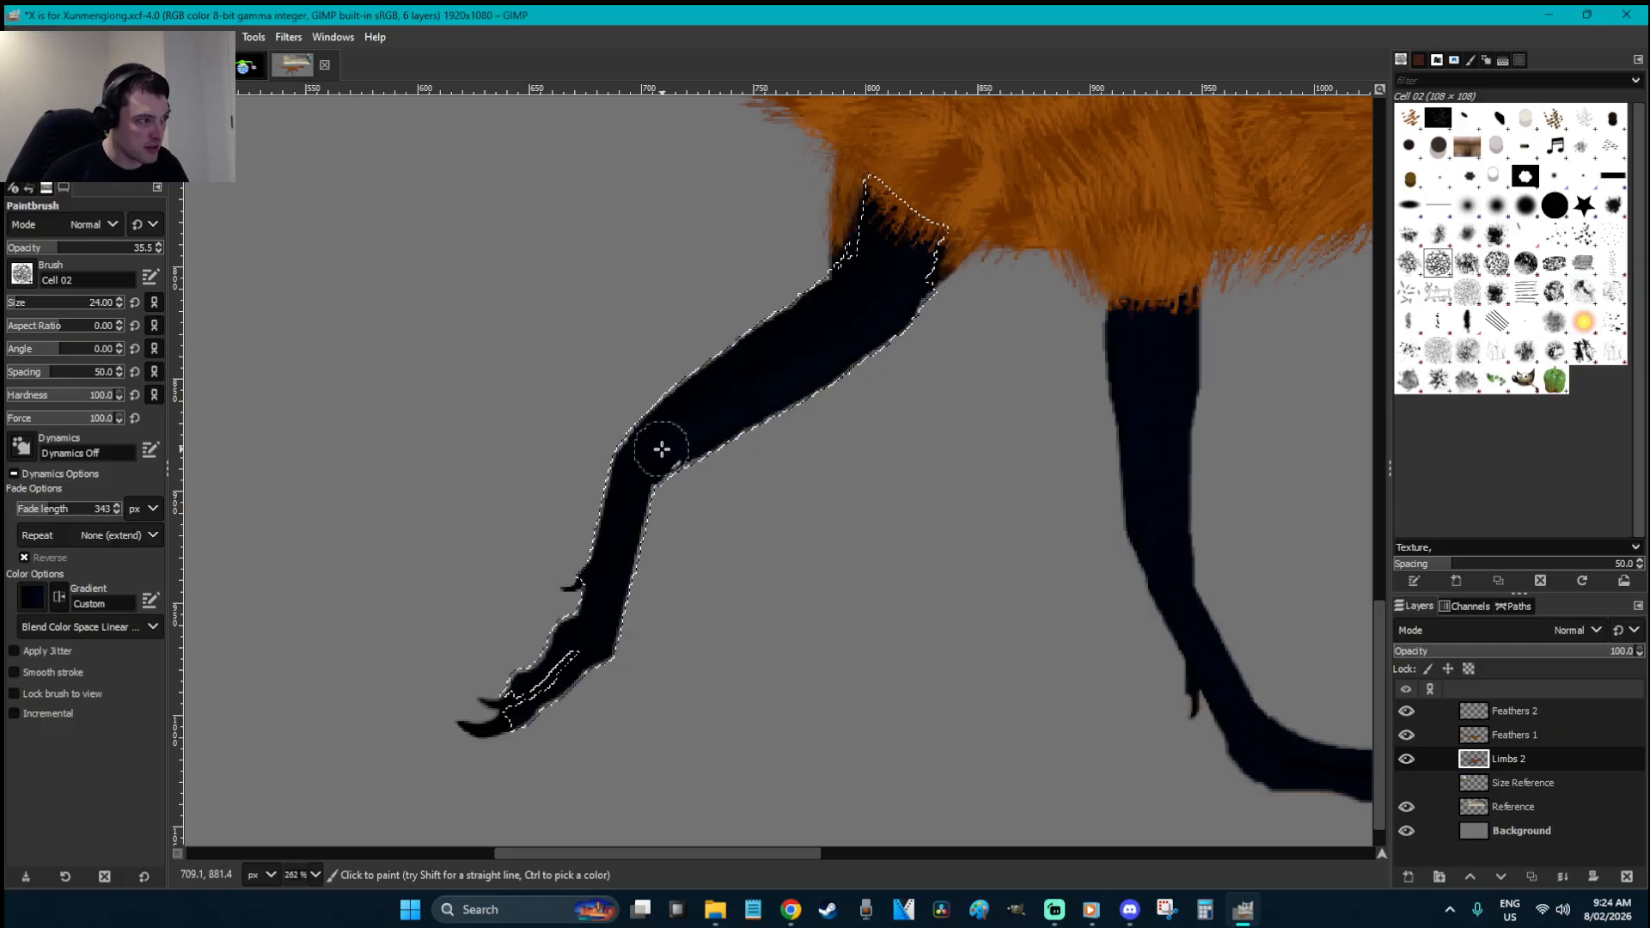
mouse_move(560, 694)
left_mouse_down()
mouse_move(519, 717)
mouse_move(608, 667)
left_mouse_up()
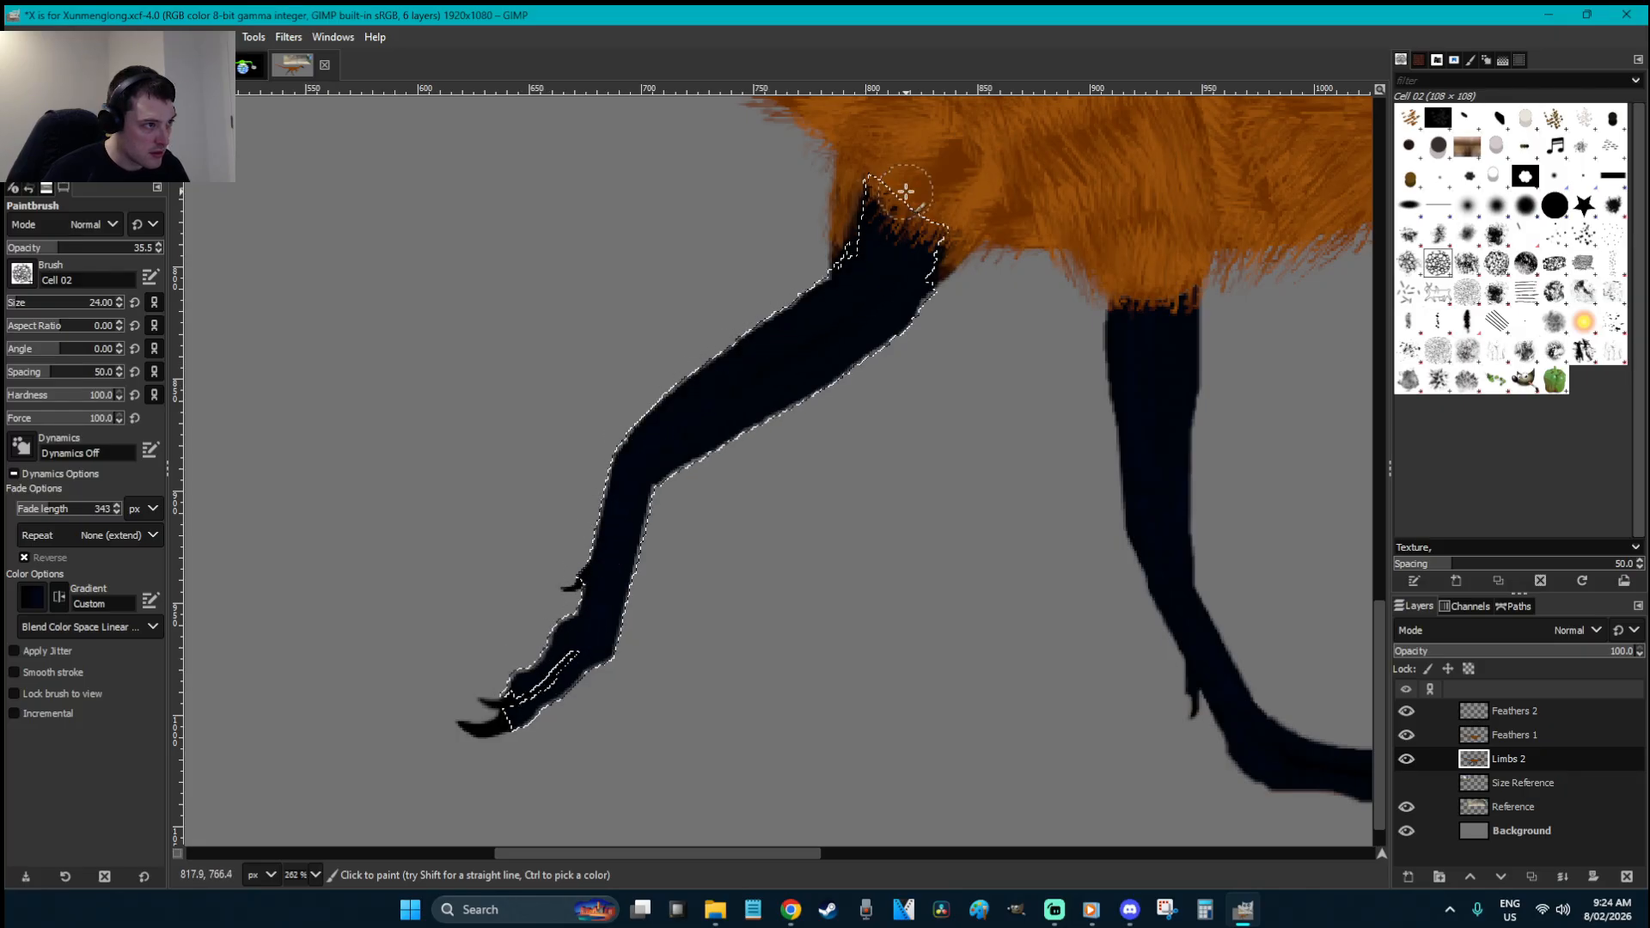
key("e")
left_click(886, 492)
- Try to trim the back foot's lower edge with the Cell 02 eraser at size 13, and undo the erasing
key("z")
left_click_drag(718, 776, 353, 525)
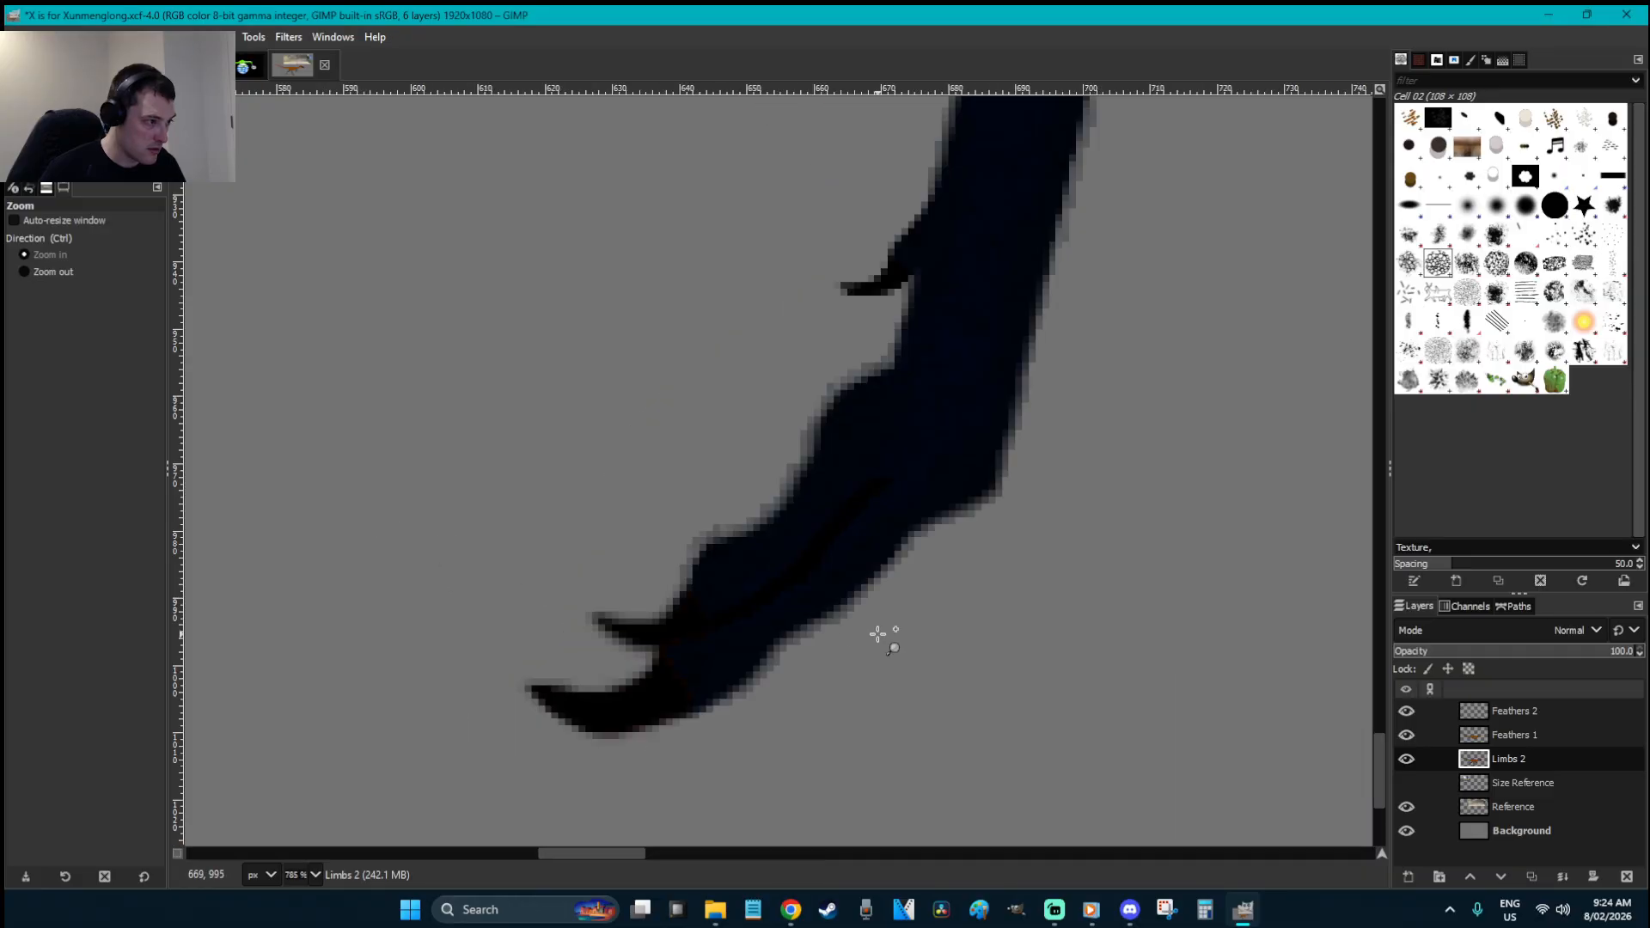
key("shift+e")
key("bracketleft")
key("bracketleft")
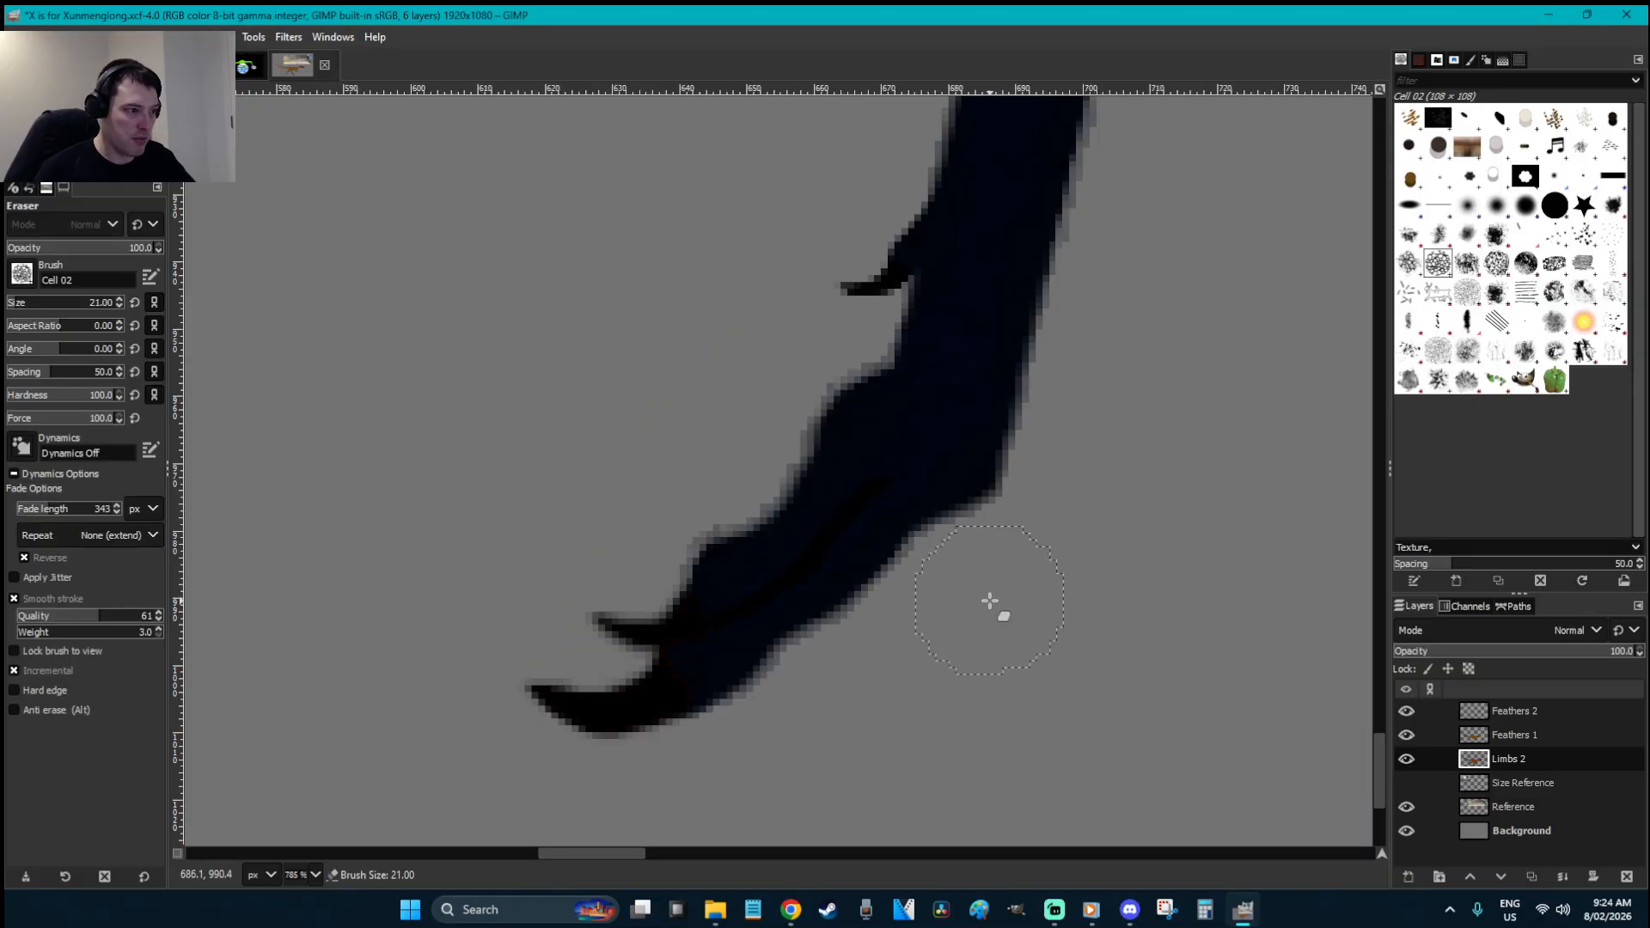
key("bracketleft")
key("bracketleft")
key("bracketleft")
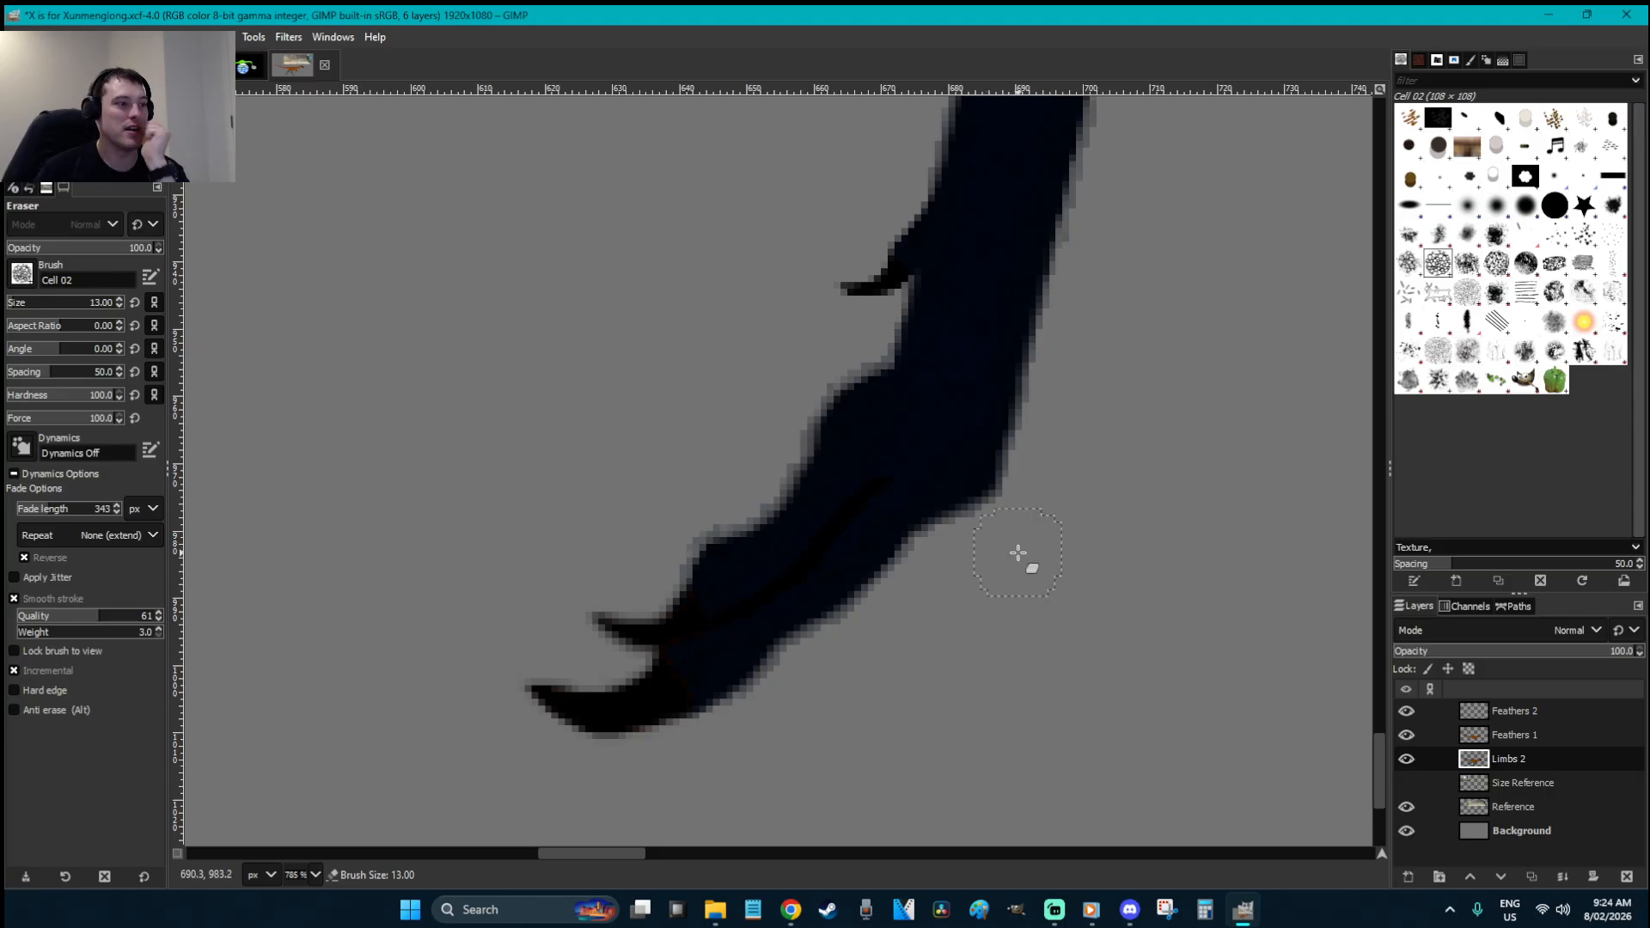
left_click_drag(998, 542, 859, 624)
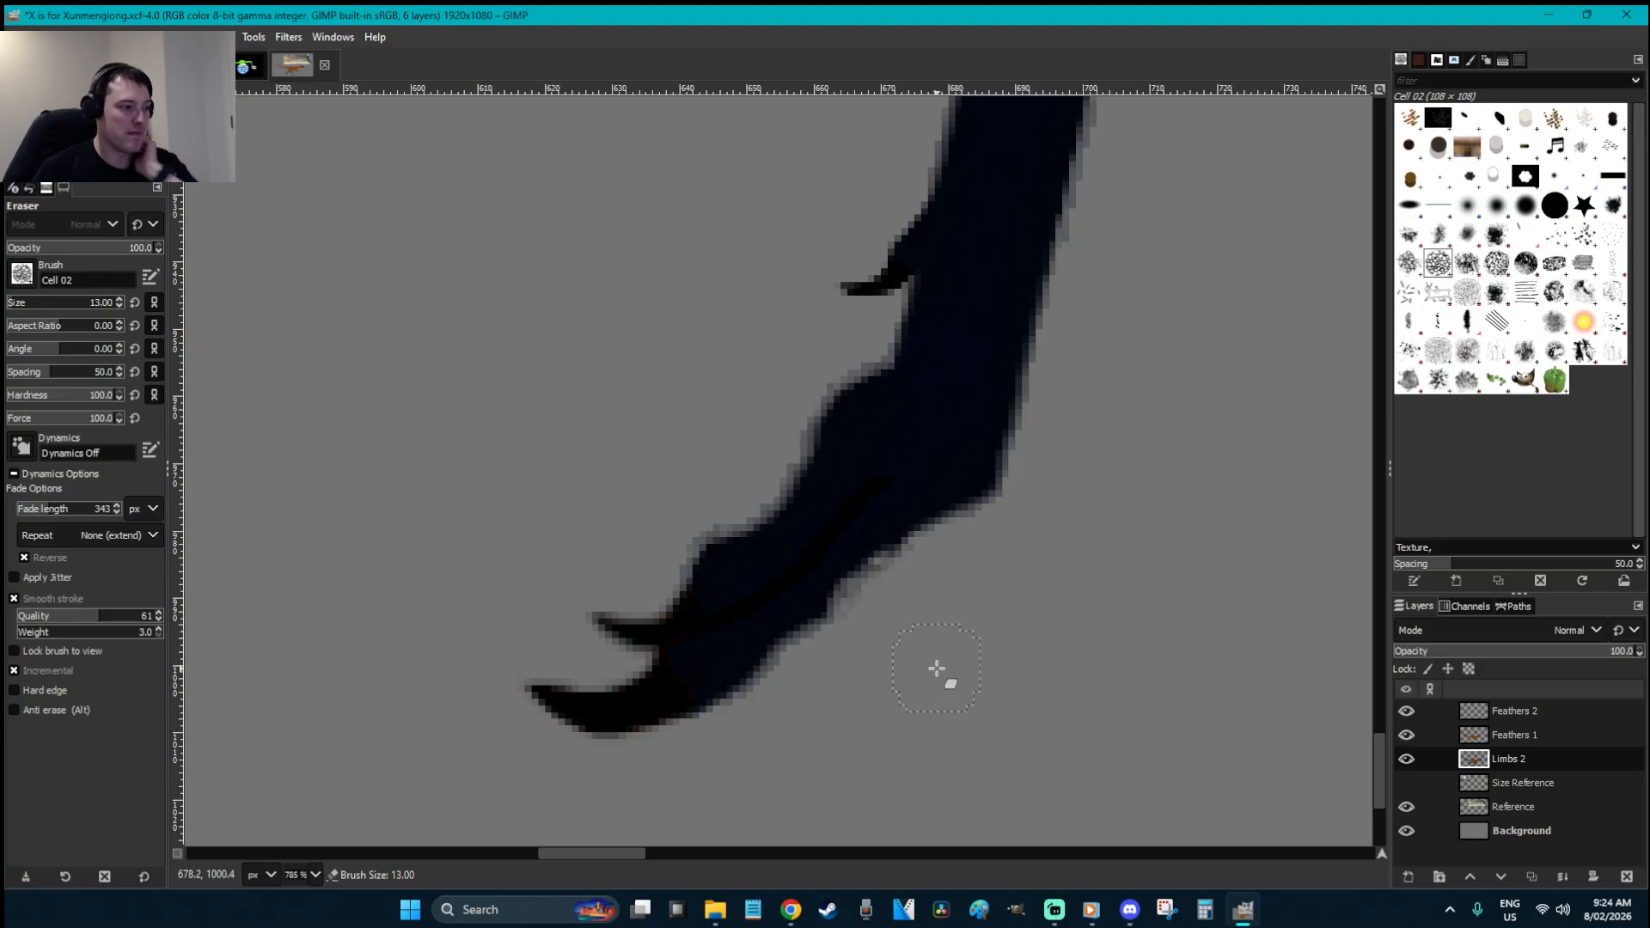
key("ctrl+z")
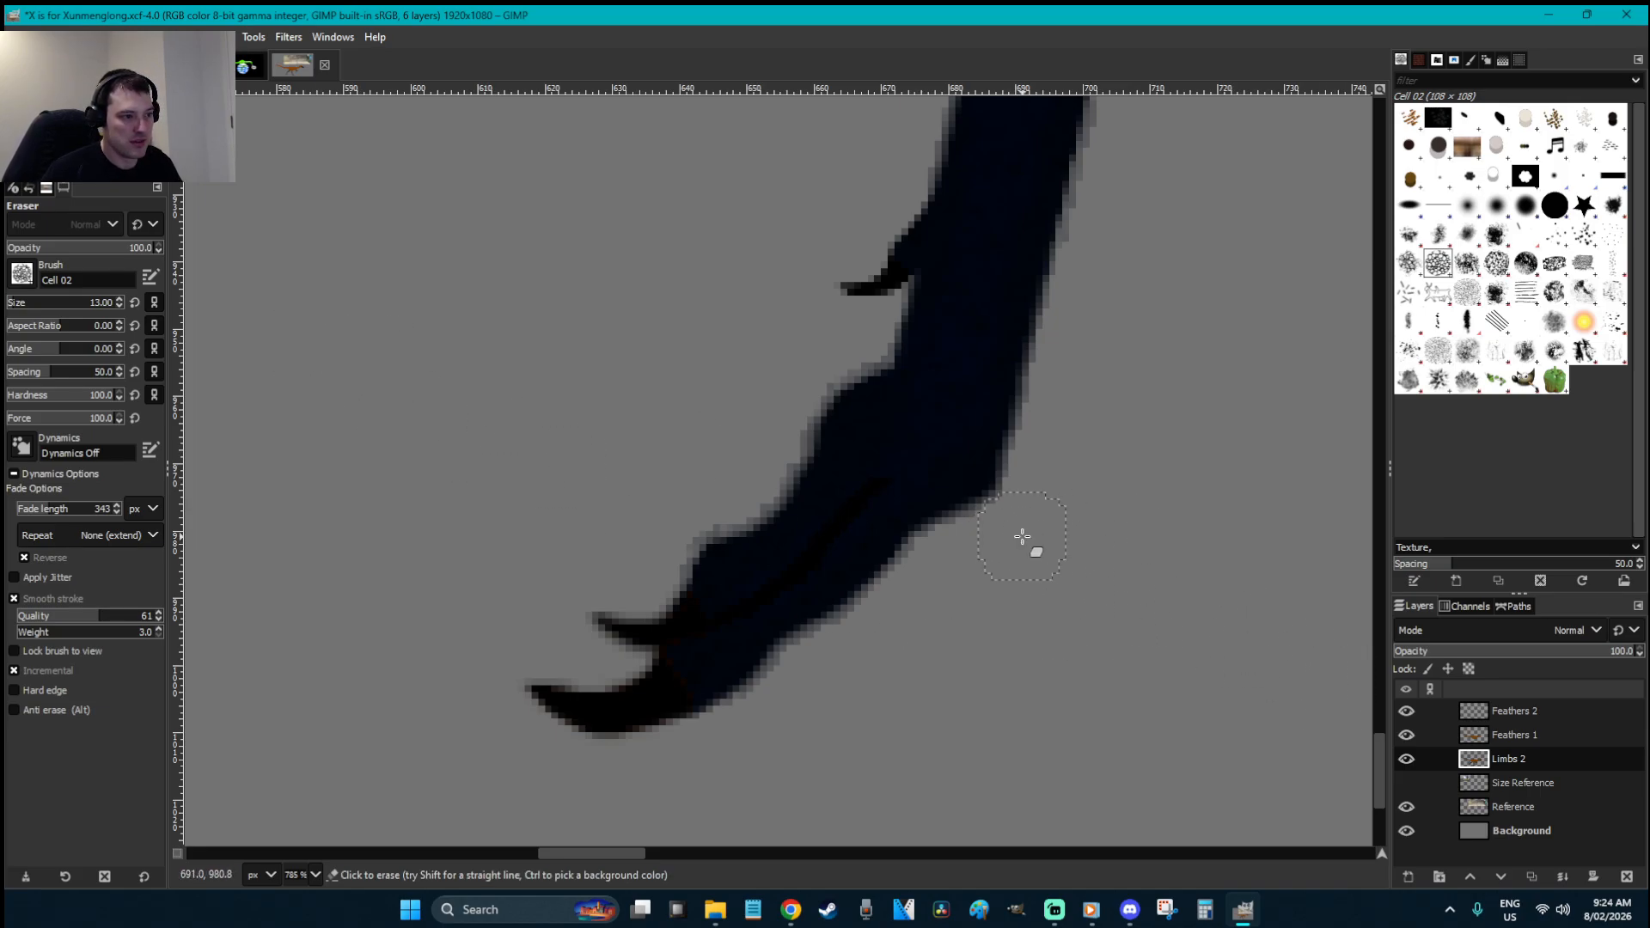
- Toggle the Limbs 2 layer's visibility as a check, rename the layer as Drawing and reduce the eraser size to 8
left_click(1404, 760)
left_click(1404, 759)
left_click(1405, 762)
left_click(1407, 763)
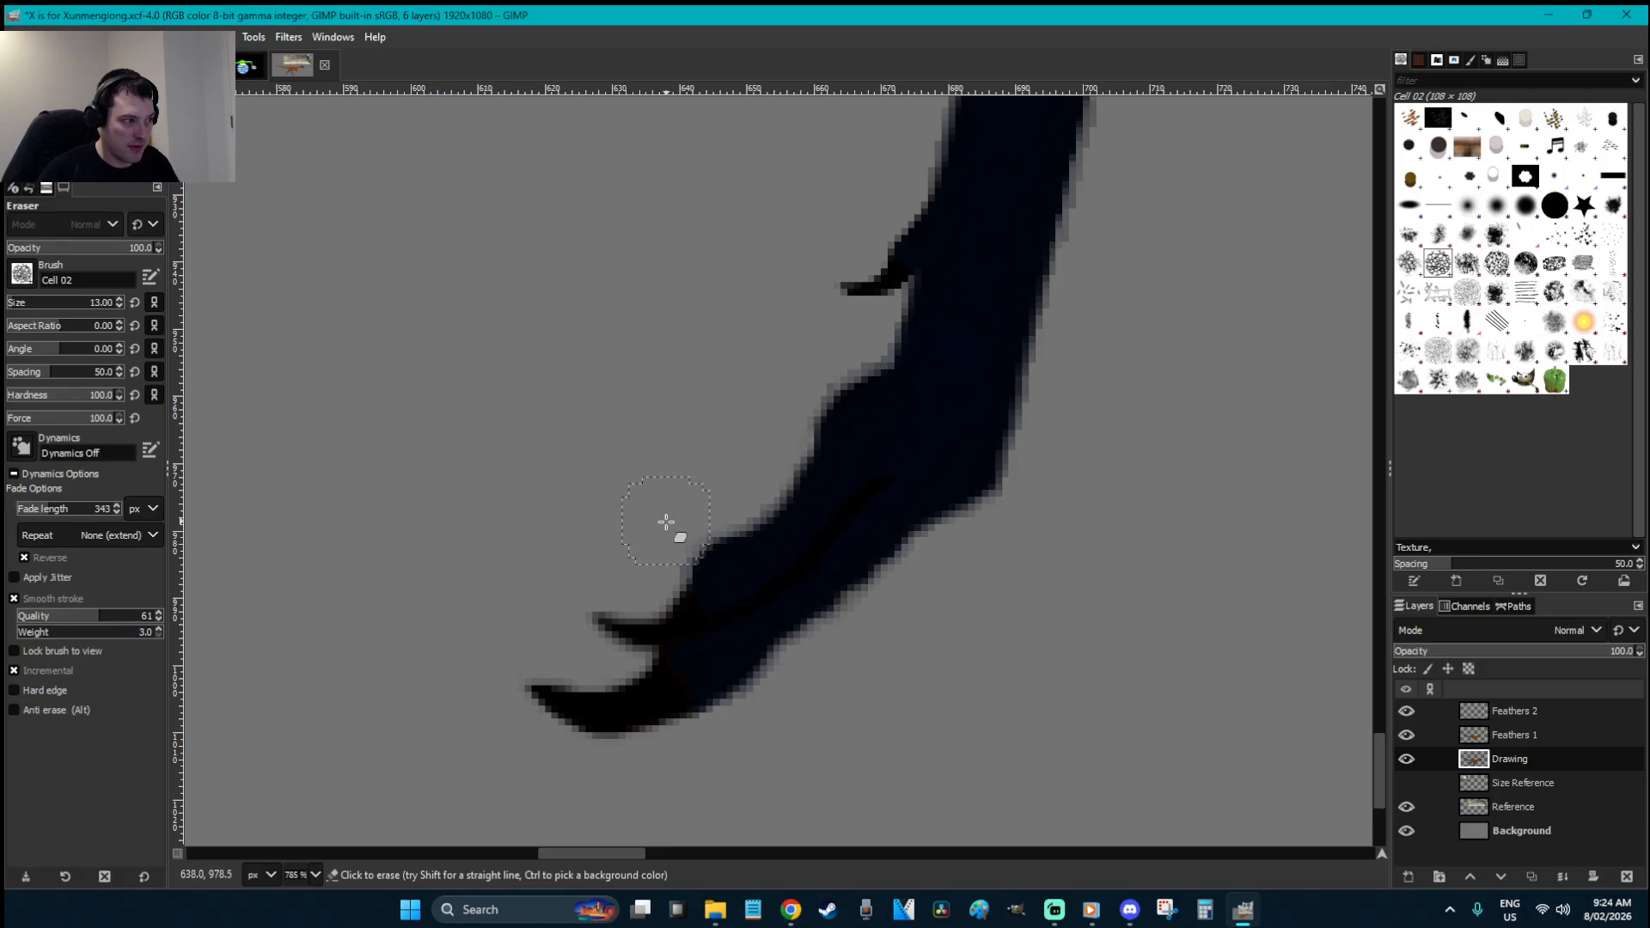
key("bracketleft")
key("bracketleft")
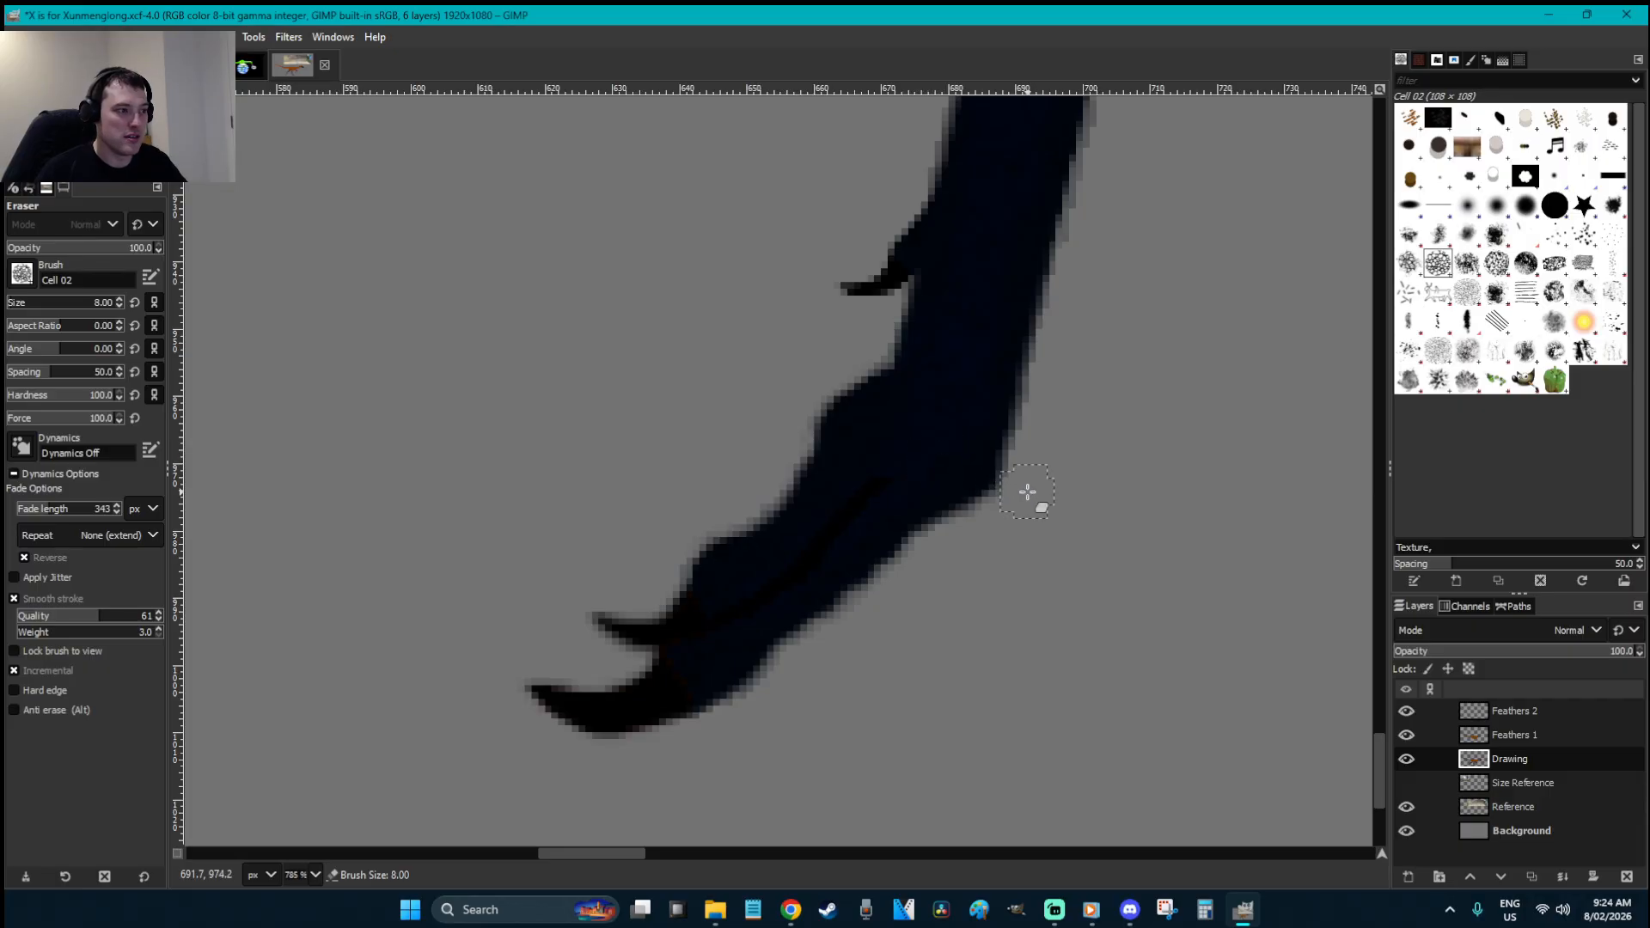
- Outline the upper toe's claw on the back foot with Free Select, and copy and paste it back in place on the Drawing layer
key("f")
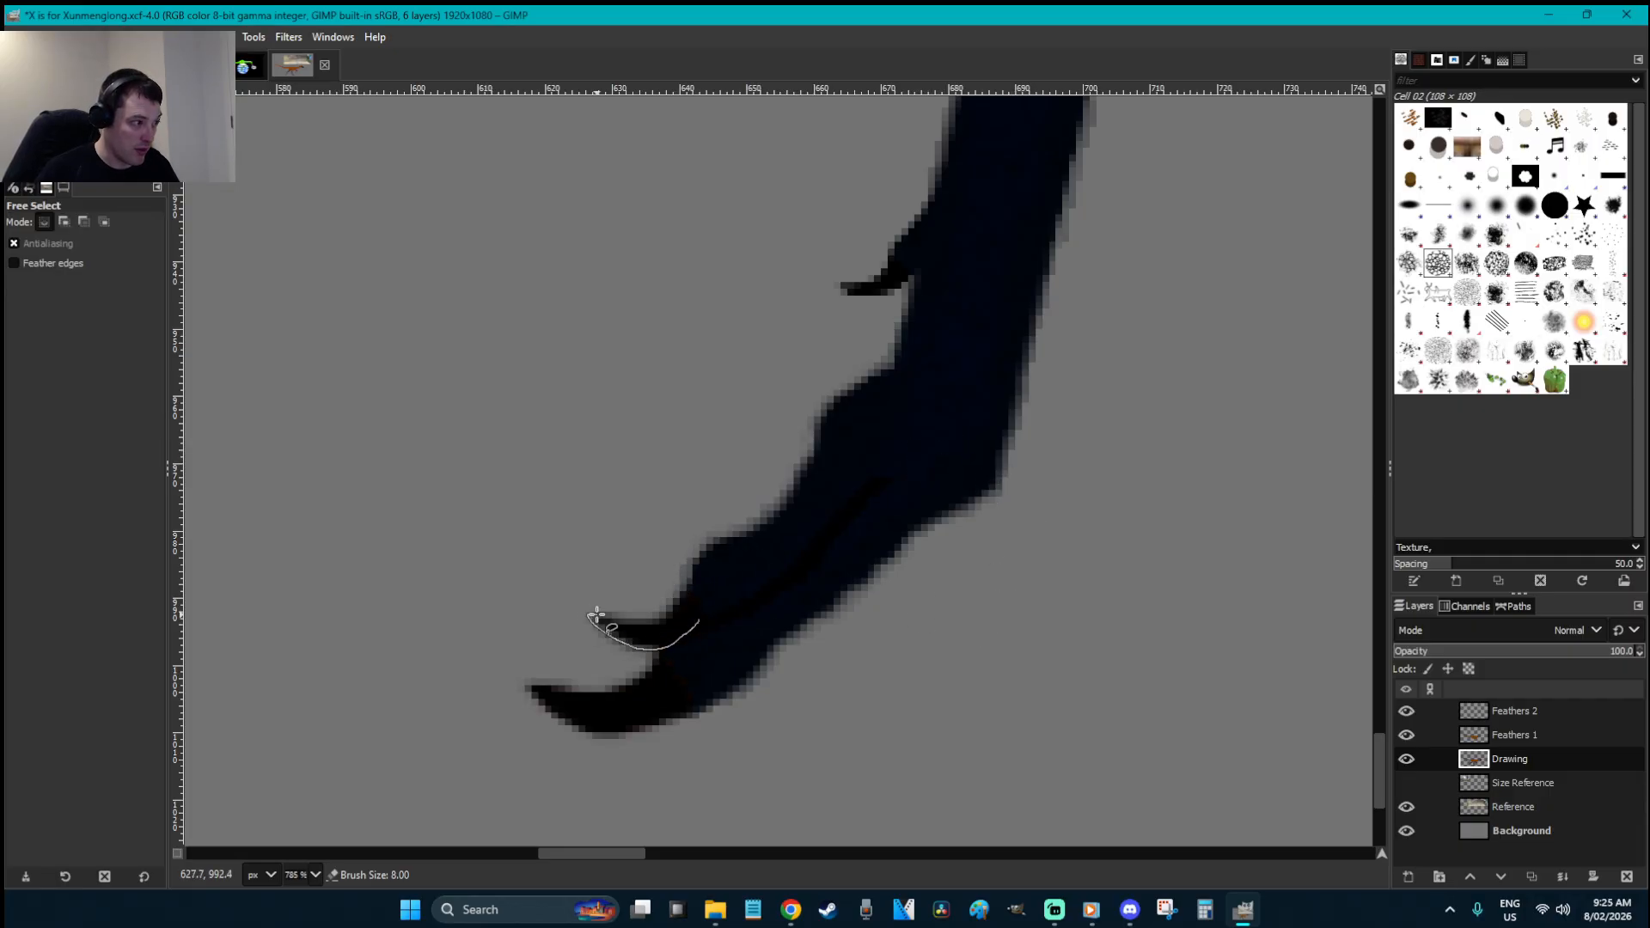
left_click(698, 601)
key("Return")
key("ctrl+c")
key("ctrl+v")
left_click(882, 670)
- Check the whole body and legs at 100% and save the image
scroll(882, 670, "down", 5)
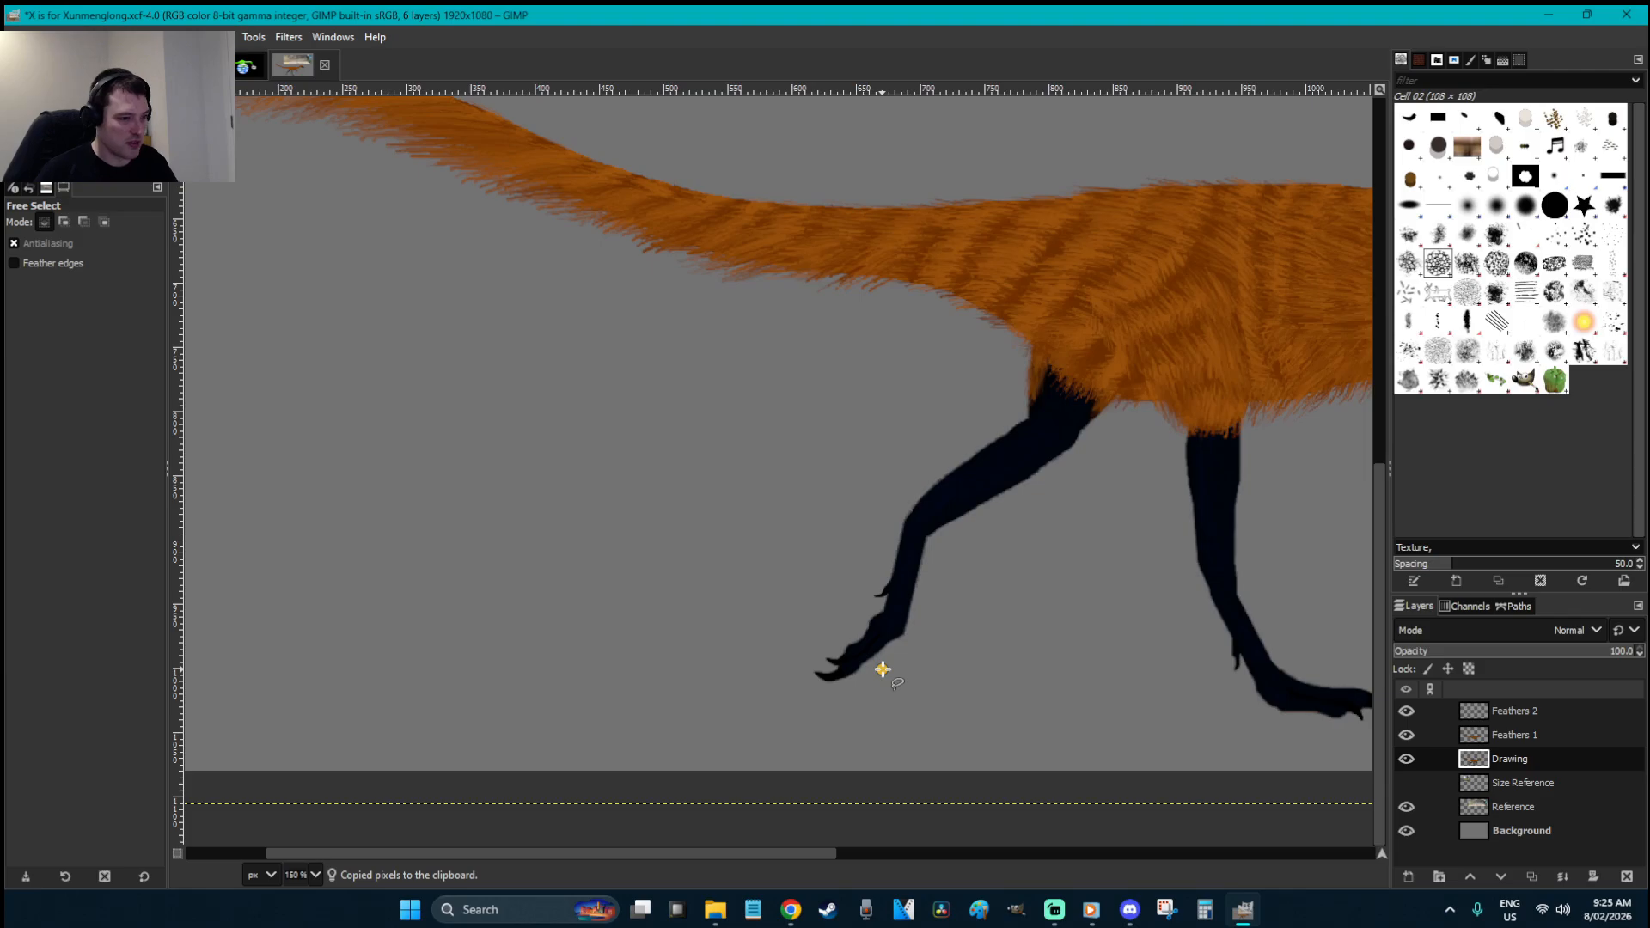
scroll(883, 670, "down", 1)
key("r")
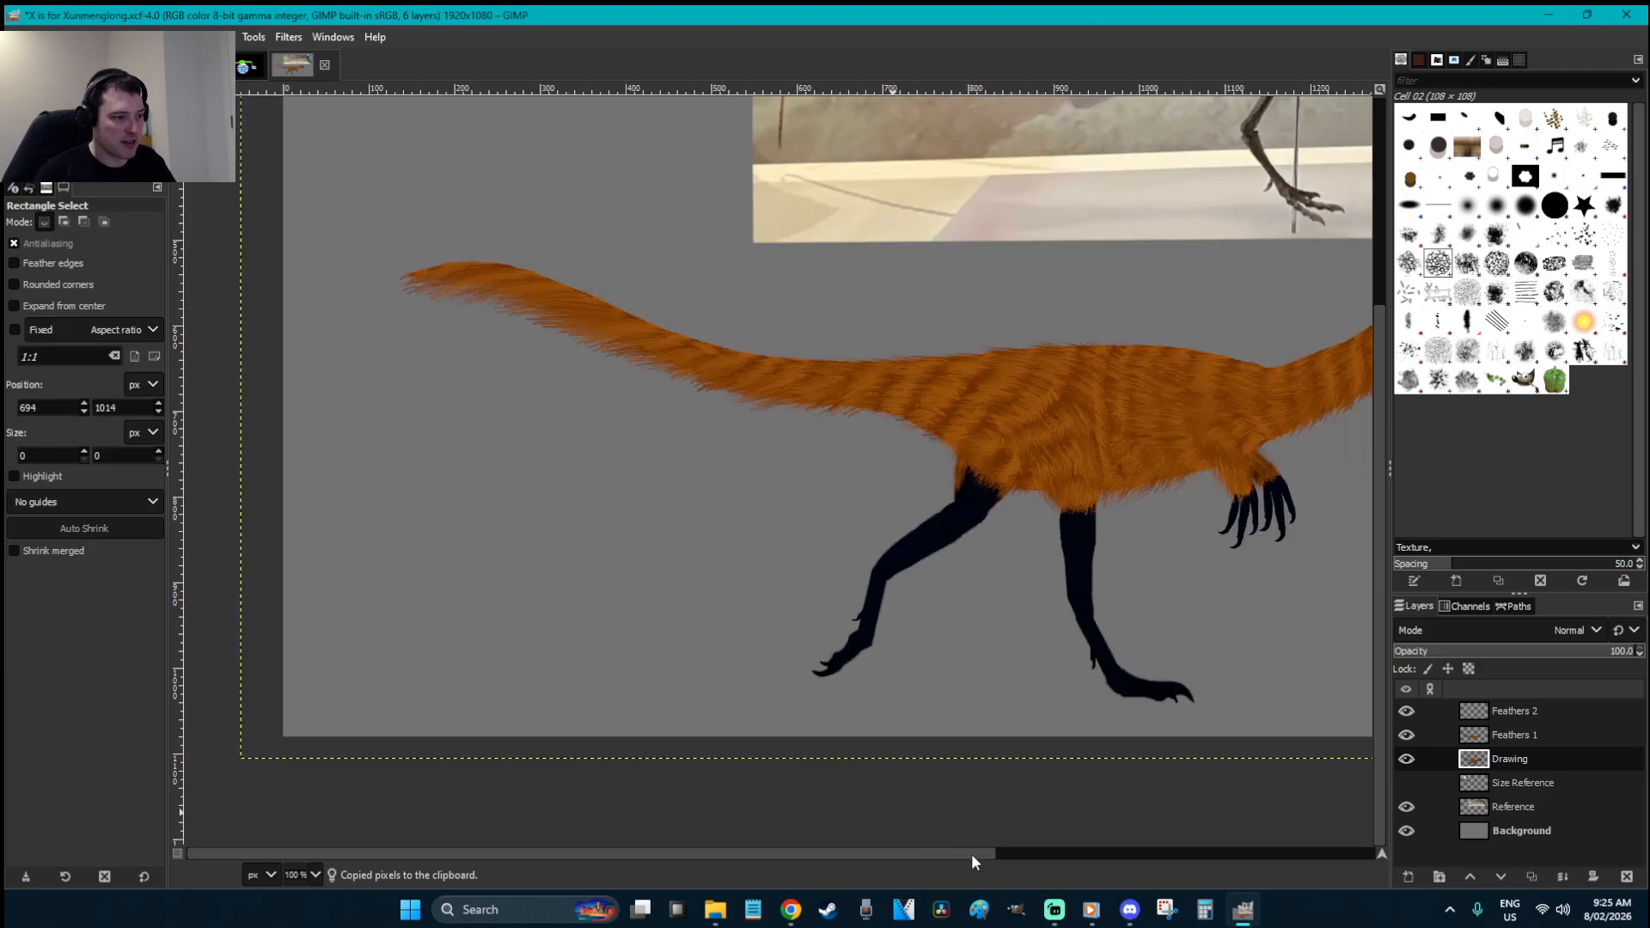
left_click_drag(966, 852, 1204, 853)
key("ctrl+s")
- Smudge the feather edge around the back and top of the face on the Feathers 2 layer with the Bristles 03 brush at size 14
key("z")
left_click_drag(923, 237, 1294, 472)
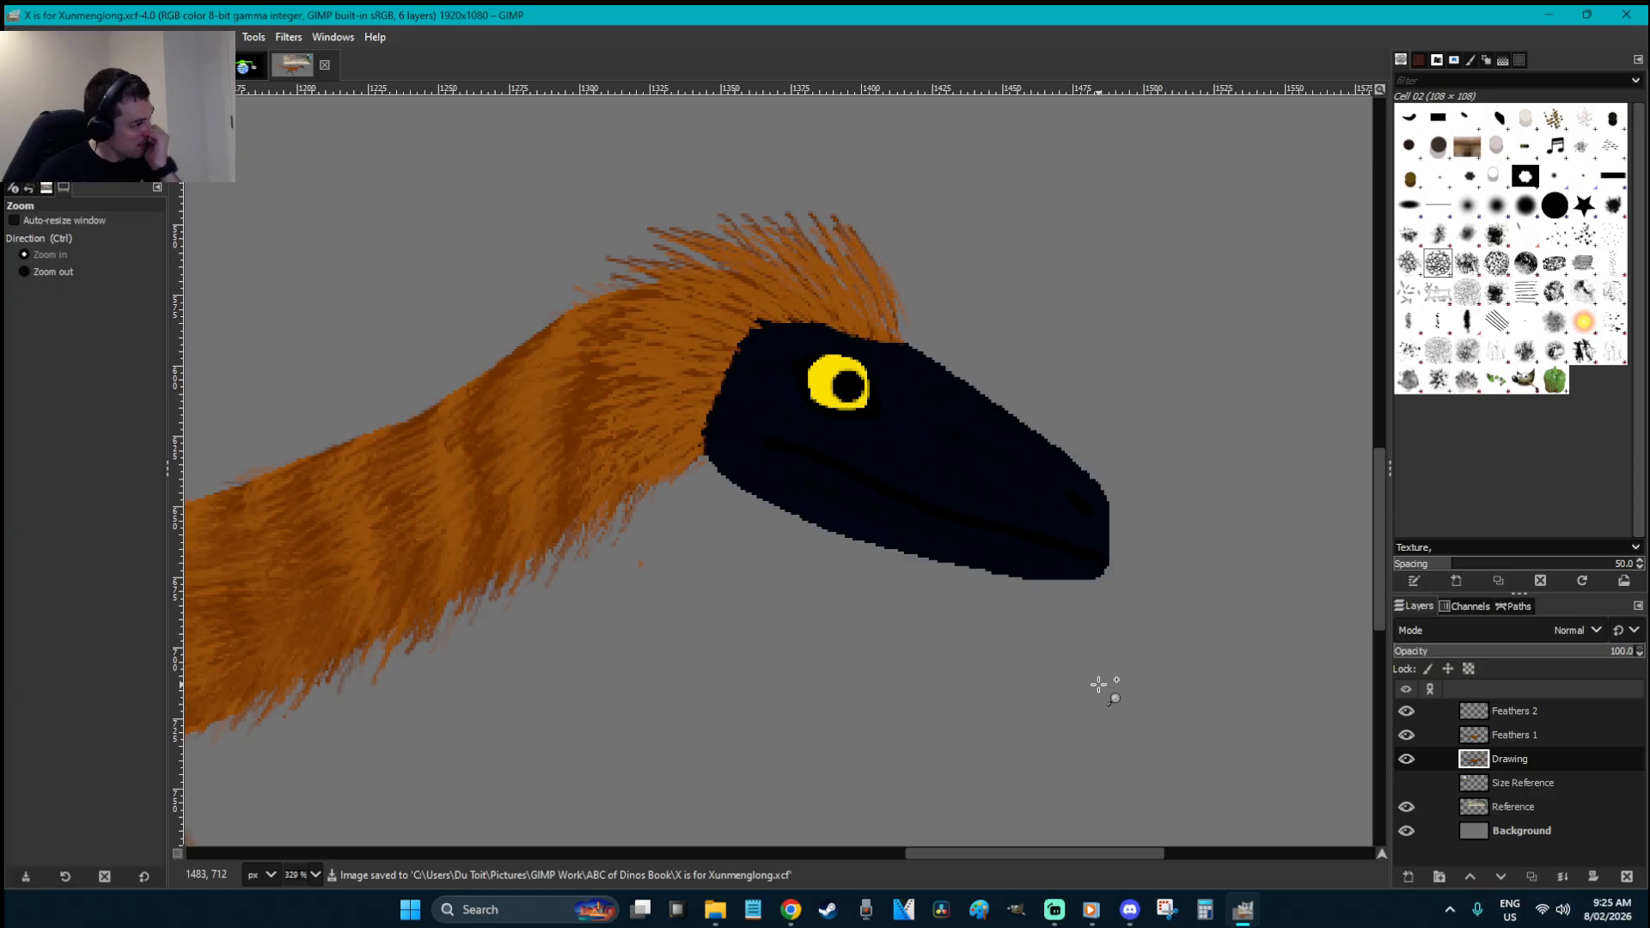
left_click(1539, 711)
left_click(911, 497)
key("s")
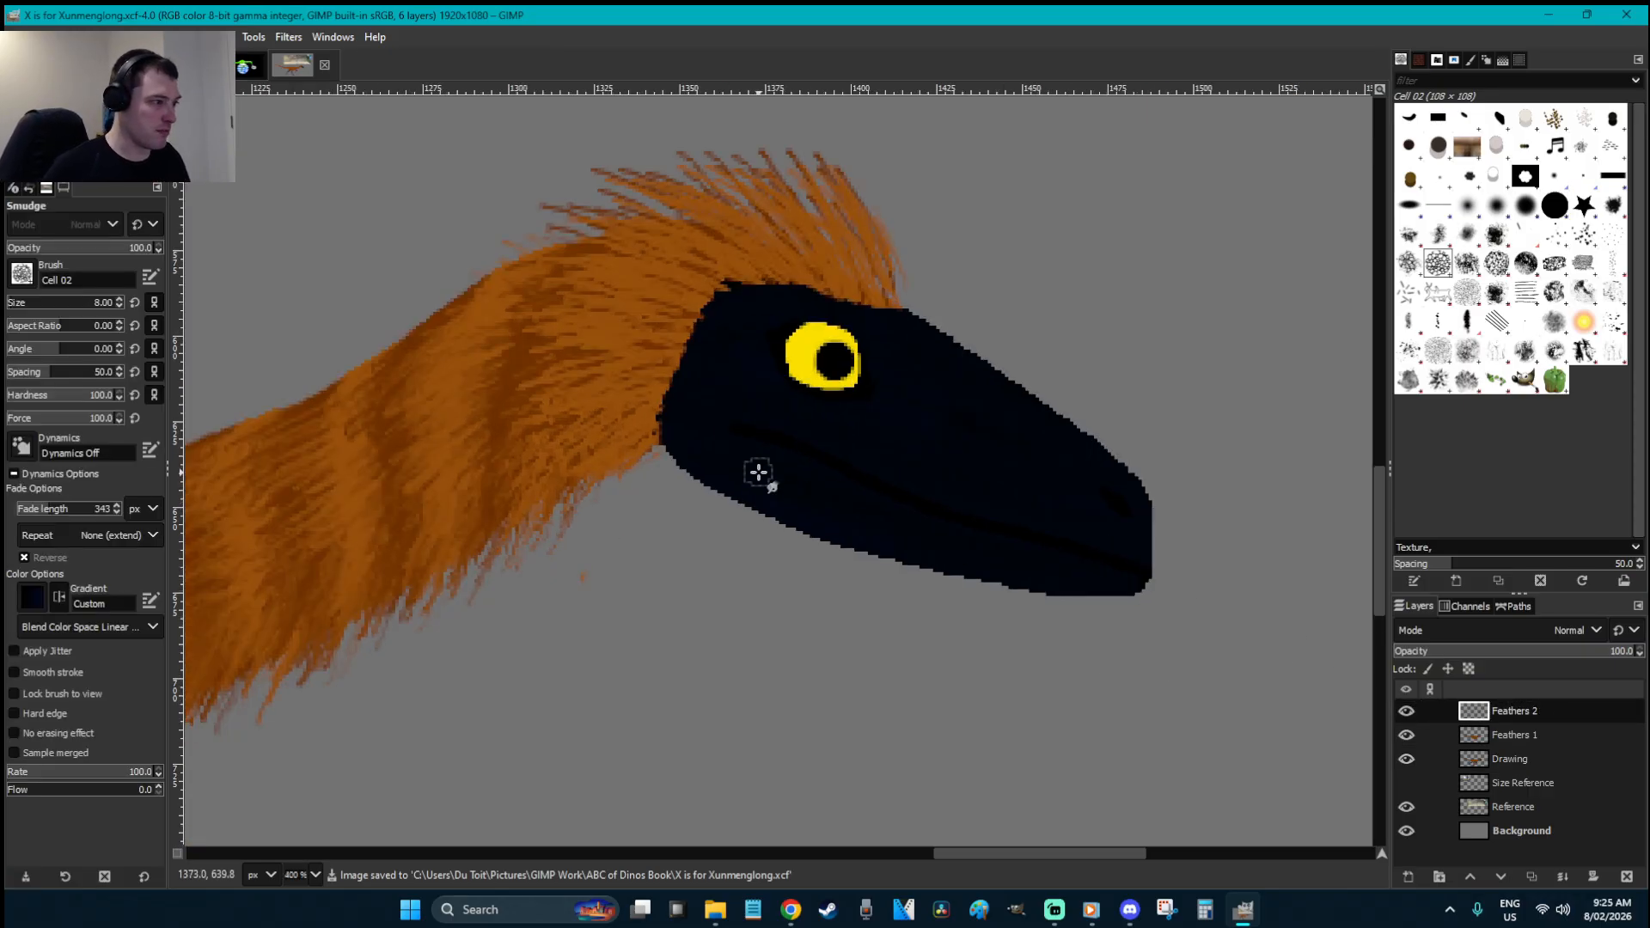
left_click(1612, 234)
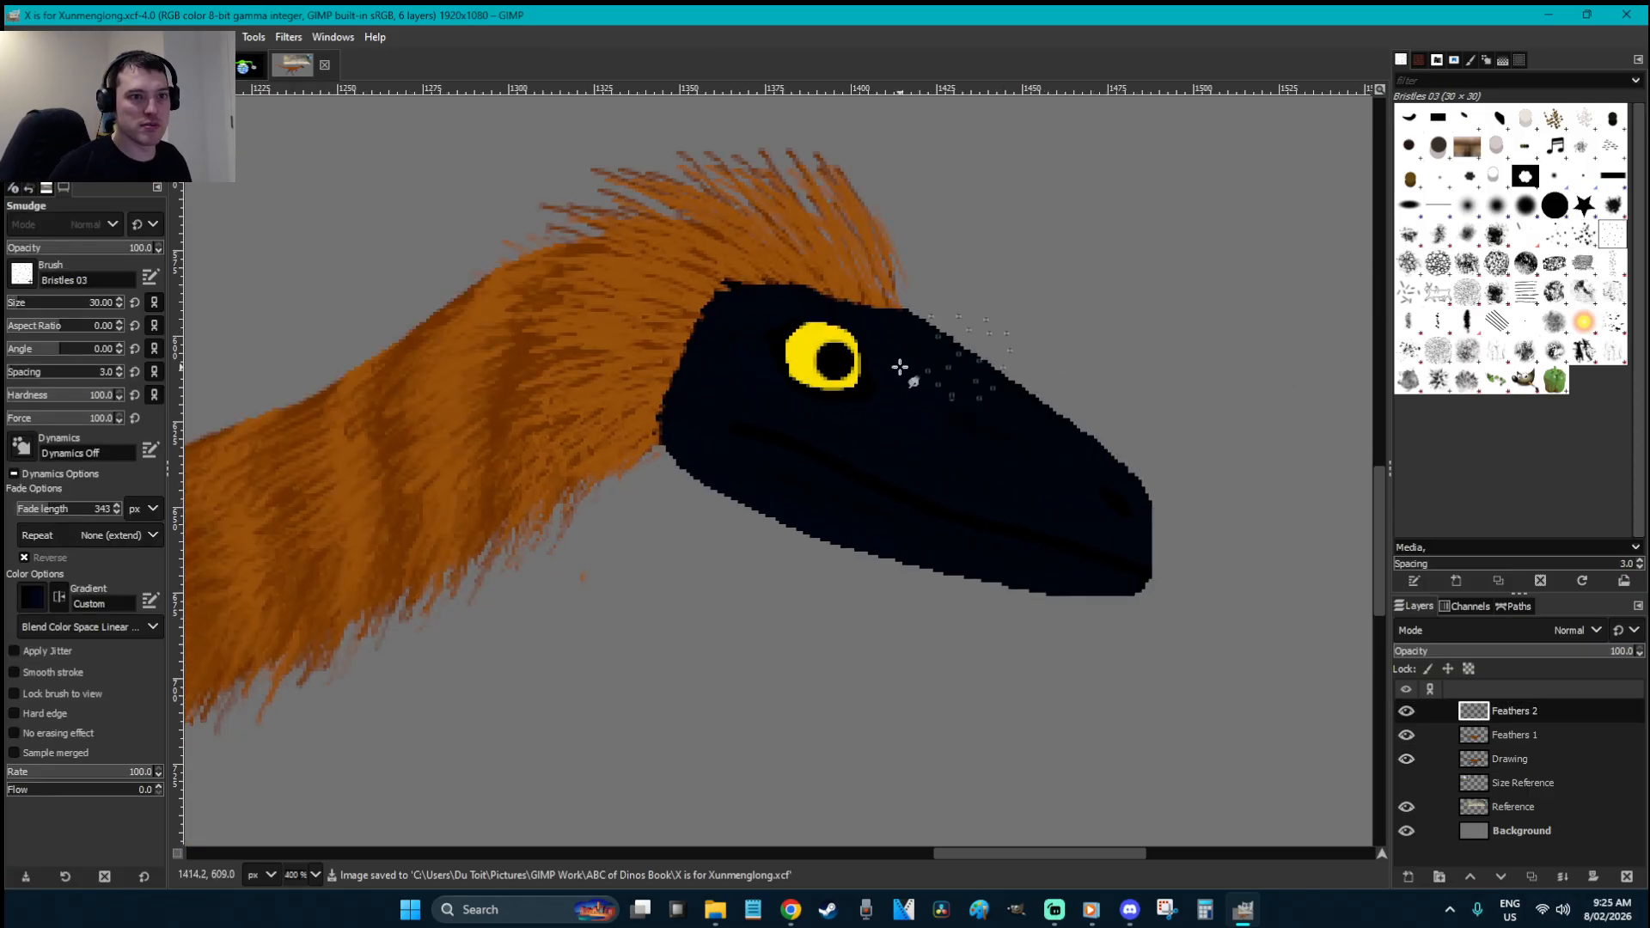
left_click(13, 305)
mouse_move(655, 426)
left_mouse_down()
mouse_move(665, 361)
mouse_move(637, 403)
mouse_move(660, 397)
mouse_move(660, 336)
mouse_move(702, 334)
mouse_move(698, 279)
mouse_move(730, 291)
mouse_move(676, 304)
mouse_move(695, 325)
mouse_move(703, 306)
mouse_move(663, 343)
mouse_move(689, 365)
mouse_move(643, 433)
mouse_move(668, 392)
mouse_move(637, 393)
mouse_move(673, 367)
mouse_move(691, 288)
mouse_move(771, 272)
mouse_move(893, 308)
mouse_move(812, 272)
mouse_move(485, 303)
mouse_move(751, 309)
mouse_move(712, 274)
mouse_move(748, 281)
mouse_move(706, 281)
mouse_move(706, 309)
mouse_move(670, 327)
mouse_move(692, 370)
left_mouse_up()
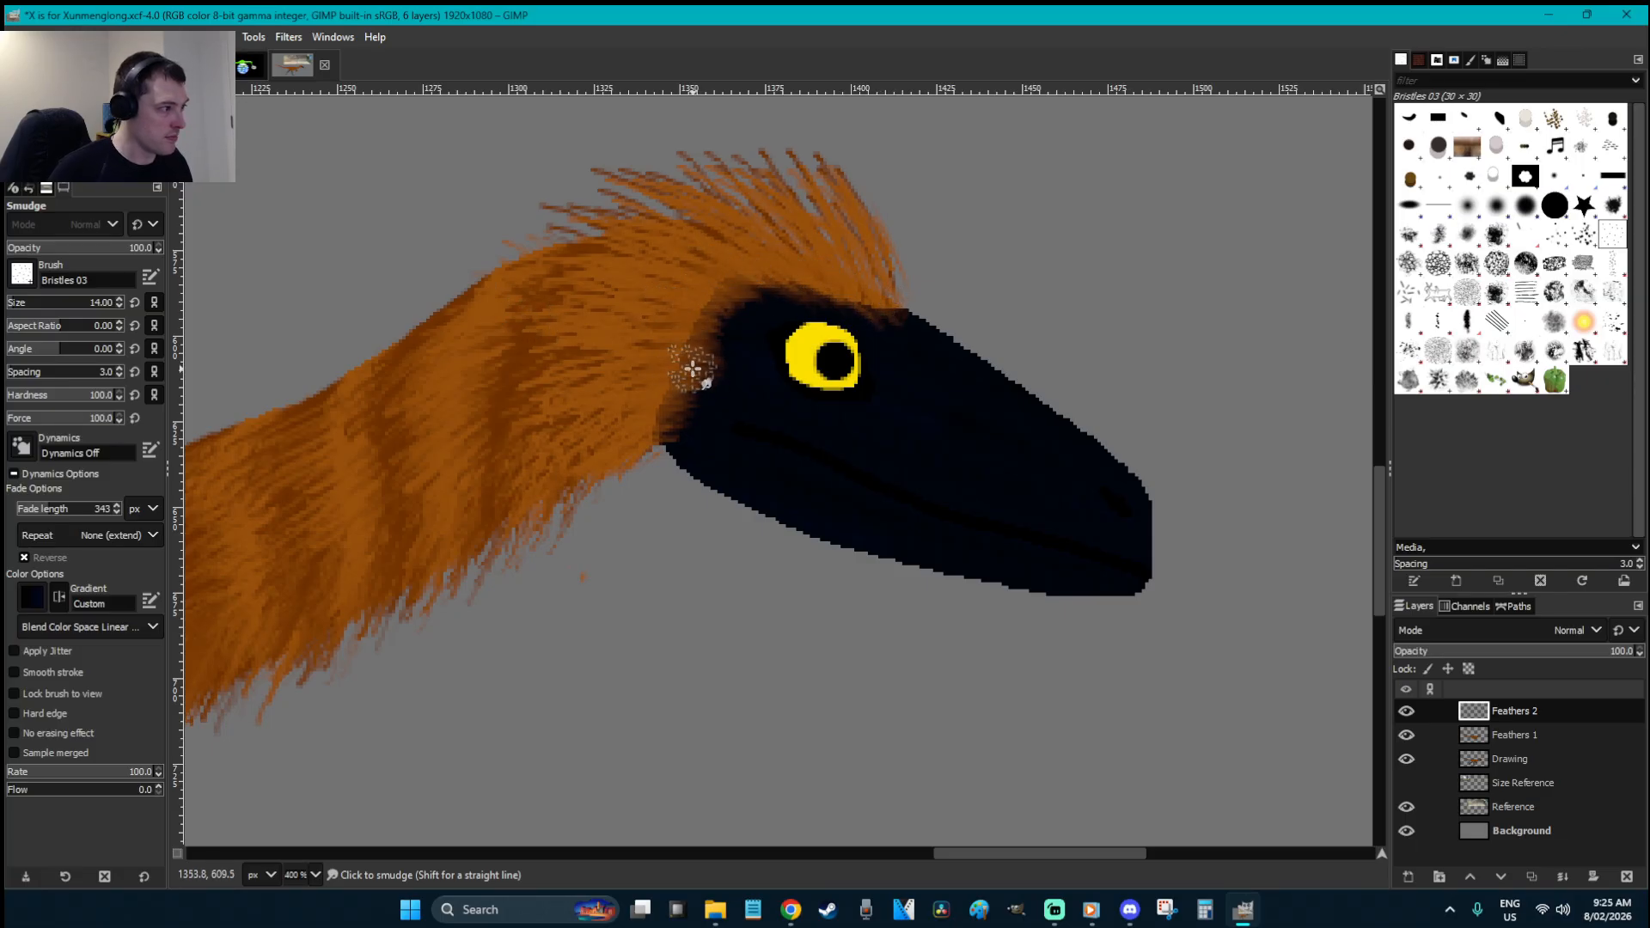
- Paint orange-brown feathers over the smudged edge around the face with the Bristles 03 brush at size 14 and 100 opacity
key("p")
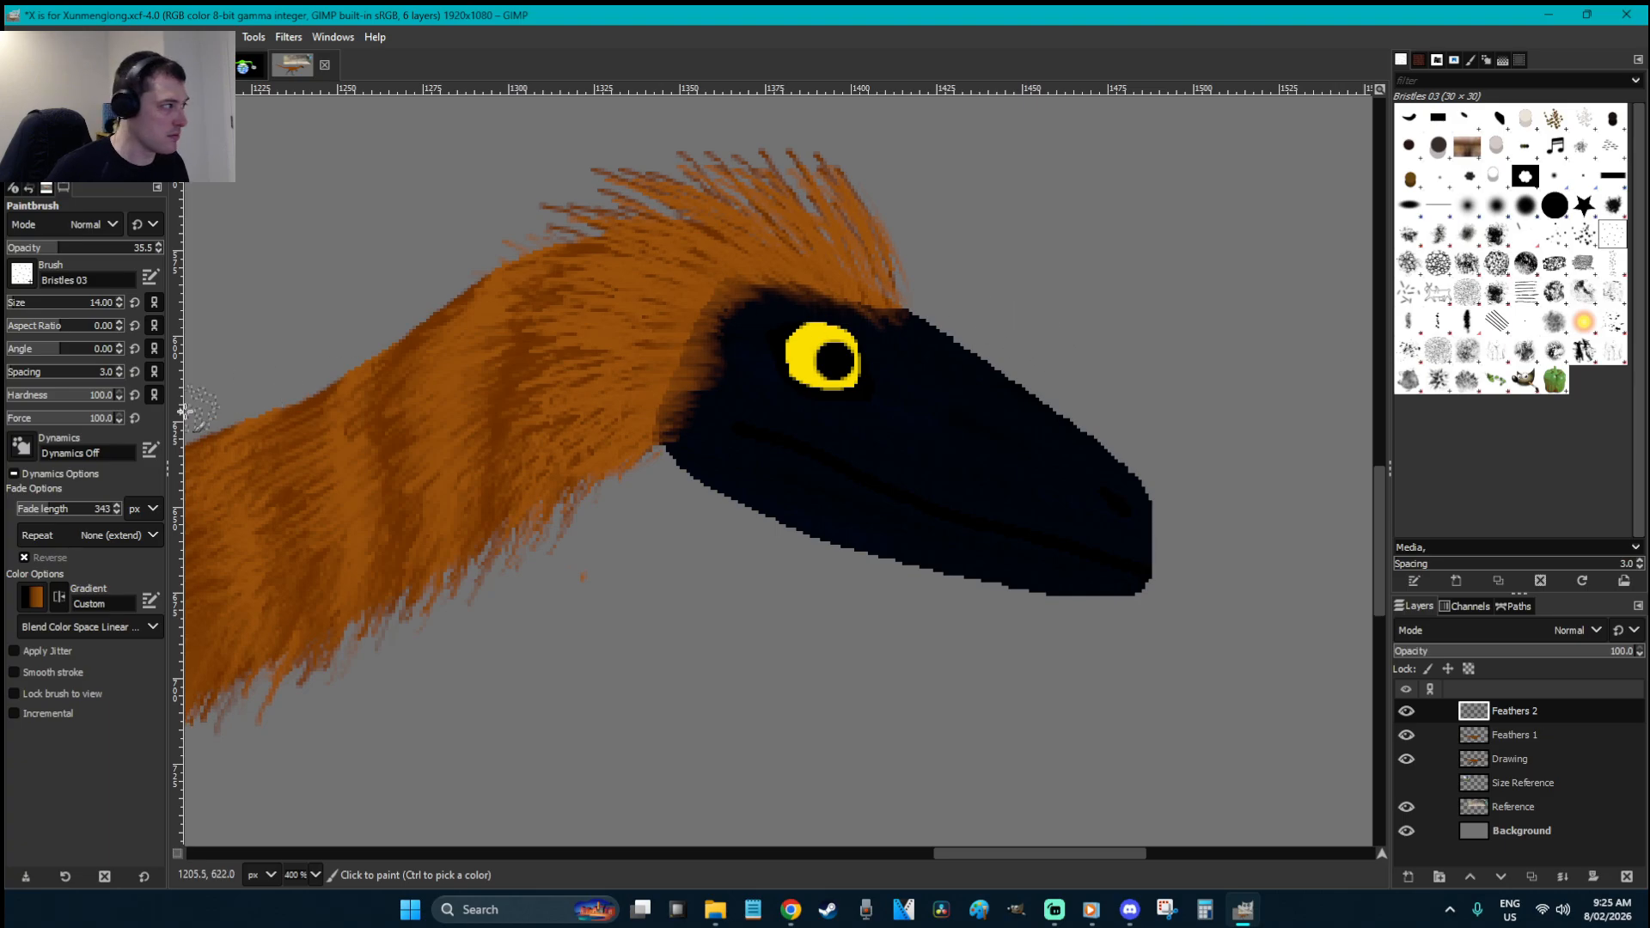
left_click_drag(671, 384, 673, 371)
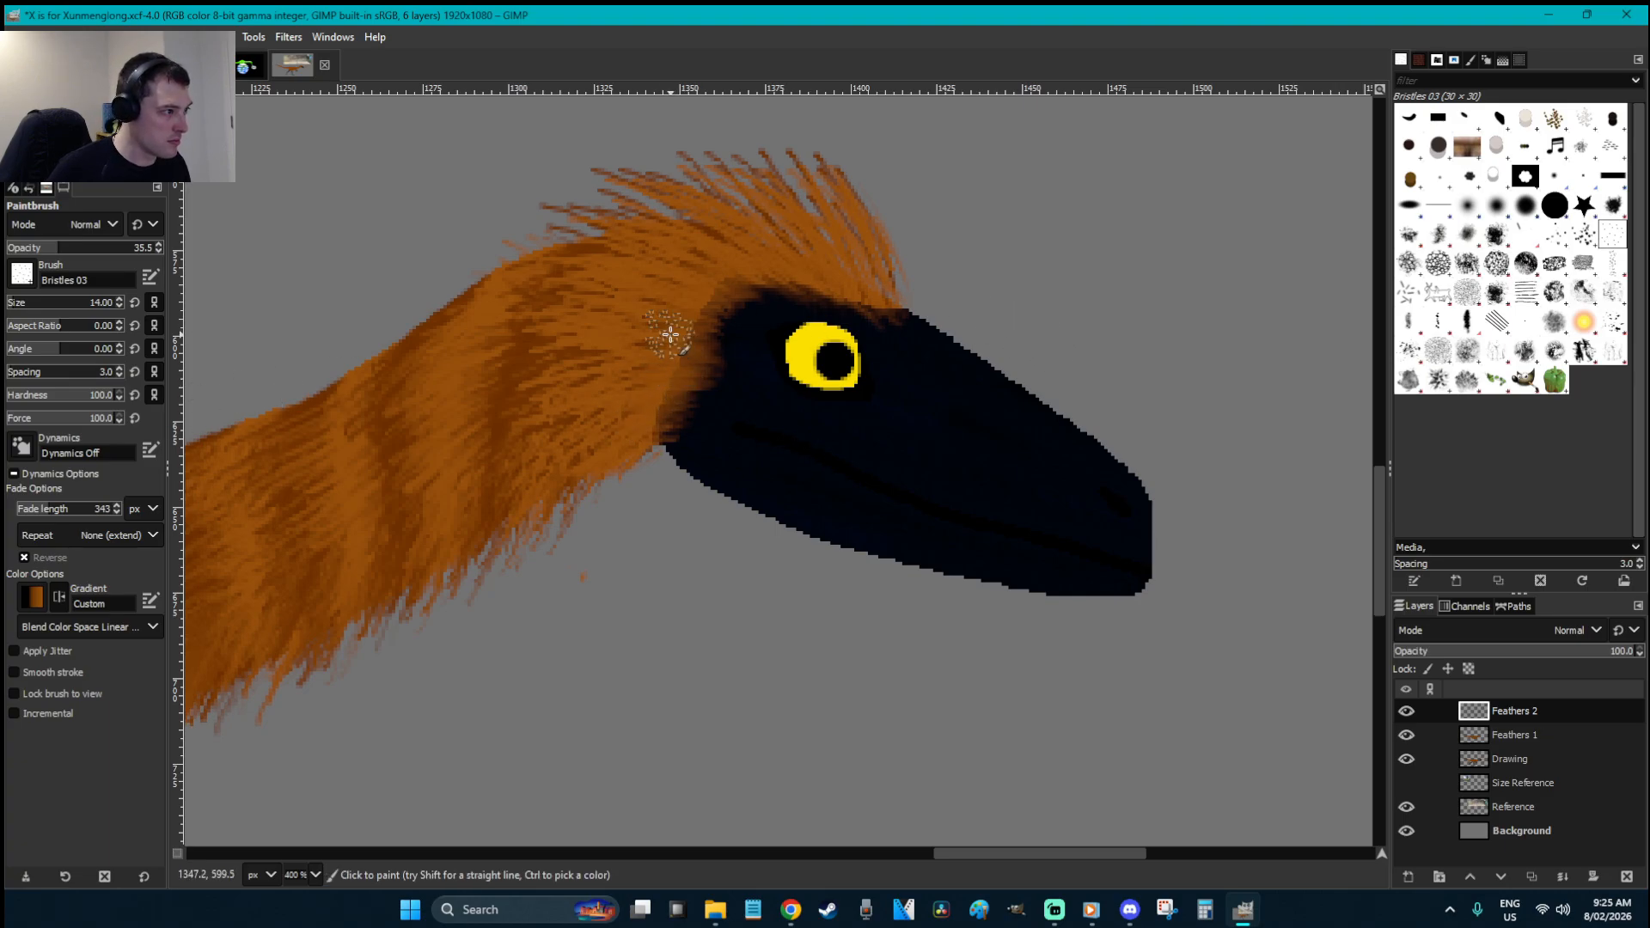
left_click_drag(119, 248, 177, 250)
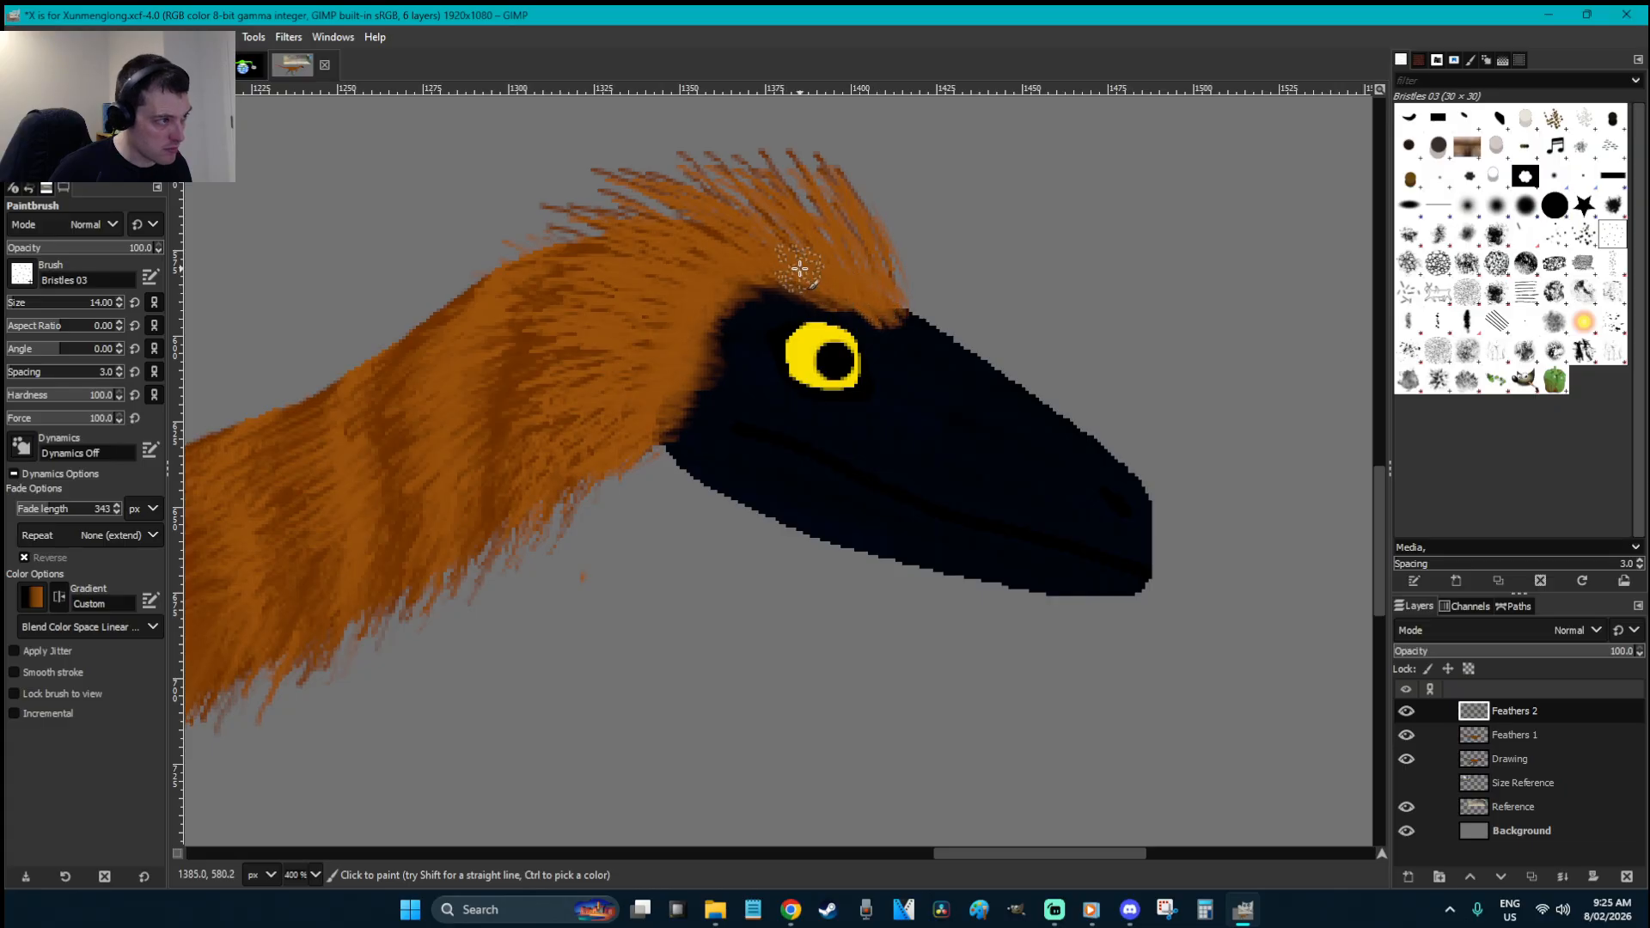
key("r")
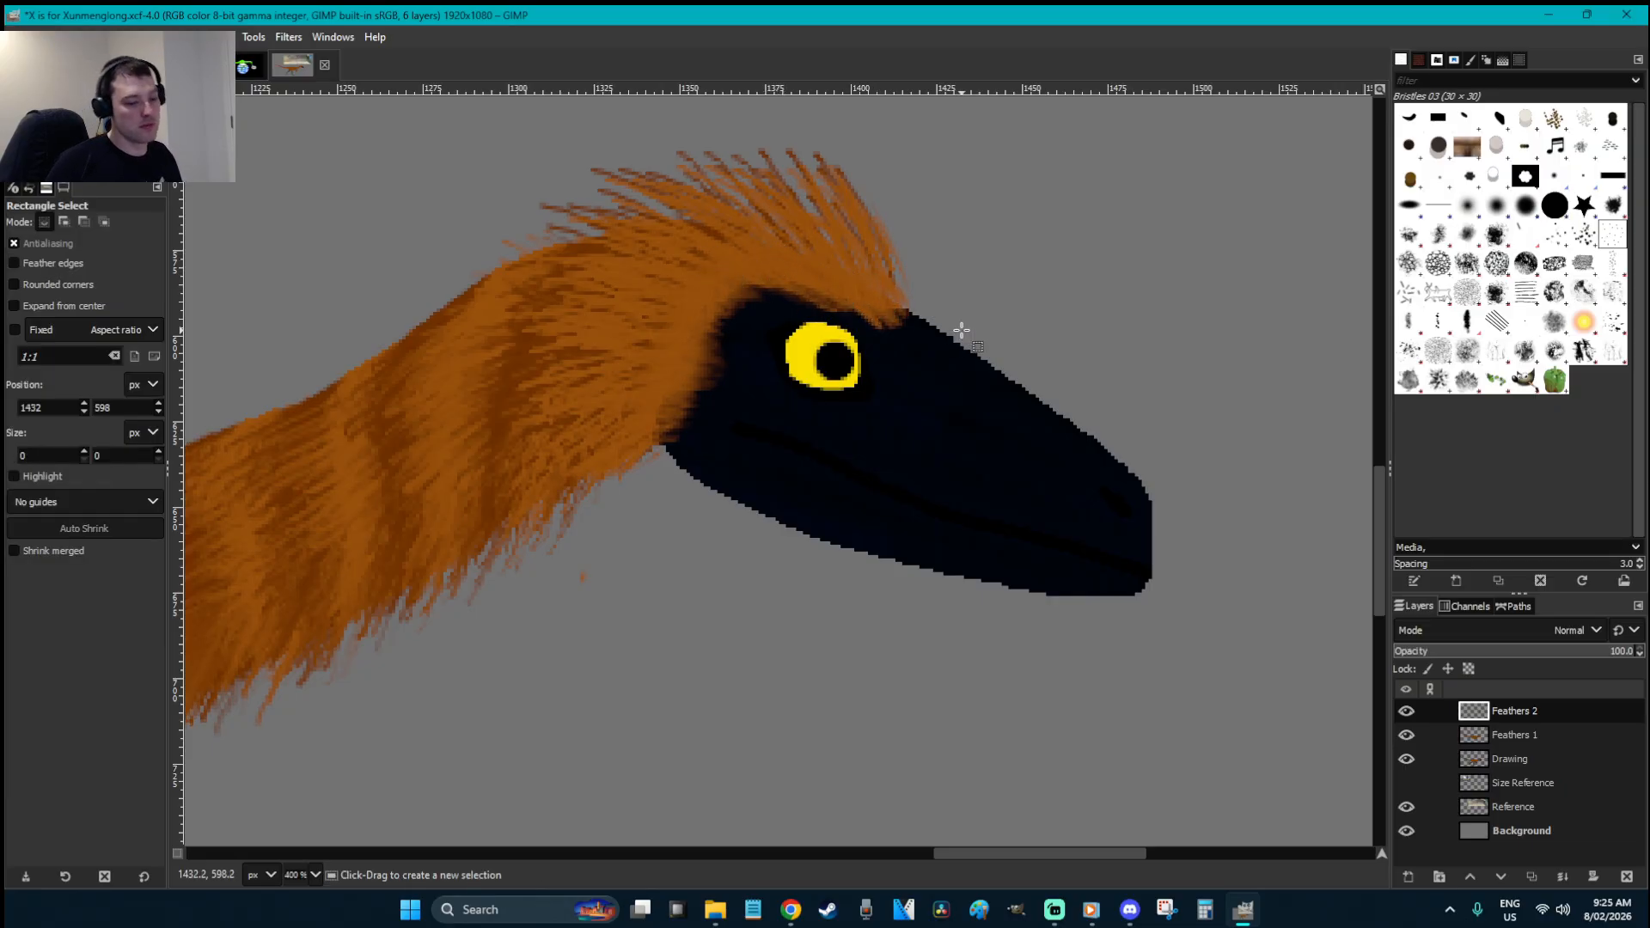
scroll(961, 330, "down", 6)
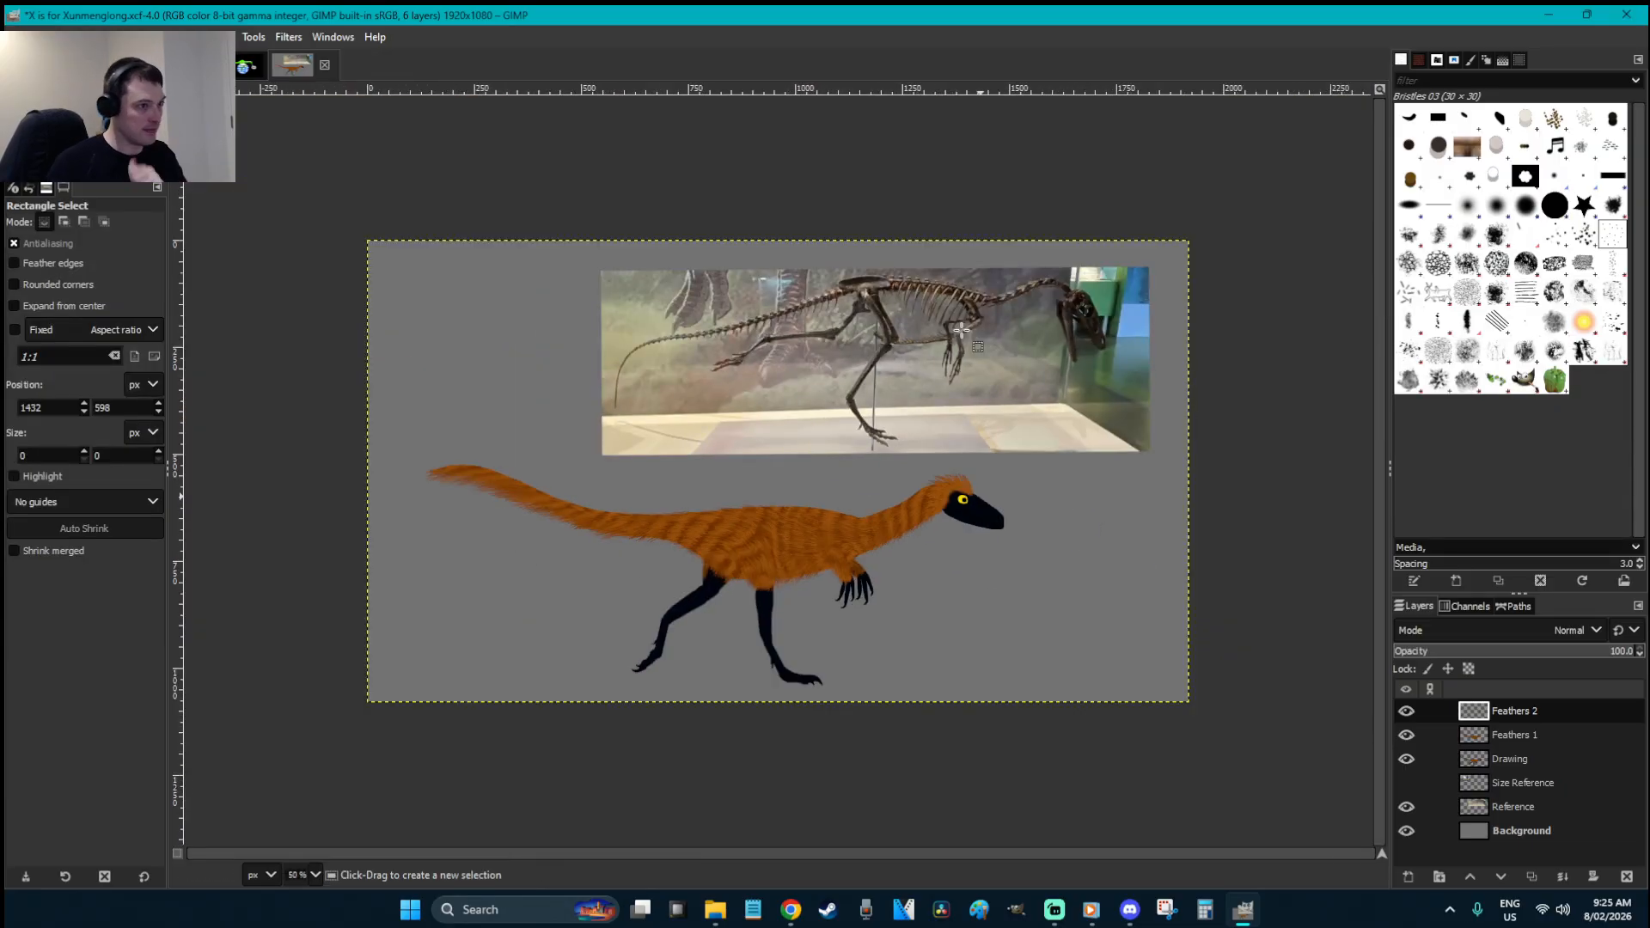
- Select the Drawing layer and try to trim the lower jaw's edge with the 2. Hardness 075 eraser at size 16
key("z")
left_click_drag(1047, 576, 889, 478)
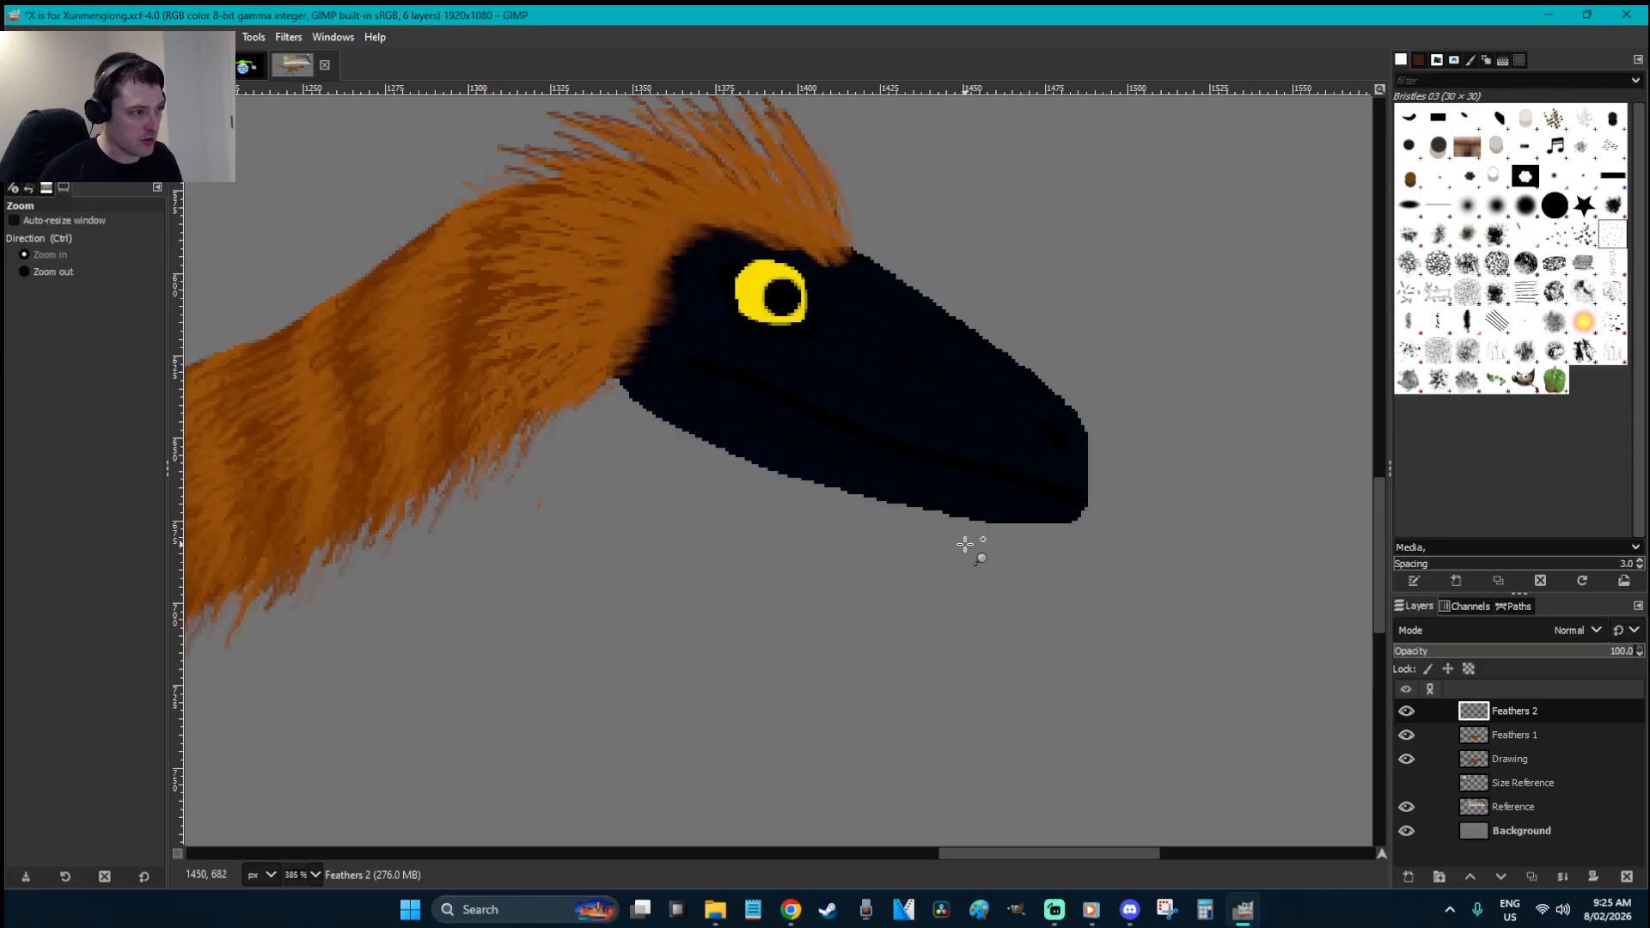
key("shift+e")
left_click(1527, 203)
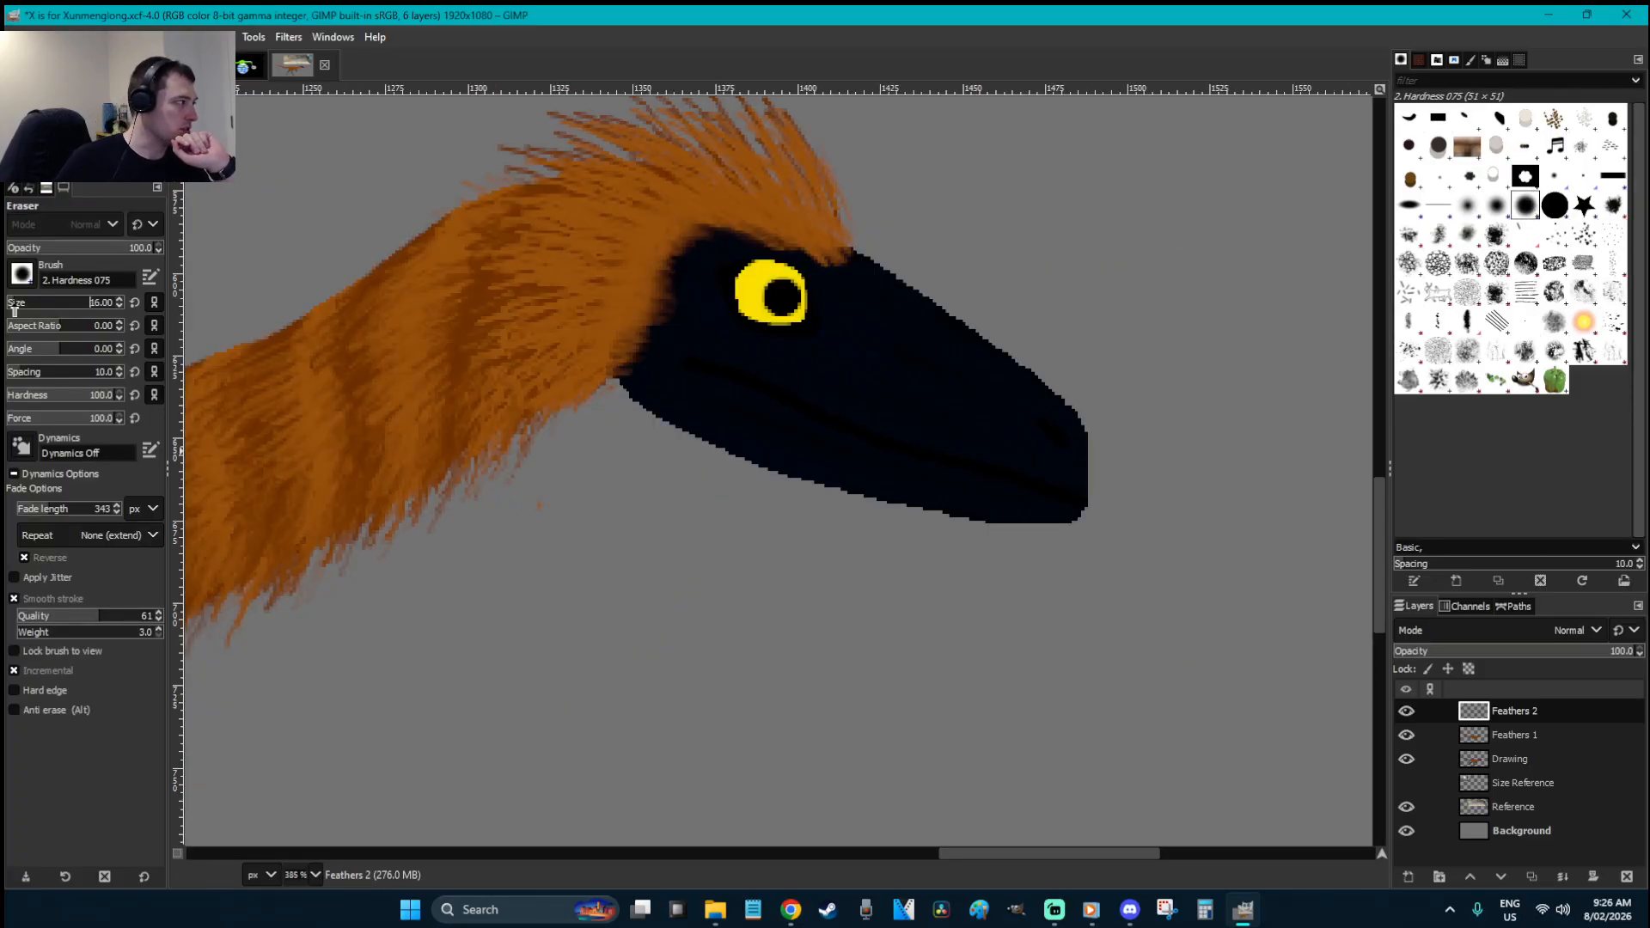
key("Page_Down")
key("Page_Down")
mouse_move(1046, 548)
left_mouse_down()
mouse_move(1009, 539)
mouse_move(1036, 561)
left_mouse_up()
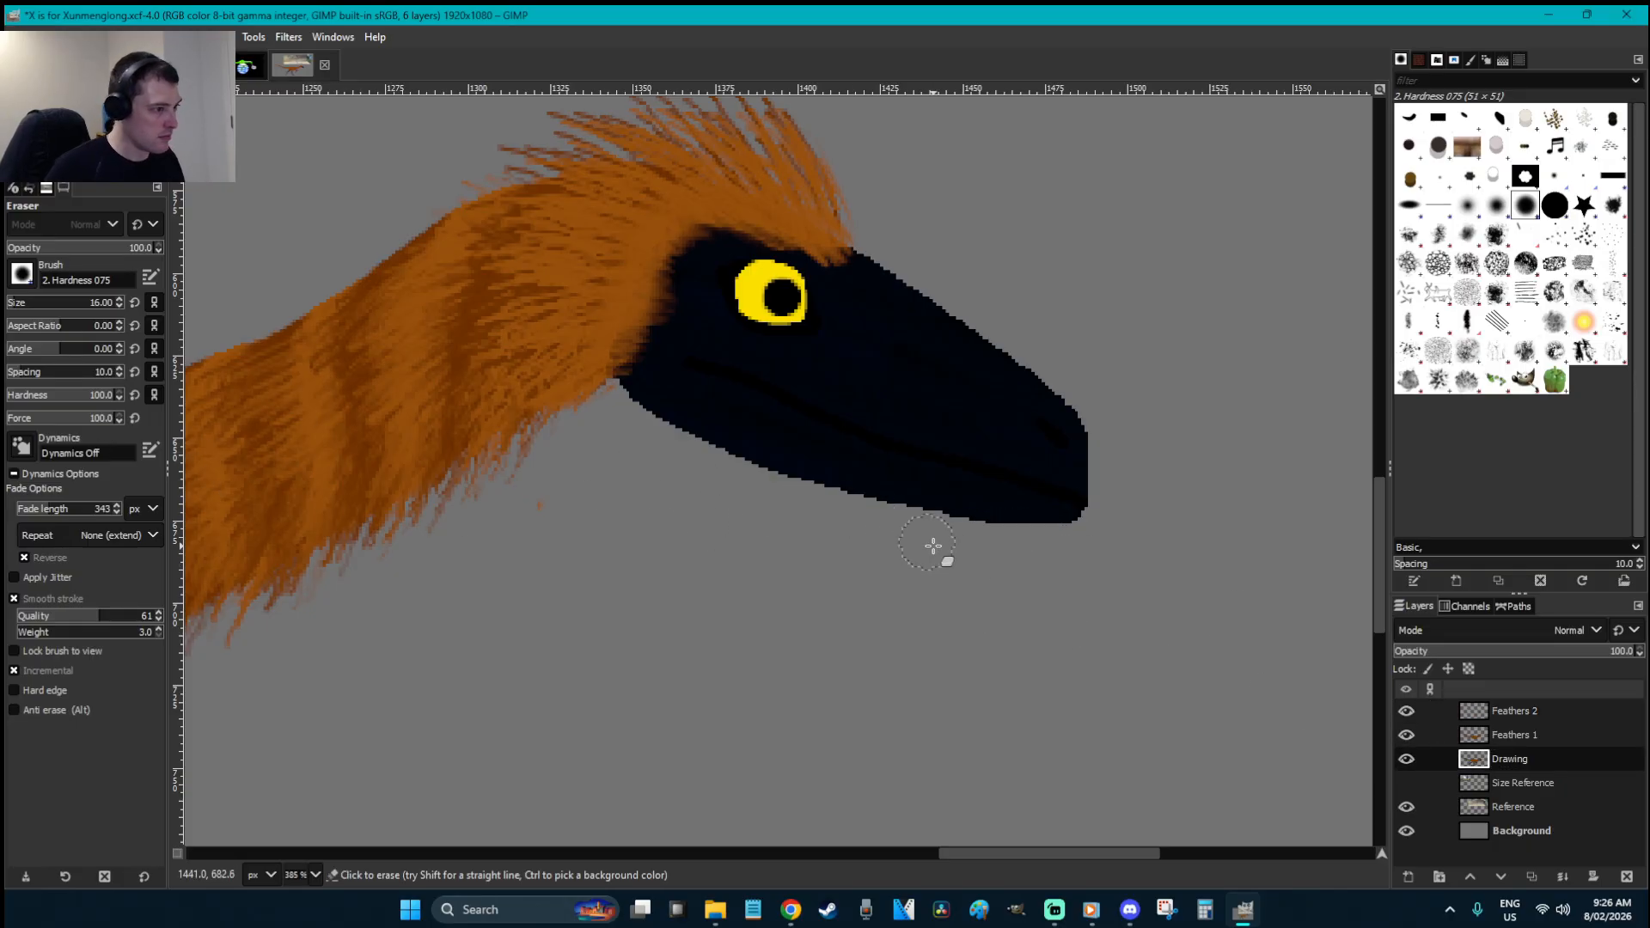
- Try to trim the lower jaw by deleting a free selection drawn along its underside on the Drawing layer
key("f")
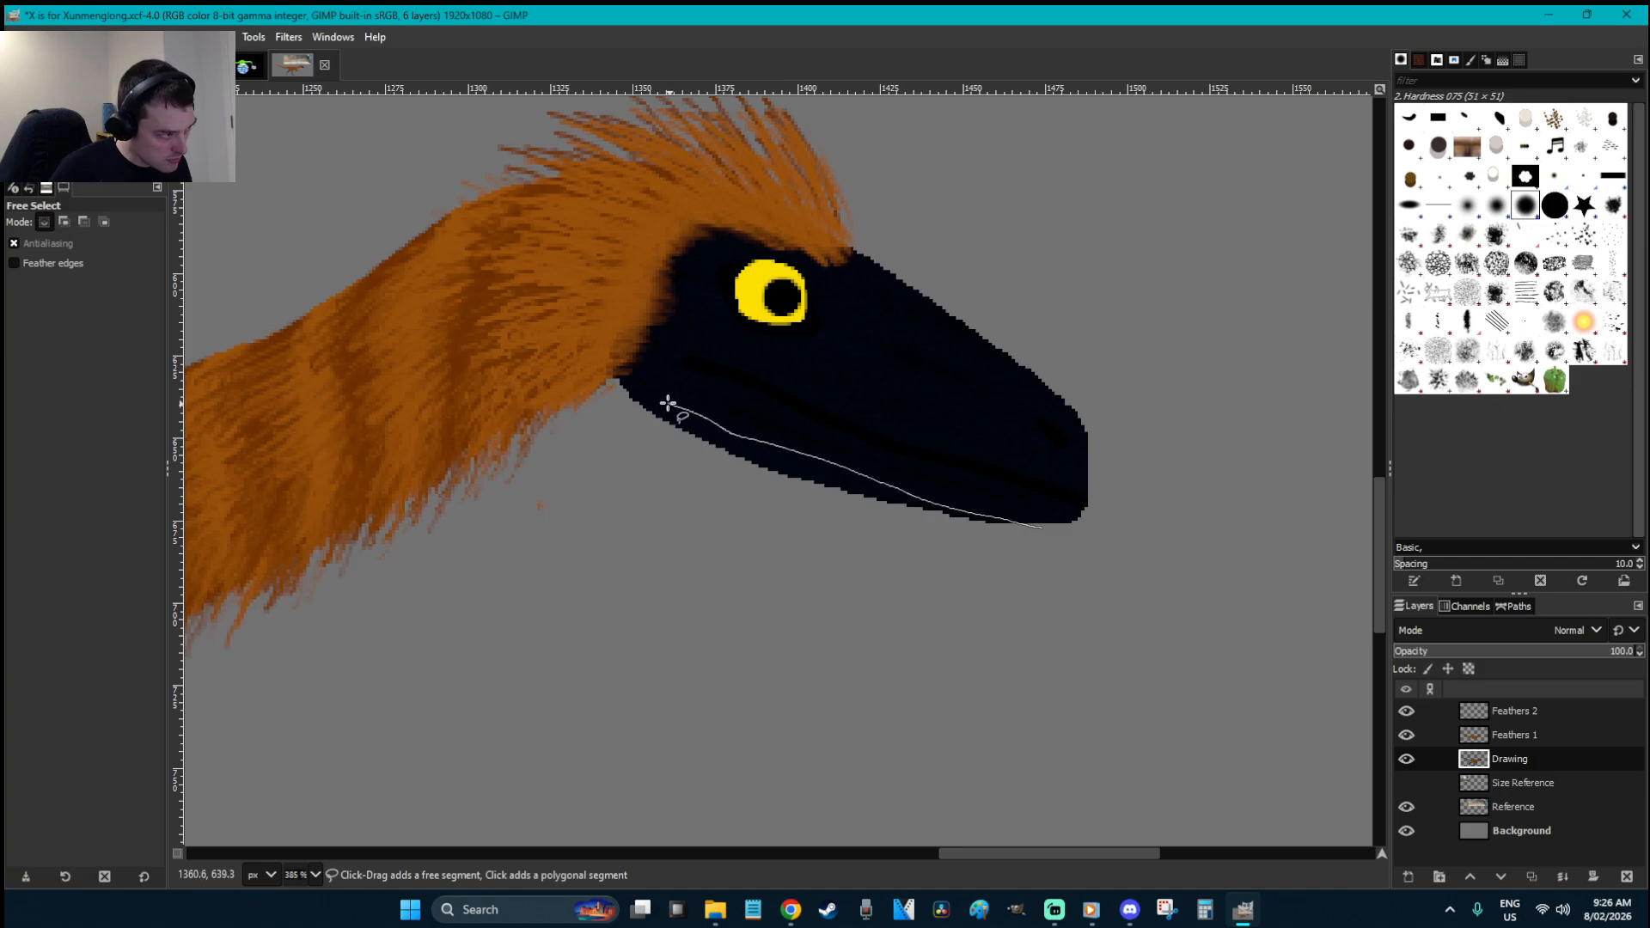
left_click(1040, 528)
key("Return")
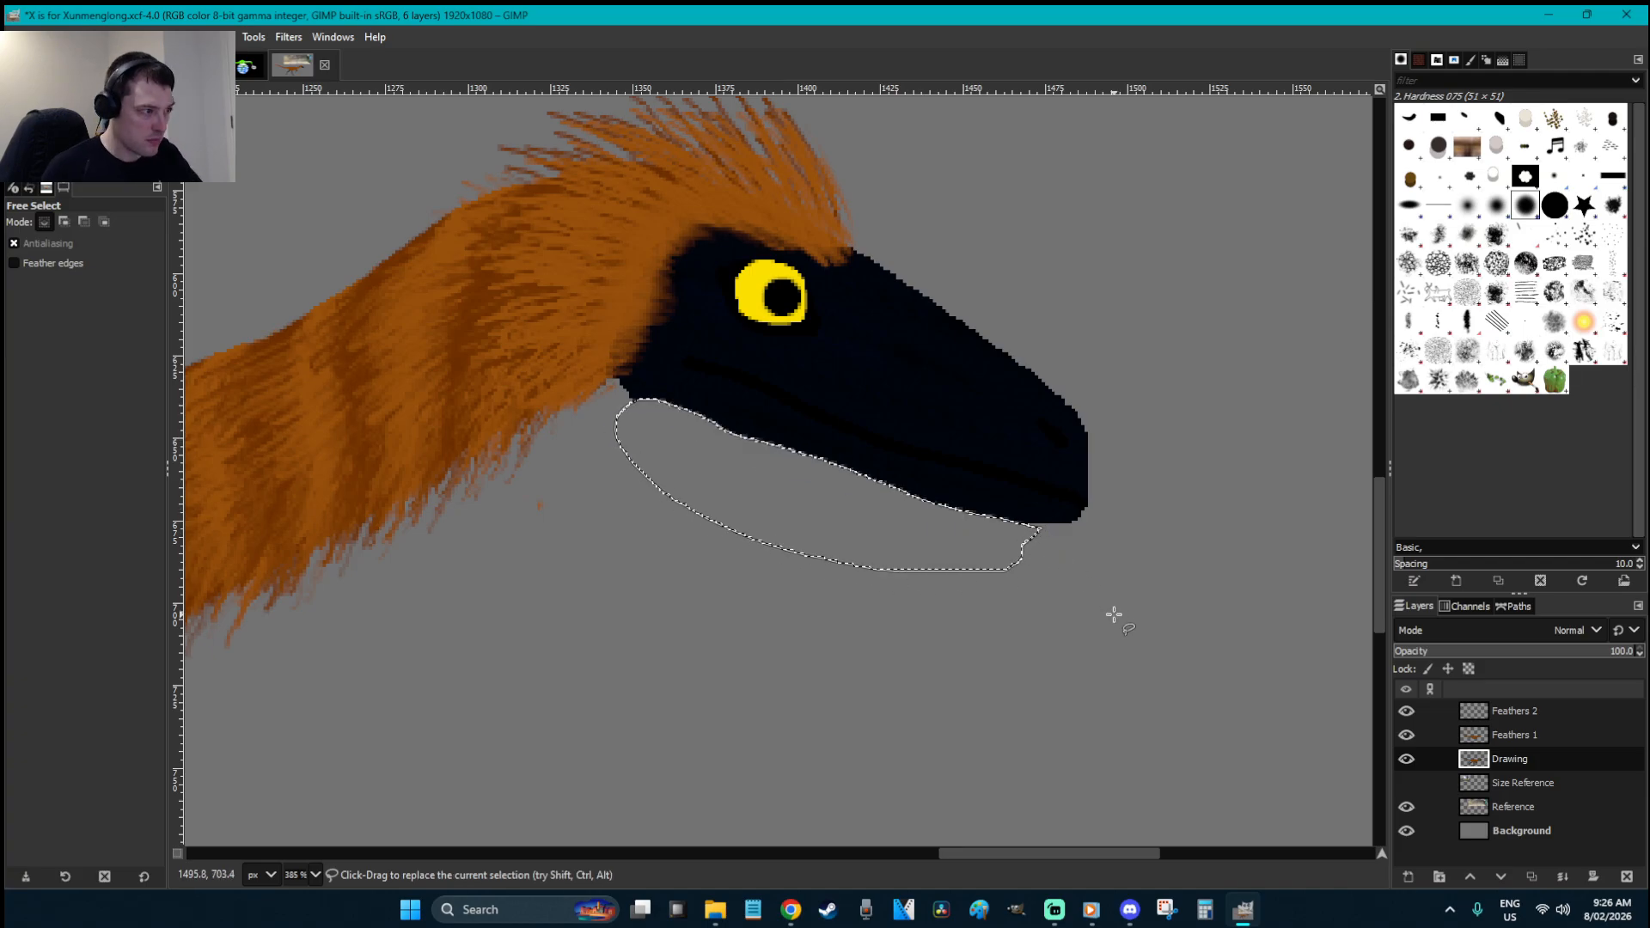
key("r")
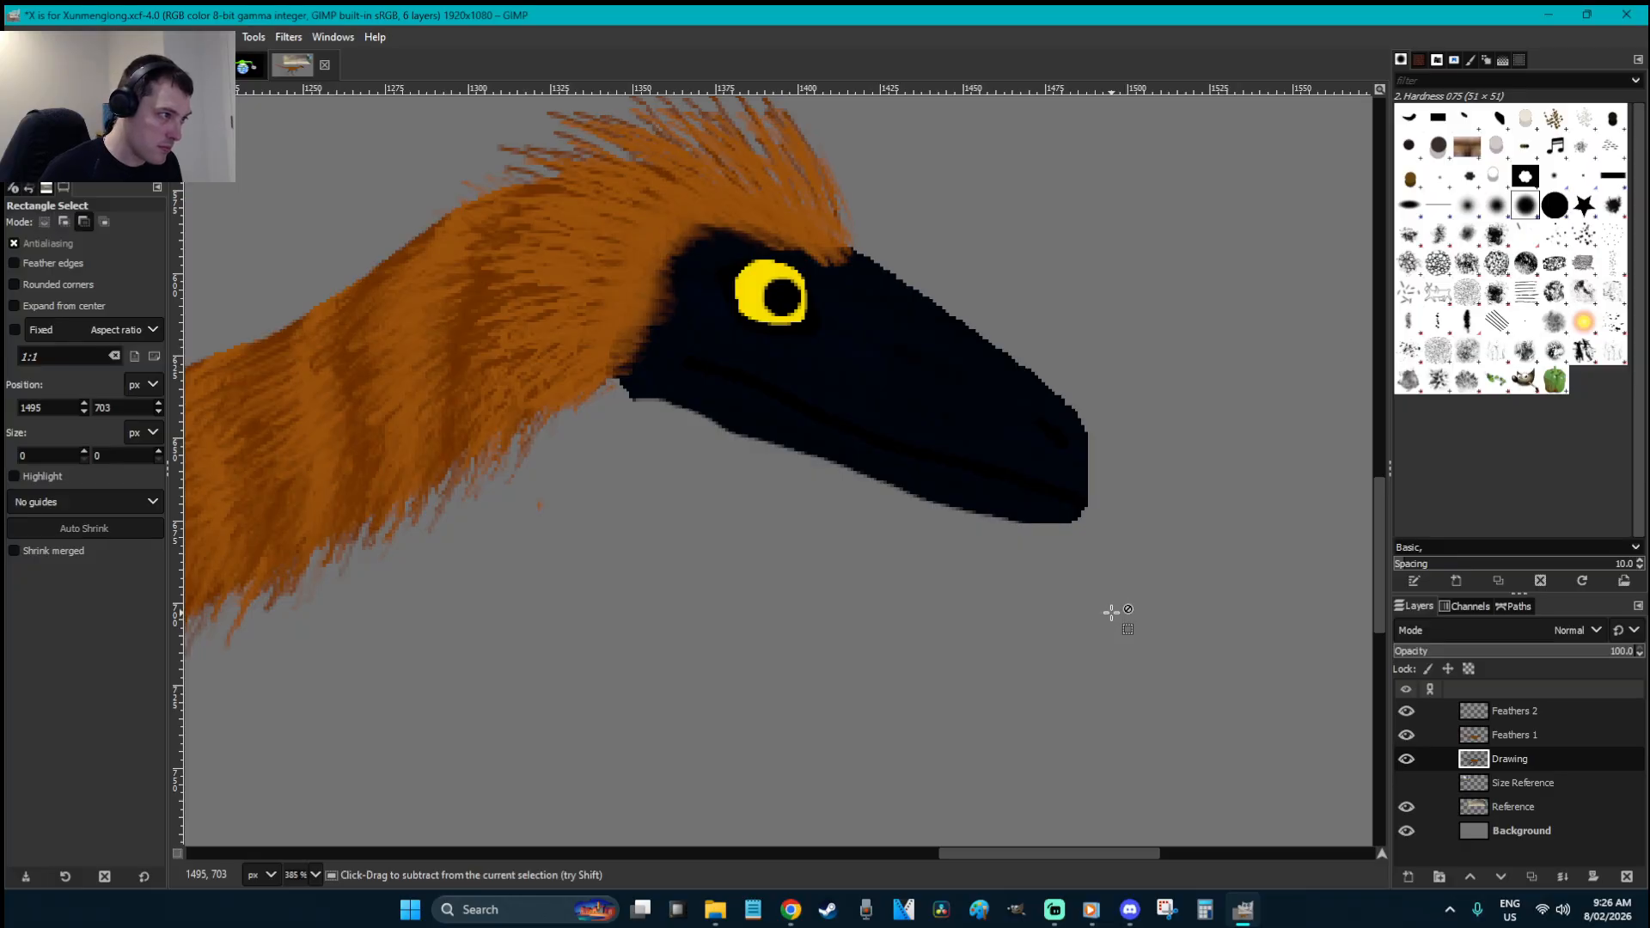
key("ctrl+shift+a")
key("shift+e")
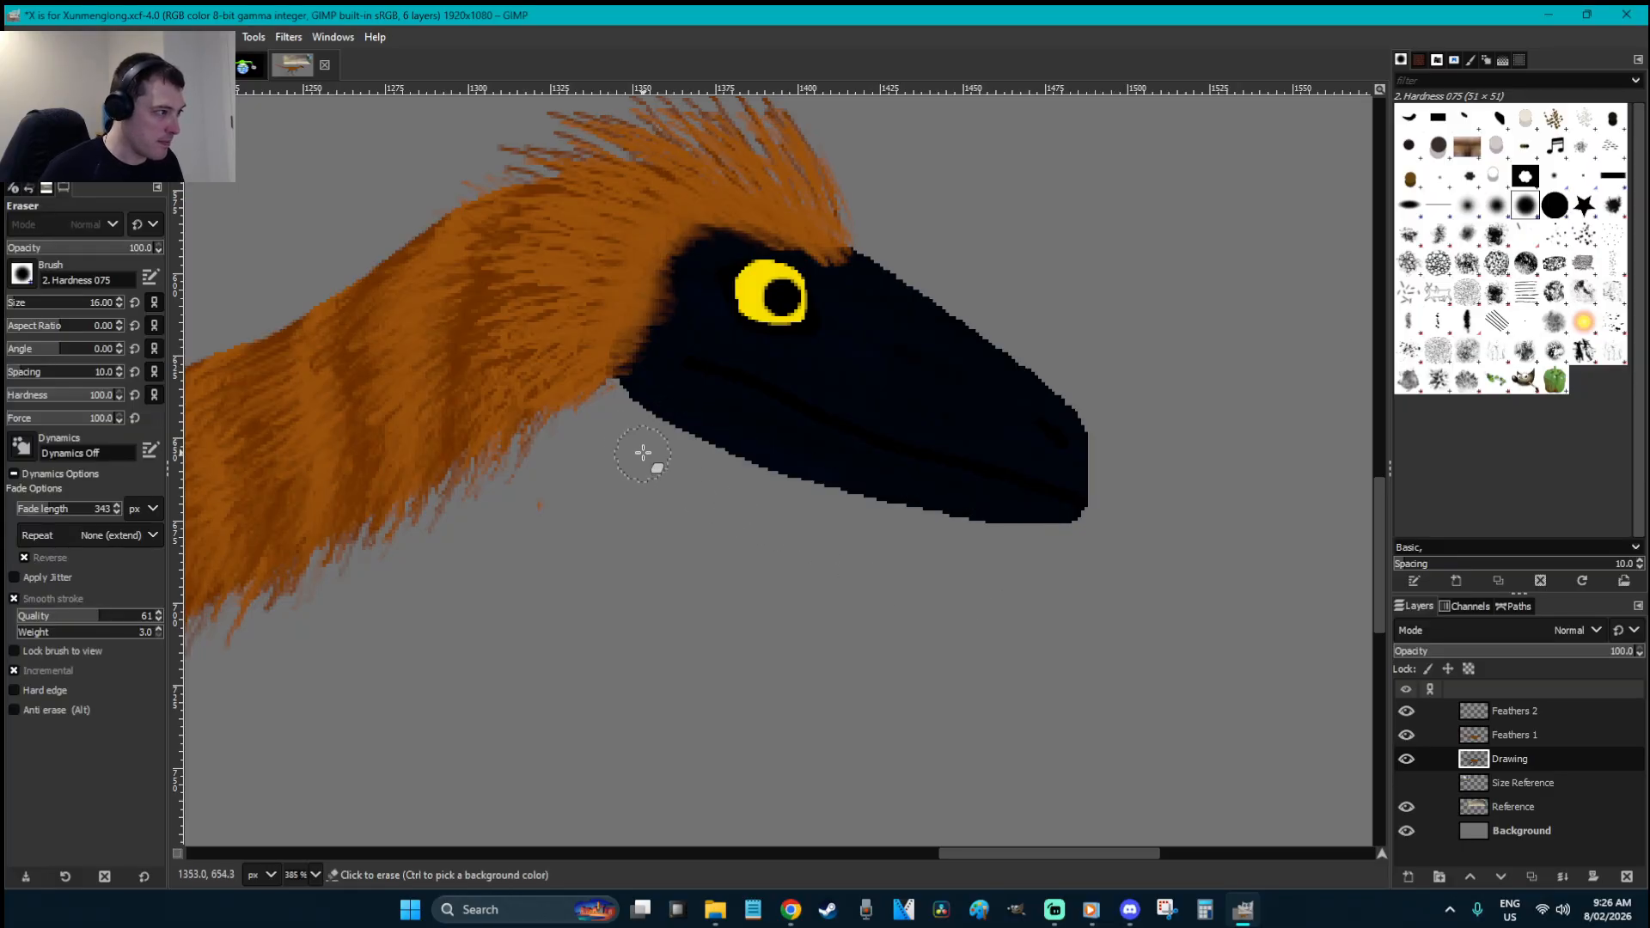
- Erase a thin strip along the lower jaw's edge with the 2. Hardness 075 eraser at size 16, then save the image
mouse_move(634, 430)
left_mouse_down()
mouse_move(734, 482)
mouse_move(898, 528)
left_mouse_up()
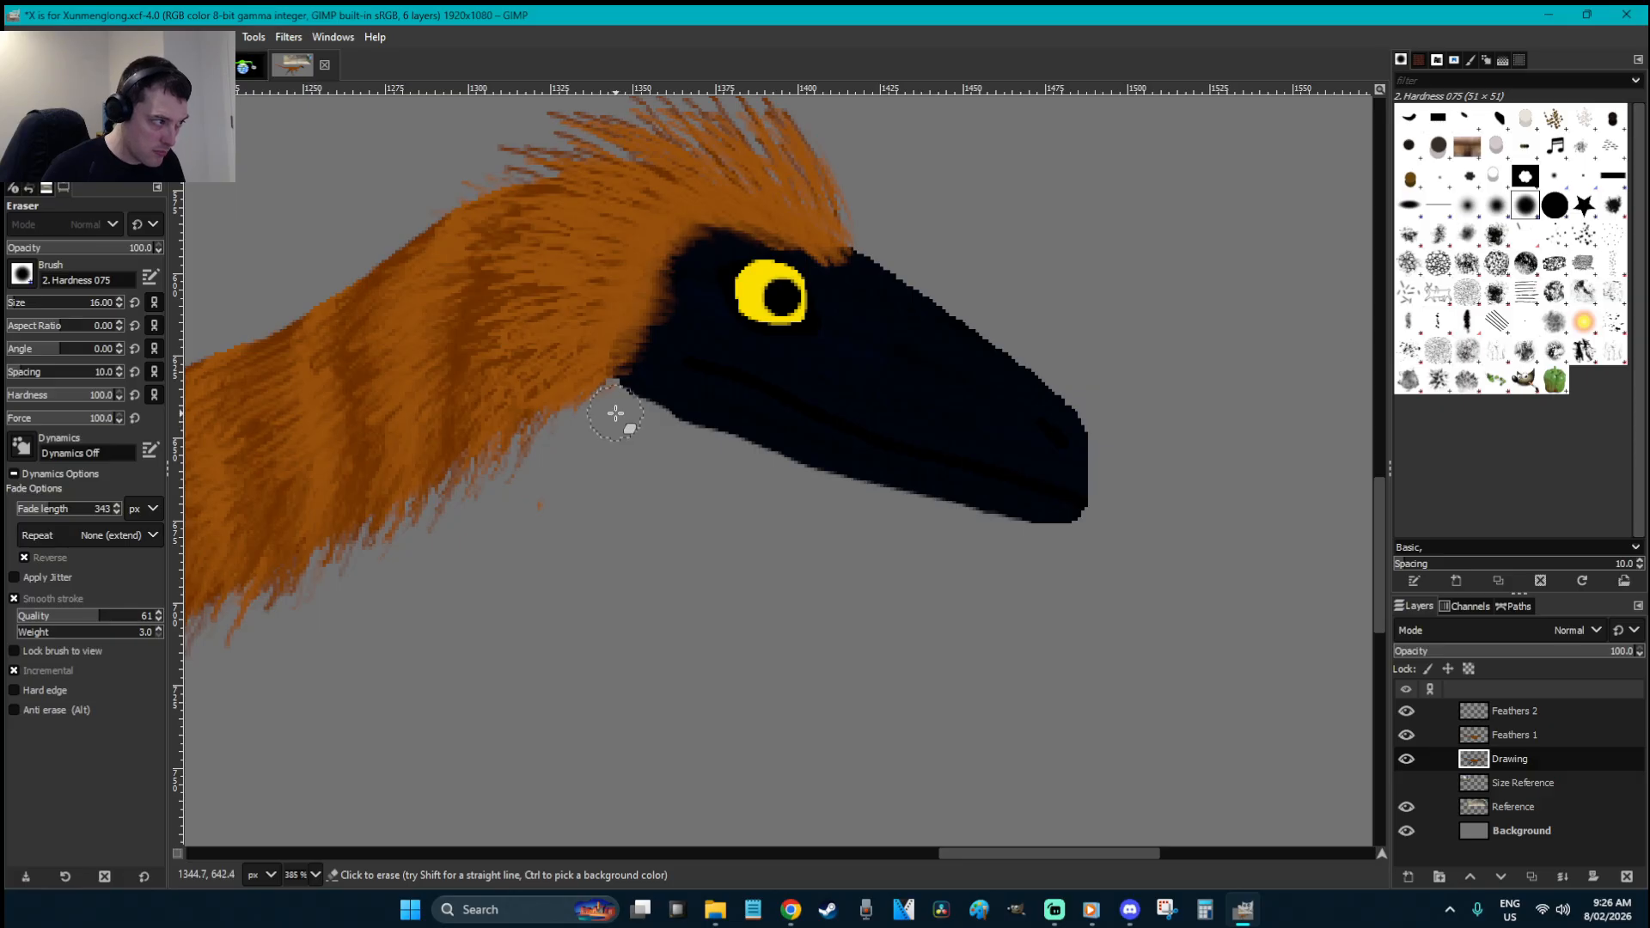
key("ctrl+z")
left_click_drag(664, 444, 952, 532)
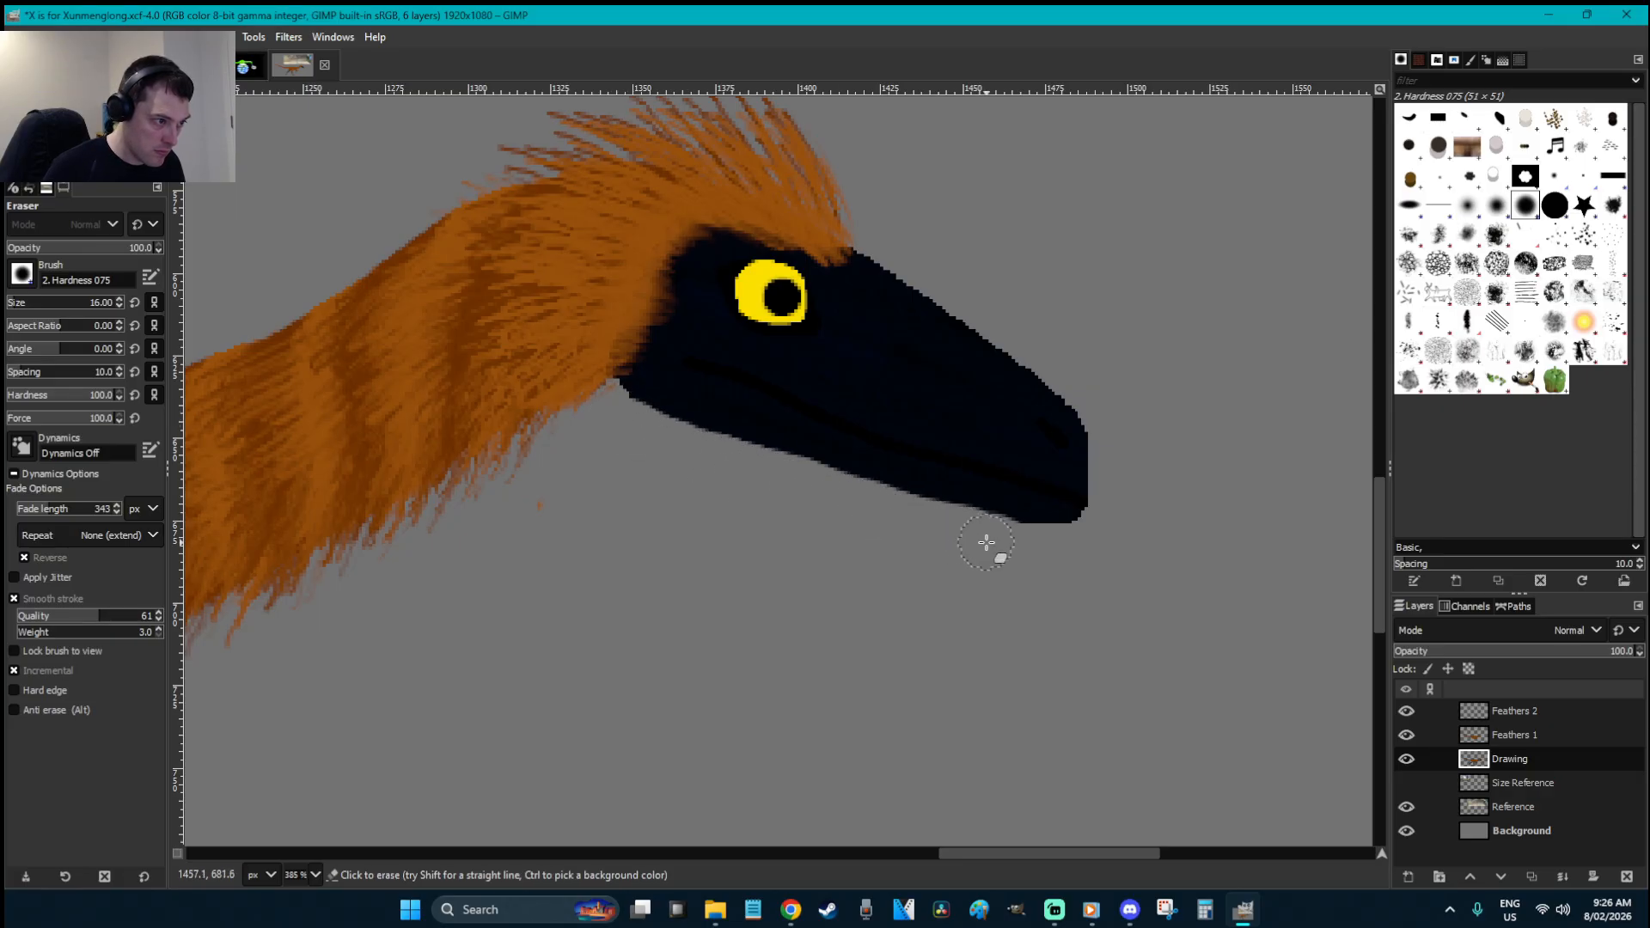
key("r")
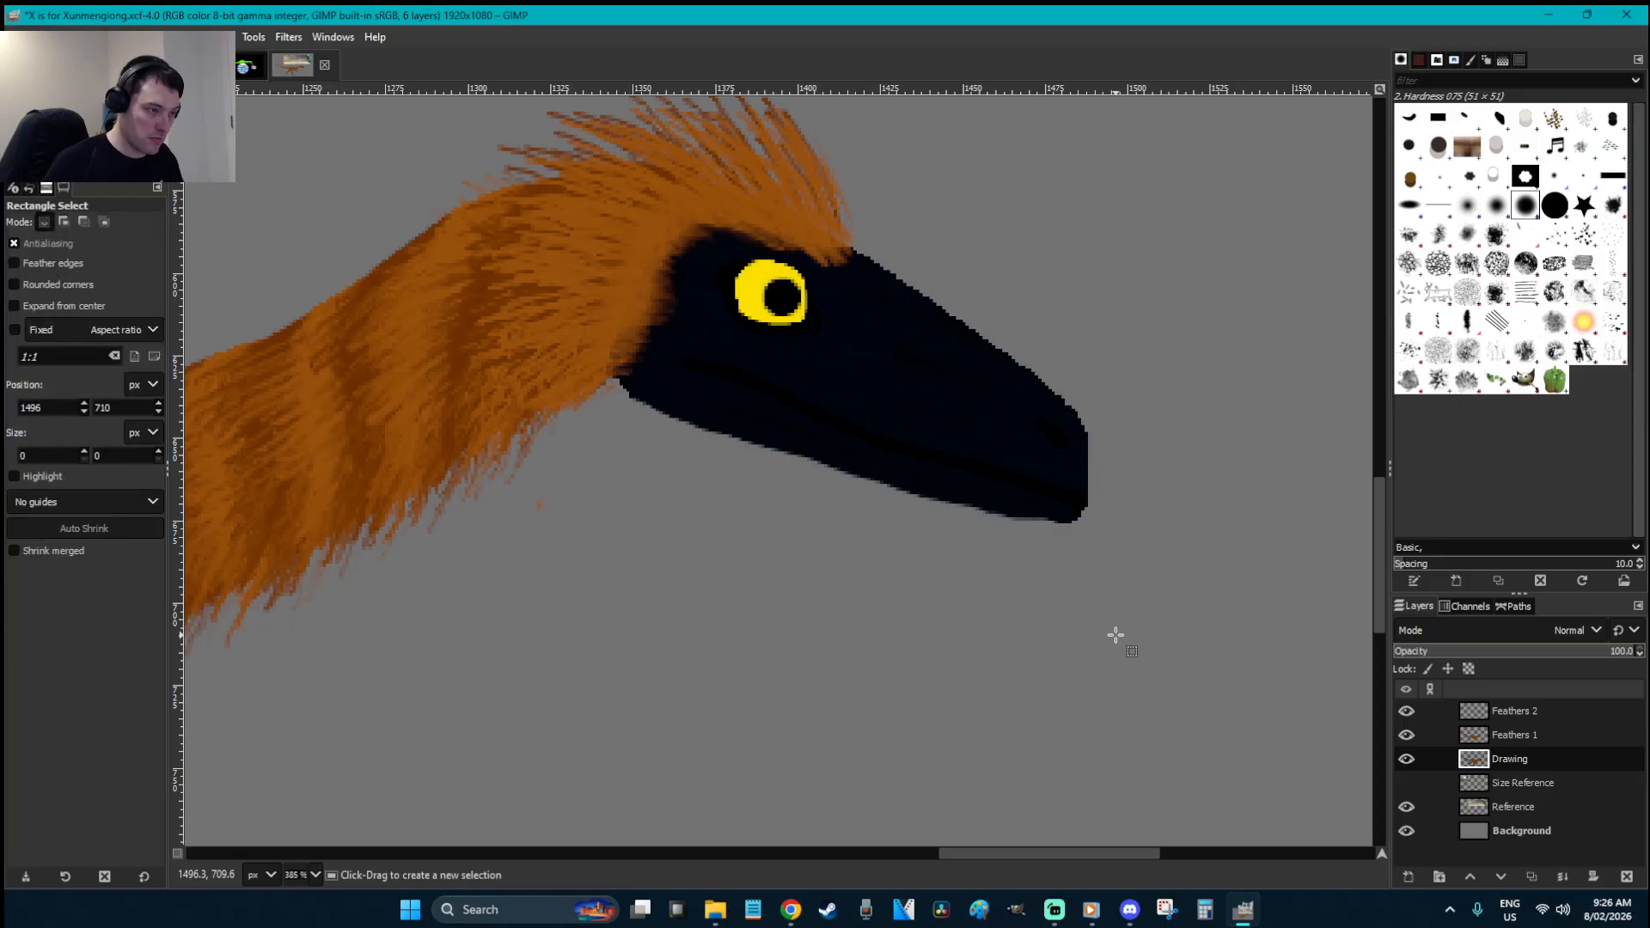
key("ctrl+shift+j")
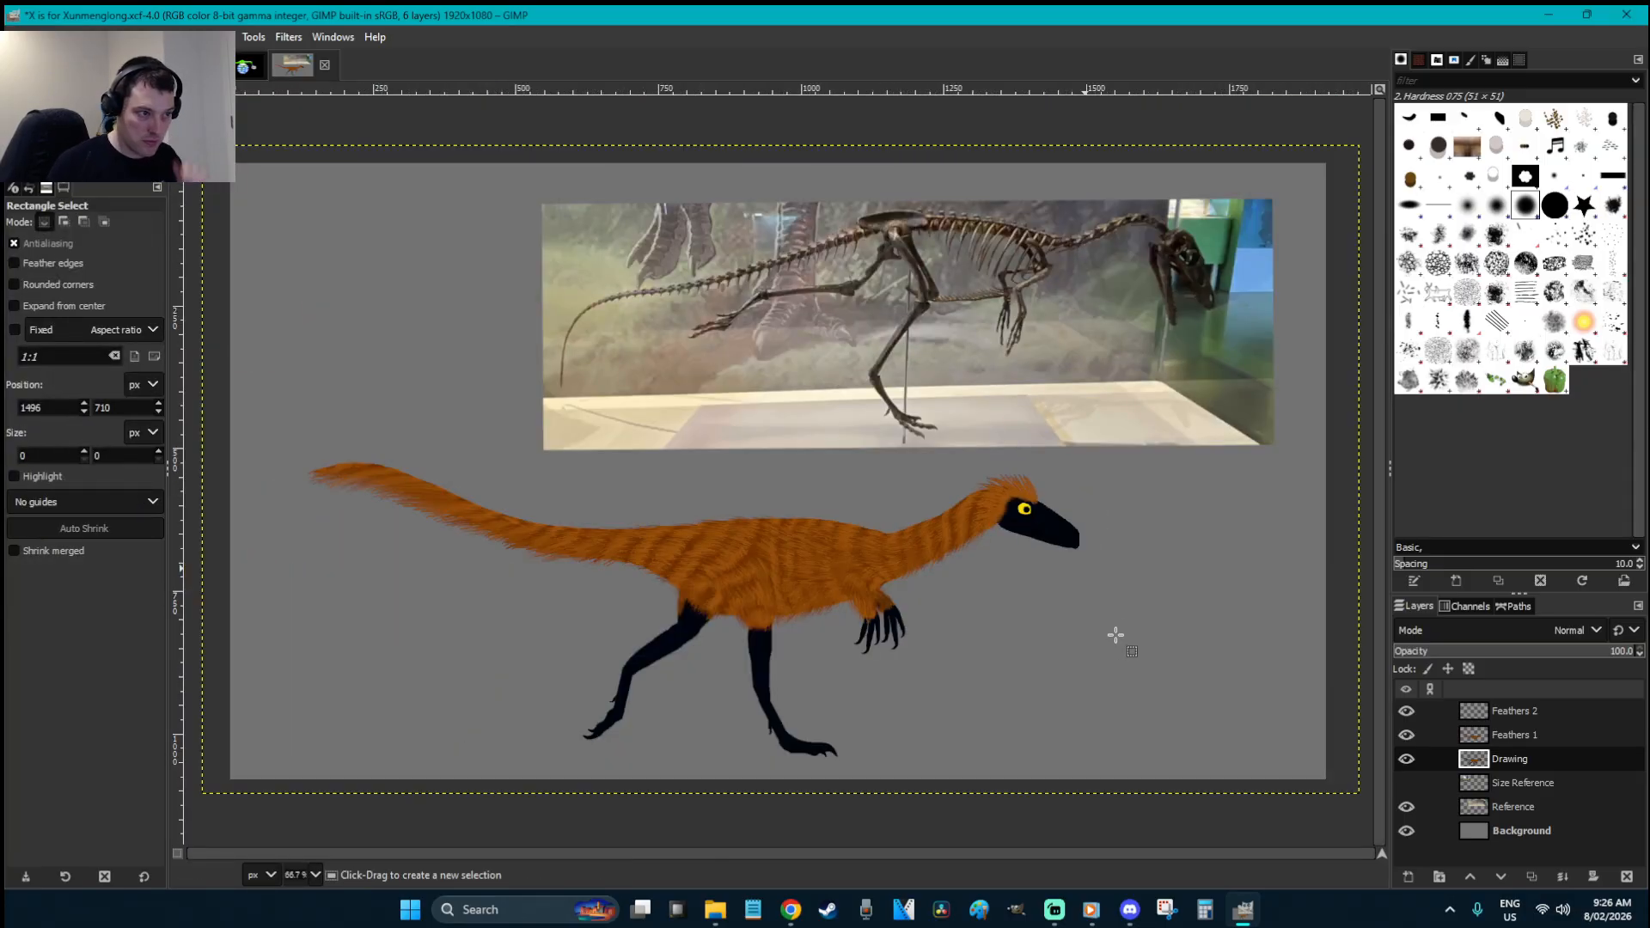
key("ctrl+s")
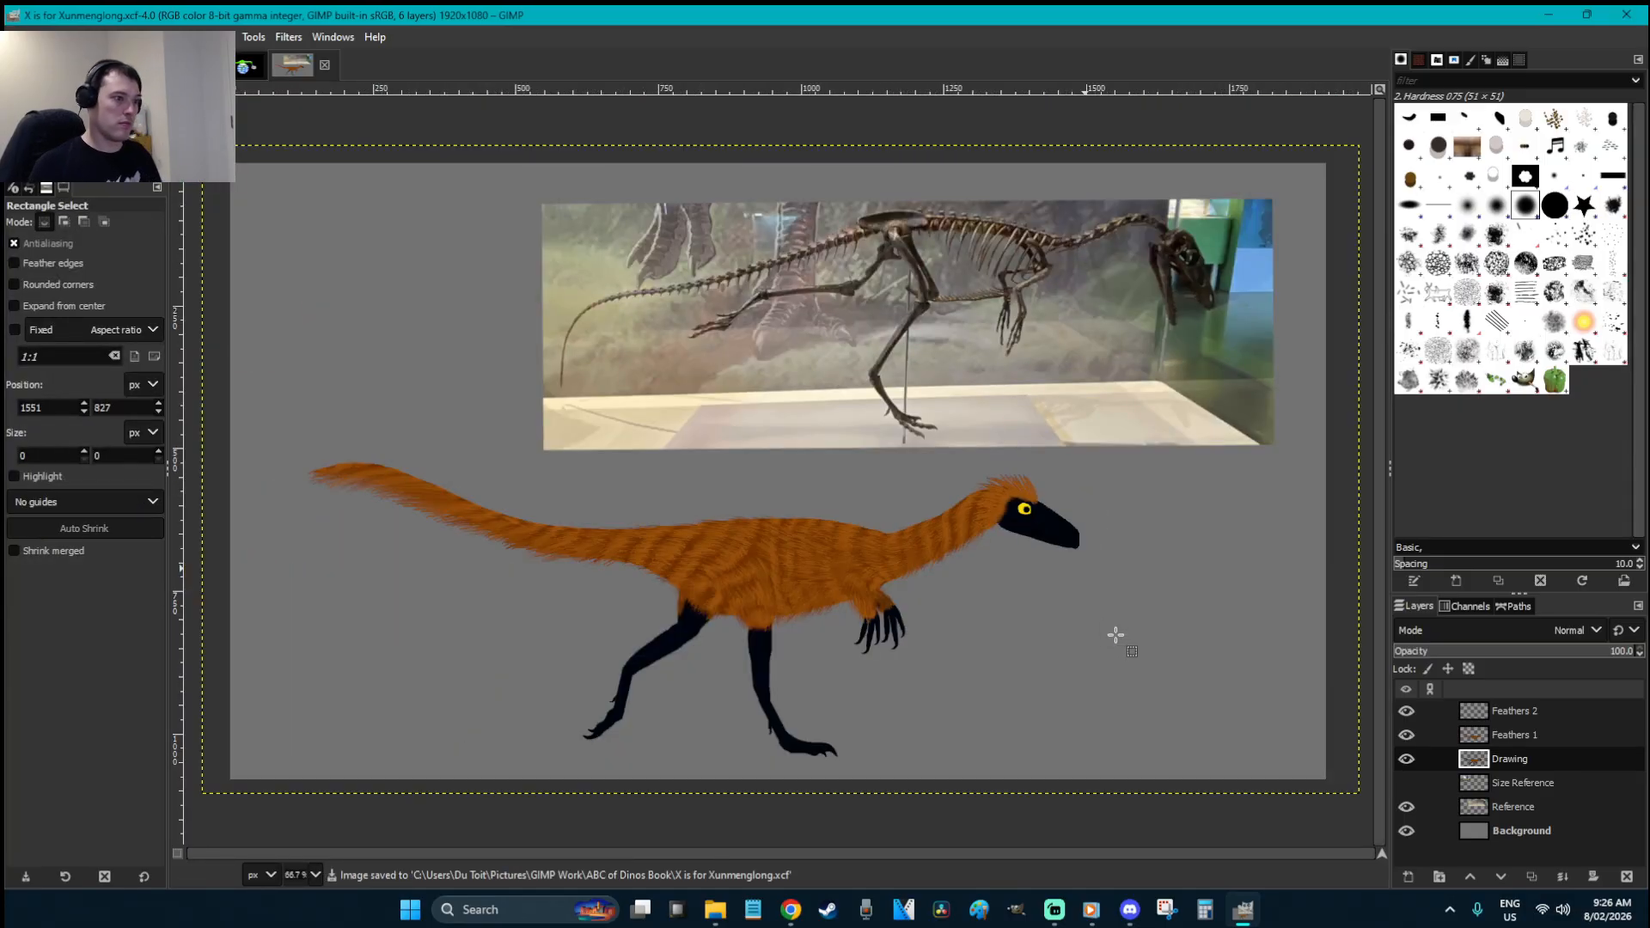
- Set the Airbrush hardness to 0 and try white highlight dabs on the yellow eye at size 16
key("z")
left_click_drag(1123, 575, 934, 509)
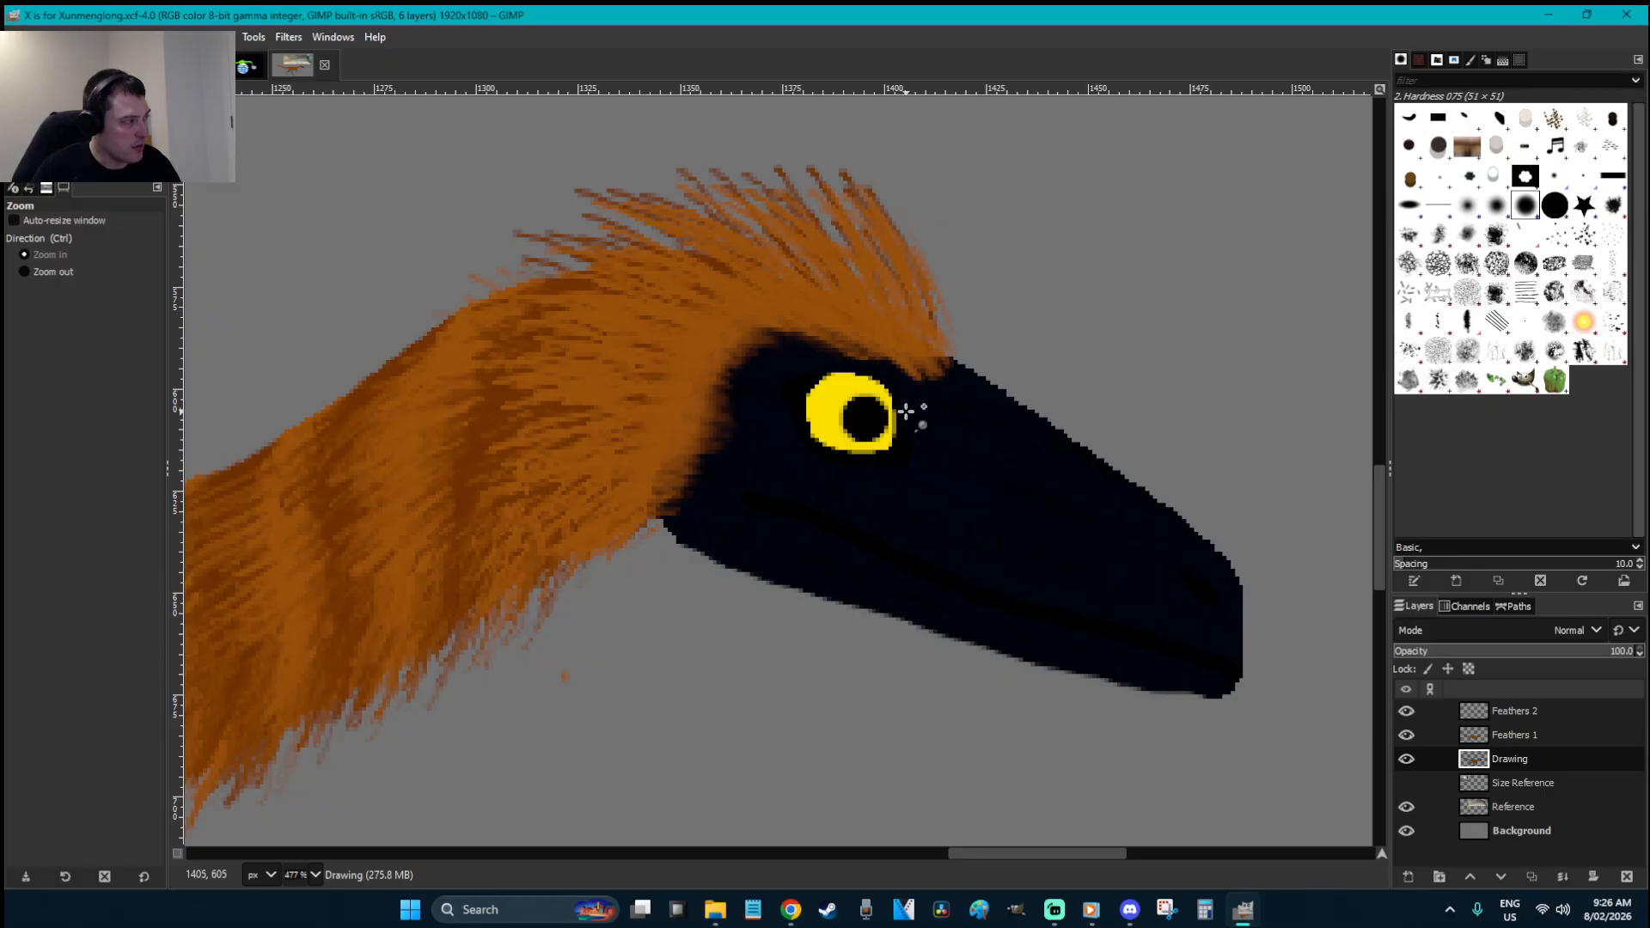
key("a")
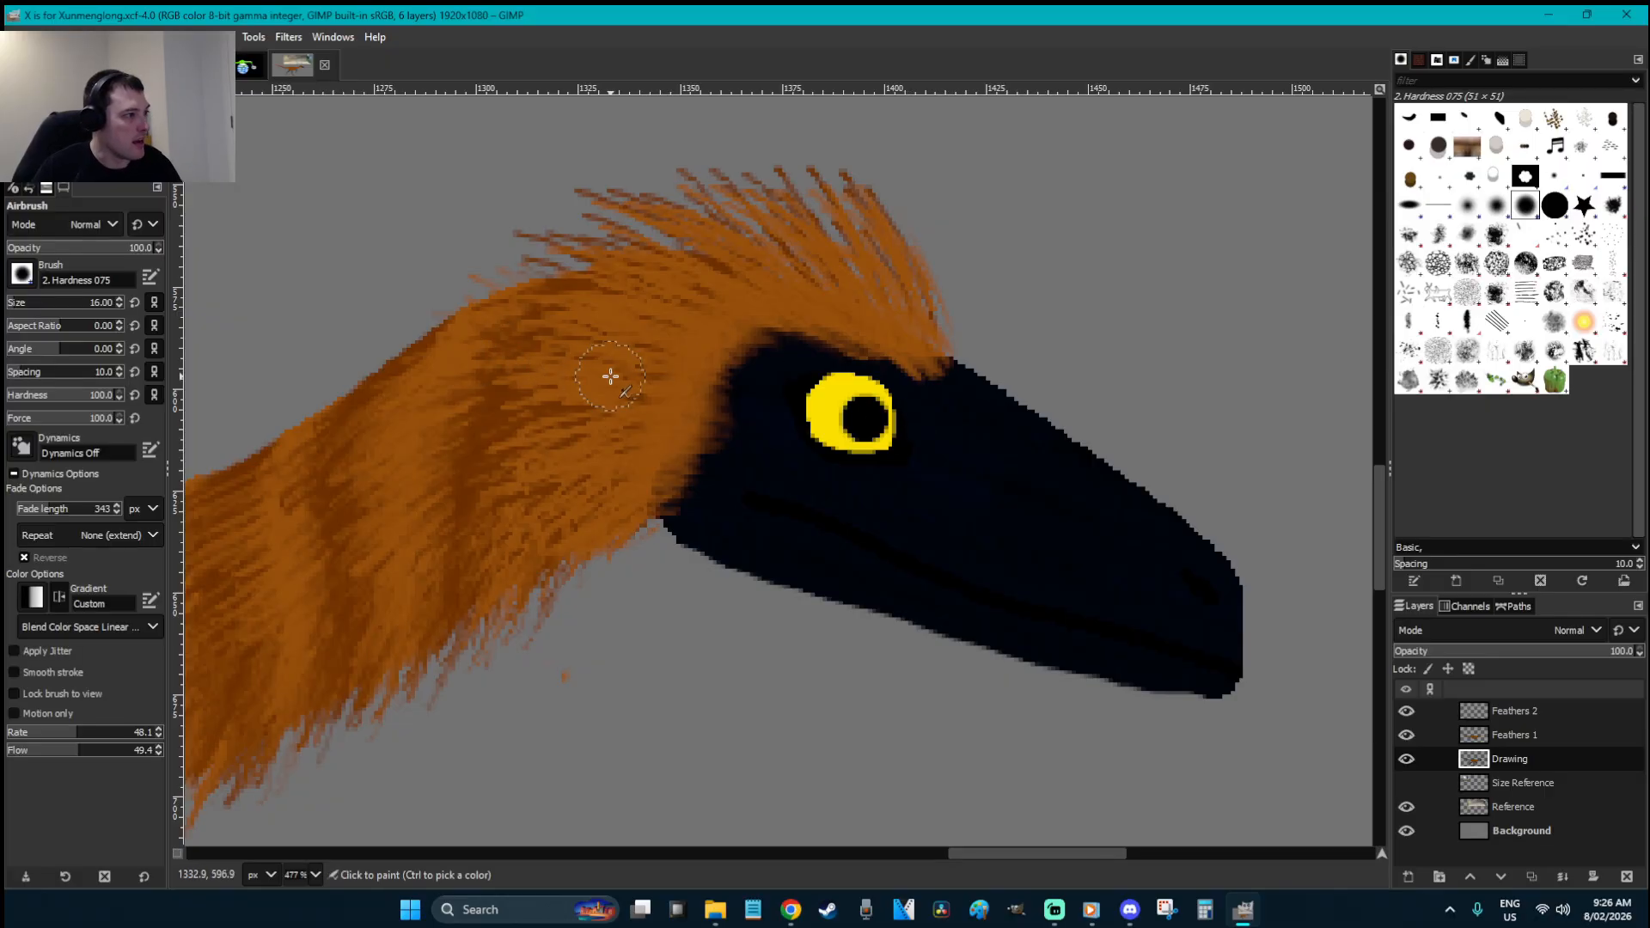
left_click_drag(35, 400, 8, 398)
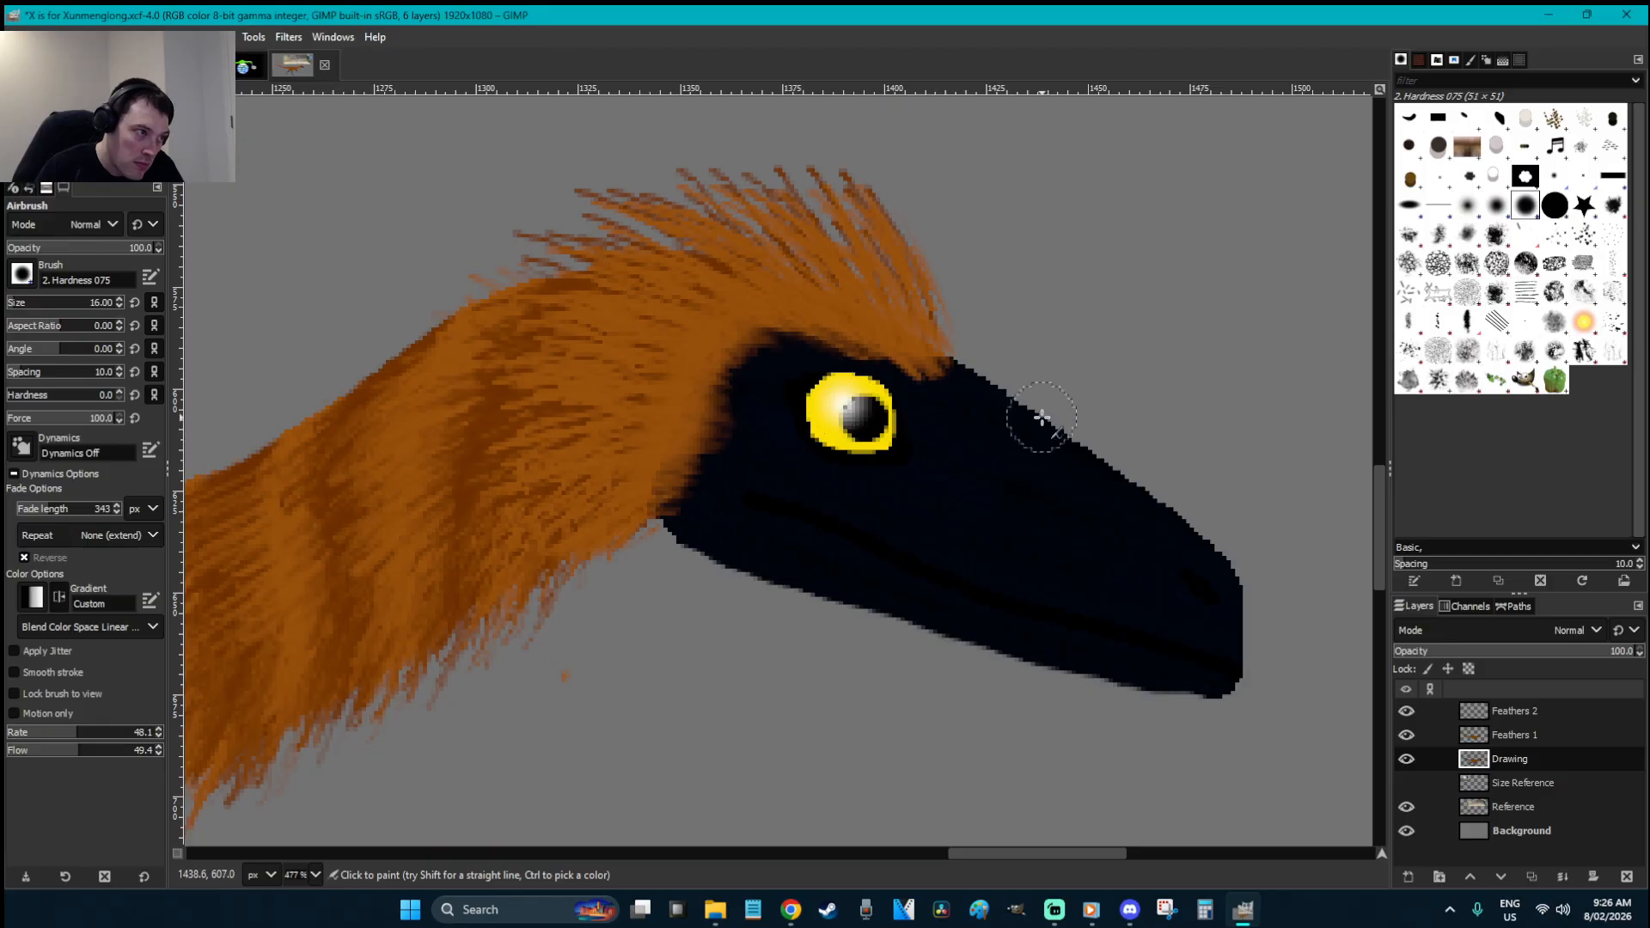
left_click(842, 399)
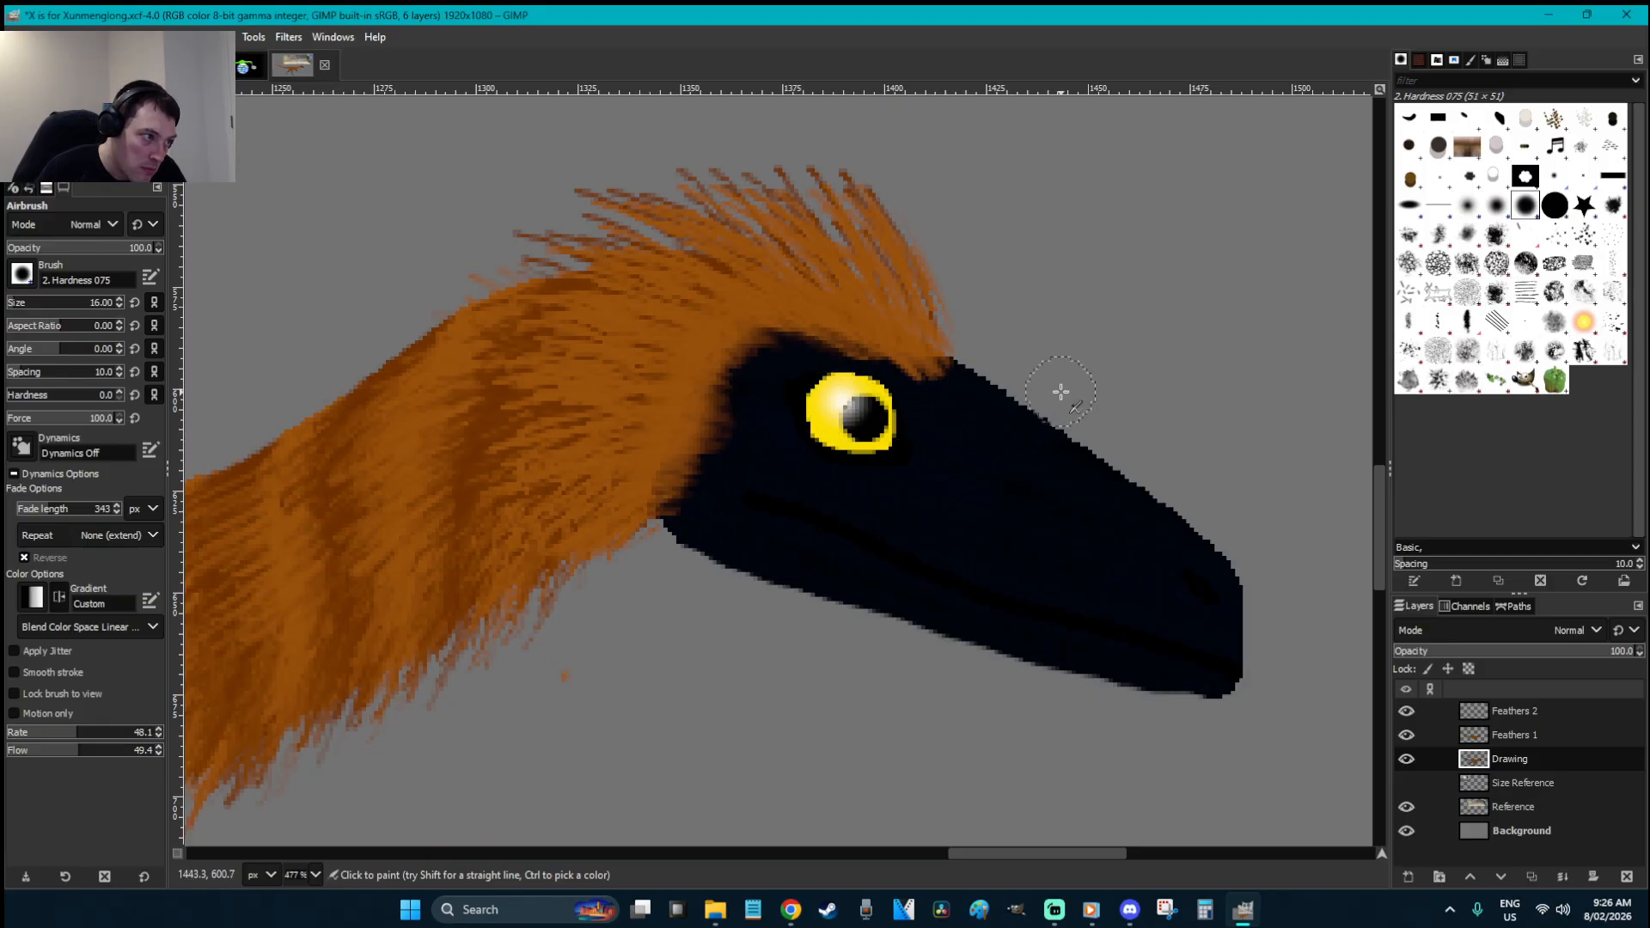
key("ctrl+z")
left_click(844, 409)
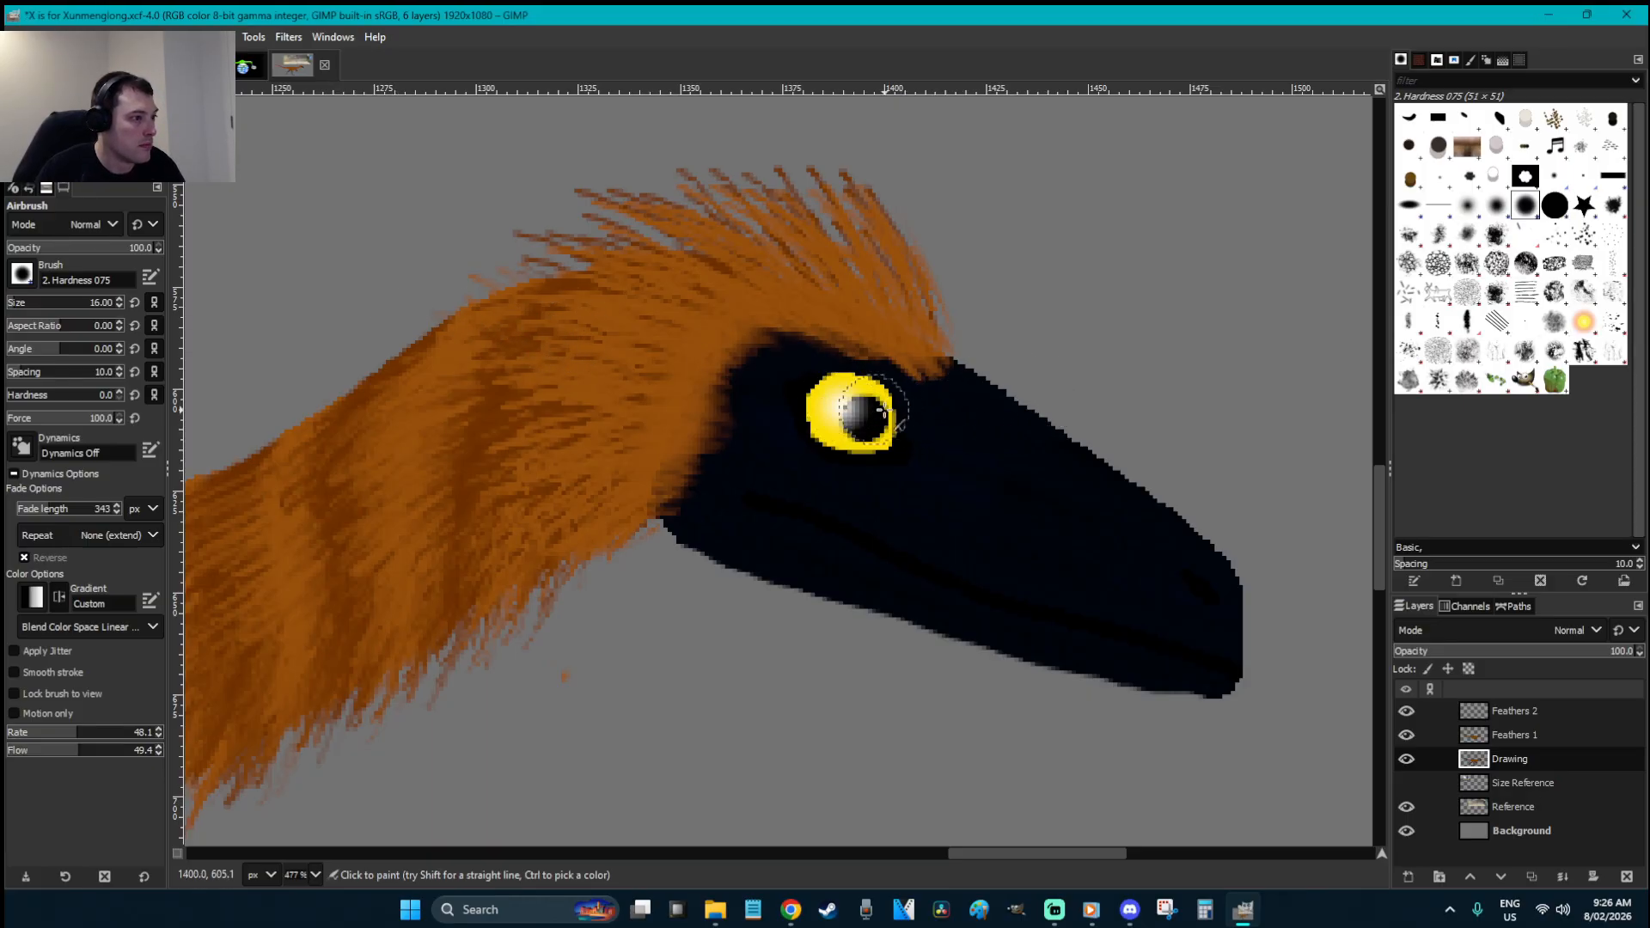
key("ctrl+z")
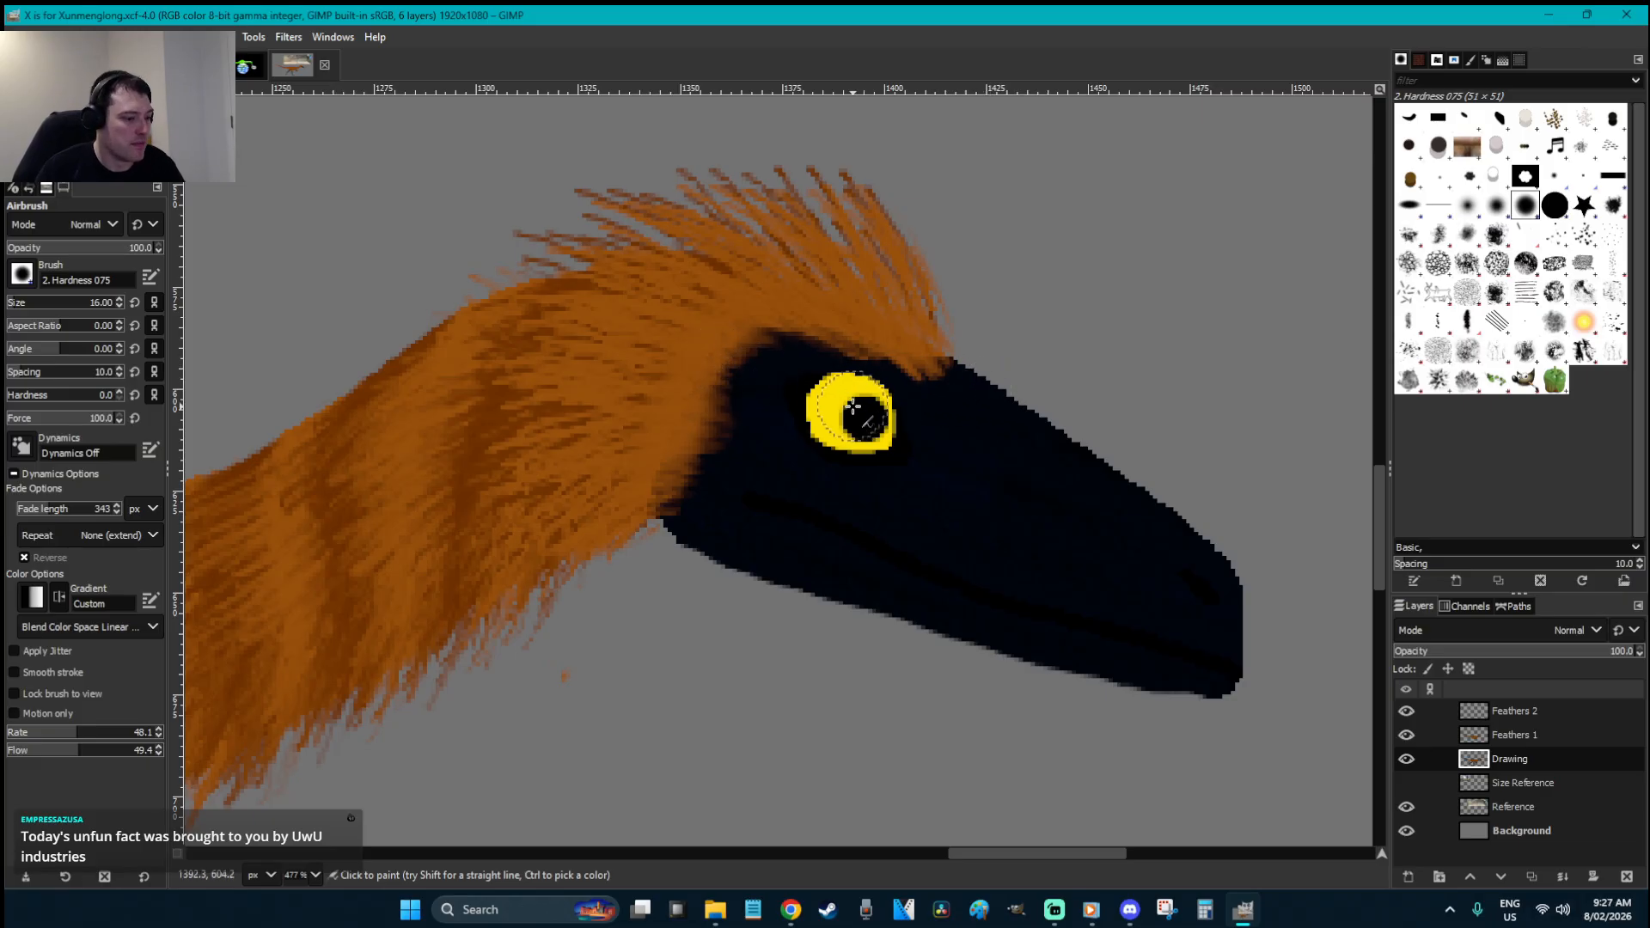
- Try painting the white eye highlight with the Paintbrush at size 16 and hardness 0
key("p")
left_click(845, 406)
key("ctrl+z")
left_click(847, 405)
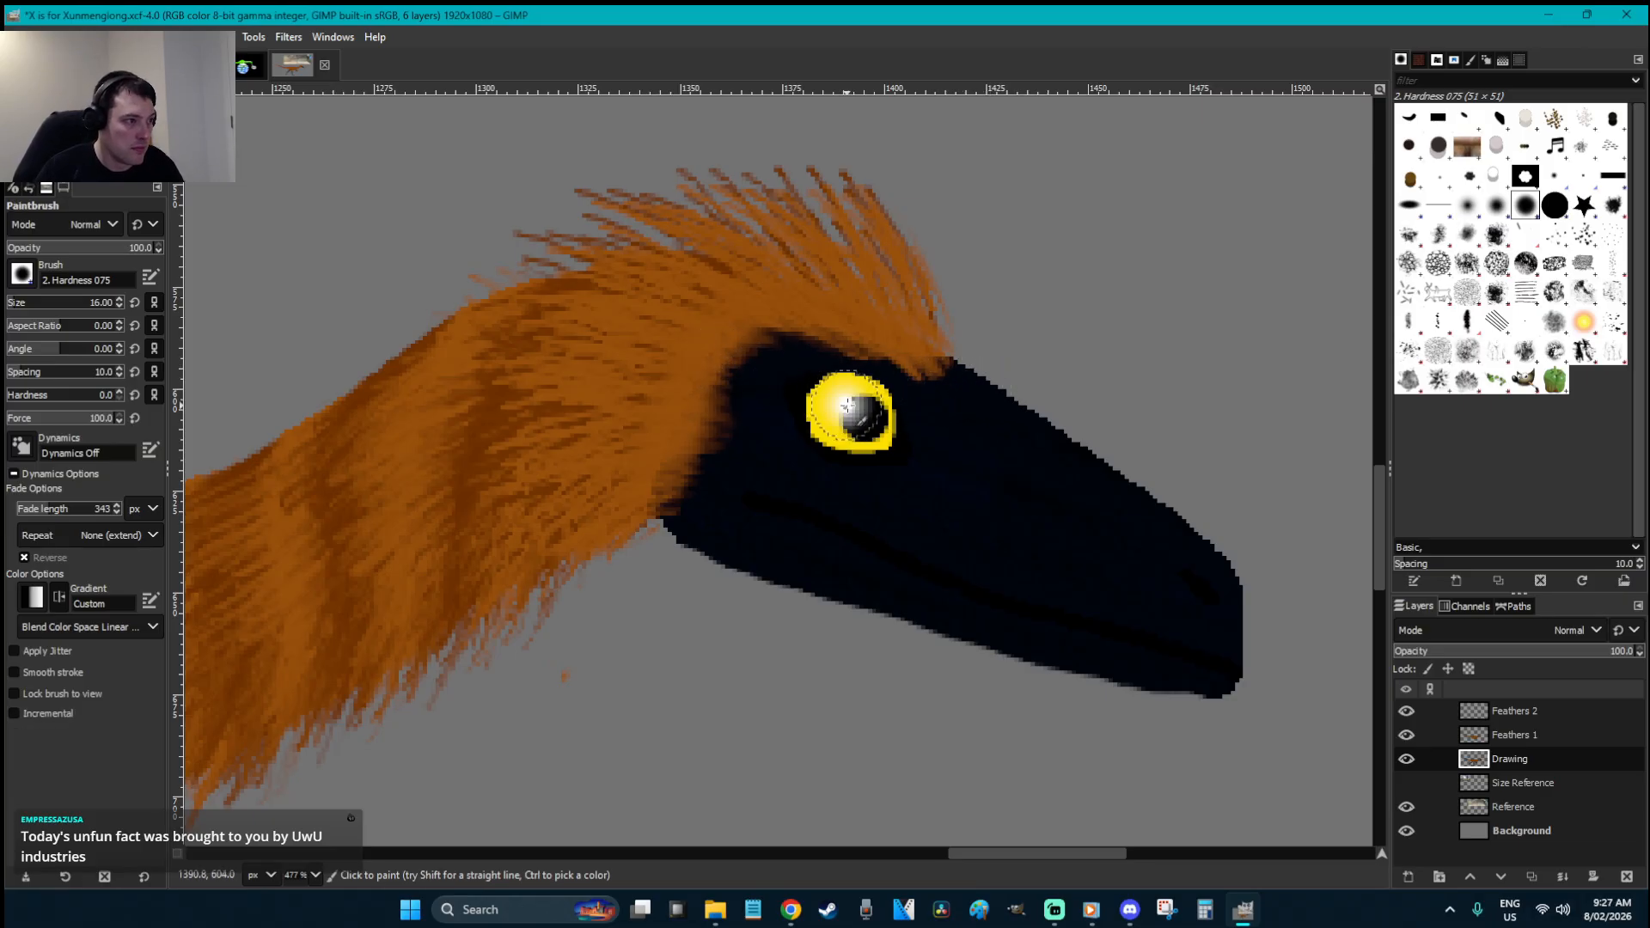
key("ctrl+z")
left_click(1107, 342)
key("ctrl+z")
left_click(1015, 487)
key("ctrl+z")
left_click(844, 405)
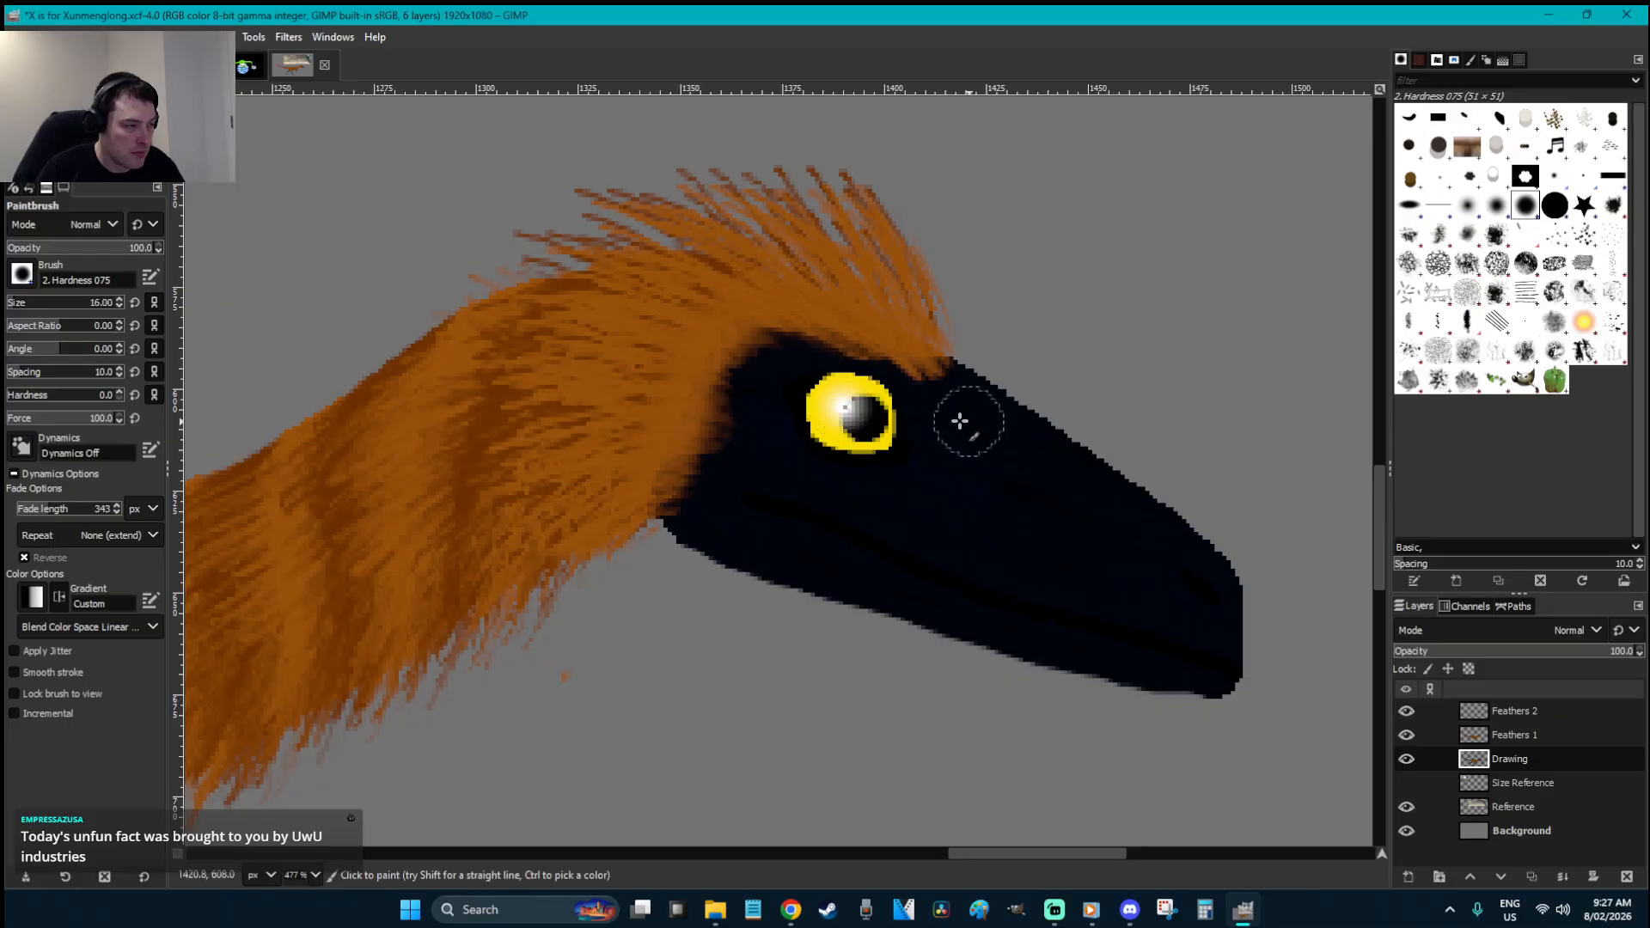
key("ctrl+z")
key("ctrl+z")
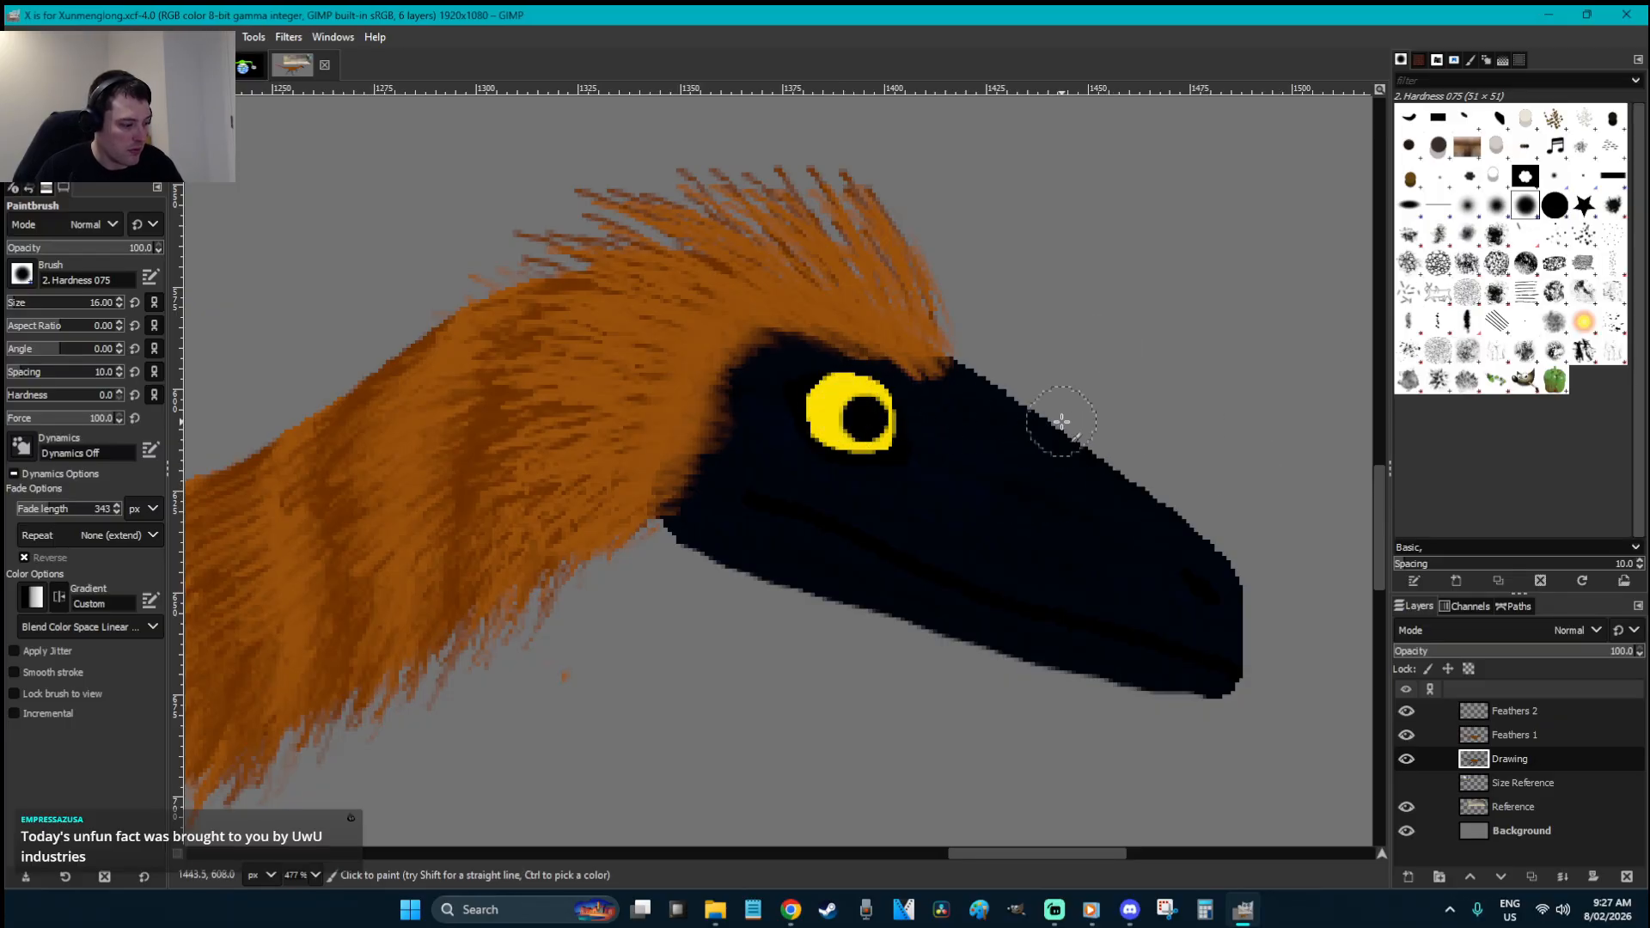
- Hide the Drawing layer, delete the stray specks around the eye area from the Feathers 1 layer, and show Drawing again
key("r")
left_click(1406, 759)
left_click(1406, 759)
left_click(1407, 759)
left_click(1406, 735)
left_click(1406, 735)
left_click(1406, 734)
left_click(1406, 735)
left_click(1406, 735)
left_click(1407, 735)
left_click(1515, 734)
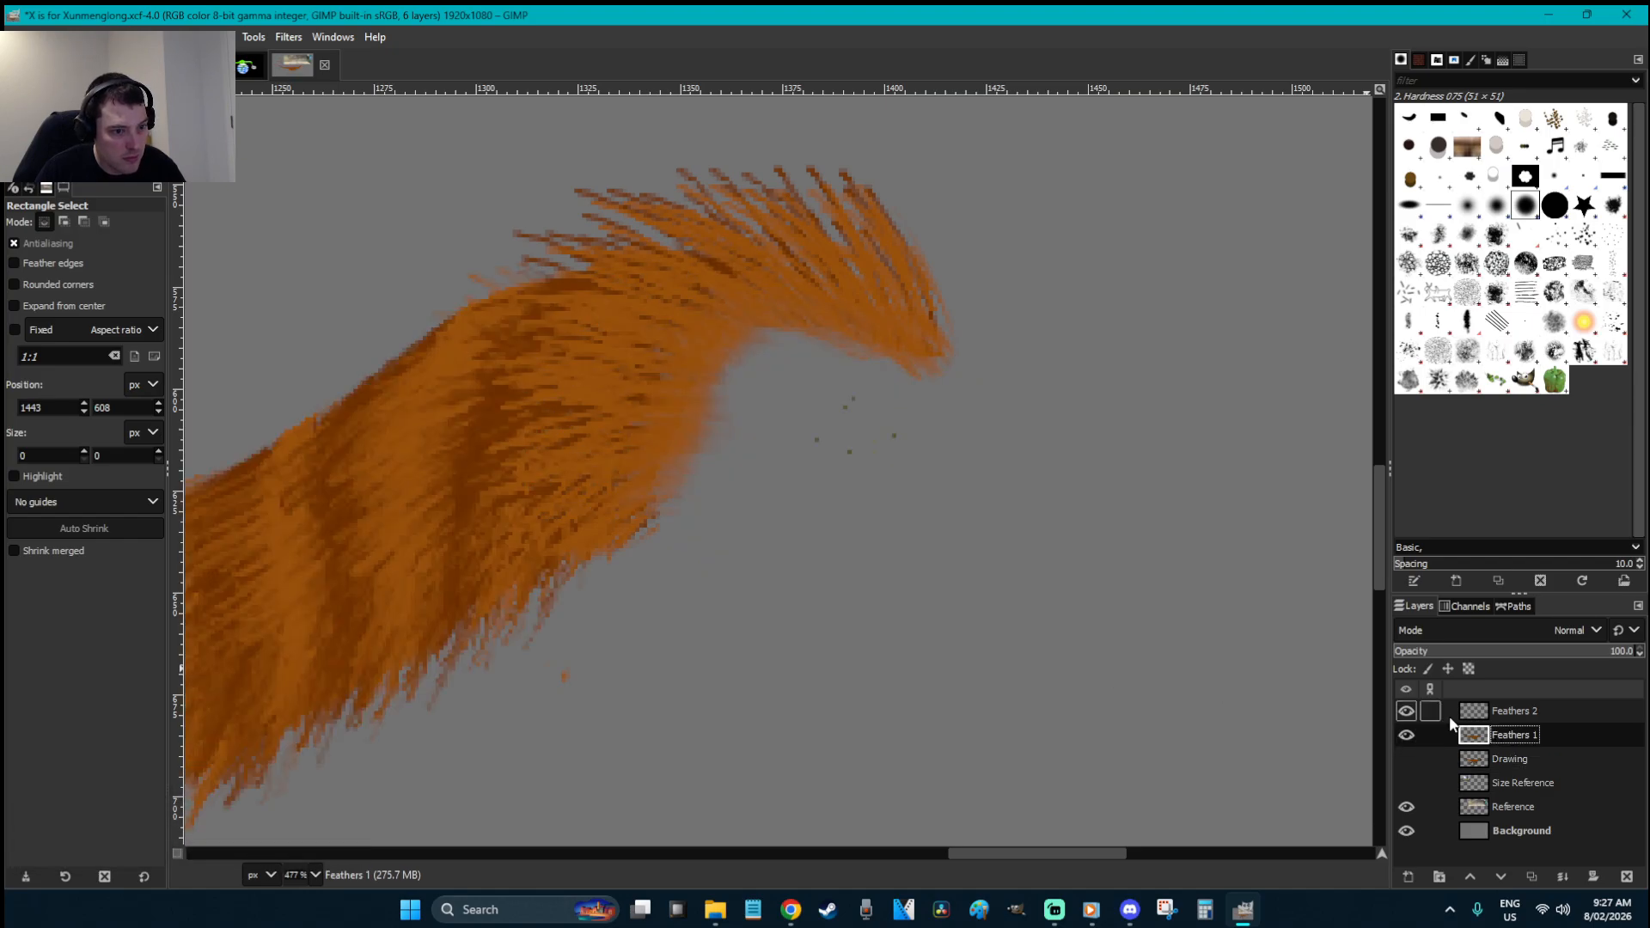
left_click_drag(922, 487, 775, 385)
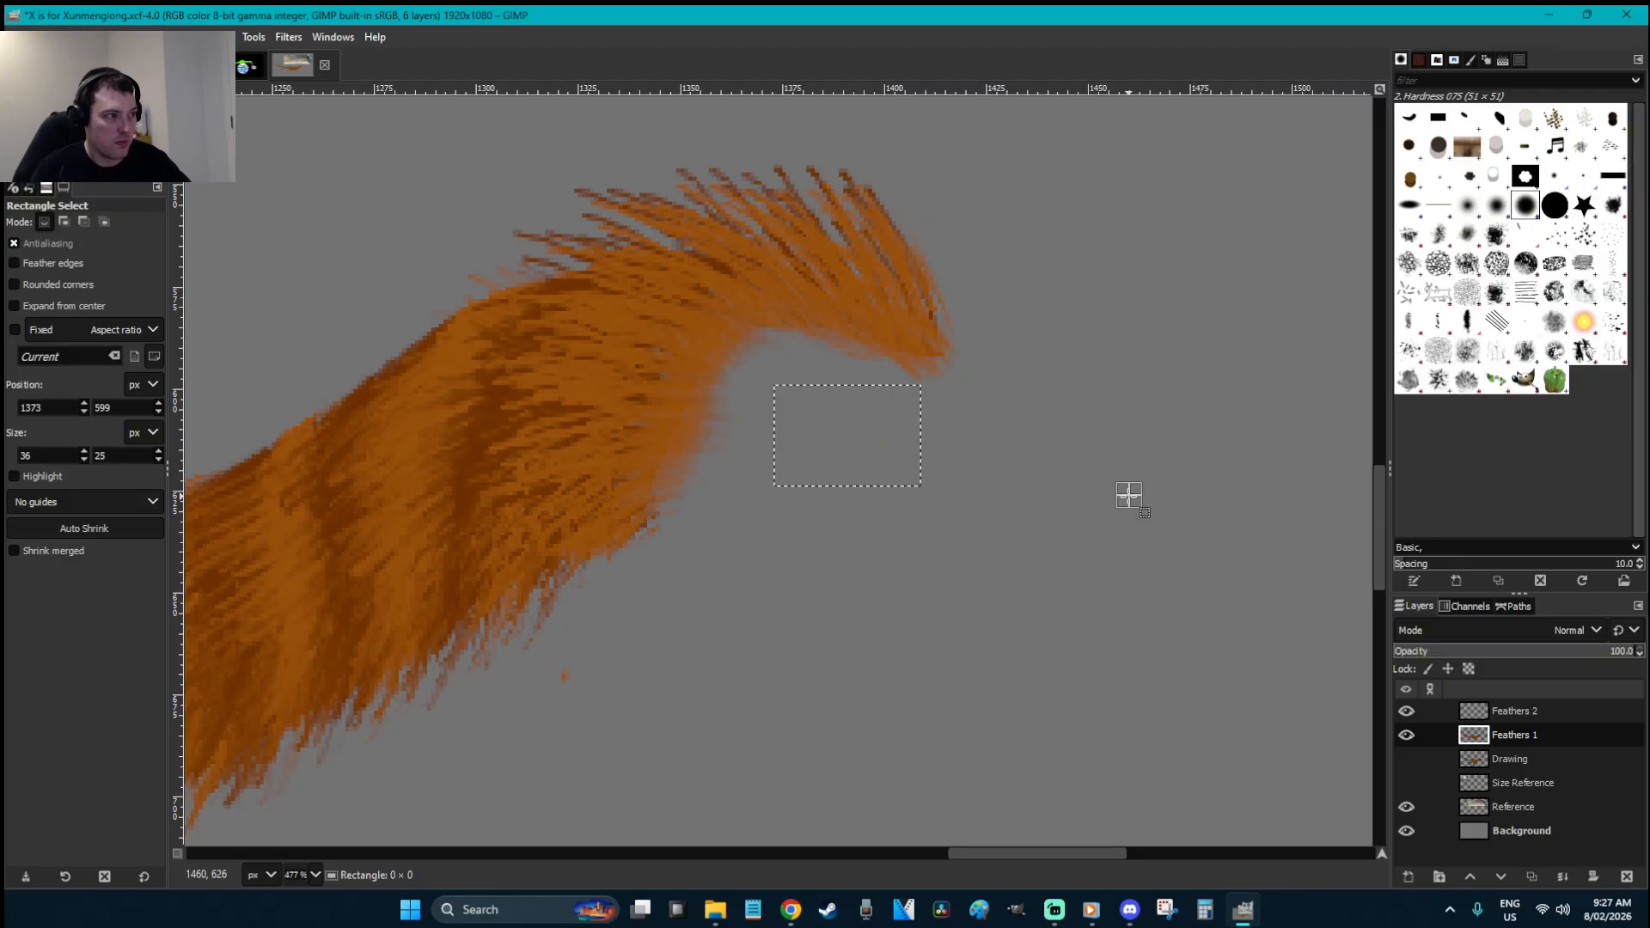
left_click(1128, 497)
left_click(1406, 759)
- Airbrush a soft white highlight at the pupil's edge on the Drawing layer at size 16 and save the image
key("p")
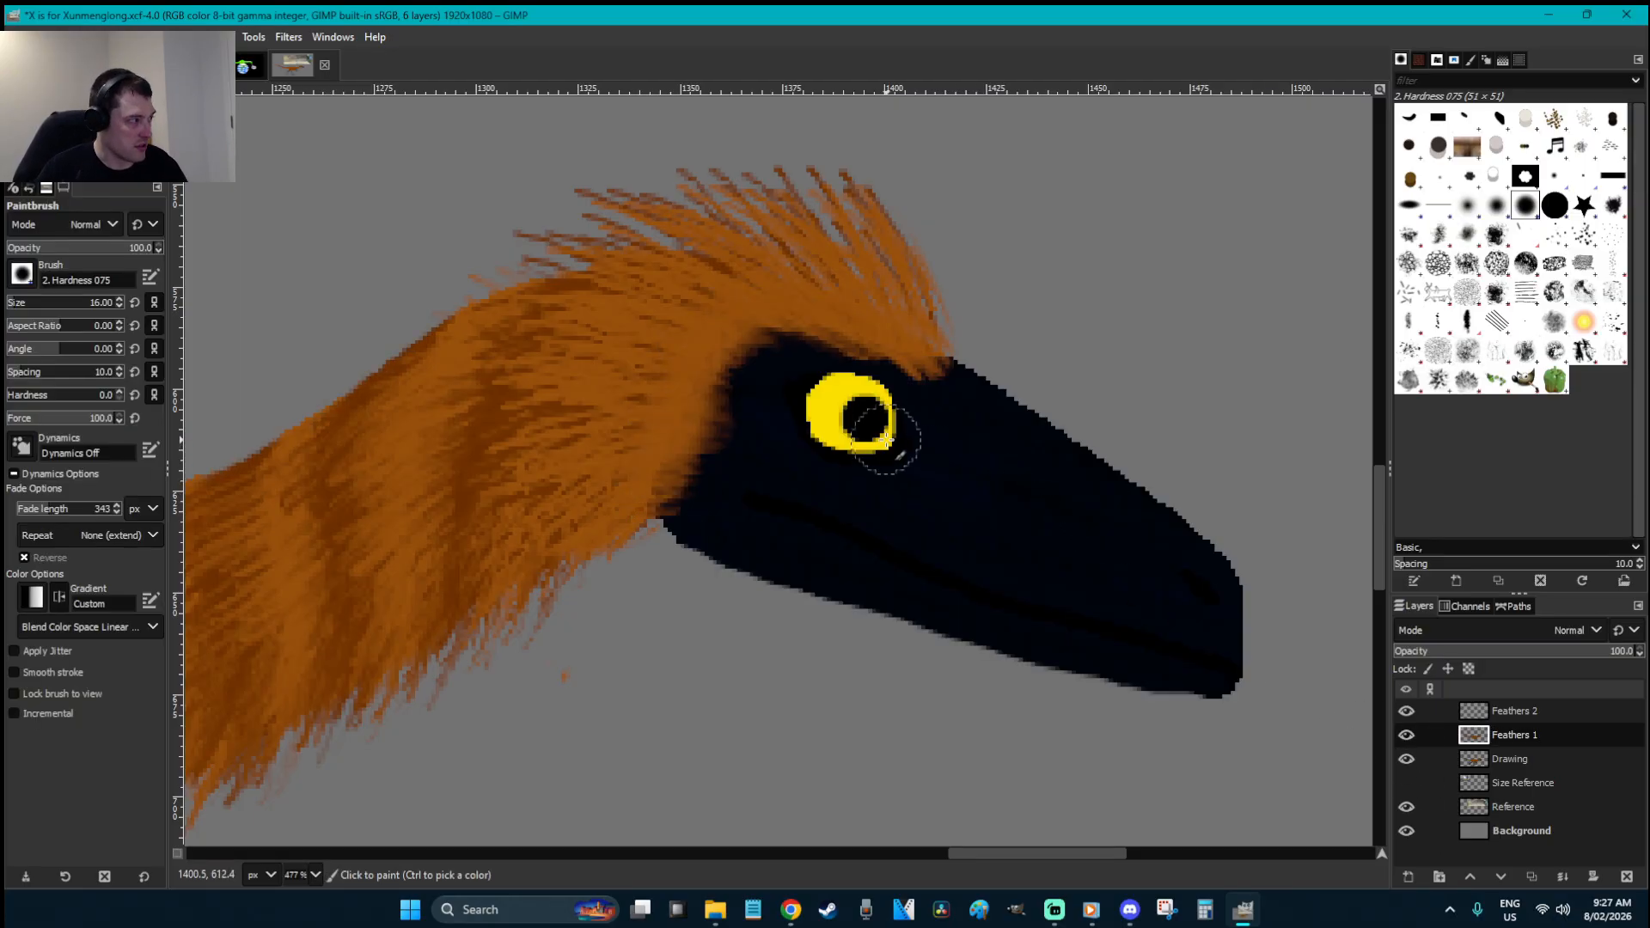
key("a")
left_click(1510, 756)
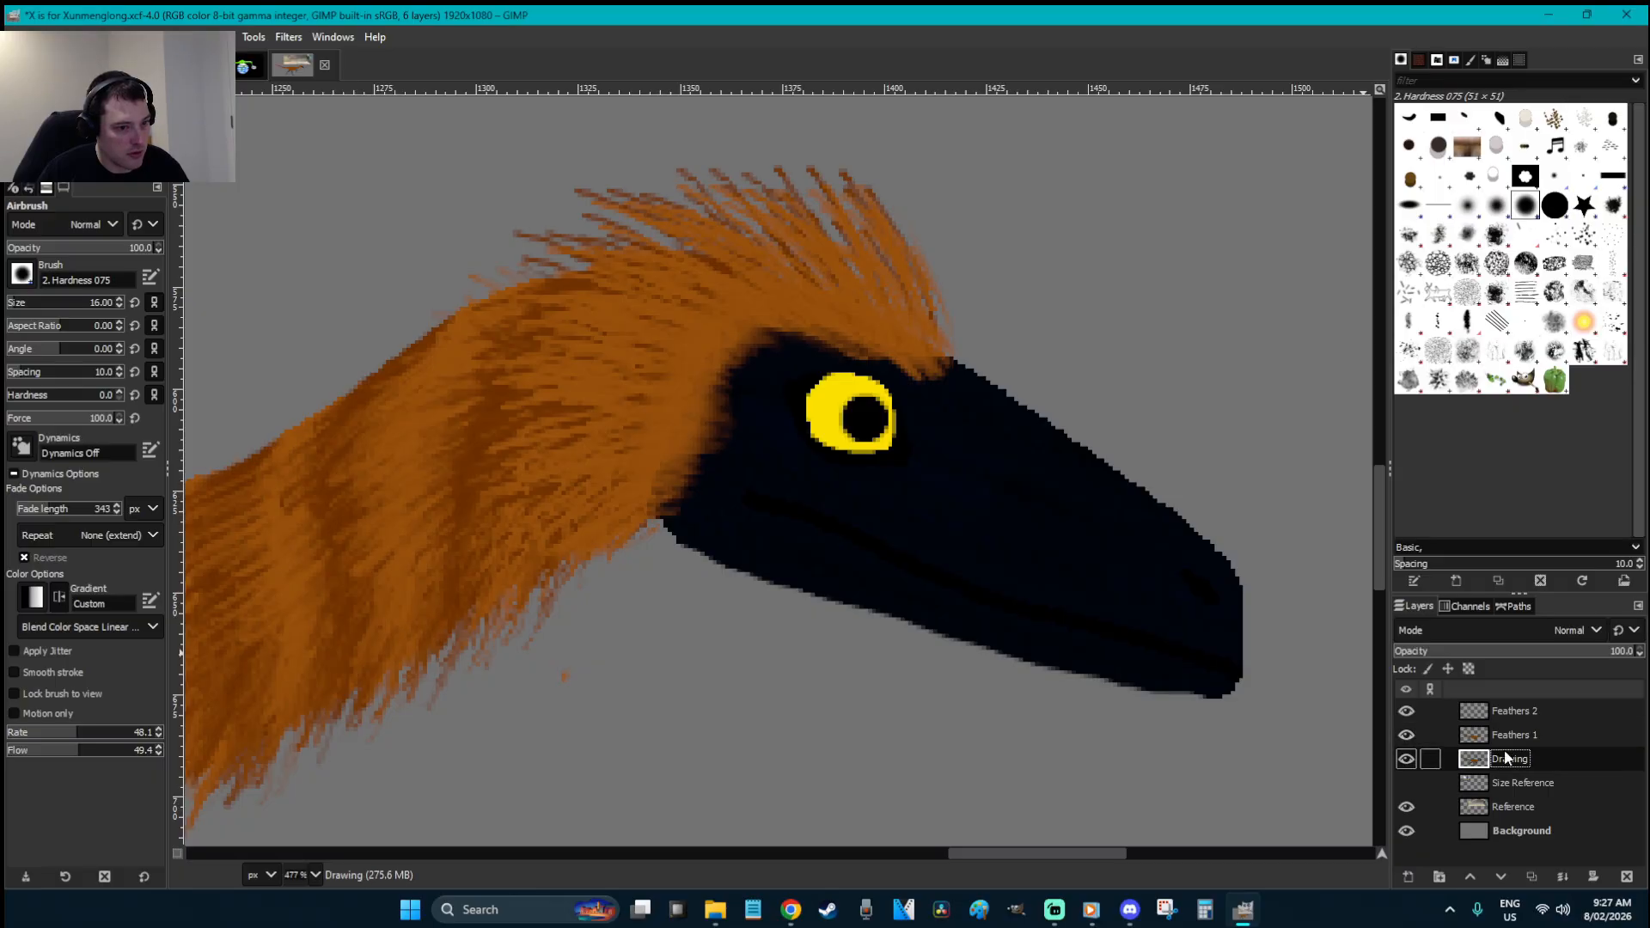
left_click(852, 408)
key("ctrl+z")
left_click(843, 405)
key("r")
key("shift+ctrl+j")
key("ctrl+s")
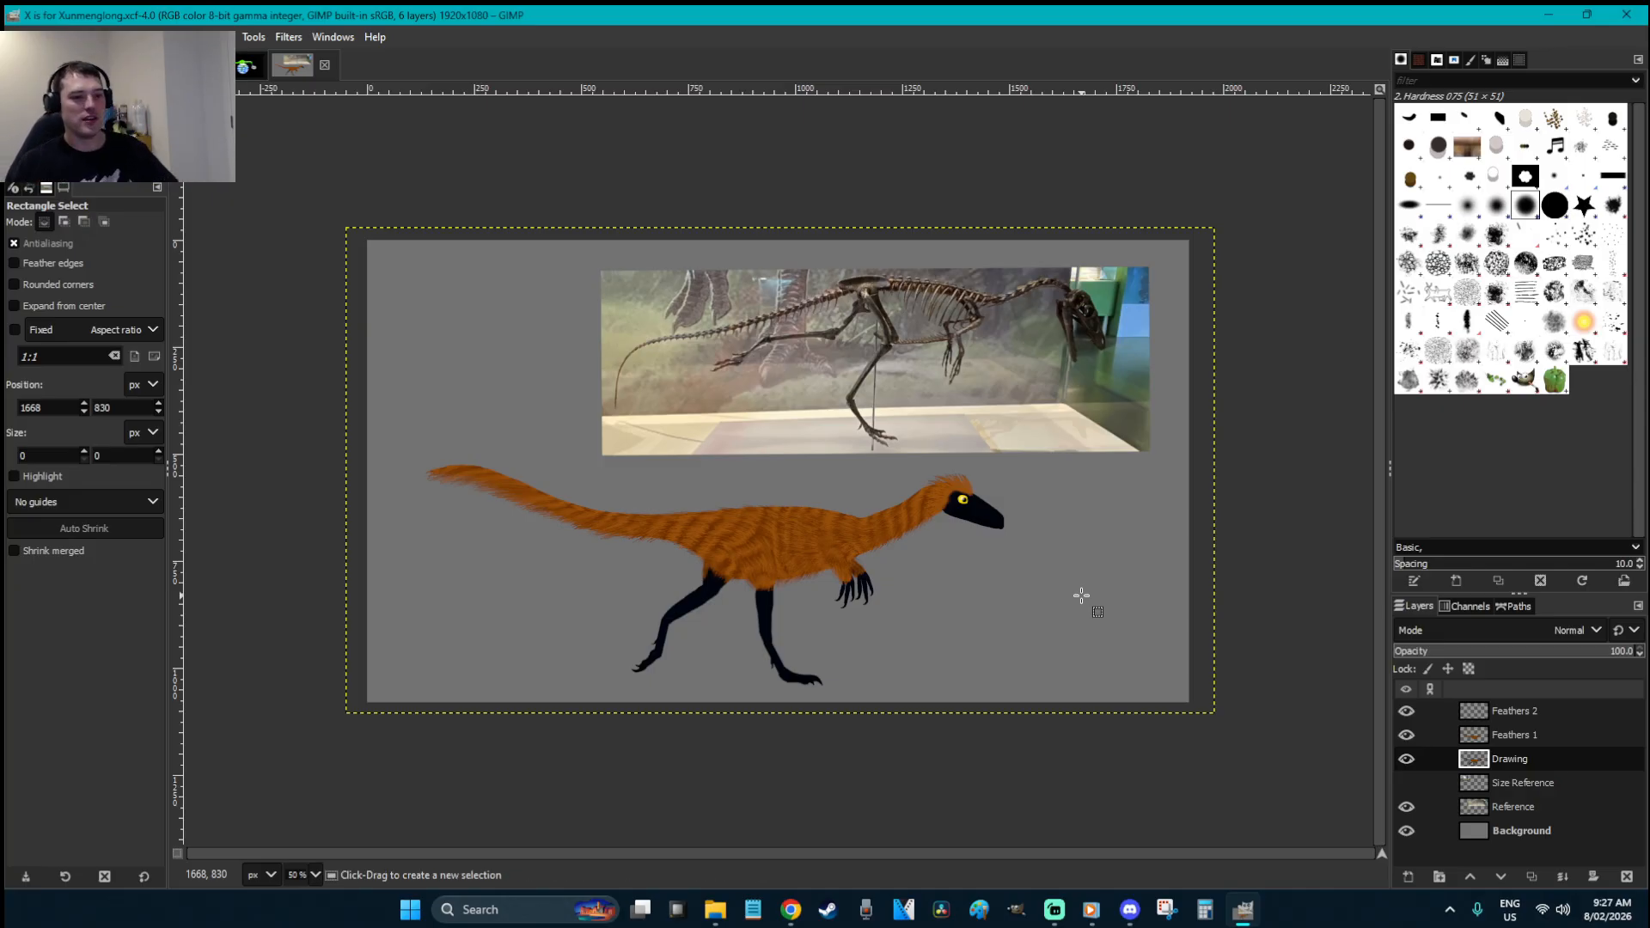
- Show the Size Reference layer and copy its human silhouette using Fuzzy Select with a threshold of 41.5
left_click(1406, 783)
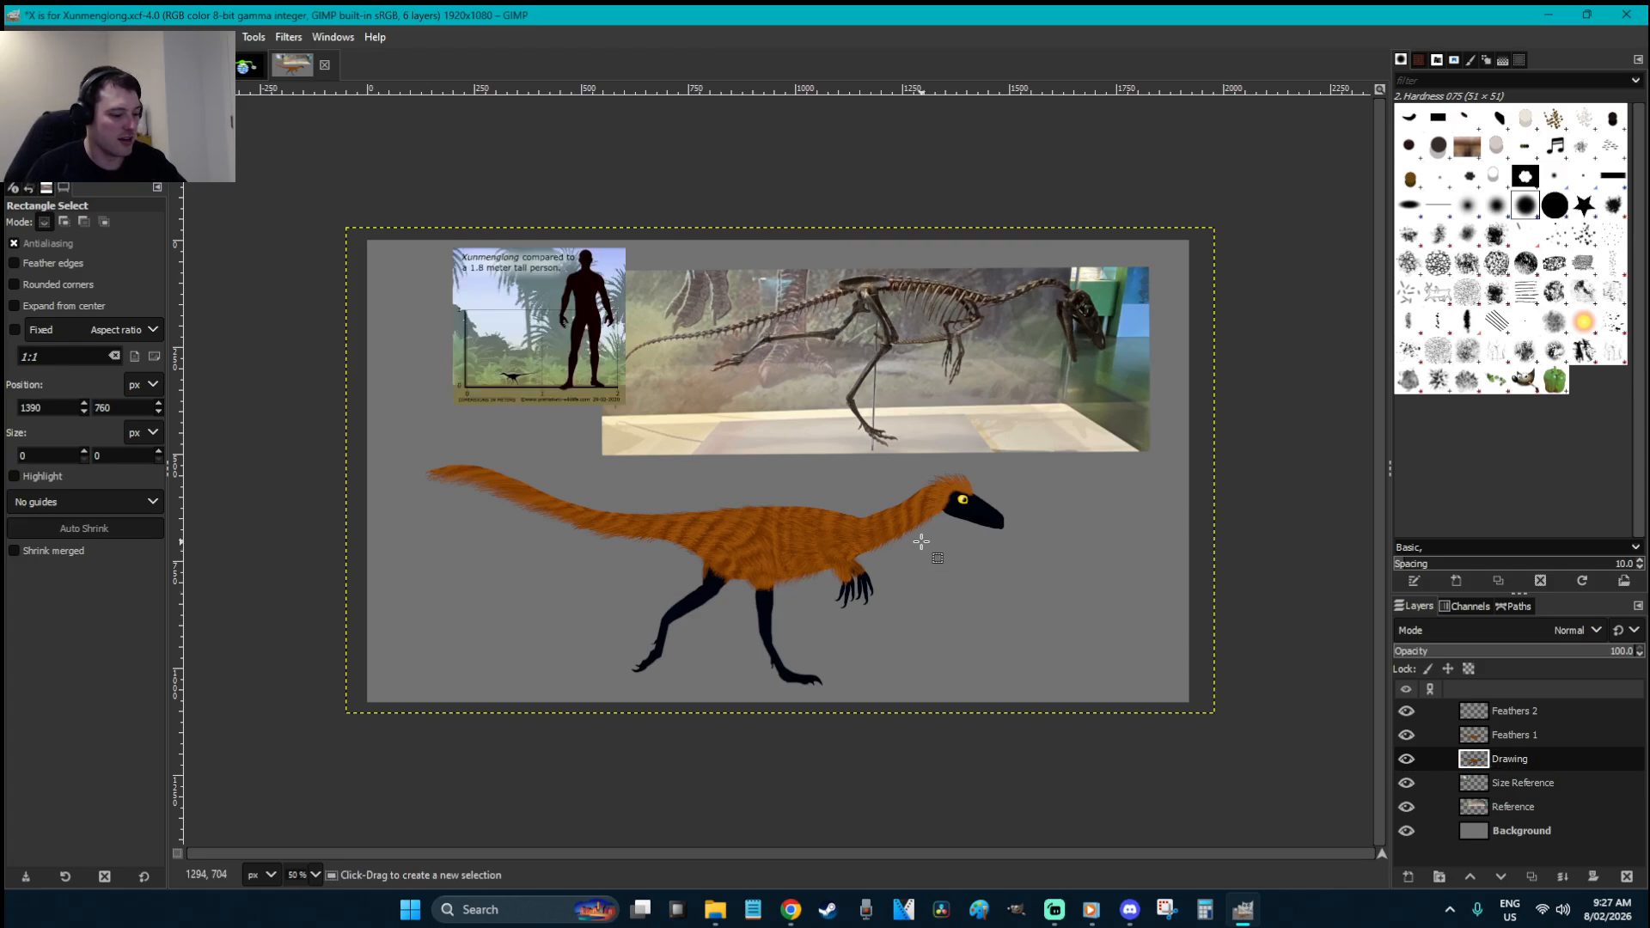
key("u")
left_click(601, 310)
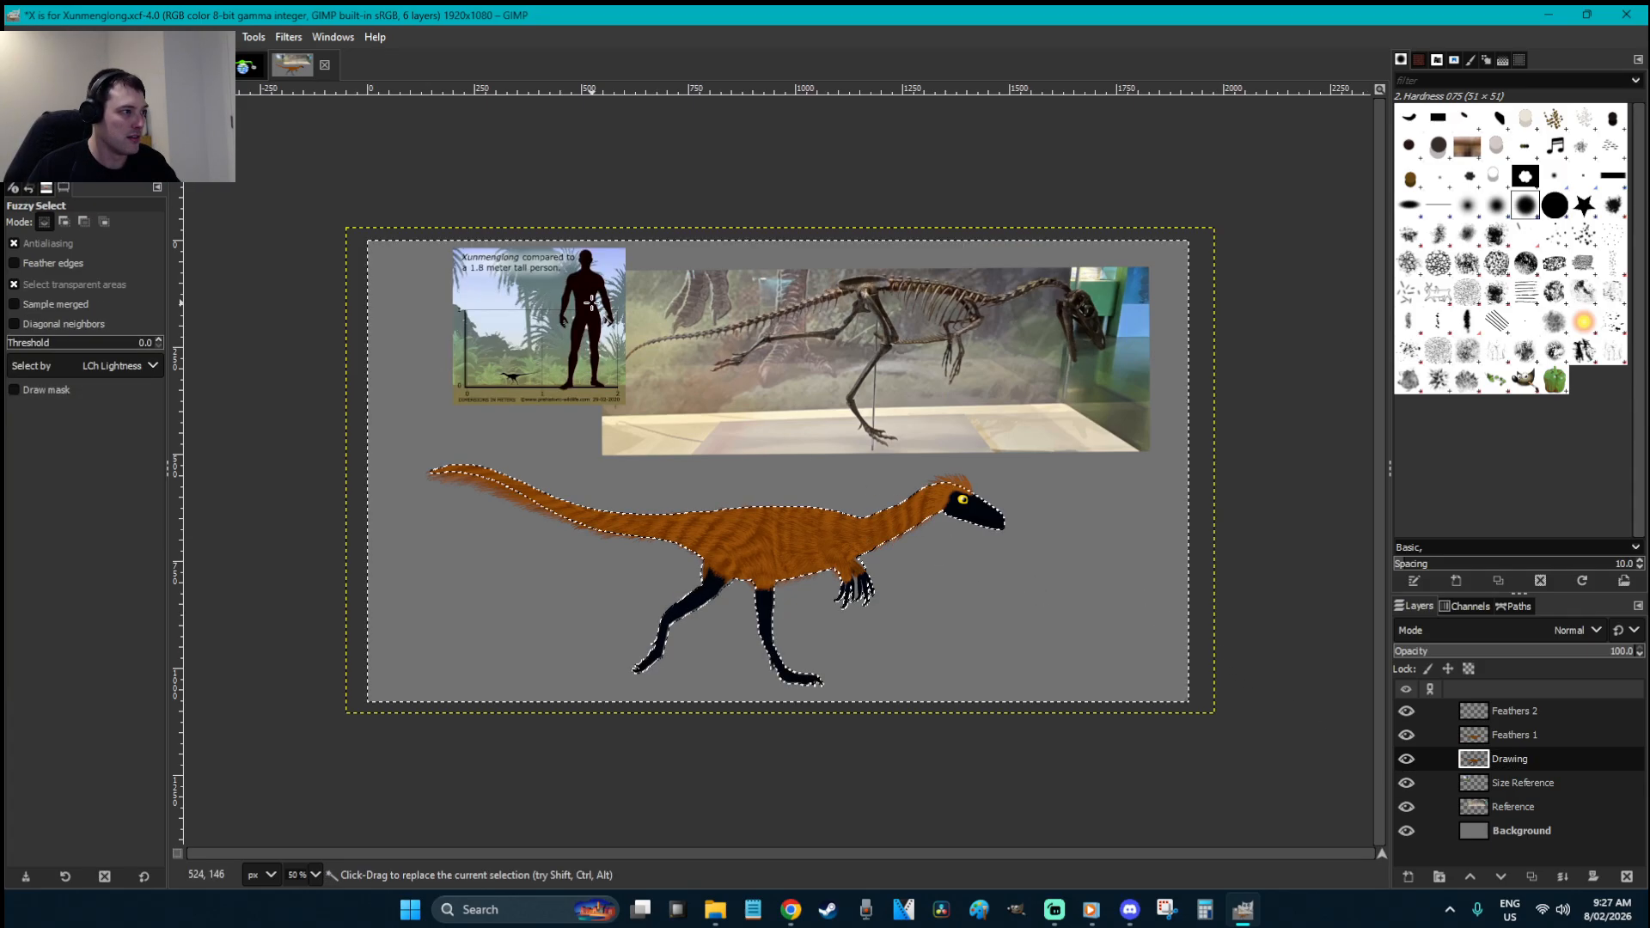
left_click(1522, 783)
left_click(588, 331)
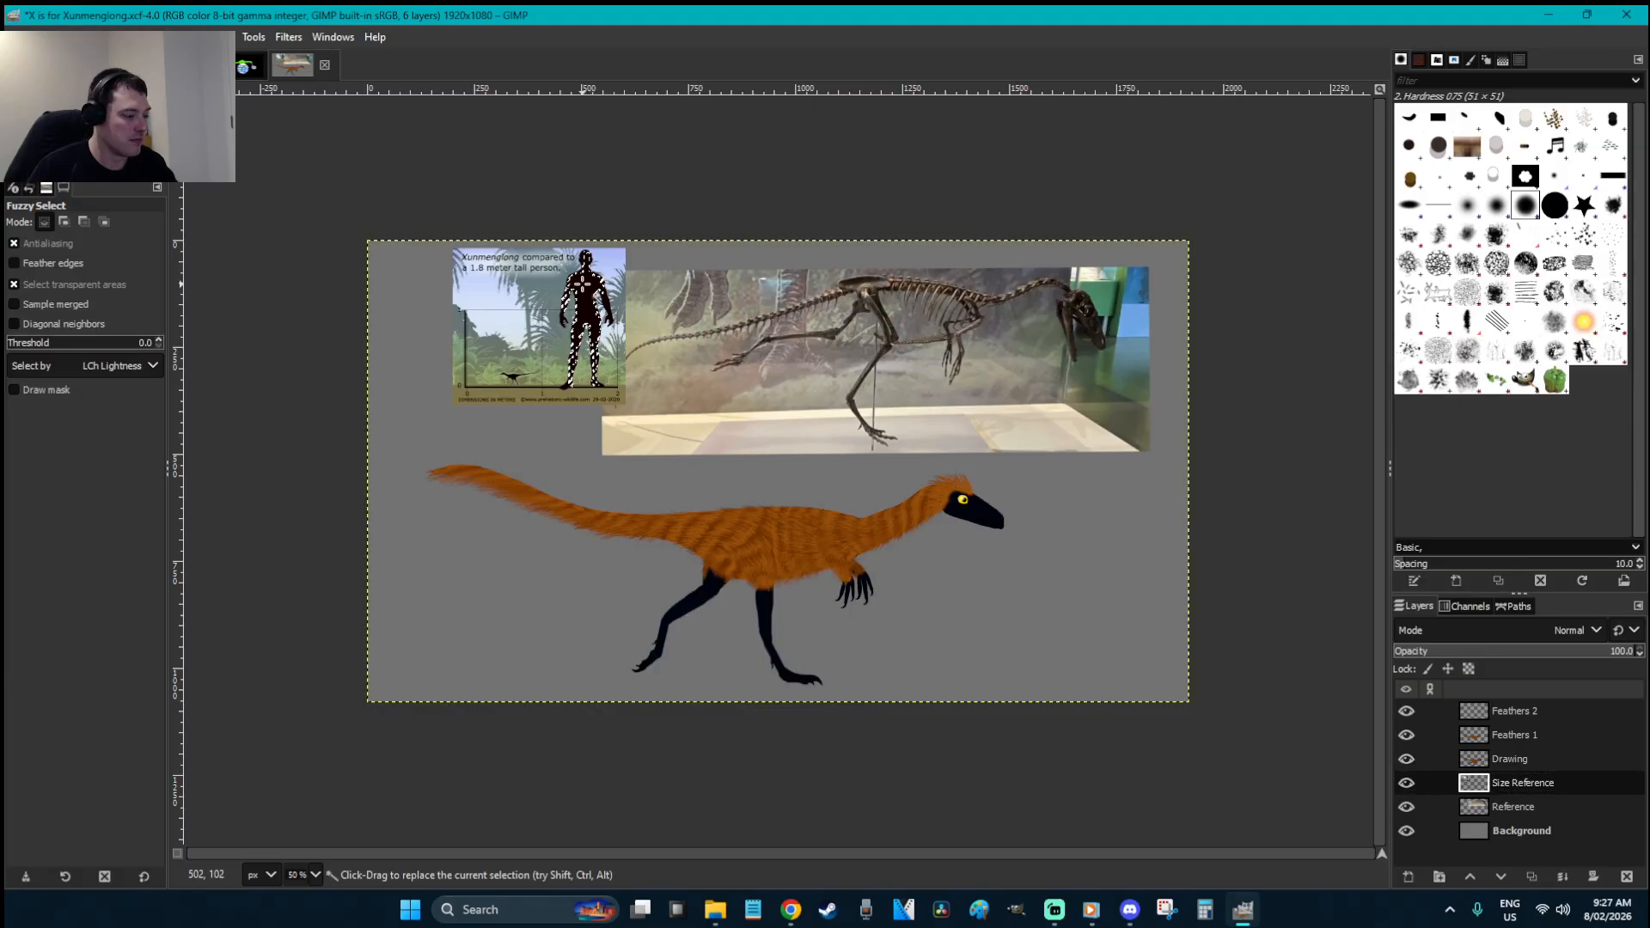
left_click_drag(16, 342, 31, 343)
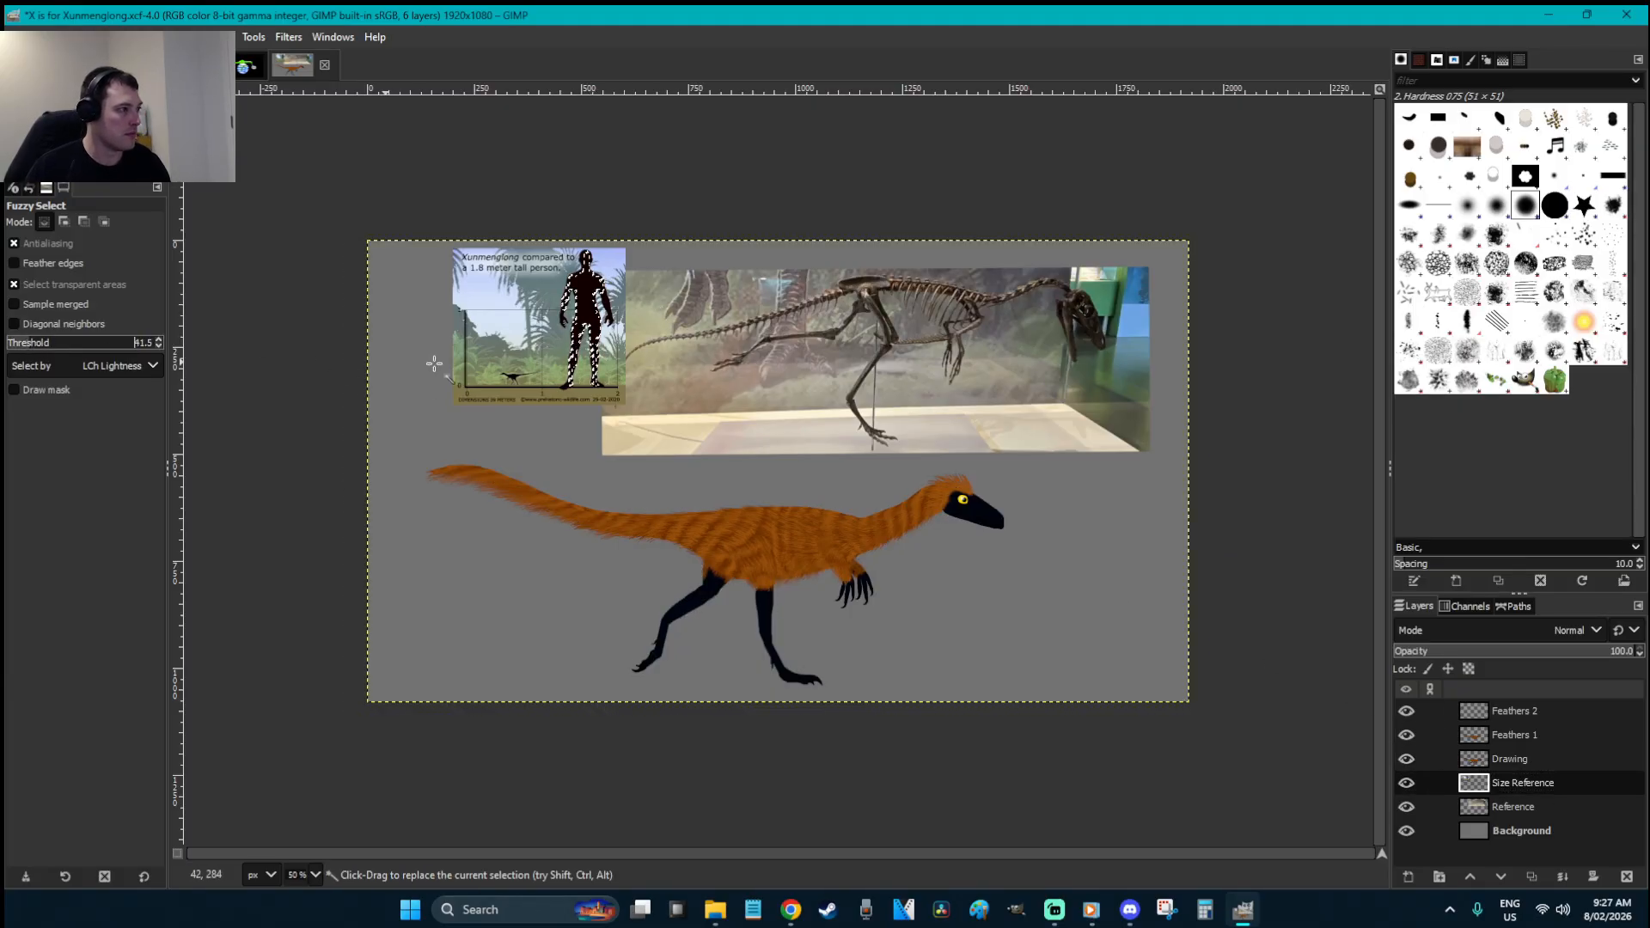
left_click(600, 329)
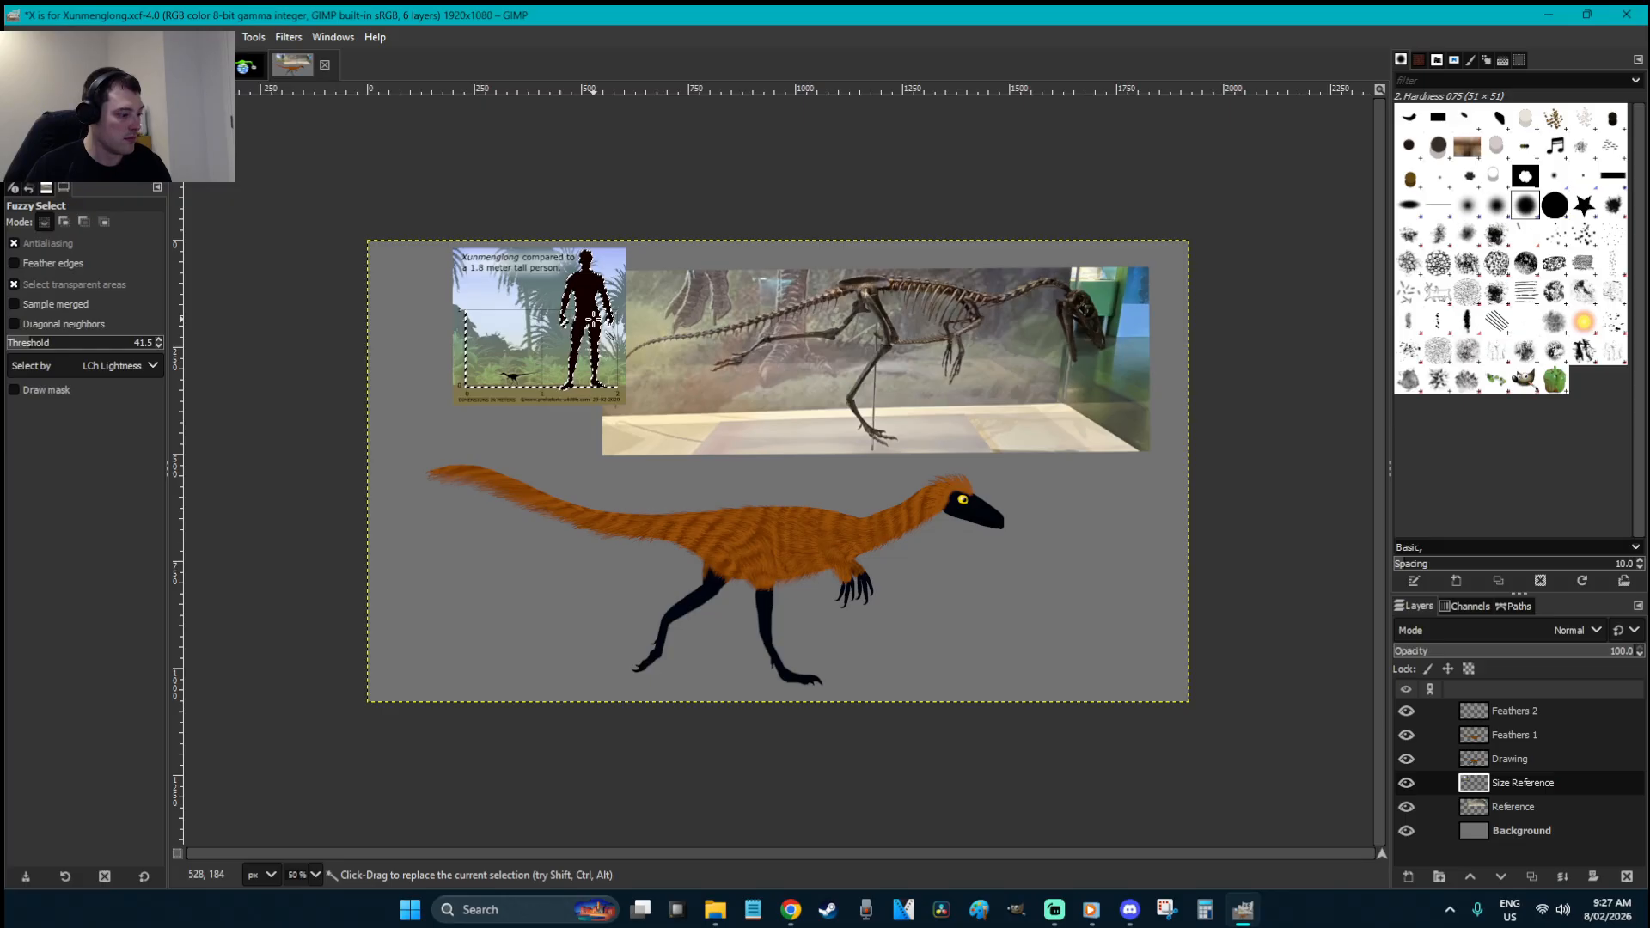
key("ctrl+c")
key("r")
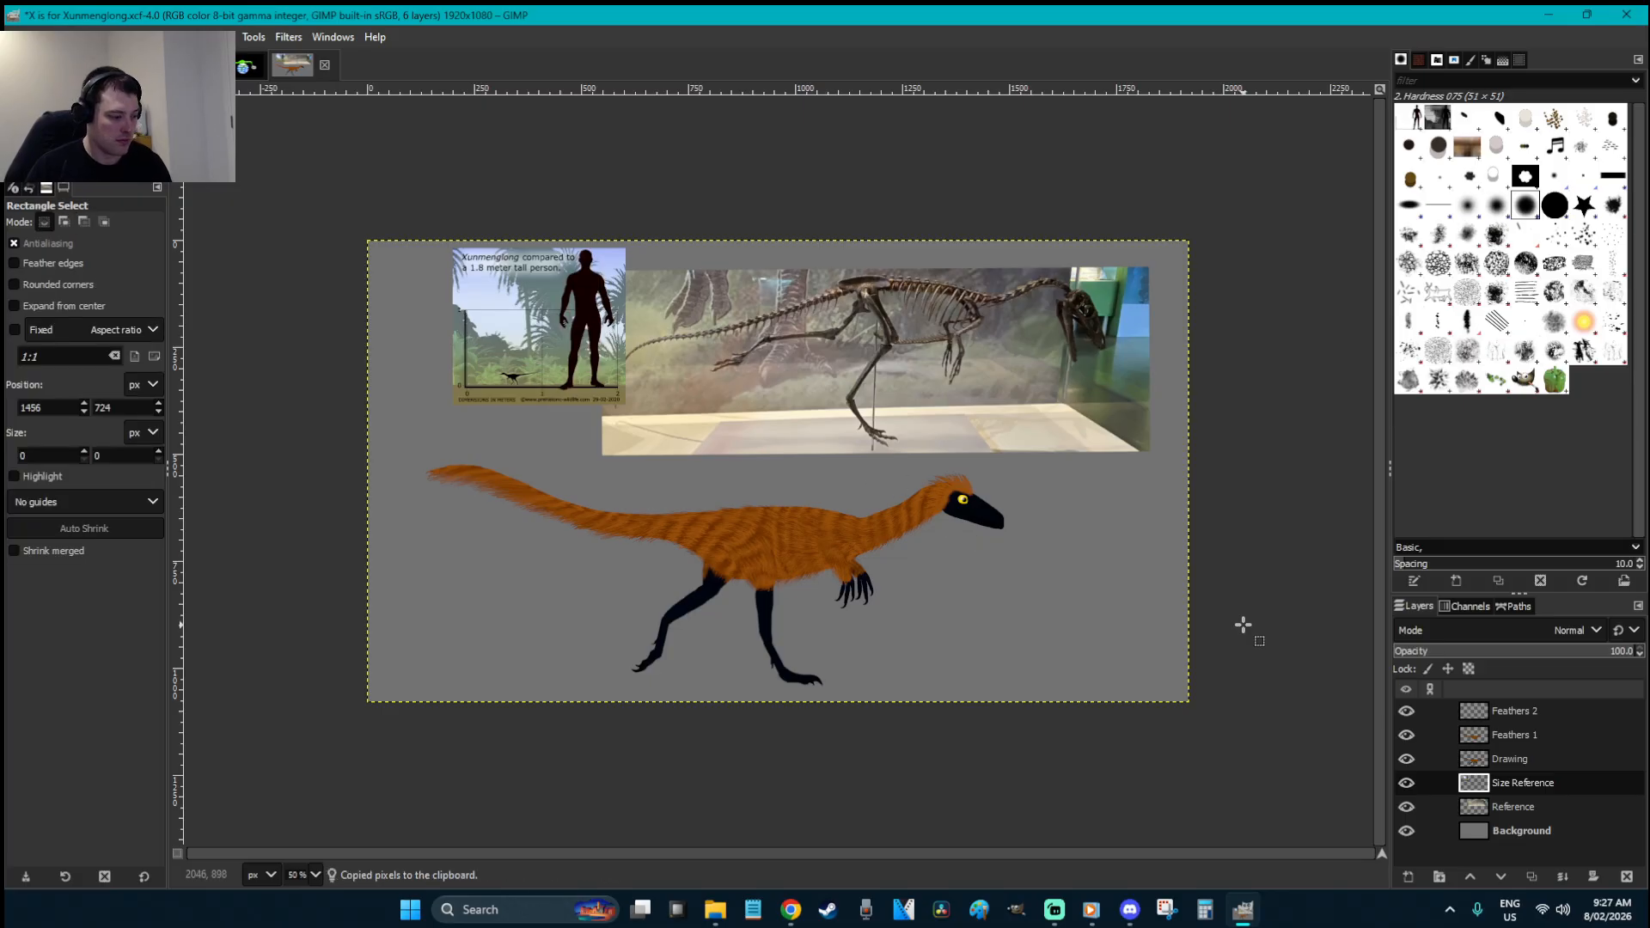
- Create a transparent 1920 × 1080 layer named Size Reference 2, place it directly below the Drawing layer, and save the image
key("t")
left_click(1249, 572)
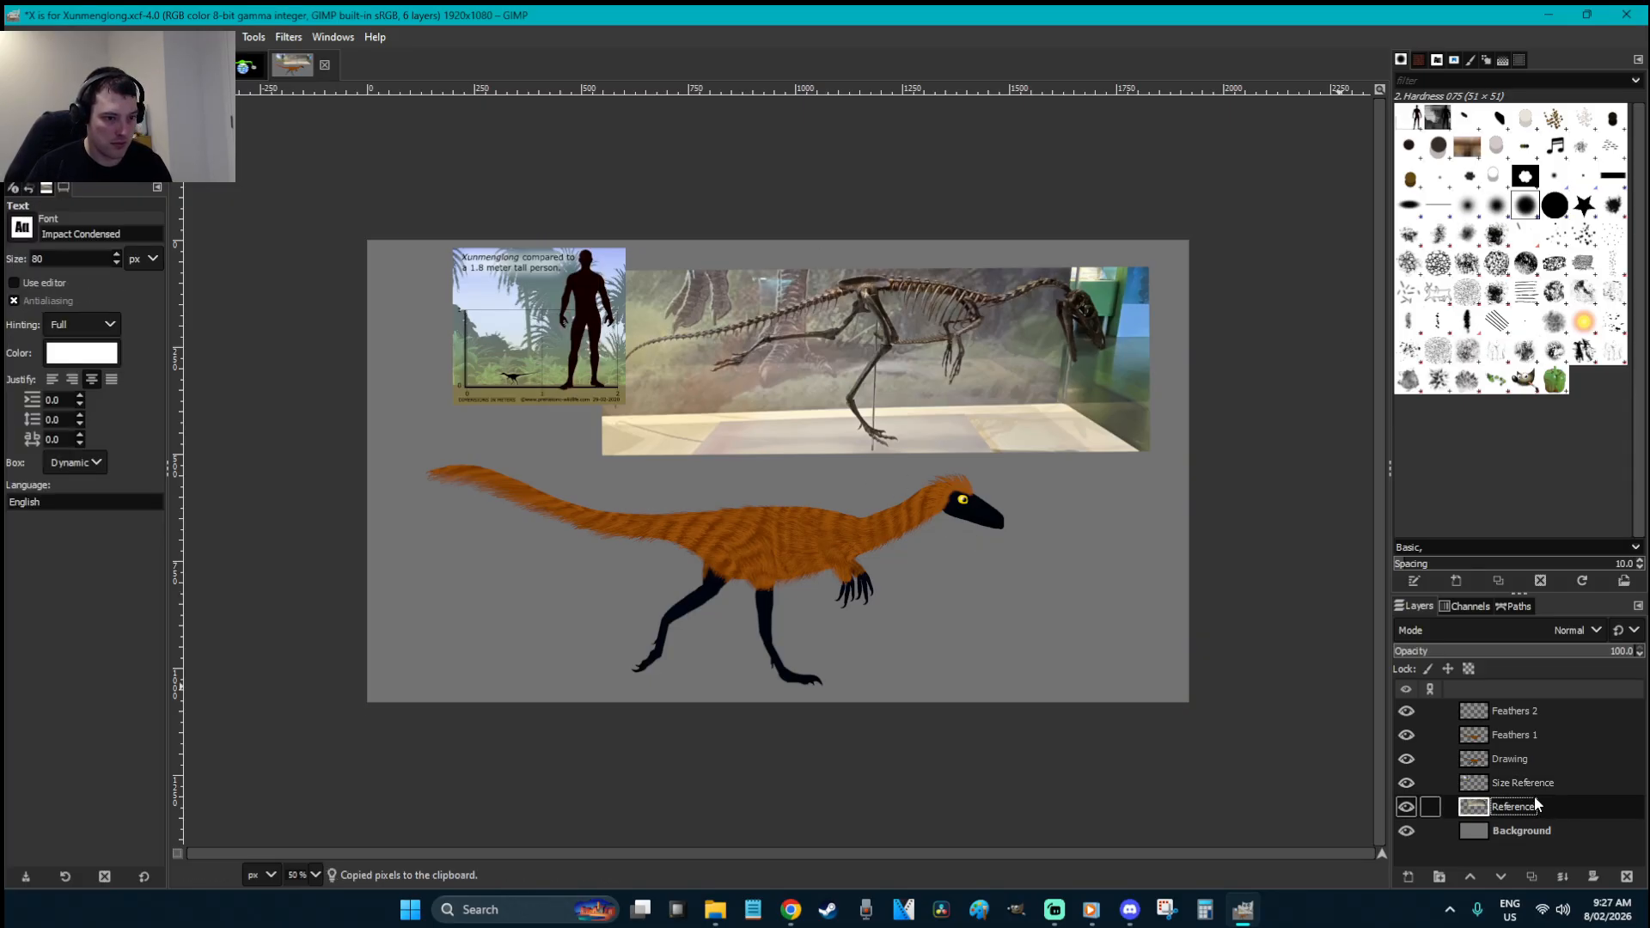
key("r")
left_click(1529, 758)
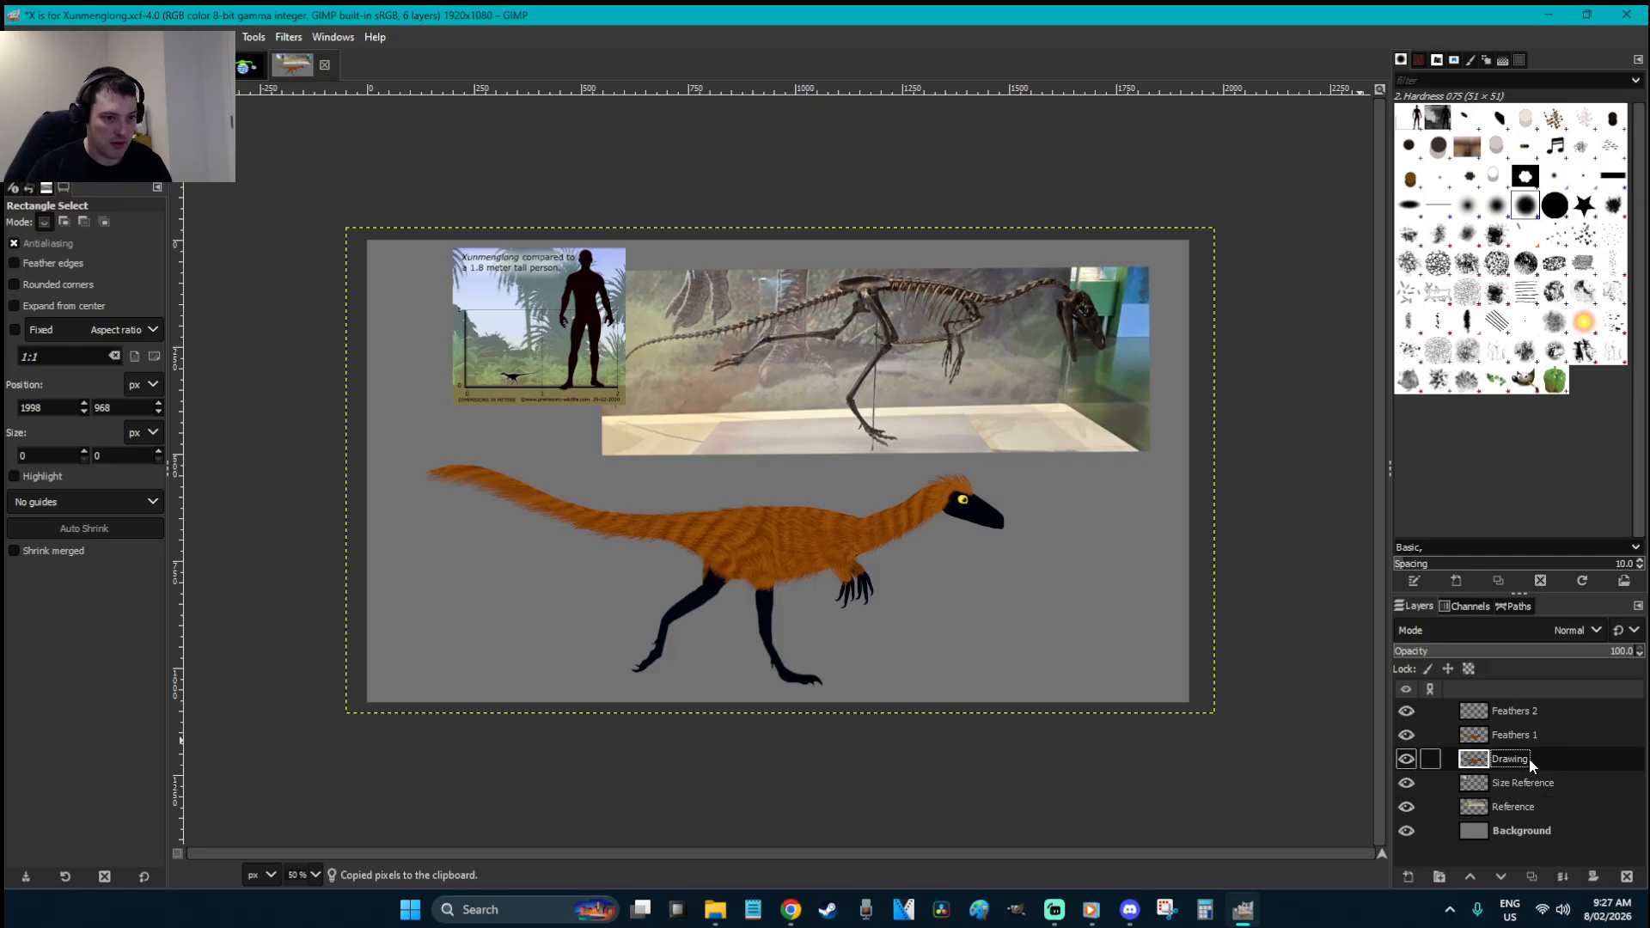
key("ctrl+shift+n")
type("Size Reference 2")
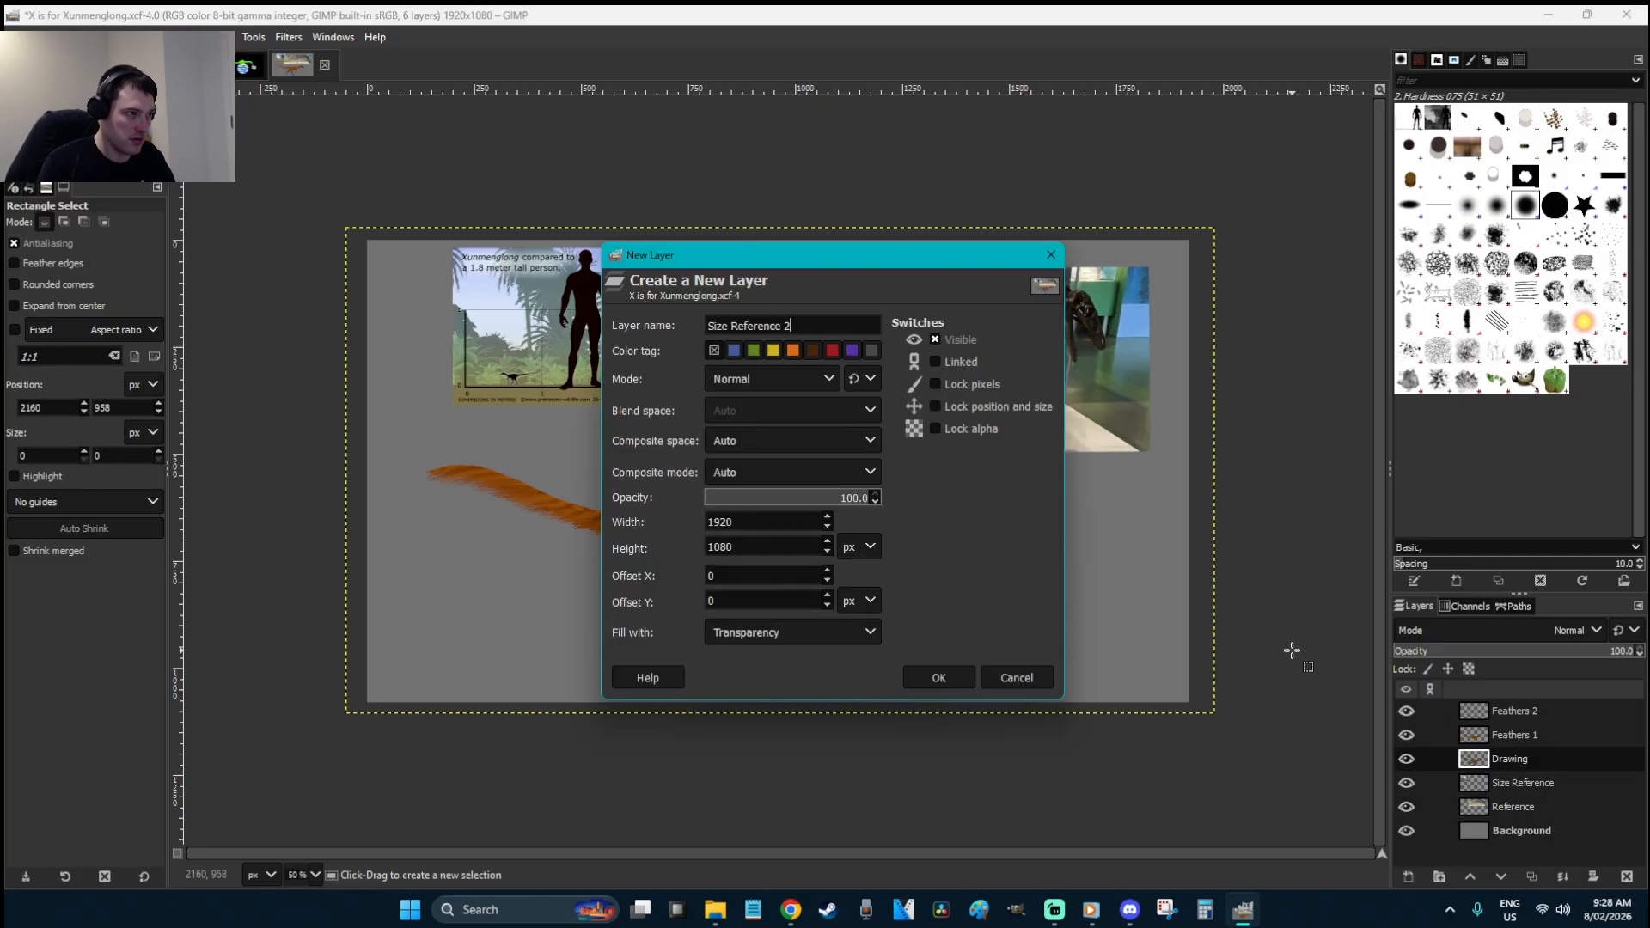
key("Return")
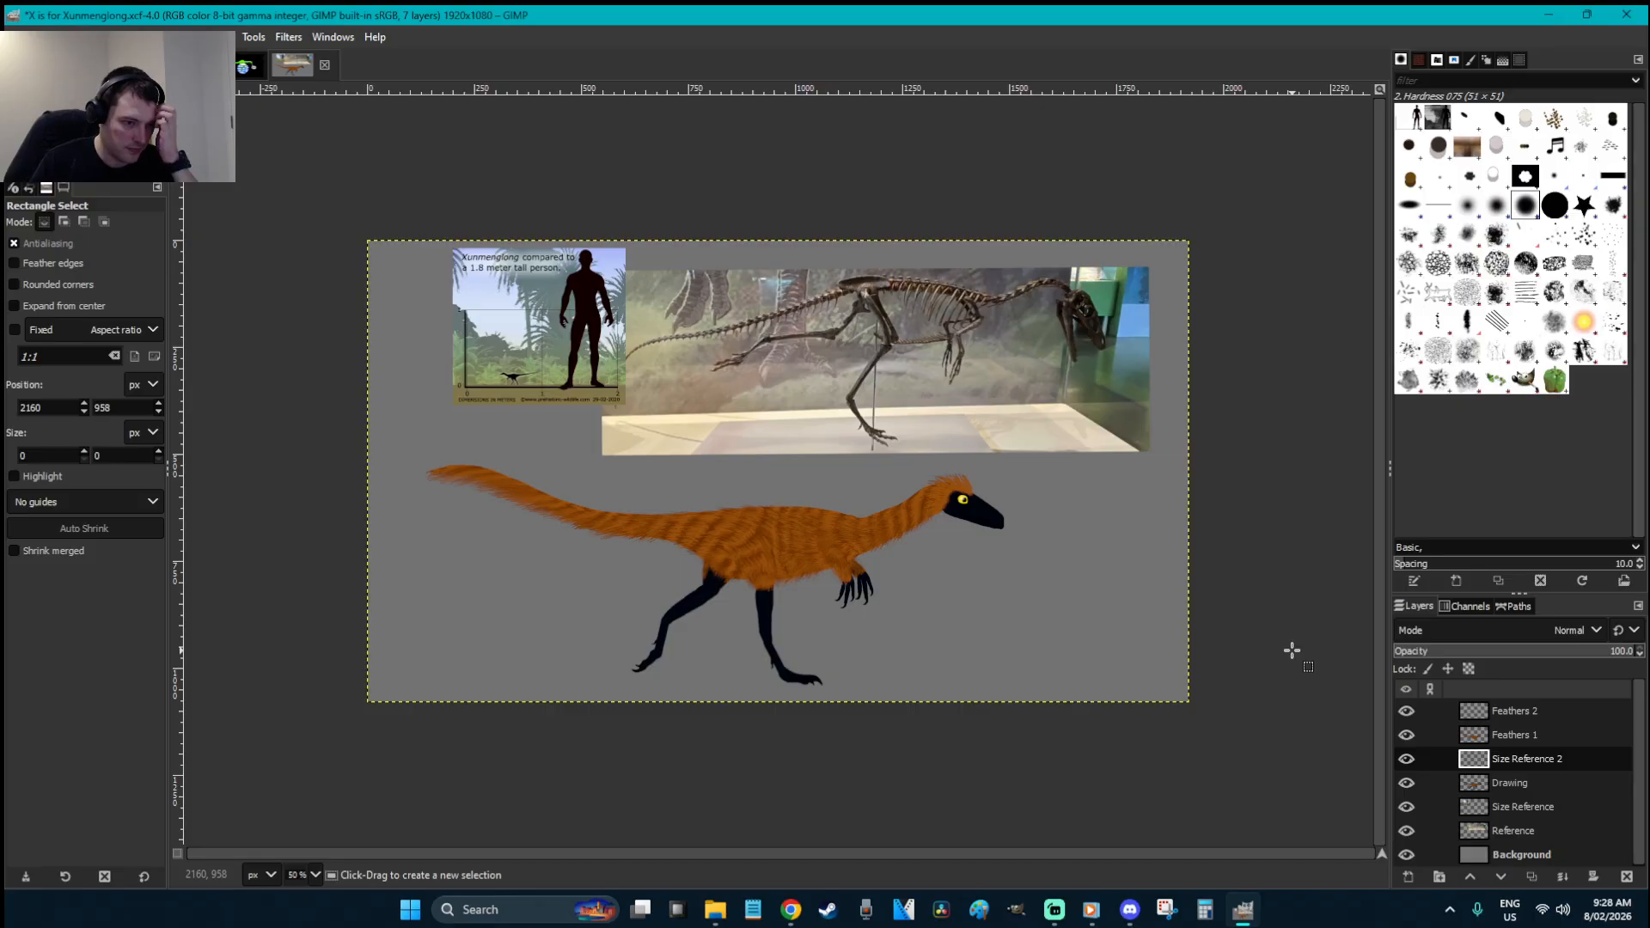
left_click_drag(1543, 760, 1547, 795)
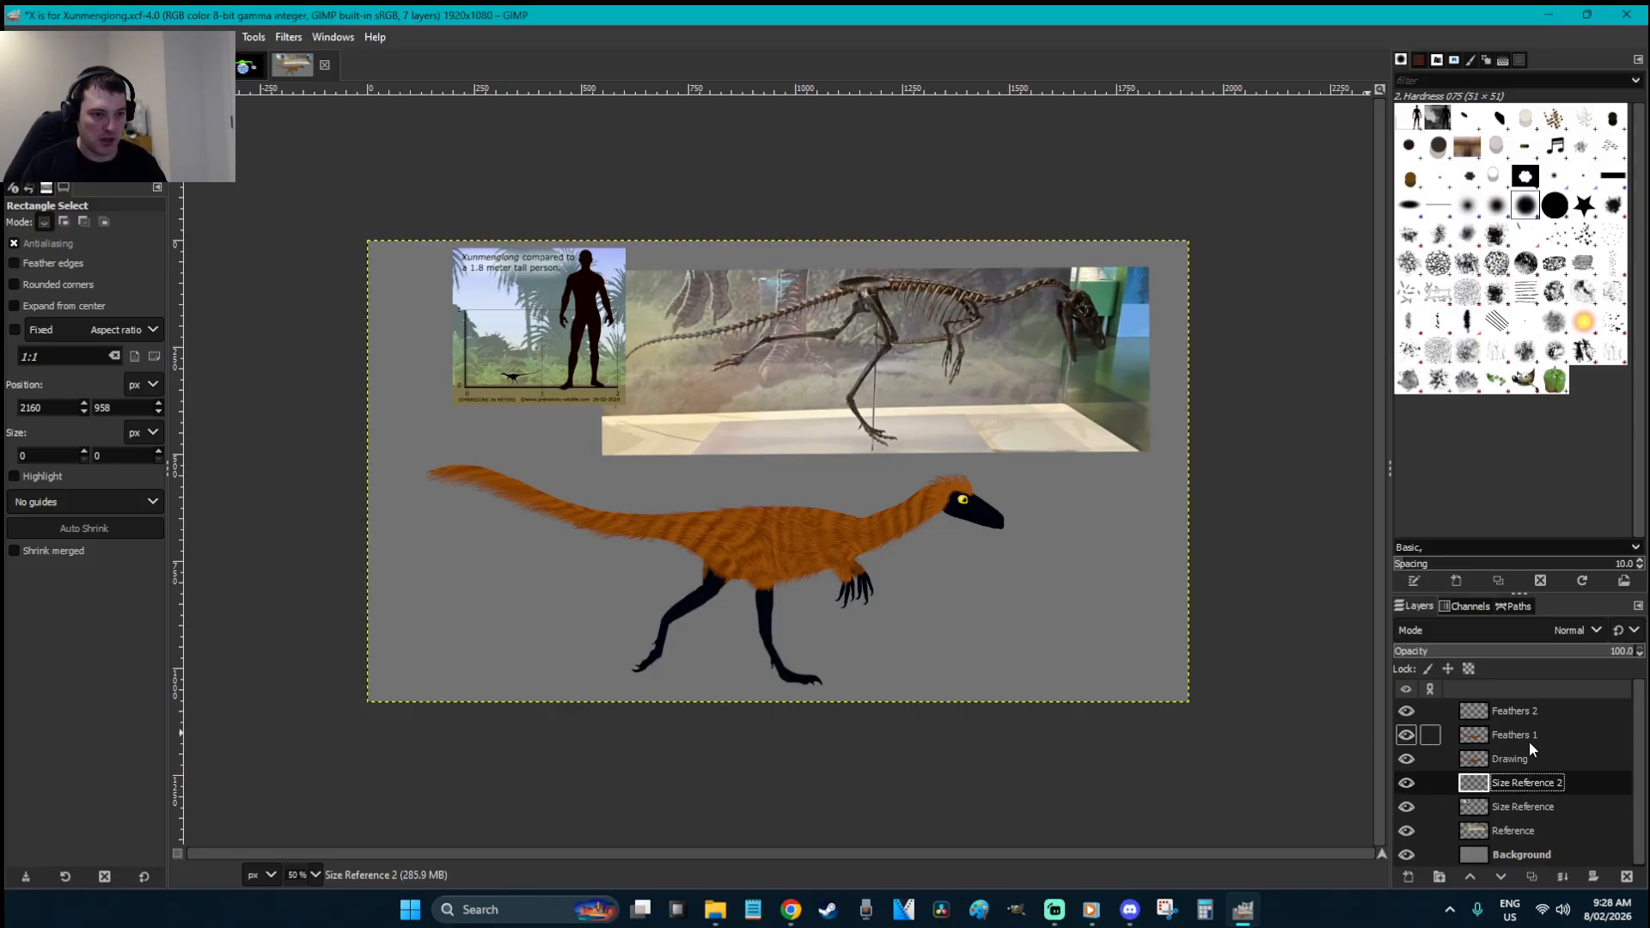
key("ctrl+s")
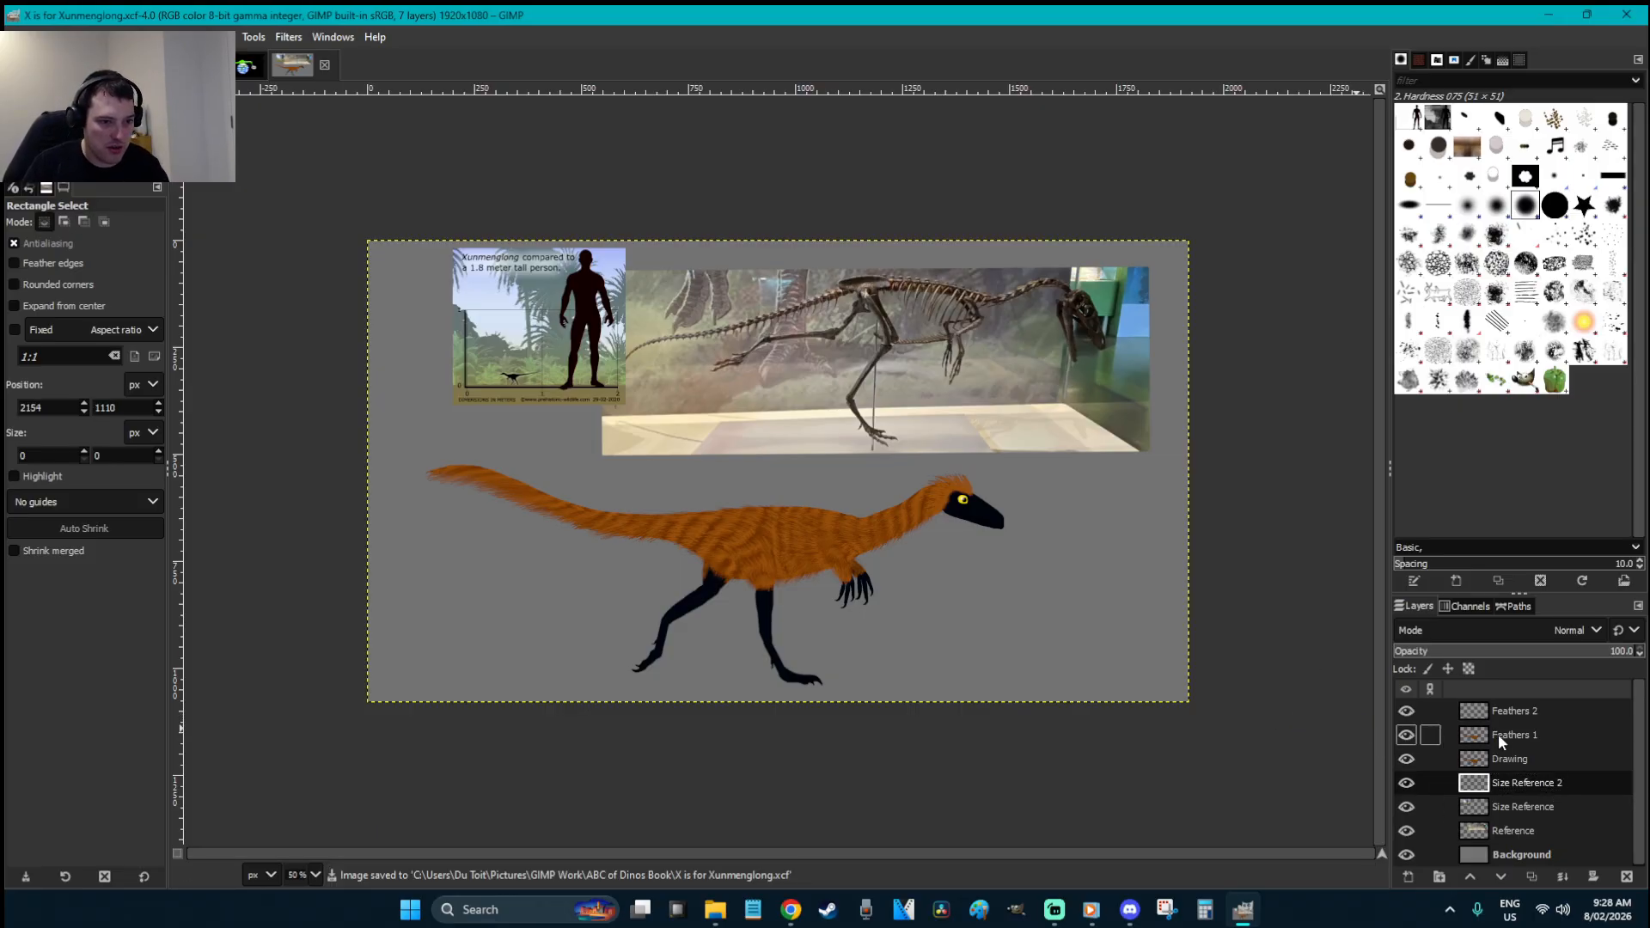
- Merge the Feathers 1 and Feathers 2 layers down into the Drawing layer, then toggle its visibility to check the merge
left_click(1499, 734)
right_click(1498, 734)
left_click(1434, 303)
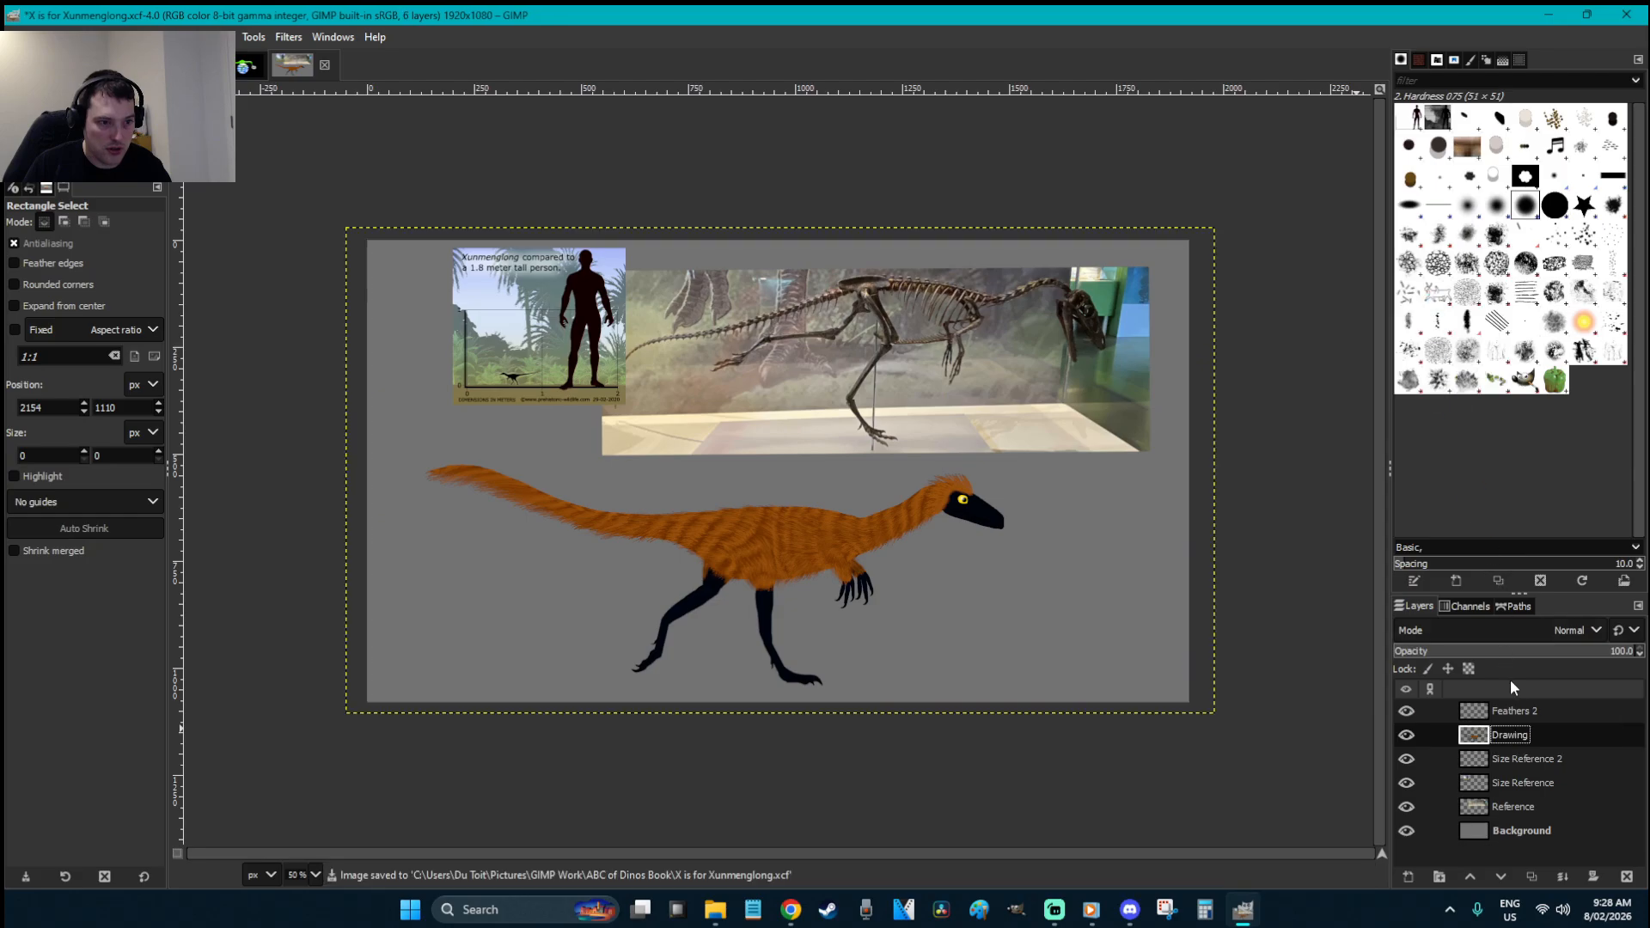
left_click(1513, 711)
right_click(1512, 711)
left_click(1430, 277)
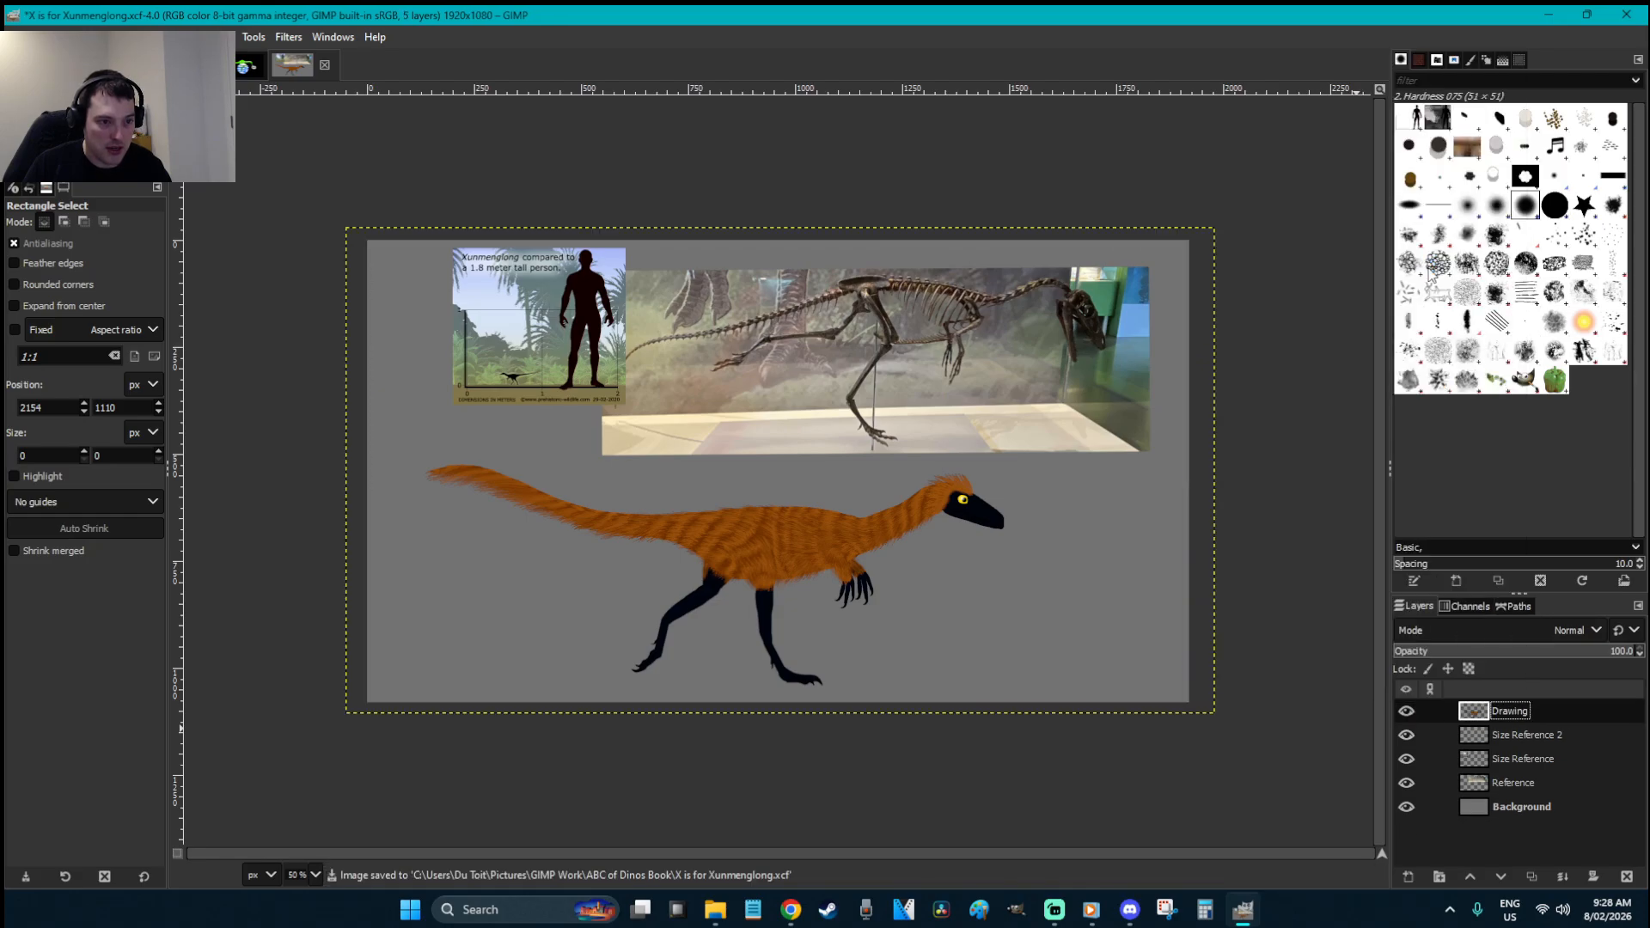
left_click(1406, 711)
left_click(1406, 711)
- Paste the human silhouette onto the Size Reference 2 layer below the dinosaur's head, and shift the Drawing layer left to clear it
left_click(1501, 733)
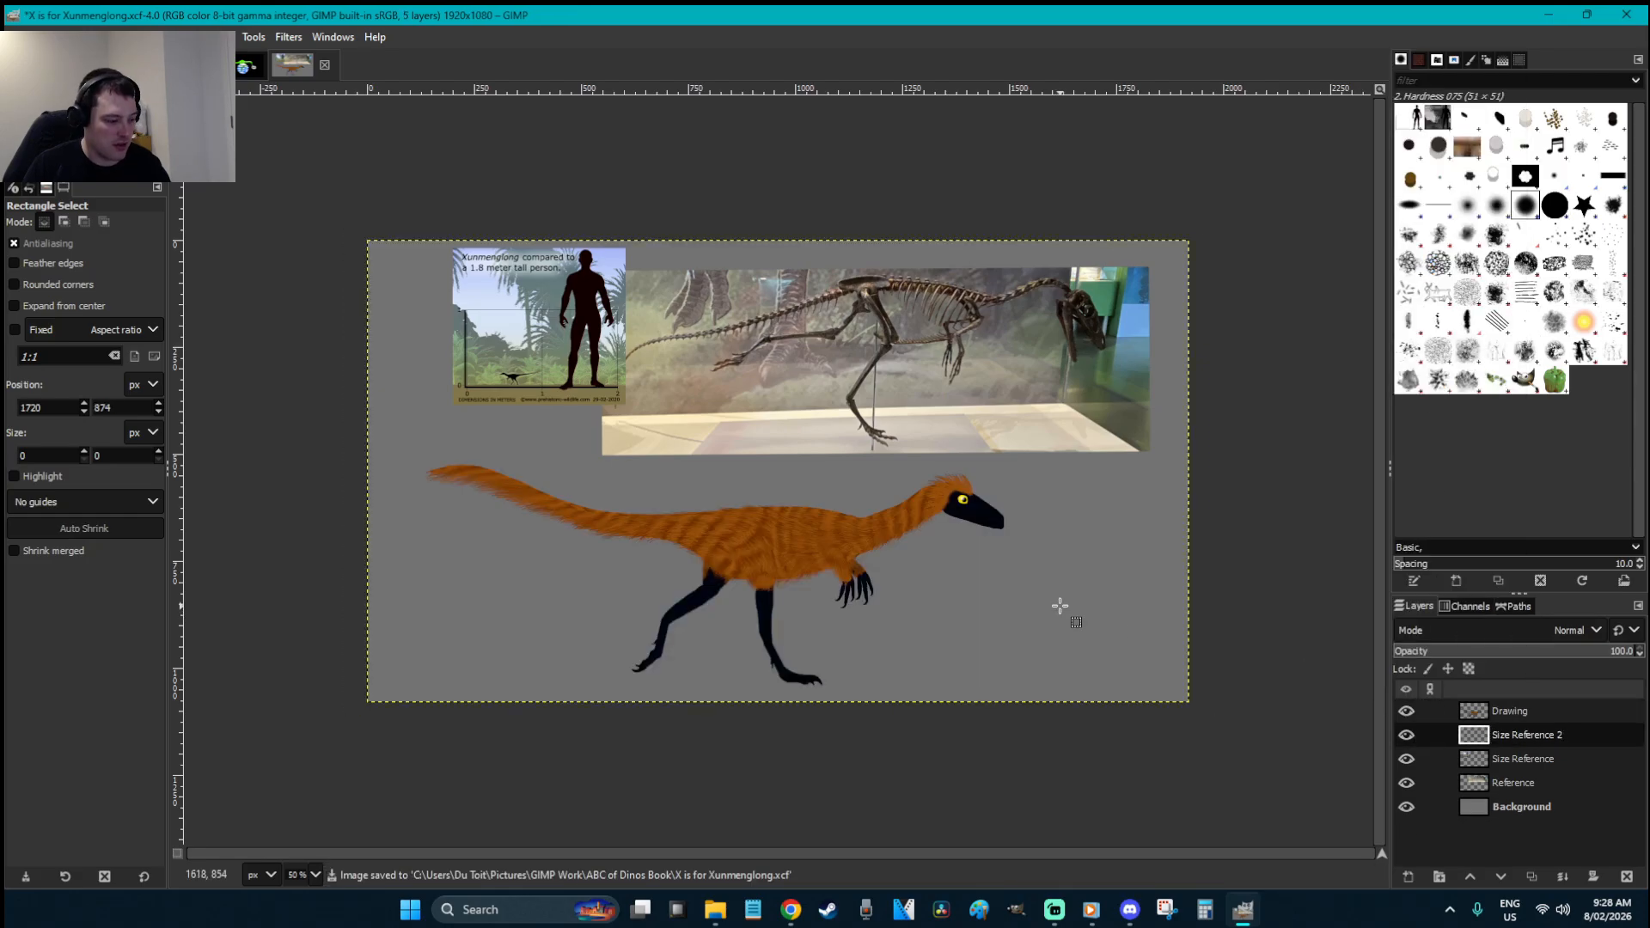
key("ctrl+v")
left_click_drag(840, 488, 1005, 621)
left_click(1094, 601)
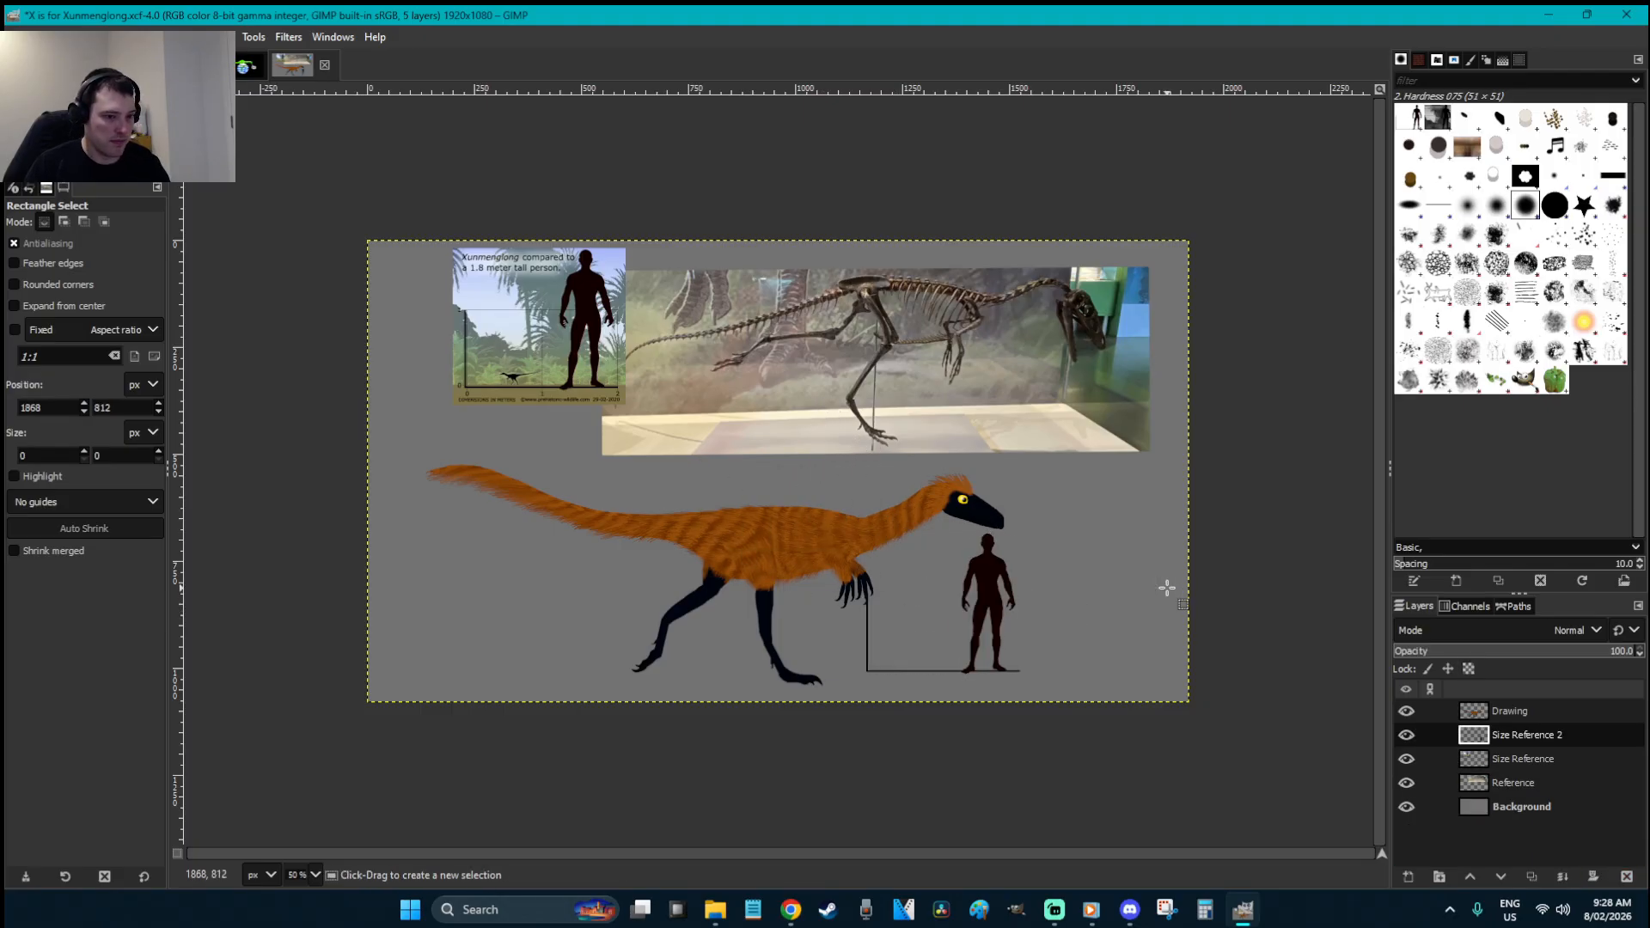
key("m")
left_click_drag(787, 543, 742, 532)
key("r")
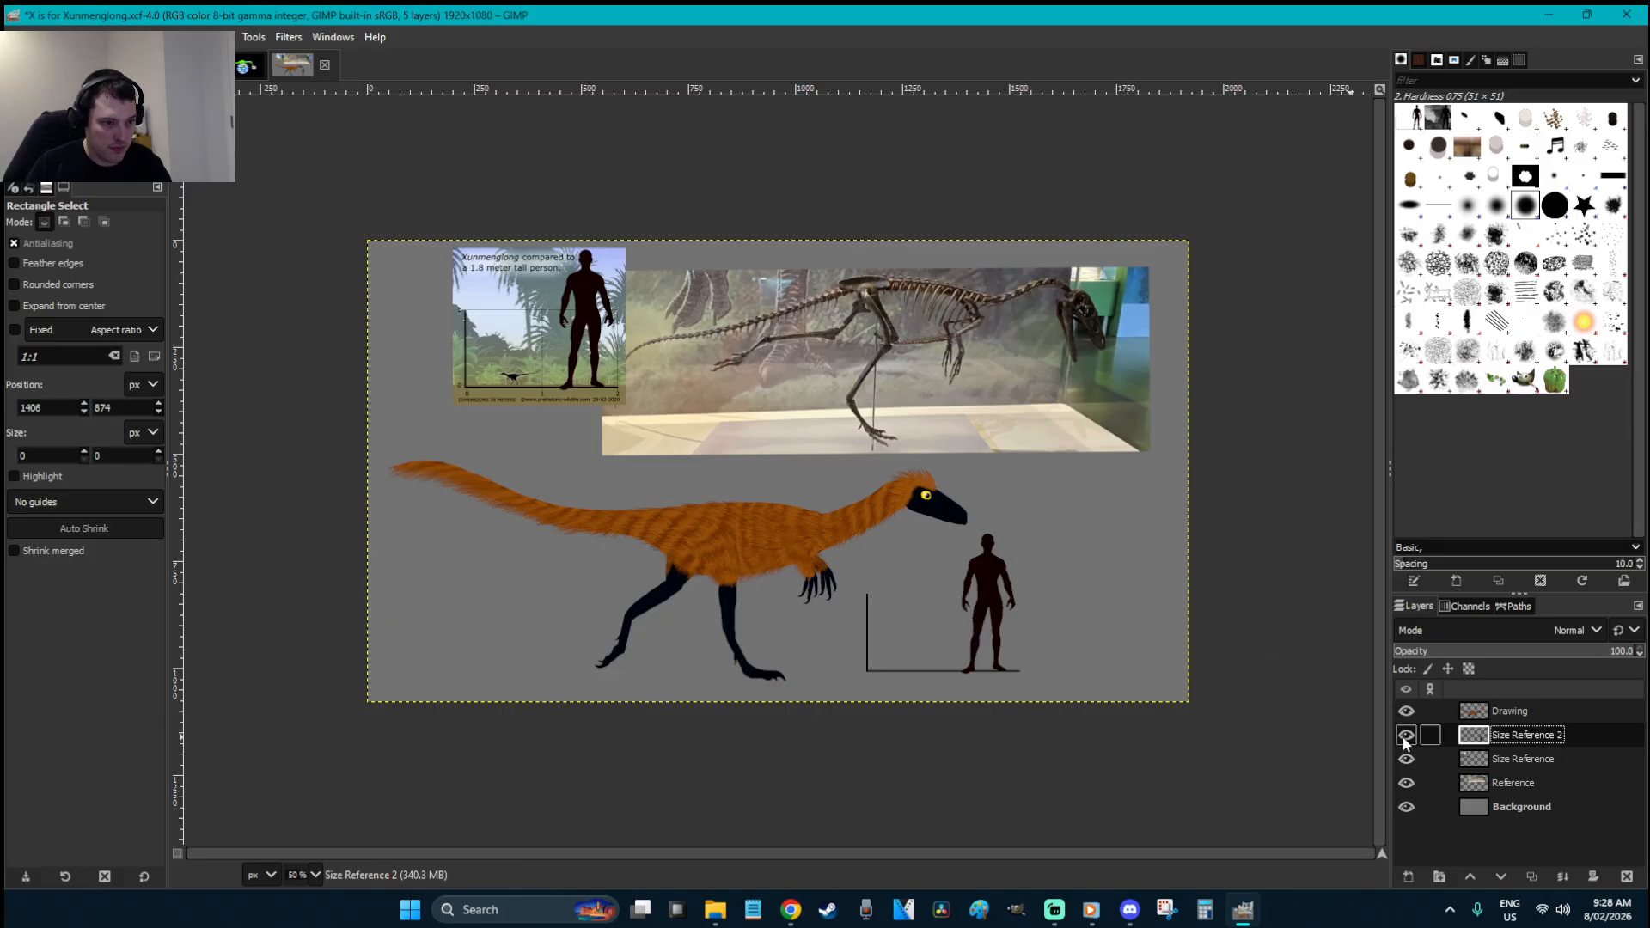
- Outline the vertical scale line and adjoining ground line beside the silhouette with Free Select and delete them
key("f")
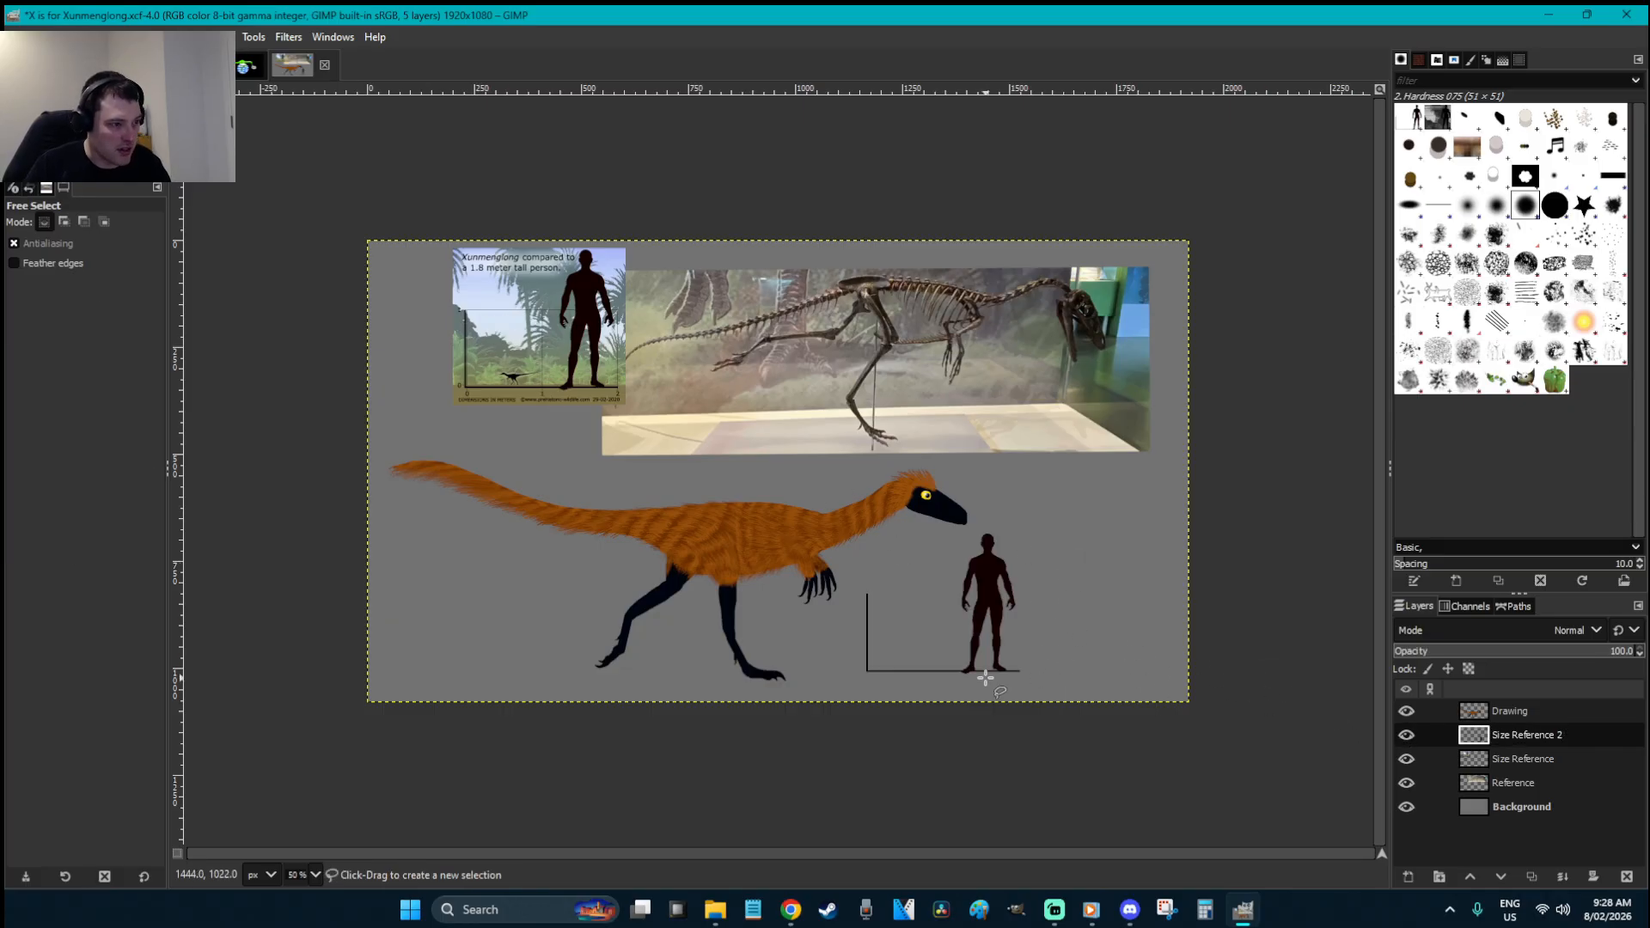
mouse_move(964, 667)
left_mouse_down()
mouse_move(802, 707)
mouse_move(781, 605)
left_mouse_up()
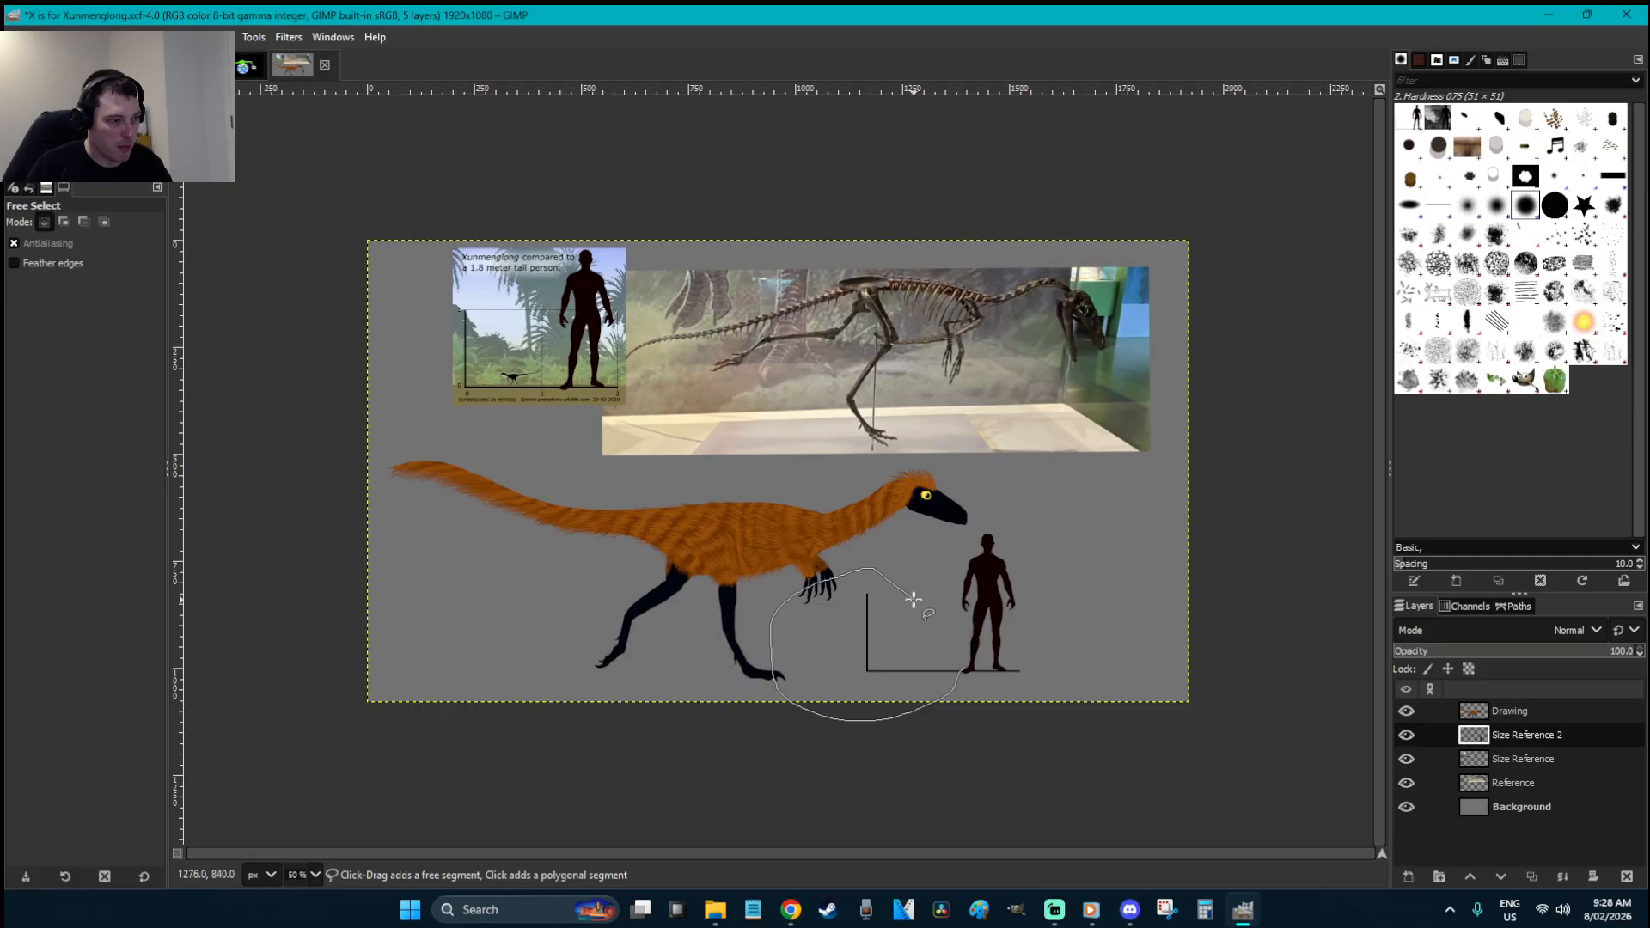
key("Return")
key("r")
left_click(1091, 650)
- Outline the remaining ground line around the silhouette's feet with Free Select, delete it, and clear the selection
key("z")
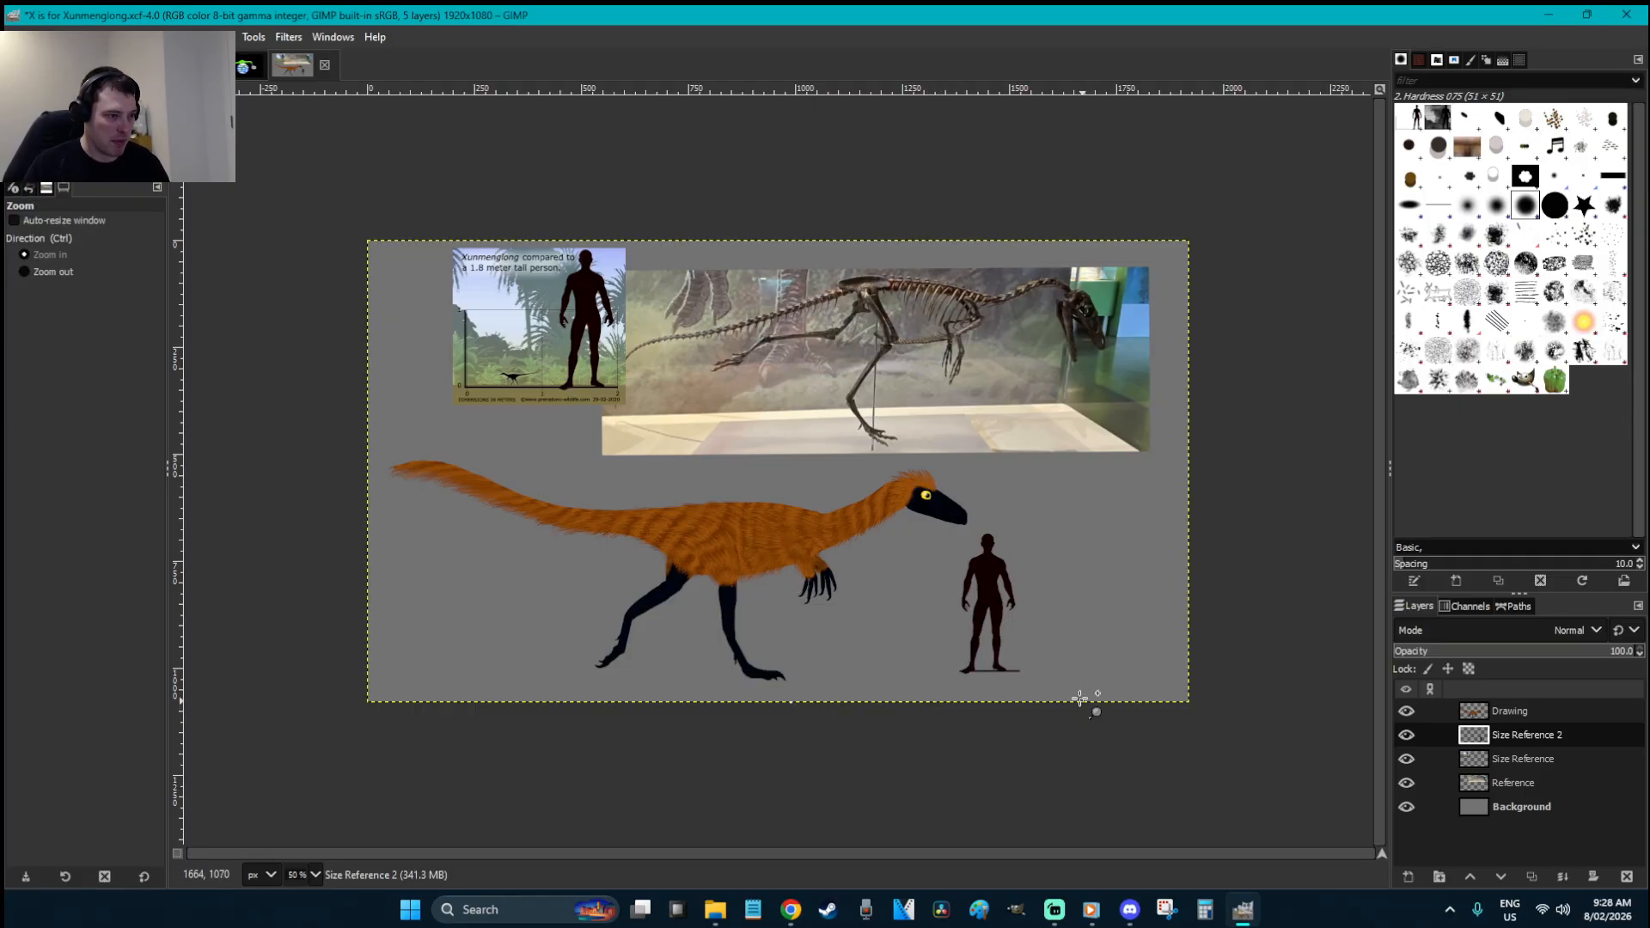
left_click_drag(1085, 704, 943, 616)
key("f")
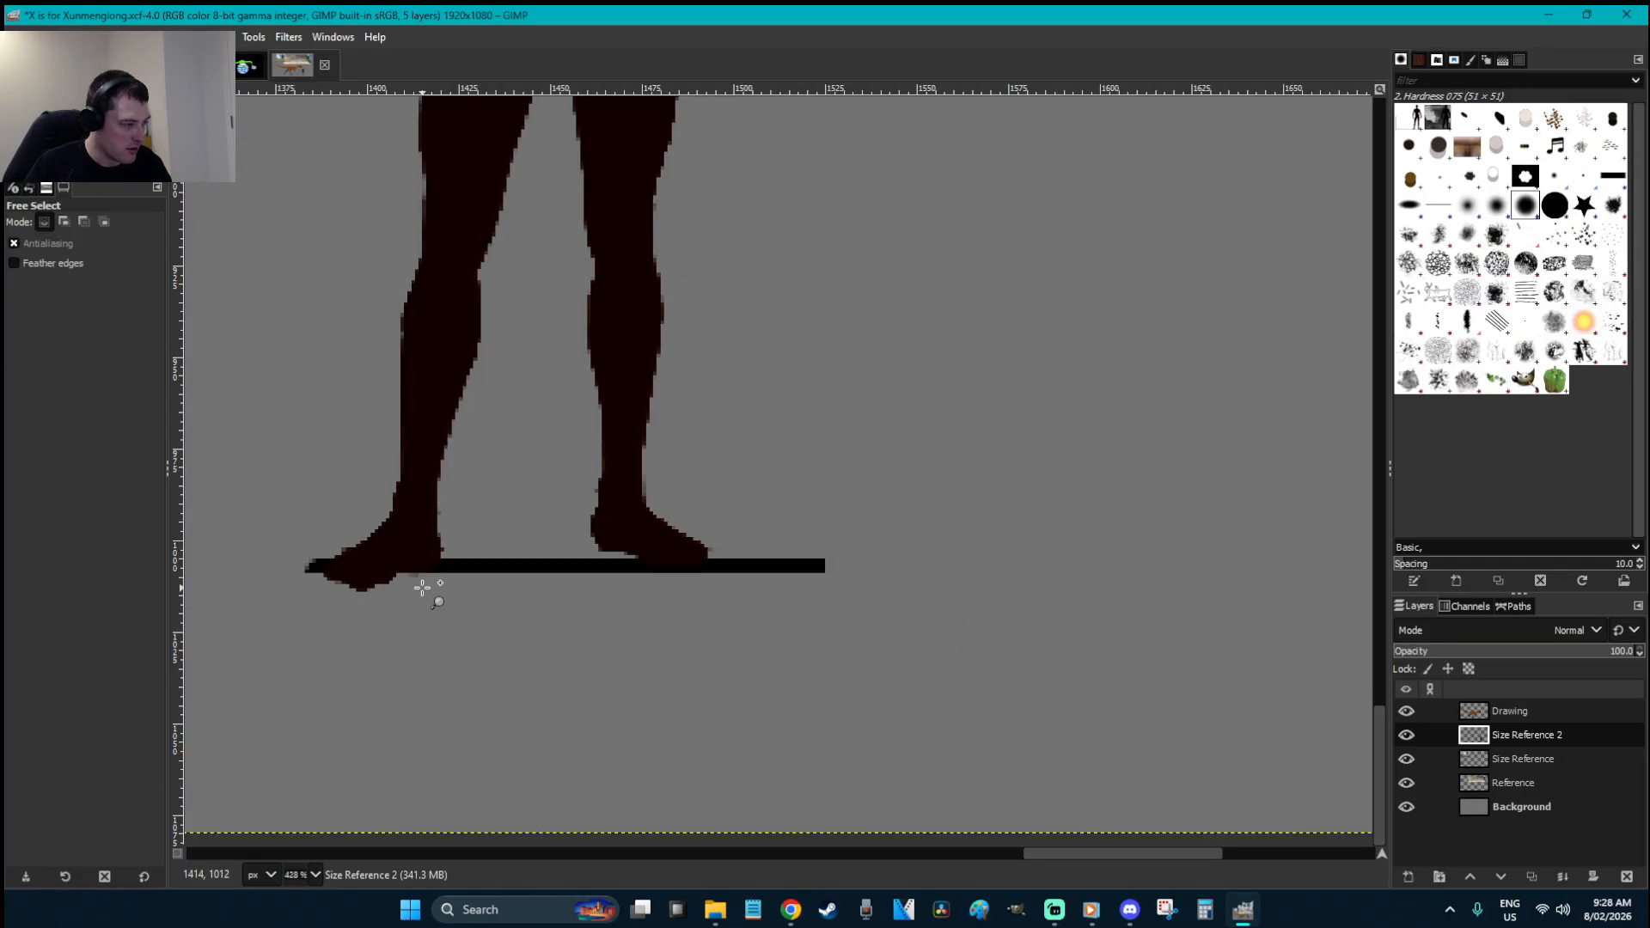
left_click(326, 559)
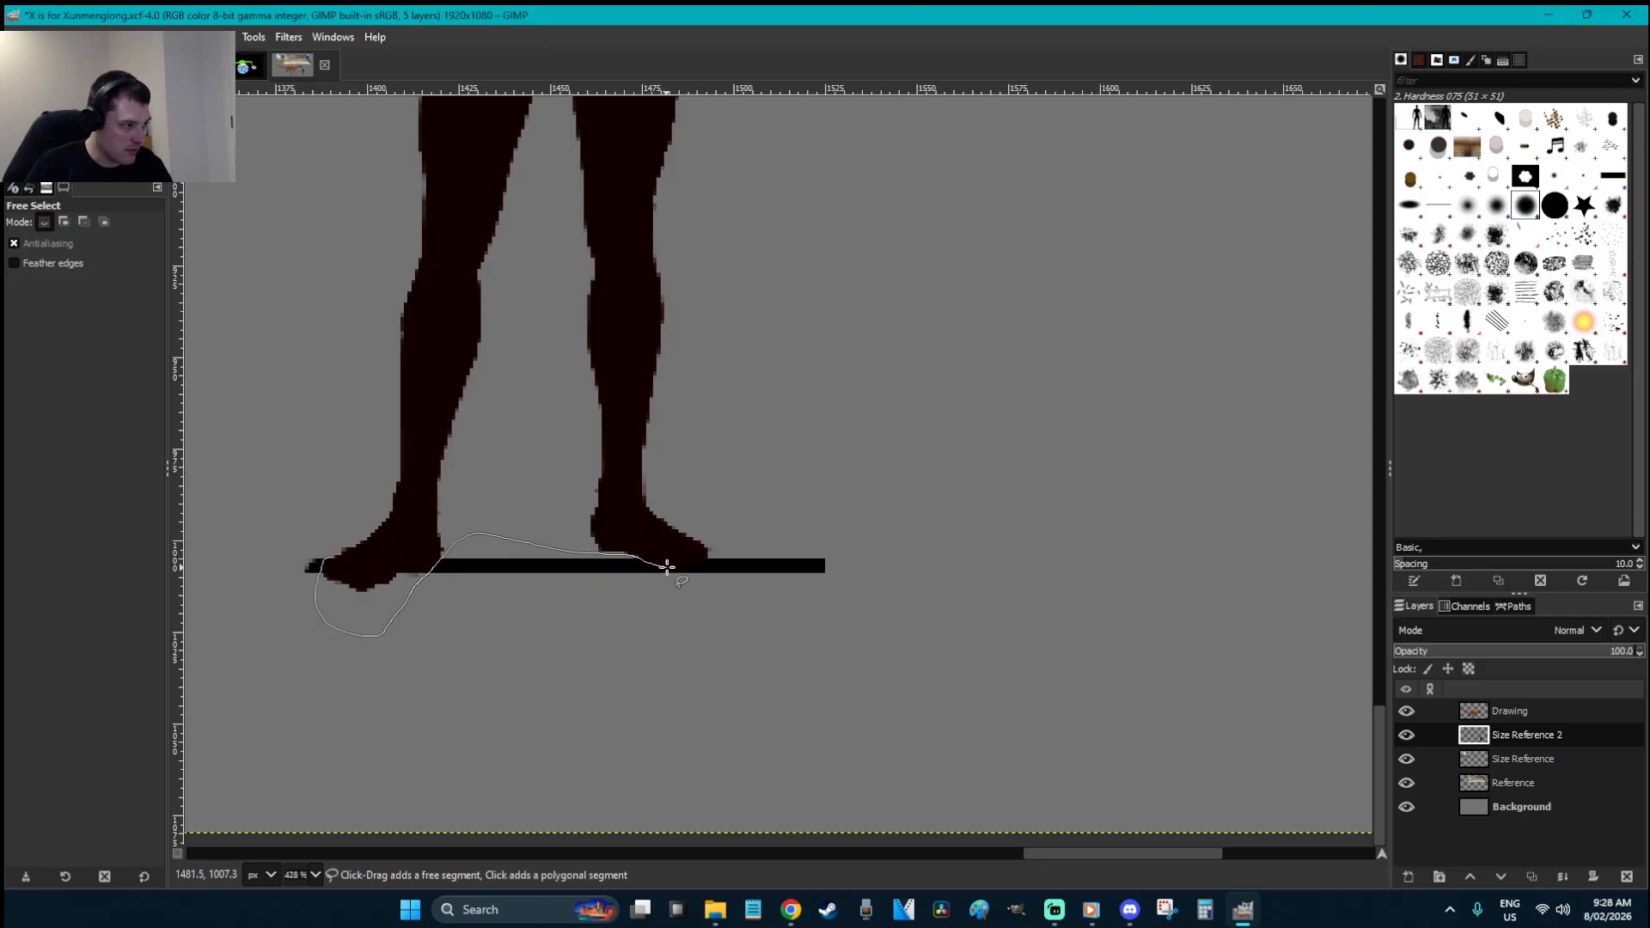
left_click(333, 554)
key("Return")
key("Delete")
key("r")
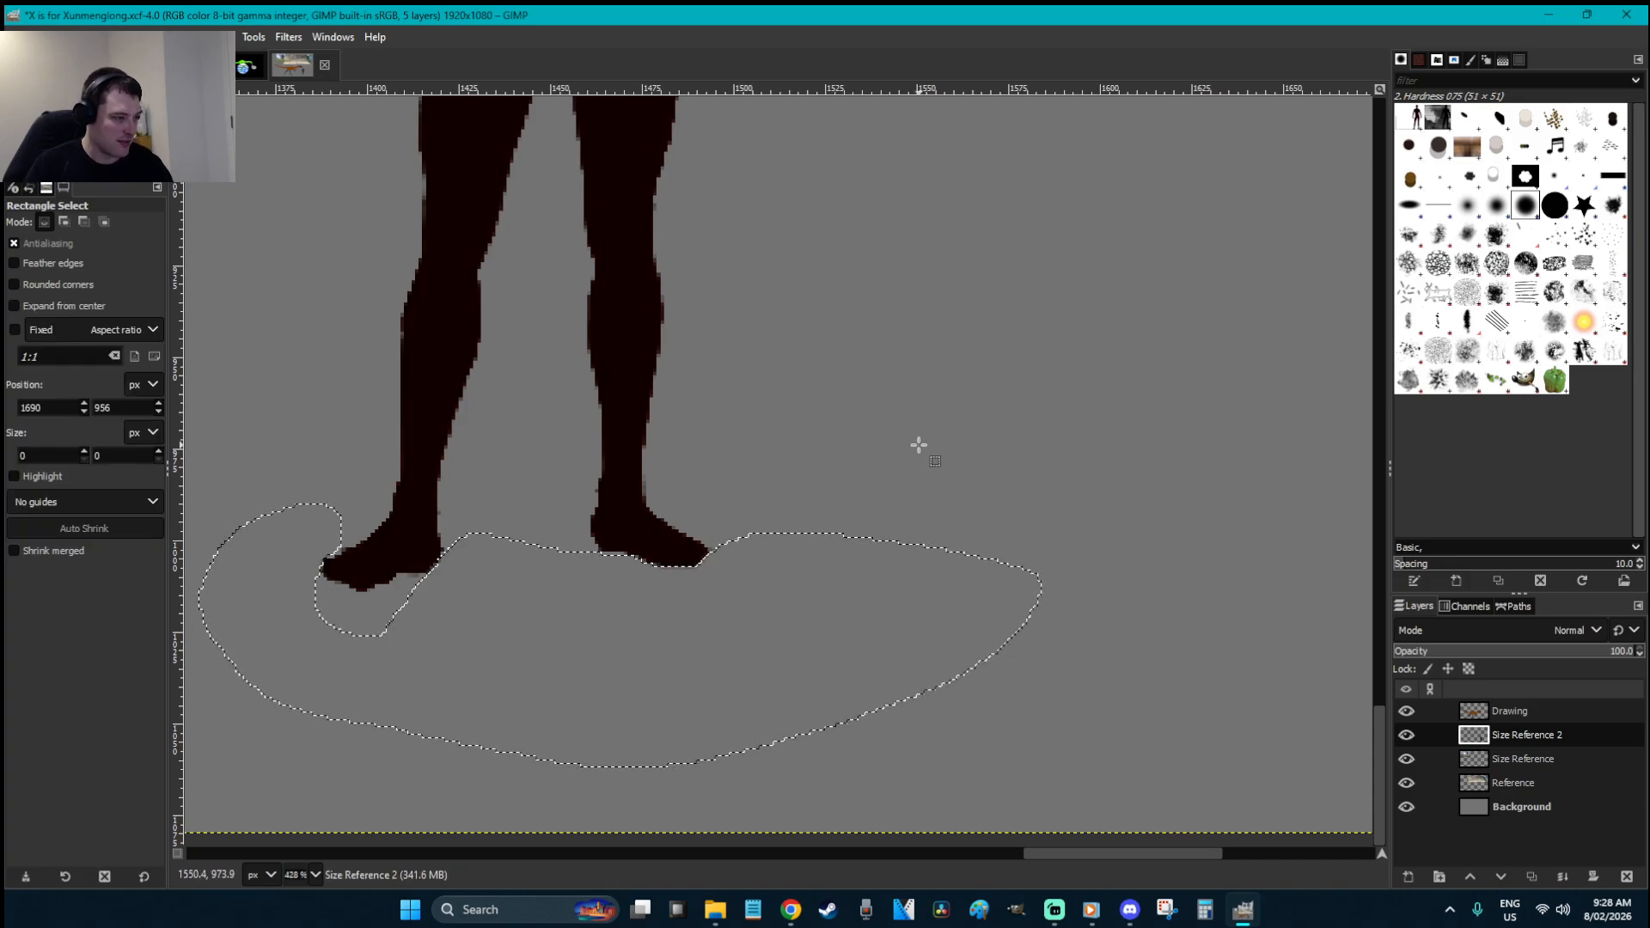
left_click(919, 446)
key("1")
scroll(919, 445, "down", 2)
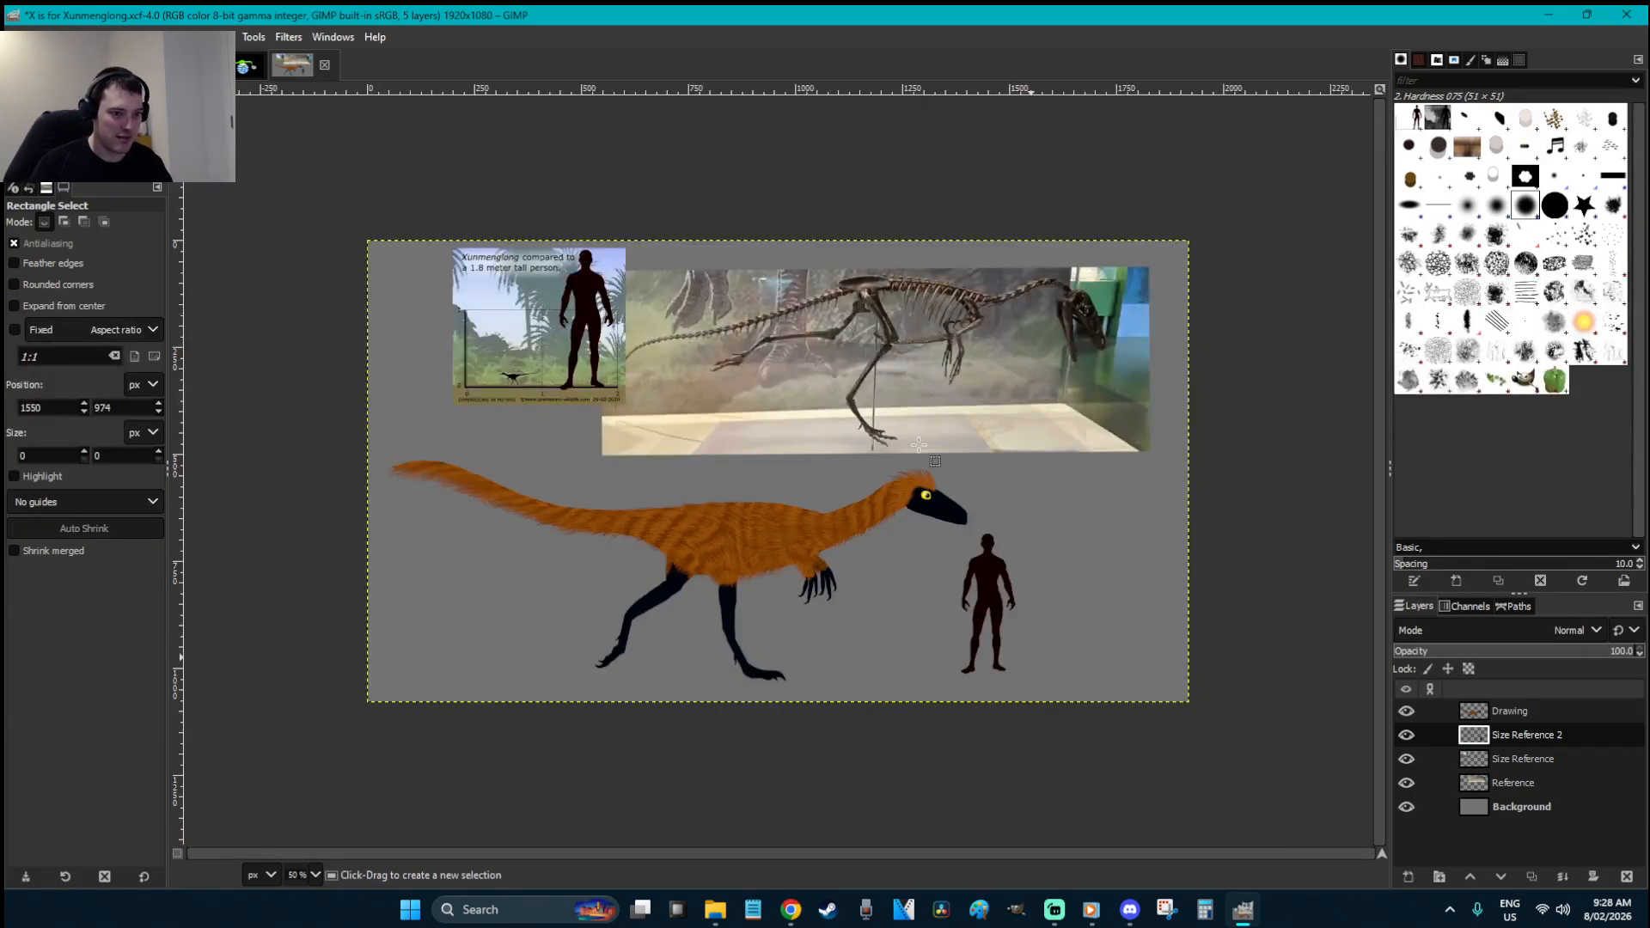
- Select a rectangular area around the human silhouette on Size Reference 2 and start the Scale tool on it
mouse_move(1058, 716)
left_mouse_down()
mouse_move(680, 359)
mouse_move(238, 128)
left_mouse_up()
key("shift+s")
left_click(875, 518)
left_click_drag(1059, 657, 1284, 733)
left_click_drag(737, 371, 449, 163)
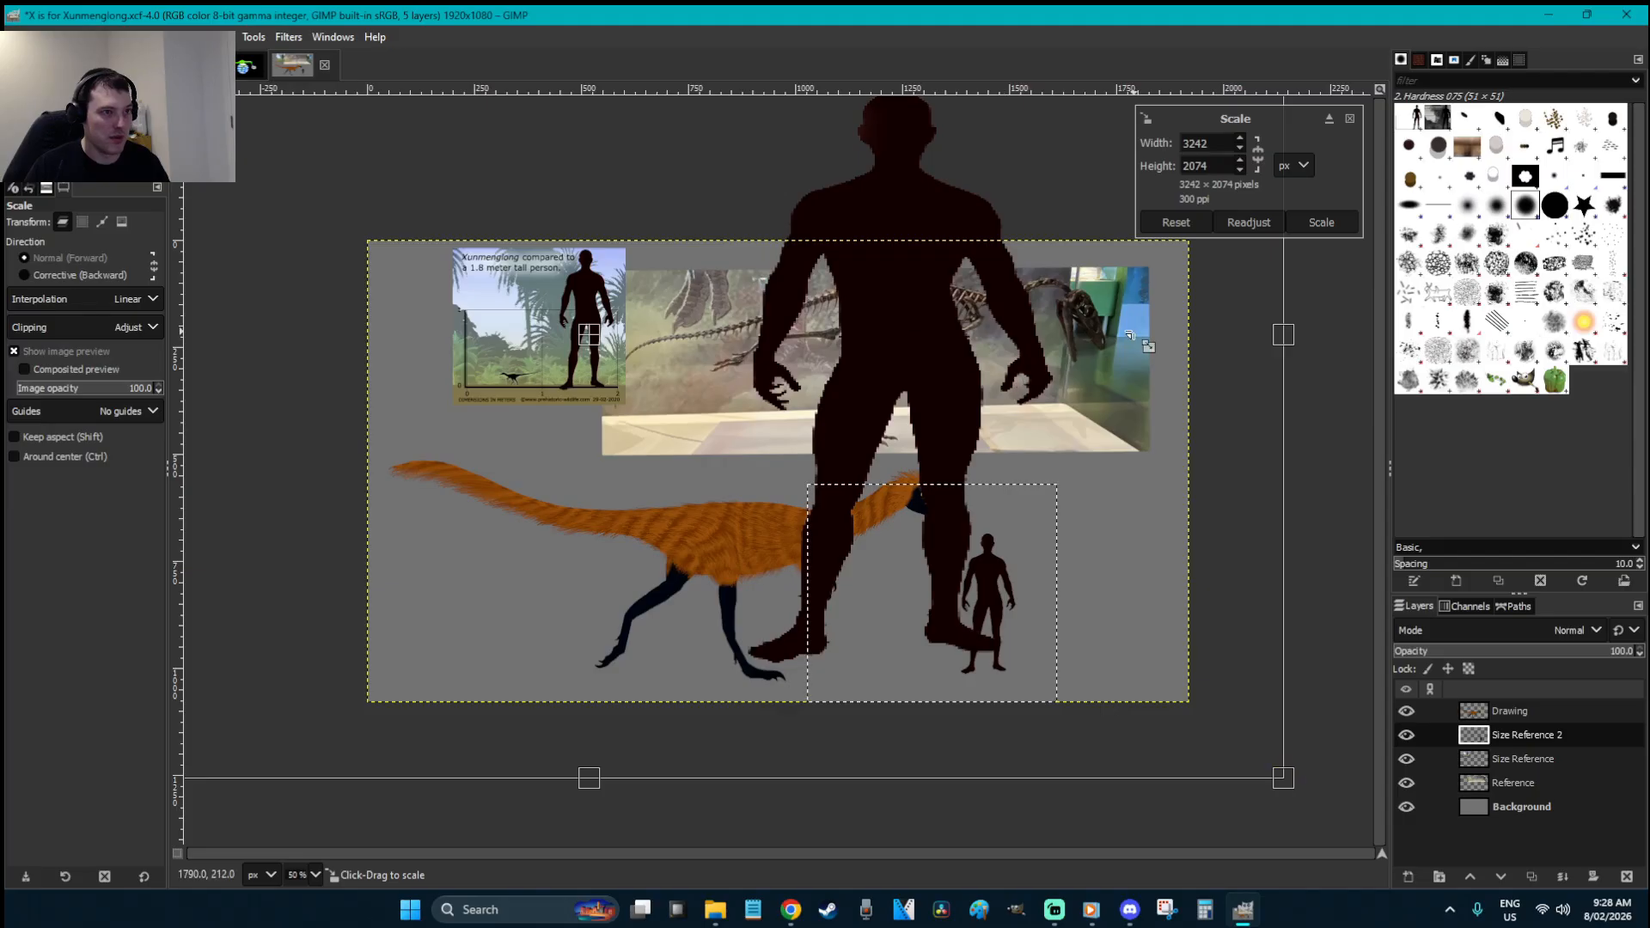
key("ctrl+z")
key("ctrl+z")
key("ctrl+z")
- Scale the selected silhouette up with linked proportions to 3954 × 3453 px
left_click(1263, 158)
left_click_drag(808, 485, 444, 167)
left_click_drag(1052, 697, 1349, 805)
left_click_drag(568, 361, 111, 43)
left_click_drag(670, 418, 375, 141)
left_click_drag(707, 444, 1297, 745)
left_click_drag(552, 343, 423, 212)
left_click_drag(386, 321, 13, 14)
left_click_drag(456, 297, 194, 45)
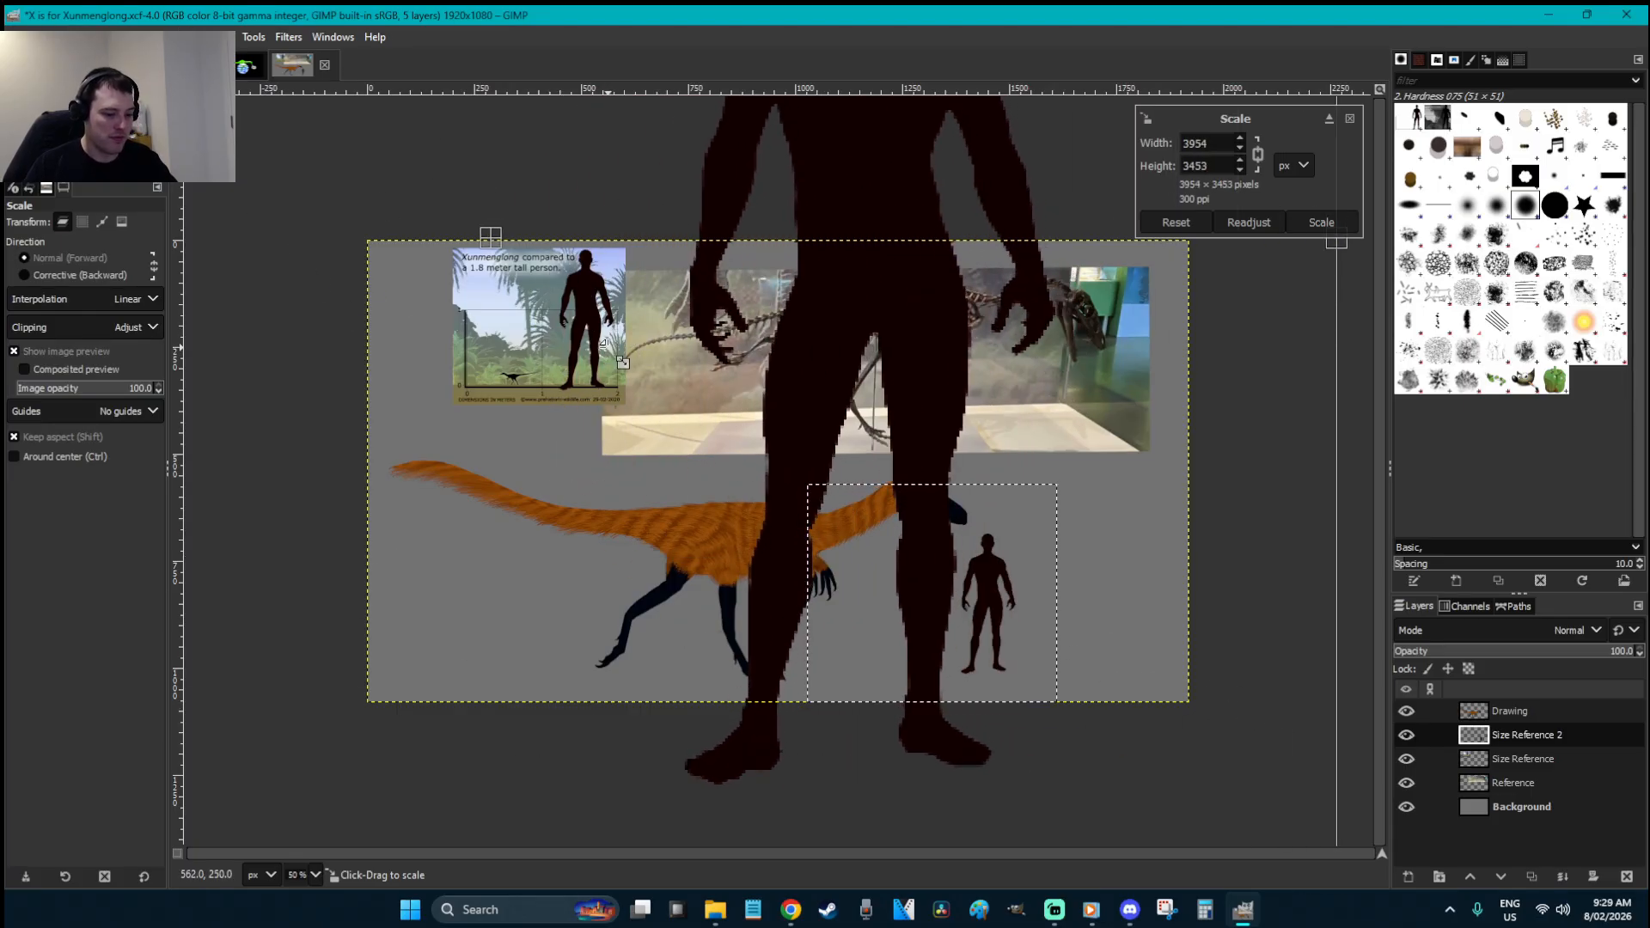
key("Return")
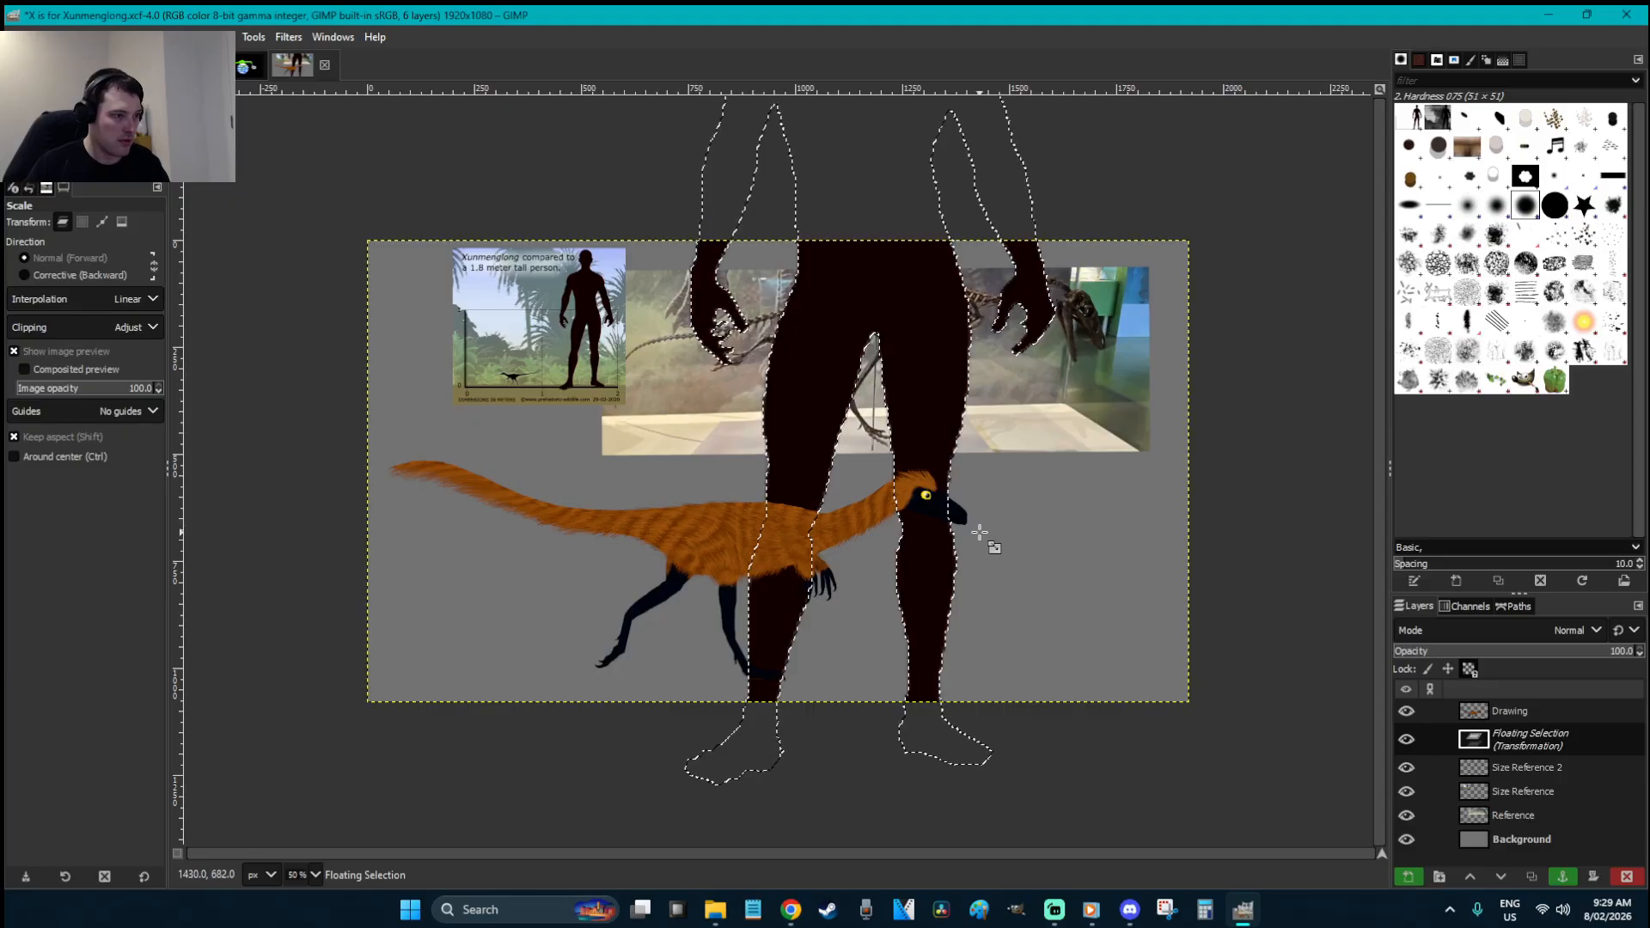
- Undo the extra scale adjustment and anchor the enlarged silhouette to the Size Reference 2 layer
left_click_drag(587, 320, 345, 146)
key("ctrl+z")
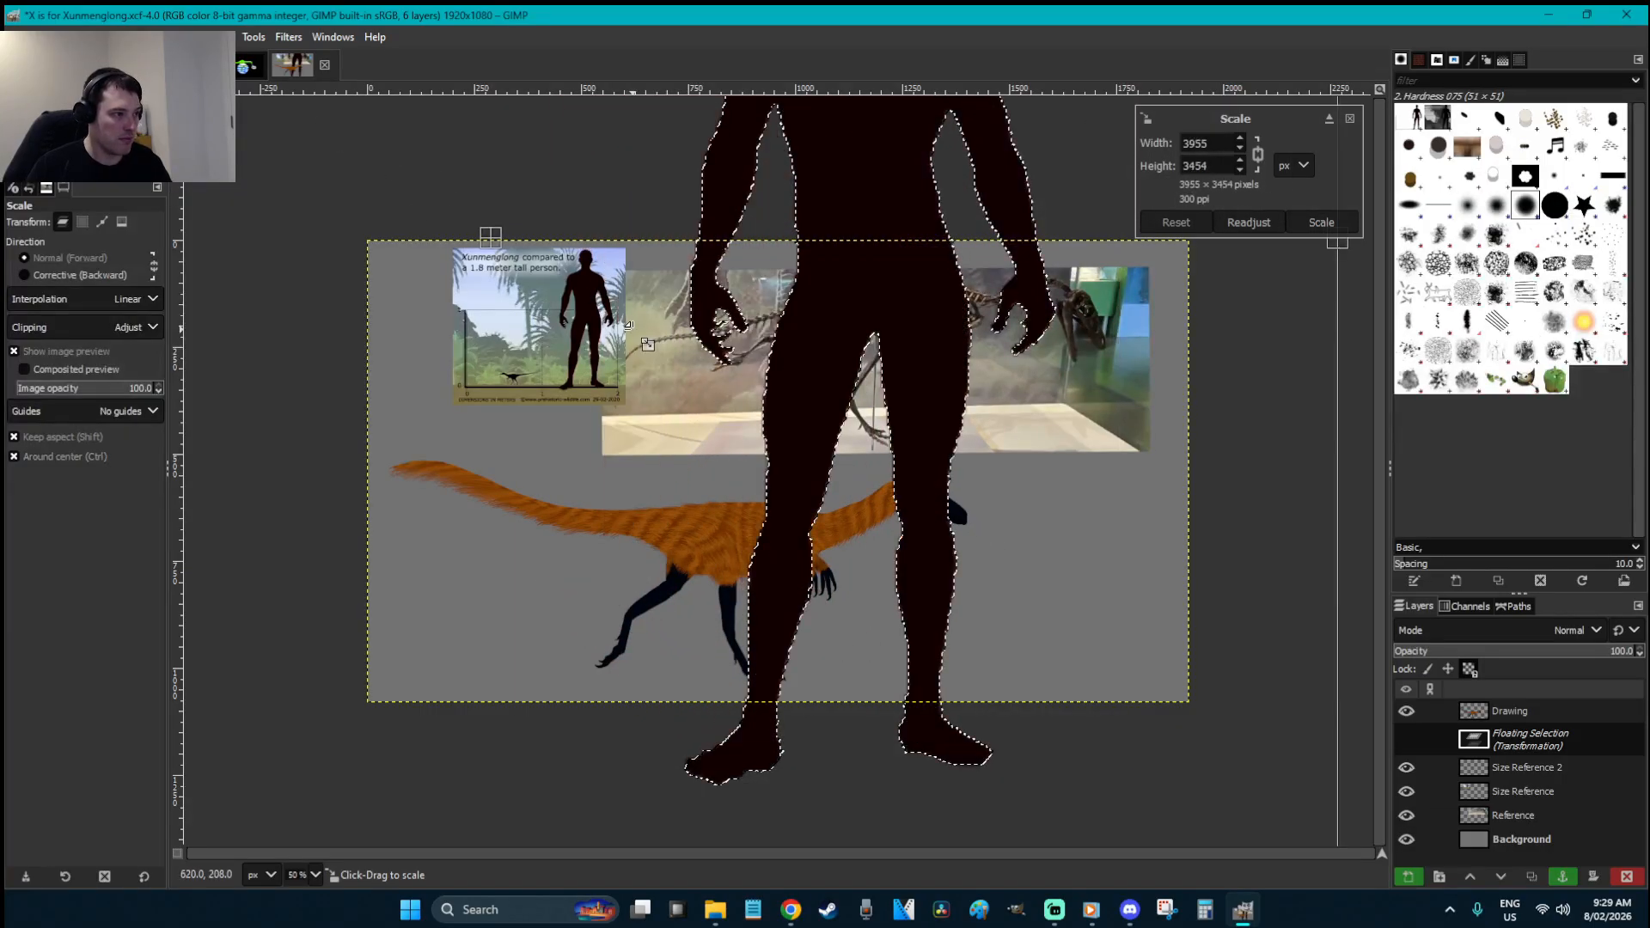
scroll(668, 361, "down", 3)
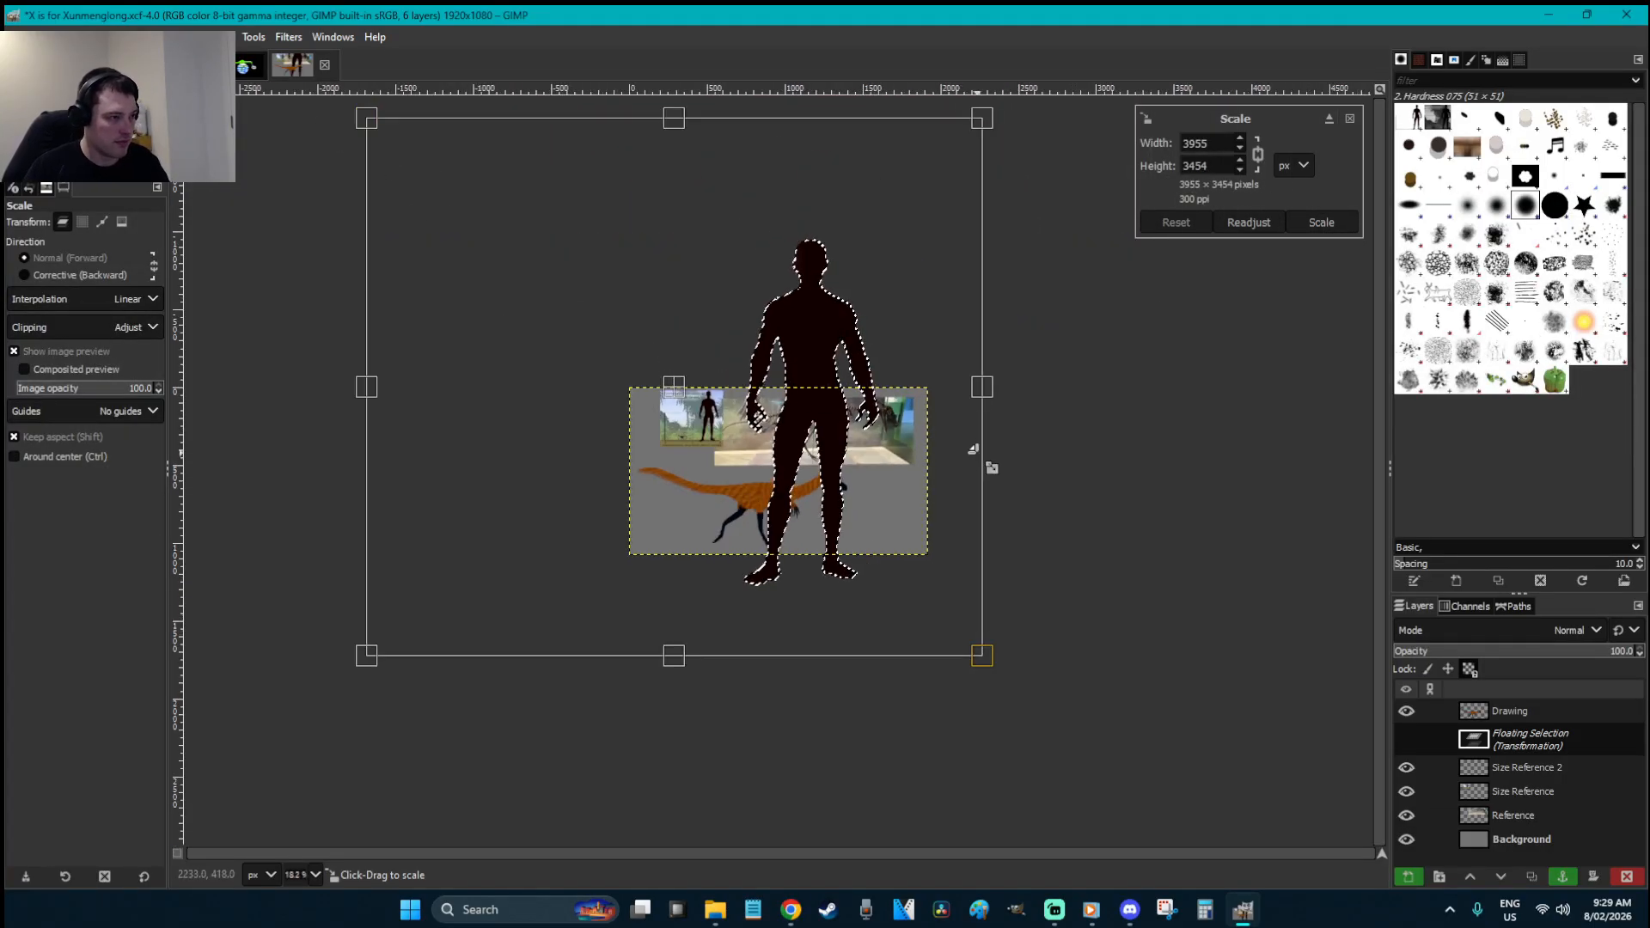
key("r")
left_click(1070, 478)
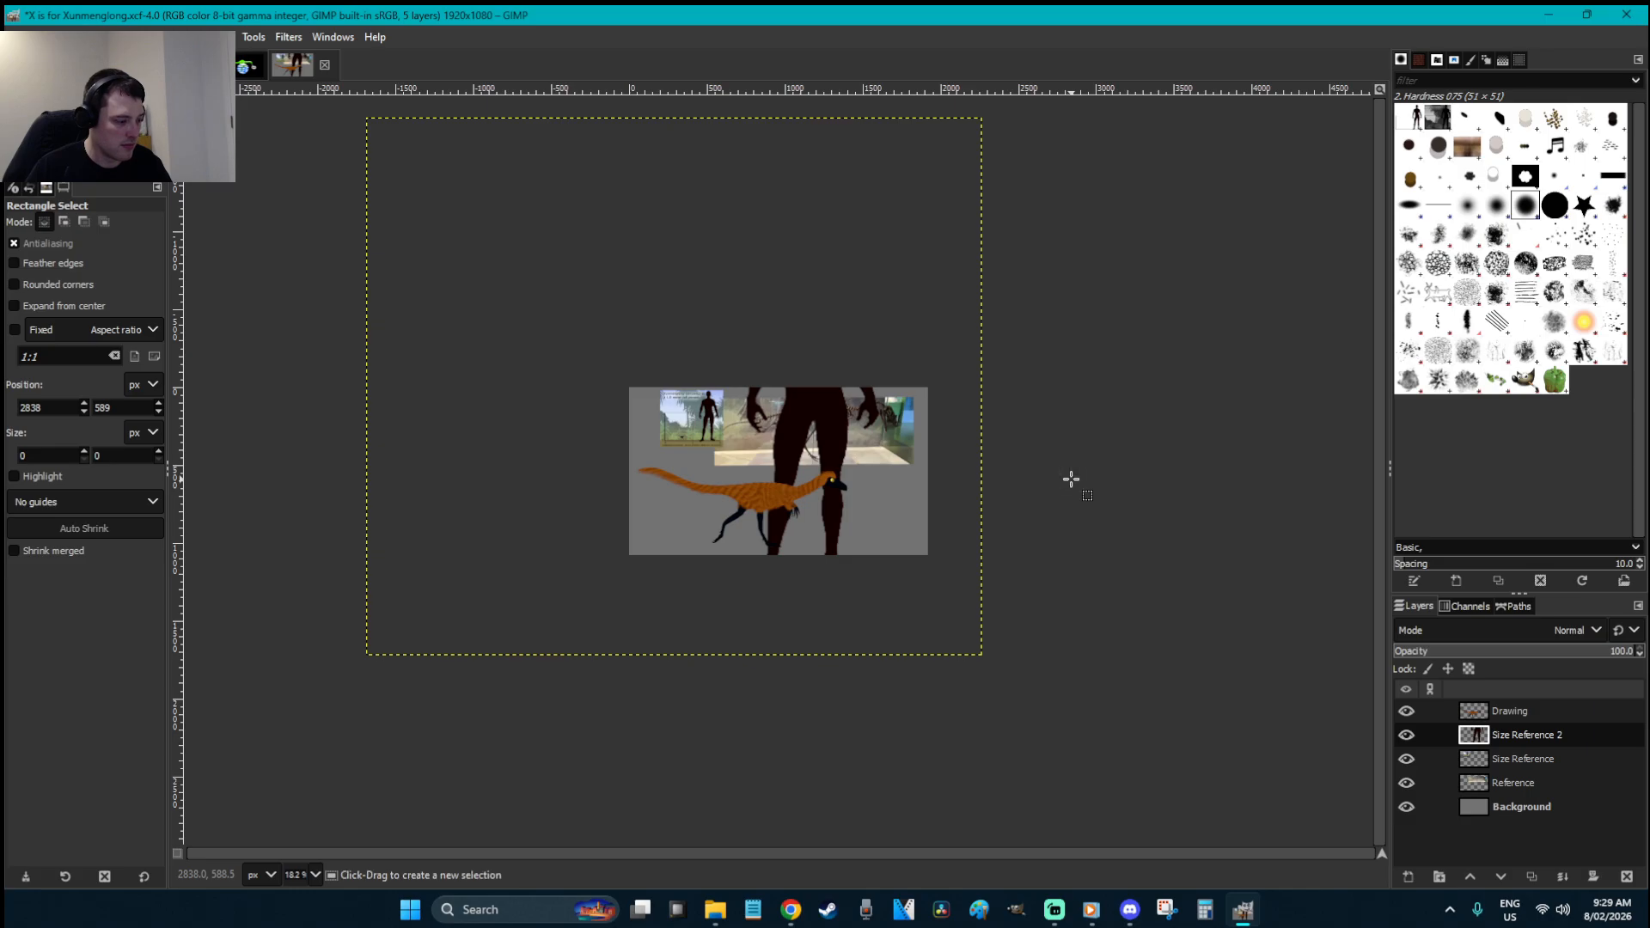
- Scale the Size Reference 2 layer proportionally to 11044 × 9645 px and move the silhouette's feet down onto the canvas
key("shift+s")
left_click_drag(556, 302, 414, 178)
left_click_drag(912, 601, 1030, 706)
left_click_drag(779, 479, 1109, 700)
left_click_drag(666, 289, 530, 296)
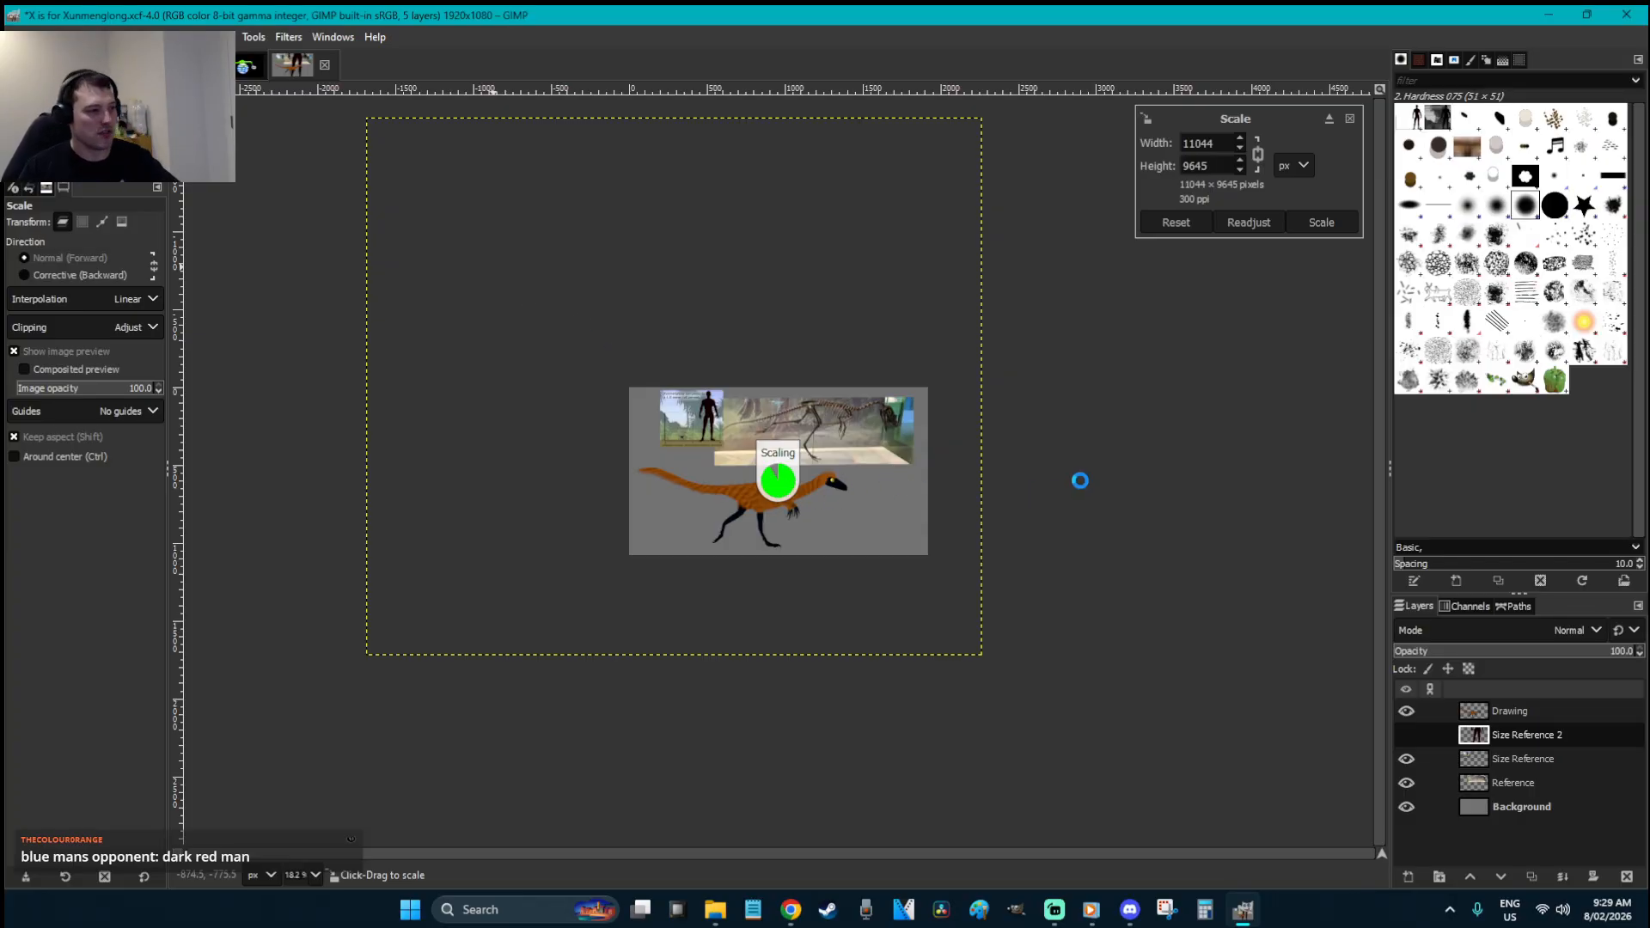
key("m")
left_click_drag(814, 556, 915, 316)
- Scale the Size Reference 2 layer down to 9630 × 8410 px, comparing the silhouette's legs with the dinosaur
key("shift+s")
left_click(1034, 279)
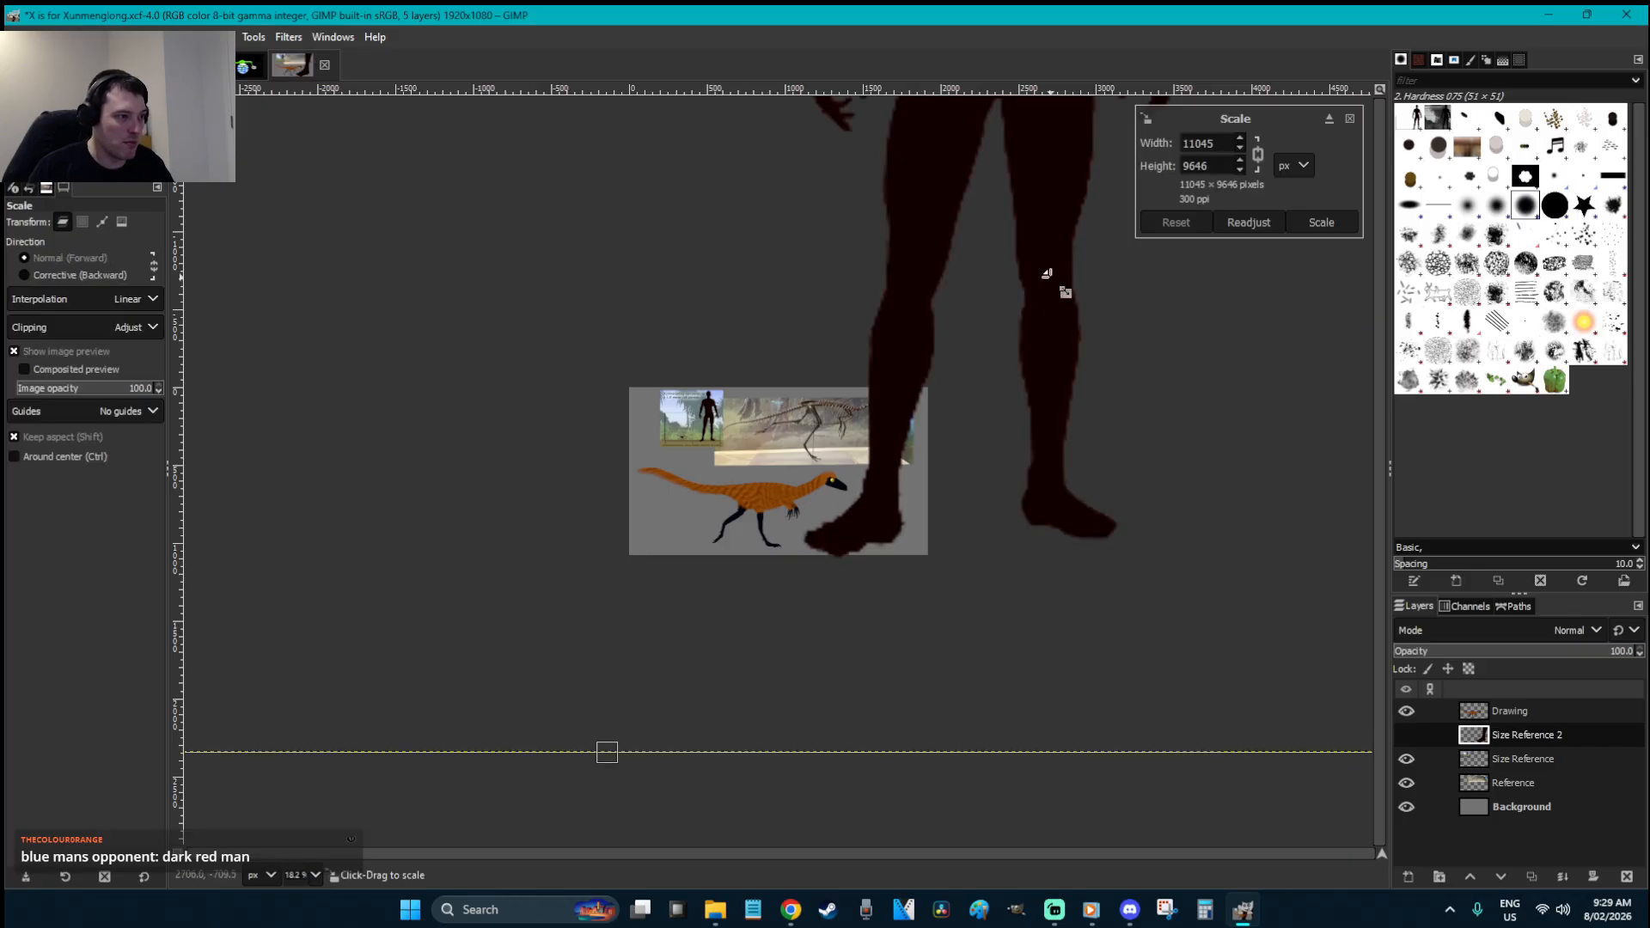
left_click_drag(1074, 178, 943, 276)
key("minus")
key("minus")
key("plus")
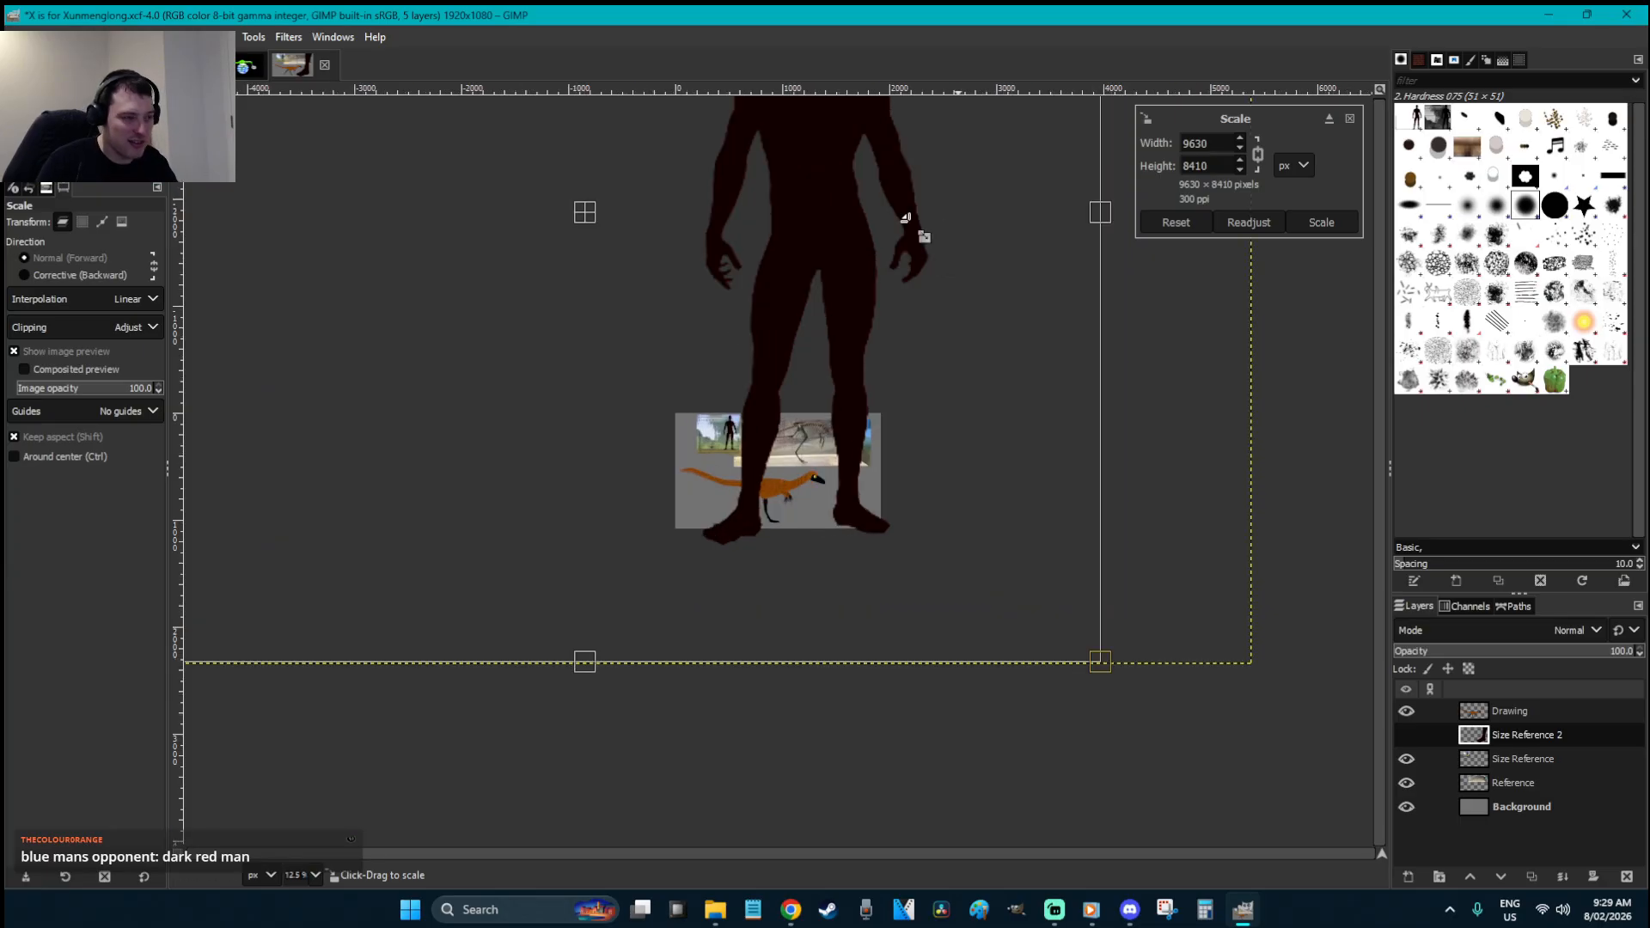
key("plus")
key("plus")
key("plus")
key("plus")
key("plus")
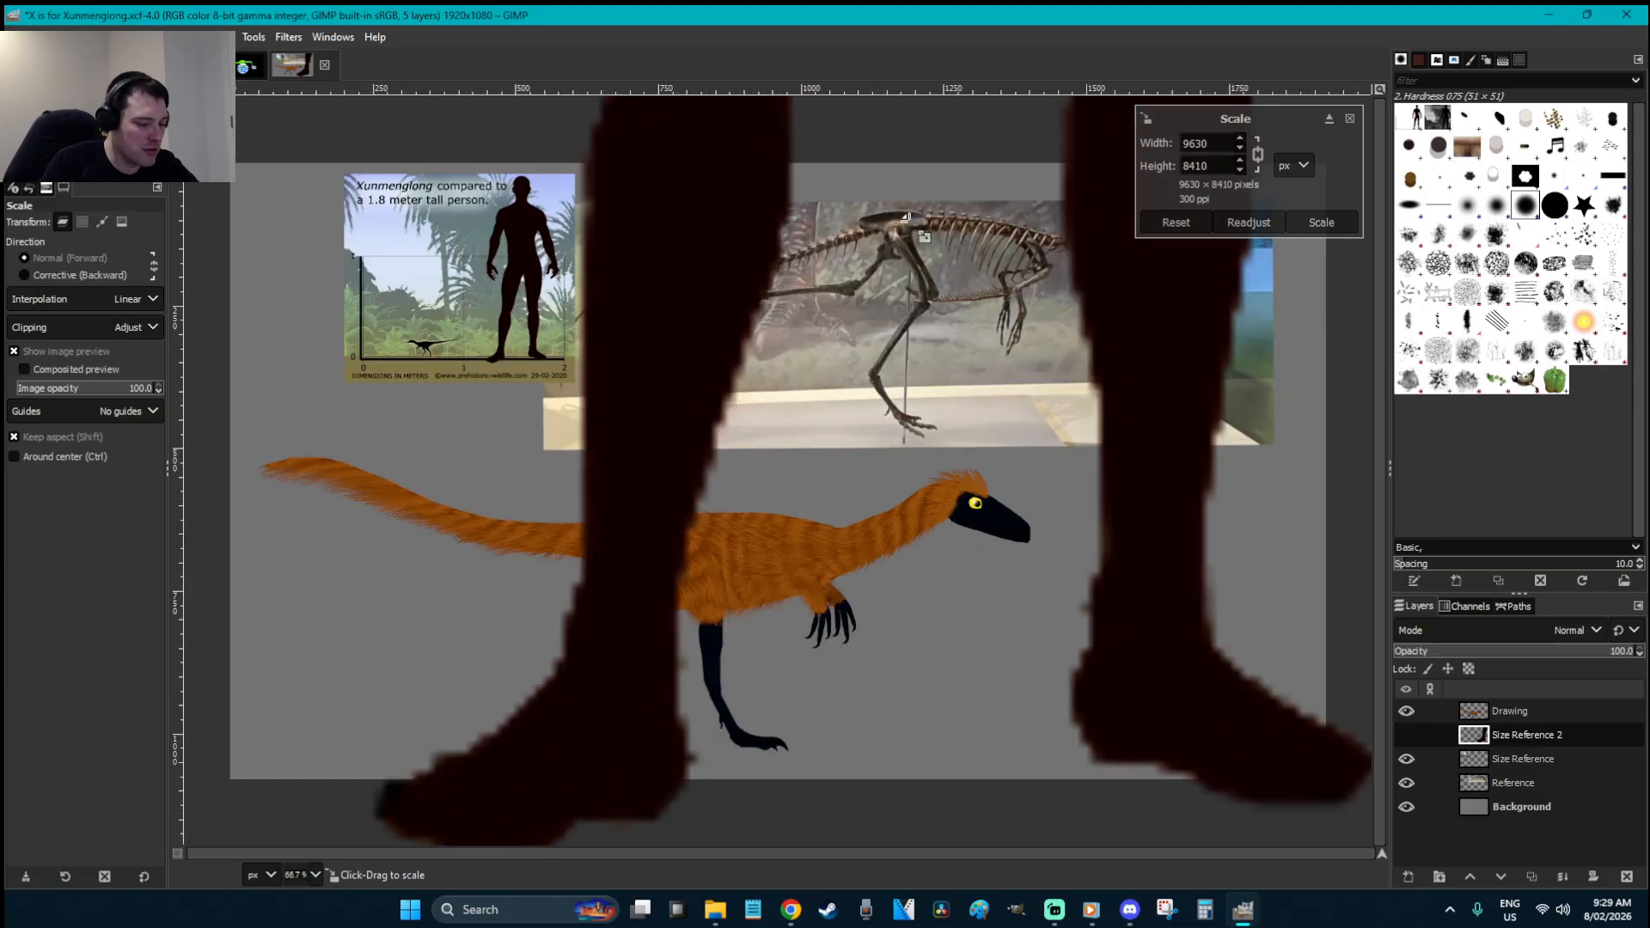
- Fine-tune the silhouette's scale against the dinosaur, reduce it further, and apply the transformation to Size Reference 2
key("minus")
key("minus")
key("minus")
left_click_drag(905, 217, 951, 204)
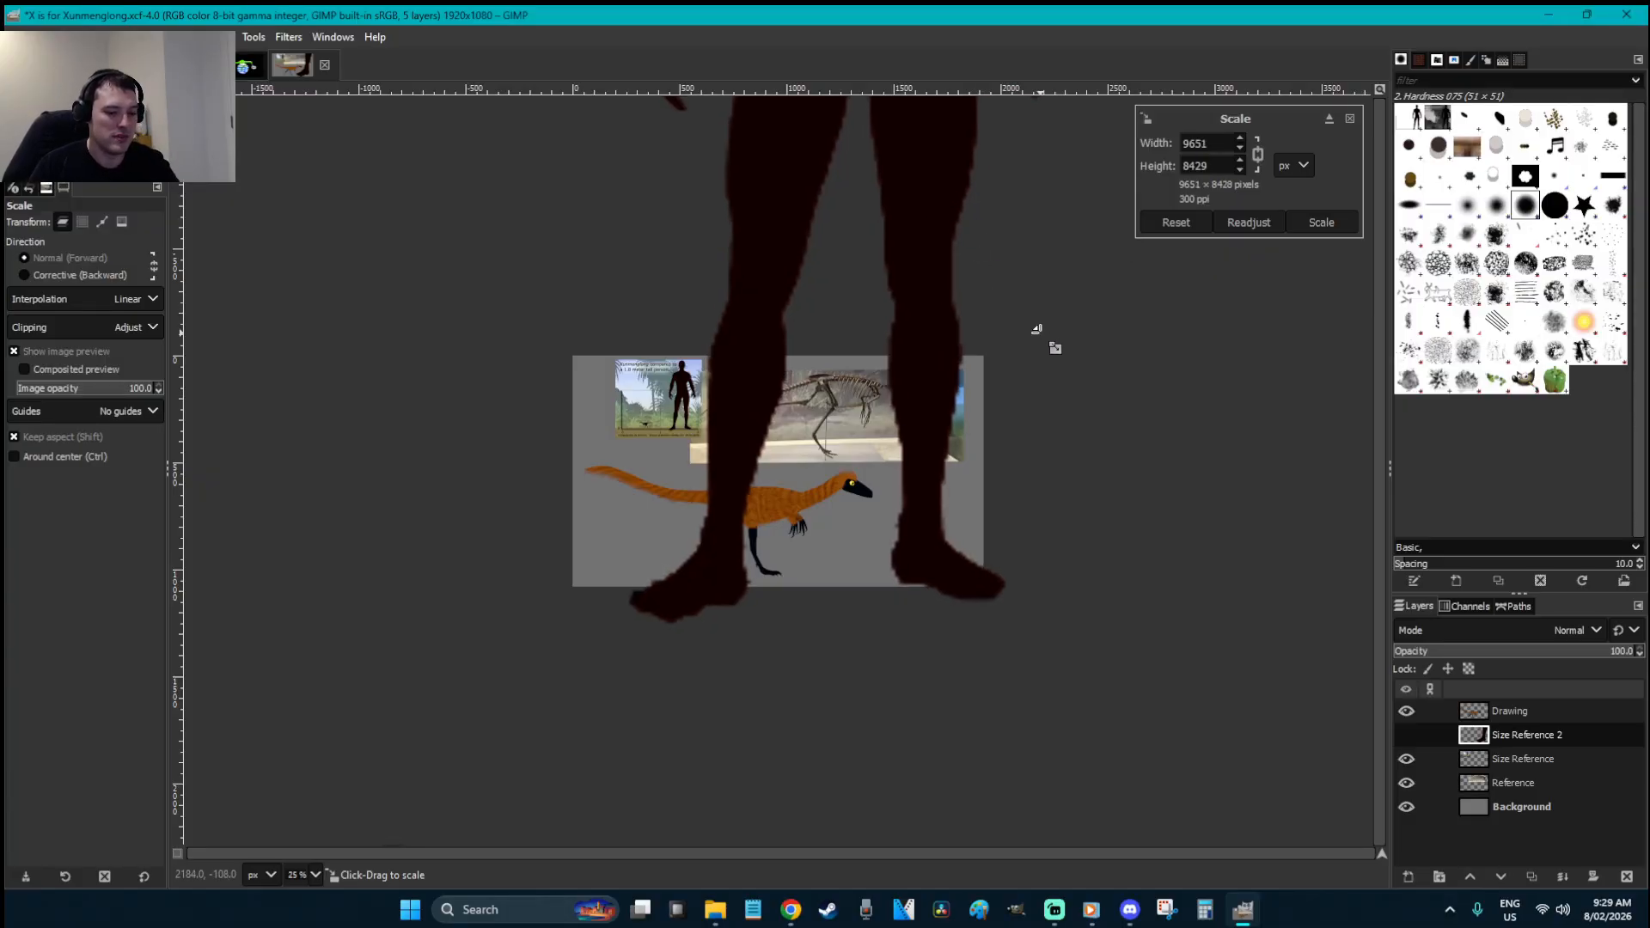
key("minus")
key("minus")
key("minus")
left_click_drag(957, 144, 904, 205)
key("Return")
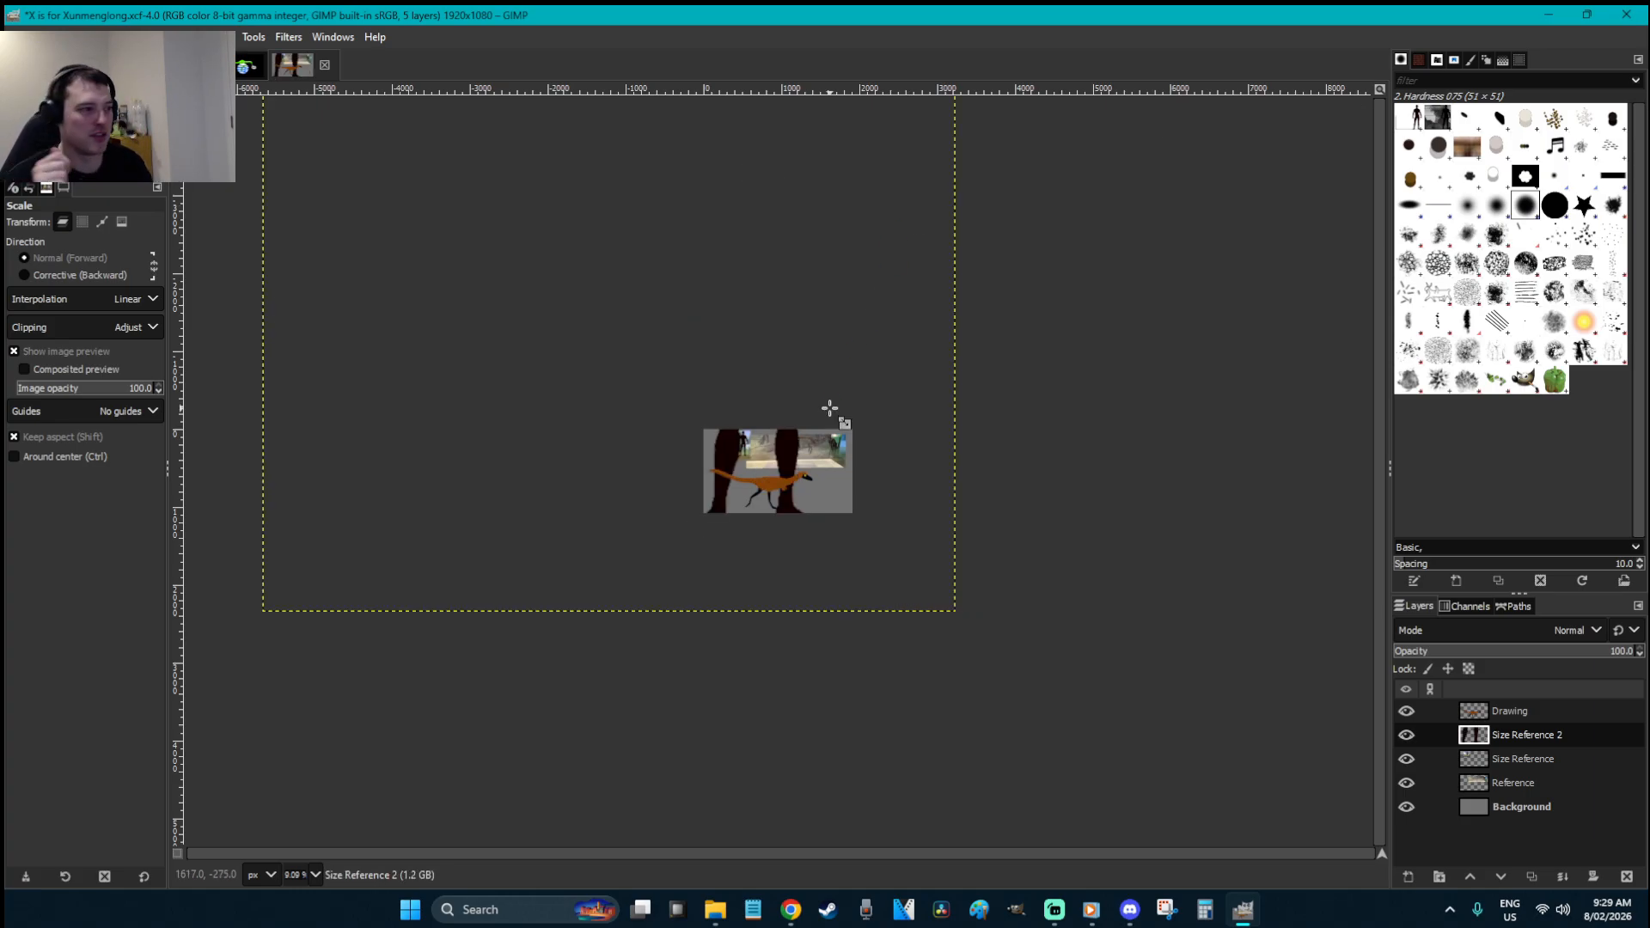
- Scale the Size Reference 2 layer down once more and move the silhouette so both feet stand within the canvas
key("m")
left_click_drag(790, 451, 805, 426)
key("shift+s")
left_click_drag(896, 146, 808, 259)
key("Return")
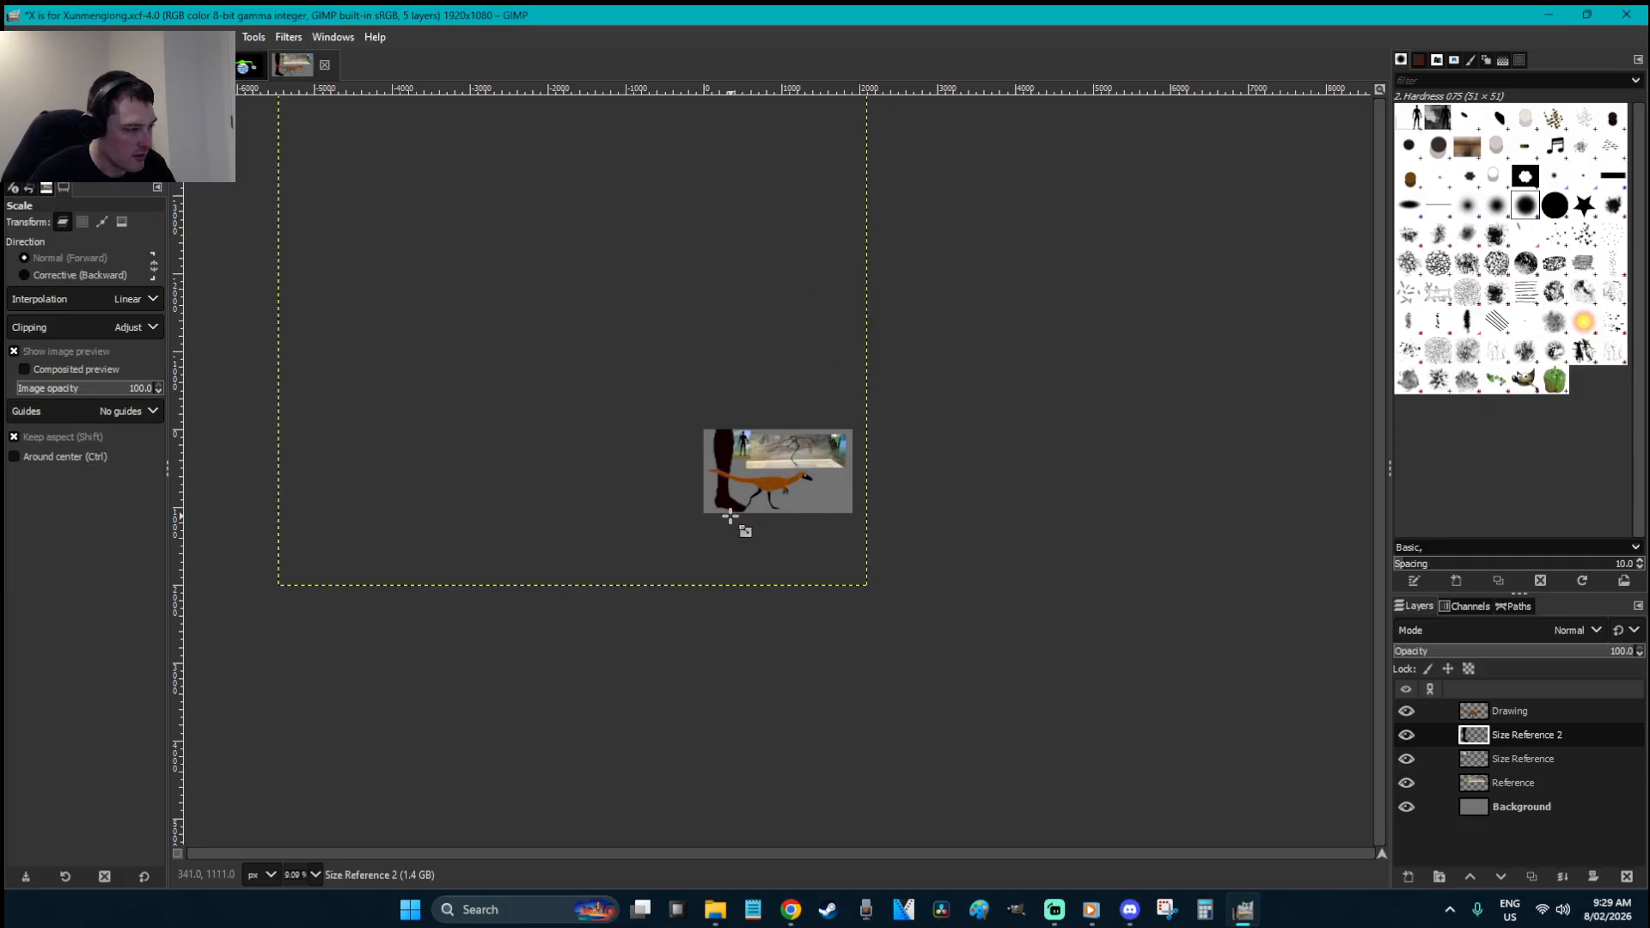
key("n")
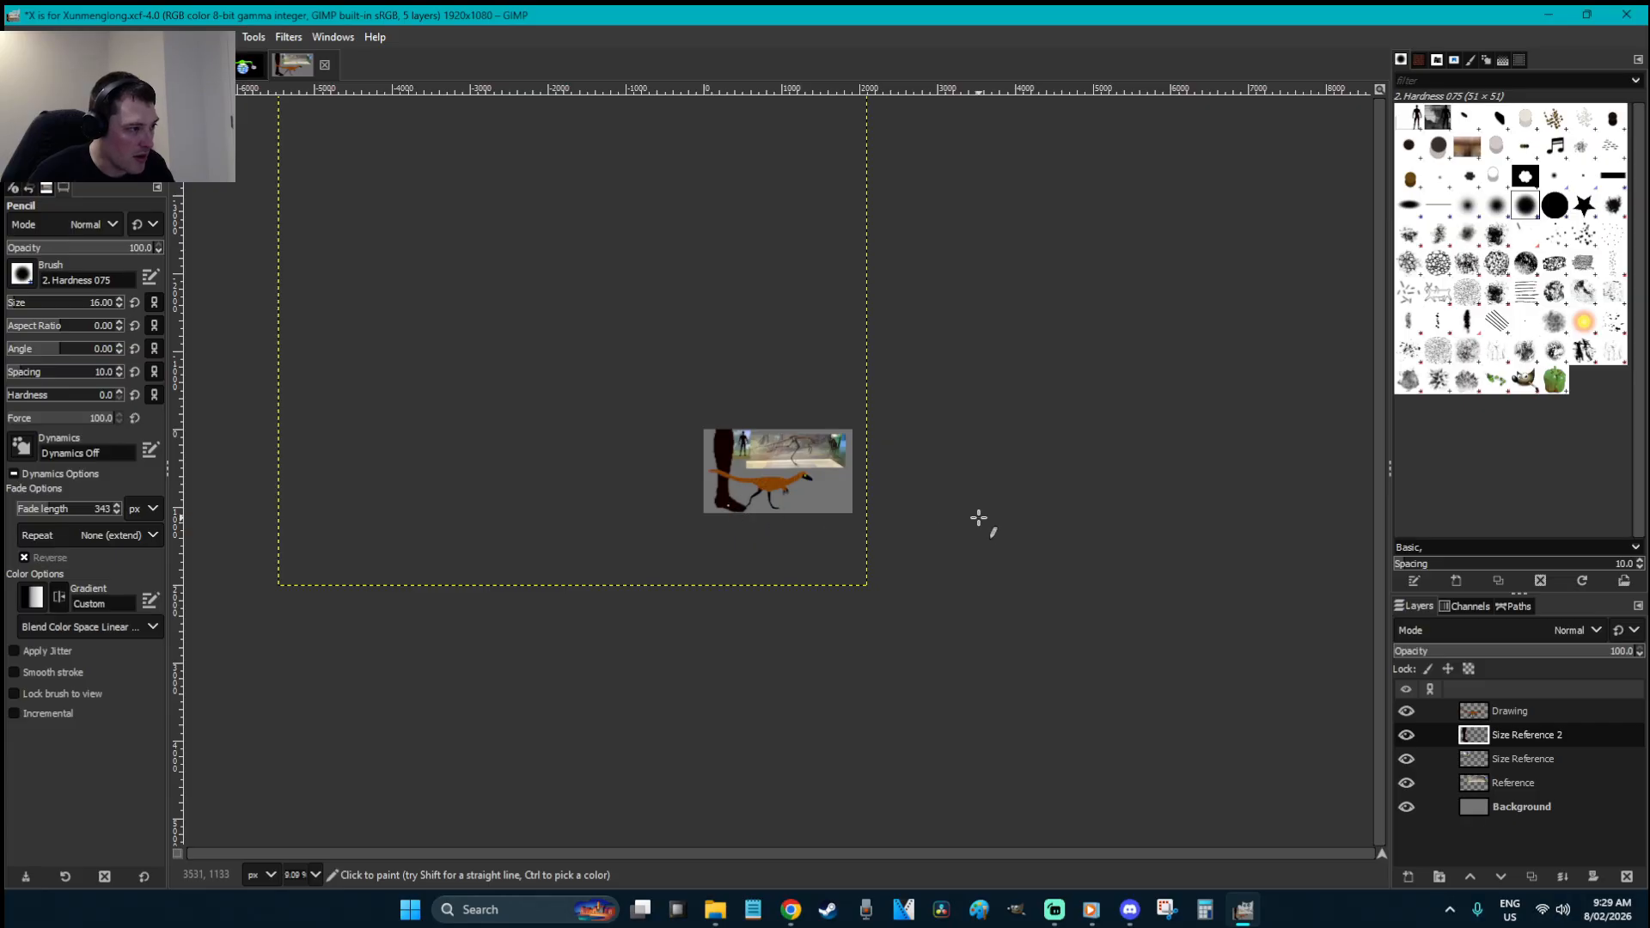
key("m")
mouse_move(727, 496)
left_mouse_down()
mouse_move(838, 488)
mouse_move(803, 487)
left_mouse_up()
scroll(923, 488, "up", 3)
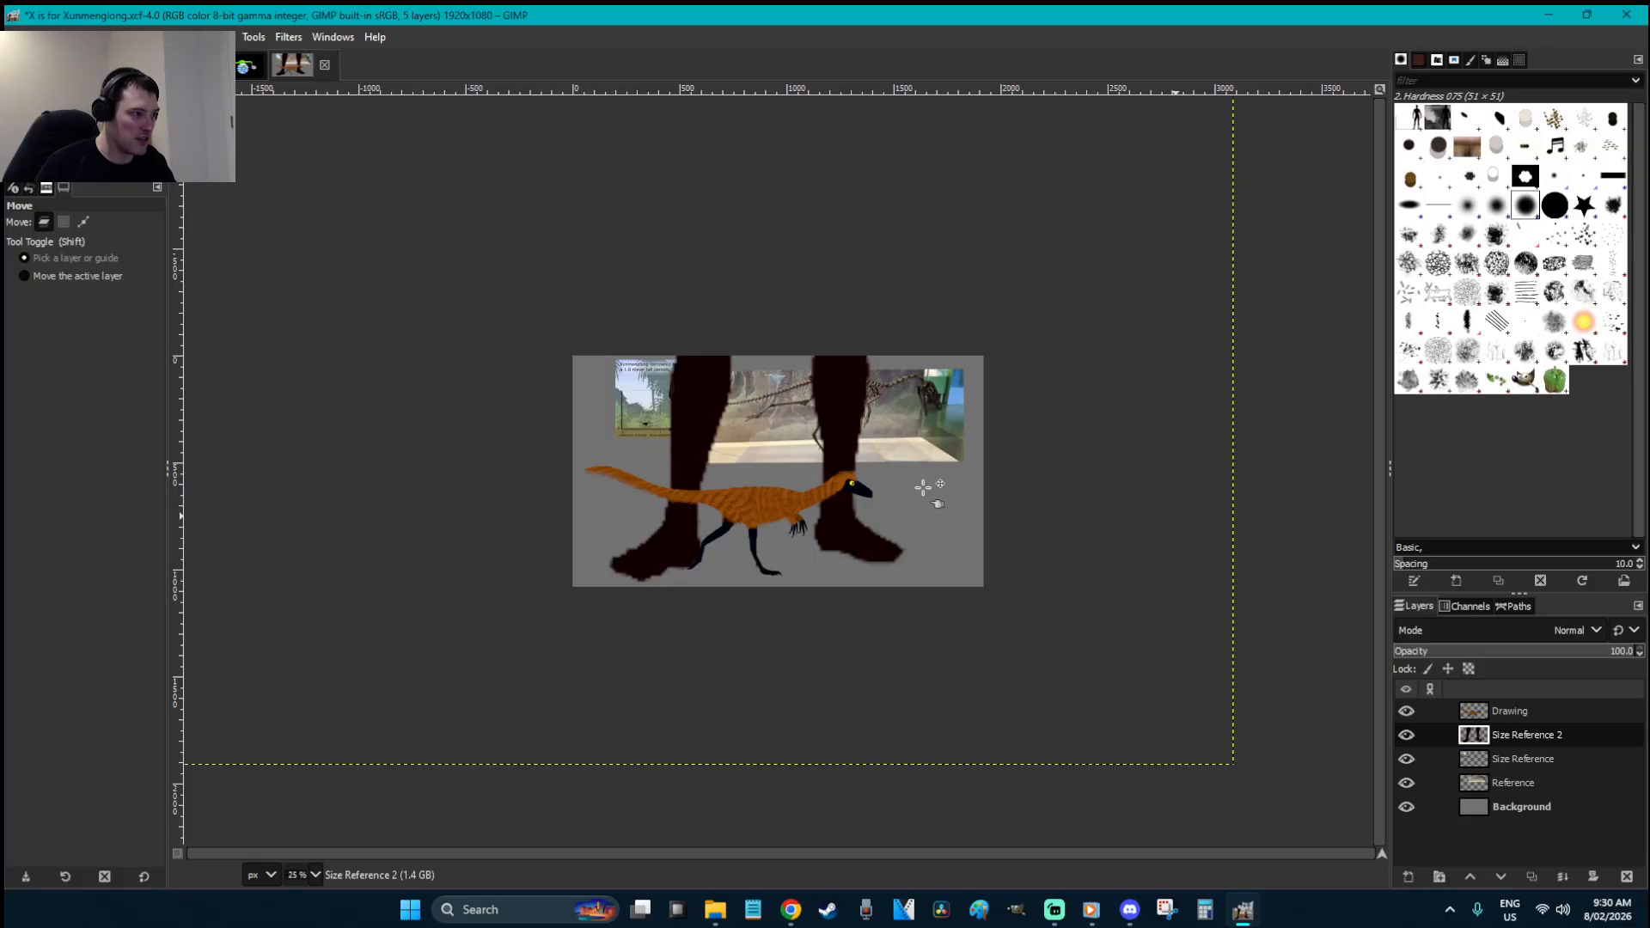
- Try scaling the Size Reference 2 layer to 6752 × 5898 px and moving it behind the dinosaur, and undo both changes
key("shift+s")
left_click_drag(980, 443, 863, 203)
scroll(988, 221, "down", 3)
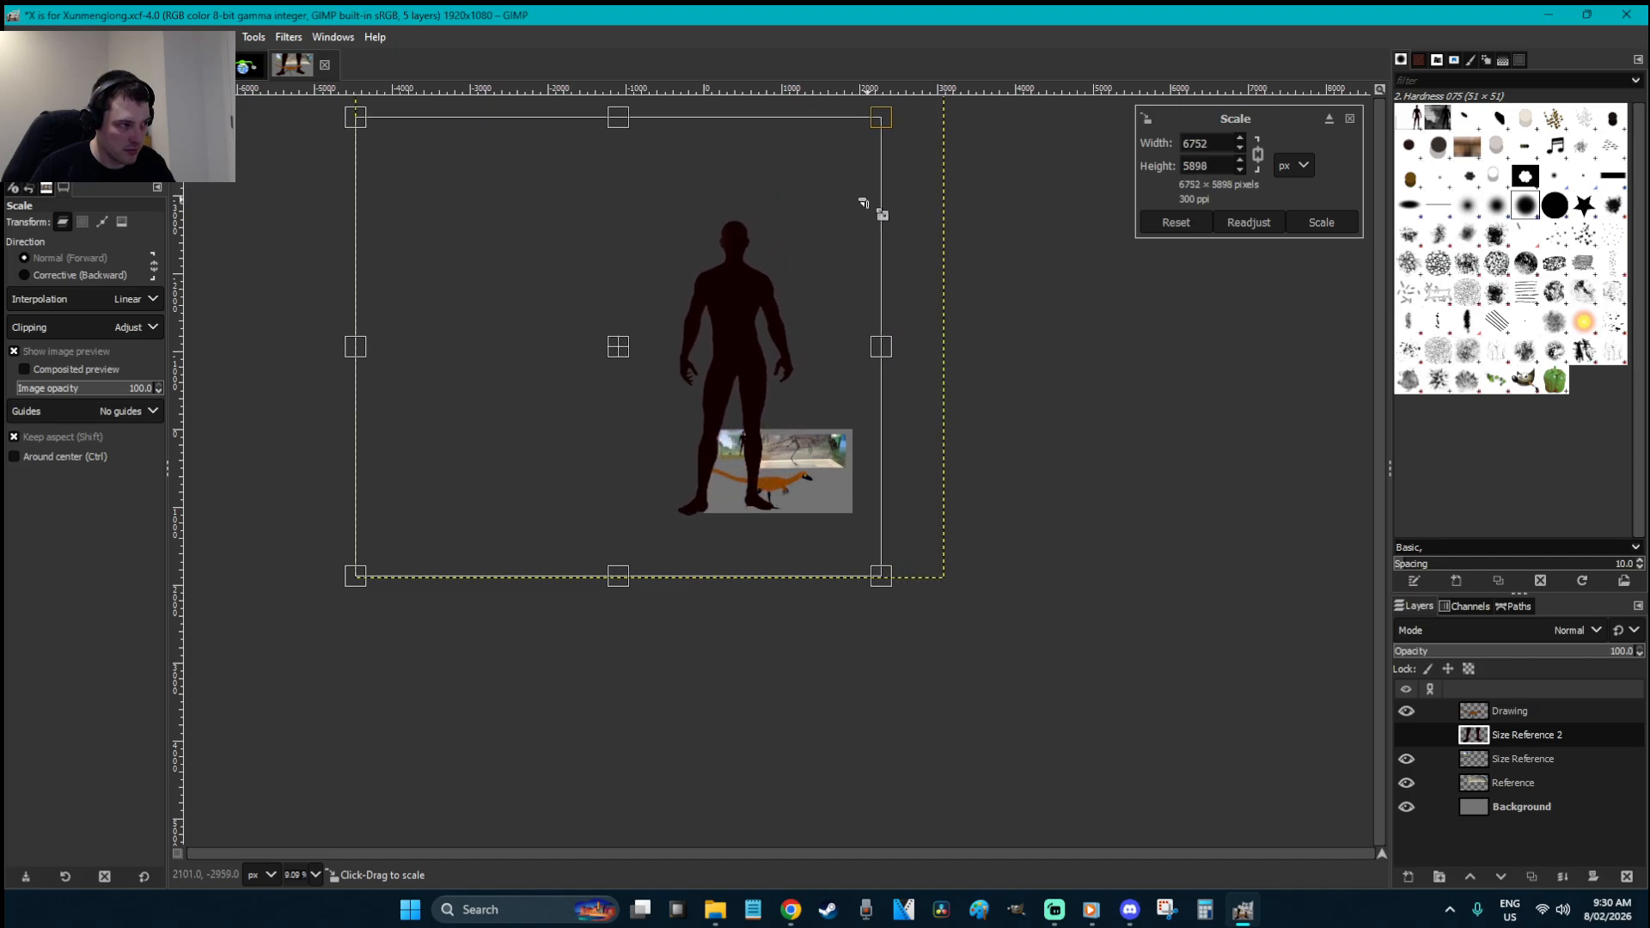
key("Return")
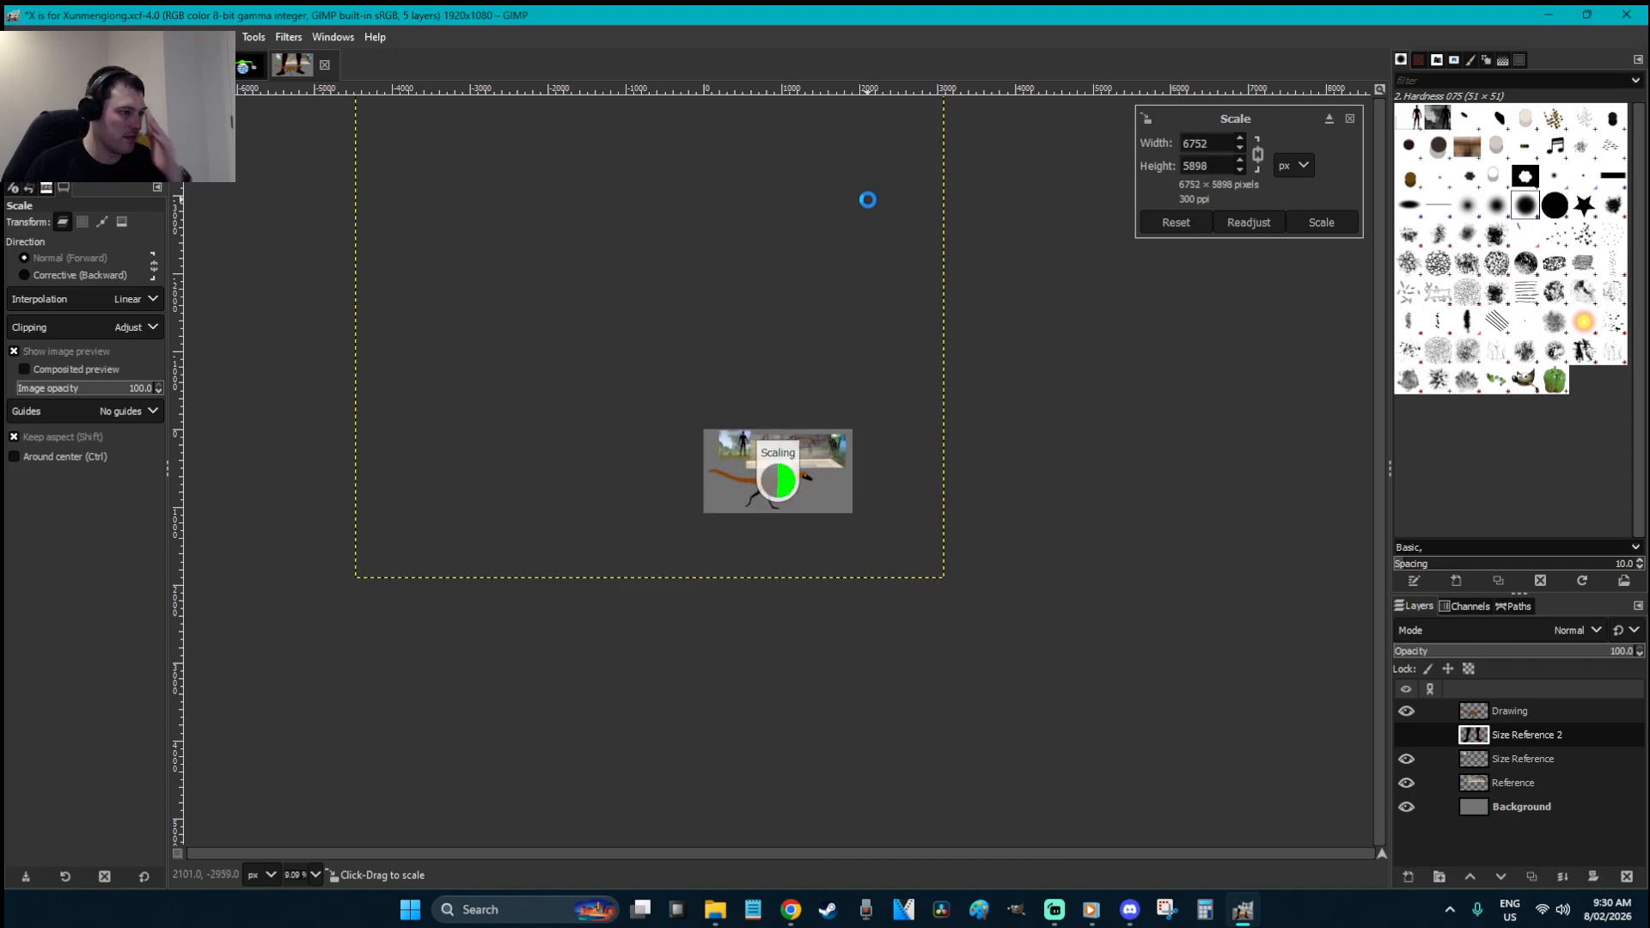
key("m")
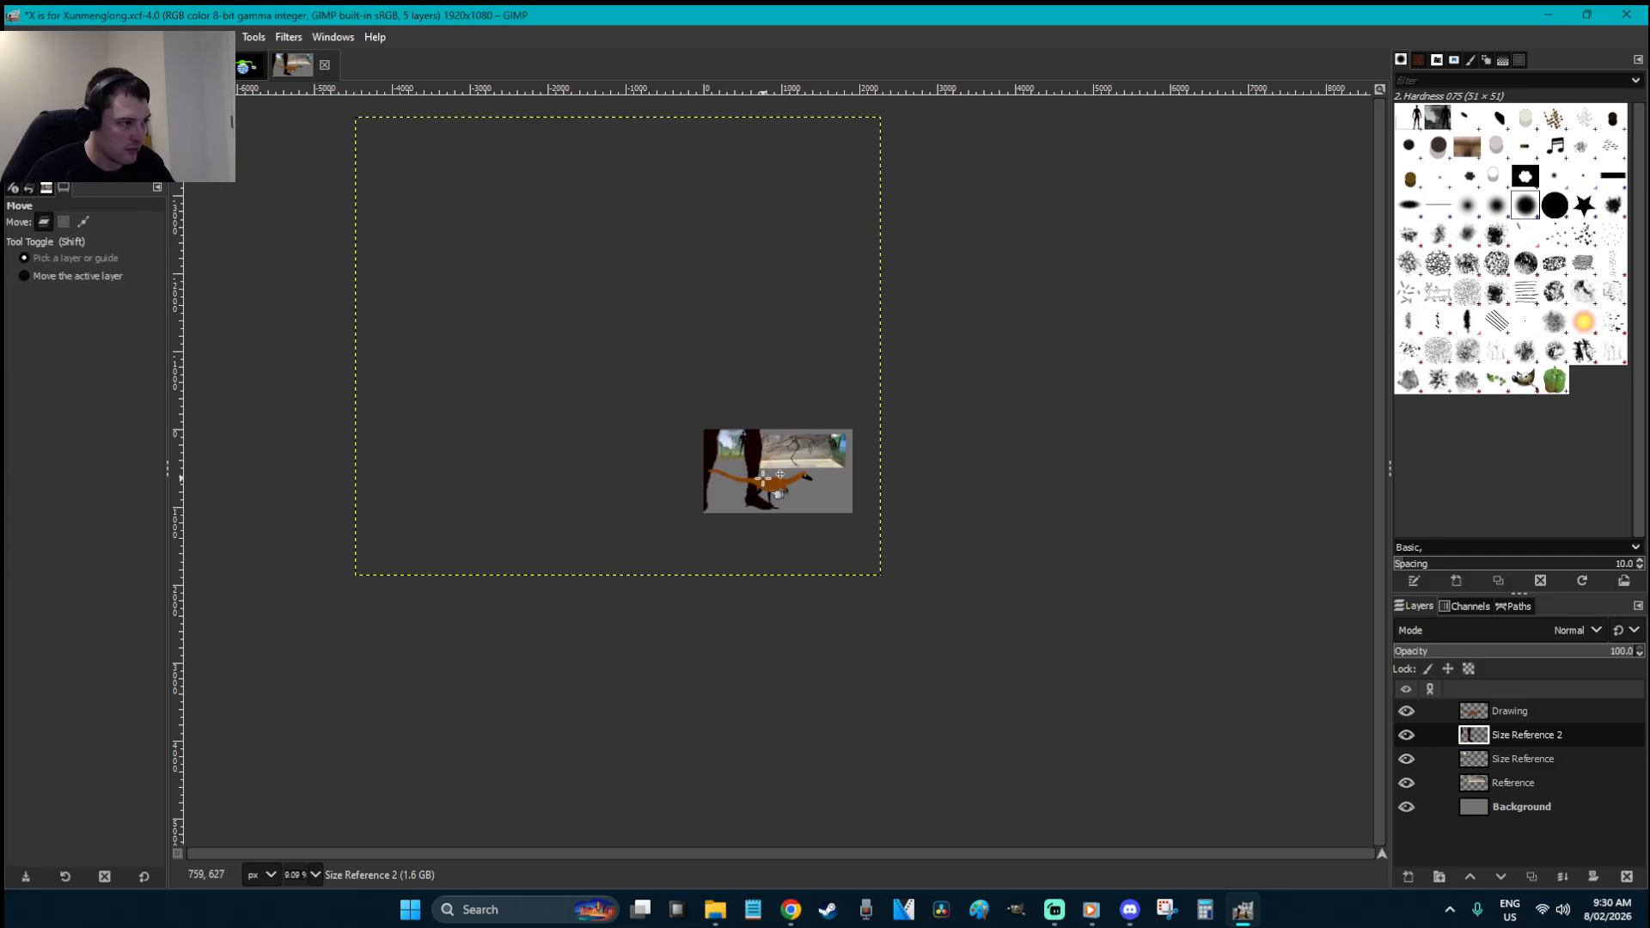
left_click_drag(755, 467, 802, 462)
key("r")
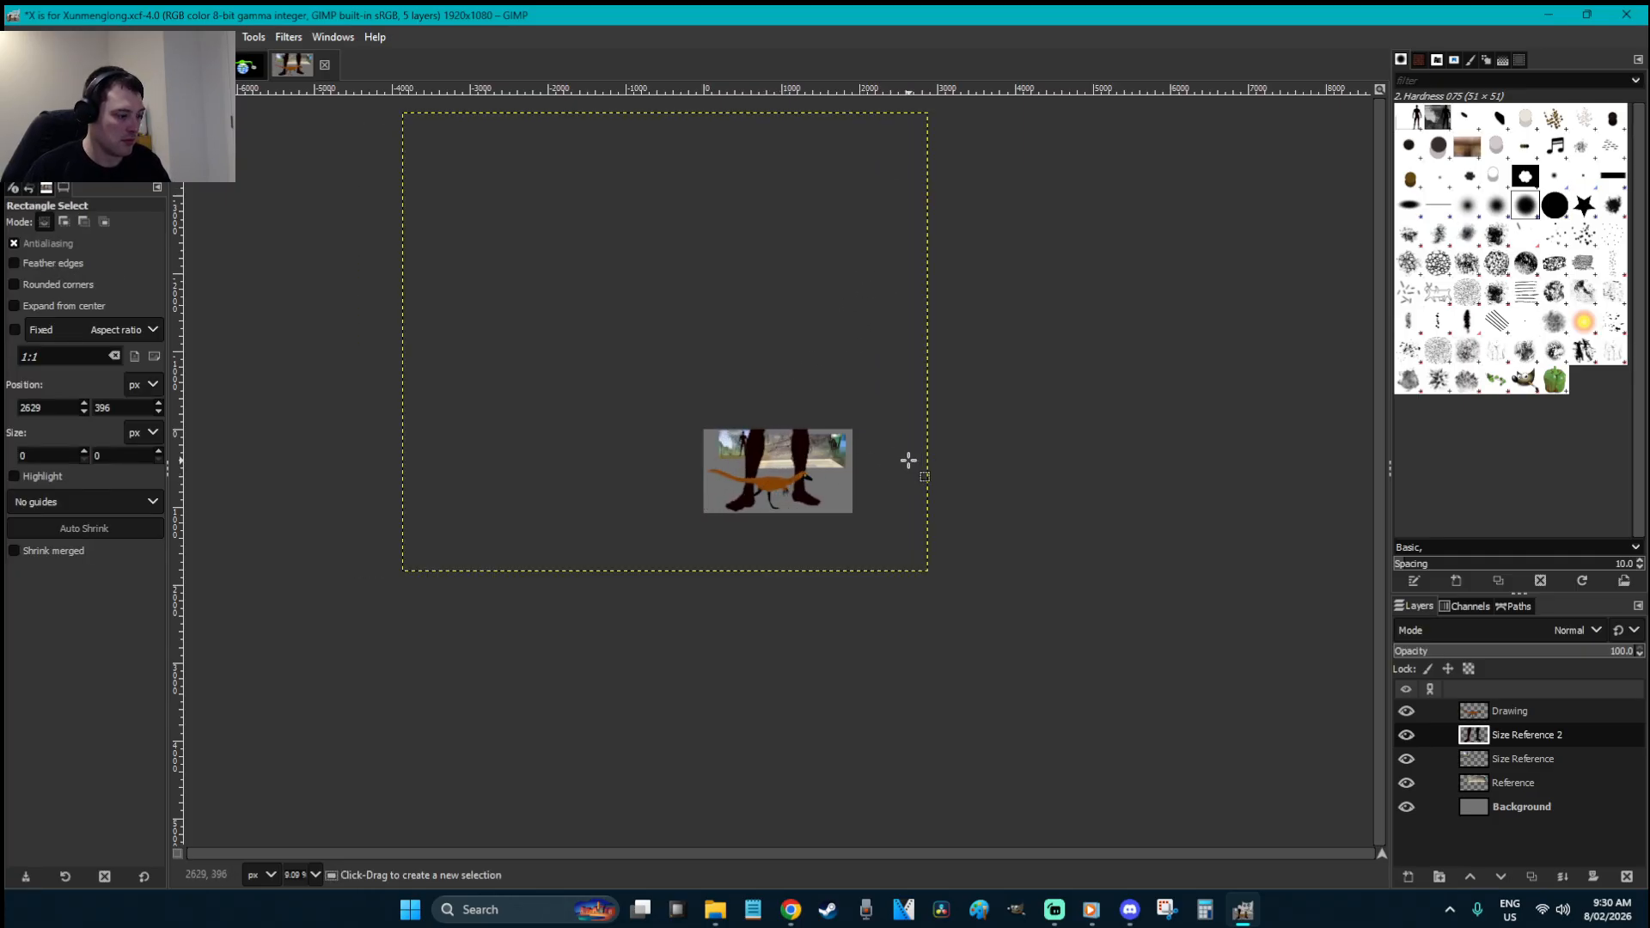
key("ctrl+z")
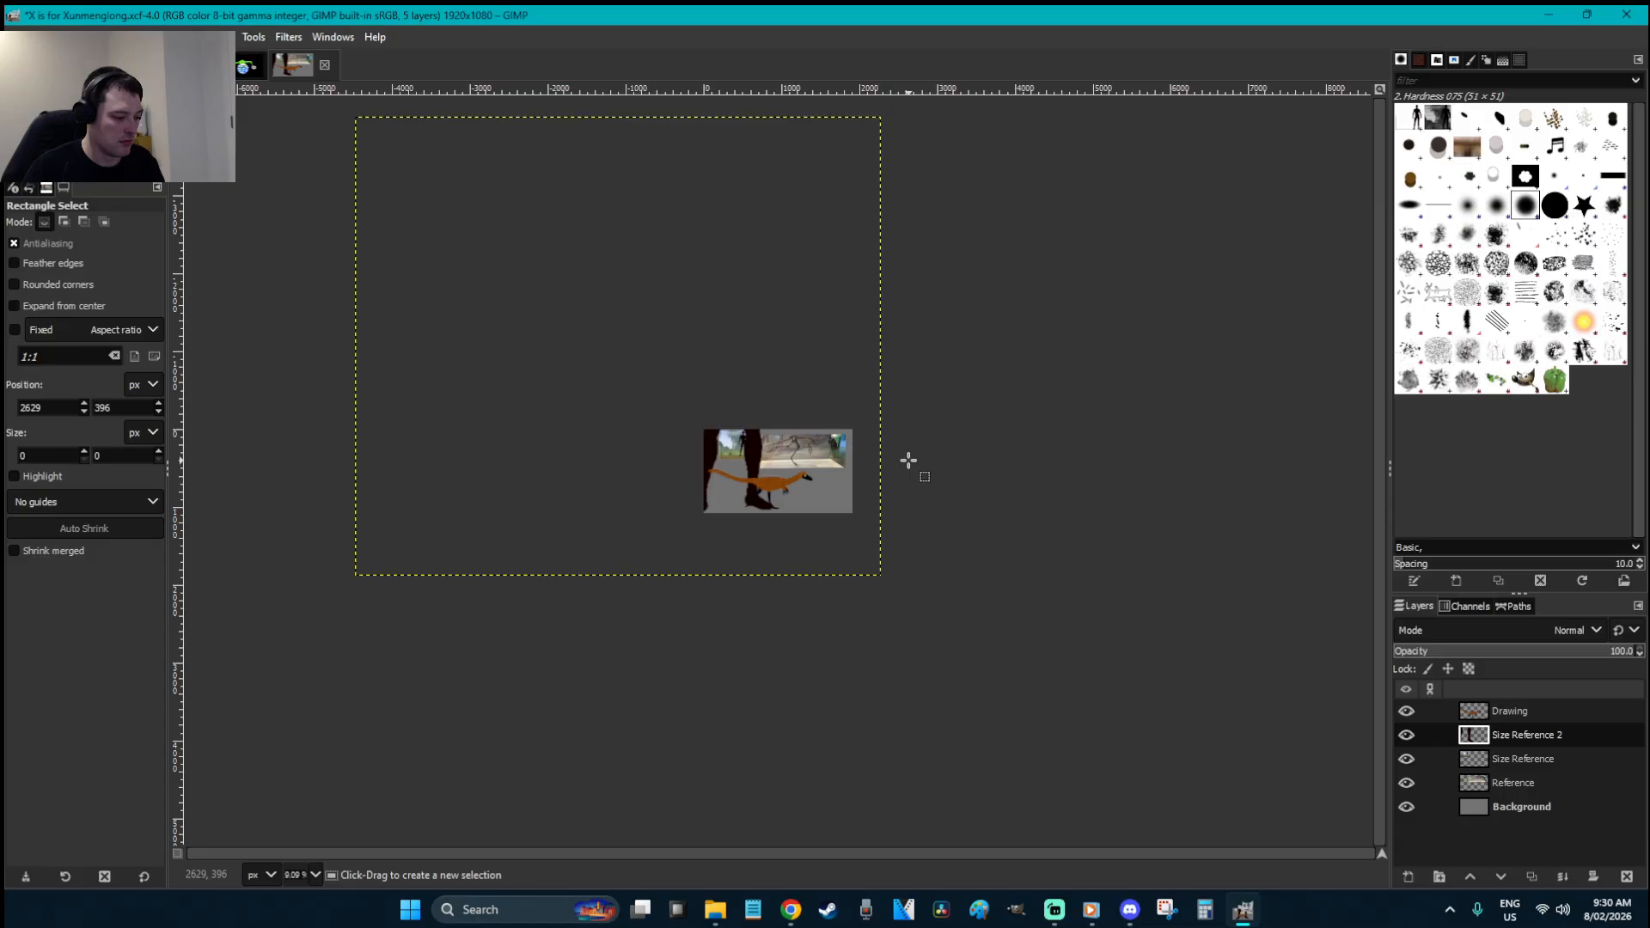
key("ctrl+z")
- Cut the Size Reference 2 layer, paste it as a floating selection, and try positioning both silhouette feet behind the dinosaur
key("ctrl+x")
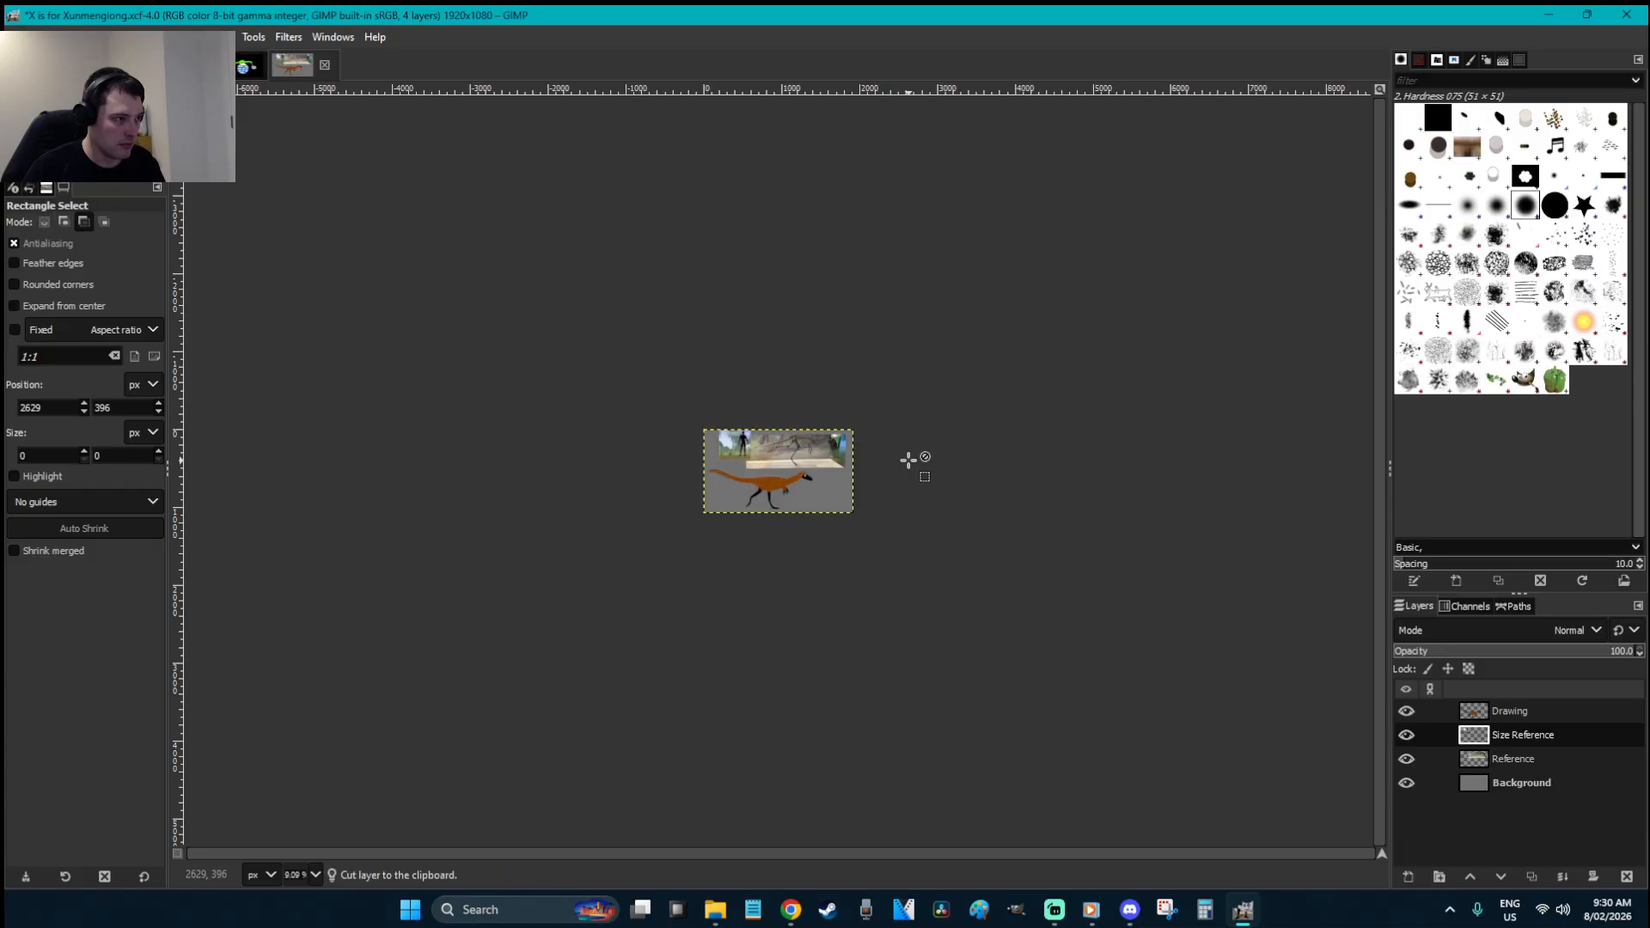
key("ctrl+v")
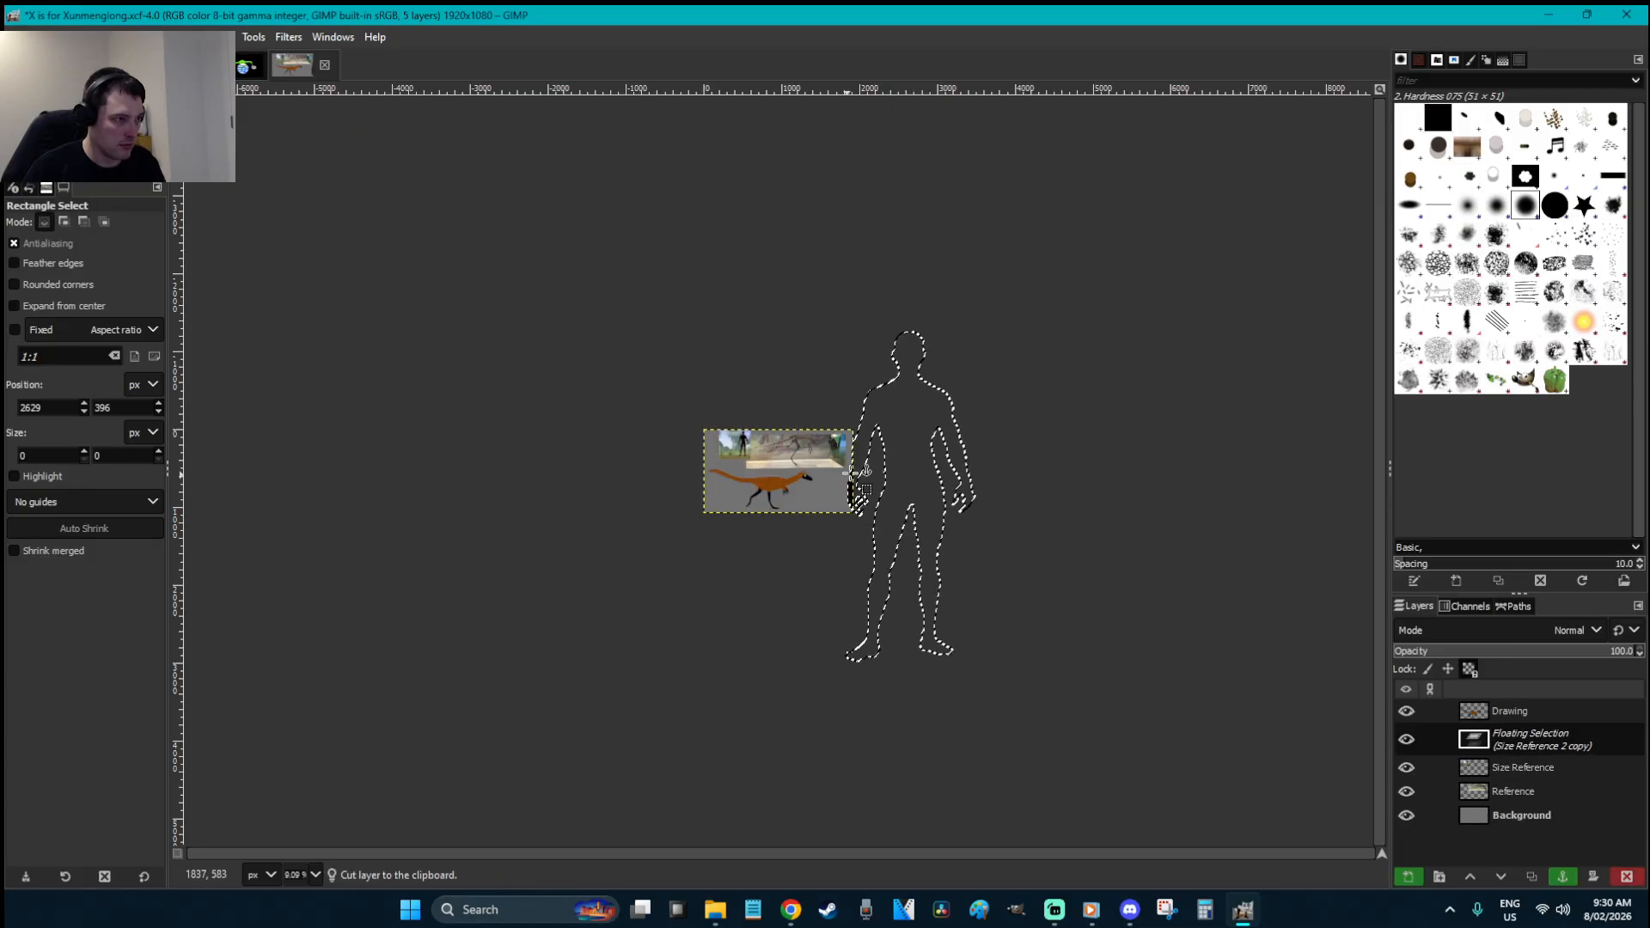
left_click_drag(859, 499, 764, 436)
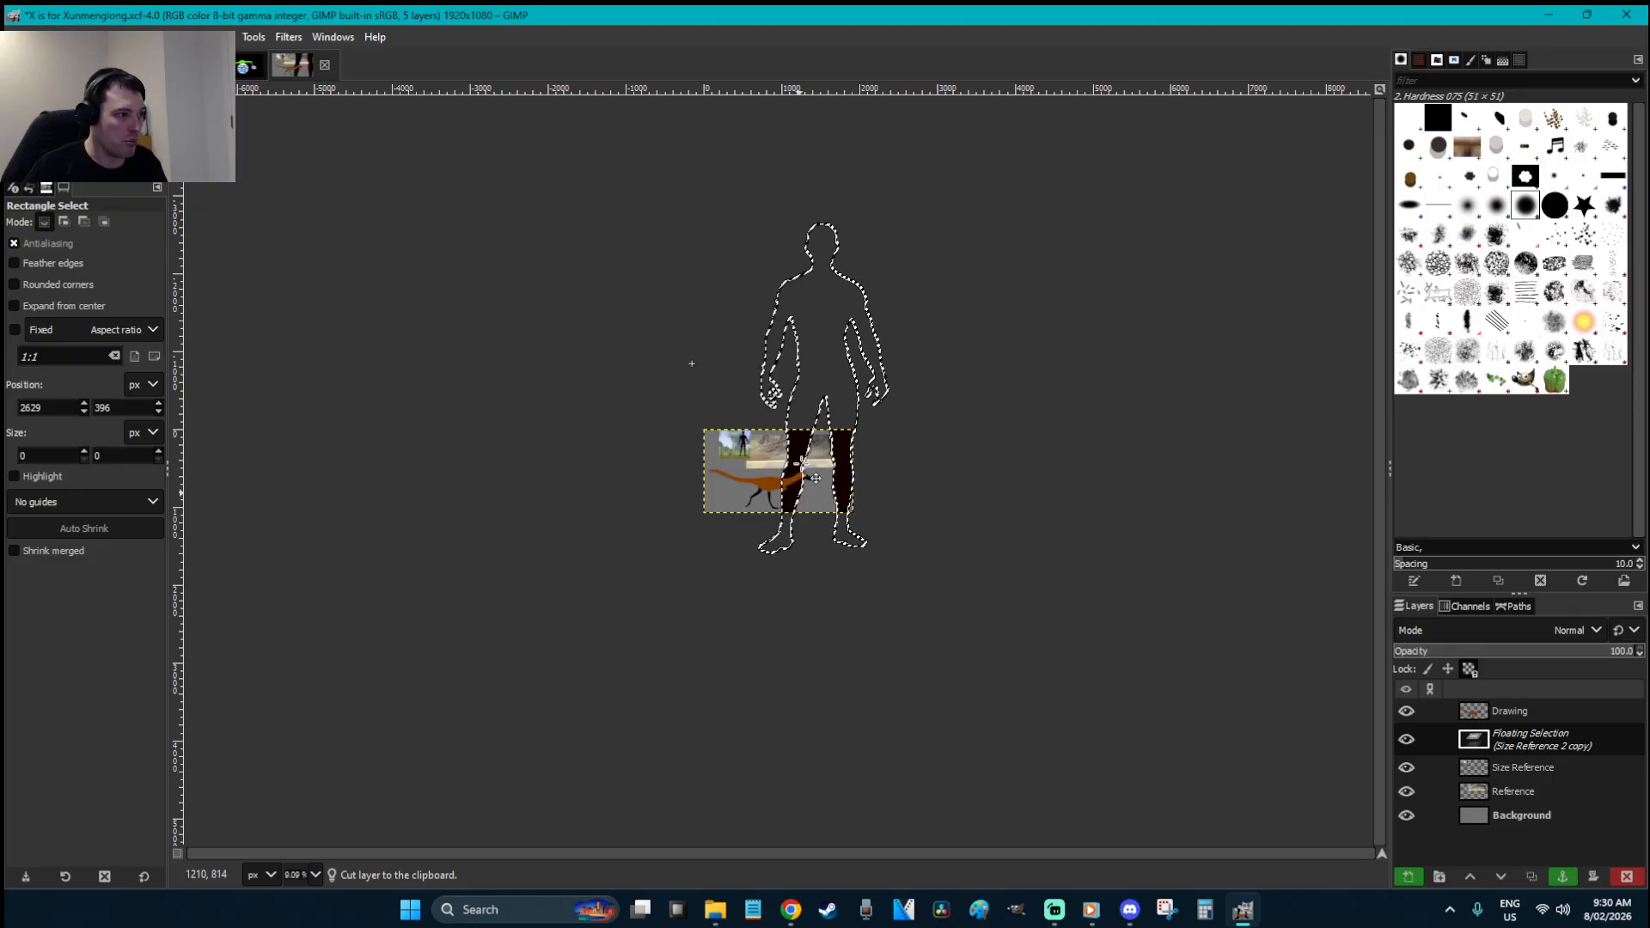
left_click_drag(691, 364, 659, 306)
scroll(801, 464, "up", 2)
left_click_drag(845, 464, 875, 546)
key("plus")
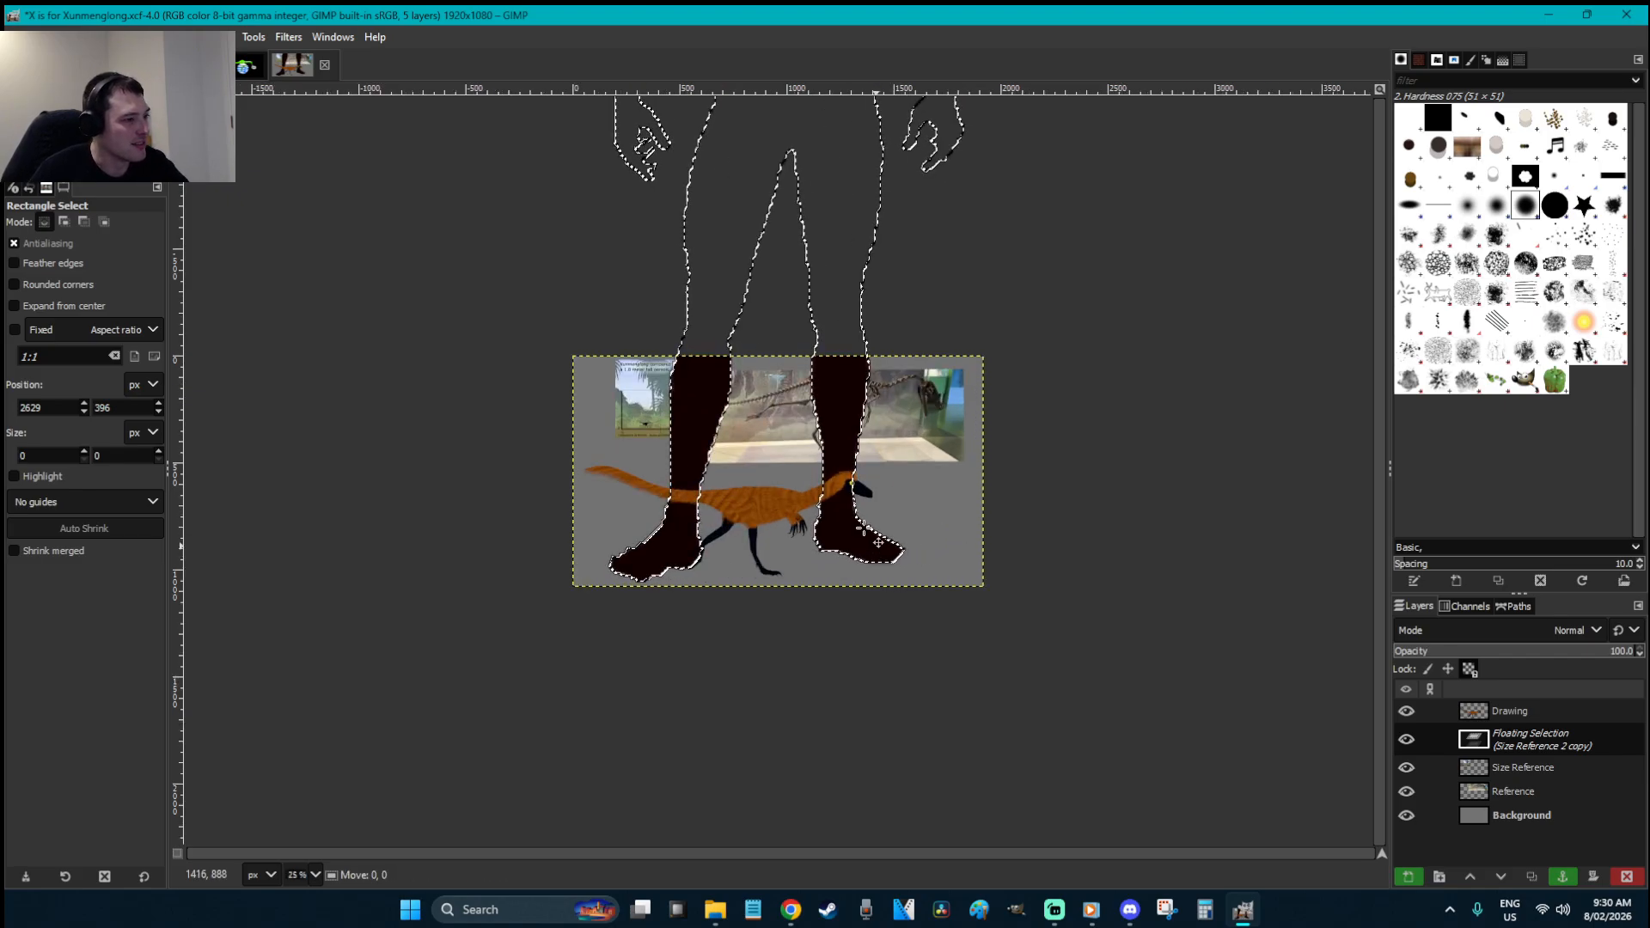
left_click_drag(1070, 554, 1069, 553)
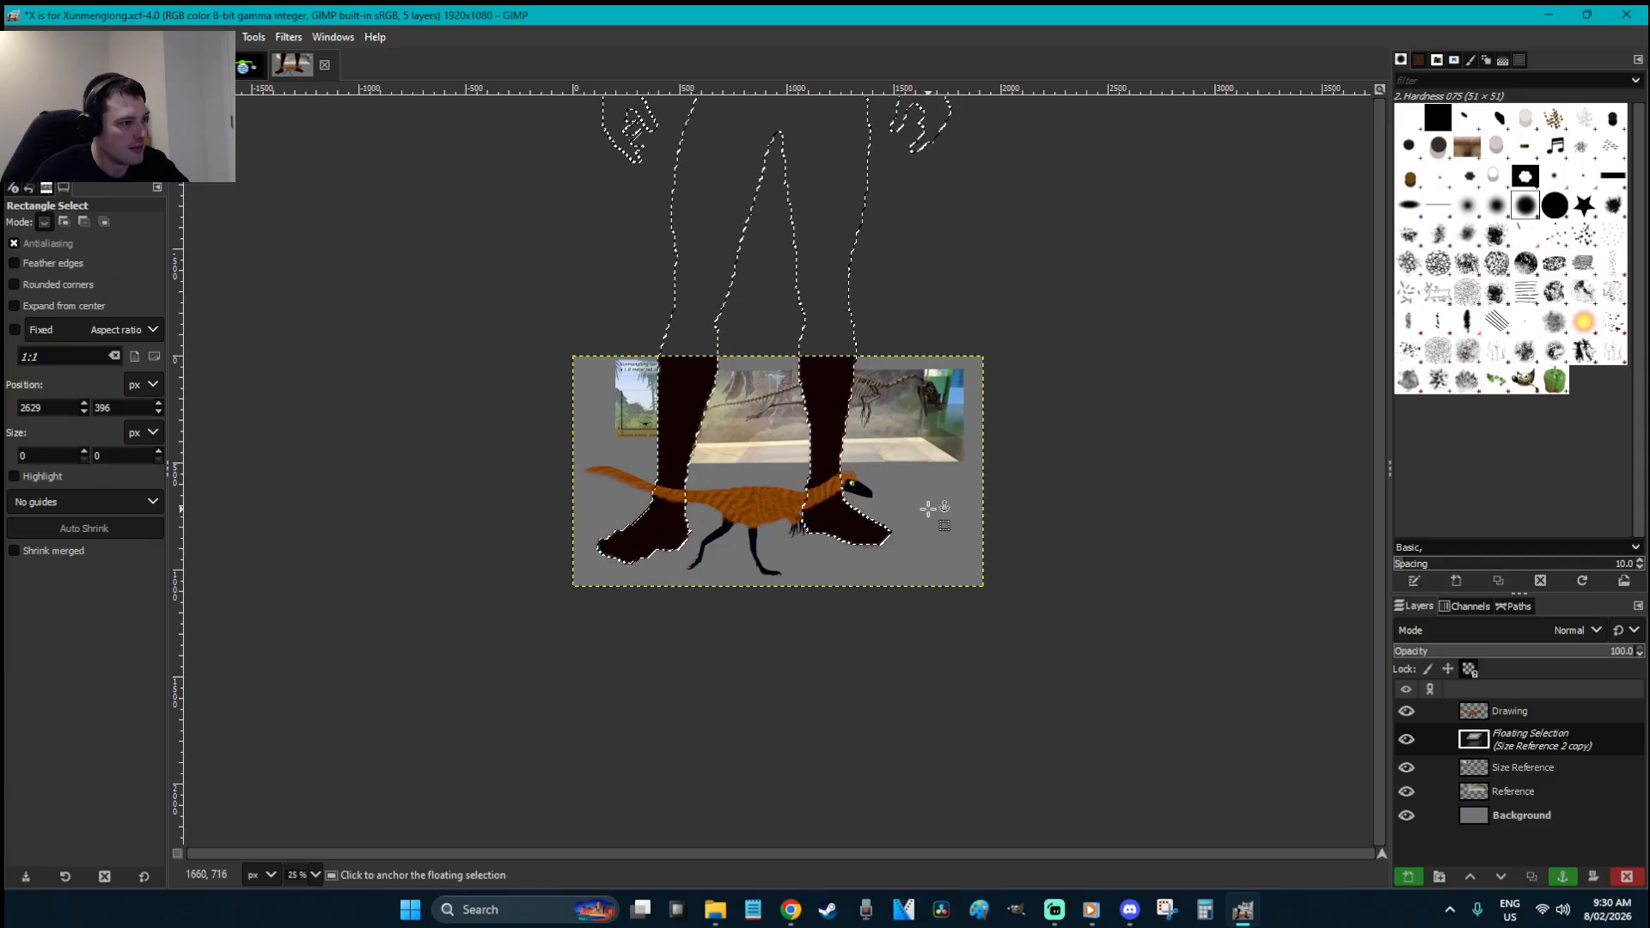
left_click_drag(899, 542, 819, 557)
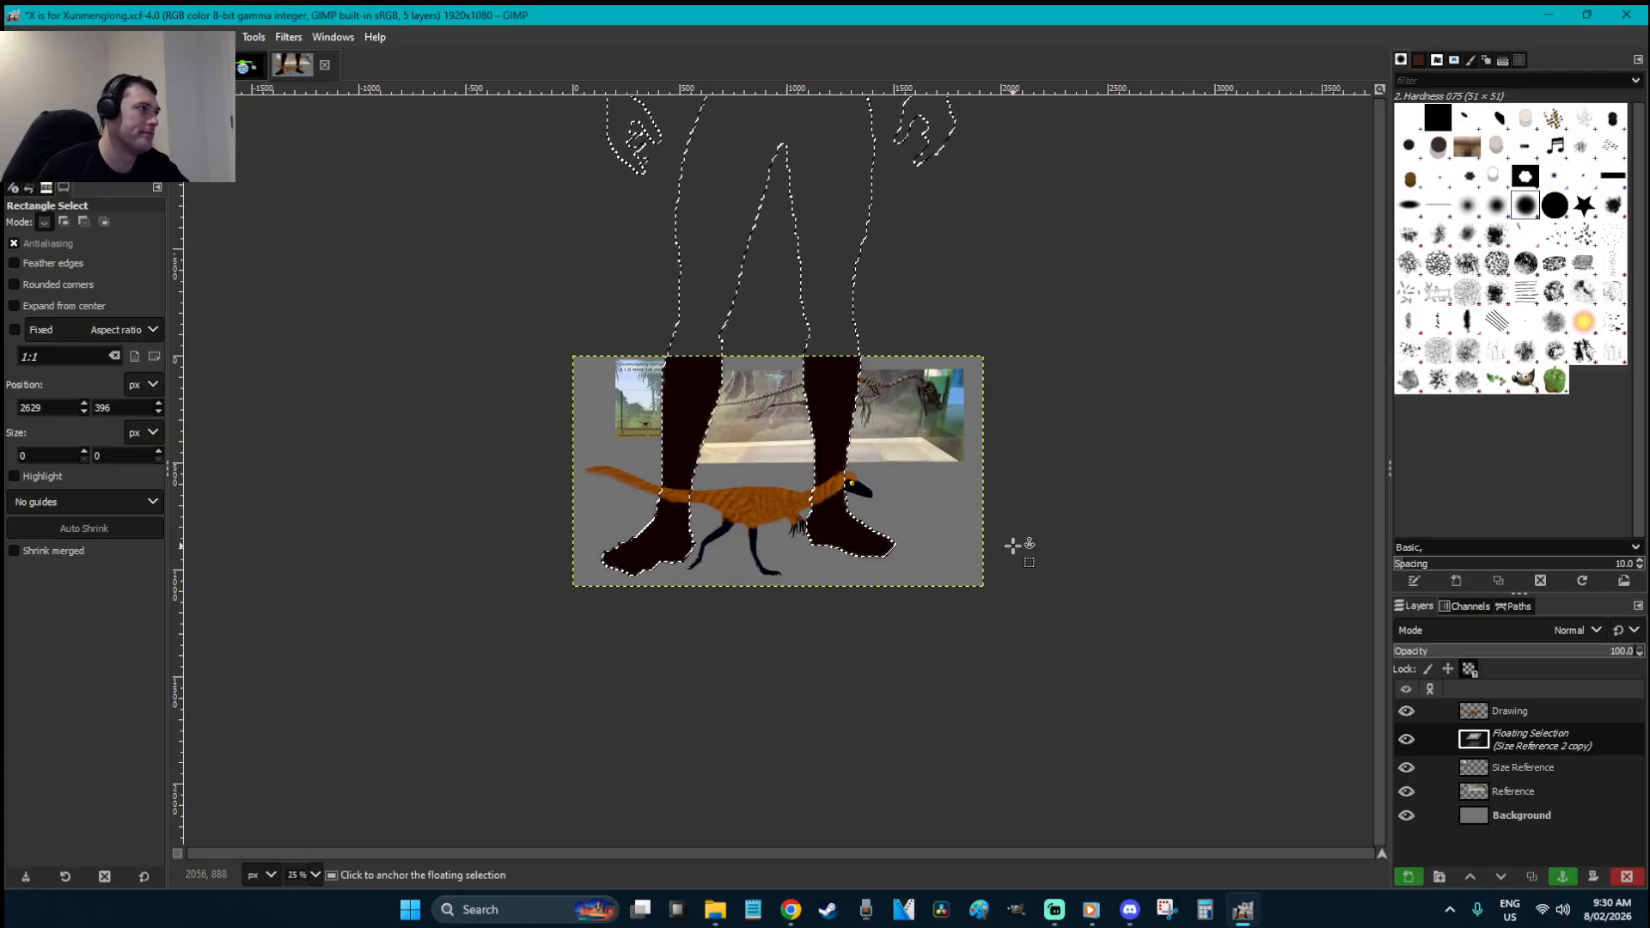
- Anchor the floating silhouette to the Size Reference layer and try nudging it with the Move tool
scroll(1013, 545, "down", 4)
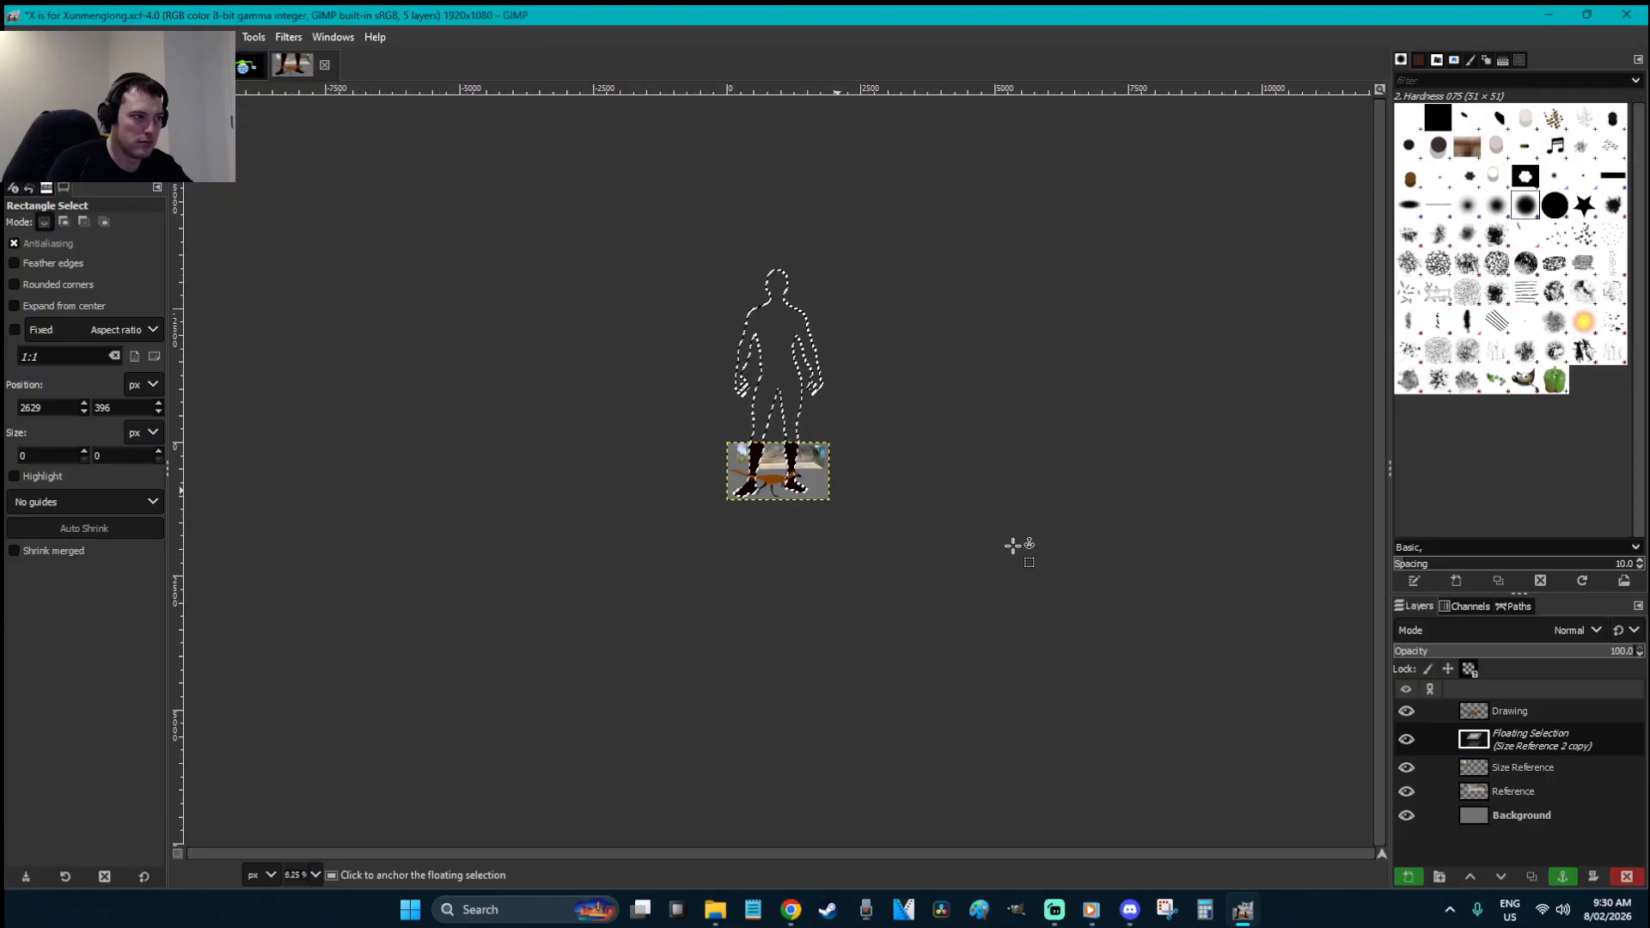
scroll(1013, 545, "up", 3)
left_click(1012, 545)
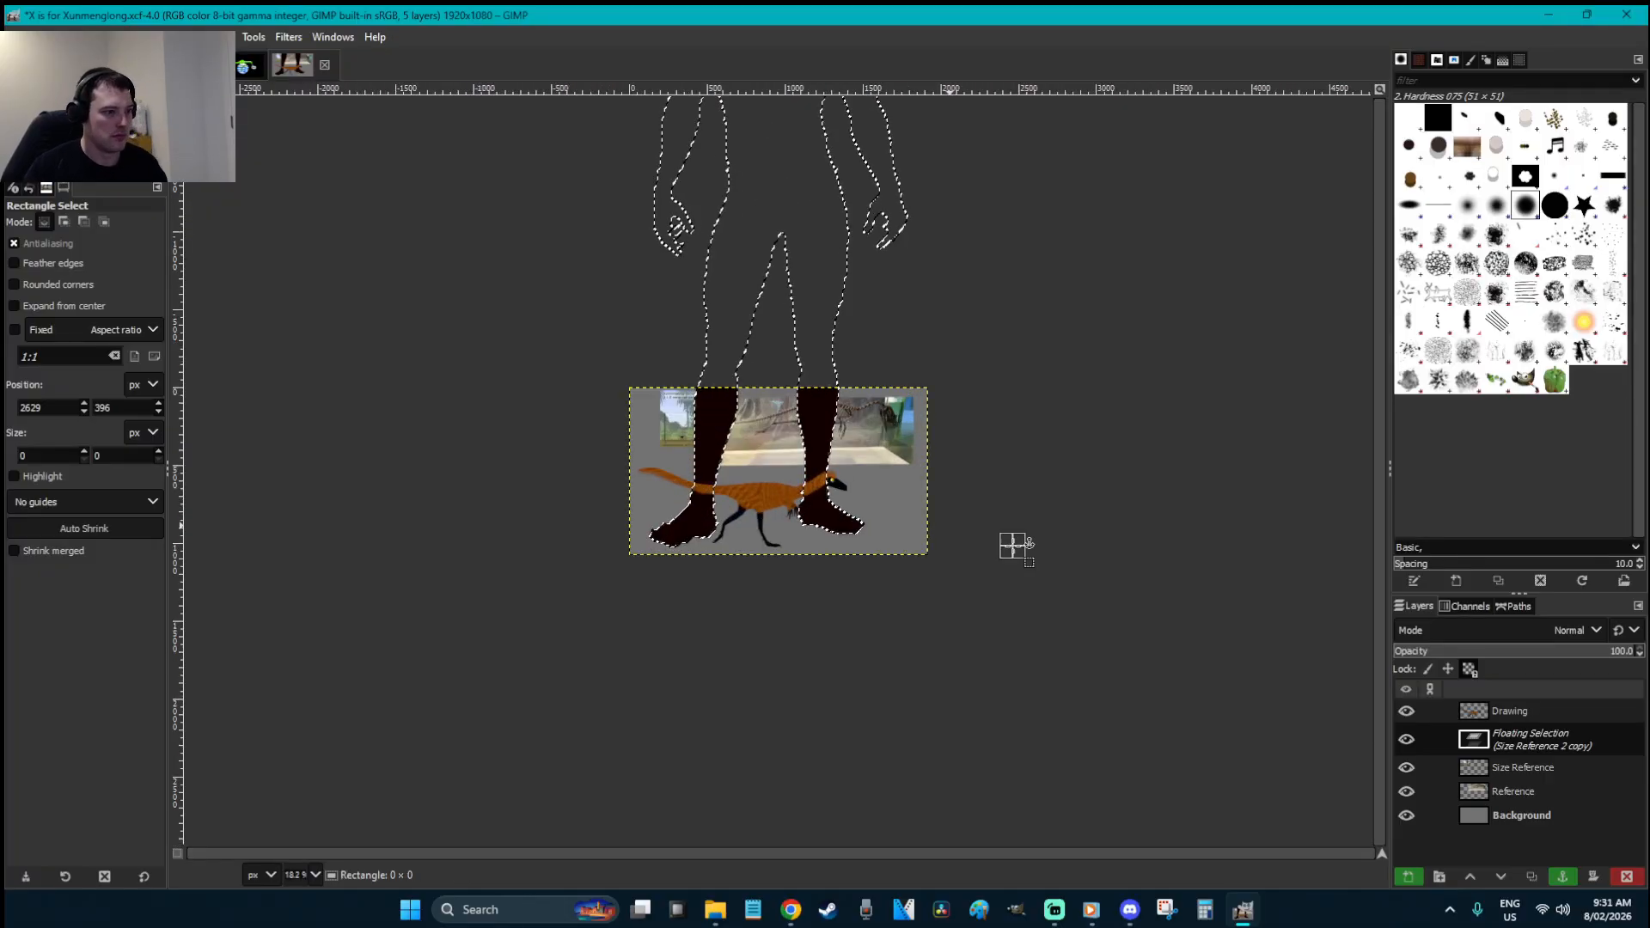
key("plus")
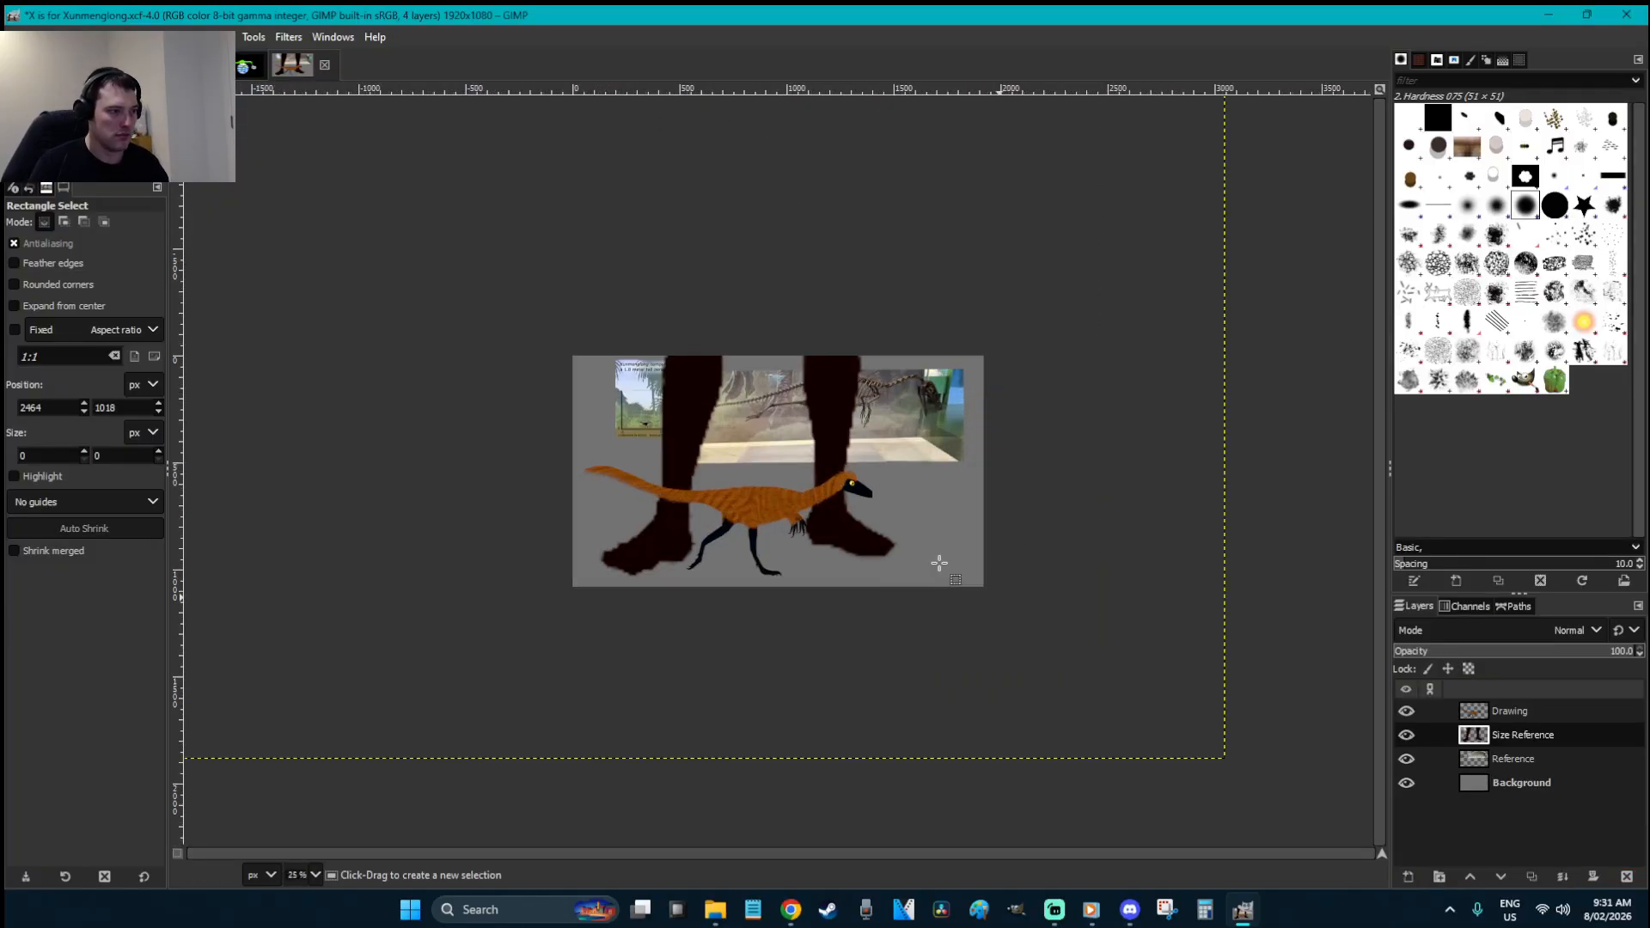
key("m")
mouse_move(875, 550)
left_mouse_down()
mouse_move(892, 550)
mouse_move(870, 550)
left_mouse_up()
- Undo the silhouette's anchoring, moves, pasting and earlier enlargement, back to the small silhouette beside the dinosaur
key("ctrl+z")
key("ctrl+z")
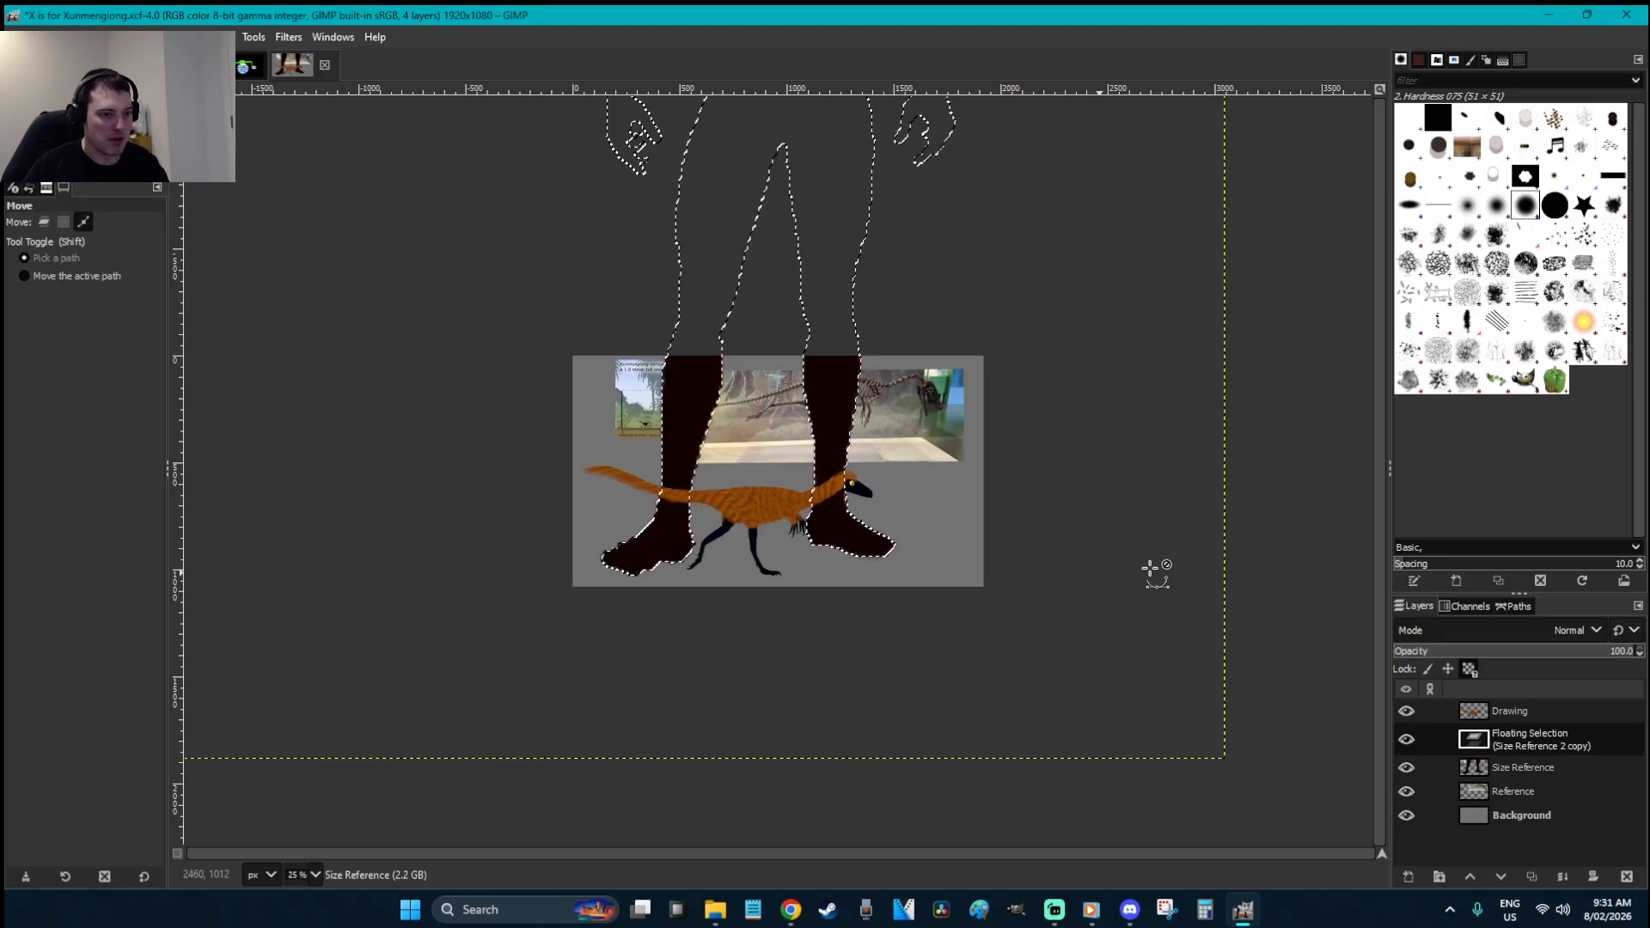
key("ctrl+z")
key("ctrl+z")
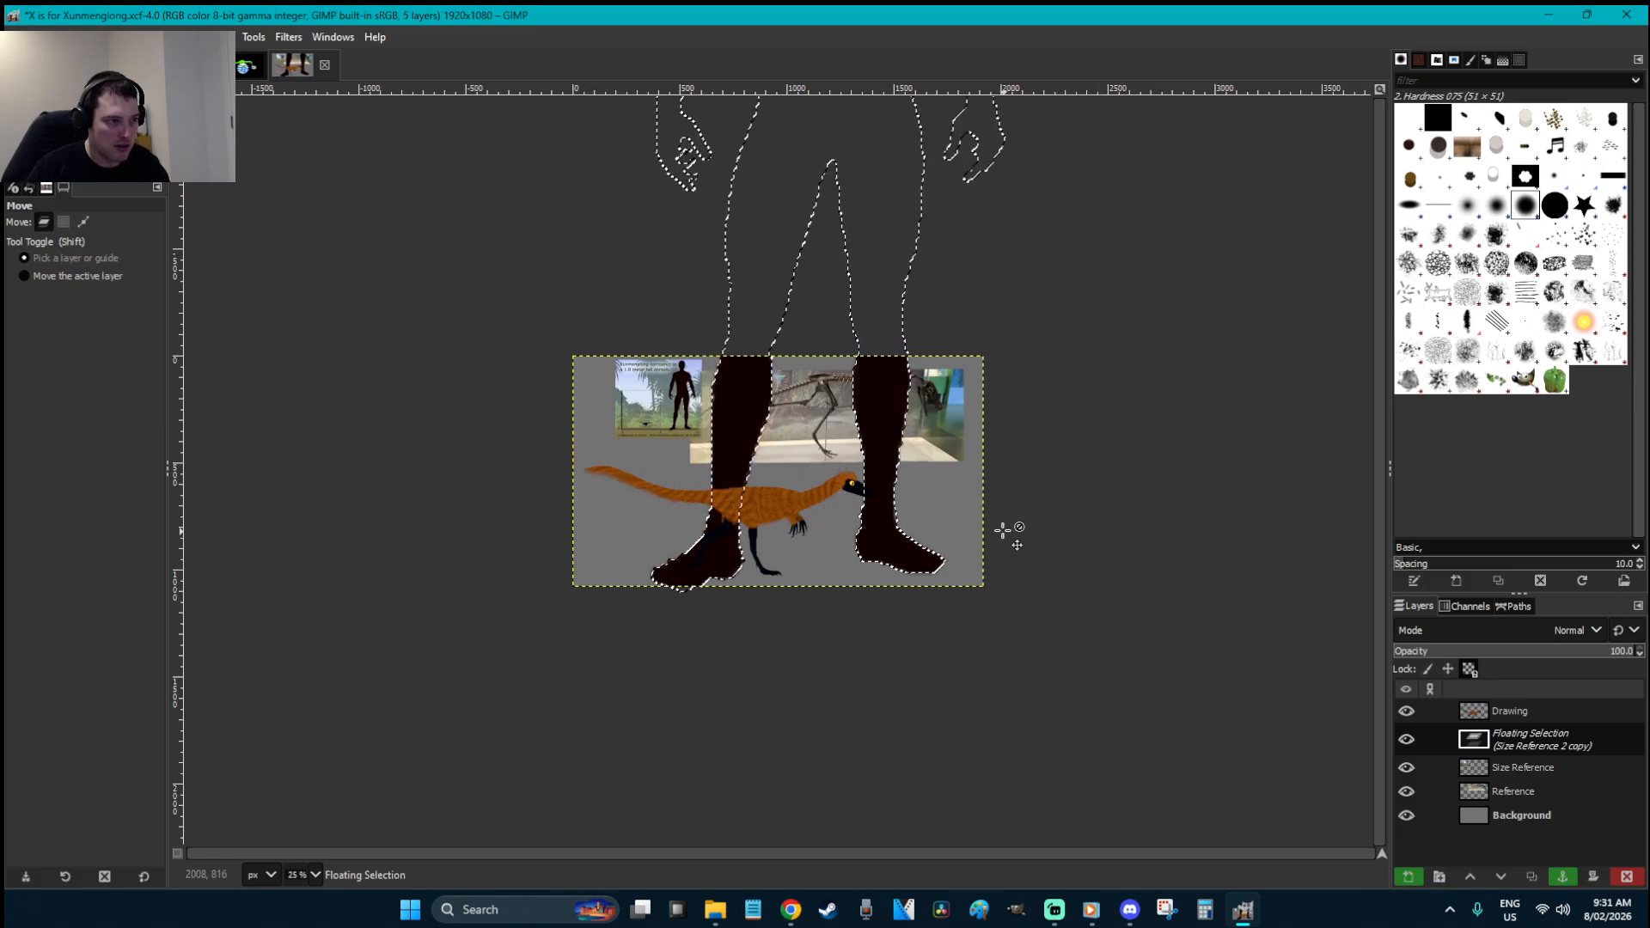
key("ctrl+z")
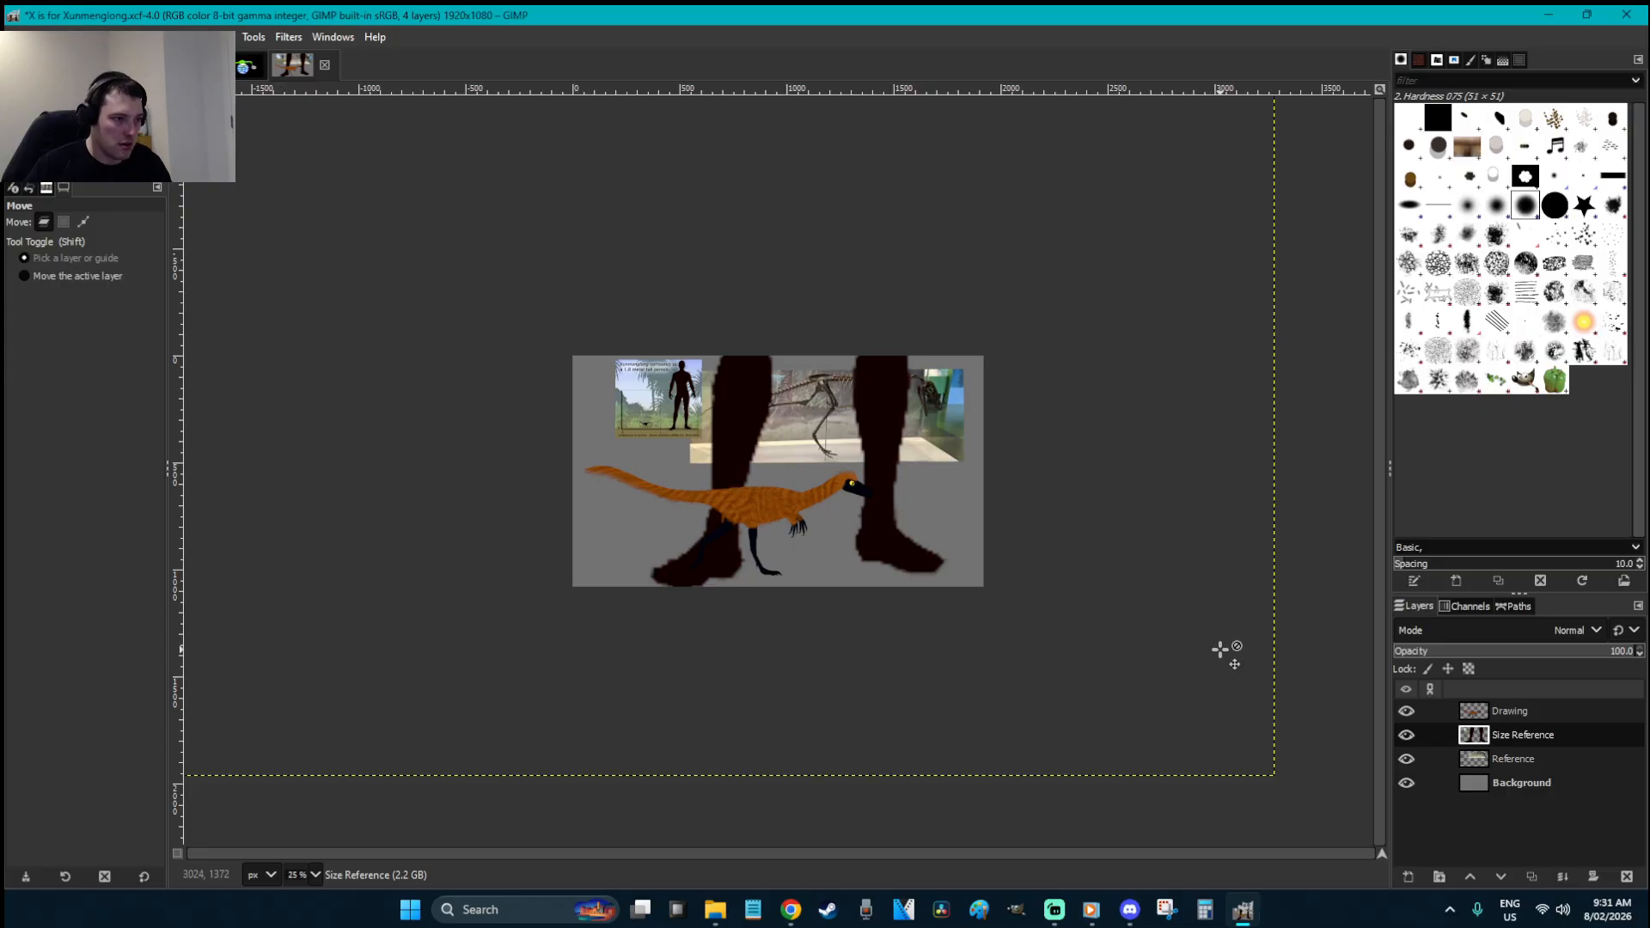
key("ctrl+v")
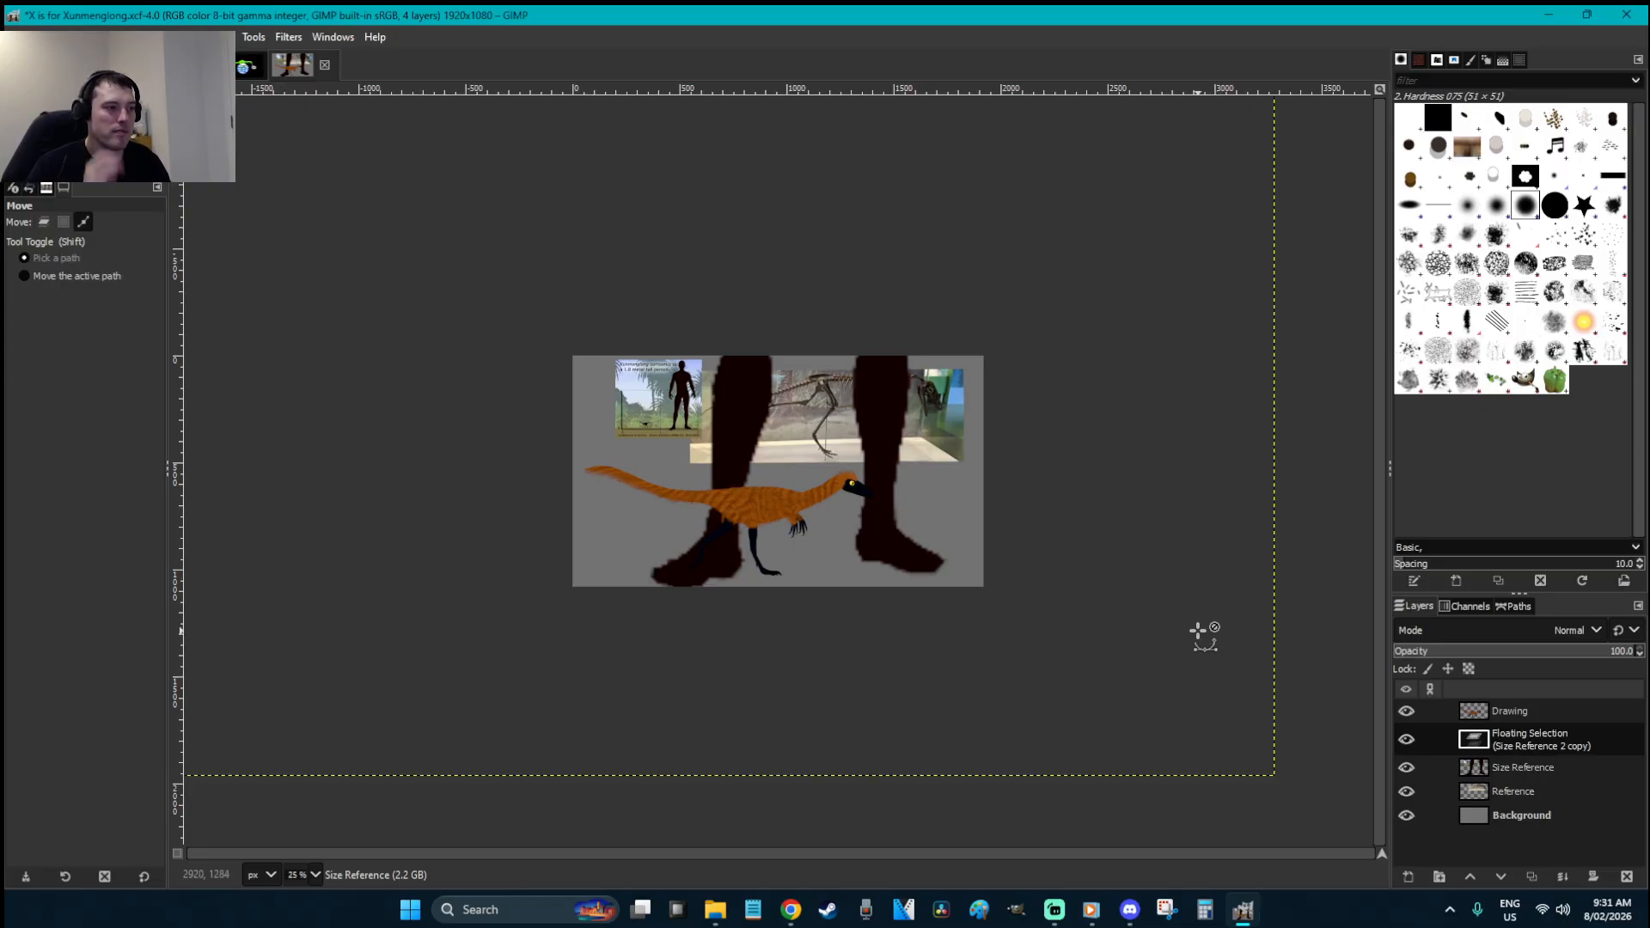
key("ctrl+z")
key("ctrl+z")
key("ctrl+z")
key("ctrl+z")
key("ctrl+z")
key("ctrl+z")
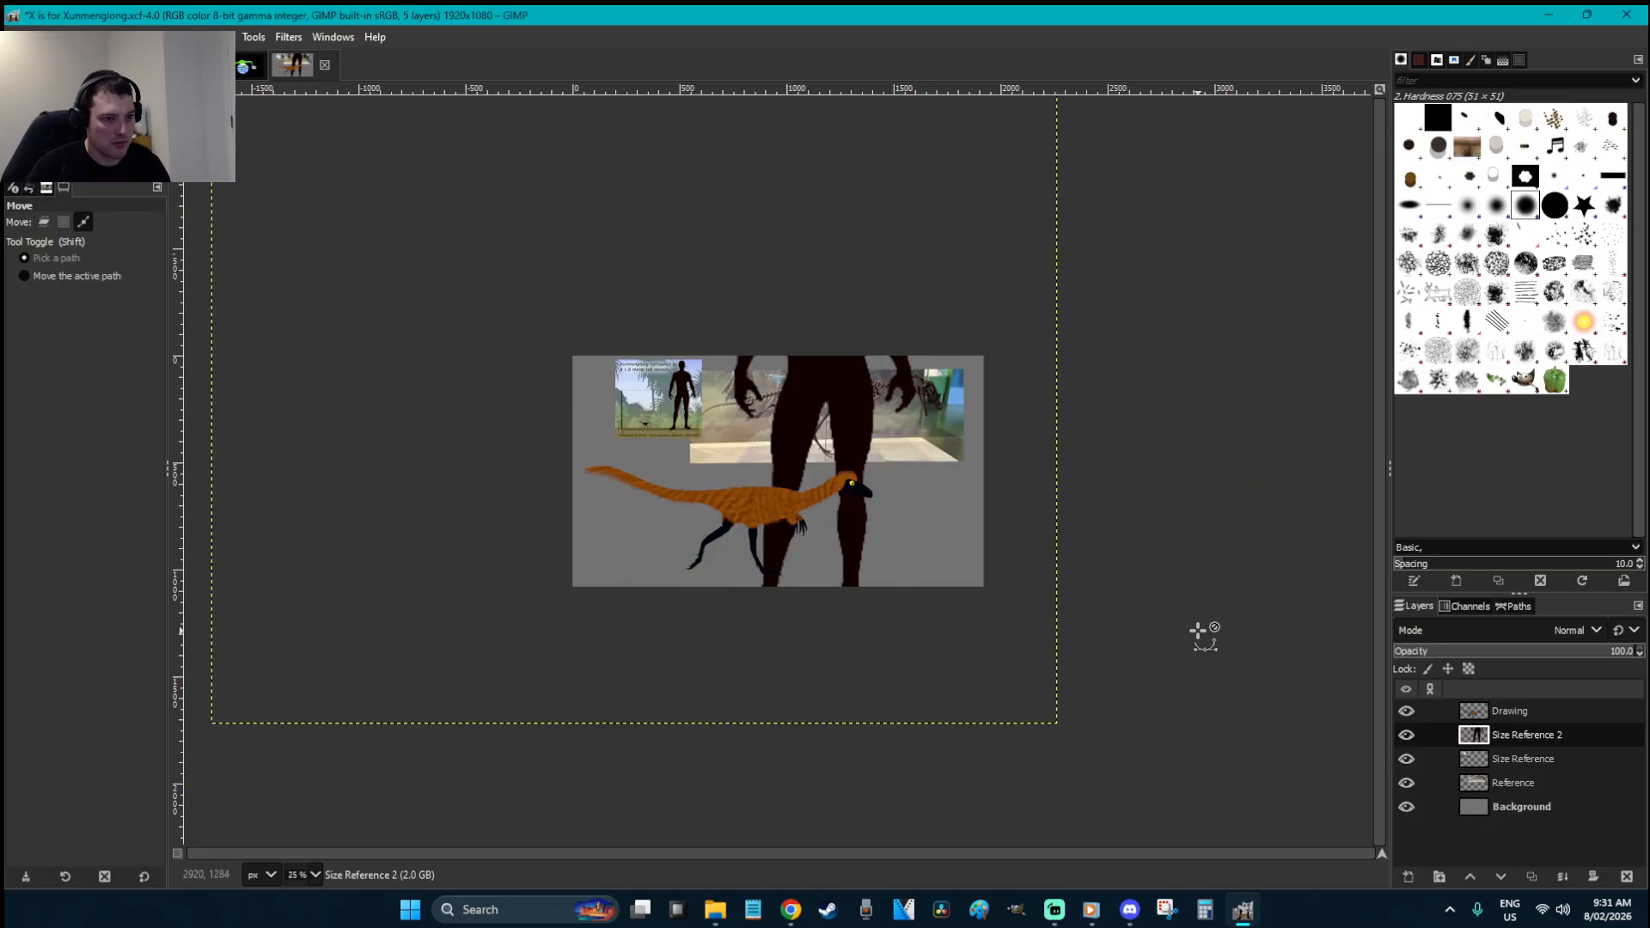
key("ctrl+z")
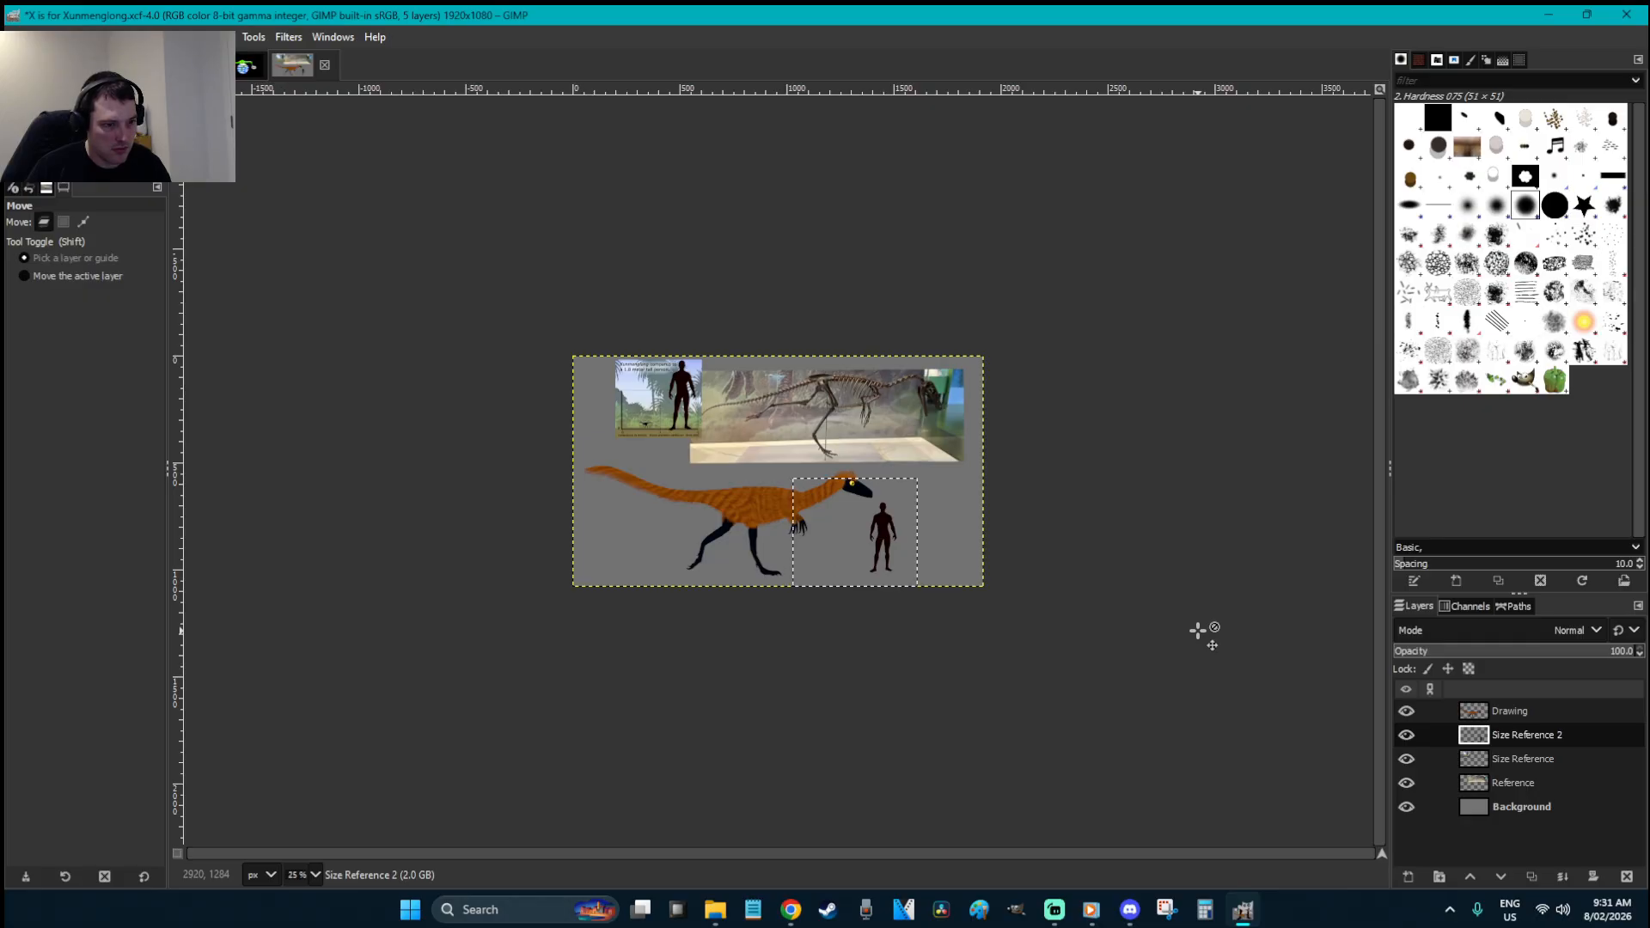
- Select the small silhouette with a rectangle of about 320 × 456 px and scale it up to 3381 × 4818 px
key("r")
left_click(1030, 527)
left_click_drag(978, 612, 863, 487)
left_click(1054, 550)
mouse_move(926, 585)
left_mouse_down()
mouse_move(891, 565)
mouse_move(853, 488)
mouse_move(1060, 324)
left_mouse_up()
key("shift+s")
left_click_drag(916, 577, 1156, 91)
left_click_drag(1065, 193, 1139, 86)
key("Return")
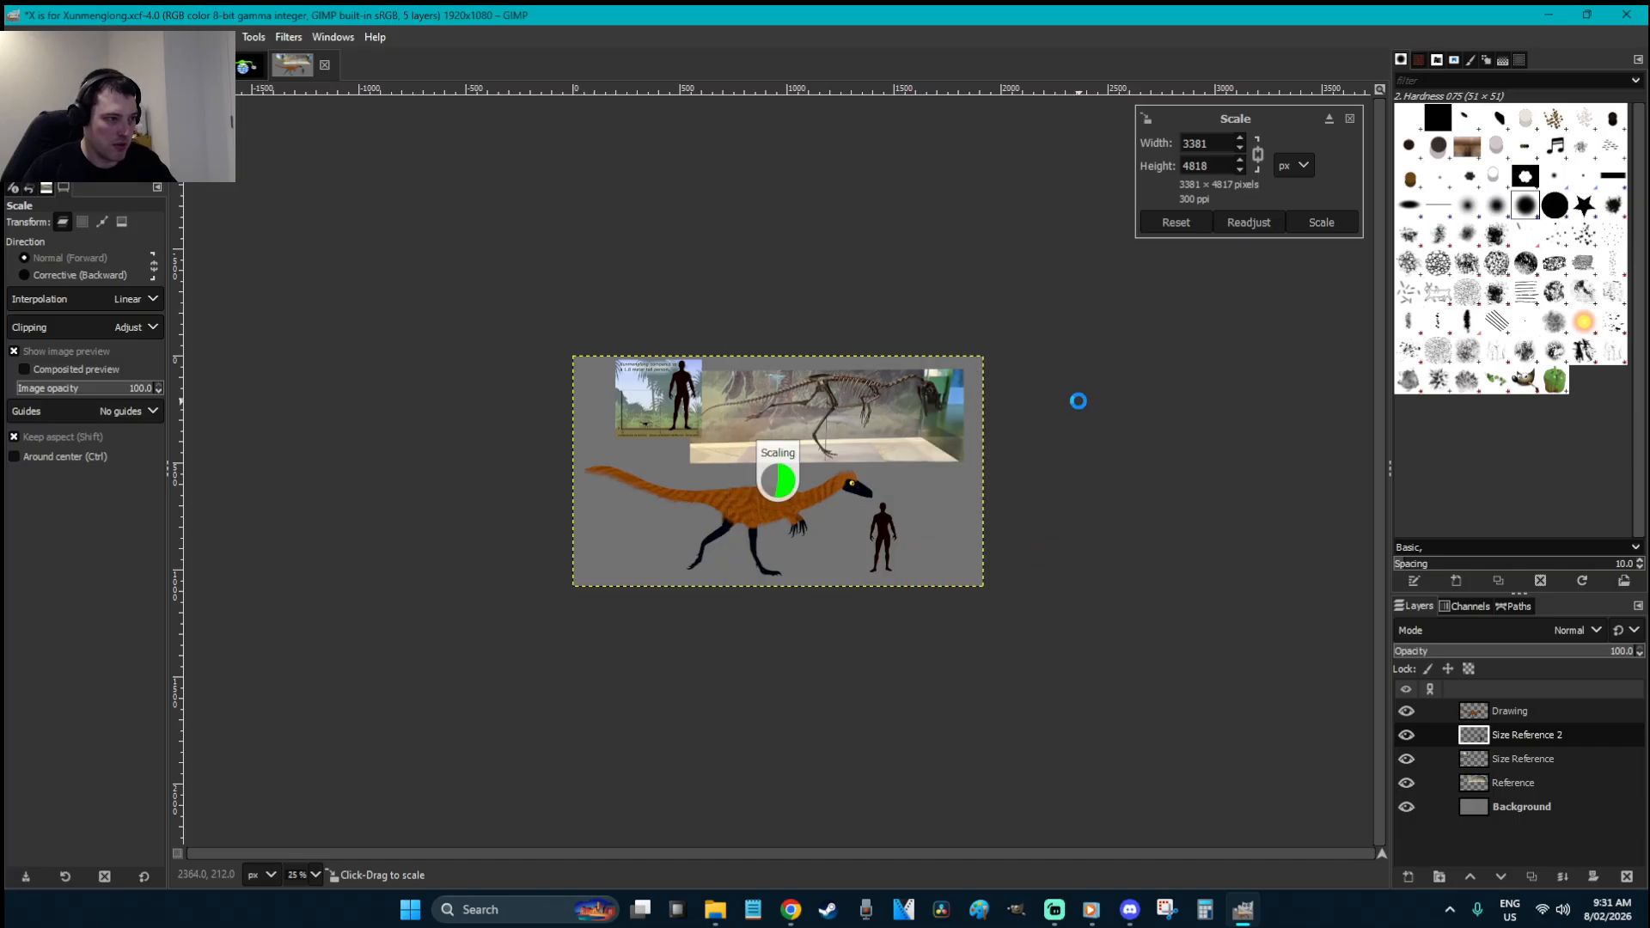
- Move the enlarged silhouette so one foot stands level with the dinosaur's feet, ahead of its head, and anchor it
key("m")
left_click_drag(929, 501, 932, 467)
key("r")
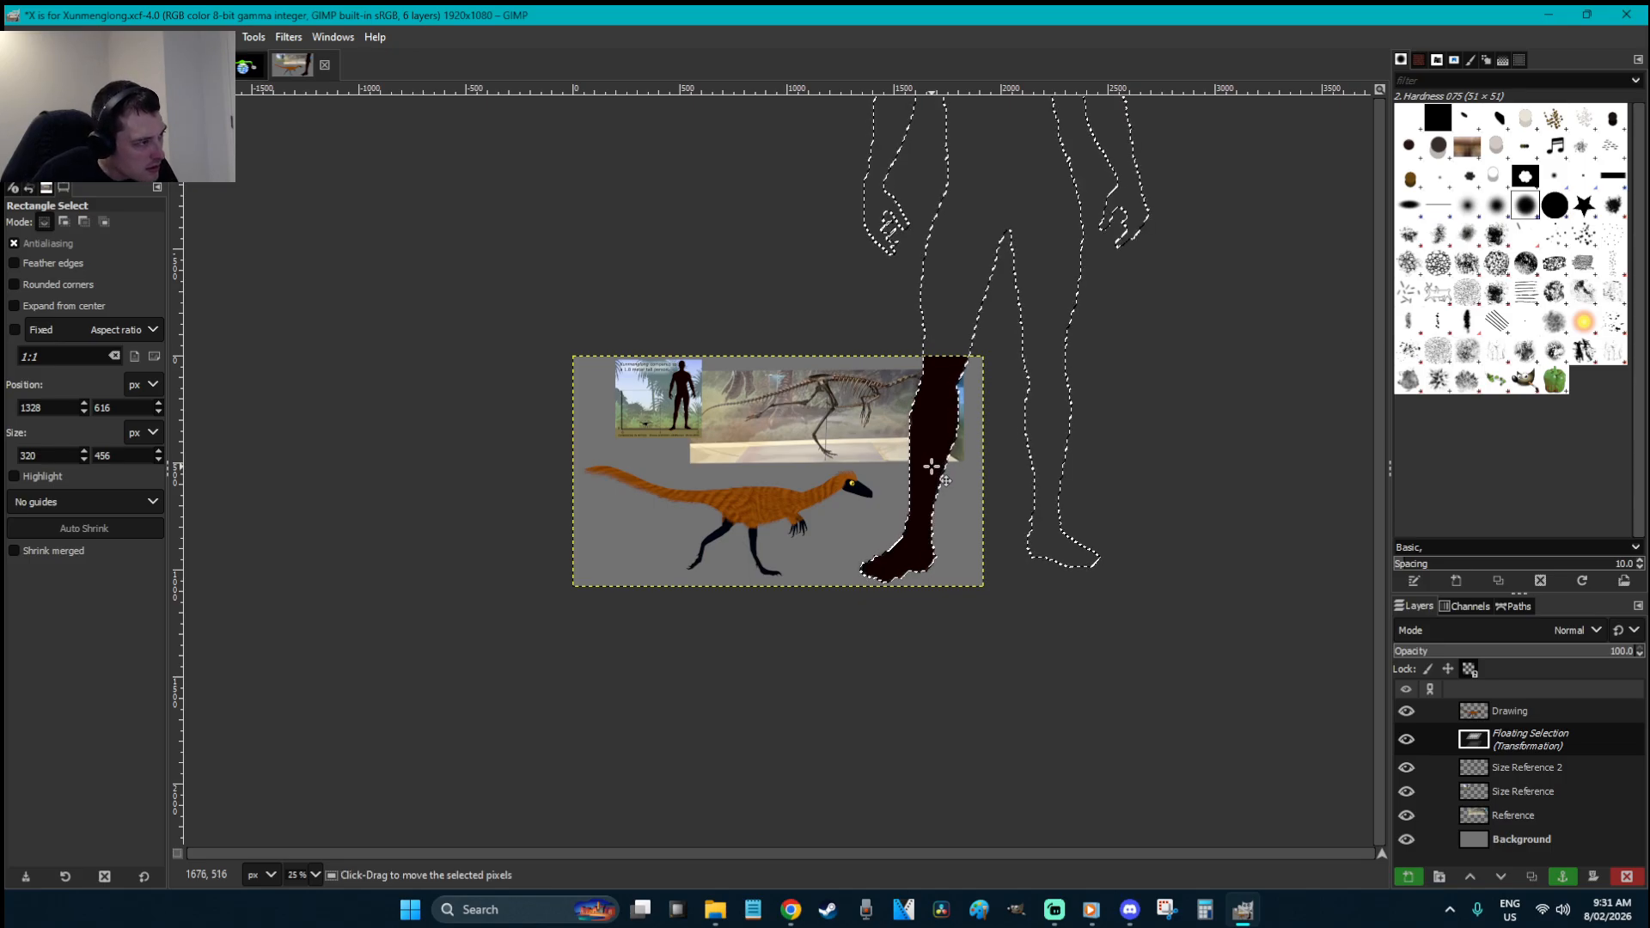
left_click(1162, 465)
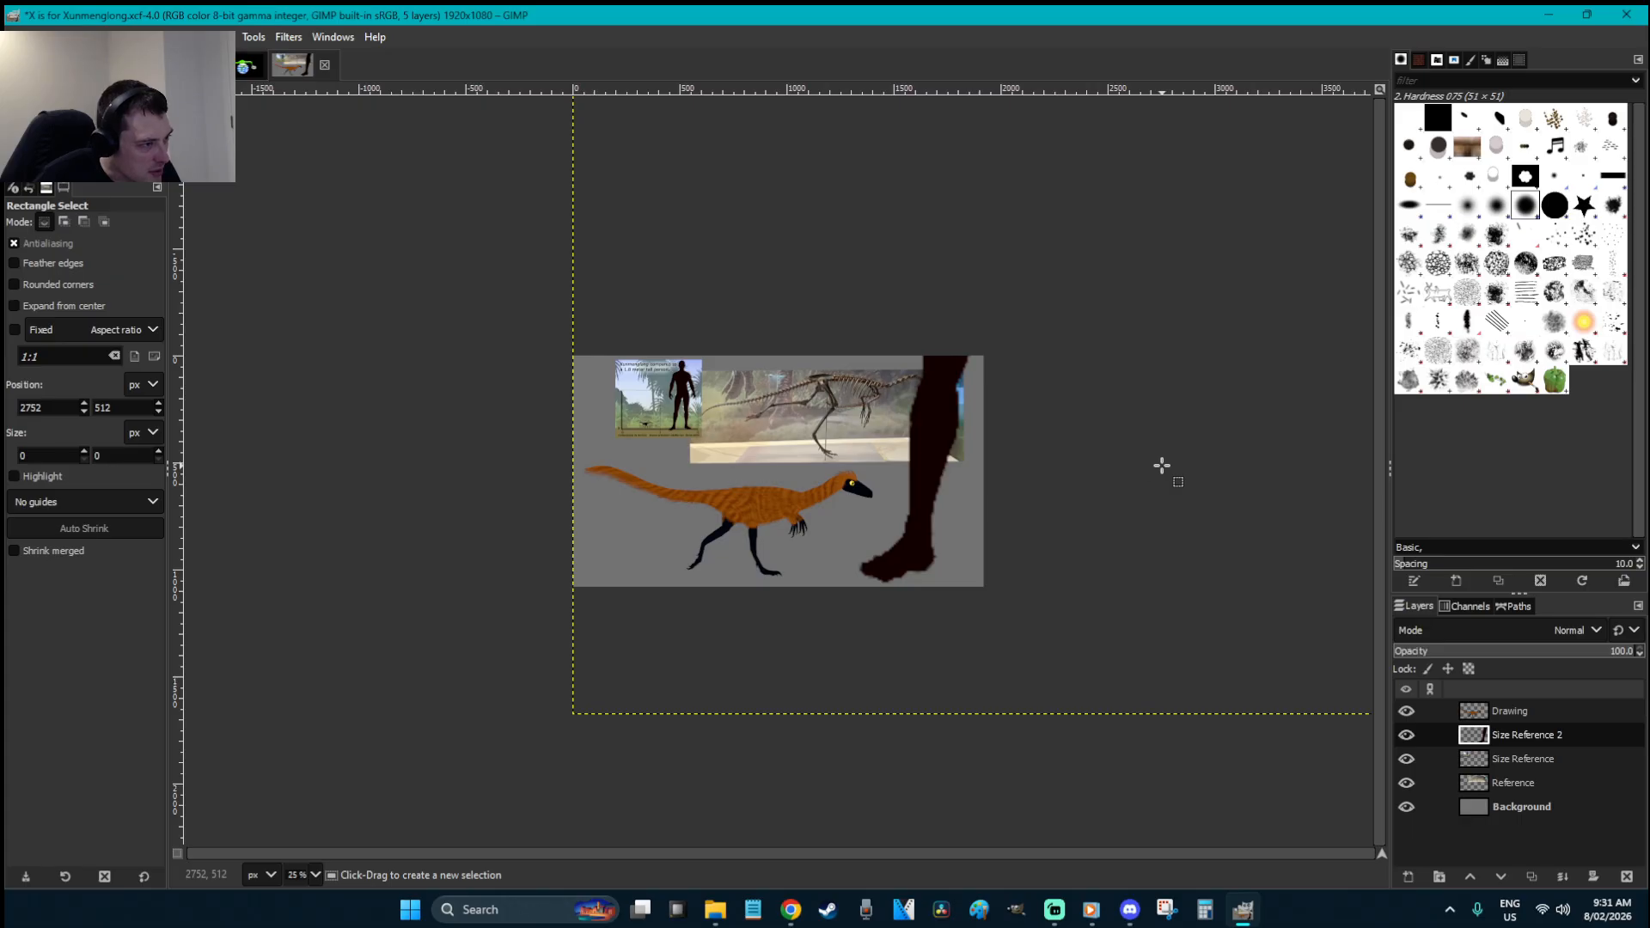
key("ctrl+z")
left_click_drag(912, 533, 917, 527)
left_click(1024, 584)
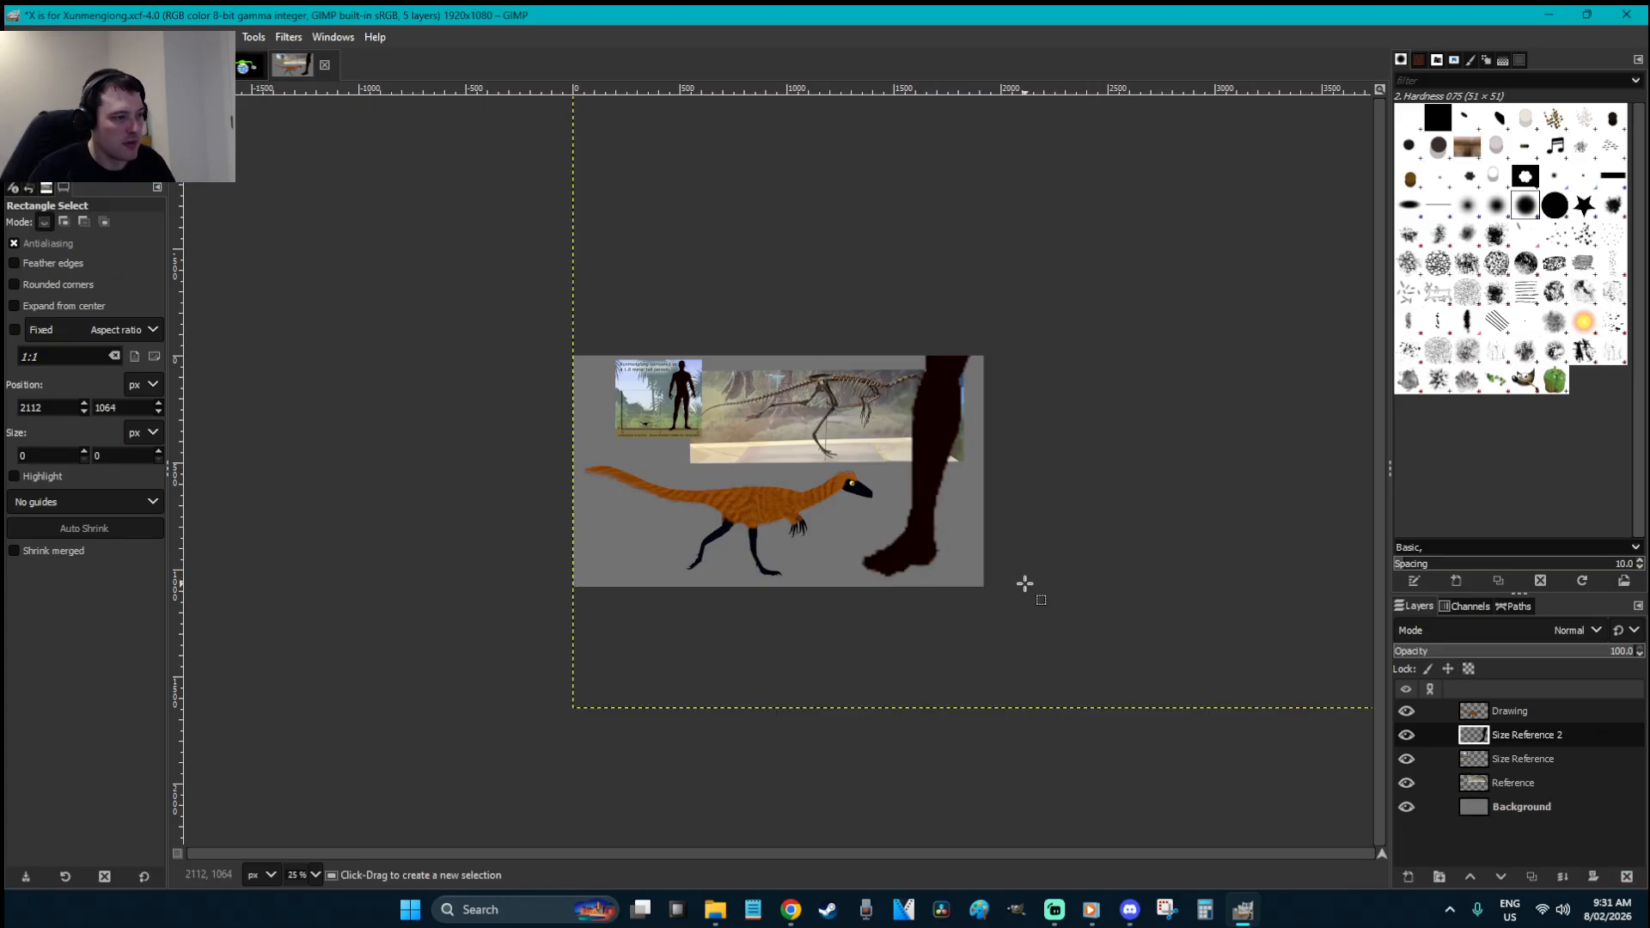
- Hide the Size Reference and Reference layers, and save the illustration
left_click(1406, 760)
left_click(1410, 780)
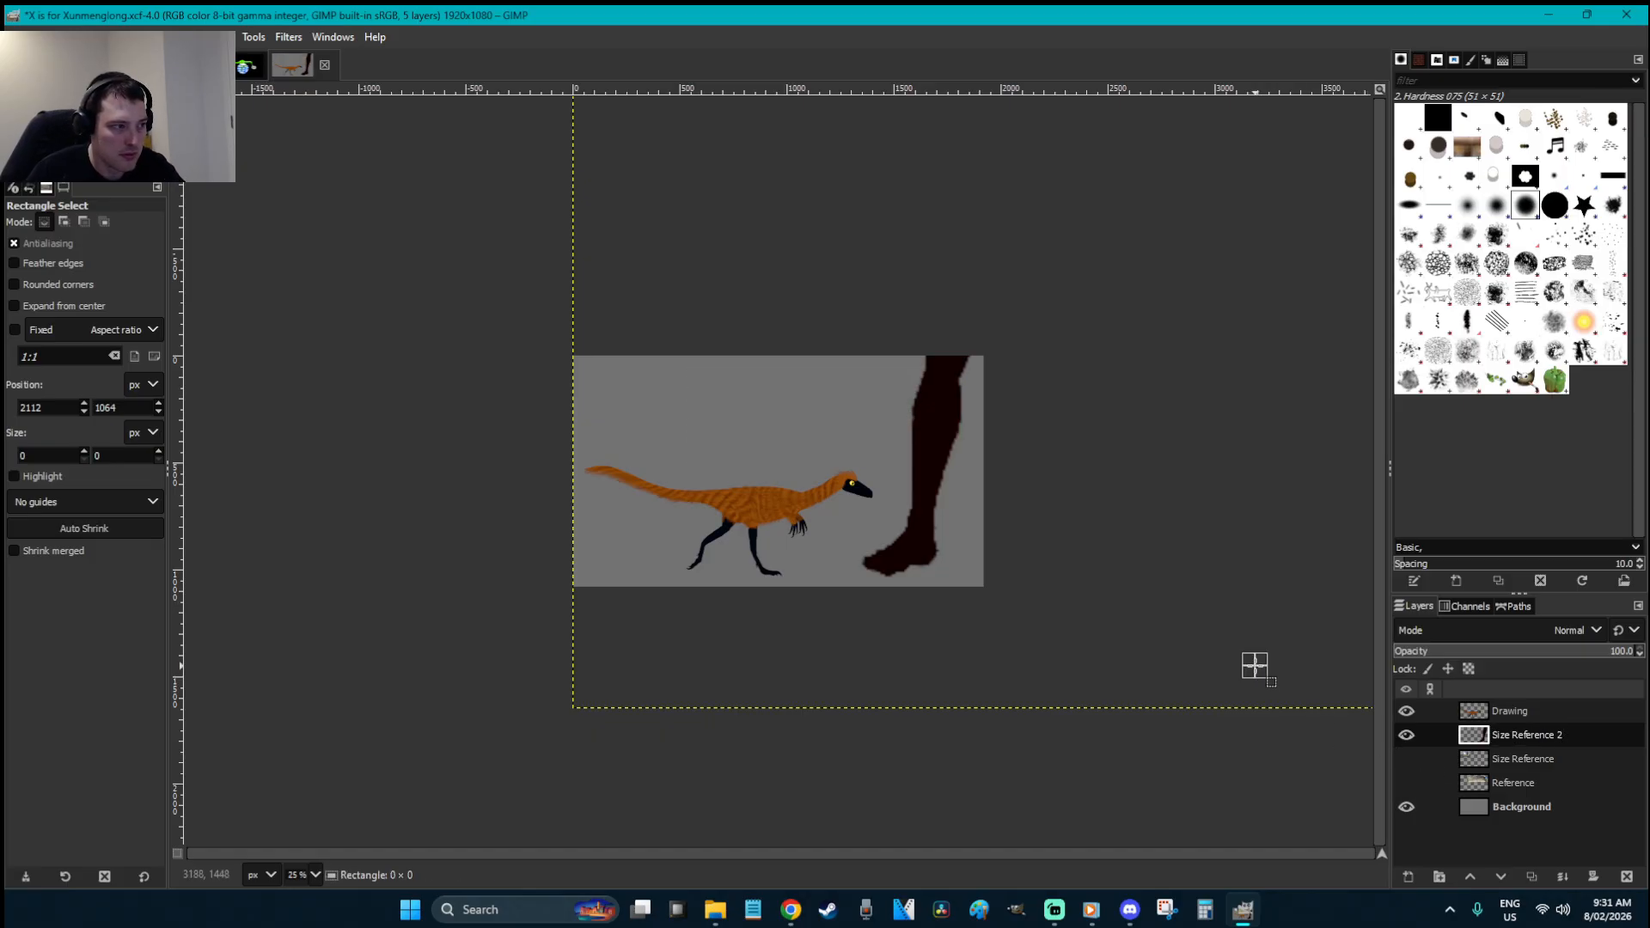
key("plus")
key("plus")
key("ctrl+s")
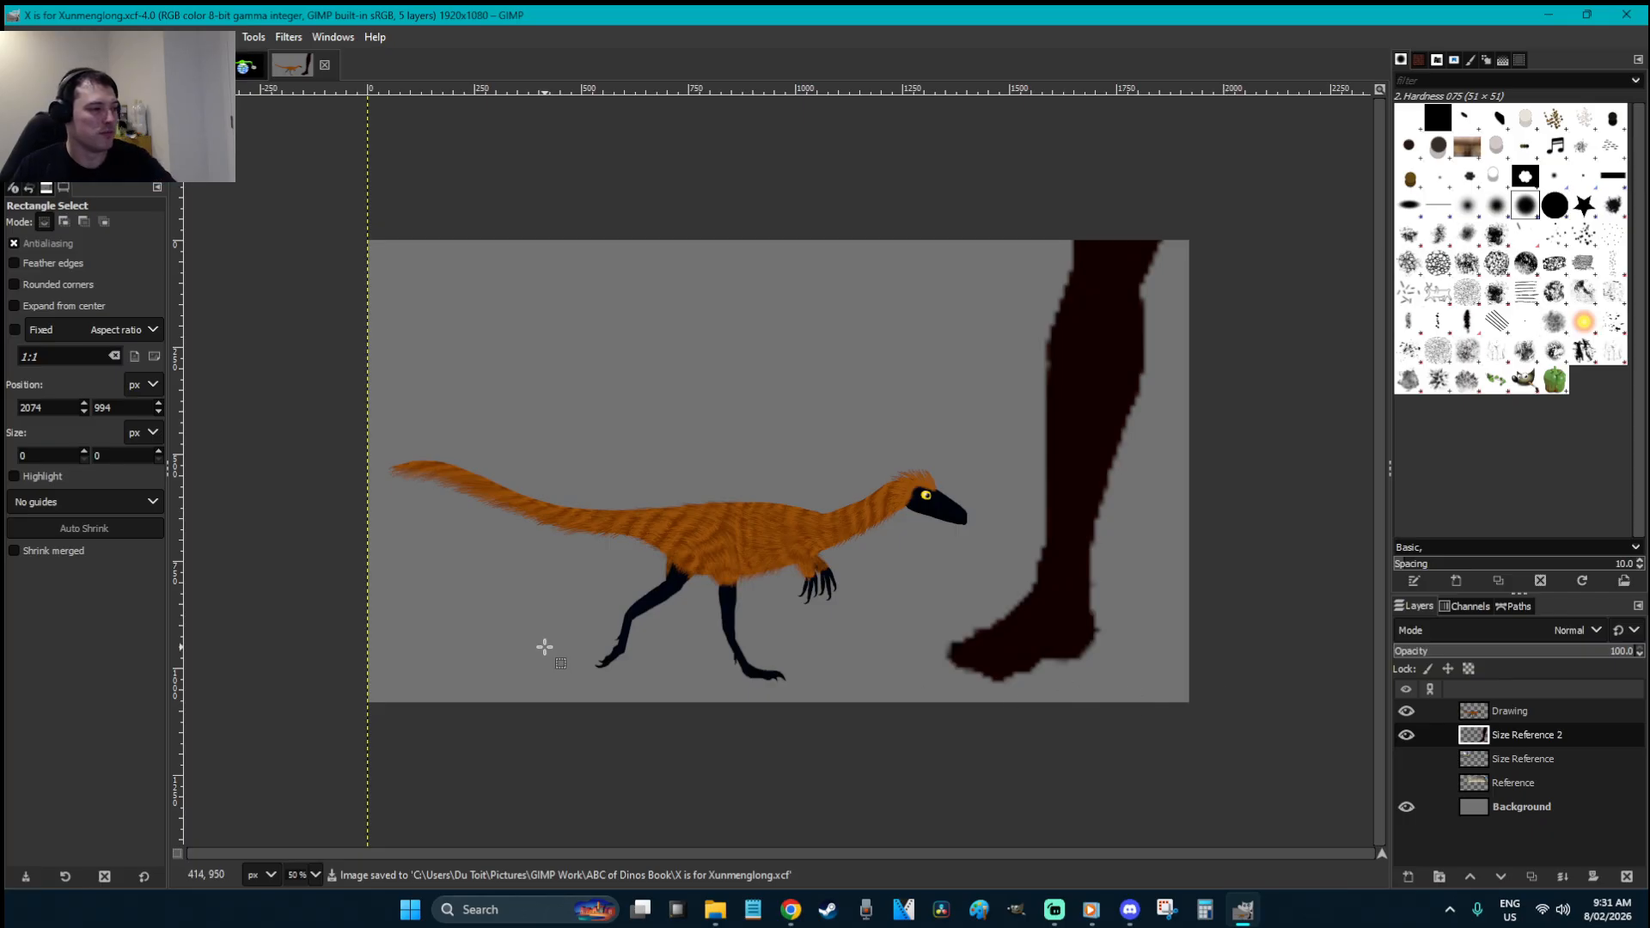
- Open BorderArtWatermark.png, copy the entire watermark, and return to the Xunmenglong illustration
left_click(715, 909)
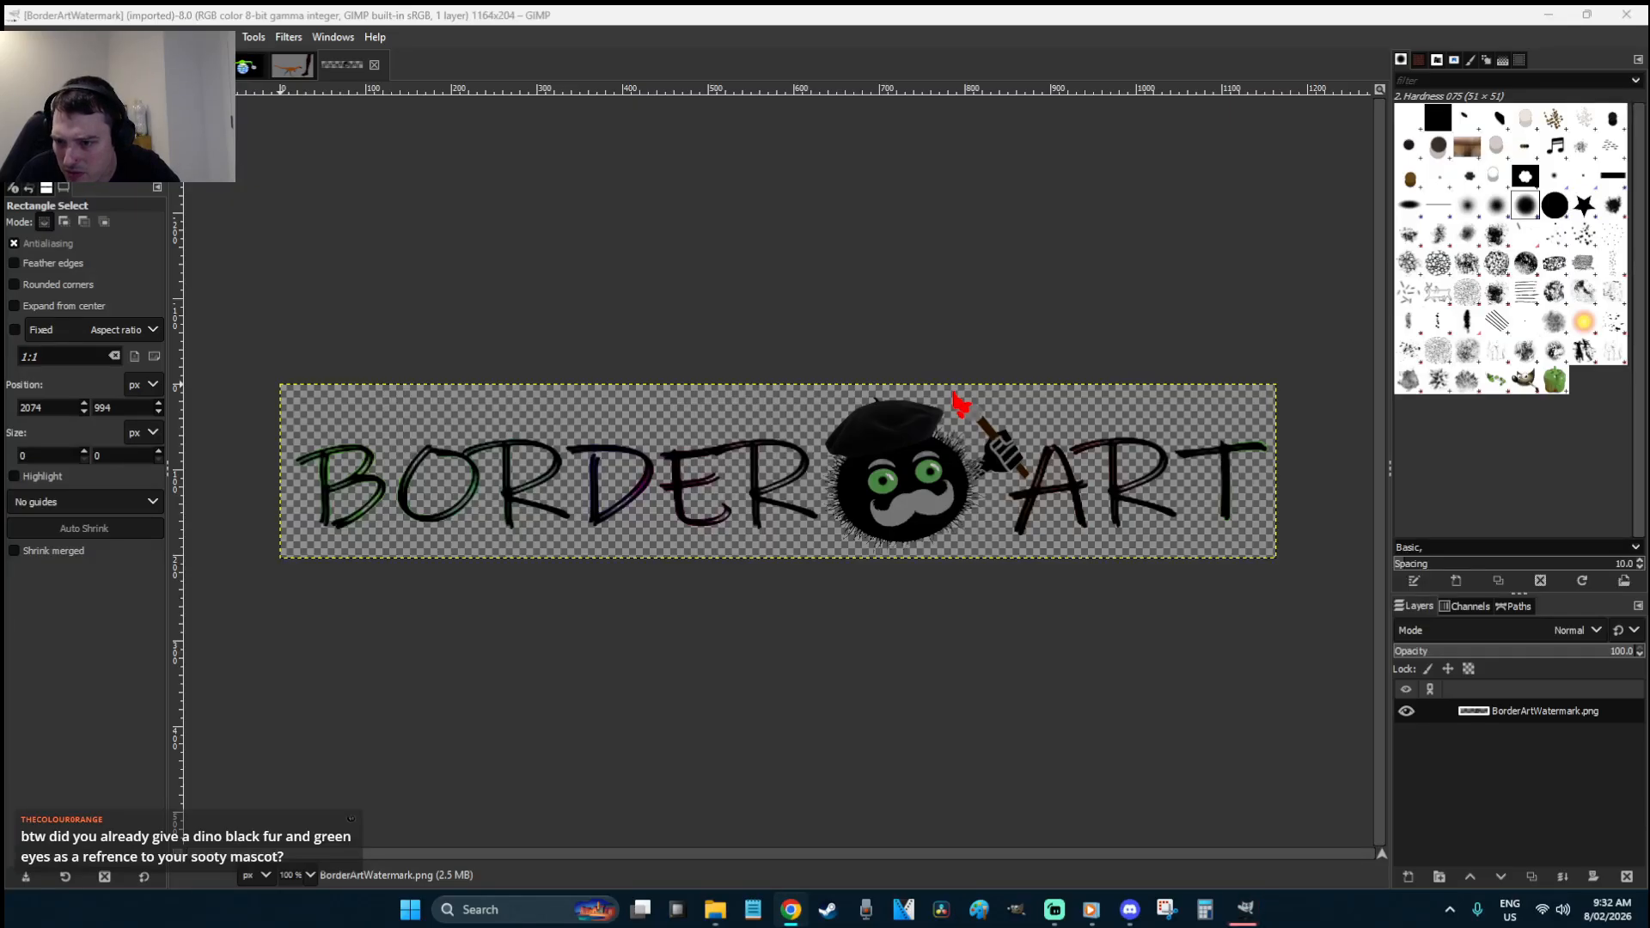
left_click(800, 409)
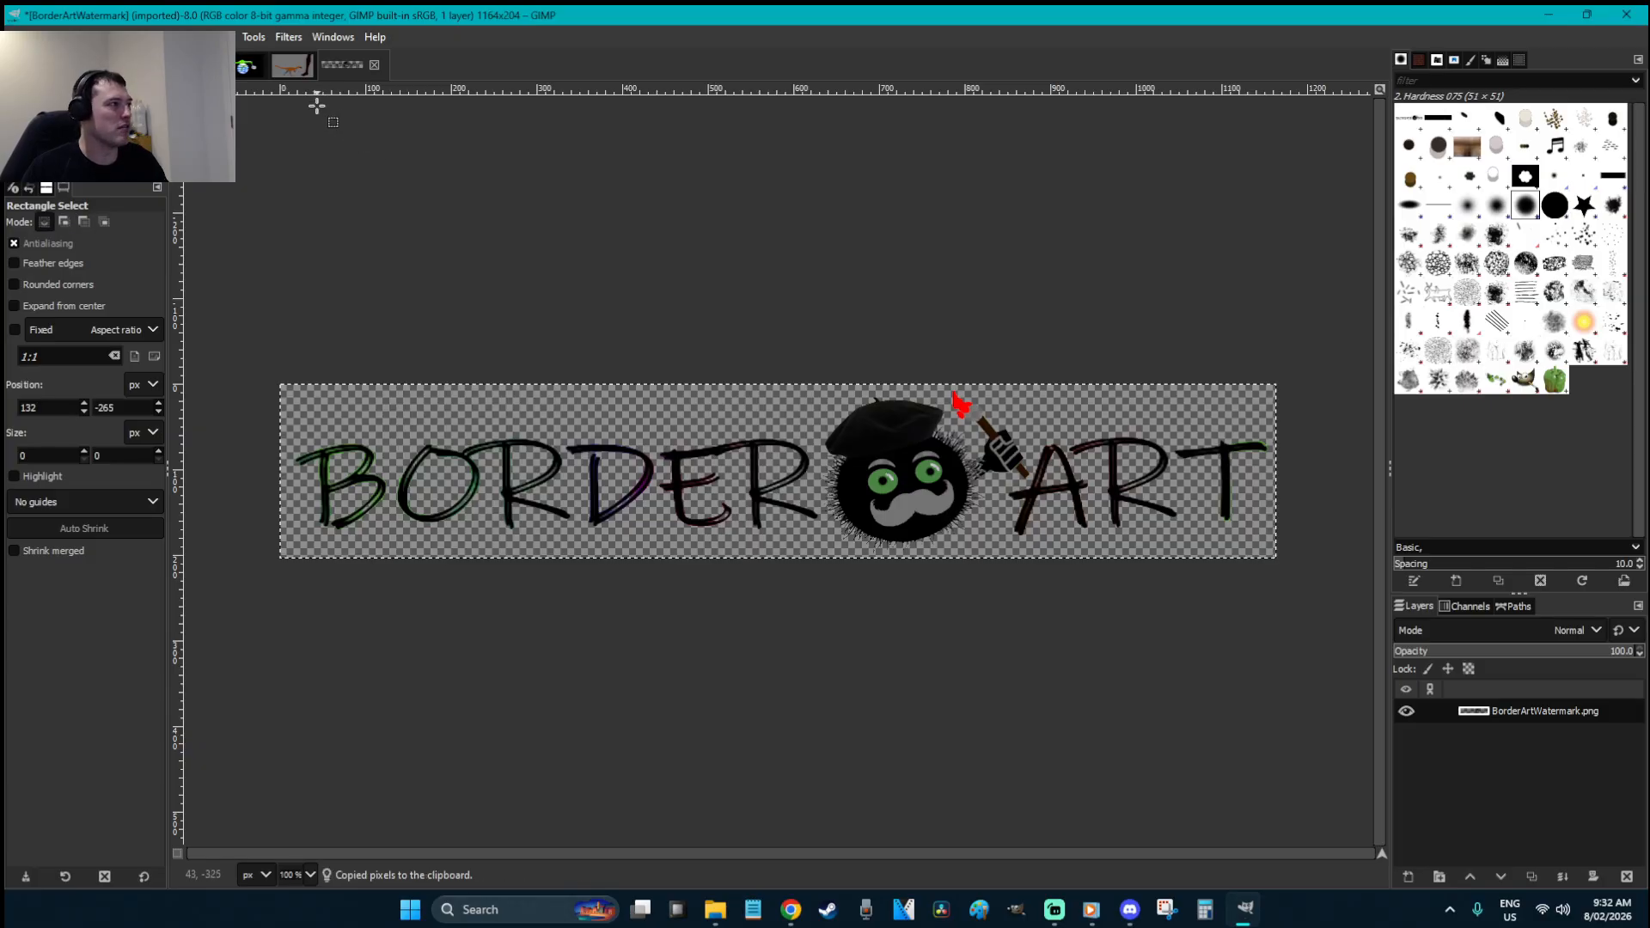
left_click(292, 65)
- Toggle the visibility of Size Reference 2 and Drawing to check their contents, and make the Drawing layer active
left_click(1406, 735)
left_click(1406, 735)
left_click(1406, 711)
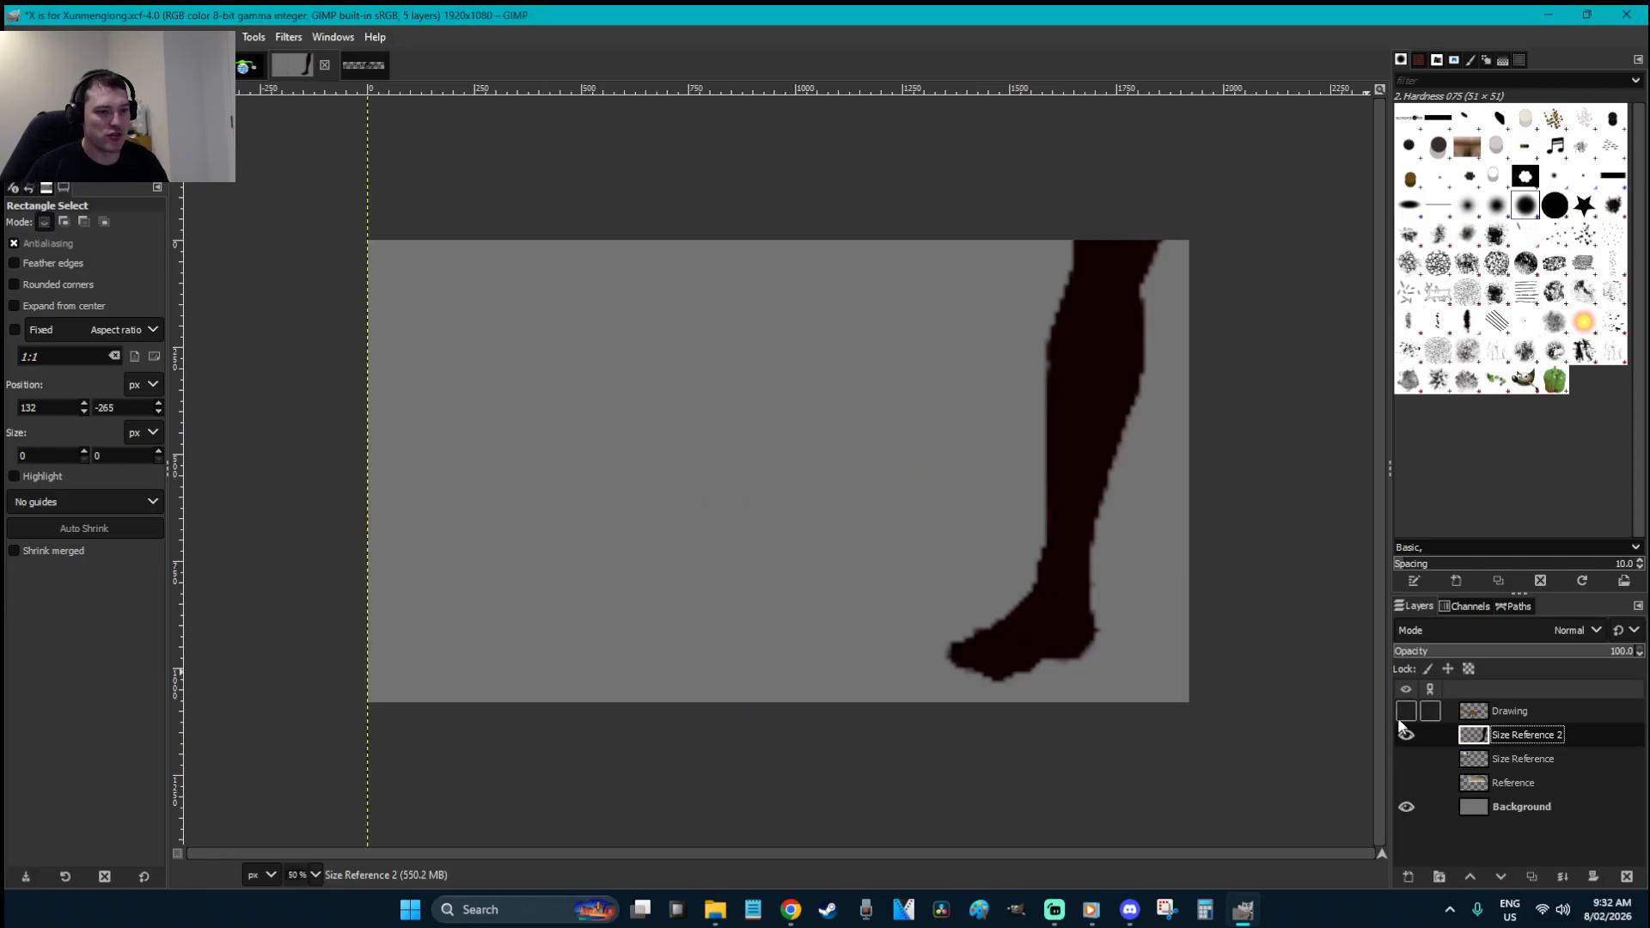
left_click(1406, 711)
left_click(1511, 711)
key("super+v")
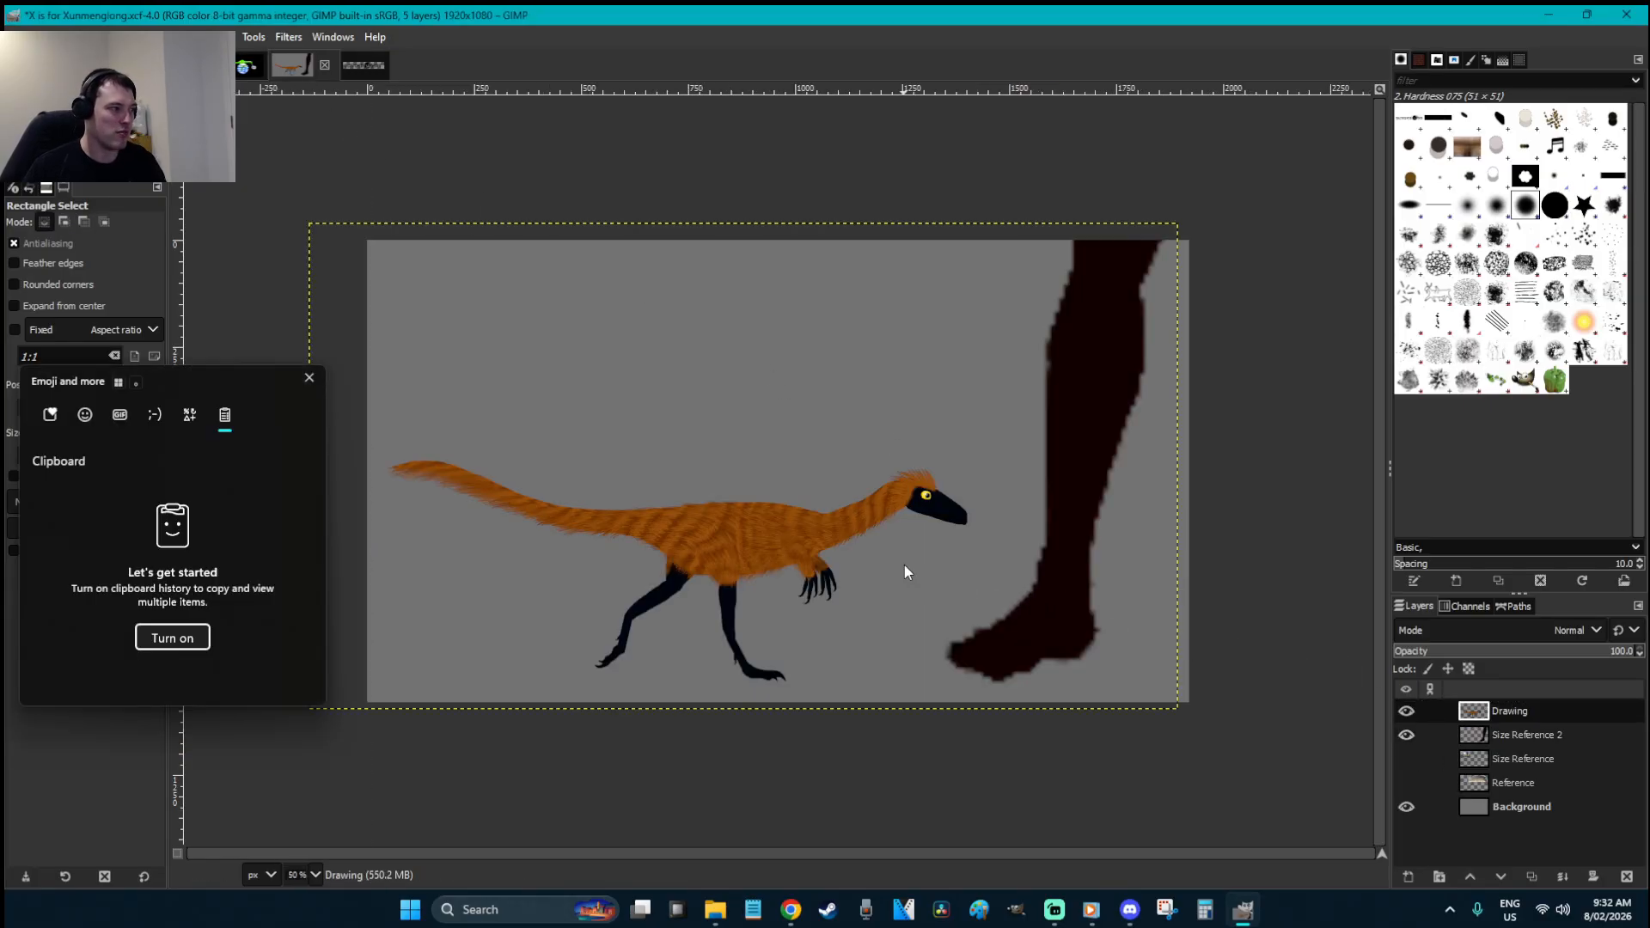
left_click(310, 378)
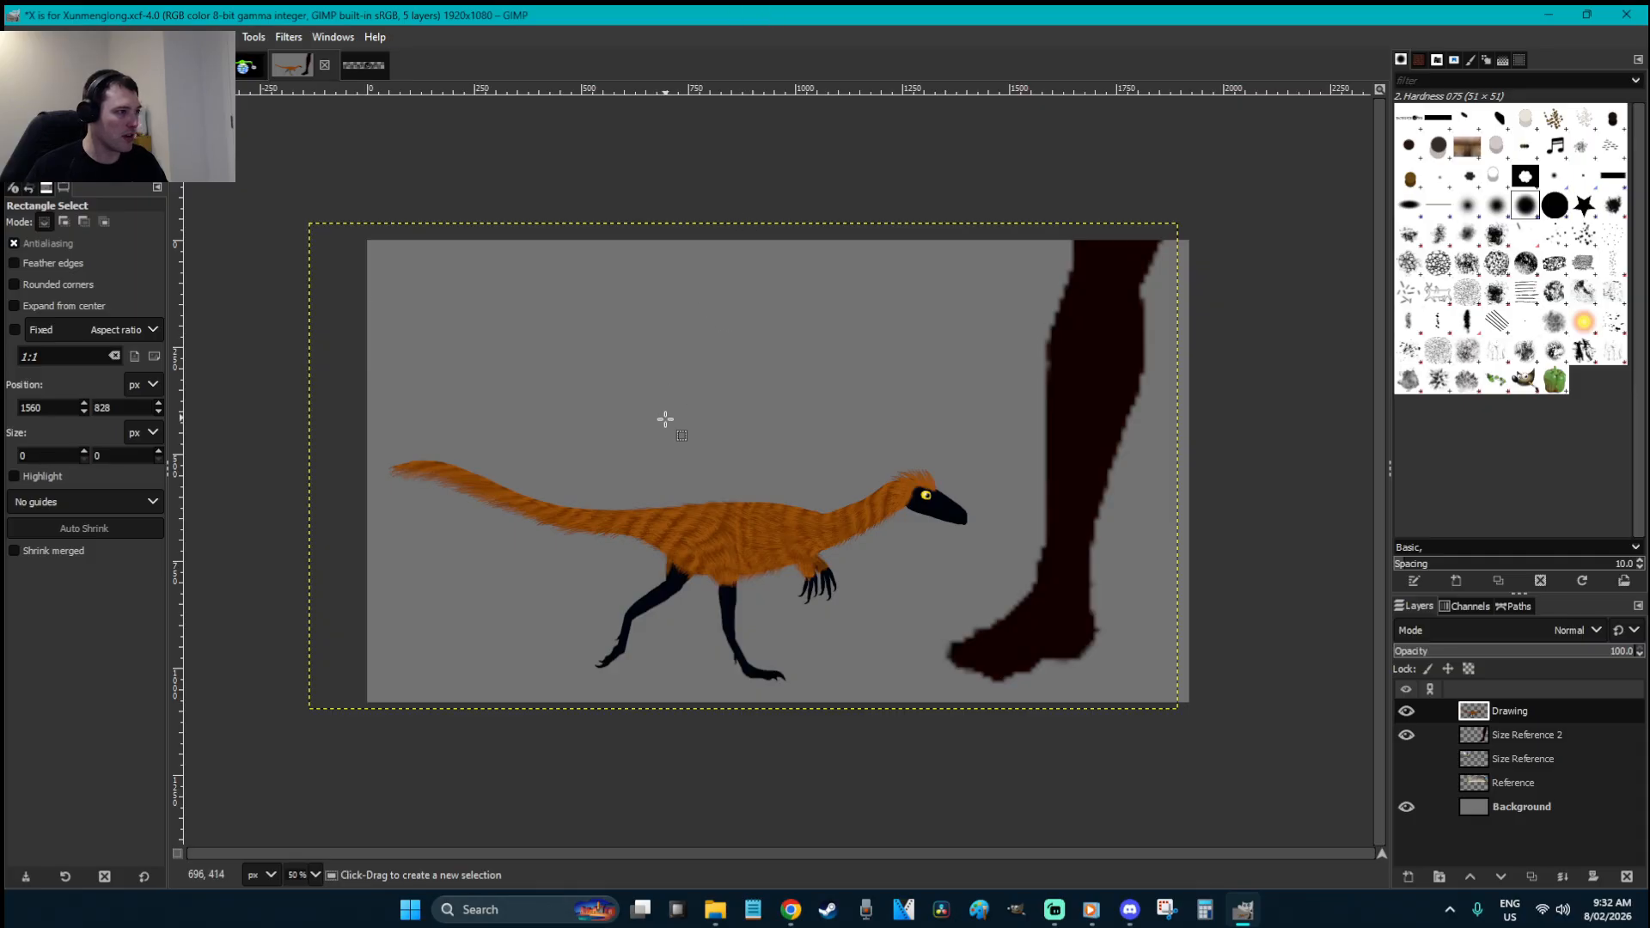
- Paste the watermark above the dinosaur's back, anchor it to the Drawing layer, and save the file
key("ctrl+v")
left_click_drag(805, 479, 801, 438)
left_click(1039, 490)
key("ctrl+s")
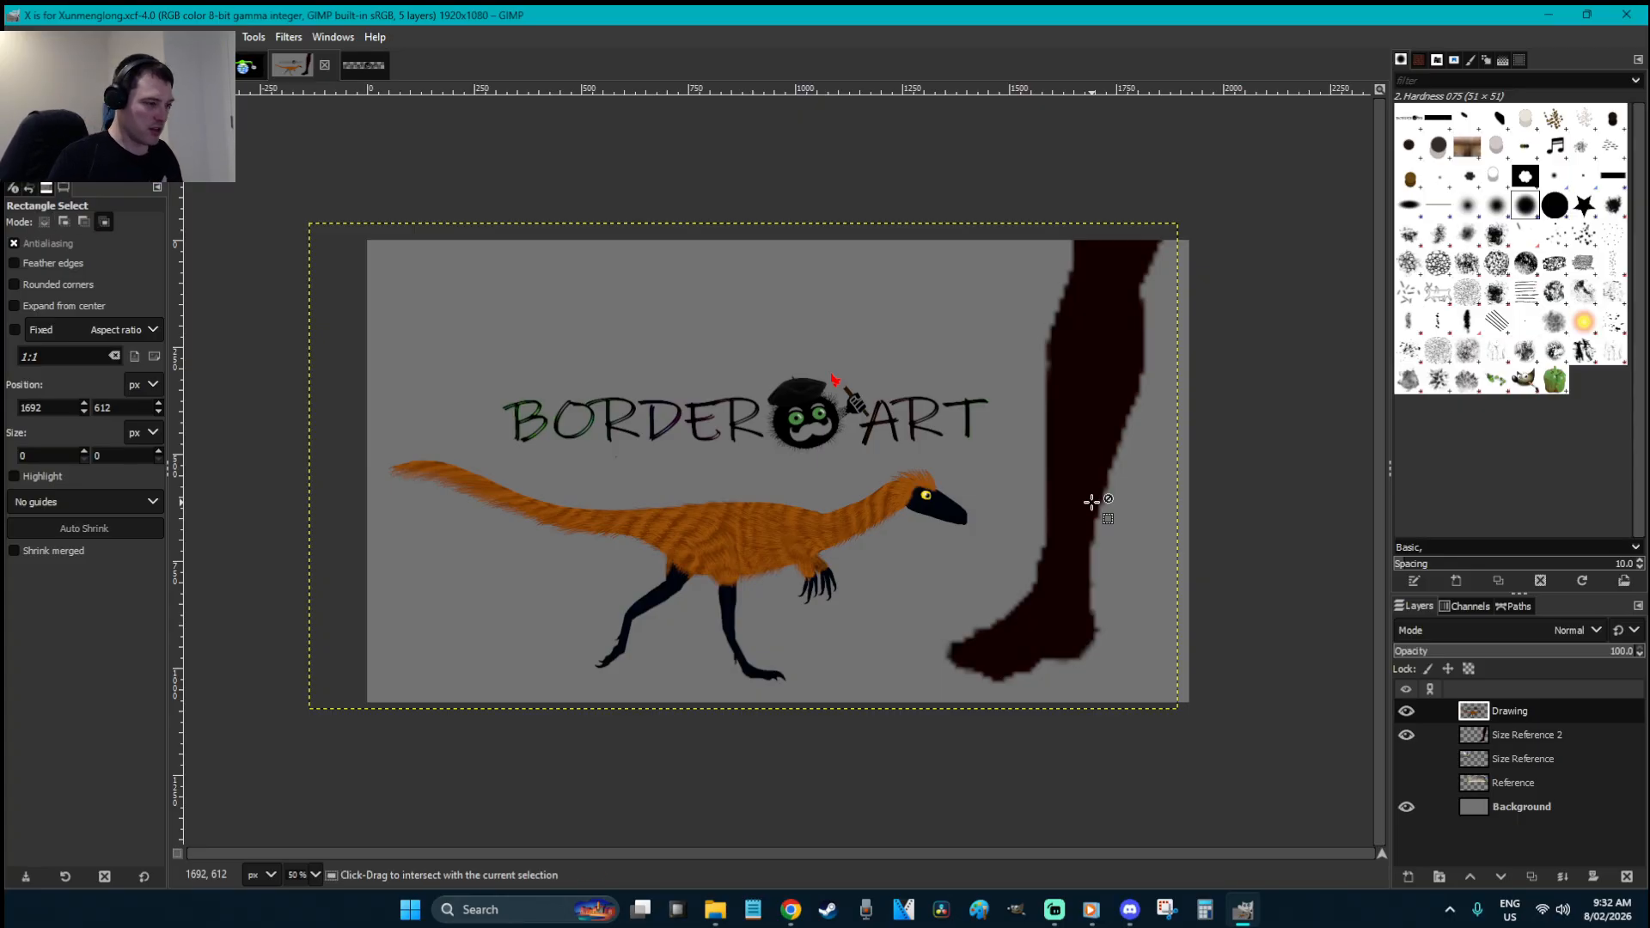
- Create a new 1920 × 1080 px image with a black background
key("ctrl+shift+n")
left_click(1014, 676)
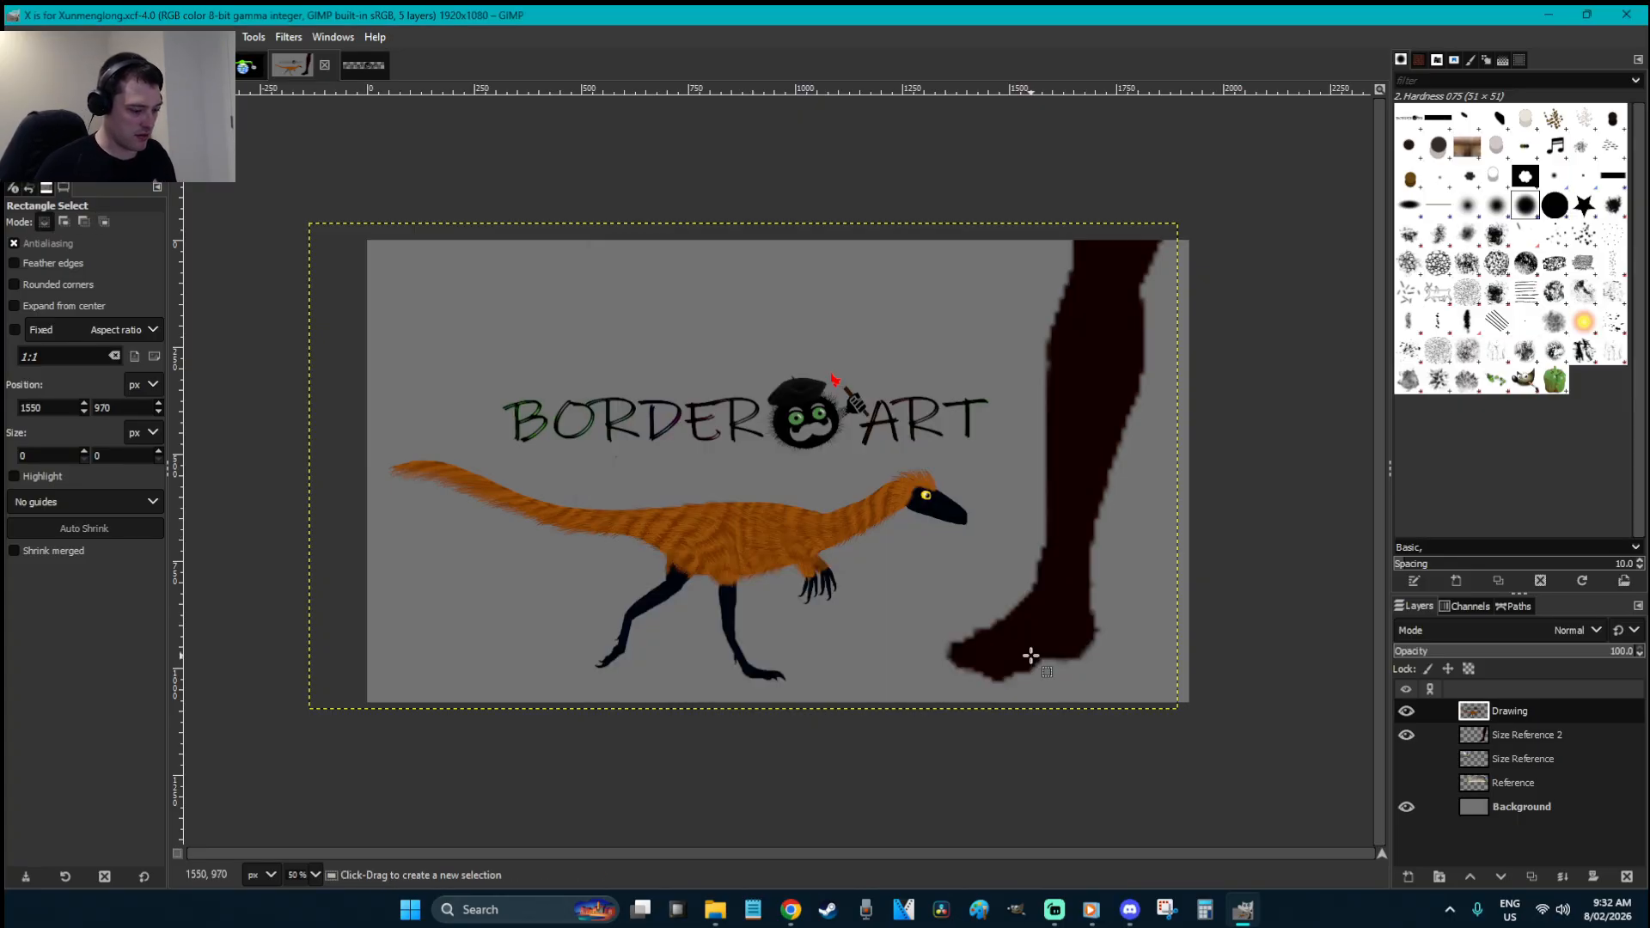
key("ctrl+n")
left_click(602, 391)
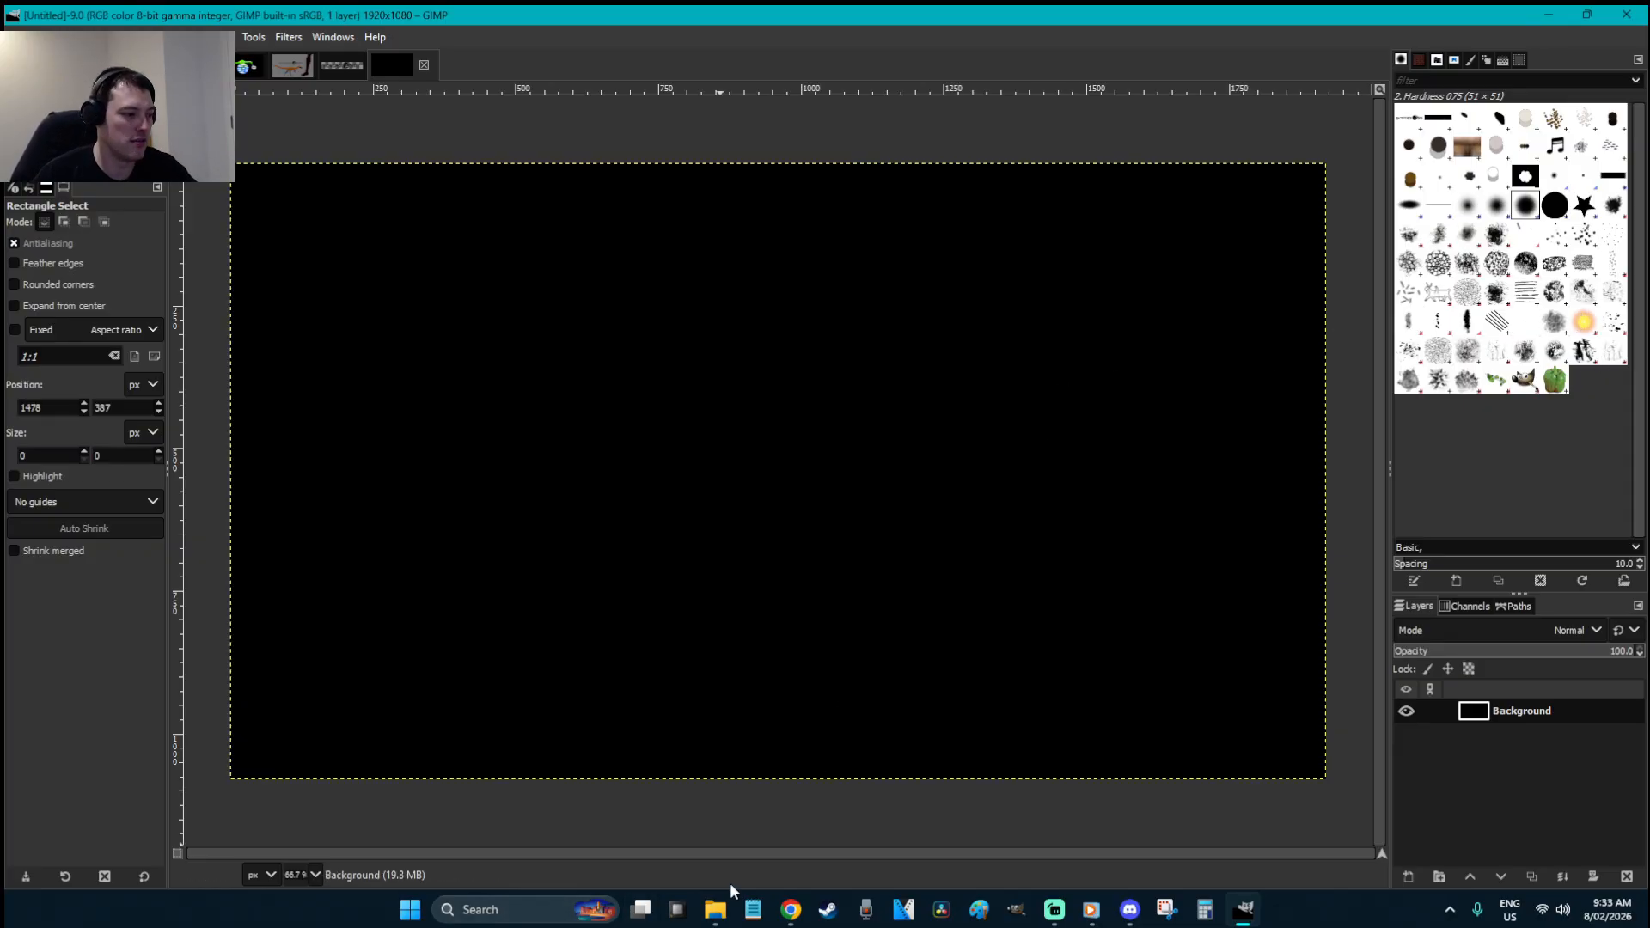
- Open Fire.png, copy the whole image, and duplicate the resulting clipboard brush to keep the flames as a brush
left_click(719, 910)
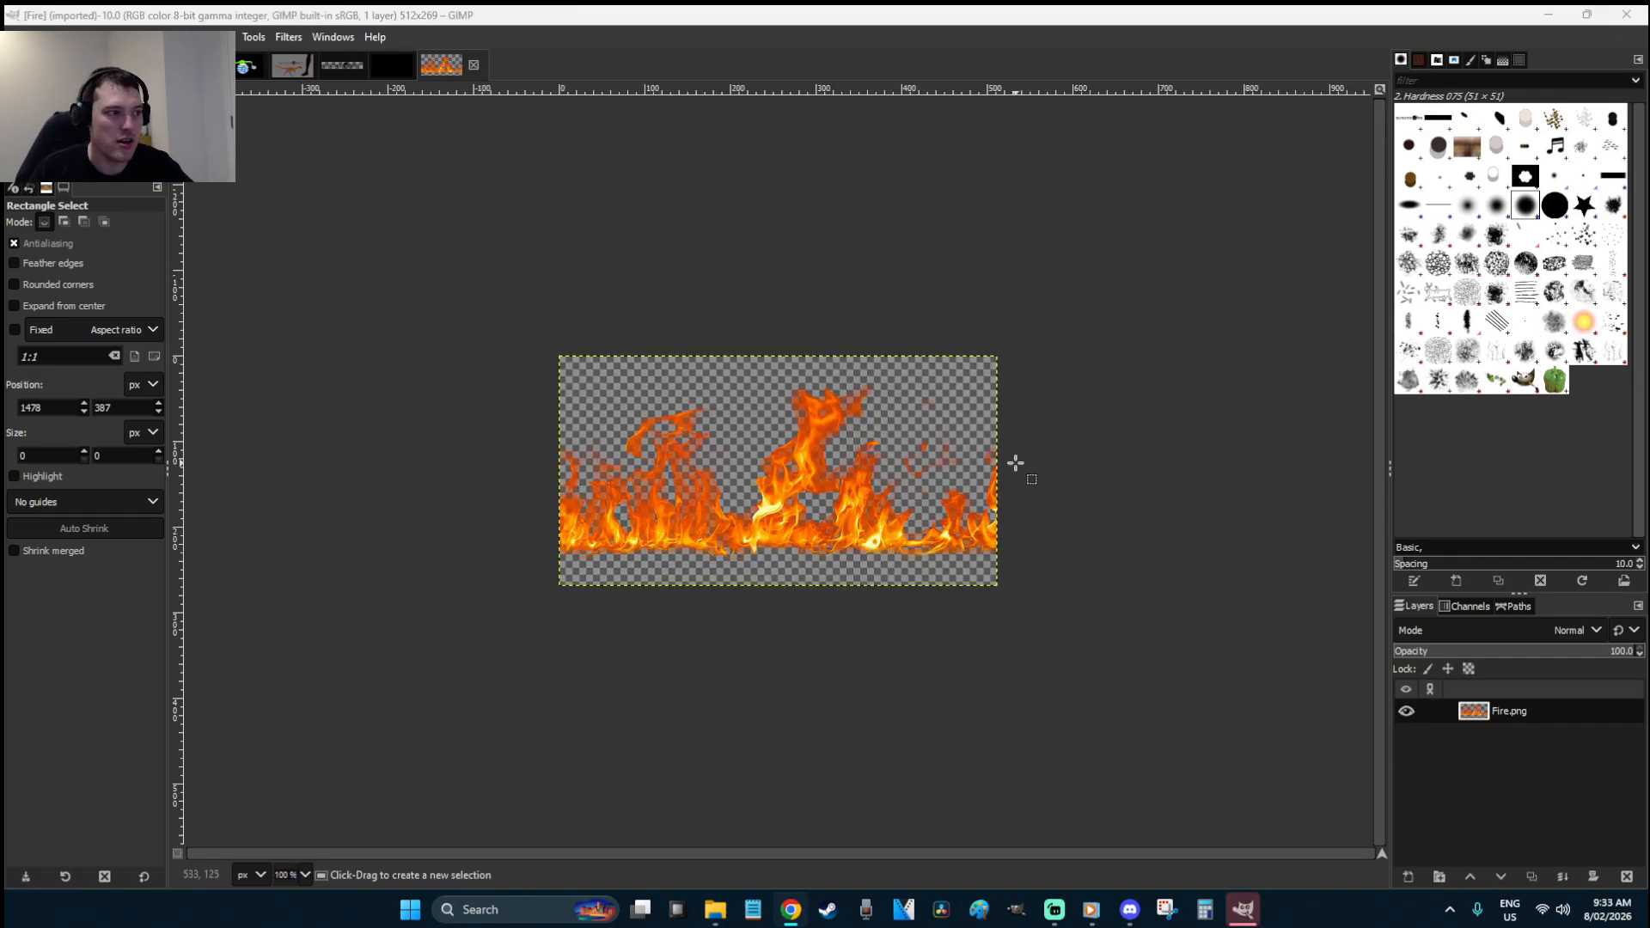
left_click(1014, 462)
key("ctrl+a")
key("ctrl+c")
left_click(1406, 126)
right_click(1407, 127)
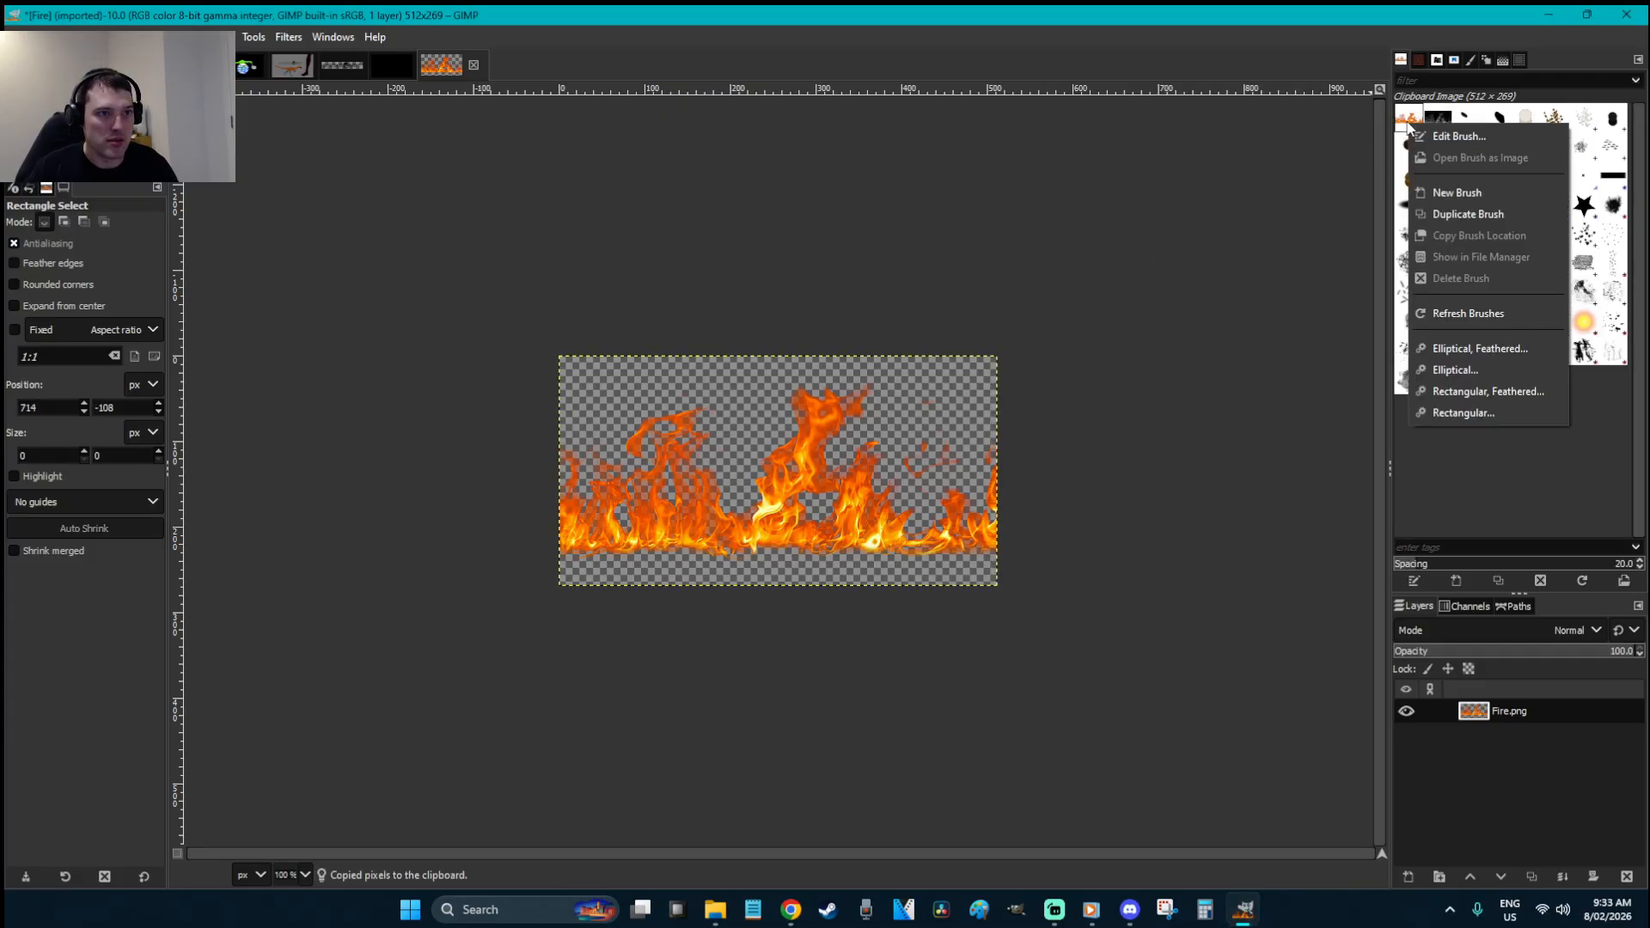
left_click(1483, 215)
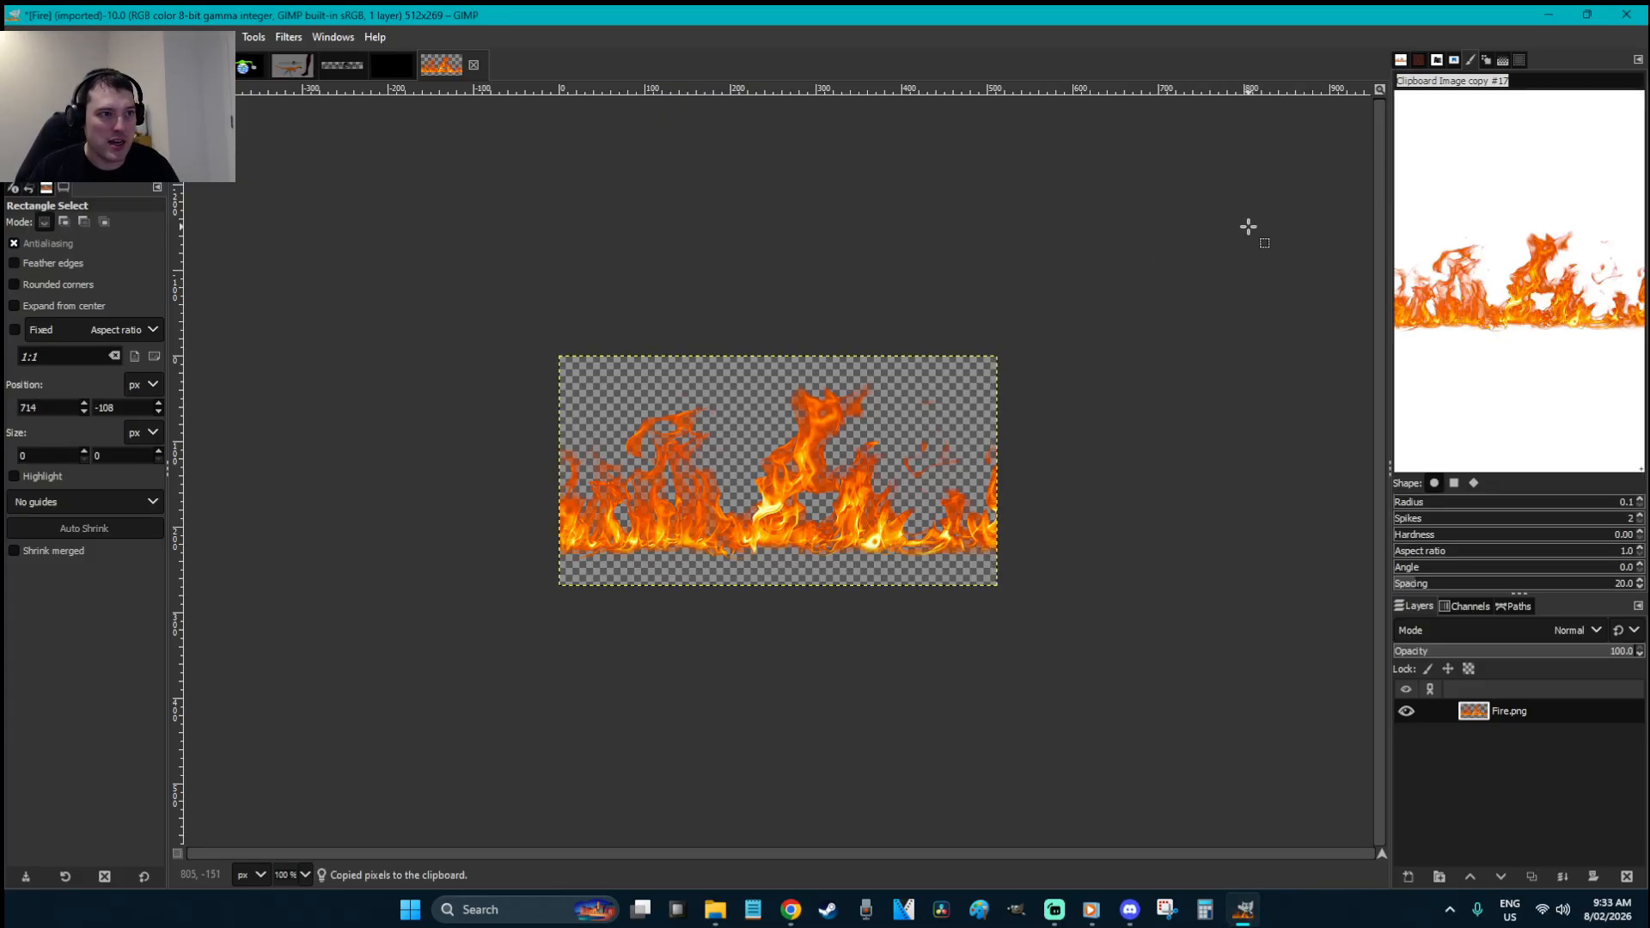
- Close the BorderArtWatermark image without saving it and return to the black image
left_click(323, 67)
left_click(378, 65)
left_click(835, 548)
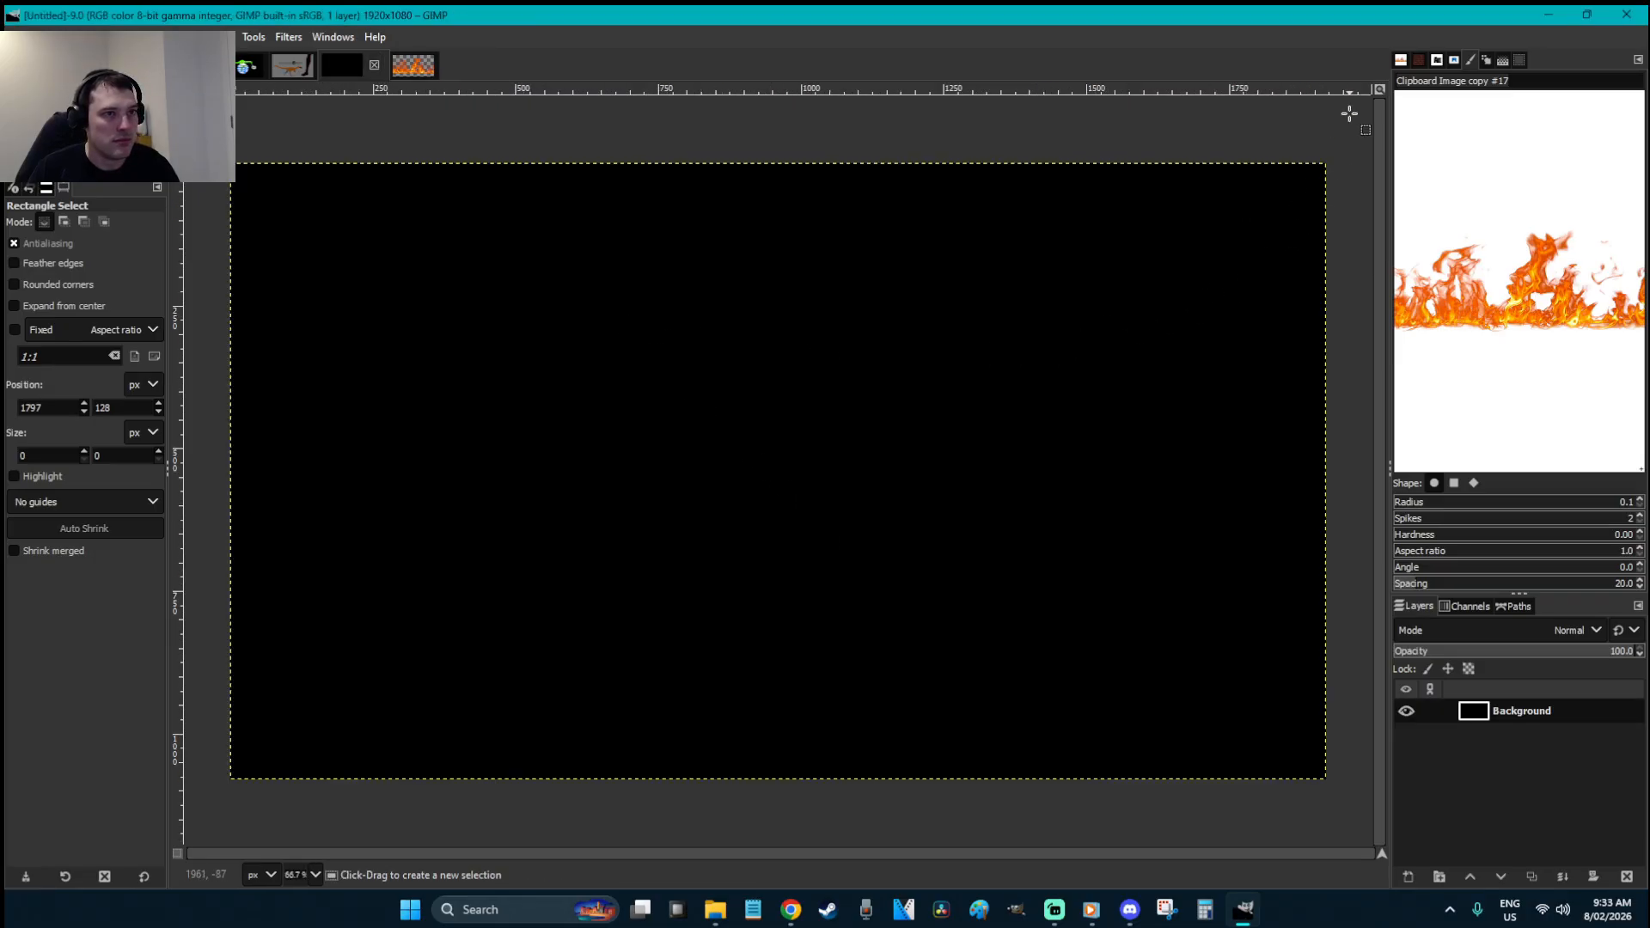
- Set the Paintbrush to the flame brush at size 111 with Dynamics Random, trying it with test strokes that are undone
left_click(1401, 59)
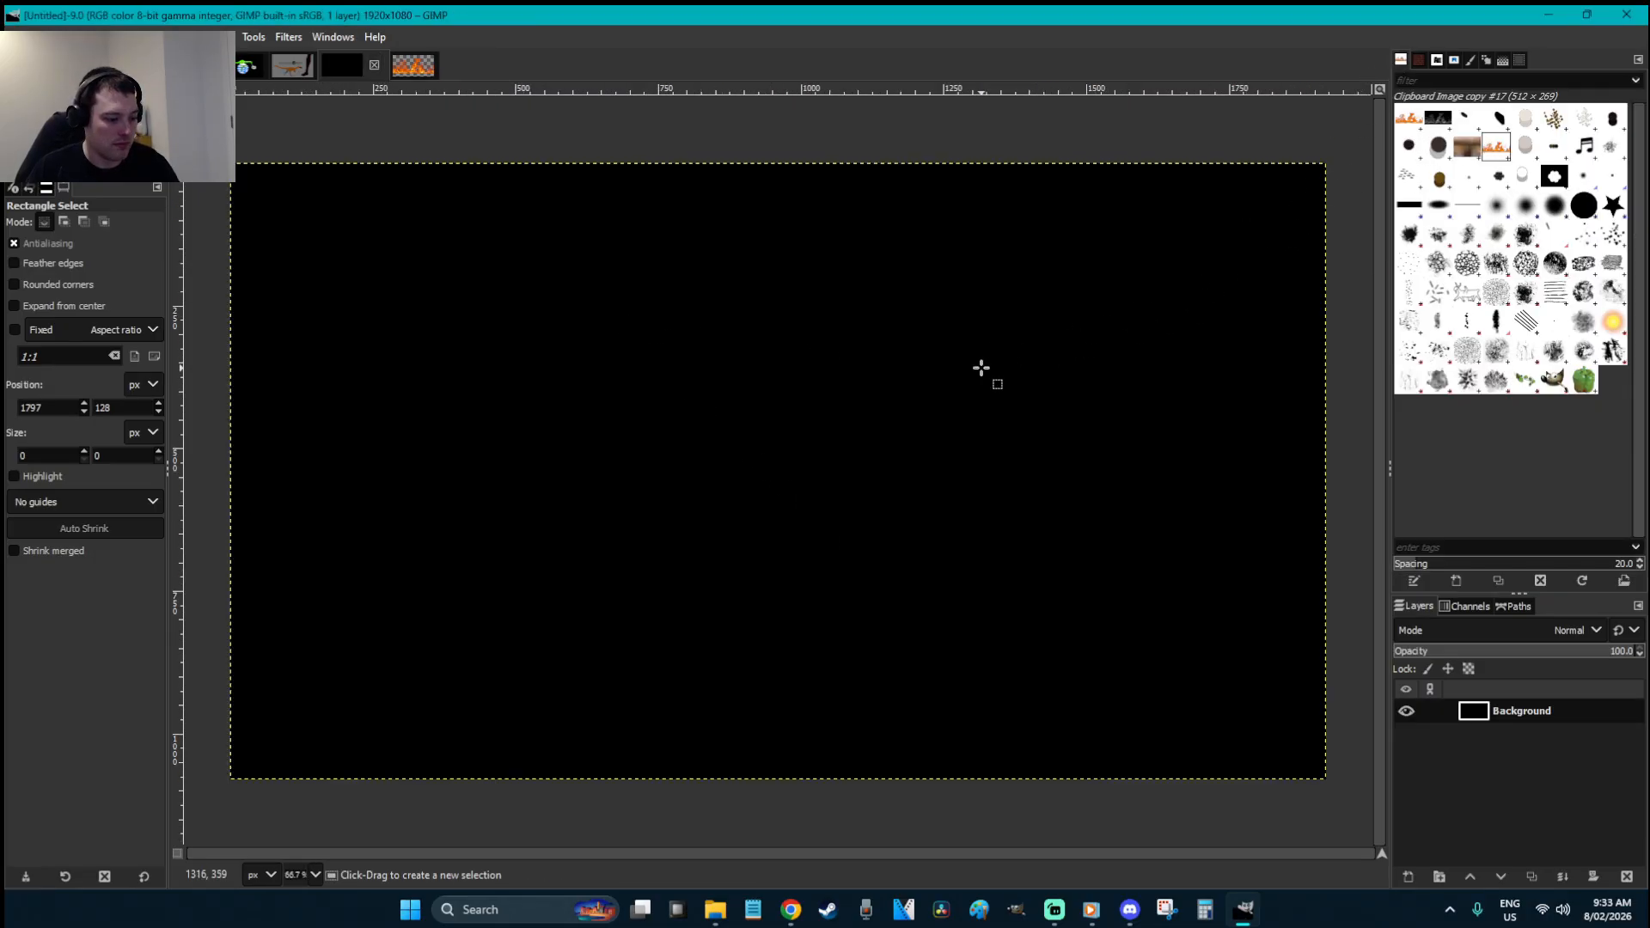
key("p")
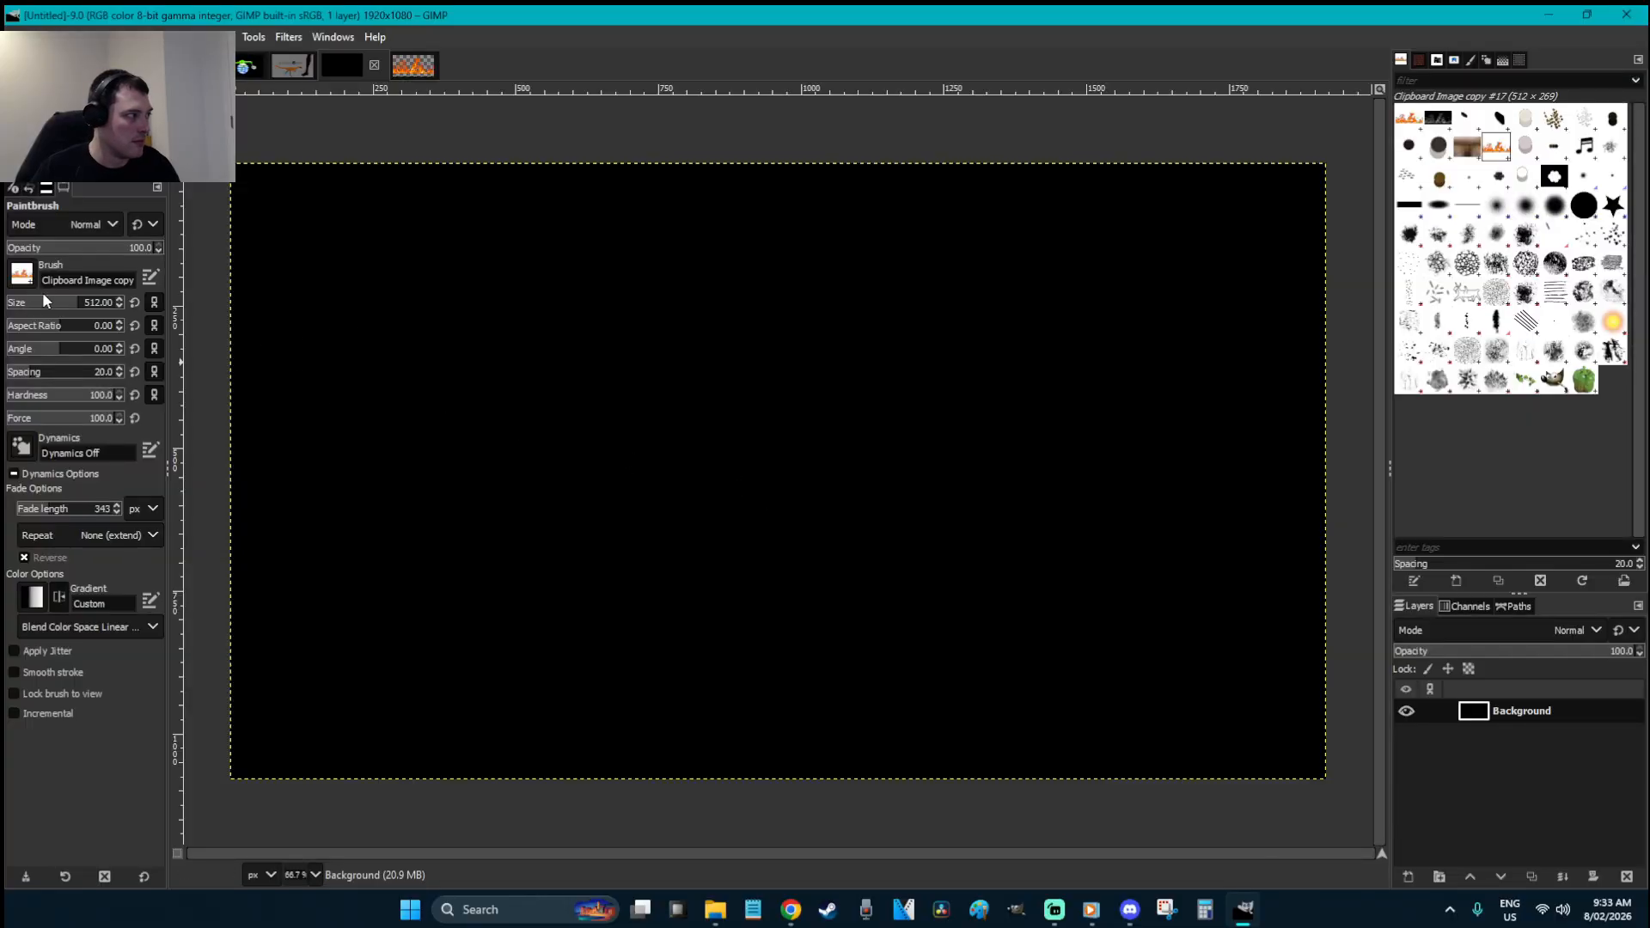
mouse_move(601, 511)
left_mouse_down()
mouse_move(690, 421)
mouse_move(846, 463)
left_mouse_up()
key("ctrl+z")
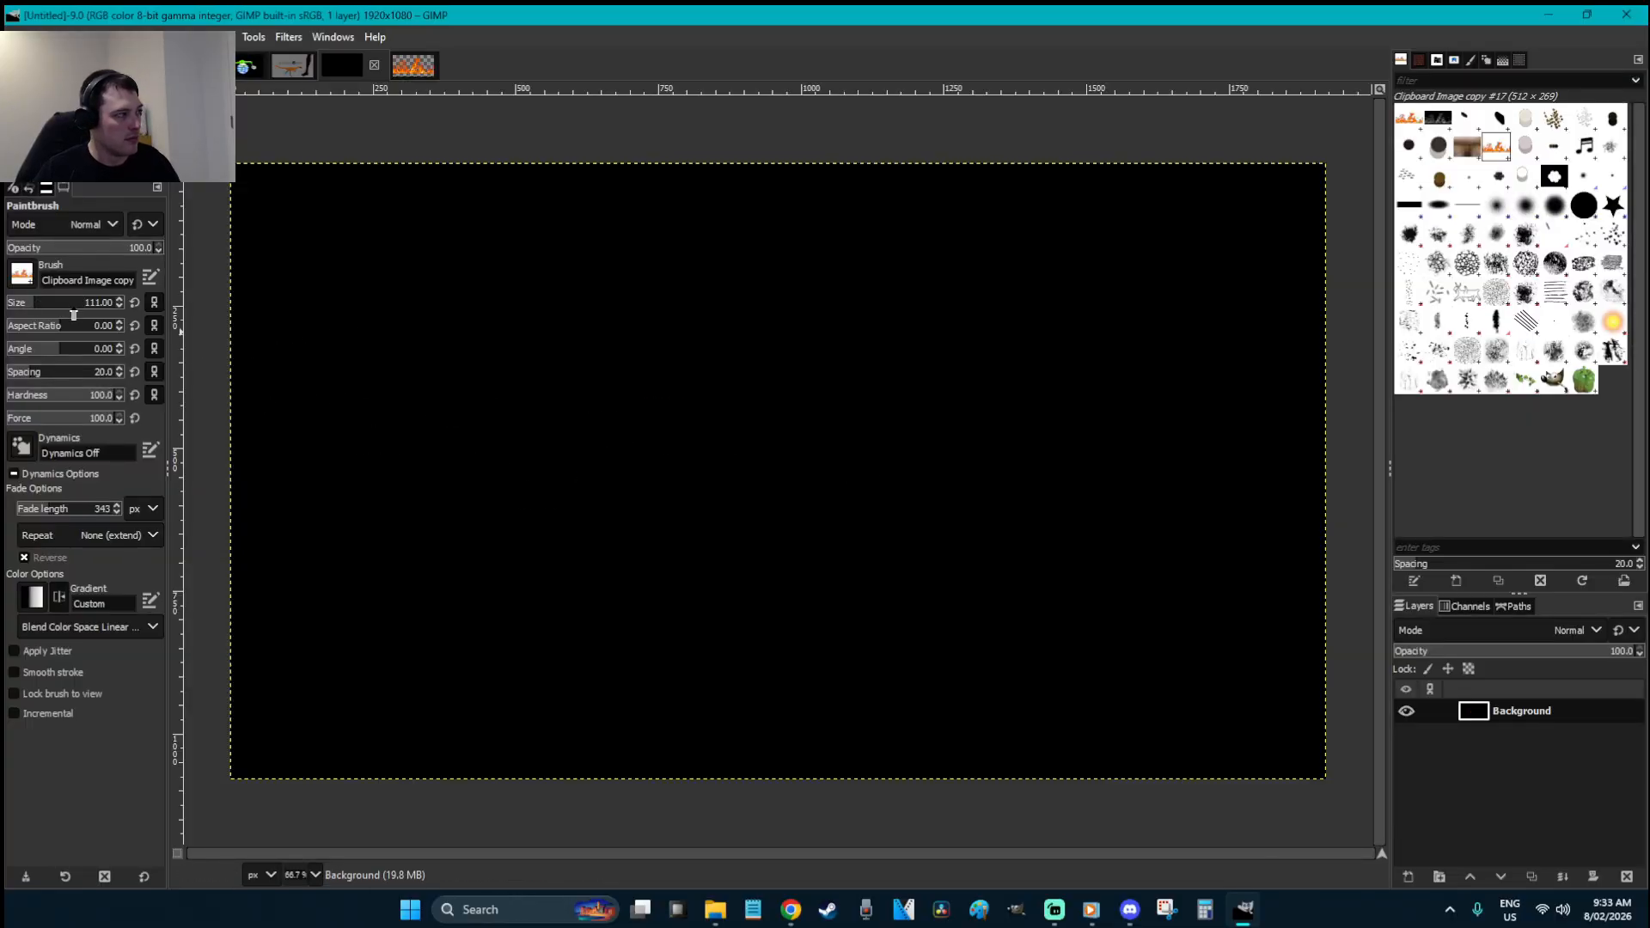
left_click(21, 446)
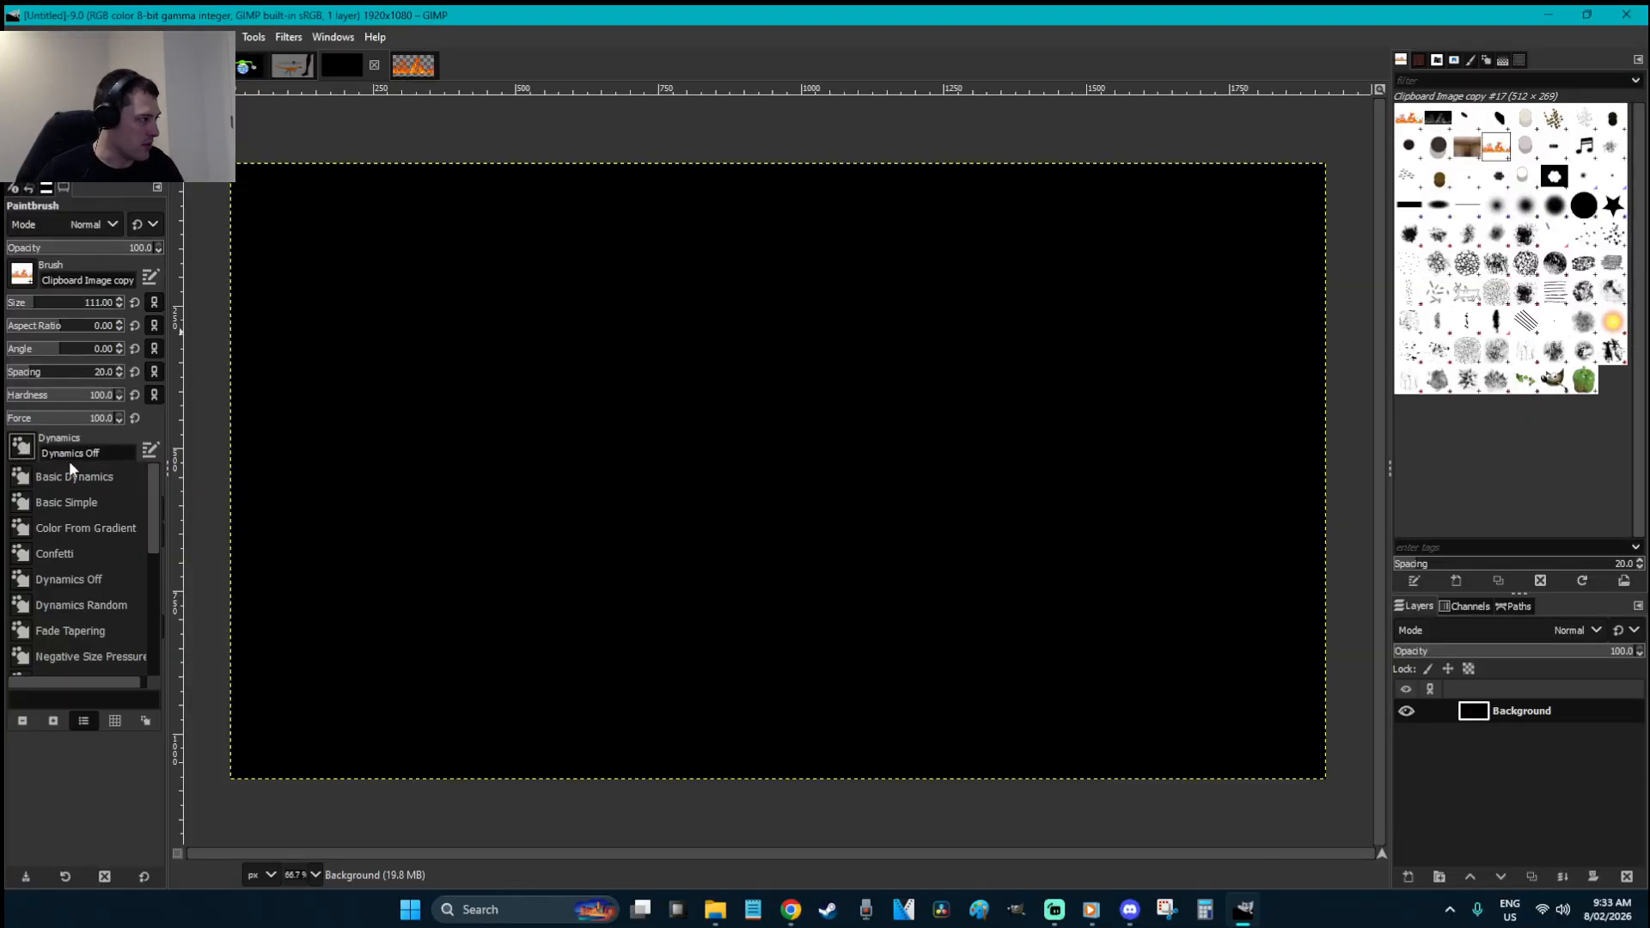
left_click(82, 605)
mouse_move(709, 559)
left_mouse_down()
mouse_move(808, 378)
mouse_move(804, 335)
left_mouse_up()
key("ctrl+z")
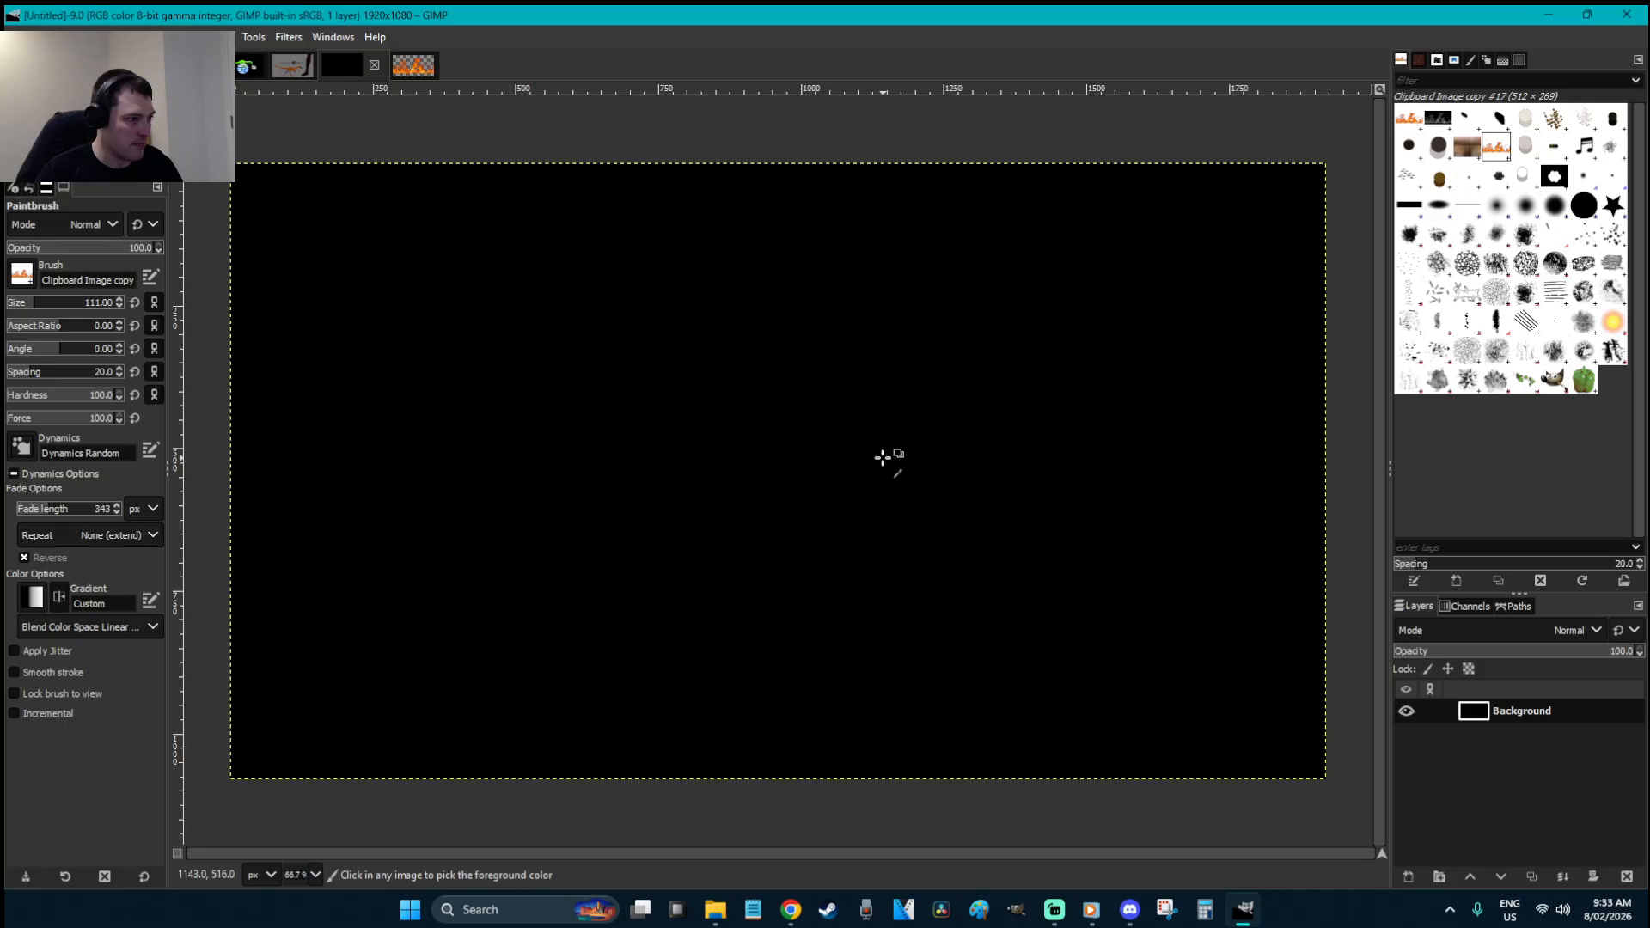
- Create a new transparent 1920 × 1080 px layer named FIREMAN
key("shift+ctrl+n")
type("FIREMAN")
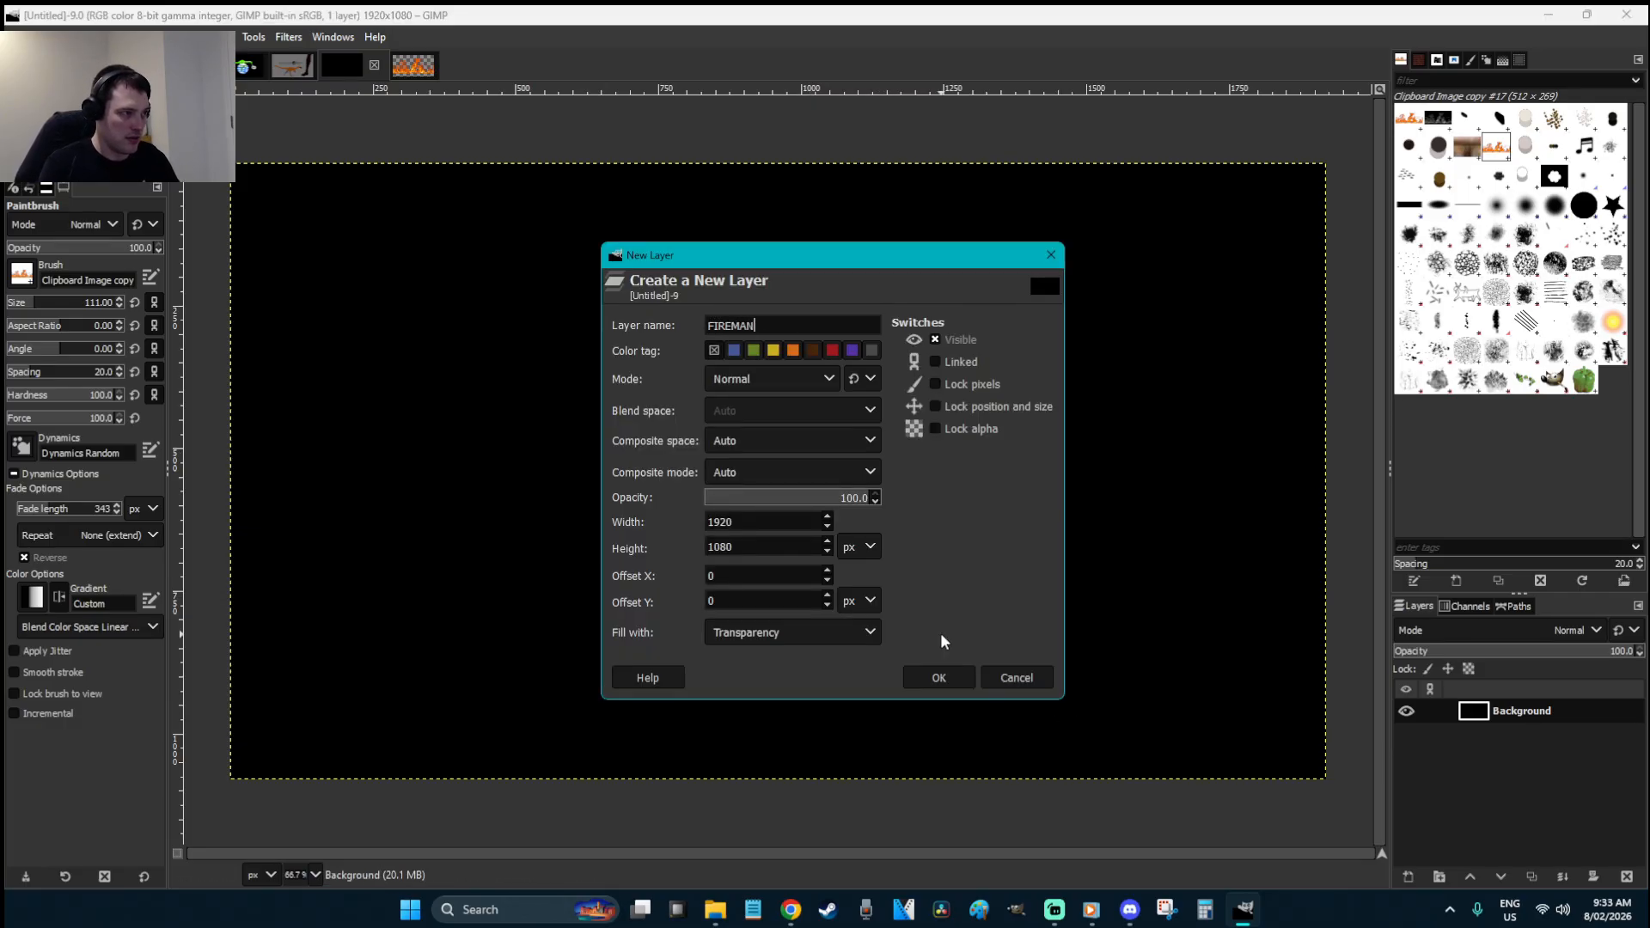
key("Return")
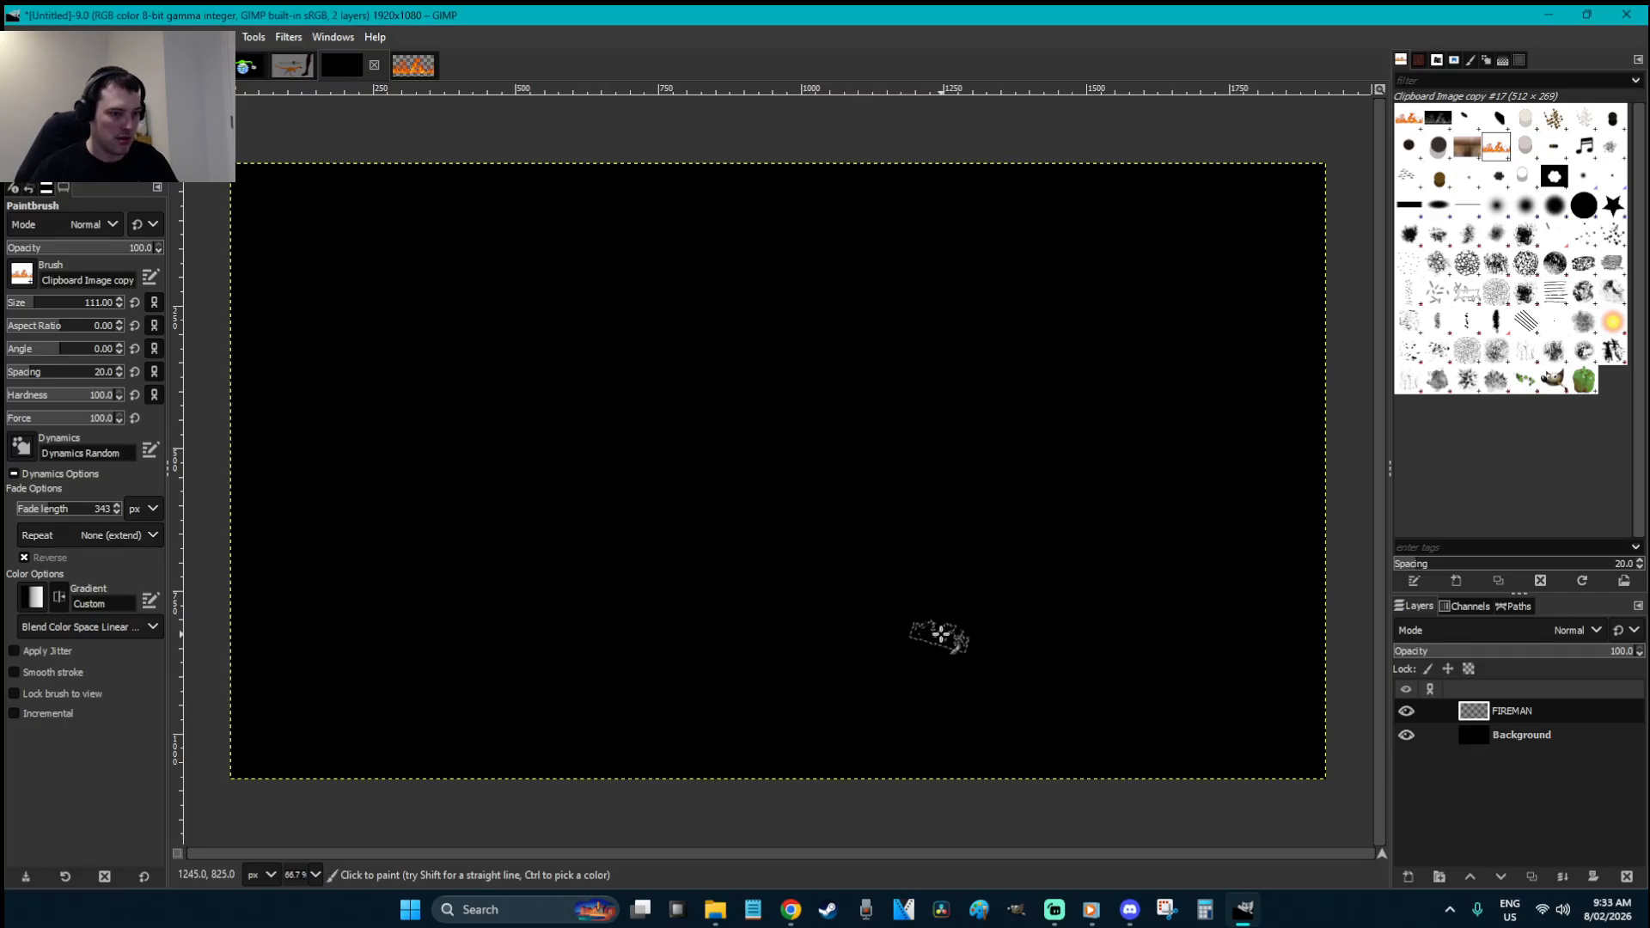
- Try painting a flame figure with a torso, raised arms and a head on the FIREMAN layer, and clear it
mouse_move(696, 792)
left_mouse_down()
mouse_move(730, 513)
mouse_move(721, 497)
mouse_move(587, 505)
mouse_move(497, 451)
mouse_move(457, 374)
mouse_move(444, 288)
left_mouse_up()
mouse_move(833, 811)
left_mouse_down()
mouse_move(881, 637)
mouse_move(878, 490)
mouse_move(1023, 494)
mouse_move(1120, 376)
mouse_move(1122, 273)
left_mouse_up()
mouse_move(739, 494)
left_mouse_down()
mouse_move(794, 471)
mouse_move(860, 509)
mouse_move(837, 784)
mouse_move(819, 520)
mouse_move(849, 711)
mouse_move(790, 531)
mouse_move(800, 719)
mouse_move(765, 622)
mouse_move(745, 776)
mouse_move(788, 471)
mouse_move(775, 423)
mouse_move(700, 338)
mouse_move(808, 298)
mouse_move(891, 365)
mouse_move(755, 395)
mouse_move(805, 312)
mouse_move(787, 366)
mouse_move(842, 338)
mouse_move(743, 328)
mouse_move(856, 374)
mouse_move(811, 293)
mouse_move(710, 301)
mouse_move(779, 376)
left_mouse_up()
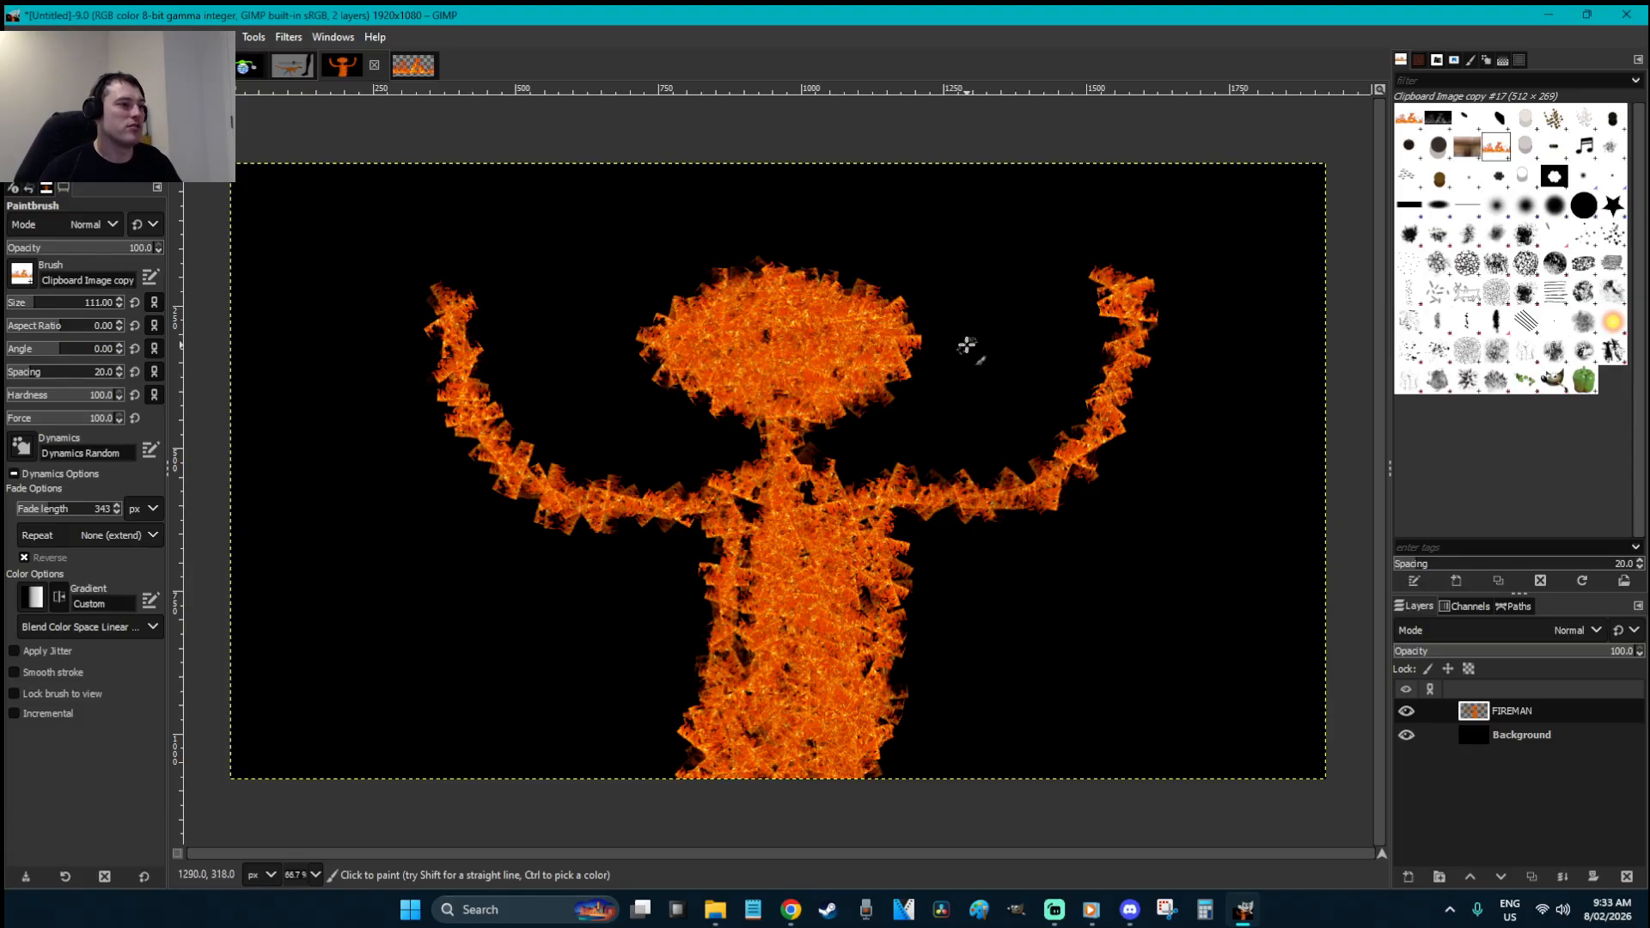
key("r")
key("Delete")
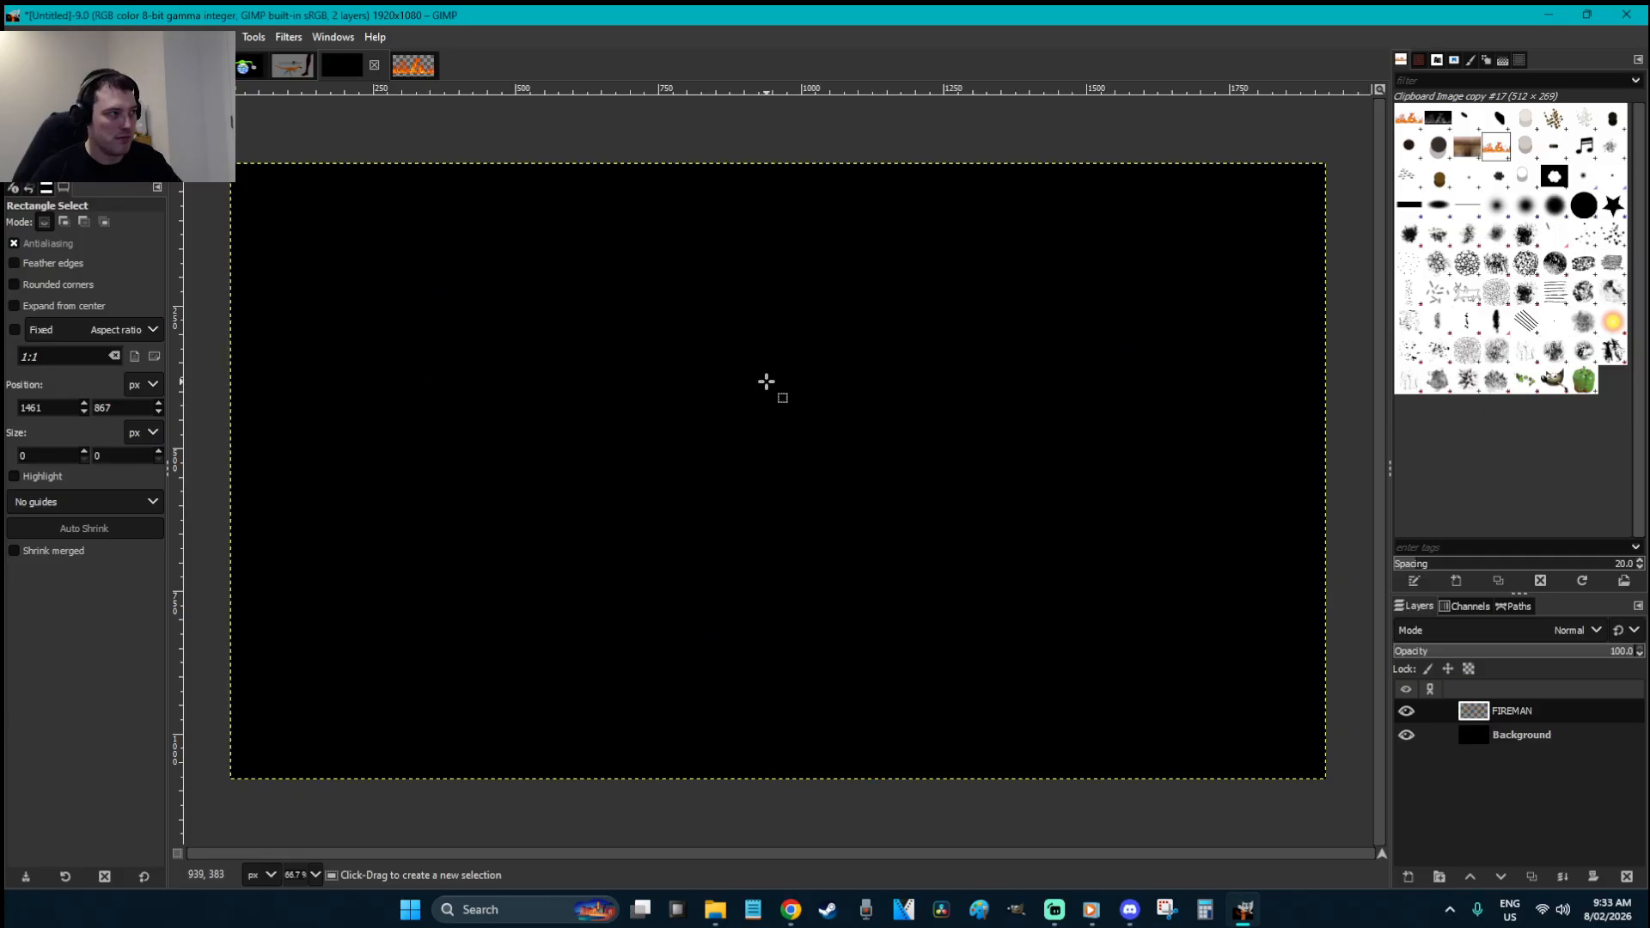
- Paste the flames into the black image twice, flipping the second copy vertically and placing it below the first as a reflection
left_click(411, 69)
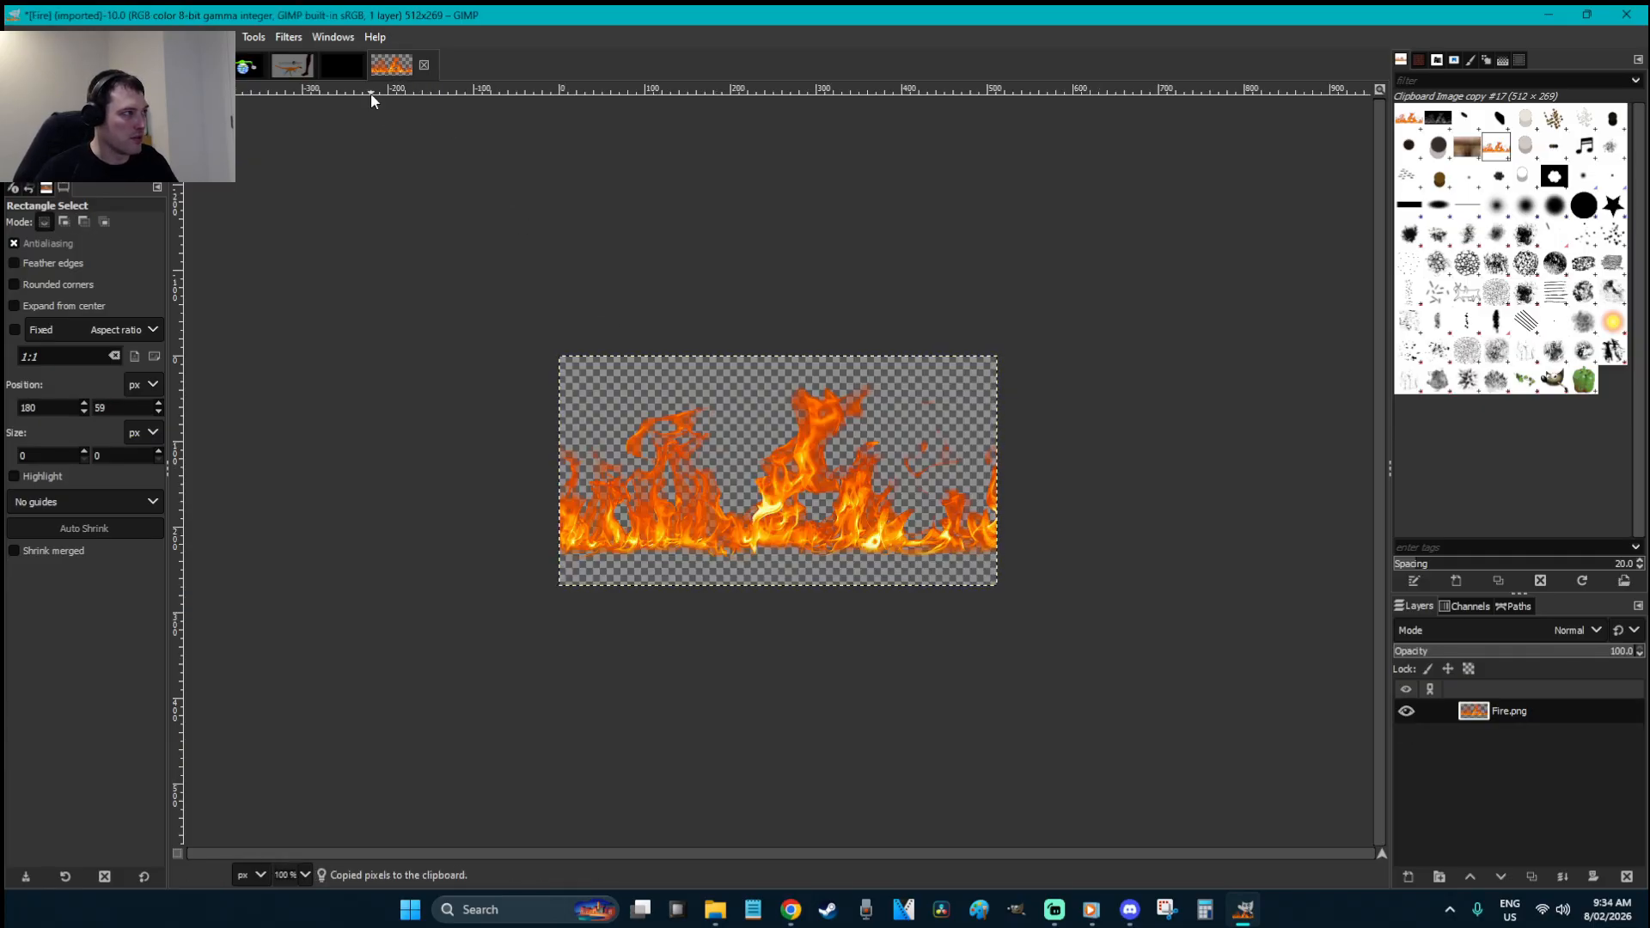
left_click(342, 65)
key("ctrl+v")
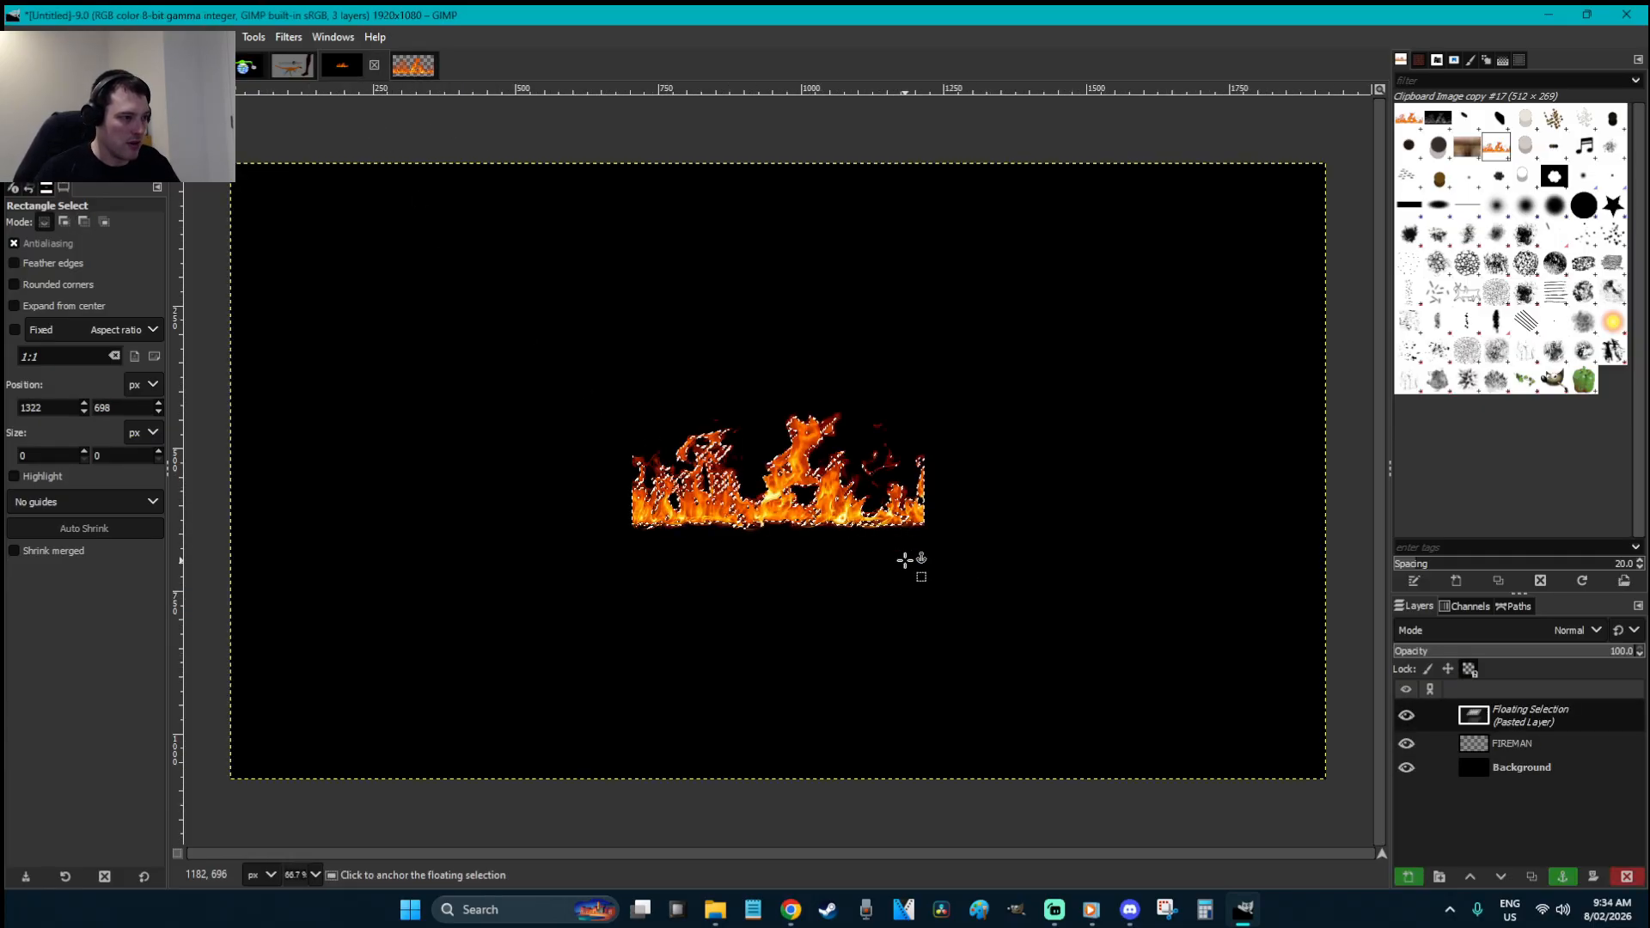
left_click(905, 561)
key("ctrl+v")
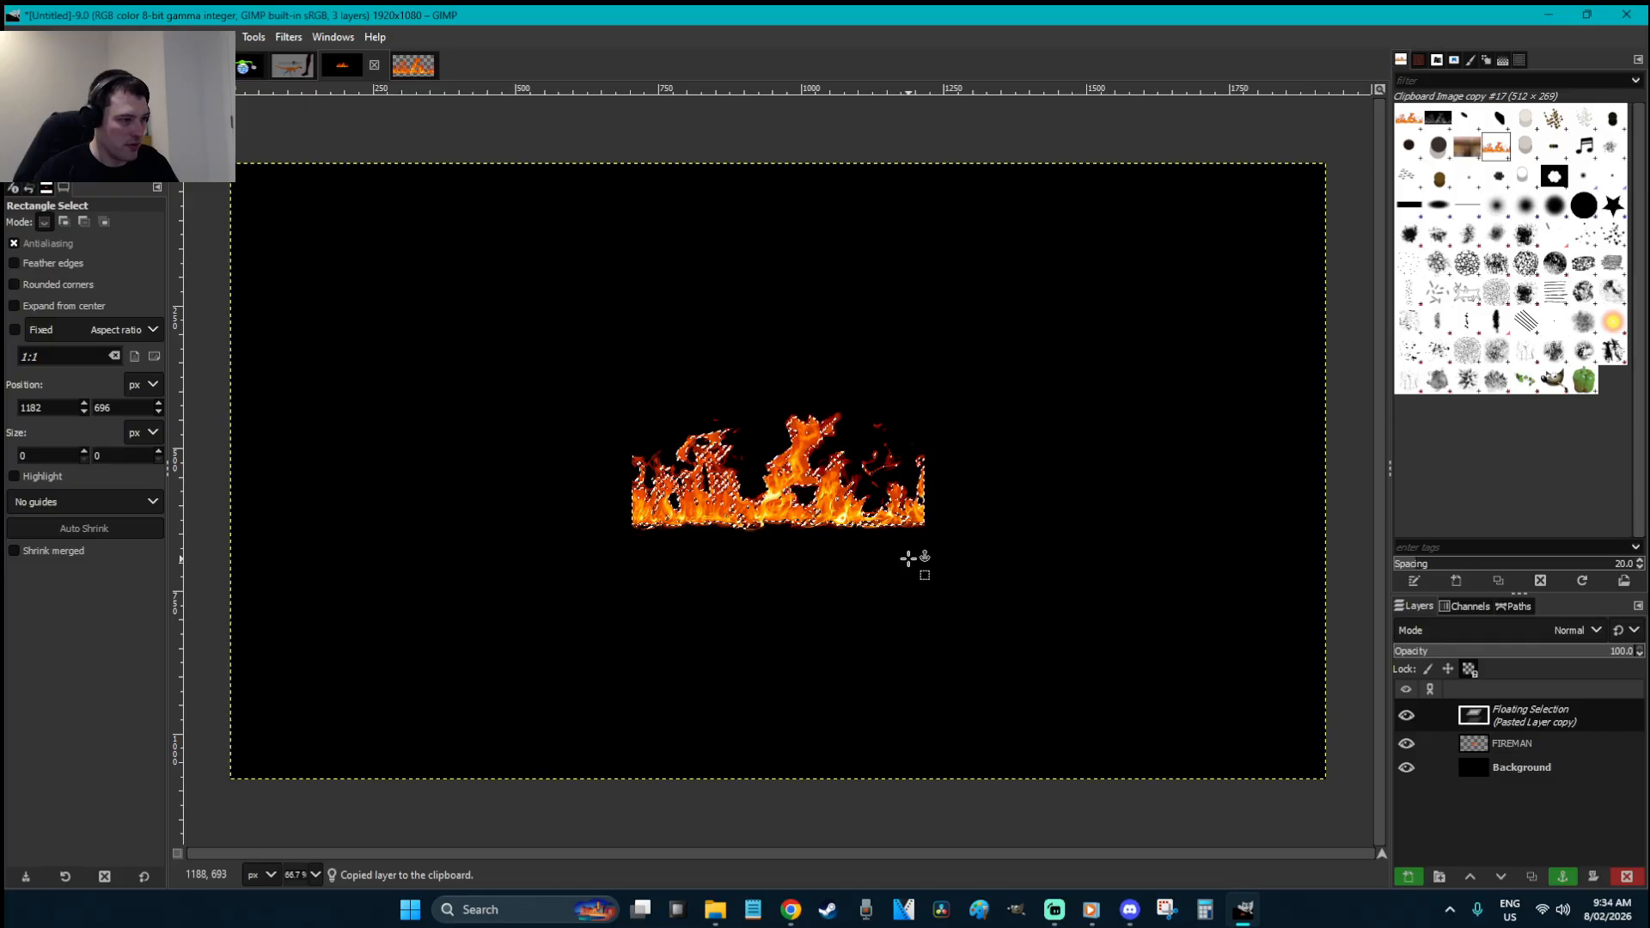
key("ctrl+v")
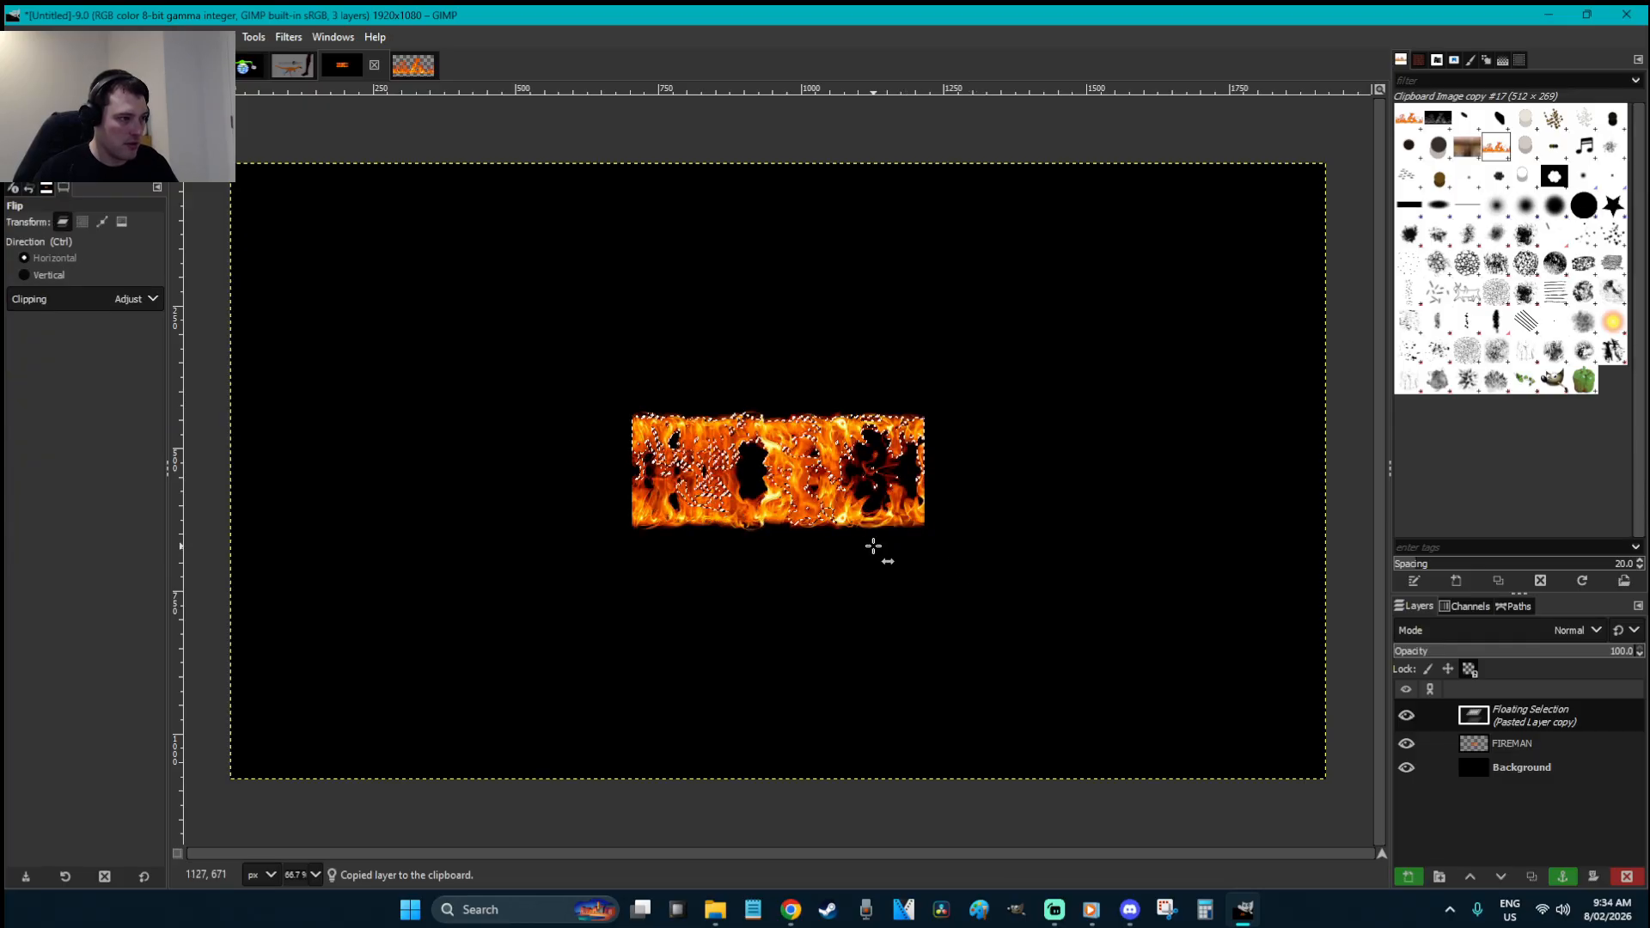
left_click_drag(859, 441, 861, 543)
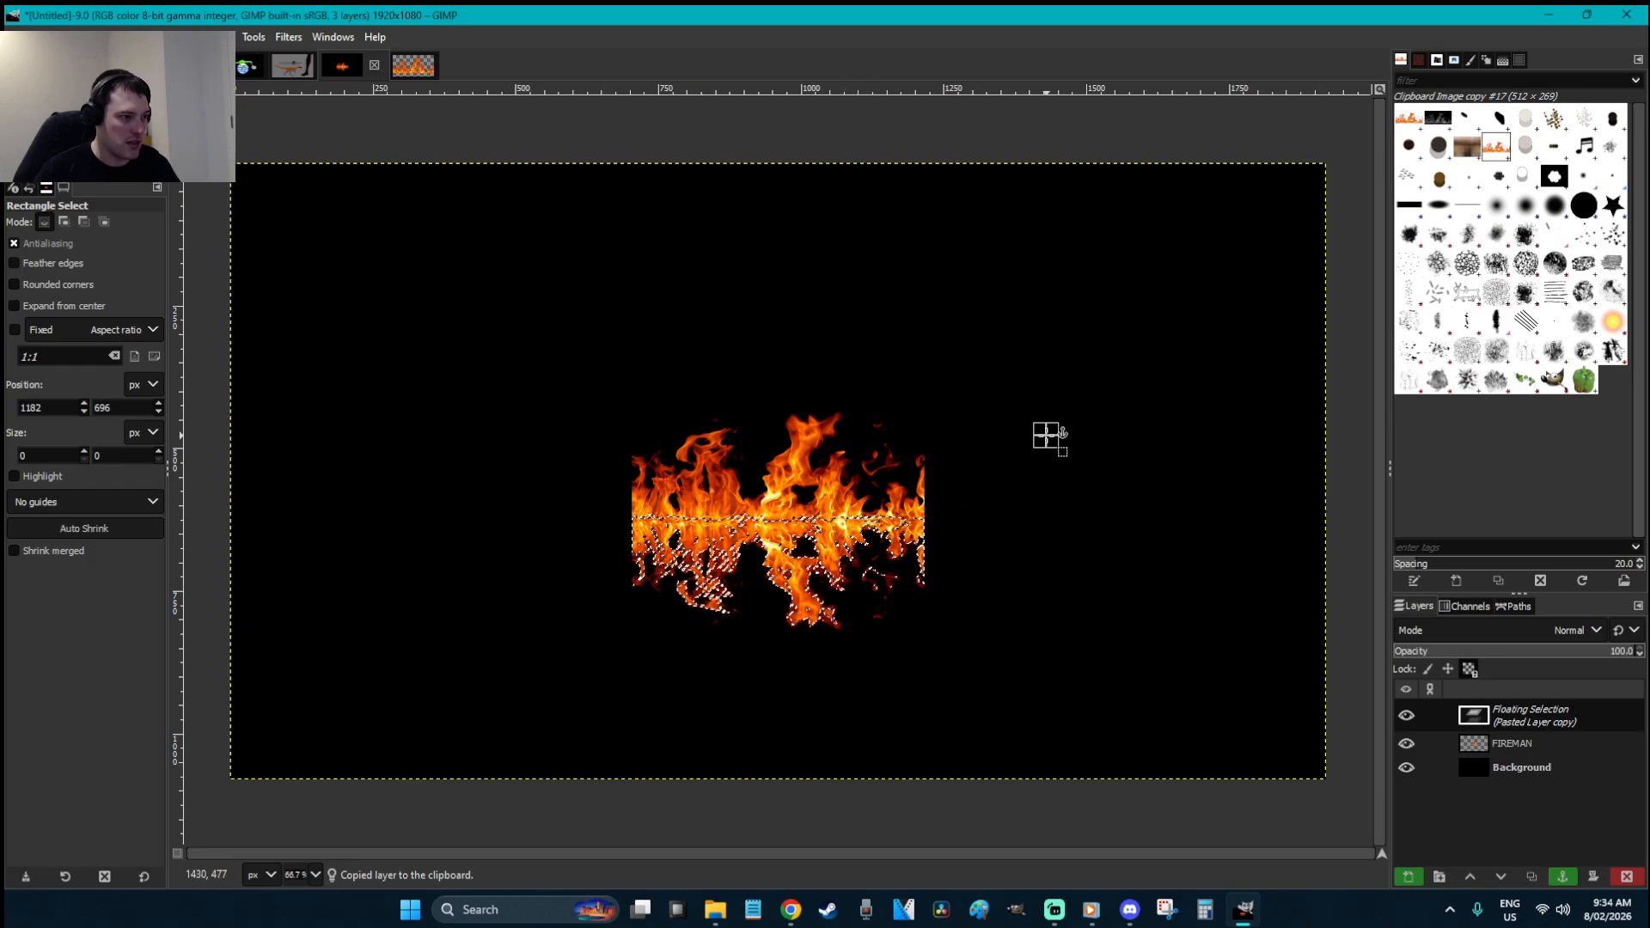
- Anchor the flames and round off both side ends with the Eraser, using 2. Hardness 075 with Dynamics Off
key("ctrl+h")
key("shift+e")
left_click(1554, 205)
left_click(28, 451)
left_click(97, 576)
mouse_move(926, 571)
left_mouse_down()
mouse_move(921, 451)
mouse_move(936, 503)
mouse_move(917, 553)
mouse_move(934, 544)
mouse_move(936, 463)
left_mouse_up()
mouse_move(652, 426)
left_mouse_down()
mouse_move(621, 534)
mouse_move(646, 603)
left_mouse_up()
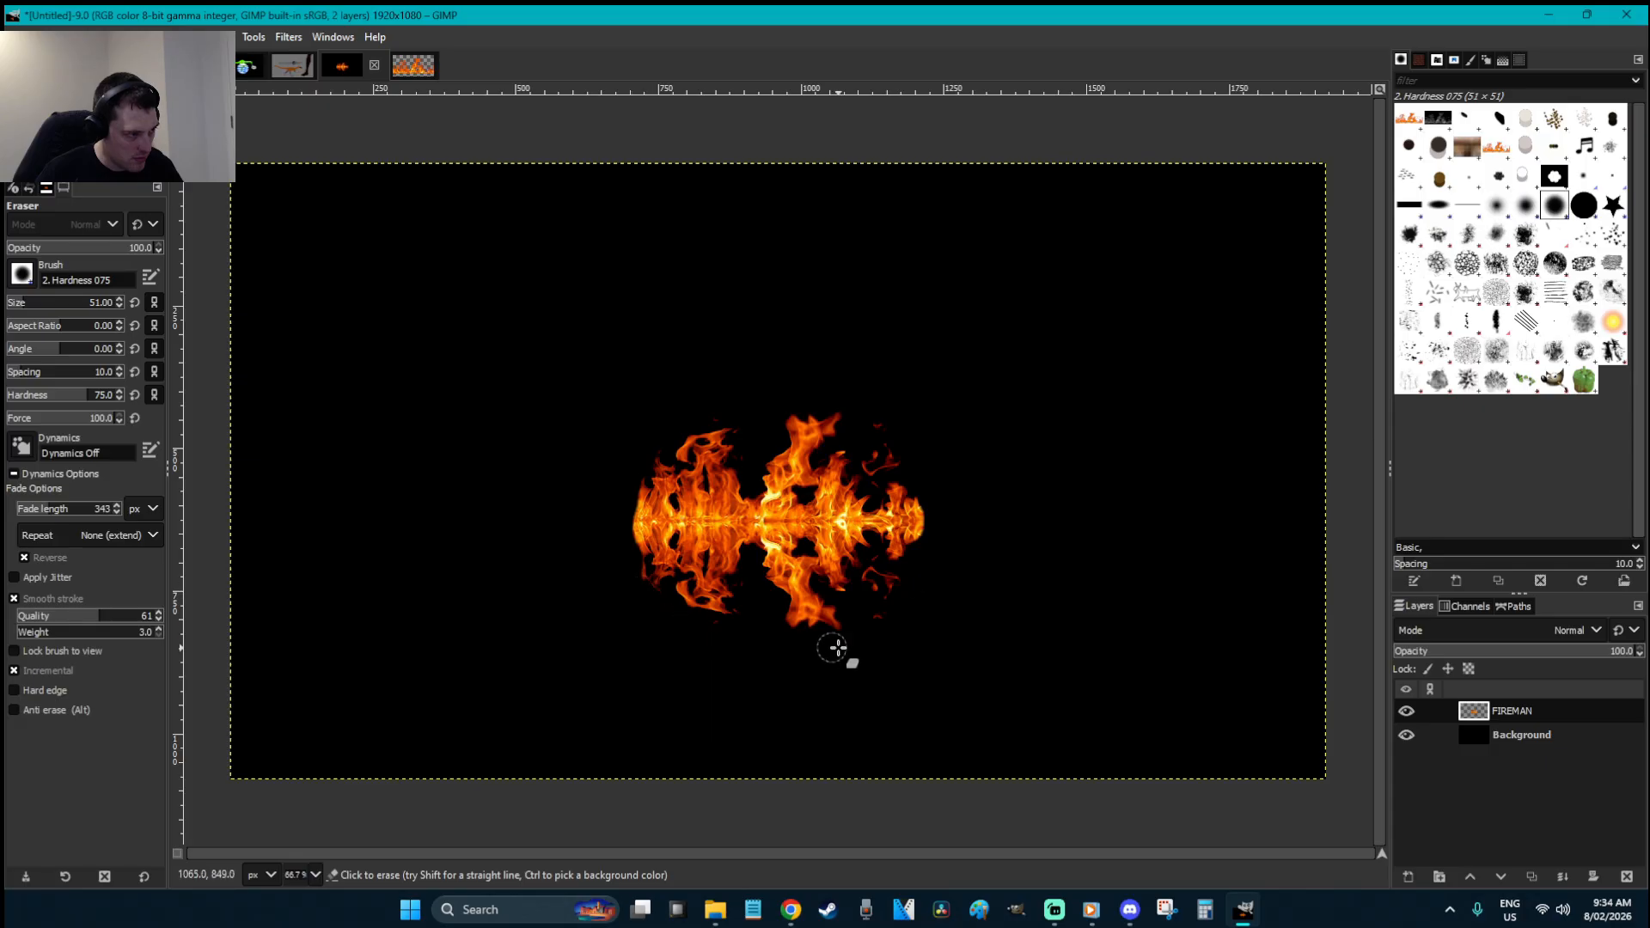
- Flip the lower half of the flame shape horizontally, align it under the upper half and anchor it
key("r")
left_click_drag(973, 659, 580, 351)
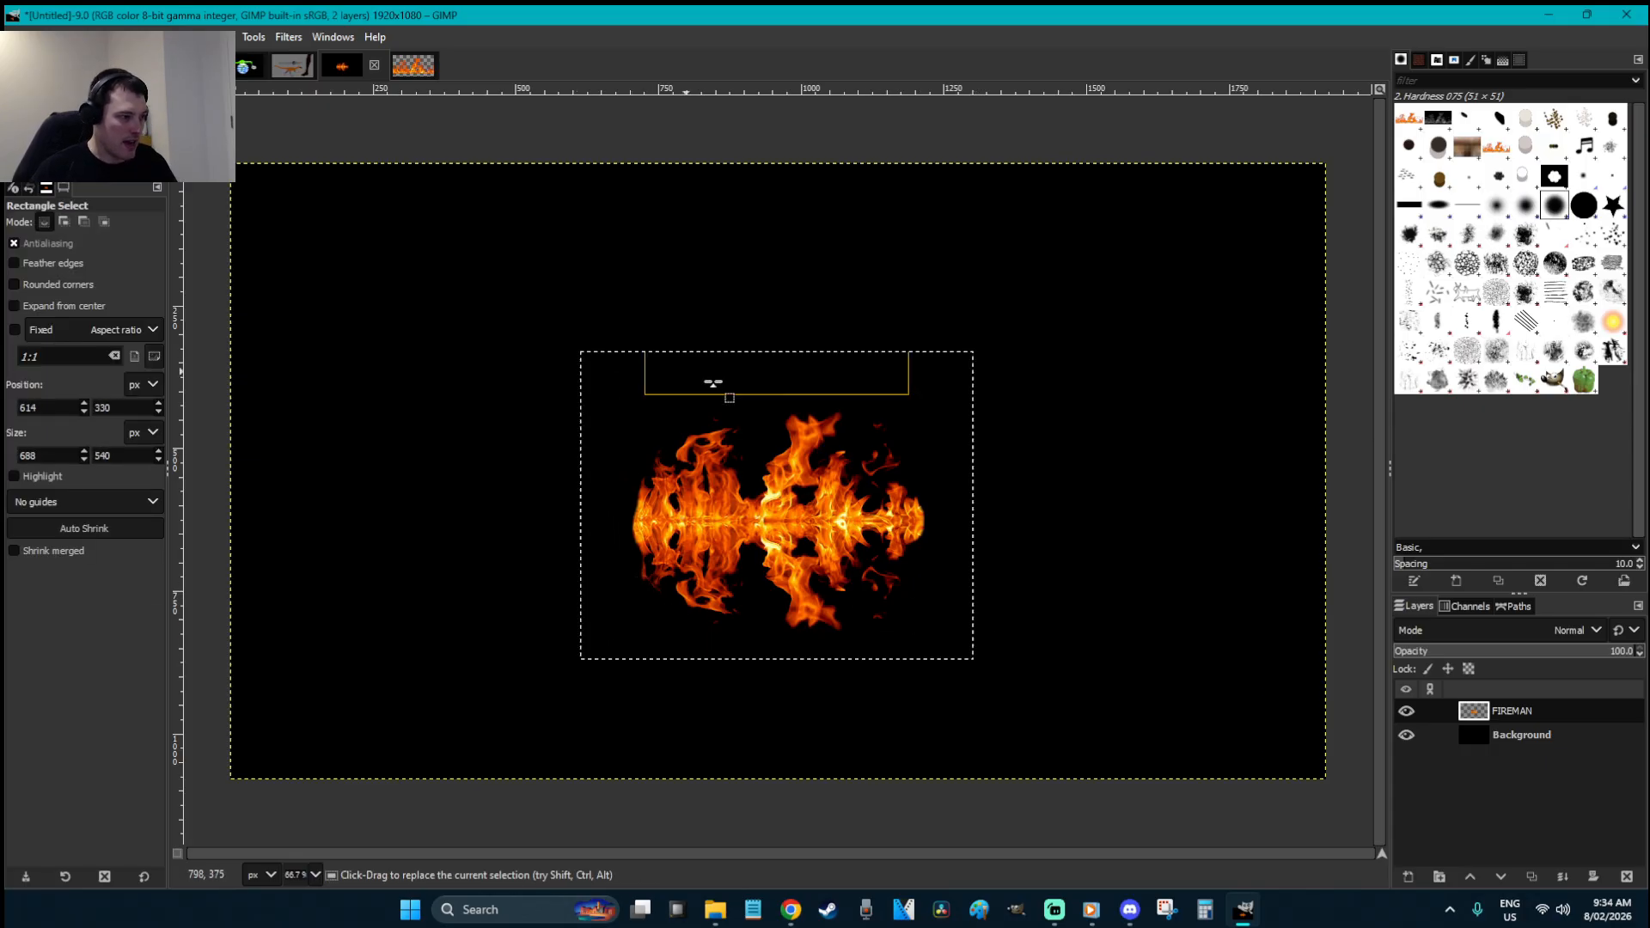
left_click_drag(1020, 645, 571, 519)
key("shift+f")
left_click(950, 571)
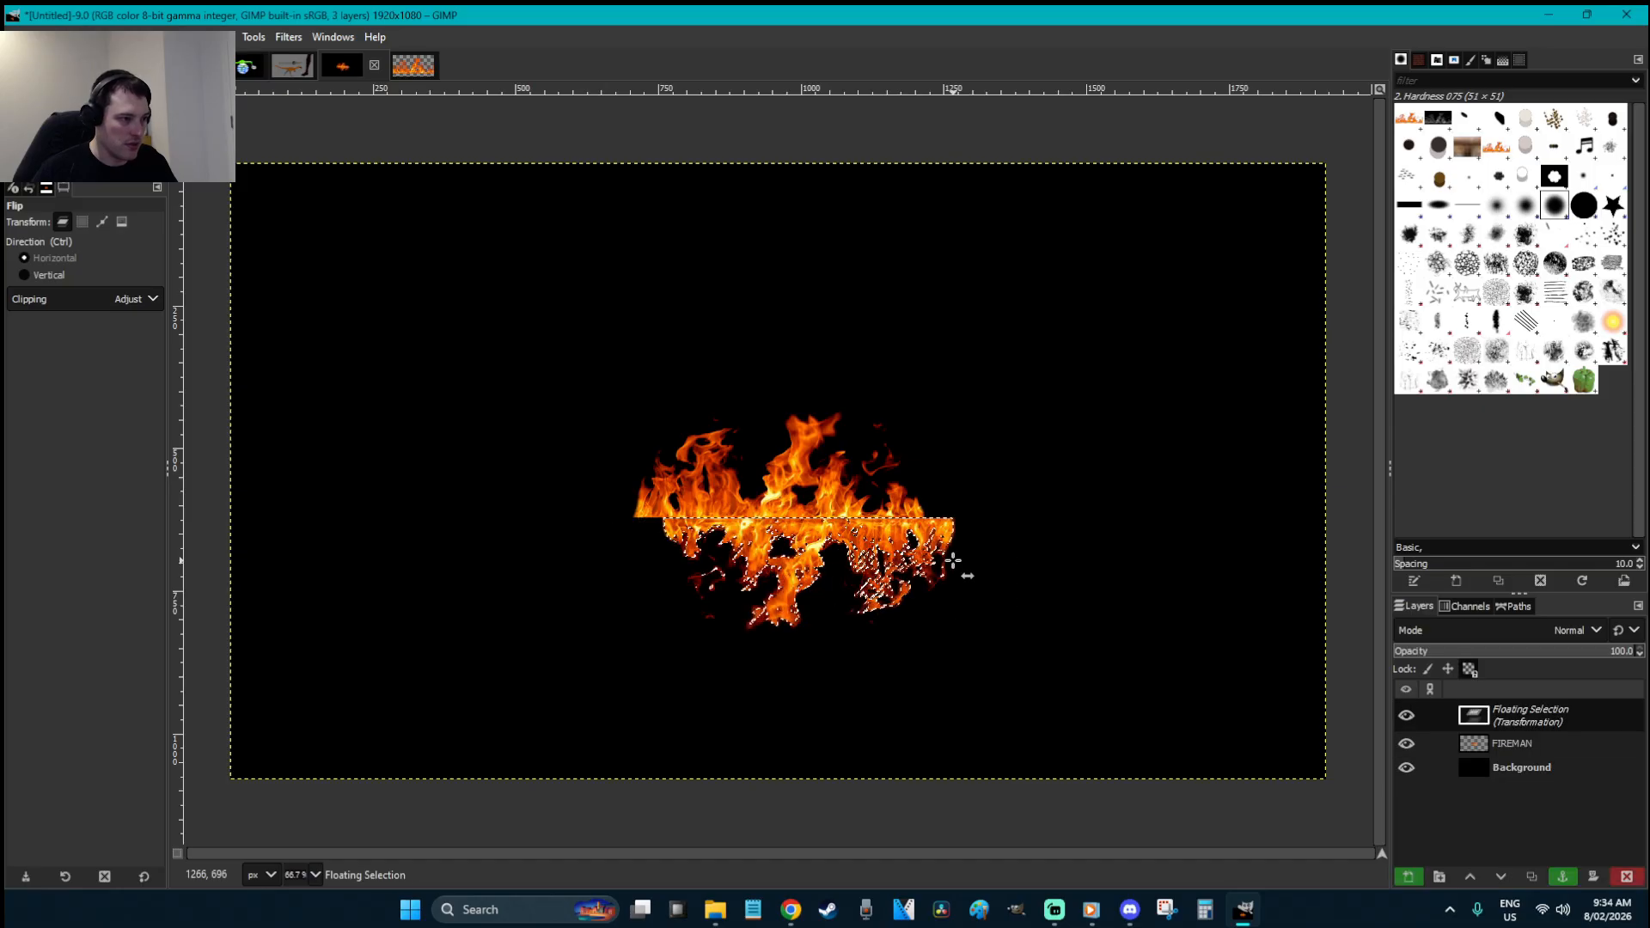
key("r")
mouse_move(950, 554)
left_mouse_down()
mouse_move(925, 563)
mouse_move(933, 552)
left_mouse_up()
left_click(933, 552)
- Copy the combined flame shape to the clipboard and clear the selection
mouse_move(972, 665)
left_mouse_down()
mouse_move(903, 626)
mouse_move(624, 376)
left_mouse_up()
key("ctrl+c")
left_click(1133, 419)
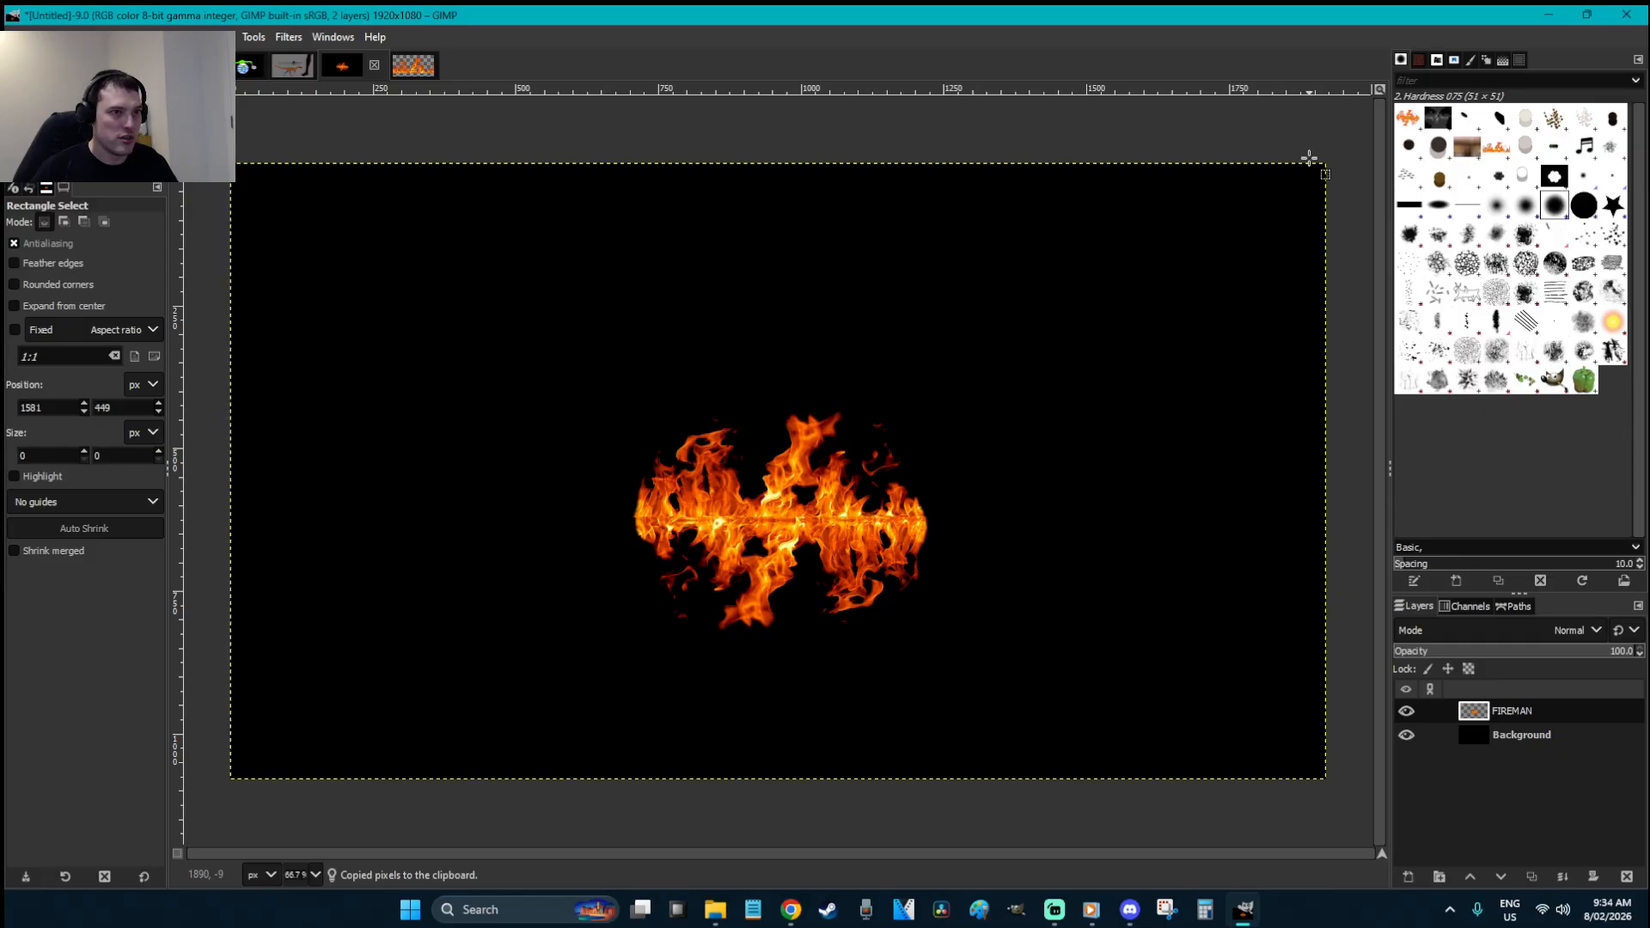
- Duplicate the existing 512 × 269 flame brush and return to the brush list
right_click(1501, 150)
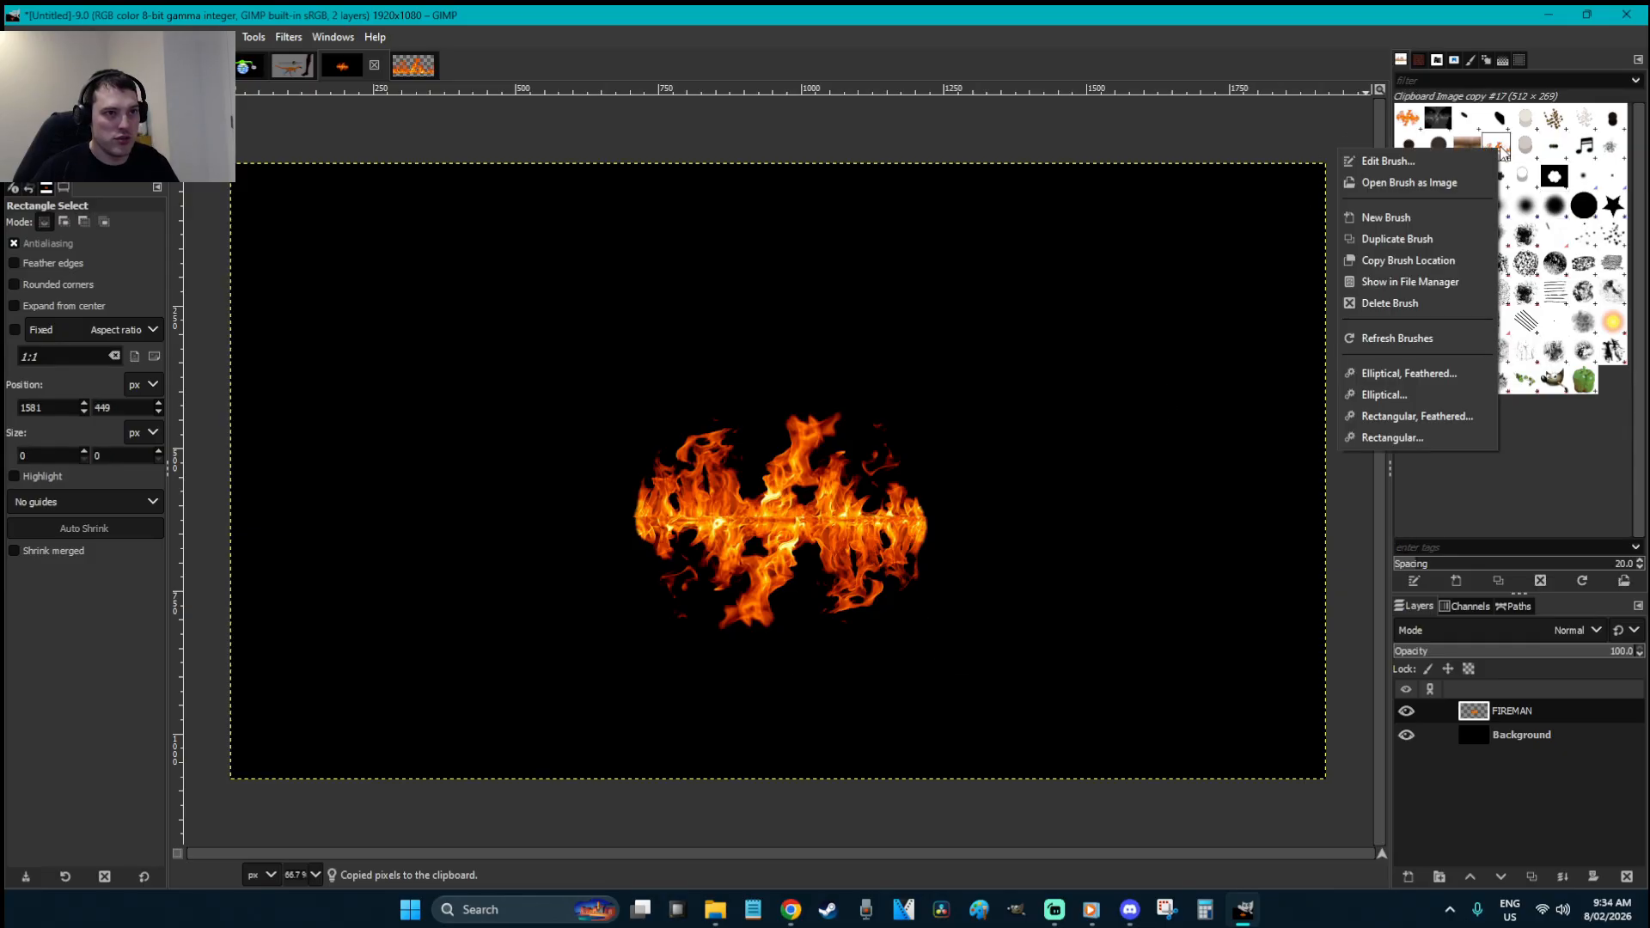
left_click(1427, 239)
left_click(1403, 60)
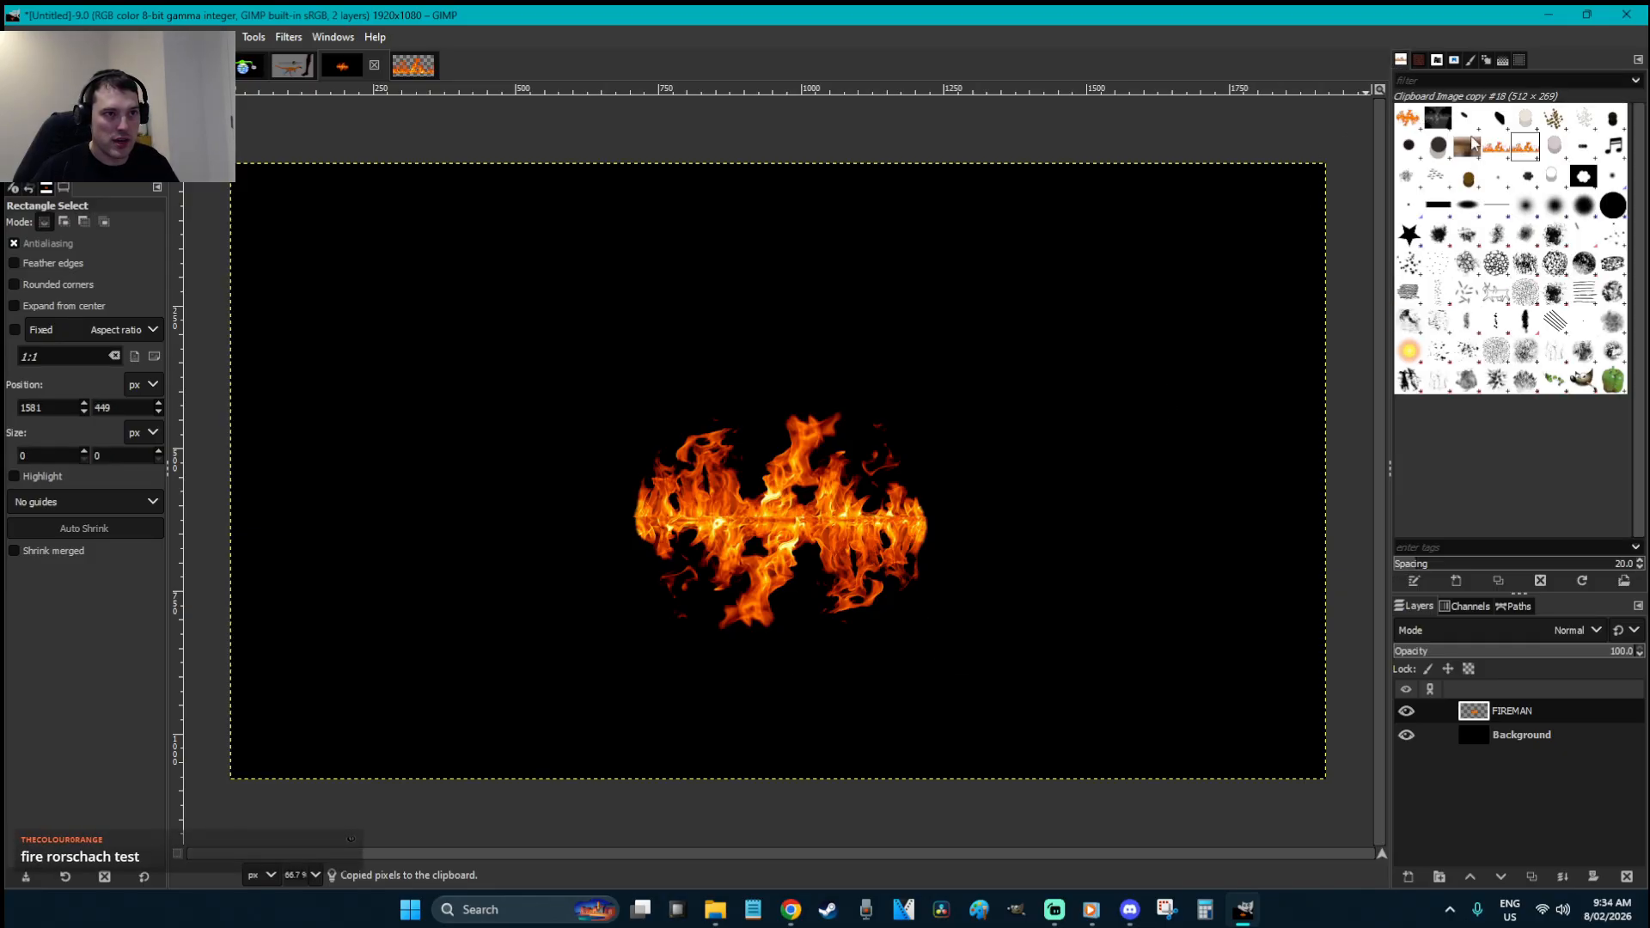
- Delete the two 512 × 269 flame brushes, Clipboard Image copy #17 and #18
left_click(1409, 118)
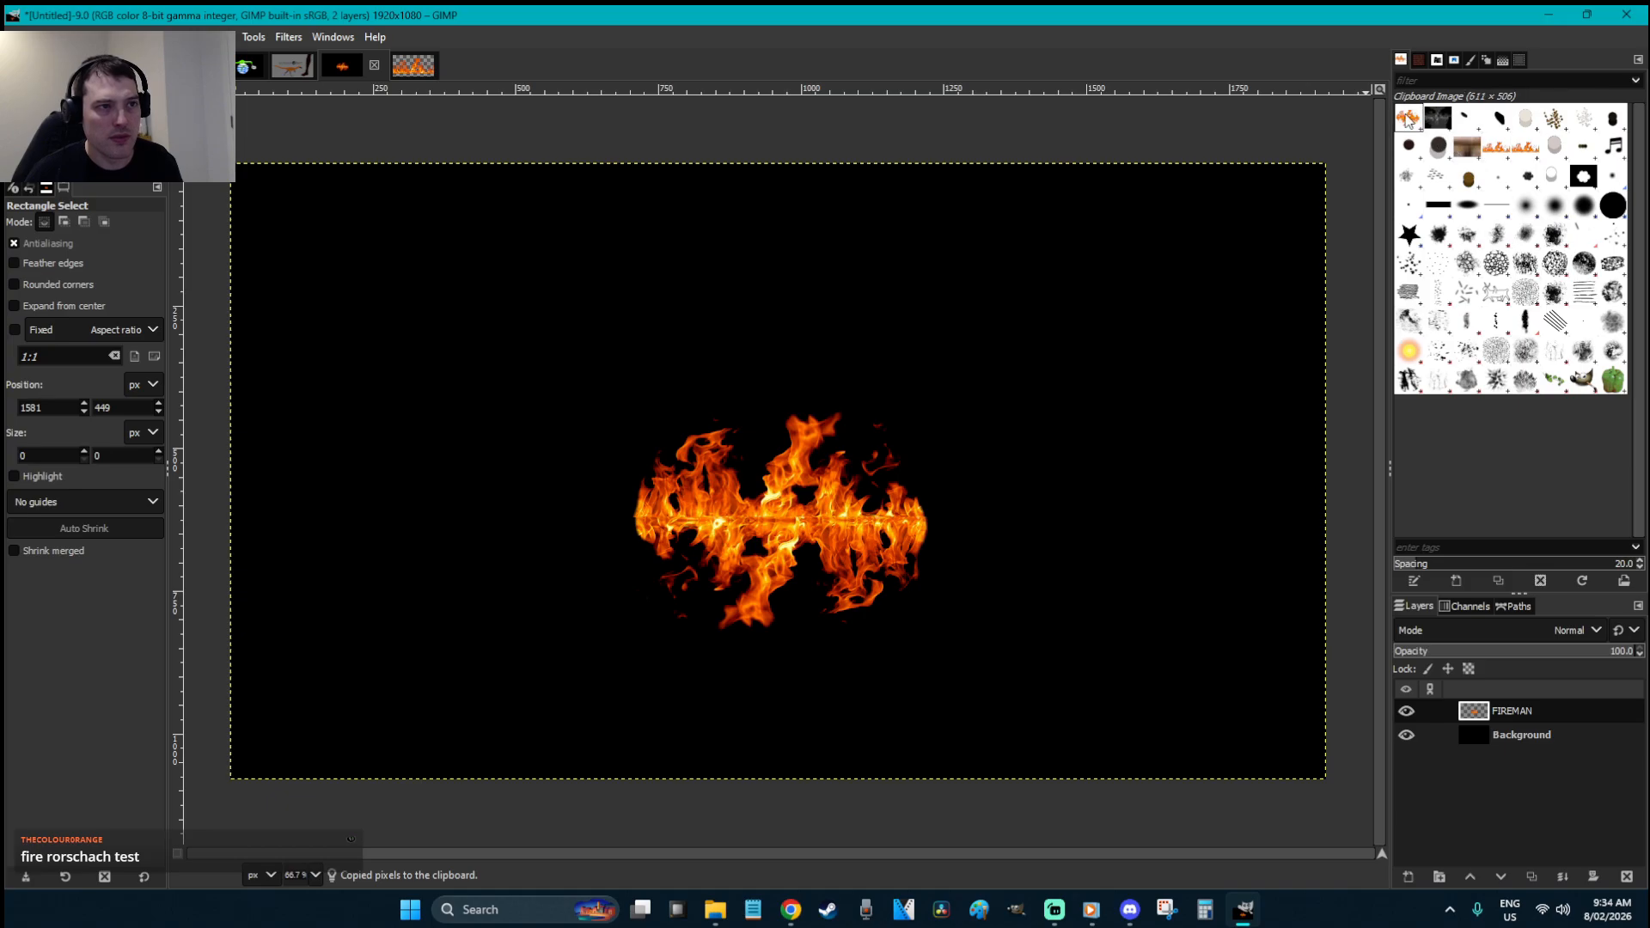
left_click(1497, 151)
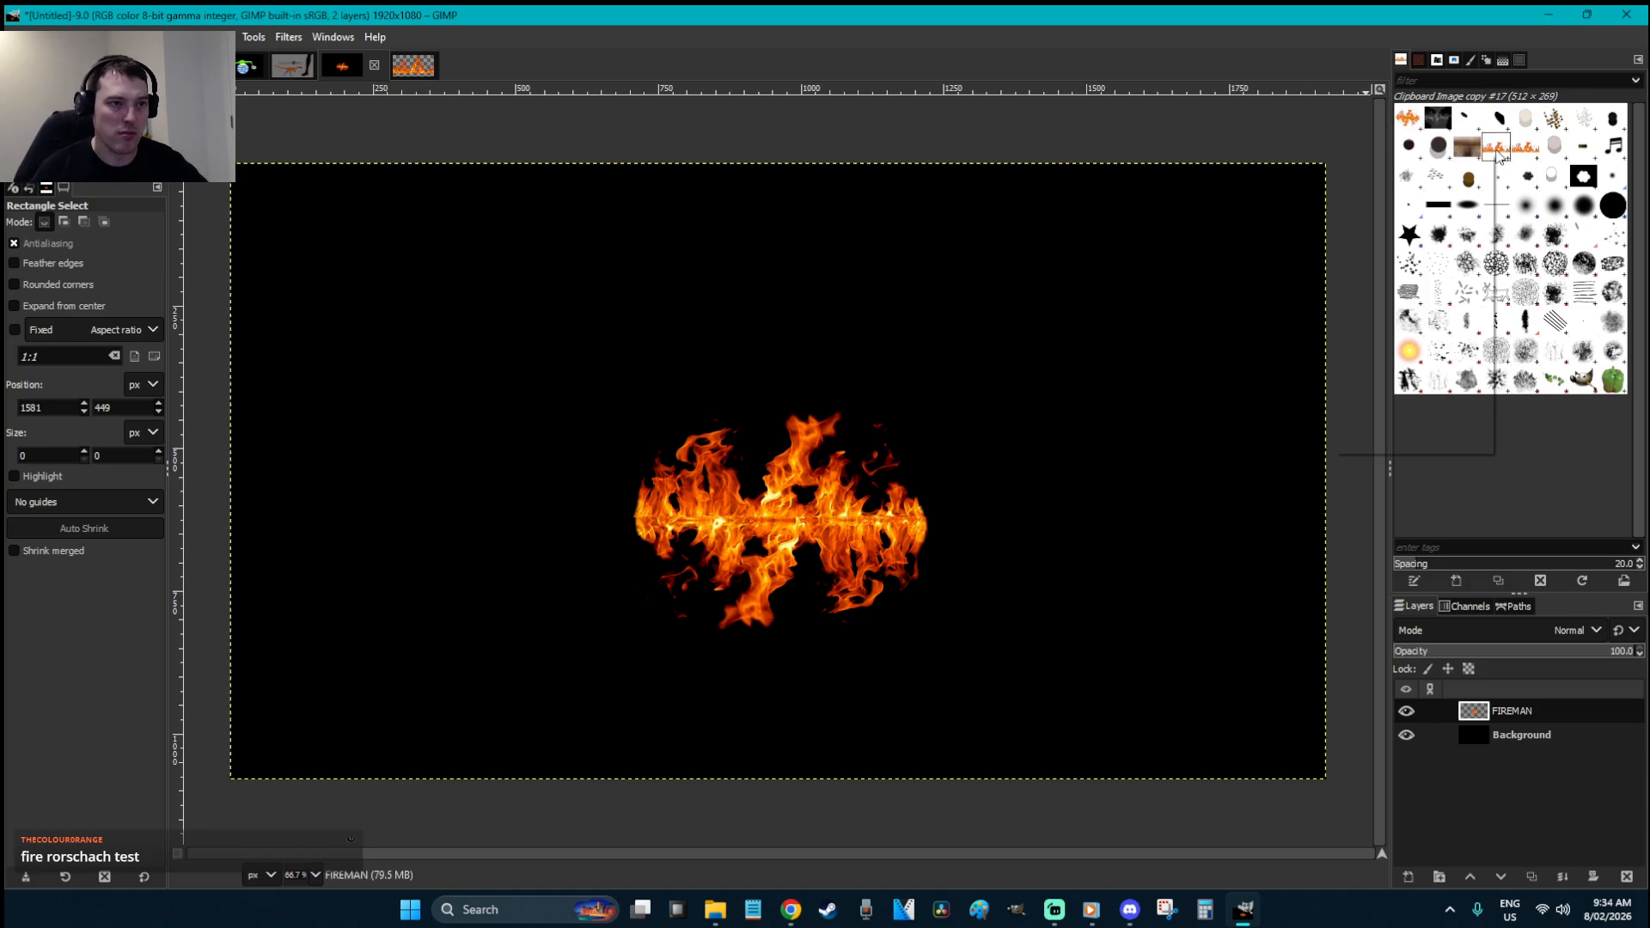
right_click(1497, 153)
left_click(1403, 308)
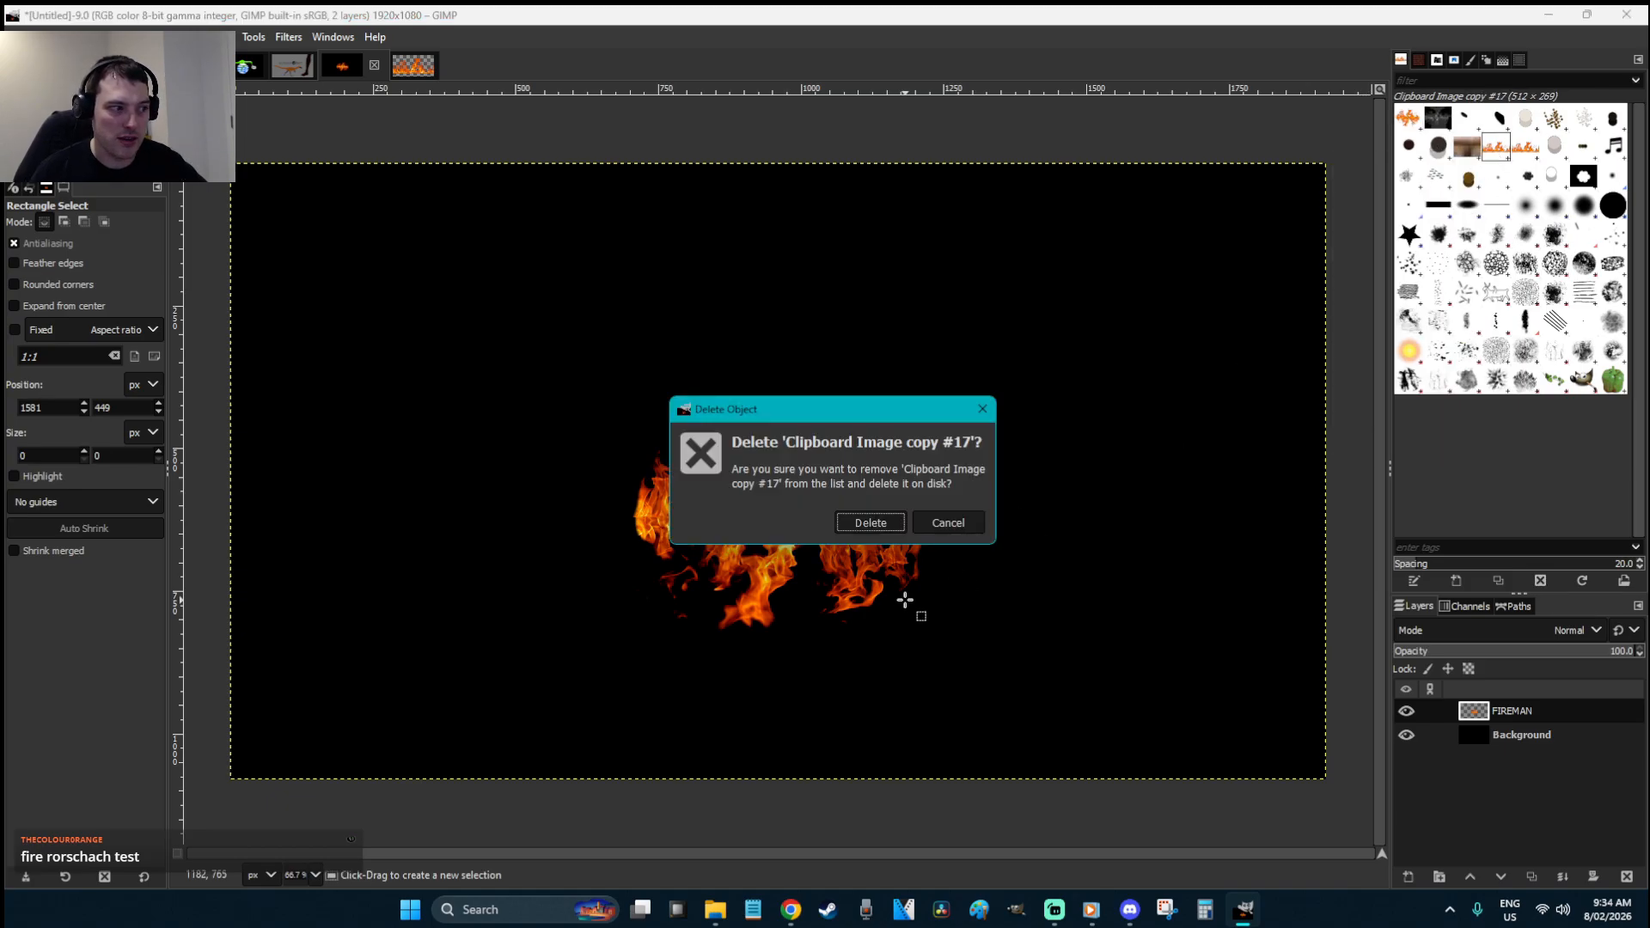
left_click(870, 523)
right_click(1505, 155)
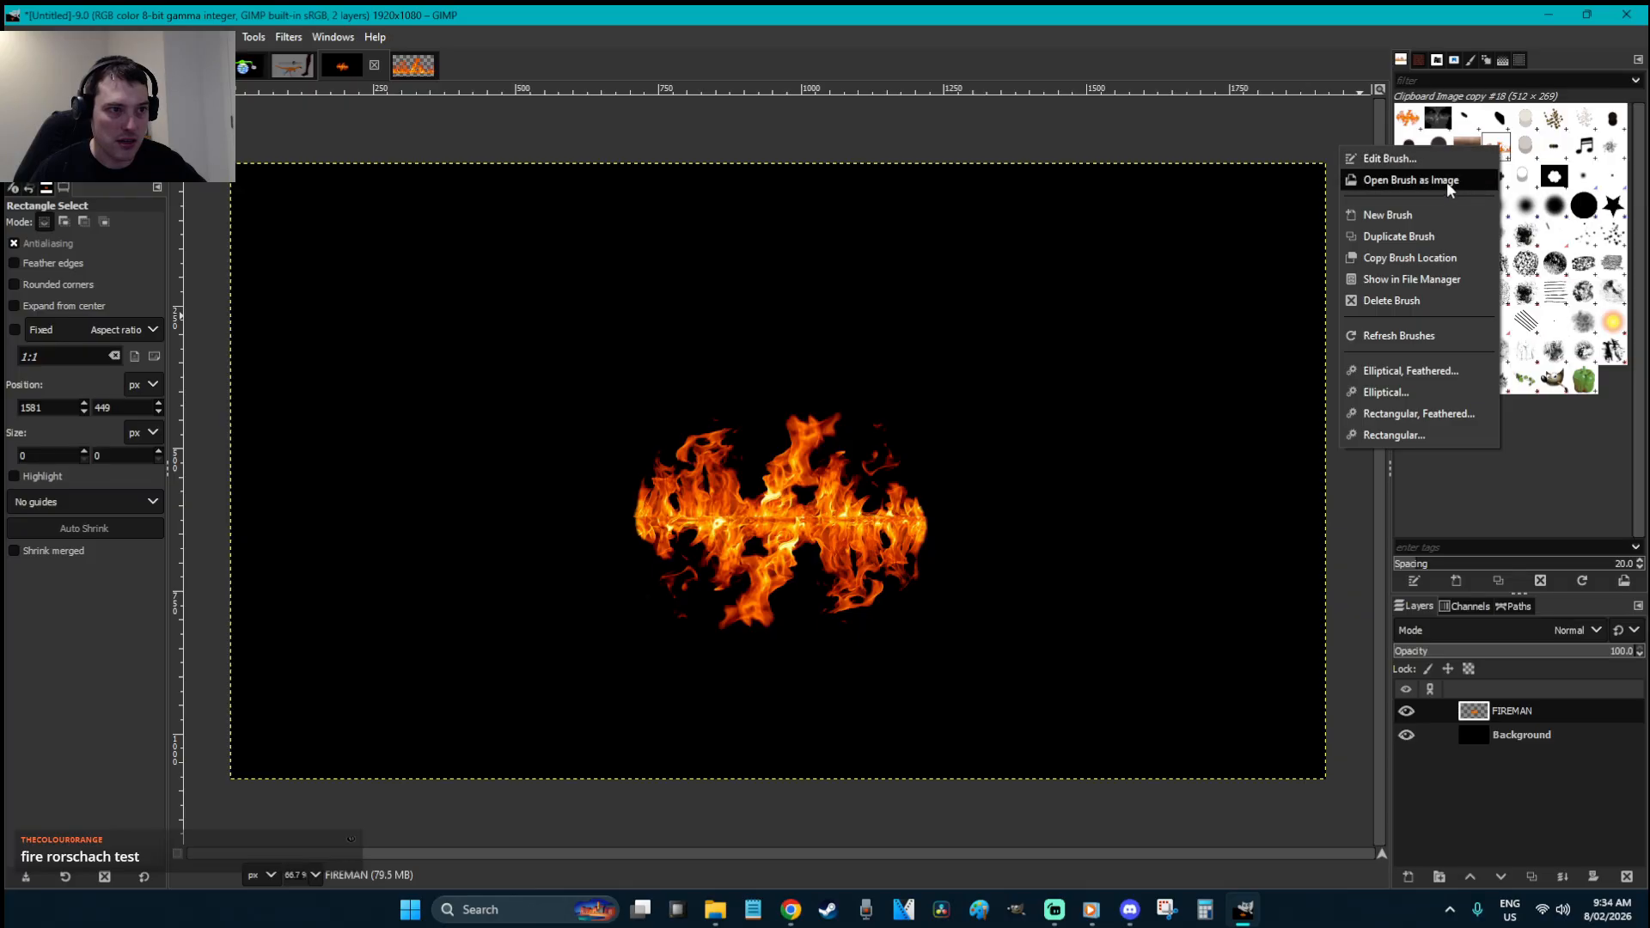
left_click(1414, 302)
left_click(870, 523)
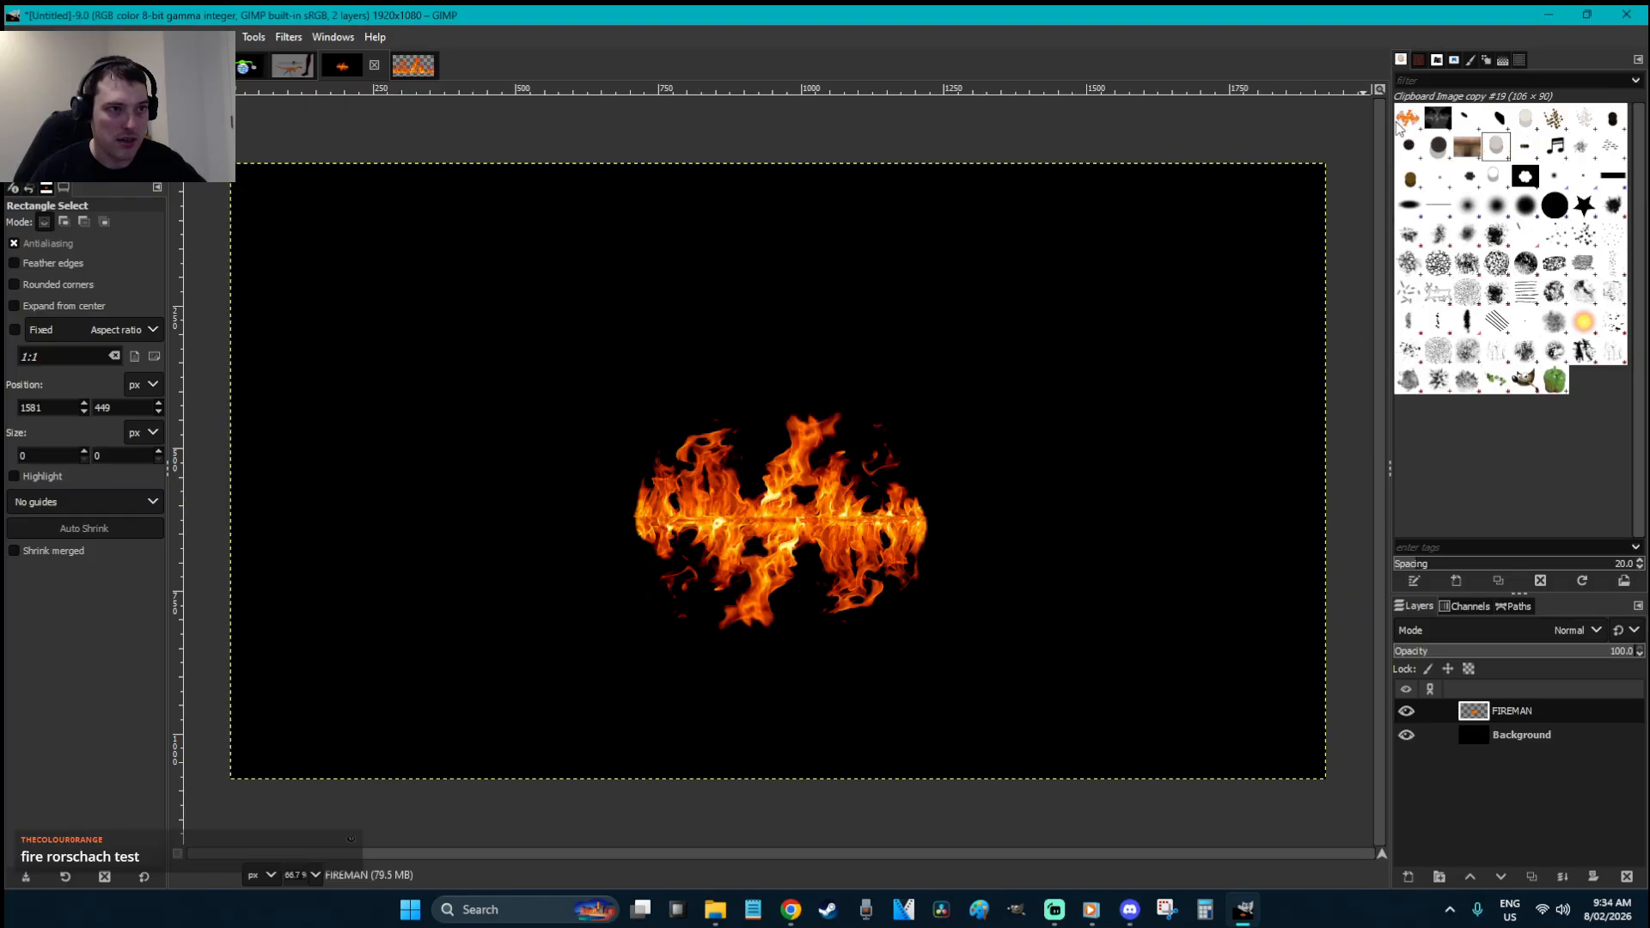
- Duplicate the clipboard flame shape as a permanent brush and delete the flame shape from the FIREMAN layer
right_click(1409, 119)
left_click(1475, 213)
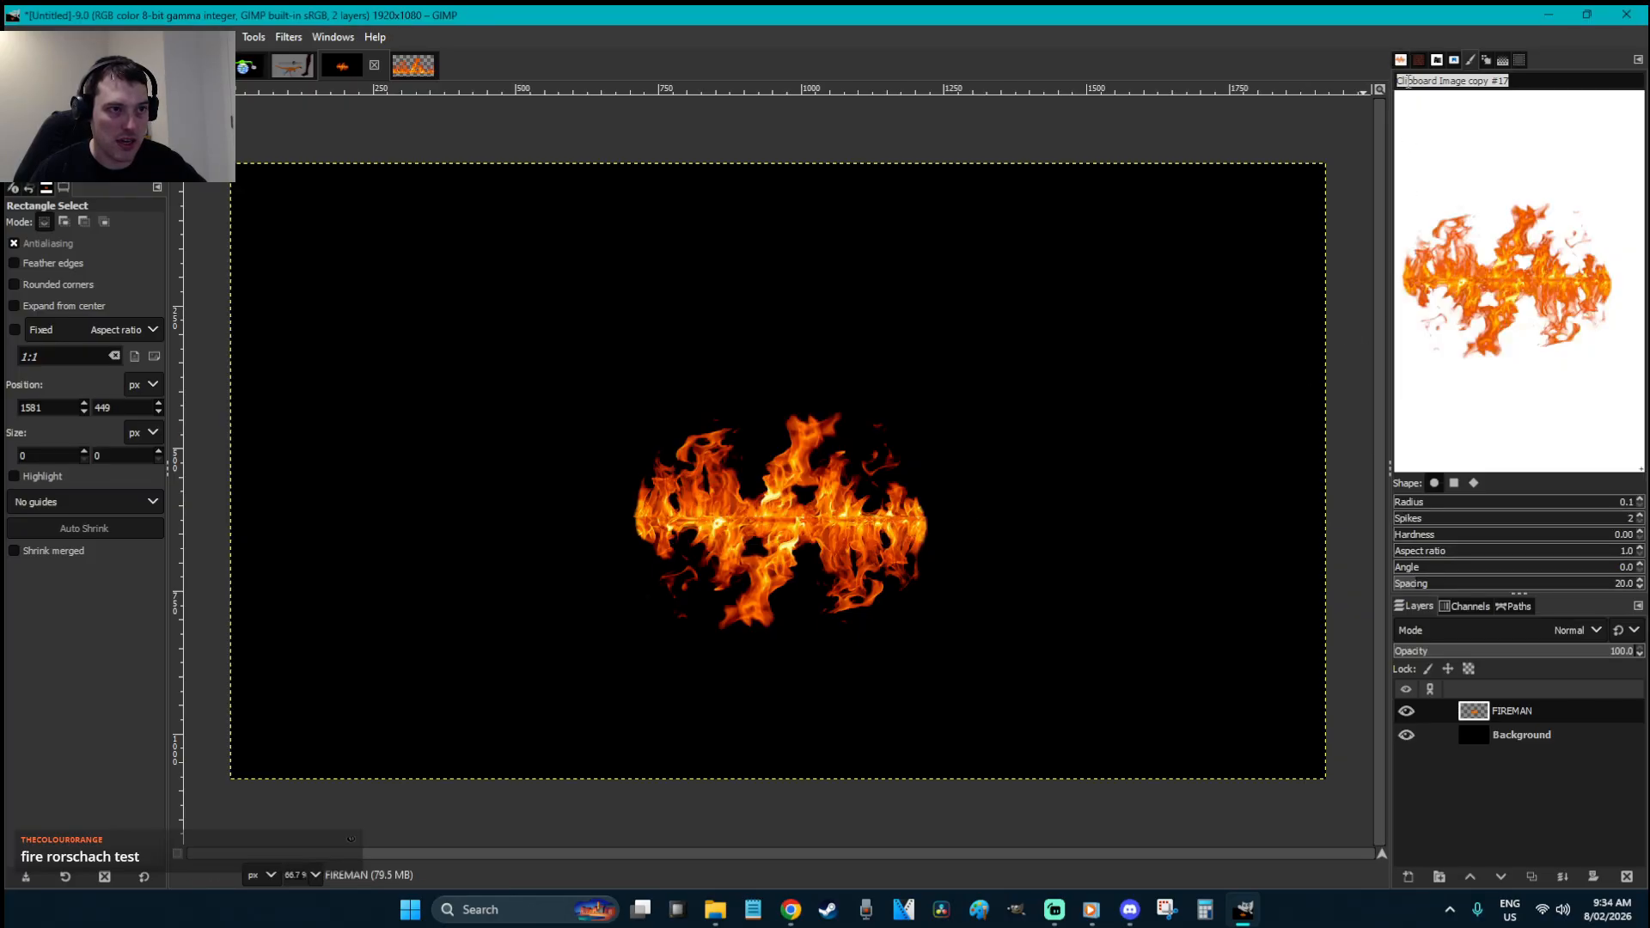
left_click(1404, 60)
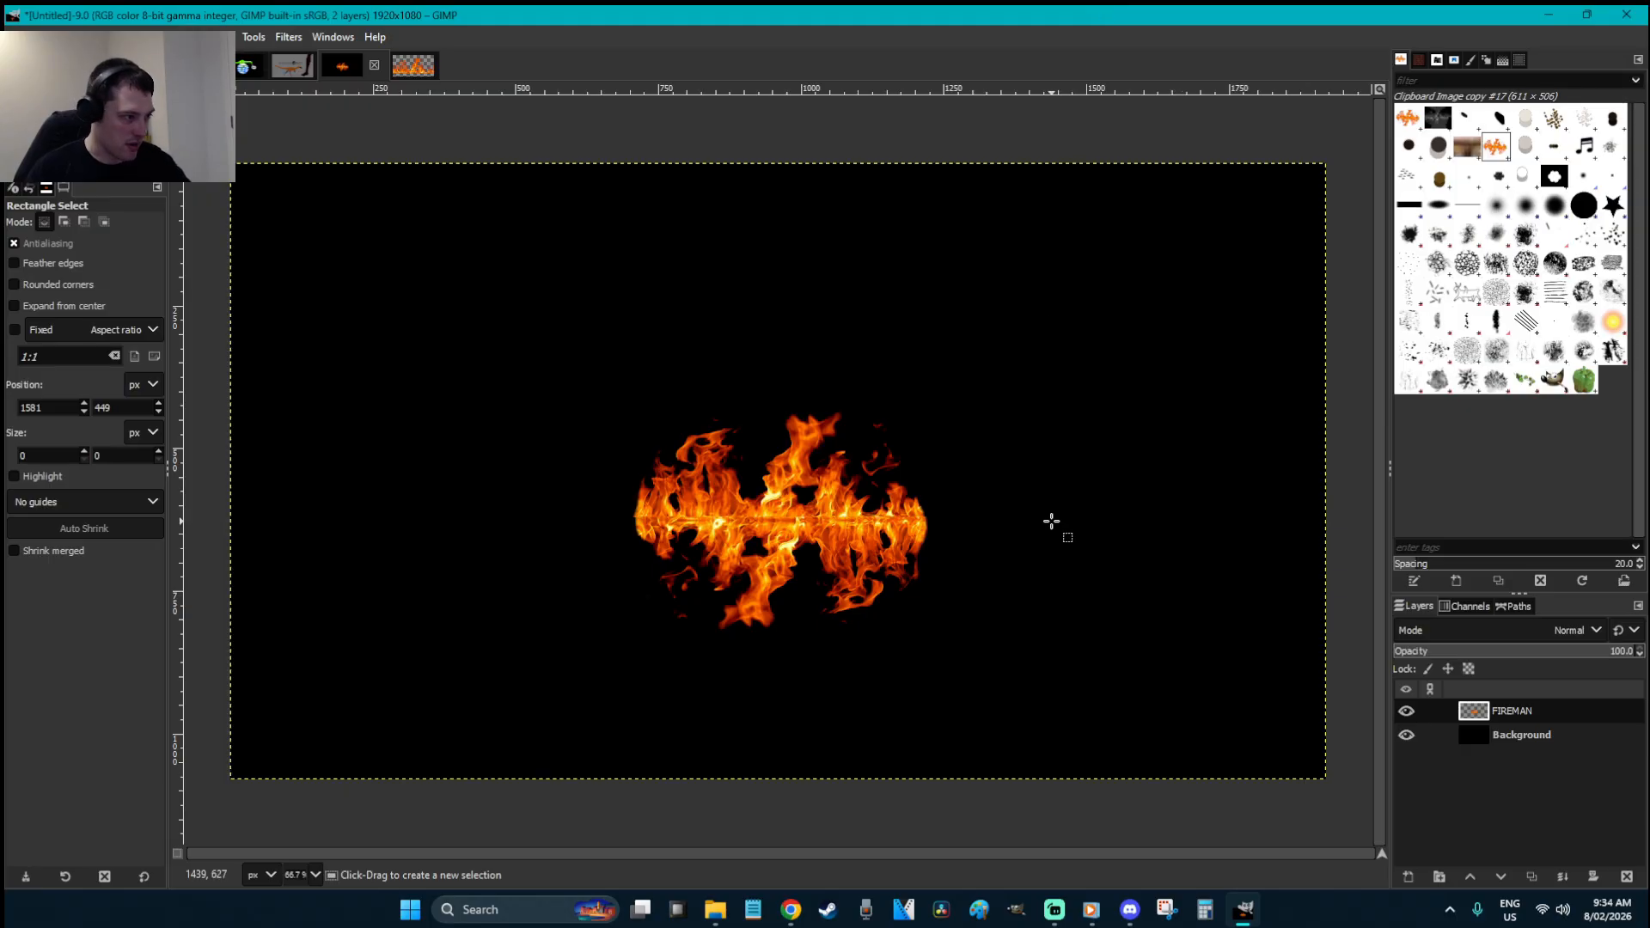
left_click_drag(1025, 647, 590, 395)
key("Delete")
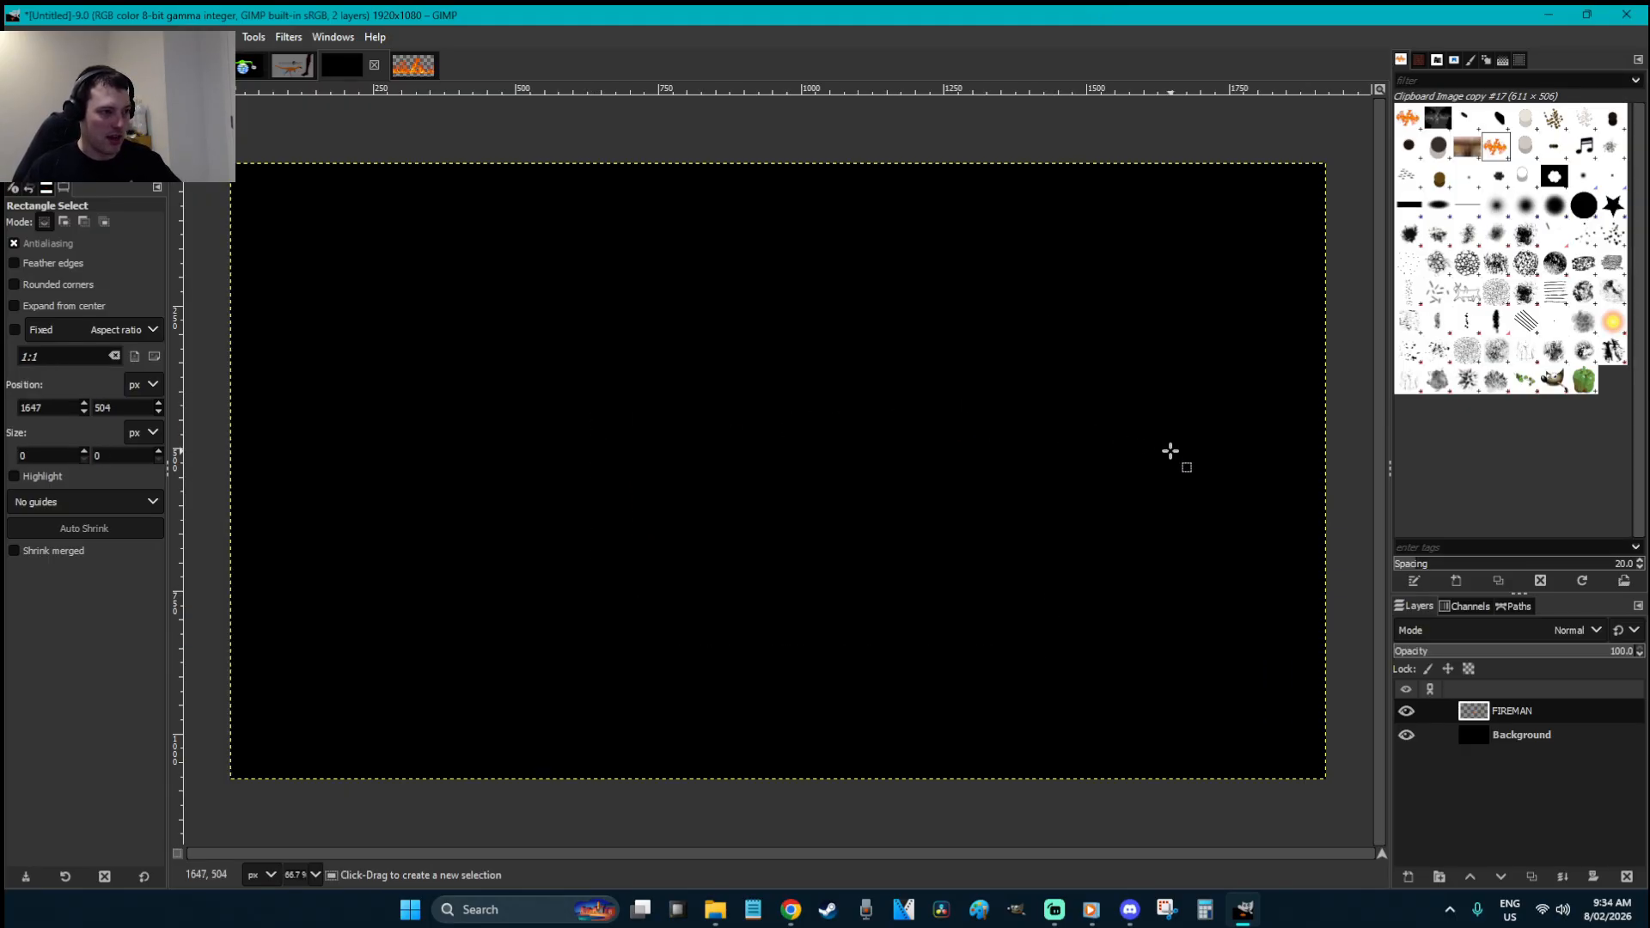
- Set the Paintbrush to size 86, spacing 36 and Dynamics Random with the new flame brush, undoing the test strokes
key("p")
left_click_drag(762, 335, 759, 493)
key("ctrl+z")
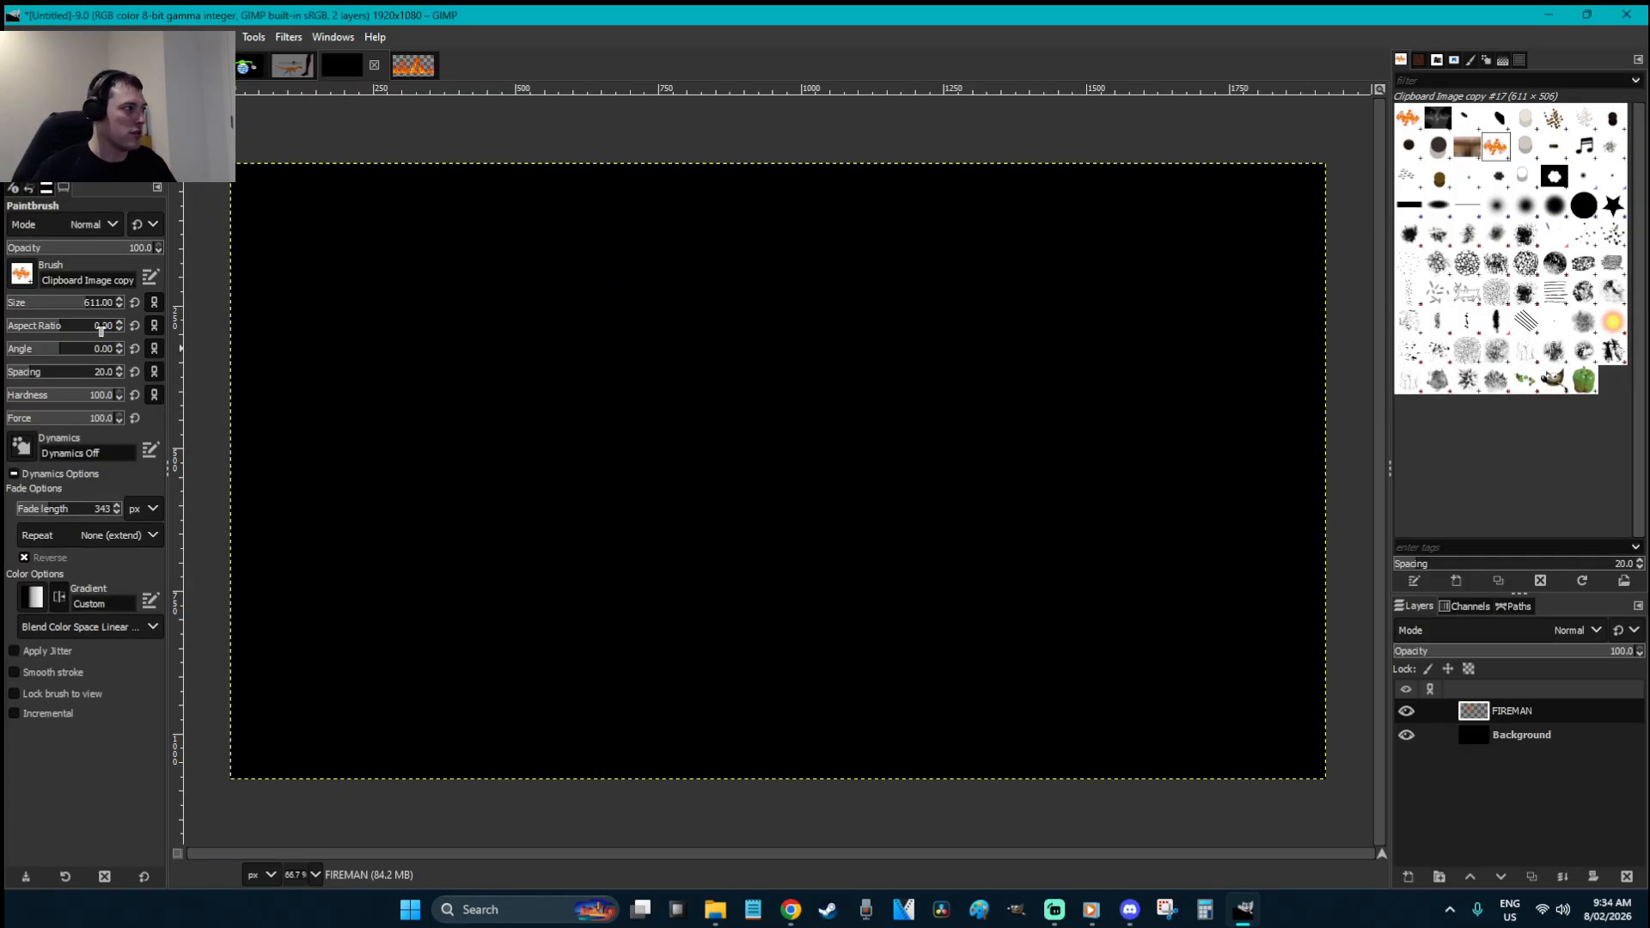
left_click(37, 303)
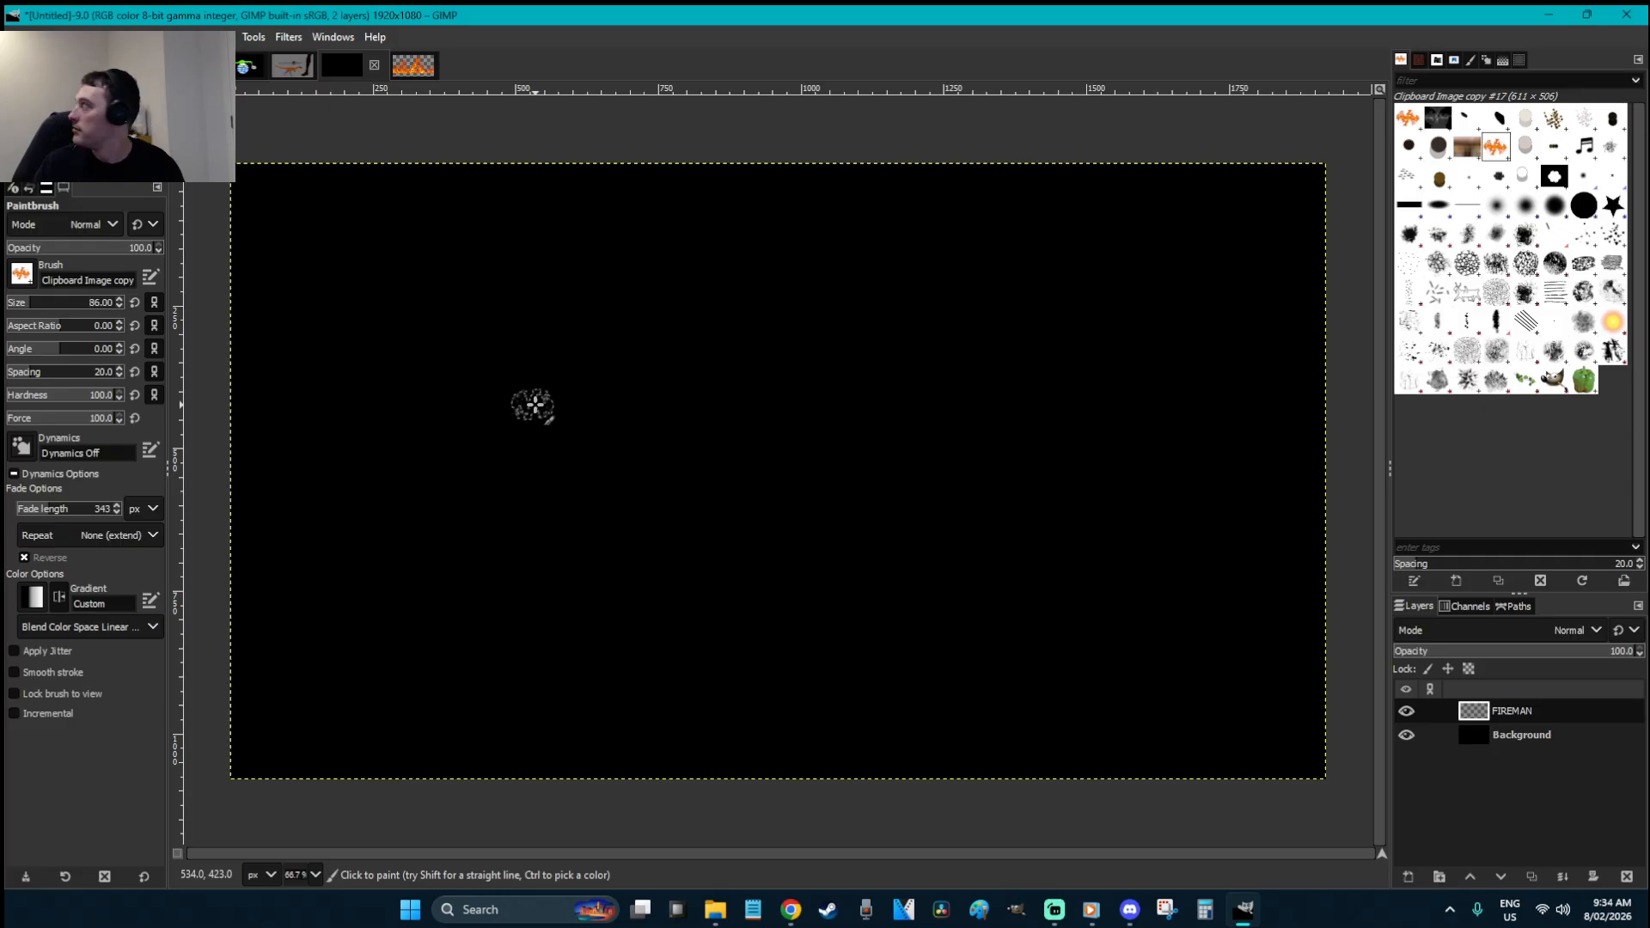
mouse_move(643, 494)
left_mouse_down()
mouse_move(789, 583)
mouse_move(884, 593)
left_mouse_up()
key("ctrl+z")
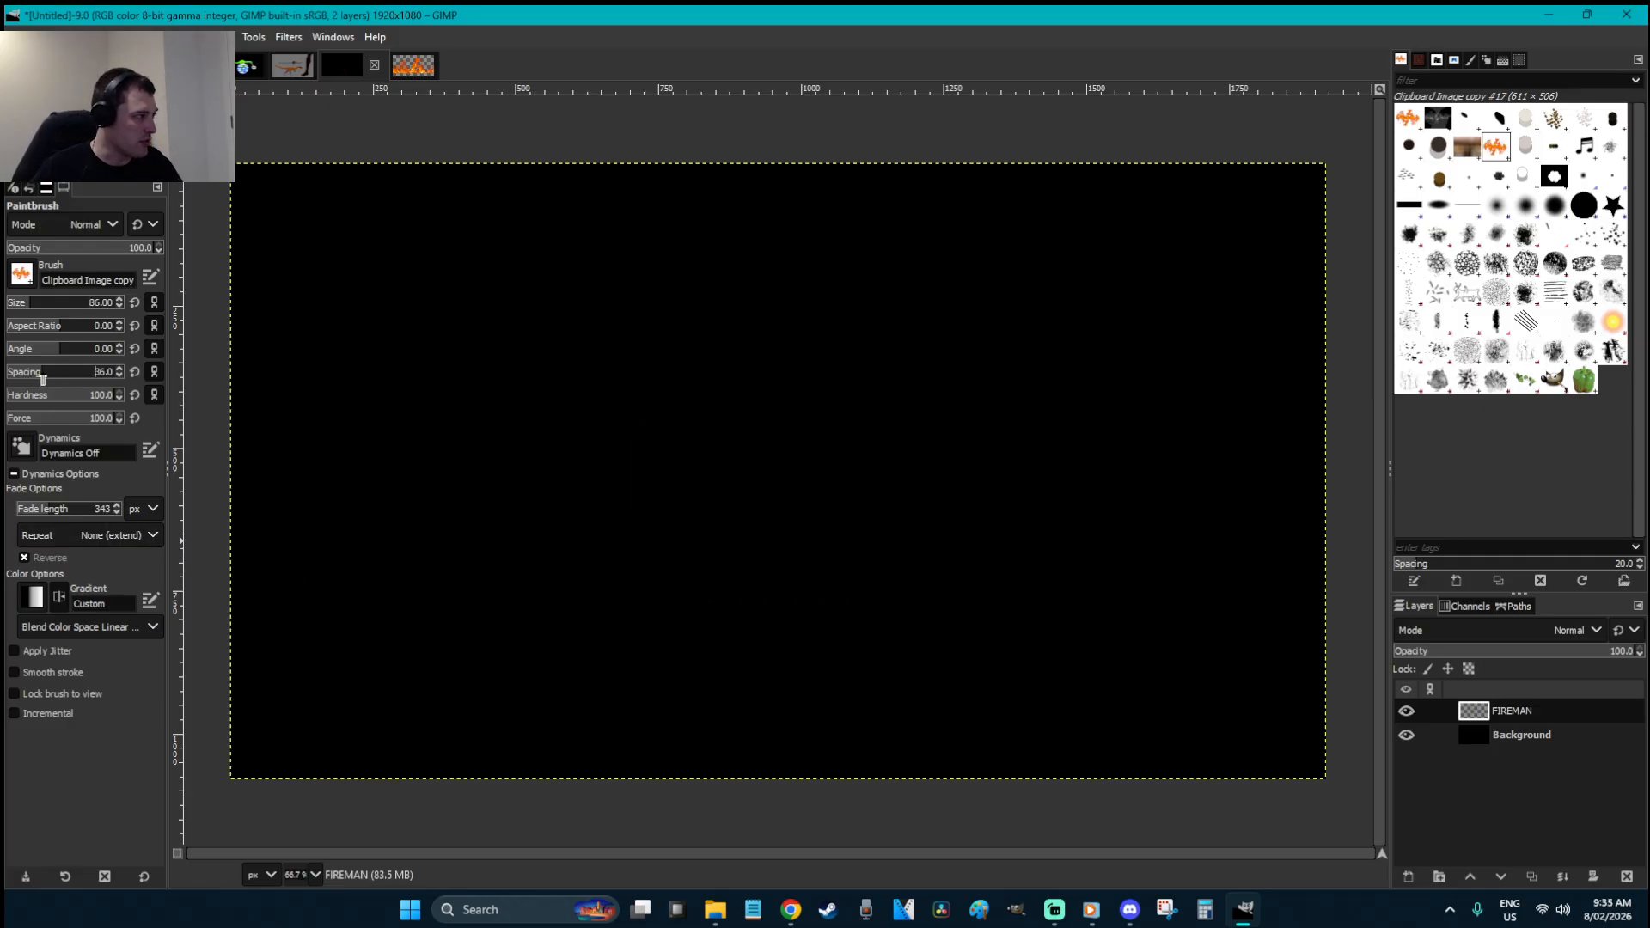
left_click(19, 452)
left_click(99, 612)
left_click_drag(735, 601, 864, 316)
key("ctrl+z")
- Paint the fire man's two raised arms and torso sides in flames, filling in the shoulders and torso down to the lower image edge
mouse_move(748, 784)
left_mouse_down()
mouse_move(746, 582)
mouse_move(670, 519)
mouse_move(570, 513)
mouse_move(496, 459)
mouse_move(471, 325)
left_mouse_up()
left_click_drag(862, 811, 914, 516)
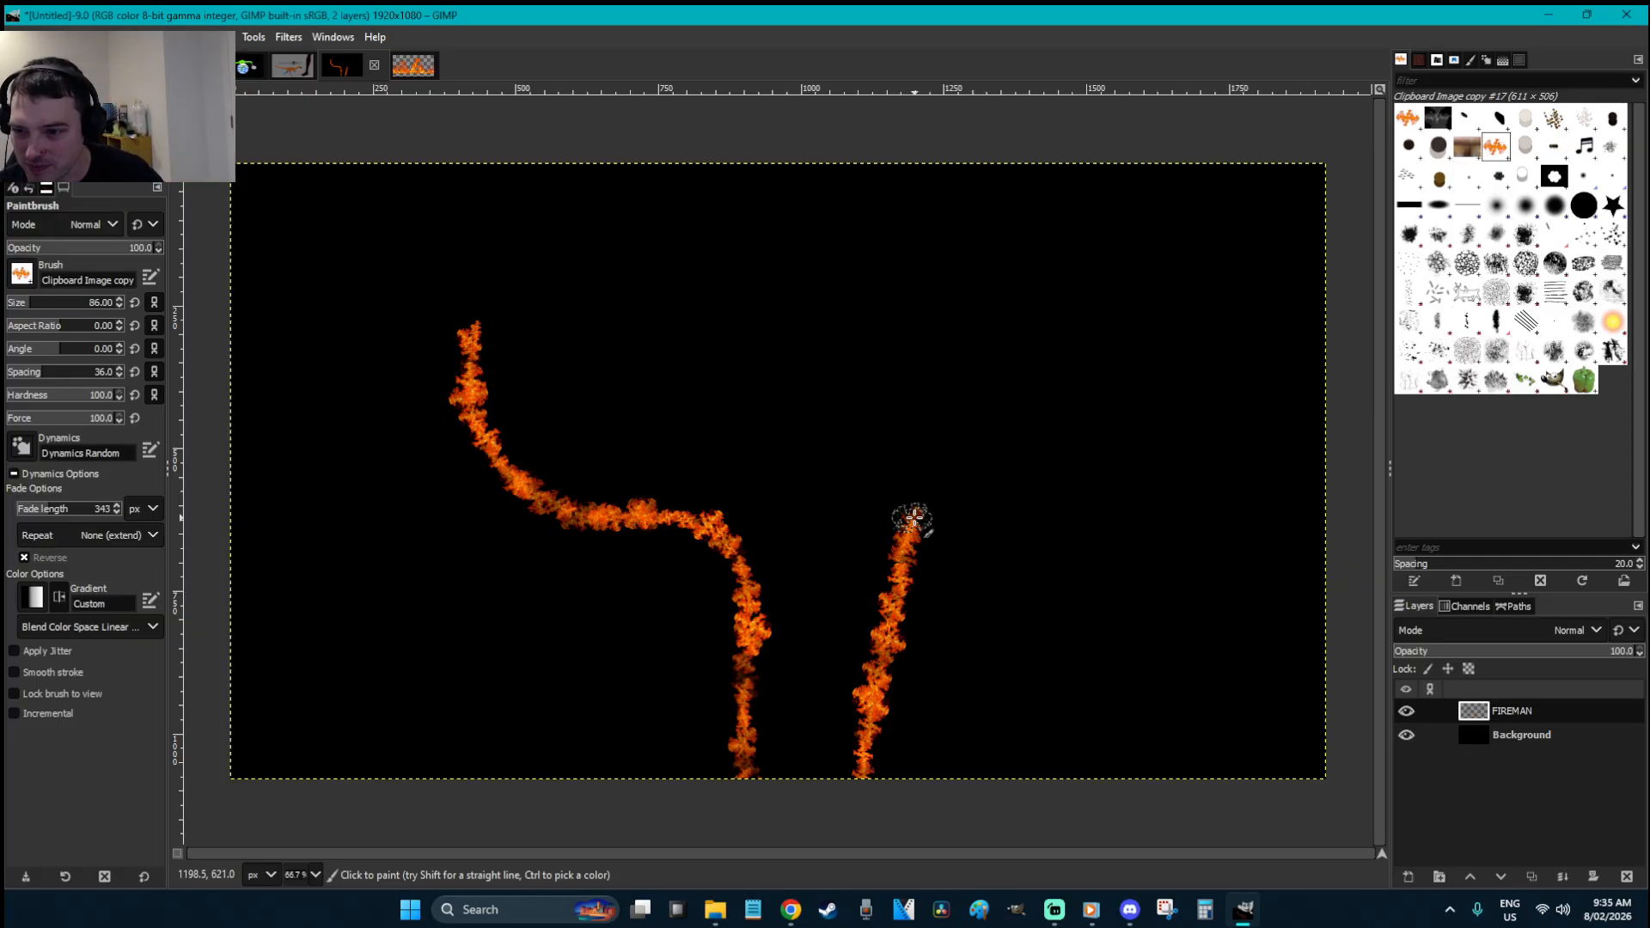
mouse_move(914, 516)
left_mouse_down()
mouse_move(998, 516)
mouse_move(1106, 433)
mouse_move(1111, 304)
left_mouse_up()
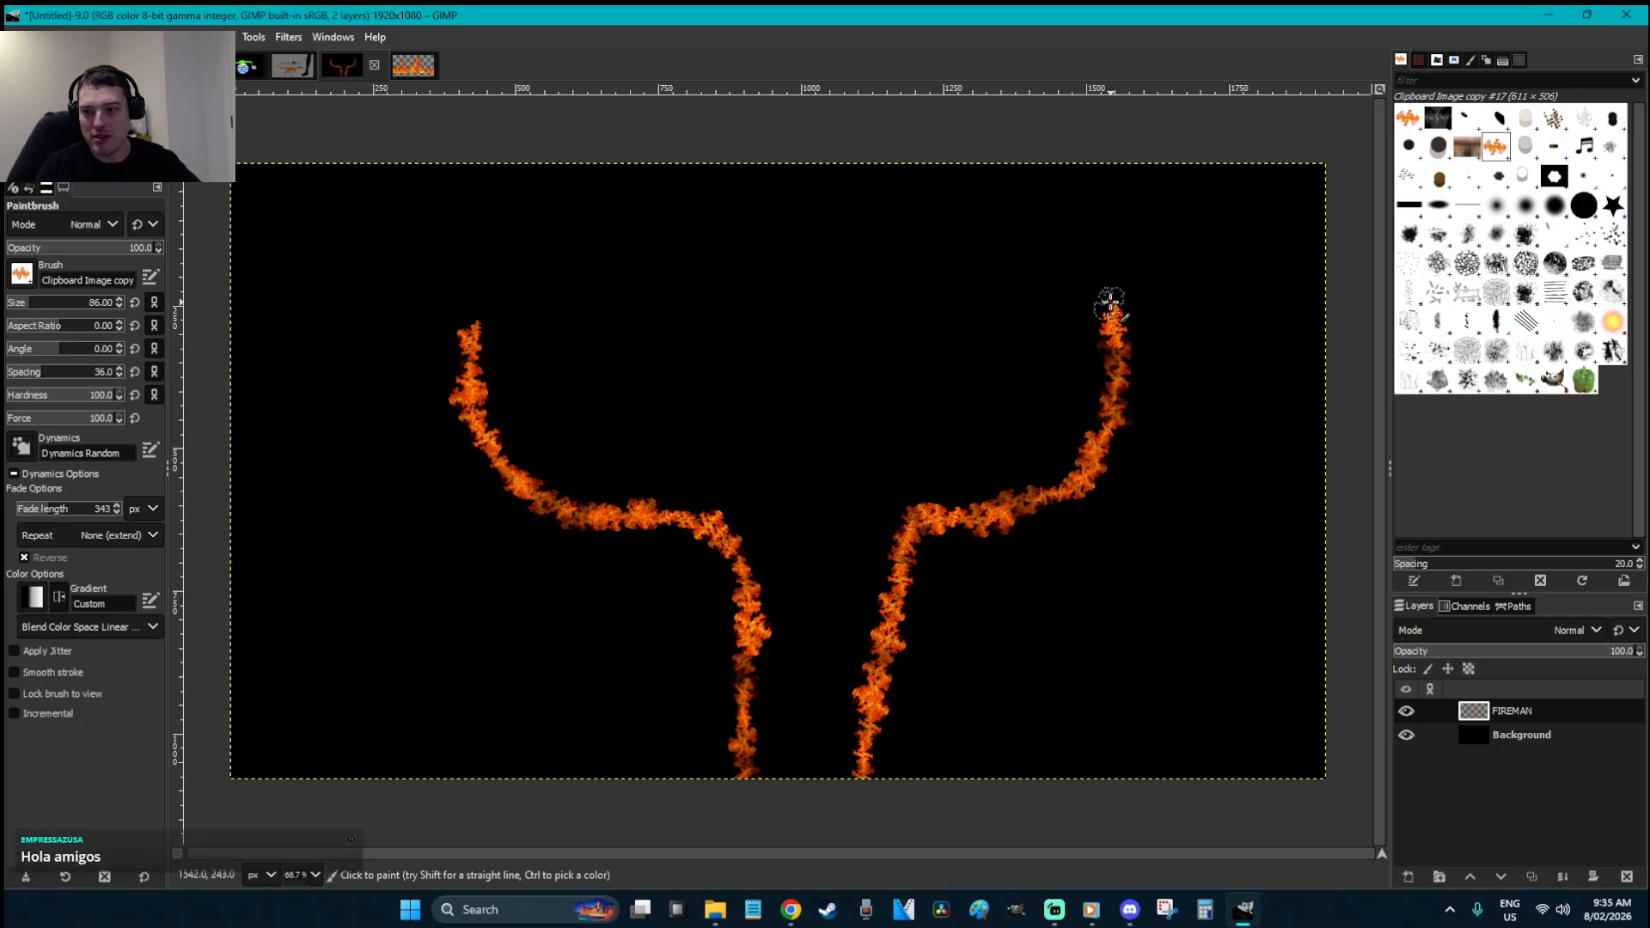
mouse_move(722, 527)
left_mouse_down()
mouse_move(828, 478)
mouse_move(916, 498)
mouse_move(856, 659)
mouse_move(835, 787)
mouse_move(877, 684)
mouse_move(894, 484)
mouse_move(823, 744)
mouse_move(870, 494)
mouse_move(853, 523)
mouse_move(800, 798)
mouse_move(803, 740)
mouse_move(825, 779)
mouse_move(825, 744)
mouse_move(747, 730)
mouse_move(752, 518)
mouse_move(772, 703)
mouse_move(759, 768)
mouse_move(800, 636)
mouse_move(770, 514)
mouse_move(807, 675)
mouse_move(832, 574)
mouse_move(812, 505)
mouse_move(851, 525)
mouse_move(809, 512)
mouse_move(815, 609)
mouse_move(822, 537)
mouse_move(796, 491)
mouse_move(778, 657)
mouse_move(739, 522)
mouse_move(651, 512)
mouse_move(985, 513)
left_mouse_up()
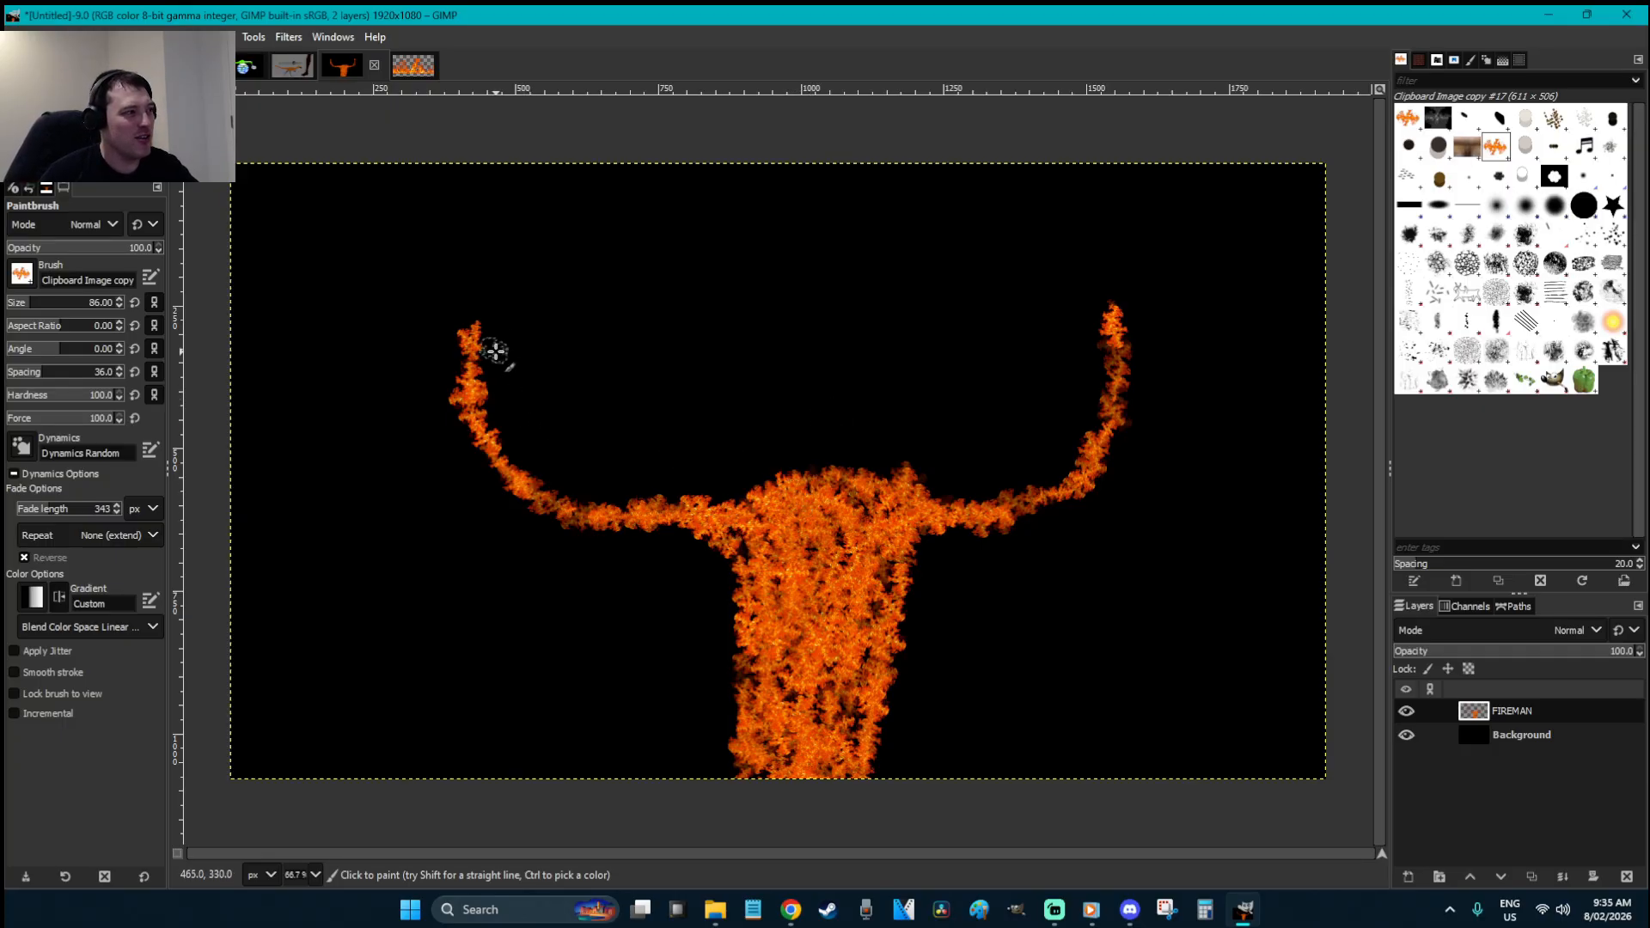
- Paint flame hands with spread fingers on both raised arms and add a neck with a filled oval head
mouse_move(472, 355)
left_mouse_down()
mouse_move(445, 290)
mouse_move(464, 345)
mouse_move(397, 318)
mouse_move(469, 356)
mouse_move(413, 379)
mouse_move(492, 349)
mouse_move(525, 305)
left_mouse_up()
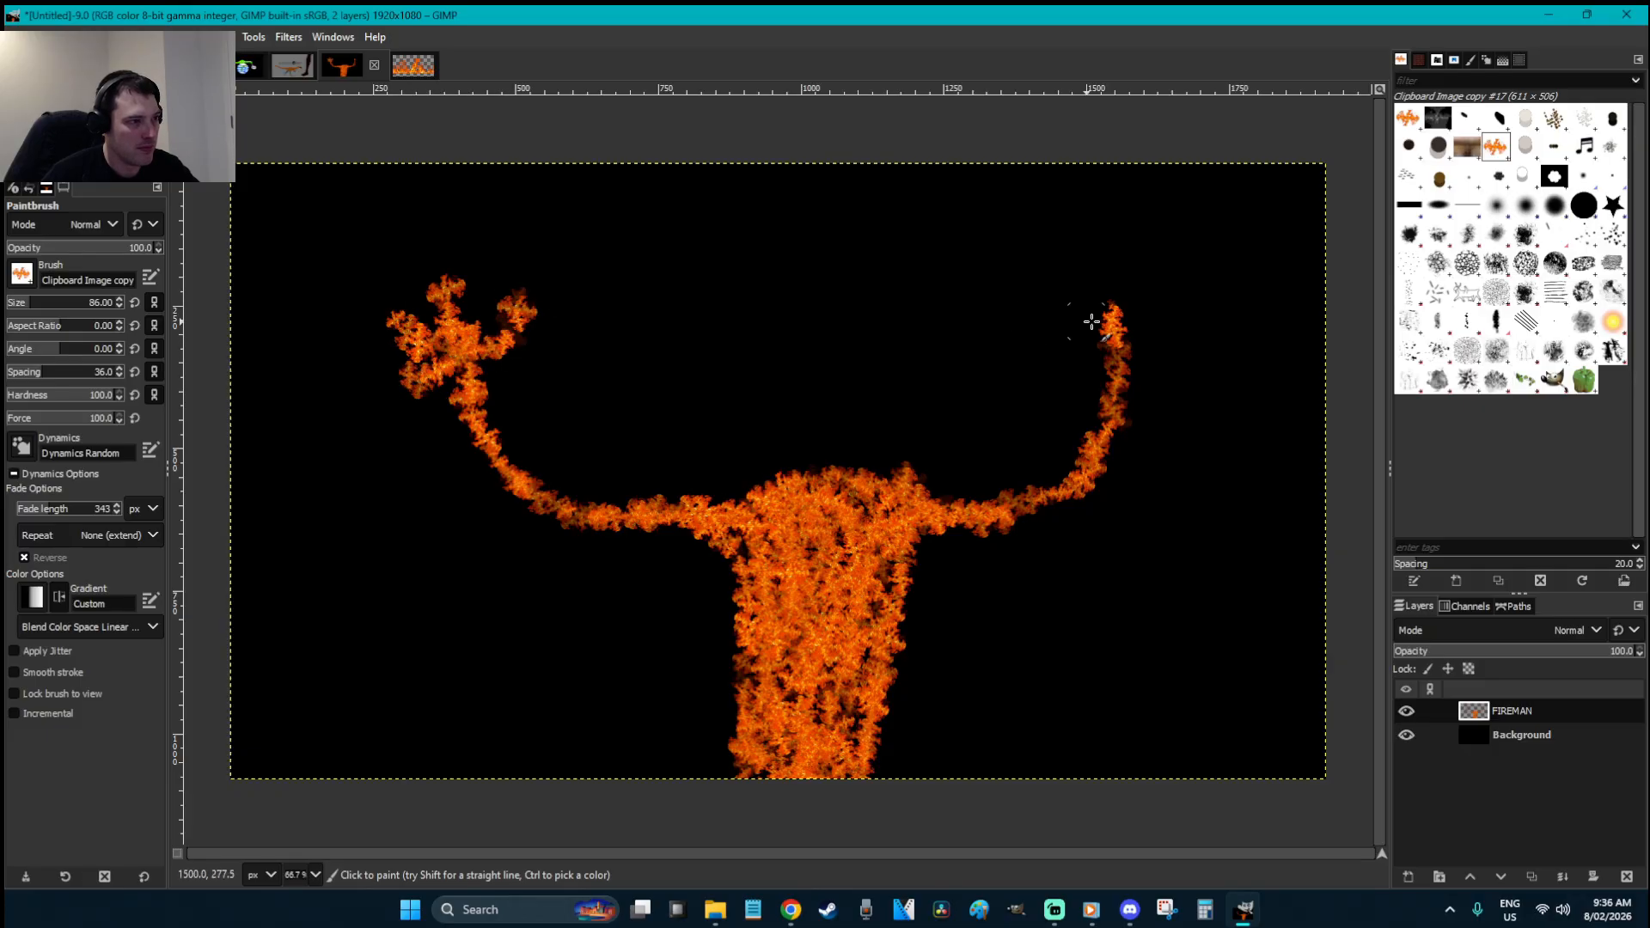
mouse_move(1113, 331)
left_mouse_down()
mouse_move(1053, 273)
mouse_move(1127, 265)
mouse_move(1117, 230)
mouse_move(1186, 273)
mouse_move(1219, 345)
left_mouse_up()
mouse_move(830, 490)
left_mouse_down()
mouse_move(823, 393)
mouse_move(817, 462)
mouse_move(818, 414)
mouse_move(759, 395)
mouse_move(731, 339)
mouse_move(795, 288)
mouse_move(852, 284)
mouse_move(903, 346)
mouse_move(844, 398)
mouse_move(760, 376)
mouse_move(772, 307)
mouse_move(768, 372)
mouse_move(865, 367)
mouse_move(859, 320)
mouse_move(749, 362)
mouse_move(890, 322)
mouse_move(804, 325)
mouse_move(776, 365)
mouse_move(844, 309)
mouse_move(806, 316)
mouse_move(815, 353)
mouse_move(872, 307)
mouse_move(796, 329)
mouse_move(788, 381)
mouse_move(868, 367)
mouse_move(889, 341)
mouse_move(780, 335)
left_mouse_up()
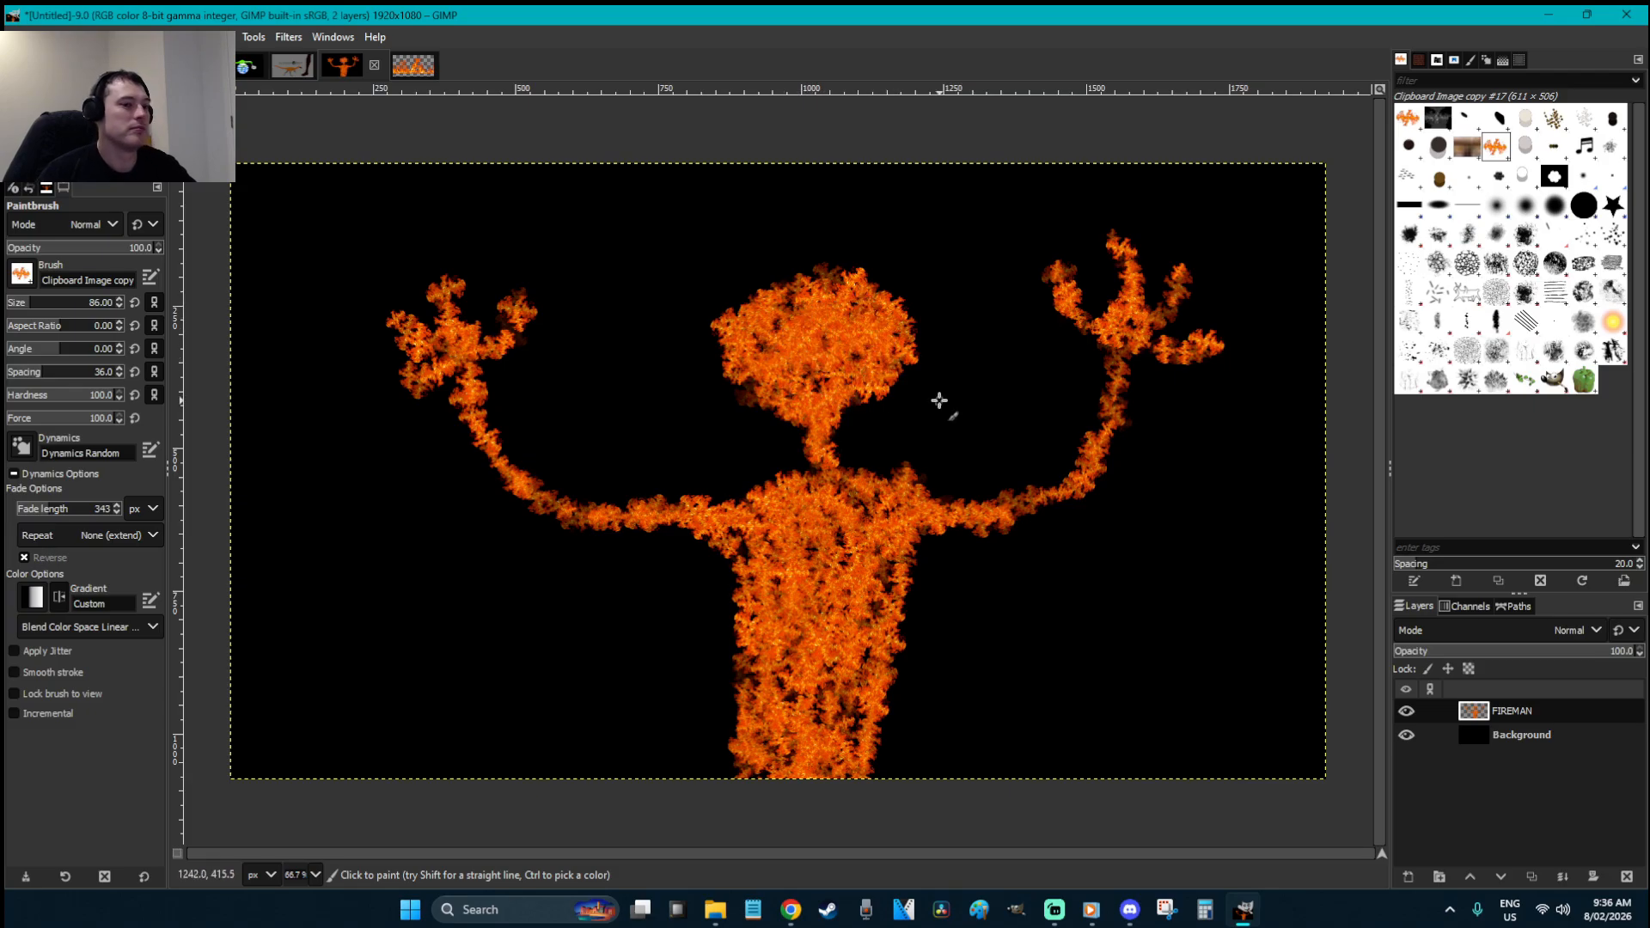
- Create a new transparent layer named FIREFACE above the FIREMAN layer
key("shift+ctrl+n")
type("FIRE")
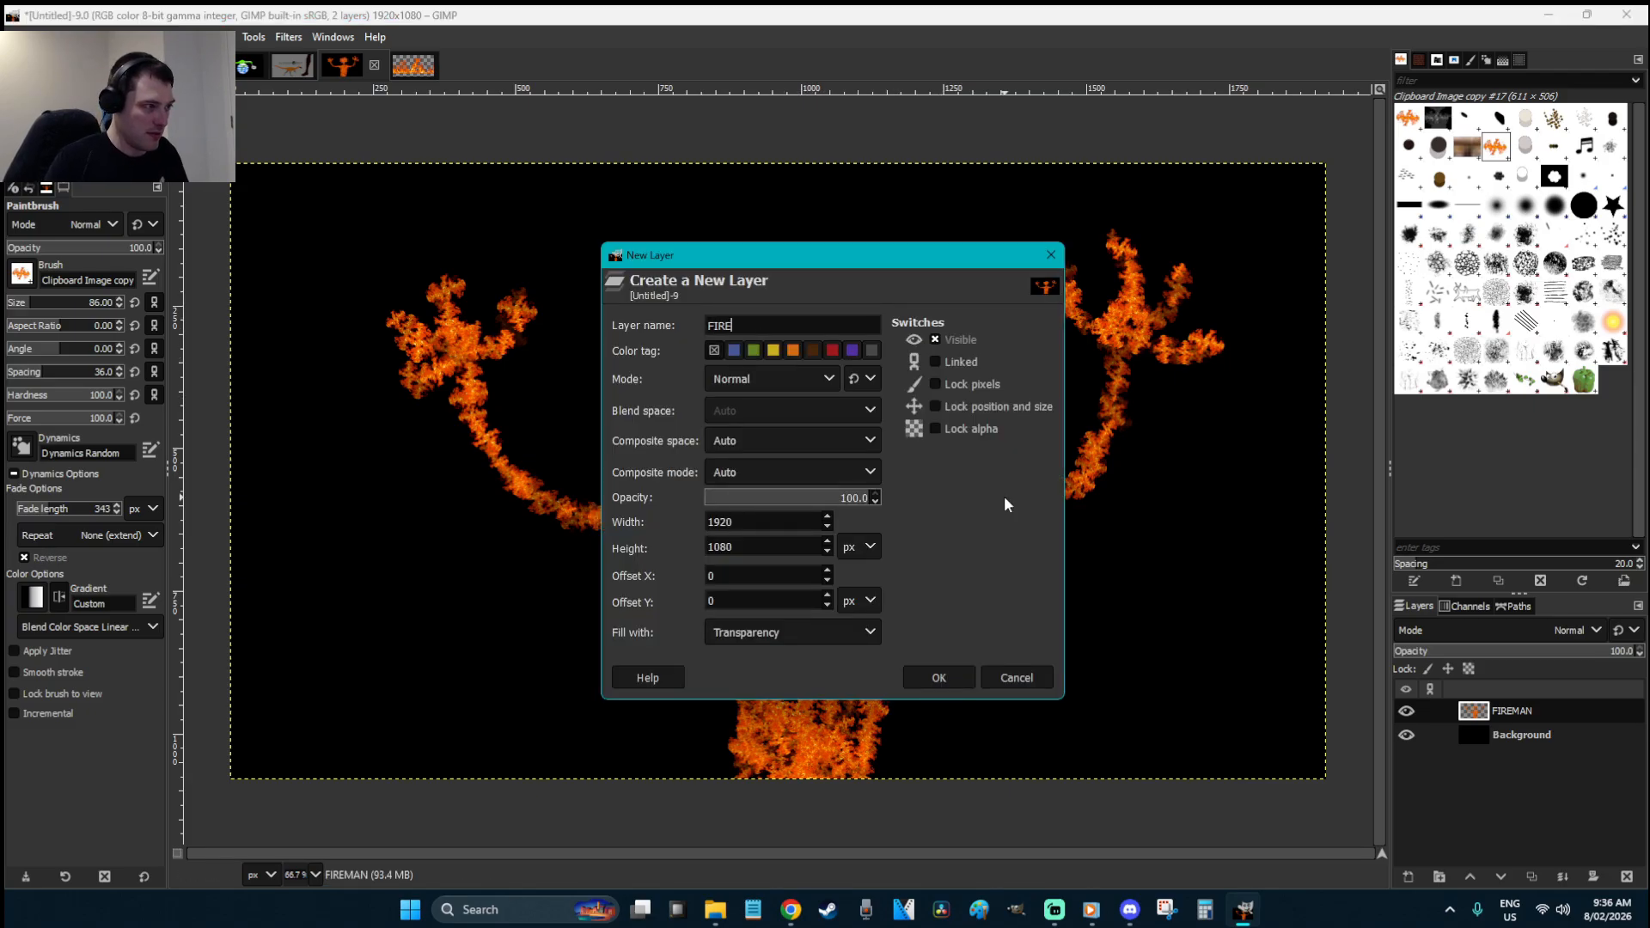
type("FACE")
key("Return")
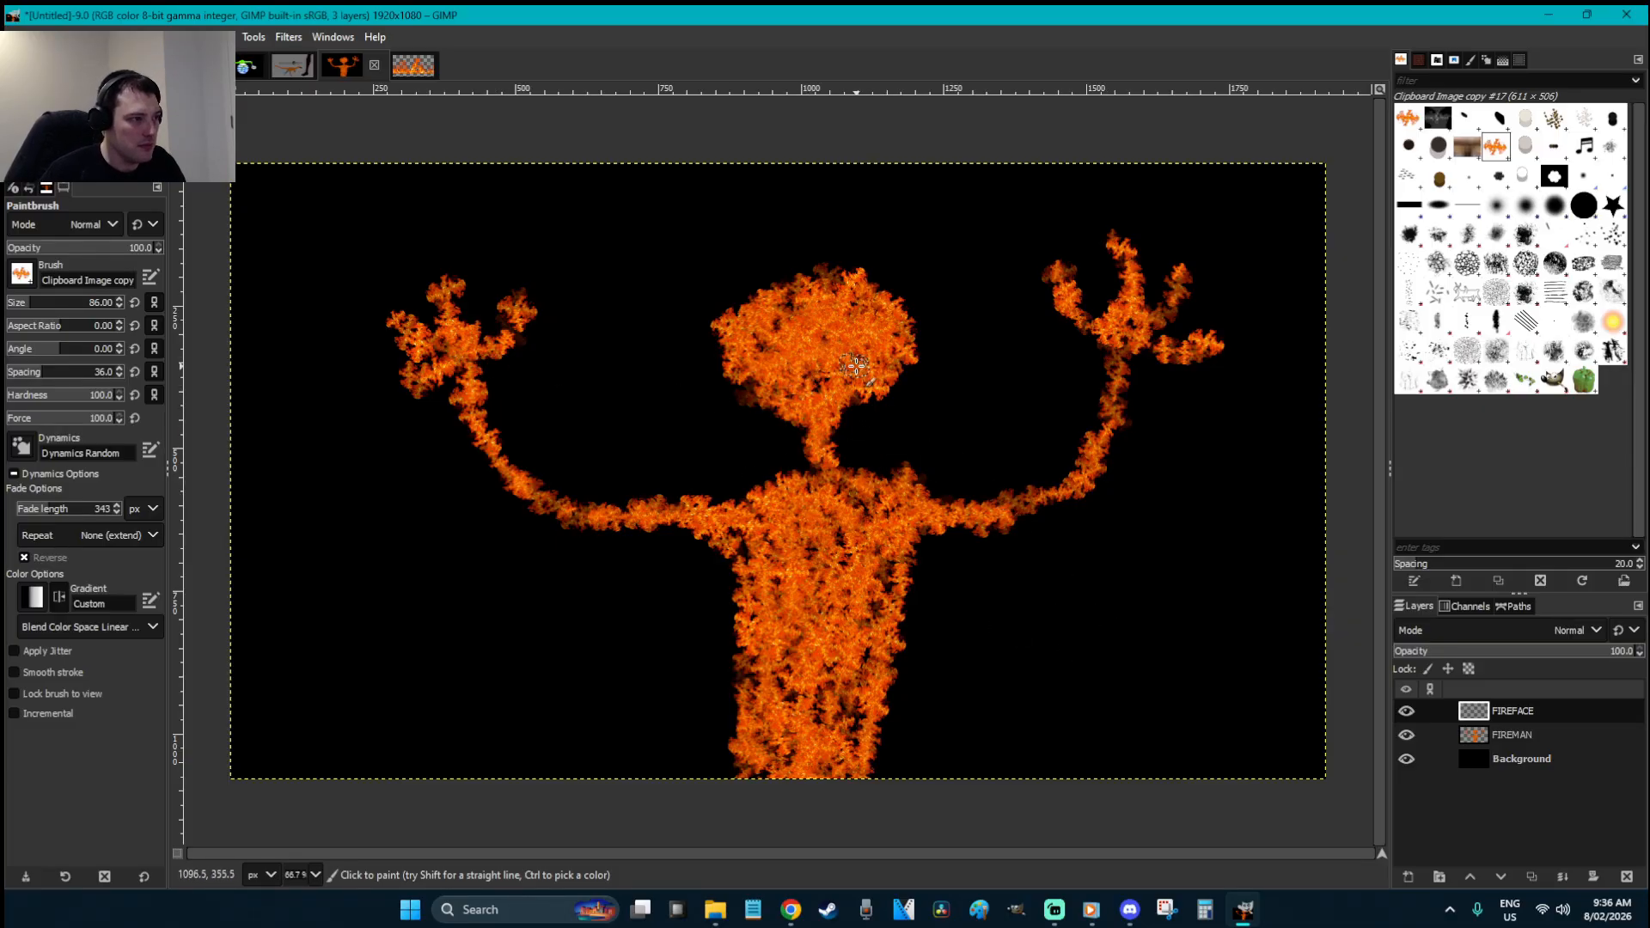
- Lower the FIREMAN layer's opacity to 41.1 and paint two flame eyes and a mouth on the FIREFACE layer
left_click(1535, 728)
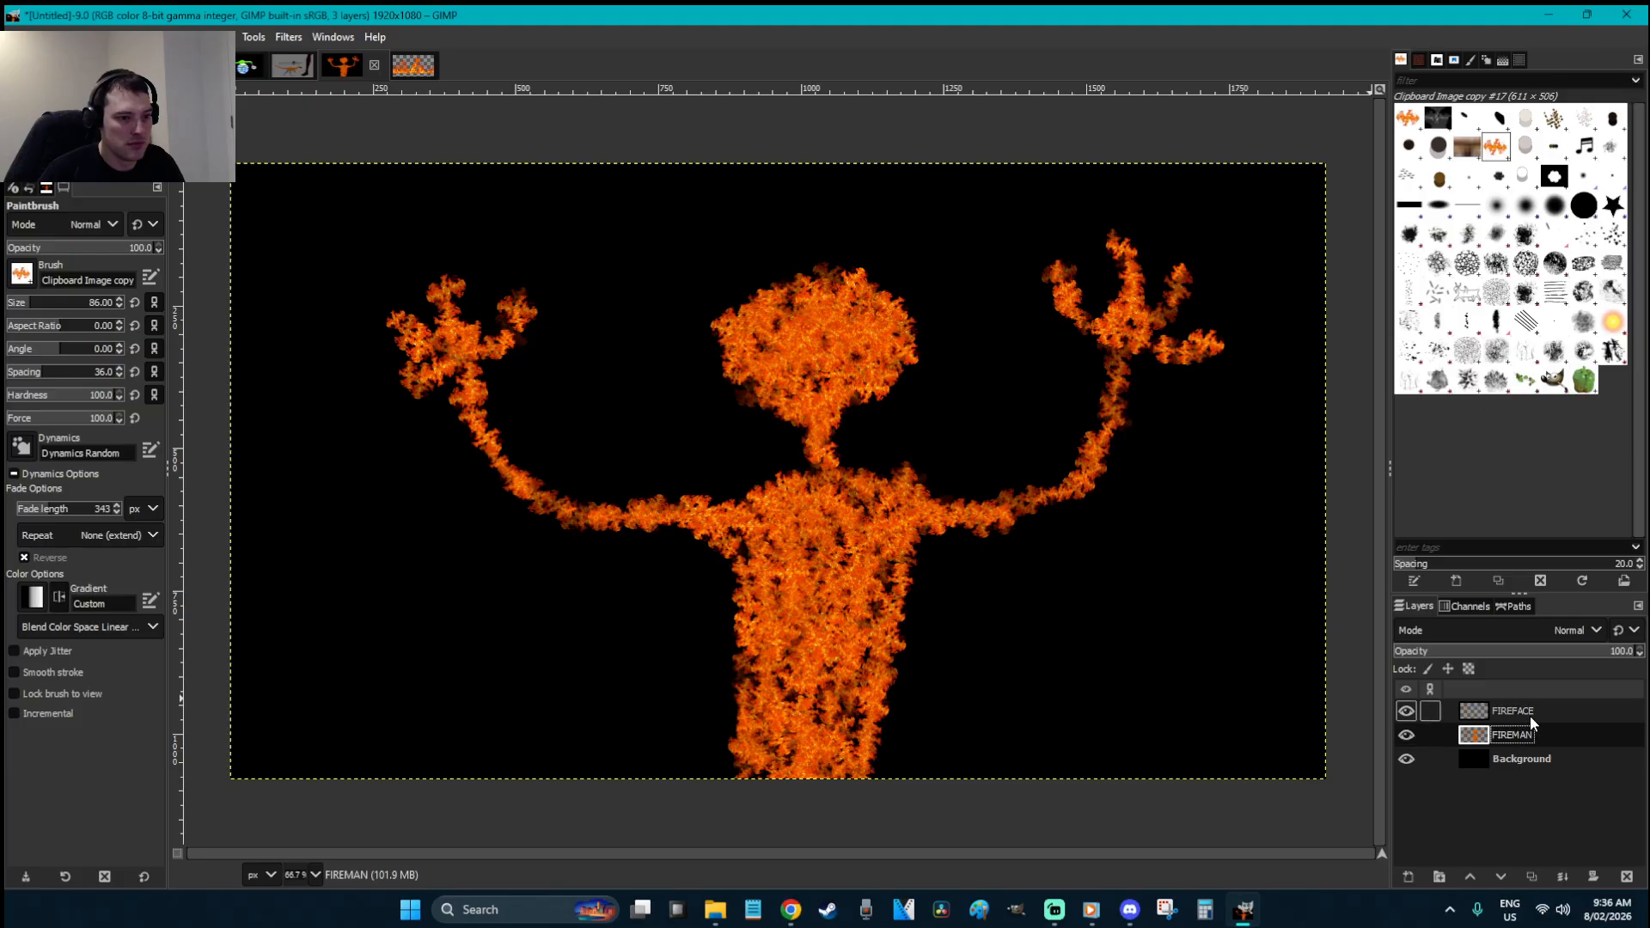
left_click(1491, 650)
left_click(1516, 708)
mouse_move(790, 378)
left_mouse_down()
mouse_move(828, 354)
mouse_move(847, 369)
mouse_move(821, 351)
mouse_move(792, 375)
mouse_move(845, 367)
mouse_move(778, 373)
mouse_move(865, 368)
mouse_move(835, 349)
mouse_move(779, 365)
mouse_move(831, 368)
mouse_move(760, 317)
left_mouse_up()
mouse_move(870, 307)
left_mouse_down()
mouse_move(847, 301)
mouse_move(860, 297)
left_mouse_up()
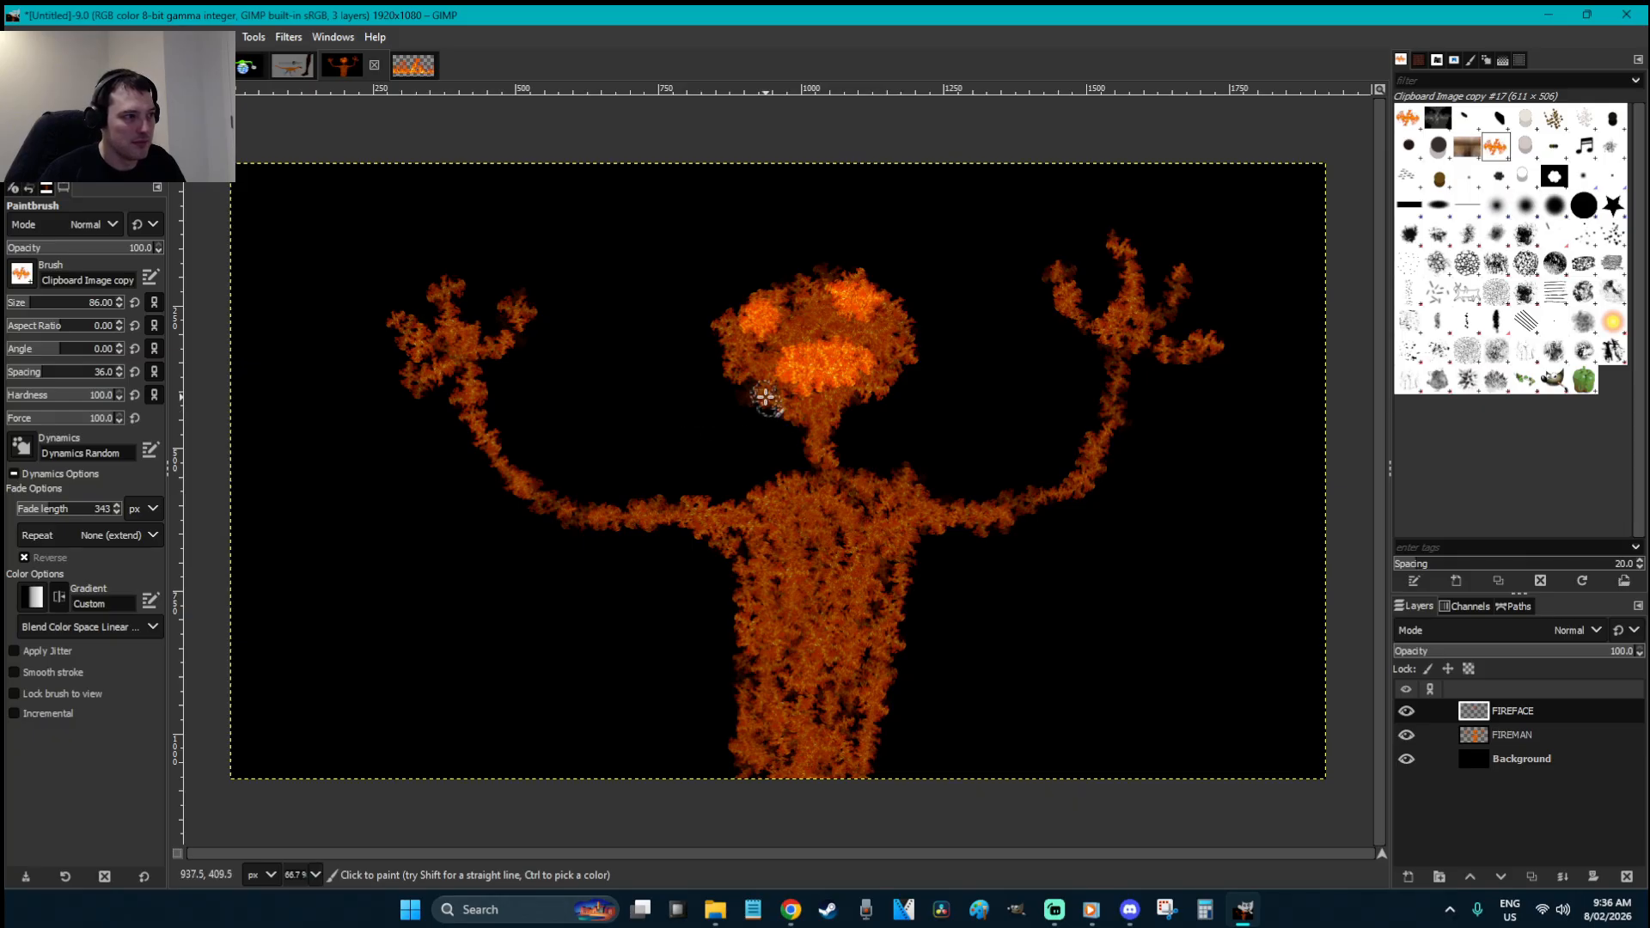
- Apply Brightness-Contrast to the FIREFACE layer with brightness 72 and contrast 71
right_click(752, 375)
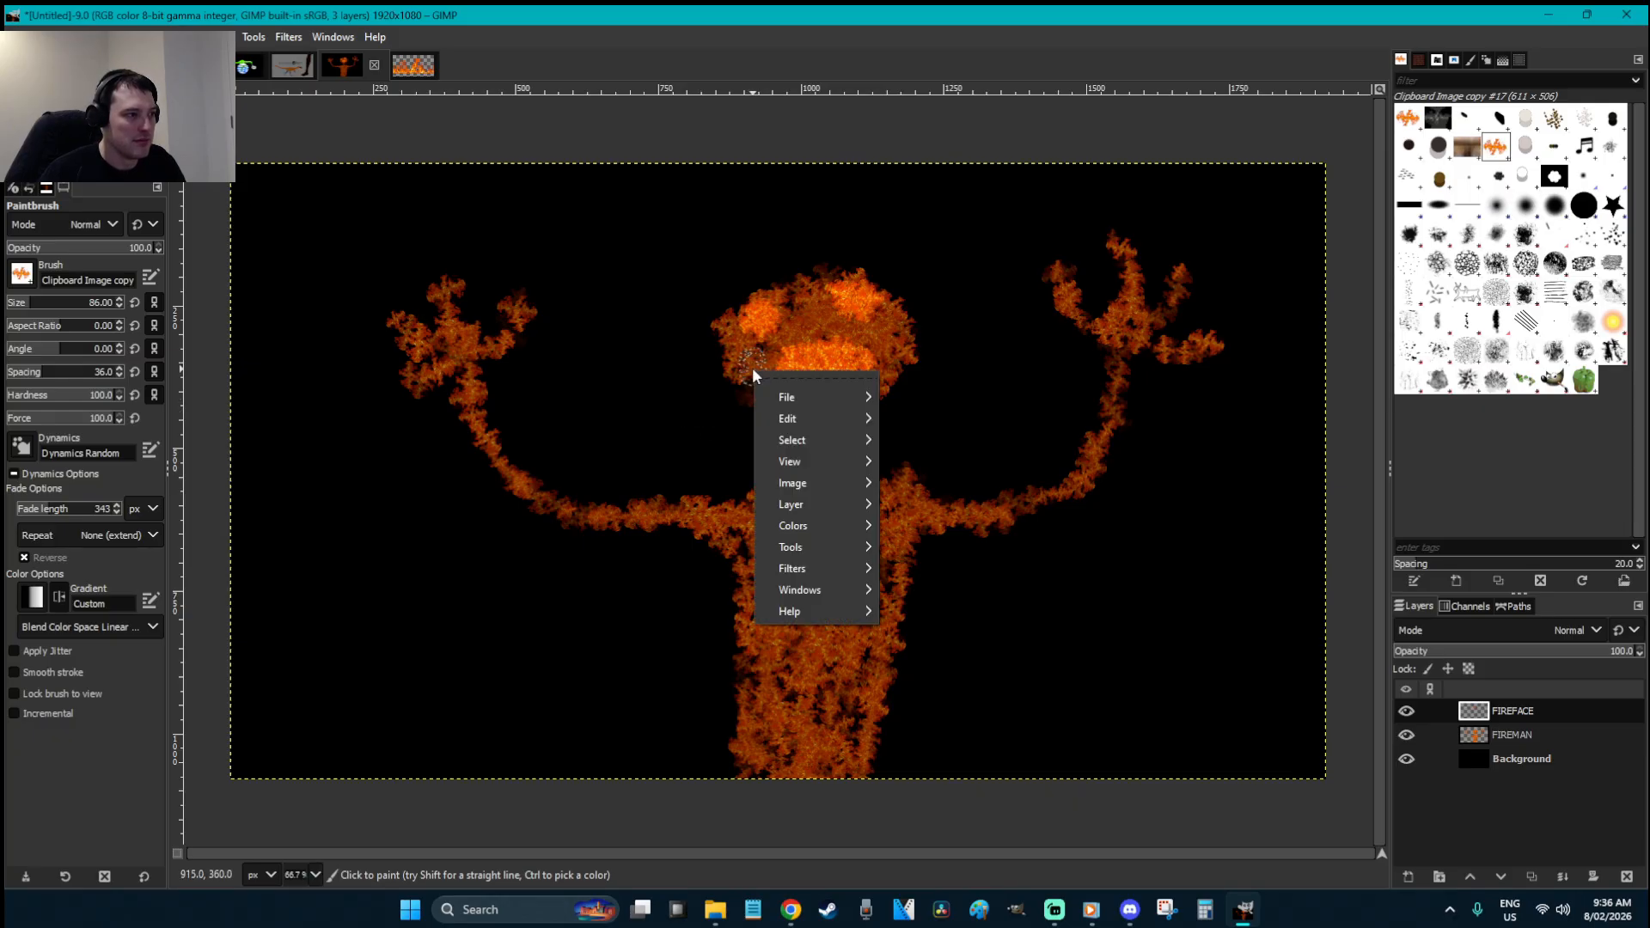
left_click(893, 349)
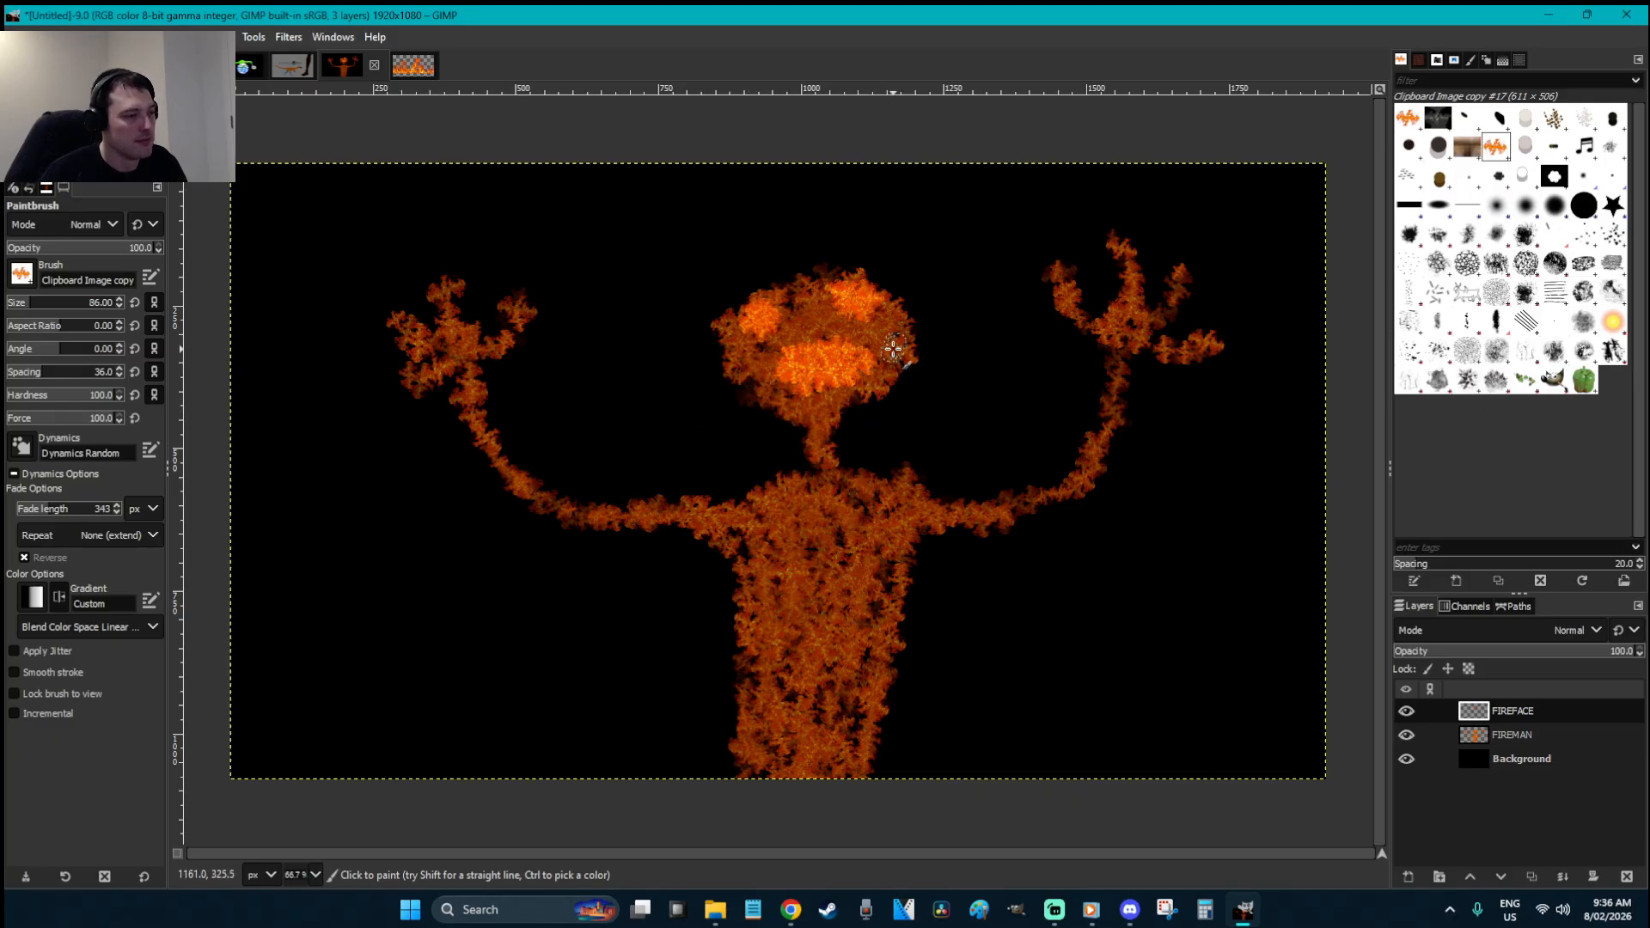
right_click(893, 349)
mouse_move(941, 504)
left_click(1092, 484)
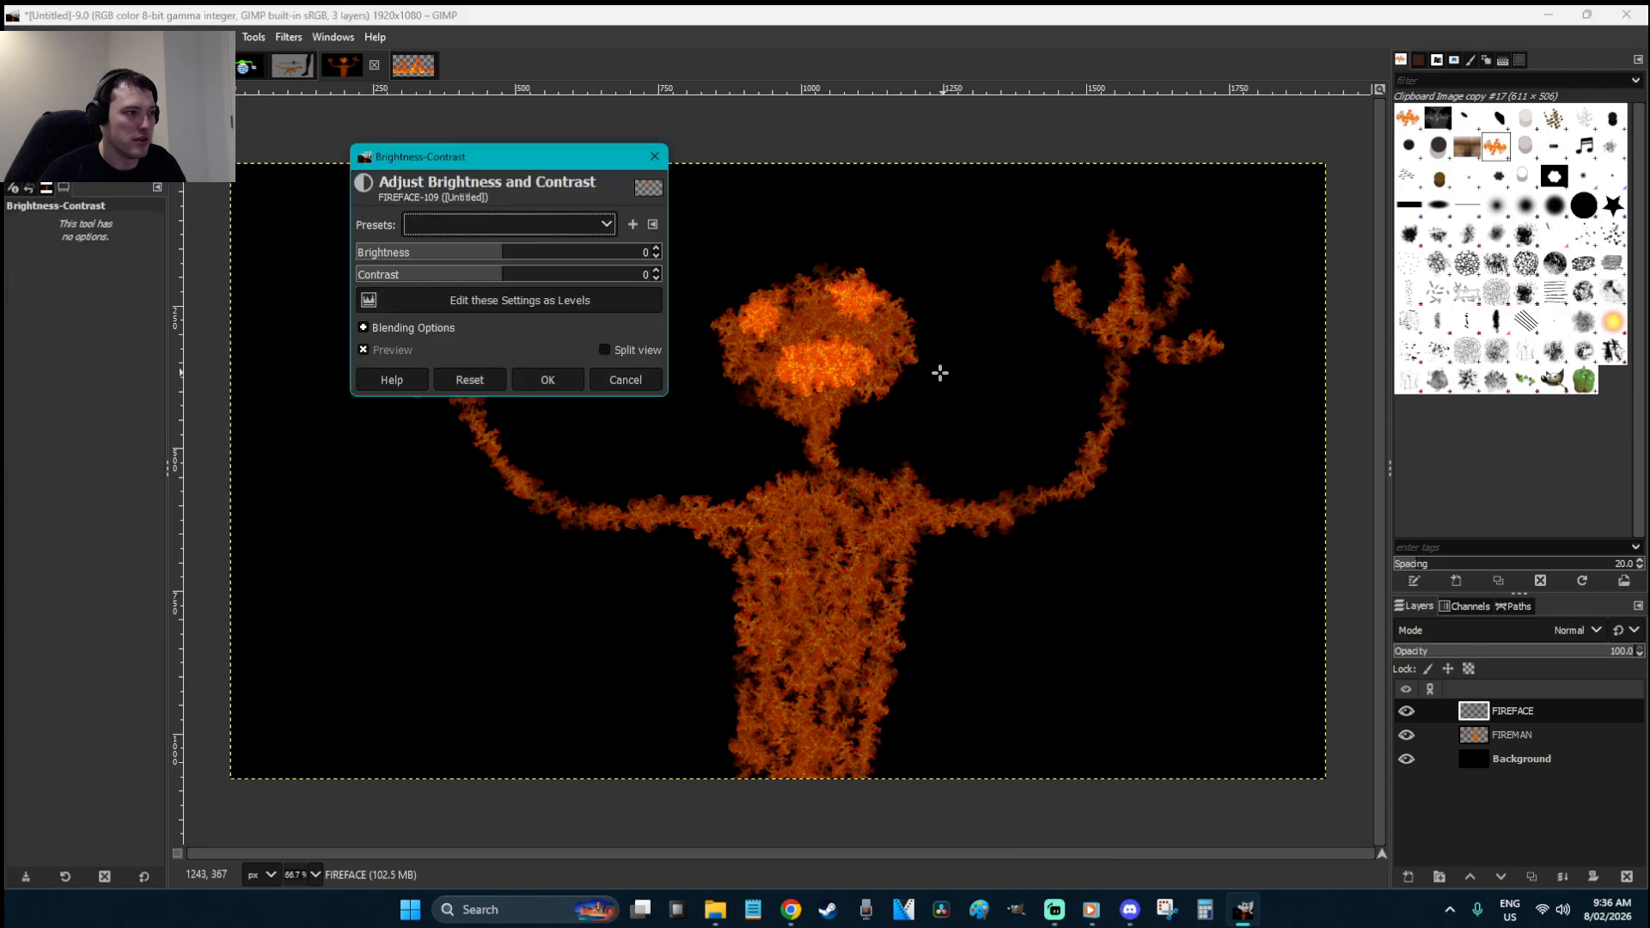
left_click(590, 259)
left_click(585, 280)
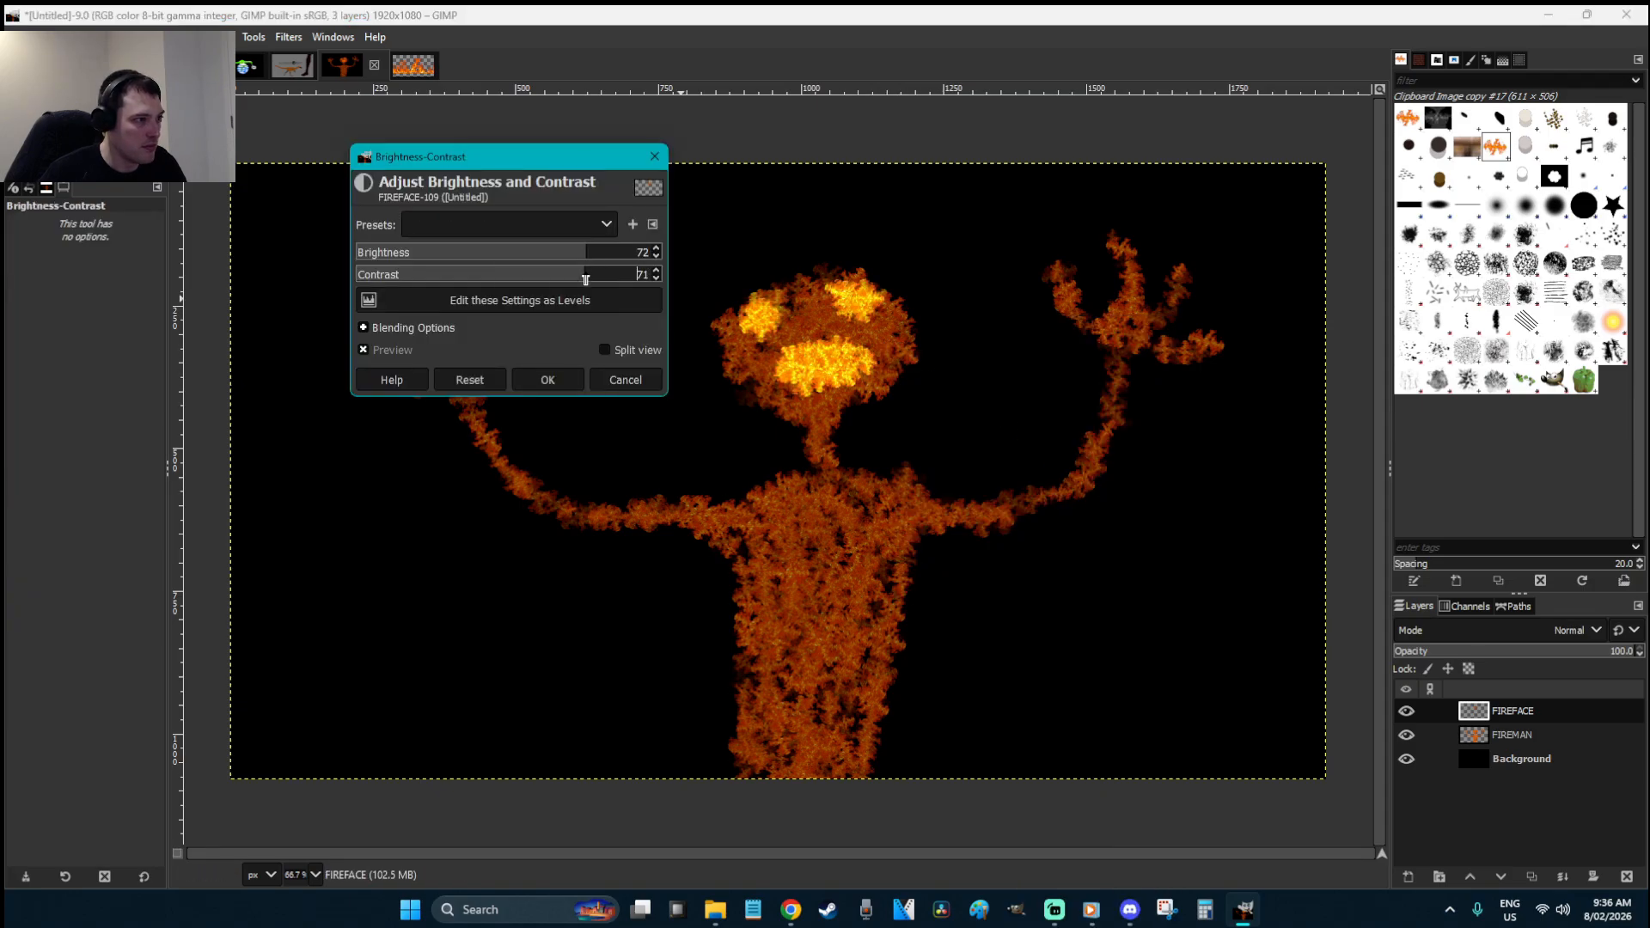
left_click(554, 378)
- Restore the FIREMAN layer to 100 opacity and reselect the FIREFACE layer
left_click(1497, 734)
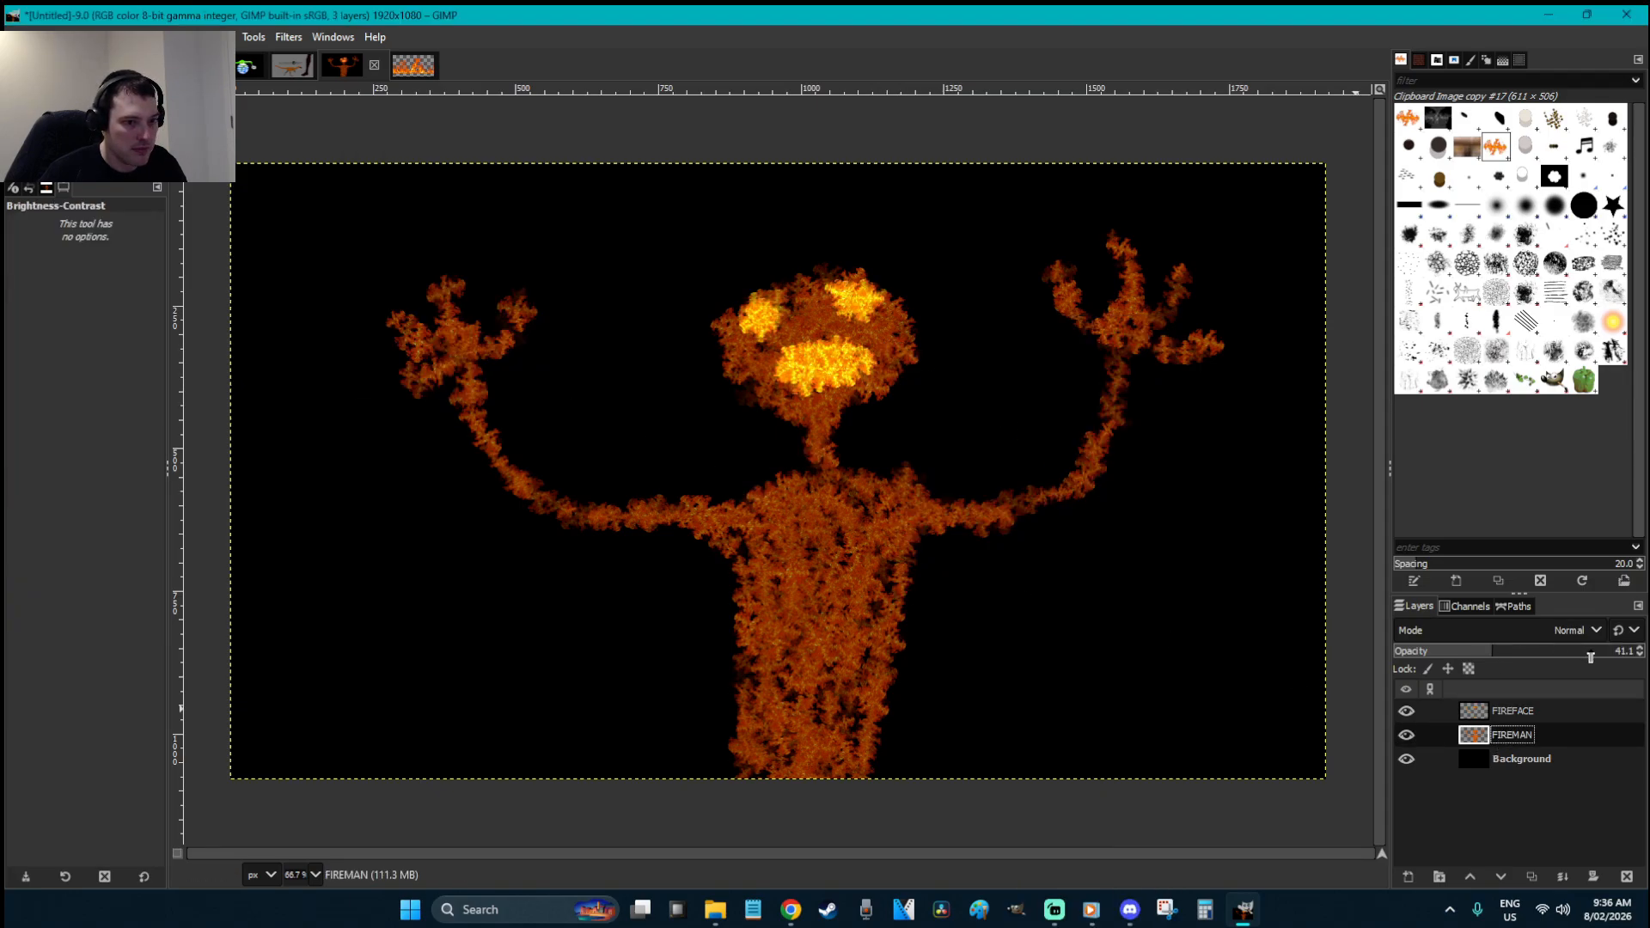
key("ctrl+f")
left_click(1535, 714)
- Darken the face features on FIREFACE by applying Brightness-Contrast twice, with brightness -127 and maximum contrast
right_click(916, 279)
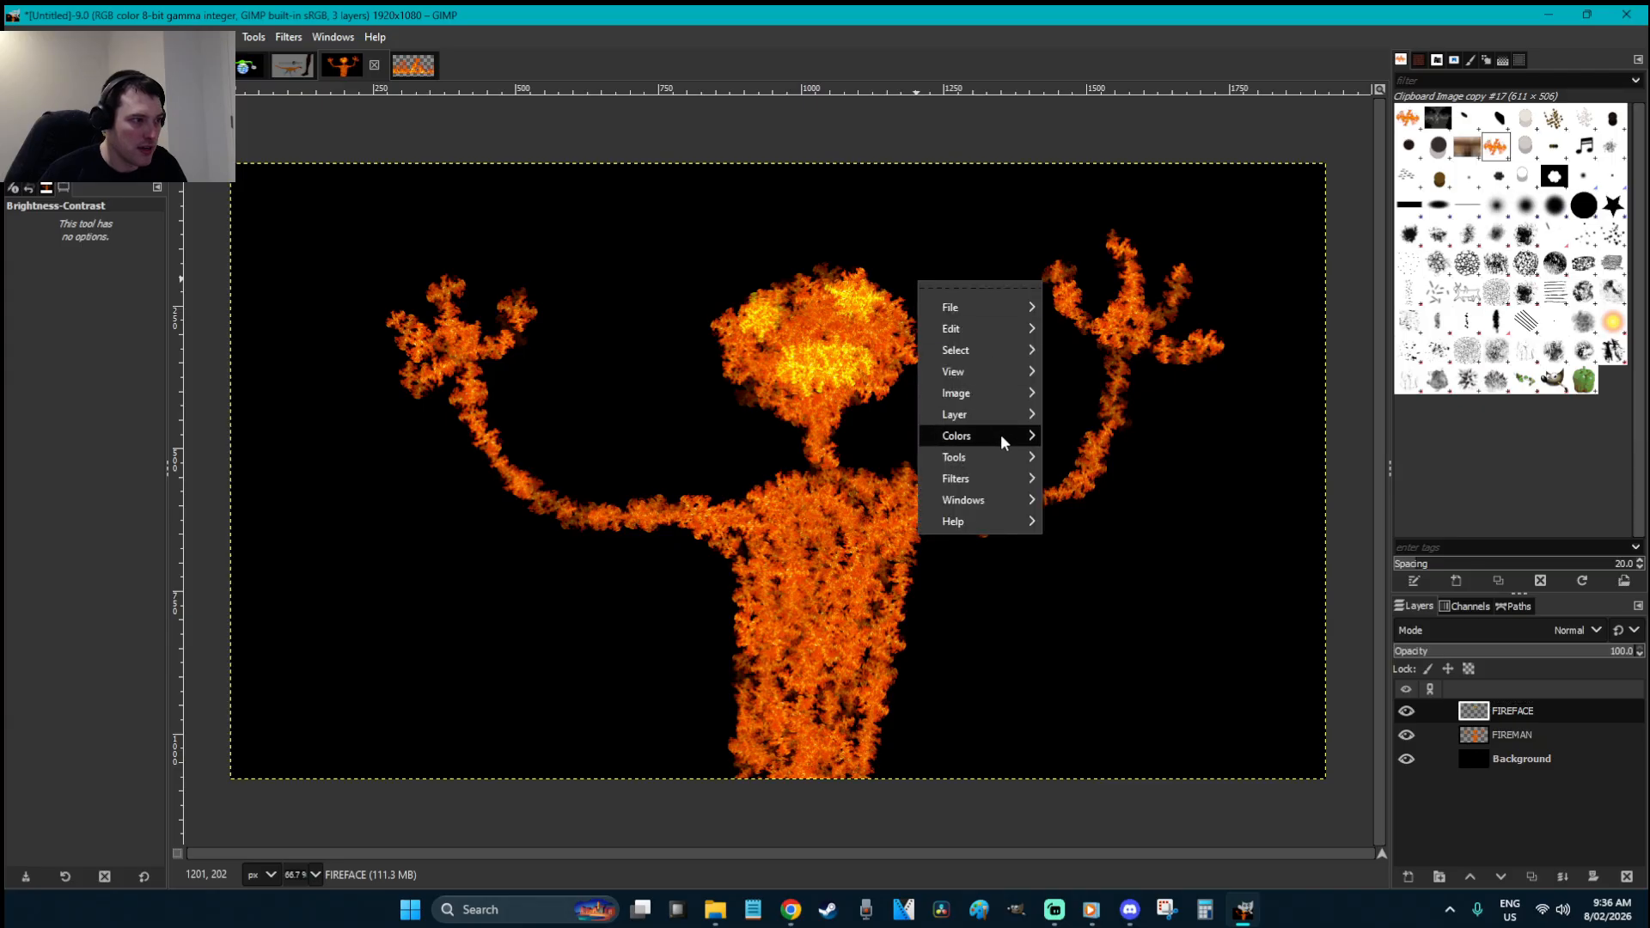
mouse_move(1004, 438)
left_click(1136, 491)
left_click_drag(507, 253, 254, 241)
left_click_drag(464, 279, 782, 302)
left_click(550, 394)
left_click(559, 379)
left_click_drag(477, 258, 284, 255)
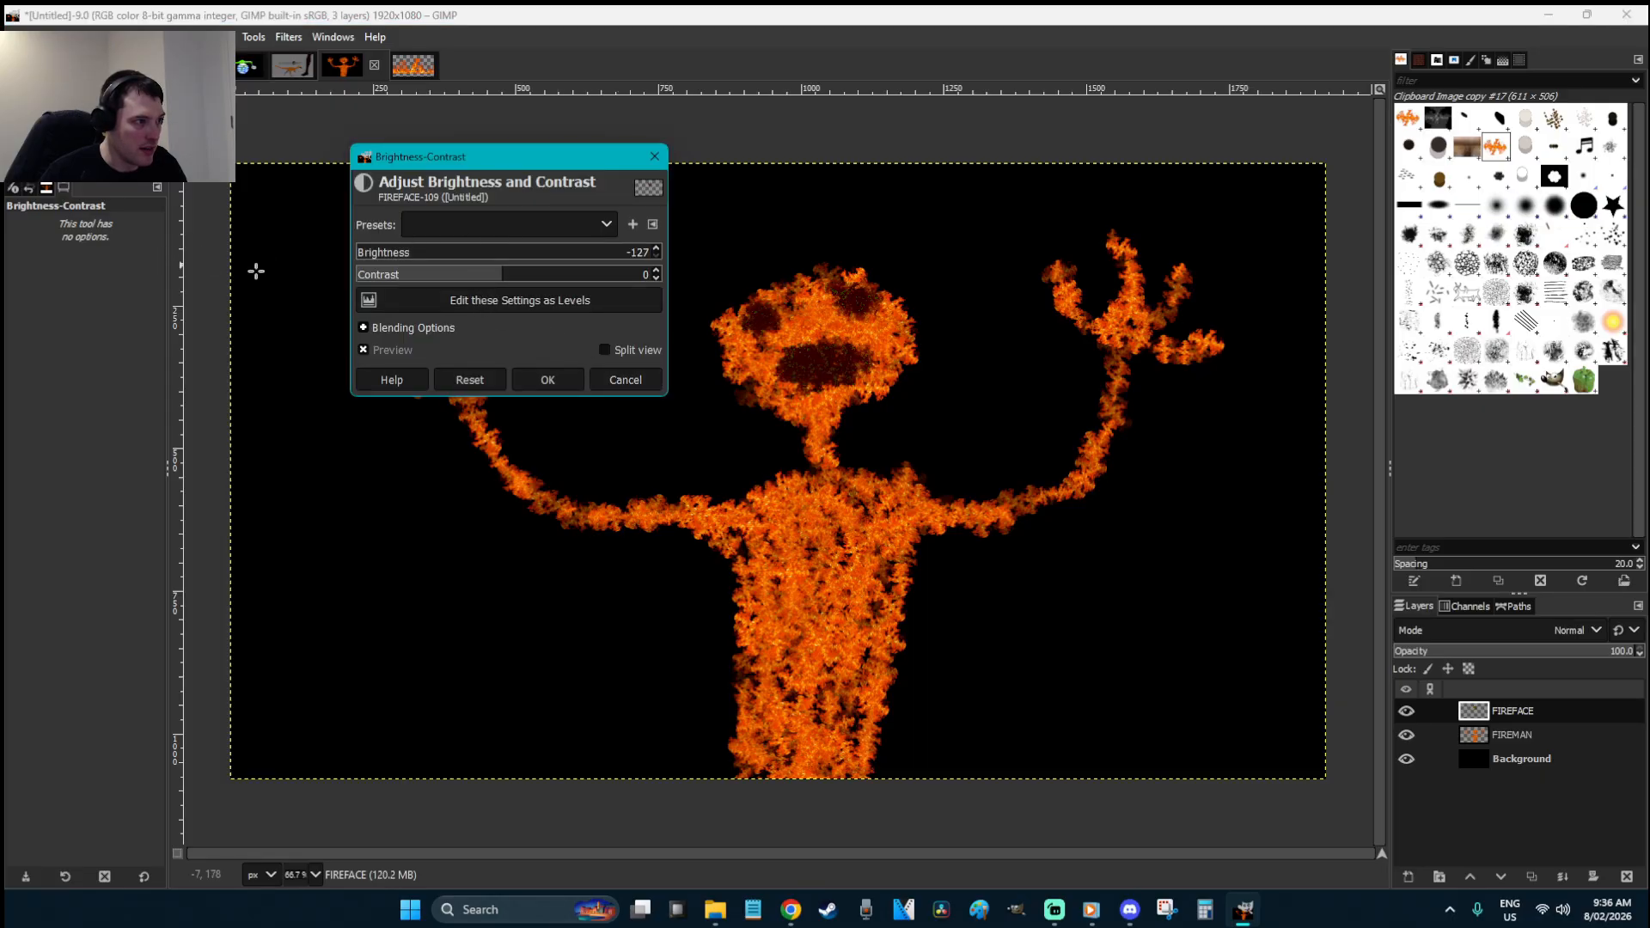
left_click_drag(464, 275, 777, 294)
left_click(546, 378)
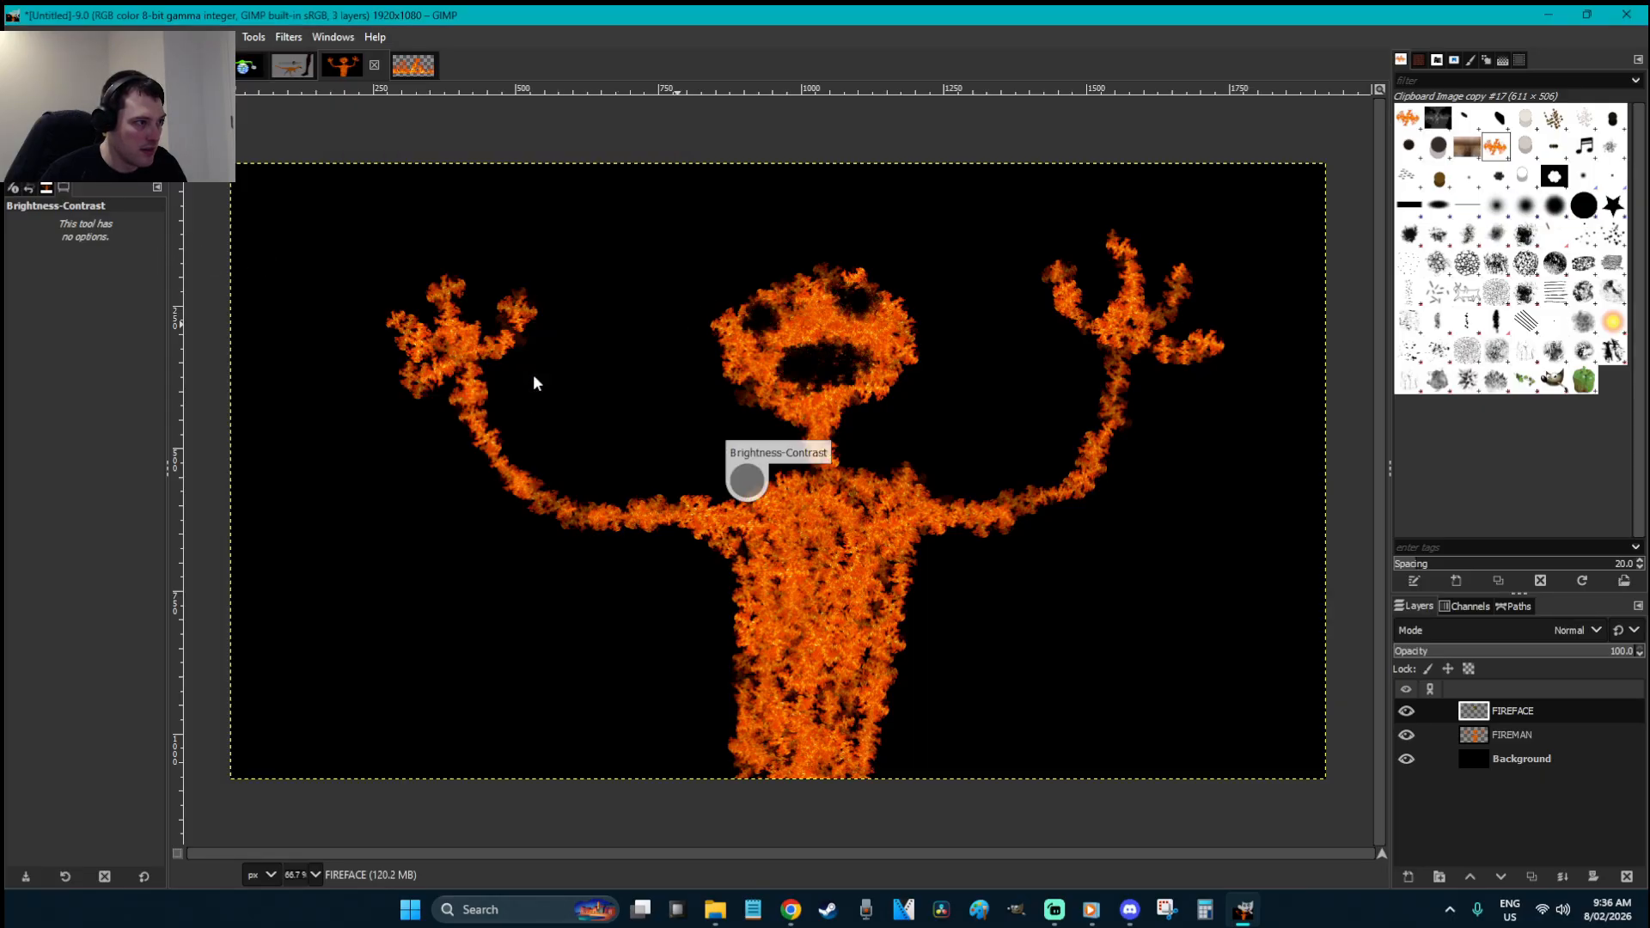
key("r")
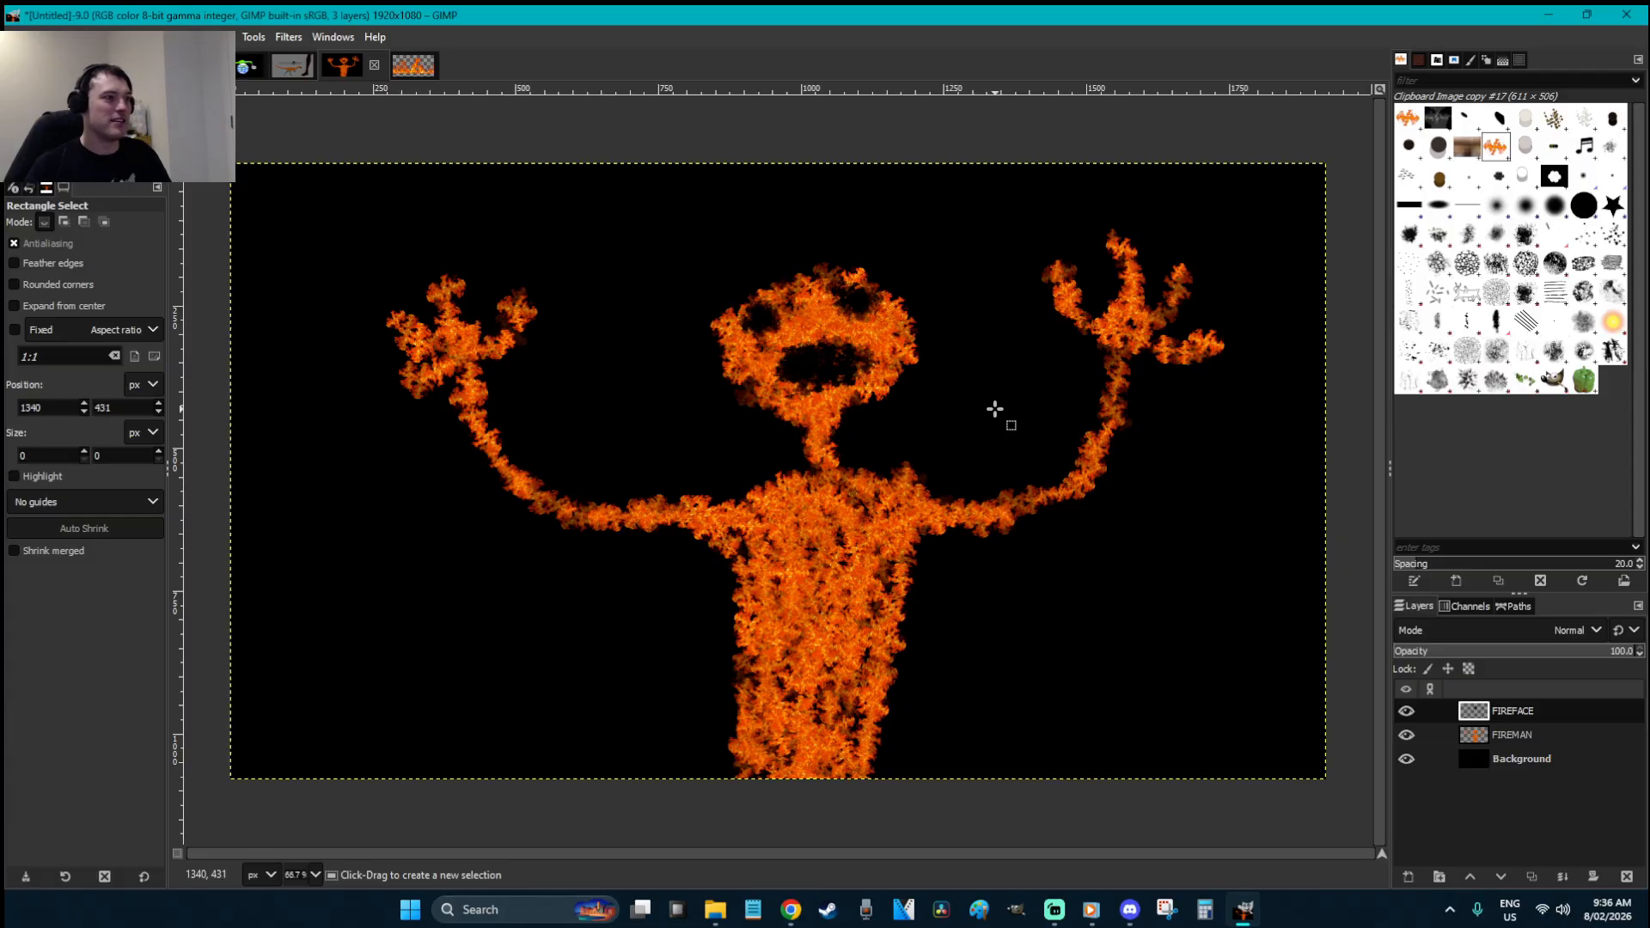
- Toggle the FIREFACE layer's visibility to compare the figure with and without its dark face
left_click(1406, 710)
left_click(1406, 710)
left_click(1407, 710)
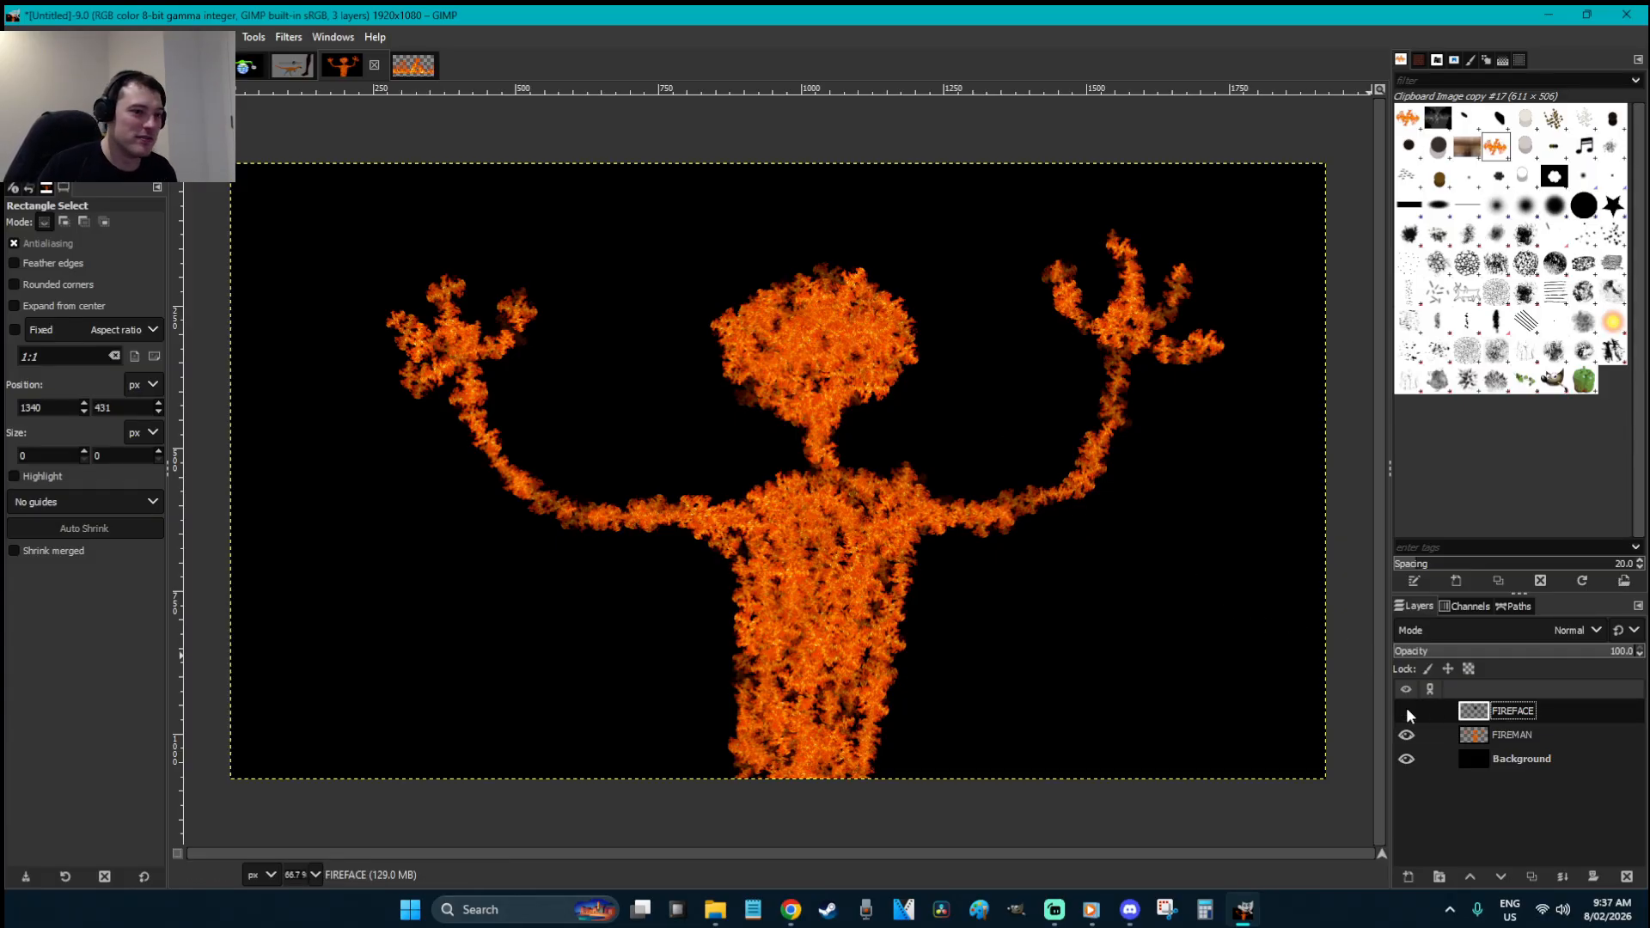
left_click(1406, 710)
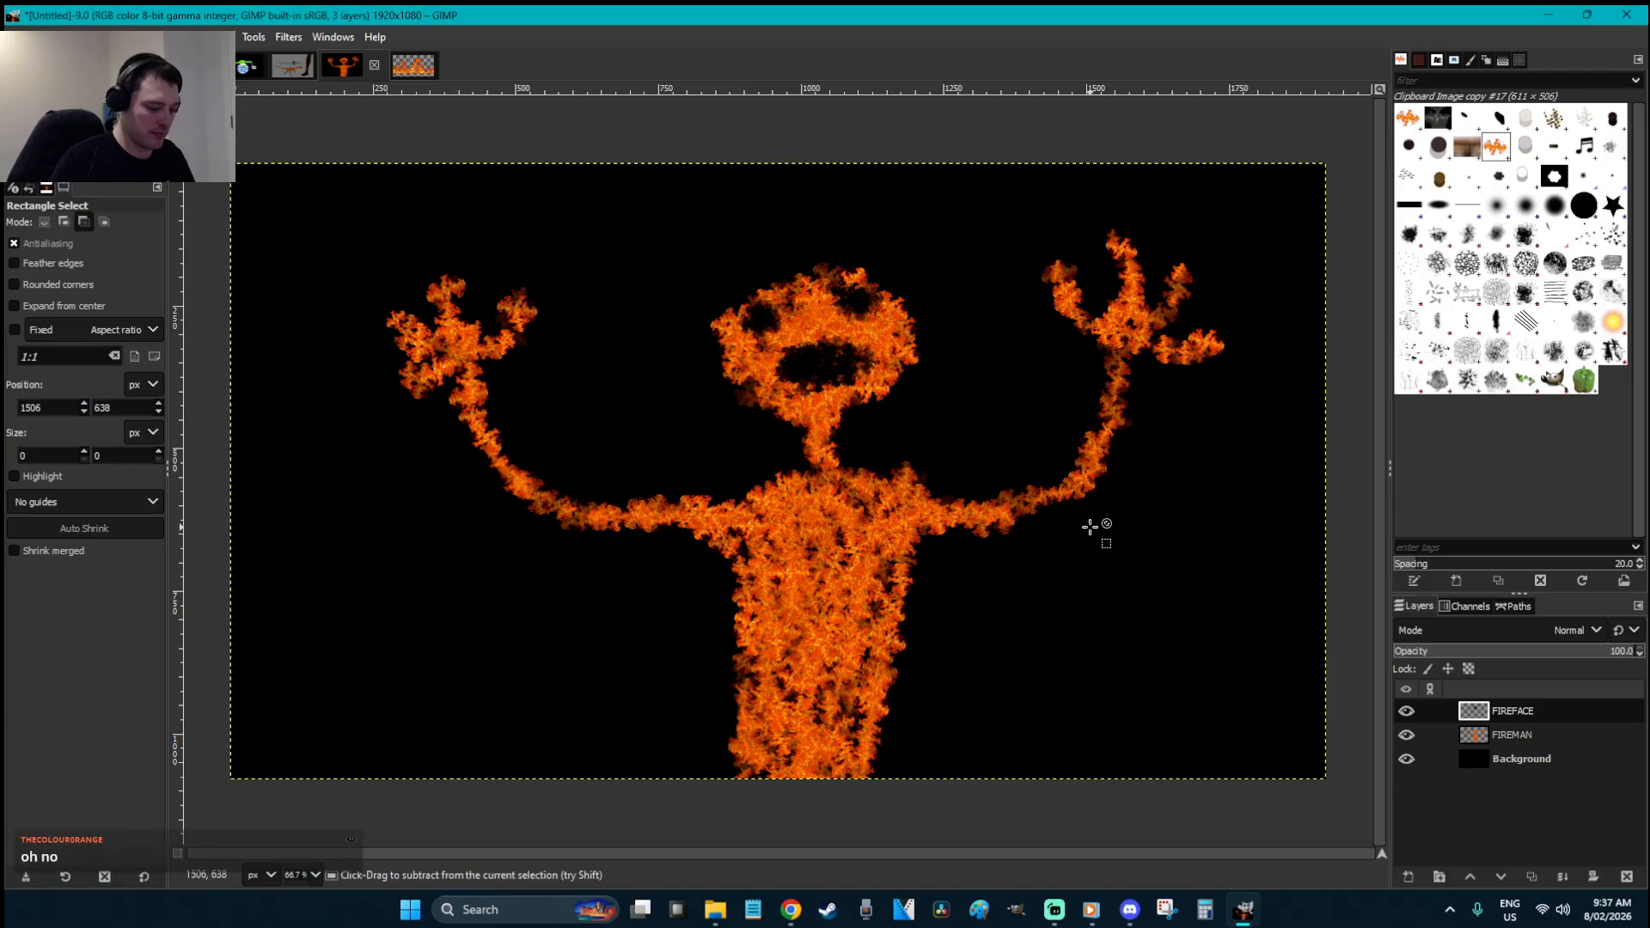
- Create a transparent layer named FIREBACKGROUND and place it between the FIREMAN and Background layers
key("shift+ctrl+n")
type("F")
key("BackSpace")
key("BackSpace")
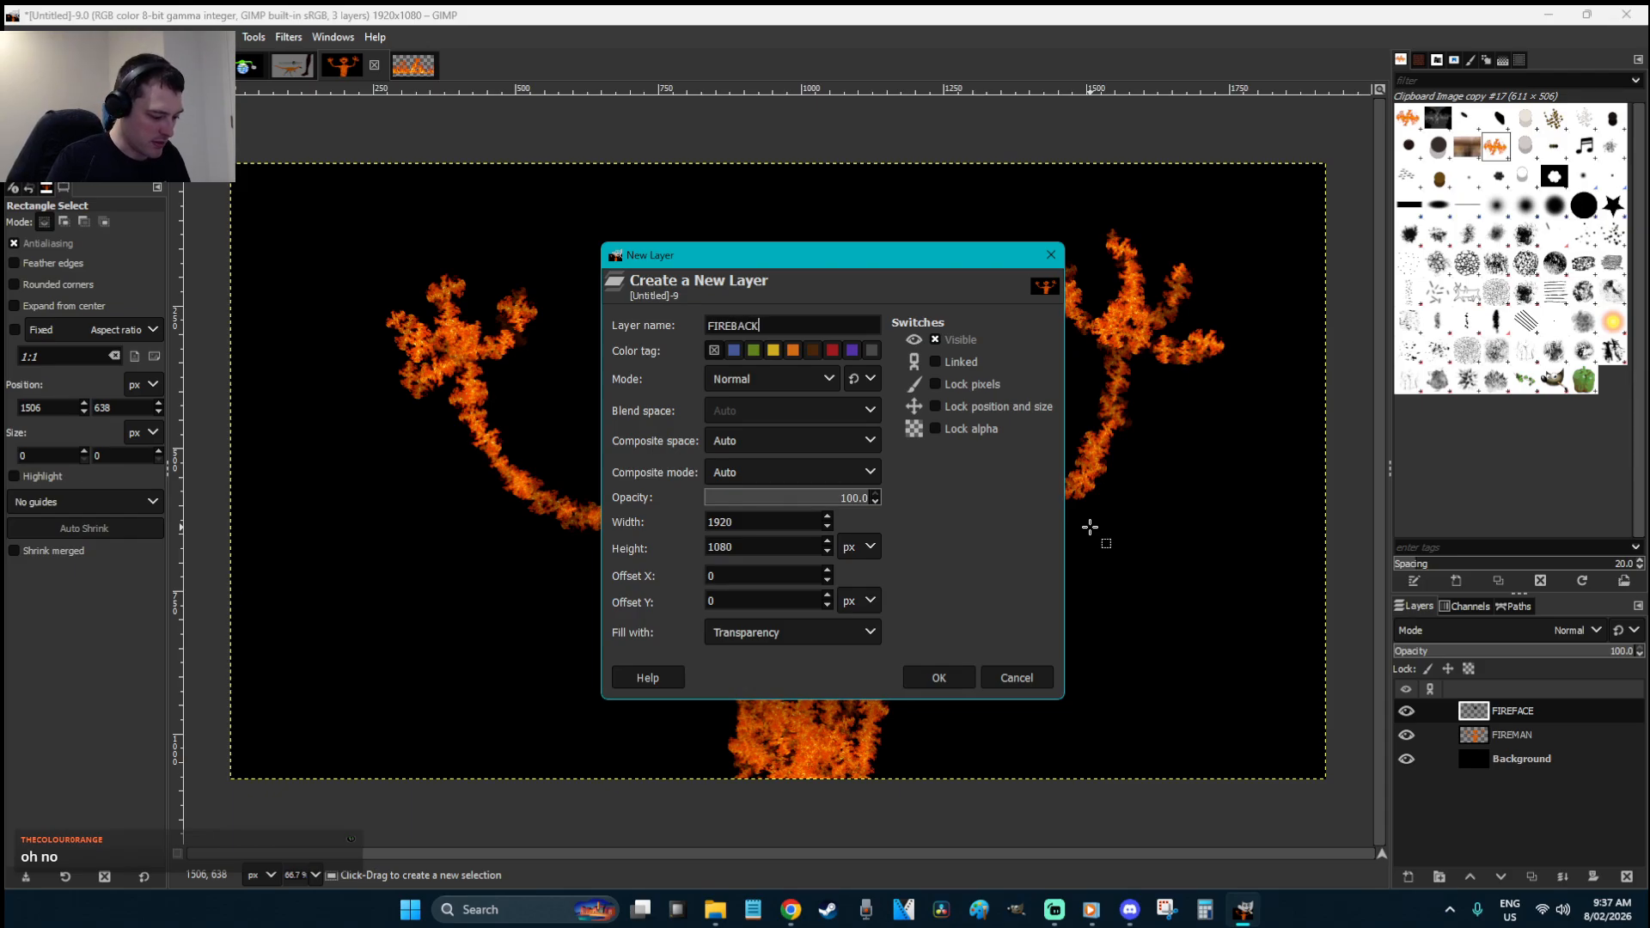
key("Return")
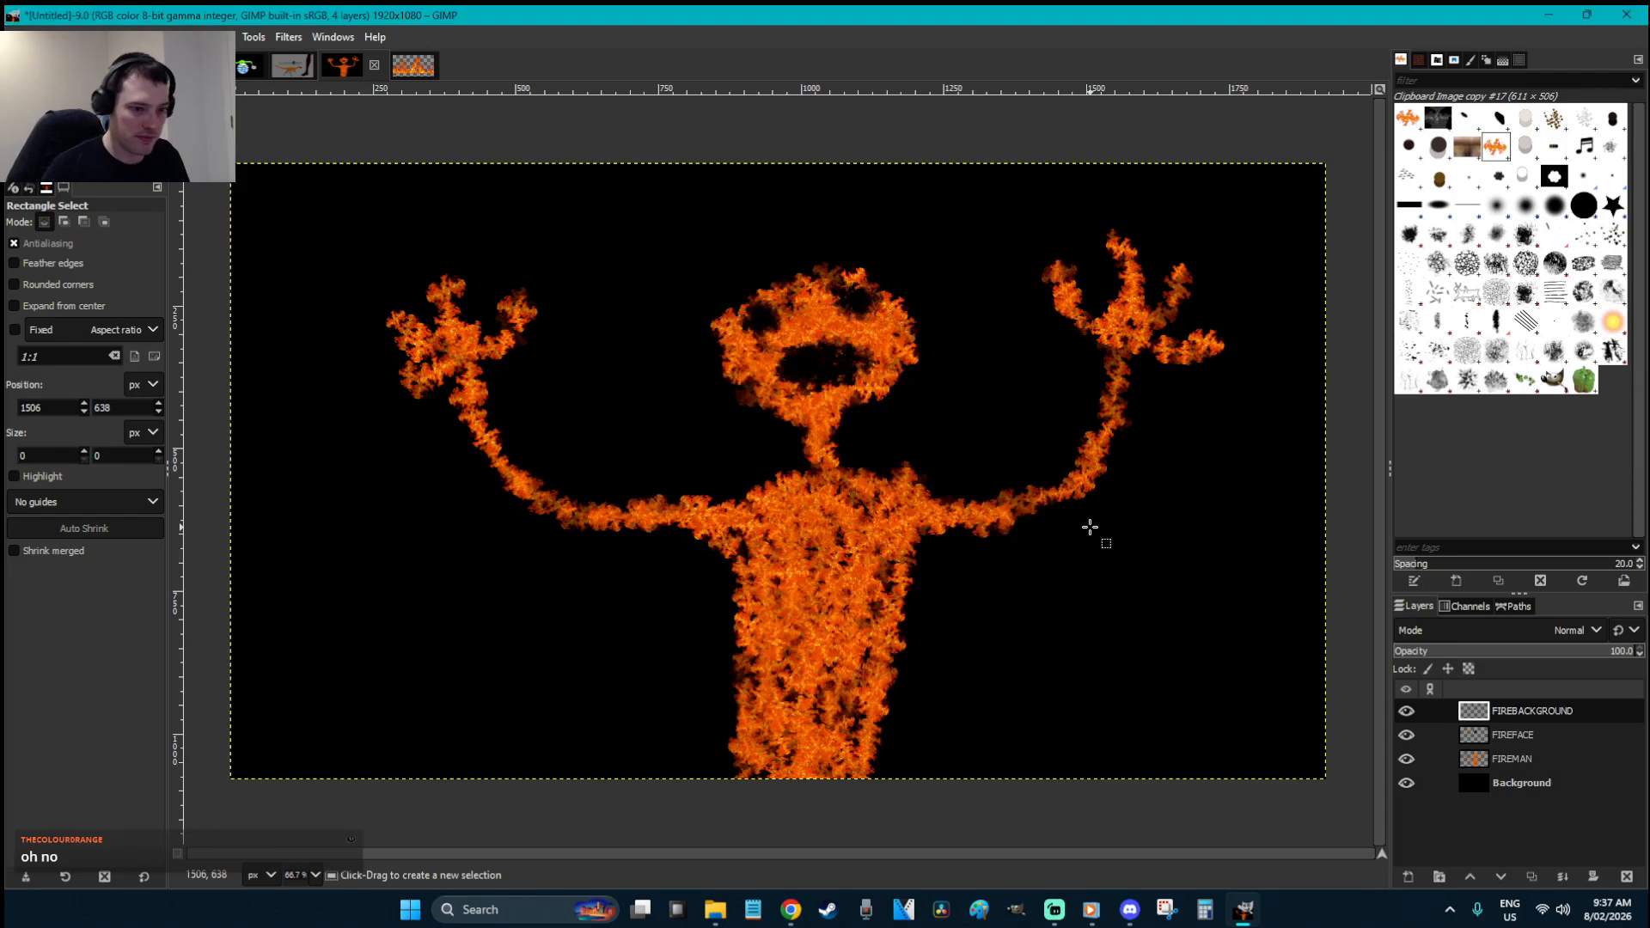
left_click_drag(1478, 711, 1539, 768)
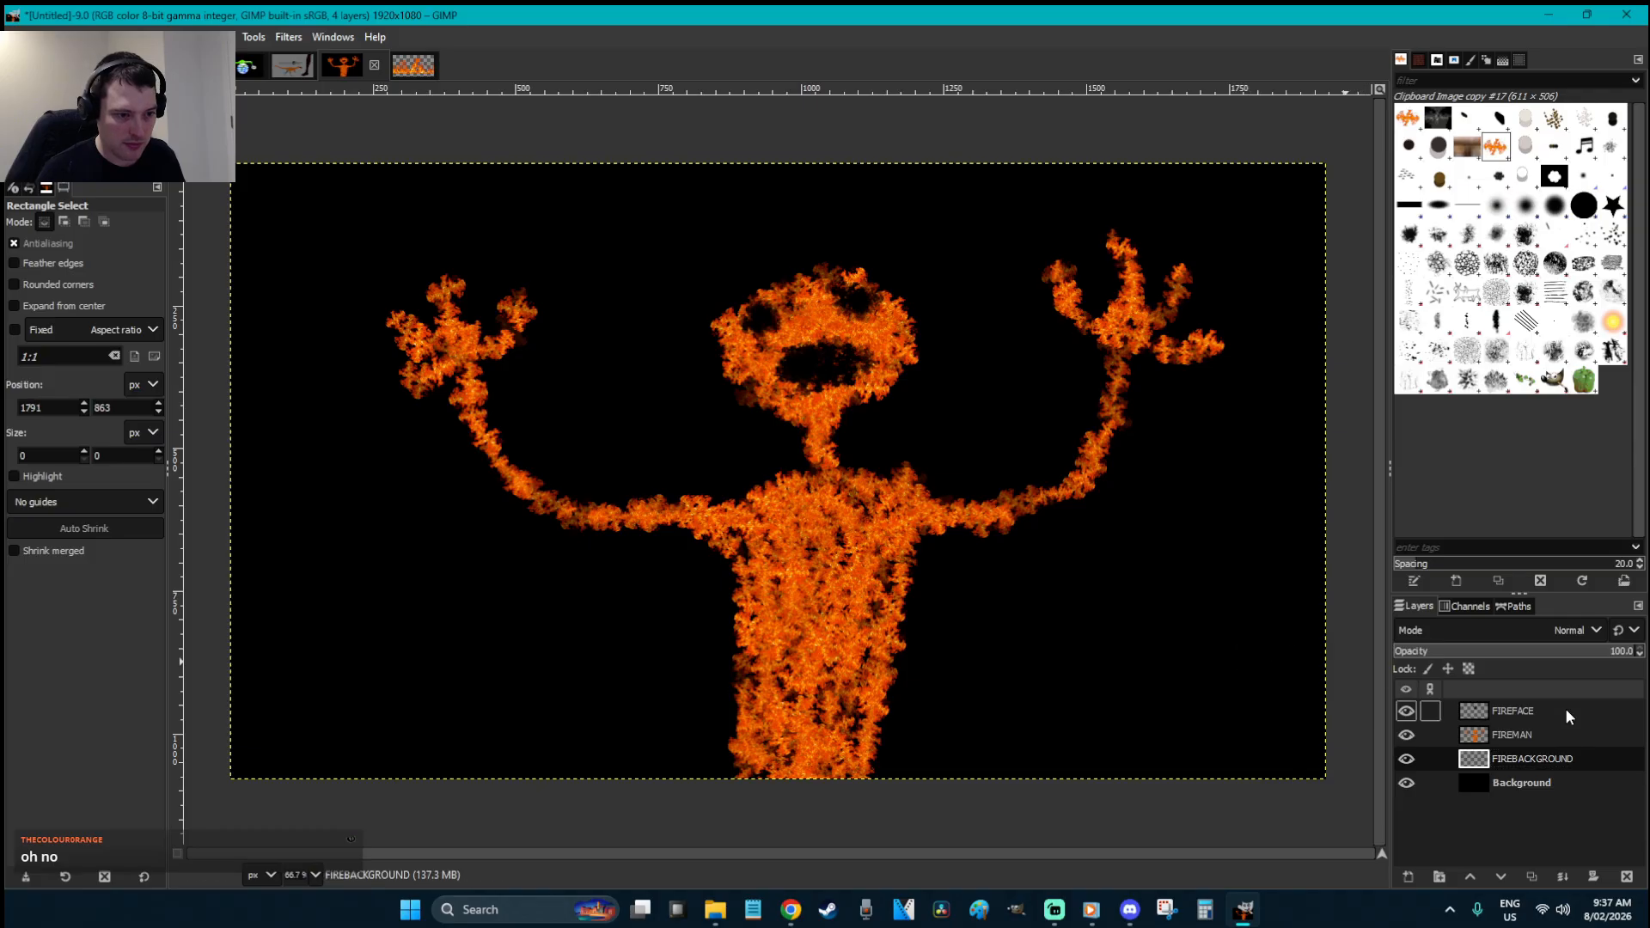
- Merge FIREFACE down into FIREMAN and move the merged figure downward and slightly to the left
right_click(1538, 709)
left_click(1452, 289)
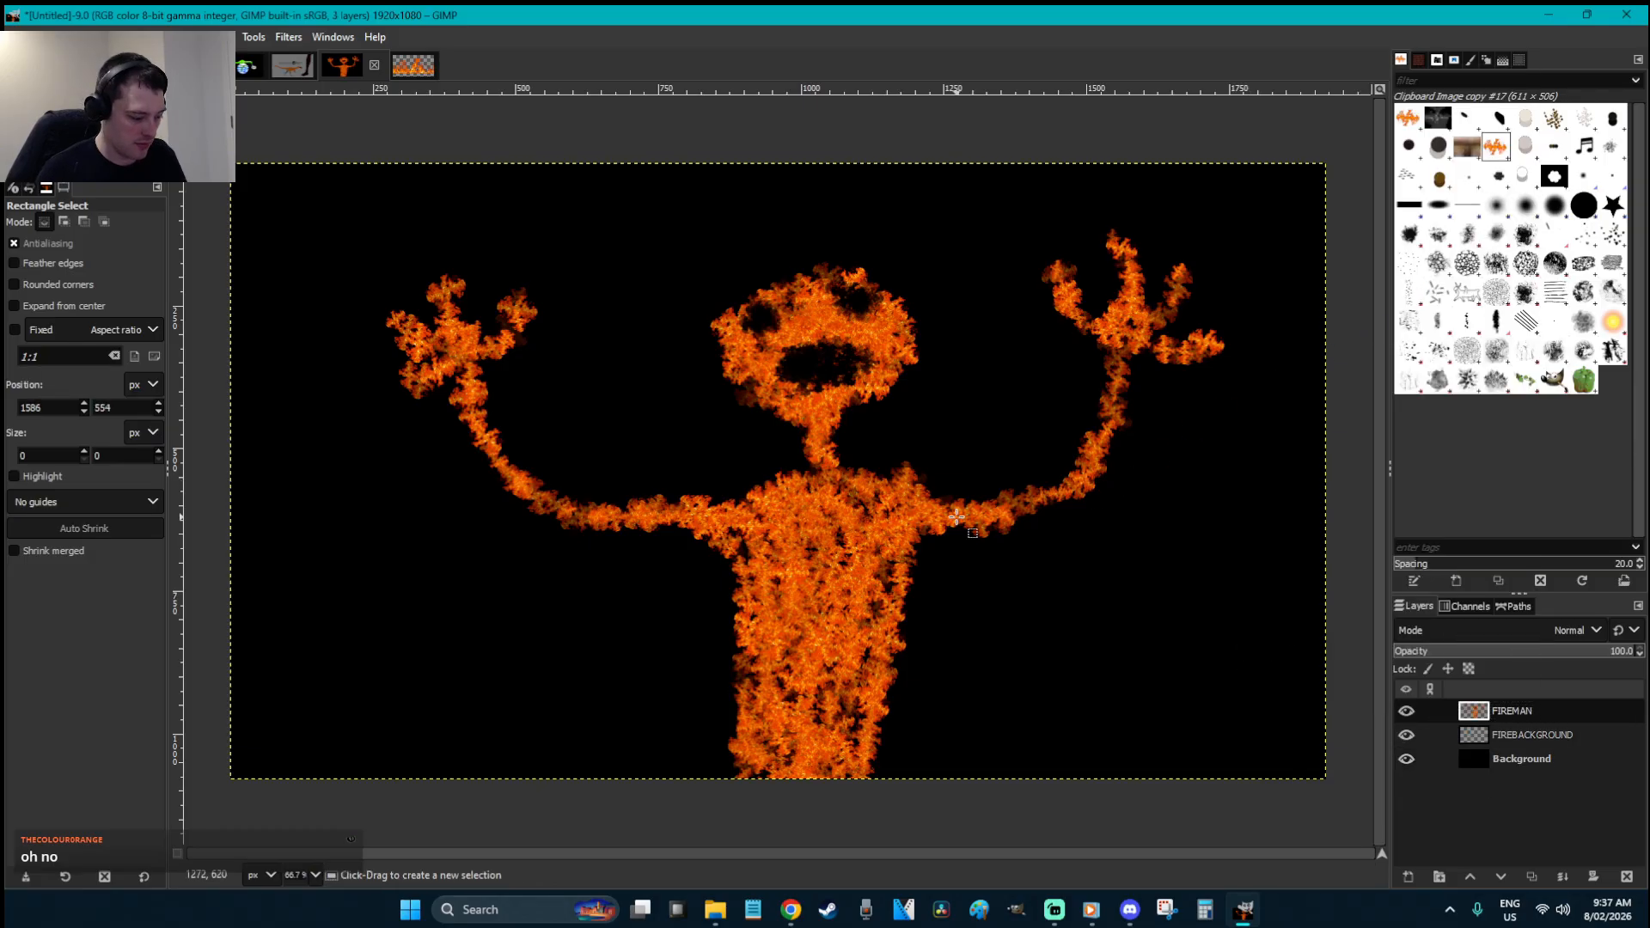
key("m")
left_click_drag(862, 530, 840, 575)
key("r")
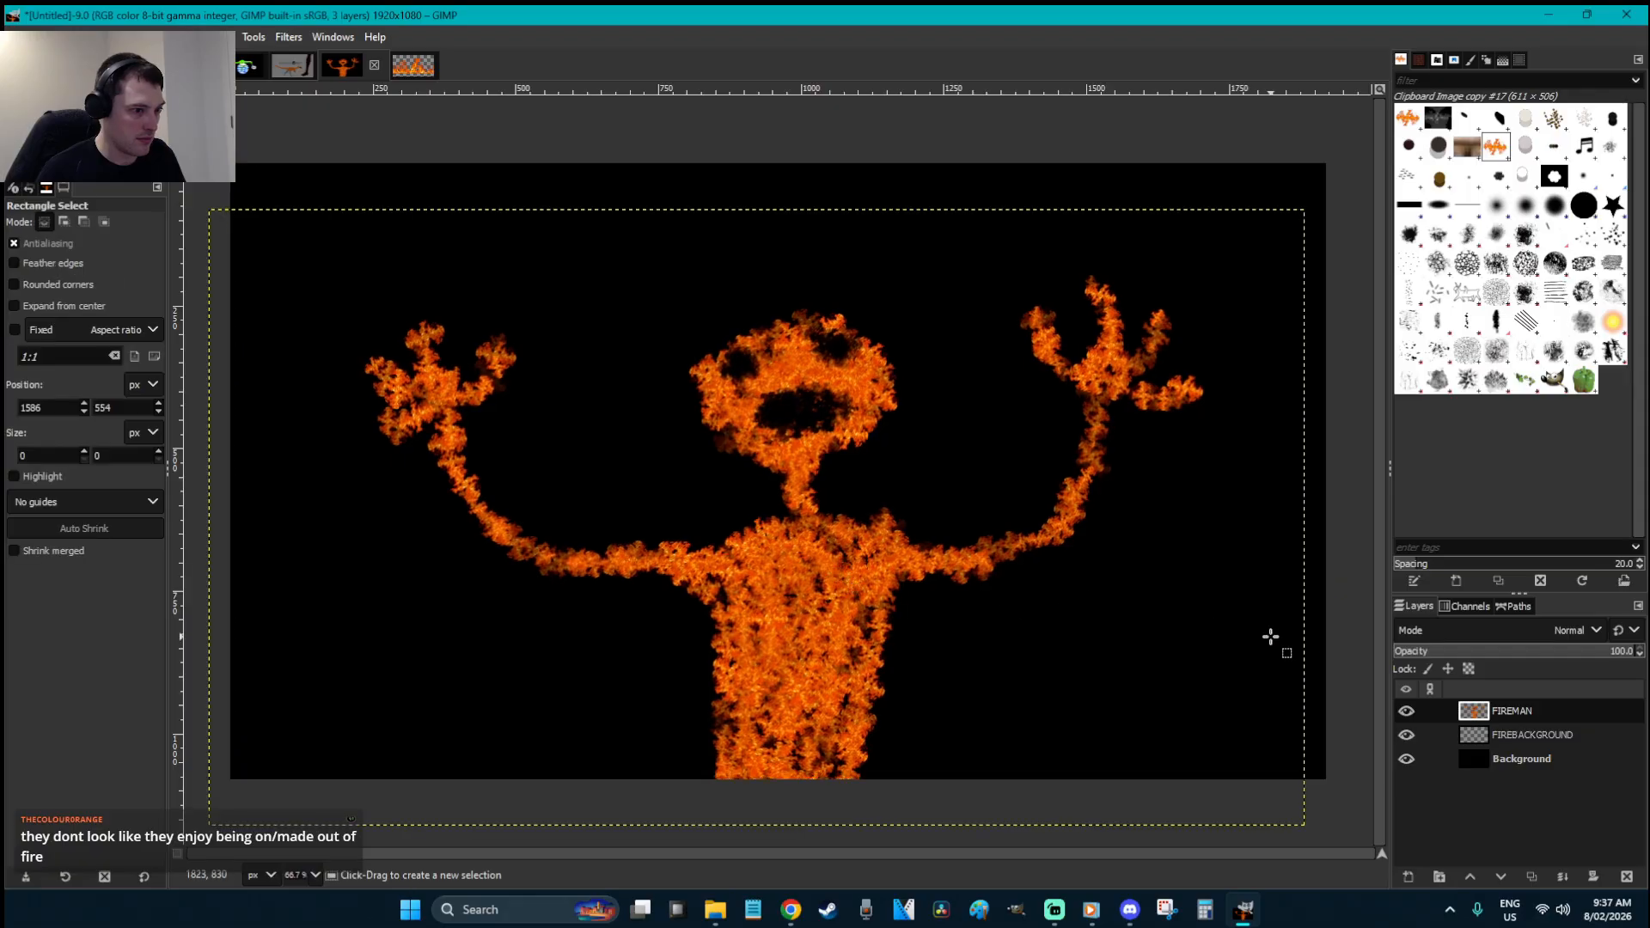
- Set the Paintbrush to size 413 with Dynamics Off on the FIREBACKGROUND layer, undoing the trial flame strokes
key("Page_Down")
key("p")
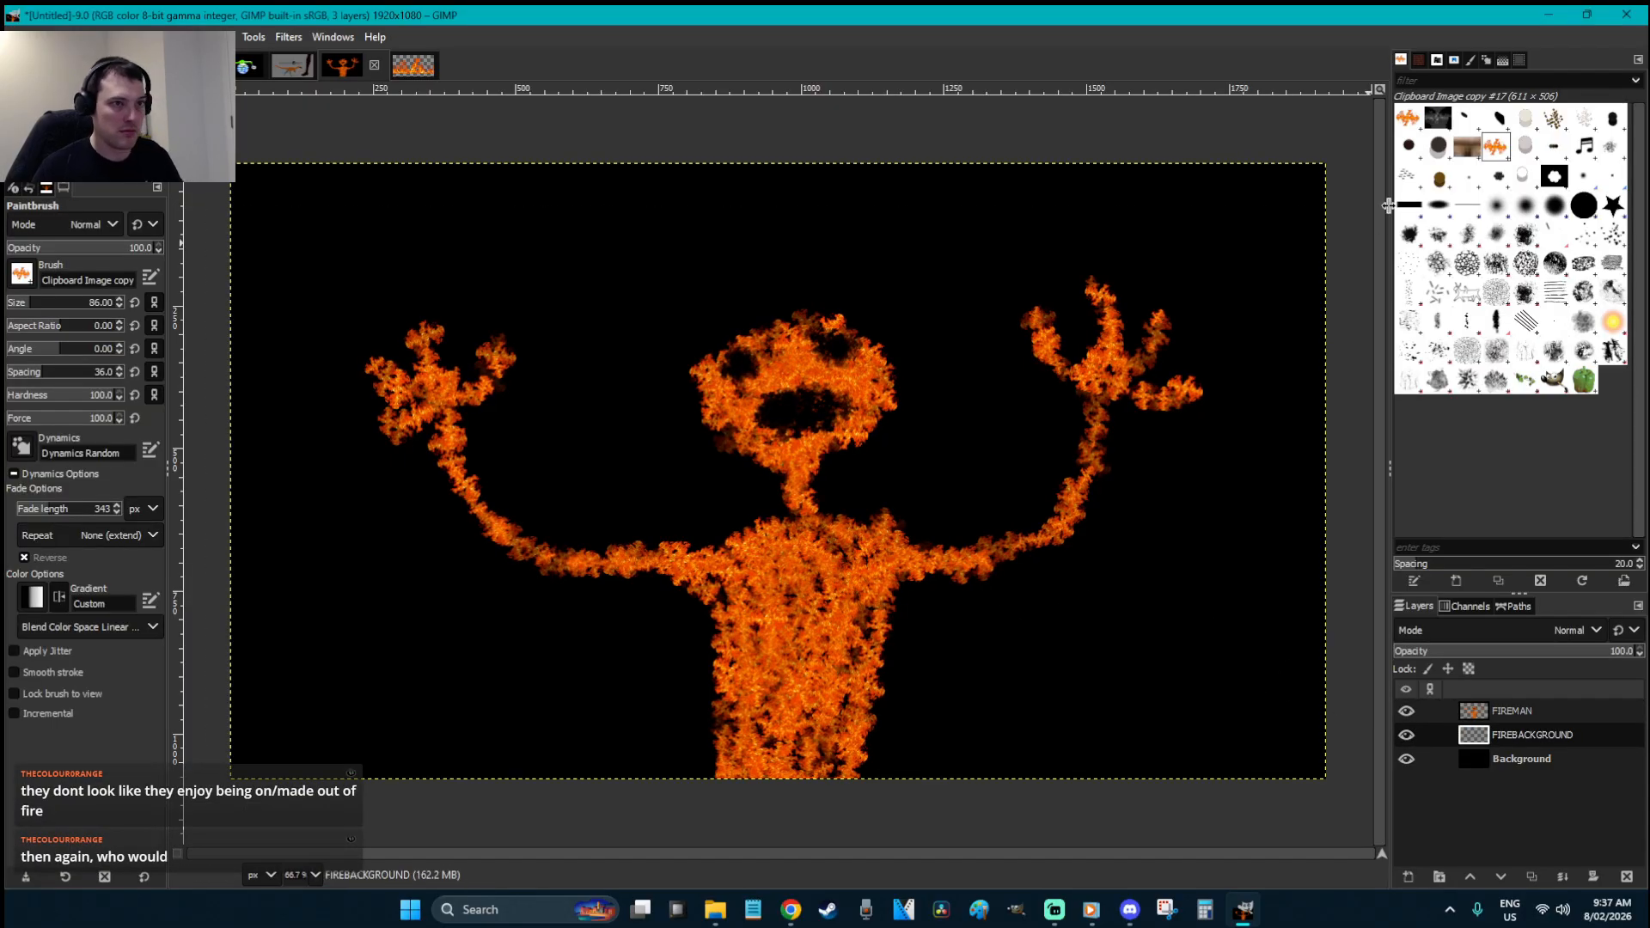
mouse_move(393, 562)
left_mouse_down()
mouse_move(464, 627)
mouse_move(881, 700)
left_mouse_up()
key("ctrl+z")
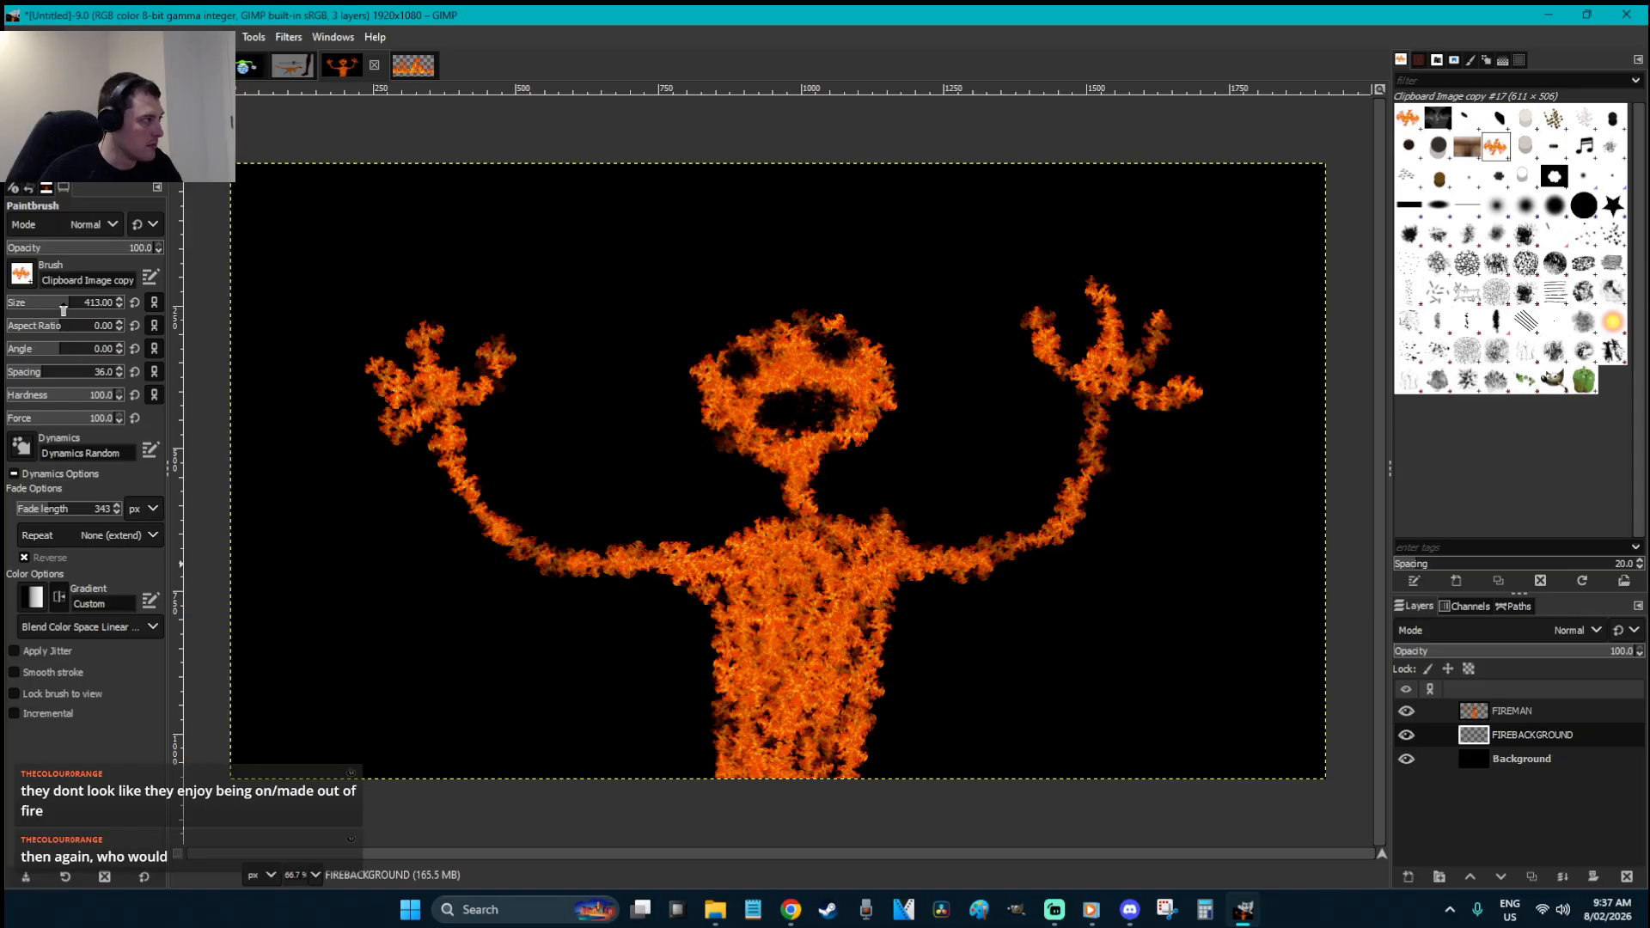
left_click(23, 445)
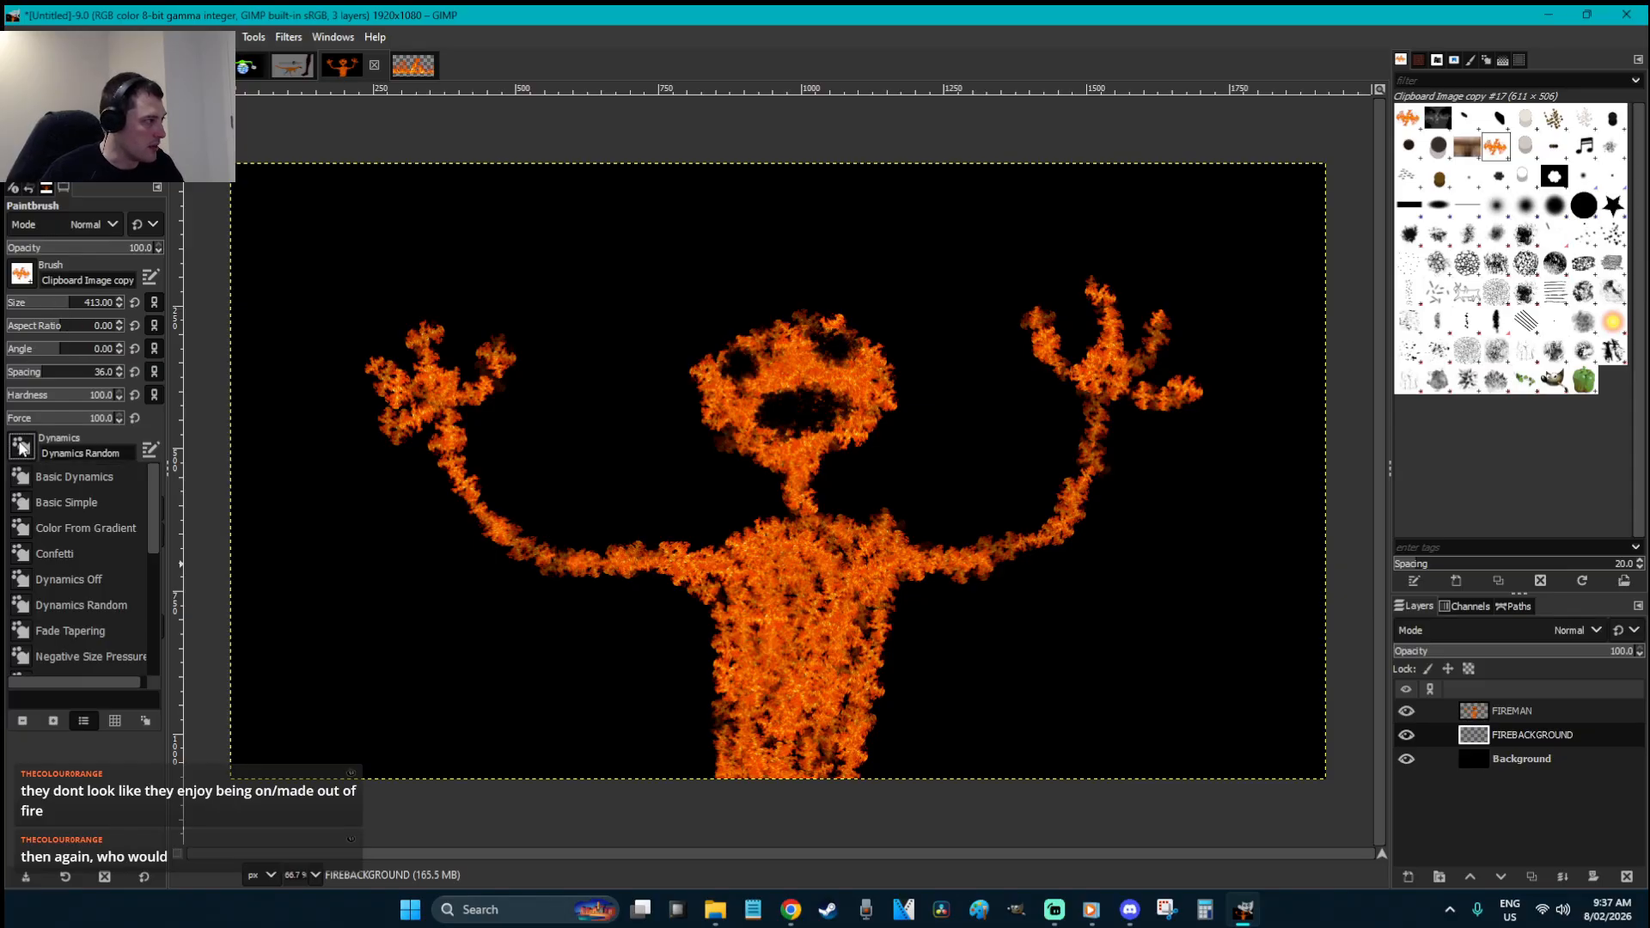
left_click(110, 587)
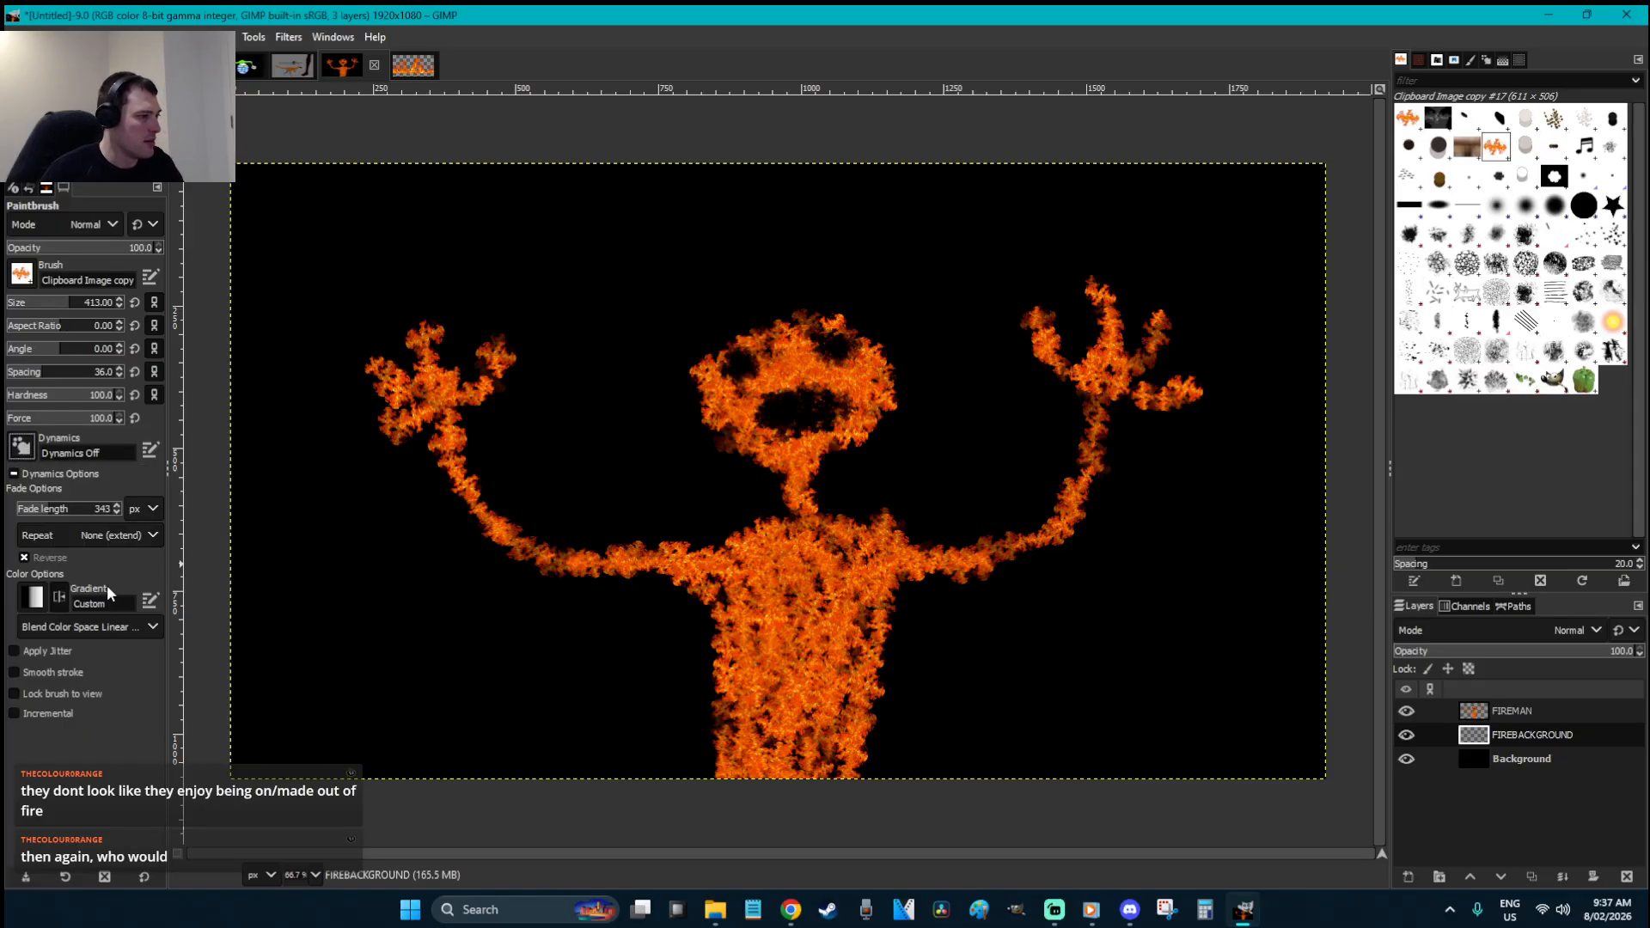
mouse_move(1262, 737)
left_mouse_down()
mouse_move(1207, 746)
mouse_move(1272, 788)
left_mouse_up()
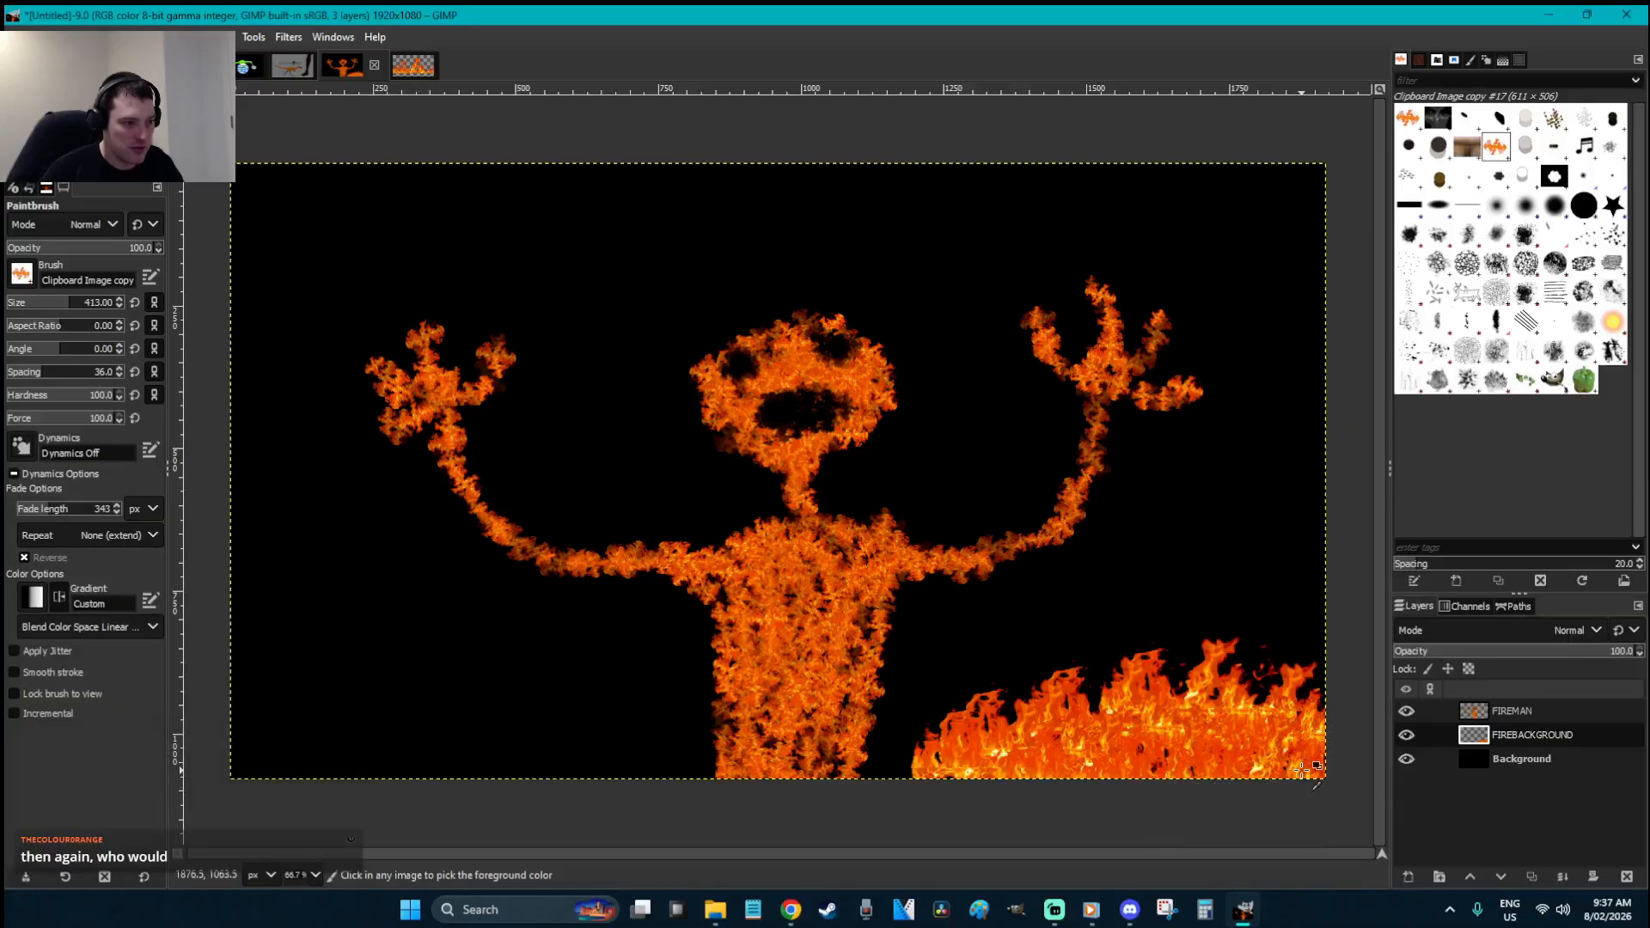
key("ctrl+z")
- Set the FIREBACKGROUND layer's opacity to 49.6 and undo a trial flame stroke along the lower part of the image
left_click(1514, 654)
mouse_move(1307, 736)
left_mouse_down()
mouse_move(739, 753)
mouse_move(877, 695)
mouse_move(1260, 671)
mouse_move(1267, 734)
mouse_move(662, 733)
mouse_move(476, 753)
mouse_move(311, 741)
mouse_move(660, 748)
mouse_move(597, 685)
mouse_move(324, 699)
left_mouse_up()
key("ctrl+z")
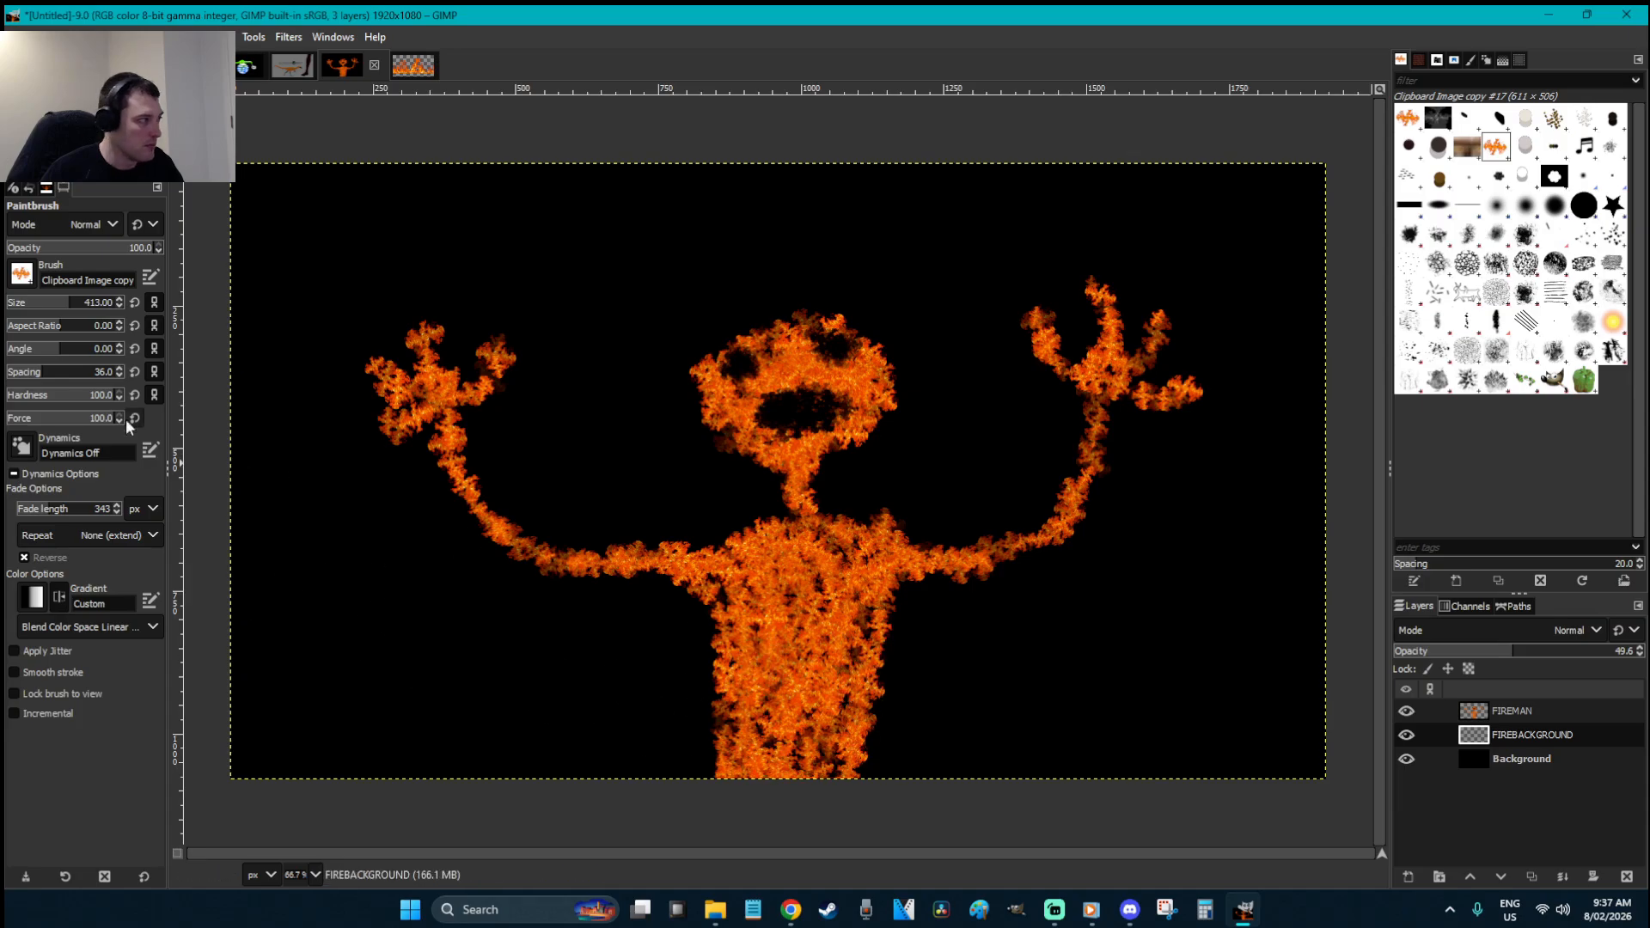
- Try flame strokes with Track Direction dynamics across the lower part of the image, then undo them
left_click(22, 446)
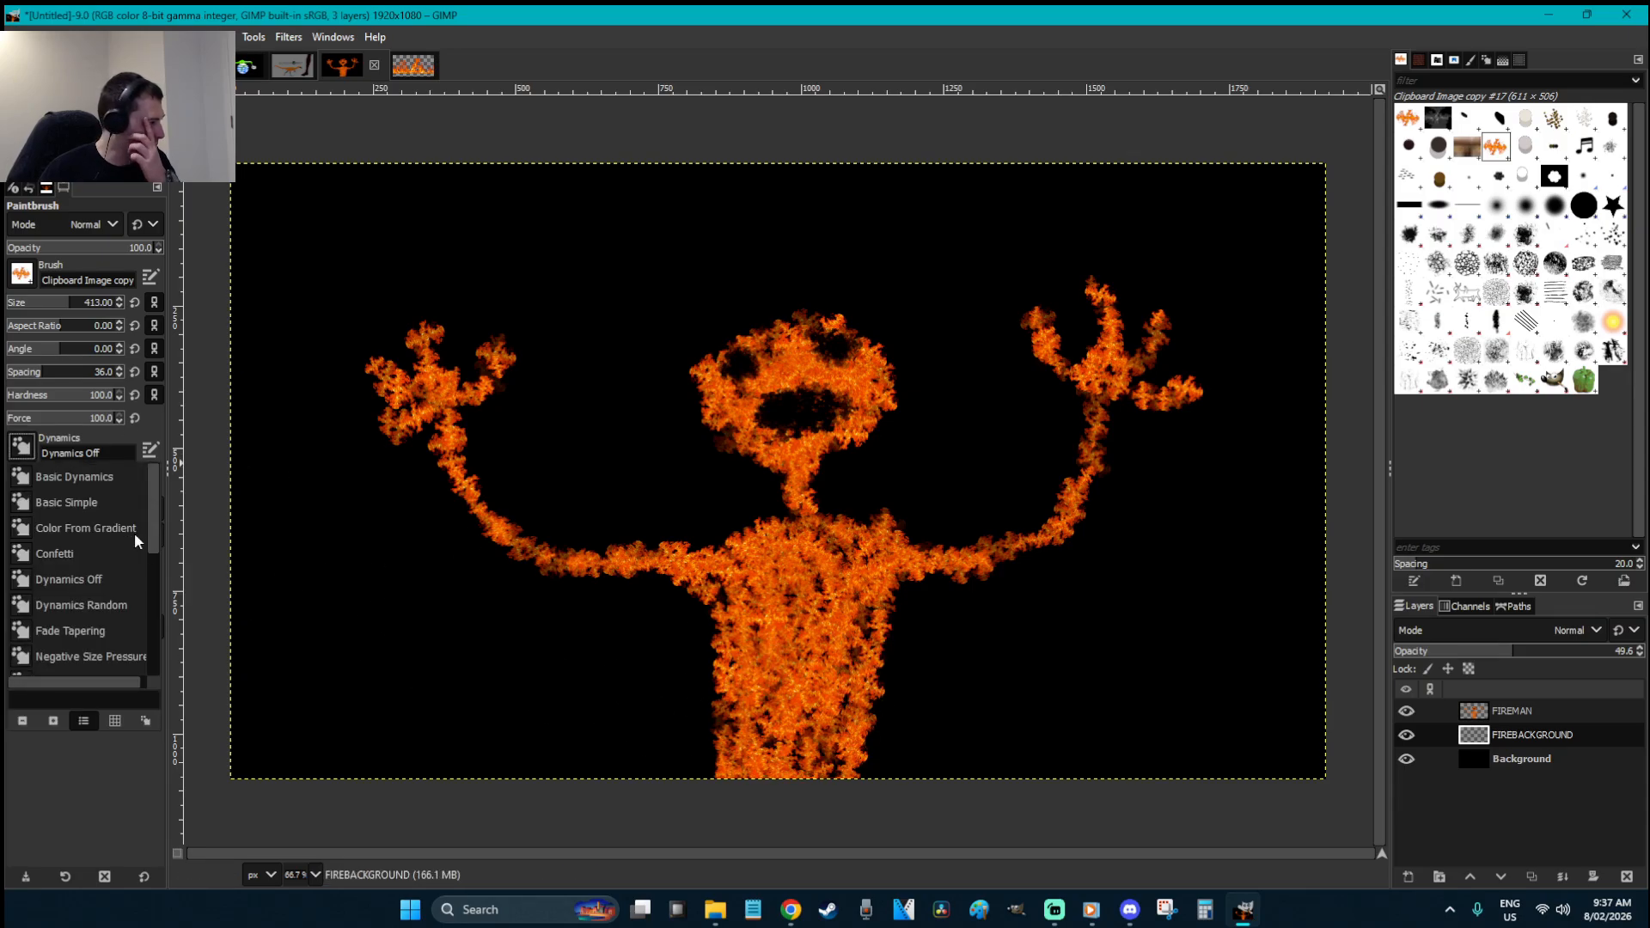
left_click_drag(152, 529, 145, 657)
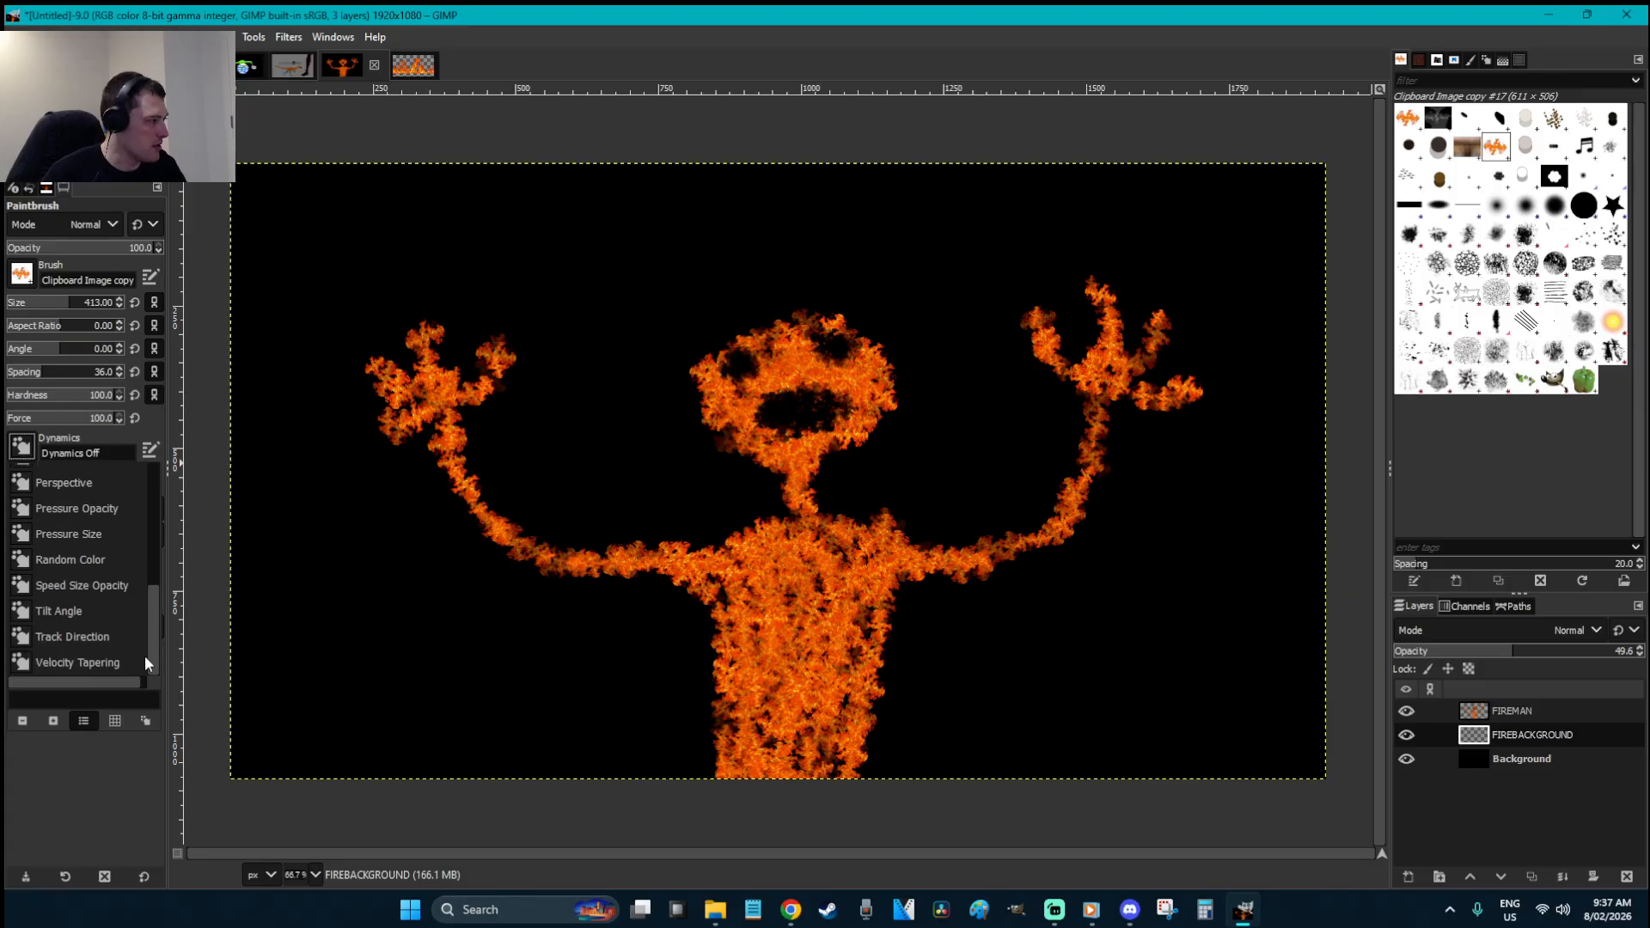
left_click(104, 634)
mouse_move(1234, 736)
left_mouse_down()
mouse_move(1303, 738)
mouse_move(1203, 712)
mouse_move(1066, 756)
mouse_move(927, 767)
mouse_move(989, 777)
mouse_move(1271, 757)
mouse_move(1174, 756)
mouse_move(831, 690)
mouse_move(649, 731)
mouse_move(797, 752)
mouse_move(519, 753)
mouse_move(239, 723)
mouse_move(397, 767)
mouse_move(634, 674)
mouse_move(641, 694)
mouse_move(293, 680)
mouse_move(366, 750)
mouse_move(915, 696)
mouse_move(1205, 684)
mouse_move(1348, 706)
mouse_move(1187, 699)
mouse_move(850, 737)
mouse_move(1318, 692)
left_mouse_up()
mouse_move(955, 685)
left_mouse_down()
mouse_move(456, 659)
mouse_move(326, 655)
left_mouse_up()
key("ctrl+z")
key("ctrl+z")
- Set the brush size to 738, replace the Track Direction dynamics and paint upright flames across the lower half of FIREBACKGROUND
left_click(96, 303)
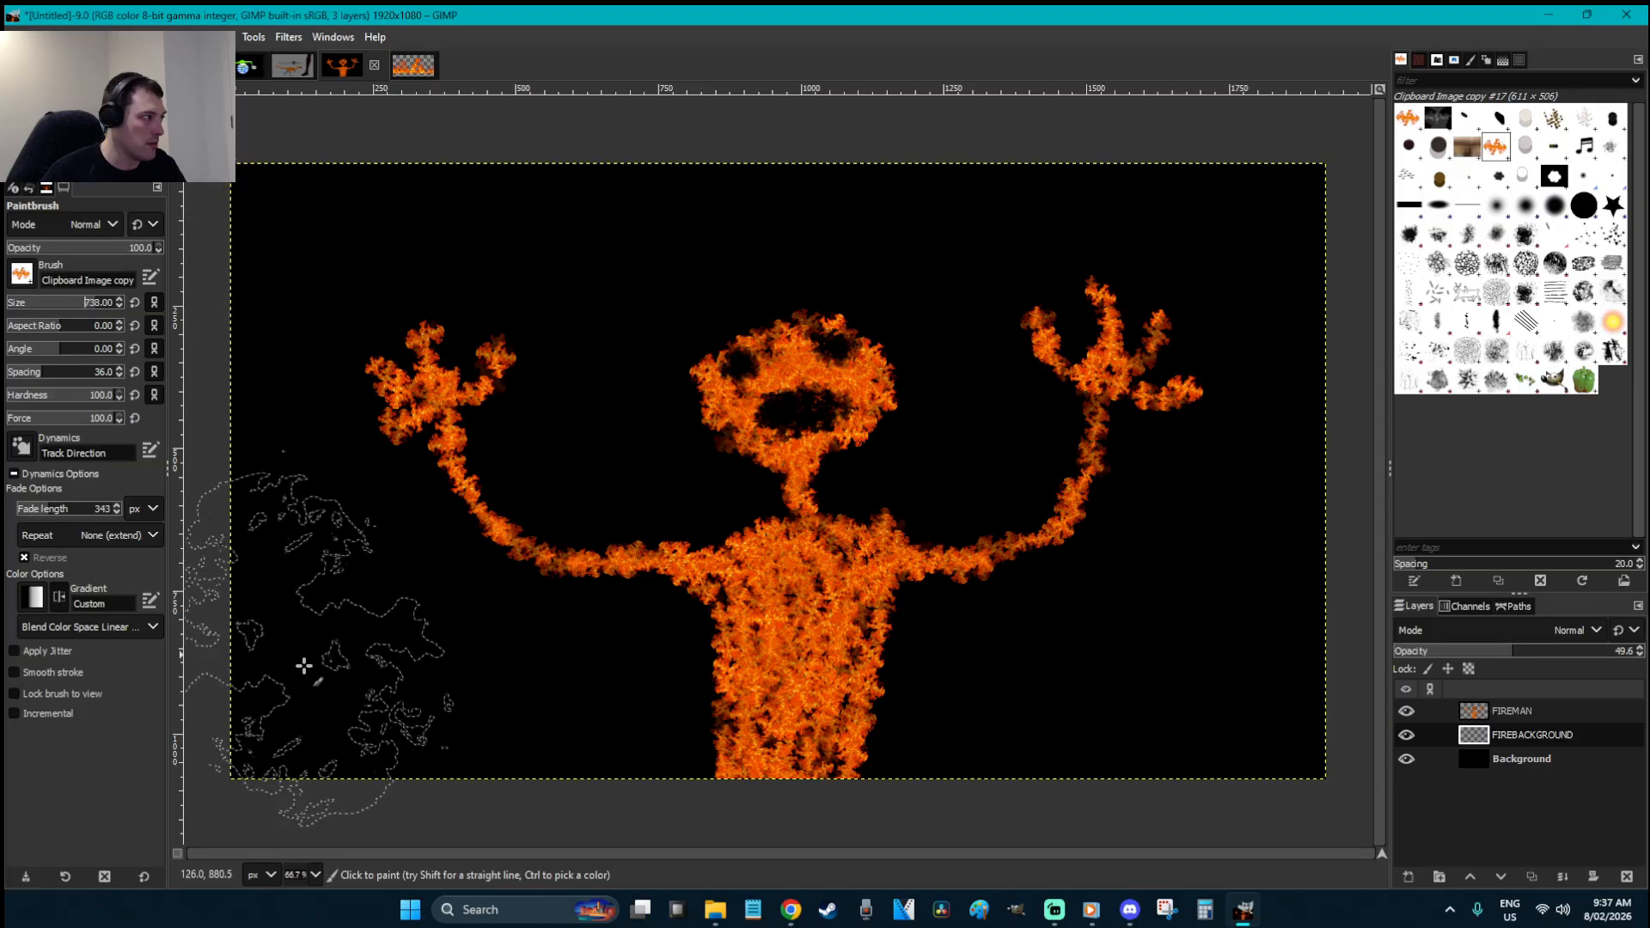
left_click(19, 446)
left_click_drag(155, 596, 158, 518)
left_click(122, 523)
mouse_move(301, 679)
left_mouse_down()
mouse_move(374, 731)
mouse_move(1137, 619)
mouse_move(1319, 697)
mouse_move(1177, 743)
mouse_move(968, 740)
mouse_move(721, 786)
mouse_move(485, 786)
mouse_move(255, 671)
mouse_move(376, 666)
mouse_move(780, 760)
mouse_move(1302, 711)
mouse_move(1228, 689)
mouse_move(1104, 767)
mouse_move(946, 730)
left_mouse_up()
key("r")
right_click(945, 383)
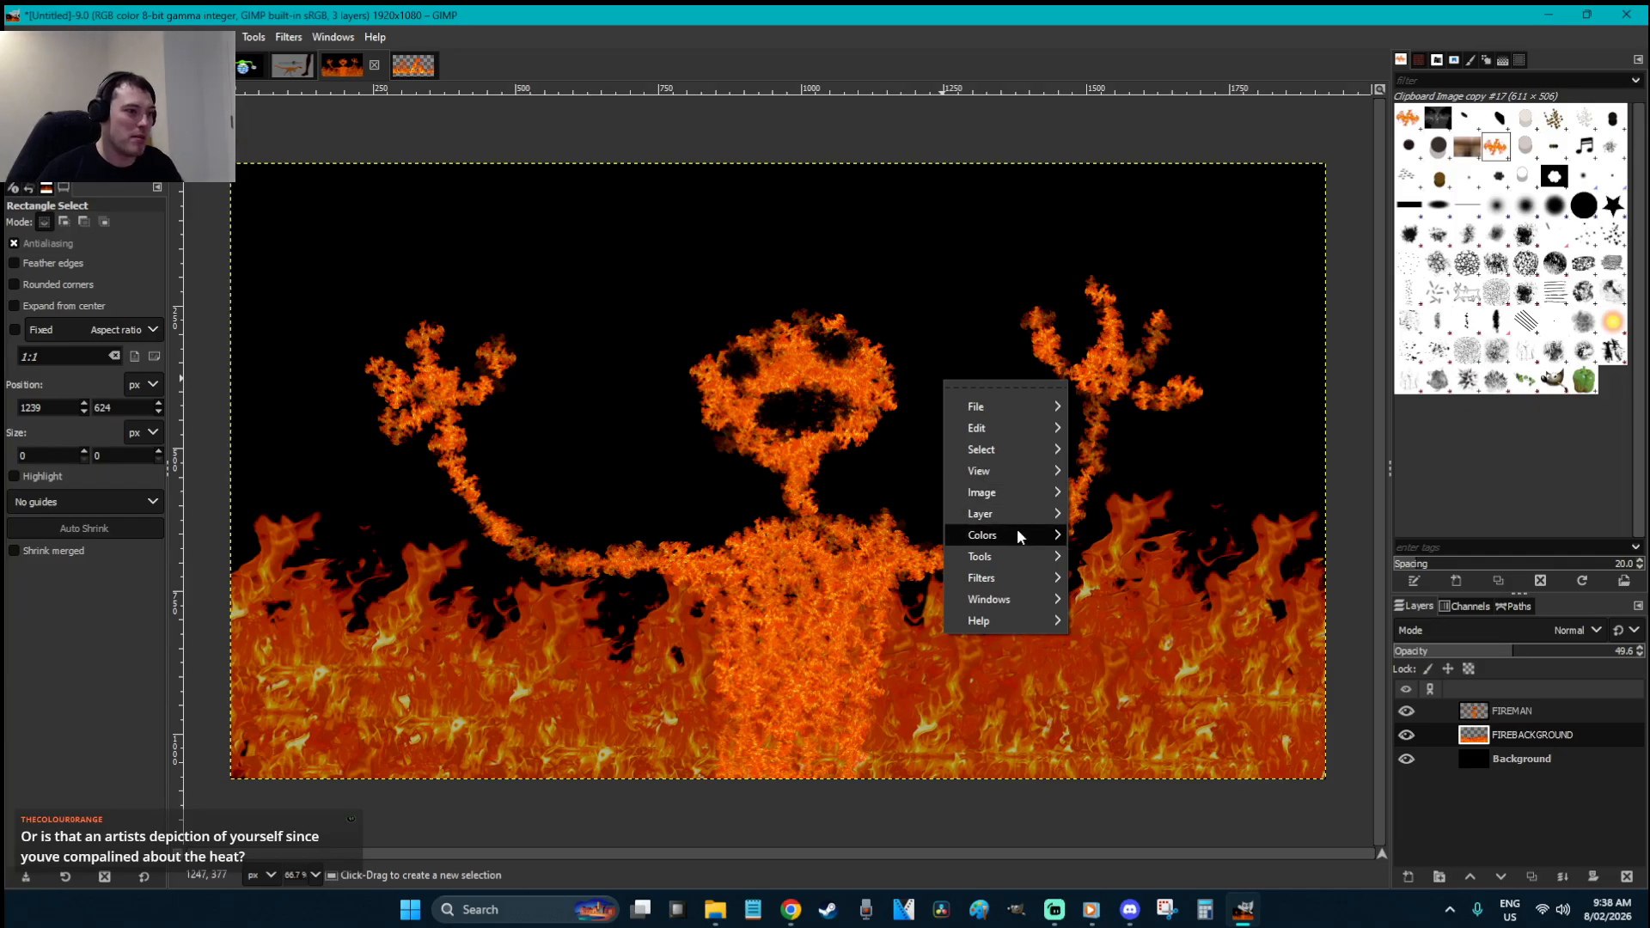
mouse_move(1018, 535)
left_click(1143, 492)
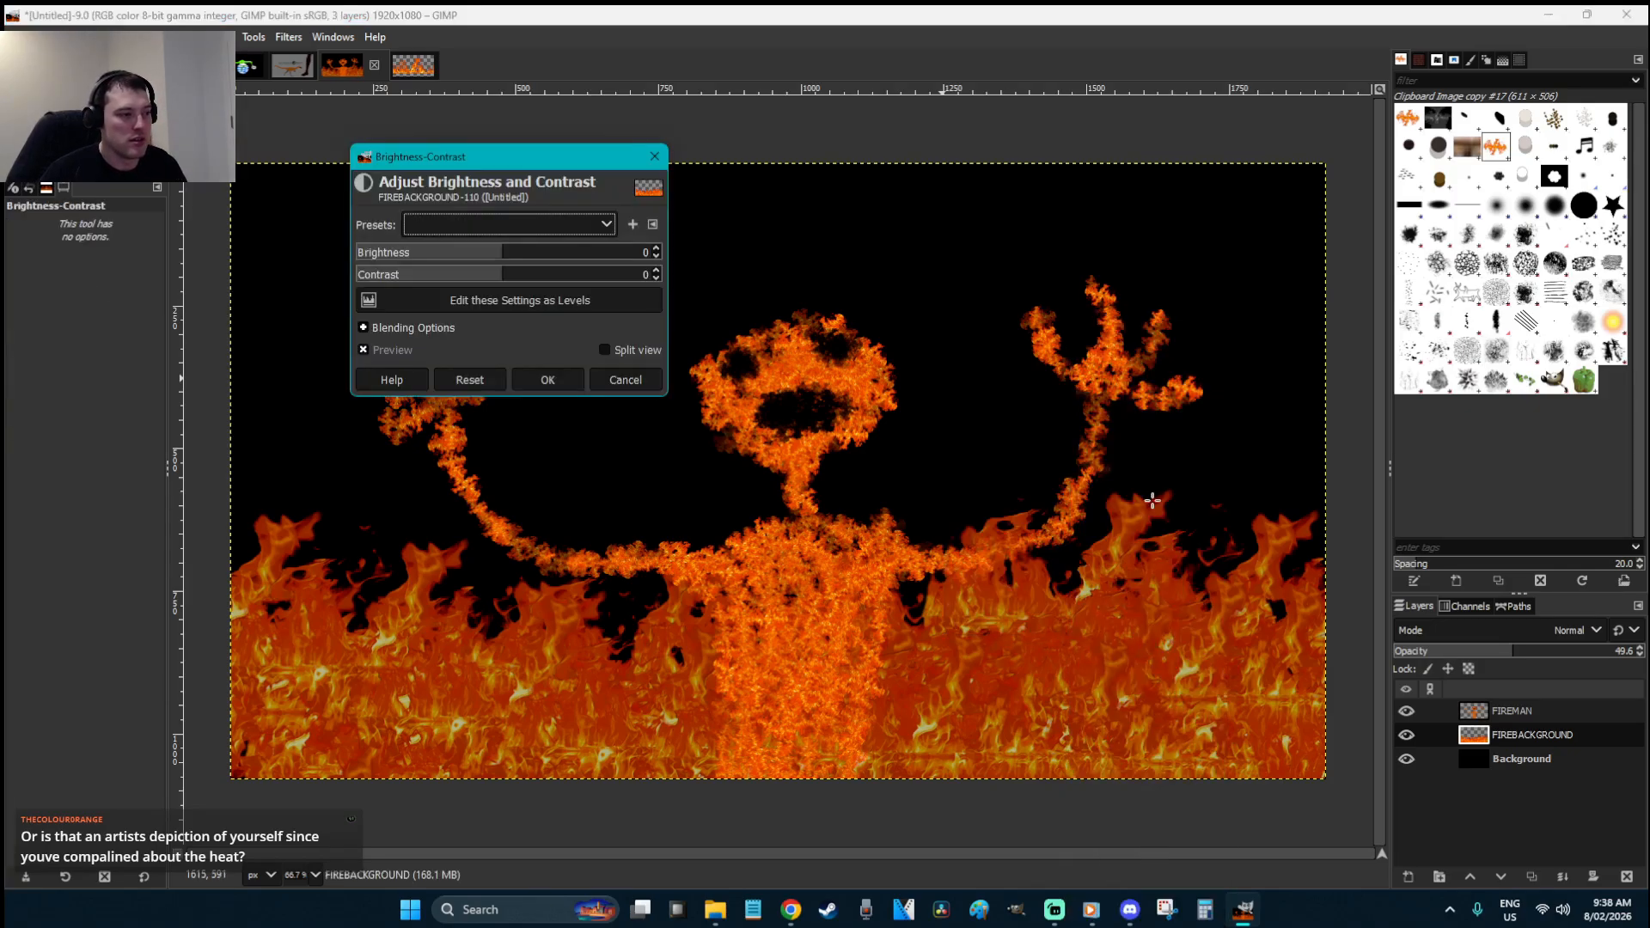
left_click(638, 373)
- Turn the FIREBACKGROUND flames deep red by setting Hue-Saturation's hue to -25.2
right_click(542, 323)
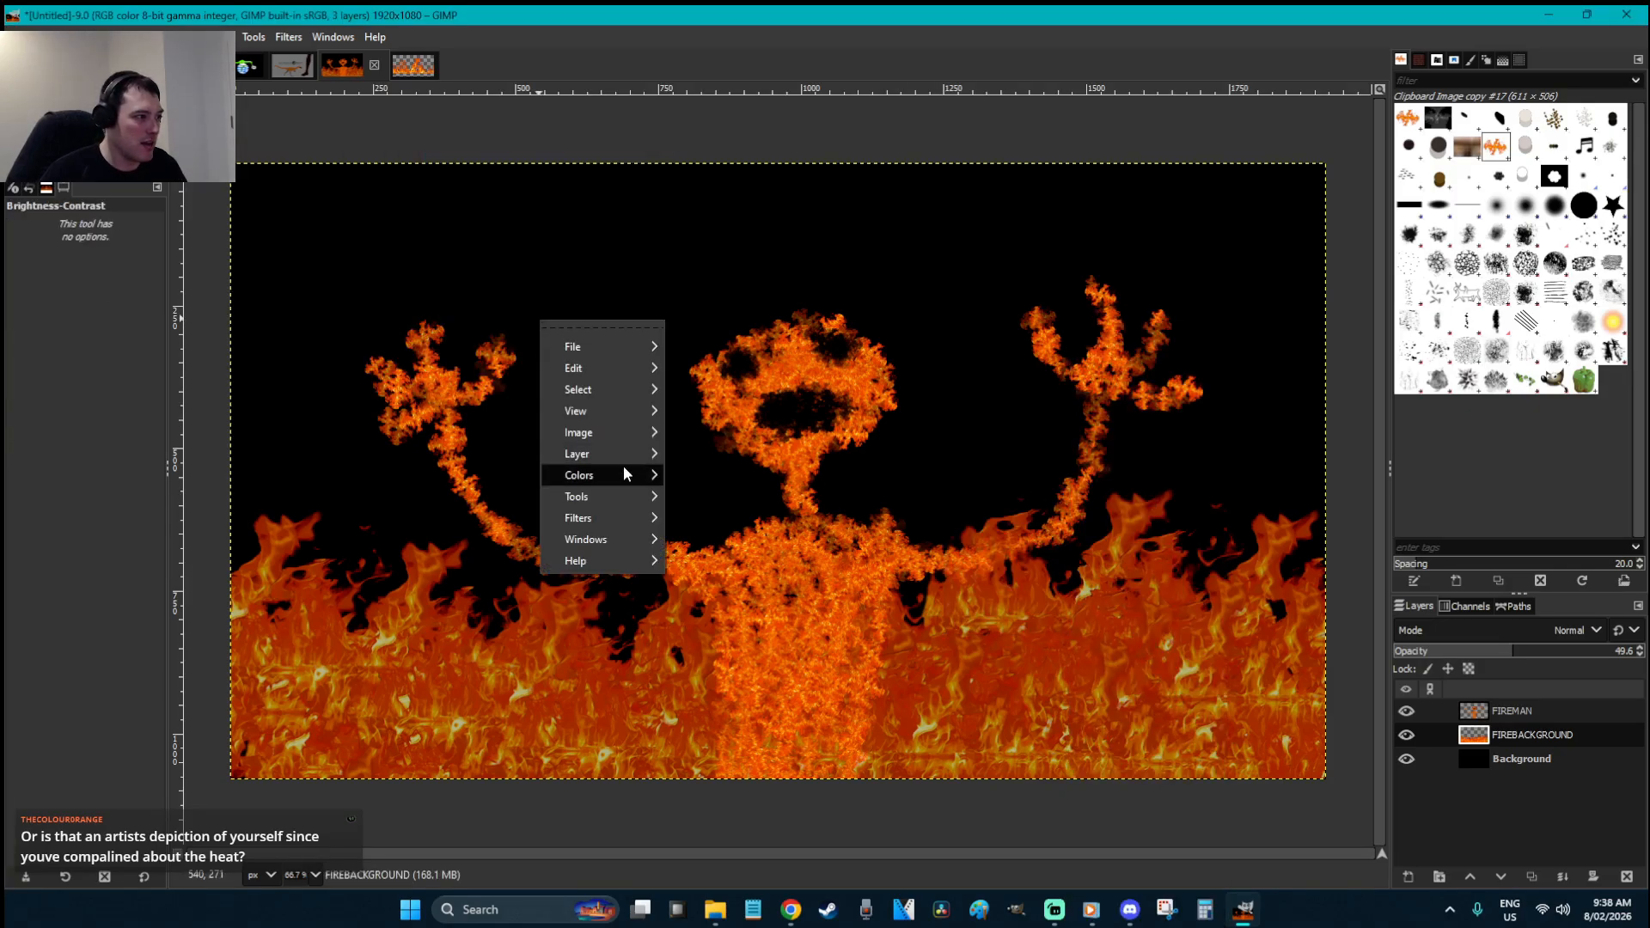
mouse_move(622, 471)
left_click(764, 403)
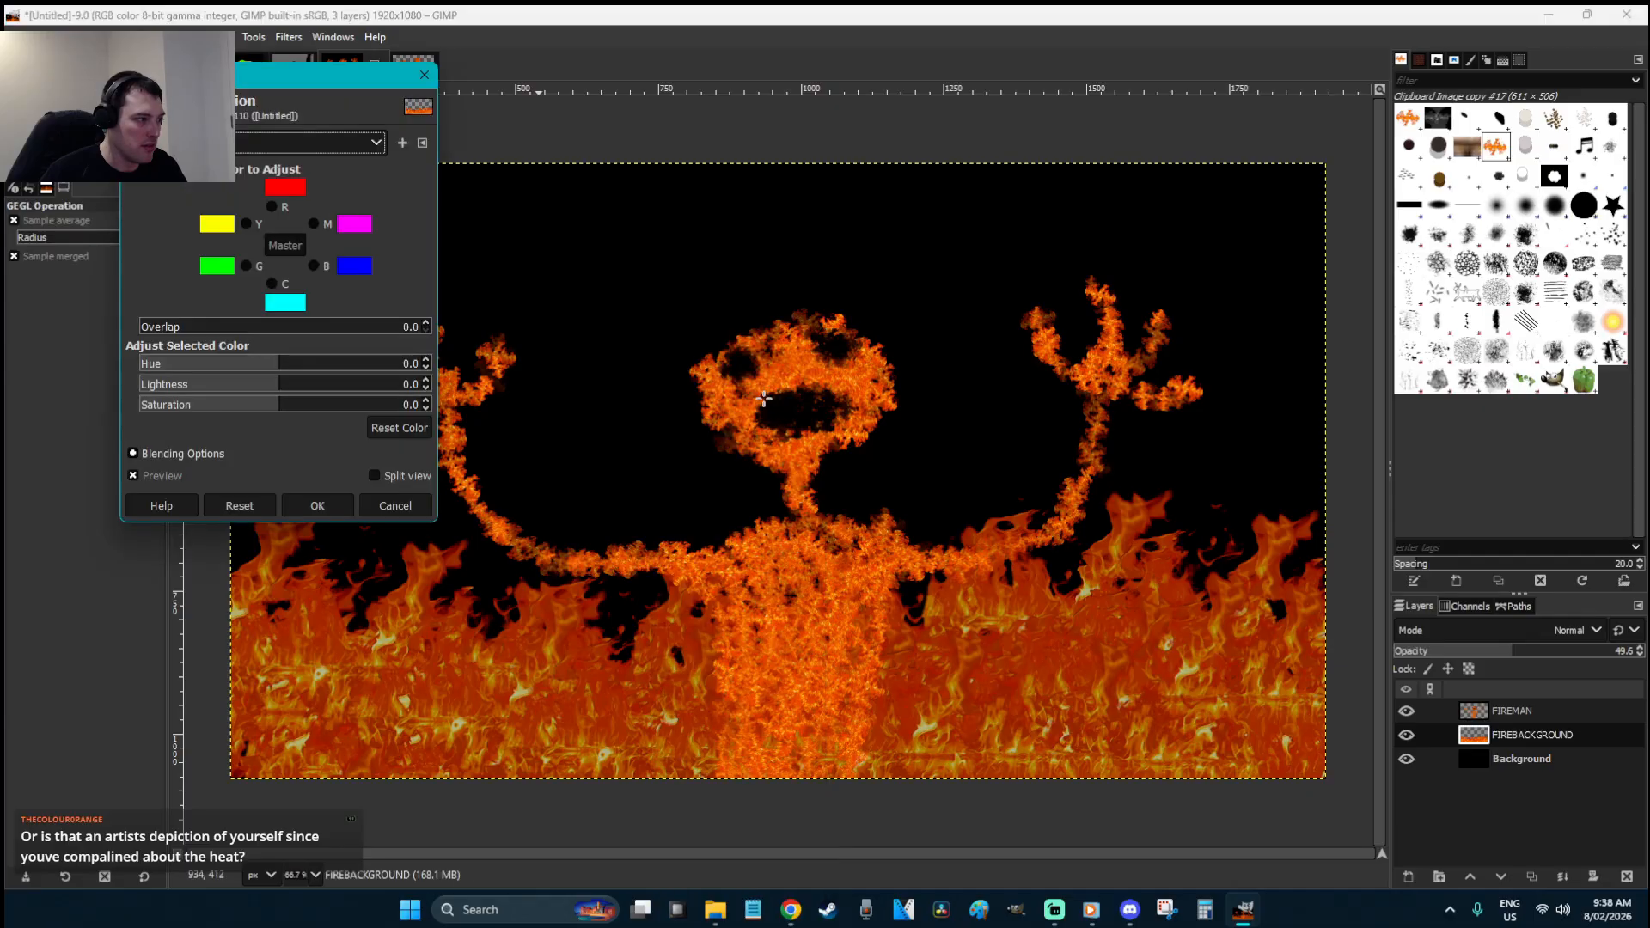
mouse_move(278, 365)
left_mouse_down()
mouse_move(184, 365)
mouse_move(289, 368)
mouse_move(255, 372)
left_mouse_up()
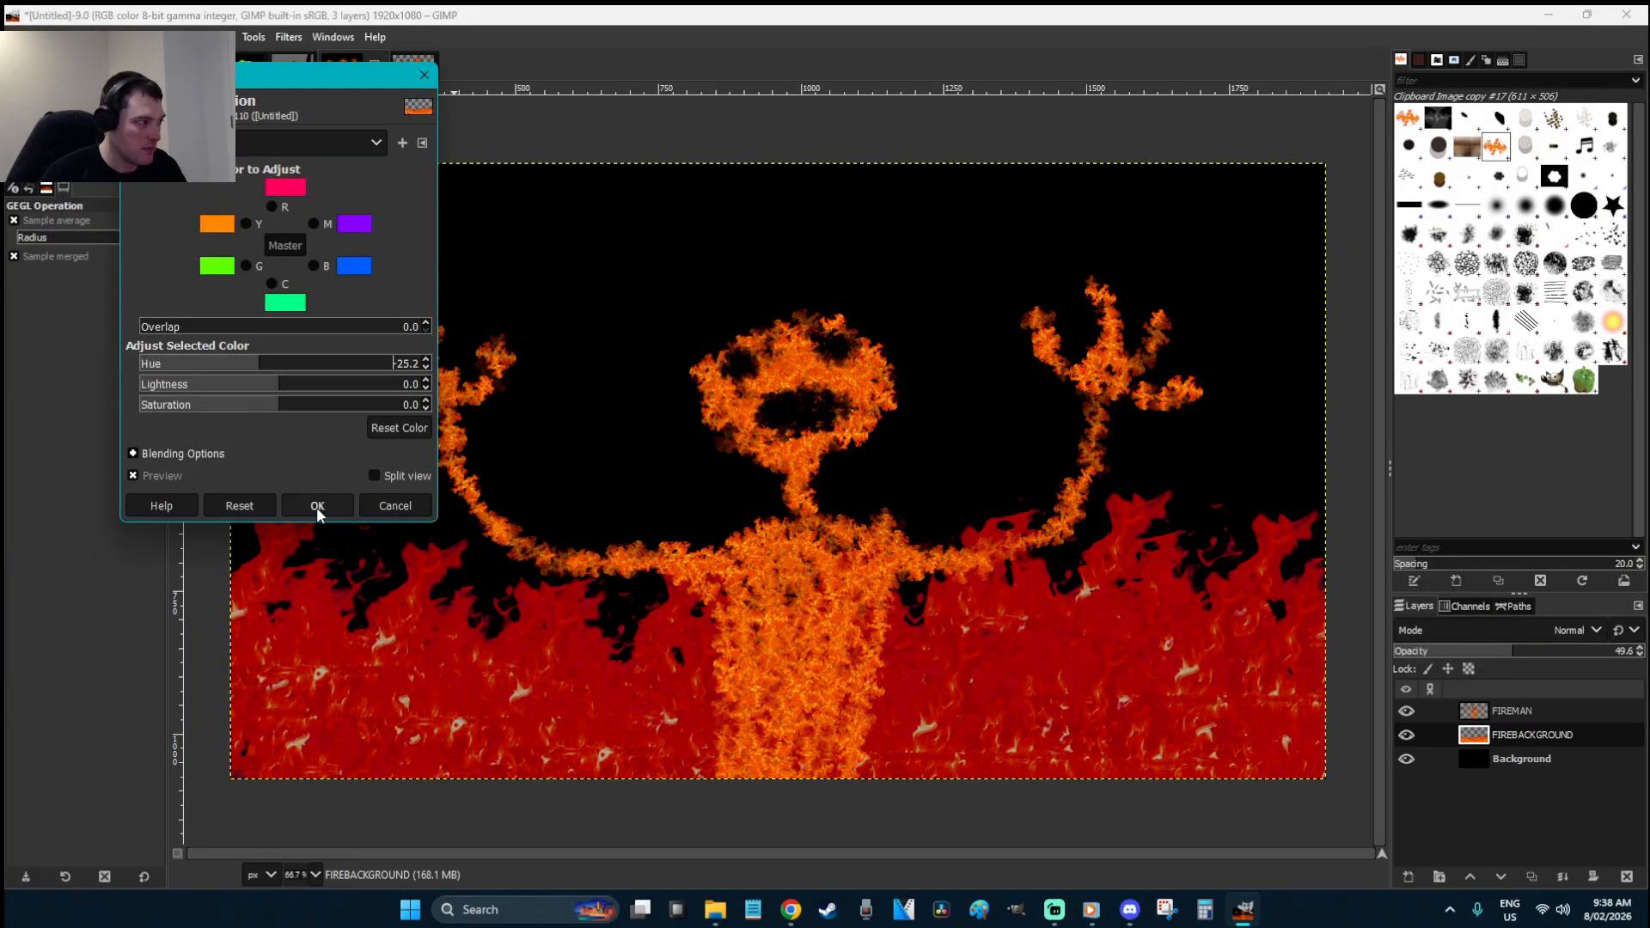
left_click(316, 507)
key("r")
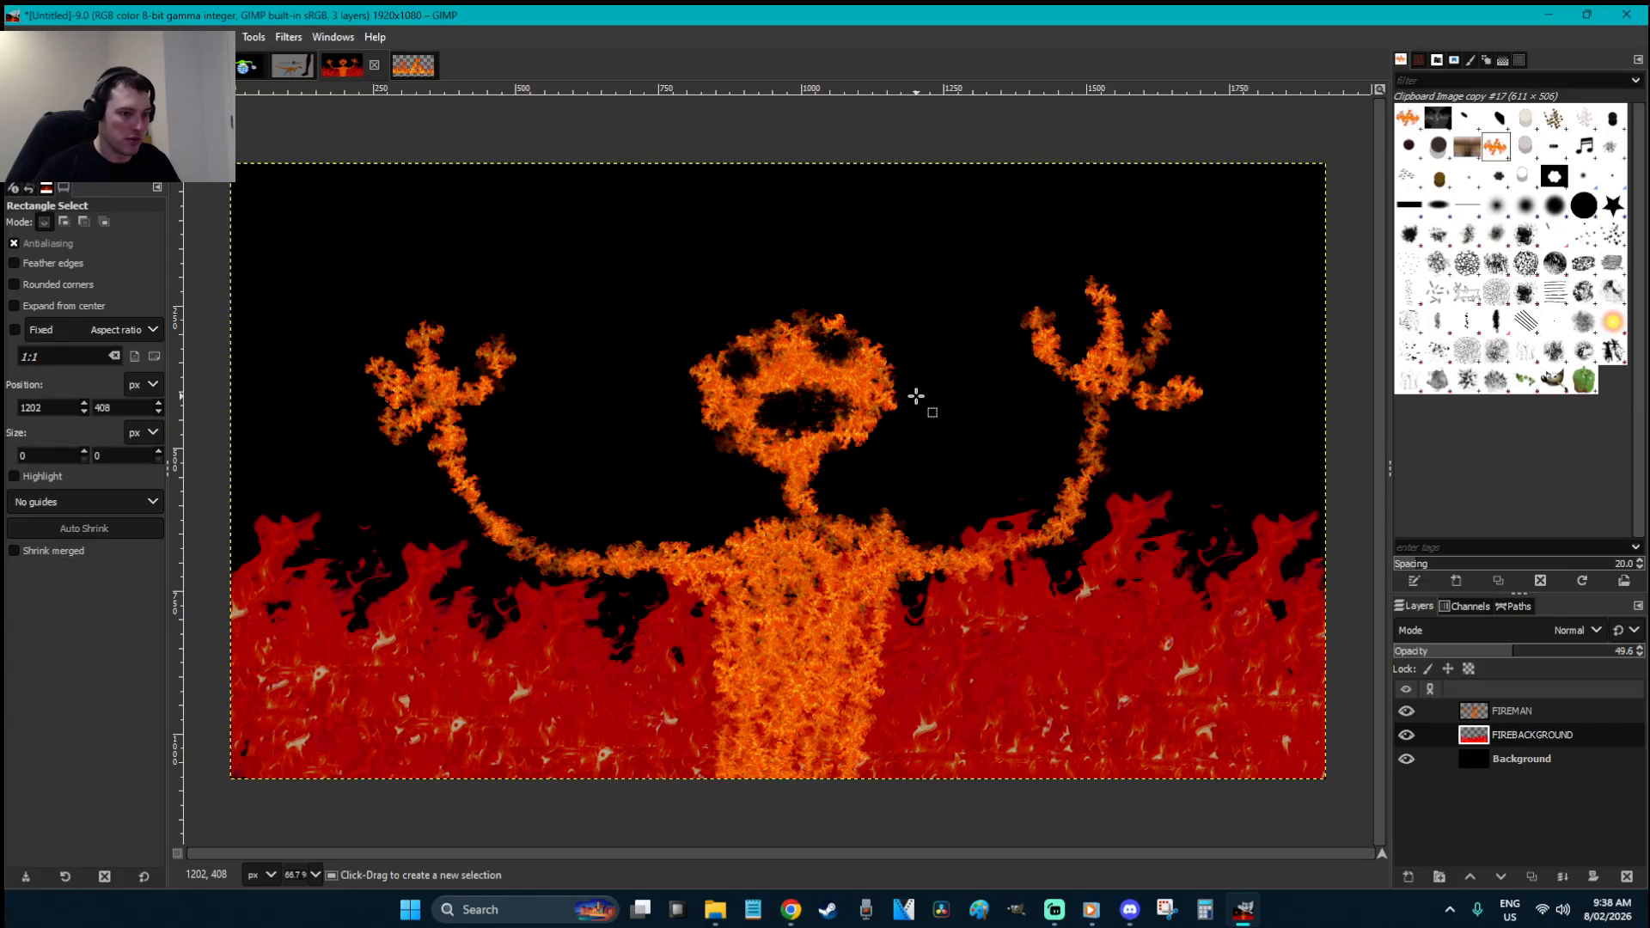
- Add a layer named FIREBCAKGROUND GRADIENT above FIREBACKGROUND
key("ctrl+shift+n")
type("FIREBCAKGROUND GRADIENT")
key("Return")
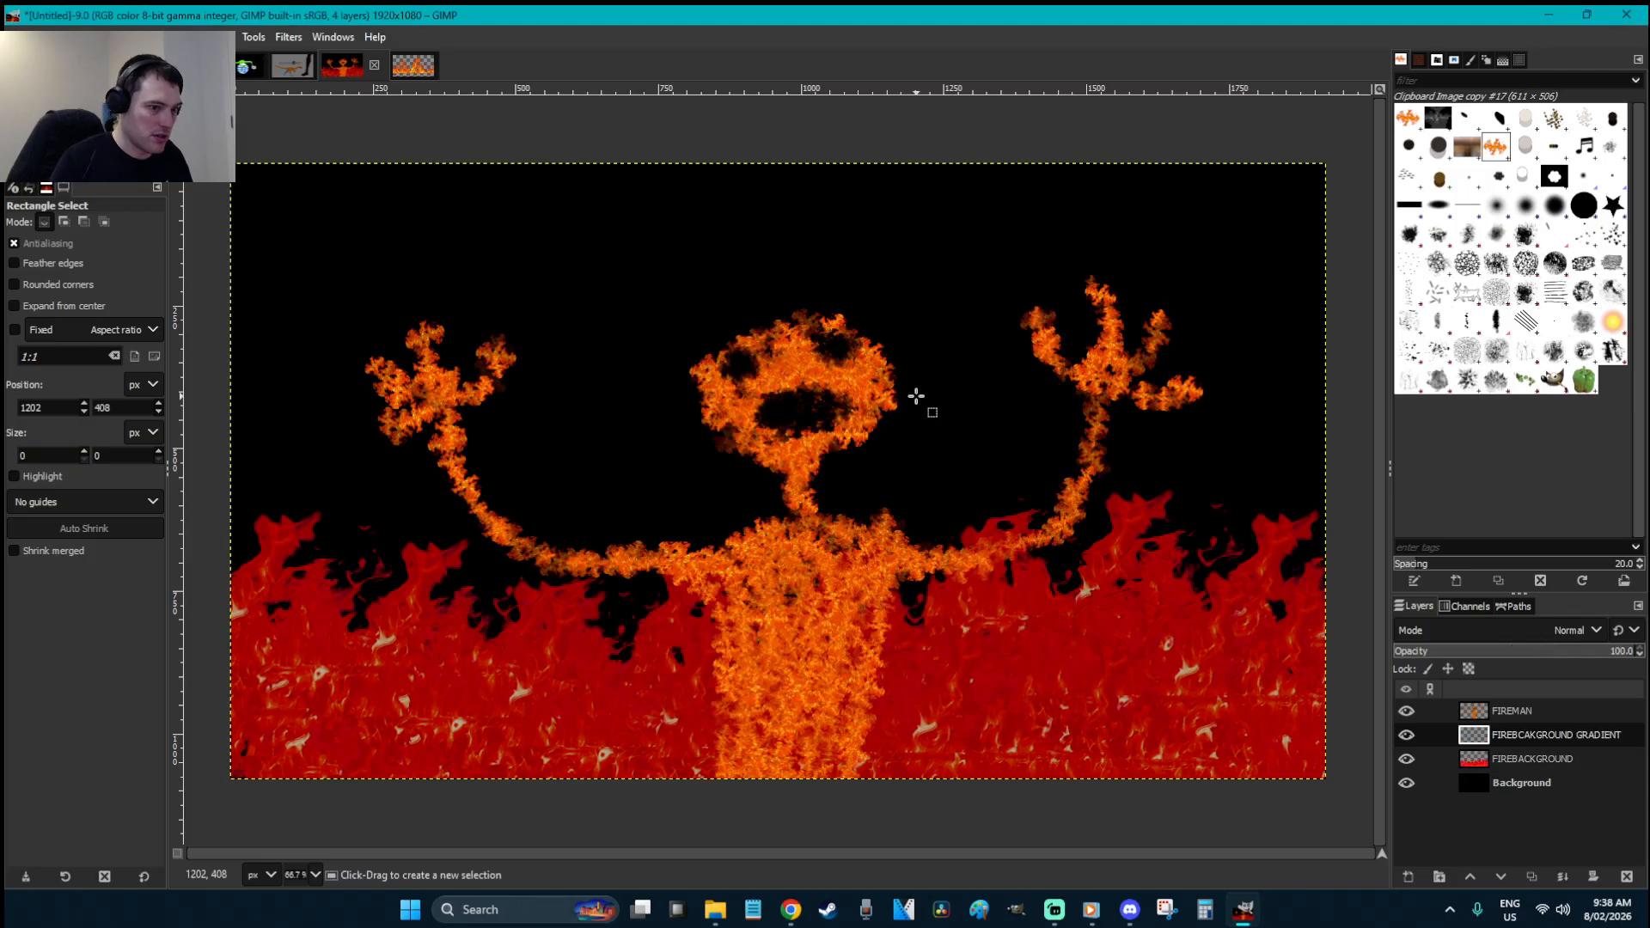
- Draw a linear FG to BG (HSV clockwise) gradient at 47.1 opacity from the figure's neck to below the image on FIREBCAKGROUND GRADIENT
key("g")
left_click_drag(770, 255, 770, 463)
key("ctrl+z")
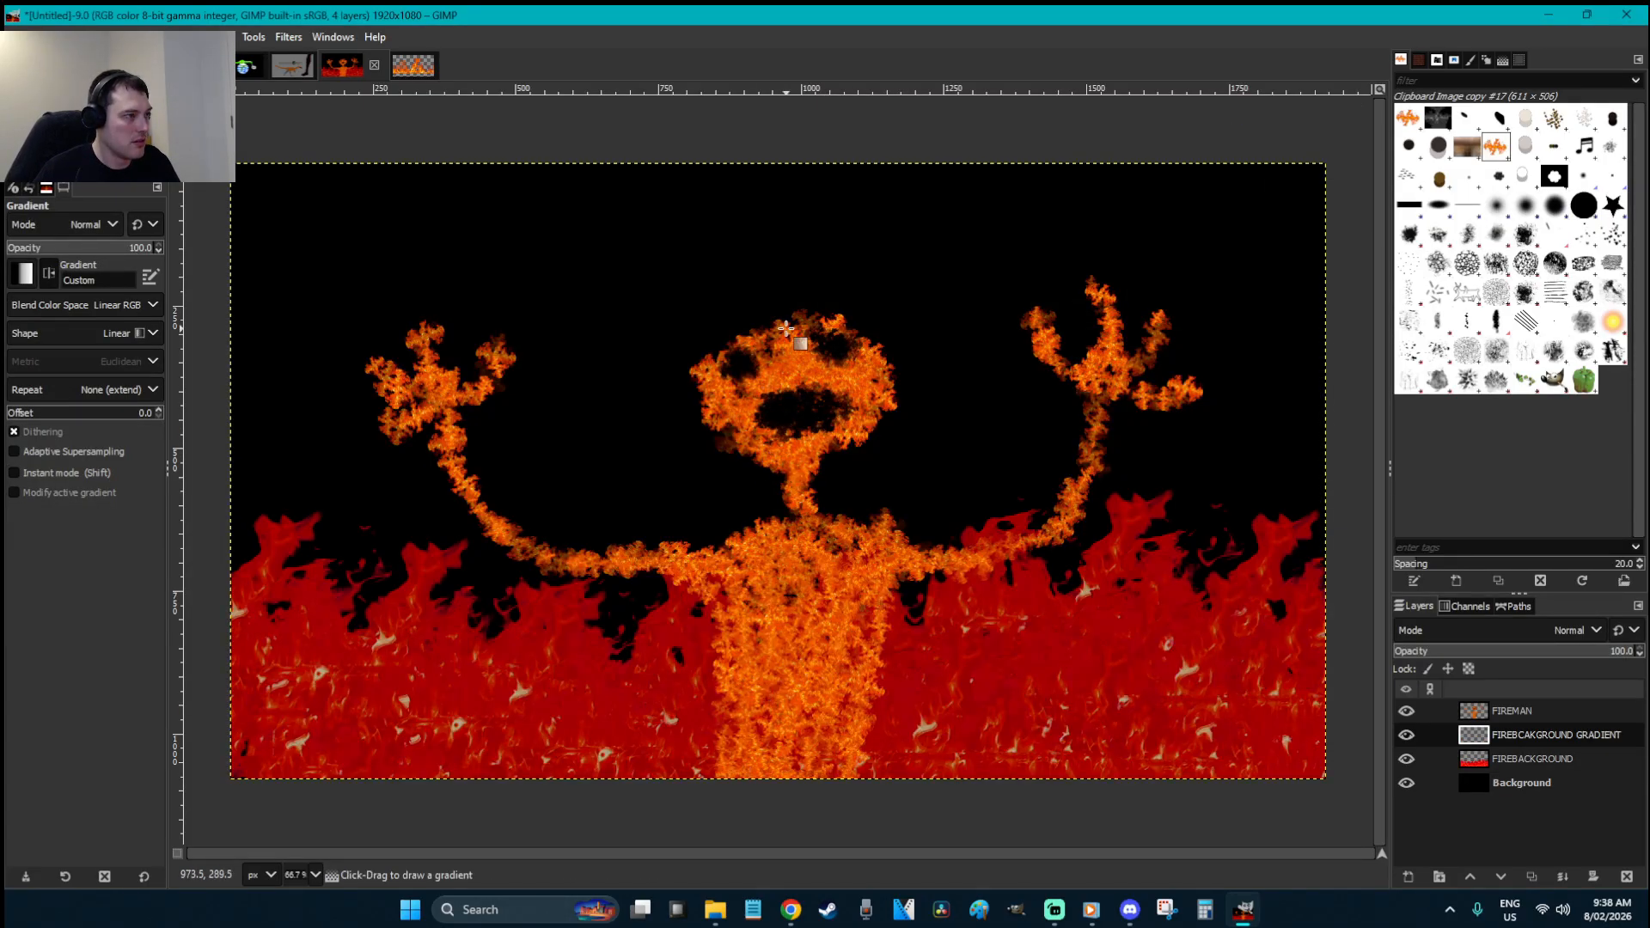
left_click(75, 253)
left_click_drag(766, 229, 746, 844)
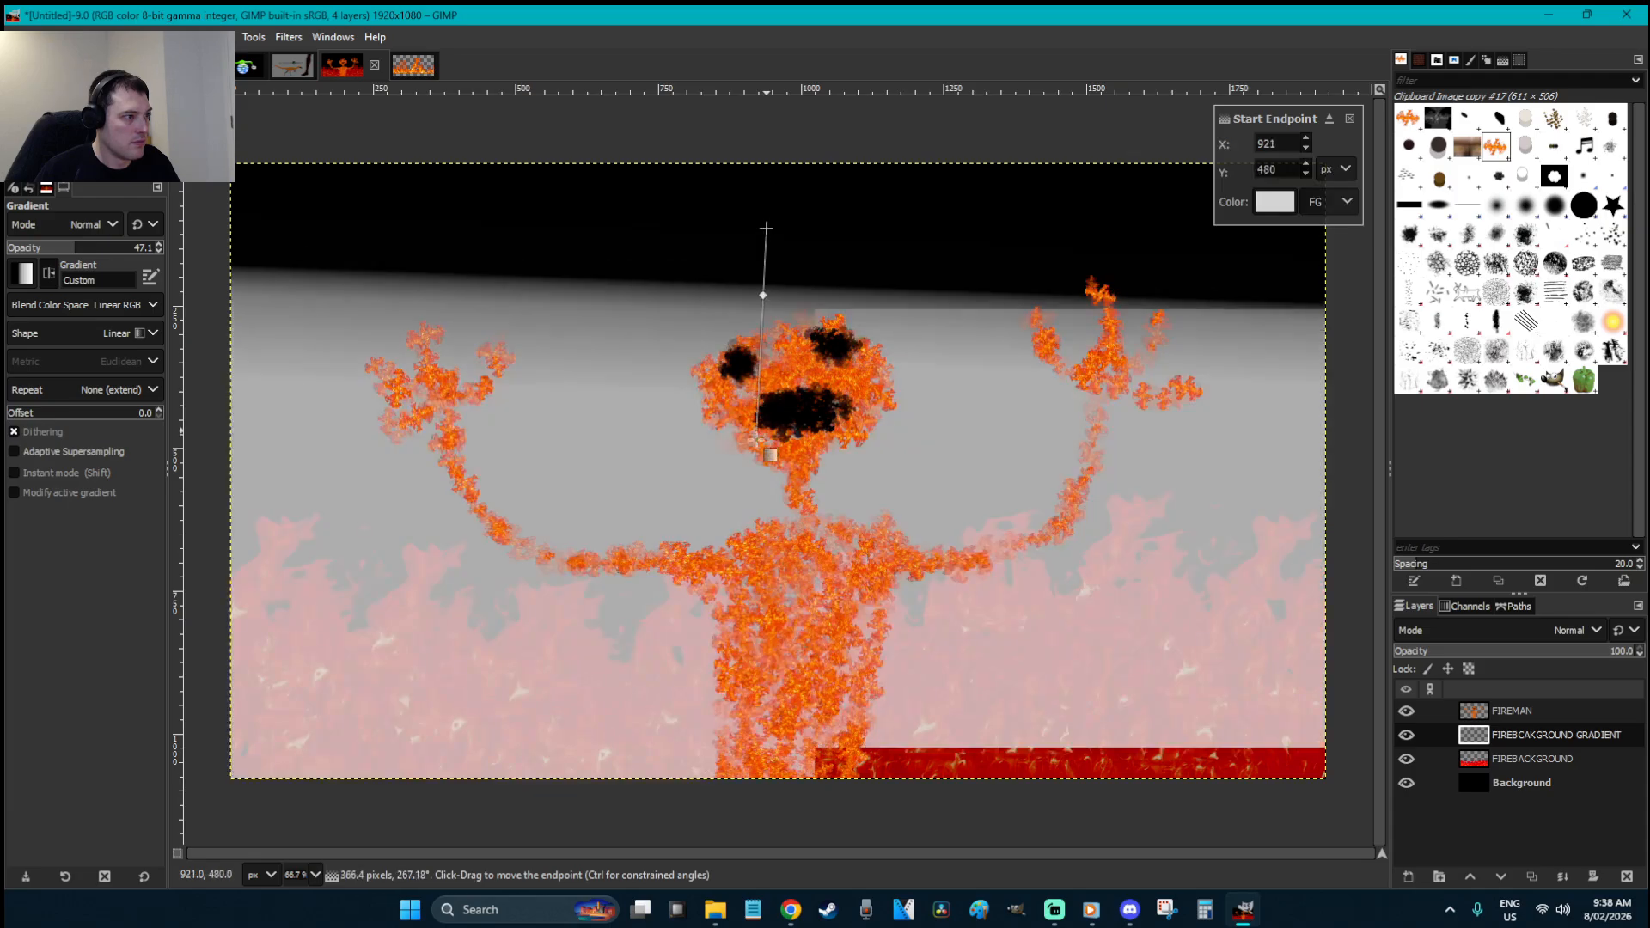
left_click_drag(767, 228, 756, 420)
left_click(37, 278)
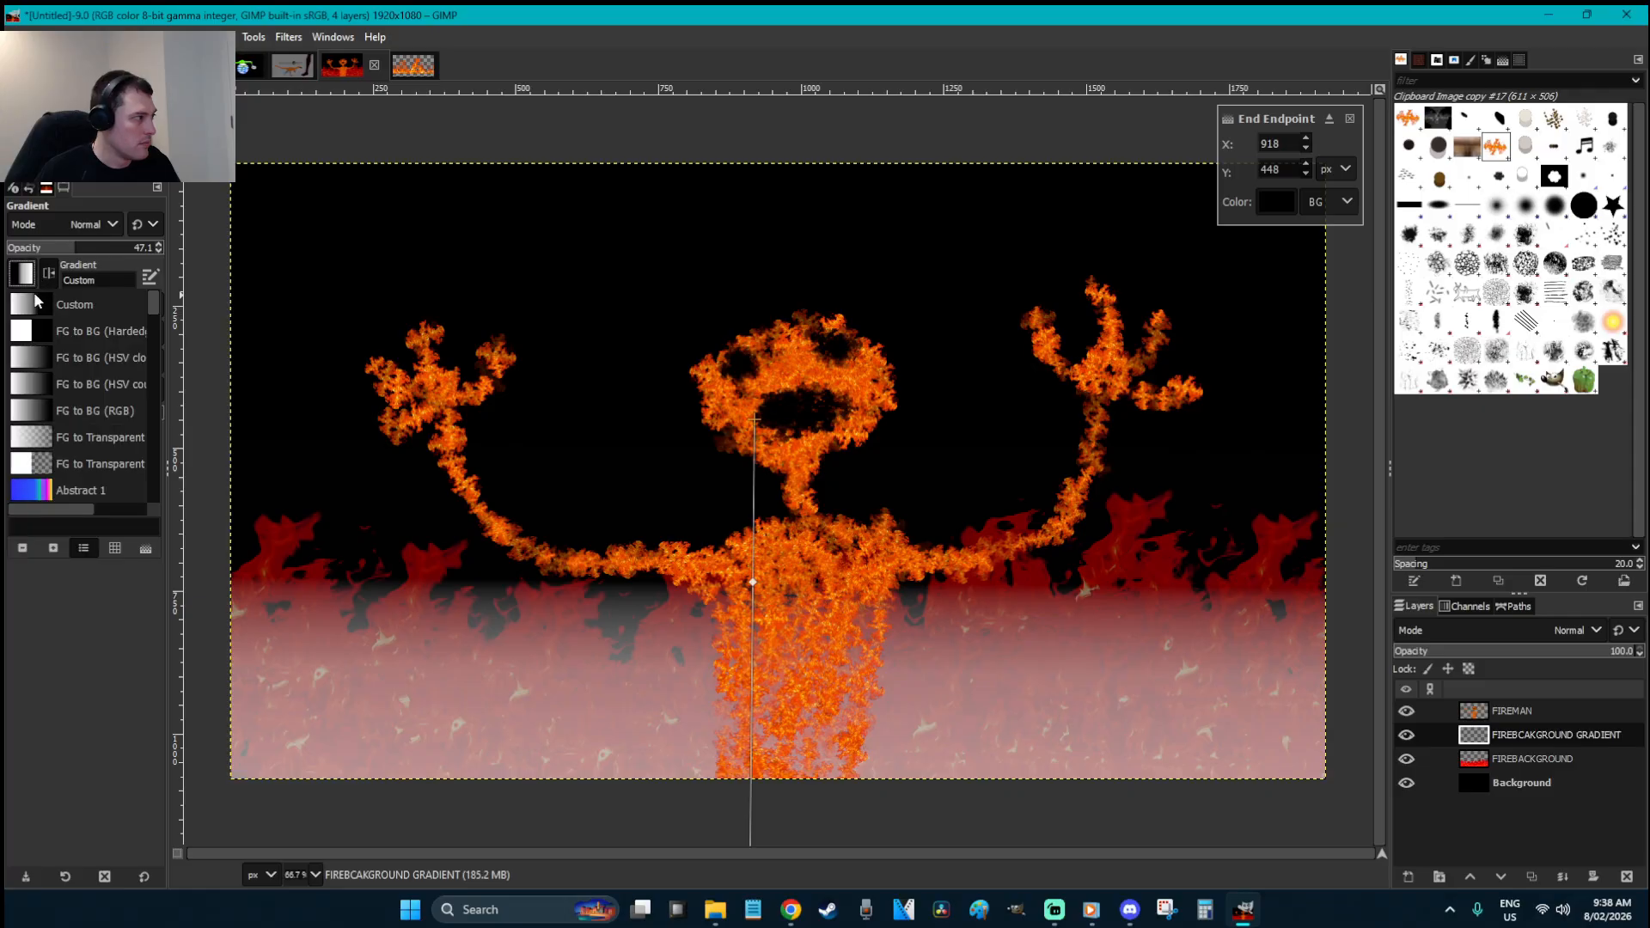
left_click(44, 364)
left_click_drag(754, 422, 761, 486)
key("r")
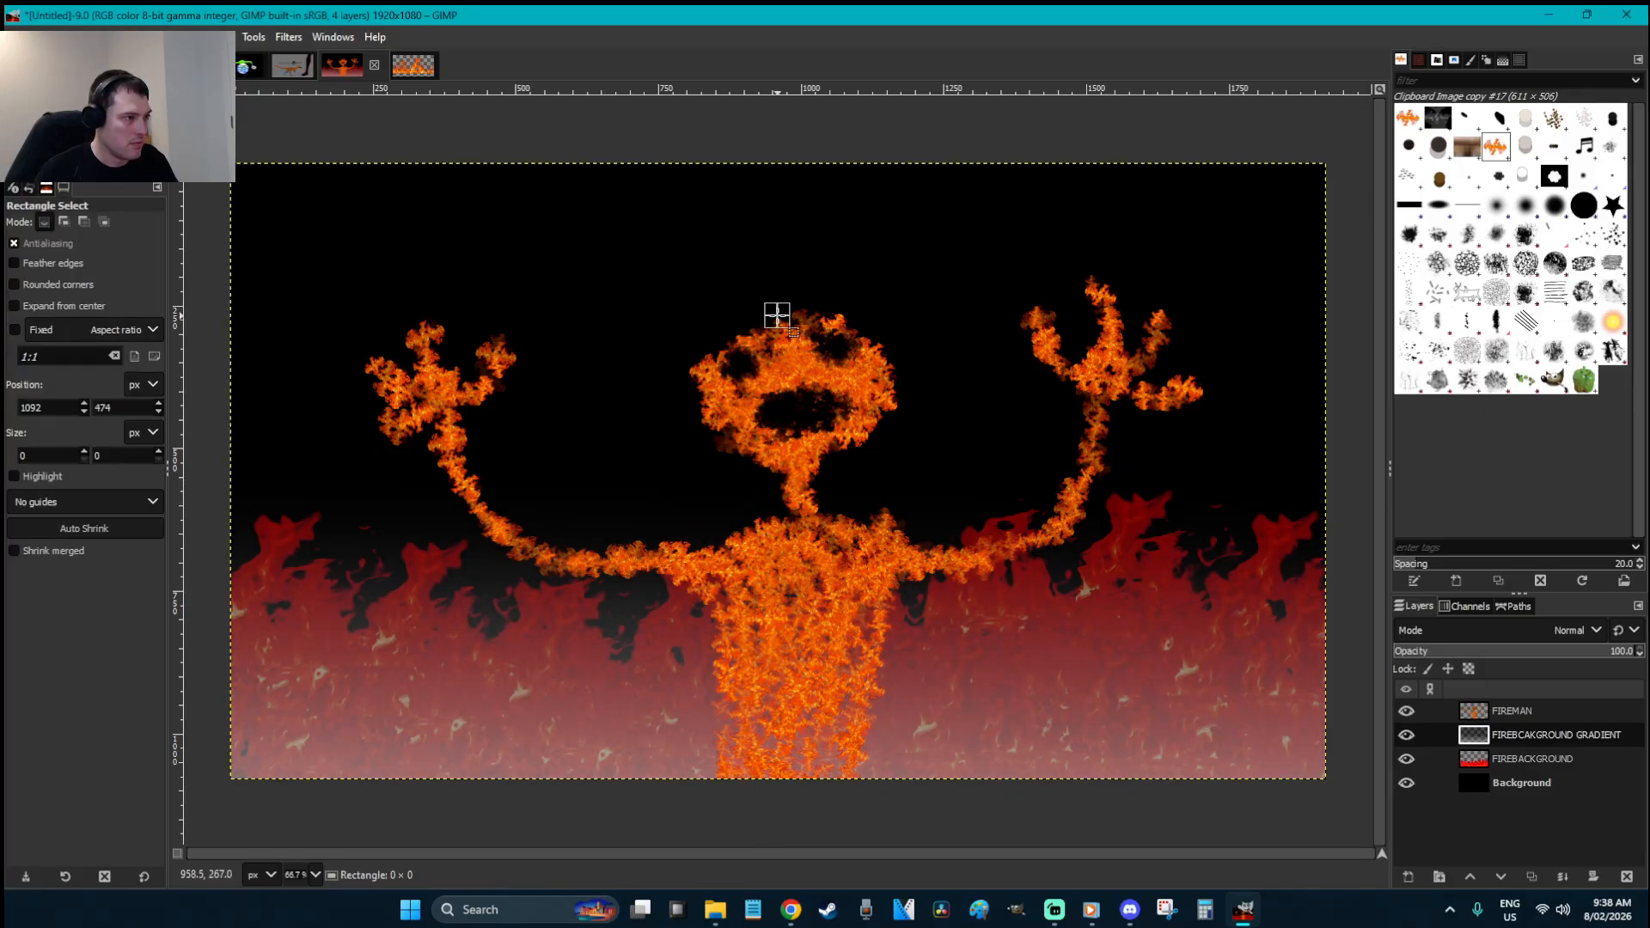
- Apply Color to Alpha to the FIREBCAKGROUND GRADIENT layer
right_click(779, 320)
mouse_move(843, 471)
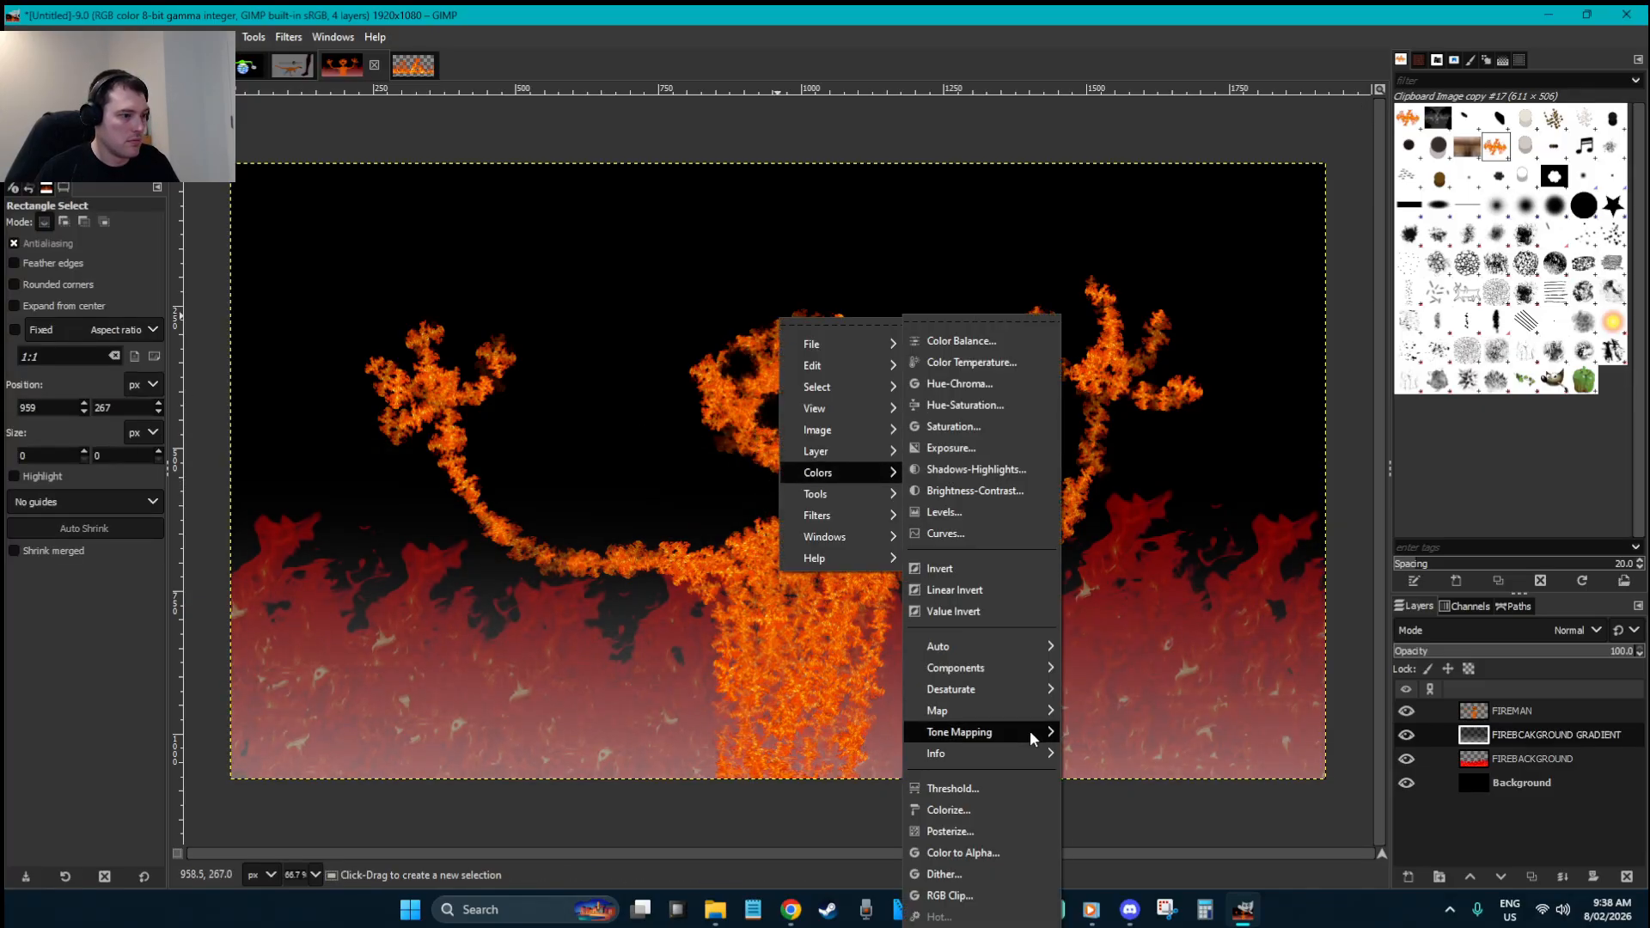
left_click(1021, 855)
left_click(346, 331)
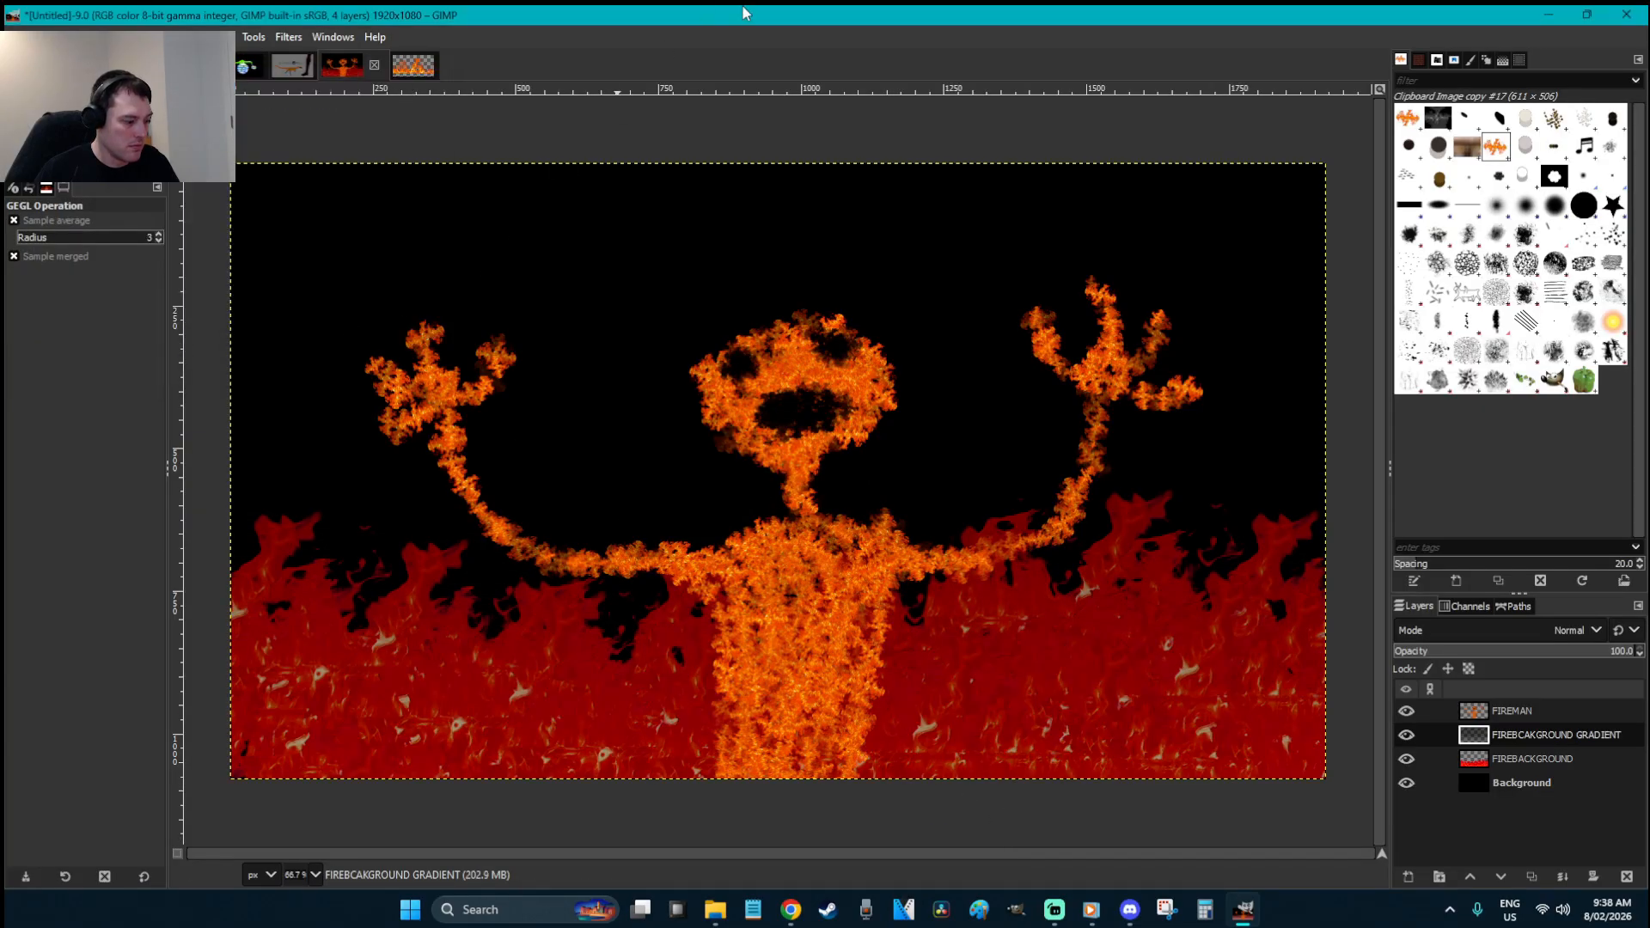
left_click(1058, 534)
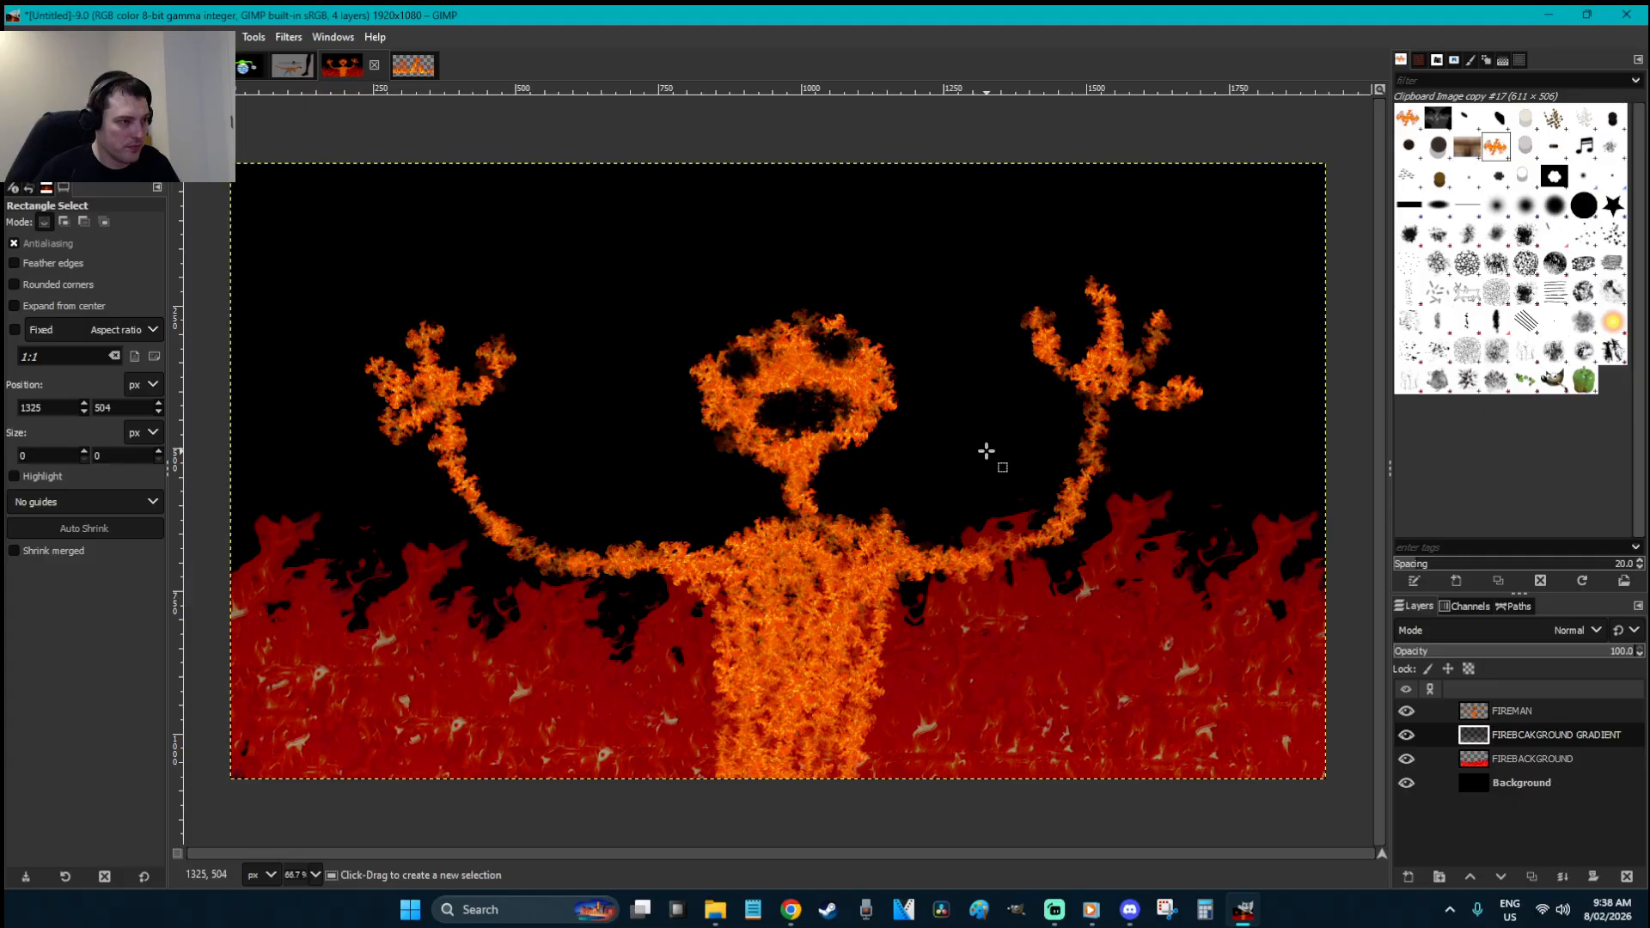
- Add a layer named GLOW and place it between FIREBACKGROUND and Background
key("shift+ctrl+n")
type("GLOW")
key("Return")
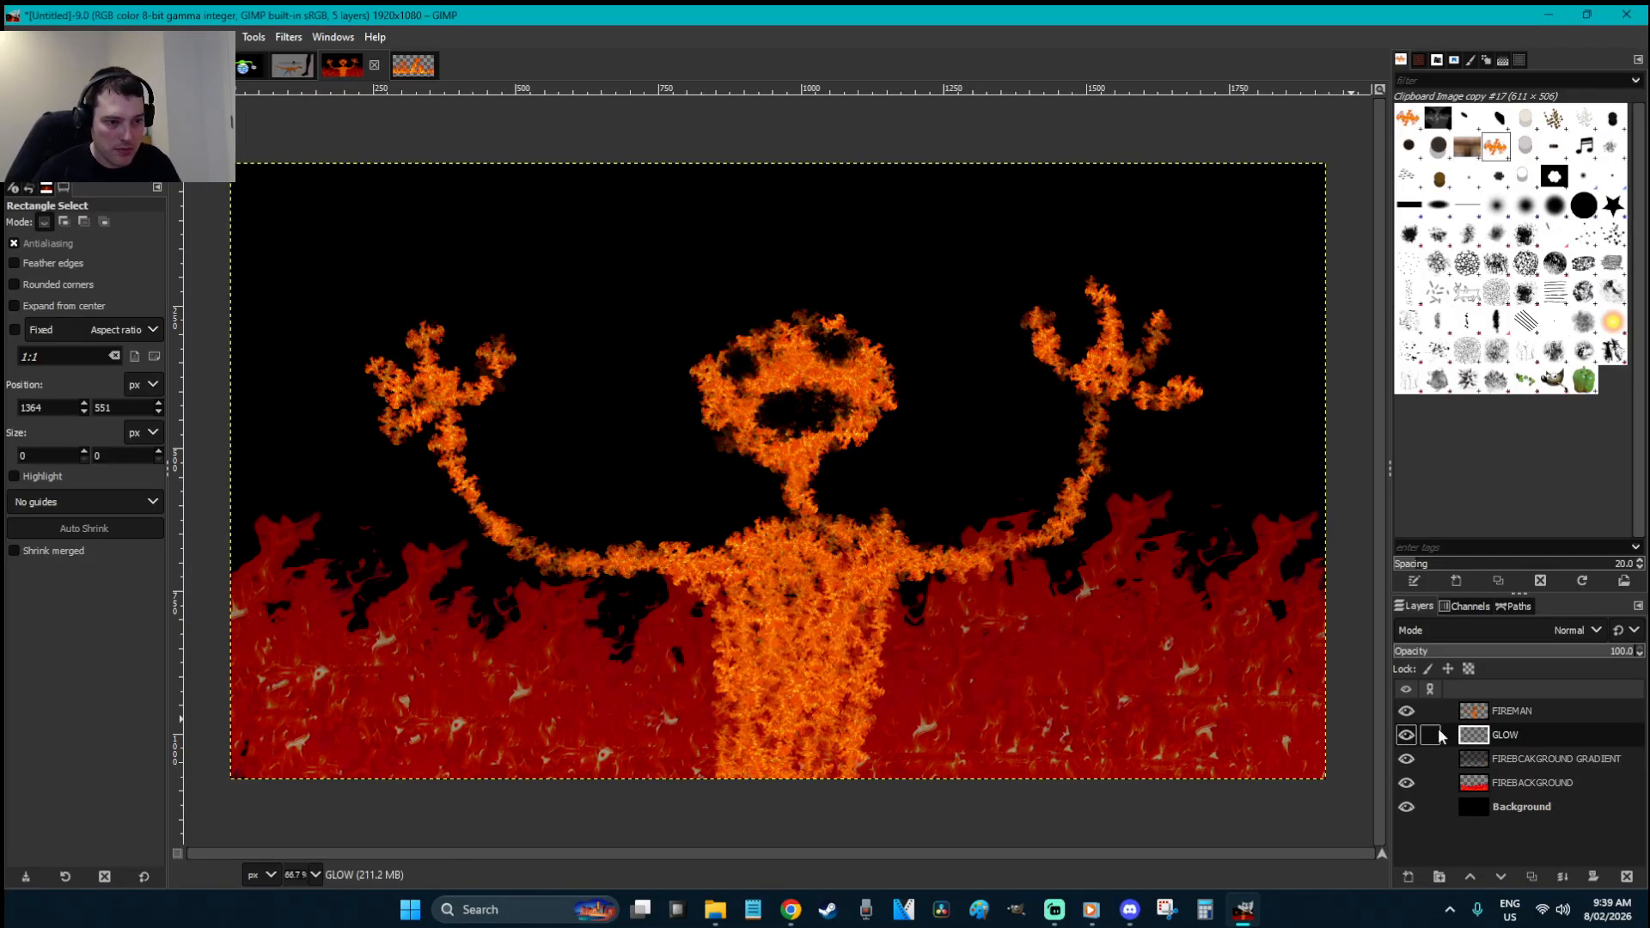
left_click_drag(1511, 734, 1513, 795)
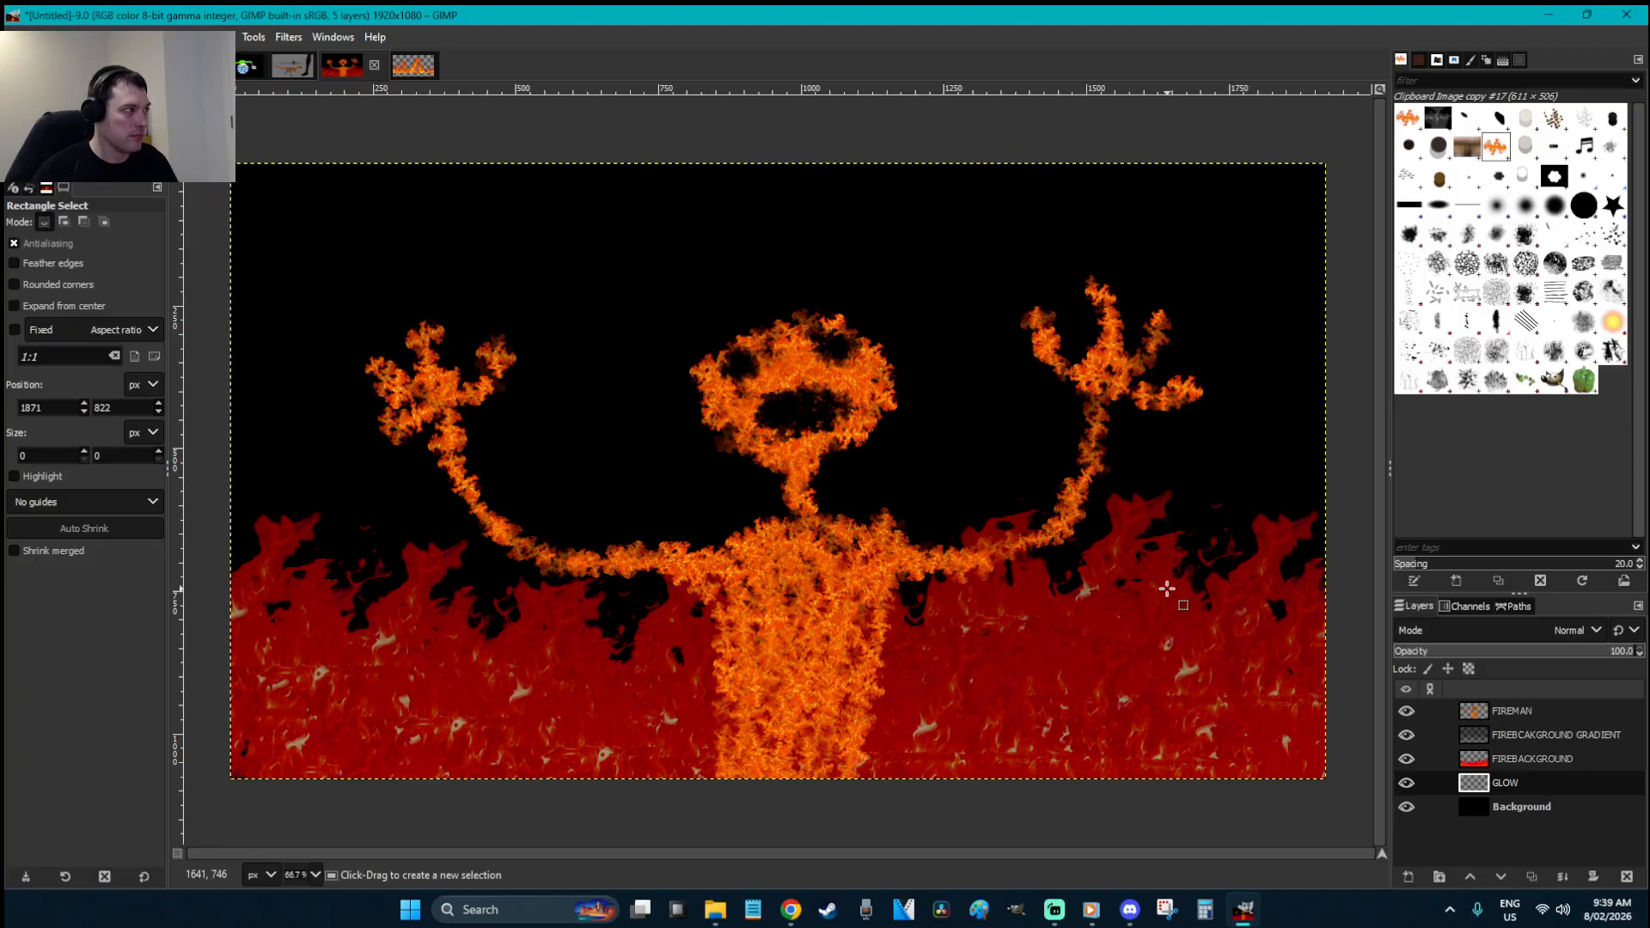
- Pick the flames' dark red as the foreground color, then try a linear gradient up the GLOW layer and cancel it
key("o")
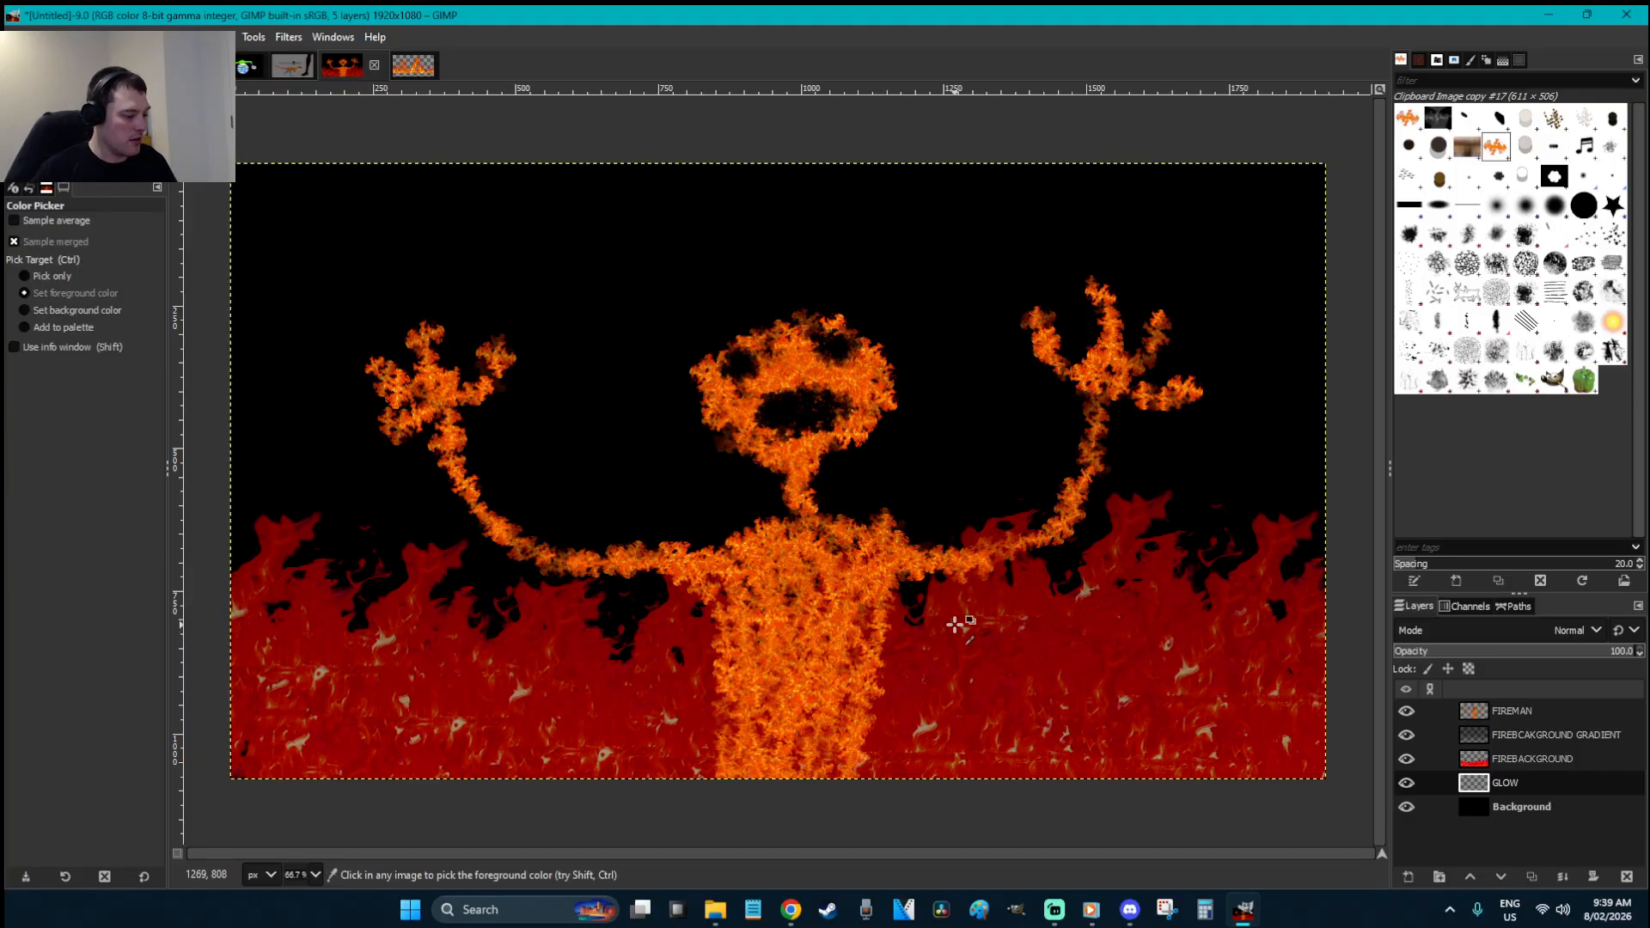
key("g")
left_click_drag(786, 659, 802, 201)
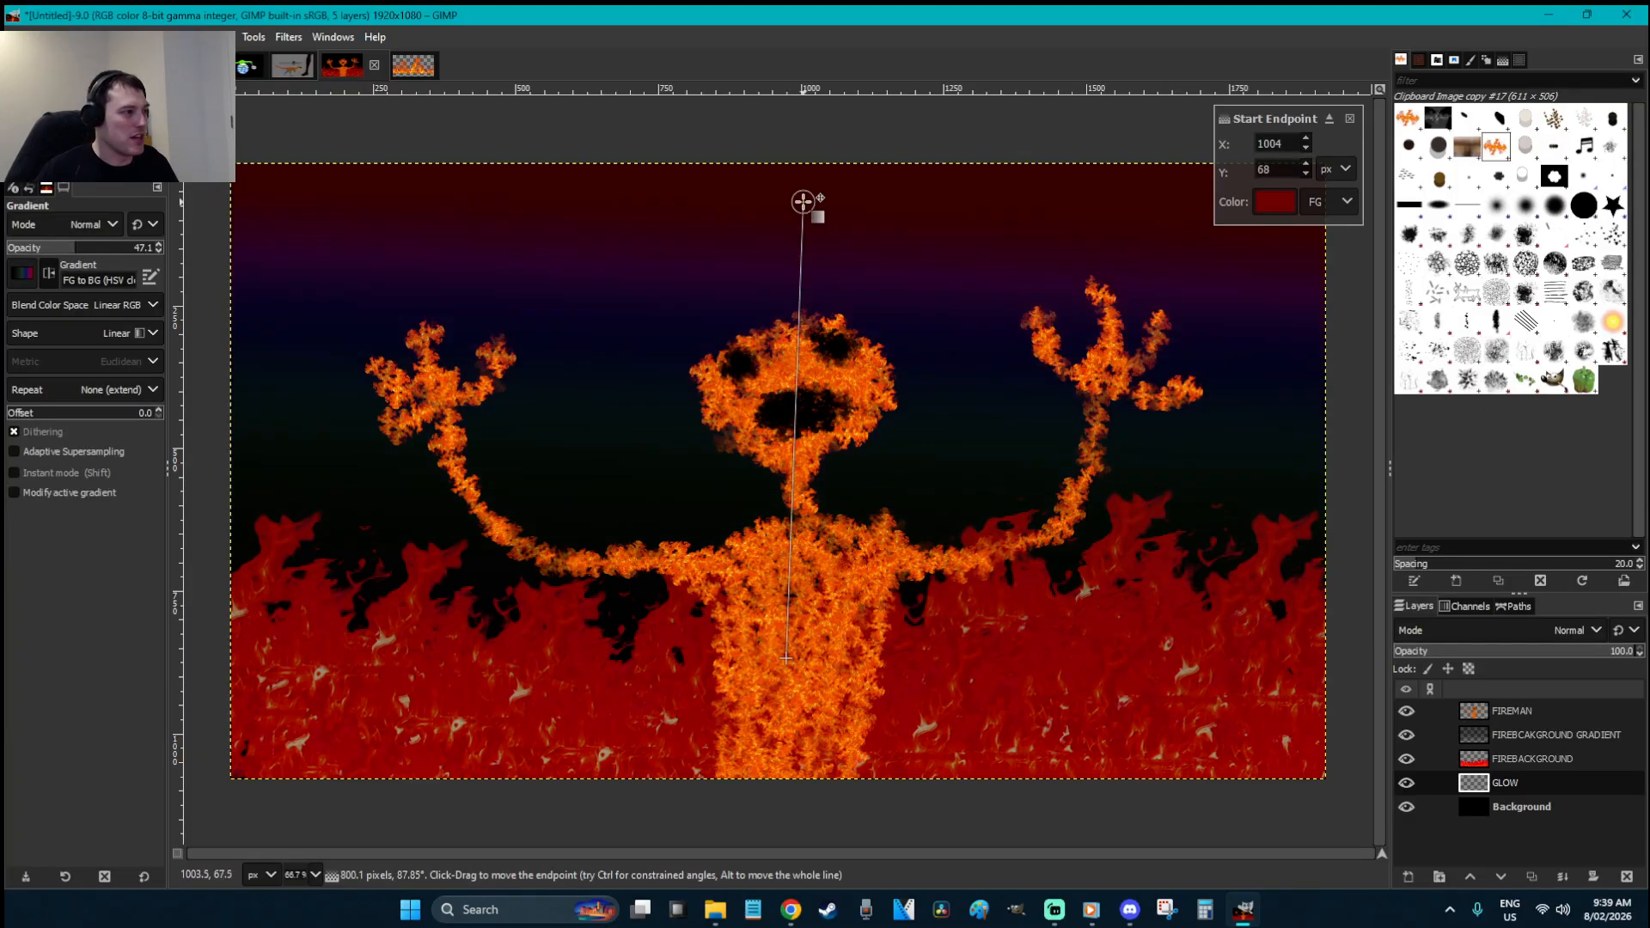
key("Escape")
- Set the gradient shape to Radial and try two Custom gradients from the torso upward on GLOW, cancelling both
left_click(123, 332)
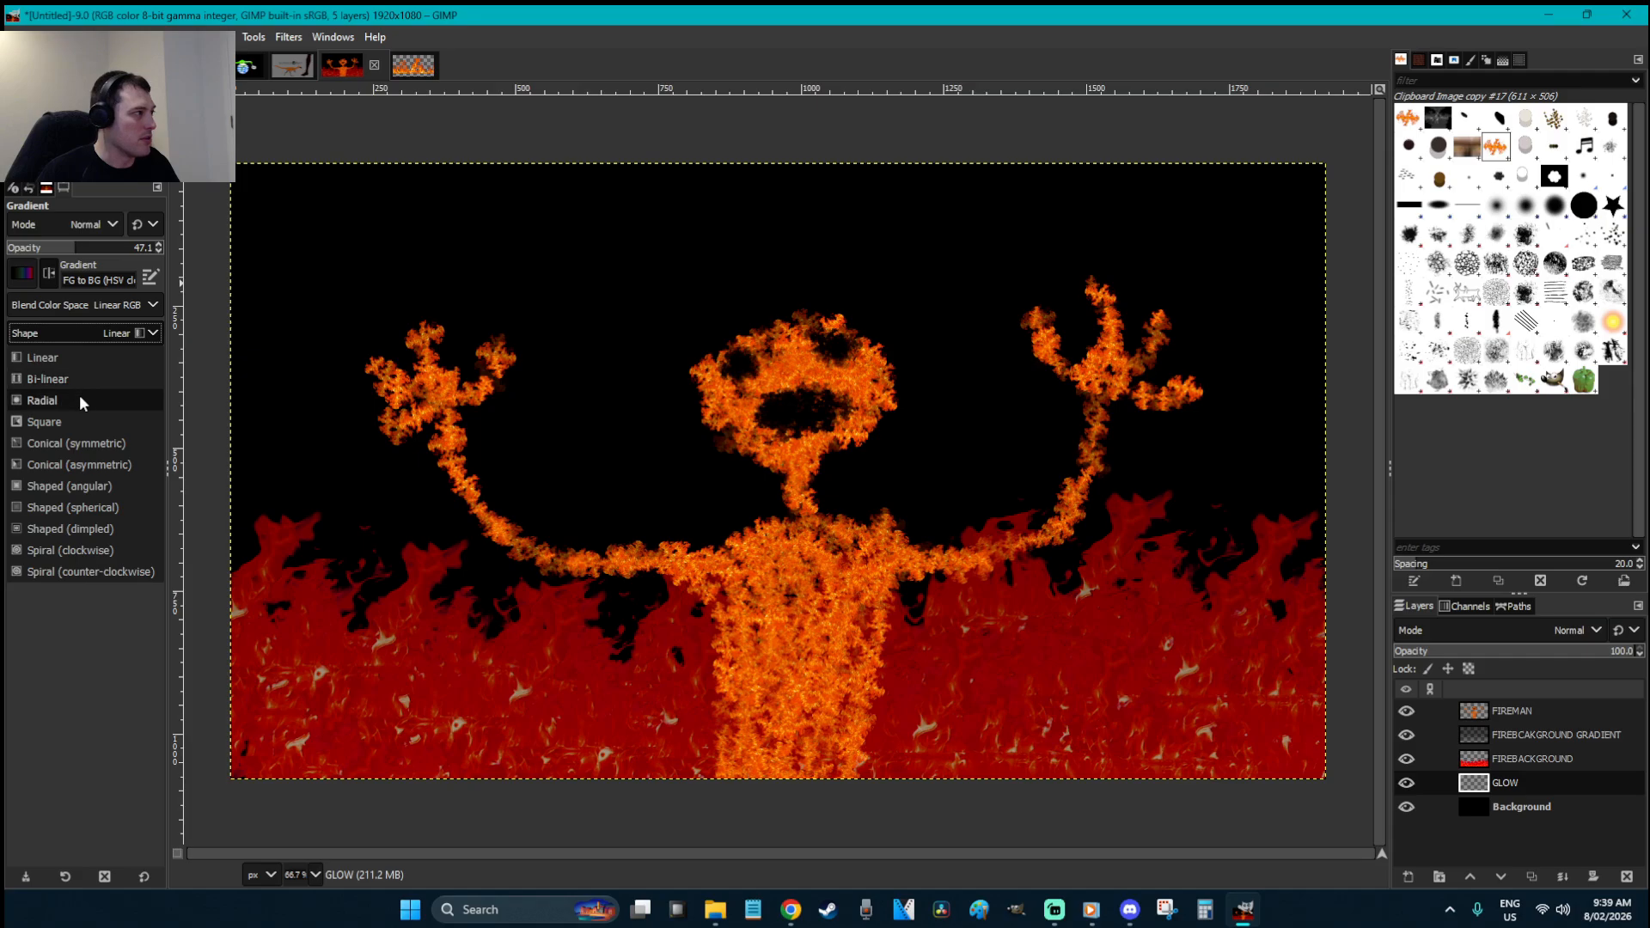
left_click(79, 395)
left_click(24, 277)
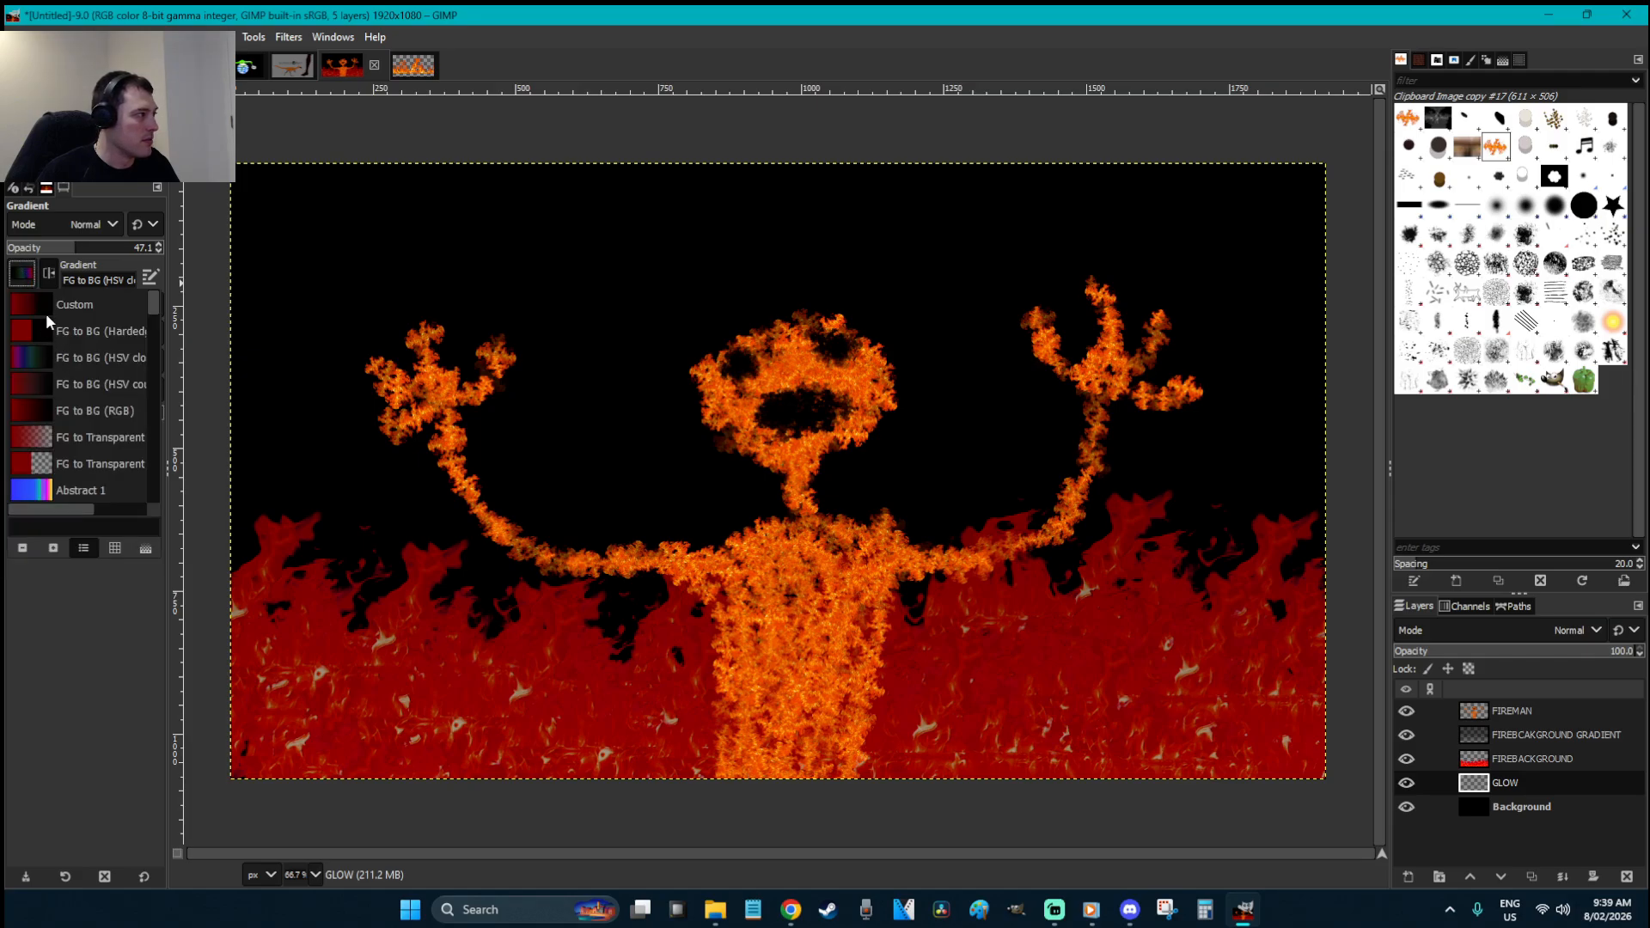
left_click(44, 310)
left_click_drag(821, 718, 800, 75)
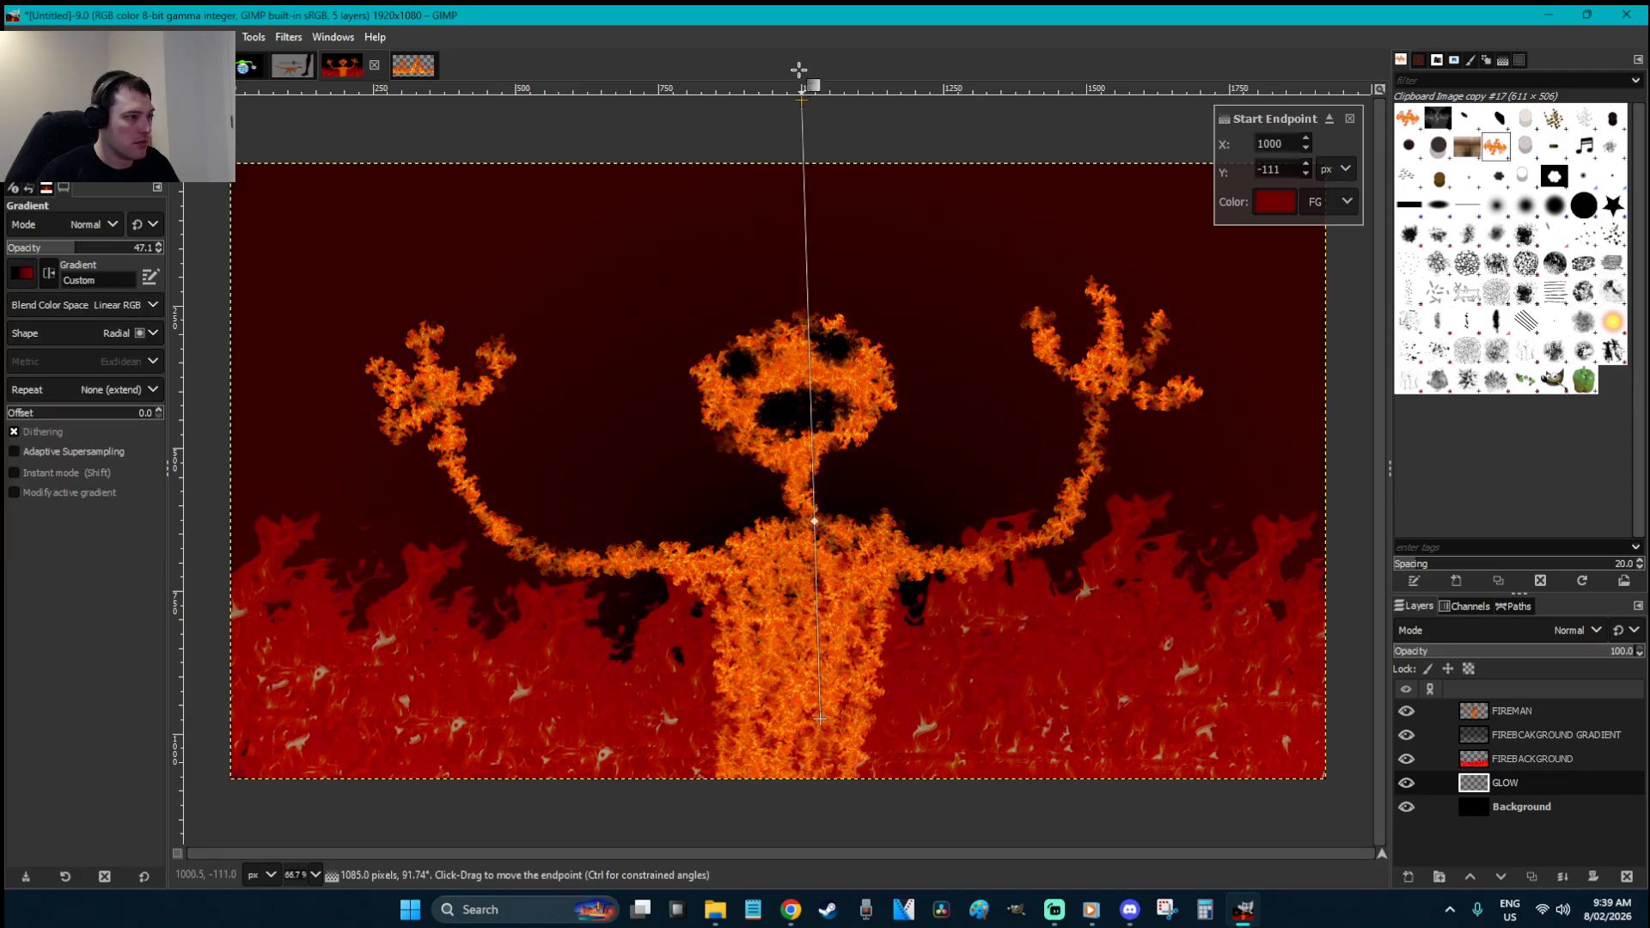
key("Escape")
left_click_drag(784, 724, 774, 92)
key("Escape")
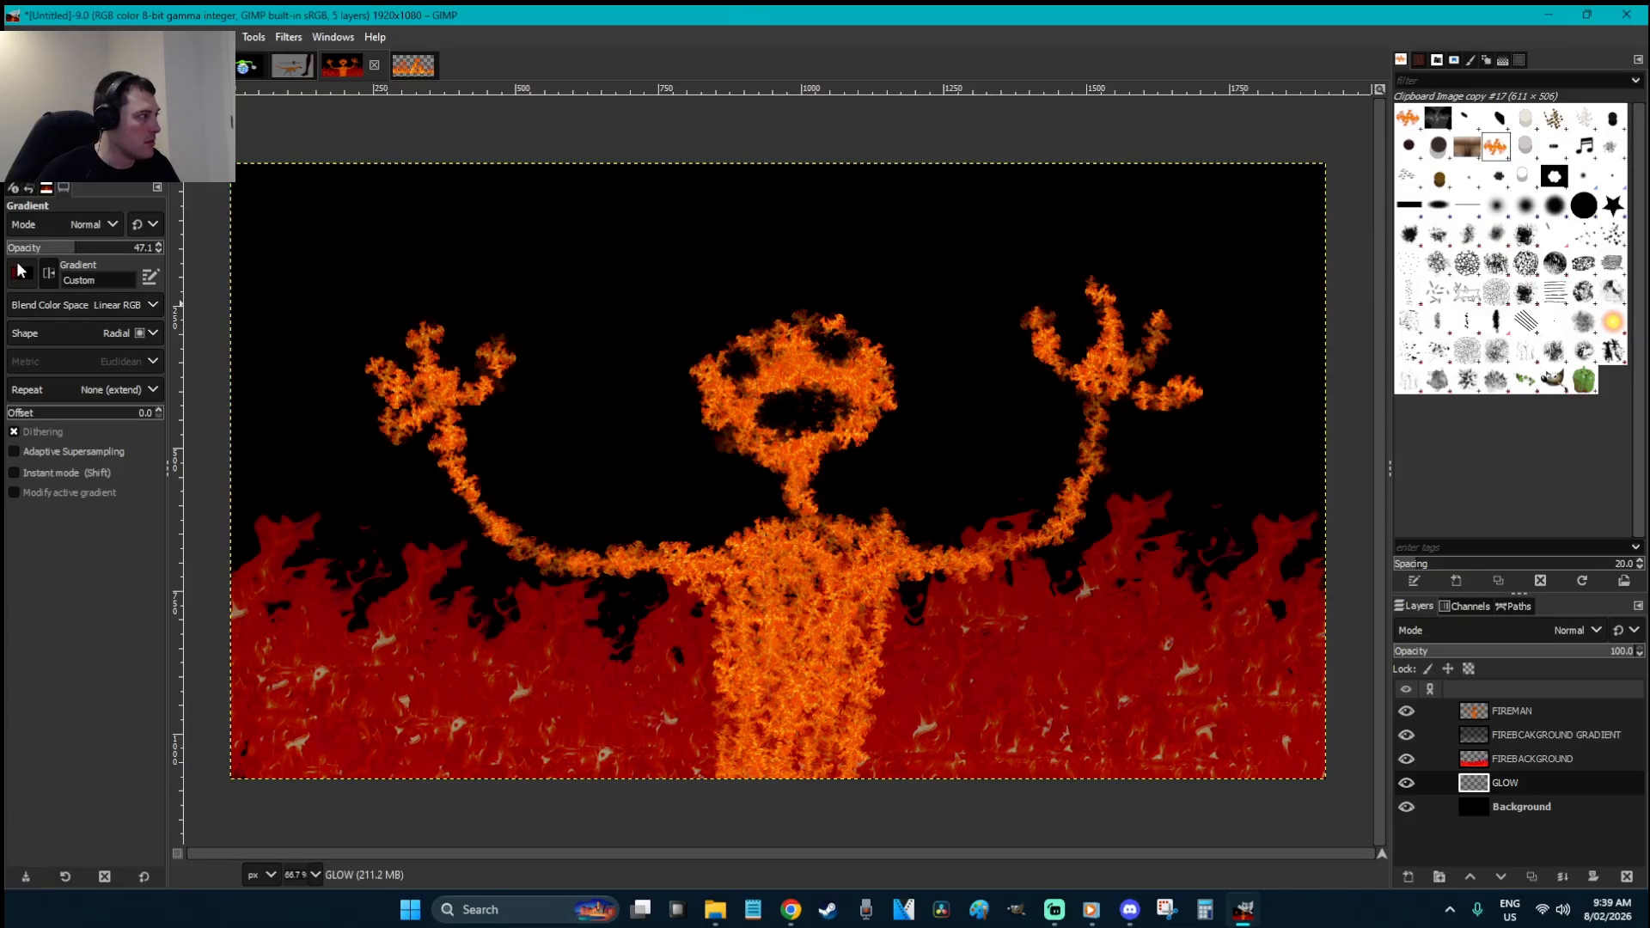
- Draw a radial FG to BG (RGB) gradient on GLOW from the figure's base to above the image
left_click(20, 273)
left_click(95, 410)
left_click_drag(787, 789, 750, 71)
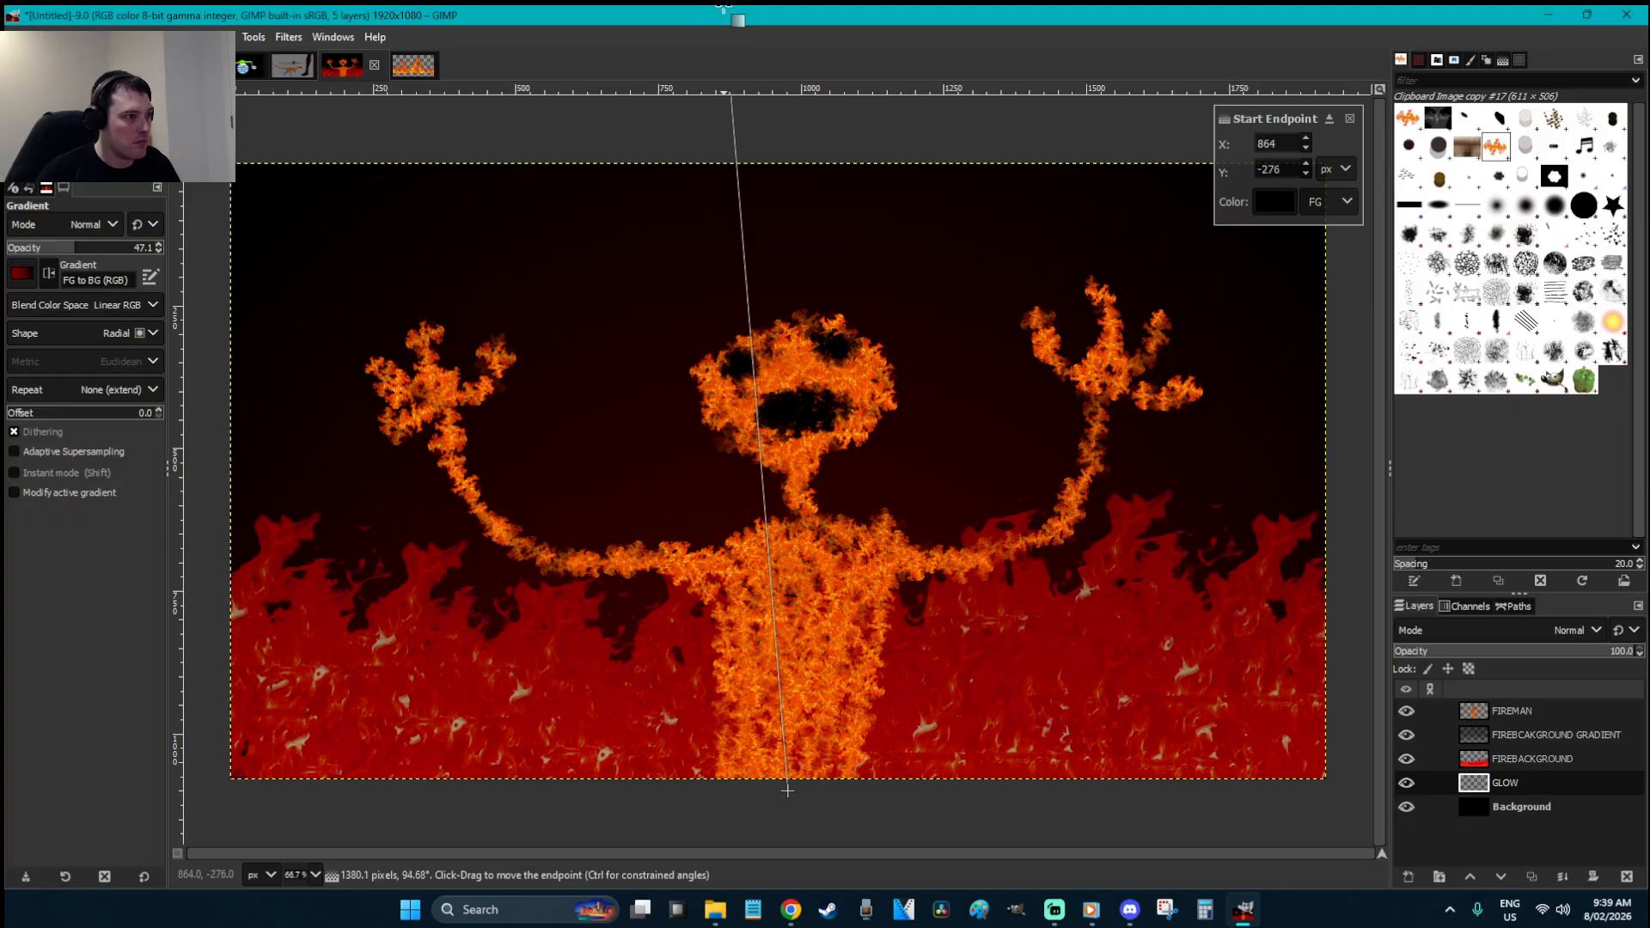
key("r")
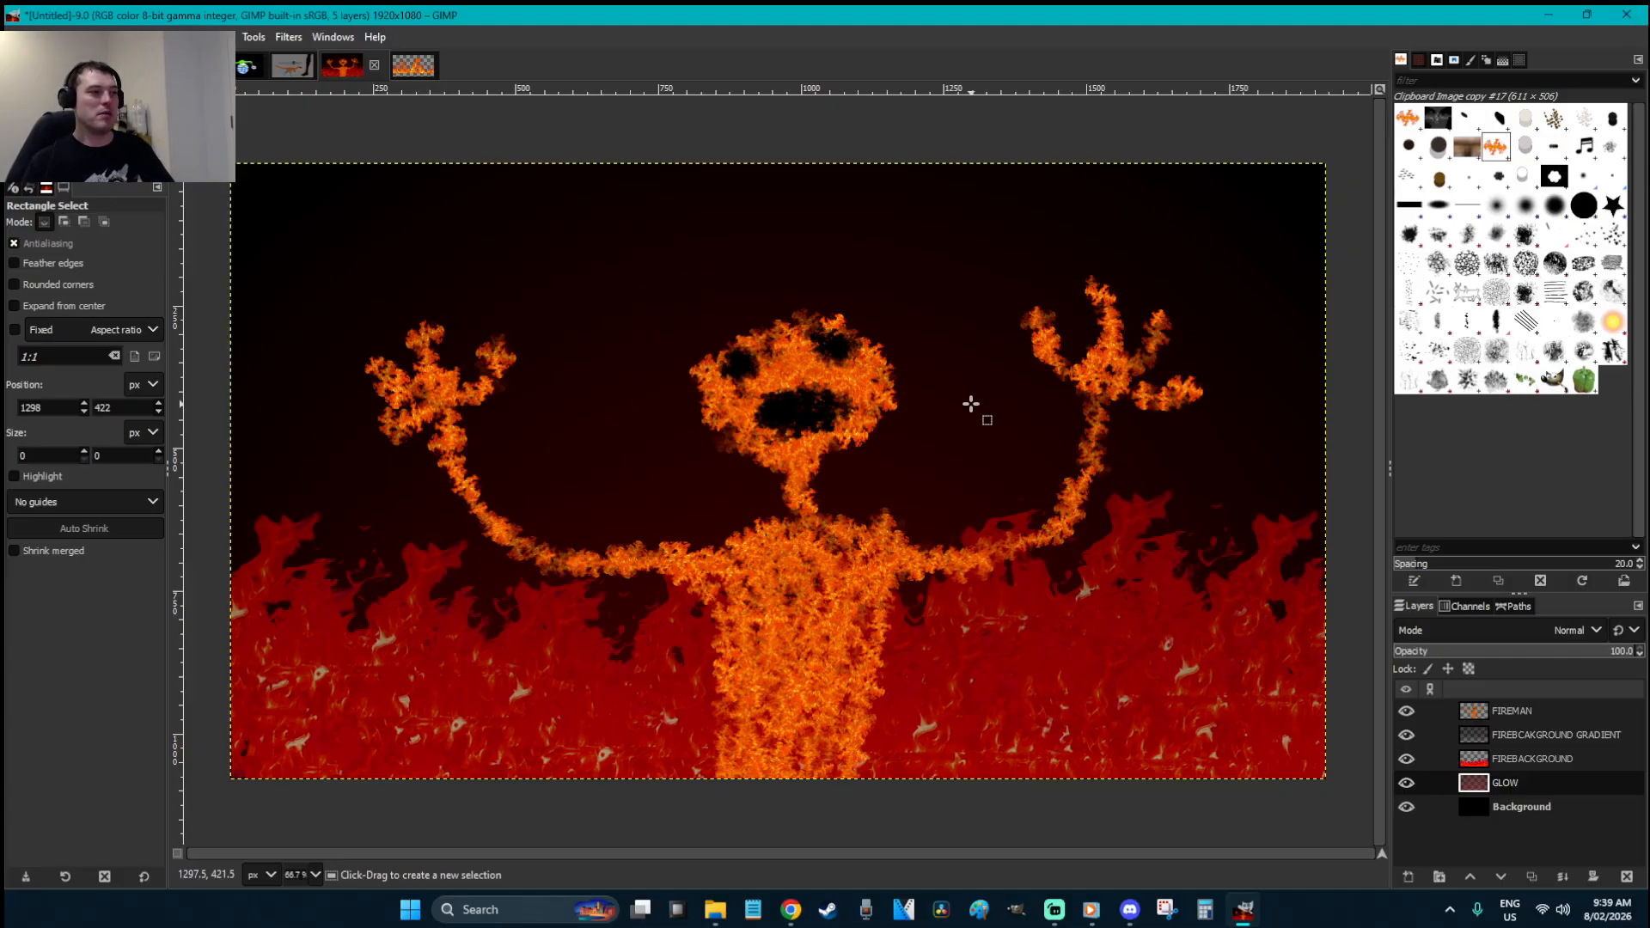
- Open the Bofors_automatic_gun_L70 image and copy all of it
left_click(716, 909)
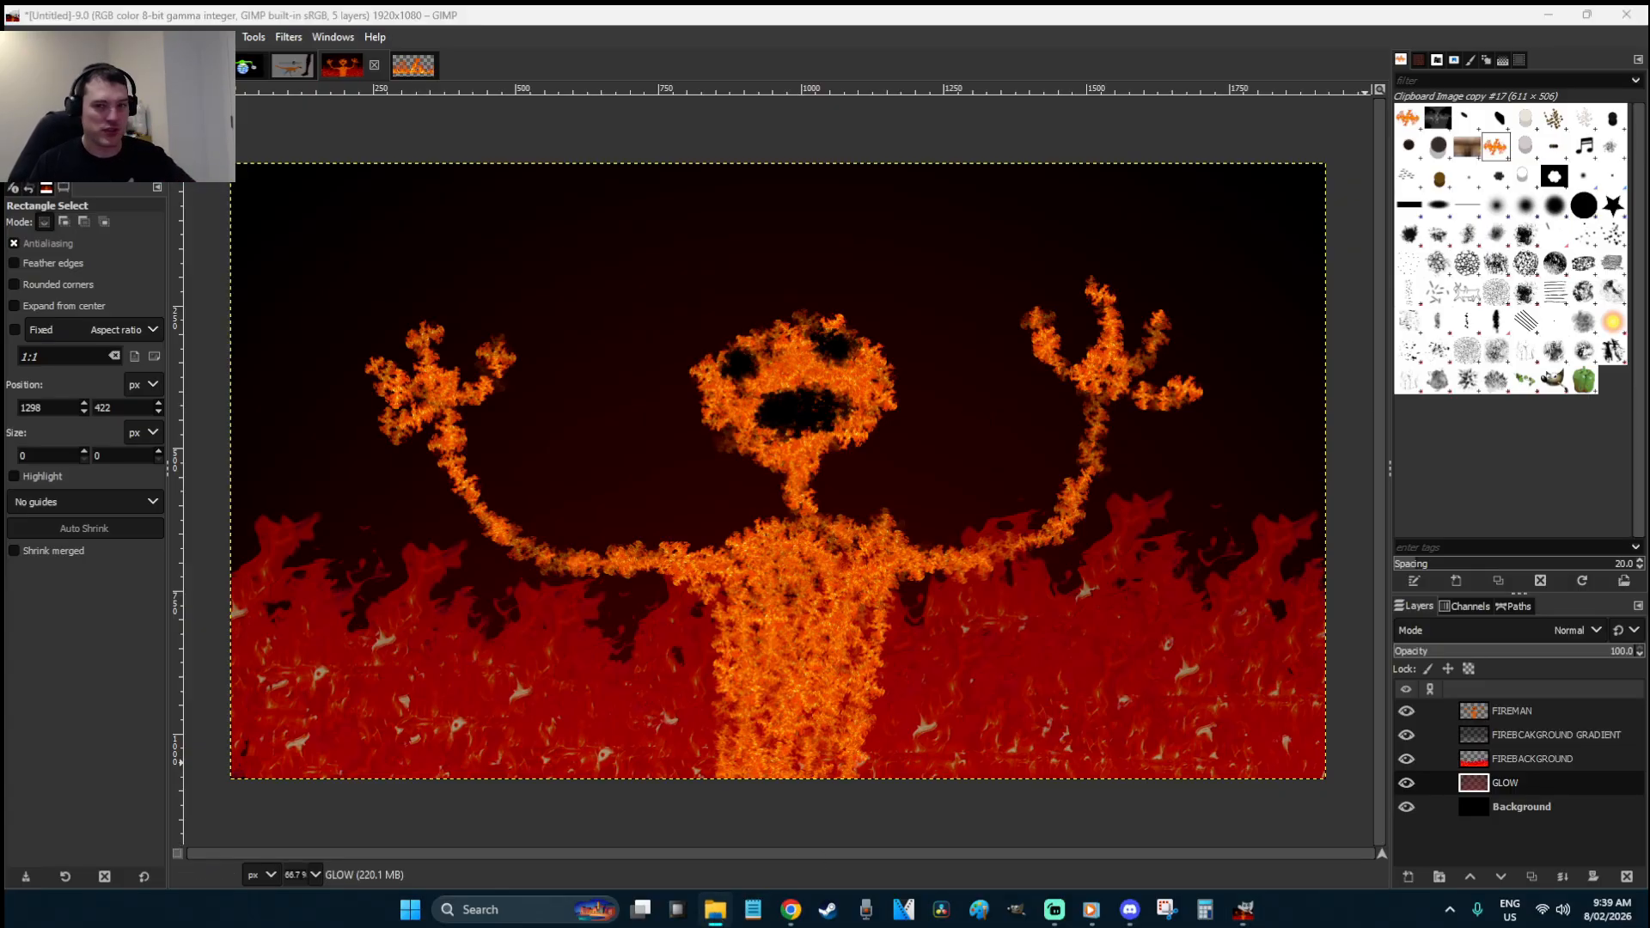
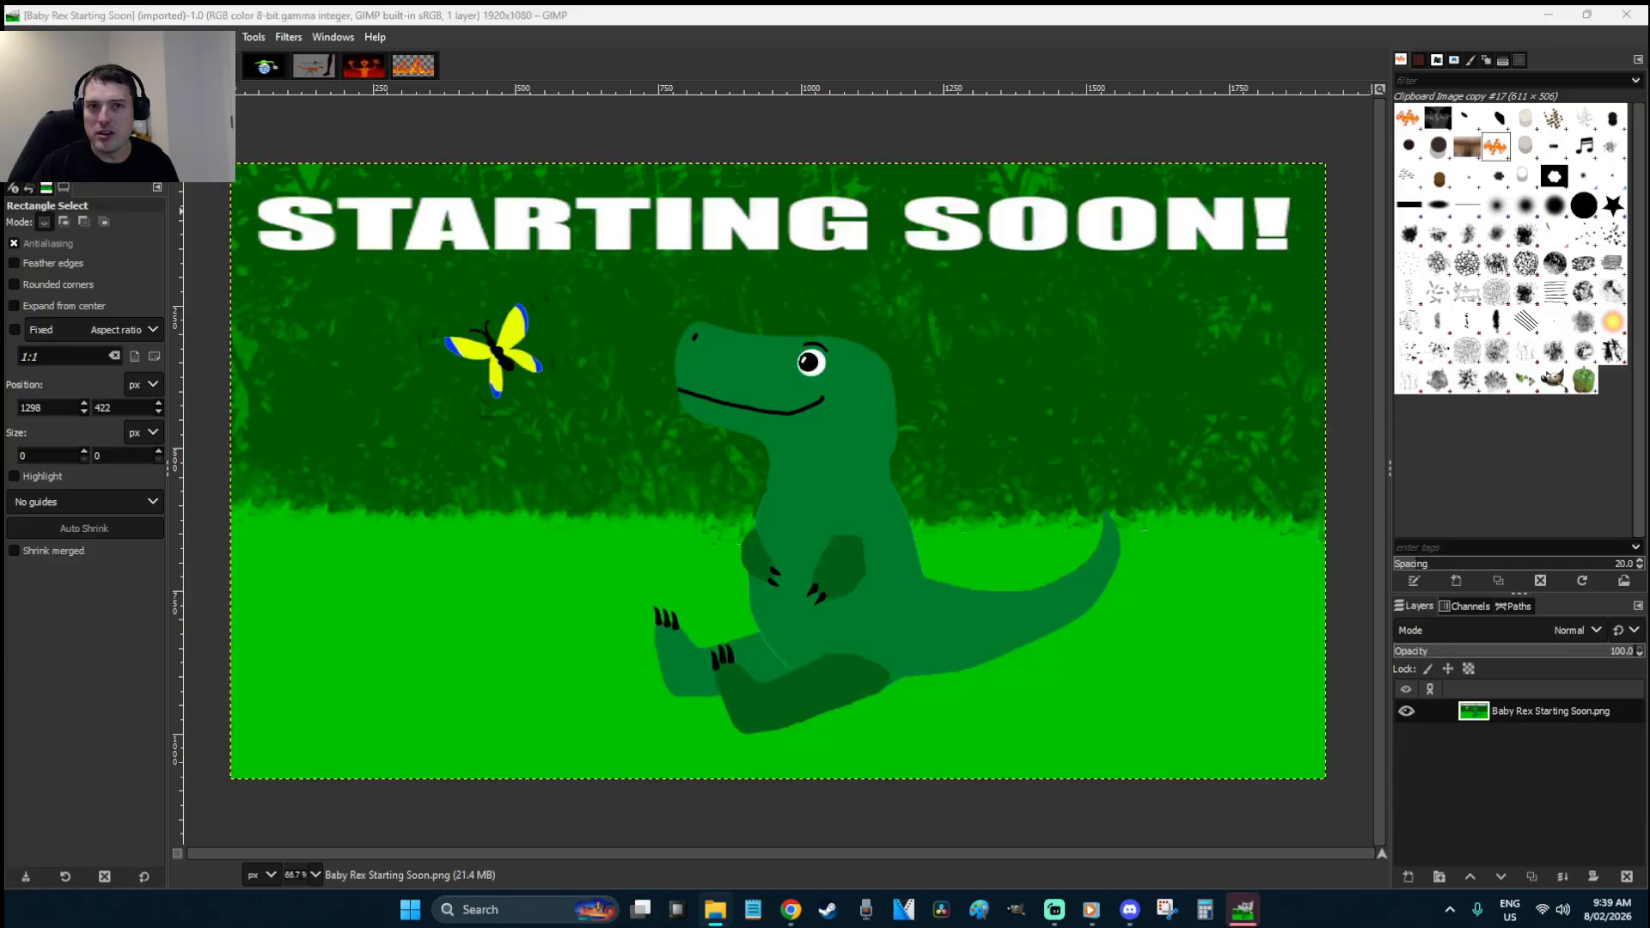
key("ctrl+a")
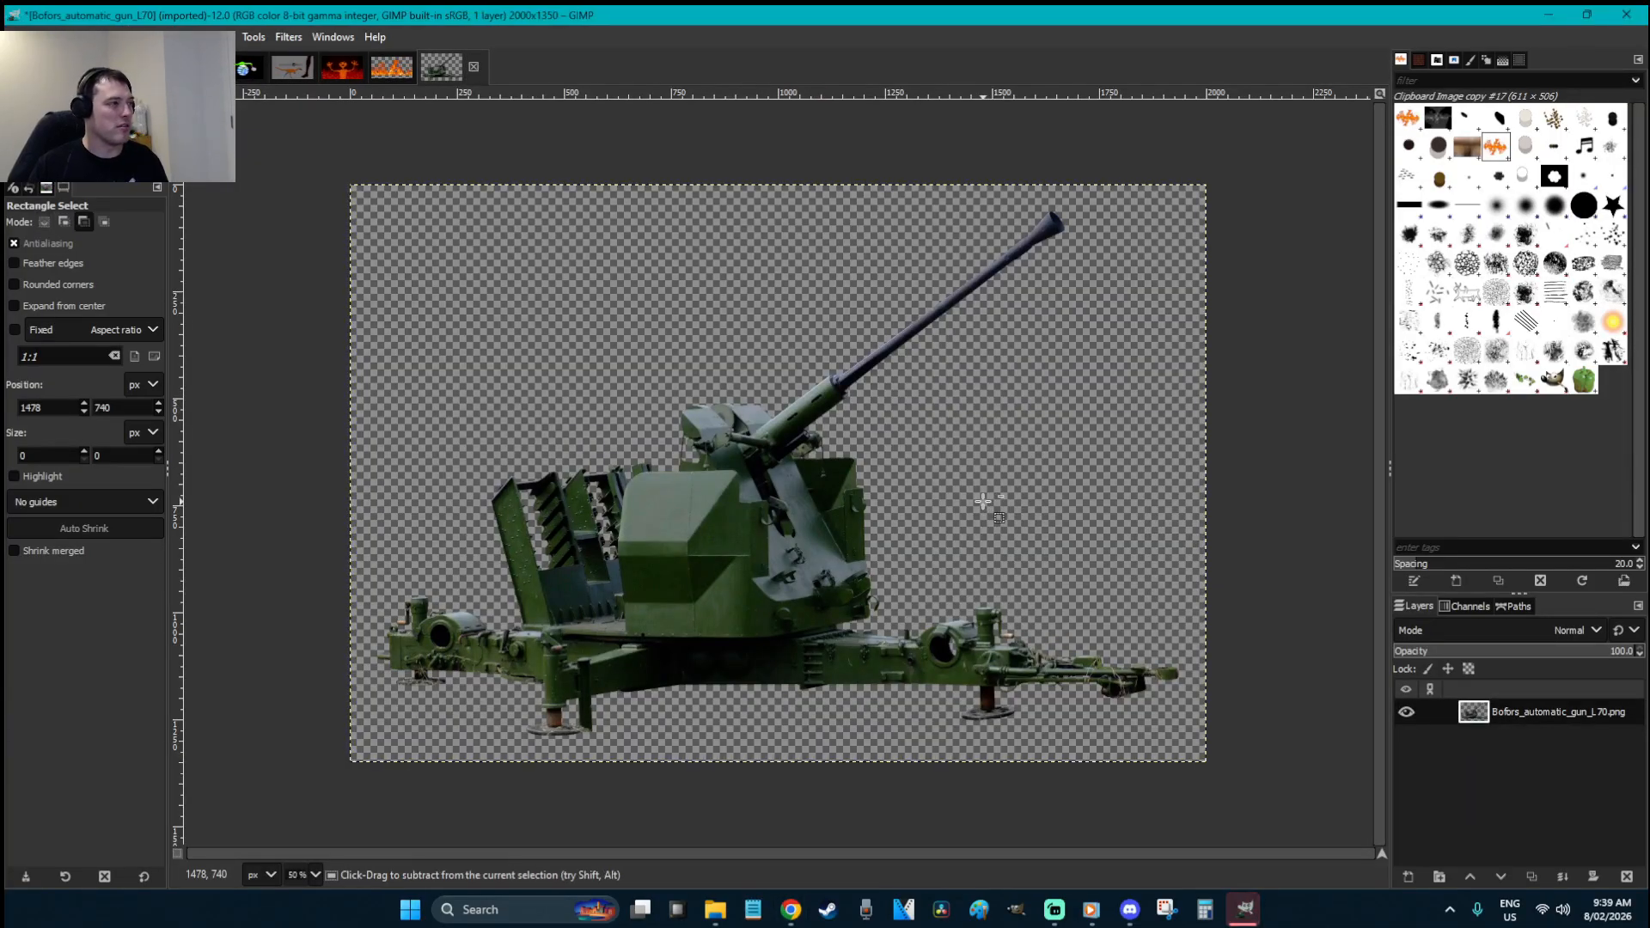
key("ctrl+c")
- Return to the fire man image and add a layer named BOOFERS above GLOW
left_click(342, 69)
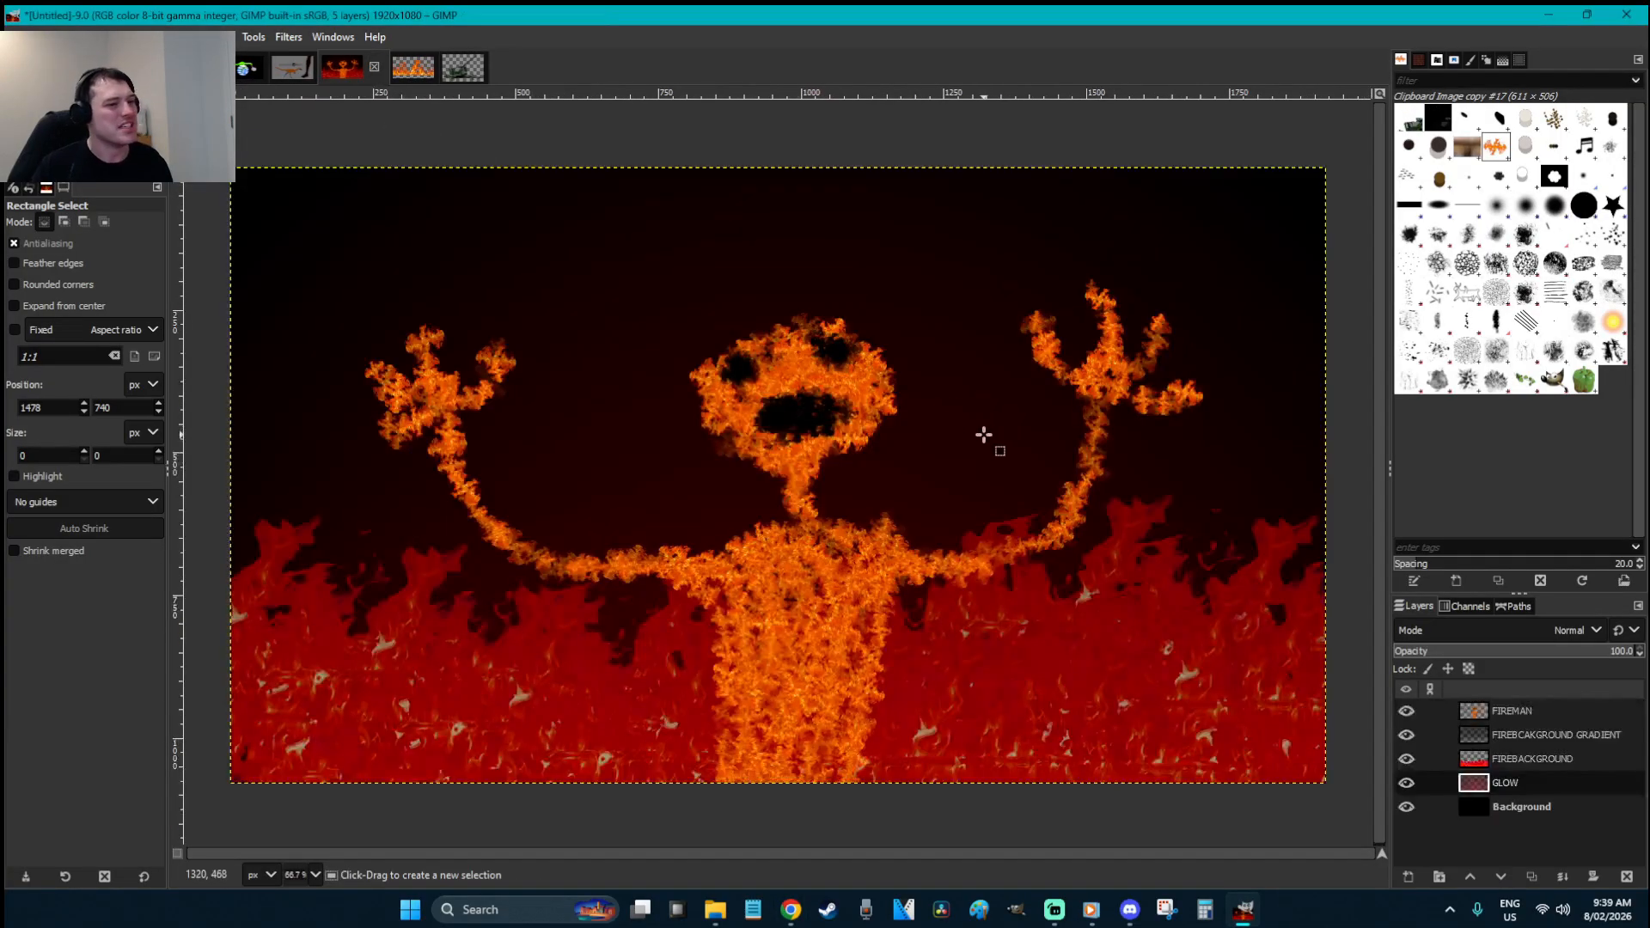
key("shift+ctrl+n")
type("BOOFERS")
key("Return")
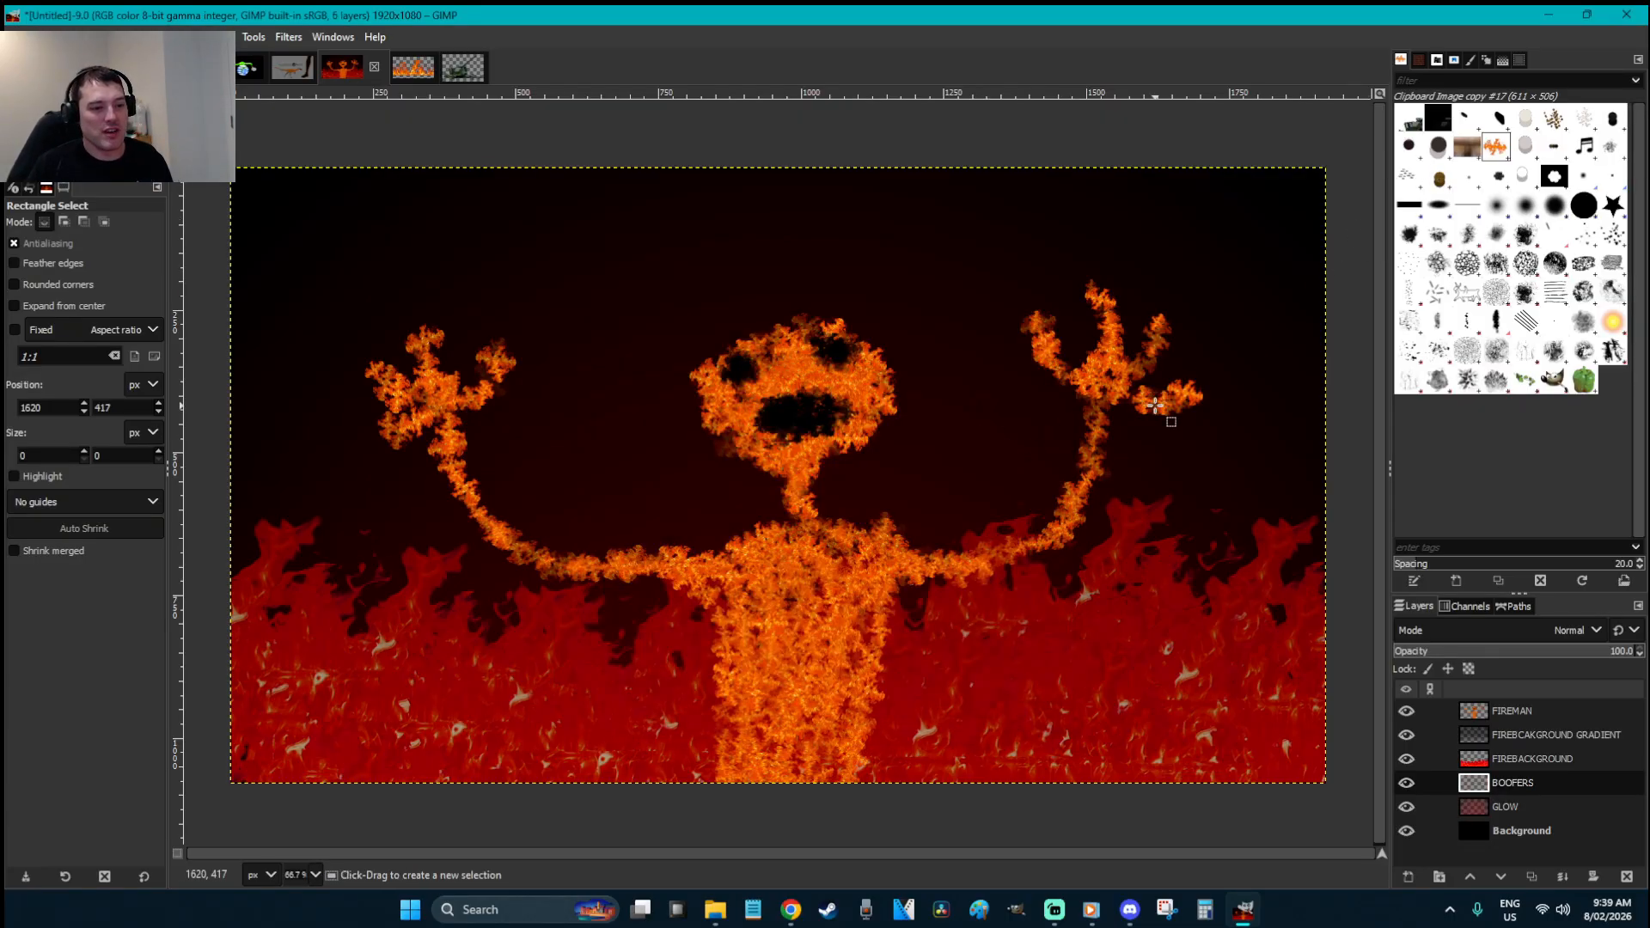
- Copy the Bofors_automatic_gun_L70 image to the clipboard again and return to the fire man image
key("p")
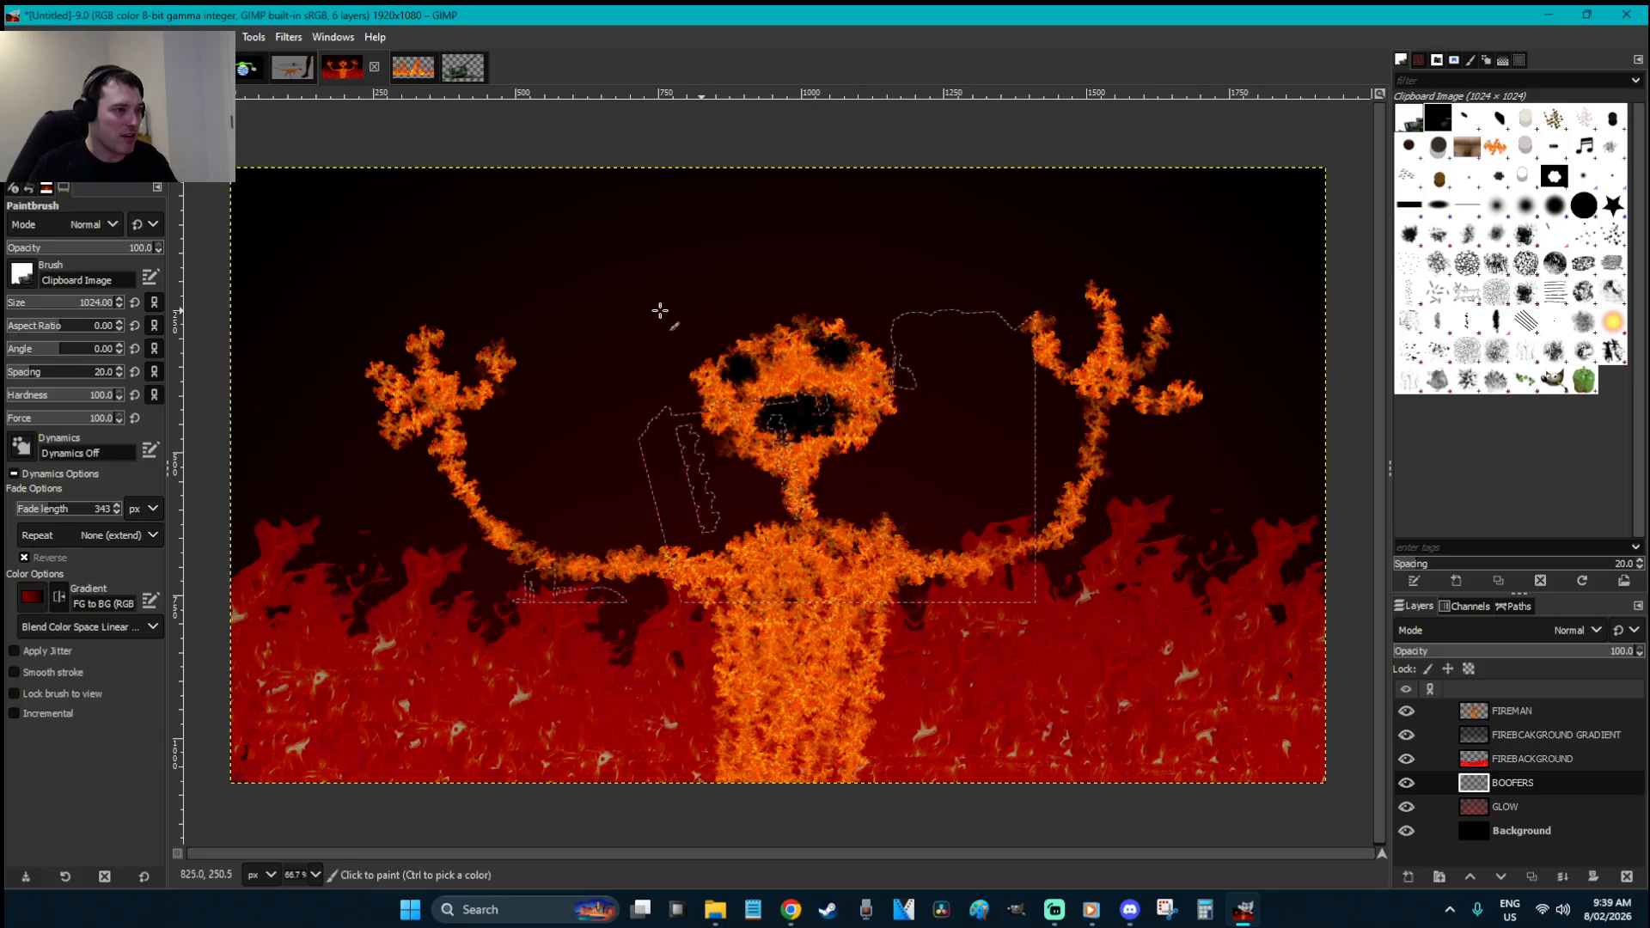
key("r")
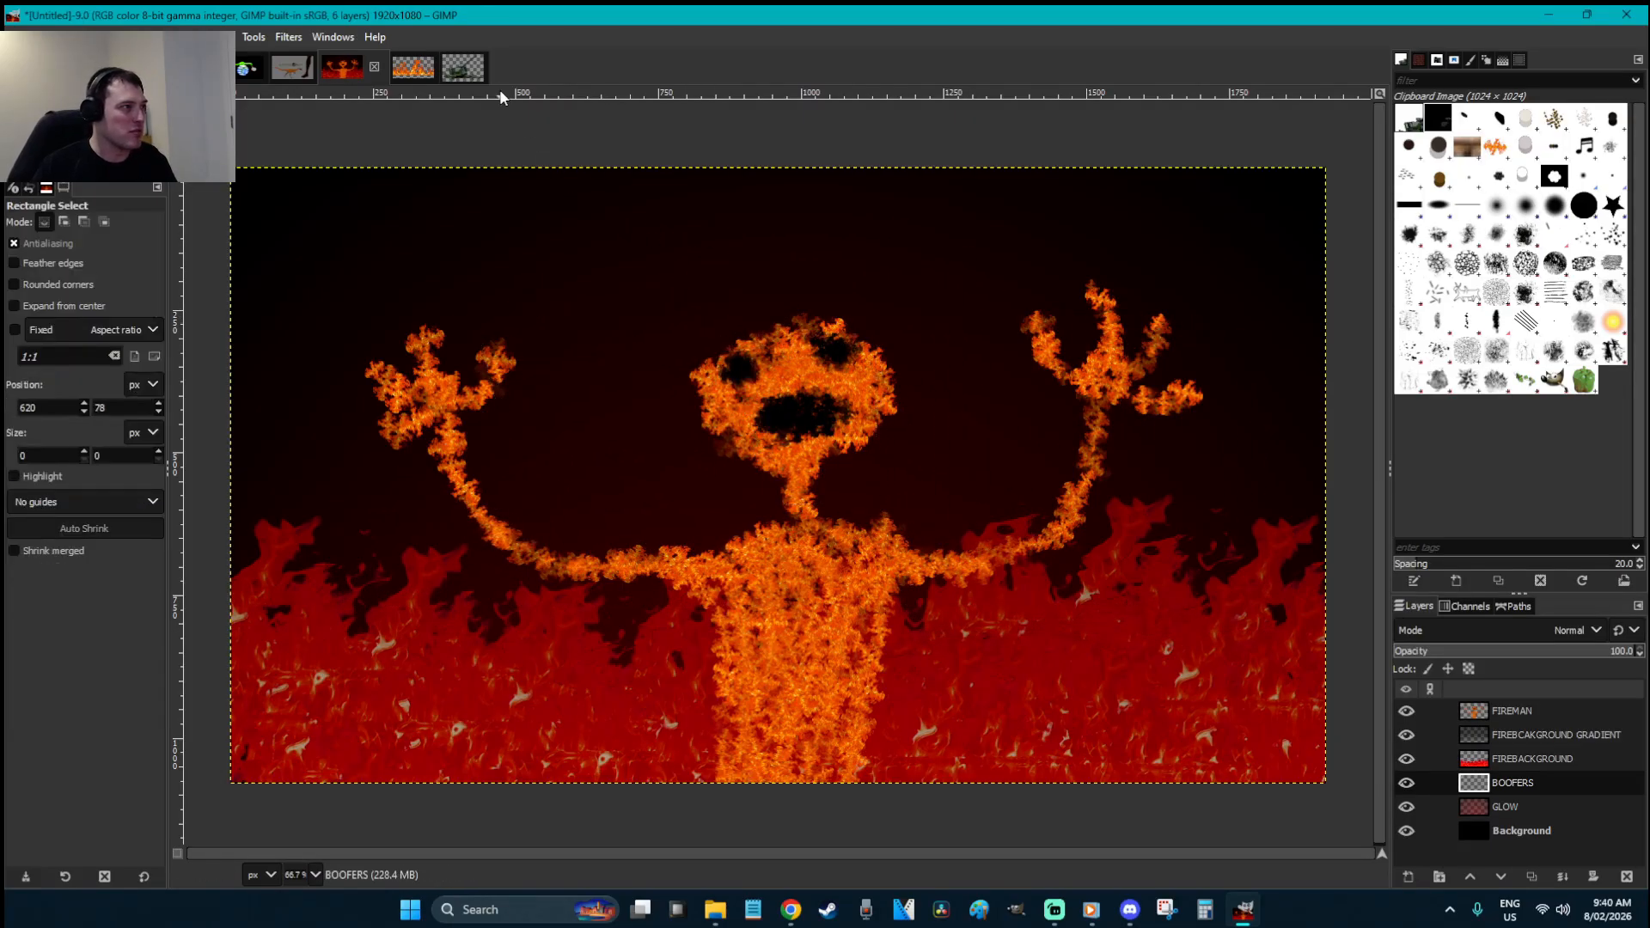
left_click(462, 67)
key("ctrl+c")
mouse_move(1227, 737)
left_mouse_down()
mouse_move(247, 262)
mouse_move(362, 182)
left_mouse_up()
mouse_move(1269, 803)
left_mouse_down()
mouse_move(1182, 766)
mouse_move(309, 183)
left_mouse_up()
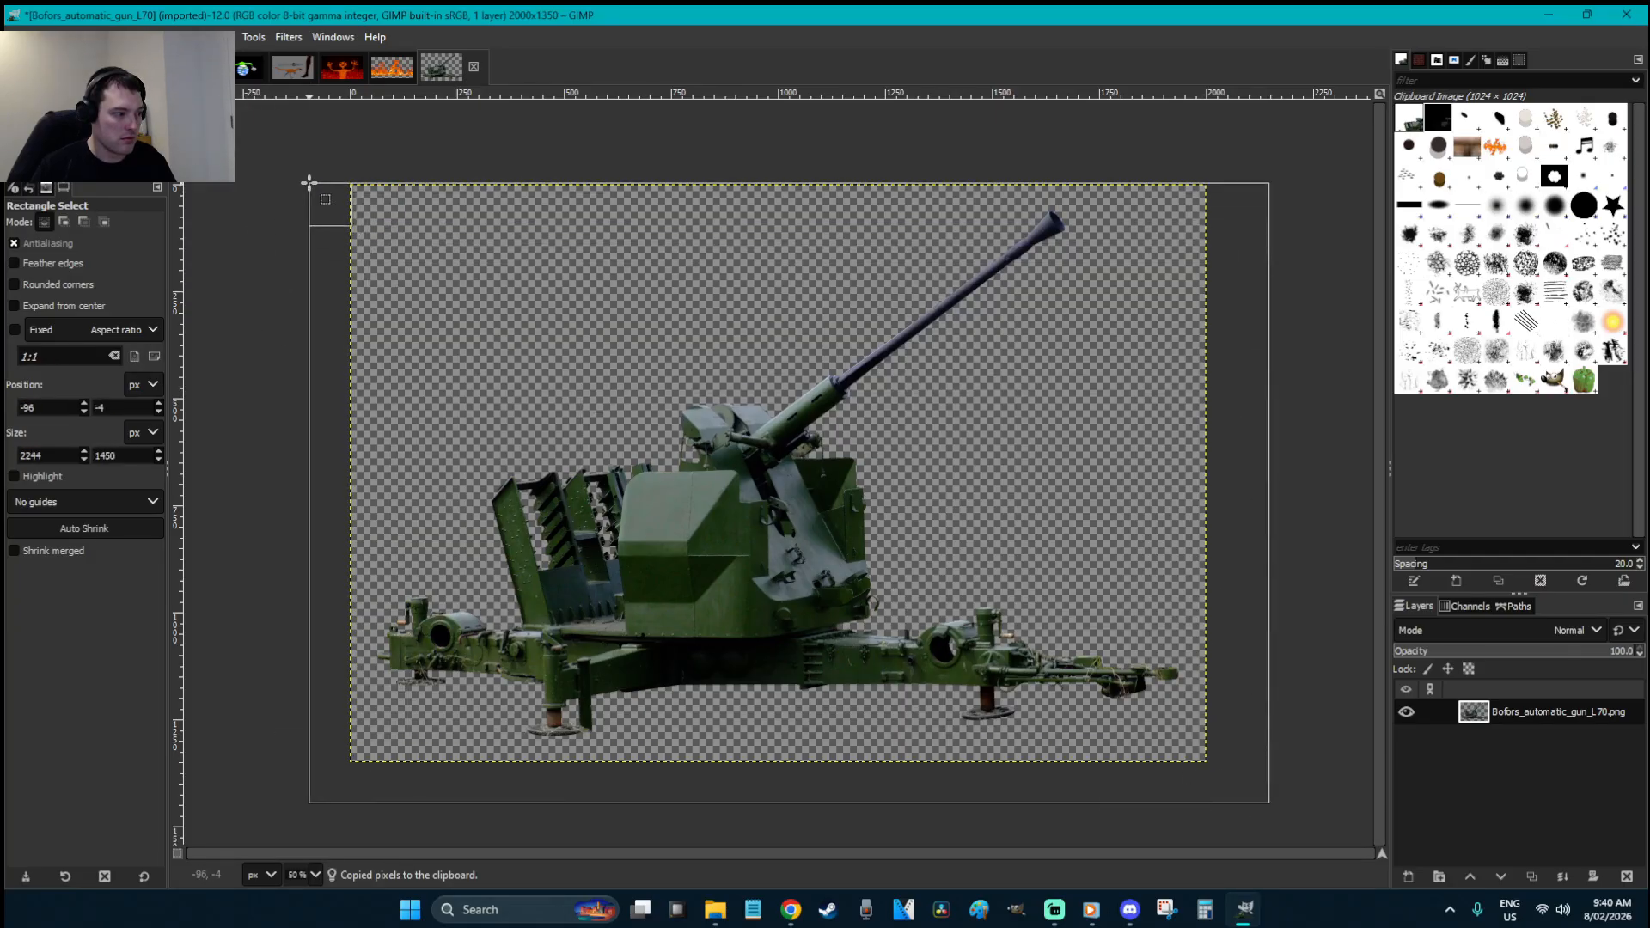
left_click(1337, 208)
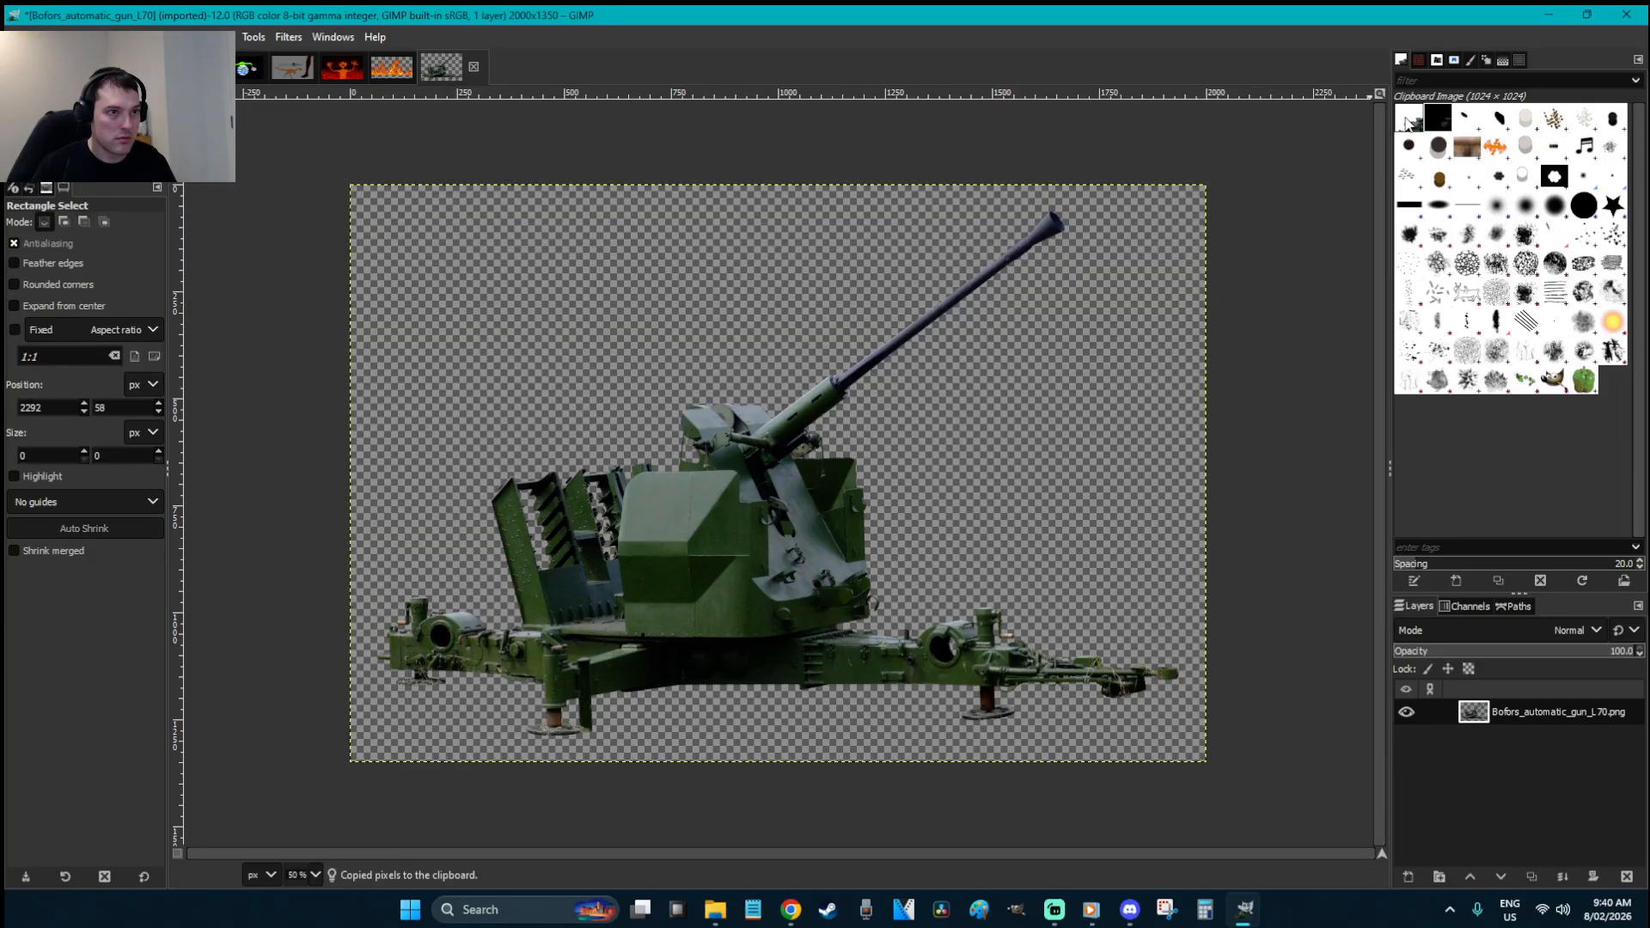
left_click(355, 70)
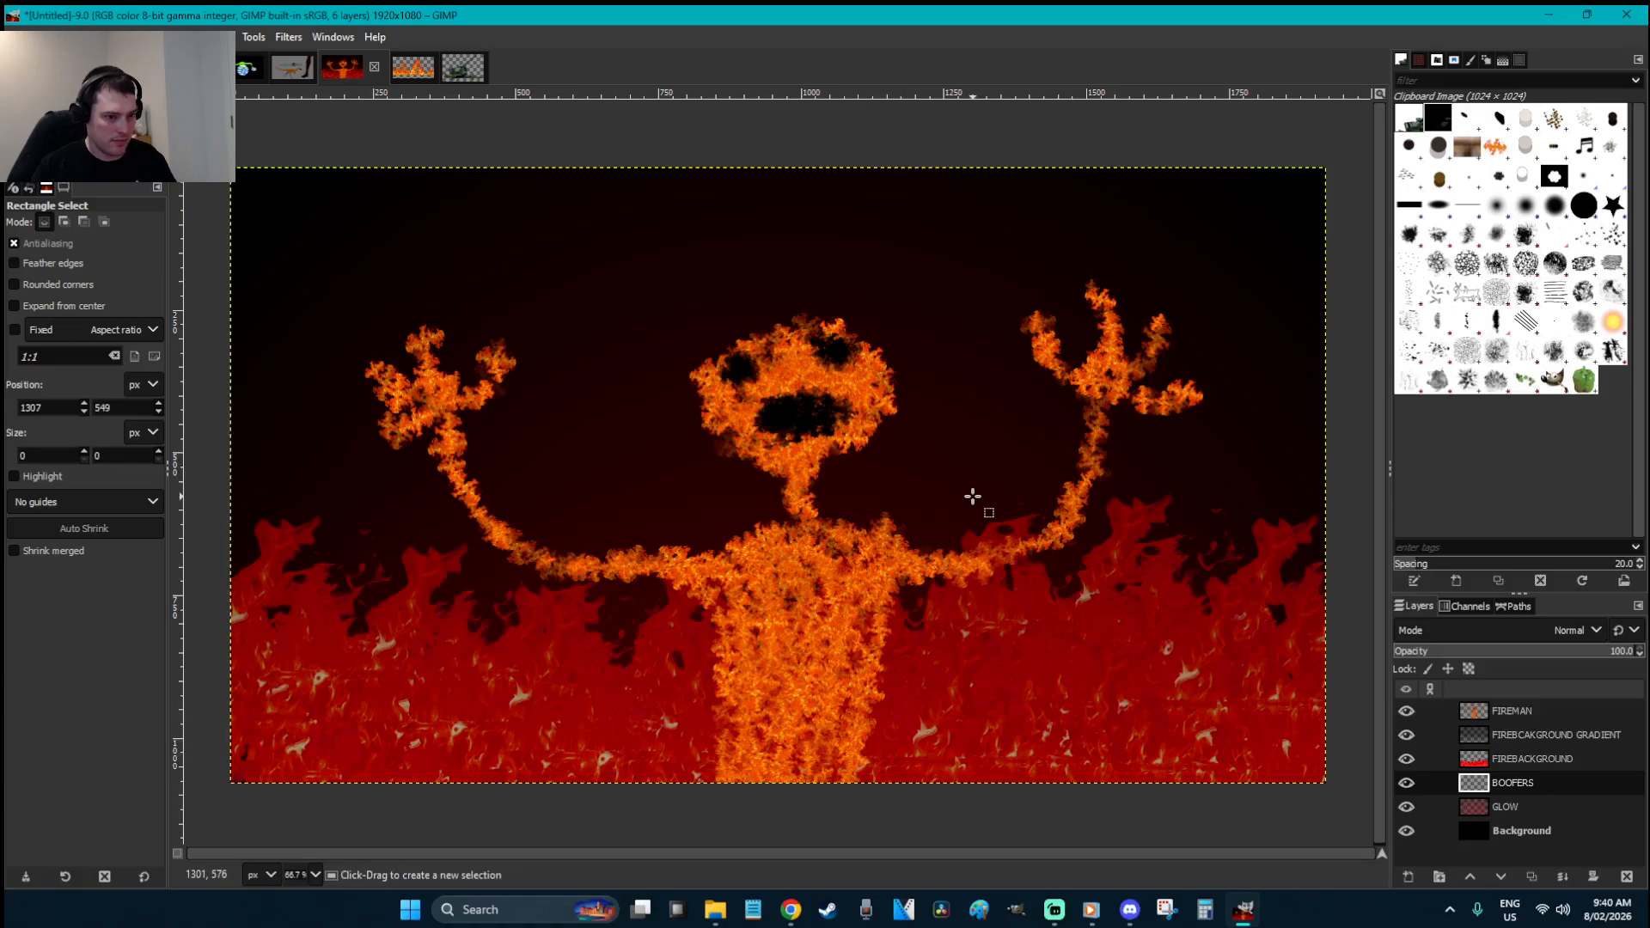
key("p")
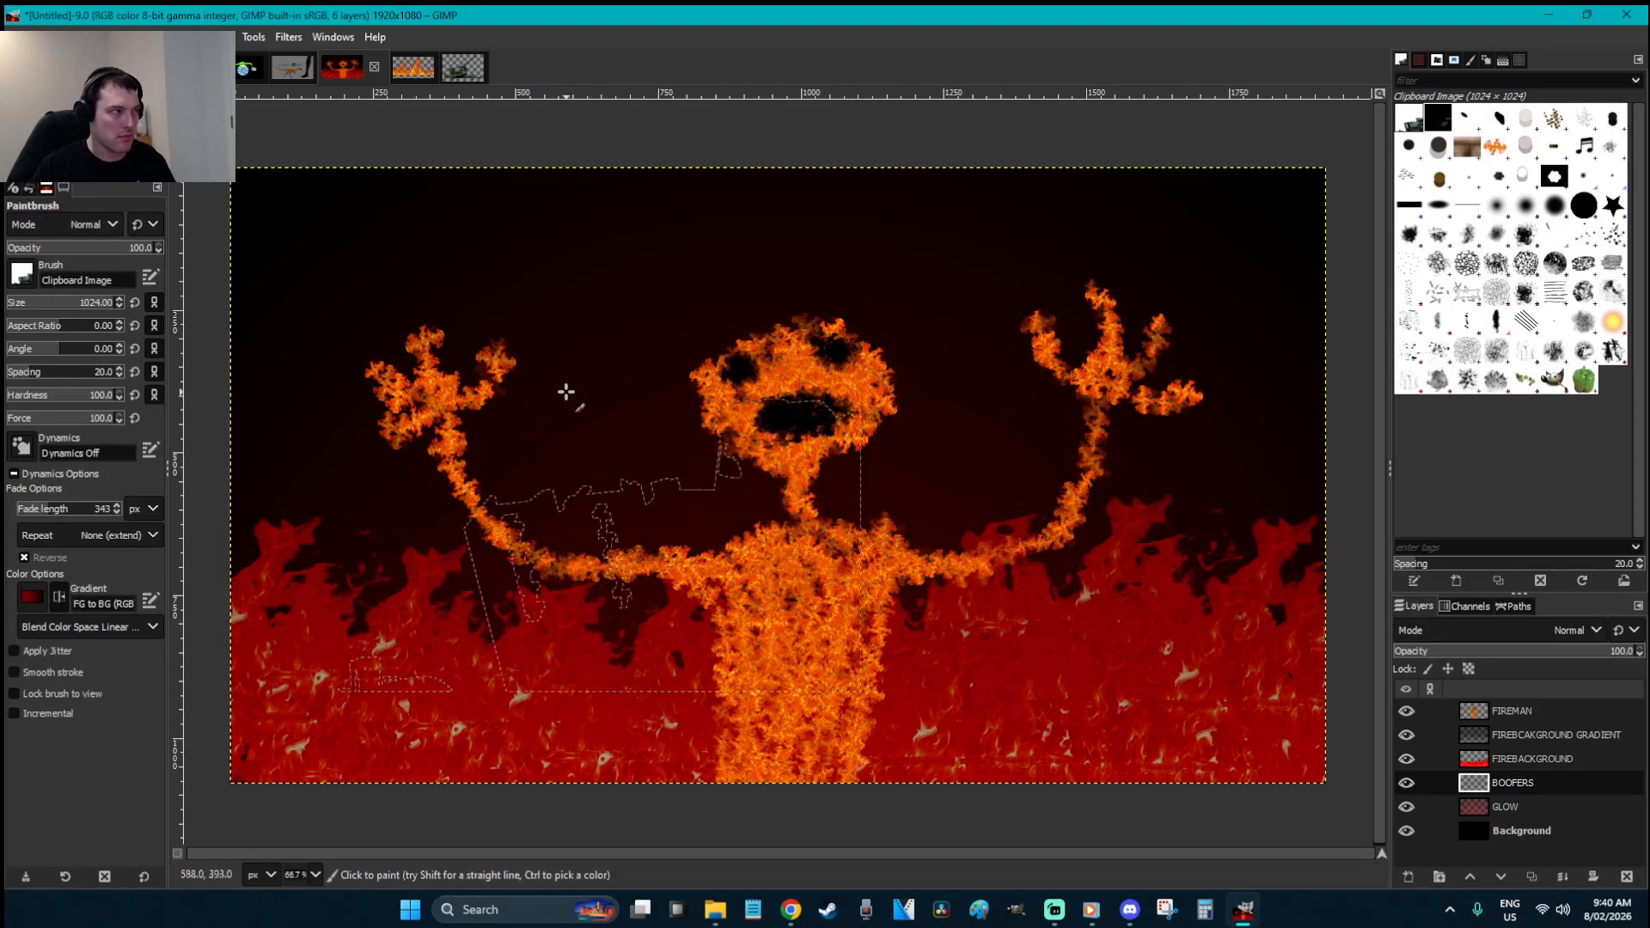
left_click(462, 62)
key("r")
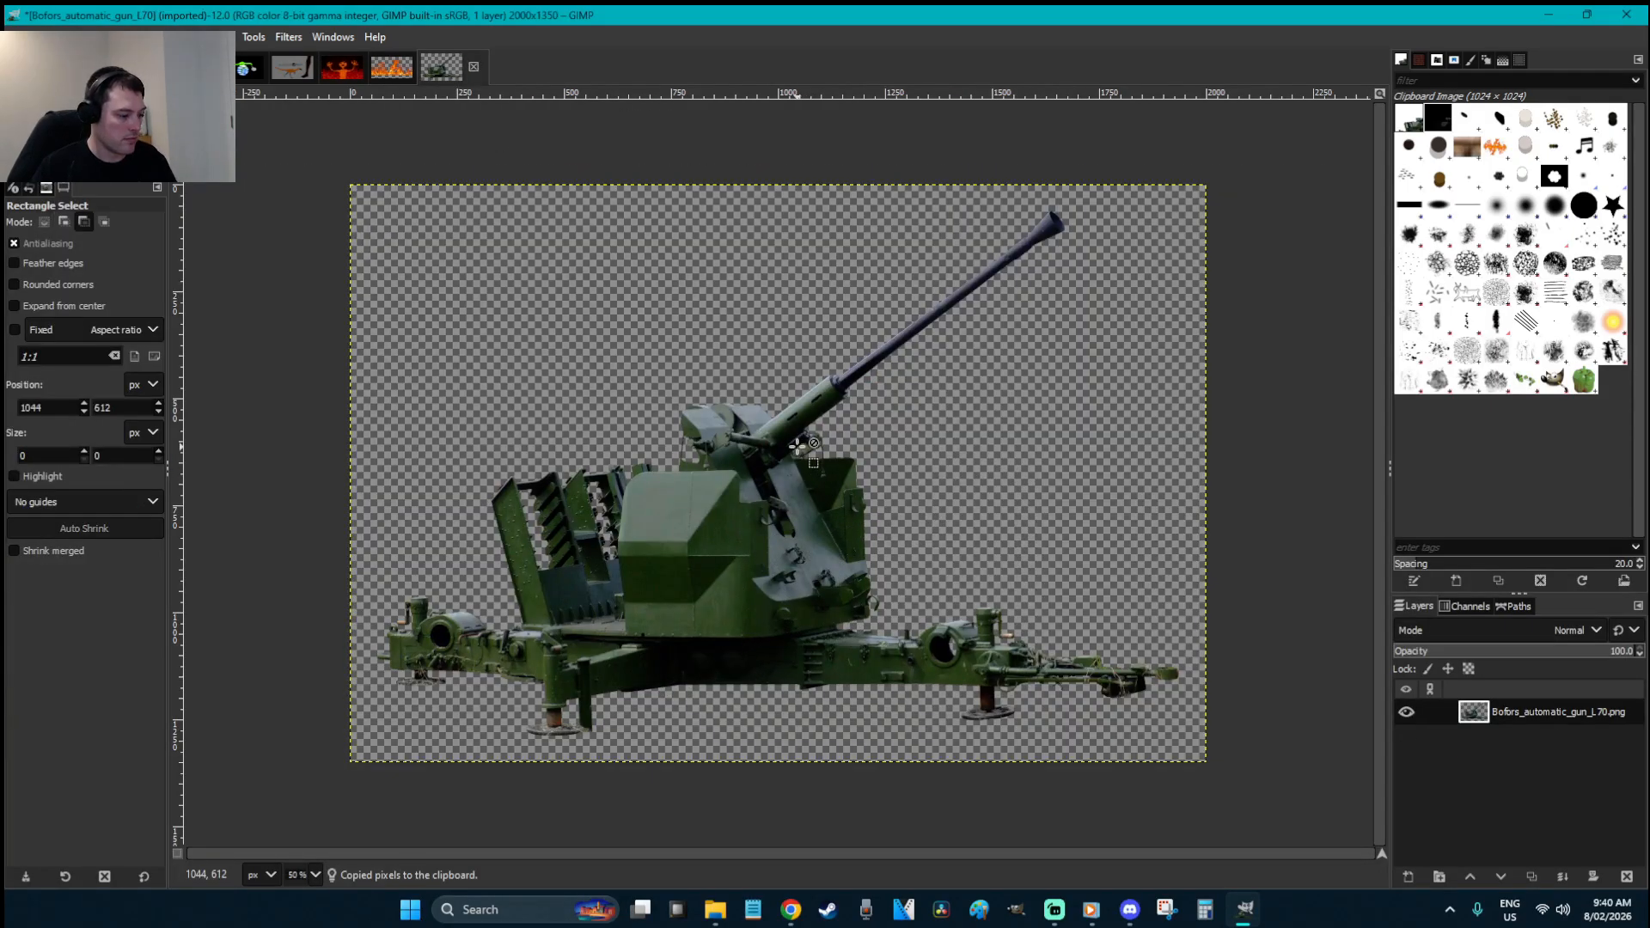
left_click(334, 67)
left_click(947, 420)
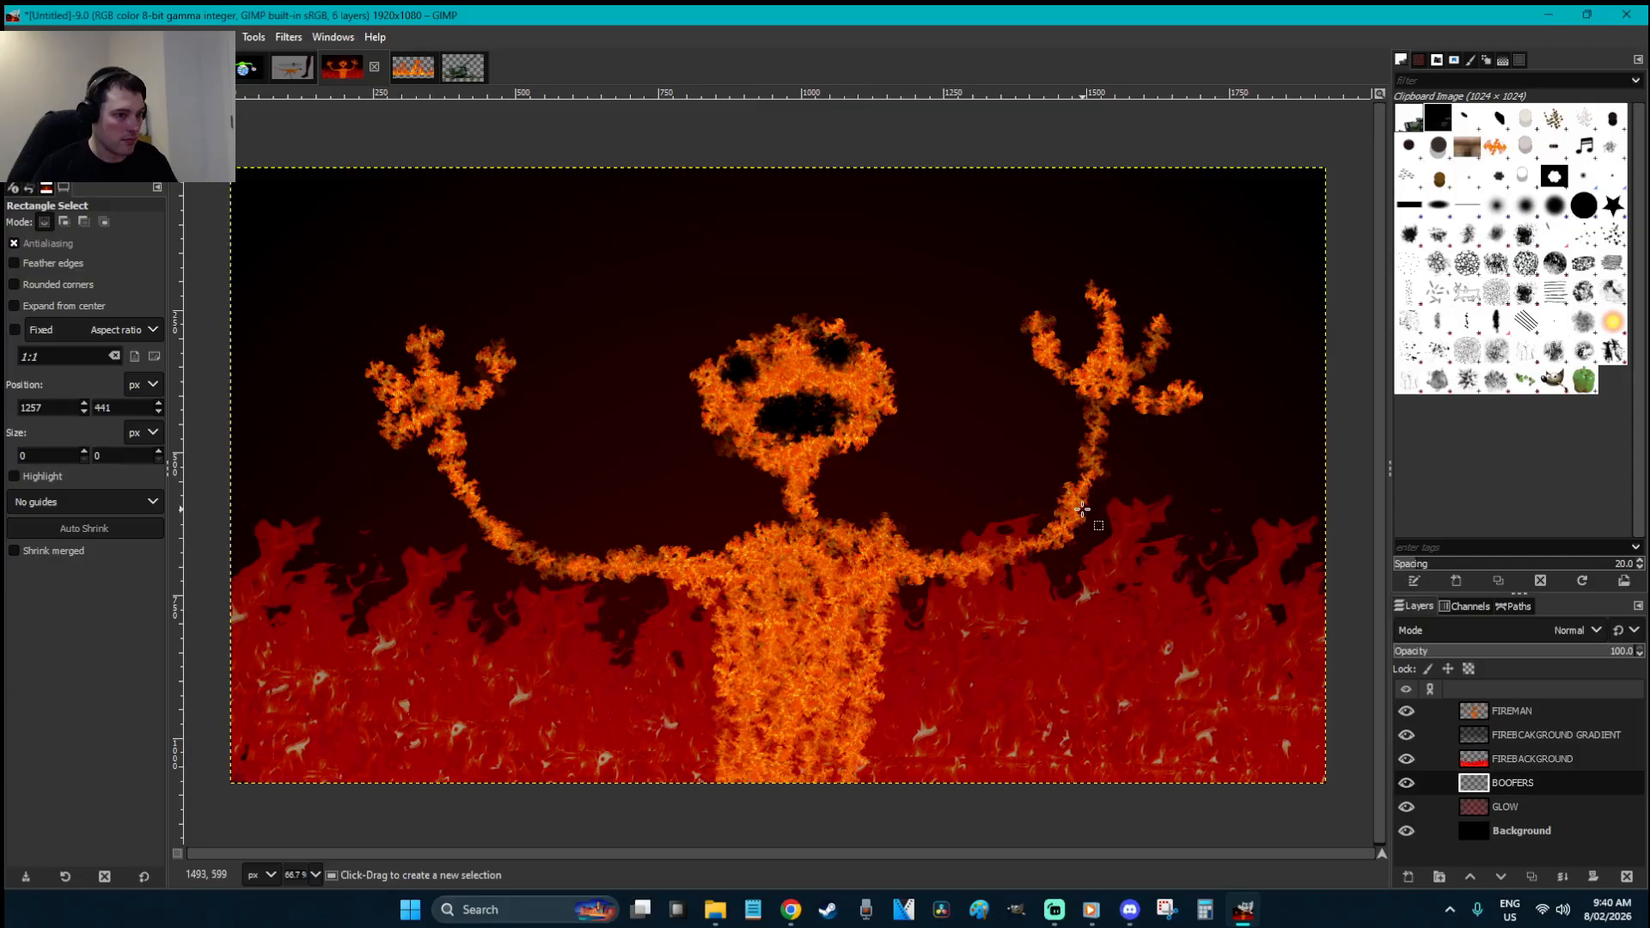
- Paste the gun into the fire man image and scale it down to about 813 × 549 px
key("ctrl+v")
key("shift+s")
left_click(1092, 507)
left_click_drag(1091, 636, 1073, 522)
key("Return")
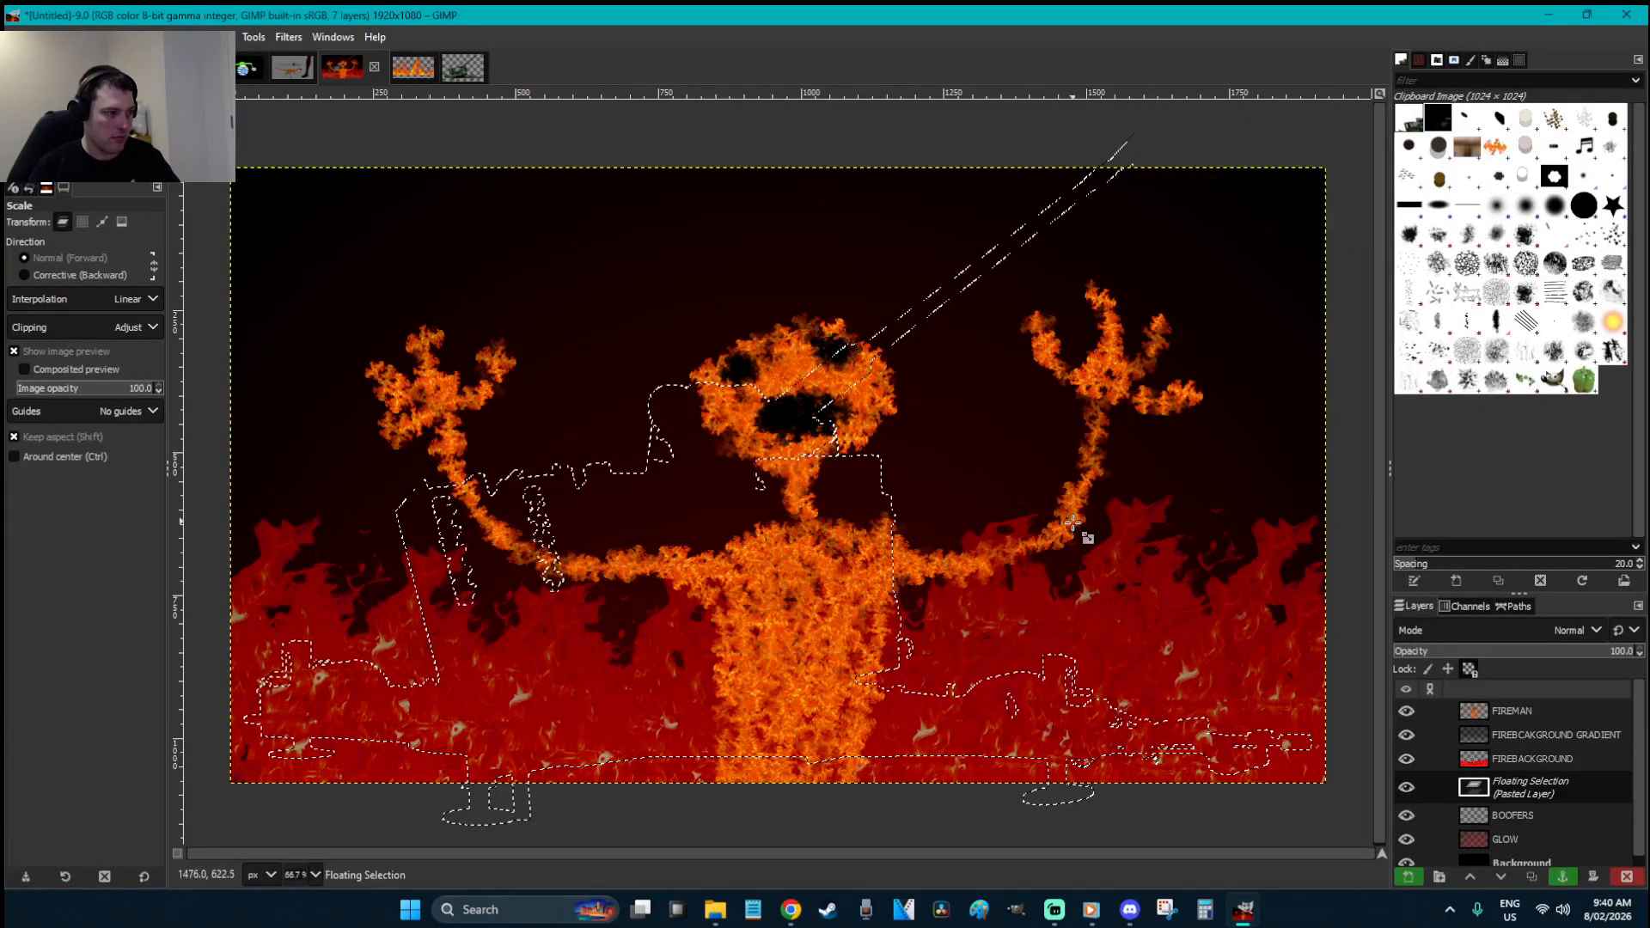
- Copy the scaled gun to the clipboard and delete the floating selection
key("ctrl+c")
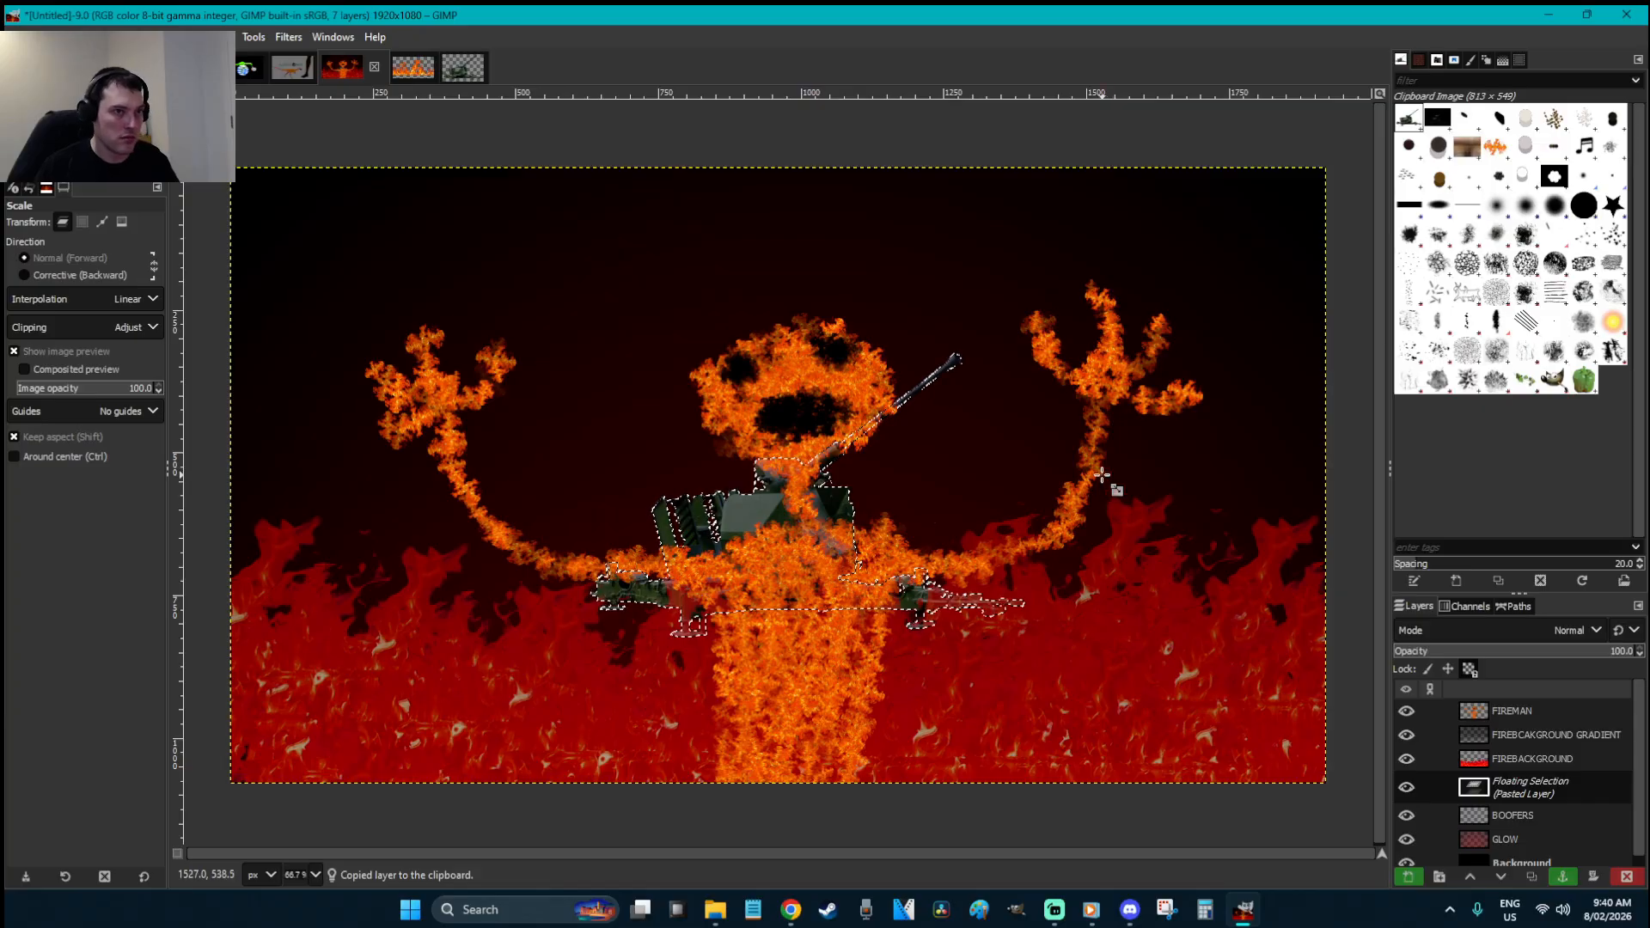
key("r")
key("Delete")
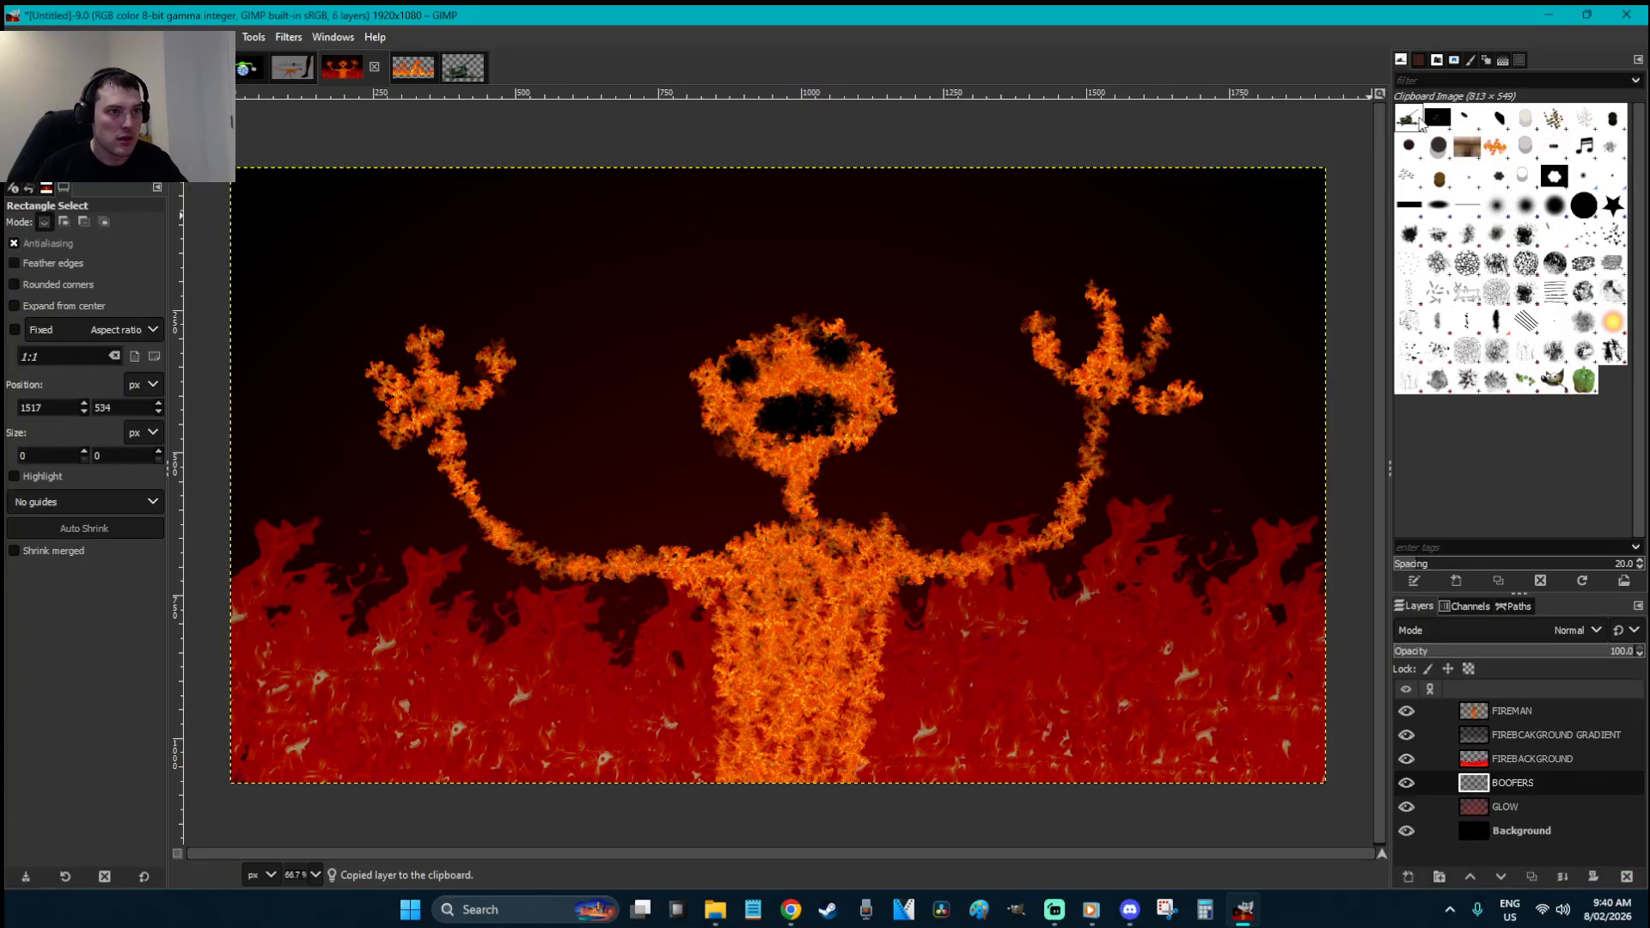
- Set the clipboard gun paintbrush to Dynamics Random and size 196, try a stroke across the head, and undo it
key("p")
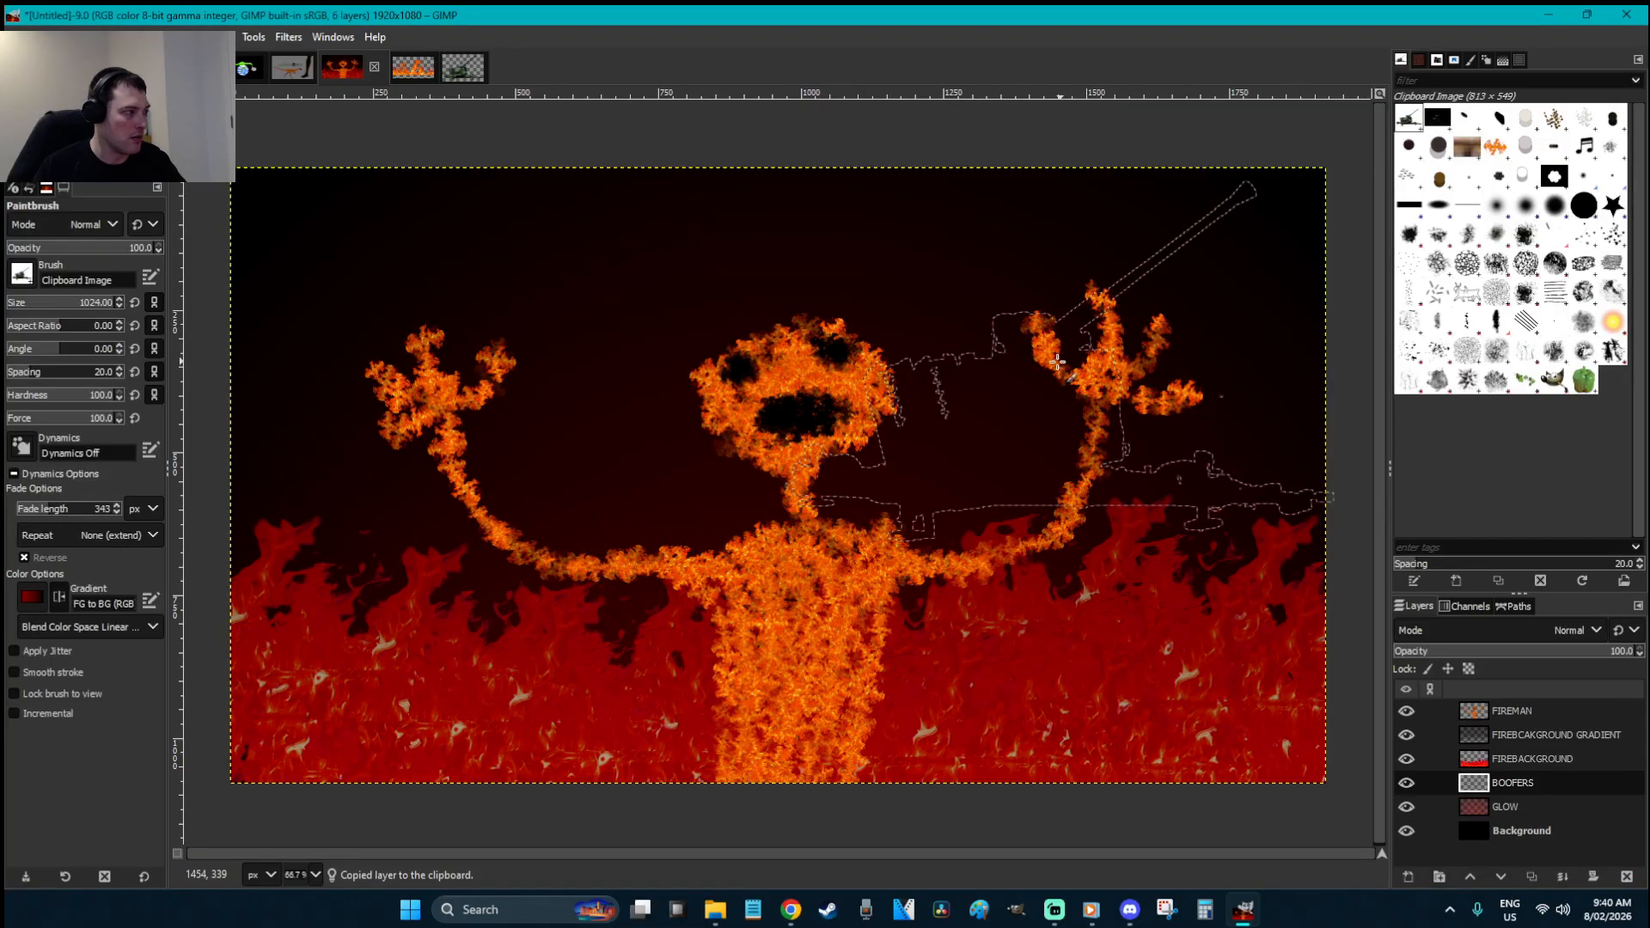
left_click(30, 451)
left_click(133, 543)
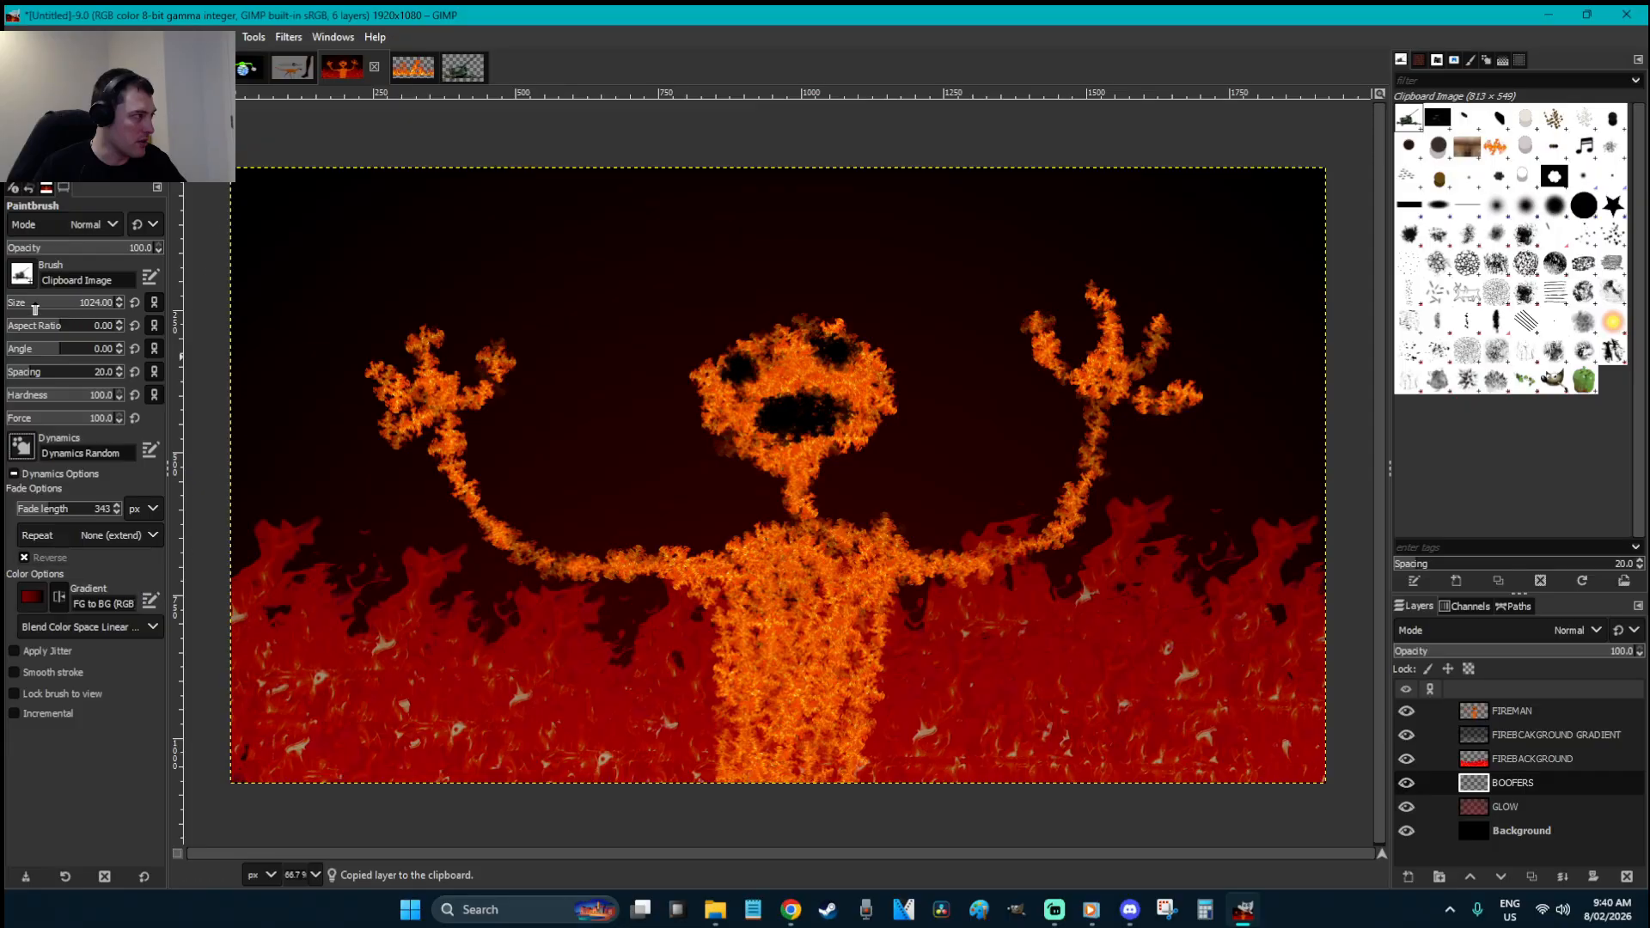
left_click_drag(546, 311, 959, 324)
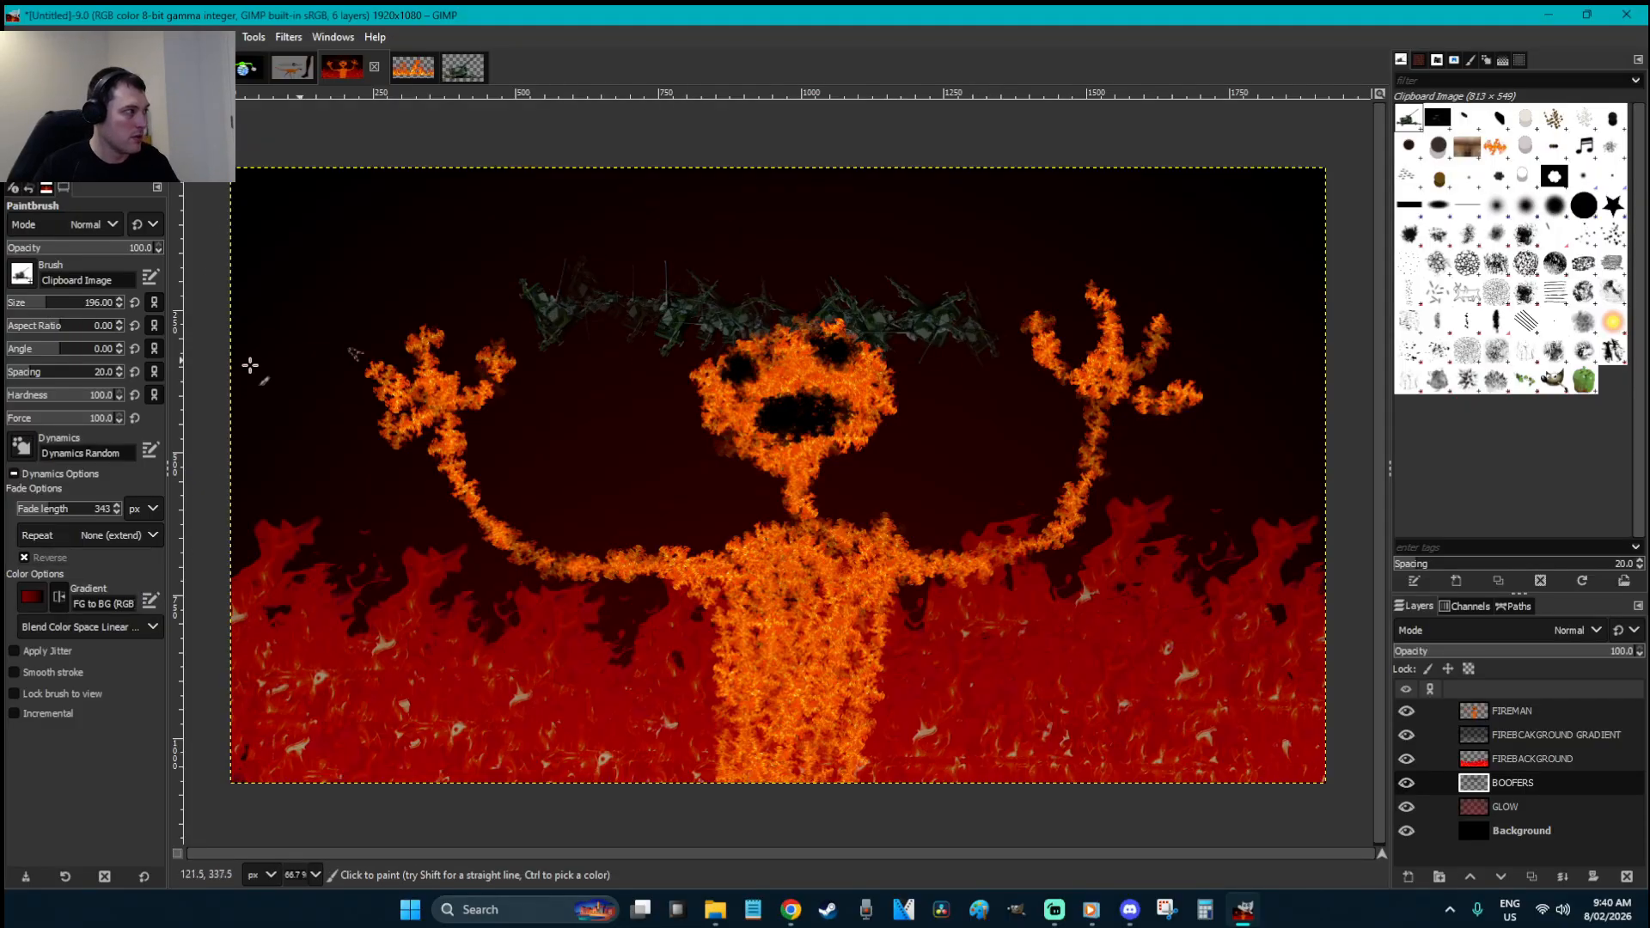
key("ctrl+z")
- Set the brush spacing to 85 and size to 285, and scatter guns across the dark background on BOOFERS
left_click(69, 372)
mouse_move(595, 287)
left_mouse_down()
mouse_move(884, 350)
mouse_move(1066, 348)
left_mouse_up()
key("ctrl+z")
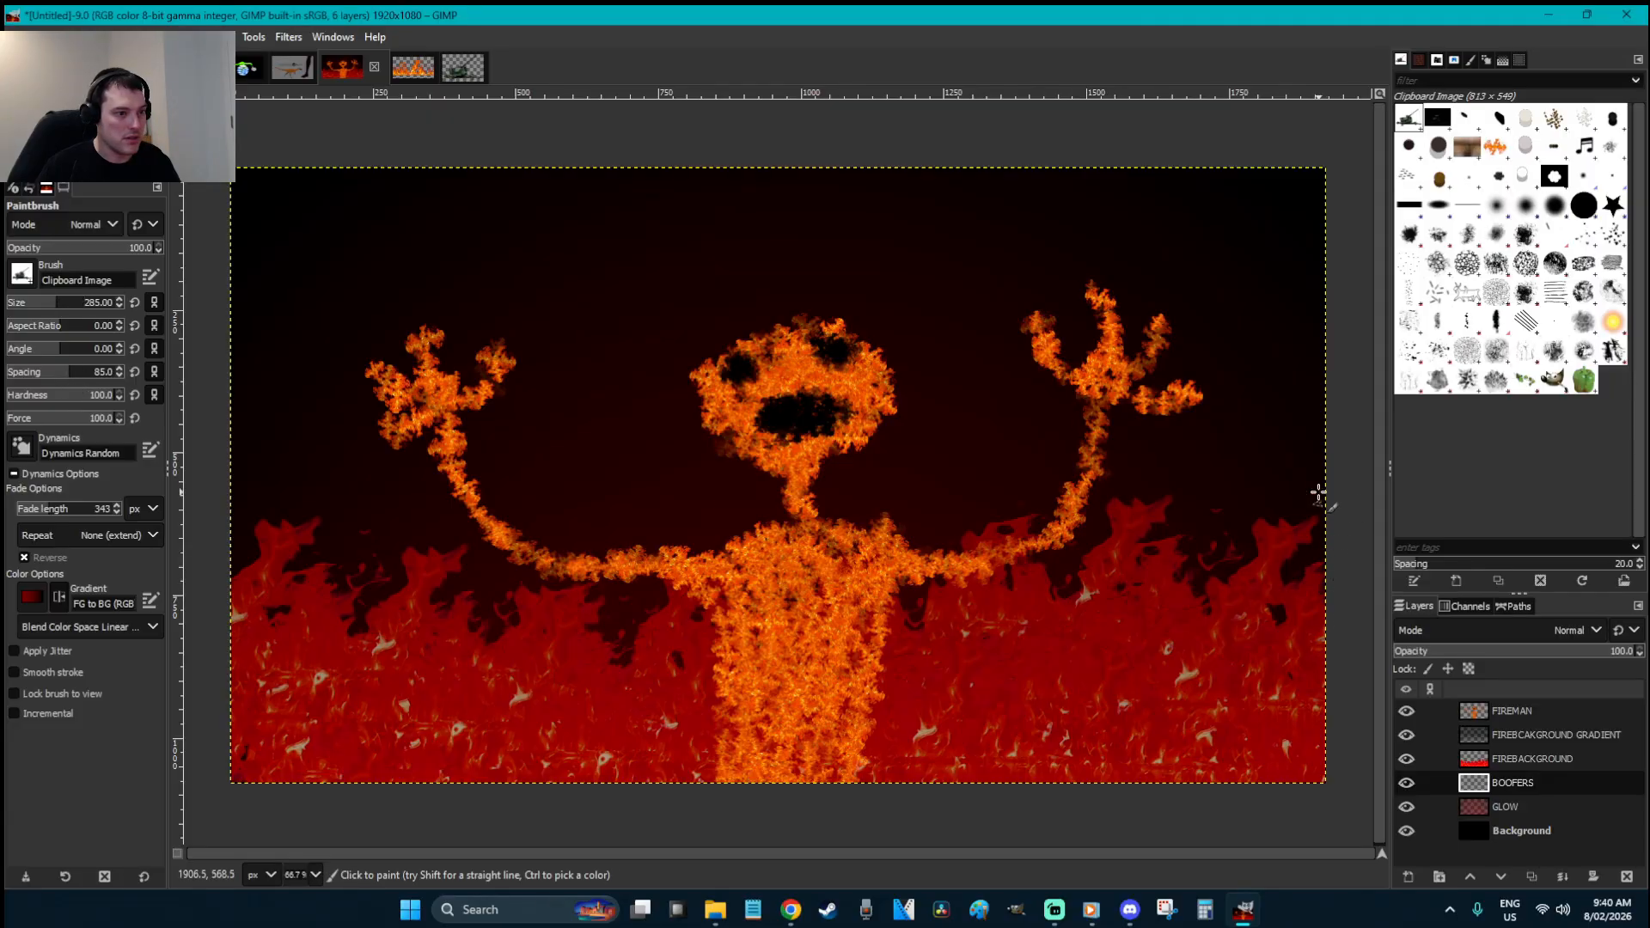
mouse_move(1212, 173)
left_mouse_down()
mouse_move(1267, 323)
mouse_move(1232, 443)
mouse_move(1266, 618)
left_mouse_up()
mouse_move(1101, 568)
left_mouse_down()
mouse_move(1041, 274)
mouse_move(946, 151)
mouse_move(850, 149)
mouse_move(944, 312)
mouse_move(832, 712)
mouse_move(684, 602)
mouse_move(792, 403)
mouse_move(710, 213)
mouse_move(871, 123)
mouse_move(642, 129)
mouse_move(656, 263)
mouse_move(524, 608)
mouse_move(655, 700)
mouse_move(655, 445)
mouse_move(603, 281)
mouse_move(440, 170)
mouse_move(434, 403)
mouse_move(465, 631)
mouse_move(319, 666)
mouse_move(356, 386)
mouse_move(261, 202)
mouse_move(204, 214)
left_mouse_up()
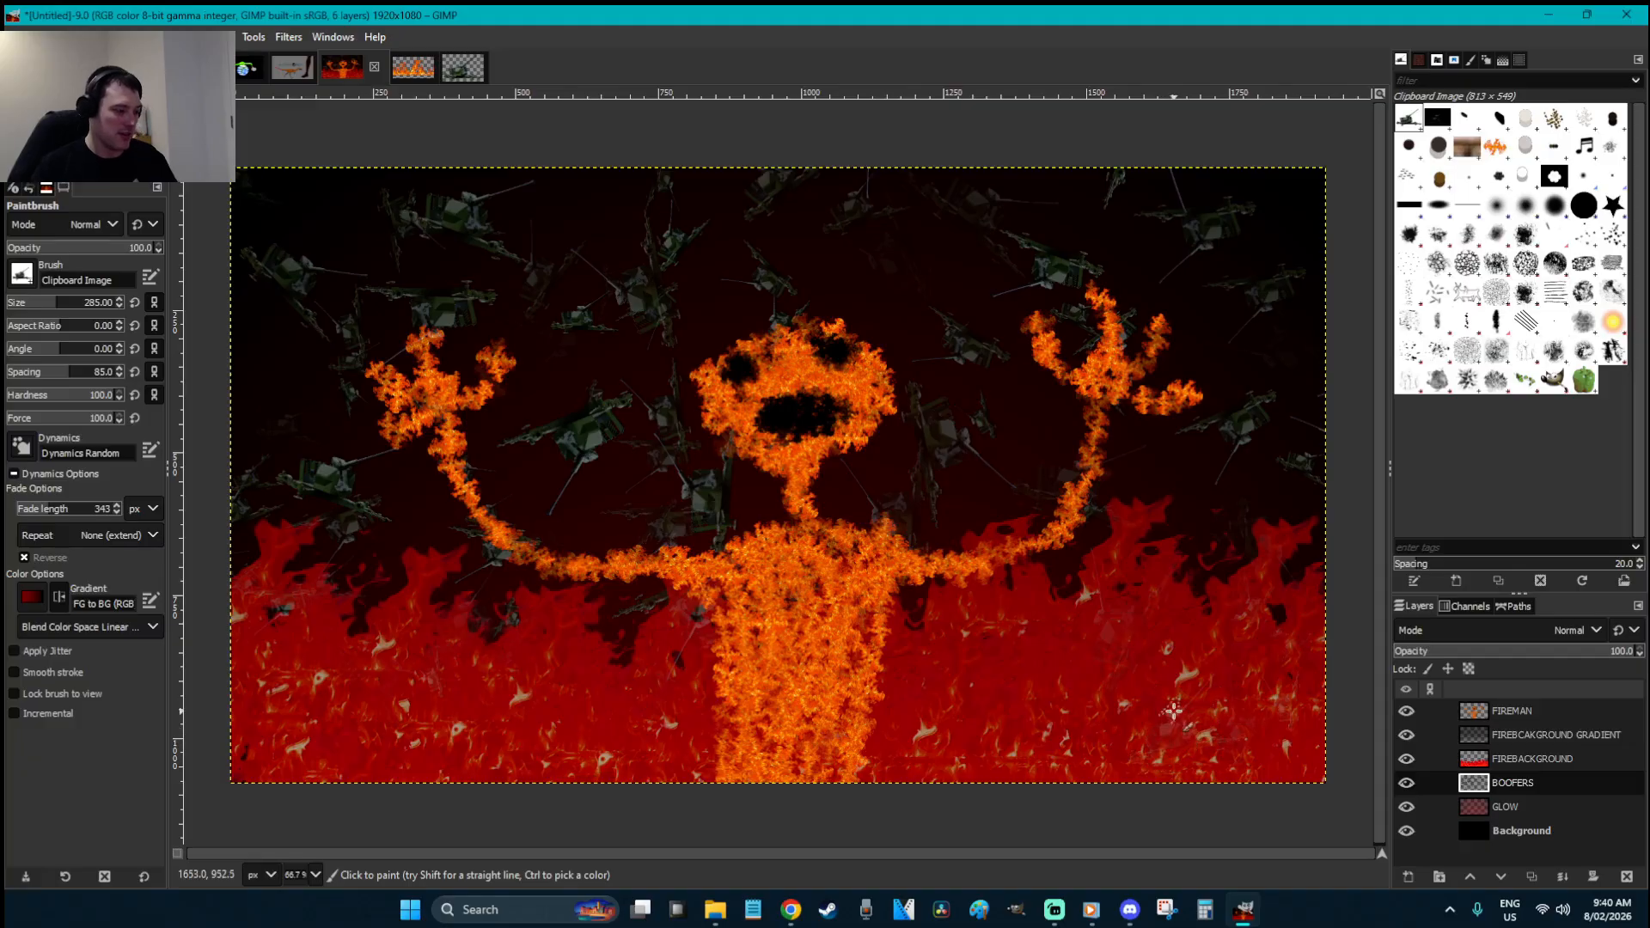
key("r")
right_click(975, 318)
mouse_move(1060, 465)
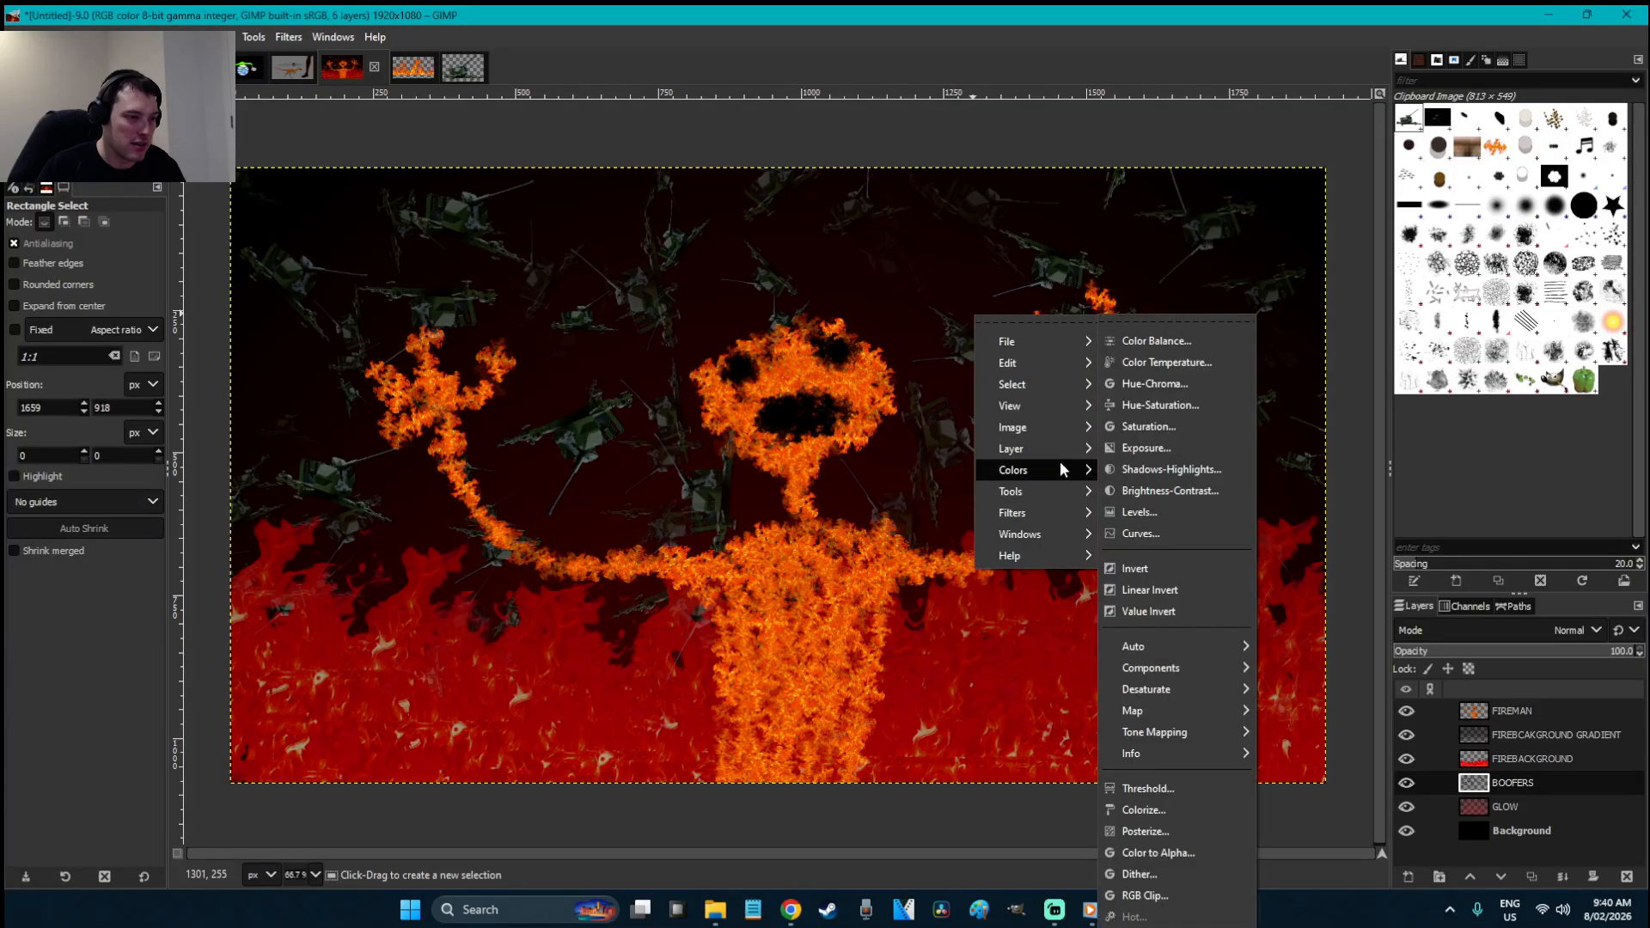
left_click(1209, 408)
left_click_drag(277, 363, 171, 349)
left_click(418, 506)
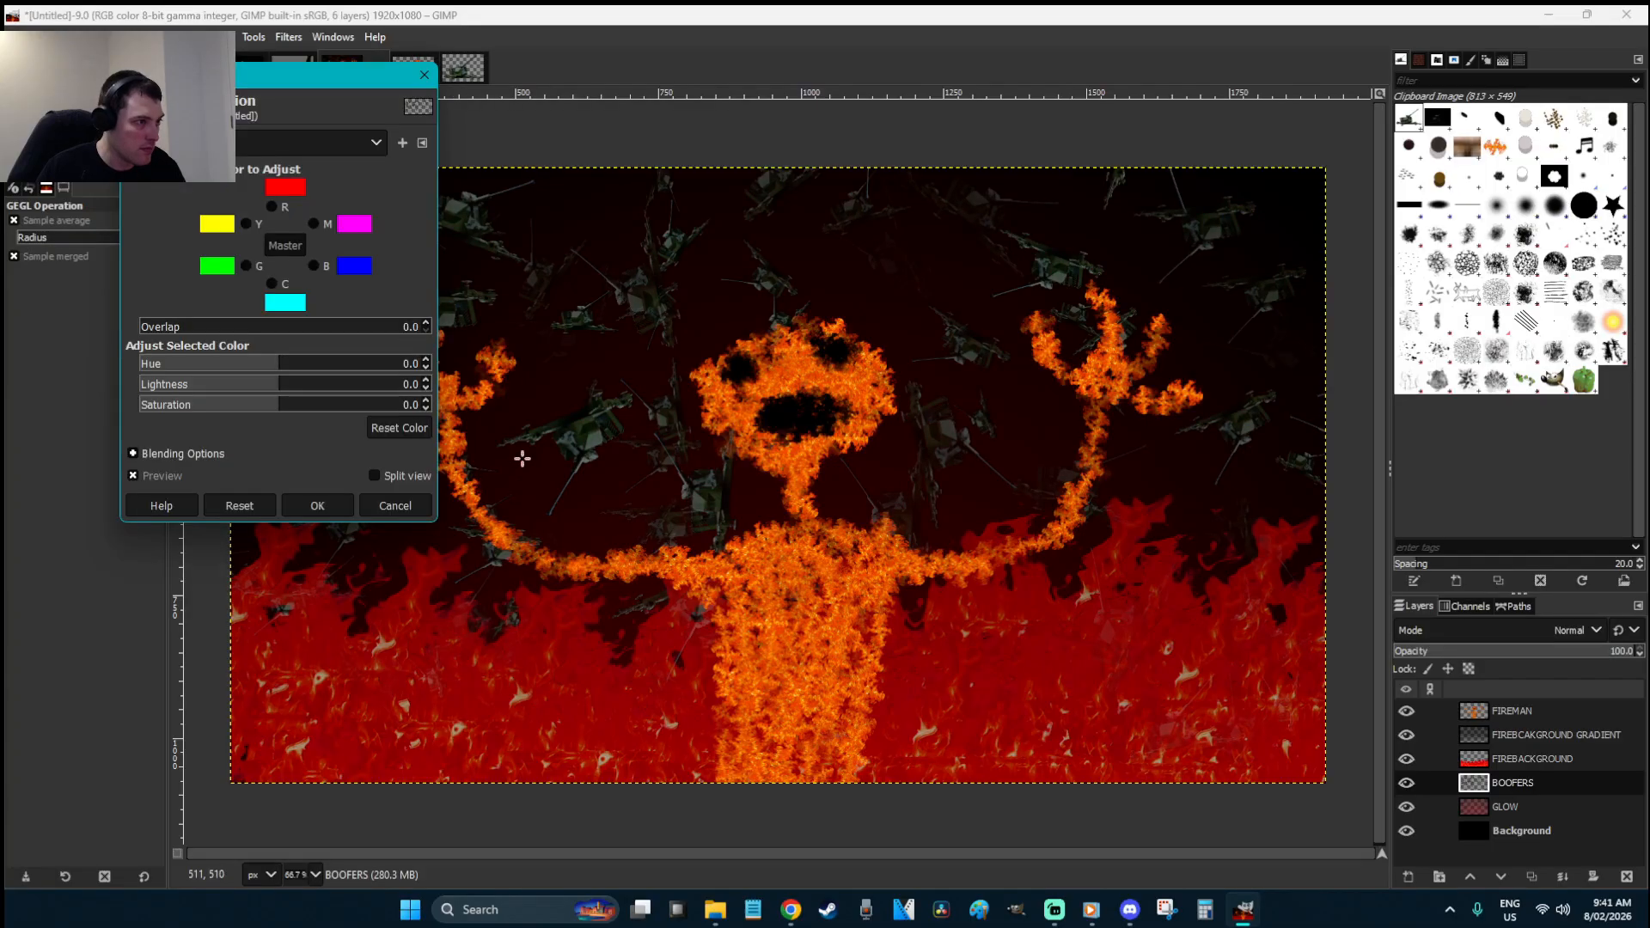
left_click(398, 511)
- Recolour the guns on BOOFERS with Hue-Chroma, setting the hue to -136.05
right_click(469, 286)
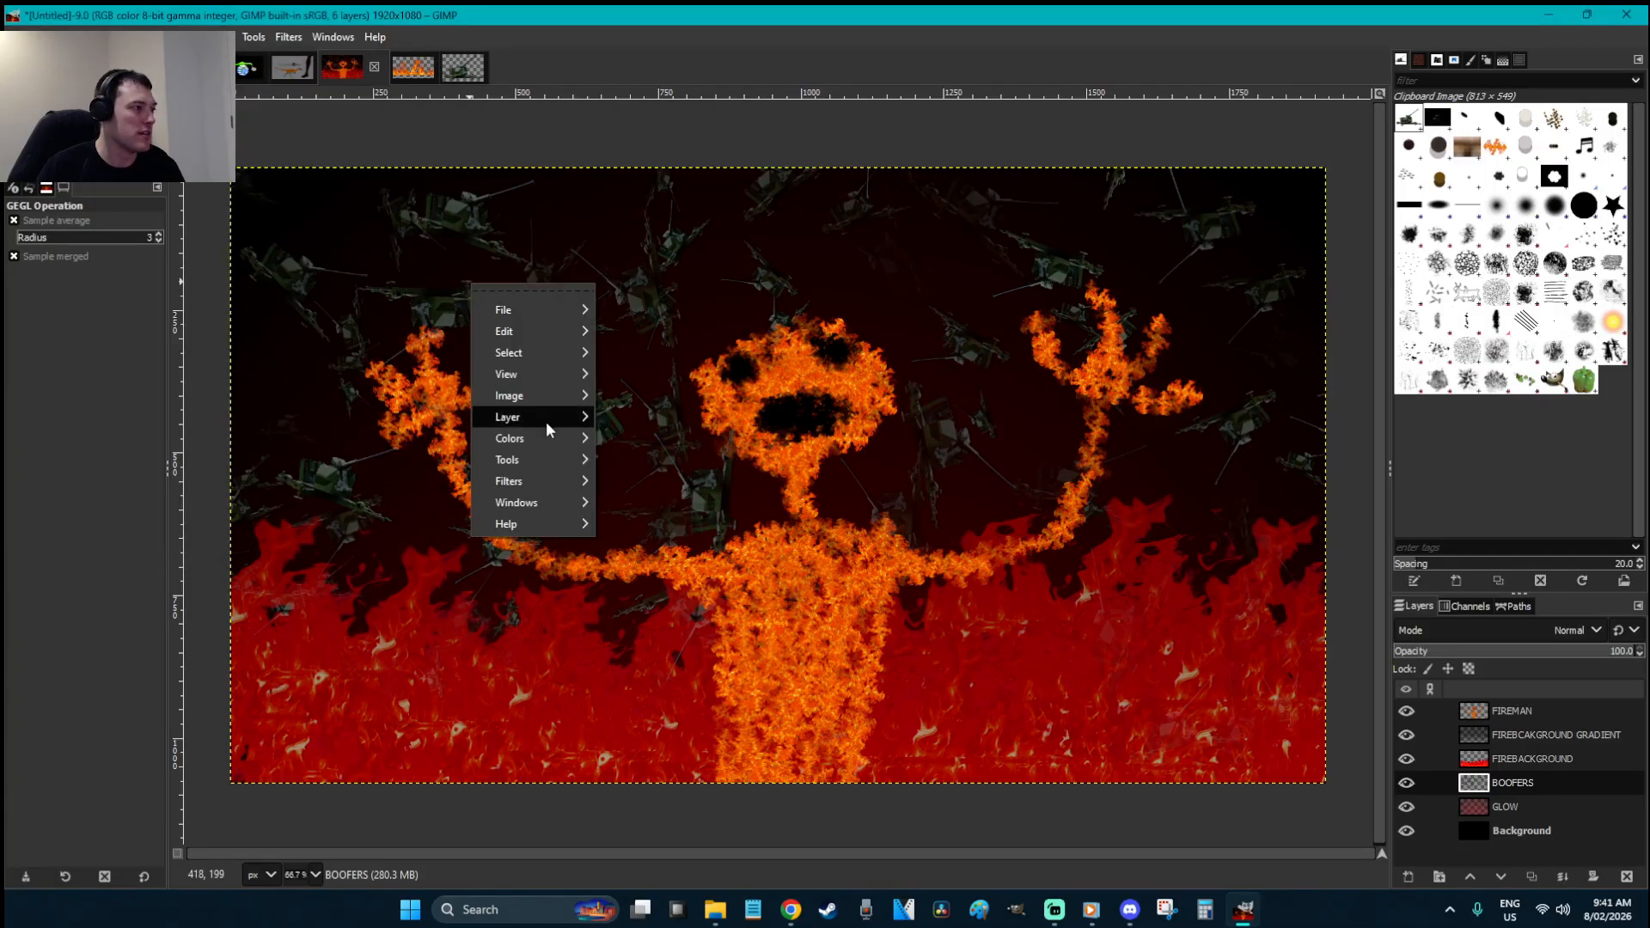
mouse_move(547, 437)
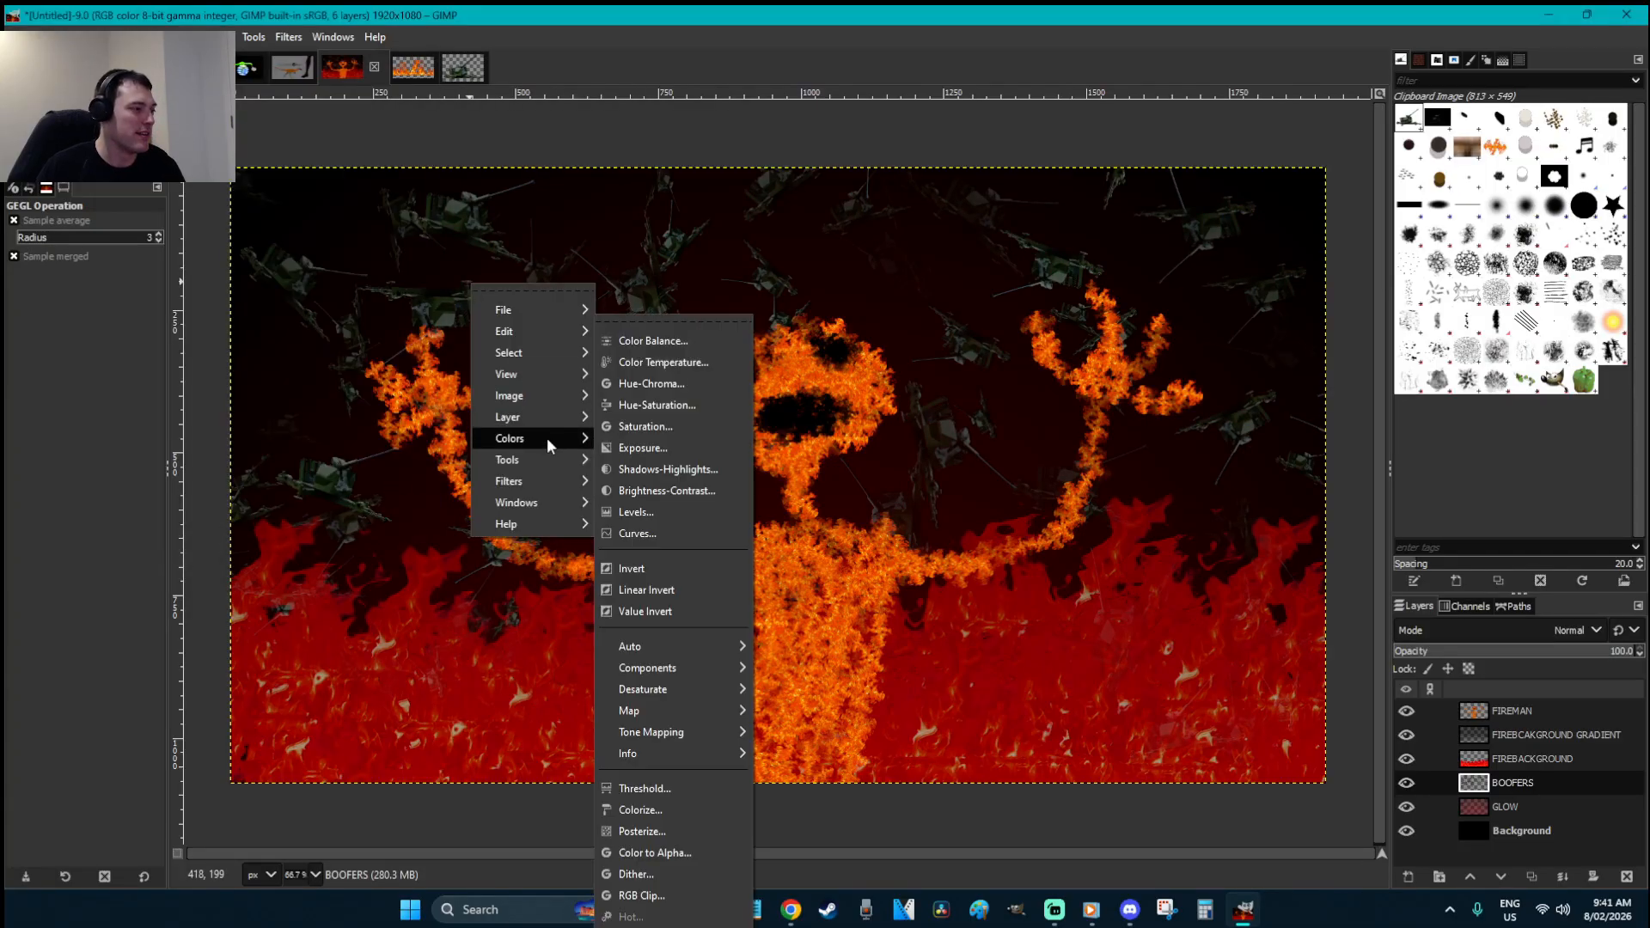
left_click(688, 389)
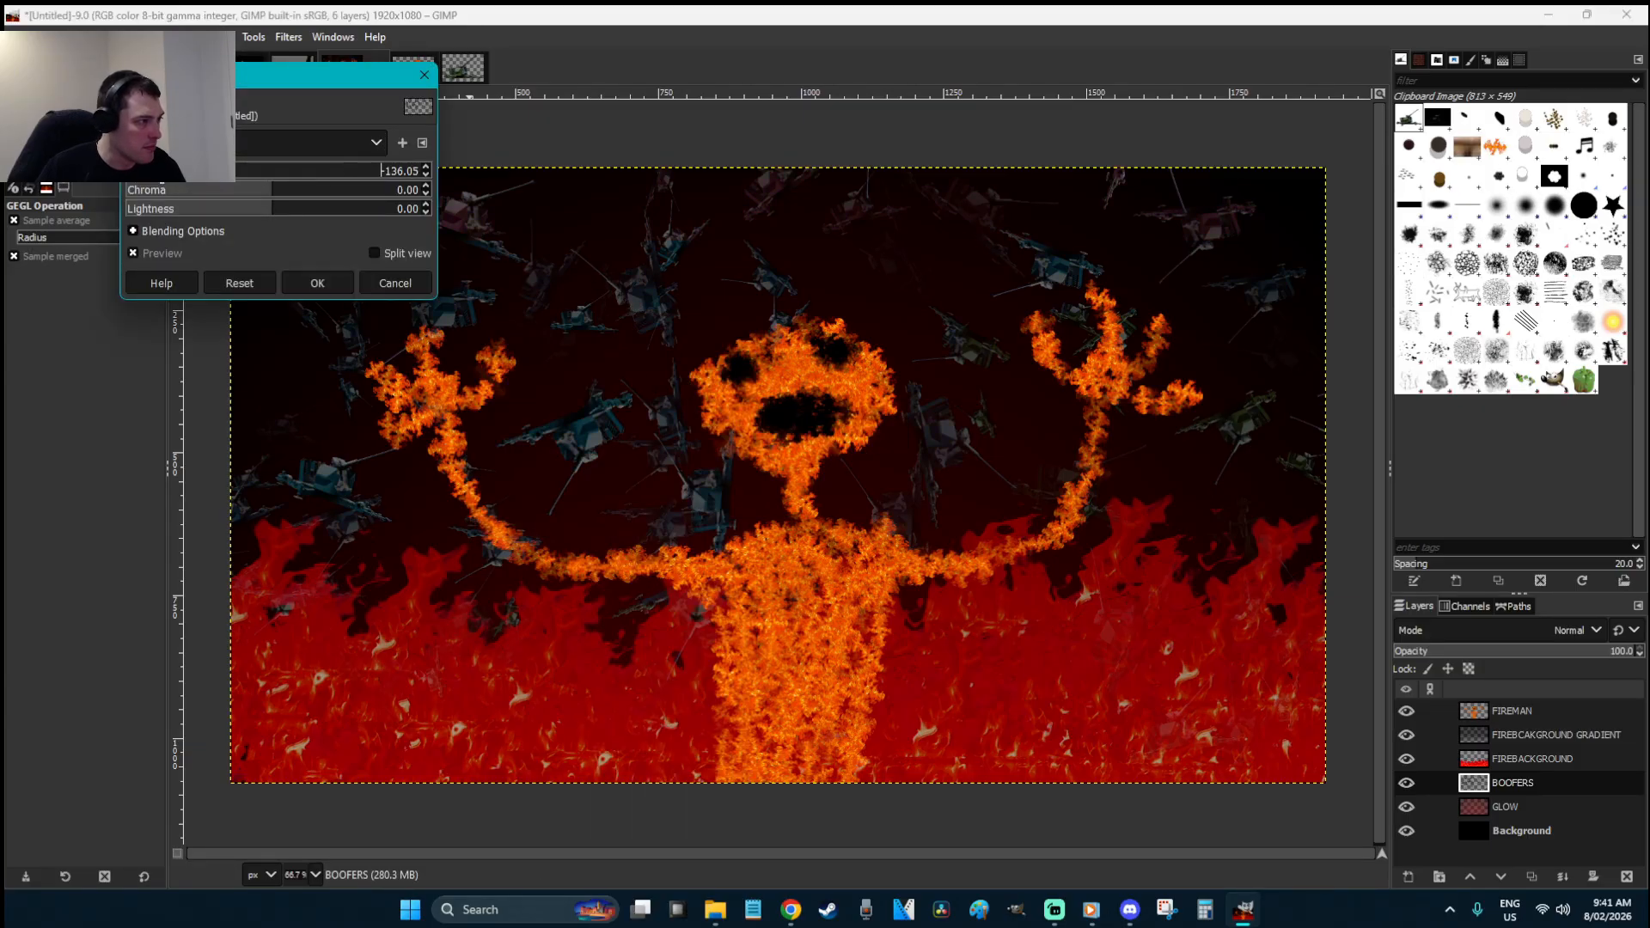
left_click(317, 282)
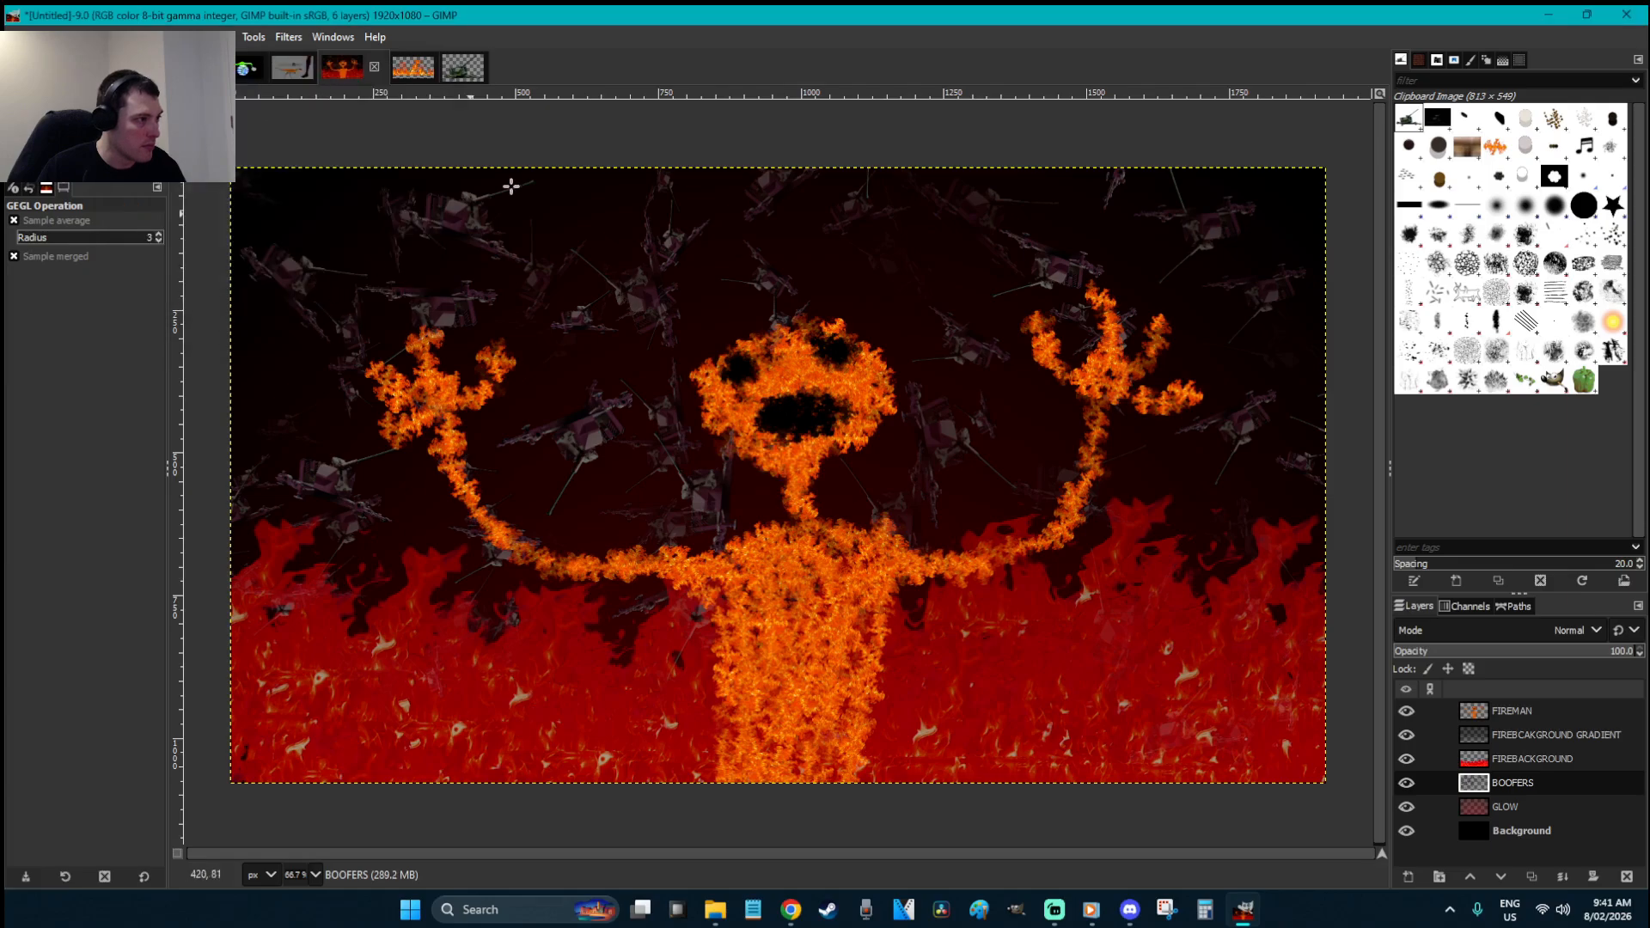
- Add a transparent 1920 × 1080 px layer named TEXT above BOOFERS
key("r")
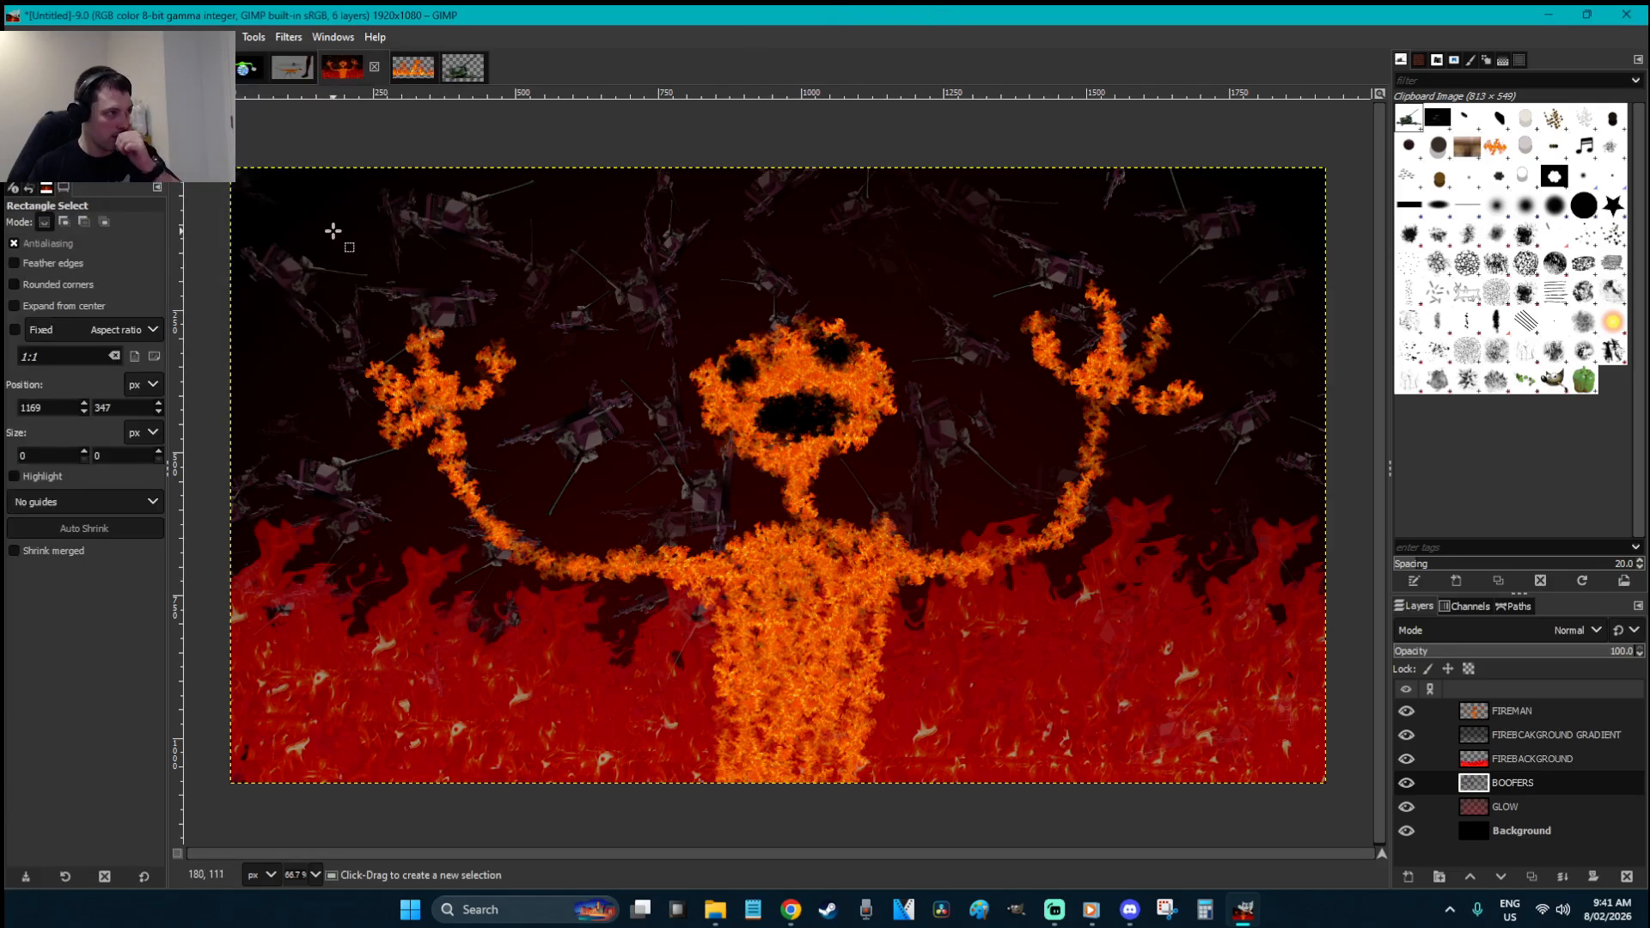
left_click(1126, 679)
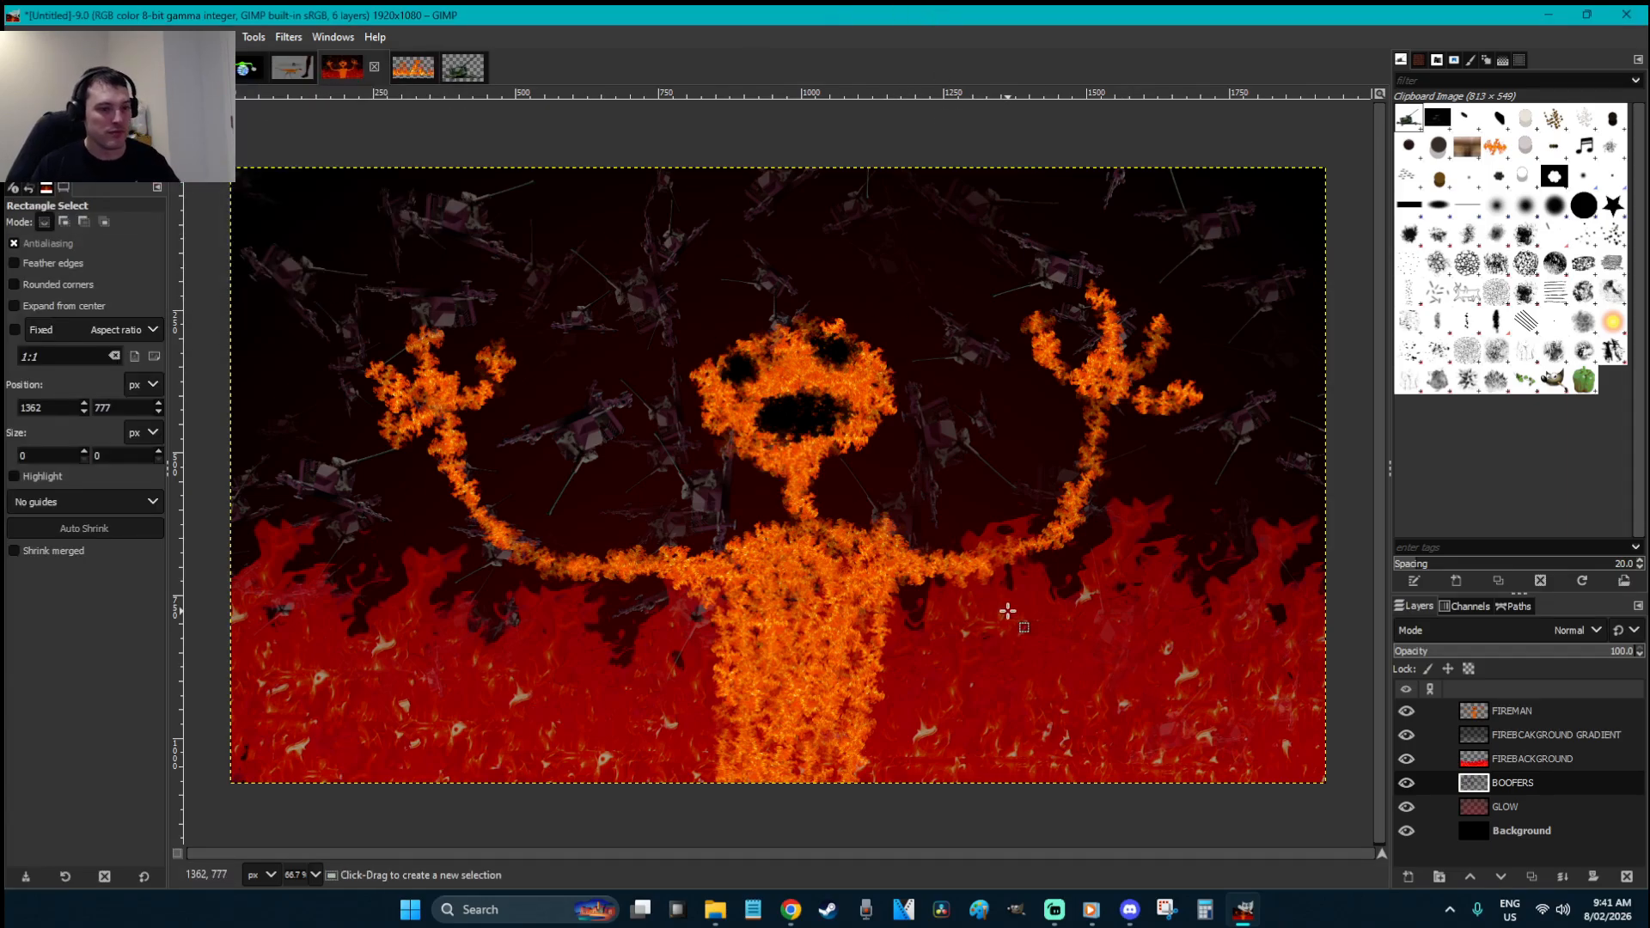
key("ctrl+shift")
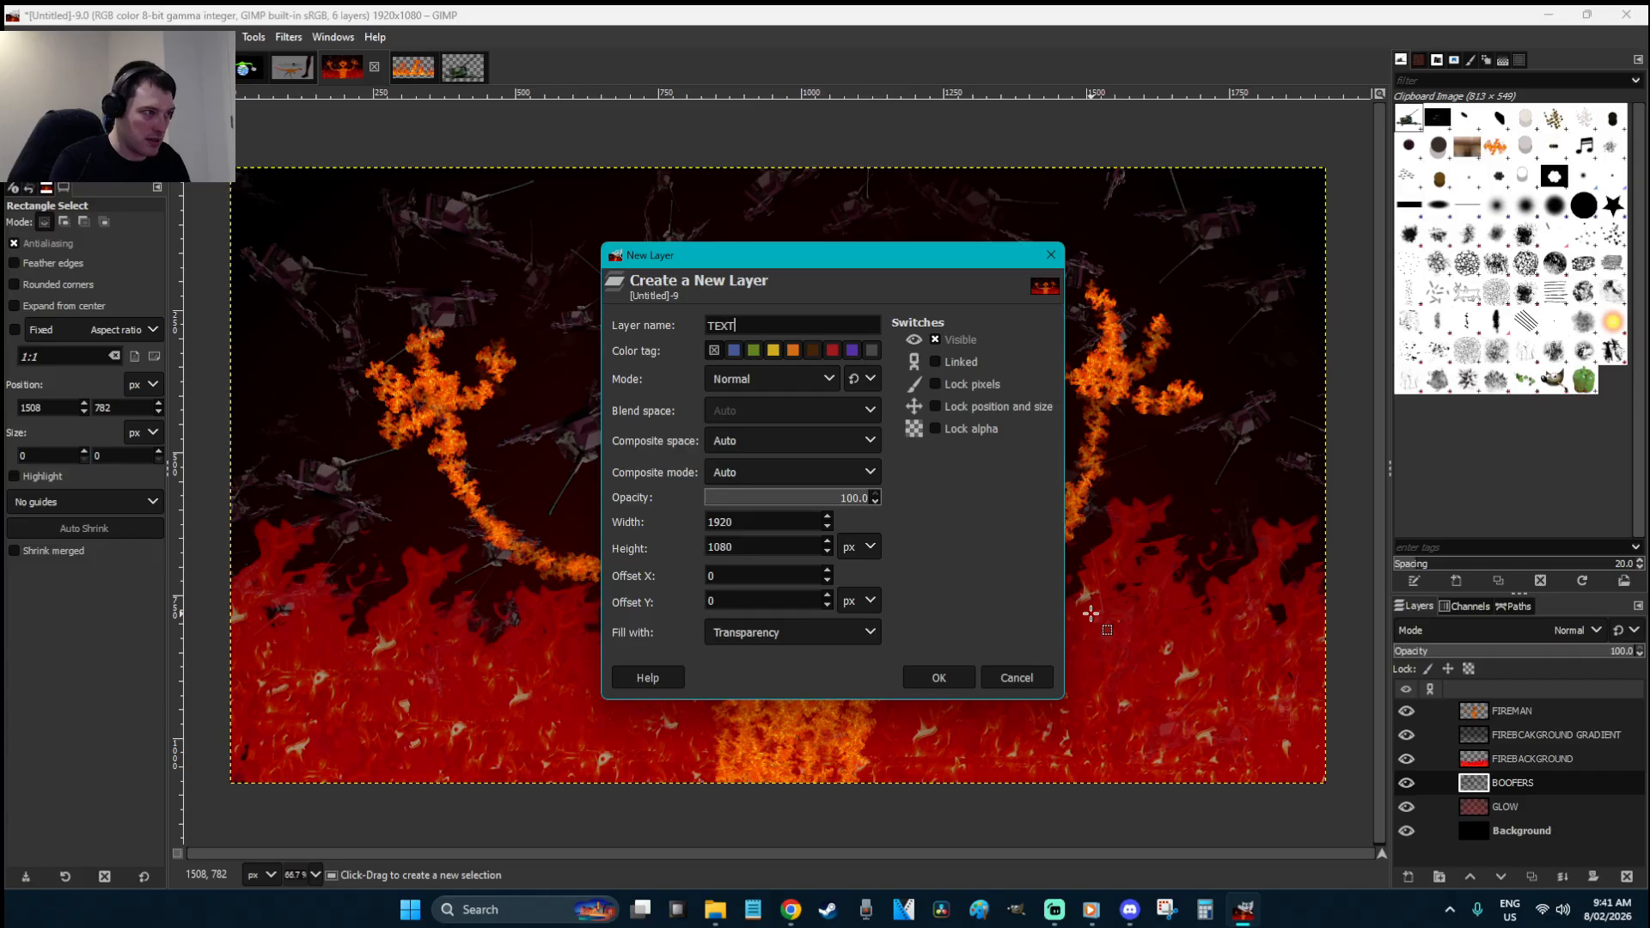
key("Return")
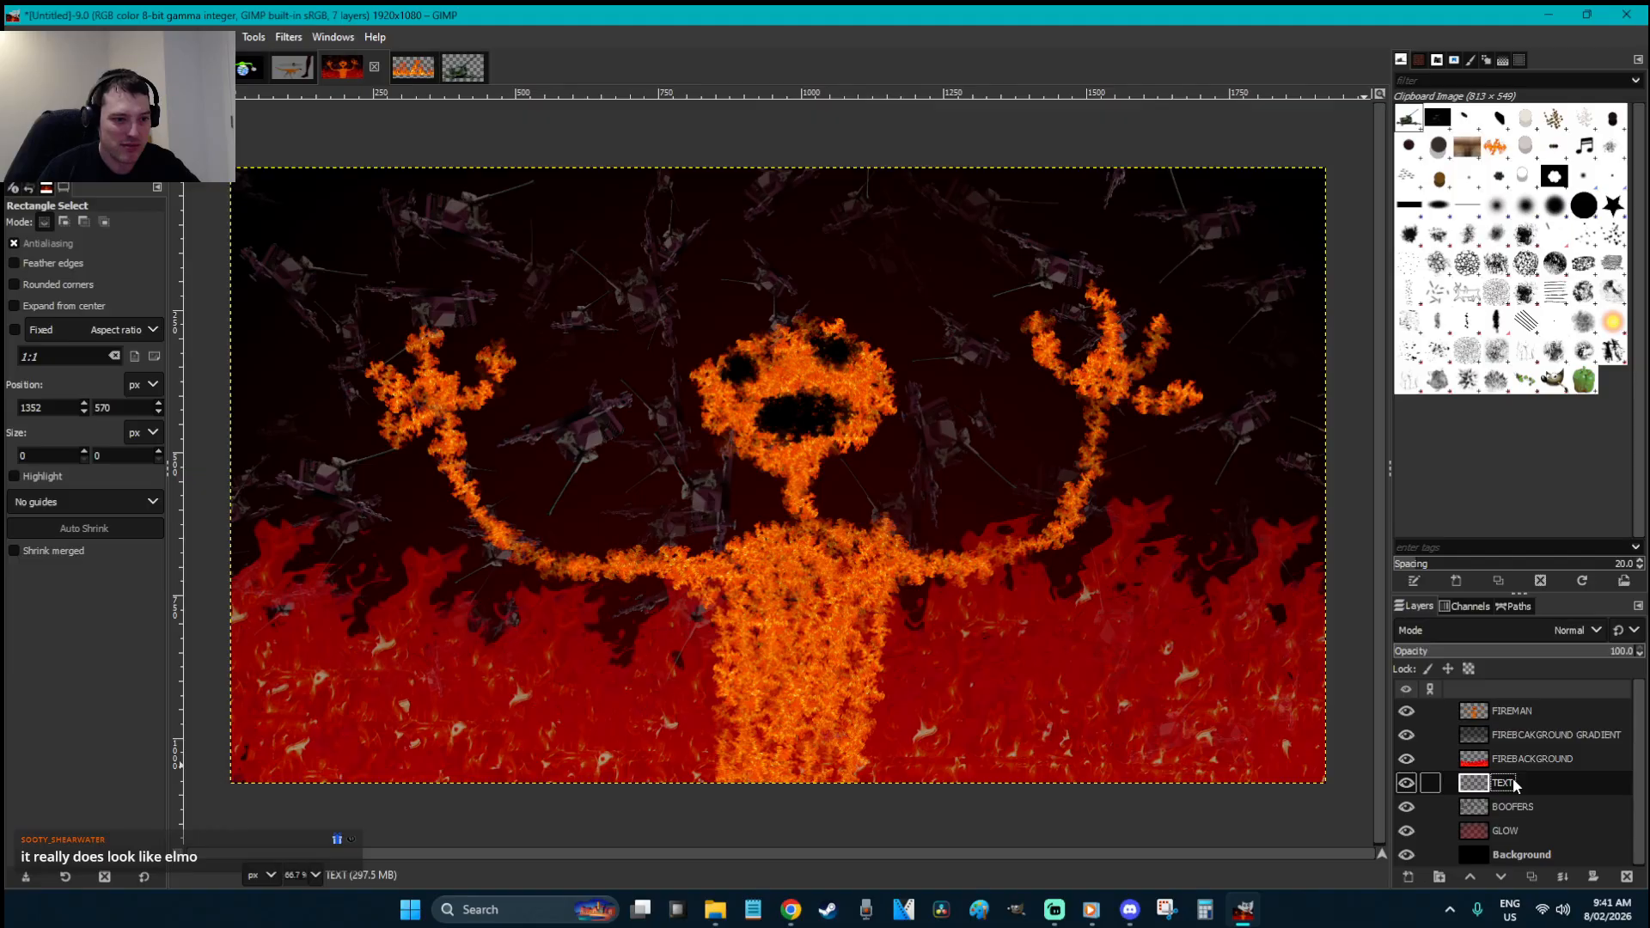
- Activate the Text tool and set the text colour to bright red ff0008
key("t")
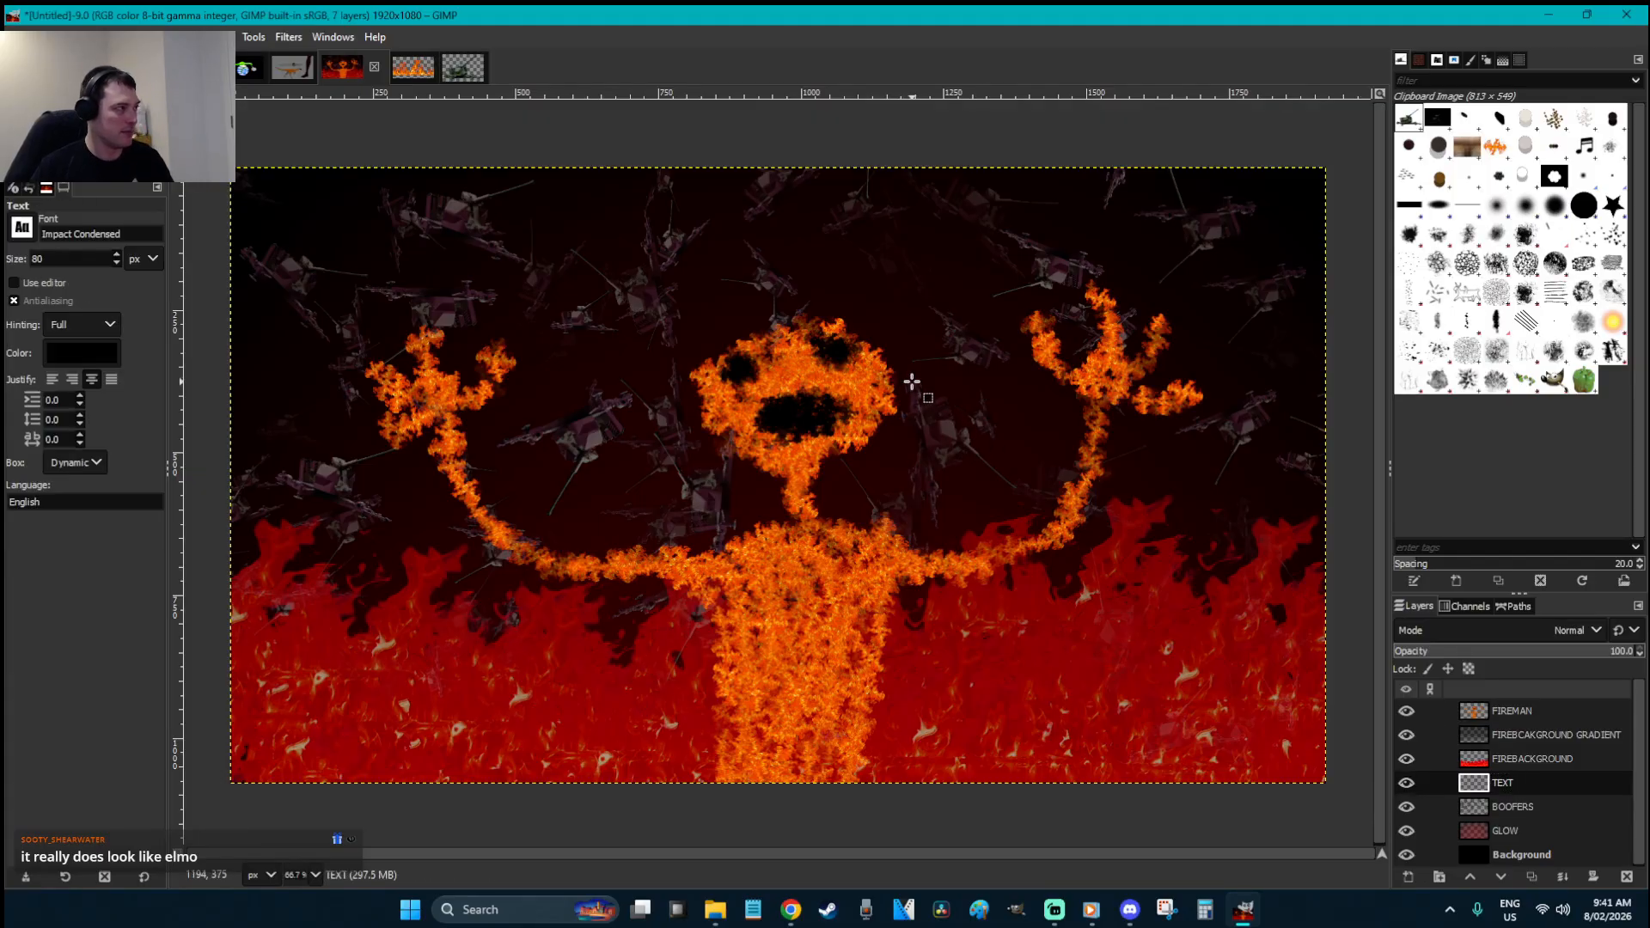
key("x")
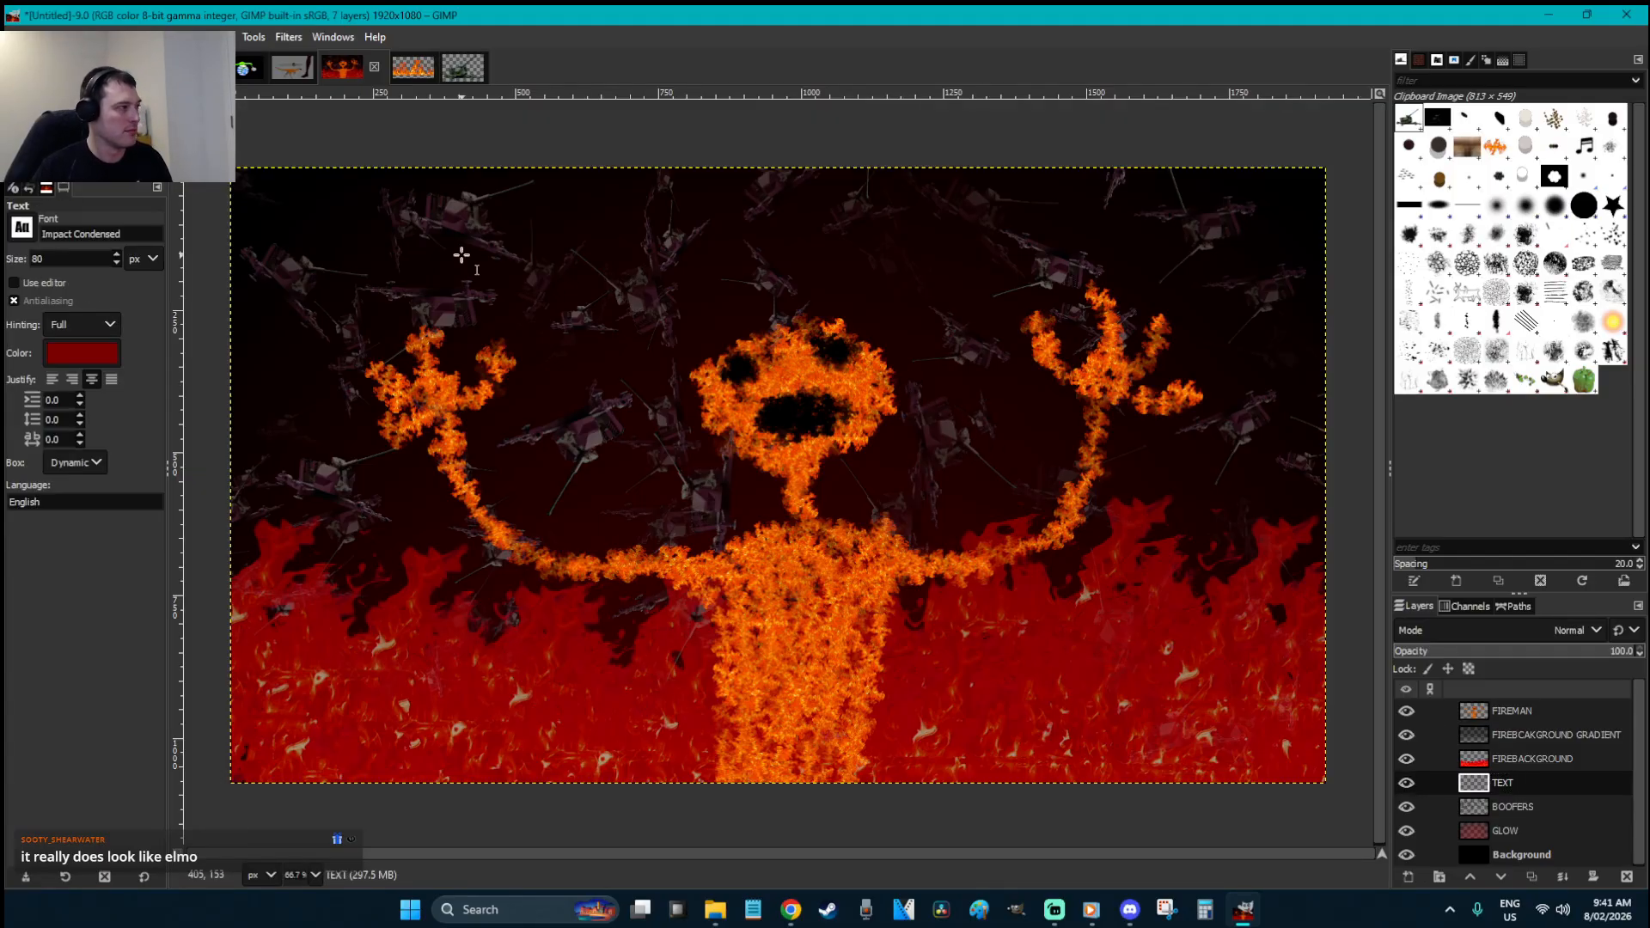
left_click(27, 158)
left_click_drag(257, 198, 589, 123)
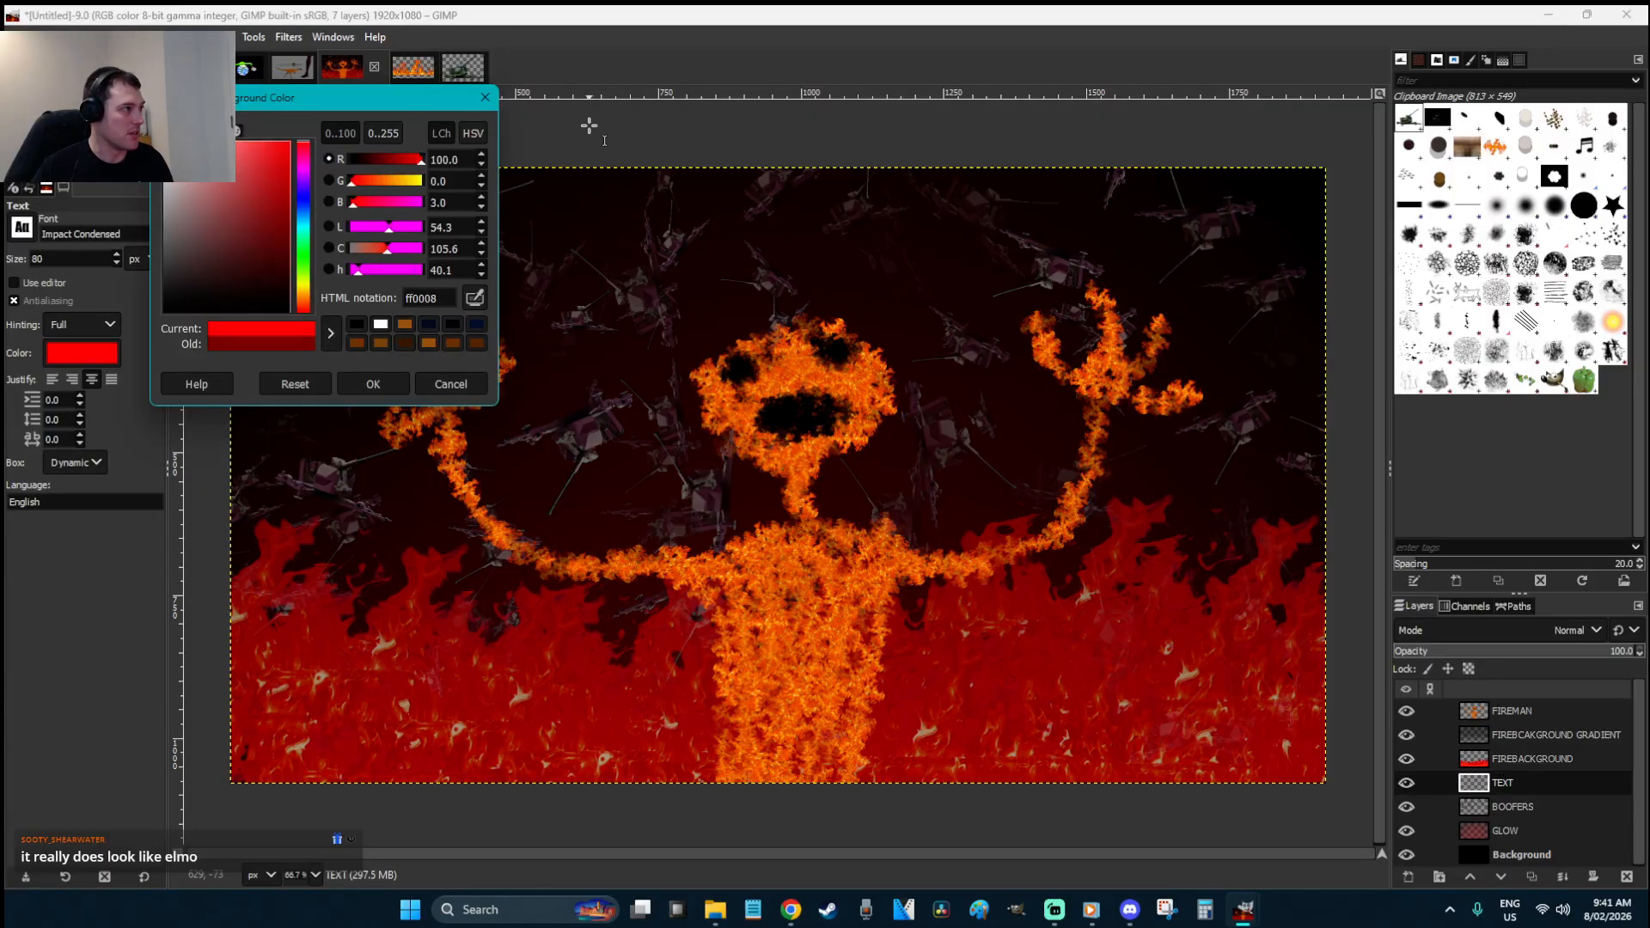
left_click(373, 386)
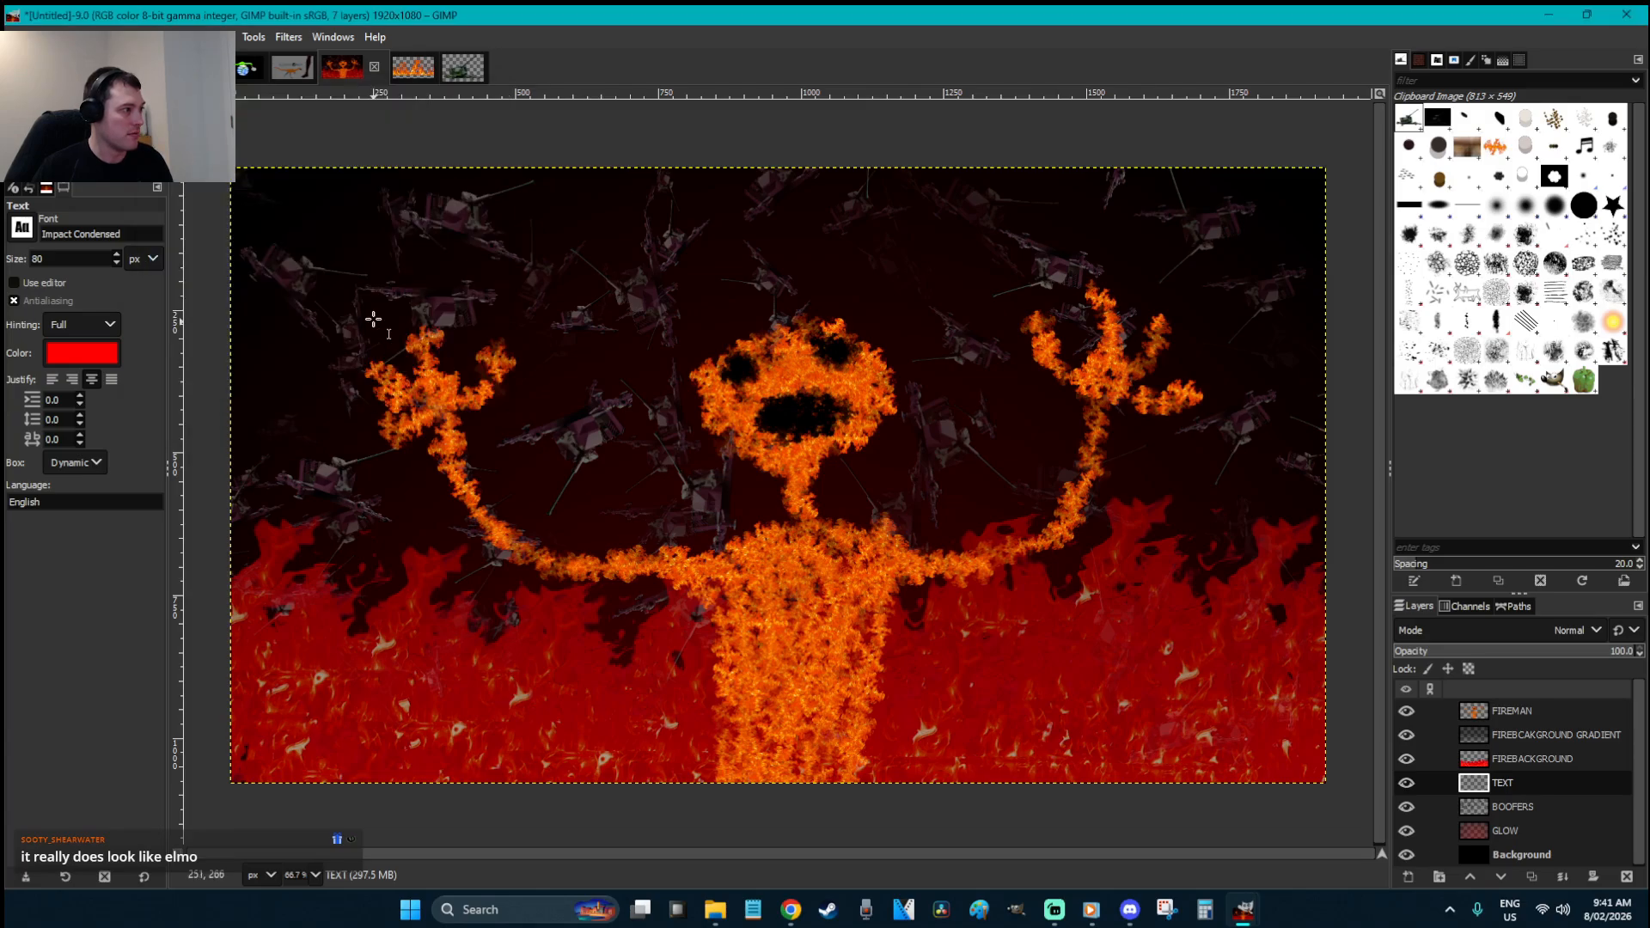
- Write the text READY FOR AFRICA? in the upper part of the image, above the figure's raised hand
type("READ")
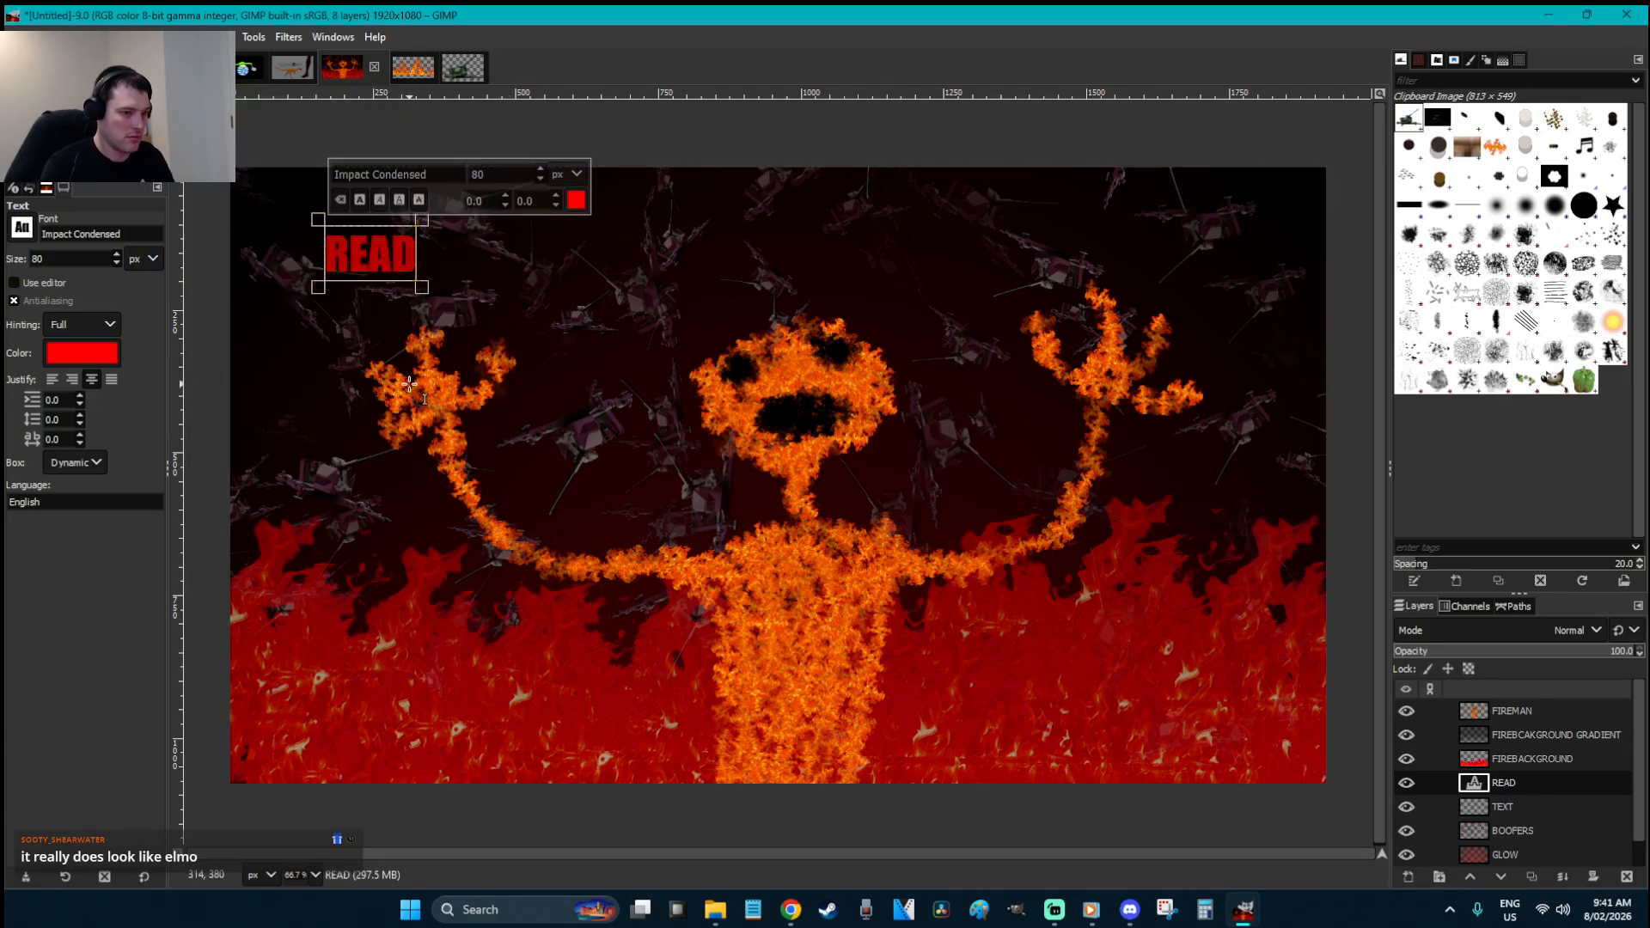
type("Y FOR AFRICA")
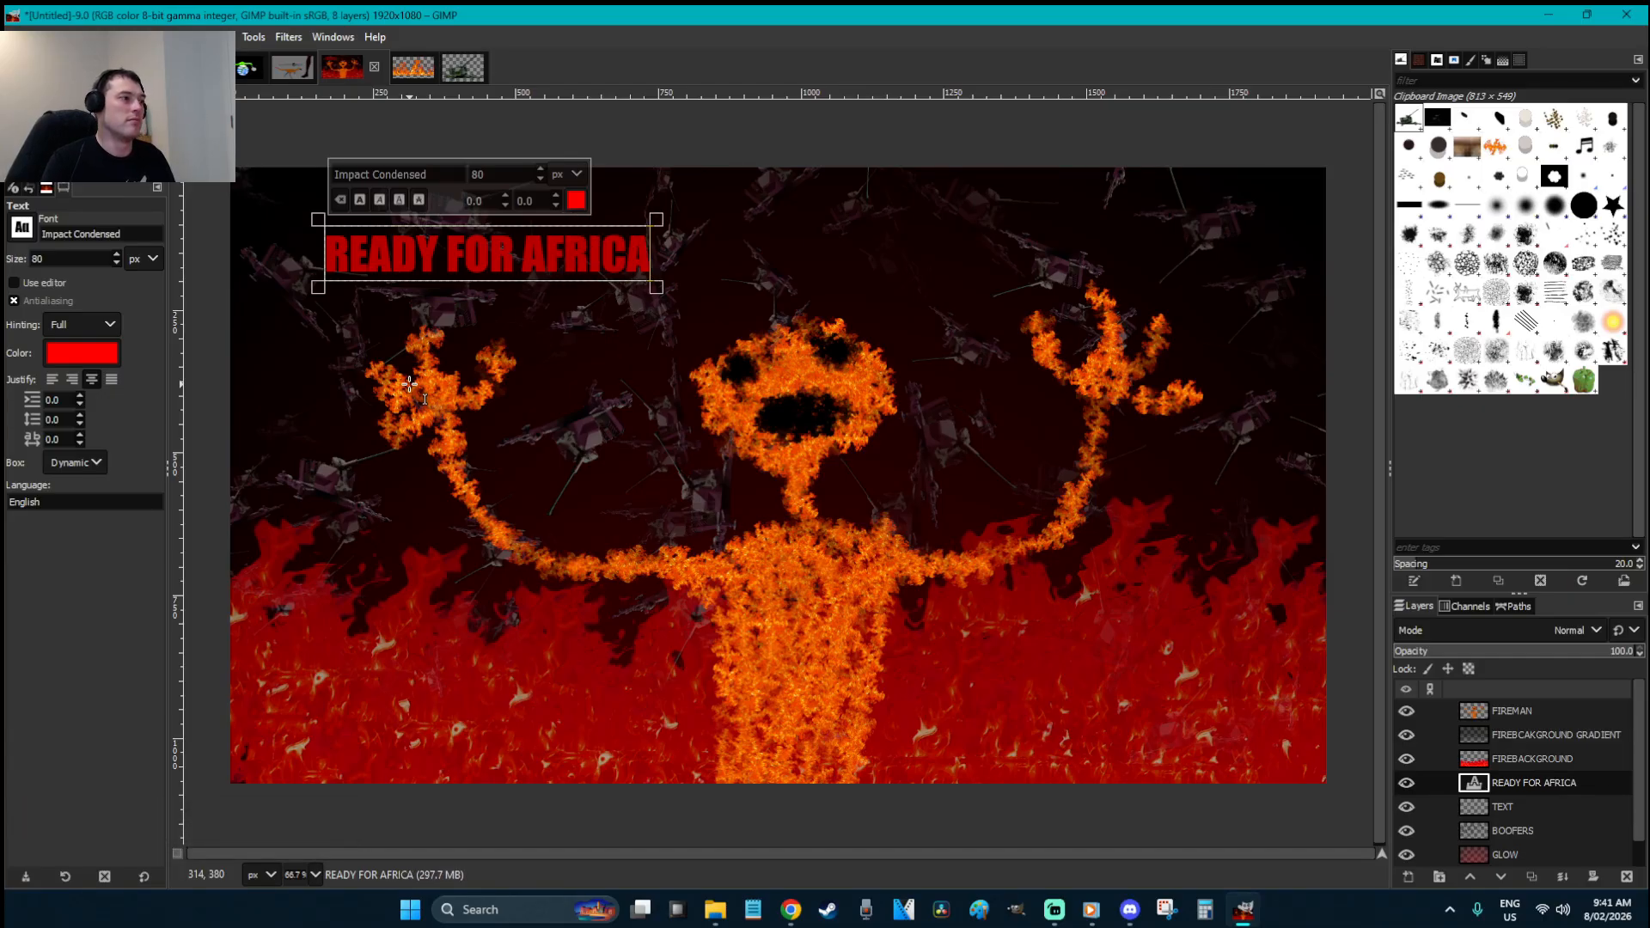
type("?")
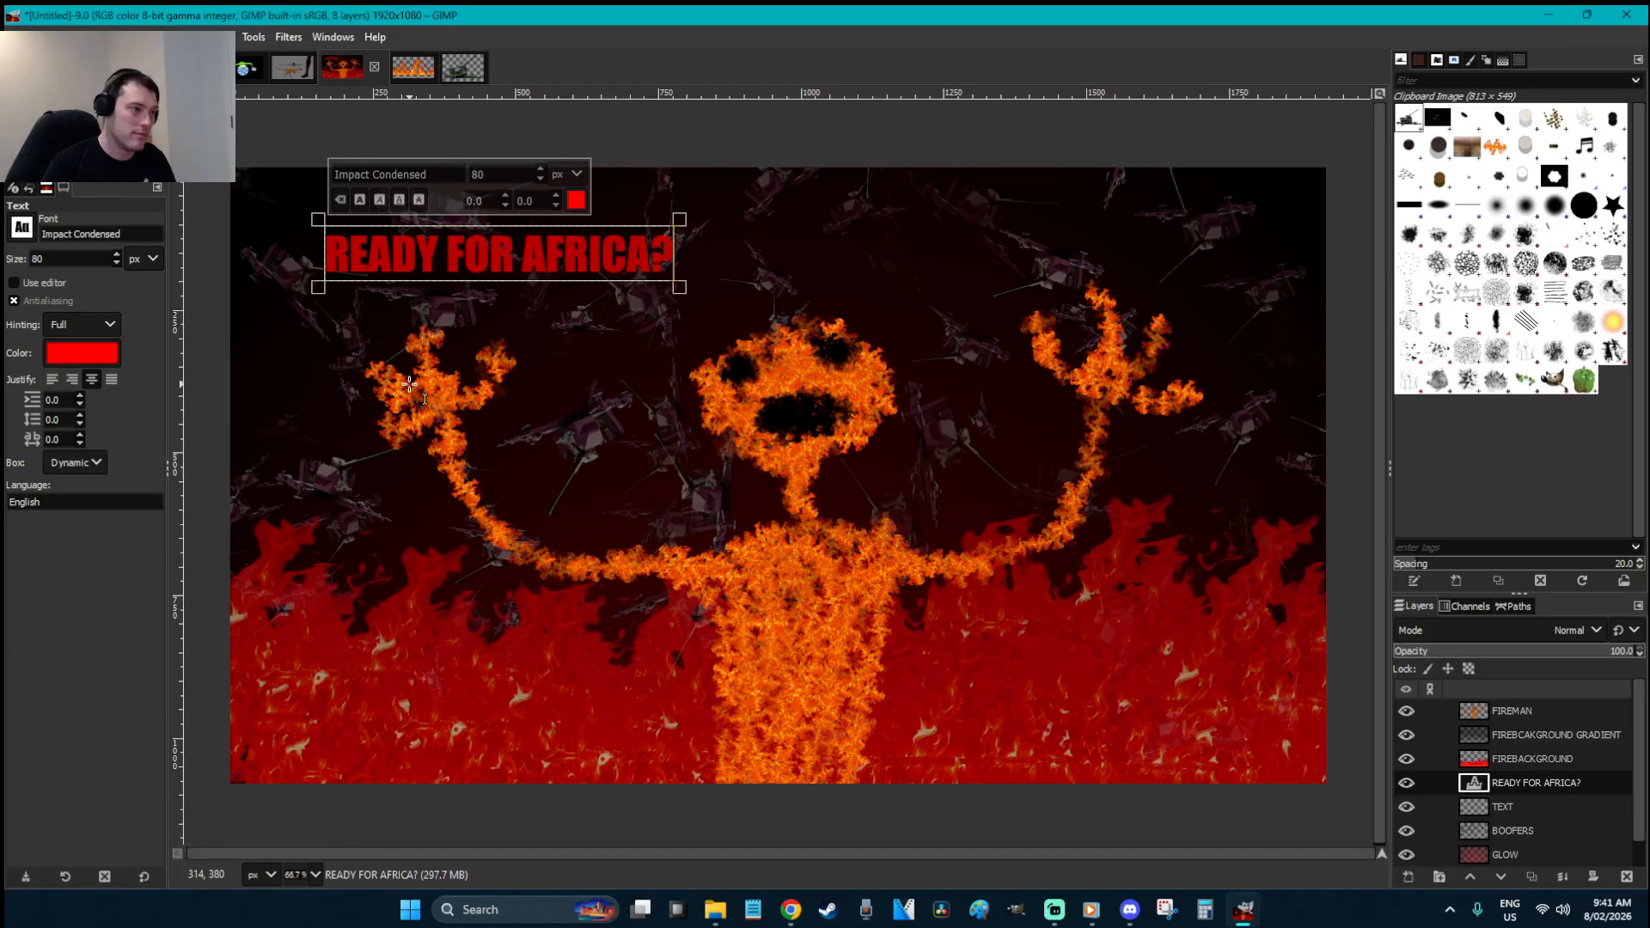
- Merge the READY FOR AFRICA? text layer down into the TEXT layer
right_click(1544, 759)
left_click(1545, 786)
right_click(1543, 781)
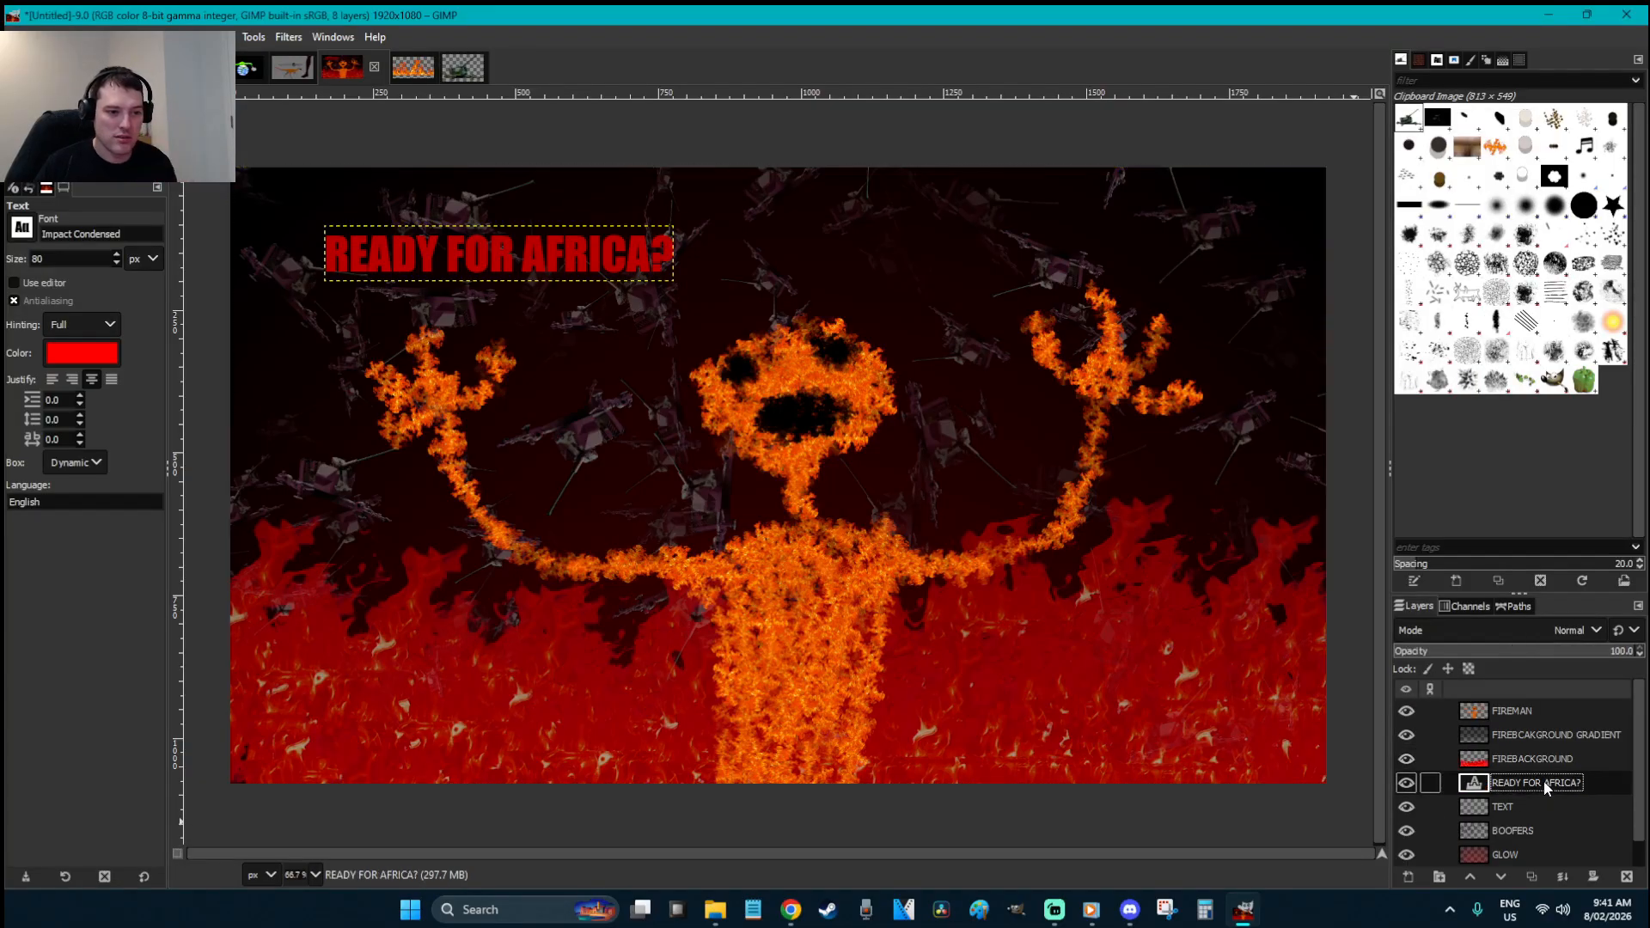
left_click(1432, 279)
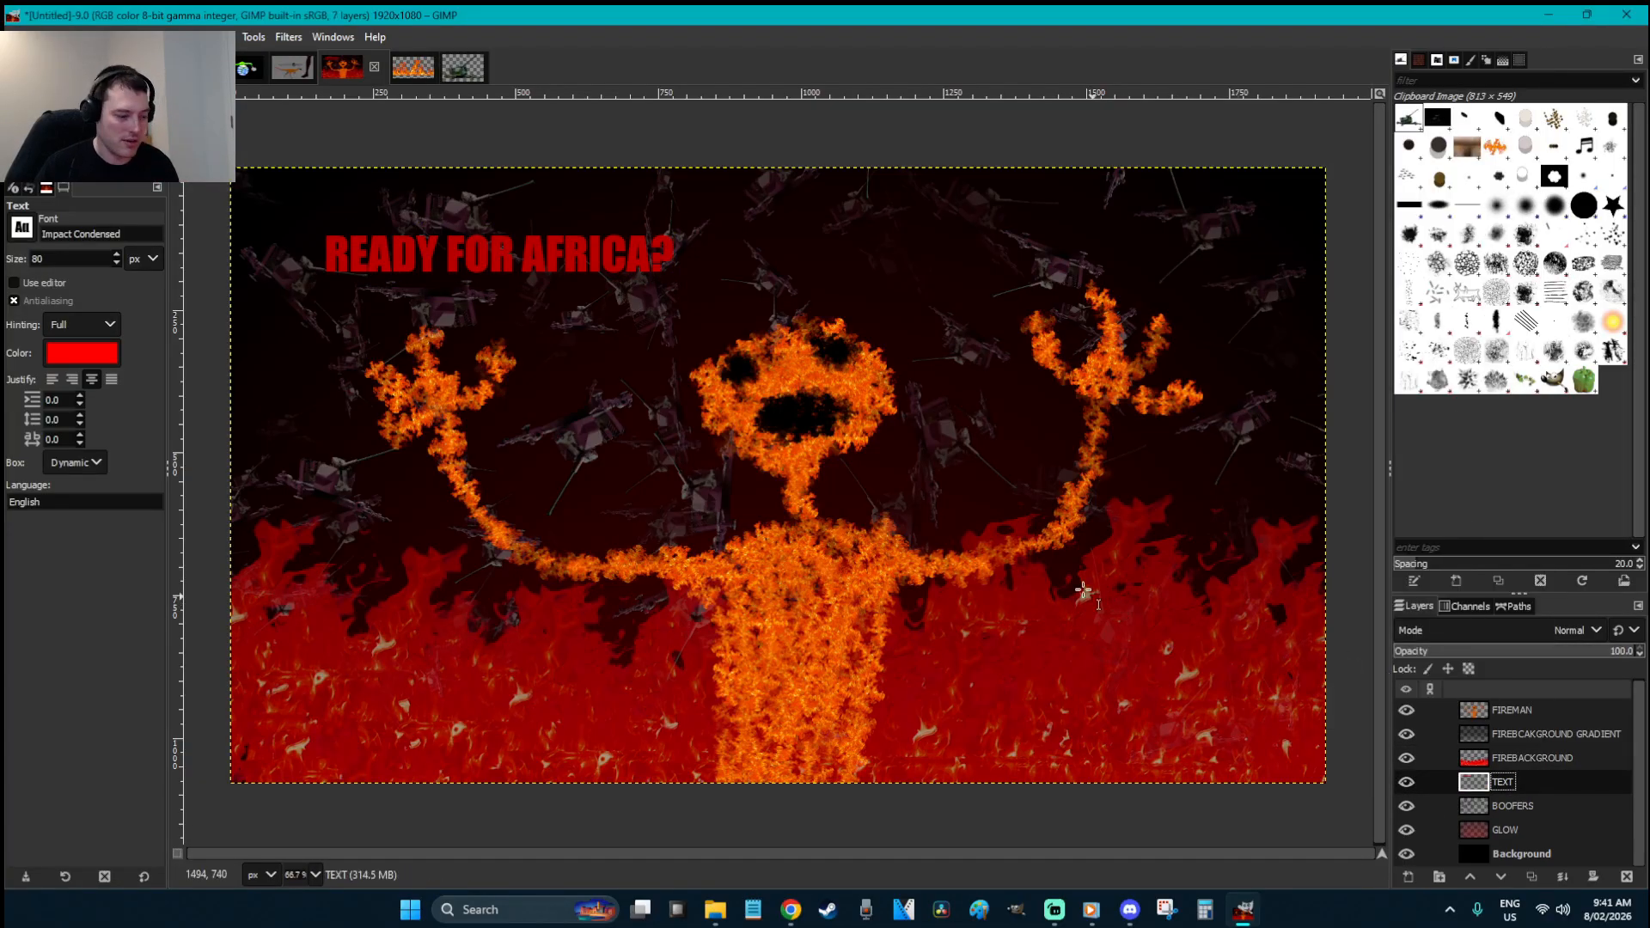
- Add a transparent 1920 × 1080 px layer named TEXT BACKLIGHT and place it directly below the TEXT layer
left_click(863, 431)
left_click(1507, 830)
left_click(1517, 808)
key("r")
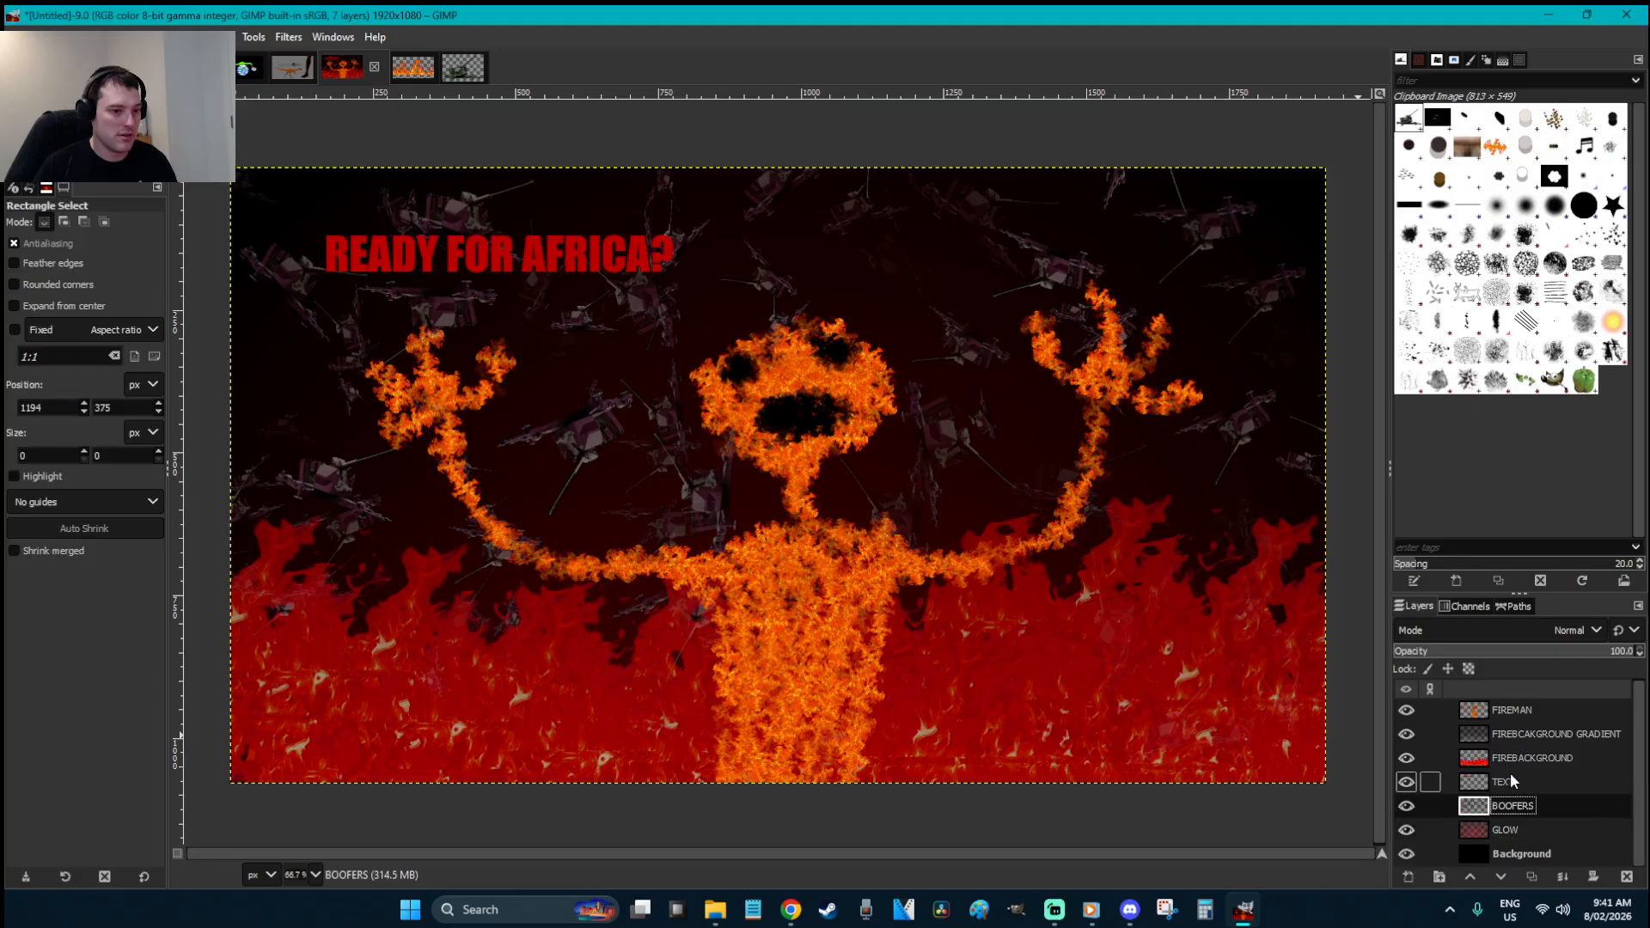
left_click(1521, 758)
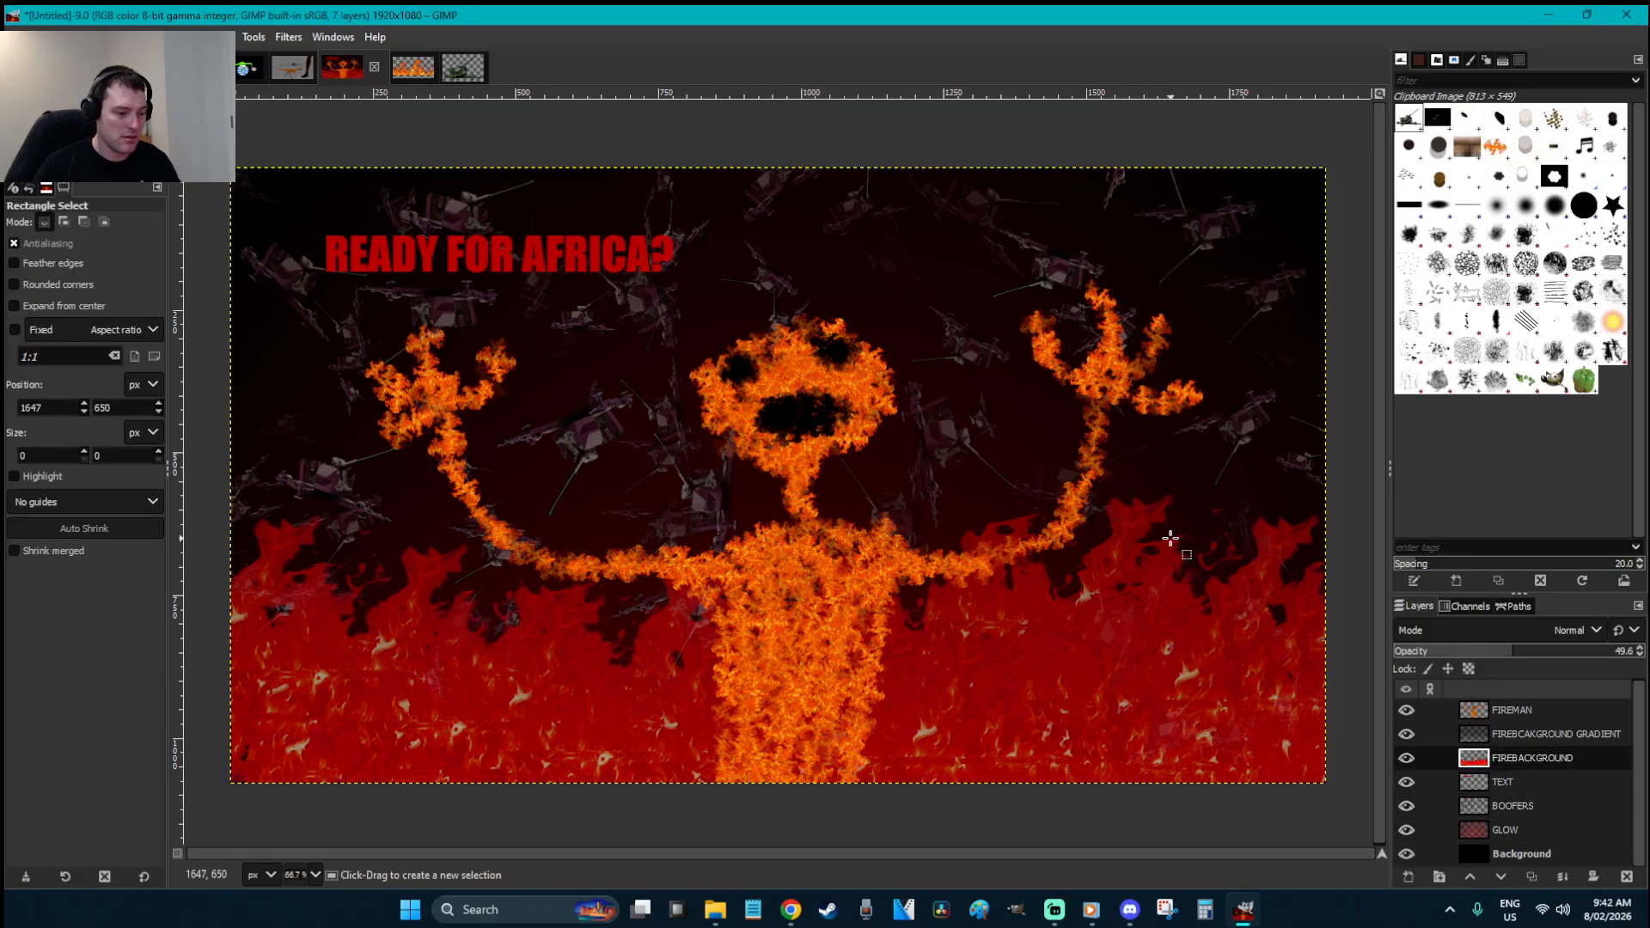
key("shift+ctrl+n")
type("tex")
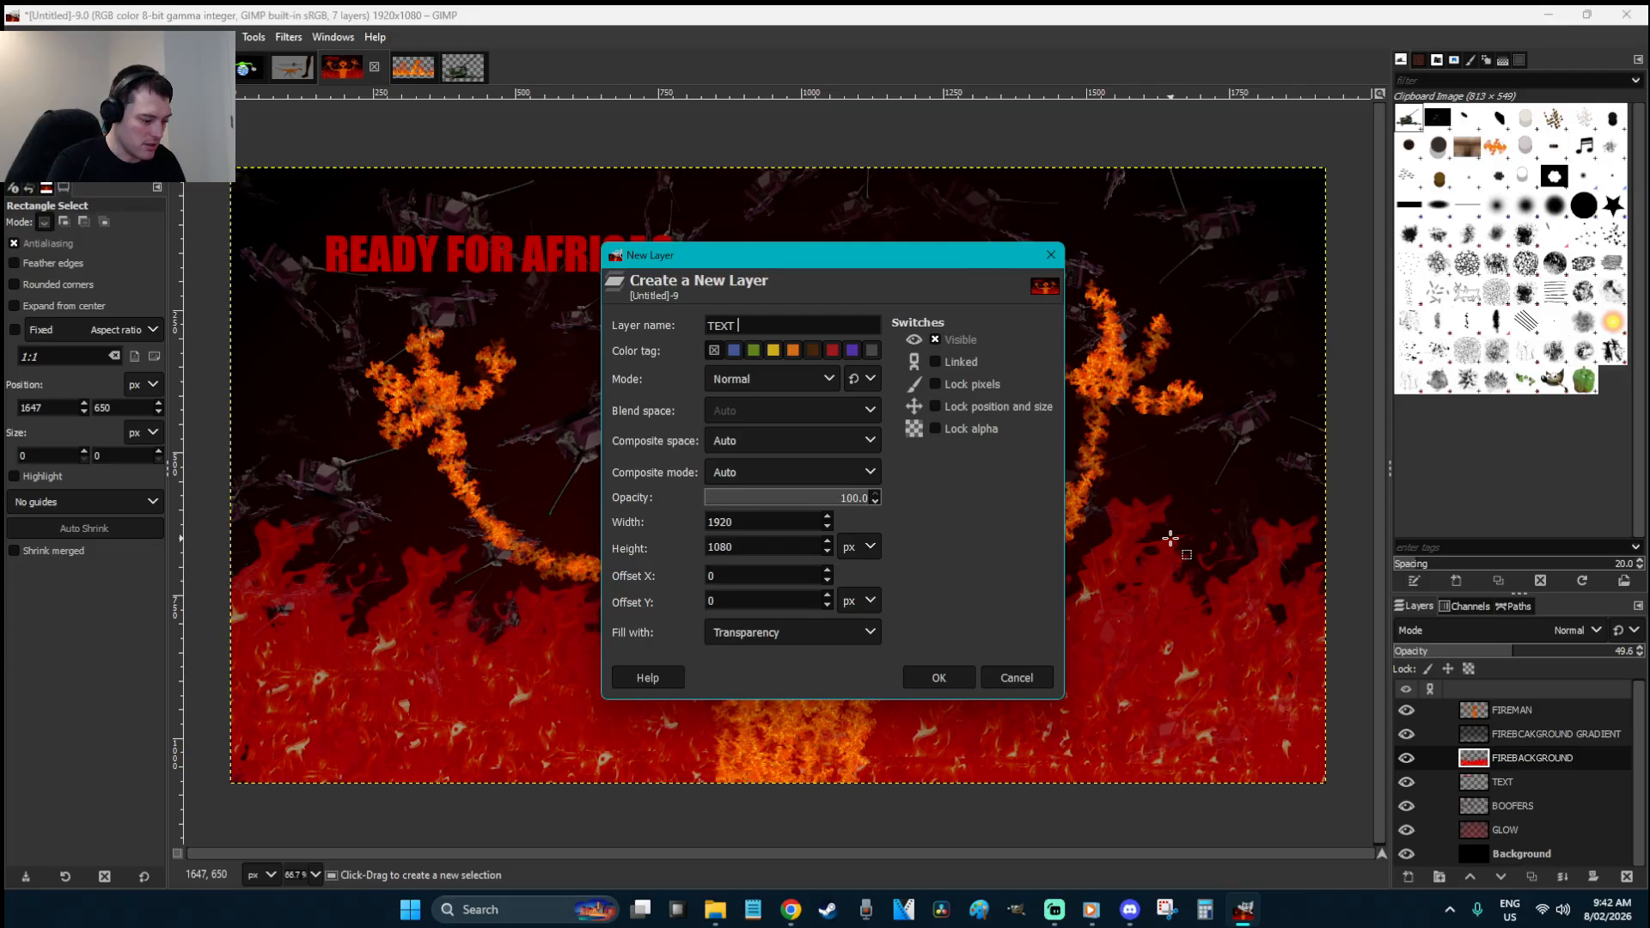
type("T BACKLIGHT")
key("Return")
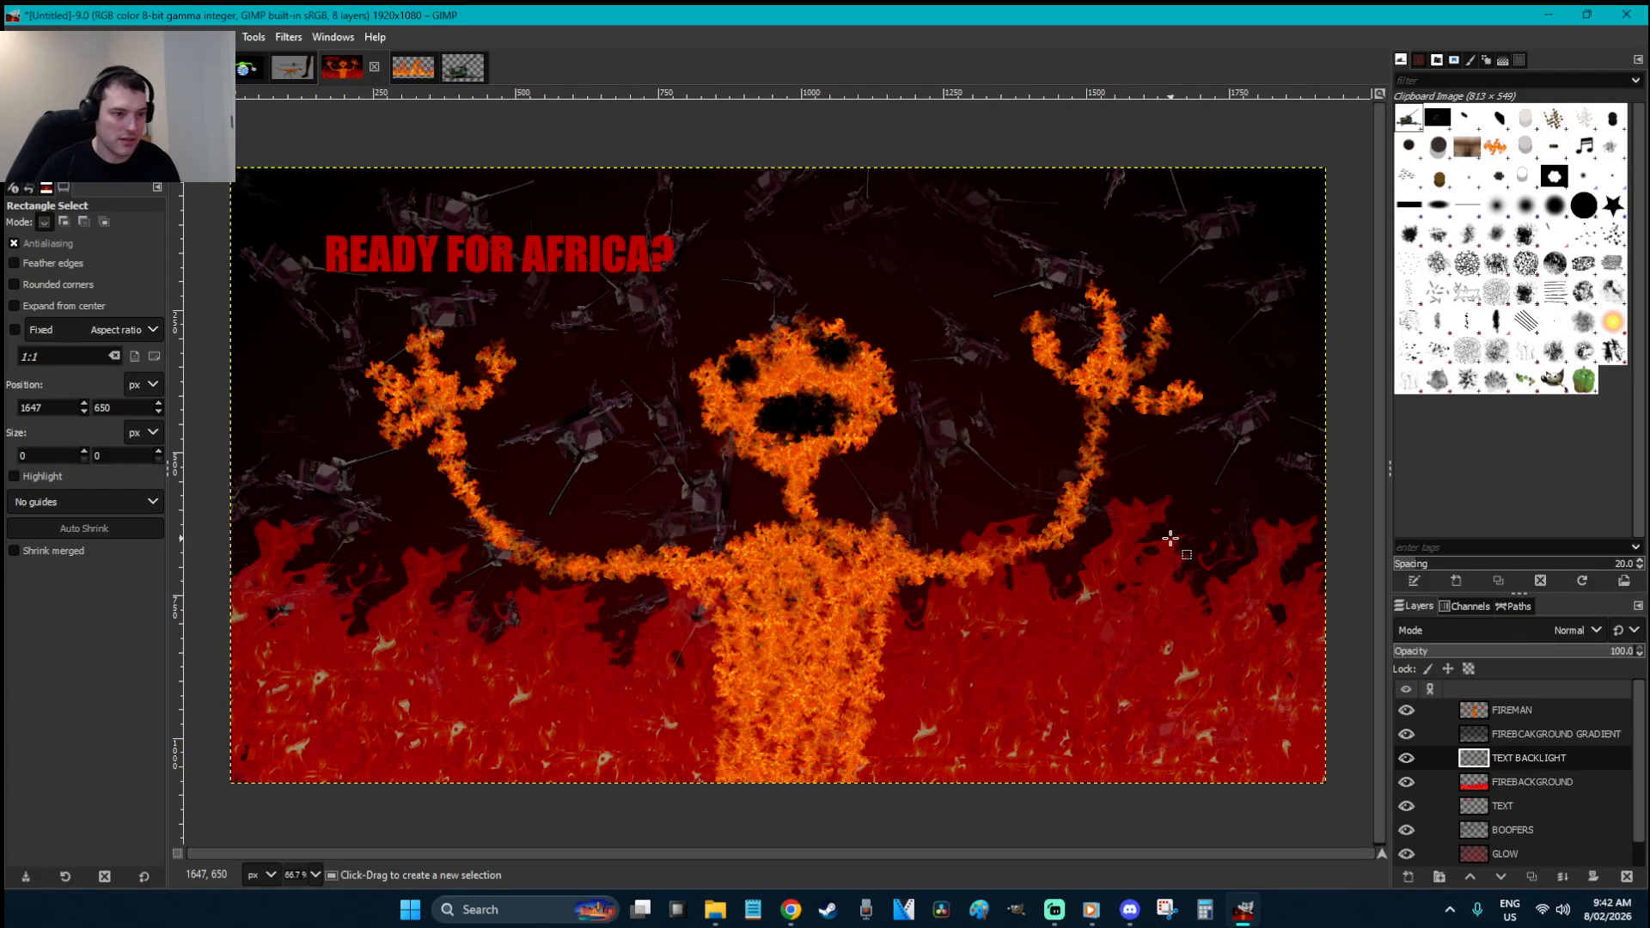
left_click_drag(1537, 759, 1573, 825)
- Select the READY FOR AFRICA? text on the TEXT layer and scale it up to span nearly the image's full width above the figure
left_click(1527, 782)
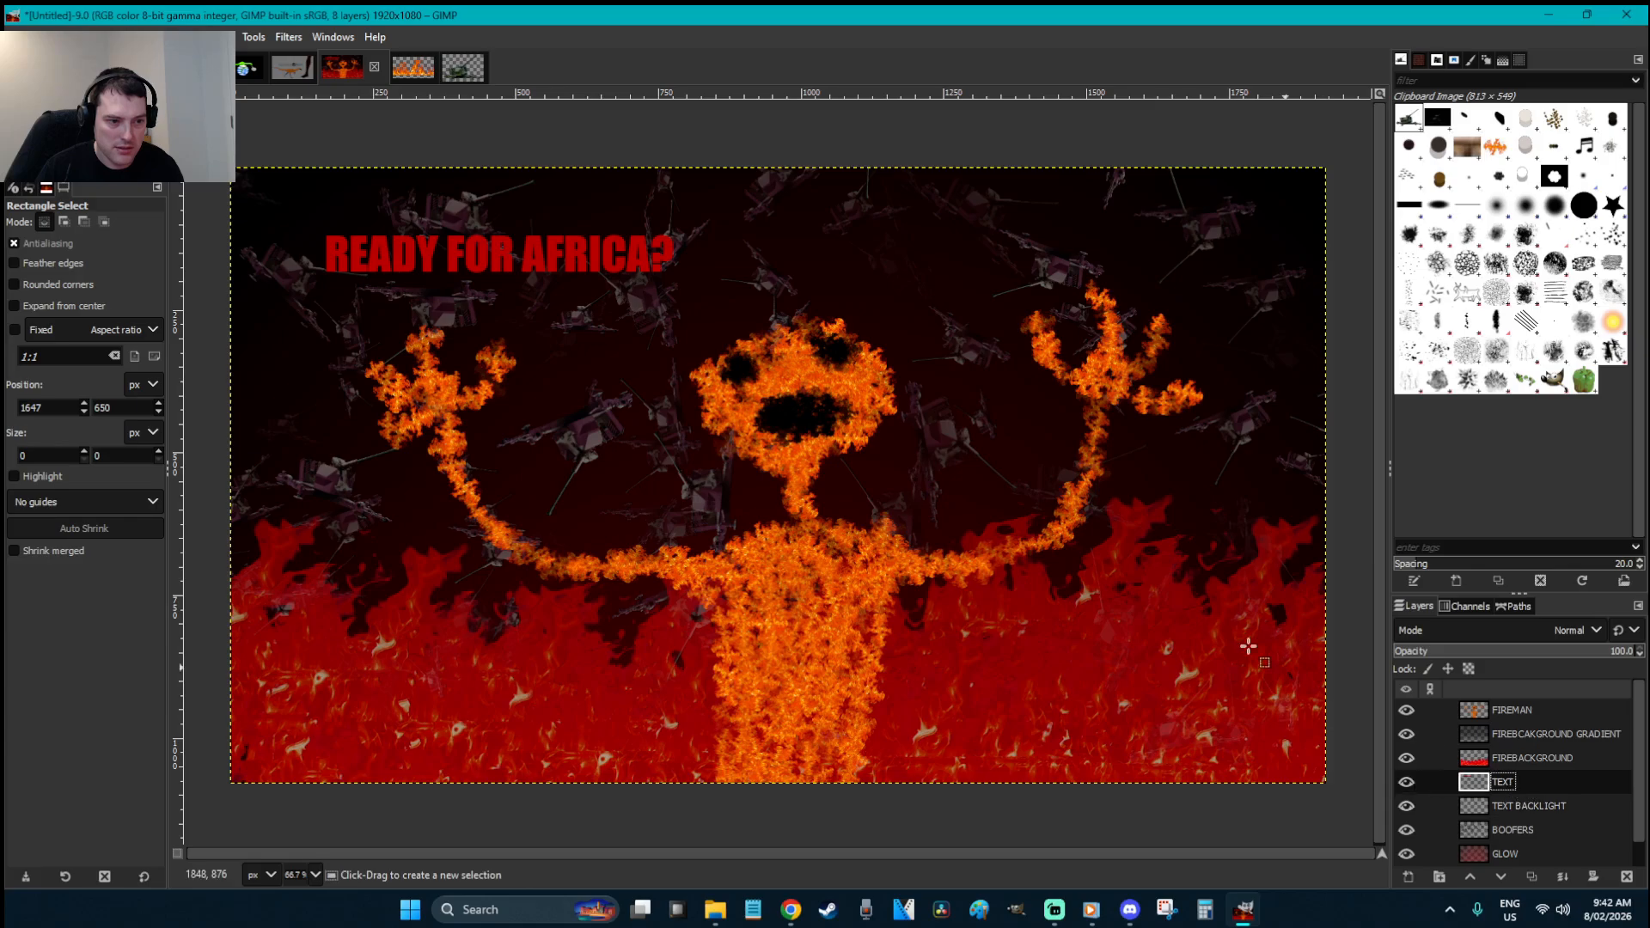
left_click_drag(761, 358, 203, 172)
key("shift+s")
left_click(1258, 161)
left_click_drag(775, 258, 1296, 416)
left_click_drag(440, 258, 374, 246)
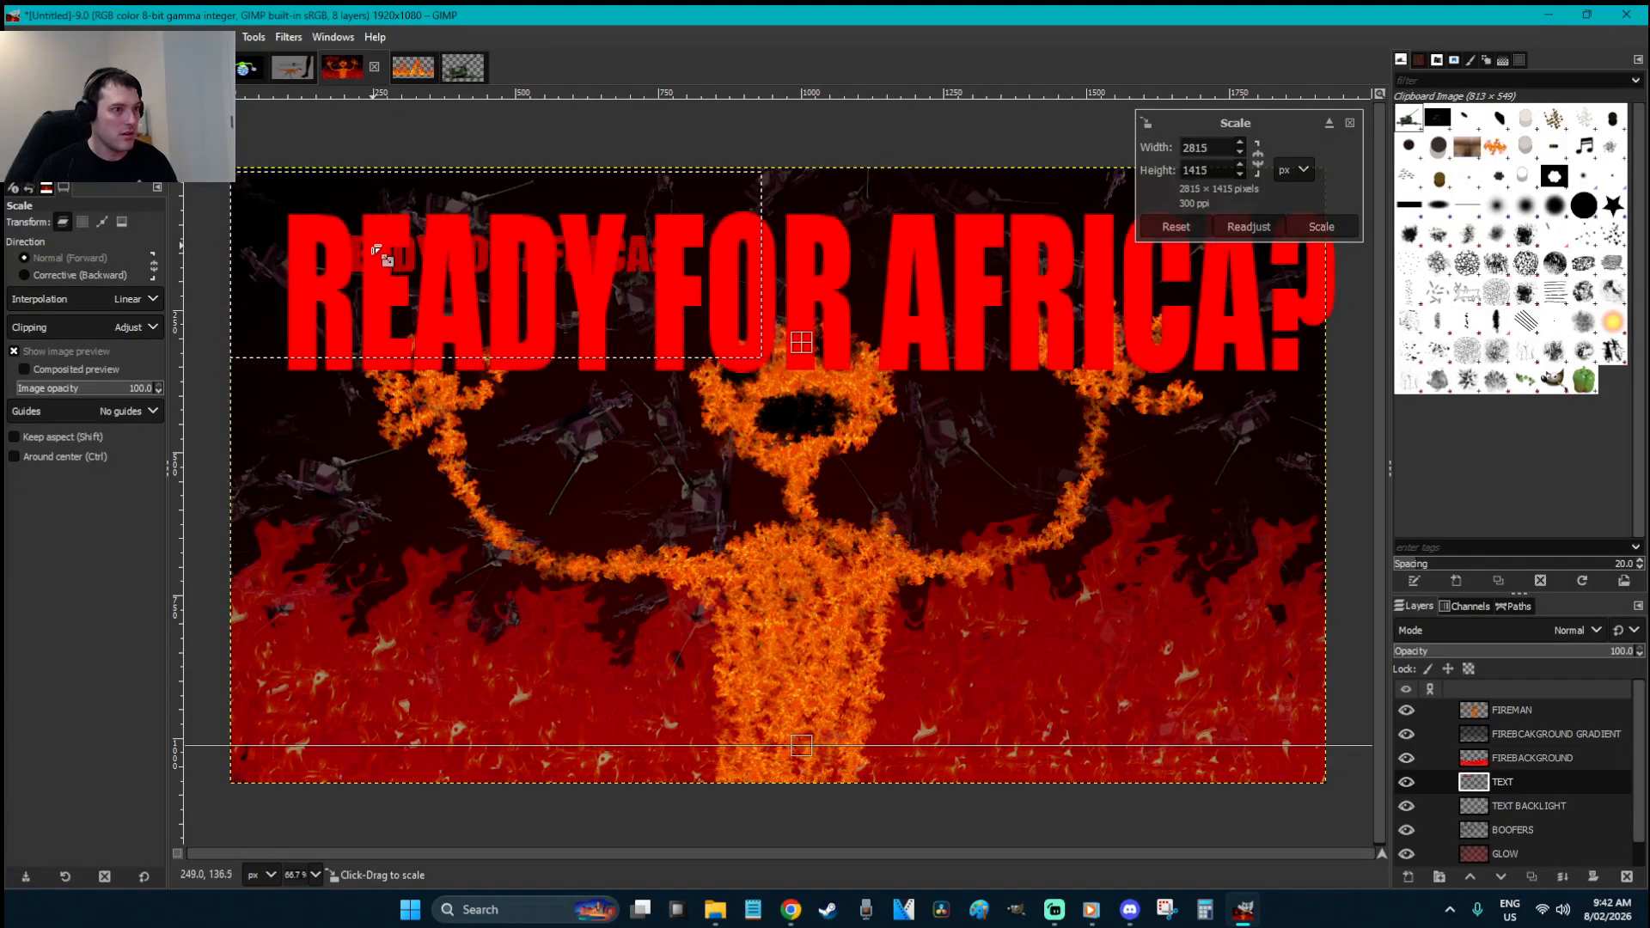
left_click_drag(1202, 376, 1130, 371)
key("Return")
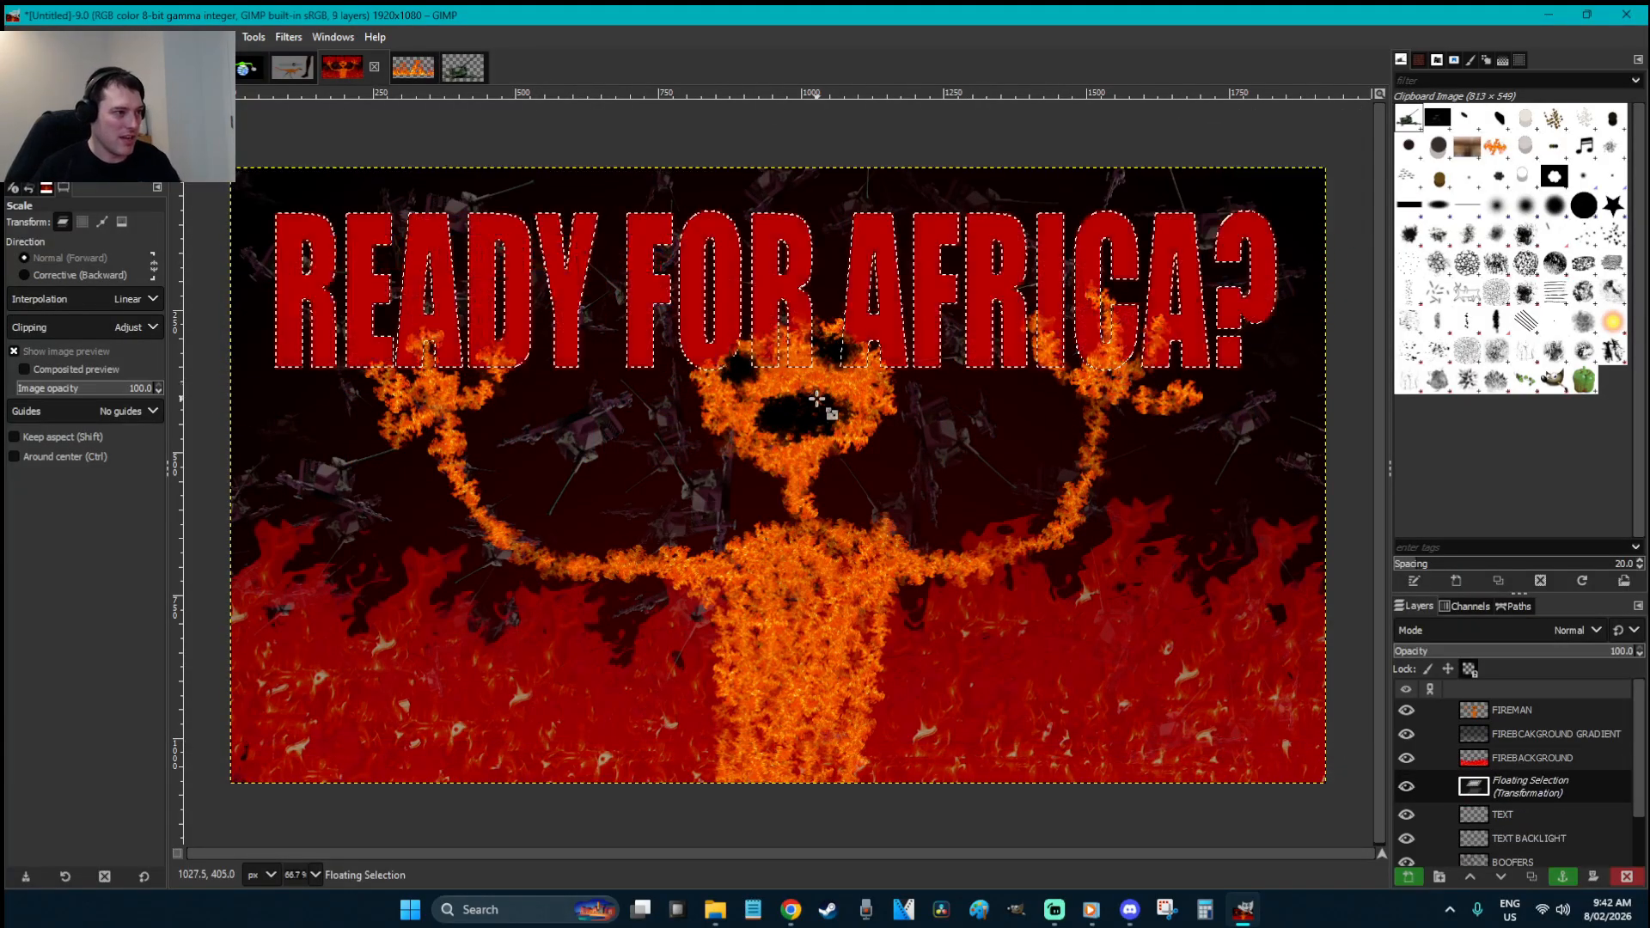
- Anchor the enlarged text to the TEXT layer and move both fire background layers beneath TEXT BACKLIGHT
key("r")
left_click_drag(982, 310, 975, 299)
key("ctrl+z")
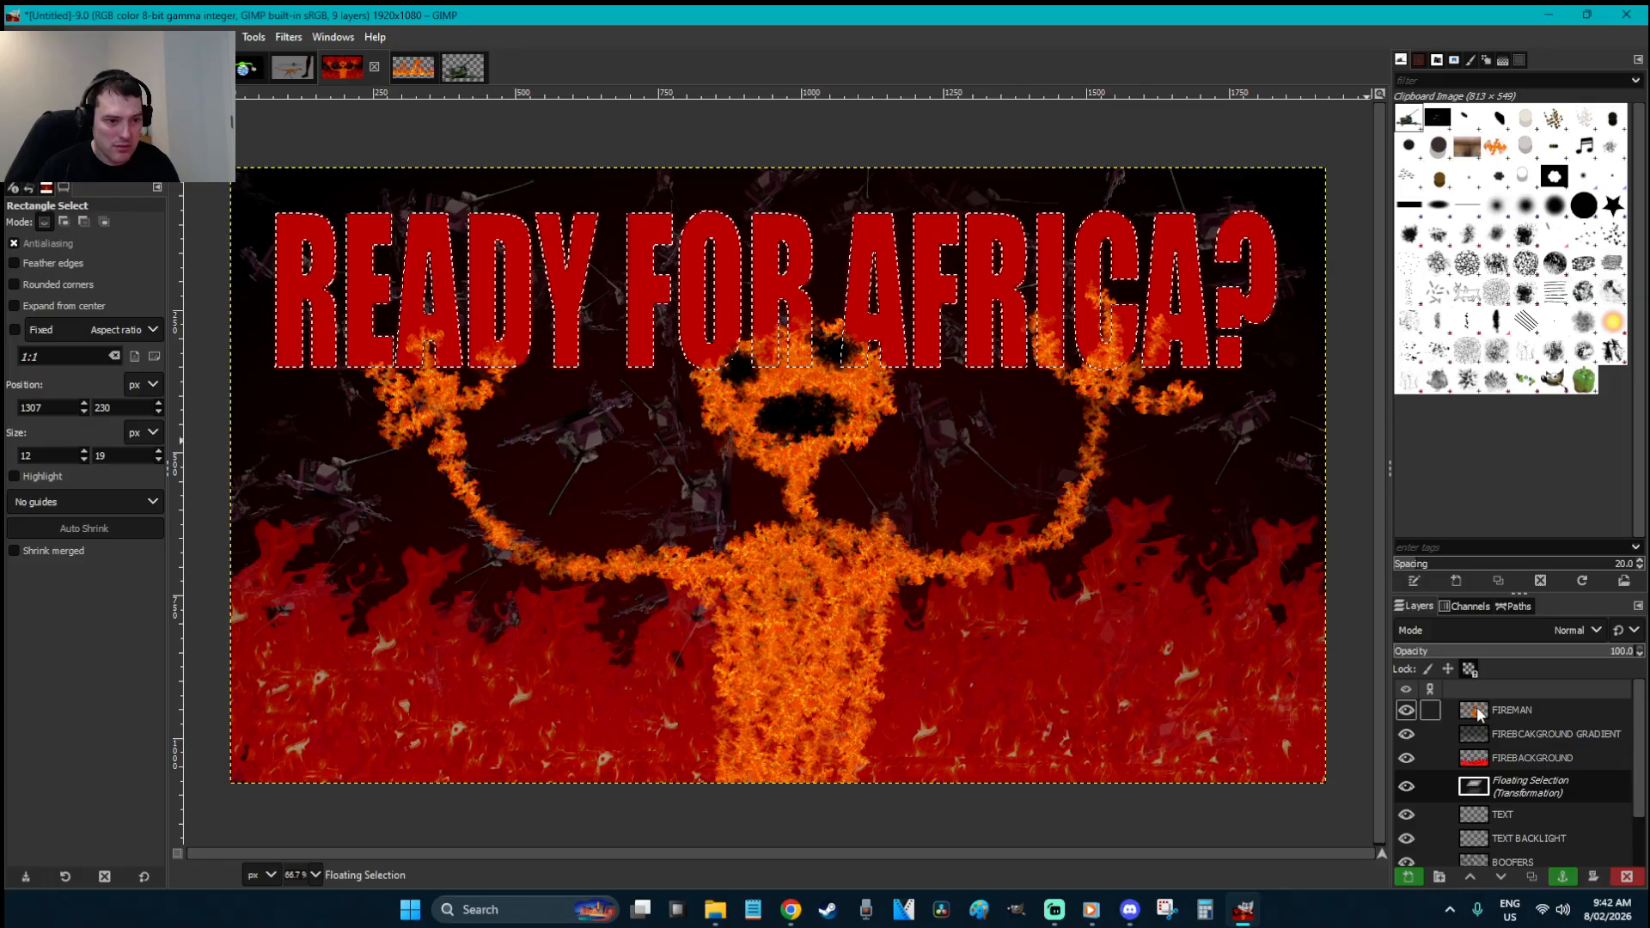
left_click(1537, 738)
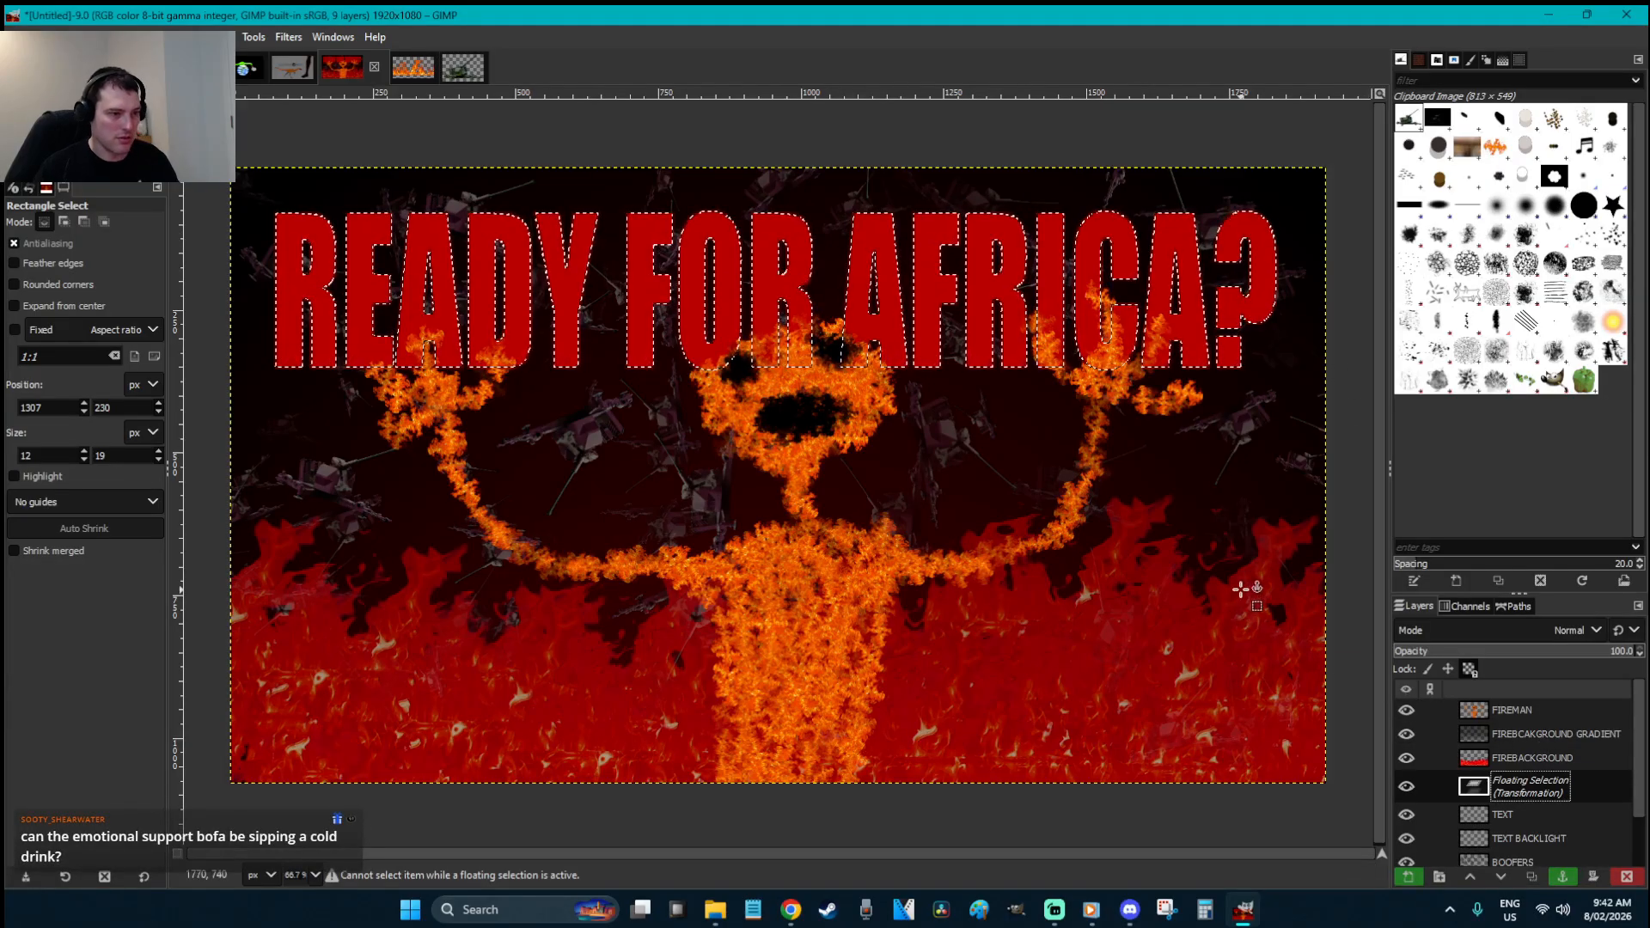
left_click(1336, 625)
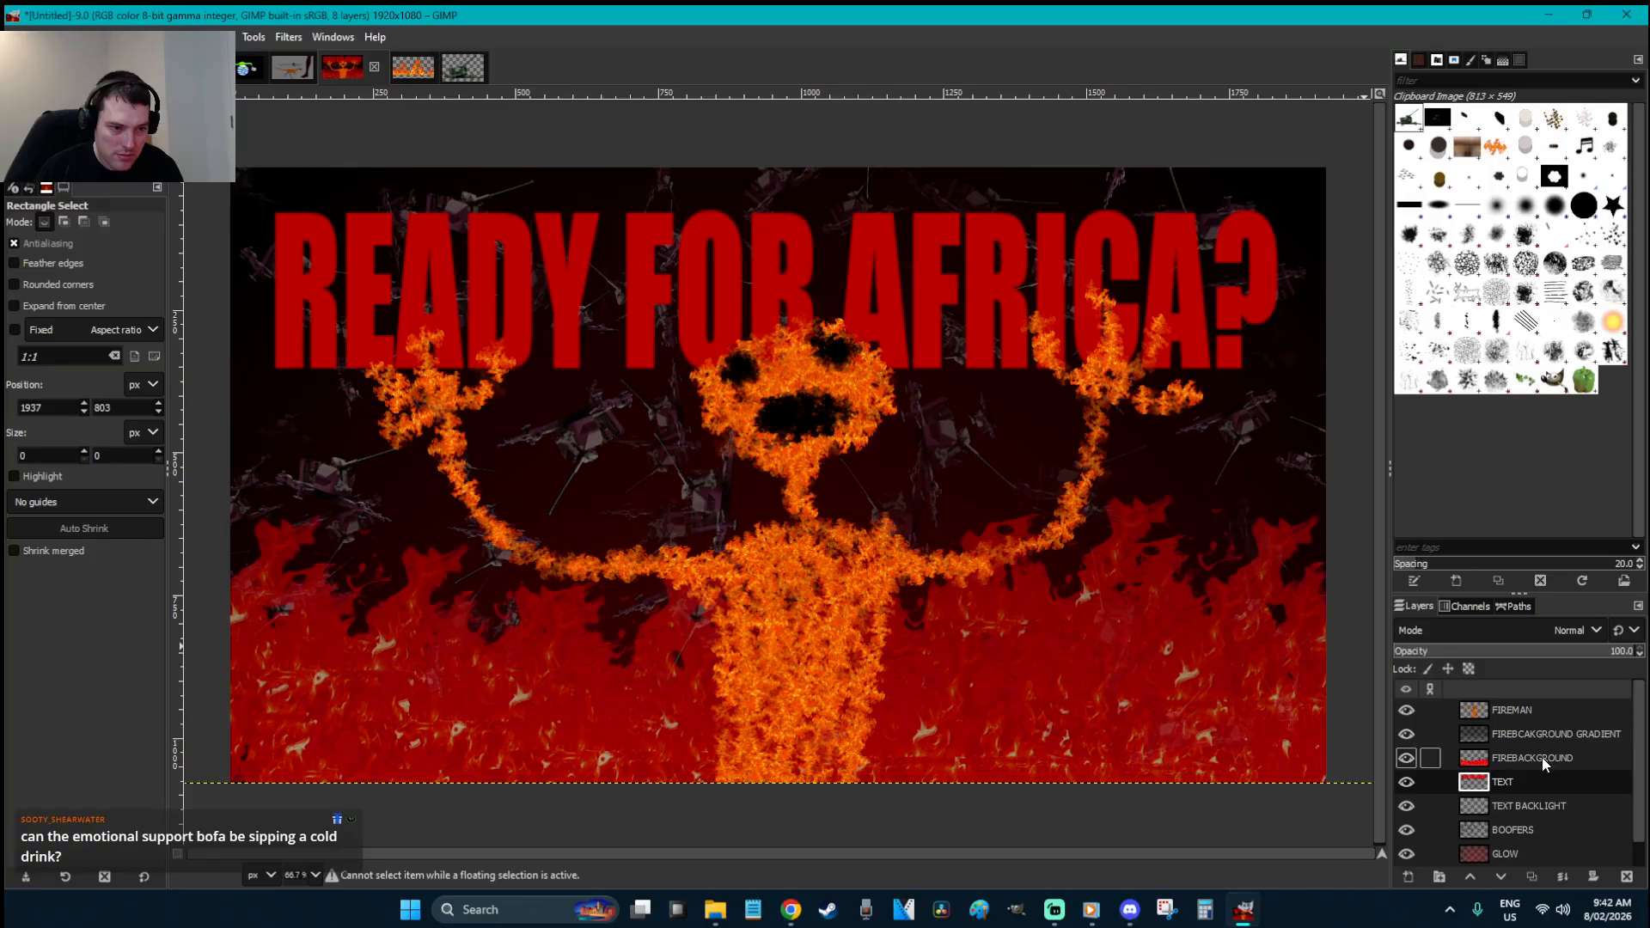
mouse_move(1544, 757)
left_mouse_down()
mouse_move(1550, 816)
mouse_move(1547, 747)
mouse_move(1549, 785)
left_mouse_up()
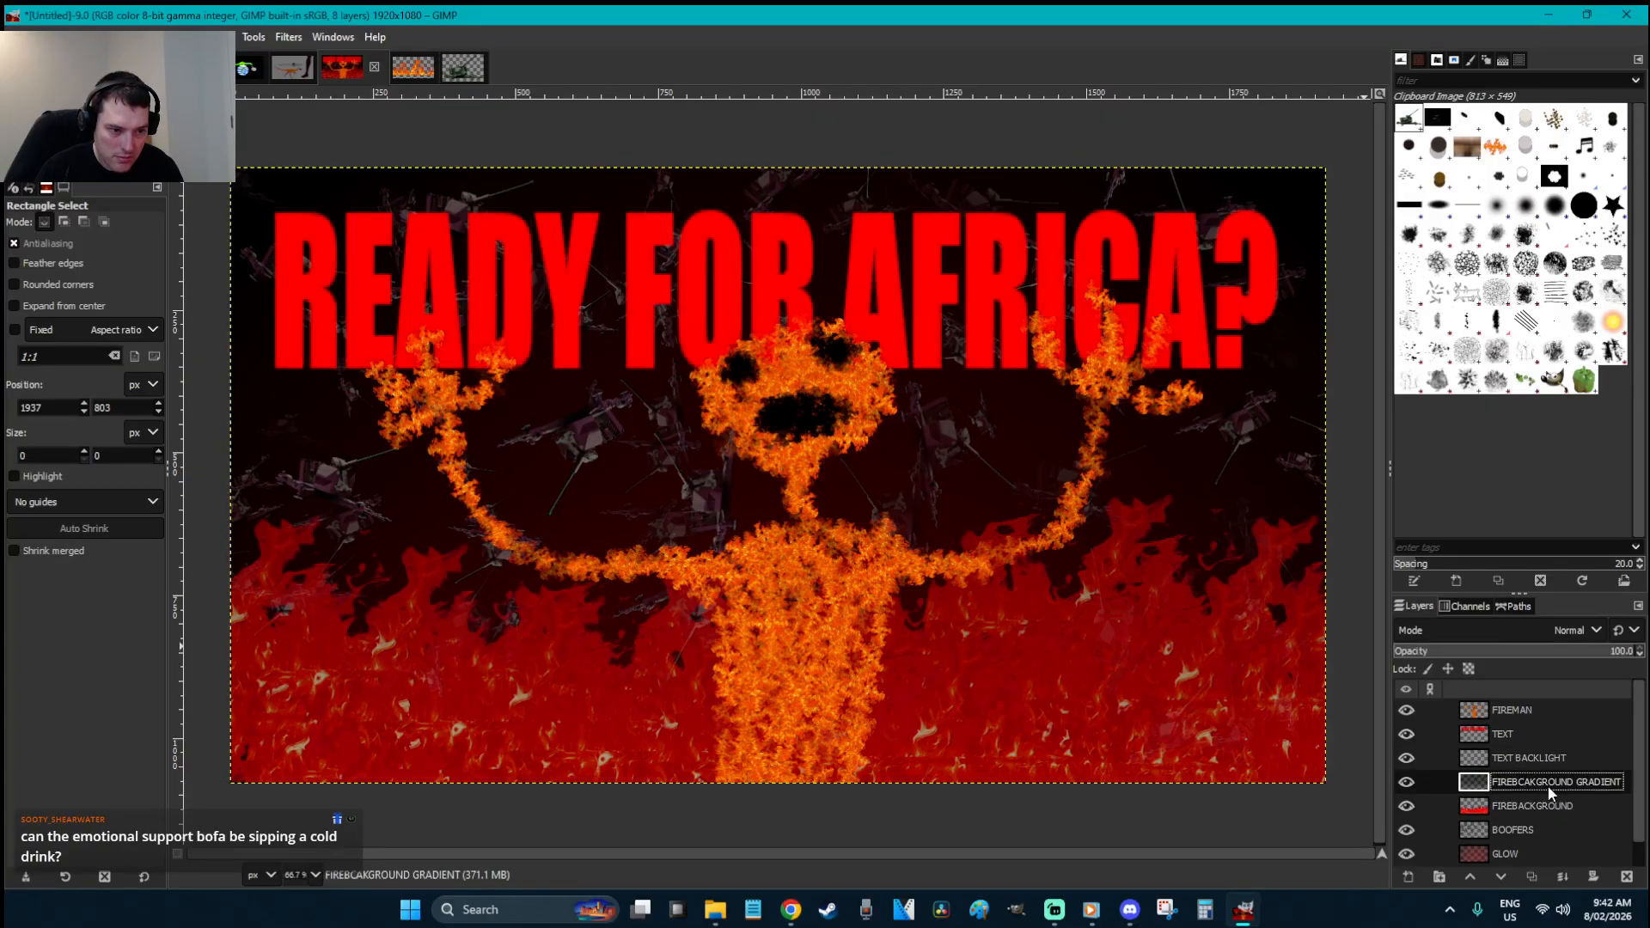
- Paint a black backing behind READY FOR AFRICA? on TEXT BACKLIGHT using the Acrylic 05 #2 brush at size 111 with Dynamics Off
left_click(1527, 748)
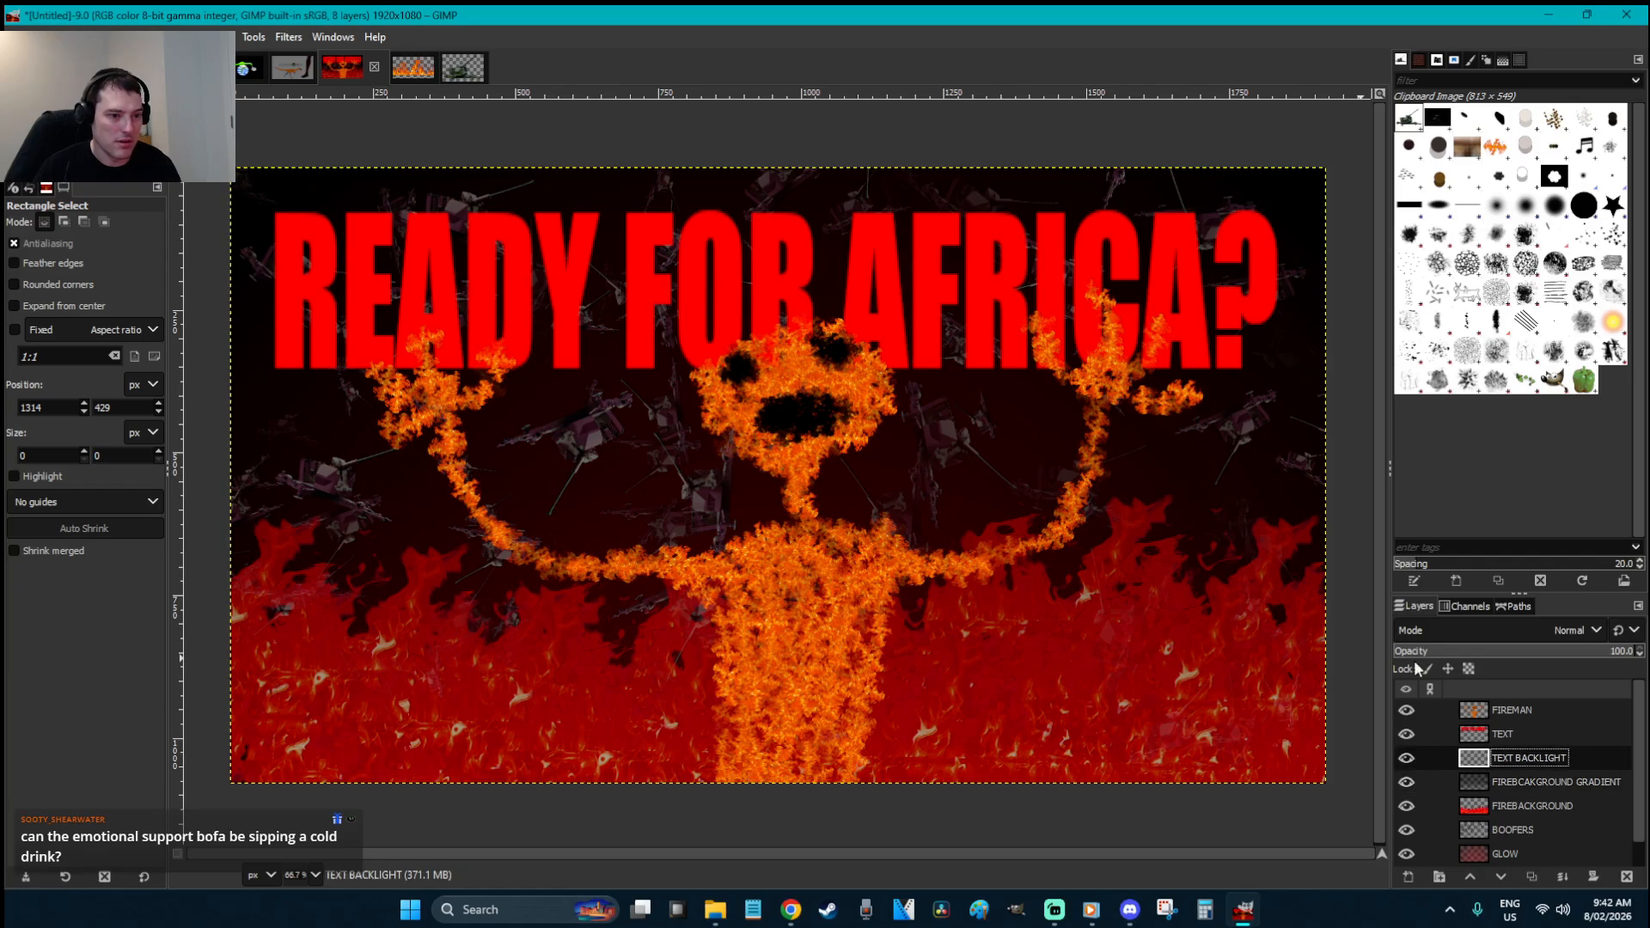
key("p")
left_click(1525, 233)
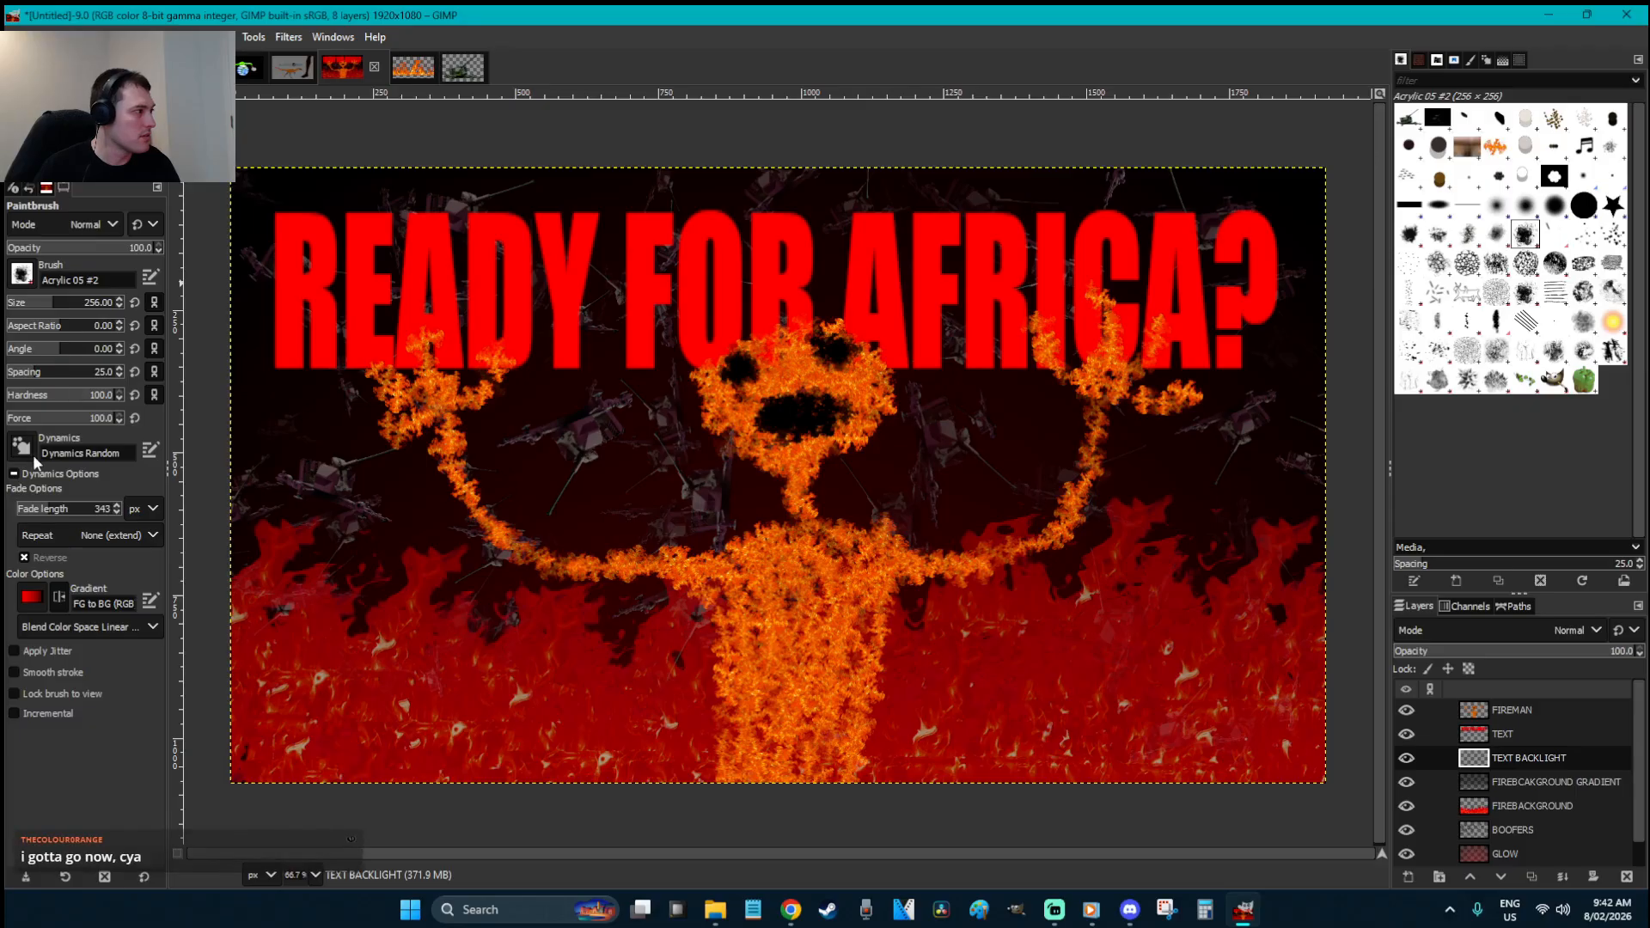
left_click(22, 446)
left_click(108, 579)
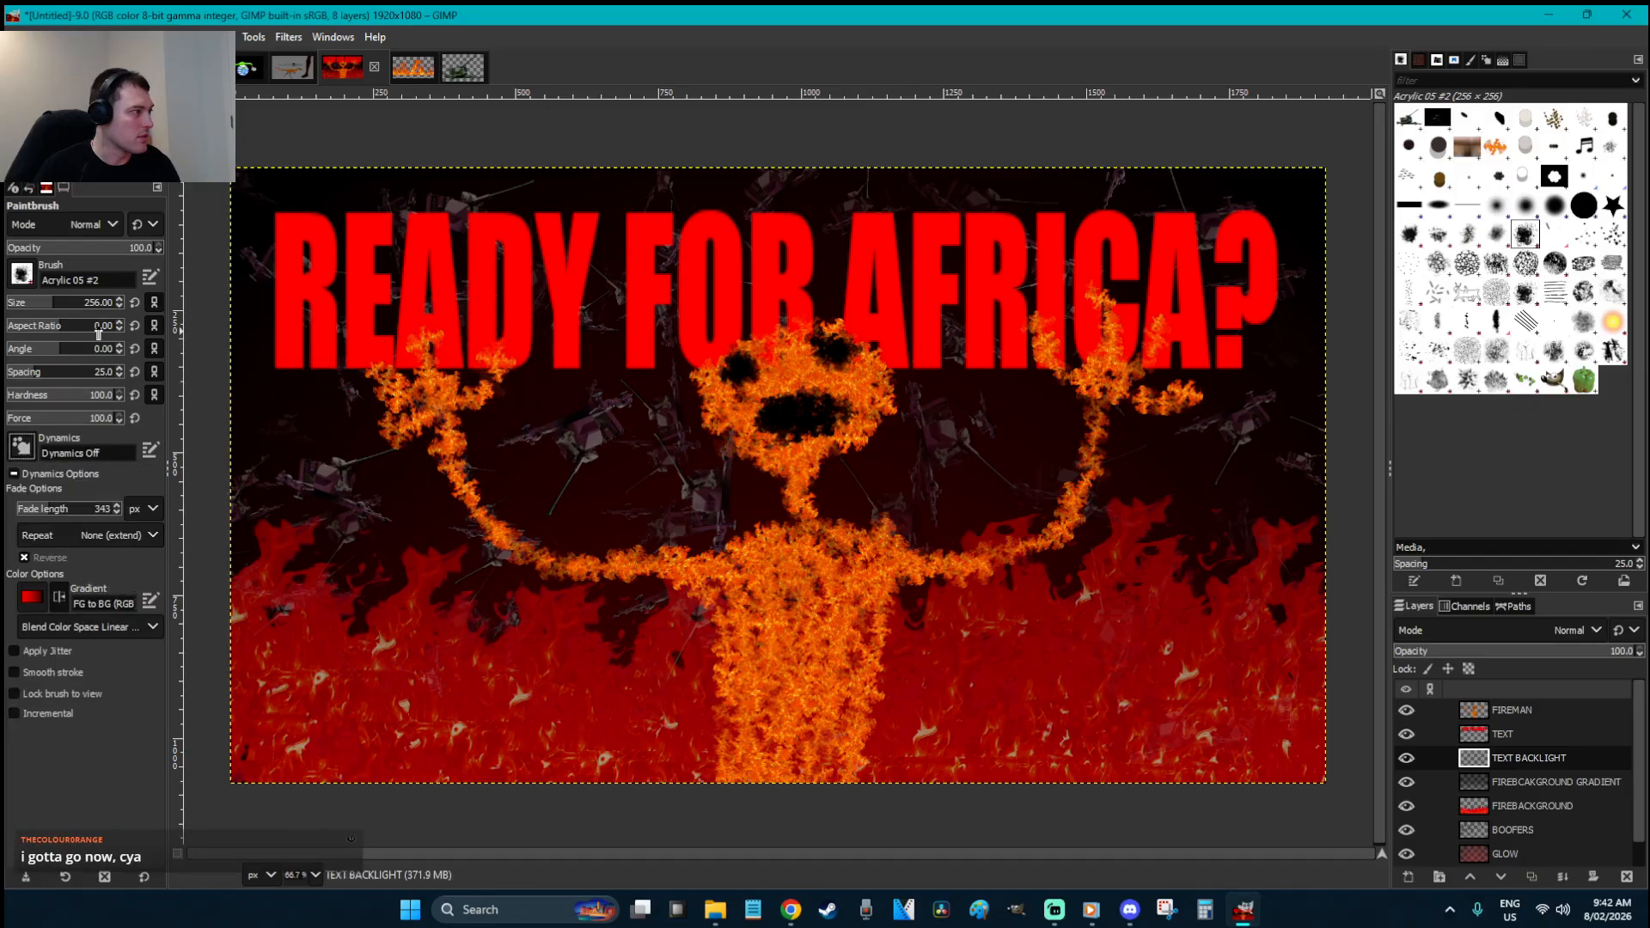
left_click(35, 306)
mouse_move(305, 347)
left_mouse_down()
mouse_move(295, 309)
mouse_move(312, 359)
mouse_move(280, 247)
left_mouse_up()
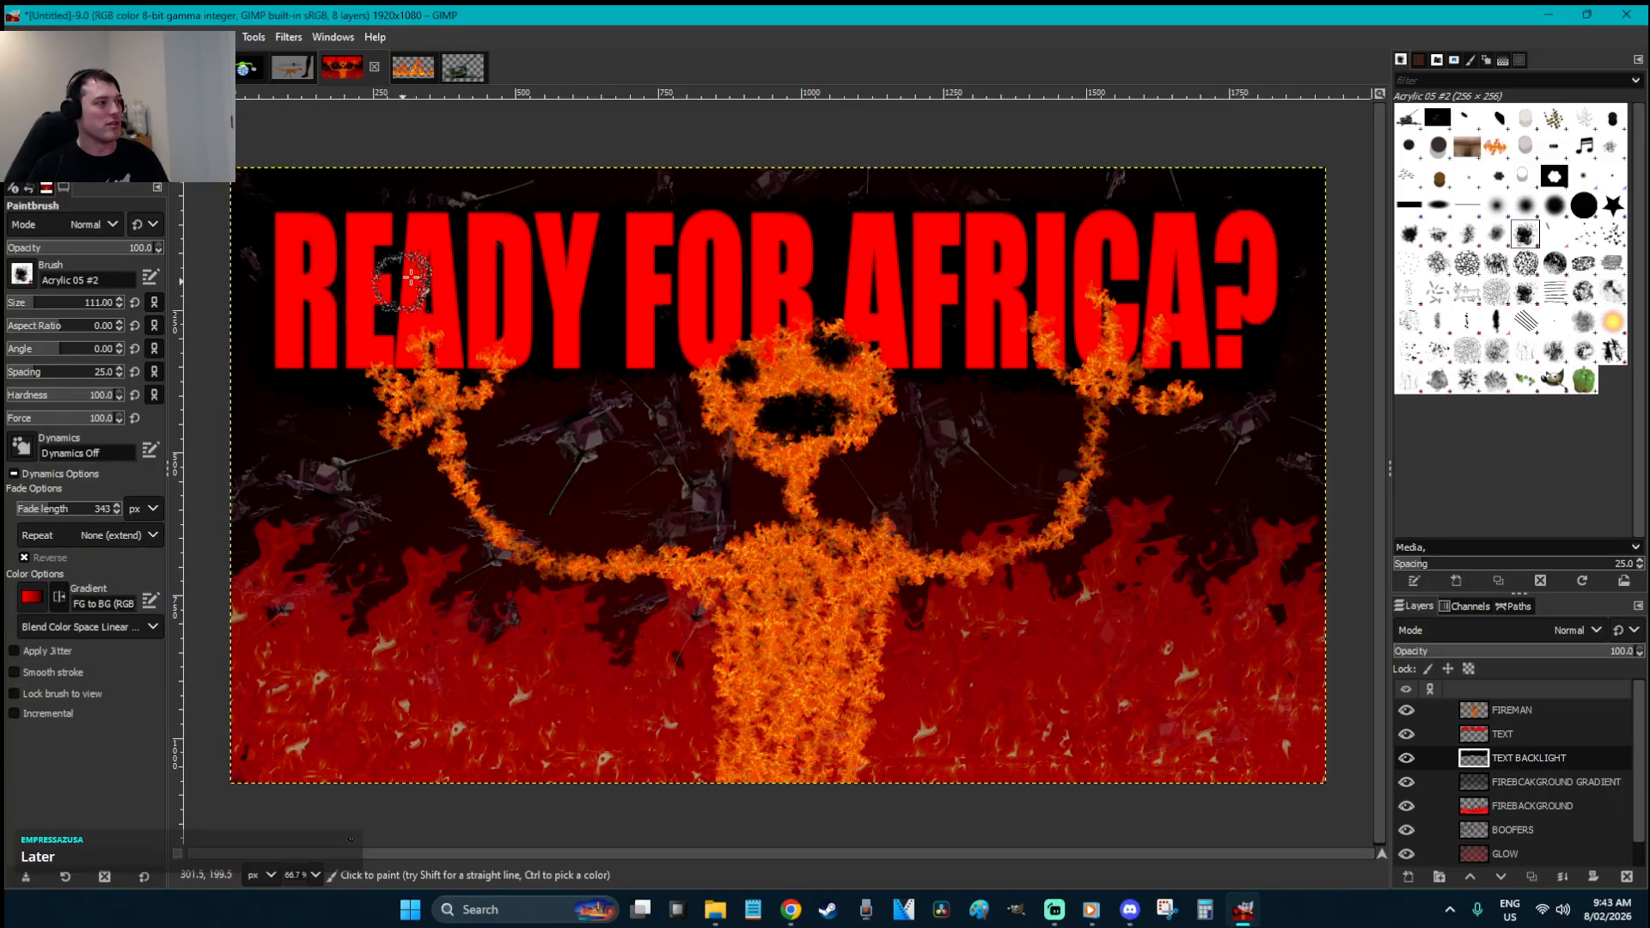
key("r")
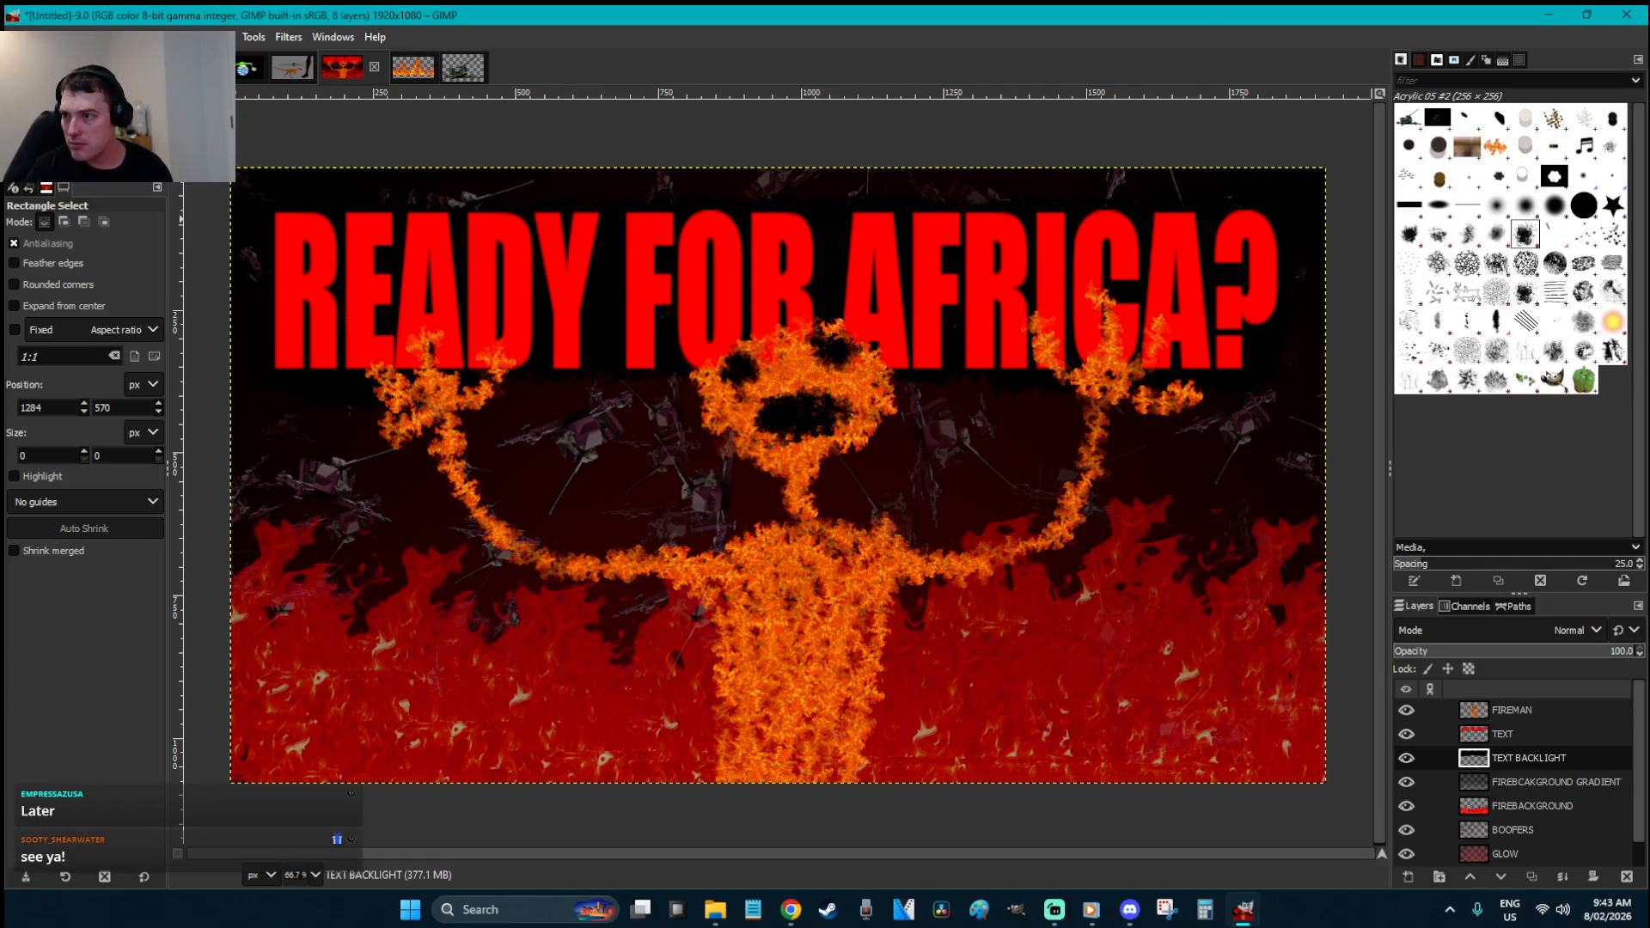
- Start saving the image under a new name and choose the GIMP Work folder
left_click(18, 37)
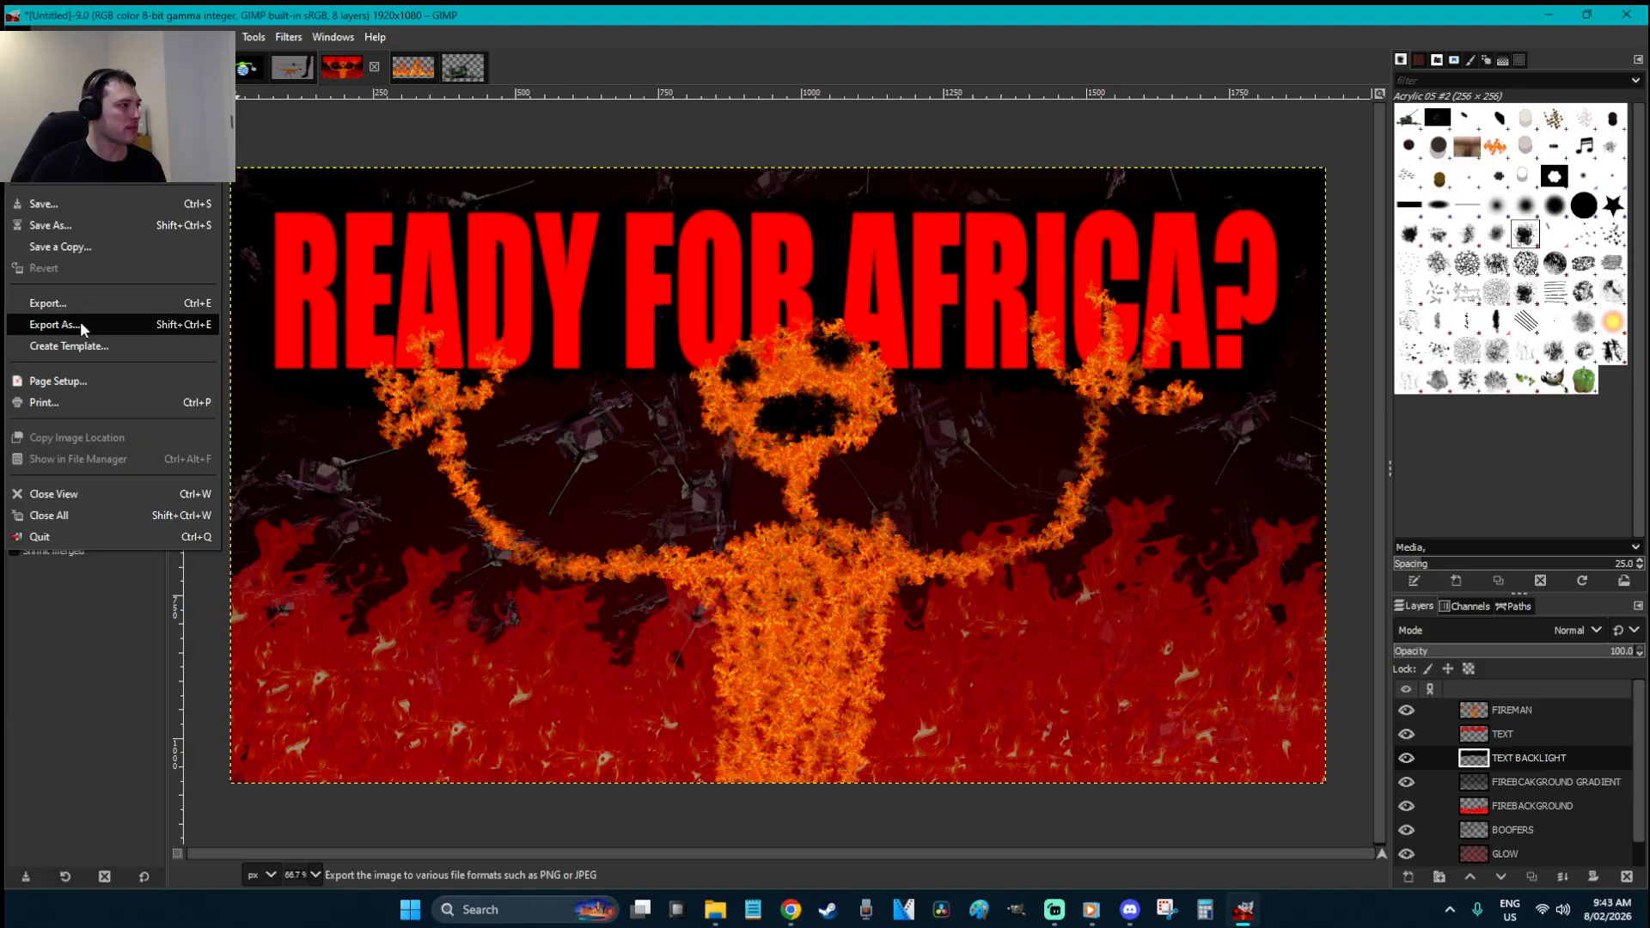
left_click(75, 223)
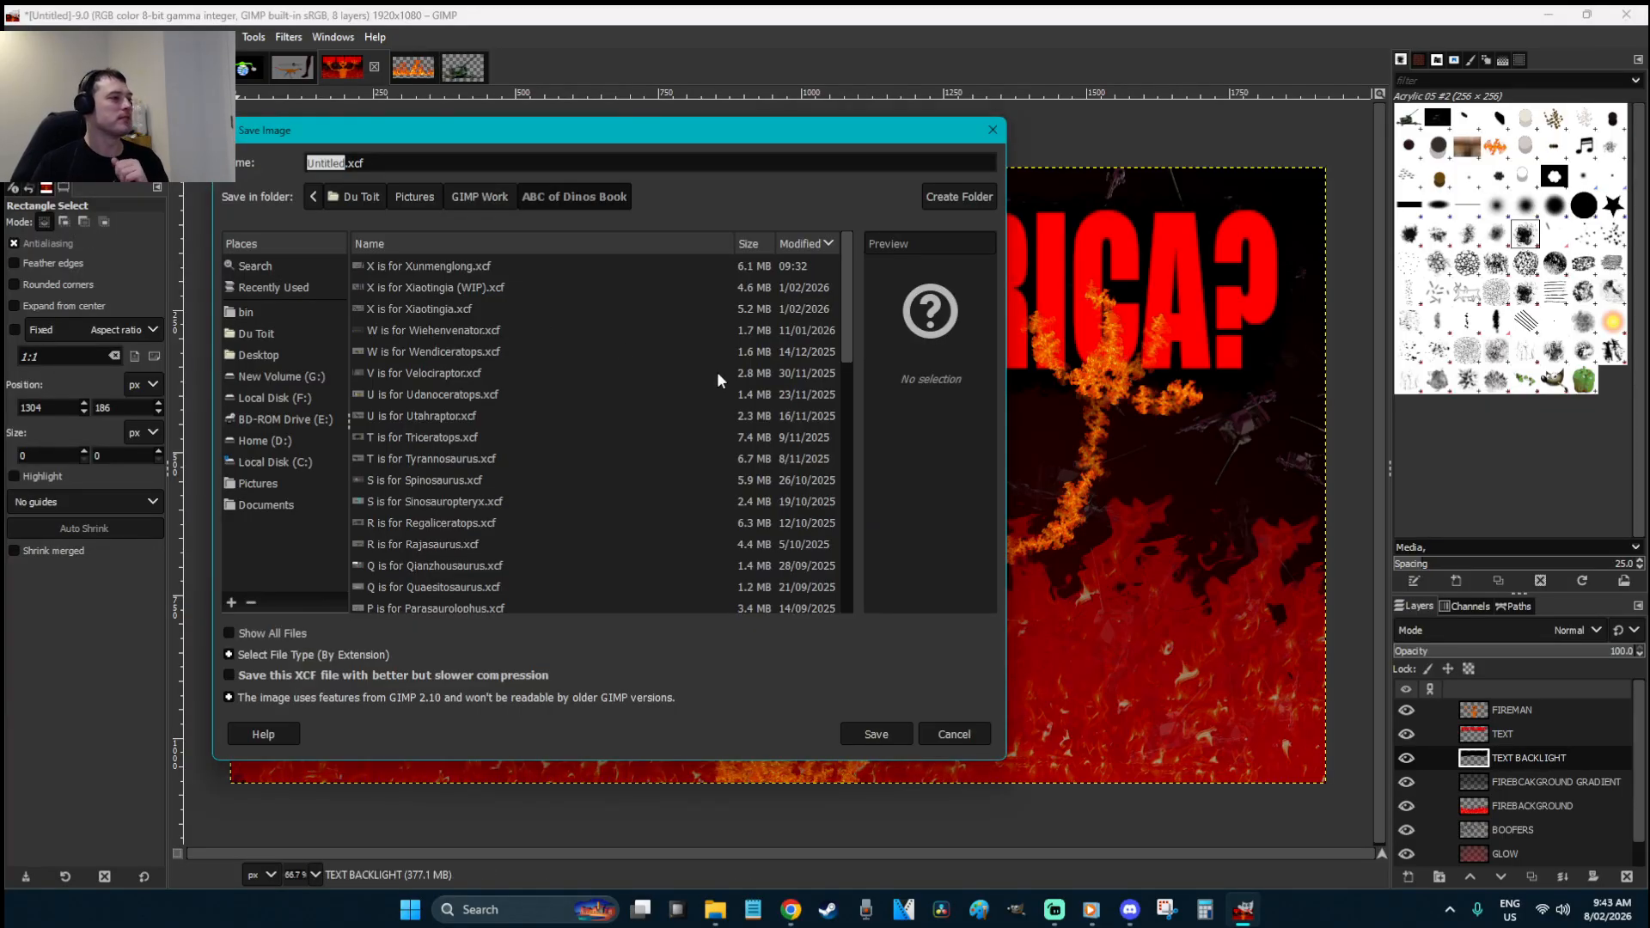
left_click(495, 199)
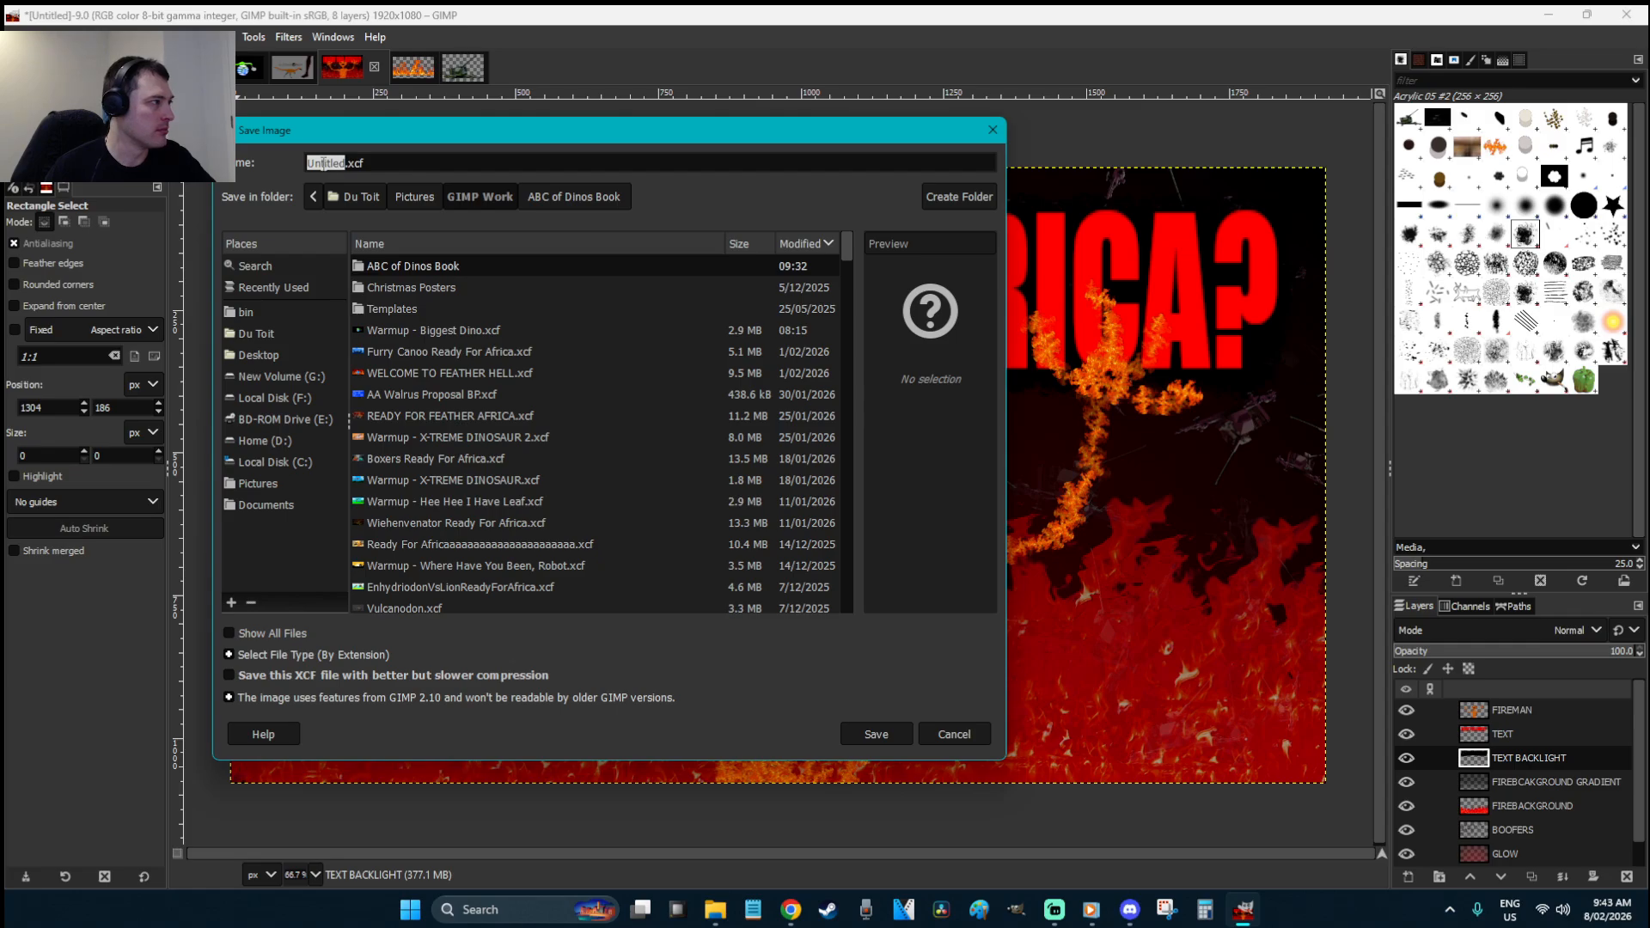
type("Bu")
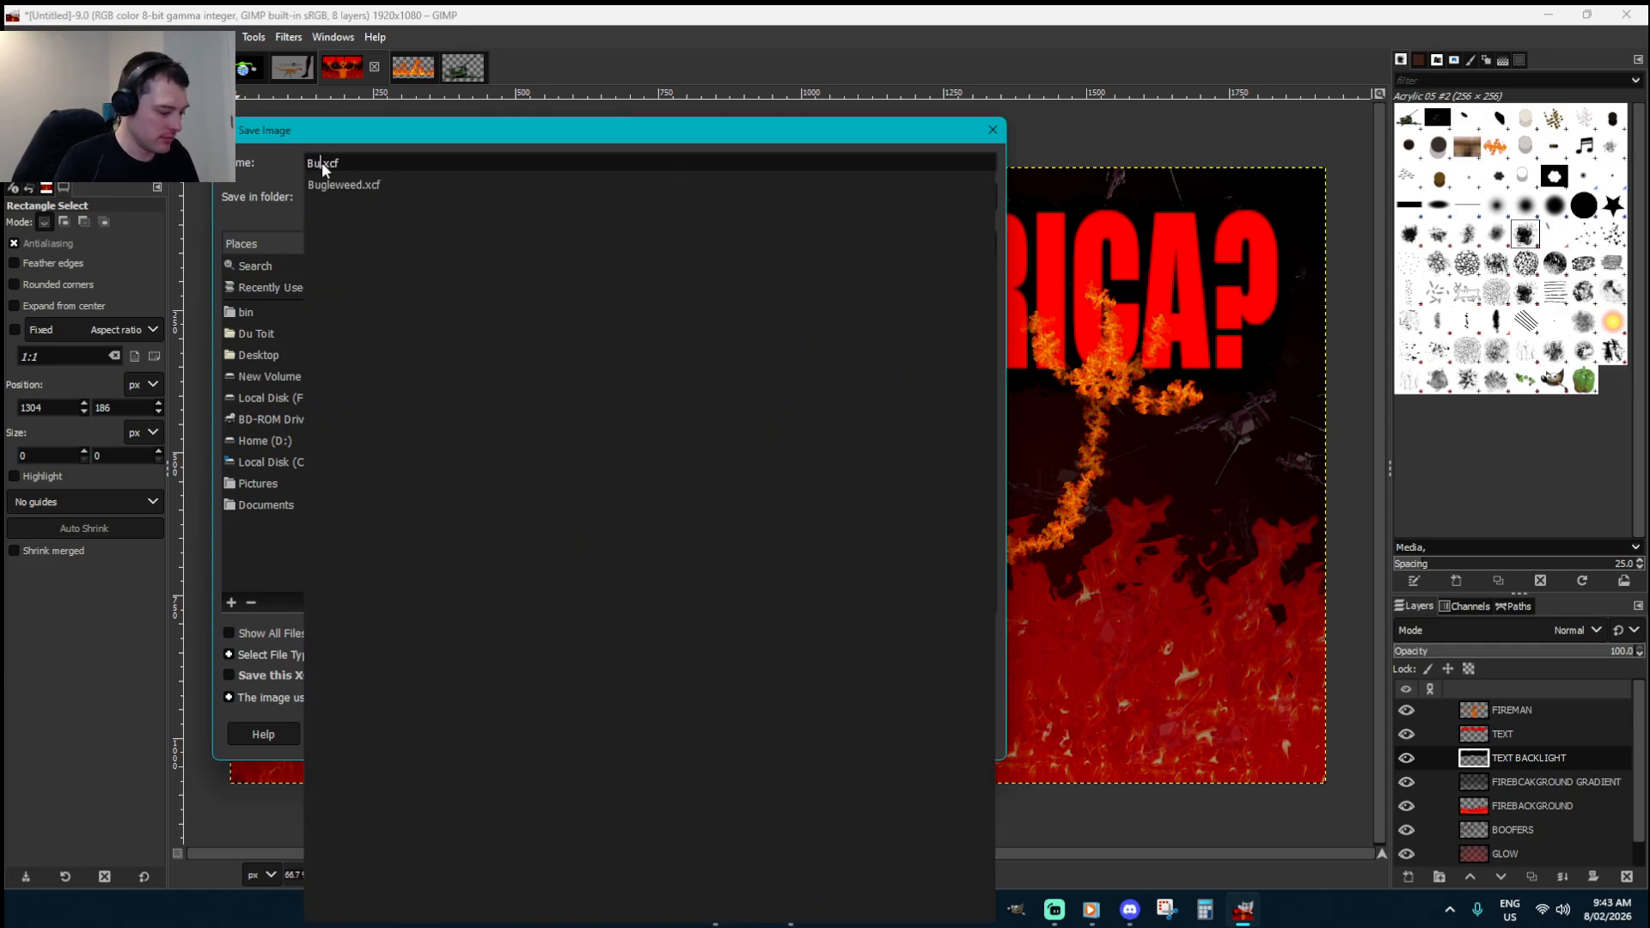
type("rning")
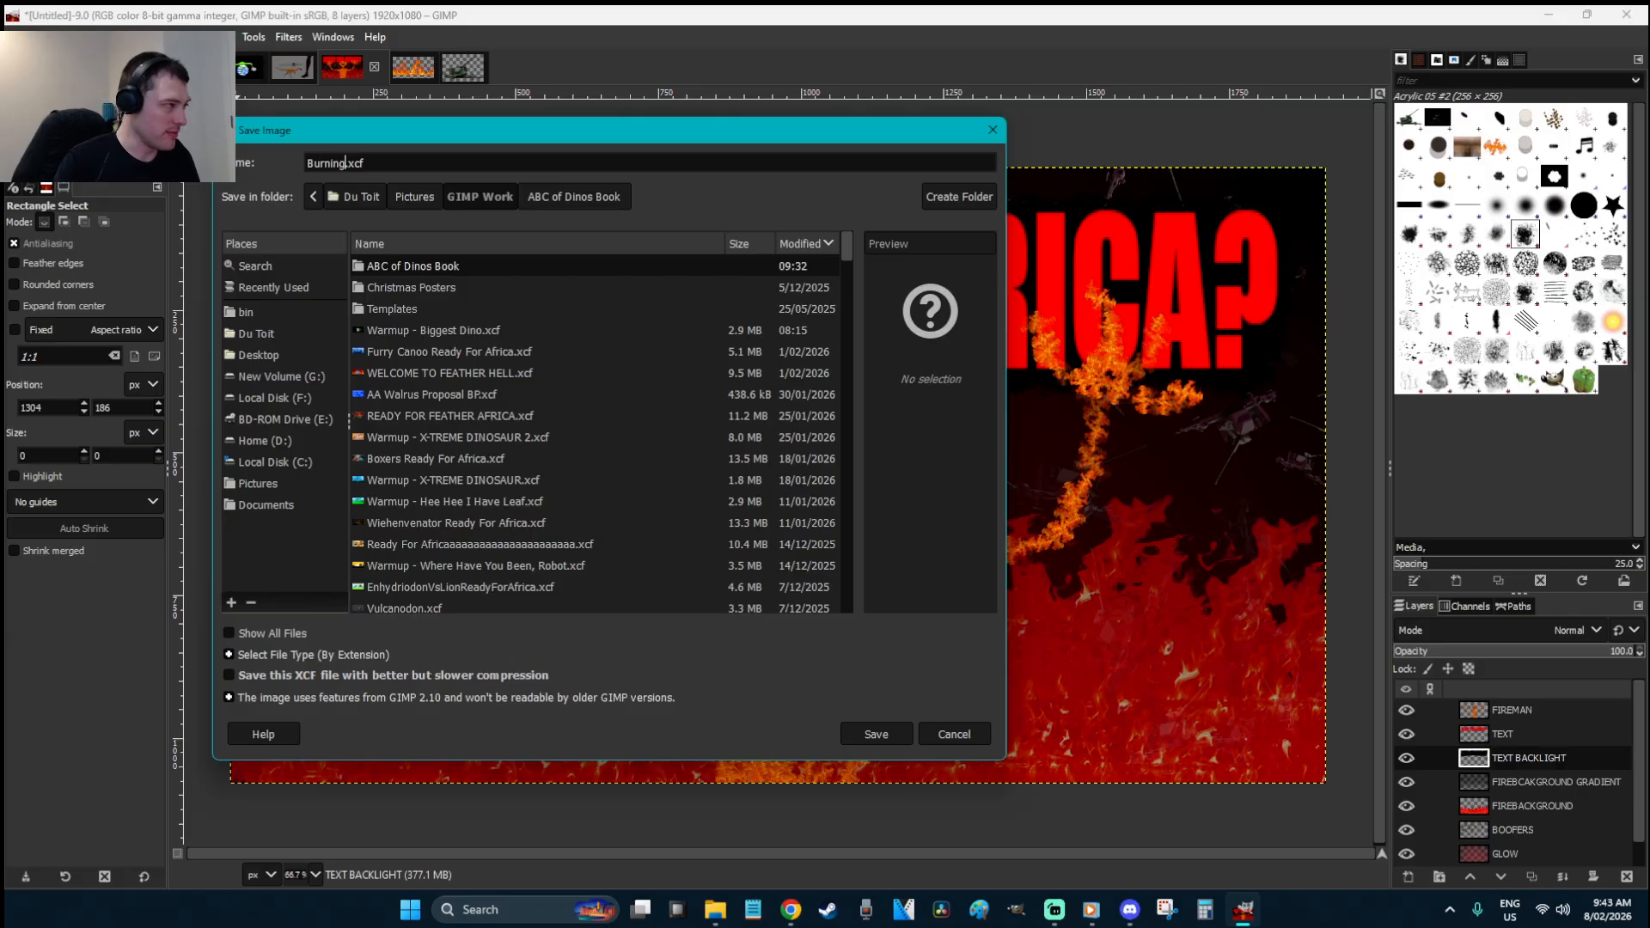
key("BackSpace")
key("BackSpace")
key("BackSpace")
key("BackSpace")
key("BackSpace")
key("BackSpace")
key("BackSpace")
- Name the file Everything Burning Ready For Africa.xcf and save it
type("Everything Burning Readt")
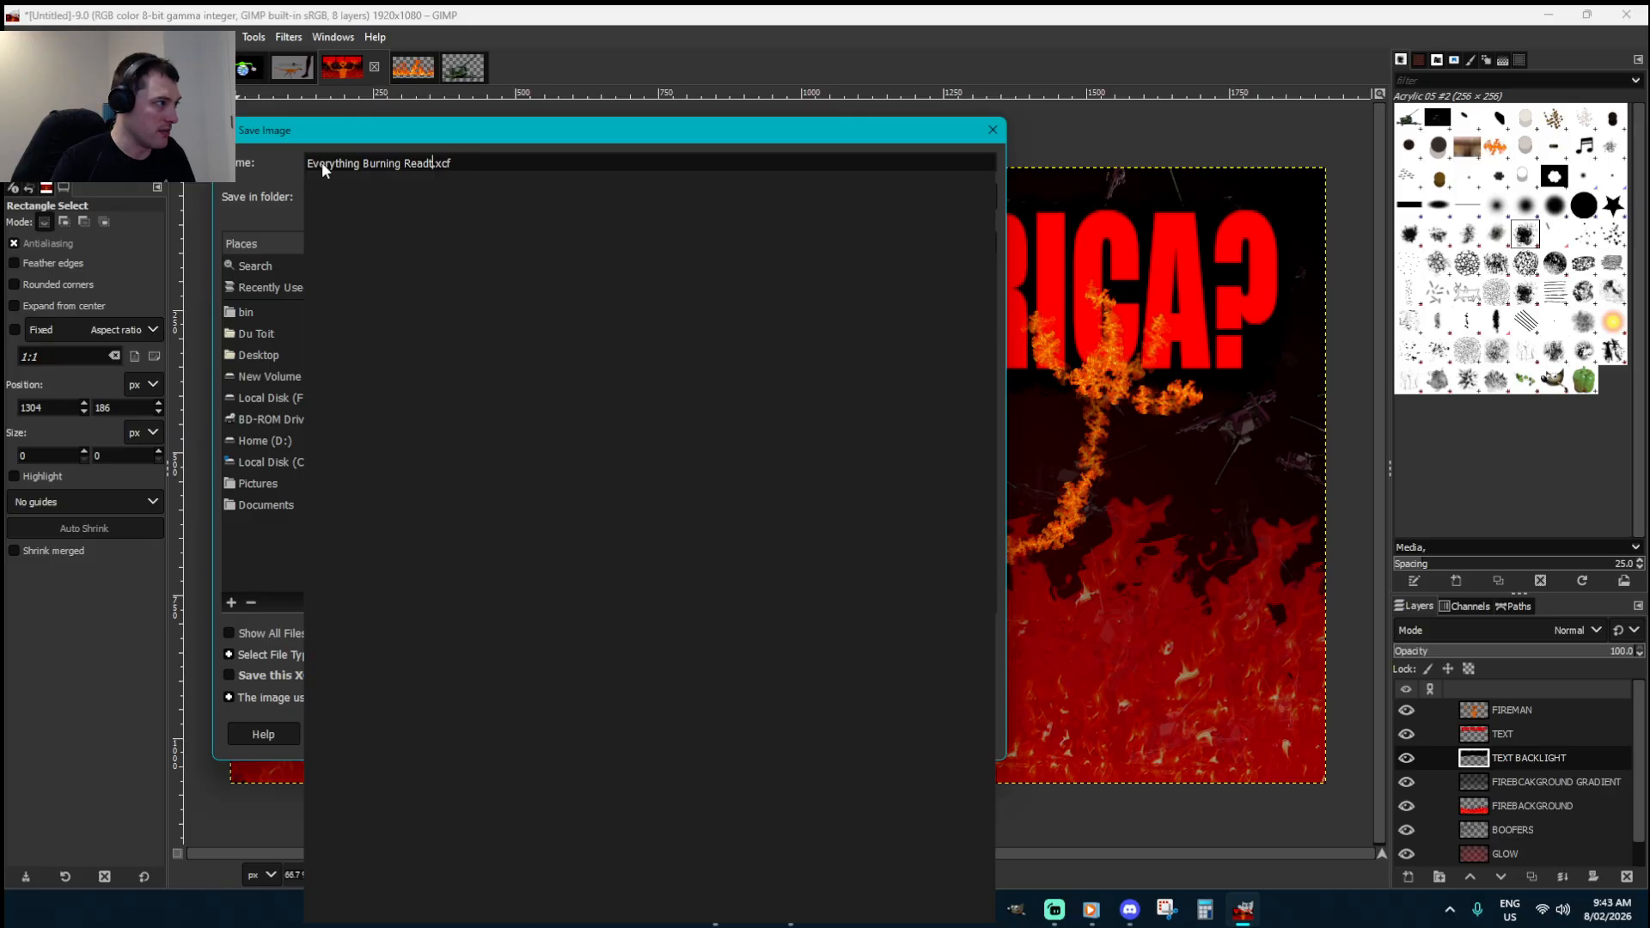
key("BackSpace")
type("y For Africa")
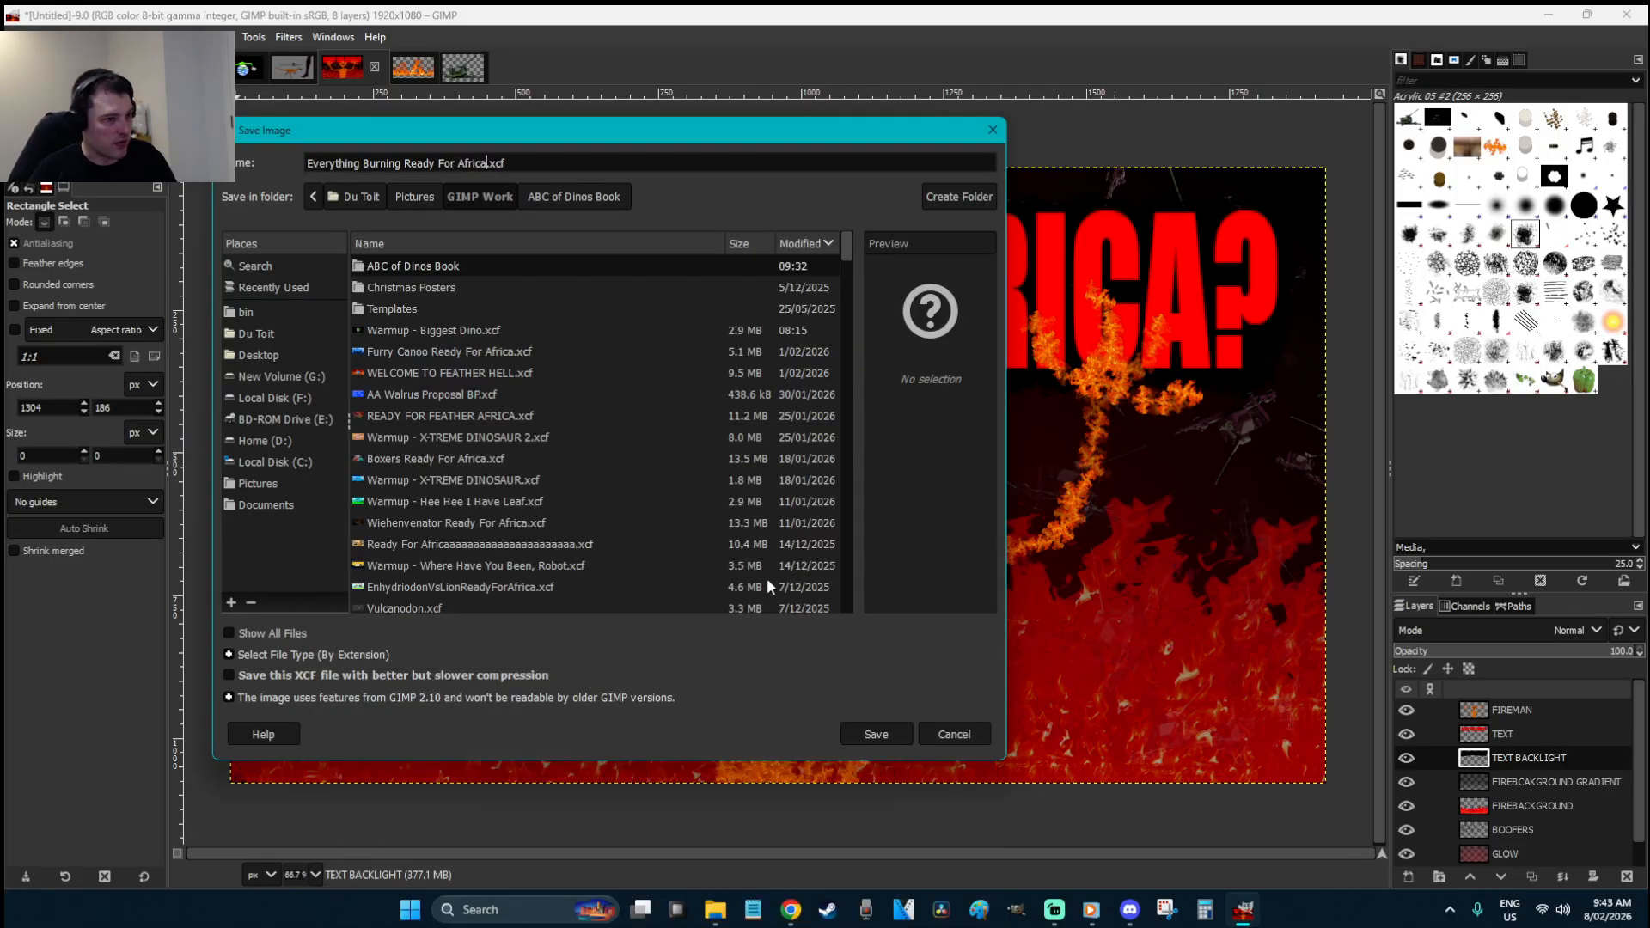
left_click(882, 727)
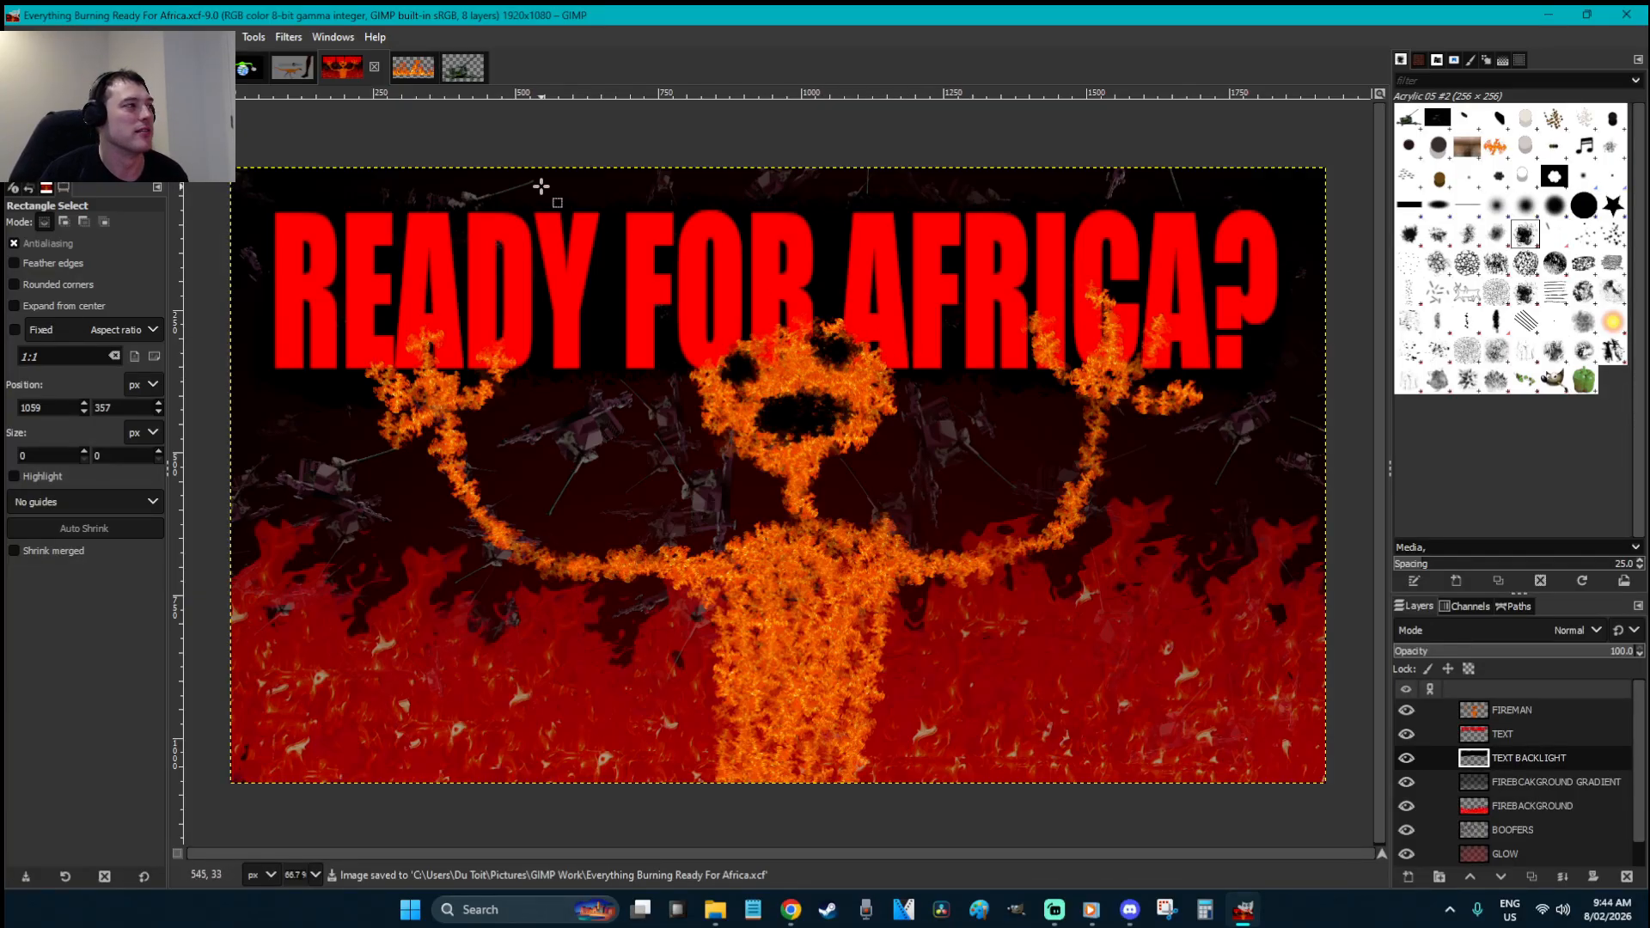
- Close the imported Fire image and the gun cut-out image, discarding the changes in both
left_click(414, 68)
left_click(424, 67)
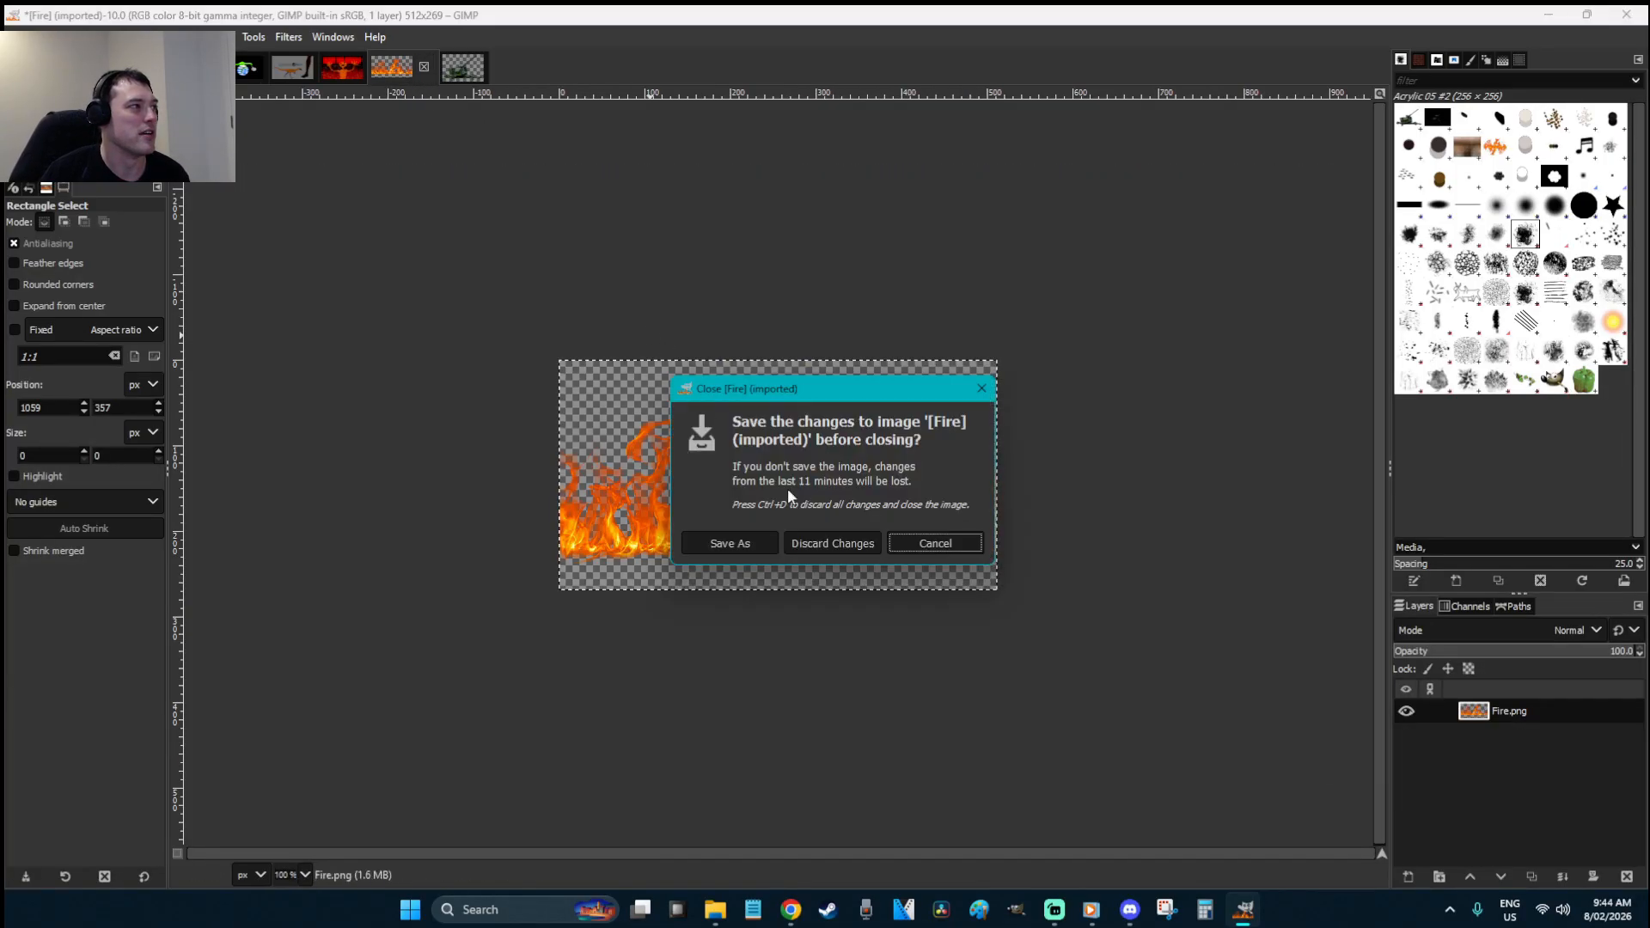
left_click(843, 549)
left_click(423, 67)
left_click(842, 556)
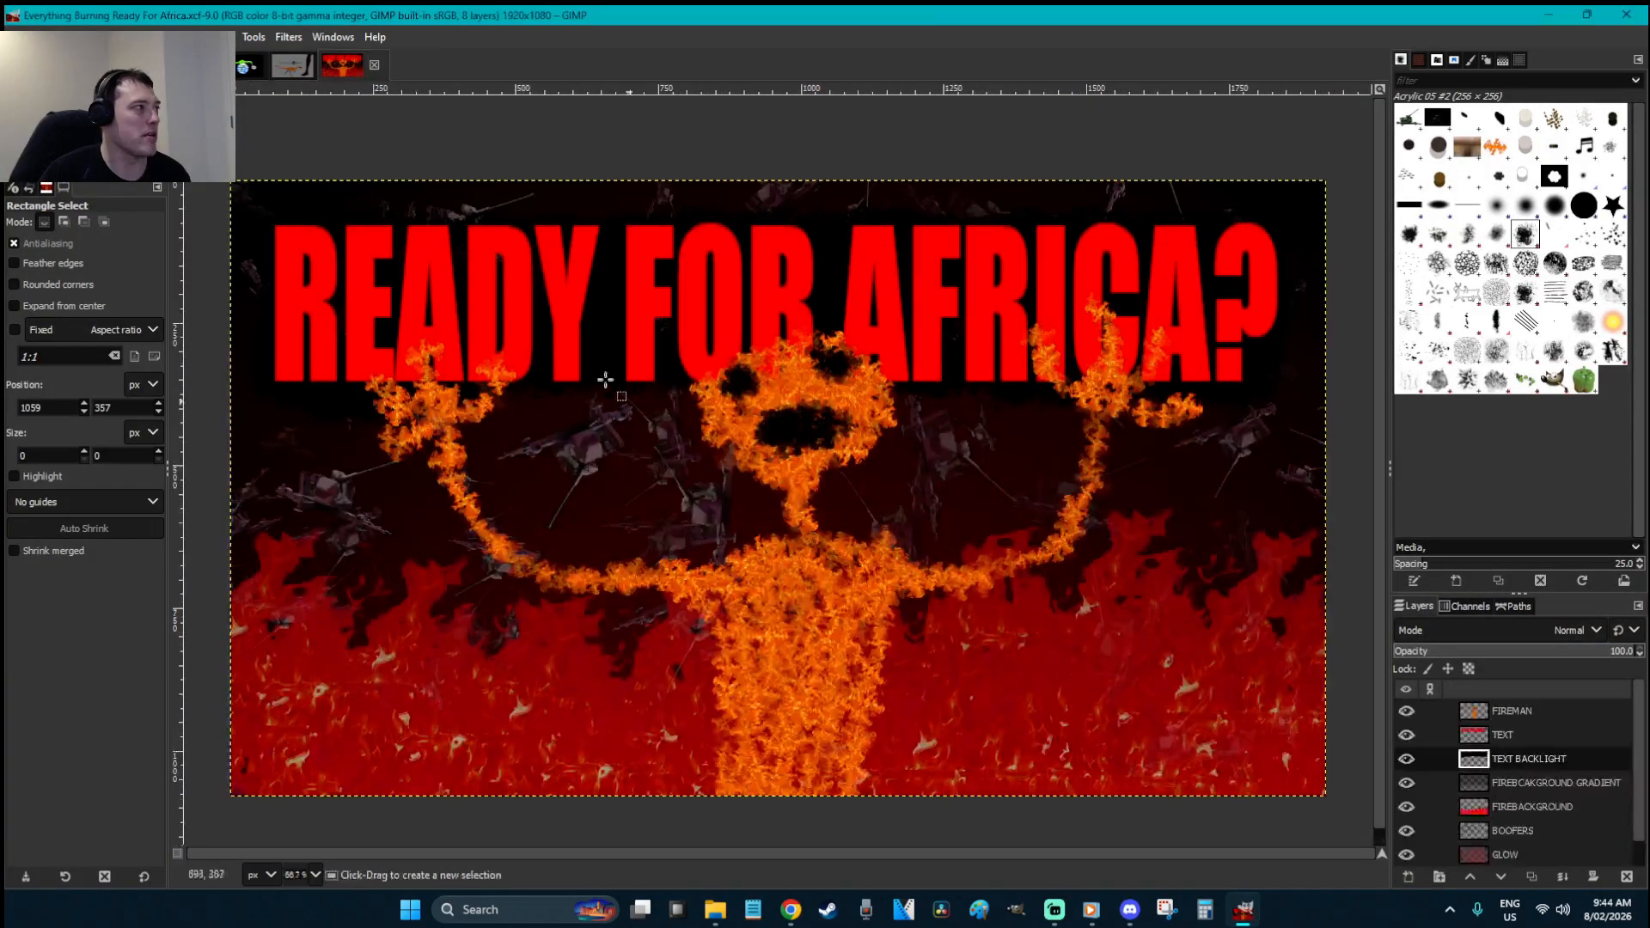
- Review the open Baby Rex Starting Soon, Warmup - Biggest Dino, X is for Xunmenglong and Everything Burning Ready For Africa images
left_click(194, 67)
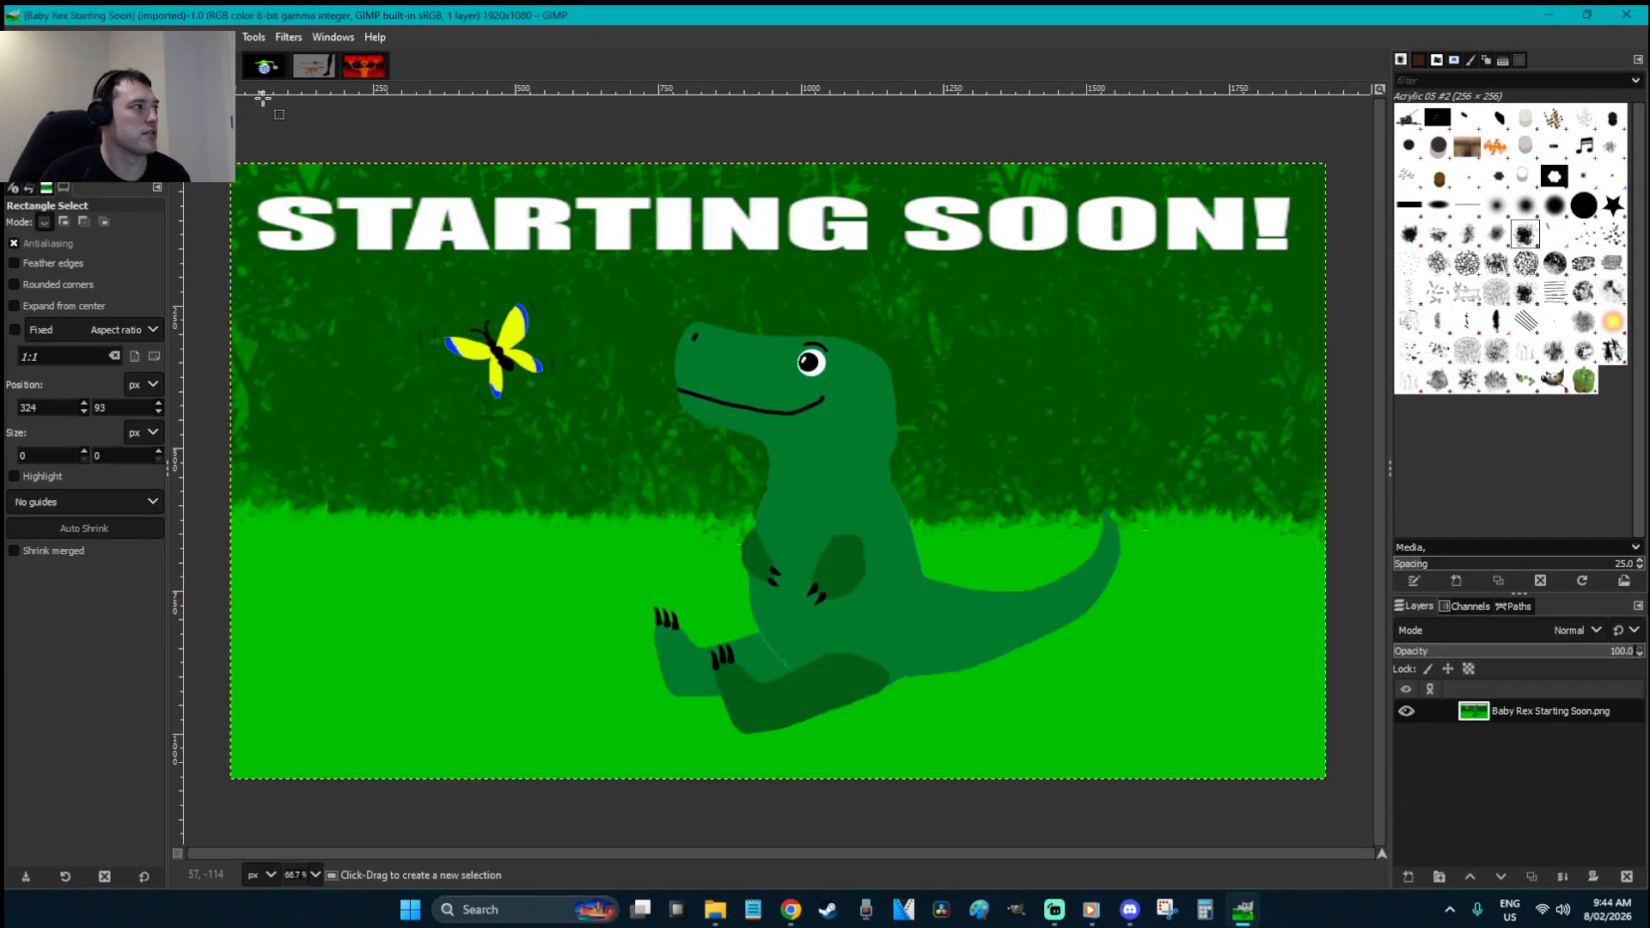
left_click(265, 67)
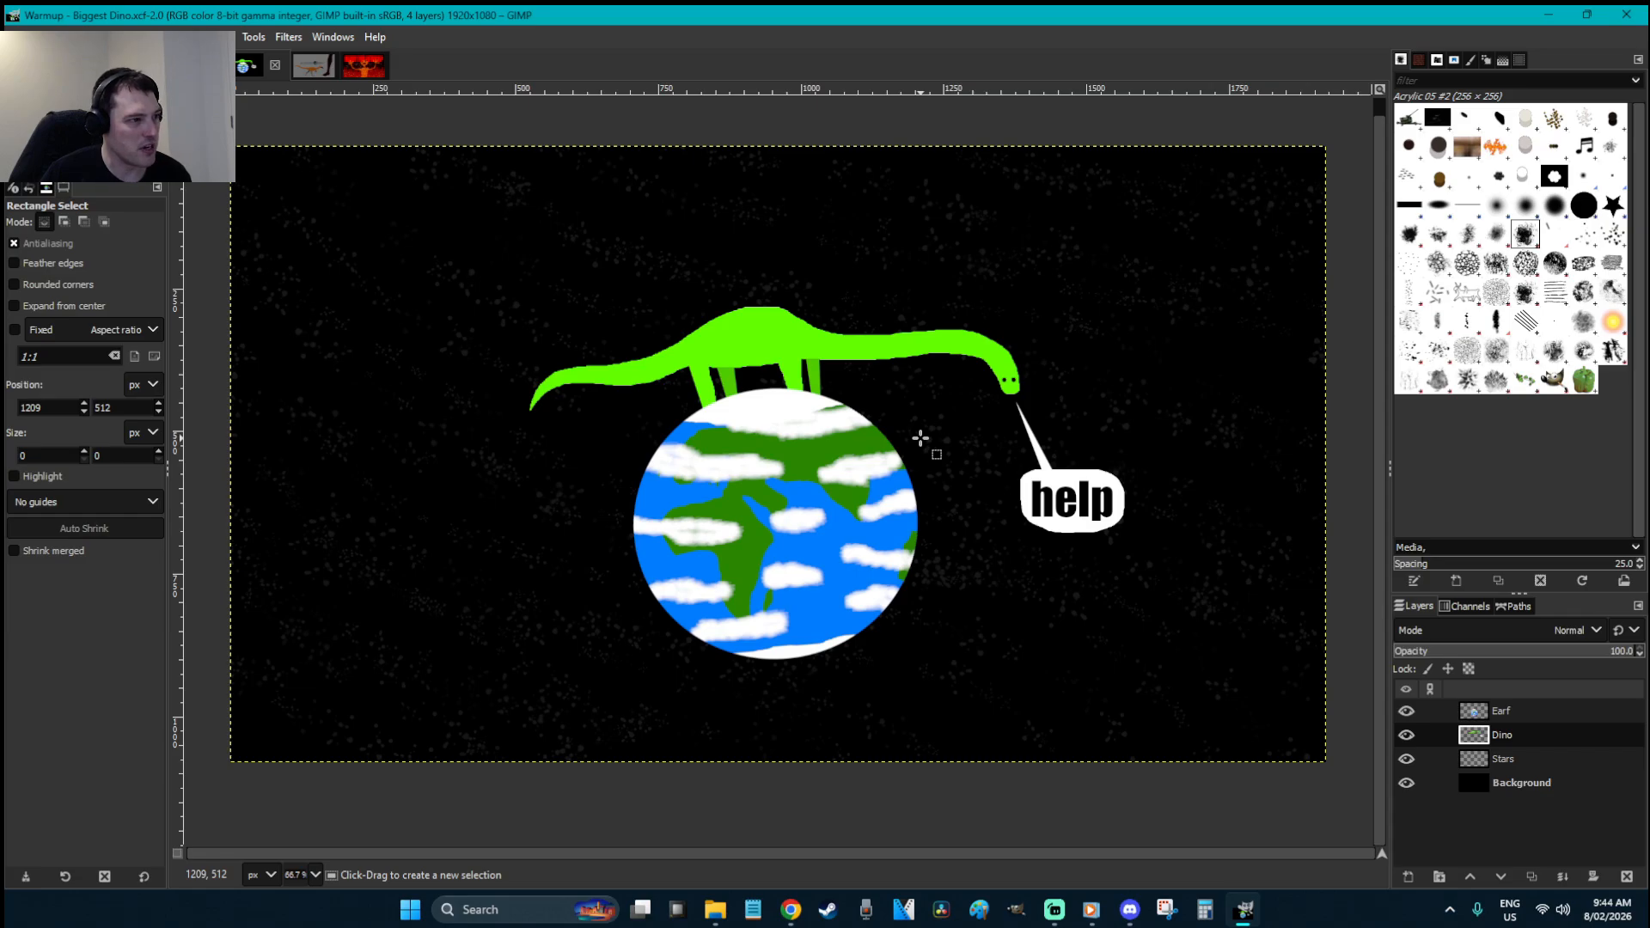
left_click(314, 67)
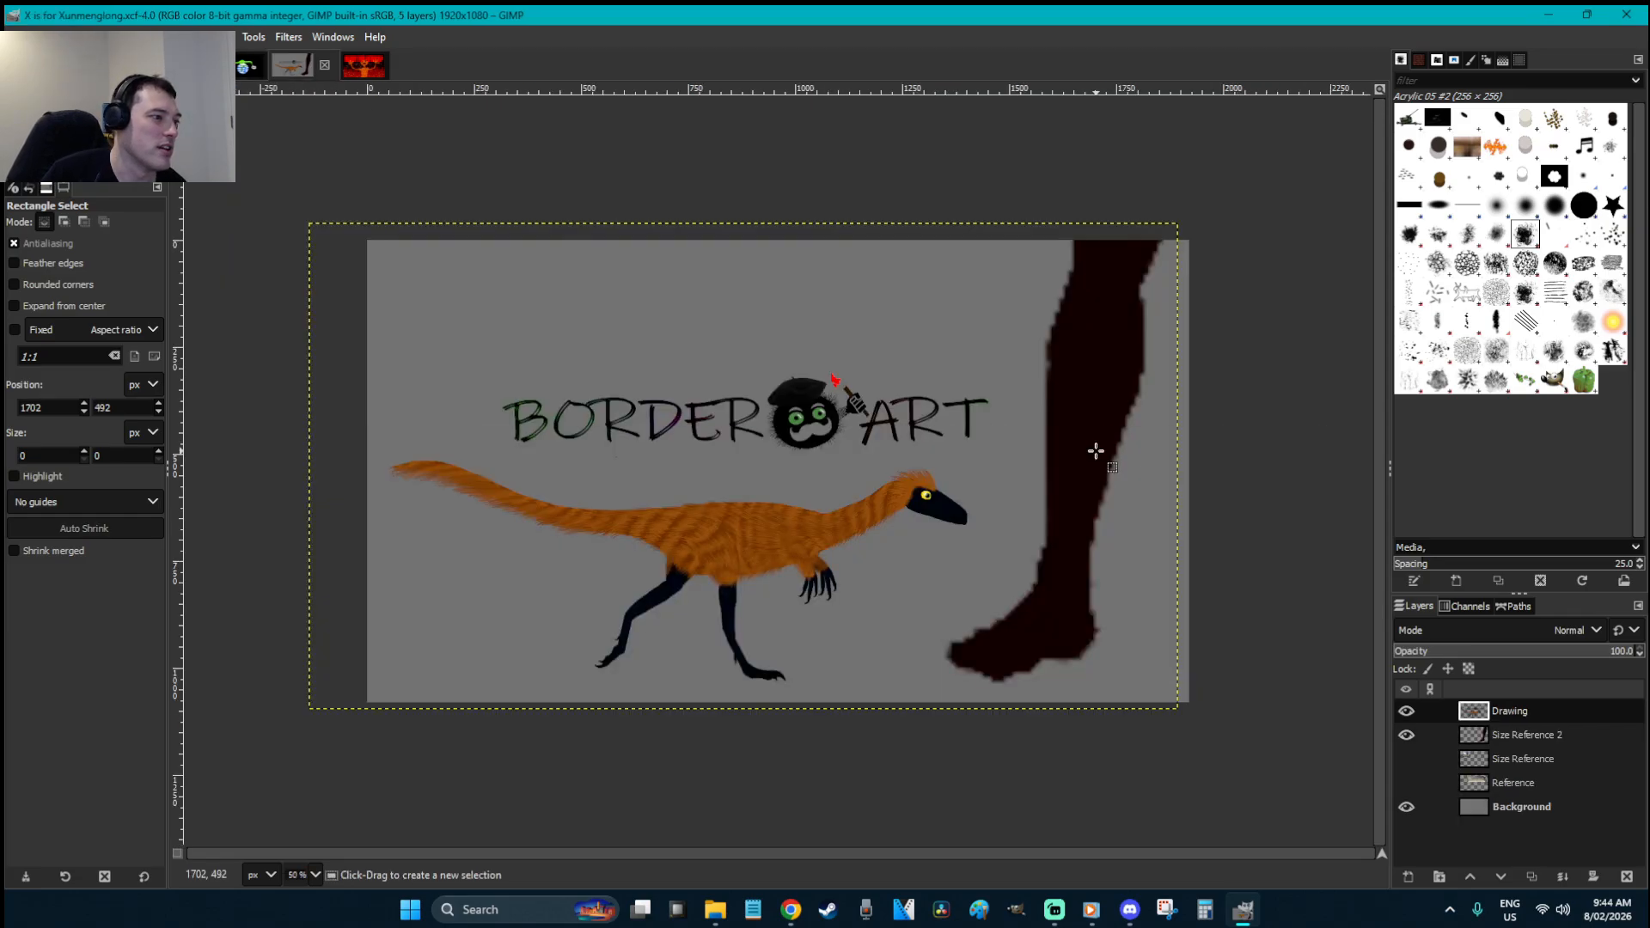
left_click(368, 67)
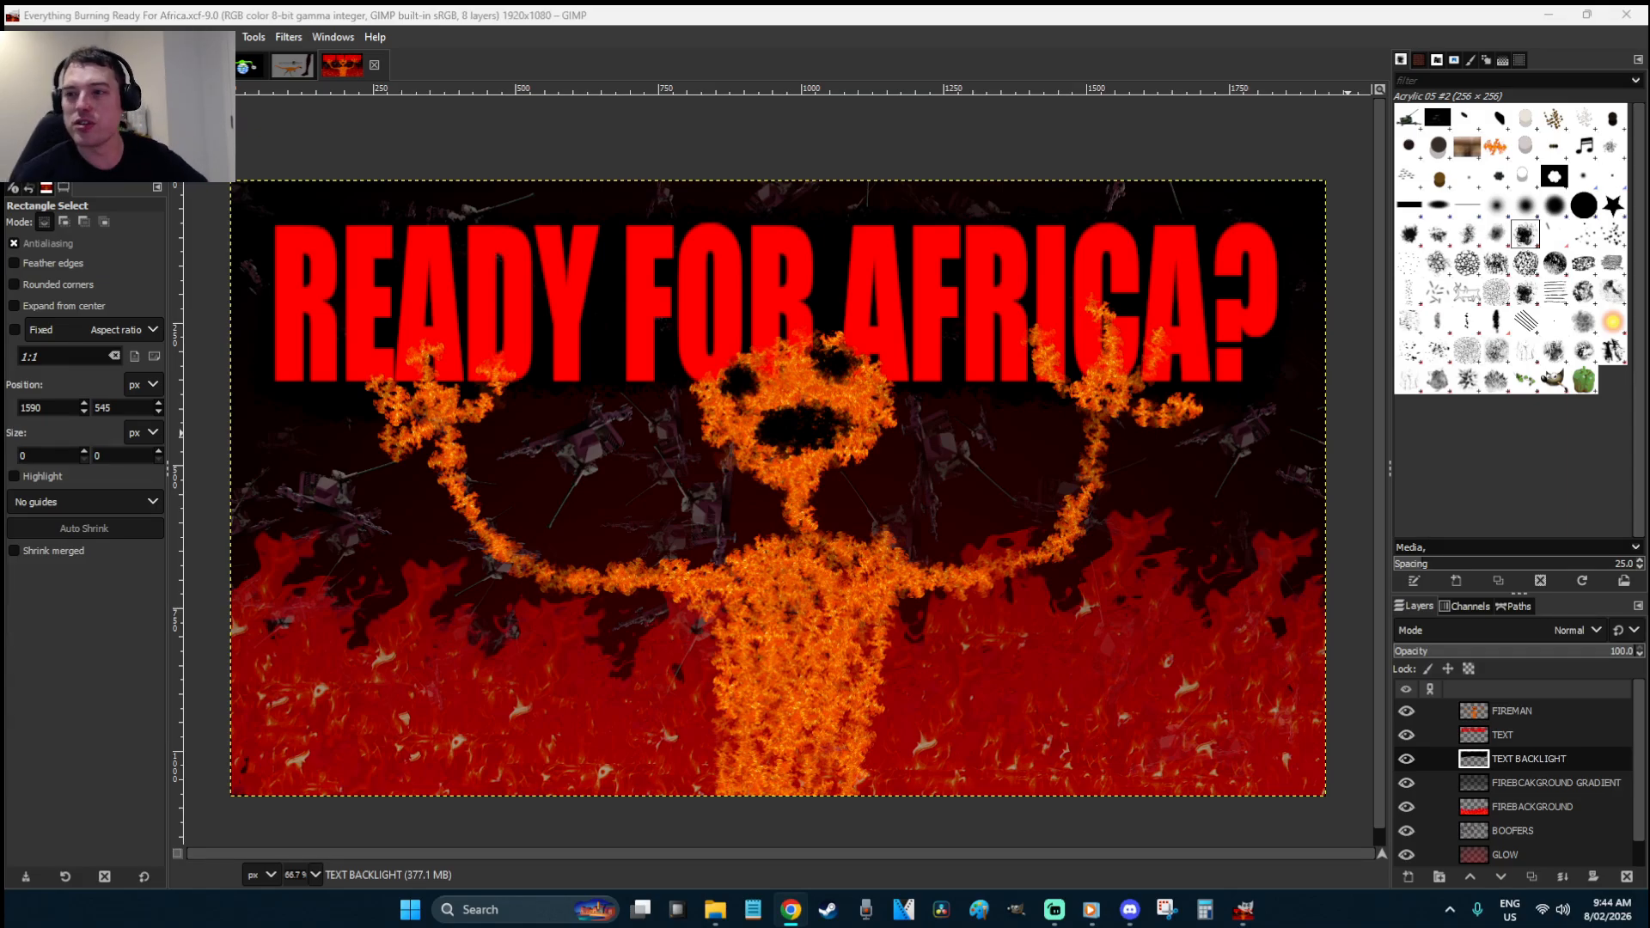
left_click(1050, 40)
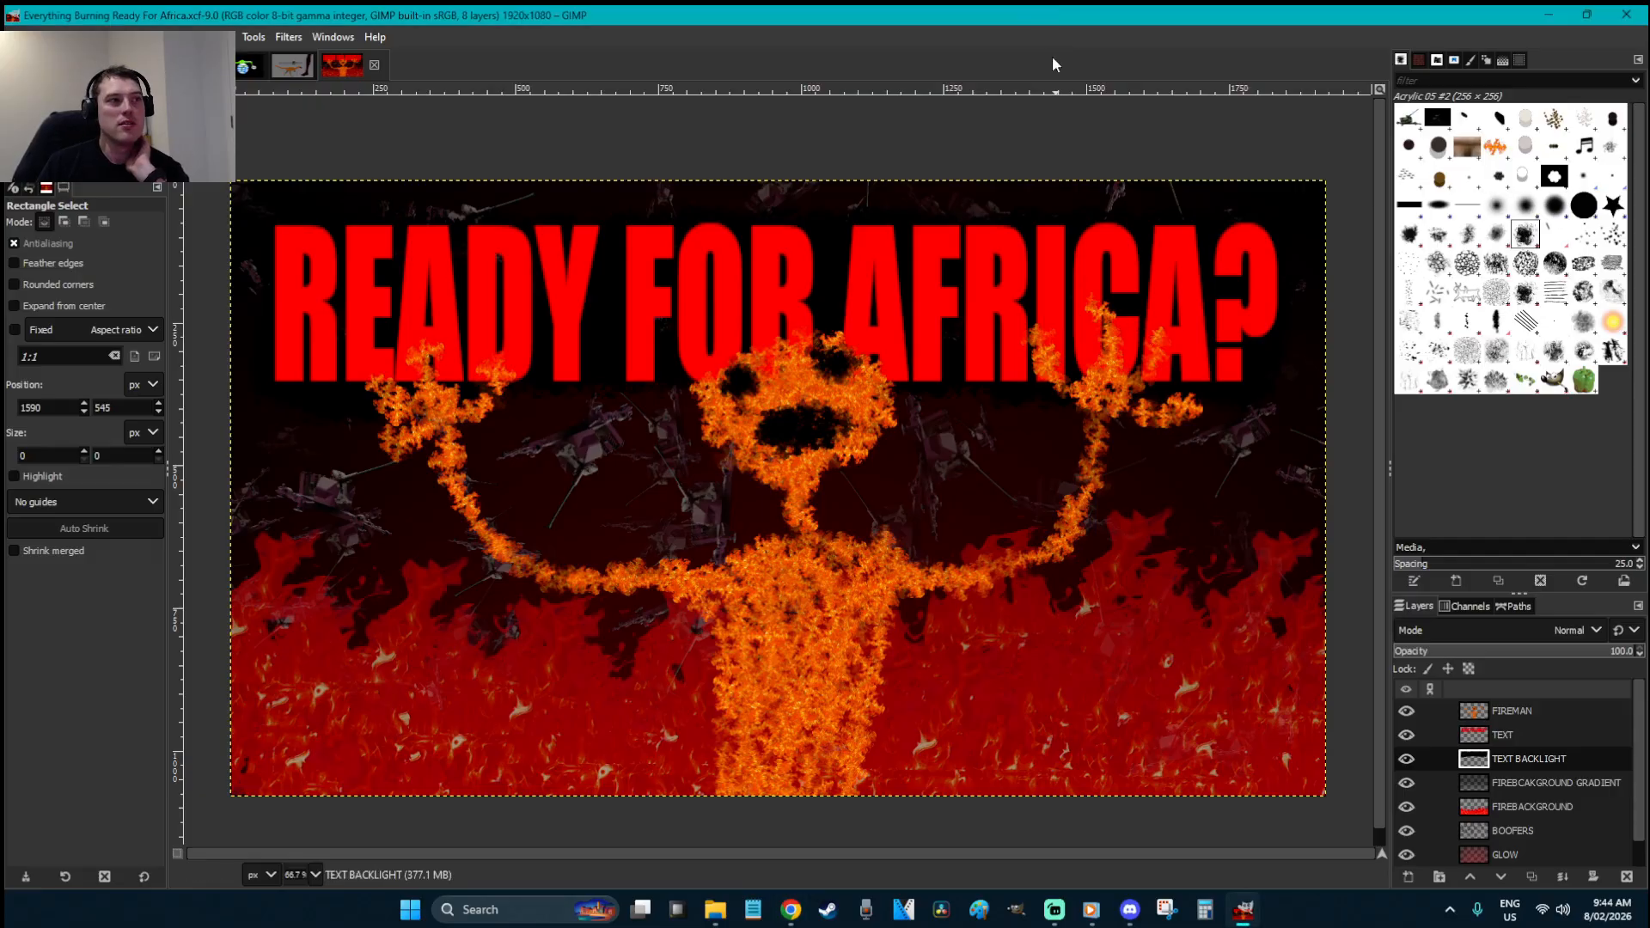
left_click(291, 67)
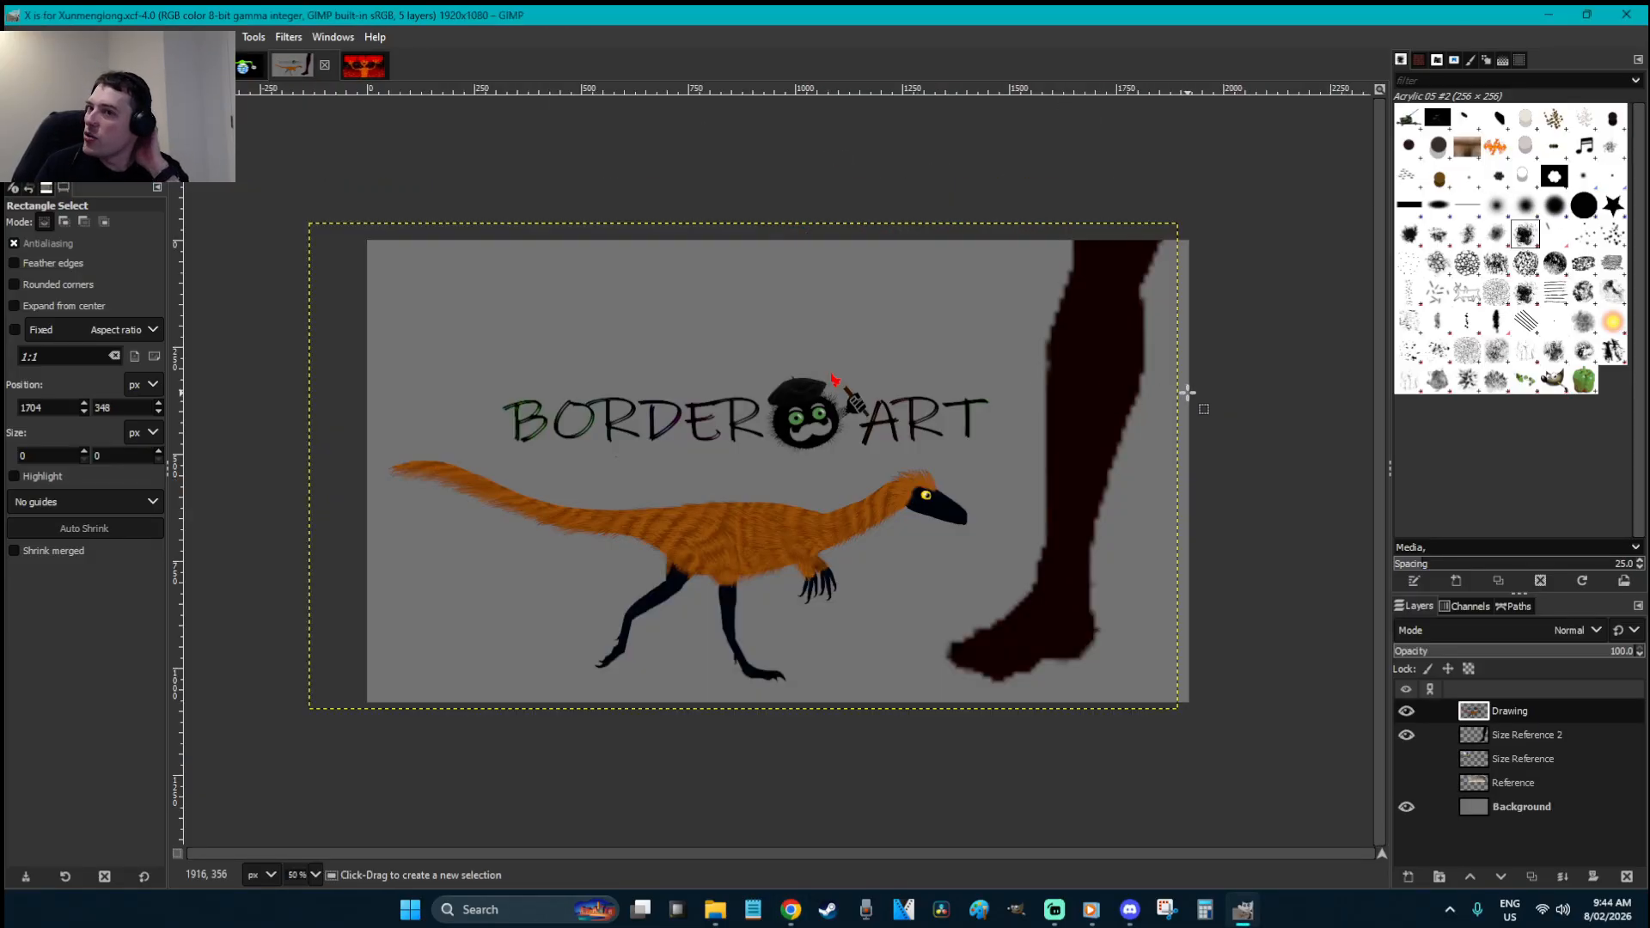
key("alt+Tab")
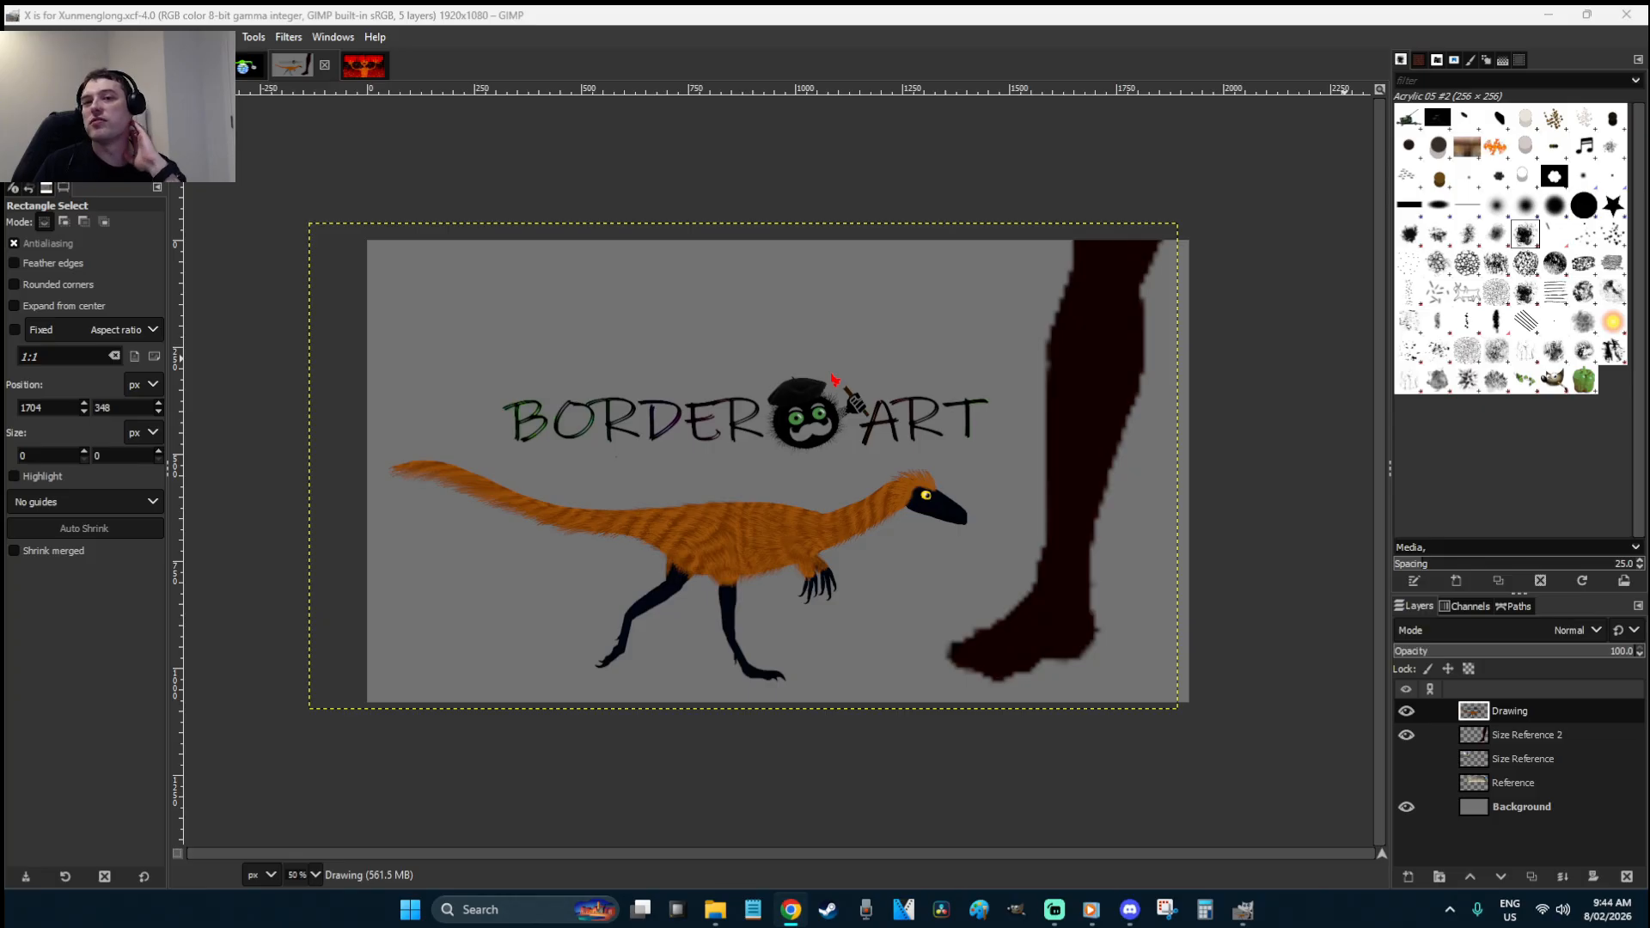